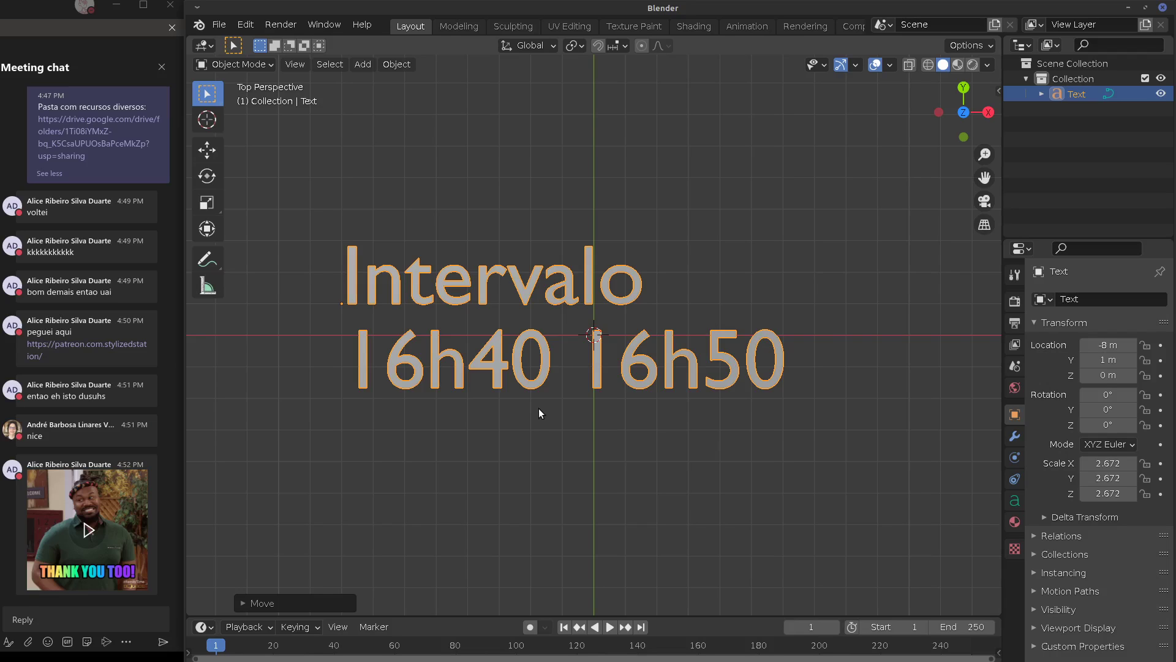
Delete the text object and add a cube mesh at the scene's origin
{"action": "key", "text": "Delete"}
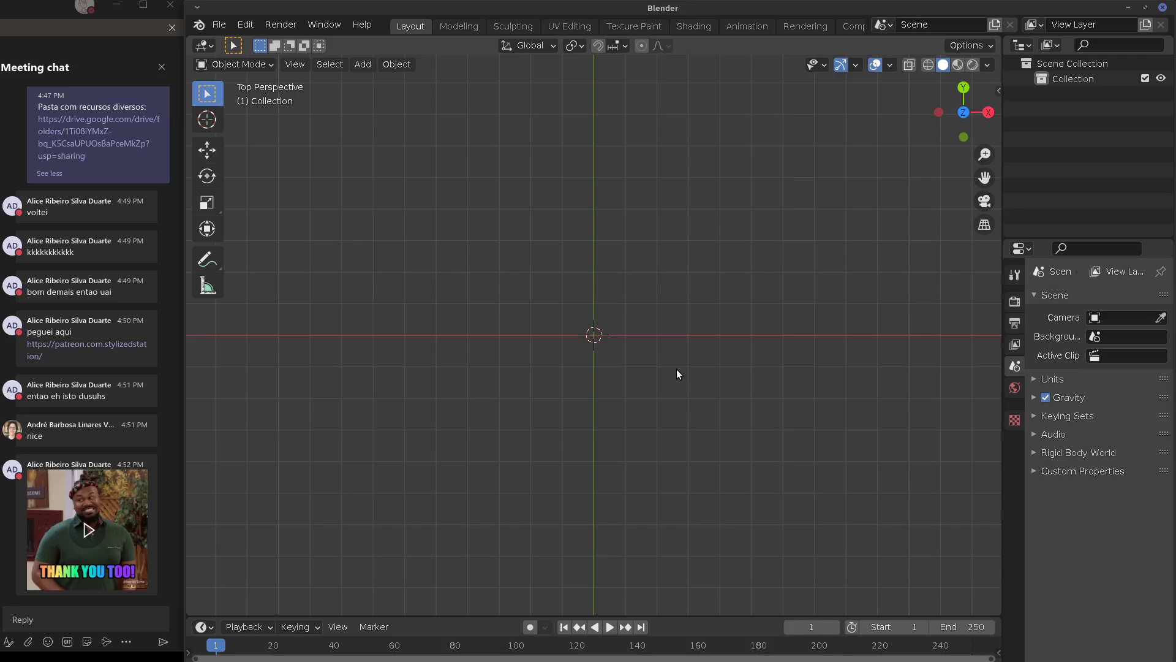
{"action": "key", "text": "shift+a"}
{"action": "mouse_move", "coordinate": [410, 271]}
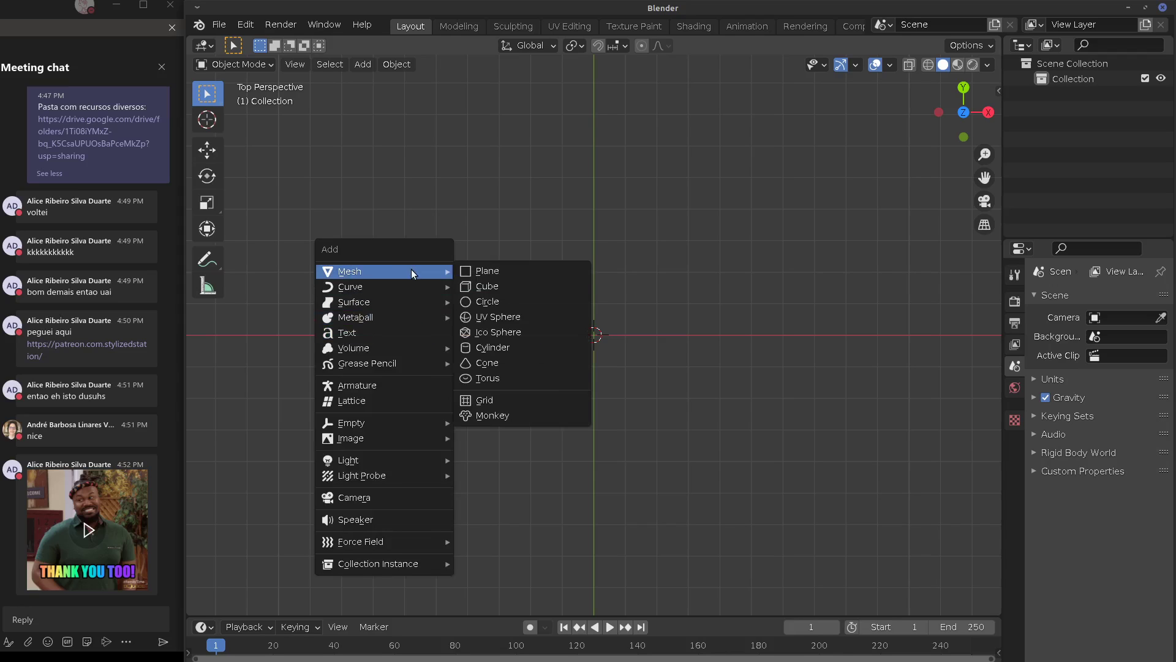
{"action": "left_click", "coordinate": [505, 286]}
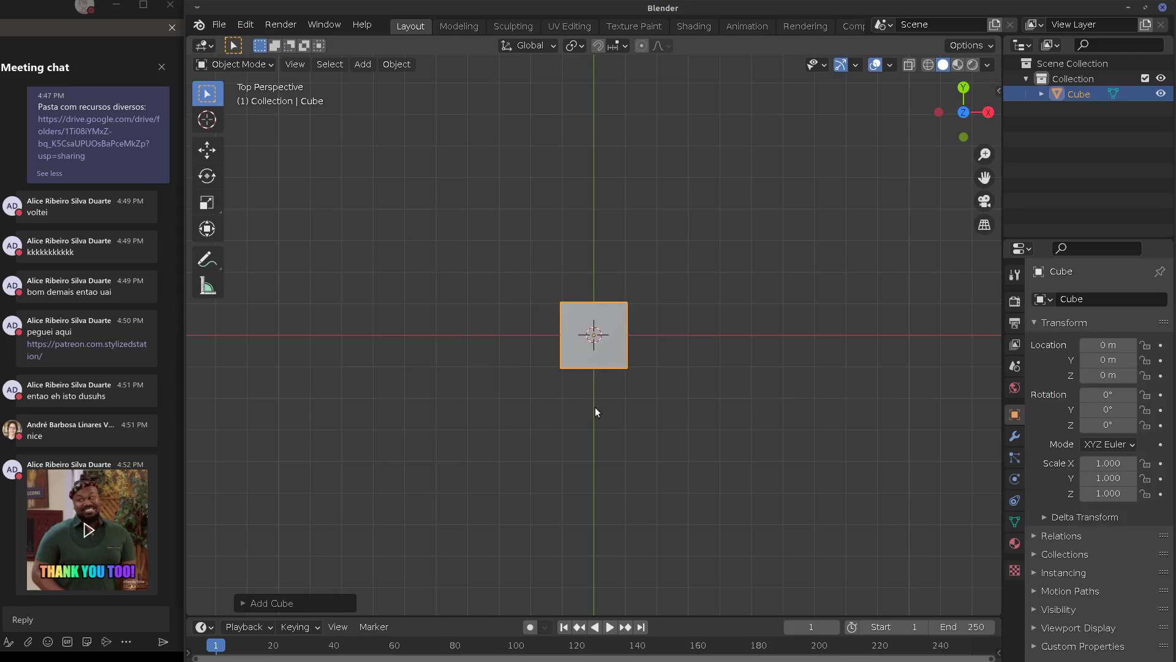
Switch the viewport from perspective to orthographic projection and view the cube at an angle
{"action": "scroll", "coordinate": [597, 385], "scroll_direction": "up", "scroll_amount": 2}
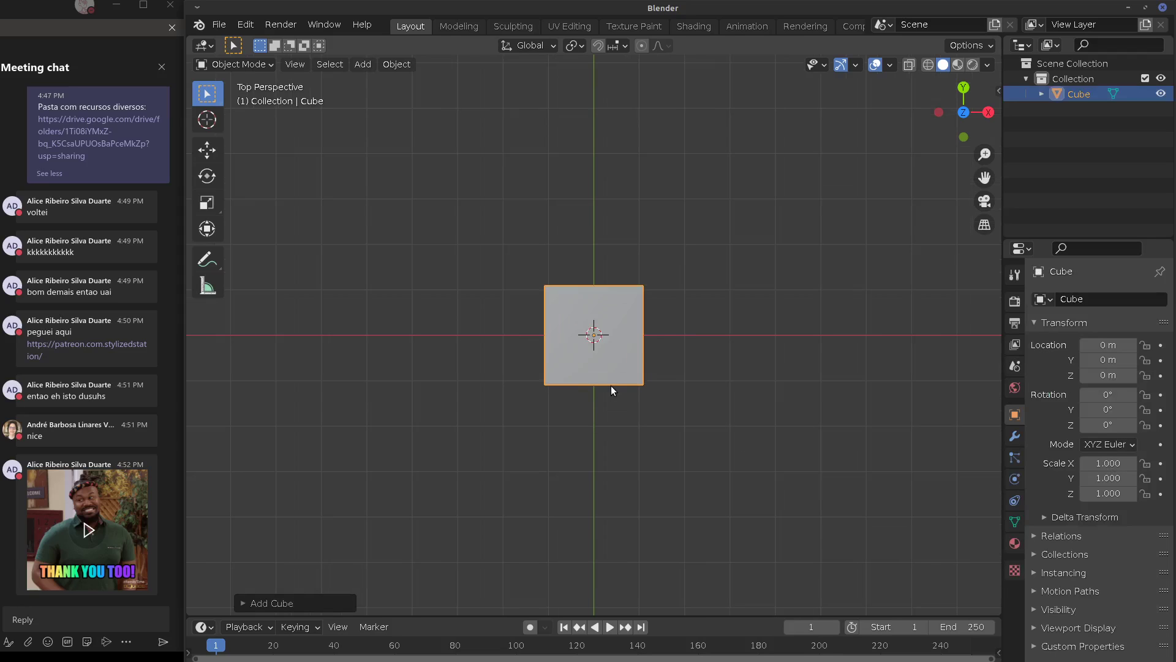
{"action": "middle_click_drag", "start_coordinate": [649, 377], "coordinate": [678, 322]}
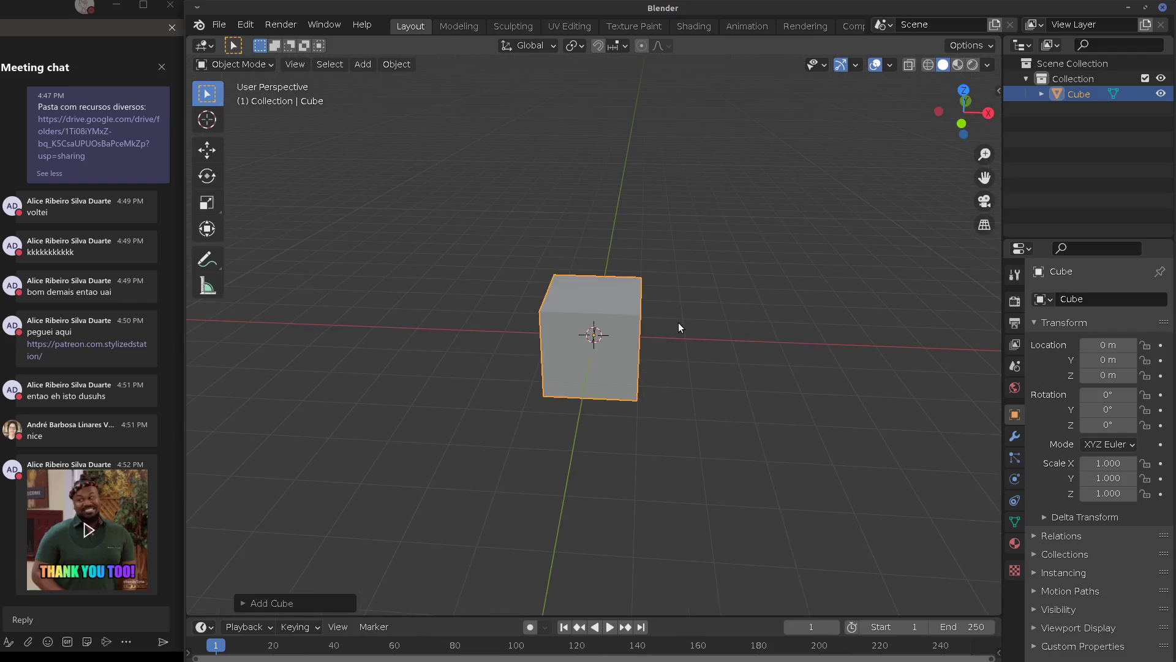
{"action": "key", "text": "KP_1"}
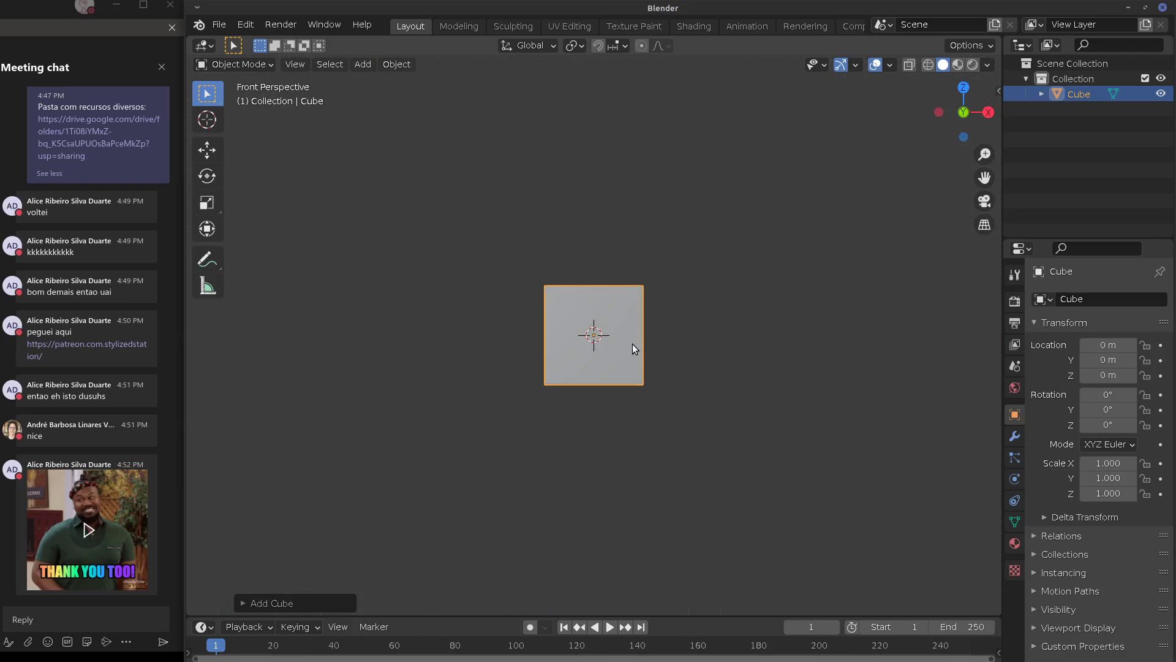
{"action": "key", "text": "KP_5"}
{"action": "middle_click_drag", "start_coordinate": [627, 343], "coordinate": [659, 363]}
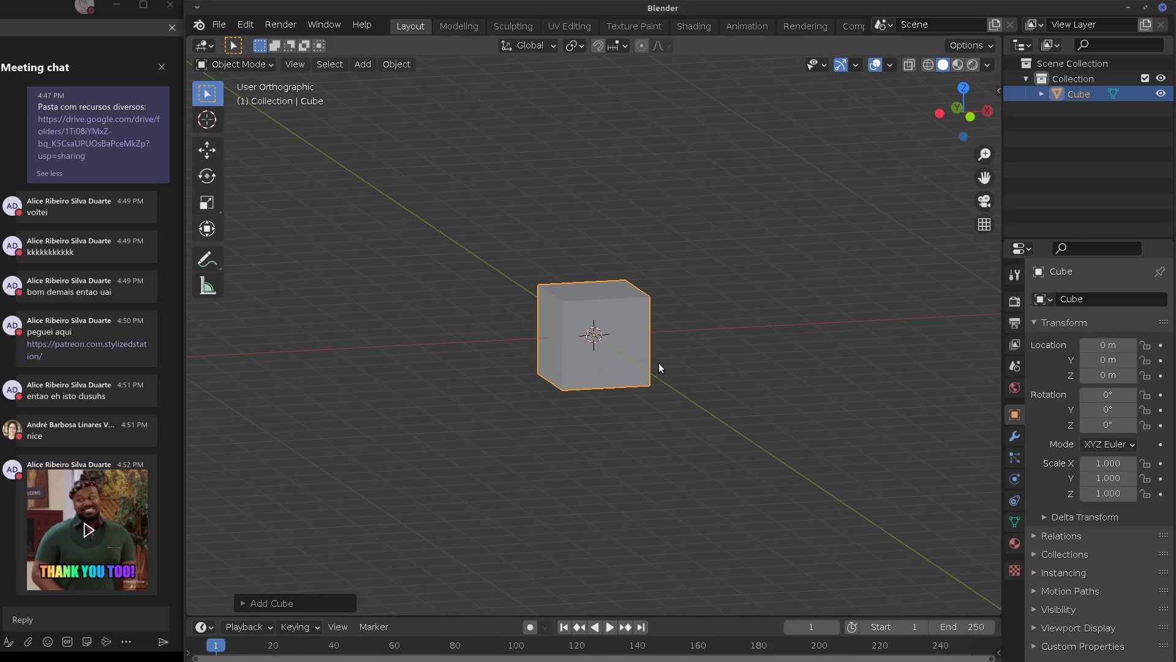
{"action": "middle_click_drag", "start_coordinate": [660, 363], "coordinate": [561, 359]}
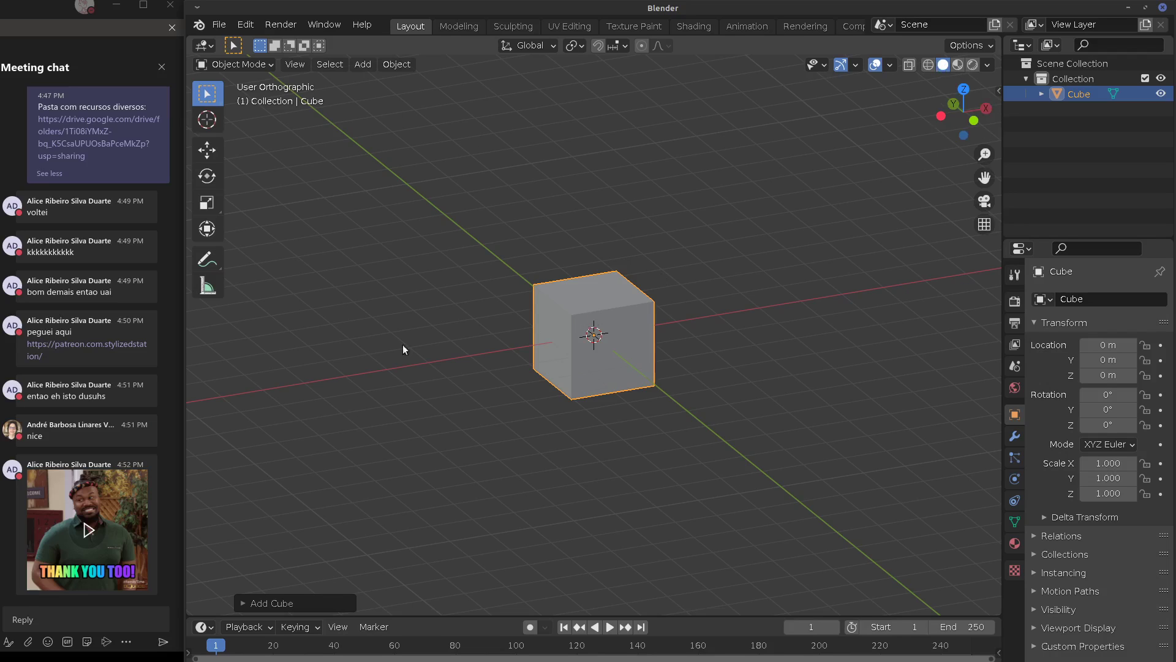
Turn on the scene statistics overlay in the 3D viewport
{"action": "left_click", "coordinate": [982, 66]}
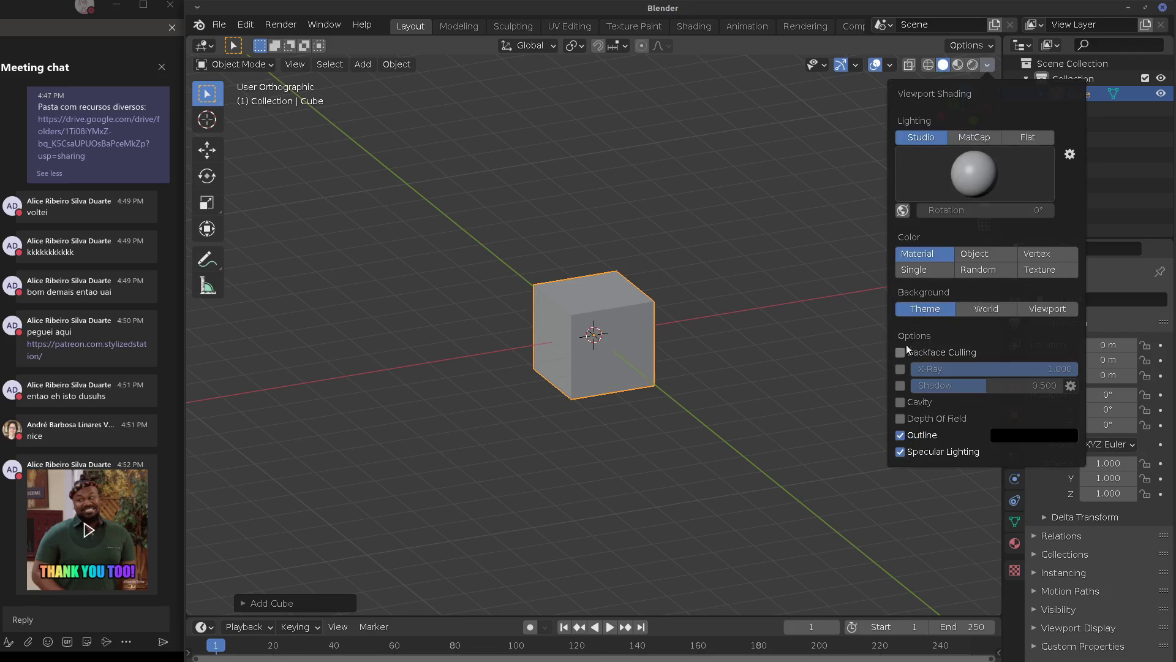
{"action": "left_click", "coordinate": [891, 65]}
{"action": "left_click", "coordinate": [815, 188]}
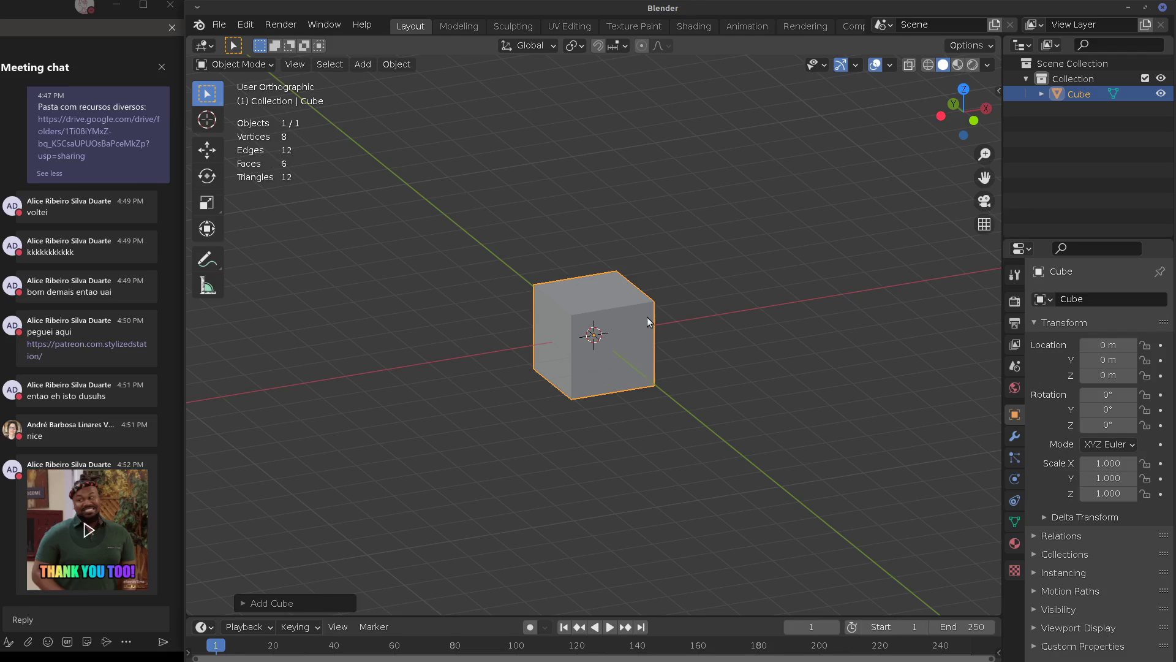
Add a Subdivision Surface modifier to the cube, set to Simple with 6 viewport levels
{"action": "middle_click_drag", "start_coordinate": [631, 323], "coordinate": [662, 312]}
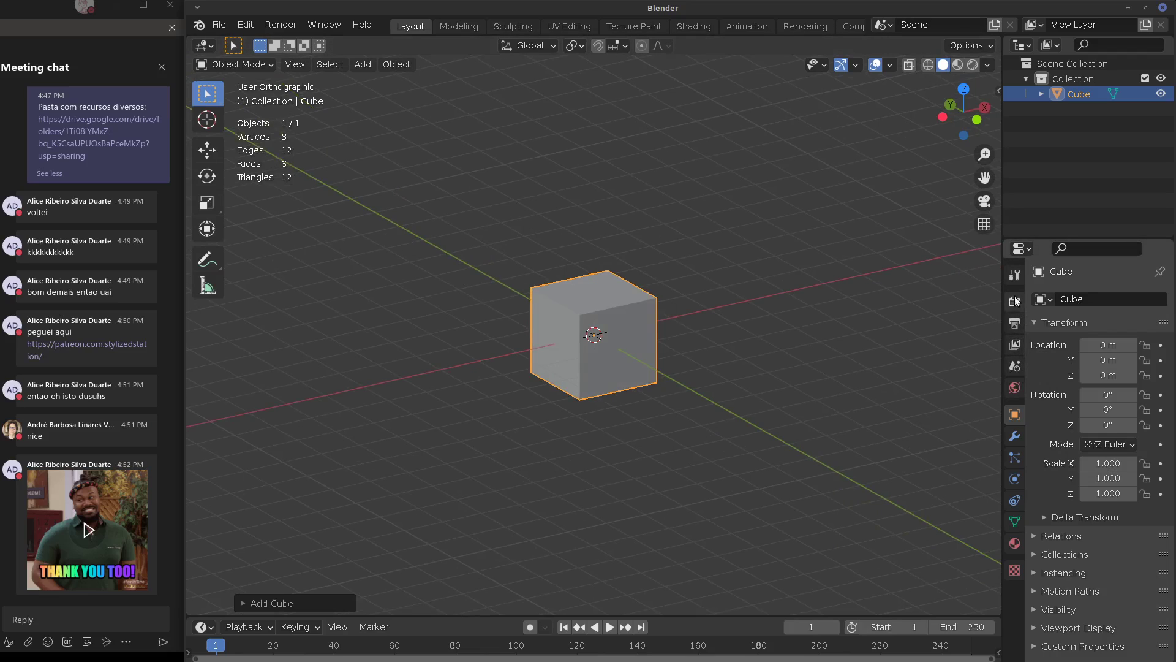
{"action": "left_click", "coordinate": [1014, 436]}
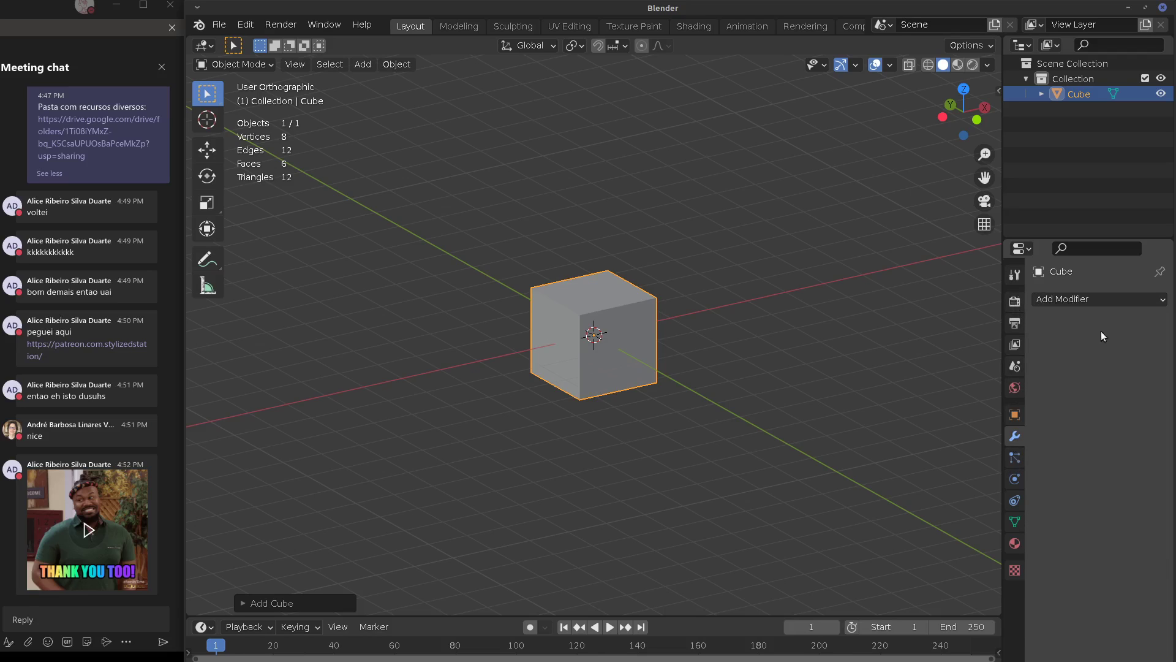
{"action": "left_click", "coordinate": [1091, 298]}
{"action": "left_click", "coordinate": [854, 556]}
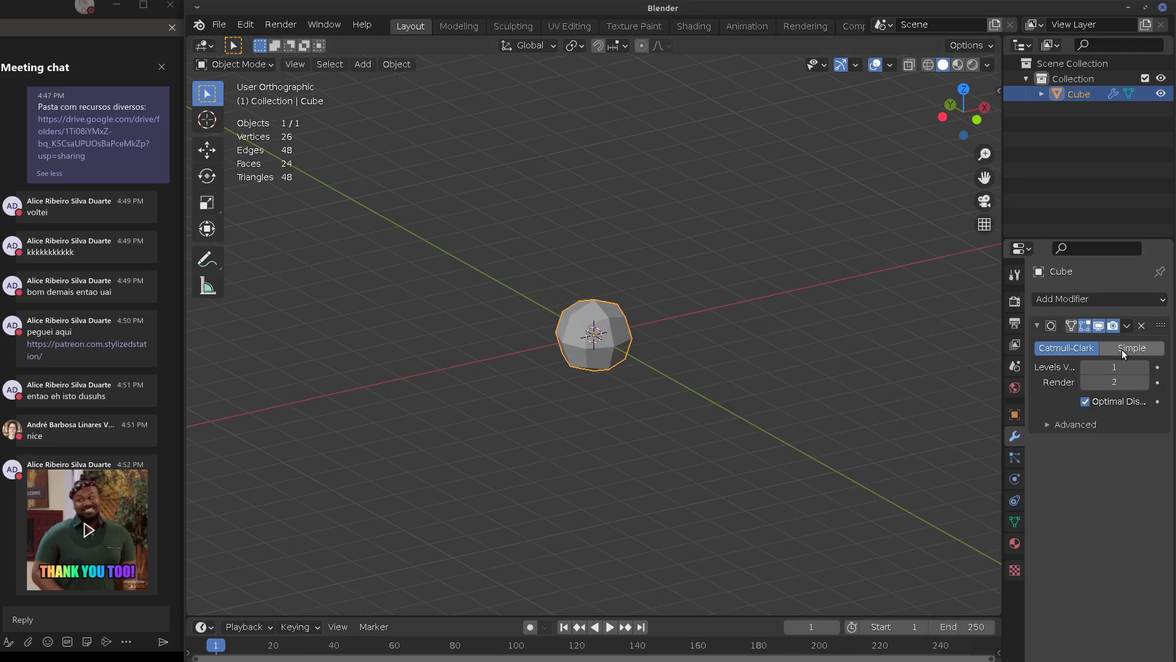
{"action": "left_click", "coordinate": [1123, 349]}
{"action": "left_click_drag", "start_coordinate": [1104, 366], "coordinate": [1146, 366]}
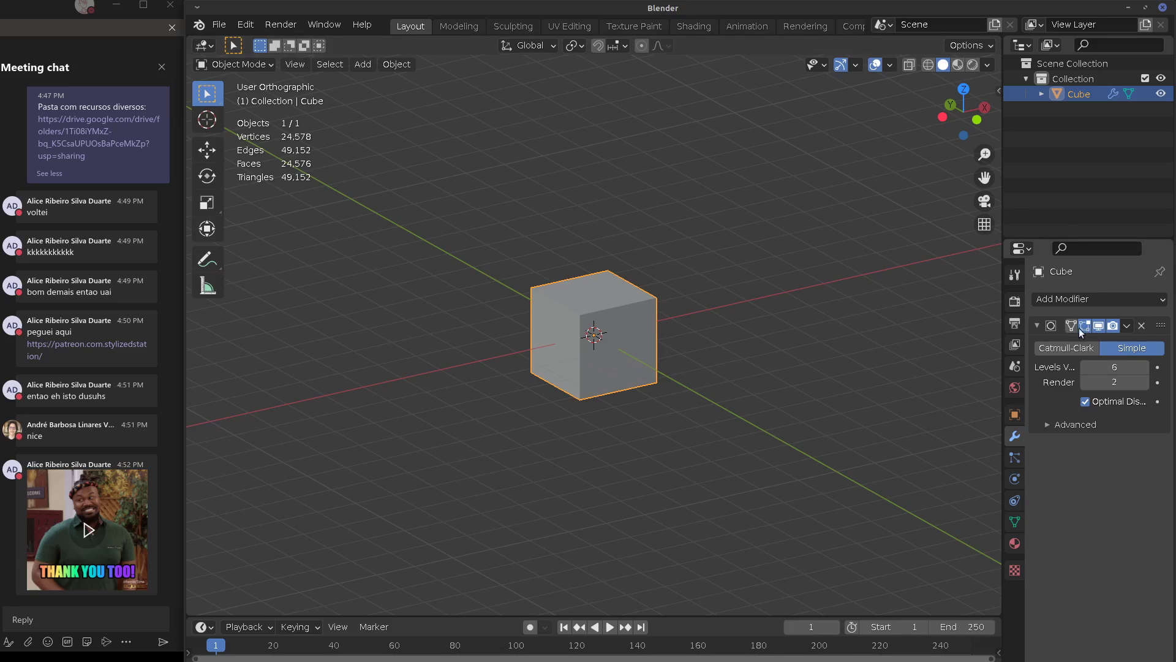
Toggle the subdivision modifier's viewport display off and on, and remove the modifier from the cube
{"action": "left_click", "coordinate": [1100, 324]}
{"action": "left_click", "coordinate": [1100, 324]}
{"action": "left_click", "coordinate": [1101, 323]}
{"action": "left_click", "coordinate": [1099, 325]}
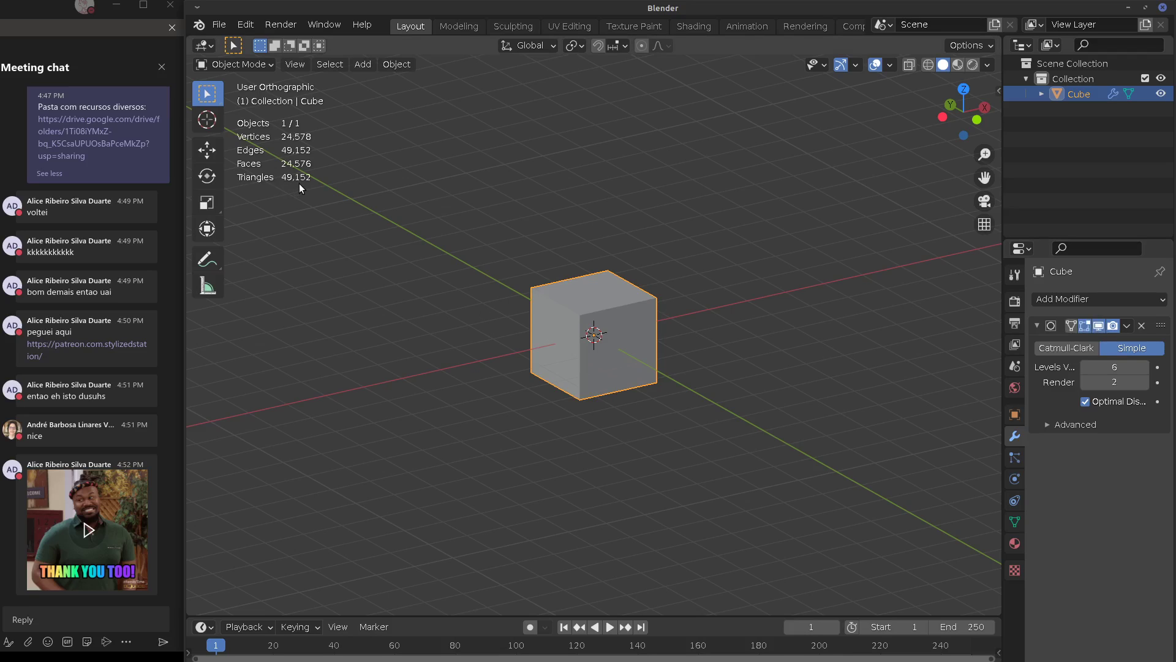
{"action": "key", "text": "s"}
{"action": "left_click", "coordinate": [611, 360]}
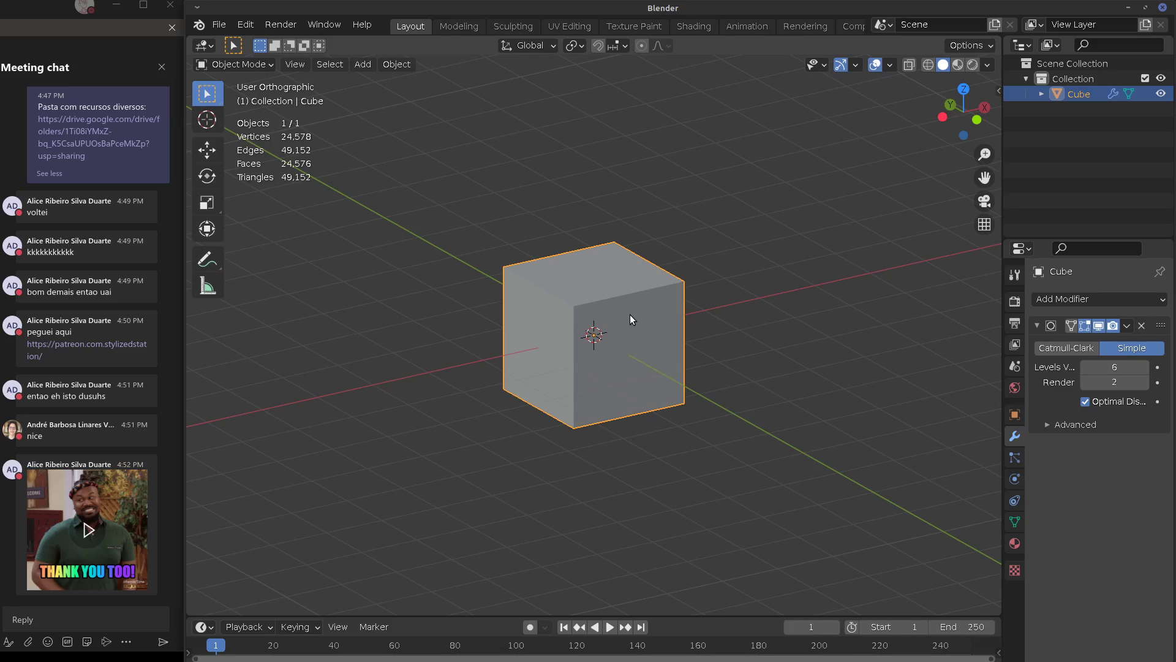
{"action": "left_click", "coordinate": [1141, 325]}
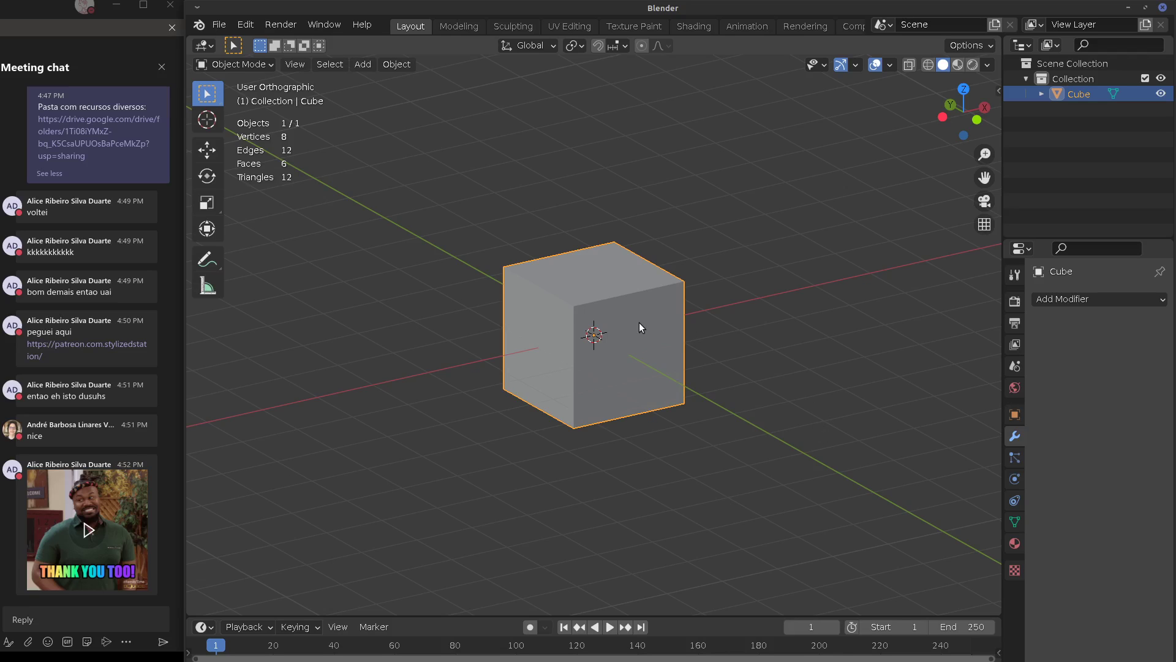
Enter Edit Mode on the cube and select the four vertices of its top face
{"action": "middle_click_drag", "start_coordinate": [638, 322], "coordinate": [642, 361]}
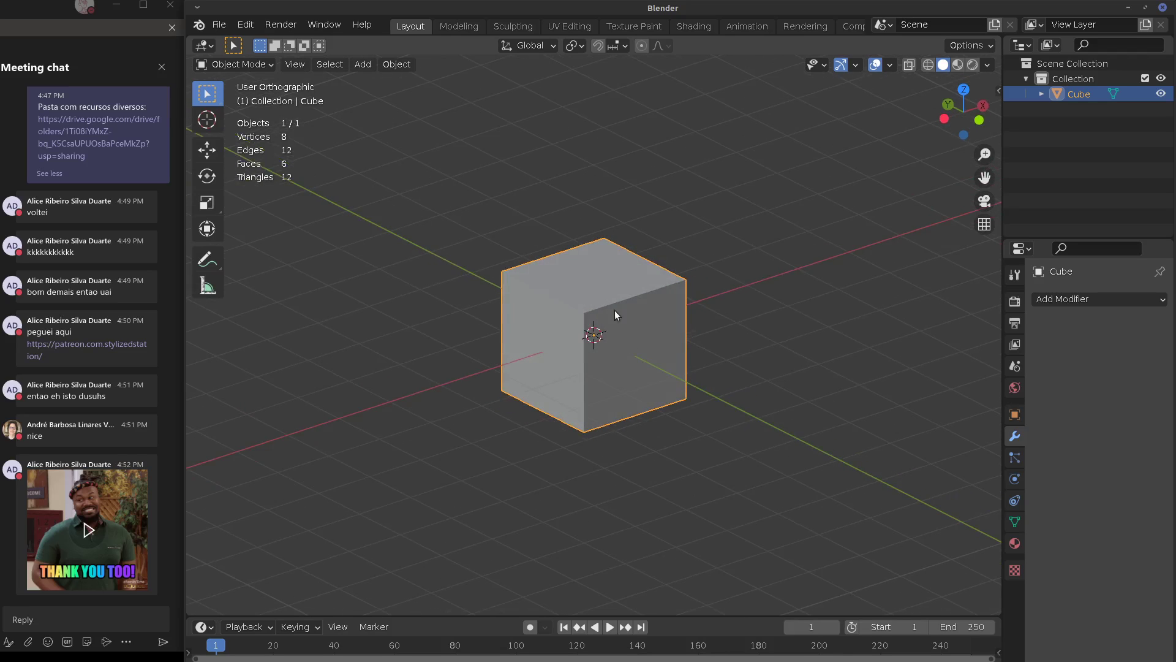
{"action": "key", "text": "Tab"}
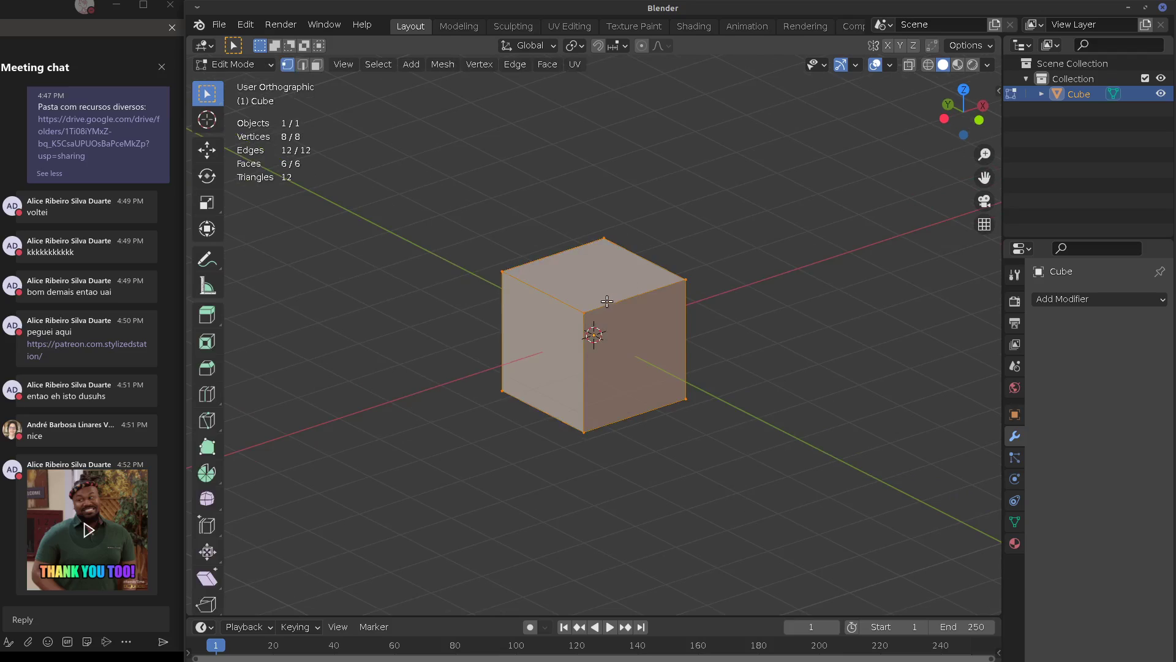
{"action": "left_click", "coordinate": [576, 305]}
{"action": "left_click", "coordinate": [503, 271], "text": "shift"}
{"action": "left_click", "coordinate": [604, 238], "text": "shift"}
{"action": "left_click", "coordinate": [686, 279], "text": "shift"}
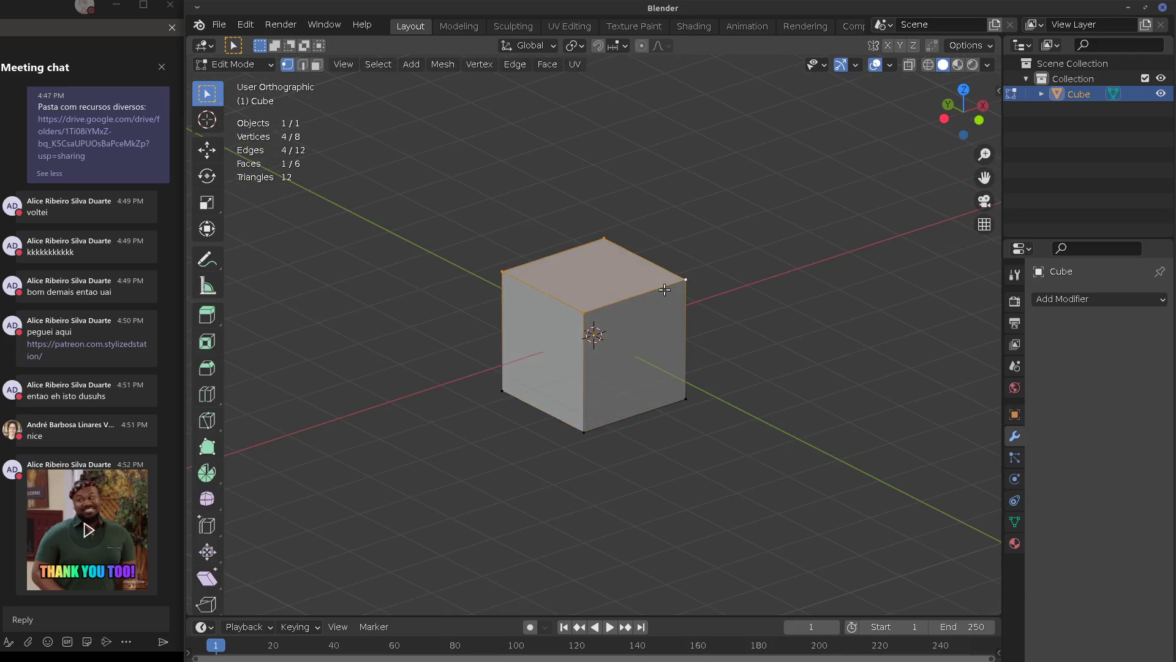
Try a centred loop cut around the cube with a large number of cuts and increased smoothness
{"action": "key", "text": "ctrl+r"}
{"action": "left_click", "coordinate": [611, 278]}
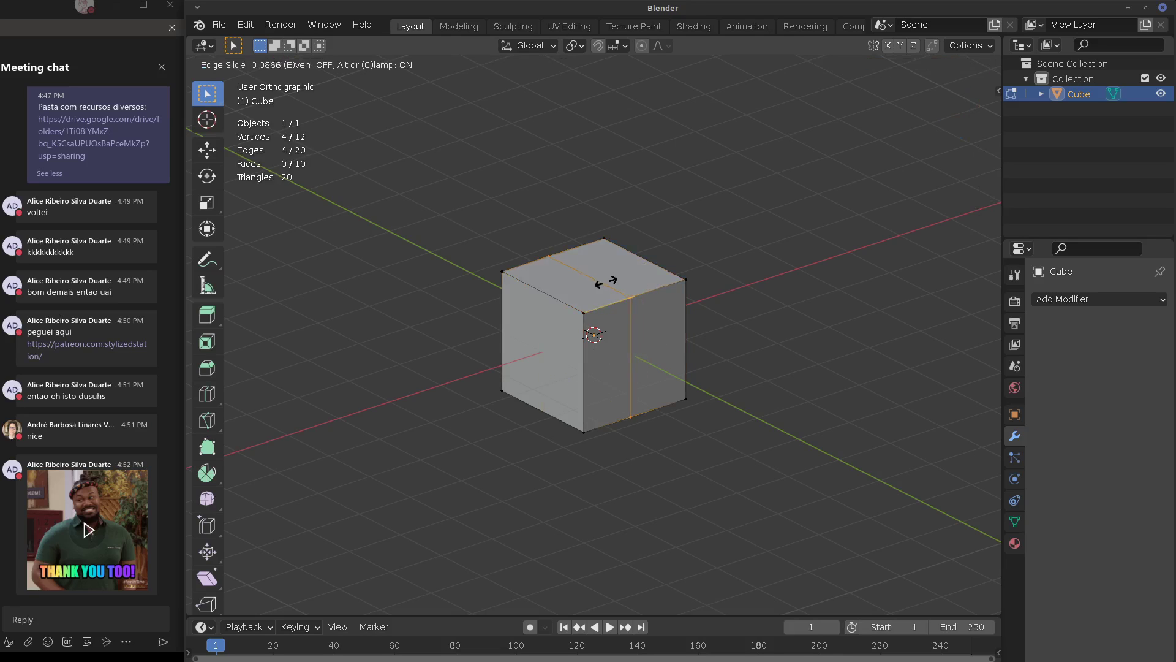
{"action": "right_click", "coordinate": [606, 282]}
{"action": "left_click", "coordinate": [278, 600]}
{"action": "left_click_drag", "start_coordinate": [368, 482], "coordinate": [815, 476]}
{"action": "left_click_drag", "start_coordinate": [816, 476], "coordinate": [678, 551]}
{"action": "left_click_drag", "start_coordinate": [381, 498], "coordinate": [488, 499]}
{"action": "middle_click_drag", "start_coordinate": [489, 499], "coordinate": [728, 304]}
Compare the cut cube in Object Mode and Edit Mode, and undo the loop cut
{"action": "key", "text": "Tab"}
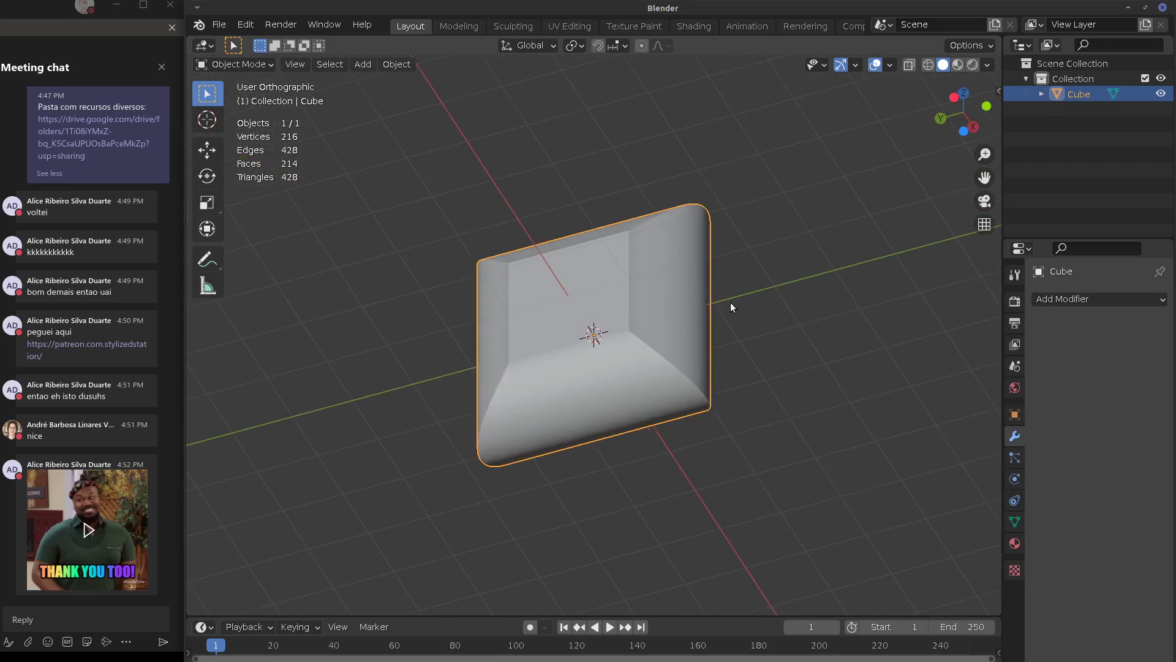
{"action": "key", "text": "Tab"}
{"action": "key", "text": "Tab"}
{"action": "key", "text": "Tab"}
{"action": "key", "text": "ctrl+z"}
{"action": "key", "text": "ctrl+z"}
{"action": "key", "text": "ctrl+z"}
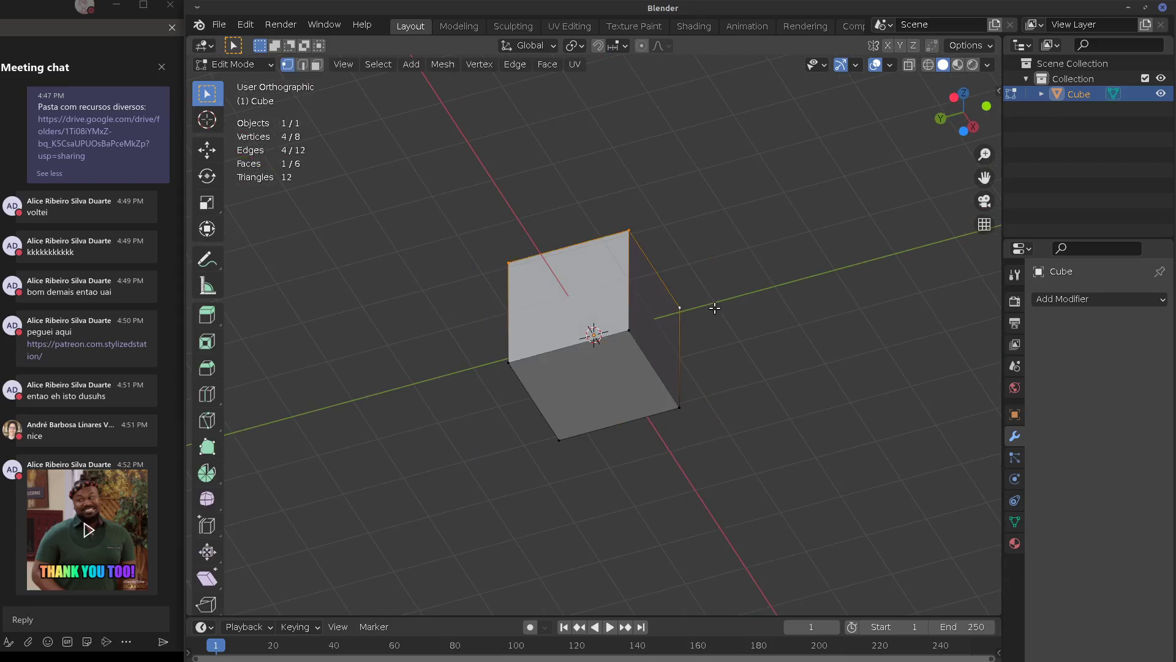
Move the cube's entire mesh 1 m up along the global Z axis in Edit Mode and return to Object Mode
{"action": "left_click", "coordinate": [1066, 300]}
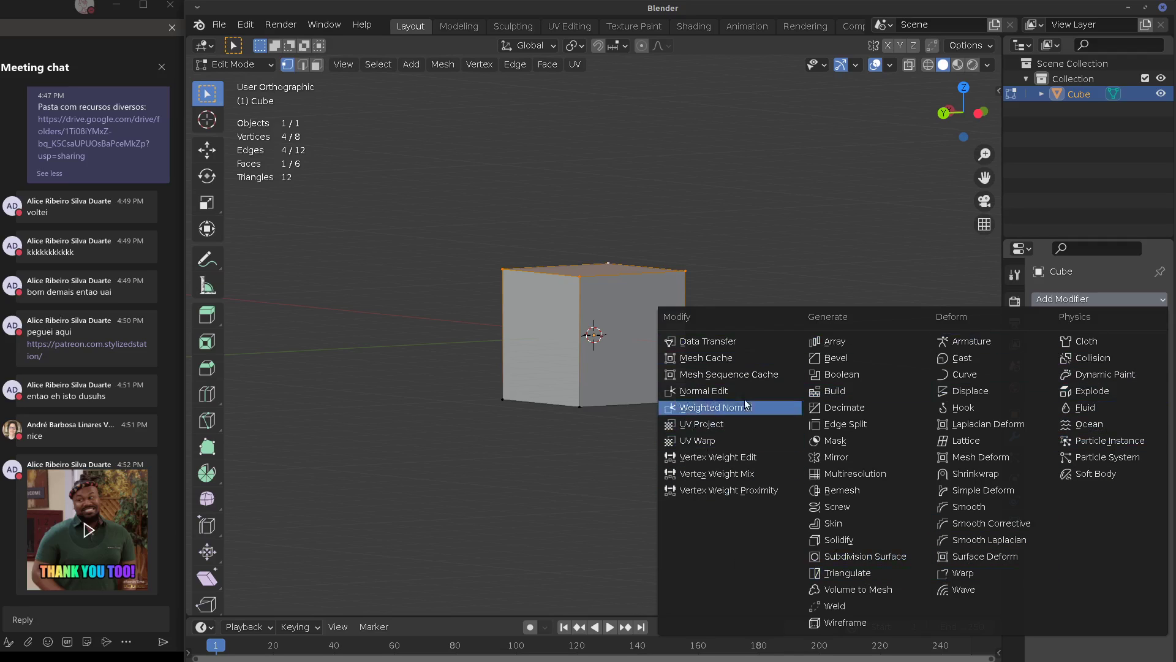
{"action": "middle_click_drag", "start_coordinate": [631, 230], "coordinate": [637, 266]}
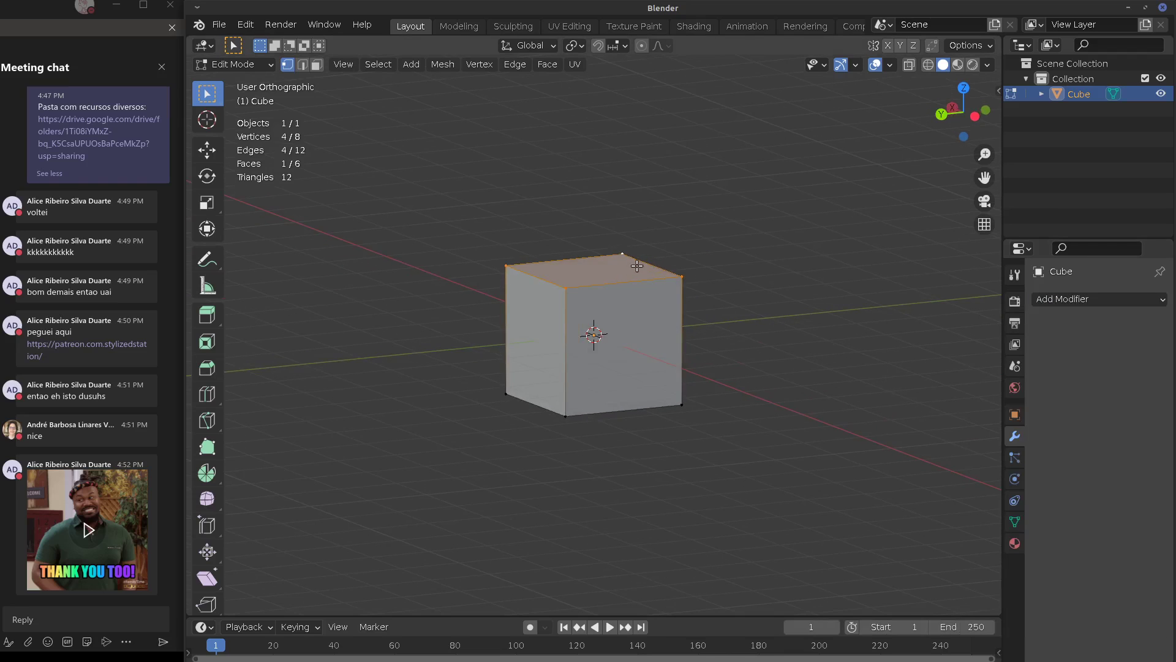
{"action": "key", "text": "KP_1"}
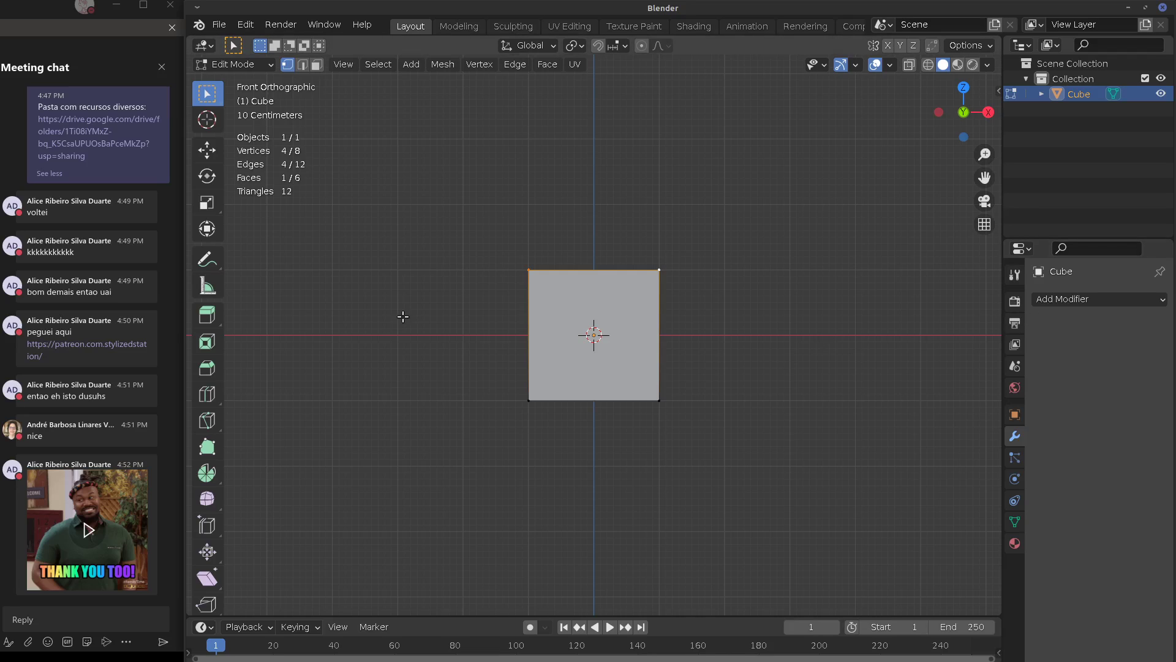
{"action": "key", "text": "a"}
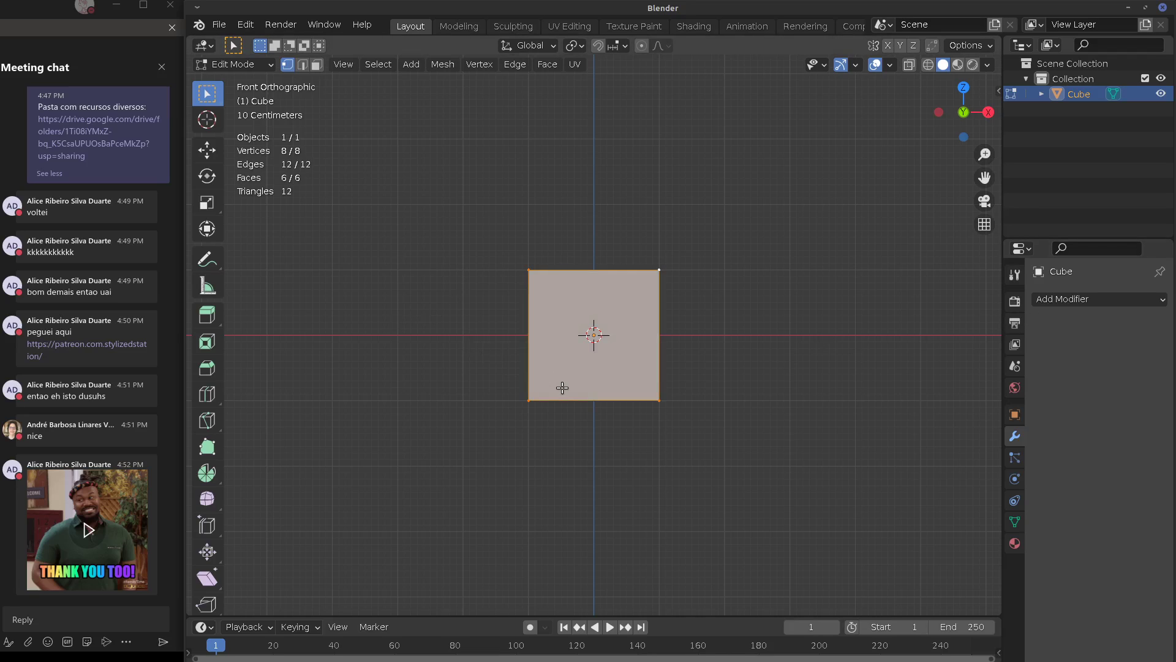
{"action": "key", "text": "g"}
{"action": "type", "text": "z"}
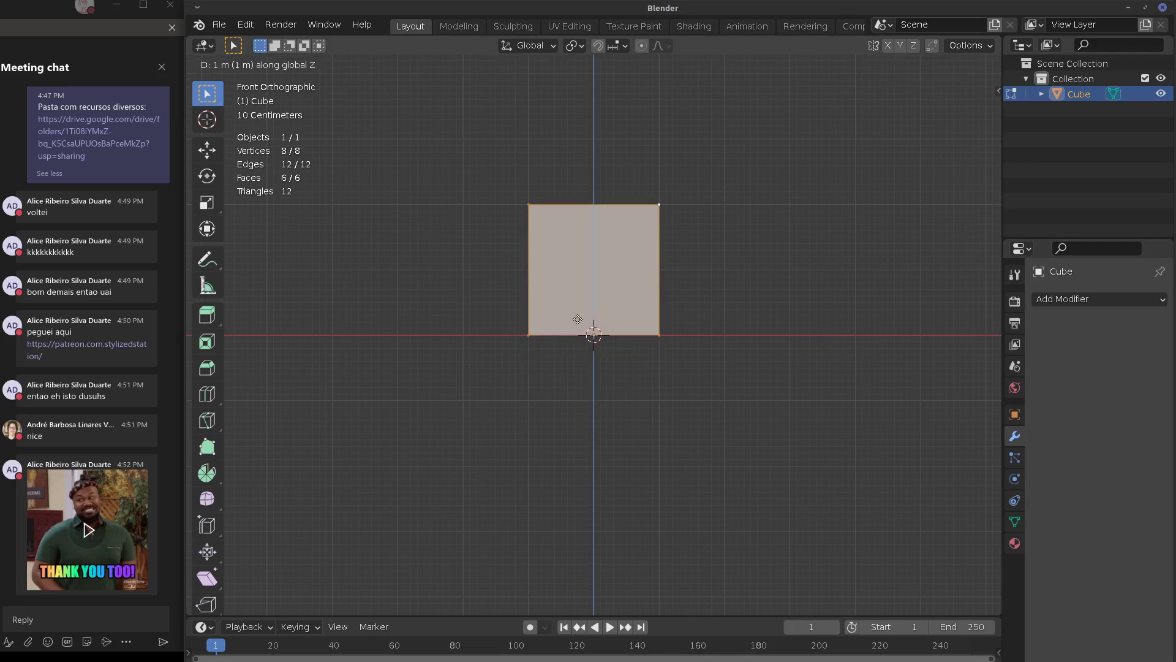
{"action": "type", "text": "1"}
{"action": "key", "text": "Return"}
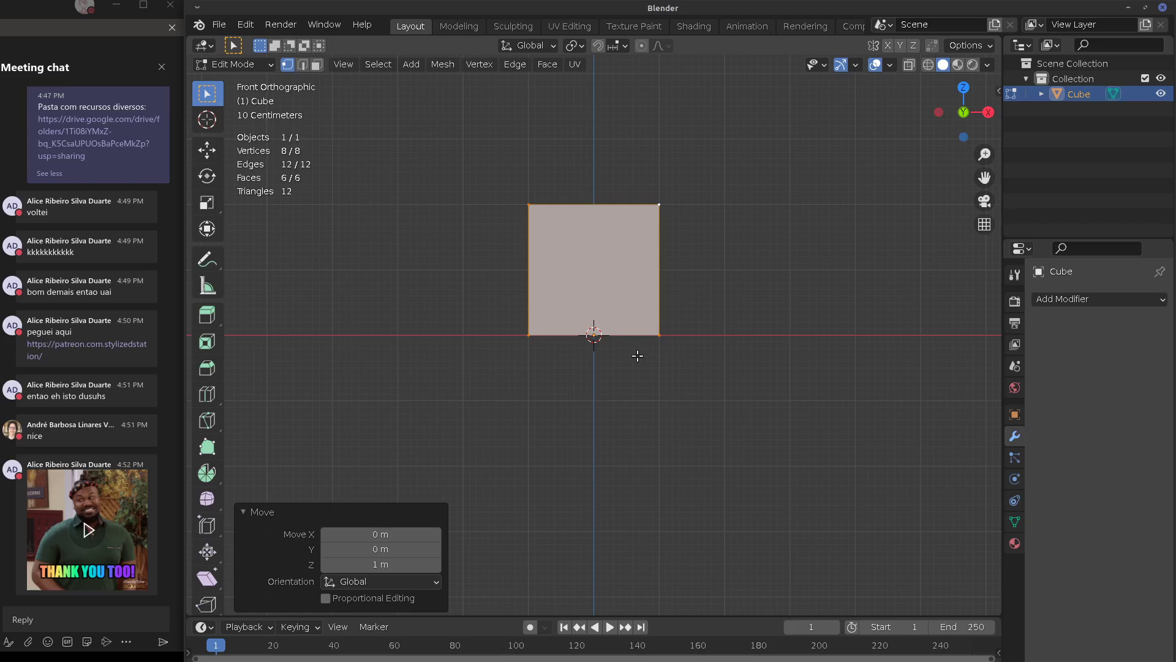
{"action": "key", "text": "Tab"}
Add a Bevel modifier to the cube with an amount of 0.38 m and 5 segments
{"action": "left_click", "coordinate": [1086, 300]}
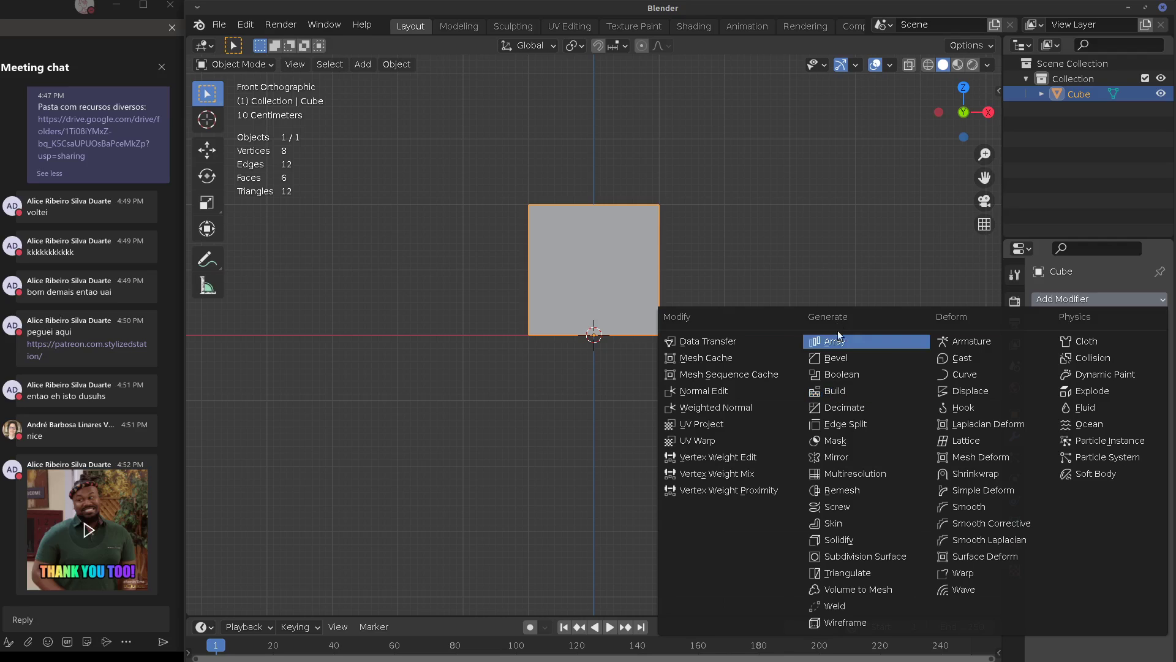
{"action": "left_click", "coordinate": [1058, 299]}
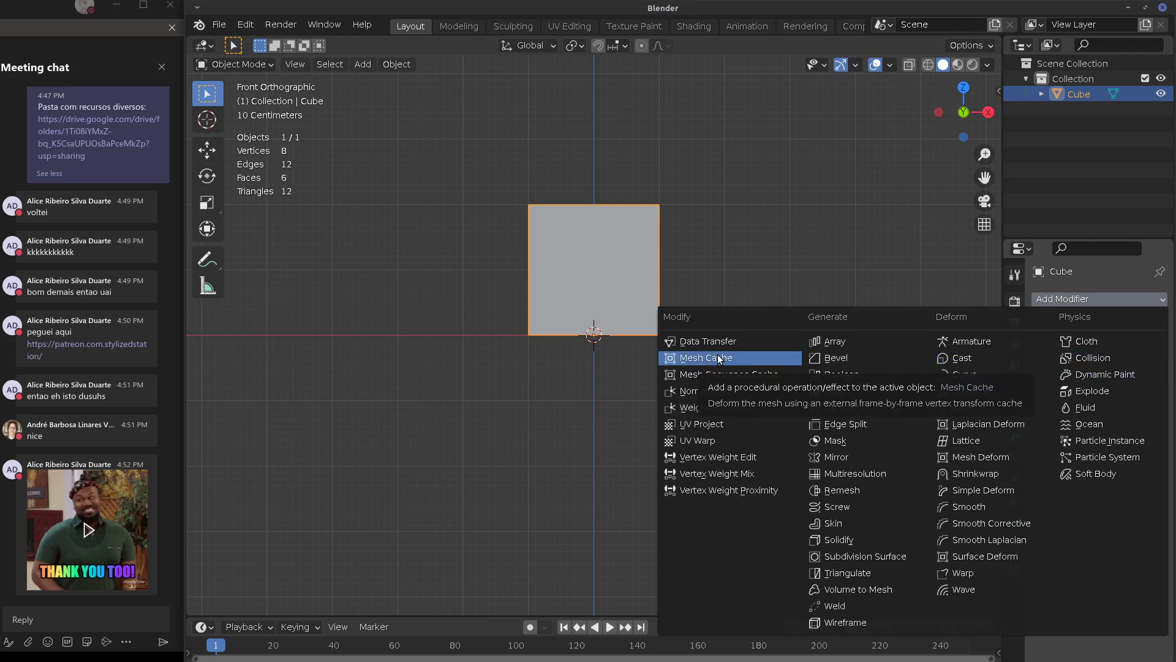
{"action": "left_click", "coordinate": [838, 358]}
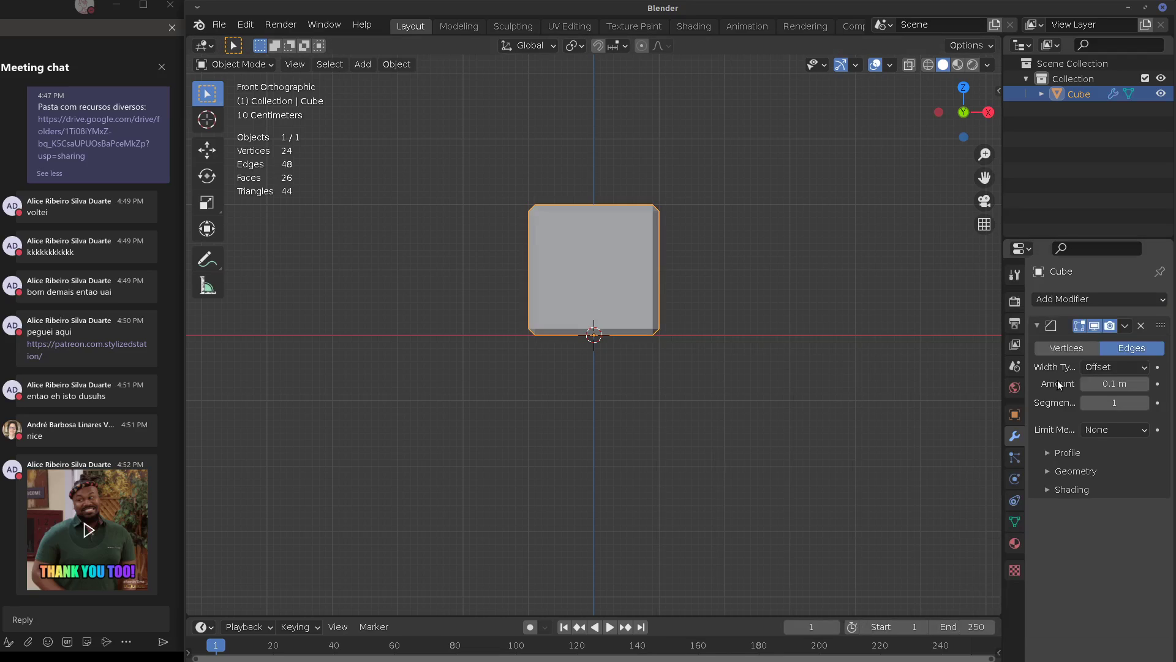
{"action": "left_click_drag", "start_coordinate": [1104, 386], "coordinate": [1137, 403]}
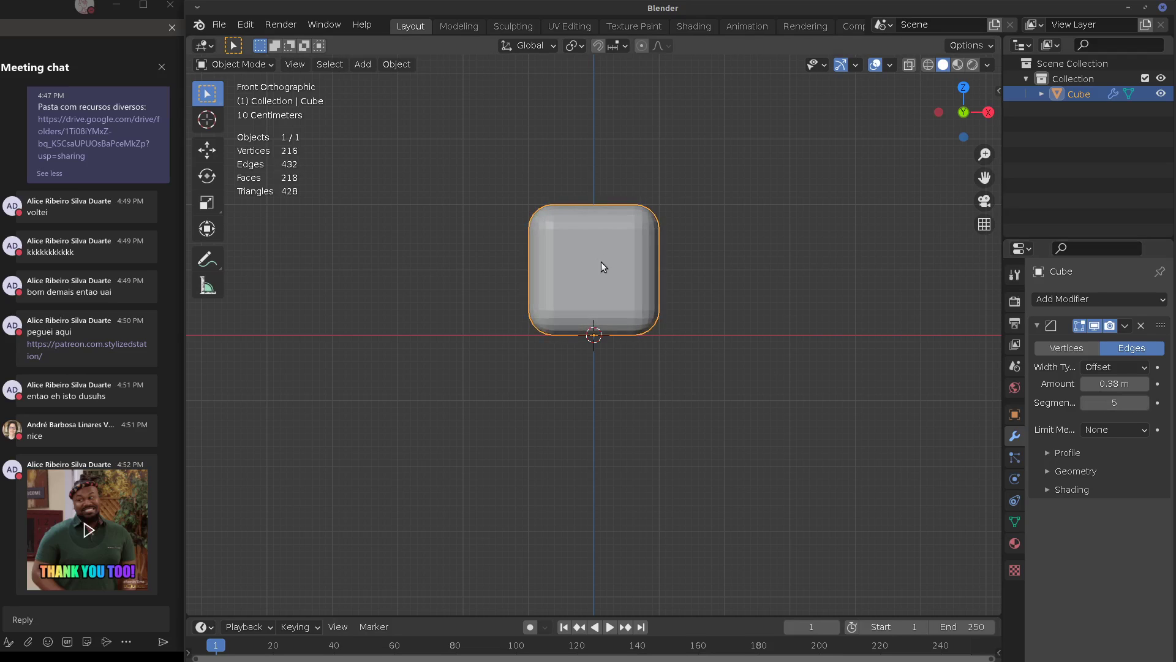
Select the four top vertices of the cube's original mesh in Edit Mode to compare it with the beveled shape
{"action": "key", "text": "Tab"}
{"action": "middle_click_drag", "start_coordinate": [618, 264], "coordinate": [710, 252]}
{"action": "left_click", "coordinate": [714, 216]}
{"action": "left_click", "coordinate": [643, 110], "text": "shift"}
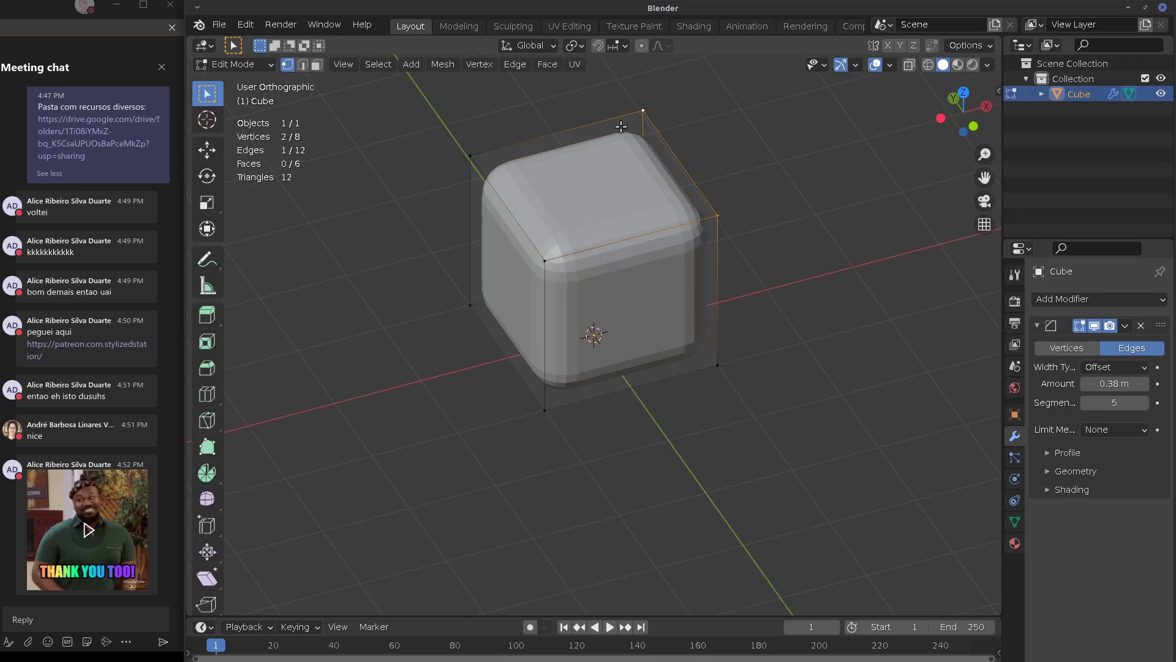
{"action": "left_click", "coordinate": [470, 156], "text": "shift"}
{"action": "left_click", "coordinate": [544, 261], "text": "shift"}
{"action": "middle_click_drag", "start_coordinate": [544, 260], "coordinate": [694, 249]}
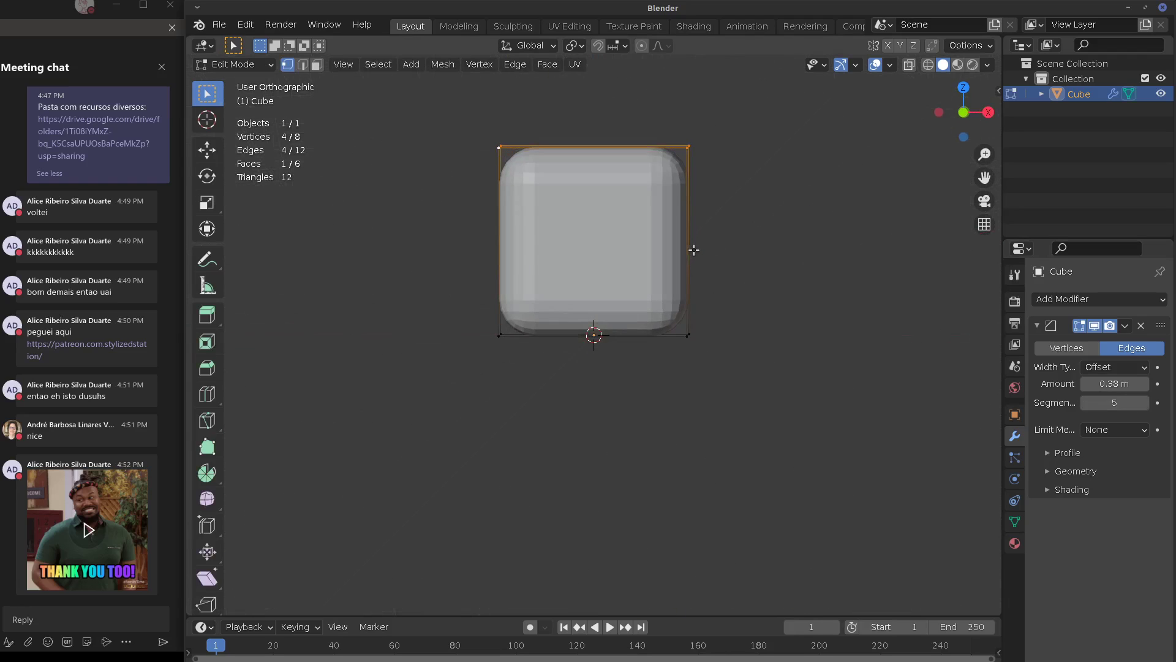
Return the cube to Object Mode and remove its Bevel modifier
{"action": "key", "text": "Tab"}
{"action": "middle_click_drag", "start_coordinate": [616, 219], "coordinate": [696, 265]}
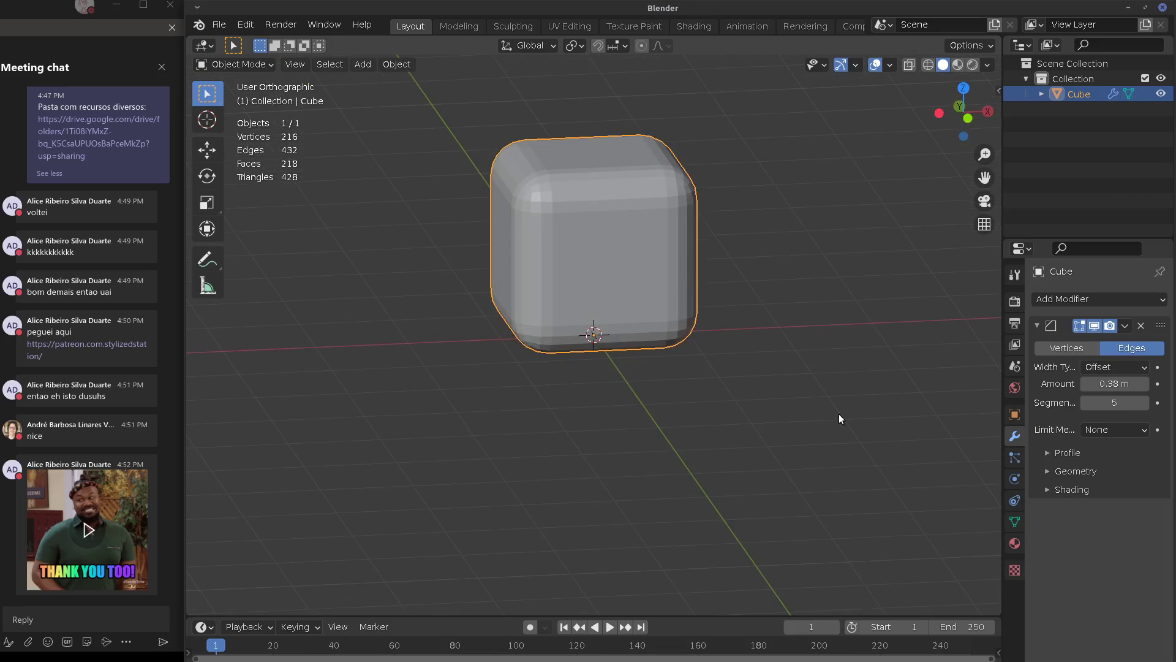
{"action": "middle_click_drag", "start_coordinate": [815, 428], "coordinate": [794, 475]}
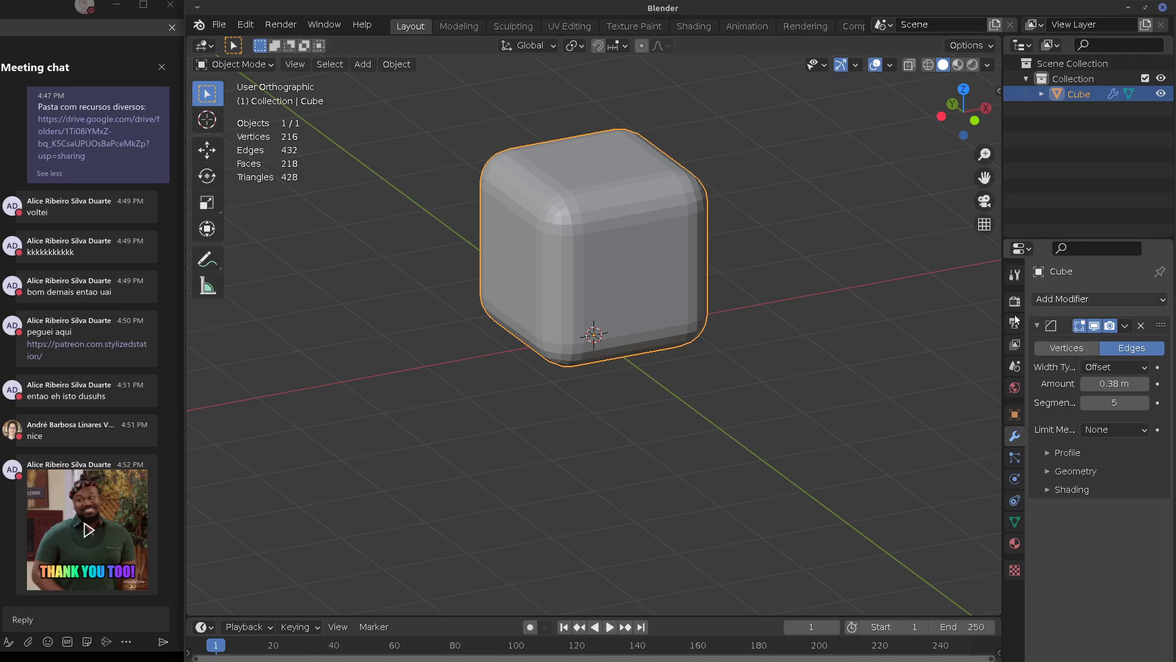
{"action": "left_click", "coordinate": [1141, 326]}
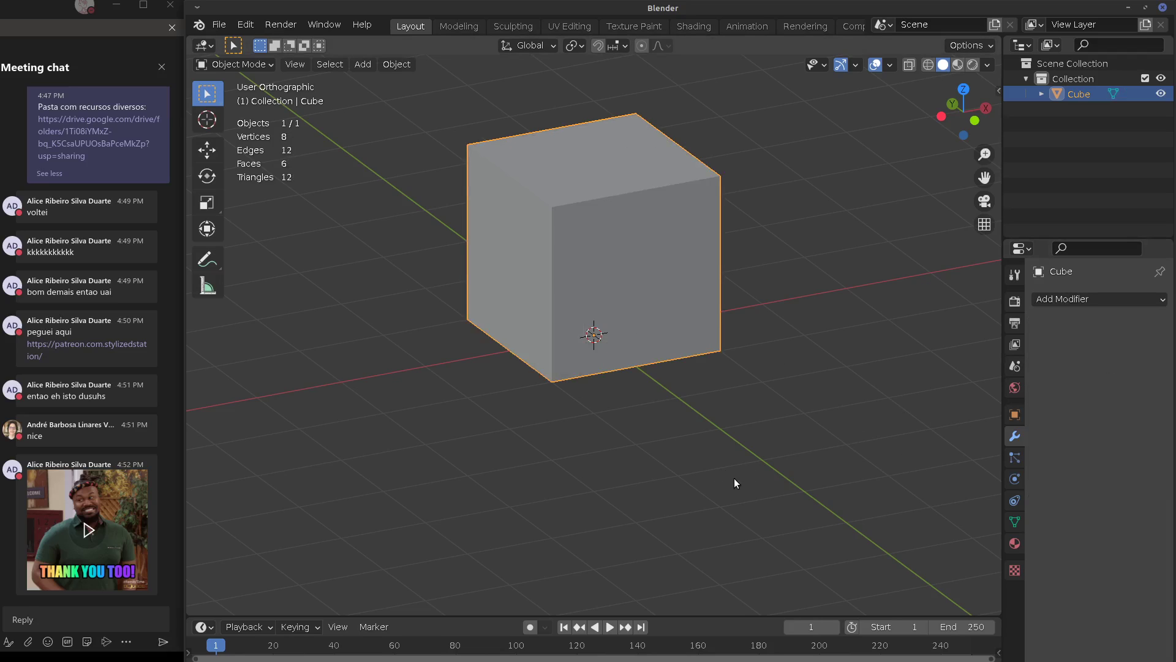
{"action": "left_click", "coordinate": [1071, 299]}
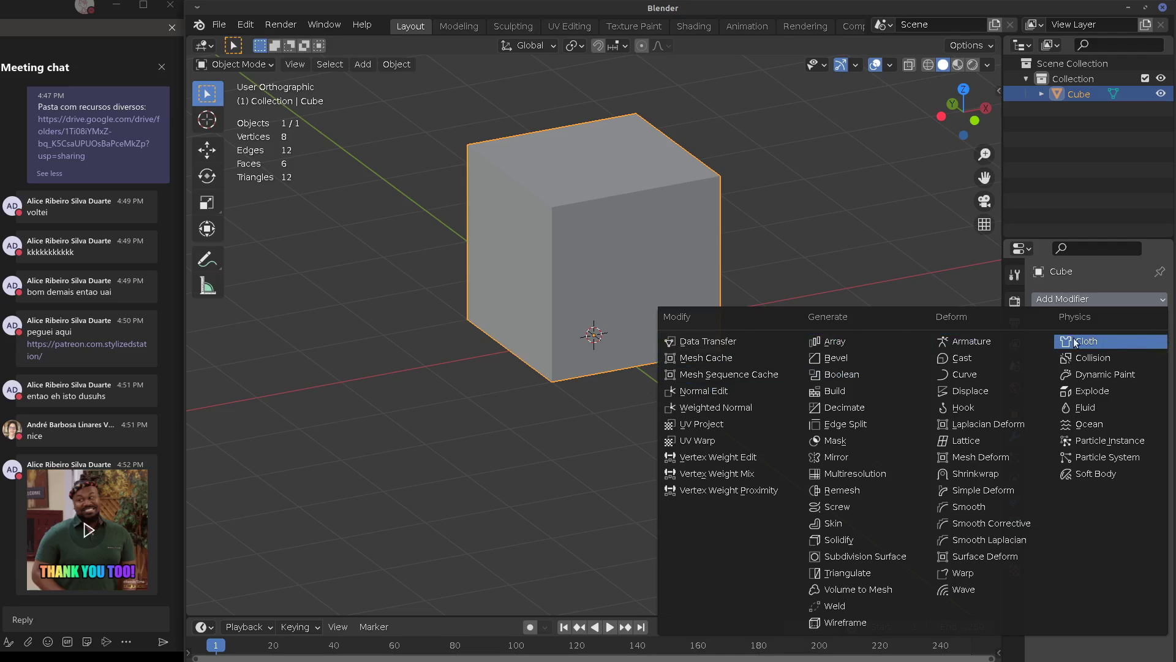
{"action": "key", "text": "Down"}
{"action": "key", "text": "Down"}
{"action": "key", "text": "Down"}
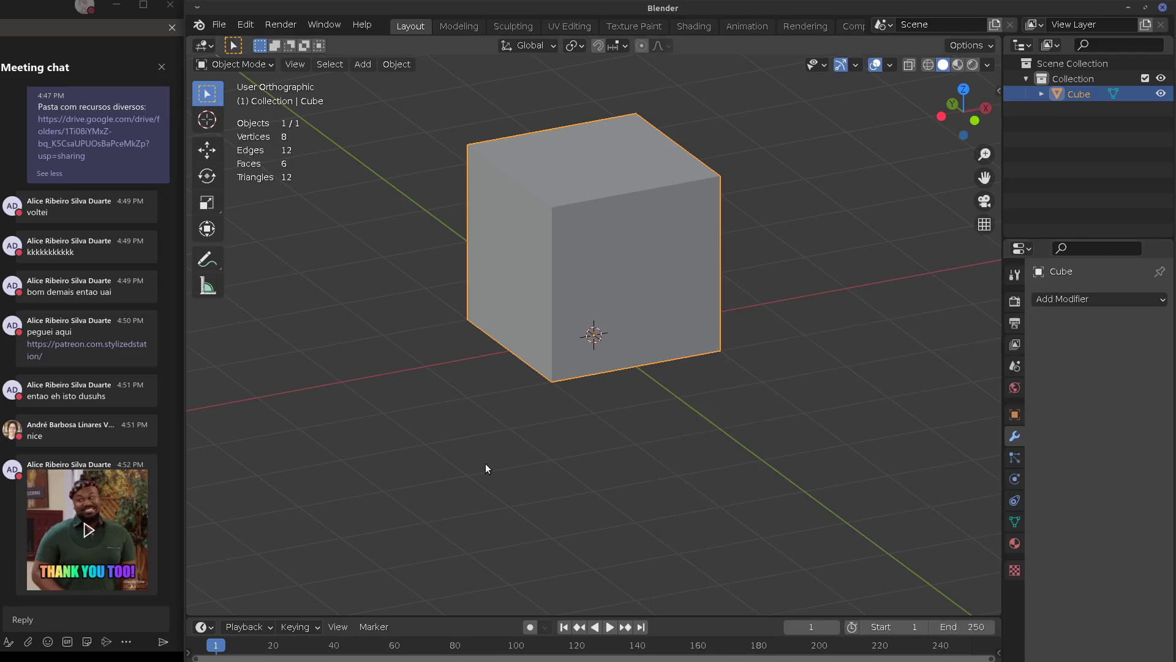
Add a UV sphere and, in front view, move it 3 m along negative X and 1 m up beside the cube
{"action": "middle_click_drag", "start_coordinate": [398, 407], "coordinate": [620, 399], "text": "shift"}
{"action": "scroll", "coordinate": [619, 389], "scroll_direction": "up", "scroll_amount": 2}
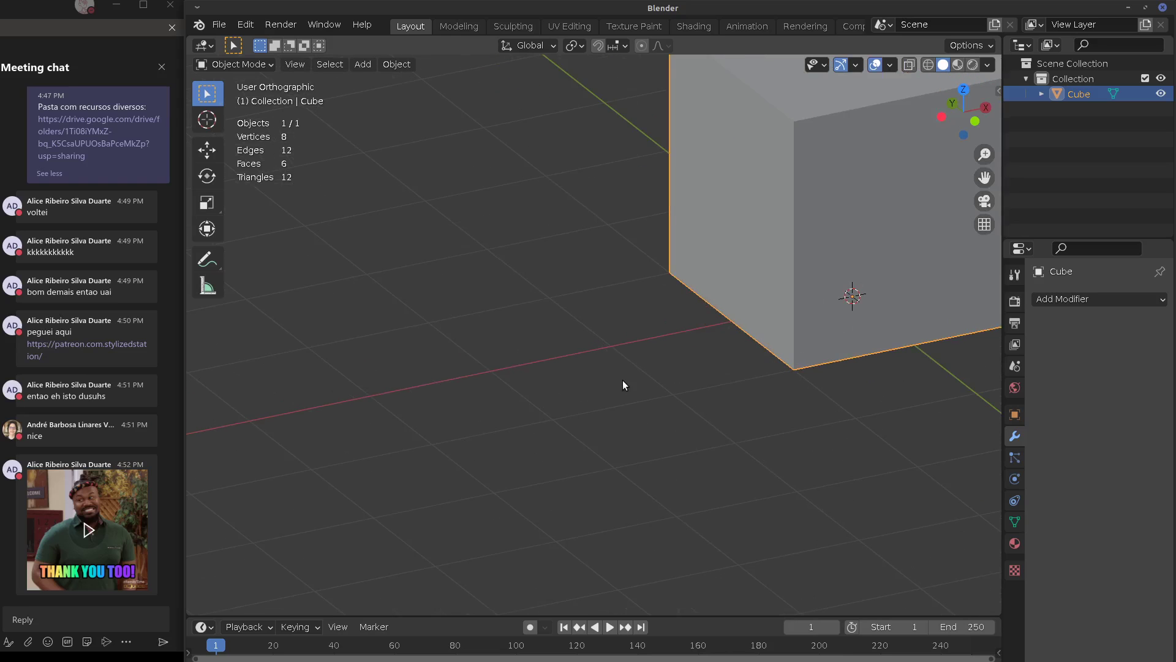
{"action": "scroll", "coordinate": [623, 385], "scroll_direction": "down", "scroll_amount": 4}
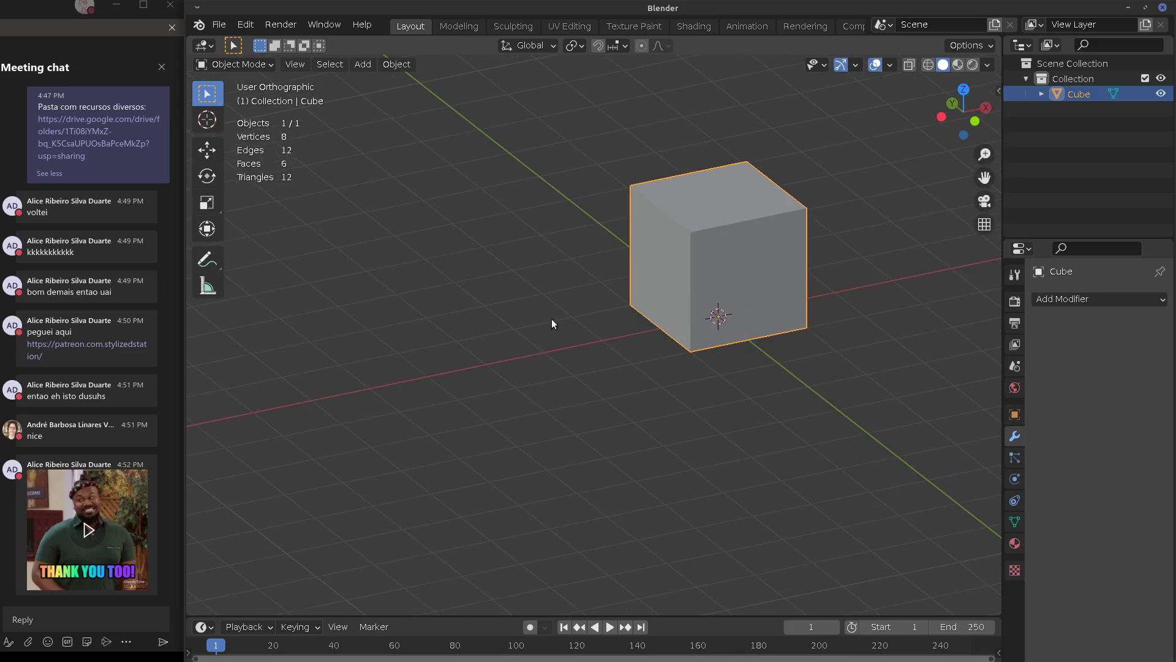
{"action": "key", "text": "shift+a"}
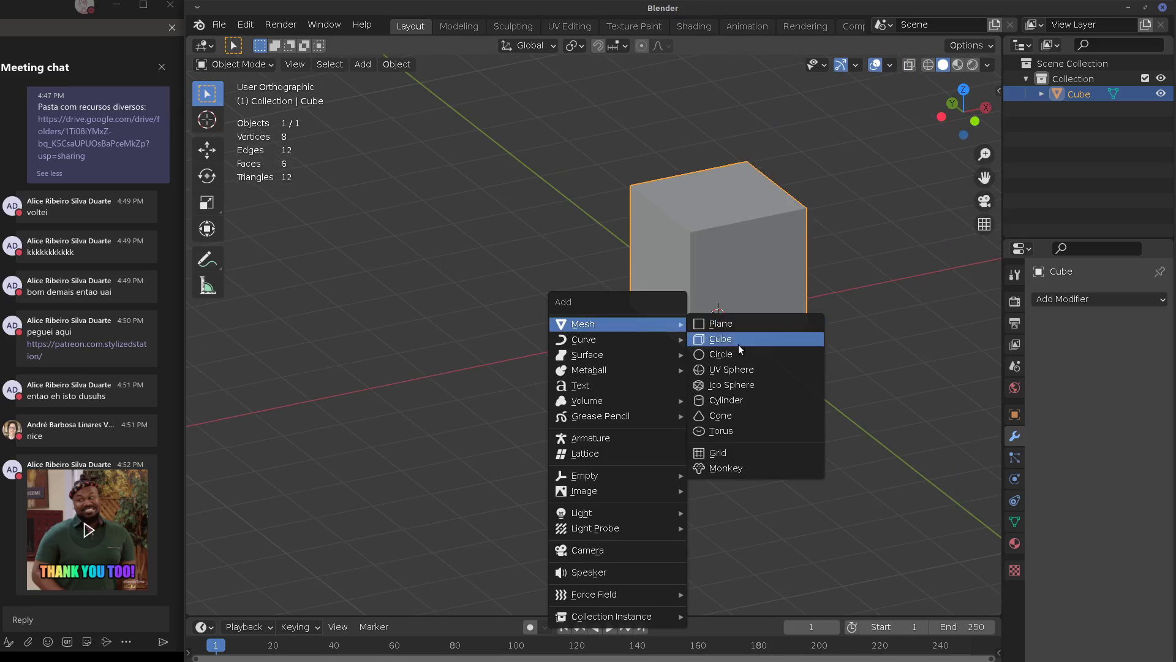
{"action": "left_click", "coordinate": [733, 371]}
{"action": "middle_click_drag", "start_coordinate": [738, 361], "coordinate": [696, 336]}
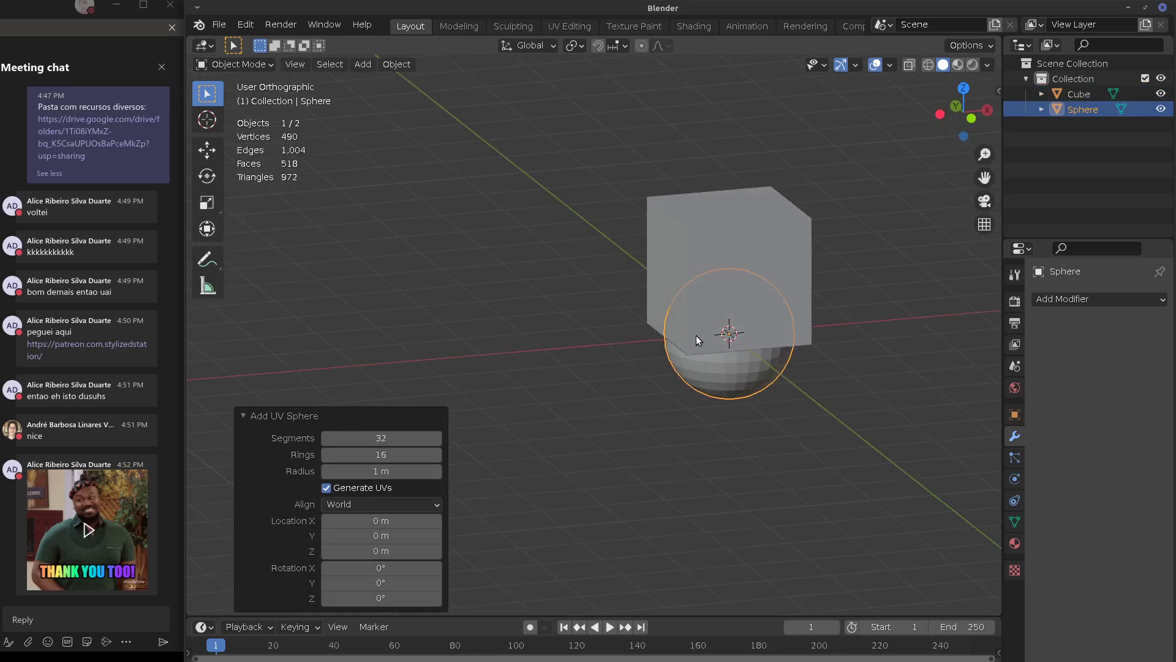
{"action": "key", "text": "KP_1"}
{"action": "key", "text": "g"}
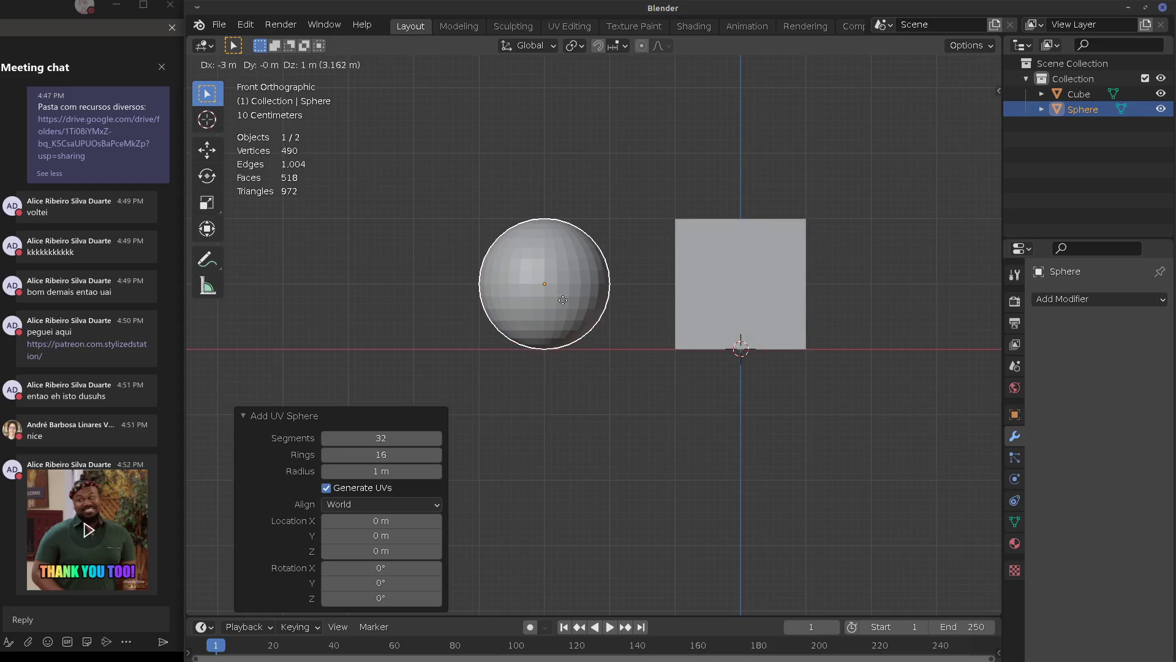
{"action": "left_click", "coordinate": [561, 302]}
Add a Data Transfer modifier to the cube and widen the properties editor so its full labels can be read
{"action": "left_click", "coordinate": [709, 306]}
{"action": "middle_click_drag", "start_coordinate": [710, 306], "coordinate": [806, 375]}
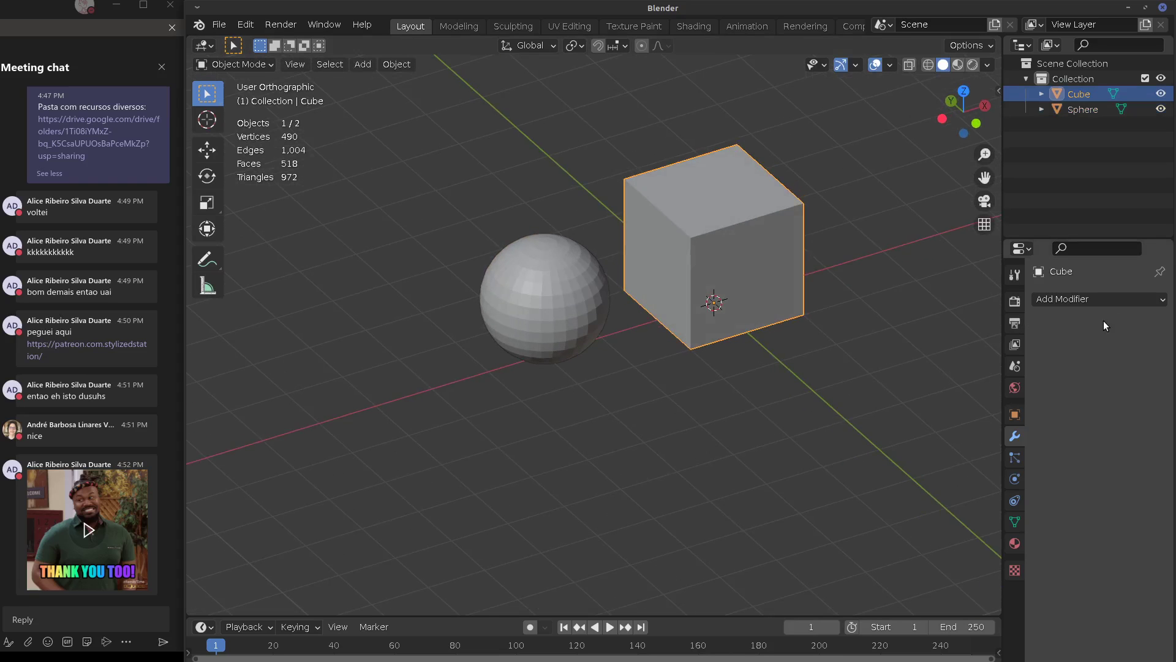
{"action": "left_click", "coordinate": [1083, 299]}
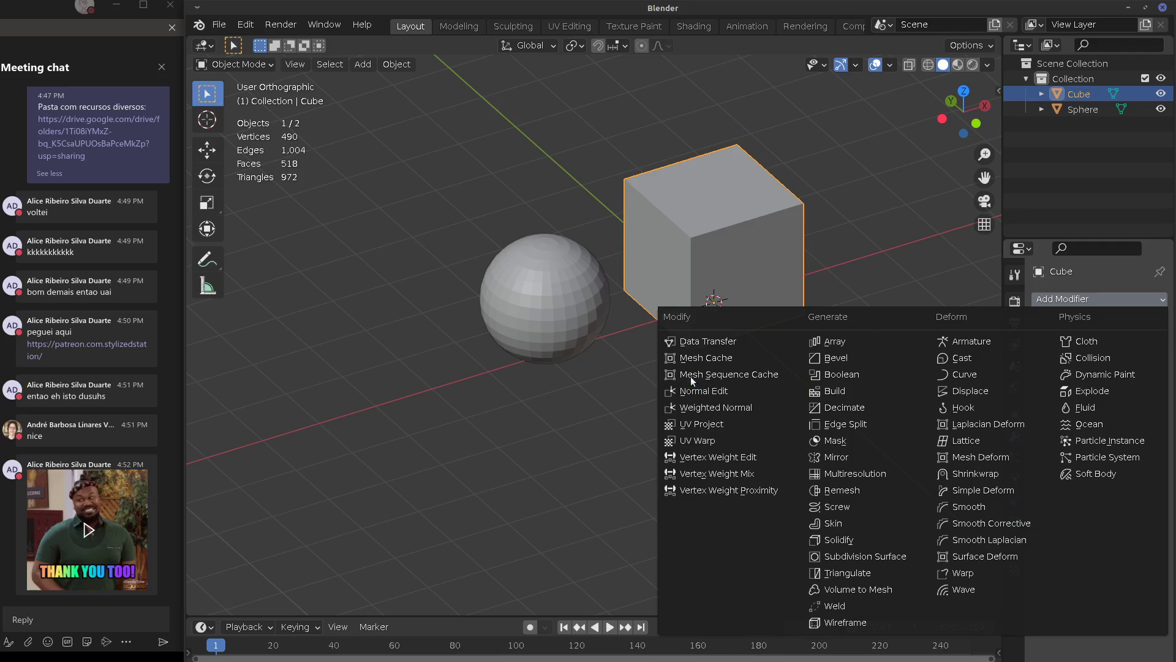
{"action": "left_click", "coordinate": [715, 341]}
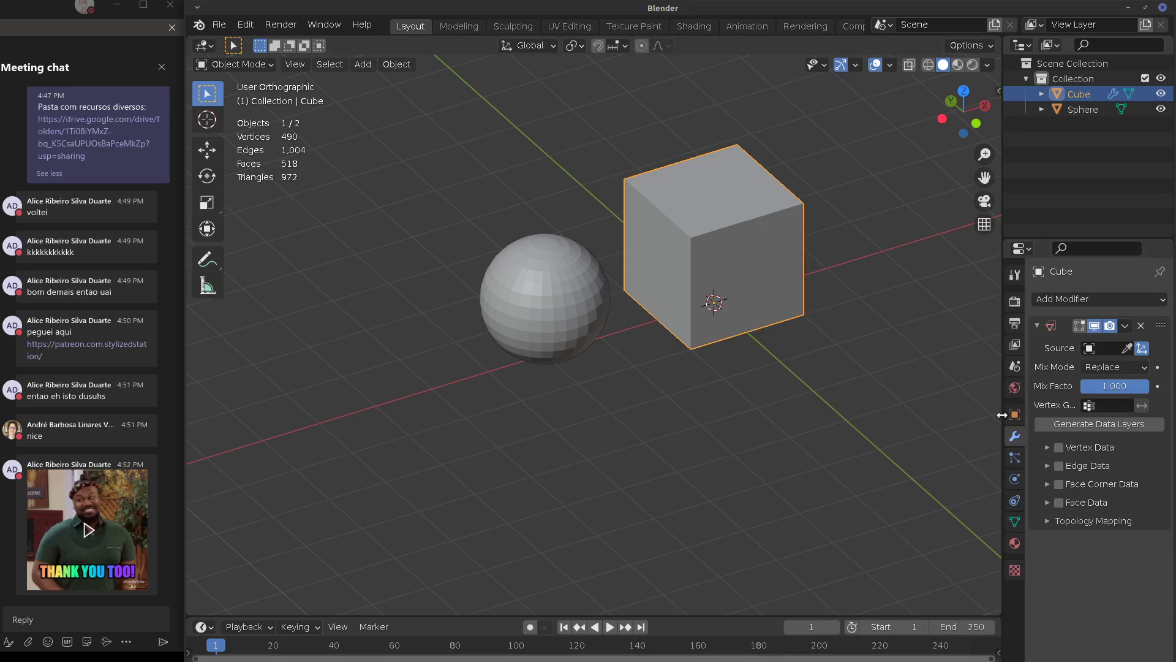
{"action": "left_click_drag", "start_coordinate": [999, 416], "coordinate": [933, 419]}
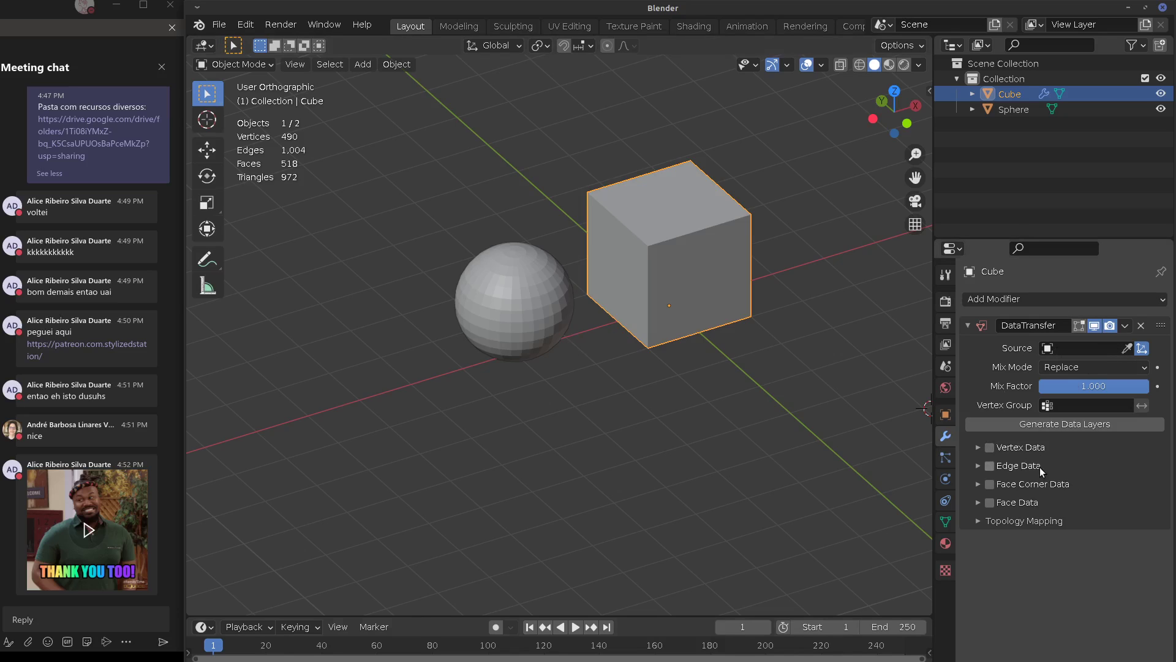
Add a Normal Edit modifier to the cube and remove the Data Transfer modifier
{"action": "left_click", "coordinate": [999, 300]}
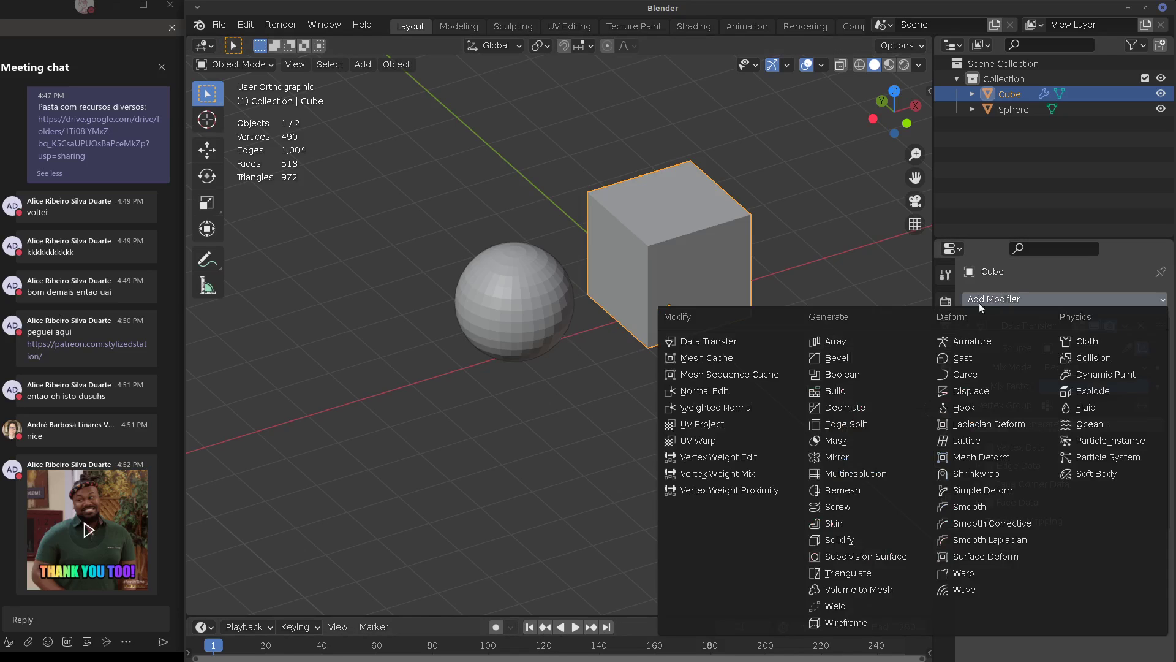
{"action": "left_click", "coordinate": [731, 388]}
{"action": "left_click", "coordinate": [1140, 325]}
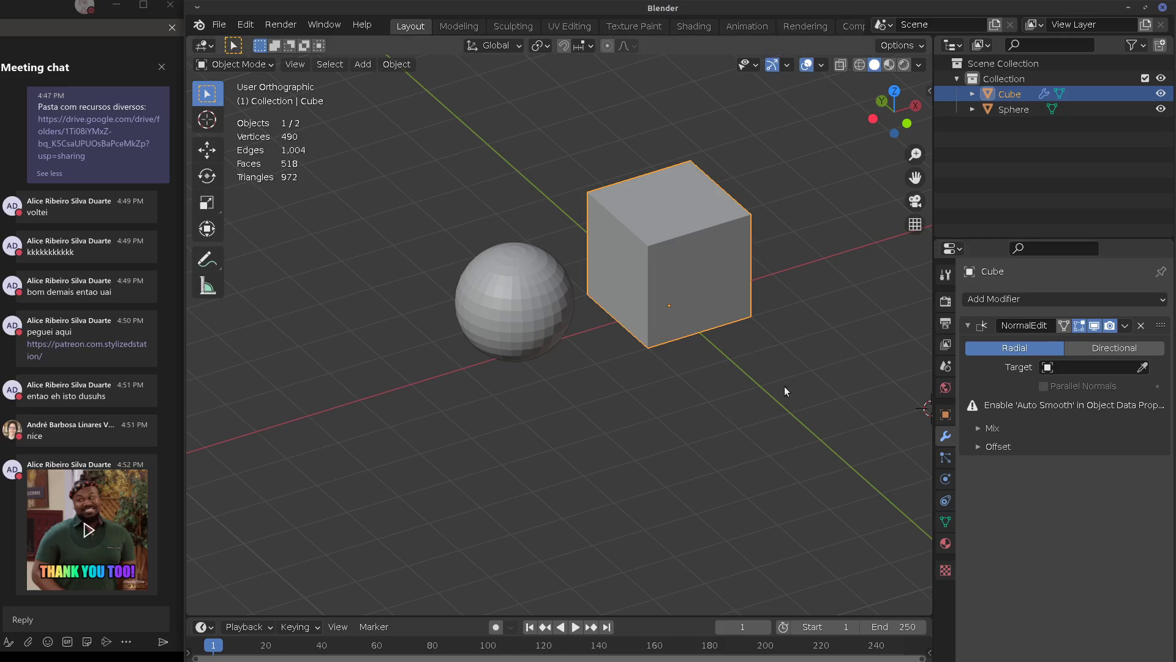
Enable Auto Smooth in the Normals settings of the cube's mesh data
{"action": "left_click", "coordinate": [945, 521]}
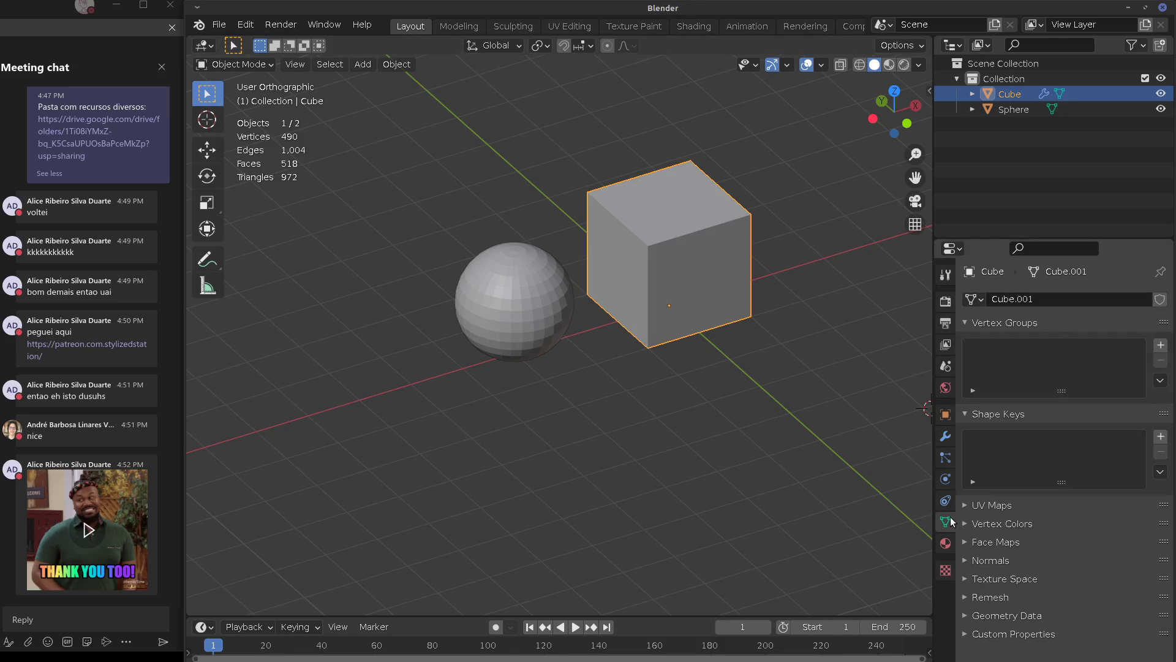
{"action": "left_click", "coordinate": [971, 561]}
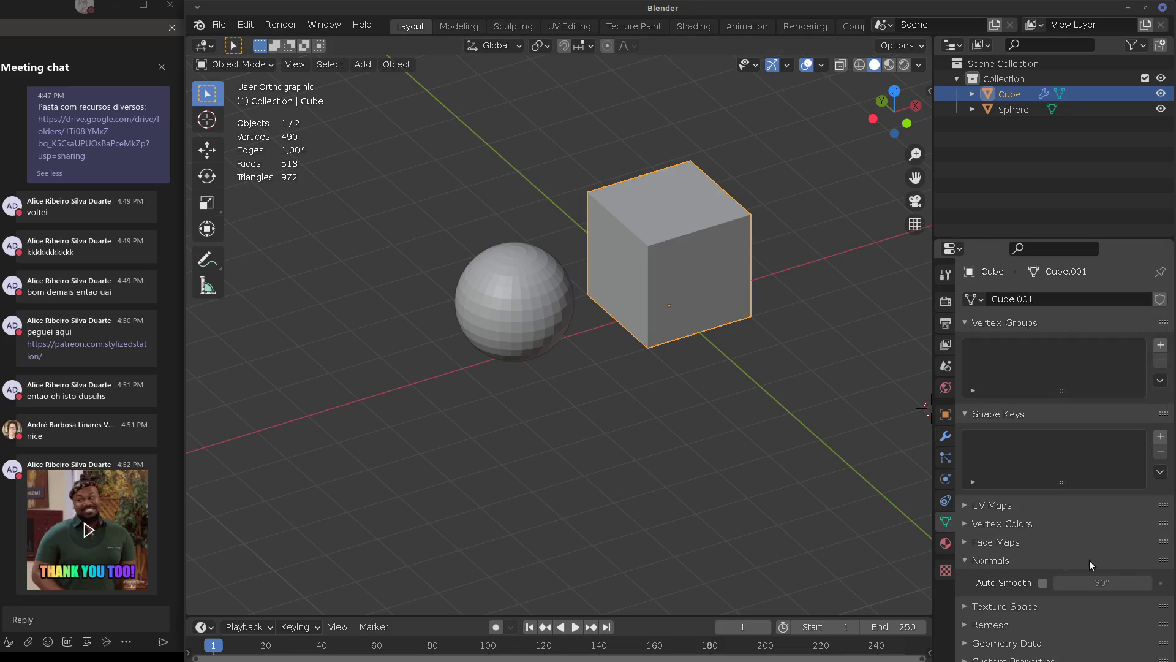
{"action": "left_click", "coordinate": [1044, 582]}
Set the Sphere as the target of the cube's Normal Edit modifier
{"action": "left_click", "coordinate": [524, 317]}
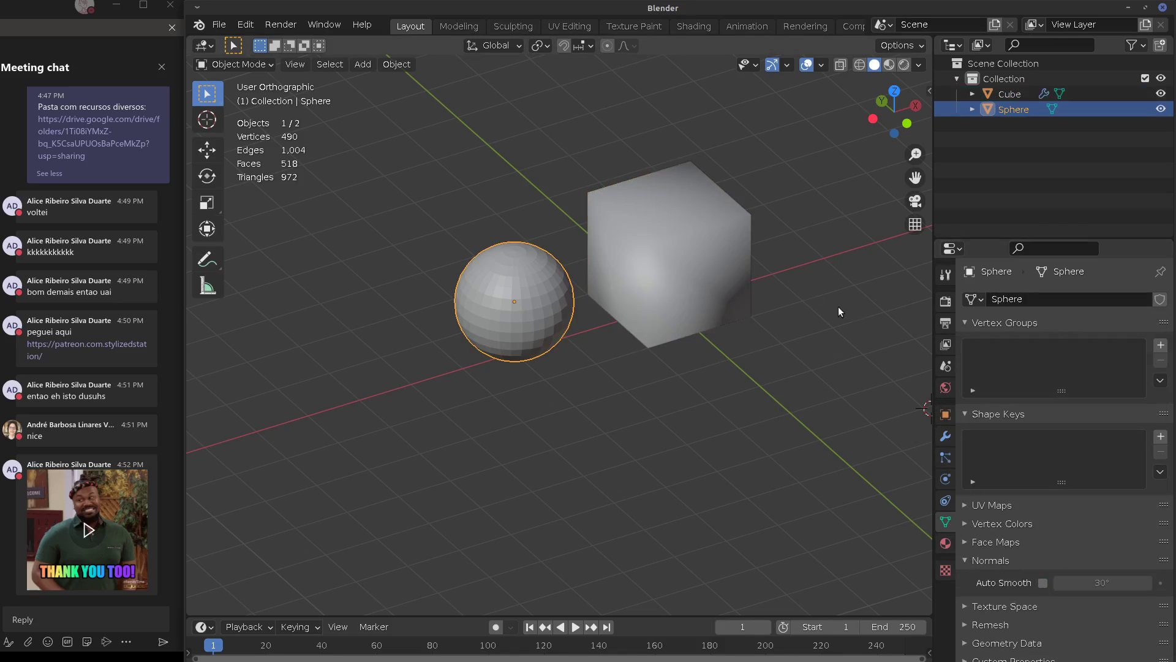
{"action": "left_click", "coordinate": [668, 258]}
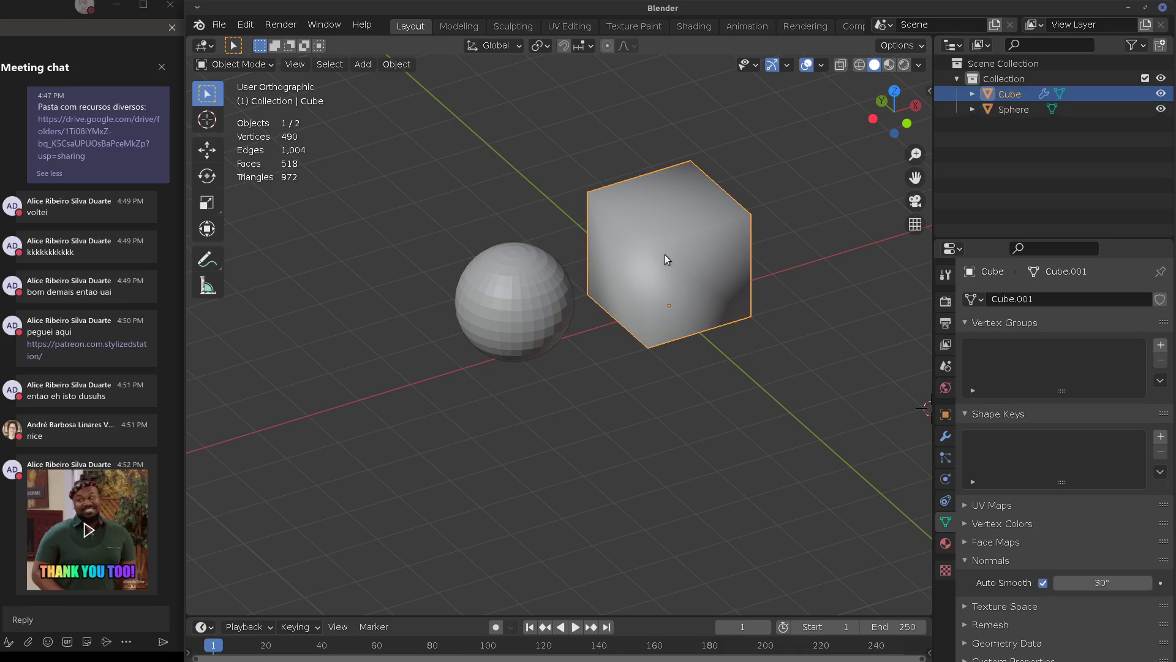
{"action": "left_click", "coordinate": [525, 296]}
{"action": "left_click", "coordinate": [643, 257]}
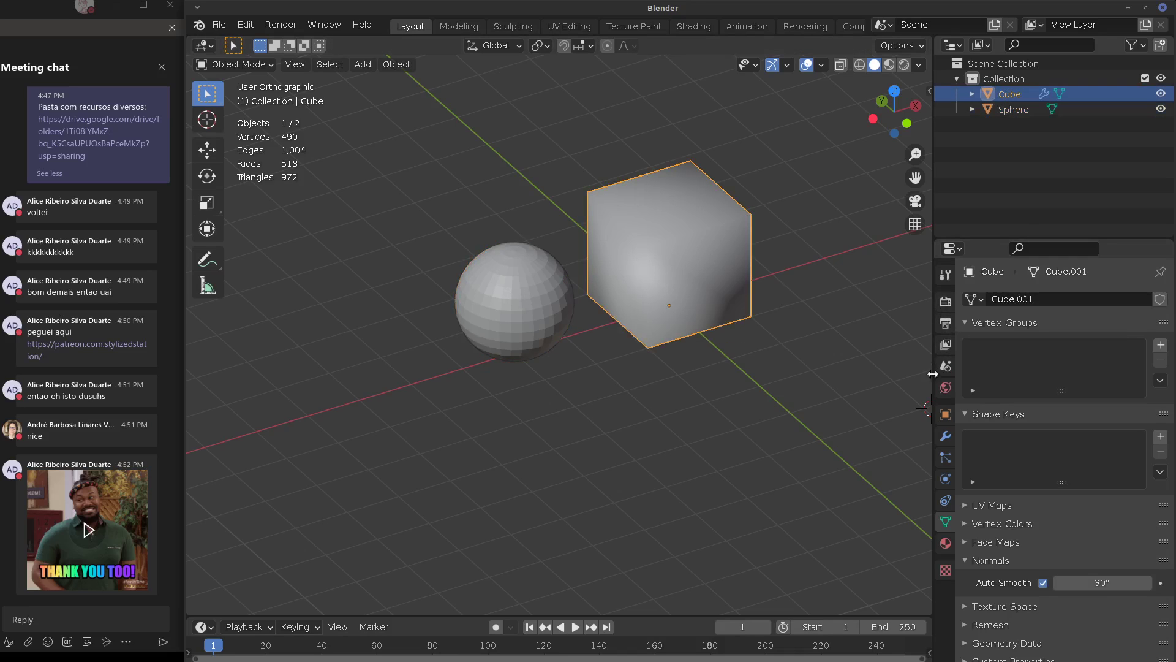
{"action": "left_click", "coordinate": [946, 436]}
{"action": "left_click", "coordinate": [1056, 365]}
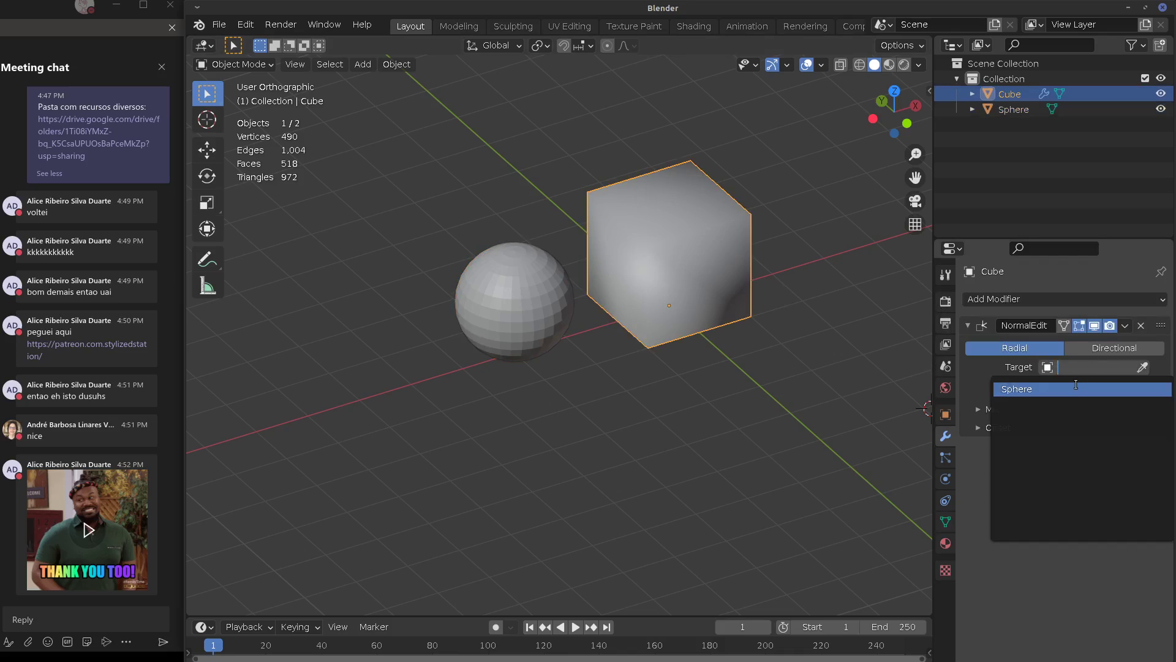
{"action": "left_click", "coordinate": [1009, 388]}
Try rotating the sphere freely and scaling its equatorial edge loop outward in Edit Mode to test its influence on the cube
{"action": "left_click", "coordinate": [496, 323]}
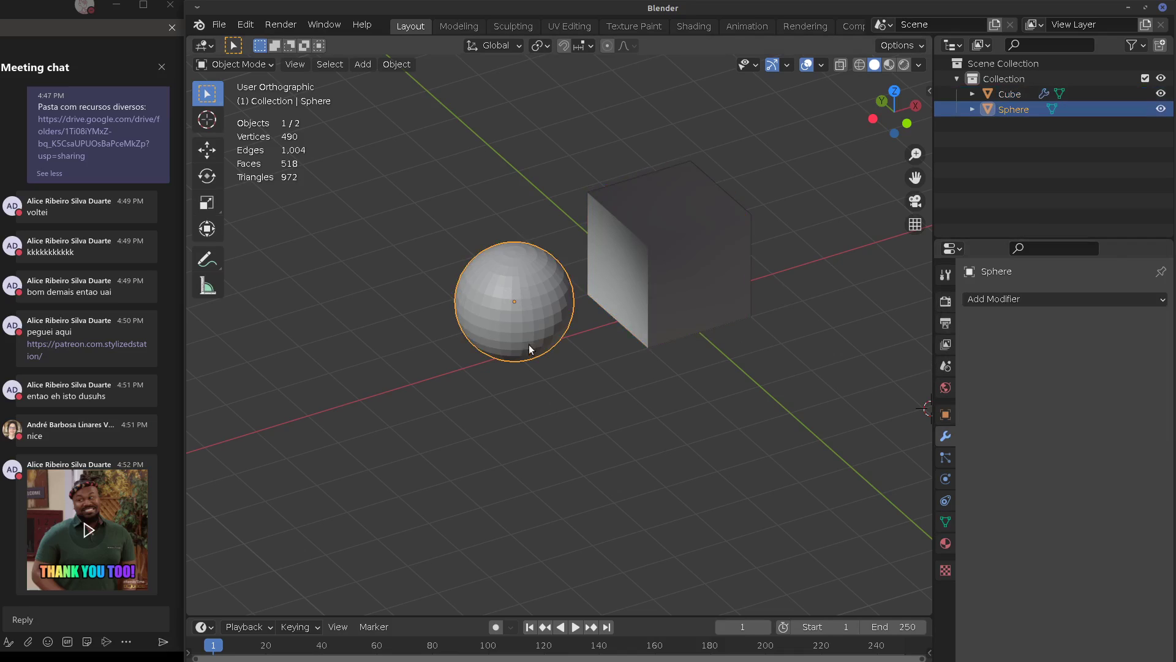
{"action": "key", "text": "Tab"}
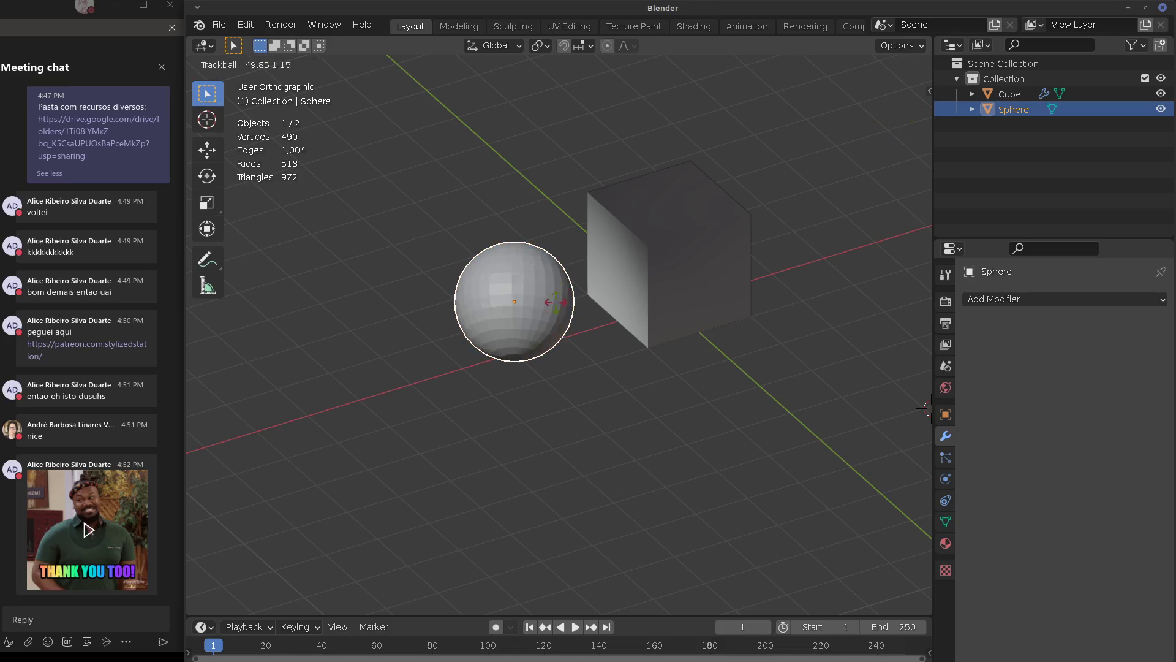
{"action": "key", "text": "Tab"}
{"action": "key", "text": "Tab"}
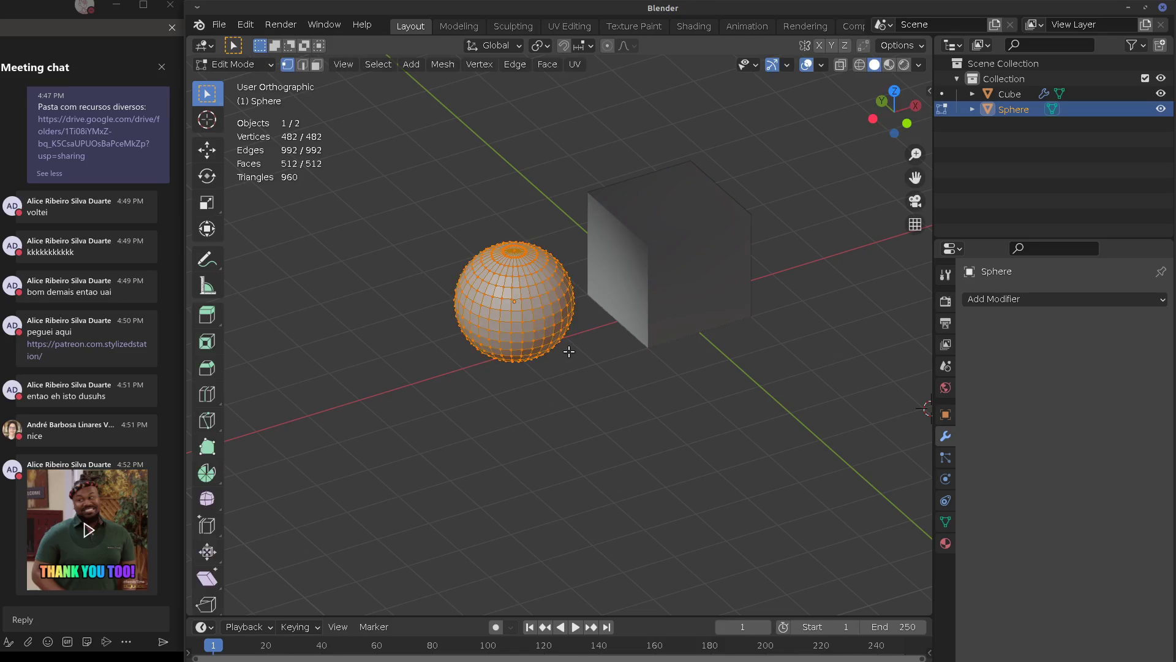
{"action": "key", "text": "s"}
{"action": "left_click", "coordinate": [531, 331], "text": "alt"}
{"action": "key", "text": "s"}
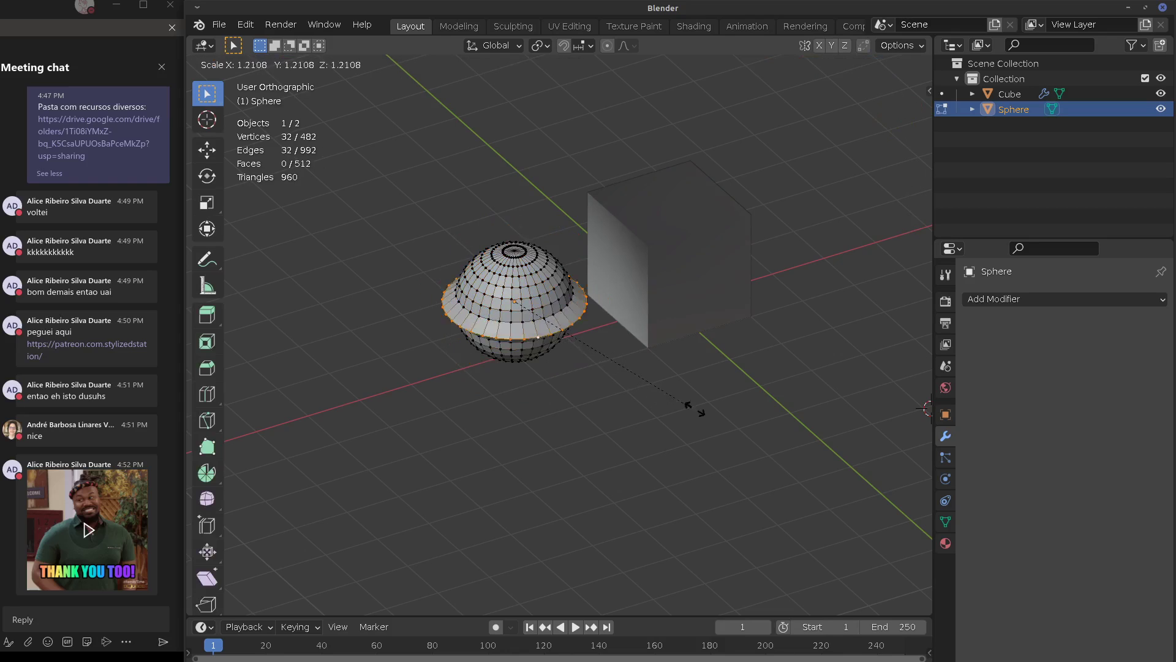
{"action": "left_click", "coordinate": [646, 392]}
{"action": "key", "text": "Tab"}
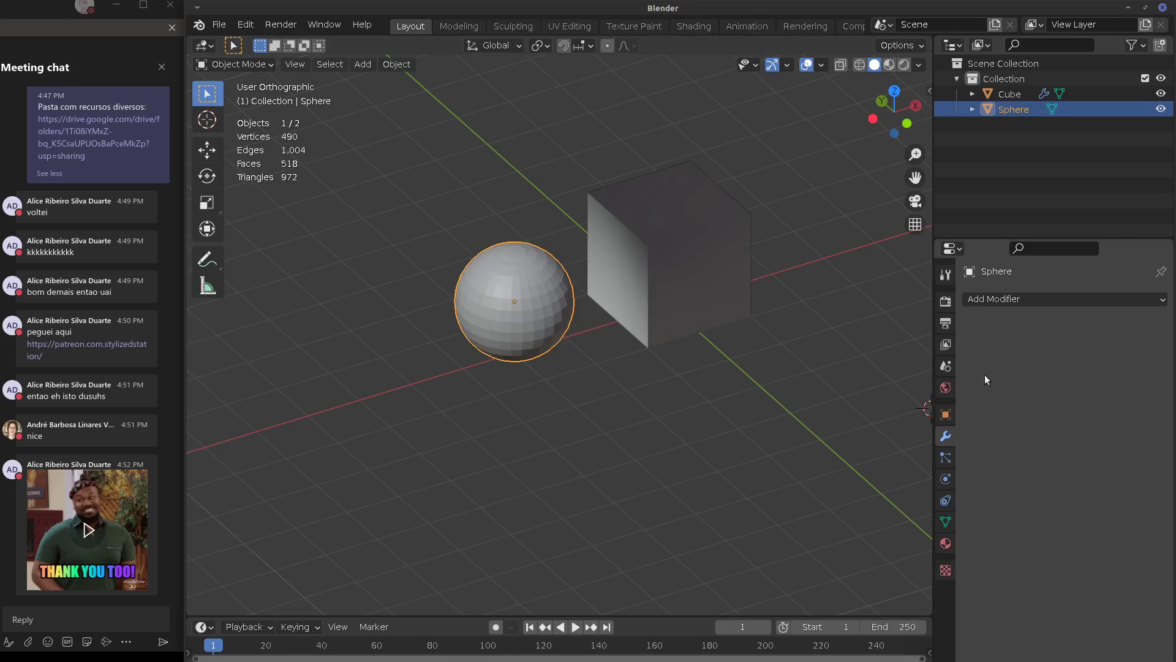
Expand the Mix and Offset settings of the cube's Normal Edit modifier and try a lower Mix Factor
{"action": "left_click", "coordinate": [623, 296]}
{"action": "left_click", "coordinate": [980, 408]}
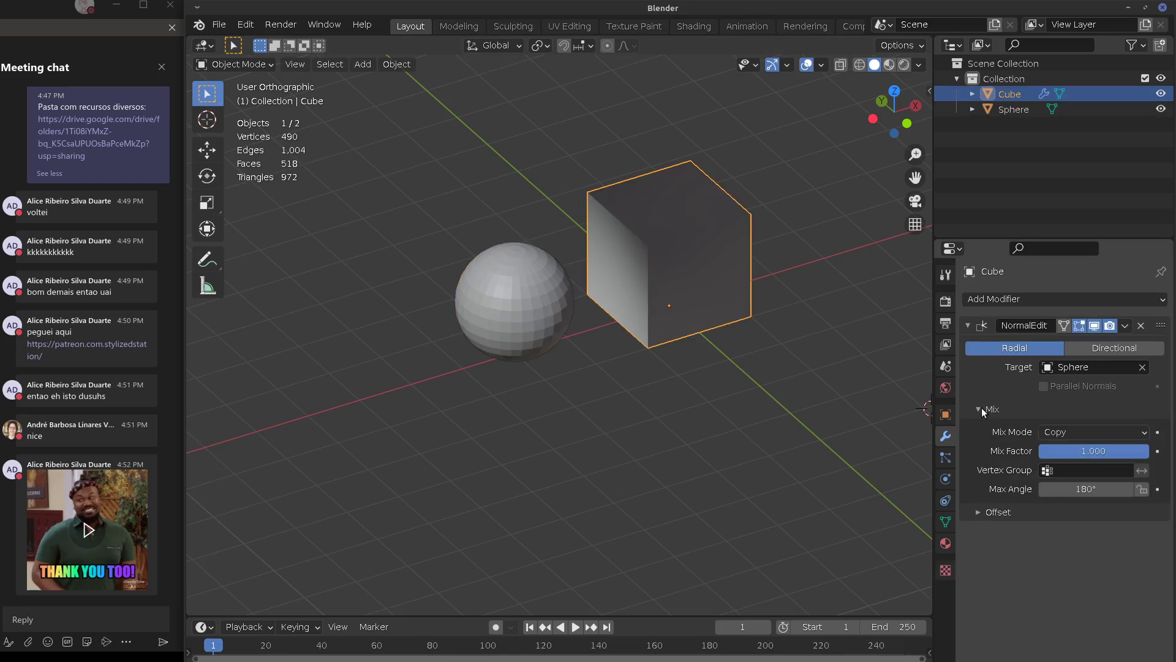
{"action": "left_click", "coordinate": [1045, 512]}
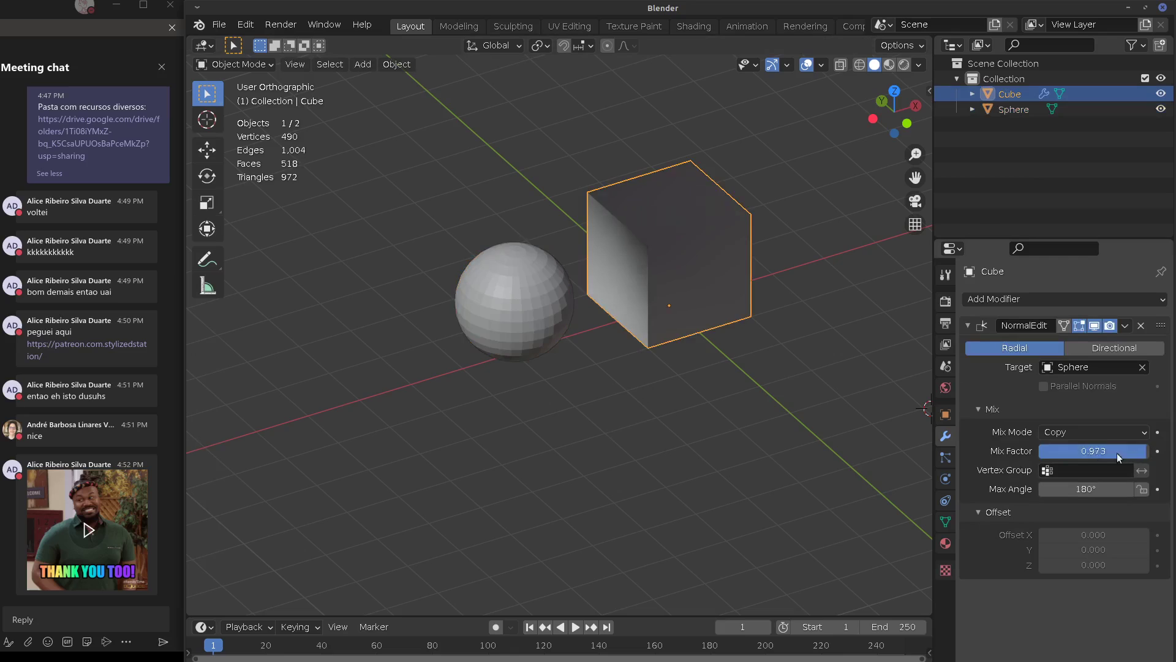
{"action": "left_click_drag", "start_coordinate": [1116, 453], "coordinate": [1023, 471]}
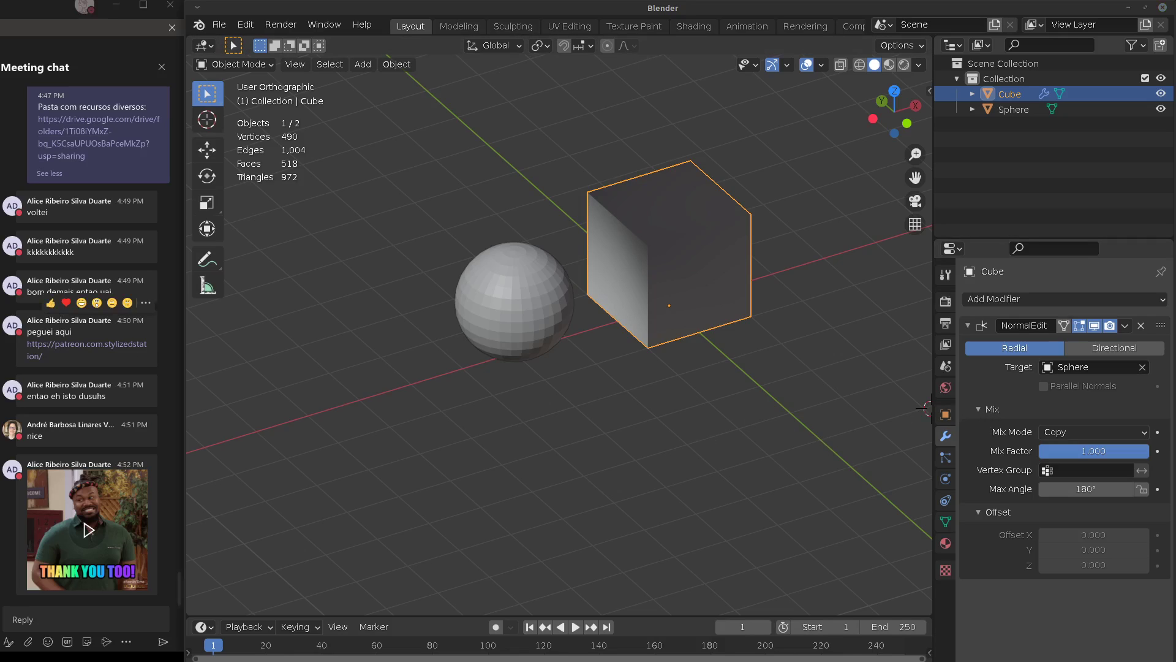
Switch to Firefox, close the Google Drive tab and open the Normal Edit Modifier page of the Blender Manual
{"action": "key", "text": "alt+Tab"}
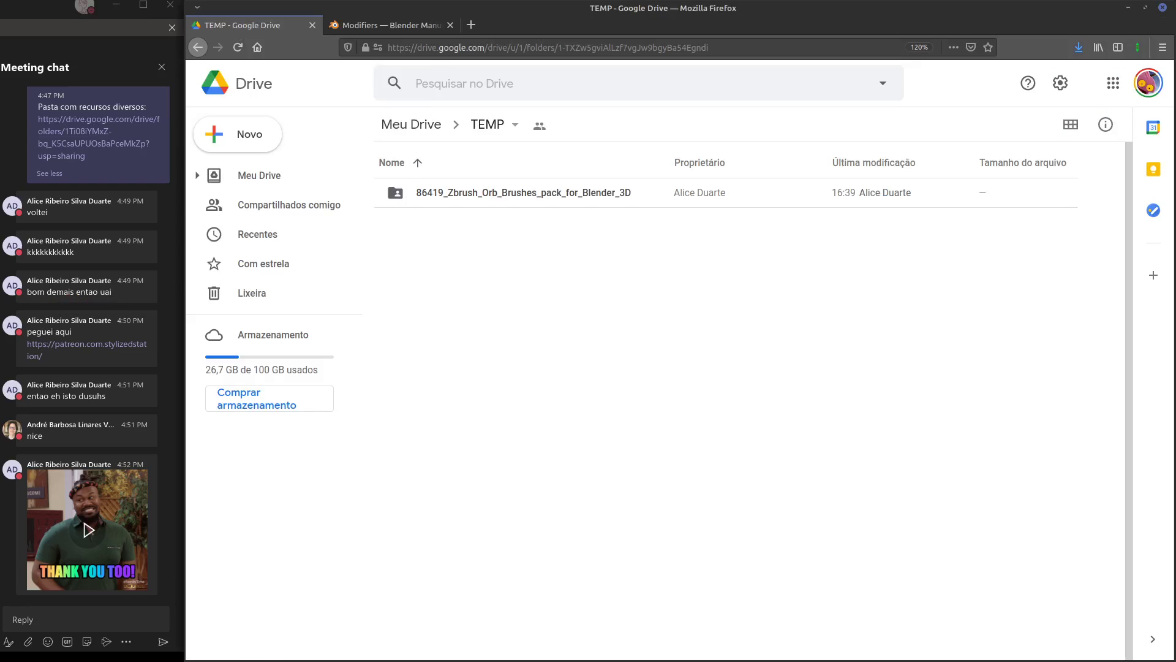
{"action": "left_click", "coordinate": [381, 25]}
{"action": "left_click", "coordinate": [312, 25]}
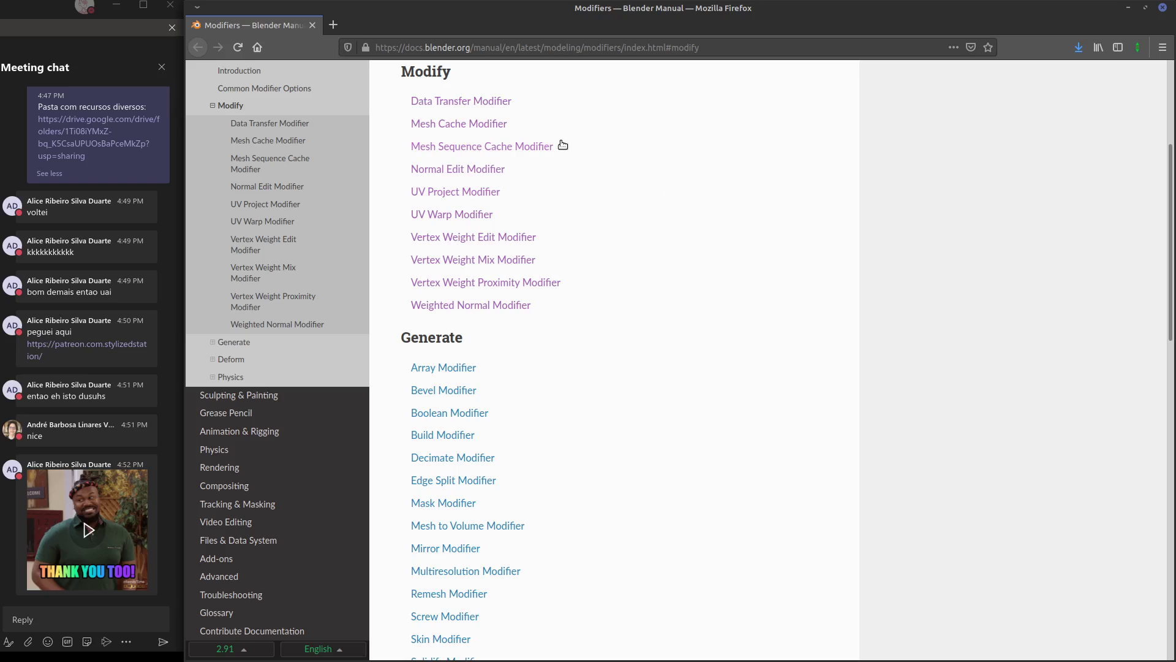
{"action": "left_click", "coordinate": [501, 168]}
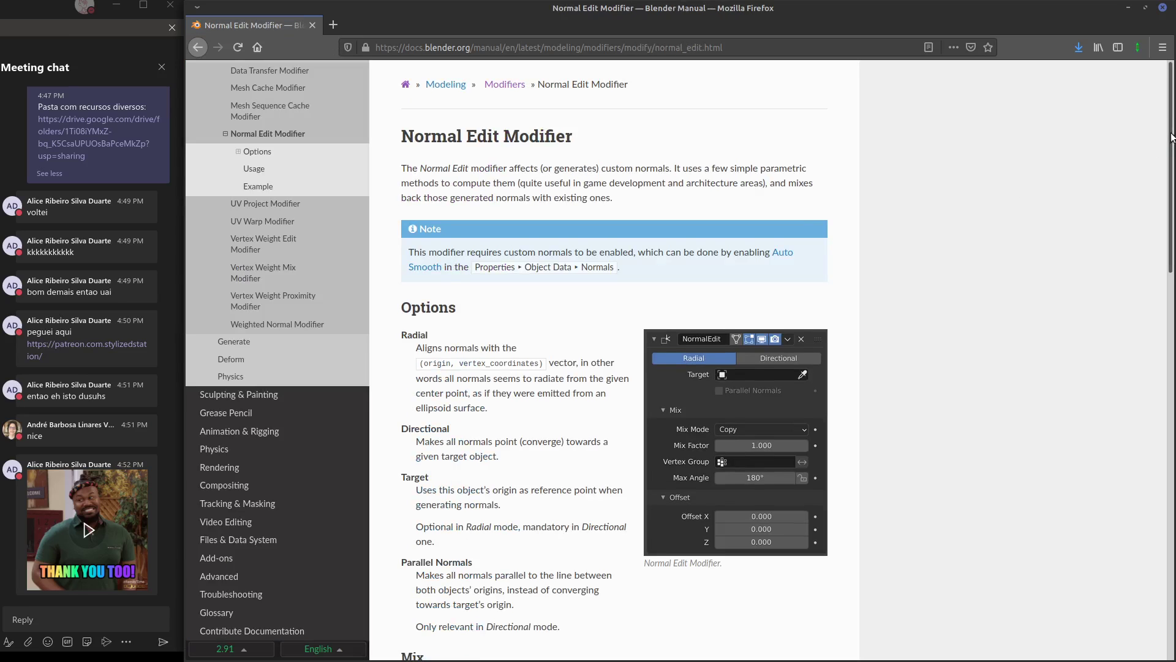
Check the Usage and Example sections of the Normal Edit manual page, switch back to Blender and delete the sphere
{"action": "left_click_drag", "start_coordinate": [1171, 136], "coordinate": [1171, 522]}
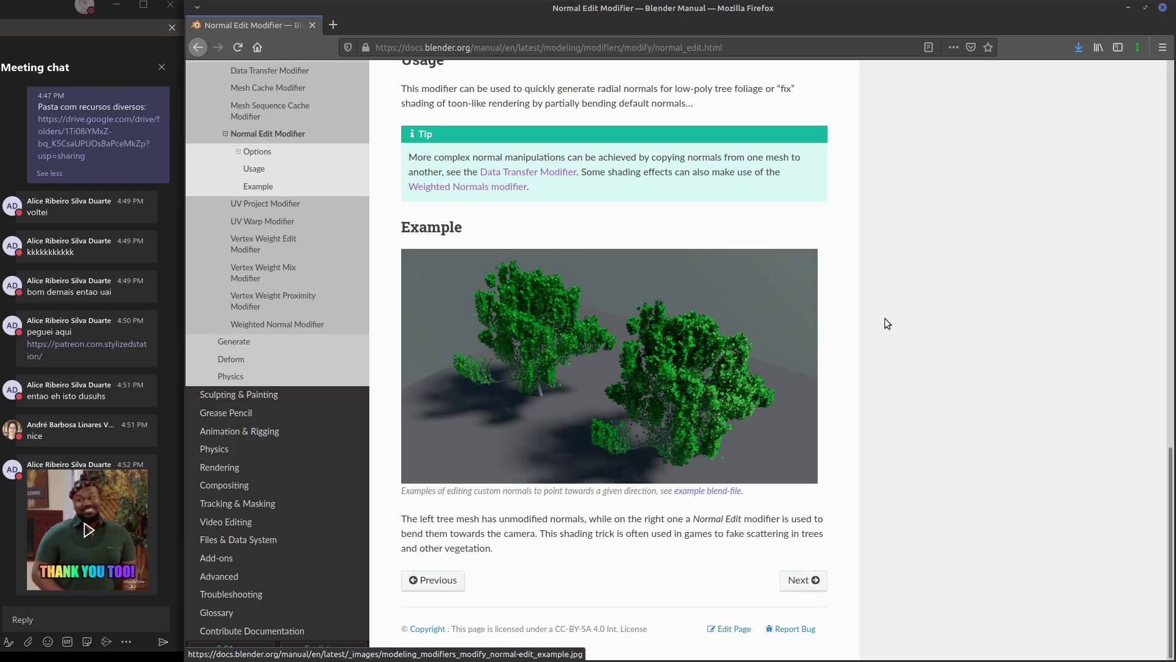
{"action": "left_click", "coordinate": [1126, 9]}
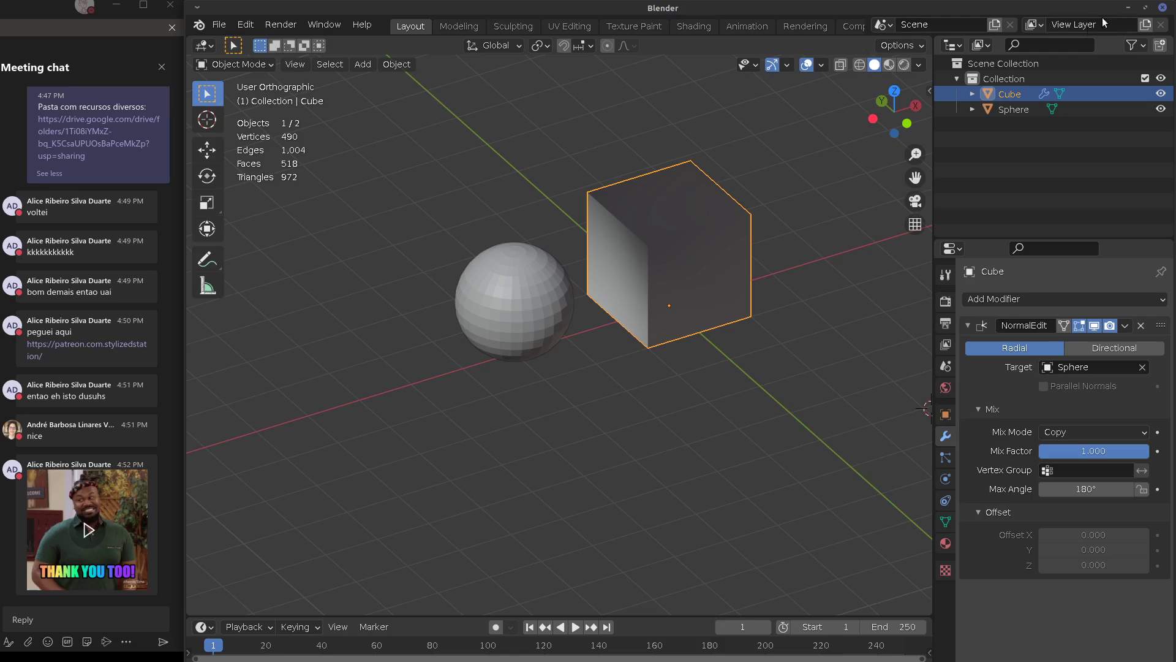
{"action": "left_click", "coordinate": [525, 317]}
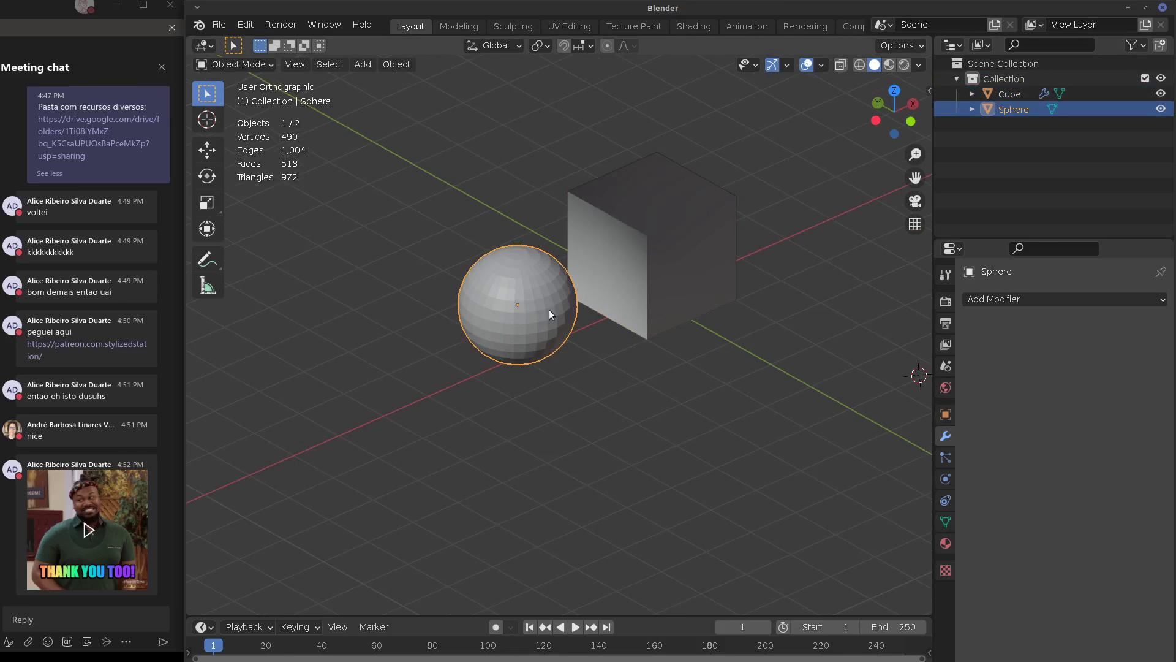
{"action": "key", "text": "x"}
{"action": "left_click", "coordinate": [532, 354]}
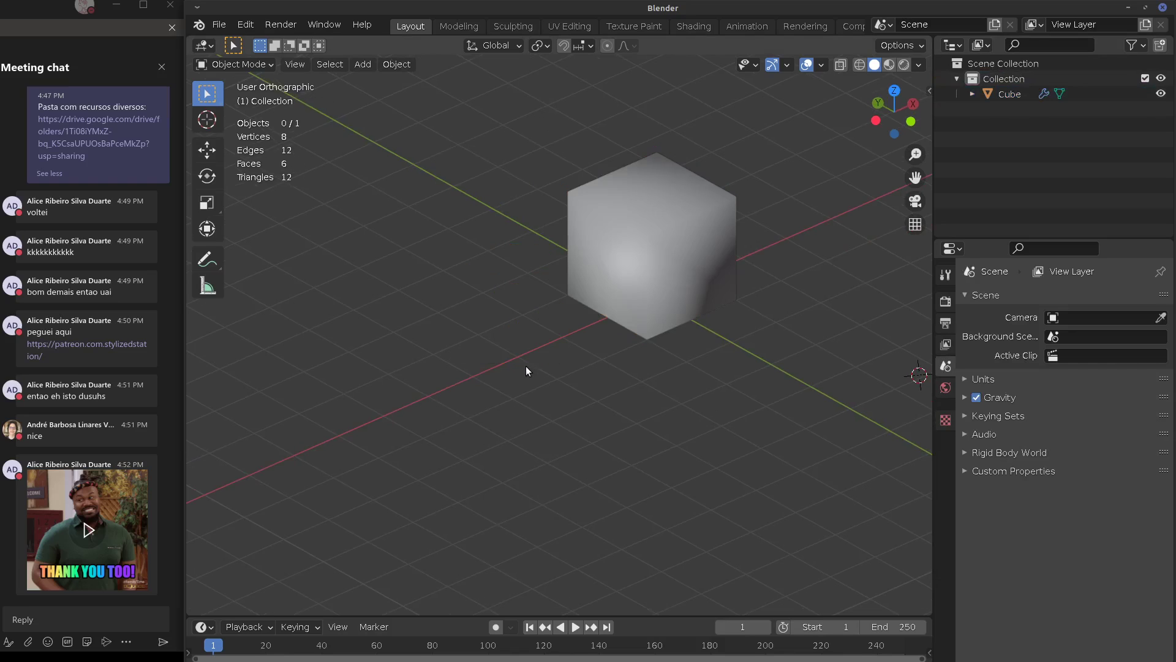
Turn off Auto Smooth in the cube's mesh normals settings
{"action": "middle_click_drag", "start_coordinate": [525, 365], "coordinate": [686, 306]}
{"action": "left_click", "coordinate": [647, 286]}
{"action": "left_click", "coordinate": [945, 521]}
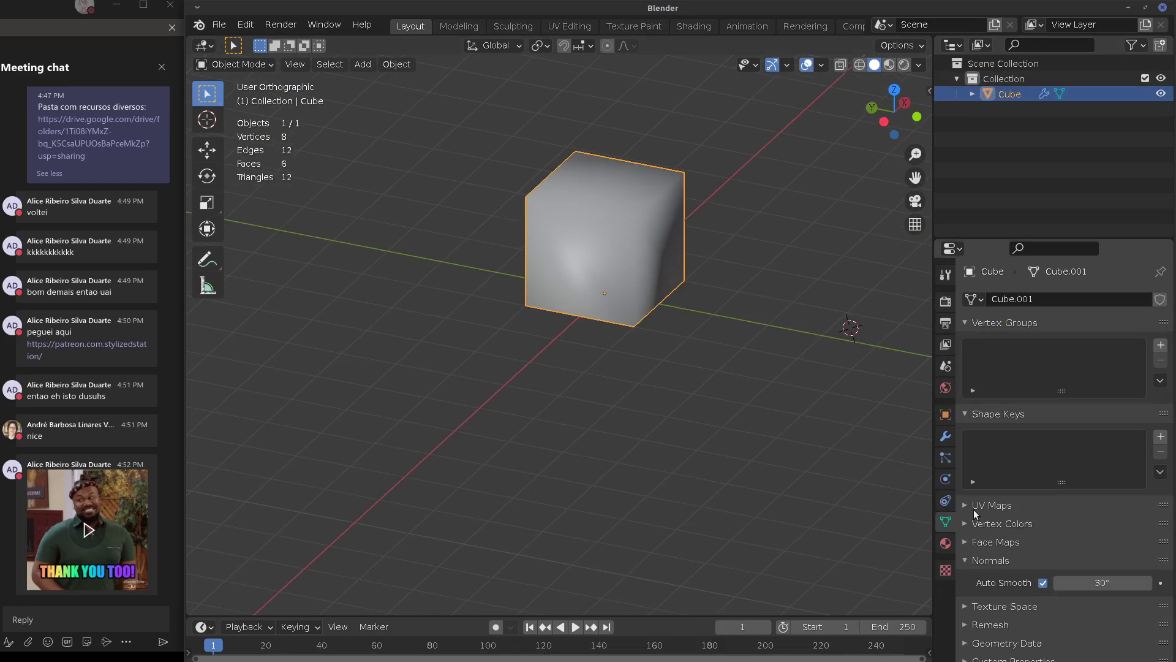
{"action": "left_click", "coordinate": [1043, 582]}
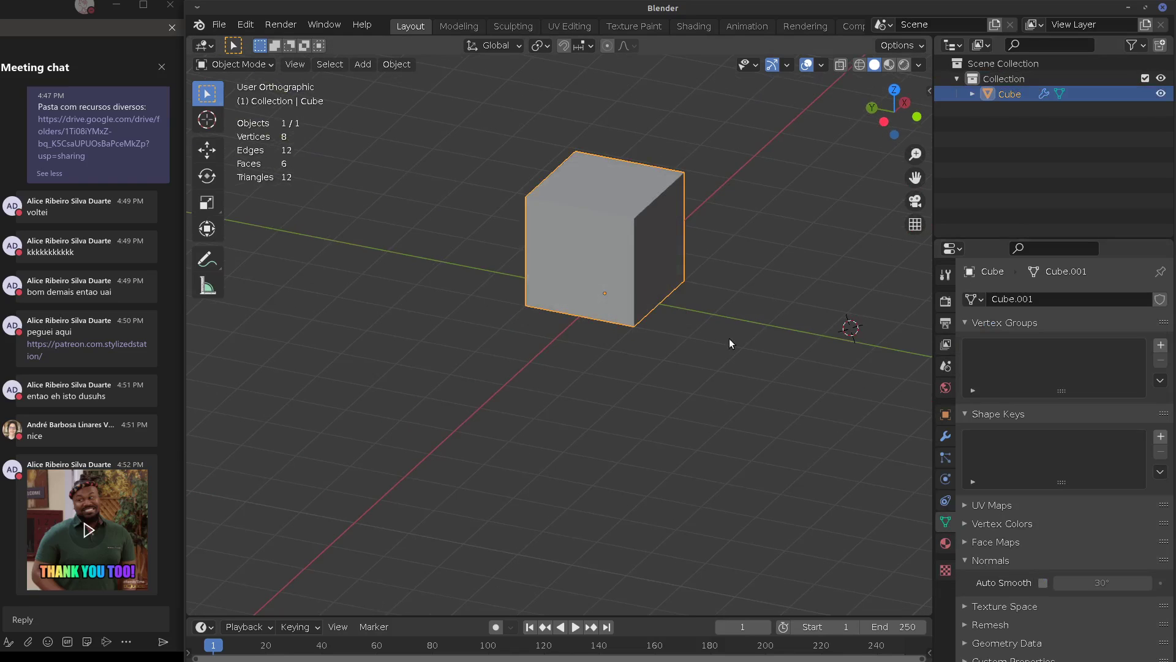
Remove the Normal Edit modifier from the cube and frame the cube in the viewport
{"action": "middle_click_drag", "start_coordinate": [729, 343], "coordinate": [932, 292]}
{"action": "left_click", "coordinate": [945, 436]}
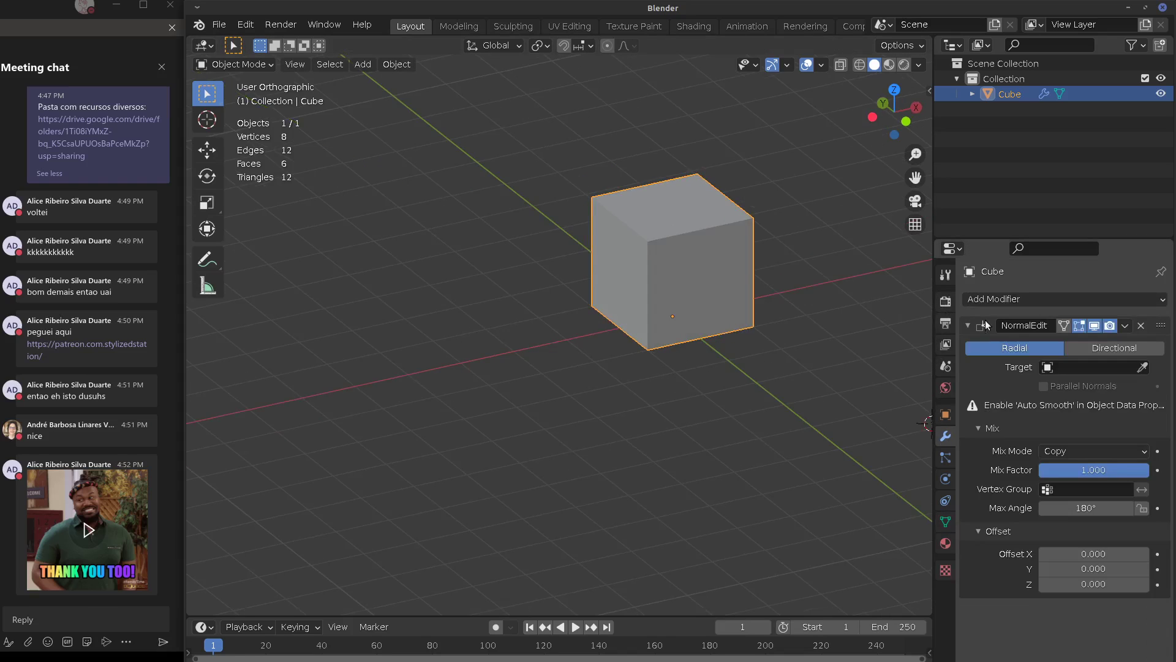
{"action": "left_click", "coordinate": [1140, 325]}
{"action": "left_click", "coordinate": [1080, 299]}
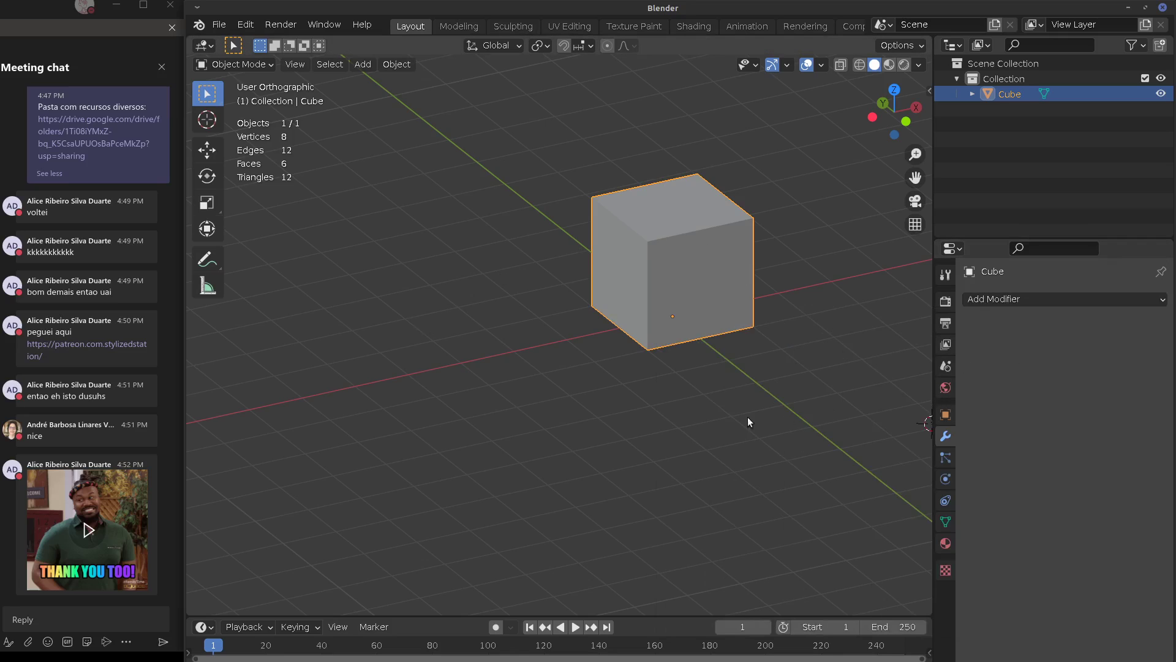
{"action": "key", "text": "KP_Decimal"}
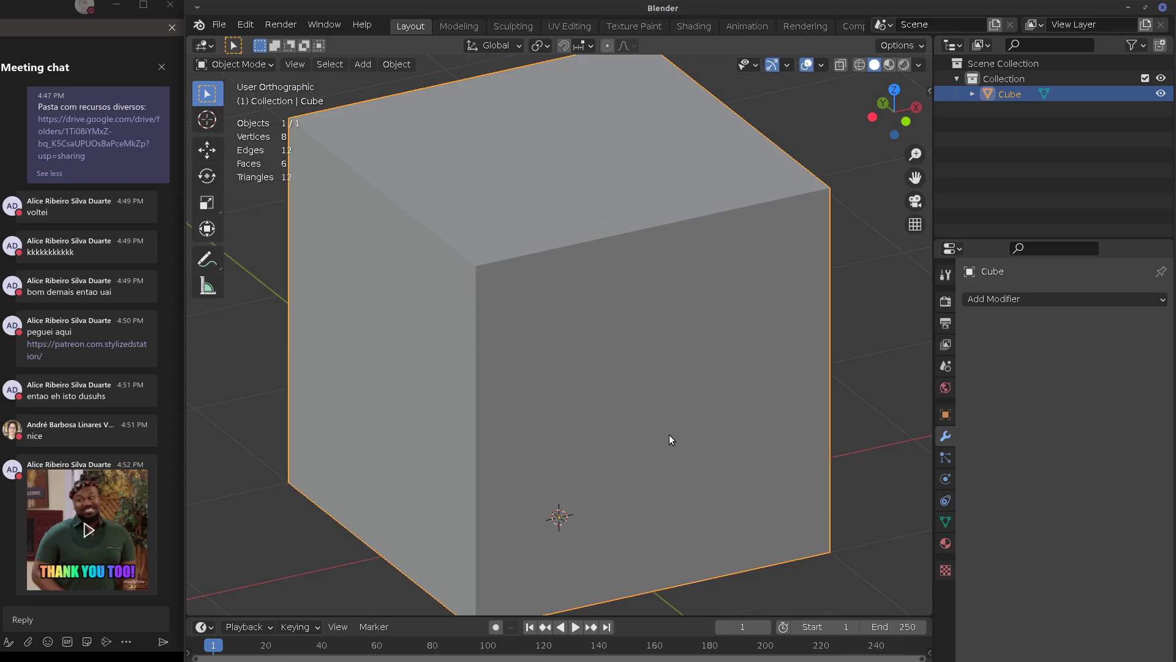
{"action": "scroll", "coordinate": [669, 435], "scroll_direction": "down", "scroll_amount": 5}
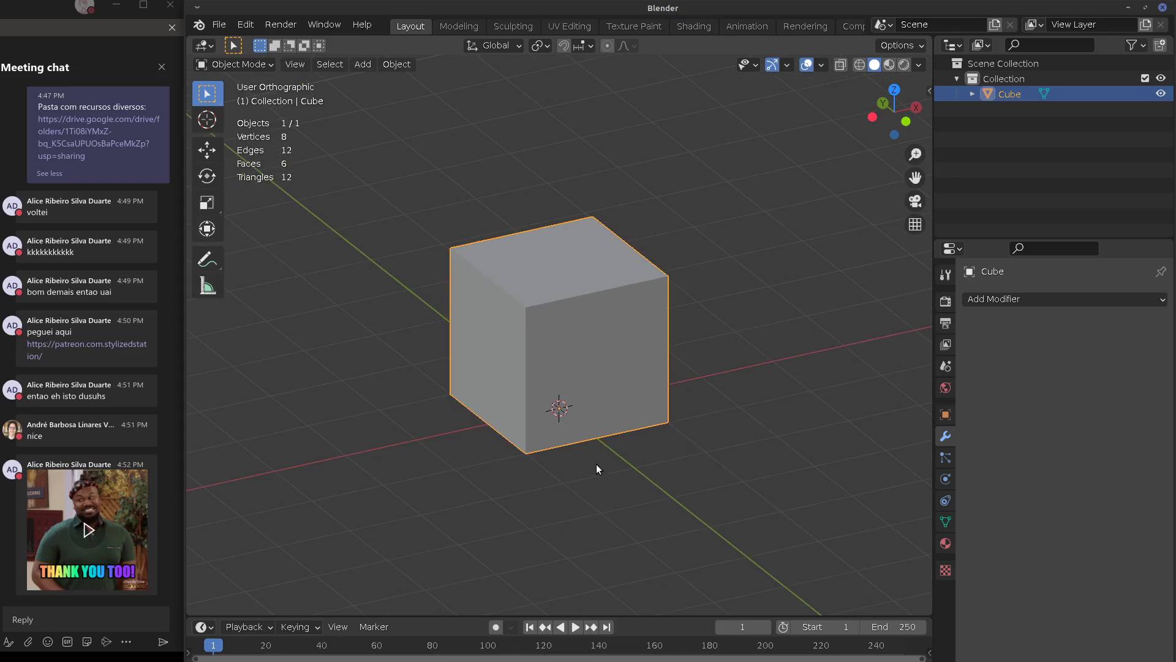
{"action": "middle_click_drag", "start_coordinate": [676, 469], "coordinate": [645, 470]}
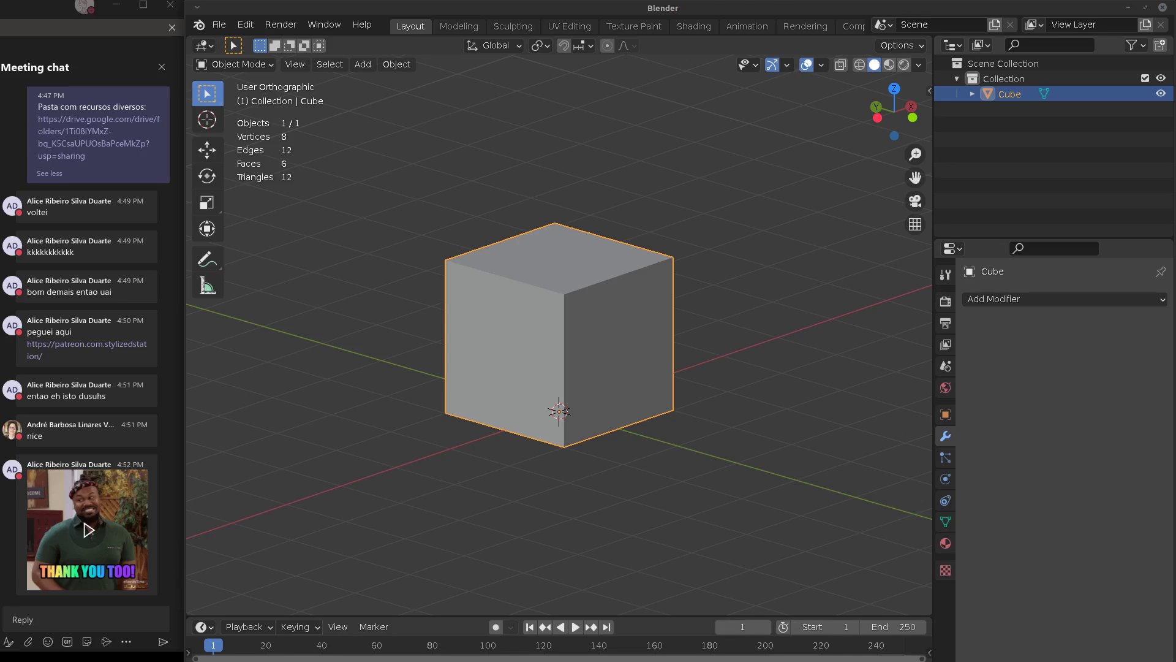
Switch to Firefox and look over the Blender Manual's list of Modify modifiers and its Mesh Cache Modifier page
{"action": "key", "text": "alt+Tab"}
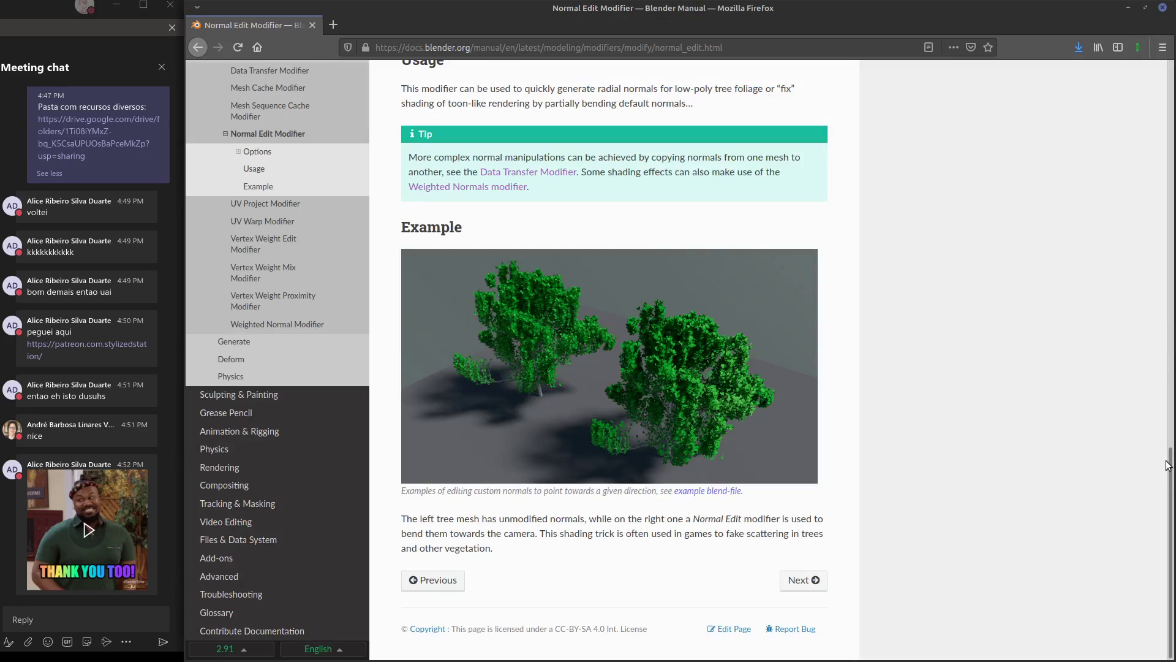
{"action": "left_click_drag", "start_coordinate": [1168, 478], "coordinate": [1158, 376]}
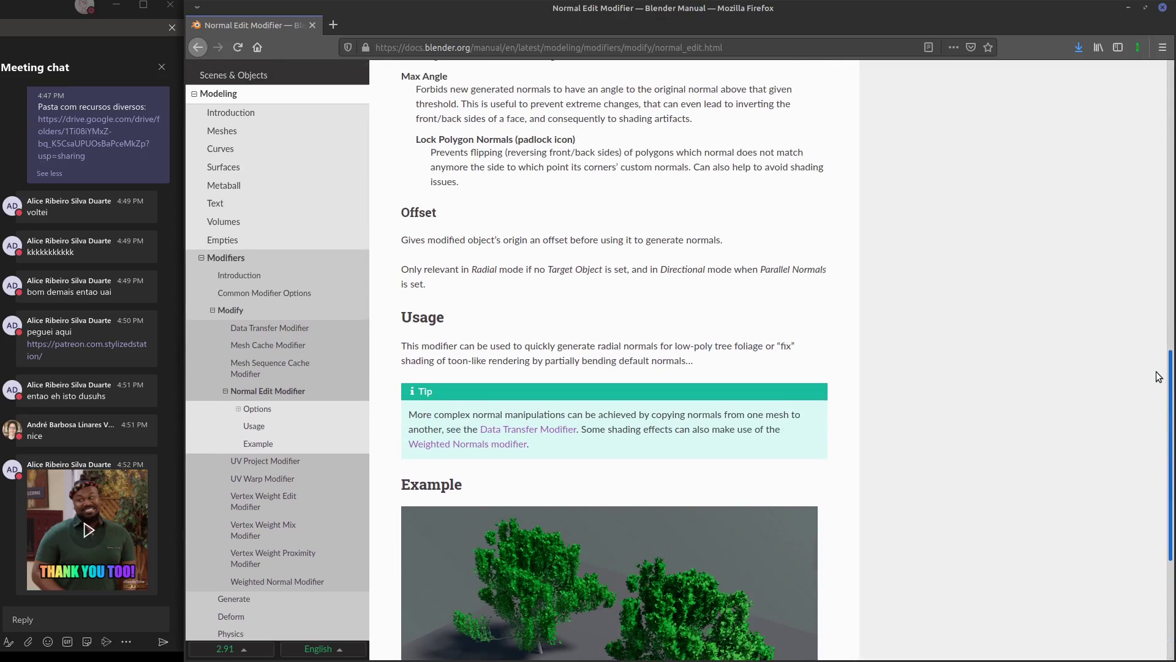
{"action": "left_click", "coordinate": [284, 314]}
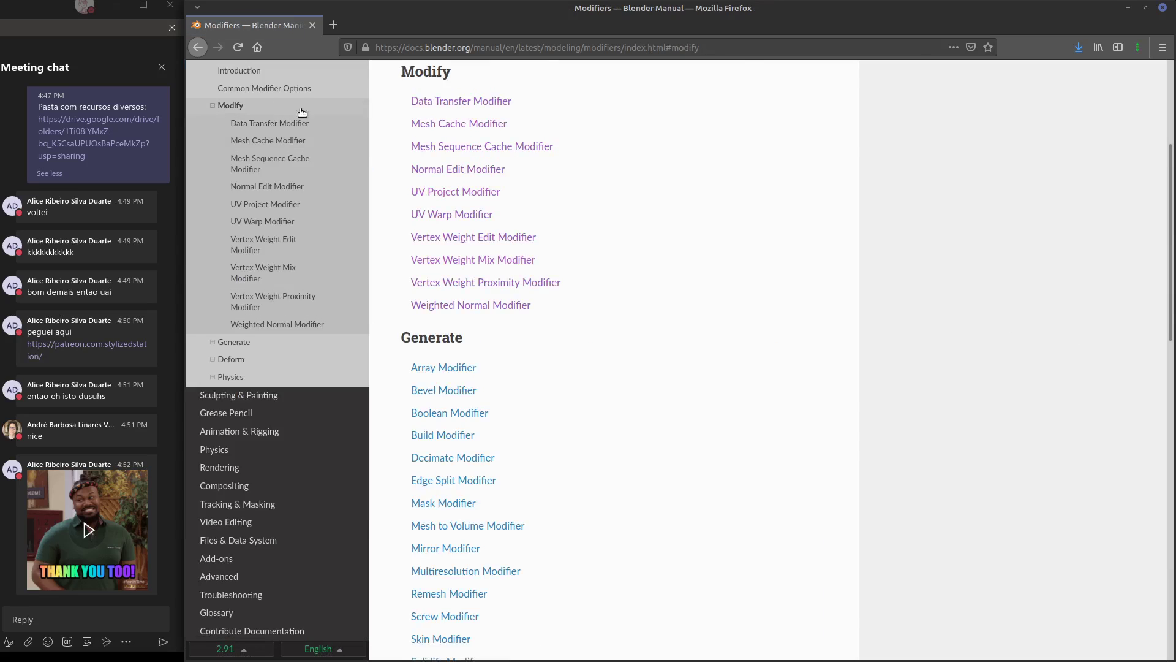
{"action": "scroll", "coordinate": [1105, 288], "scroll_direction": "up", "scroll_amount": 3}
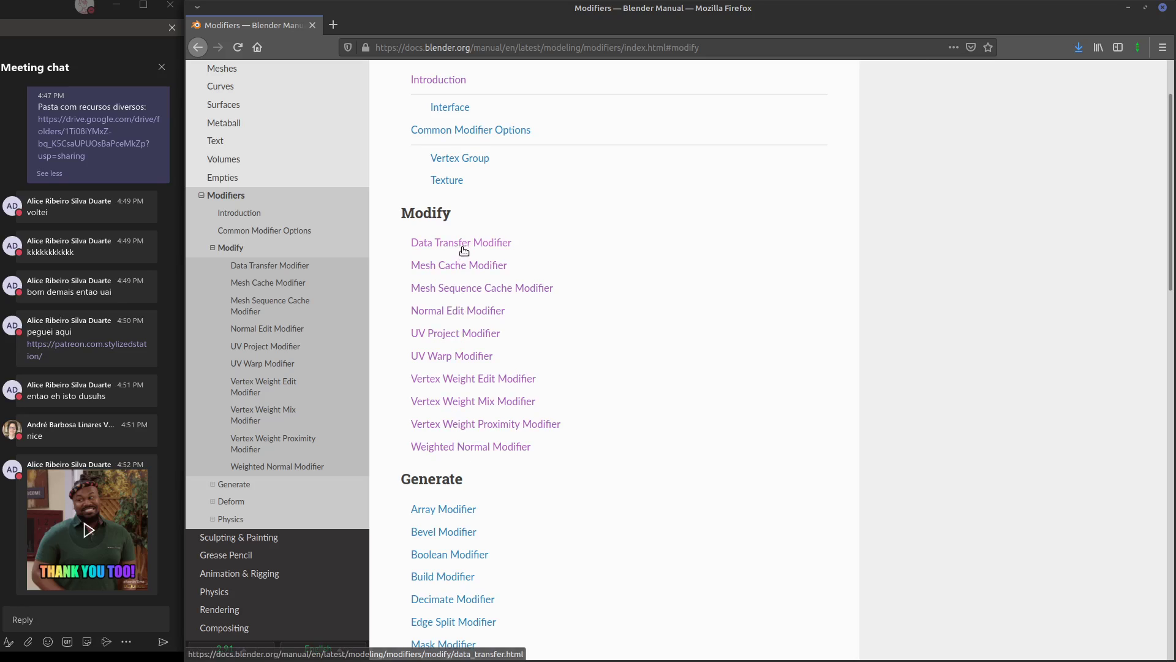
{"action": "left_click", "coordinate": [454, 265]}
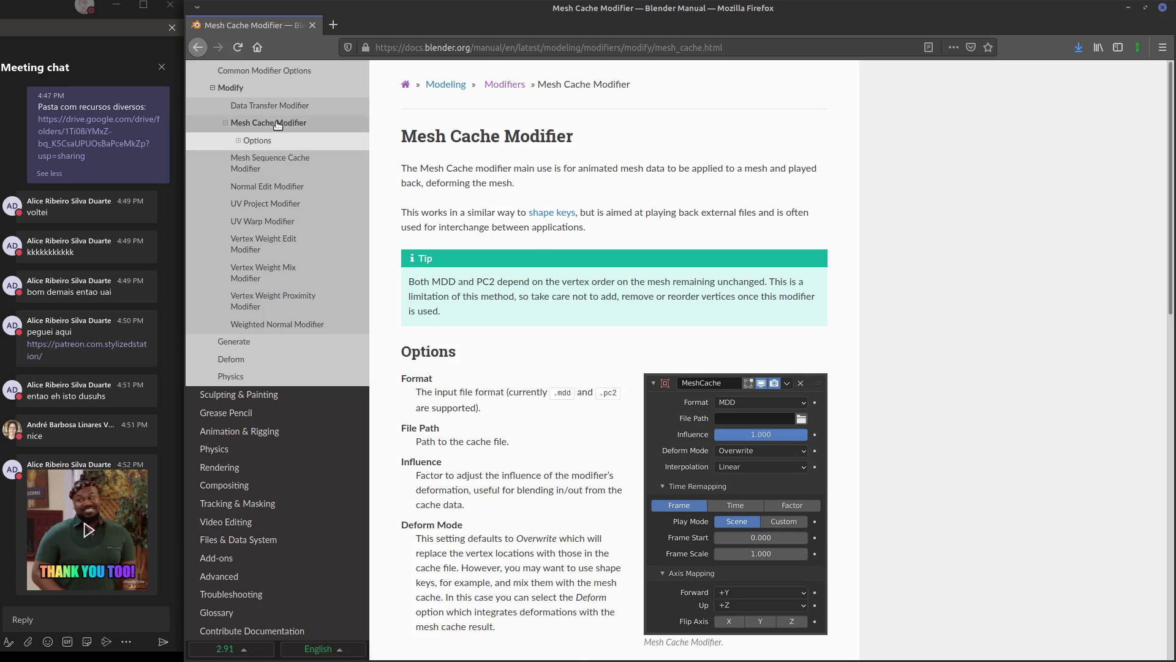
{"action": "left_click", "coordinate": [246, 127]}
{"action": "left_click", "coordinate": [231, 87]}
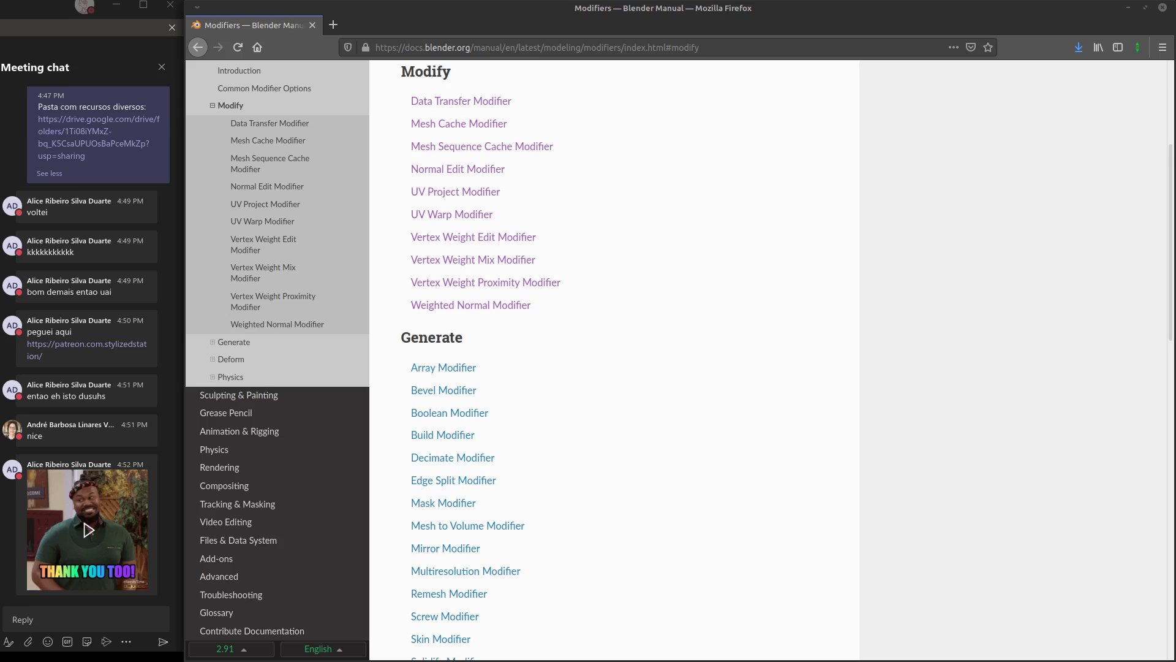
Switch back to Blender and add an Edge Split modifier to the cube
{"action": "key", "text": "alt+Tab"}
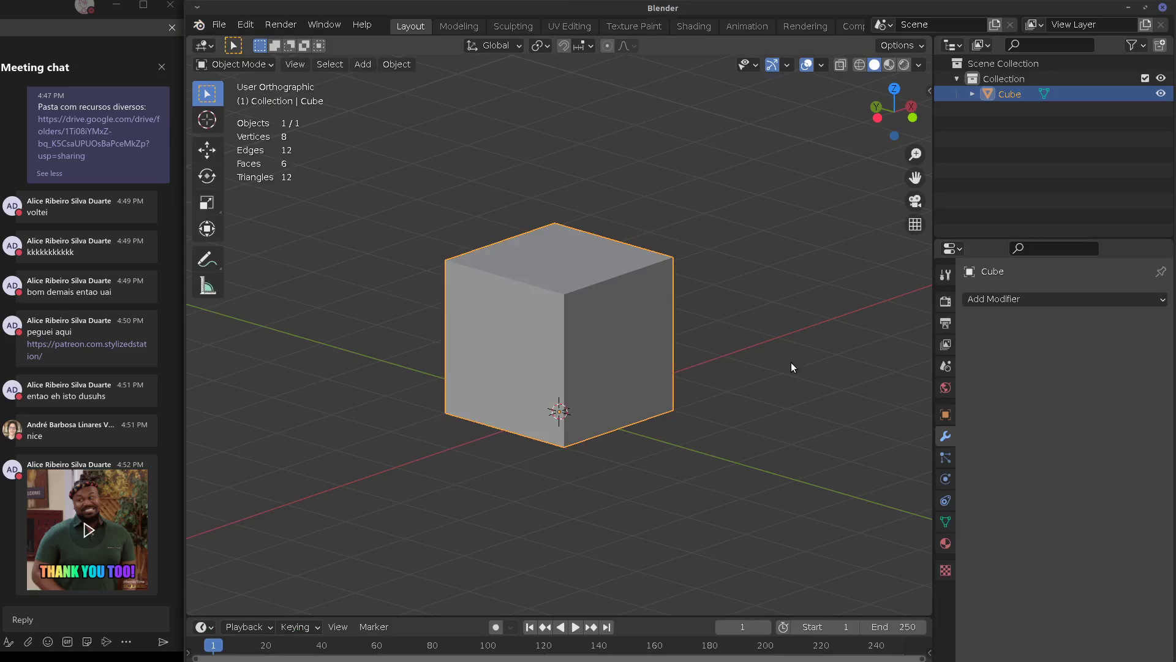
{"action": "left_click", "coordinate": [999, 301]}
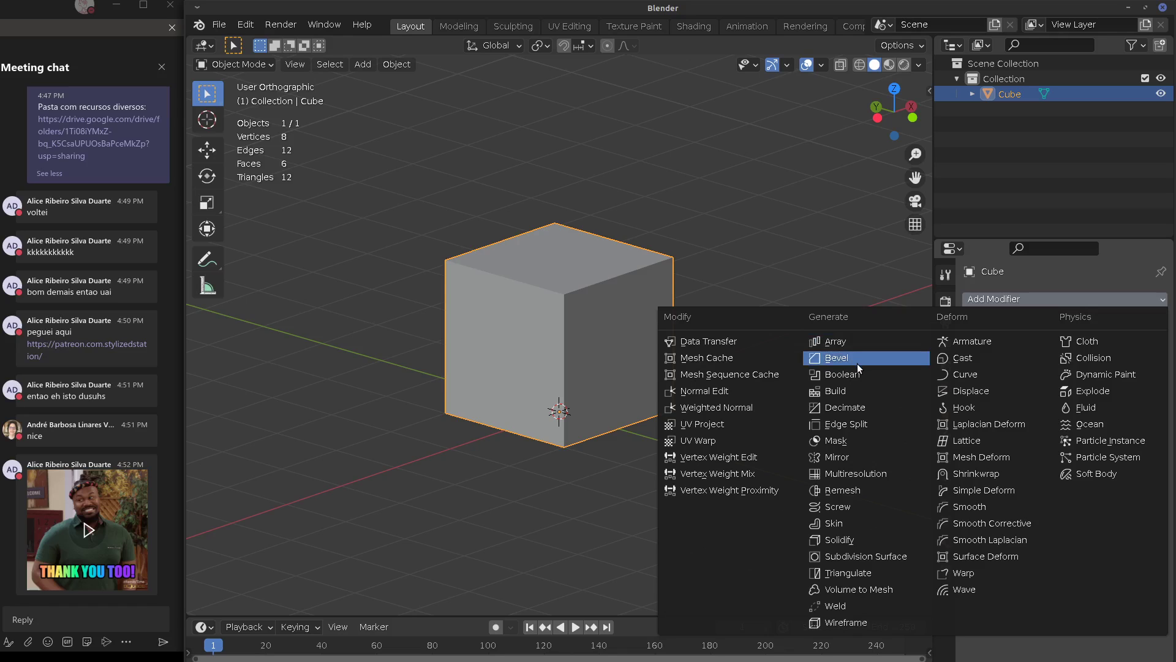
{"action": "left_click", "coordinate": [861, 425]}
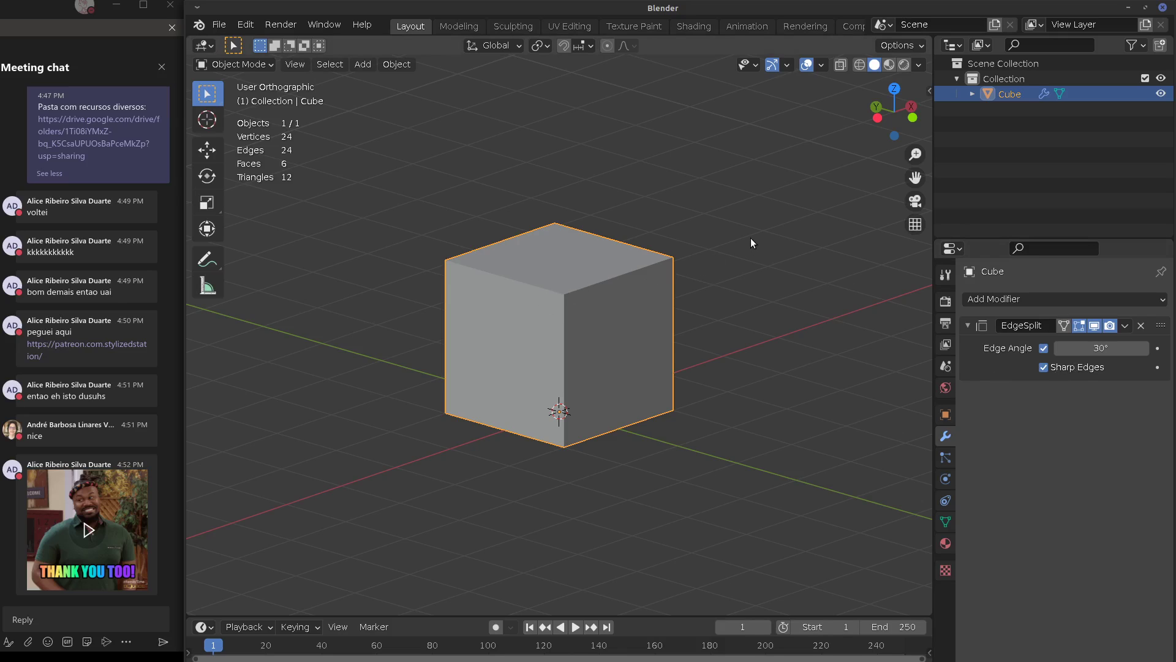
Sketch temporary annotation lines beside the cube, a near-horizontal double line with a vertical line branching from it
{"action": "left_click_drag", "start_coordinate": [743, 241], "coordinate": [874, 234]}
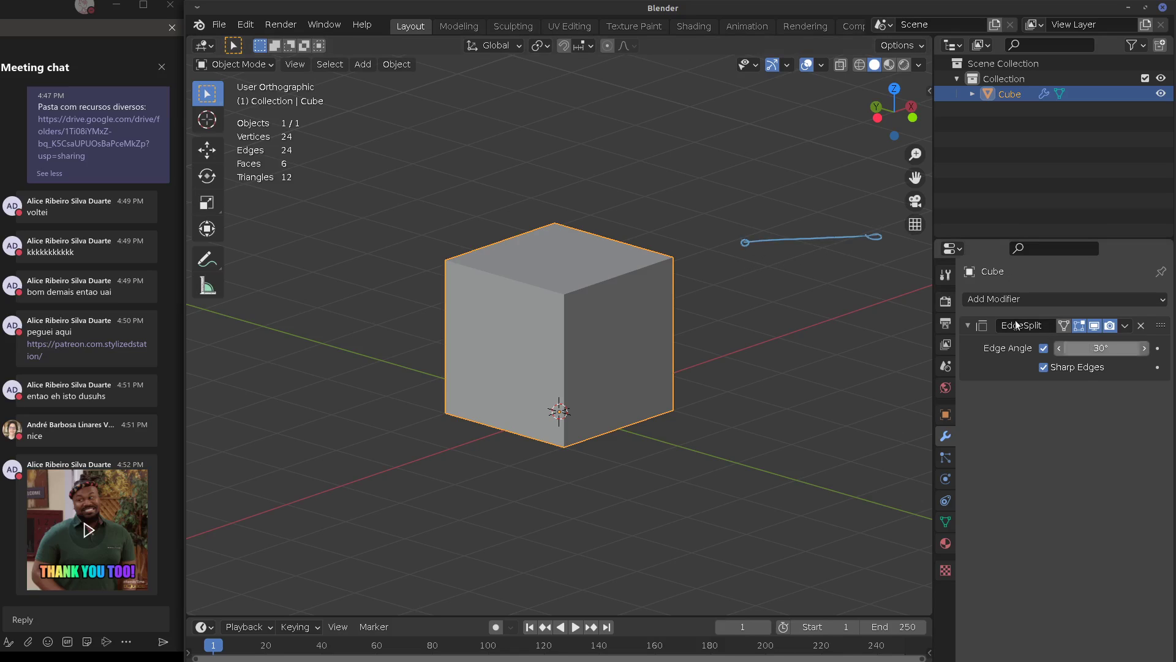
{"action": "left_click_drag", "start_coordinate": [746, 242], "coordinate": [875, 237]}
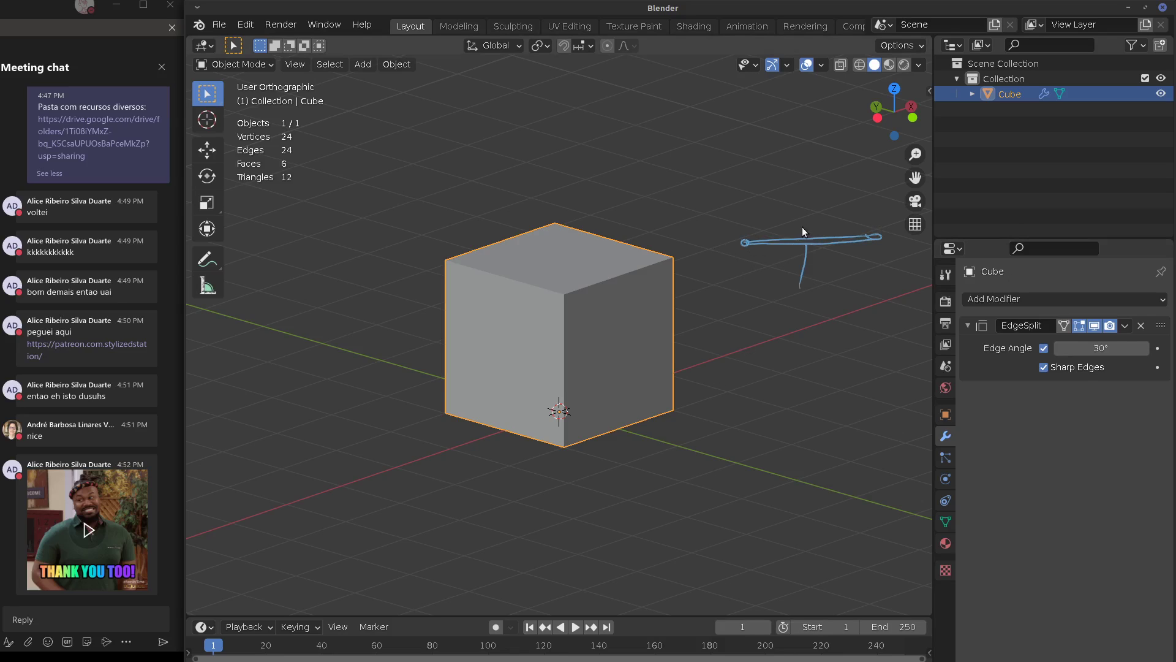
{"action": "left_click_drag", "start_coordinate": [796, 199], "coordinate": [807, 272]}
{"action": "key", "text": "ctrl+z"}
{"action": "left_click_drag", "start_coordinate": [806, 247], "coordinate": [815, 294]}
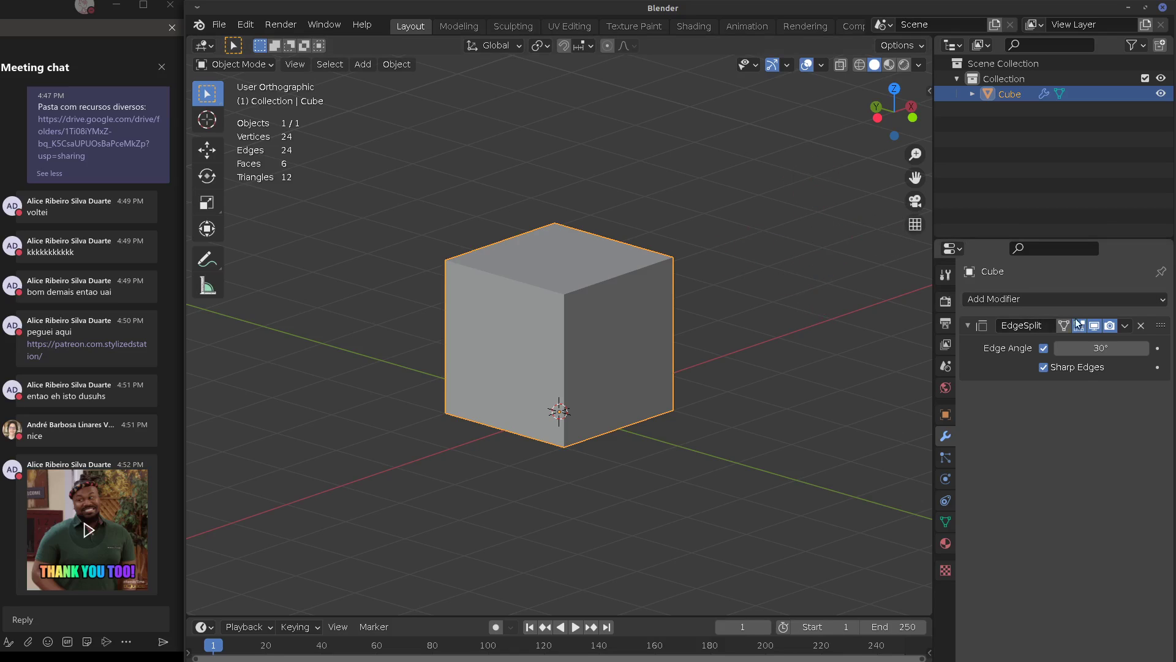
Replace the cube's Edge Split modifier with a Subdivision Surface modifier
{"action": "left_click", "coordinate": [1141, 325]}
{"action": "left_click", "coordinate": [1114, 300]}
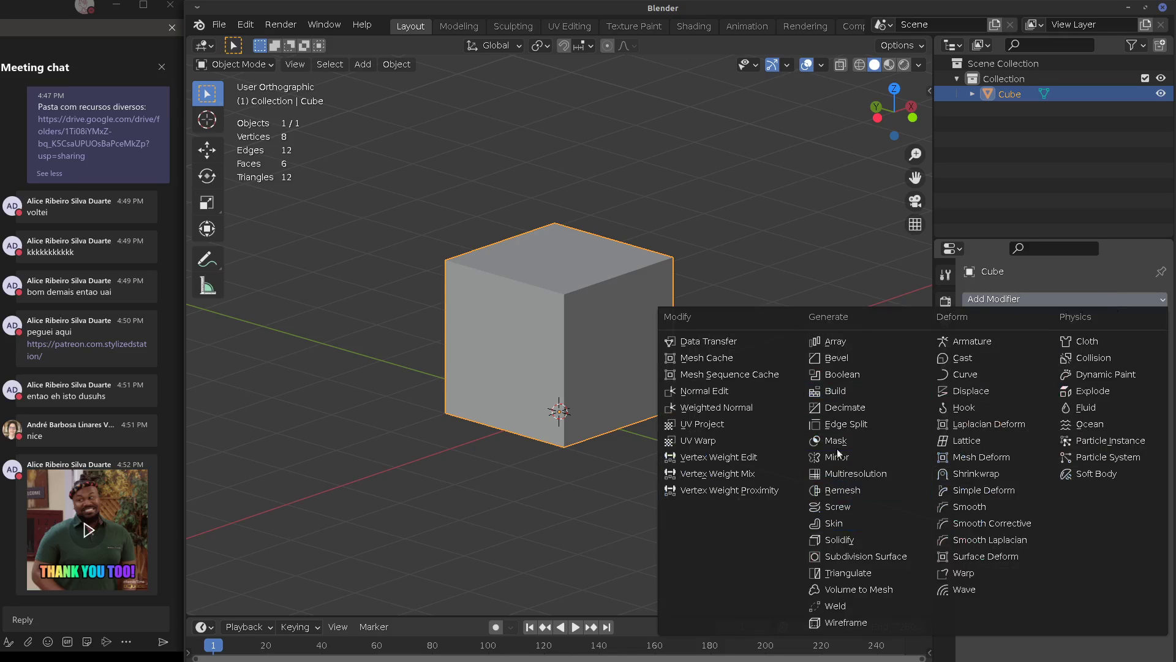
{"action": "left_click", "coordinate": [862, 556]}
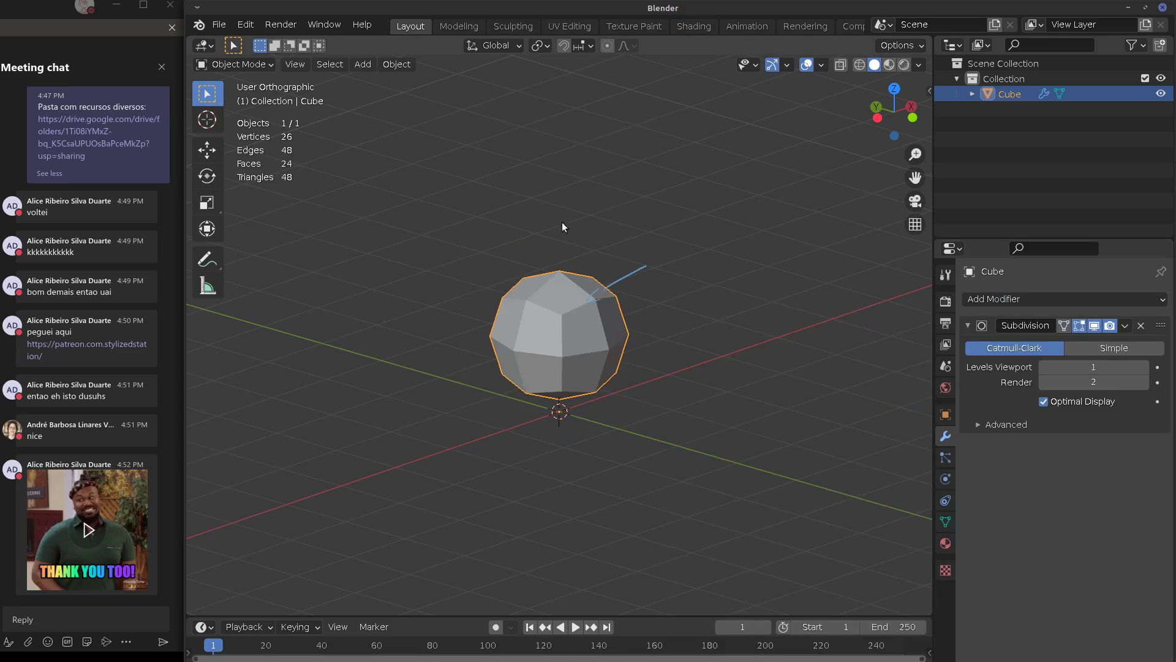
Sketch temporary annotation strokes around the subdivided cube, directed at its shape from several sides
{"action": "left_click_drag", "start_coordinate": [564, 217], "coordinate": [570, 269]}
{"action": "left_click_drag", "start_coordinate": [454, 373], "coordinate": [488, 356]}
{"action": "mouse_move", "coordinate": [457, 373]}
{"action": "right_mouse_down"}
{"action": "mouse_move", "coordinate": [529, 332]}
{"action": "mouse_move", "coordinate": [566, 258]}
{"action": "mouse_move", "coordinate": [576, 280]}
{"action": "right_mouse_up"}
{"action": "left_click_drag", "start_coordinate": [684, 442], "coordinate": [600, 363]}
{"action": "mouse_move", "coordinate": [665, 424]}
{"action": "right_mouse_down"}
{"action": "mouse_move", "coordinate": [612, 371]}
{"action": "mouse_move", "coordinate": [615, 321]}
{"action": "right_mouse_up"}
Remove the Subdivision Surface modifier from the cube and return to Object Mode with Solid shading
{"action": "left_click", "coordinate": [1141, 328]}
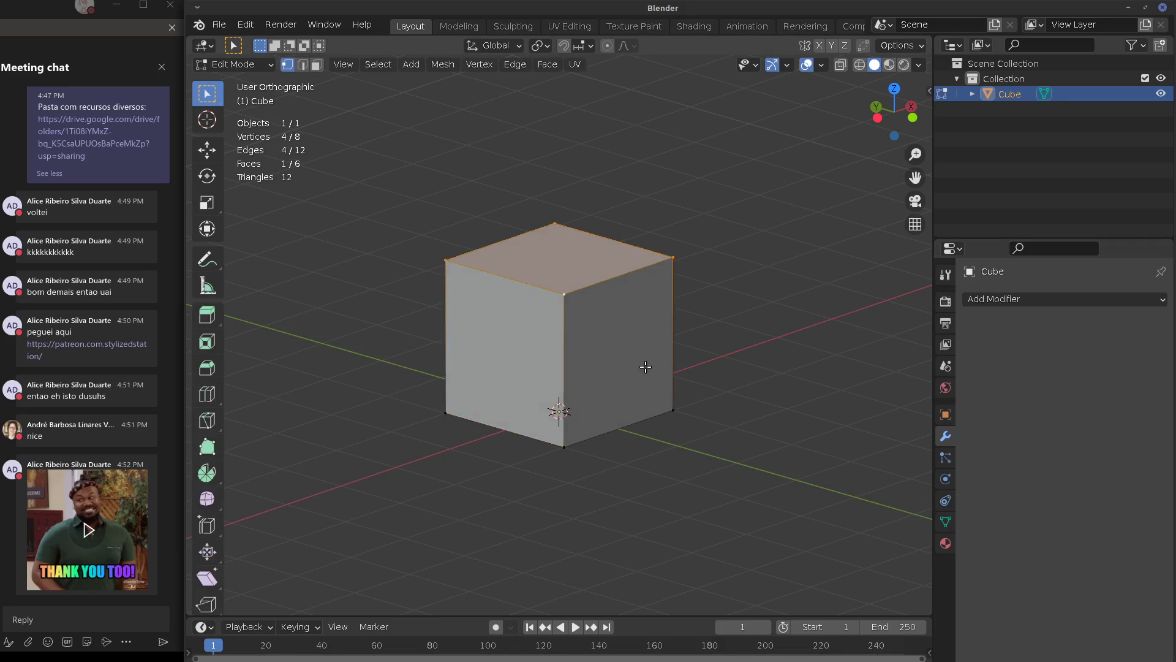
{"action": "key", "text": "Tab"}
{"action": "key", "text": "z"}
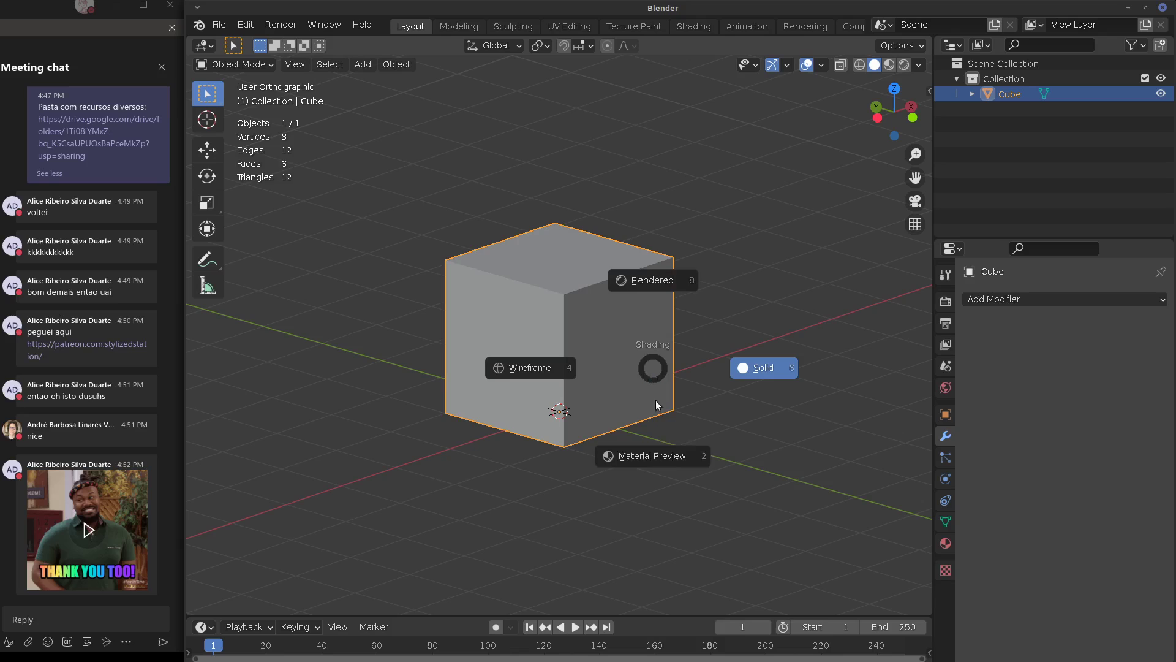
{"action": "left_click", "coordinate": [710, 419]}
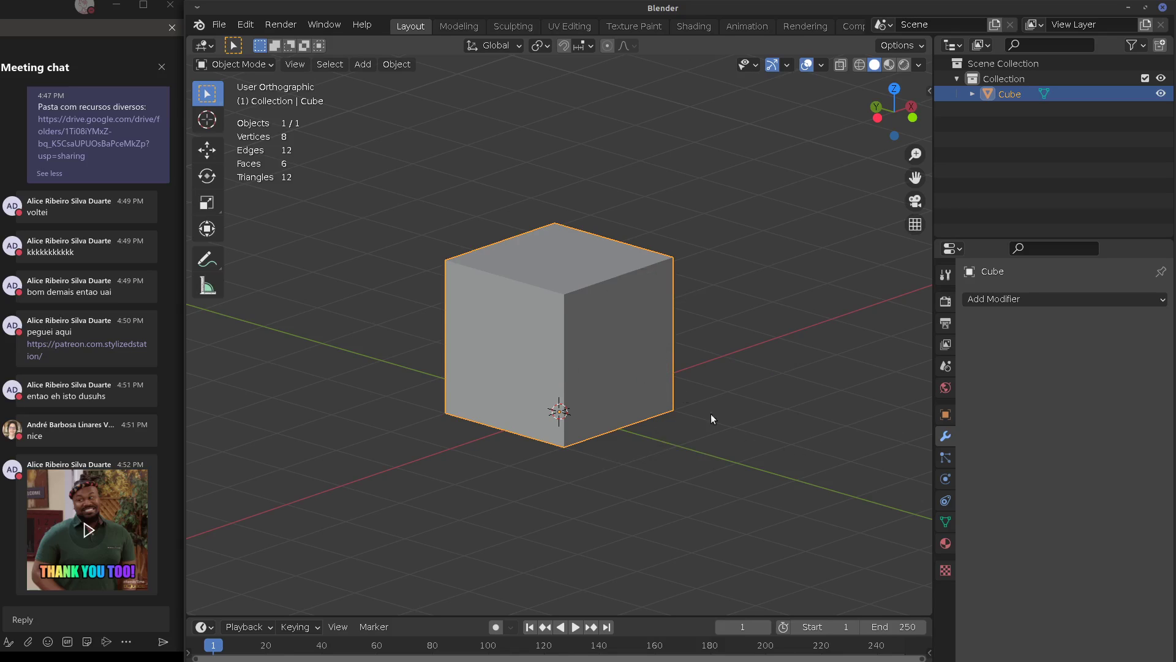
Delete the cube and add a Monkey mesh in its place
{"action": "key", "text": "x"}
{"action": "left_click", "coordinate": [666, 370]}
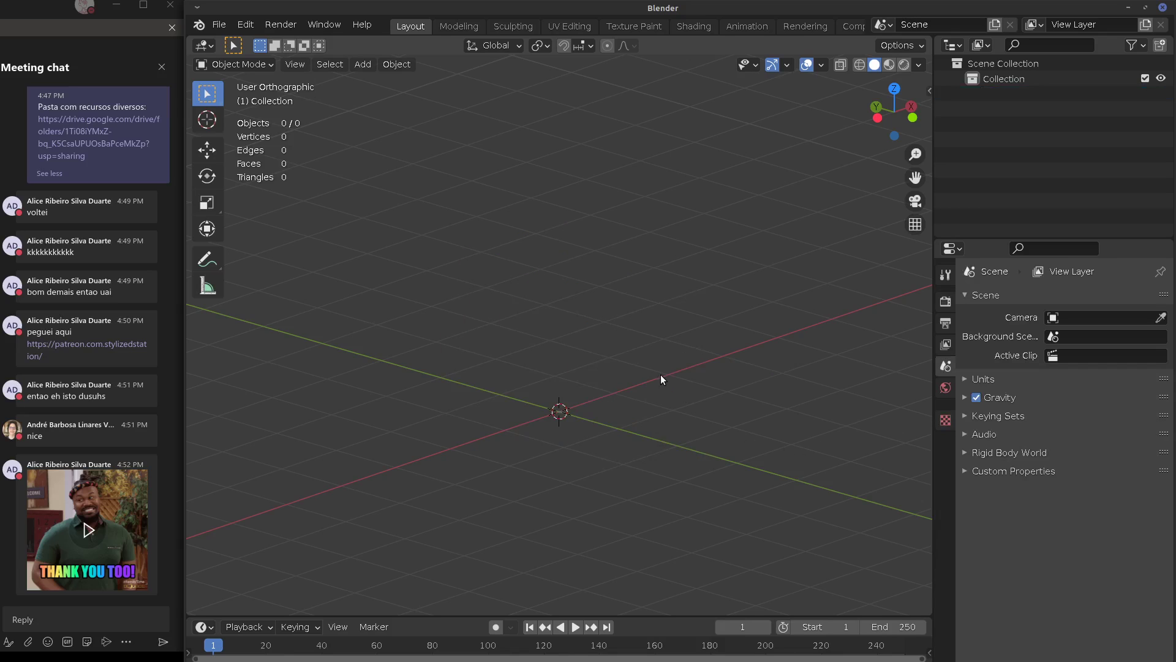
{"action": "key", "text": "shift+a"}
{"action": "key", "text": "Escape"}
{"action": "key", "text": "shift+a"}
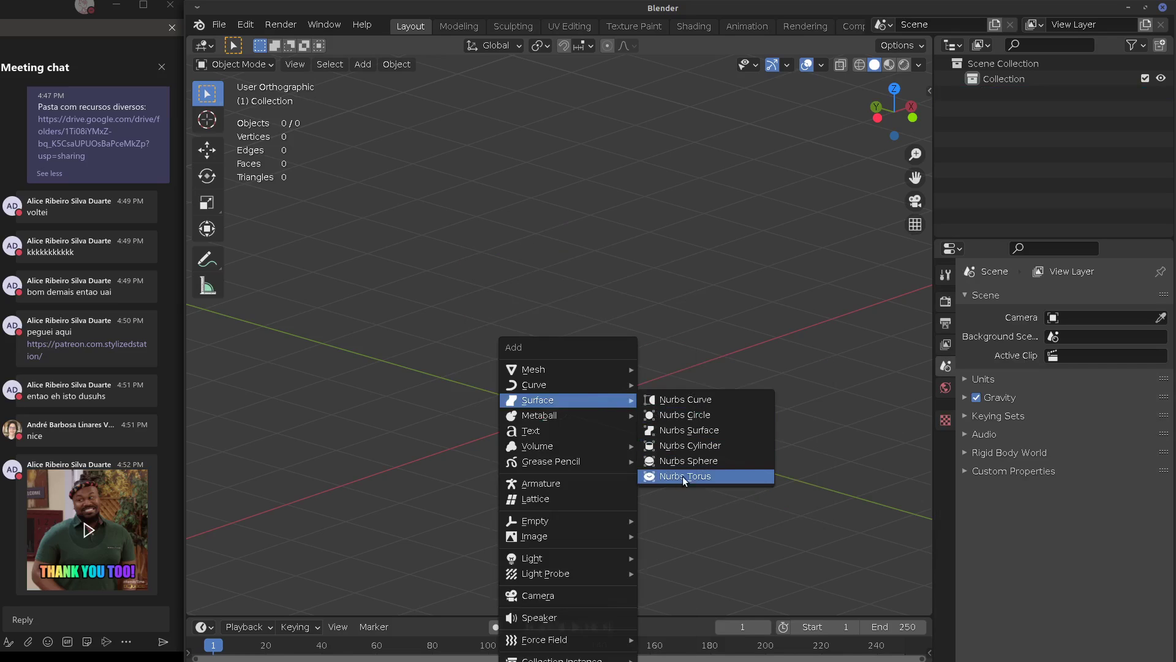
{"action": "mouse_move", "coordinate": [603, 367]}
{"action": "left_click", "coordinate": [704, 513]}
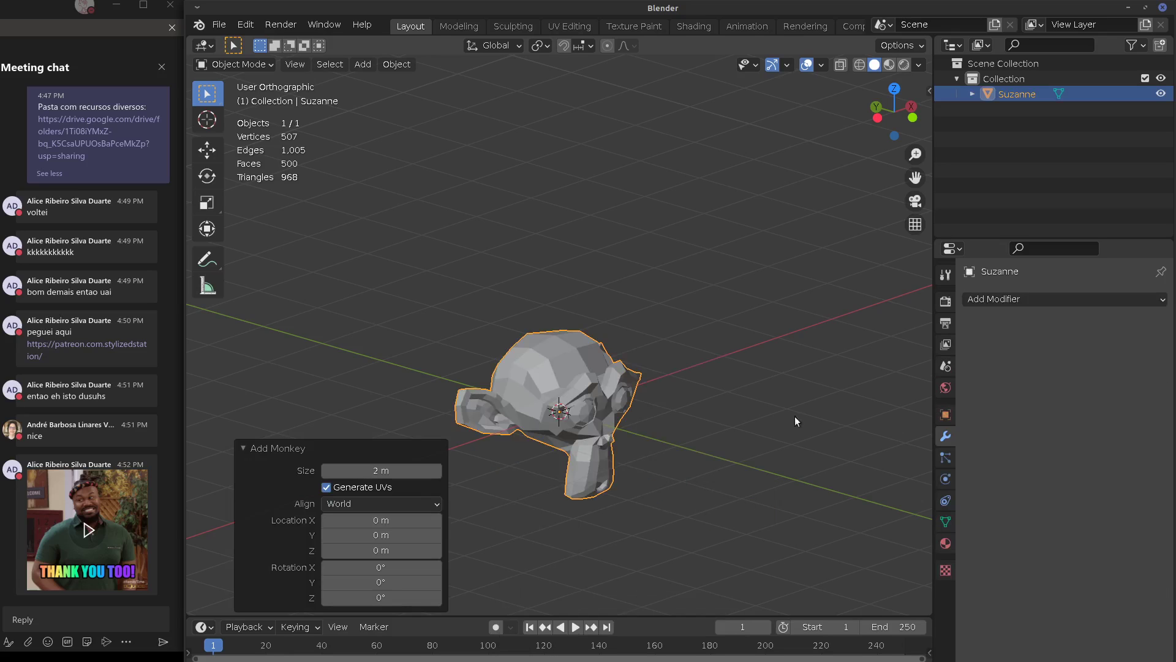
Add a Decimate modifier to the monkey and set it to Un-Subdivide mode
{"action": "left_click", "coordinate": [1069, 299]}
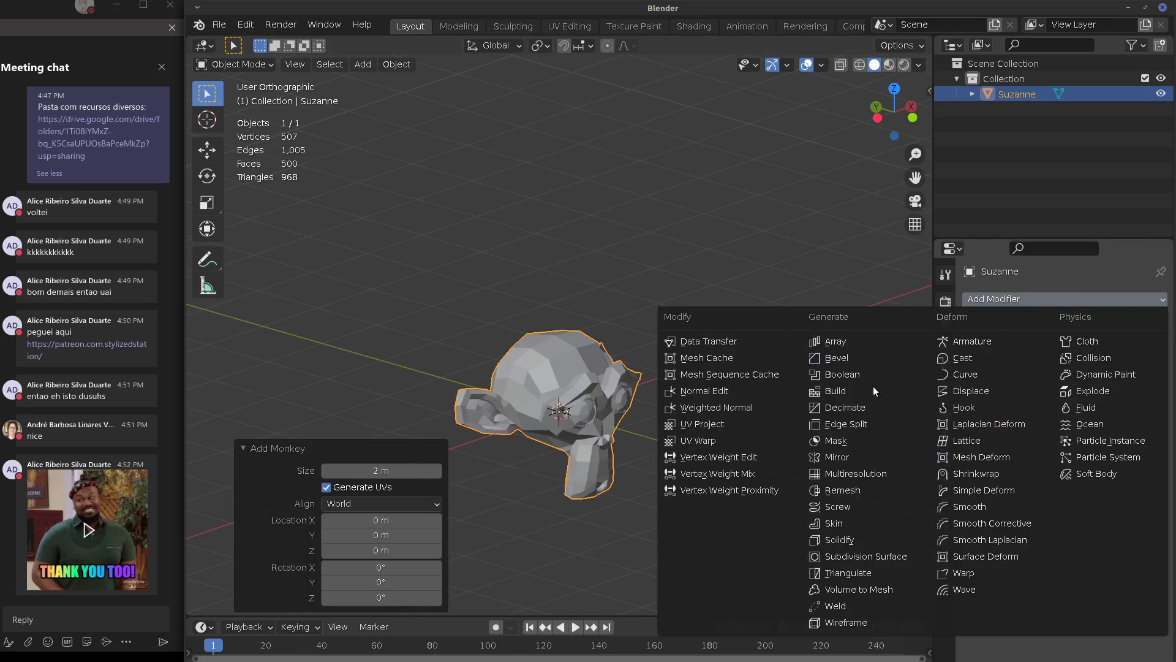
{"action": "left_click", "coordinate": [872, 406]}
{"action": "left_click", "coordinate": [1083, 350]}
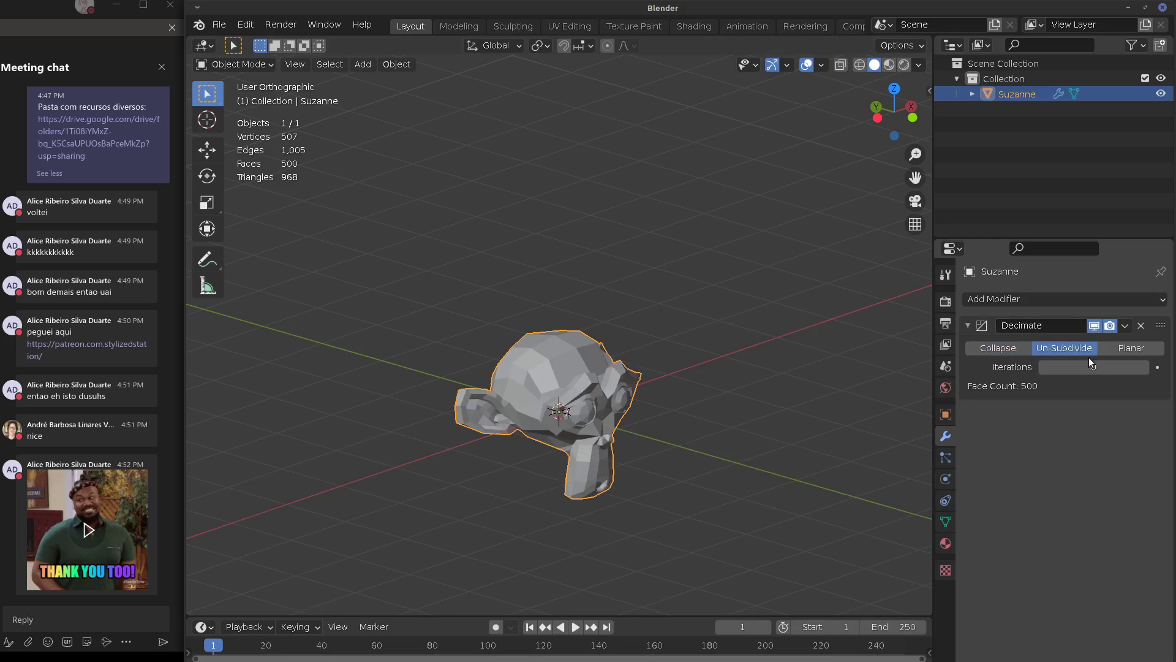
Try Un-Subdivide with 20 and 75 iterations on the monkey, and set the Decimate modifier to Collapse mode
{"action": "left_click", "coordinate": [1094, 367]}
{"action": "type", "text": "20"}
{"action": "key", "text": "Return"}
{"action": "left_click_drag", "start_coordinate": [1017, 384], "coordinate": [1069, 375]}
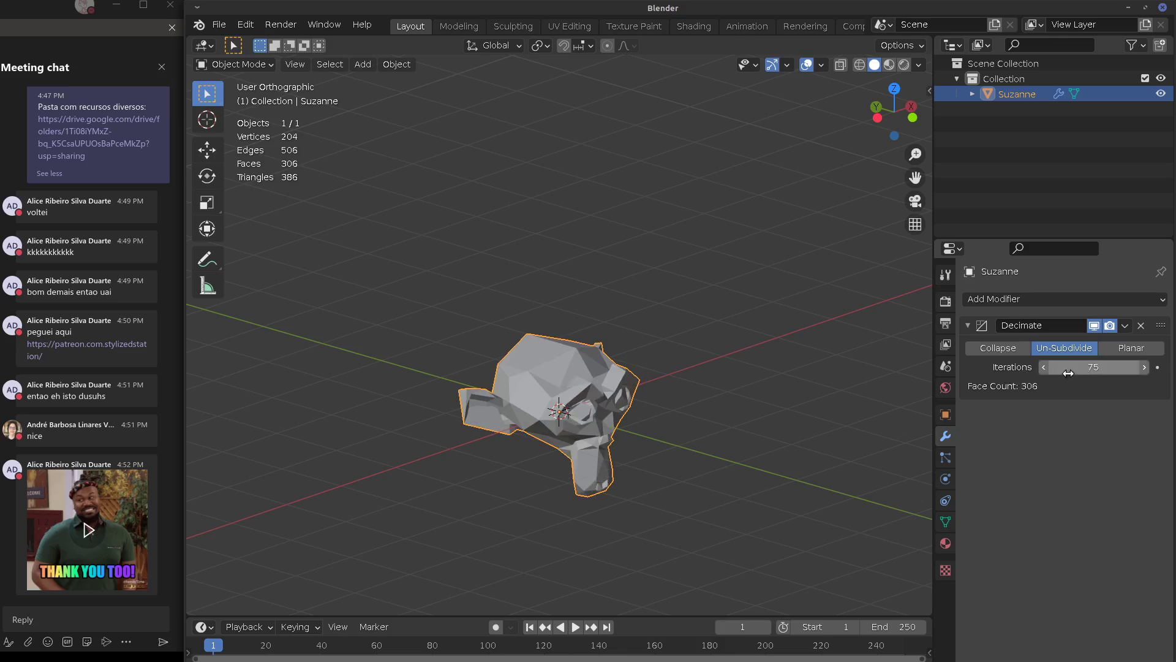
{"action": "left_click", "coordinate": [1009, 354]}
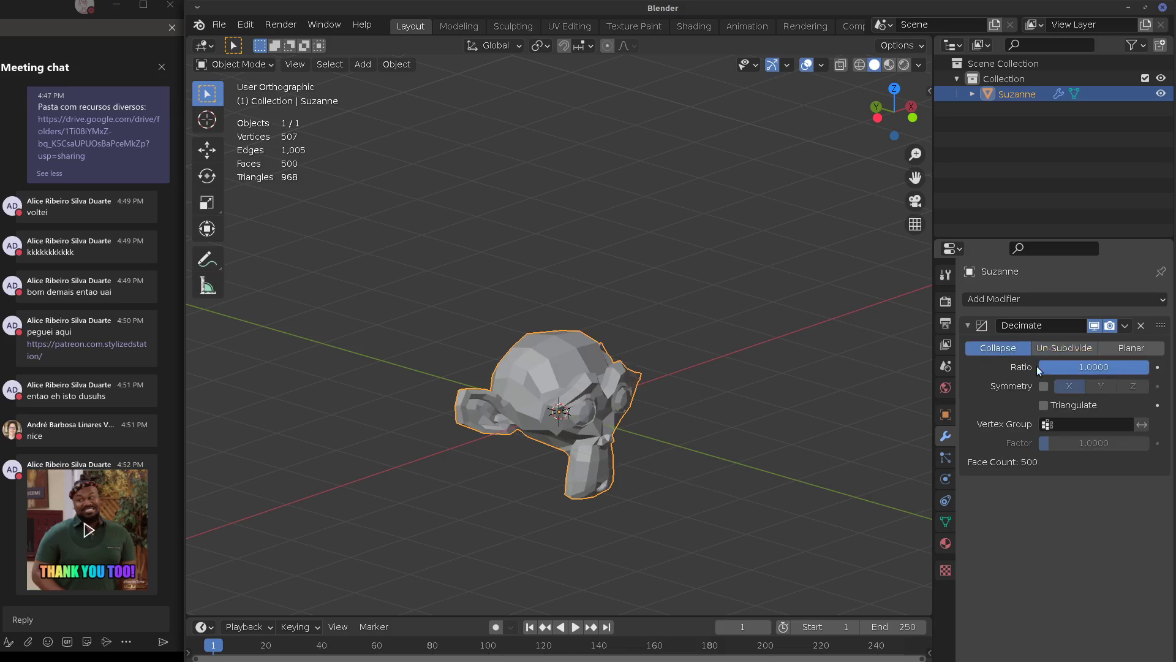
Try a Collapse ratio of about 0.1 on the monkey's Decimate modifier and remove the modifier
{"action": "left_click_drag", "start_coordinate": [1094, 367], "coordinate": [1032, 385]}
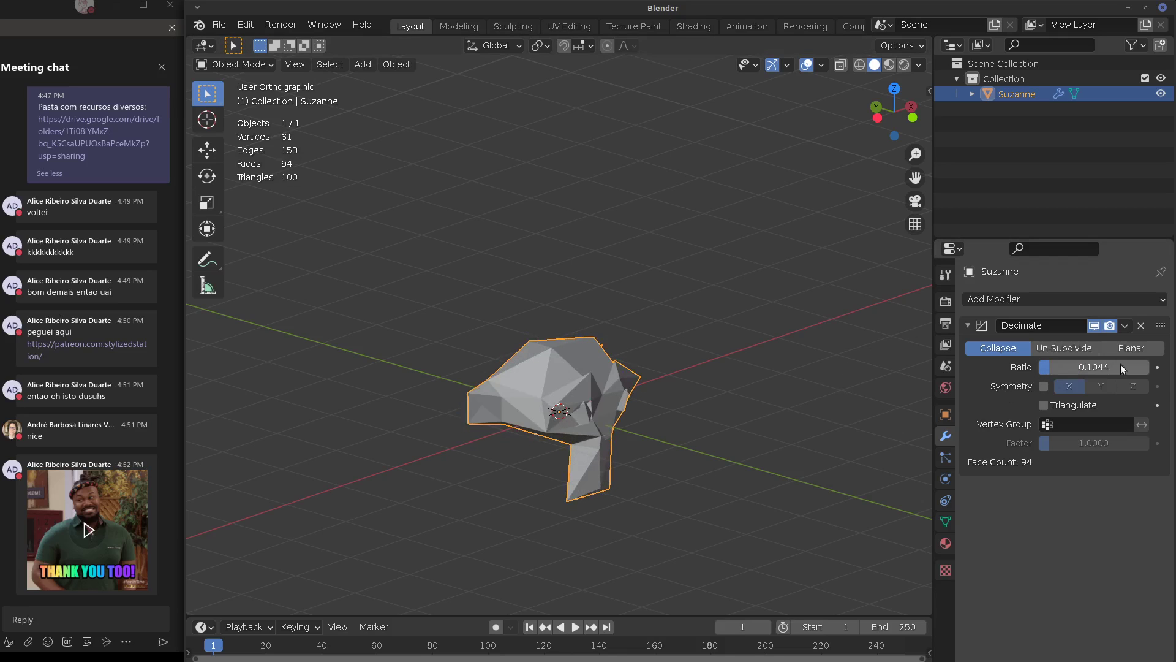
{"action": "left_click", "coordinate": [1142, 325]}
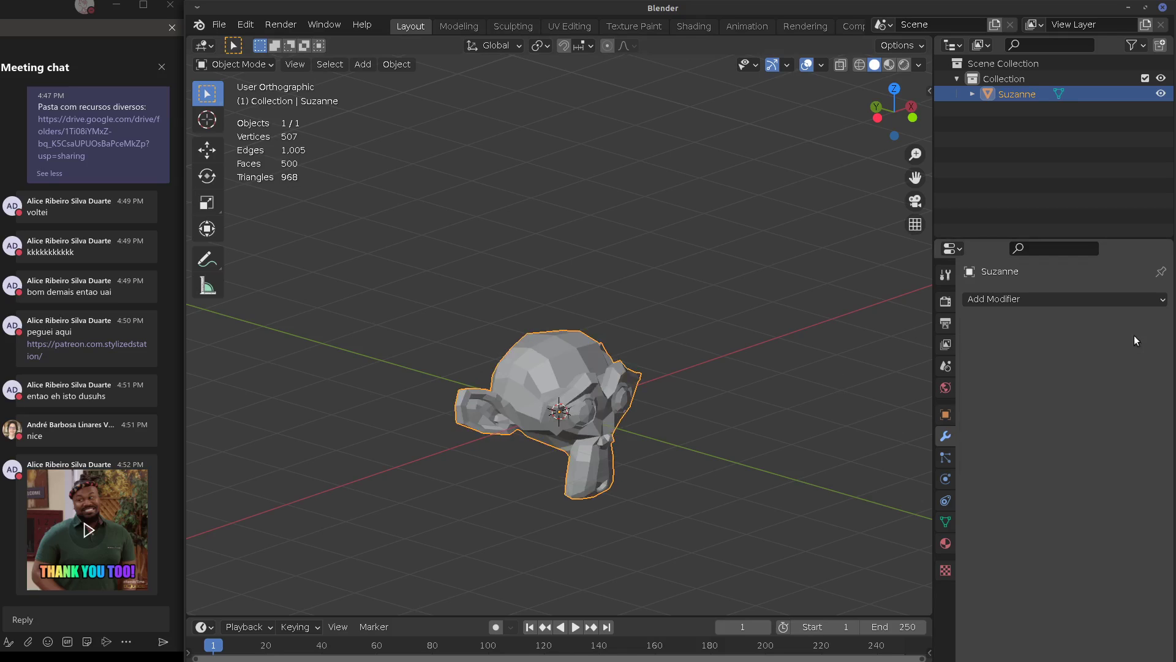
Add a Simple Deform modifier to the monkey and try different angles in Bend mode
{"action": "left_click", "coordinate": [1034, 299]}
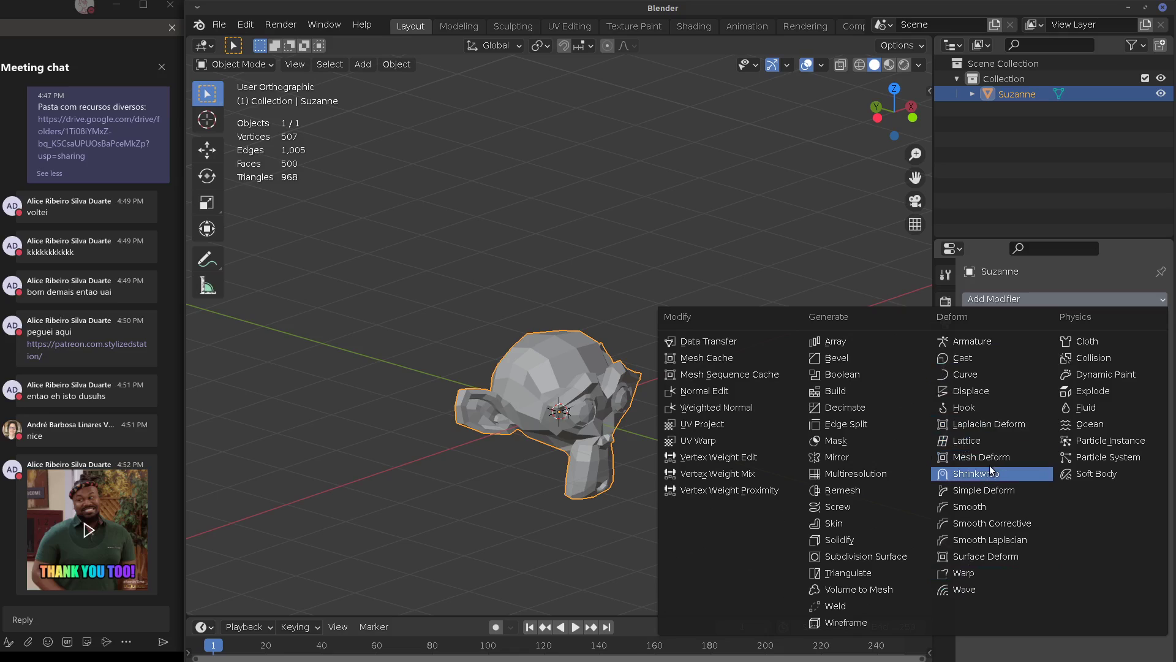
{"action": "left_click", "coordinate": [987, 489]}
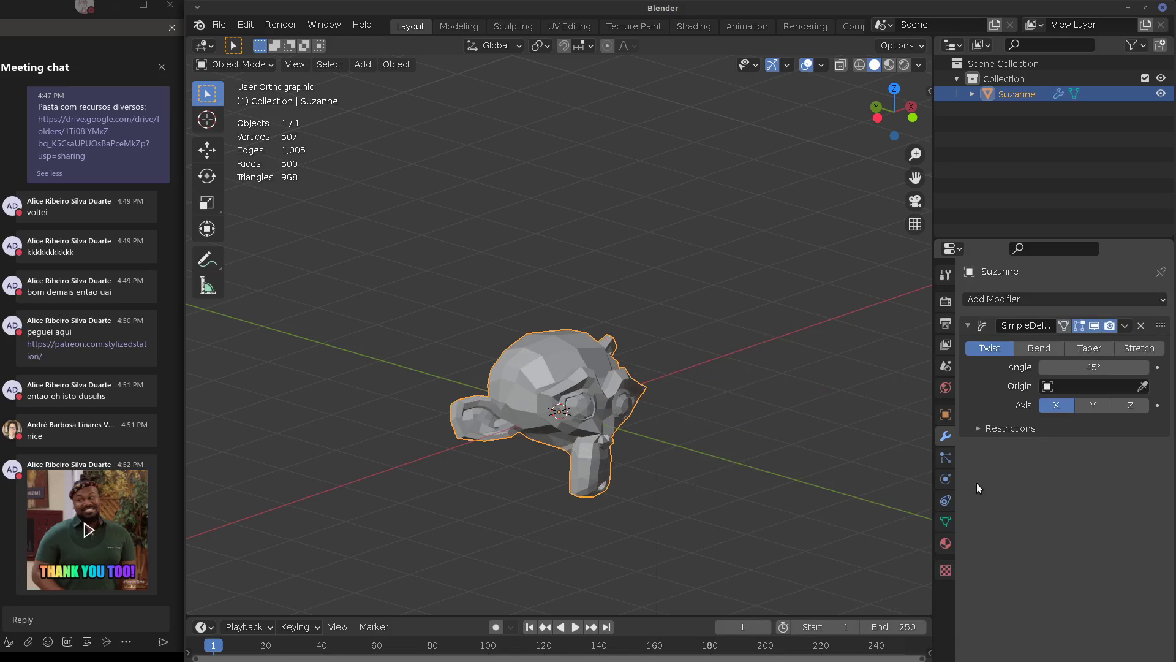
{"action": "middle_click_drag", "start_coordinate": [708, 441], "coordinate": [1104, 354]}
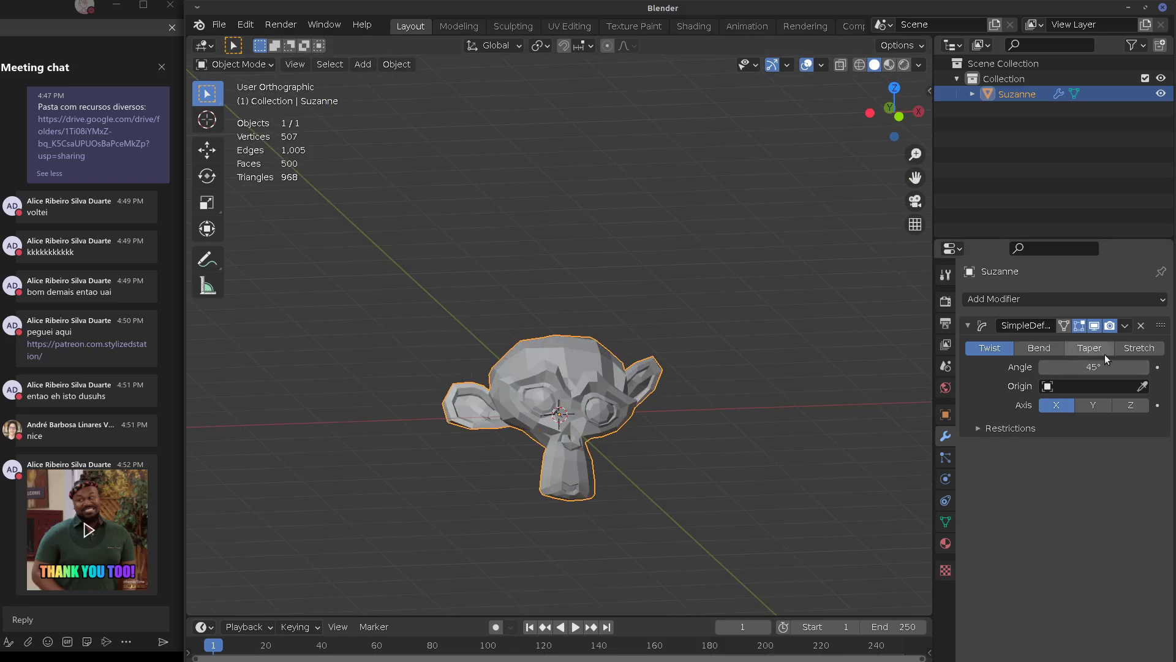
{"action": "left_click", "coordinate": [1040, 351]}
{"action": "left_click_drag", "start_coordinate": [1093, 367], "coordinate": [627, 447]}
{"action": "middle_click_drag", "start_coordinate": [627, 447], "coordinate": [614, 424]}
{"action": "left_click_drag", "start_coordinate": [1094, 367], "coordinate": [1072, 356]}
Try Simple Deform's Taper mode with a factor of about -1.46 on the monkey and remove the modifier
{"action": "left_click", "coordinate": [1082, 351]}
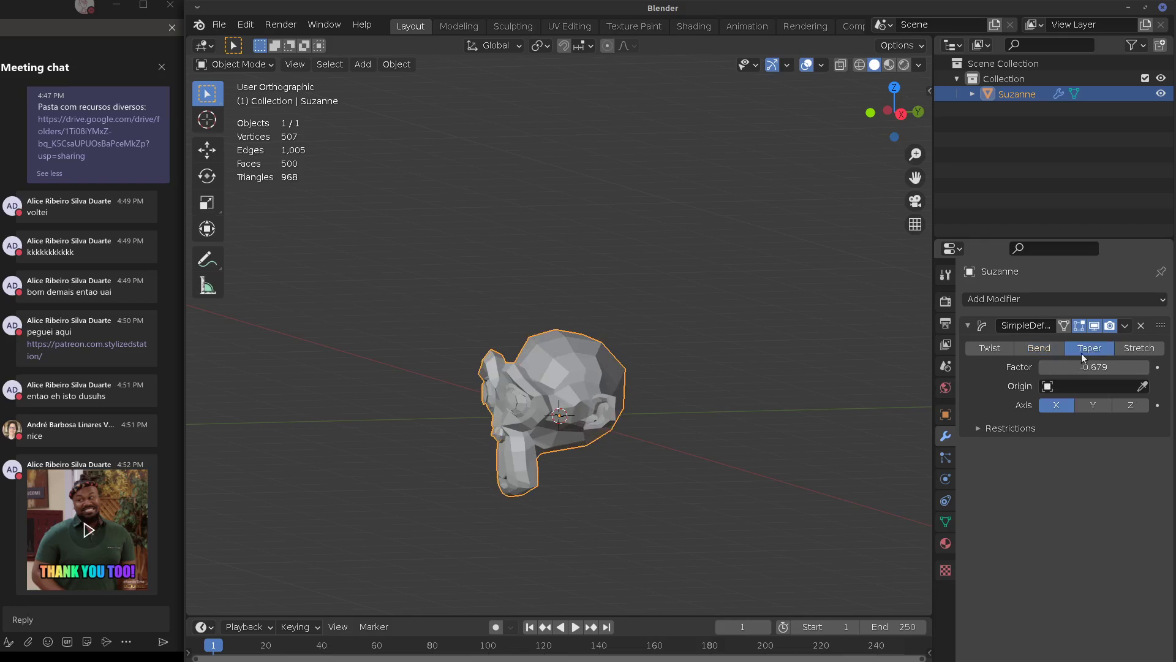
{"action": "middle_click_drag", "start_coordinate": [857, 436], "coordinate": [891, 410]}
{"action": "left_click_drag", "start_coordinate": [1115, 367], "coordinate": [1050, 384]}
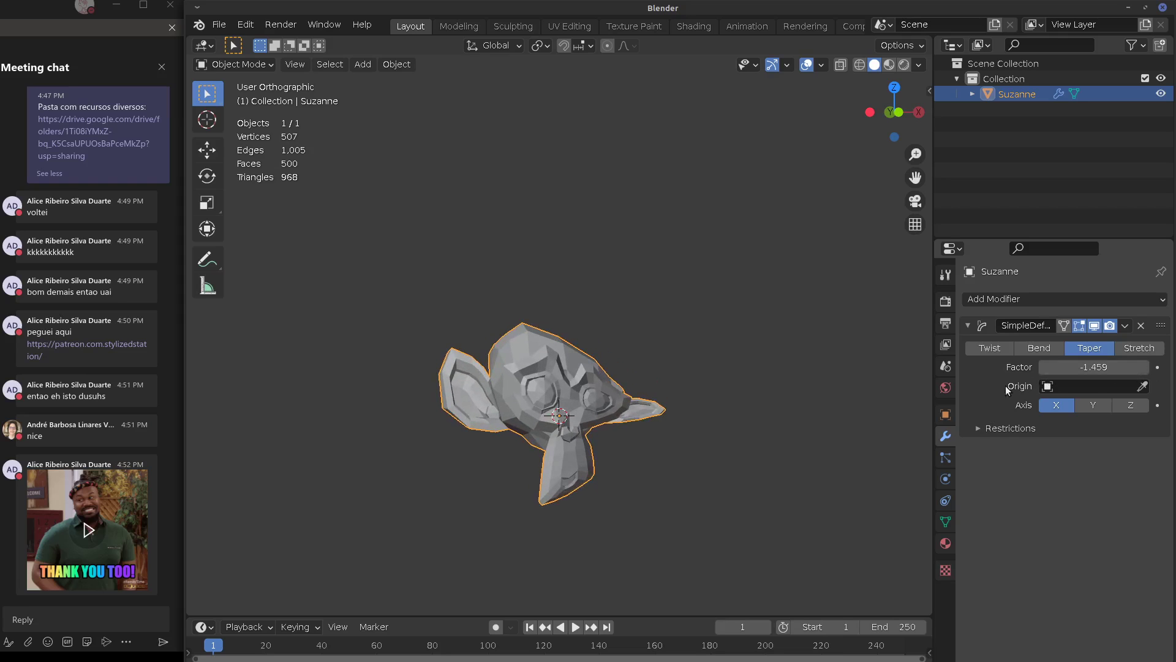
{"action": "left_click", "coordinate": [1141, 326]}
In front view, place the 3D cursor above the monkey and add a Plane mesh there
{"action": "left_click", "coordinate": [1054, 299]}
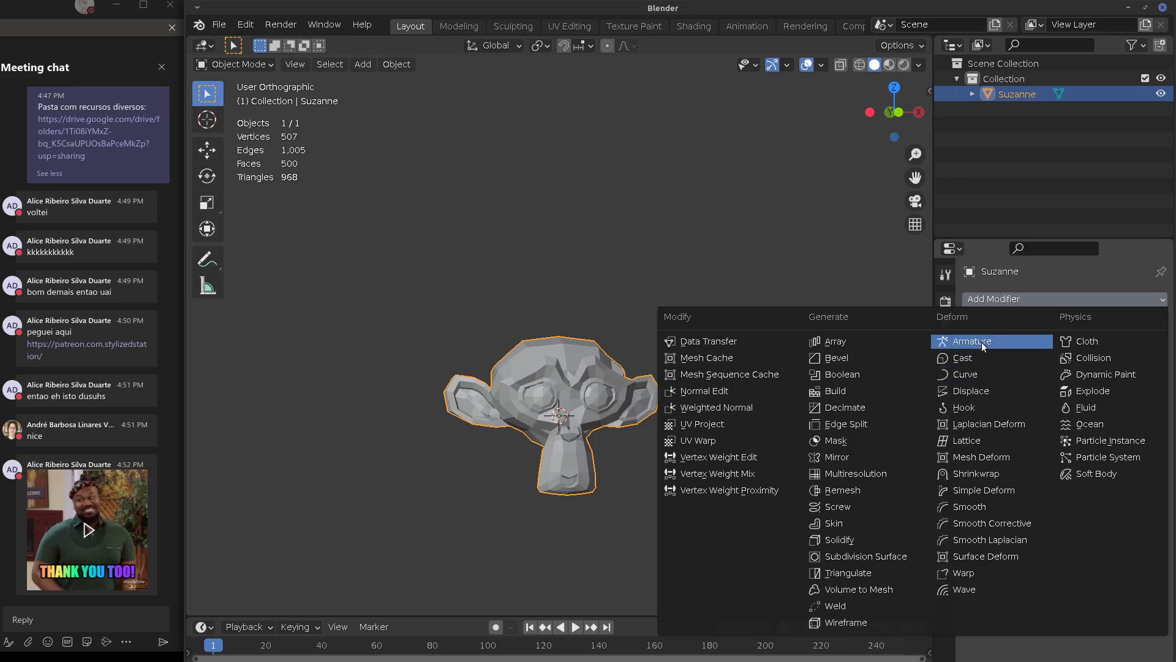
{"action": "key", "text": "KP_1"}
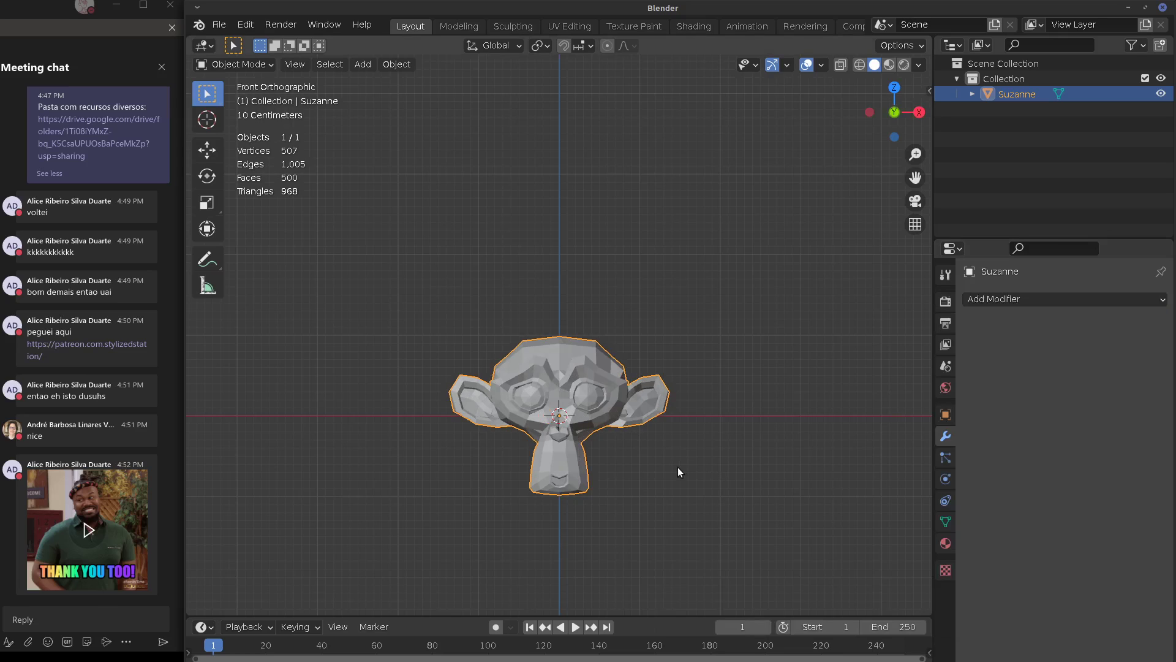
{"action": "middle_click_drag", "start_coordinate": [677, 466], "coordinate": [712, 449], "text": "shift"}
{"action": "left_click", "coordinate": [988, 299]}
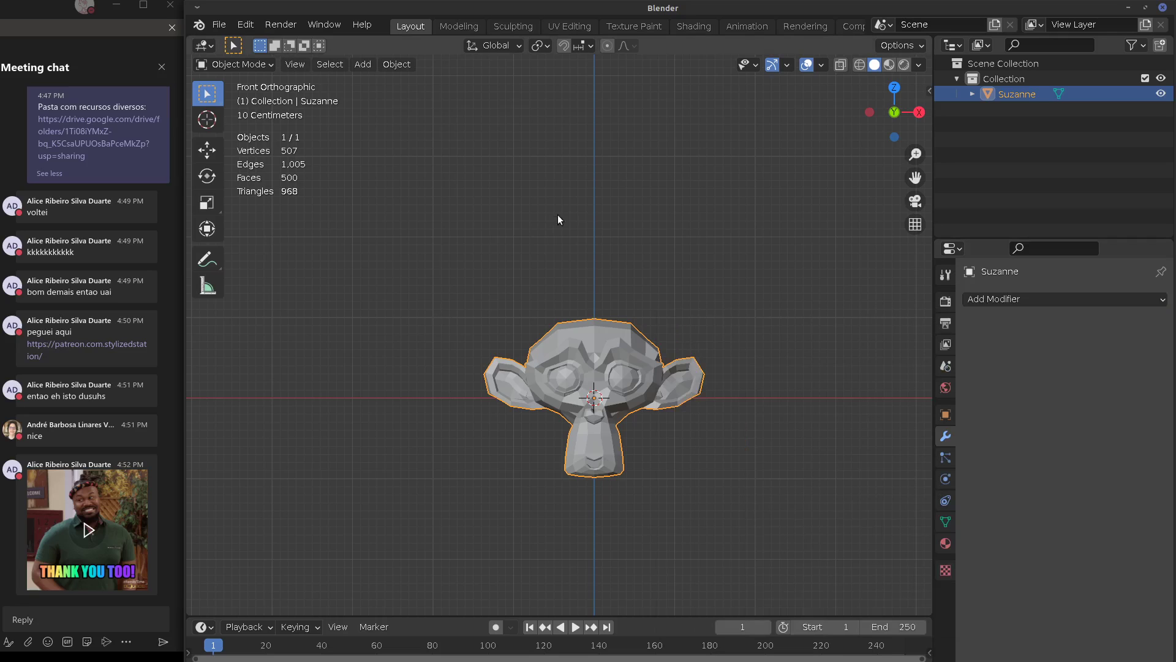
{"action": "right_click", "coordinate": [589, 213], "text": "shift"}
{"action": "key", "text": "shift+a"}
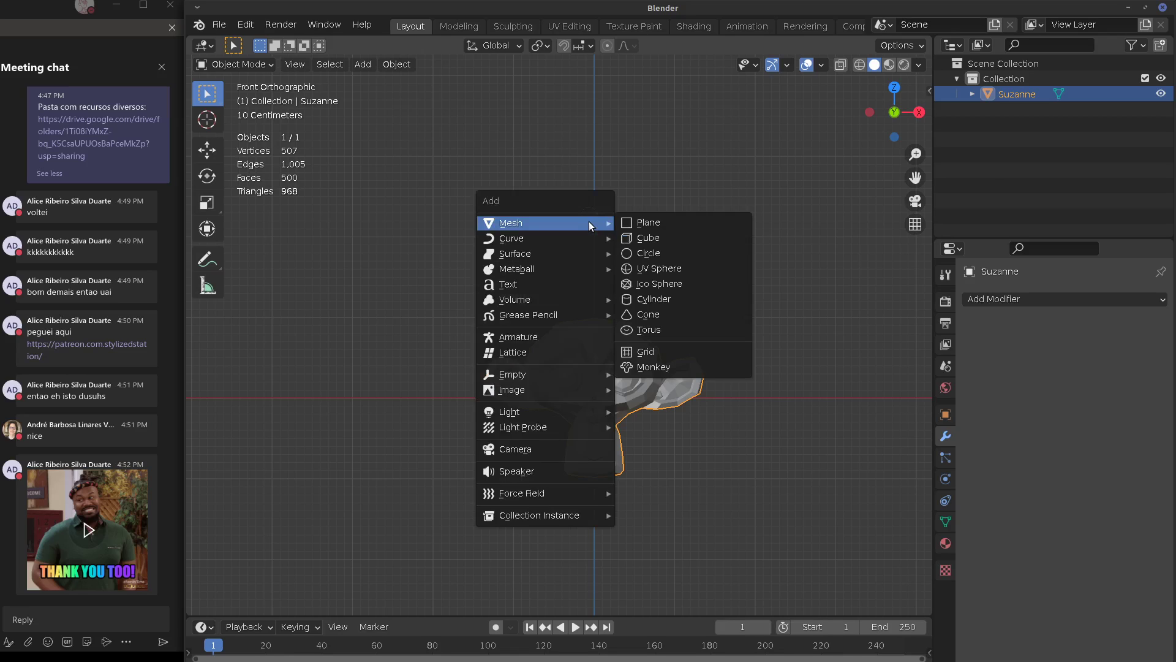
{"action": "left_click", "coordinate": [662, 222]}
In Edit Mode, scale the plane's mesh up to about 4.97 times its size
{"action": "middle_click_drag", "start_coordinate": [662, 221], "coordinate": [588, 262]}
{"action": "key", "text": "Tab"}
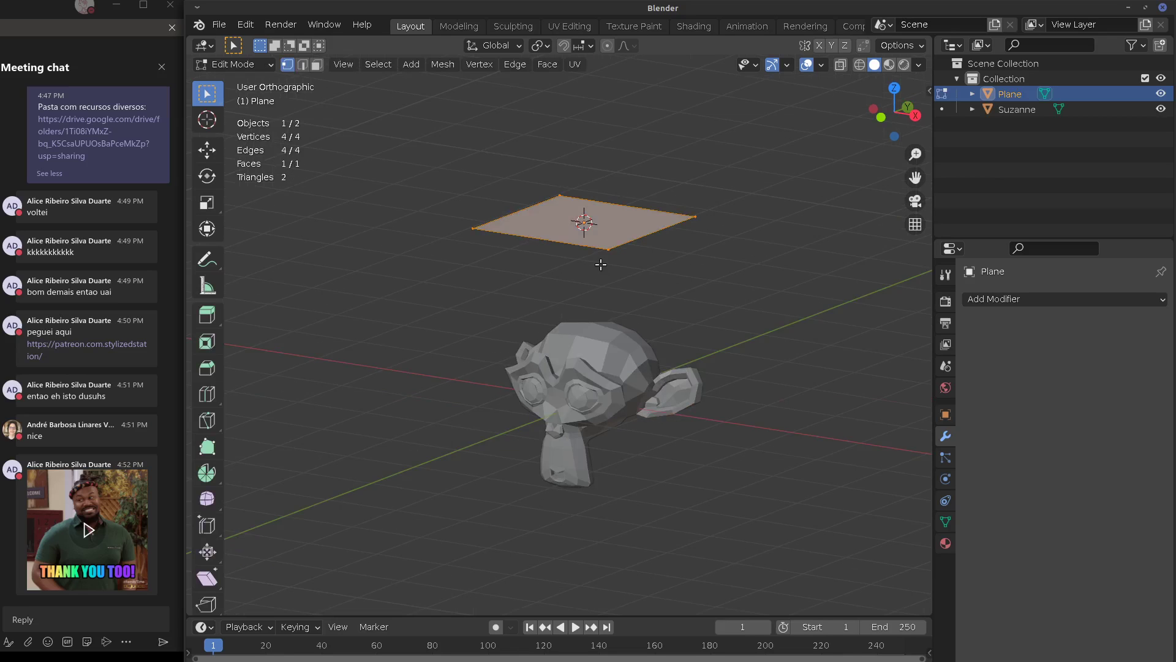
{"action": "key", "text": "s"}
{"action": "left_click", "coordinate": [776, 388]}
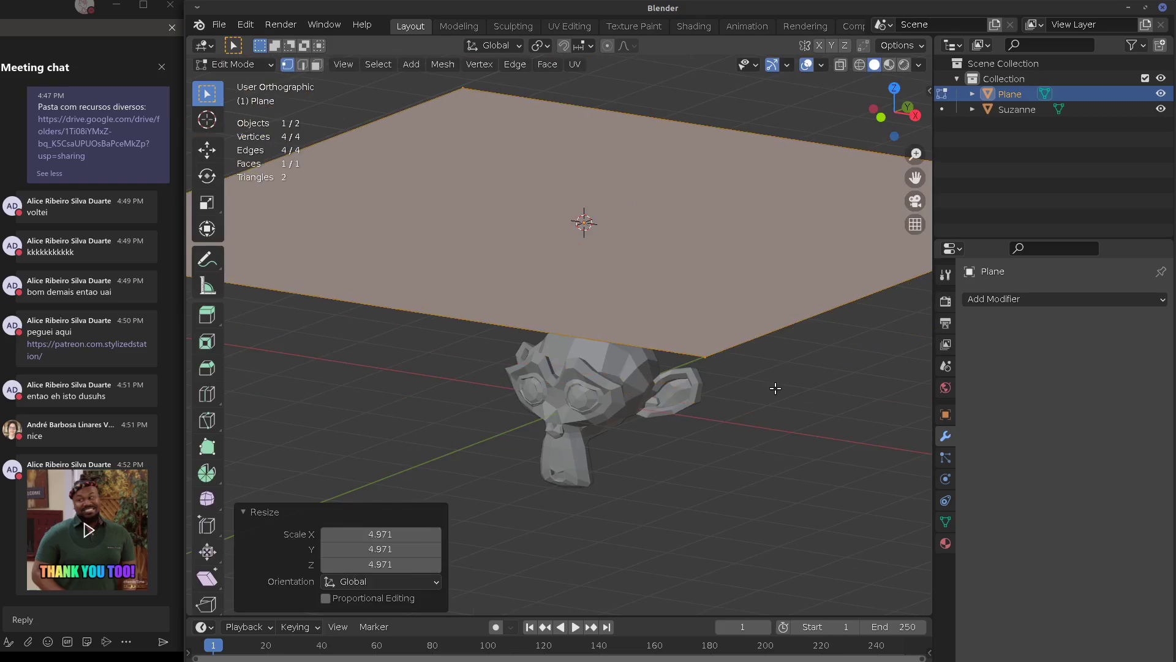
{"action": "left_click", "coordinate": [654, 264]}
{"action": "key", "text": "ctrl+z"}
Subdivide the whole plane with 10 cuts
{"action": "right_click", "coordinate": [649, 266]}
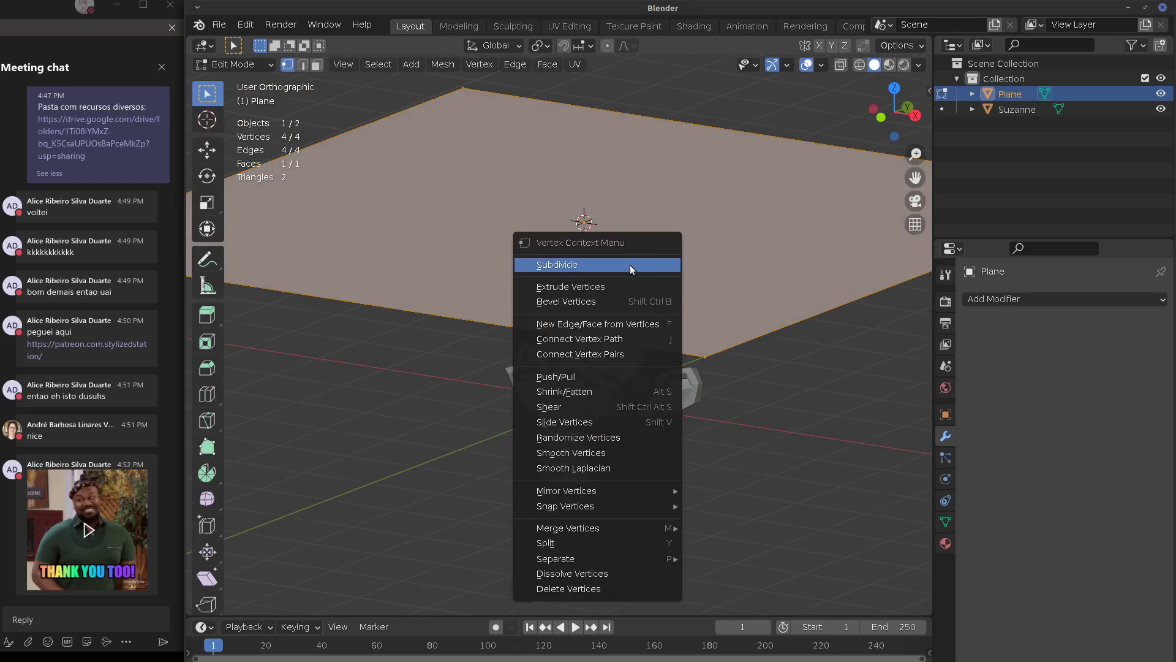
{"action": "left_click", "coordinate": [631, 266]}
{"action": "left_click", "coordinate": [381, 499]}
{"action": "type", "text": "10"}
{"action": "key", "text": "Return"}
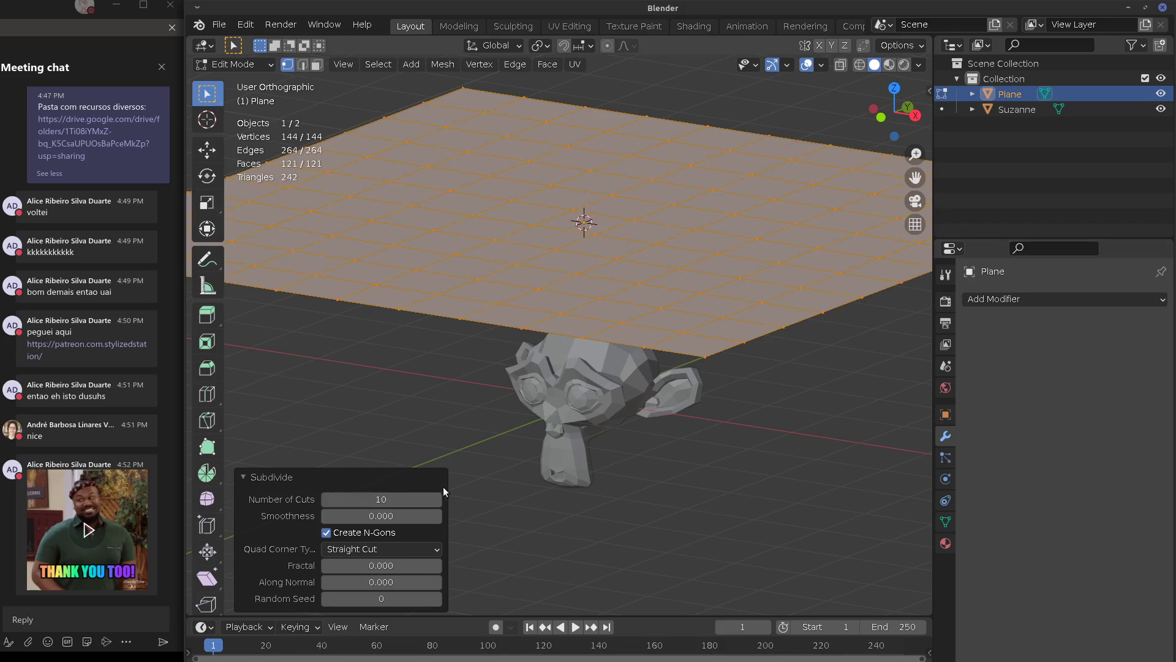
Subdivide all of the plane's faces again with 2 cuts and return to Object Mode
{"action": "left_click", "coordinate": [604, 452]}
{"action": "key", "text": "a"}
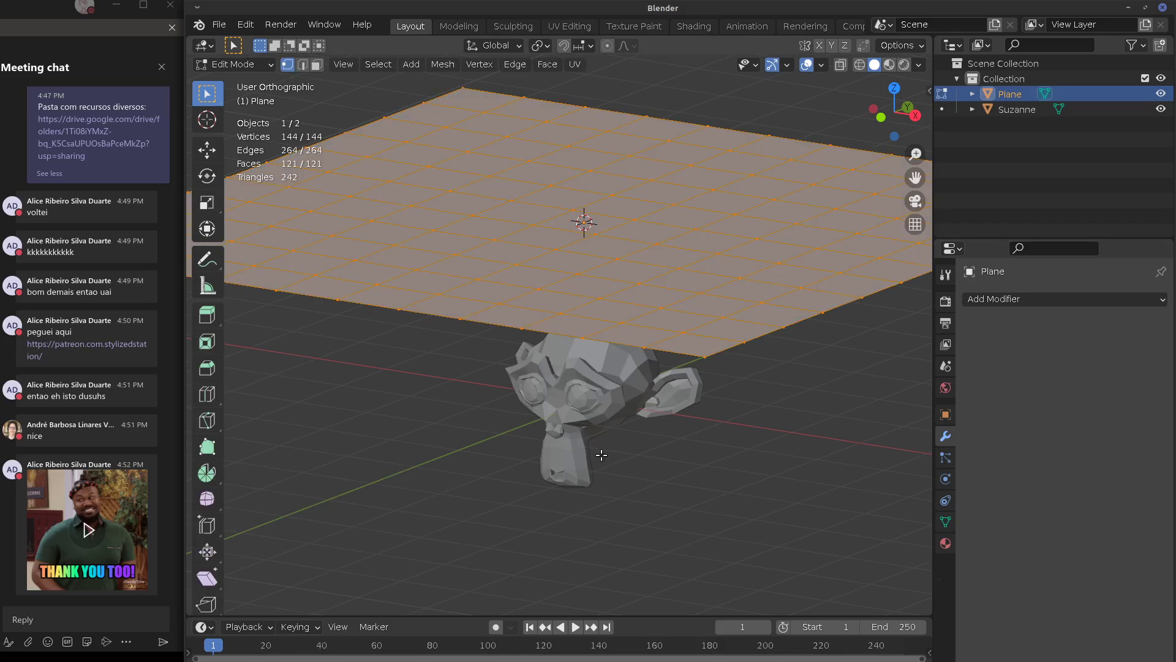
{"action": "right_click", "coordinate": [503, 445]}
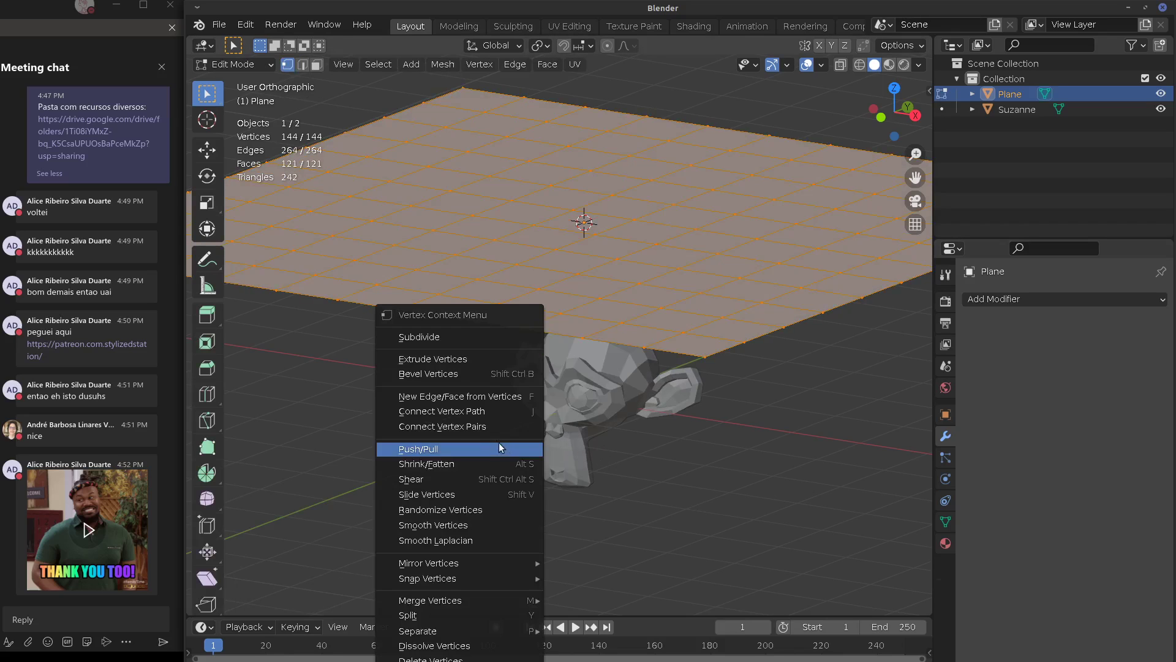
{"action": "left_click", "coordinate": [491, 337]}
{"action": "left_click", "coordinate": [436, 500]}
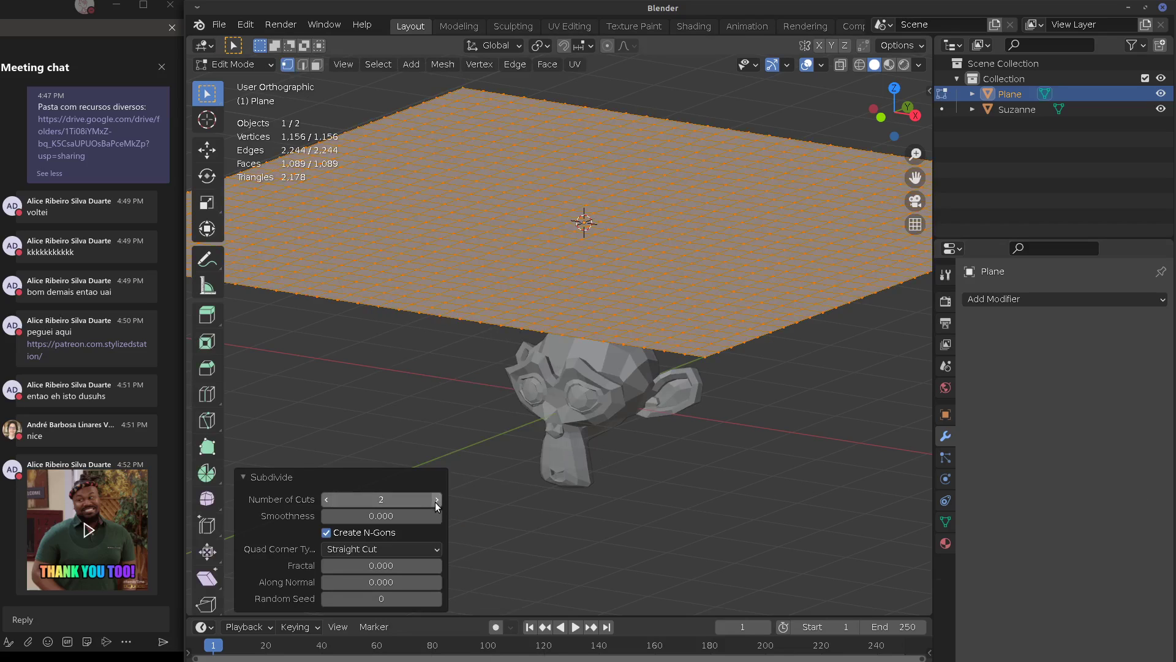
{"action": "key", "text": "Tab"}
Add a Cloth modifier to the subdivided plane above the monkey
{"action": "middle_click_drag", "start_coordinate": [534, 435], "coordinate": [888, 387]}
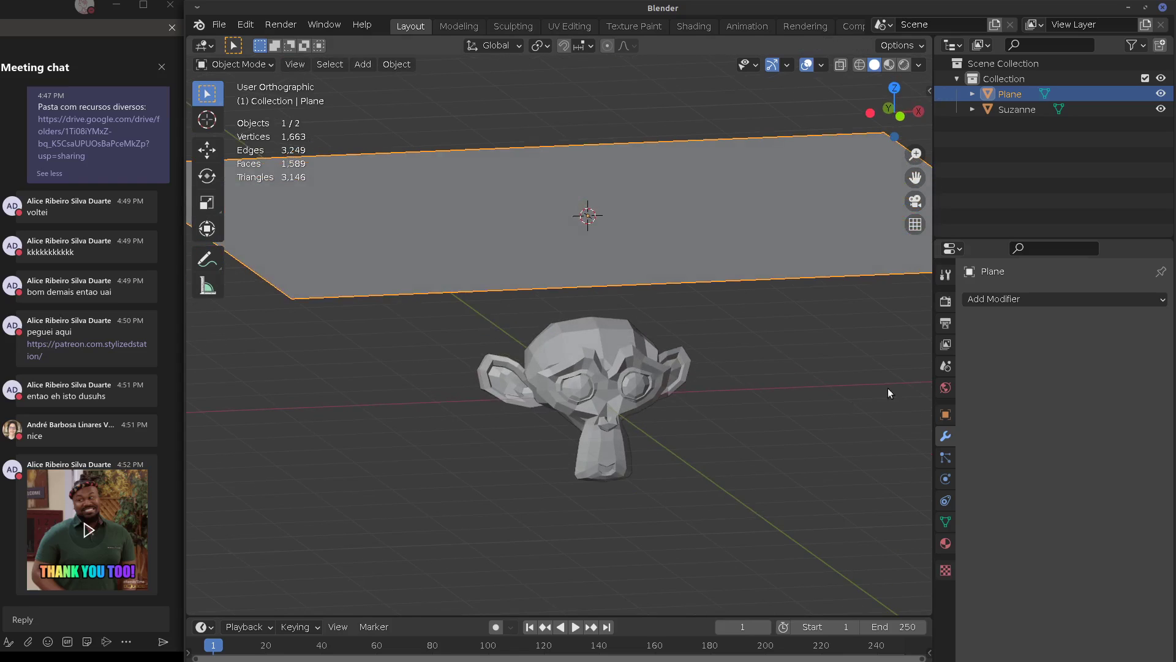
{"action": "scroll", "coordinate": [797, 313], "scroll_direction": "down", "scroll_amount": 3}
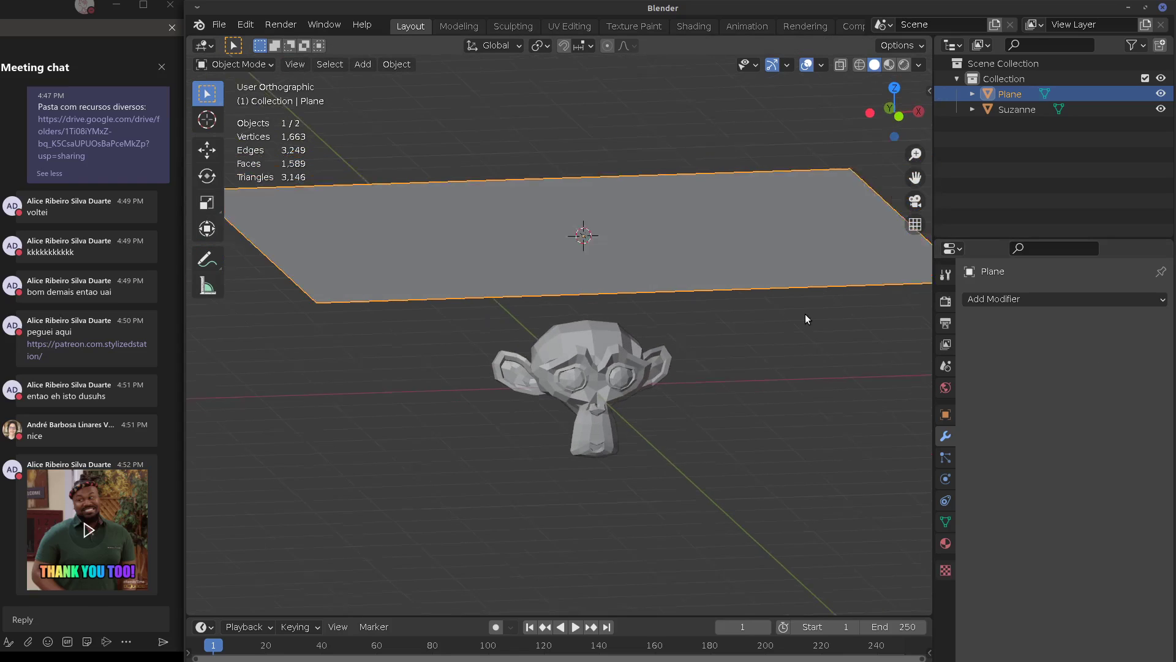
{"action": "left_click", "coordinate": [1123, 299]}
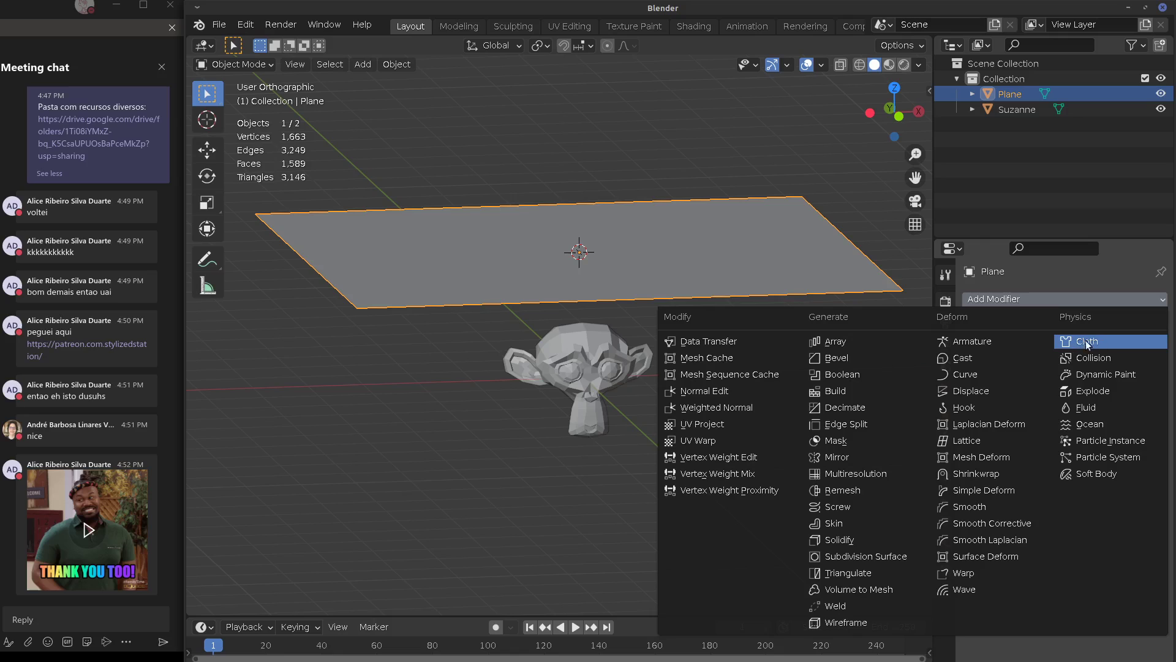
{"action": "left_click", "coordinate": [1086, 340]}
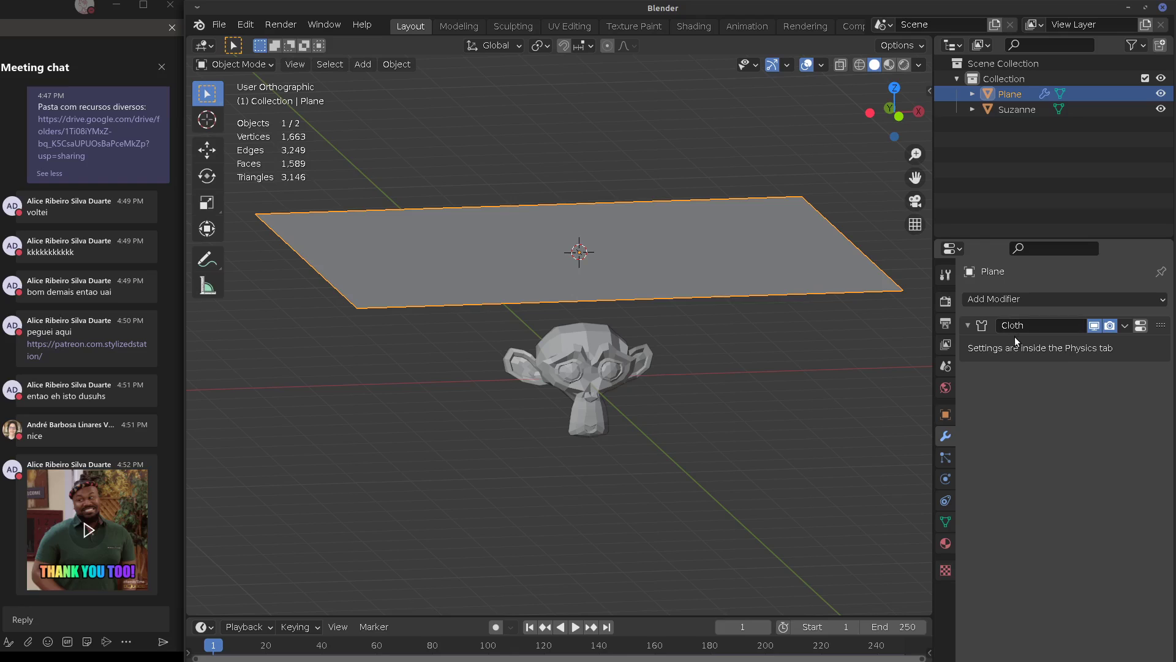
{"action": "left_click", "coordinate": [1101, 300]}
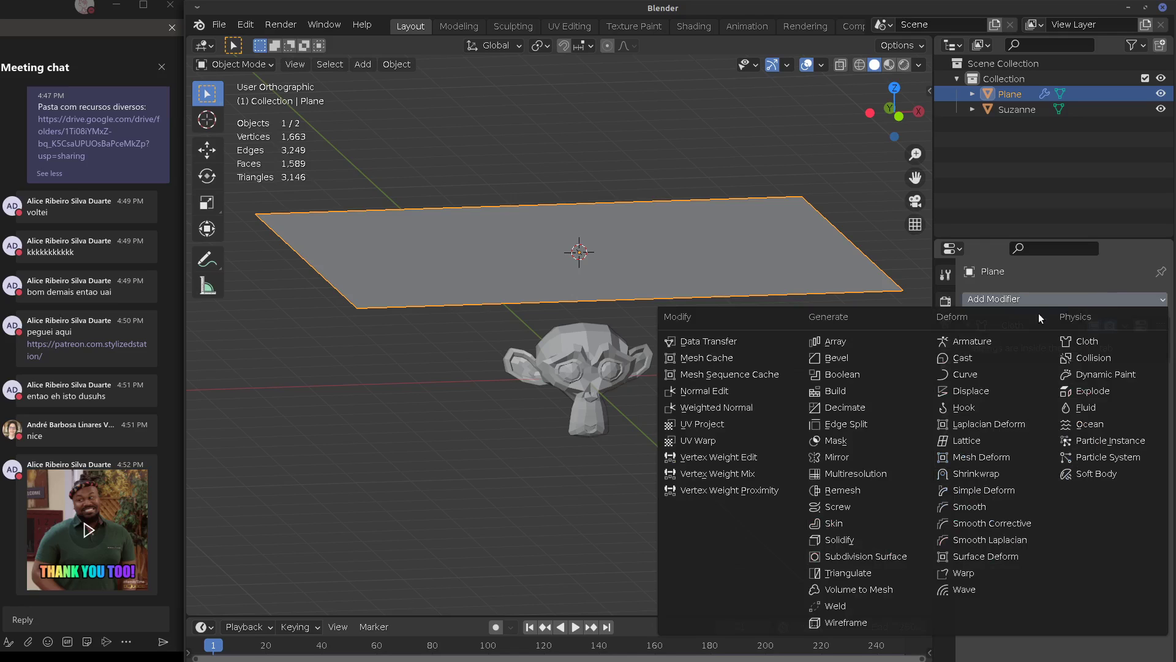
{"action": "left_click", "coordinate": [840, 373]}
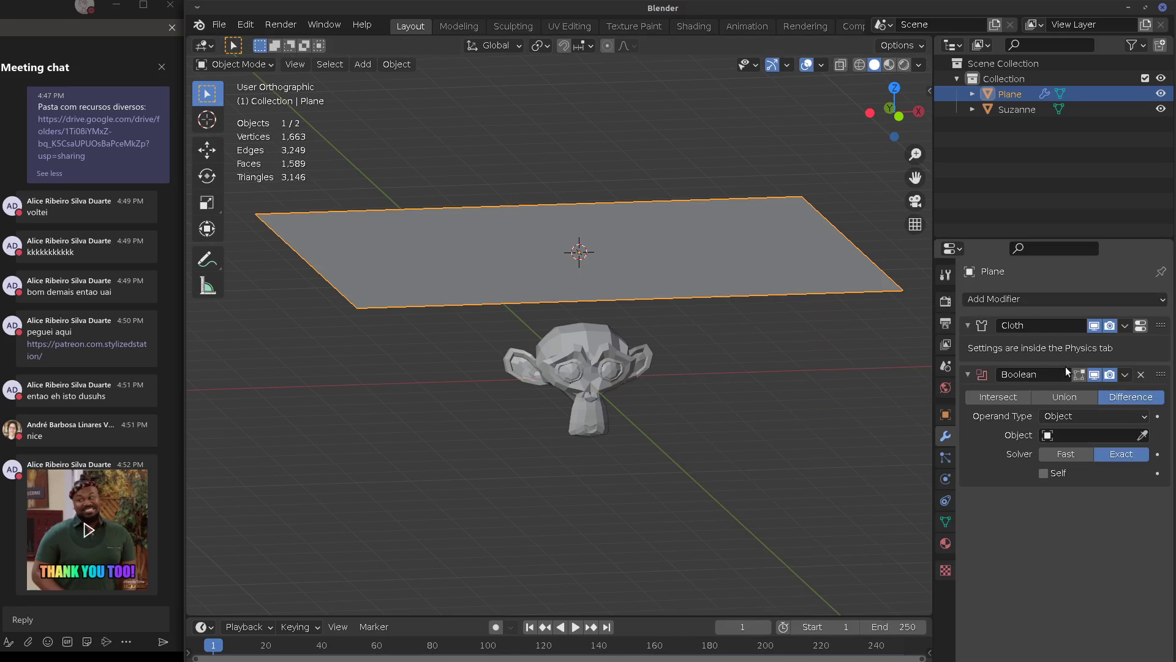
{"action": "left_click", "coordinate": [1142, 375]}
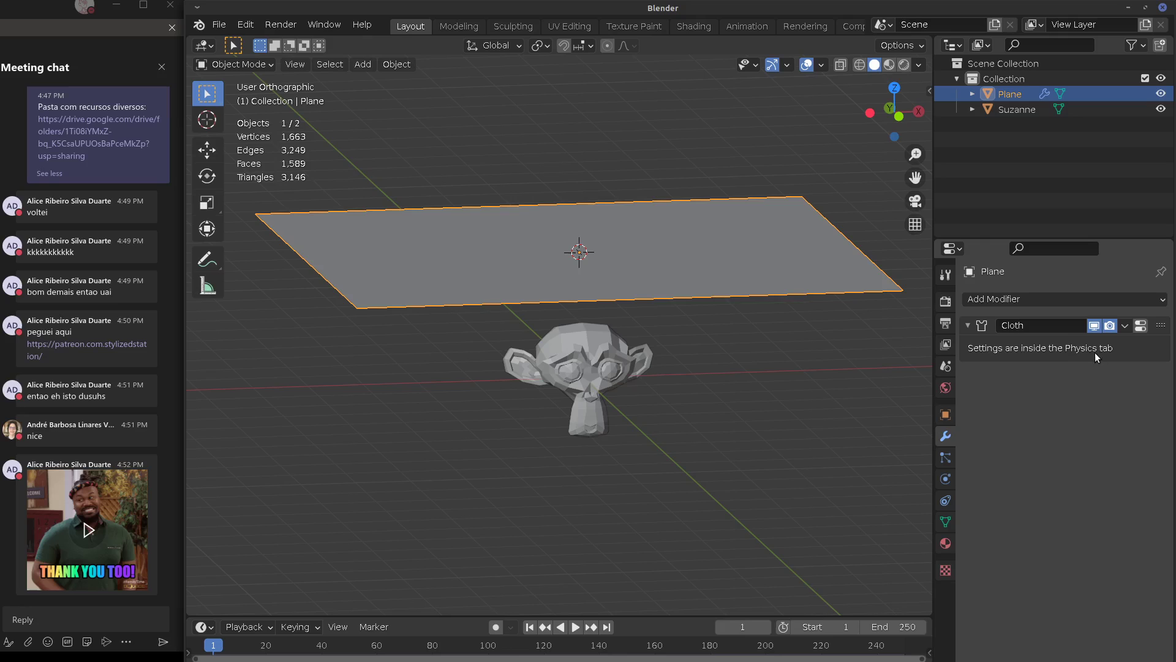
Review the plane's Cloth physics settings, including its physical properties, stiffness and damping
{"action": "left_click", "coordinate": [946, 482]}
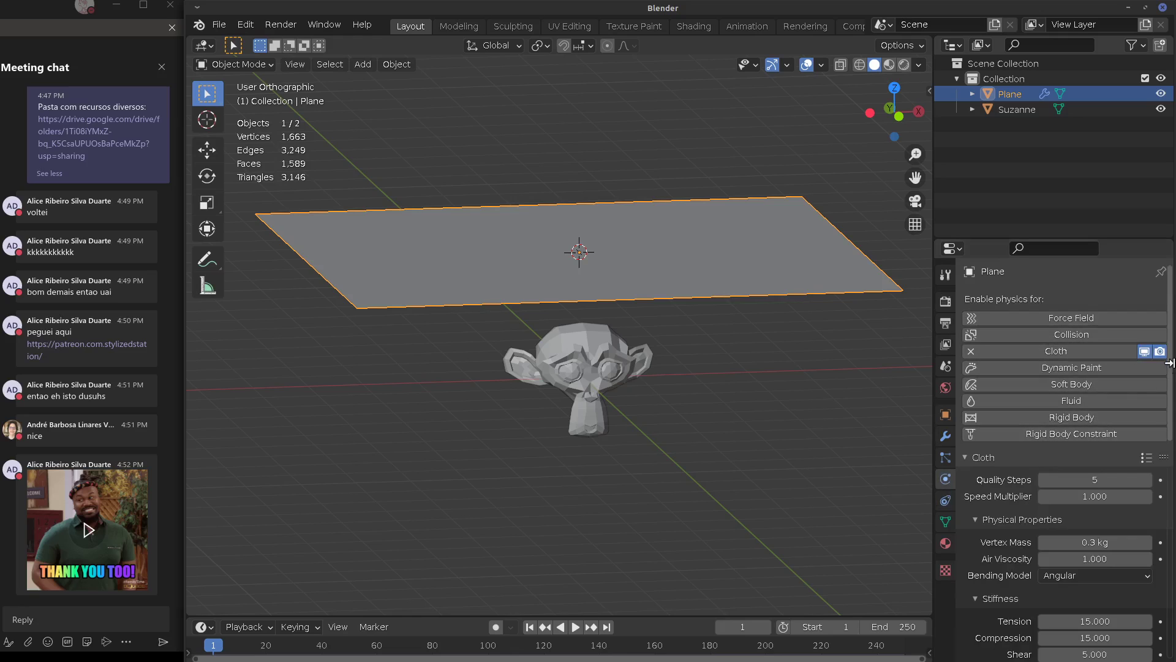
{"action": "left_click_drag", "start_coordinate": [1170, 383], "coordinate": [1169, 500]}
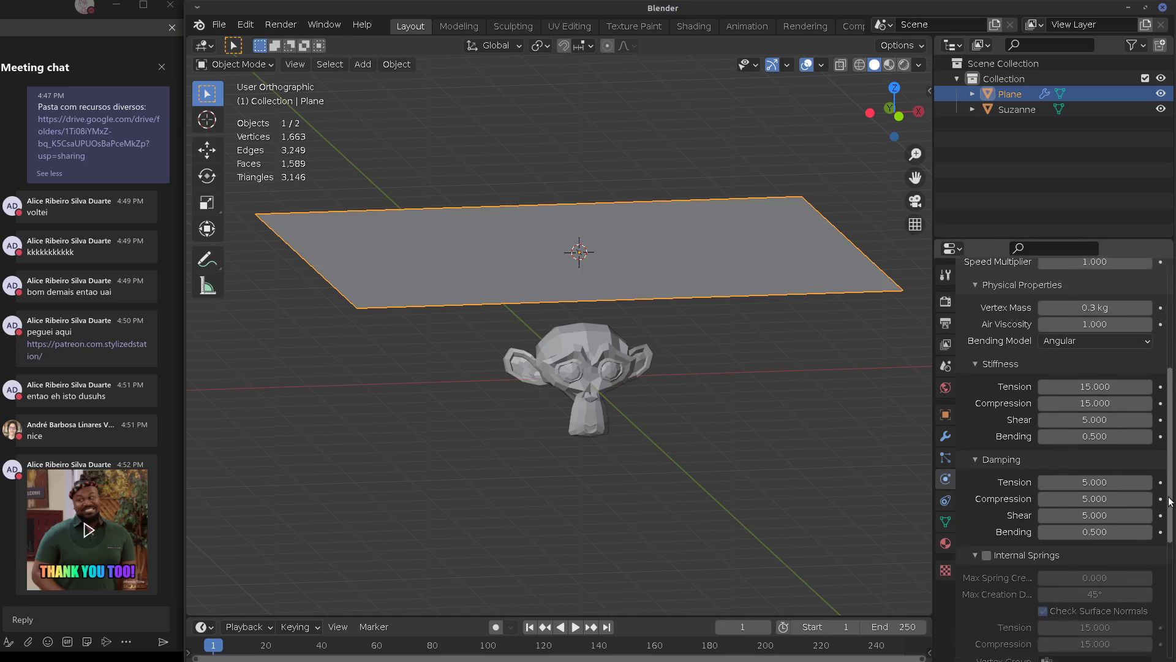
{"action": "scroll", "coordinate": [1169, 501], "scroll_direction": "down", "scroll_amount": 5}
{"action": "scroll", "coordinate": [1061, 484], "scroll_direction": "up", "scroll_amount": 12}
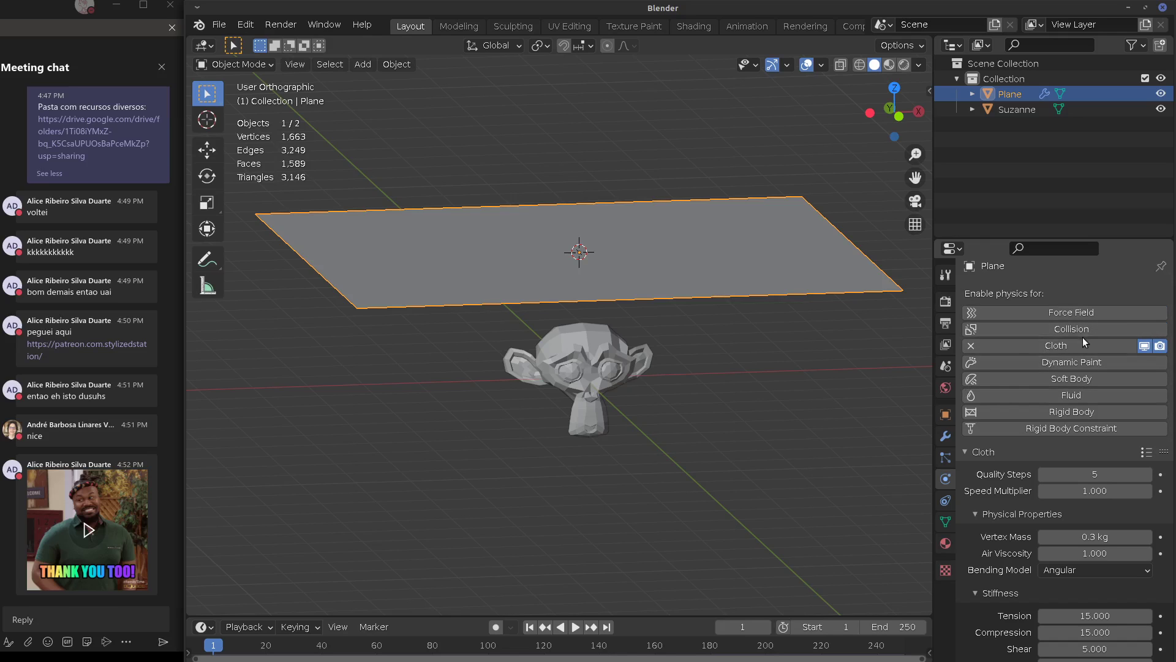
Add a Collision modifier to the monkey
{"action": "left_click", "coordinate": [609, 365]}
{"action": "left_click", "coordinate": [945, 435]}
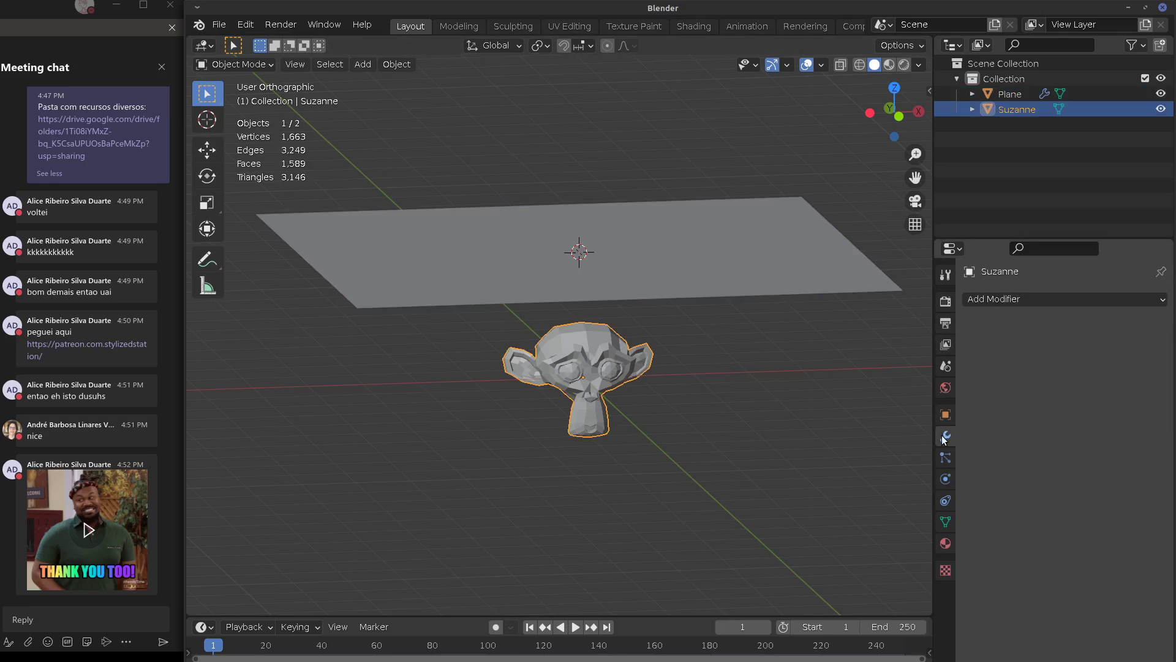
{"action": "left_click", "coordinate": [1067, 301]}
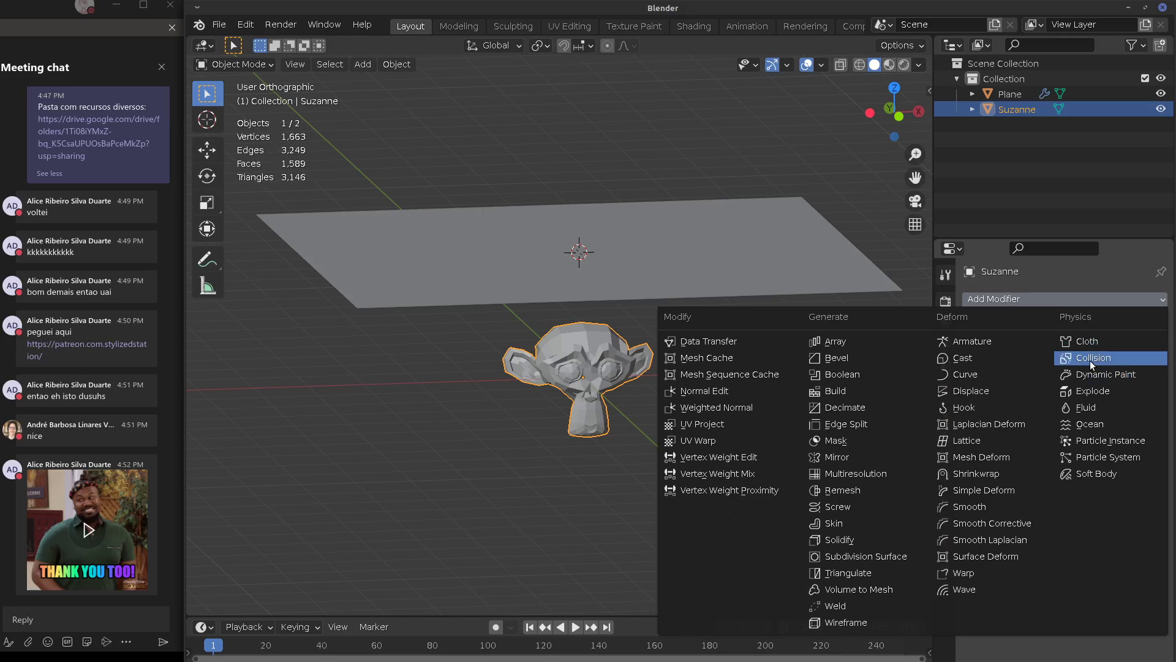
{"action": "left_click", "coordinate": [1097, 357]}
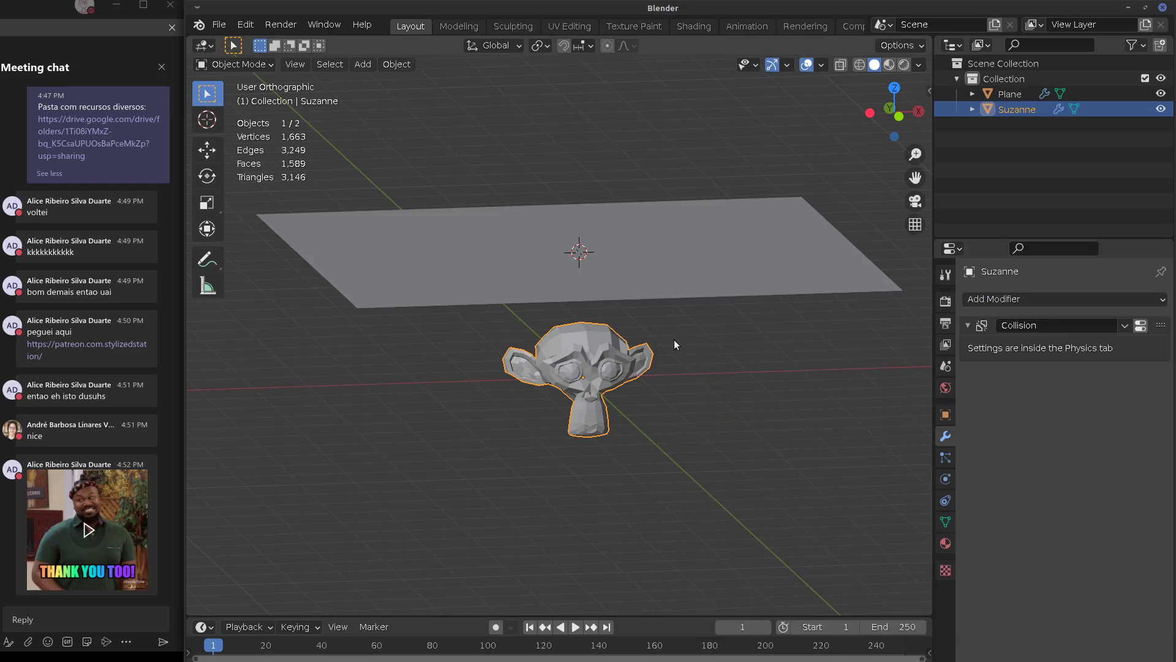
Play the plane's cloth simulation over the monkey and scrub the timeline to frame 58
{"action": "left_click", "coordinate": [657, 300]}
{"action": "key", "text": "space"}
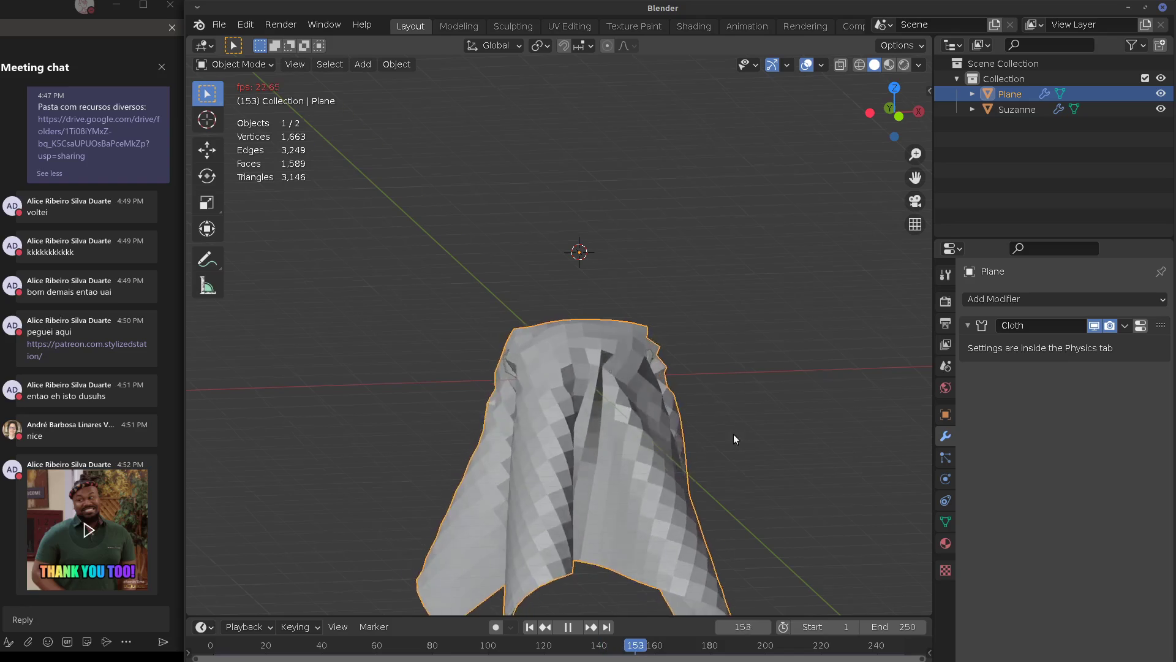
{"action": "middle_click_drag", "start_coordinate": [734, 434], "coordinate": [682, 406]}
{"action": "middle_click_drag", "start_coordinate": [779, 400], "coordinate": [763, 332], "text": "shift"}
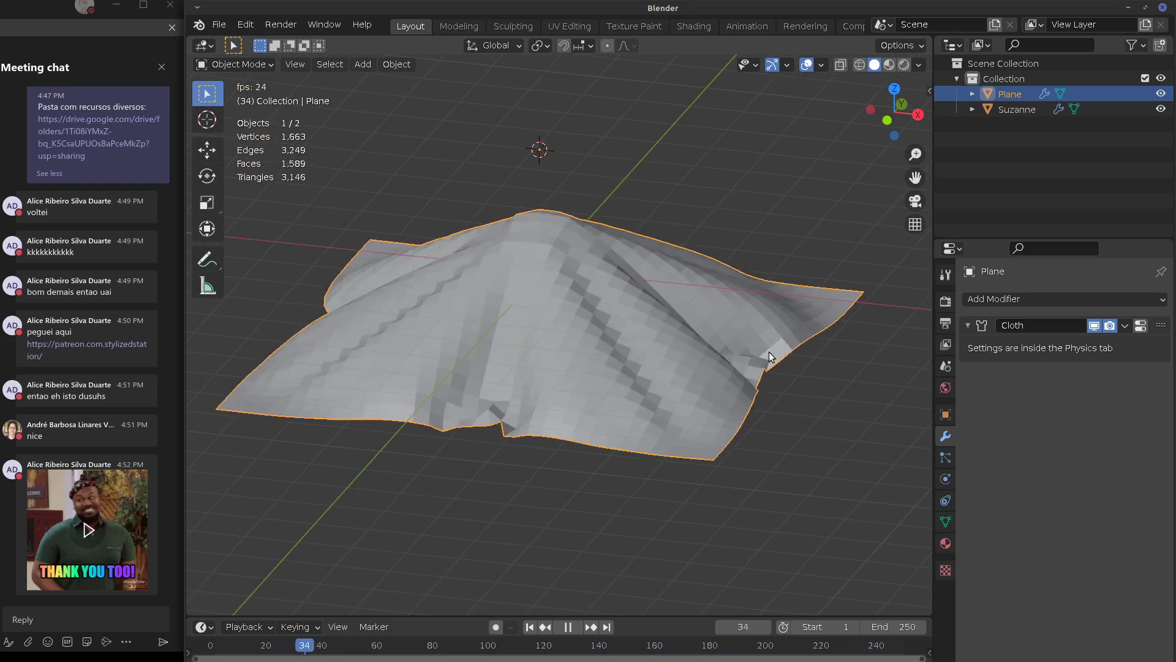
{"action": "key", "text": "Escape"}
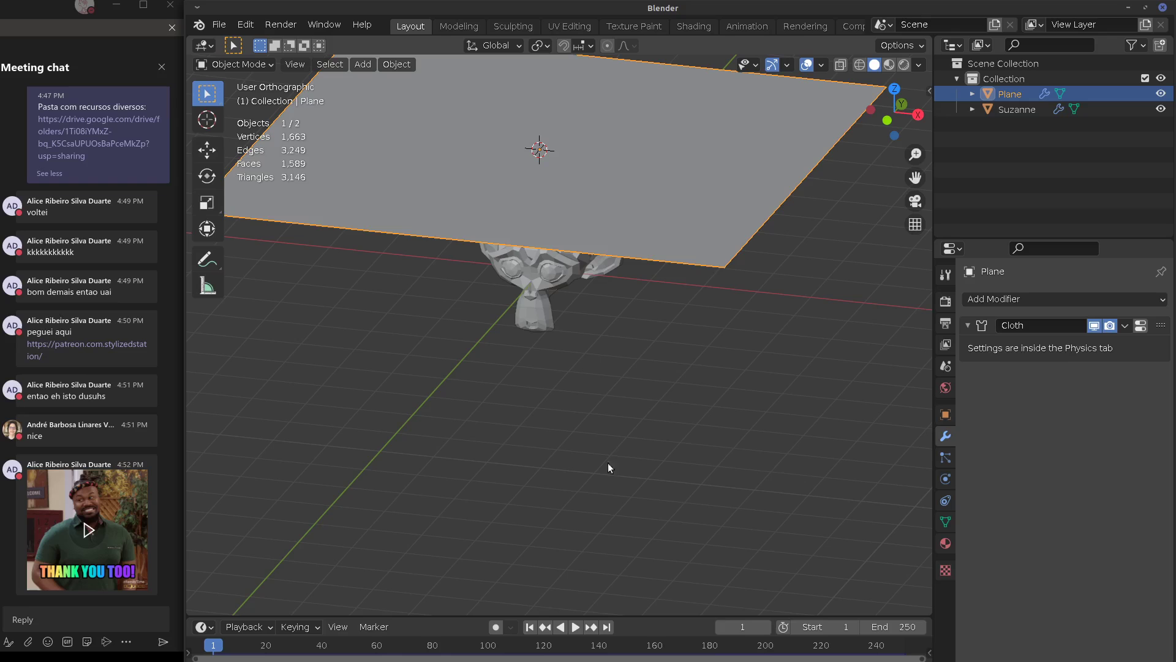
{"action": "left_click_drag", "start_coordinate": [223, 646], "coordinate": [366, 650]}
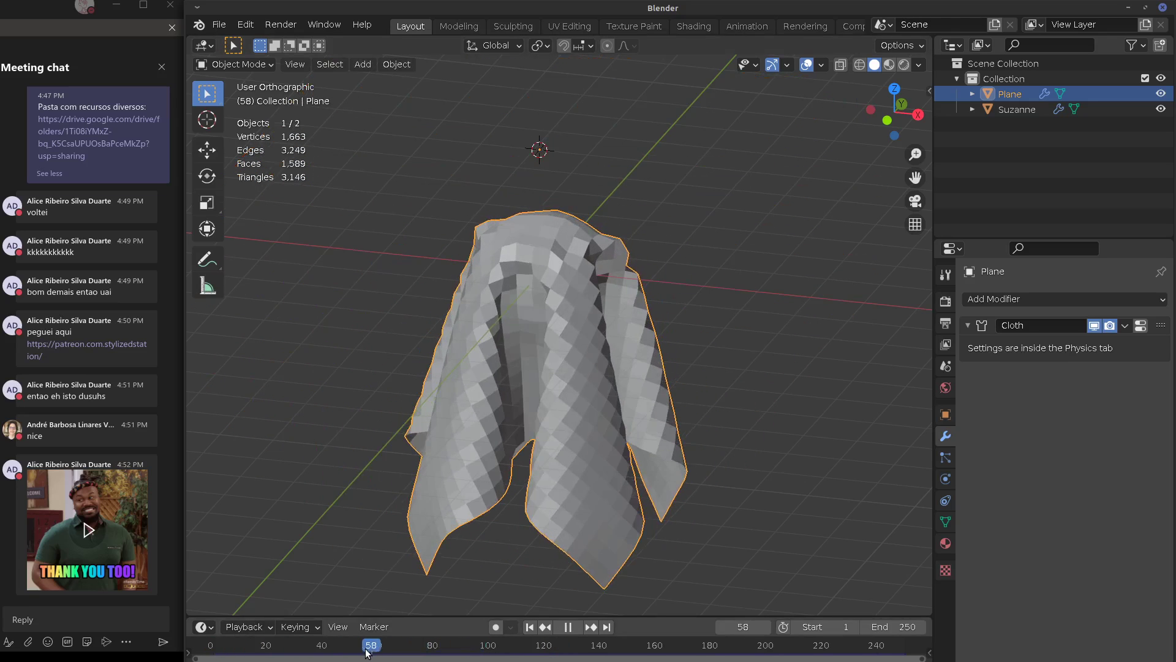
Apply smooth shading to the cloth plane draped over the monkey
{"action": "middle_click_drag", "start_coordinate": [766, 429], "coordinate": [574, 370]}
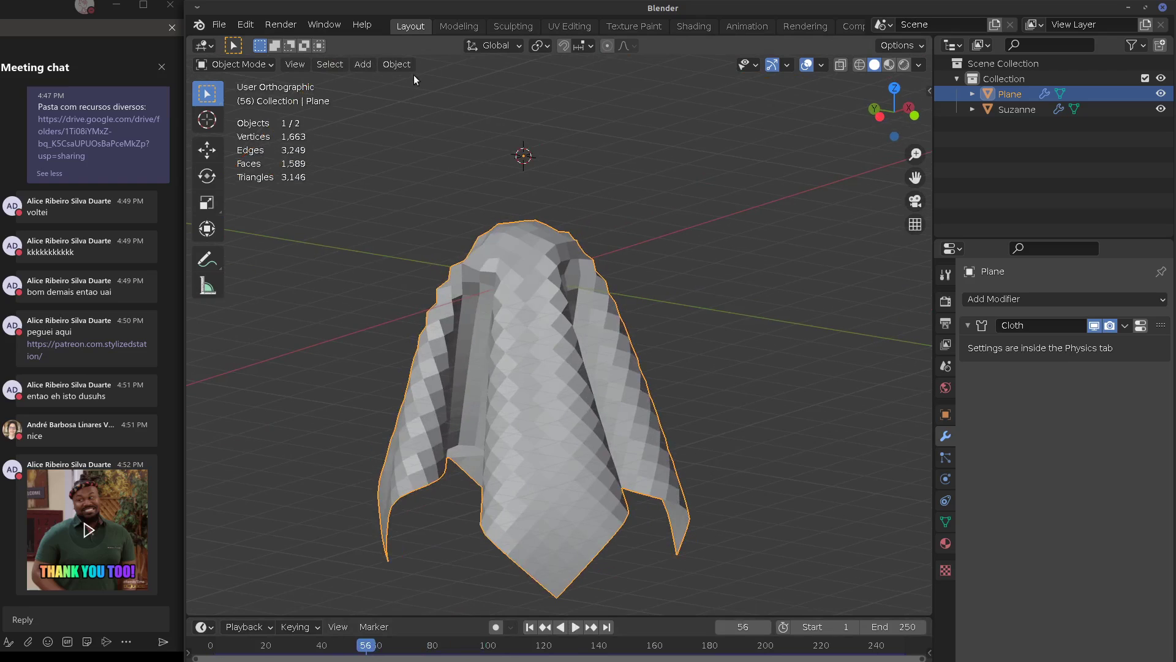
{"action": "left_click", "coordinate": [397, 64]}
{"action": "mouse_move", "coordinate": [450, 288]}
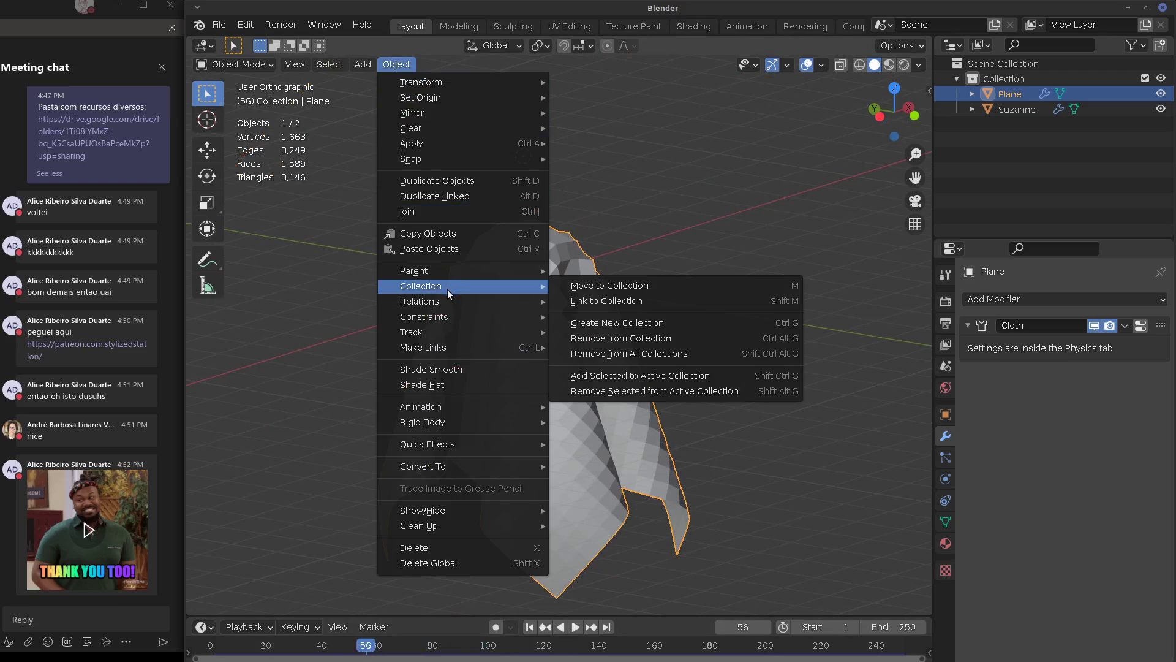
{"action": "left_click", "coordinate": [440, 369]}
{"action": "middle_click_drag", "start_coordinate": [440, 369], "coordinate": [607, 319]}
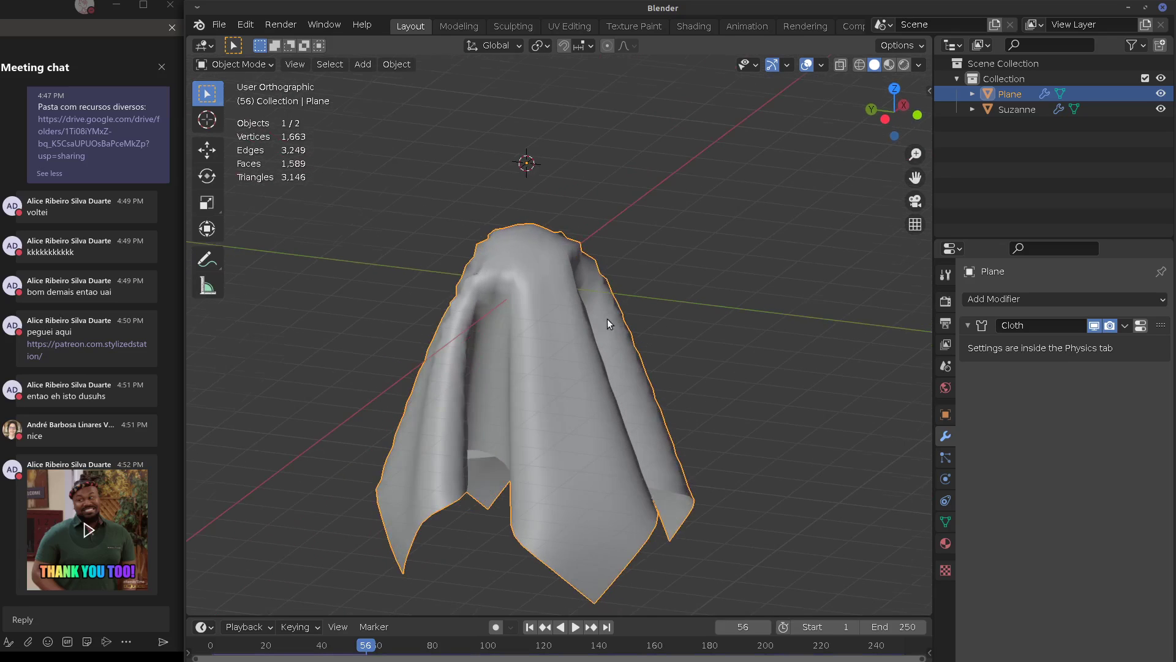
Try a Subdivision Surface modifier below Cloth on the draped plane, inspect the drape from several angles, and remove the modifier
{"action": "left_click", "coordinate": [1028, 302]}
{"action": "left_click", "coordinate": [883, 555]}
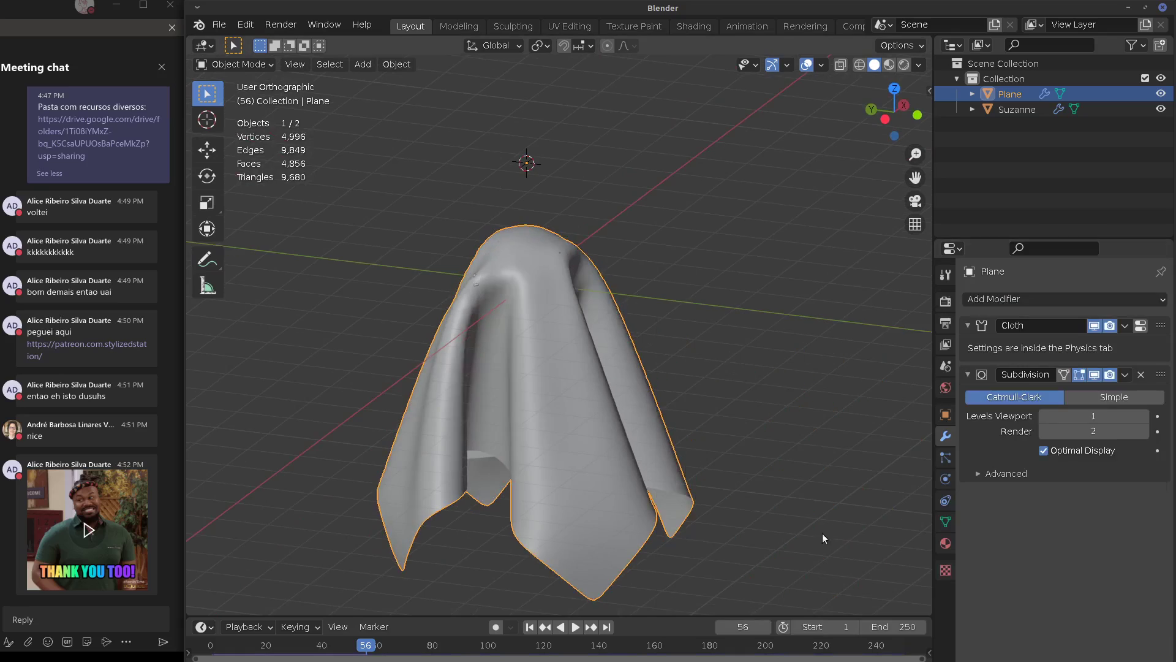
{"action": "middle_click_drag", "start_coordinate": [822, 538], "coordinate": [772, 386]}
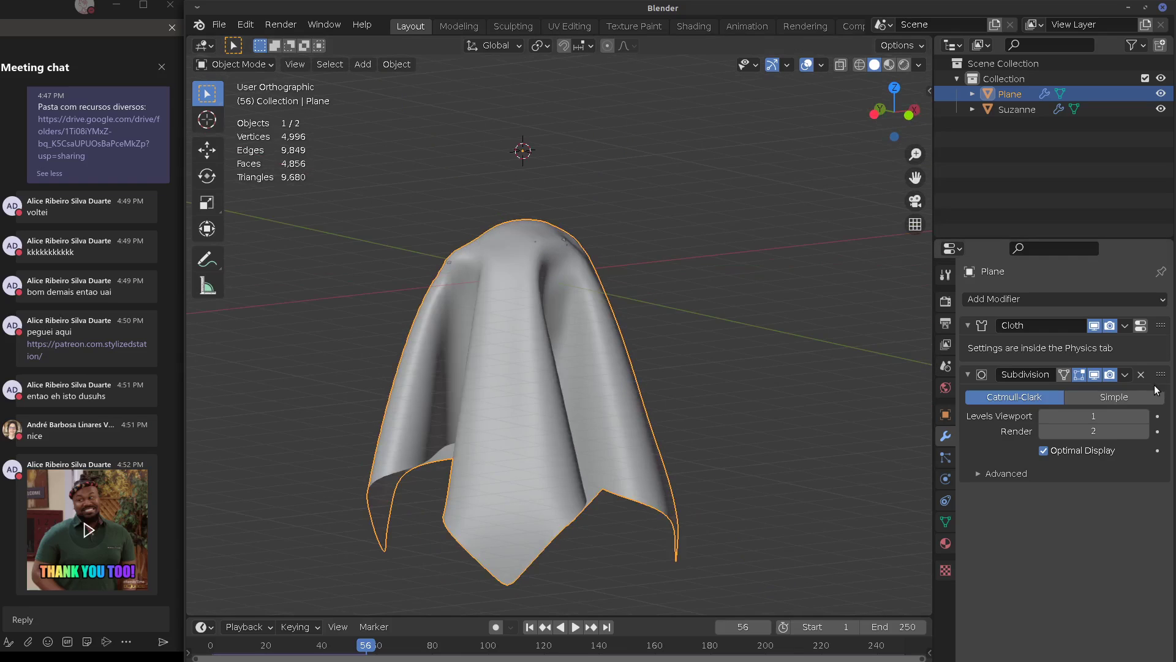
{"action": "middle_click_drag", "start_coordinate": [711, 454], "coordinate": [596, 337]}
{"action": "middle_click_drag", "start_coordinate": [516, 510], "coordinate": [568, 269]}
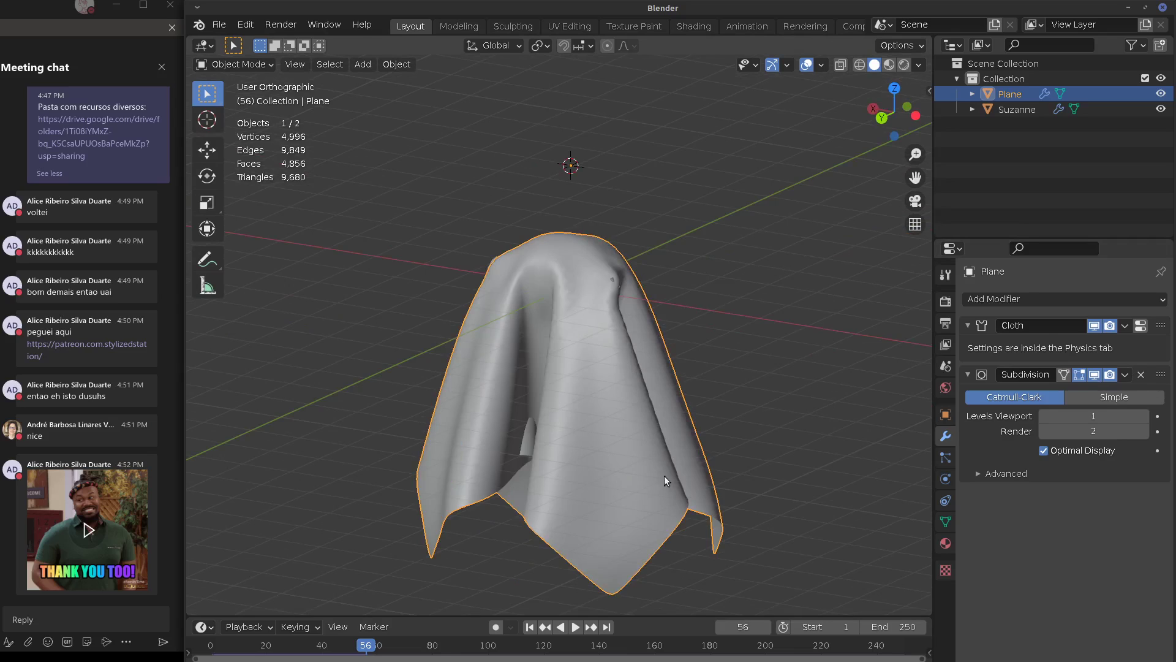
{"action": "left_click", "coordinate": [1139, 375]}
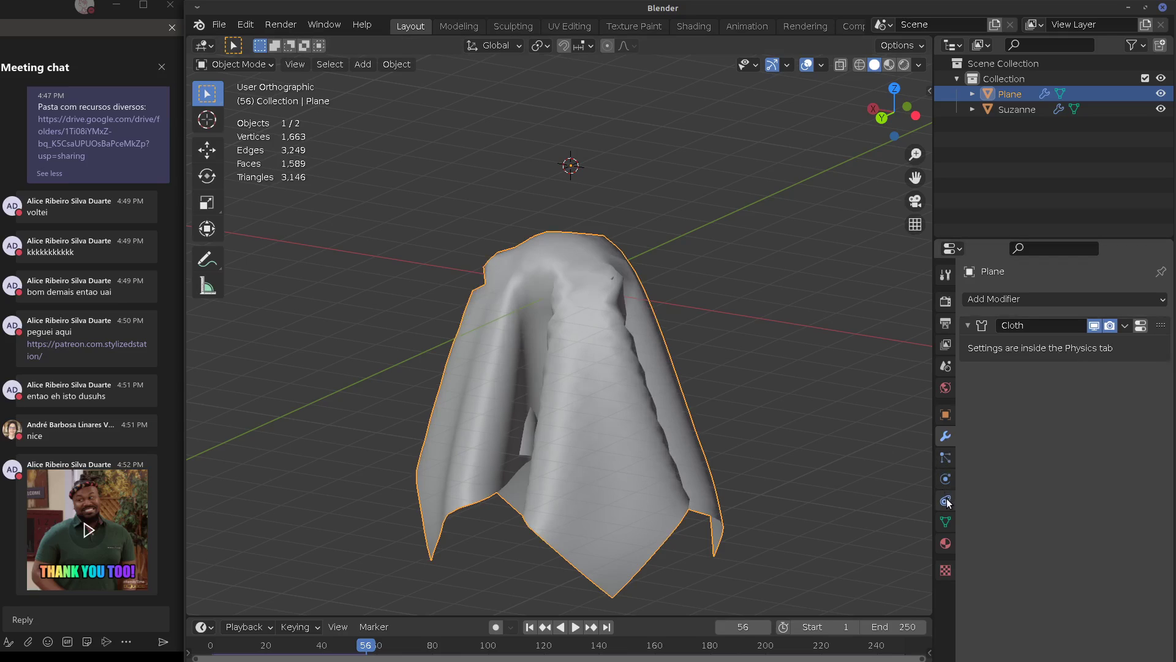
Remove the Cloth physics from the plane and the Collision physics from the monkey
{"action": "left_click", "coordinate": [946, 458]}
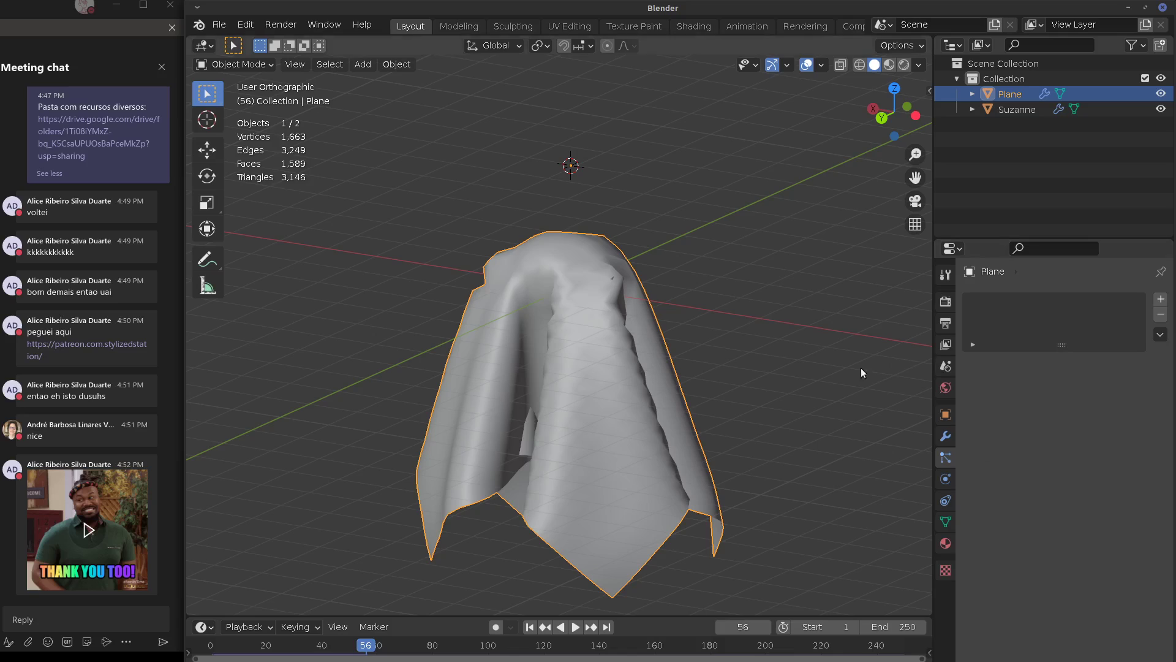
{"action": "left_click", "coordinate": [944, 437]}
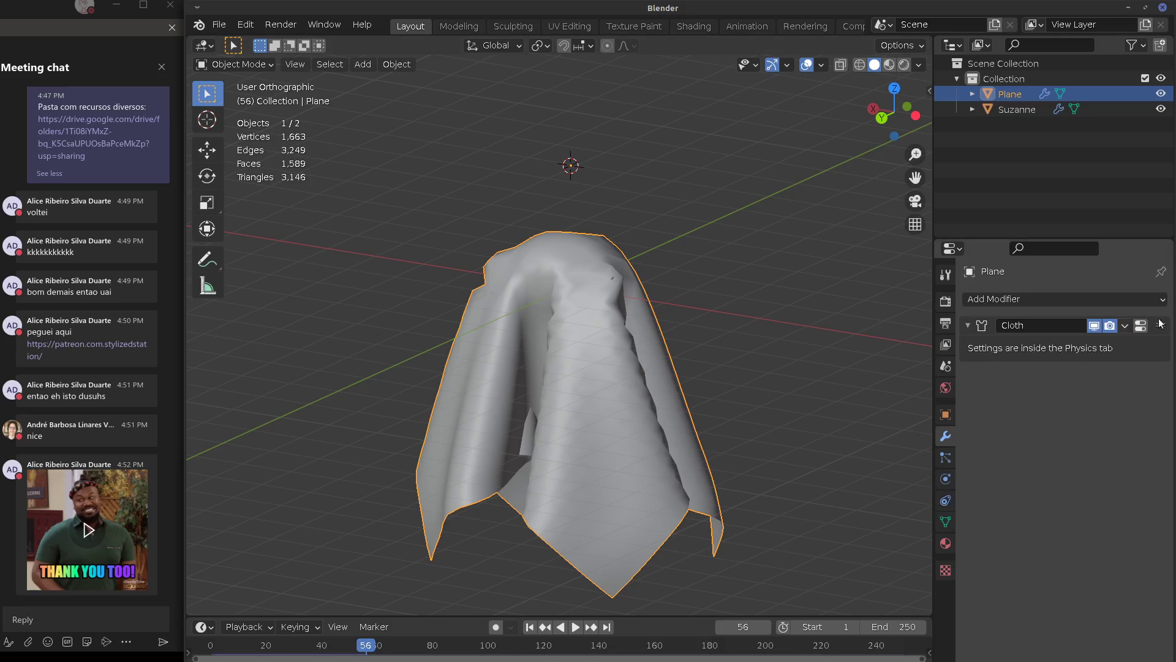
{"action": "left_click", "coordinate": [1125, 325]}
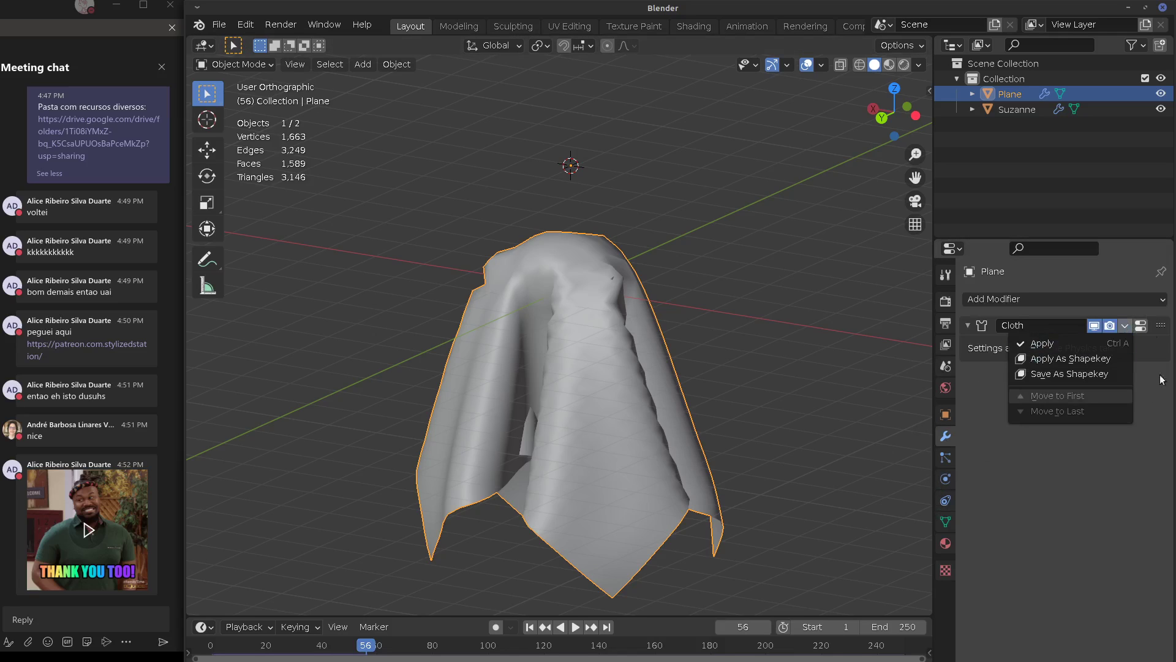
{"action": "left_click", "coordinate": [943, 482]}
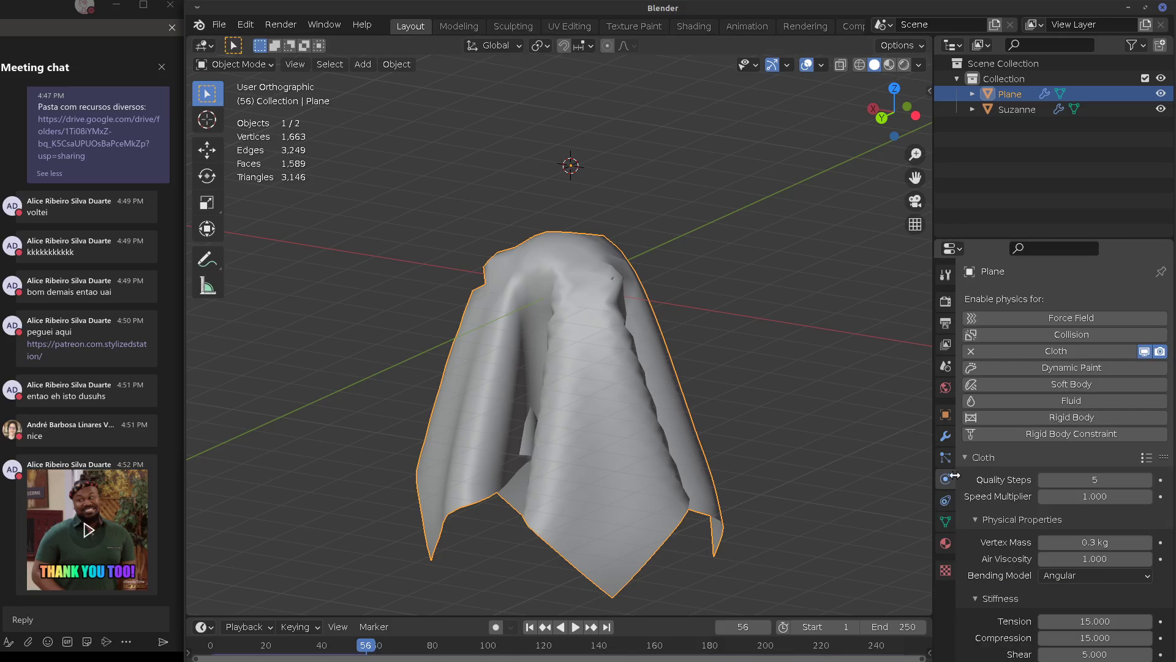
{"action": "left_click", "coordinate": [972, 350]}
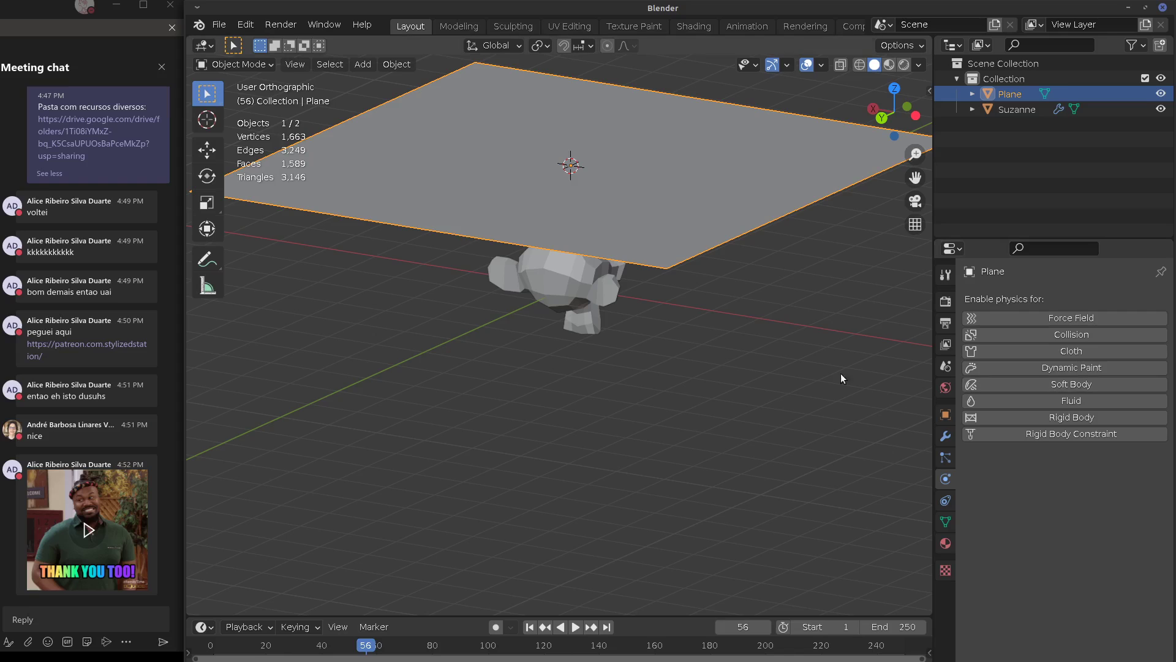
{"action": "left_click", "coordinate": [565, 307]}
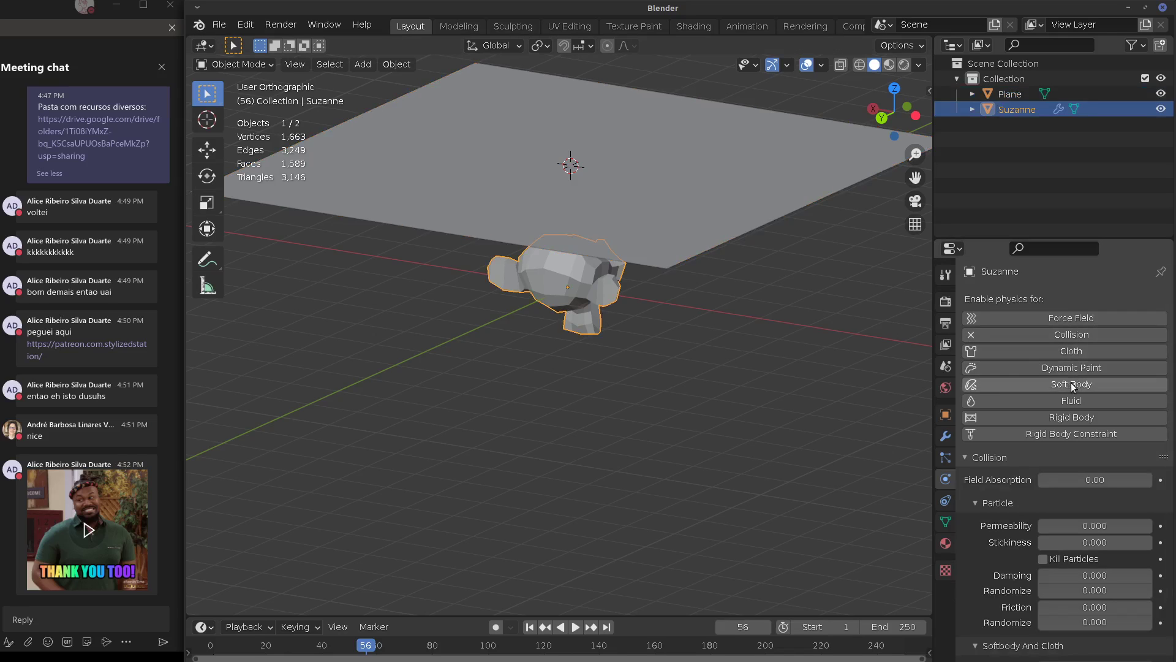
{"action": "left_click", "coordinate": [968, 335]}
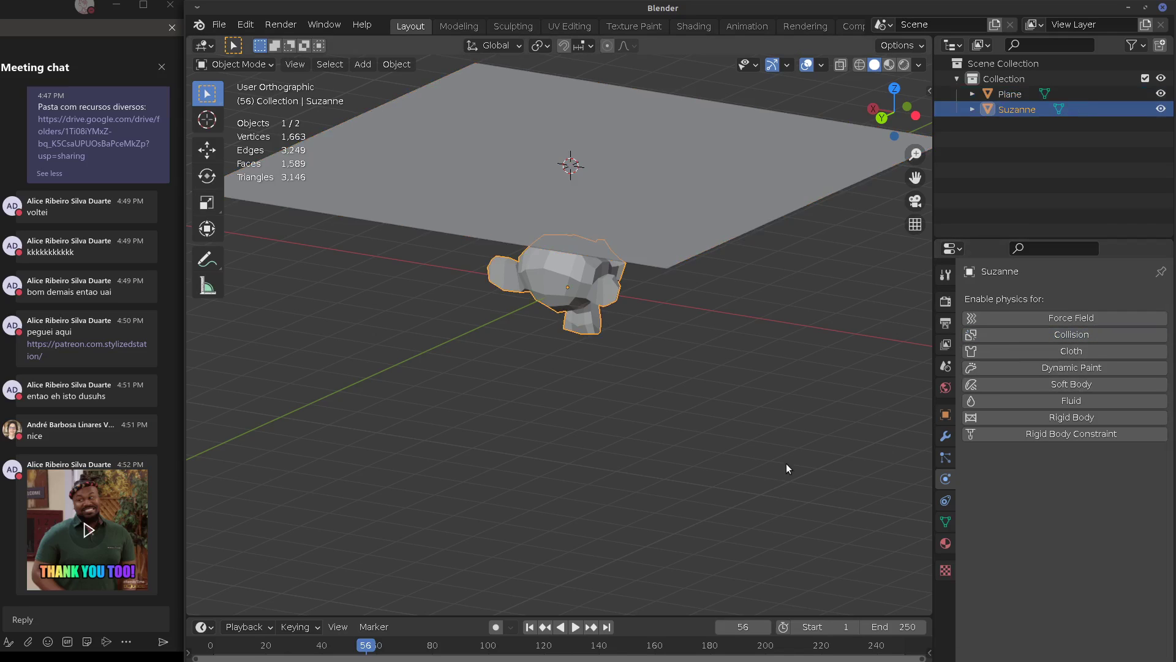
Delete the plane above the monkey
{"action": "middle_click_drag", "start_coordinate": [785, 463], "coordinate": [701, 419]}
{"action": "left_click", "coordinate": [945, 435]}
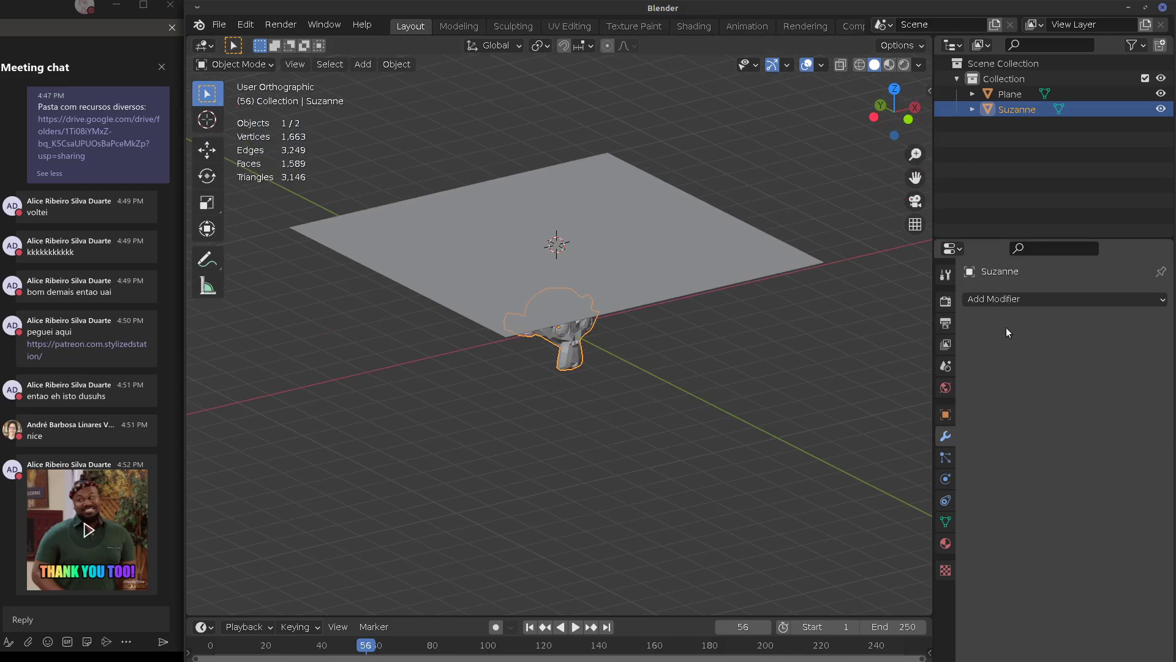
{"action": "left_click", "coordinate": [692, 293]}
{"action": "key", "text": "x"}
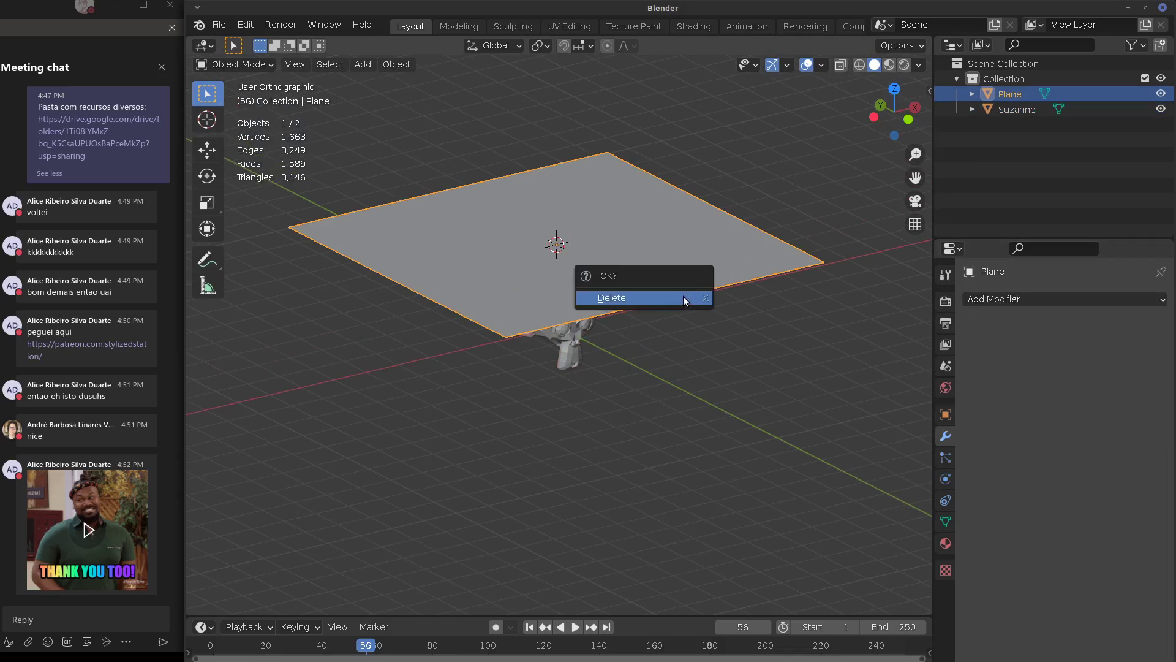
{"action": "left_click", "coordinate": [682, 296]}
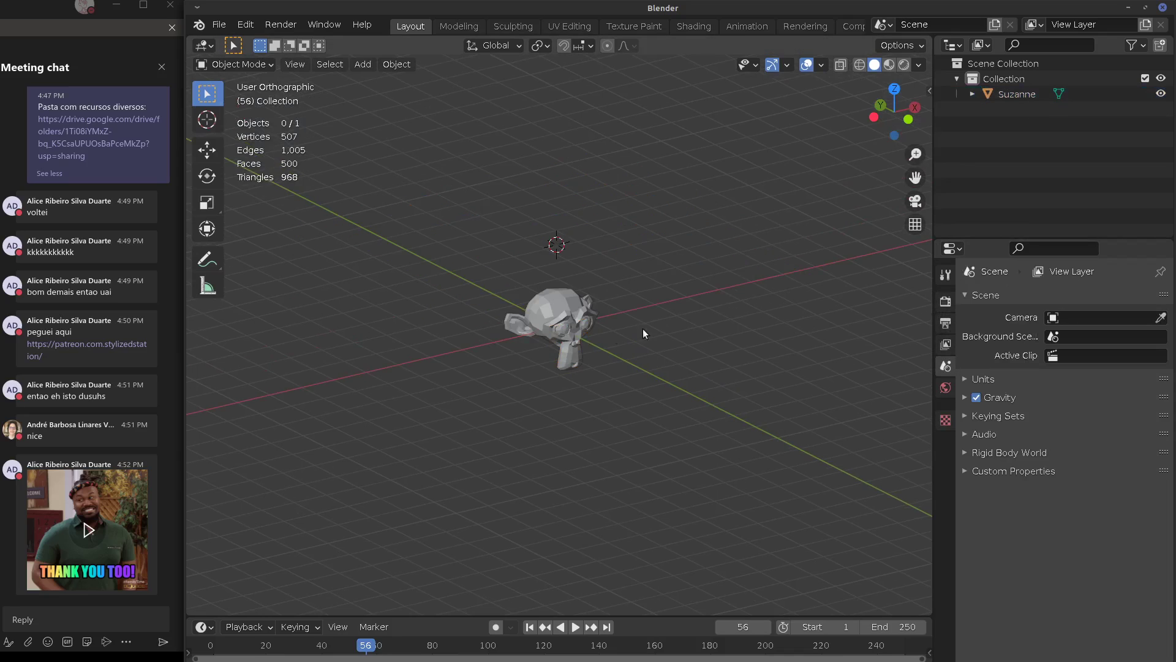
Select the monkey and review the available modifiers in the Modify, Generate, Deform and Physics categories
{"action": "left_click", "coordinate": [595, 329]}
{"action": "left_click", "coordinate": [1014, 301]}
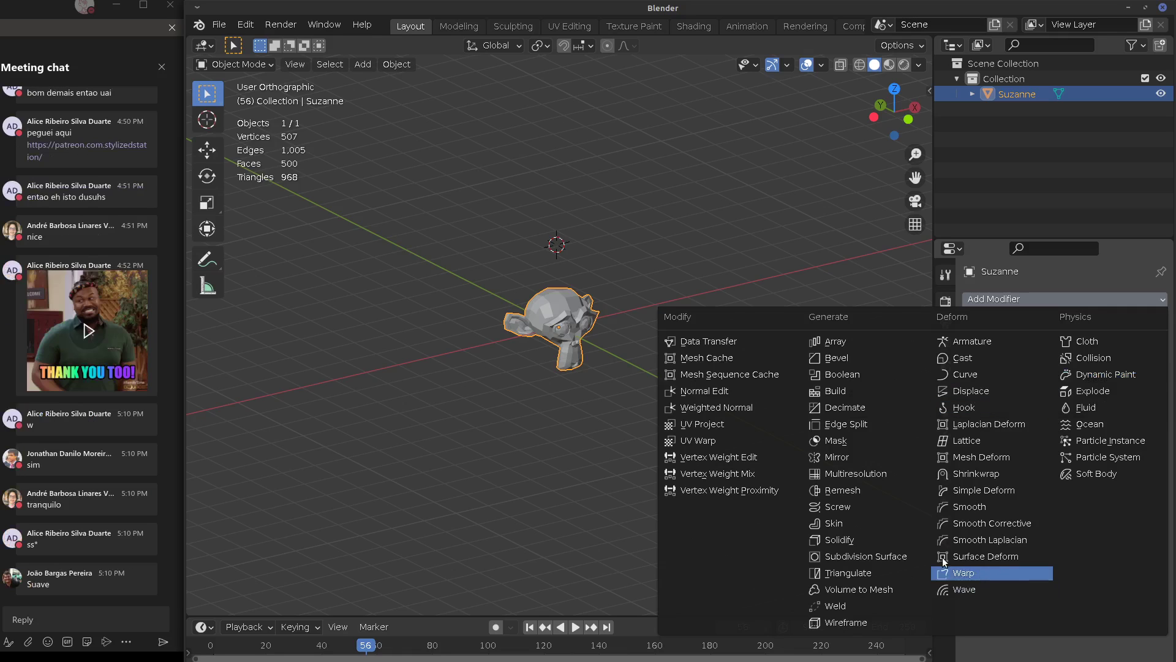
{"action": "left_click", "coordinate": [997, 300]}
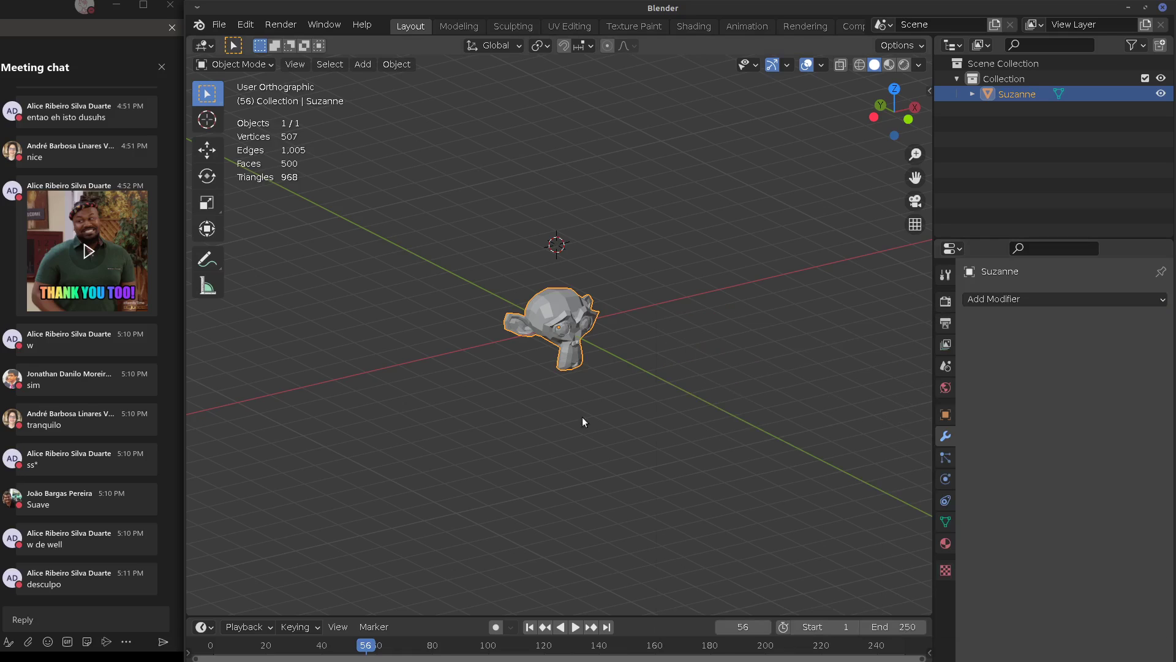
{"action": "left_click", "coordinate": [1008, 299]}
Try an Array modifier on the monkey, view the repeated copy, and remove the modifier
{"action": "left_click", "coordinate": [985, 299]}
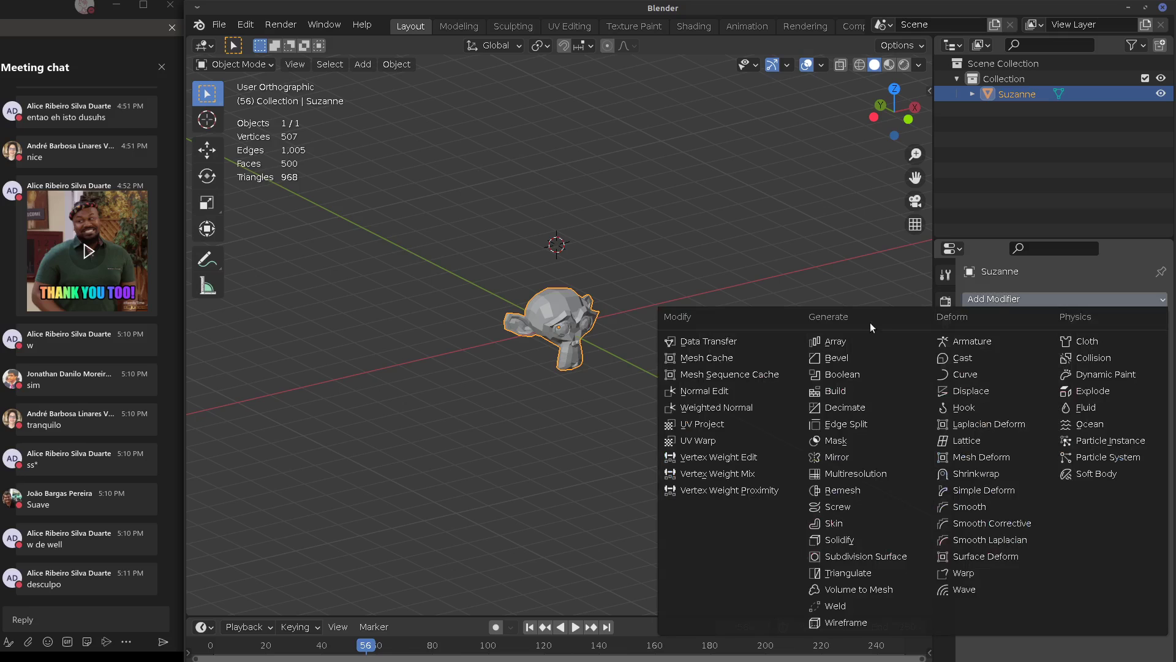
{"action": "left_click", "coordinate": [843, 347]}
{"action": "middle_click_drag", "start_coordinate": [803, 576], "coordinate": [772, 451]}
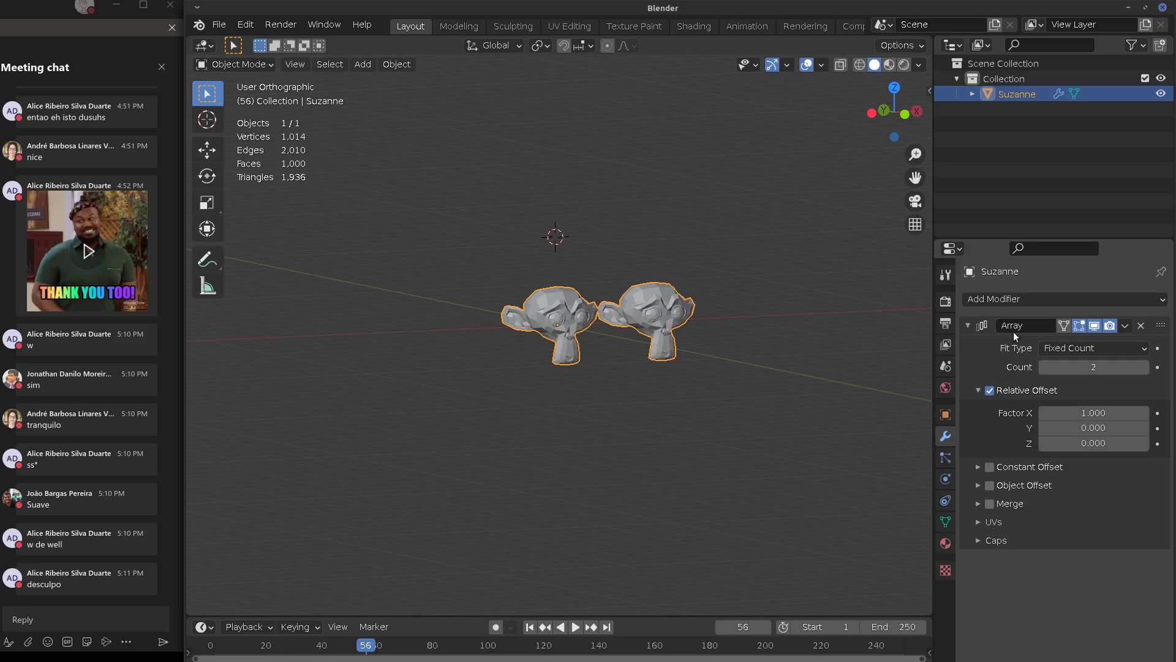
{"action": "left_click", "coordinate": [1141, 325]}
Try a Bevel modifier on the monkey and remove it again
{"action": "left_click", "coordinate": [1069, 300]}
{"action": "left_click", "coordinate": [836, 358]}
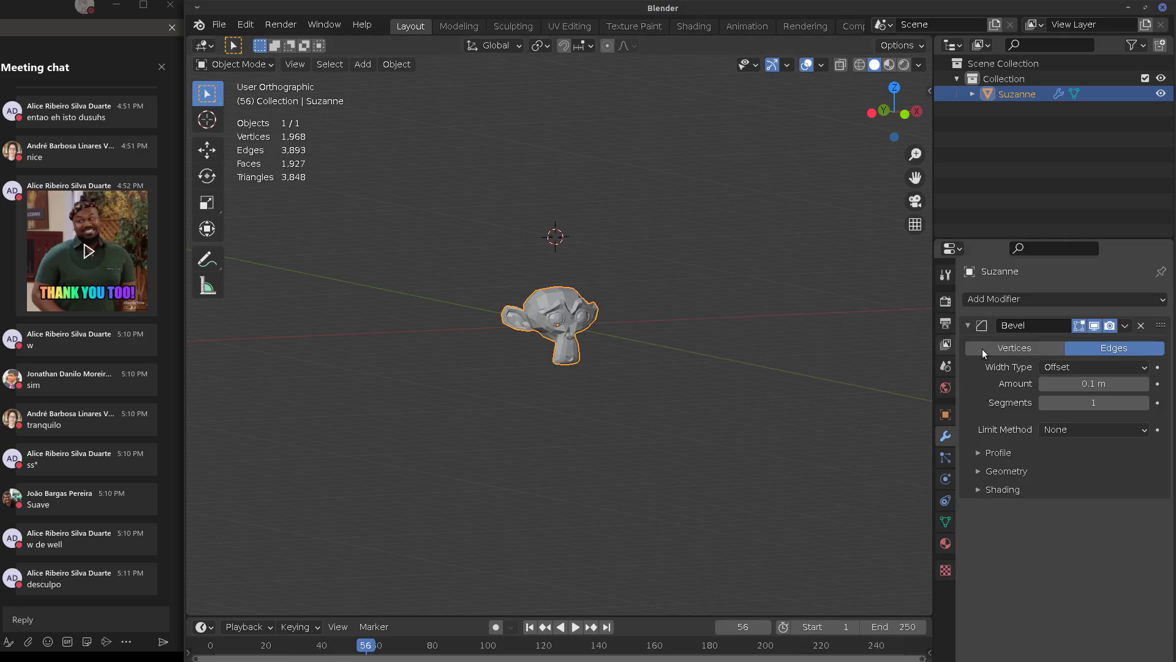
{"action": "left_click", "coordinate": [1032, 302]}
{"action": "key", "text": "Escape"}
{"action": "left_click", "coordinate": [1140, 321]}
Add an Array modifier to the monkey and enlarge the area showing its settings
{"action": "left_click", "coordinate": [1078, 301]}
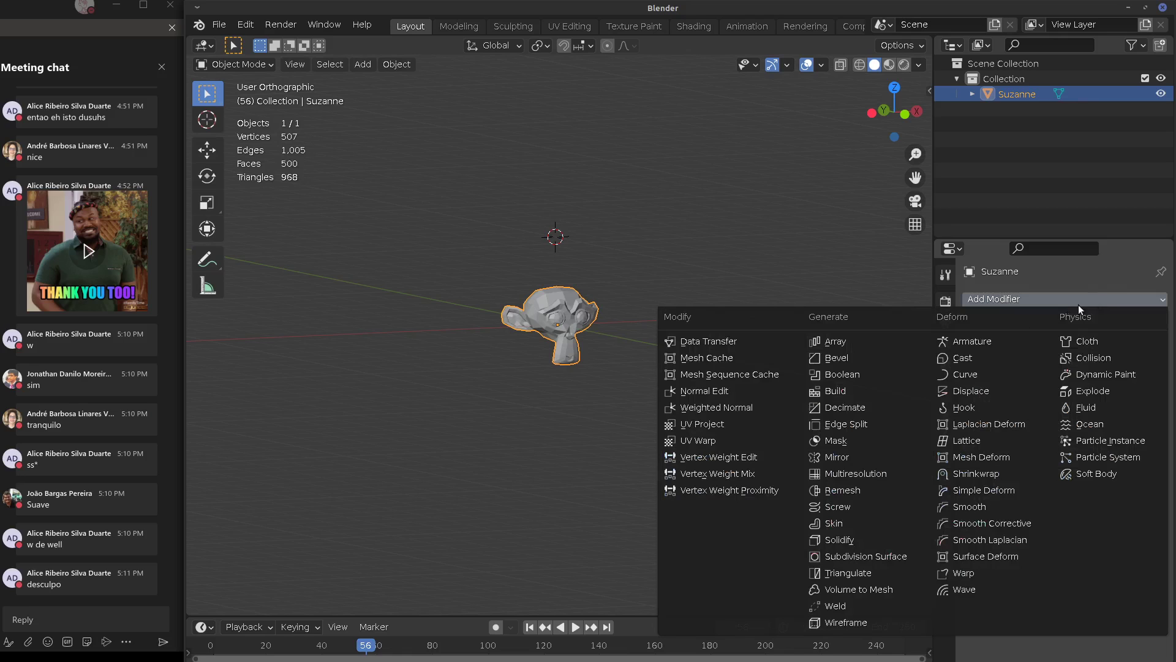
{"action": "left_click", "coordinate": [847, 344]}
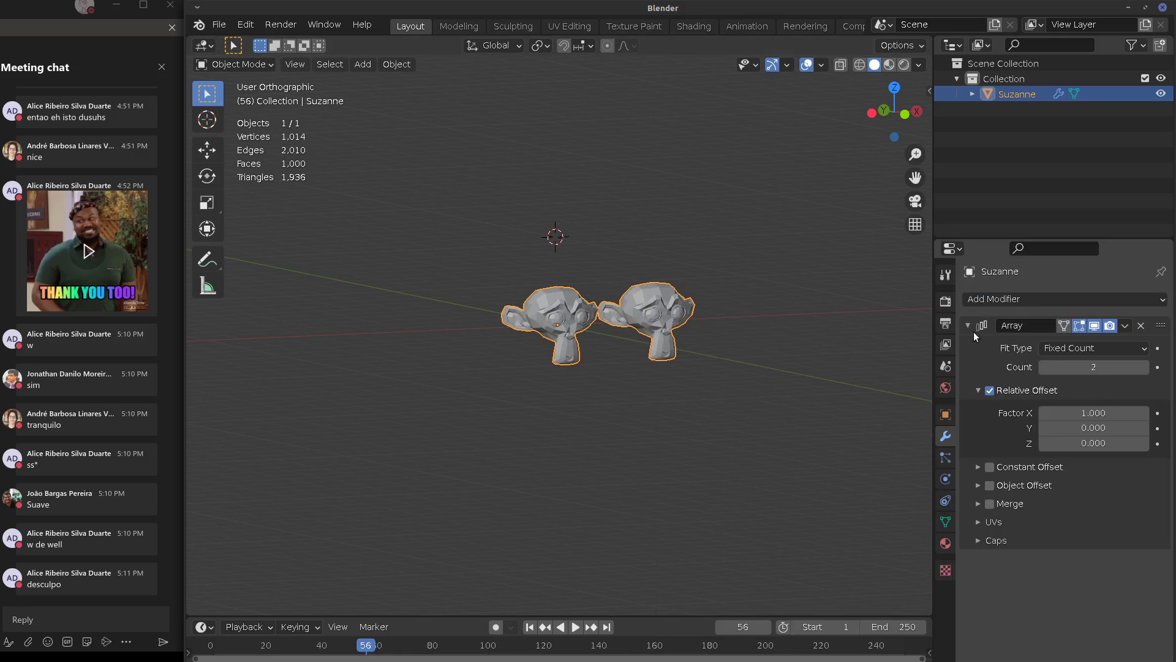
{"action": "middle_click_drag", "start_coordinate": [974, 333], "coordinate": [990, 336], "text": "ctrl"}
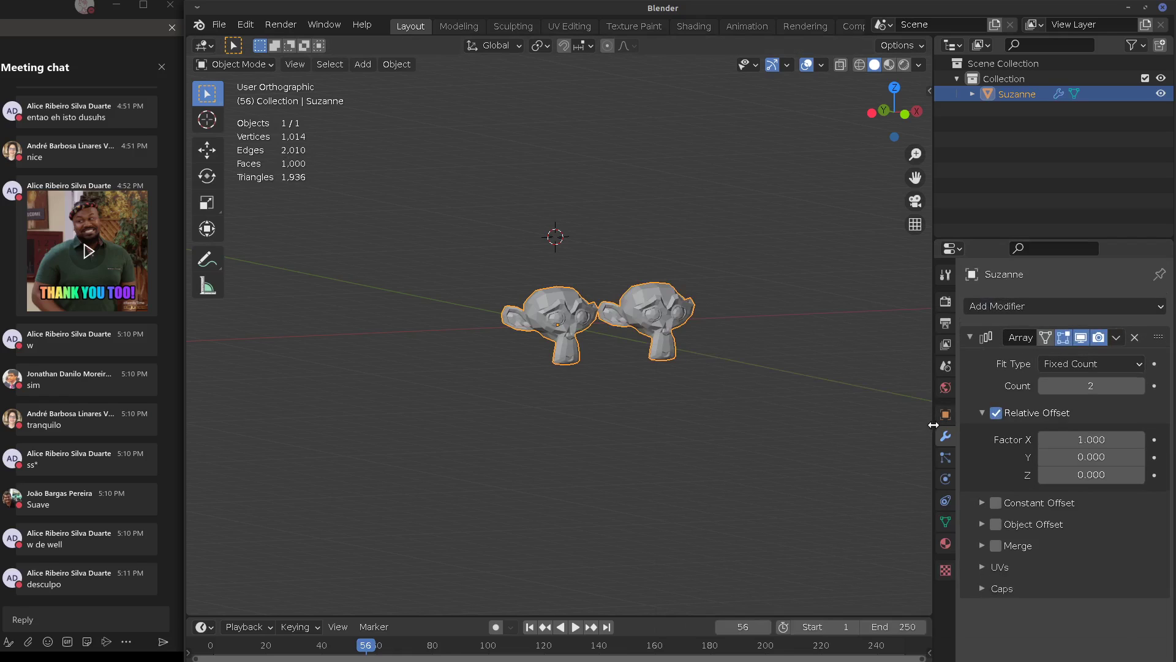
{"action": "left_click_drag", "start_coordinate": [931, 424], "coordinate": [875, 392]}
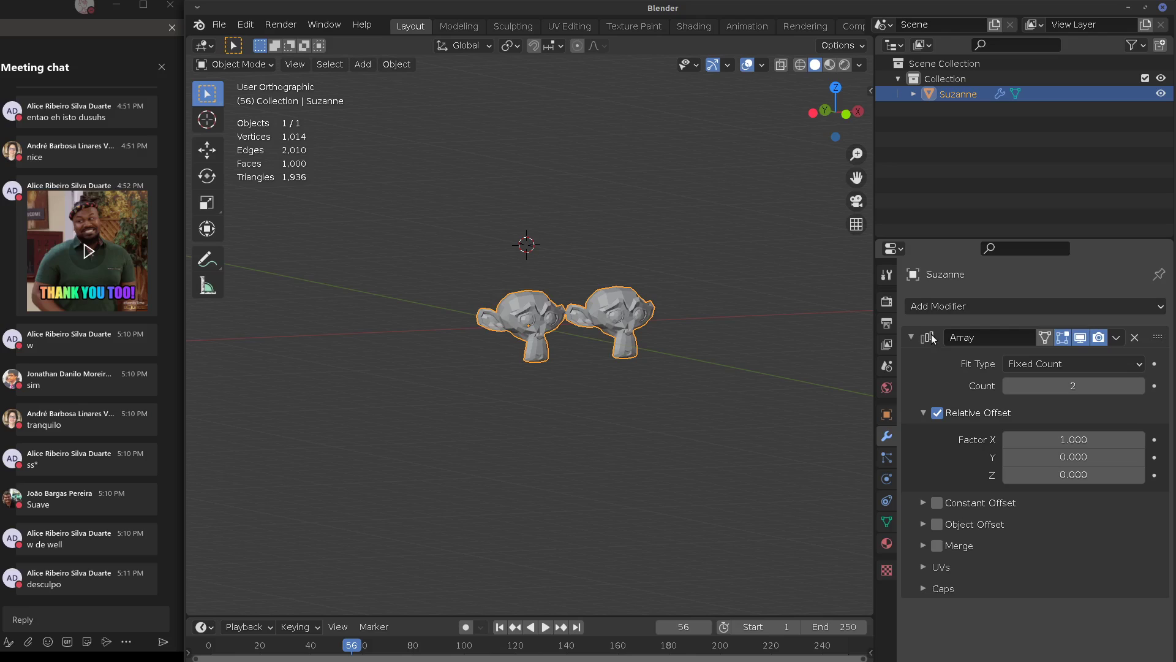
Rename the monkey's Array modifier as "Repeticao horizontal"
{"action": "left_click", "coordinate": [947, 304]}
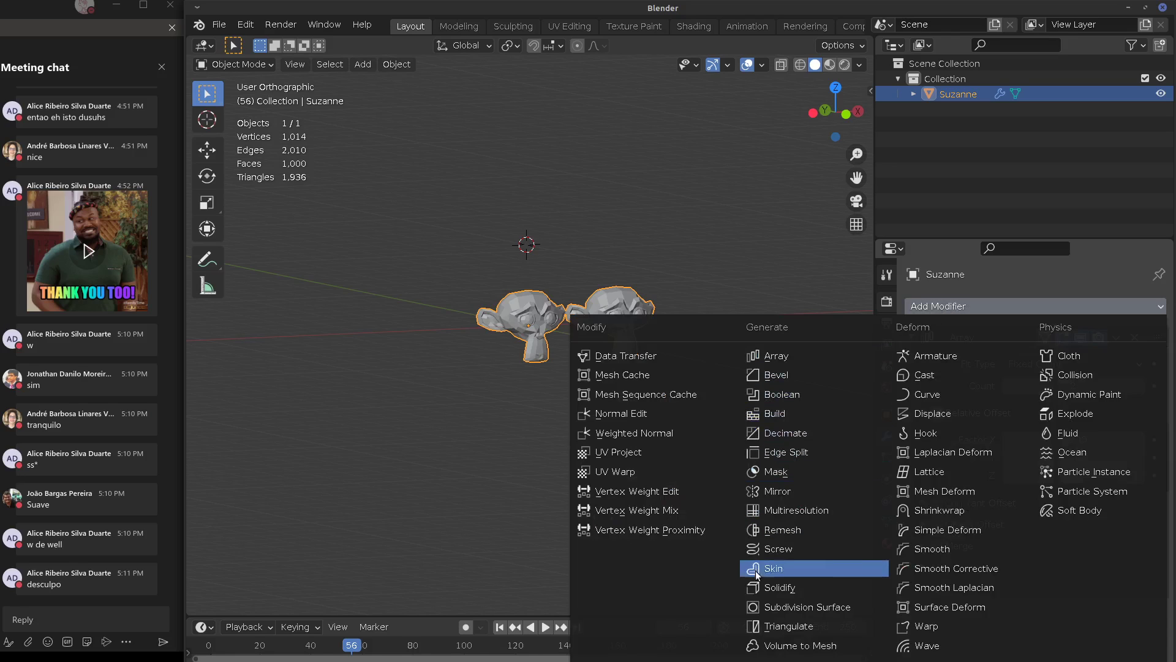
{"action": "left_click", "coordinate": [993, 299]}
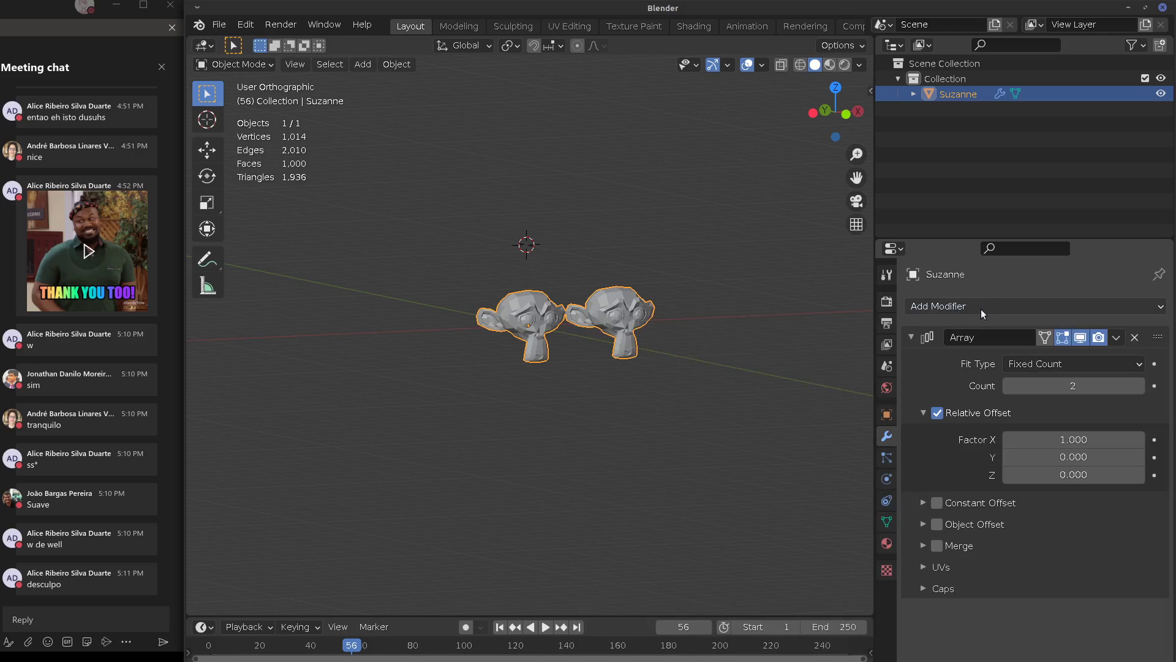
{"action": "left_click", "coordinate": [1002, 335]}
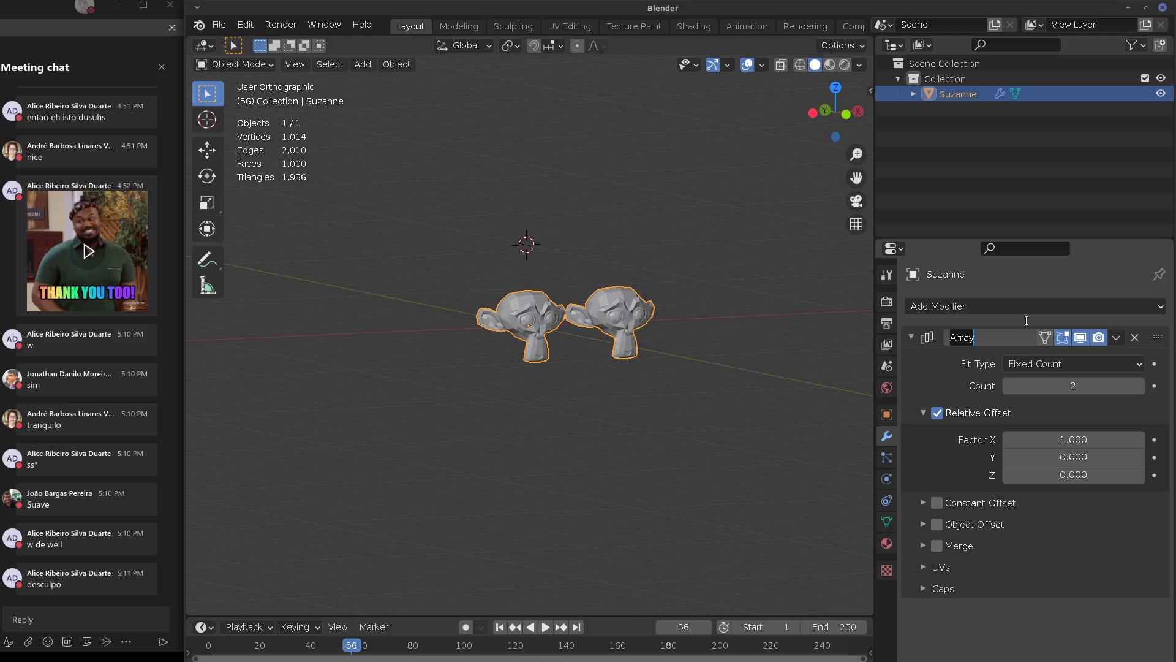
{"action": "key", "text": "BackSpace"}
{"action": "type", "text": "Re"}
{"action": "type", "text": "peticao"}
{"action": "type", "text": " horizontal"}
{"action": "key", "text": "Return"}
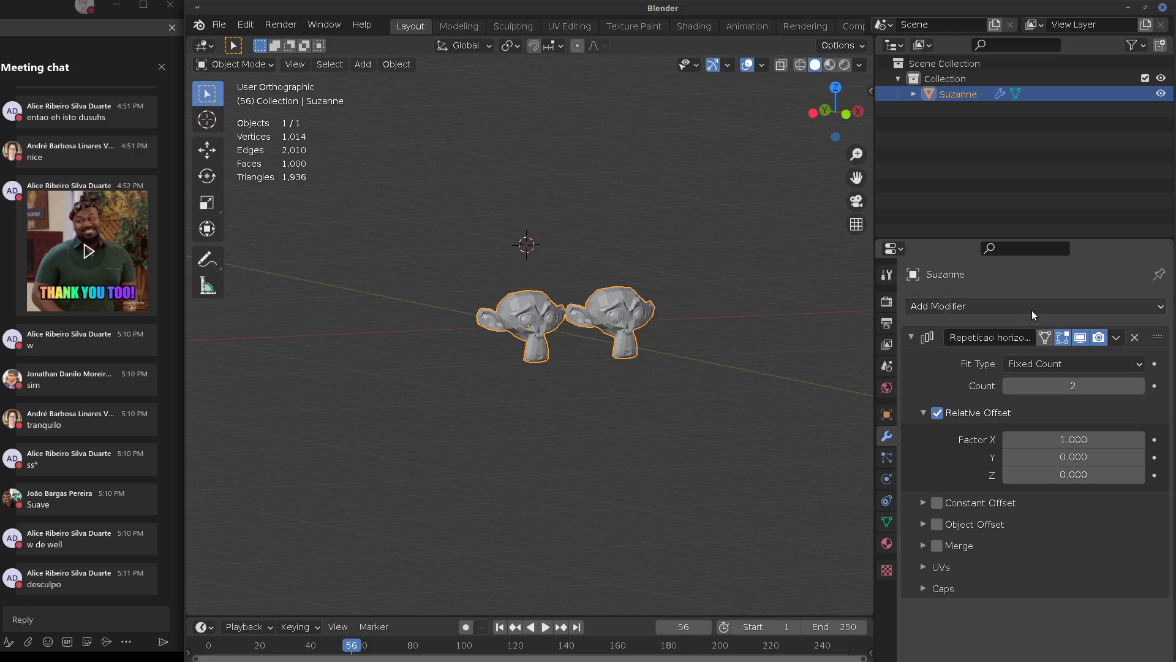
Add a second Array modifier to the monkey with relative offset factors of 0 in X and 1 in Z
{"action": "left_click", "coordinate": [1031, 308]}
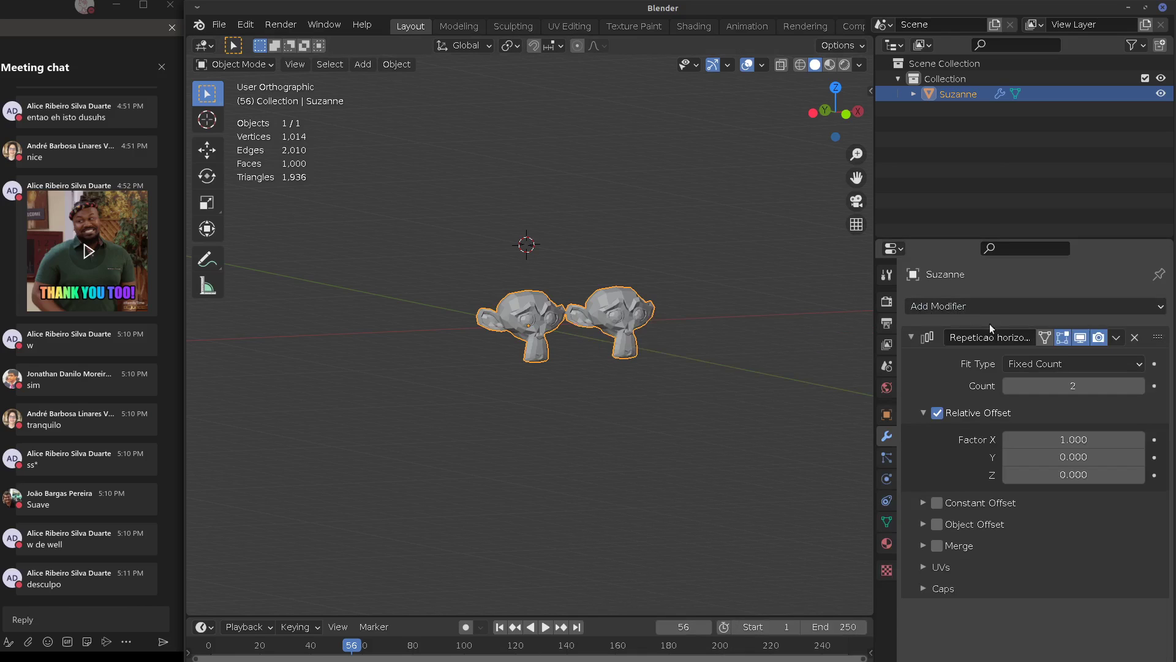
{"action": "left_click", "coordinate": [990, 306]}
{"action": "left_click", "coordinate": [822, 359]}
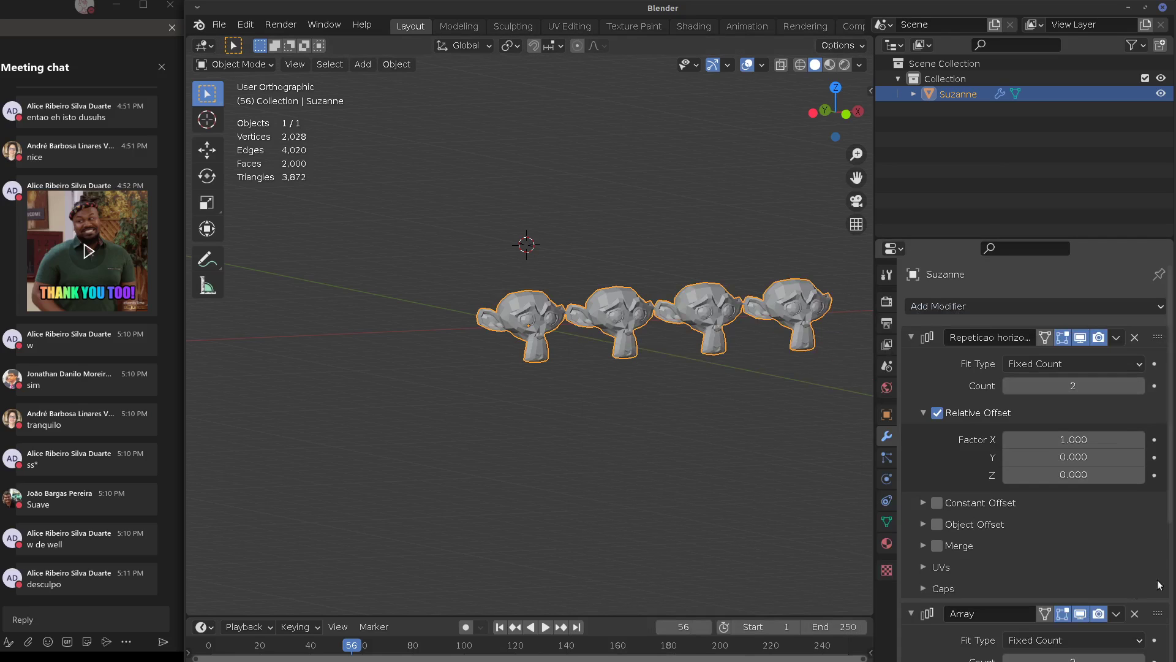
{"action": "scroll", "coordinate": [1115, 531], "scroll_direction": "down", "scroll_amount": 8}
{"action": "left_click", "coordinate": [1097, 506]}
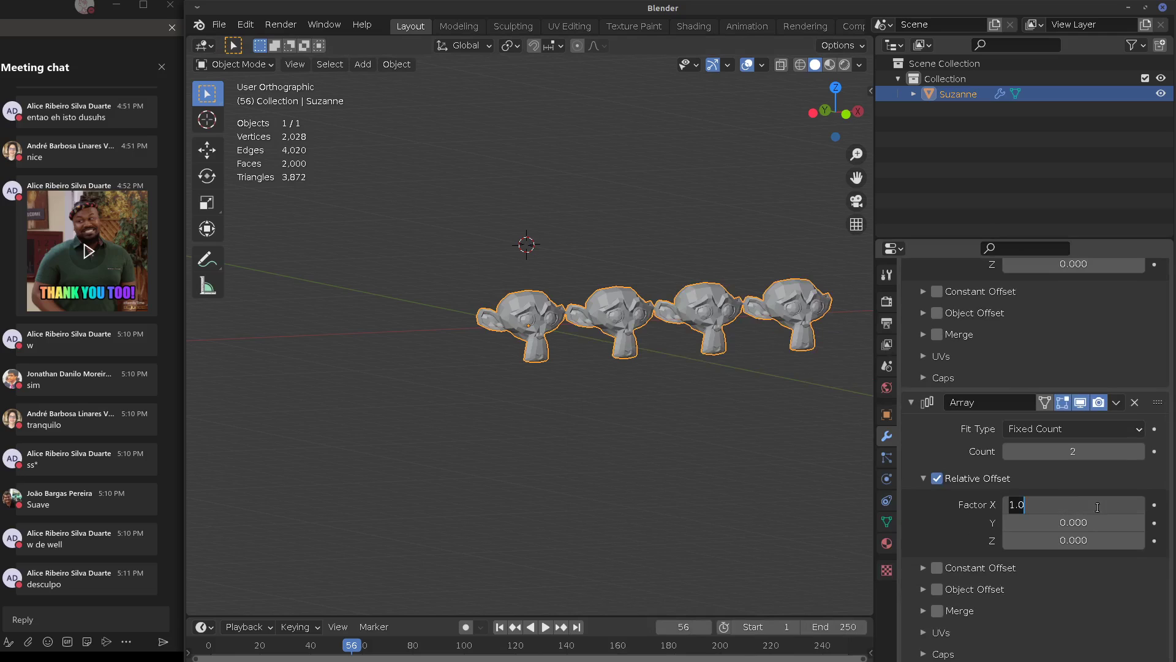
{"action": "type", "text": "0"}
{"action": "key", "text": "Return"}
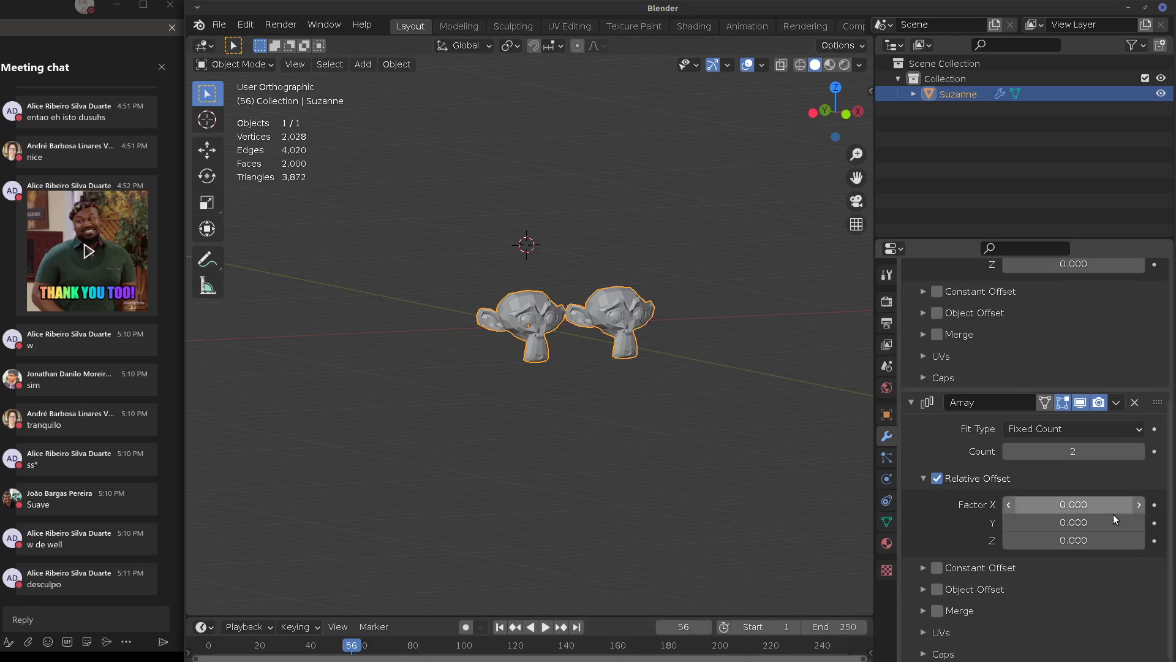
{"action": "left_click", "coordinate": [1091, 541]}
{"action": "type", "text": "1"}
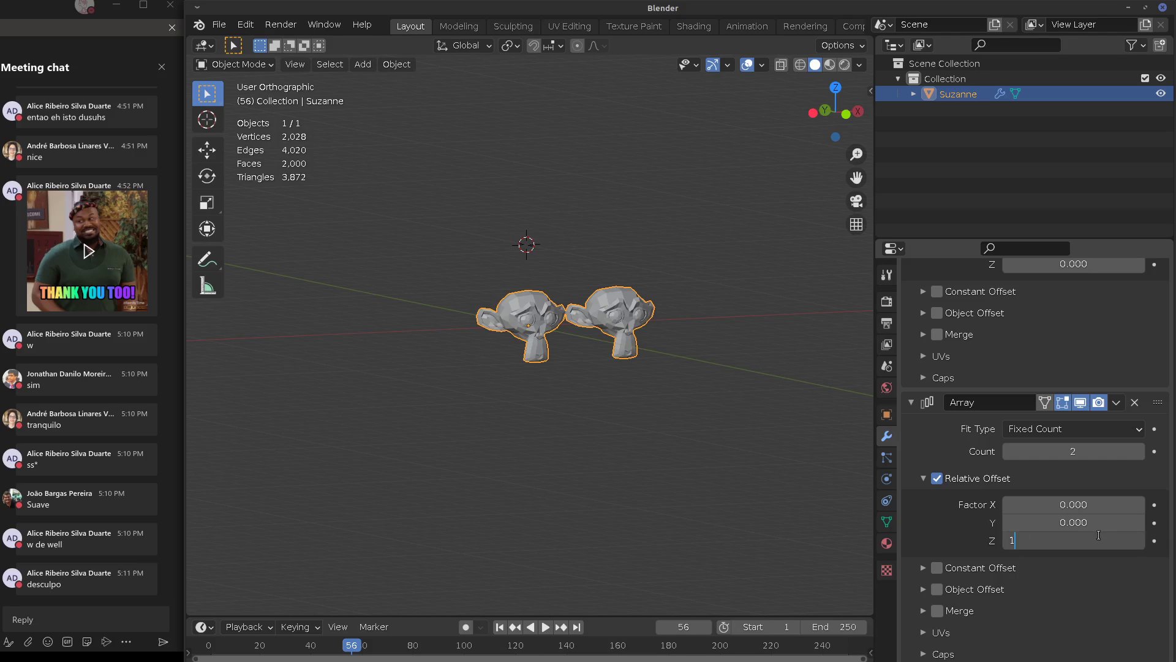
{"action": "key", "text": "Return"}
Rename the second Array modifier as "Repeticao vertical" and enlarge the settings area to view both modifiers together
{"action": "left_click", "coordinate": [945, 405]}
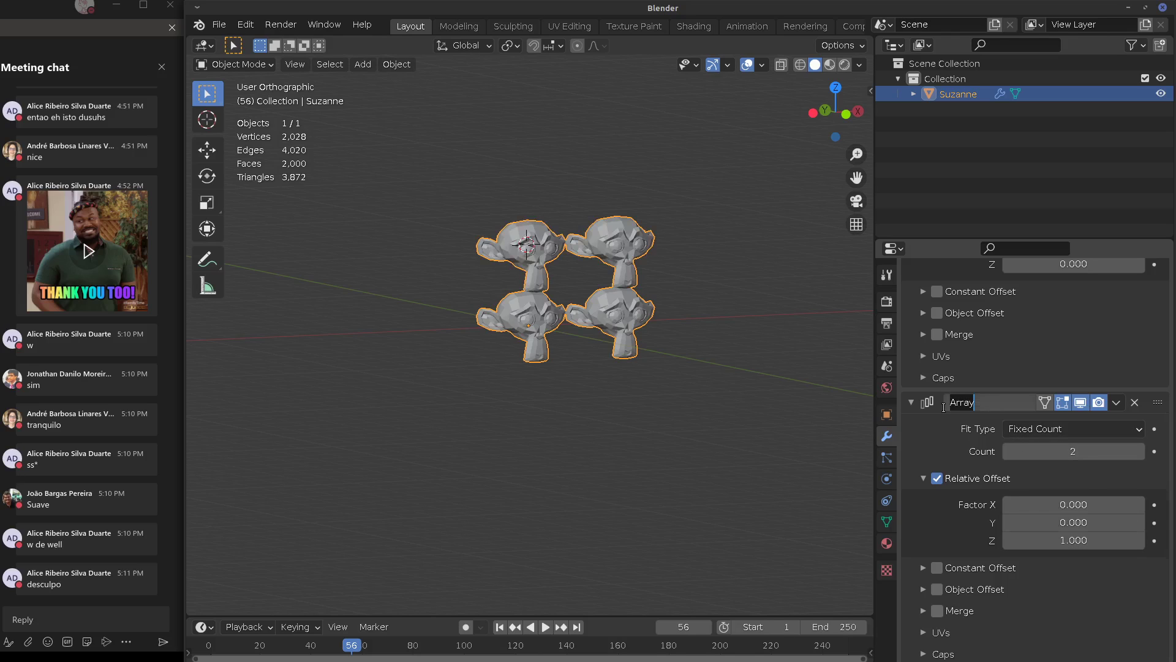
{"action": "type", "text": "Repeticao vertical"}
{"action": "key", "text": "Return"}
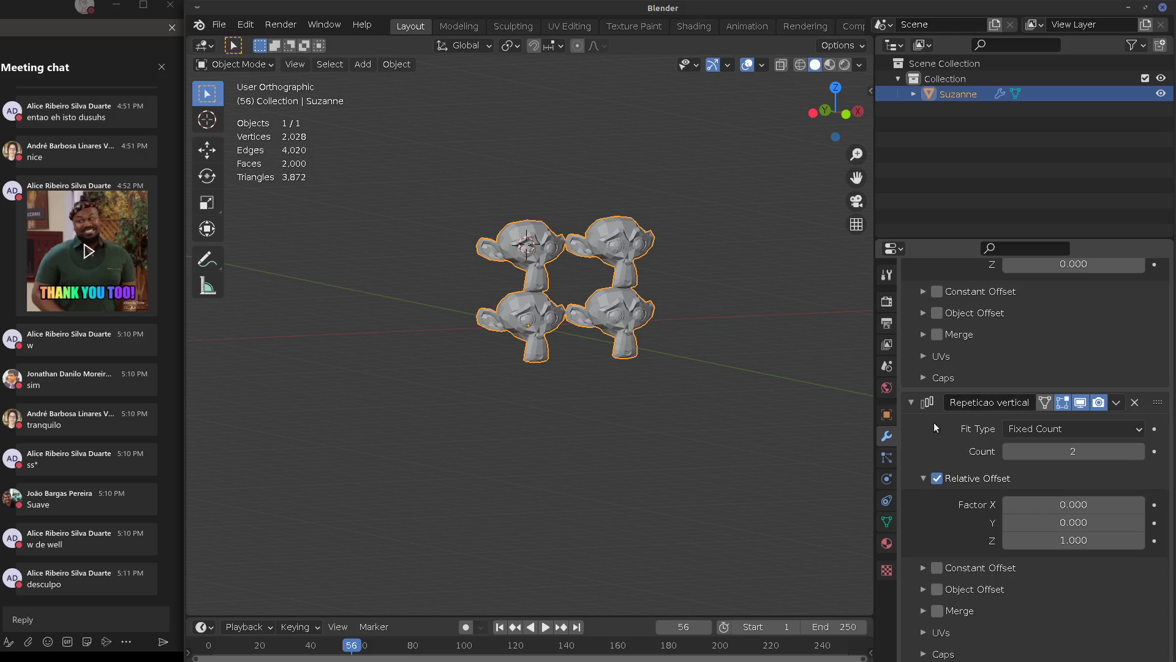
{"action": "left_click_drag", "start_coordinate": [1032, 239], "coordinate": [1033, 136]}
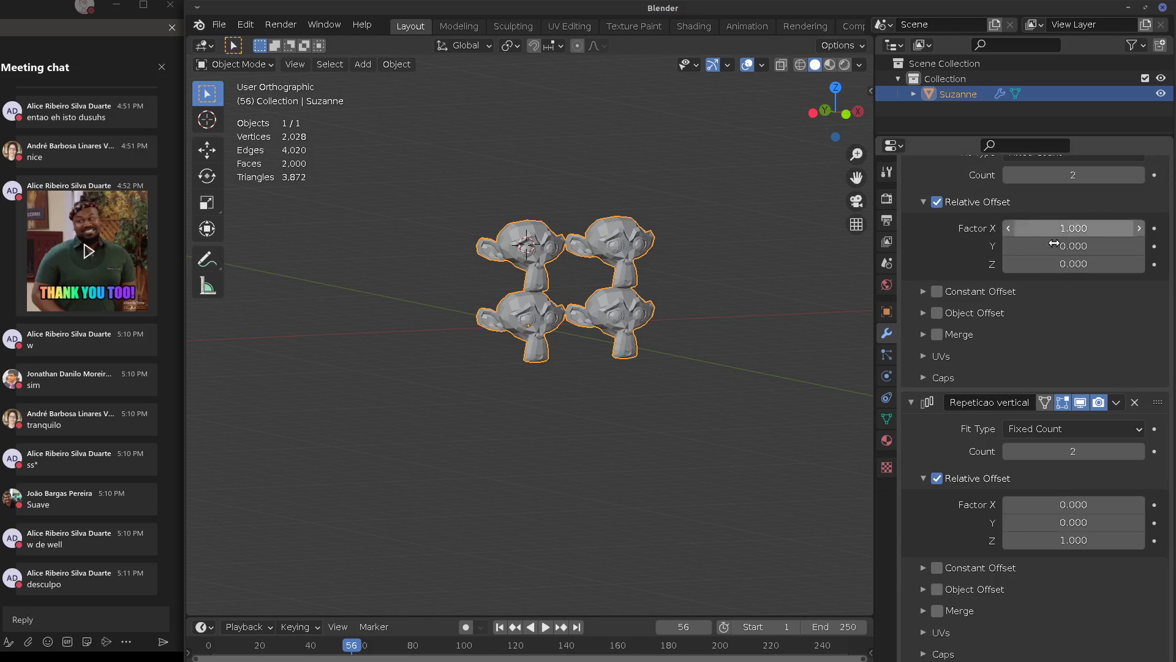
{"action": "scroll", "coordinate": [1032, 321], "scroll_direction": "up", "scroll_amount": 3}
{"action": "scroll", "coordinate": [1049, 318], "scroll_direction": "up", "scroll_amount": 2}
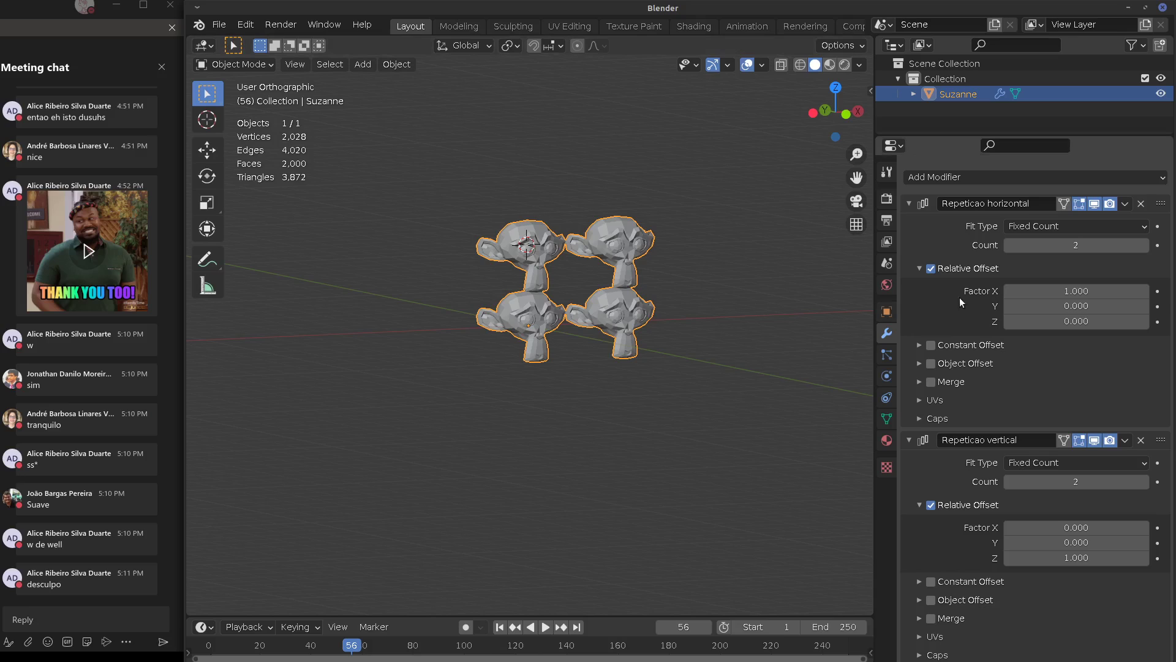
Remove the "Repeticao vertical" modifier and turn off all display options of "Repeticao horizontal"
{"action": "left_click", "coordinate": [1141, 440]}
{"action": "scroll", "coordinate": [664, 363], "scroll_direction": "up", "scroll_amount": 4}
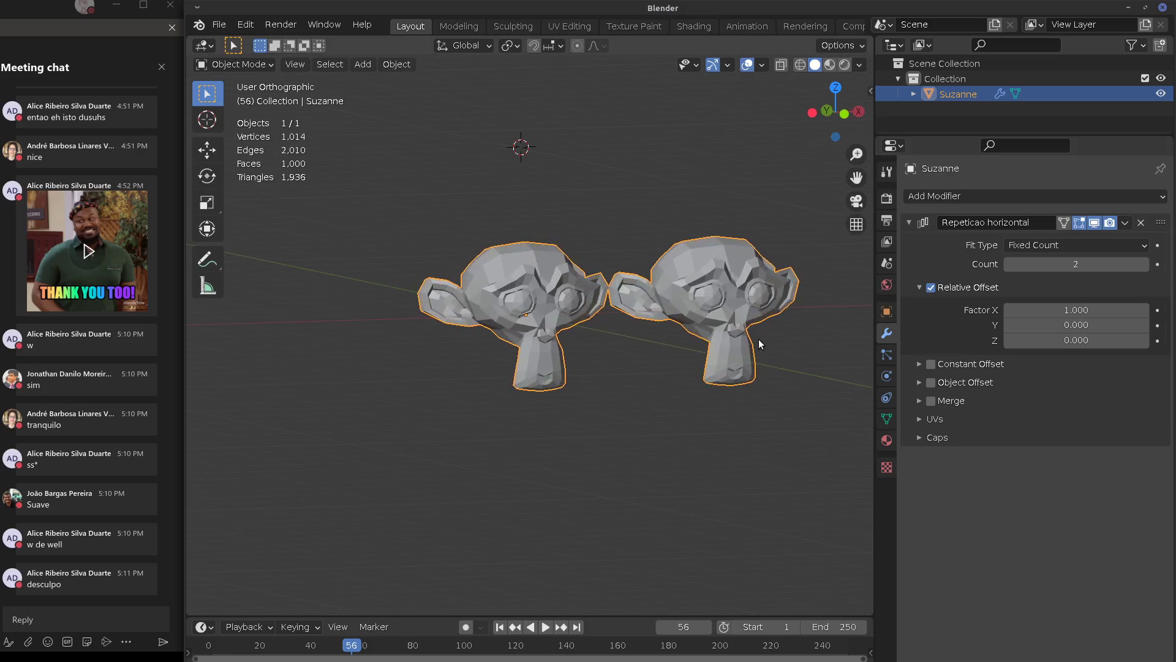
{"action": "middle_click_drag", "start_coordinate": [758, 339], "coordinate": [692, 353], "text": "shift"}
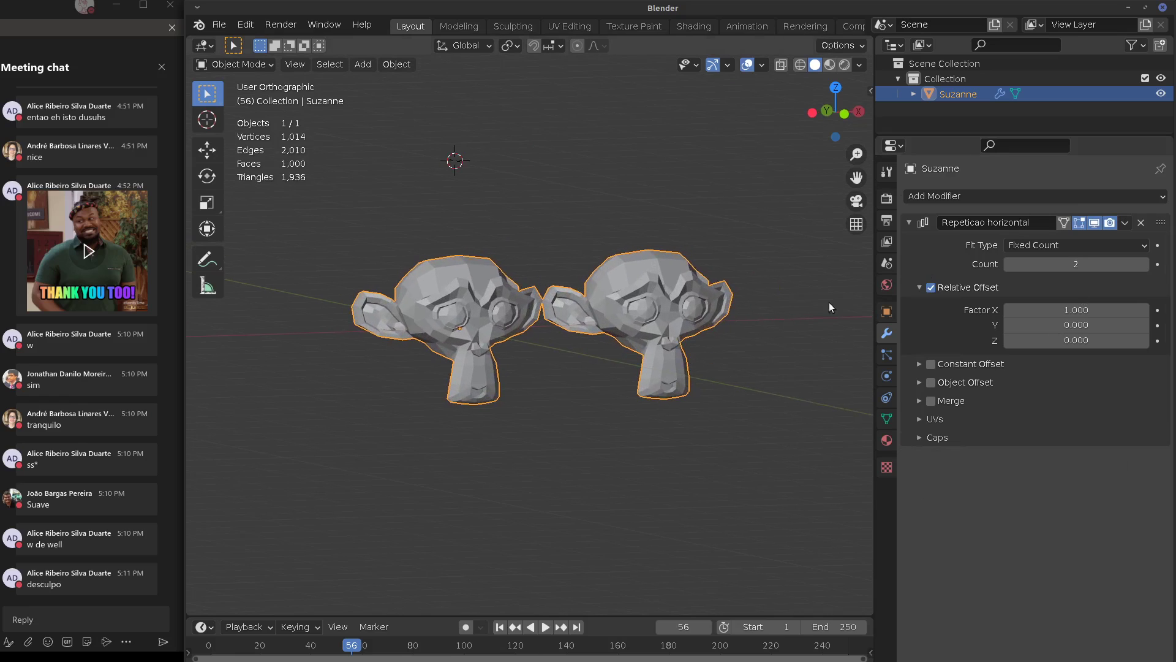
{"action": "left_click", "coordinate": [1065, 223]}
{"action": "left_click_drag", "start_coordinate": [1076, 224], "coordinate": [1111, 224]}
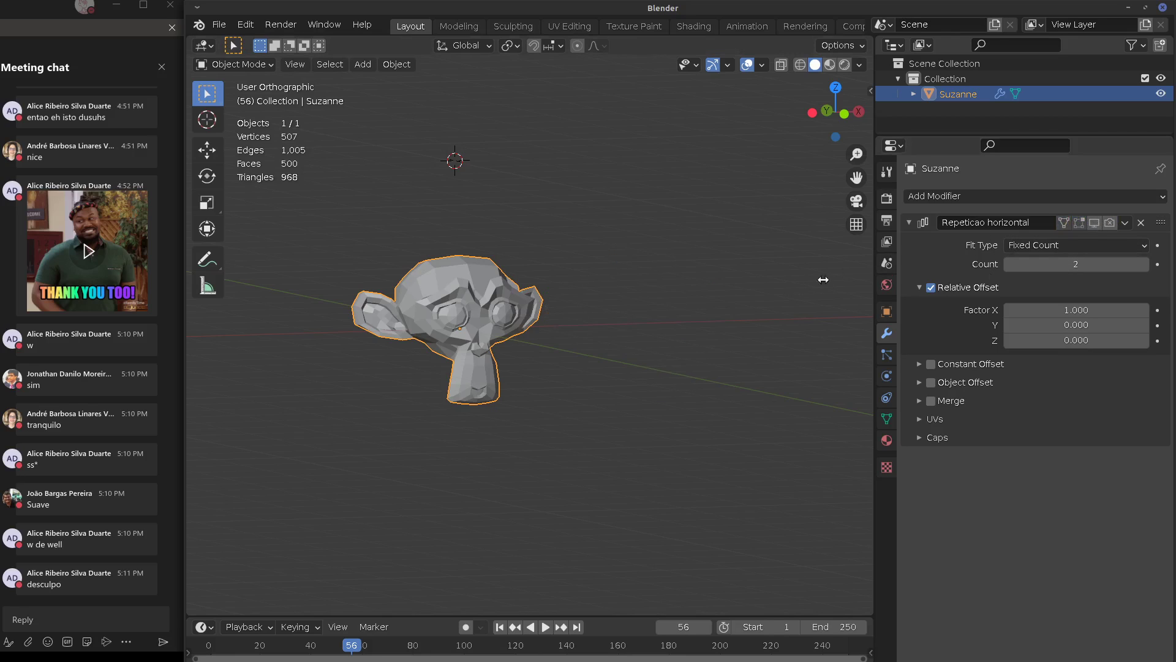
Start a new General file, discarding the monkey scene without saving
{"action": "left_click", "coordinate": [215, 26]}
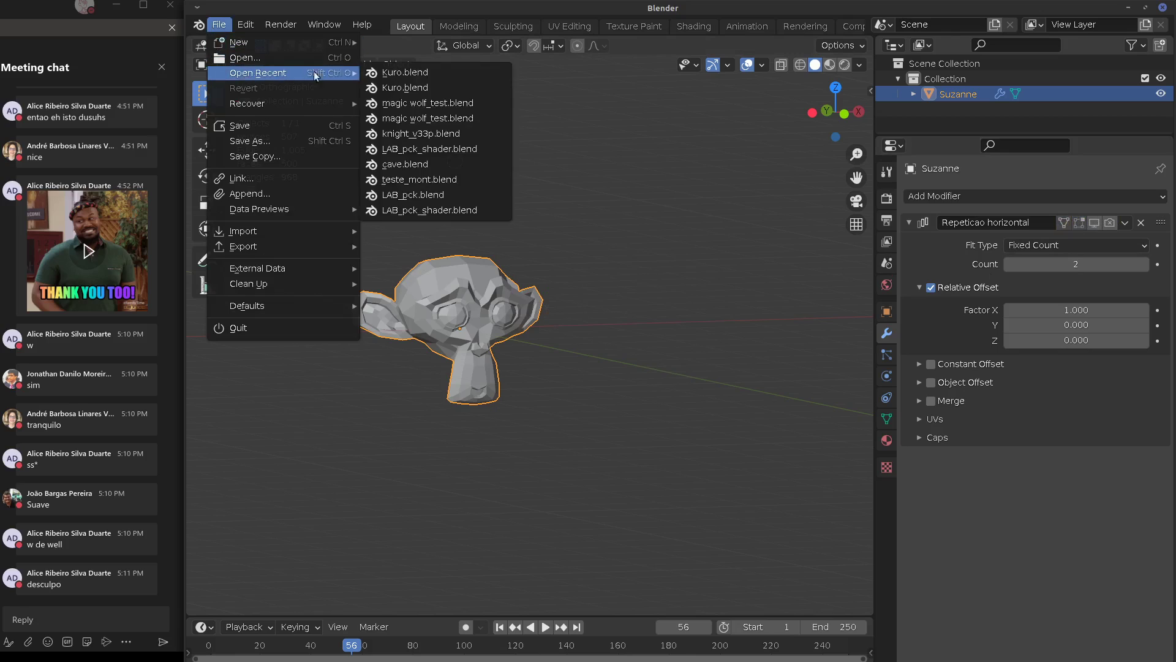
{"action": "mouse_move", "coordinate": [297, 43]}
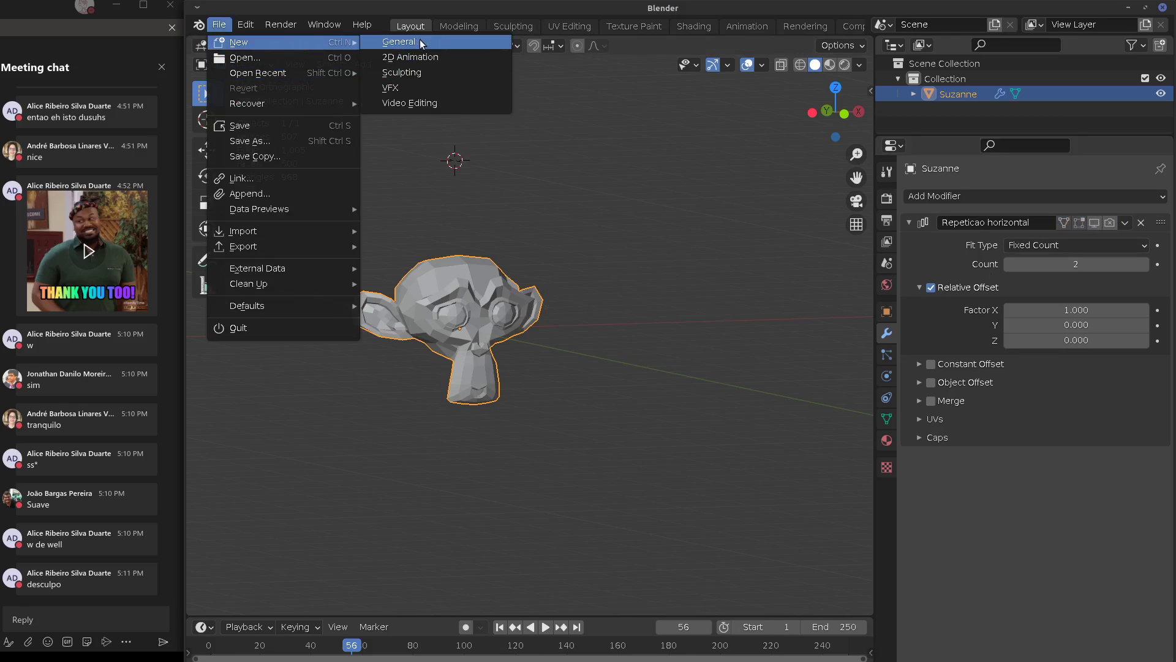
{"action": "left_click", "coordinate": [395, 41]}
{"action": "left_click", "coordinate": [613, 374]}
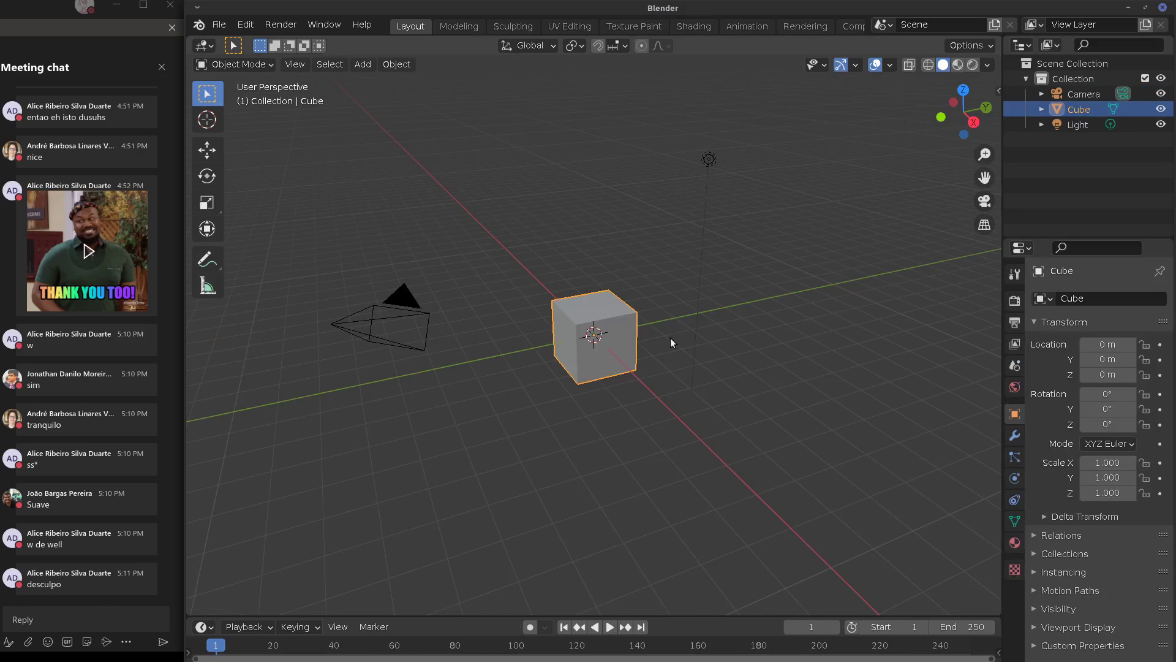
Add an Array modifier to the default cube
{"action": "middle_click_drag", "start_coordinate": [937, 327], "coordinate": [821, 375]}
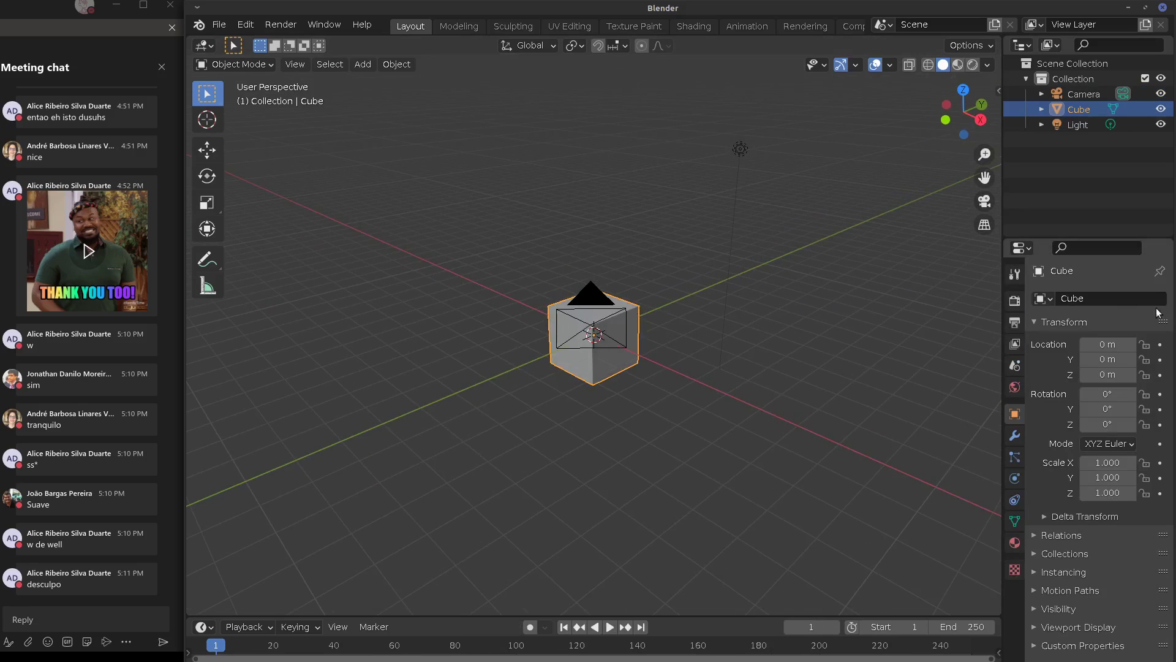
{"action": "left_click", "coordinate": [1014, 435]}
{"action": "left_click", "coordinate": [1084, 301]}
{"action": "left_click", "coordinate": [852, 344]}
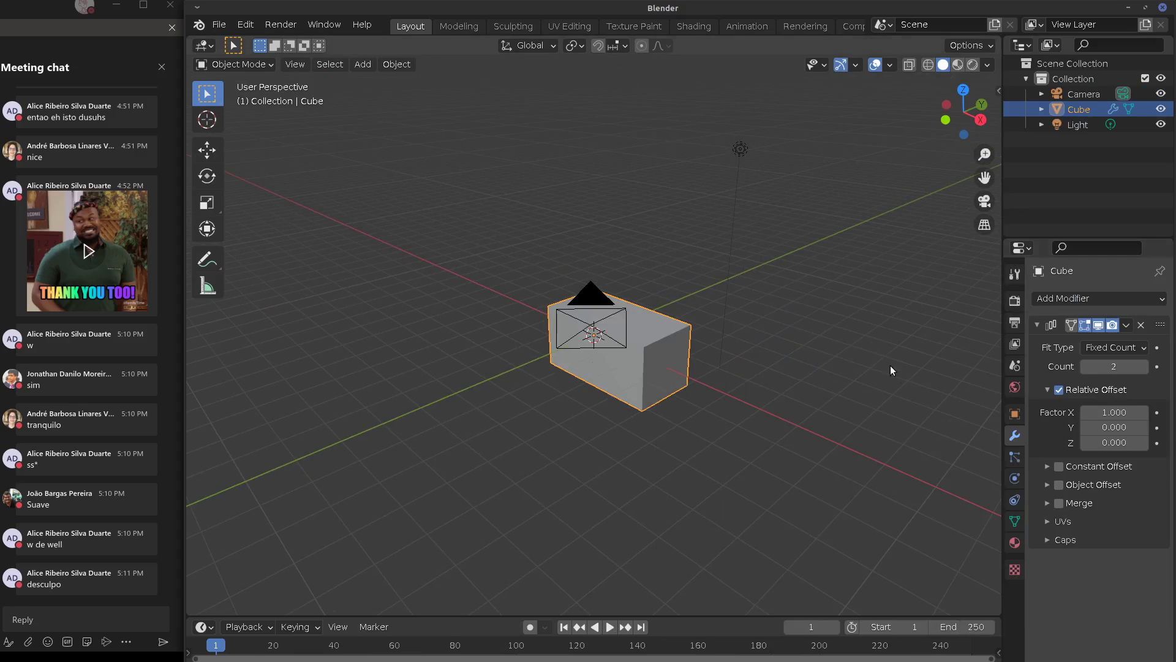
Set the cube's Array to a count of 3 with a relative offset factor of 1.1 in X
{"action": "middle_click_drag", "start_coordinate": [775, 375], "coordinate": [871, 368]}
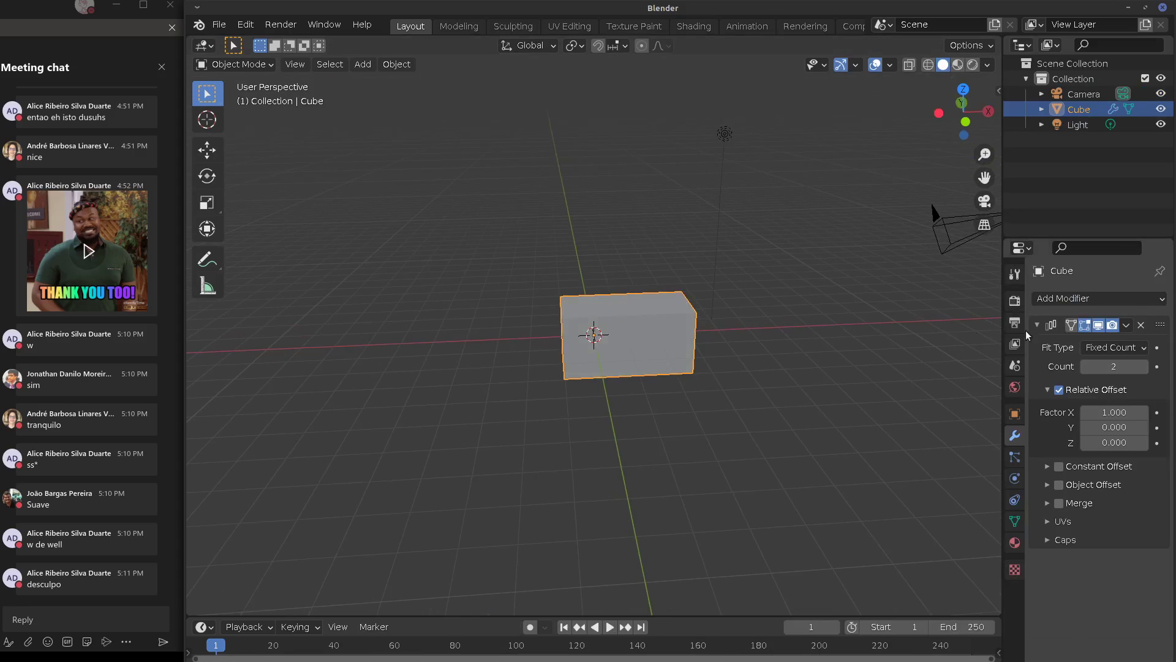
{"action": "middle_click_drag", "start_coordinate": [760, 361], "coordinate": [620, 361]}
{"action": "left_click", "coordinate": [1143, 366]}
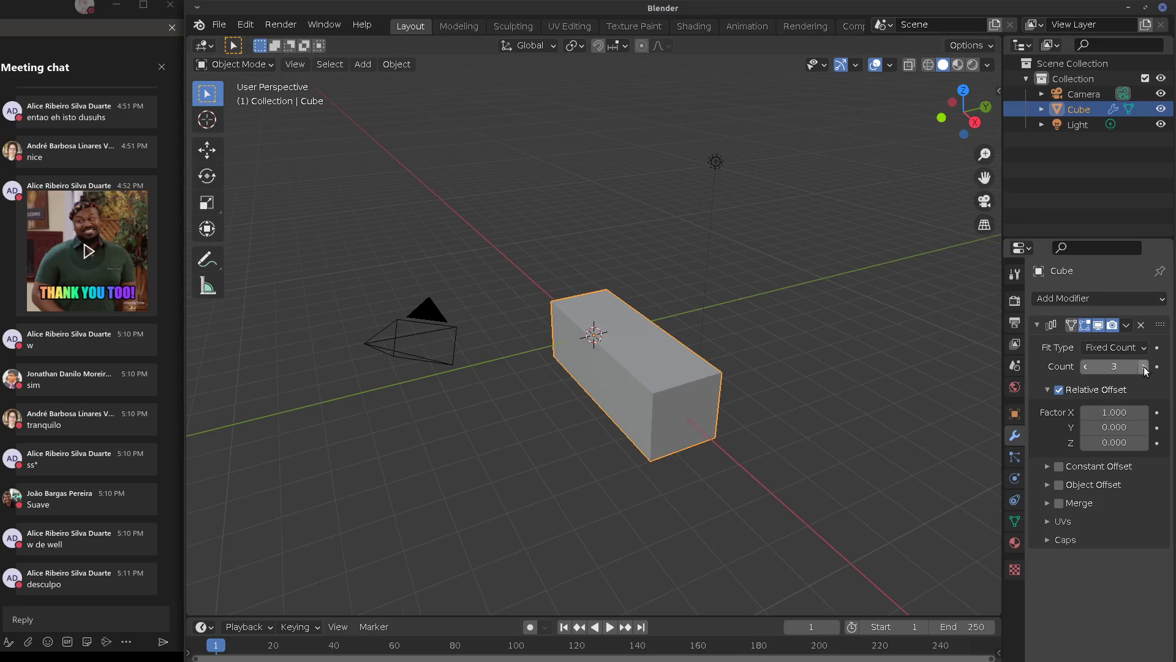
{"action": "left_click", "coordinate": [1143, 412]}
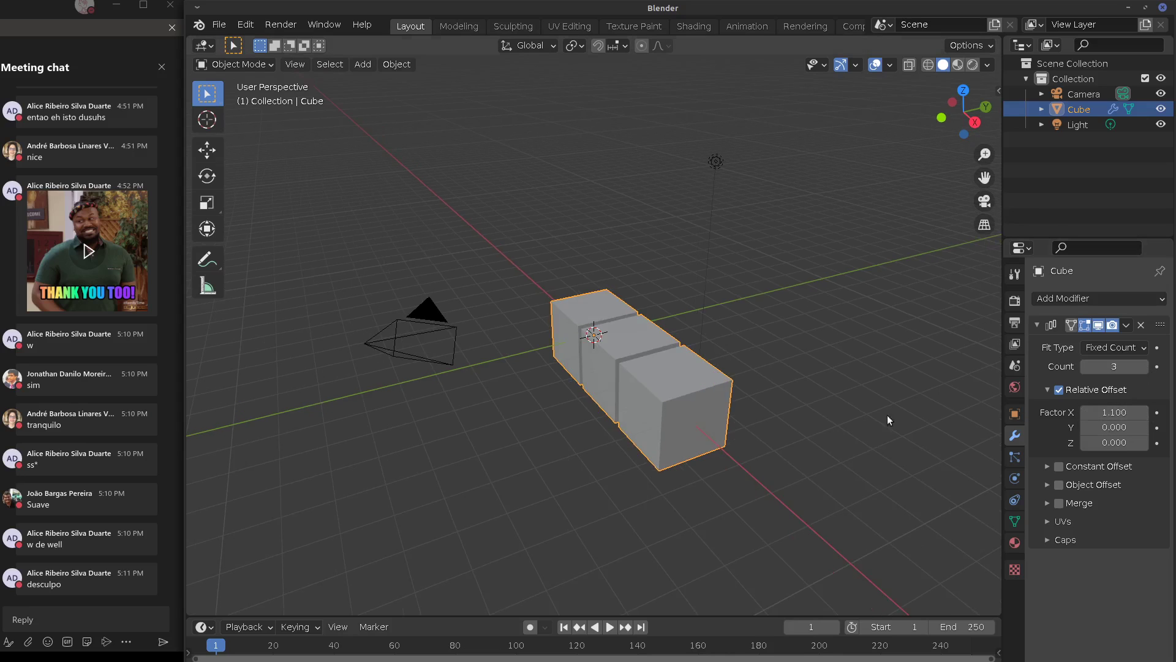
{"action": "middle_click_drag", "start_coordinate": [870, 404], "coordinate": [730, 399]}
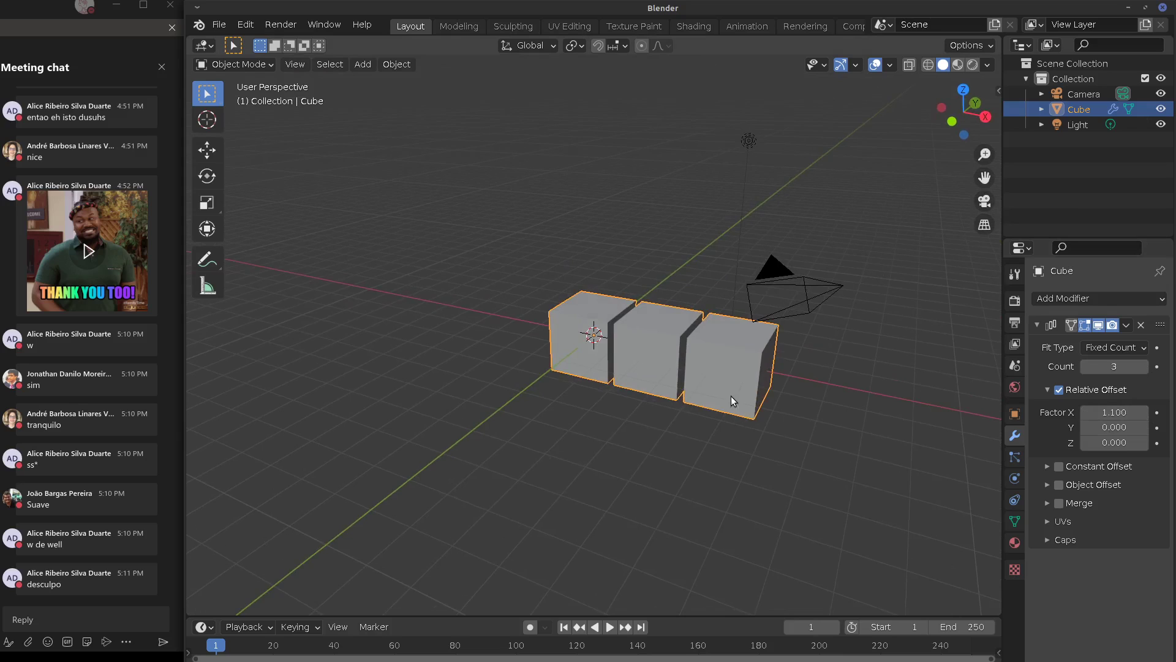
Look through the camera and move the cube along the X axis until the whole row fits the frame
{"action": "key", "text": "KP_0"}
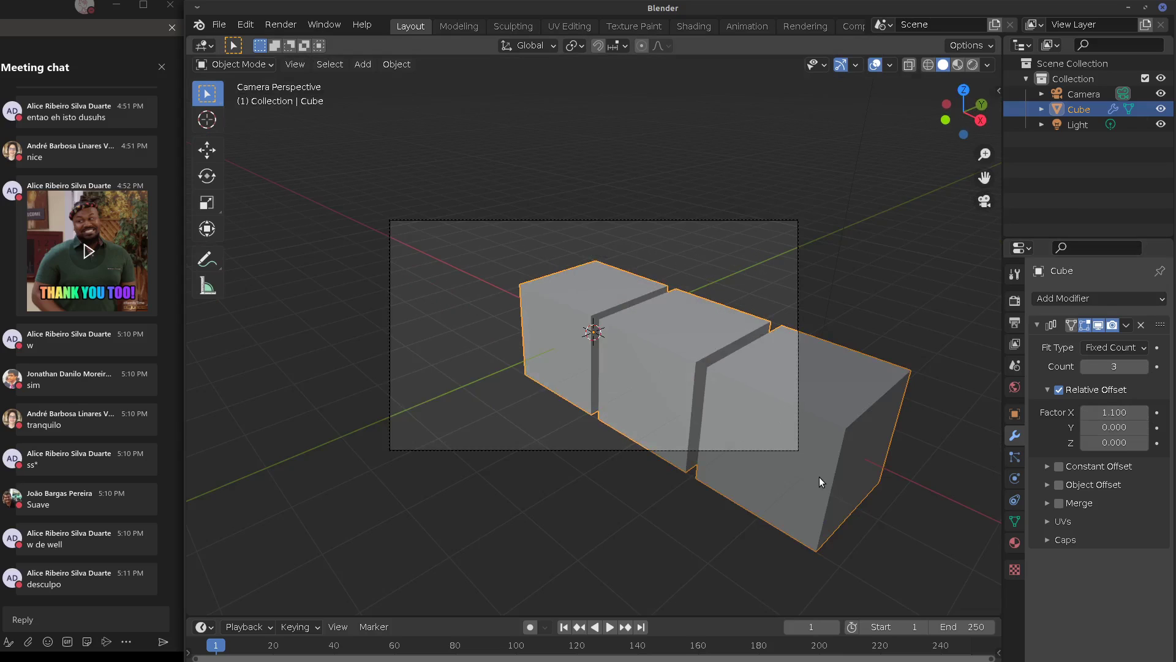
{"action": "key", "text": "g"}
{"action": "key", "text": "x"}
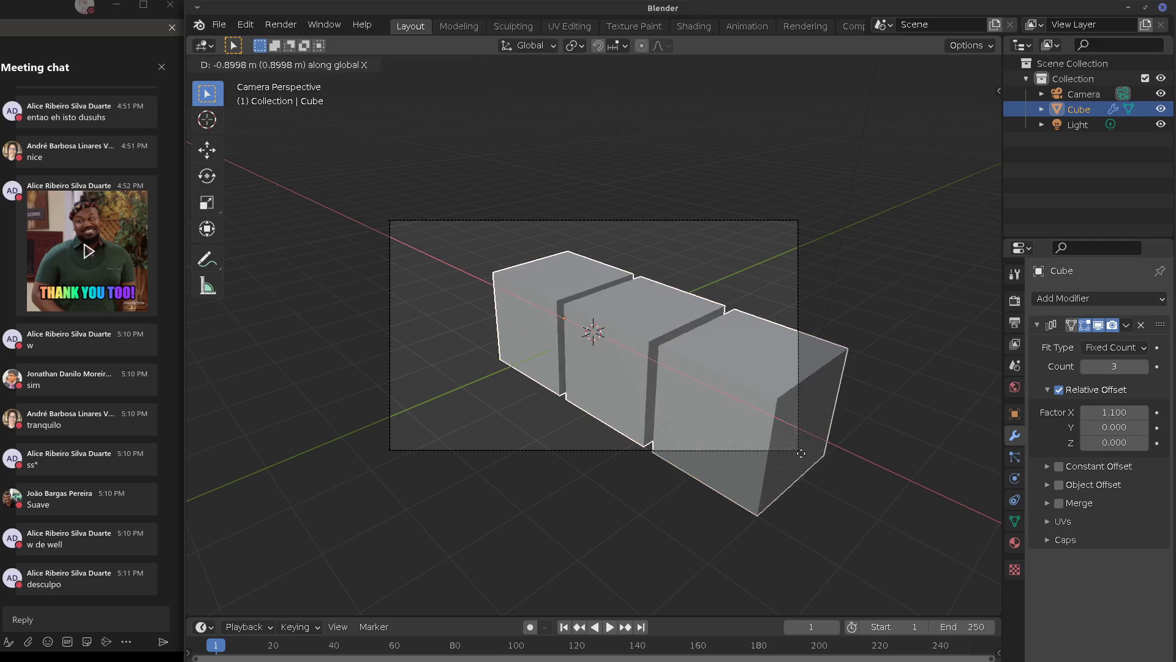
{"action": "left_click", "coordinate": [767, 449]}
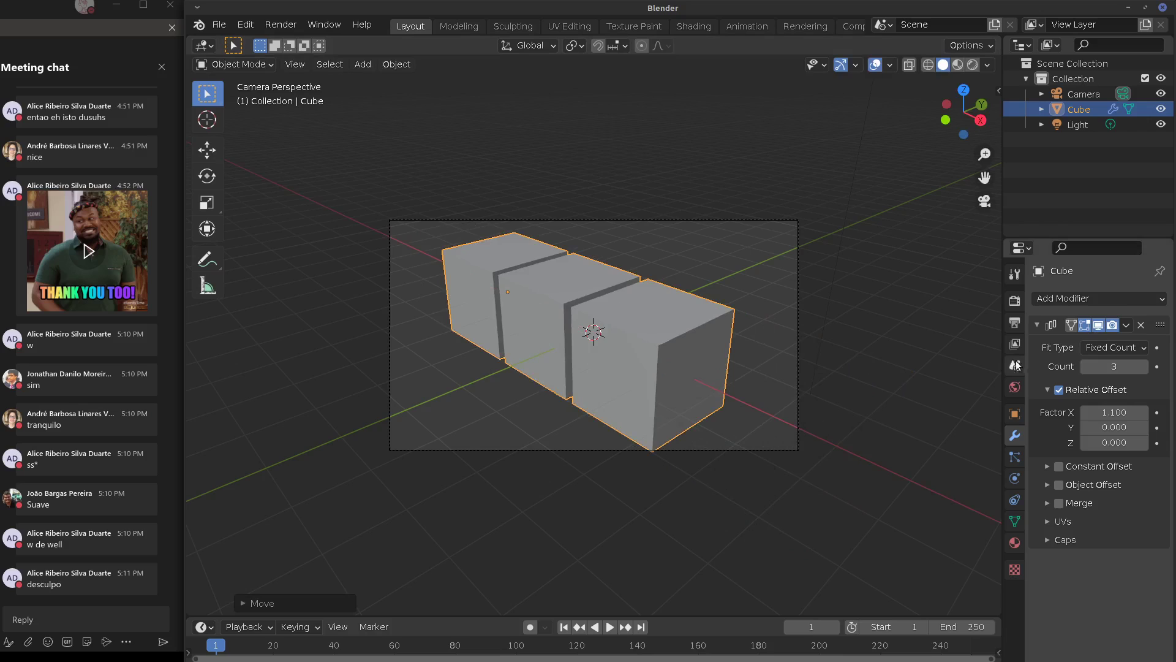
Widen the modifier settings area and disable the cube's Array in Edit Mode, the viewport and renders
{"action": "left_click_drag", "start_coordinate": [1003, 367], "coordinate": [919, 368]}
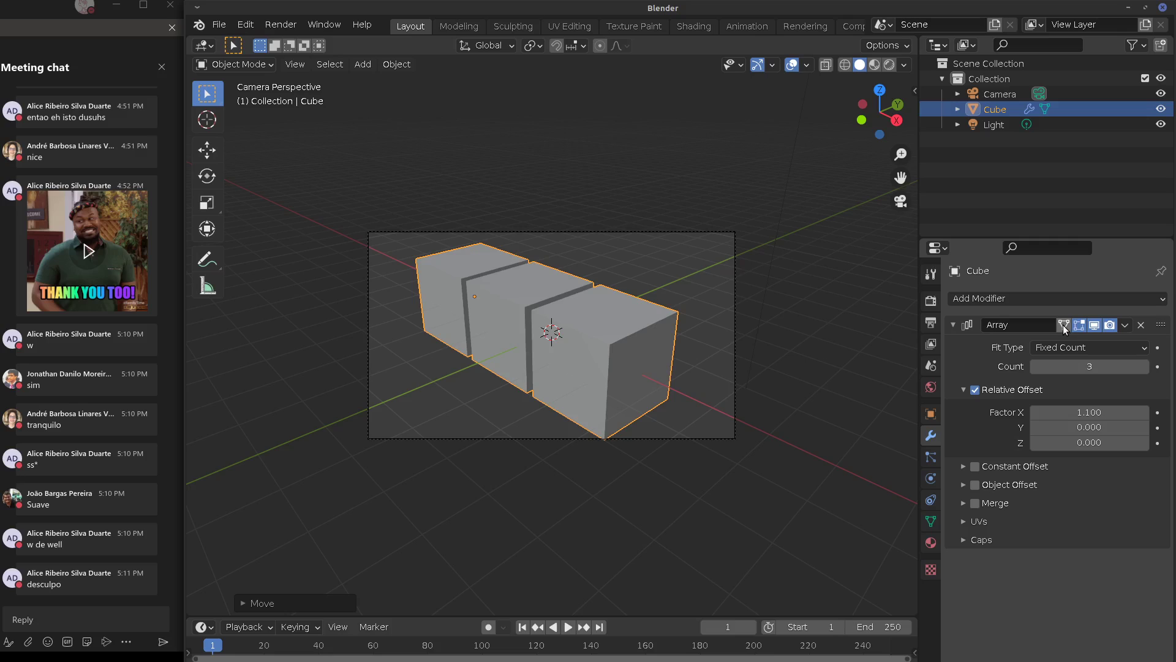
{"action": "left_click", "coordinate": [1095, 325]}
{"action": "left_click", "coordinate": [1109, 325]}
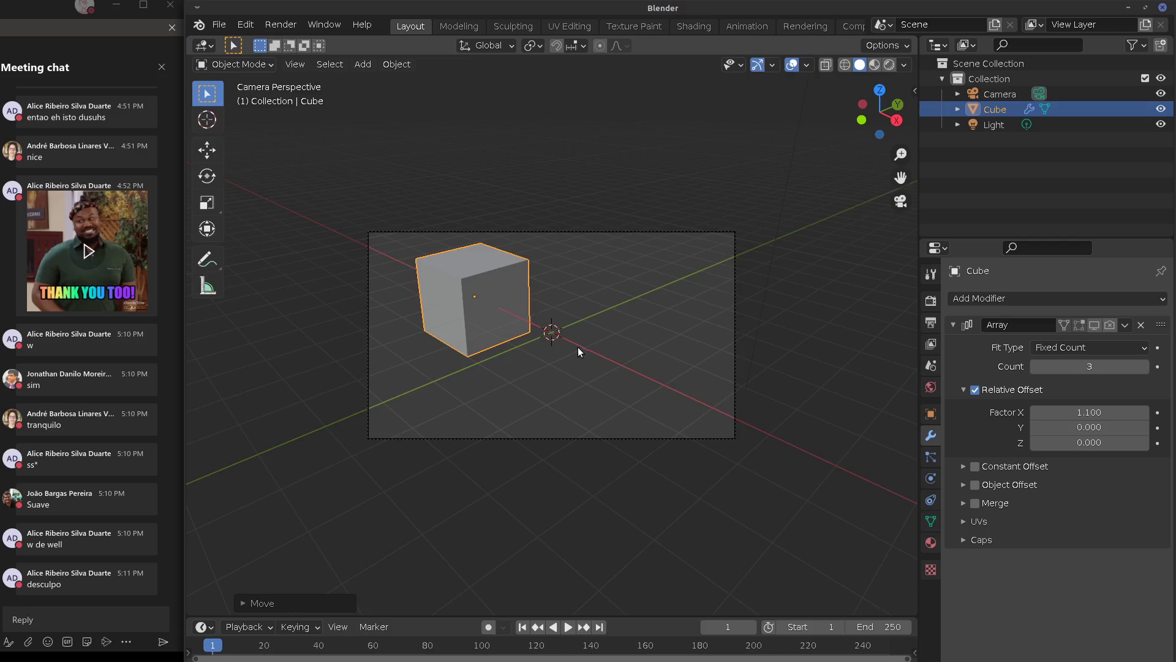
Render the scene with the Array fully disabled, inspect the whole image and close the render
{"action": "key", "text": "F12"}
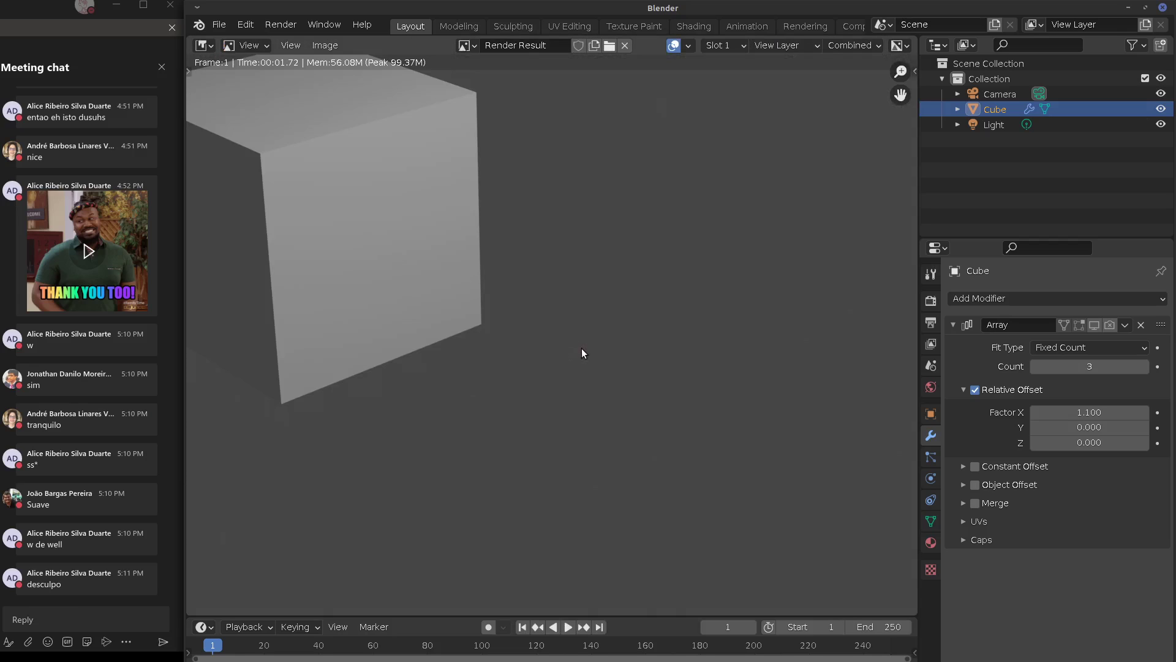
{"action": "scroll", "coordinate": [572, 356], "scroll_direction": "down", "scroll_amount": 5}
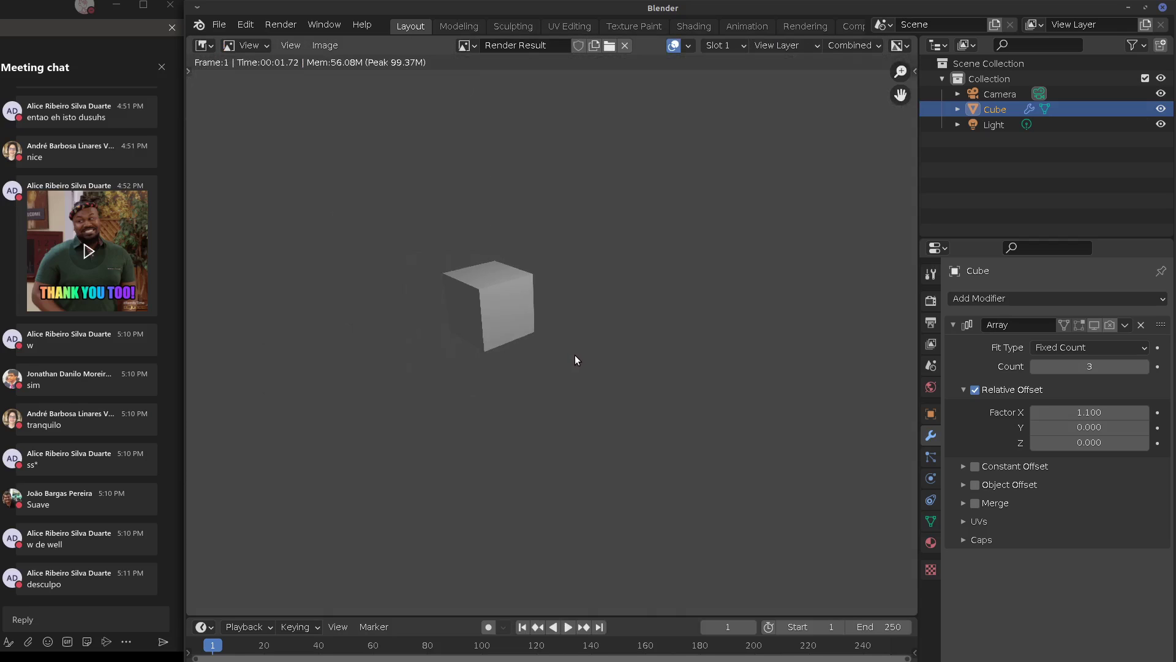
{"action": "key", "text": "Escape"}
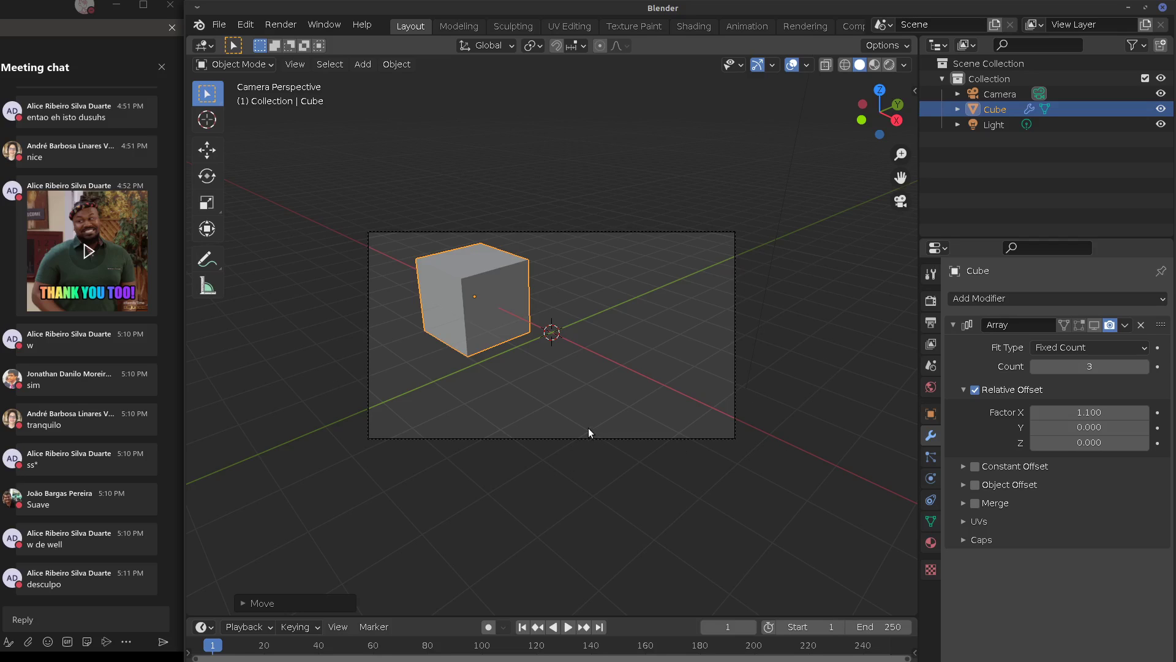
Render the scene again with the Array enabled for renders only, inspect the image and close it
{"action": "key", "text": "F12"}
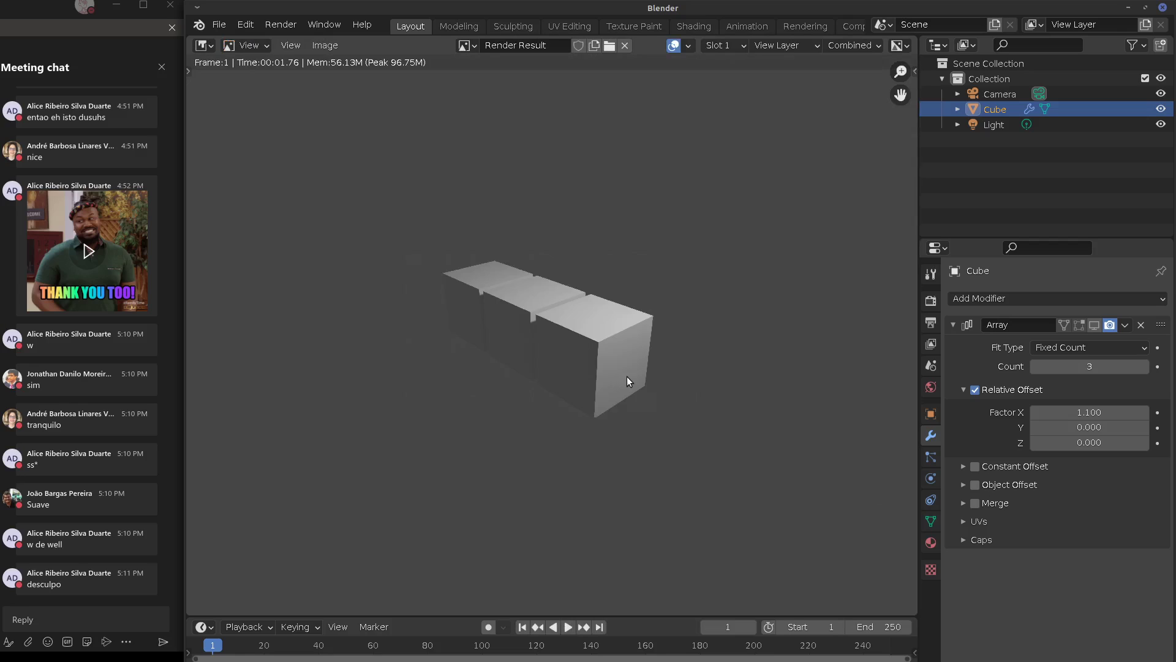
{"action": "scroll", "coordinate": [624, 376], "scroll_direction": "up", "scroll_amount": 2}
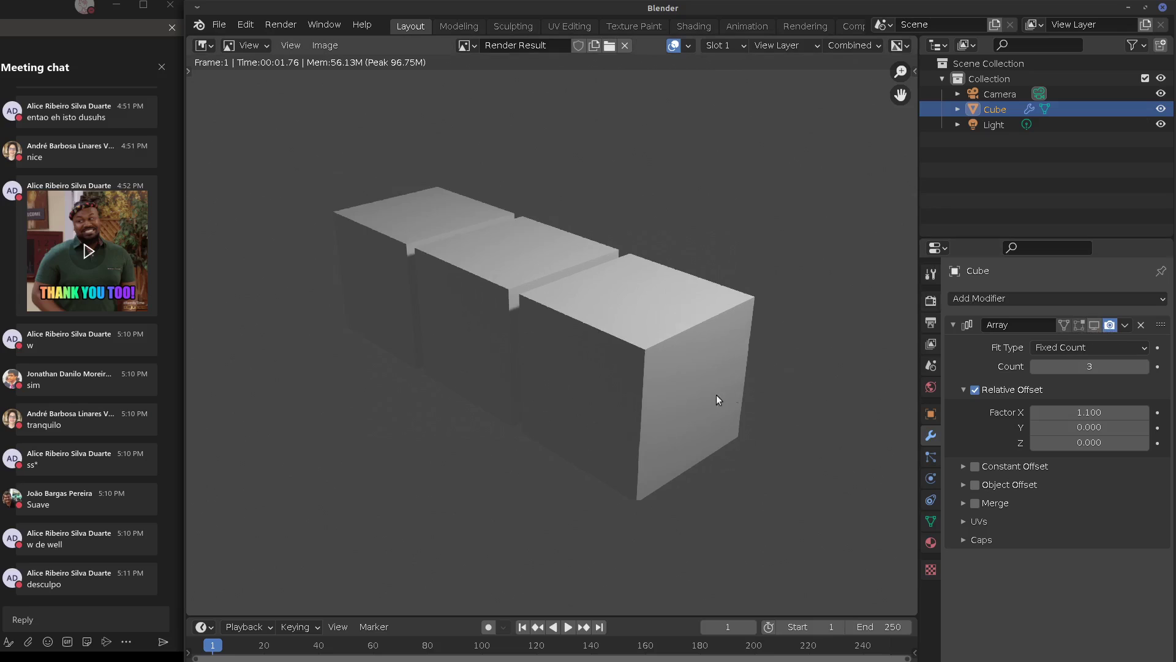
{"action": "key", "text": "Escape"}
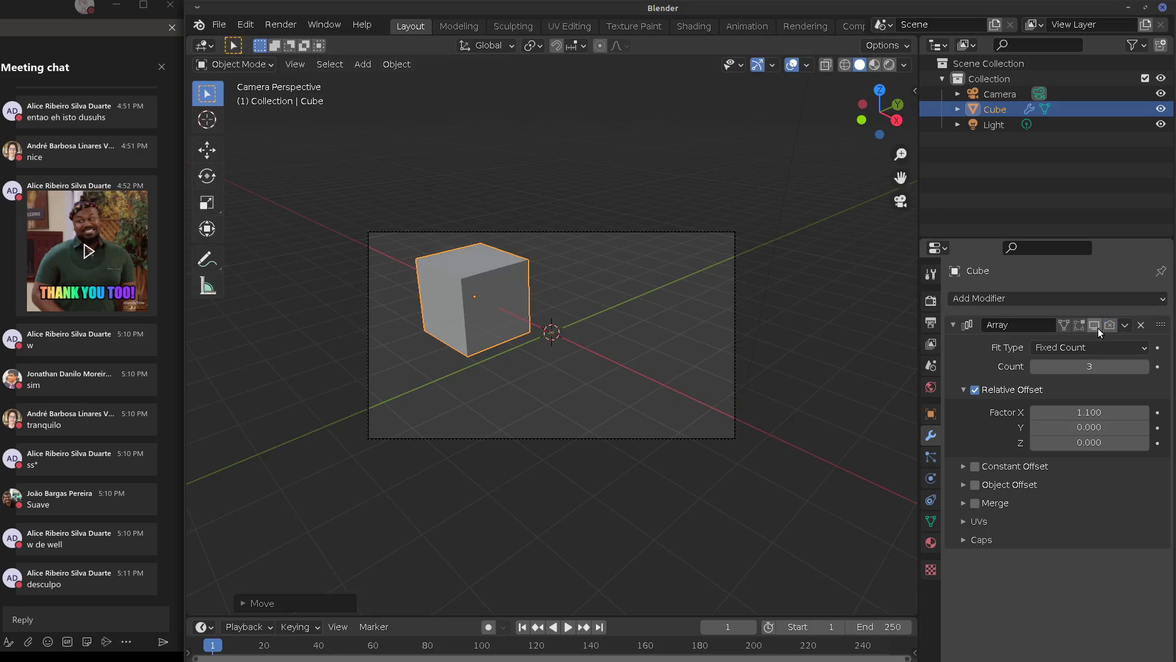
Show the Array in the viewport only, compare the cube in Edit Mode, and return to Object Mode
{"action": "left_click", "coordinate": [1094, 325]}
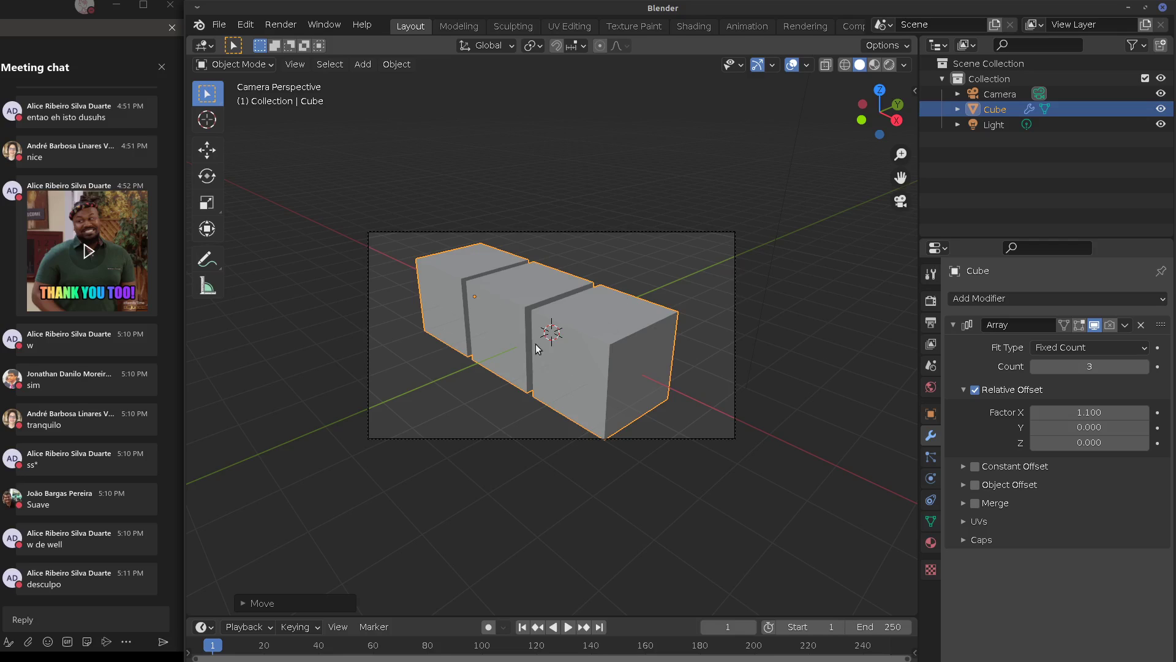
{"action": "key", "text": "ctrl+z"}
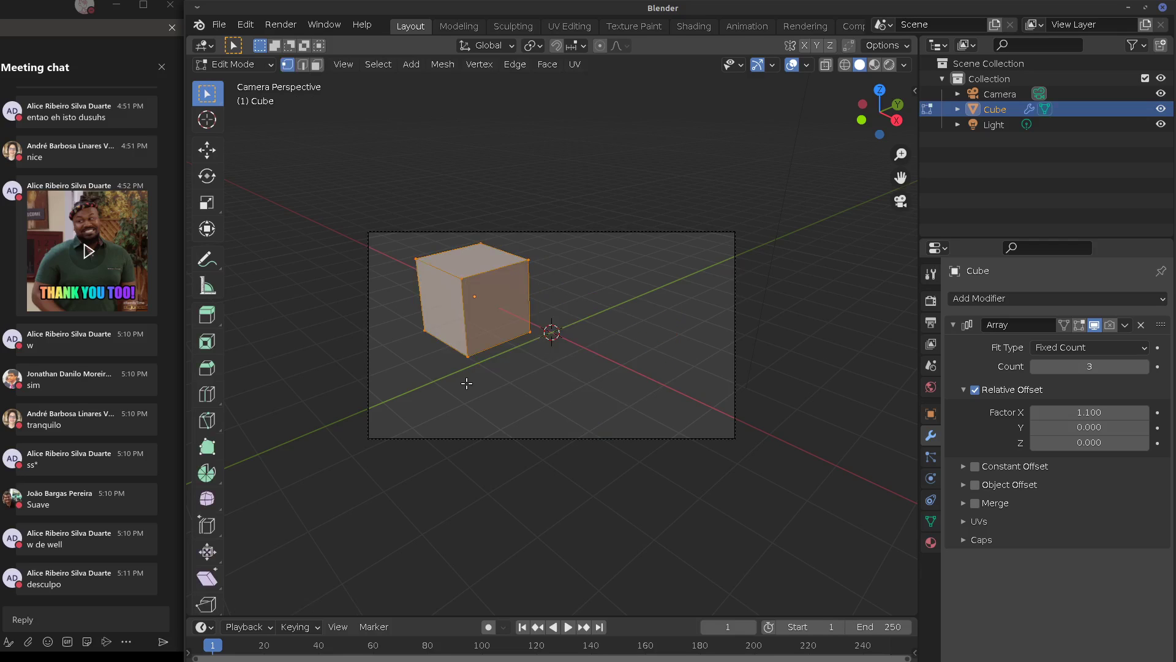
{"action": "key", "text": "ctrl+shift+z"}
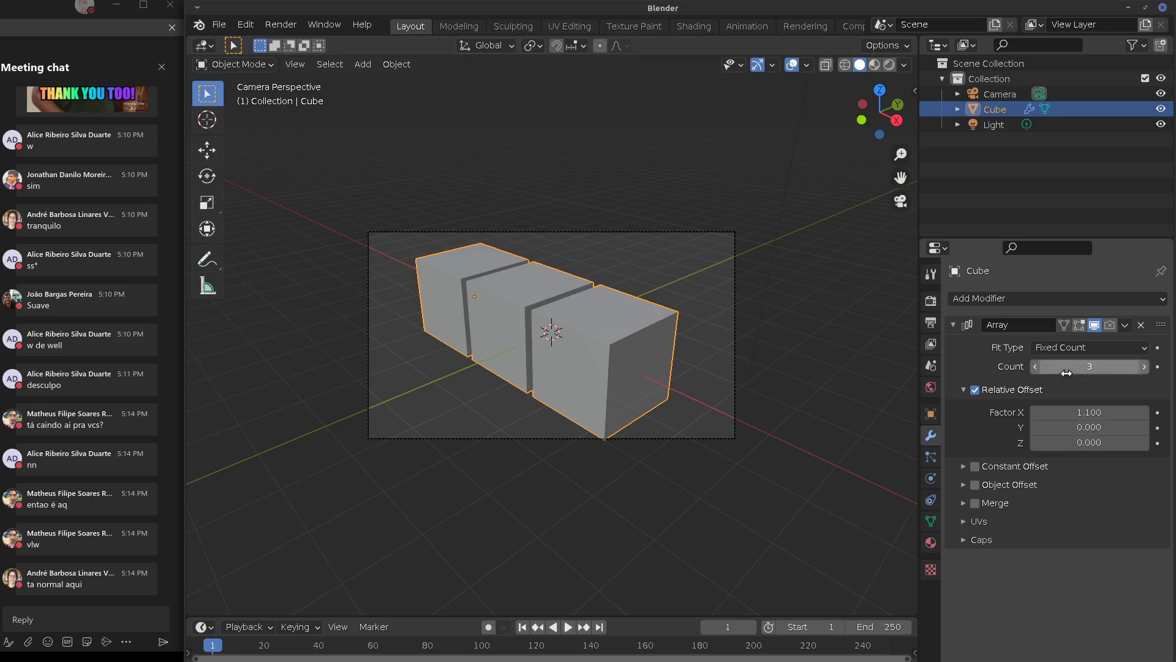
Enable the Array's Edit Mode display, check the cube in Edit Mode with viewport display off, and turn viewport display back on
{"action": "left_click", "coordinate": [1095, 326]}
{"action": "left_click", "coordinate": [1095, 327]}
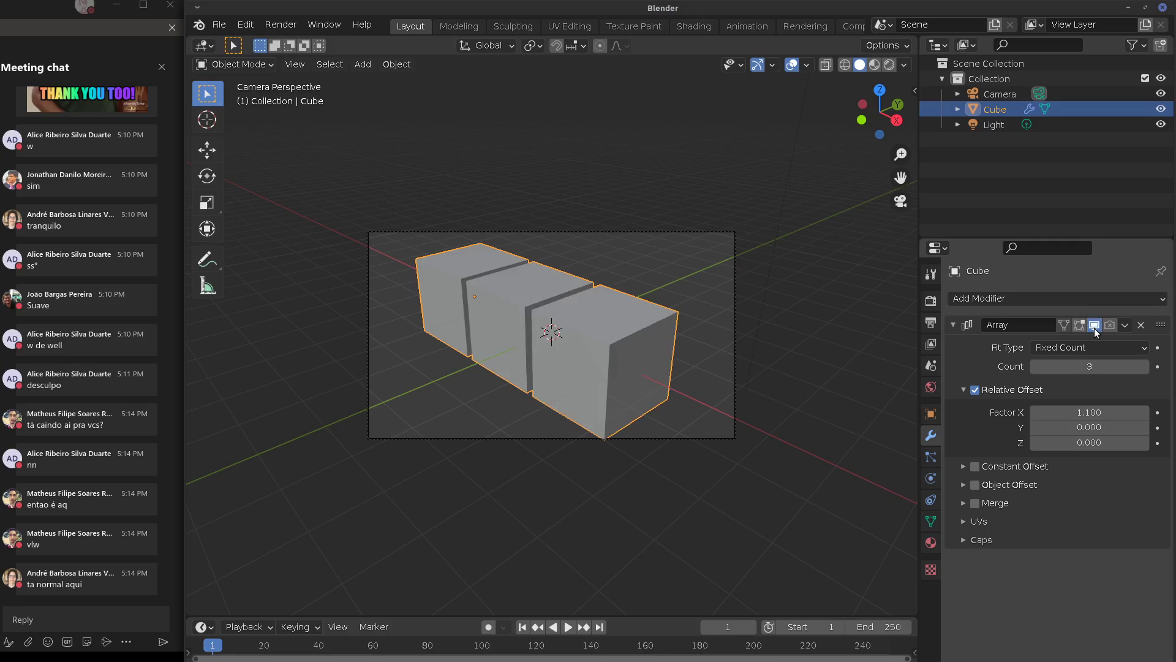
{"action": "left_click", "coordinate": [1095, 326]}
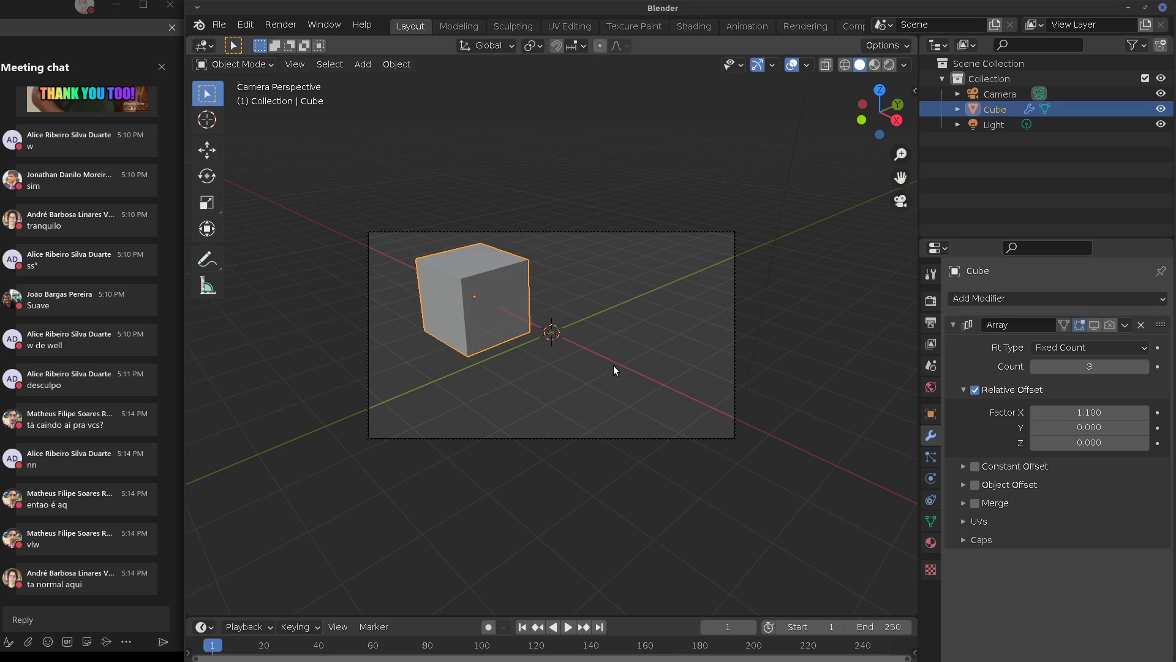
{"action": "key", "text": "Tab"}
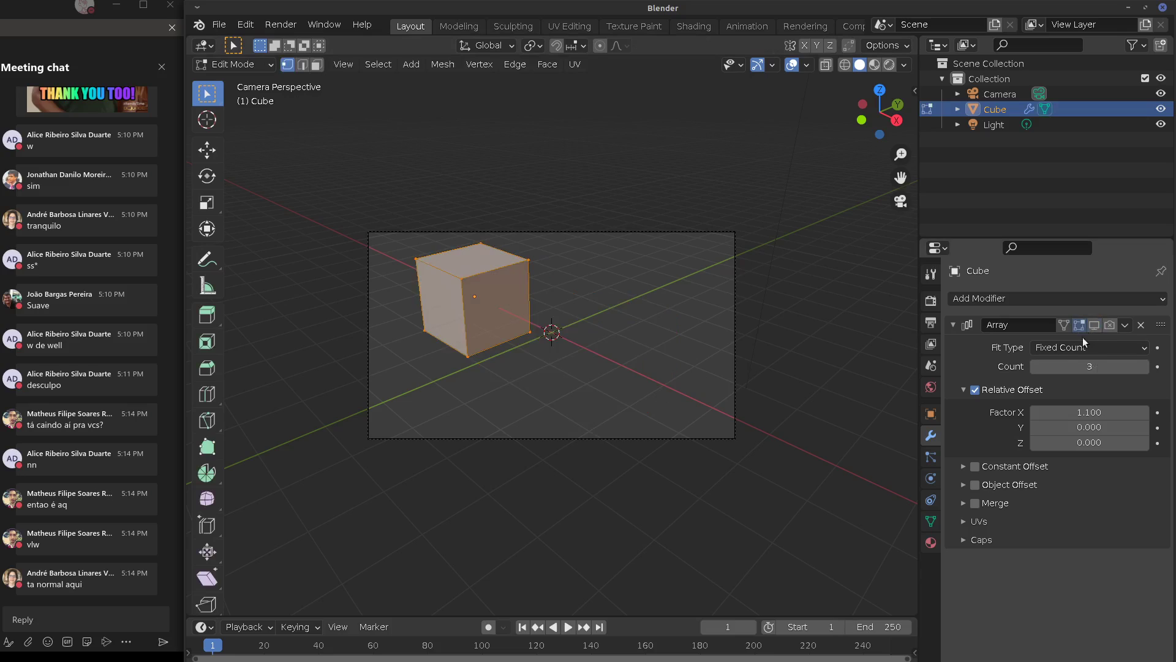
{"action": "left_click", "coordinate": [1093, 325]}
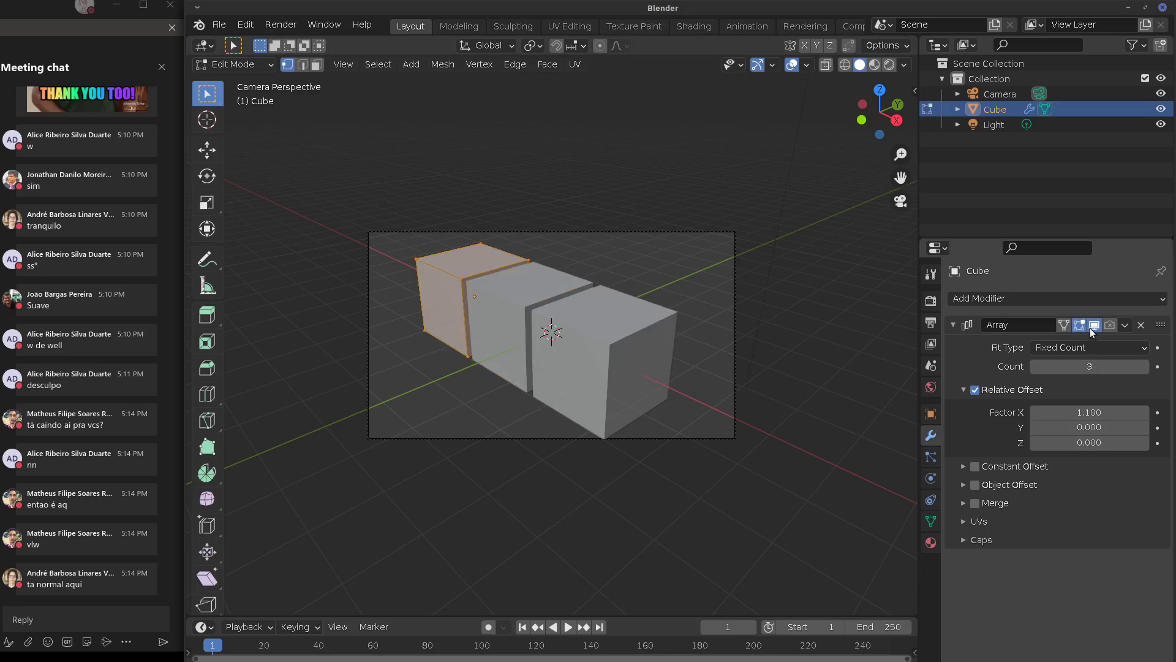
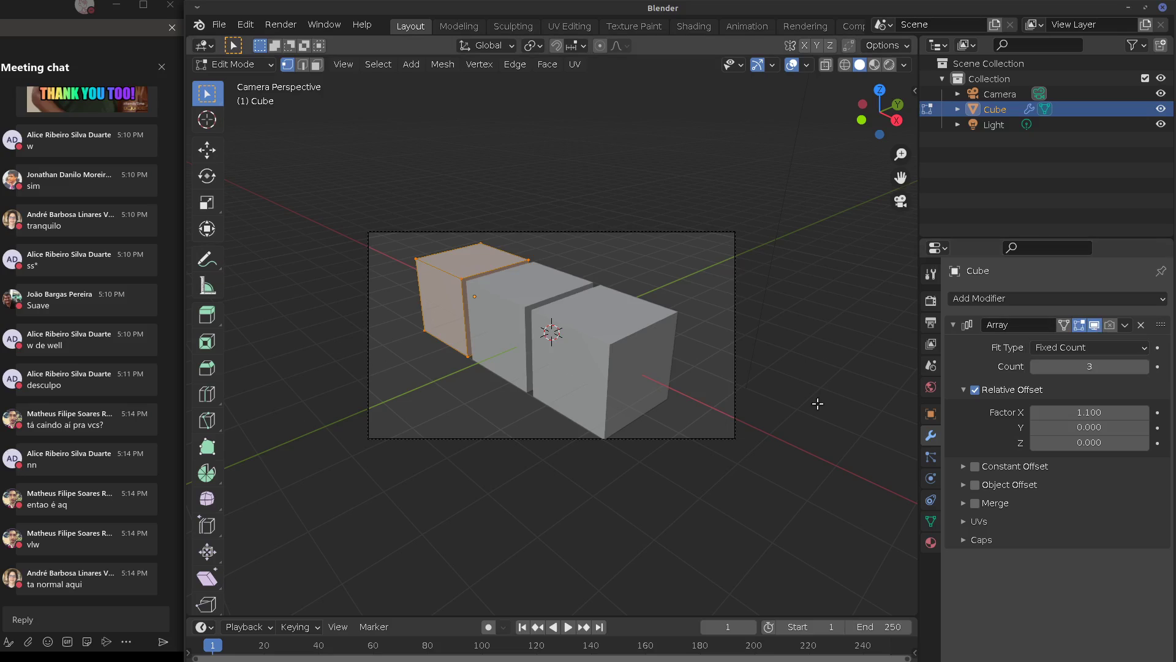
Toggle the Array's Edit Mode display off and on repeatedly to compare the cube, leaving it enabled
{"action": "left_click", "coordinate": [1083, 330]}
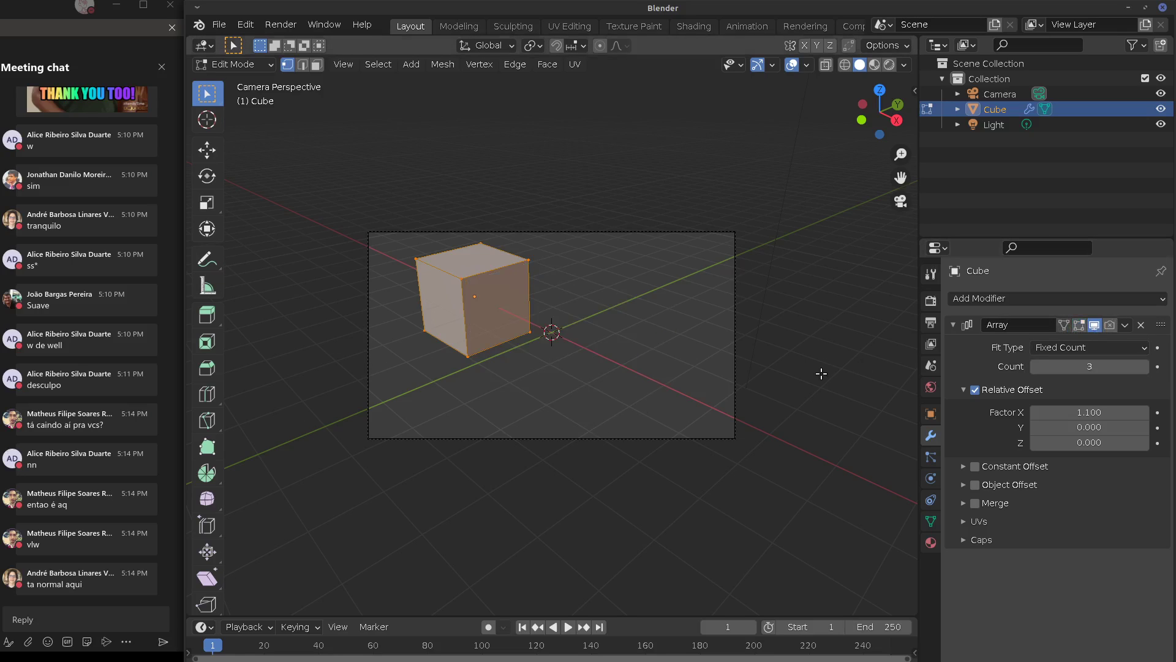
{"action": "left_click", "coordinate": [1079, 331]}
{"action": "left_click", "coordinate": [1080, 330]}
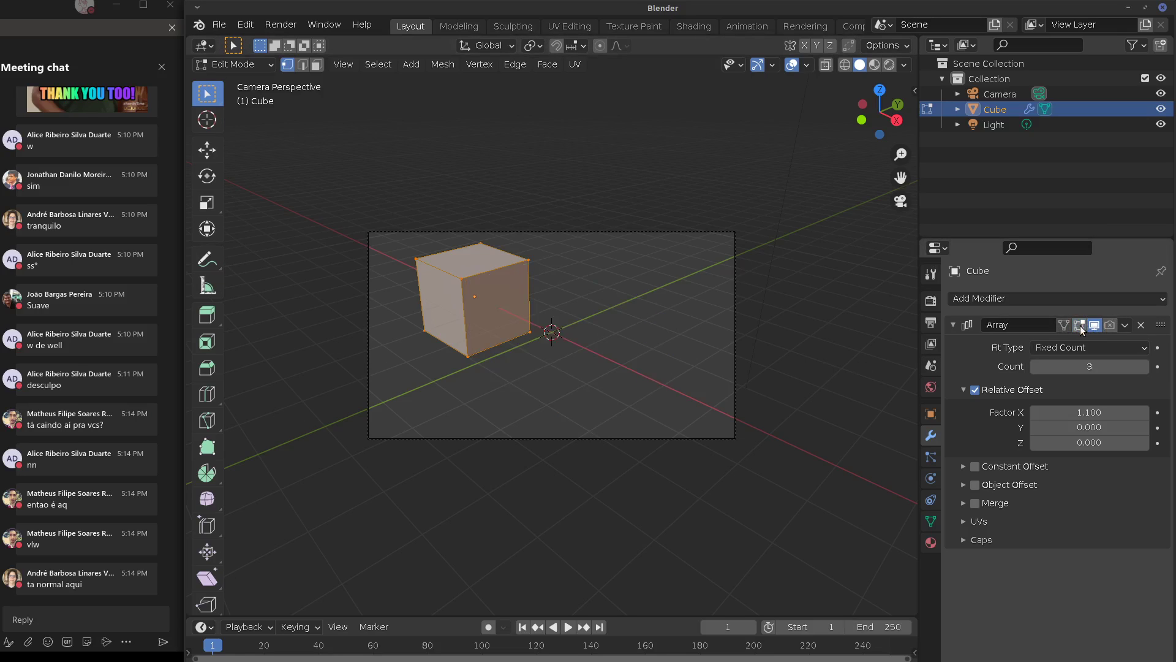
{"action": "left_click", "coordinate": [1080, 330]}
{"action": "left_click", "coordinate": [1081, 331]}
{"action": "left_click", "coordinate": [1080, 329]}
{"action": "left_click", "coordinate": [1080, 329]}
{"action": "left_click", "coordinate": [1080, 330]}
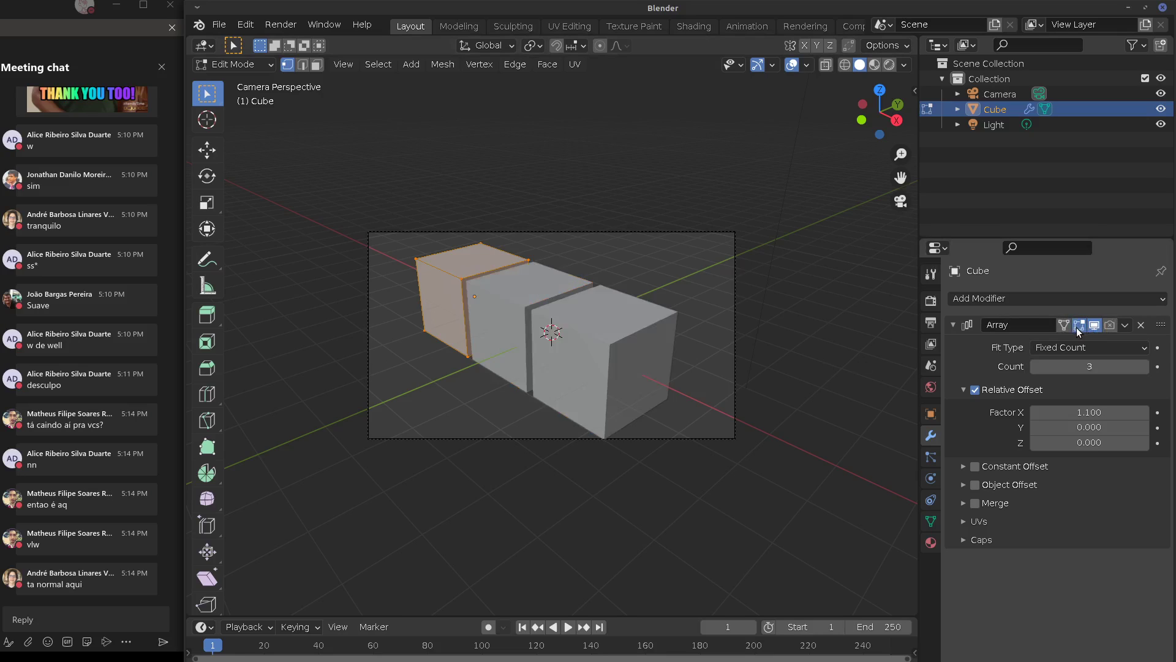
{"action": "left_click", "coordinate": [1080, 330]}
{"action": "left_click", "coordinate": [1080, 329]}
{"action": "left_click", "coordinate": [1080, 330]}
{"action": "left_click", "coordinate": [1080, 329]}
{"action": "left_click", "coordinate": [1080, 330]}
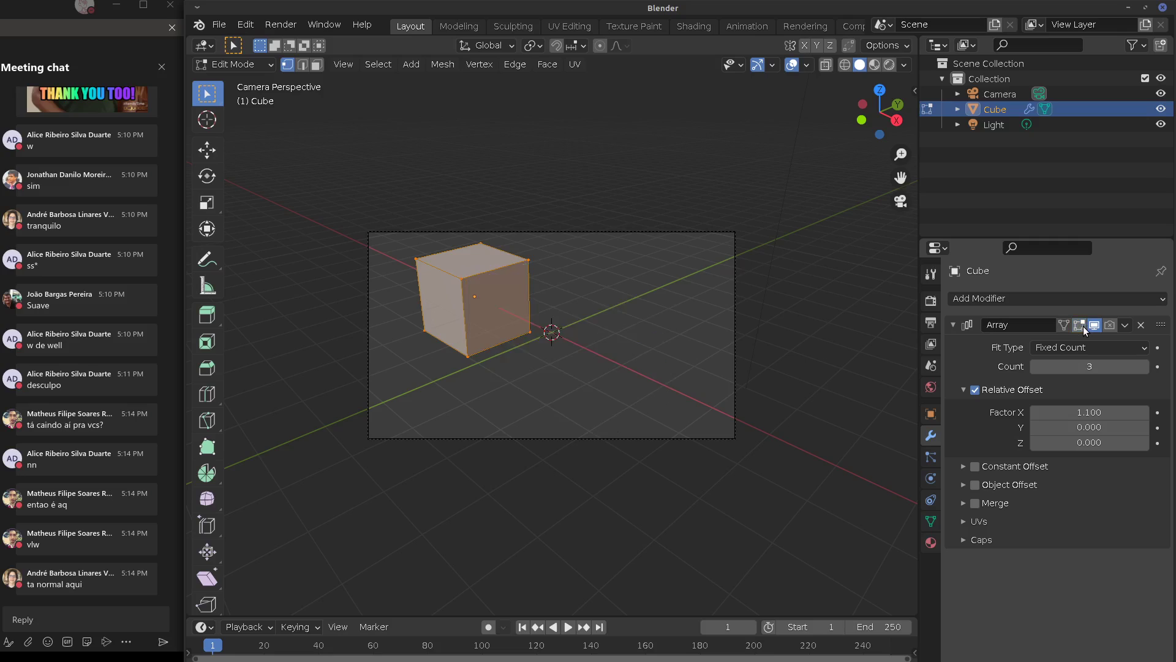
{"action": "left_click", "coordinate": [1080, 330]}
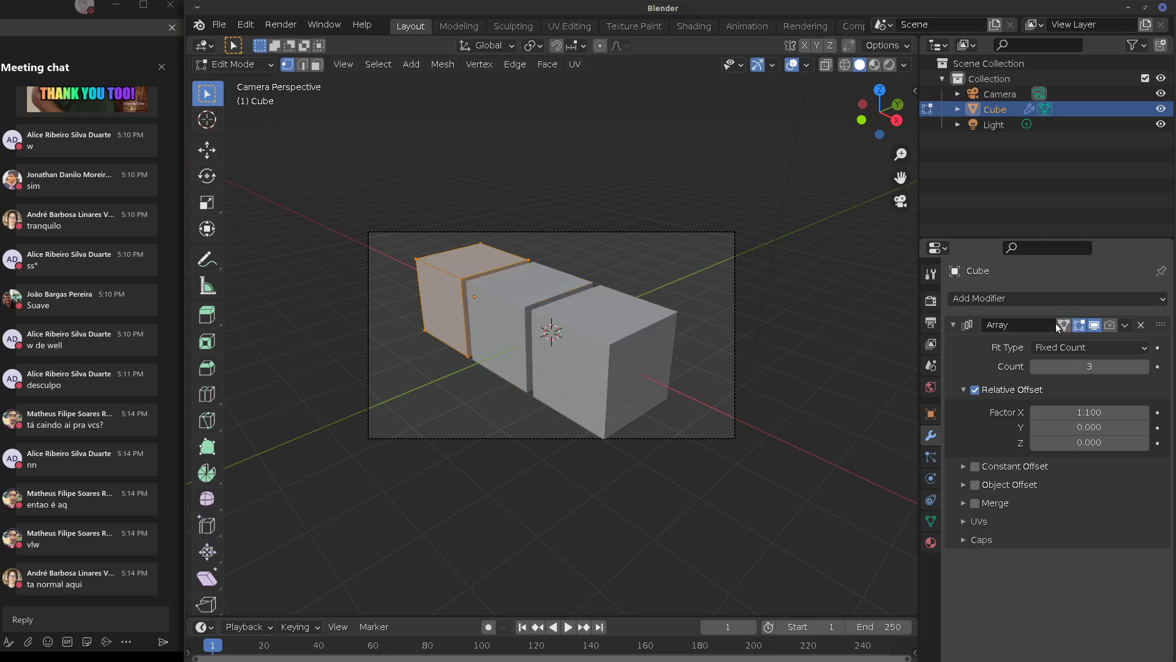
Turn on the Array's On Cage display so the copies can be edited directly in Edit Mode
{"action": "left_click", "coordinate": [1064, 327]}
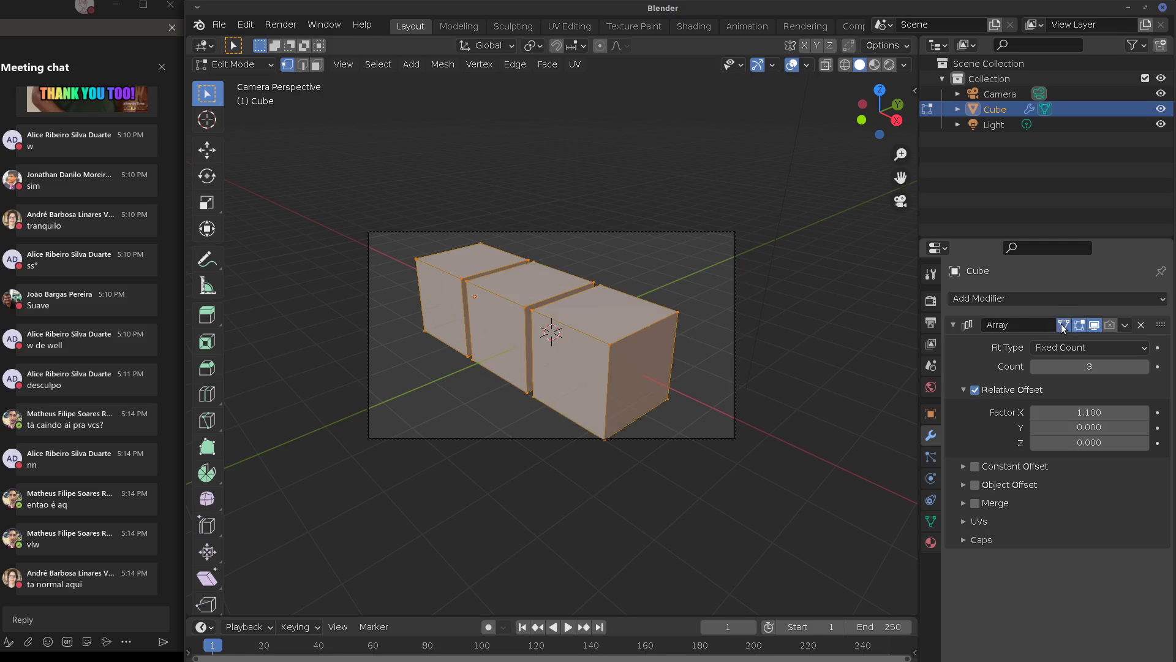
{"action": "left_click", "coordinate": [1064, 327]}
{"action": "left_click", "coordinate": [1064, 328]}
Select vertices on the farthest array copy and try moving its upper front corner, cancelling each move
{"action": "left_click", "coordinate": [595, 283]}
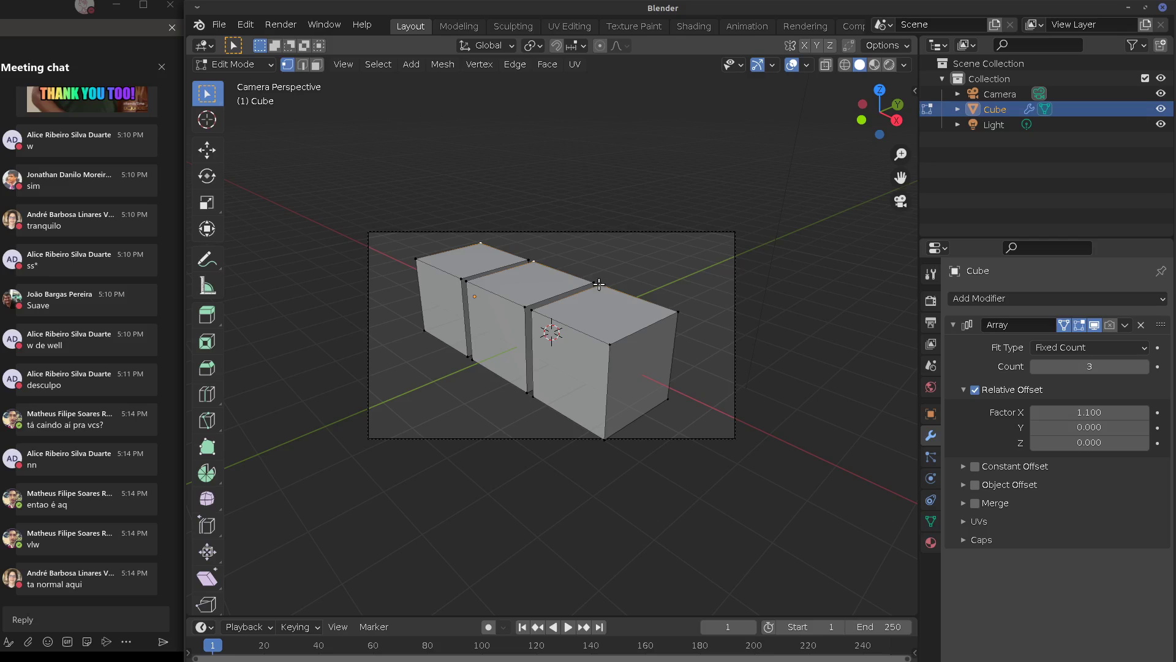
{"action": "left_click", "coordinate": [611, 346]}
{"action": "key", "text": "g"}
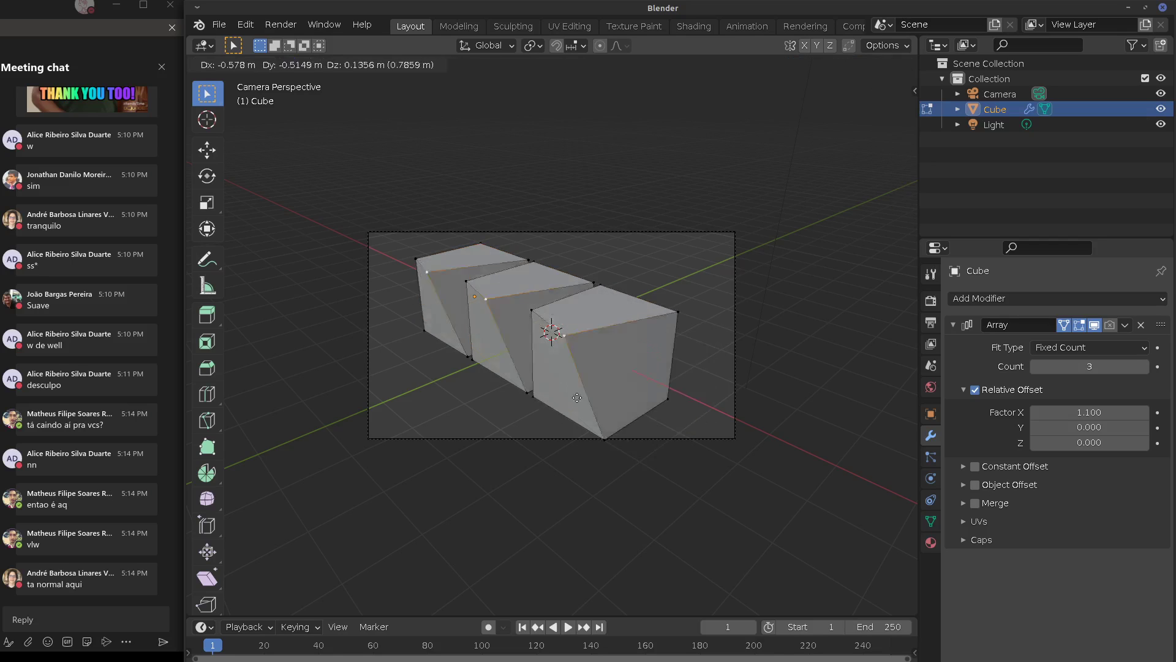
{"action": "key", "text": "Escape"}
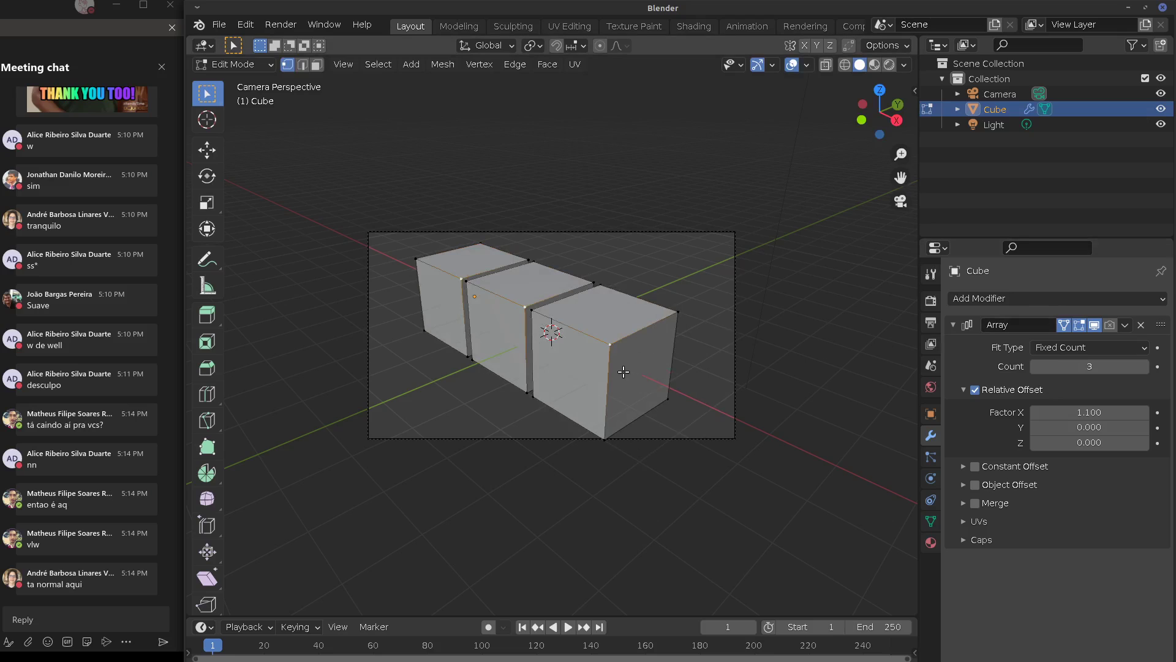
{"action": "key", "text": "g"}
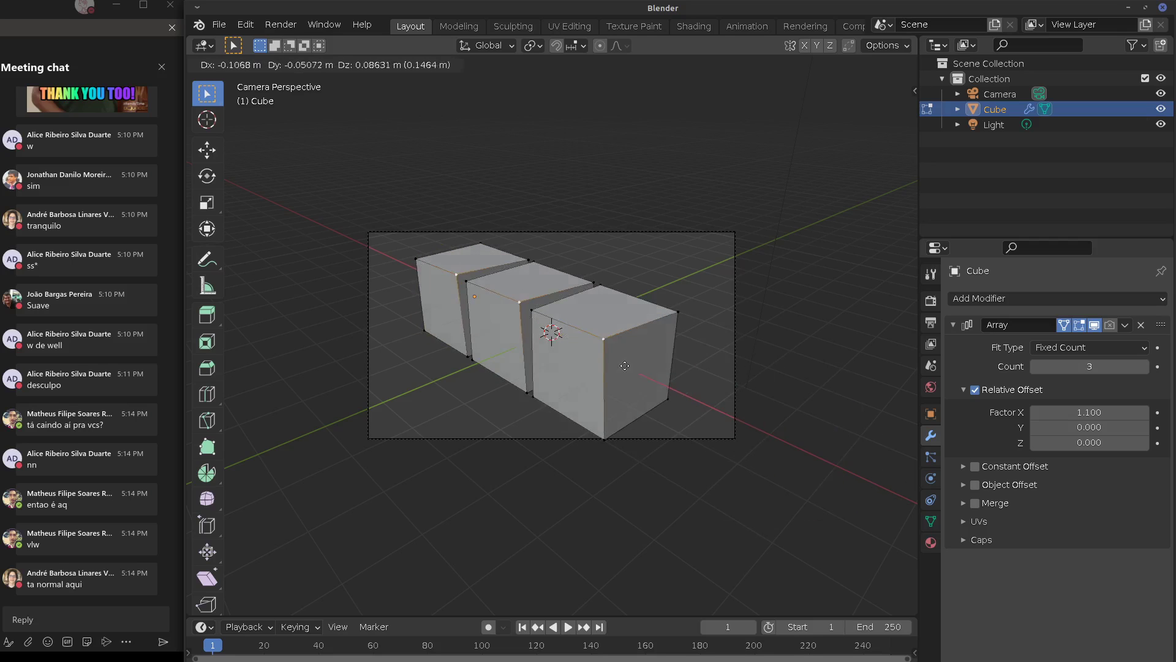
{"action": "key", "text": "Escape"}
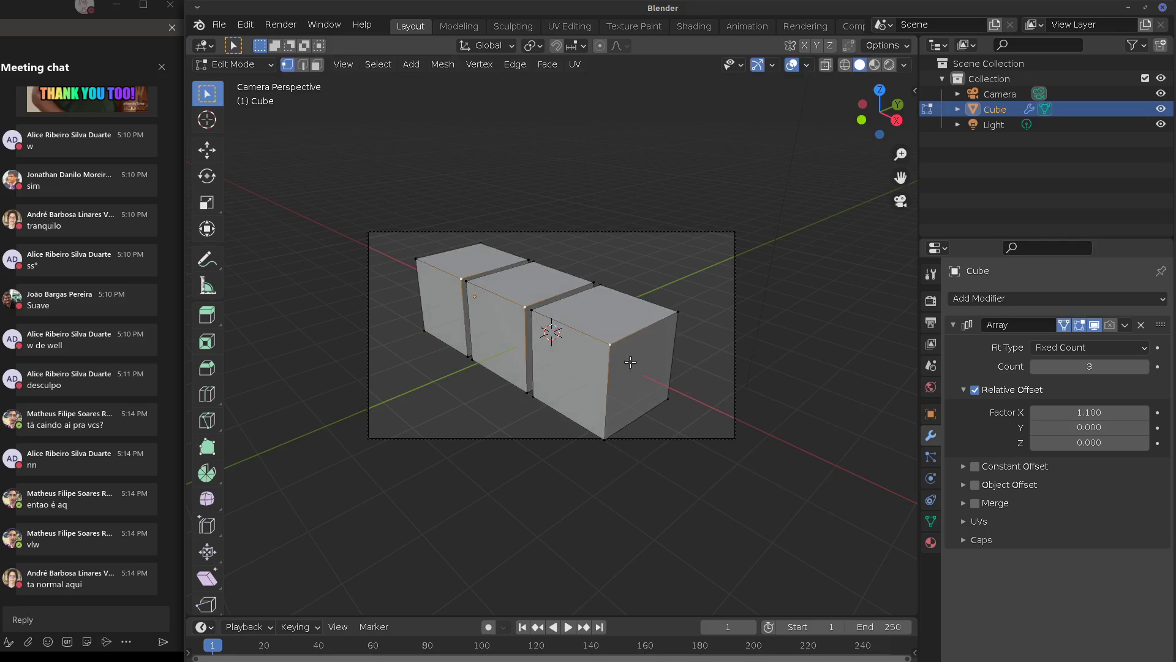
Remove the Array modifier from the cube and open the recent file knight_v33p.blend
{"action": "left_click", "coordinate": [1113, 327]}
{"action": "left_click", "coordinate": [1141, 326]}
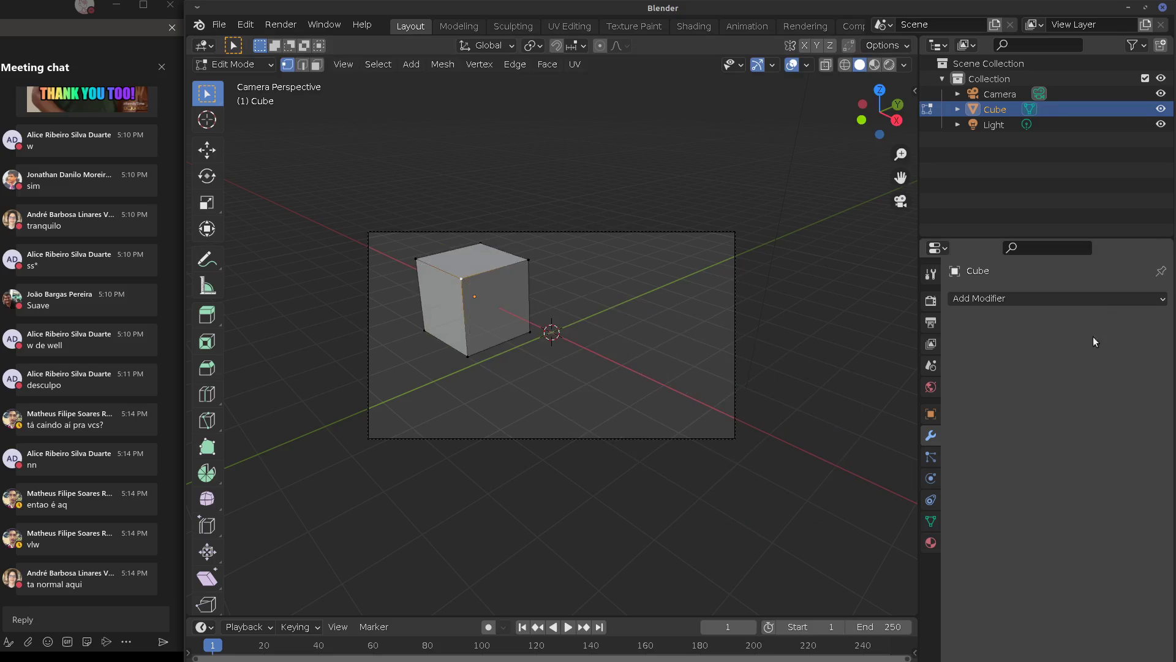
{"action": "left_click", "coordinate": [218, 24]}
{"action": "mouse_move", "coordinate": [233, 75]}
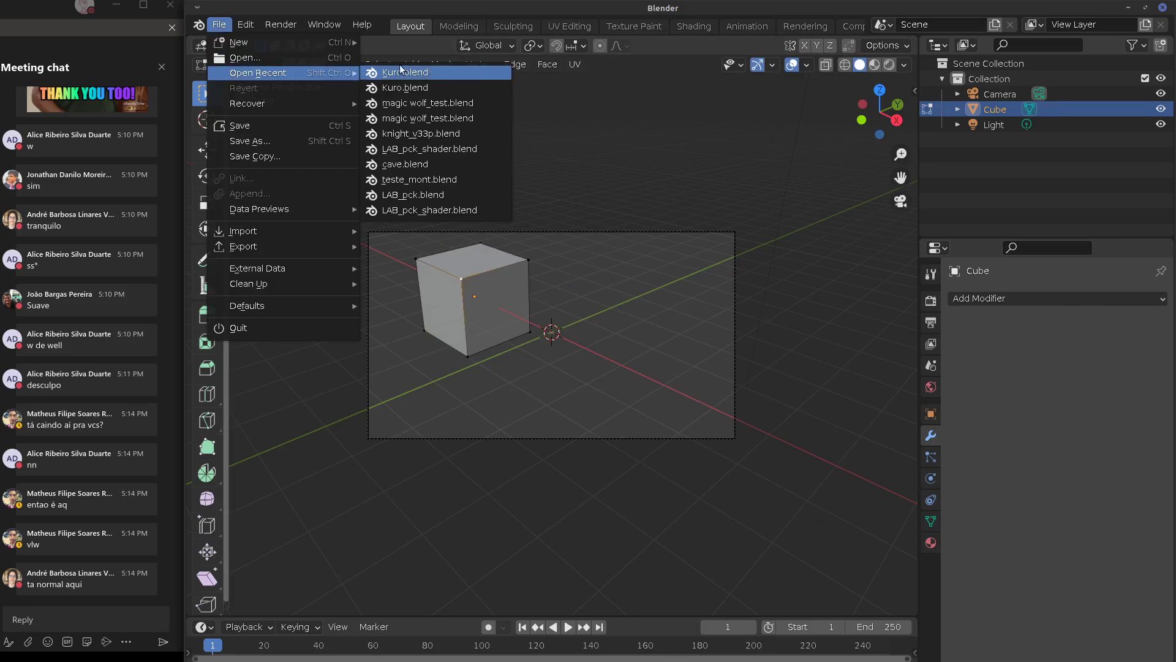
{"action": "left_click", "coordinate": [438, 134]}
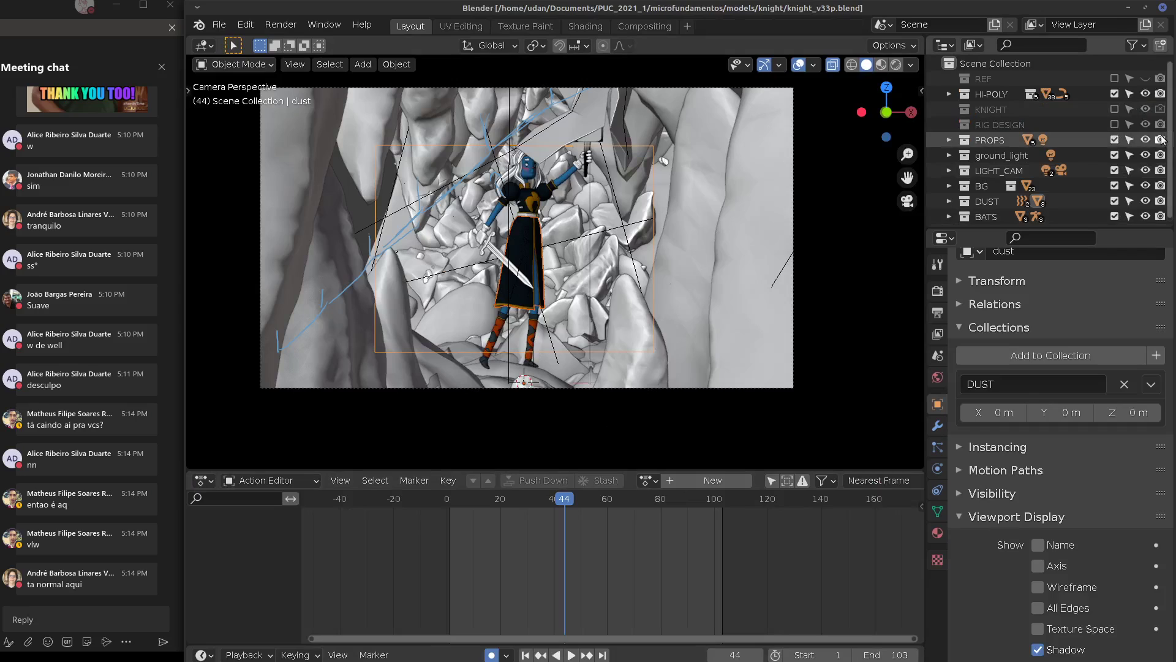
Exclude the HI-POLY, PROPS, ground_light, LIGHT_CAM, BG, DUST and BATS collections and include only KNIGHT
{"action": "left_click_drag", "start_coordinate": [1114, 170], "coordinate": [1114, 217]}
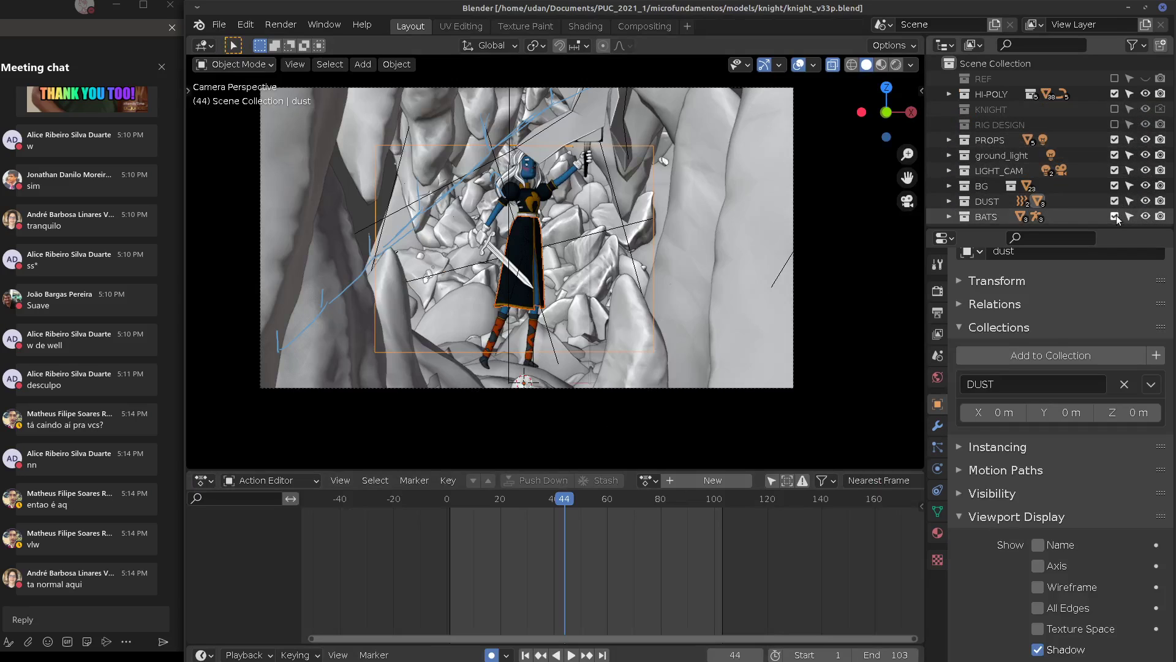
{"action": "left_click", "coordinate": [1114, 140]}
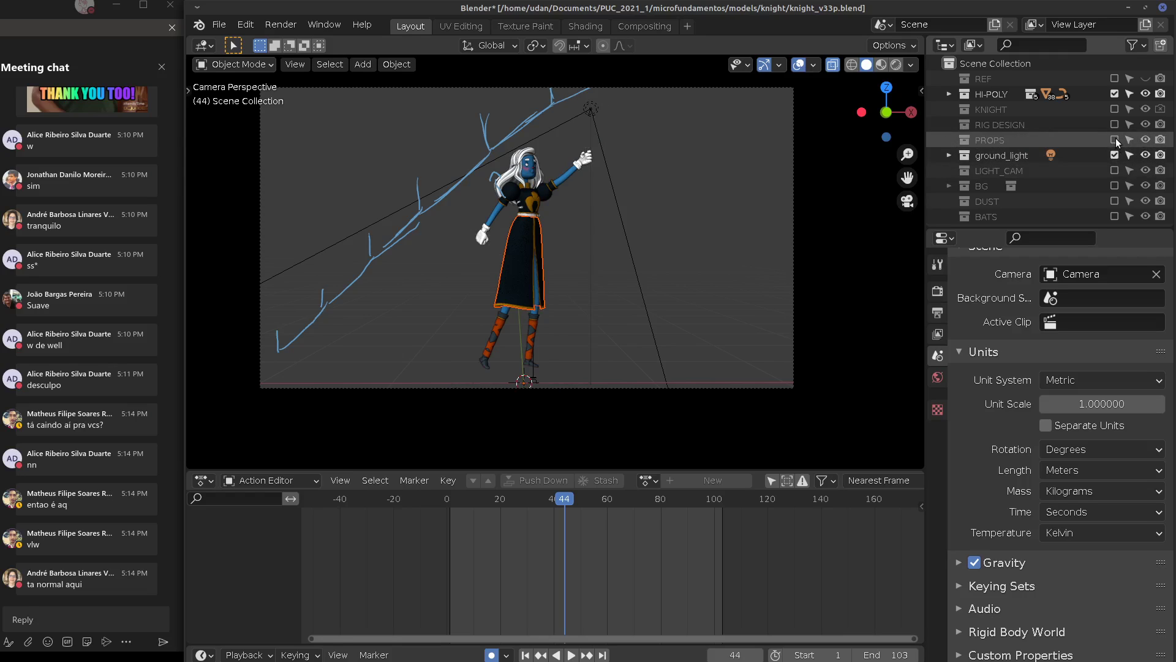
{"action": "left_click", "coordinate": [1114, 155]}
{"action": "left_click", "coordinate": [1115, 109]}
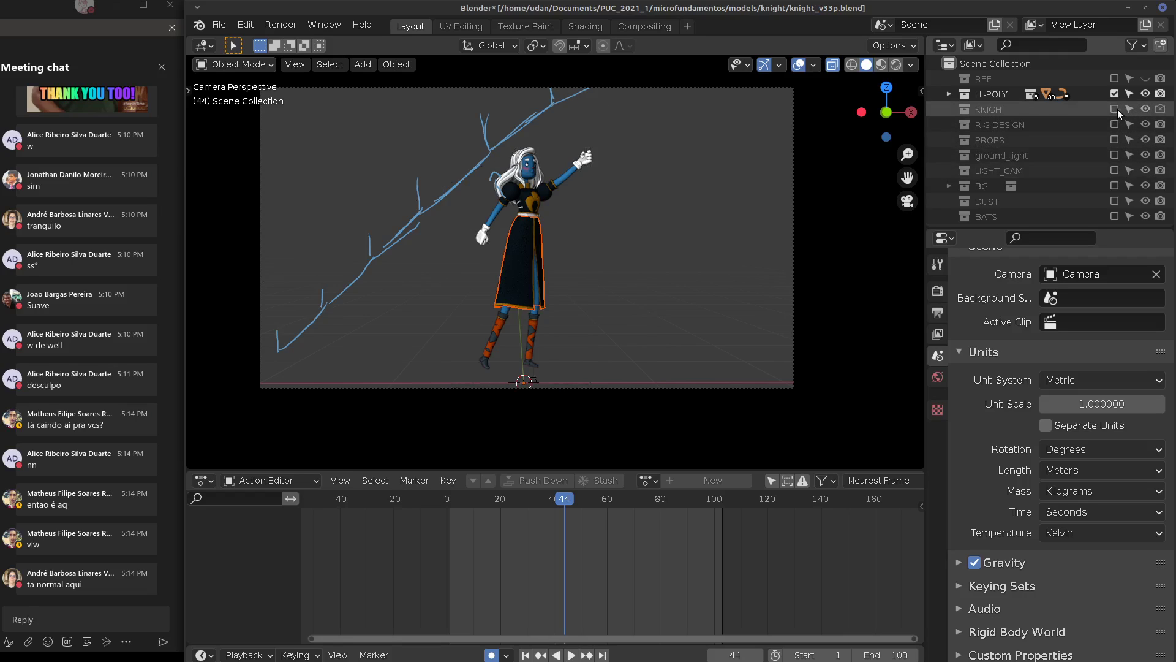
{"action": "left_click", "coordinate": [1114, 93]}
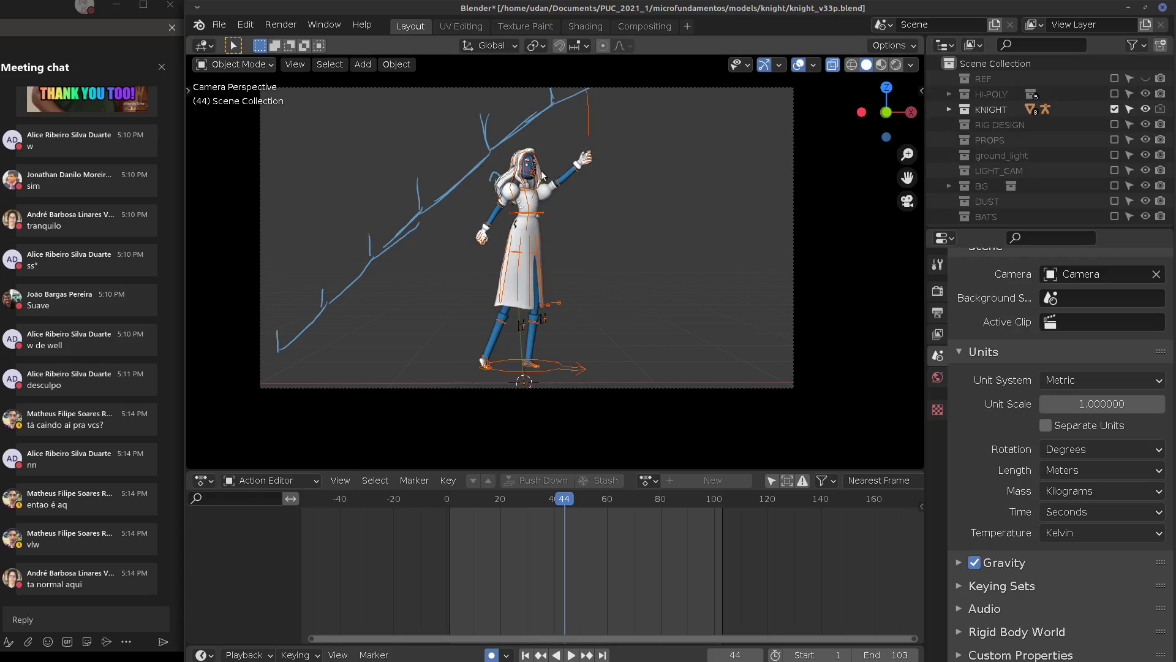
Erase most of the blue annotation line across the view and enlarge the 3D viewport over the Action Editor
{"action": "mouse_move", "coordinate": [576, 104]}
{"action": "left_mouse_down"}
{"action": "mouse_move", "coordinate": [423, 184]}
{"action": "mouse_move", "coordinate": [368, 279]}
{"action": "left_mouse_up"}
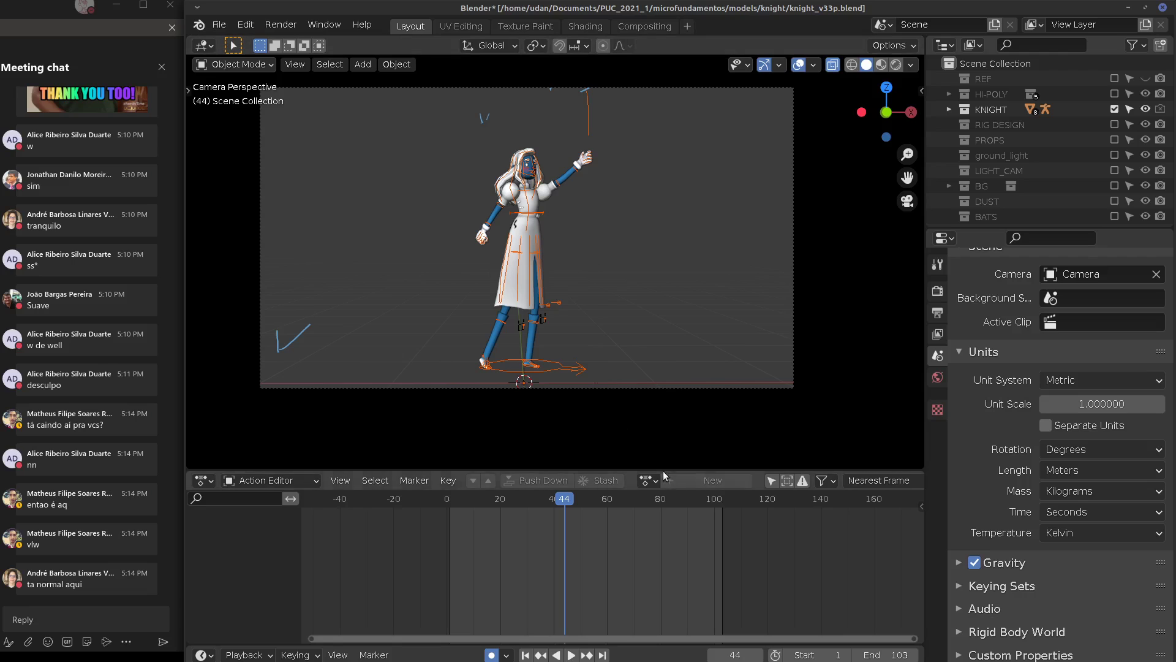
{"action": "left_click_drag", "start_coordinate": [644, 470], "coordinate": [641, 626]}
Frame the knight_rig up close and select the character's body mesh
{"action": "left_click", "coordinate": [532, 318]}
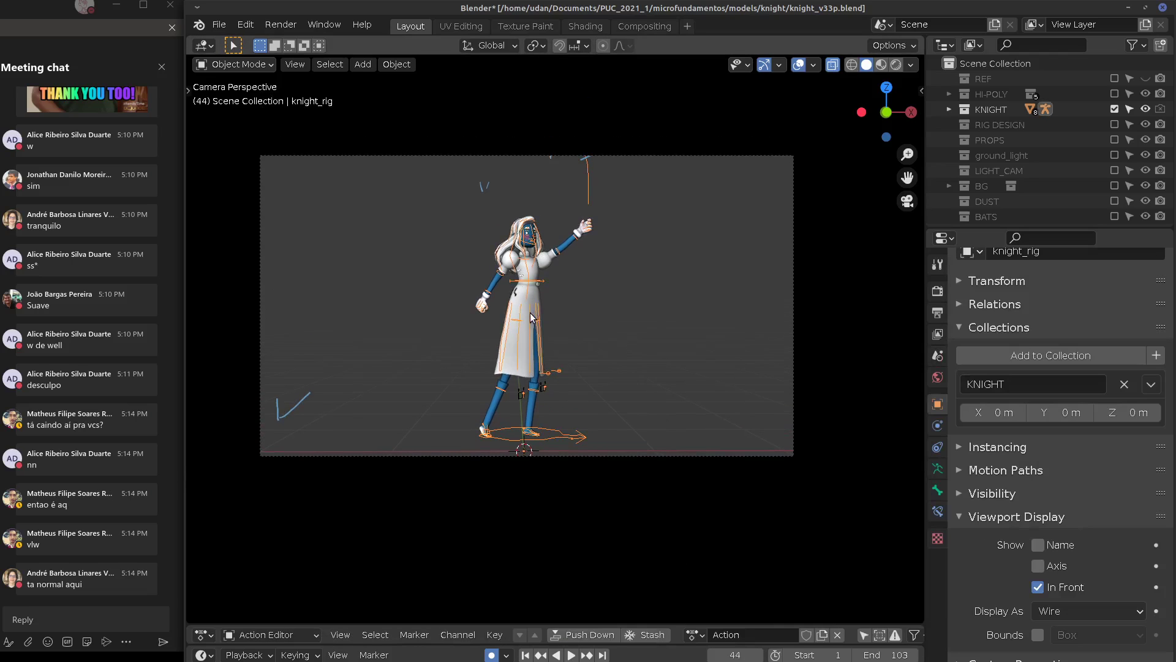
{"action": "key", "text": "KP_Decimal"}
{"action": "scroll", "coordinate": [563, 320], "scroll_direction": "up", "scroll_amount": 8}
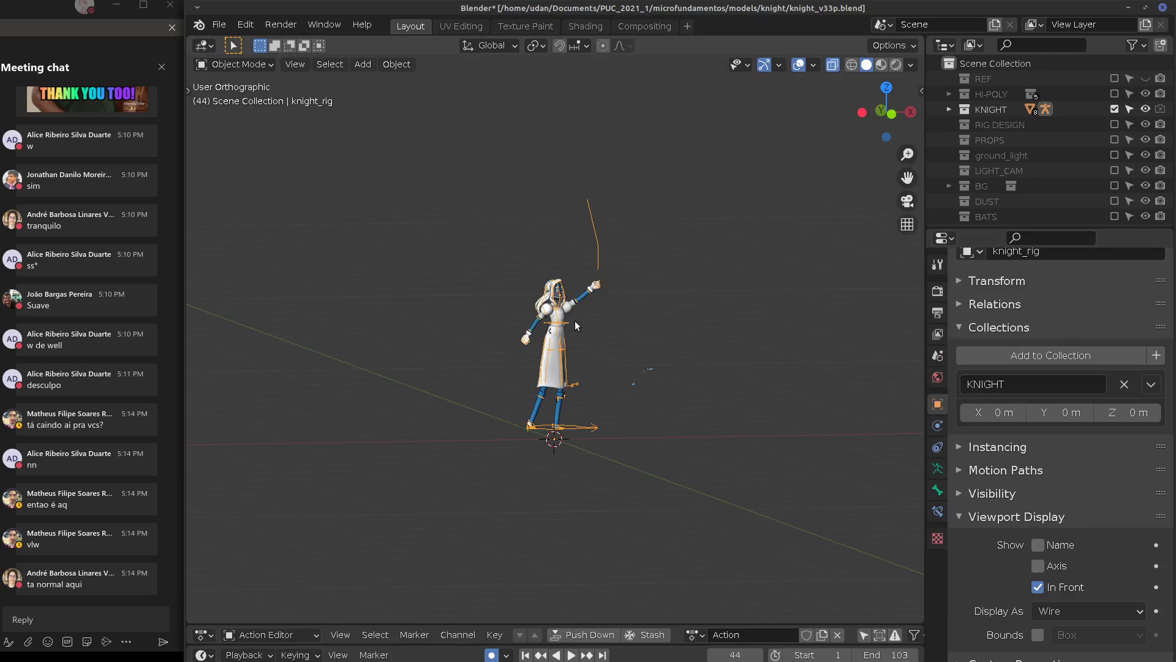
{"action": "middle_click_drag", "start_coordinate": [574, 321], "coordinate": [542, 326]}
{"action": "left_click", "coordinate": [542, 325]}
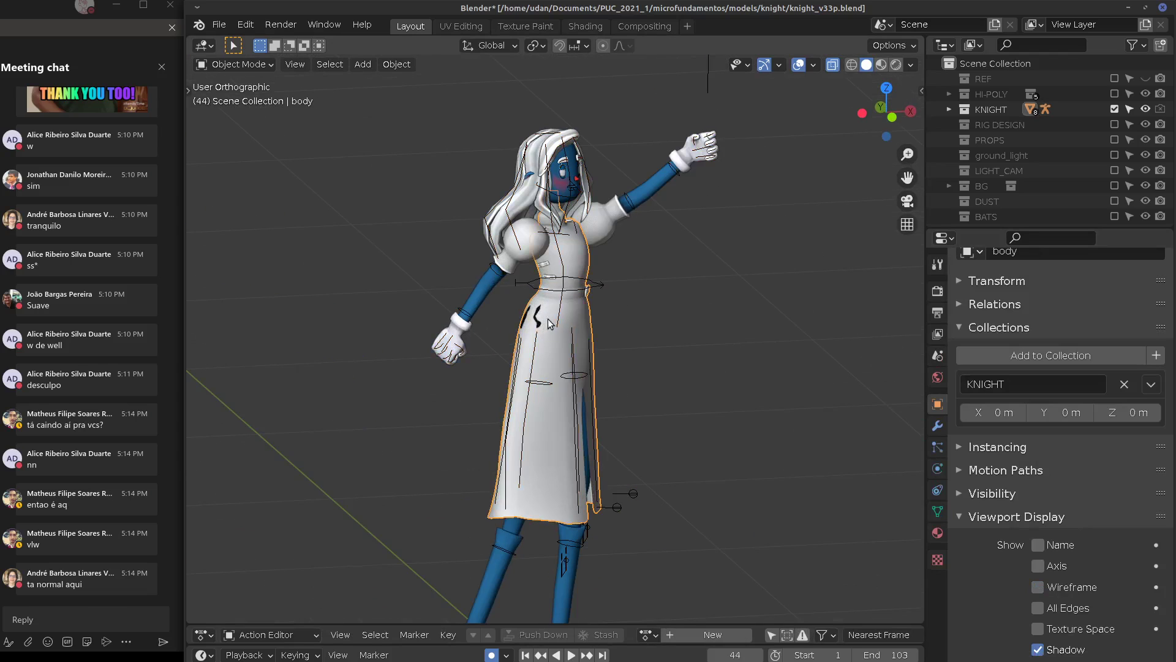
Show the body's modifiers with the Subdivision settings collapsed, and enter Edit Mode on the mesh
{"action": "left_click", "coordinate": [937, 425]}
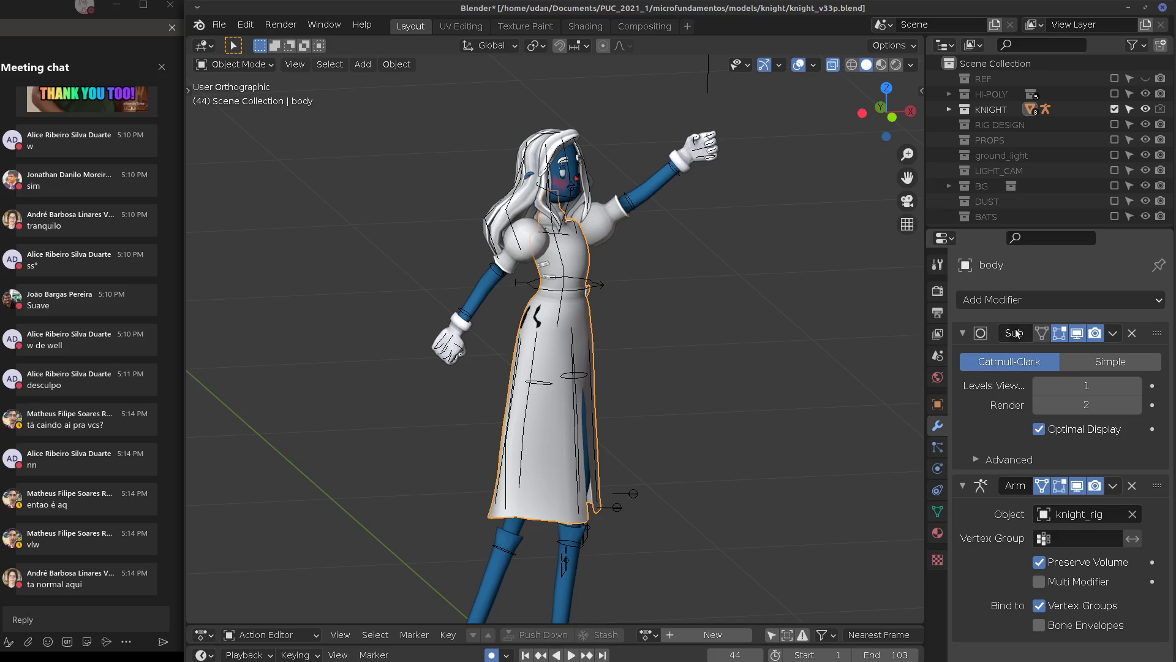
{"action": "left_click", "coordinate": [963, 335]}
{"action": "key", "text": "Tab"}
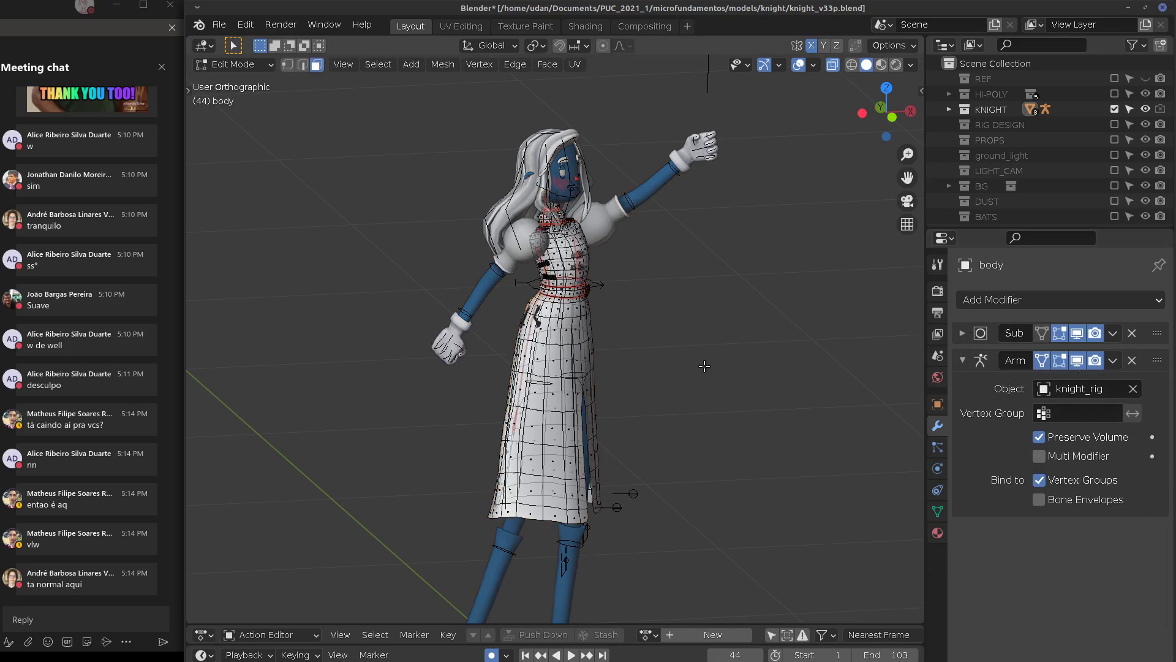
Select a single face on the skirt beside the leg slit and examine the mesh around it
{"action": "middle_click_drag", "start_coordinate": [704, 366], "coordinate": [620, 358]}
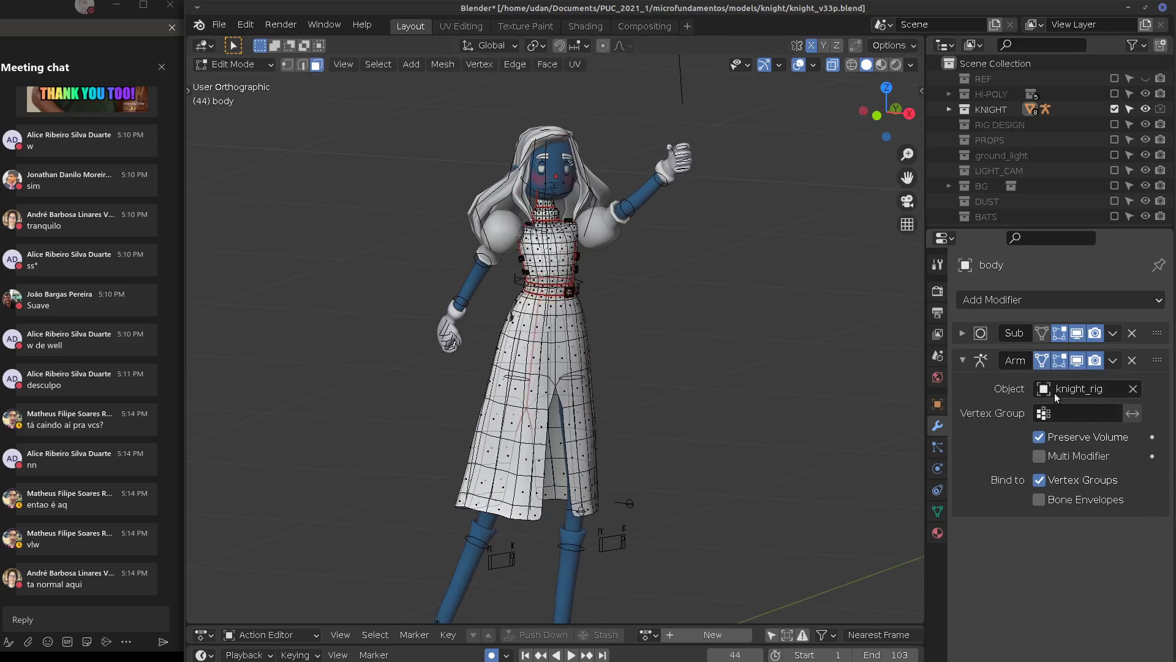
{"action": "left_click", "coordinate": [581, 420]}
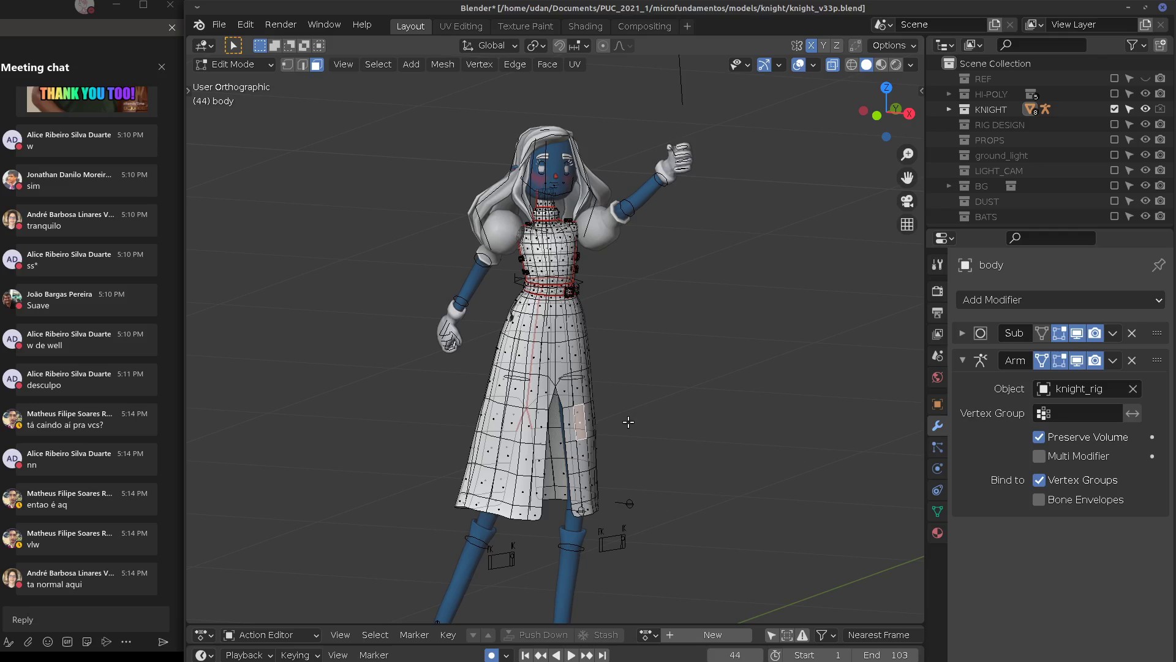
{"action": "scroll", "coordinate": [701, 397], "scroll_direction": "up", "scroll_amount": 4}
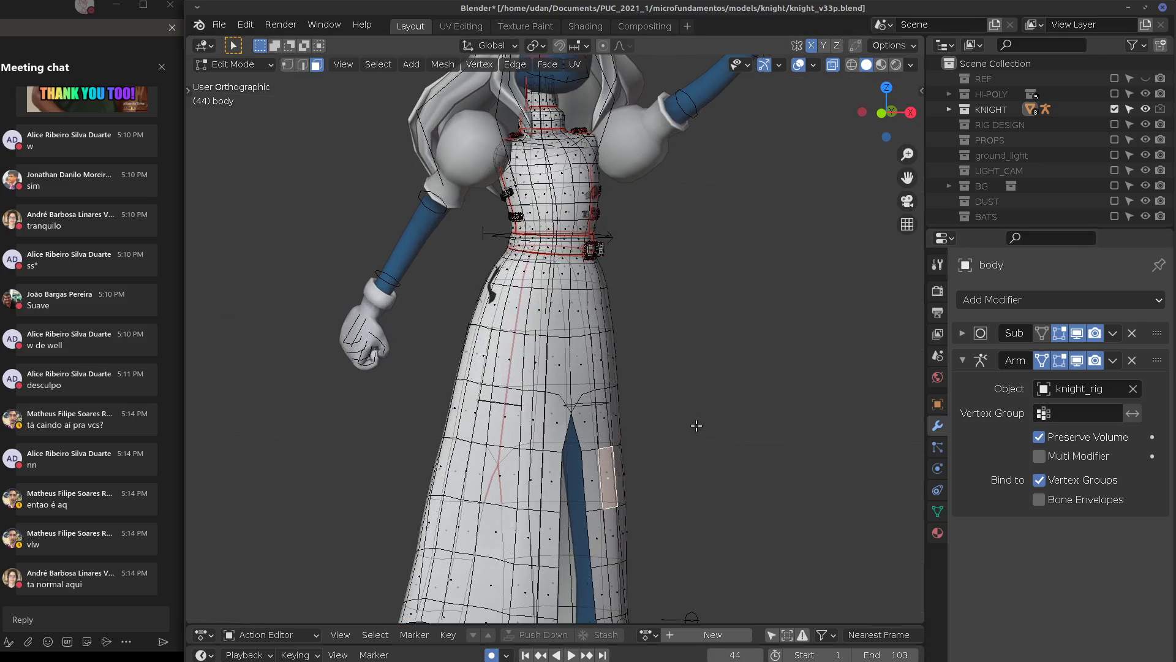
{"action": "middle_click_drag", "start_coordinate": [671, 433], "coordinate": [602, 398]}
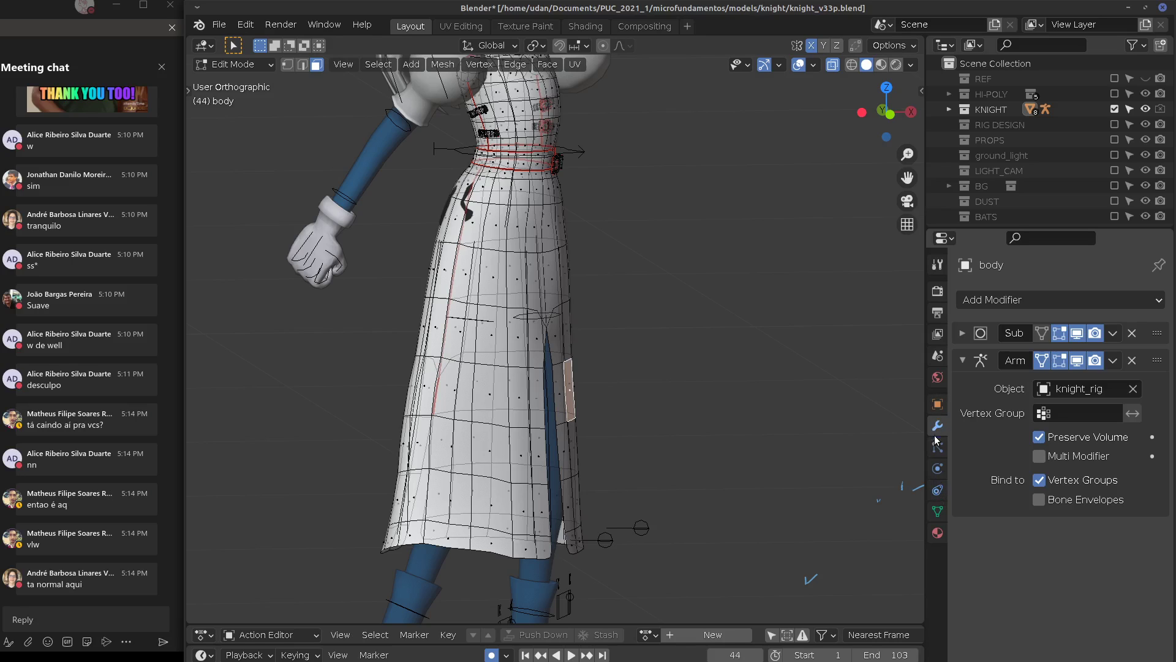
Display the body mesh's Vertex Groups and look through the whole list of groups
{"action": "left_click", "coordinate": [937, 511]}
{"action": "left_click", "coordinate": [958, 331]}
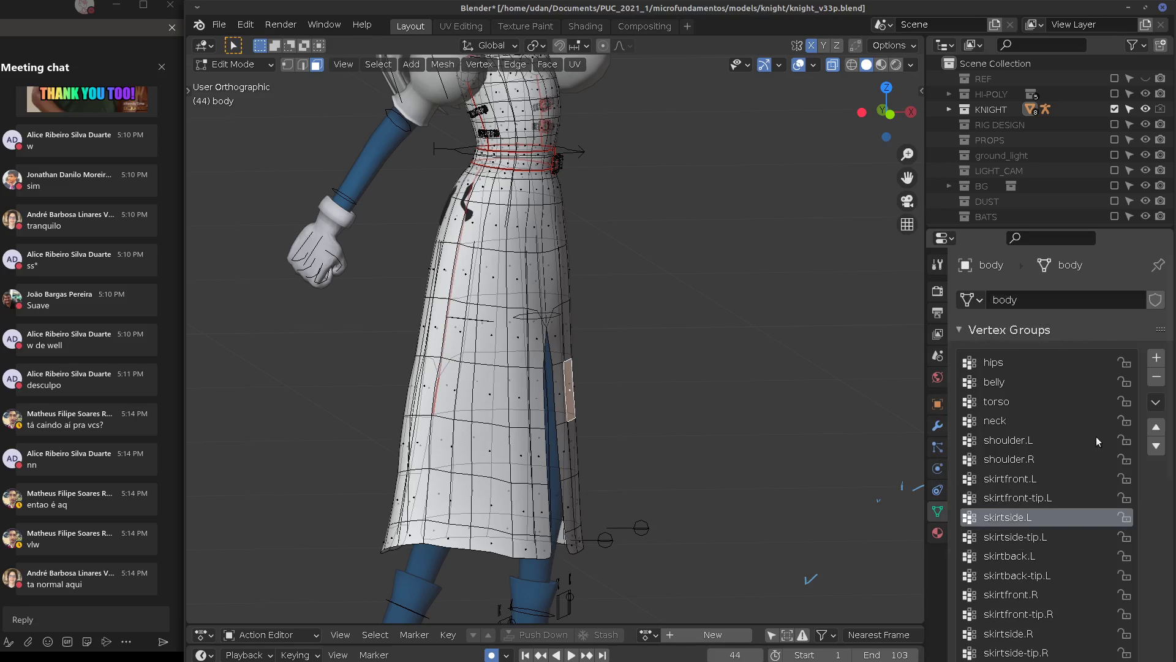
{"action": "left_click_drag", "start_coordinate": [1170, 438], "coordinate": [1173, 526]}
{"action": "scroll", "coordinate": [1162, 286], "scroll_direction": "up", "scroll_amount": 3}
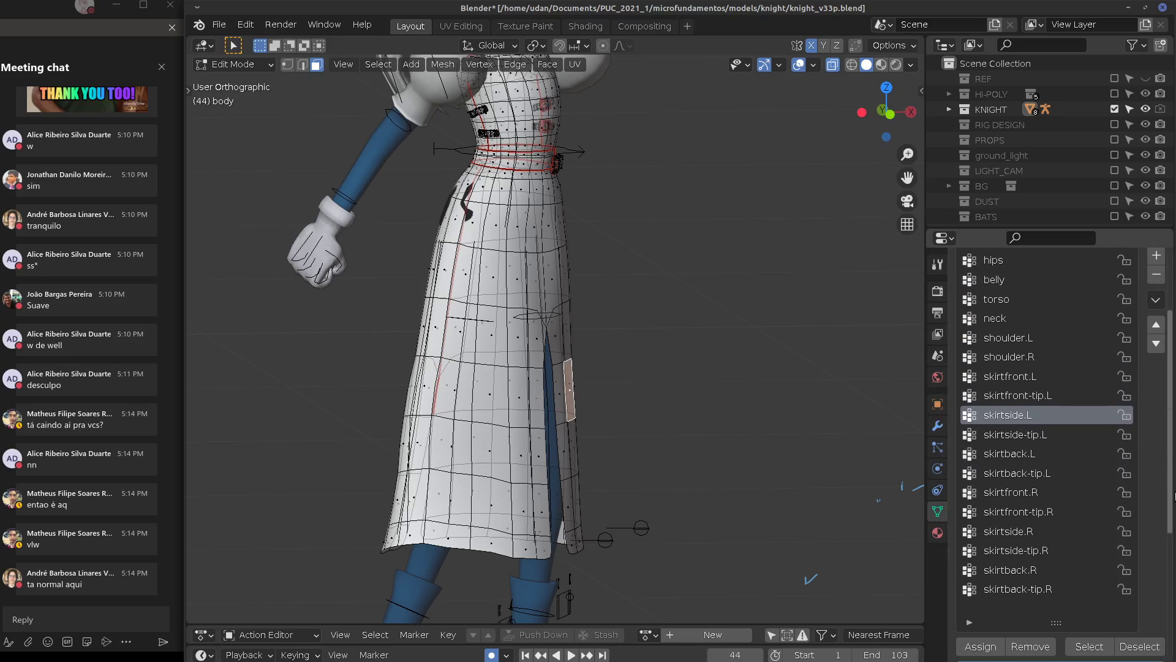
Remove the selected skirt face from all of the body's vertex groups and examine the detached face from the front
{"action": "left_click", "coordinate": [1156, 303]}
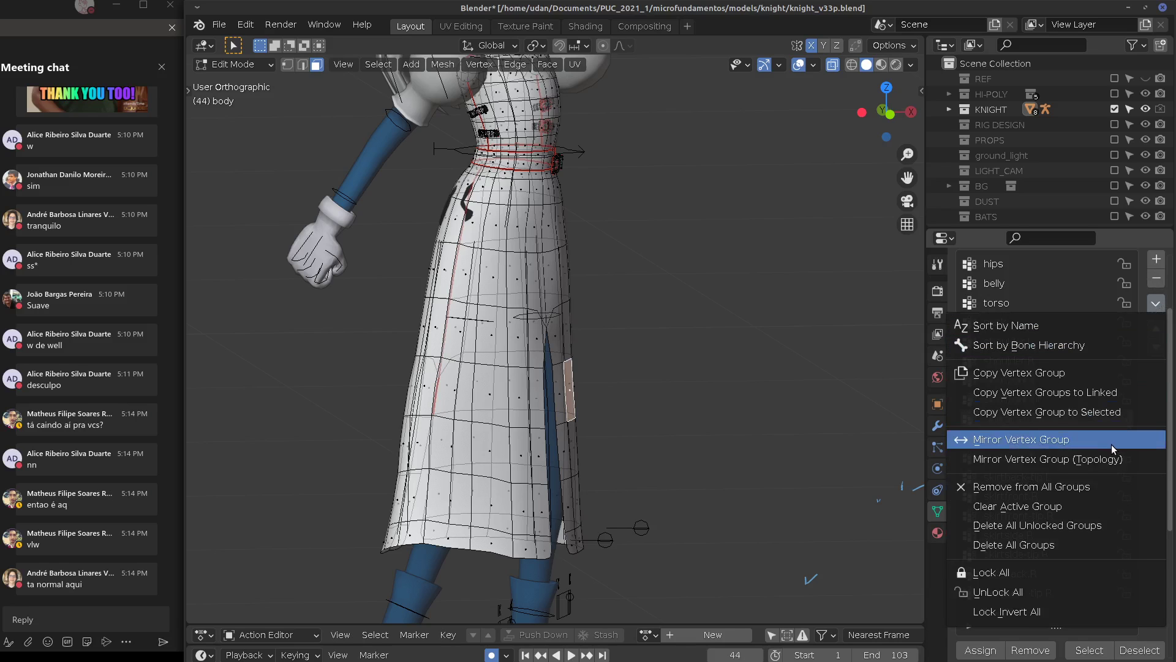
{"action": "left_click", "coordinate": [1097, 487]}
{"action": "middle_click_drag", "start_coordinate": [772, 441], "coordinate": [659, 447]}
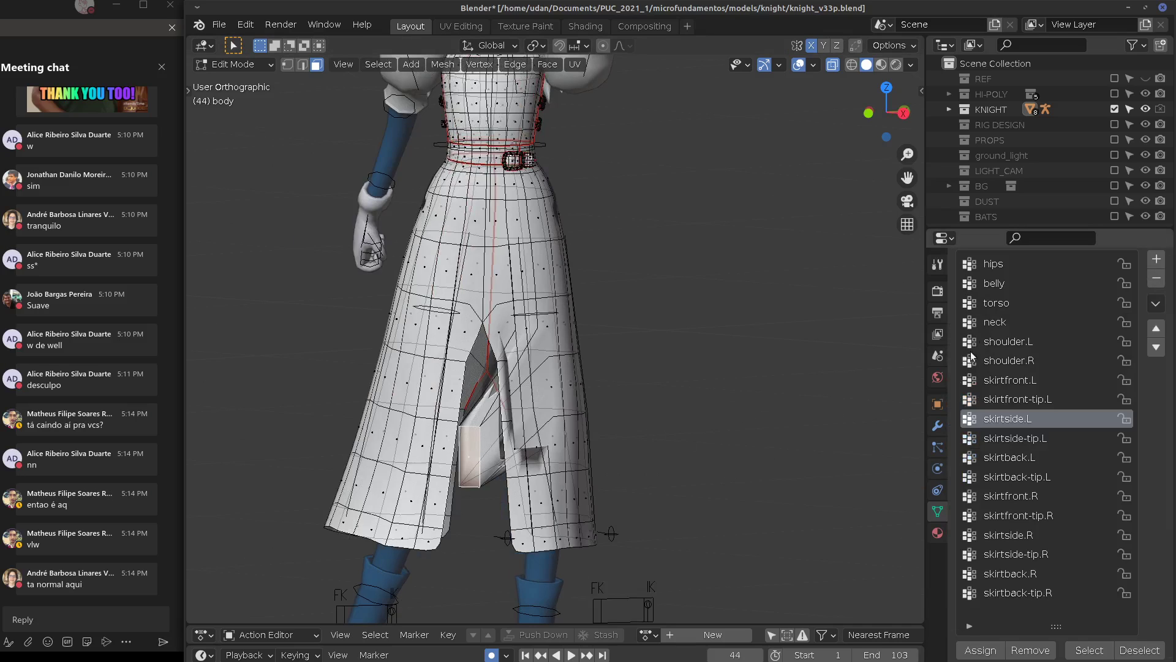
Show the body's modifiers, toggle the Armature modifier's On Cage display off and on, and turn off its Edit Mode display
{"action": "left_click", "coordinate": [937, 425]}
{"action": "left_click", "coordinate": [1042, 360]}
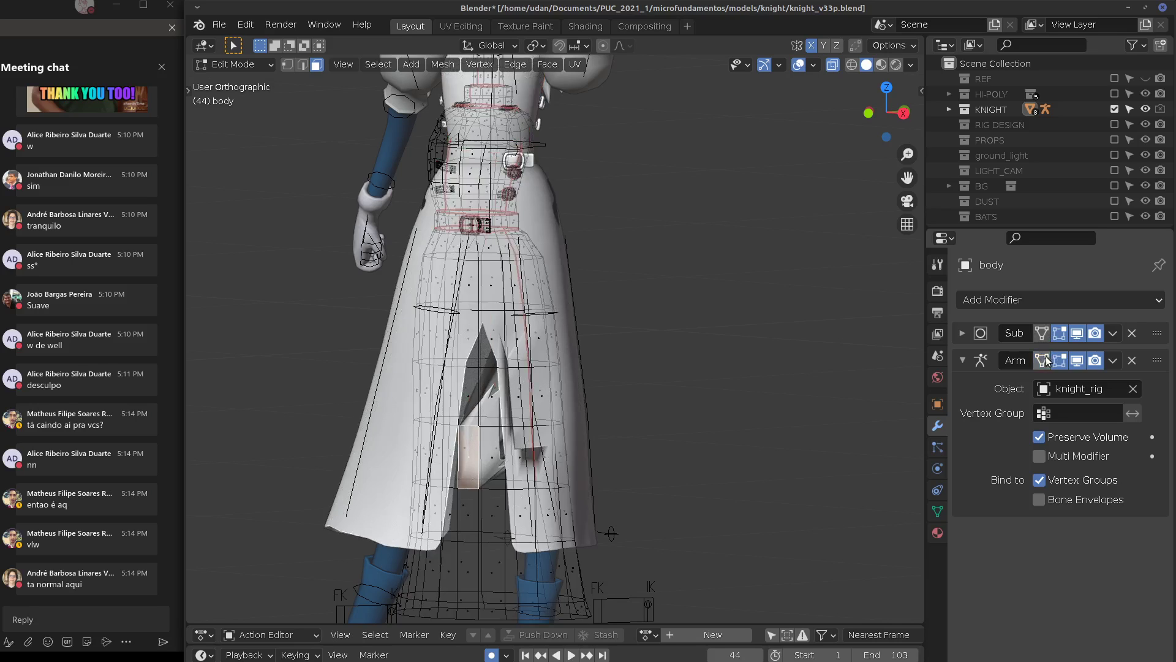
{"action": "left_click", "coordinate": [1042, 360]}
{"action": "left_click", "coordinate": [1060, 360]}
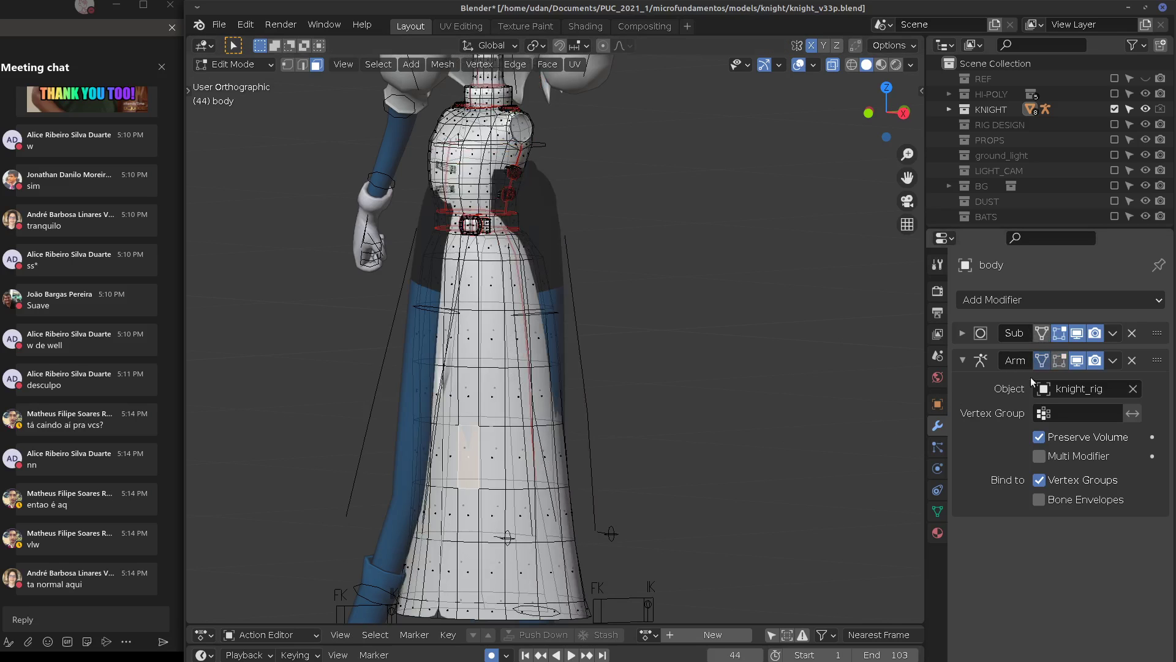
Isolate the body mesh in Local View and re-enable the Armature modifier's On Cage and Edit Mode displays
{"action": "middle_click_drag", "start_coordinate": [778, 490], "coordinate": [663, 407], "text": "shift"}
{"action": "key", "text": "KP_Divide"}
{"action": "left_click", "coordinate": [1047, 362]}
{"action": "left_click", "coordinate": [1059, 360]}
{"action": "scroll", "coordinate": [649, 409], "scroll_direction": "up", "scroll_amount": 2}
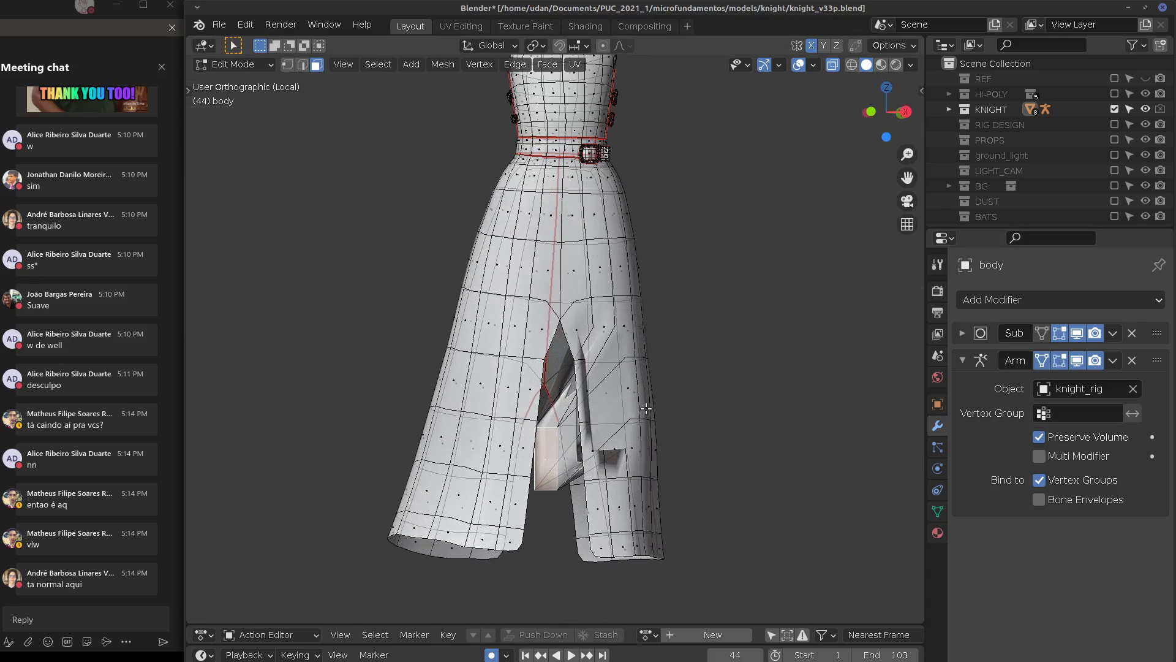
Try moving a face on the skirt's side by about 0.04 m along X, and reselect the ungrouped face between the legs
{"action": "mouse_move", "coordinate": [646, 406]}
{"action": "left_mouse_down"}
{"action": "mouse_move", "coordinate": [721, 411]}
{"action": "mouse_move", "coordinate": [654, 416]}
{"action": "left_mouse_up"}
{"action": "left_click", "coordinate": [656, 417]}
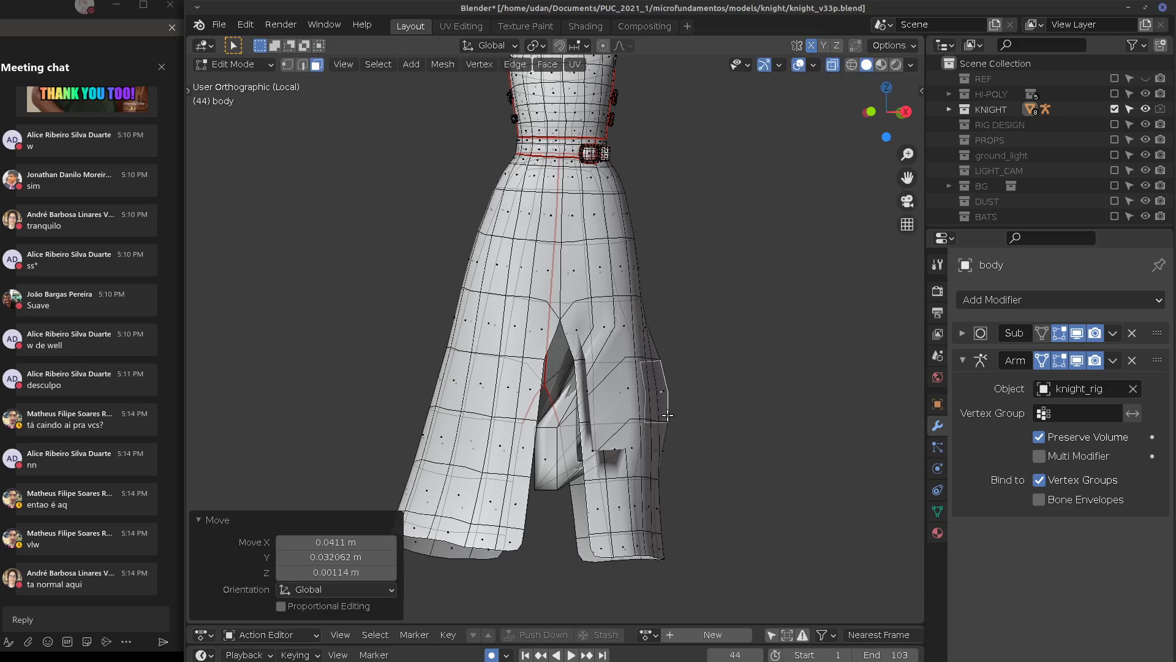
{"action": "left_click", "coordinate": [629, 423]}
{"action": "left_click", "coordinate": [544, 461]}
{"action": "middle_click_drag", "start_coordinate": [568, 463], "coordinate": [524, 443]}
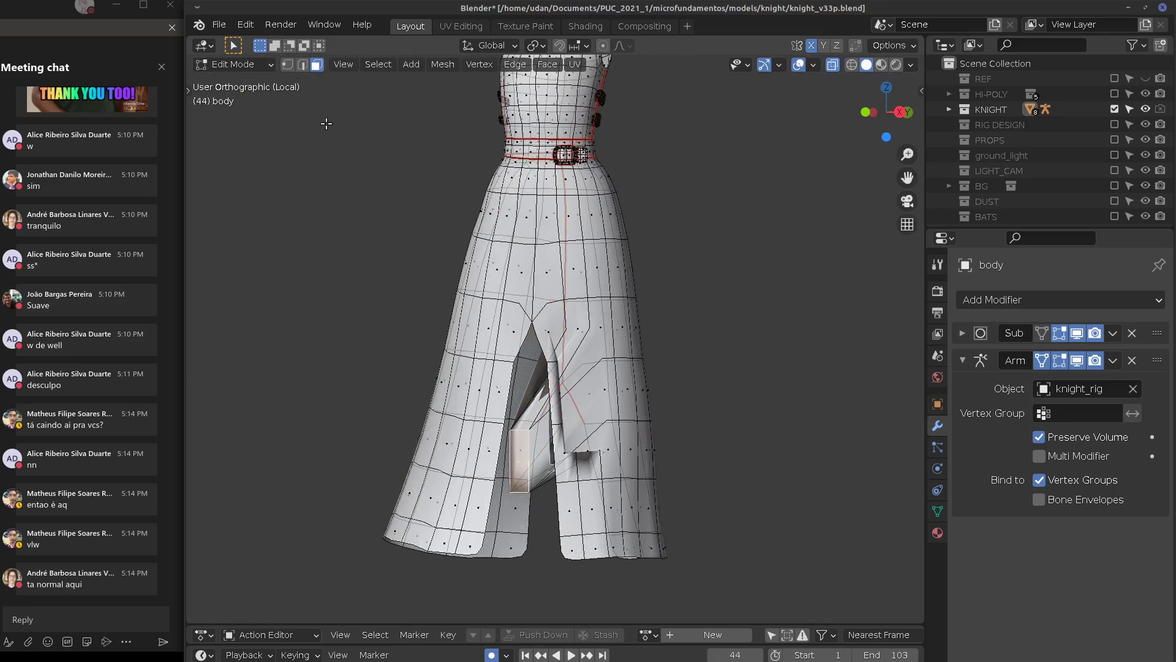
Switch to vertex selection and try moving a lower vertex of the ungrouped face by about 0.06 m along X
{"action": "left_click", "coordinate": [288, 64]}
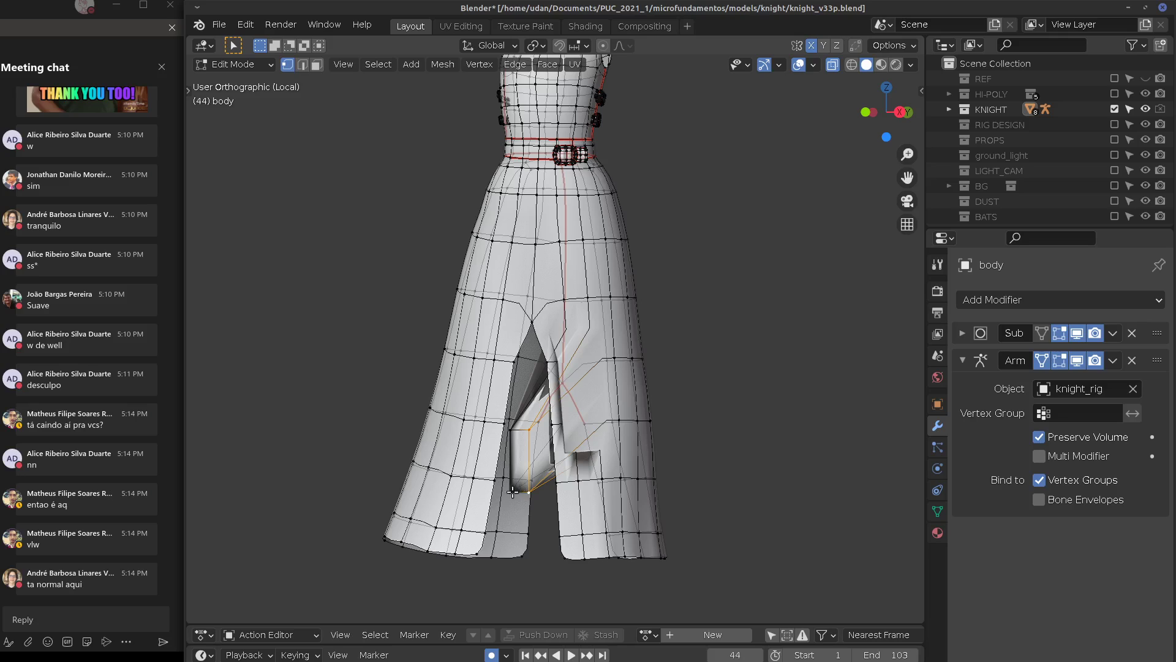
{"action": "left_click_drag", "start_coordinate": [527, 492], "coordinate": [551, 504]}
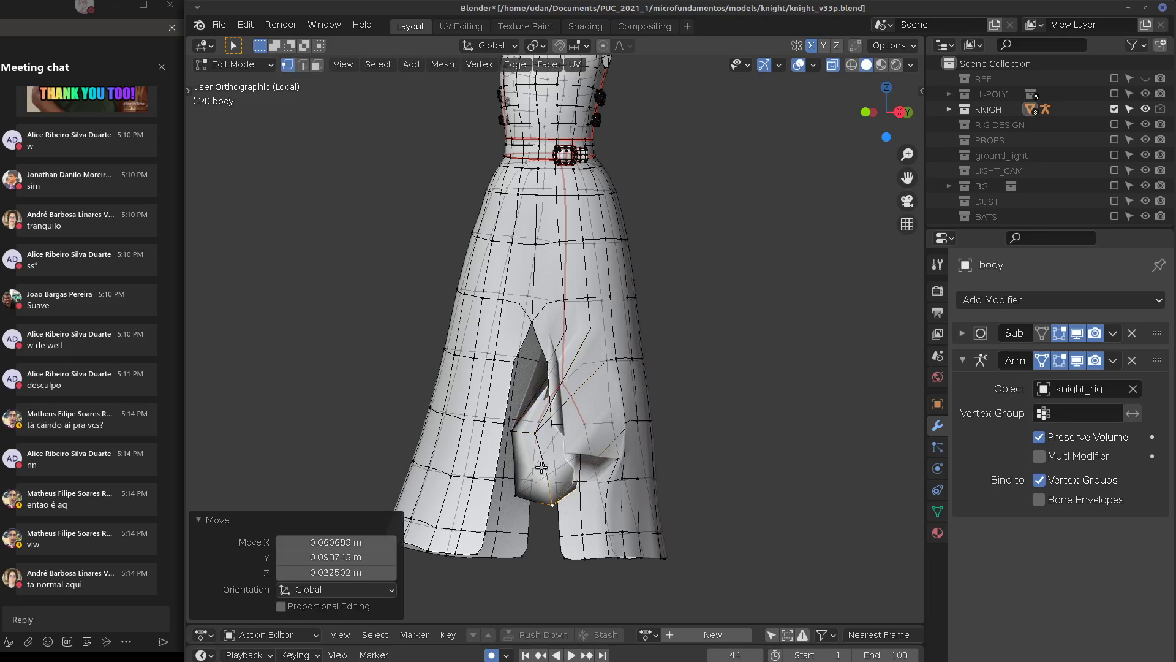
{"action": "key", "text": "ctrl+z"}
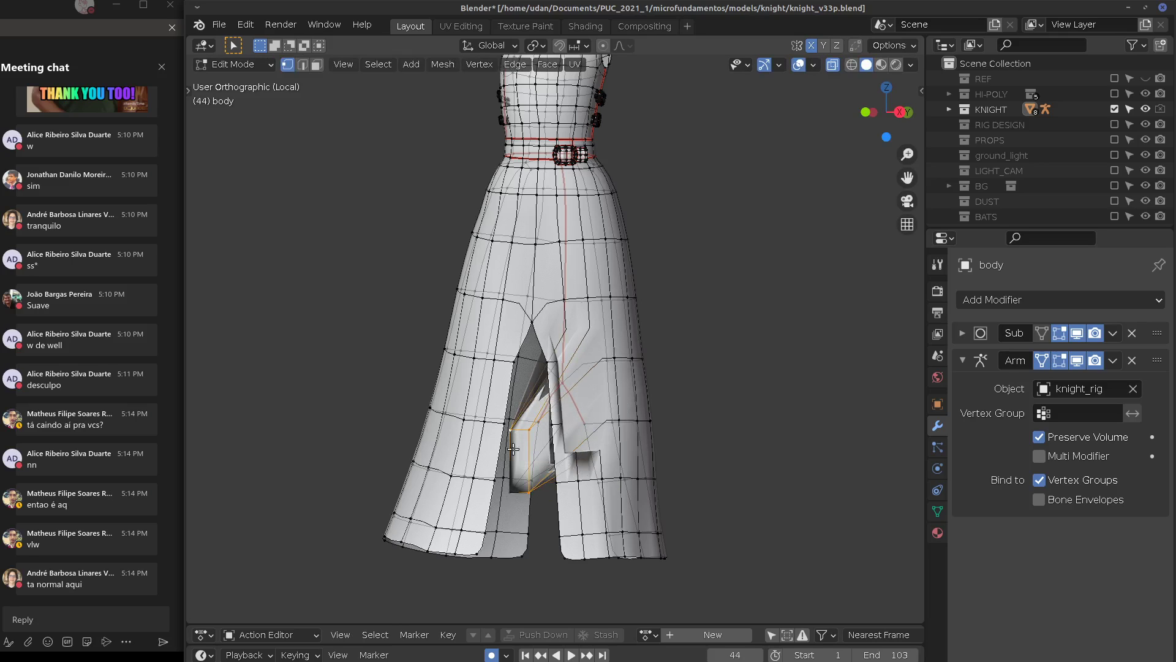
Enable the Vertex Group Weights overlay and examine the weight colours around the skirt's leg opening
{"action": "left_click", "coordinate": [911, 64]}
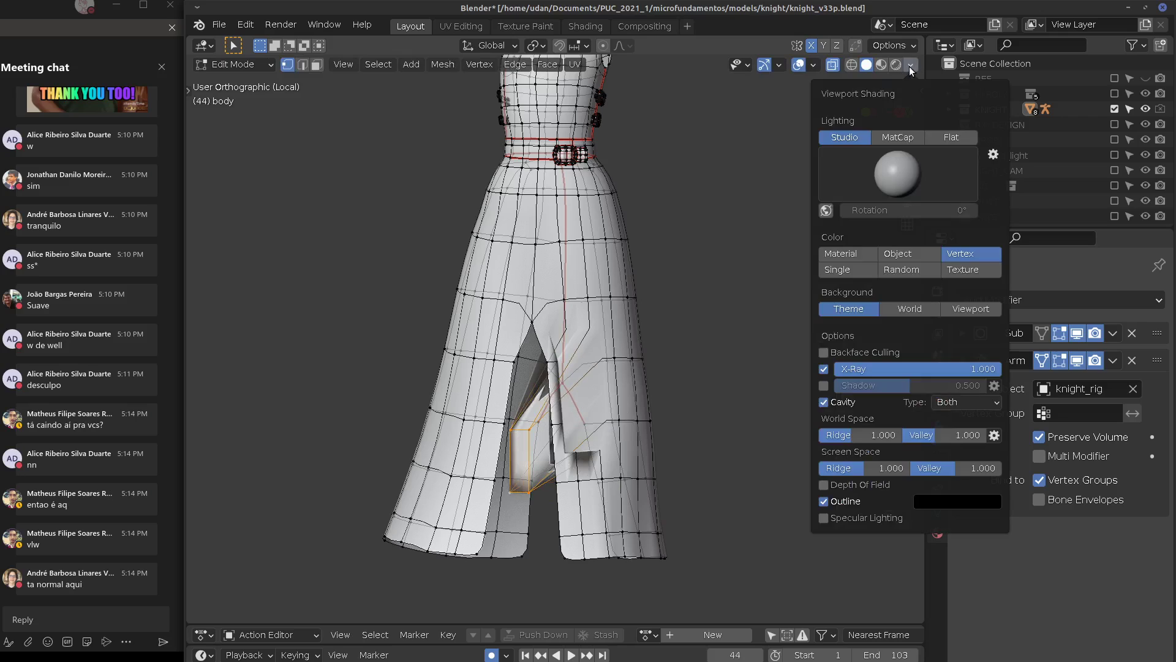
{"action": "left_click", "coordinate": [814, 63]}
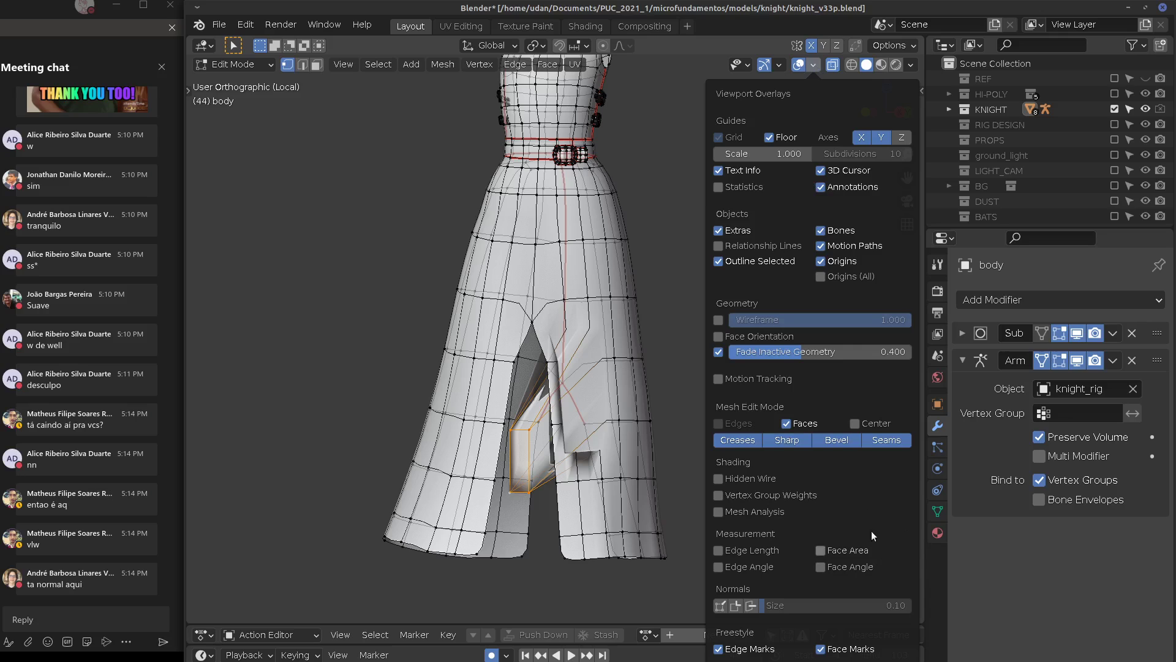
{"action": "left_click", "coordinate": [719, 495]}
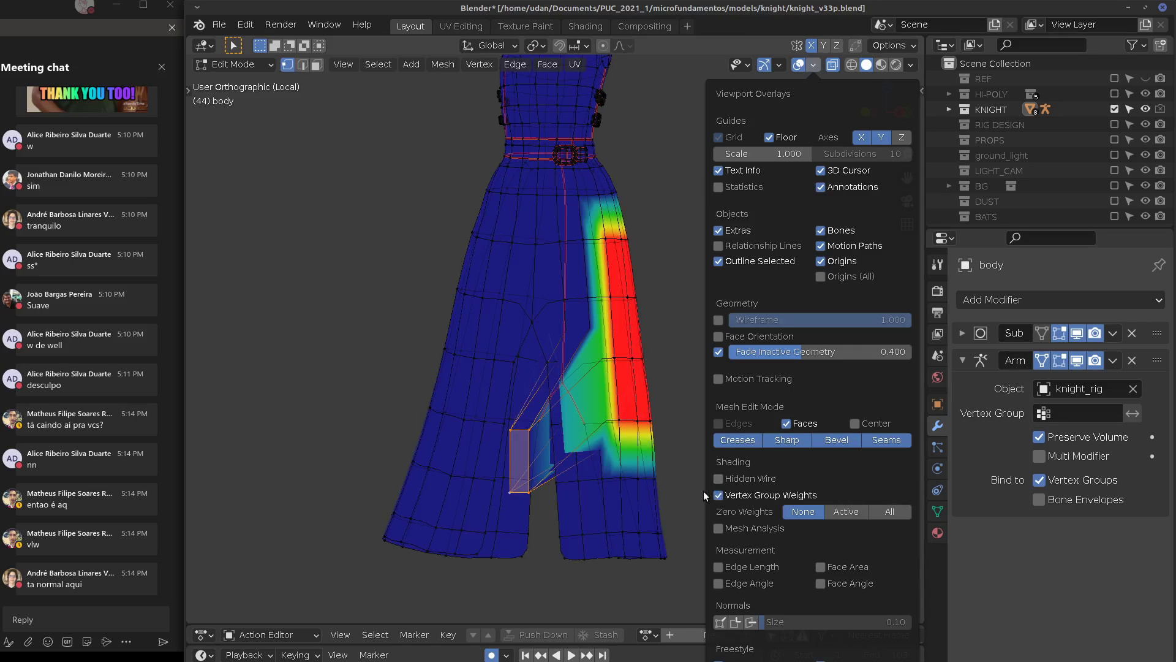
{"action": "middle_click_drag", "start_coordinate": [531, 463], "coordinate": [559, 467]}
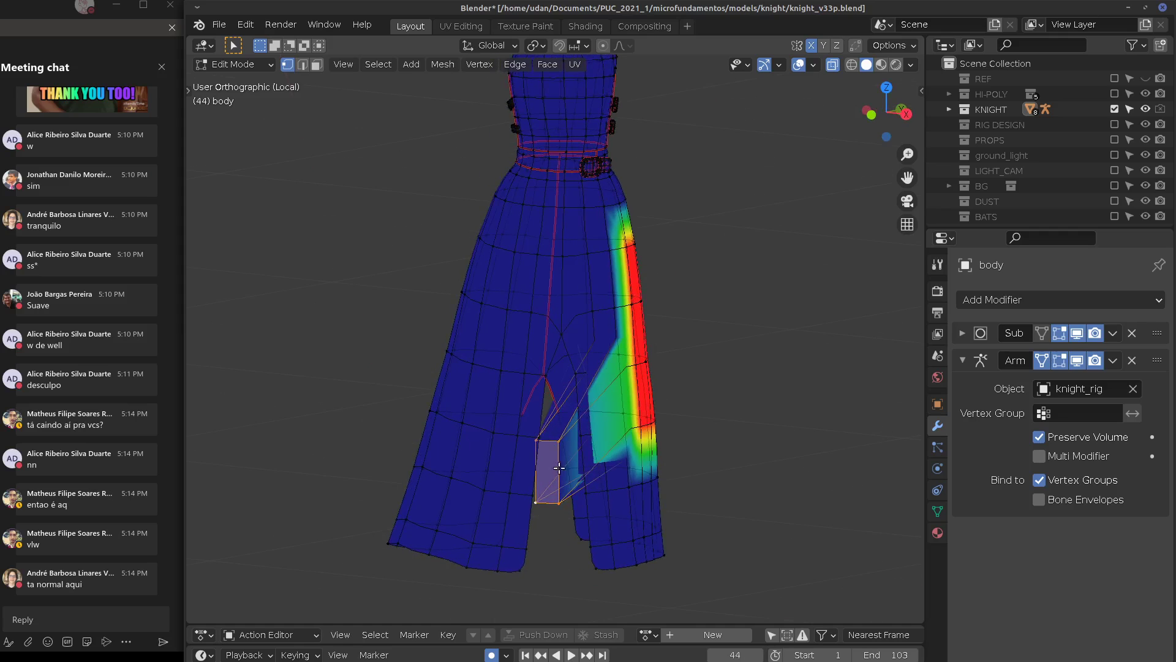
{"action": "middle_click_drag", "start_coordinate": [649, 411], "coordinate": [680, 410]}
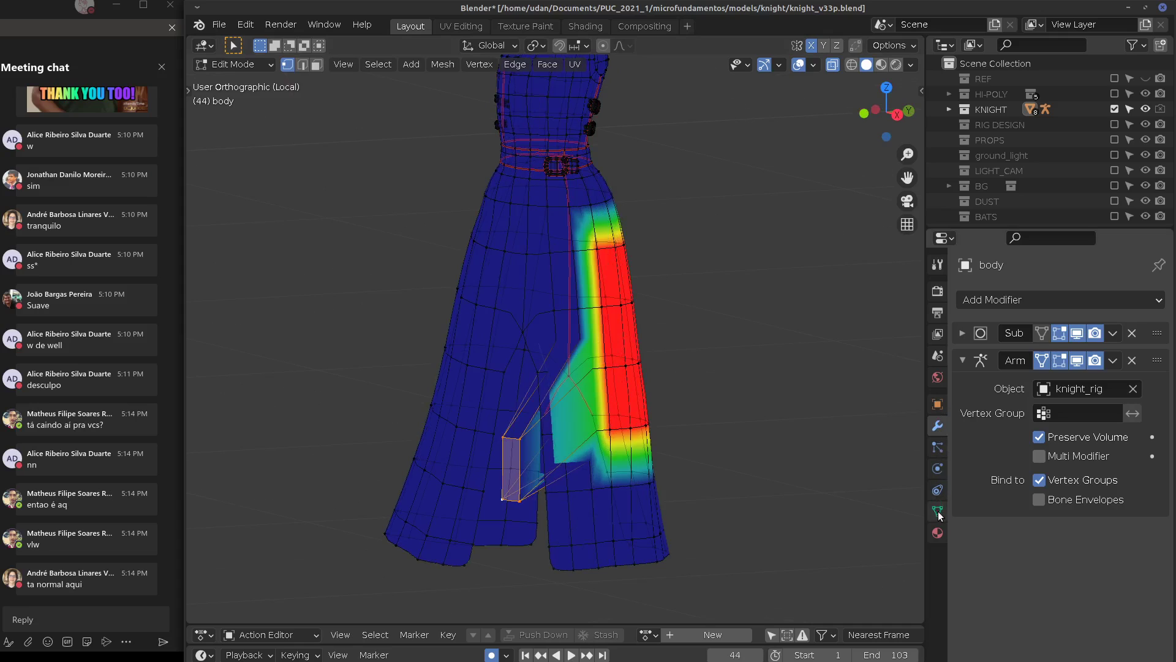
Display the weights of the skirtfront-tip.L vertex group and enlarge the Properties editor to show the whole group list
{"action": "left_click", "coordinate": [938, 508]}
{"action": "left_click", "coordinate": [1012, 498]}
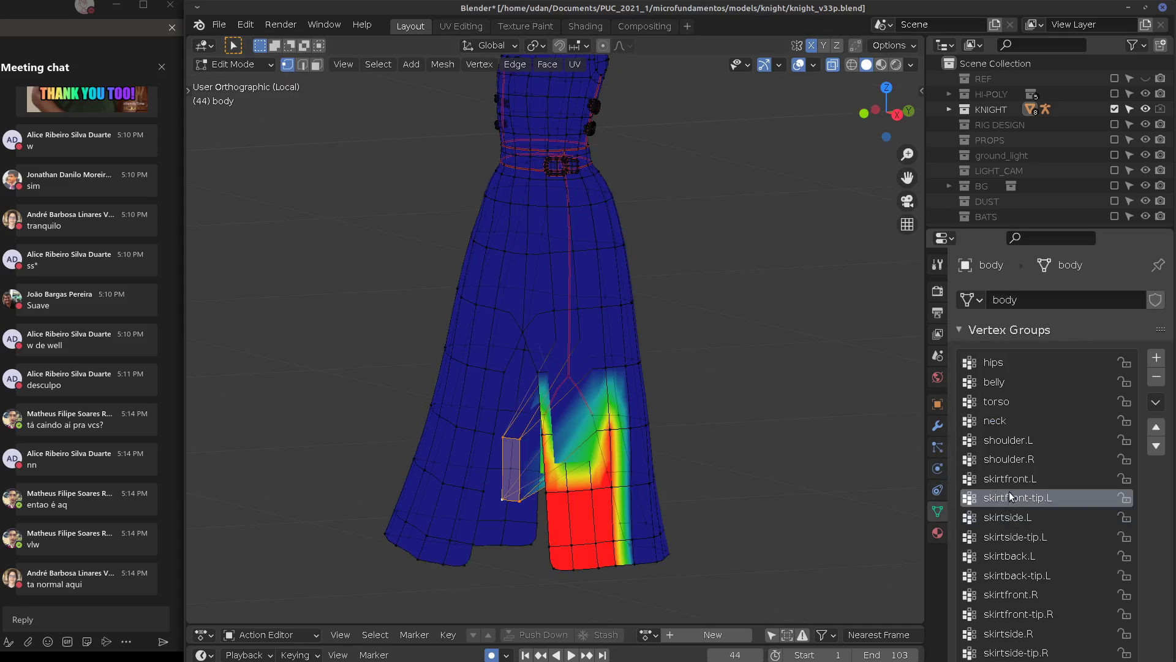
{"action": "middle_click_drag", "start_coordinate": [722, 483], "coordinate": [797, 484]}
{"action": "left_click_drag", "start_coordinate": [1051, 227], "coordinate": [1046, 90]}
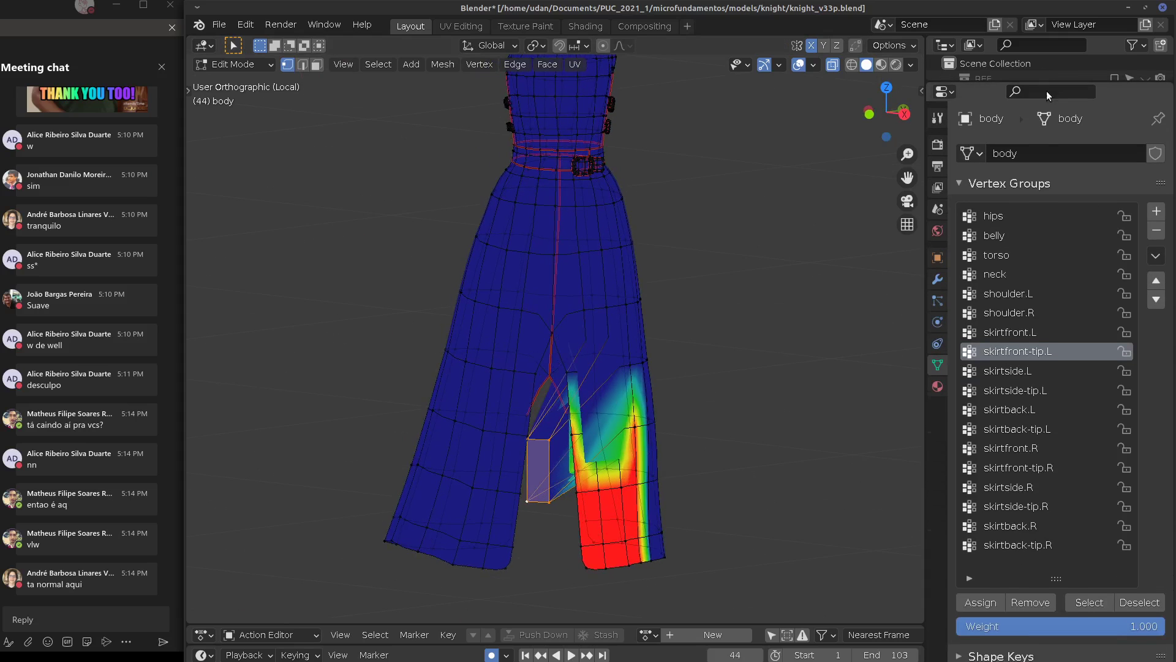
Try assigning the selected face to the skirtfront-tip.L vertex group with a weight of 1.000
{"action": "left_click", "coordinate": [980, 603]}
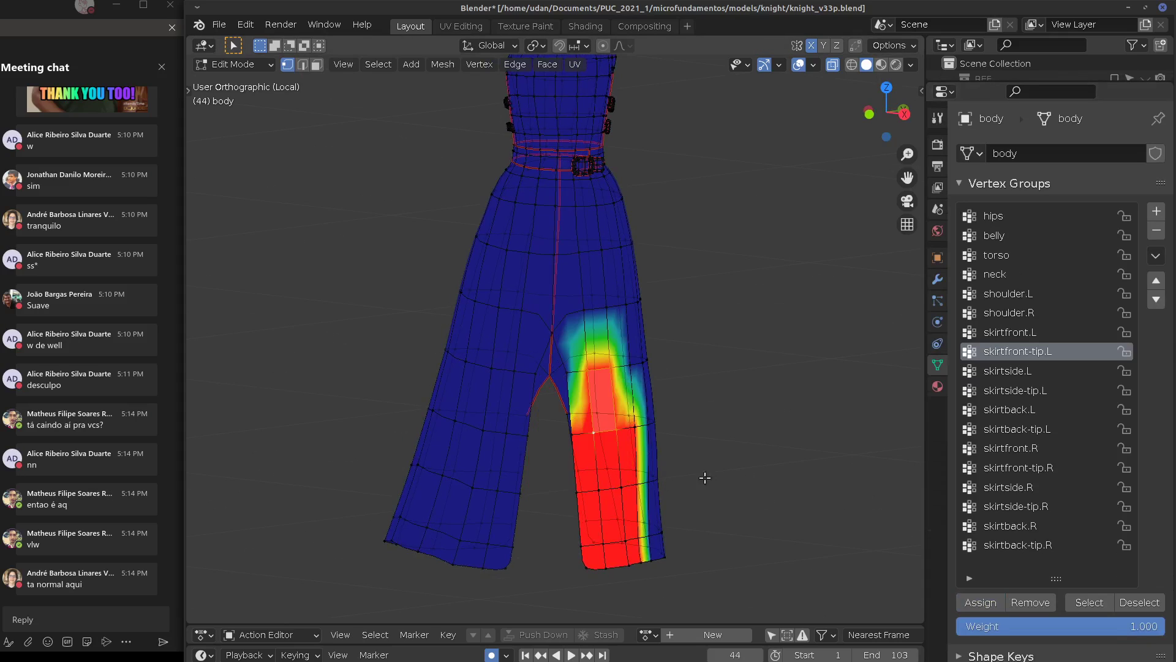
{"action": "key", "text": "ctrl+z"}
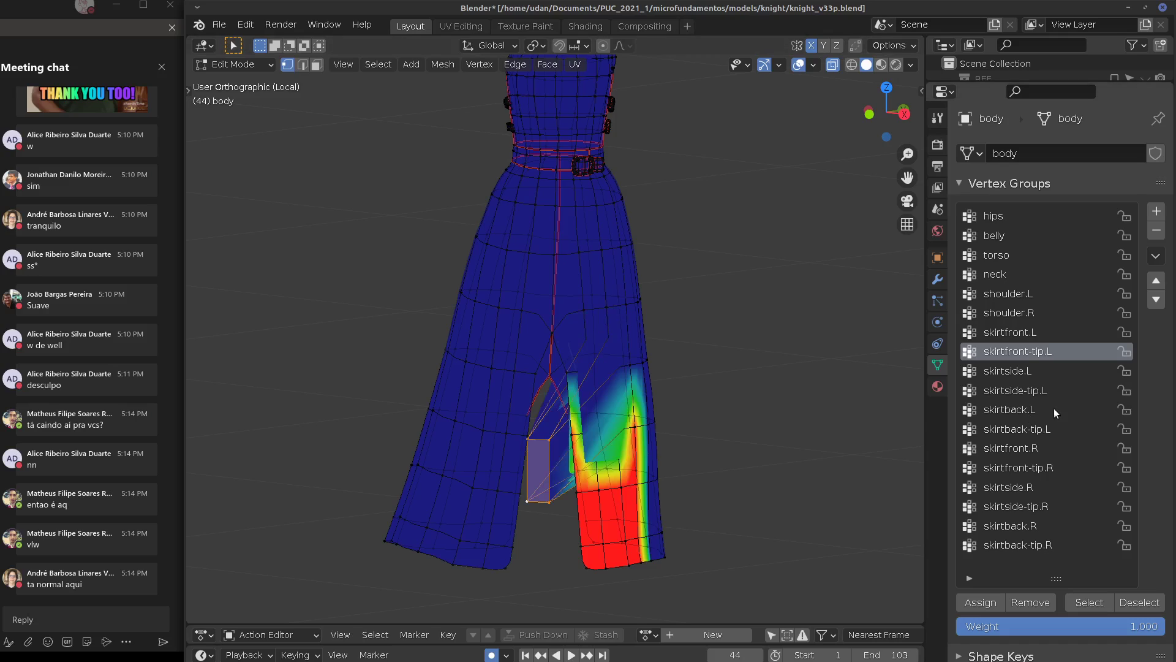
Compare the other left skirt groups' weights and assign the selected face to skirtfront.L with a weight of 1.000
{"action": "left_click", "coordinate": [1010, 370]}
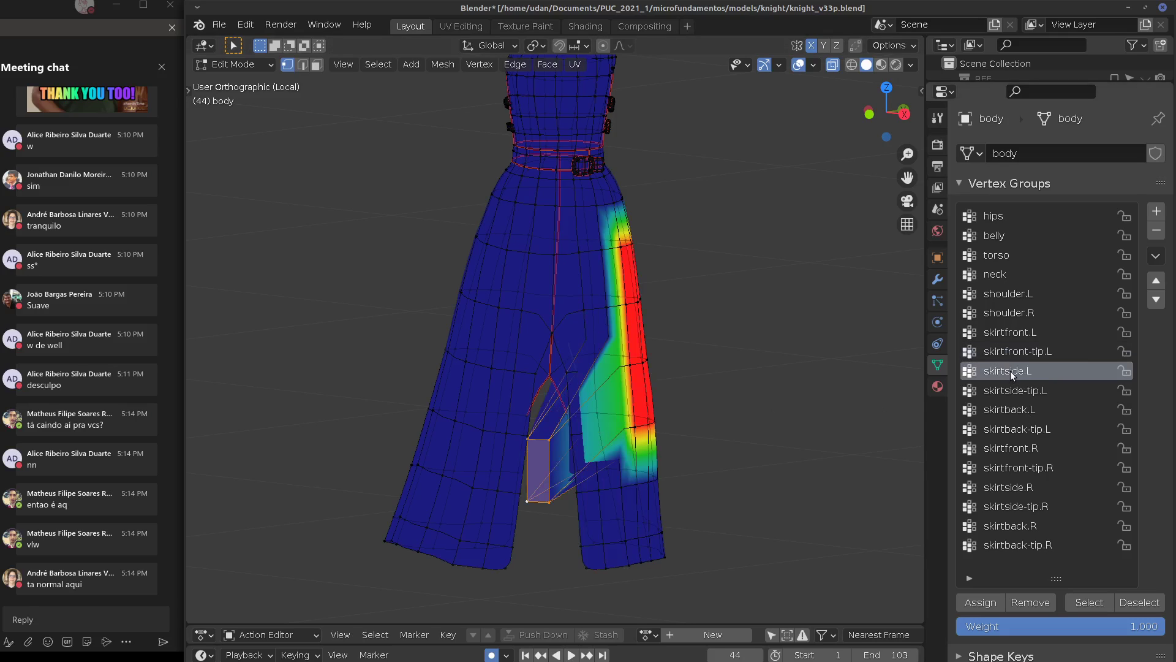
{"action": "left_click", "coordinate": [1009, 391]}
{"action": "left_click", "coordinate": [1004, 332]}
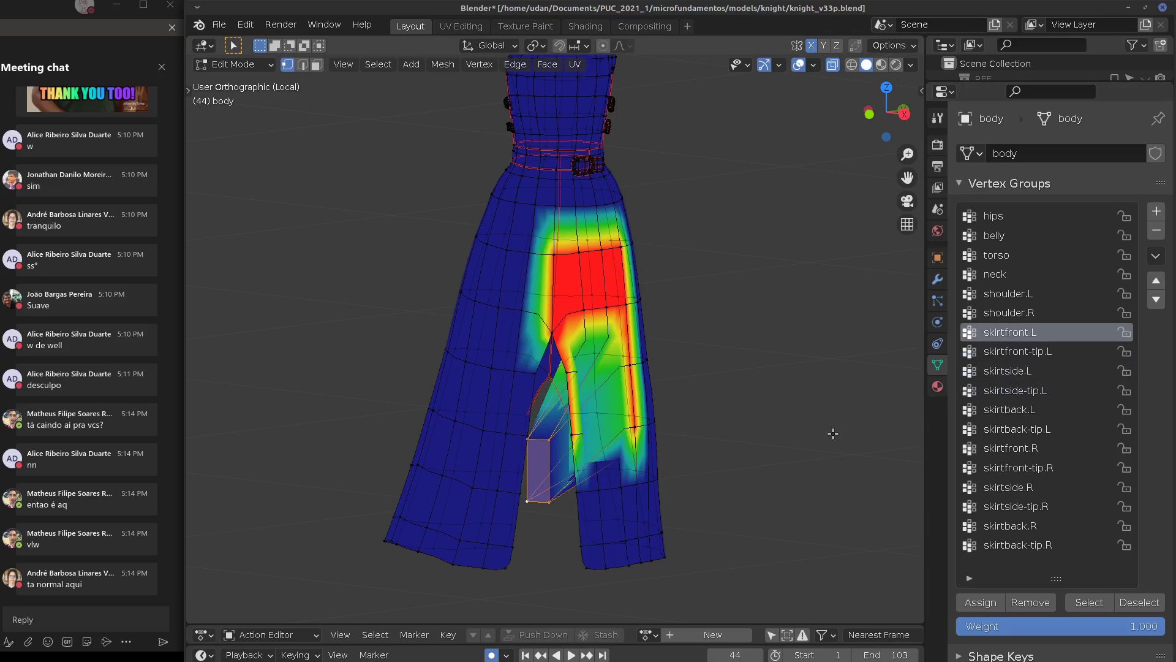
{"action": "left_click", "coordinate": [975, 603]}
{"action": "middle_click_drag", "start_coordinate": [723, 539], "coordinate": [713, 484]}
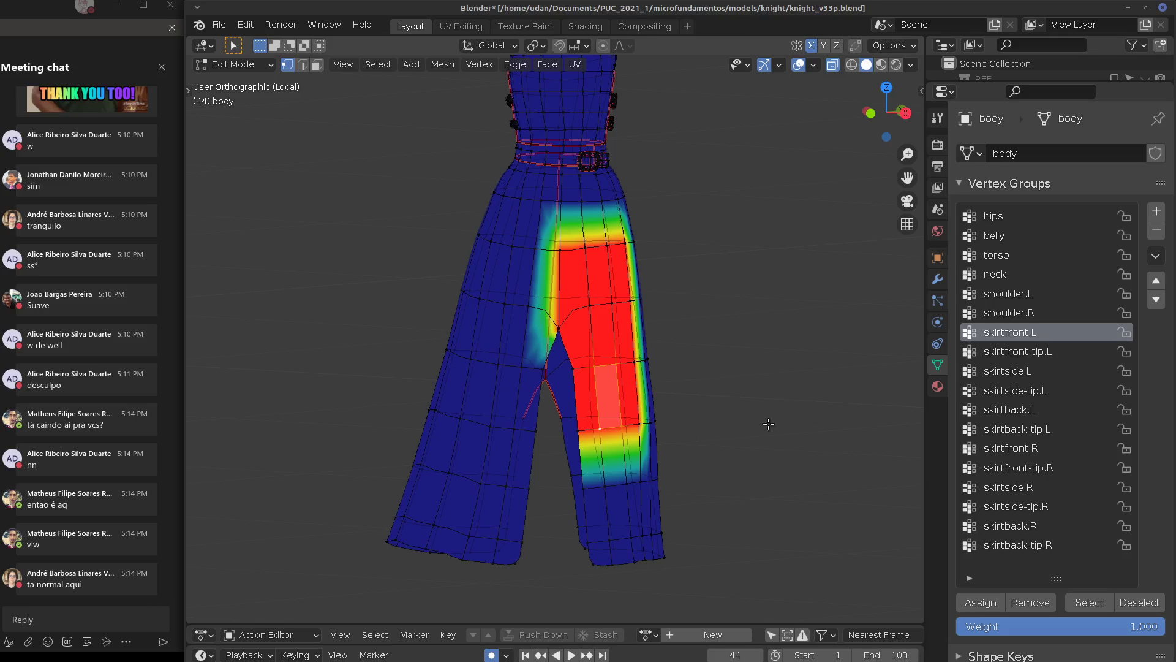
Return to the body's modifiers, play the animation to check how the skirt deforms, and select a vertex on the skirt's upper front
{"action": "left_click", "coordinate": [937, 279]}
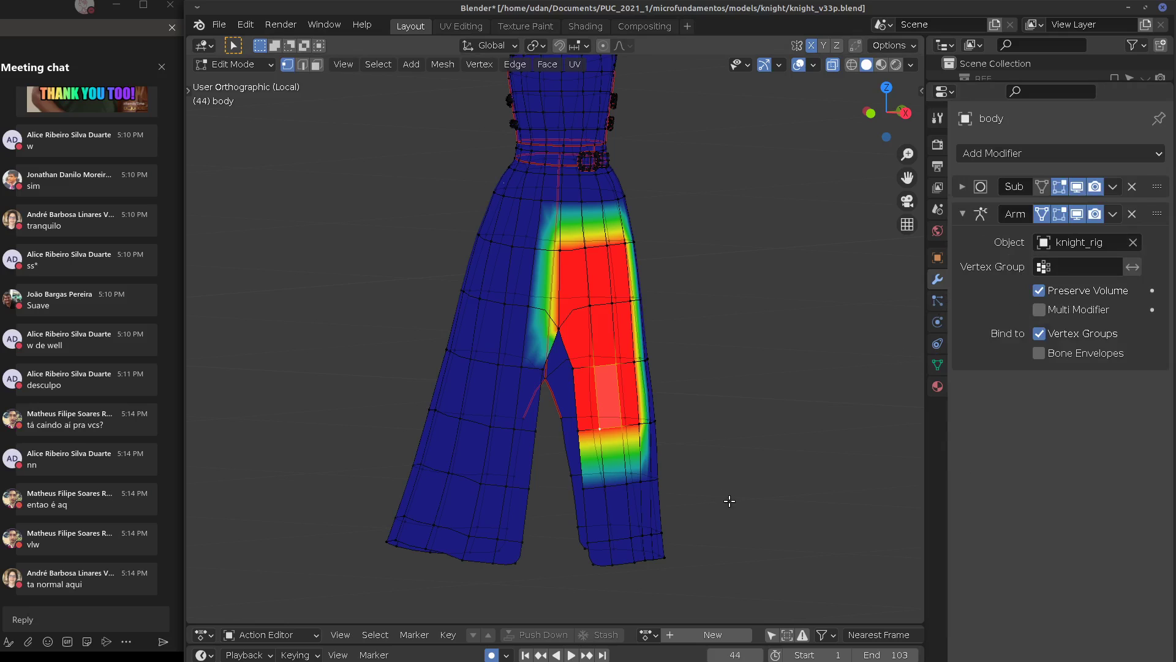
{"action": "middle_click_drag", "start_coordinate": [739, 435], "coordinate": [718, 425]}
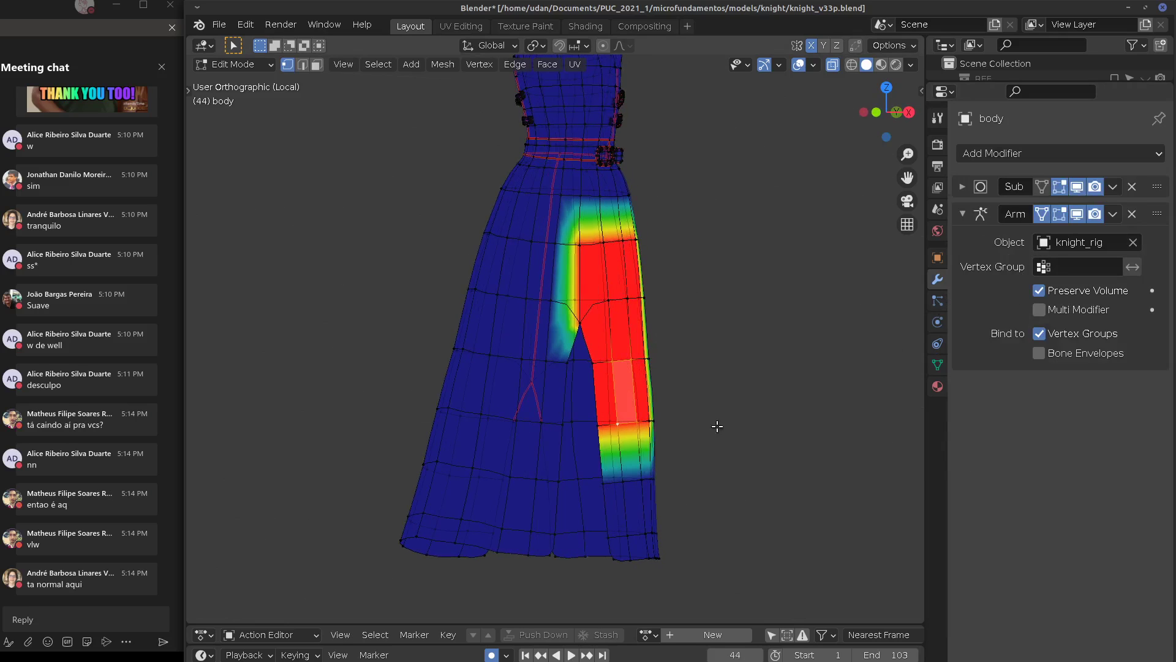
{"action": "middle_click_drag", "start_coordinate": [679, 368], "coordinate": [590, 377]}
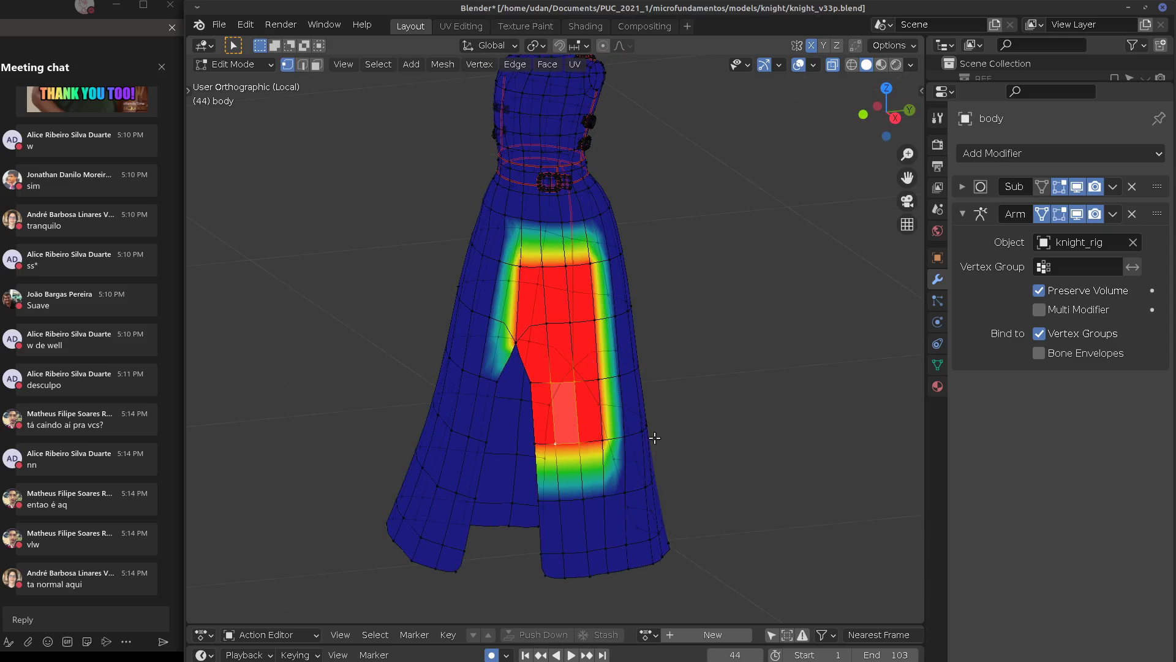
{"action": "middle_click_drag", "start_coordinate": [654, 438], "coordinate": [647, 448]}
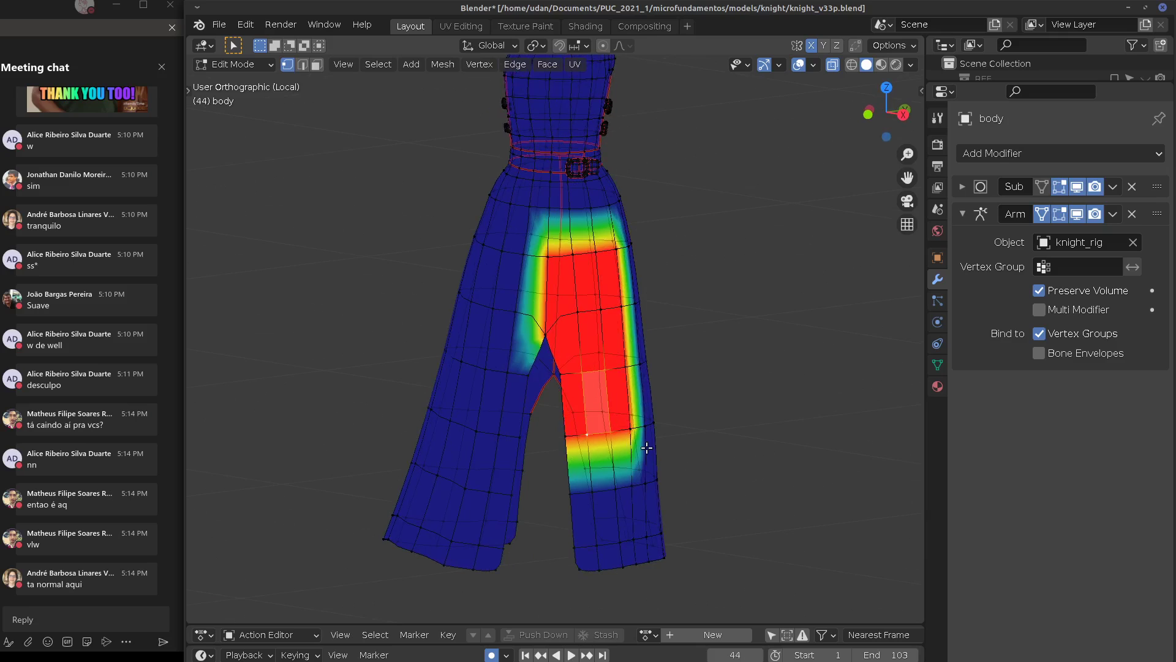
{"action": "key", "text": "space"}
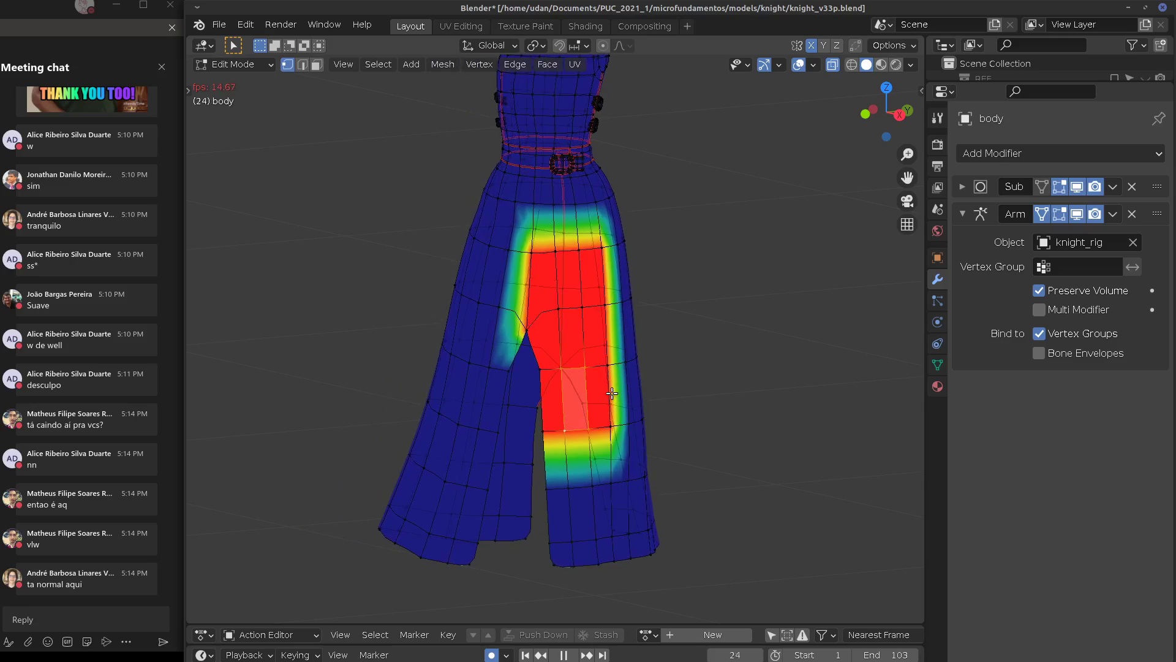
{"action": "key", "text": "space"}
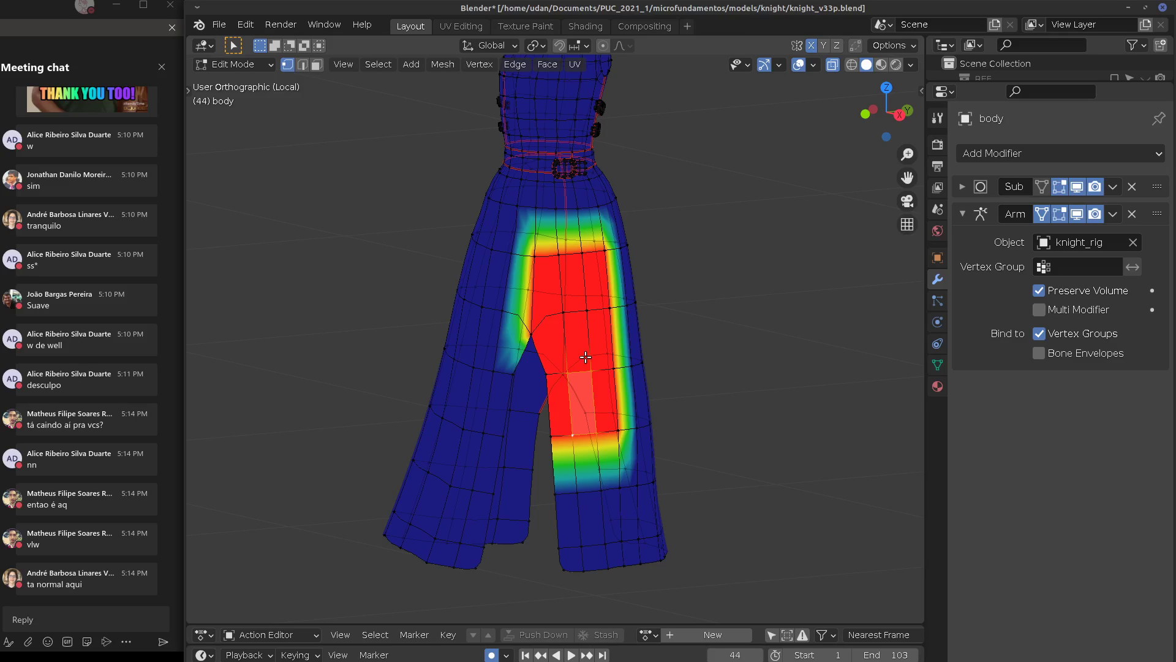
{"action": "left_click", "coordinate": [579, 259]}
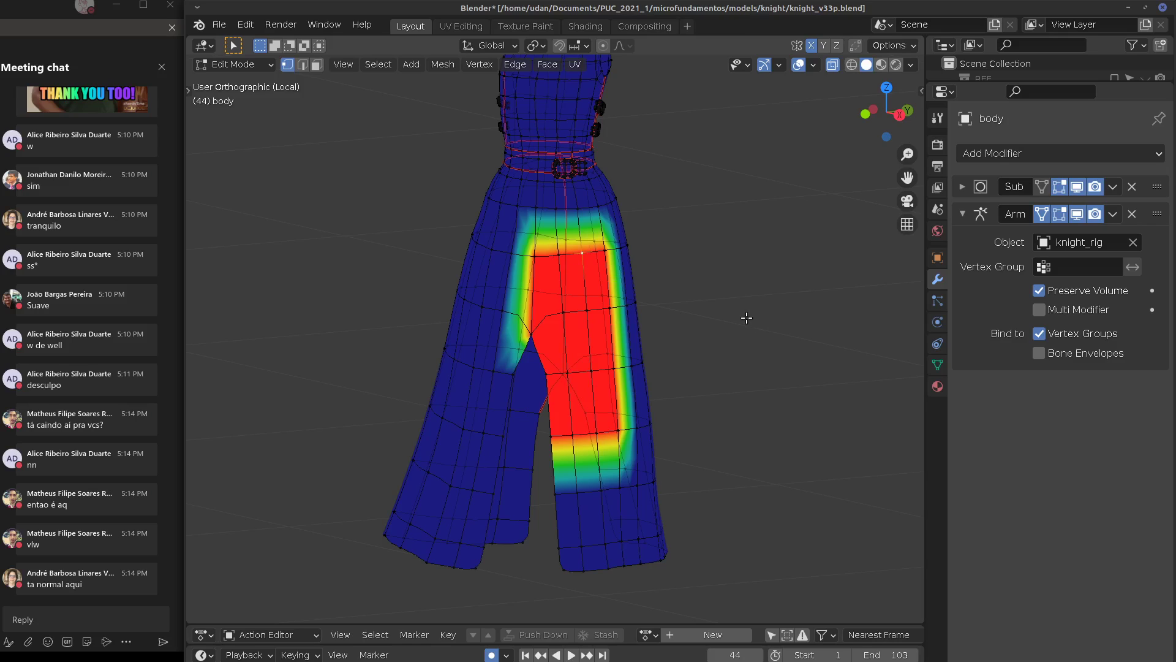
Start a new General file without saving the changes to knight_v33p.blend
{"action": "left_click", "coordinate": [218, 25]}
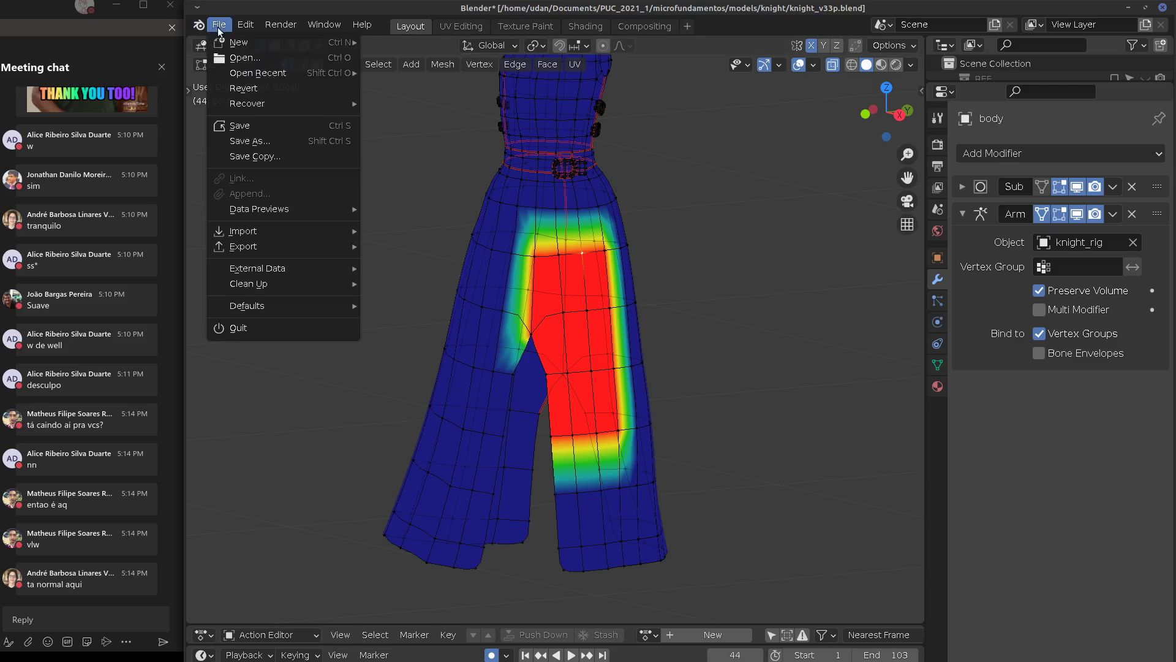
{"action": "mouse_move", "coordinate": [229, 74]}
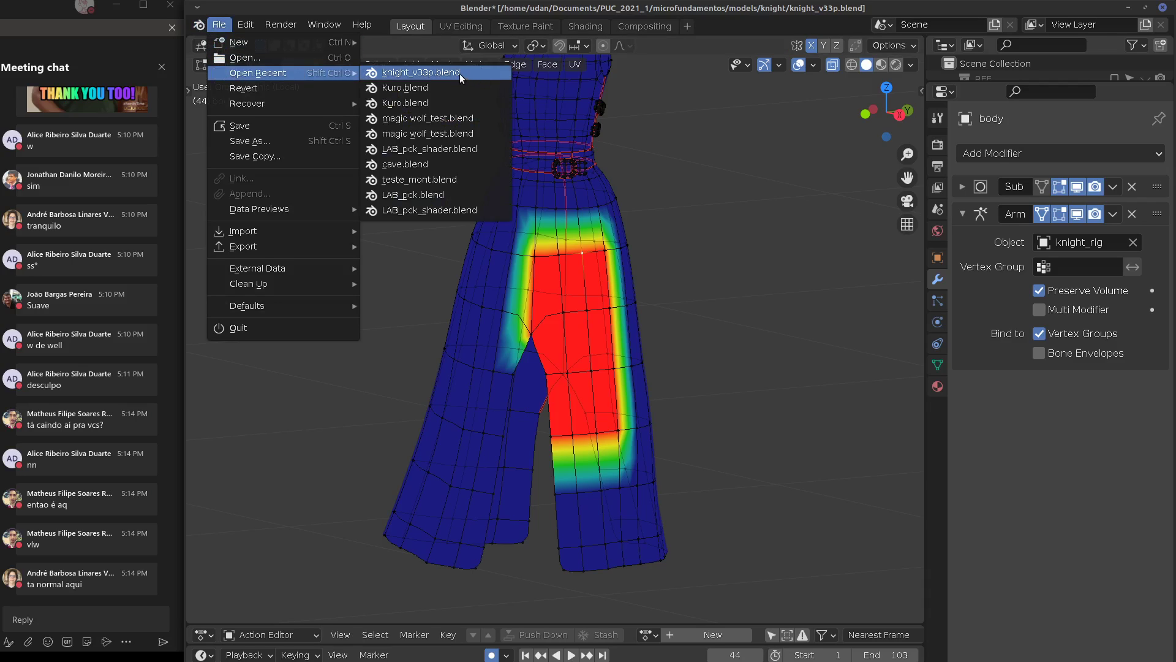
{"action": "mouse_move", "coordinate": [310, 39]}
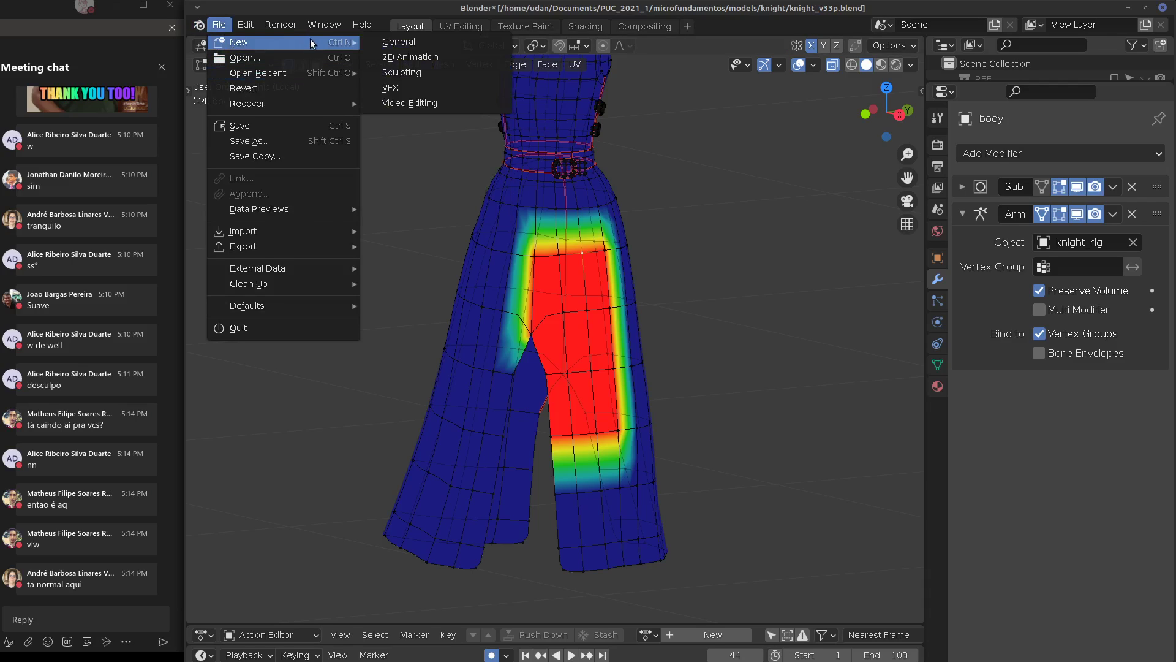
{"action": "left_click", "coordinate": [417, 42]}
{"action": "left_click", "coordinate": [575, 370]}
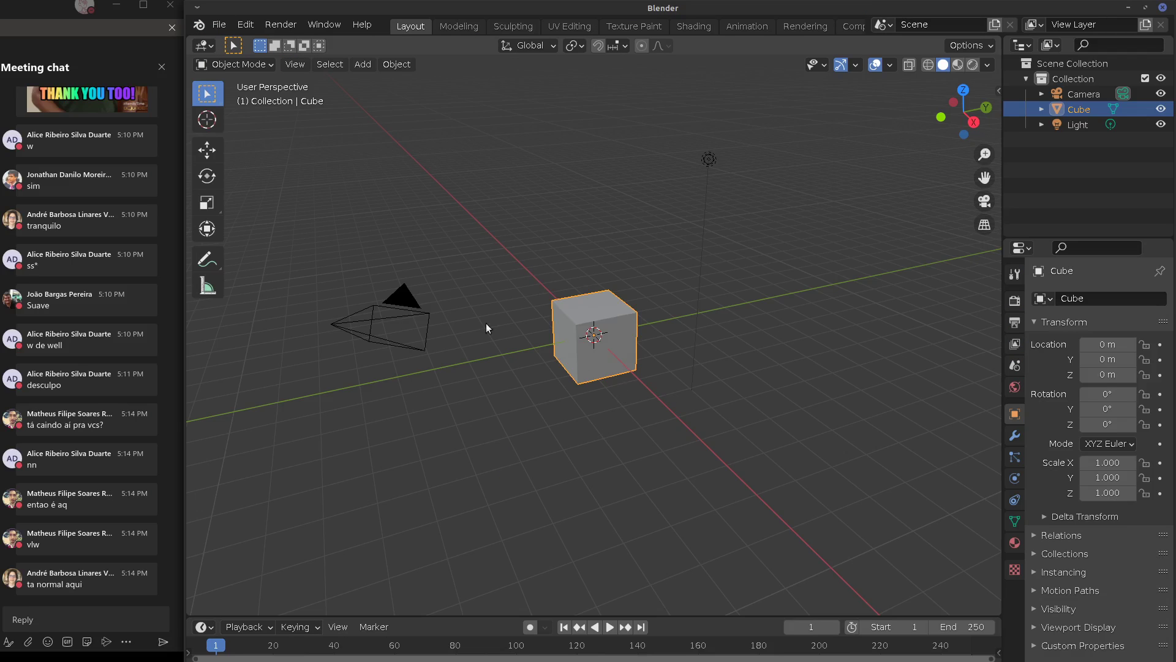
Enlarge the Properties editor and add an Array modifier to the default cube
{"action": "left_click_drag", "start_coordinate": [1088, 239], "coordinate": [1089, 148]}
{"action": "left_click", "coordinate": [1015, 343]}
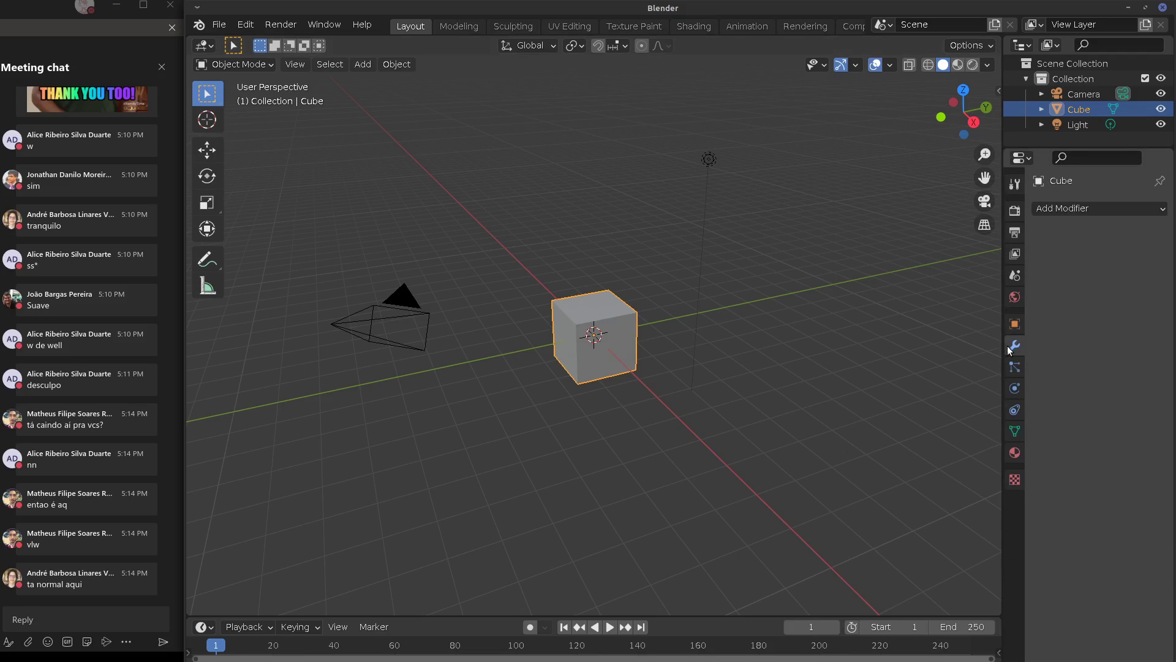
{"action": "left_click", "coordinate": [1076, 210]}
{"action": "left_click", "coordinate": [927, 264]}
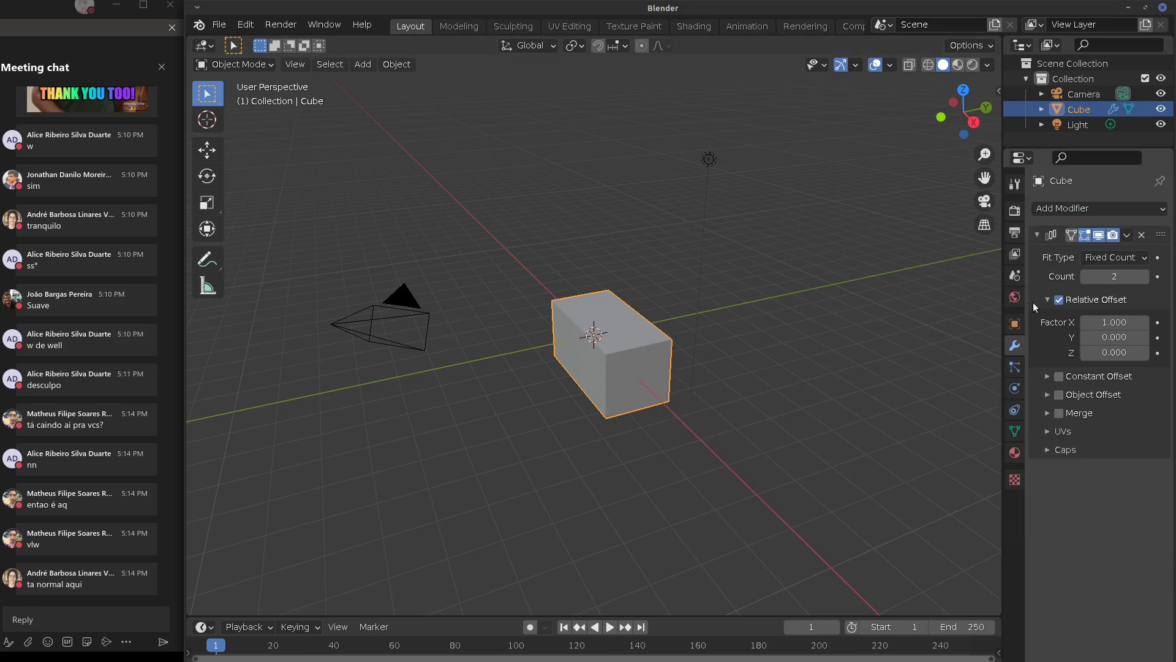
Widen the Properties editor and set the Array modifier's relative offset Factor X to 1.5
{"action": "left_click_drag", "start_coordinate": [1001, 316], "coordinate": [895, 318]}
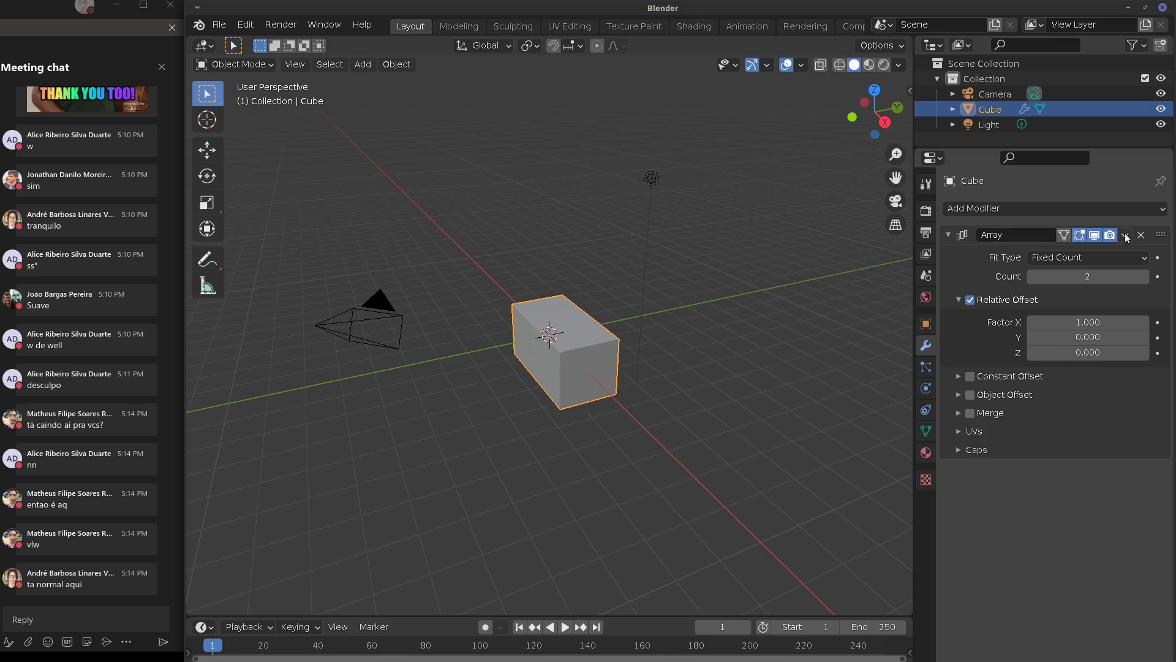
{"action": "left_click", "coordinate": [1125, 236]}
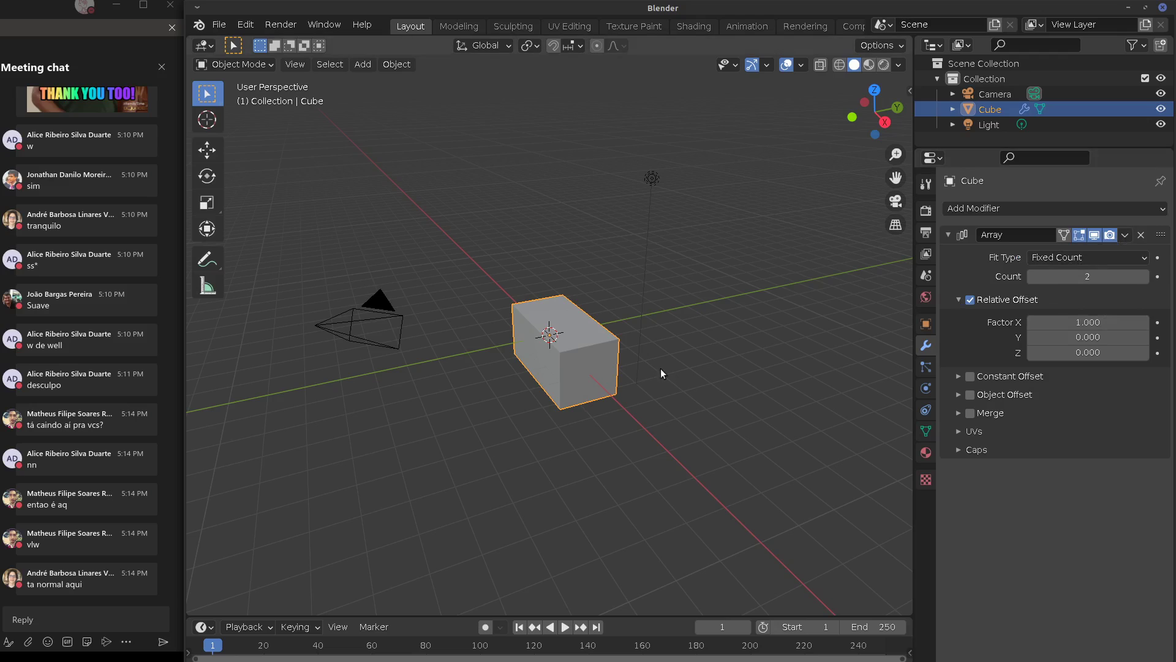
{"action": "middle_click_drag", "start_coordinate": [660, 369], "coordinate": [680, 365]}
{"action": "left_click_drag", "start_coordinate": [1074, 322], "coordinate": [1108, 322]}
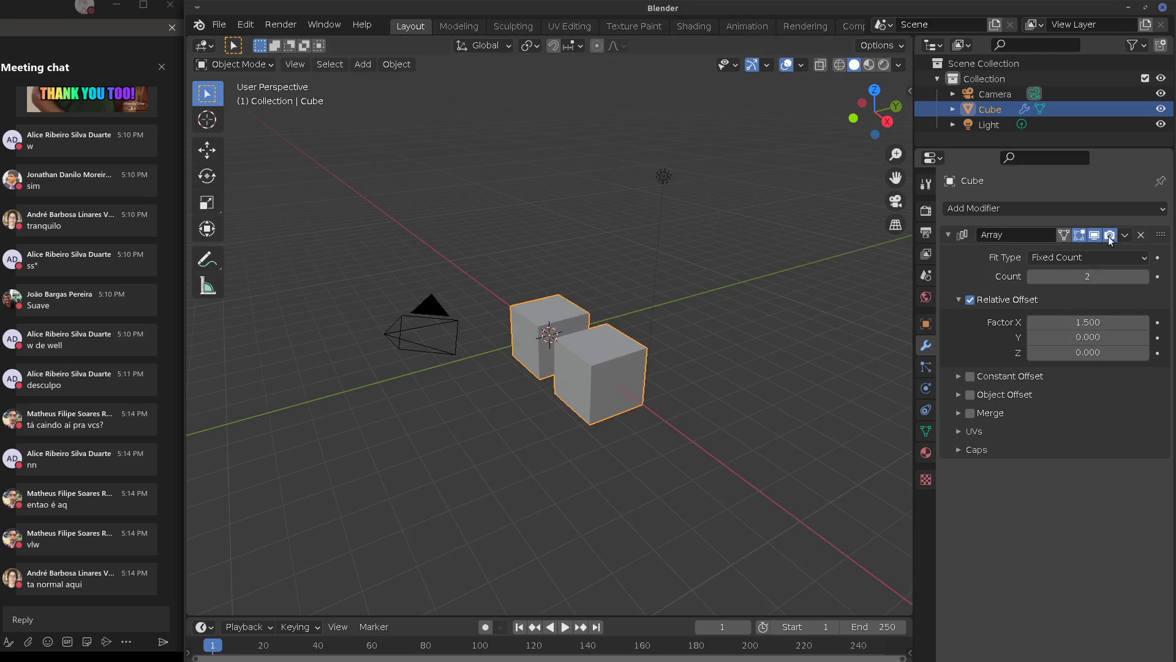
Apply the Array modifier to the cube
{"action": "left_click", "coordinate": [1125, 235]}
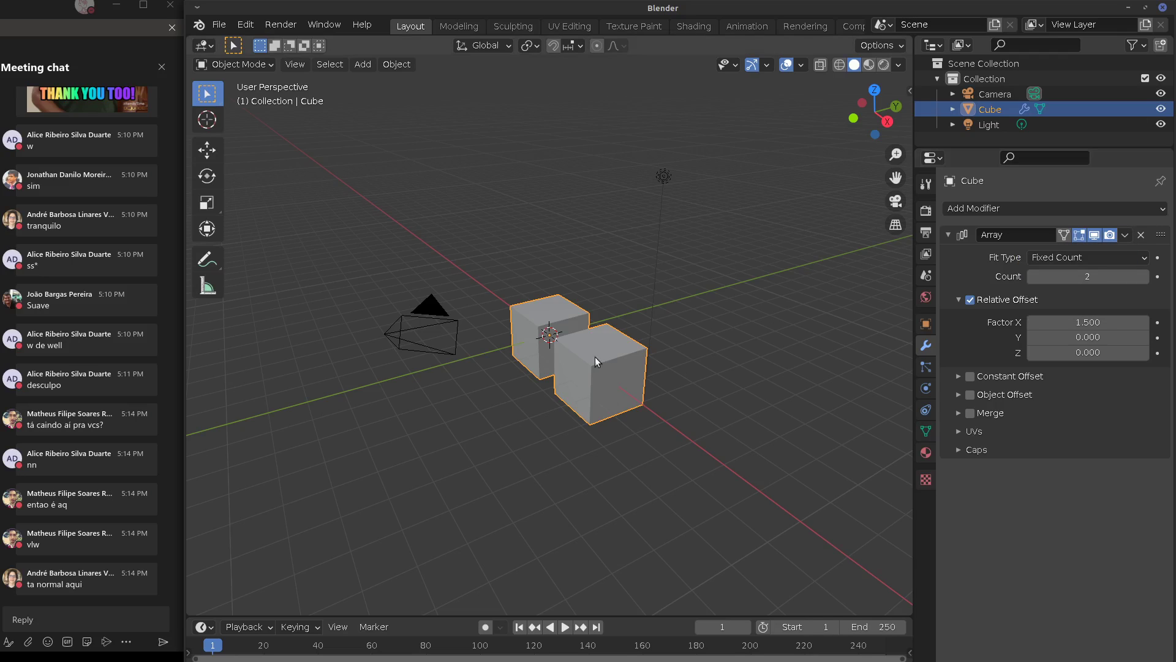
{"action": "left_click", "coordinate": [1124, 235]}
{"action": "left_click", "coordinate": [1091, 256]}
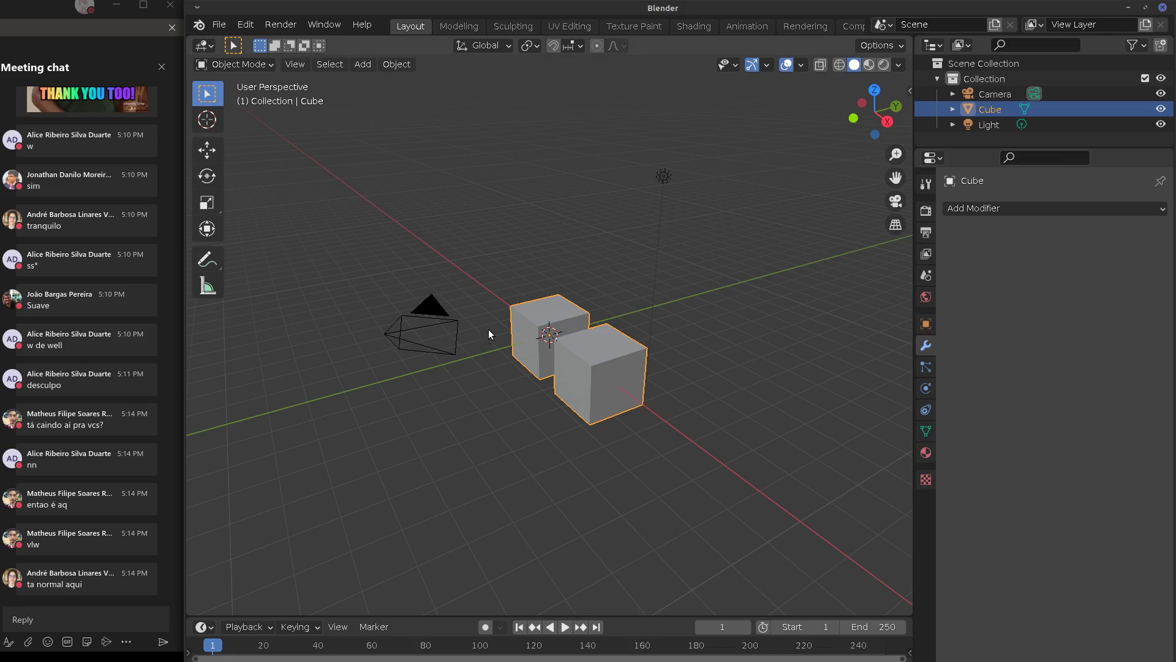
Check the applied geometry in Edit Mode, return to Object Mode and undo applying the Array modifier
{"action": "key", "text": "Tab"}
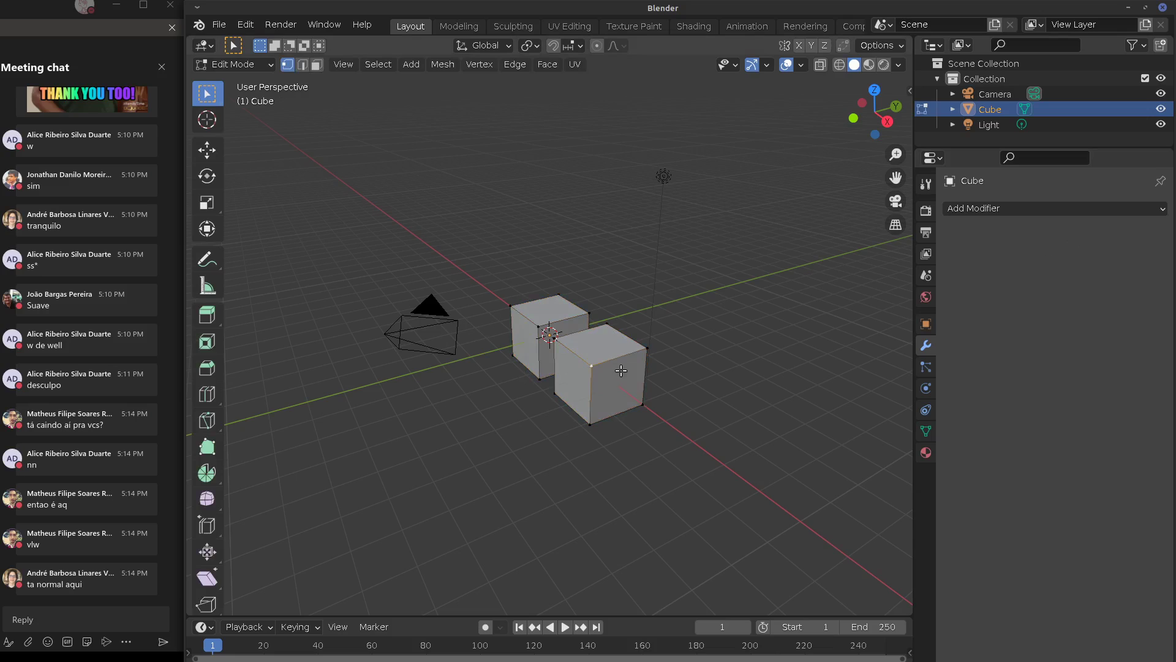
{"action": "key", "text": "r"}
{"action": "key", "text": "Escape"}
{"action": "key", "text": "a"}
{"action": "key", "text": "Tab"}
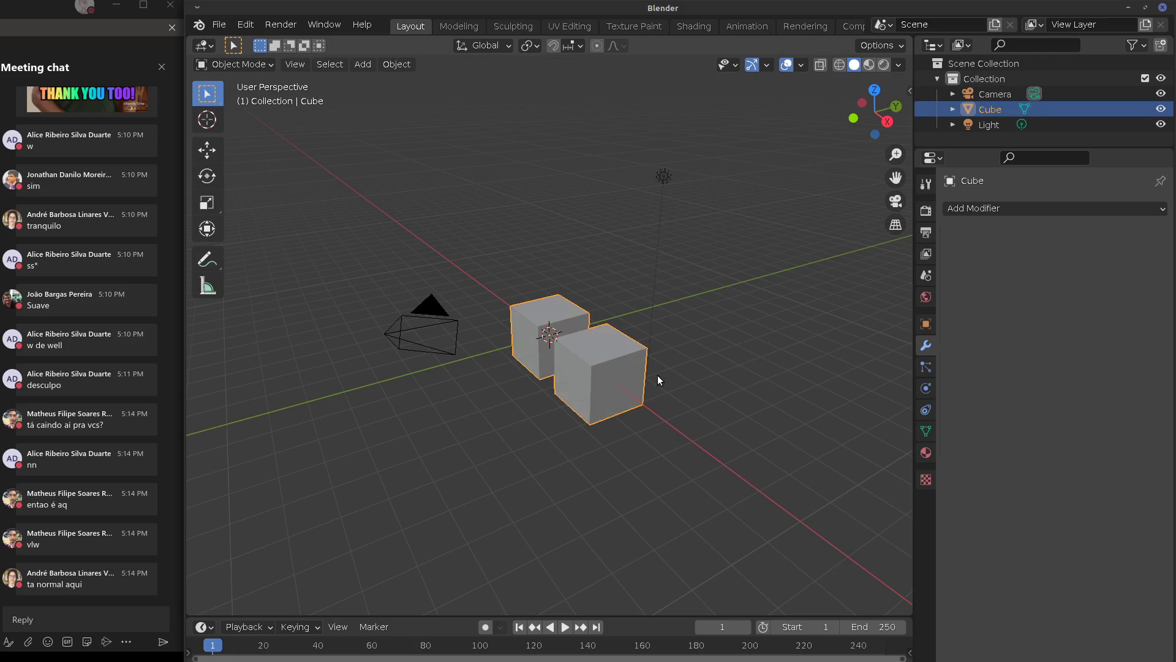
{"action": "key", "text": "ctrl+z"}
Duplicate the Array modifier and set the original's relative offset Factor X to 1.1
{"action": "left_click", "coordinate": [1125, 235]}
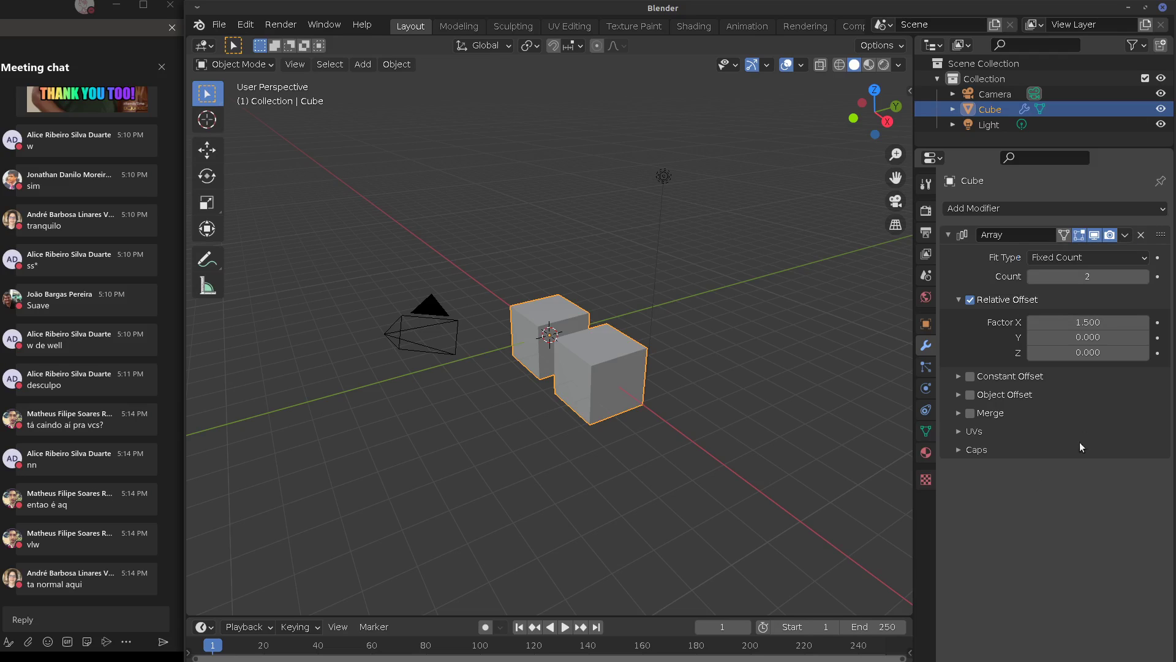
{"action": "left_click", "coordinate": [1125, 234]}
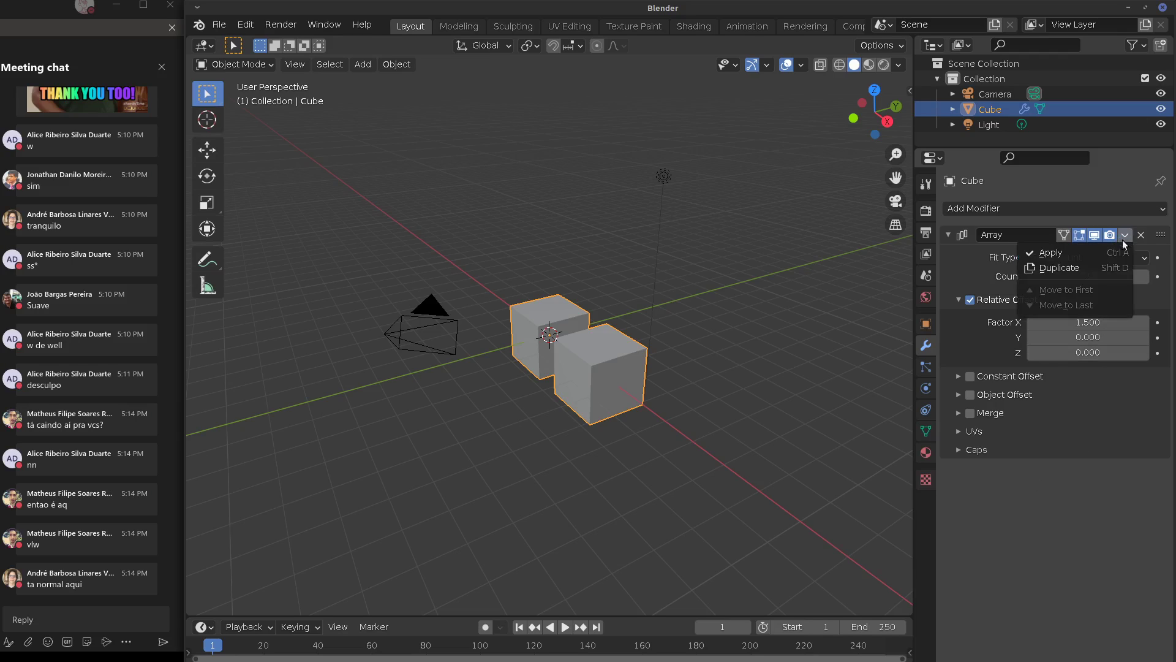
{"action": "left_click", "coordinate": [1081, 272]}
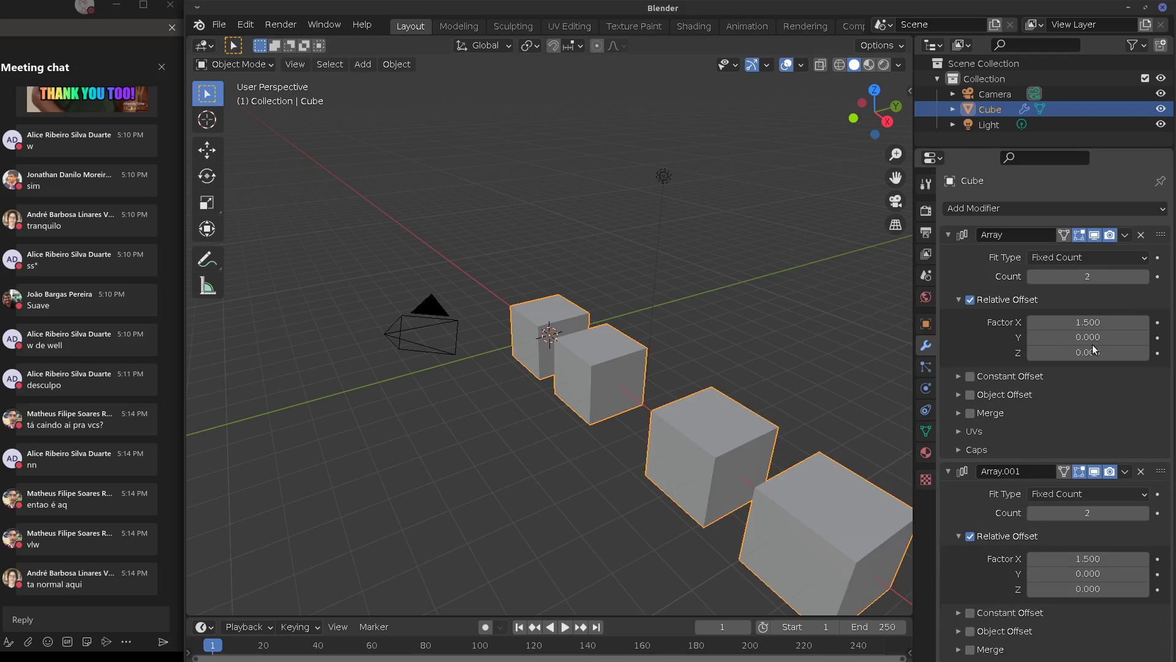
{"action": "left_click_drag", "start_coordinate": [1092, 322], "coordinate": [1130, 324]}
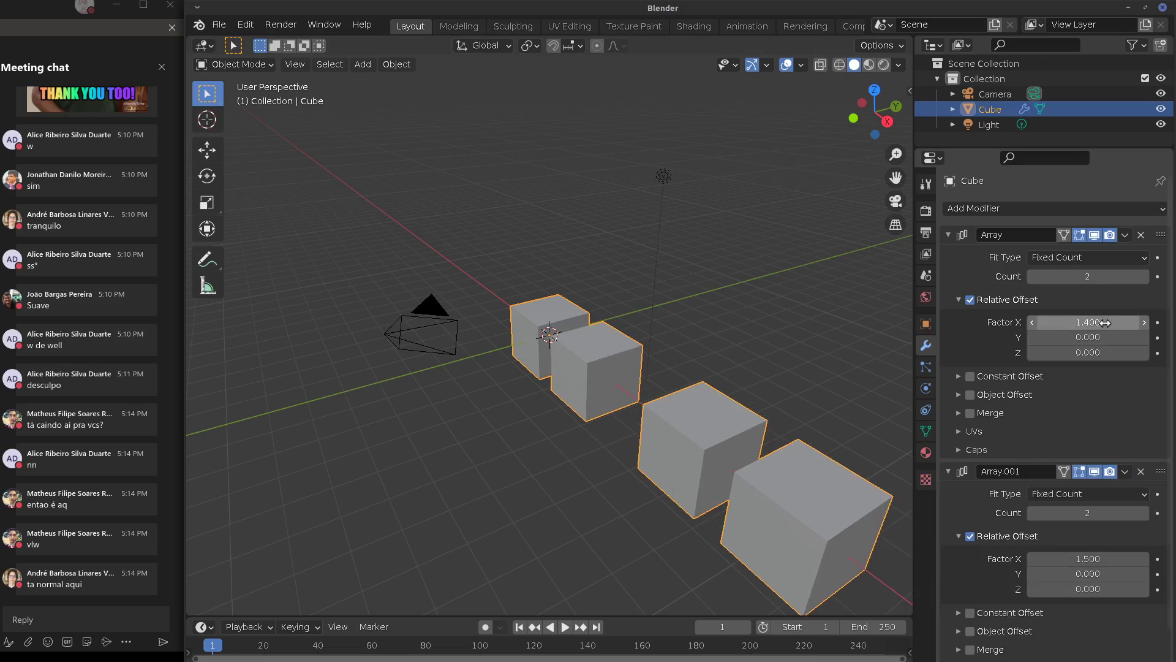
{"action": "left_click_drag", "start_coordinate": [1021, 326], "coordinate": [998, 326]}
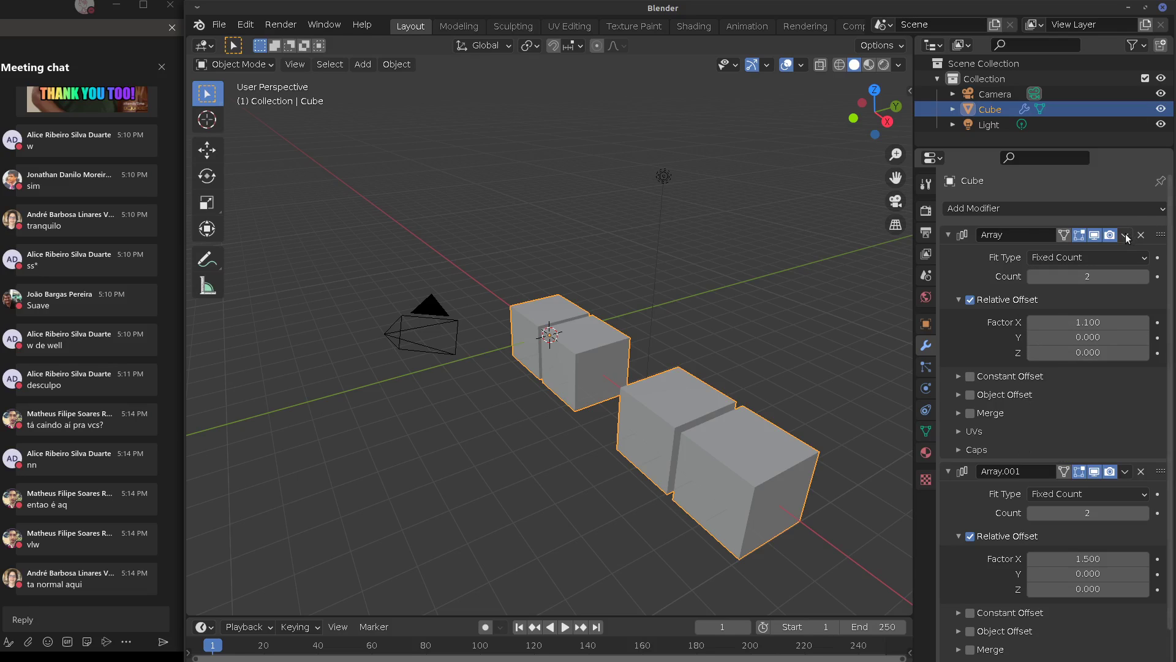
Move the Array modifier to last in the stack, and restore the order by moving Array.001 to last
{"action": "left_click", "coordinate": [1124, 235]}
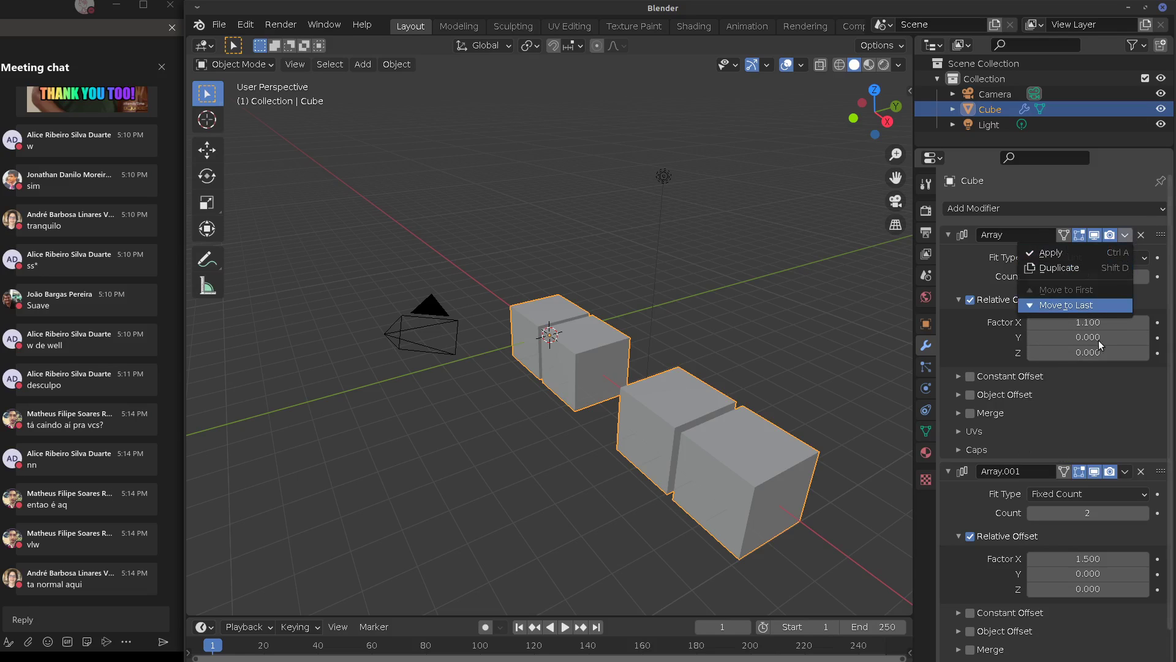
{"action": "left_click", "coordinate": [1081, 306]}
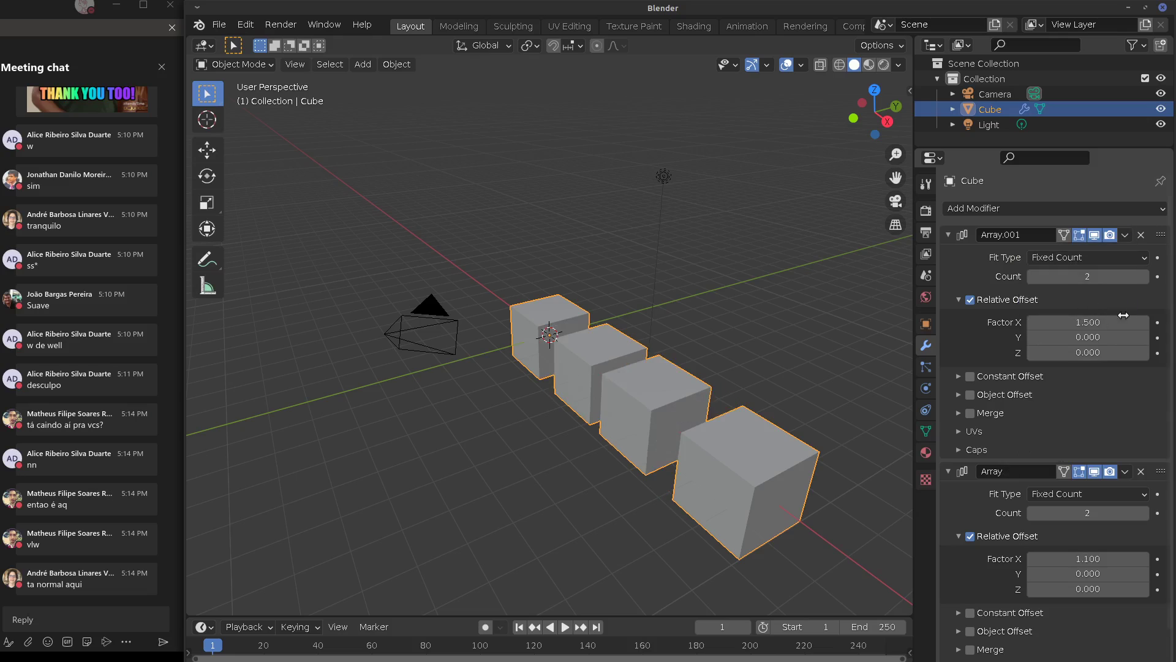
{"action": "left_click", "coordinate": [1124, 235]}
{"action": "left_click", "coordinate": [1098, 306]}
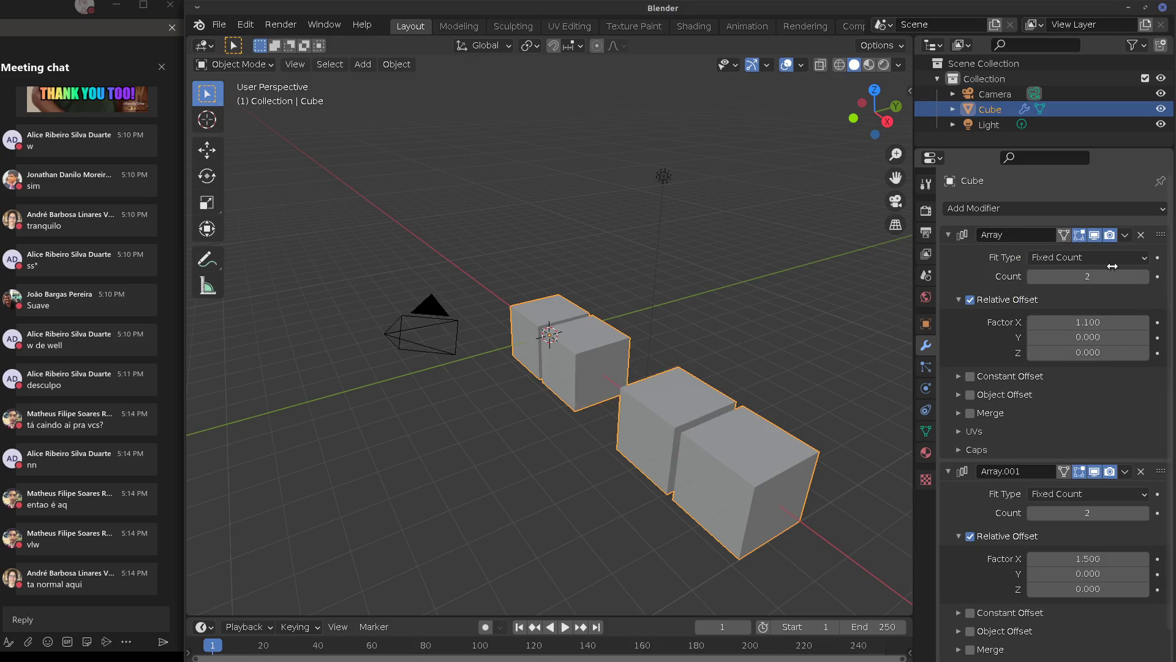
Move the Array.001 modifier to first in the cube's modifier stack
{"action": "left_click", "coordinate": [1125, 235]}
{"action": "left_click", "coordinate": [1124, 471]}
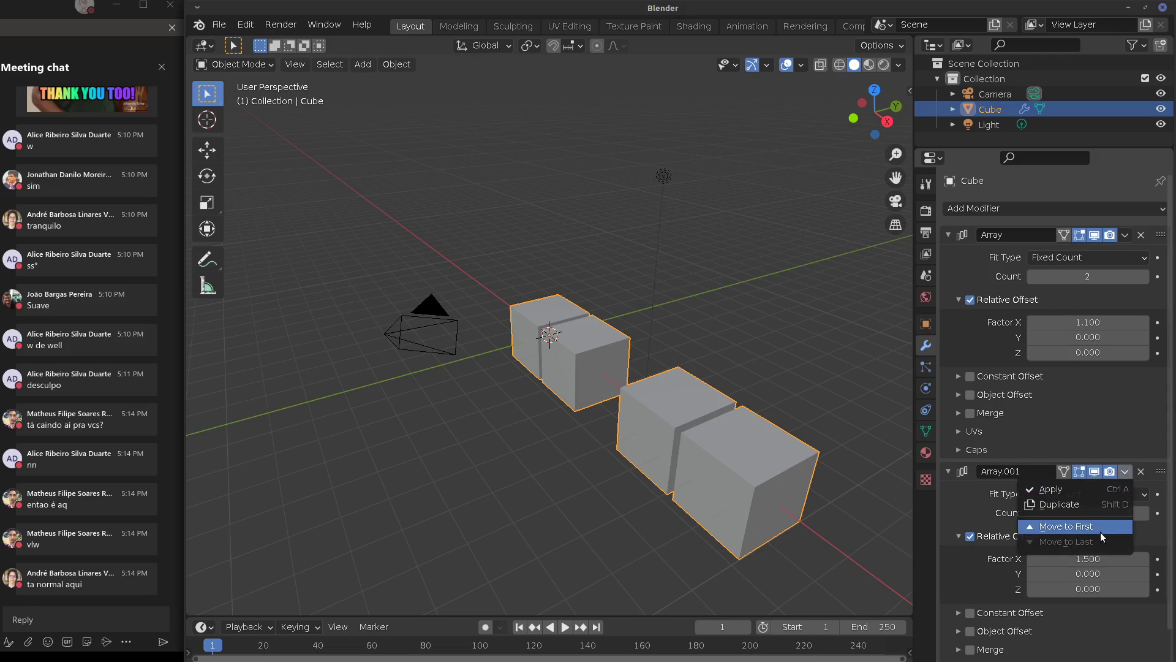
{"action": "left_click", "coordinate": [1082, 528]}
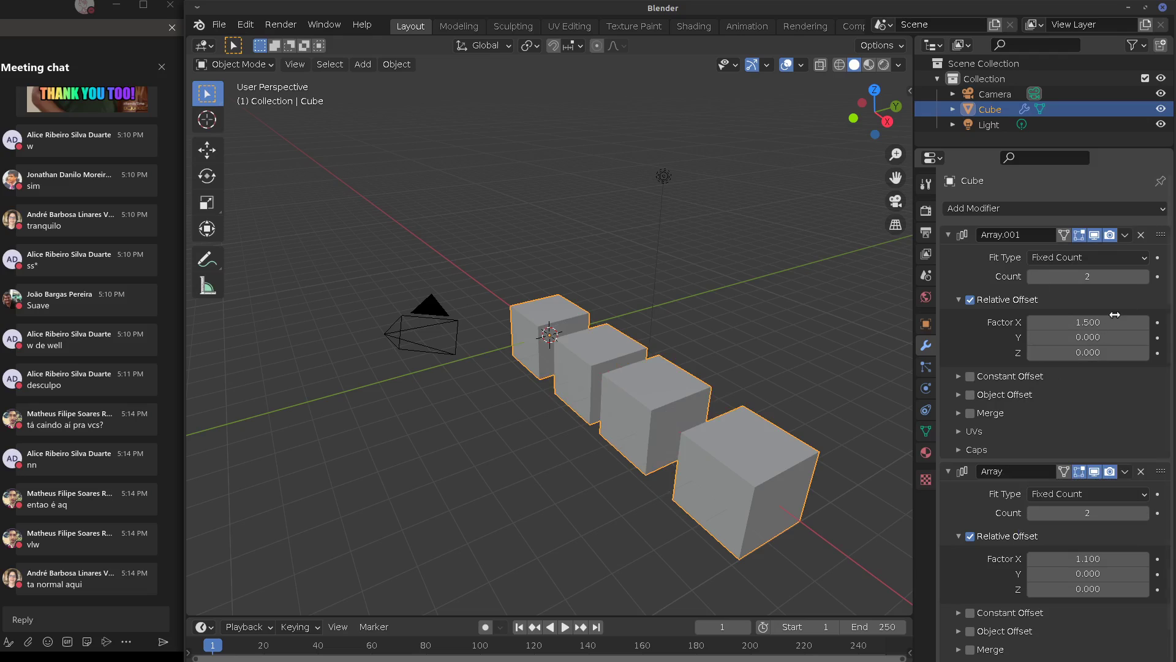
Remove both Array modifiers from the cube
{"action": "left_click", "coordinate": [1125, 234]}
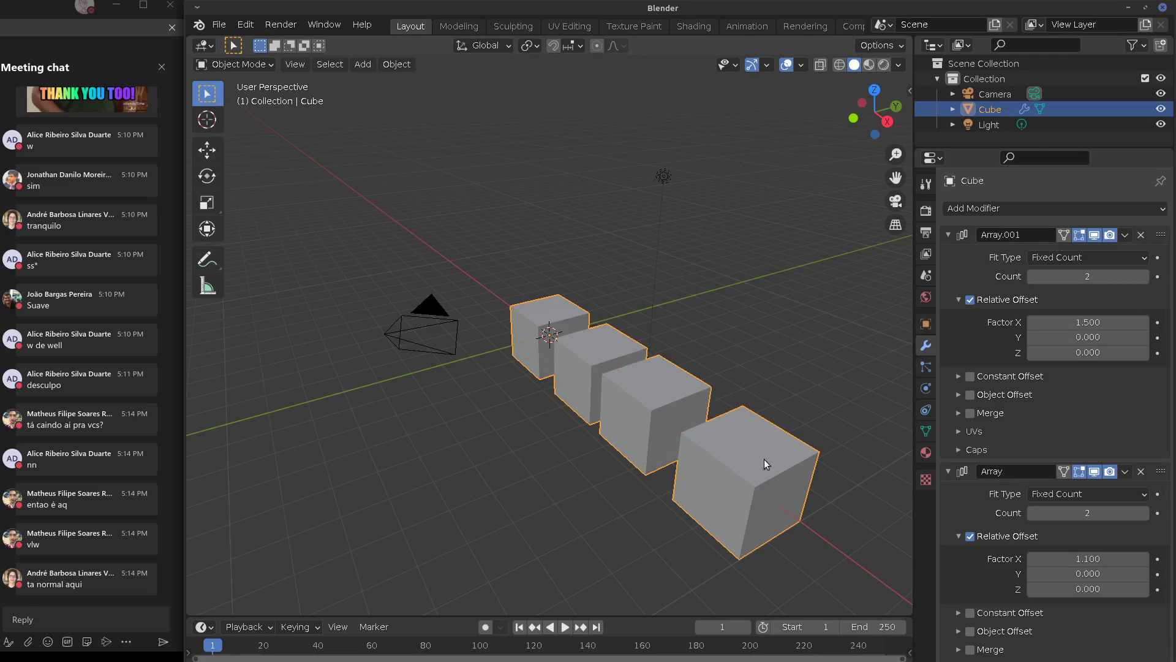
{"action": "left_click", "coordinate": [1141, 235]}
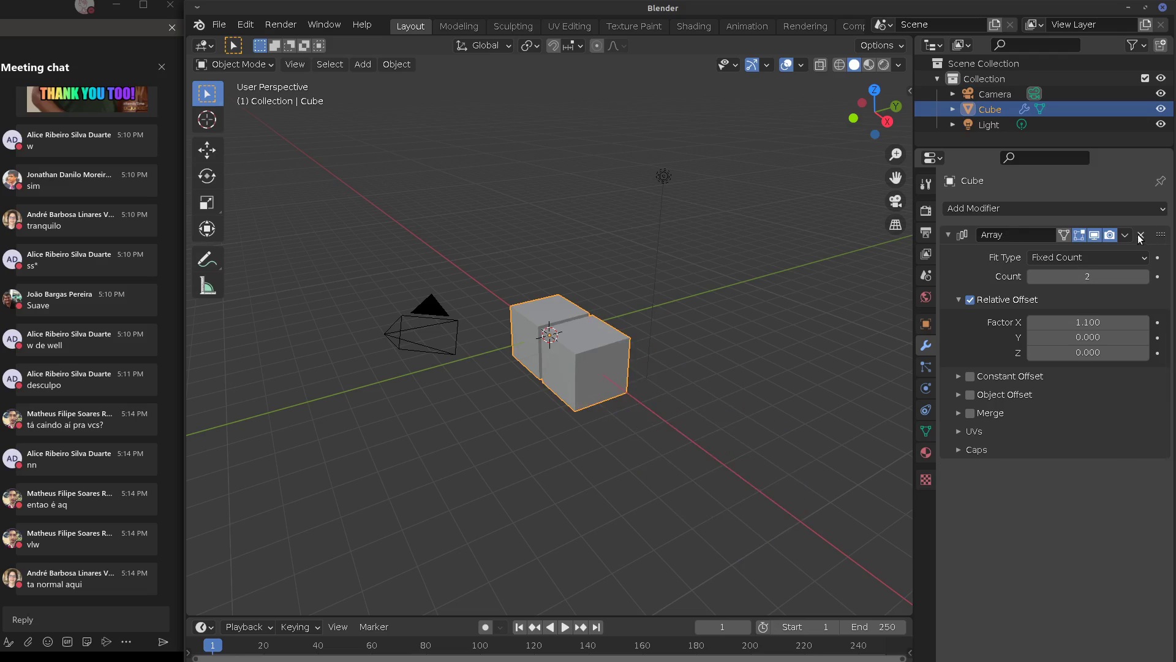
{"action": "left_click", "coordinate": [1141, 235]}
Add a Bevel modifier followed by a Subdivision Surface modifier to the cube
{"action": "left_click", "coordinate": [993, 209]}
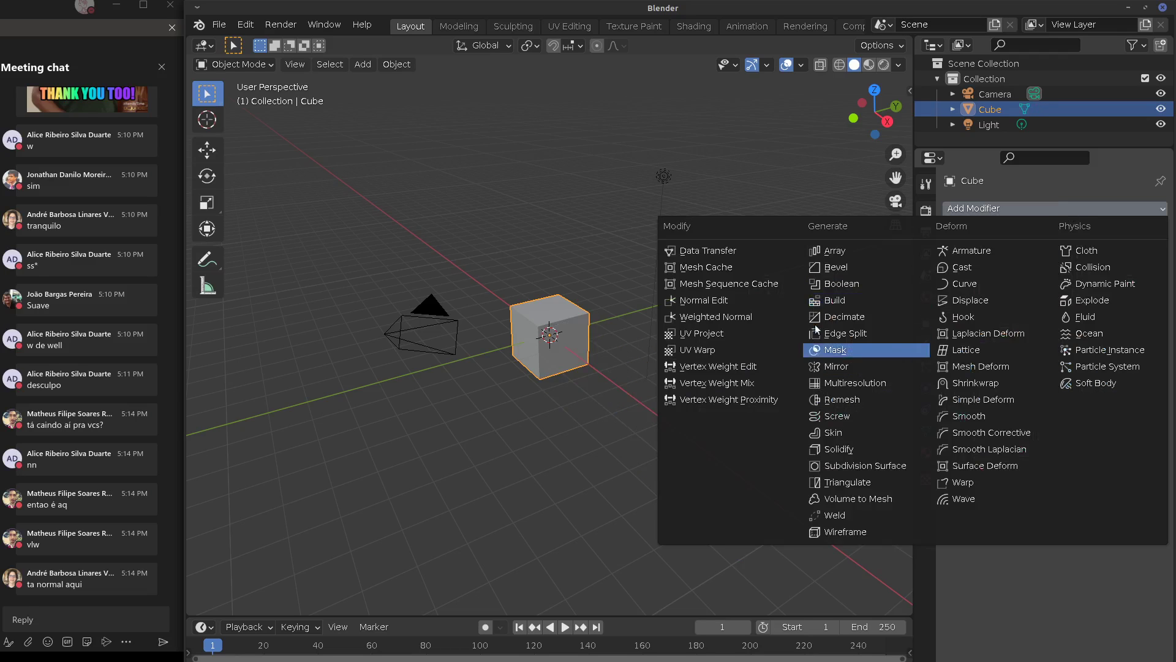
{"action": "left_click", "coordinate": [849, 268]}
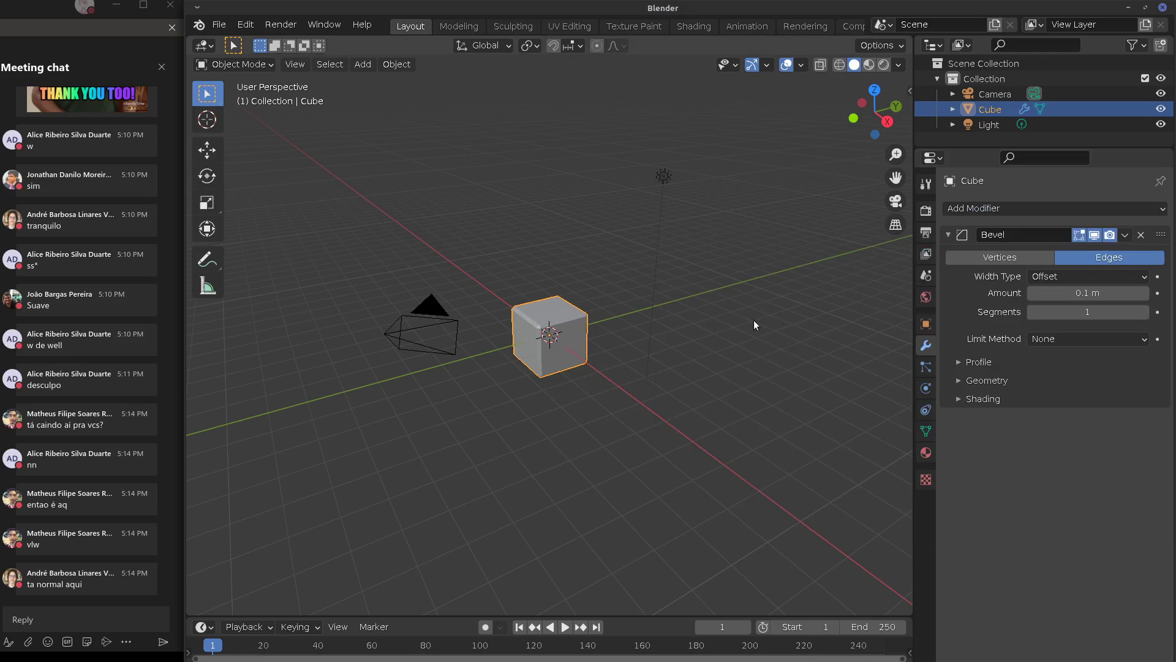
{"action": "middle_click_drag", "start_coordinate": [753, 320], "coordinate": [668, 337]}
{"action": "left_click", "coordinate": [1015, 208]}
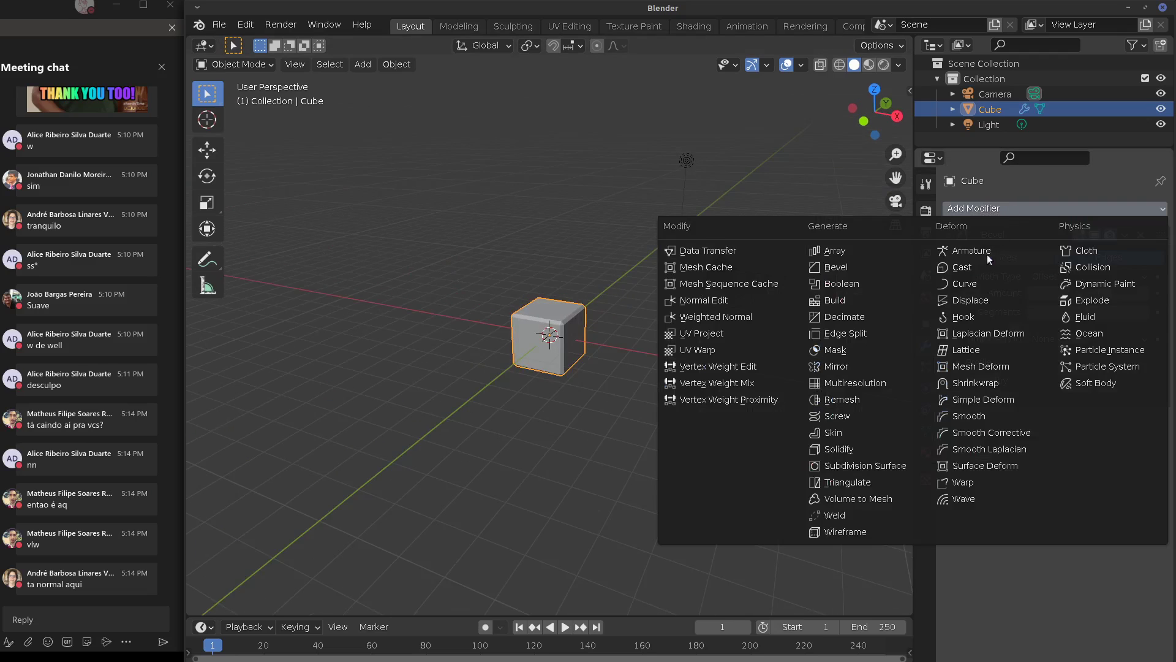
{"action": "left_click", "coordinate": [869, 466]}
{"action": "middle_click_drag", "start_coordinate": [680, 394], "coordinate": [615, 369]}
{"action": "scroll", "coordinate": [616, 370], "scroll_direction": "up", "scroll_amount": 3}
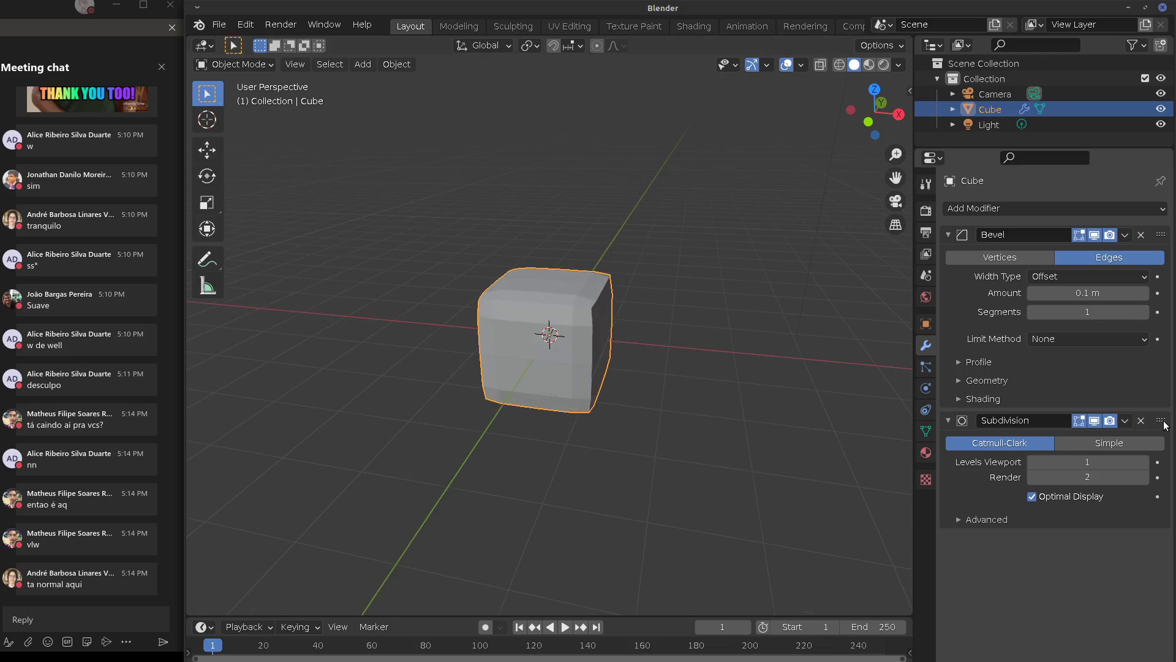
Swap the order of the Bevel and Subdivision modifiers several times, finishing with Subdivision above Bevel
{"action": "left_click_drag", "start_coordinate": [1161, 421], "coordinate": [1160, 235]}
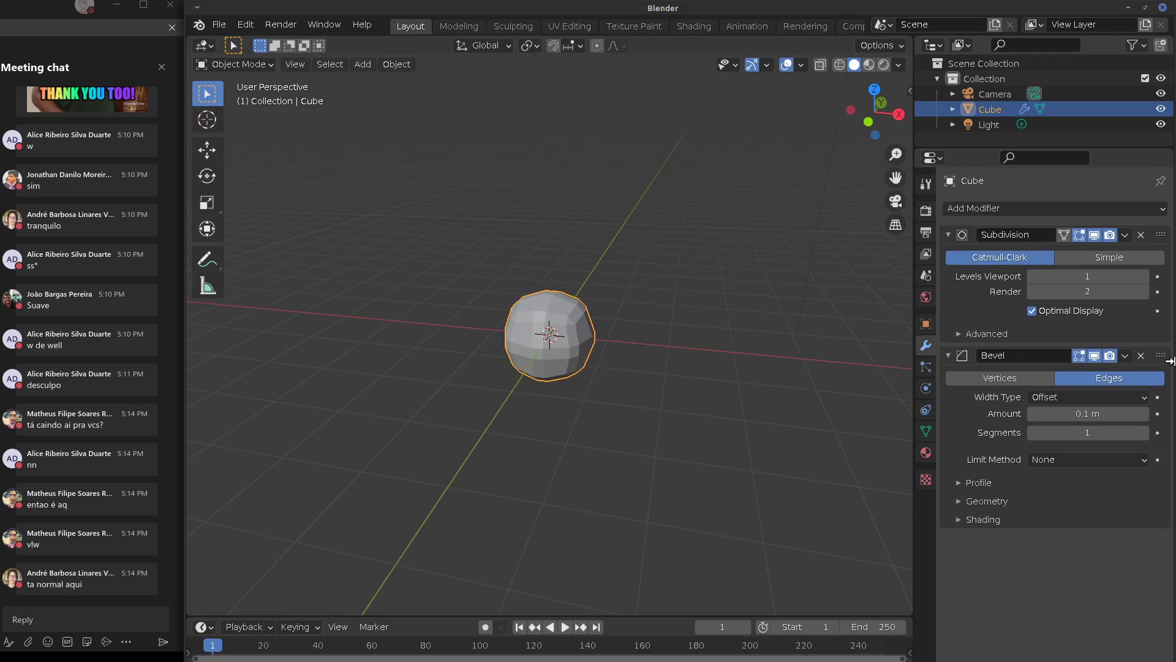
{"action": "key", "text": "ctrl+z"}
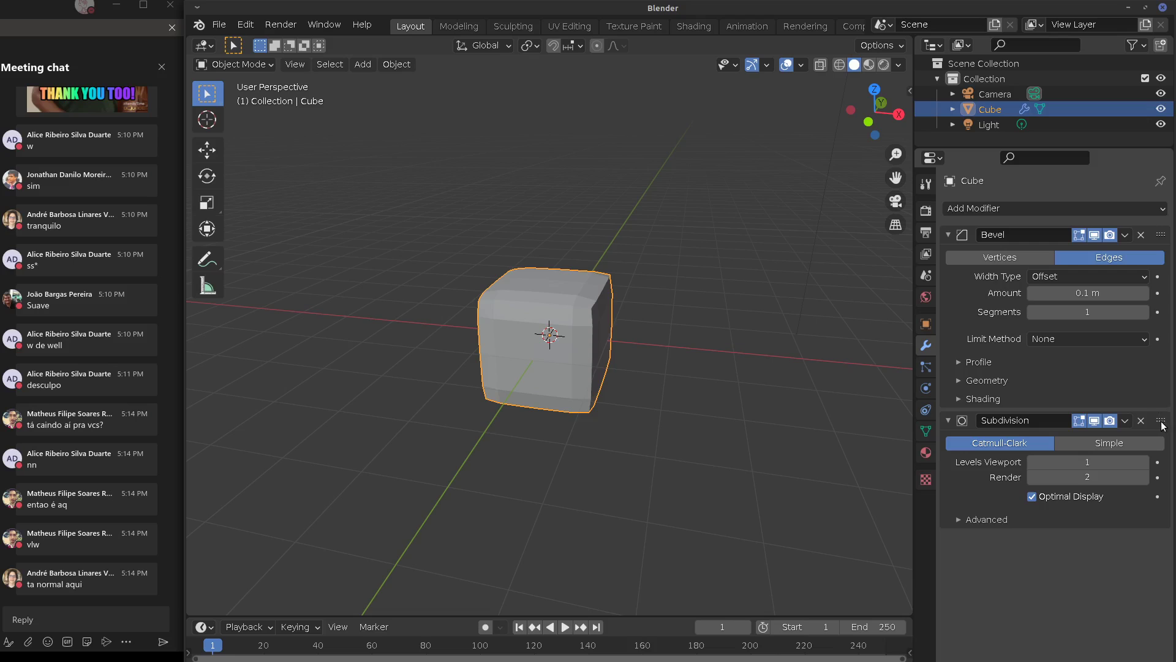
{"action": "left_click_drag", "start_coordinate": [1162, 425], "coordinate": [1161, 235]}
{"action": "left_click_drag", "start_coordinate": [1162, 352], "coordinate": [1155, 231]}
{"action": "left_click_drag", "start_coordinate": [1161, 421], "coordinate": [1148, 300]}
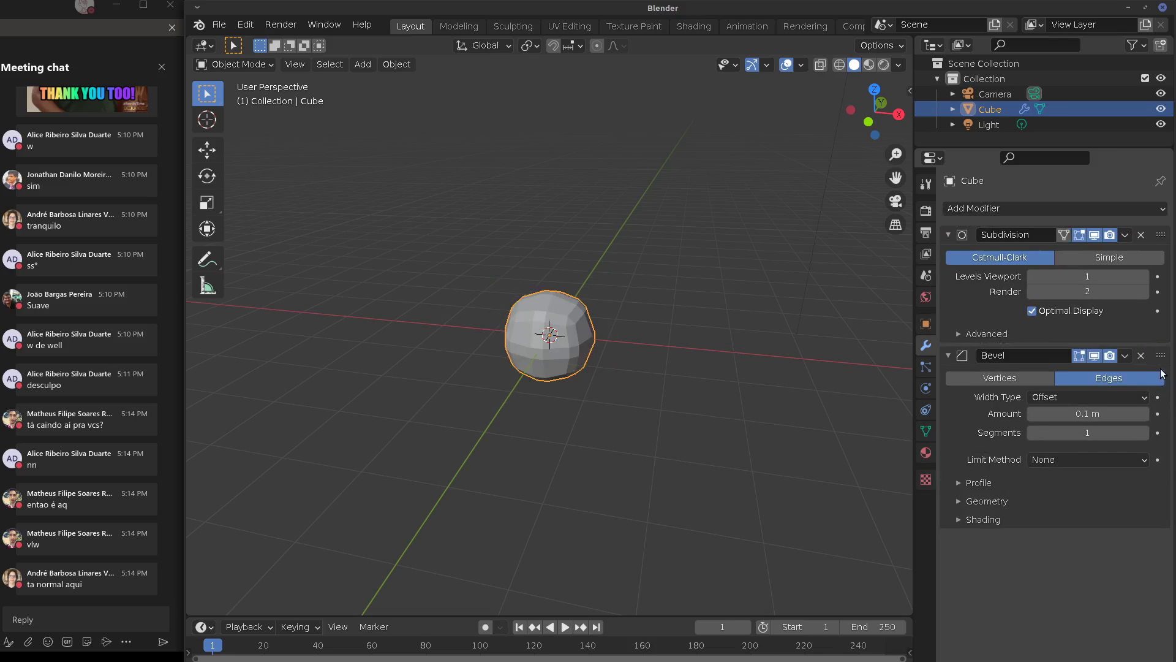
{"action": "left_click_drag", "start_coordinate": [1161, 356], "coordinate": [1165, 289]}
{"action": "left_click_drag", "start_coordinate": [1161, 420], "coordinate": [1161, 236]}
Turn the viewport display of Subdivision and Bevel off and back on one by one to compare their effects
{"action": "left_click", "coordinate": [1094, 235]}
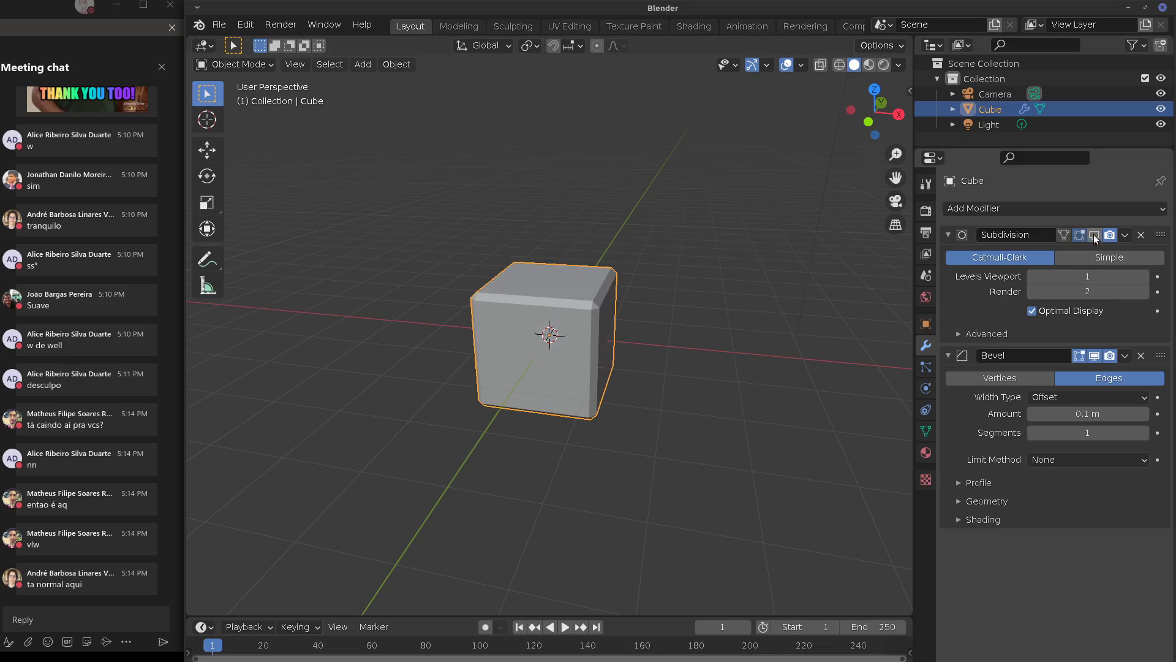
{"action": "left_click", "coordinate": [1094, 355]}
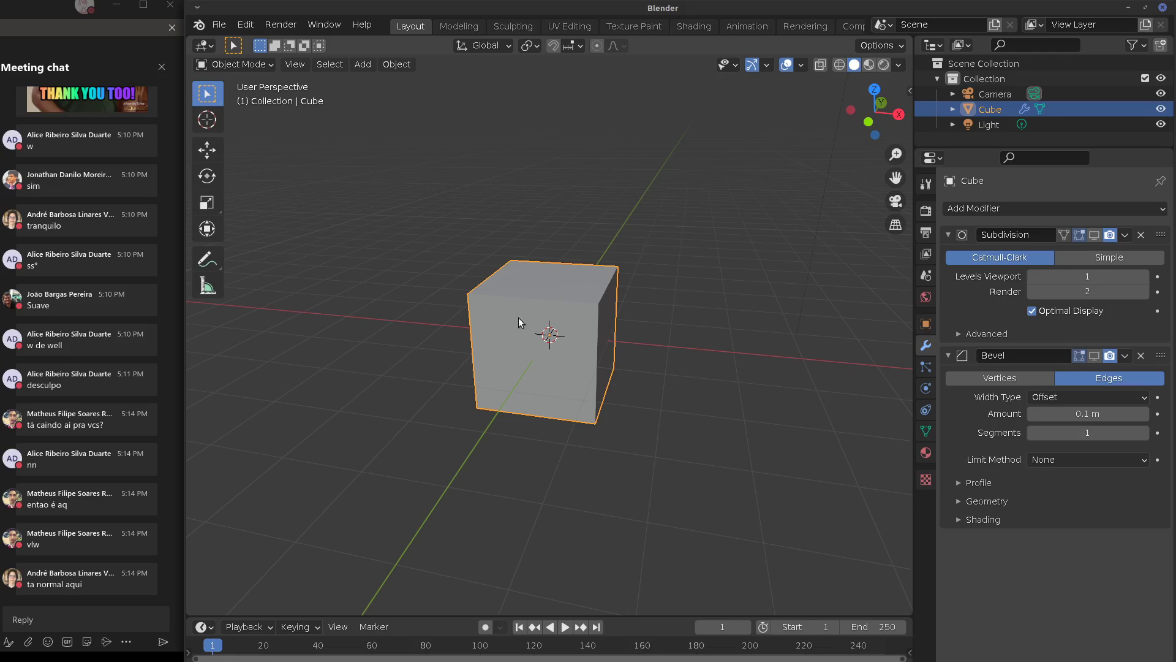
{"action": "left_click", "coordinate": [1094, 236]}
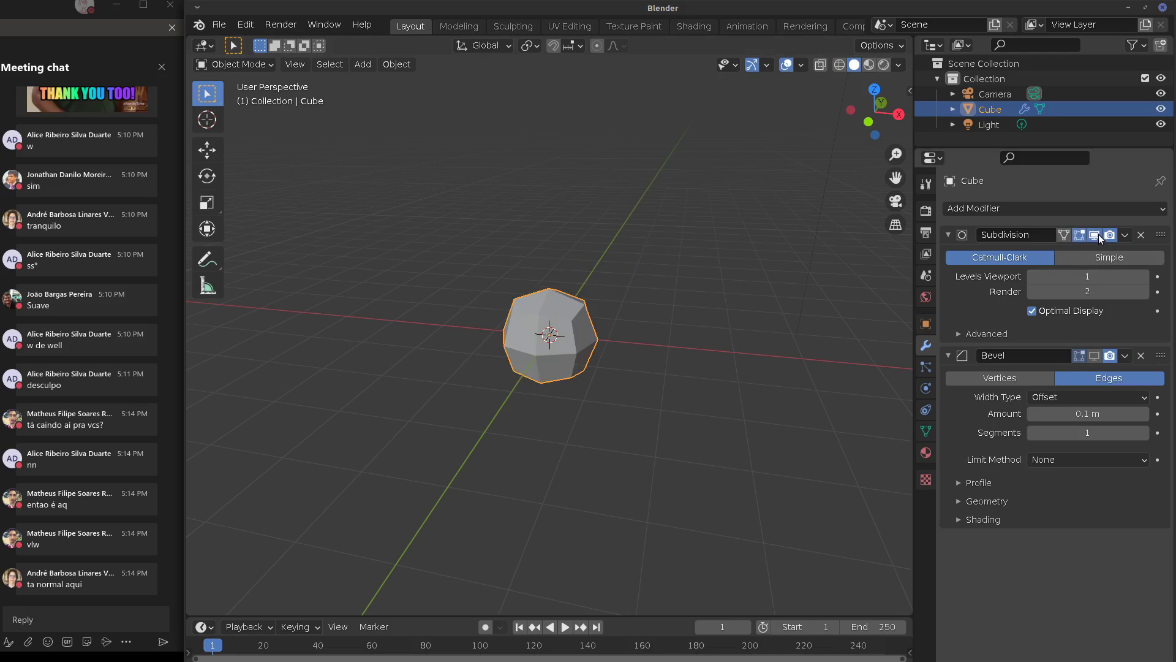
{"action": "left_click", "coordinate": [1094, 356]}
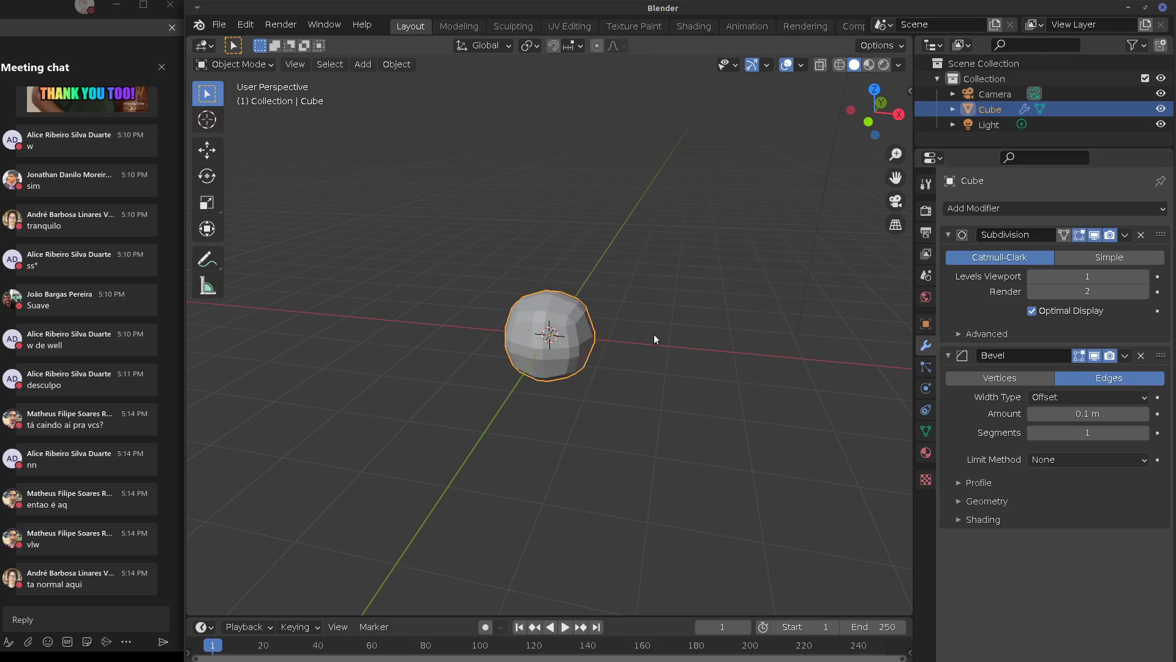
Move Bevel above Subdivision and toggle each modifier's viewport display off and on to compare the results
{"action": "left_click_drag", "start_coordinate": [1160, 357], "coordinate": [1141, 244]}
{"action": "left_click", "coordinate": [1094, 421]}
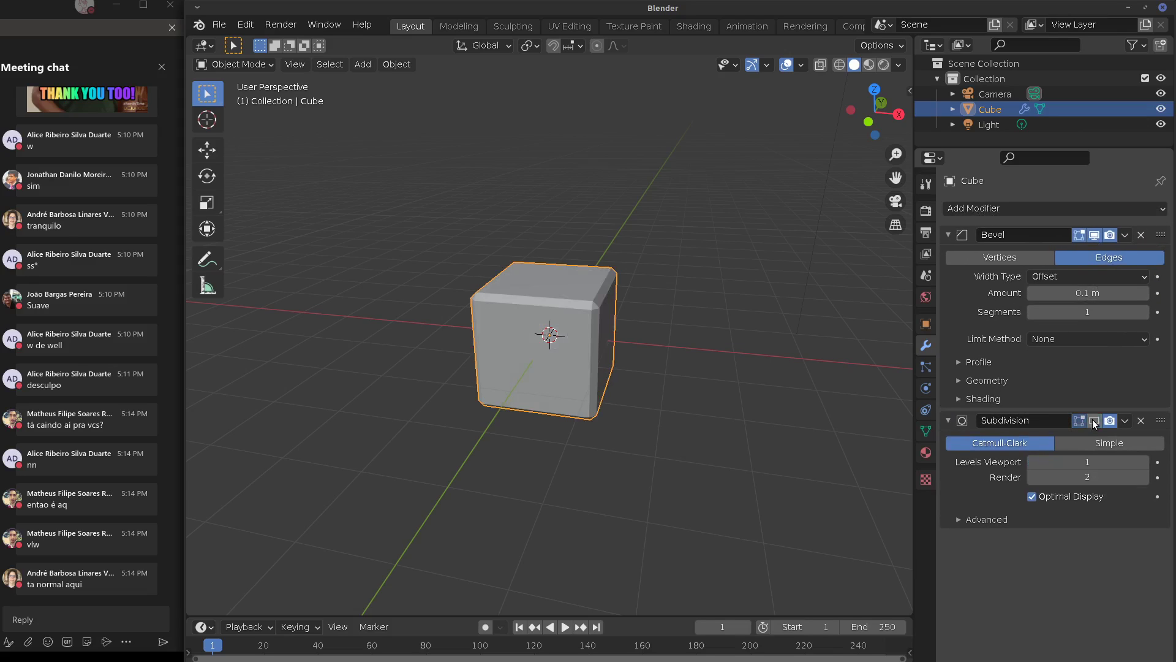
{"action": "left_click", "coordinate": [1095, 235]}
{"action": "left_click", "coordinate": [1096, 233]}
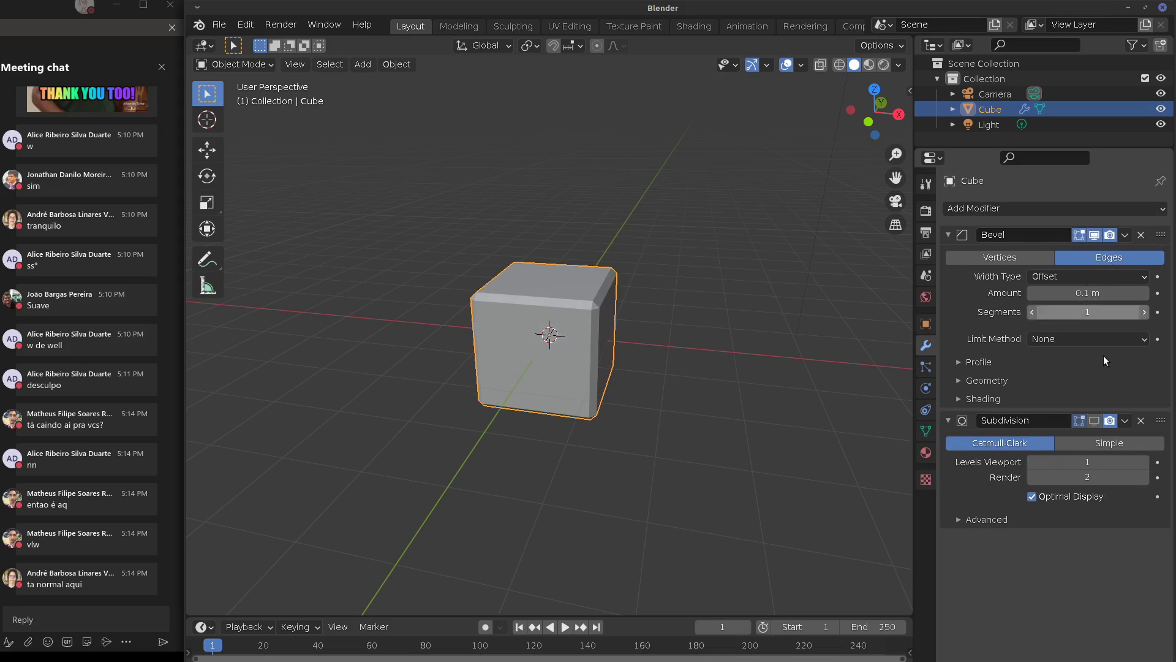
{"action": "left_click", "coordinate": [1094, 421]}
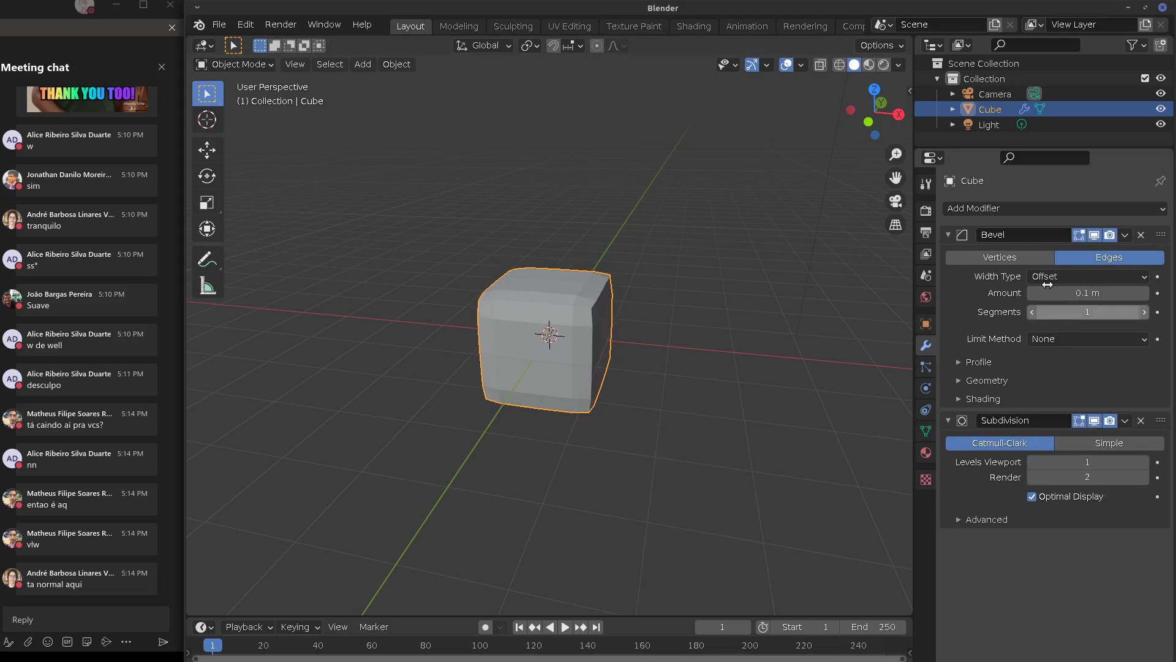
Examine the Apply, Duplicate and move options of the Bevel and Subdivision modifiers in Object Mode and Edit Mode
{"action": "left_click", "coordinate": [1126, 234]}
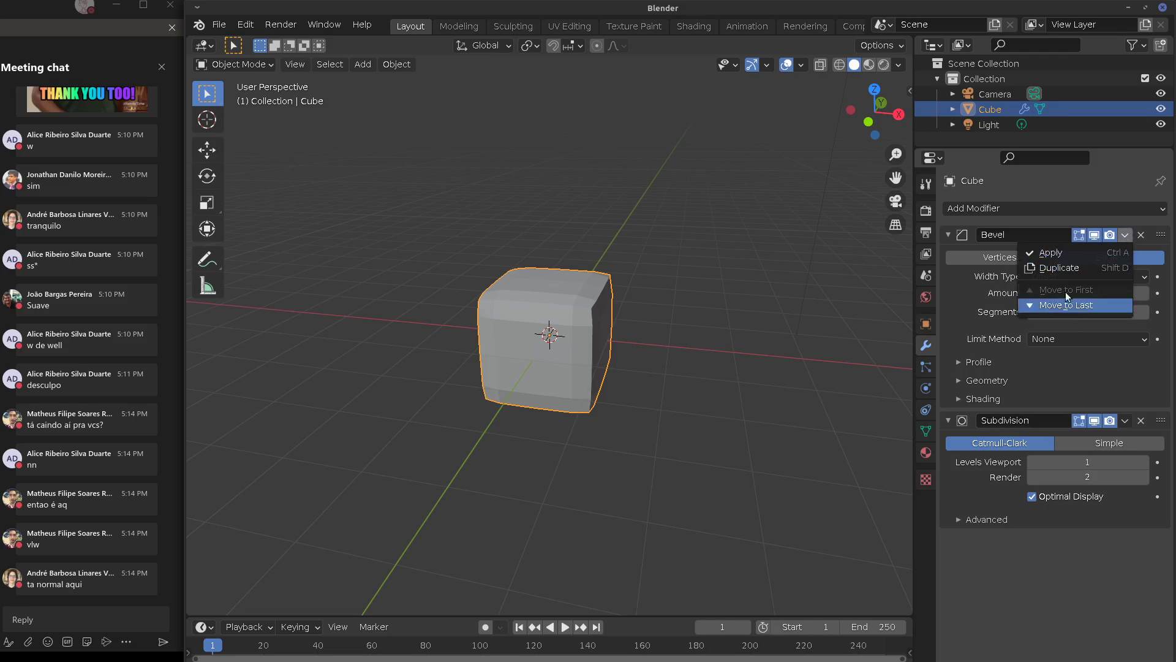
{"action": "key", "text": "Tab"}
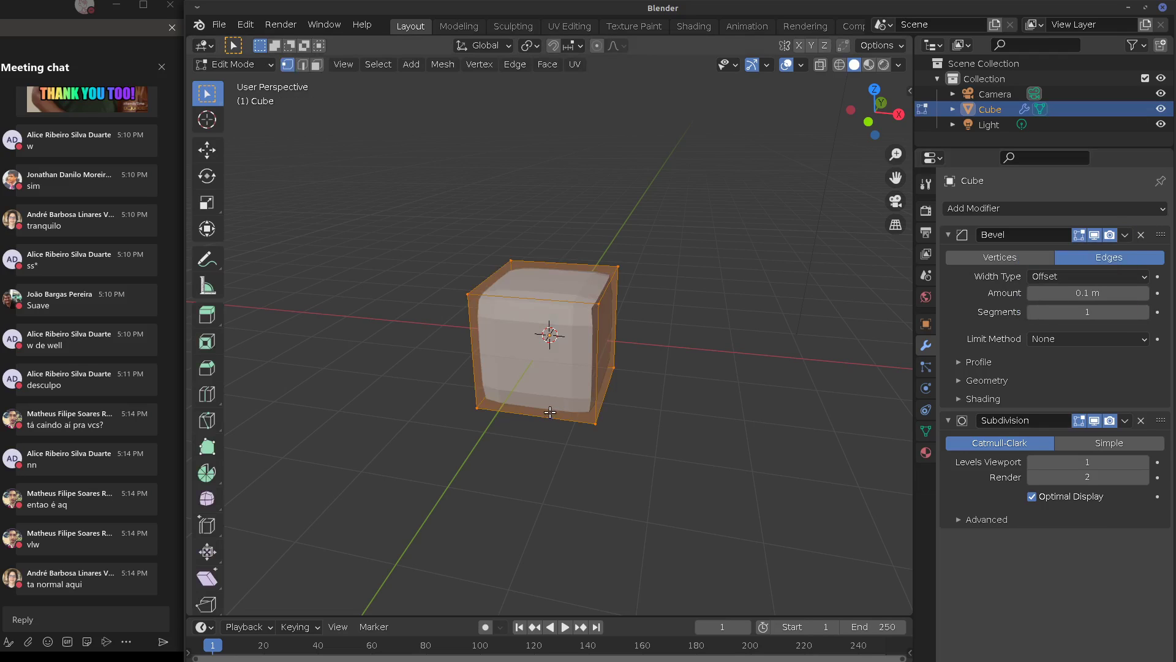
{"action": "left_click", "coordinate": [1125, 235]}
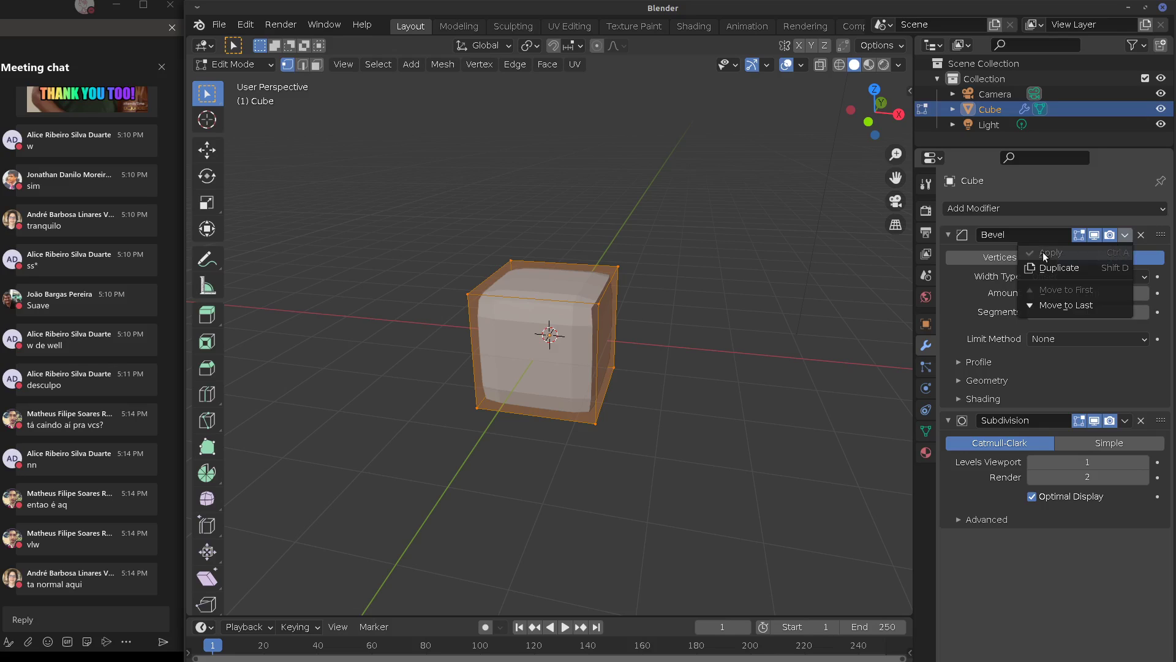
{"action": "left_click", "coordinate": [1126, 420]}
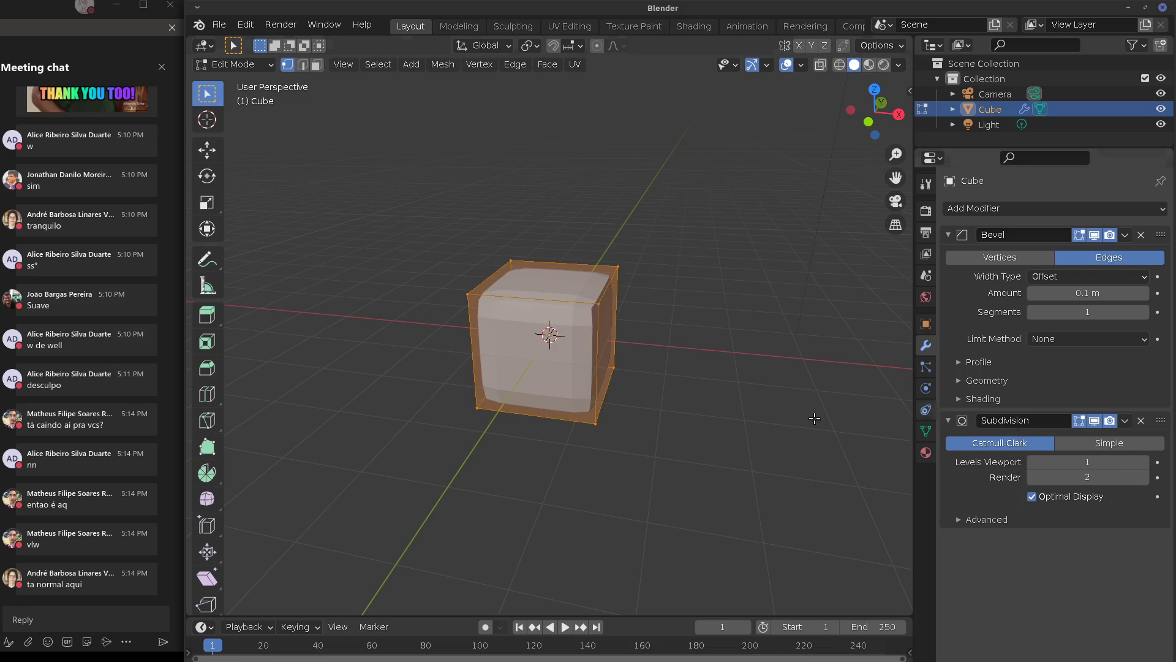
{"action": "key", "text": "Tab"}
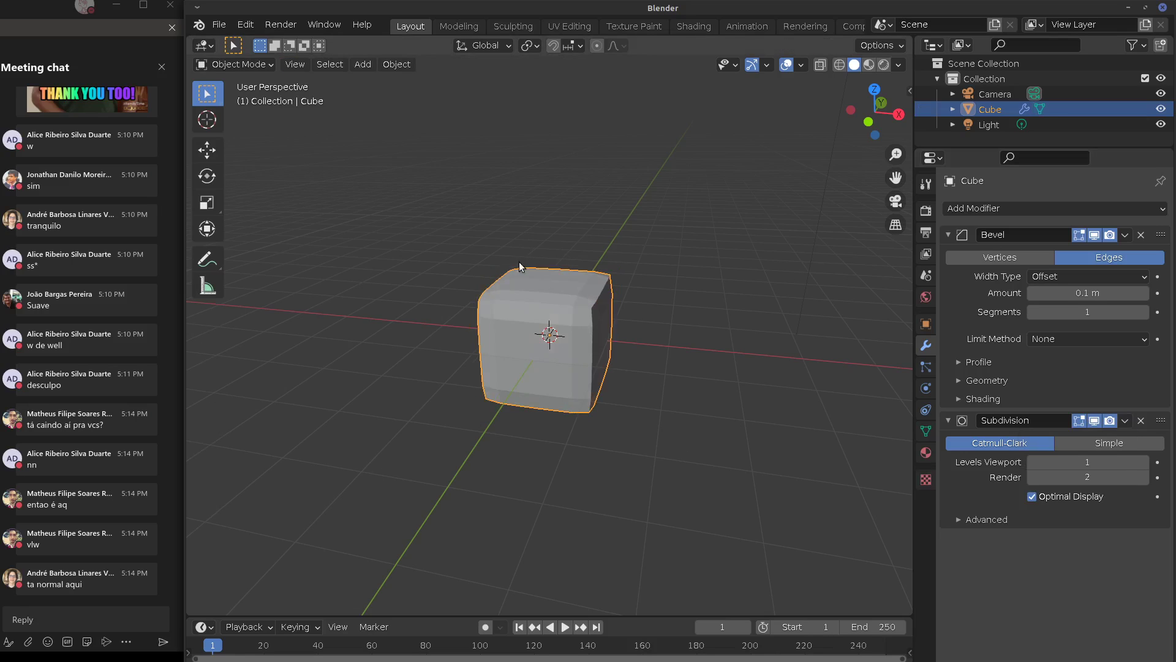
Circle the cube with a freehand annotation and erase it
{"action": "left_click_drag", "start_coordinate": [542, 232], "coordinate": [613, 247]}
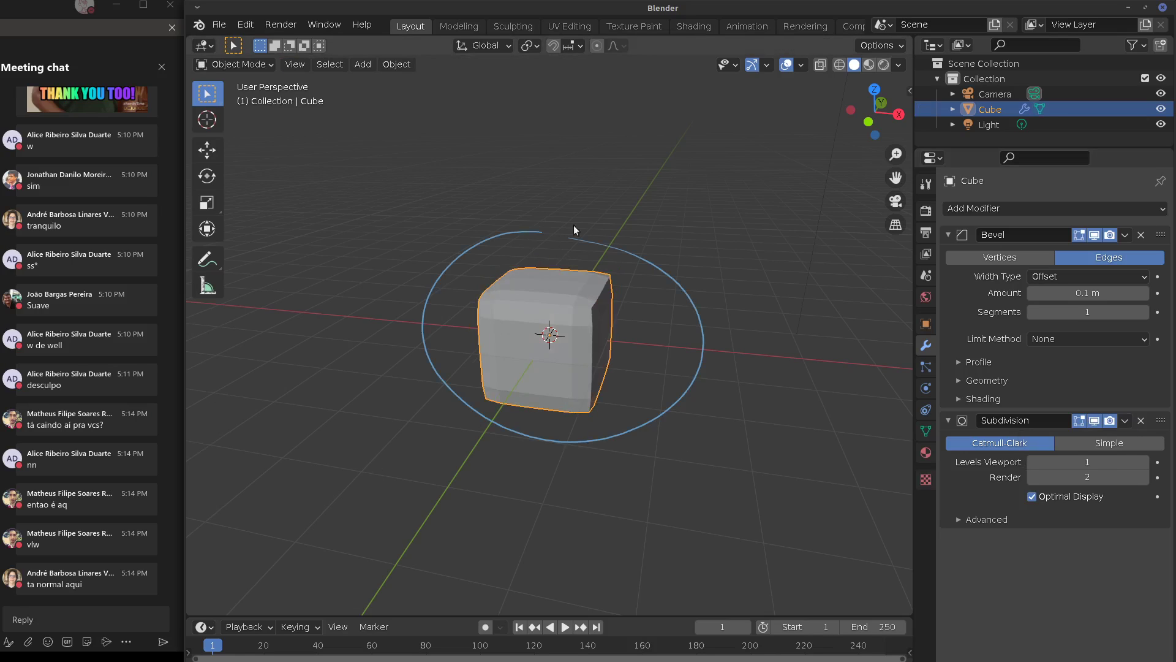
{"action": "mouse_move", "coordinate": [539, 232]}
{"action": "left_mouse_down", "text": "ctrl"}
{"action": "mouse_move", "coordinate": [623, 446]}
{"action": "mouse_move", "coordinate": [732, 301]}
{"action": "mouse_move", "coordinate": [713, 349]}
{"action": "mouse_move", "coordinate": [693, 293]}
{"action": "left_mouse_up", "text": "ctrl"}
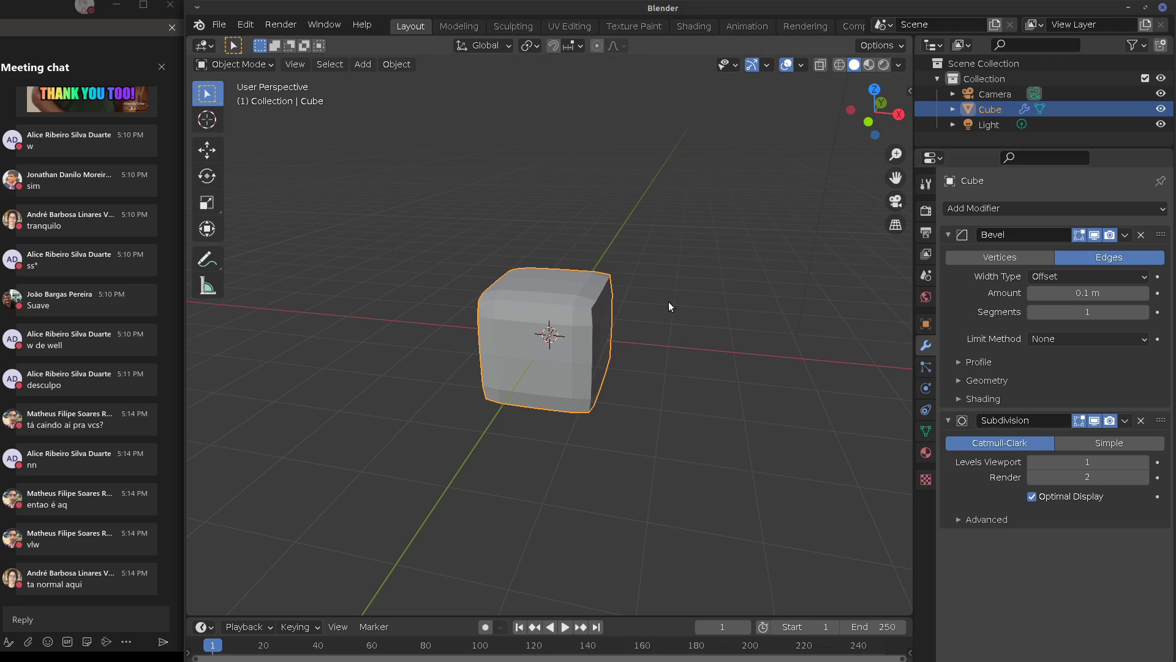
{"action": "middle_click_drag", "start_coordinate": [668, 302], "coordinate": [693, 306]}
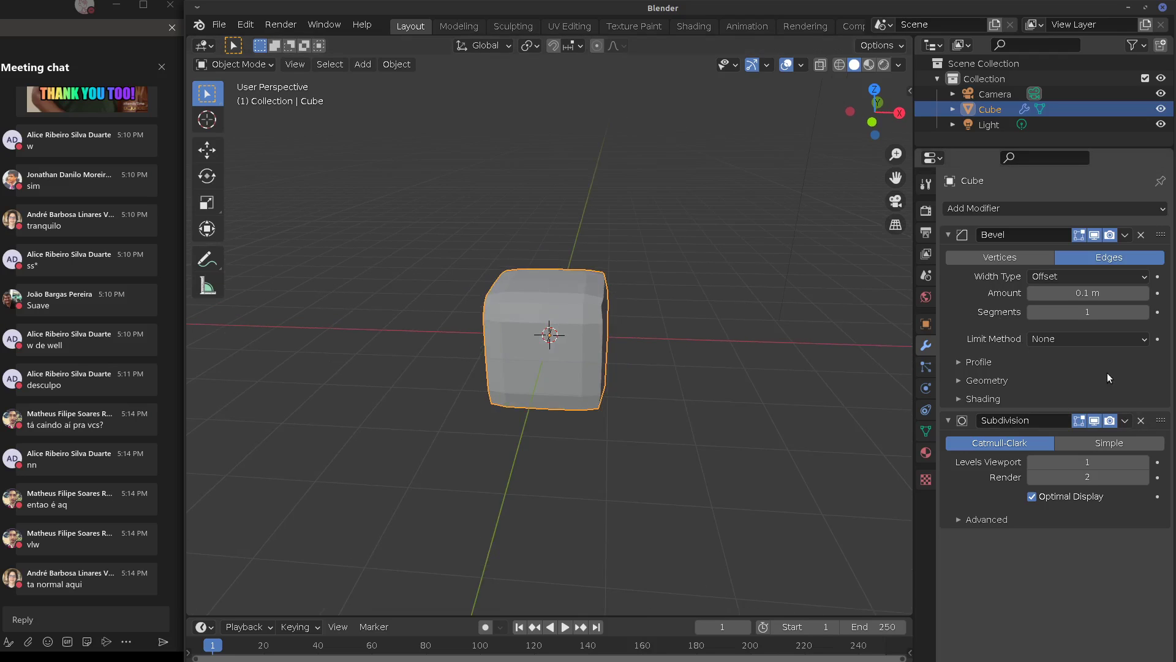
Remove the Bevel modifier and add Boolean and Multiresolution modifiers to the cube
{"action": "left_click", "coordinate": [1140, 235]}
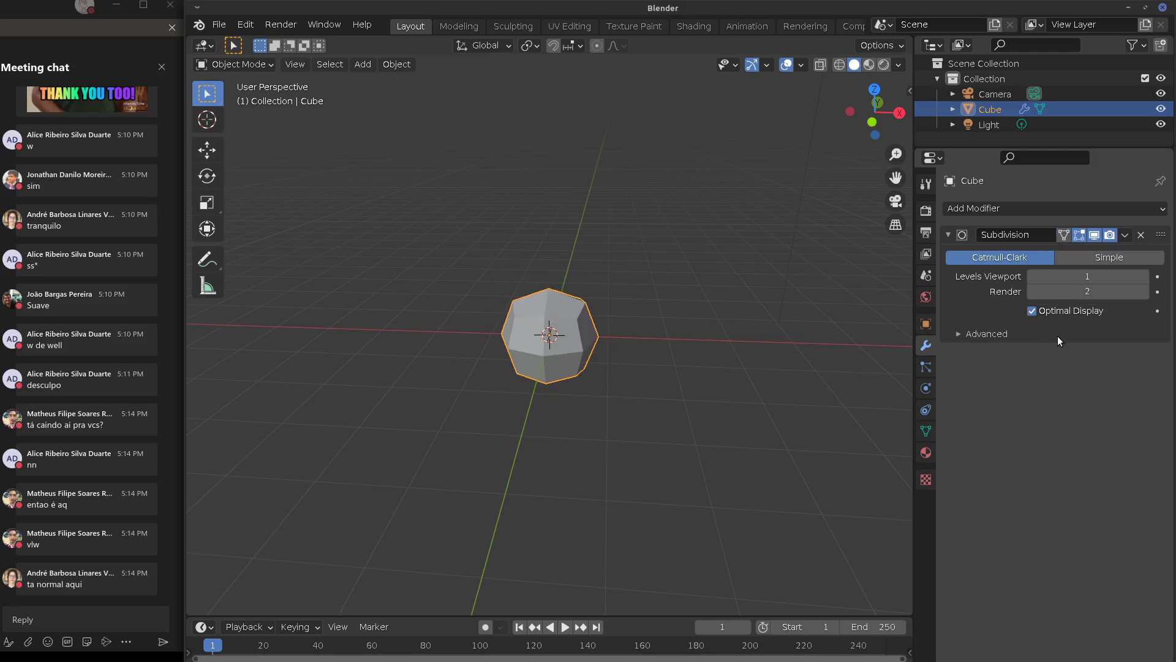
{"action": "left_click", "coordinate": [1057, 210]}
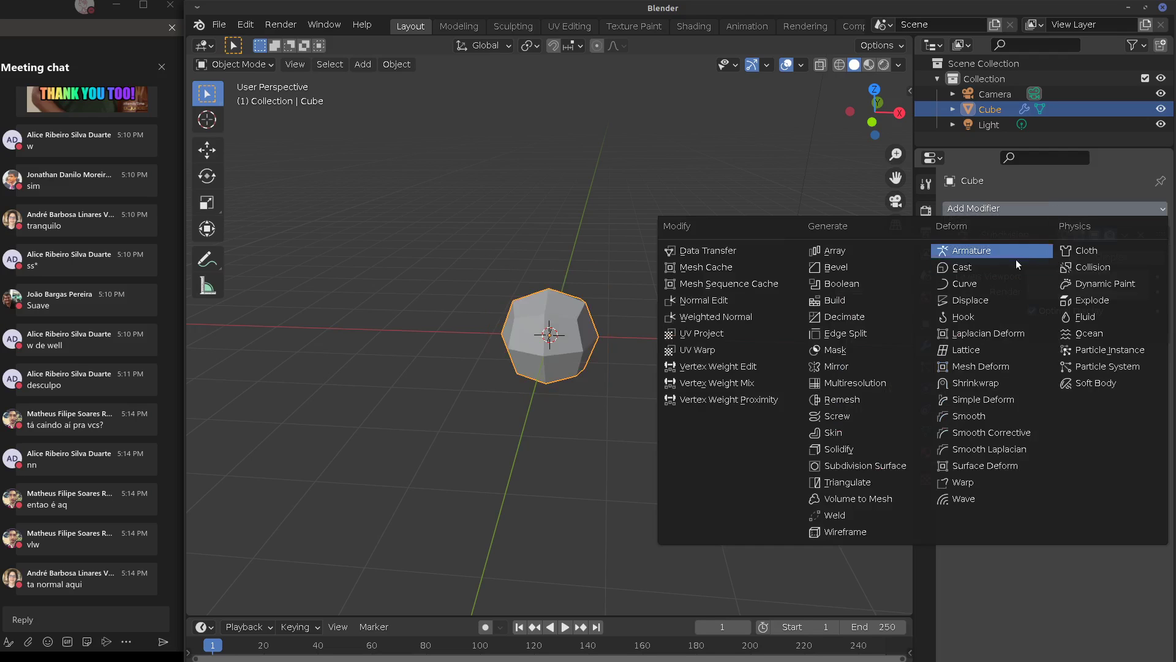
{"action": "left_click", "coordinate": [887, 281]}
{"action": "left_click", "coordinate": [1039, 207]}
{"action": "left_click", "coordinate": [856, 383]}
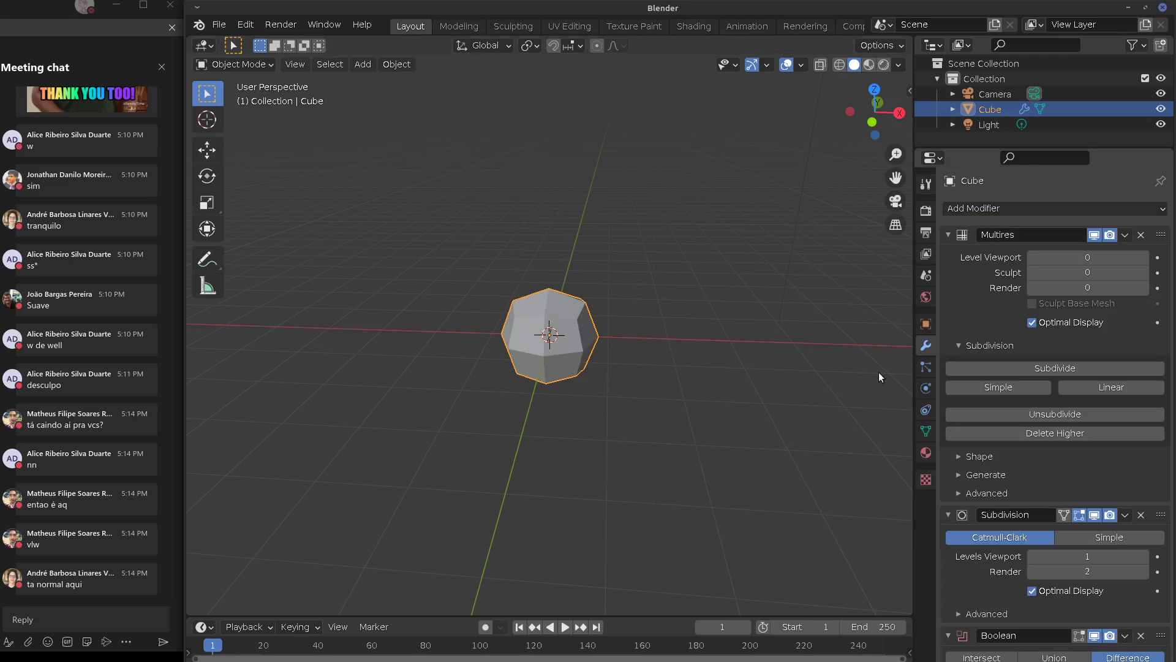
Collapse Multires and Subdivision and try reordering the stack, moving Boolean above Subdivision and back to the end
{"action": "left_click", "coordinate": [948, 235]}
{"action": "left_click", "coordinate": [949, 249]}
{"action": "left_click_drag", "start_coordinate": [1161, 235], "coordinate": [1160, 340]}
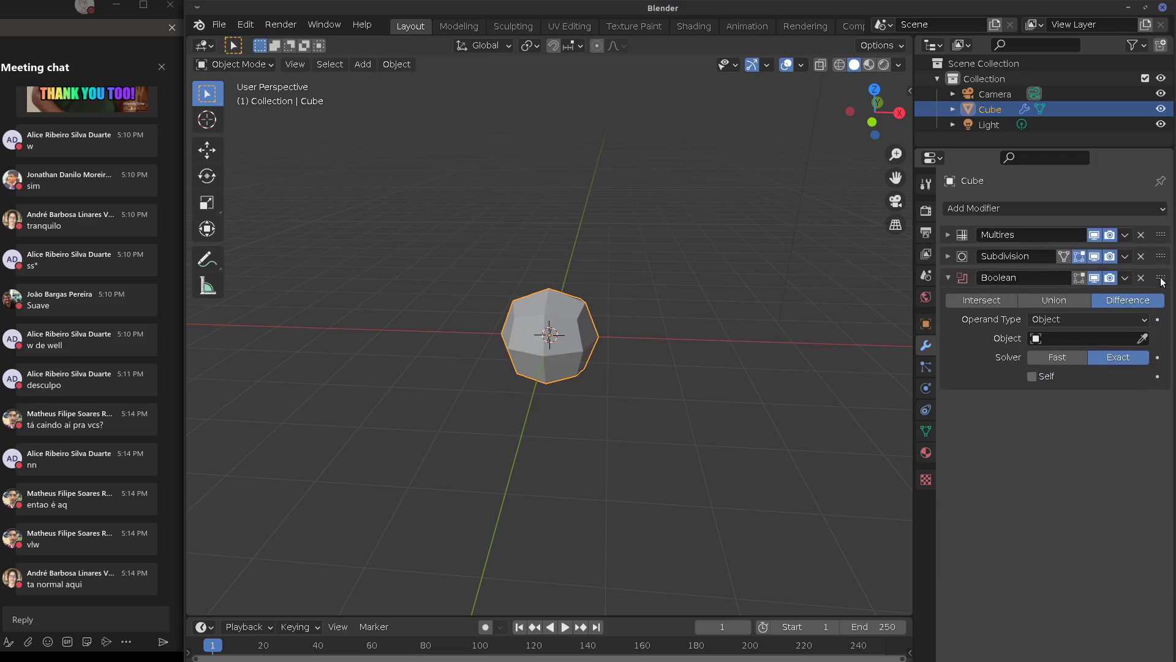
{"action": "left_click_drag", "start_coordinate": [1163, 282], "coordinate": [1162, 251]}
{"action": "left_click_drag", "start_coordinate": [1166, 383], "coordinate": [1158, 270]}
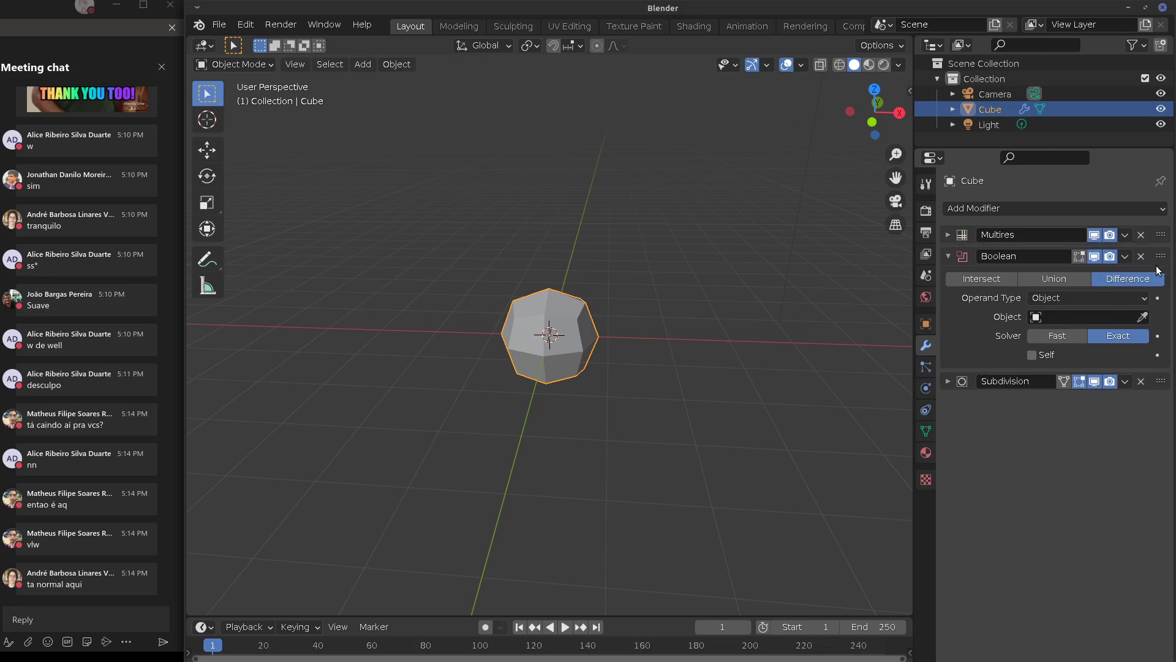
{"action": "left_click_drag", "start_coordinate": [1162, 380], "coordinate": [1162, 257]}
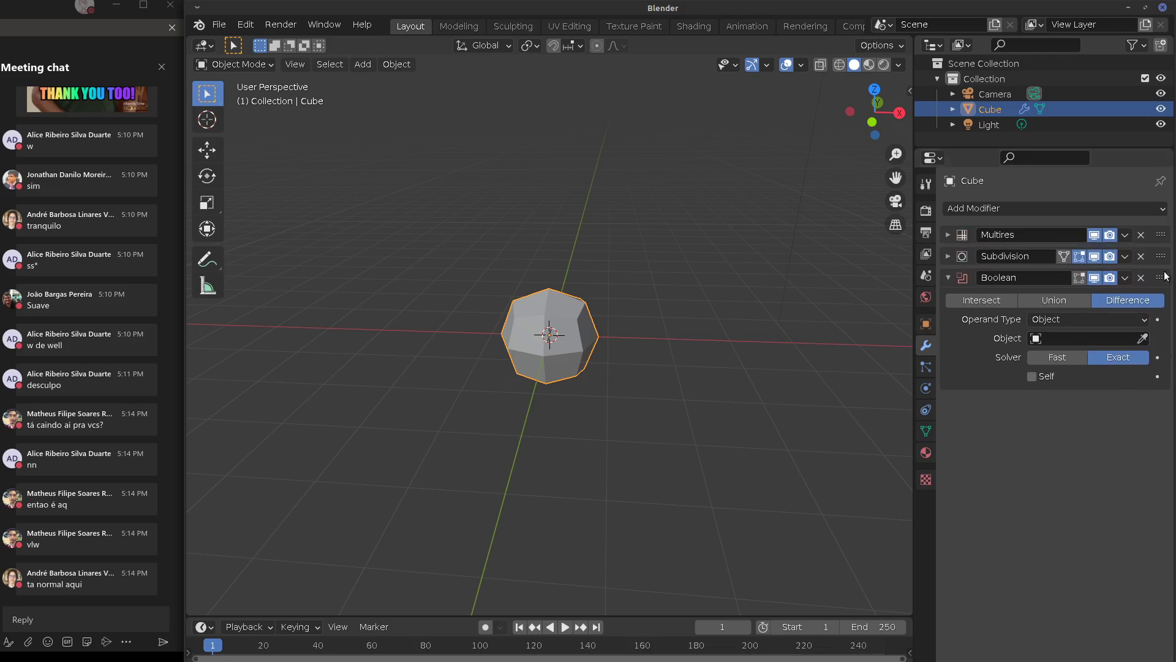
Remove the Boolean, Subdivision and Multires modifiers from the cube
{"action": "left_click", "coordinate": [1141, 277]}
{"action": "left_click", "coordinate": [1140, 256]}
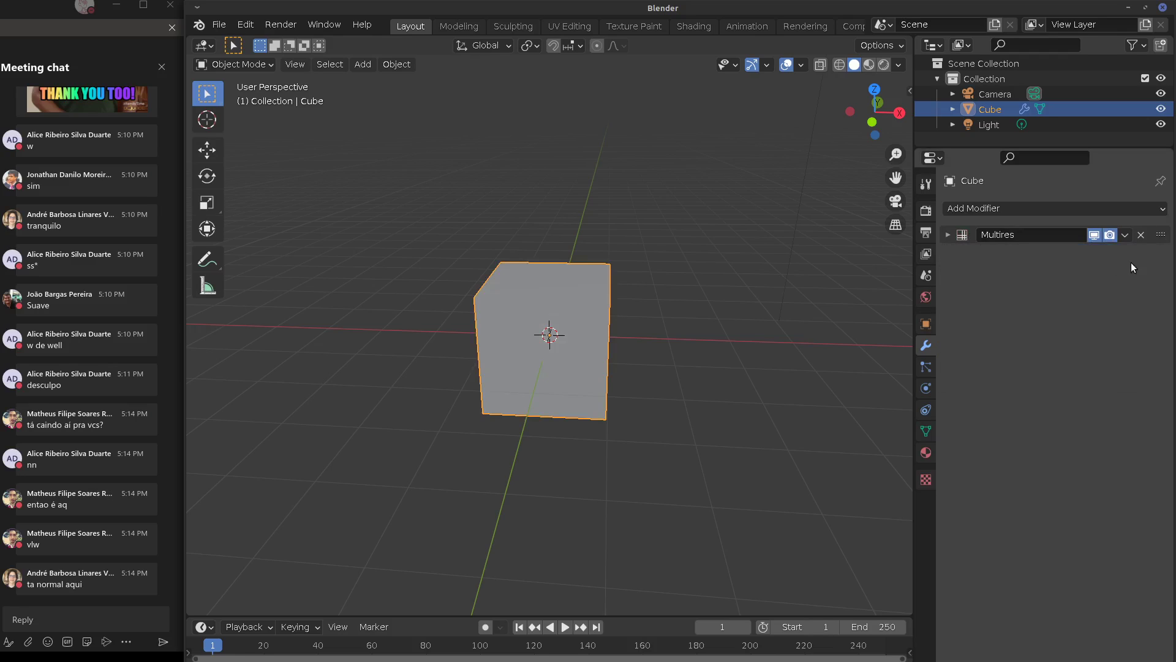
{"action": "left_click", "coordinate": [947, 235]}
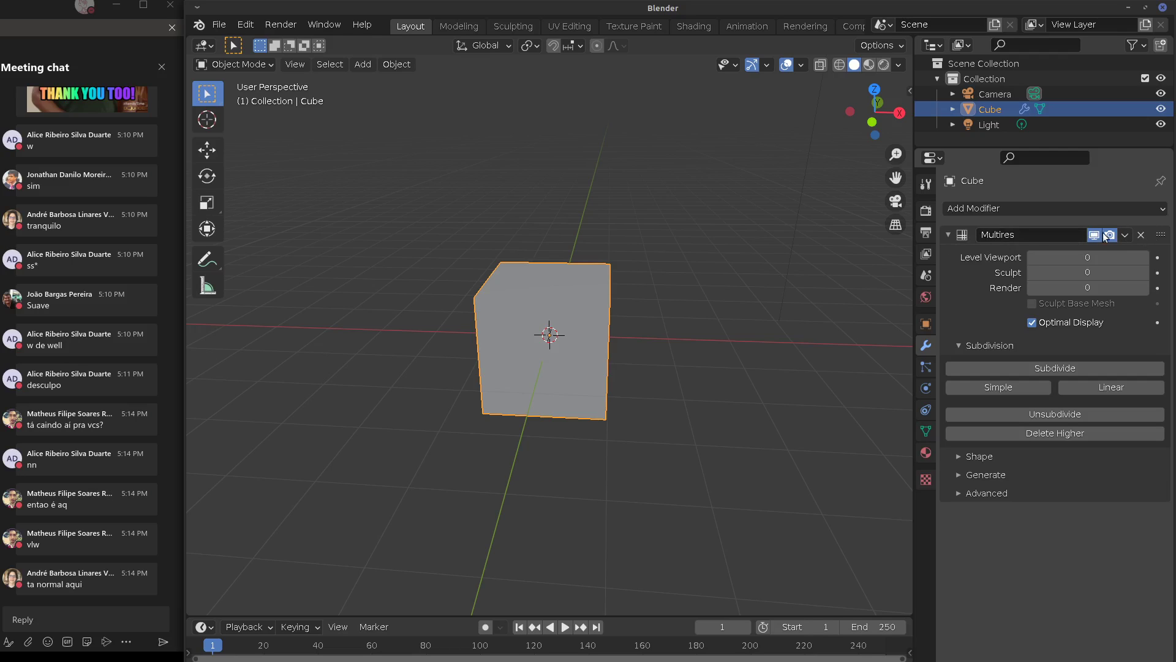
{"action": "key", "text": "ctrl+x"}
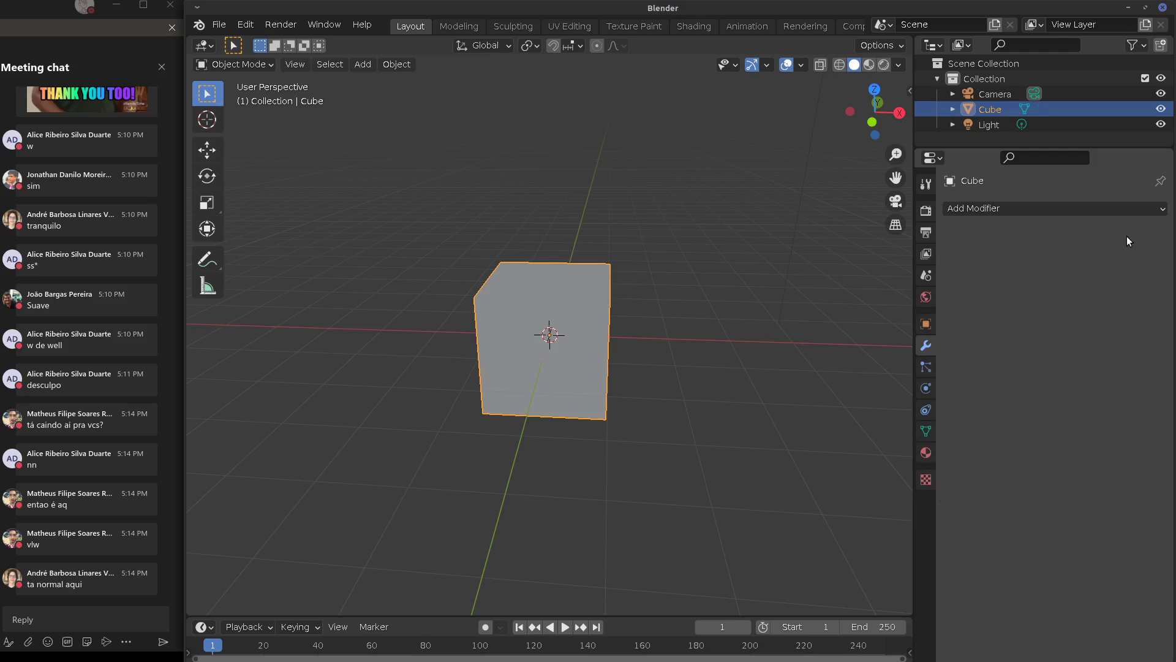
Add an Array modifier to the cube and collapse its Relative Offset settings
{"action": "left_click", "coordinate": [1023, 209]}
{"action": "left_click", "coordinate": [857, 250]}
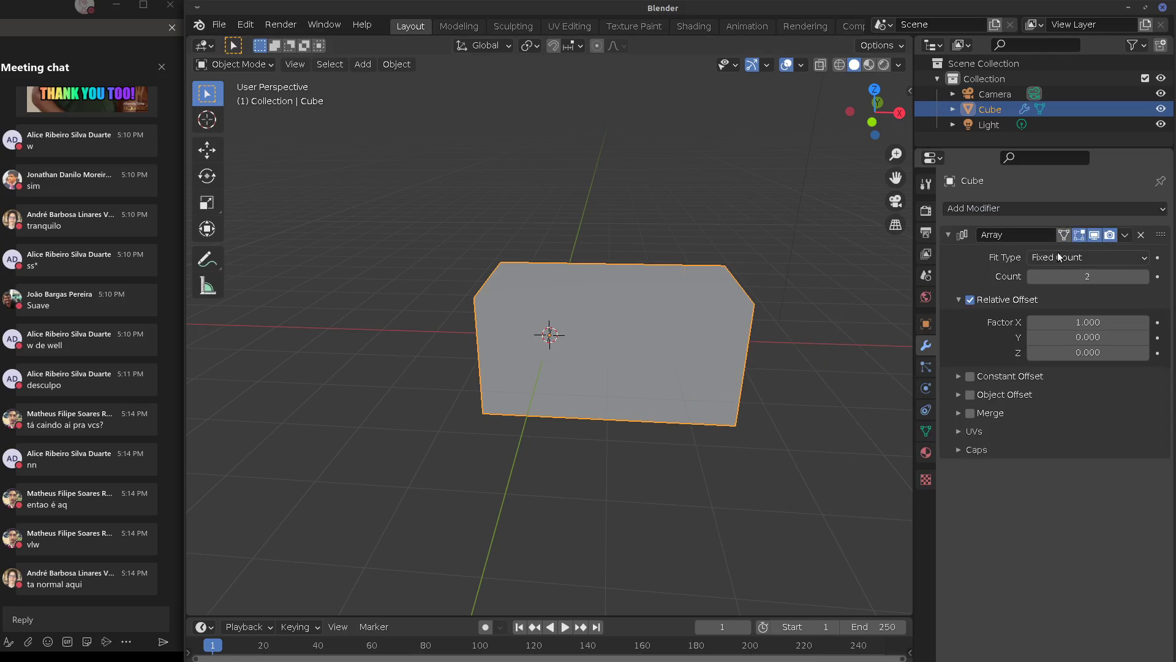
{"action": "left_click", "coordinate": [959, 300]}
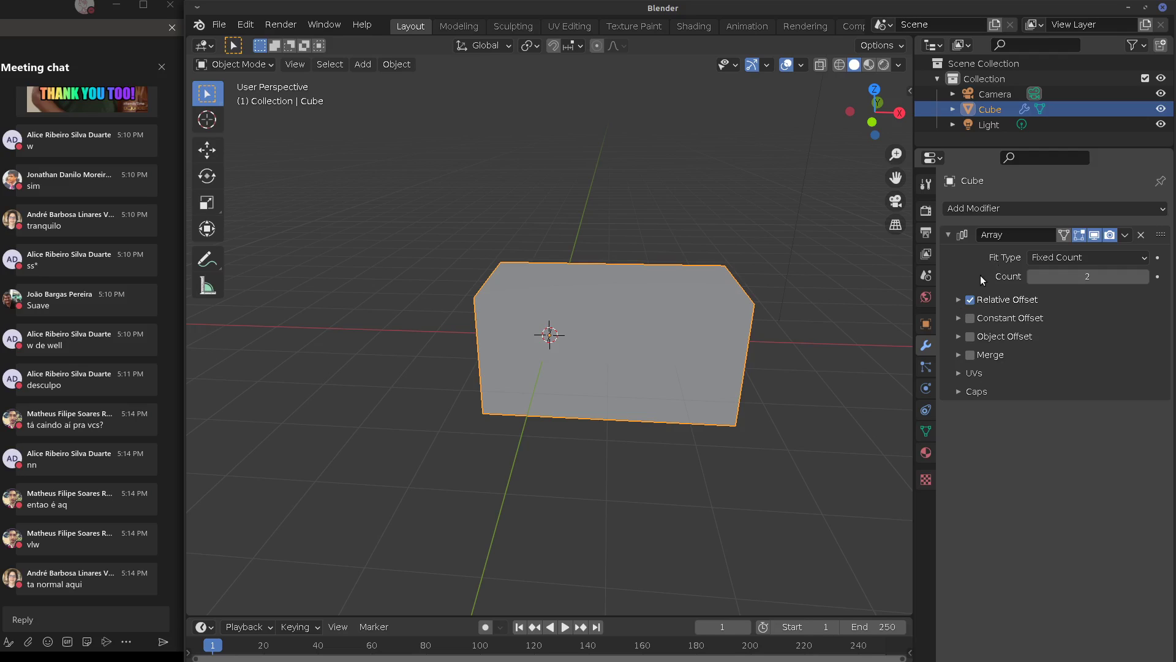
Examine the Array modifier's Fit Type choices and its Relative Offset, Constant Offset, Object Offset, Merge, UVs and Caps settings one by one
{"action": "left_click", "coordinate": [1067, 255]}
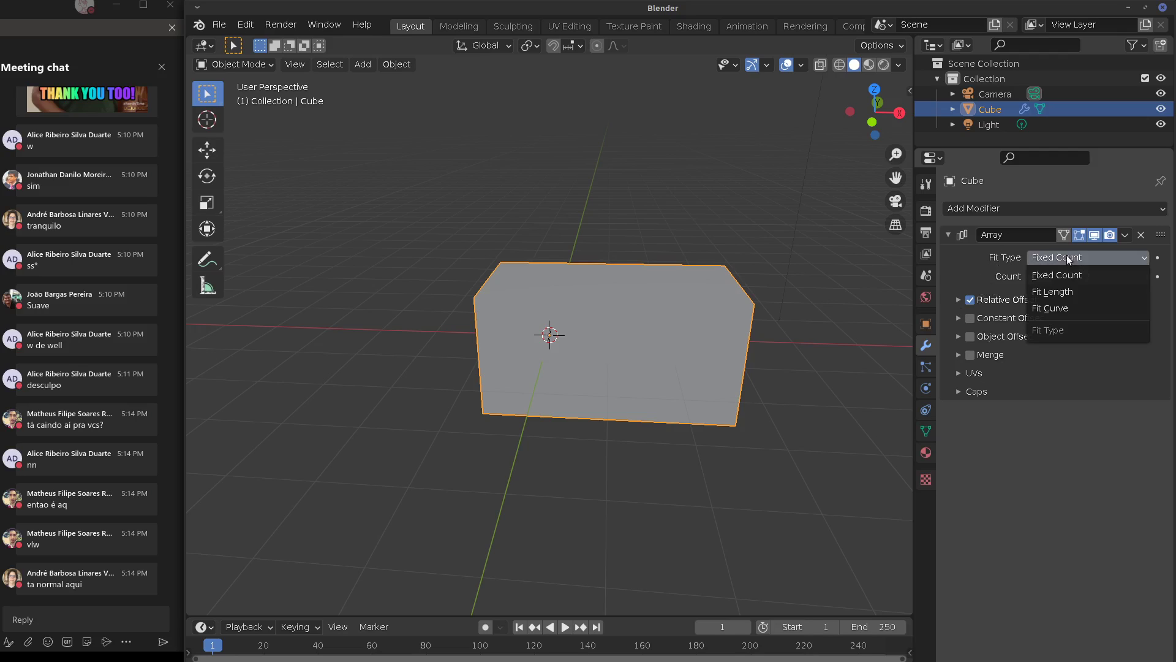
{"action": "left_click", "coordinate": [1068, 258]}
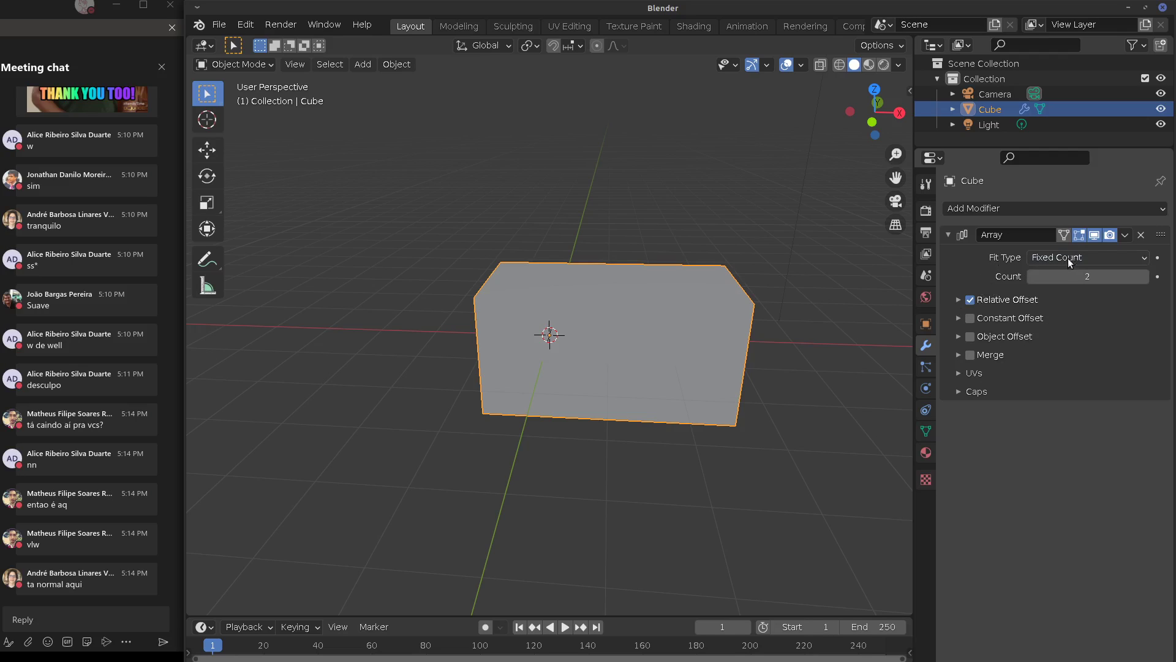
{"action": "left_click", "coordinate": [959, 299]}
{"action": "left_click", "coordinate": [959, 297]}
{"action": "left_click", "coordinate": [958, 317]}
{"action": "left_click", "coordinate": [958, 318]}
{"action": "left_click", "coordinate": [959, 336]}
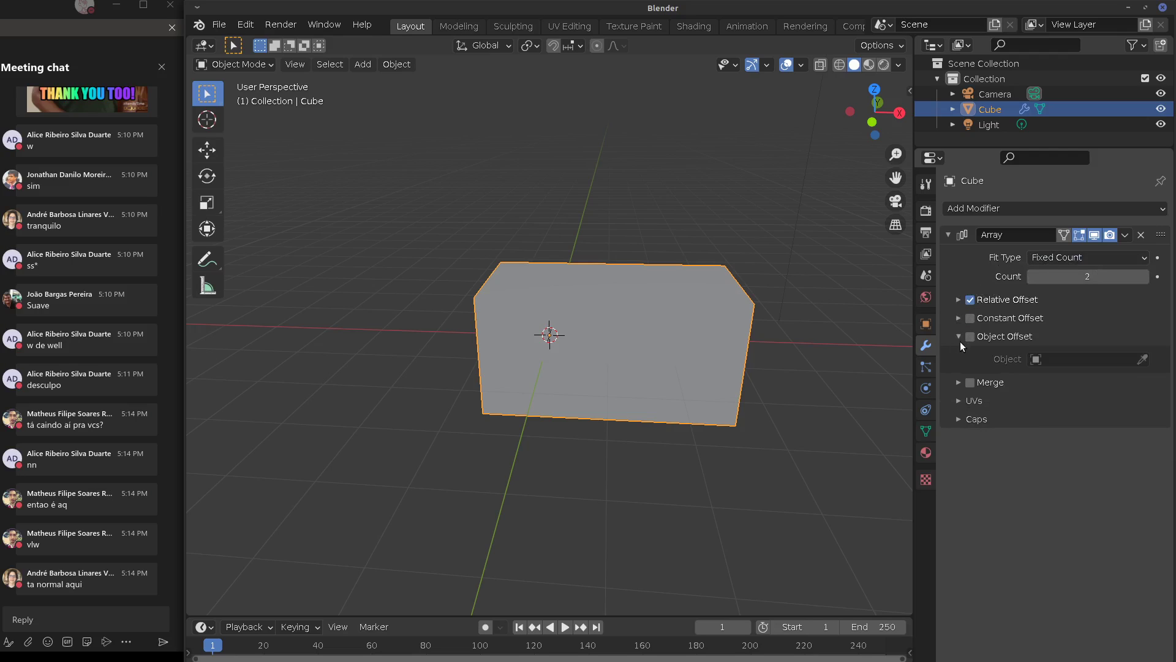
{"action": "left_click", "coordinate": [960, 338]}
{"action": "left_click", "coordinate": [961, 355]}
{"action": "left_click", "coordinate": [960, 355]}
{"action": "left_click", "coordinate": [959, 373]}
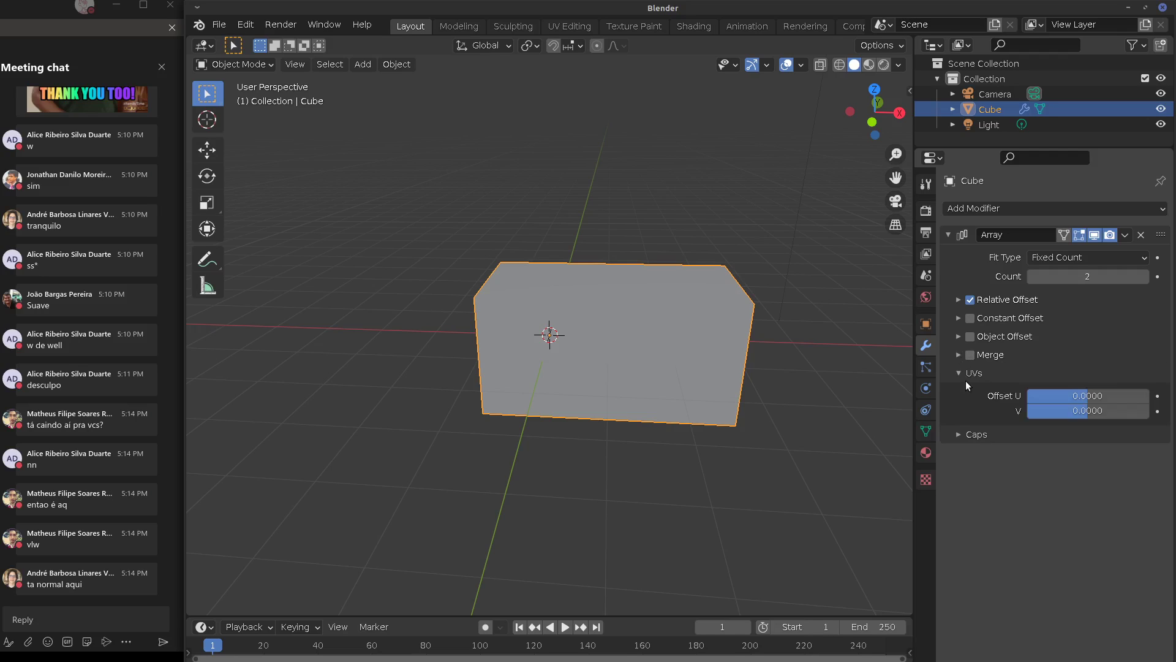
{"action": "left_click", "coordinate": [961, 375]}
{"action": "left_click", "coordinate": [959, 392]}
{"action": "left_click", "coordinate": [959, 393]}
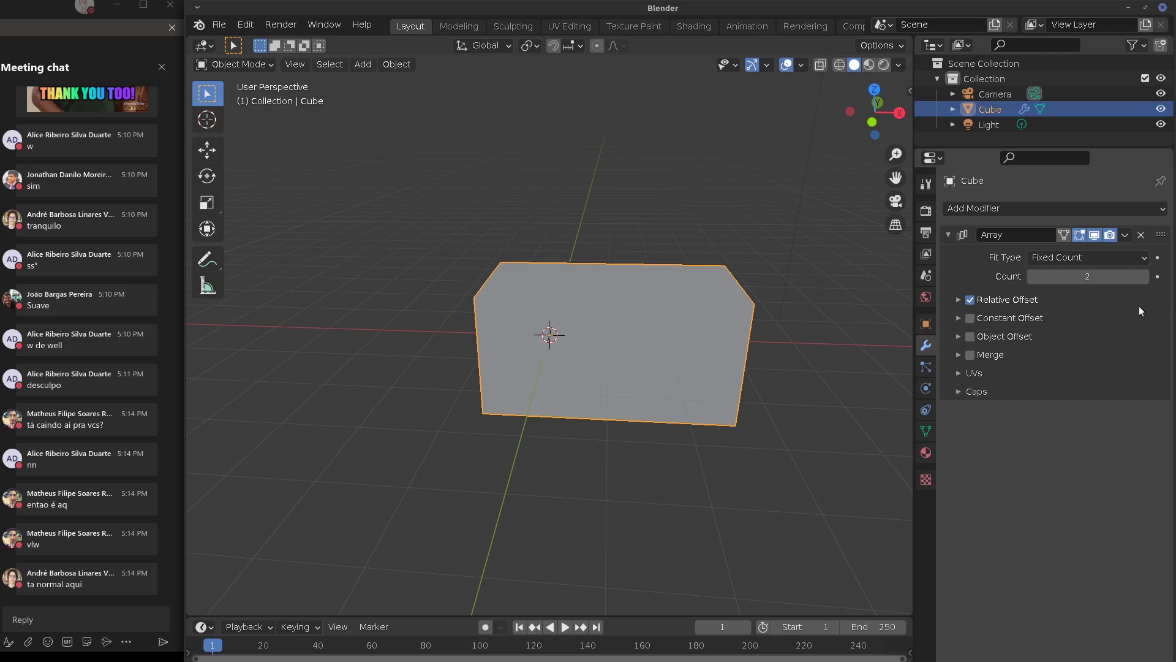
Expand all sections of the Array modifier, from Relative Offset through Caps
{"action": "left_click", "coordinate": [957, 299]}
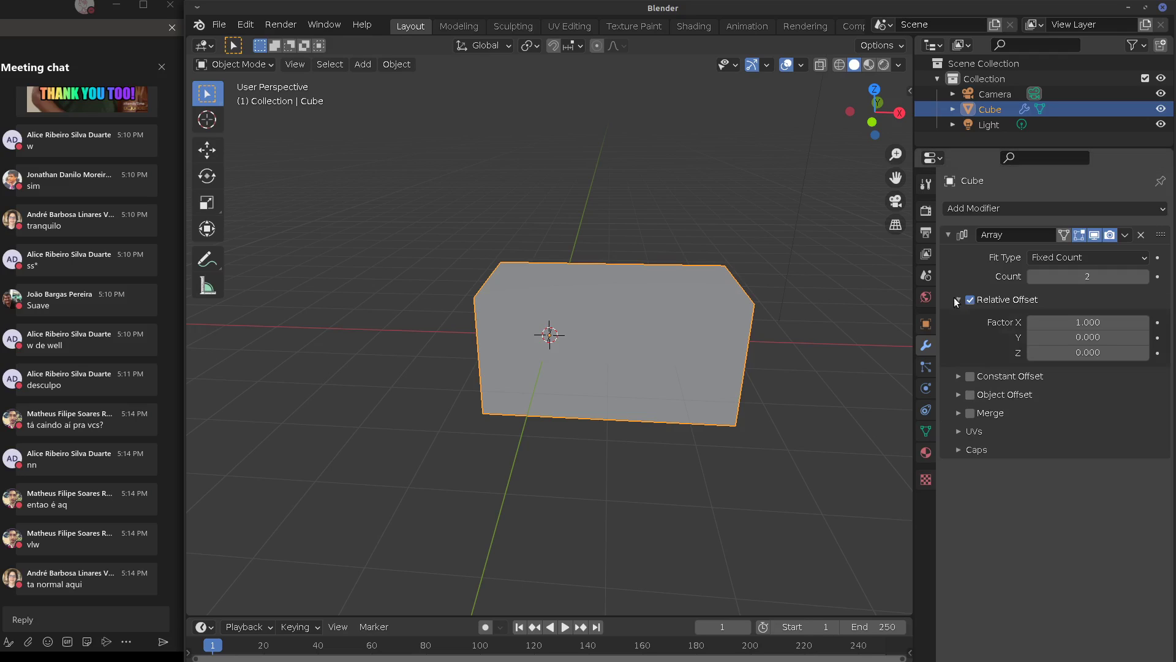
{"action": "left_click", "coordinate": [957, 376]}
{"action": "left_click", "coordinate": [960, 453]}
{"action": "left_click", "coordinate": [961, 500]}
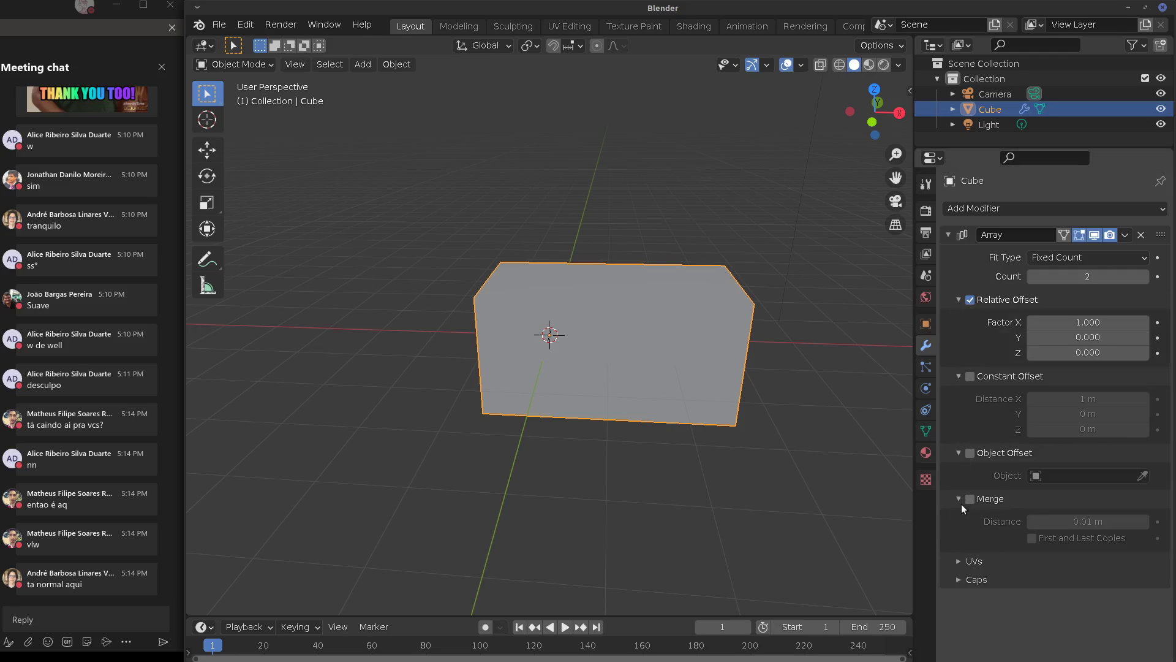
{"action": "left_click", "coordinate": [959, 562]}
{"action": "left_click", "coordinate": [958, 620]}
{"action": "scroll", "coordinate": [1167, 432], "scroll_direction": "down", "scroll_amount": 1}
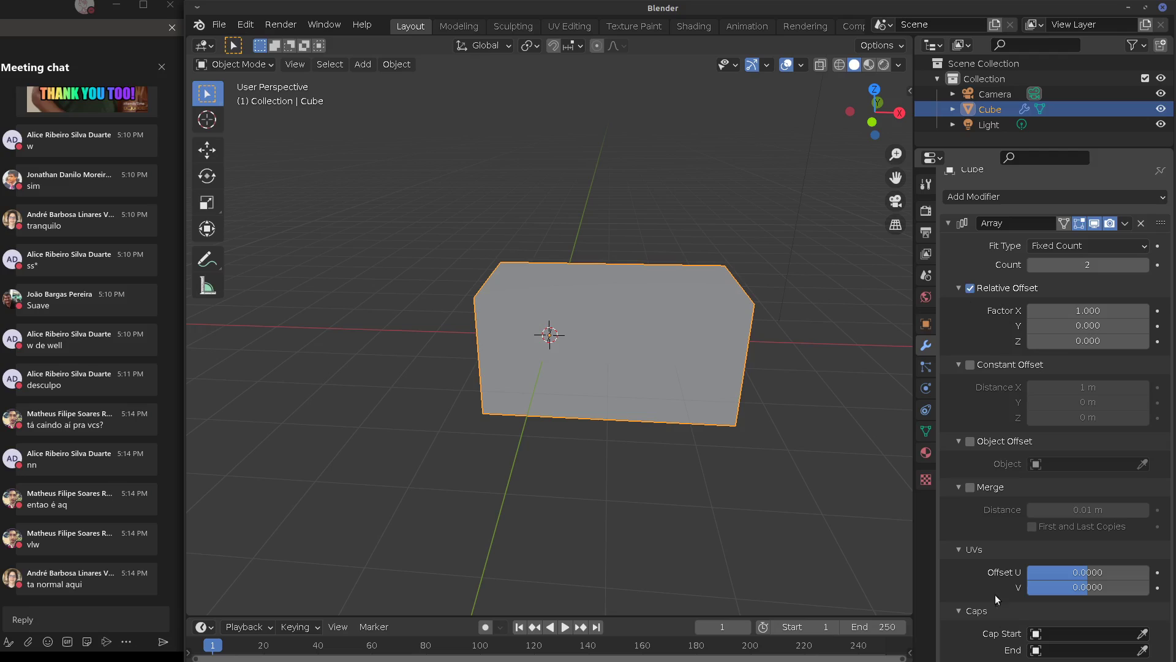
Collapse the Array modifier's subsections from Relative Offset through Caps, and remove the modifier from the cube
{"action": "left_click", "coordinate": [960, 287]}
{"action": "left_click", "coordinate": [964, 319]}
{"action": "left_click", "coordinate": [962, 343]}
{"action": "left_click", "coordinate": [961, 355]}
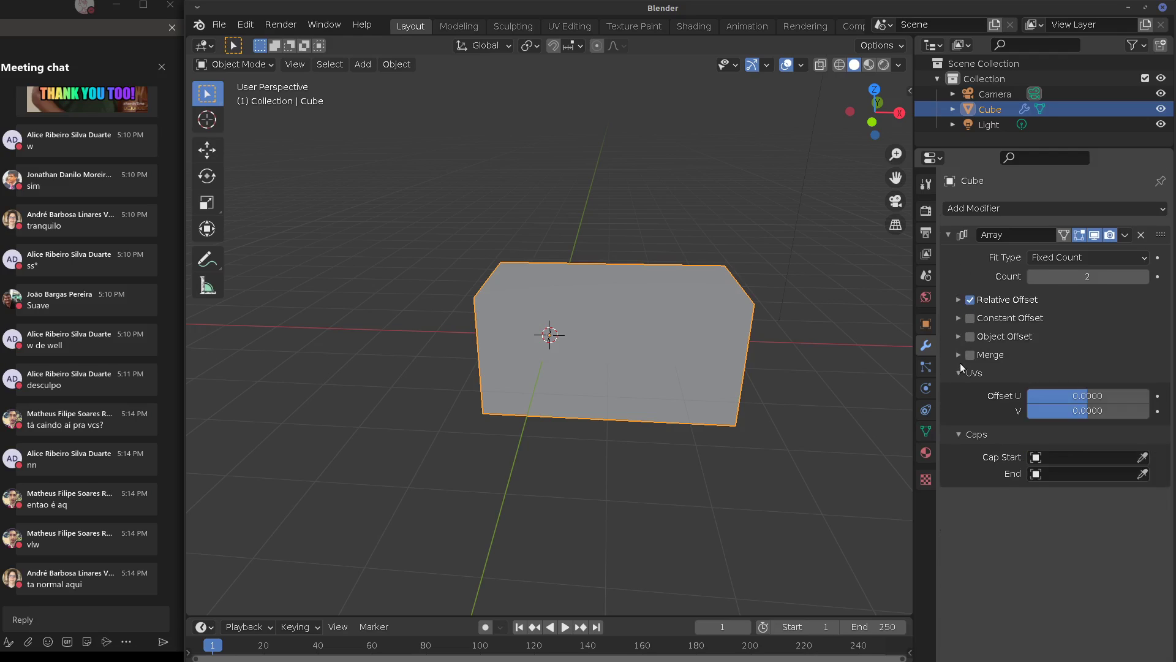
{"action": "left_click", "coordinate": [960, 365]}
{"action": "left_click", "coordinate": [959, 392]}
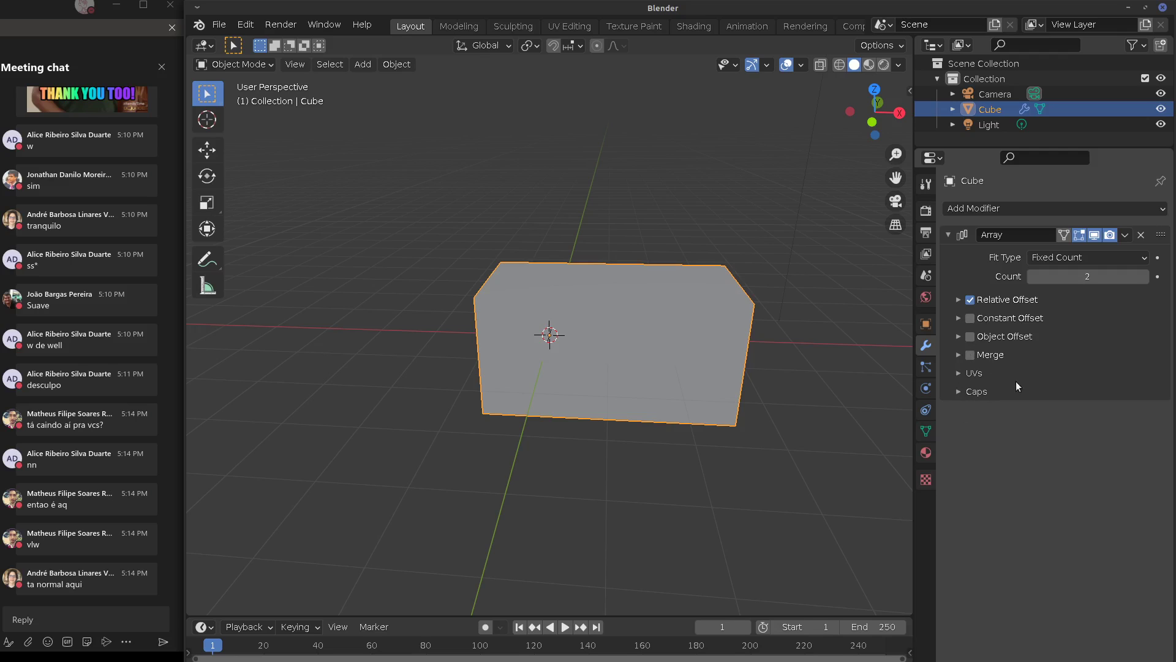
{"action": "left_click", "coordinate": [1140, 234]}
Add a Mirror modifier to the cube, inspect its Data options, and remove the modifier
{"action": "left_click", "coordinate": [1101, 209]}
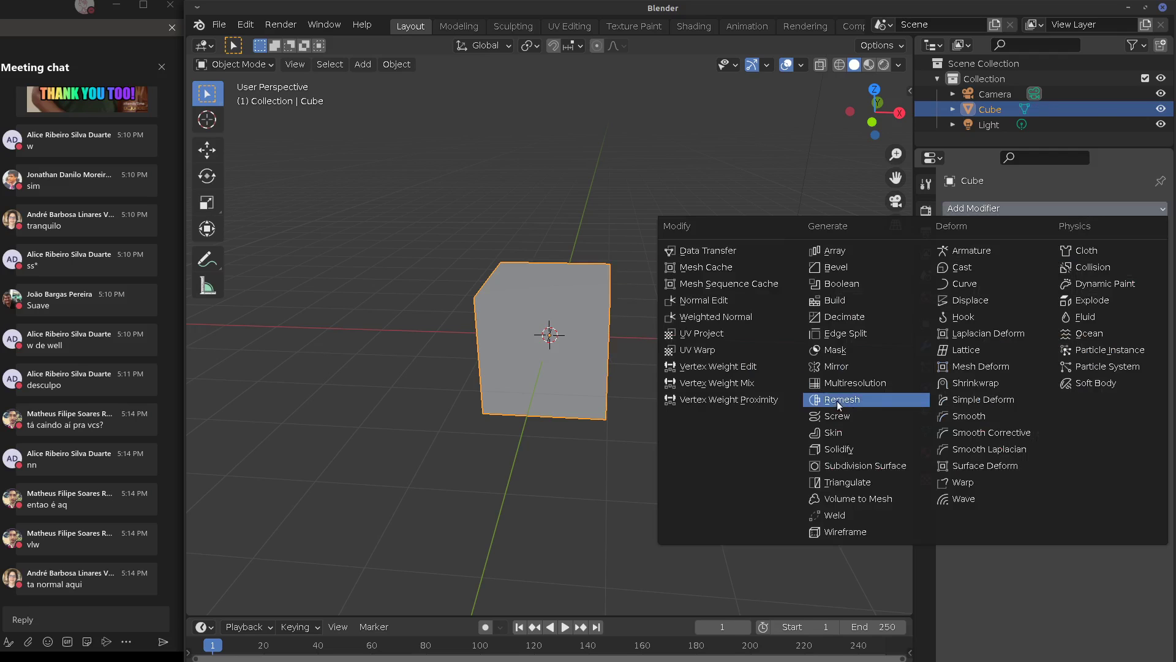
{"action": "left_click", "coordinate": [842, 367]}
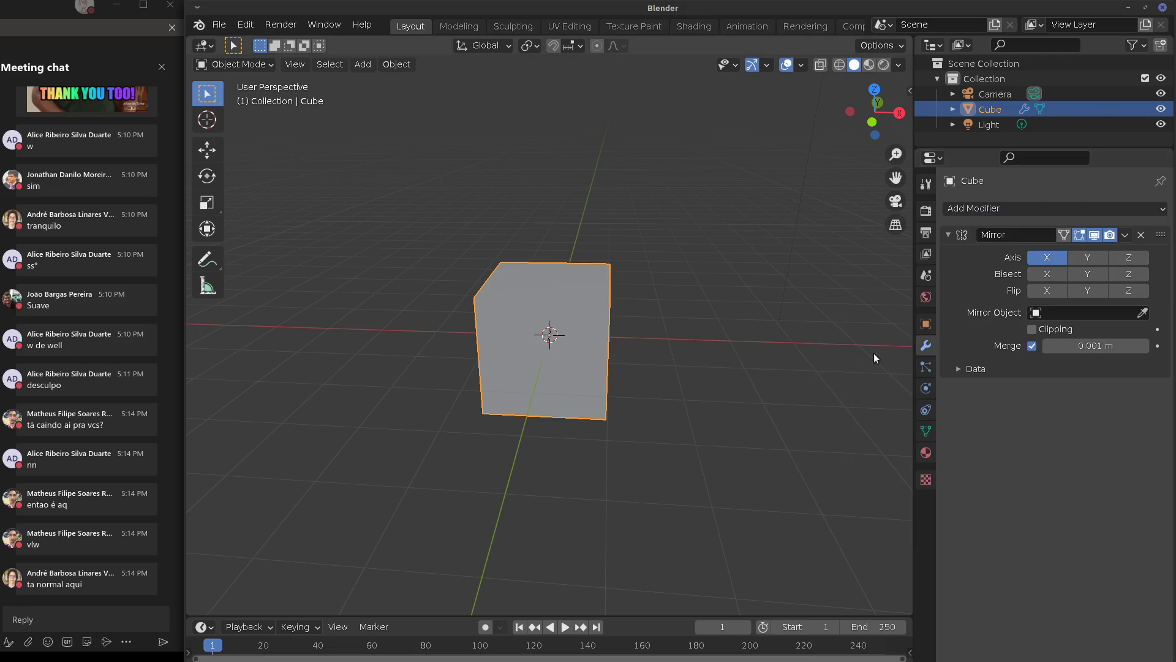
{"action": "left_click", "coordinate": [969, 370]}
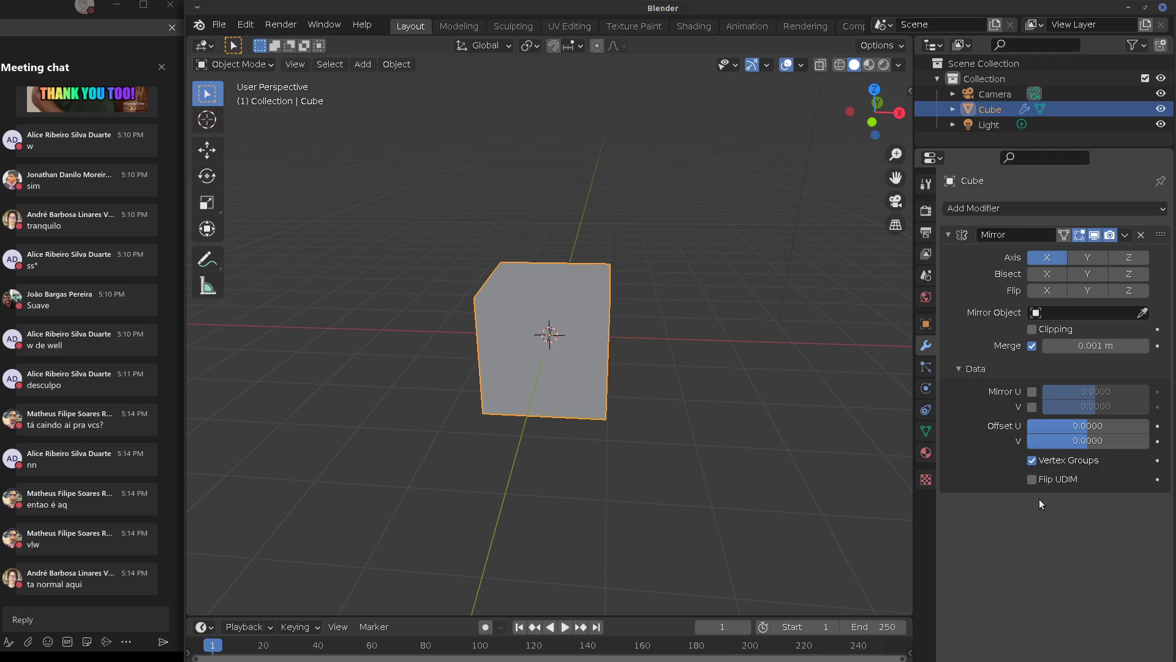
{"action": "left_click", "coordinate": [959, 370]}
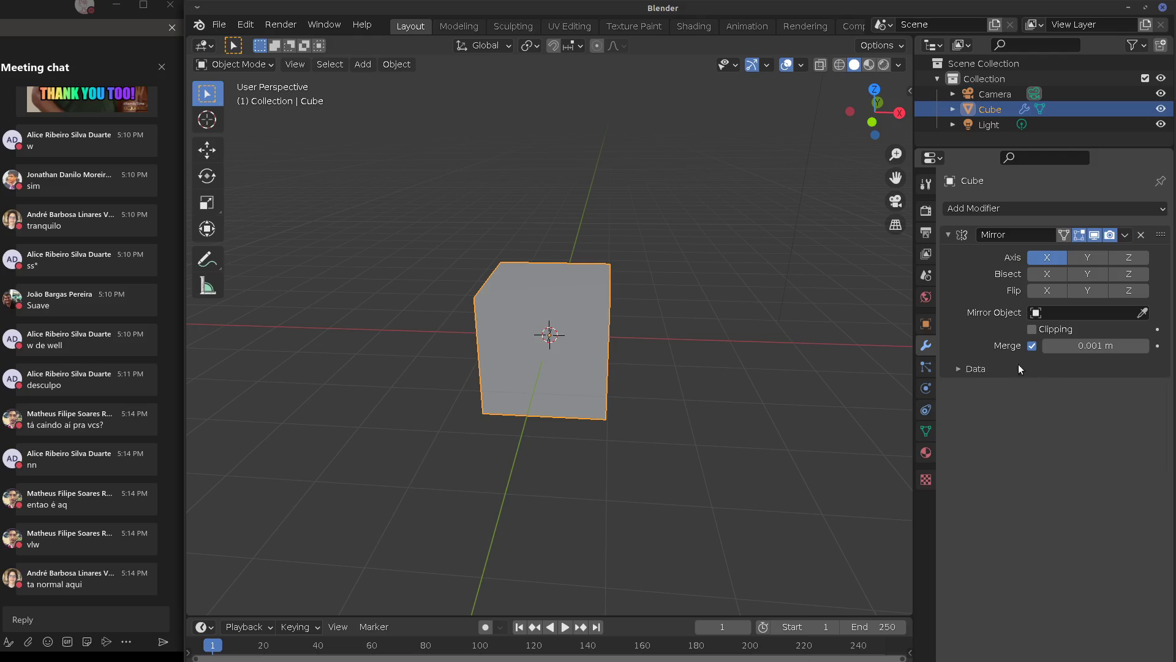
{"action": "left_click", "coordinate": [1140, 235]}
Add a Subdivision Surface modifier to the cube, inspect its Advanced options, and remove the modifier
{"action": "left_click", "coordinate": [1078, 208]}
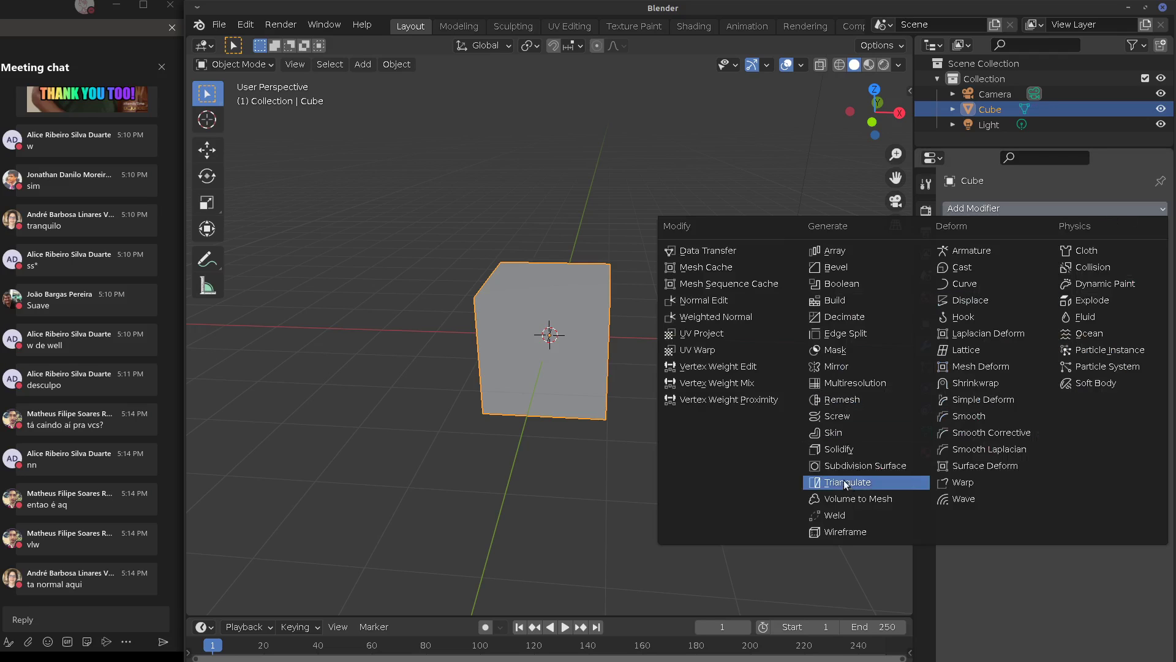
{"action": "left_click", "coordinate": [864, 465]}
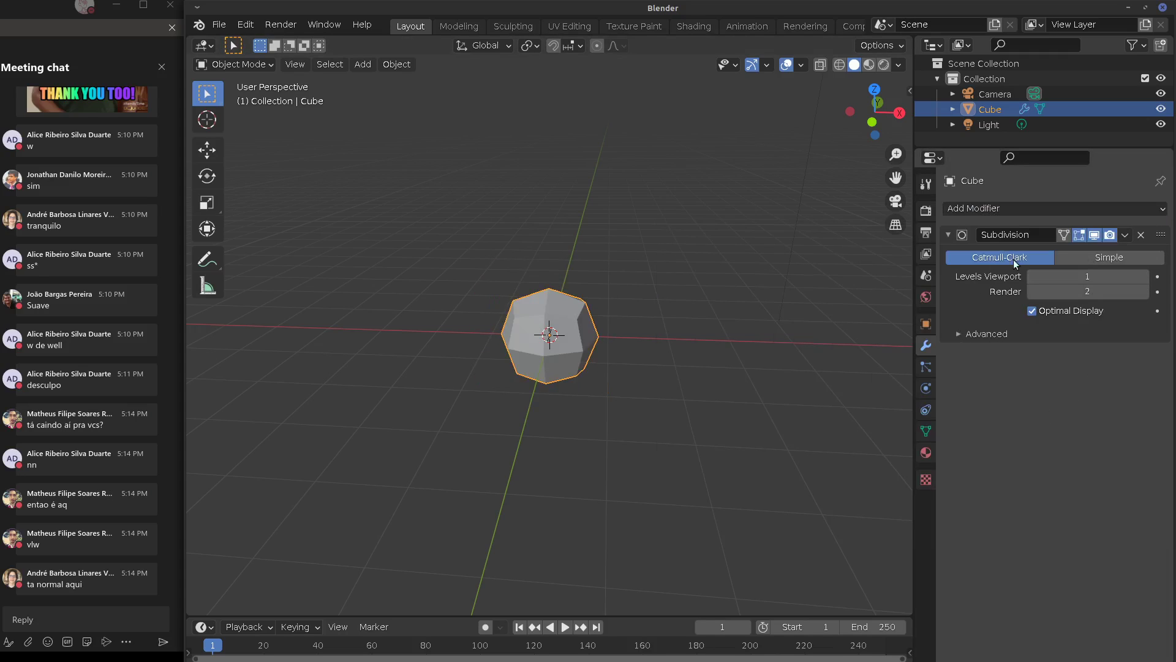
{"action": "left_click", "coordinate": [958, 334]}
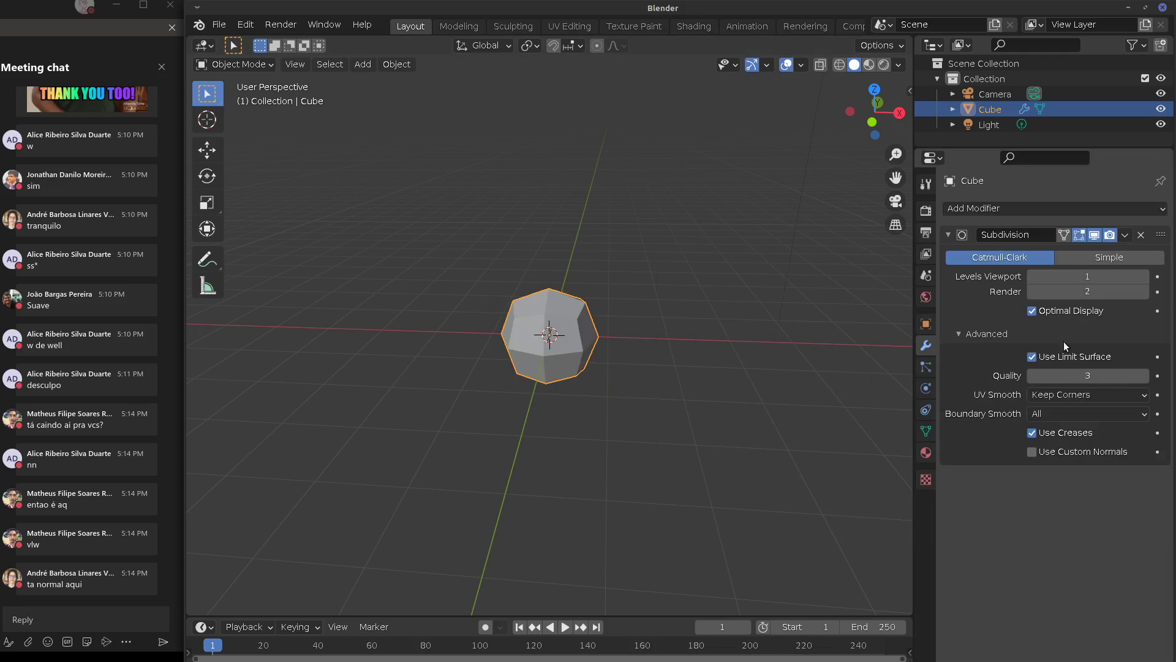
{"action": "left_click", "coordinate": [959, 334]}
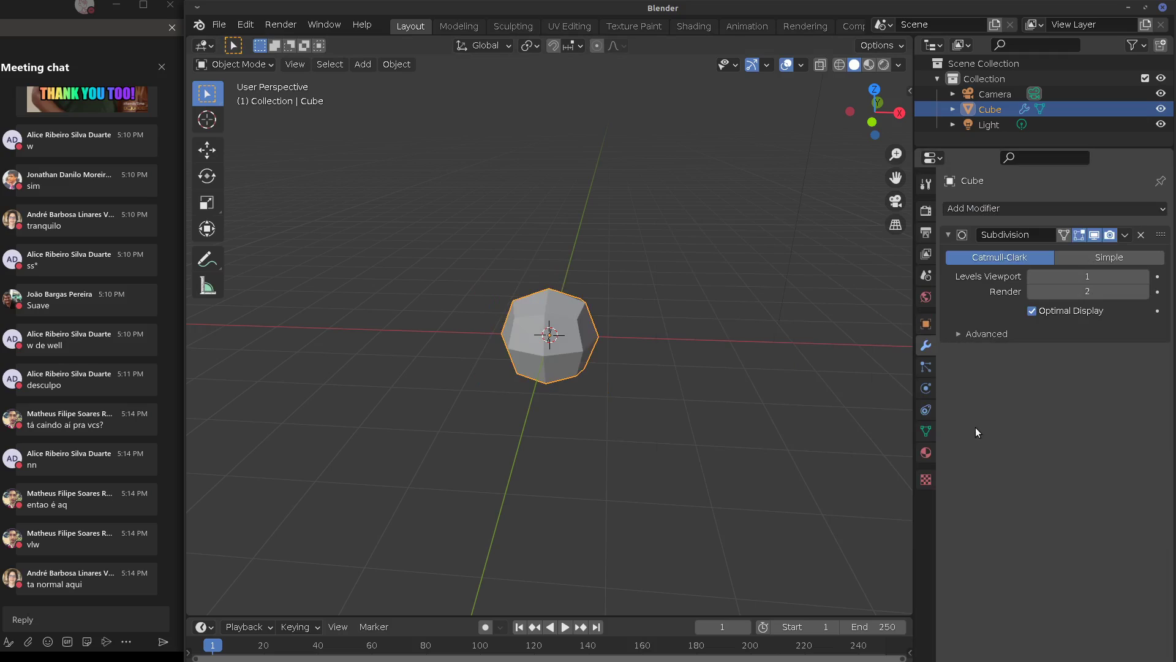
{"action": "left_click", "coordinate": [954, 335]}
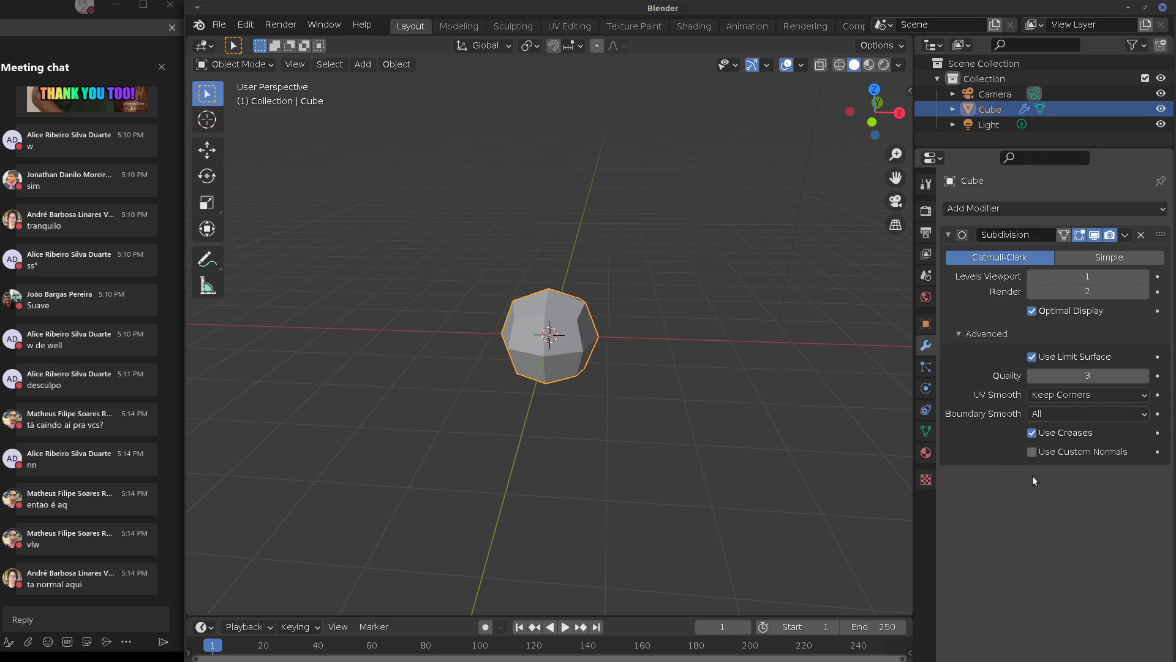
{"action": "left_click", "coordinate": [965, 334]}
{"action": "left_click", "coordinate": [1141, 234]}
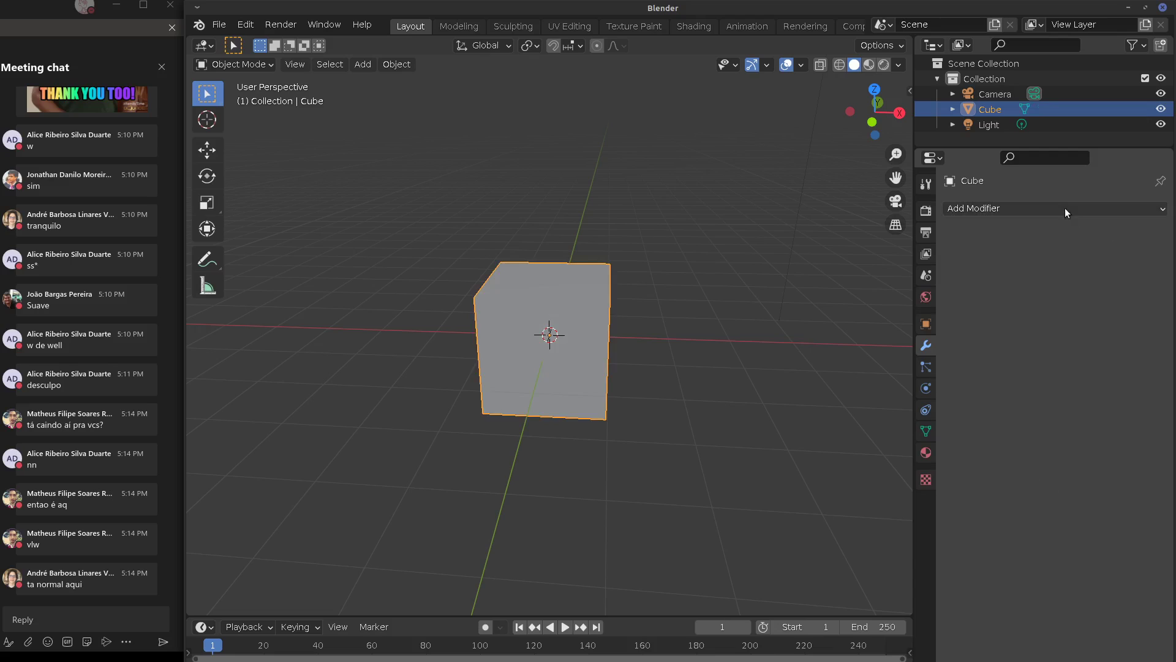
{"action": "left_click", "coordinate": [1065, 210]}
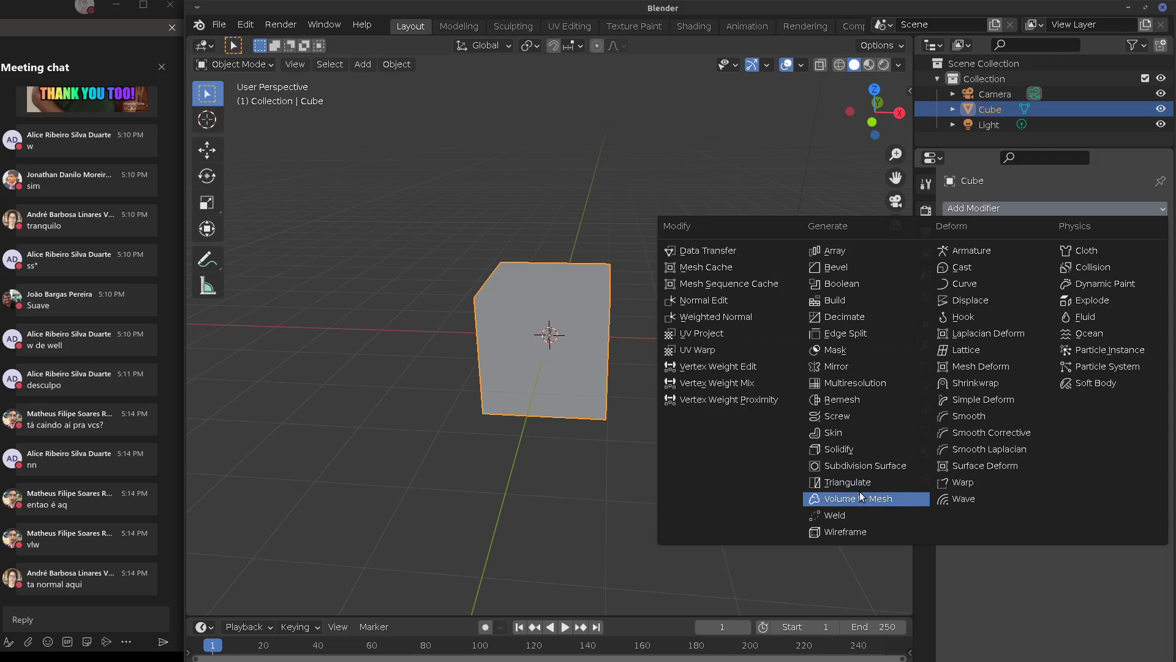
{"action": "left_click", "coordinate": [630, 469]}
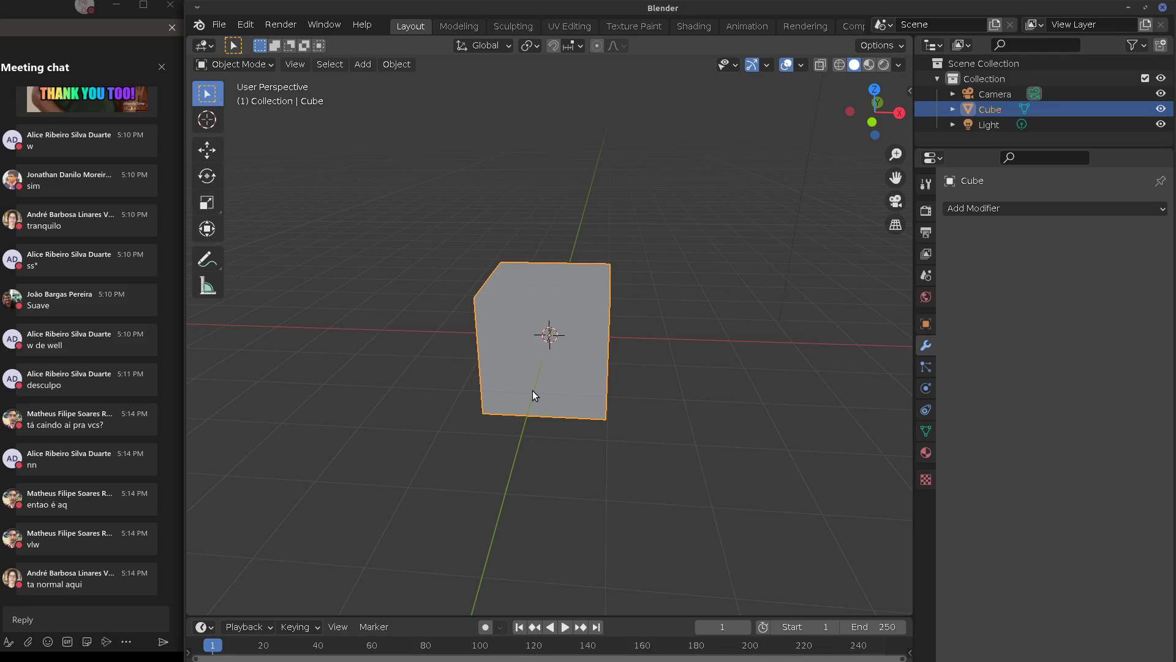
Add an Array modifier to the cube again to view its default settings, and remove it
{"action": "middle_click_drag", "start_coordinate": [506, 428], "coordinate": [650, 398]}
{"action": "left_click", "coordinate": [1002, 211]}
{"action": "left_click", "coordinate": [854, 256]}
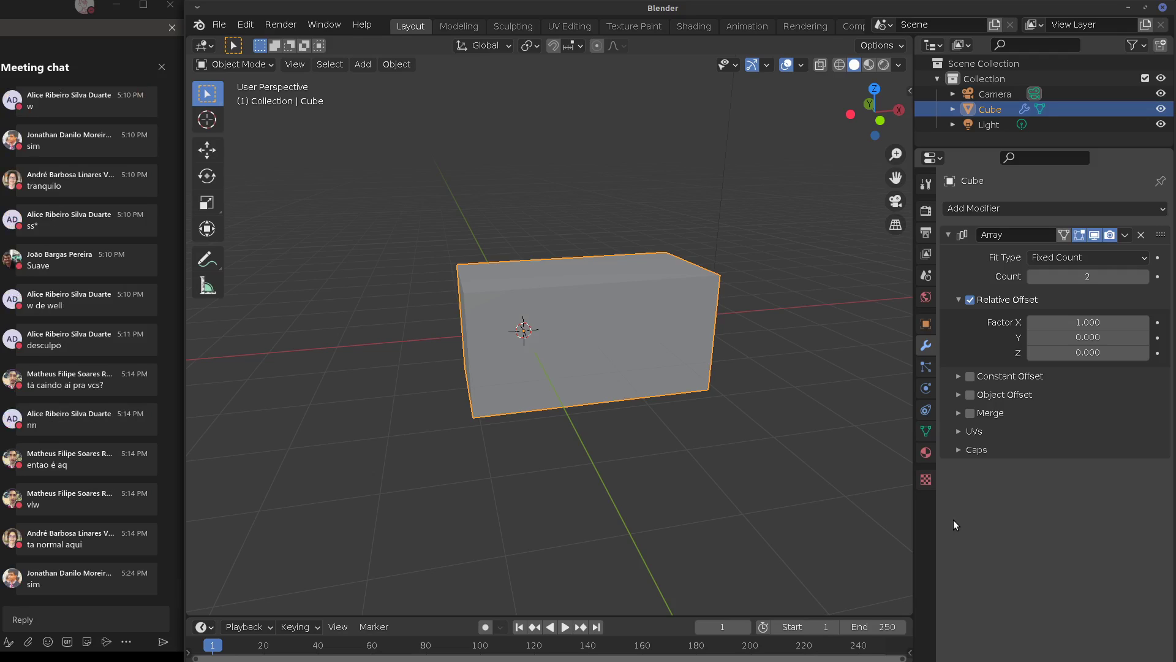
{"action": "left_click", "coordinate": [1141, 235]}
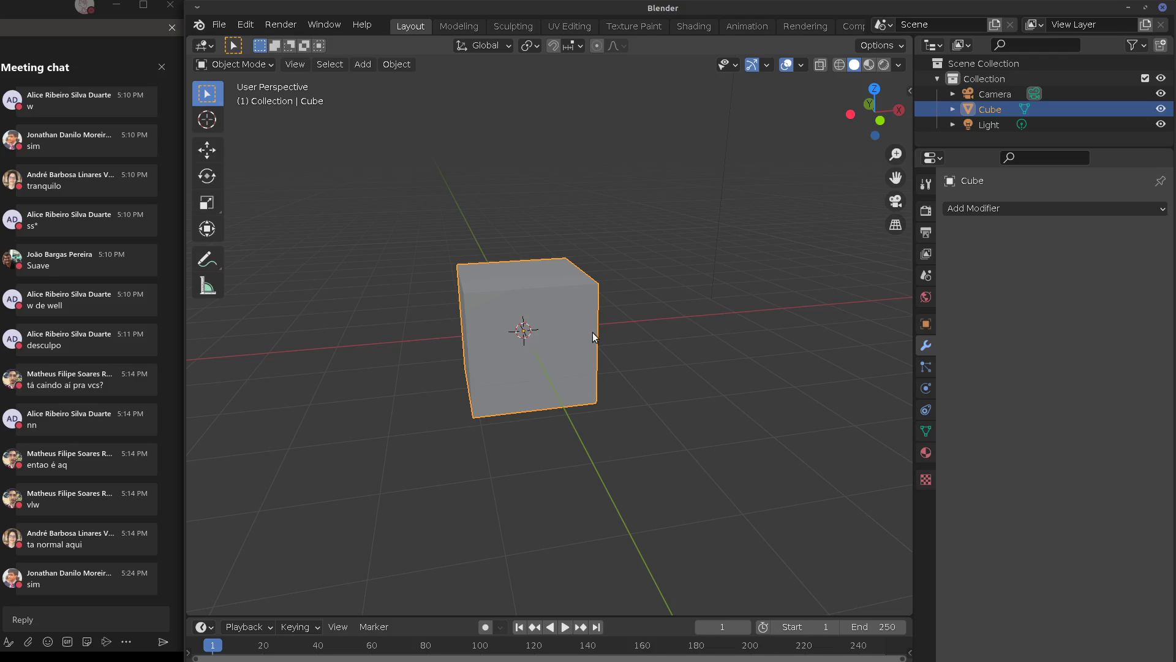
In Edit Mode, scale the cube mesh to 0.2 along Z and move it so its lower -X edge meets the origin in front view
{"action": "key", "text": "x"}
{"action": "middle_click_drag", "start_coordinate": [607, 353], "coordinate": [530, 319]}
{"action": "key", "text": "Tab"}
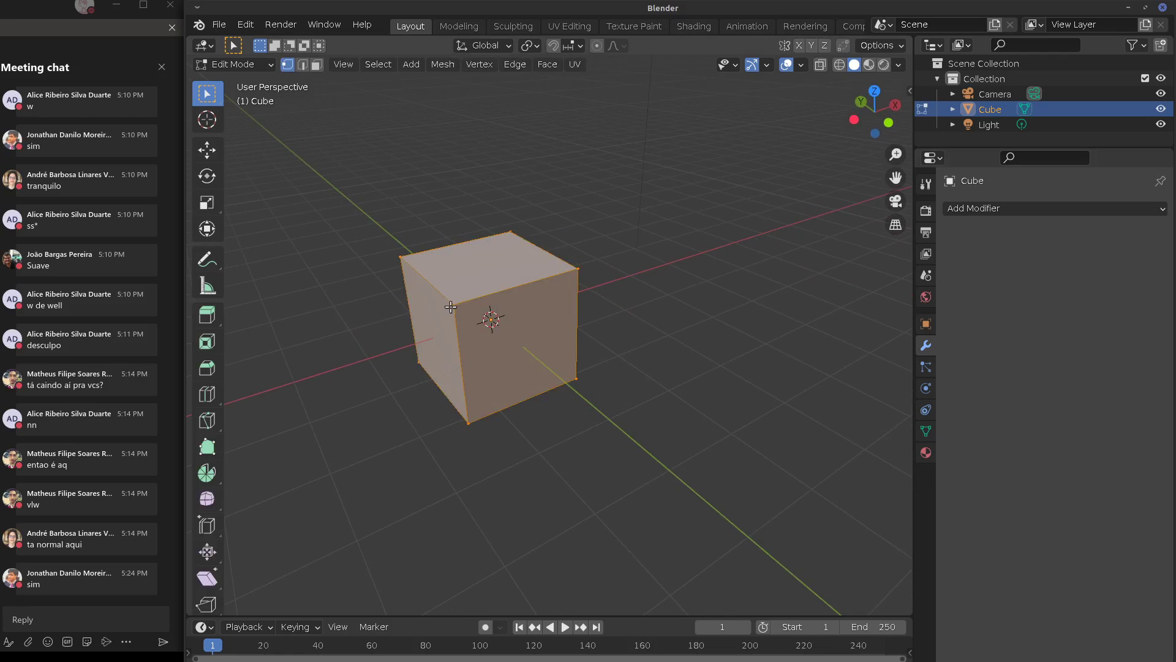
{"action": "key", "text": "KP_1"}
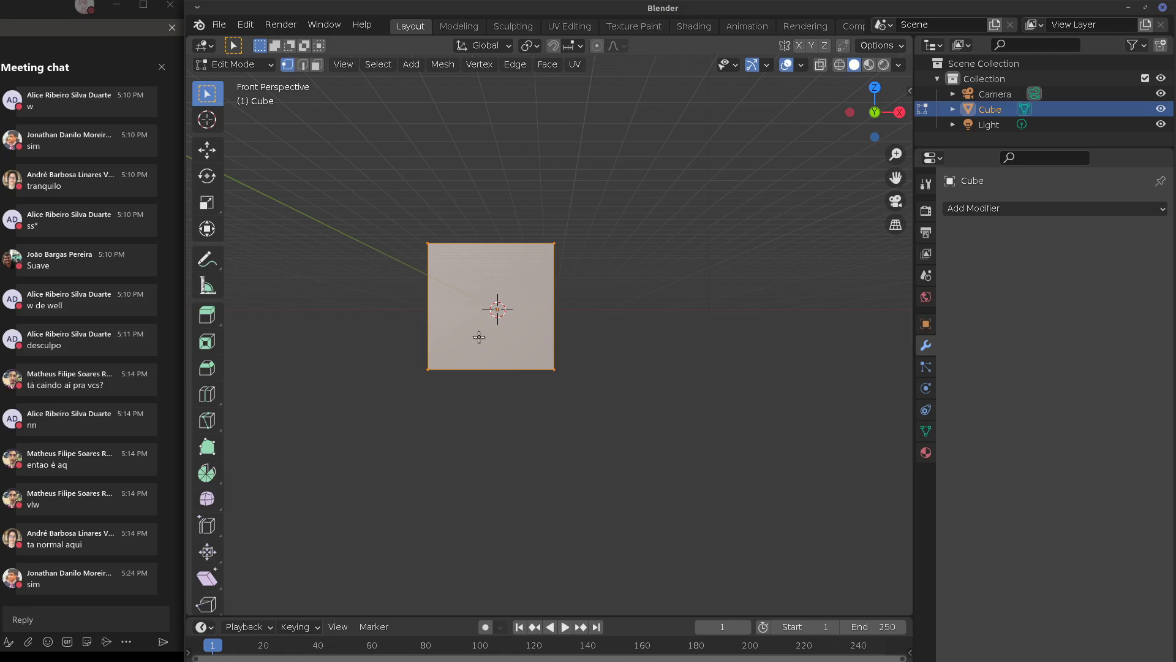
{"action": "key", "text": "KP_7"}
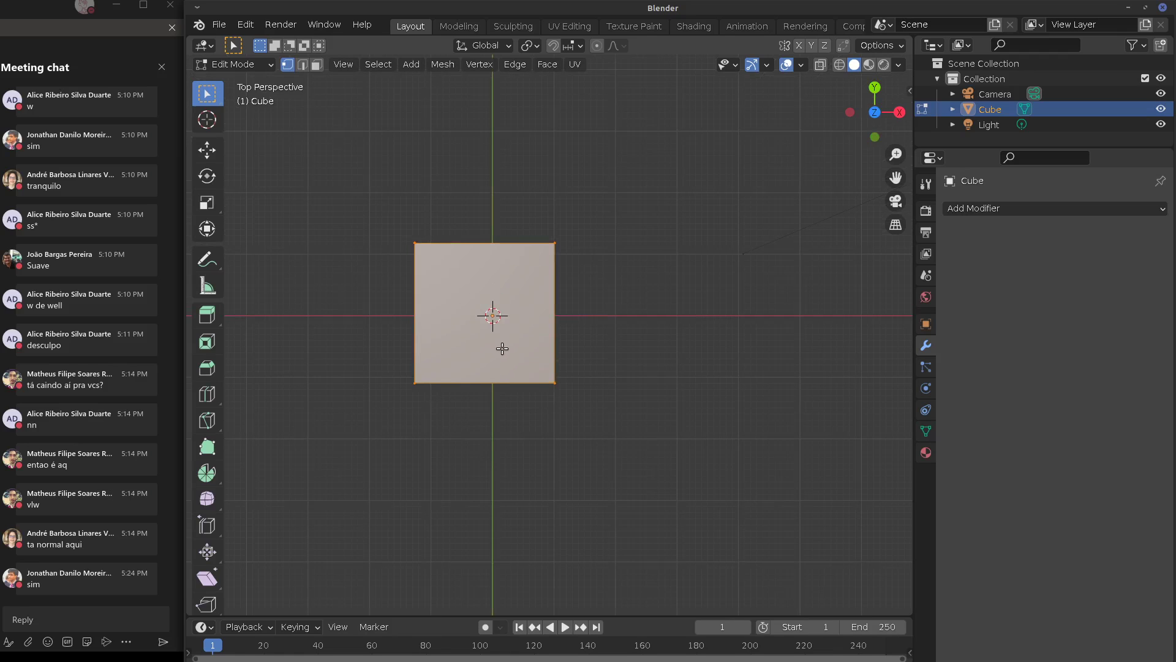
{"action": "key", "text": "KP_5"}
{"action": "key", "text": "KP_1"}
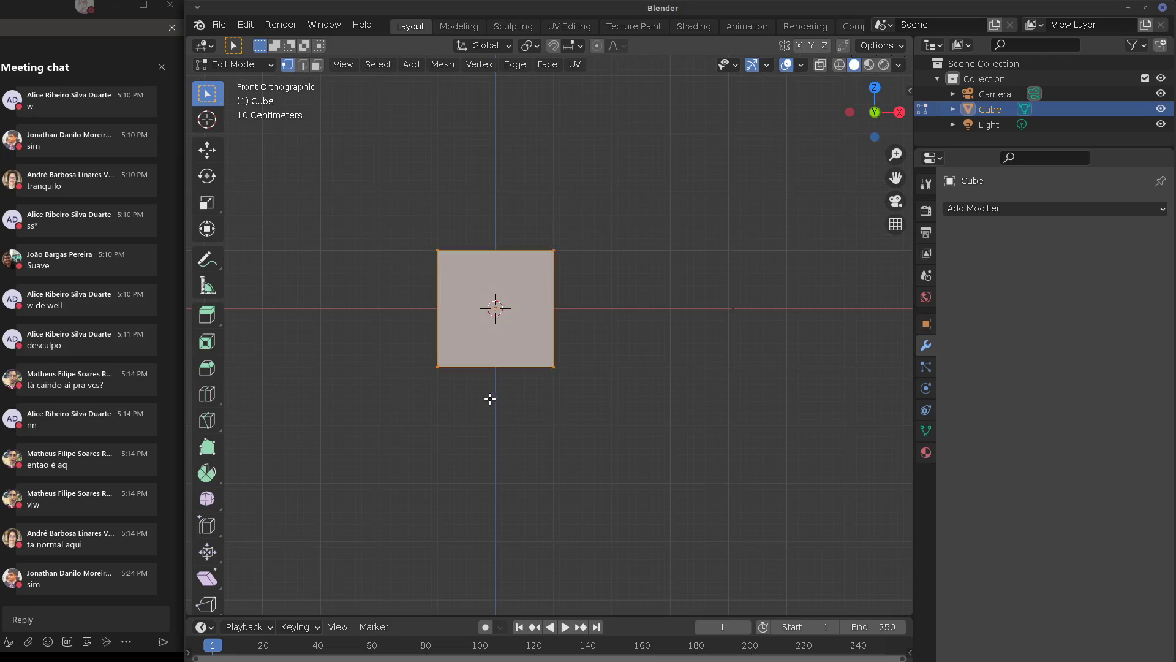
{"action": "key", "text": "s"}
{"action": "key", "text": "z"}
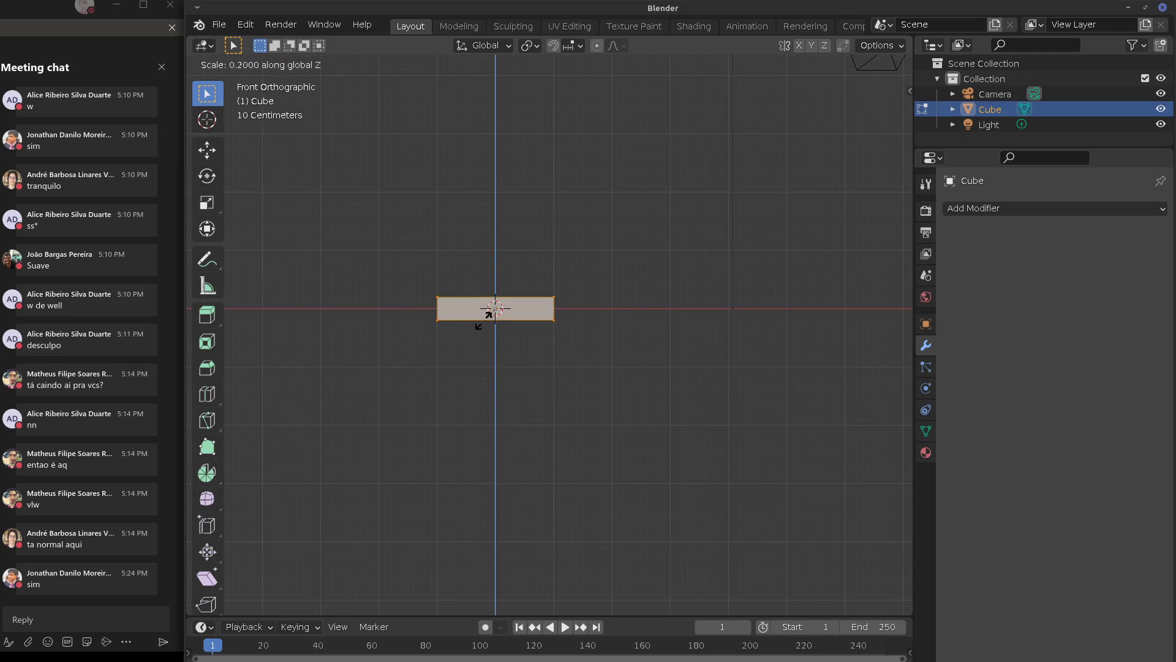
{"action": "left_click", "coordinate": [481, 321]}
{"action": "key", "text": "g"}
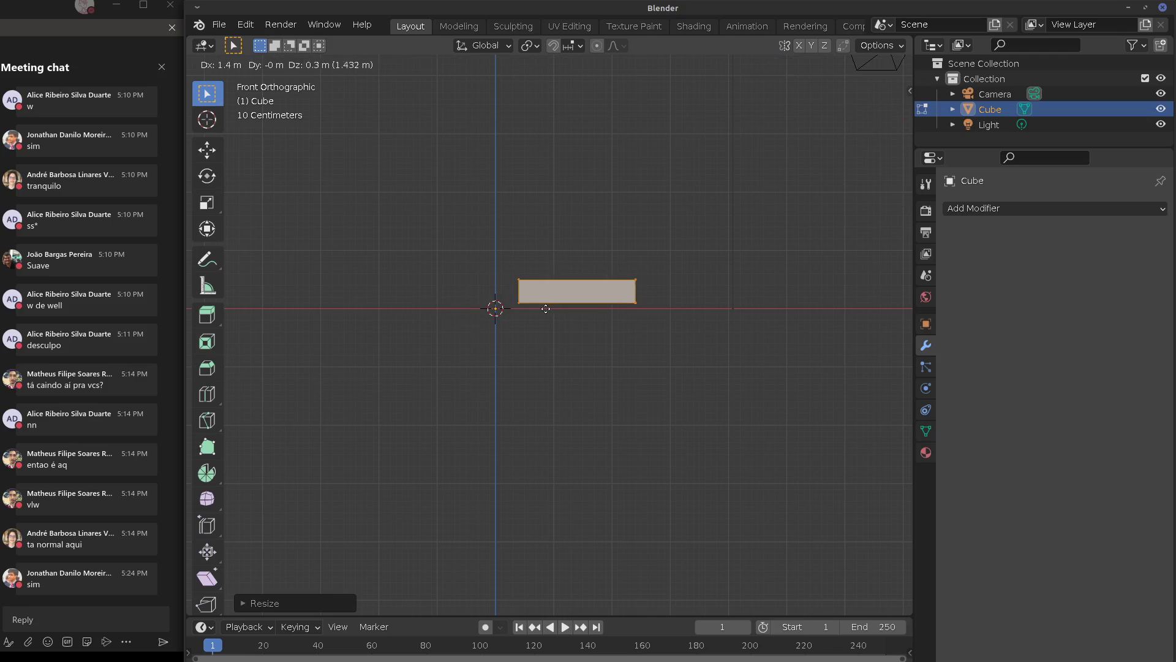
{"action": "left_click", "coordinate": [529, 312]}
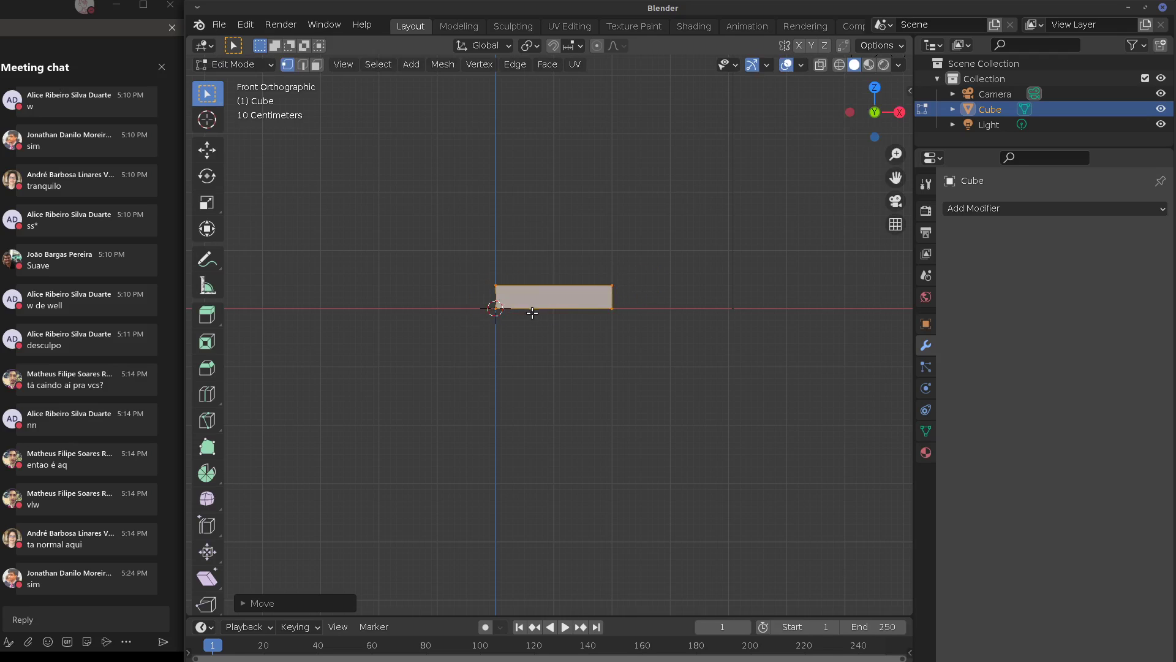
Add a loop cut running along X, about a quarter of the slab's width in from its +Y edge
{"action": "middle_click_drag", "start_coordinate": [529, 313], "coordinate": [637, 309]}
{"action": "left_click", "coordinate": [642, 314]}
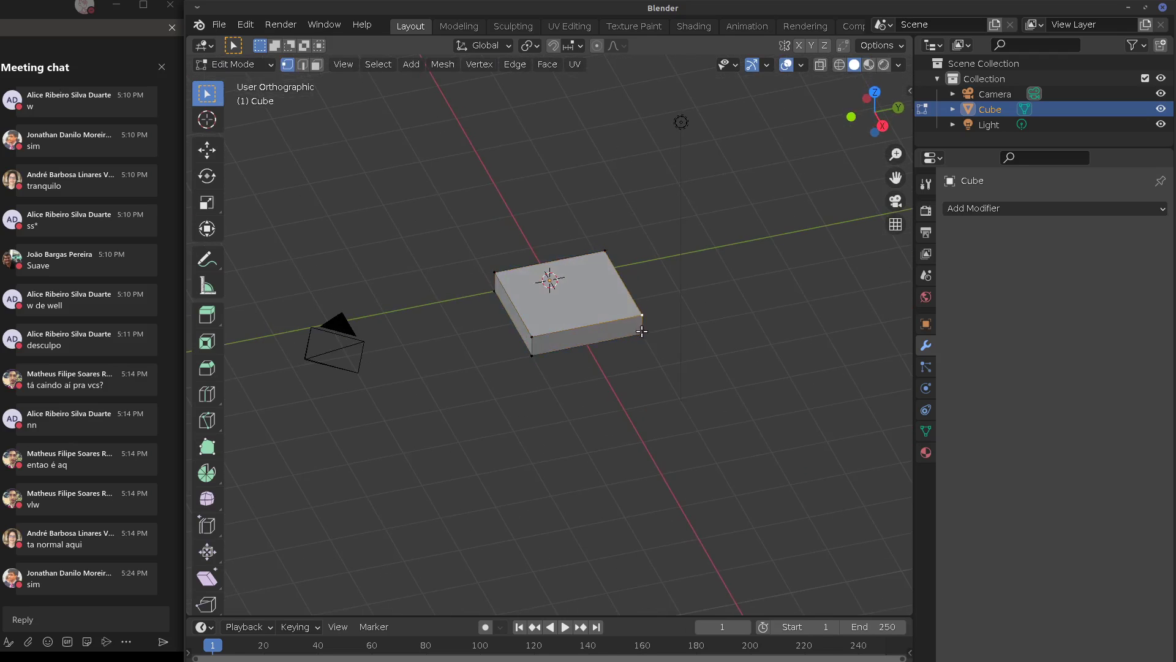
{"action": "left_click", "coordinate": [642, 334], "text": "shift"}
{"action": "left_click", "coordinate": [607, 253], "text": "shift"}
{"action": "key", "text": "ctrl+r"}
{"action": "left_click", "coordinate": [561, 265]}
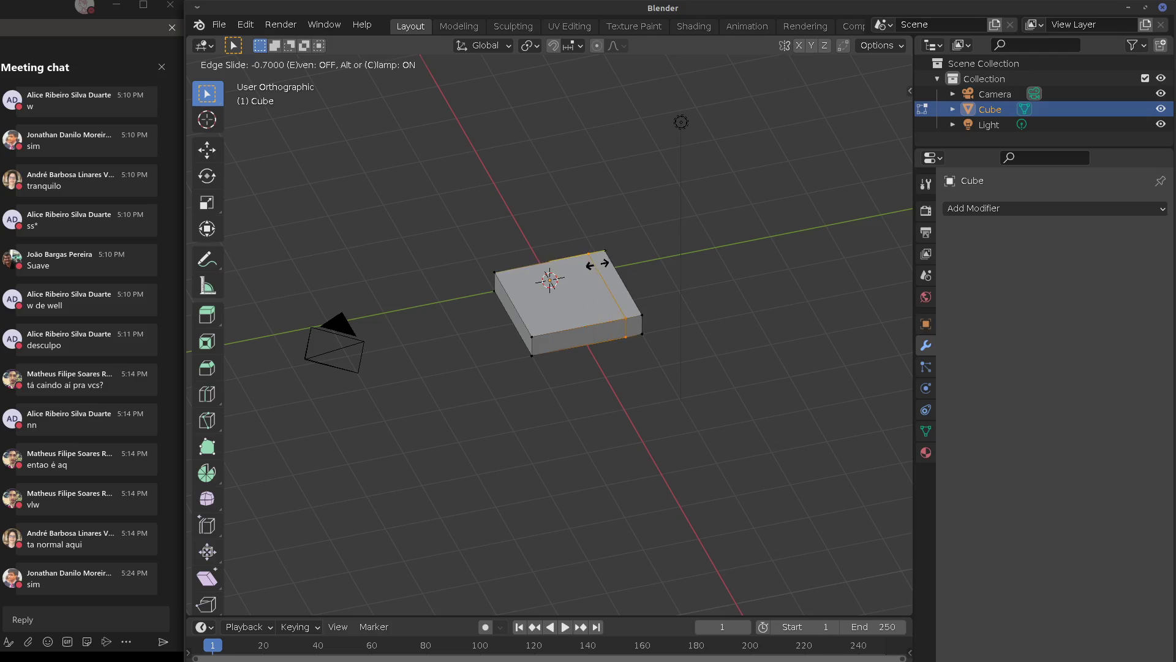
{"action": "left_click", "coordinate": [590, 267]}
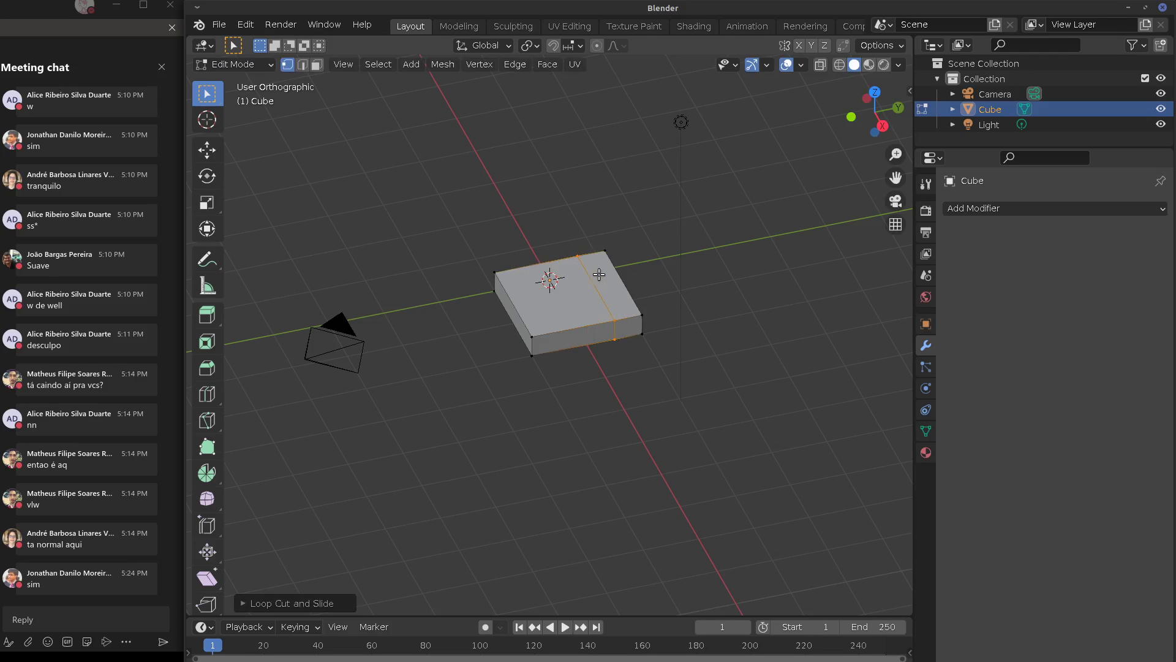
Add three evenly spaced loop cuts running along Y to divide the slab into four strips
{"action": "key", "text": "ctrl+r"}
{"action": "left_click", "coordinate": [612, 277]}
{"action": "left_click", "coordinate": [610, 276]}
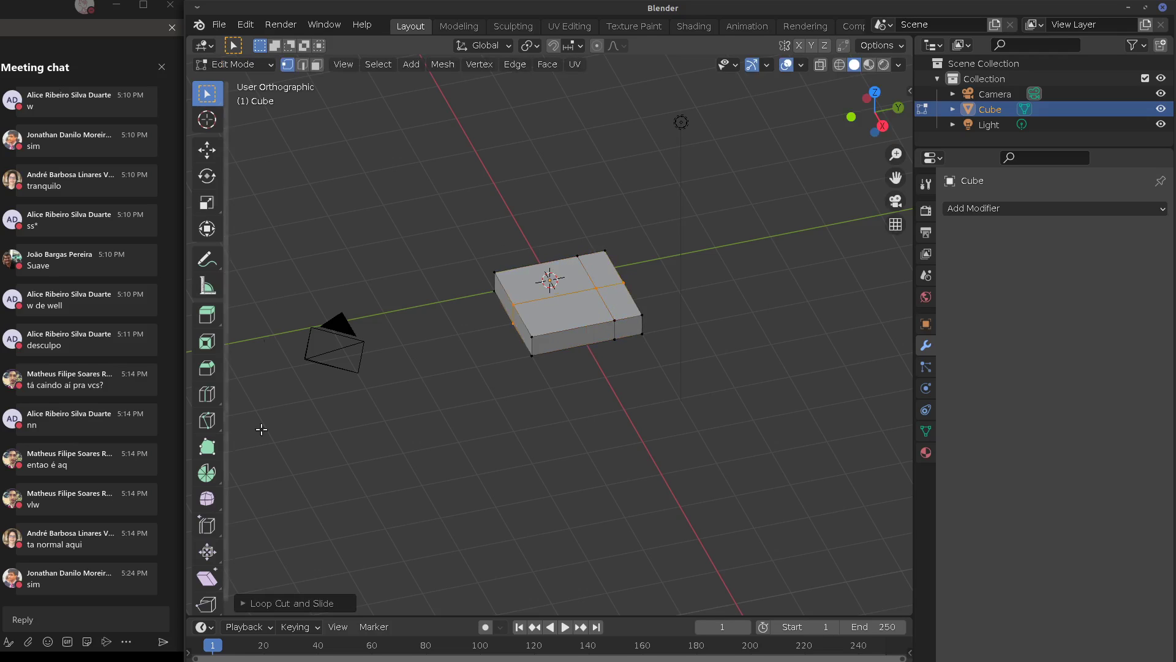
{"action": "left_click", "coordinate": [245, 604]}
{"action": "left_click", "coordinate": [438, 481]}
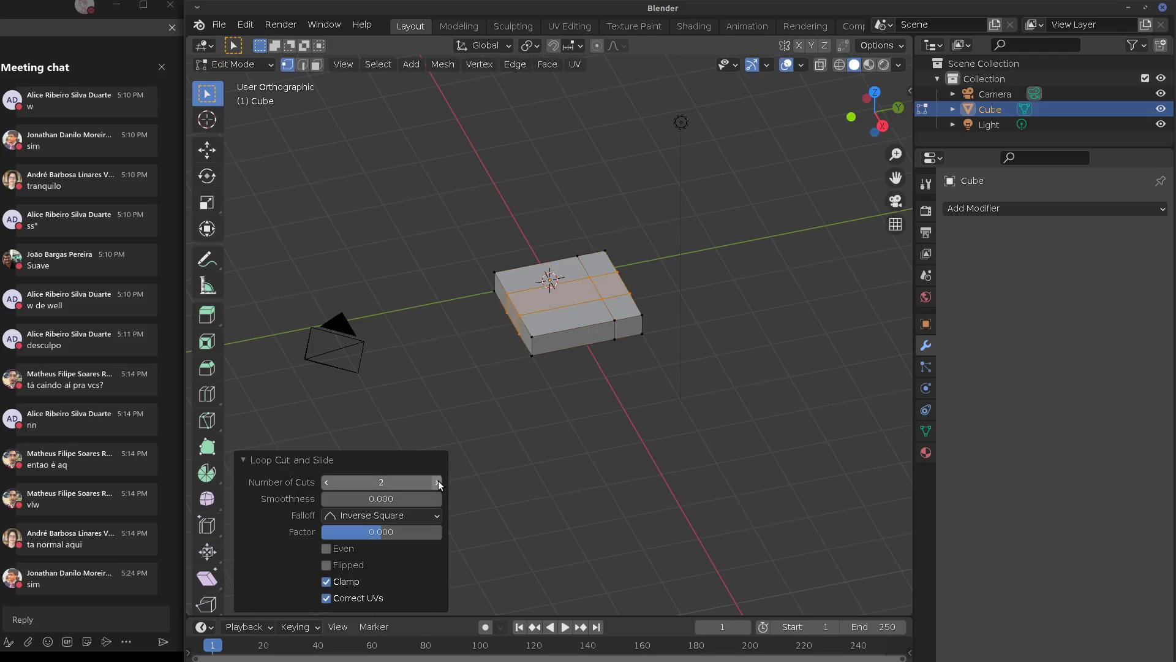
{"action": "left_click", "coordinate": [437, 481]}
Extrude the four narrow top faces along the slab's +Y edge upward by 0.2 m
{"action": "middle_click_drag", "start_coordinate": [580, 334], "coordinate": [618, 288]}
{"action": "left_click", "coordinate": [625, 291]}
{"action": "left_click", "coordinate": [582, 273], "text": "ctrl"}
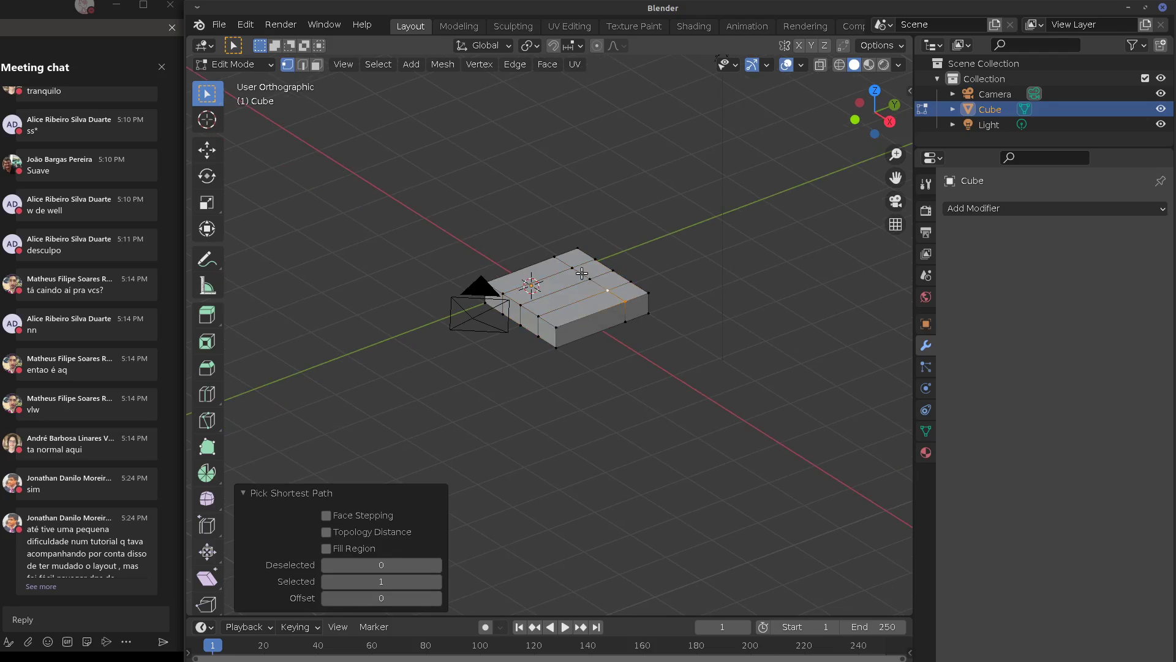
{"action": "left_click", "coordinate": [554, 255], "text": "ctrl"}
{"action": "left_click", "coordinate": [41, 587]}
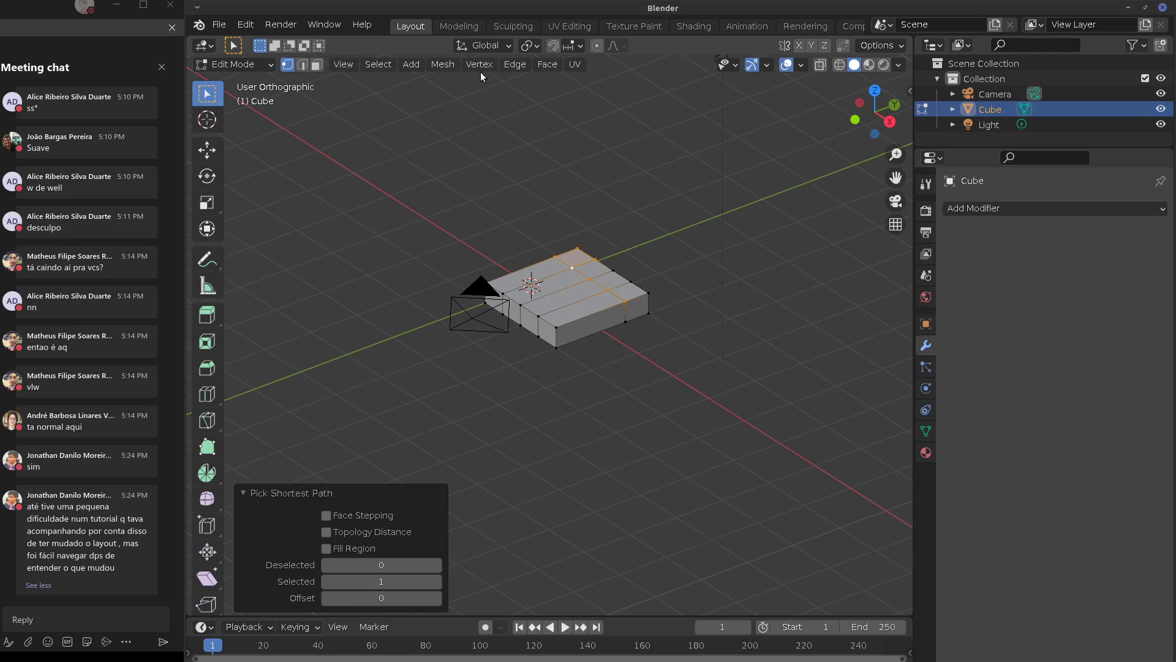
{"action": "left_click", "coordinate": [318, 65]}
{"action": "left_click", "coordinate": [591, 270]}
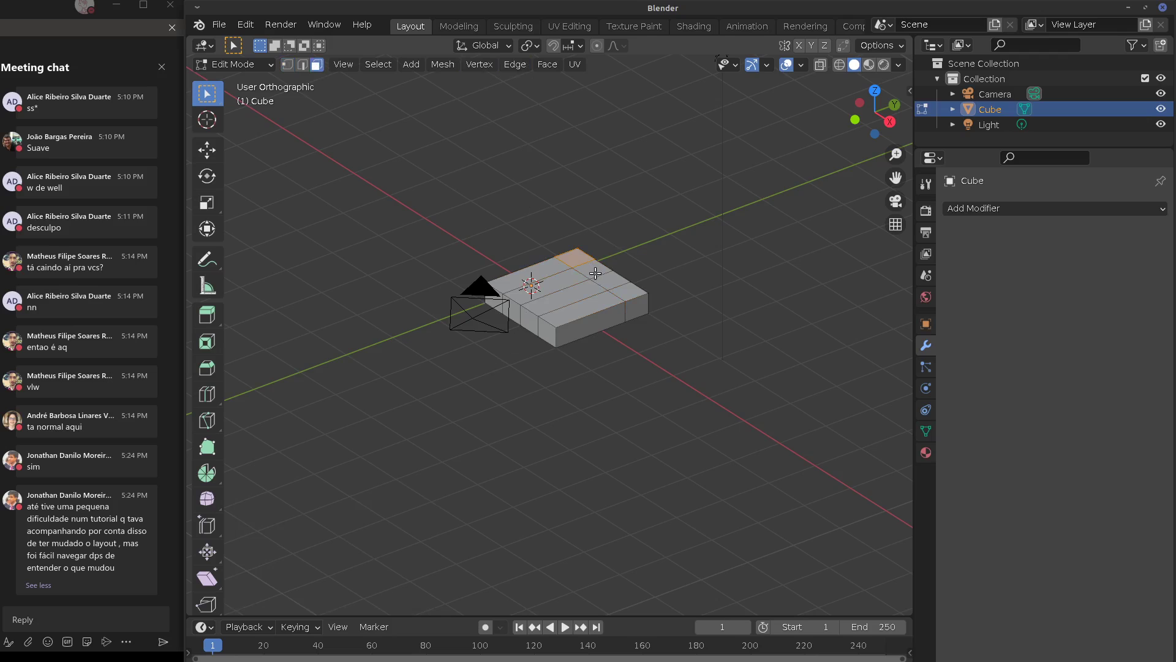
{"action": "left_click", "coordinate": [603, 277], "text": "shift"}
{"action": "left_click", "coordinate": [618, 295], "text": "shift"}
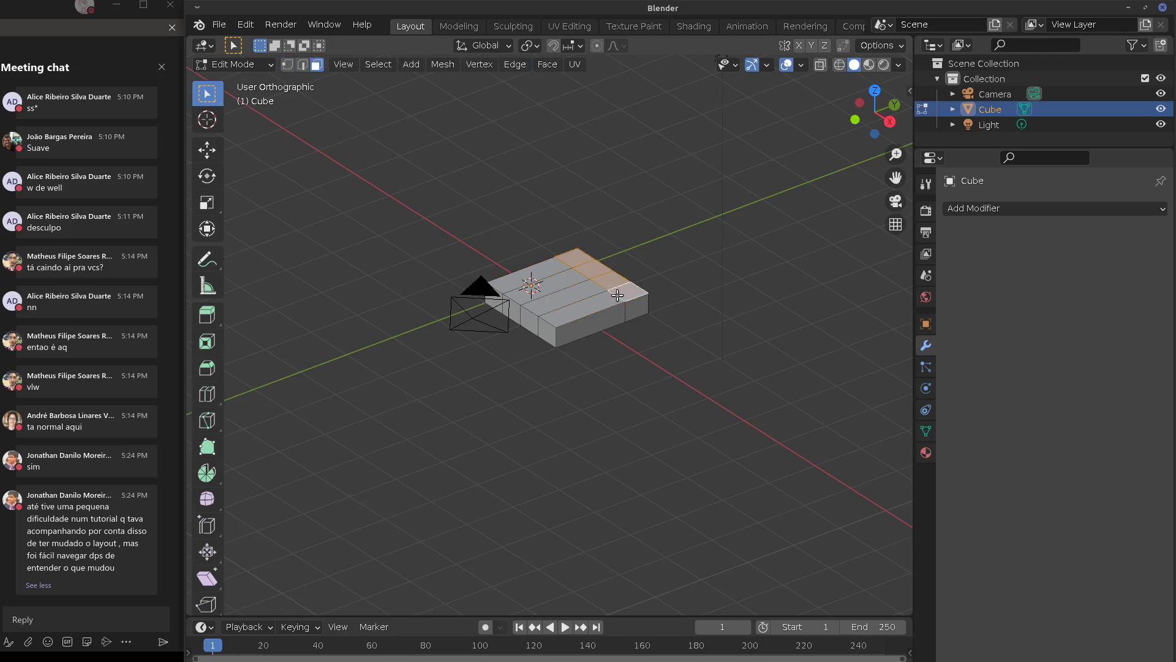
{"action": "middle_click_drag", "start_coordinate": [618, 296], "coordinate": [625, 290]}
{"action": "key", "text": "e"}
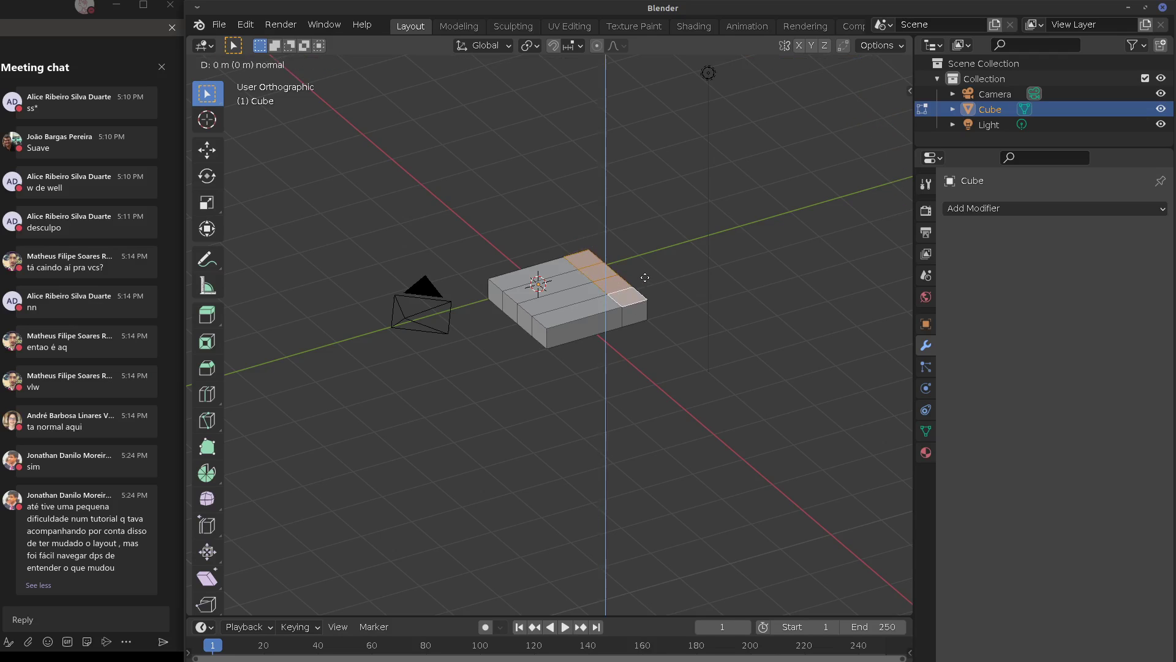
{"action": "left_click", "coordinate": [635, 297]}
Select the slab's middle edge loop running along Y in edge mode and enable proportional editing
{"action": "middle_click_drag", "start_coordinate": [635, 296], "coordinate": [614, 294]}
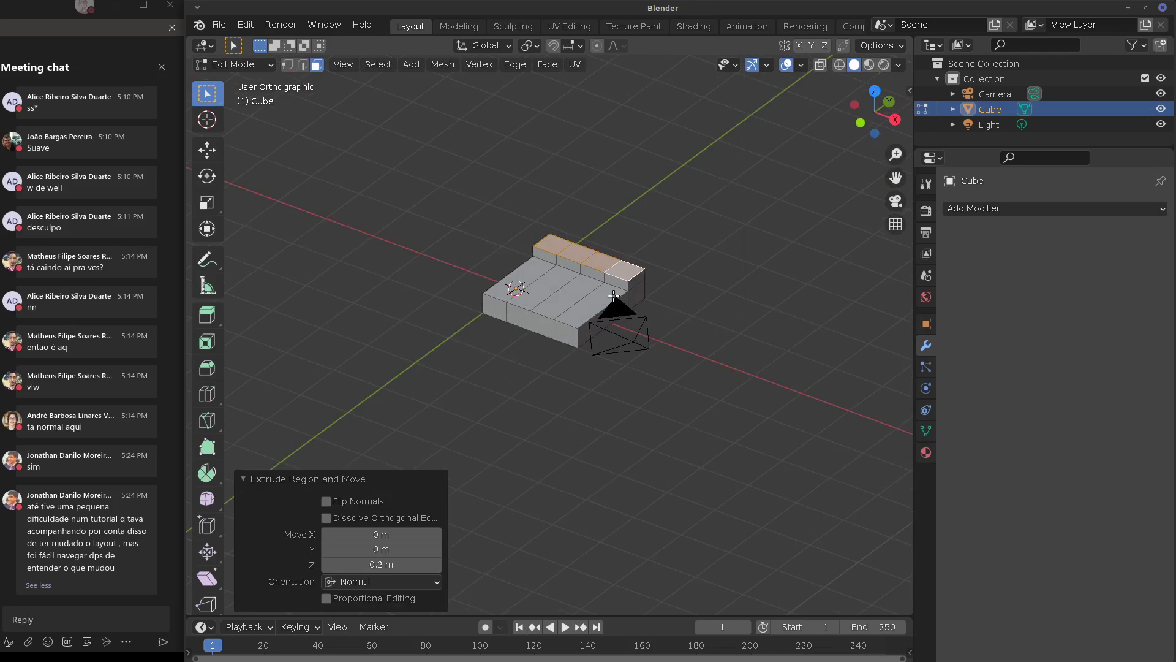
{"action": "left_click", "coordinate": [568, 292]}
{"action": "left_click", "coordinate": [554, 285], "text": "shift"}
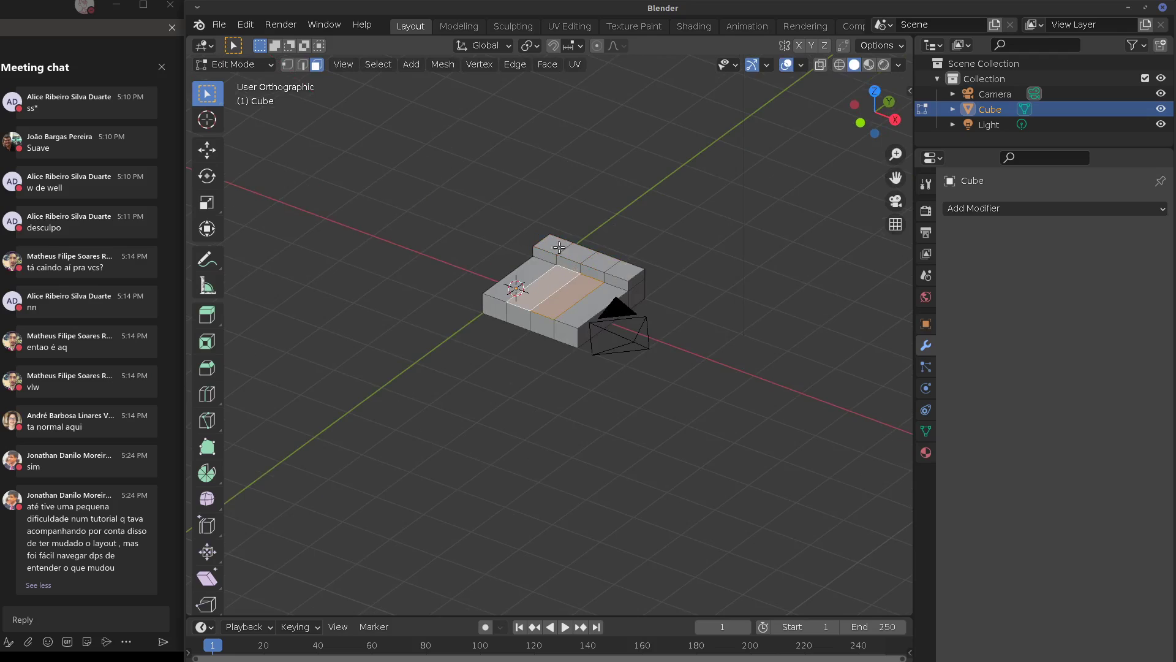
{"action": "left_click", "coordinate": [302, 65]}
{"action": "left_click", "coordinate": [554, 286], "text": "alt"}
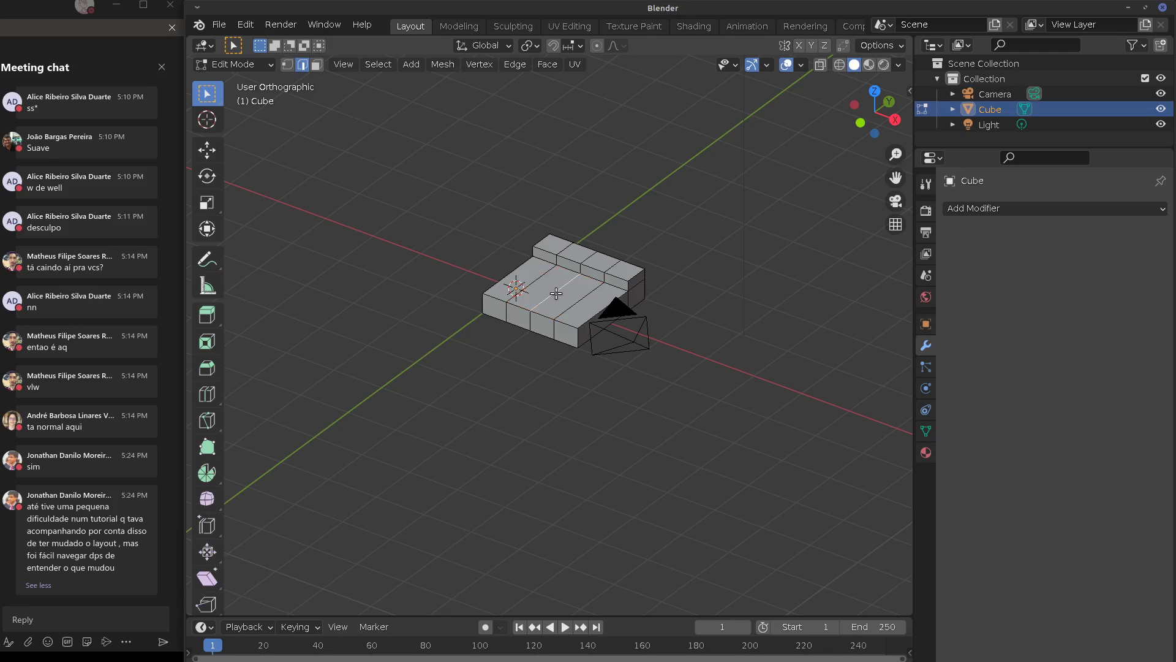
{"action": "middle_click_drag", "start_coordinate": [555, 280], "coordinate": [585, 184]}
{"action": "left_click", "coordinate": [597, 45]}
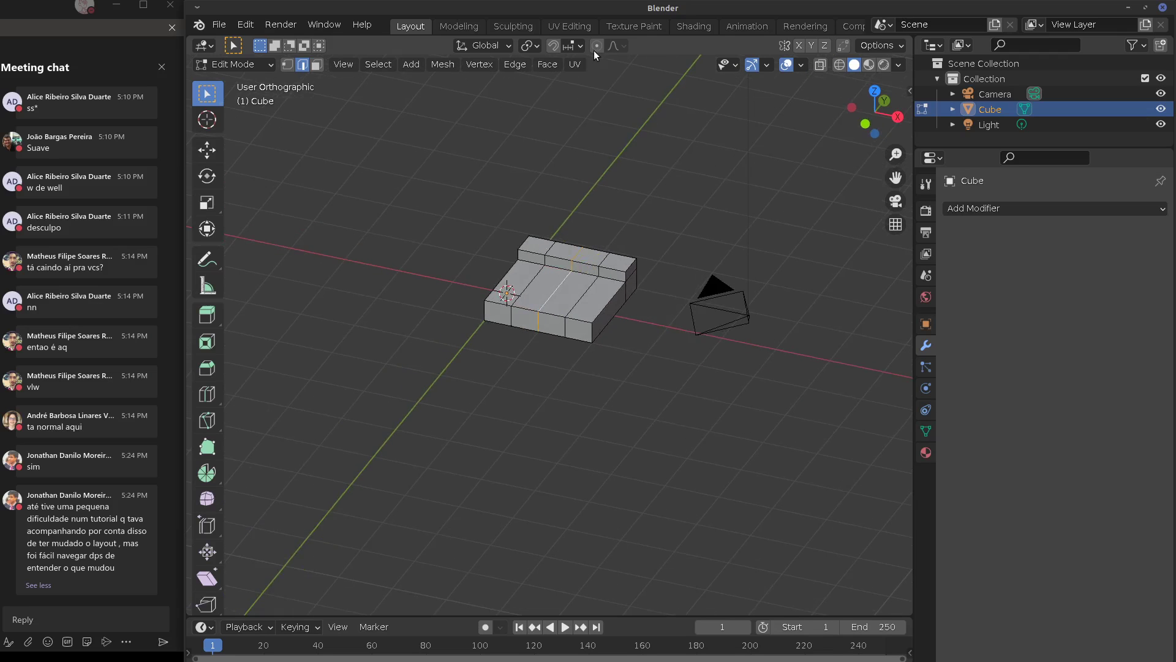
{"action": "middle_click_drag", "start_coordinate": [577, 116], "coordinate": [564, 341]}
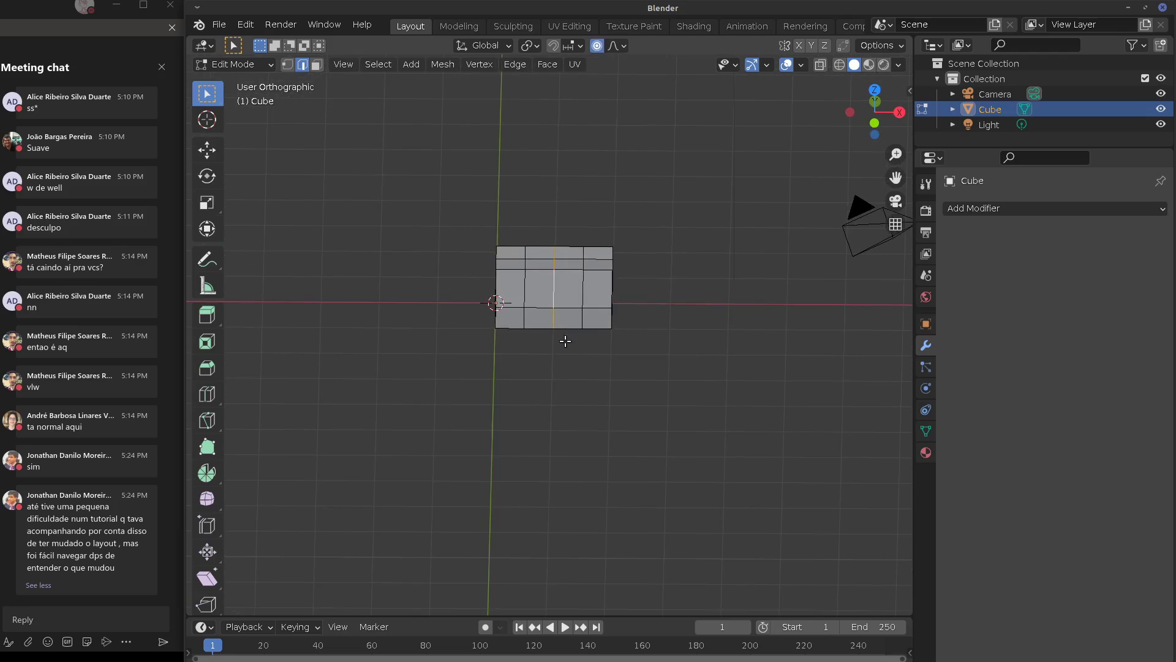
{"action": "key", "text": "r"}
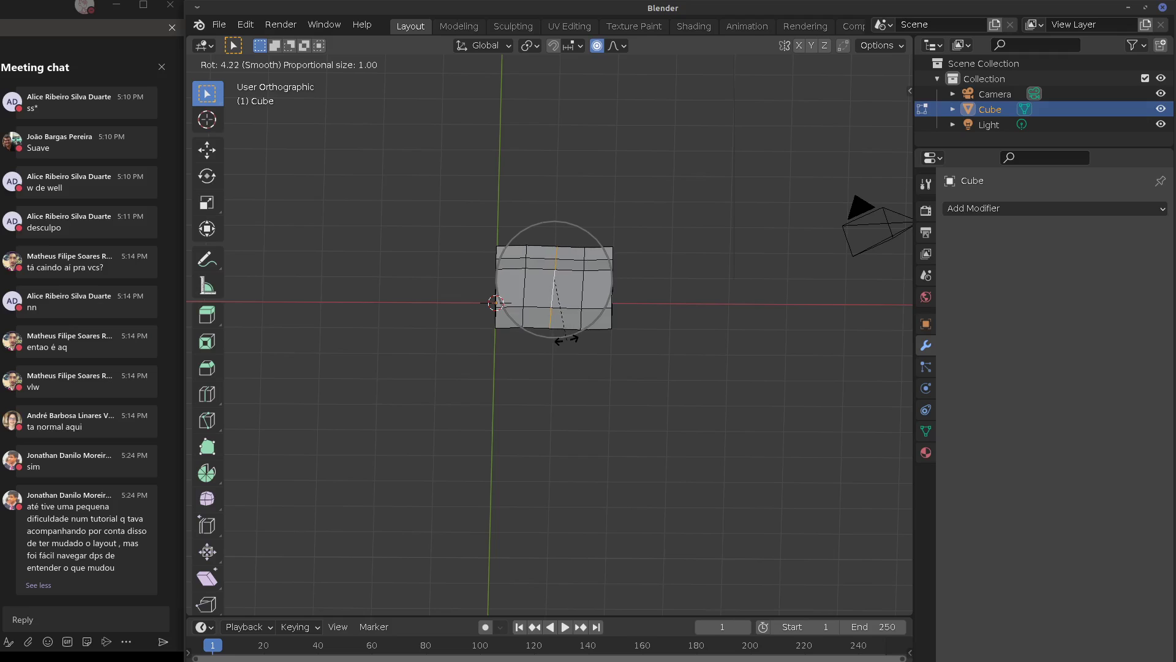
{"action": "key", "text": "z"}
{"action": "key", "text": "Escape"}
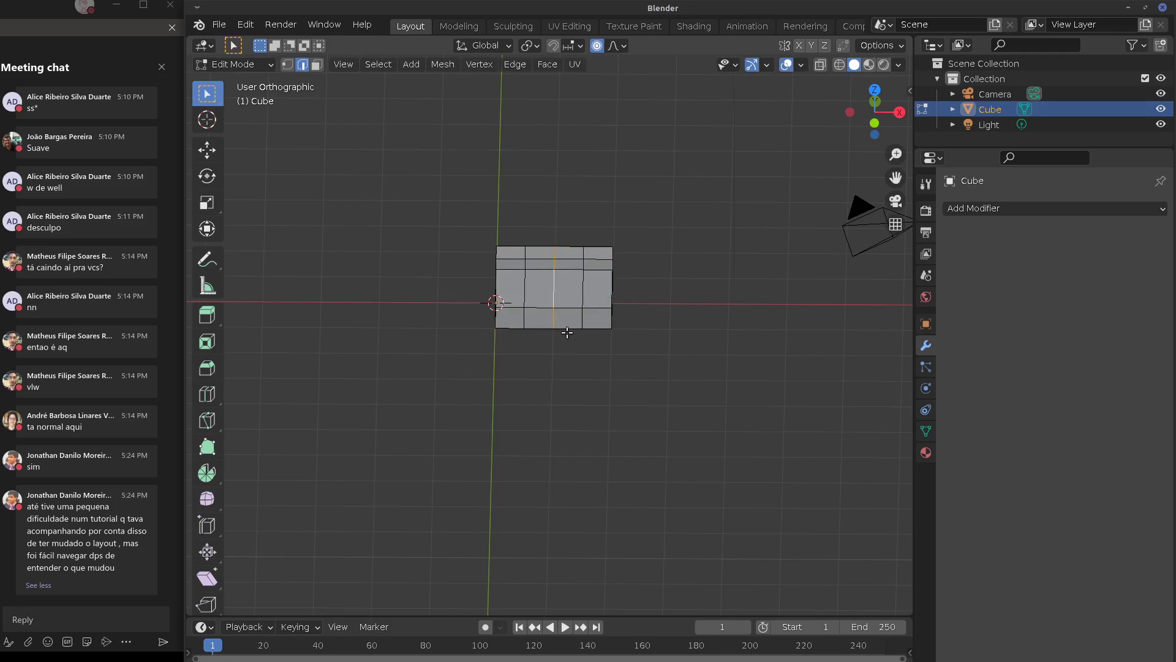
Raise the middle edge loop about 0.12 m along Z with Smooth falloff and a proportional size of about 0.75, and return to Object Mode
{"action": "key", "text": "g"}
{"action": "key", "text": "z"}
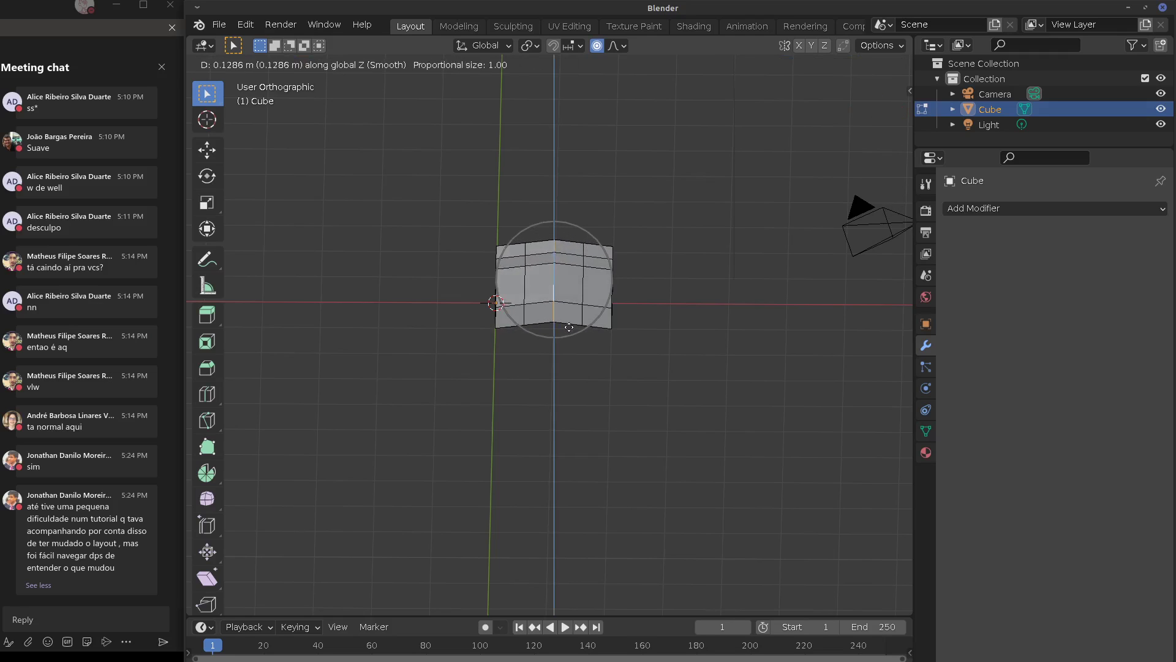
{"action": "scroll", "coordinate": [568, 328], "scroll_direction": "up", "scroll_amount": 3}
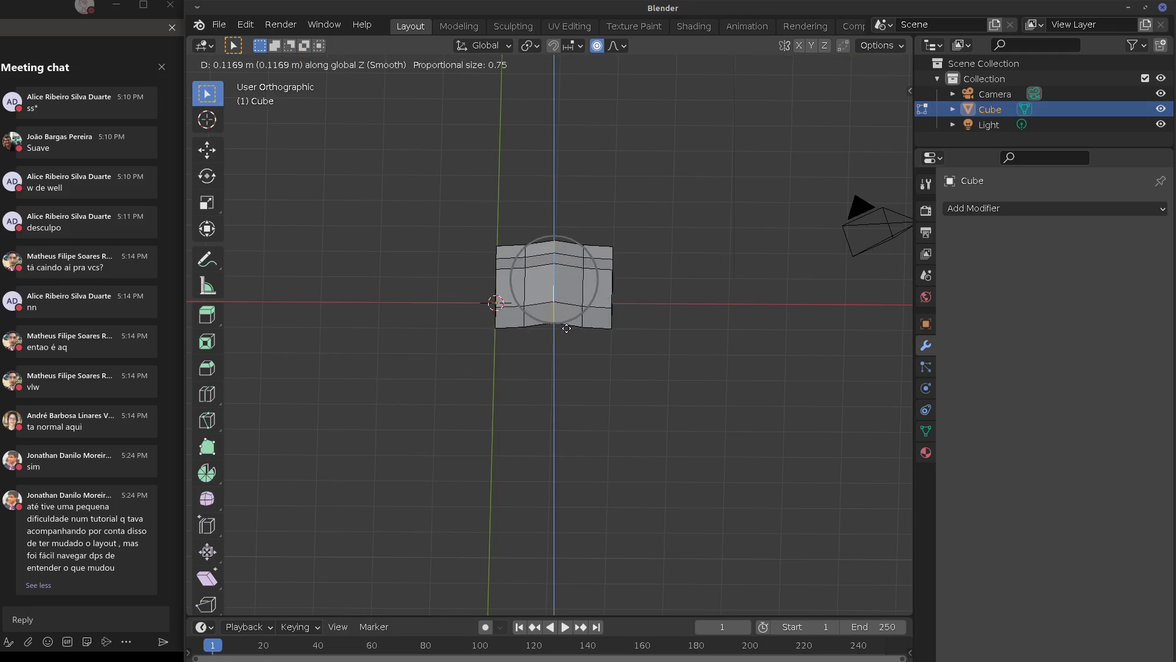
{"action": "left_click", "coordinate": [566, 328]}
{"action": "key", "text": "Tab"}
{"action": "middle_click_drag", "start_coordinate": [637, 324], "coordinate": [625, 358]}
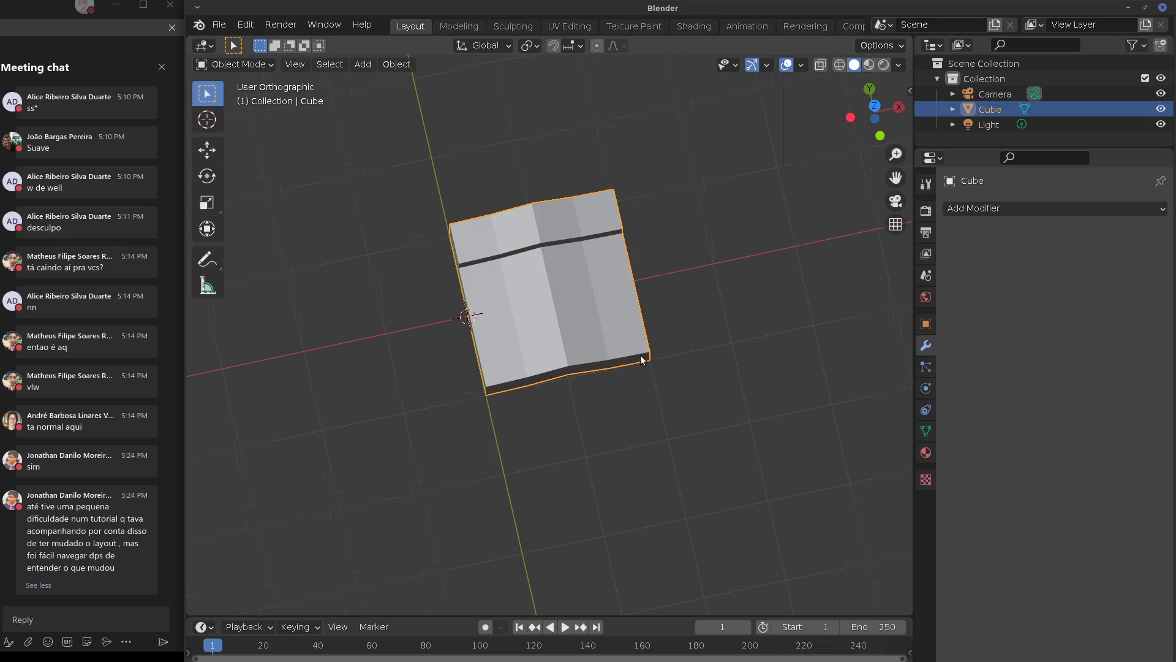
{"action": "middle_click_drag", "start_coordinate": [640, 358], "coordinate": [608, 324]}
In Edit Mode, move the entire mesh 1 m along Y, and return to Object Mode
{"action": "key", "text": "KP_7"}
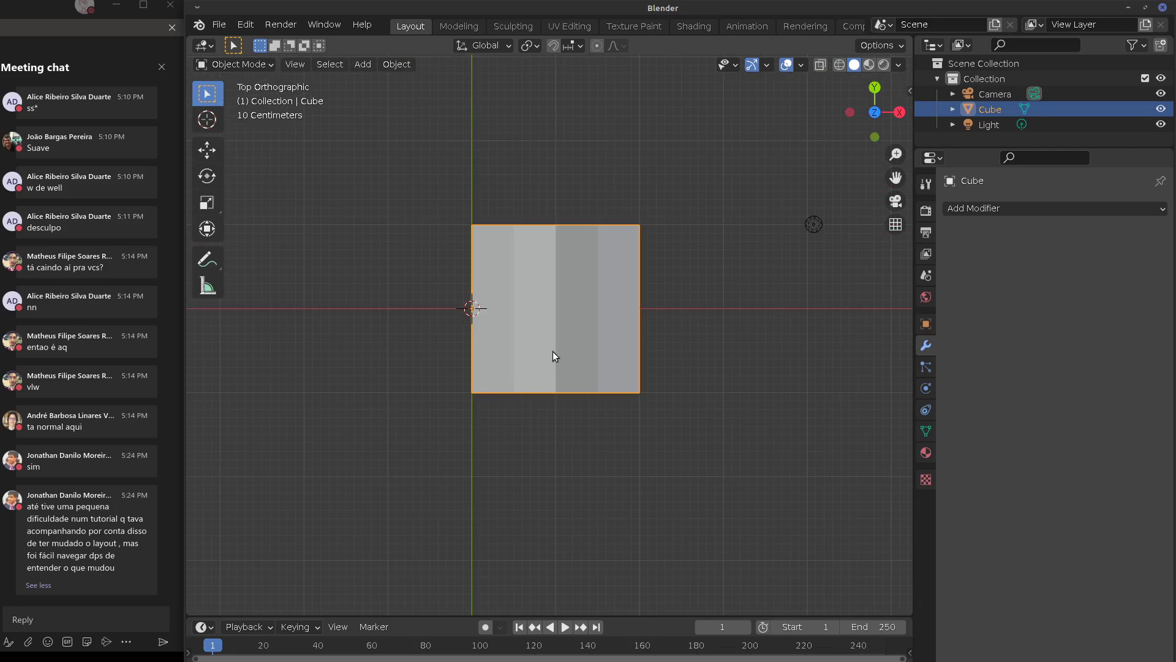
{"action": "key", "text": "Tab"}
{"action": "type", "text": "a"}
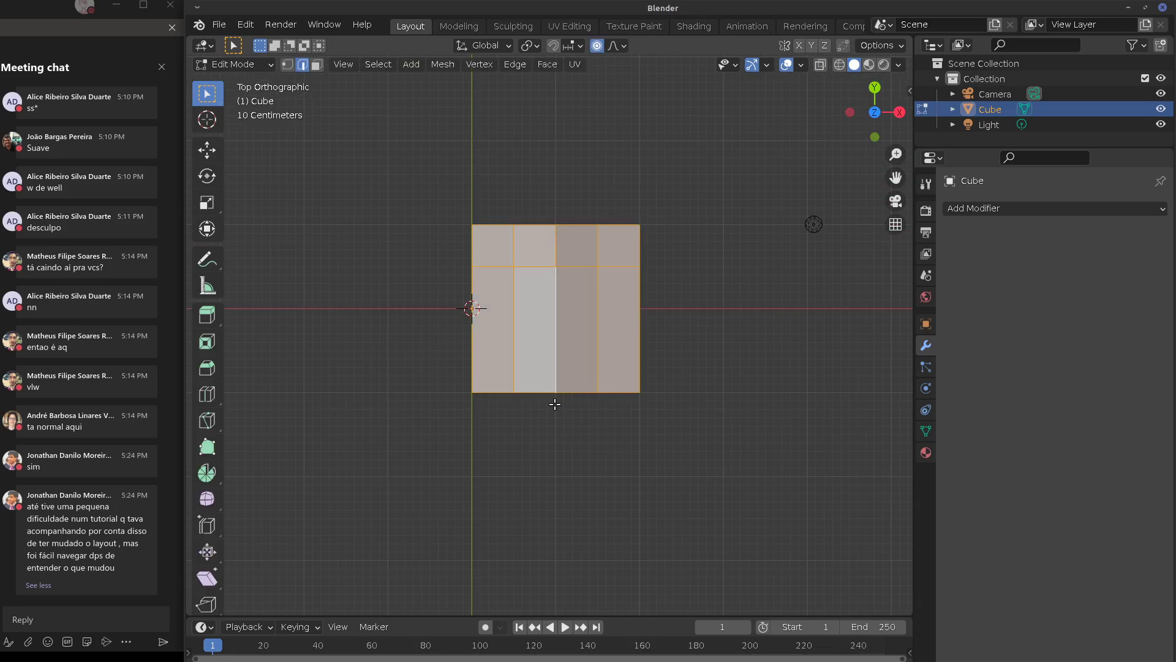
{"action": "type", "text": "gy1"}
{"action": "key", "text": "Return"}
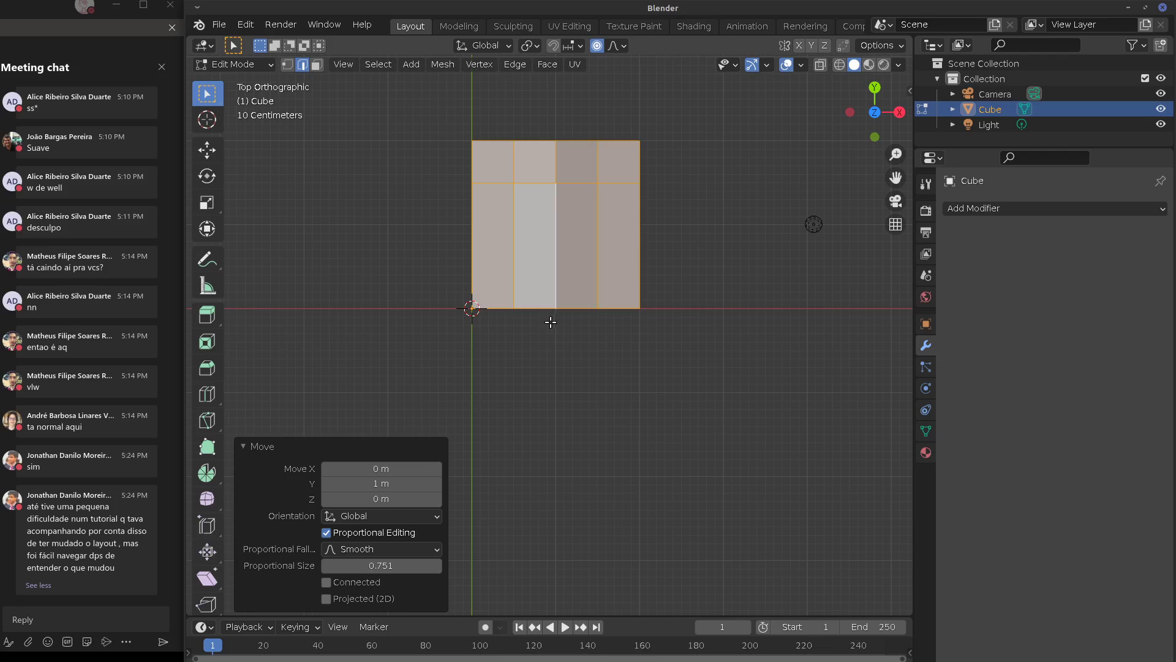
{"action": "middle_click_drag", "start_coordinate": [634, 322], "coordinate": [634, 295]}
{"action": "key", "text": "Tab"}
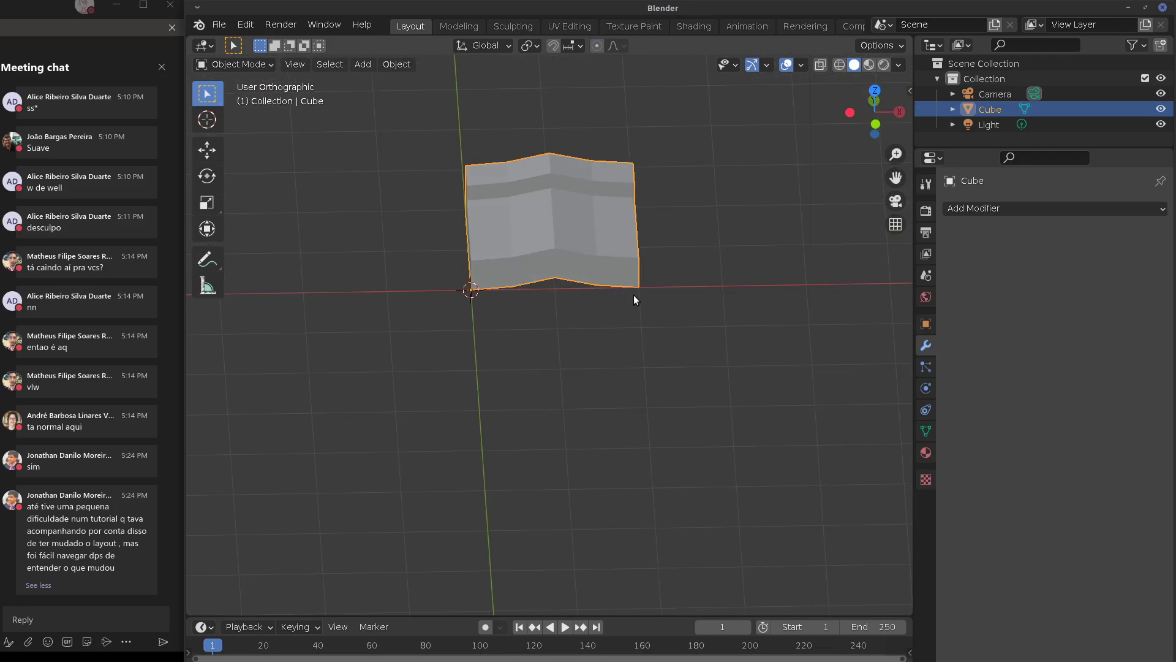
{"action": "left_click", "coordinate": [982, 211]}
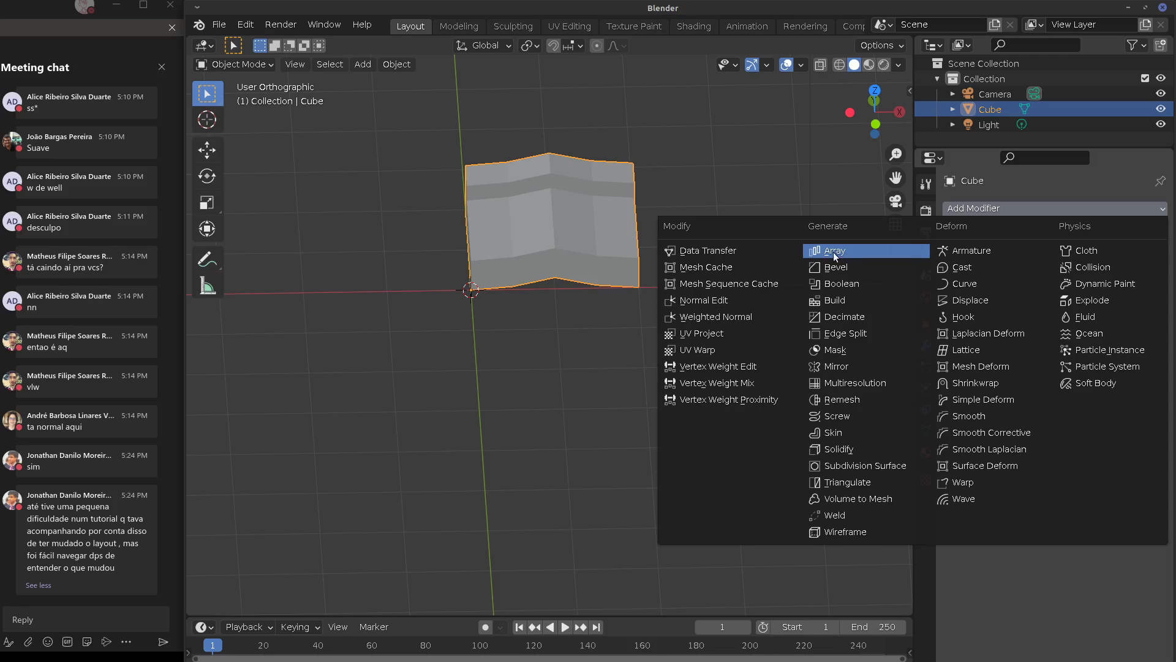
{"action": "key", "text": "KP_1"}
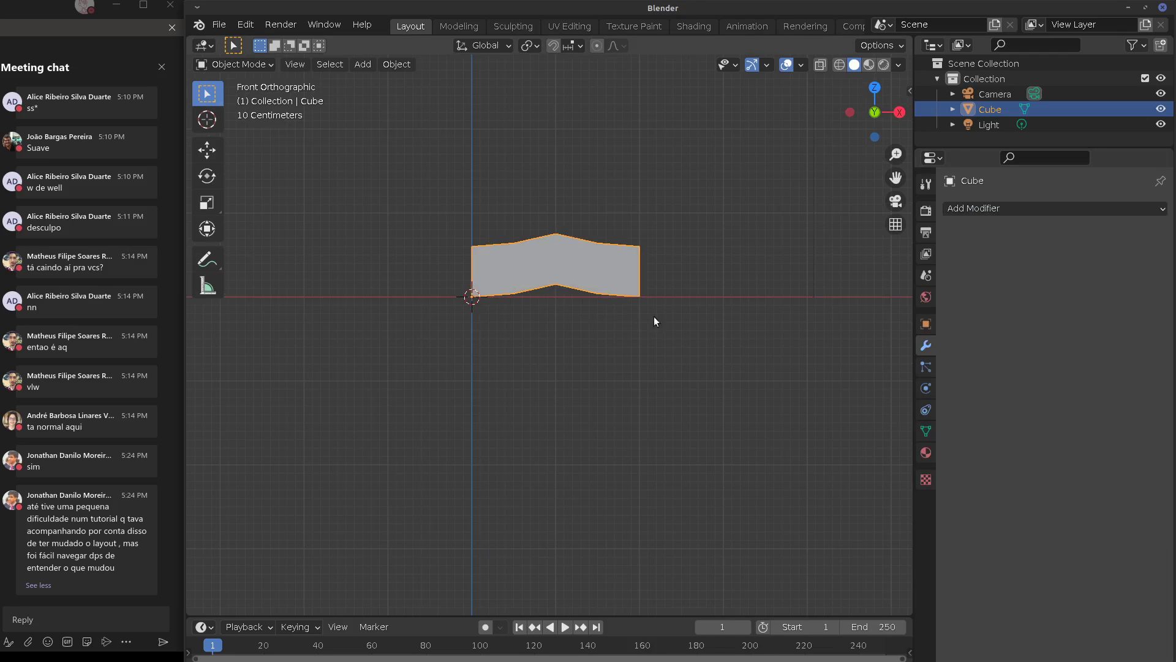
{"action": "scroll", "coordinate": [653, 316], "scroll_direction": "down", "scroll_amount": 2, "text": "ctrl"}
{"action": "scroll", "coordinate": [608, 321], "scroll_direction": "down", "scroll_amount": 1}
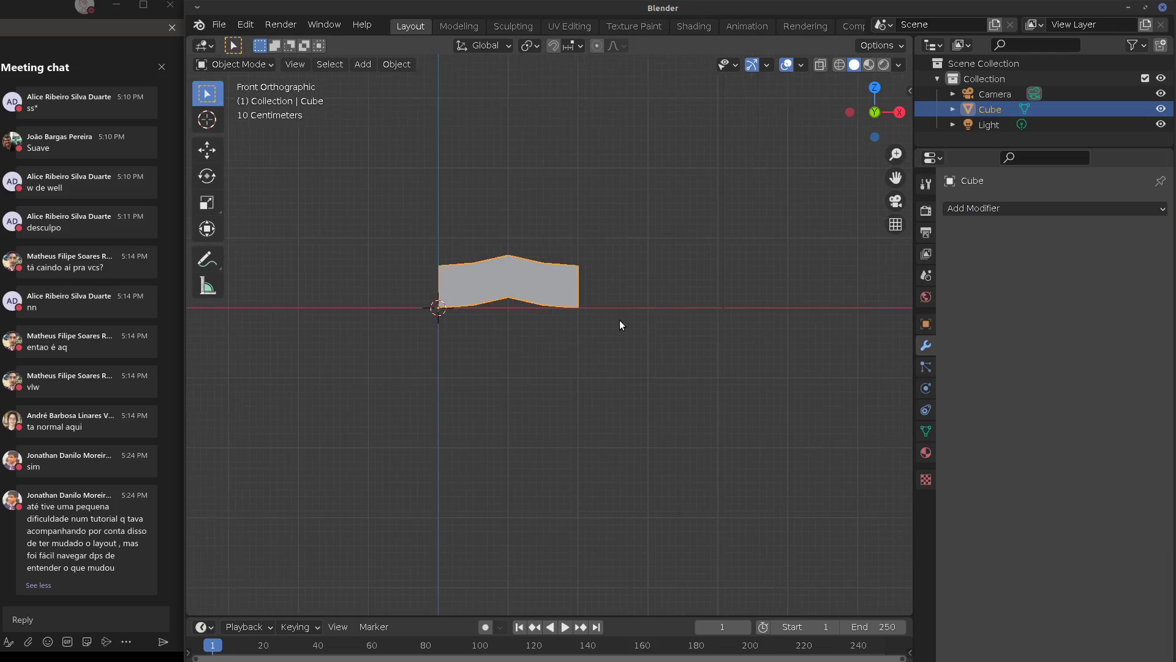
{"action": "scroll", "coordinate": [620, 321], "scroll_direction": "down", "scroll_amount": 2}
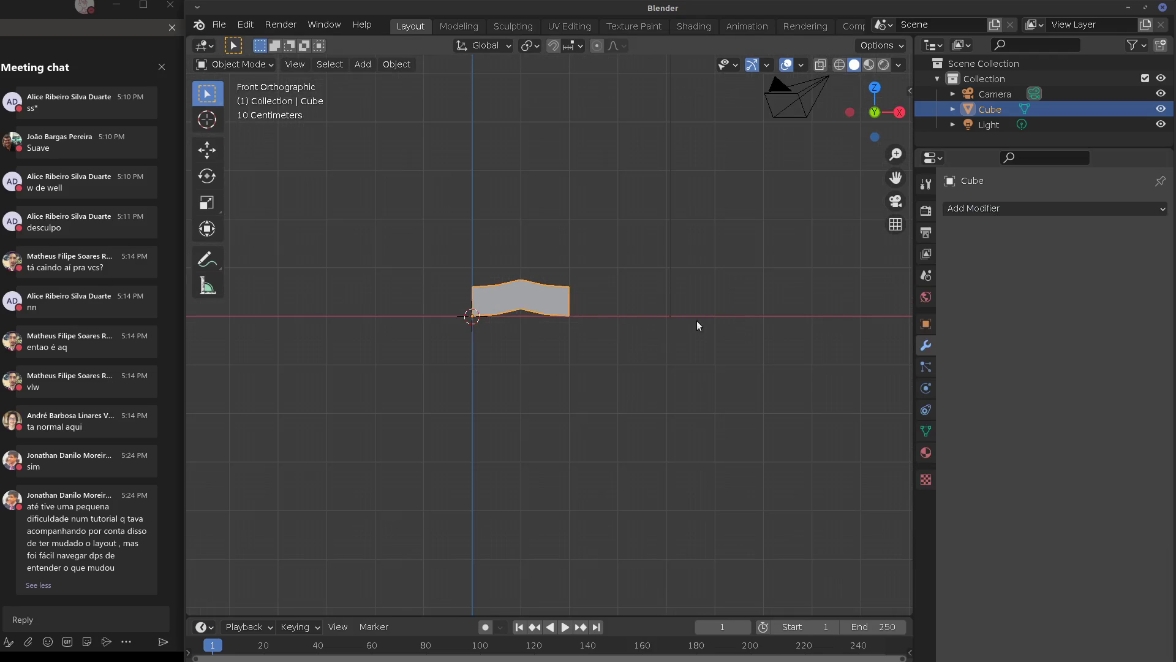
{"action": "middle_click_drag", "start_coordinate": [806, 291], "coordinate": [696, 302]}
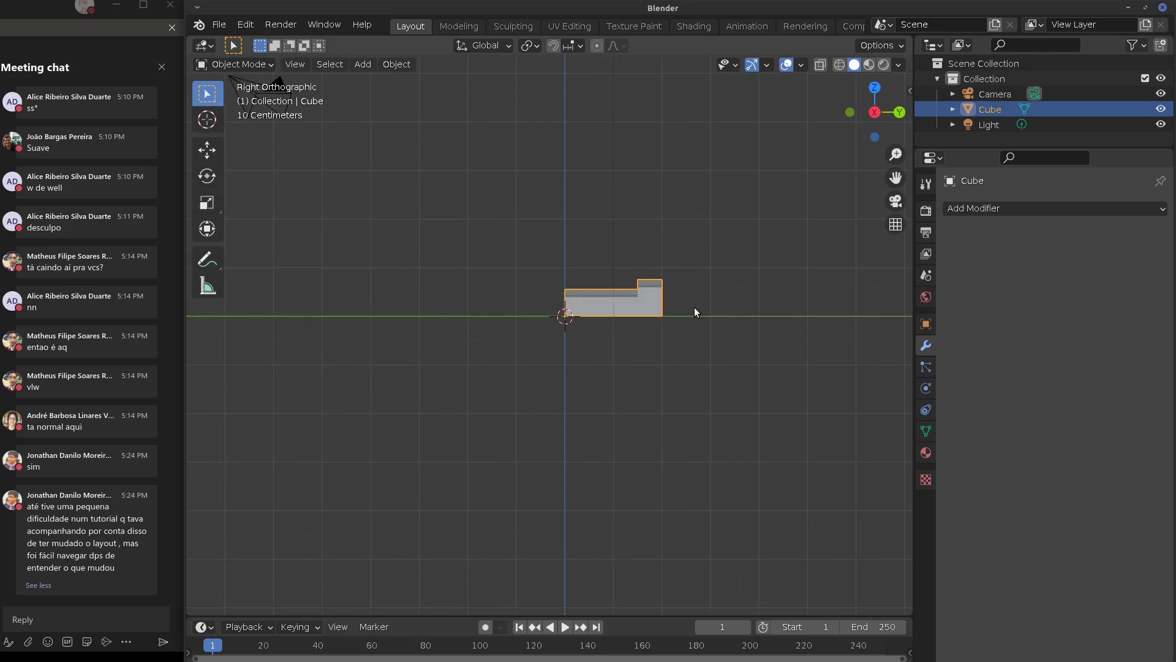
In Edit Mode, rotate the whole mesh by -180° in top view so the raised section faces -Y
{"action": "key", "text": "Tab"}
{"action": "key", "text": "r"}
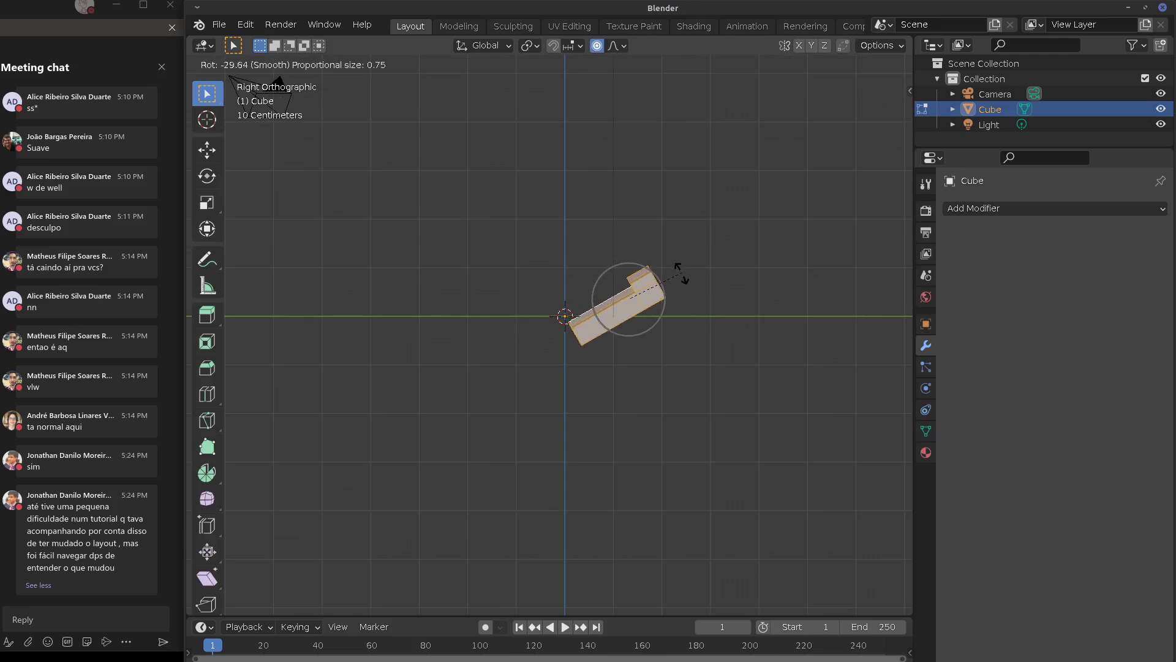
{"action": "key", "text": "Escape"}
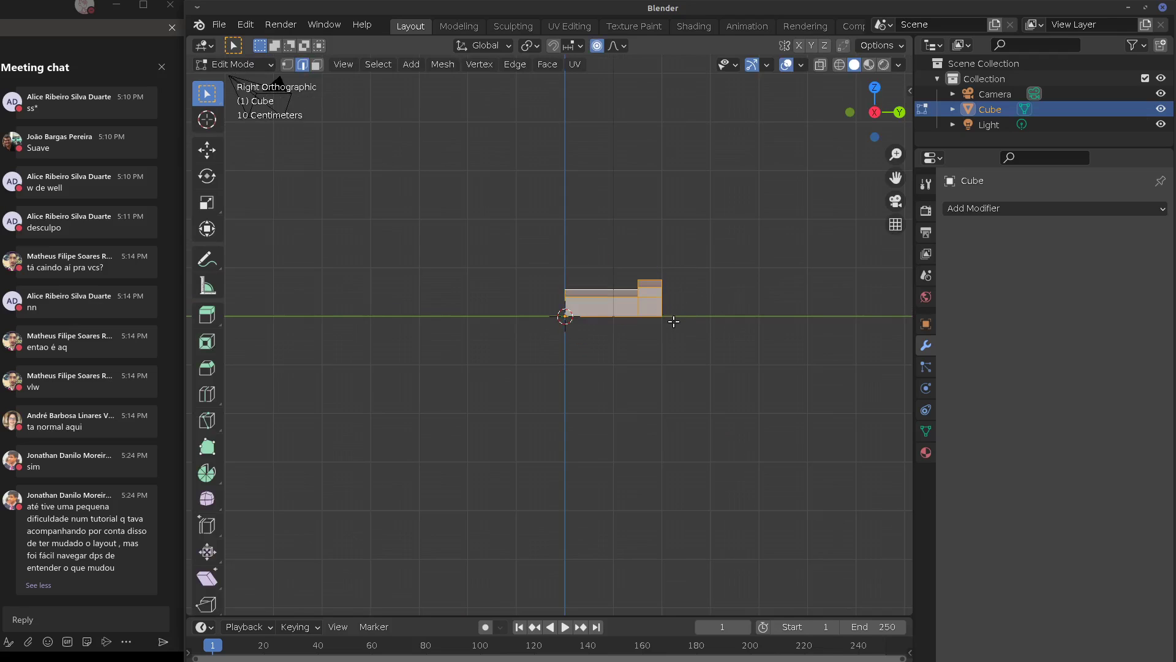
{"action": "key", "text": "KP_7"}
{"action": "key", "text": "r"}
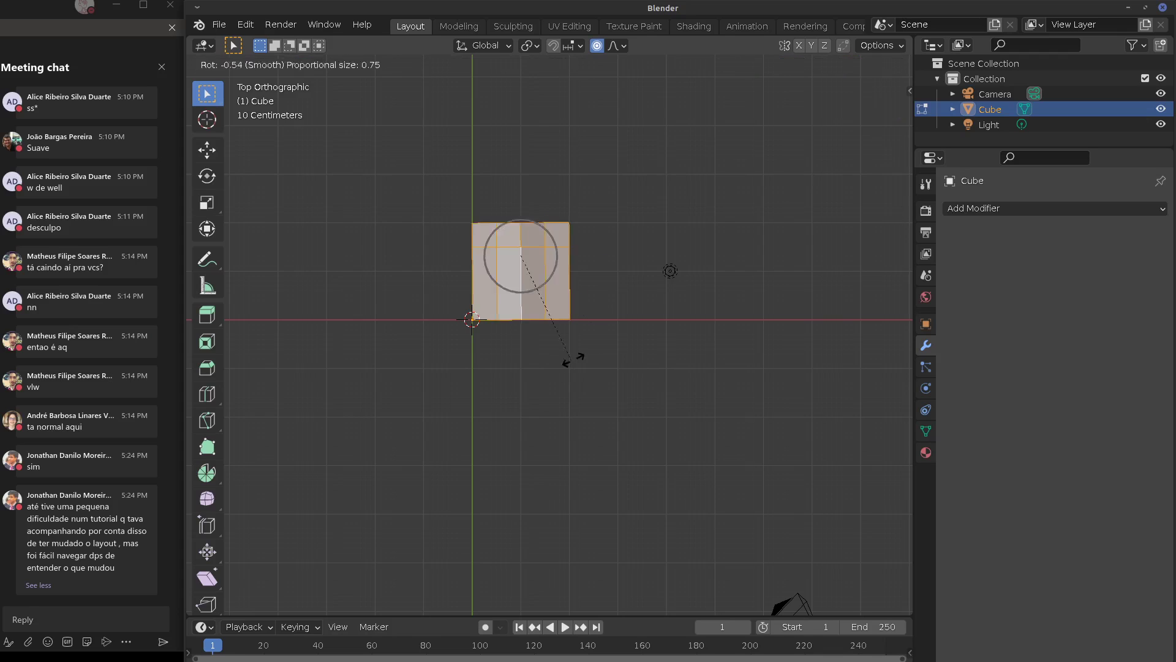
{"action": "left_click", "coordinate": [476, 167]}
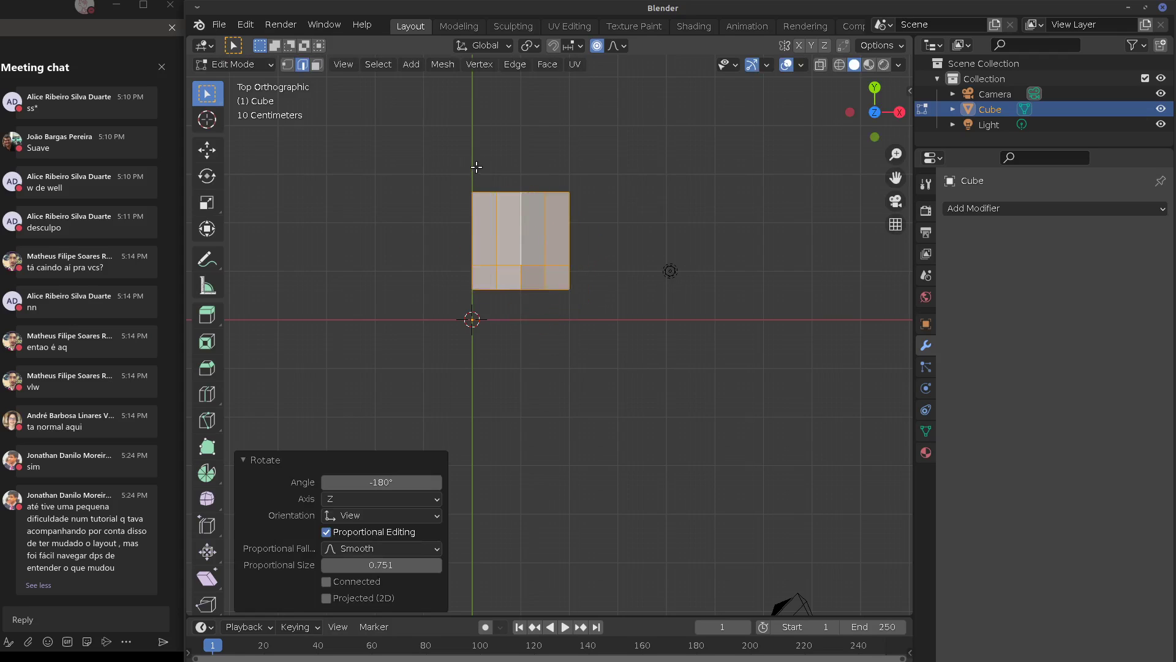
Tilt the whole mesh by -20° in right view and move it -0.81 m in Y and 0.2 m in Z, bringing its lower corner to the origin
{"action": "key", "text": "KP_3"}
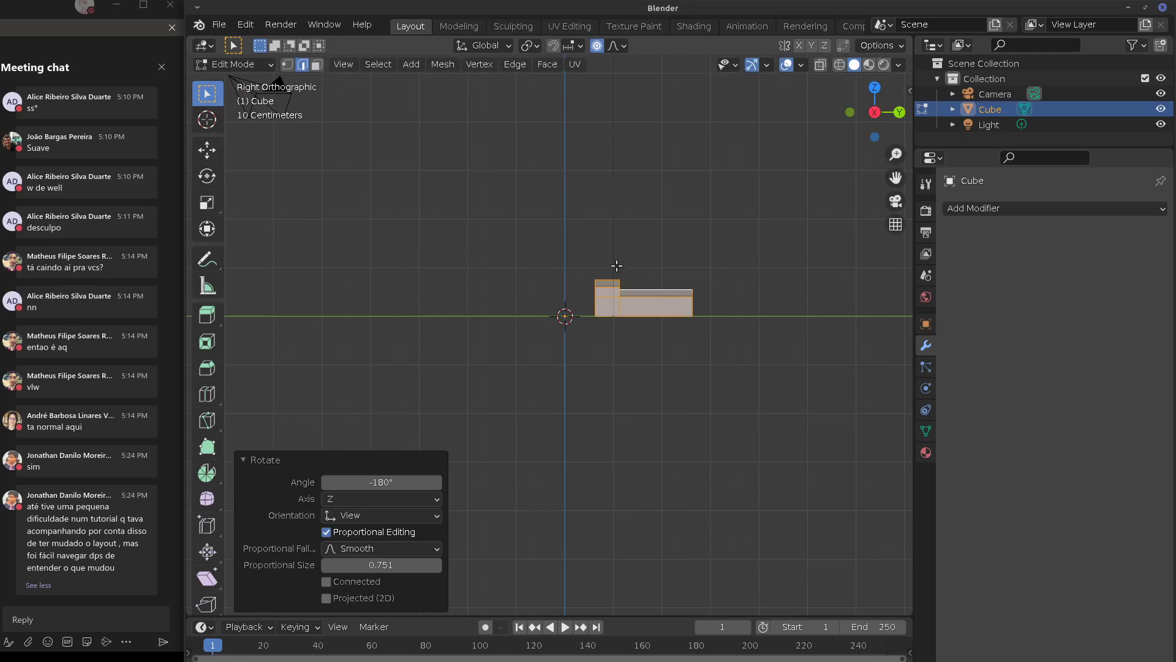
{"action": "key", "text": "r"}
{"action": "left_click", "coordinate": [672, 293]}
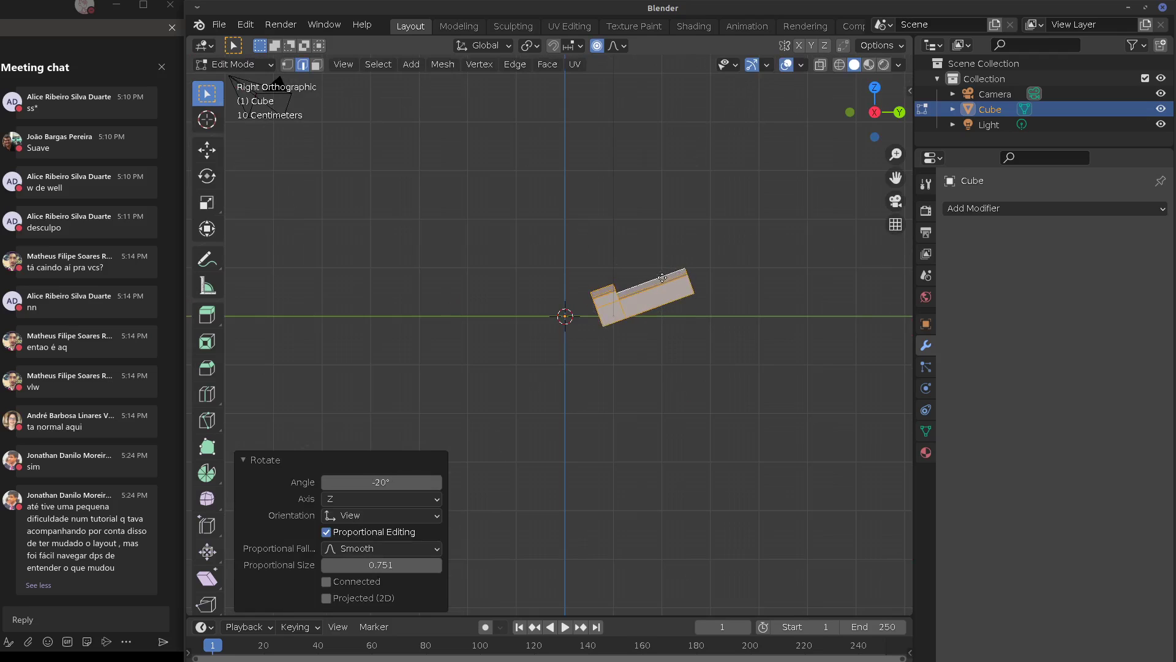
{"action": "key", "text": "g"}
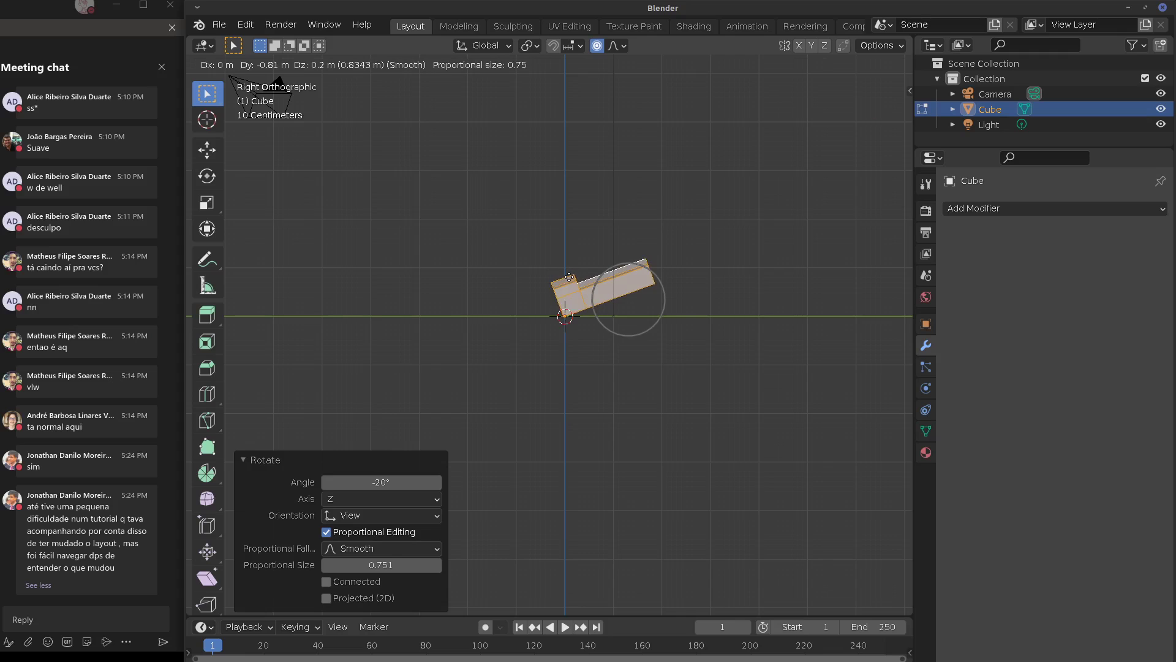
{"action": "left_click", "coordinate": [569, 278]}
{"action": "middle_click_drag", "start_coordinate": [625, 292], "coordinate": [625, 339]}
Add an Array modifier to the cube and return to Object Mode in top view
{"action": "key", "text": "KP_1"}
{"action": "left_click", "coordinate": [1019, 208]}
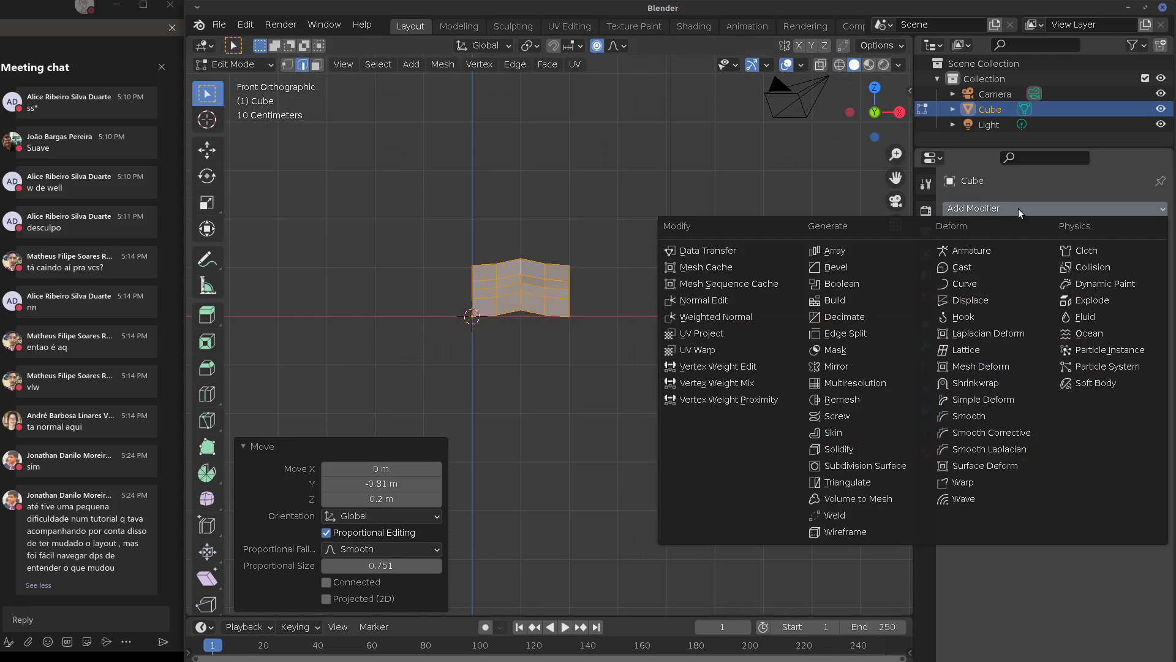
{"action": "left_click", "coordinate": [833, 251]}
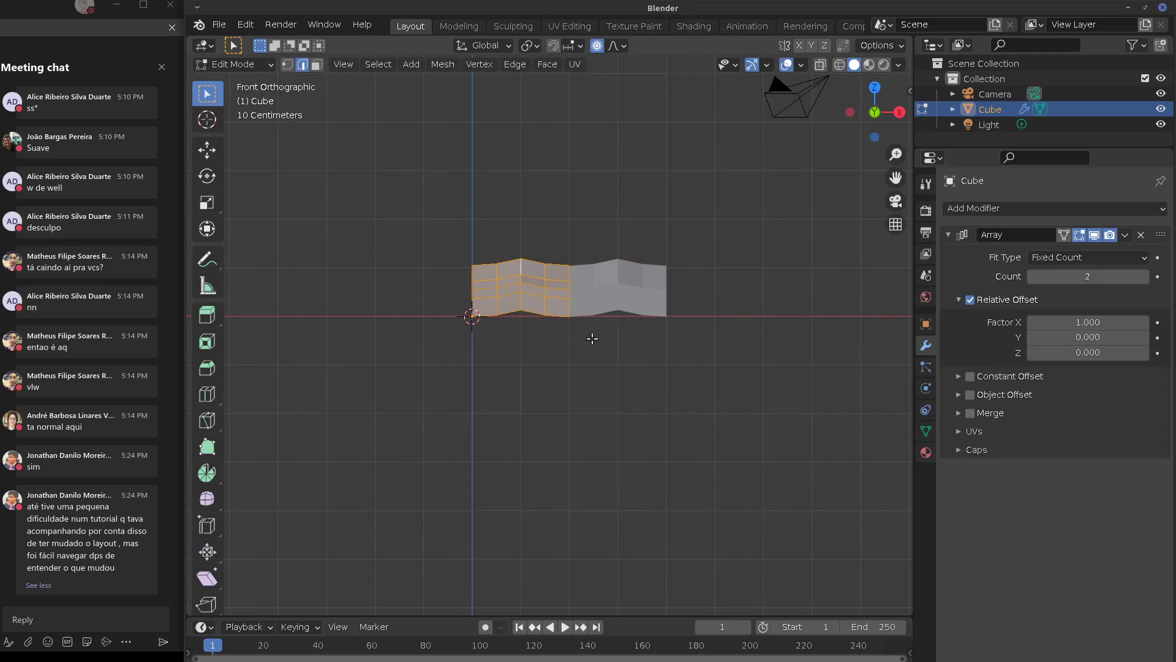
{"action": "scroll", "coordinate": [619, 343], "scroll_direction": "down", "scroll_amount": 1}
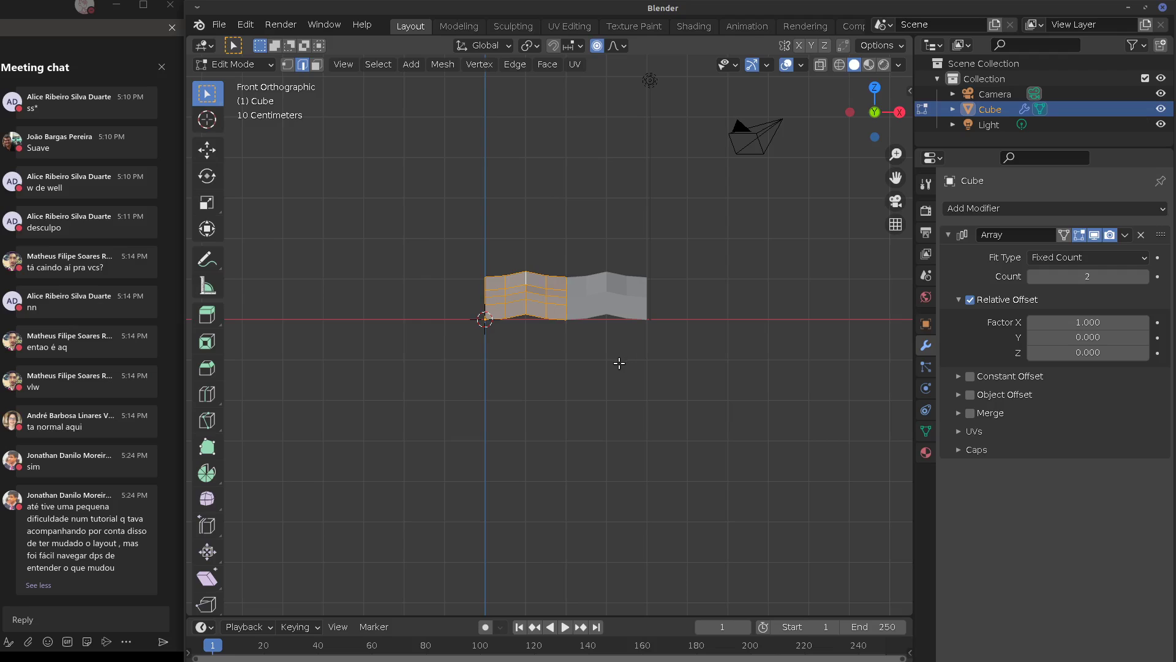
{"action": "key", "text": "KP_7"}
{"action": "key", "text": "Tab"}
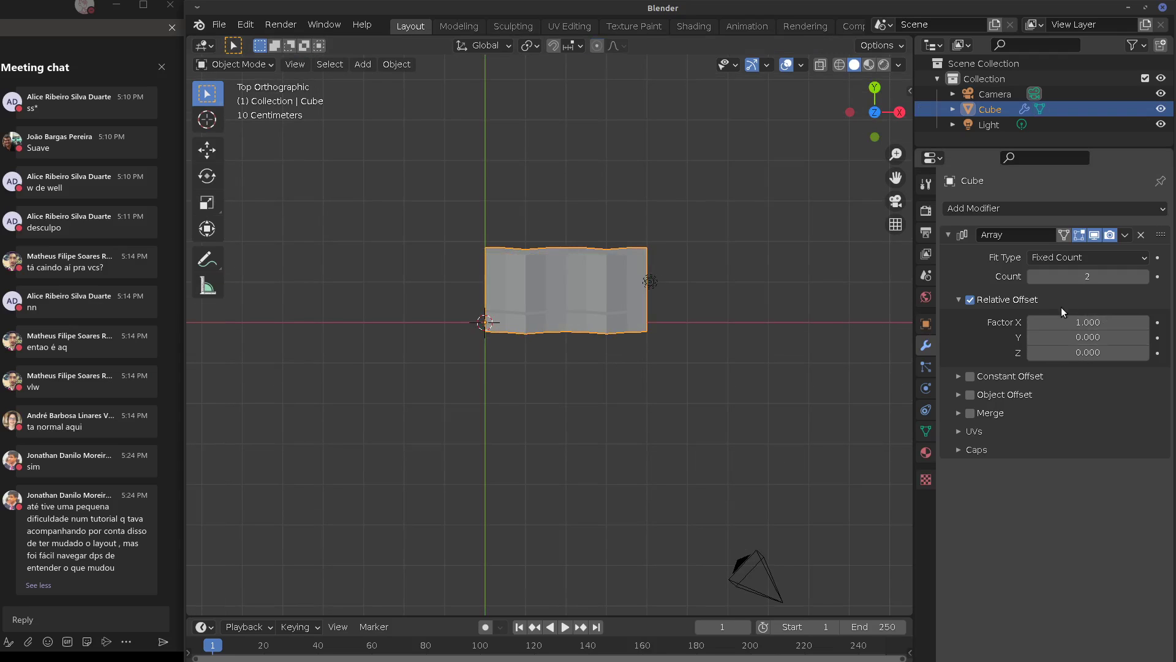
Set the Array modifier's count to 6
{"action": "left_click_drag", "start_coordinate": [1079, 276], "coordinate": [1127, 276]}
{"action": "middle_click_drag", "start_coordinate": [799, 406], "coordinate": [645, 407], "text": "shift"}
{"action": "left_click", "coordinate": [1145, 277]}
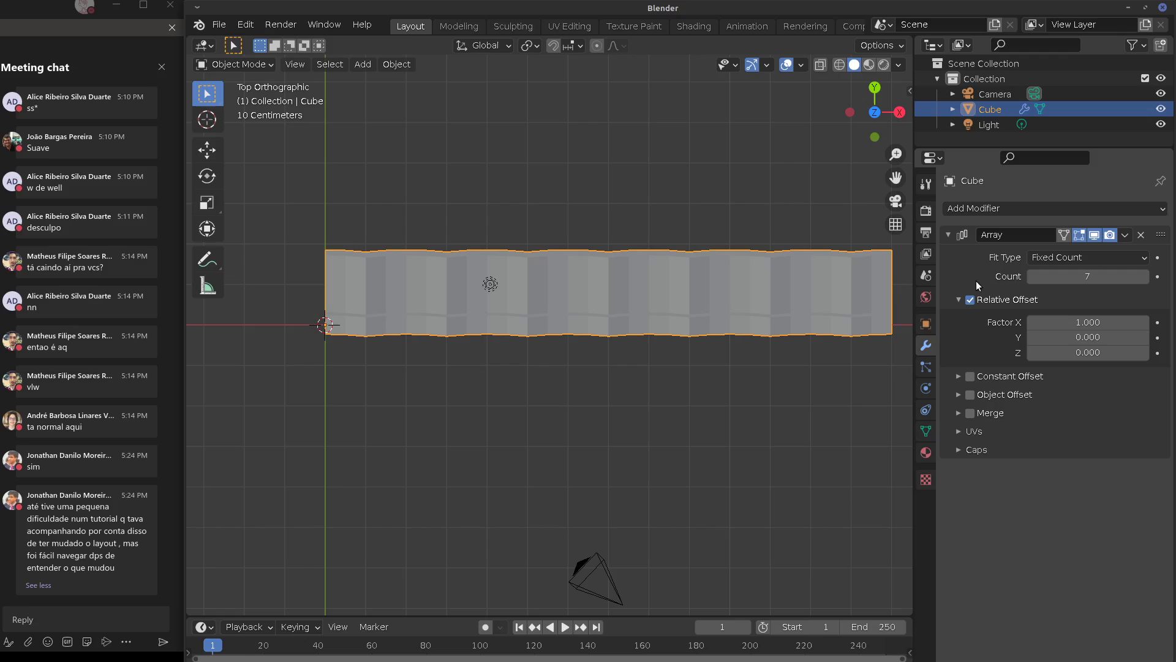
{"action": "left_click", "coordinate": [1032, 276]}
Set the Array's relative offset factors to X 0.680, Y -0.360 and Z 0.440 to overlap and stagger the copies
{"action": "middle_click_drag", "start_coordinate": [901, 420], "coordinate": [607, 288]}
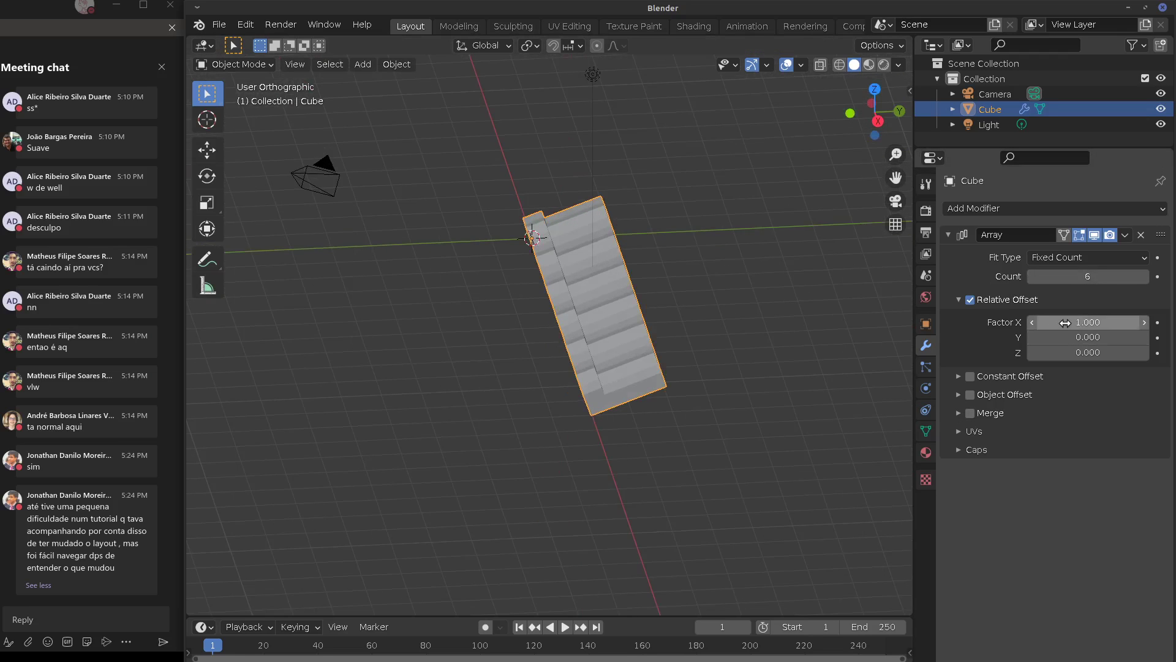
{"action": "left_click_drag", "start_coordinate": [1072, 322], "coordinate": [1083, 323]}
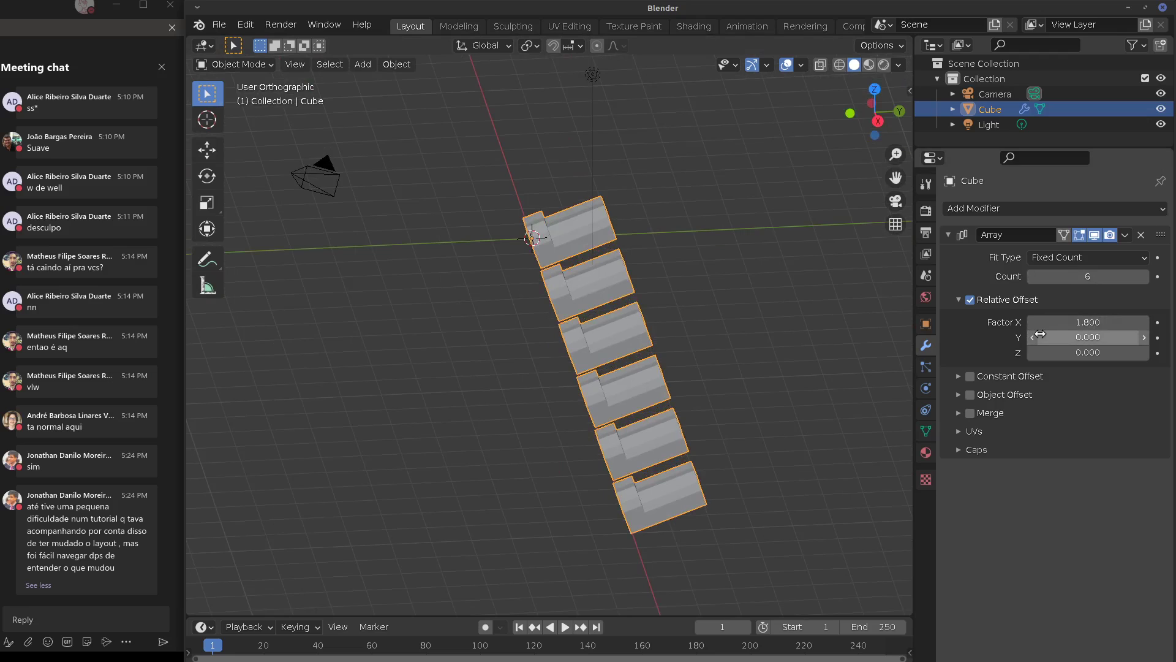
{"action": "key", "text": "KP_7"}
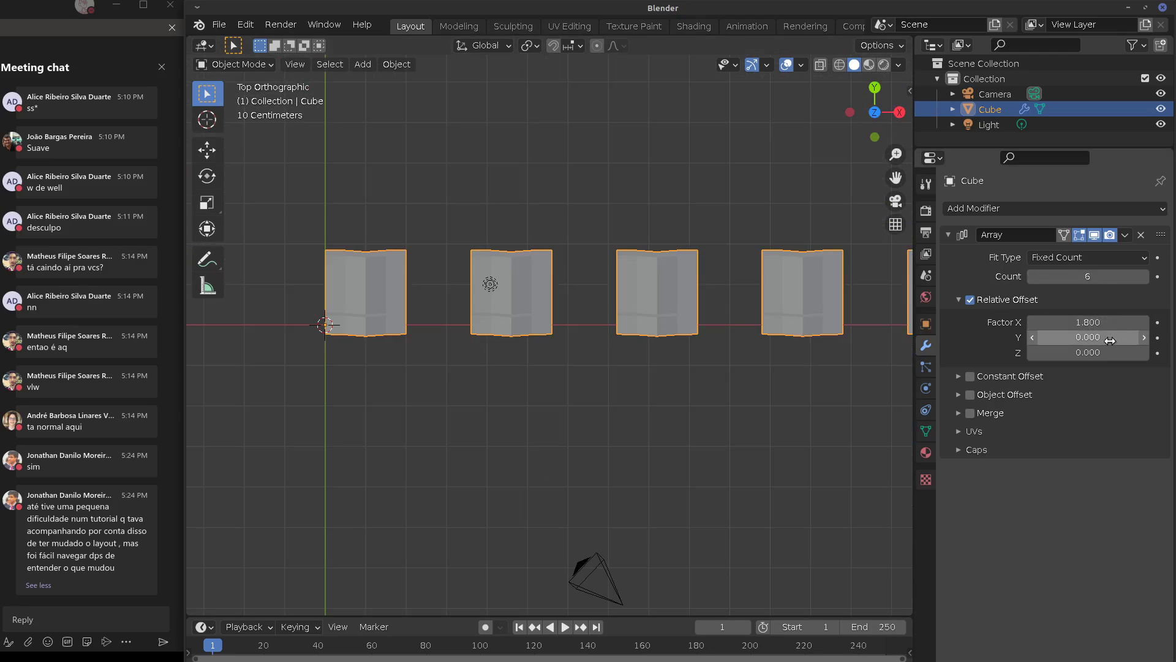
{"action": "left_click_drag", "start_coordinate": [1088, 321], "coordinate": [1103, 352]}
{"action": "middle_click_drag", "start_coordinate": [735, 355], "coordinate": [773, 304]}
{"action": "left_click_drag", "start_coordinate": [1079, 353], "coordinate": [1049, 323]}
{"action": "middle_click_drag", "start_coordinate": [788, 372], "coordinate": [766, 344]}
{"action": "middle_click_drag", "start_coordinate": [888, 386], "coordinate": [954, 367]}
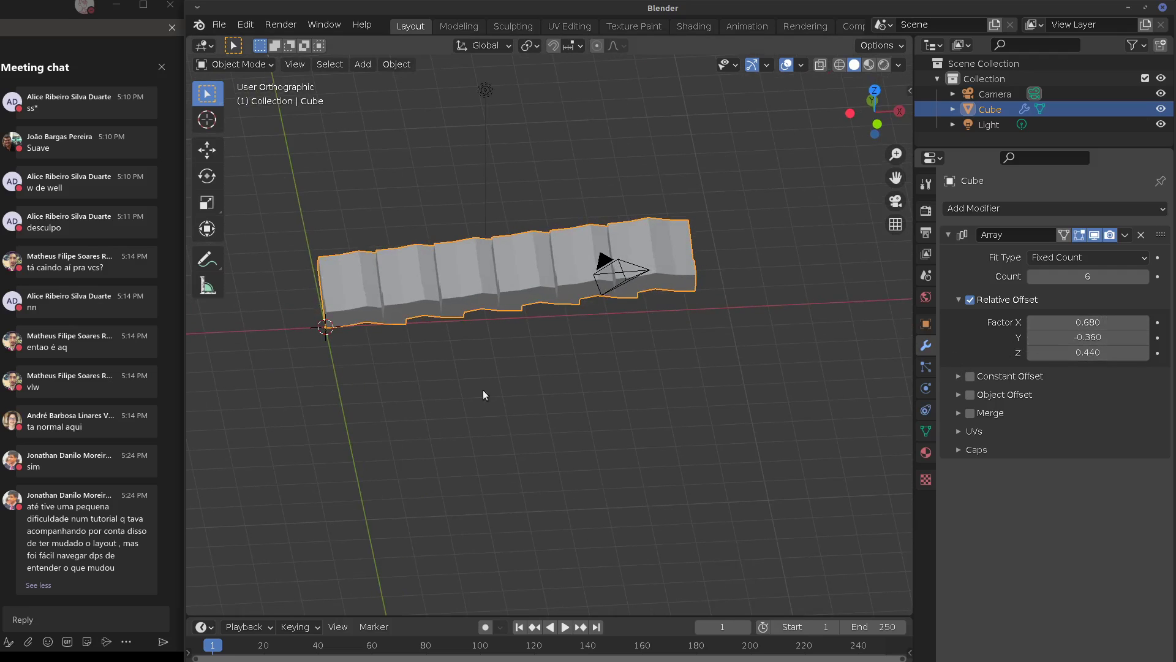
Try moving an edge of the original tile with proportional editing in Edit Mode from the top view, without keeping the move
{"action": "key", "text": "KP_7"}
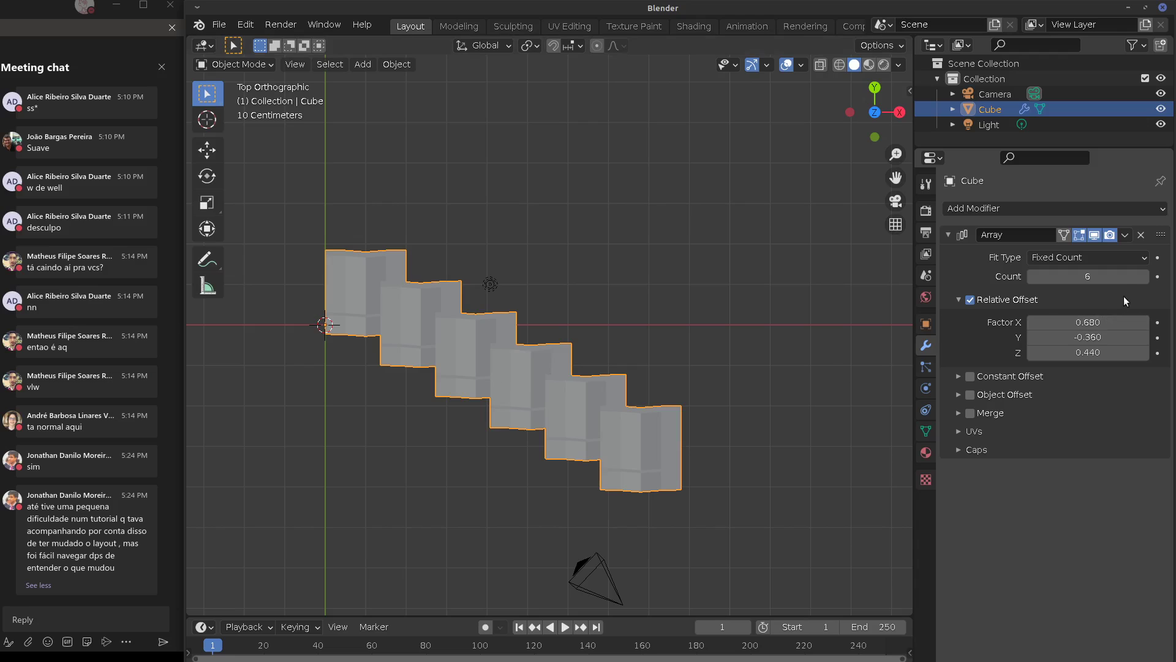
{"action": "key", "text": "Tab"}
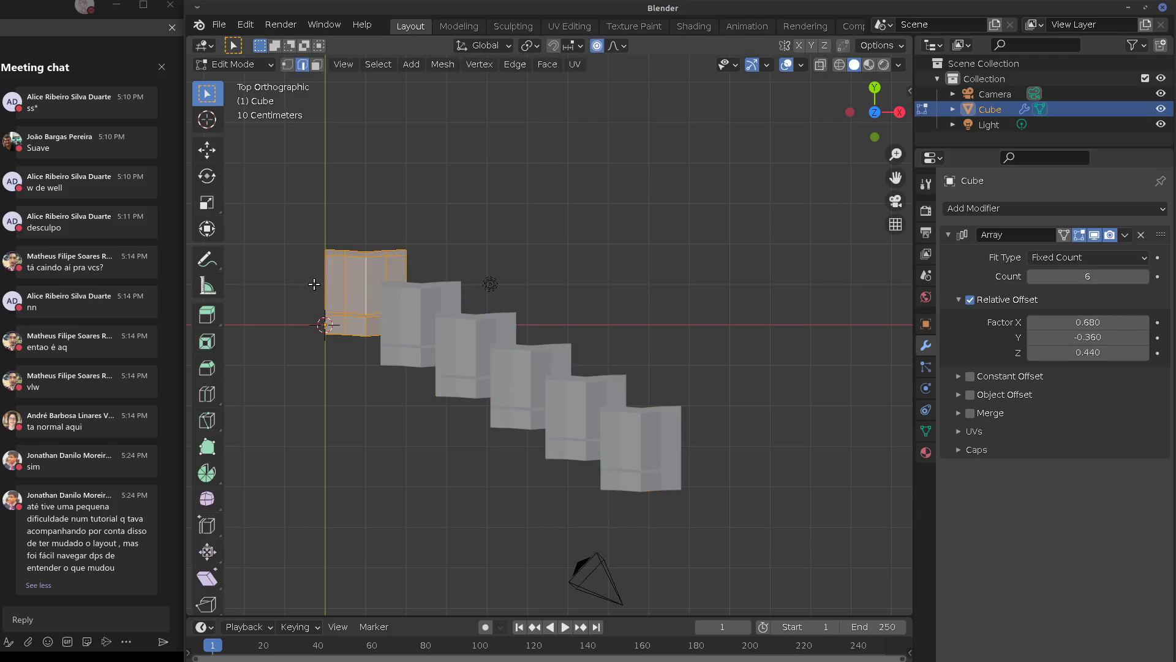
{"action": "left_click", "coordinate": [363, 293]}
{"action": "key", "text": "g"}
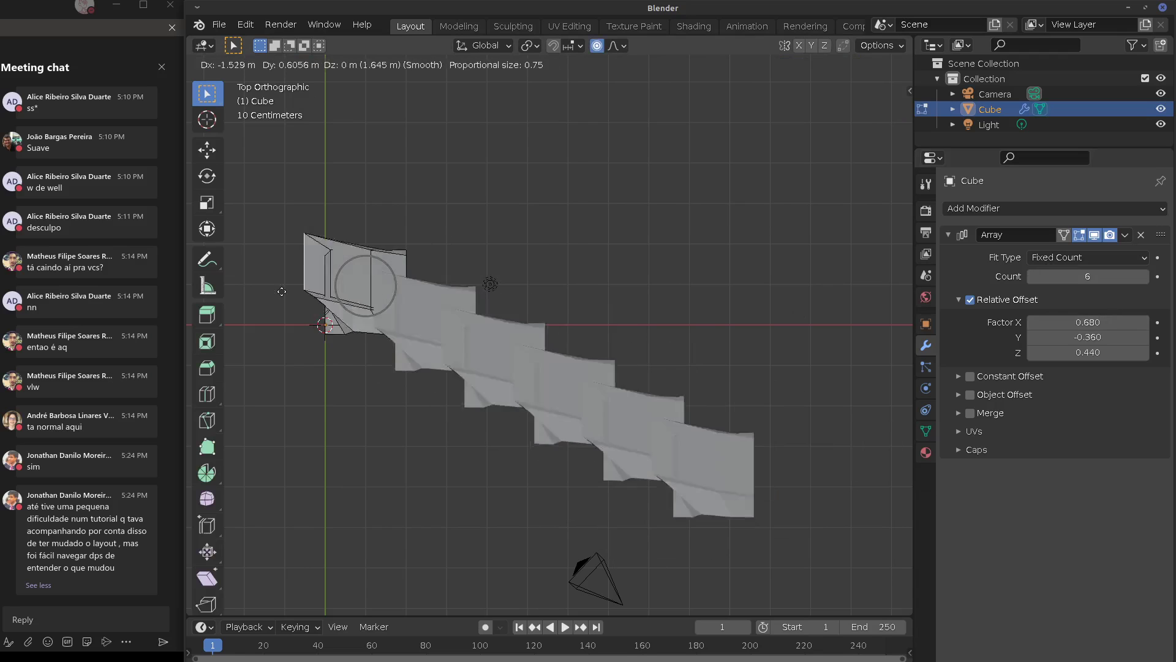
{"action": "key", "text": "Escape"}
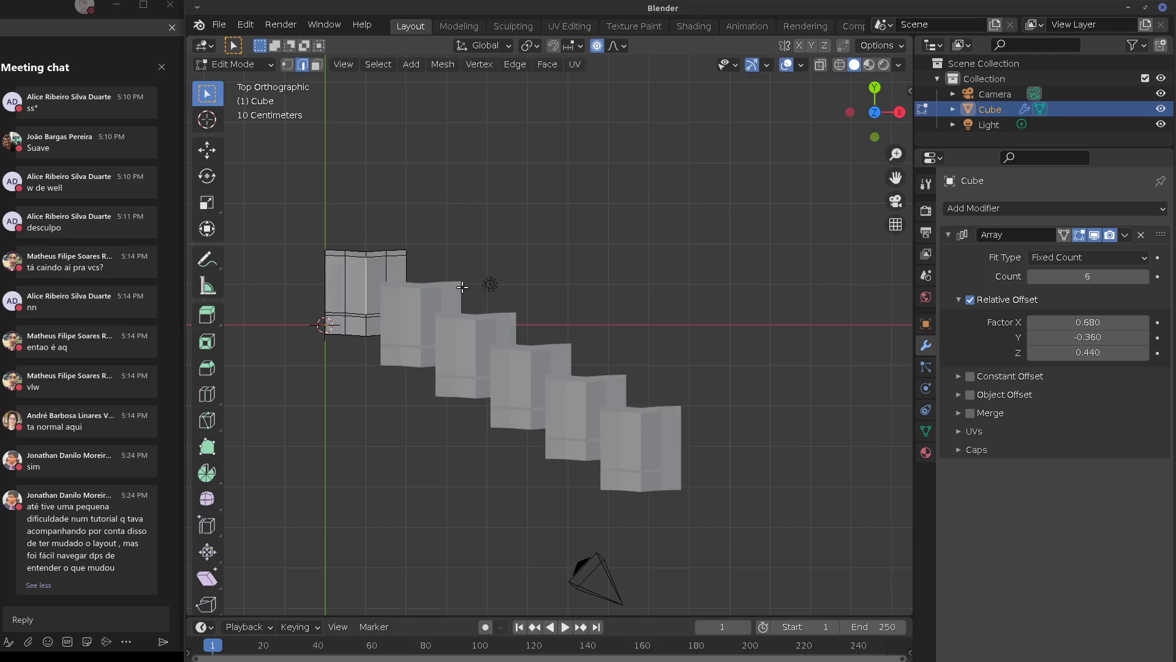
Try the Array with constant offset in place of relative offset, including a trial edge move, and restore relative offset alone
{"action": "left_click", "coordinate": [970, 300]}
{"action": "left_click", "coordinate": [970, 377]}
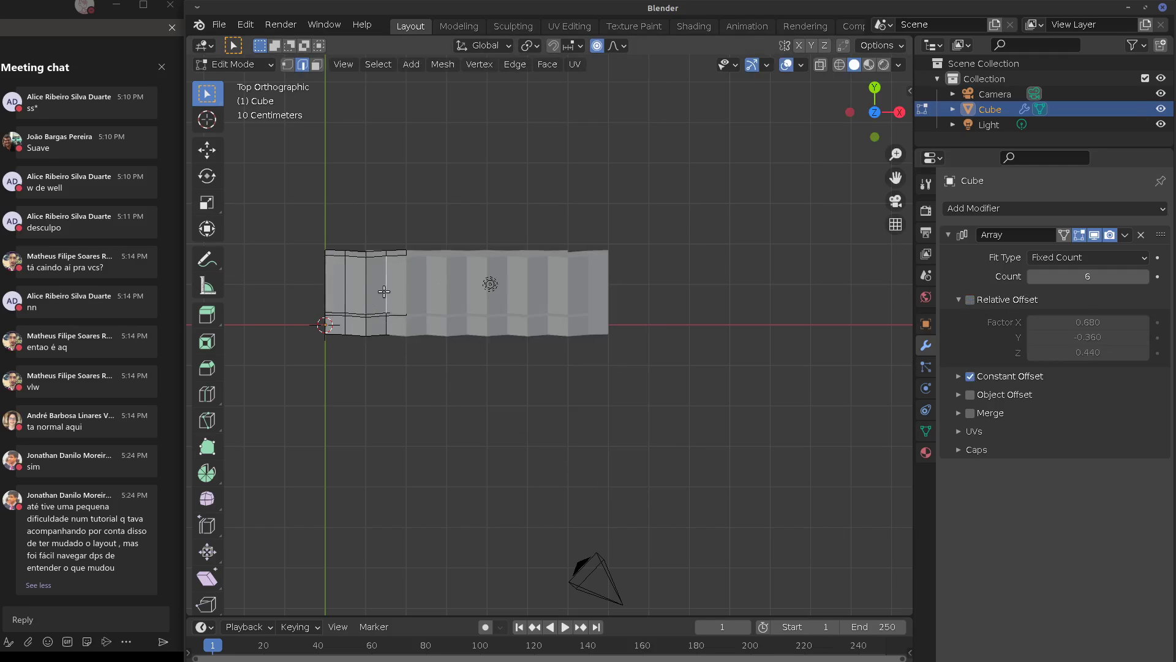
{"action": "key", "text": "t"}
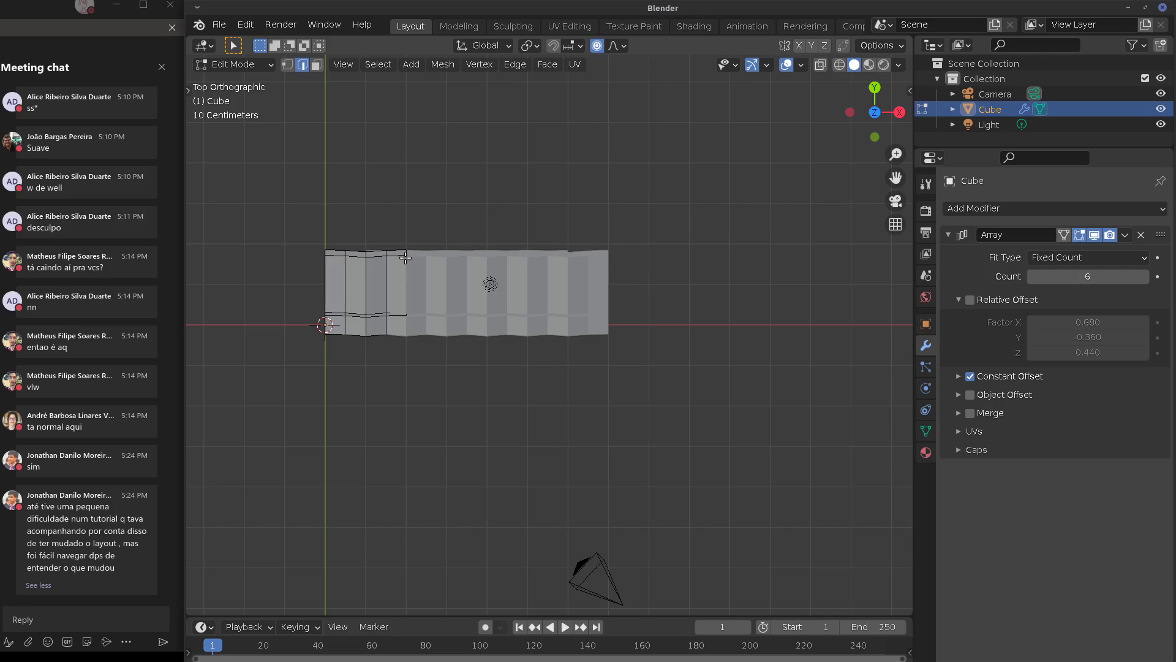
{"action": "key", "text": "g"}
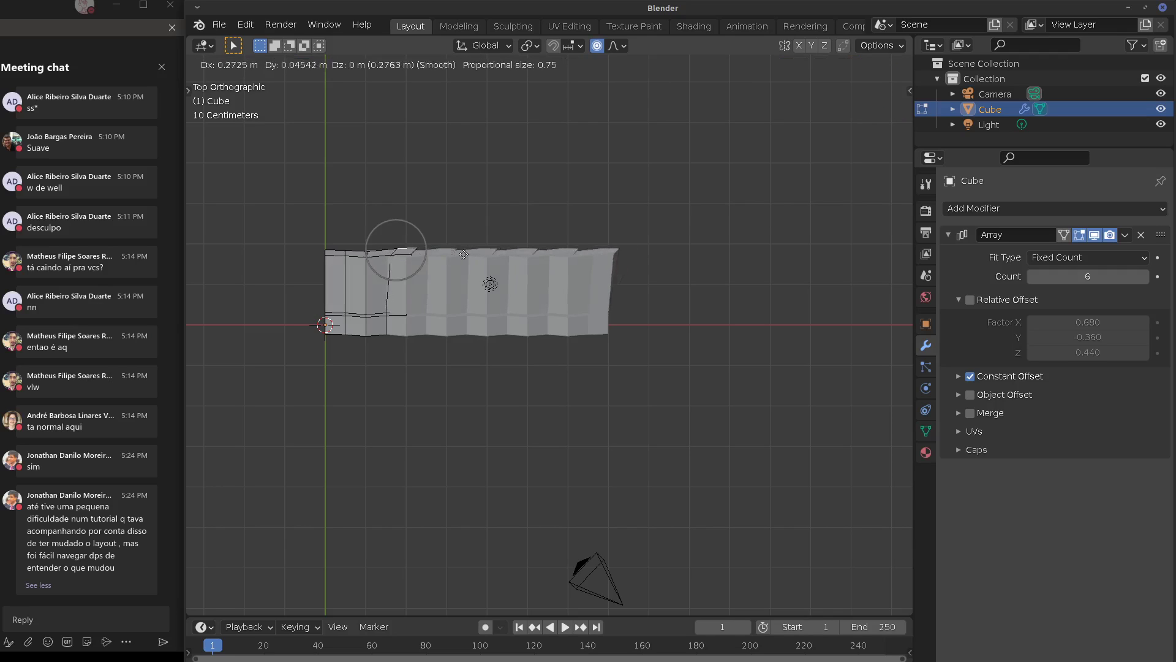
{"action": "key", "text": "Escape"}
{"action": "left_click", "coordinate": [986, 302]}
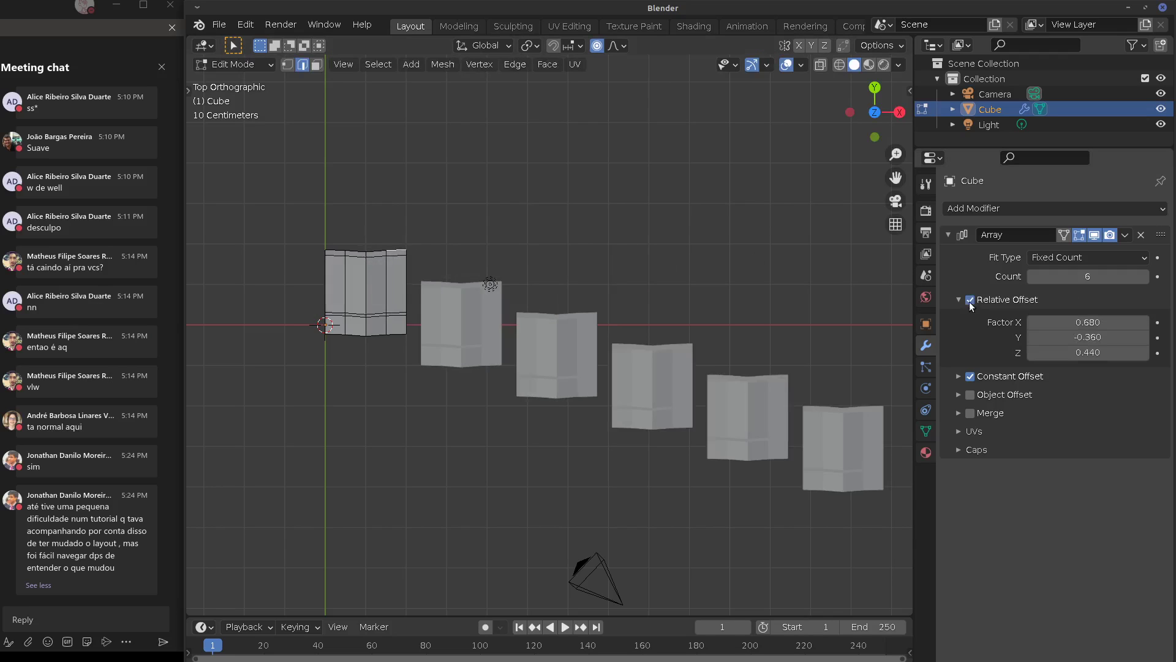
{"action": "left_click", "coordinate": [970, 376]}
{"action": "middle_click_drag", "start_coordinate": [796, 452], "coordinate": [710, 399]}
{"action": "key", "text": "KP_7"}
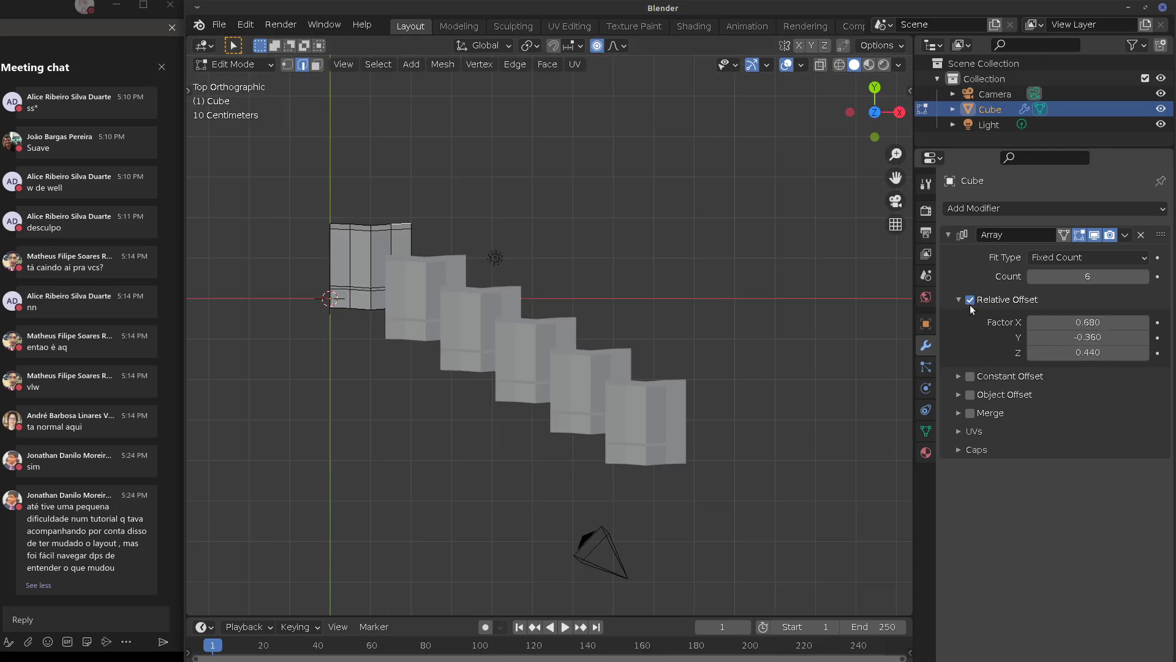
Examine the Array's Object Offset, Merge, UVs and Caps settings, leaving Merge off
{"action": "left_click", "coordinate": [959, 395]}
{"action": "left_click", "coordinate": [957, 441]}
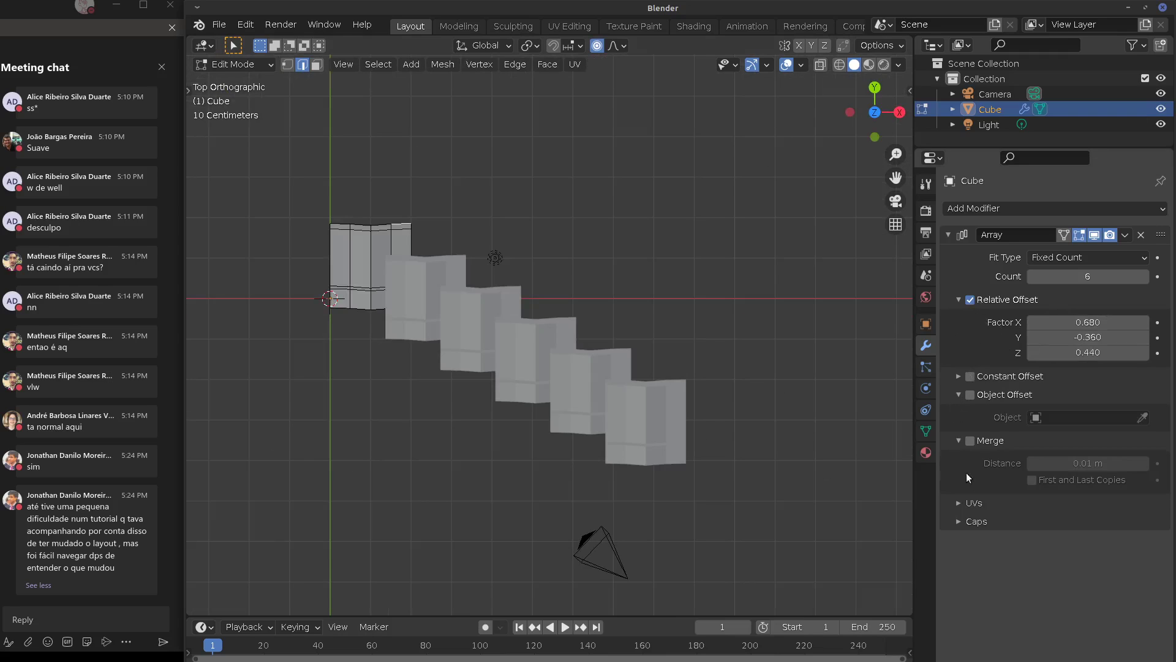
{"action": "left_click", "coordinate": [958, 503]}
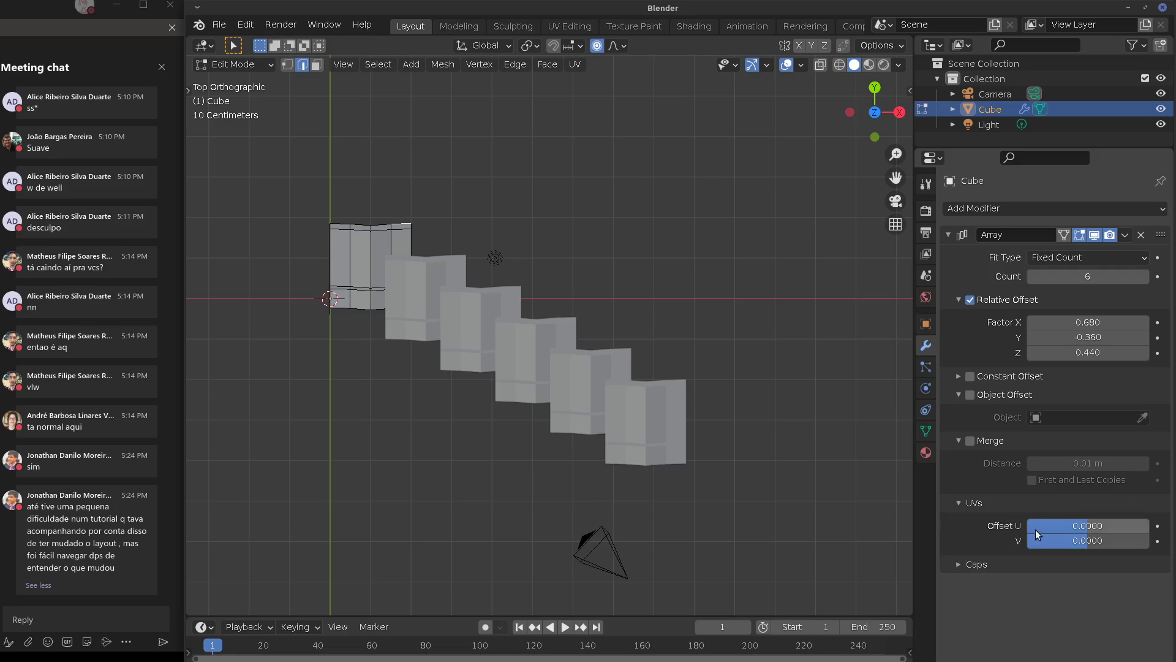
{"action": "left_click", "coordinate": [959, 504]}
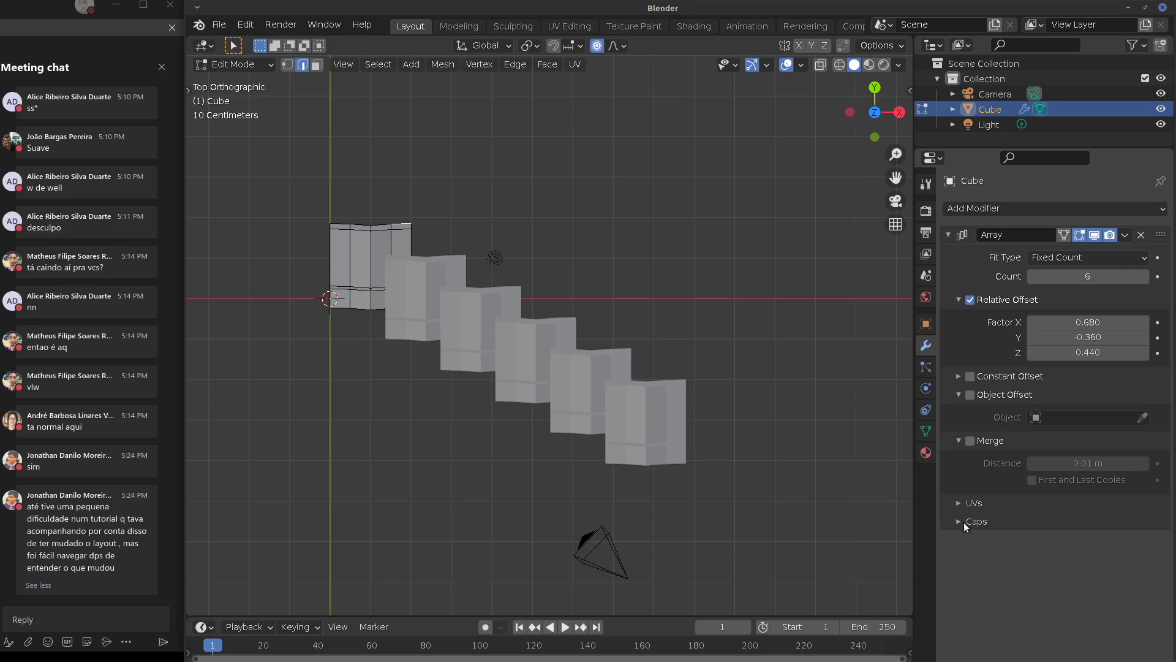
{"action": "left_click", "coordinate": [964, 521]}
{"action": "left_click", "coordinate": [963, 521]}
{"action": "left_click", "coordinate": [970, 440]}
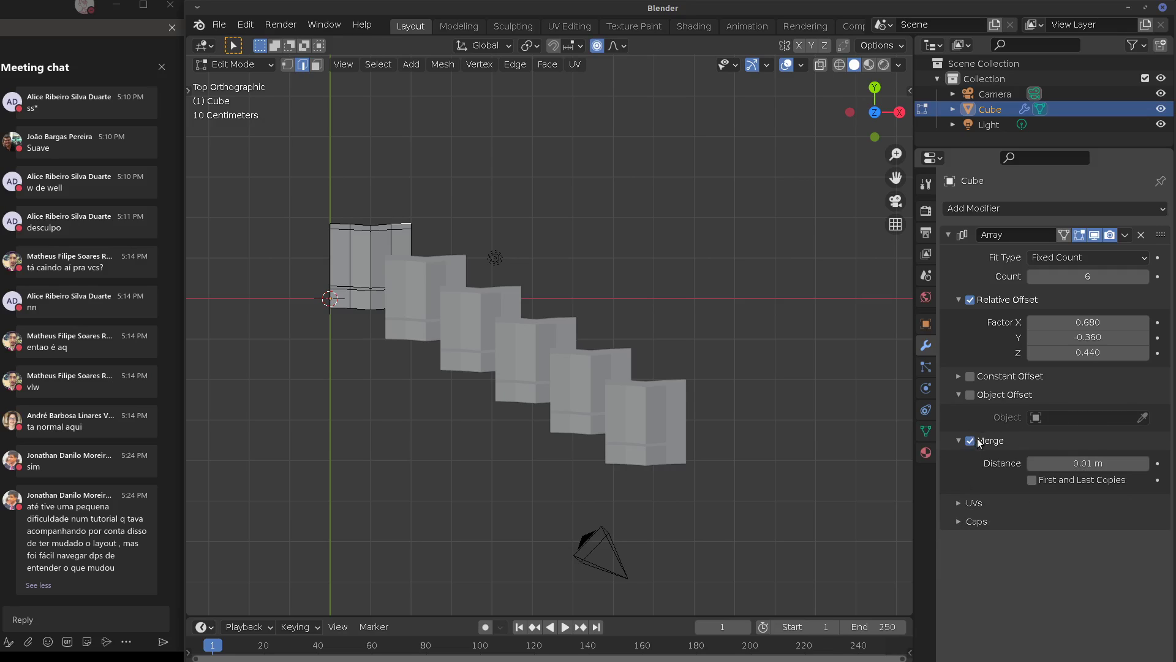
{"action": "left_click", "coordinate": [977, 441]}
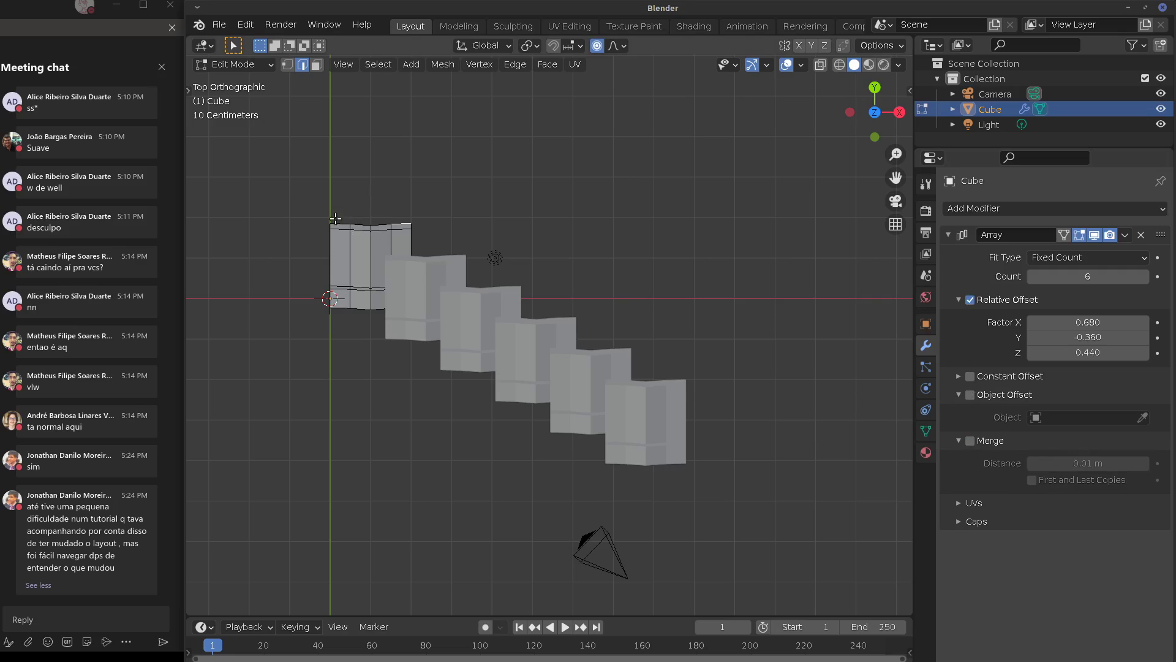
{"action": "left_click_drag", "start_coordinate": [335, 219], "coordinate": [331, 297]}
{"action": "left_click_drag", "start_coordinate": [402, 206], "coordinate": [381, 248]}
Try a constant offset in place of the relative one with X distances of 1.91 m and 1 m, and restore the relative offset
{"action": "left_click", "coordinate": [970, 300]}
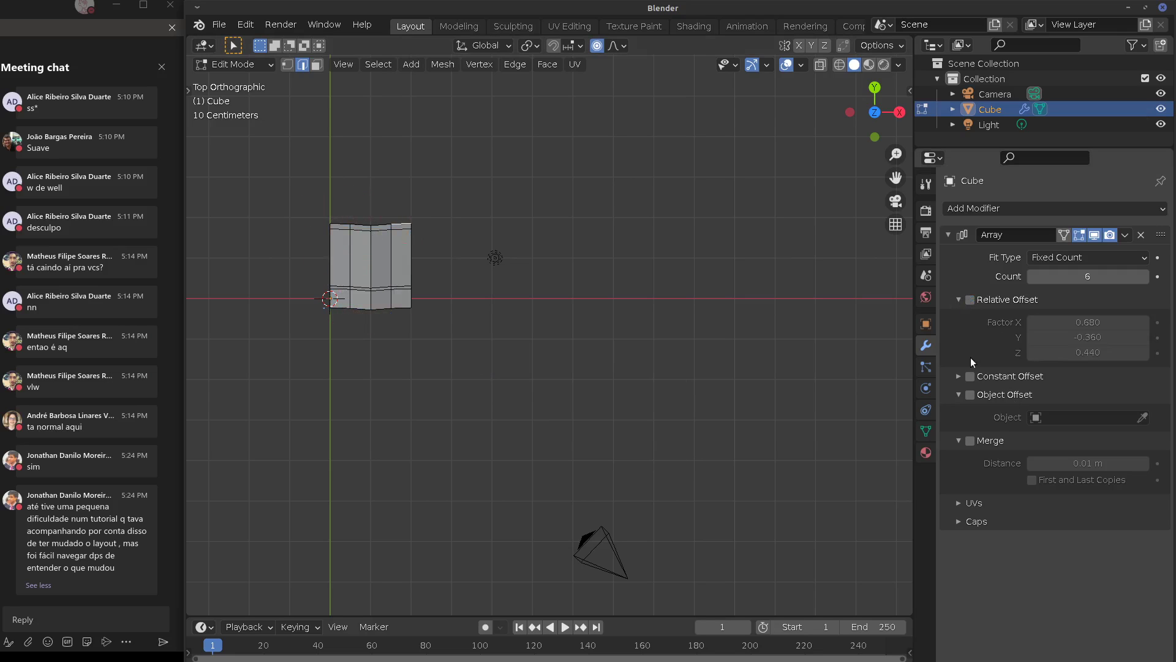
{"action": "left_click", "coordinate": [970, 376]}
{"action": "left_click", "coordinate": [959, 377]}
{"action": "left_click_drag", "start_coordinate": [1073, 399], "coordinate": [1115, 404]}
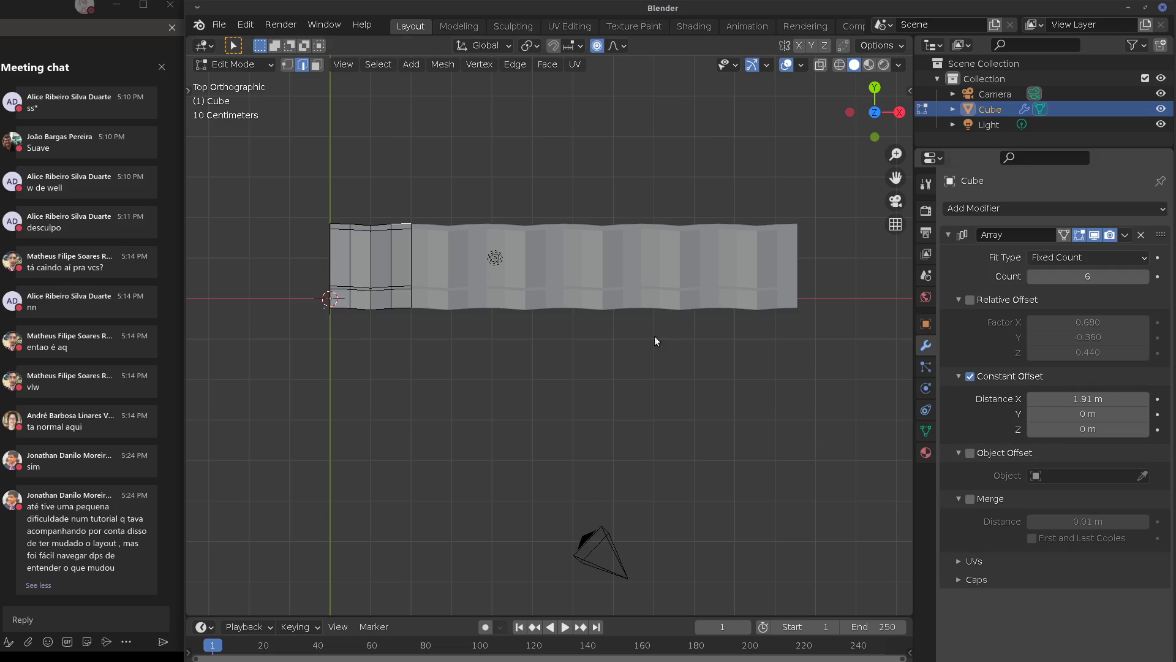
{"action": "left_click", "coordinate": [1090, 398]}
{"action": "key", "text": "ctrl+a"}
{"action": "type", "text": "1"}
{"action": "key", "text": "Return"}
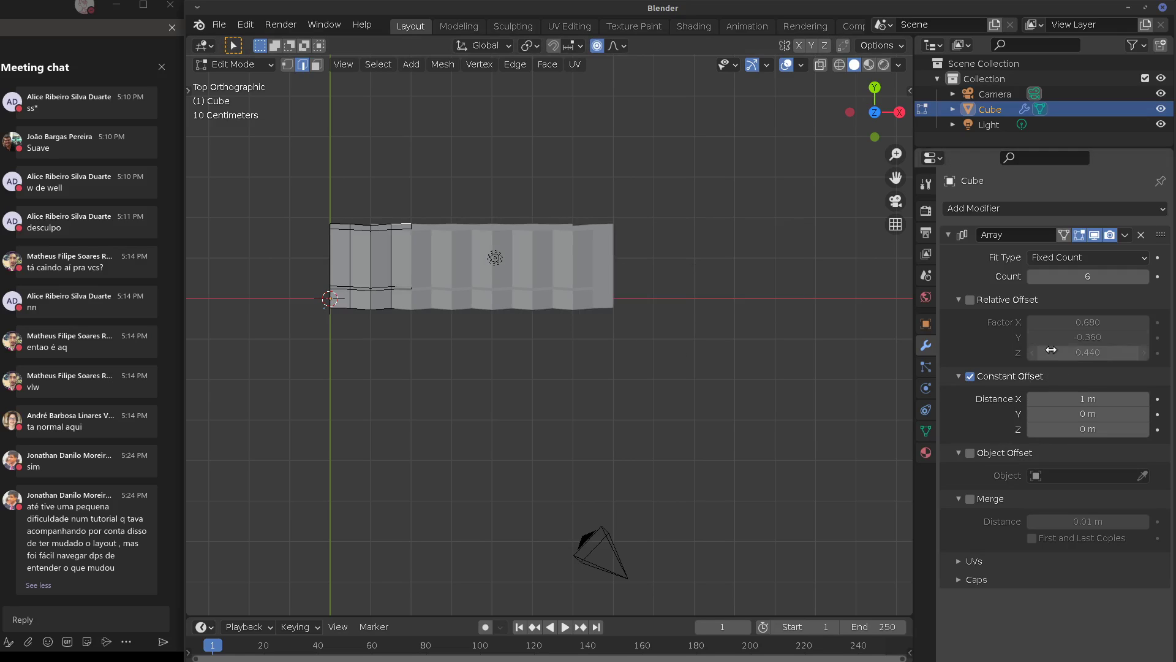
{"action": "left_click", "coordinate": [971, 376]}
{"action": "left_click", "coordinate": [971, 301]}
Set the first Array's relative offset factors to X 1, Y 0 and Z 0 so the tiles form a straight row
{"action": "left_click", "coordinate": [1080, 323]}
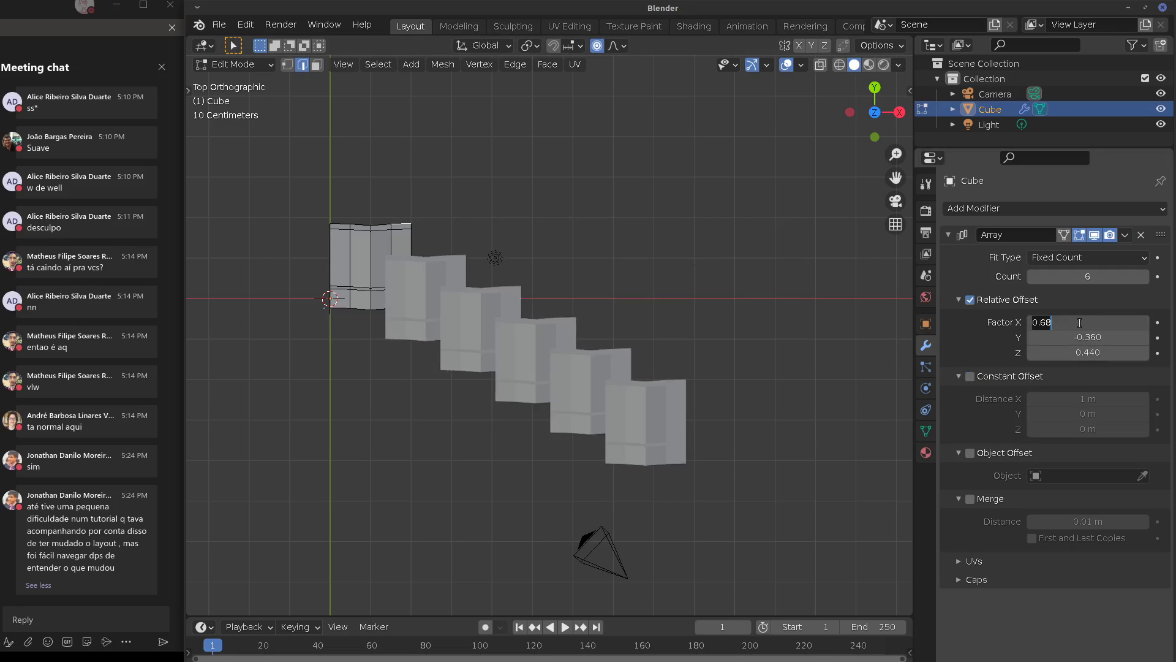
{"action": "type", "text": "1"}
{"action": "key", "text": "Return"}
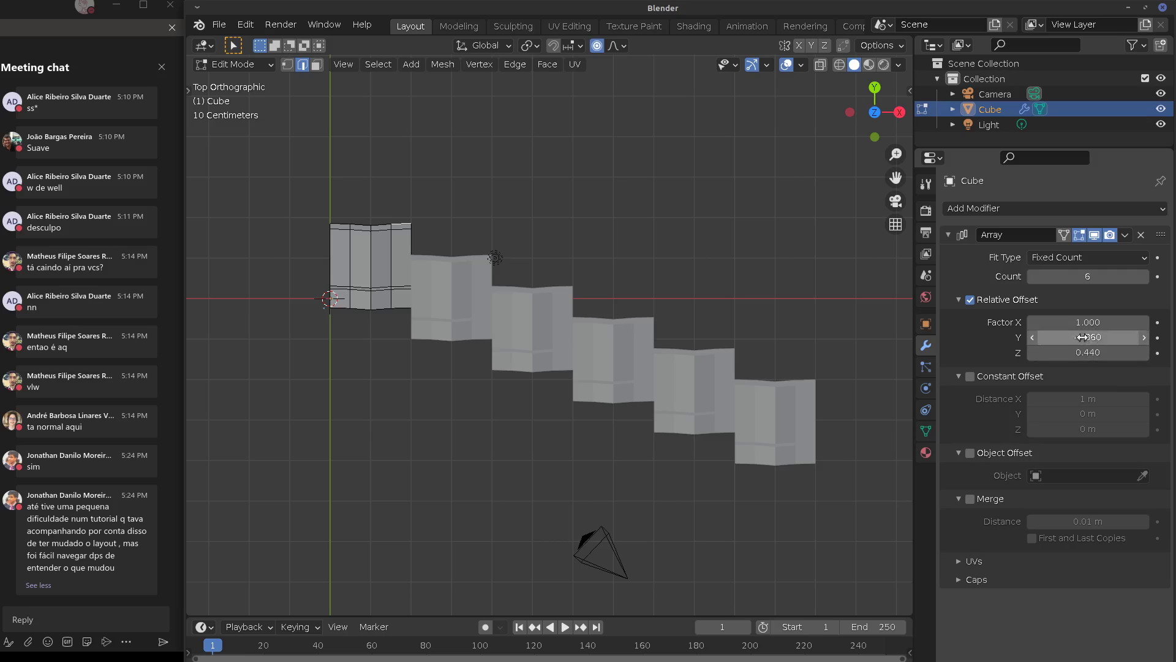
{"action": "left_click", "coordinate": [1090, 336]}
{"action": "type", "text": "0"}
{"action": "key", "text": "Return"}
{"action": "left_click", "coordinate": [1089, 351]}
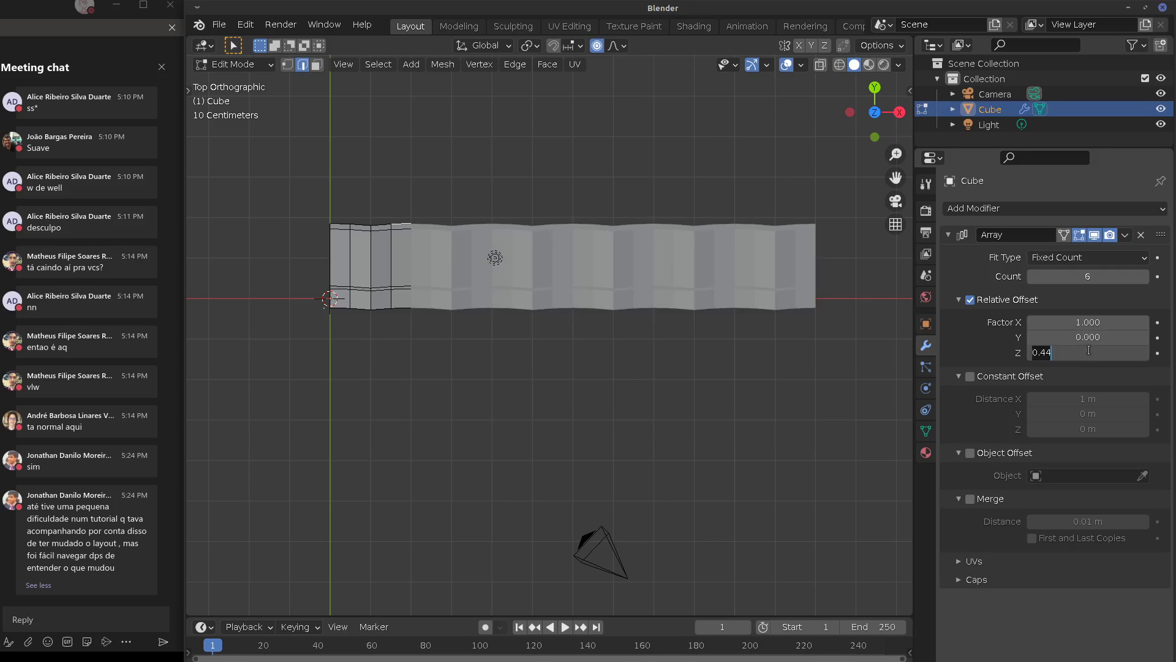
{"action": "type", "text": "0"}
{"action": "key", "text": "Return"}
{"action": "middle_click_drag", "start_coordinate": [643, 276], "coordinate": [643, 318]}
{"action": "key", "text": "KP_7"}
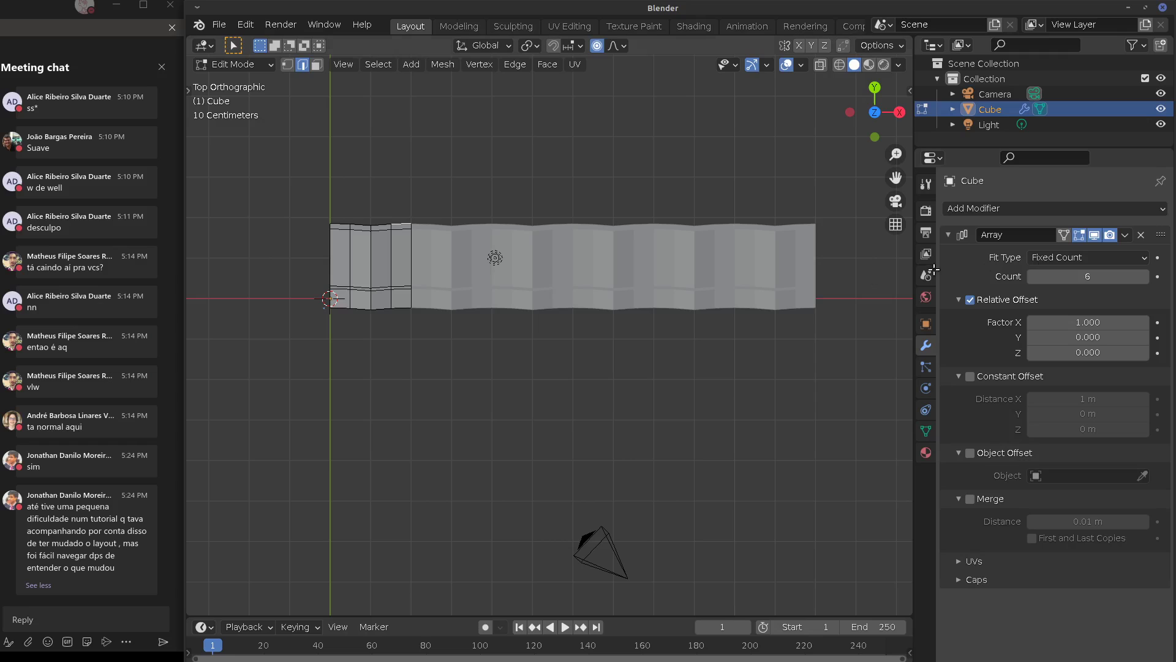
Collapse the first Array modifier's settings and add a second Array modifier to the cube
{"action": "left_click", "coordinate": [948, 234]}
{"action": "left_click", "coordinate": [983, 208]}
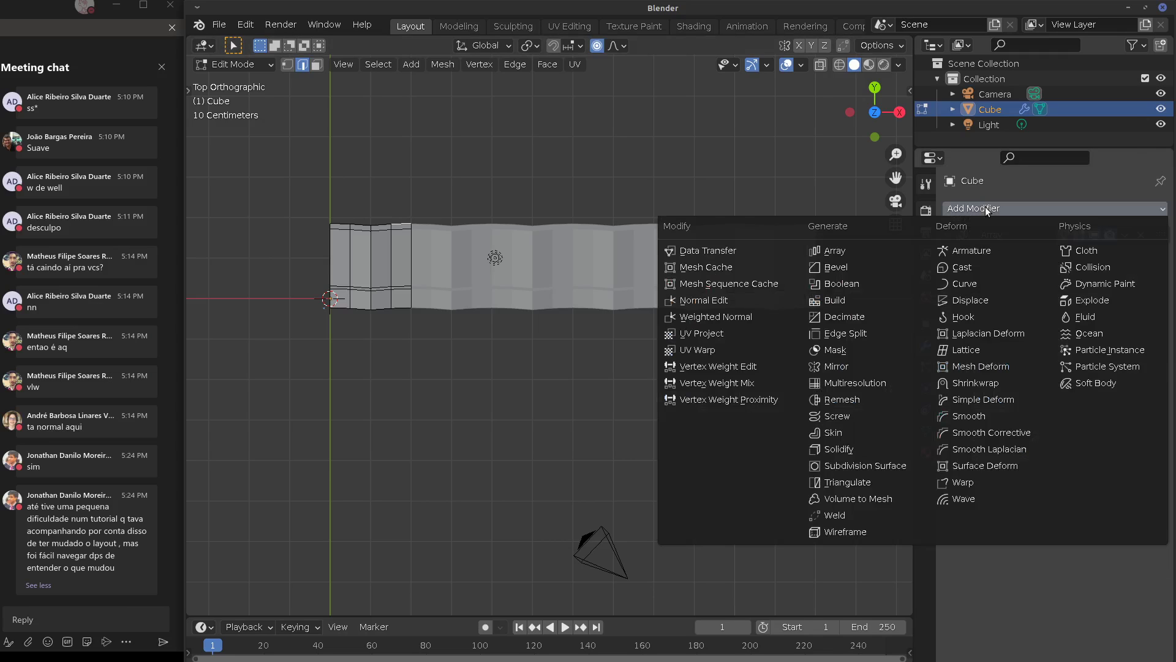
{"action": "left_click", "coordinate": [827, 267]}
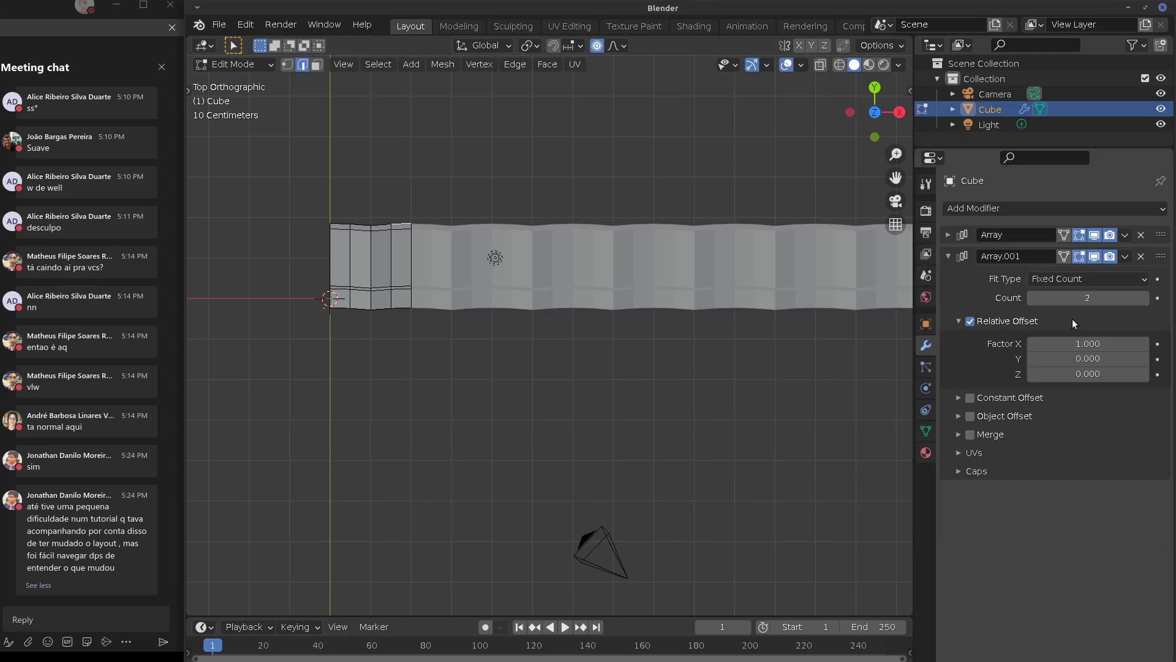
{"action": "middle_click_drag", "start_coordinate": [613, 344], "coordinate": [552, 306]}
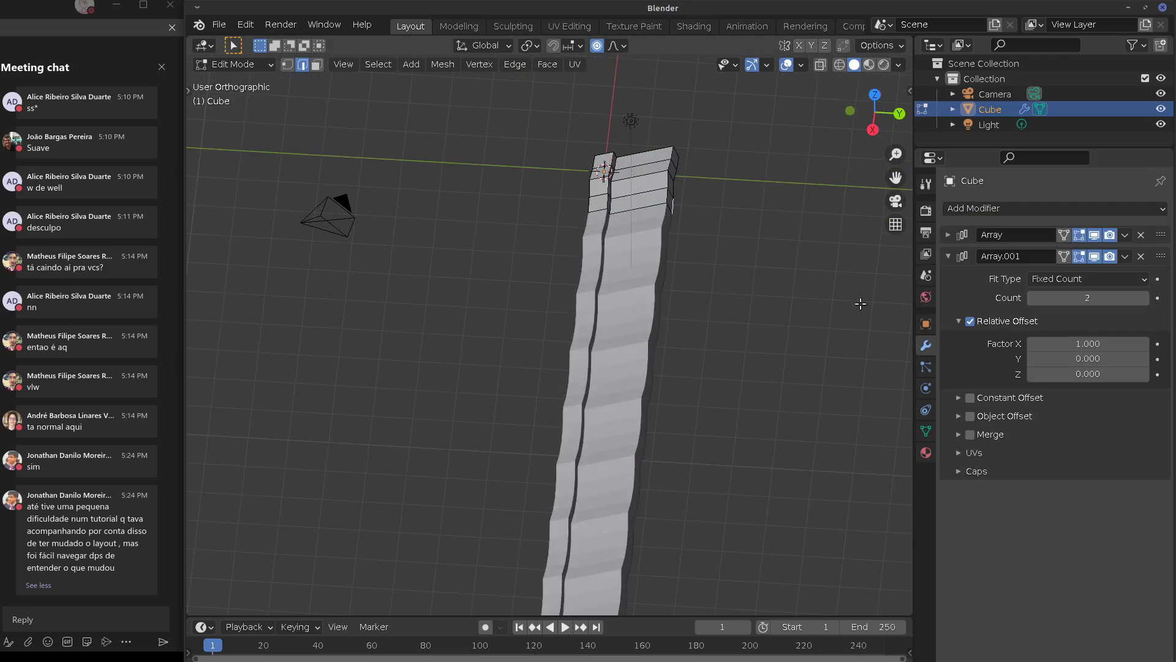
Set the second Array's relative offset factors to Y 0.7 and X 0 so the rows overlap along Y
{"action": "mouse_move", "coordinate": [1084, 359]}
{"action": "left_mouse_down"}
{"action": "mouse_move", "coordinate": [1097, 359]}
{"action": "mouse_move", "coordinate": [1069, 360]}
{"action": "left_mouse_up"}
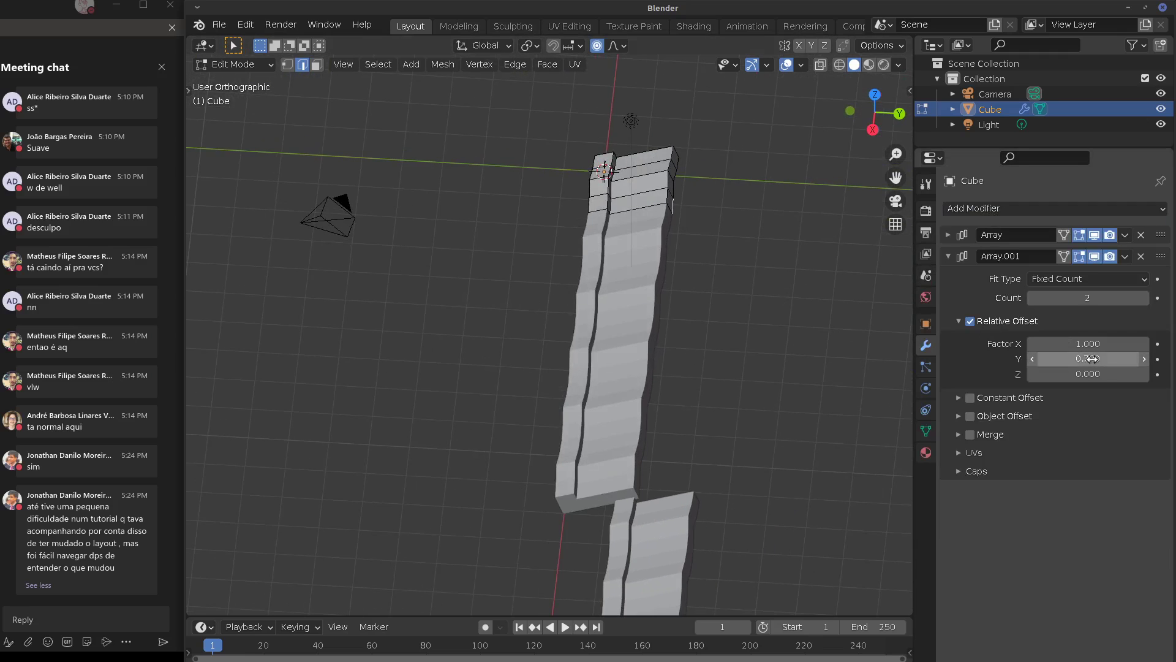
{"action": "left_click", "coordinate": [1099, 344]}
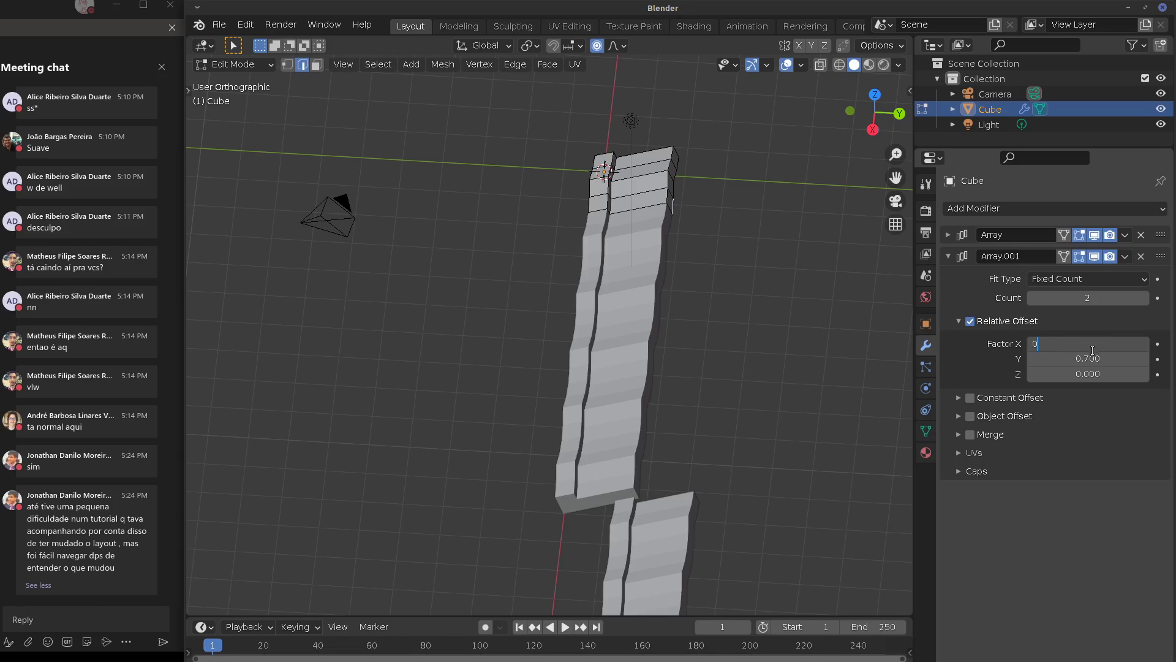
{"action": "type", "text": "0"}
{"action": "key", "text": "Return"}
Set the second Array's count to 8
{"action": "middle_click_drag", "start_coordinate": [618, 319], "coordinate": [747, 325]}
{"action": "left_click", "coordinate": [1146, 299]}
{"action": "left_click", "coordinate": [1145, 299]}
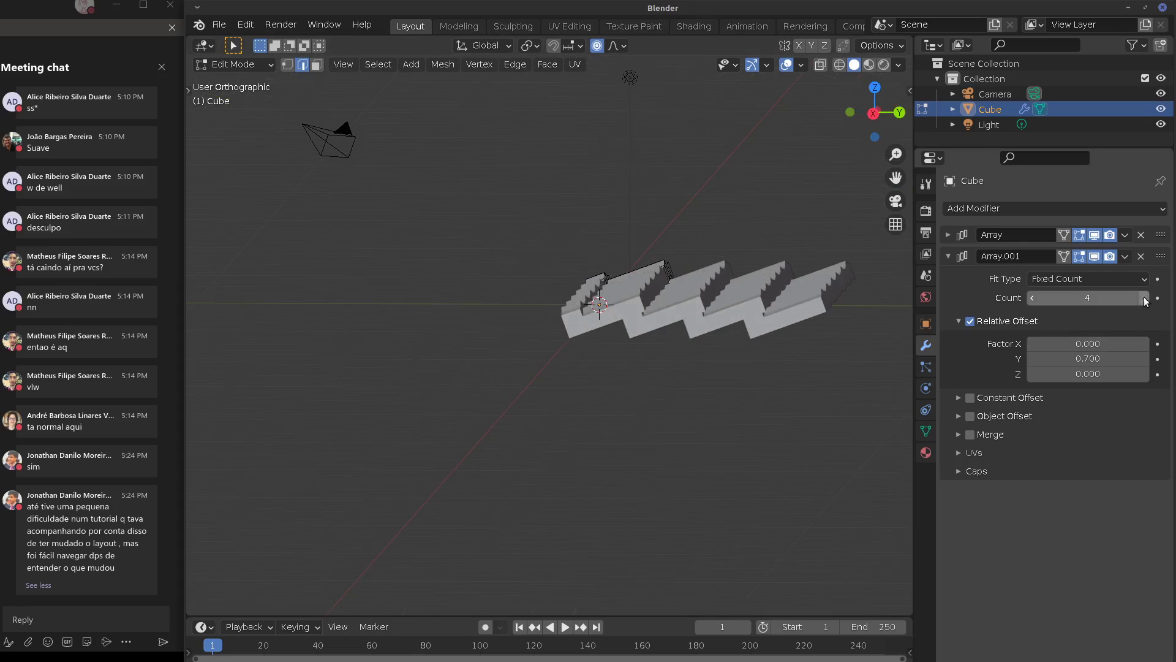
{"action": "left_click", "coordinate": [1146, 299]}
{"action": "left_click", "coordinate": [1146, 299]}
{"action": "left_click", "coordinate": [1146, 299]}
Examine the tiled surface and its row overlaps from the top, front, right and angled views
{"action": "middle_click_drag", "start_coordinate": [704, 380], "coordinate": [770, 394]}
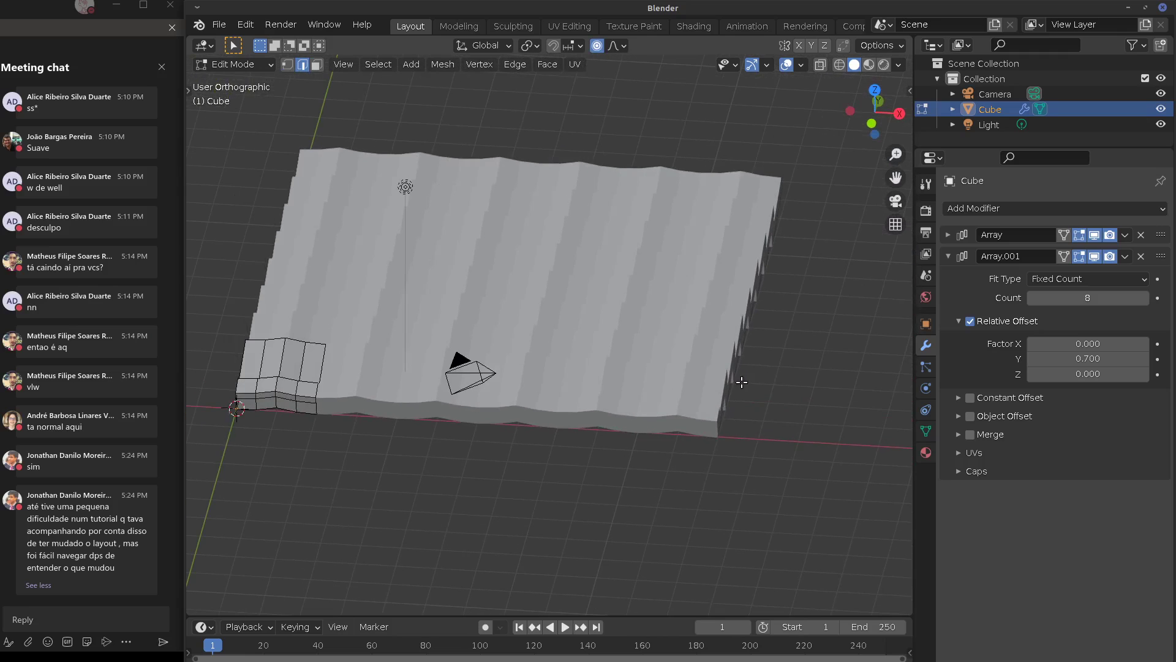
{"action": "key", "text": "KP_7"}
{"action": "scroll", "coordinate": [728, 371], "scroll_direction": "down", "scroll_amount": 3}
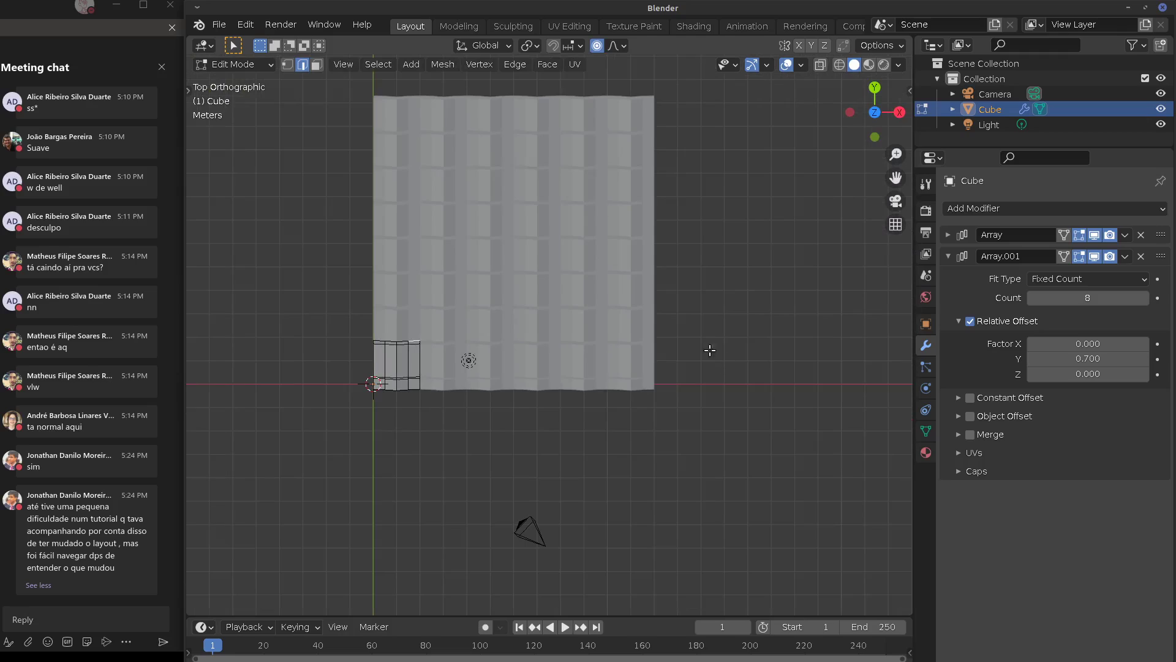
{"action": "mouse_move", "coordinate": [711, 350]}
{"action": "middle_mouse_down"}
{"action": "mouse_move", "coordinate": [694, 334]}
{"action": "mouse_move", "coordinate": [733, 367]}
{"action": "mouse_move", "coordinate": [745, 330]}
{"action": "mouse_move", "coordinate": [722, 345]}
{"action": "middle_mouse_up"}
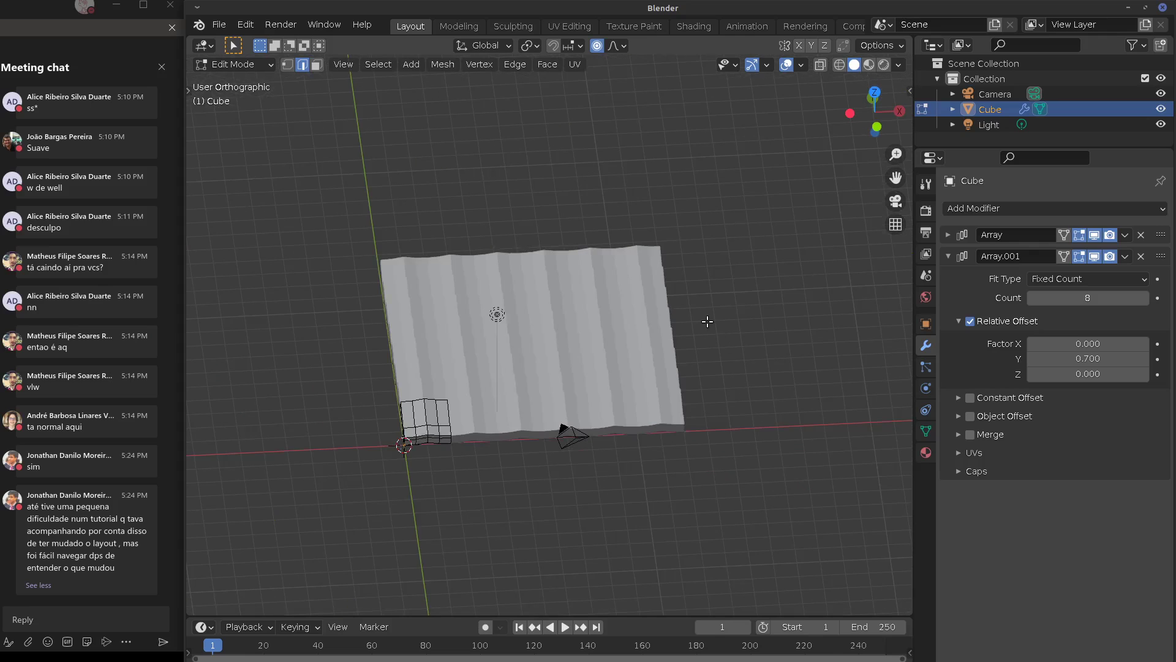
{"action": "key", "text": "KP_7"}
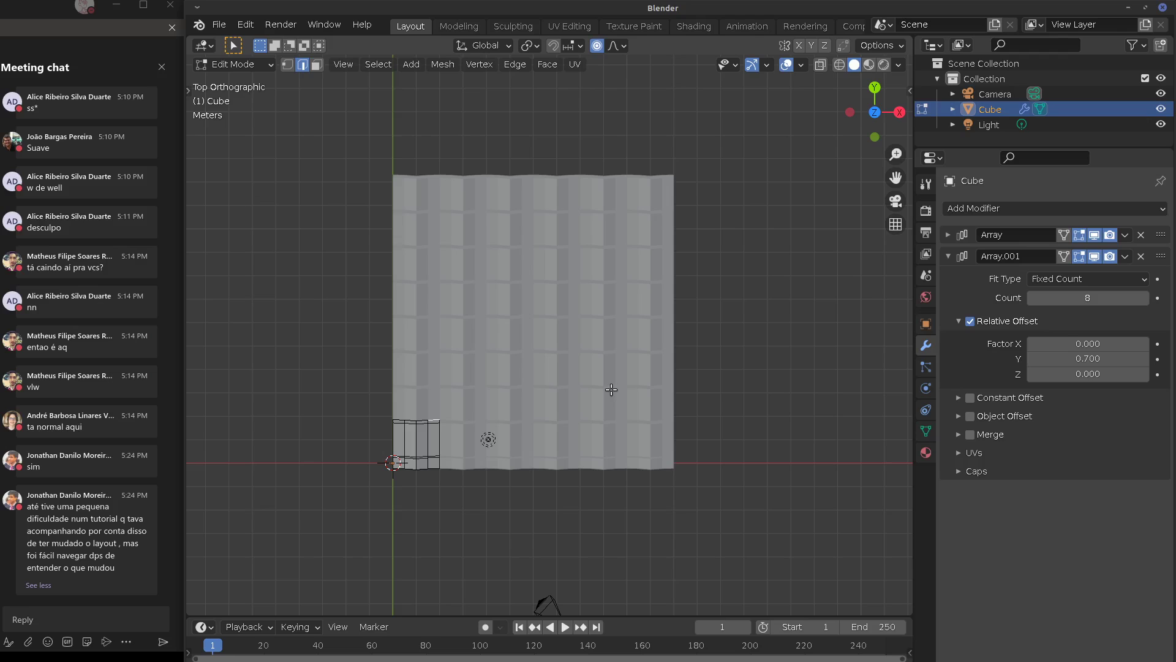
{"action": "middle_click_drag", "start_coordinate": [611, 390], "coordinate": [549, 369]}
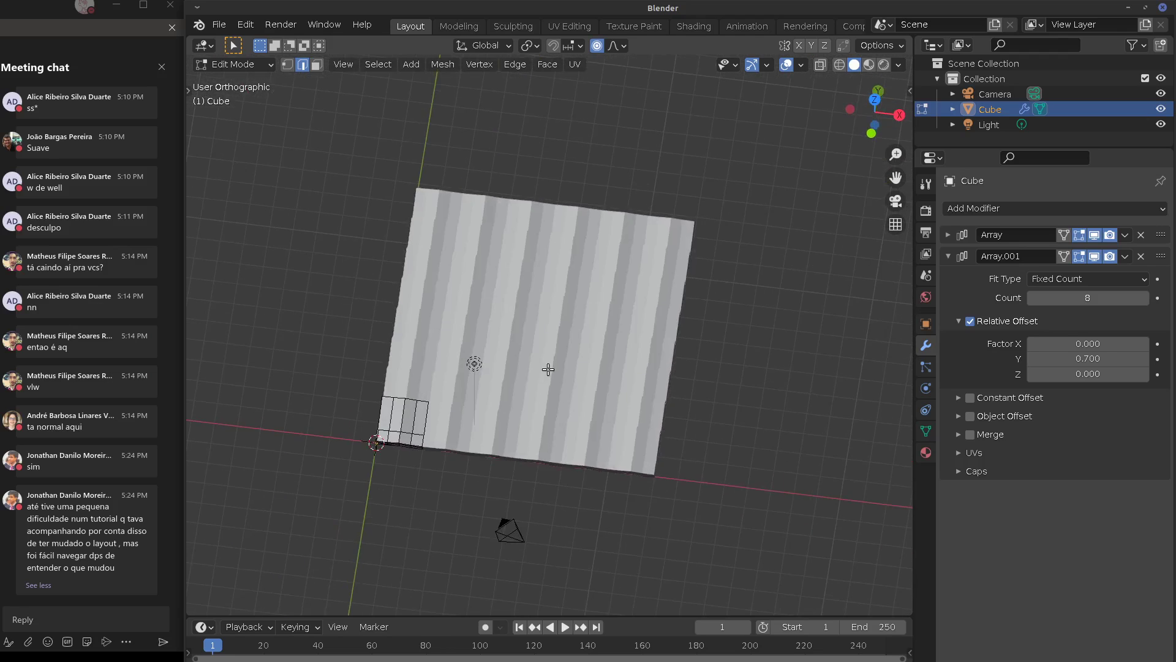
{"action": "key", "text": "KP_1"}
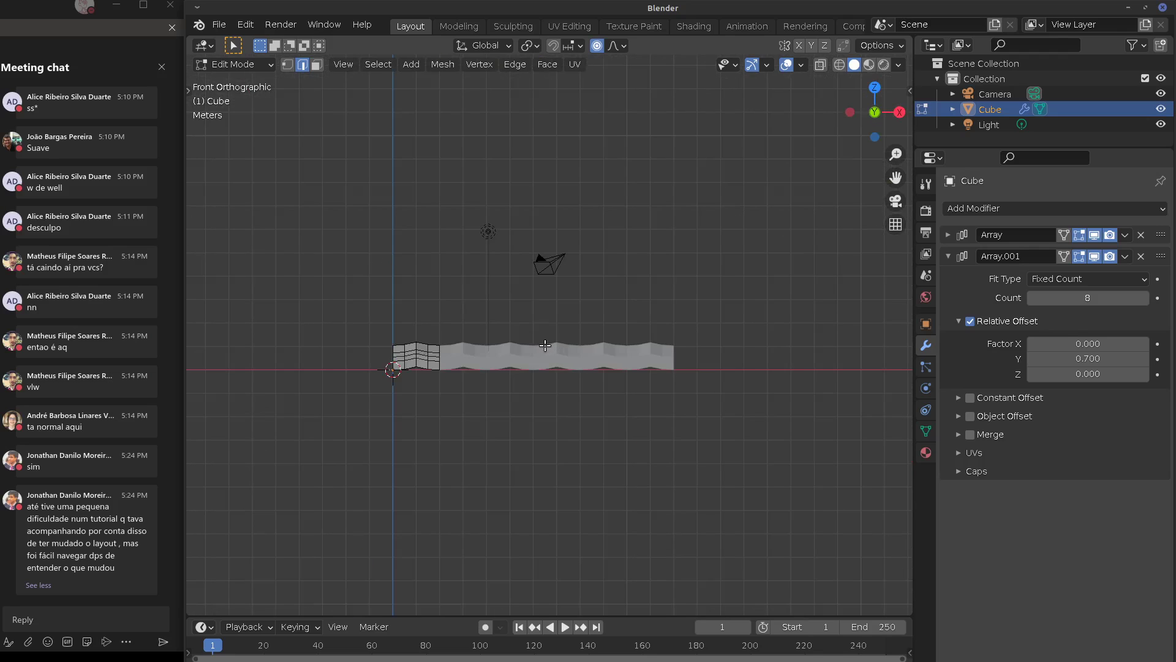
{"action": "key", "text": "KP_3"}
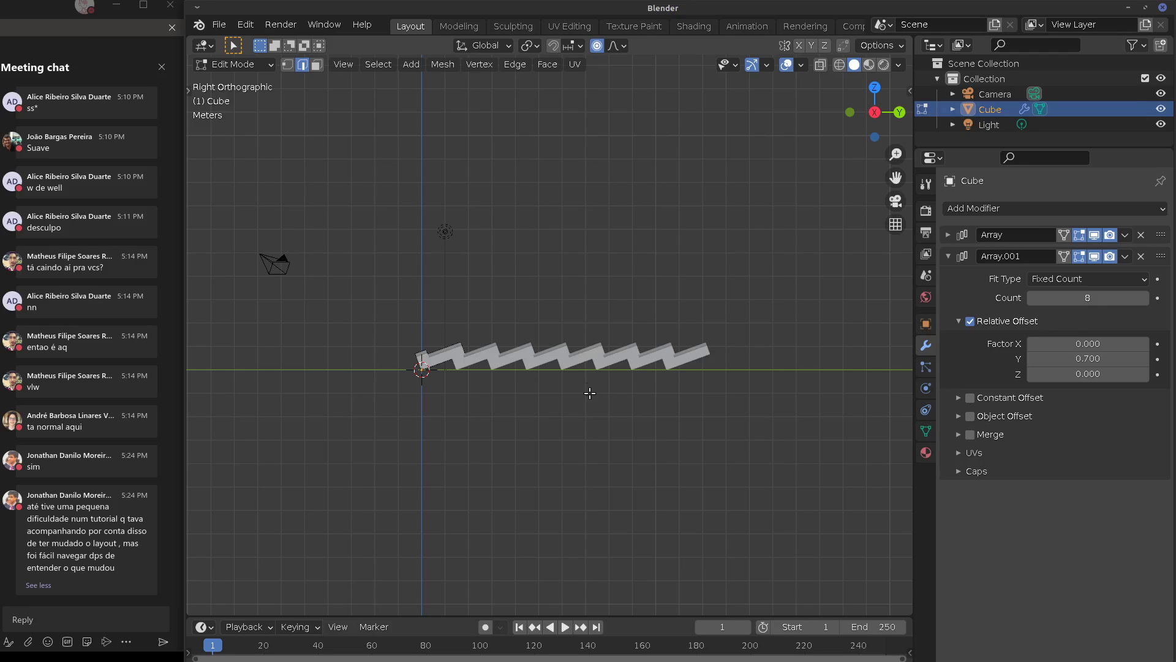
{"action": "middle_click_drag", "start_coordinate": [588, 392], "coordinate": [696, 407]}
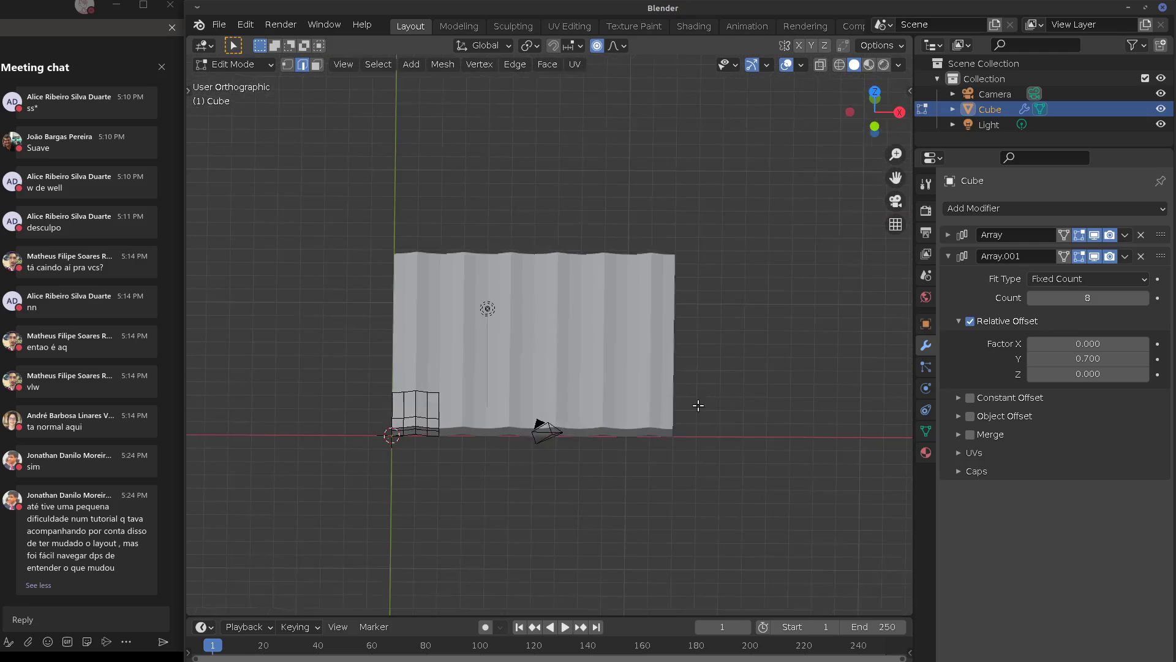
Remove the second Array modifier from the cube and expand the first Array's settings
{"action": "key", "text": "KP_7"}
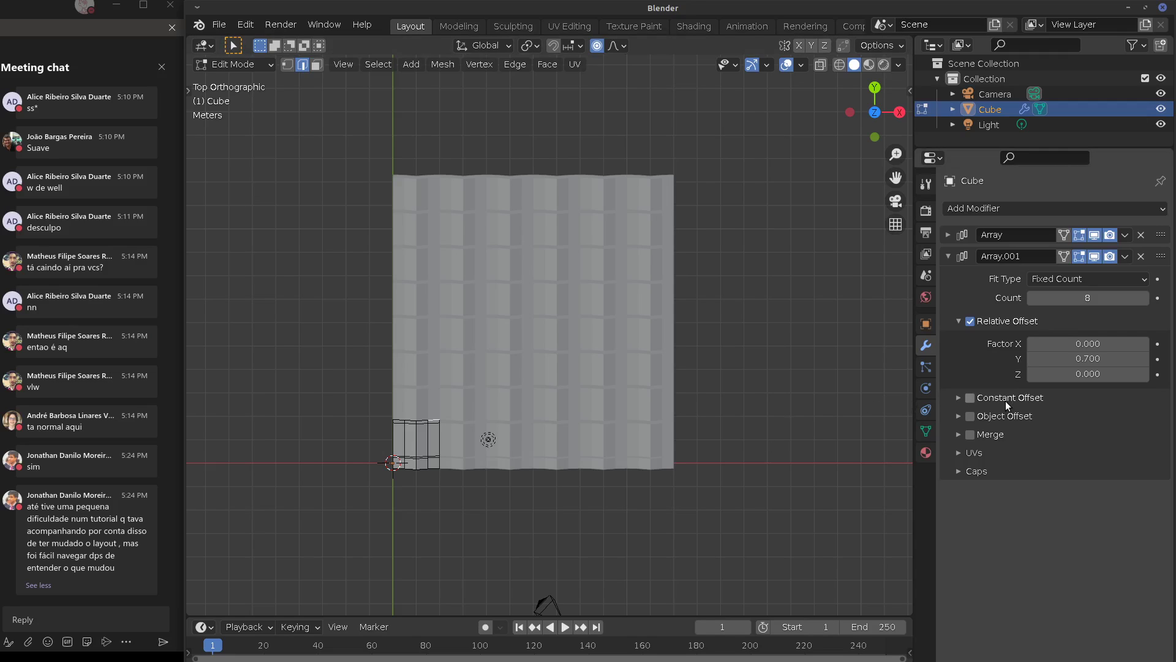
{"action": "left_click", "coordinate": [1142, 256]}
{"action": "left_click", "coordinate": [947, 234]}
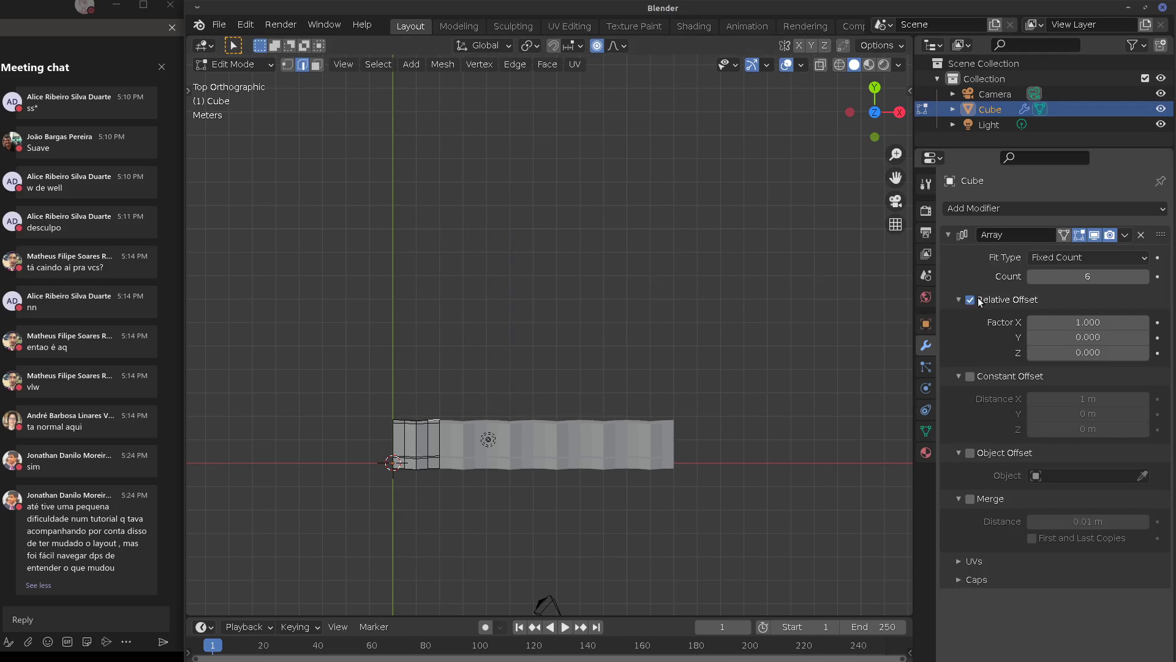
Disable the Array's Relative Offset, and try the Constant Offset with 1 m along X before disabling it too
{"action": "left_click", "coordinate": [970, 300]}
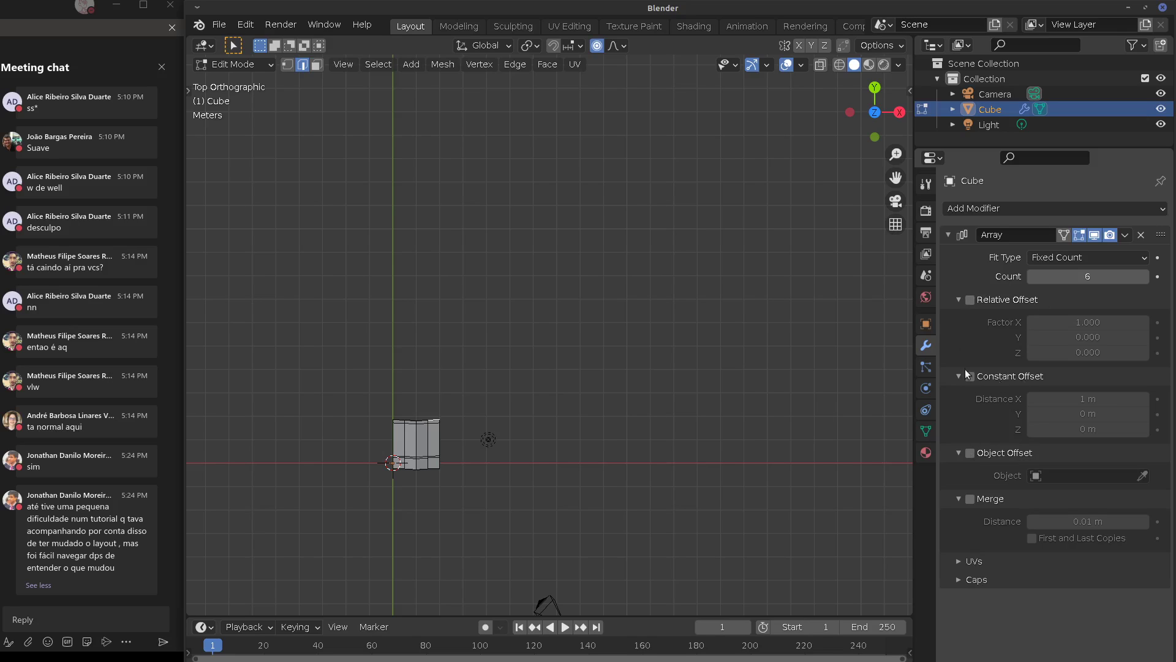
{"action": "left_click", "coordinate": [970, 300]}
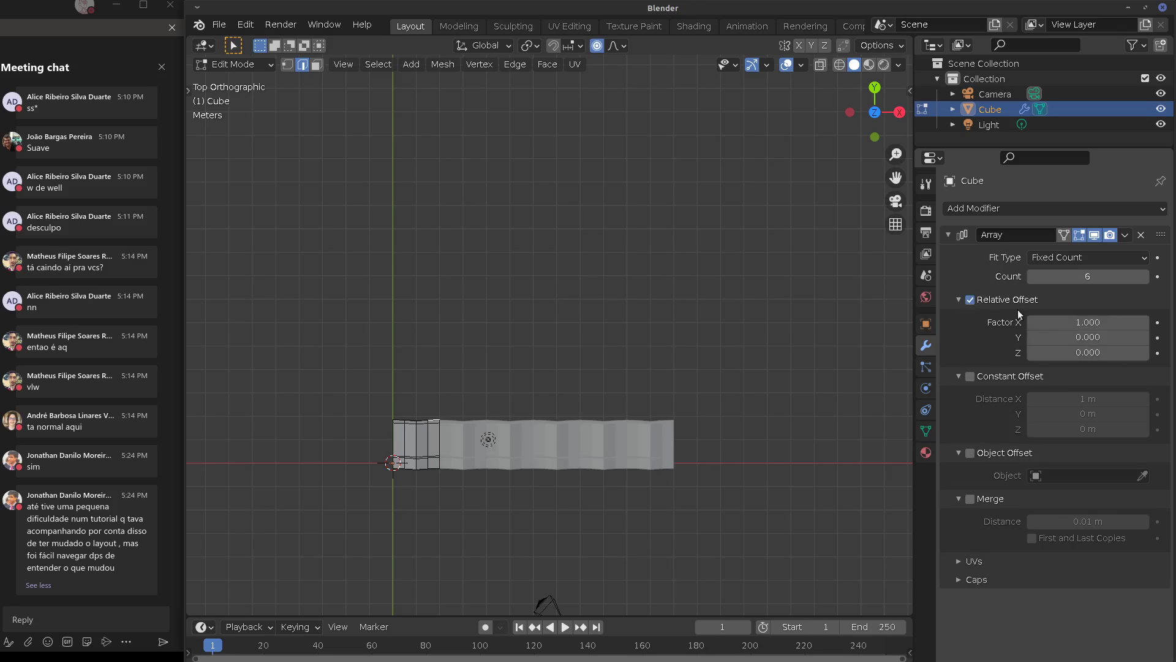
{"action": "left_click", "coordinate": [970, 300]}
{"action": "left_click", "coordinate": [970, 376]}
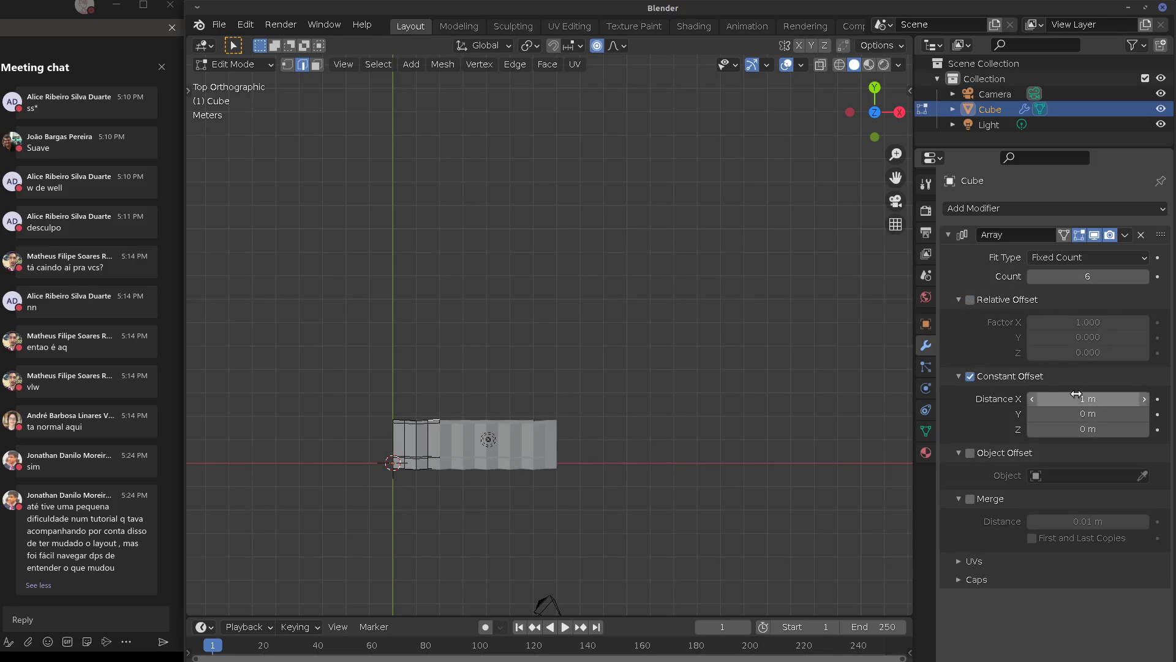
{"action": "left_click", "coordinate": [971, 376]}
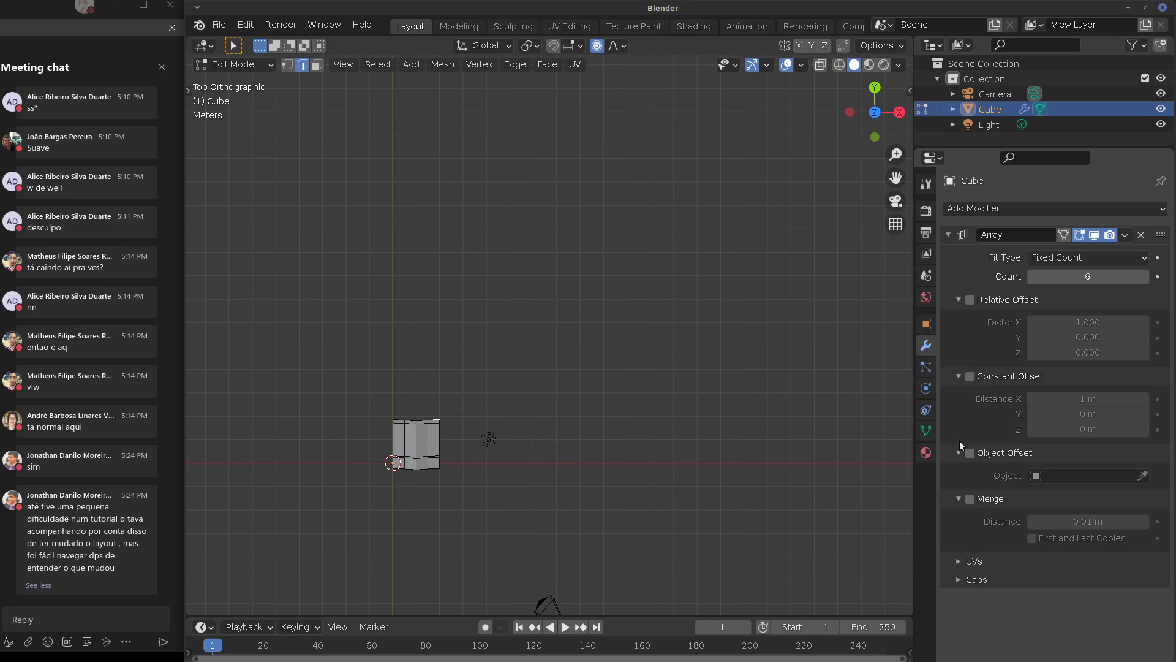
Switch to Object Mode and add a Plain Axes empty at the world origin
{"action": "key", "text": "shift+a"}
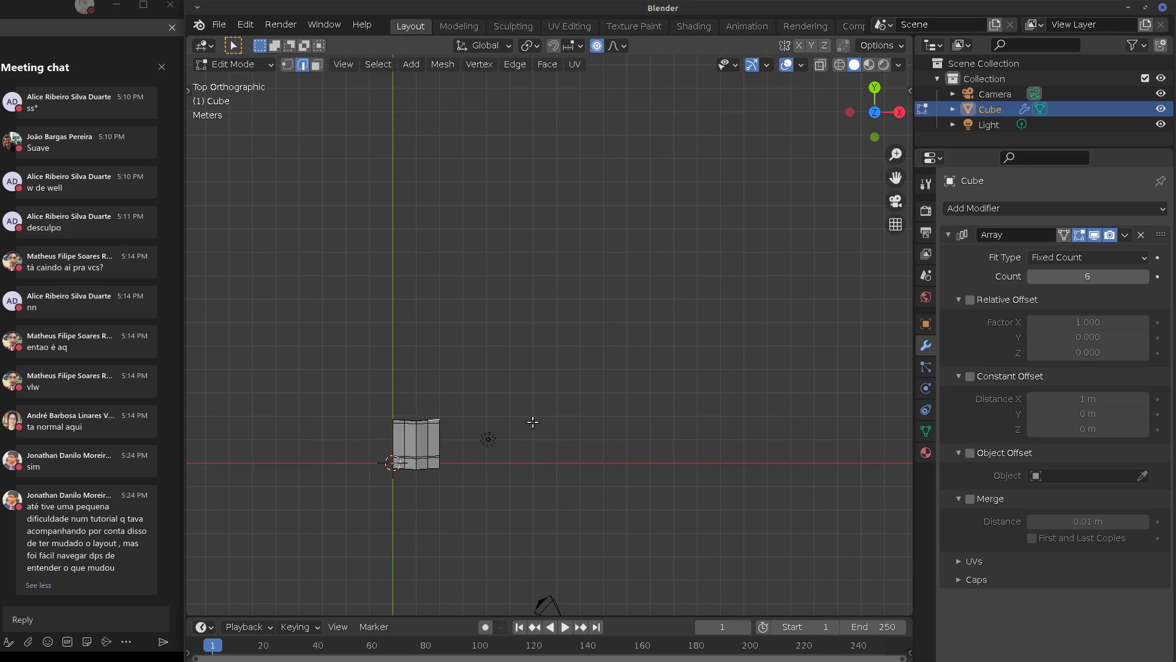
{"action": "key", "text": "Tab"}
{"action": "key", "text": "shift+a"}
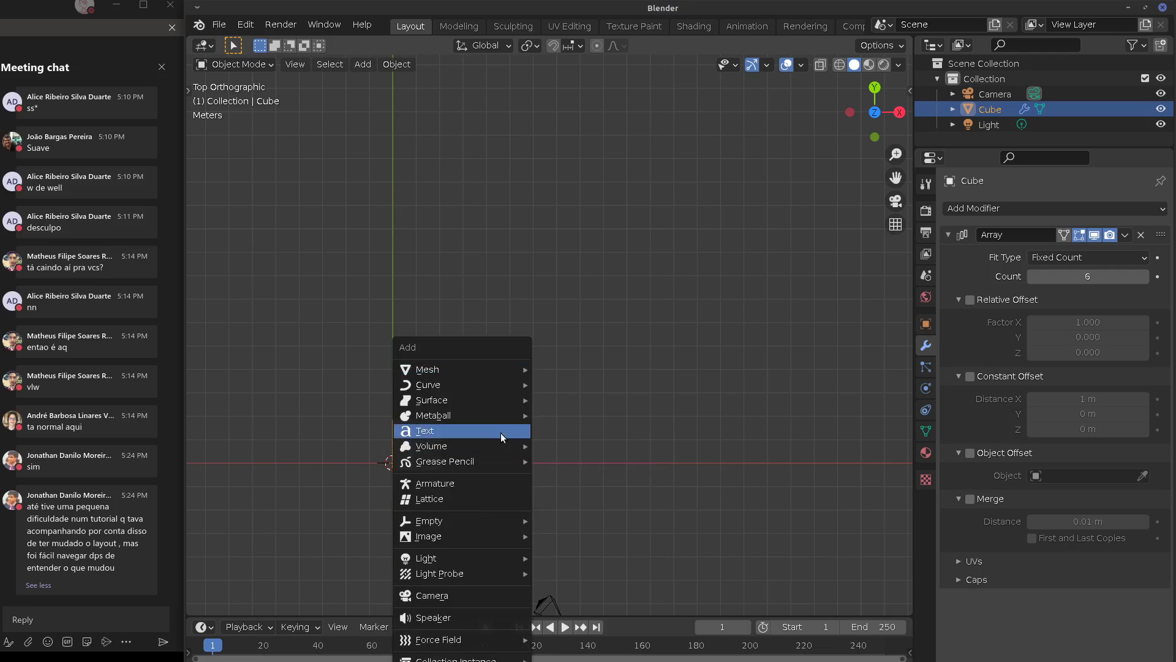
{"action": "mouse_move", "coordinate": [497, 382]}
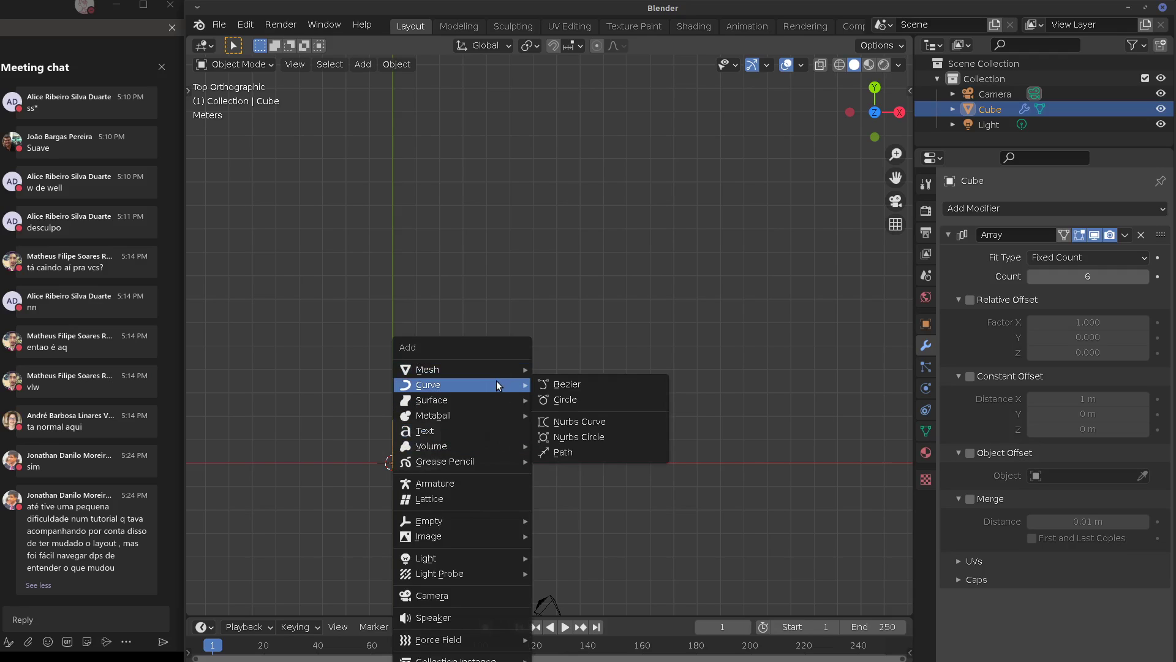
{"action": "mouse_move", "coordinate": [492, 522]}
{"action": "left_click", "coordinate": [561, 521]}
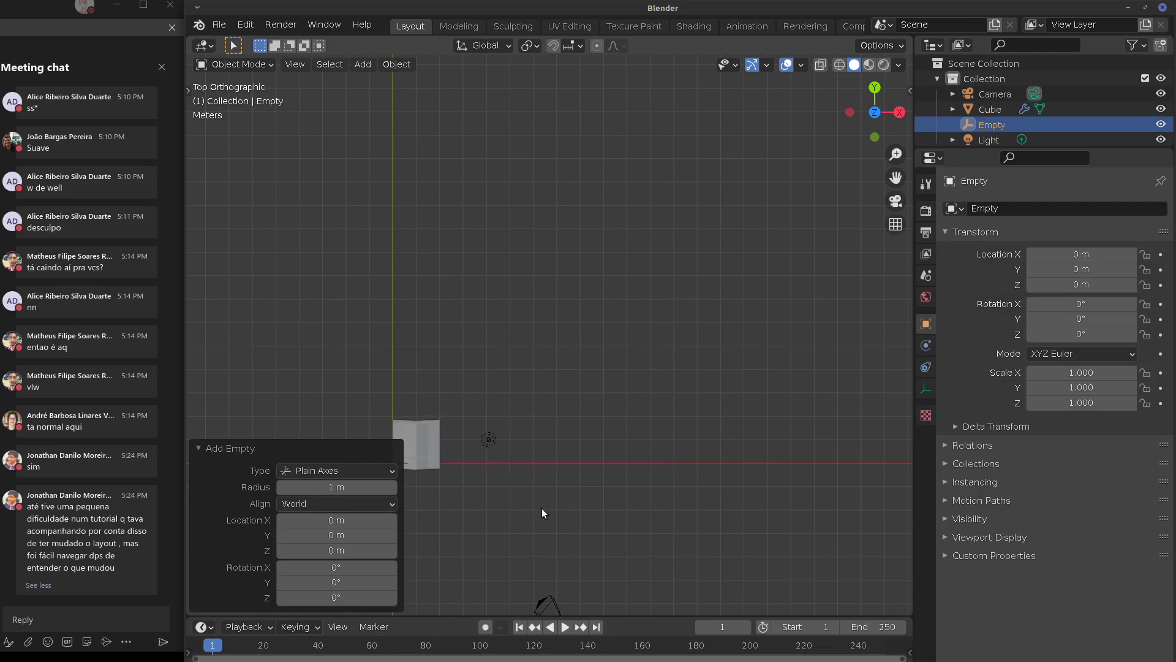
{"action": "left_click", "coordinate": [198, 447]}
Enable Object Offset in the cube's Array modifier and set the empty as its offset object
{"action": "middle_click_drag", "start_coordinate": [197, 446], "coordinate": [605, 418]}
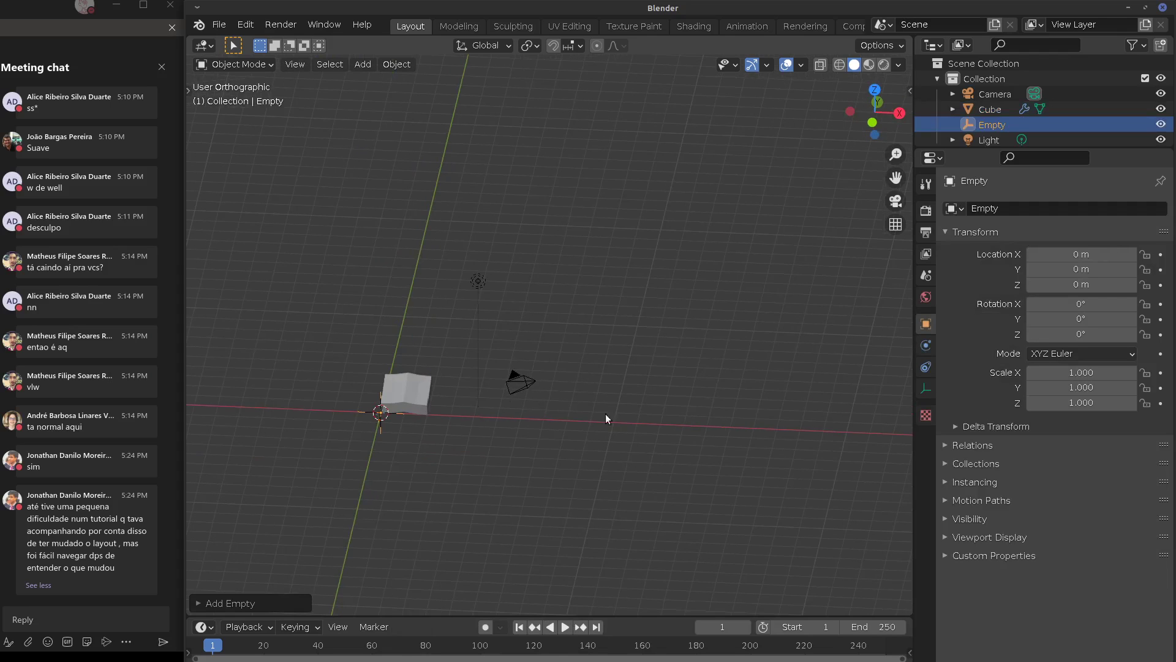
{"action": "left_click", "coordinate": [388, 392]}
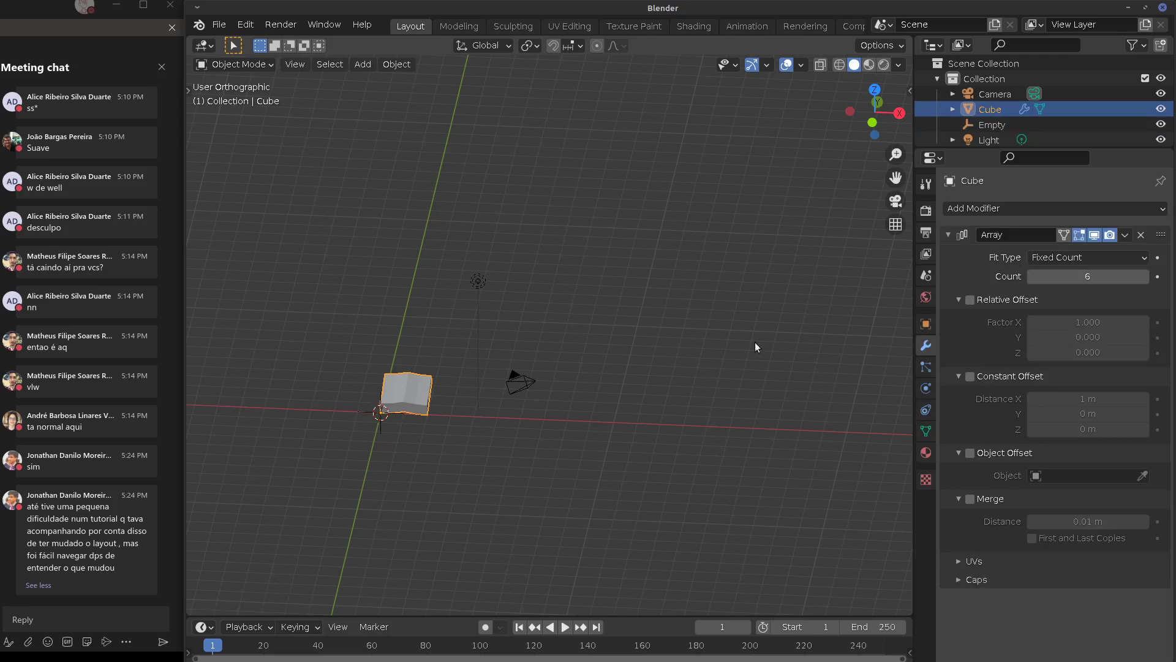
{"action": "left_click", "coordinate": [993, 453]}
{"action": "left_click", "coordinate": [1078, 475]}
{"action": "left_click", "coordinate": [1059, 507]}
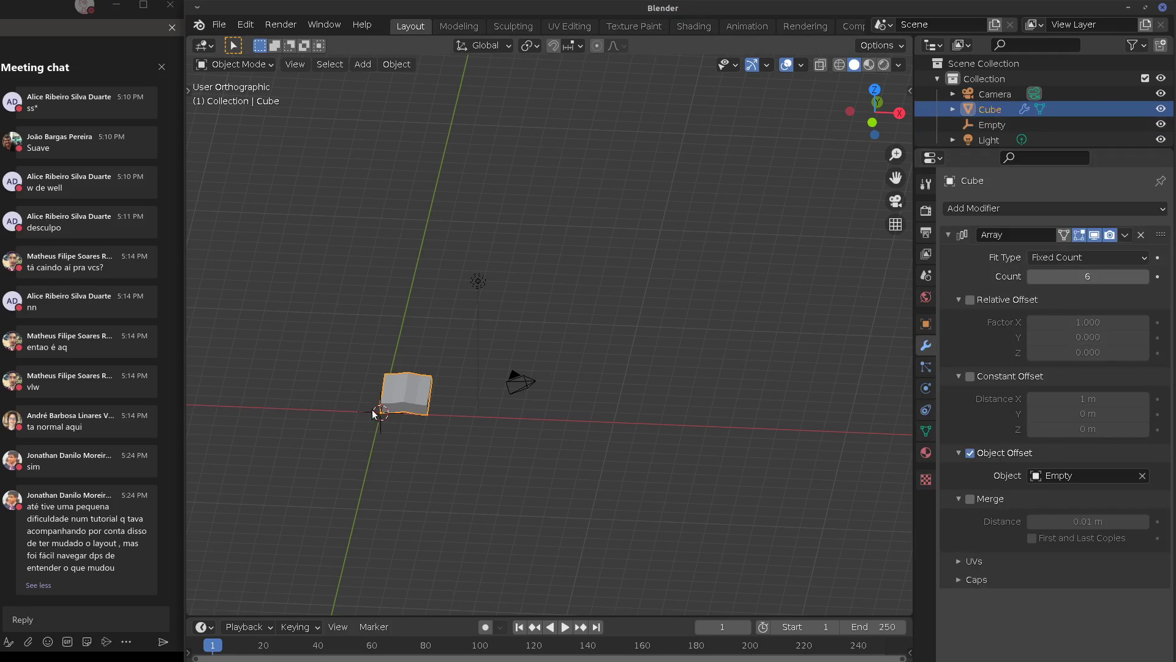
Move the empty 2 m along the X axis so the tile copies sit side by side
{"action": "left_click", "coordinate": [374, 411]}
{"action": "key", "text": "KP_1"}
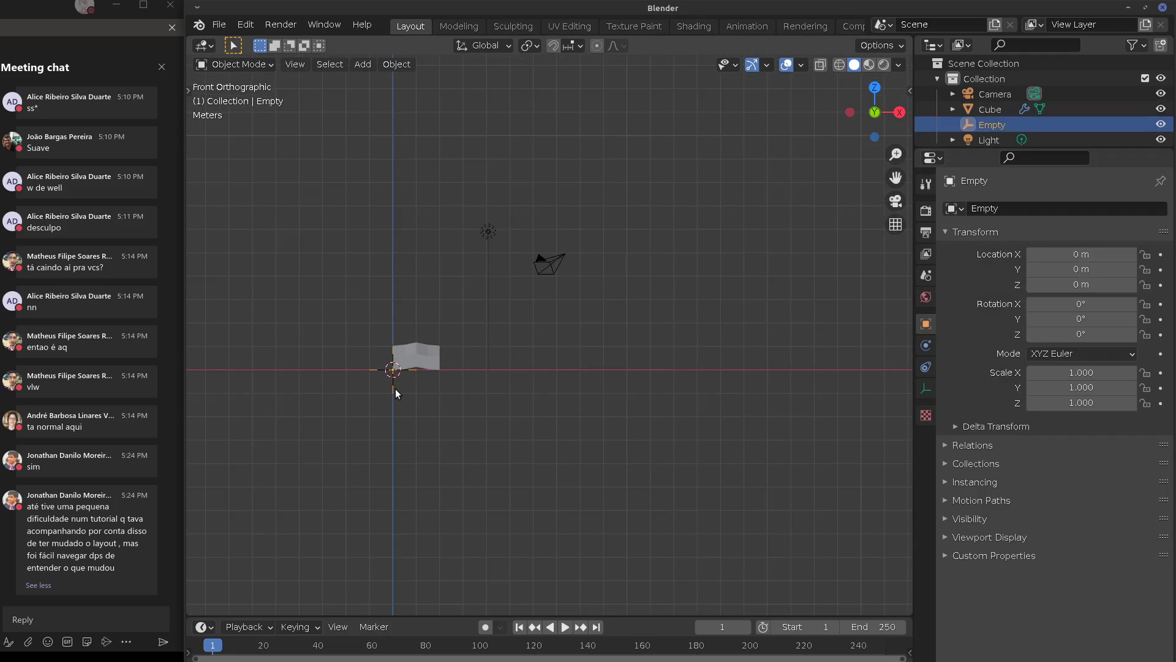
{"action": "key", "text": "g"}
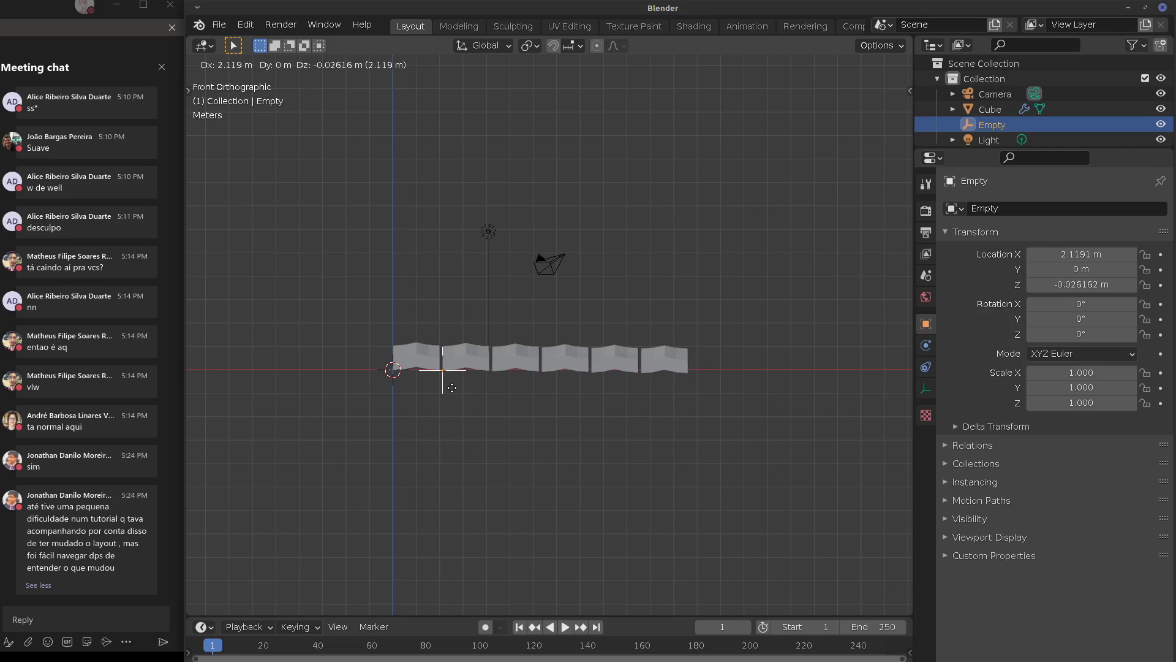
{"action": "key", "text": "x"}
{"action": "key", "text": "3"}
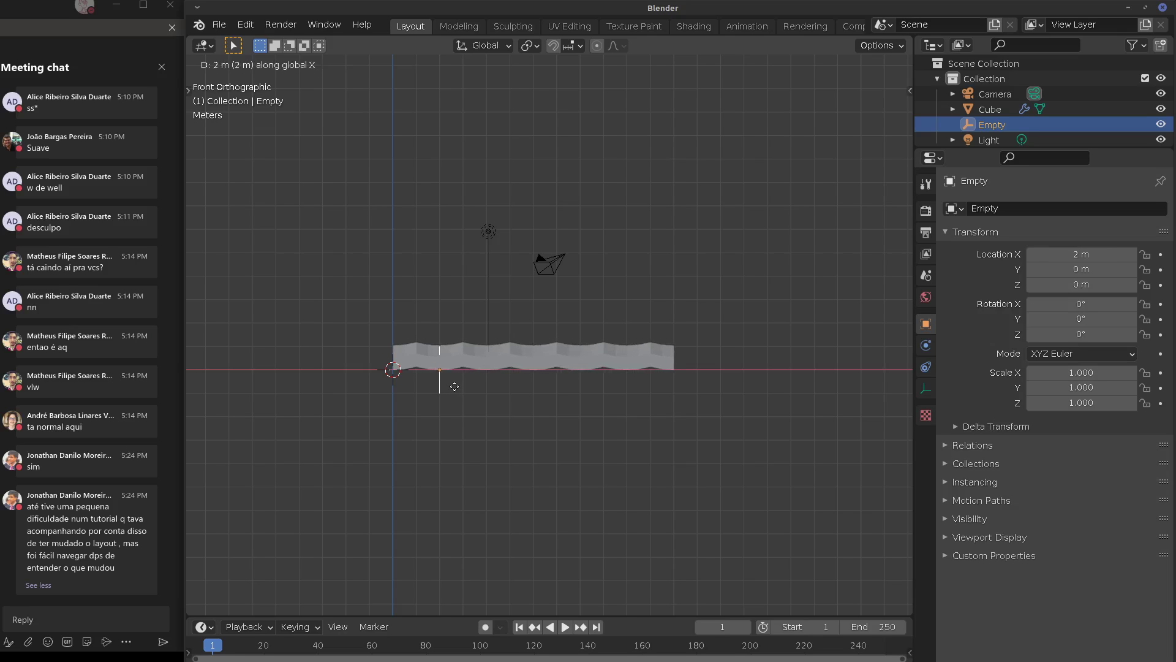
{"action": "key", "text": "BackSpace"}
{"action": "key", "text": "2"}
{"action": "key", "text": "Return"}
Rotate the empty 15° about Z in the top view to curve the array
{"action": "middle_click_drag", "start_coordinate": [504, 370], "coordinate": [479, 388]}
{"action": "key", "text": "KP_1"}
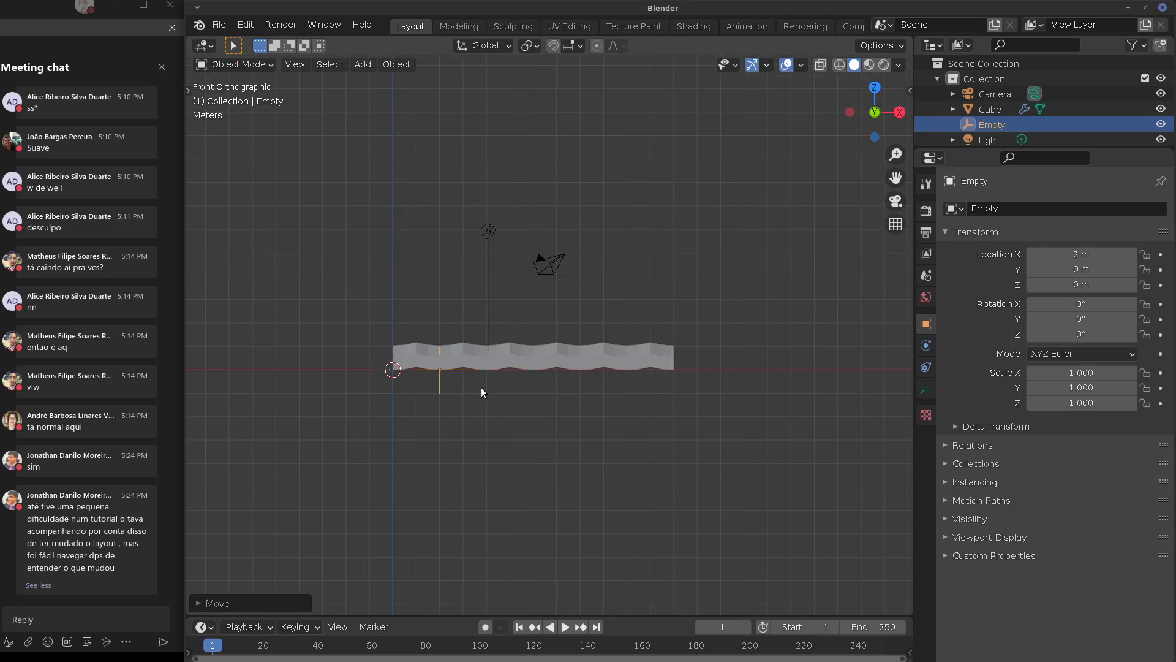
{"action": "key", "text": "KP_7"}
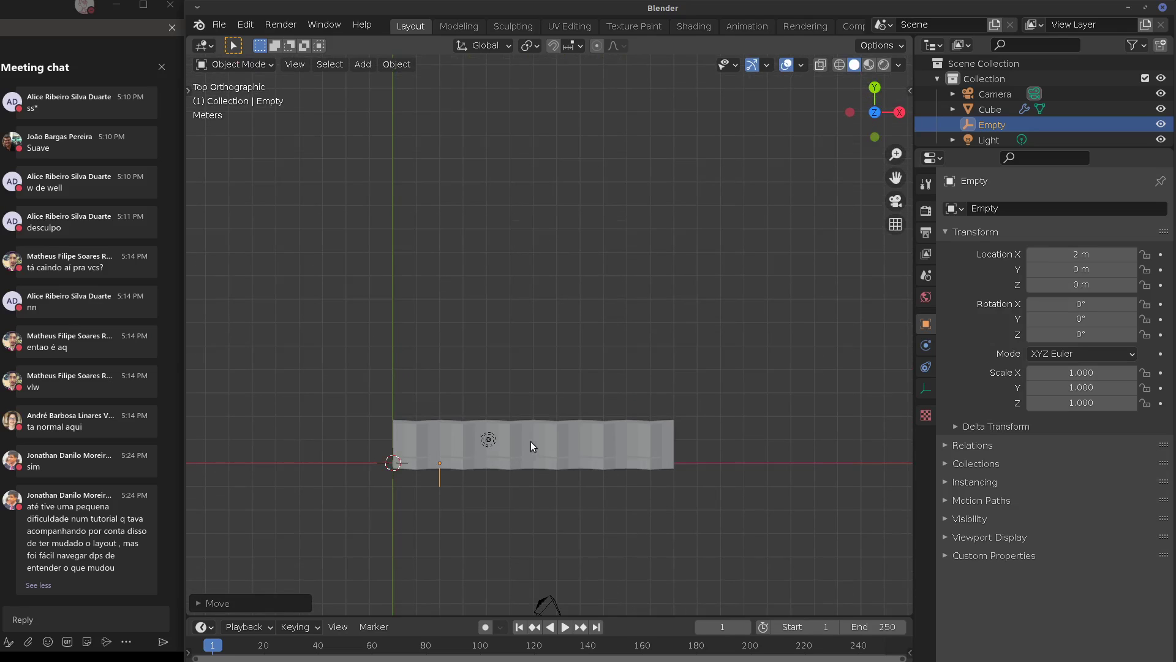
{"action": "key", "text": "r"}
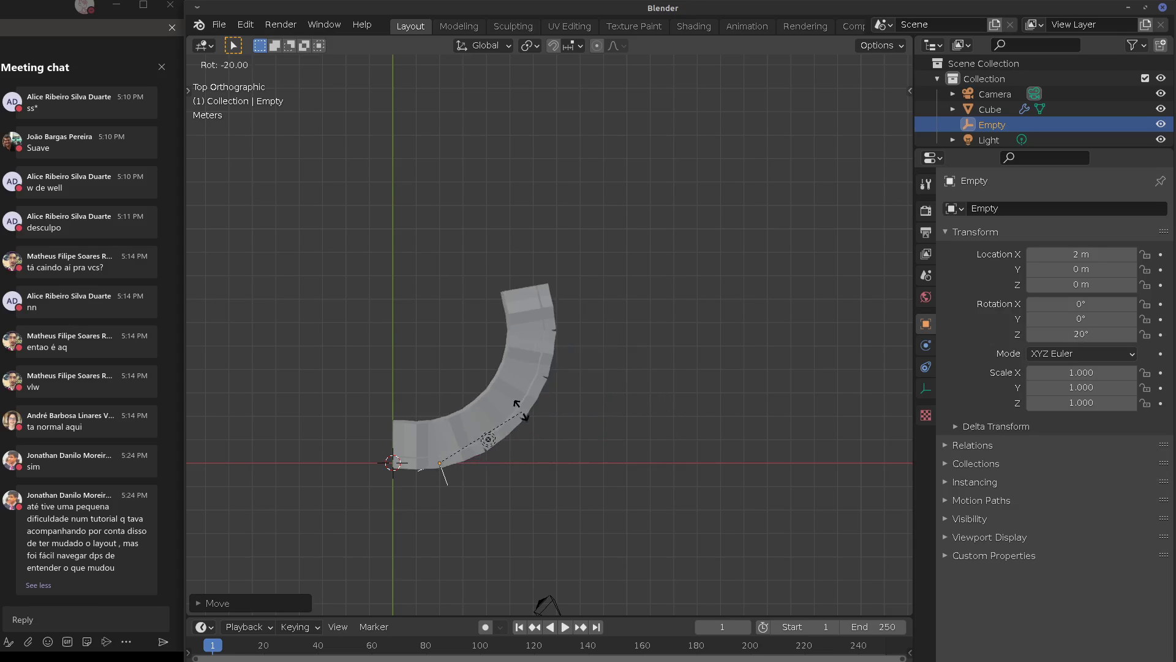
{"action": "mouse_move", "coordinate": [517, 405]}
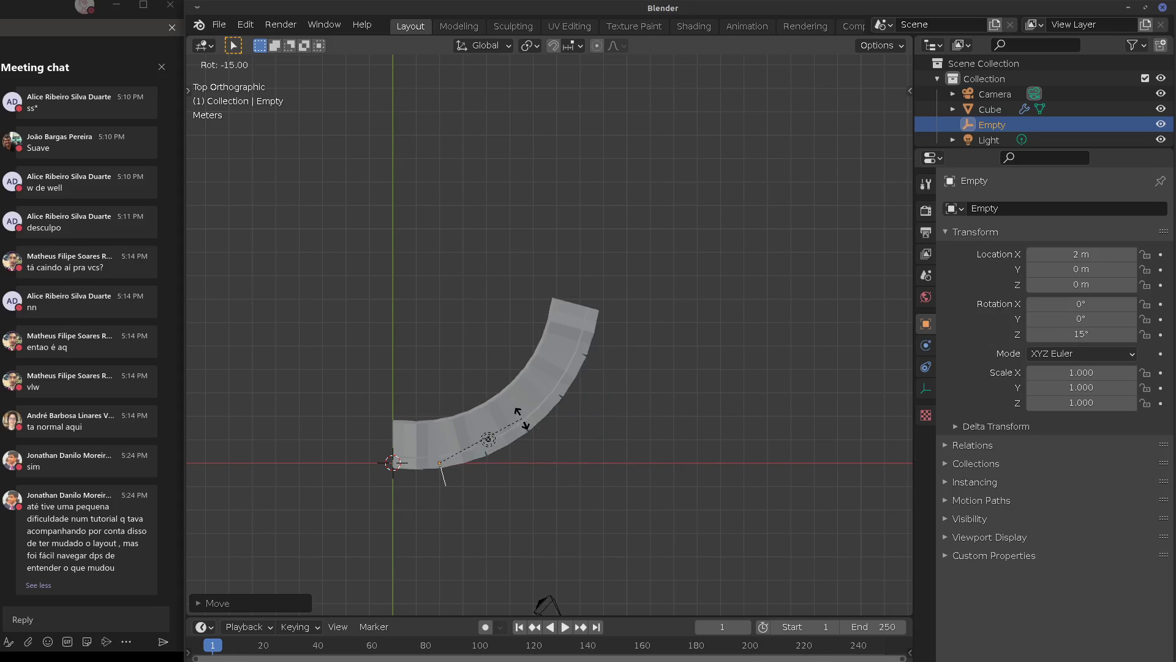
{"action": "left_click", "coordinate": [520, 417]}
Try shifting the empty in the top view to spread the copies, and place it back at X 2 m
{"action": "mouse_move", "coordinate": [520, 418]}
{"action": "middle_mouse_down"}
{"action": "mouse_move", "coordinate": [501, 324]}
{"action": "mouse_move", "coordinate": [486, 381]}
{"action": "mouse_move", "coordinate": [503, 407]}
{"action": "middle_mouse_up"}
{"action": "key", "text": "KP_7"}
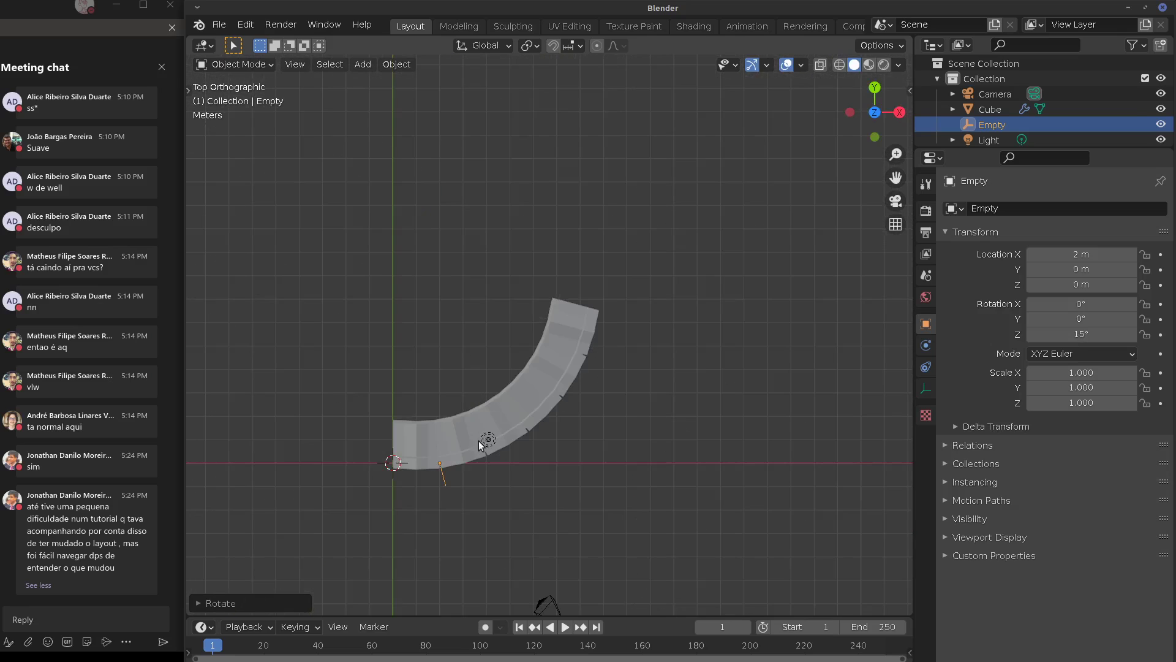
{"action": "key", "text": "g"}
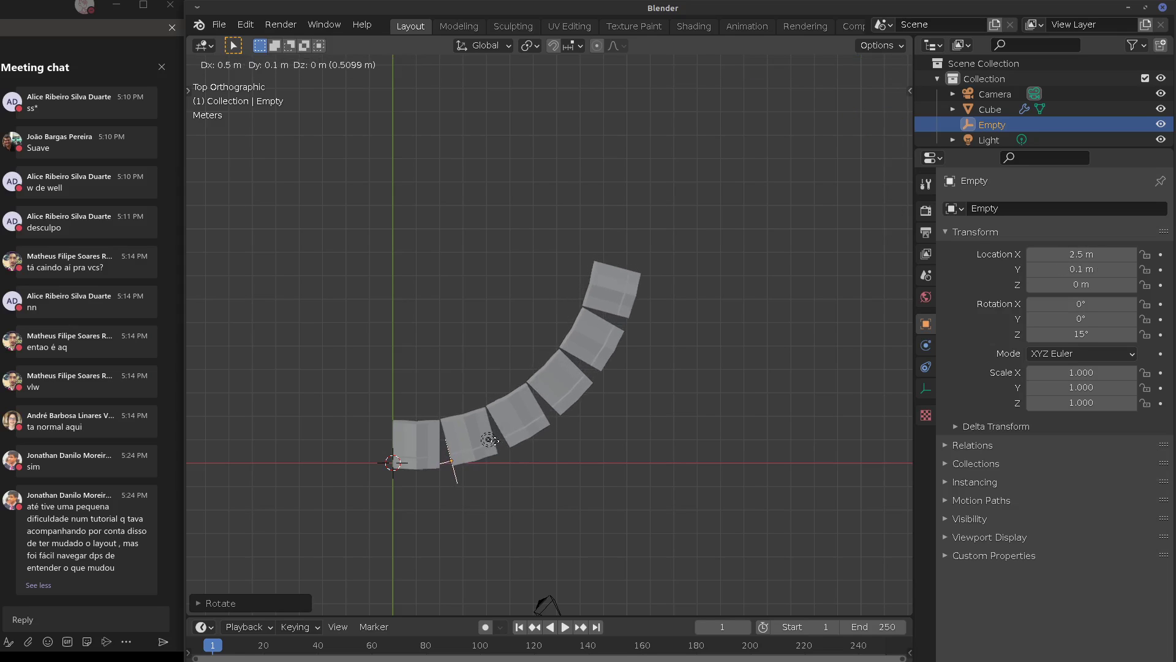
{"action": "left_click", "coordinate": [441, 464]}
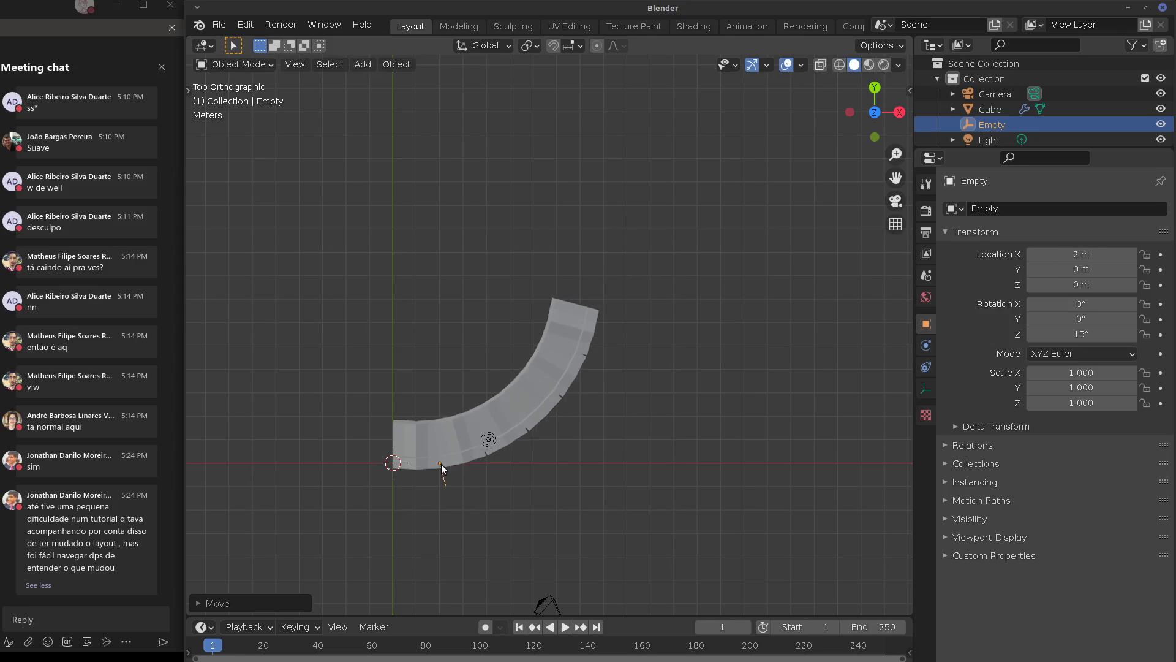
Tilt the empty in the front view to a rotation of about X -2.88°, Y -10.6°, Z 15.3°
{"action": "middle_click_drag", "start_coordinate": [441, 464], "coordinate": [495, 398]}
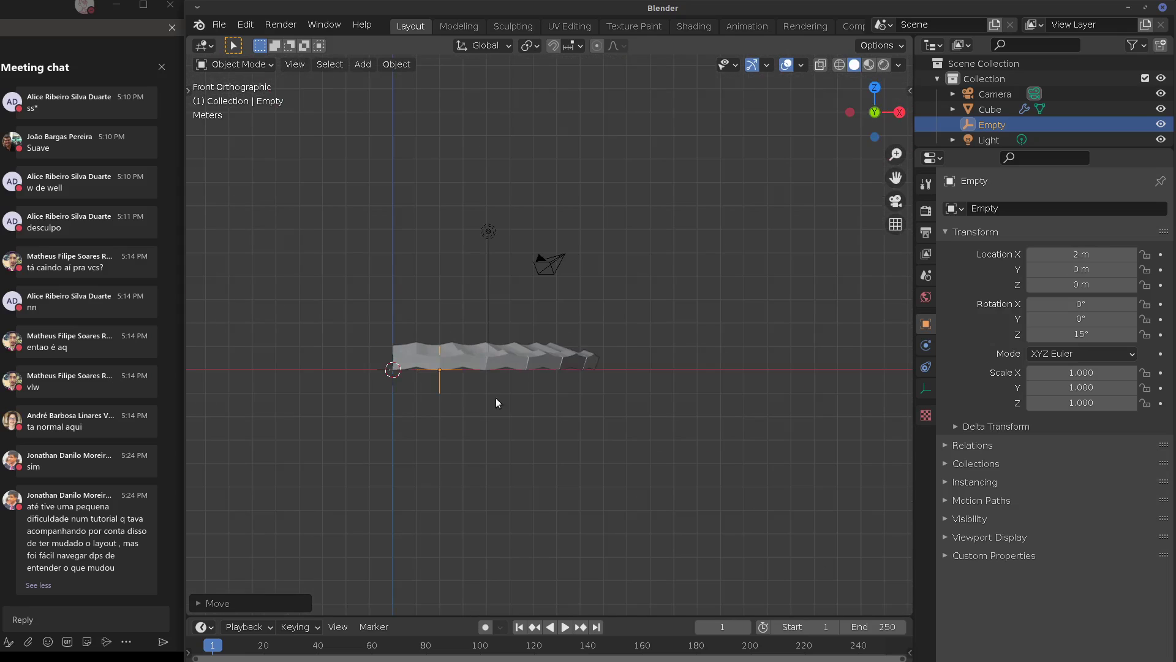
{"action": "key", "text": "r"}
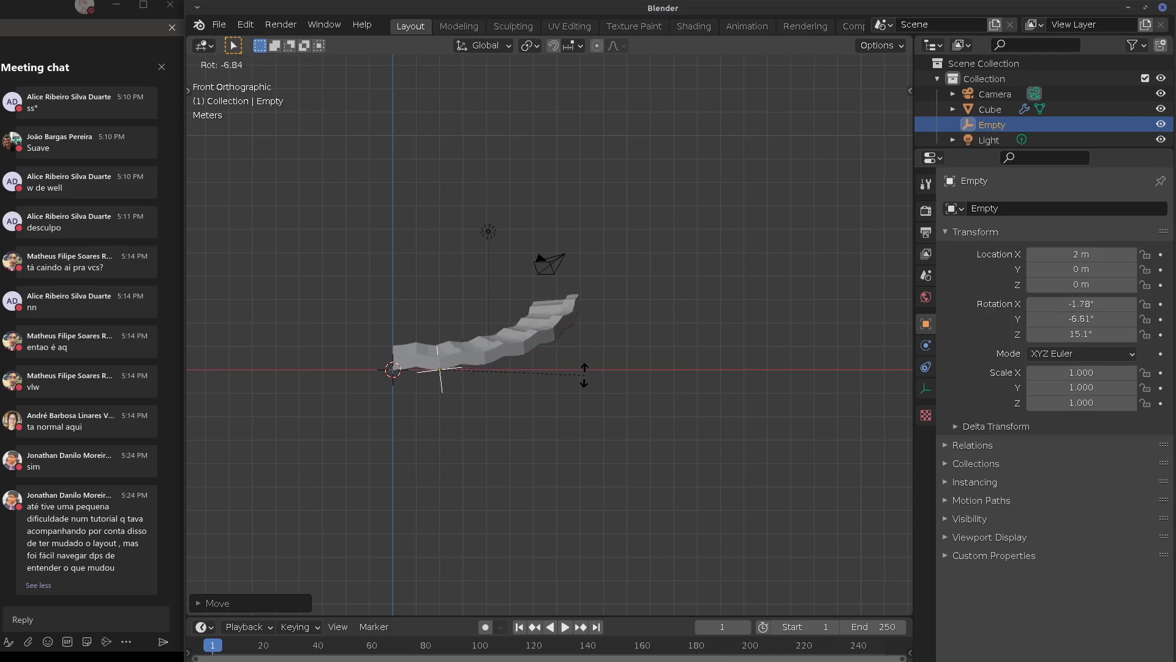
{"action": "left_click", "coordinate": [564, 285]}
Move the empty in the top view to X 3 m, Y 0 m to open gaps between the copies
{"action": "middle_click_drag", "start_coordinate": [564, 284], "coordinate": [568, 392]}
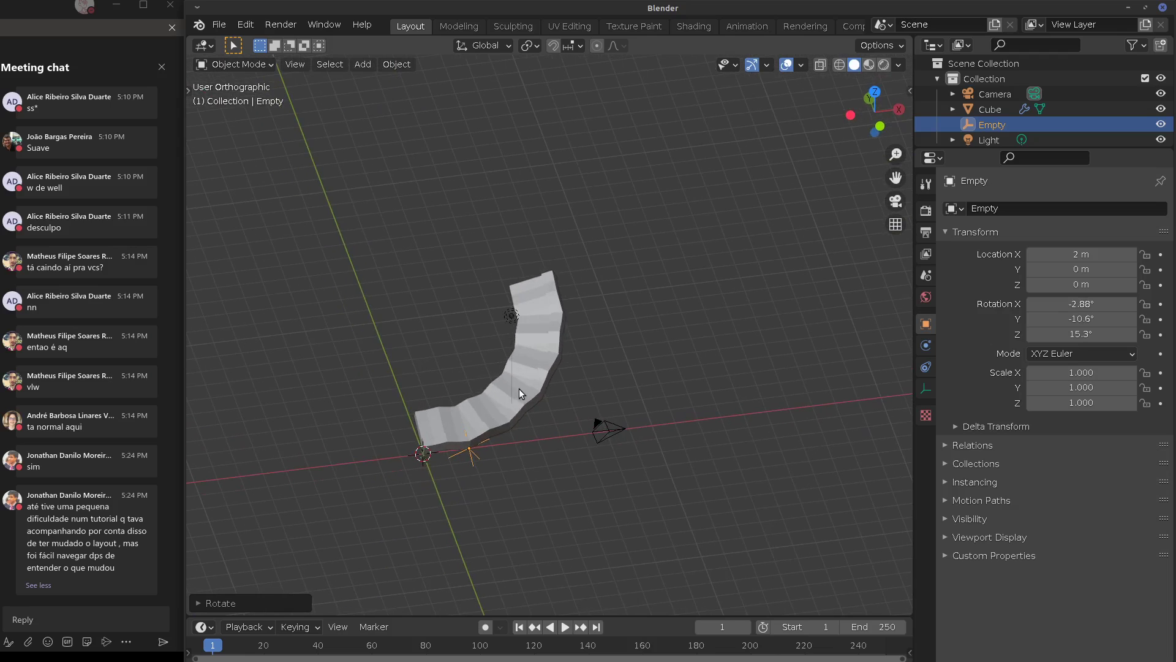
{"action": "key", "text": "KP_7"}
{"action": "key", "text": "g"}
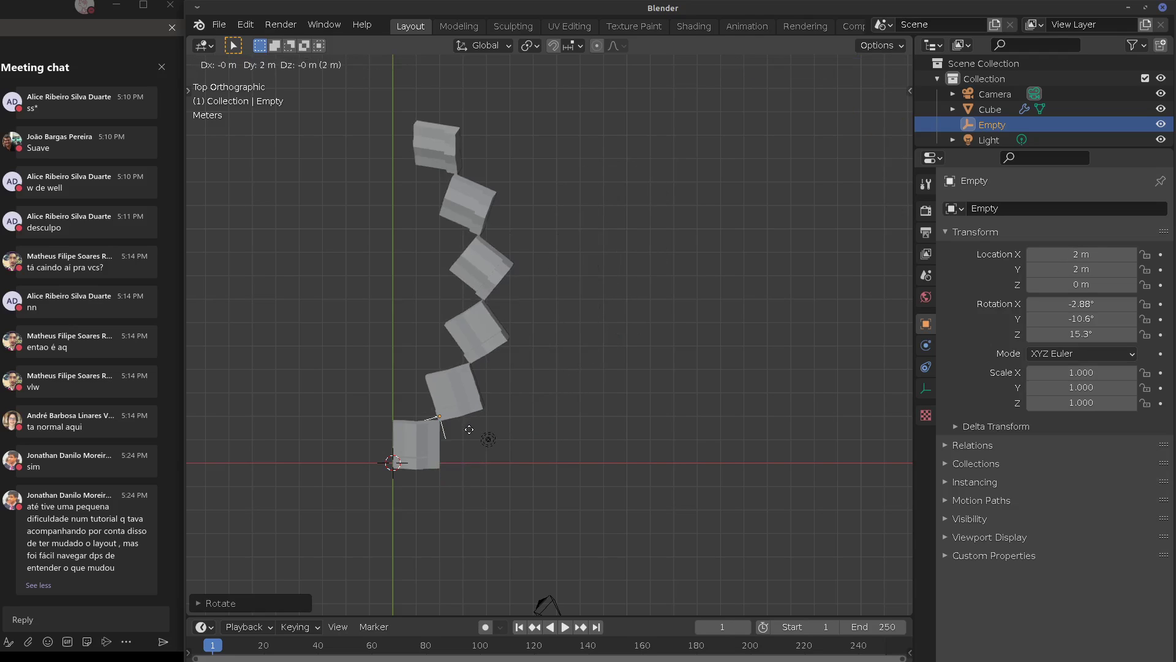
{"action": "left_click", "coordinate": [492, 464]}
{"action": "middle_click_drag", "start_coordinate": [514, 455], "coordinate": [468, 425]}
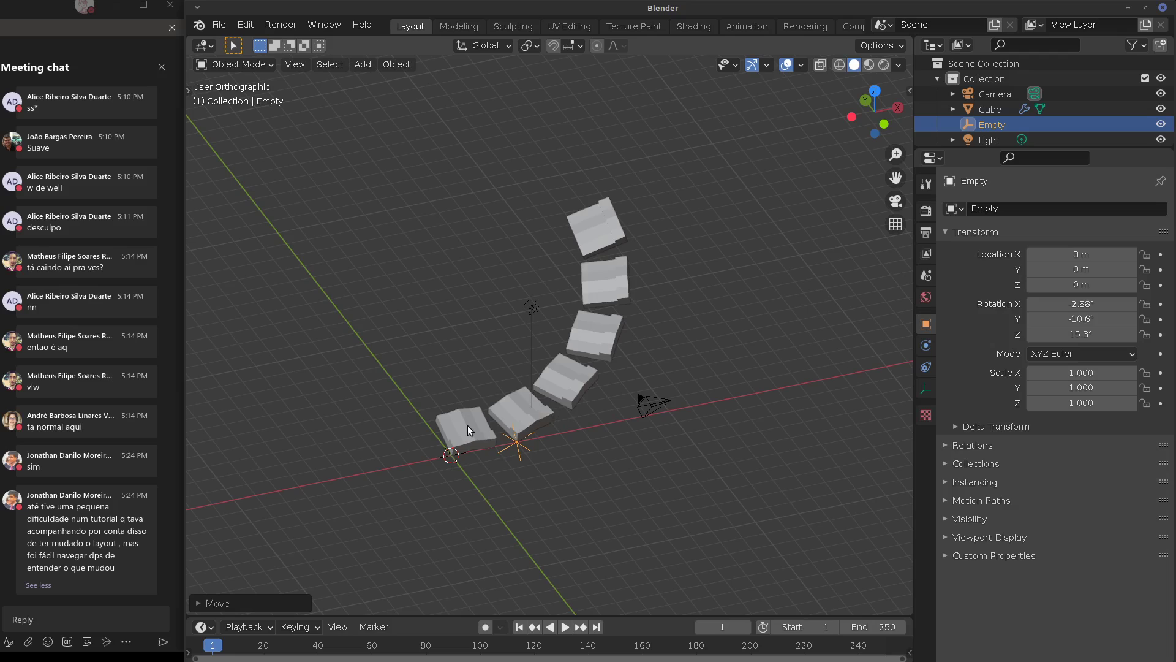
Try scaling the empty to 1.2 so each copy grows progressively, and undo the scaling
{"action": "key", "text": "s"}
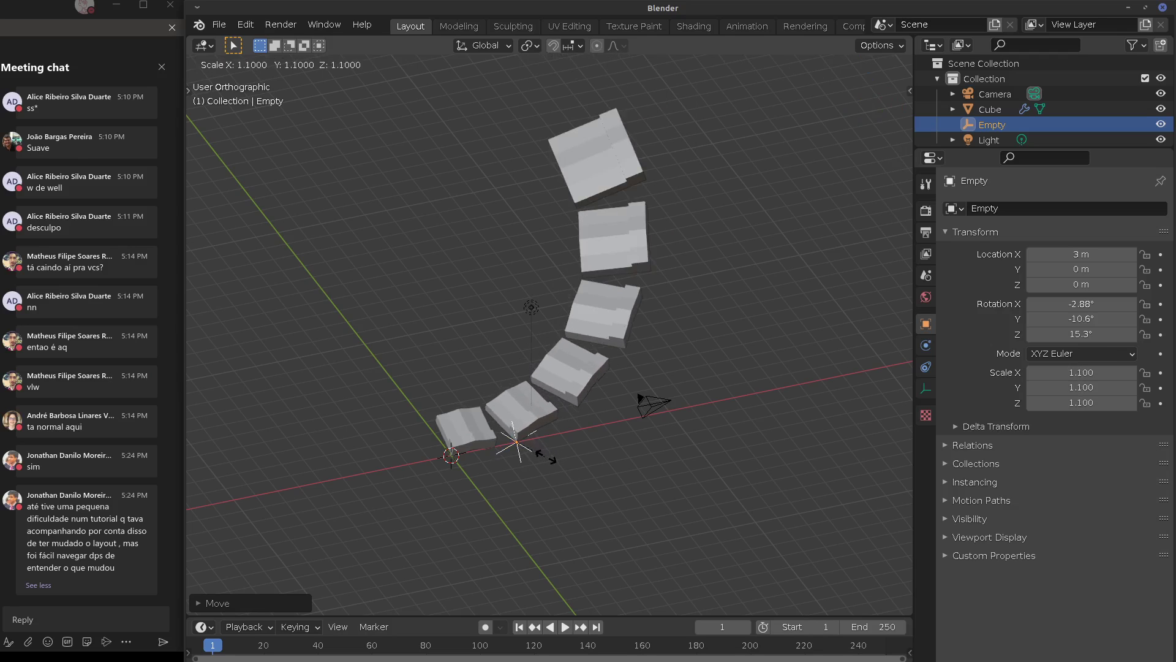
{"action": "left_click", "coordinate": [548, 456]}
{"action": "middle_click_drag", "start_coordinate": [547, 456], "coordinate": [534, 433]}
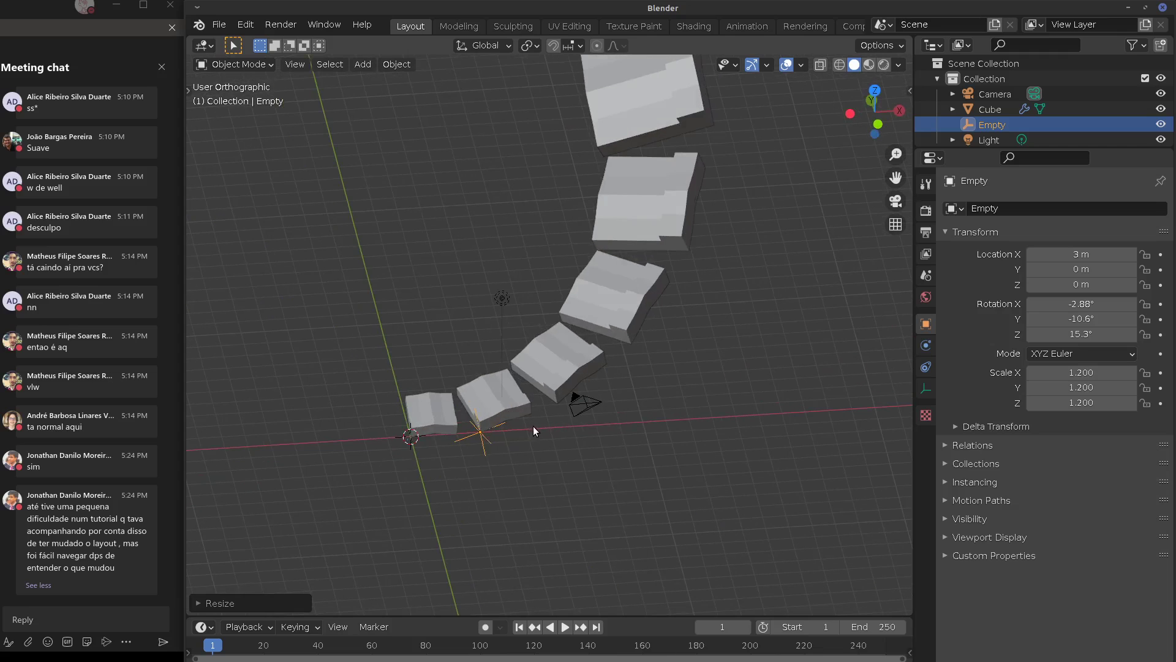
{"action": "key", "text": "KP_7"}
{"action": "key", "text": "ctrl+z"}
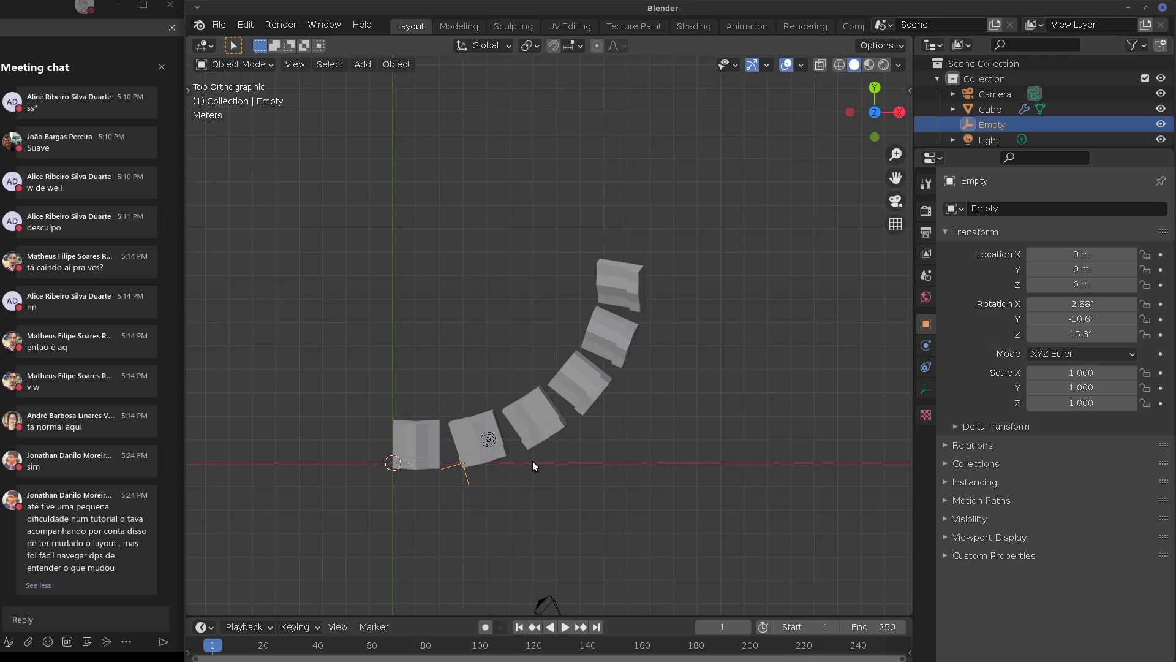
Select the cube, collapse its Array's offset and Merge sections, and expand the Caps section
{"action": "left_click", "coordinate": [417, 455]}
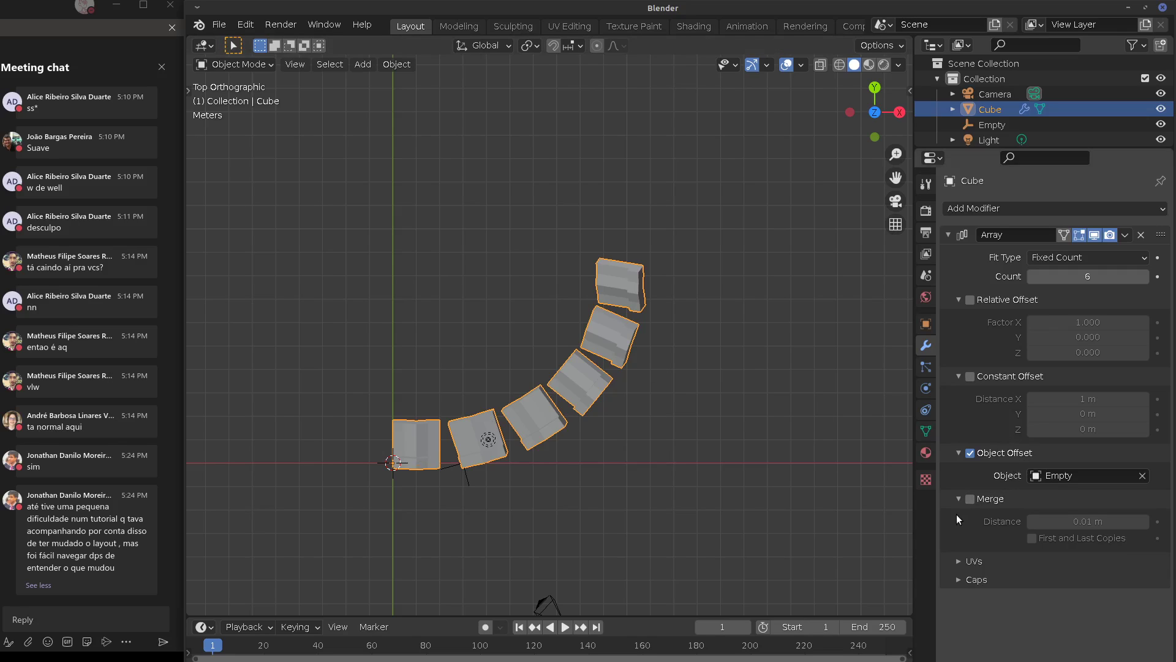
{"action": "left_click", "coordinate": [959, 300]}
{"action": "left_click", "coordinate": [960, 318]}
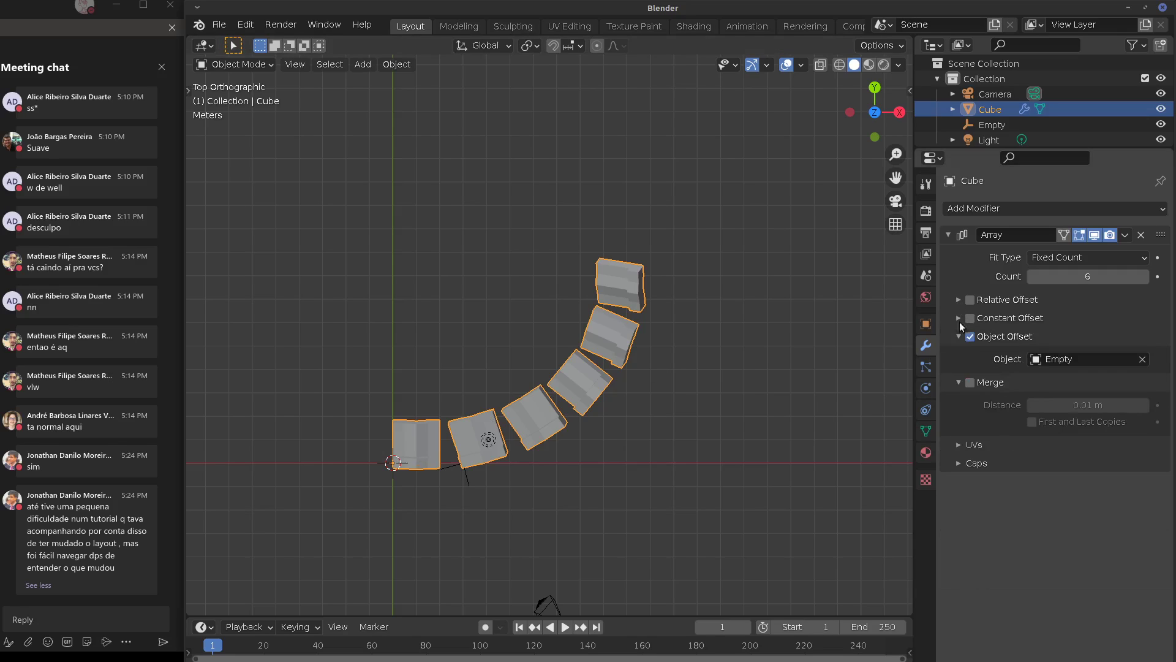
{"action": "left_click", "coordinate": [959, 337]}
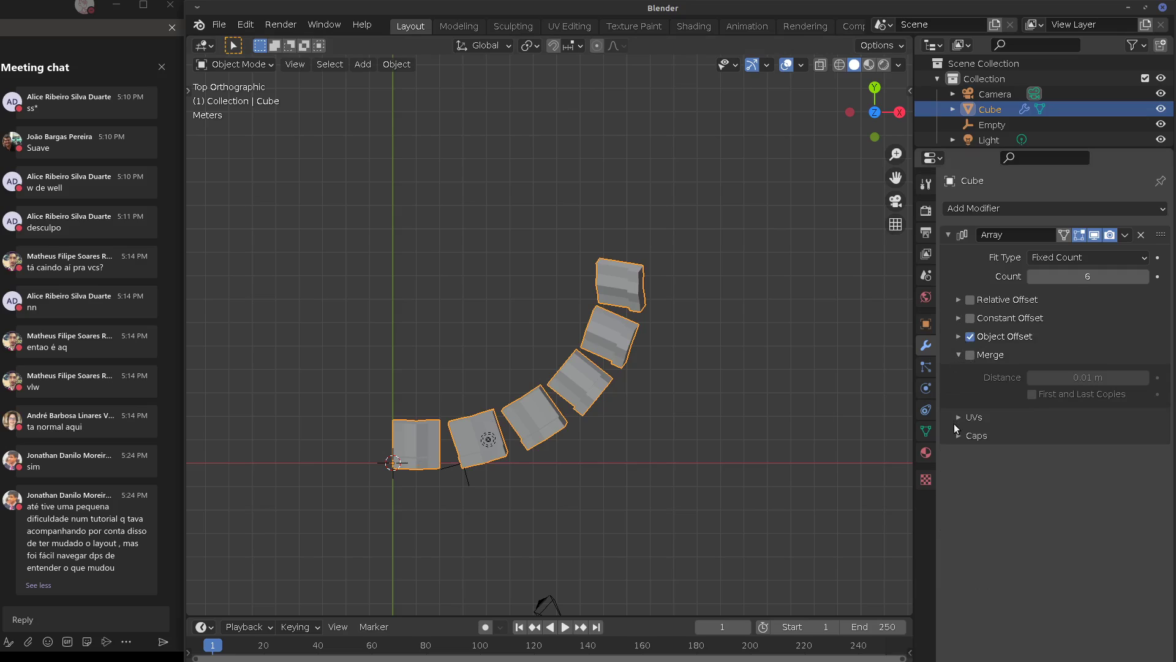
{"action": "left_click", "coordinate": [959, 354]}
{"action": "left_click", "coordinate": [959, 391]}
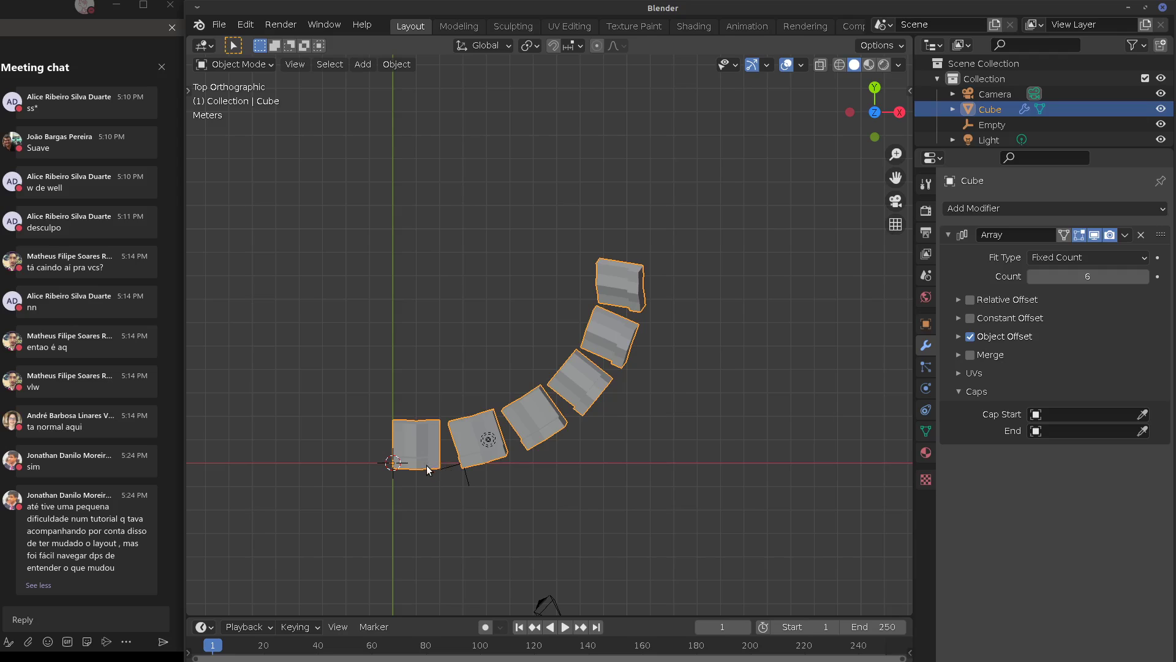
Duplicate the arrayed tile, place the copy along negative Y in front of the original, and remove the copy's Array modifier
{"action": "key", "text": "Tab"}
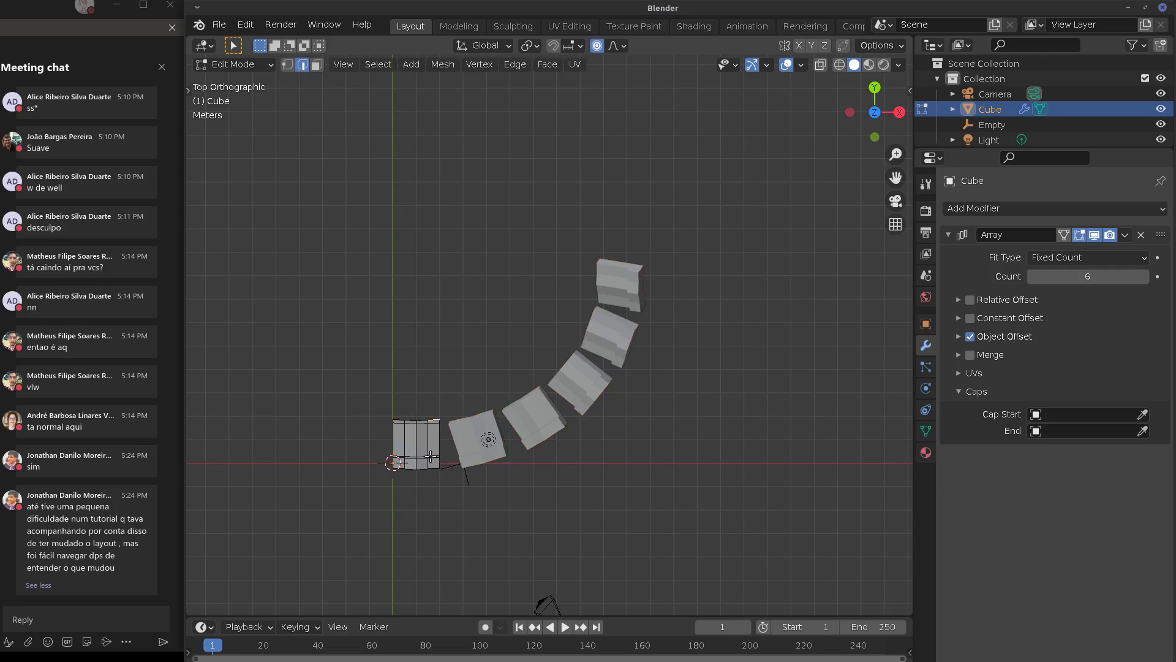
{"action": "key", "text": "ctrl+l"}
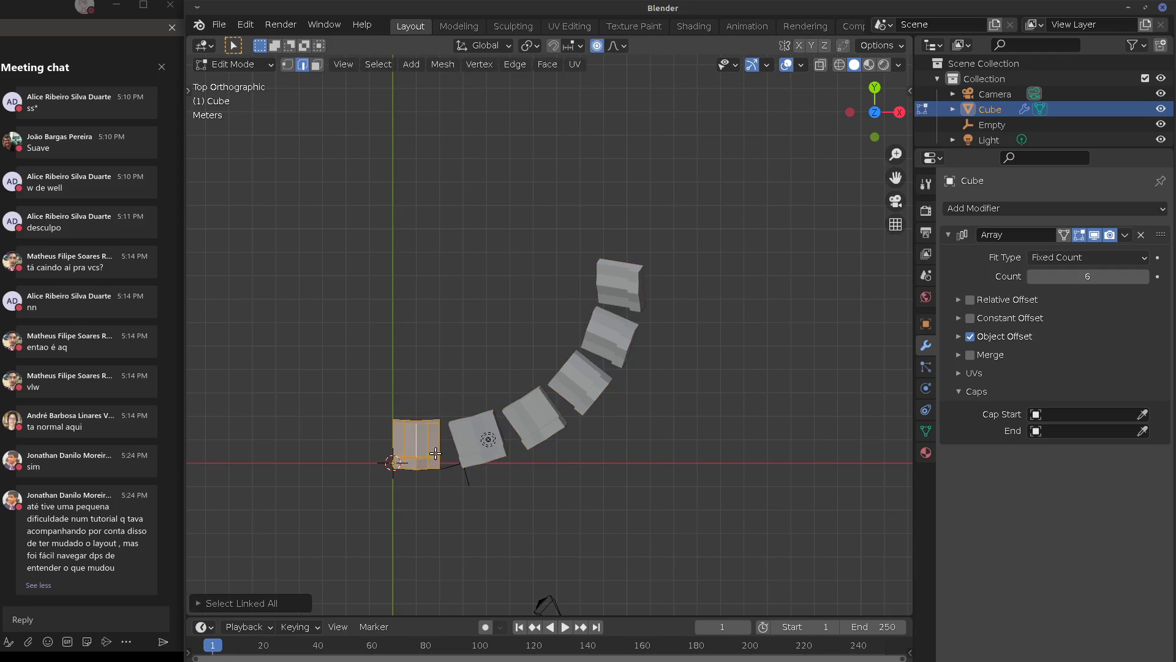
{"action": "key", "text": "Tab"}
{"action": "key", "text": "shift+d"}
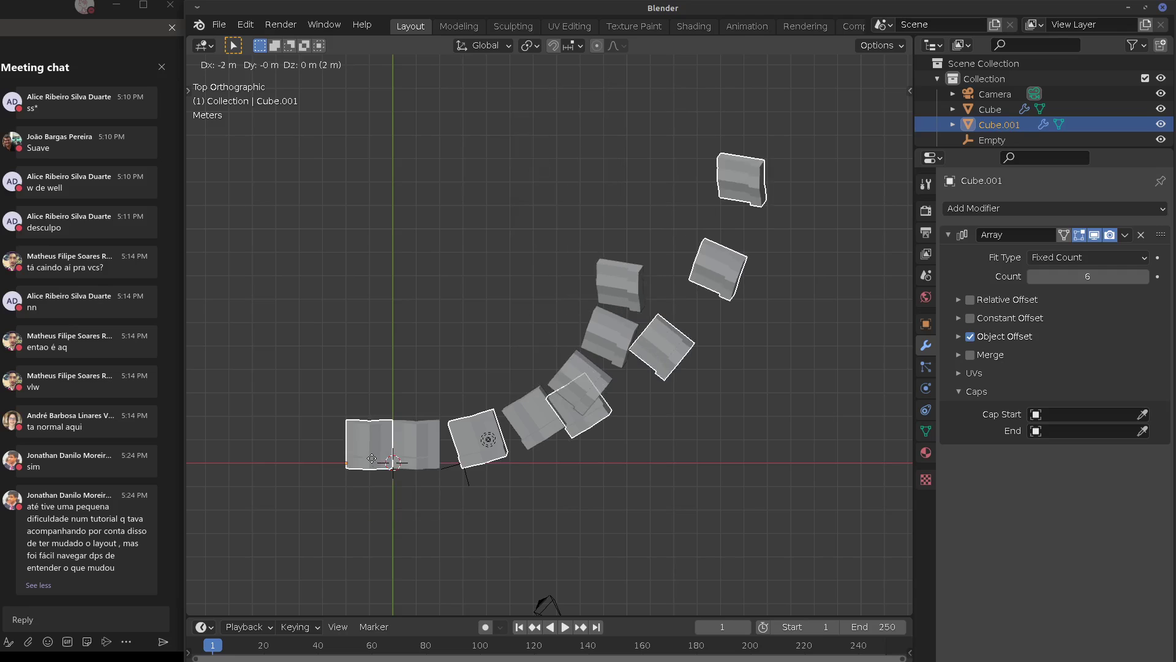
{"action": "left_click", "coordinate": [417, 520]}
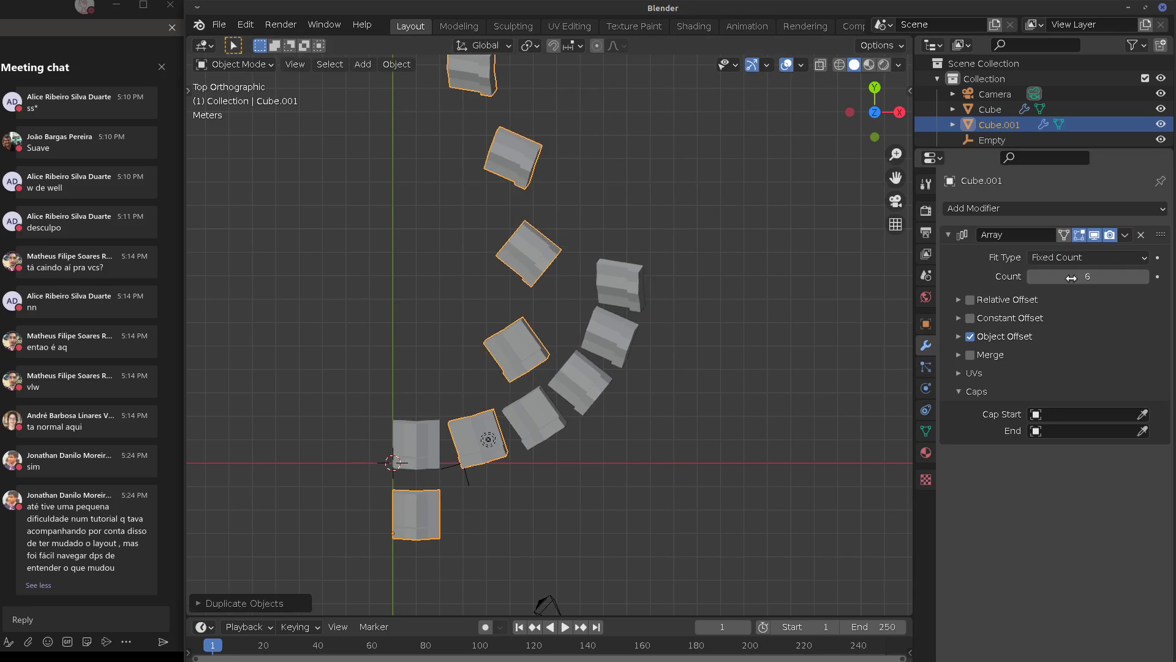
{"action": "left_click", "coordinate": [1142, 236]}
Add a loop cut across the duplicate tile and shift the new edge loop along Z with smooth proportional editing
{"action": "key", "text": "Tab"}
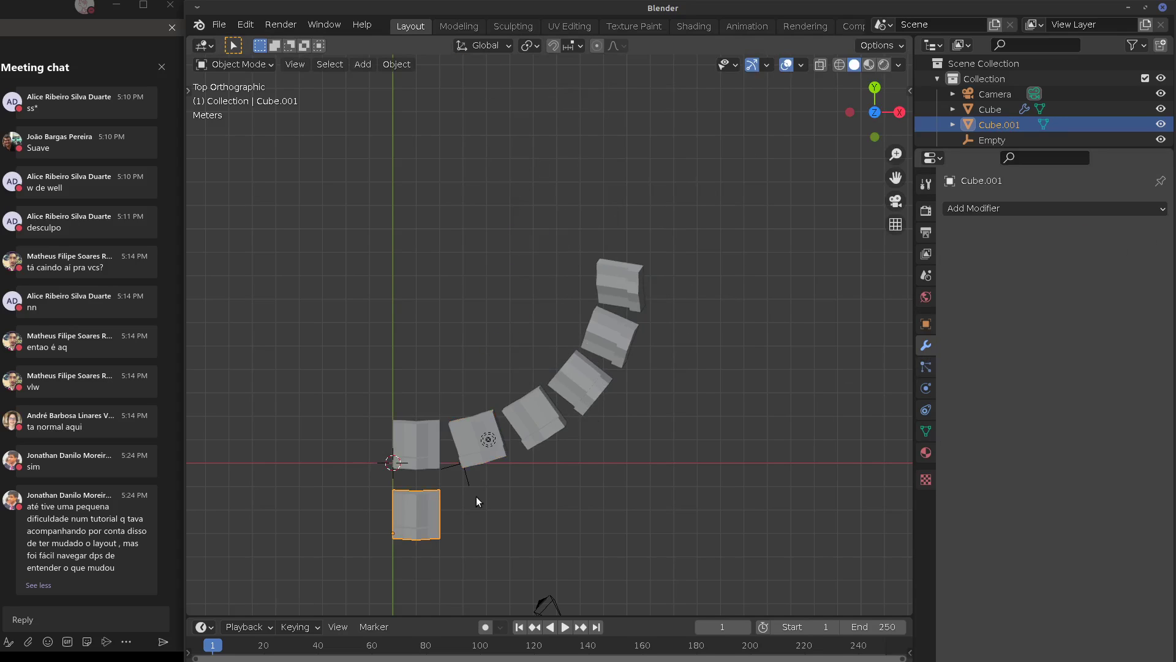
{"action": "left_click", "coordinate": [426, 512]}
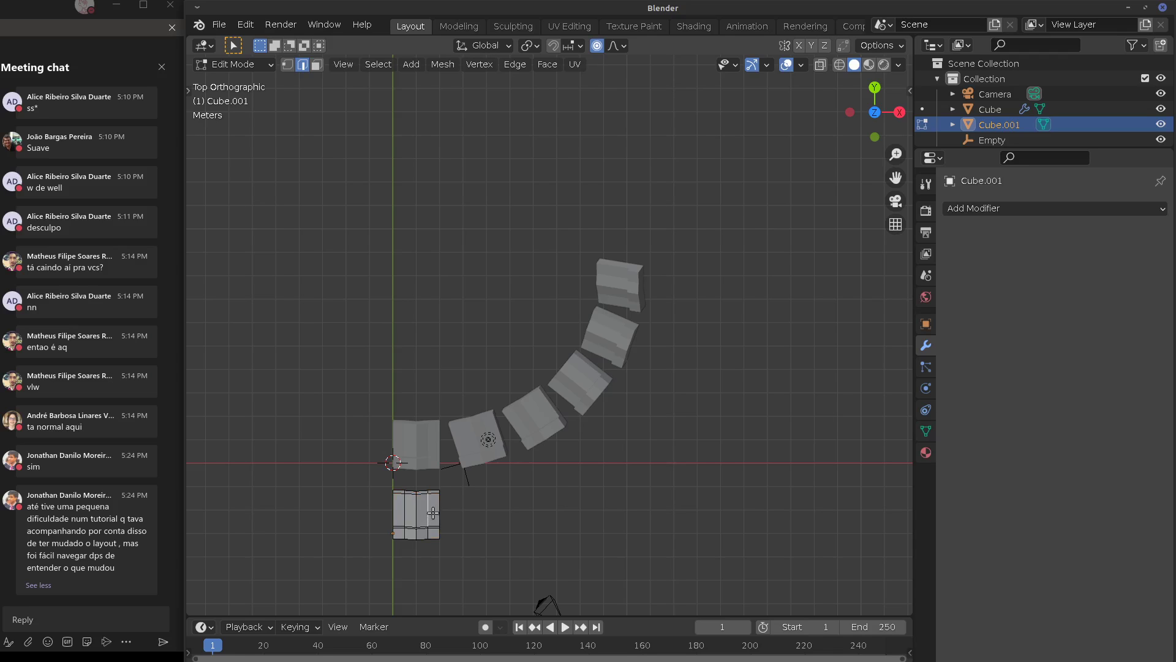
{"action": "key", "text": "ctrl+r"}
{"action": "left_click", "coordinate": [433, 512]}
{"action": "left_click", "coordinate": [444, 511]}
{"action": "middle_click_drag", "start_coordinate": [451, 507], "coordinate": [319, 359]}
{"action": "key", "text": "g"}
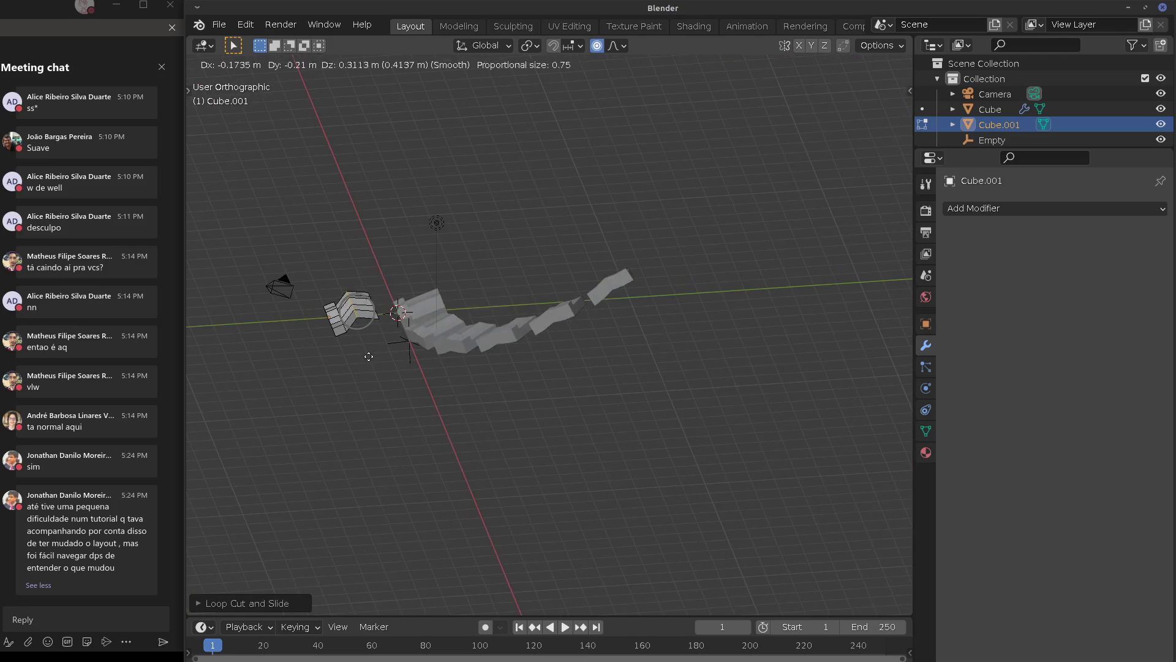
{"action": "key", "text": "z"}
{"action": "left_click", "coordinate": [367, 350]}
{"action": "middle_click_drag", "start_coordinate": [368, 350], "coordinate": [376, 447]}
{"action": "left_click", "coordinate": [374, 453]}
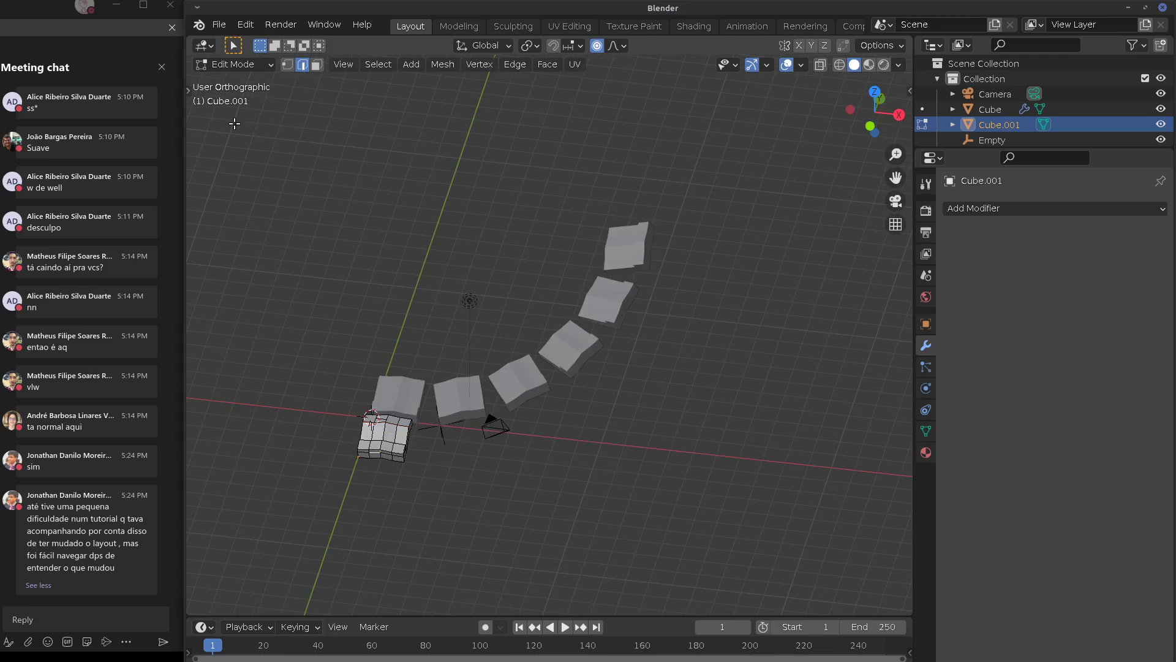
Select the duplicate's whole mesh in face mode and rotate it 90° in the top view
{"action": "left_click", "coordinate": [320, 66]}
{"action": "left_click", "coordinate": [387, 447]}
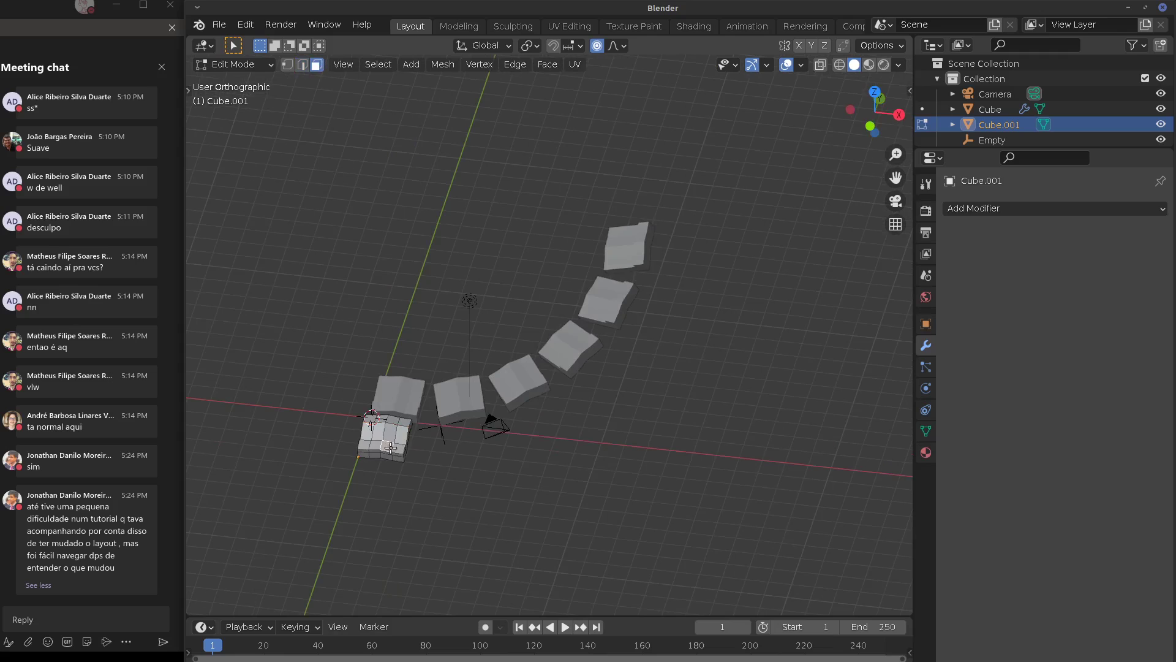
{"action": "key", "text": "ctrl+l"}
{"action": "key", "text": "KP_7"}
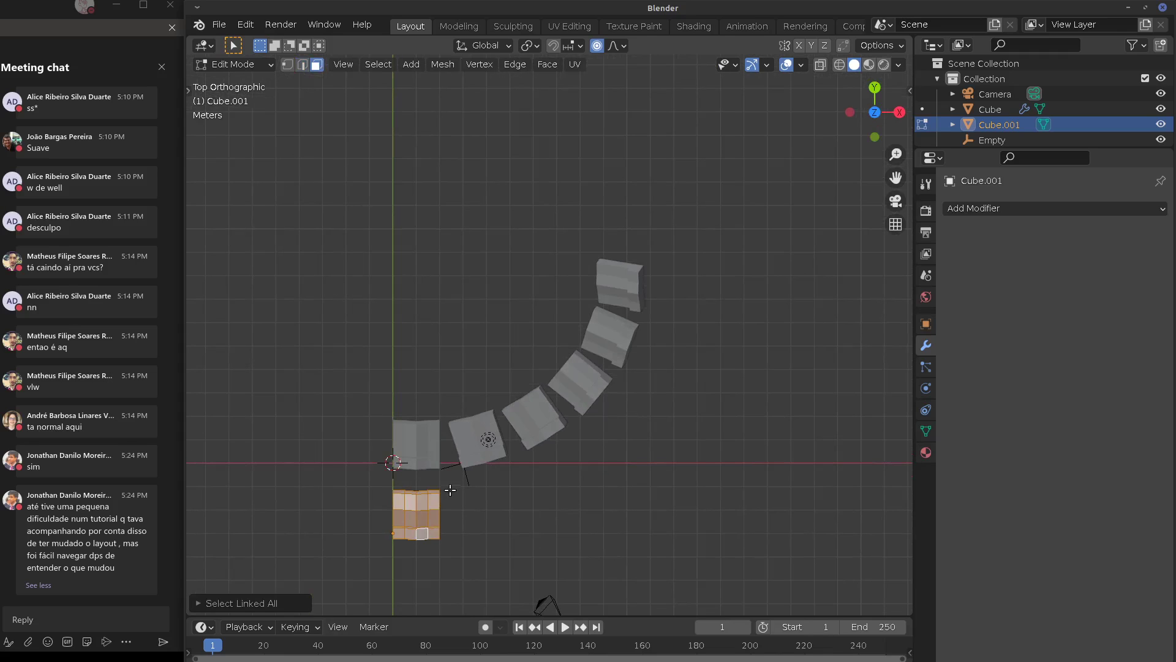
{"action": "key", "text": "r"}
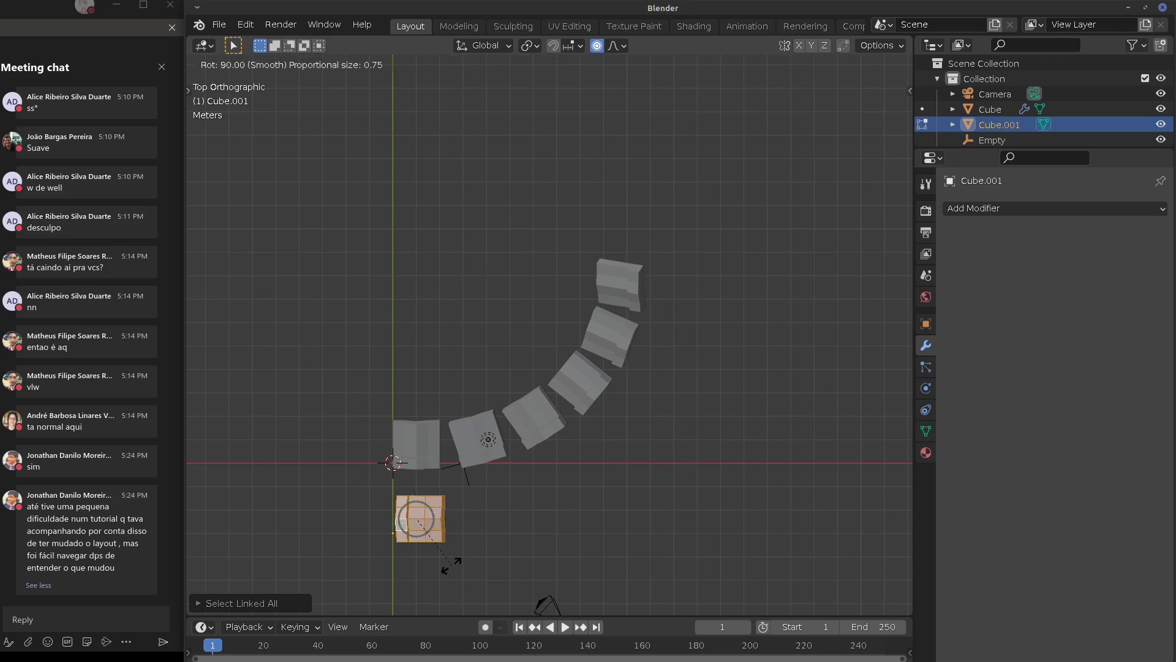
{"action": "left_click", "coordinate": [453, 560]}
Move a face at the duplicate's negative-X end by -1 m in X, using smooth proportional editing with size 0.75
{"action": "left_click", "coordinate": [403, 520]}
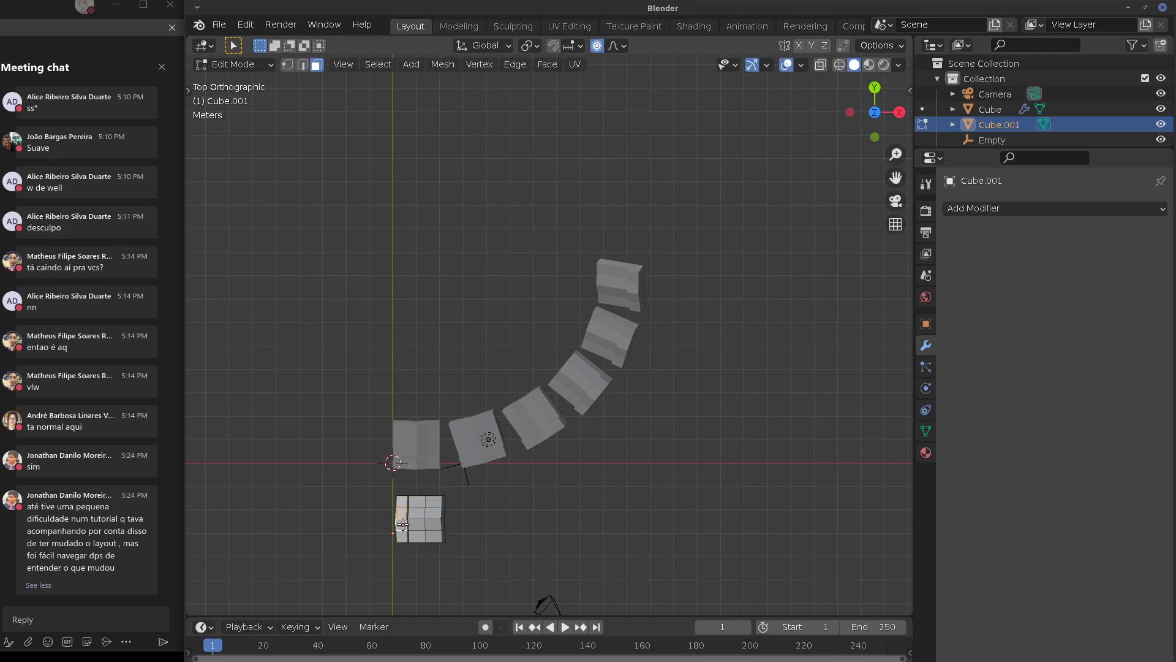
{"action": "key", "text": "g"}
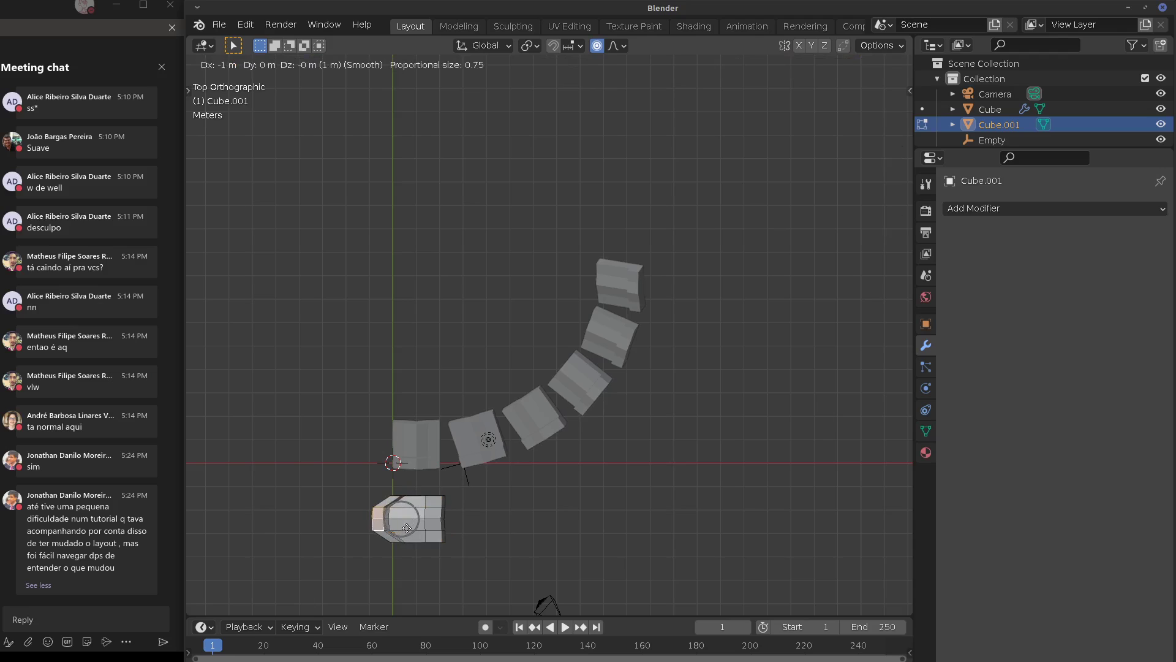
{"action": "left_click", "coordinate": [404, 528]}
{"action": "key", "text": "Tab"}
Select the original arrayed tile and assign Cube.001 as its Array's start cap
{"action": "left_click", "coordinate": [418, 459]}
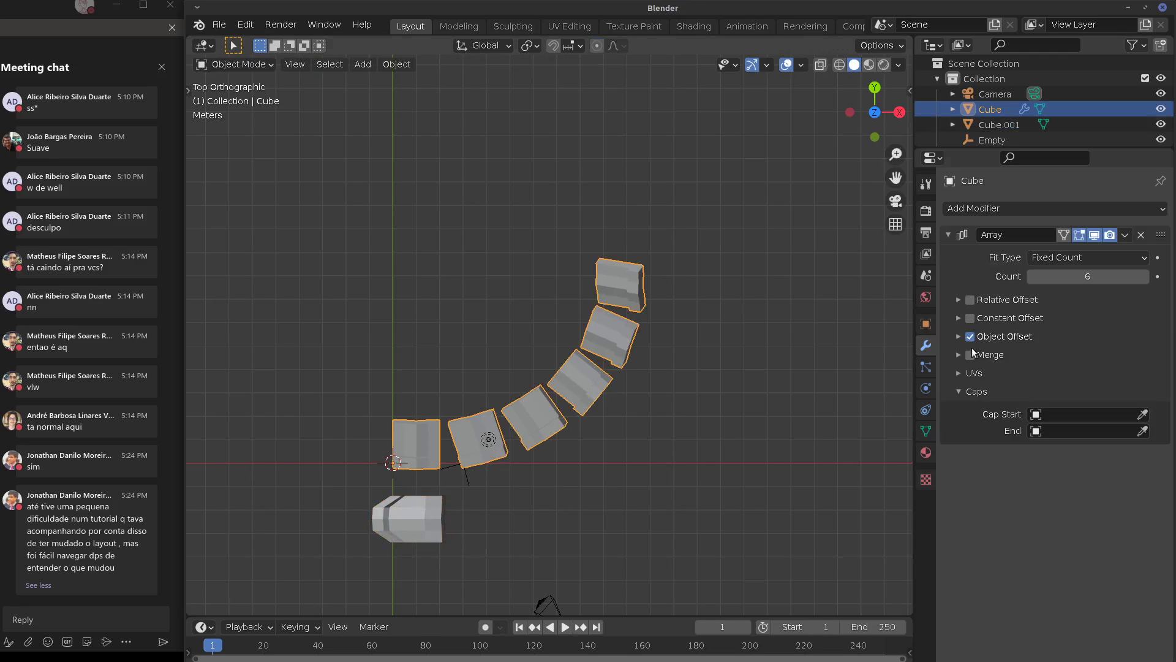
{"action": "left_click", "coordinate": [1058, 415]}
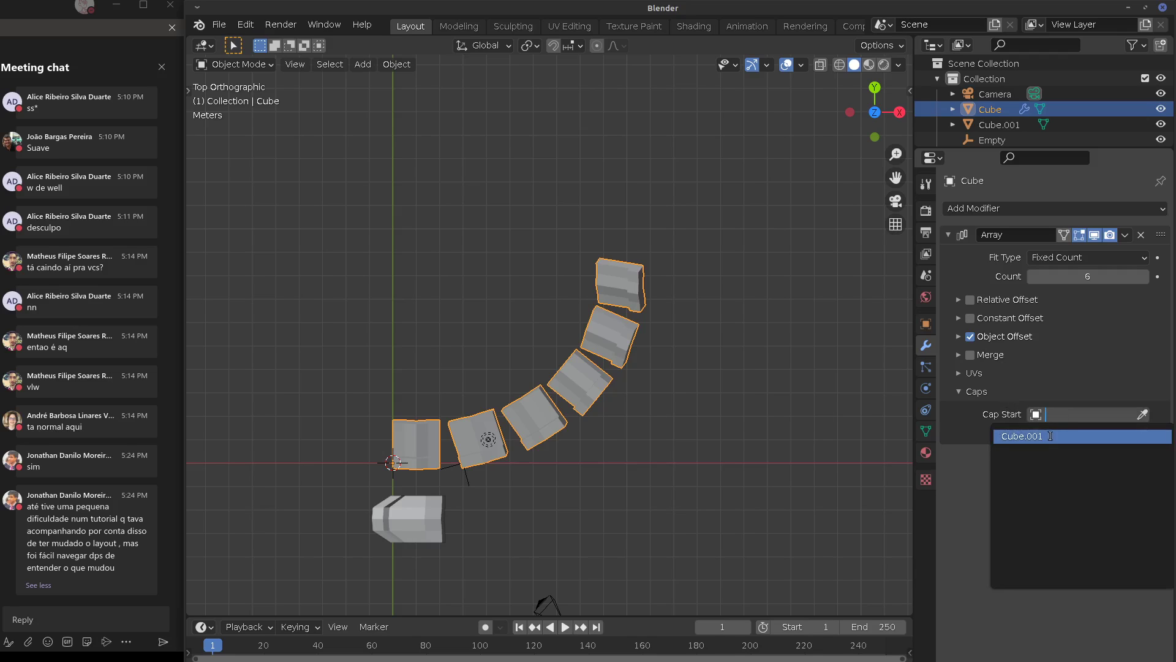
{"action": "left_click", "coordinate": [1050, 437]}
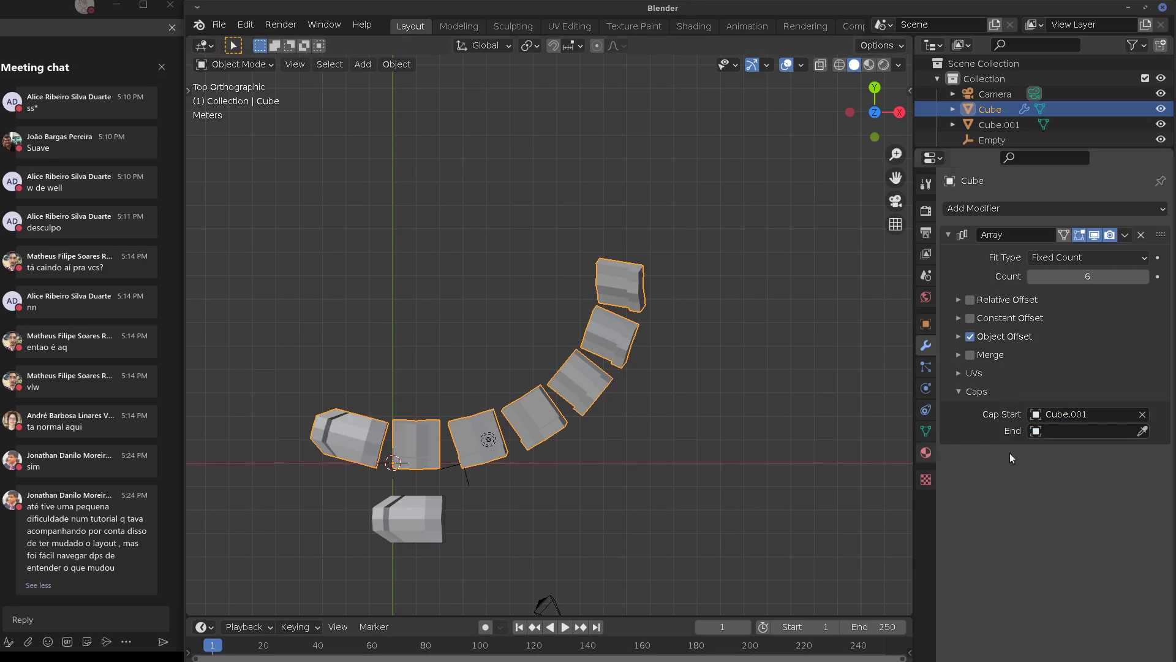
Try Cube.001 as the Array's end cap too, and undo that assignment
{"action": "left_click", "coordinate": [1078, 430]}
{"action": "left_click", "coordinate": [1053, 454]}
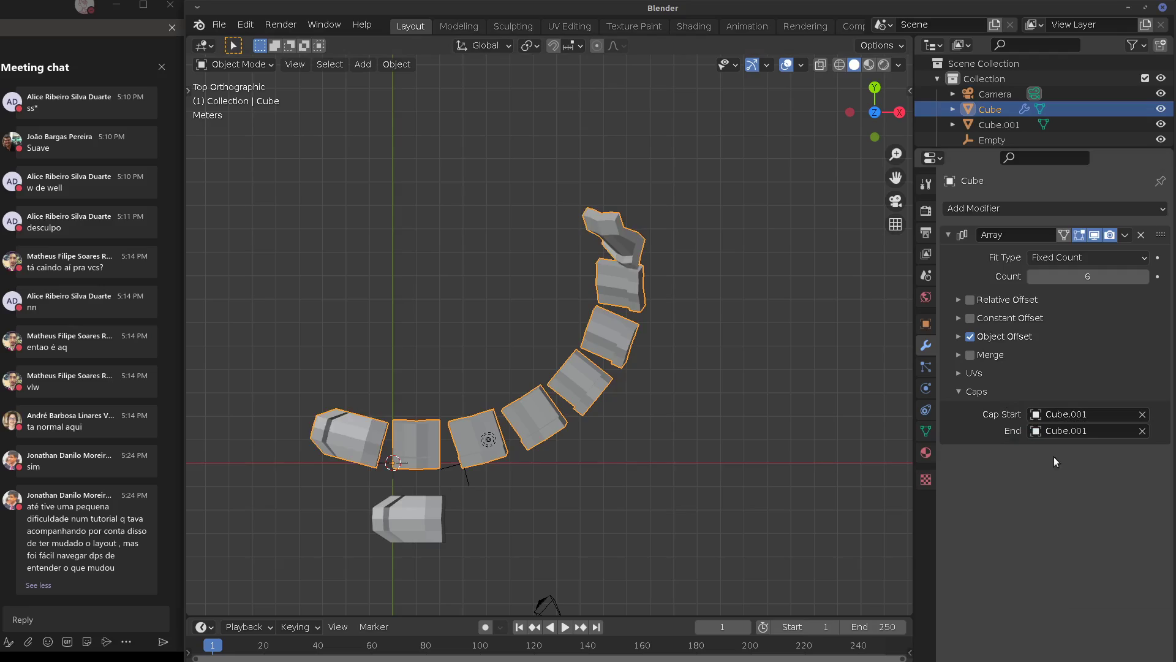
{"action": "middle_click_drag", "start_coordinate": [678, 440], "coordinate": [663, 340]}
{"action": "key", "text": "ctrl+z"}
{"action": "middle_click_drag", "start_coordinate": [615, 372], "coordinate": [577, 442]}
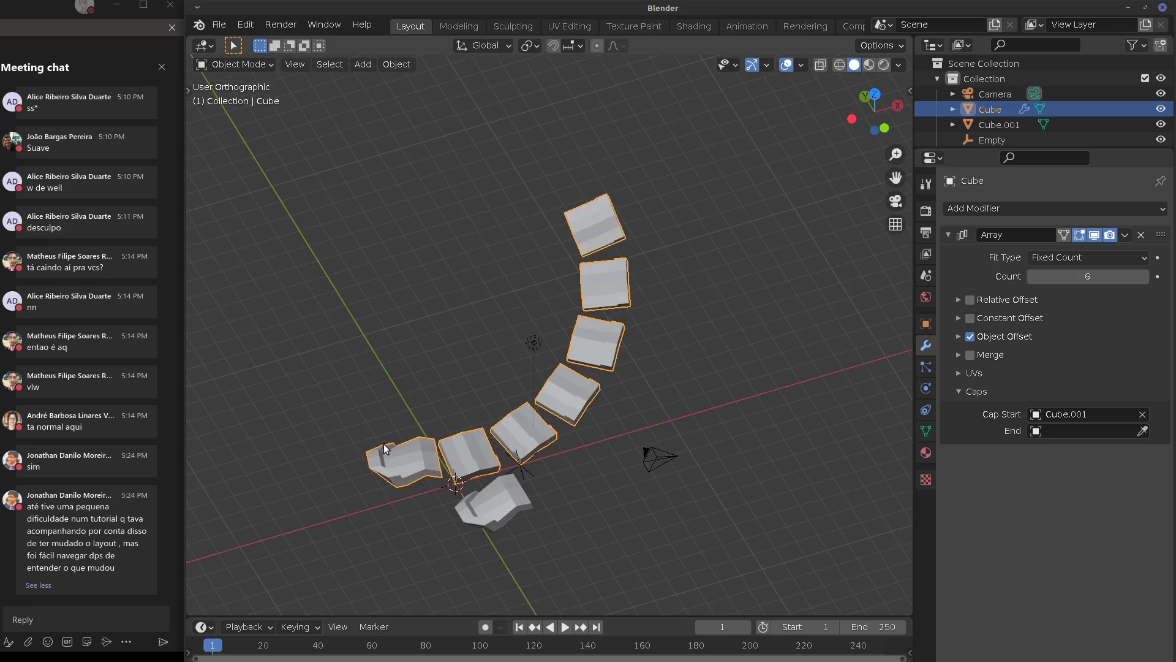
{"action": "middle_click_drag", "start_coordinate": [383, 444], "coordinate": [361, 456]}
{"action": "middle_click_drag", "start_coordinate": [435, 462], "coordinate": [449, 377]}
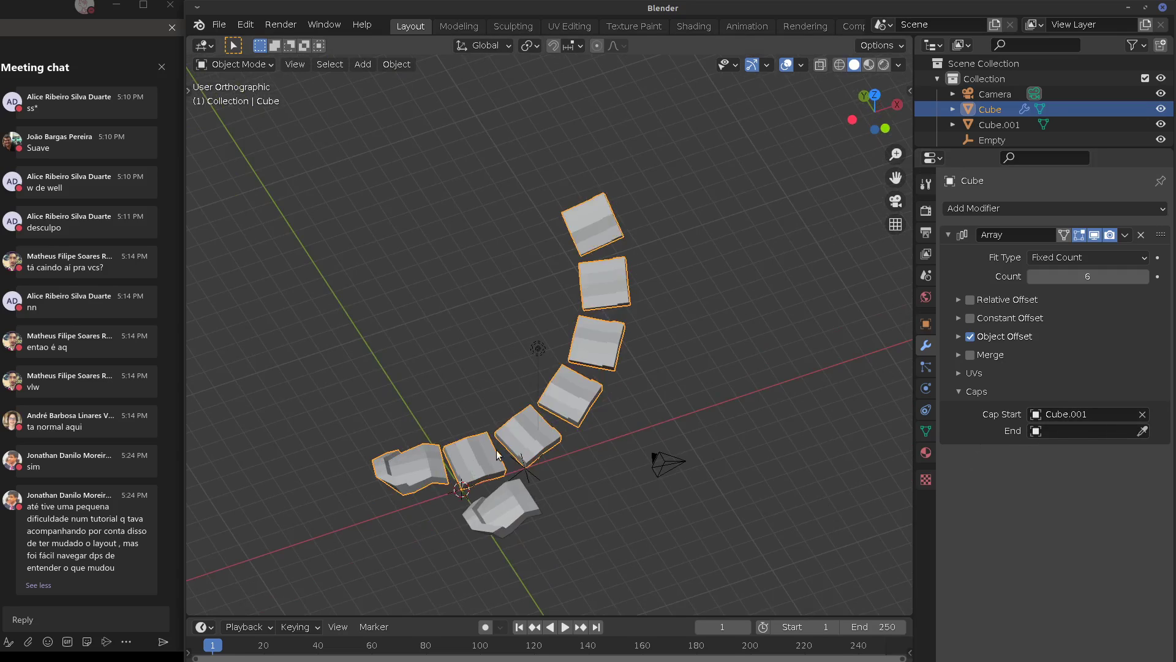
{"action": "middle_click_drag", "start_coordinate": [516, 442], "coordinate": [443, 471]}
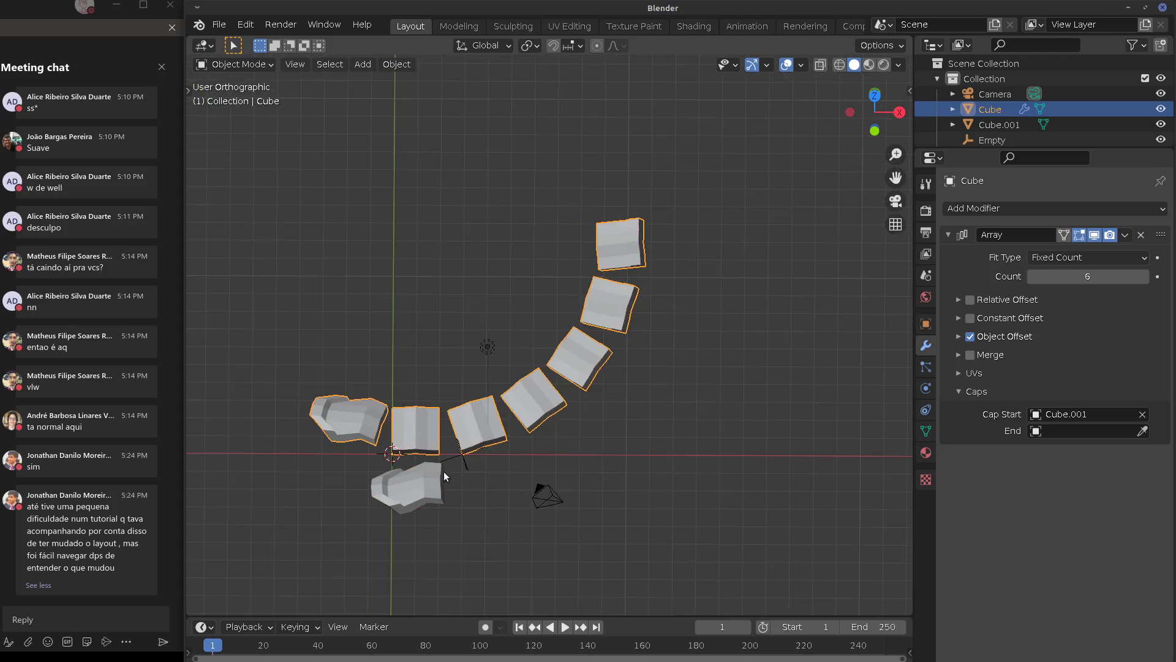
Sketch a temporary annotation line with tick marks above the arrayed tiles in the top view, and clear it
{"action": "key", "text": "KP_7"}
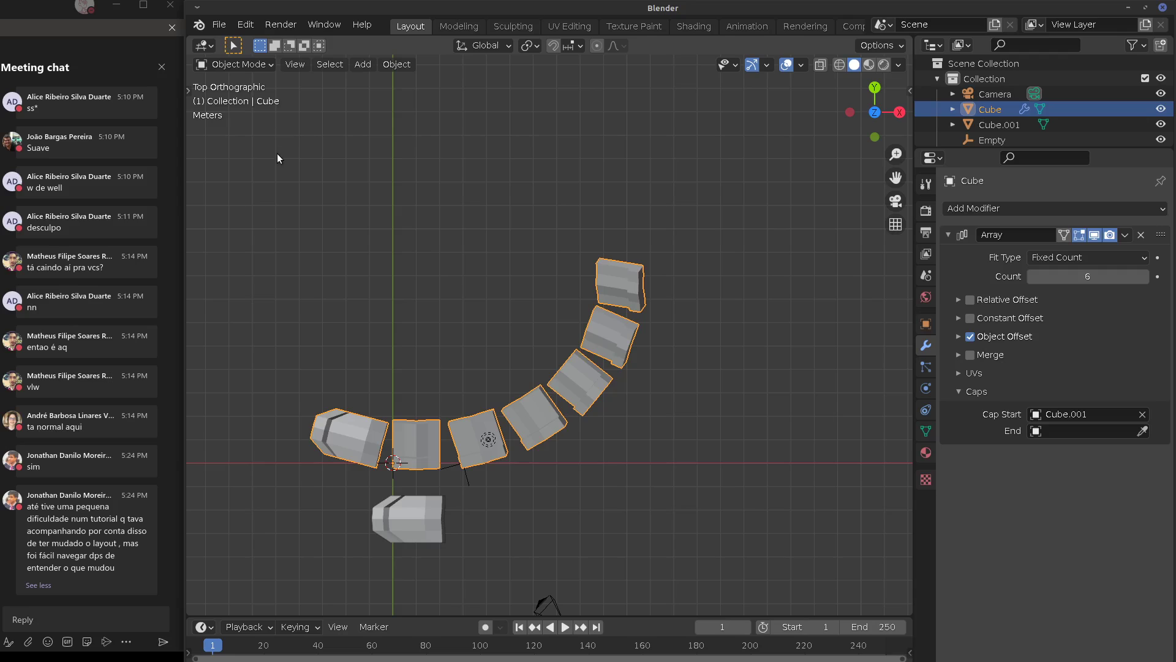
{"action": "left_click_drag", "start_coordinate": [370, 152], "coordinate": [599, 145]}
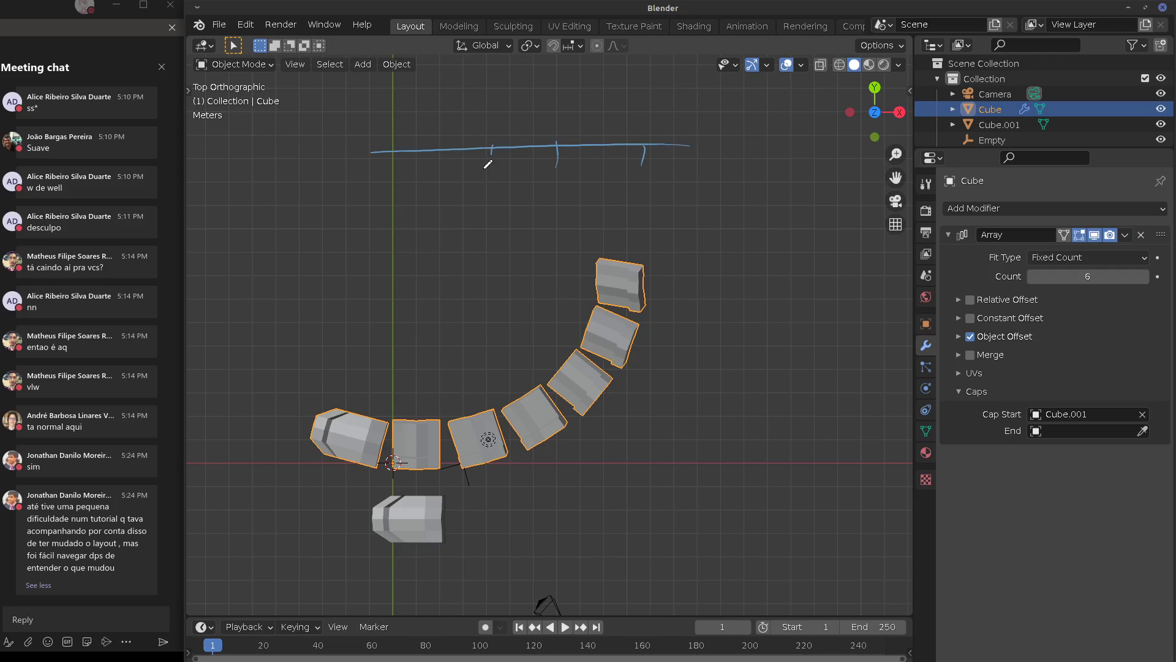
{"action": "left_click_drag", "start_coordinate": [697, 145], "coordinate": [710, 159]}
{"action": "left_click_drag", "start_coordinate": [372, 152], "coordinate": [370, 166]}
{"action": "mouse_move", "coordinate": [690, 140]}
{"action": "left_mouse_down"}
{"action": "mouse_move", "coordinate": [766, 116]}
{"action": "mouse_move", "coordinate": [684, 165]}
{"action": "mouse_move", "coordinate": [696, 150]}
{"action": "mouse_move", "coordinate": [749, 145]}
{"action": "mouse_move", "coordinate": [293, 155]}
{"action": "left_mouse_up"}
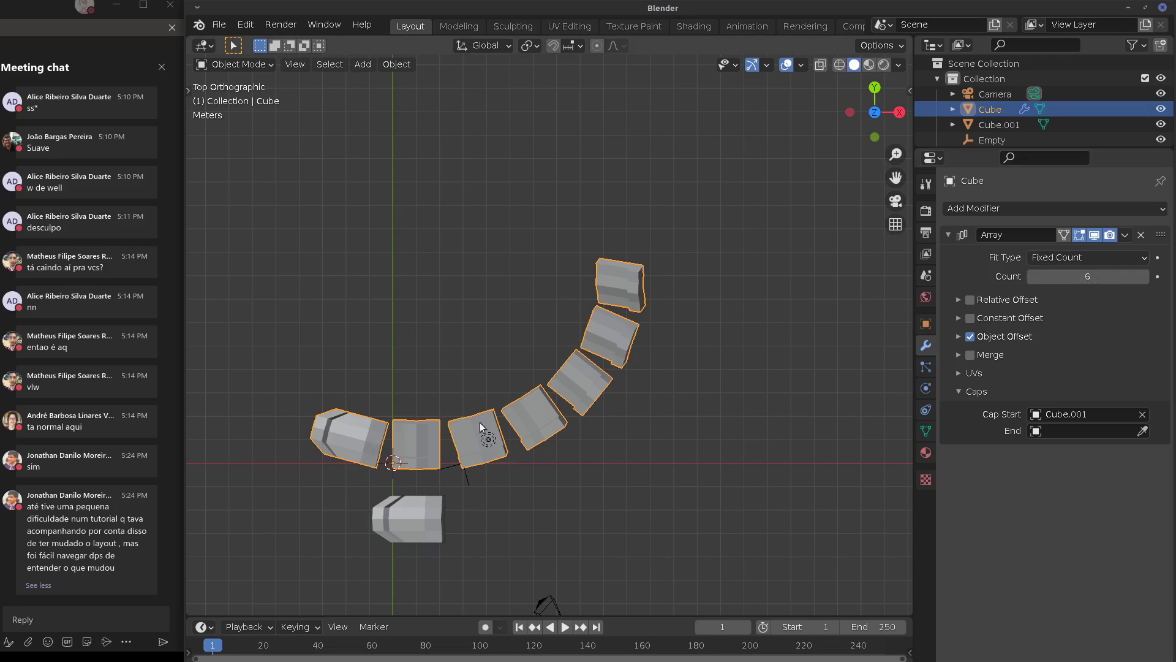
Remove the tile's Array modifier and delete every object in the scene
{"action": "left_click", "coordinate": [1140, 235]}
{"action": "left_click", "coordinate": [426, 515]}
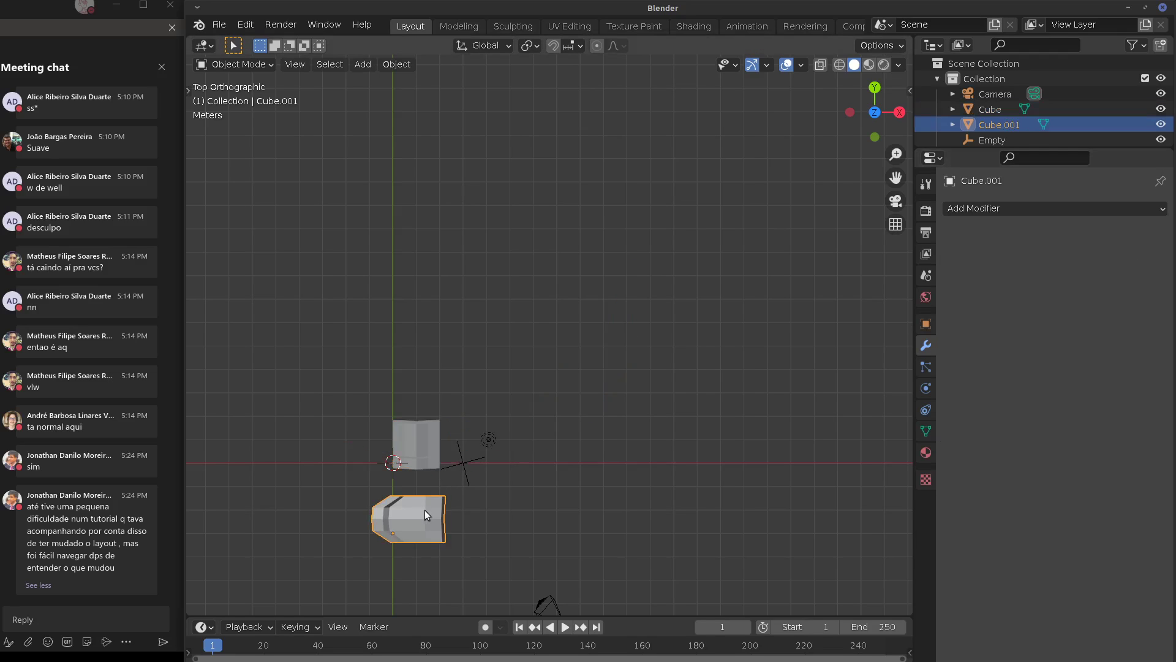
{"action": "key", "text": "a"}
{"action": "key", "text": "x"}
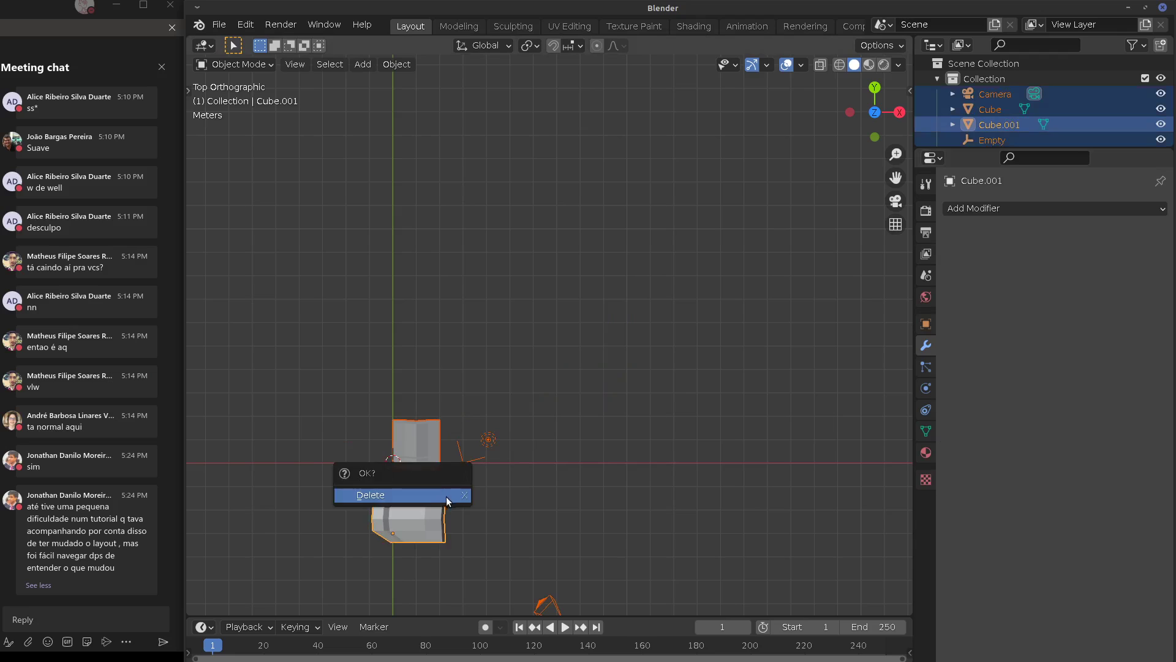
{"action": "left_click", "coordinate": [447, 497]}
Add a new cube and shift its mesh in the front view so one corner sits on the object's origin
{"action": "key", "text": "shift+a"}
{"action": "mouse_move", "coordinate": [422, 337]}
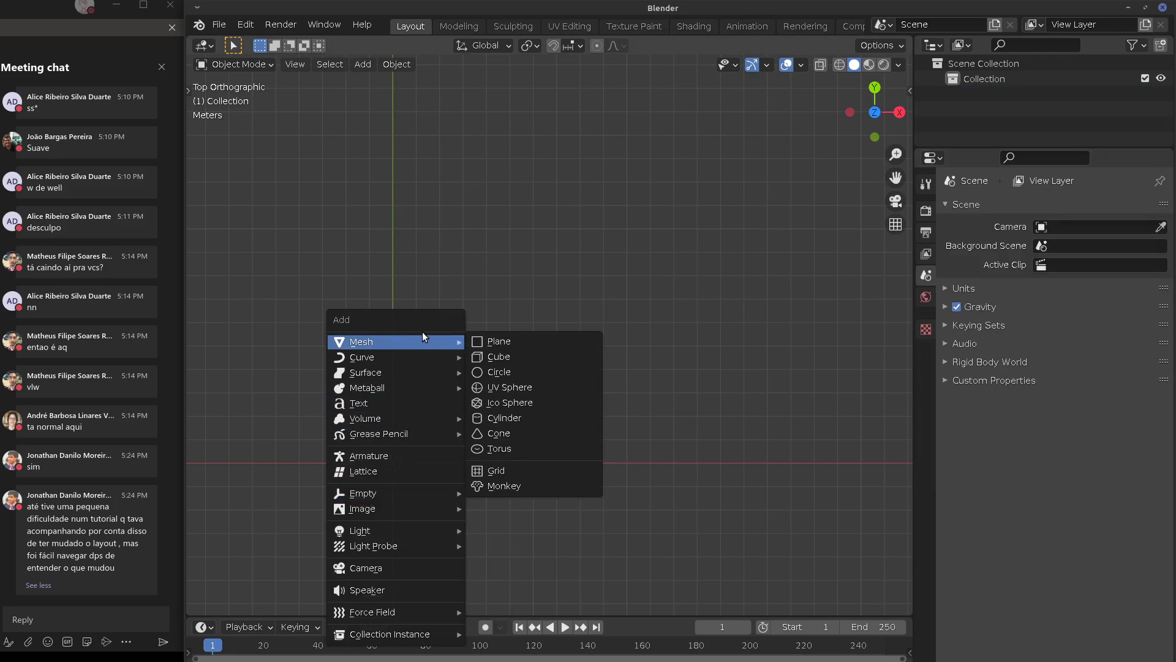
{"action": "left_click", "coordinate": [527, 357]}
{"action": "key", "text": "KP_1"}
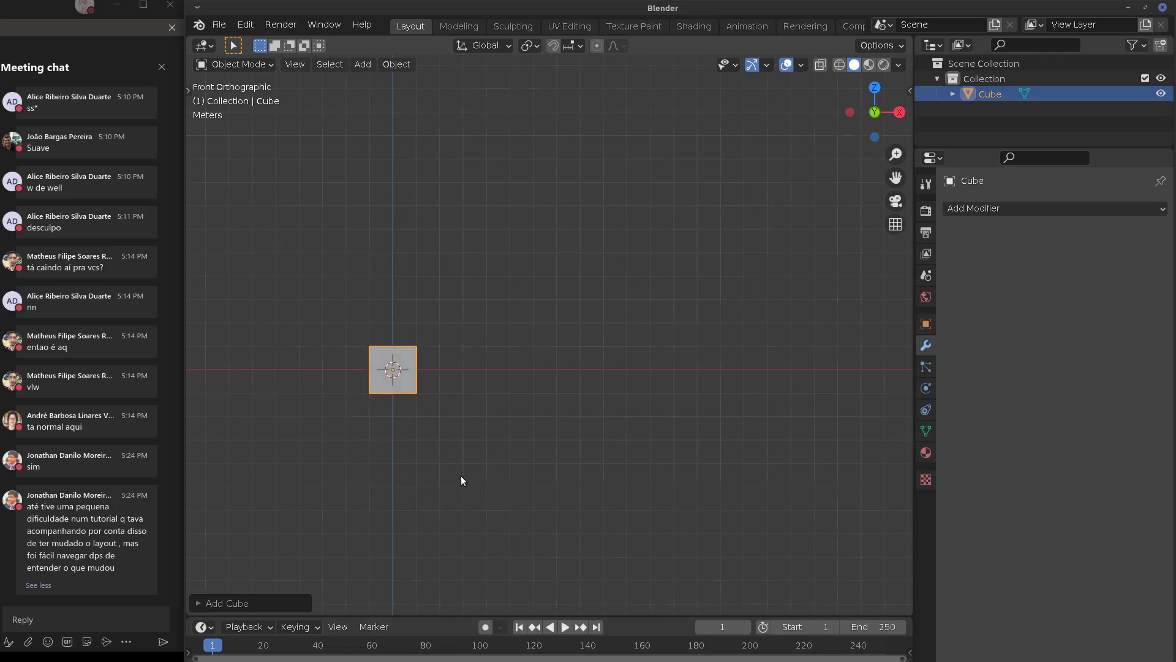
{"action": "key", "text": "Tab"}
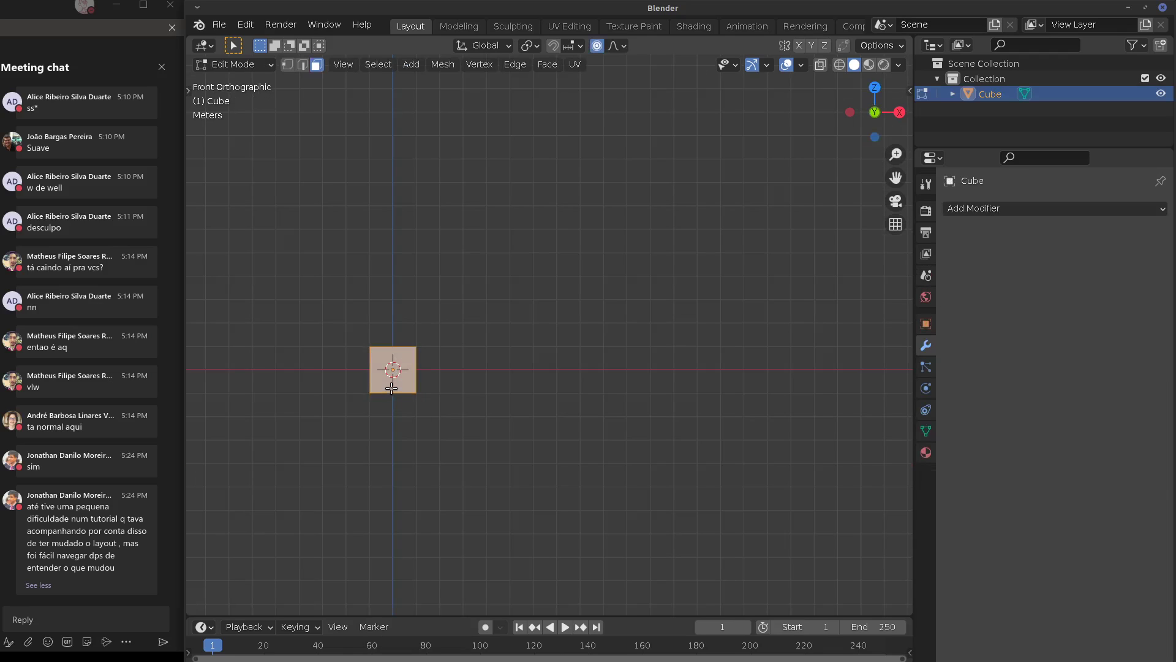
{"action": "key", "text": "g"}
{"action": "left_click", "coordinate": [425, 364]}
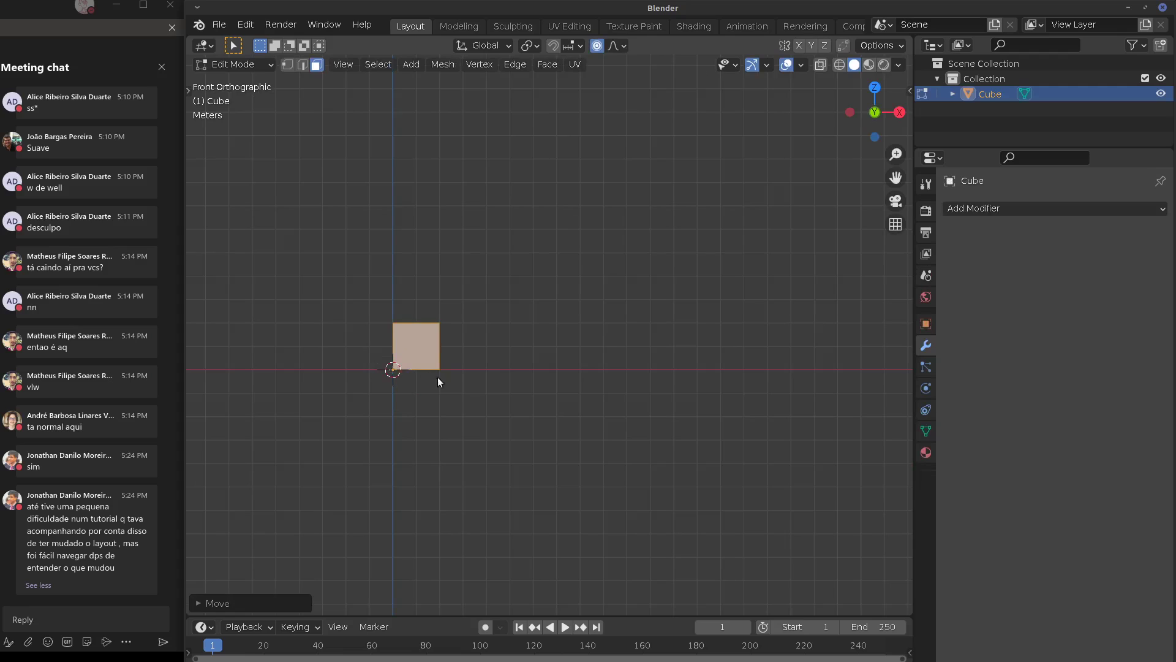
{"action": "key", "text": "Tab"}
Add a Bevel modifier to the cube with an amount of 0.31 m and 3 segments
{"action": "left_click", "coordinate": [995, 207]}
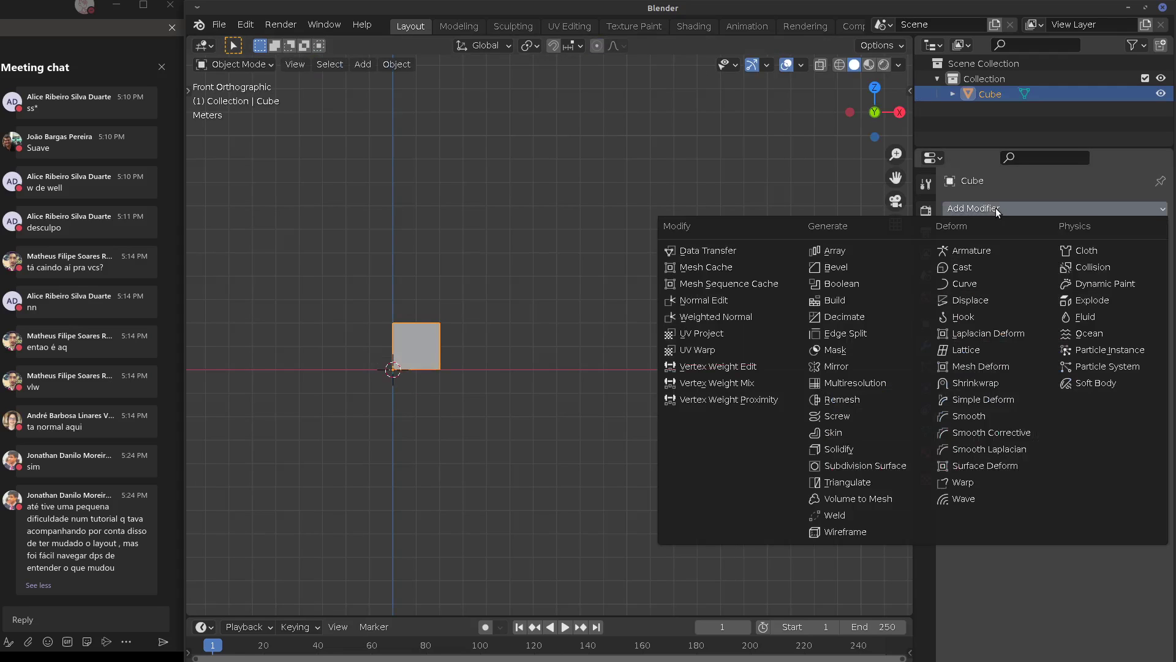
{"action": "left_click", "coordinate": [868, 268]}
{"action": "middle_click_drag", "start_coordinate": [429, 306], "coordinate": [641, 381]}
{"action": "scroll", "coordinate": [429, 399], "scroll_direction": "up", "scroll_amount": 3}
{"action": "scroll", "coordinate": [623, 386], "scroll_direction": "up", "scroll_amount": 4}
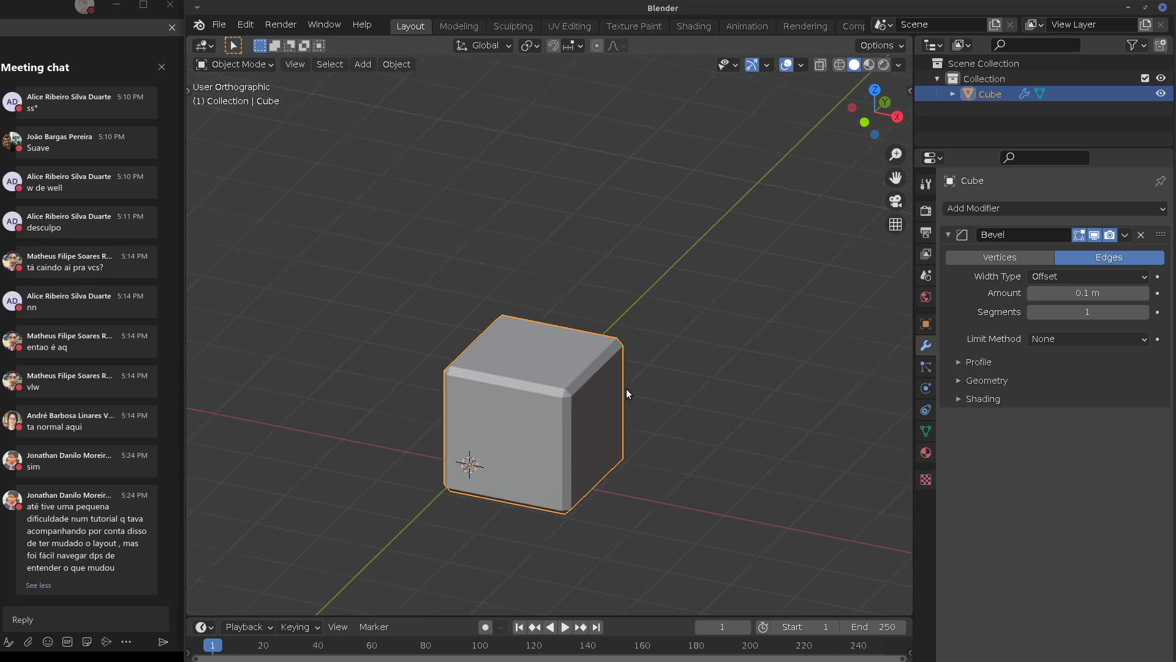
{"action": "middle_click_drag", "start_coordinate": [657, 438], "coordinate": [667, 369], "text": "shift"}
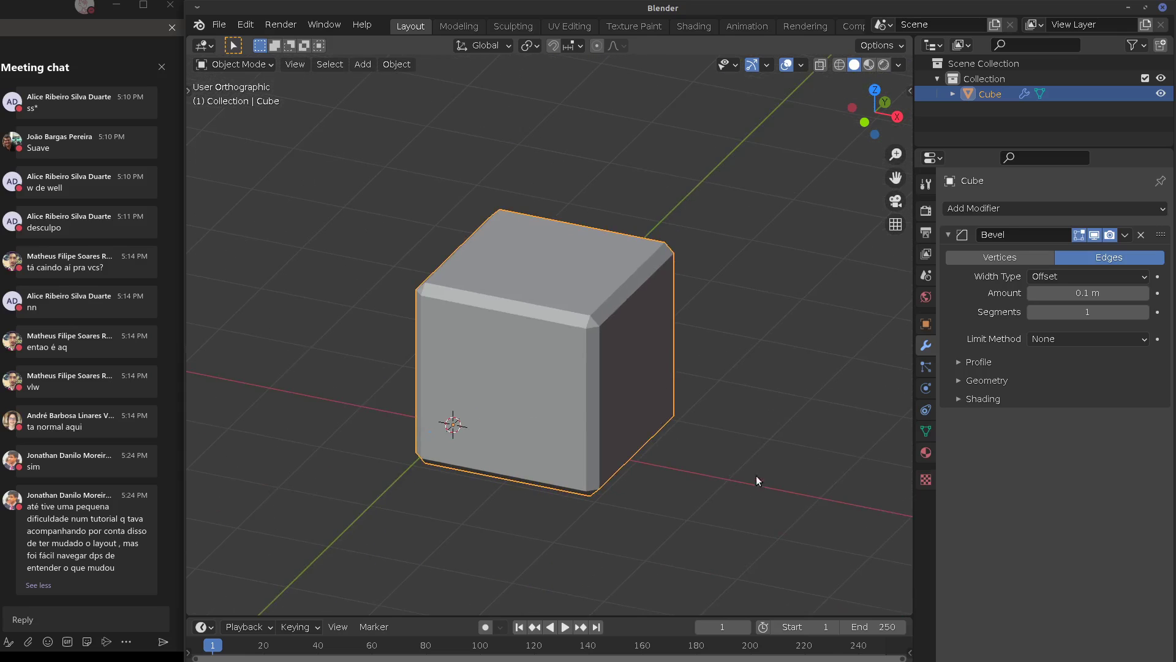
{"action": "middle_click_drag", "start_coordinate": [756, 481], "coordinate": [761, 506], "text": "shift"}
{"action": "mouse_move", "coordinate": [1075, 293]}
{"action": "left_mouse_down"}
{"action": "mouse_move", "coordinate": [1086, 291]}
{"action": "mouse_move", "coordinate": [1080, 300]}
{"action": "mouse_move", "coordinate": [1093, 311]}
{"action": "mouse_move", "coordinate": [1080, 311]}
{"action": "left_mouse_up"}
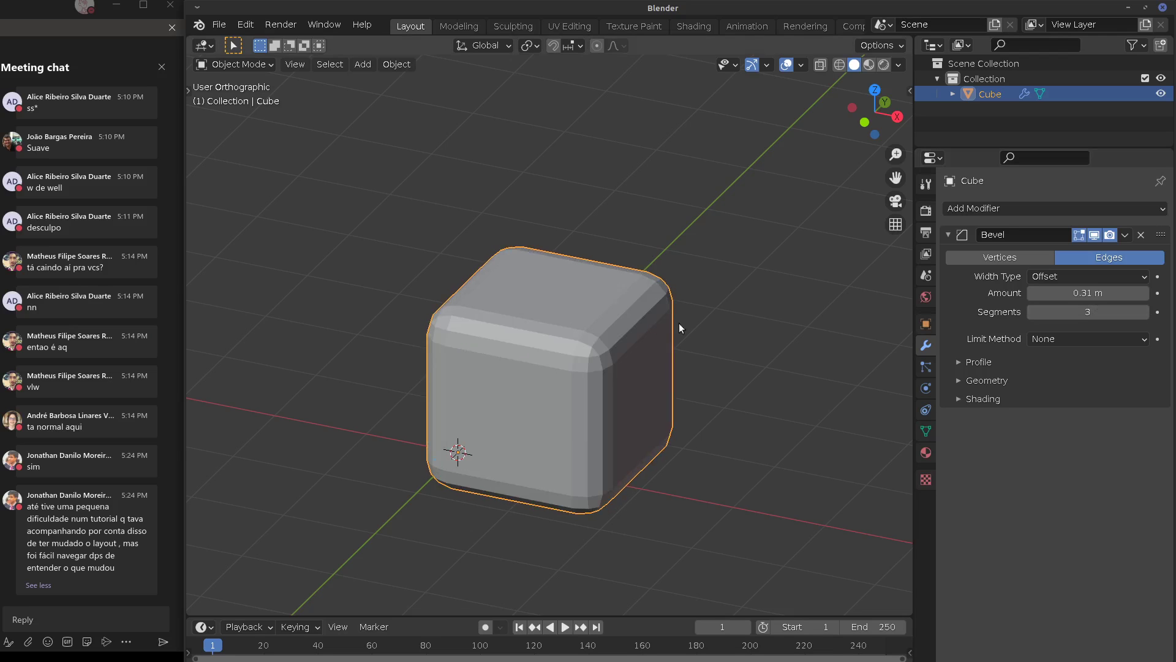
{"action": "middle_click_drag", "start_coordinate": [679, 322], "coordinate": [698, 300]}
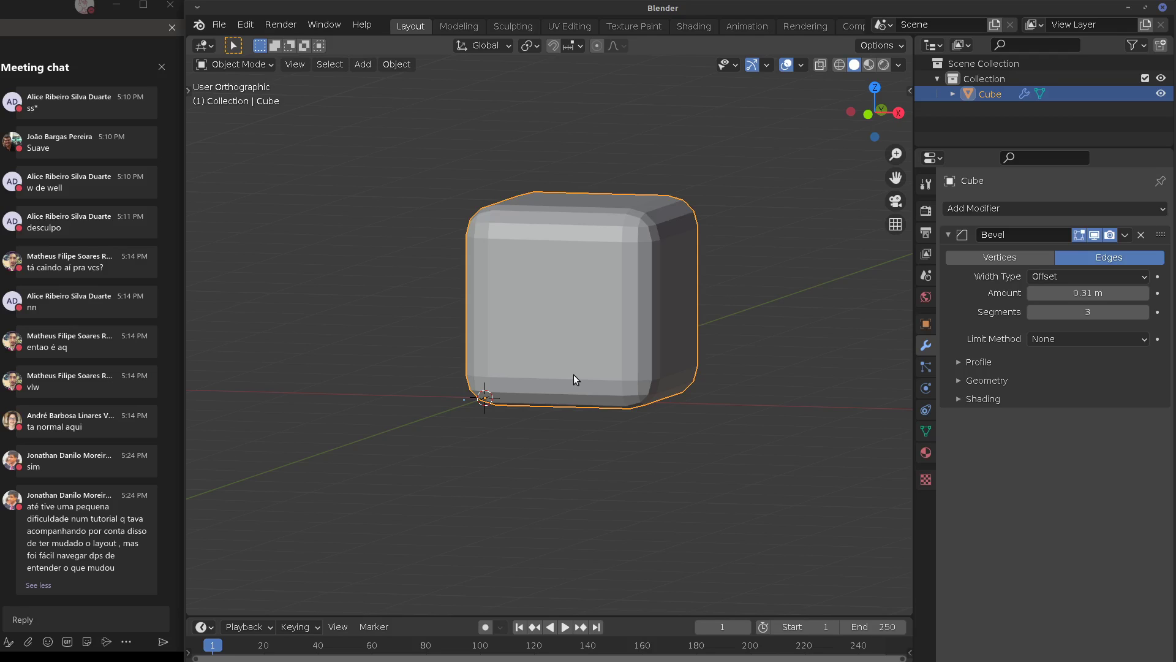
Remove the Bevel modifier from the cube
{"action": "left_click", "coordinate": [1141, 235]}
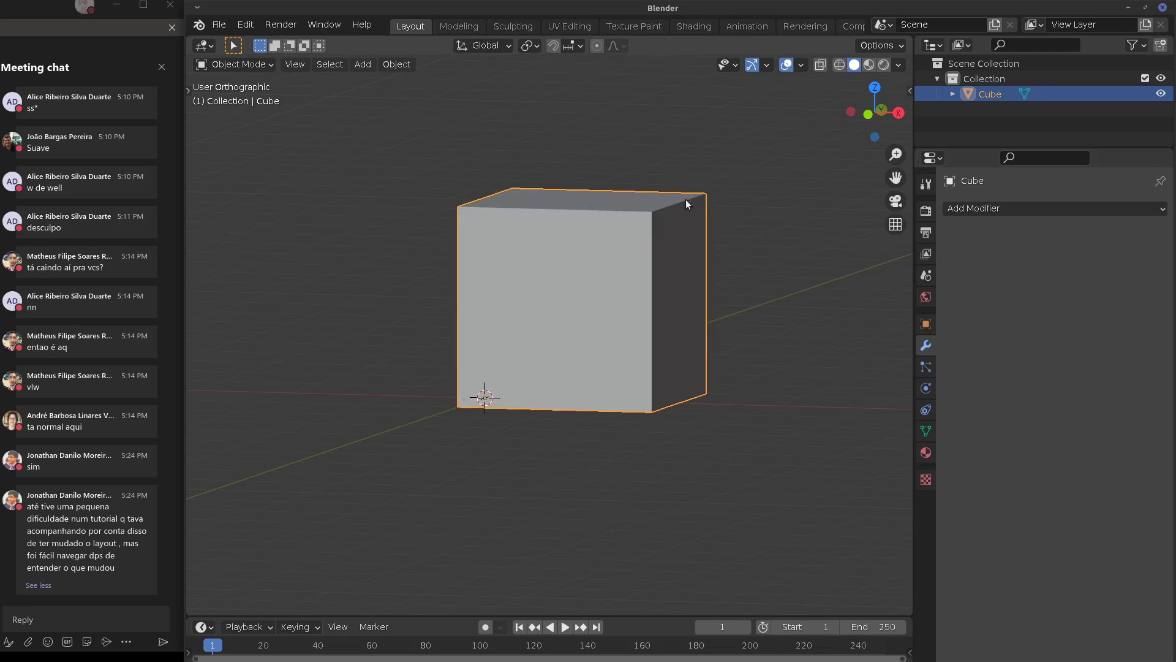
Add a Bevel modifier to the cube with an amount of 0.1 m and 3 segments
{"action": "middle_click_drag", "start_coordinate": [686, 200], "coordinate": [636, 248]}
{"action": "scroll", "coordinate": [641, 226], "scroll_direction": "up", "scroll_amount": 5}
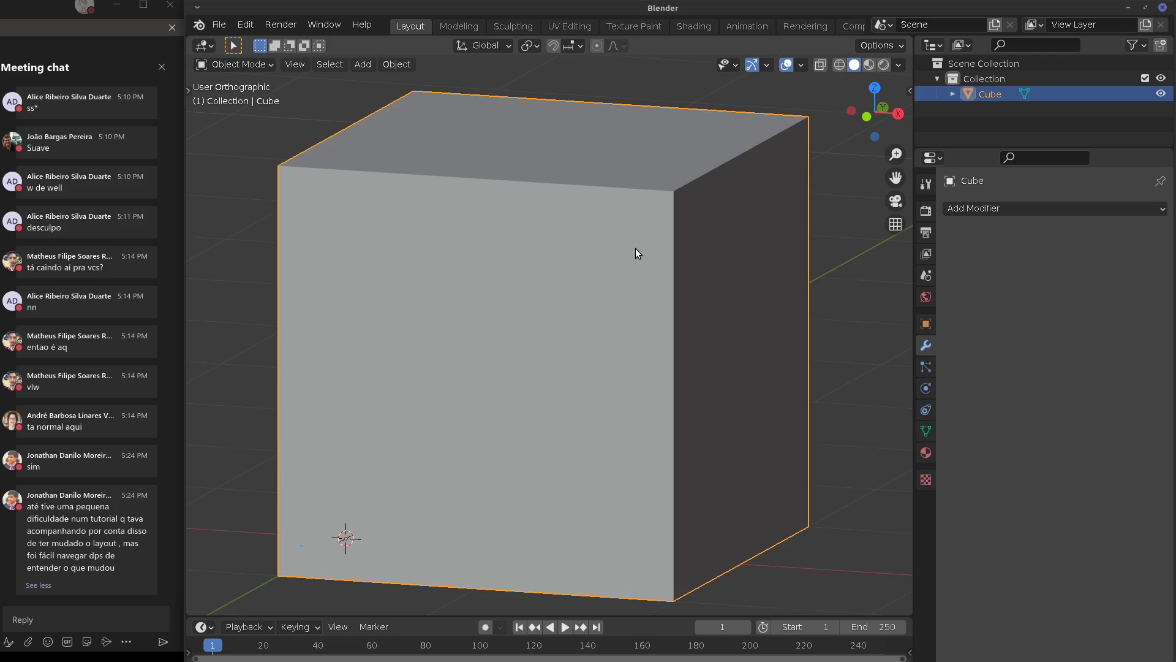
{"action": "left_click", "coordinate": [968, 209]}
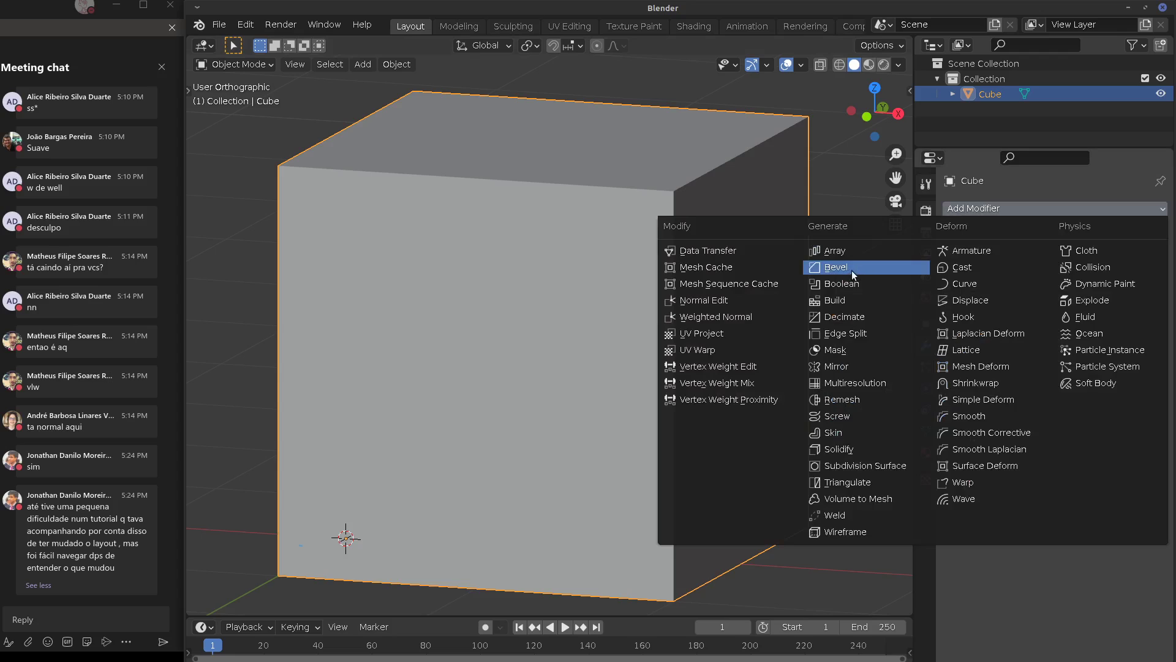
{"action": "left_click", "coordinate": [877, 267]}
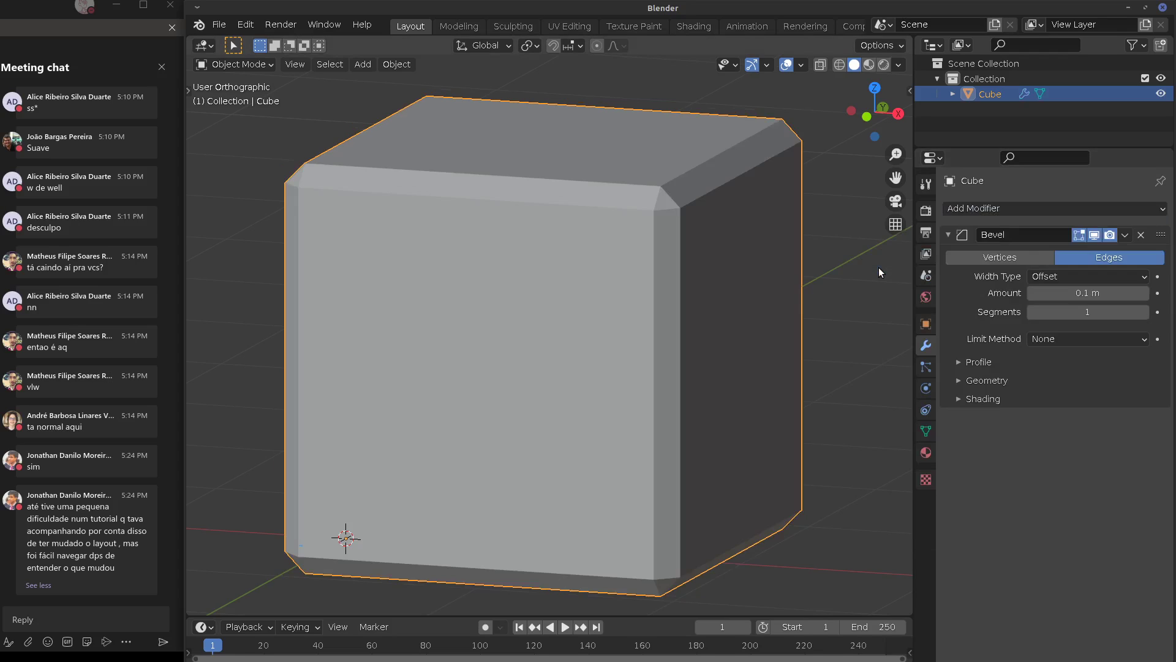
{"action": "left_click_drag", "start_coordinate": [1121, 295], "coordinate": [1091, 312]}
{"action": "left_click", "coordinate": [1033, 293]}
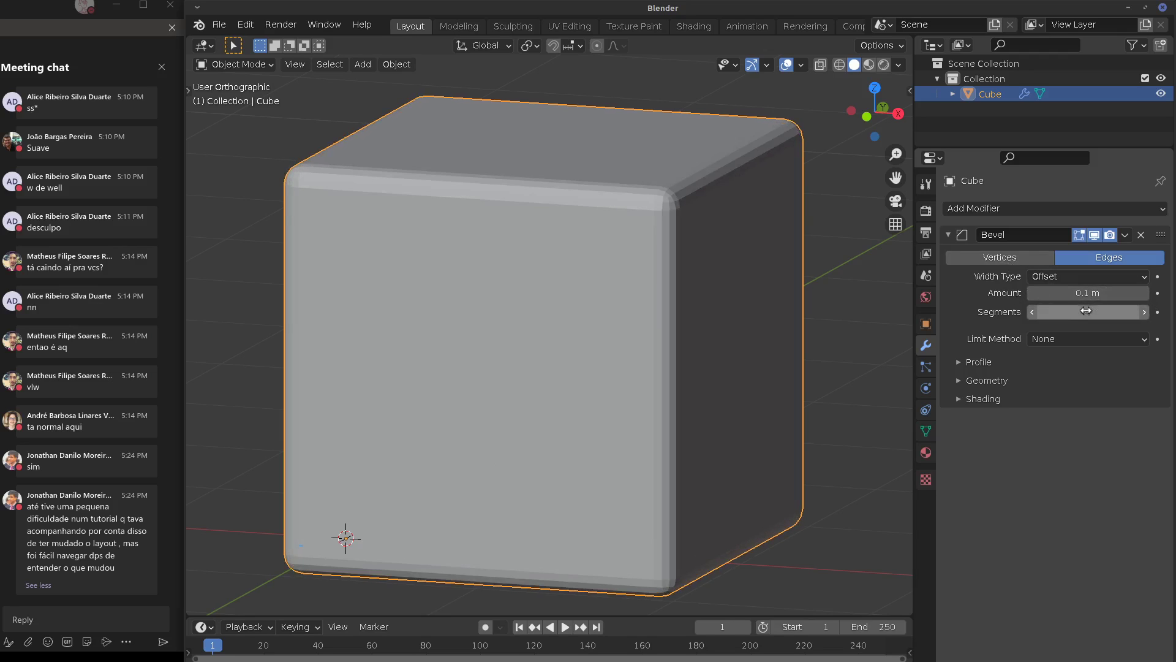
{"action": "left_click", "coordinate": [1031, 312]}
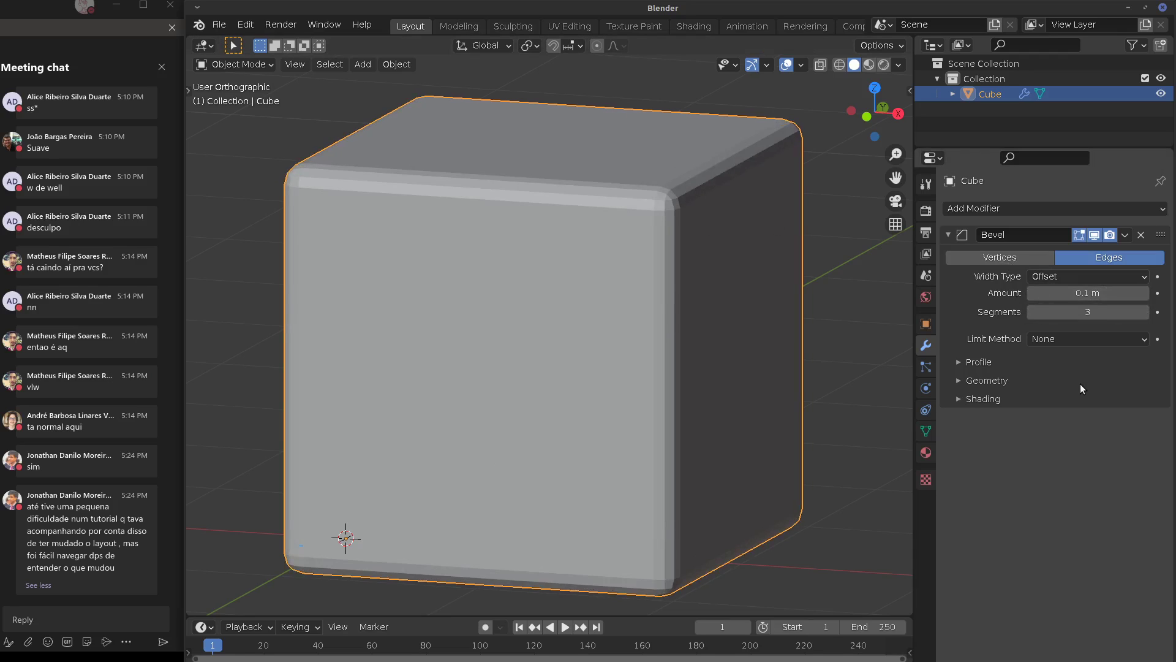
Try the Bevel's Width, Depth, Percent and Absolute width types in turn, and return it to Offset
{"action": "left_click", "coordinate": [1075, 277]}
{"action": "left_click", "coordinate": [1058, 314]}
{"action": "left_click", "coordinate": [1069, 275]}
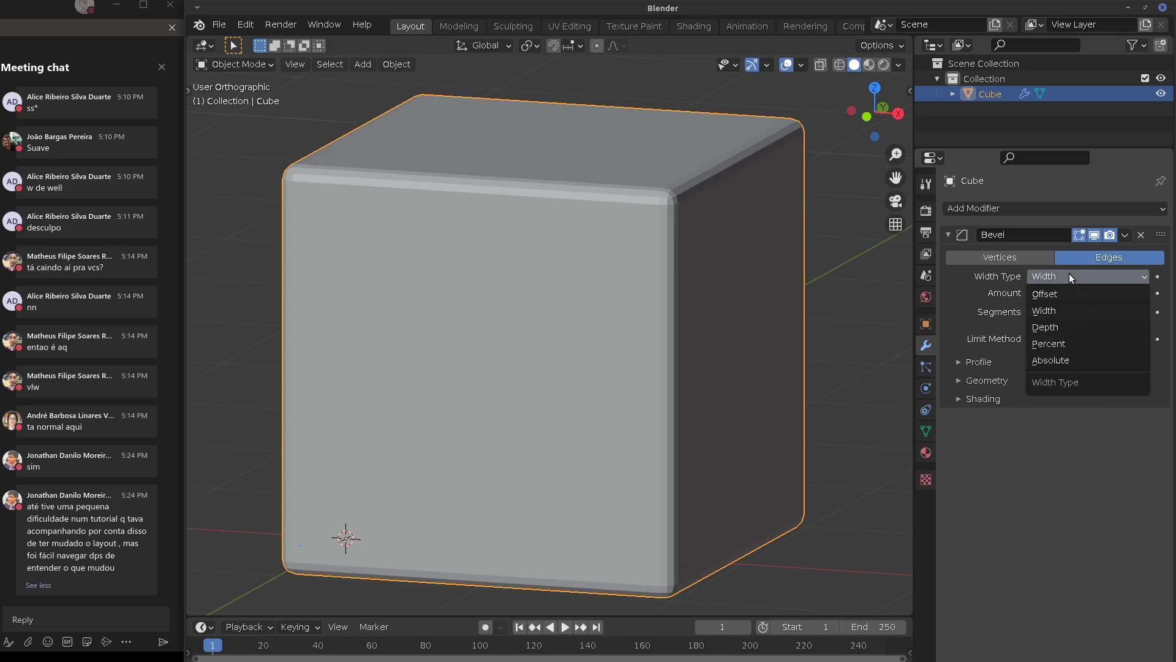
{"action": "left_click", "coordinate": [1064, 327]}
{"action": "left_click", "coordinate": [1065, 276]}
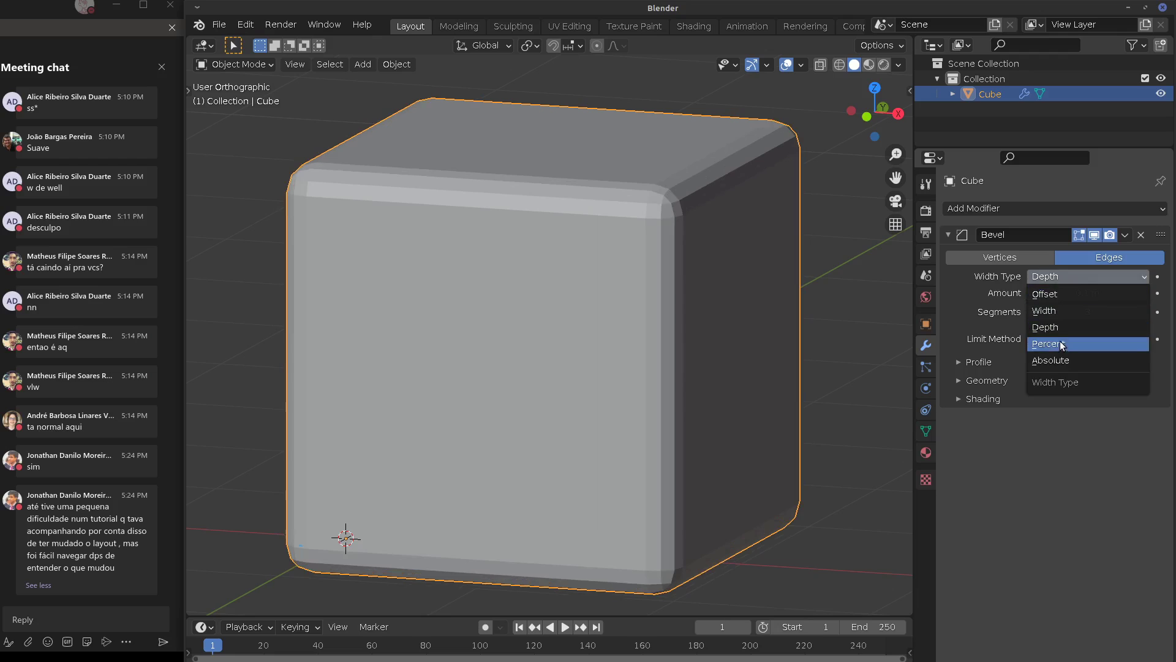
{"action": "left_click", "coordinate": [1064, 342]}
{"action": "left_click", "coordinate": [1064, 277]}
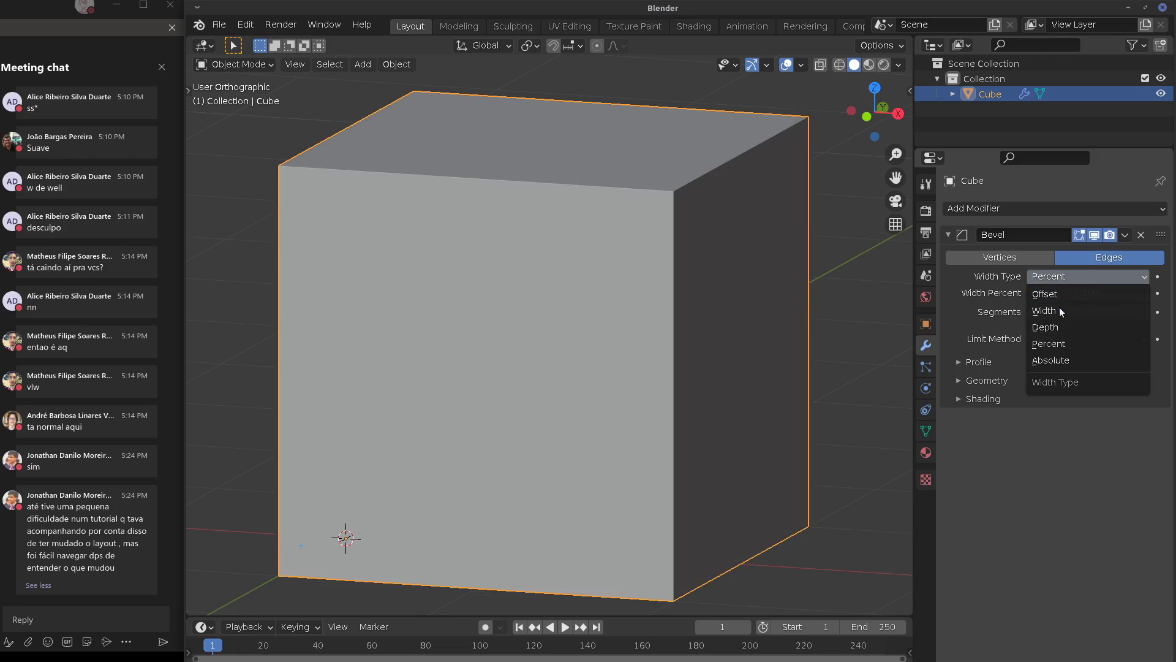
{"action": "left_click", "coordinate": [1060, 356]}
{"action": "left_click", "coordinate": [1059, 276]}
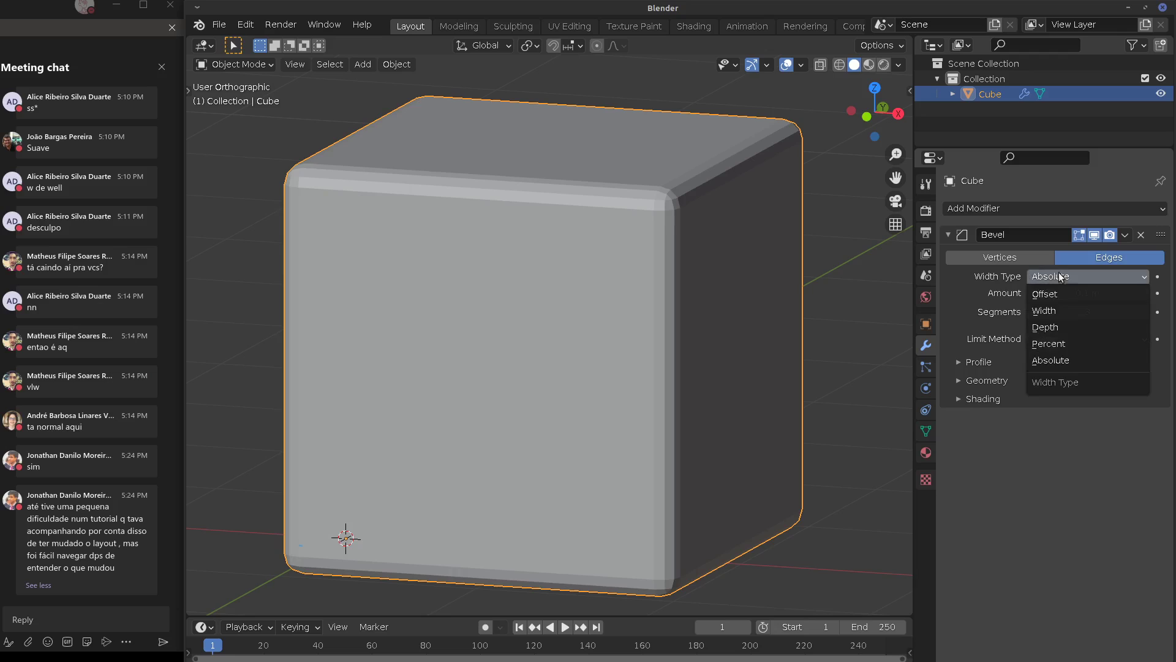
{"action": "left_click", "coordinate": [1034, 292]}
Set the Bevel's limit method to Vertex Group
{"action": "left_click_drag", "start_coordinate": [1087, 318], "coordinate": [1091, 318]}
{"action": "left_click", "coordinate": [1101, 339]}
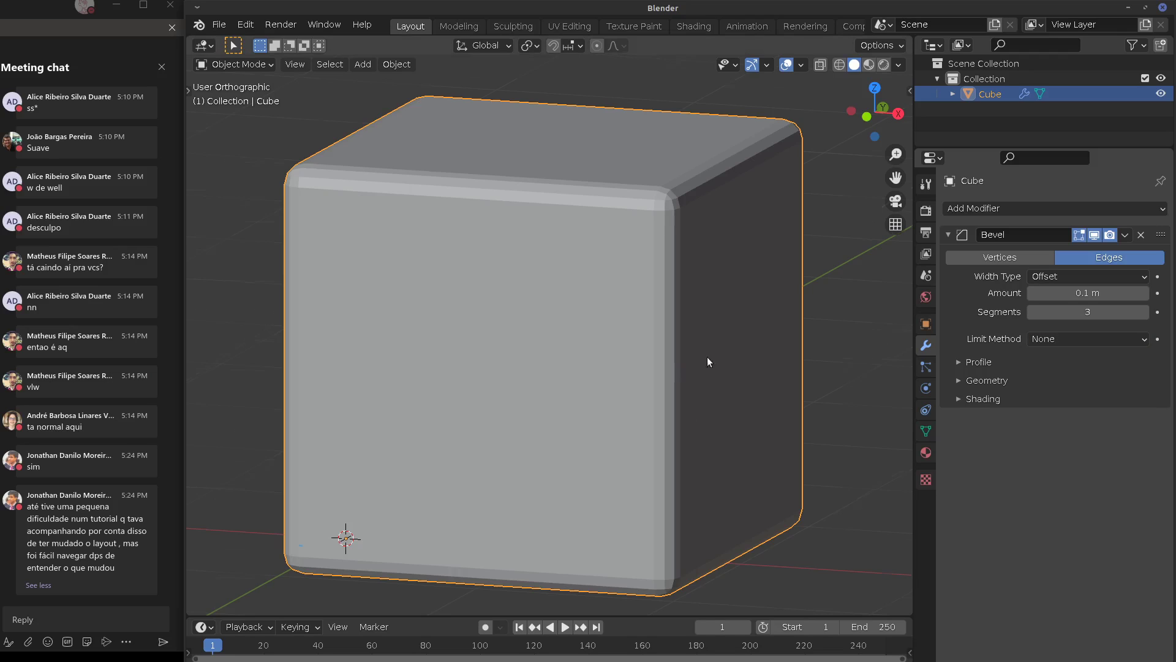
{"action": "middle_click_drag", "start_coordinate": [707, 361], "coordinate": [791, 371]}
{"action": "left_click", "coordinate": [1064, 339]}
{"action": "left_click", "coordinate": [1050, 406]}
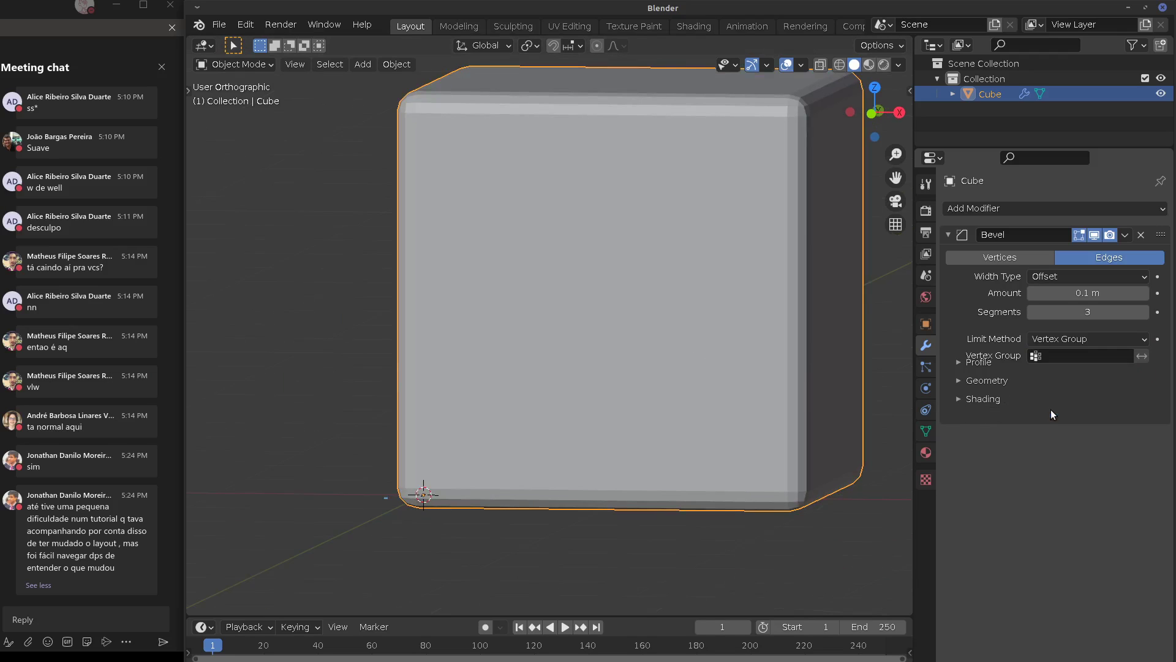
{"action": "middle_click_drag", "start_coordinate": [870, 404], "coordinate": [789, 423]}
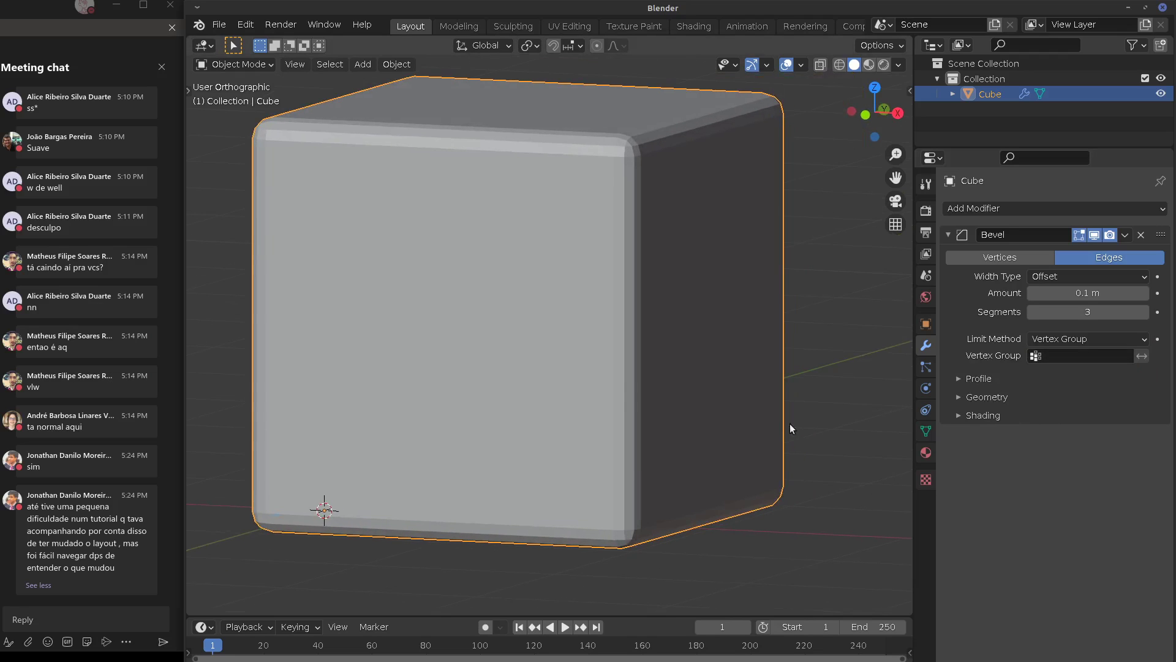
Select only the cube's bottom face in Edit Mode, create a vertex group from it, and return to Object Mode
{"action": "key", "text": "Tab"}
{"action": "scroll", "coordinate": [504, 539], "scroll_direction": "up", "scroll_amount": 5}
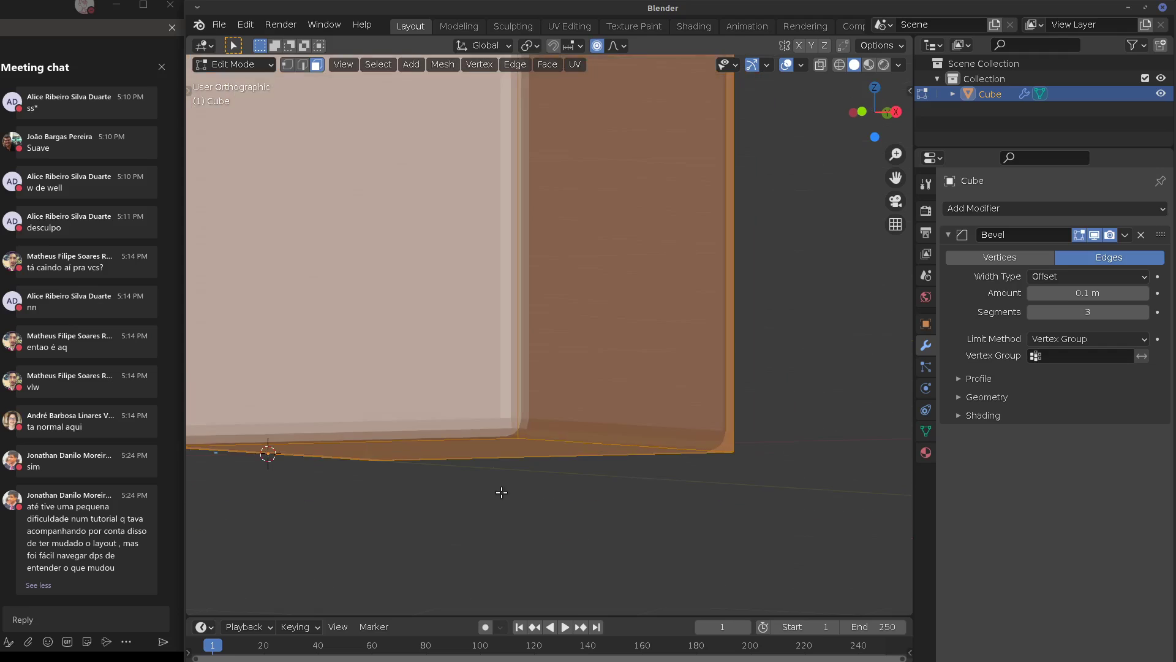
{"action": "key", "text": "alt+a"}
{"action": "left_click", "coordinate": [504, 446]}
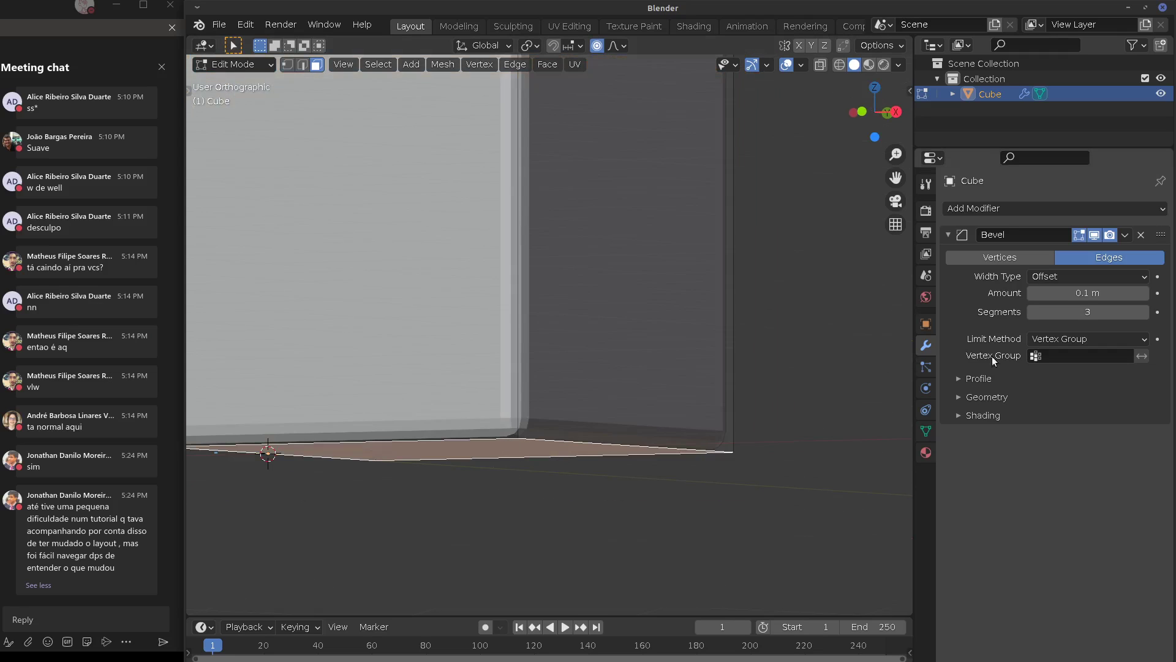
{"action": "left_click", "coordinate": [927, 429]}
{"action": "left_click", "coordinate": [1156, 256]}
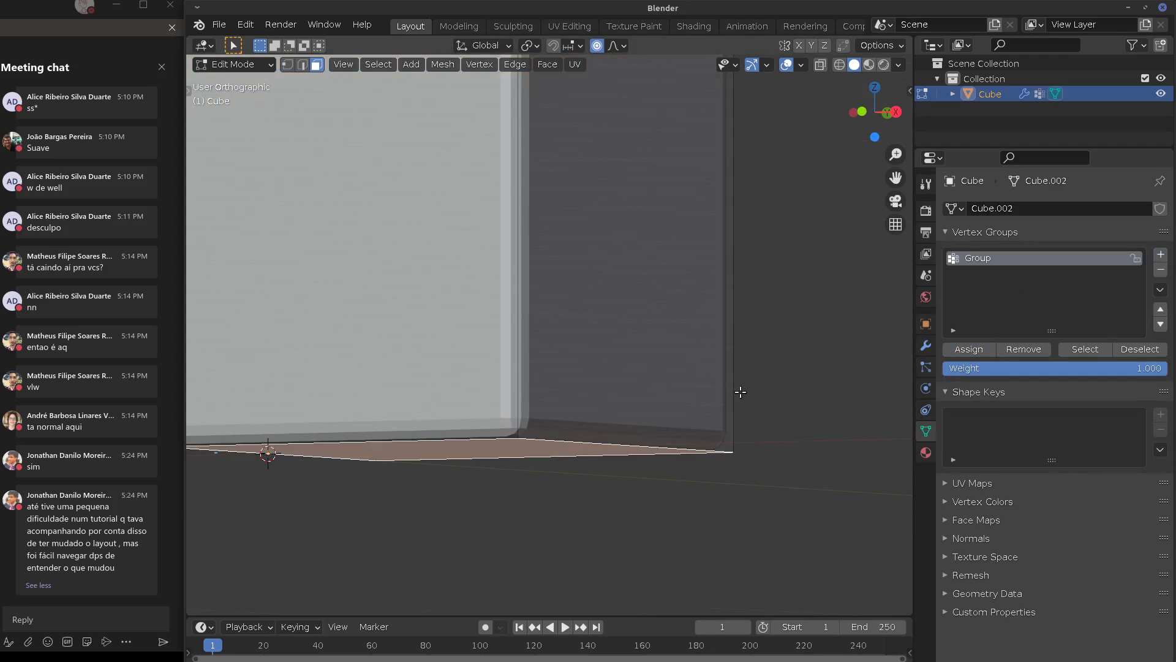
{"action": "key", "text": "Tab"}
{"action": "key", "text": "KP_Decimal"}
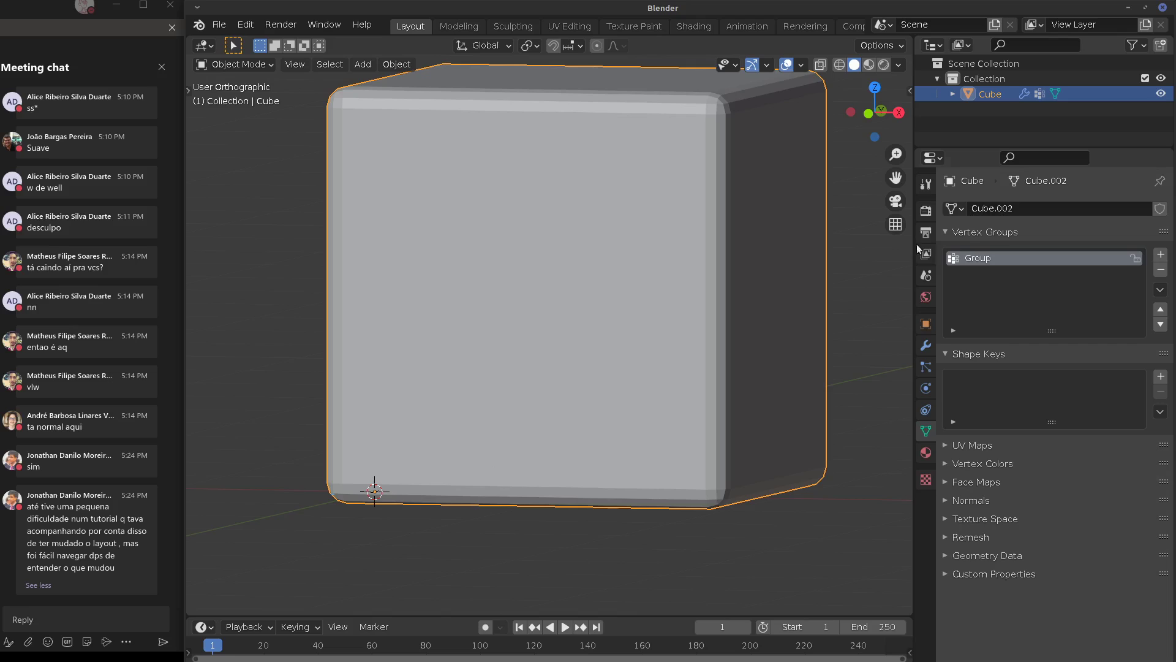
Assign the bottom face's vertex group, Group, as the Bevel modifier's limit
{"action": "left_click", "coordinate": [927, 347]}
{"action": "left_click", "coordinate": [1076, 354]}
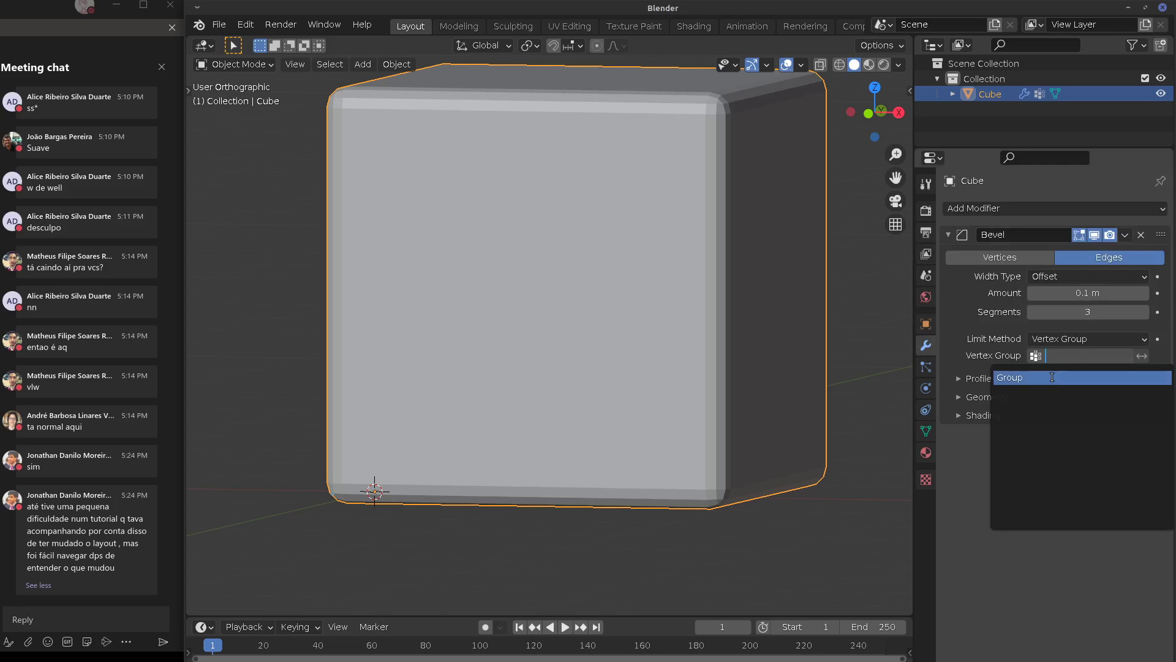
{"action": "left_click", "coordinate": [1069, 378]}
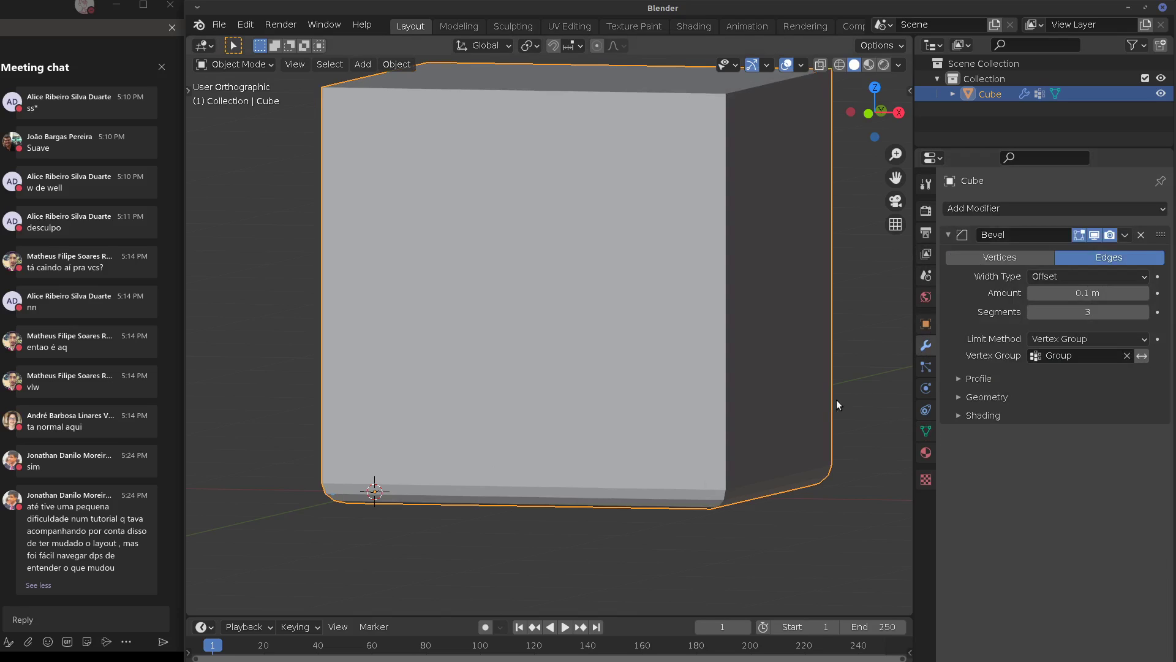
Invert the Bevel's vertex group influence and inspect the cube's top and underside
{"action": "left_click", "coordinate": [1142, 356]}
{"action": "middle_click_drag", "start_coordinate": [769, 391], "coordinate": [745, 403]}
{"action": "scroll", "coordinate": [746, 403], "scroll_direction": "up", "scroll_amount": 2}
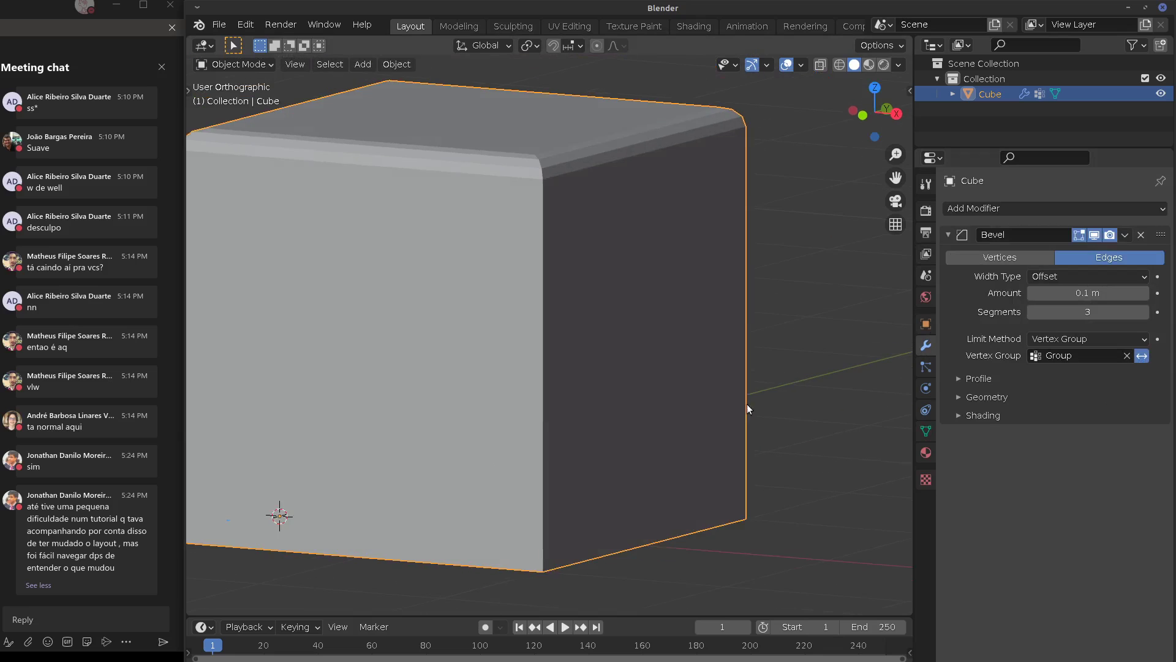
{"action": "scroll", "coordinate": [747, 403], "scroll_direction": "down", "scroll_amount": 3}
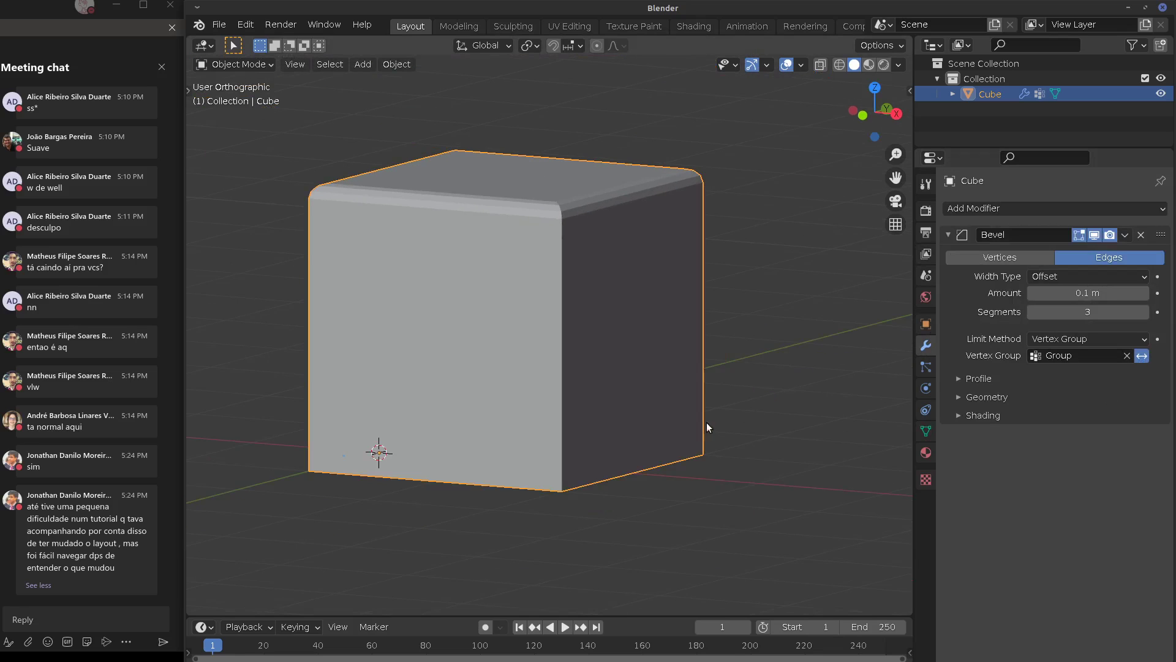
{"action": "middle_click_drag", "start_coordinate": [707, 423], "coordinate": [655, 331]}
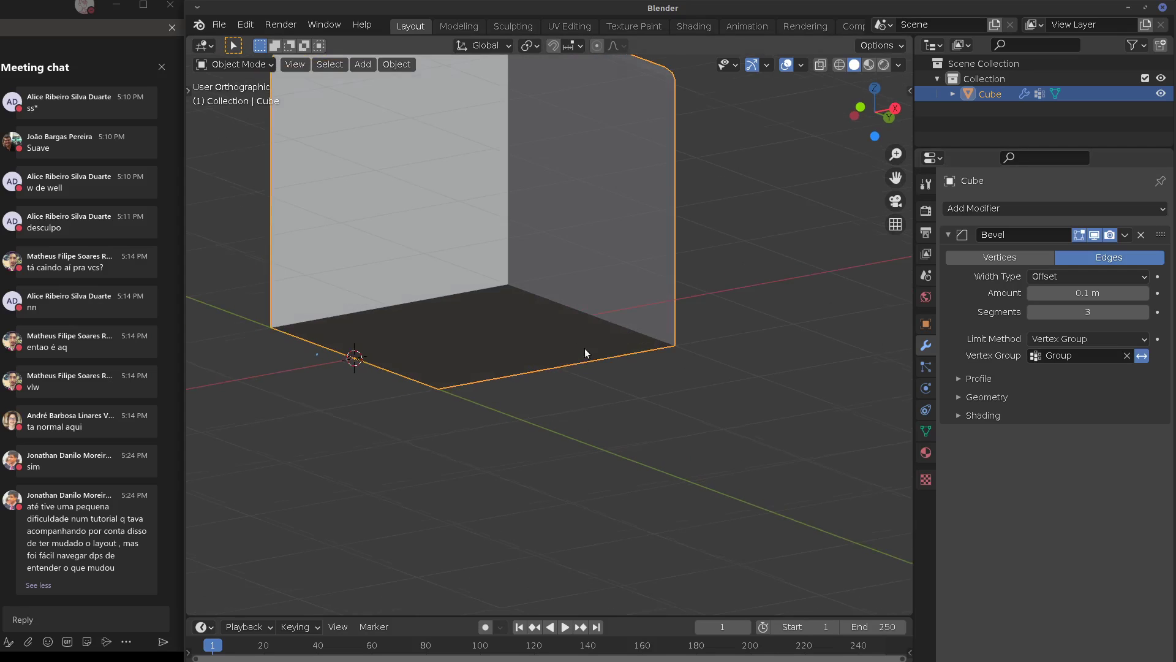
{"action": "middle_click_drag", "start_coordinate": [584, 348], "coordinate": [563, 398]}
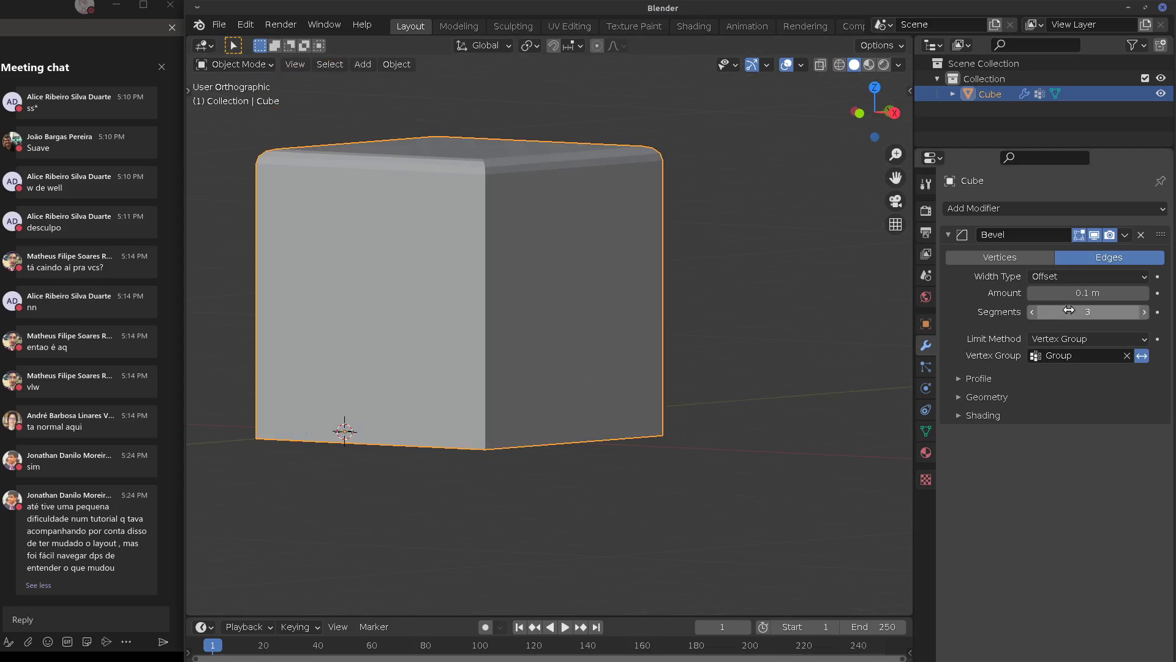
Raise the Bevel's segments to 10 and its amount to 0.84 m
{"action": "left_click_drag", "start_coordinate": [1069, 310], "coordinate": [1125, 296]}
{"action": "middle_click_drag", "start_coordinate": [680, 343], "coordinate": [657, 365]}
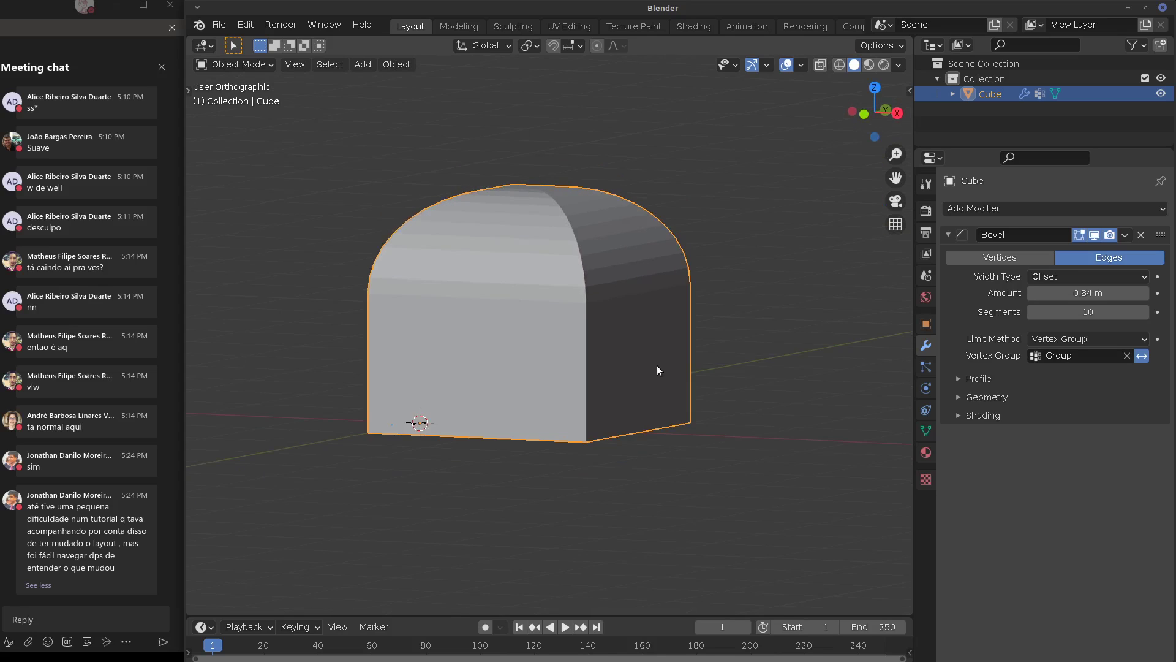
{"action": "scroll", "coordinate": [657, 366], "scroll_direction": "up", "scroll_amount": 2}
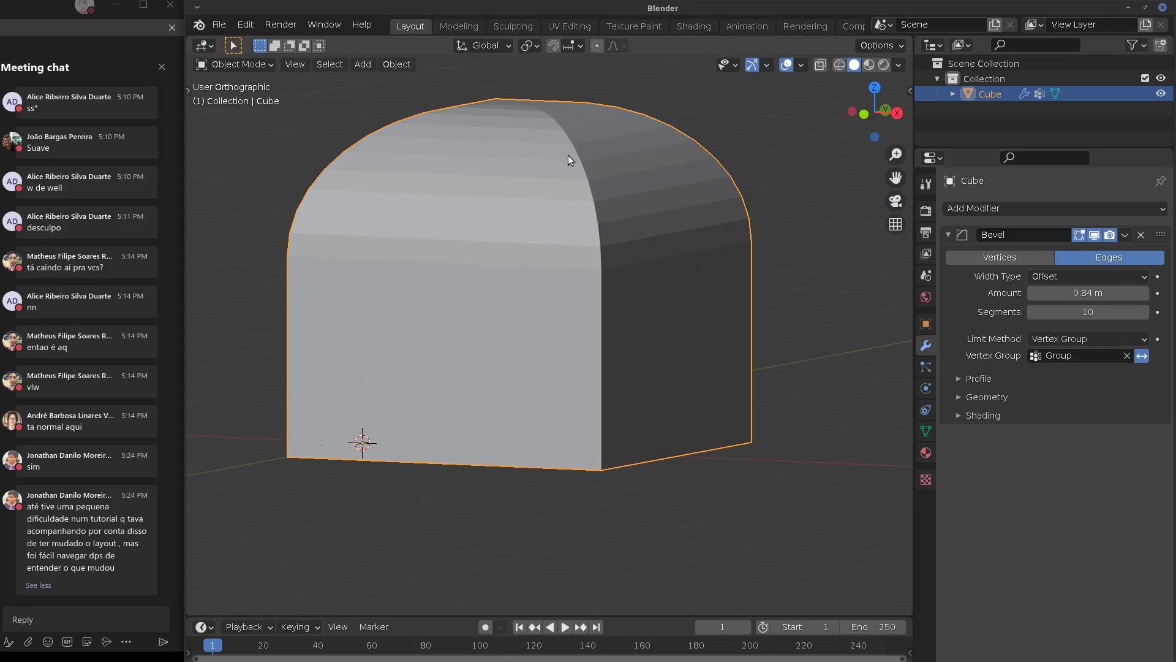
Set the Bevel's amount to 0.475 m and its segments to 4
{"action": "middle_click_drag", "start_coordinate": [617, 371], "coordinate": [618, 416]}
{"action": "left_click_drag", "start_coordinate": [1066, 293], "coordinate": [867, 341]}
{"action": "mouse_move", "coordinate": [1082, 311]}
{"action": "left_mouse_down"}
{"action": "mouse_move", "coordinate": [1054, 319]}
{"action": "mouse_move", "coordinate": [1102, 314]}
{"action": "mouse_move", "coordinate": [1091, 315]}
{"action": "left_mouse_up"}
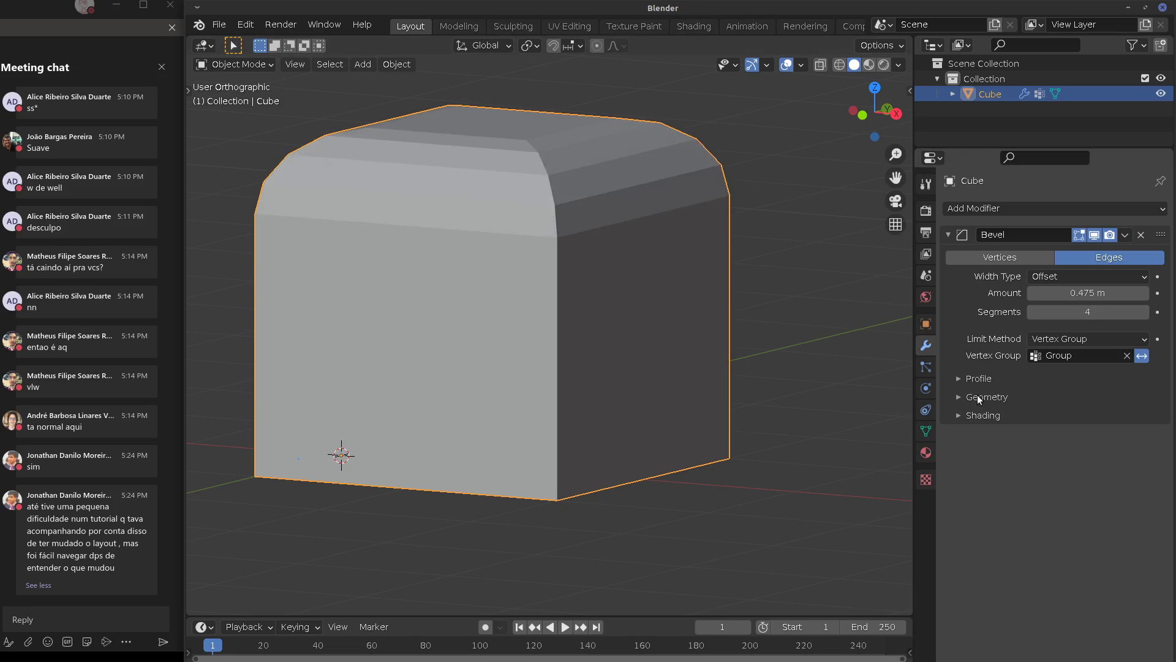
Set the Bevel's superellipse profile shape to 0.10
{"action": "left_click", "coordinate": [985, 380]}
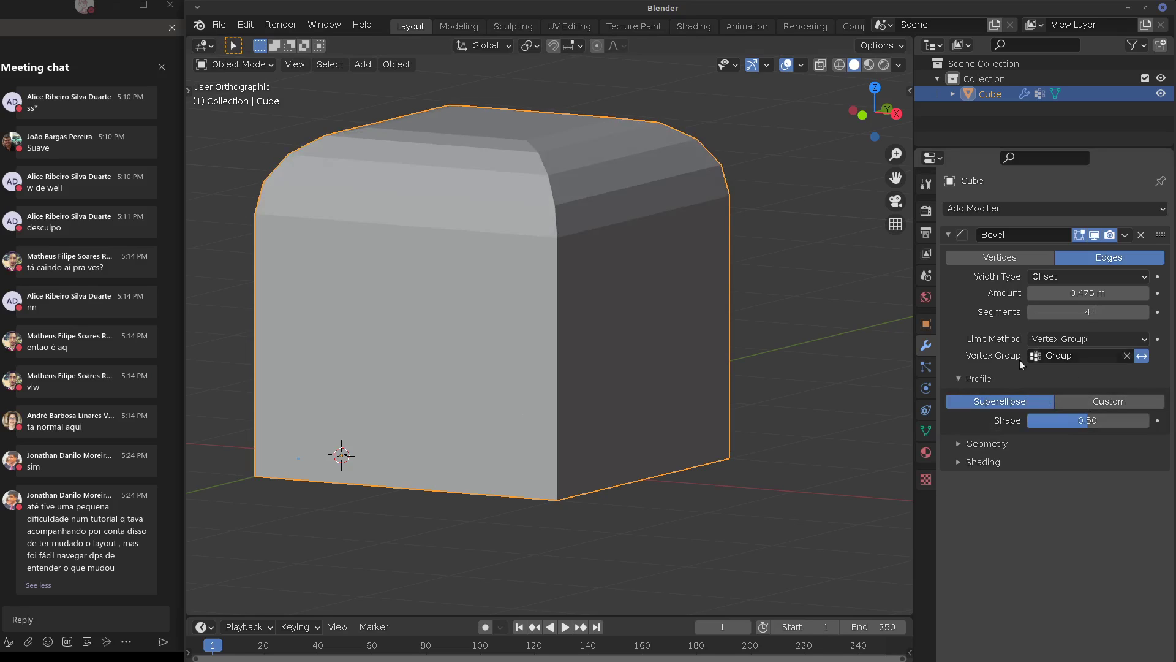
{"action": "left_click_drag", "start_coordinate": [1086, 420], "coordinate": [1033, 425]}
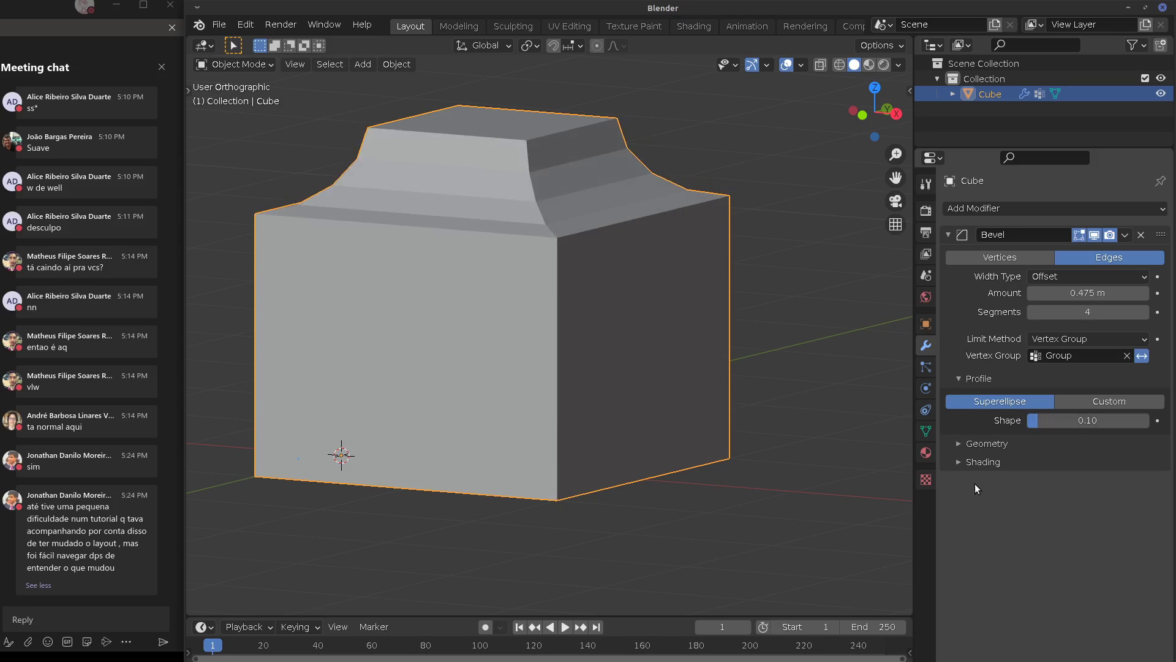
{"action": "left_click", "coordinate": [959, 379]}
Try the Arc outer miter in the Bevel's geometry settings, restore Sharp, and check the intersection options
{"action": "left_click", "coordinate": [963, 397]}
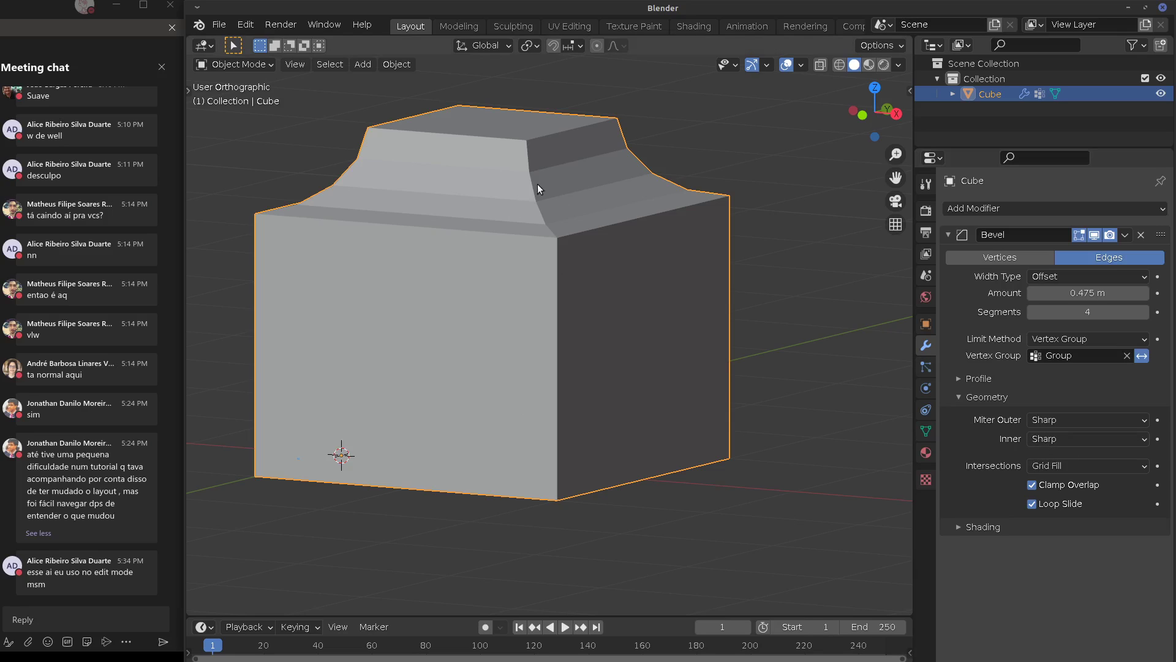
{"action": "left_click", "coordinate": [1055, 421]}
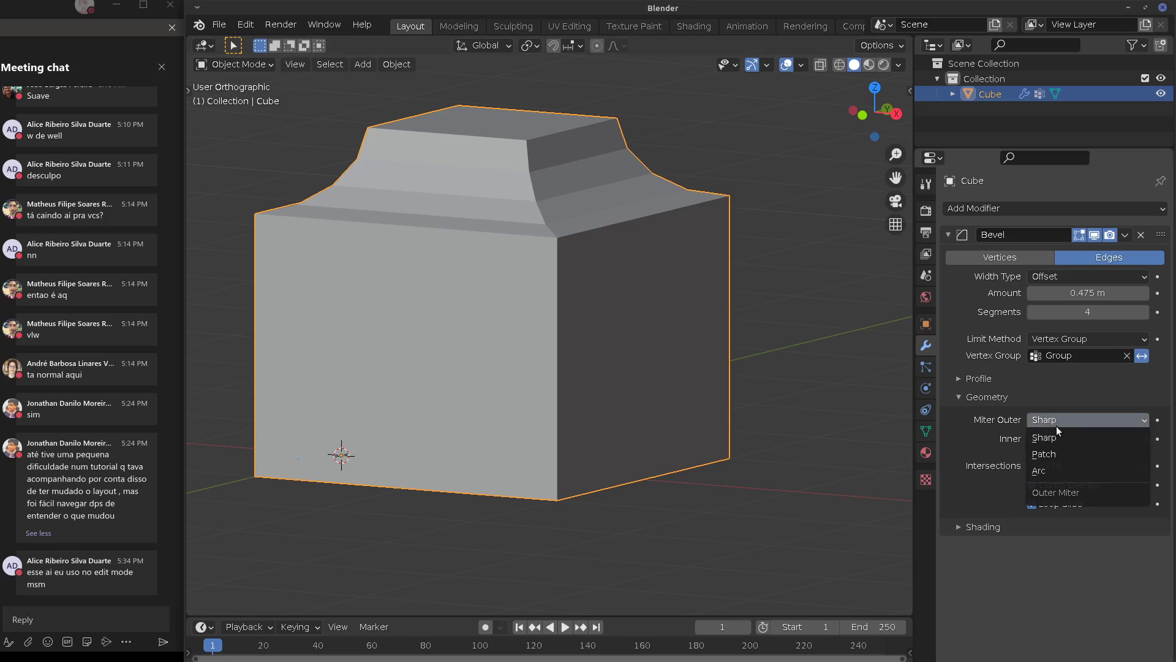
{"action": "left_click", "coordinate": [1040, 470]}
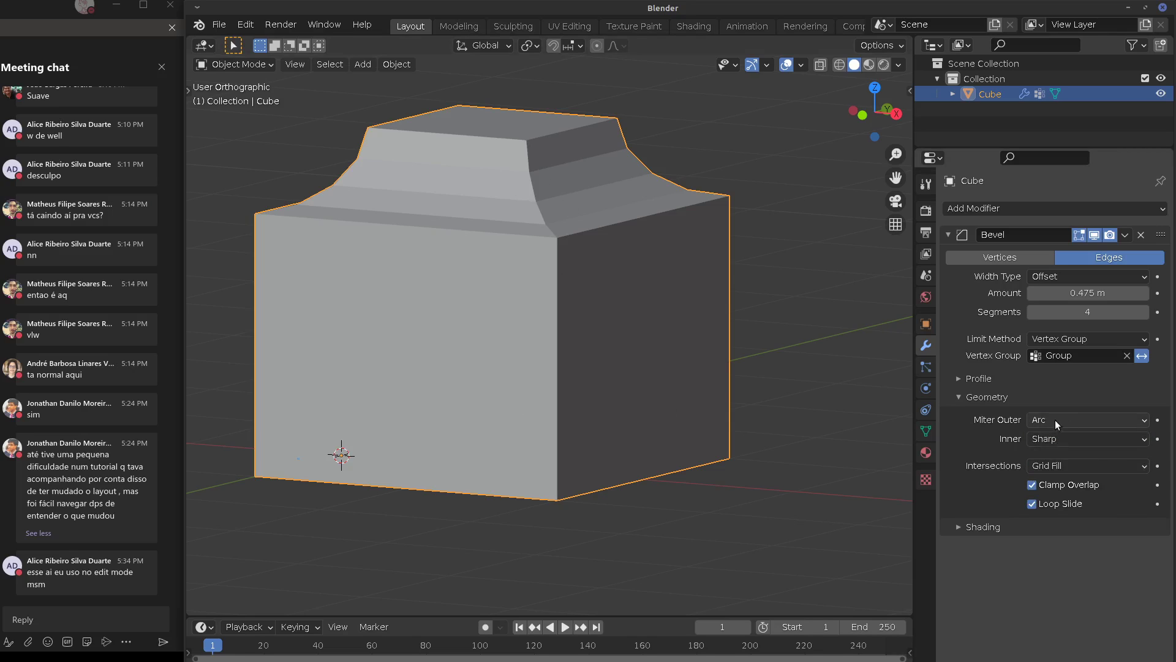
{"action": "left_click", "coordinate": [1055, 420]}
{"action": "left_click", "coordinate": [1041, 436]}
{"action": "left_click", "coordinate": [1056, 467]}
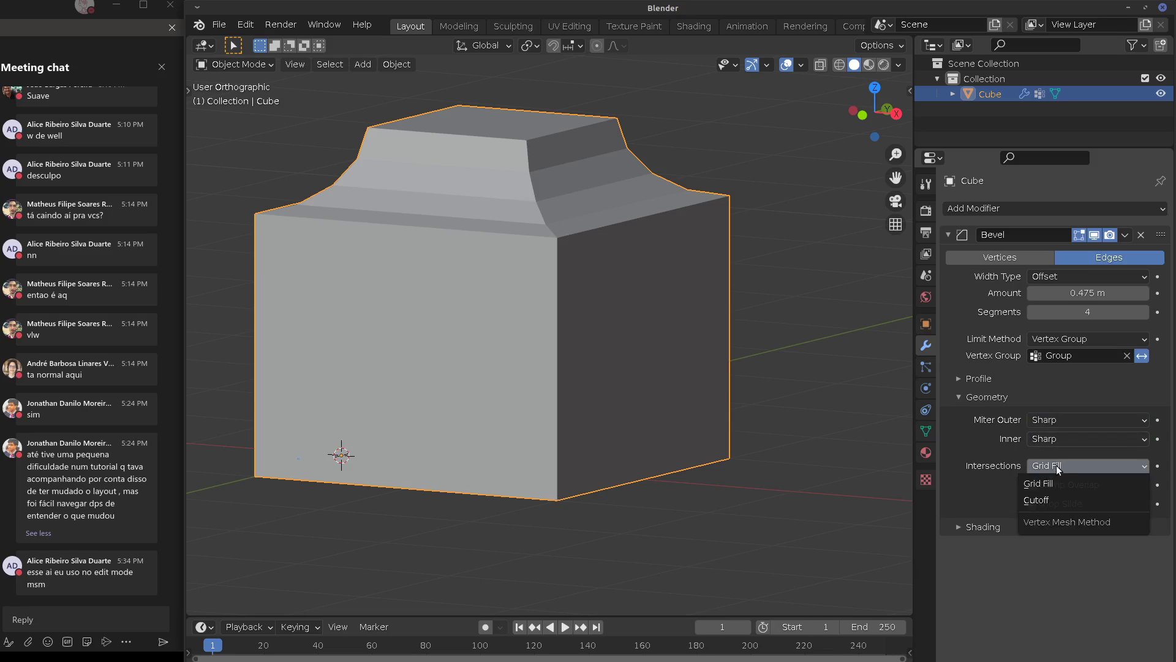
{"action": "left_click", "coordinate": [980, 396]}
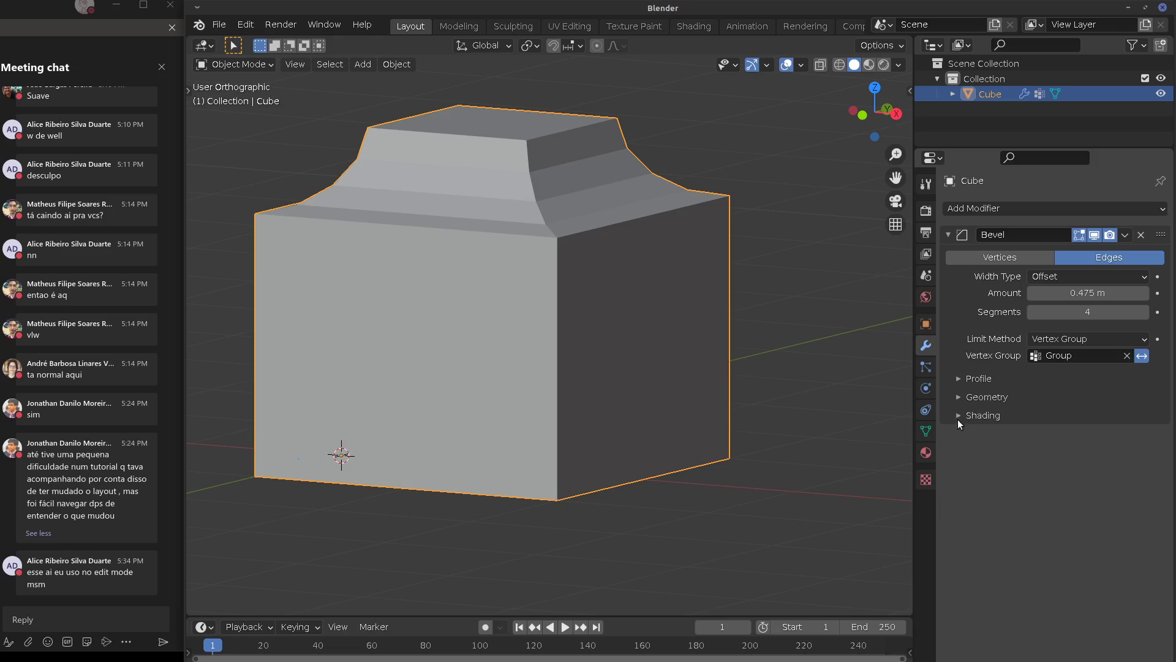
Examine the Bevel's shading settings and view the beveled cube from several angles
{"action": "left_click", "coordinate": [959, 417]}
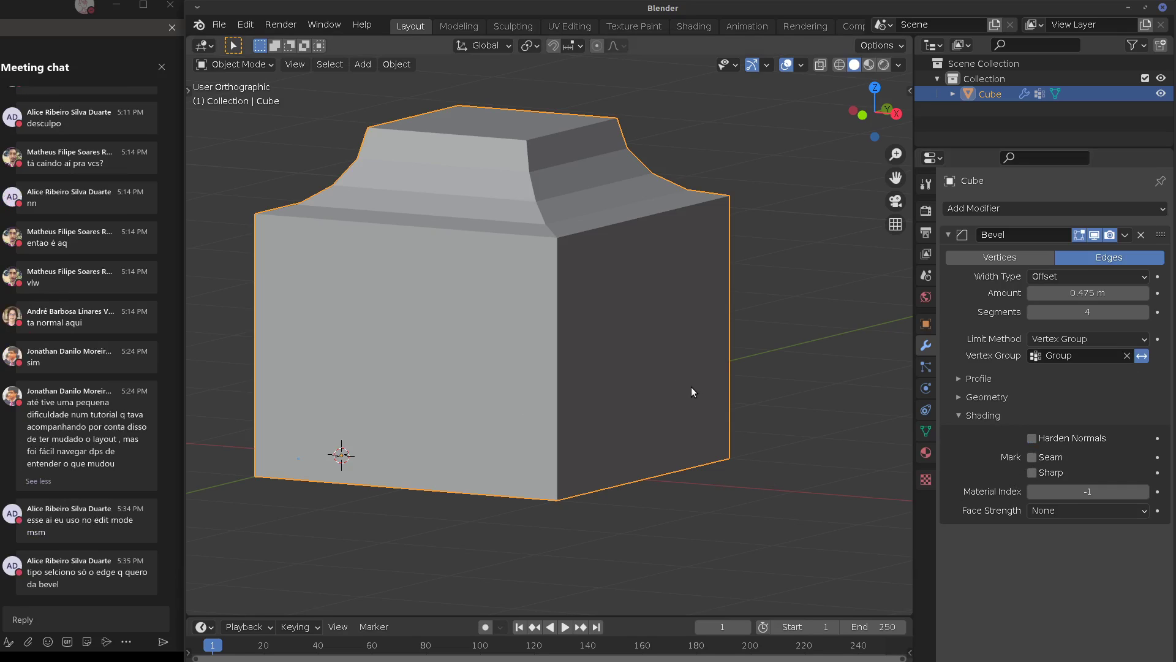
{"action": "middle_click_drag", "start_coordinate": [688, 388], "coordinate": [618, 366]}
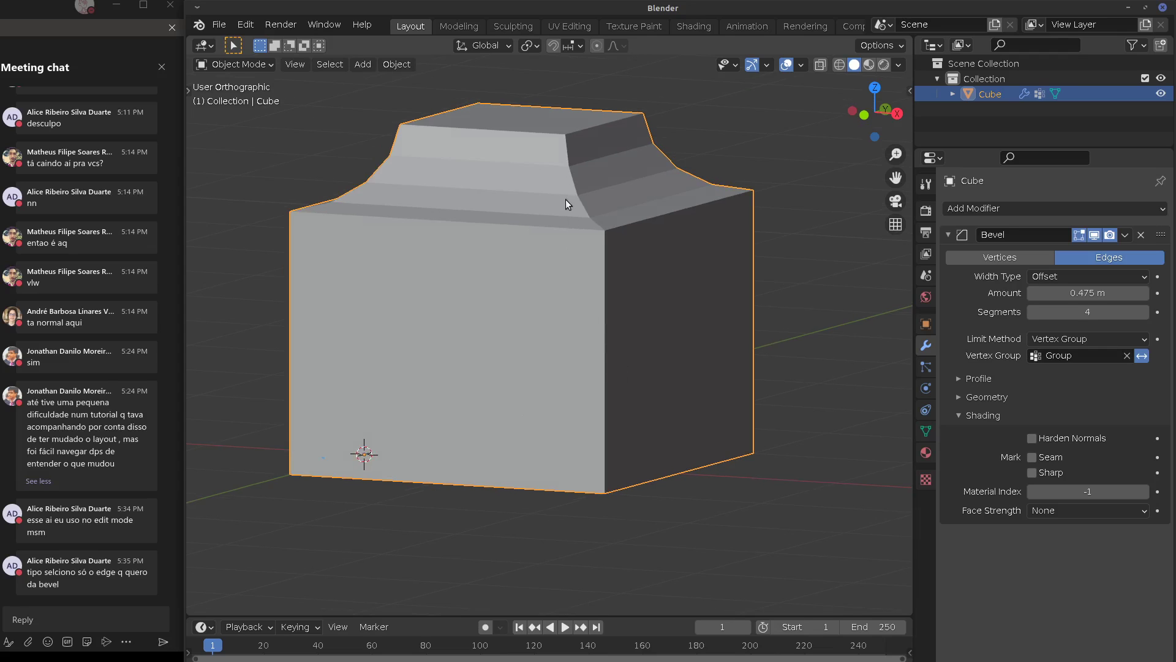
{"action": "middle_click_drag", "start_coordinate": [668, 341], "coordinate": [717, 313]}
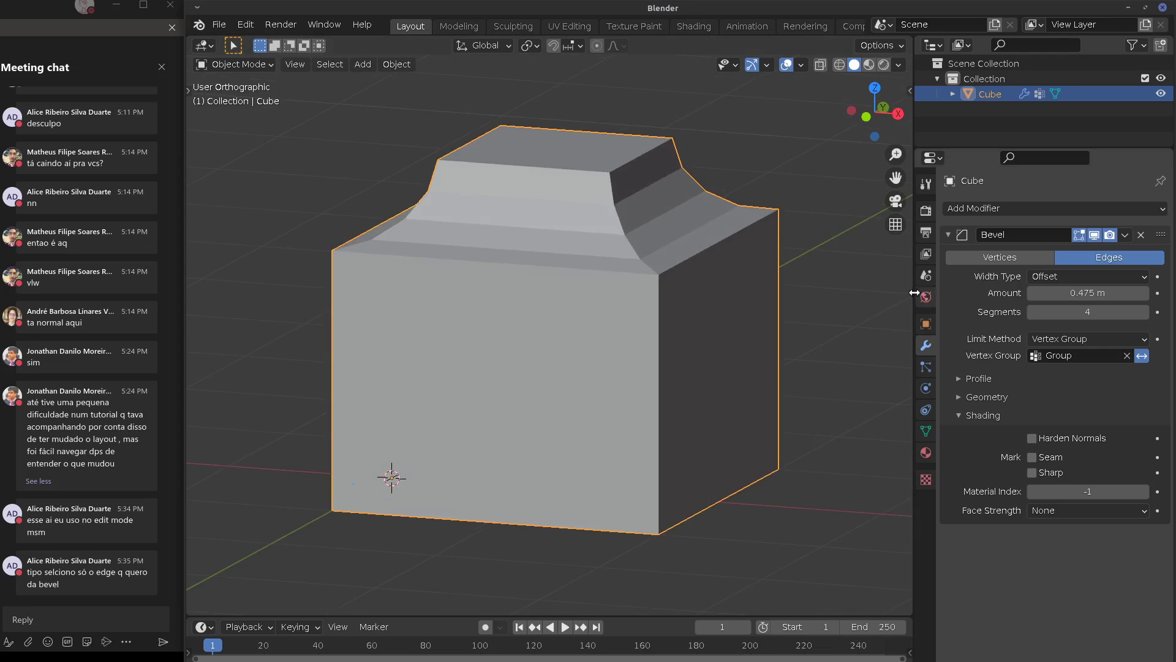
Try to bevel a single upper edge of the cube directly in Edit Mode
{"action": "key", "text": "Tab"}
{"action": "left_click", "coordinate": [691, 175]}
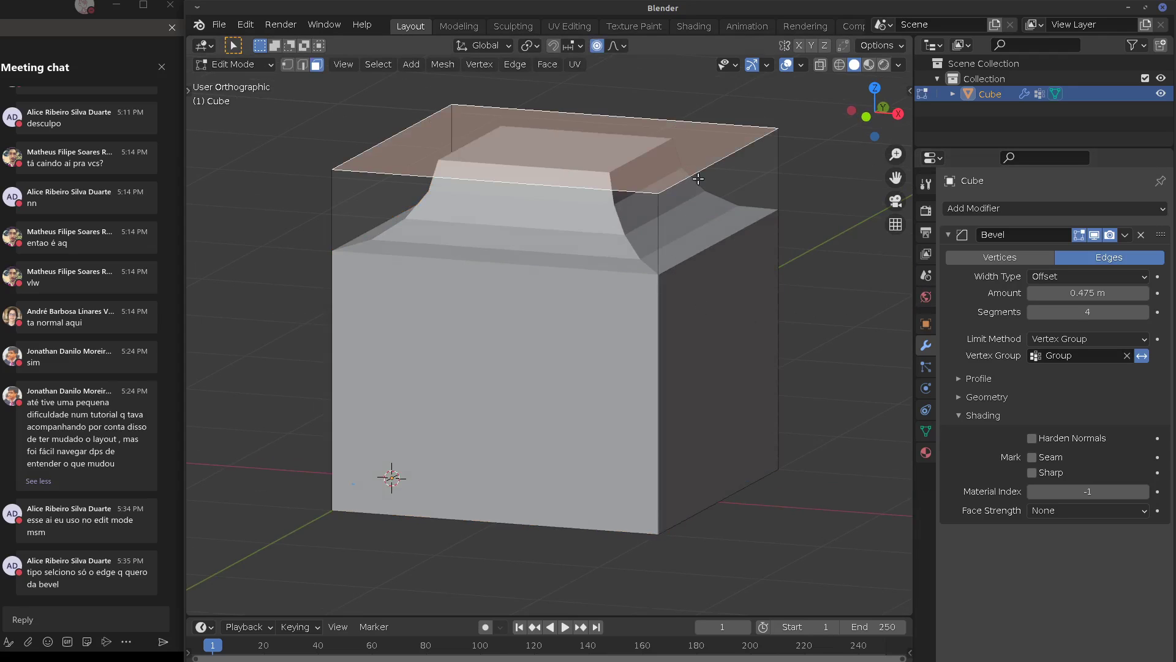
{"action": "left_click", "coordinate": [301, 64]}
{"action": "left_click", "coordinate": [677, 182]}
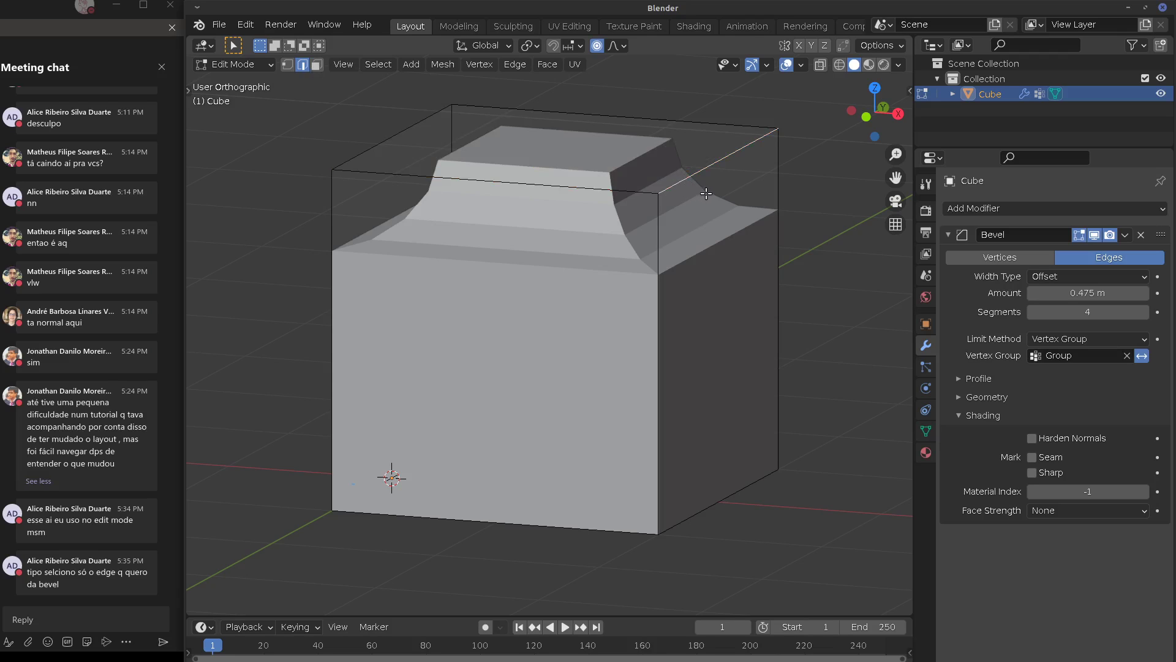
{"action": "key", "text": "ctrl+b"}
{"action": "left_click", "coordinate": [629, 221]}
Remove the Bevel modifier and bevel the mesh at the cube's four top vertices by about 0.288 m
{"action": "key", "text": "Tab"}
{"action": "left_click", "coordinate": [1140, 235]}
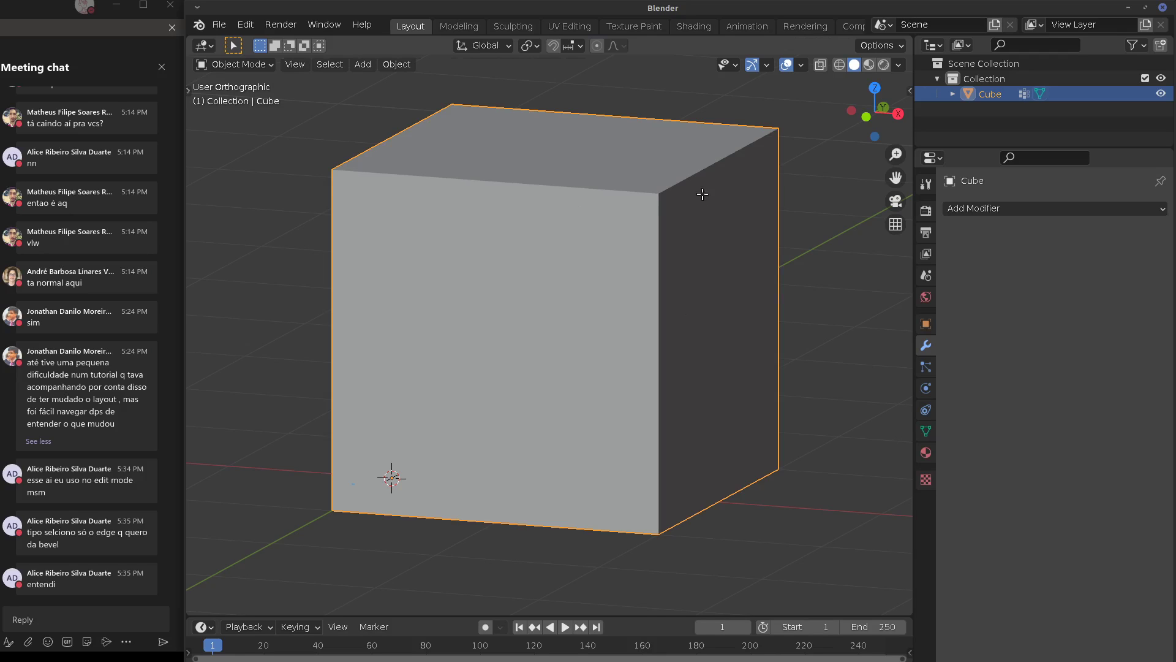
{"action": "key", "text": "Tab"}
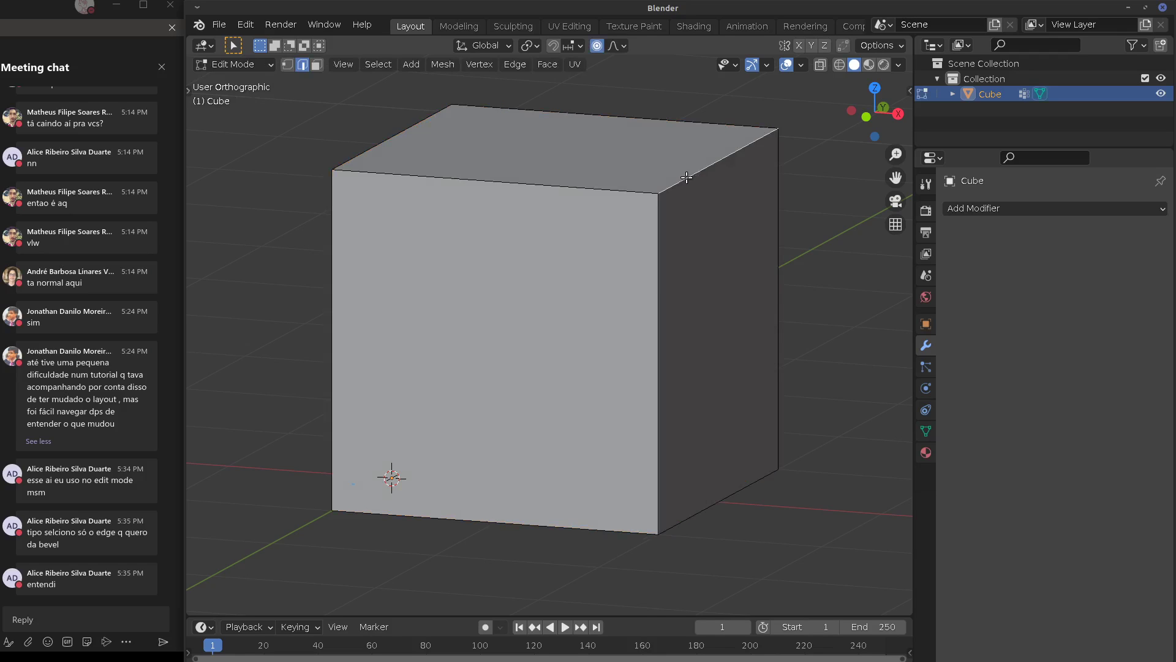
{"action": "key", "text": "1"}
{"action": "left_click", "coordinate": [654, 193]}
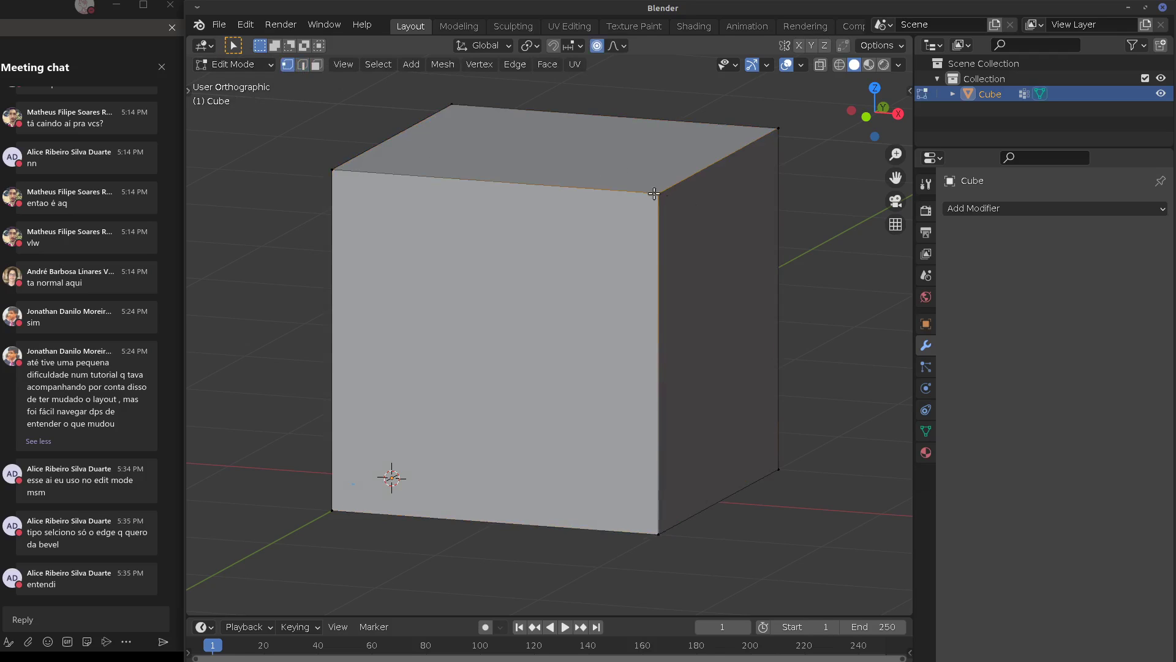
{"action": "left_click", "coordinate": [452, 105], "text": "shift"}
{"action": "left_click", "coordinate": [778, 129], "text": "shift"}
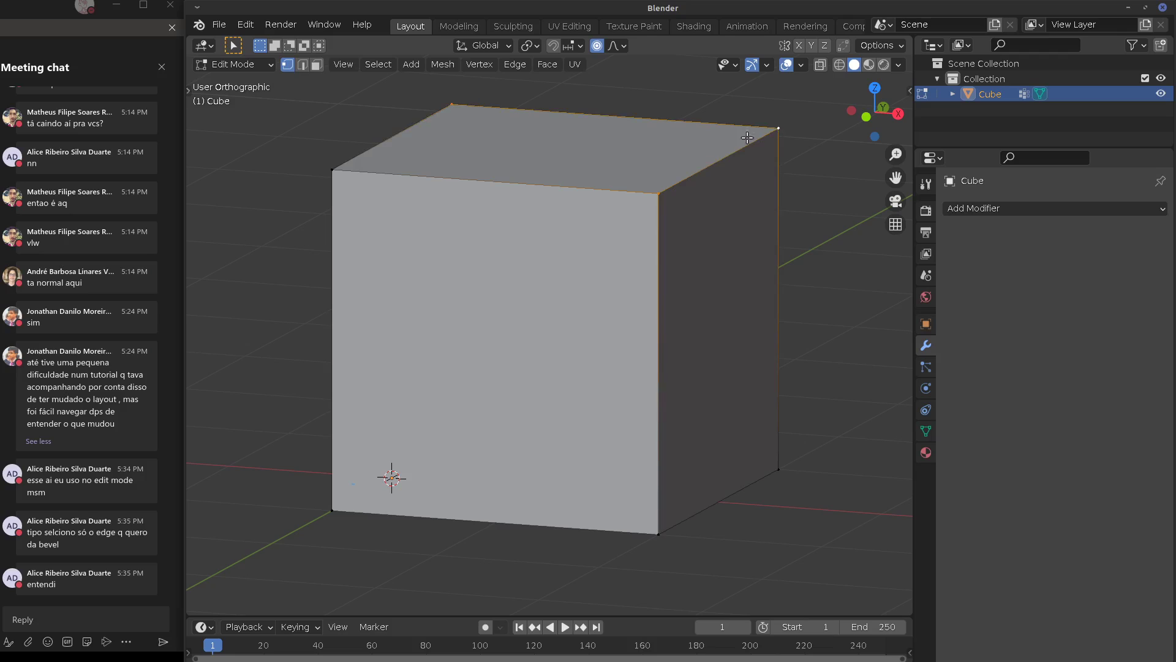
{"action": "left_click", "coordinate": [363, 170], "text": "shift"}
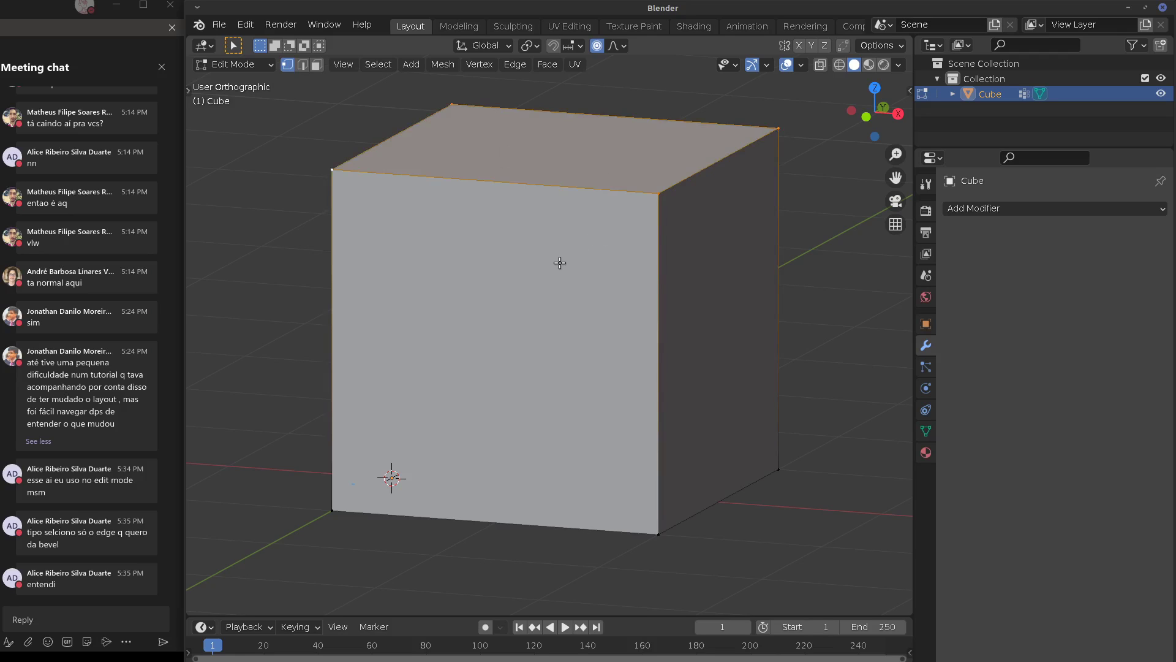
{"action": "key", "text": "ctrl+b"}
{"action": "left_click", "coordinate": [551, 325]}
{"action": "left_click", "coordinate": [202, 604]}
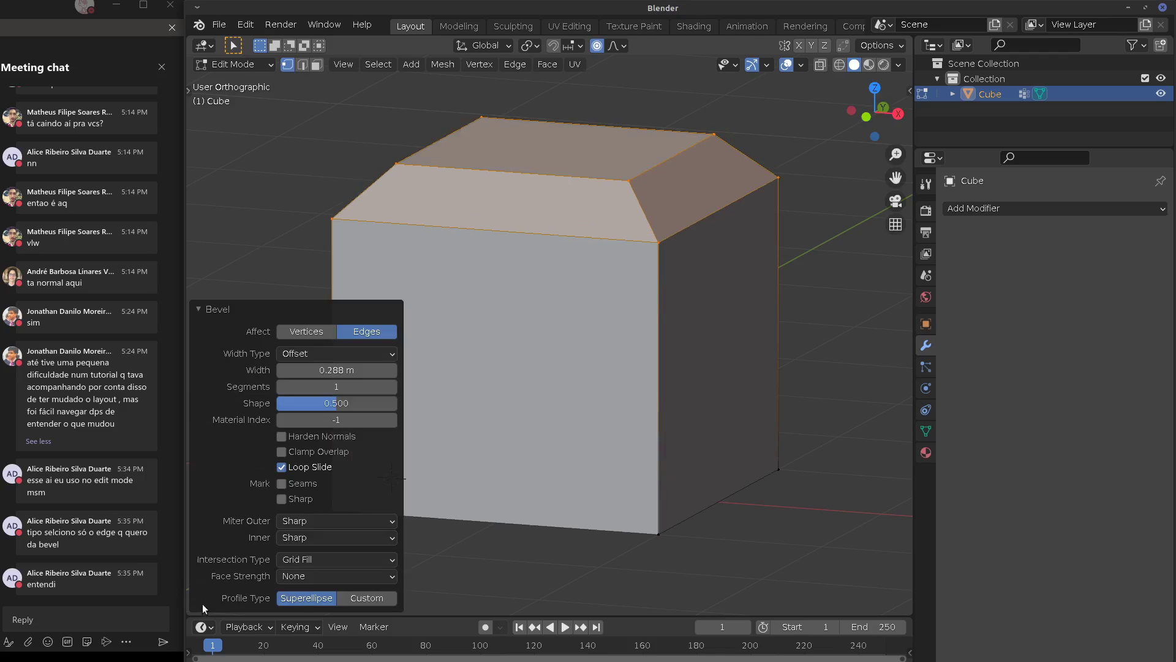
Make the mesh bevel affect vertices, set its width to 0.618 m and increase its segments
{"action": "left_click", "coordinate": [318, 330]}
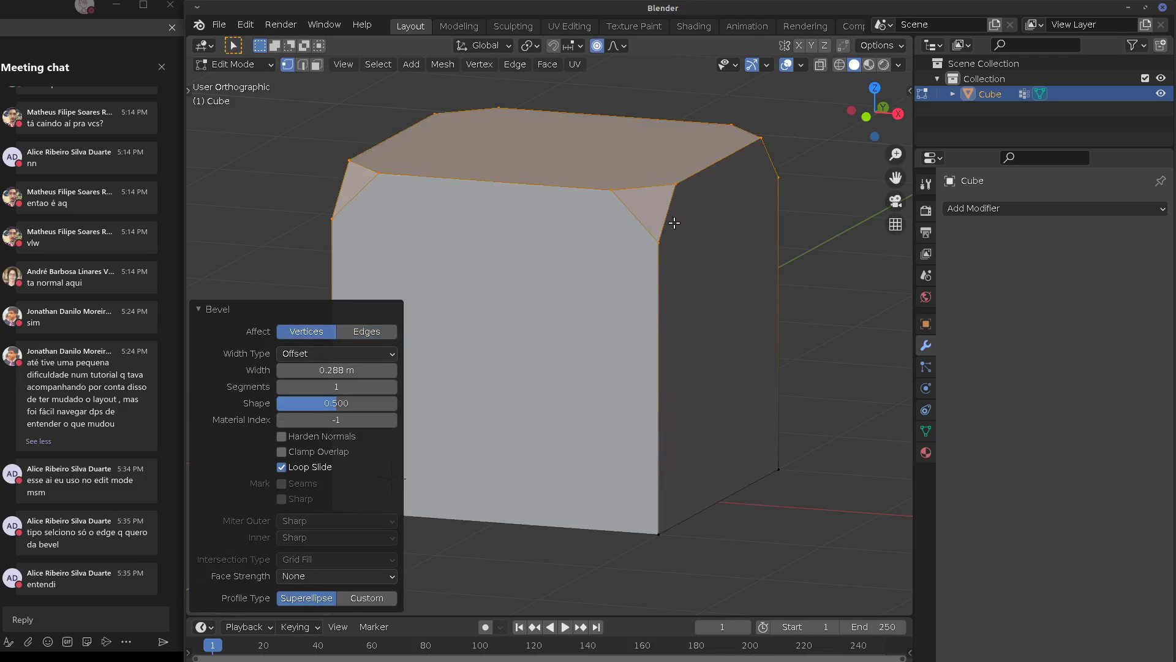
{"action": "left_click_drag", "start_coordinate": [362, 370], "coordinate": [388, 370]}
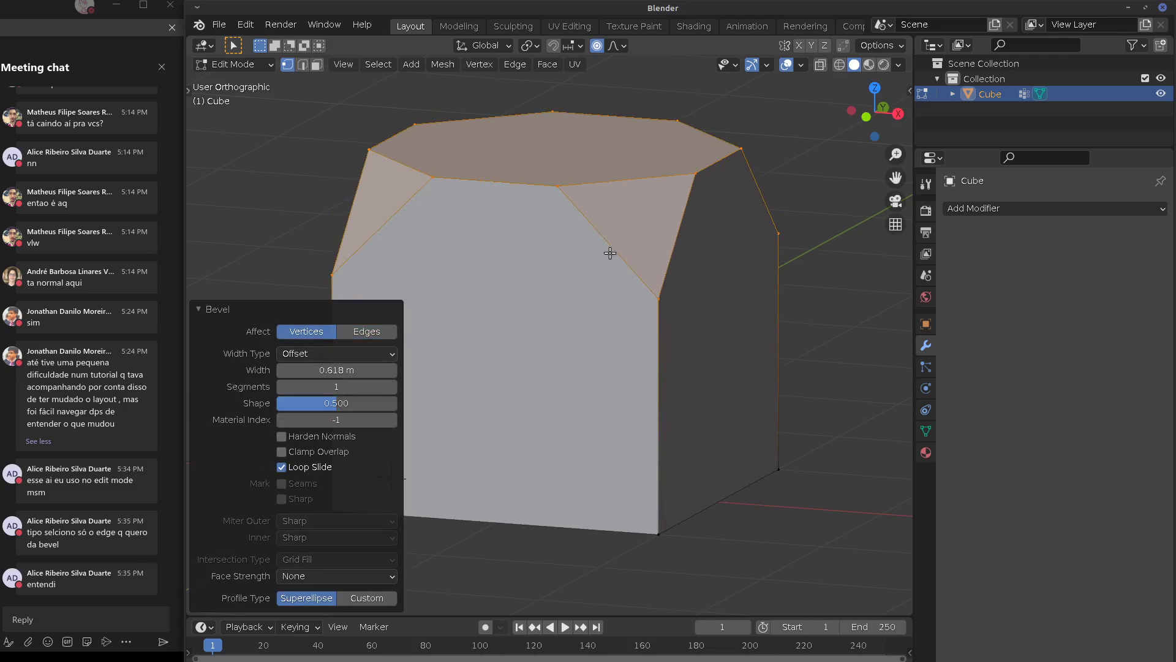
{"action": "left_click", "coordinate": [392, 387]}
{"action": "left_click", "coordinate": [395, 387]}
{"action": "middle_click_drag", "start_coordinate": [539, 333], "coordinate": [612, 285]}
{"action": "key", "text": "Tab"}
{"action": "scroll", "coordinate": [617, 333], "scroll_direction": "down", "scroll_amount": 2}
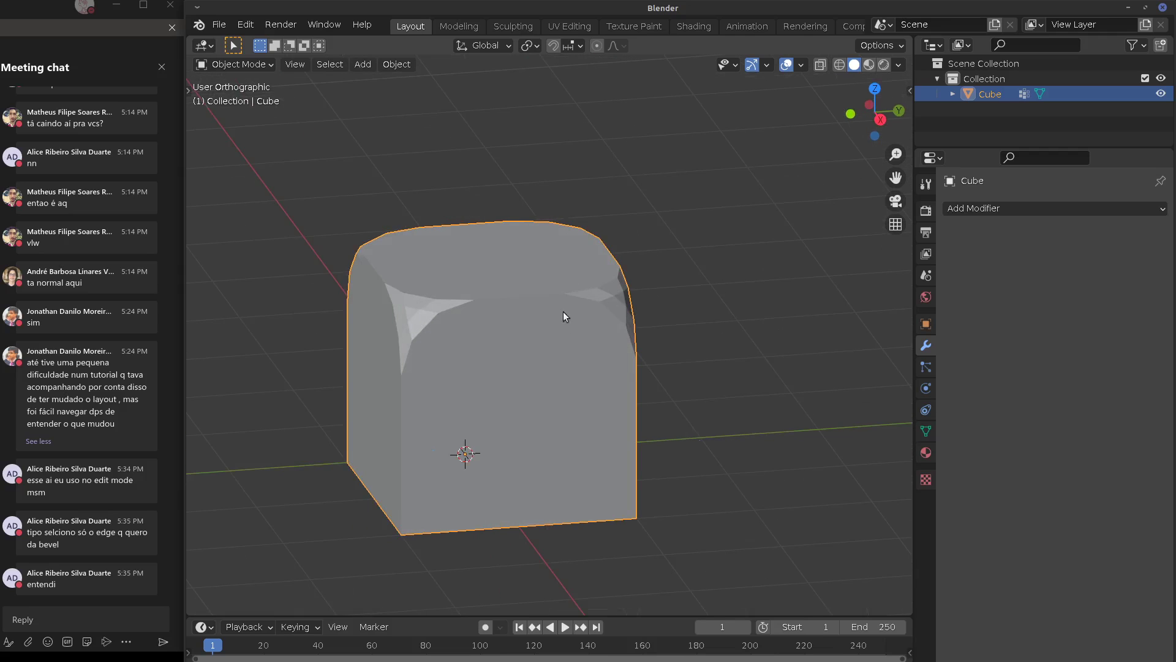
Add a Bevel modifier to review its Profile, Geometry and Shading options against the mesh bevel, and remove it again
{"action": "left_click", "coordinate": [1037, 211]}
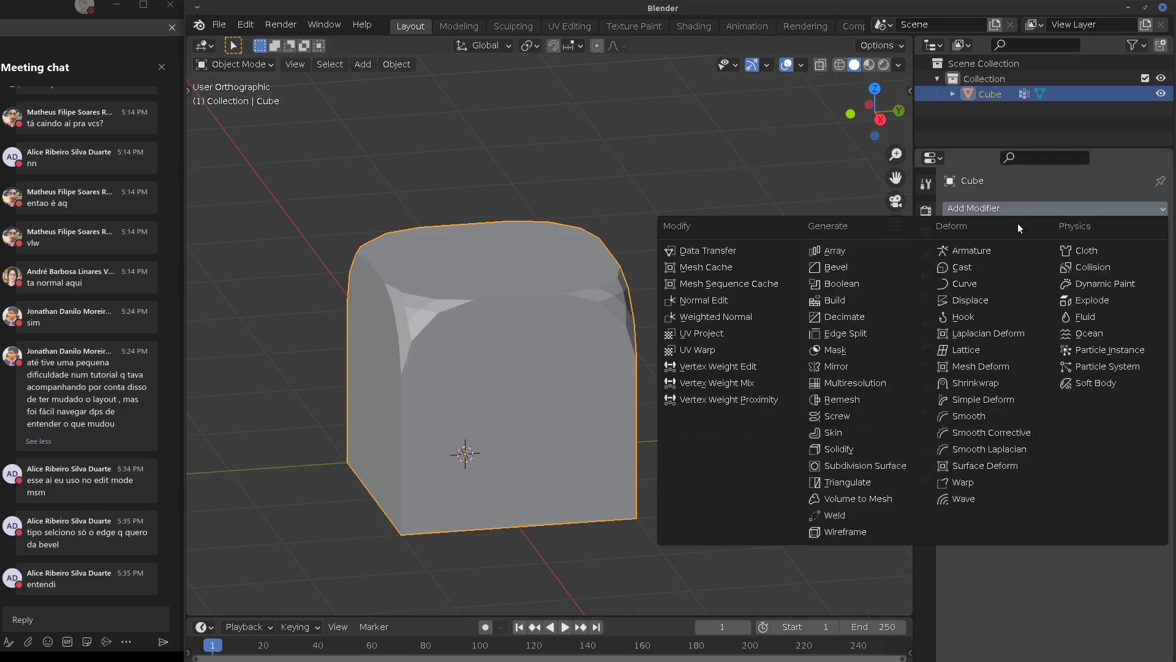
{"action": "left_click", "coordinate": [836, 267]}
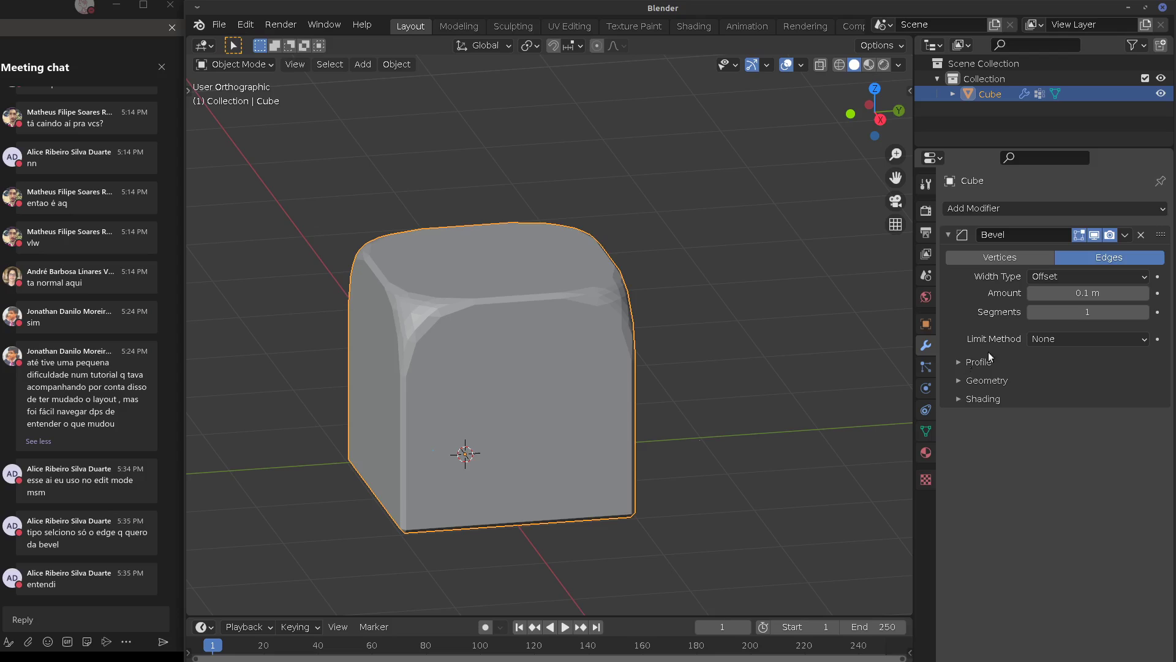
{"action": "left_click", "coordinate": [972, 387]}
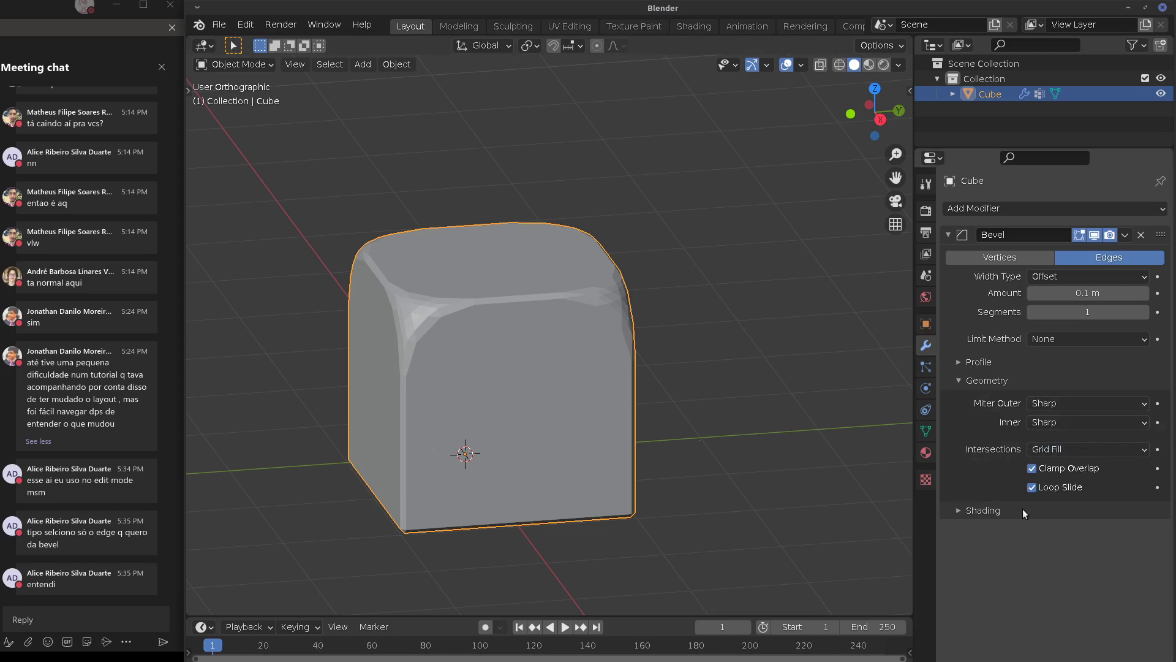
{"action": "left_click", "coordinate": [983, 510]}
{"action": "left_click", "coordinate": [969, 370]}
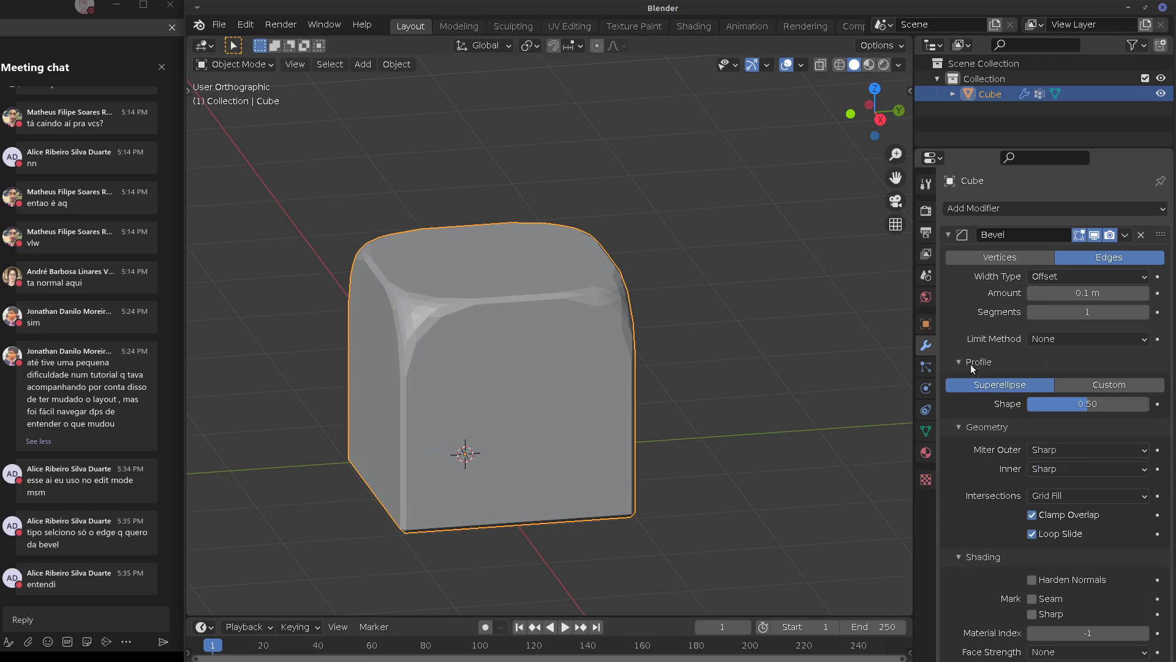
{"action": "left_click_drag", "start_coordinate": [958, 360], "coordinate": [957, 406]}
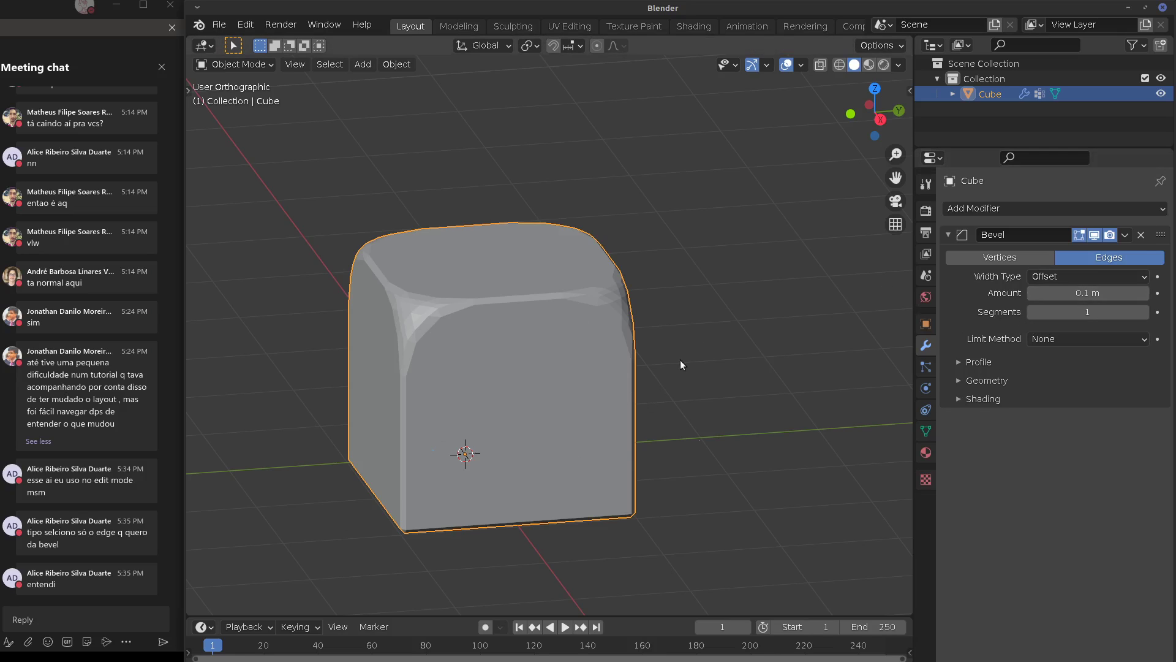
{"action": "left_click", "coordinate": [1140, 235]}
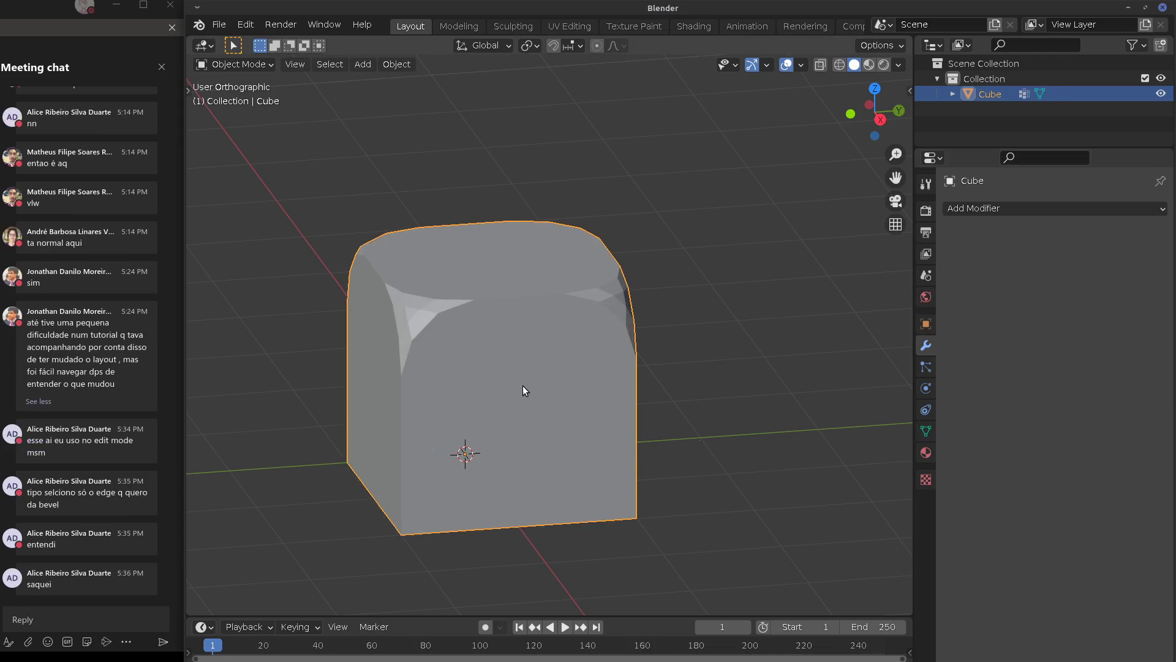
Delete the beveled cube and add a new 2 m cube at the world origin
{"action": "middle_click_drag", "start_coordinate": [526, 385], "coordinate": [530, 382]}
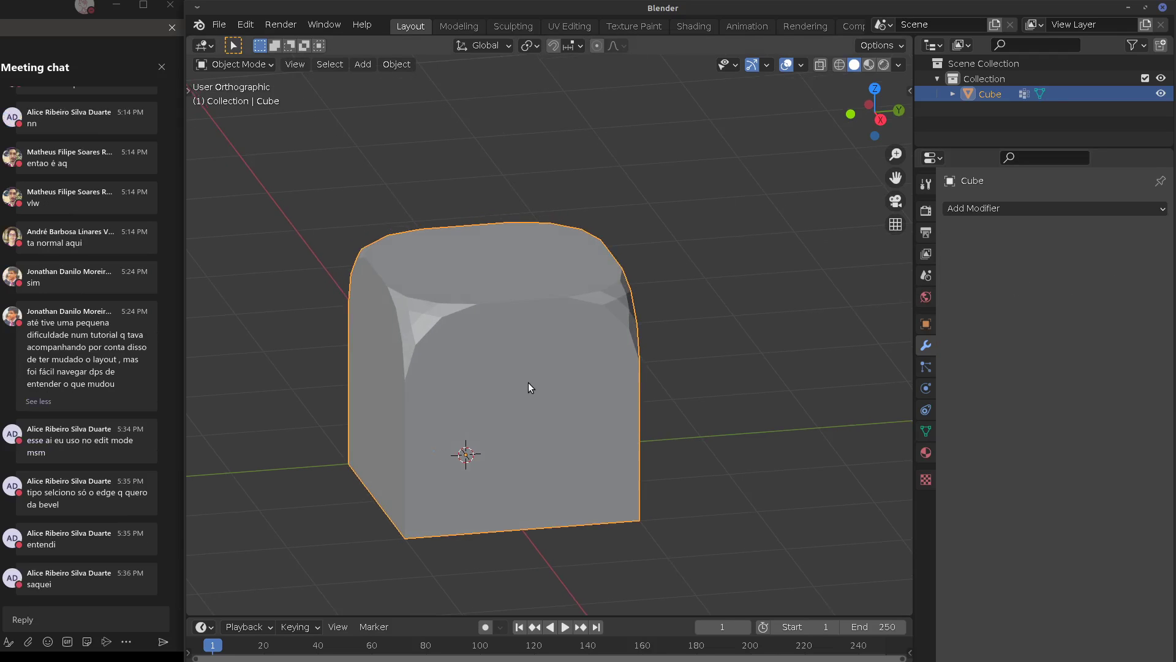
{"action": "key", "text": "x"}
{"action": "left_click", "coordinate": [531, 384]}
{"action": "key", "text": "shift+a"}
{"action": "mouse_move", "coordinate": [518, 368]}
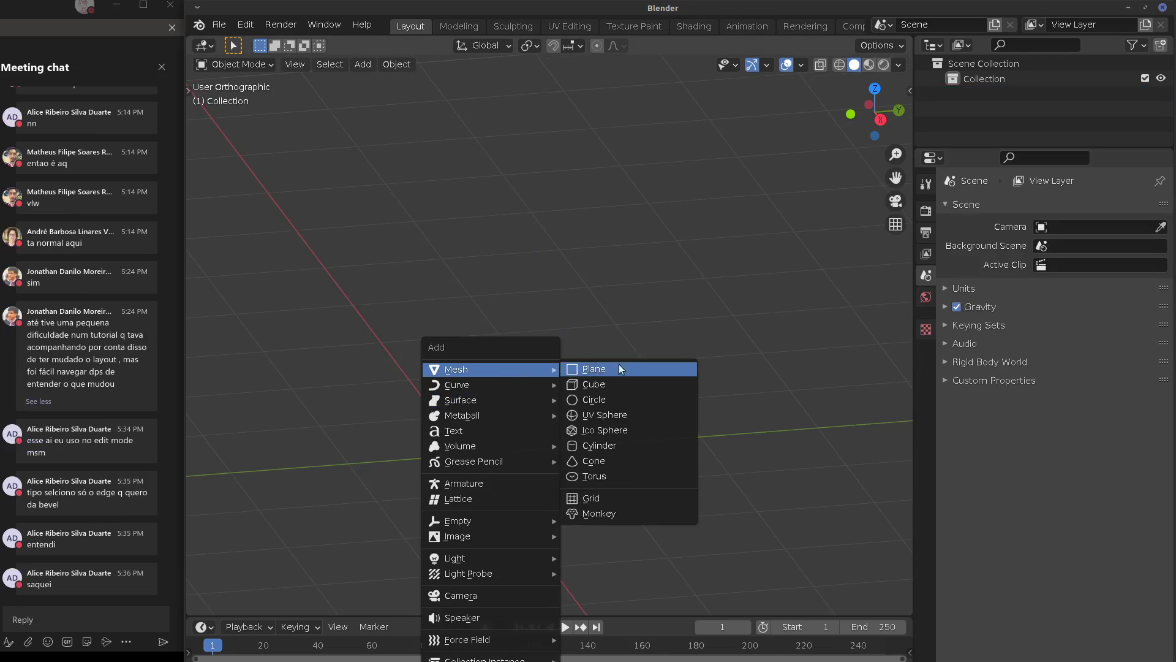
{"action": "left_click", "coordinate": [614, 384]}
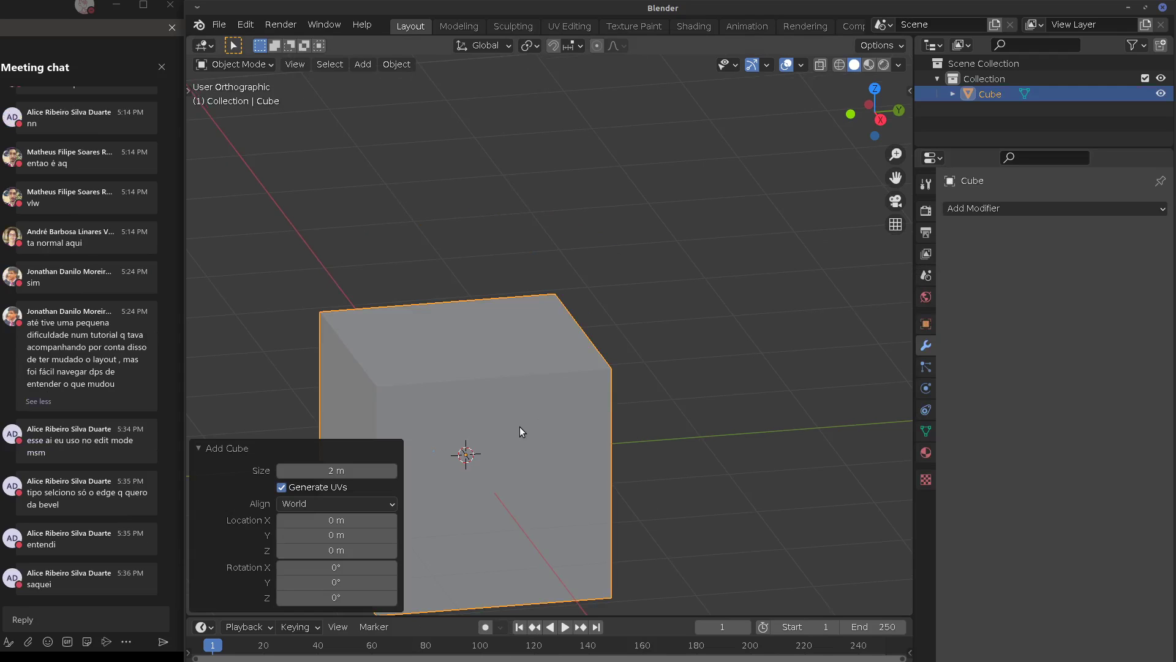
Move the new cube's whole mesh up 1 m along Z in Edit Mode and return to Object Mode
{"action": "key", "text": "Tab"}
{"action": "middle_click_drag", "start_coordinate": [533, 423], "coordinate": [562, 413], "text": "shift"}
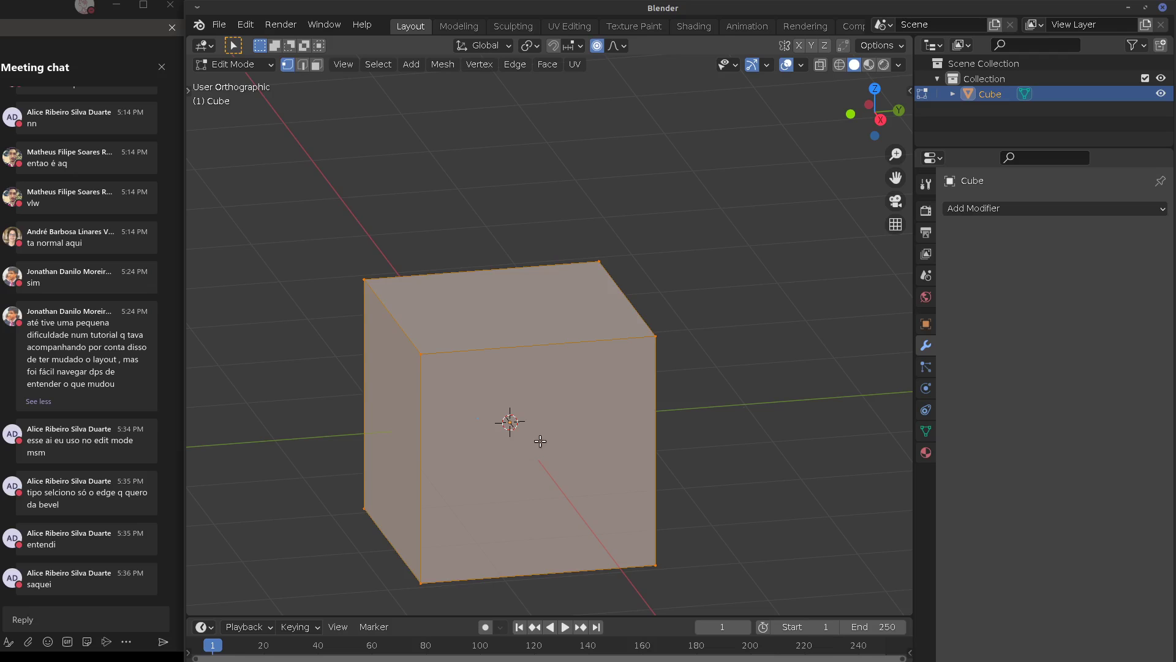
{"action": "key", "text": "g"}
{"action": "key", "text": "z"}
{"action": "key", "text": "1"}
{"action": "key", "text": "Return"}
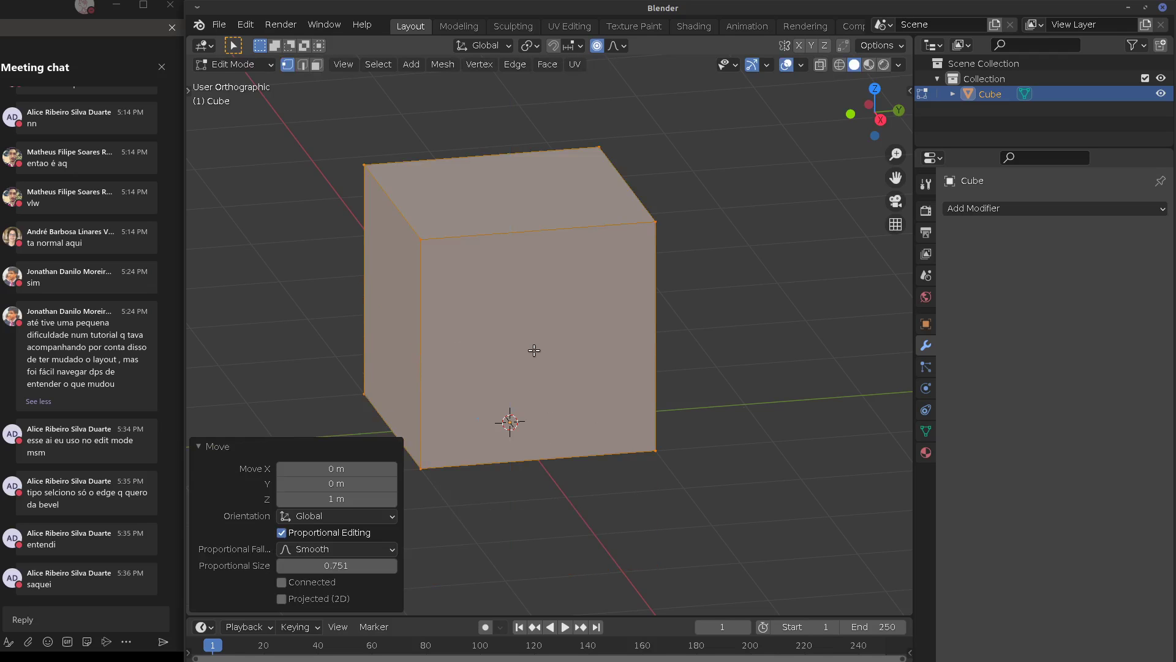
{"action": "key", "text": "Tab"}
{"action": "middle_click_drag", "start_coordinate": [560, 366], "coordinate": [649, 365]}
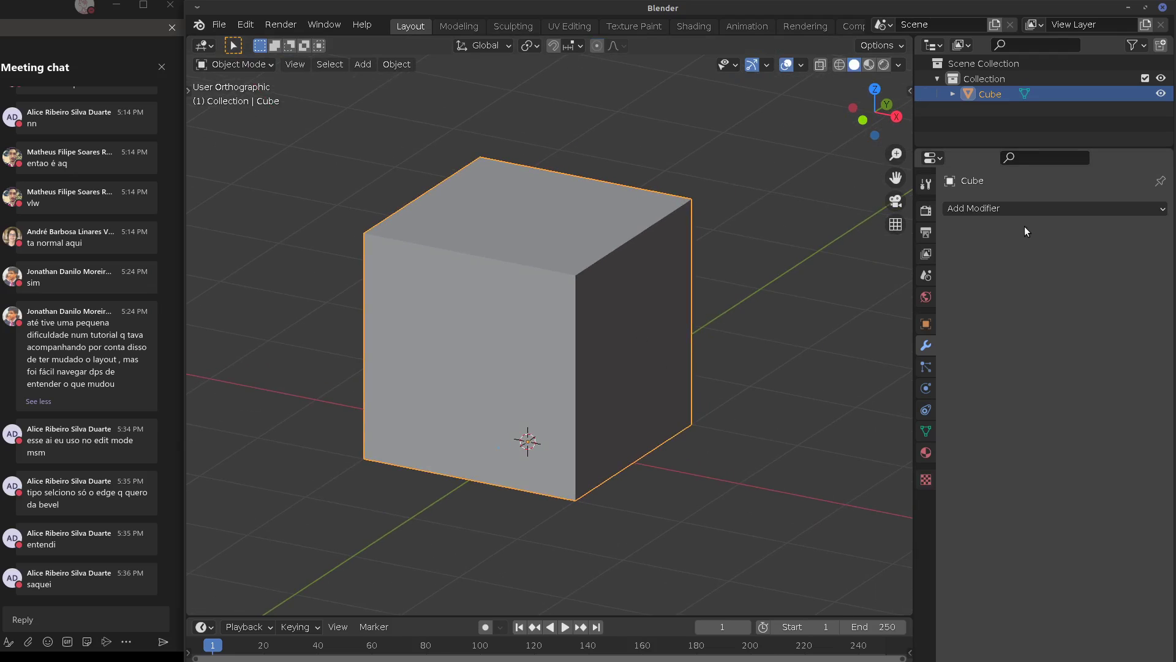
Add a Bevel modifier to the new cube and set it to 2 segments
{"action": "left_click", "coordinate": [1015, 211]}
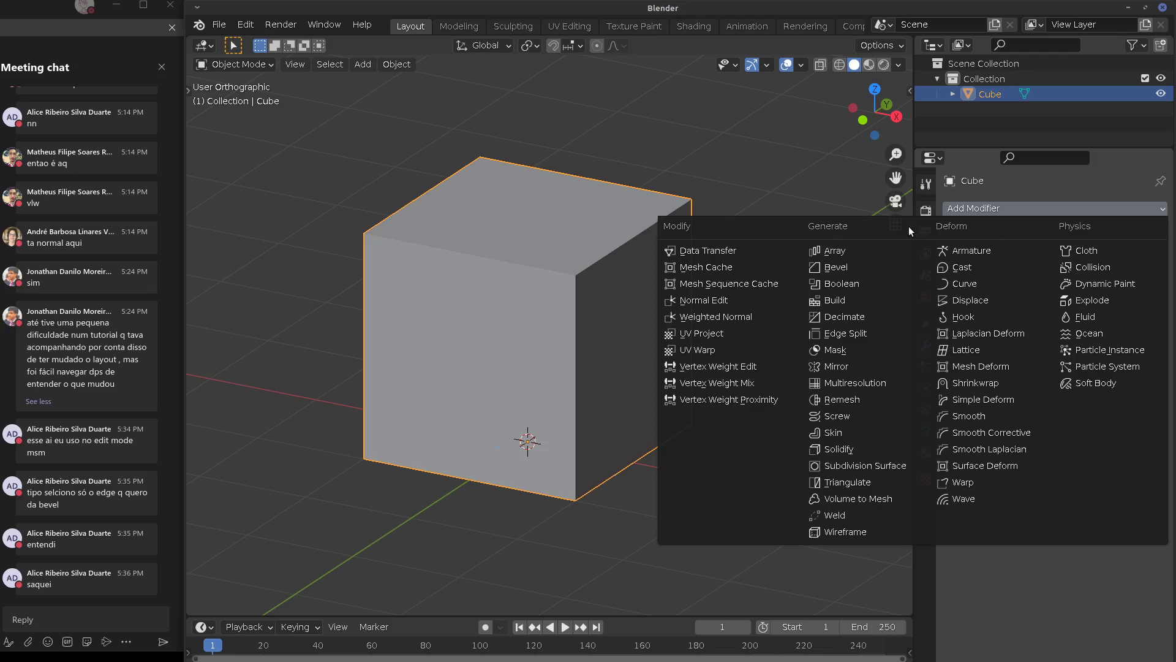
{"action": "left_click", "coordinate": [822, 269]}
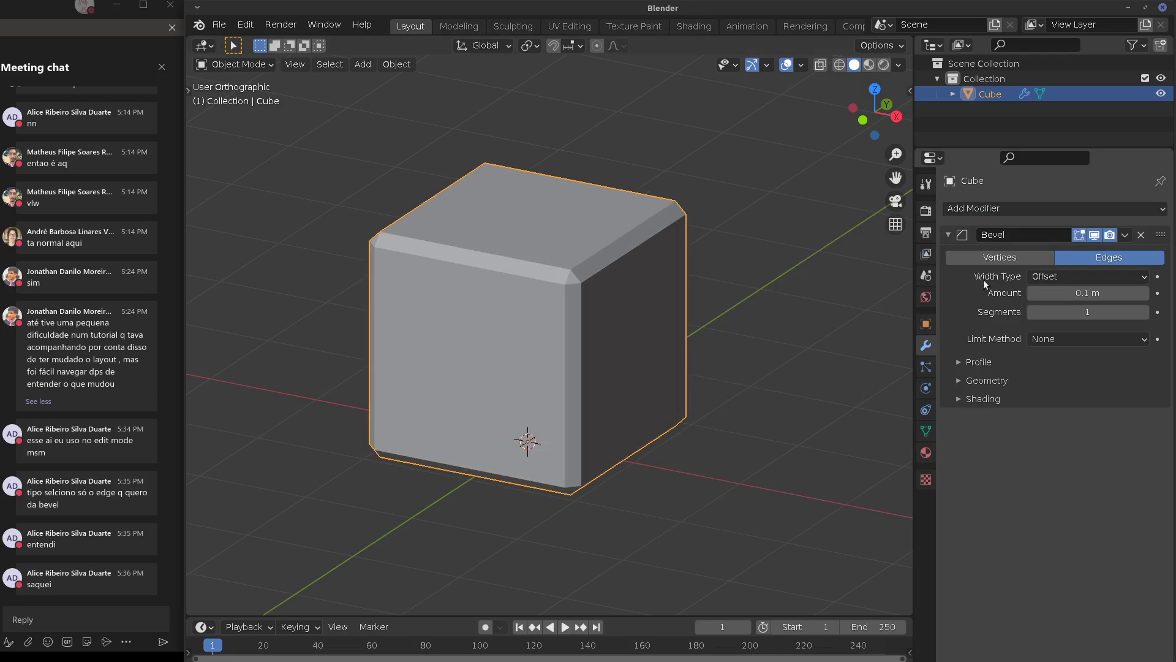
{"action": "mouse_move", "coordinate": [1081, 313]}
{"action": "left_mouse_down"}
{"action": "mouse_move", "coordinate": [1109, 313]}
{"action": "mouse_move", "coordinate": [1081, 314]}
{"action": "left_mouse_up"}
{"action": "left_click", "coordinate": [1144, 313]}
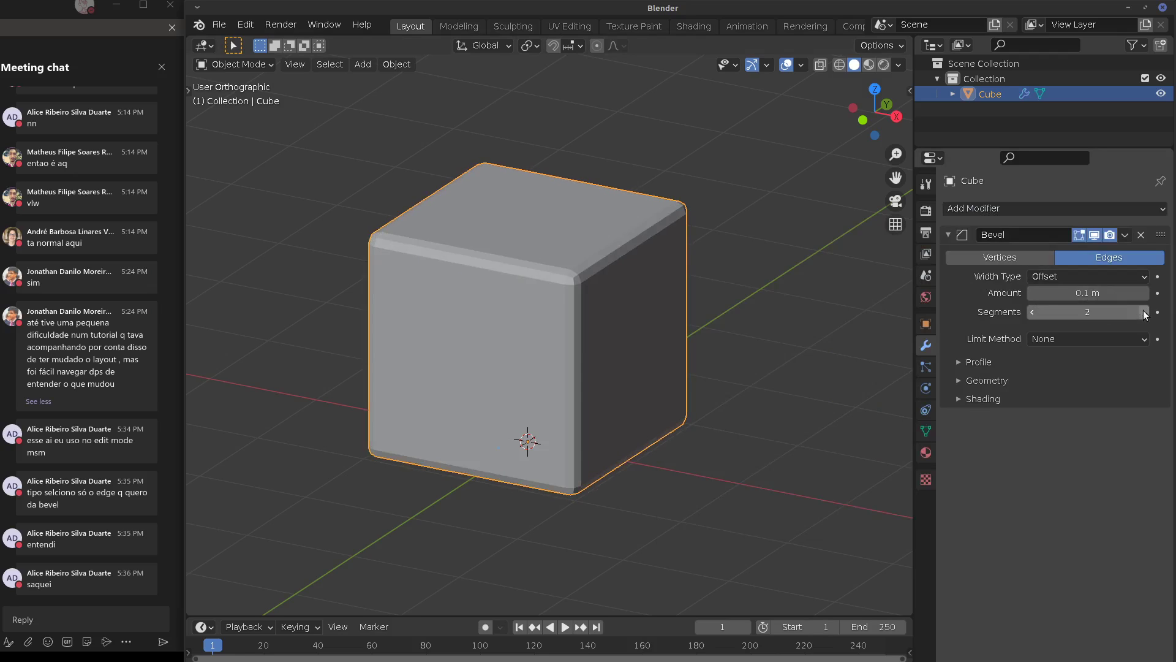
Try the Bevel's Vertex Group and Angle limit methods, with the angle at 93°, and remove the modifier
{"action": "left_click", "coordinate": [1063, 340]}
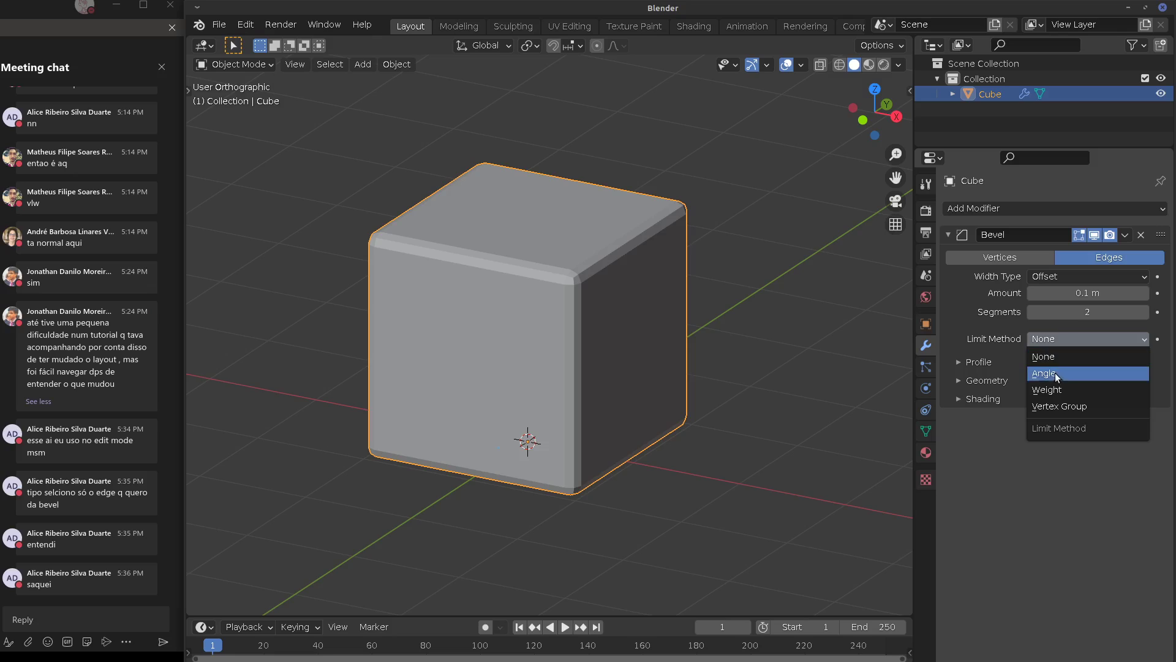
{"action": "left_click", "coordinate": [1047, 405]}
{"action": "left_click", "coordinate": [1121, 338]}
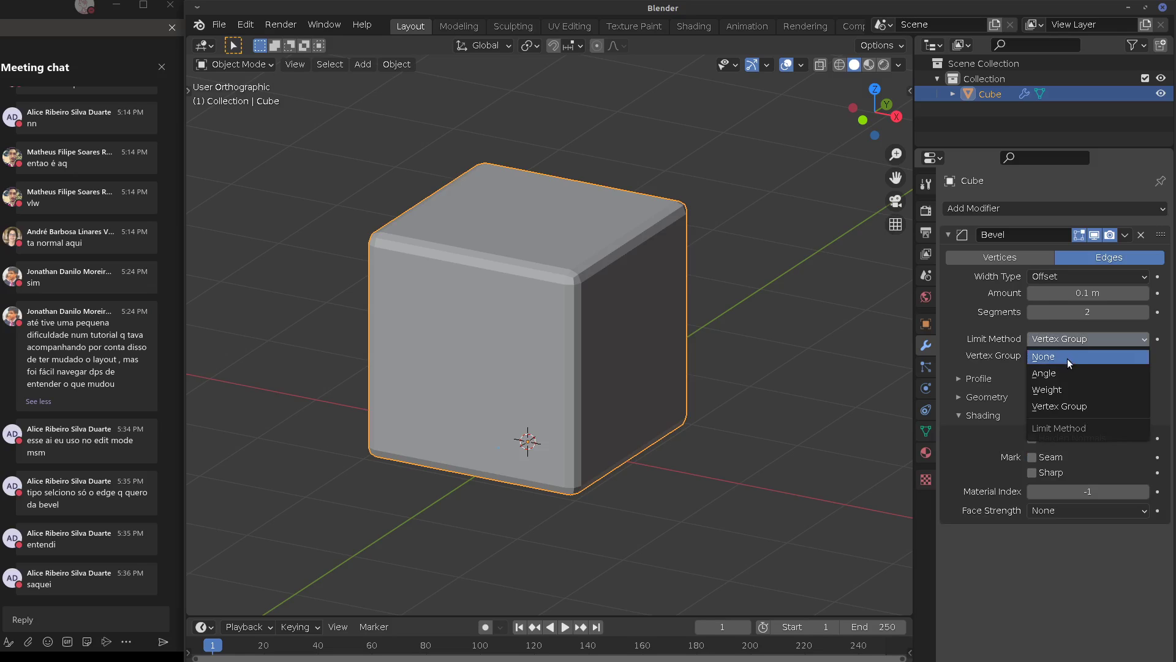
{"action": "left_click", "coordinate": [1060, 373]}
{"action": "mouse_move", "coordinate": [1069, 356]}
{"action": "left_mouse_down"}
{"action": "mouse_move", "coordinate": [1161, 359]}
{"action": "mouse_move", "coordinate": [1081, 357]}
{"action": "left_mouse_up"}
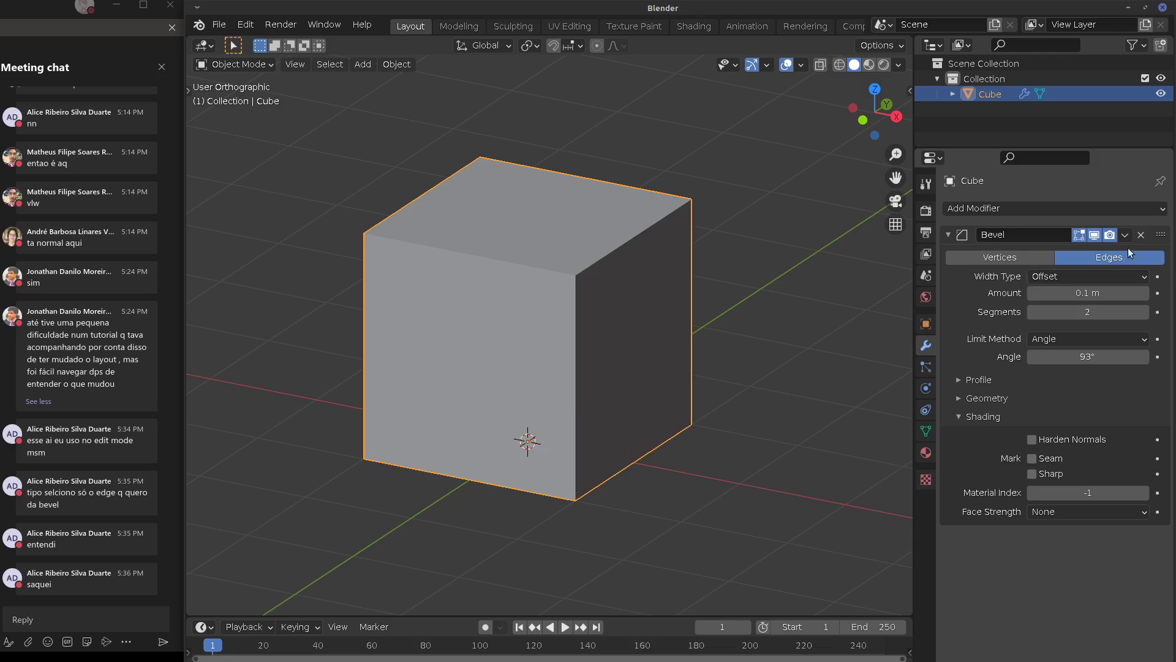
{"action": "left_click", "coordinate": [1140, 235]}
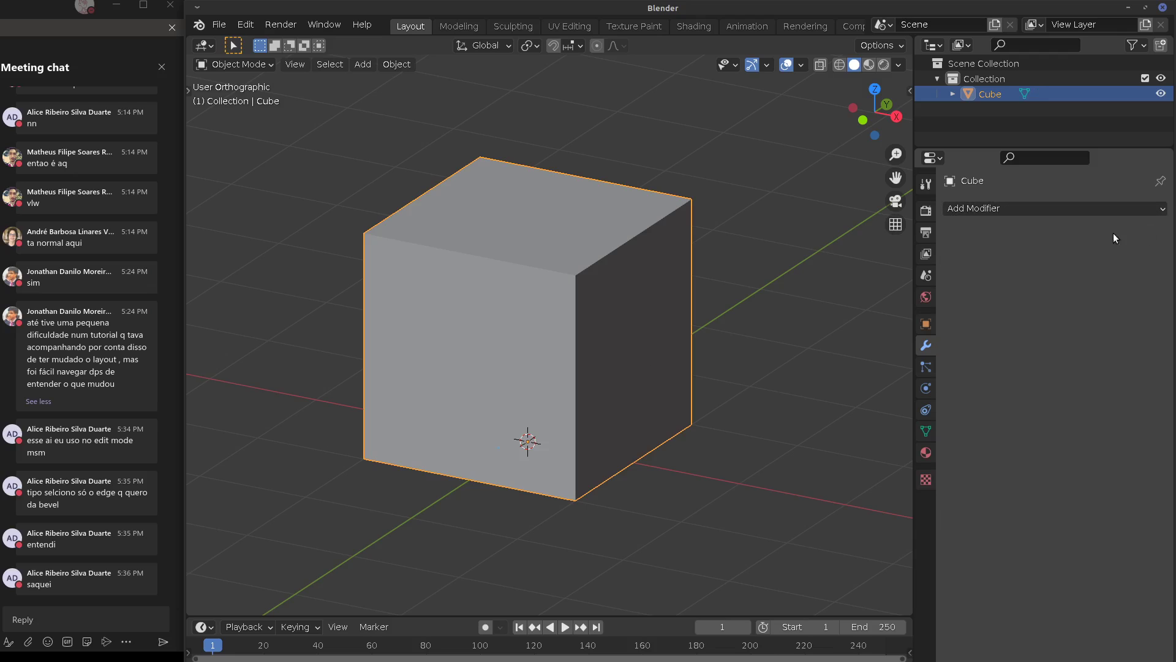
Add a Boolean modifier to the cube and create a UV sphere of 1 m radius at the world origin
{"action": "left_click", "coordinate": [1031, 210]}
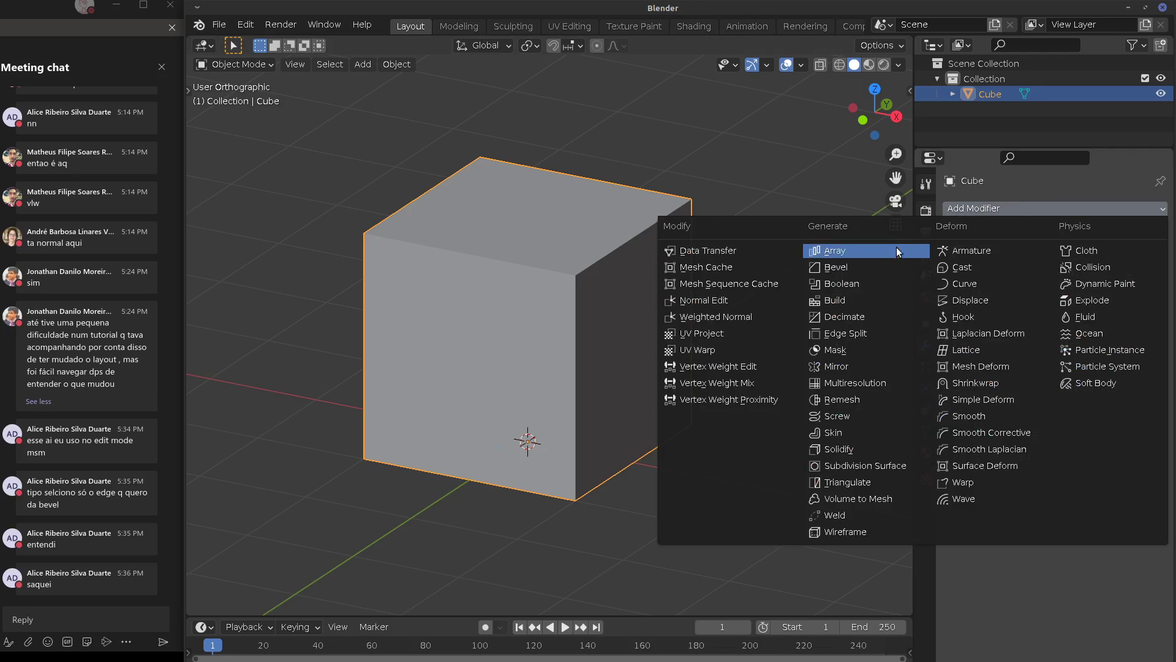
{"action": "left_click", "coordinate": [843, 284]}
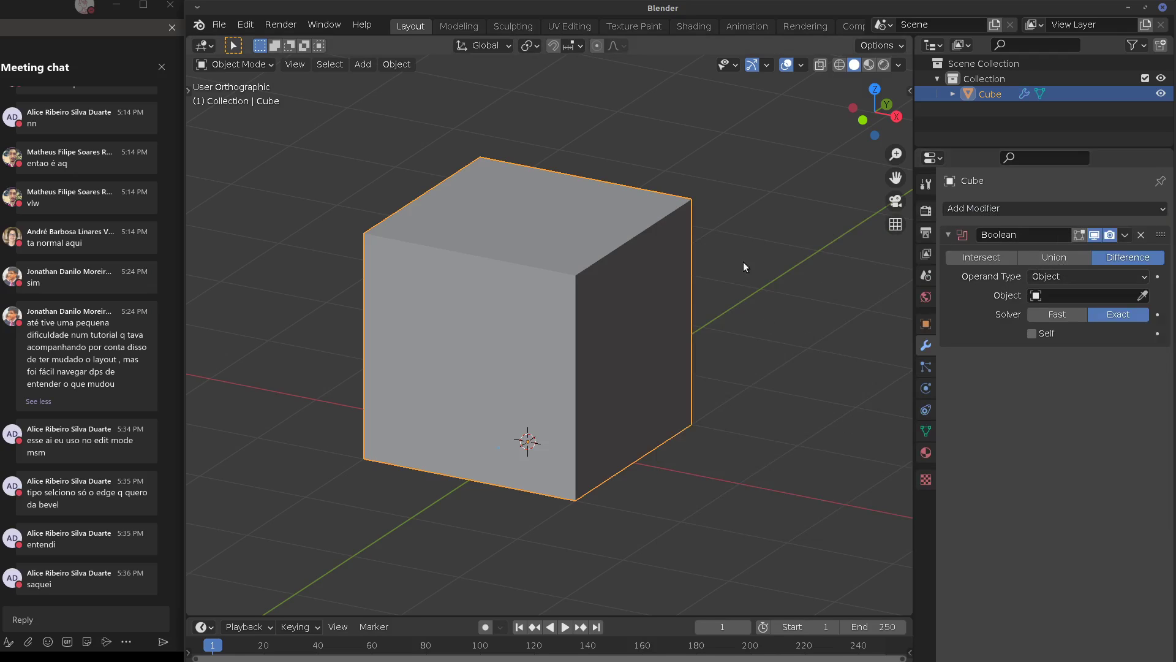
{"action": "middle_click_drag", "start_coordinate": [743, 262], "coordinate": [689, 287]}
{"action": "scroll", "coordinate": [678, 300], "scroll_direction": "down", "scroll_amount": 2}
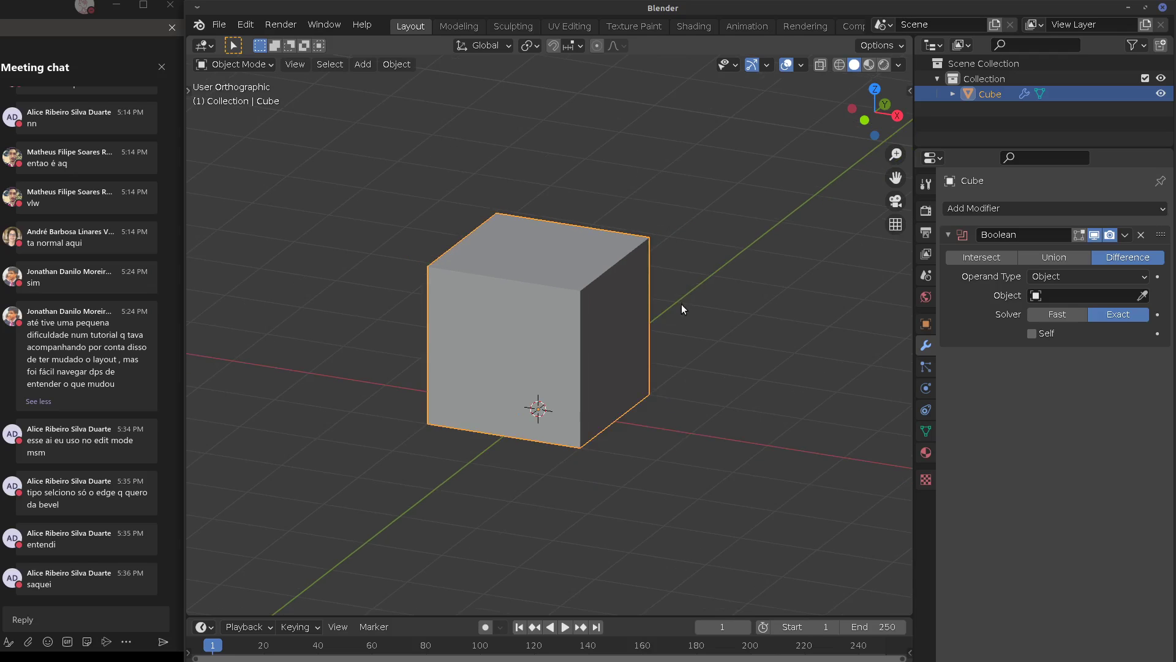
{"action": "key", "text": "shift+a"}
{"action": "mouse_move", "coordinate": [685, 333]}
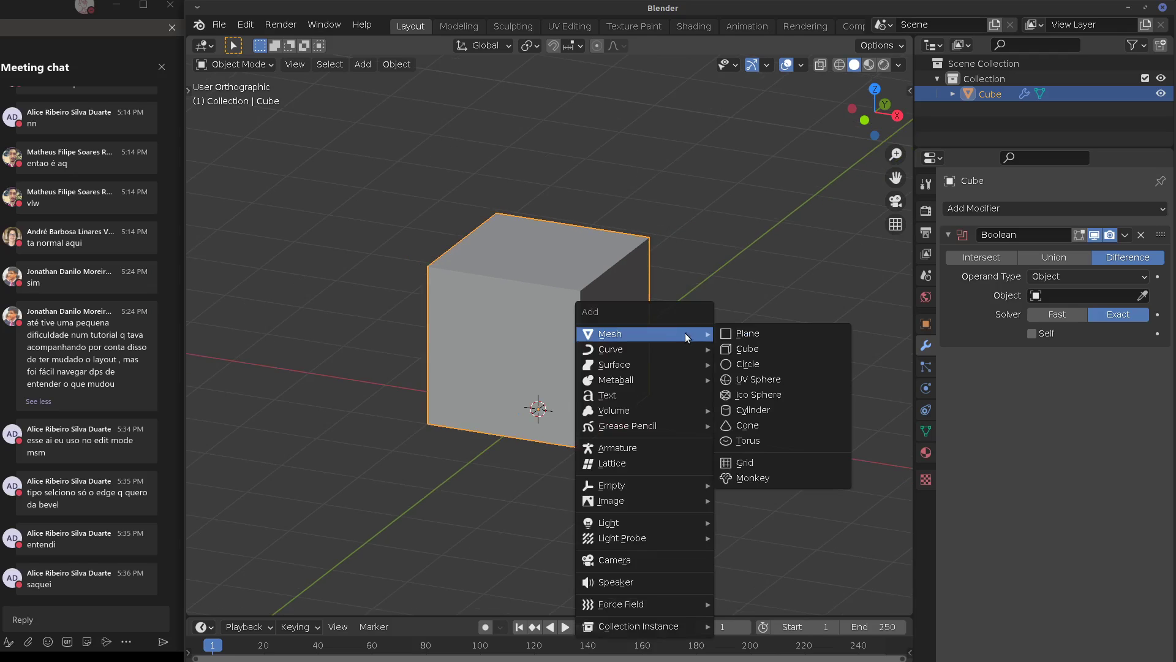
{"action": "left_click", "coordinate": [764, 380]}
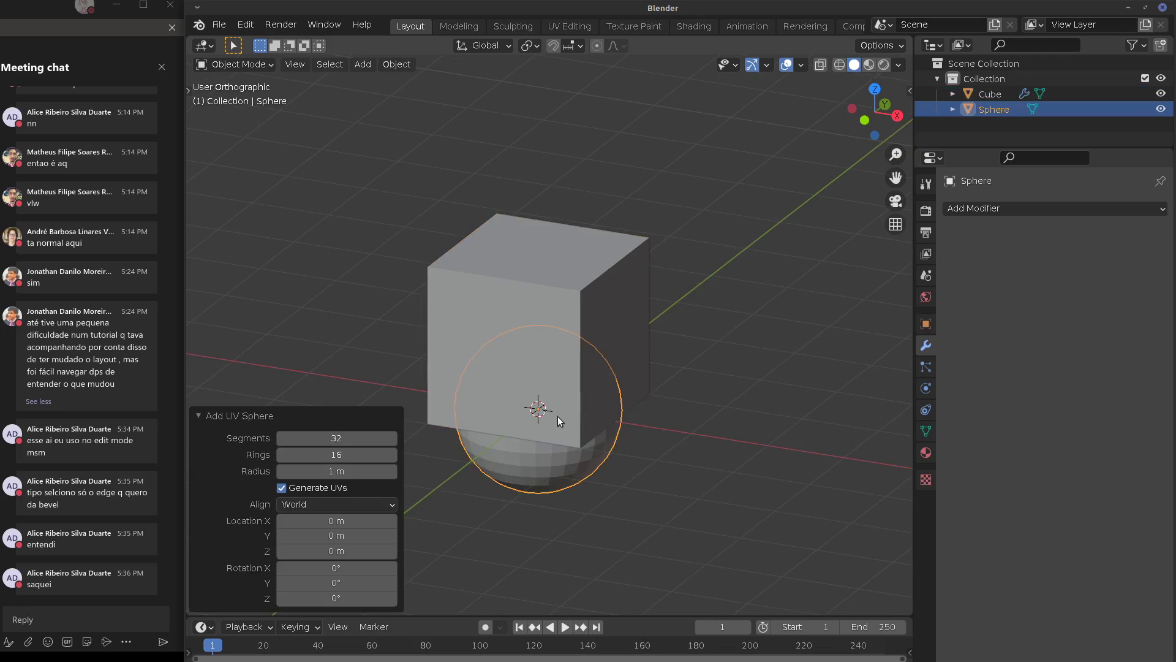
Move the sphere 3.1 m up along Z so that it sits above the cube
{"action": "key", "text": "KP_1"}
{"action": "key", "text": "g"}
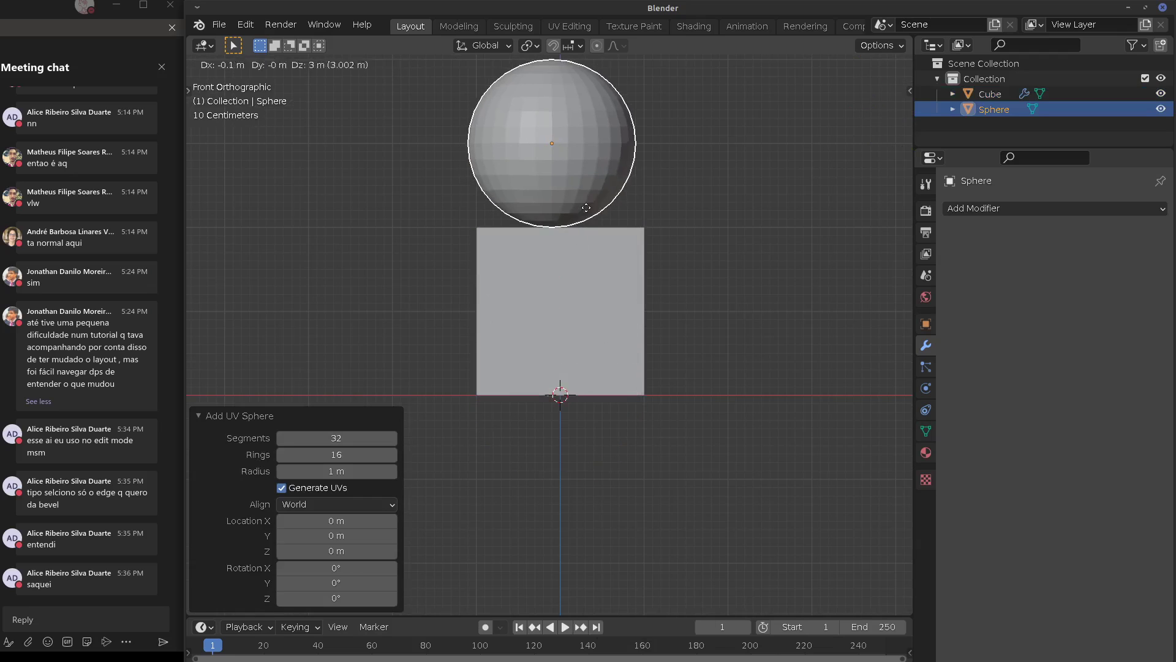
{"action": "left_click", "coordinate": [579, 202]}
{"action": "middle_click_drag", "start_coordinate": [579, 202], "coordinate": [500, 273]}
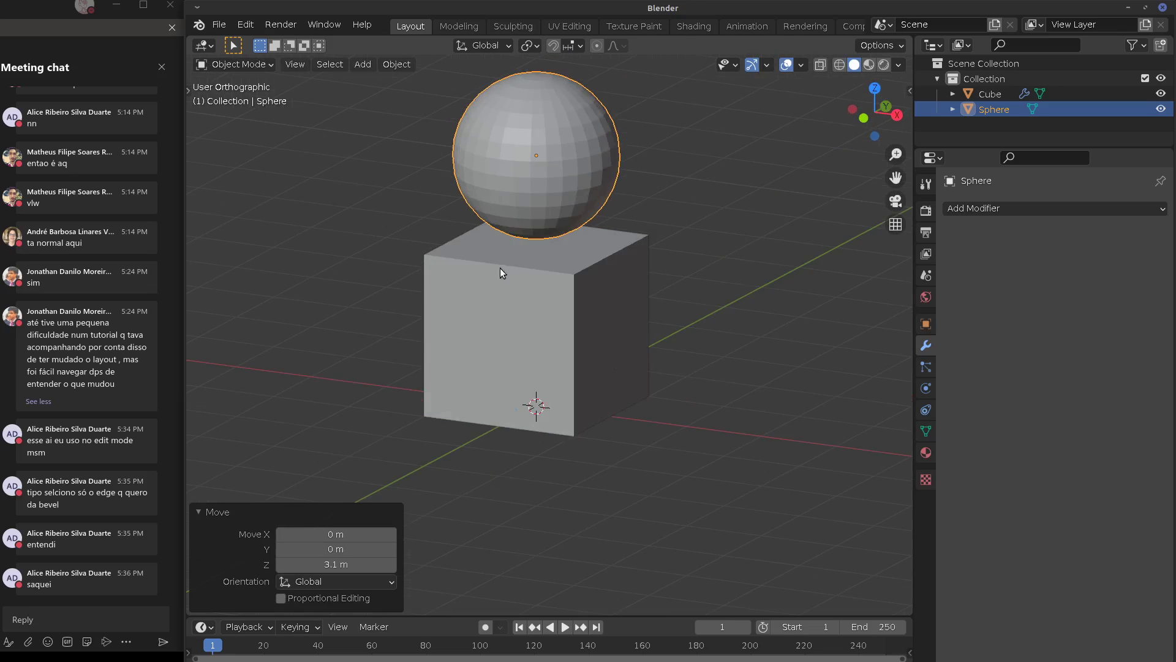
{"action": "left_click", "coordinate": [530, 278]}
{"action": "left_click", "coordinate": [551, 197]}
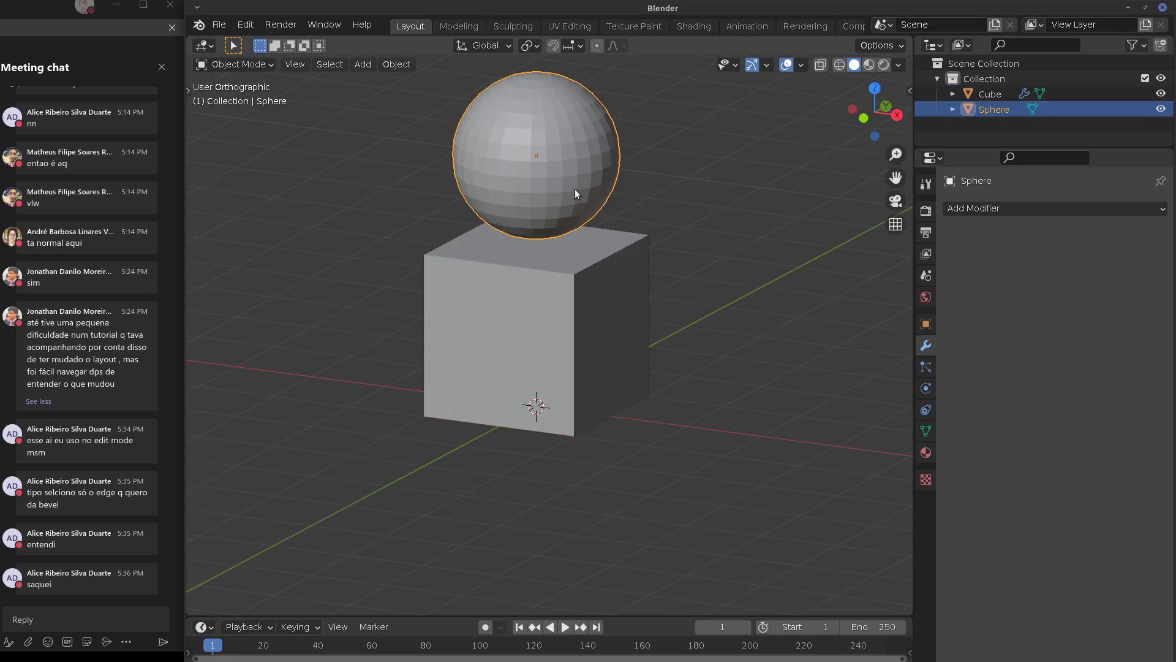
{"action": "middle_click_drag", "start_coordinate": [849, 239], "coordinate": [571, 293]}
{"action": "left_click", "coordinate": [561, 299]}
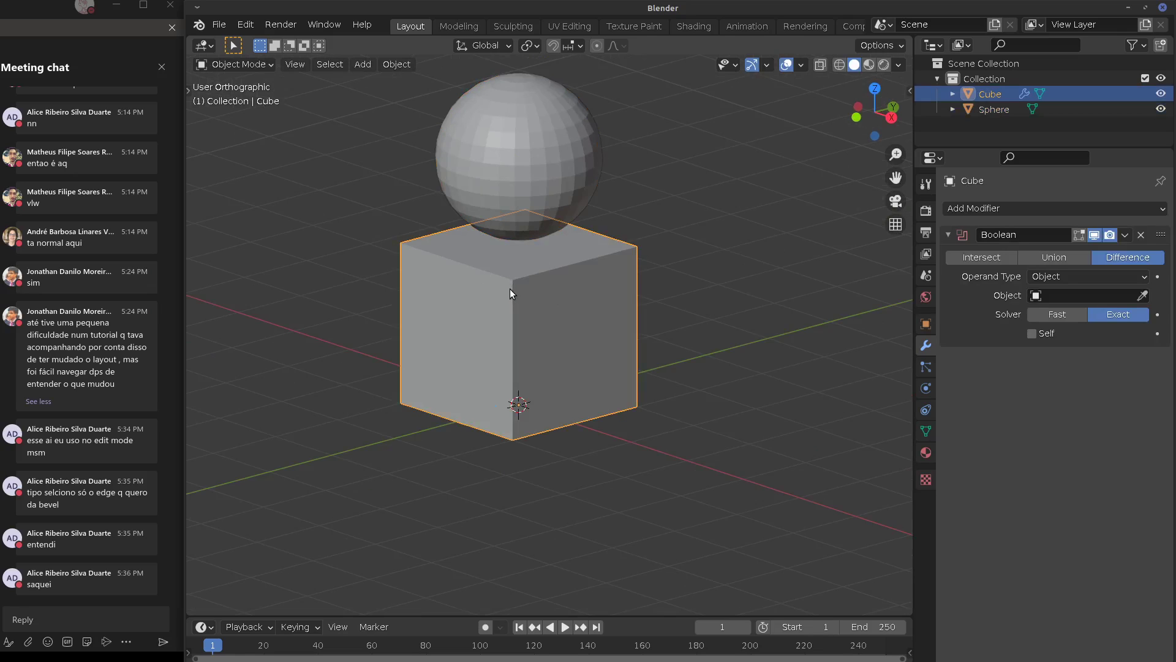
{"action": "key", "text": "KP_1"}
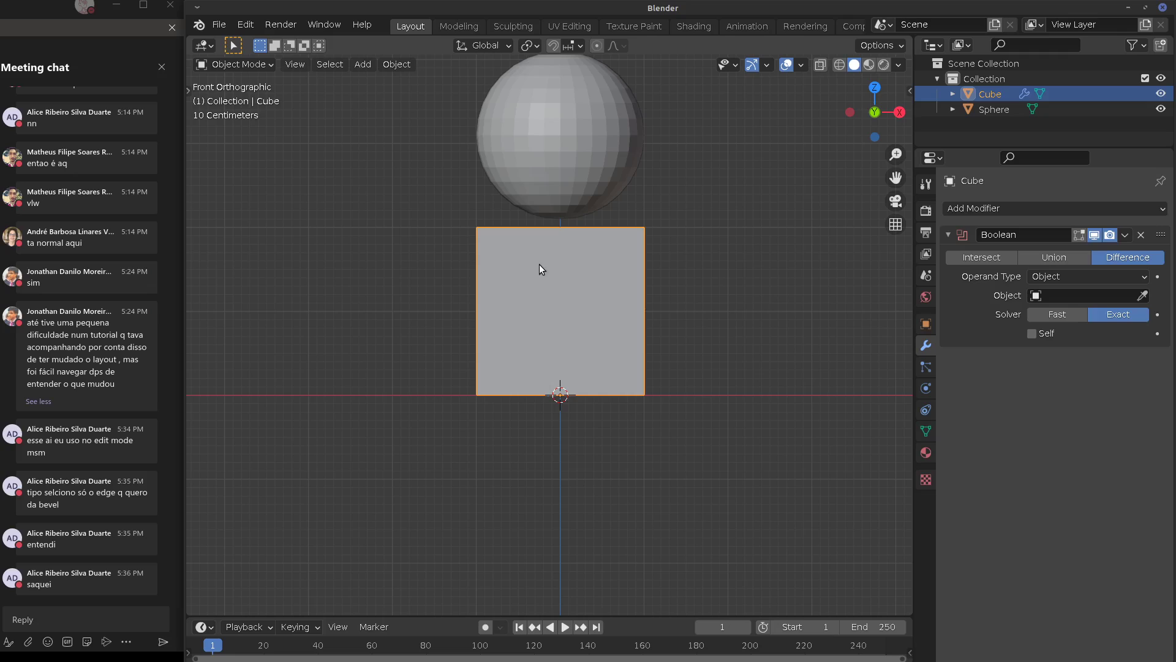
Set the sphere's viewport display type to Bounds in its object properties
{"action": "left_click", "coordinate": [588, 175]}
{"action": "left_click", "coordinate": [927, 430]}
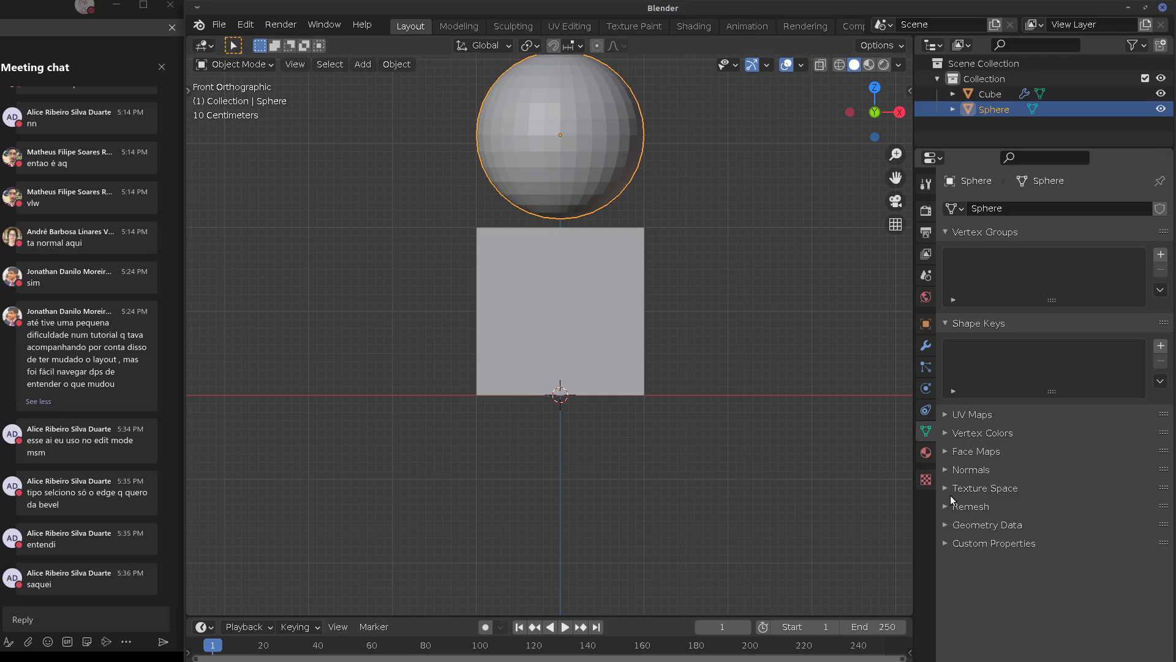
{"action": "left_click", "coordinate": [926, 324]}
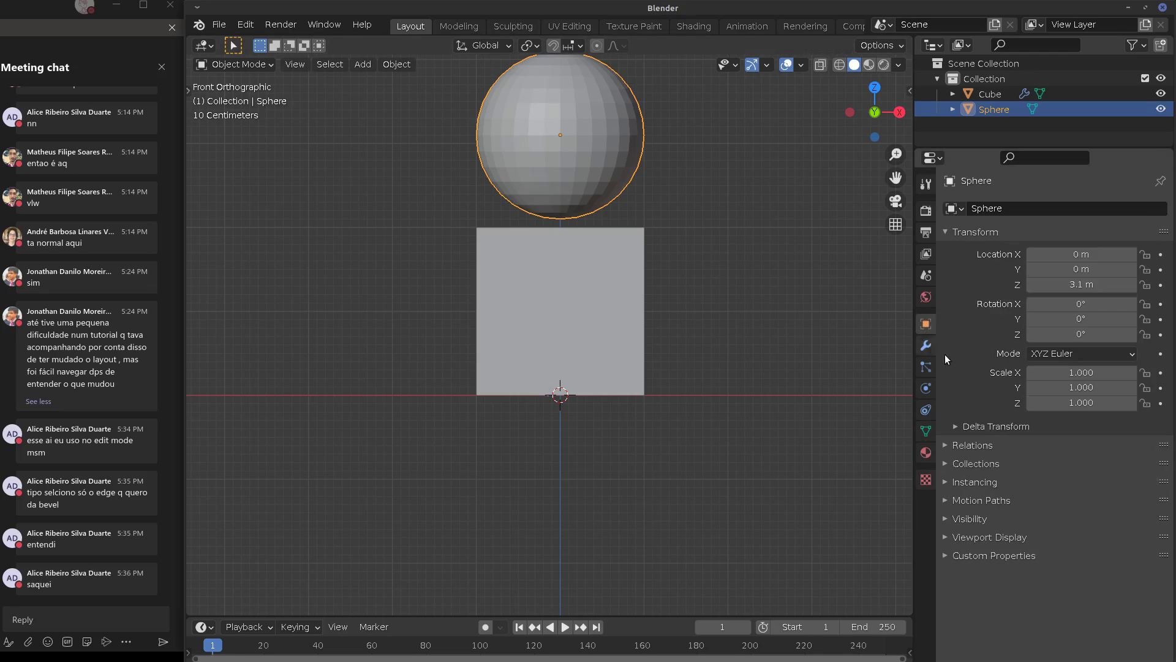
{"action": "left_click", "coordinate": [958, 519]}
{"action": "left_click", "coordinate": [983, 501]}
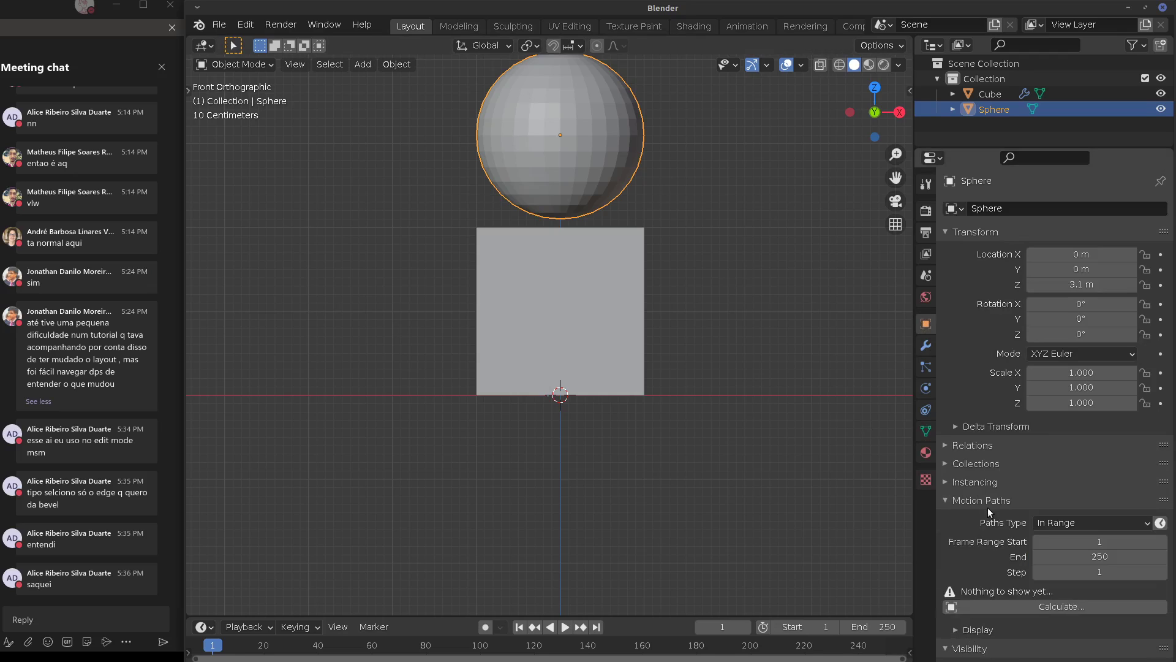
{"action": "left_click", "coordinate": [958, 501]}
{"action": "left_click", "coordinate": [941, 518]}
{"action": "left_click", "coordinate": [955, 537]}
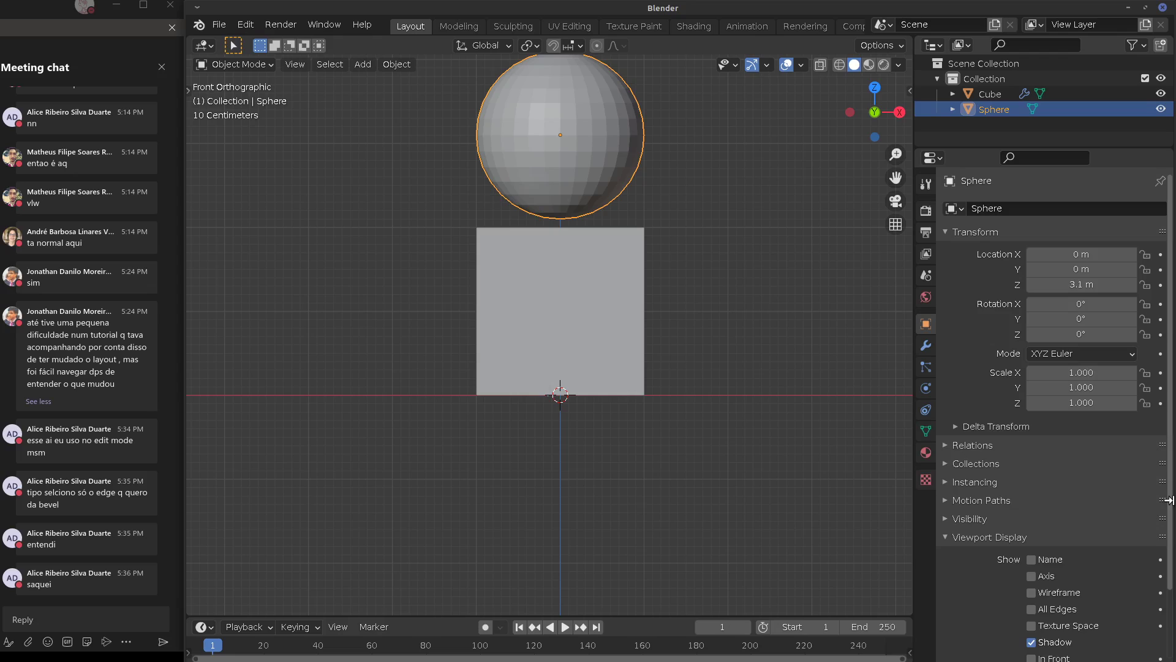
{"action": "scroll", "coordinate": [1168, 616], "scroll_direction": "down", "scroll_amount": 3}
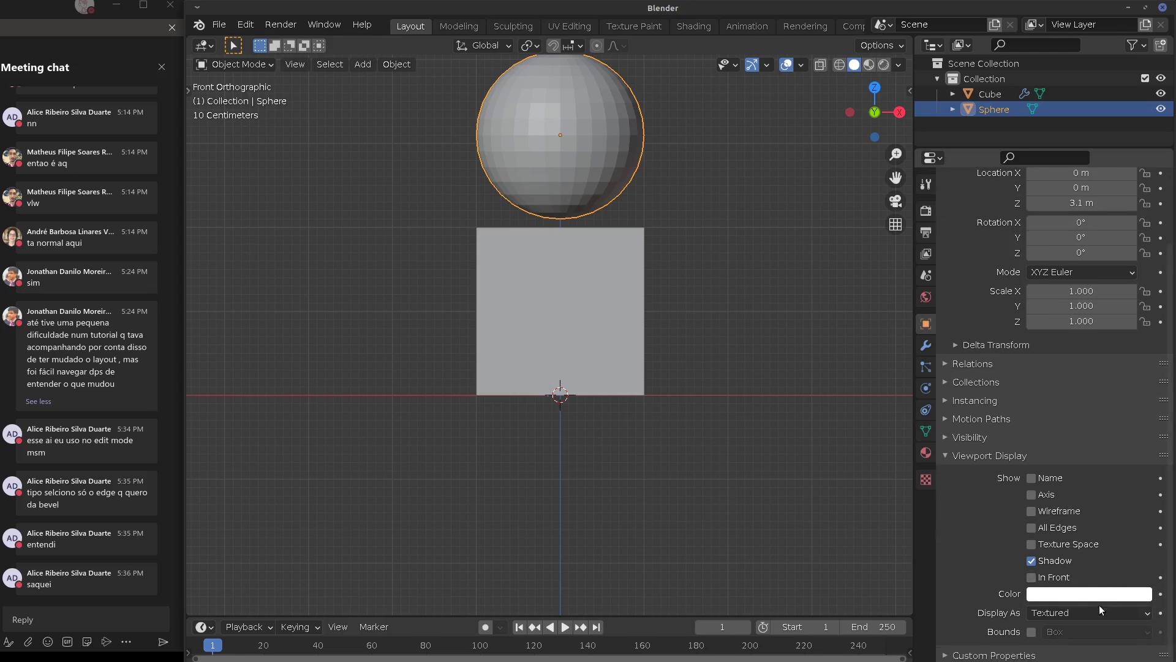
{"action": "left_click", "coordinate": [1085, 613]}
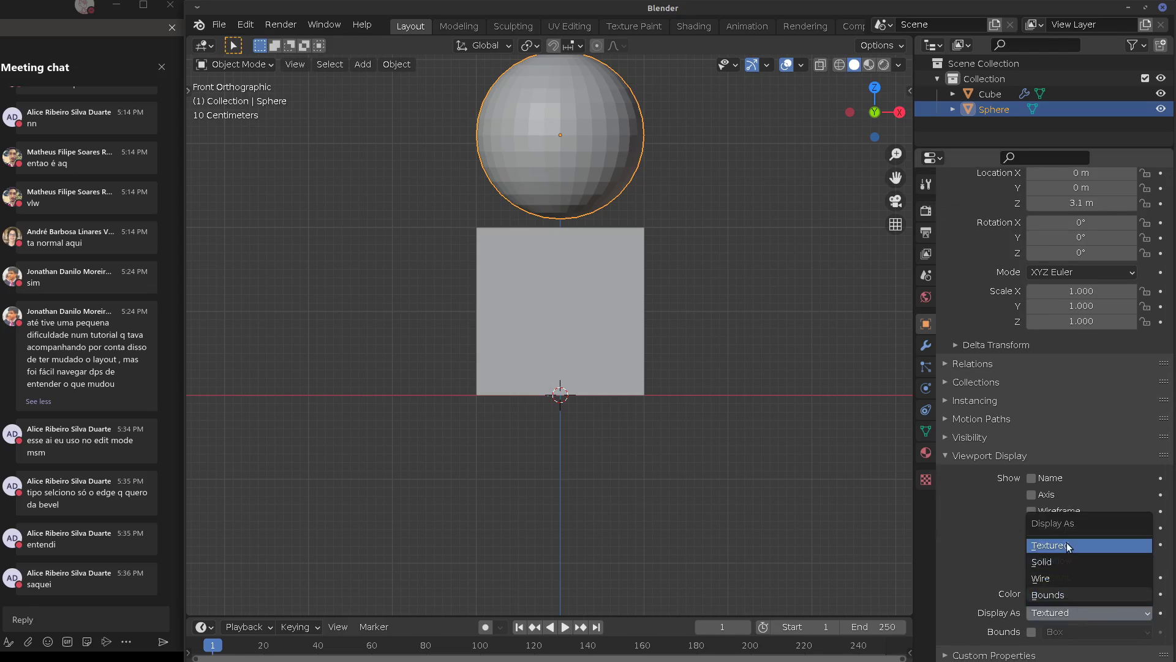
{"action": "left_click", "coordinate": [1068, 594]}
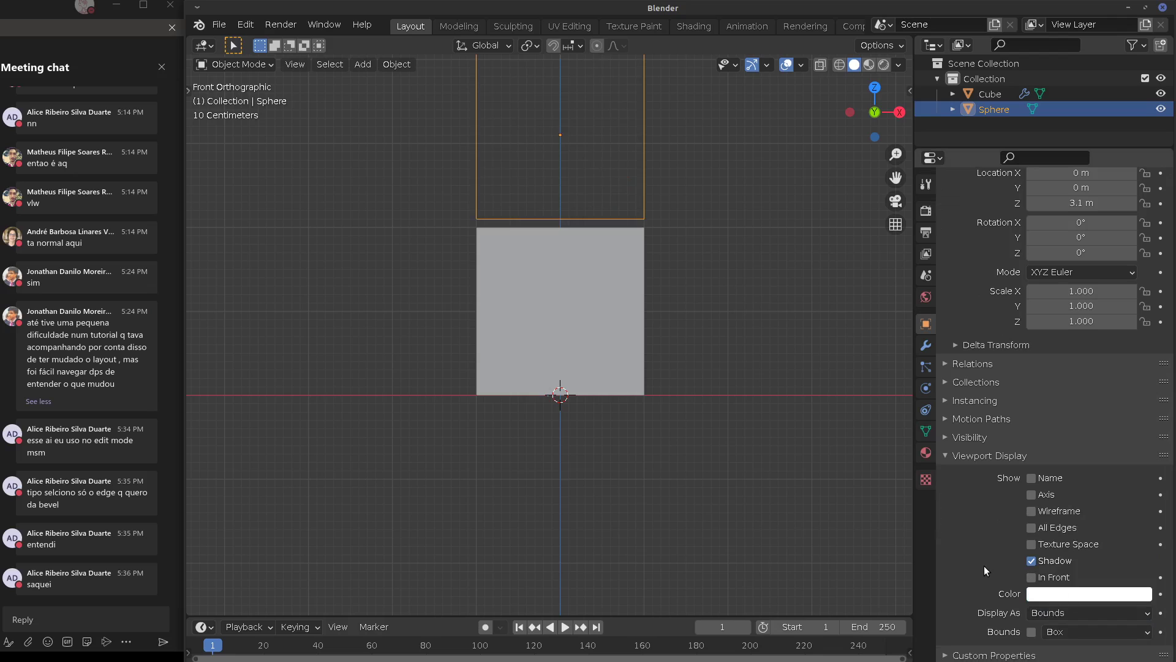
{"action": "middle_click_drag", "start_coordinate": [667, 179], "coordinate": [598, 218]}
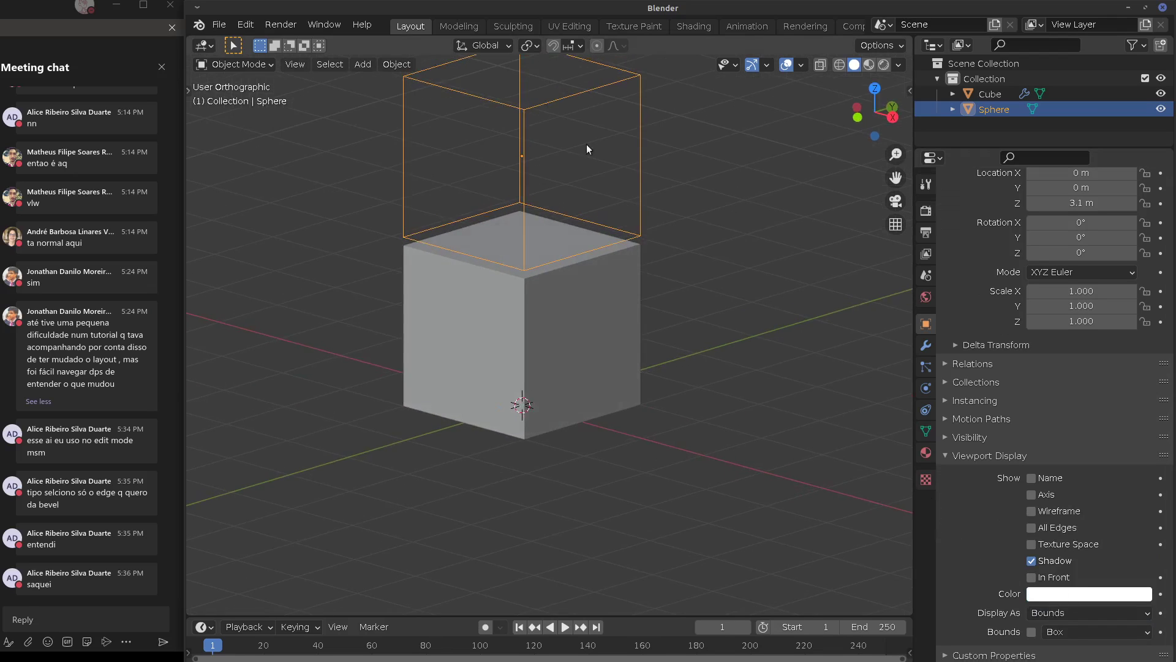
{"action": "key", "text": "g"}
{"action": "key", "text": "Escape"}
Assign the Sphere as the operand object of the cube's Boolean modifier
{"action": "left_click", "coordinate": [575, 366]}
{"action": "left_click", "coordinate": [926, 347]}
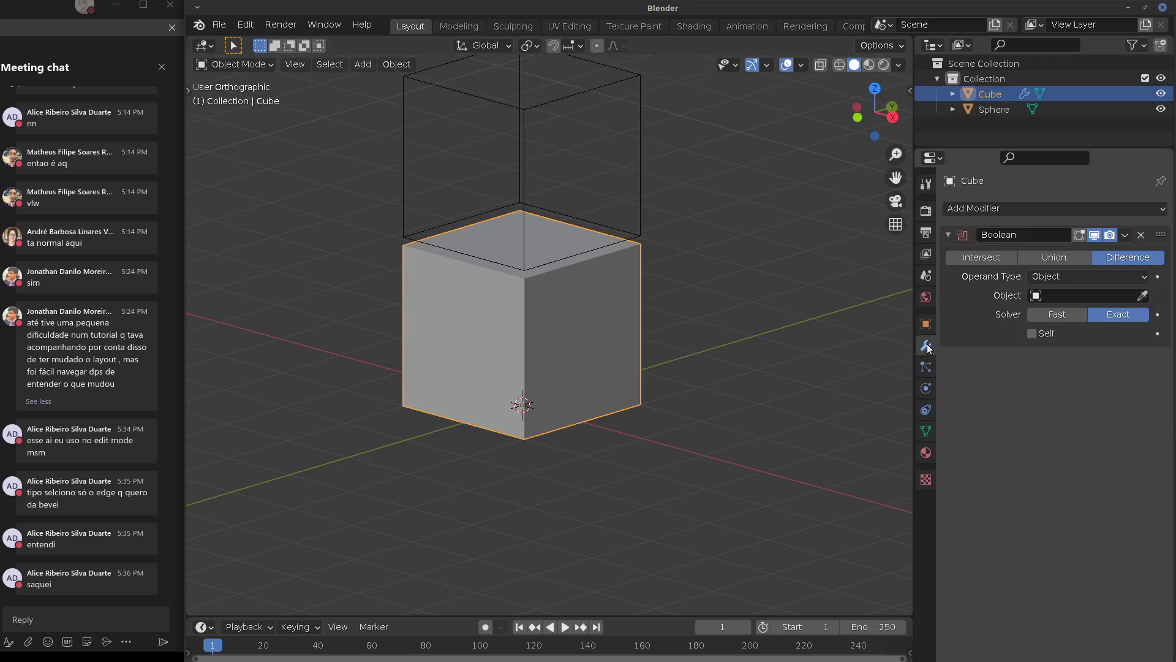
{"action": "left_click", "coordinate": [1052, 294]}
{"action": "left_click", "coordinate": [1037, 317]}
Compare the Boolean's Intersect, Union and Difference operations and leave the modifier on Intersect
{"action": "left_click", "coordinate": [983, 258]}
{"action": "left_click", "coordinate": [1035, 258]}
{"action": "left_click", "coordinate": [1131, 256]}
{"action": "left_click", "coordinate": [1029, 258]}
{"action": "left_click", "coordinate": [983, 258]}
{"action": "left_click", "coordinate": [1054, 258]}
{"action": "left_click", "coordinate": [1127, 257]}
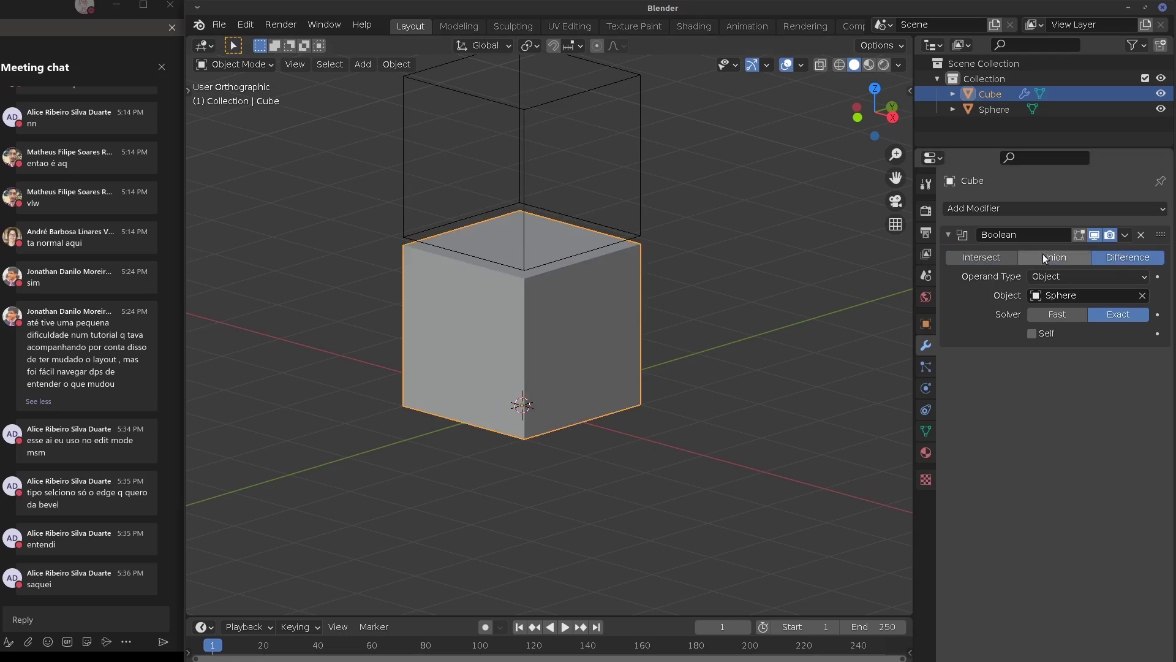
{"action": "left_click", "coordinate": [982, 258]}
{"action": "left_click", "coordinate": [1054, 258]}
{"action": "key", "text": "KP_1"}
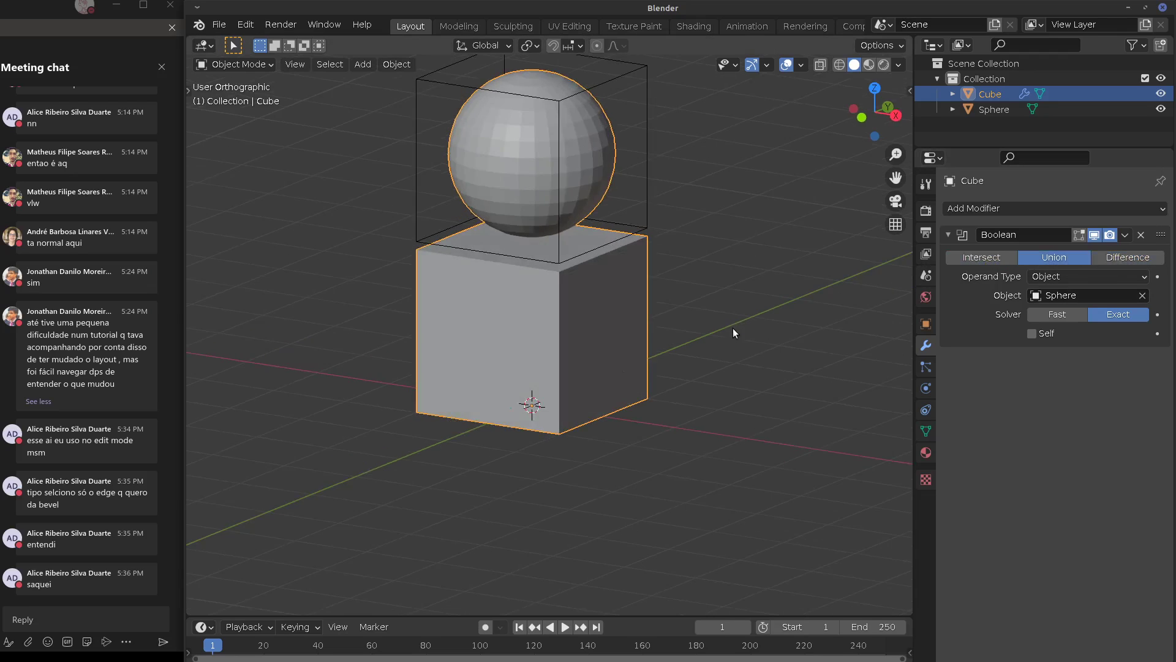
{"action": "middle_click_drag", "start_coordinate": [798, 373], "coordinate": [697, 432], "text": "shift"}
{"action": "key", "text": "ctrl+z"}
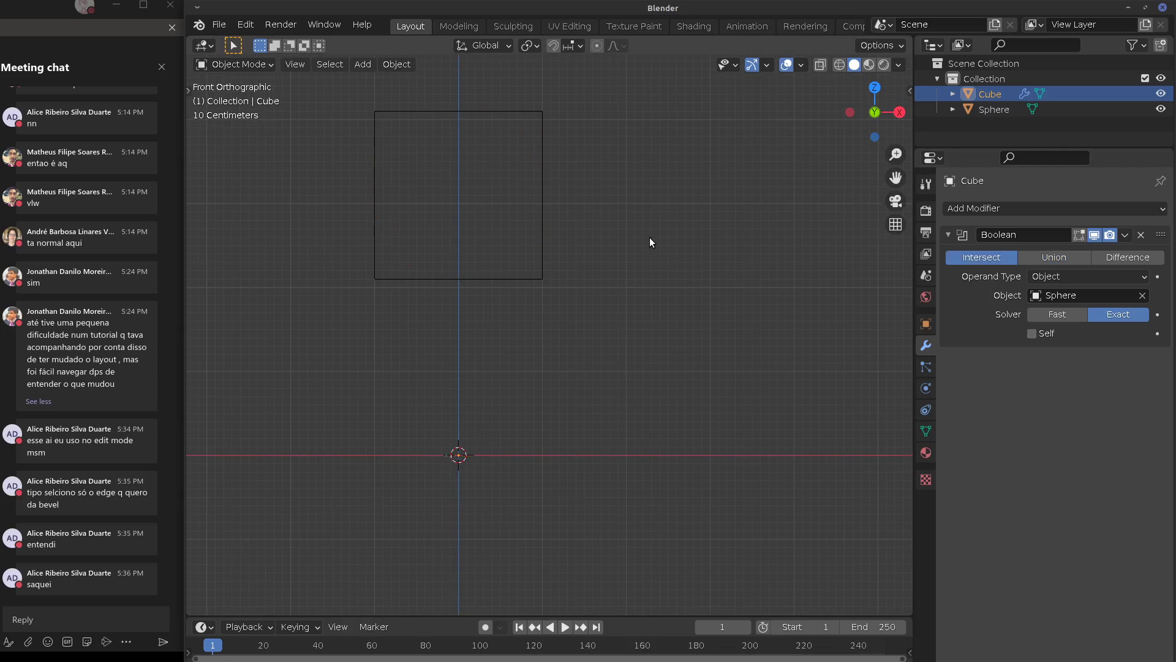
Annotate a rectangle with a circle overlapping its upper edge beside the model, and hatch the area where they overlap
{"action": "left_click_drag", "start_coordinate": [663, 221], "coordinate": [669, 328]}
{"action": "left_click_drag", "start_coordinate": [666, 254], "coordinate": [660, 324]}
{"action": "left_click_drag", "start_coordinate": [667, 219], "coordinate": [786, 214]}
{"action": "left_click_drag", "start_coordinate": [655, 329], "coordinate": [815, 324]}
{"action": "left_click_drag", "start_coordinate": [820, 215], "coordinate": [821, 313]}
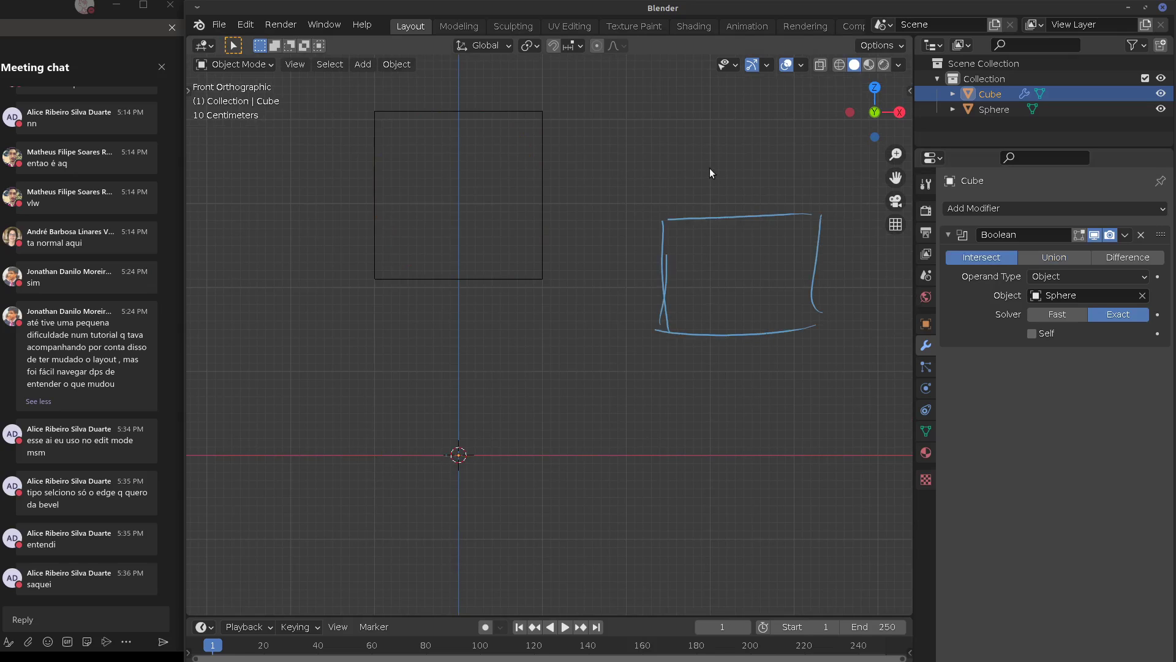
{"action": "mouse_move", "coordinate": [725, 171]}
{"action": "left_mouse_down"}
{"action": "mouse_move", "coordinate": [682, 194]}
{"action": "mouse_move", "coordinate": [807, 220]}
{"action": "mouse_move", "coordinate": [701, 176]}
{"action": "left_mouse_up"}
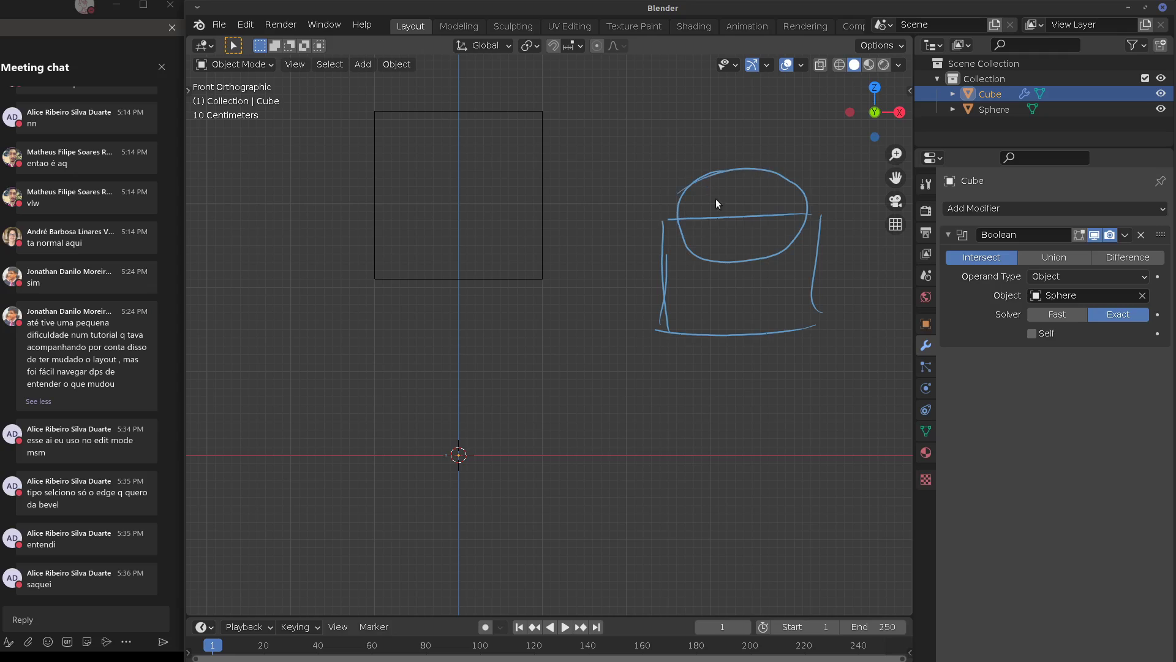
{"action": "mouse_move", "coordinate": [689, 223]}
{"action": "left_mouse_down"}
{"action": "mouse_move", "coordinate": [713, 221]}
{"action": "mouse_move", "coordinate": [738, 252]}
{"action": "mouse_move", "coordinate": [803, 216]}
{"action": "left_mouse_up"}
{"action": "left_click_drag", "start_coordinate": [790, 249], "coordinate": [756, 276]}
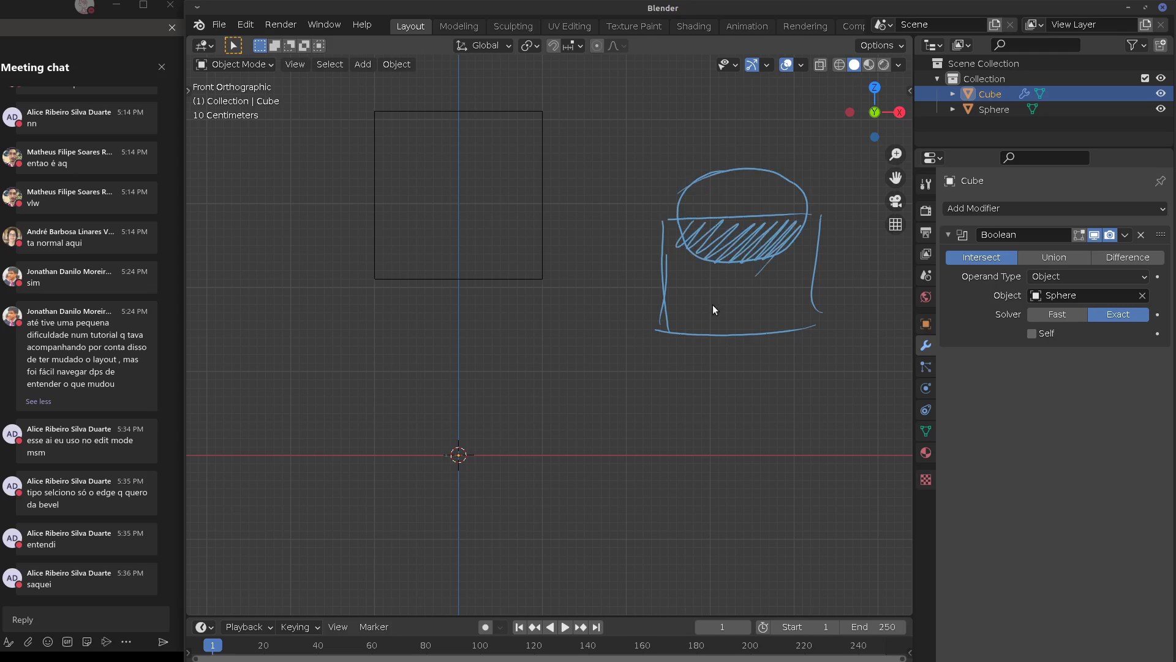
Move the sphere down about 0.87 m along Z so that it overlaps the top of the cube
{"action": "left_click", "coordinate": [540, 221]}
{"action": "key", "text": "z"}
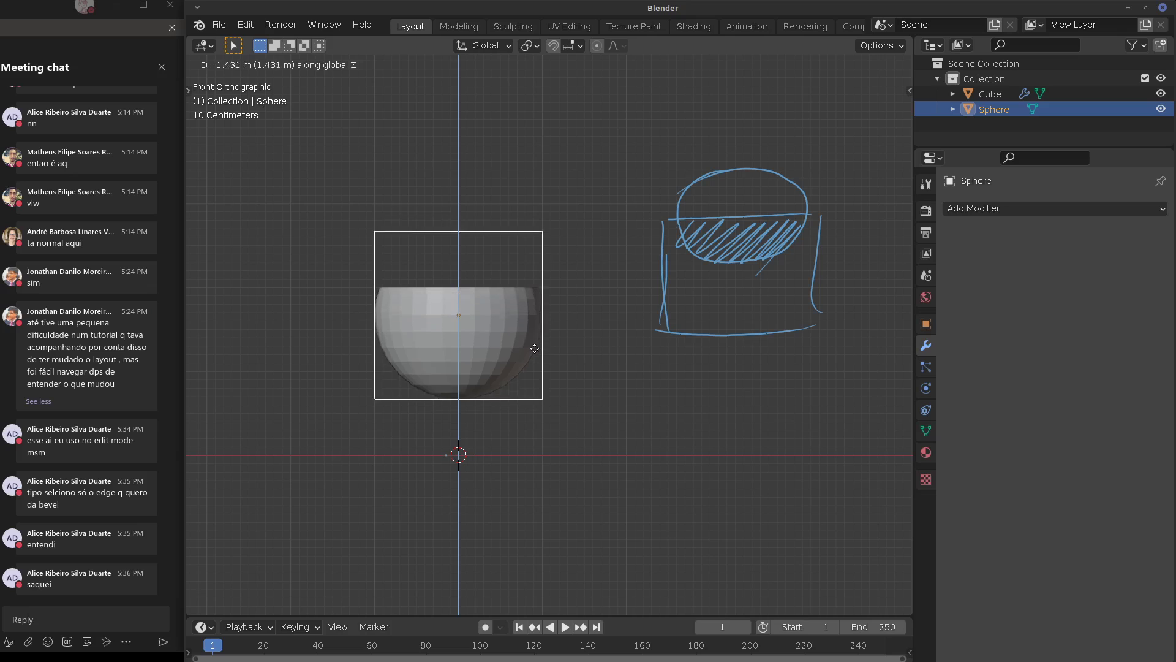
{"action": "left_click", "coordinate": [536, 293]}
{"action": "mouse_move", "coordinate": [536, 293]}
{"action": "middle_mouse_down"}
{"action": "mouse_move", "coordinate": [486, 310]}
{"action": "mouse_move", "coordinate": [557, 325]}
{"action": "mouse_move", "coordinate": [560, 259]}
{"action": "mouse_move", "coordinate": [469, 314]}
{"action": "mouse_move", "coordinate": [584, 317]}
{"action": "mouse_move", "coordinate": [505, 273]}
{"action": "mouse_move", "coordinate": [534, 341]}
{"action": "mouse_move", "coordinate": [517, 281]}
{"action": "mouse_move", "coordinate": [538, 272]}
{"action": "middle_mouse_up"}
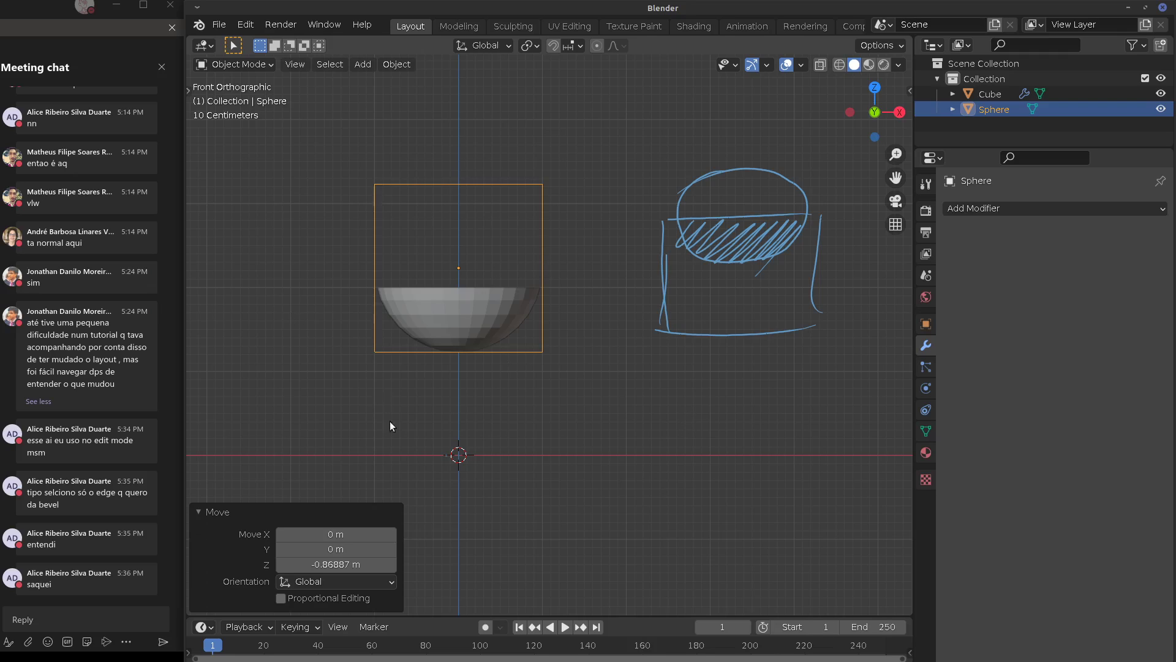
Set the cube's Boolean to Union and hatch the entire annotated circle and rectangle to illustrate it
{"action": "left_click", "coordinate": [477, 325]}
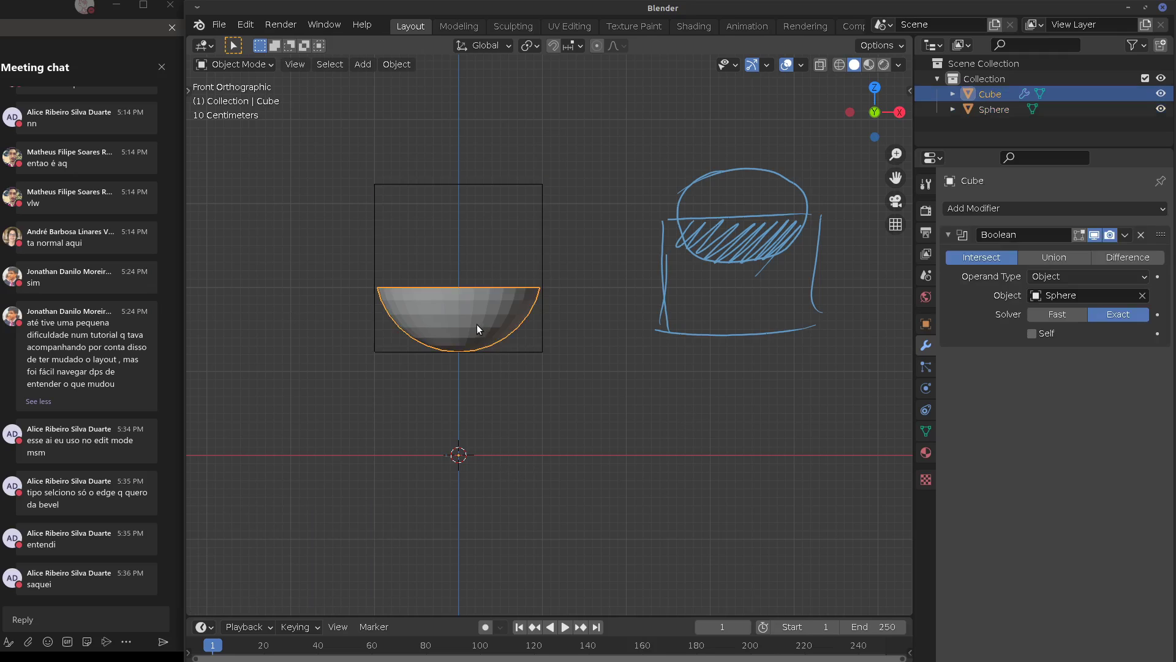
{"action": "left_click", "coordinate": [1050, 258]}
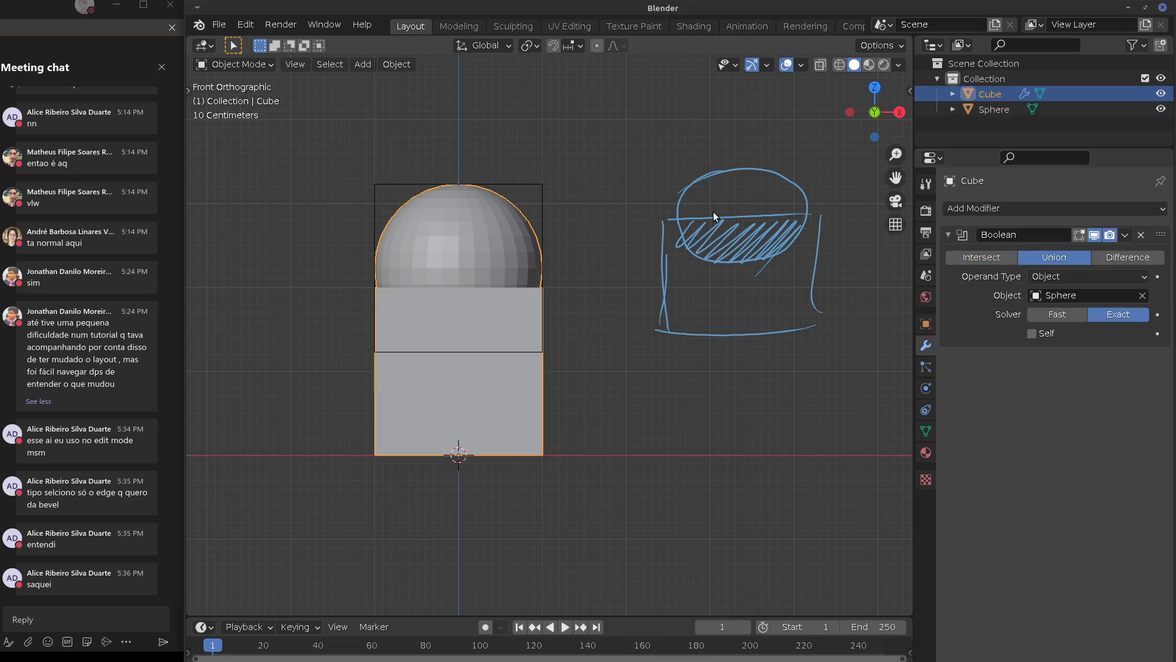
{"action": "mouse_move", "coordinate": [674, 202]}
{"action": "left_mouse_down"}
{"action": "mouse_move", "coordinate": [766, 179]}
{"action": "mouse_move", "coordinate": [680, 270]}
{"action": "mouse_move", "coordinate": [797, 245]}
{"action": "mouse_move", "coordinate": [704, 325]}
{"action": "mouse_move", "coordinate": [815, 300]}
{"action": "mouse_move", "coordinate": [723, 319]}
{"action": "mouse_move", "coordinate": [759, 248]}
{"action": "mouse_move", "coordinate": [695, 244]}
{"action": "left_mouse_up"}
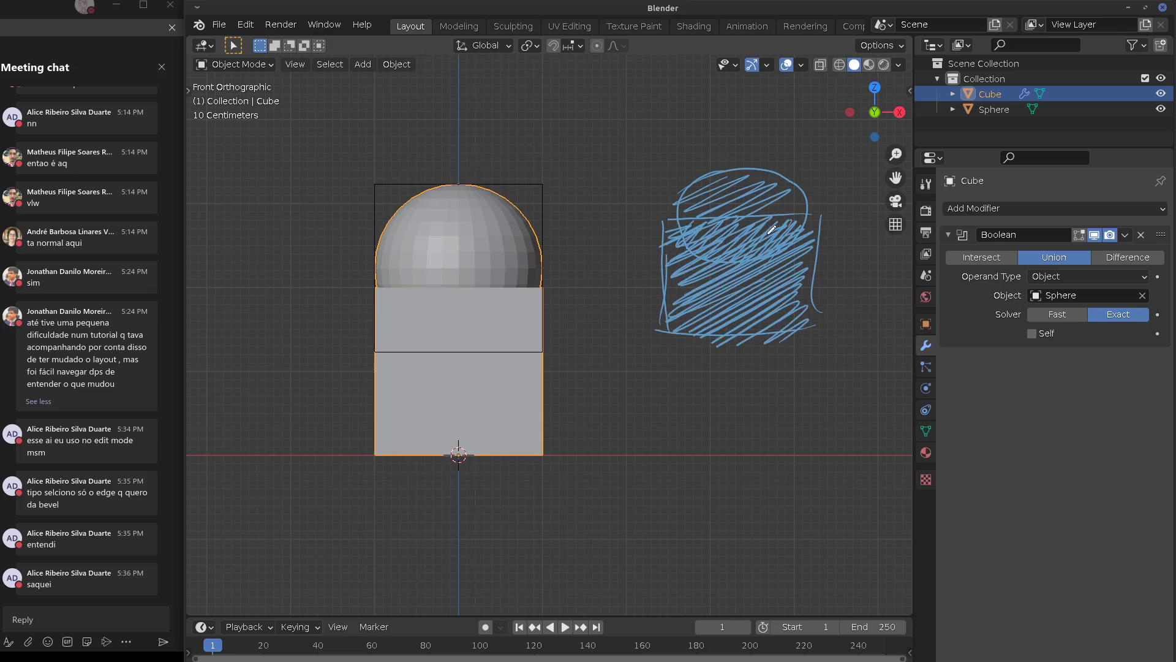
Scale the sphere by 0.7 and hide it in the viewport
{"action": "left_click", "coordinate": [547, 253]}
{"action": "type", "text": "s.7"}
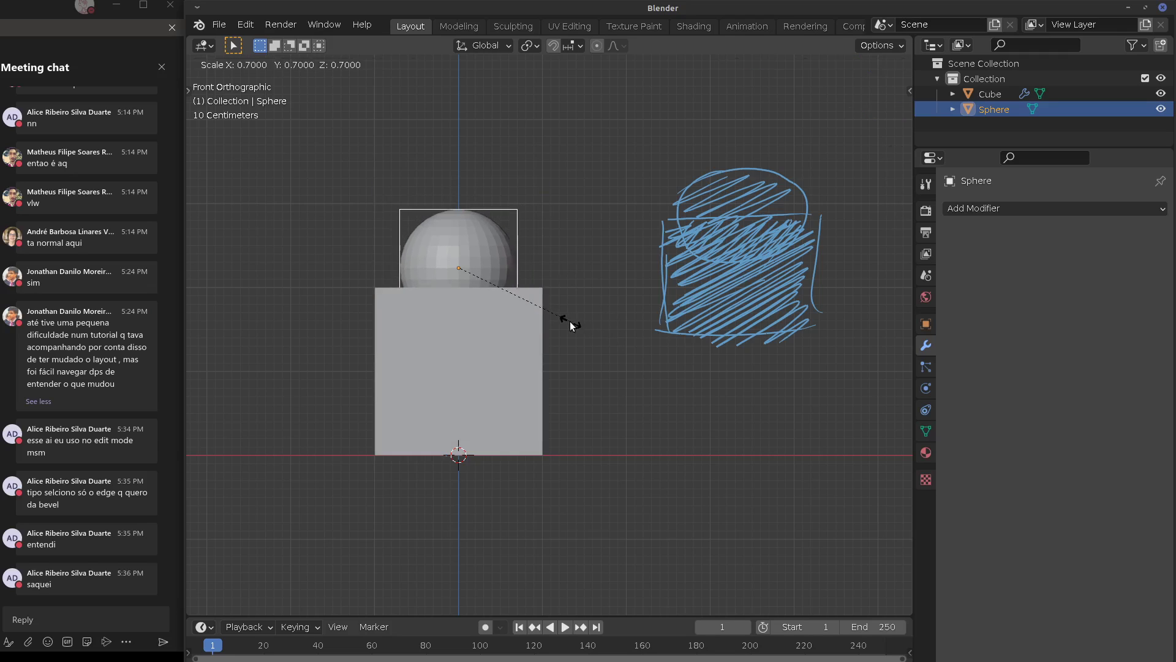
{"action": "key", "text": "Return"}
{"action": "middle_click_drag", "start_coordinate": [551, 312], "coordinate": [517, 282]}
{"action": "left_click", "coordinate": [530, 262]}
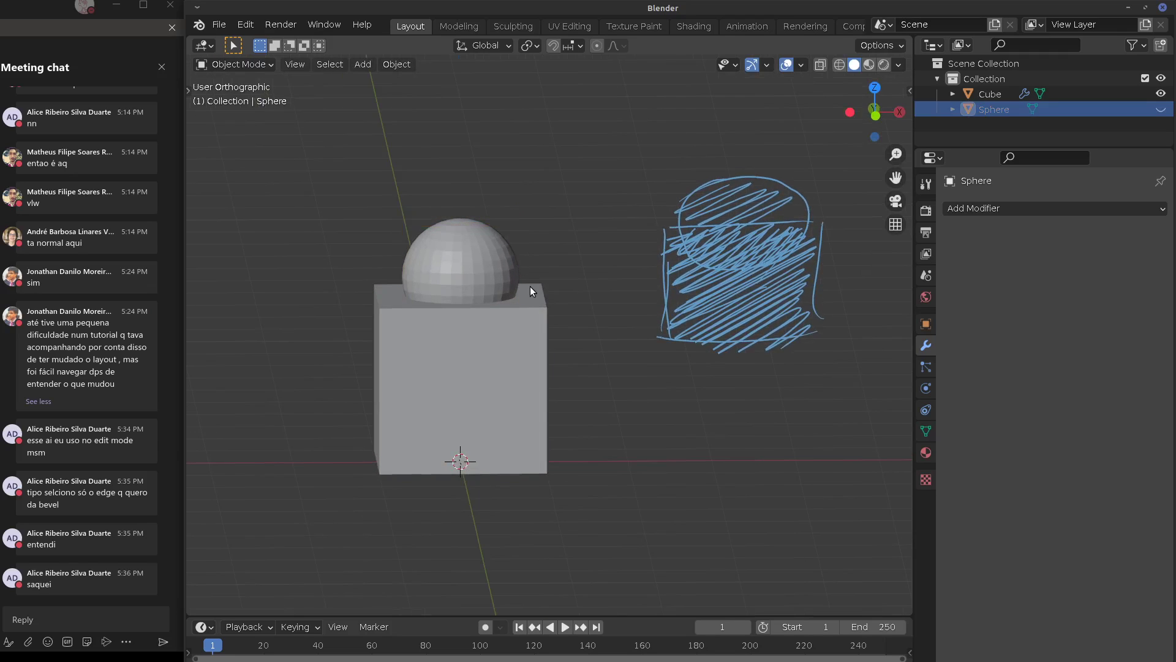
Select the cube and inspect its union with the sphere from below, above and the front, both close up and from afar
{"action": "left_click", "coordinate": [494, 262]}
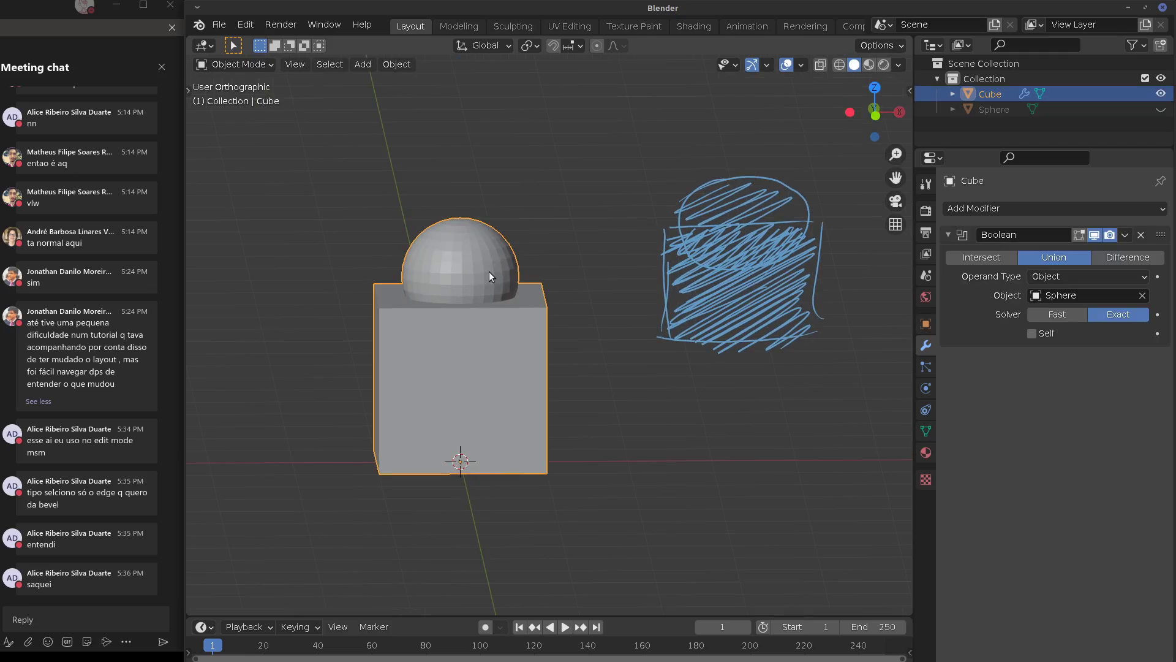
{"action": "middle_click_drag", "start_coordinate": [489, 271], "coordinate": [571, 350]}
{"action": "scroll", "coordinate": [576, 293], "scroll_direction": "up", "scroll_amount": 4}
{"action": "scroll", "coordinate": [575, 293], "scroll_direction": "up", "scroll_amount": 3}
{"action": "scroll", "coordinate": [571, 346], "scroll_direction": "down", "scroll_amount": 8}
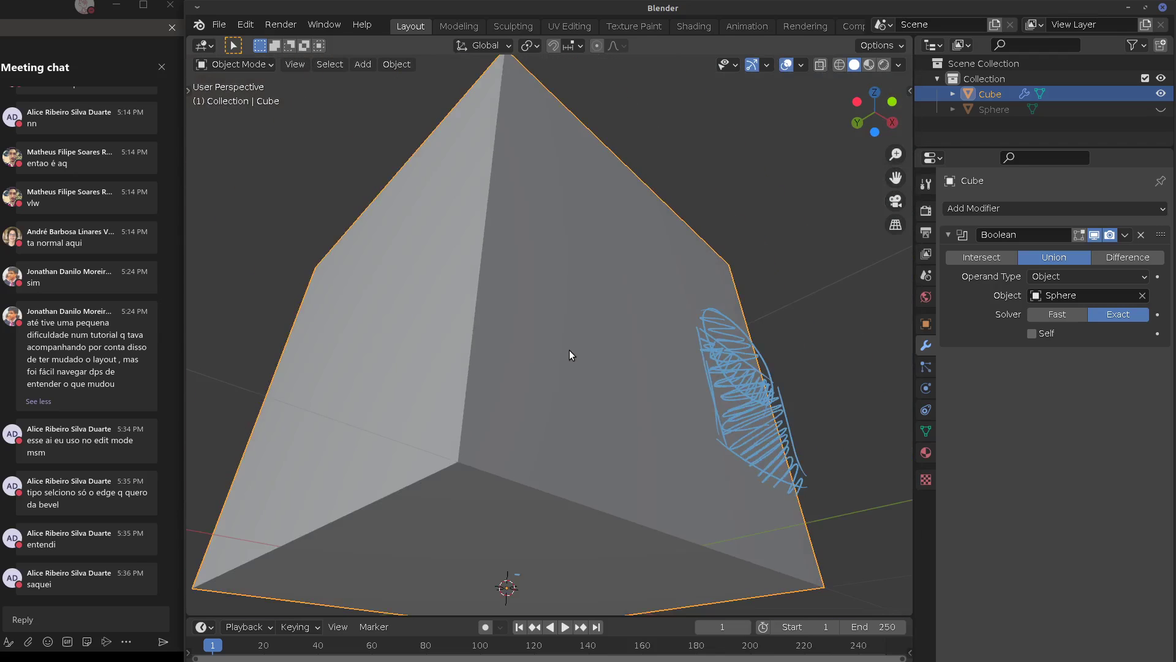
{"action": "key", "text": "KP_1"}
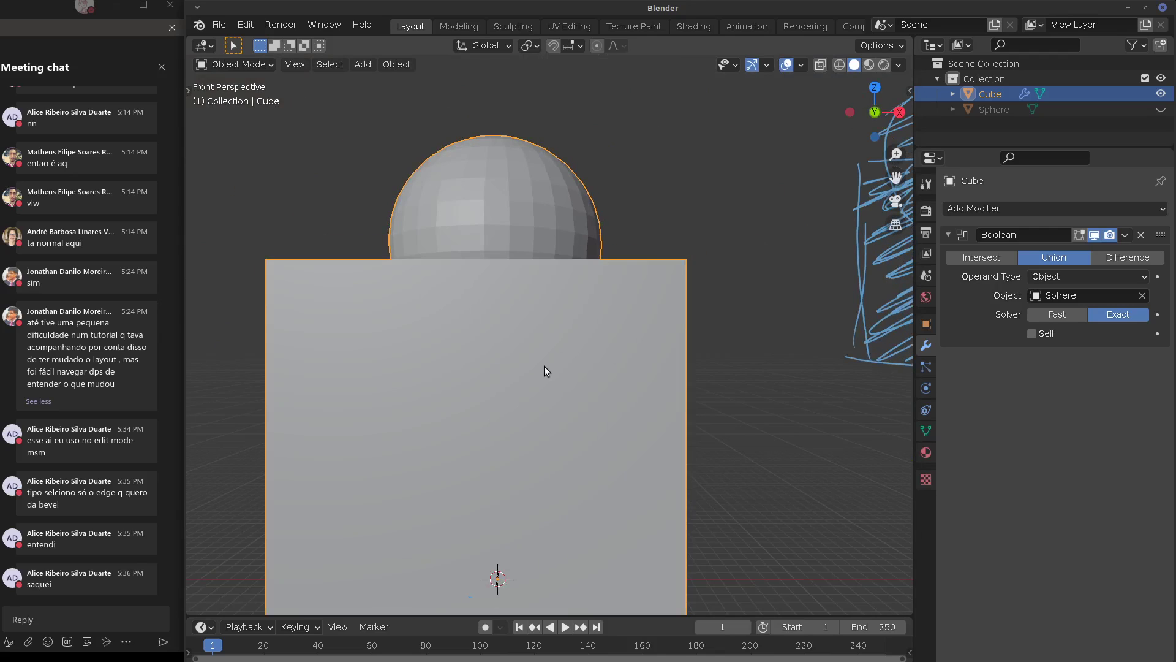
{"action": "key", "text": "KP_5"}
{"action": "mouse_move", "coordinate": [543, 366]}
{"action": "middle_mouse_down"}
{"action": "mouse_move", "coordinate": [598, 329]}
{"action": "mouse_move", "coordinate": [783, 331]}
{"action": "mouse_move", "coordinate": [574, 288]}
{"action": "mouse_move", "coordinate": [726, 325]}
{"action": "mouse_move", "coordinate": [707, 323]}
{"action": "middle_mouse_up"}
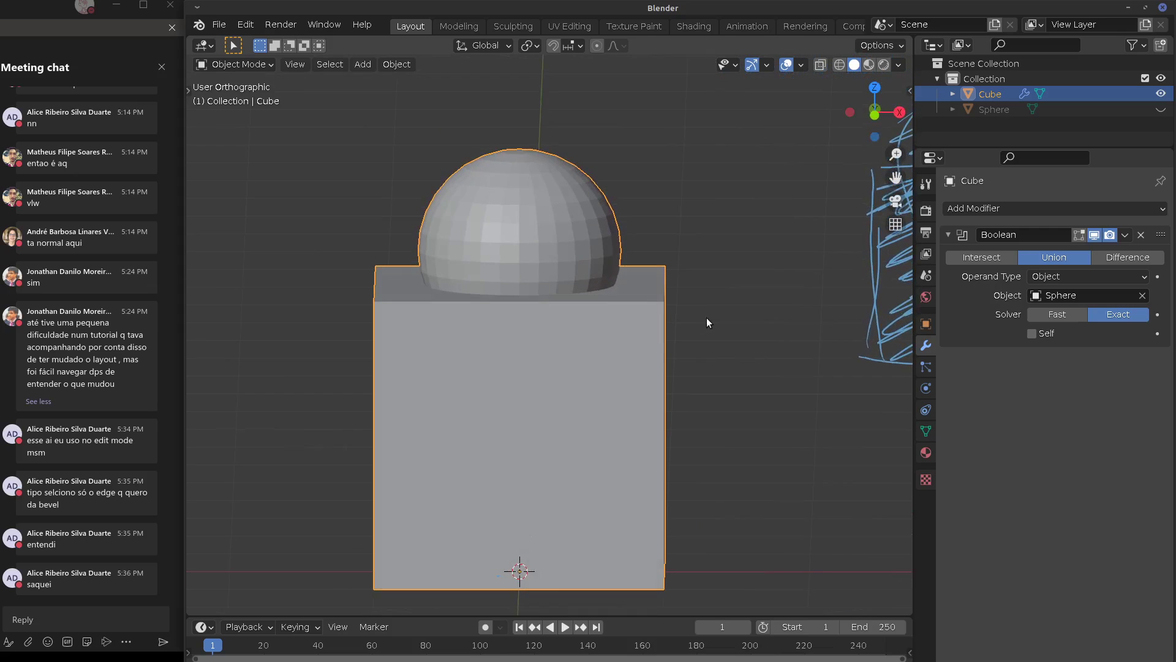
{"action": "key", "text": "KP_1"}
{"action": "scroll", "coordinate": [728, 316], "scroll_direction": "down", "scroll_amount": 2}
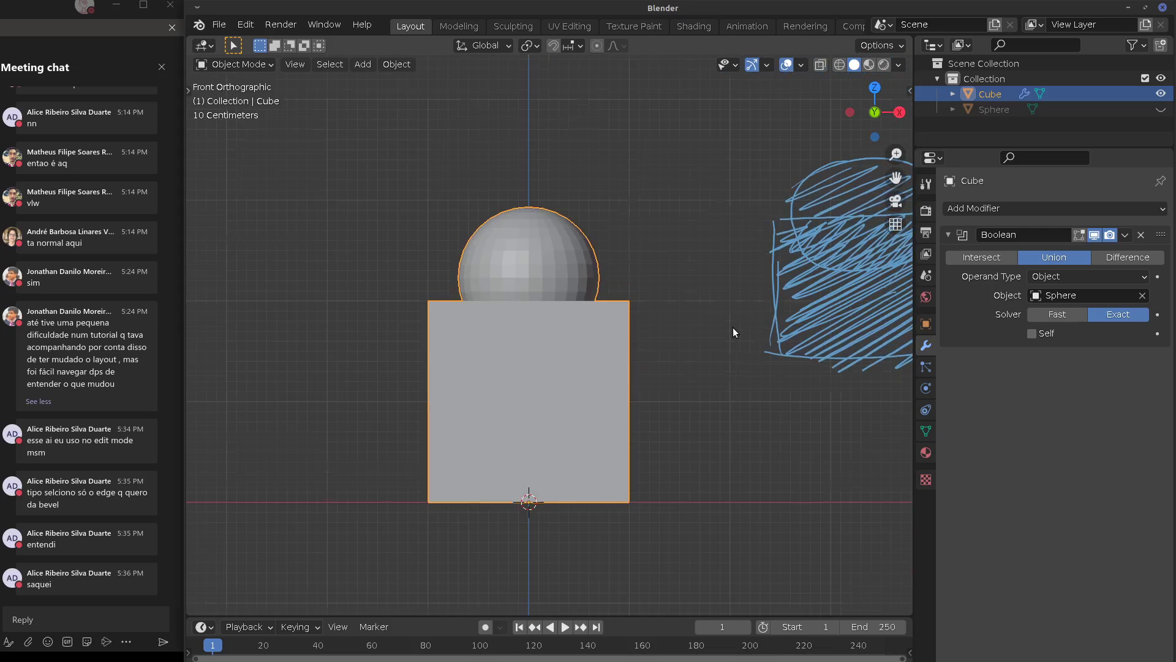
Erase the annotation hatching inside the circle to illustrate the Difference operation
{"action": "mouse_move", "coordinate": [839, 398]}
{"action": "middle_mouse_down", "text": "shift"}
{"action": "mouse_move", "coordinate": [682, 410]}
{"action": "mouse_move", "coordinate": [715, 414]}
{"action": "middle_mouse_up", "text": "shift"}
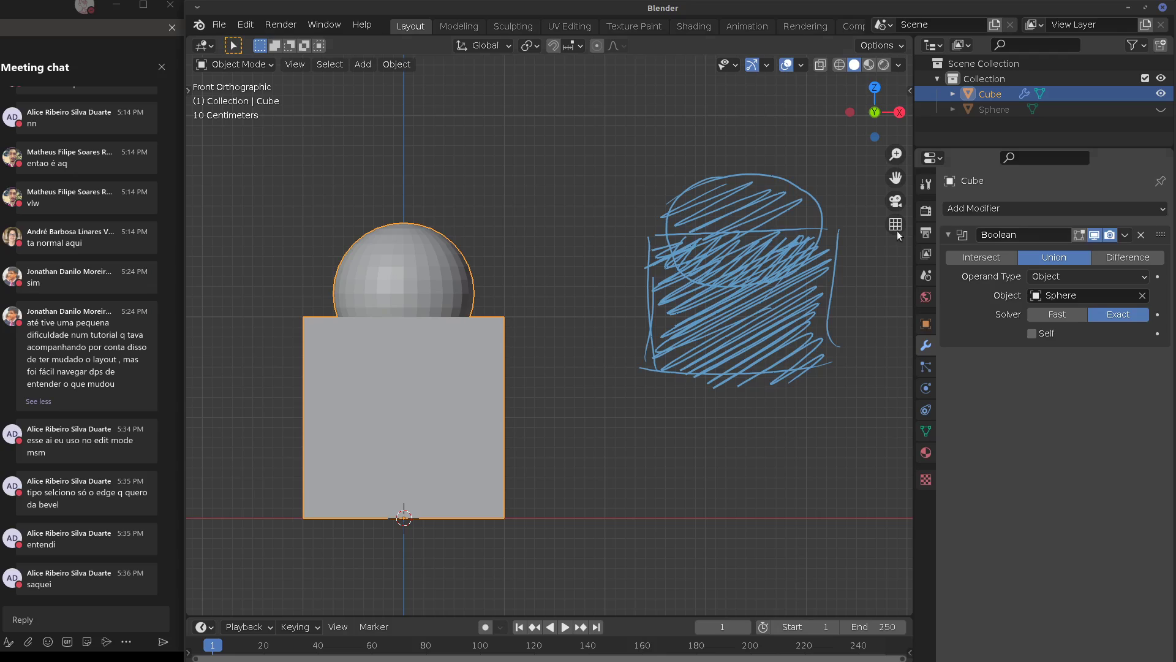
{"action": "mouse_move", "coordinate": [723, 228]}
{"action": "right_mouse_down"}
{"action": "mouse_move", "coordinate": [704, 229]}
{"action": "mouse_move", "coordinate": [704, 252]}
{"action": "mouse_move", "coordinate": [717, 257]}
{"action": "mouse_move", "coordinate": [779, 211]}
{"action": "mouse_move", "coordinate": [746, 258]}
{"action": "mouse_move", "coordinate": [796, 254]}
{"action": "mouse_move", "coordinate": [730, 197]}
{"action": "mouse_move", "coordinate": [694, 245]}
{"action": "mouse_move", "coordinate": [709, 266]}
{"action": "right_mouse_up"}
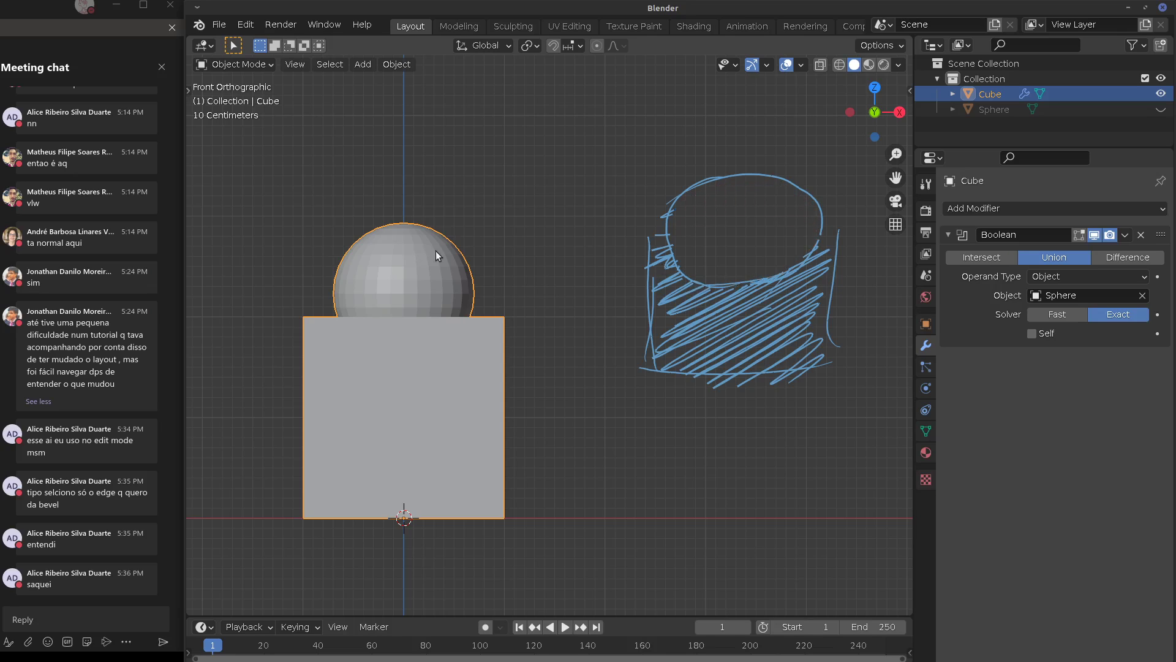
Unhide the sphere and set the cube's Boolean operation to Difference
{"action": "left_click", "coordinate": [998, 110]}
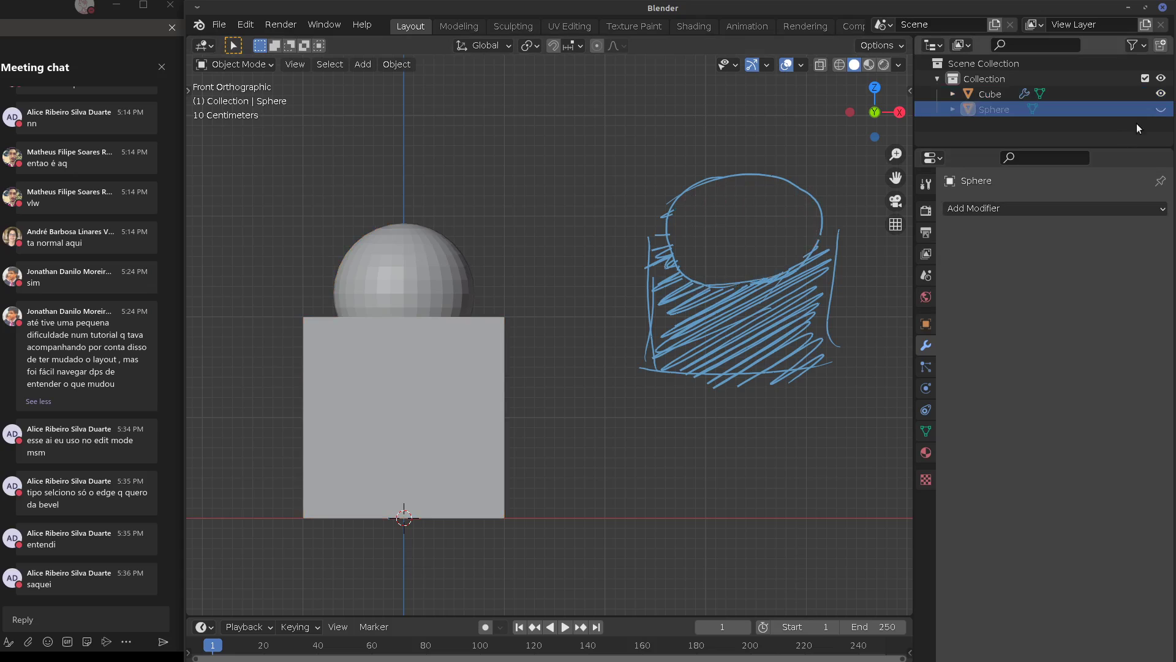
{"action": "left_click", "coordinate": [1161, 109]}
{"action": "middle_click_drag", "start_coordinate": [589, 230], "coordinate": [457, 274]}
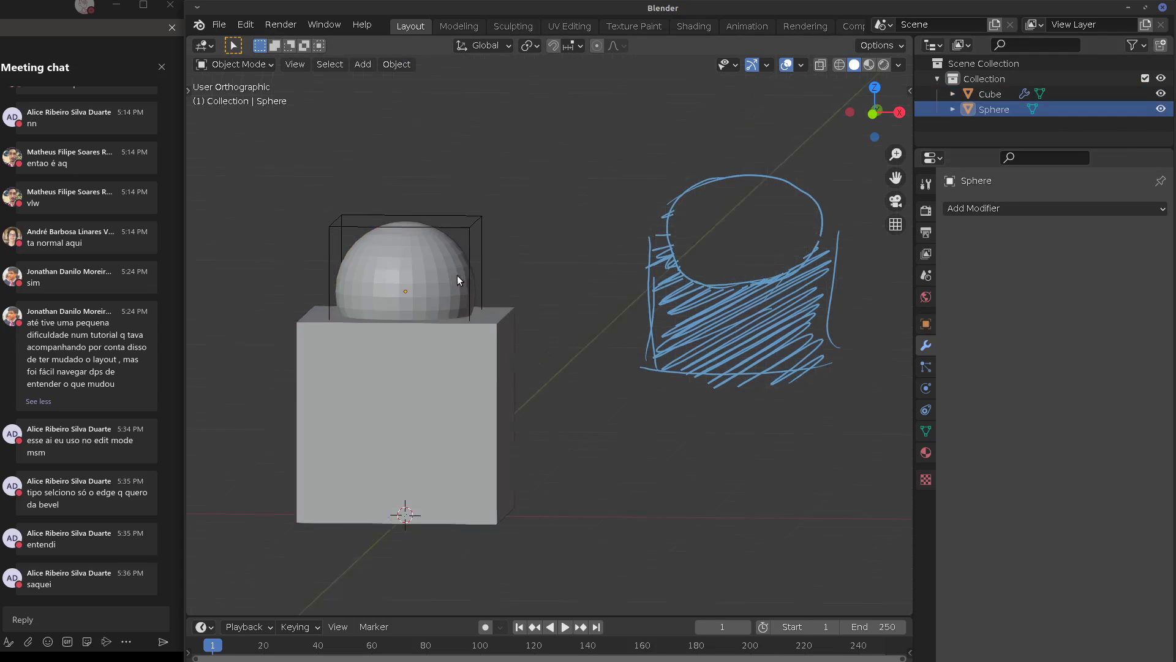
{"action": "left_click", "coordinate": [457, 274]}
{"action": "left_click", "coordinate": [1127, 257]}
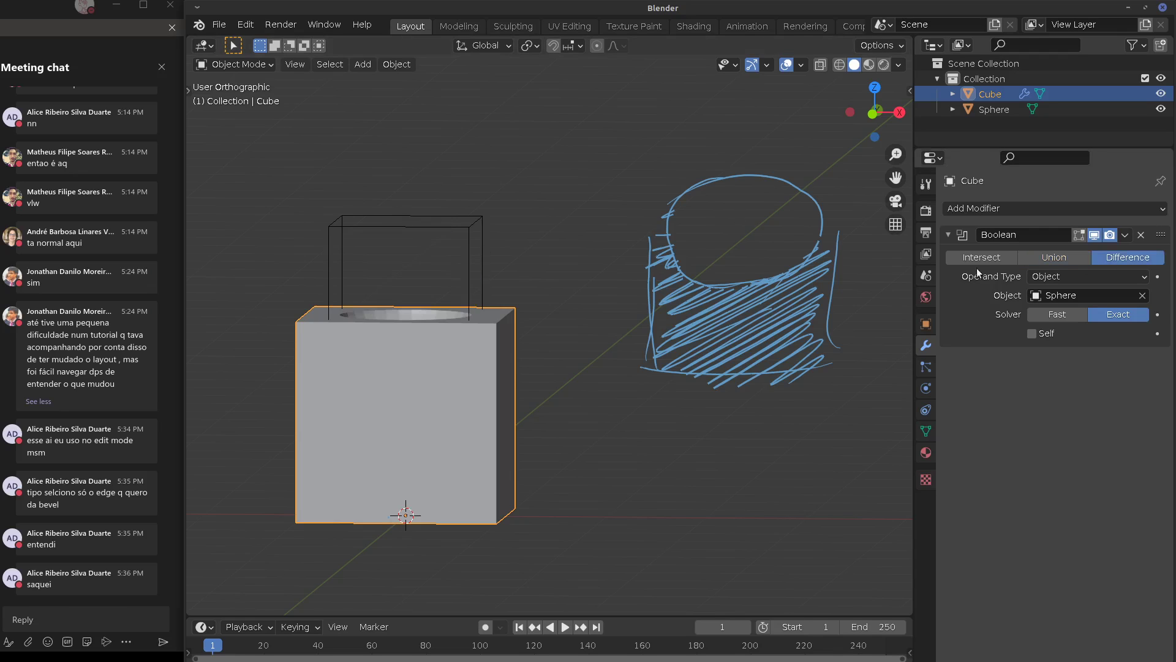
Select the sphere and lower it about 0.62 m along Z into the cube
{"action": "middle_click_drag", "start_coordinate": [405, 423], "coordinate": [469, 279]}
{"action": "left_click", "coordinate": [473, 279]}
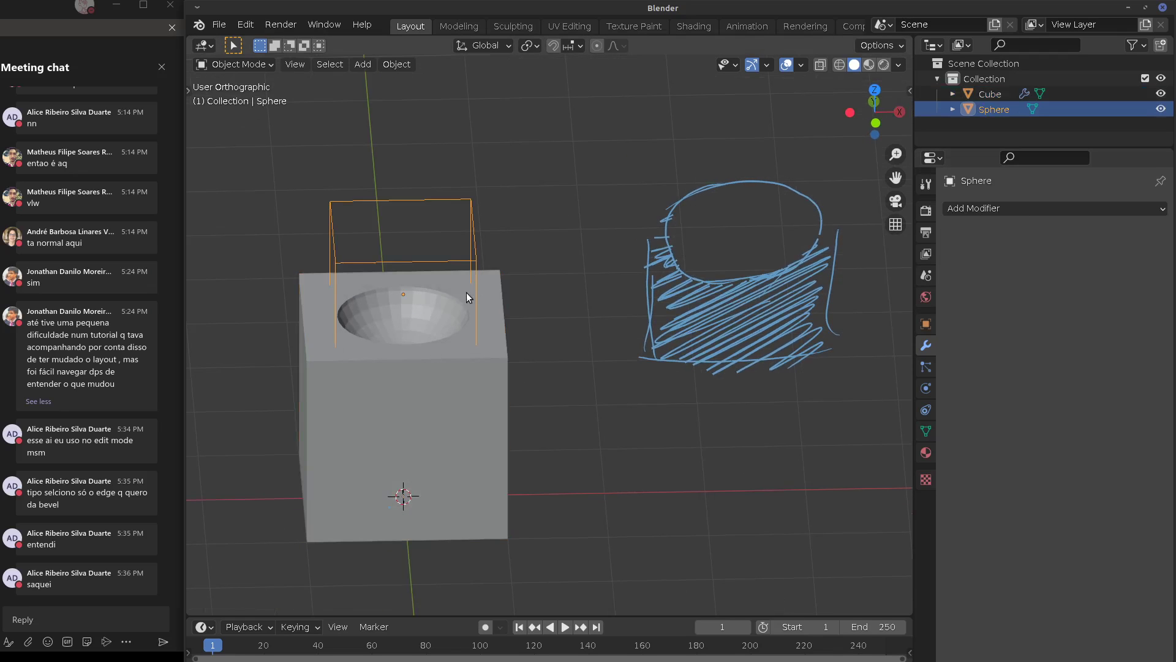
{"action": "key", "text": "KP_1"}
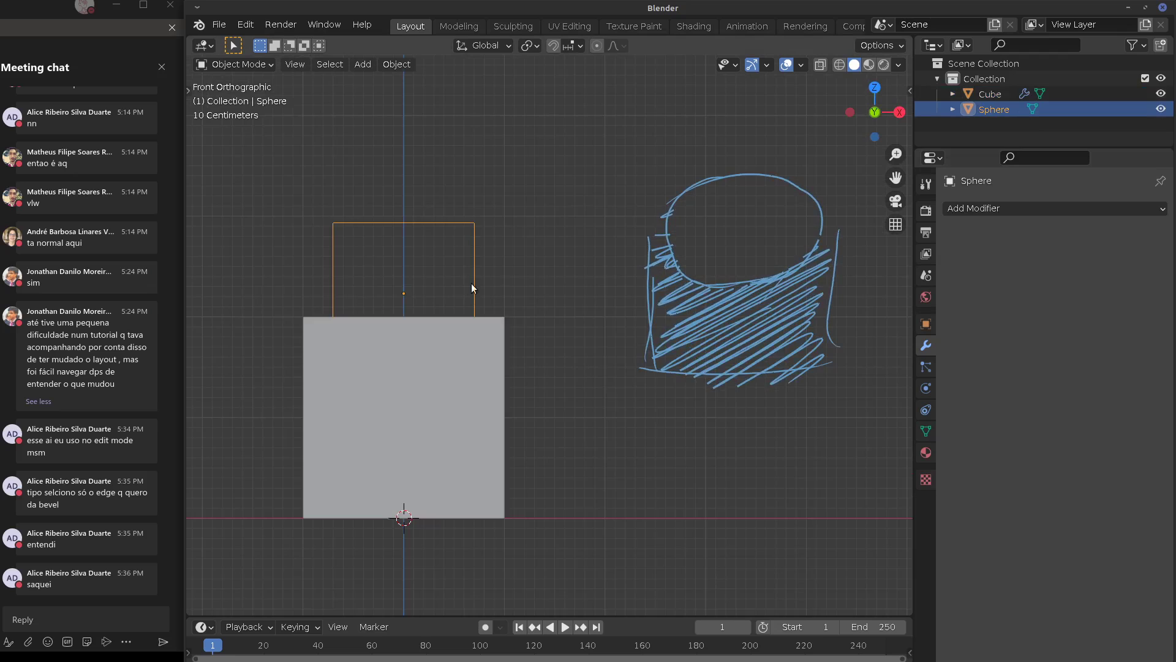
{"action": "middle_click_drag", "start_coordinate": [471, 283], "coordinate": [435, 311]}
{"action": "key", "text": "g"}
{"action": "key", "text": "z"}
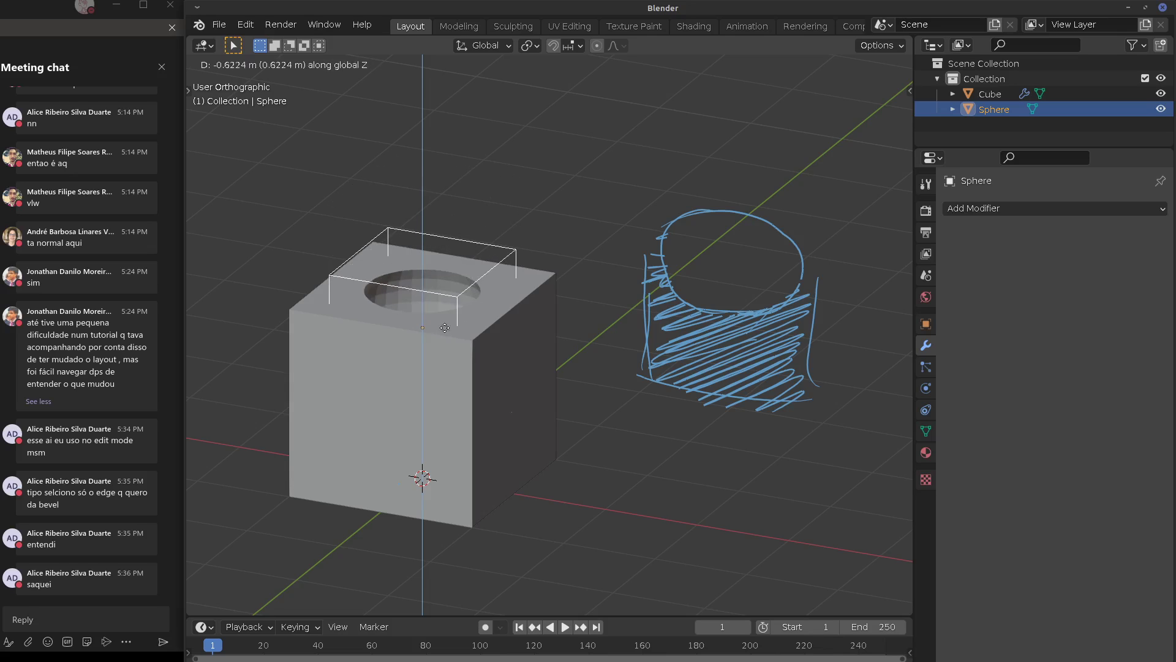
{"action": "left_click", "coordinate": [451, 341]}
Scale the sphere up uniformly by 2.266 so it cuts away most of the cube's upper part
{"action": "key", "text": "s"}
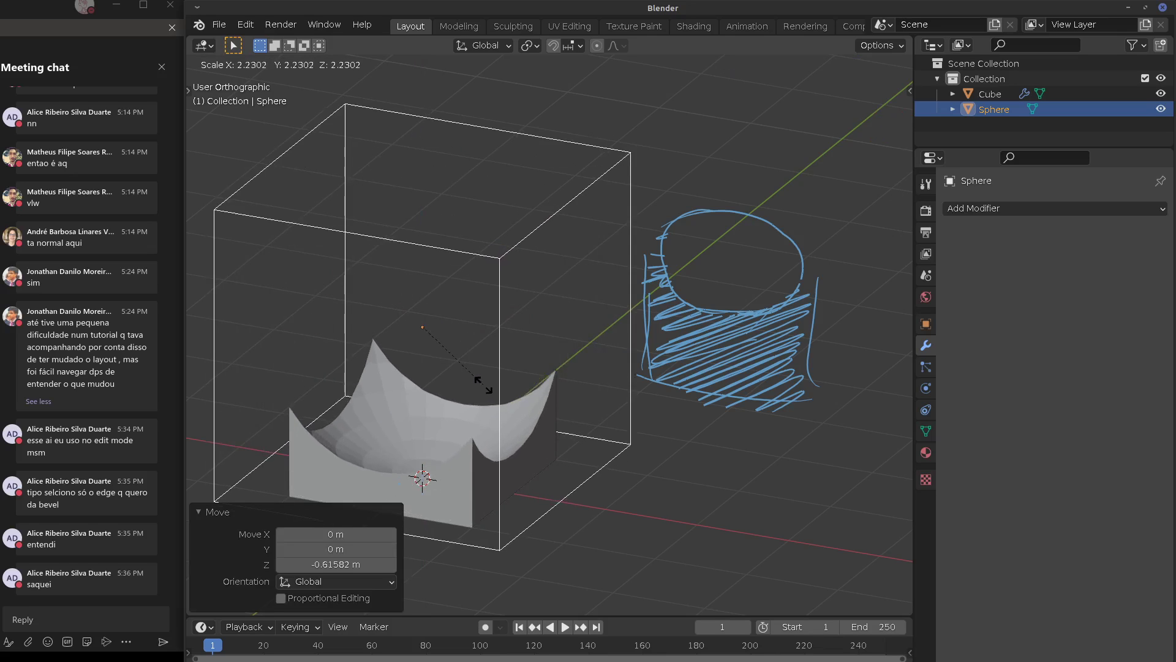
{"action": "left_click", "coordinate": [483, 387]}
{"action": "scroll", "coordinate": [487, 374], "scroll_direction": "down", "scroll_amount": 3}
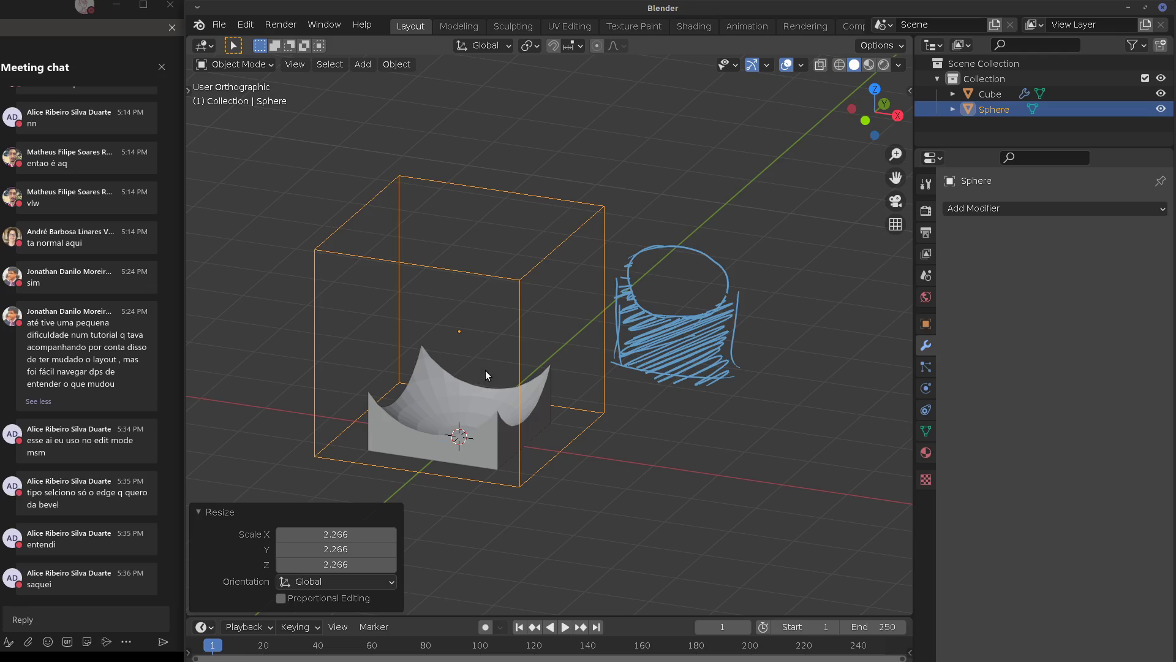
{"action": "mouse_move", "coordinate": [485, 370]}
{"action": "middle_mouse_down"}
{"action": "mouse_move", "coordinate": [568, 354]}
{"action": "mouse_move", "coordinate": [488, 356]}
{"action": "middle_mouse_up"}
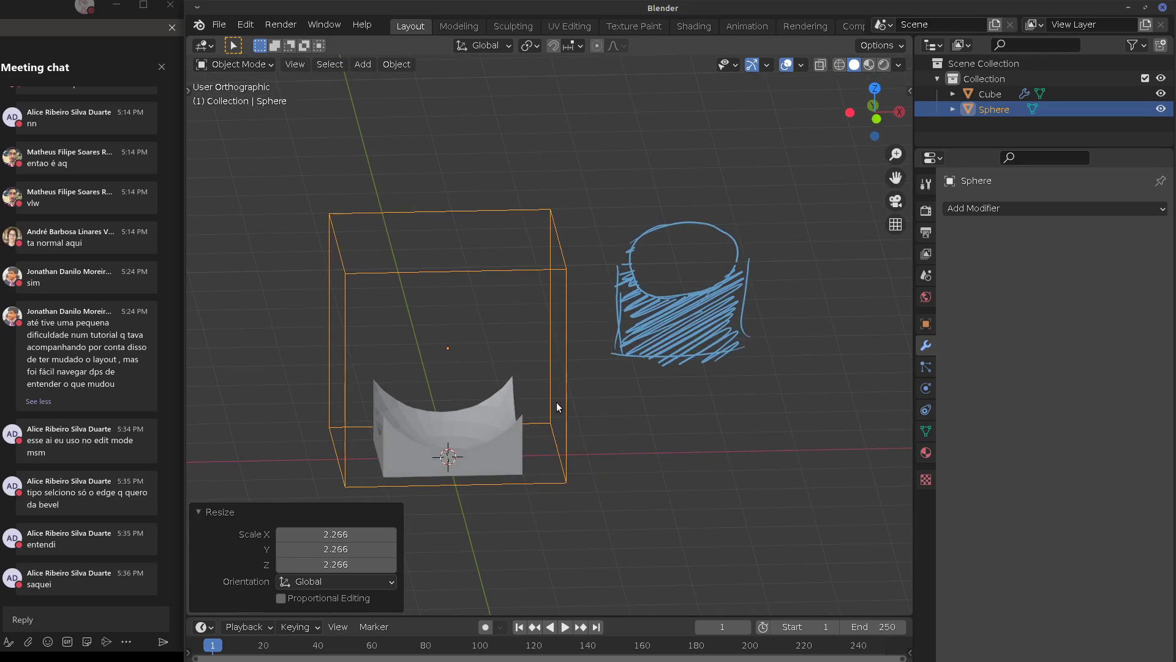
Scale the sphere down uniformly by 0.6 to cut a smaller bowl in the cube
{"action": "key", "text": "s"}
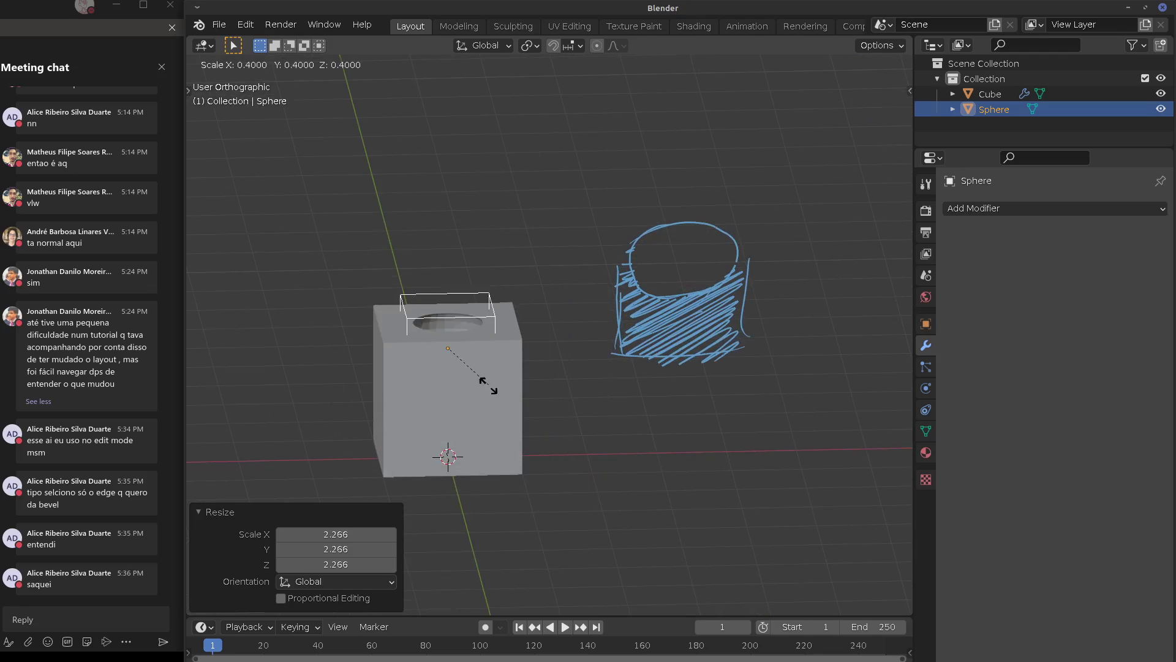
{"action": "left_click", "coordinate": [528, 377]}
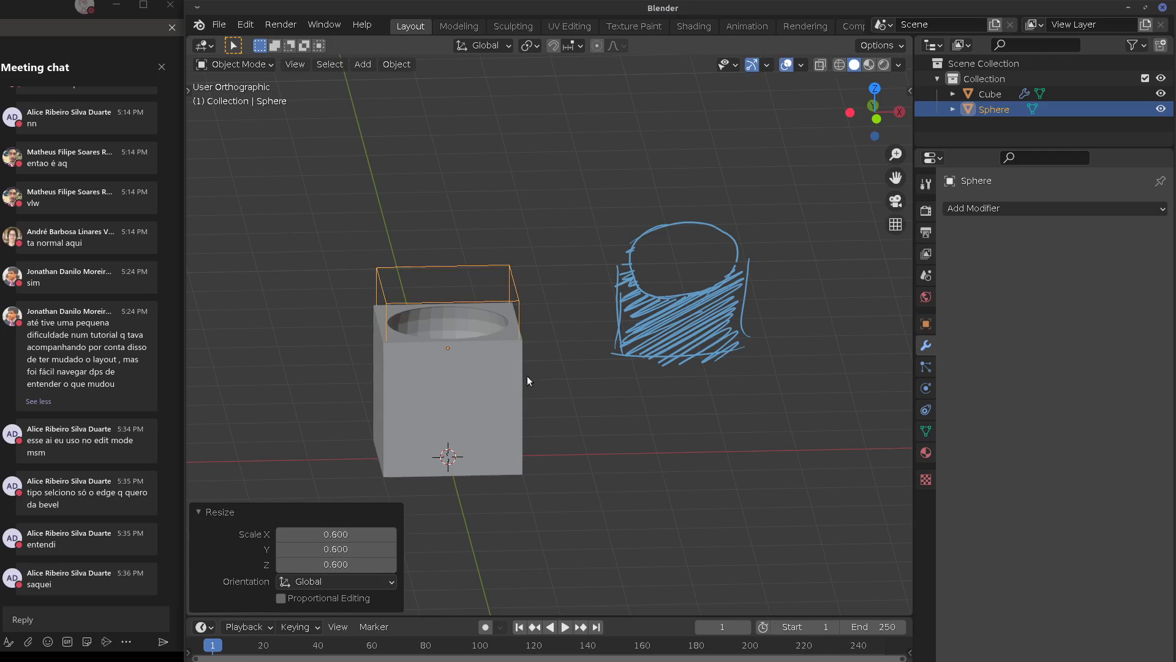
{"action": "mouse_move", "coordinate": [527, 376]}
{"action": "middle_mouse_down"}
{"action": "mouse_move", "coordinate": [579, 388]}
{"action": "mouse_move", "coordinate": [517, 400]}
{"action": "mouse_move", "coordinate": [531, 377]}
{"action": "middle_mouse_up"}
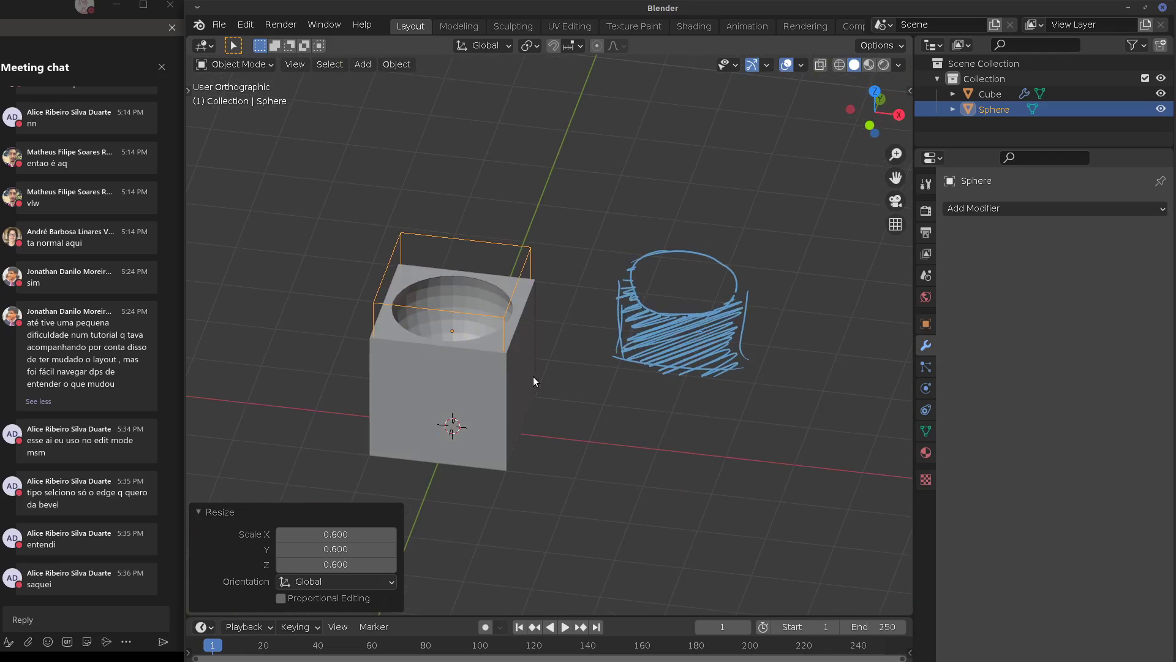
In the sphere object's Edit Mode, delete its mesh and add a 32-vertex cylinder of 1 m radius and 2 m depth
{"action": "key", "text": "Tab"}
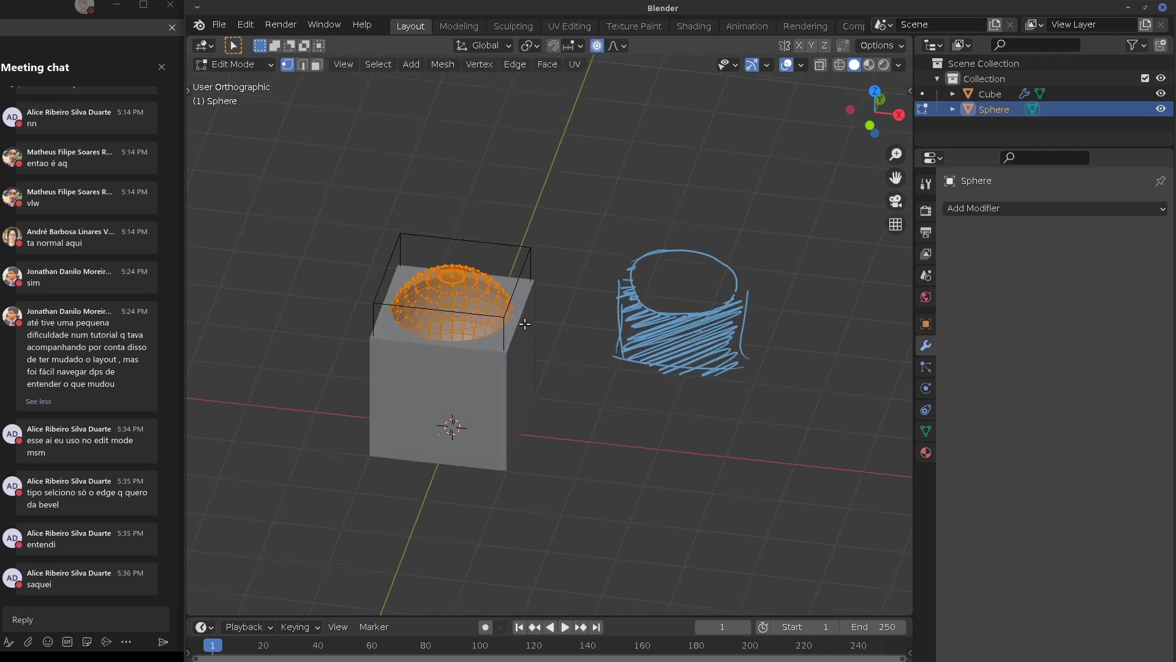
{"action": "key", "text": "KP_1"}
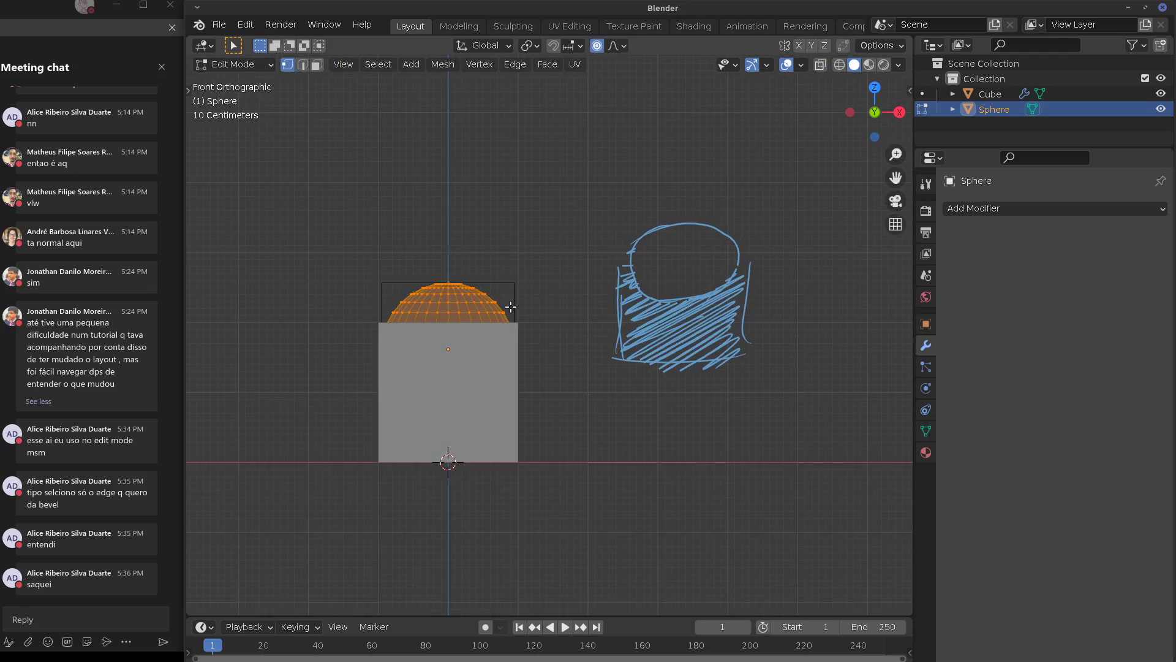
{"action": "key", "text": "x"}
{"action": "left_click", "coordinate": [510, 307]}
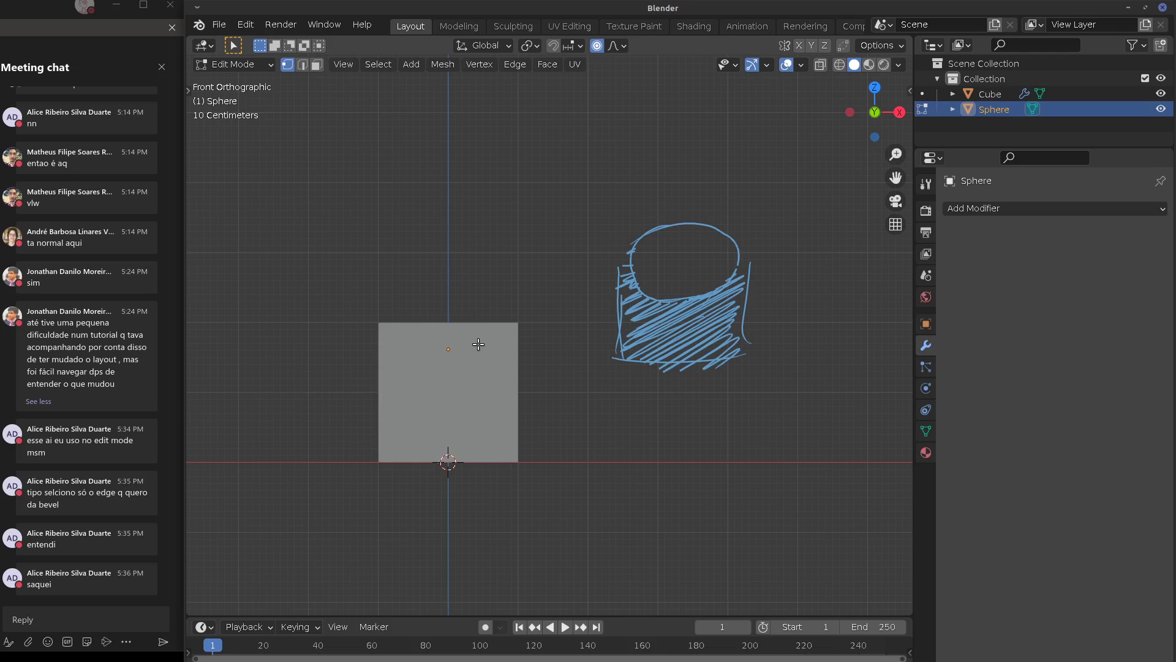
{"action": "key", "text": "shift+a"}
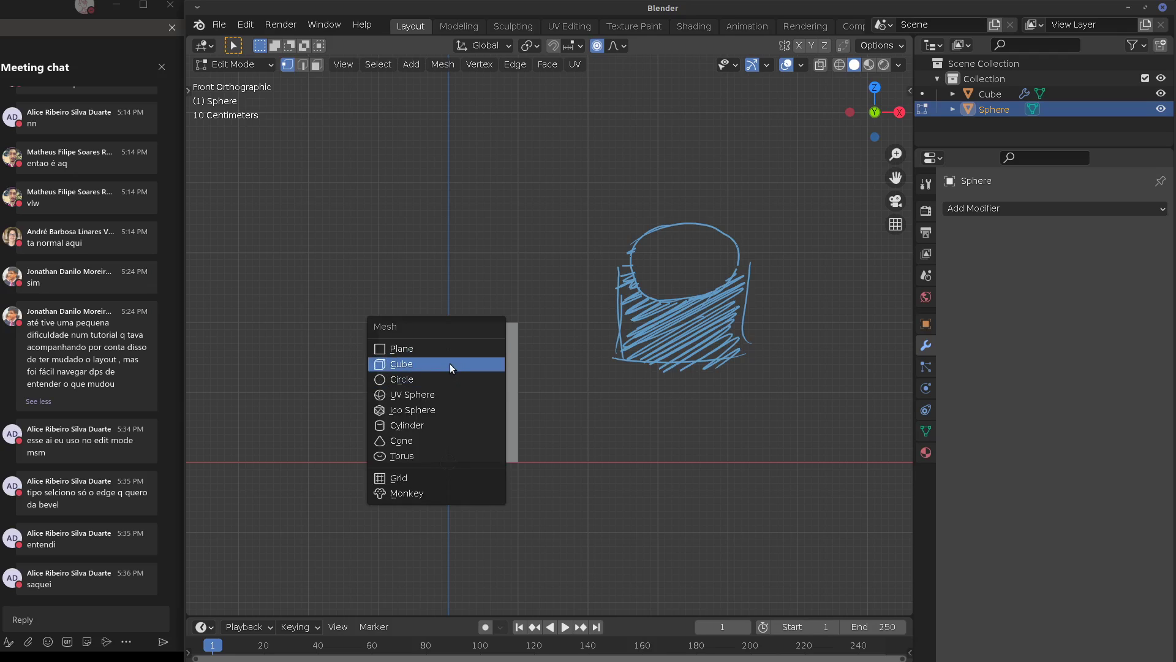
{"action": "left_click", "coordinate": [445, 424]}
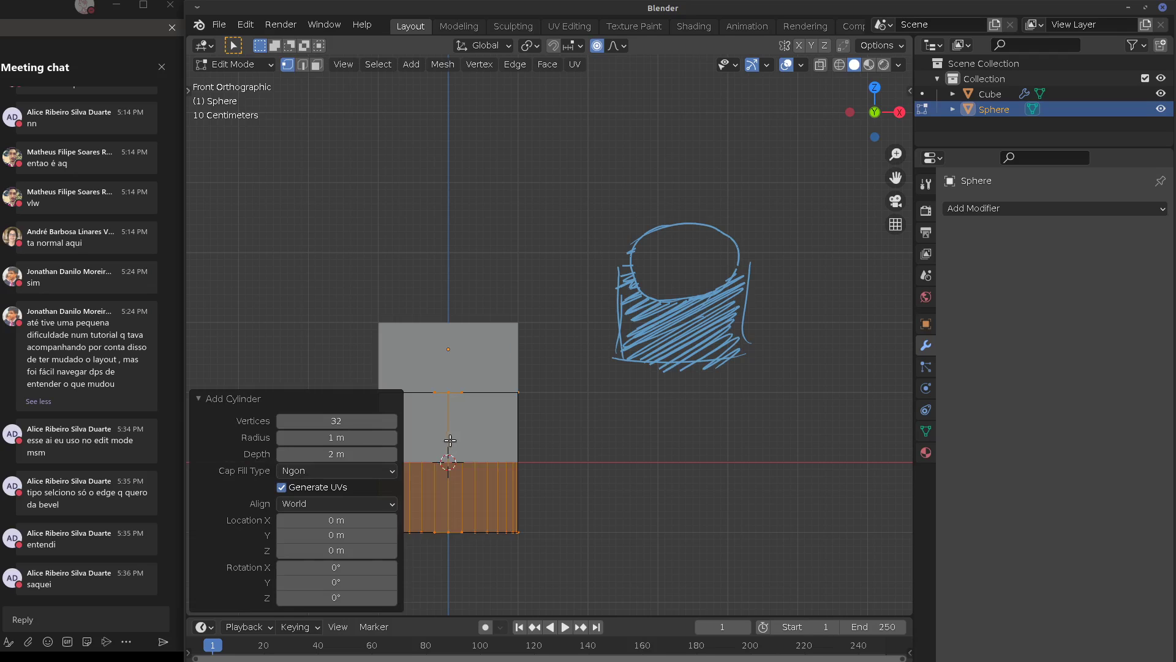
Scale the cylinder by 0.714, stretch it along Z and return to Object Mode
{"action": "key", "text": "s"}
{"action": "left_click", "coordinate": [506, 481]}
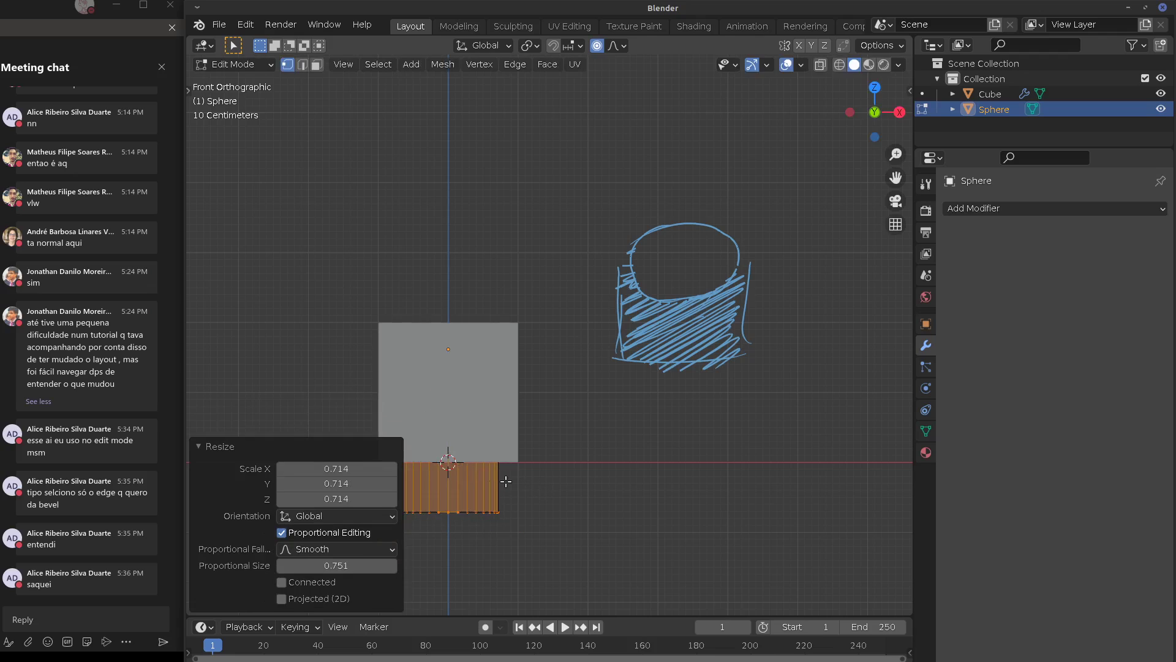
{"action": "key", "text": "s"}
{"action": "key", "text": "z"}
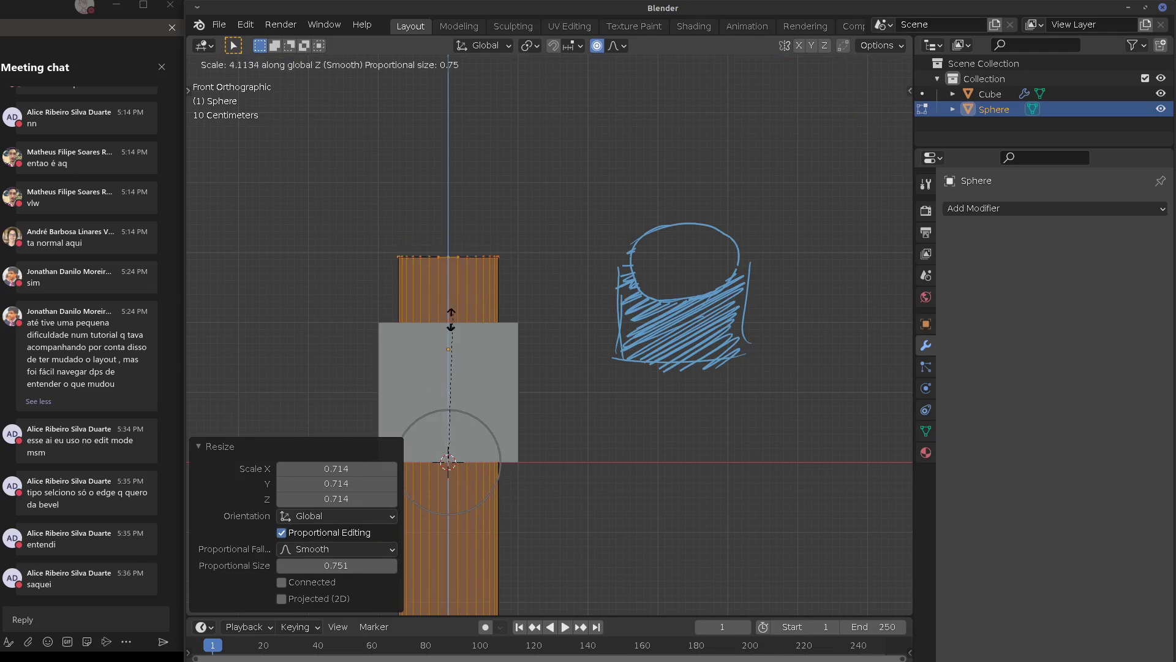
{"action": "left_click", "coordinate": [443, 391]}
{"action": "key", "text": "Tab"}
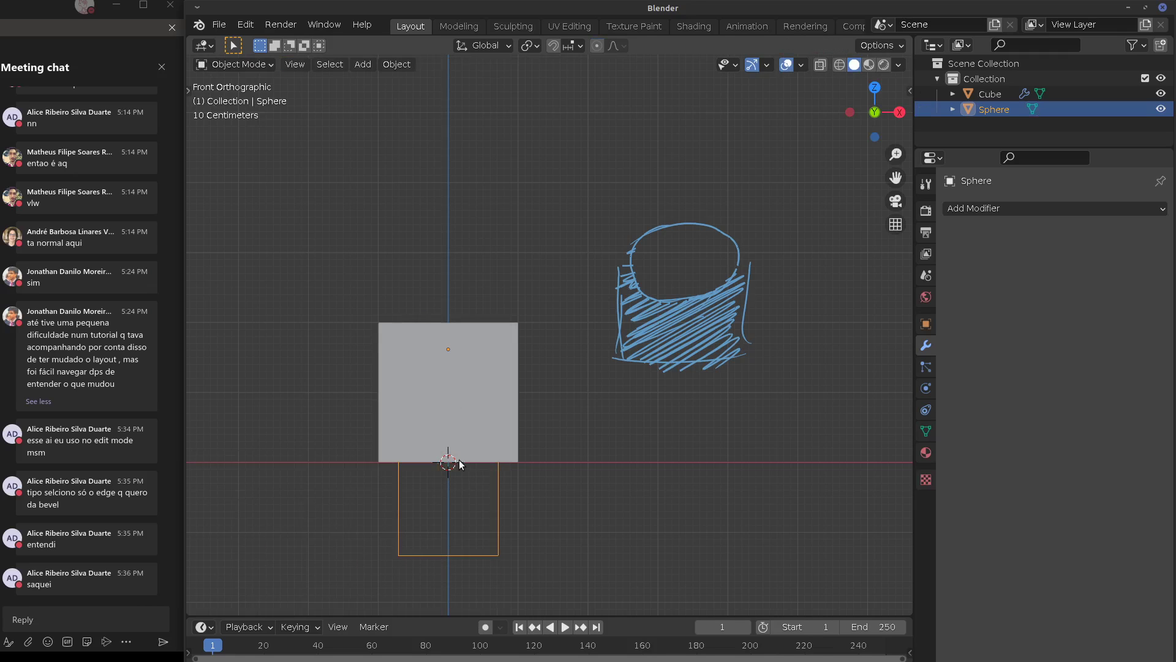
Raise the cylinder object about 1 m along Z so it cuts a hole through the cube
{"action": "middle_click_drag", "start_coordinate": [458, 459], "coordinate": [472, 471]}
{"action": "key", "text": "g"}
{"action": "key", "text": "z"}
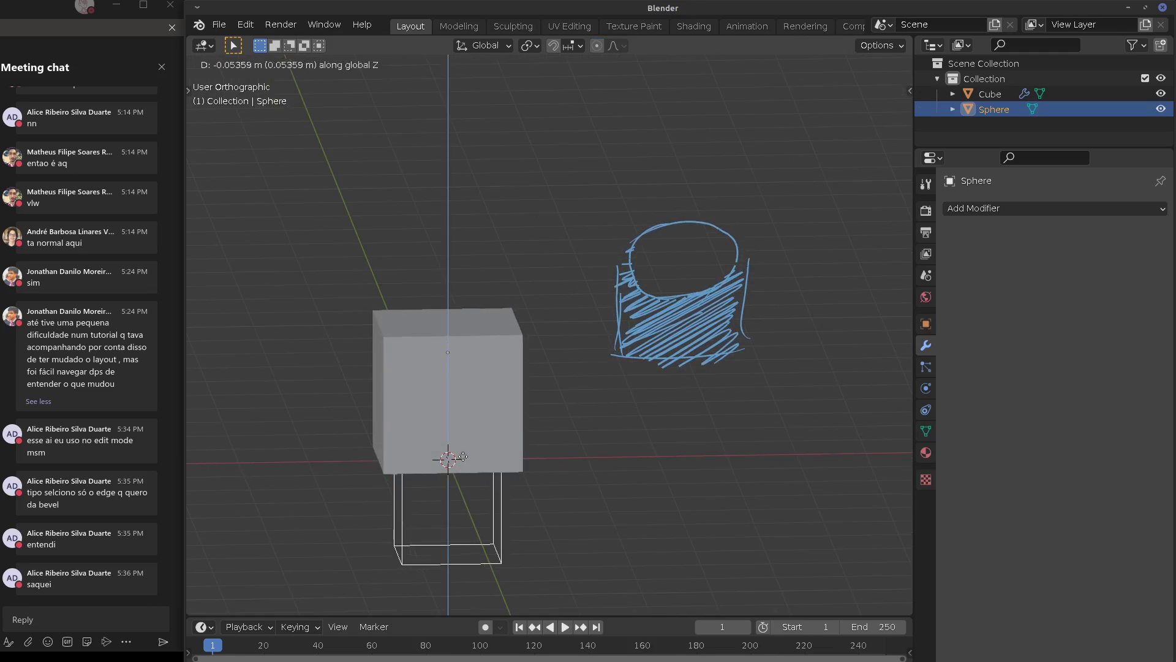
{"action": "left_click", "coordinate": [464, 390]}
{"action": "middle_click_drag", "start_coordinate": [464, 391], "coordinate": [483, 420]}
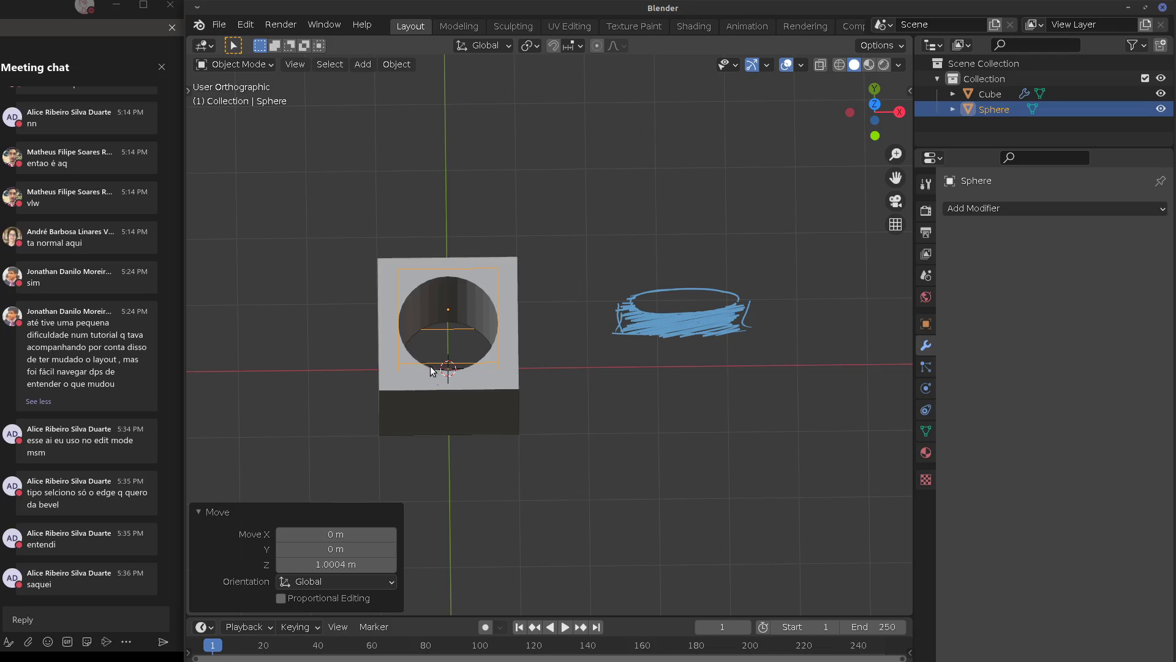
Select the vertices of the cube's +X side and move them 5 m along X to lengthen the block
{"action": "key", "text": "KP_7"}
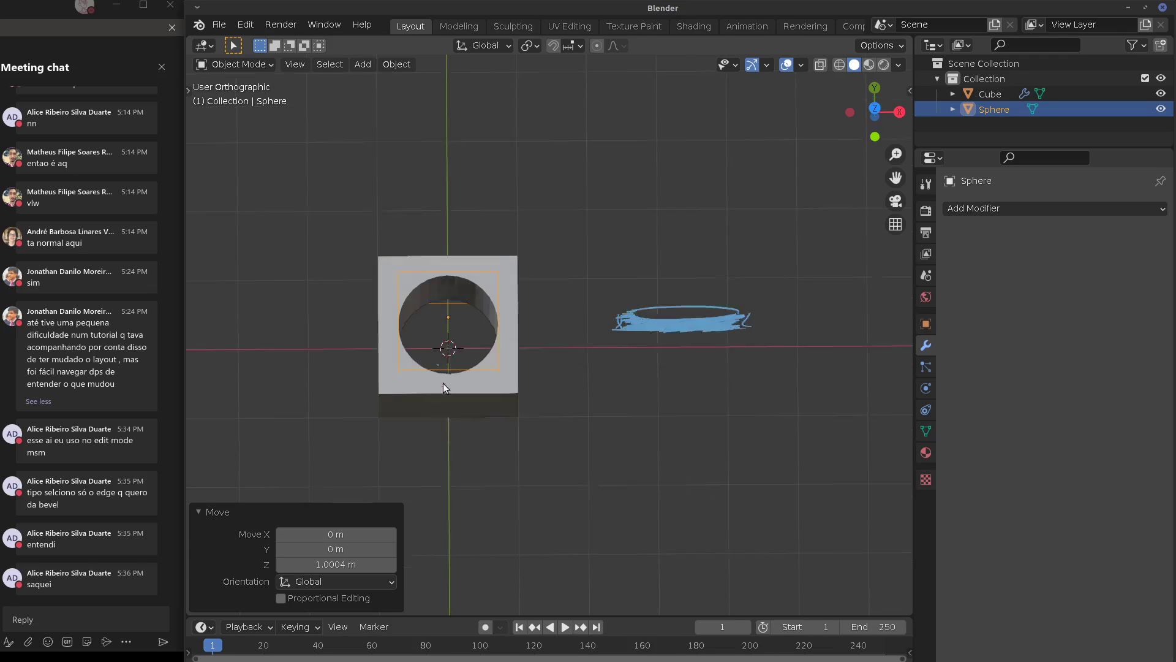
{"action": "left_click", "coordinate": [488, 390]}
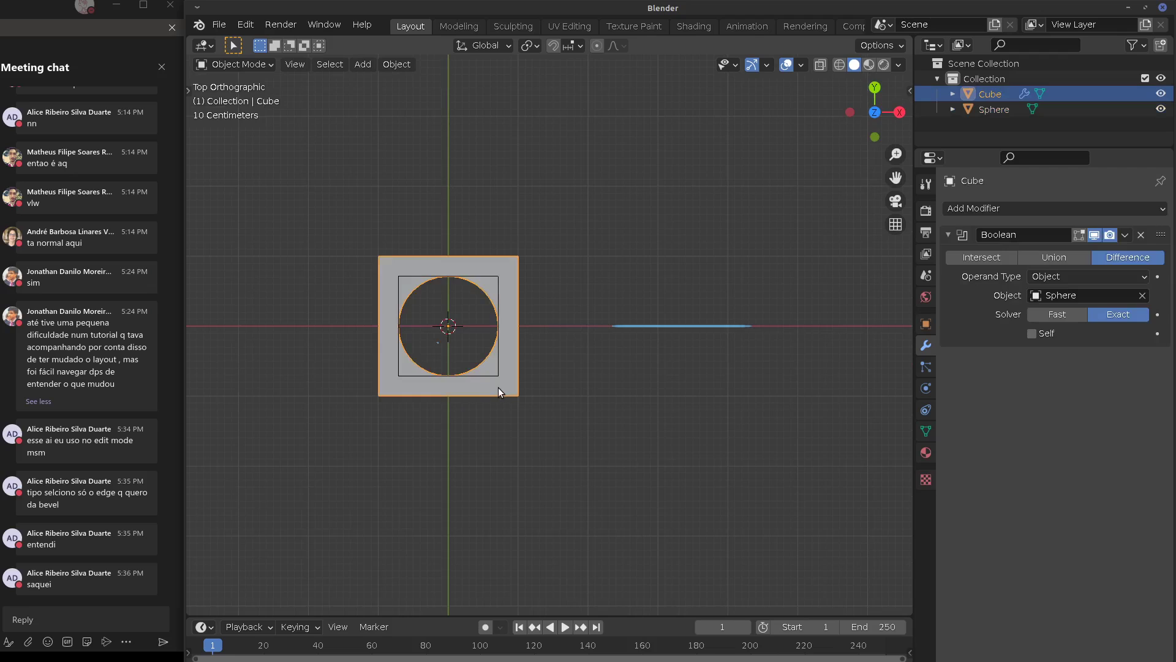
{"action": "key", "text": "Tab"}
{"action": "middle_click_drag", "start_coordinate": [498, 387], "coordinate": [552, 272]}
{"action": "left_click_drag", "start_coordinate": [553, 272], "coordinate": [506, 365]}
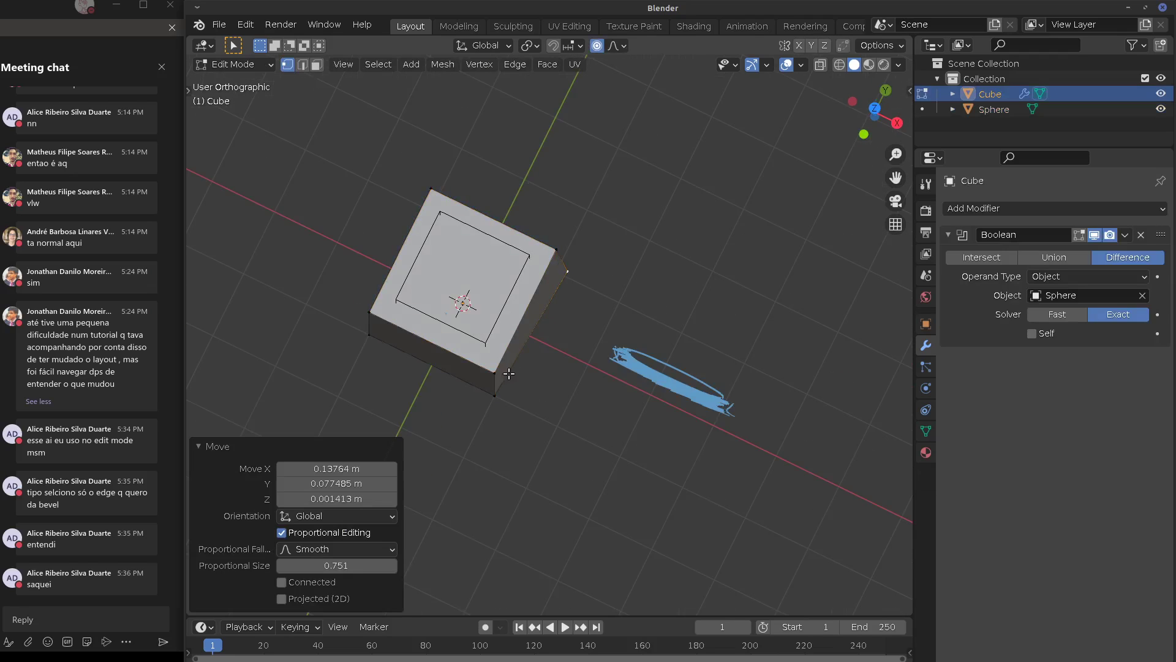
{"action": "key", "text": "ctrl+z"}
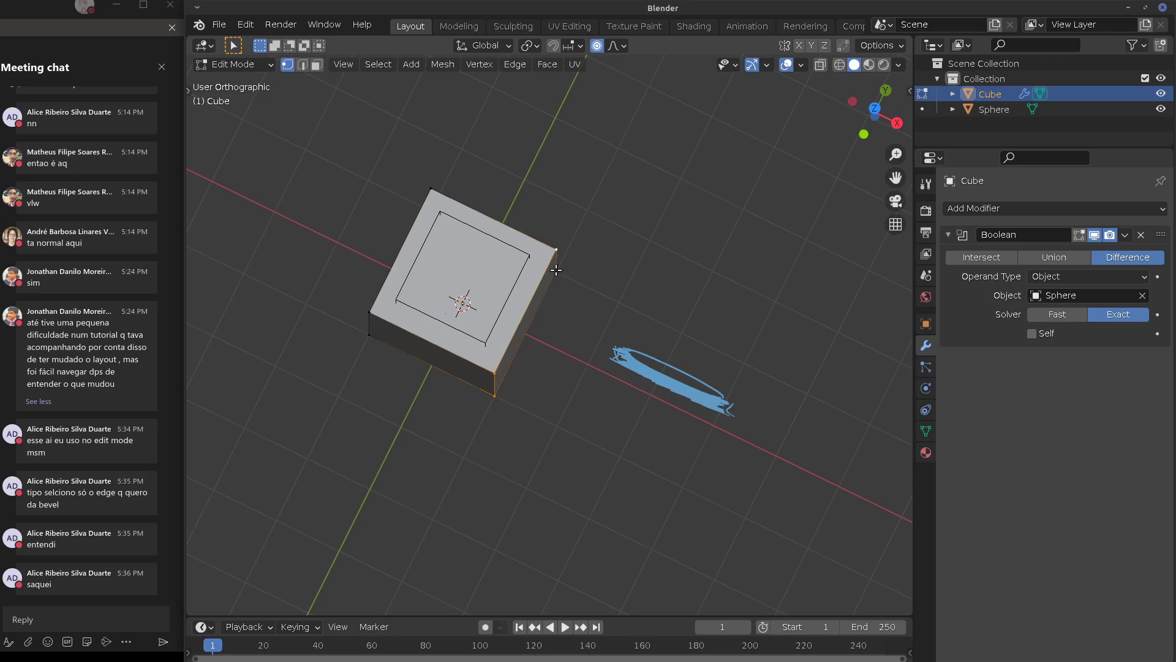
{"action": "left_click", "coordinate": [556, 270], "text": "shift"}
{"action": "key", "text": "KP_7"}
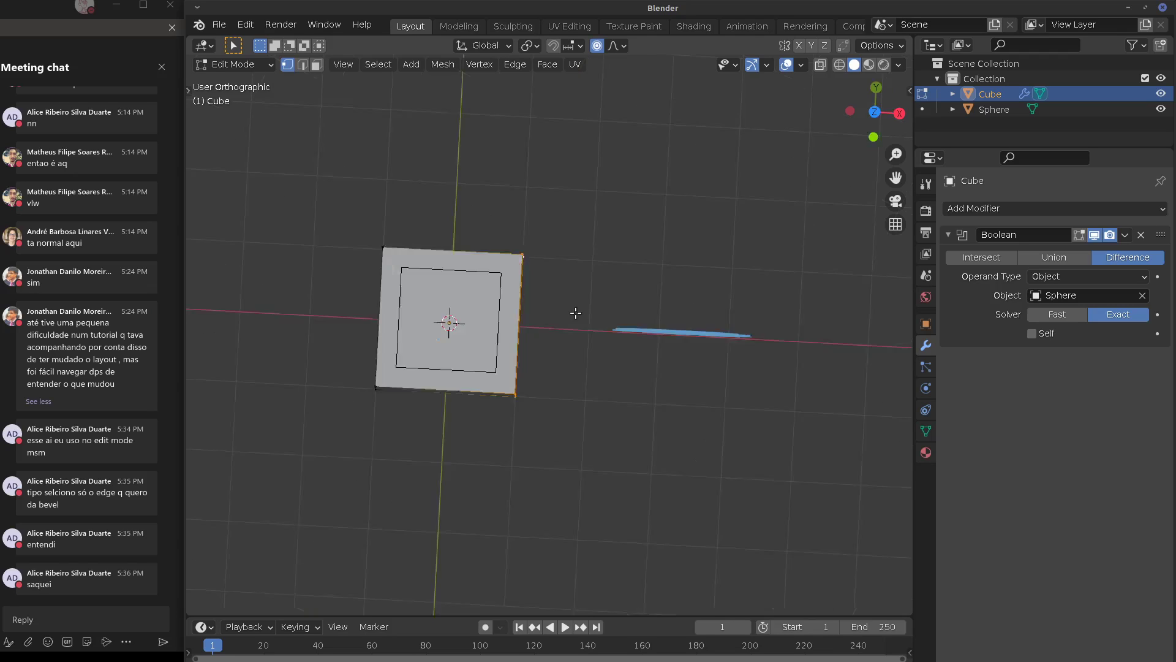
{"action": "key", "text": "g"}
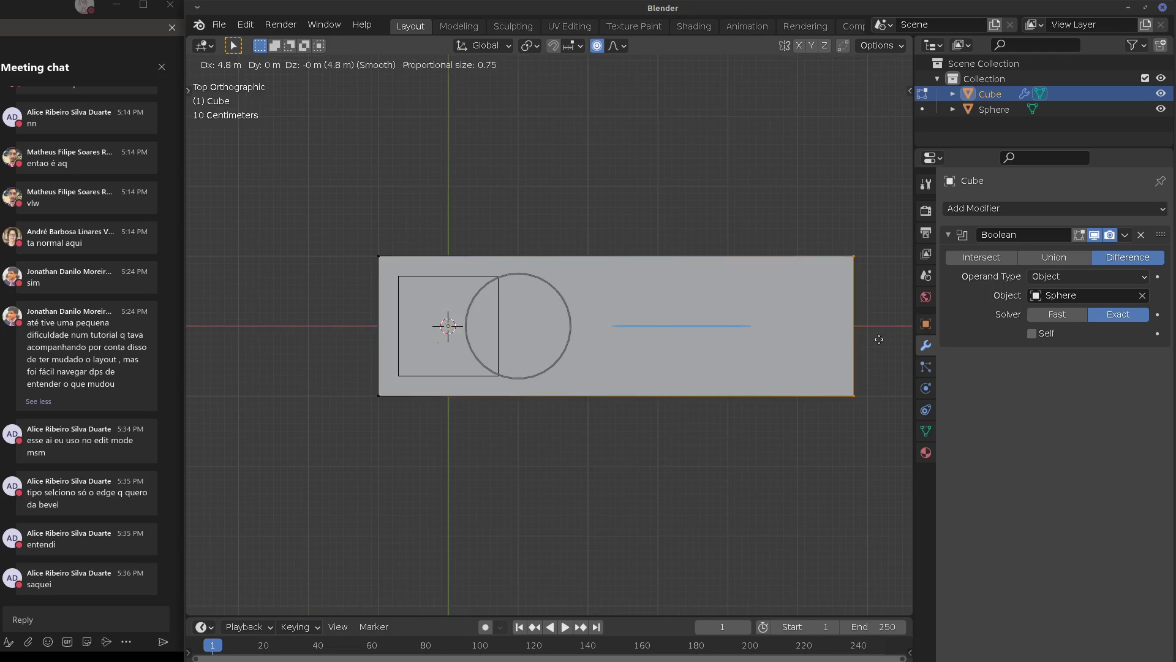
{"action": "left_click", "coordinate": [889, 340]}
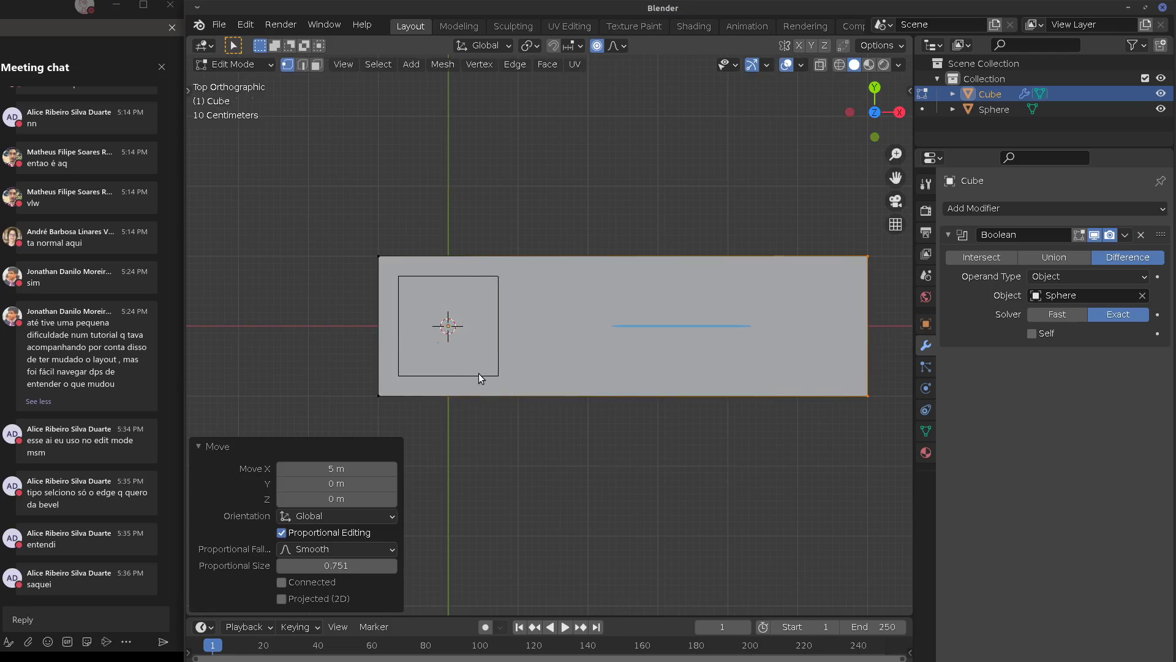
Return to Object Mode and nudge the lengthened block slightly in the +X direction
{"action": "key", "text": "Tab"}
{"action": "left_click_drag", "start_coordinate": [475, 366], "coordinate": [477, 366]}
{"action": "key", "text": "o"}
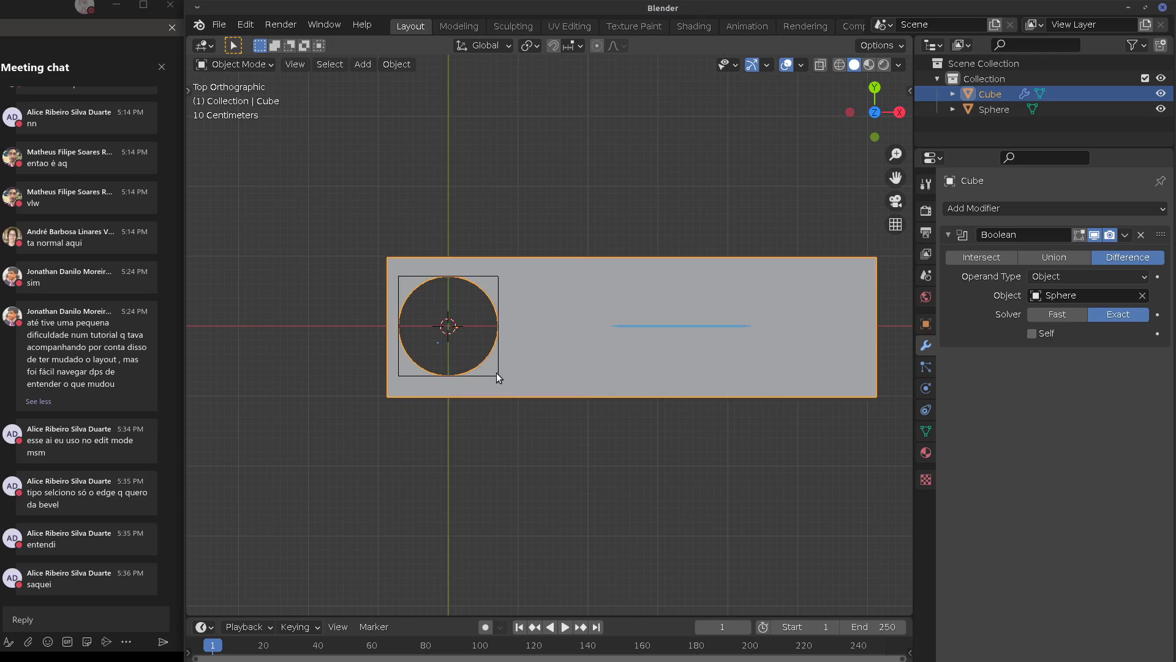
Duplicate the cylinder twice along X inside its own mesh, placing the first copy 1.8 m away, to cut a row of three holes
{"action": "left_click", "coordinate": [491, 372]}
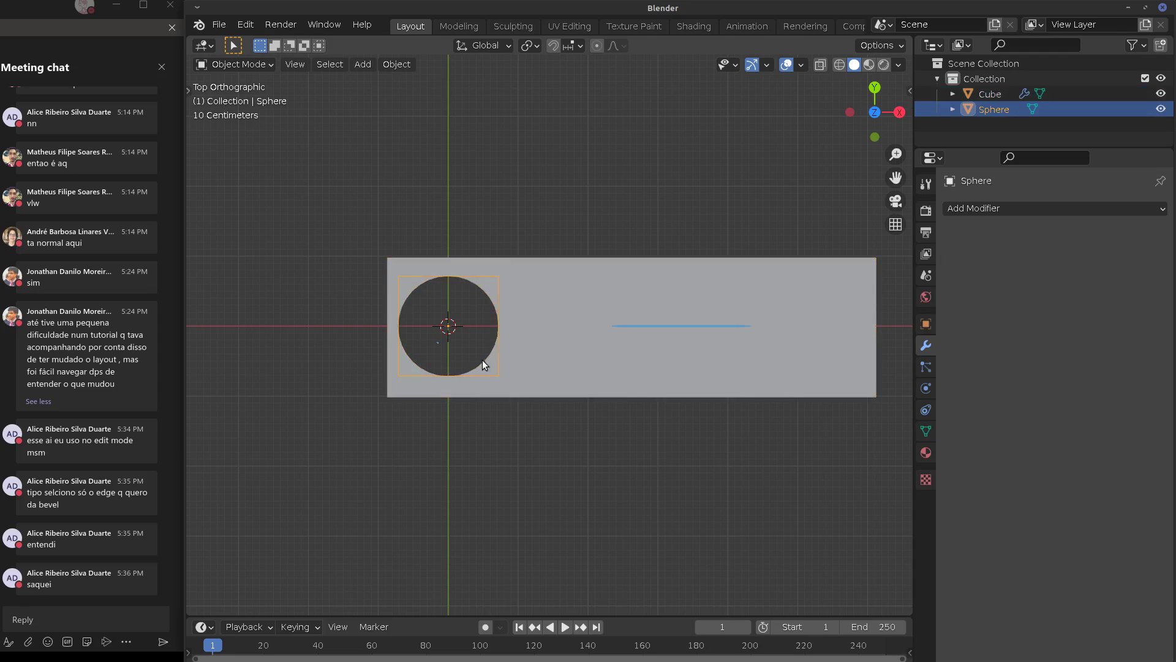
{"action": "key", "text": "Tab"}
{"action": "key", "text": "shift+d"}
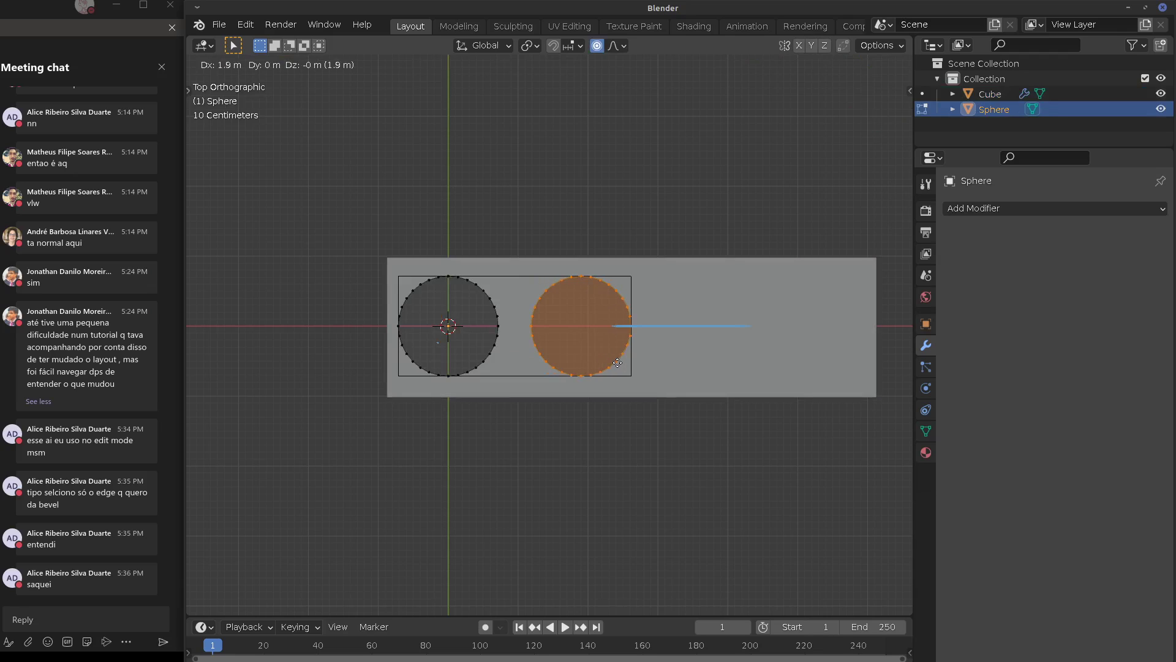
{"action": "left_click", "coordinate": [616, 363]}
{"action": "key", "text": "shift+d"}
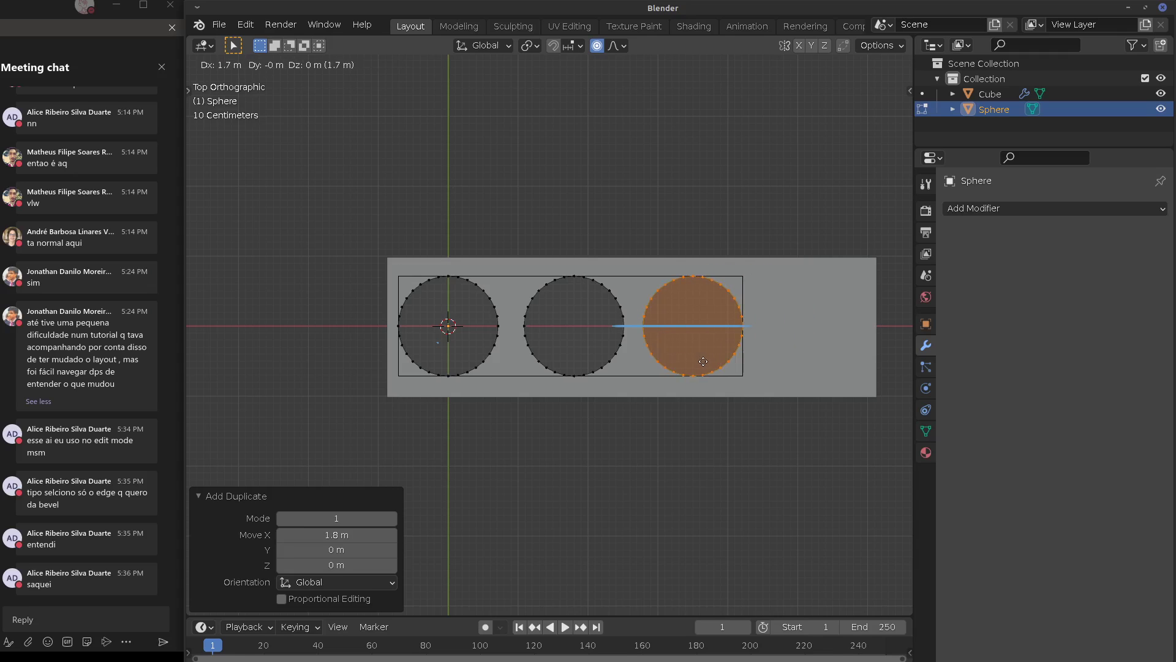
{"action": "left_click", "coordinate": [710, 361]}
{"action": "middle_click_drag", "start_coordinate": [711, 360], "coordinate": [802, 371]}
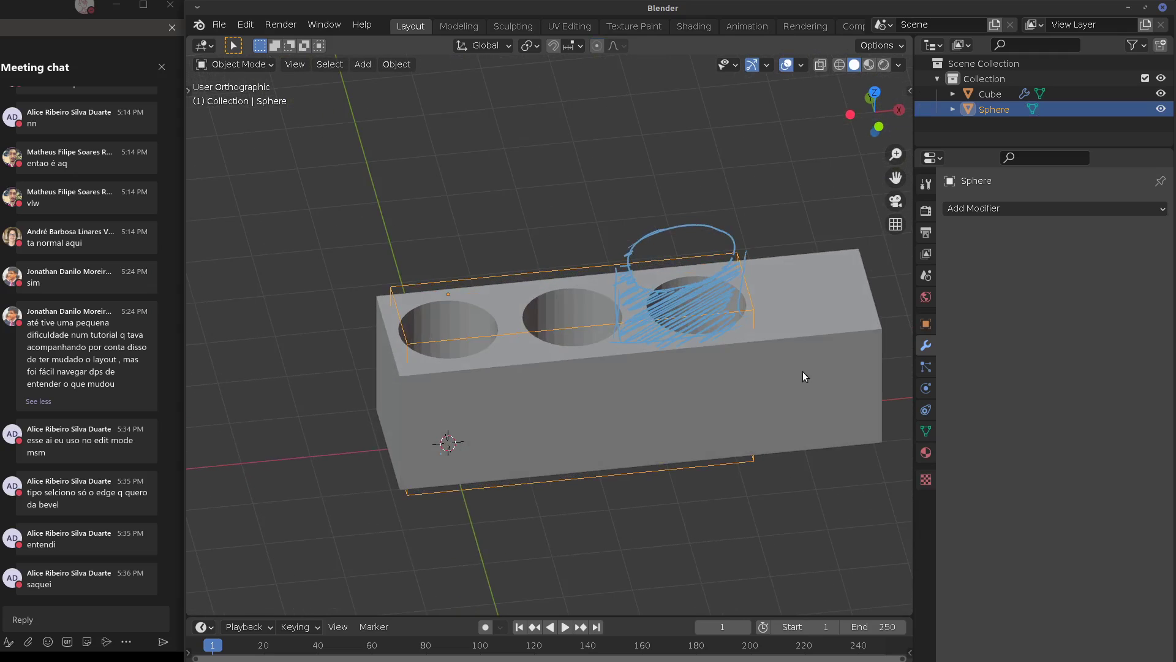
Flatten the block in Edit Mode by scaling its whole mesh along Z to about 0.365, and return to Object Mode
{"action": "left_click", "coordinate": [801, 370]}
{"action": "key", "text": "Tab"}
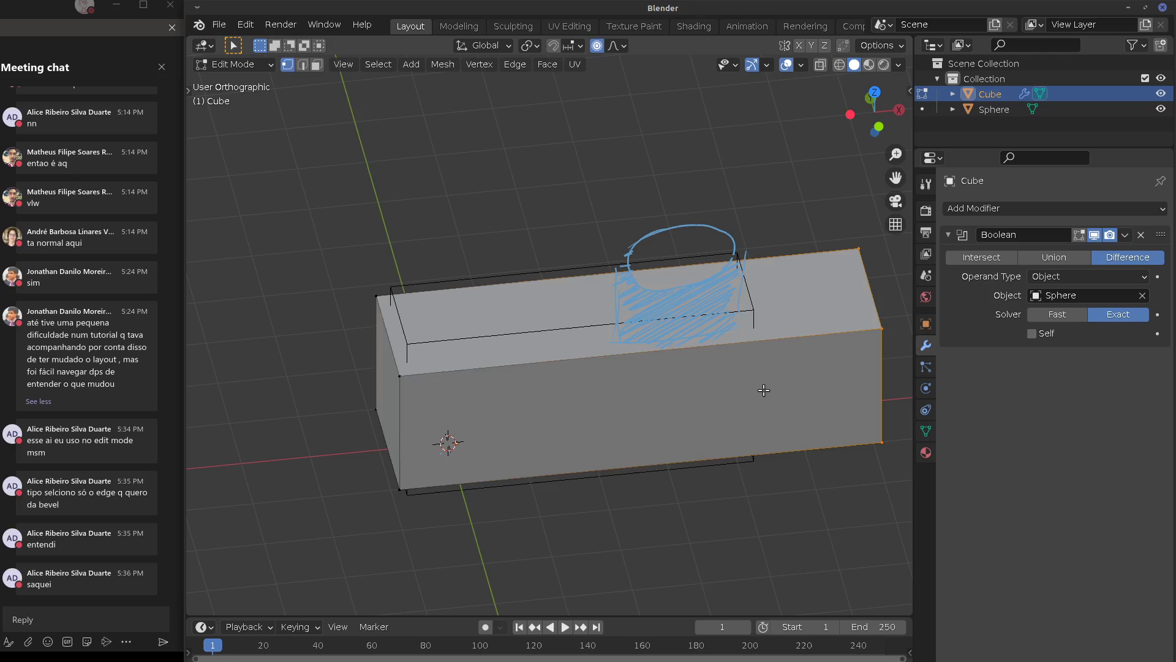
{"action": "key", "text": "a"}
{"action": "key", "text": "z"}
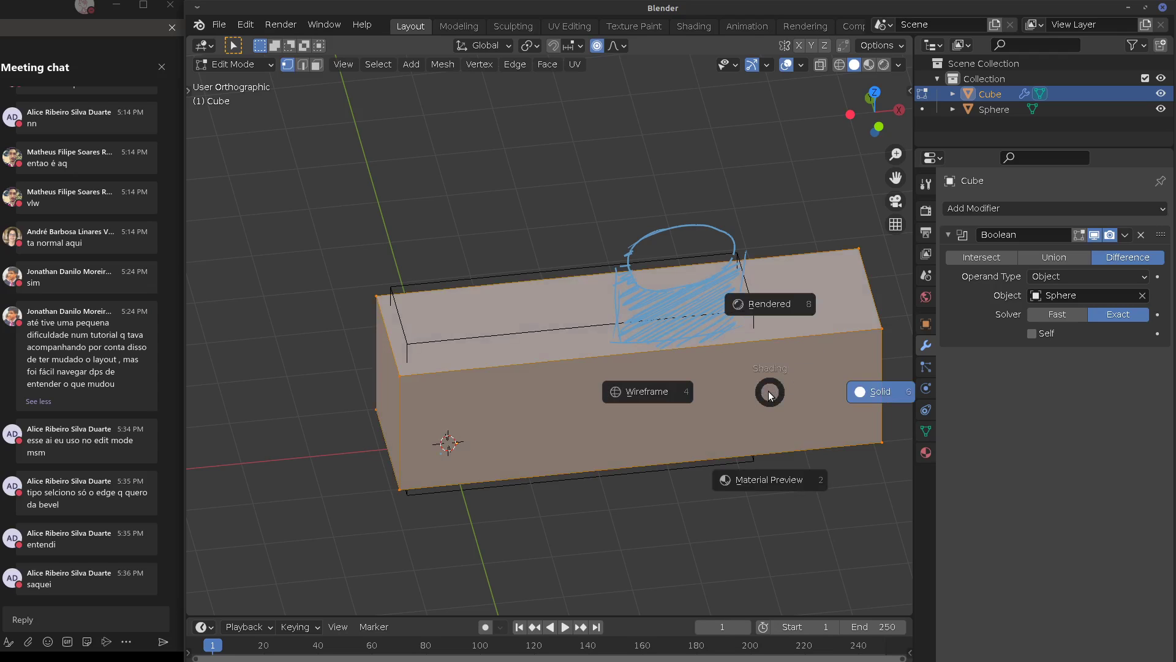
{"action": "left_click", "coordinate": [769, 393]}
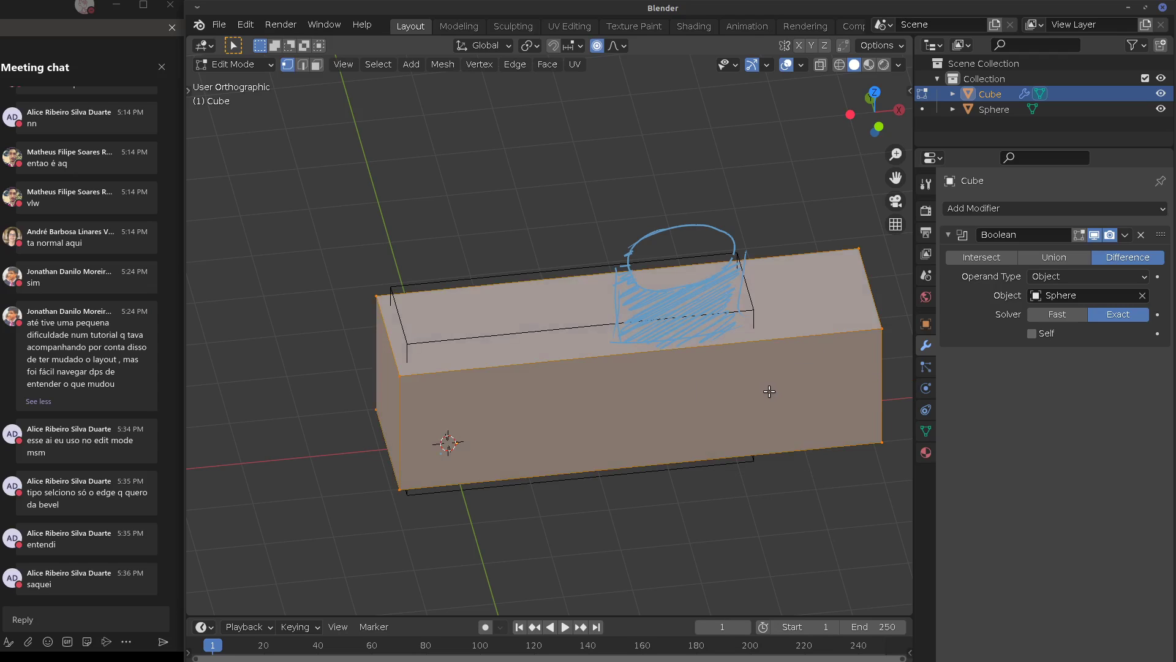
{"action": "key", "text": "s"}
{"action": "key", "text": "z"}
{"action": "left_click", "coordinate": [686, 369]}
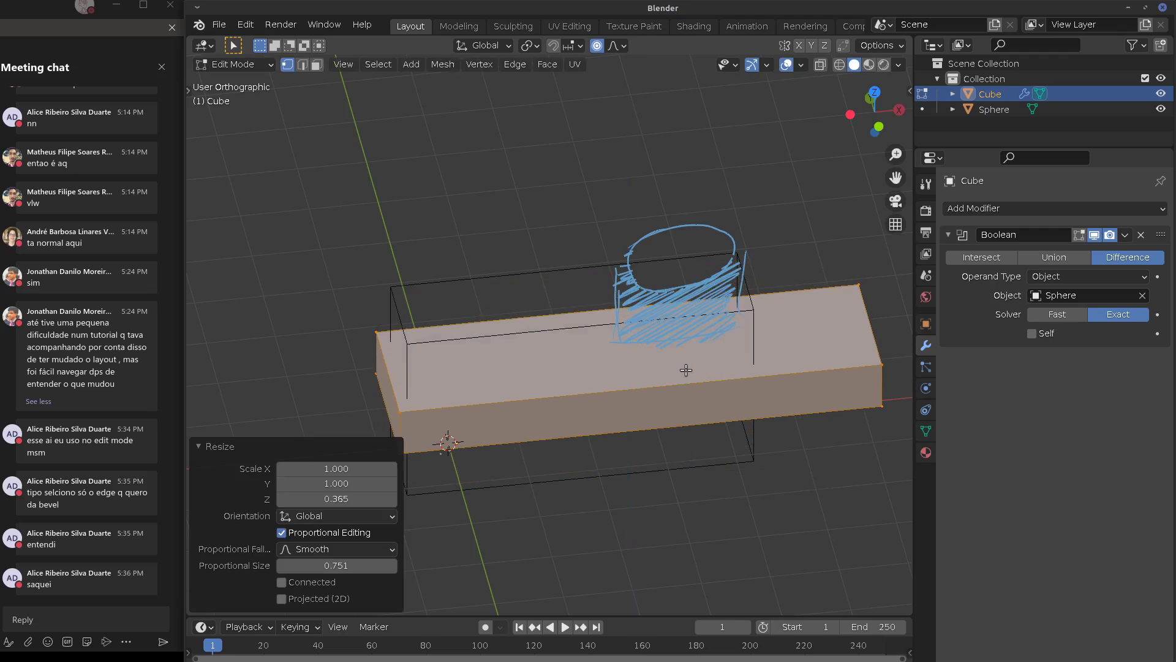
{"action": "key", "text": "Tab"}
{"action": "middle_click_drag", "start_coordinate": [714, 373], "coordinate": [697, 318]}
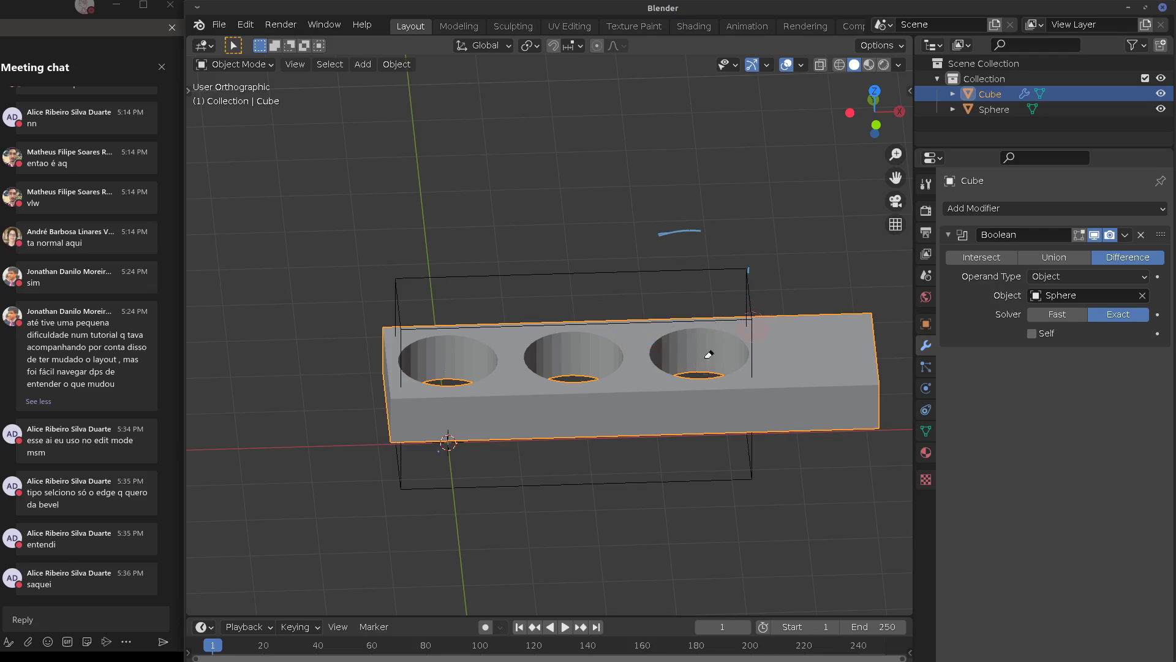
From the top view, move the cylinder cutter object 0.7 m along X to shift the row of holes
{"action": "middle_click_drag", "start_coordinate": [740, 282], "coordinate": [588, 388]}
{"action": "key", "text": "KP_7"}
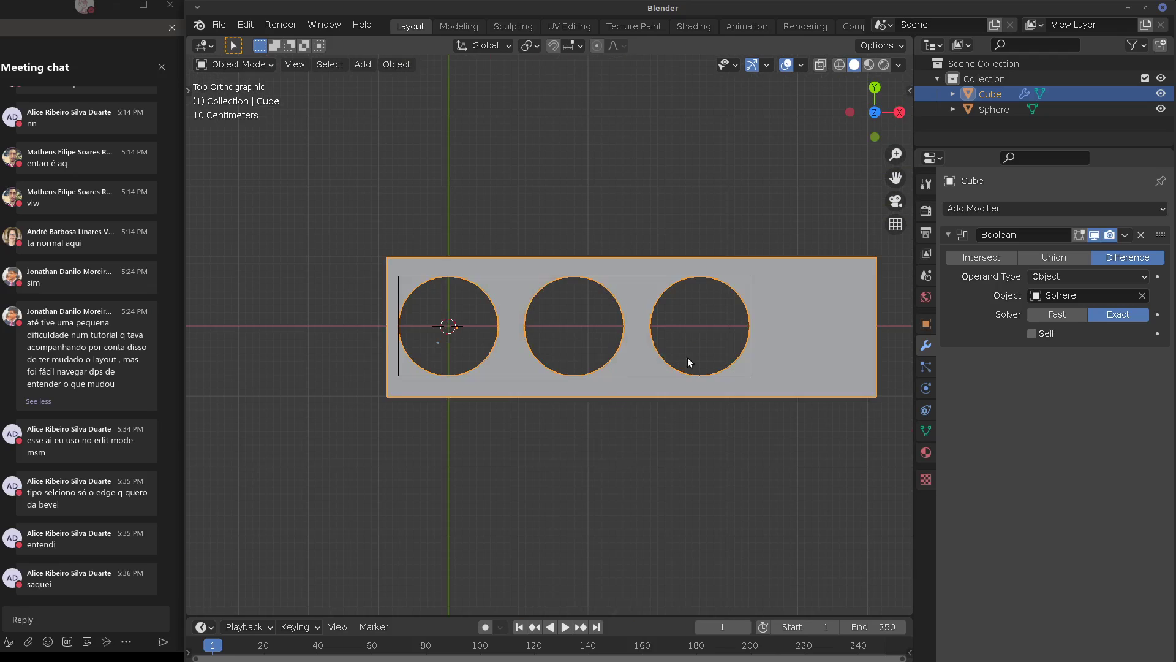
{"action": "middle_click_drag", "start_coordinate": [685, 419], "coordinate": [644, 414], "text": "shift"}
{"action": "left_click", "coordinate": [596, 373]}
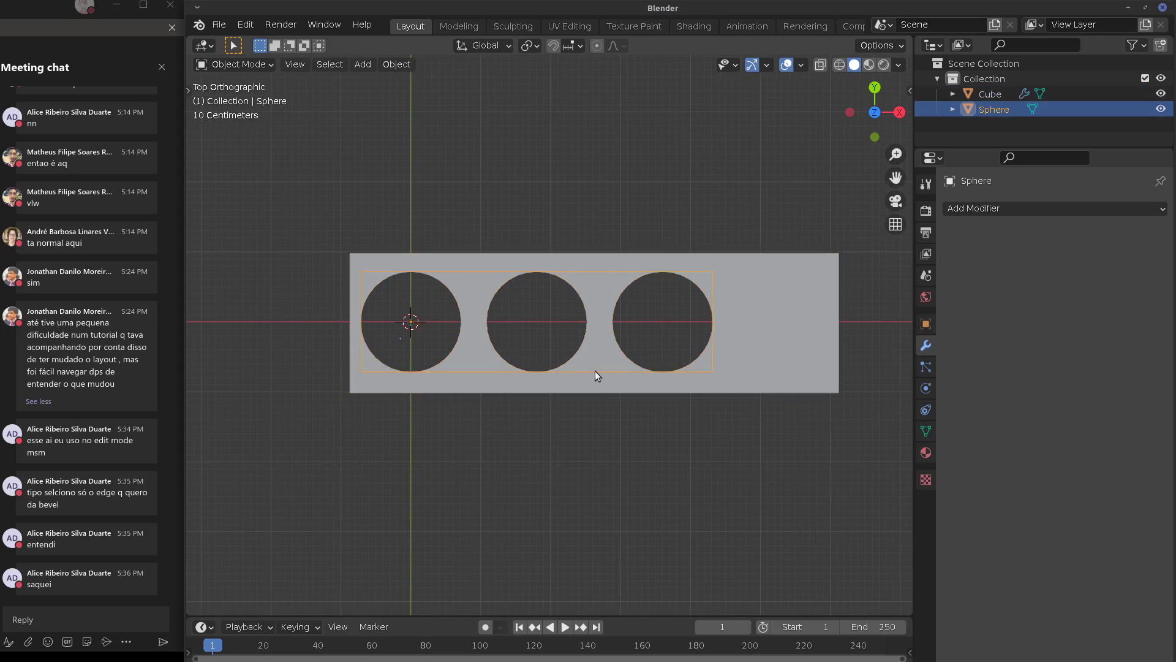
{"action": "key", "text": "g"}
{"action": "key", "text": "x"}
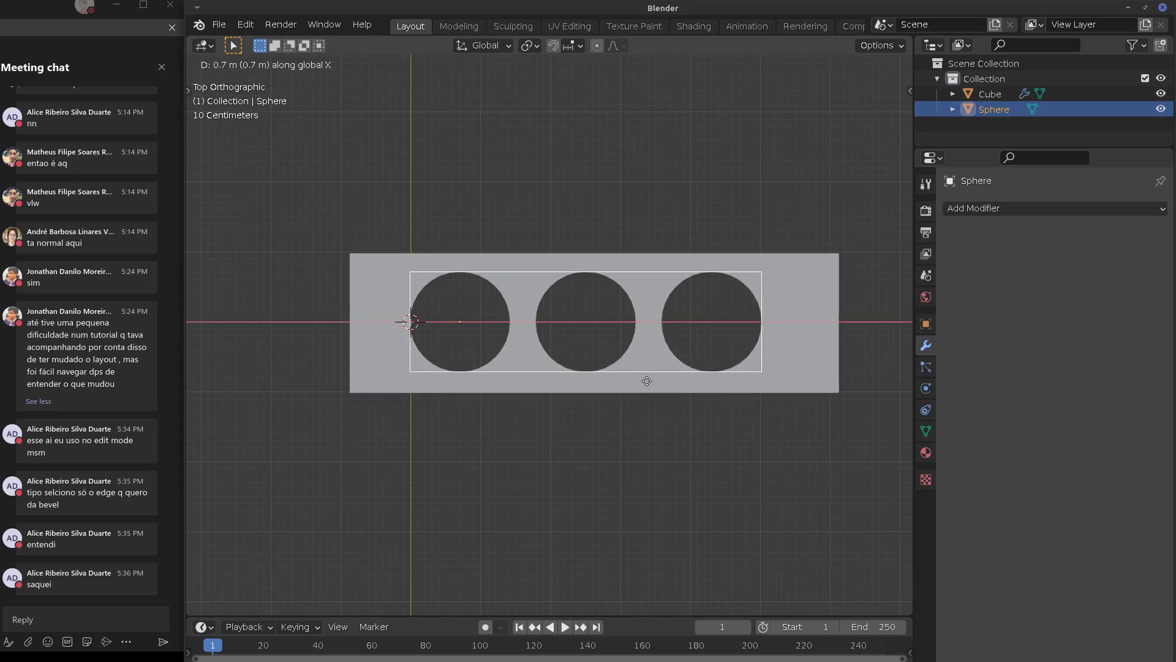
{"action": "left_click", "coordinate": [647, 380]}
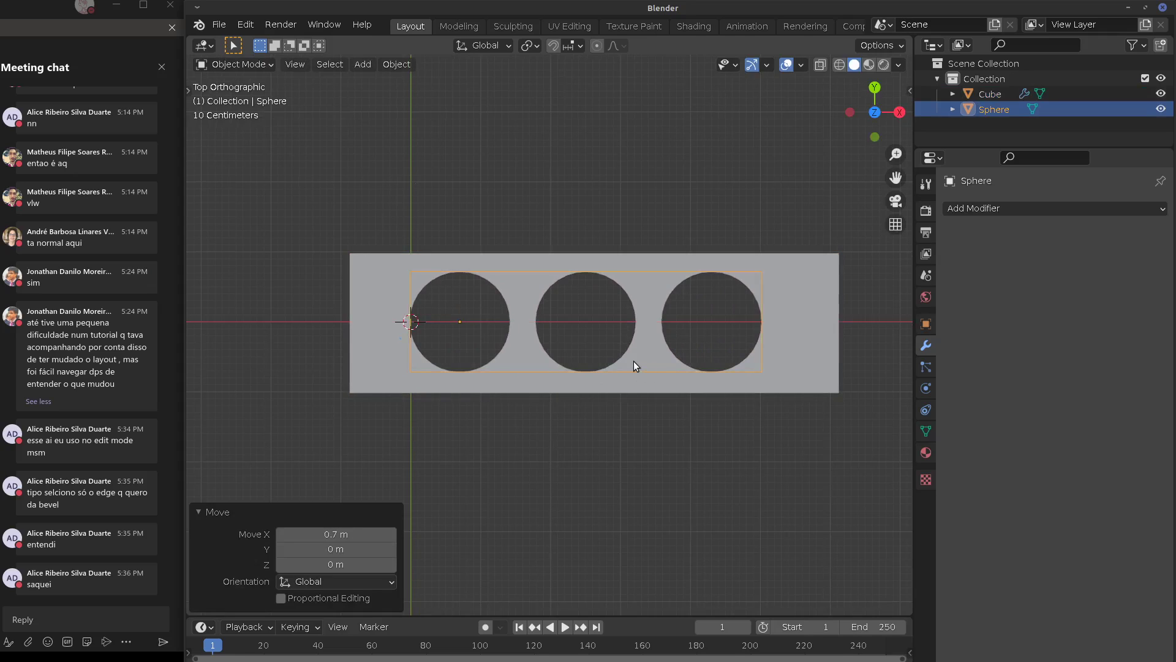
Apply the Boolean modifier on the block to make the three holes permanent
{"action": "middle_click_drag", "start_coordinate": [633, 362], "coordinate": [741, 367]}
{"action": "left_click", "coordinate": [617, 390]}
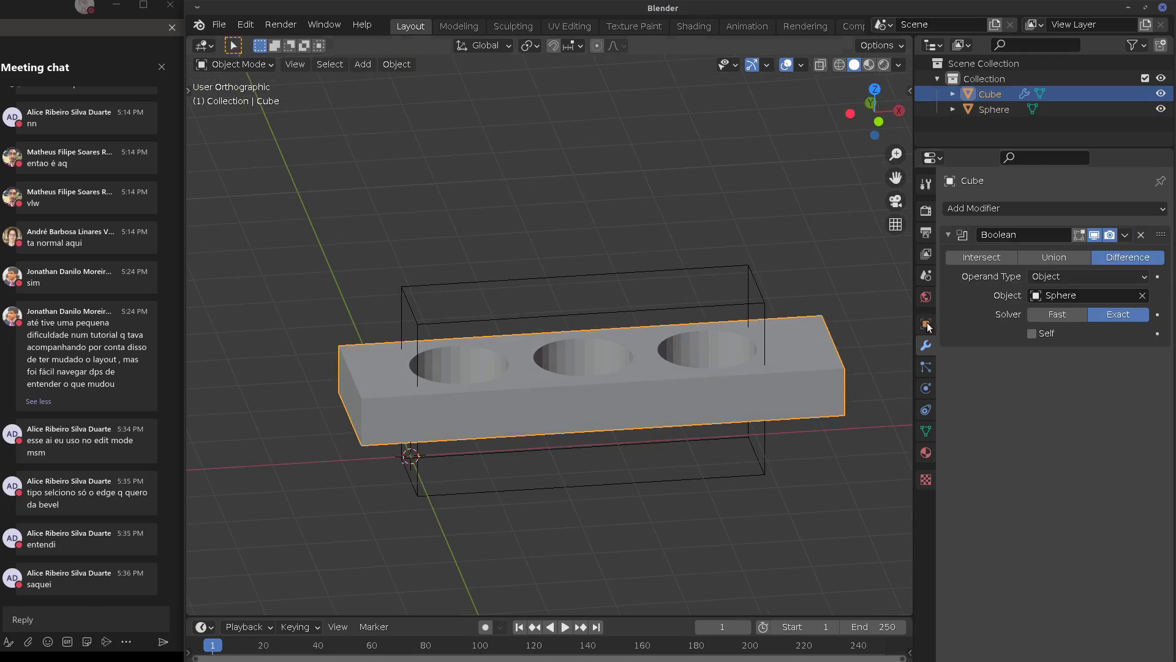
{"action": "left_click", "coordinate": [1128, 236]}
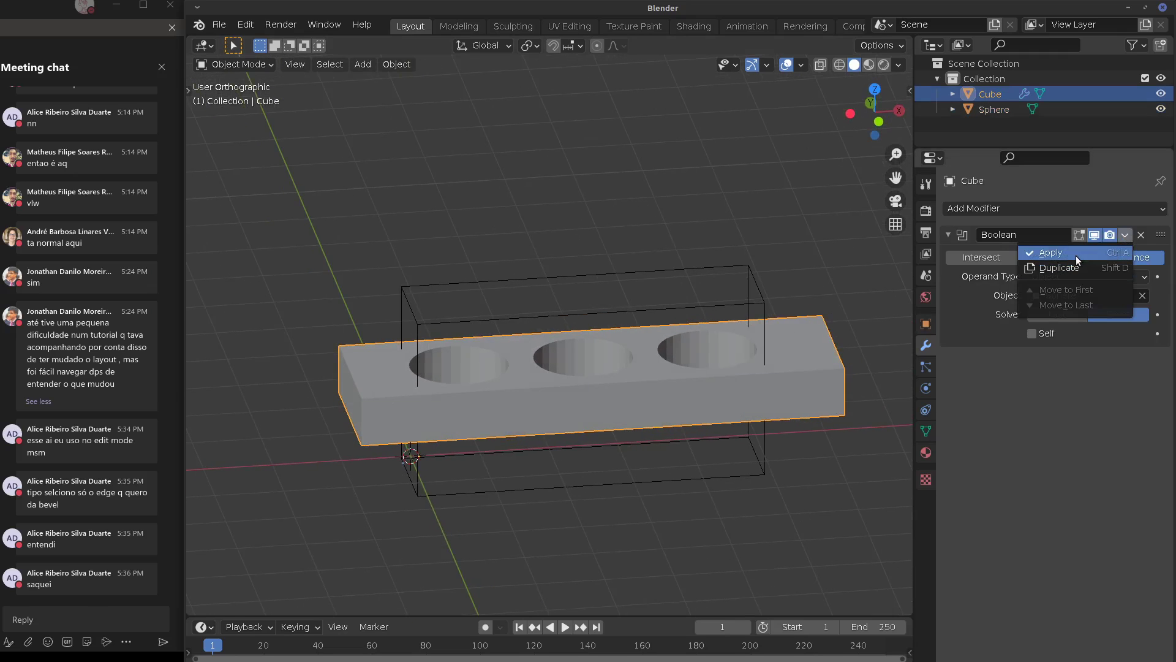
{"action": "left_click", "coordinate": [1075, 254]}
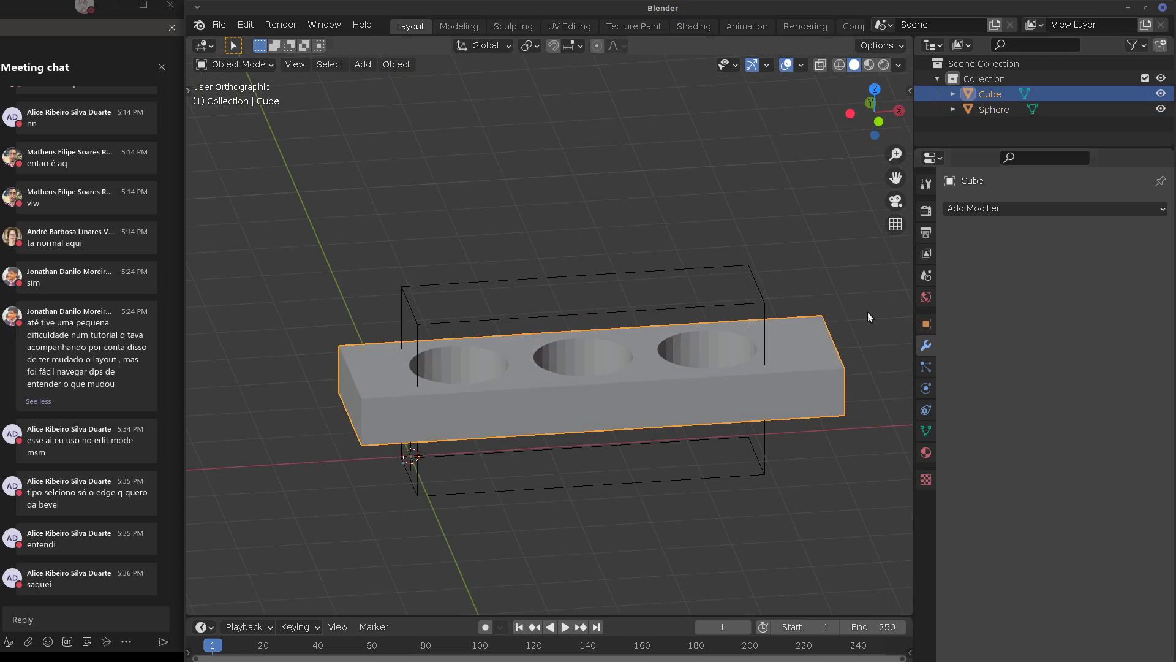
Delete the leftover cylinder cutter object from the scene
{"action": "left_click", "coordinate": [763, 317]}
{"action": "key", "text": "x"}
{"action": "left_click", "coordinate": [756, 315]}
Triangulate all faces of the perforated block in Edit Mode and return to Object Mode
{"action": "left_click", "coordinate": [691, 386]}
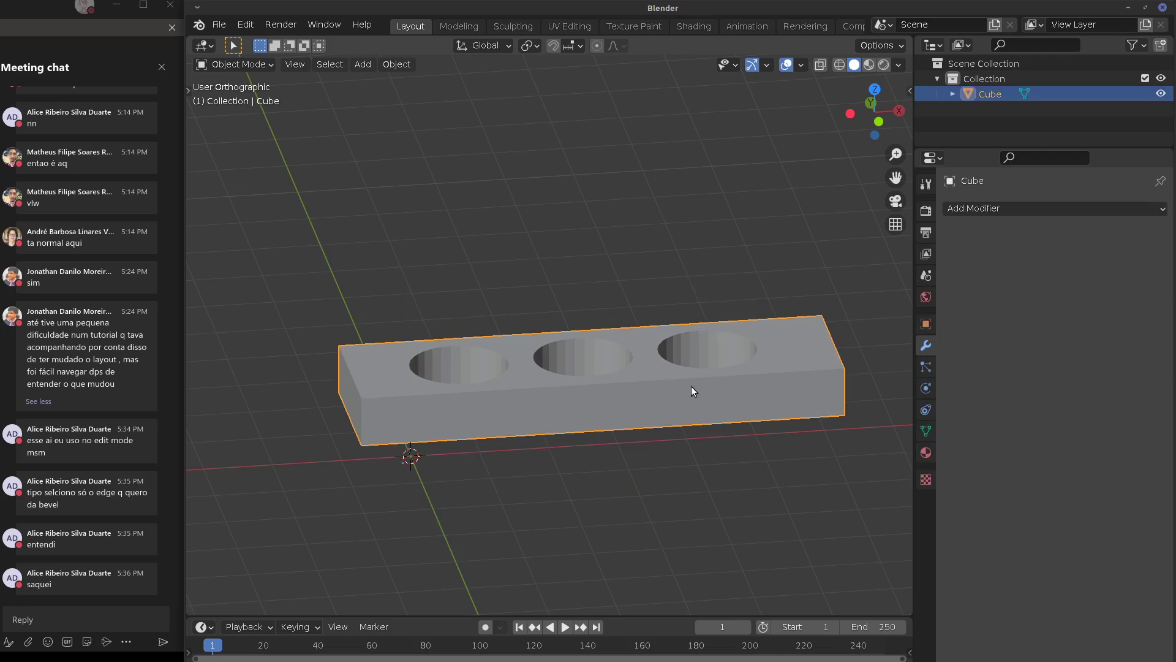
{"action": "key", "text": "Tab"}
{"action": "middle_click_drag", "start_coordinate": [686, 387], "coordinate": [629, 415]}
{"action": "scroll", "coordinate": [635, 408], "scroll_direction": "up", "scroll_amount": 2}
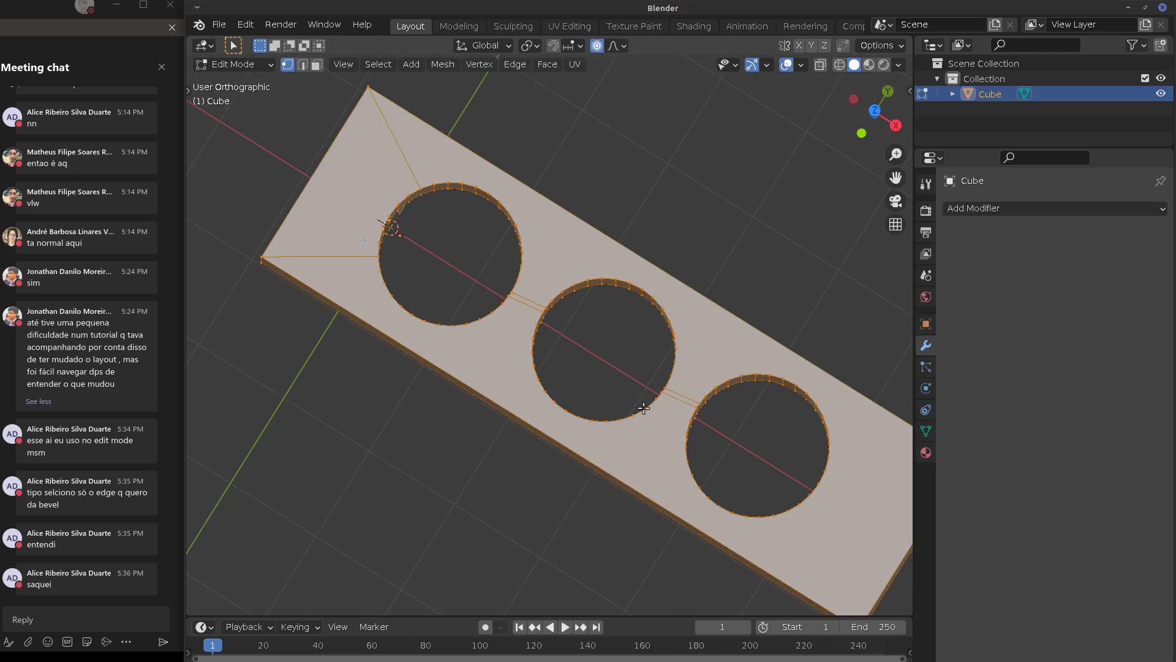
{"action": "middle_click_drag", "start_coordinate": [773, 383], "coordinate": [739, 360], "text": "shift"}
{"action": "middle_click_drag", "start_coordinate": [748, 331], "coordinate": [527, 441]}
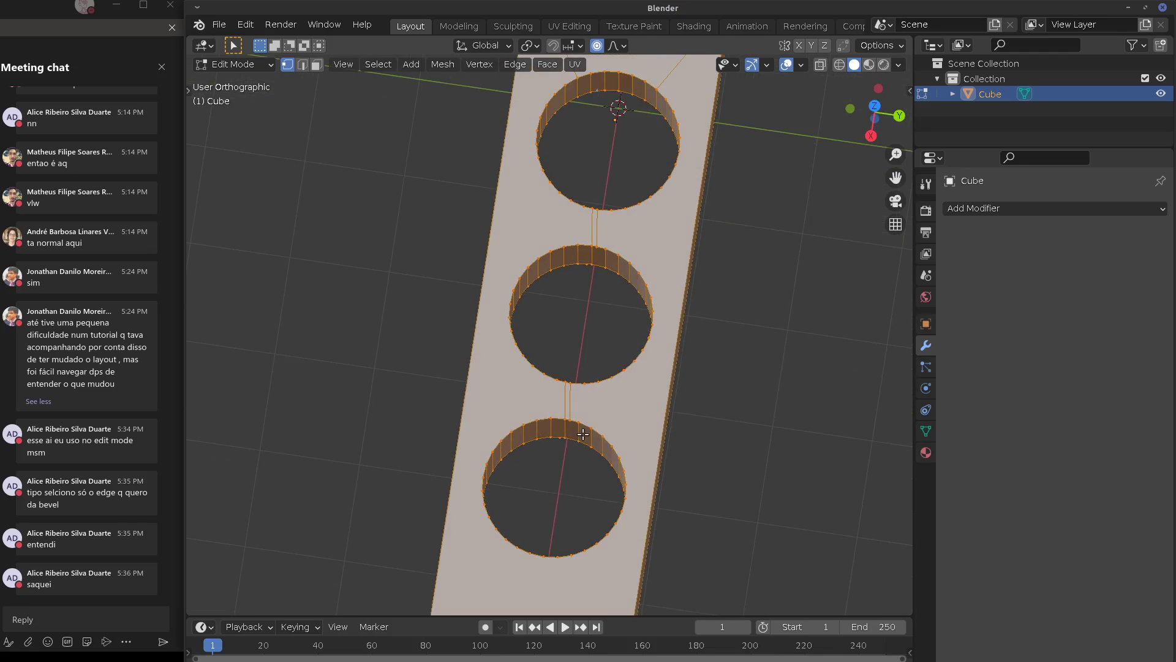
{"action": "key", "text": "ctrl+t"}
{"action": "middle_click_drag", "start_coordinate": [622, 414], "coordinate": [697, 445]}
{"action": "key", "text": "Tab"}
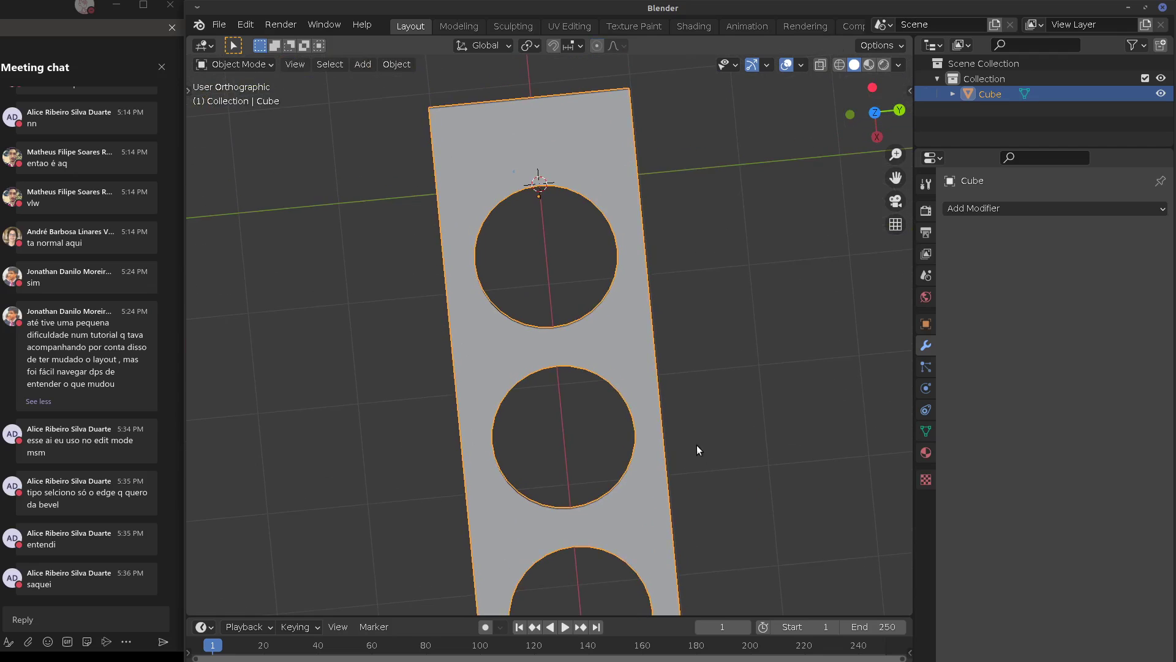
Examine the perforated block from the front, from the top and at an angle
{"action": "scroll", "coordinate": [697, 445], "scroll_direction": "down", "scroll_amount": 3}
{"action": "key", "text": "KP_1"}
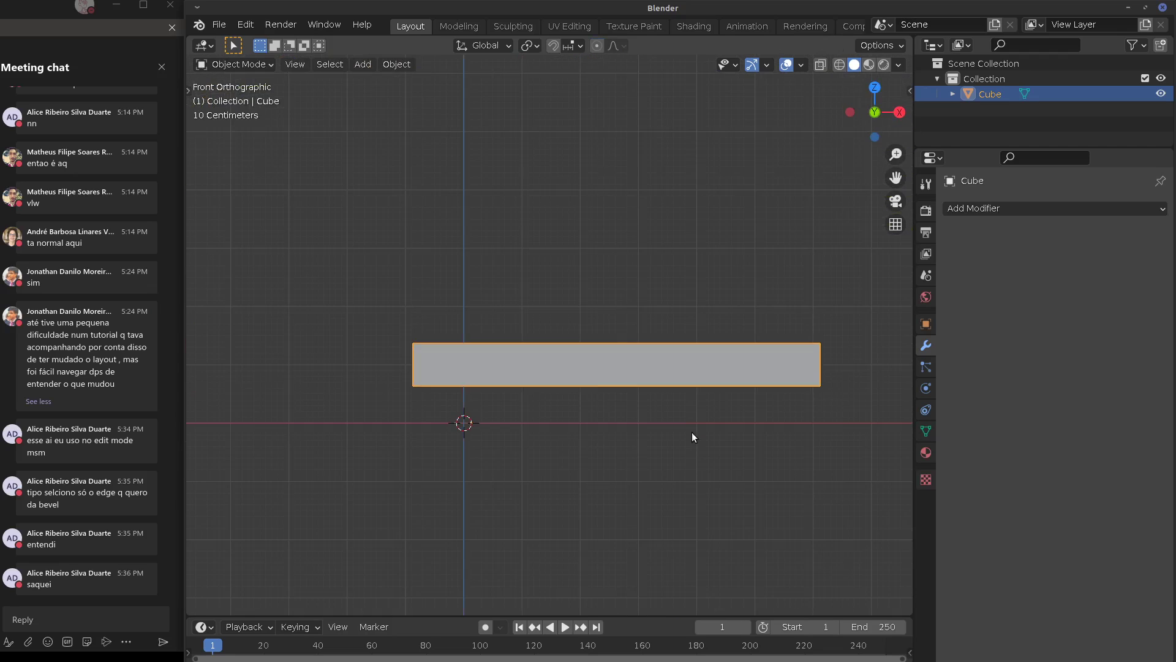
{"action": "key", "text": "KP_7"}
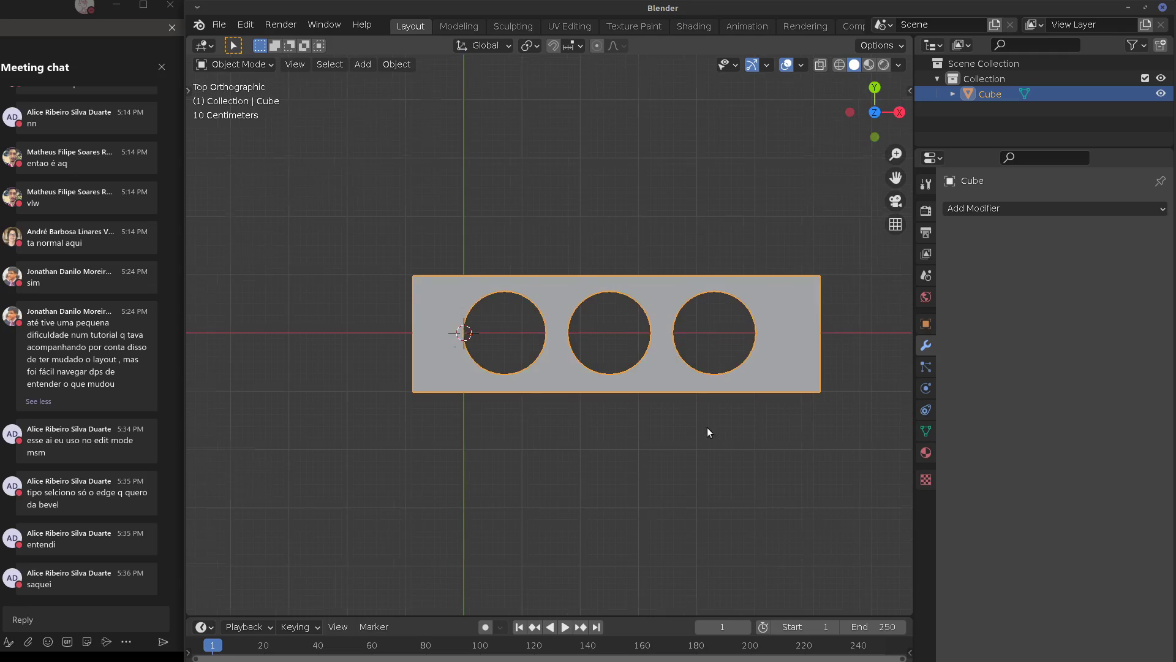
{"action": "middle_click_drag", "start_coordinate": [707, 428], "coordinate": [644, 389], "text": "shift"}
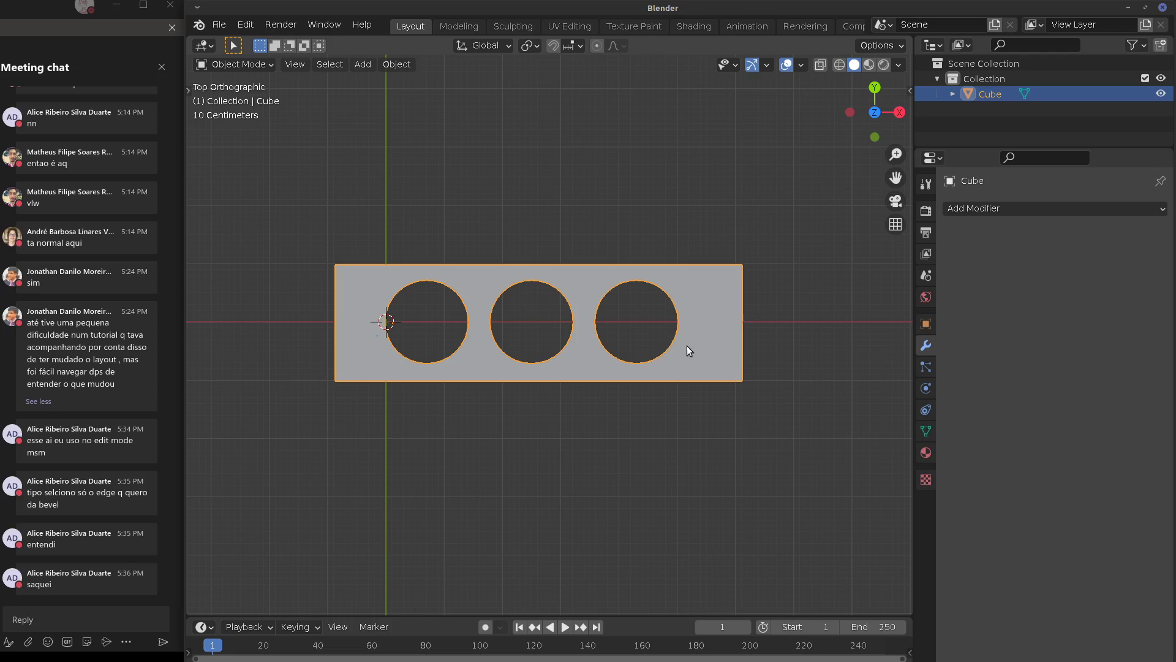
{"action": "key", "text": "KP_1"}
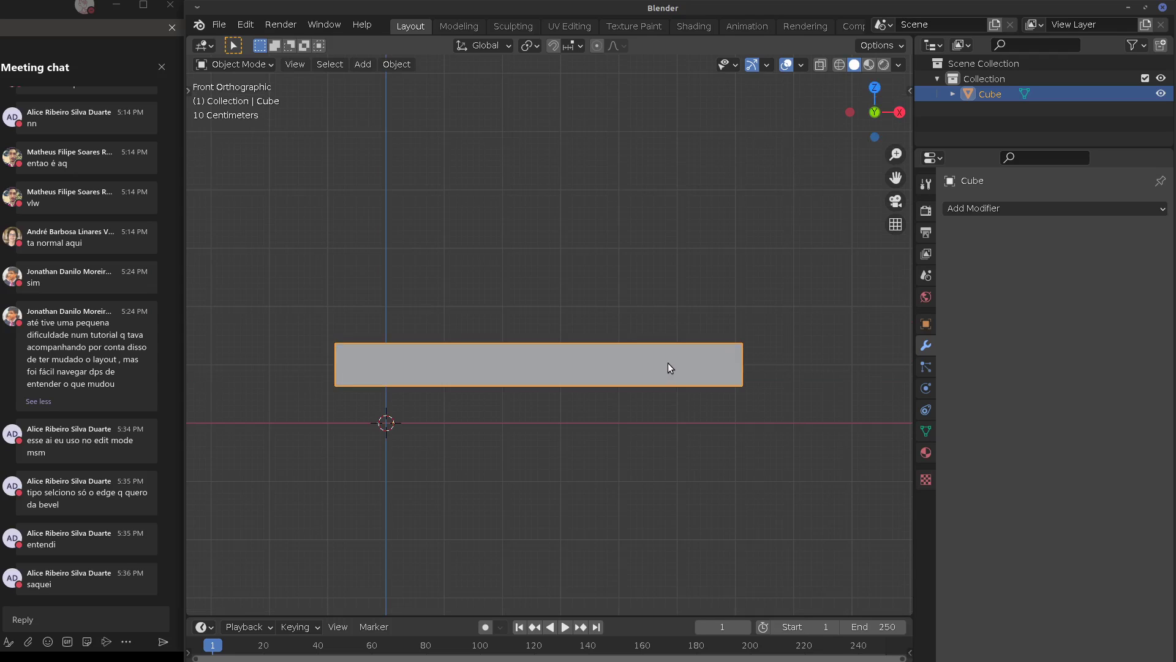
{"action": "middle_click_drag", "start_coordinate": [640, 365], "coordinate": [676, 386], "text": "shift"}
{"action": "key", "text": "Tab"}
{"action": "key", "text": "Tab"}
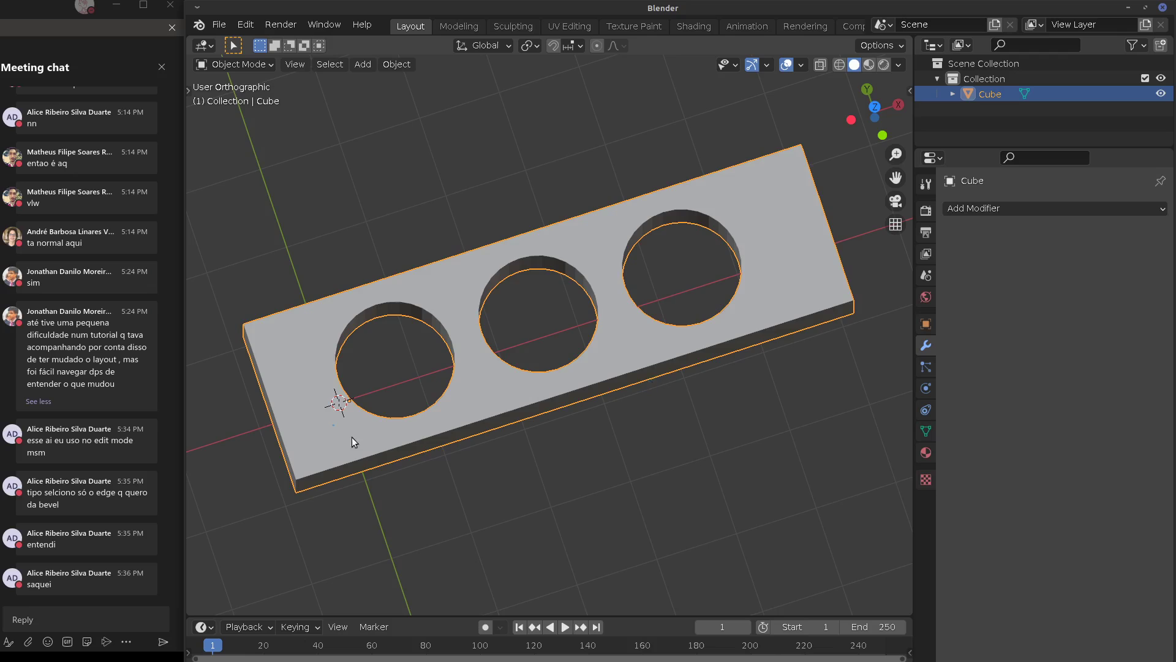
{"action": "middle_click_drag", "start_coordinate": [648, 378], "coordinate": [667, 392]}
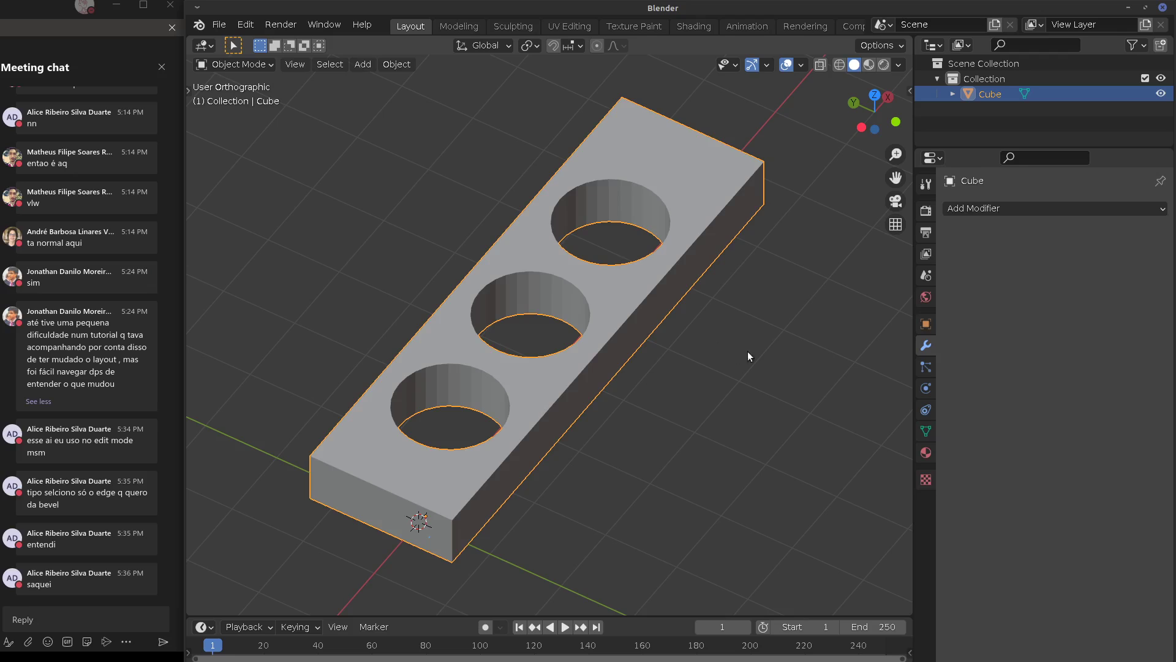
Try a Subdivision Surface modifier with viewport level 2 on the three-hole block and remove it
{"action": "left_click", "coordinate": [1017, 208]}
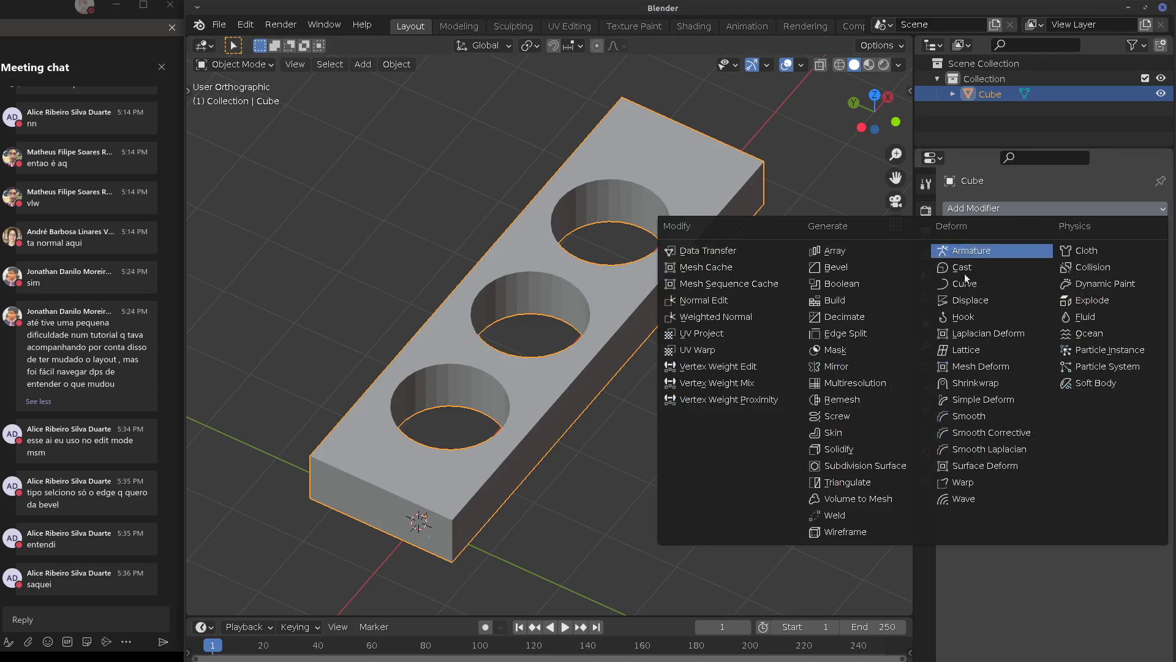
{"action": "left_click", "coordinate": [851, 467]}
{"action": "middle_click_drag", "start_coordinate": [699, 403], "coordinate": [669, 424]}
{"action": "left_click", "coordinate": [1143, 276]}
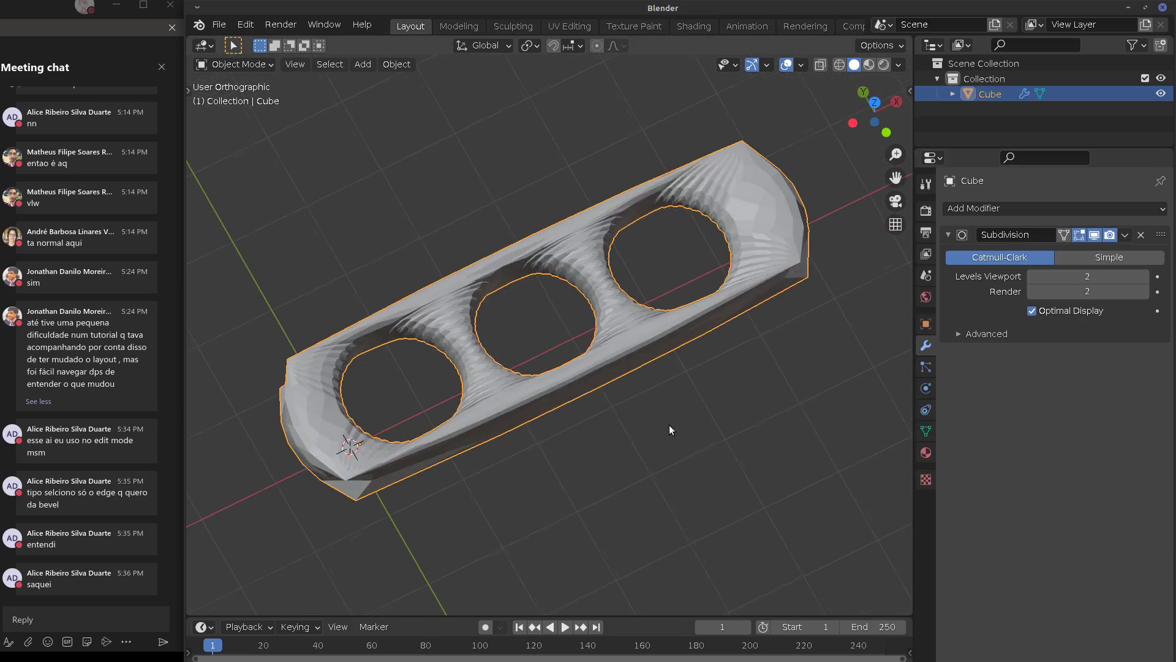
{"action": "left_click", "coordinate": [1141, 235]}
Examine the block's mesh topology around the three holes in Edit Mode and return to Object Mode
{"action": "middle_click_drag", "start_coordinate": [593, 410], "coordinate": [575, 406]}
{"action": "key", "text": "Tab"}
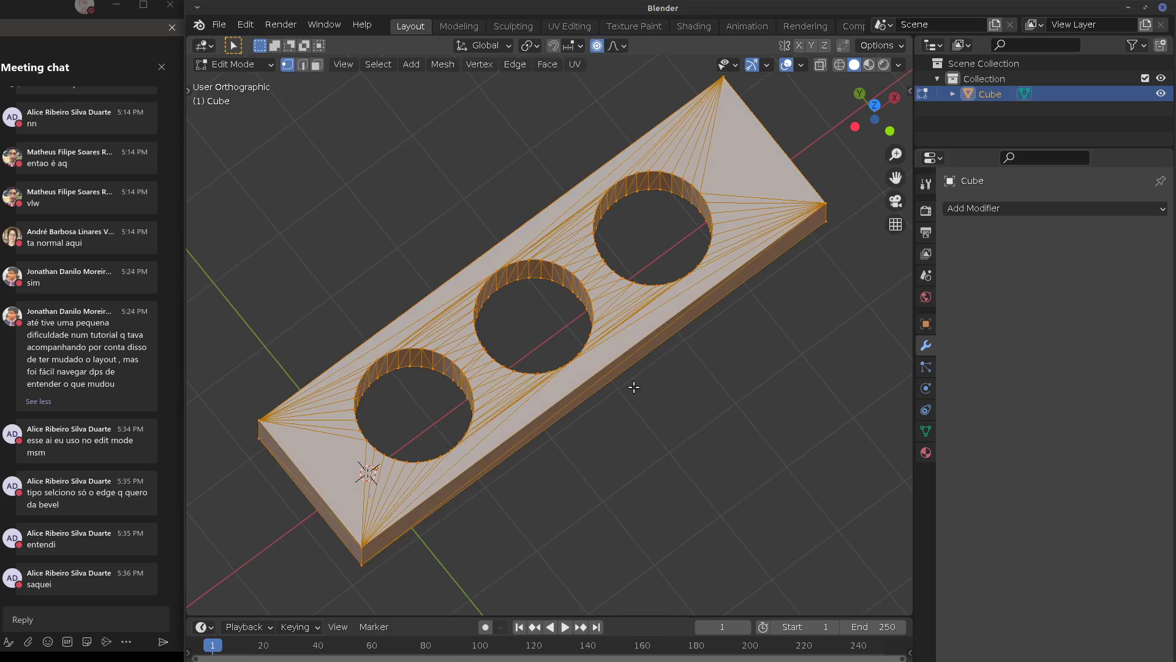
{"action": "middle_click_drag", "start_coordinate": [709, 356], "coordinate": [704, 300]}
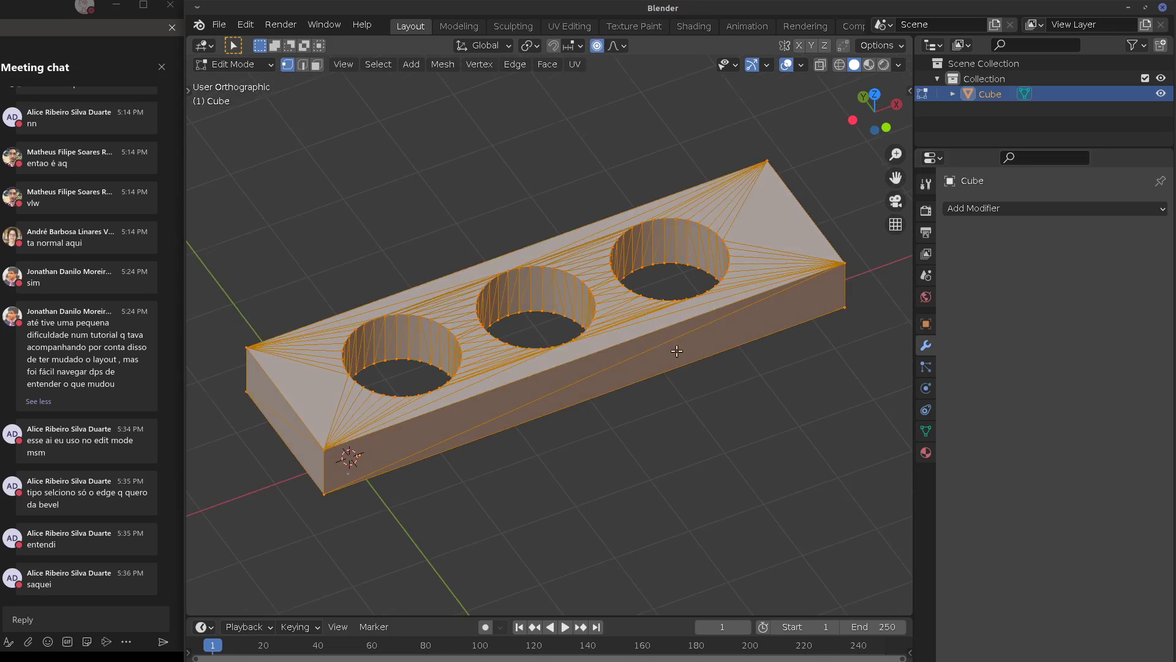
{"action": "middle_click_drag", "start_coordinate": [676, 351], "coordinate": [573, 346]}
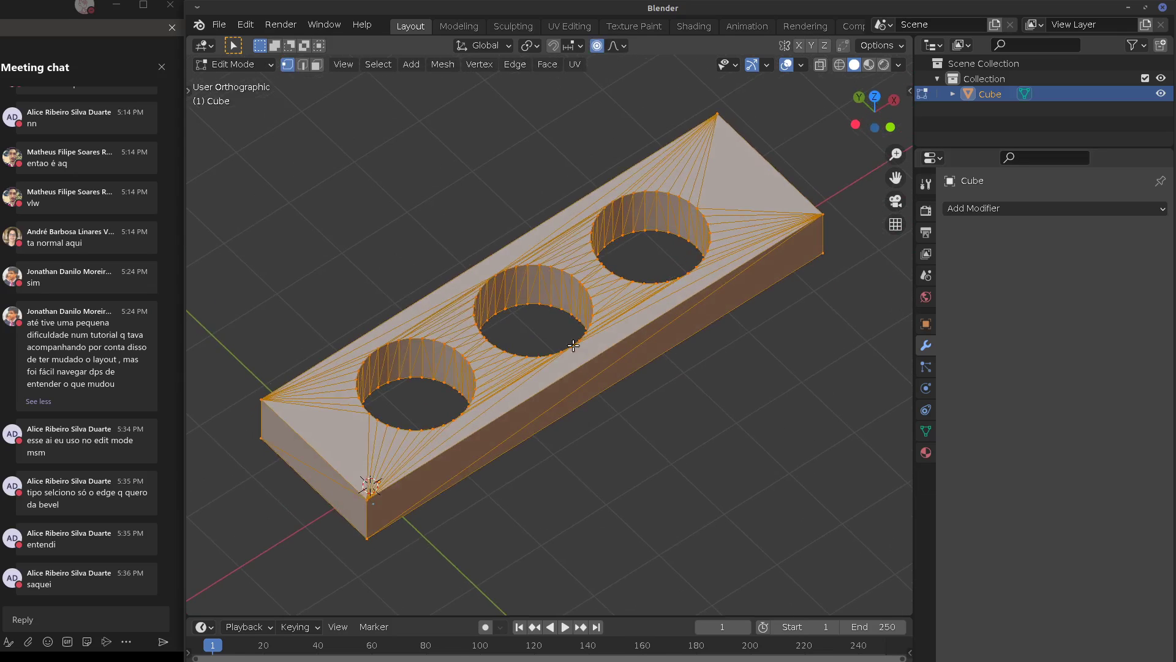
{"action": "left_click", "coordinate": [555, 367]}
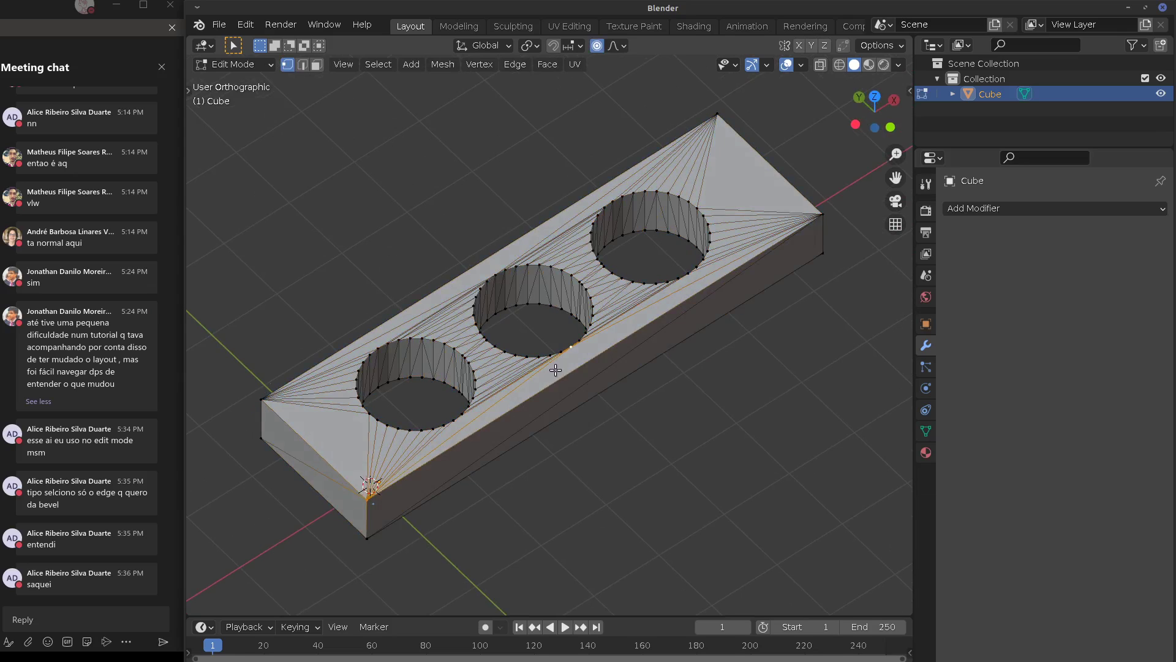
{"action": "key", "text": "Tab"}
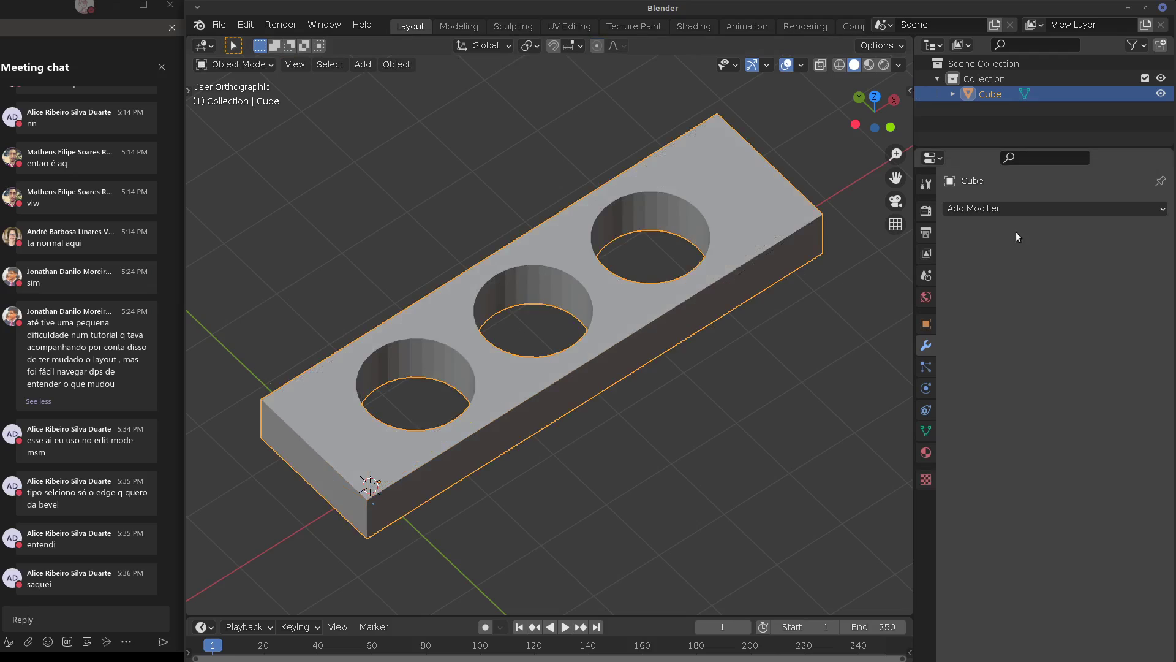
Add a Bevel modifier to the block with an amount of 1.8 m and 17 segments
{"action": "left_click", "coordinate": [1011, 209]}
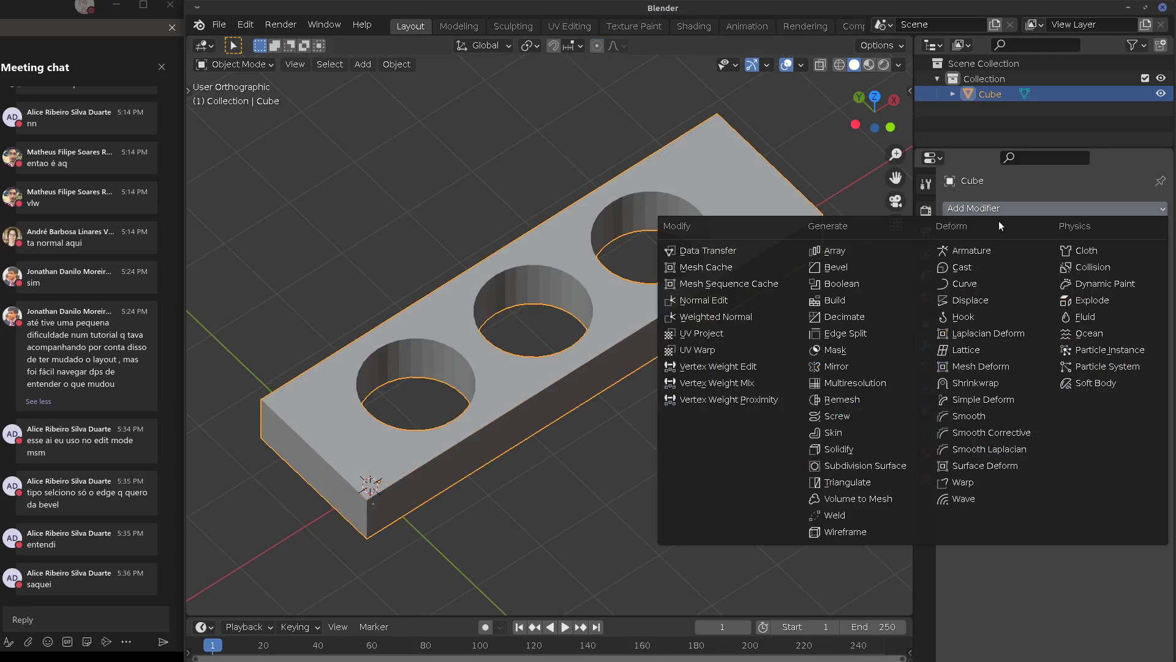
{"action": "left_click", "coordinate": [855, 268]}
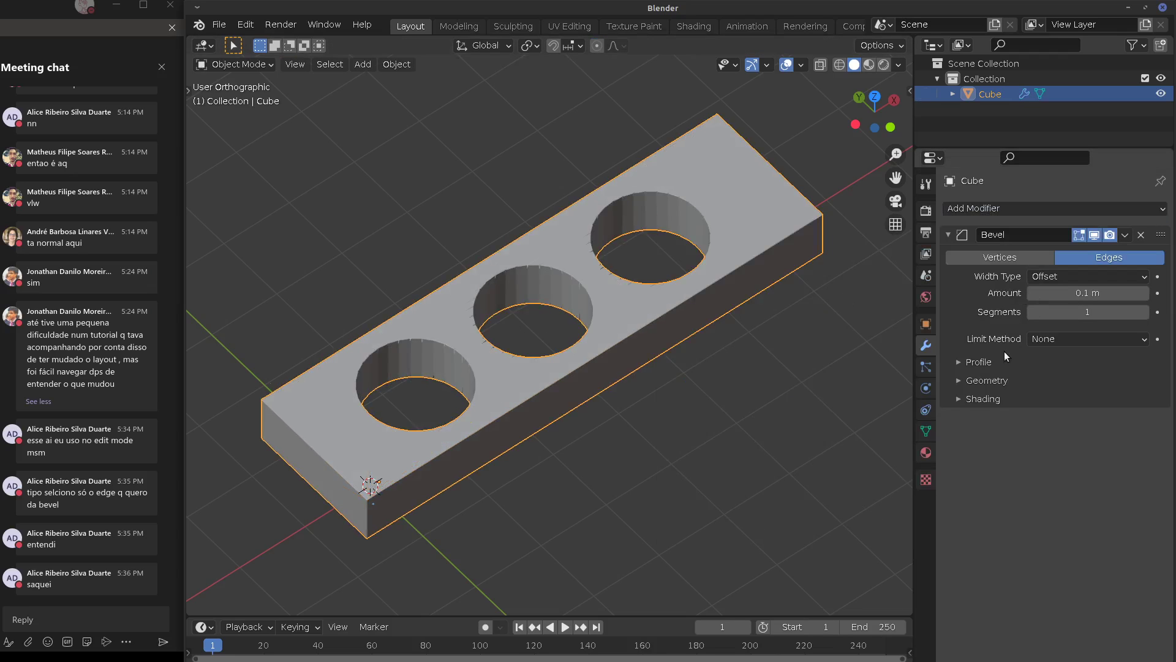
{"action": "mouse_move", "coordinate": [1091, 293]}
{"action": "left_mouse_down"}
{"action": "mouse_move", "coordinate": [1127, 293]}
{"action": "mouse_move", "coordinate": [1096, 313]}
{"action": "mouse_move", "coordinate": [1130, 313]}
{"action": "mouse_move", "coordinate": [1101, 312]}
{"action": "left_mouse_up"}
{"action": "middle_click_drag", "start_coordinate": [723, 334], "coordinate": [664, 321]}
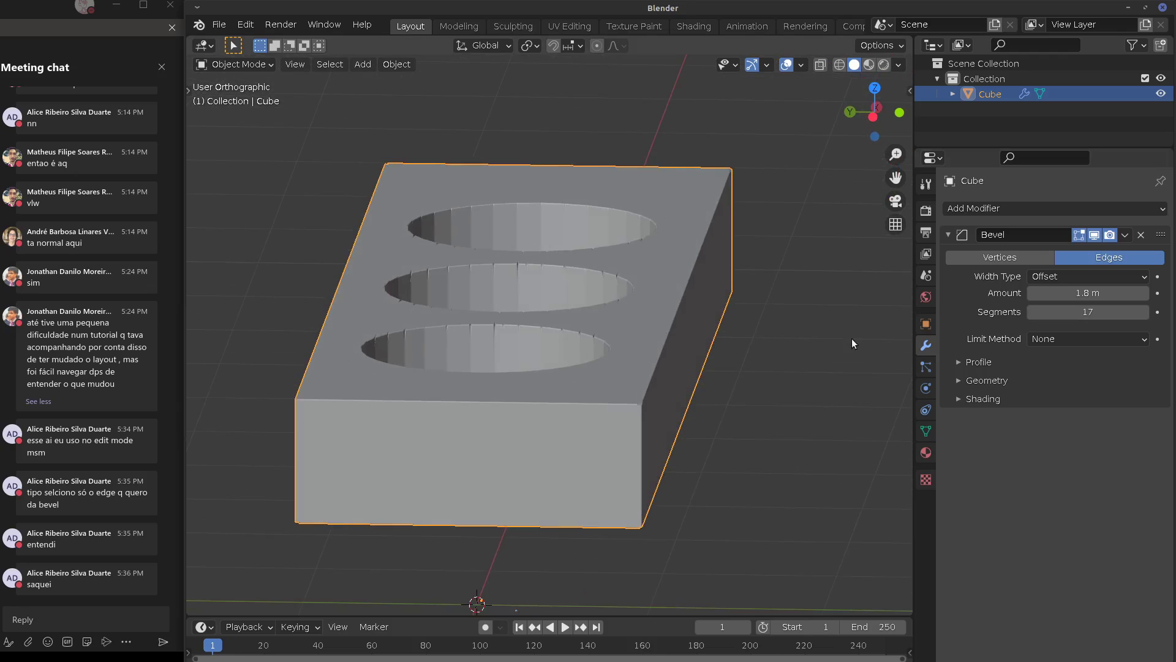
Set the Bevel amount to 0 m and remove the Bevel modifier from the block
{"action": "left_click_drag", "start_coordinate": [1139, 293], "coordinate": [1041, 293]}
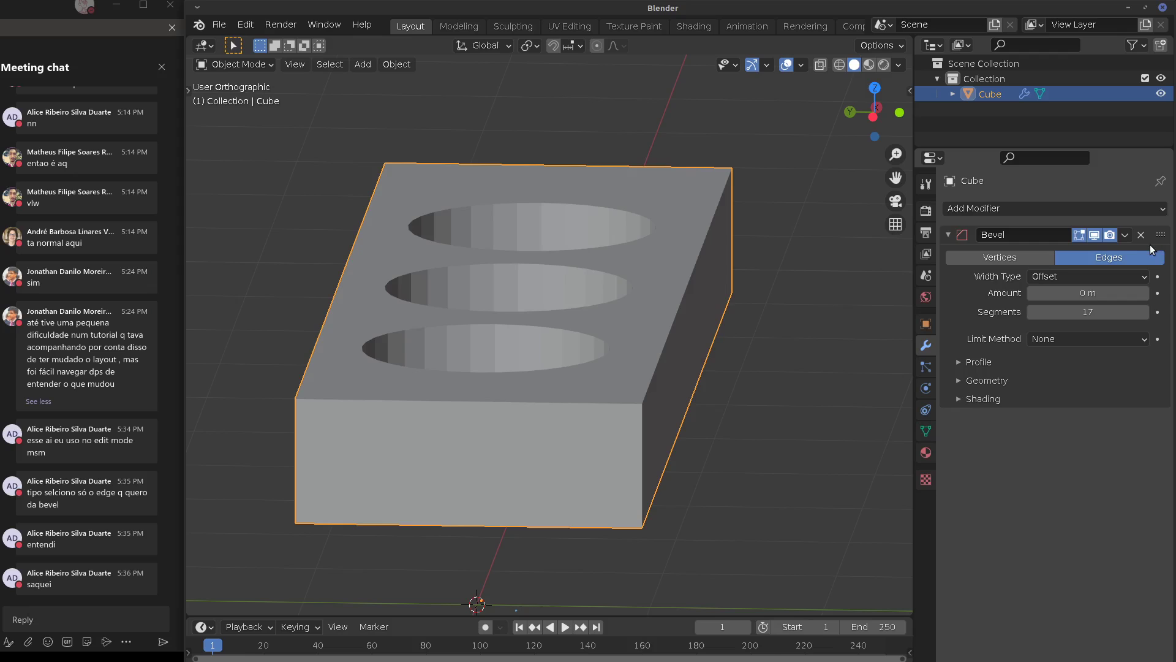
{"action": "left_click", "coordinate": [1141, 235]}
{"action": "scroll", "coordinate": [608, 369], "scroll_direction": "up", "scroll_amount": 5}
{"action": "middle_click_drag", "start_coordinate": [607, 369], "coordinate": [490, 405]}
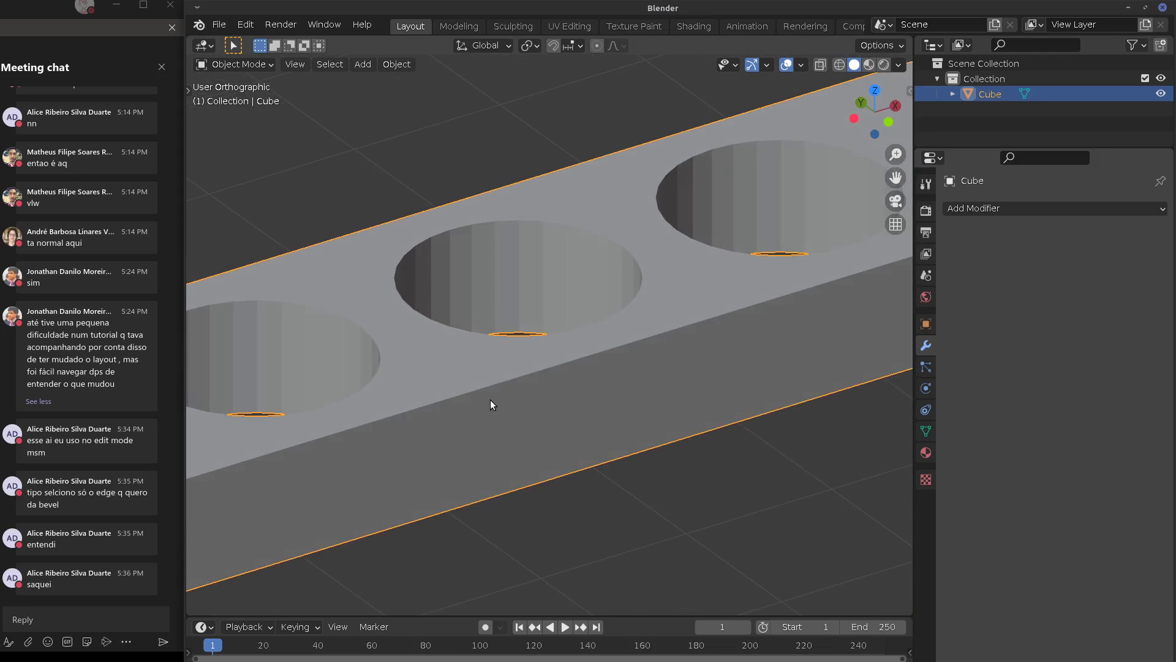
{"action": "scroll", "coordinate": [490, 405], "scroll_direction": "down", "scroll_amount": 6}
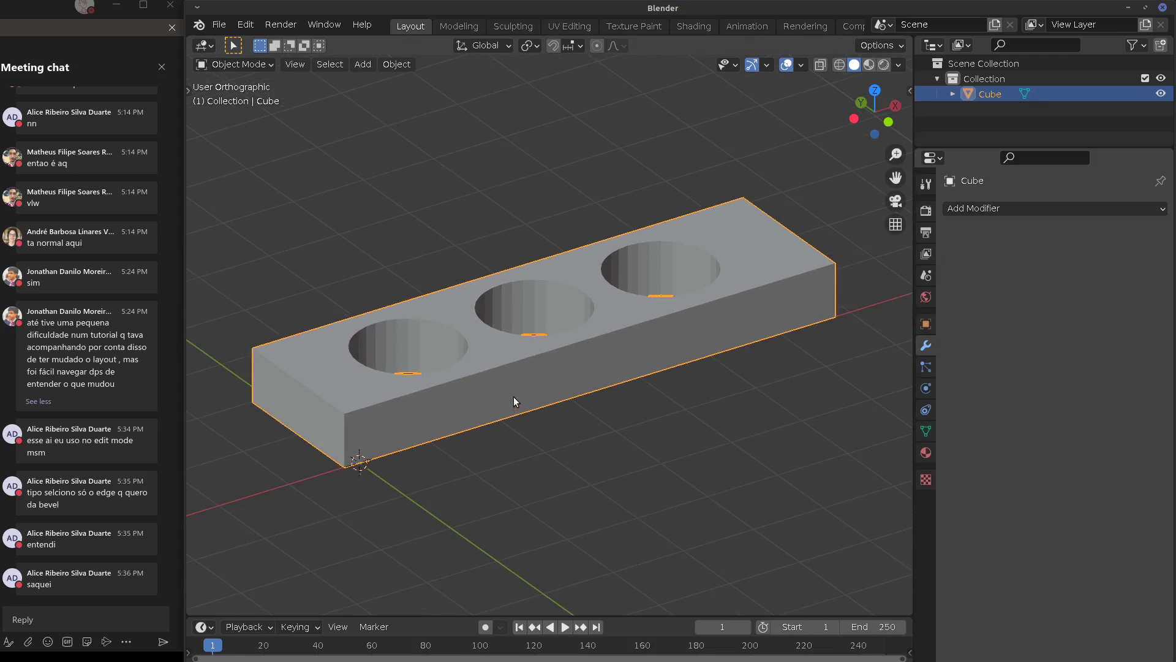
Delete the three-hole block and add a 2 m mesh cube at the world origin
{"action": "key", "text": "x"}
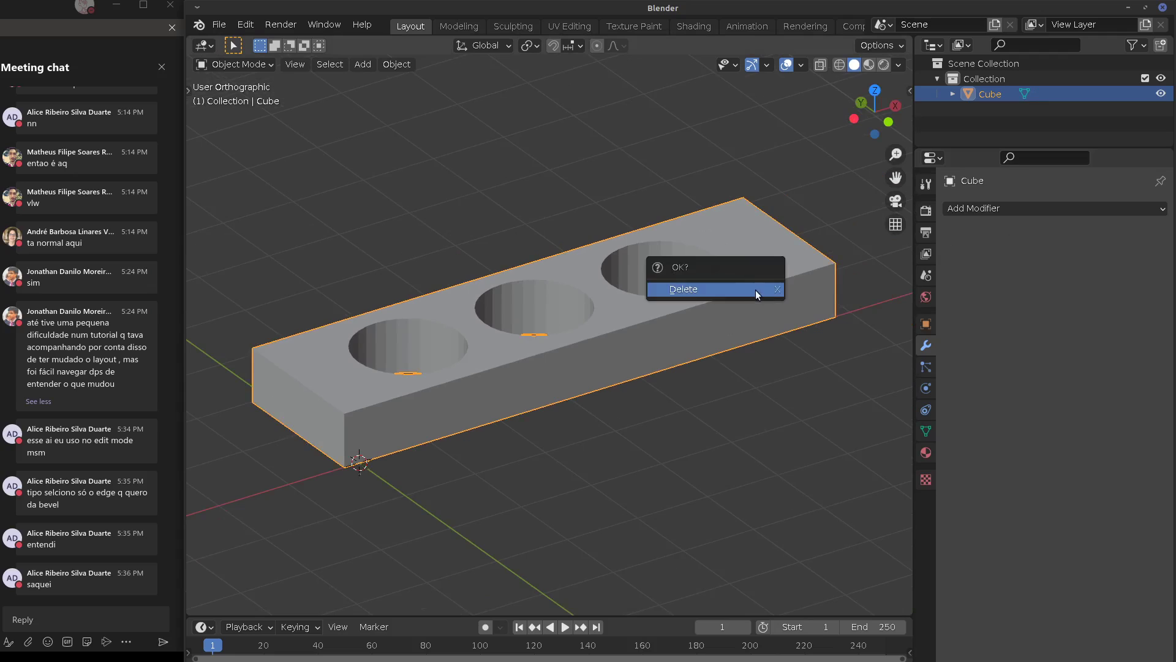
{"action": "left_click", "coordinate": [755, 289]}
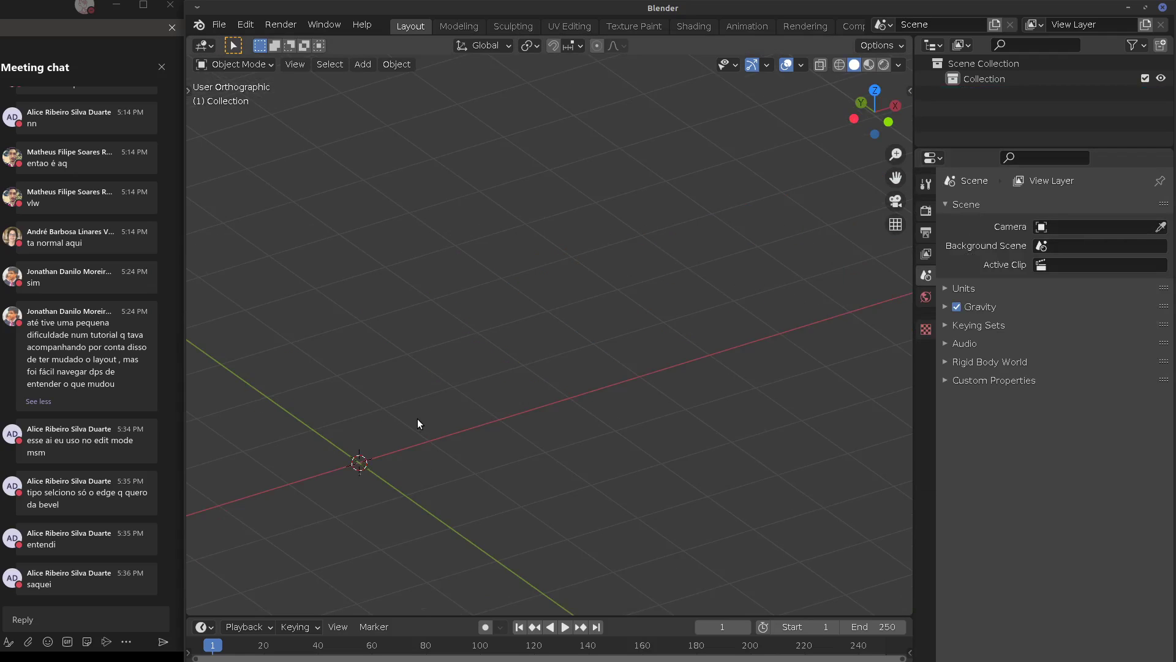
{"action": "key", "text": "shift+a"}
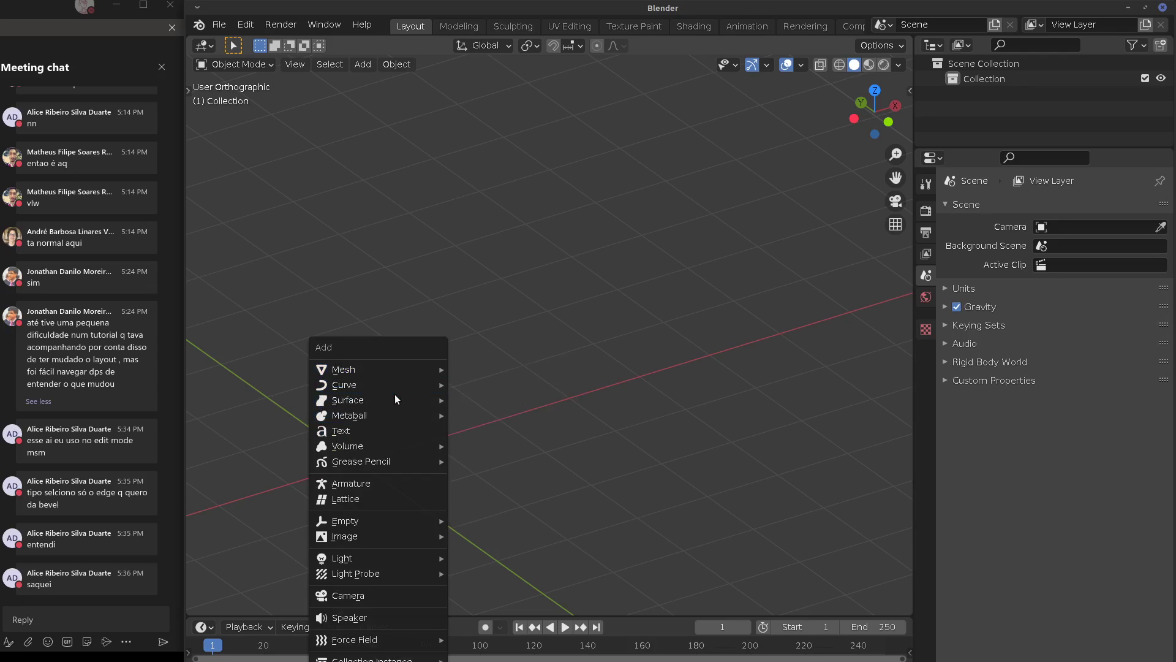
{"action": "mouse_move", "coordinate": [391, 421]}
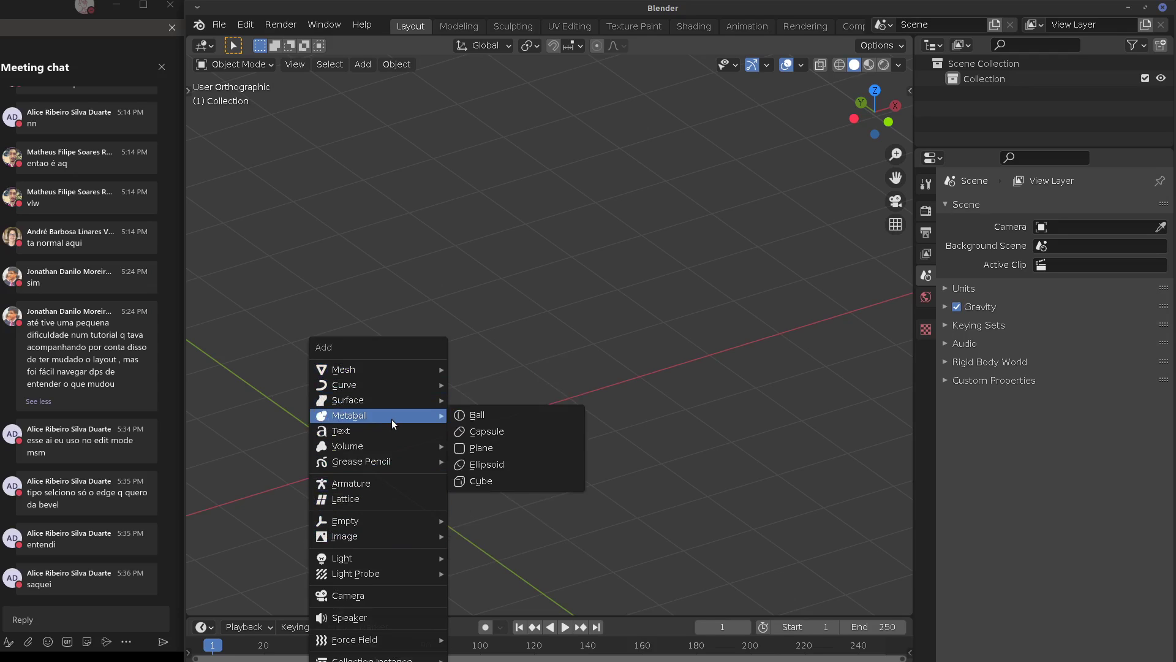
{"action": "mouse_move", "coordinate": [392, 369]}
{"action": "left_click", "coordinate": [503, 385]}
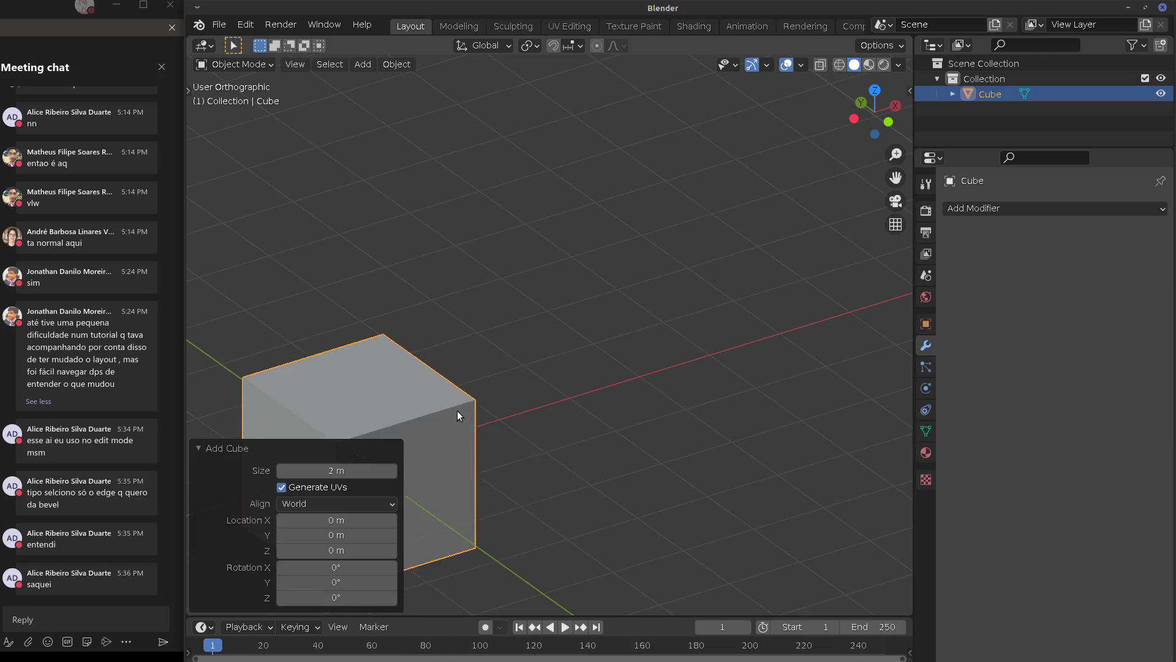
{"action": "middle_click_drag", "start_coordinate": [457, 410], "coordinate": [706, 259], "text": "shift"}
Preview a Build modifier with start frame 1 and length 100 on the cube and remove it
{"action": "left_click", "coordinate": [1046, 208]}
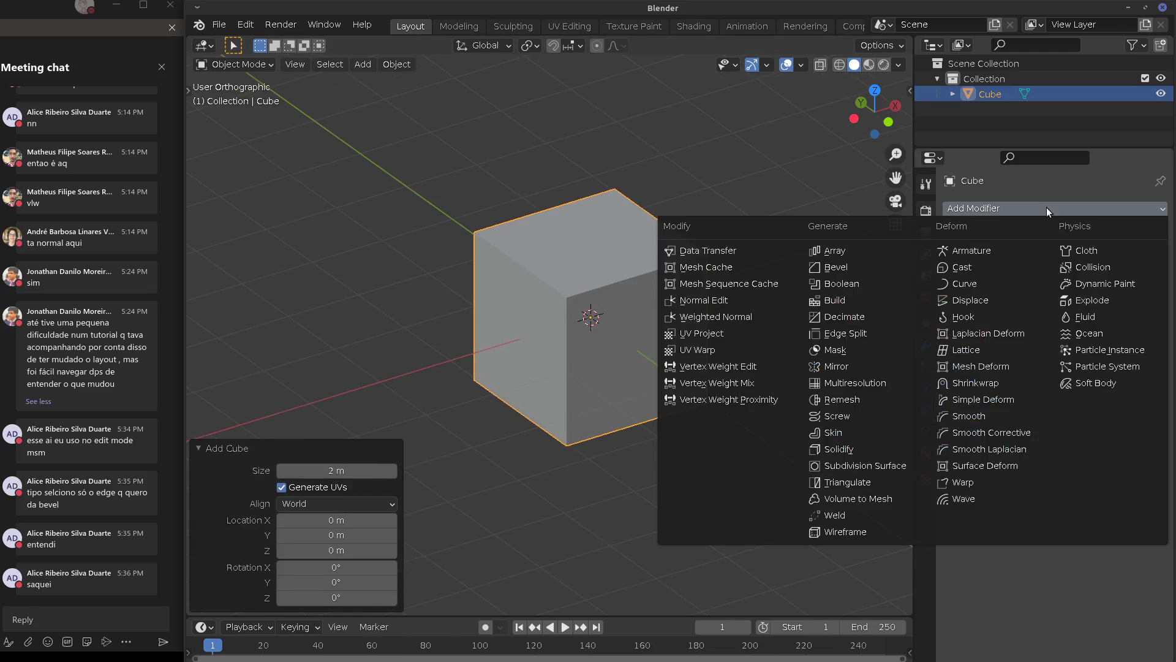
{"action": "left_click", "coordinate": [855, 300]}
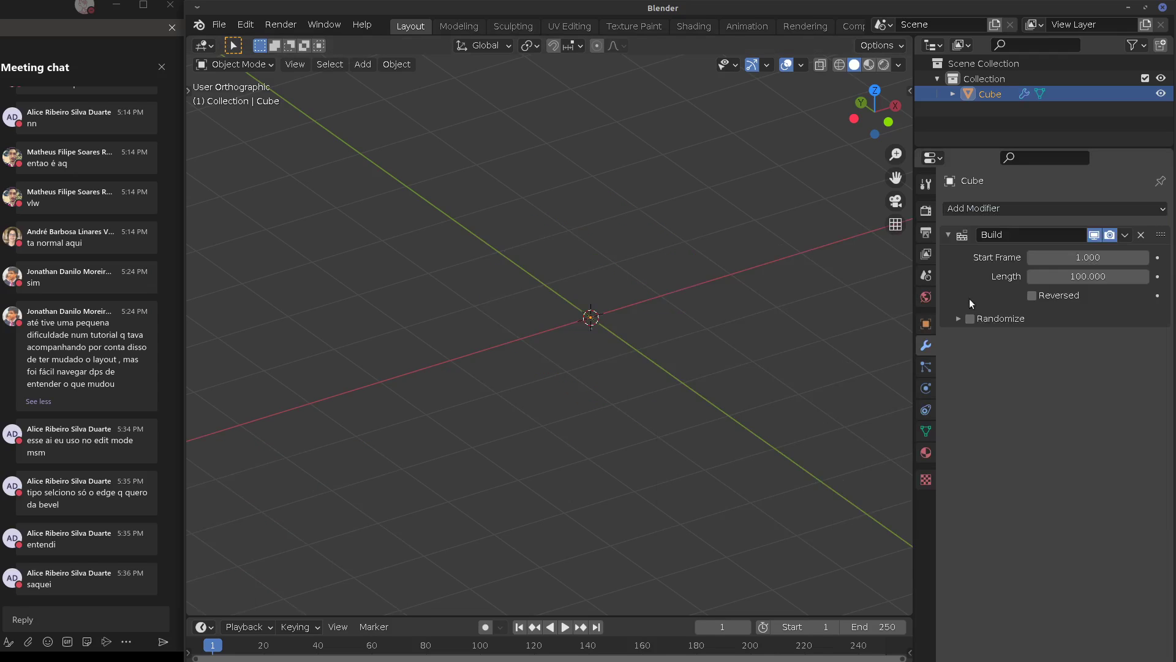
{"action": "key", "text": "space"}
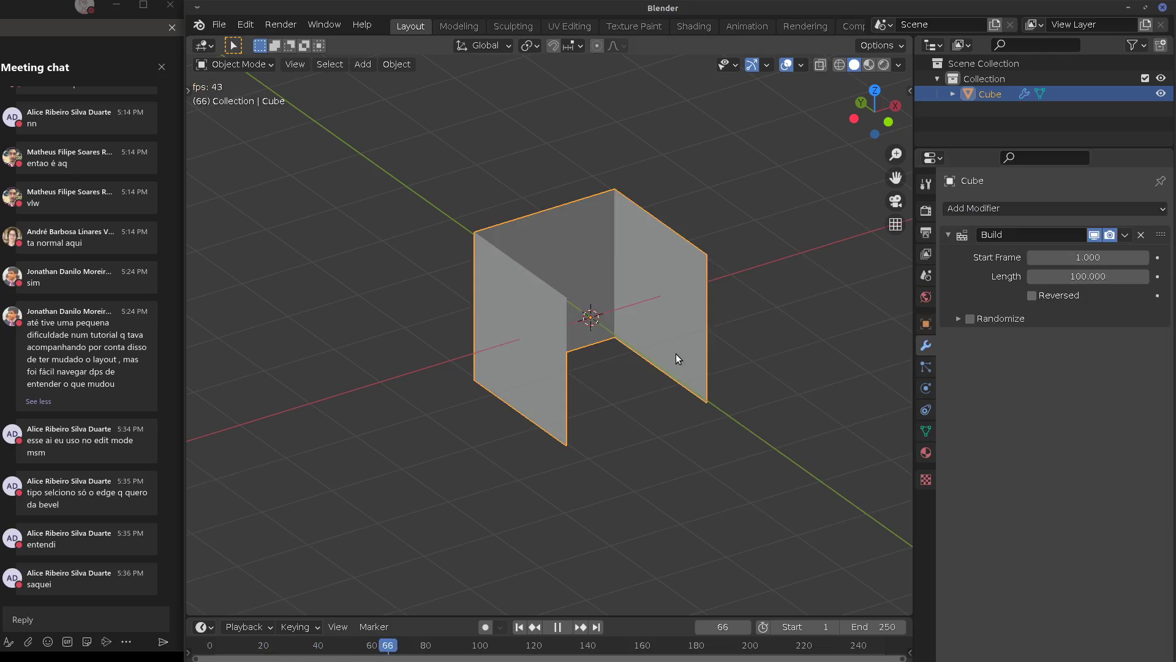
{"action": "key", "text": "Escape"}
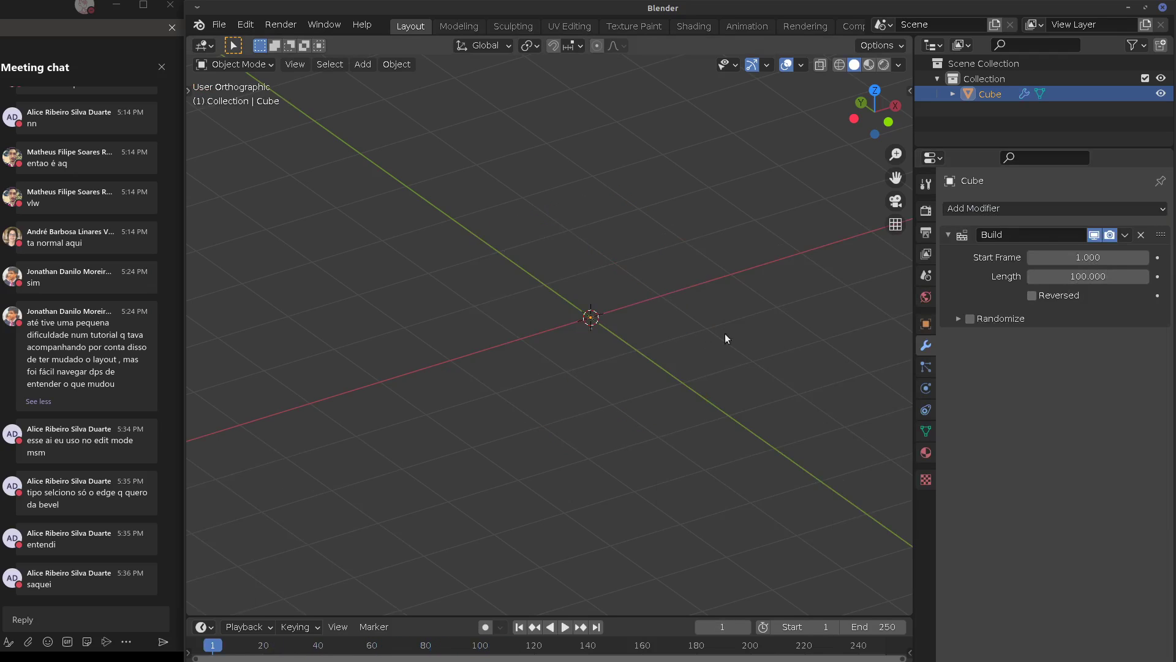
{"action": "left_click", "coordinate": [1140, 235]}
{"action": "left_click", "coordinate": [1096, 210]}
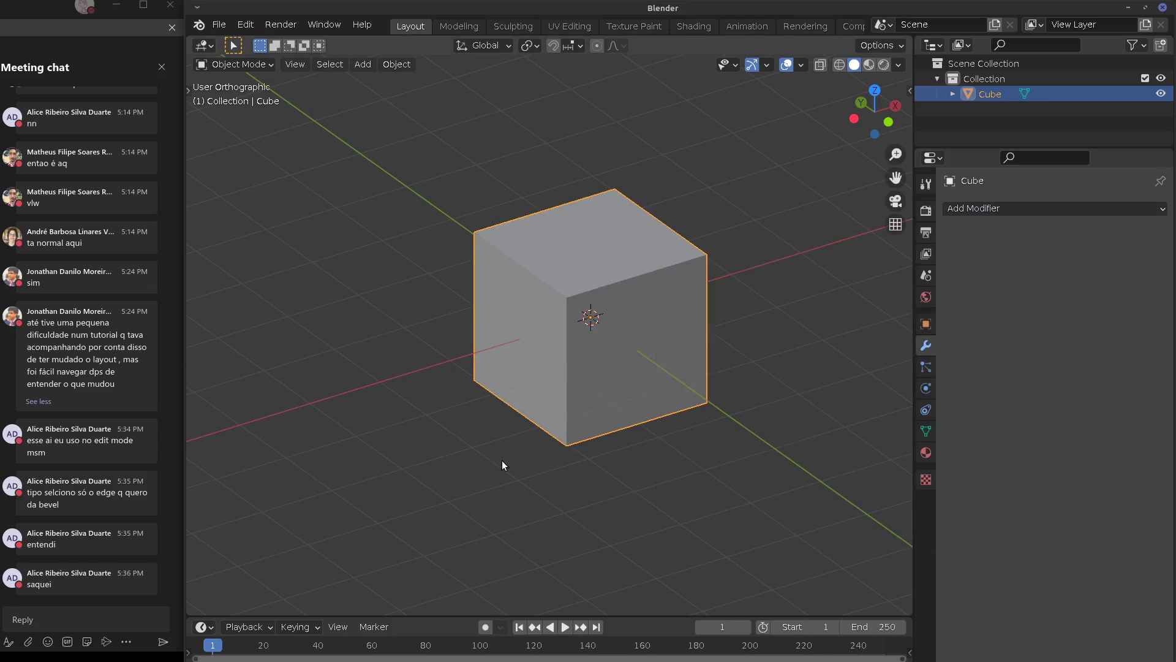
Undo back to the three-hole block and remove its Bevel modifier
{"action": "key", "text": "ctrl+shift+z"}
{"action": "key", "text": "ctrl+shift+z"}
{"action": "key", "text": "ctrl+shift+z"}
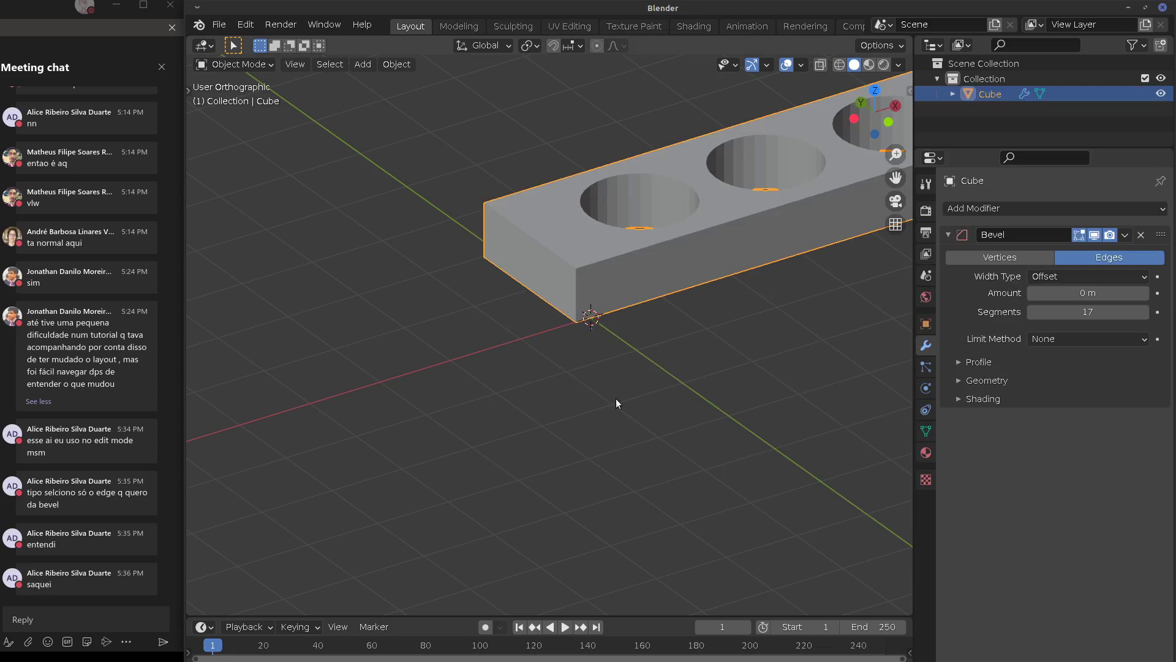
{"action": "left_click", "coordinate": [1140, 234]}
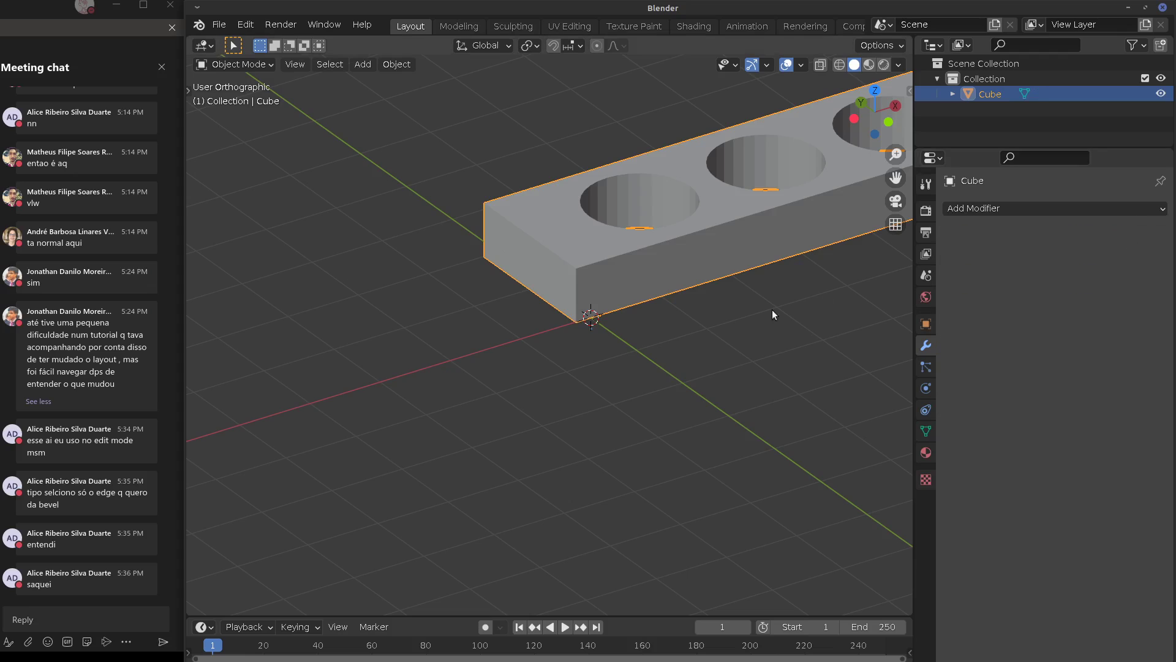
{"action": "middle_click_drag", "start_coordinate": [693, 355], "coordinate": [645, 431], "text": "shift"}
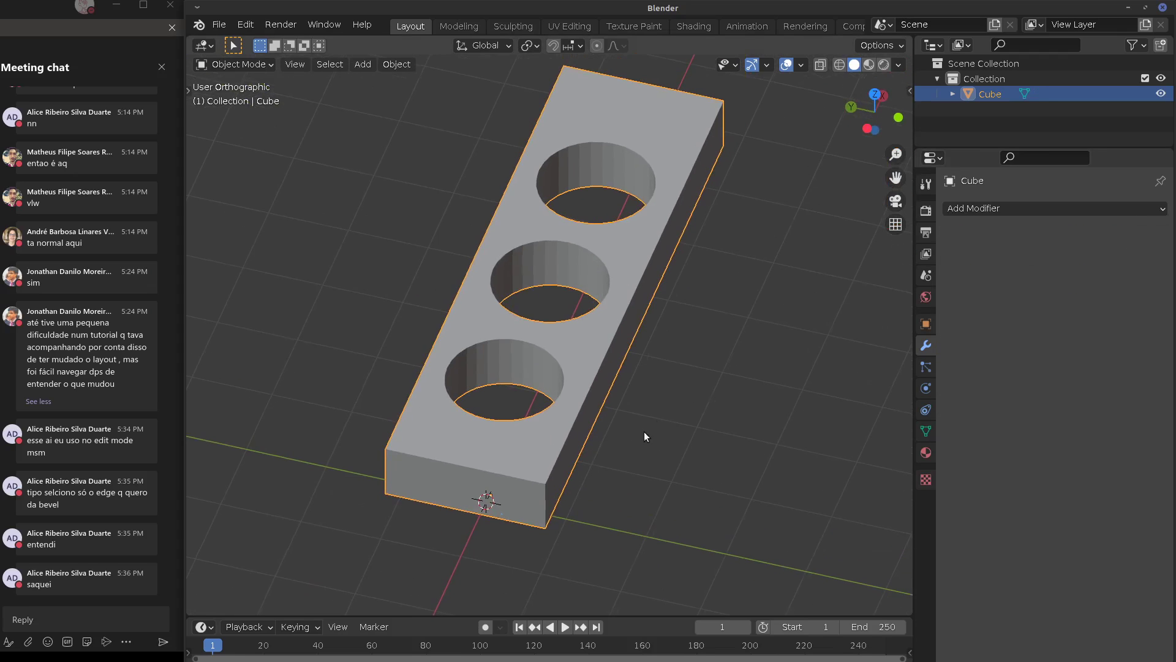
Add a Decimate modifier to the three-hole block and lower its Collapse ratio to about 0.41
{"action": "left_click", "coordinate": [981, 209]}
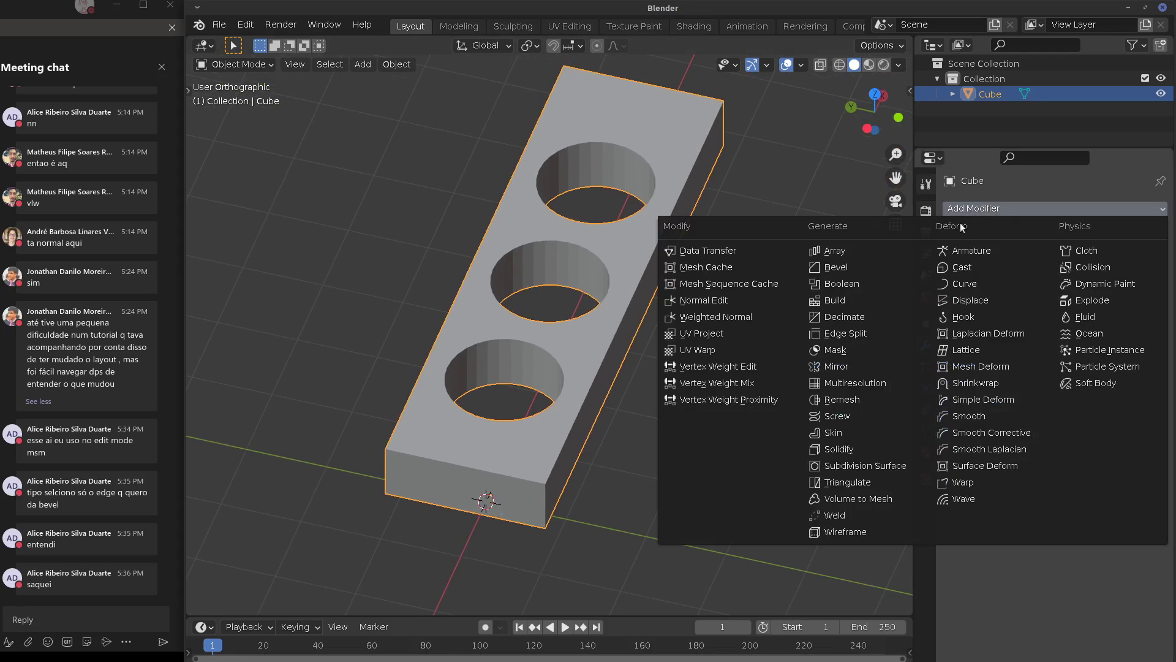
{"action": "left_click", "coordinate": [848, 304]}
{"action": "left_click_drag", "start_coordinate": [1135, 277], "coordinate": [1031, 288]}
{"action": "middle_click_drag", "start_coordinate": [772, 379], "coordinate": [827, 392]}
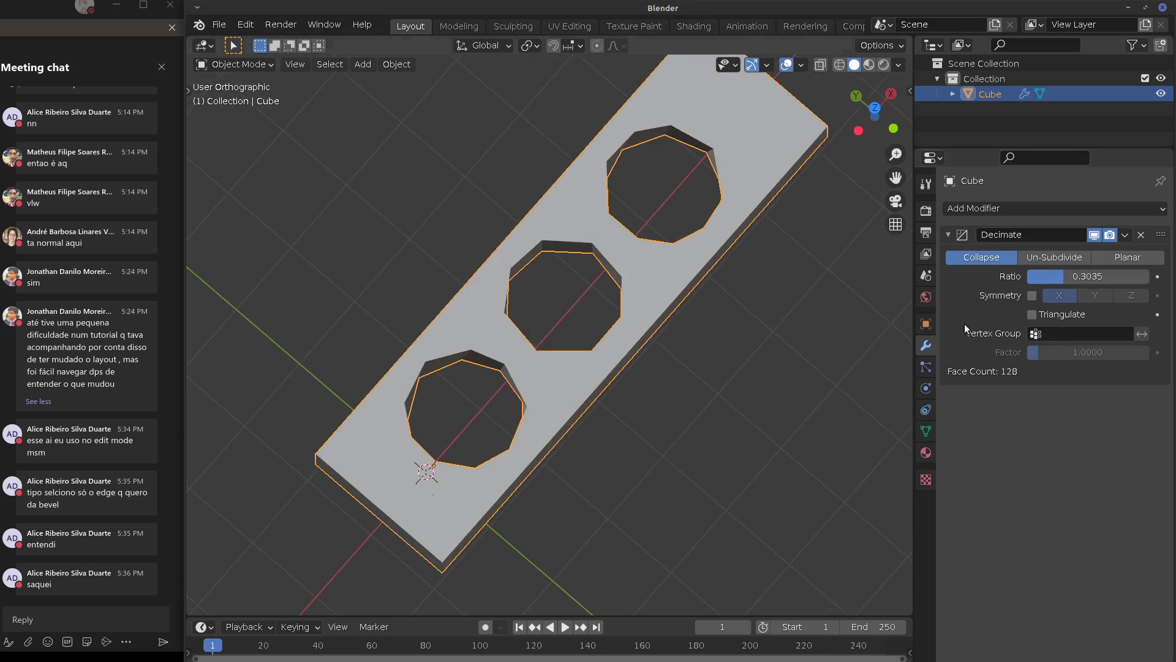
{"action": "mouse_move", "coordinate": [1065, 273]}
{"action": "left_mouse_down"}
{"action": "mouse_move", "coordinate": [1105, 275]}
{"action": "mouse_move", "coordinate": [1087, 277]}
{"action": "left_mouse_up"}
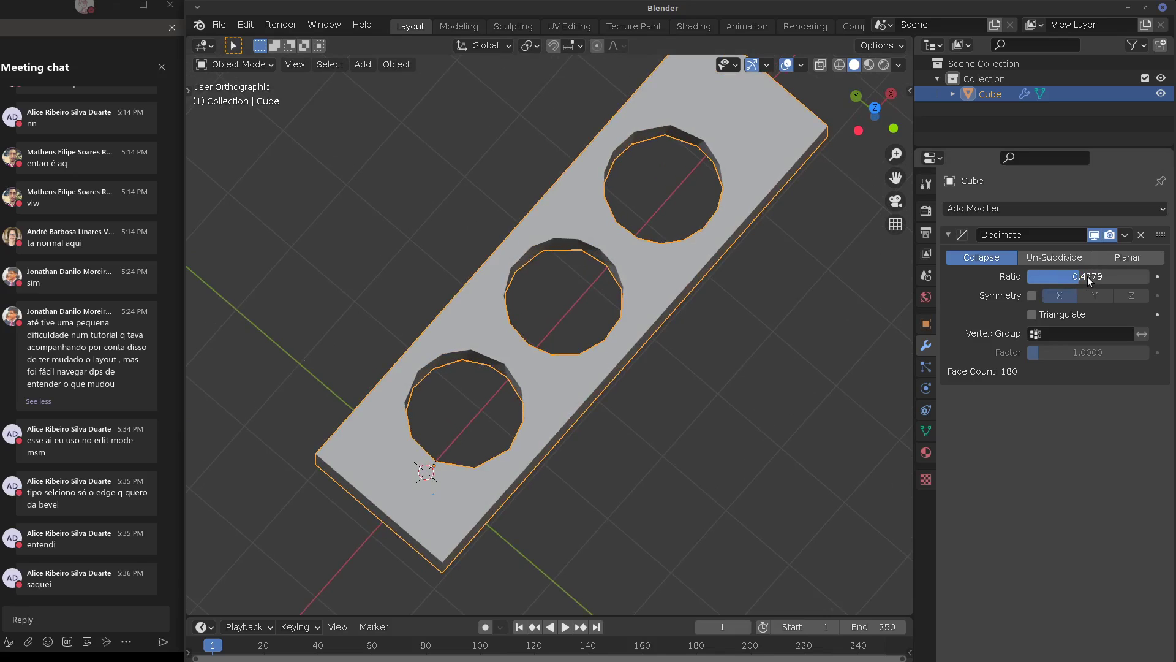
{"action": "middle_click_drag", "start_coordinate": [775, 395], "coordinate": [805, 321]}
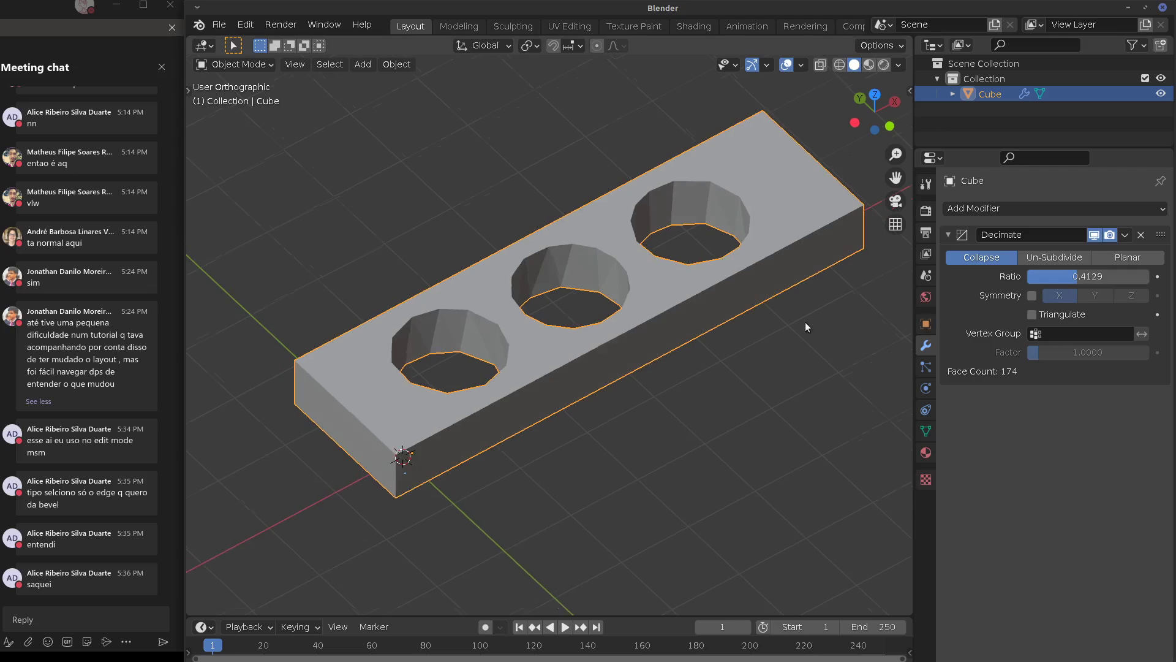
Set the Decimate modifier's Collapse ratio to 0.5
{"action": "left_click", "coordinate": [1089, 274]}
{"action": "left_click_drag", "start_coordinate": [1039, 275], "coordinate": [1107, 272]}
{"action": "type", "text": "5"}
{"action": "key", "text": "Return"}
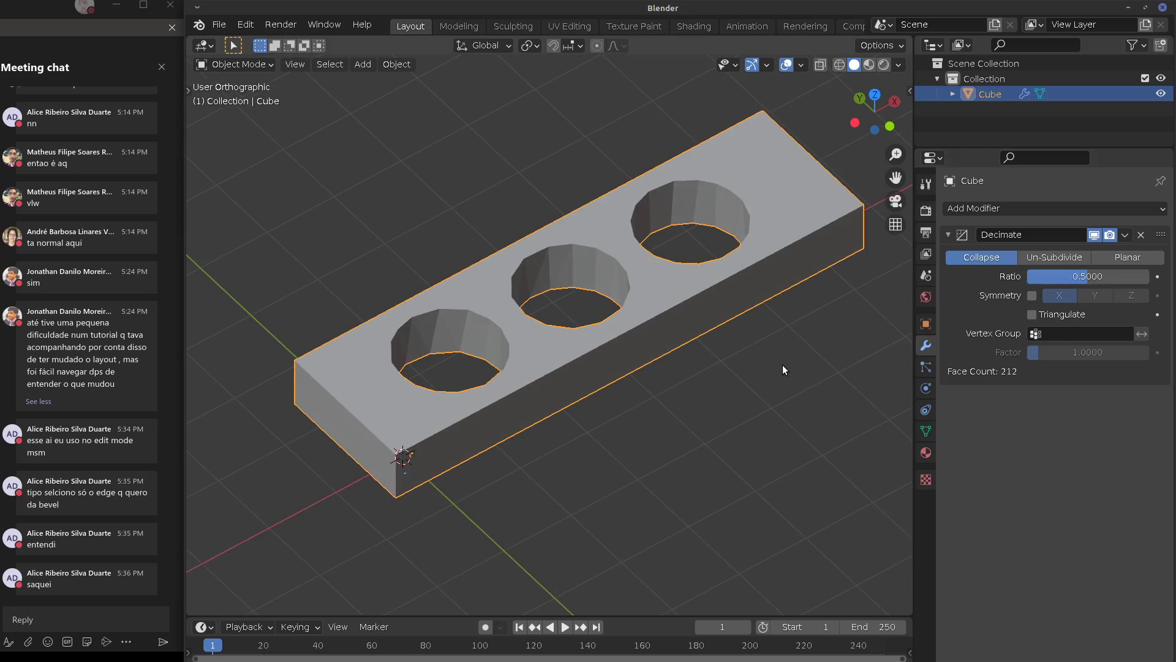
{"action": "middle_click_drag", "start_coordinate": [761, 373], "coordinate": [652, 343]}
{"action": "middle_click_drag", "start_coordinate": [642, 396], "coordinate": [677, 407]}
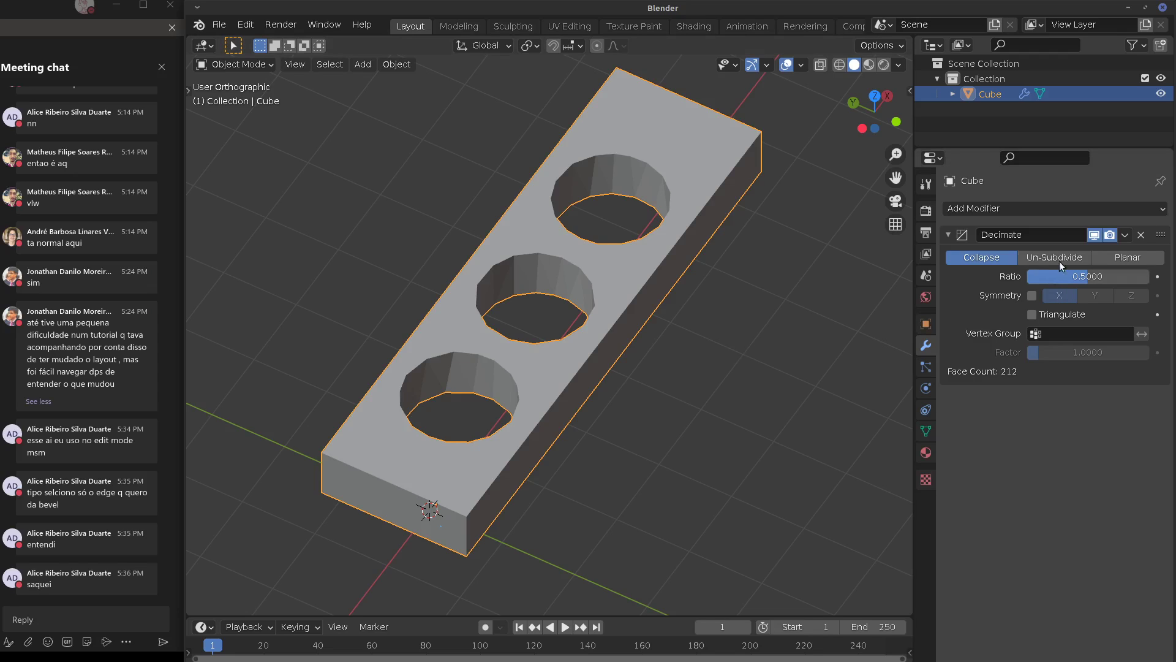
Apply the Decimate modifier to the block and inspect the reduced mesh in Edit Mode
{"action": "left_click", "coordinate": [1125, 235]}
{"action": "left_click", "coordinate": [1079, 252]}
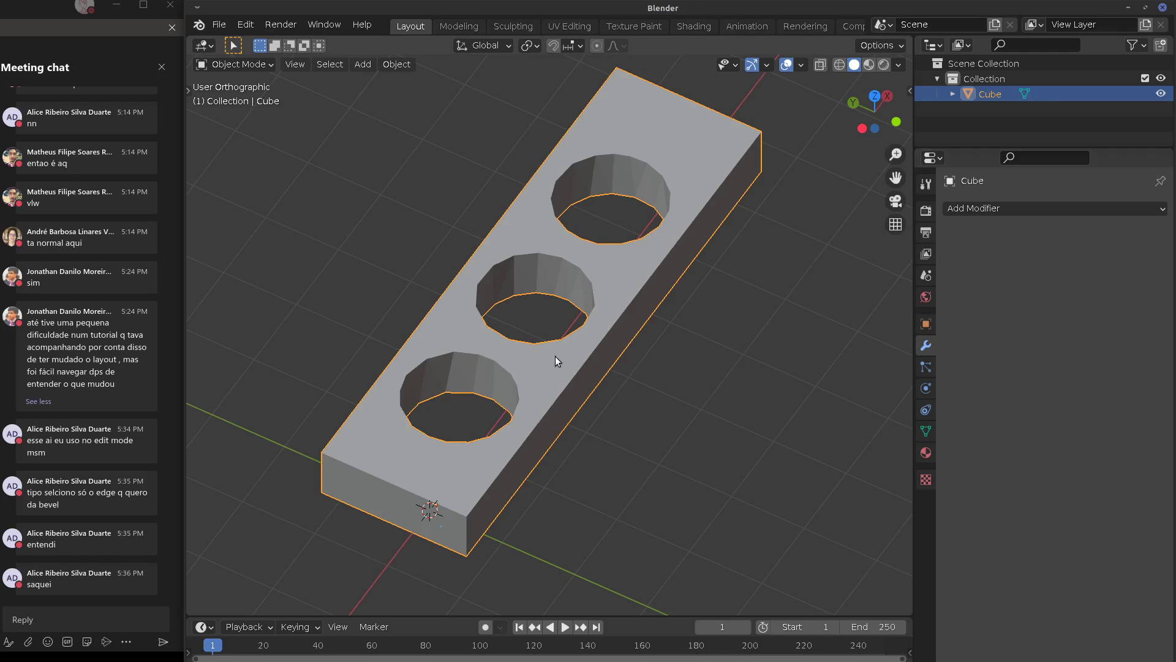
{"action": "key", "text": "Tab"}
{"action": "middle_click_drag", "start_coordinate": [531, 369], "coordinate": [608, 344]}
{"action": "key", "text": "Tab"}
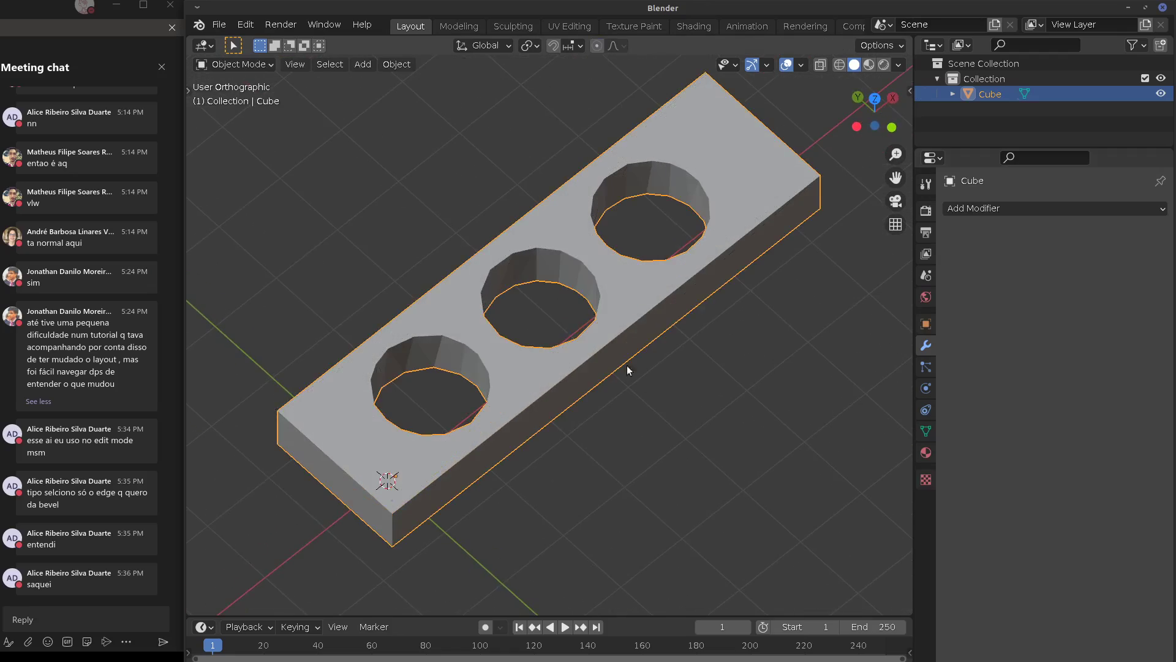
Undo the application of the Decimate modifier and the last ratio change
{"action": "key", "text": "Tab"}
{"action": "key", "text": "ctrl+z"}
{"action": "key", "text": "ctrl+z"}
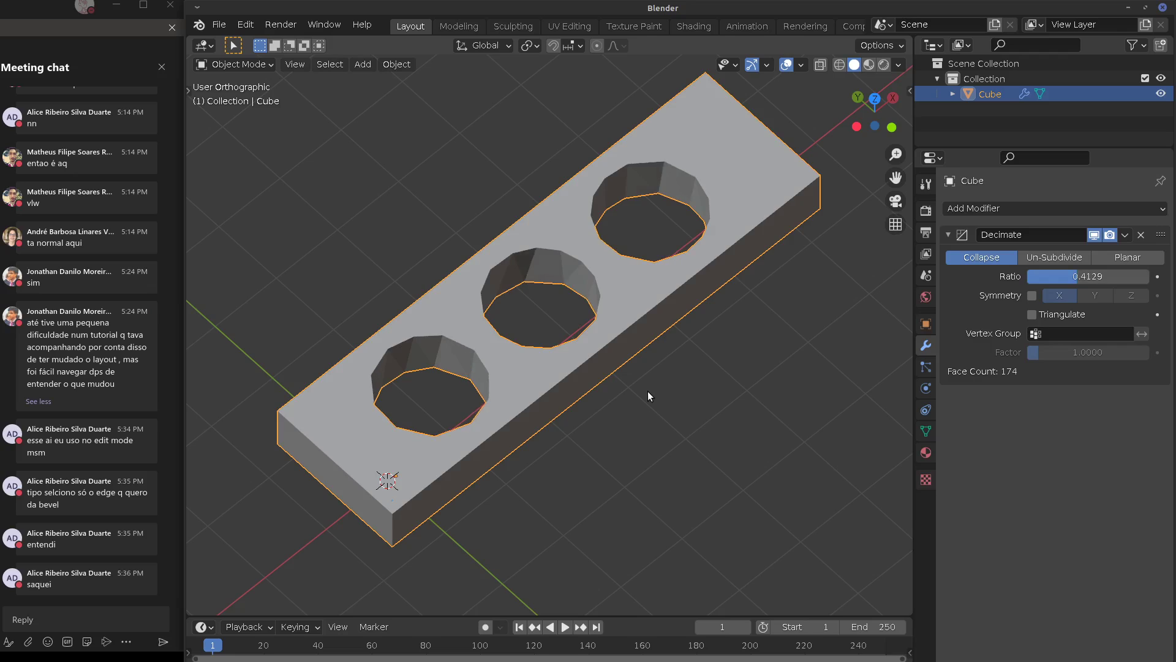
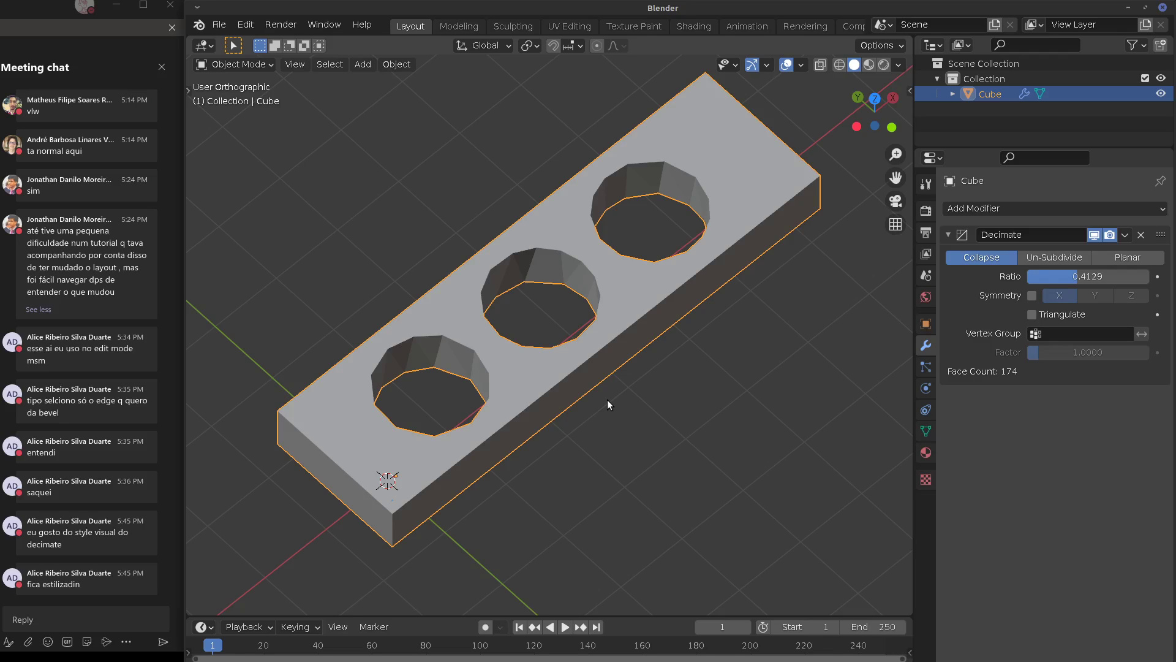
Switch the block's Decimate modifier to Un-Subdivide mode and raise its iterations to try out the reduction
{"action": "middle_click_drag", "start_coordinate": [571, 343], "coordinate": [546, 335]}
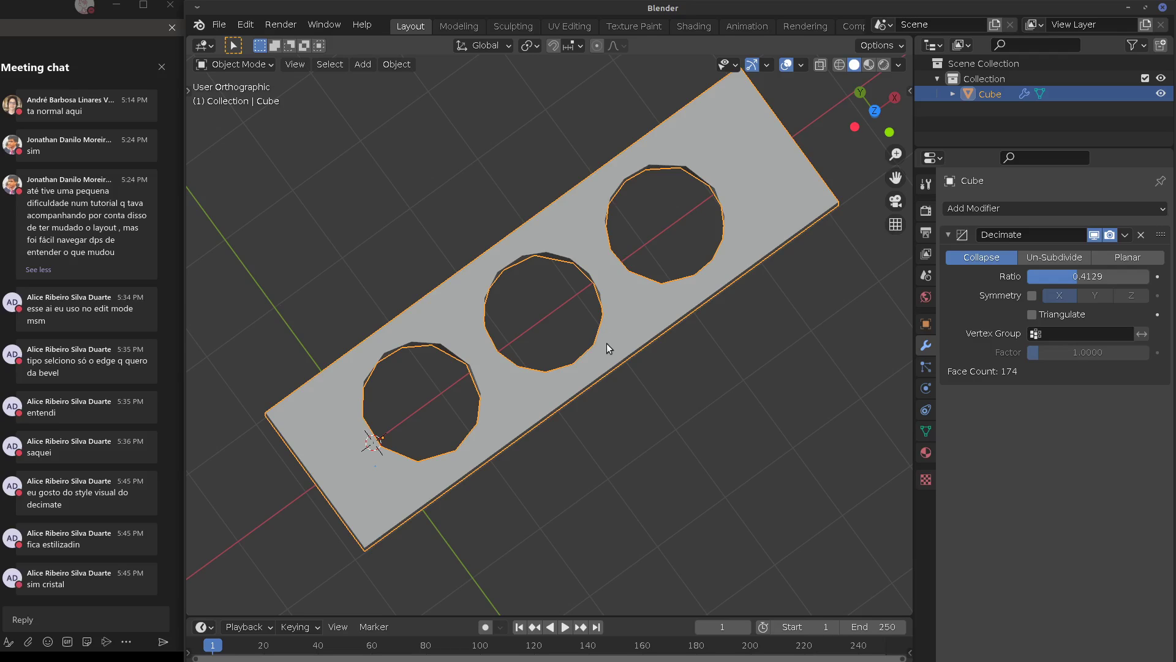
{"action": "middle_click_drag", "start_coordinate": [689, 370], "coordinate": [705, 284]}
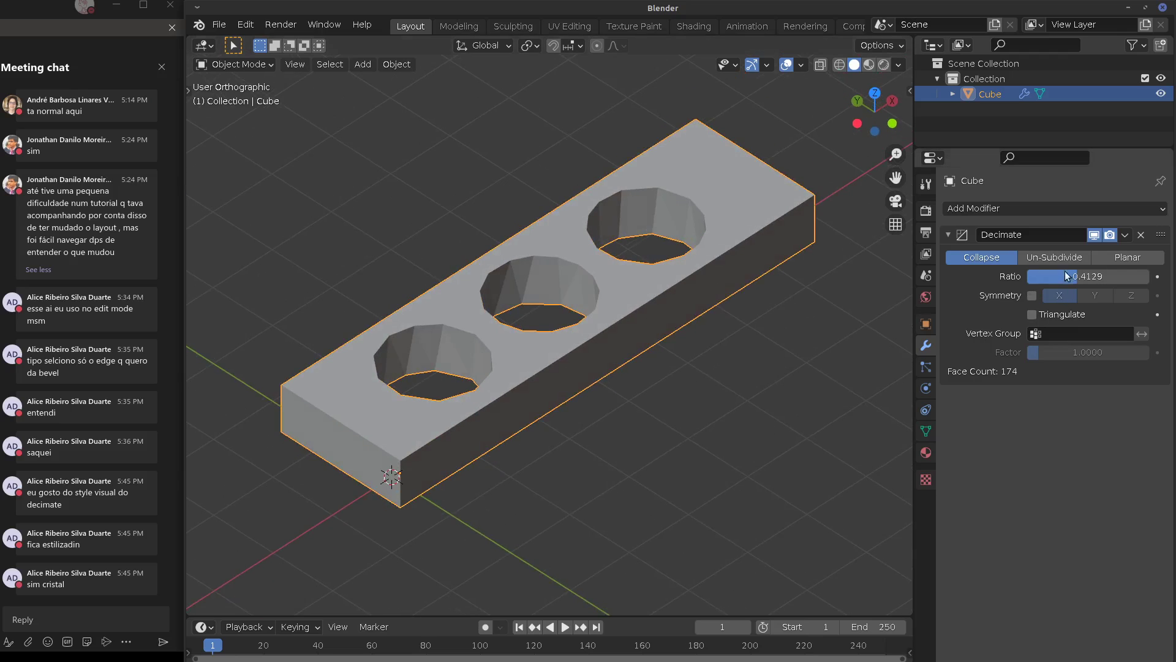
{"action": "left_click", "coordinate": [1050, 257]}
{"action": "left_click", "coordinate": [1142, 277]}
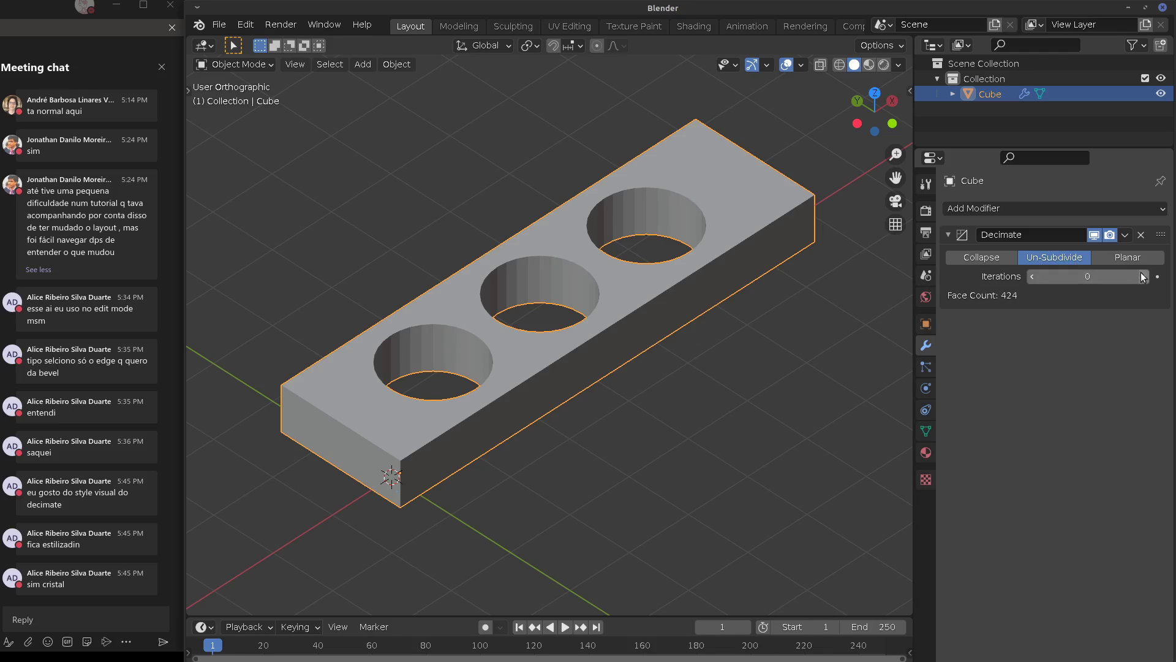
{"action": "left_click", "coordinate": [1142, 277]}
{"action": "left_click", "coordinate": [1143, 276]}
{"action": "left_click", "coordinate": [1142, 276]}
{"action": "left_click", "coordinate": [1143, 276]}
Try the Decimate modifier's Planar mode with a higher angle limit and return the modifier to Collapse mode
{"action": "left_click", "coordinate": [1128, 257]}
{"action": "left_click_drag", "start_coordinate": [1084, 277], "coordinate": [1115, 276]}
{"action": "left_click", "coordinate": [983, 257]}
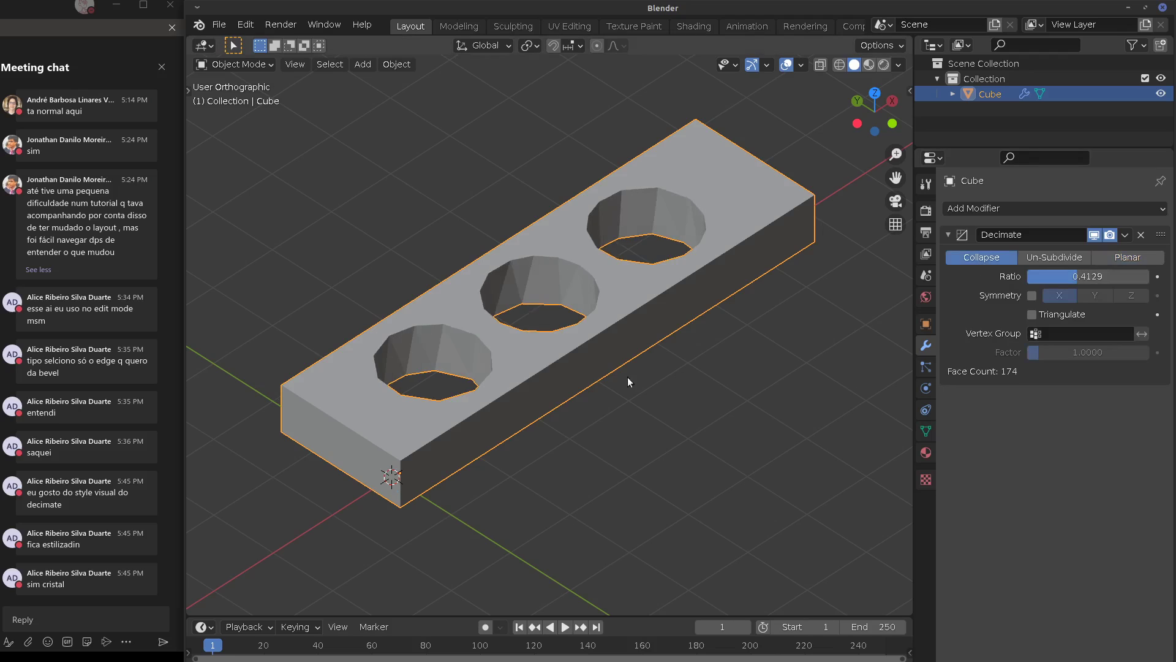
Remove the Decimate modifier from the three-hole block
{"action": "middle_click_drag", "start_coordinate": [627, 377], "coordinate": [694, 348]}
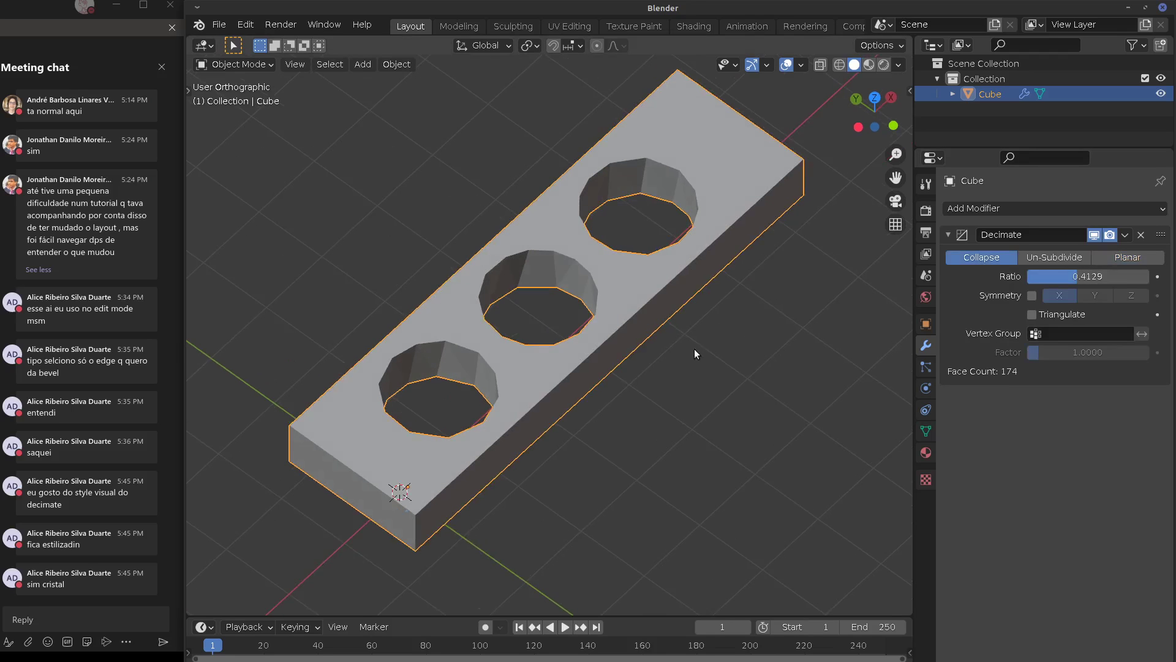
{"action": "left_click", "coordinate": [1142, 234]}
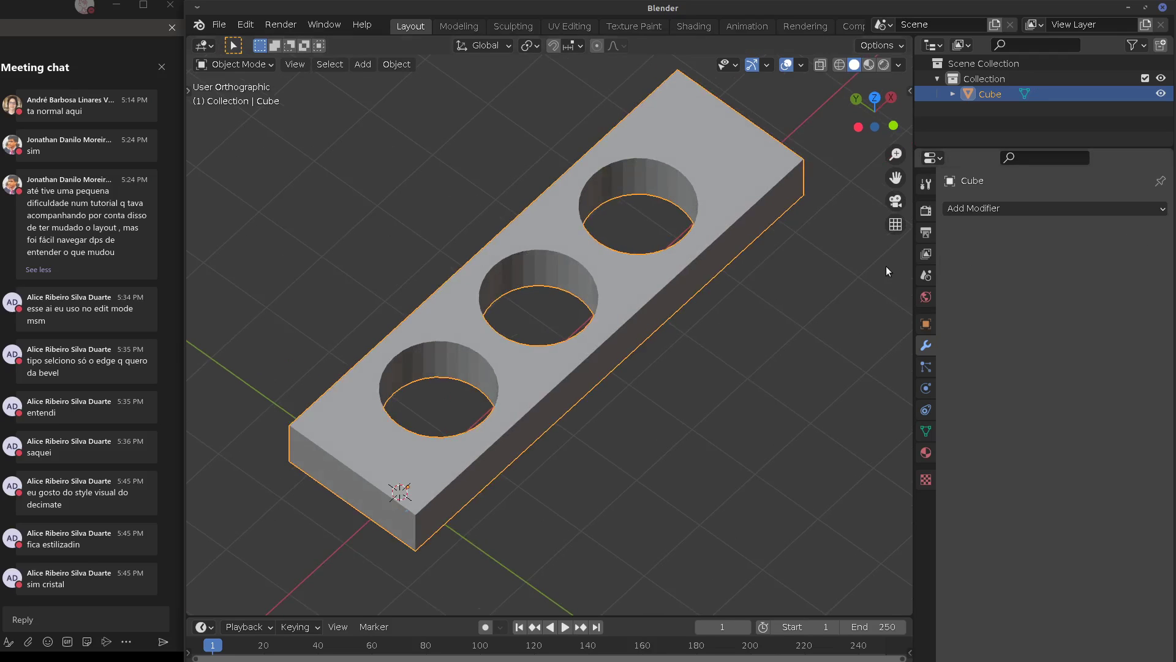
{"action": "middle_click_drag", "start_coordinate": [885, 265], "coordinate": [738, 291]}
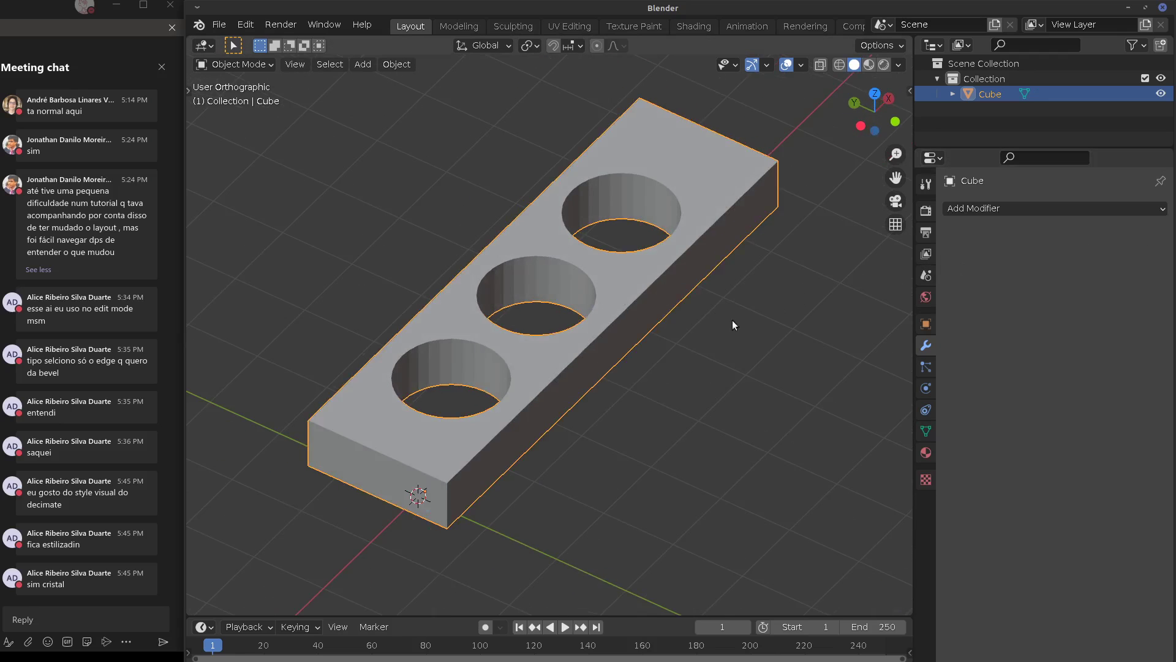
{"action": "left_click", "coordinate": [999, 208]}
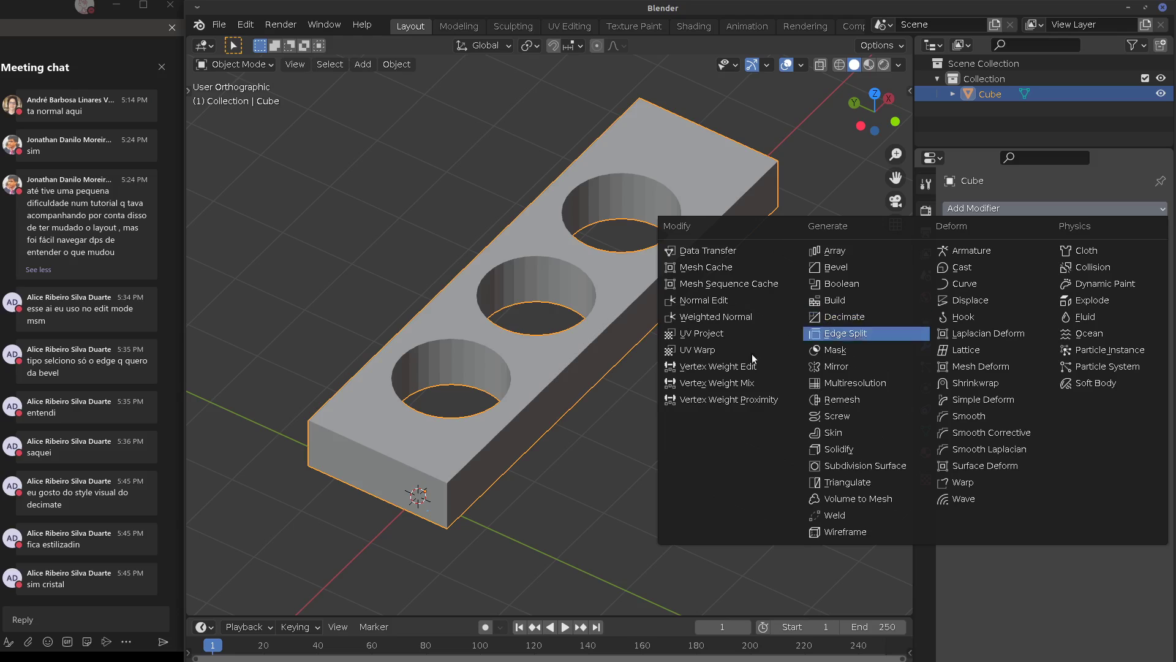
{"action": "key", "text": "Escape"}
{"action": "left_click", "coordinate": [993, 209]}
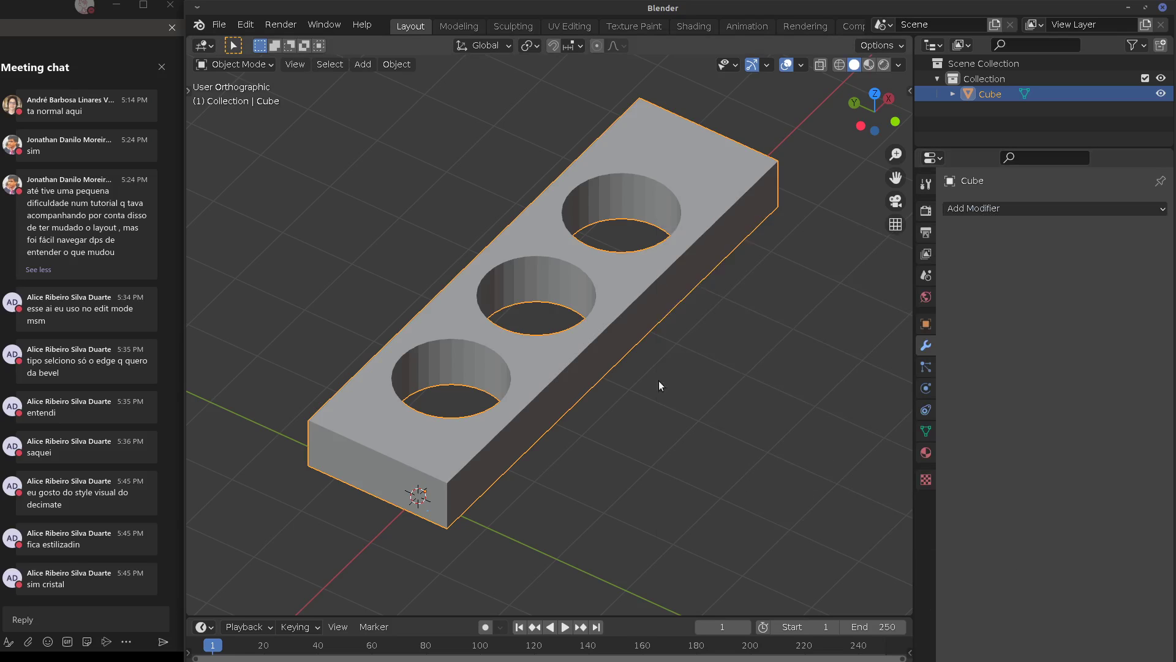
Apply smooth shading to the three-hole block
{"action": "left_click", "coordinate": [396, 64]}
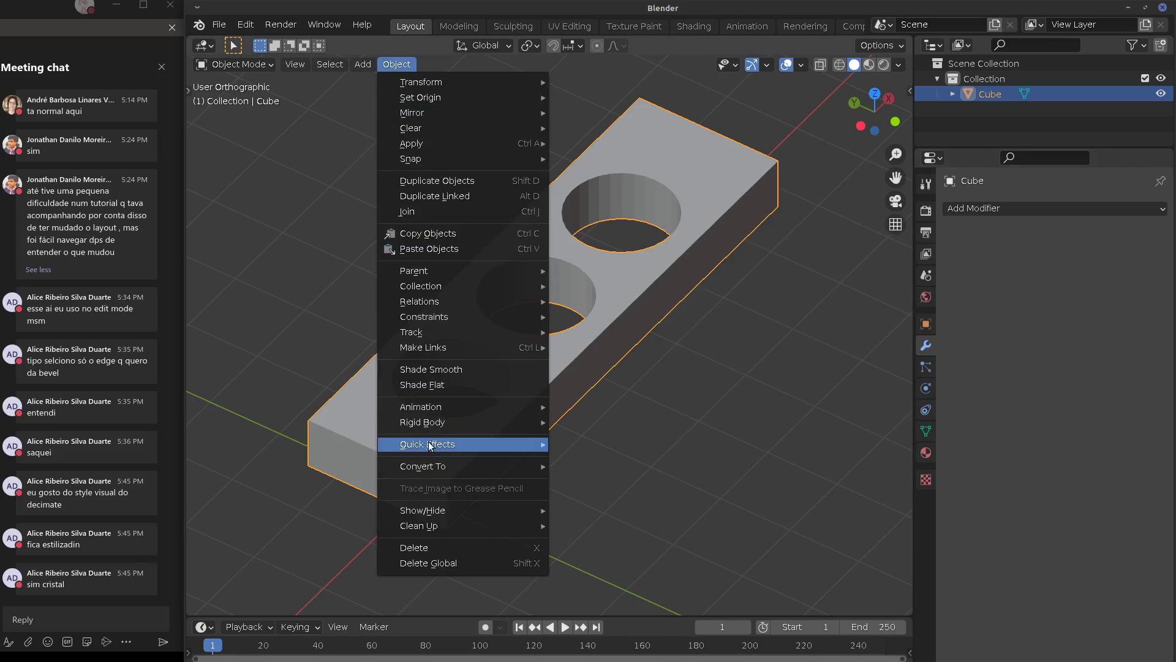
{"action": "left_click", "coordinate": [433, 370]}
{"action": "mouse_move", "coordinate": [761, 328]}
{"action": "middle_mouse_down"}
{"action": "mouse_move", "coordinate": [663, 288]}
{"action": "mouse_move", "coordinate": [508, 273]}
{"action": "mouse_move", "coordinate": [643, 376]}
{"action": "mouse_move", "coordinate": [650, 353]}
{"action": "middle_mouse_up"}
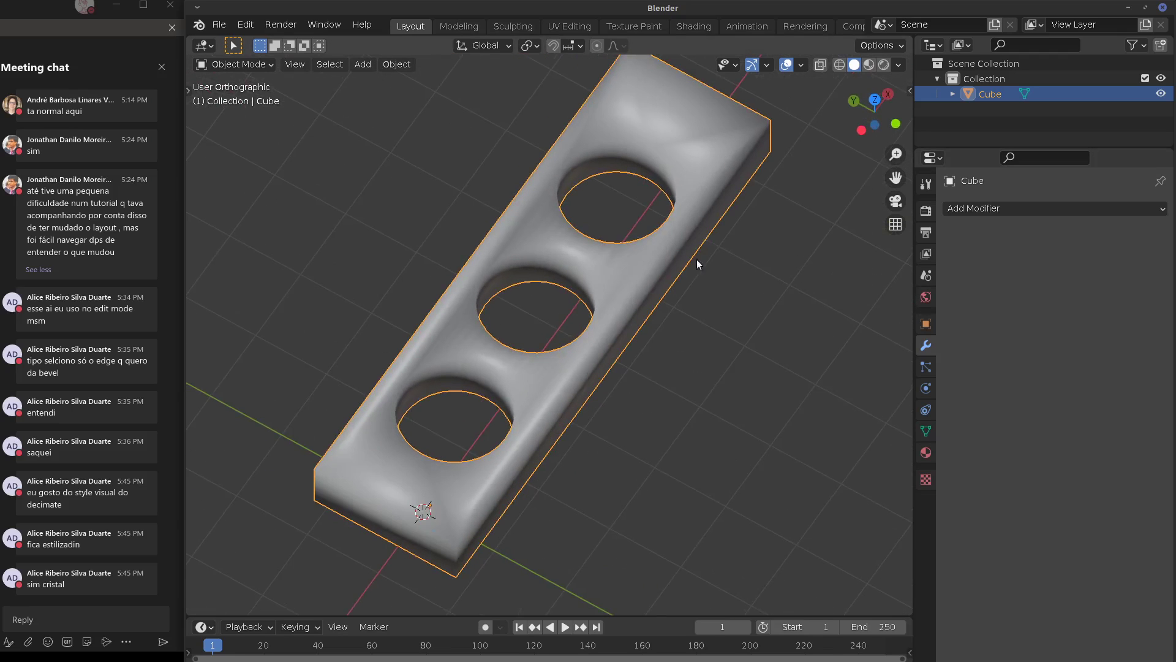
Enable Auto Smooth in the block's mesh normals settings and inspect the hole walls and flat faces
{"action": "left_click", "coordinate": [925, 430]}
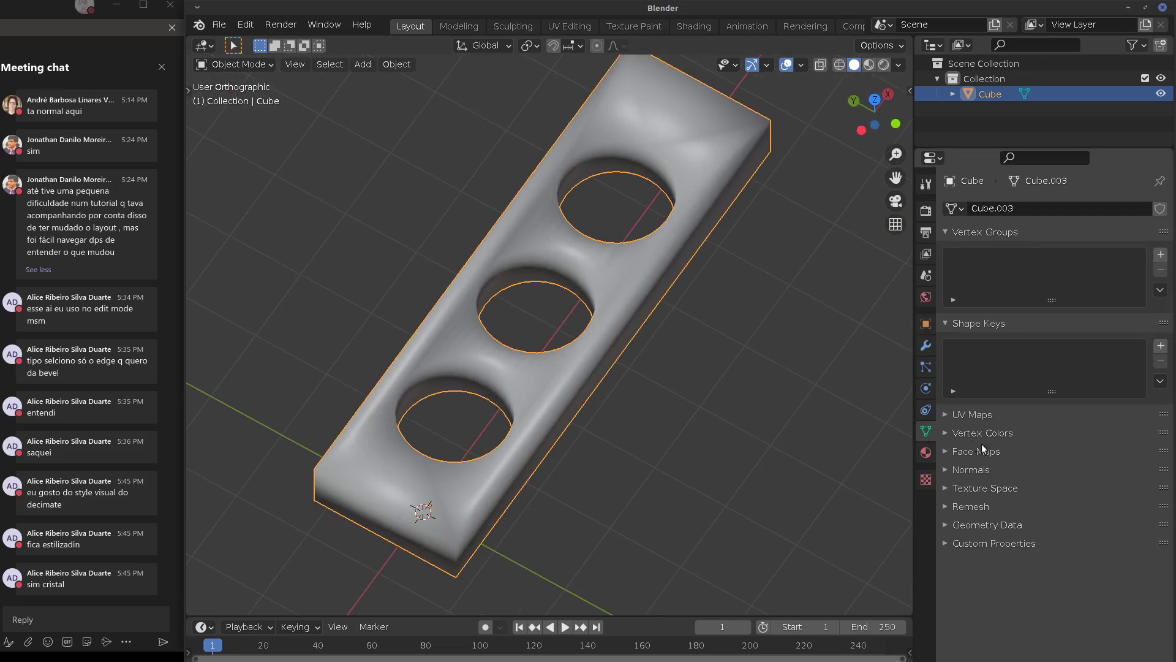
{"action": "left_click", "coordinate": [956, 472]}
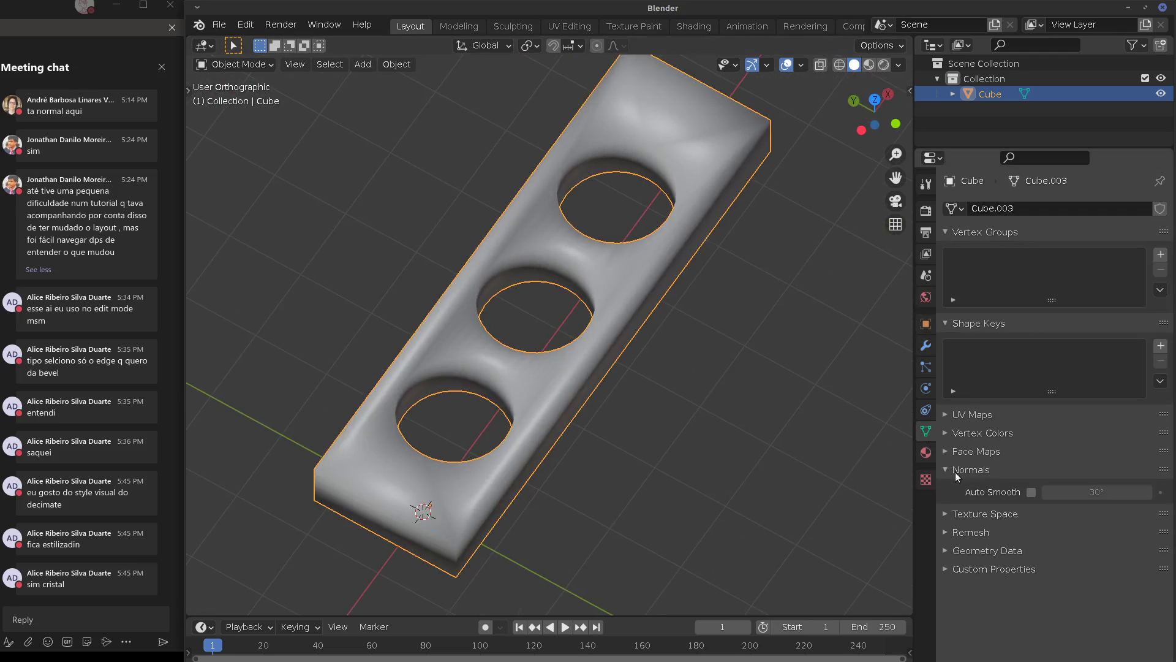
{"action": "left_click", "coordinate": [1034, 493]}
{"action": "middle_click_drag", "start_coordinate": [762, 429], "coordinate": [652, 209]}
{"action": "scroll", "coordinate": [649, 205], "scroll_direction": "up", "scroll_amount": 1}
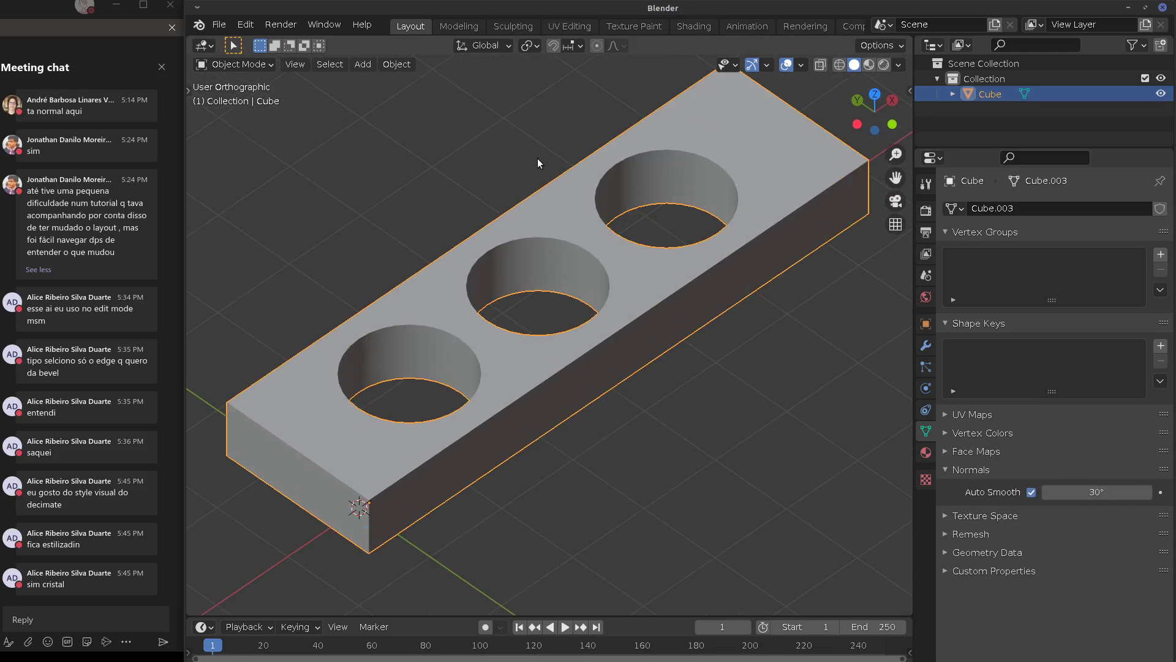
{"action": "mouse_move", "coordinate": [523, 130]}
{"action": "left_mouse_down"}
{"action": "mouse_move", "coordinate": [538, 191]}
{"action": "mouse_move", "coordinate": [551, 191]}
{"action": "left_mouse_up"}
{"action": "mouse_move", "coordinate": [654, 224]}
{"action": "left_mouse_down"}
{"action": "mouse_move", "coordinate": [667, 200]}
{"action": "mouse_move", "coordinate": [664, 212]}
{"action": "left_mouse_up"}
{"action": "mouse_move", "coordinate": [645, 218]}
{"action": "right_mouse_down"}
{"action": "mouse_move", "coordinate": [656, 220]}
{"action": "mouse_move", "coordinate": [598, 220]}
{"action": "mouse_move", "coordinate": [523, 165]}
{"action": "mouse_move", "coordinate": [524, 117]}
{"action": "right_mouse_up"}
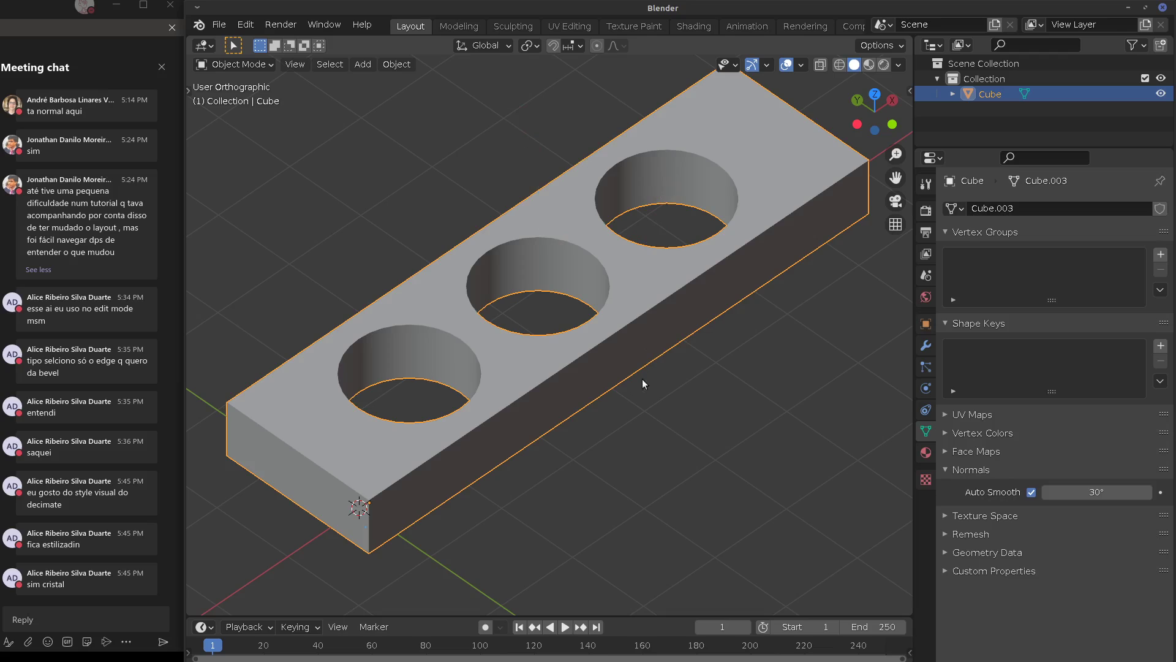
Disable Auto Smooth on the block's normals and add an Edge Split modifier instead
{"action": "left_click", "coordinate": [1032, 493]}
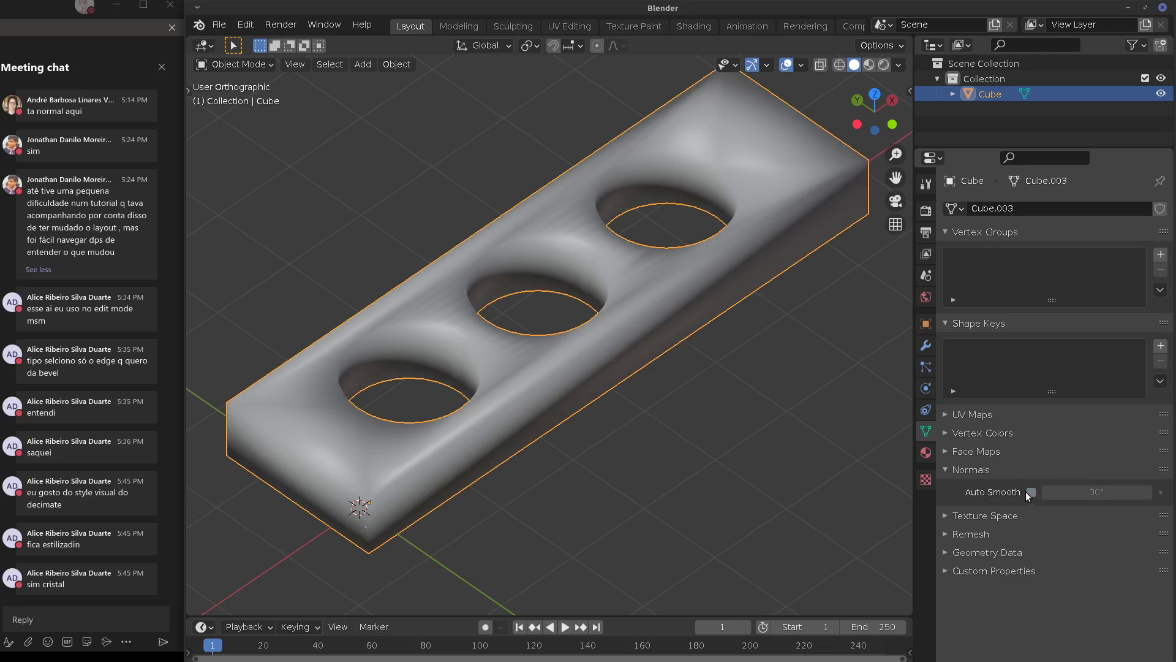
{"action": "left_click", "coordinate": [927, 345]}
{"action": "left_click", "coordinate": [984, 209]}
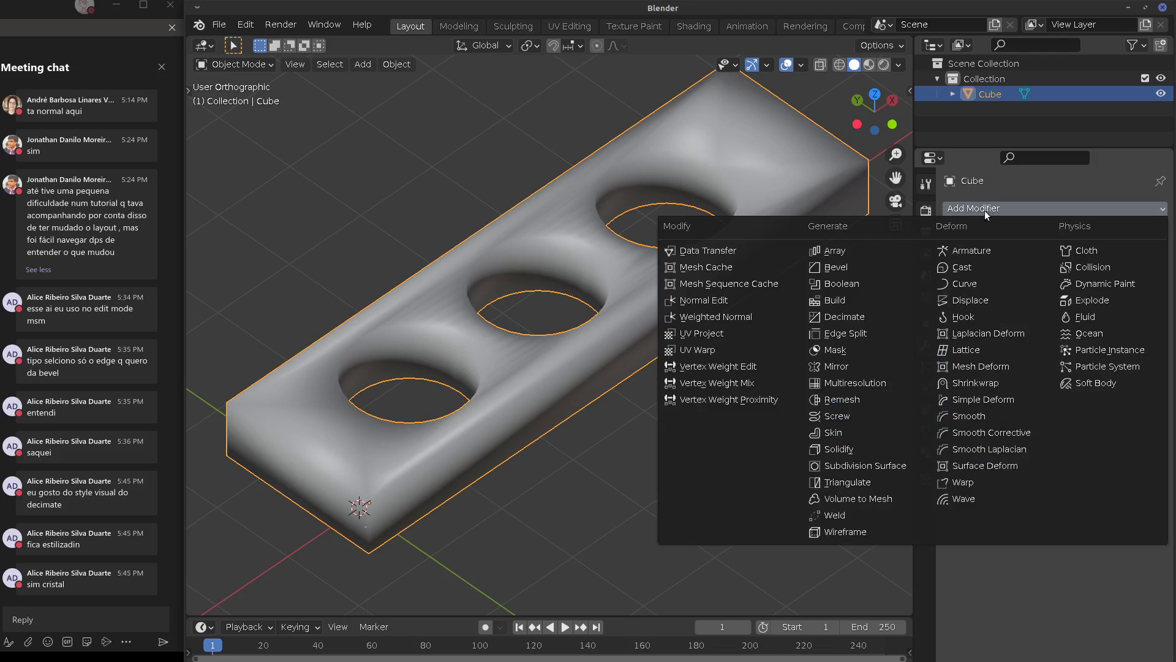
{"action": "left_click", "coordinate": [848, 334]}
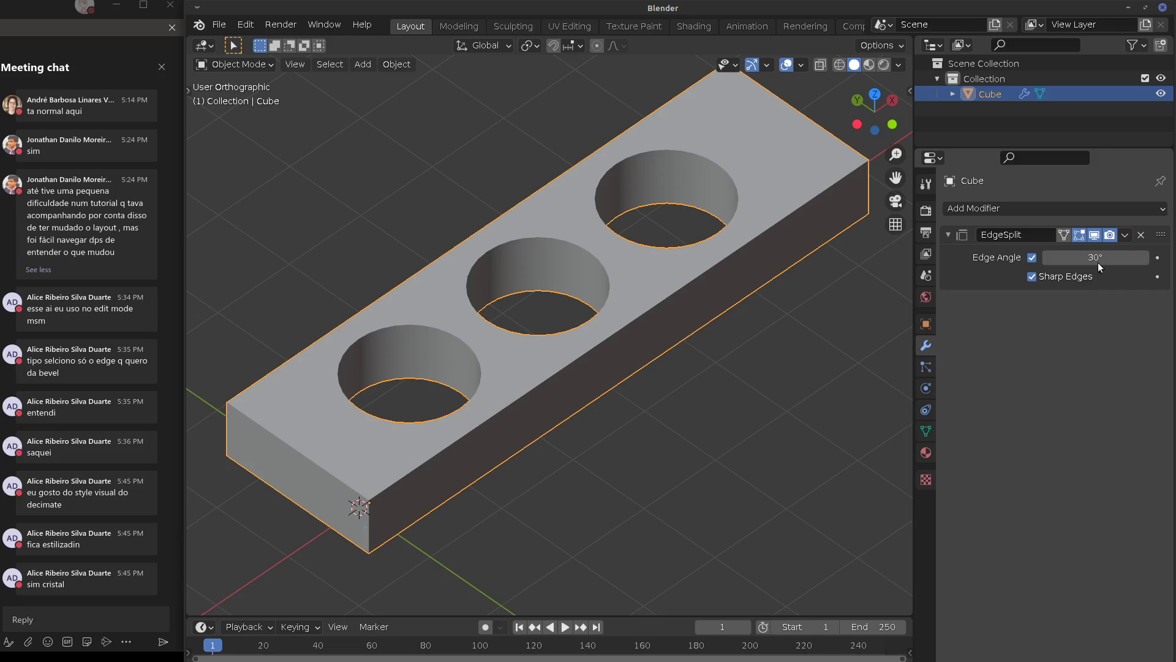
Remove the Edge Split modifier and turn Auto Smooth back on for the block's normals
{"action": "left_click", "coordinate": [1141, 235]}
{"action": "left_click", "coordinate": [1032, 210]}
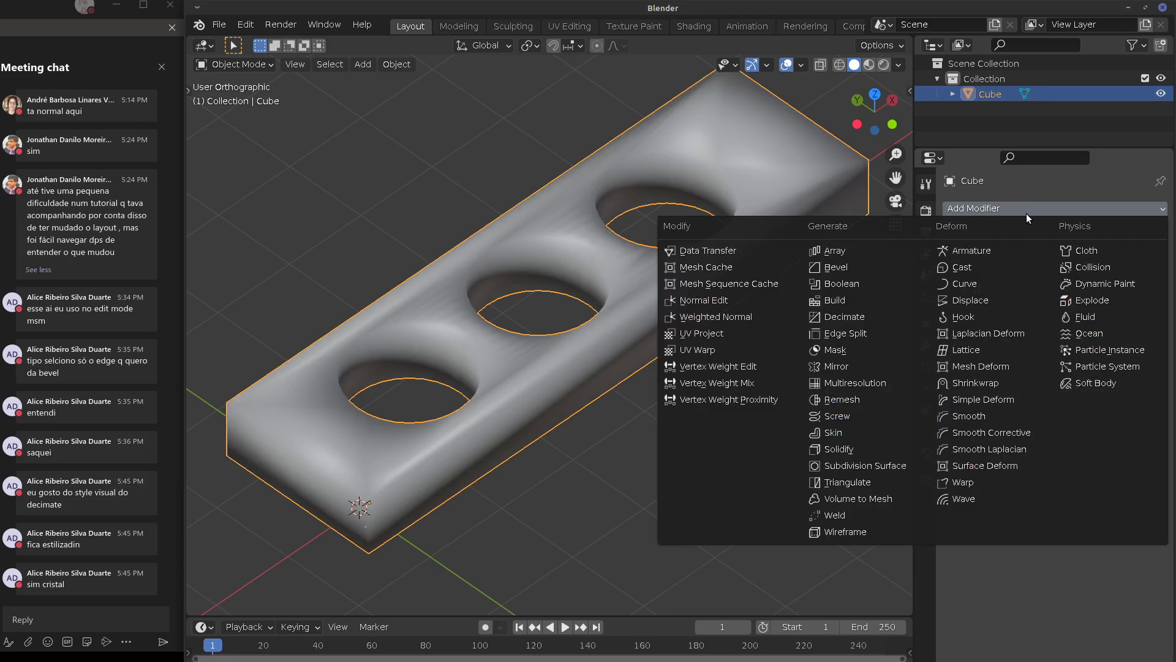
{"action": "left_click", "coordinate": [1019, 210]}
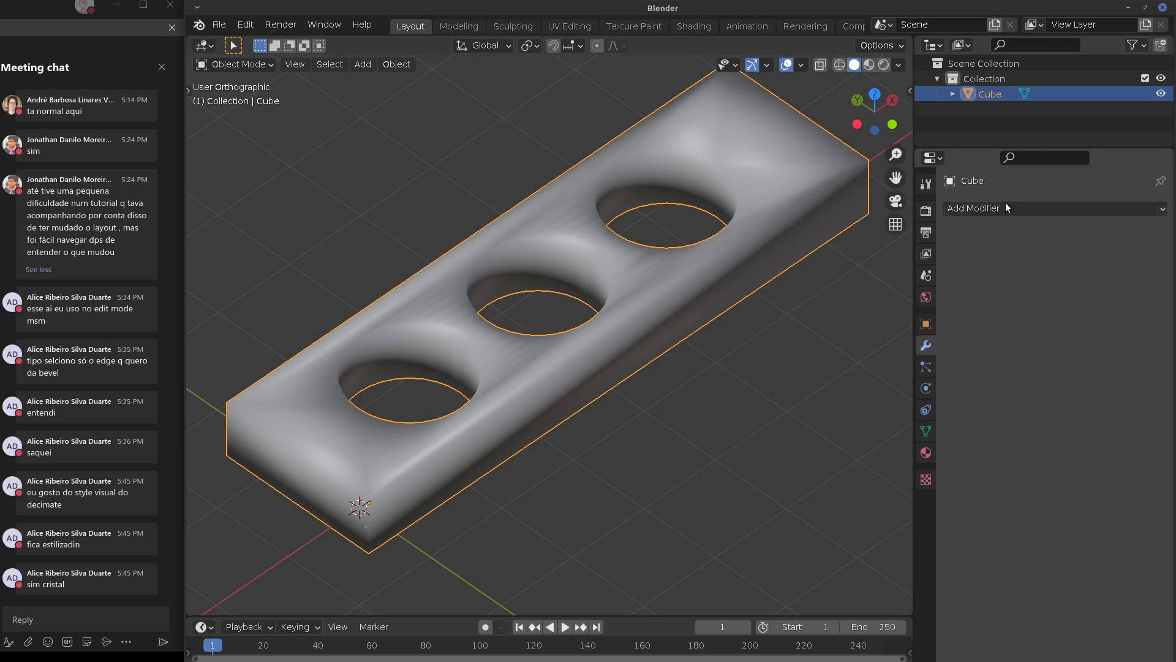
{"action": "left_click", "coordinate": [926, 431]}
{"action": "left_click", "coordinate": [1032, 492]}
In Edit Mode, box-select the upper vertices of the third hole and the adjoining block end from the top view and hide them
{"action": "middle_click_drag", "start_coordinate": [671, 293], "coordinate": [643, 342]}
{"action": "key", "text": "Tab"}
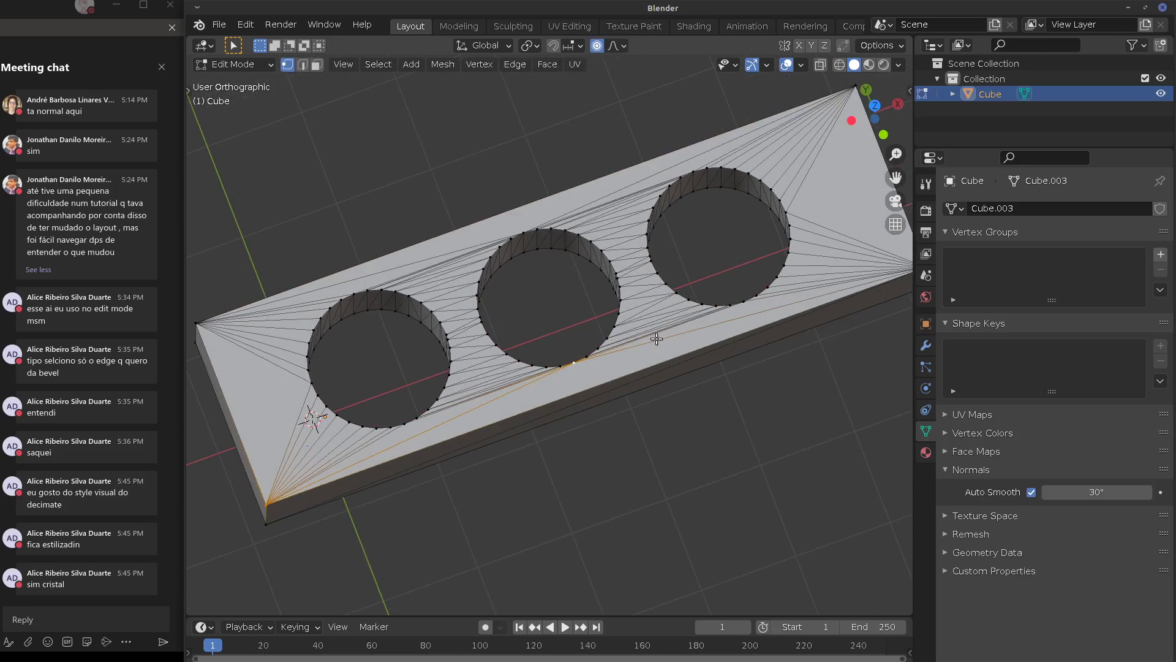
{"action": "key", "text": "KP_7"}
{"action": "scroll", "coordinate": [667, 336], "scroll_direction": "down", "scroll_amount": 2}
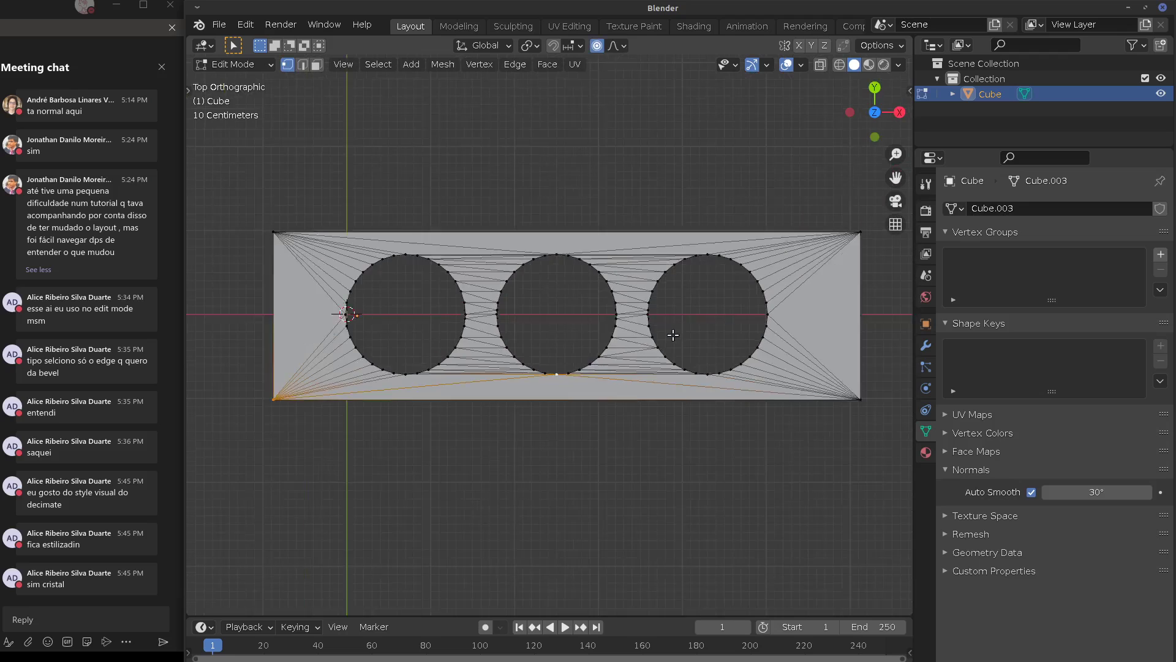
{"action": "key", "text": "Tab"}
{"action": "key", "text": "Tab"}
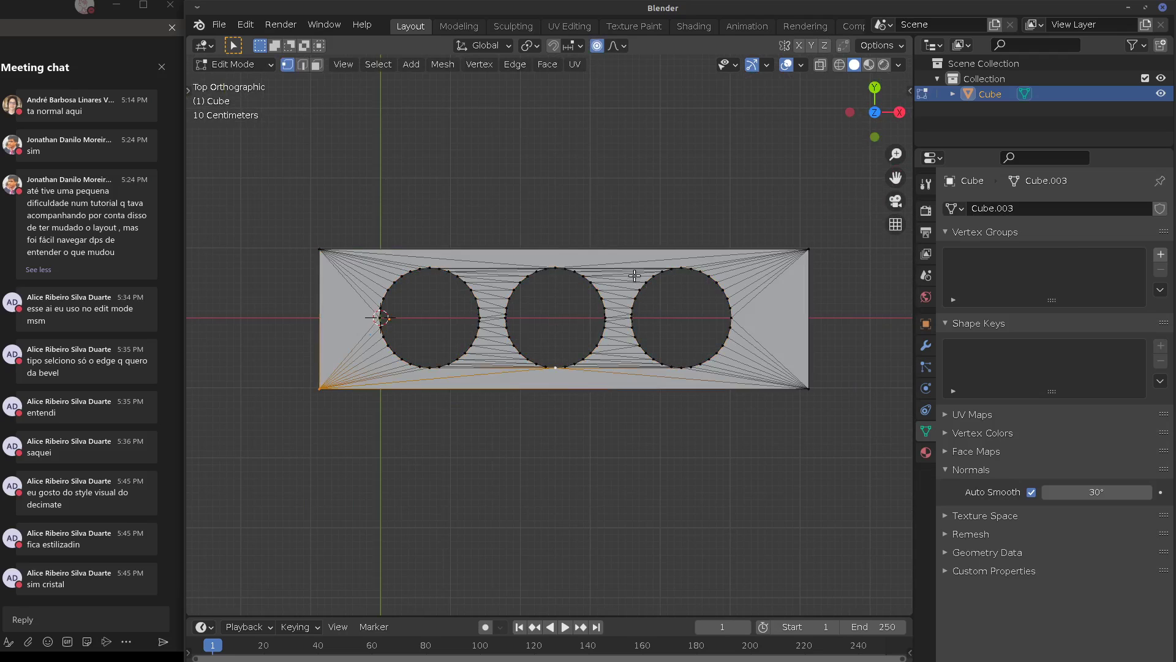
{"action": "left_click", "coordinate": [643, 279]}
{"action": "left_click_drag", "start_coordinate": [603, 214], "coordinate": [799, 444]}
{"action": "key", "text": "x"}
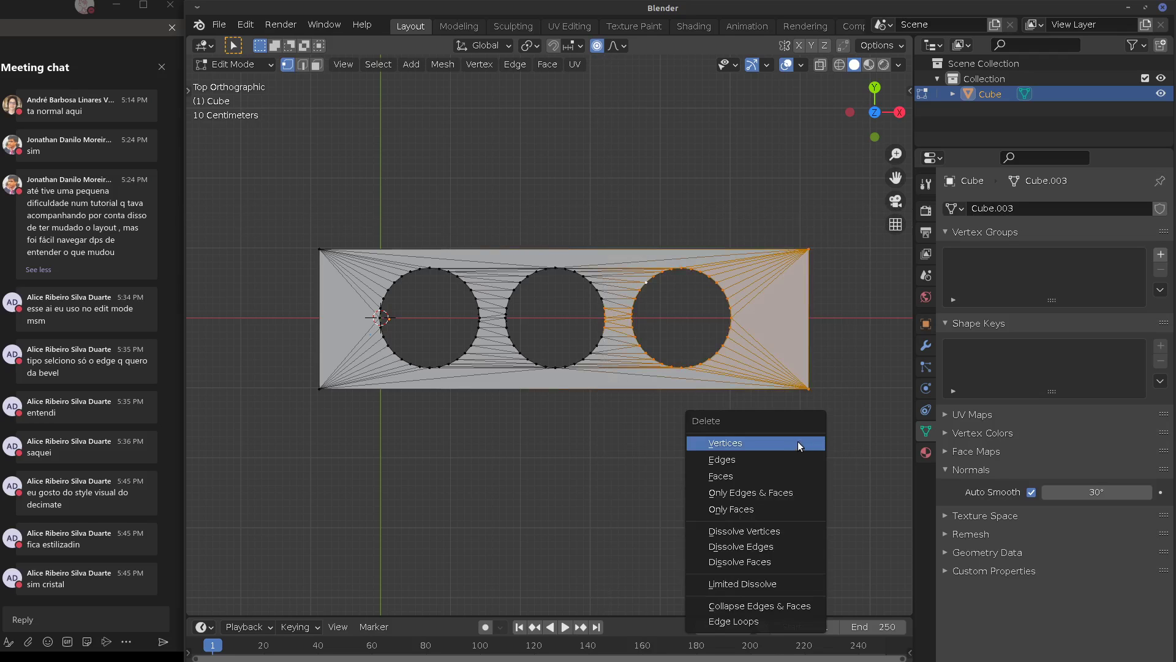
{"action": "key", "text": "h"}
Inspect the partly hidden mesh from the side and reveal the hidden vertices again
{"action": "middle_click_drag", "start_coordinate": [800, 371], "coordinate": [769, 257]}
{"action": "key", "text": "shift+a"}
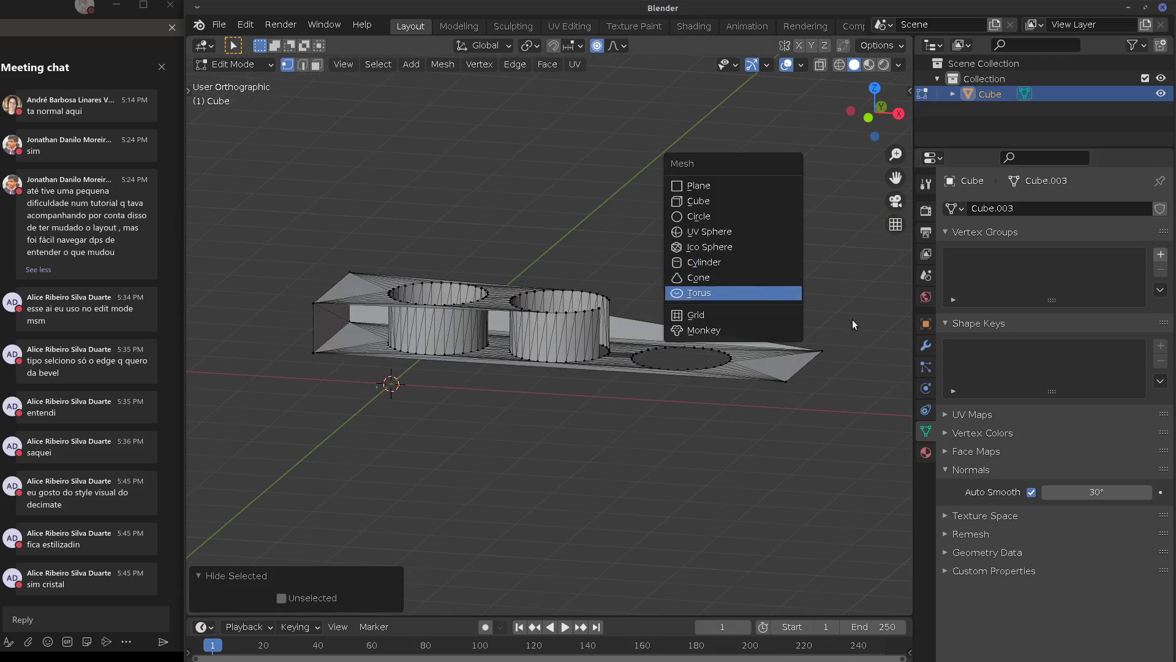
{"action": "key", "text": "alt+h"}
{"action": "middle_click_drag", "start_coordinate": [776, 384], "coordinate": [759, 362]}
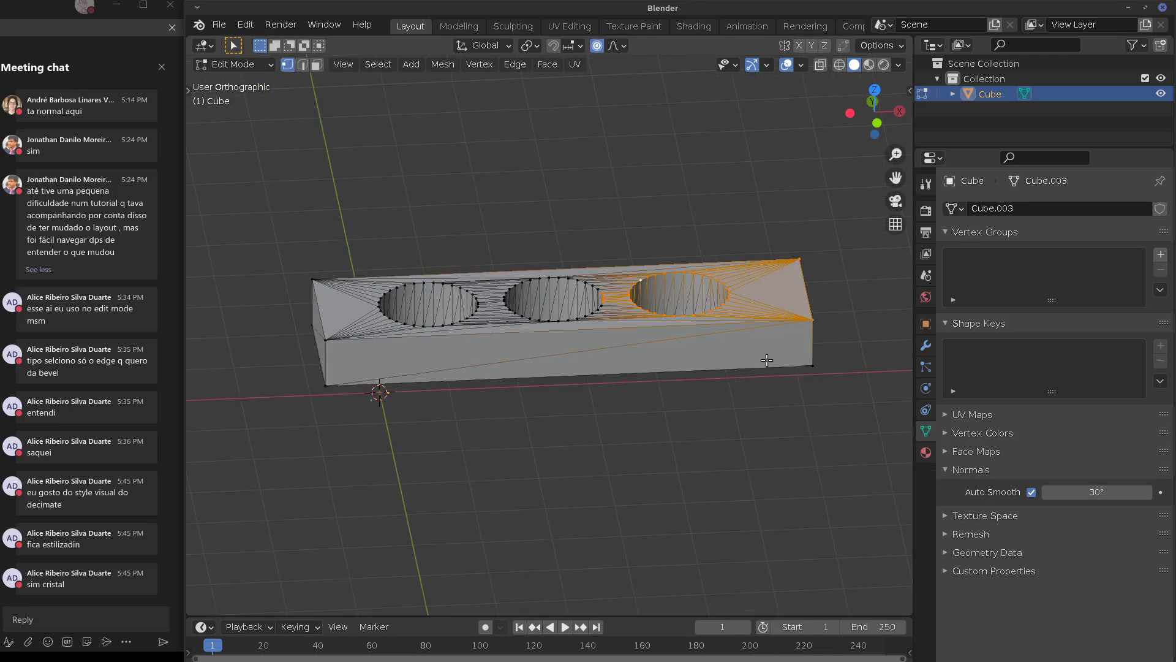
Hide the selected vertices once more and compare the block in Edit Mode and Object Mode
{"action": "key", "text": "shift+n"}
{"action": "key", "text": "Tab"}
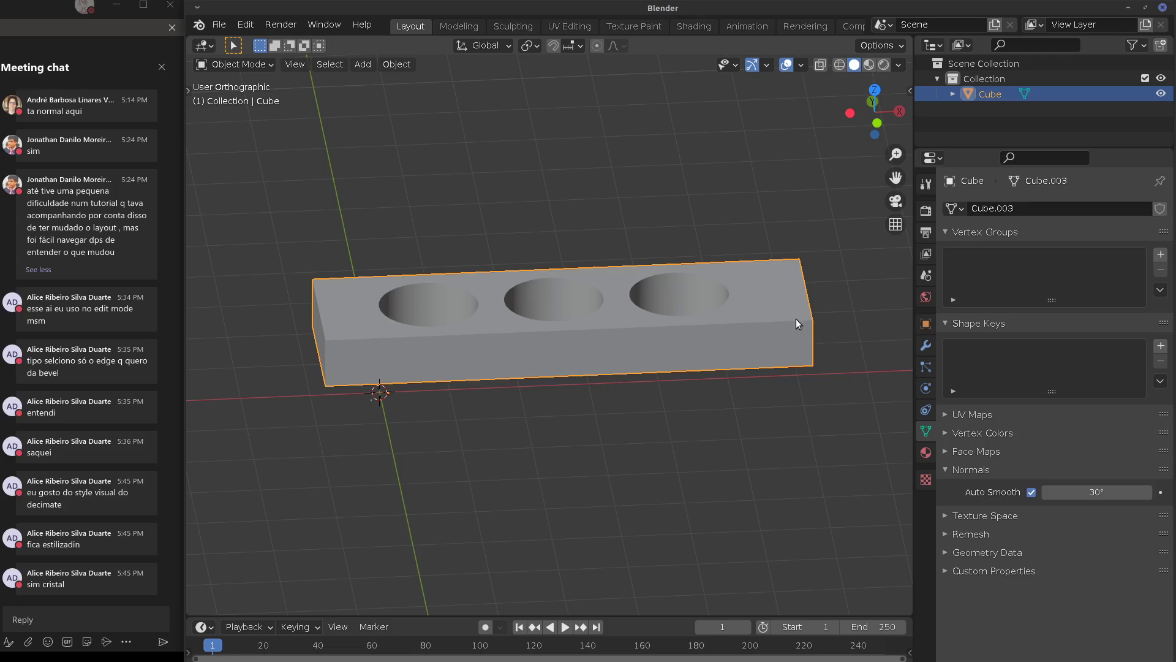
{"action": "key", "text": "Tab"}
{"action": "key", "text": "Tab"}
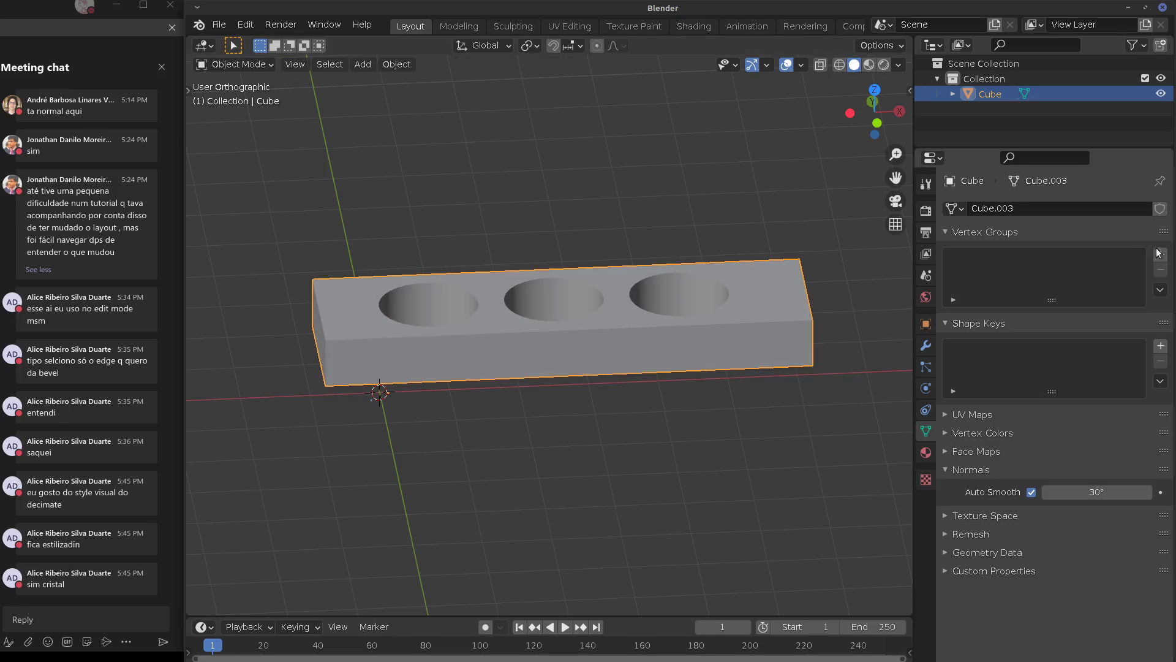
Add a new vertex group to the block, keep its default name and return to Edit Mode
{"action": "left_click", "coordinate": [1158, 255]}
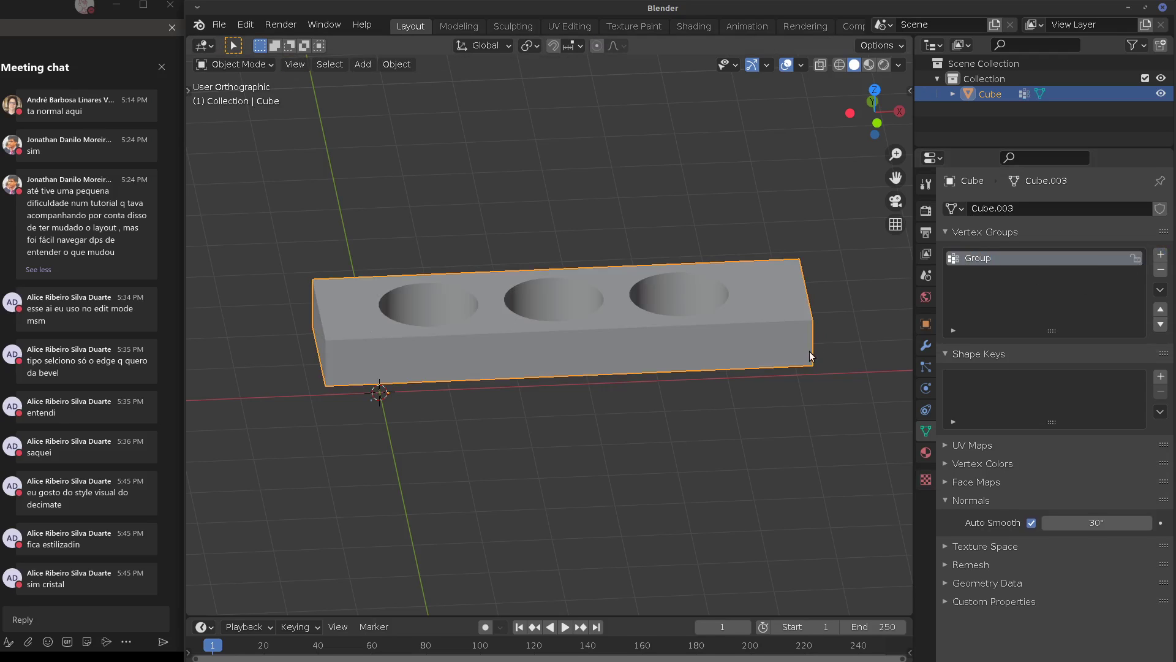
{"action": "key", "text": "Tab"}
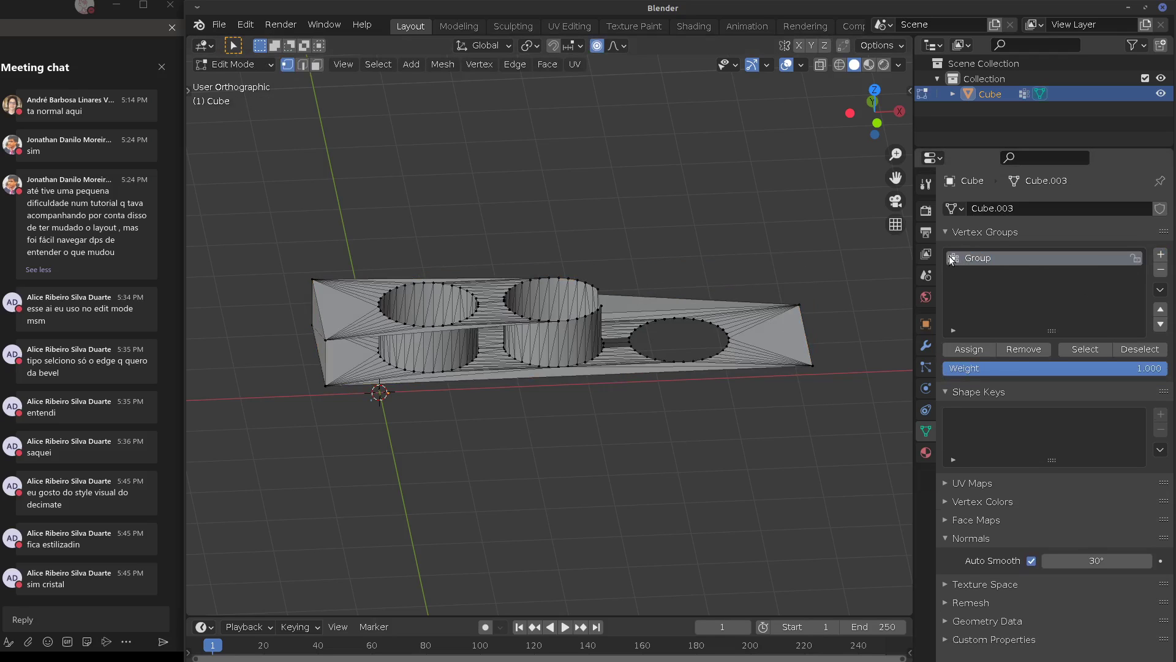
{"action": "double_click", "coordinate": [979, 258]}
{"action": "key", "text": "Return"}
{"action": "key", "text": "Tab"}
{"action": "key", "text": "Tab"}
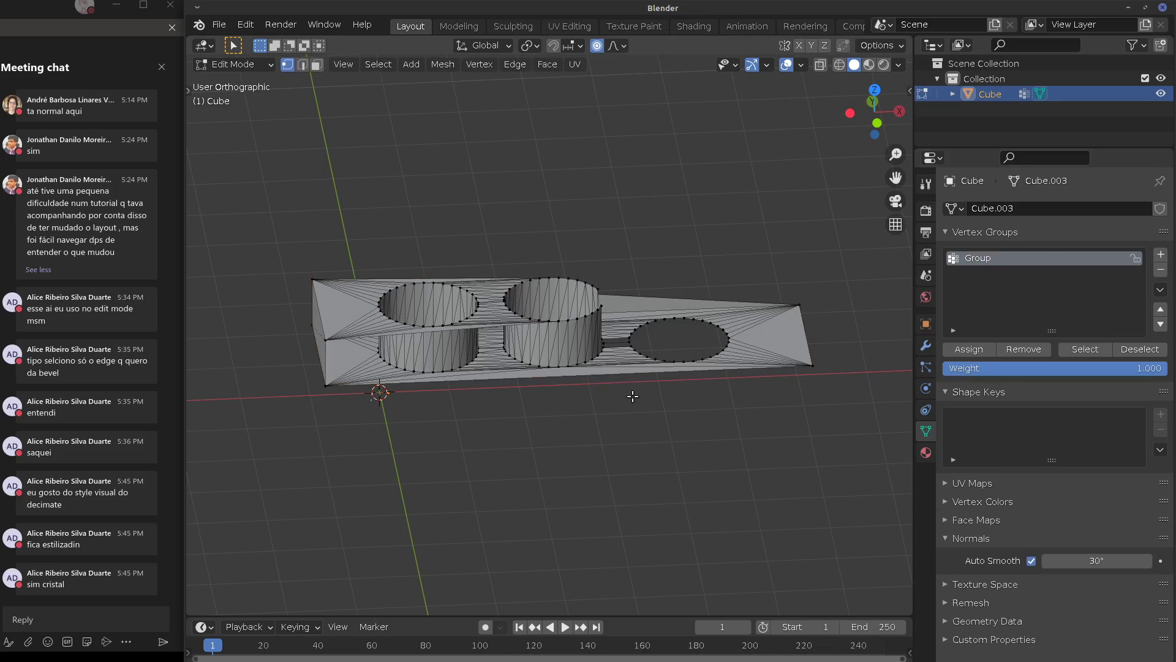
Reveal the hidden vertices, assign the selected ones to the vertex group with weight 1.000 and return to Object Mode
{"action": "key", "text": "alt+h"}
{"action": "left_click", "coordinate": [971, 349]}
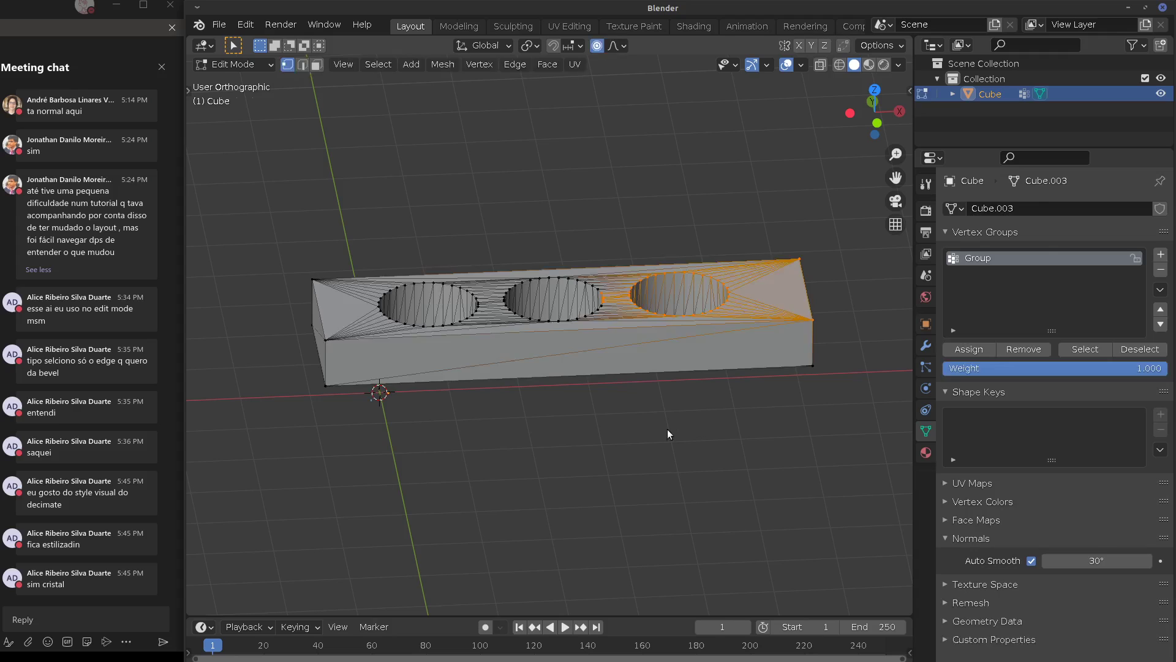
{"action": "key", "text": "Tab"}
Add a Mask modifier to the three-hole block
{"action": "left_click", "coordinate": [925, 345]}
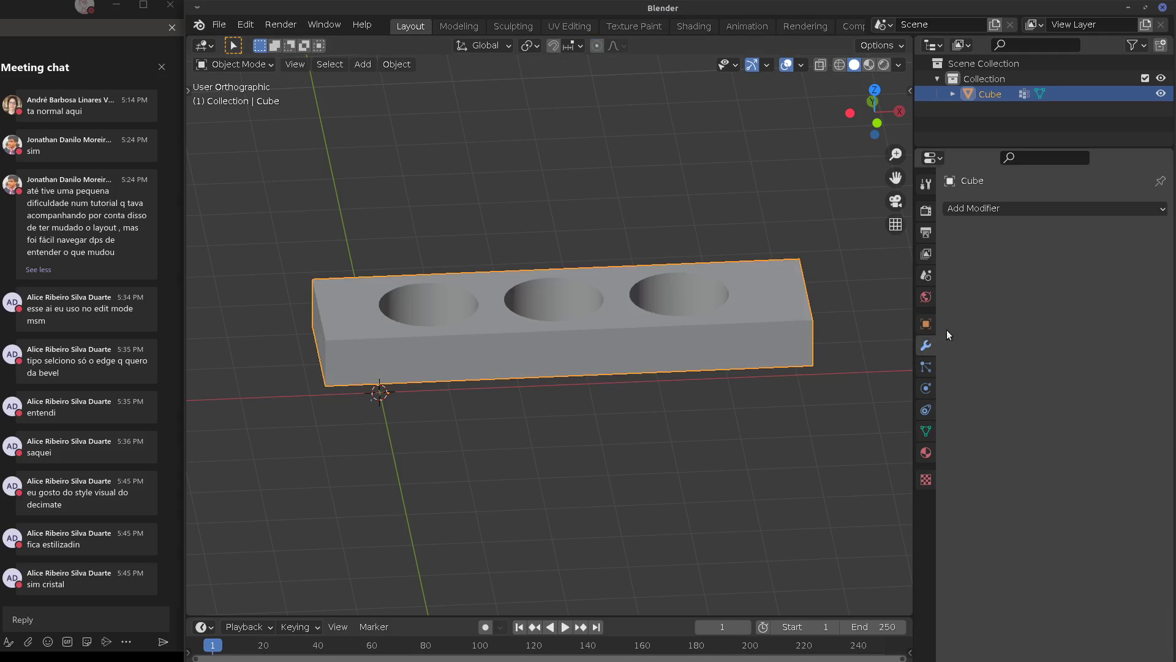
{"action": "left_click", "coordinate": [995, 209]}
{"action": "left_click", "coordinate": [853, 350]}
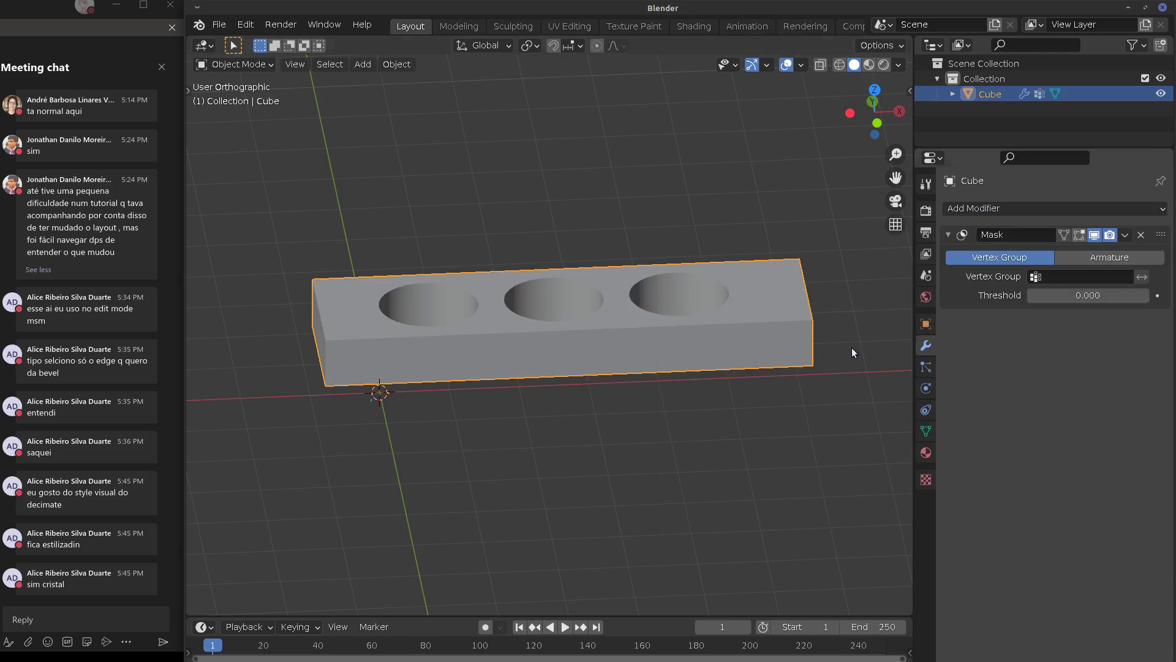
Set the Mask modifier's vertex group to Group and invert its influence on the three-hole block
{"action": "left_click", "coordinate": [1079, 277]}
{"action": "left_click", "coordinate": [1086, 298]}
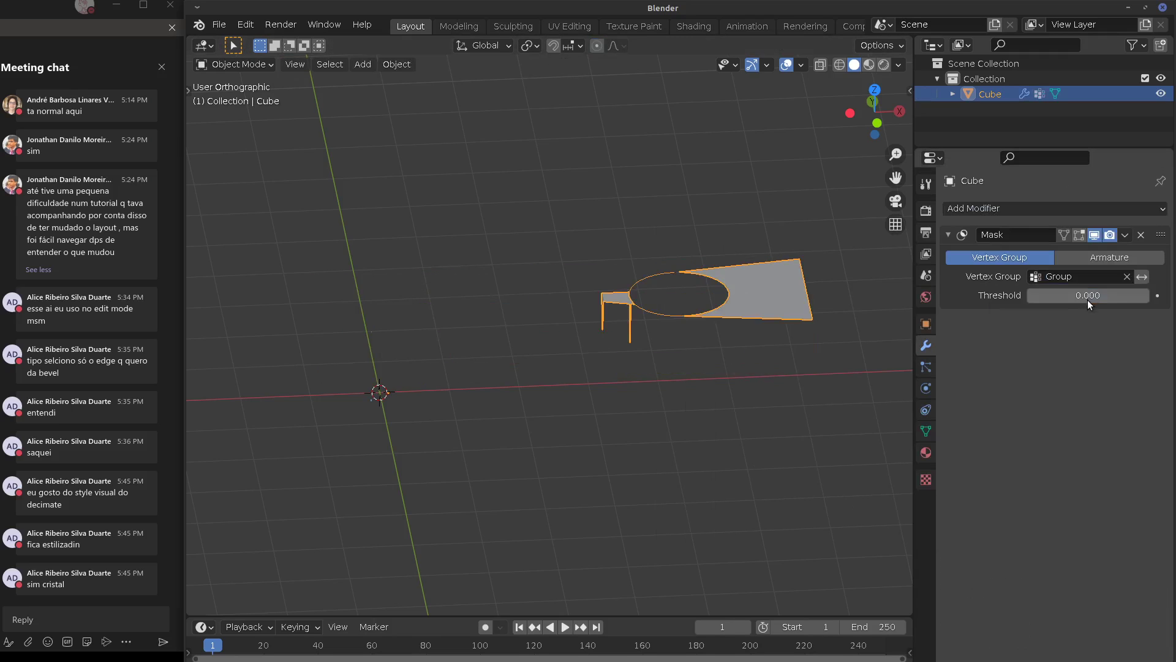
{"action": "left_click", "coordinate": [1142, 277]}
{"action": "left_click", "coordinate": [1141, 277]}
{"action": "left_click", "coordinate": [1142, 277]}
{"action": "middle_click_drag", "start_coordinate": [845, 343], "coordinate": [651, 361]}
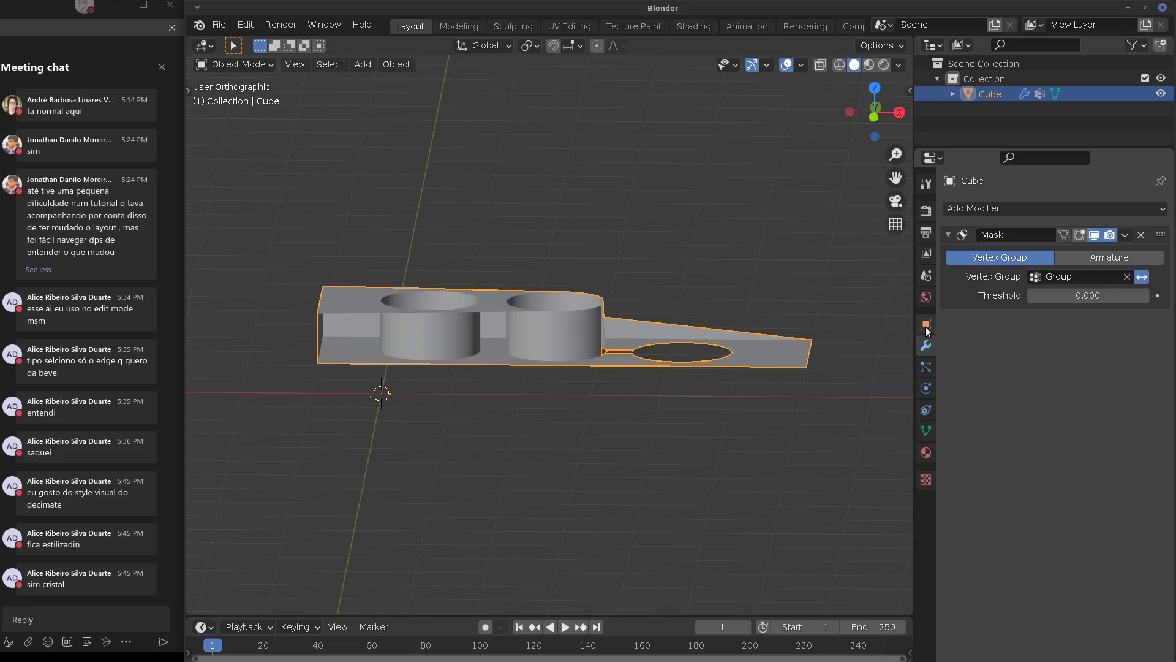
Delete the vertex group from the three-hole block and return to its modifier settings
{"action": "left_click", "coordinate": [925, 432]}
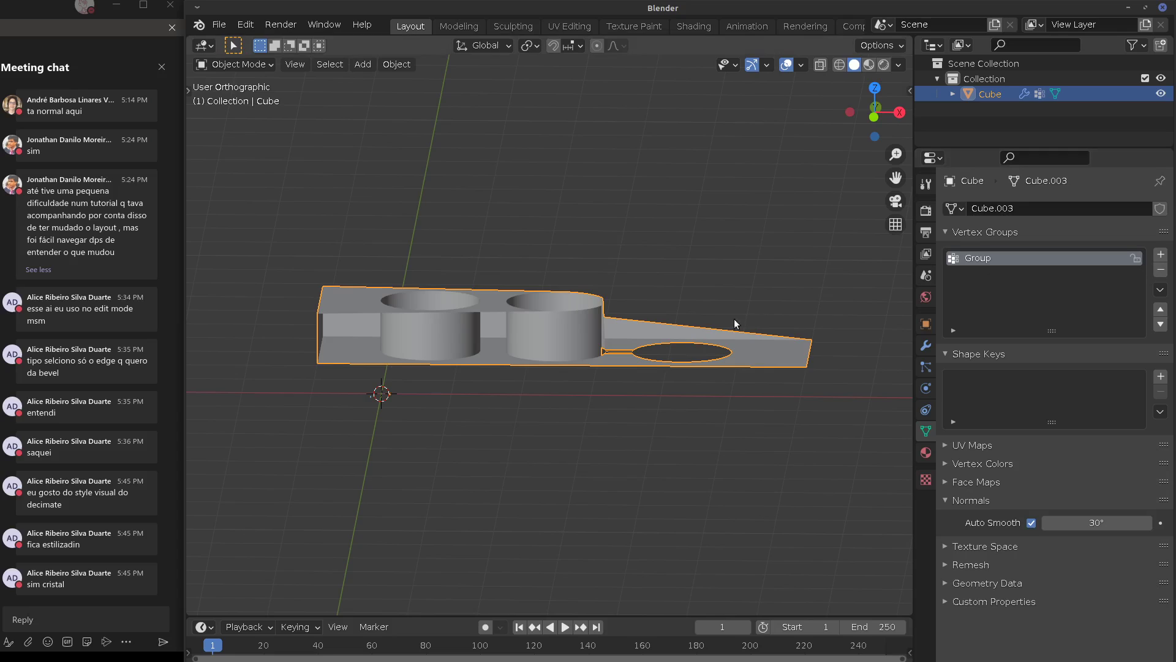
{"action": "left_click", "coordinate": [1159, 271]}
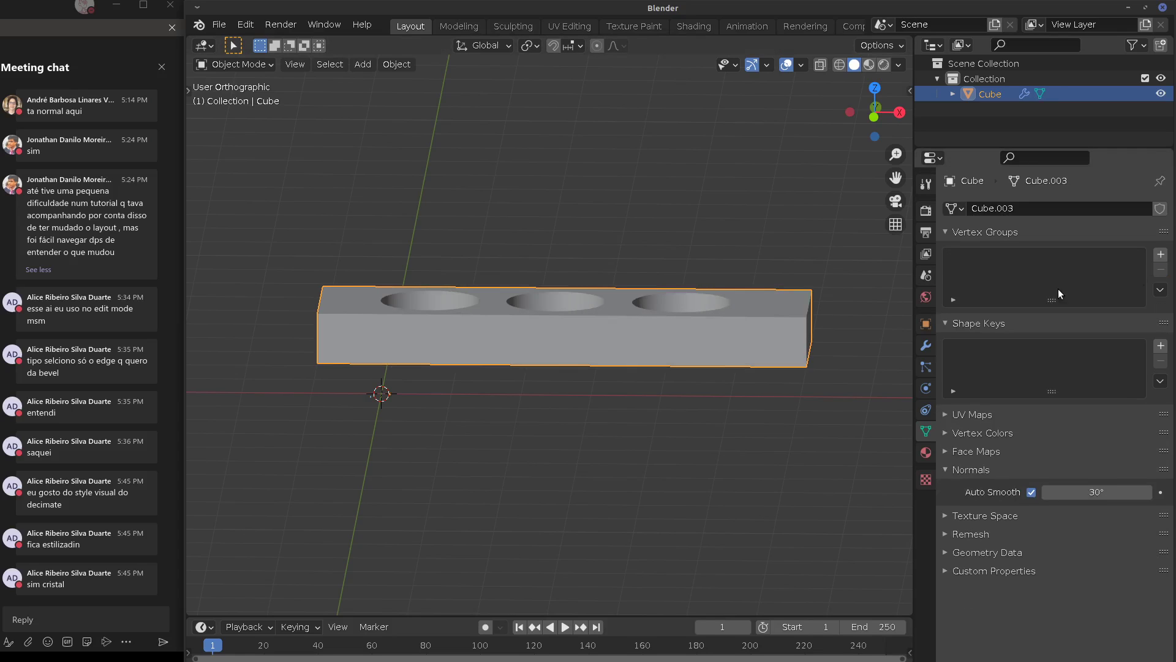
{"action": "left_click", "coordinate": [928, 345]}
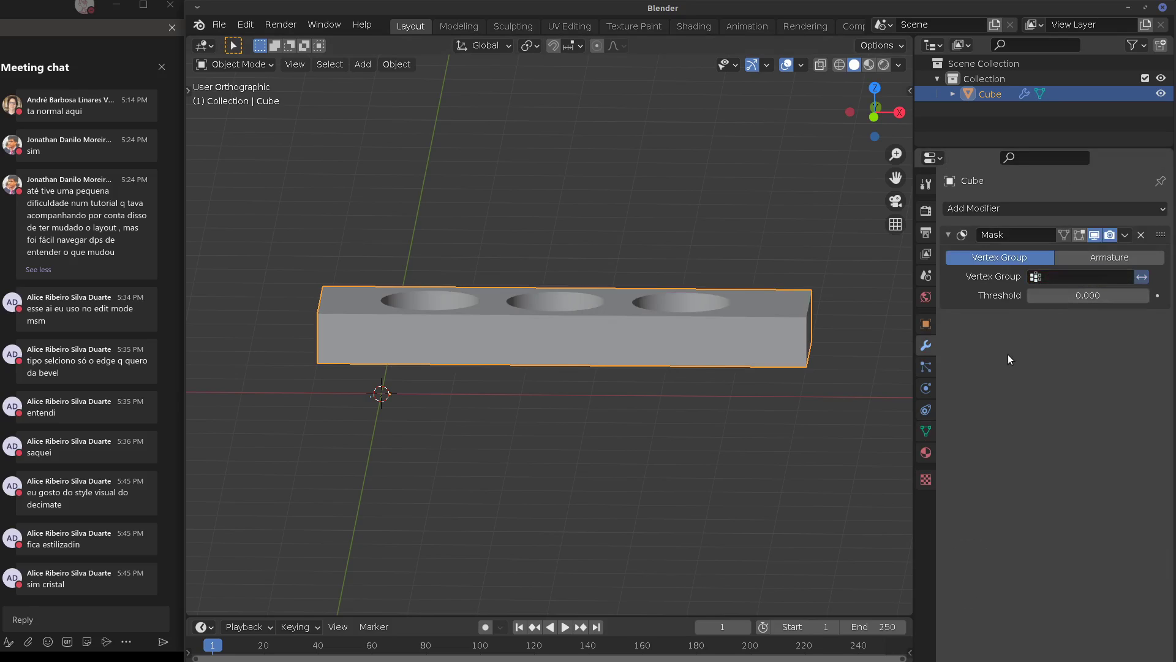
Toggle the Mask's inversion on and off without a vertex group and remove the modifier from the block
{"action": "left_click", "coordinate": [1142, 277]}
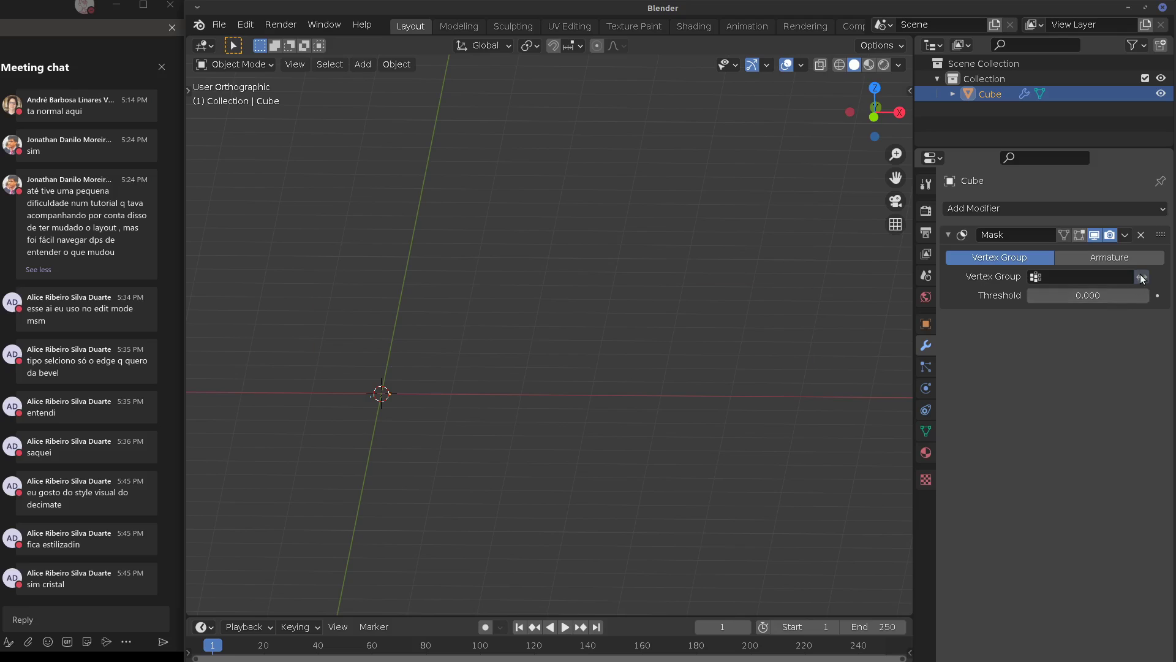
{"action": "left_click", "coordinate": [1142, 276]}
{"action": "left_click", "coordinate": [1140, 234]}
Add a Bevel modifier with the Vertex Group limit method to the block and remove it again
{"action": "left_click", "coordinate": [1041, 210]}
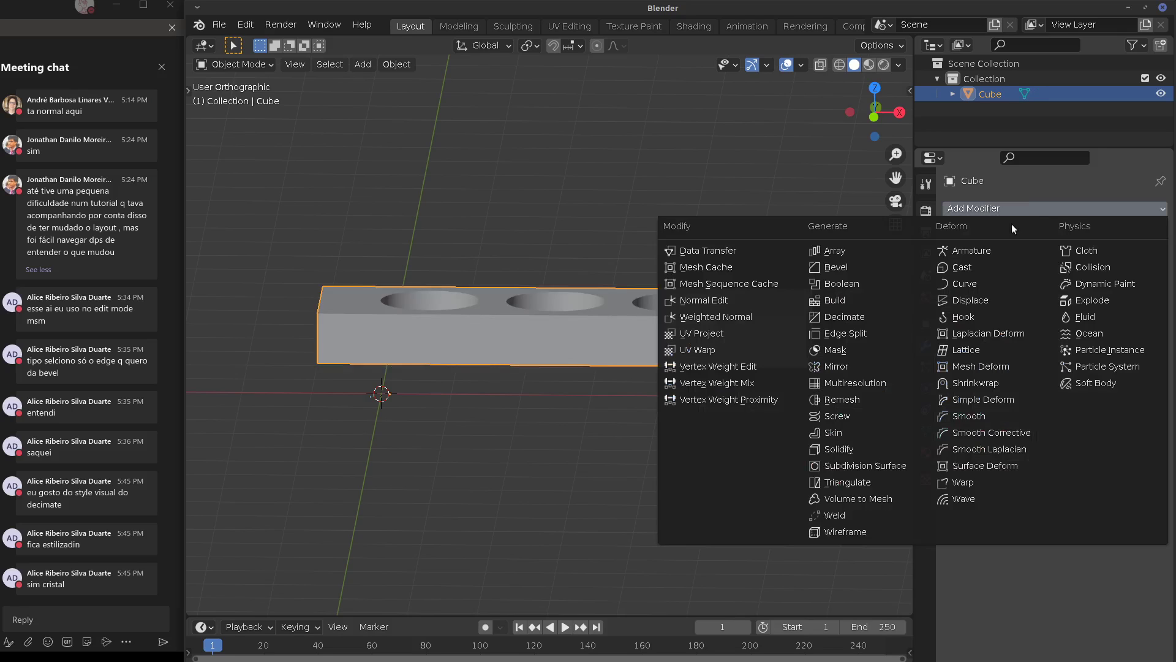
{"action": "left_click", "coordinate": [866, 267]}
{"action": "left_click", "coordinate": [1036, 339]}
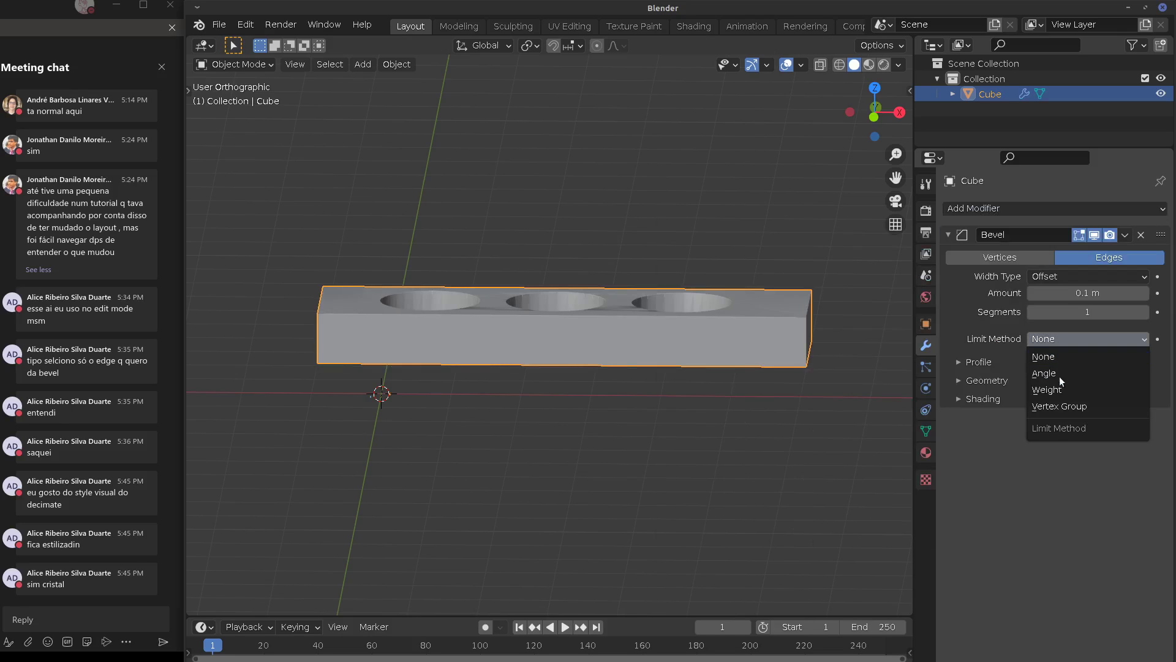
{"action": "left_click", "coordinate": [1062, 406]}
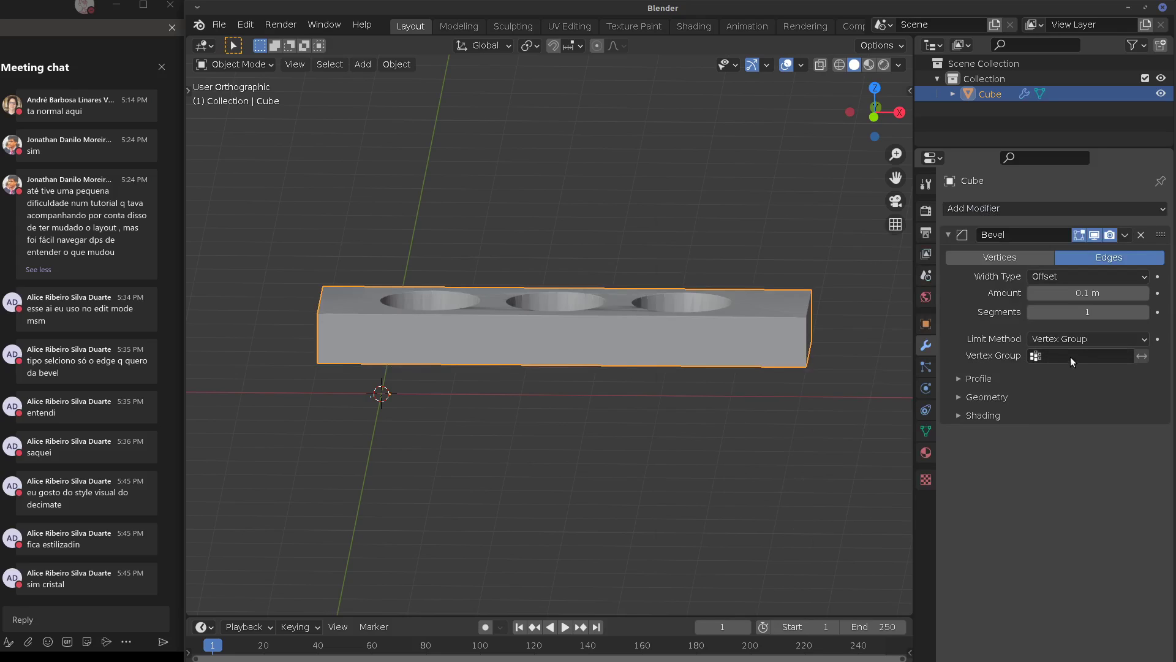
{"action": "left_click", "coordinate": [1141, 234]}
Add an Array modifier to the three-hole block and remove it again
{"action": "left_click", "coordinate": [1097, 207]}
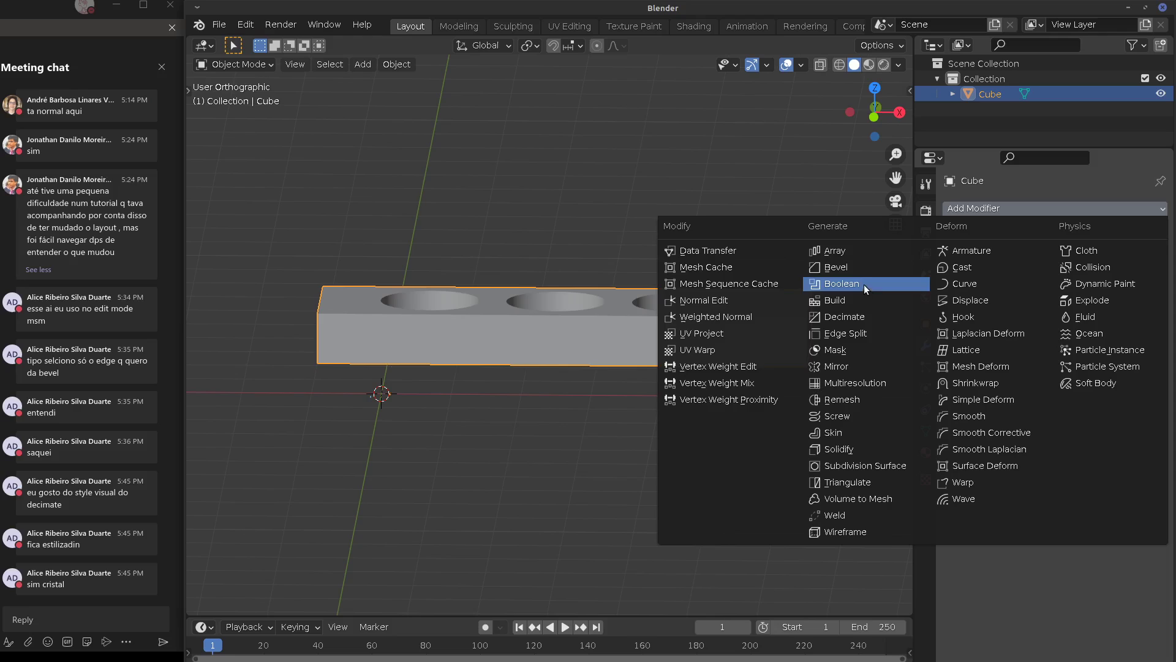
{"action": "left_click", "coordinate": [852, 254]}
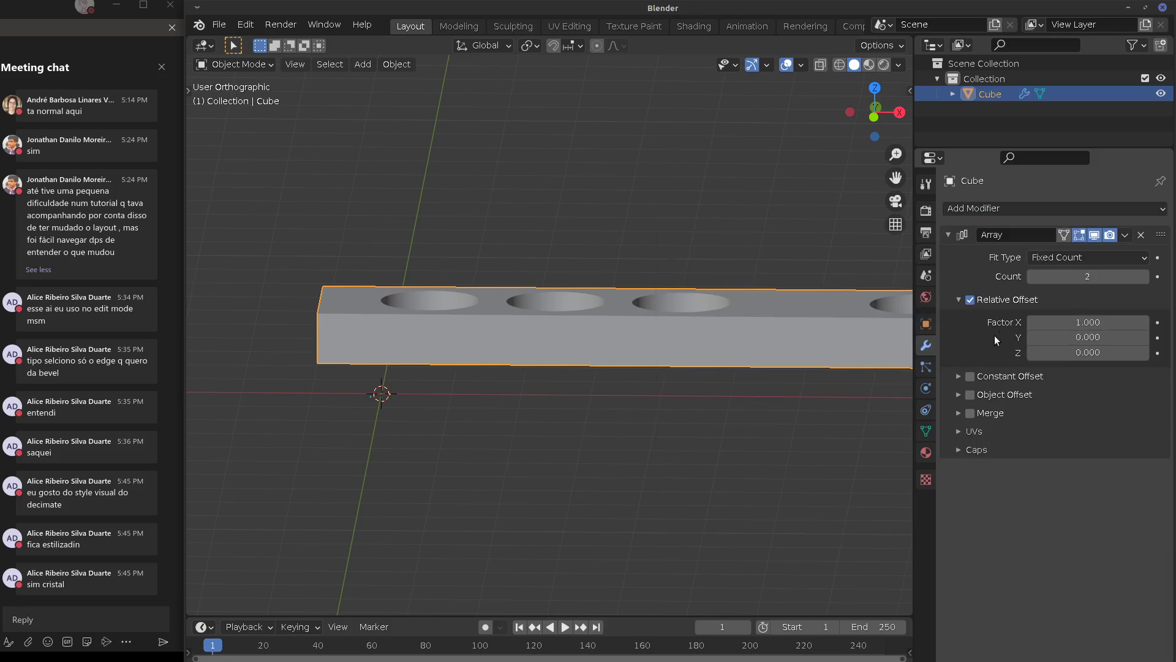
{"action": "left_click", "coordinate": [1140, 236]}
Add a Subdivision Surface modifier to the three-hole block and remove it again
{"action": "left_click", "coordinate": [1085, 208]}
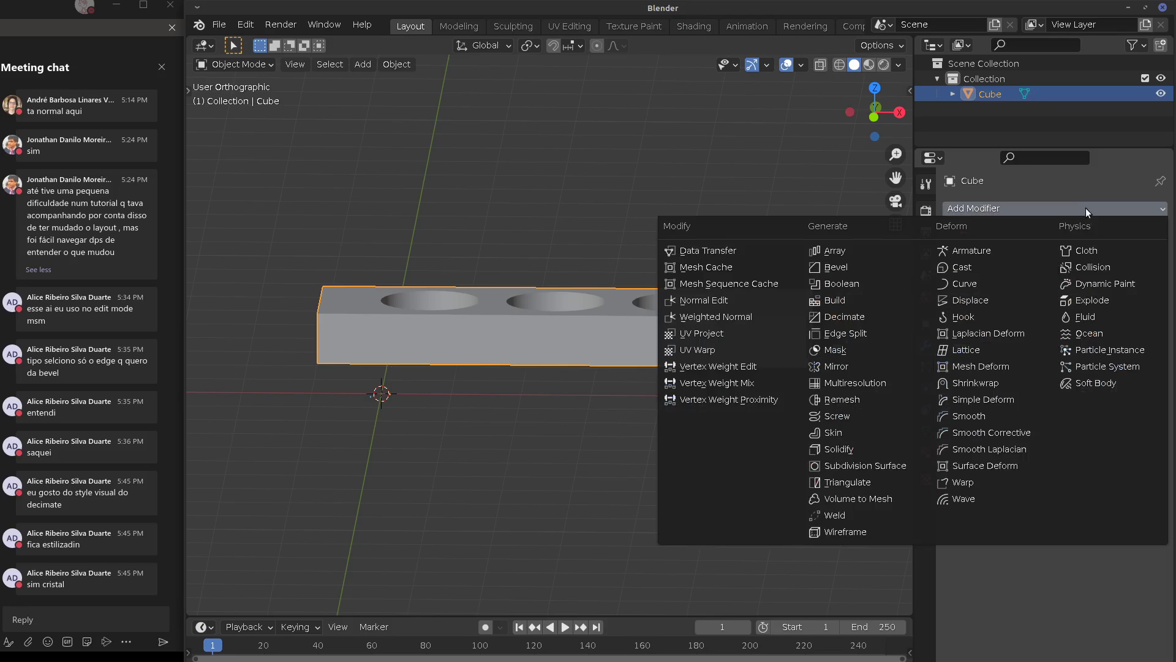
{"action": "left_click", "coordinate": [847, 465]}
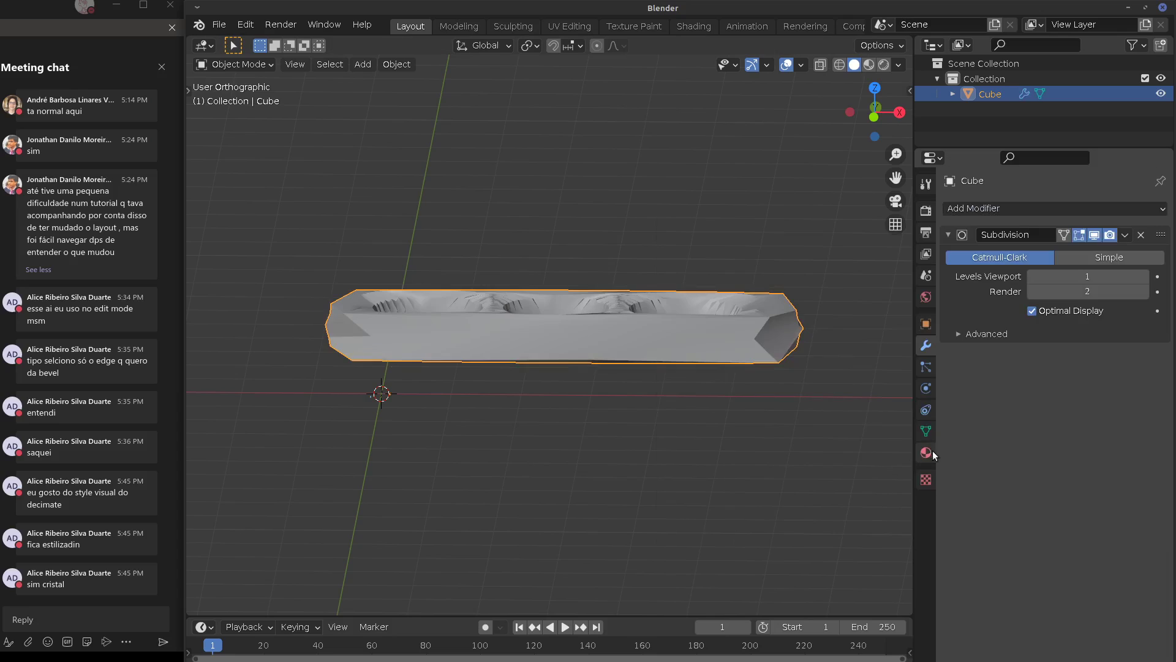
{"action": "left_click", "coordinate": [944, 334]}
{"action": "left_click", "coordinate": [944, 334]}
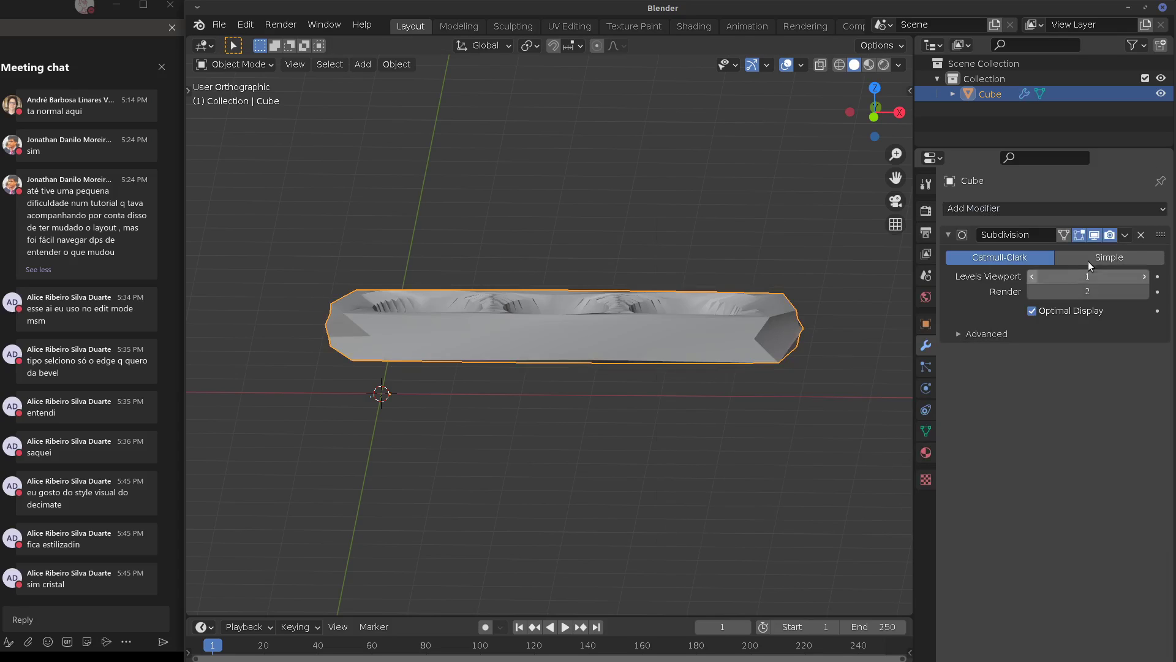
{"action": "left_click", "coordinate": [1141, 235]}
Add a Mirror modifier to the three-hole block and remove it again
{"action": "left_click", "coordinate": [1008, 212]}
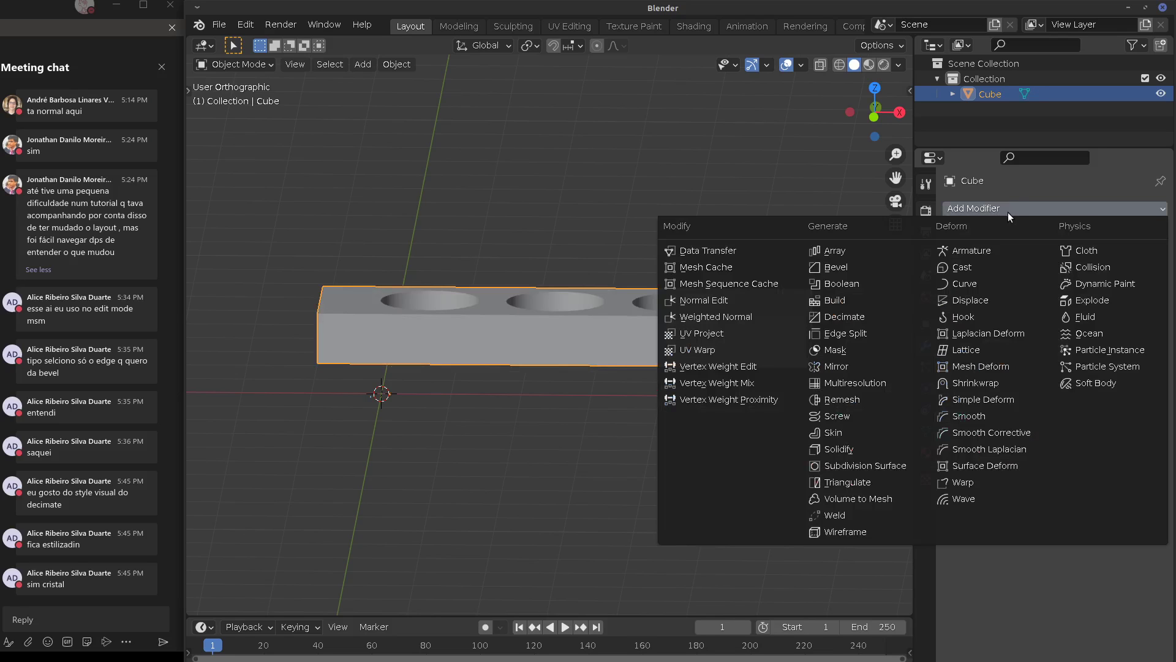
{"action": "left_click", "coordinate": [858, 365]}
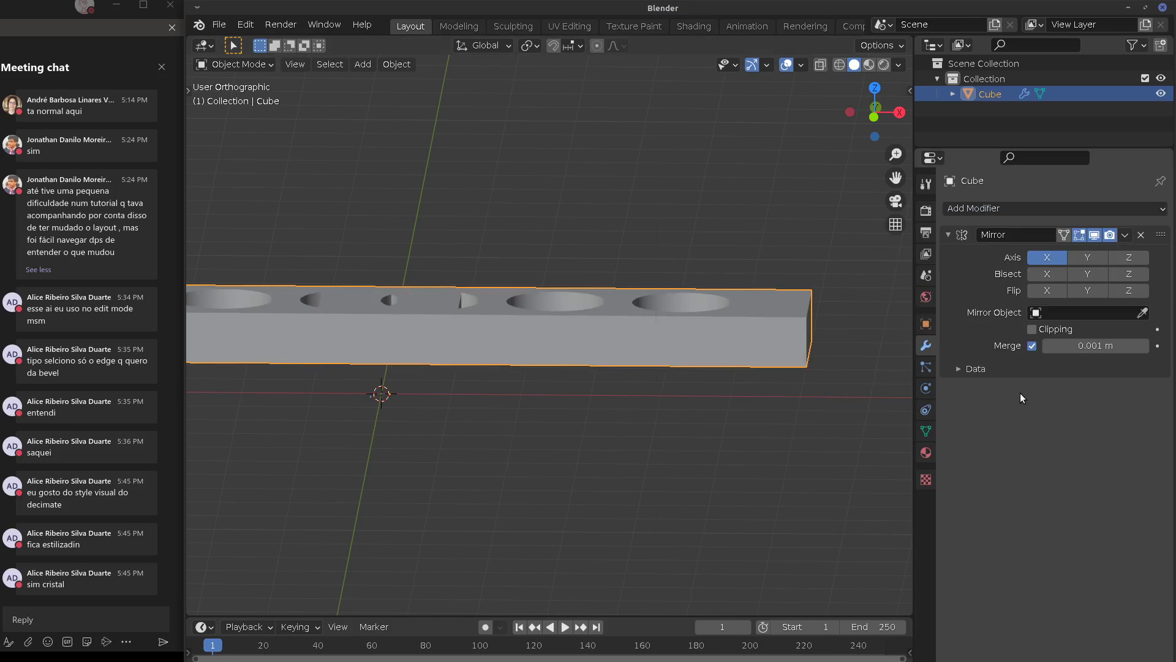
{"action": "left_click", "coordinate": [1141, 235]}
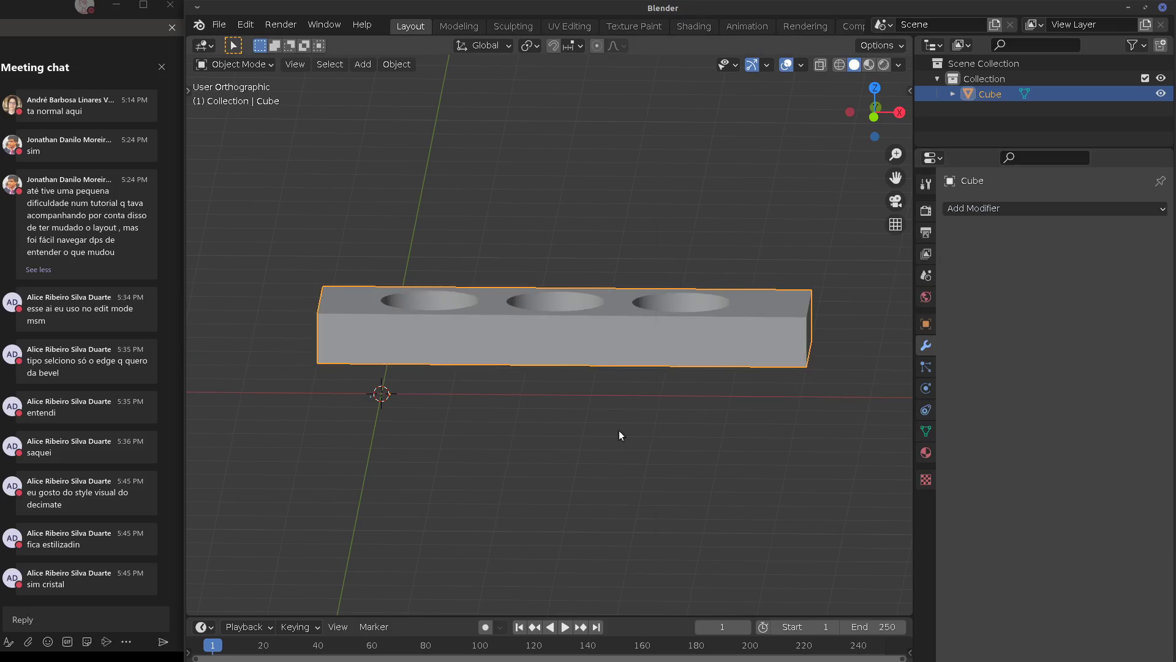
Delete the three-hole block from the scene
{"action": "middle_click_drag", "start_coordinate": [619, 431], "coordinate": [966, 269]}
{"action": "left_click", "coordinate": [984, 211]}
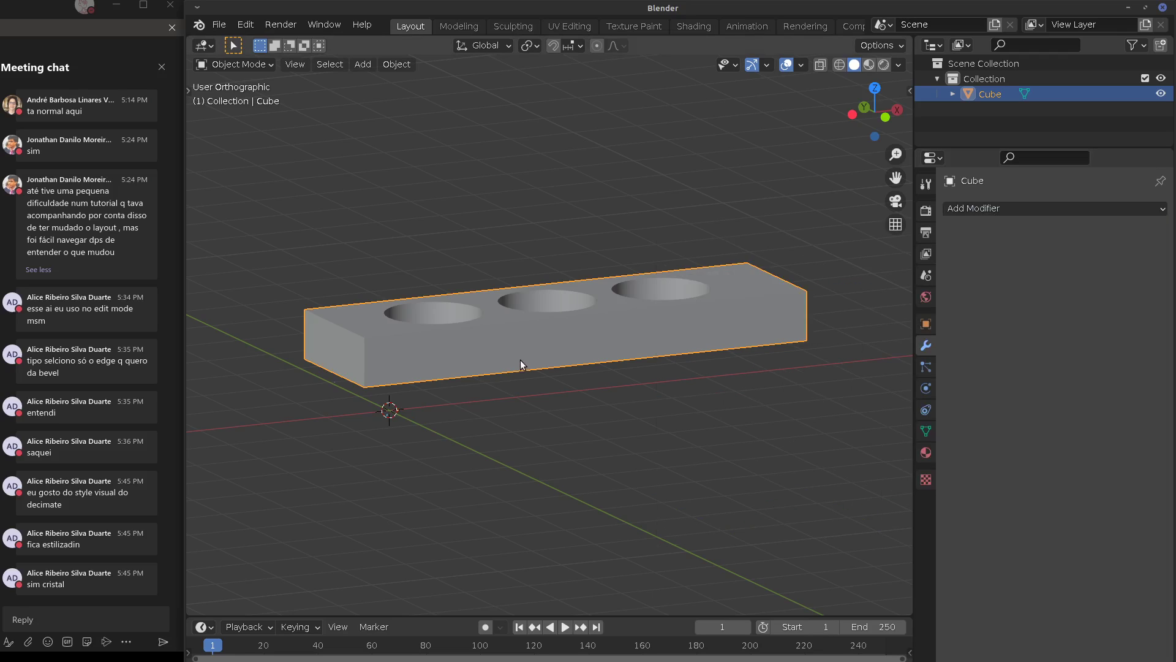
{"action": "left_click", "coordinate": [236, 65]}
{"action": "key", "text": "x"}
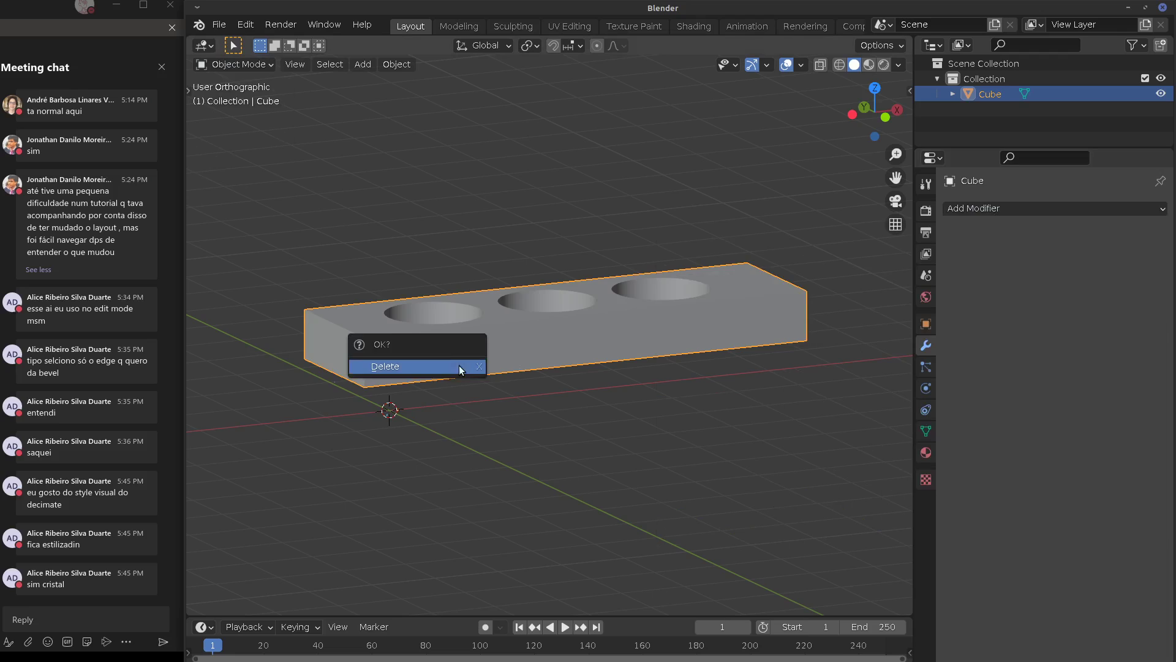
{"action": "left_click", "coordinate": [458, 366]}
Add a new cube mesh at the 3D cursor and enter Edit Mode
{"action": "key", "text": "shift+a"}
{"action": "mouse_move", "coordinate": [439, 372]}
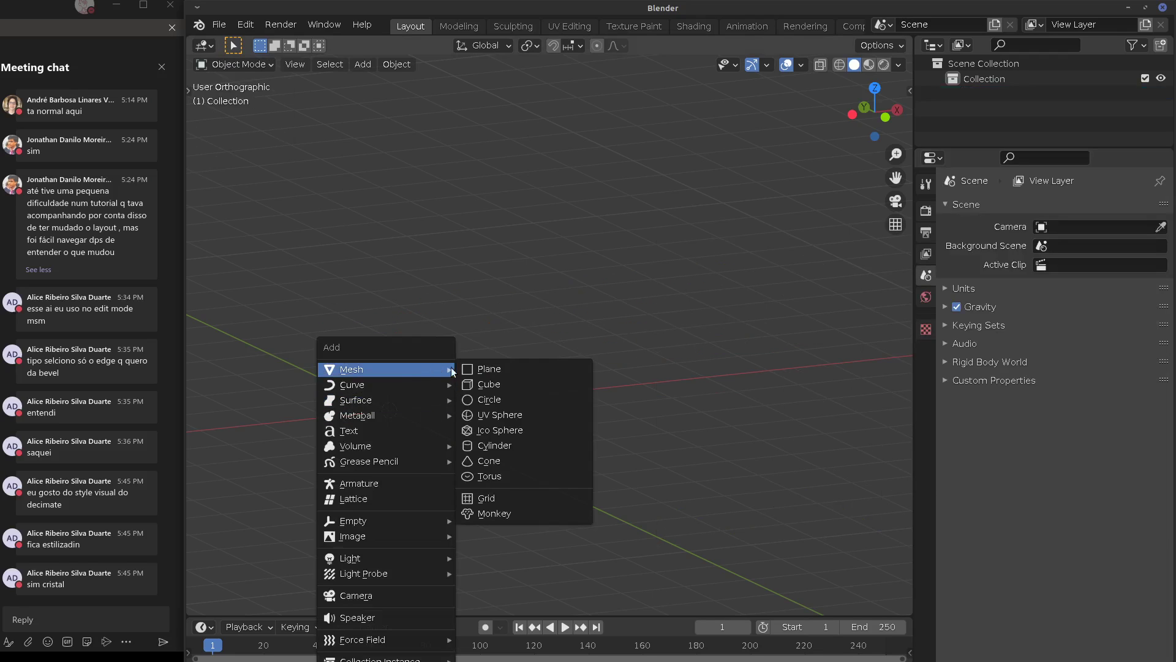
{"action": "left_click", "coordinate": [512, 385]}
{"action": "key", "text": "Tab"}
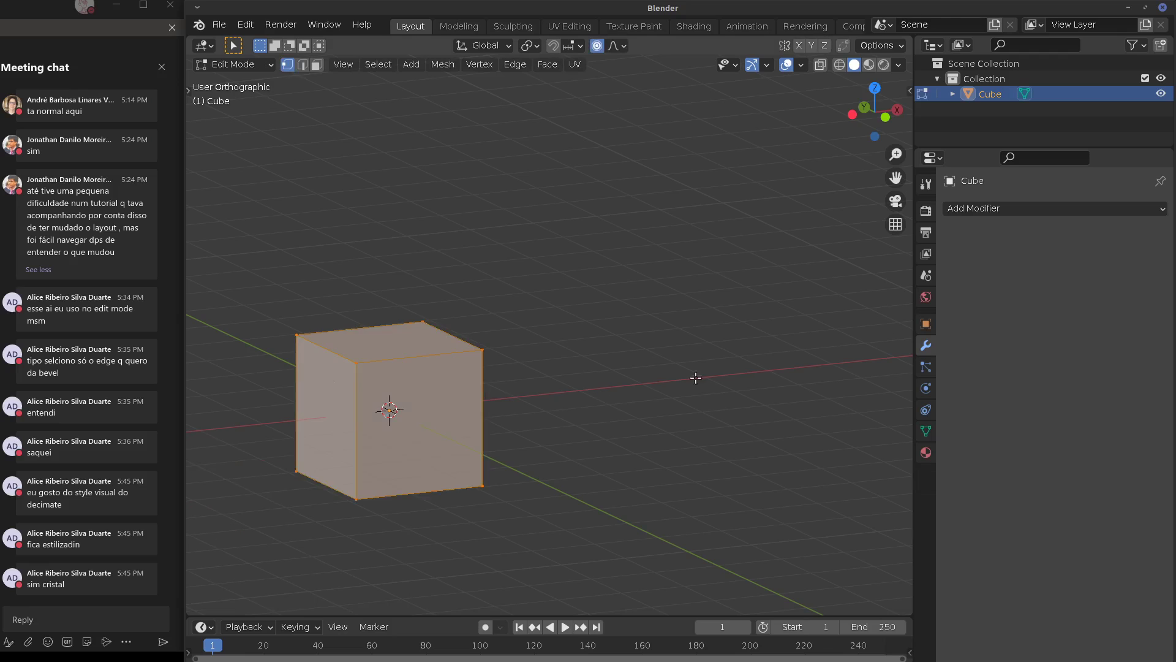
Delete one bottom corner vertex of the cube, removing the faces that meet at it
{"action": "middle_click_drag", "start_coordinate": [674, 288], "coordinate": [555, 392]}
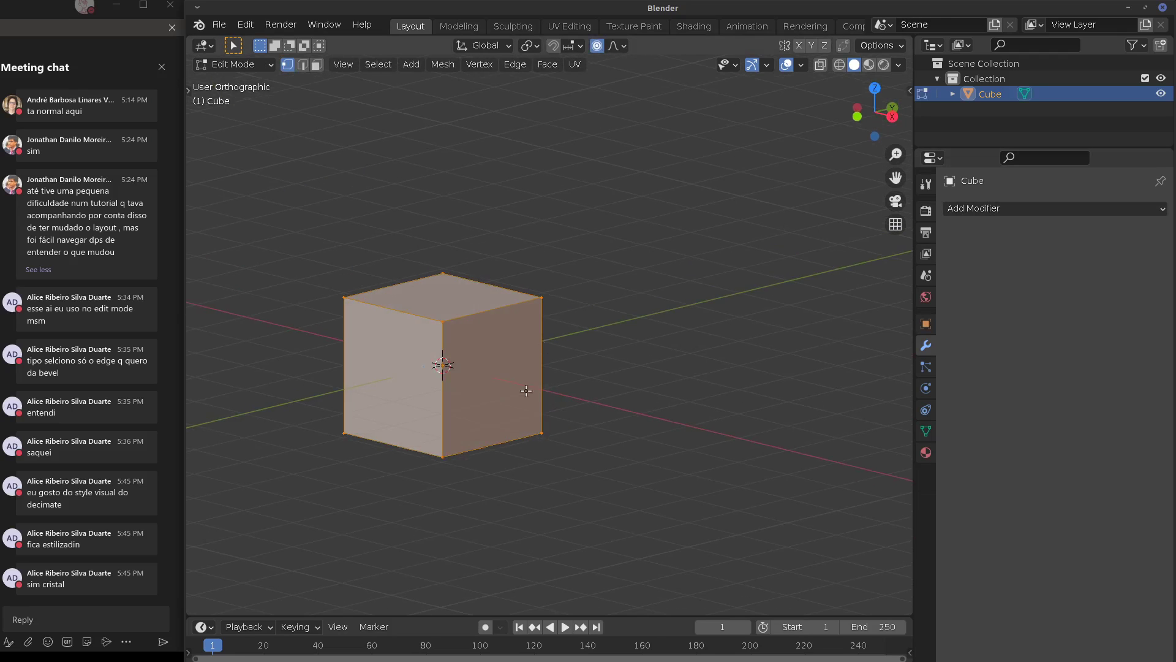
{"action": "left_click", "coordinate": [539, 428]}
{"action": "key", "text": "KP_1"}
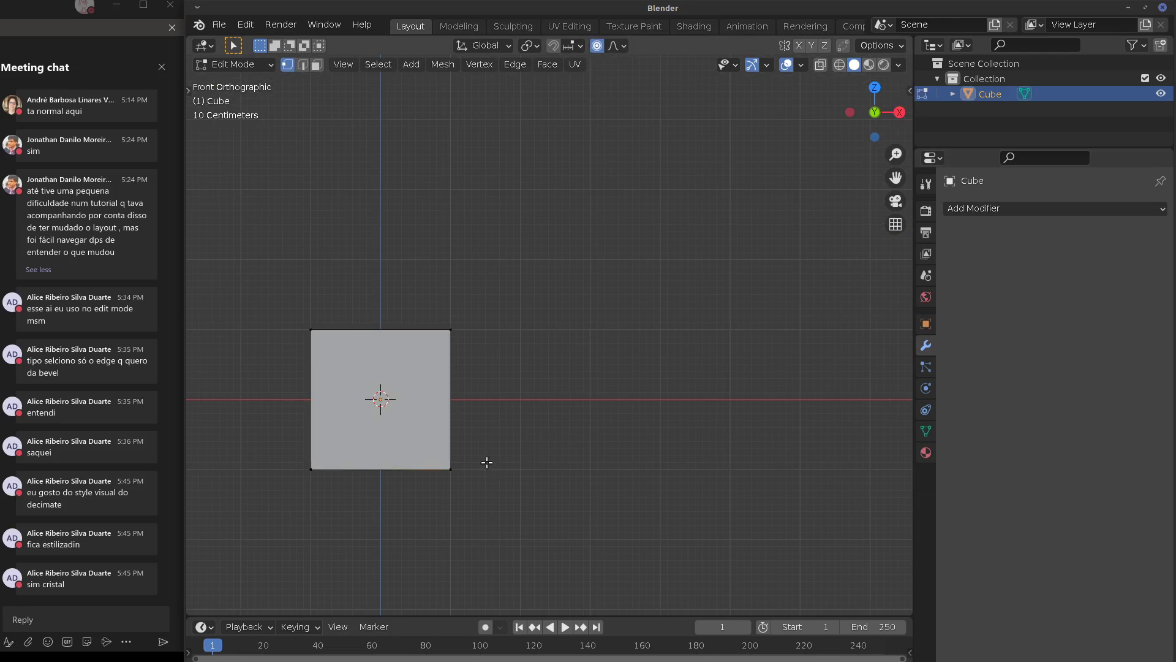
{"action": "middle_click_drag", "start_coordinate": [487, 463], "coordinate": [586, 466]}
{"action": "key", "text": "x"}
{"action": "left_click", "coordinate": [601, 472]}
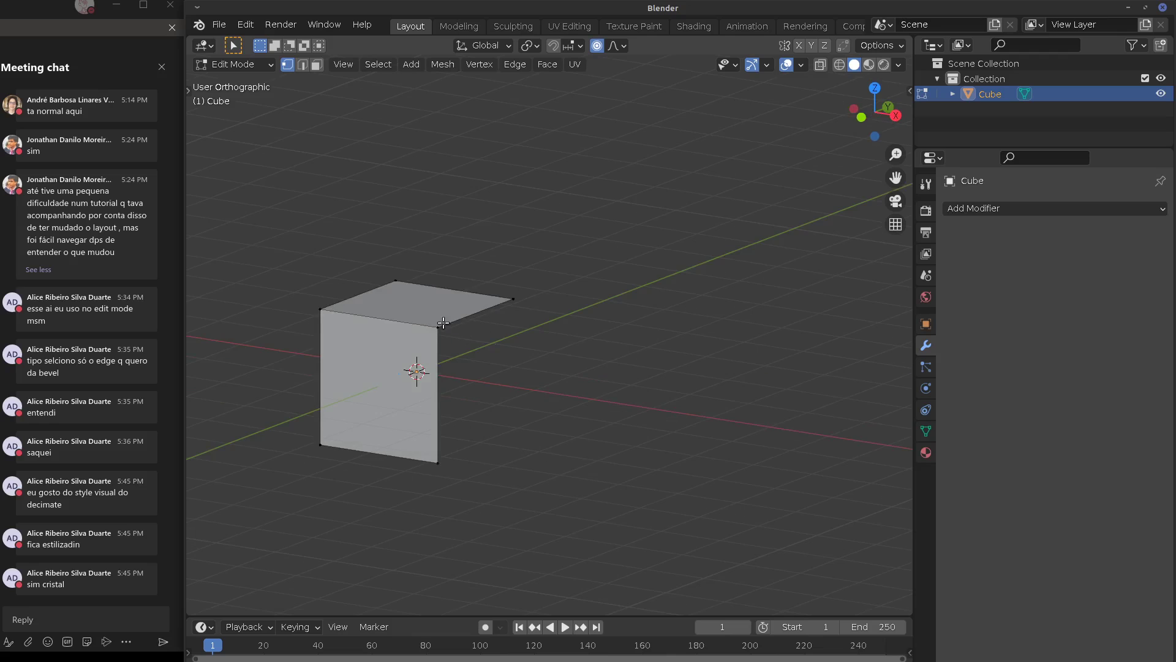
Select all linked geometry of the open cube and add a Mirror modifier to it
{"action": "key", "text": "ctrl+l"}
{"action": "key", "text": "KP_1"}
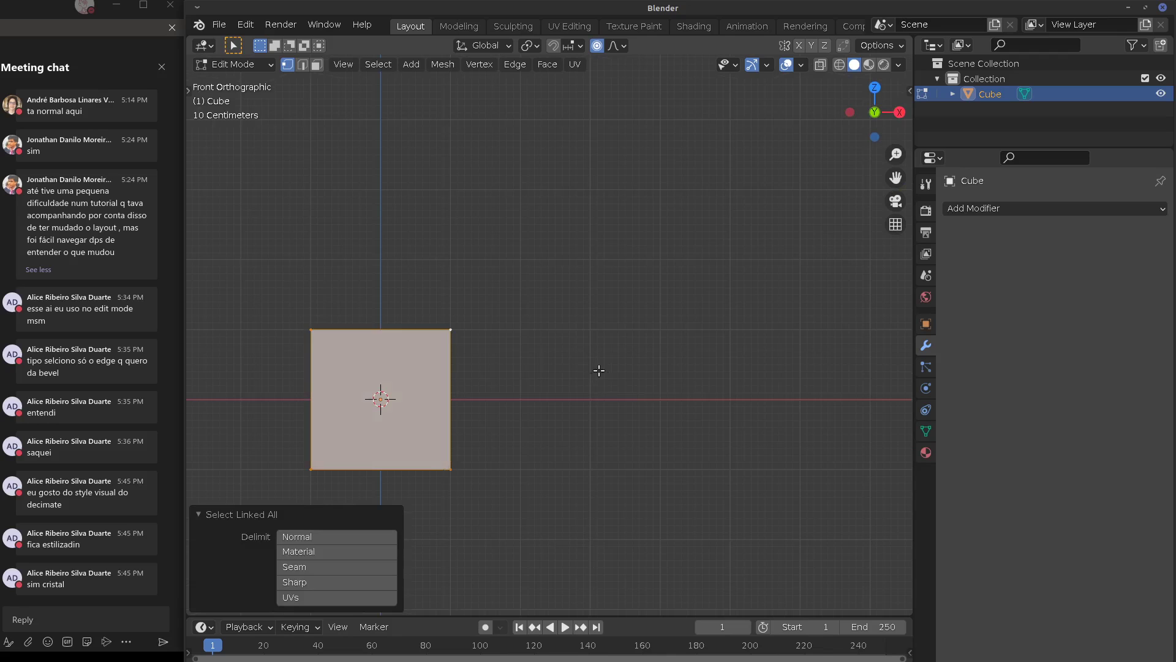
{"action": "left_click", "coordinate": [1020, 209]}
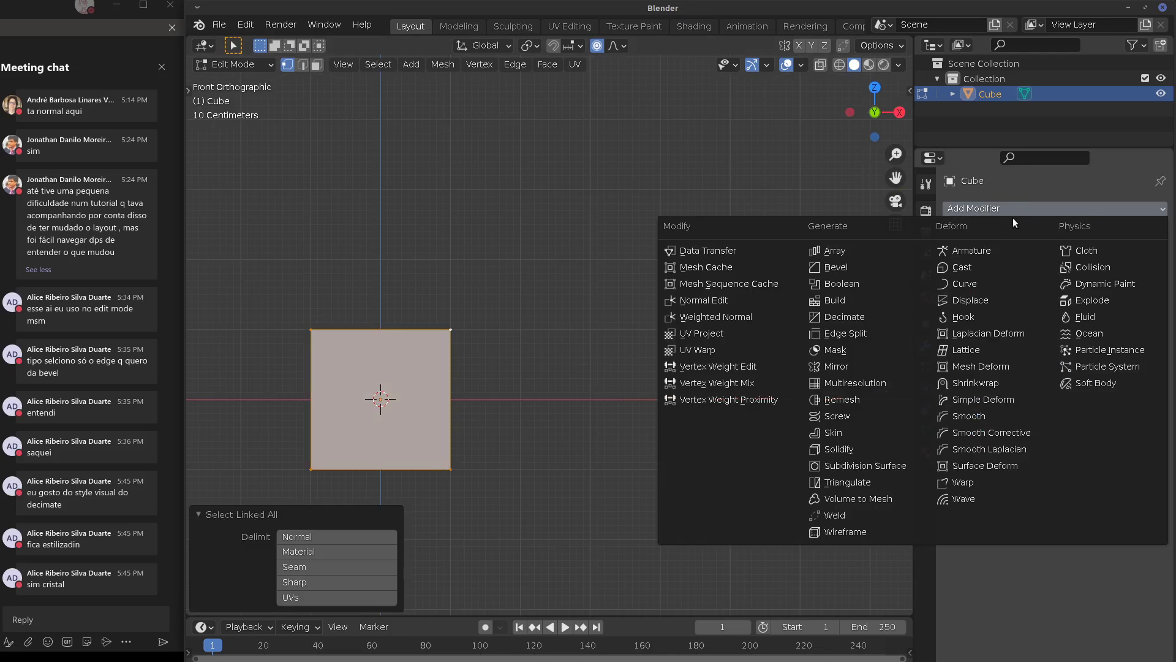
{"action": "left_click", "coordinate": [836, 368]}
Move the selected mesh in front view about -1.08 m in X and 1 m in Z, and turn off proportional editing
{"action": "middle_click_drag", "start_coordinate": [526, 388], "coordinate": [688, 371], "text": "shift"}
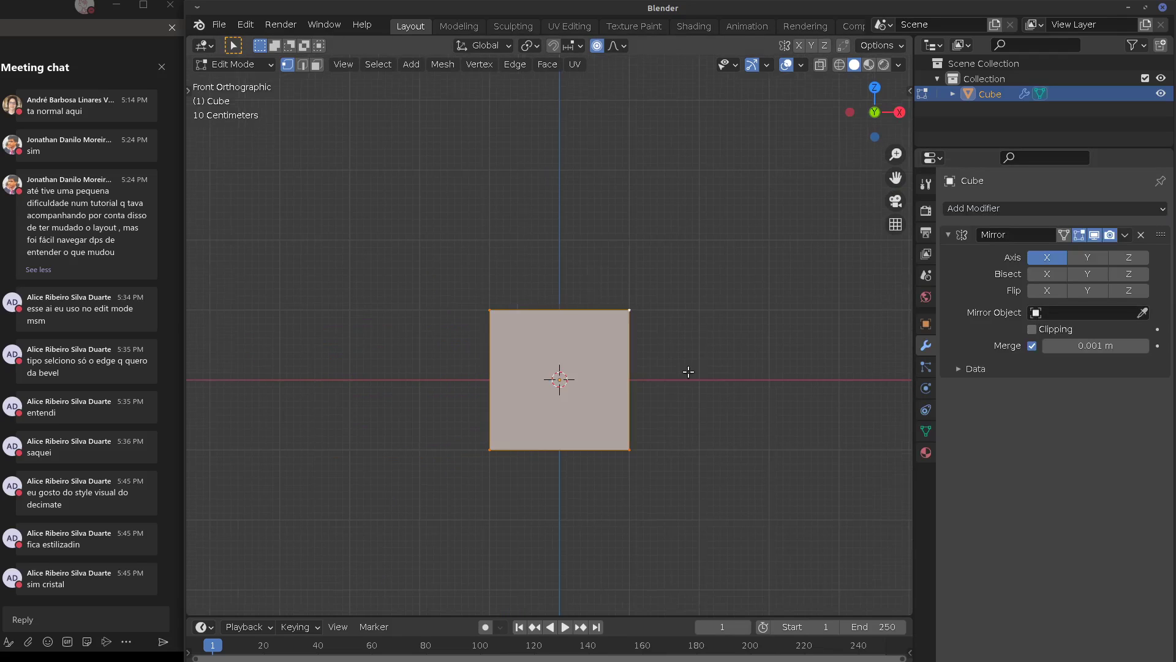
{"action": "key", "text": "g"}
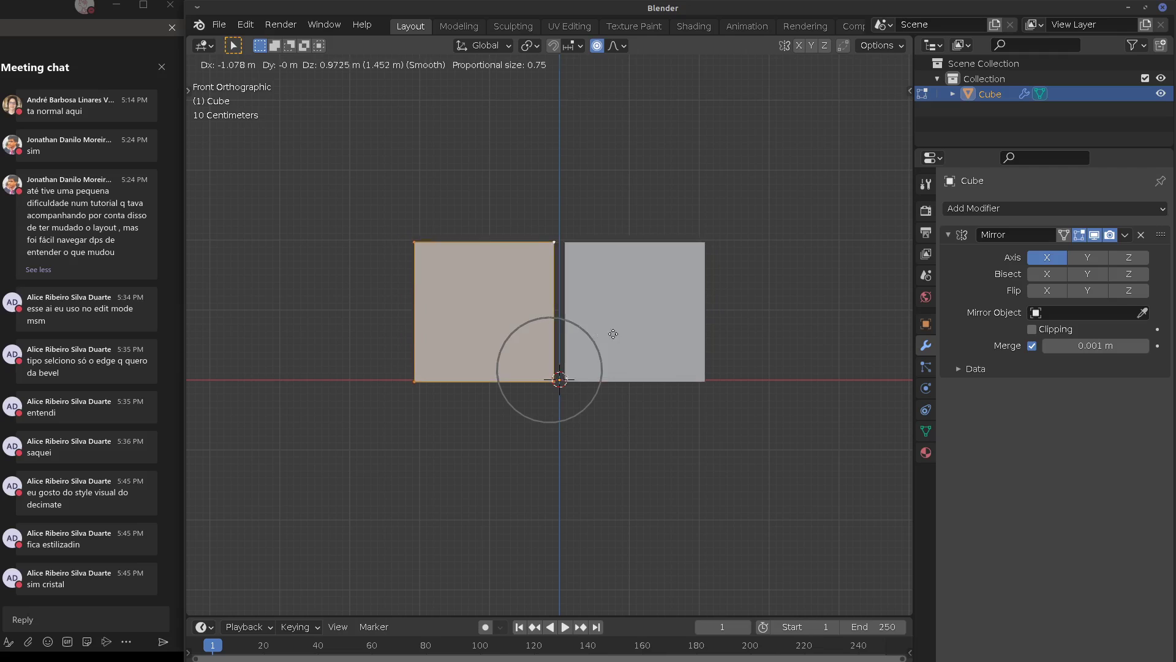
{"action": "left_click", "coordinate": [615, 327]}
{"action": "key", "text": "o"}
Enable the Y and Z axes in the Mirror modifier in addition to X
{"action": "middle_click_drag", "start_coordinate": [615, 327], "coordinate": [697, 371]}
{"action": "left_click", "coordinate": [1087, 257]}
{"action": "left_click", "coordinate": [1129, 257]}
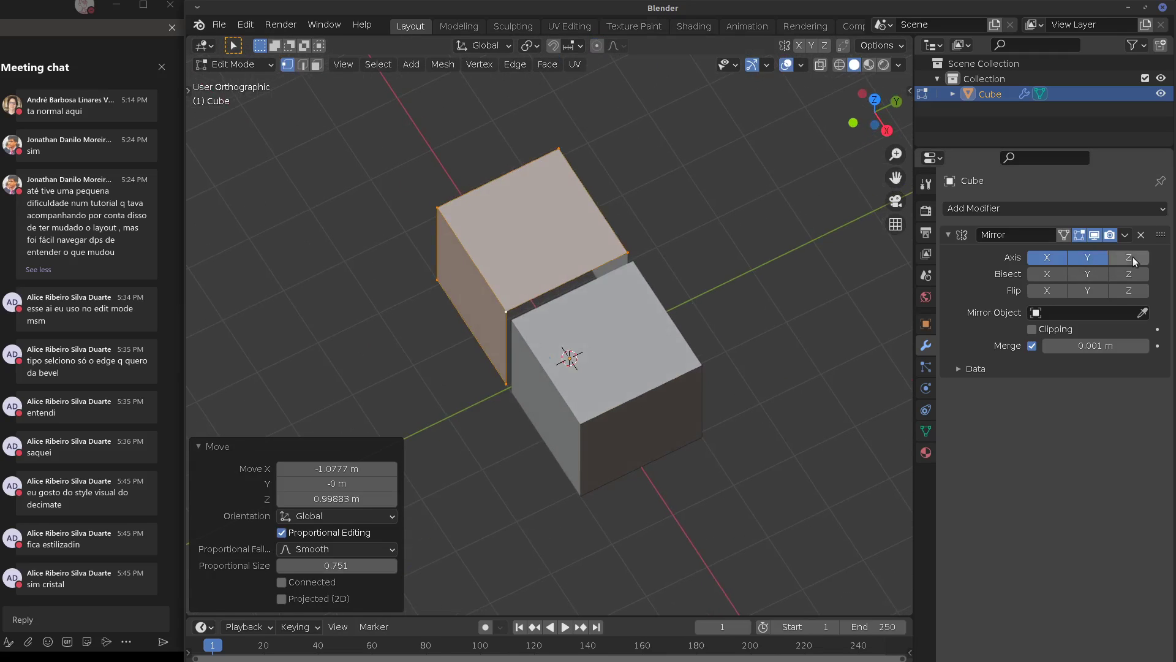
{"action": "middle_click_drag", "start_coordinate": [808, 359], "coordinate": [775, 320]}
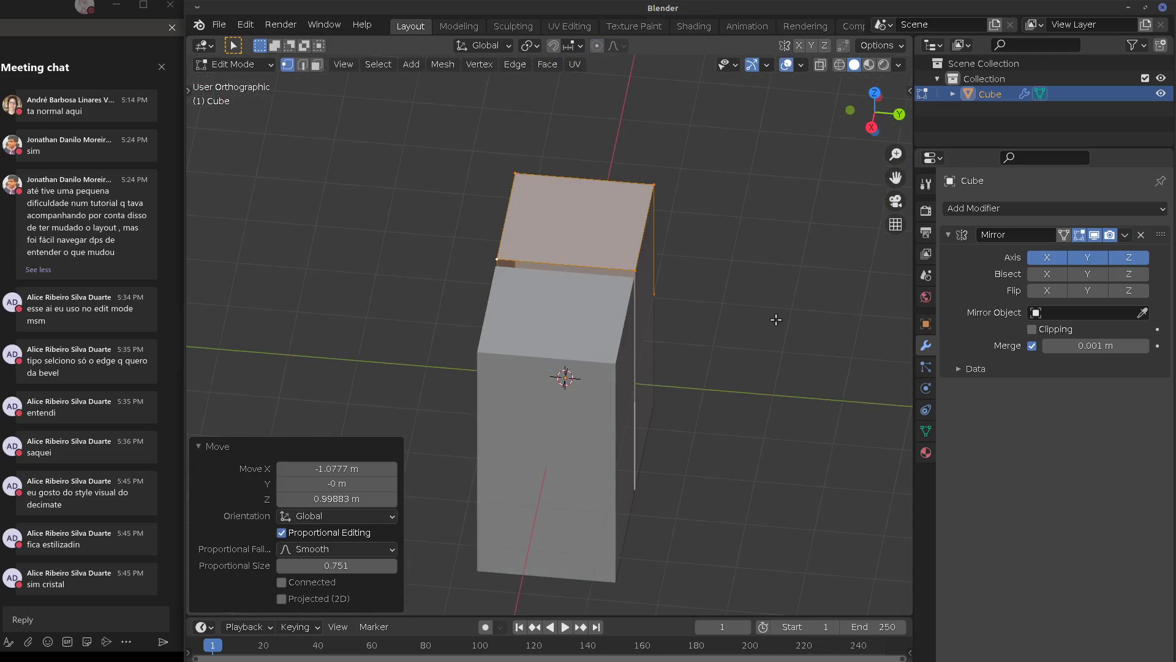
Move the selected mesh about -1.14 m along the Y axis to separate the mirrored copies
{"action": "key", "text": "g"}
{"action": "key", "text": "x"}
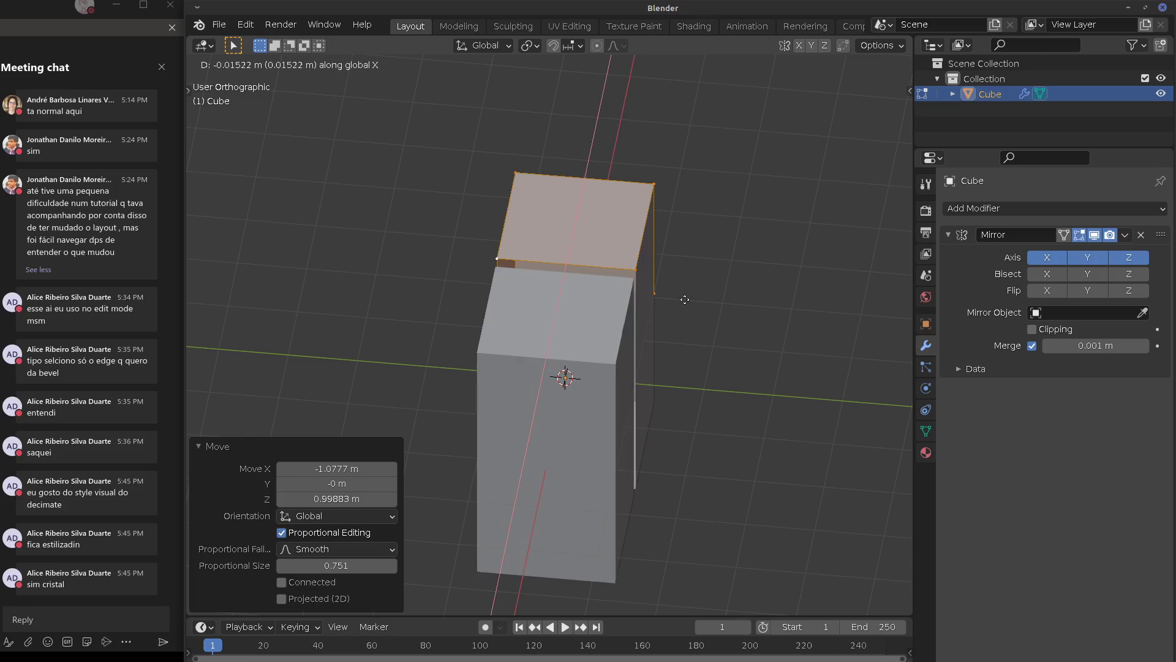
{"action": "key", "text": "Escape"}
{"action": "key", "text": "g"}
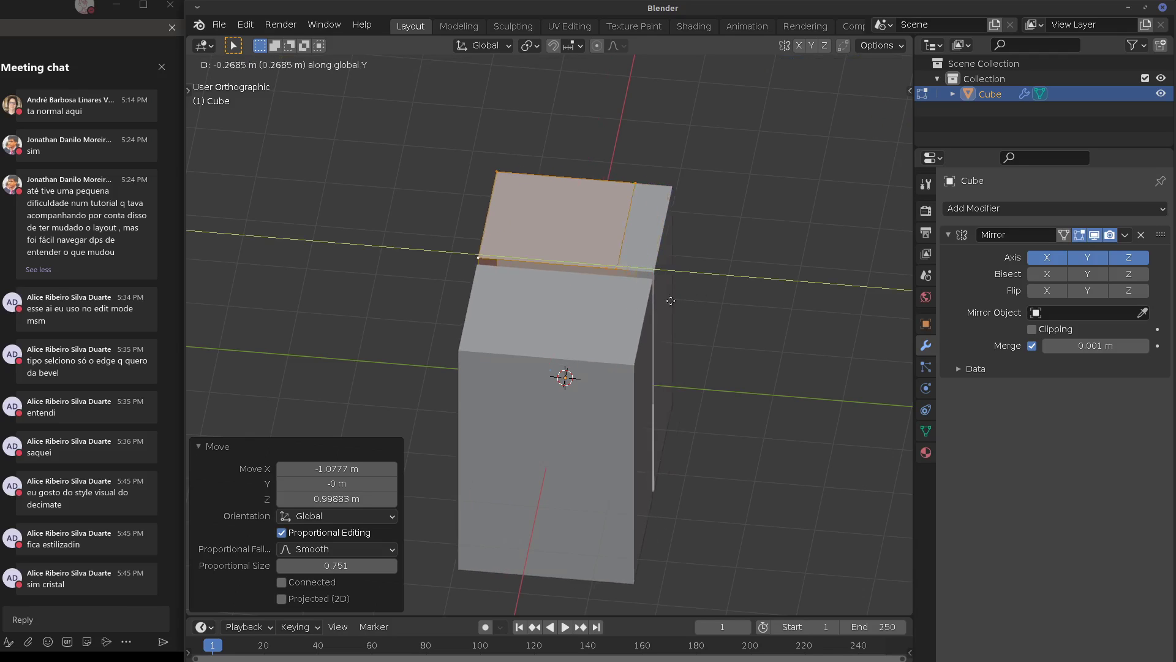
{"action": "key", "text": "y"}
{"action": "left_click", "coordinate": [620, 312]}
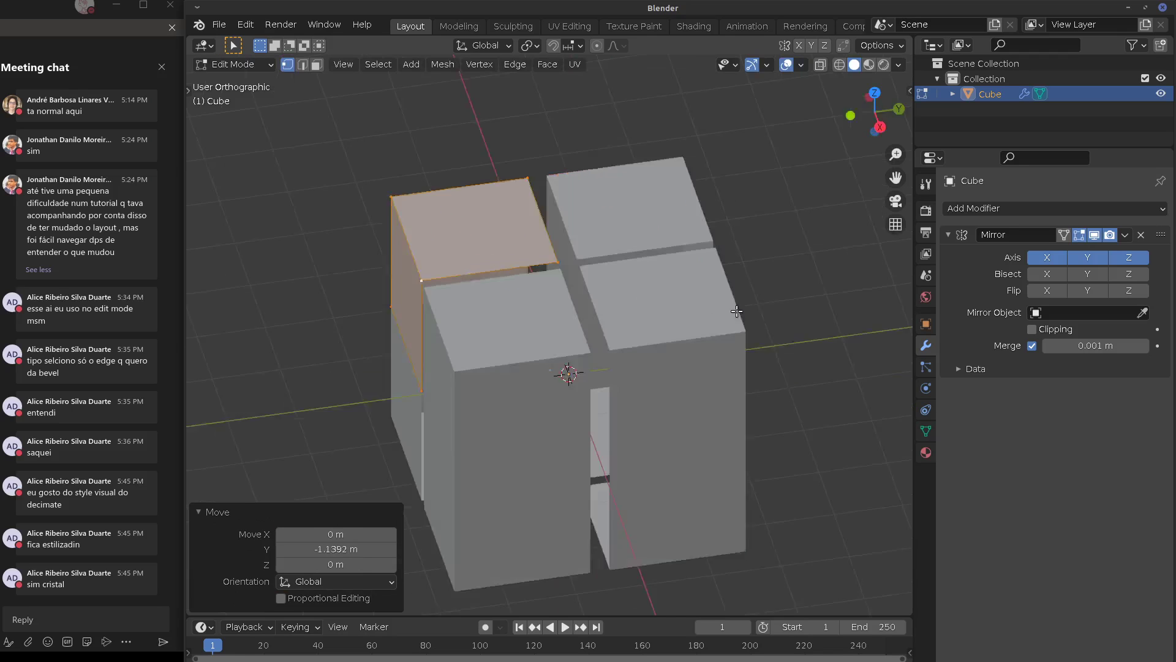
Move the selected mesh upward along the Z axis to separate the upper and lower mirrored copies
{"action": "mouse_move", "coordinate": [620, 311]}
{"action": "middle_mouse_down"}
{"action": "mouse_move", "coordinate": [774, 242]}
{"action": "mouse_move", "coordinate": [634, 303]}
{"action": "middle_mouse_up"}
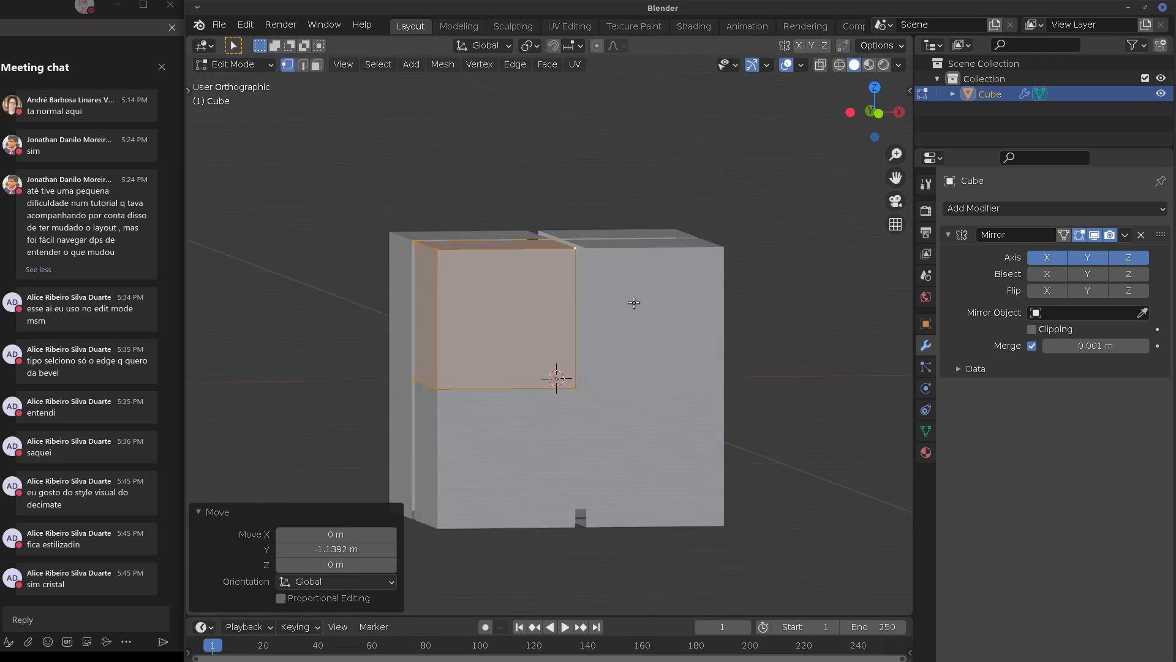
{"action": "key", "text": "g"}
{"action": "key", "text": "z"}
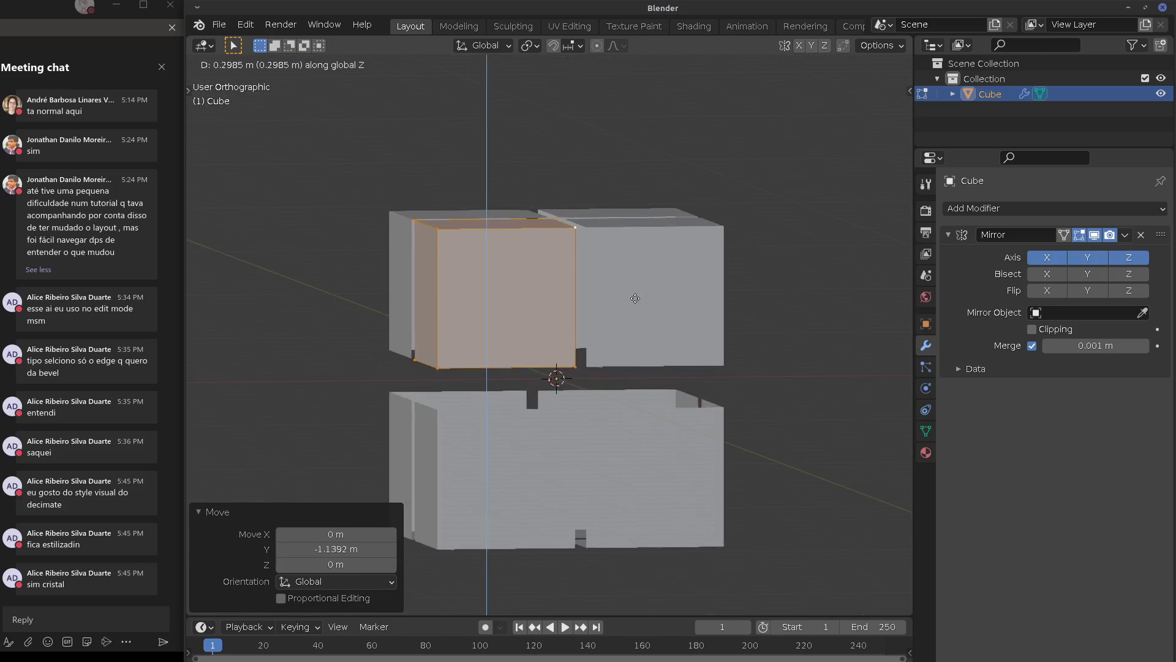
{"action": "left_click", "coordinate": [625, 302]}
Bevel the outer upper corner of the original block as a vertex bevel with width 1.29 m and 4 segments
{"action": "left_click", "coordinate": [465, 255]}
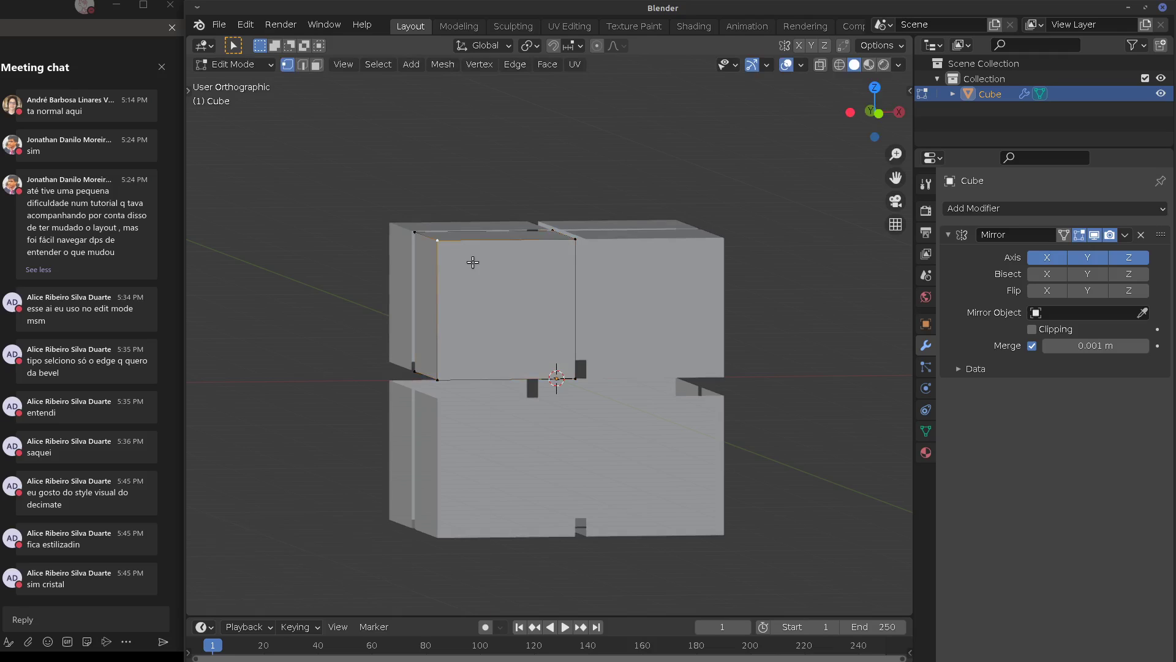
{"action": "key", "text": "ctrl+b"}
{"action": "left_click", "coordinate": [521, 310]}
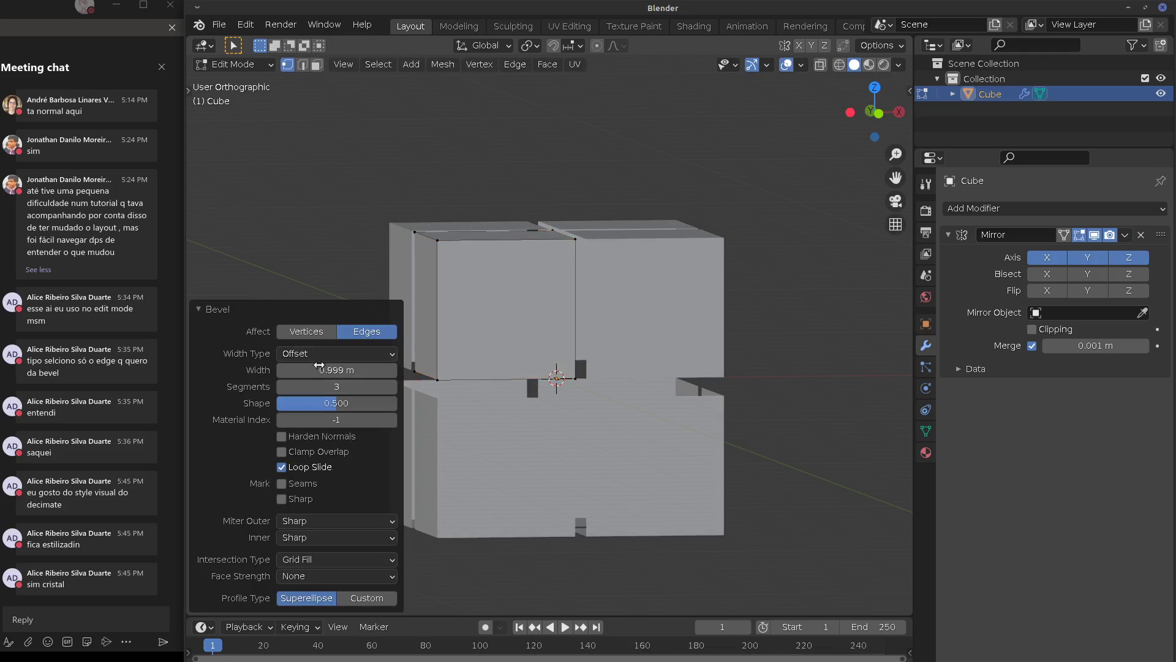
{"action": "left_click_drag", "start_coordinate": [325, 370], "coordinate": [348, 386]}
{"action": "left_click", "coordinate": [324, 331]}
{"action": "middle_click_drag", "start_coordinate": [682, 313], "coordinate": [594, 360]}
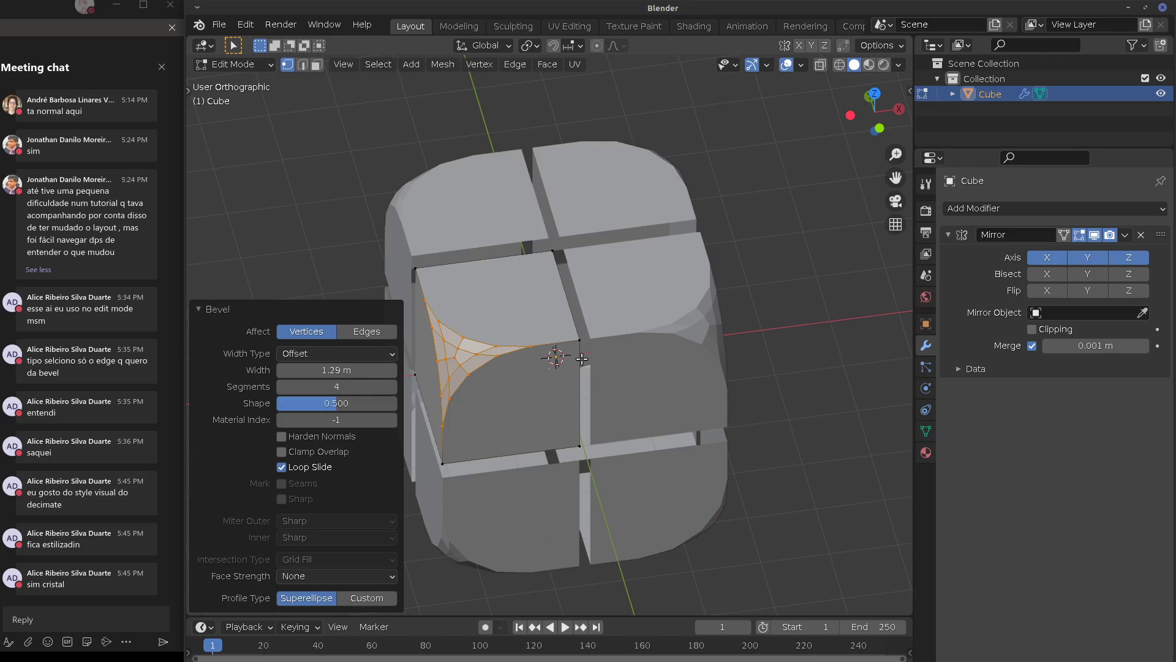
Compare different X, Y and Z axis combinations in the Mirror modifier, finishing with all three axes enabled
{"action": "left_click", "coordinate": [1055, 260]}
{"action": "left_click", "coordinate": [1056, 258]}
{"action": "left_click", "coordinate": [1128, 257]}
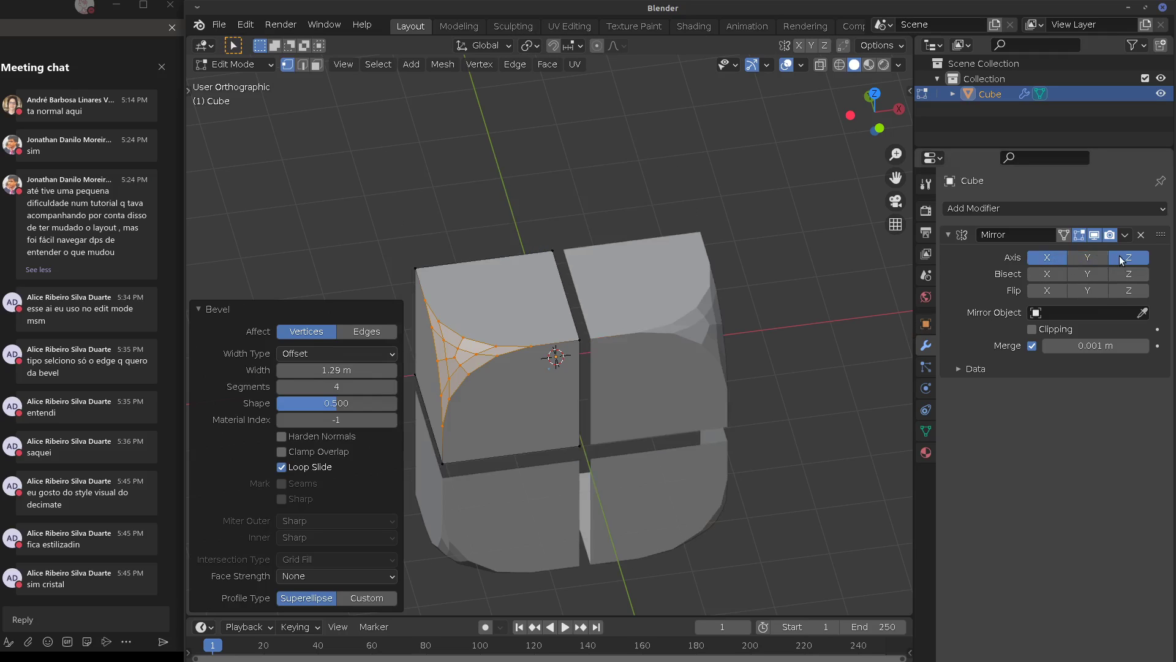
{"action": "left_click", "coordinate": [1087, 260]}
{"action": "left_click", "coordinate": [1086, 259]}
{"action": "left_click", "coordinate": [1058, 258]}
{"action": "left_click", "coordinate": [1088, 258]}
{"action": "left_click", "coordinate": [1115, 262]}
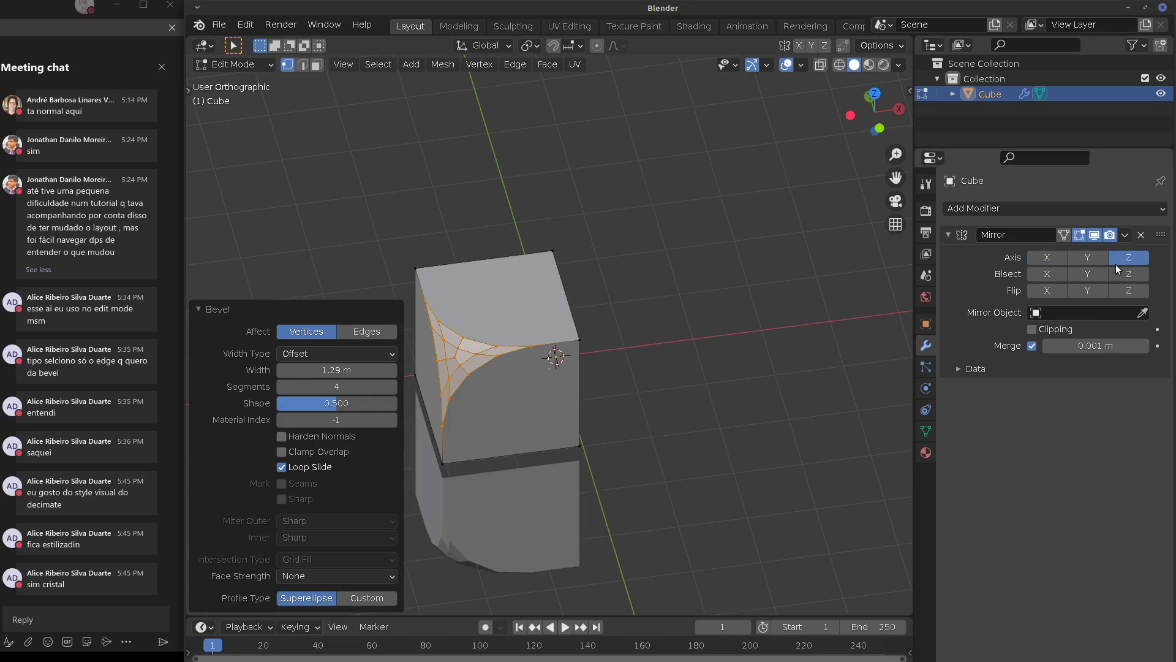
{"action": "left_click", "coordinate": [1088, 258]}
{"action": "left_click", "coordinate": [1053, 257]}
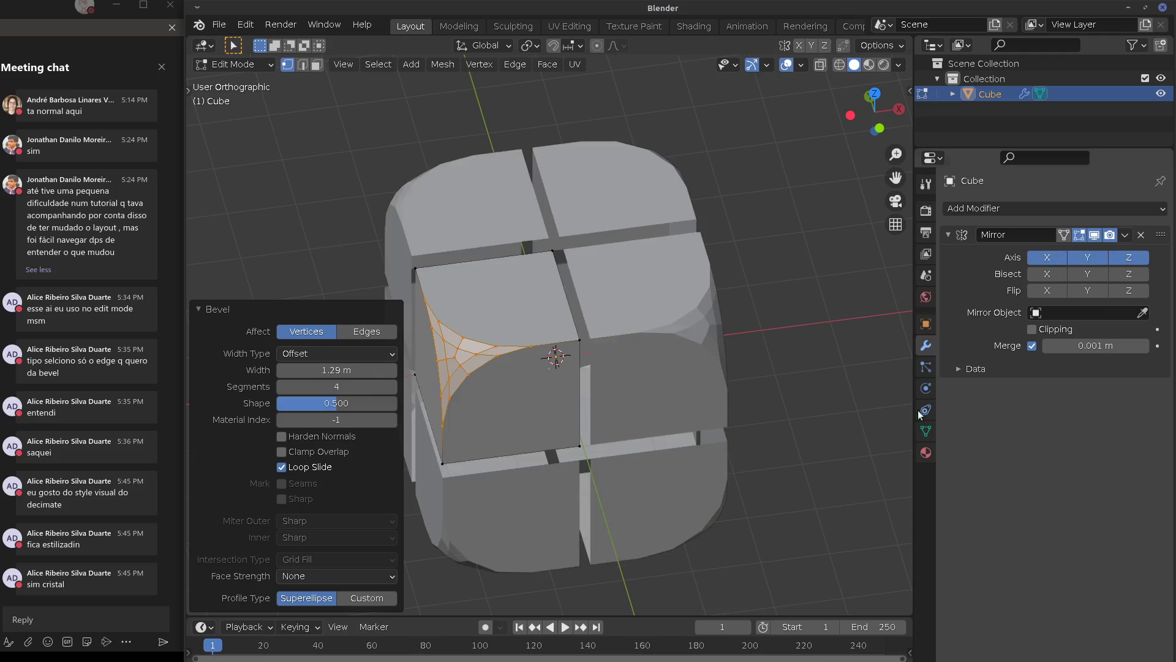
Enable Clipping in the Mirror modifier and move the whole linked block about 0.28 m along Y to meet its mirrored copy
{"action": "left_click", "coordinate": [959, 370]}
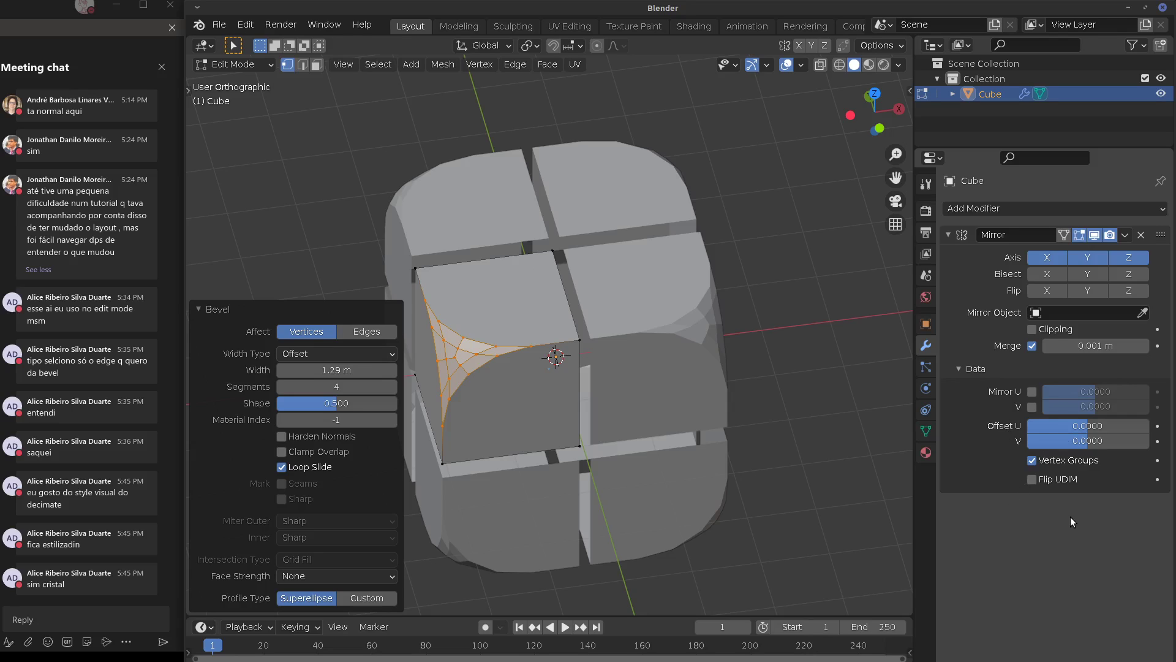
{"action": "left_click", "coordinate": [961, 370]}
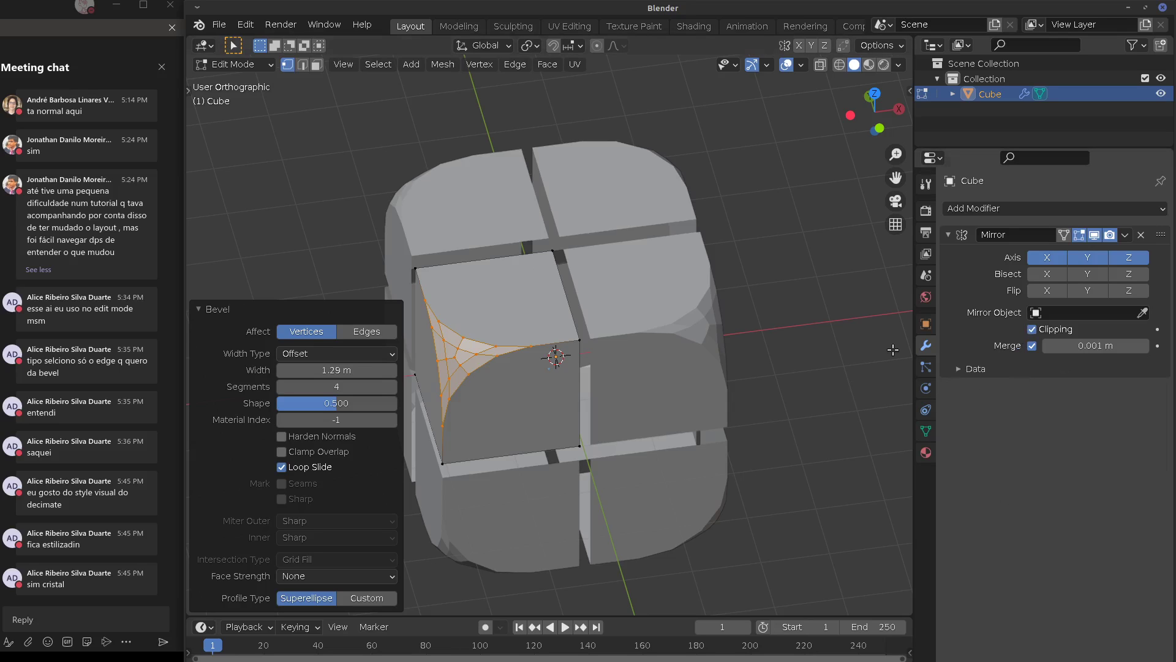
{"action": "middle_click_drag", "start_coordinate": [529, 381], "coordinate": [532, 375]}
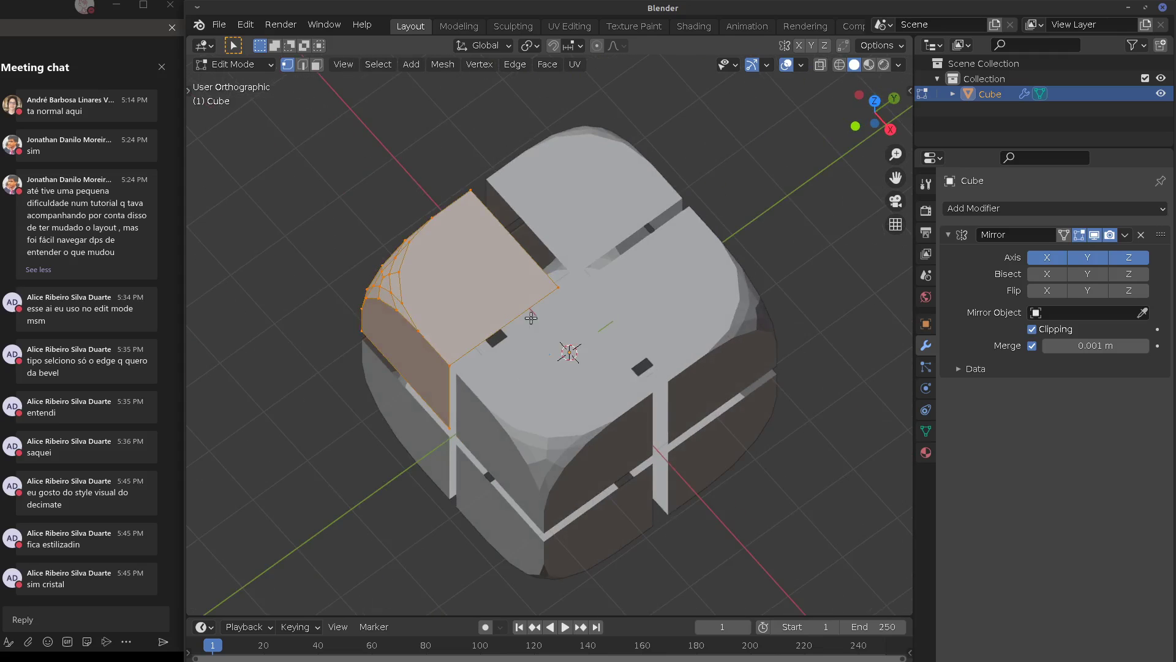
{"action": "key", "text": "g"}
{"action": "key", "text": "y"}
{"action": "left_click", "coordinate": [547, 309]}
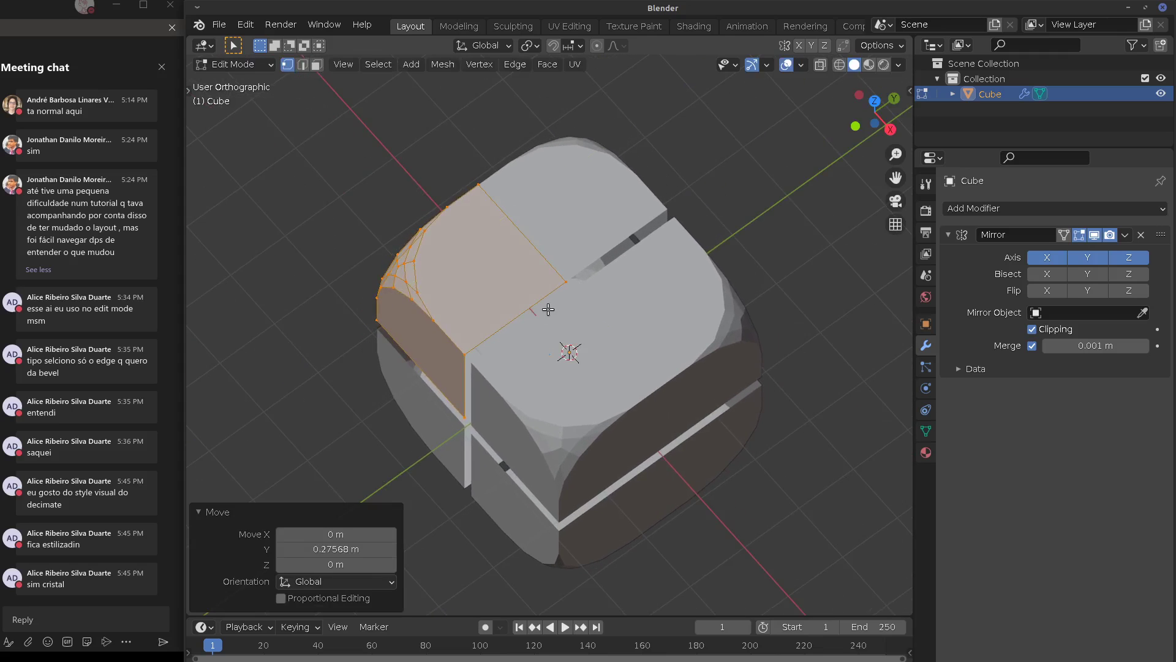
Move the block in front view about 0.2 m in X and then down along Z to close the remaining mirror gaps
{"action": "key", "text": "KP_1"}
{"action": "key", "text": "g"}
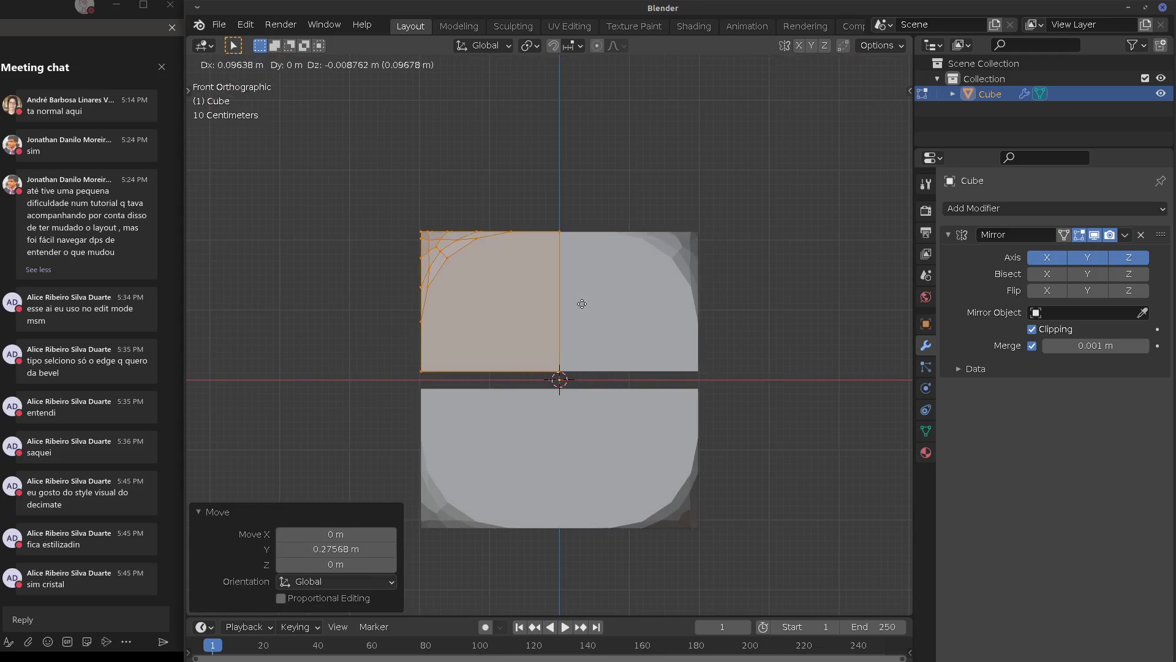
{"action": "left_click", "coordinate": [574, 306]}
{"action": "key", "text": "g"}
{"action": "key", "text": "z"}
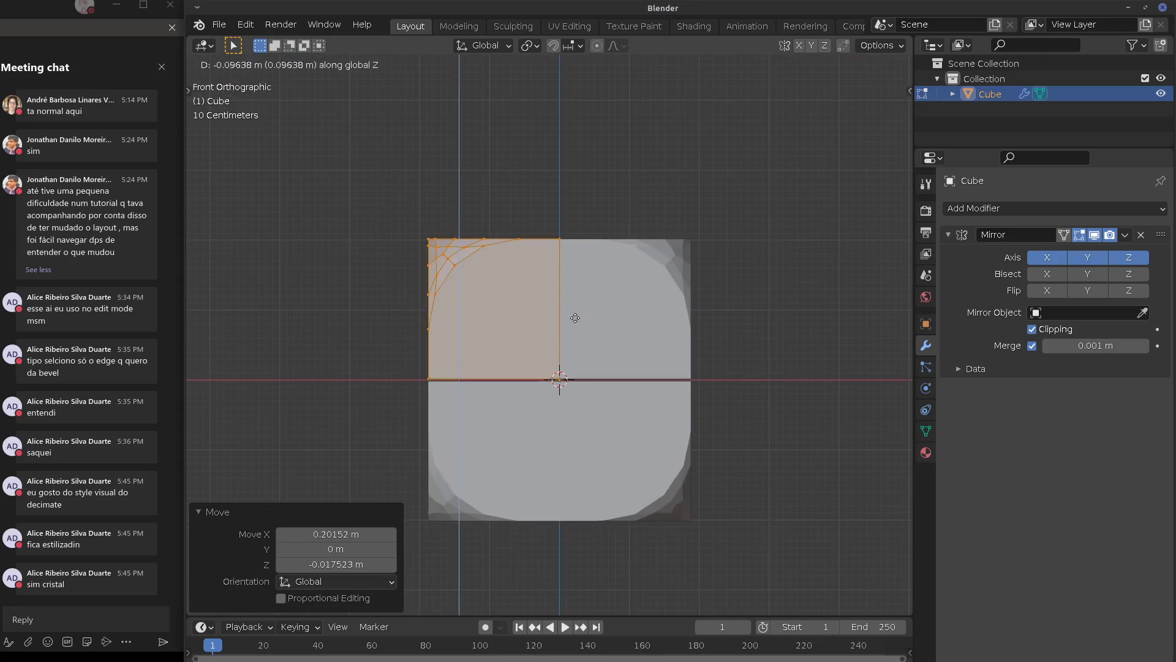
{"action": "left_click", "coordinate": [570, 321]}
{"action": "middle_click_drag", "start_coordinate": [567, 323], "coordinate": [622, 373]}
Extrude the central faces of the beveled corner outward along their normals and return to Object Mode
{"action": "key", "text": "Tab"}
{"action": "key", "text": "Tab"}
{"action": "key", "text": "alt+a"}
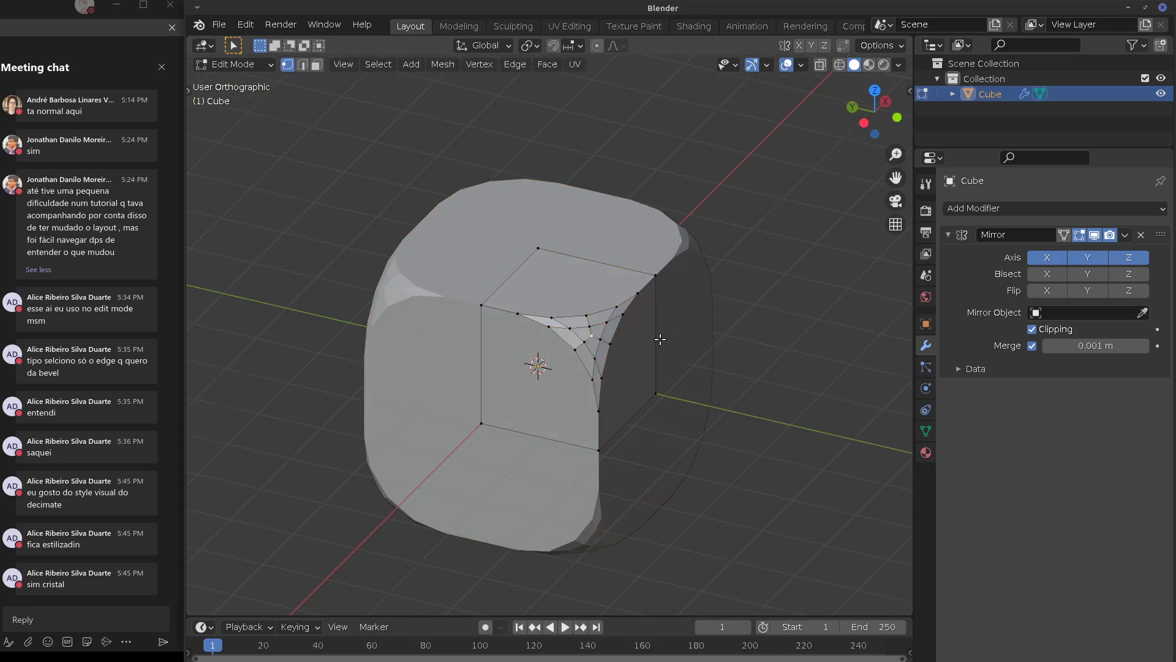
{"action": "middle_click_drag", "start_coordinate": [660, 338], "coordinate": [637, 340]}
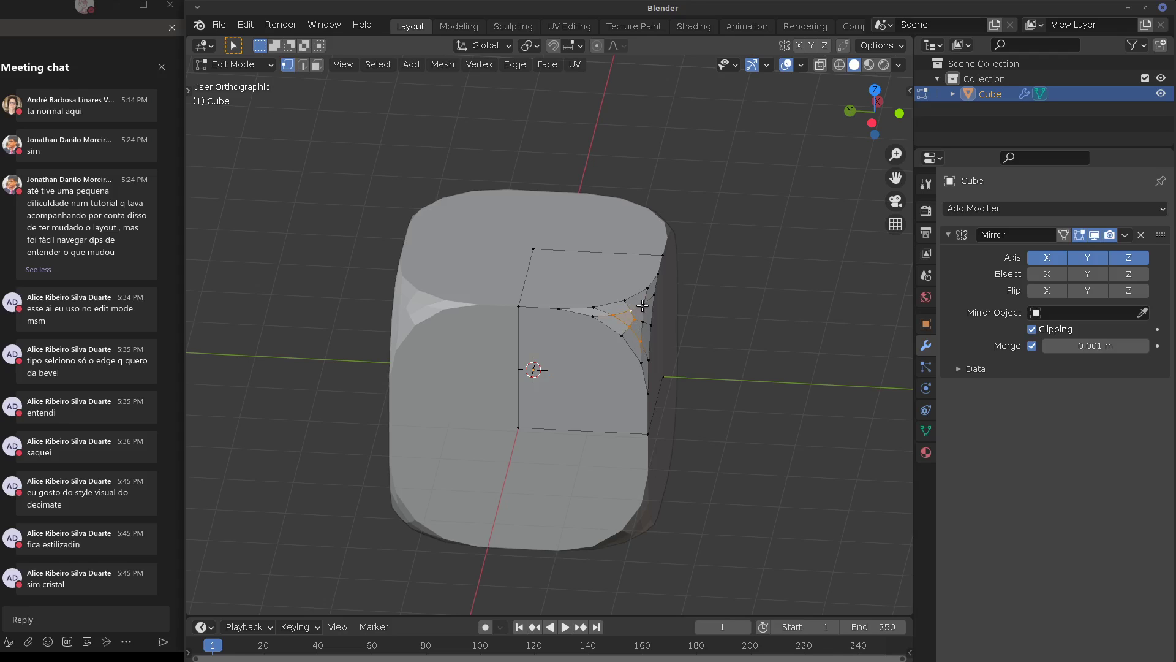
{"action": "middle_click_drag", "start_coordinate": [679, 320], "coordinate": [465, 301]}
{"action": "key", "text": "e"}
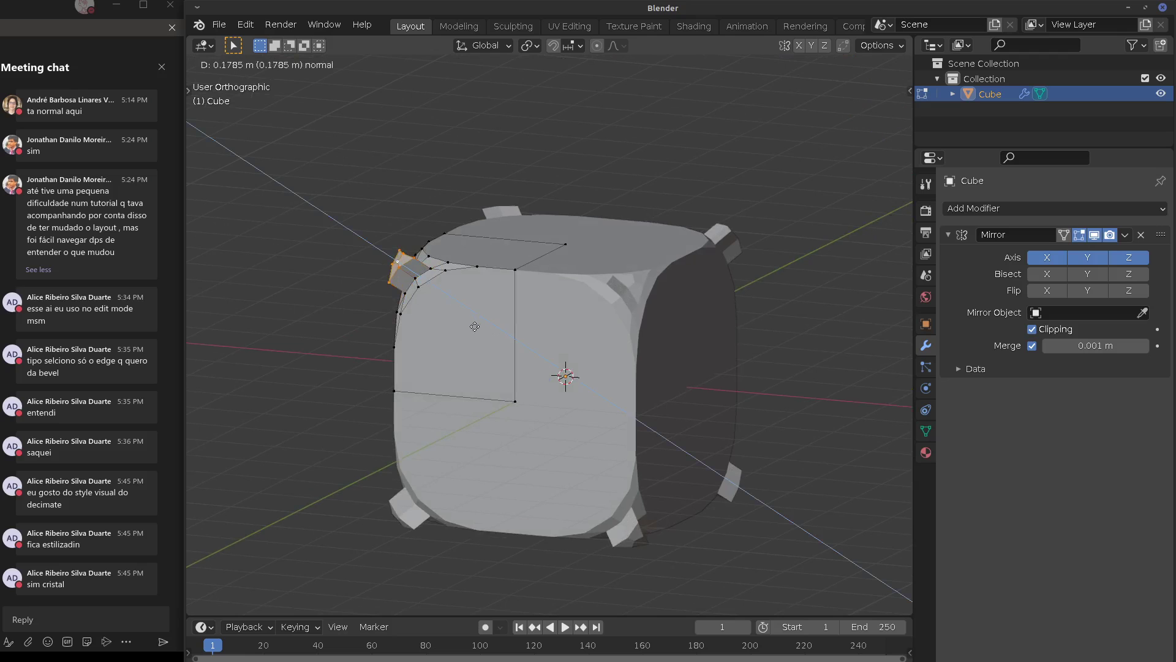
{"action": "left_click", "coordinate": [451, 328]}
{"action": "middle_click_drag", "start_coordinate": [452, 328], "coordinate": [643, 378]}
{"action": "key", "text": "Tab"}
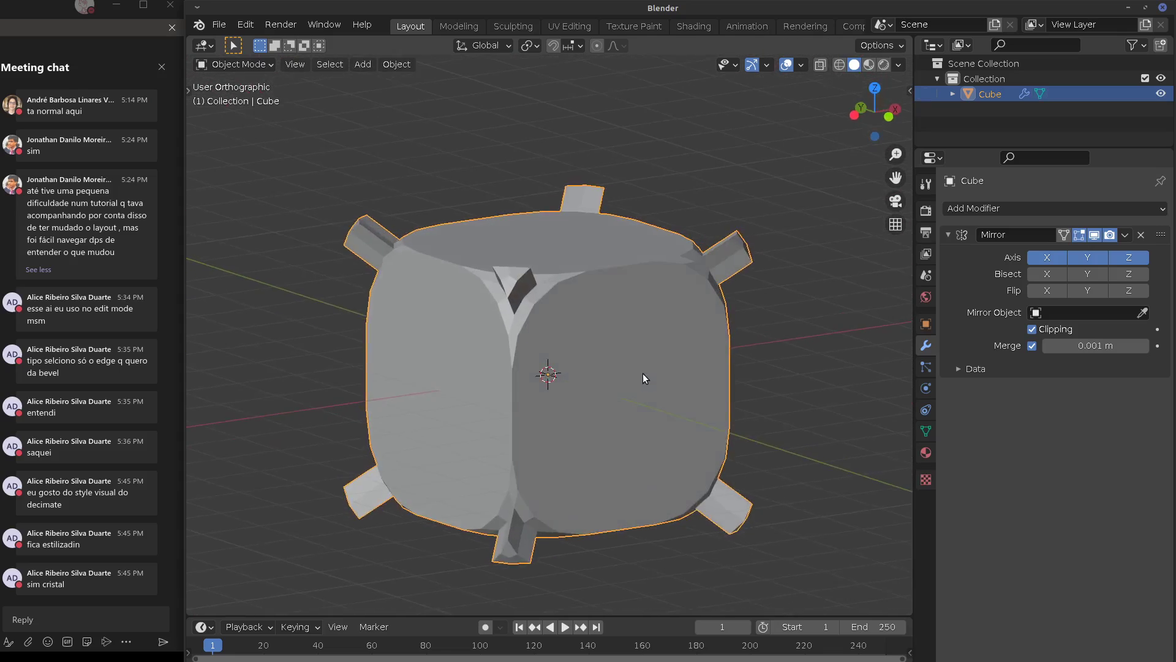
Remove the Mirror modifier and replace the object with a new 2 m cube
{"action": "left_click", "coordinate": [1141, 235]}
{"action": "middle_click_drag", "start_coordinate": [705, 377], "coordinate": [496, 383]}
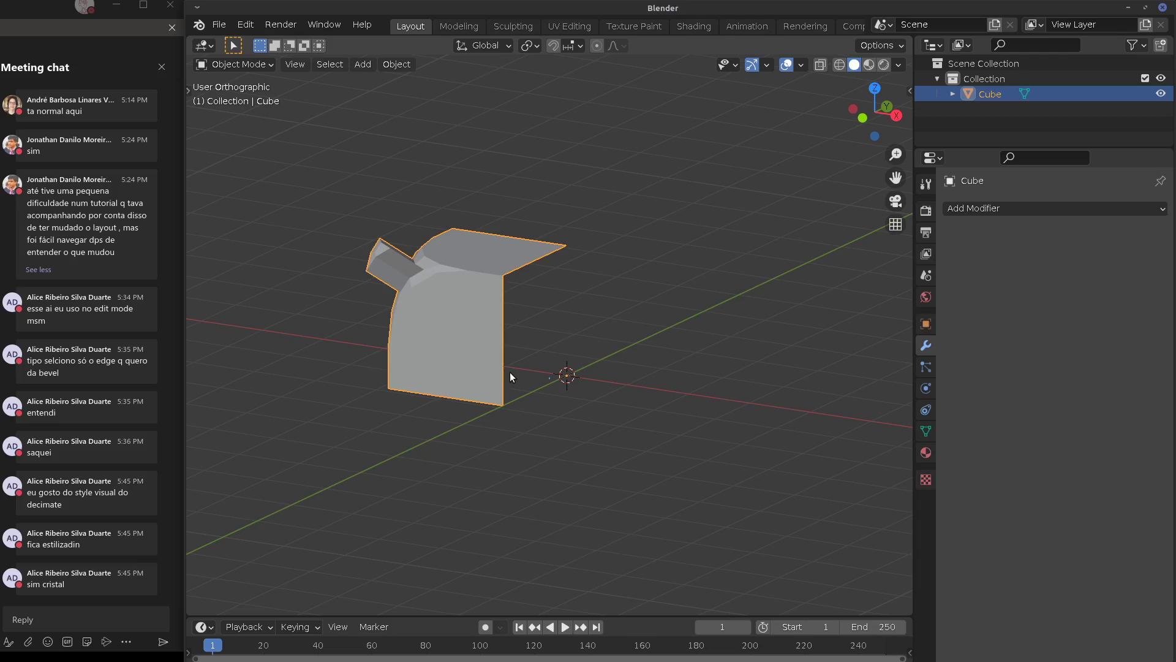
{"action": "key", "text": "x"}
{"action": "left_click", "coordinate": [512, 370]}
{"action": "key", "text": "shift+a"}
{"action": "mouse_move", "coordinate": [534, 382]}
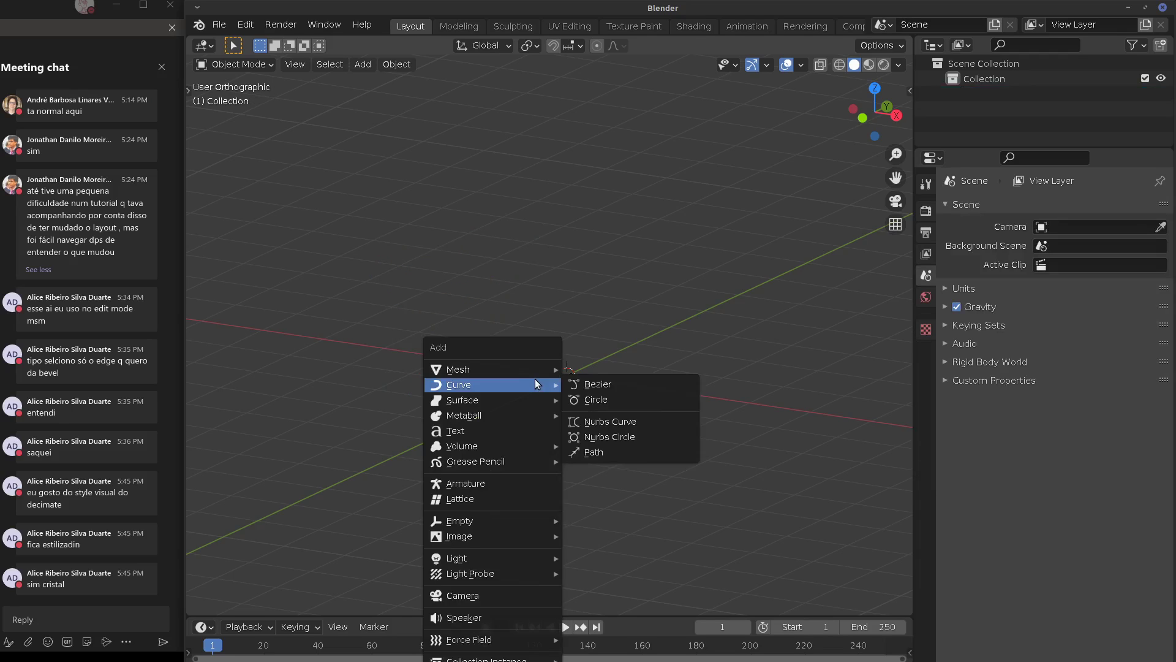
{"action": "left_click", "coordinate": [606, 382]}
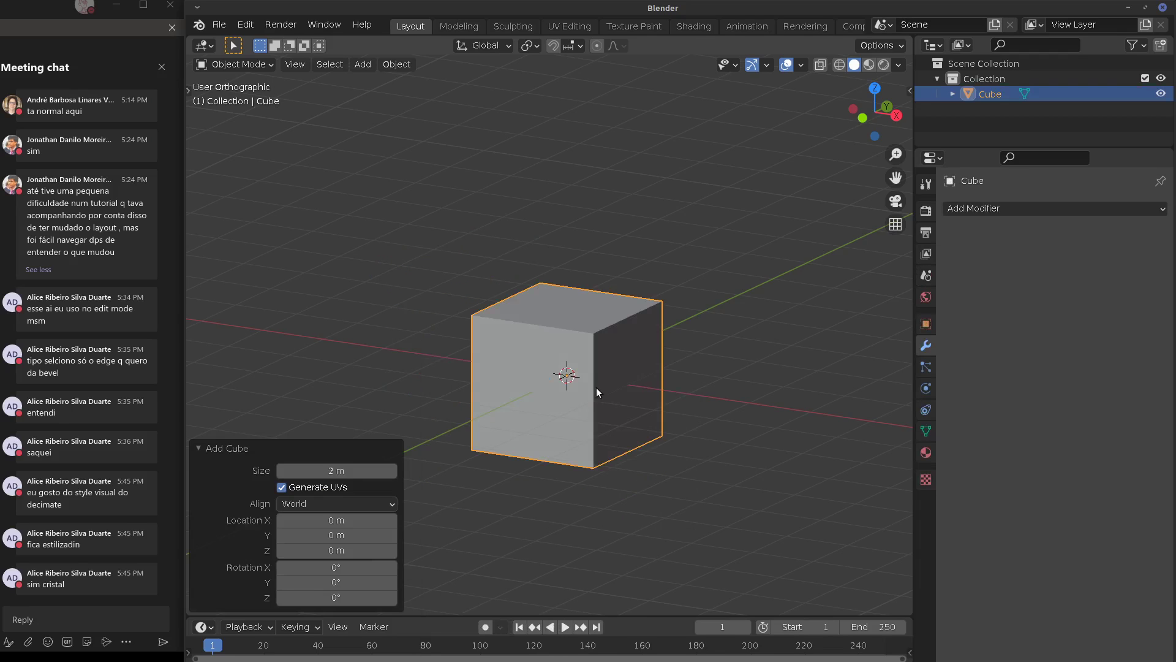
{"action": "middle_click_drag", "start_coordinate": [597, 387], "coordinate": [648, 378]}
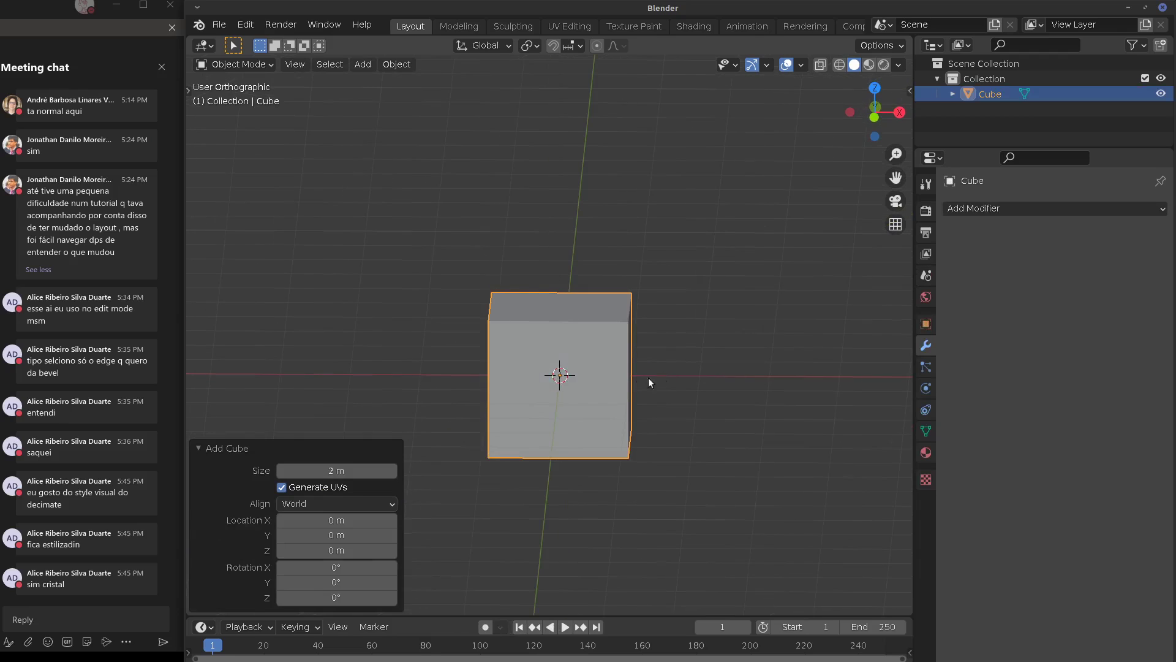
Try a Multiresolution modifier with one subdivision on the cube, and remove the modifier
{"action": "left_click", "coordinate": [983, 209]}
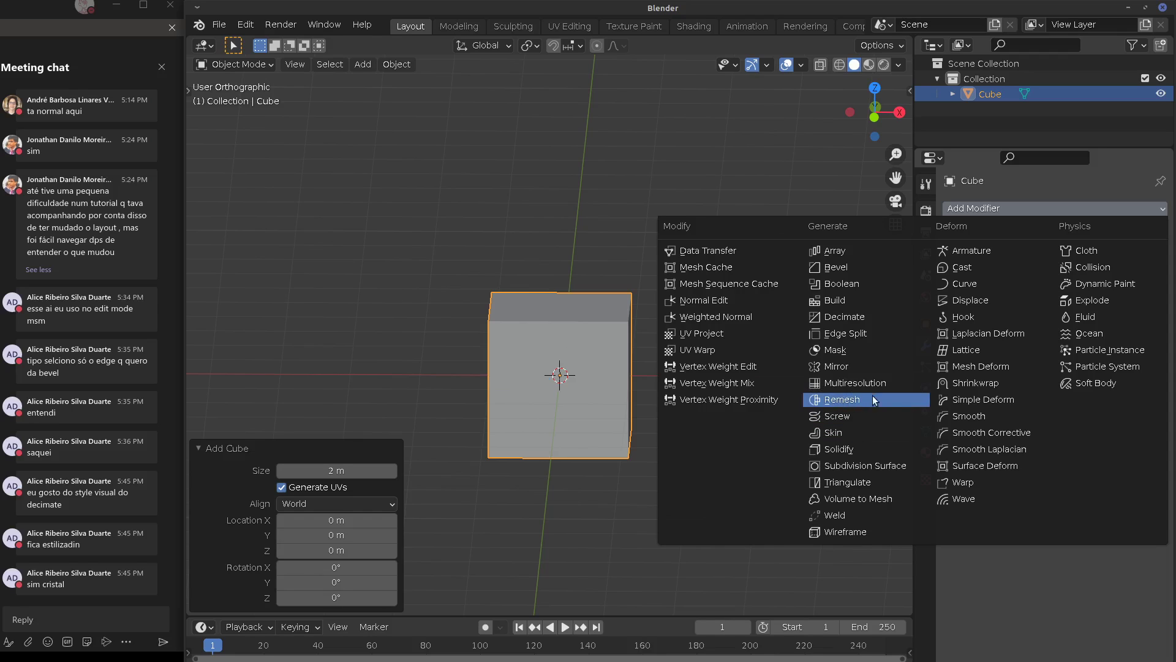
{"action": "left_click", "coordinate": [842, 384]}
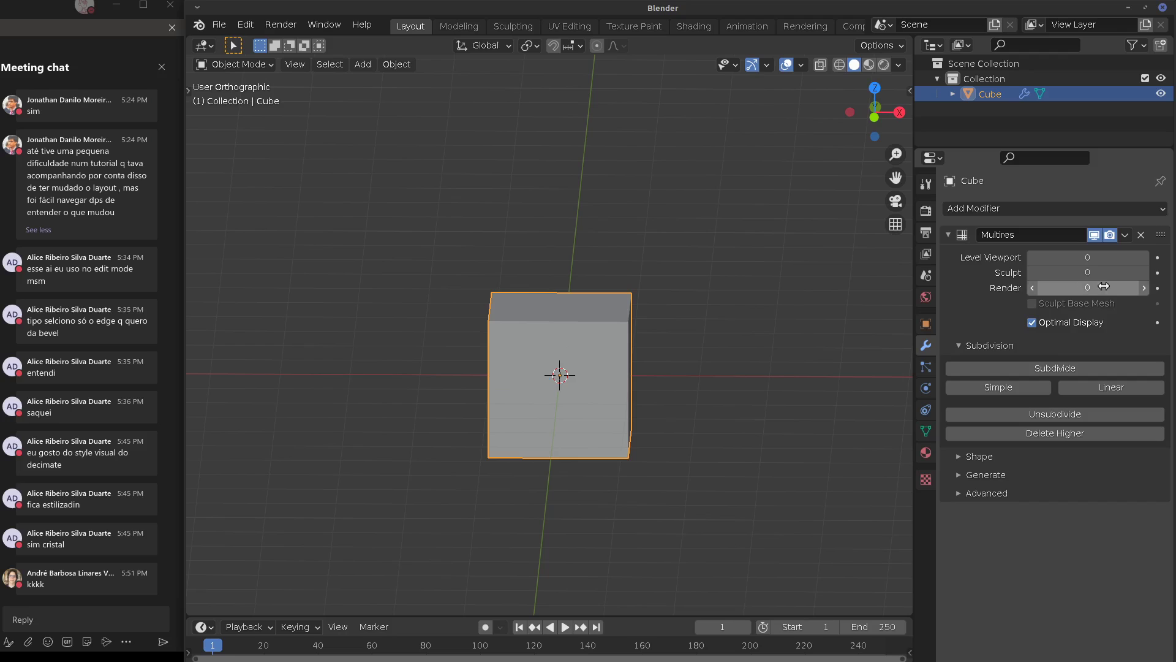
{"action": "left_click", "coordinate": [1036, 367]}
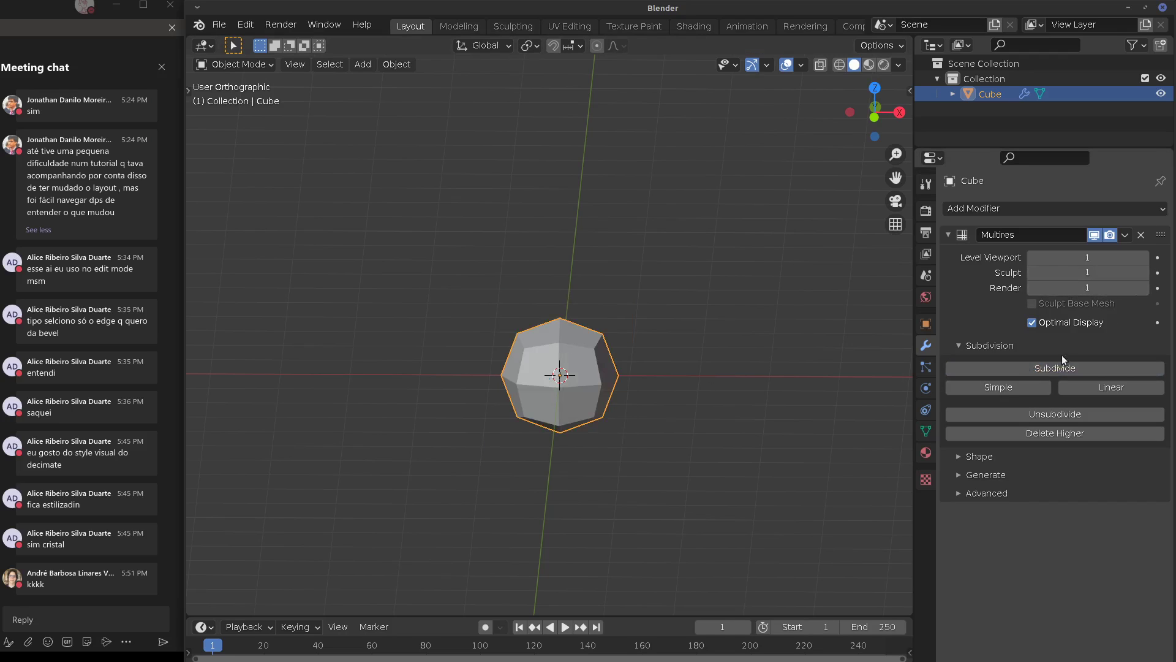
{"action": "left_click", "coordinate": [1140, 235]}
{"action": "left_click", "coordinate": [1064, 211]}
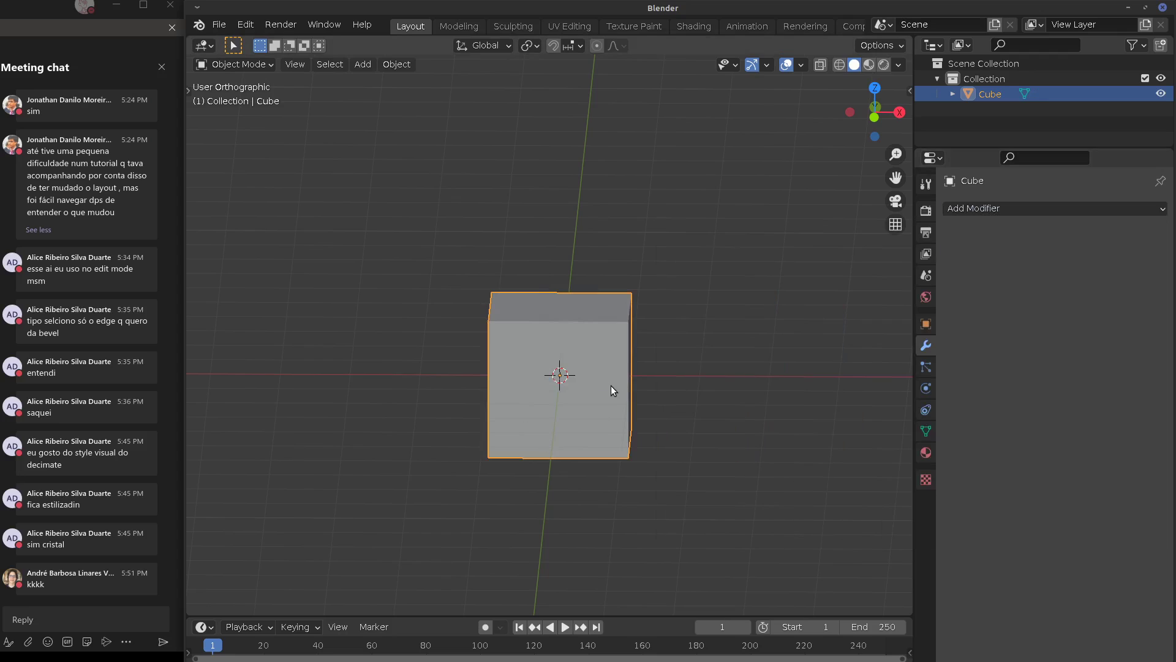
Delete the cube and add a Monkey mesh in its place
{"action": "key", "text": "x"}
{"action": "left_click", "coordinate": [612, 384]}
{"action": "key", "text": "shift+a"}
{"action": "mouse_move", "coordinate": [598, 367]}
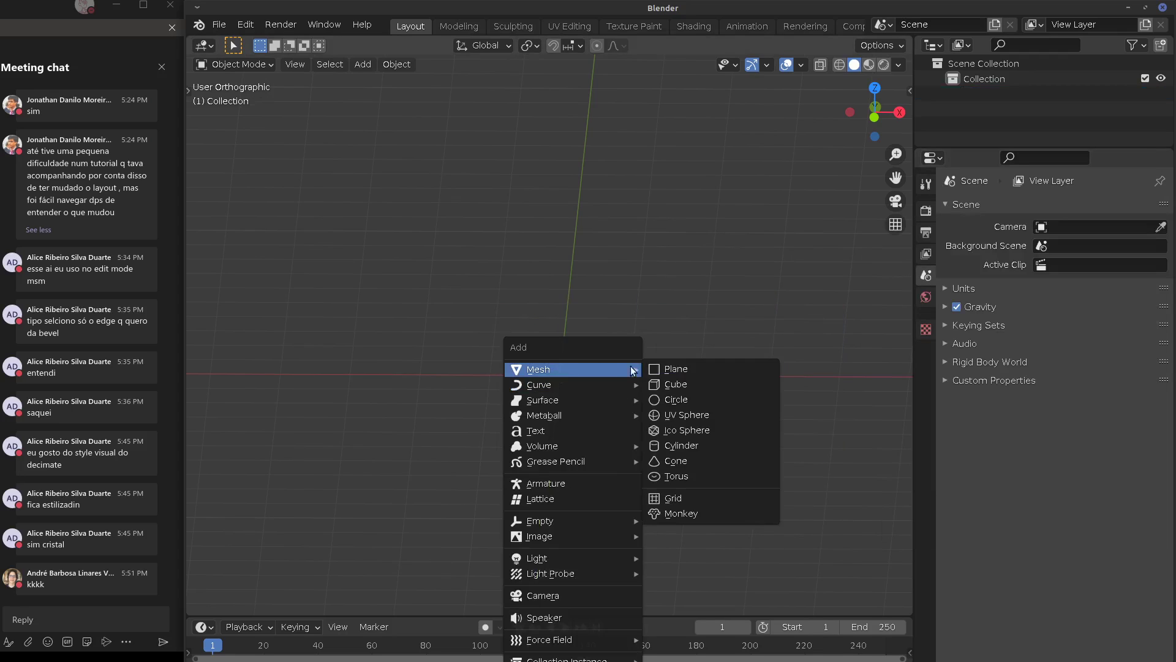
{"action": "left_click", "coordinate": [677, 513]}
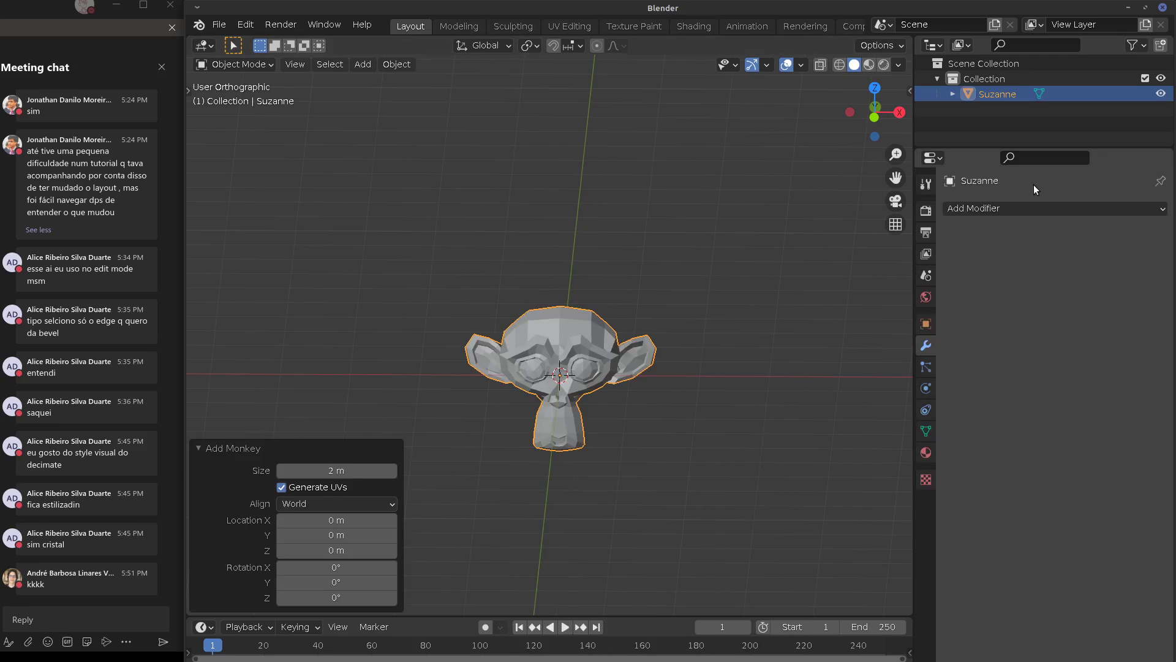
Add a Multiresolution modifier to the monkey head and subdivide it twice
{"action": "left_click", "coordinate": [1026, 209]}
{"action": "left_click", "coordinate": [879, 372]}
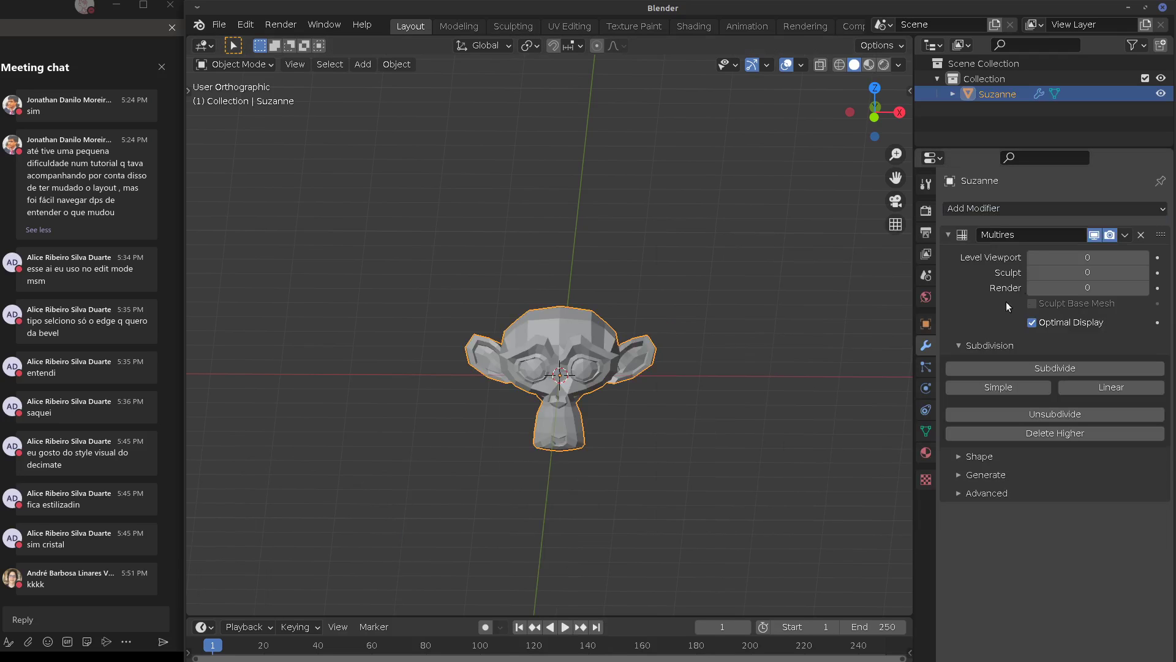
{"action": "left_click", "coordinate": [1065, 369]}
{"action": "middle_click_drag", "start_coordinate": [683, 399], "coordinate": [729, 341]}
{"action": "scroll", "coordinate": [575, 365], "scroll_direction": "up", "scroll_amount": 3}
{"action": "left_click", "coordinate": [1054, 368]}
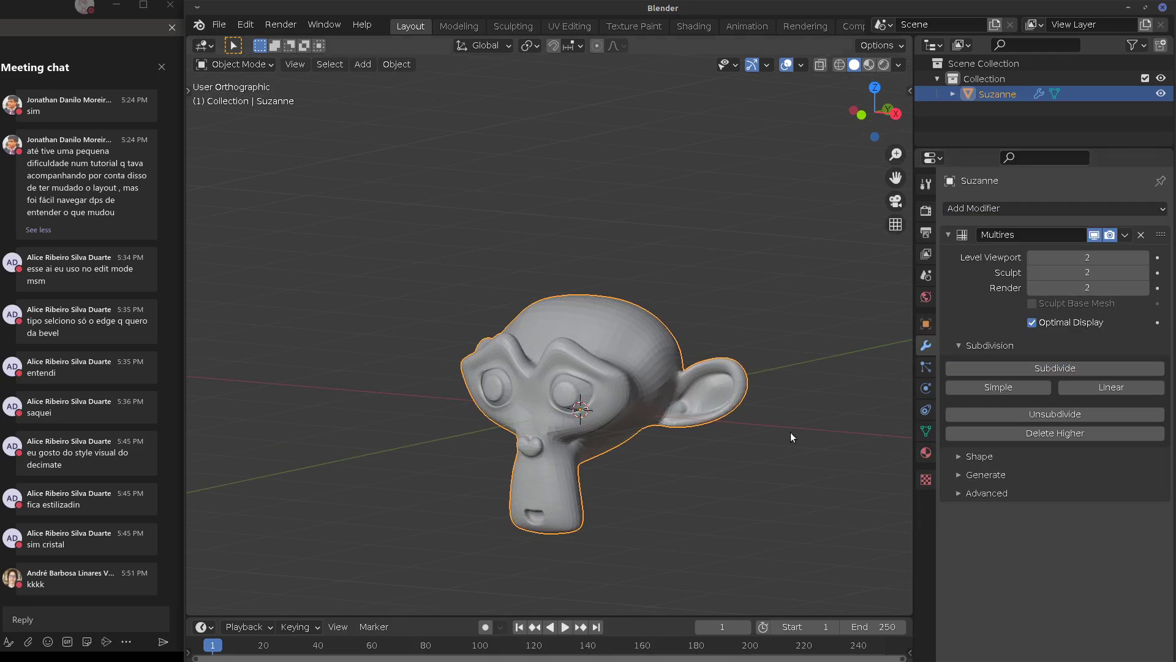
Redo the two Multiresolution subdivisions from level 0 and apply the modifier to the monkey head
{"action": "key", "text": "ctrl+z"}
{"action": "key", "text": "ctrl+z"}
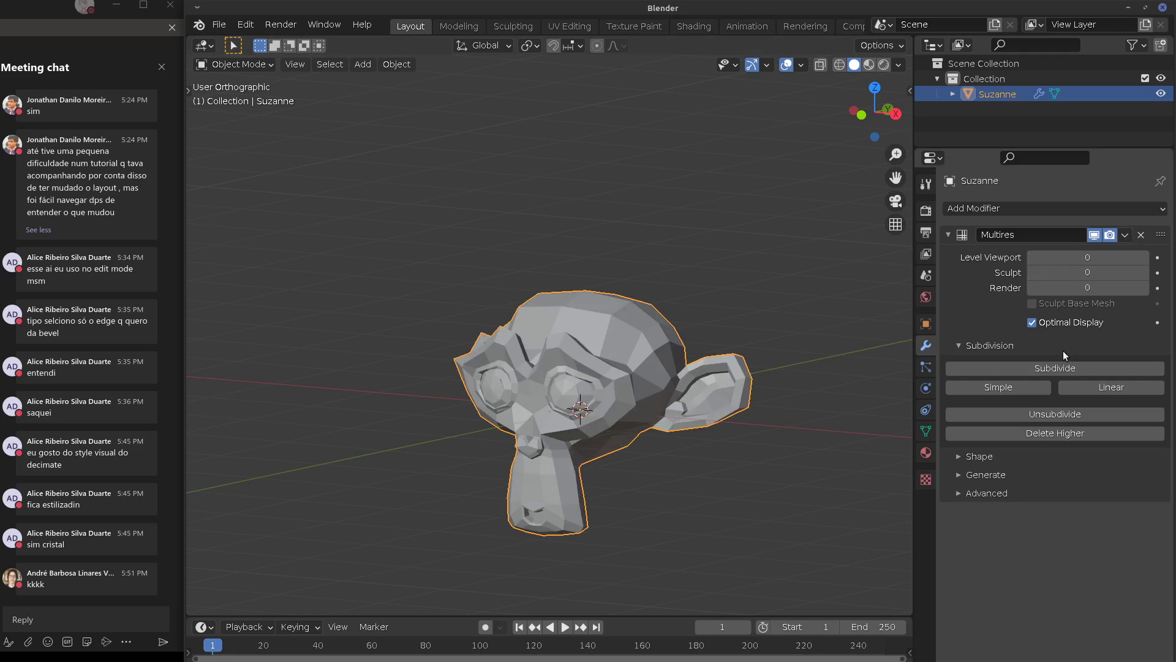
{"action": "left_click", "coordinate": [1053, 368]}
{"action": "left_click", "coordinate": [1053, 368]}
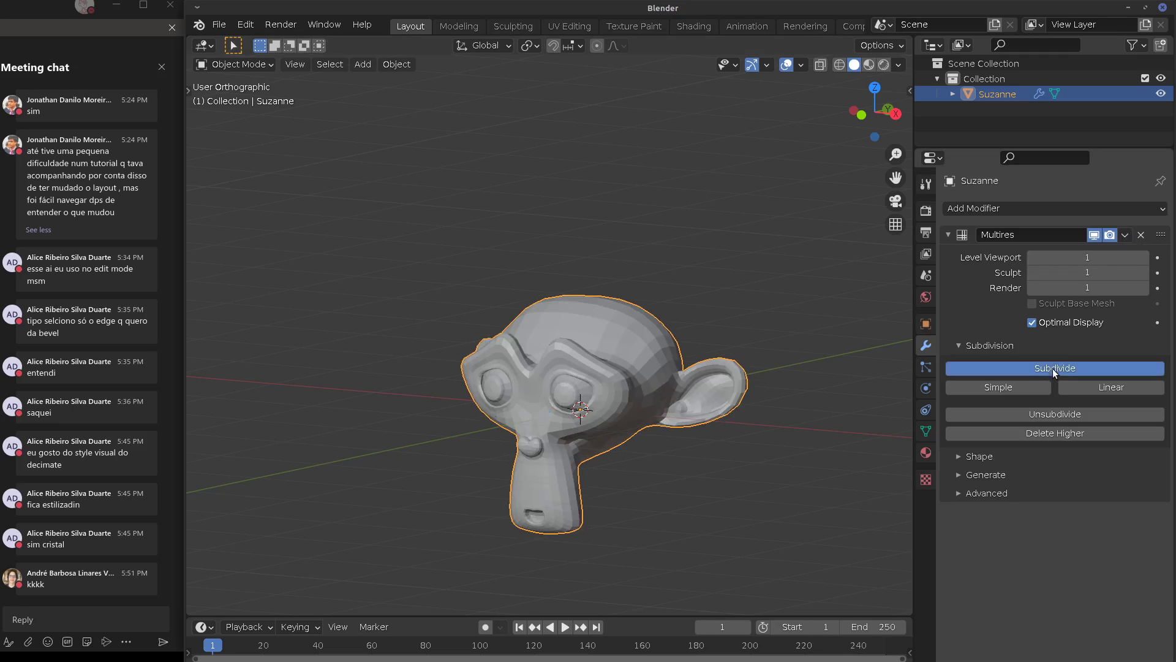
{"action": "left_click", "coordinate": [1127, 235]}
{"action": "left_click", "coordinate": [1101, 249]}
Add a Remesh modifier to the subdivided monkey head
{"action": "left_click", "coordinate": [1028, 212]}
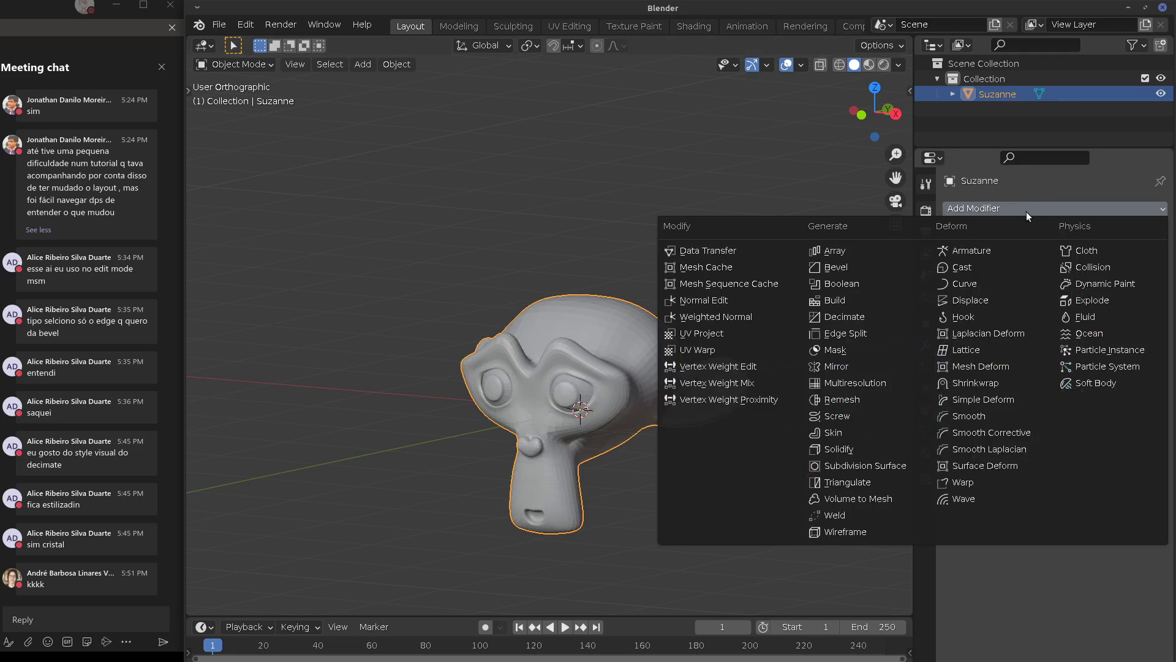
{"action": "left_click", "coordinate": [869, 400]}
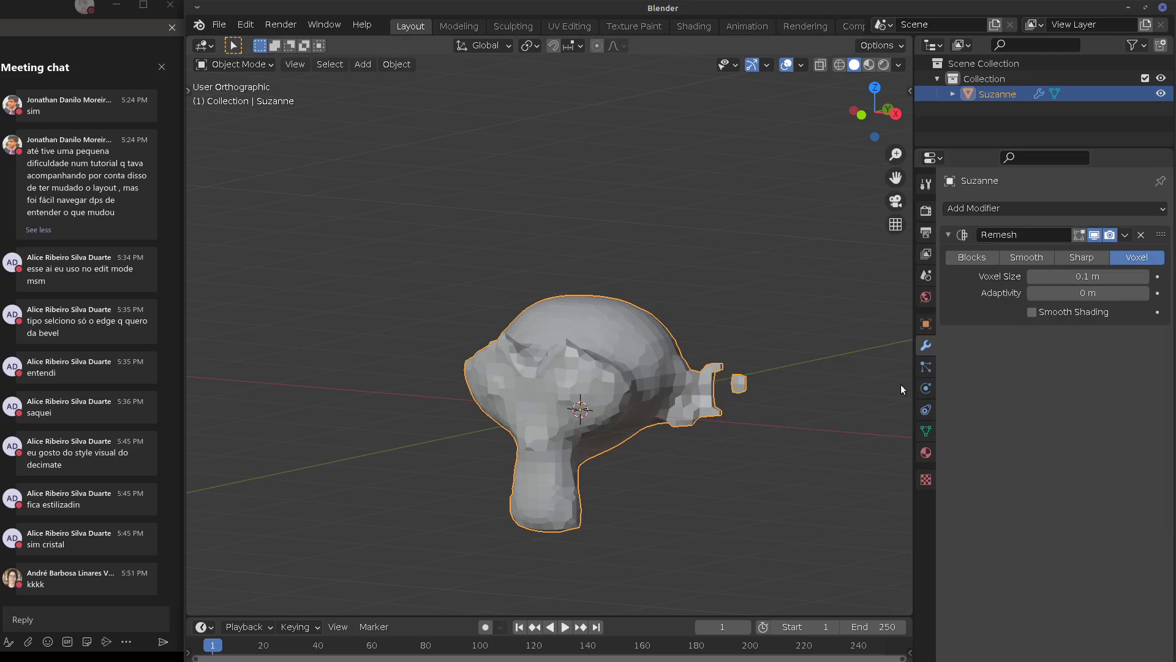
{"action": "middle_click_drag", "start_coordinate": [829, 355], "coordinate": [1031, 296]}
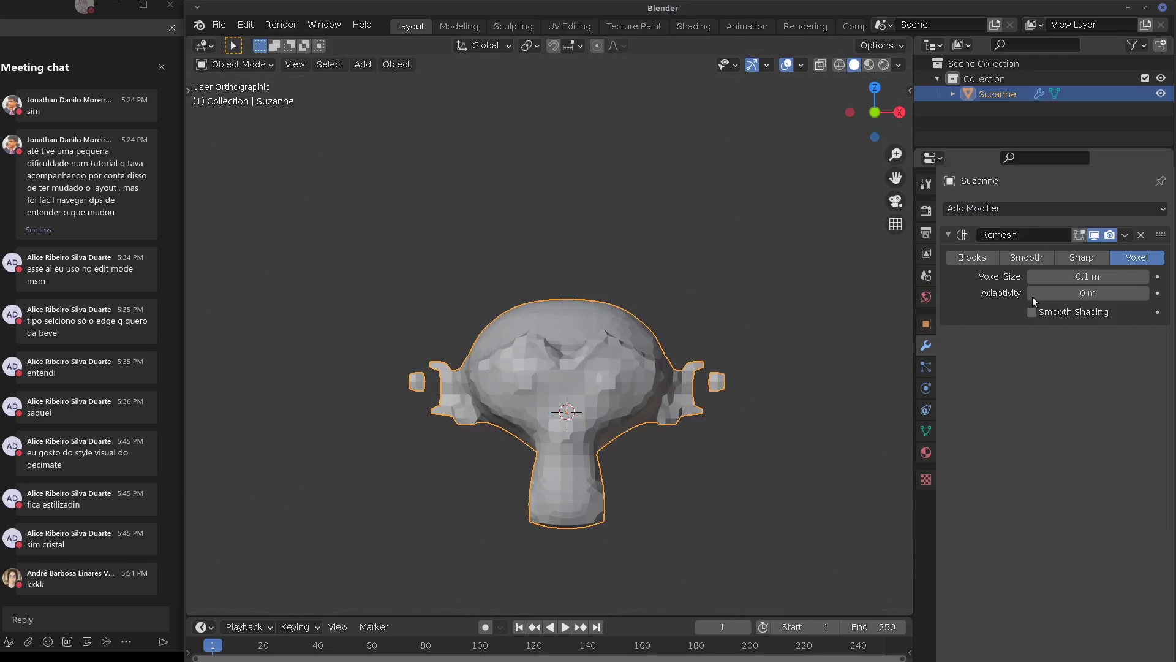
Switch the monkey head's Remesh modifier to Blocks mode and raise its octree depth to 6
{"action": "left_click", "coordinate": [1072, 256]}
{"action": "left_click", "coordinate": [1033, 257]}
{"action": "left_click", "coordinate": [979, 261]}
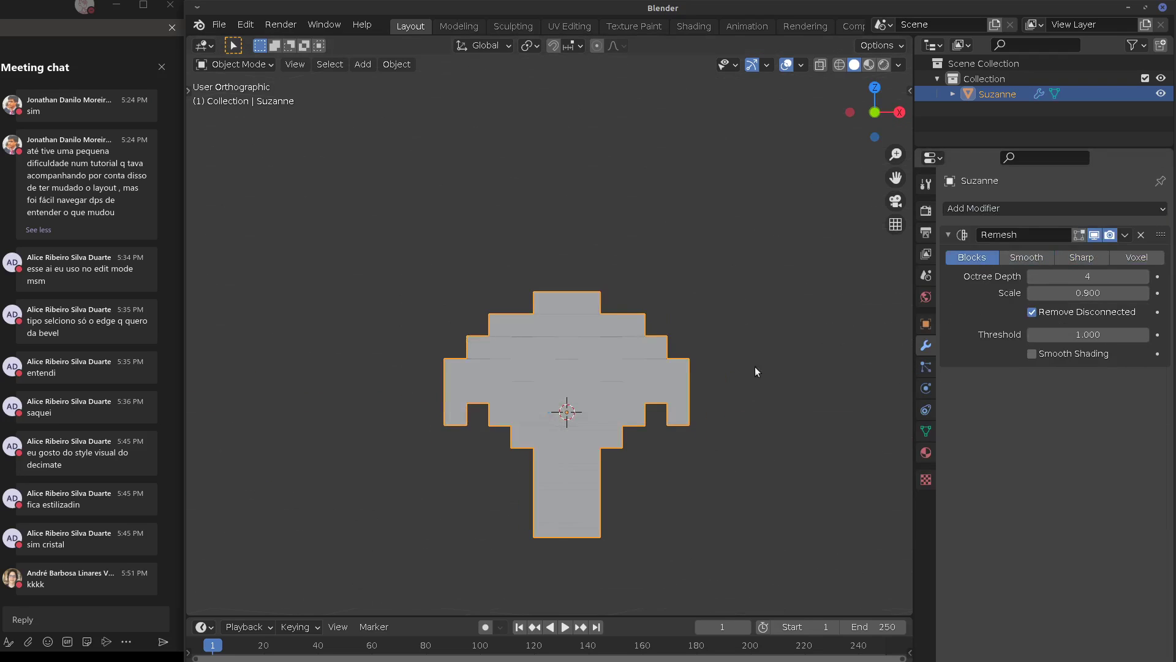
{"action": "middle_click_drag", "start_coordinate": [755, 367], "coordinate": [588, 375]}
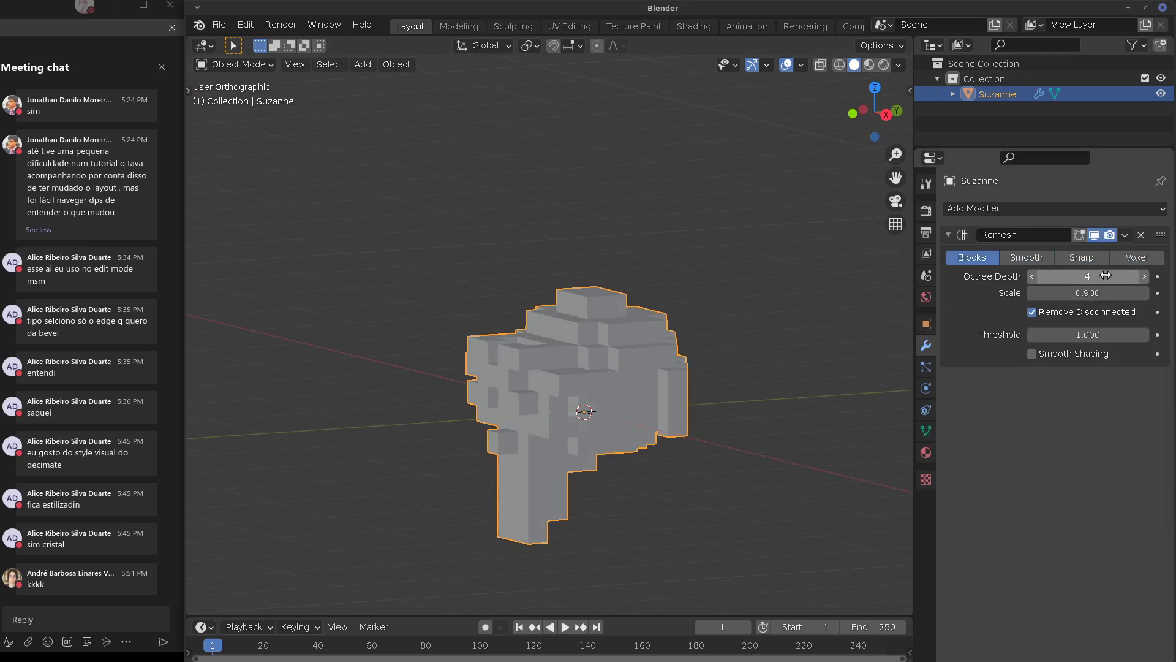
{"action": "left_click_drag", "start_coordinate": [1105, 275], "coordinate": [1141, 275]}
Compare the Sharp, Voxel and Smooth remesh modes on the monkey head, then return to Blocks
{"action": "left_click", "coordinate": [1090, 256]}
{"action": "left_click", "coordinate": [1137, 256]}
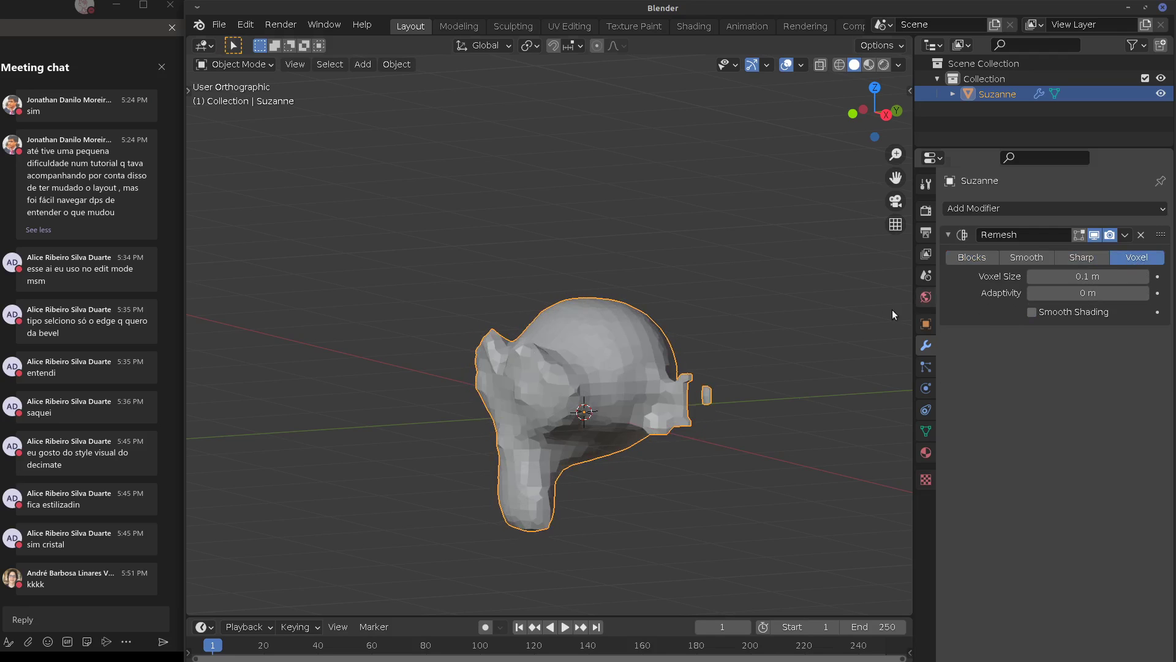
{"action": "left_click", "coordinate": [1020, 257]}
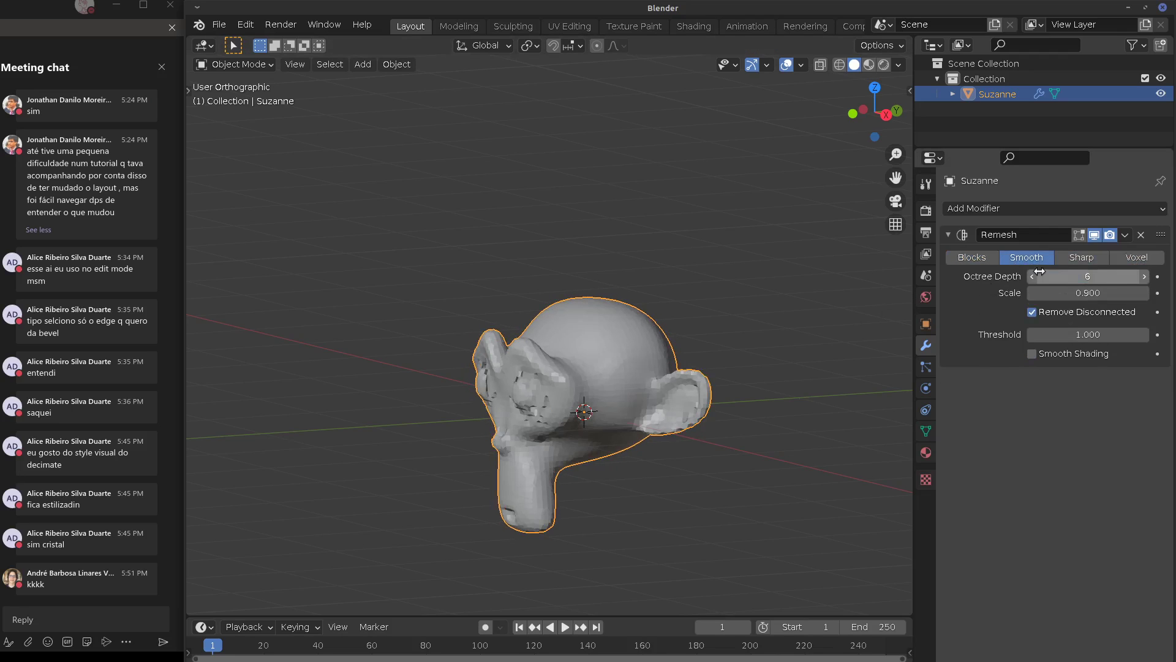
{"action": "left_click", "coordinate": [979, 257]}
{"action": "middle_click_drag", "start_coordinate": [759, 312], "coordinate": [790, 310]}
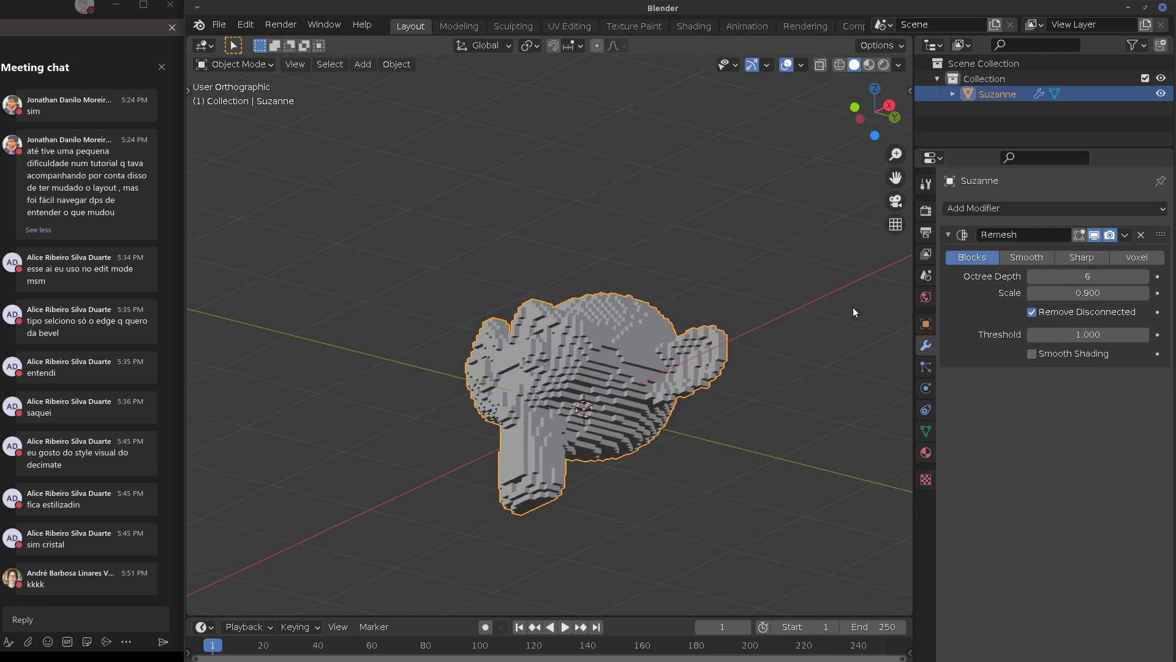
Set the octree depth of the Blocks remesh to 8 and inspect the monkey head's face up close
{"action": "left_click_drag", "start_coordinate": [1041, 293], "coordinate": [1102, 279]}
{"action": "middle_click_drag", "start_coordinate": [667, 404], "coordinate": [623, 425]}
{"action": "scroll", "coordinate": [624, 421], "scroll_direction": "up", "scroll_amount": 5}
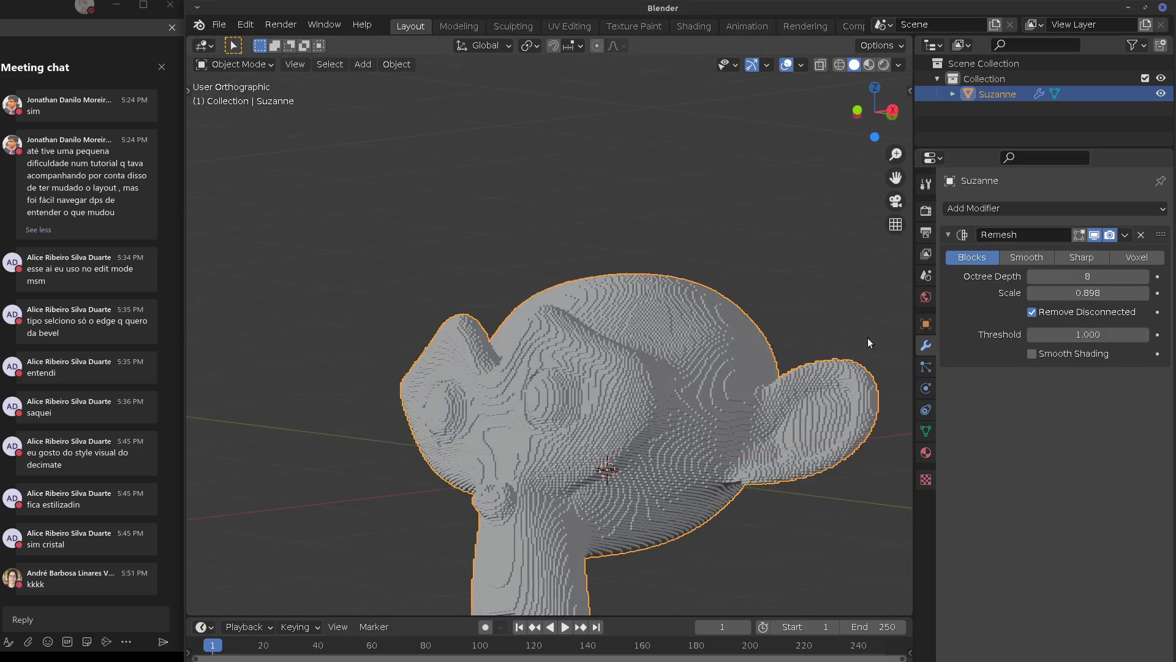
Try the Smooth and Sharp remesh modes, then use Voxel mode with a voxel size of 0.01 m
{"action": "left_click", "coordinate": [1026, 257]}
{"action": "middle_click_drag", "start_coordinate": [703, 458], "coordinate": [706, 370], "text": "shift"}
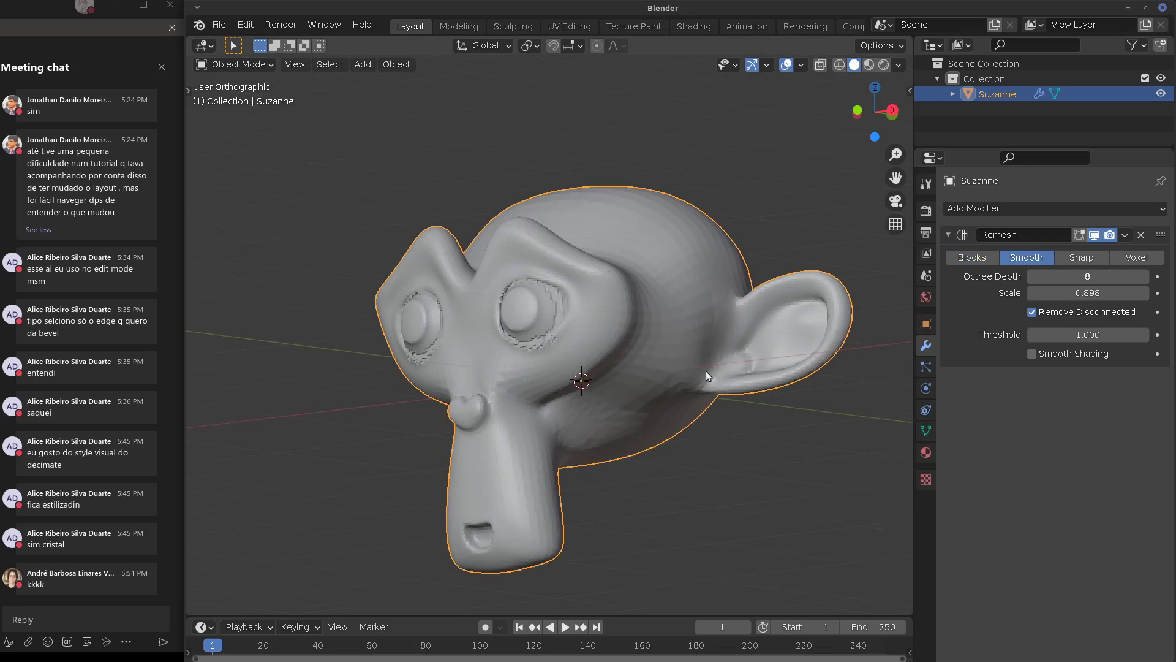
{"action": "left_click", "coordinate": [1079, 258]}
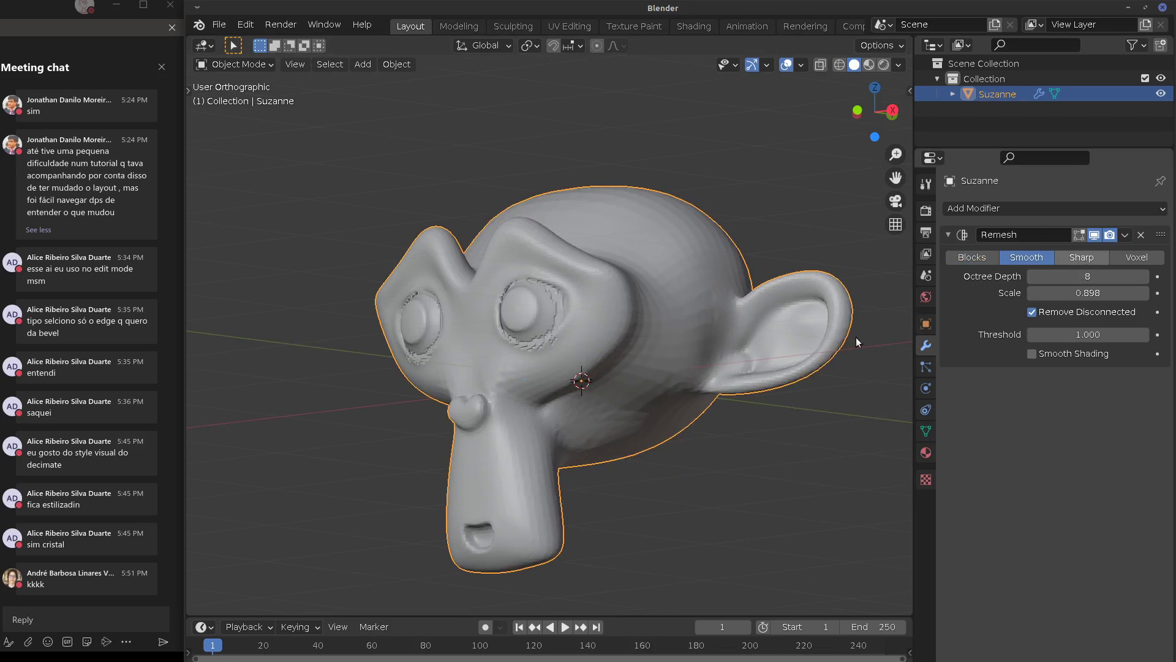
{"action": "left_click", "coordinate": [1136, 257]}
{"action": "middle_click_drag", "start_coordinate": [748, 416], "coordinate": [782, 432]}
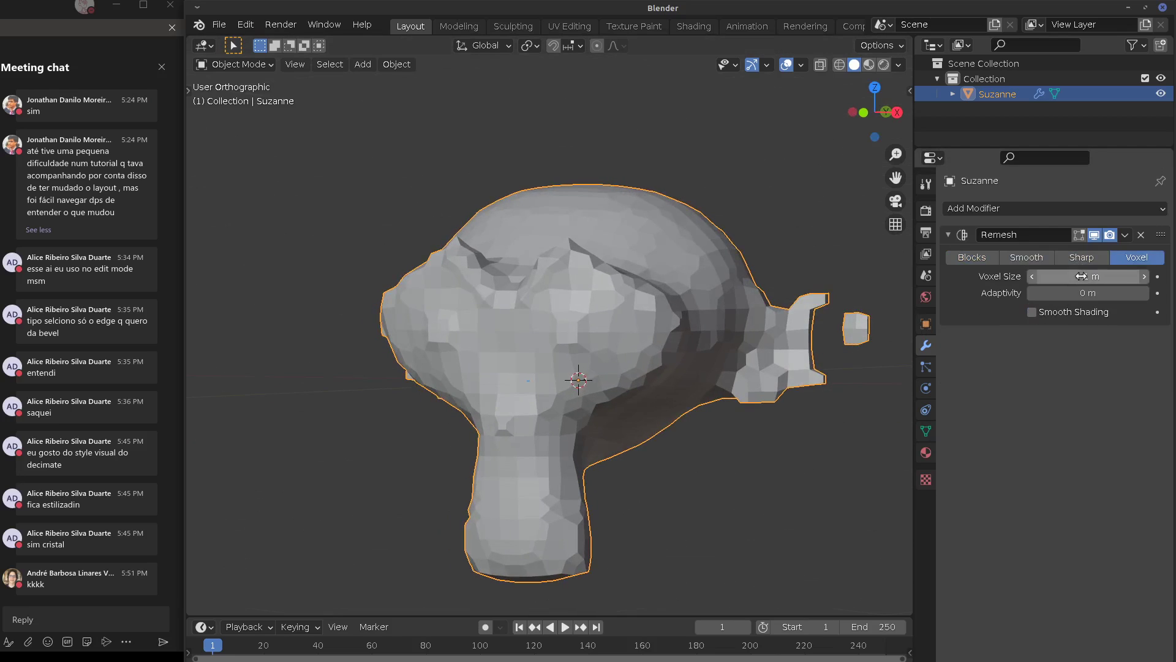
{"action": "left_click_drag", "start_coordinate": [1084, 276], "coordinate": [1057, 286]}
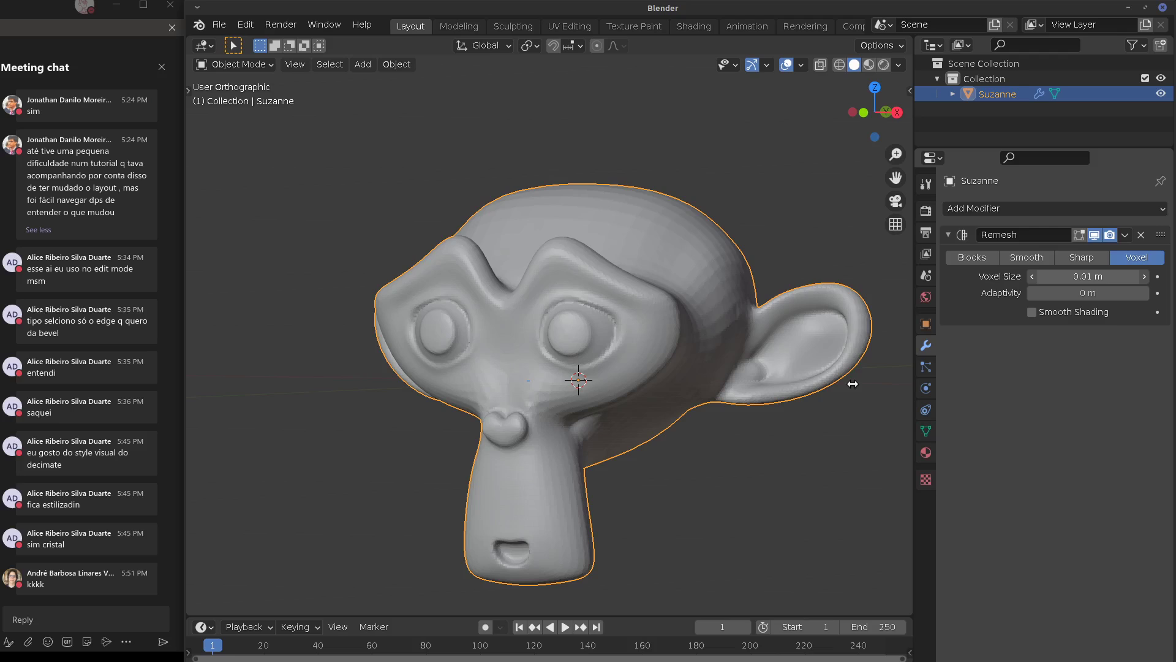
Switch past the Blender Manual to the newly opened Blender window, dismiss its splash screen and fit the window beside the meeting chat
{"action": "key", "text": "alt+Tab"}
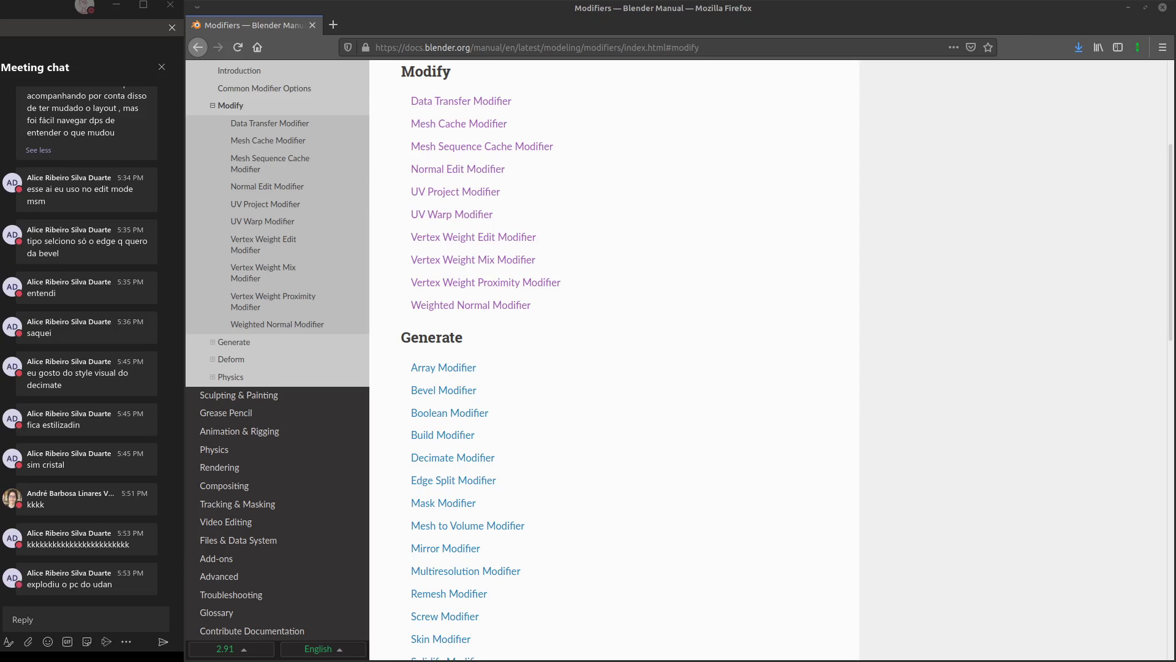
{"action": "key", "text": "alt+Tab"}
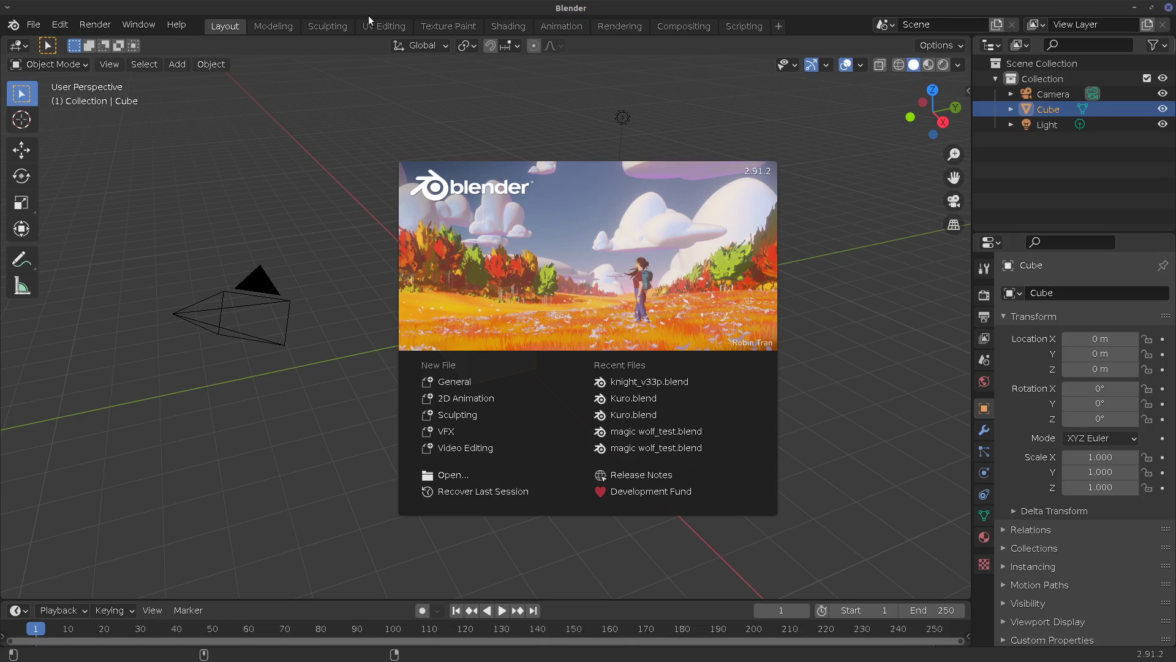
{"action": "left_click_drag", "start_coordinate": [355, 7], "coordinate": [454, 35]}
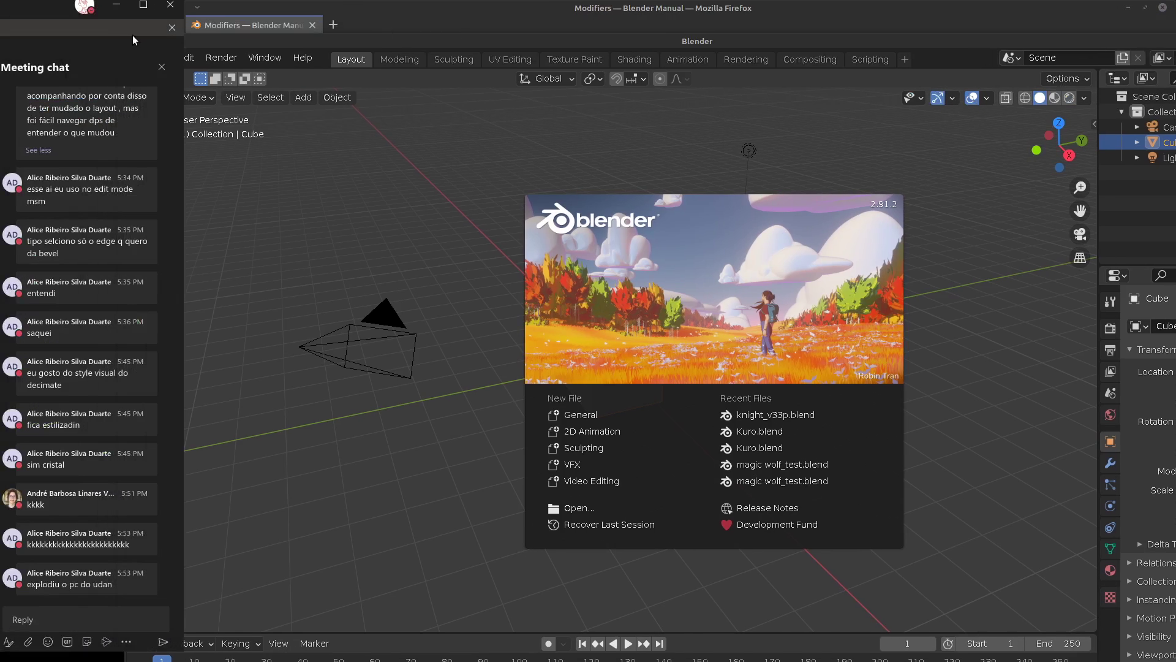
{"action": "left_click", "coordinate": [426, 26]}
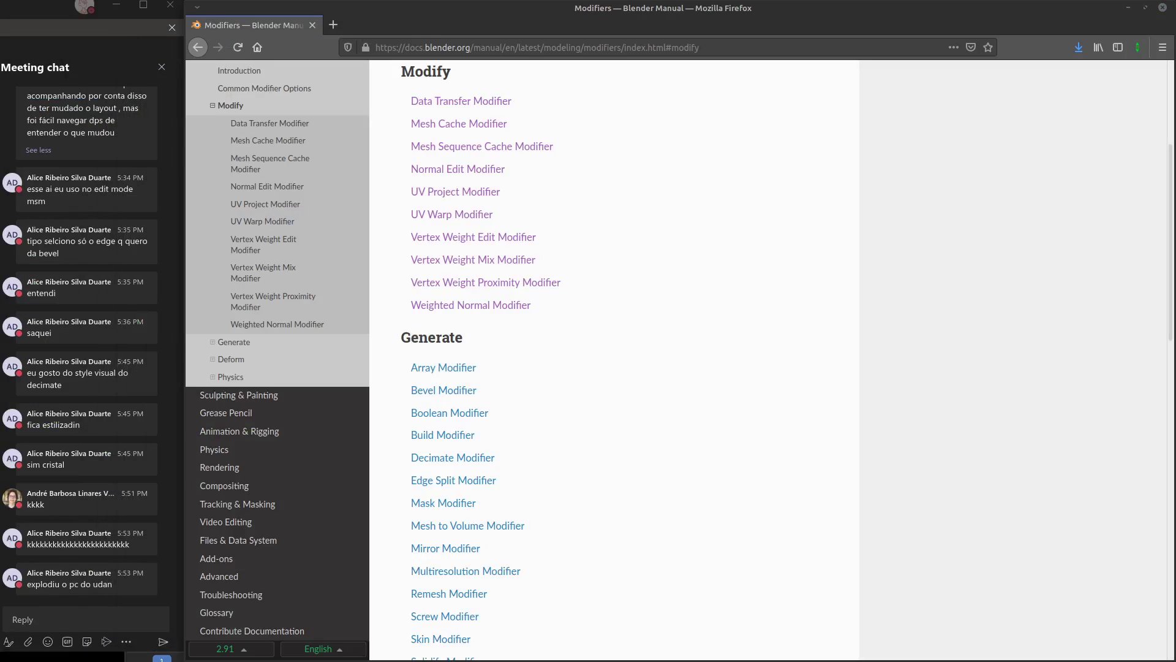
{"action": "key", "text": "alt+Tab"}
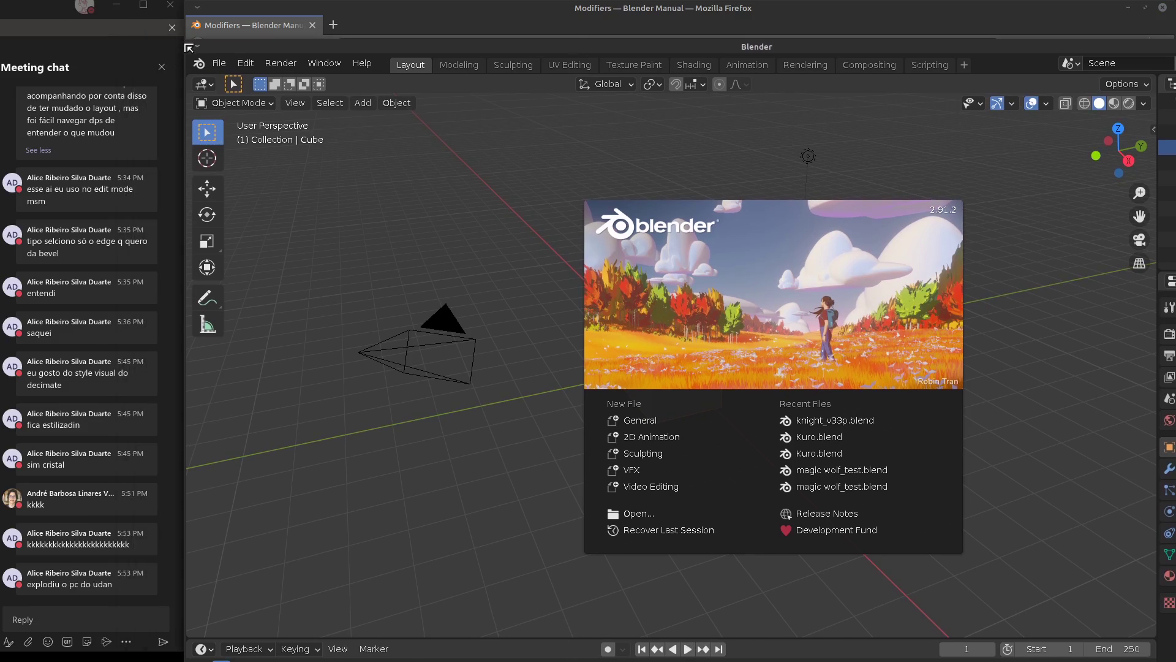
{"action": "left_click_drag", "start_coordinate": [189, 47], "coordinate": [342, 2]}
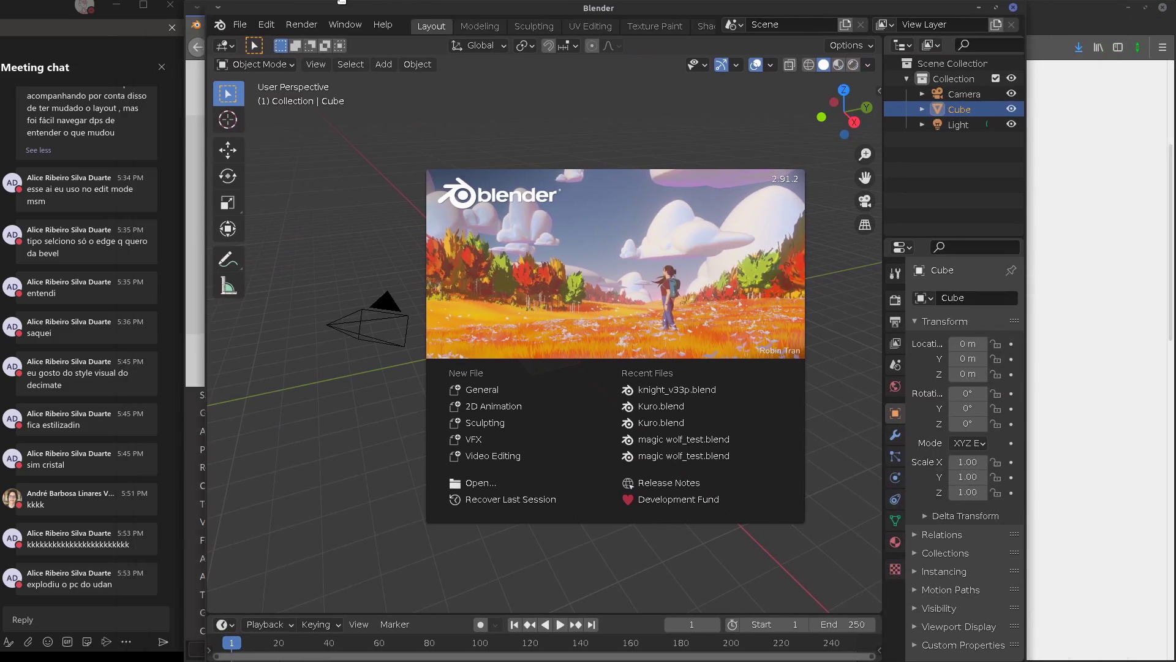
{"action": "left_click", "coordinate": [999, 341]}
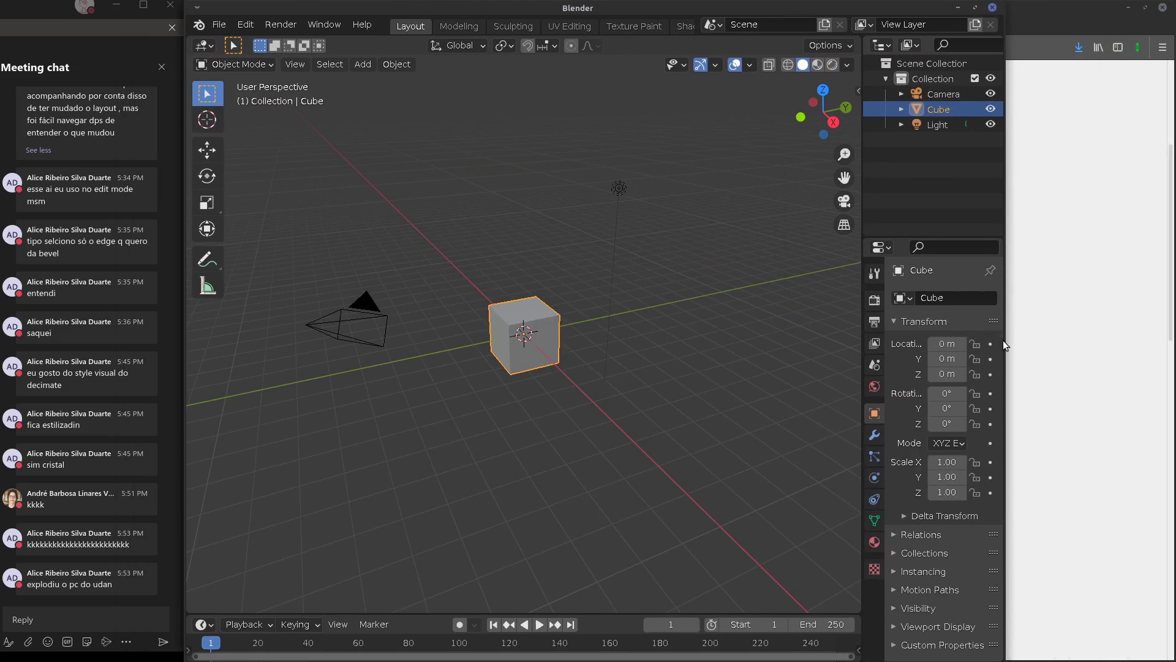
{"action": "left_click_drag", "start_coordinate": [1000, 342], "coordinate": [1170, 341]}
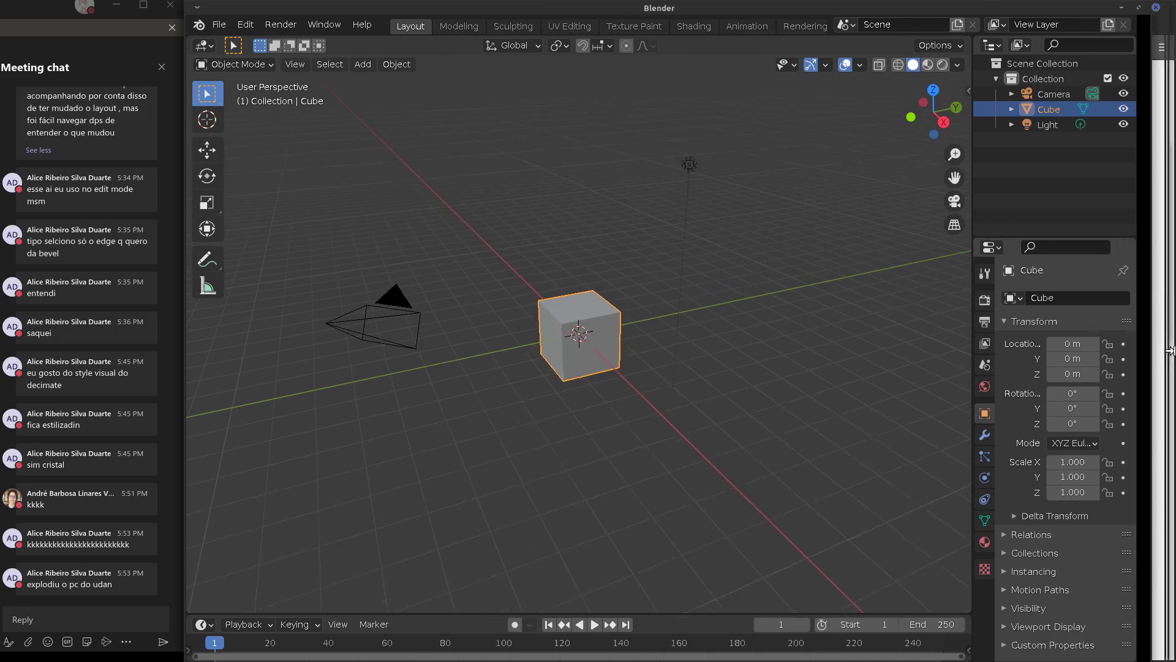
Delete the default camera and light from the scene
{"action": "left_click", "coordinate": [387, 317]}
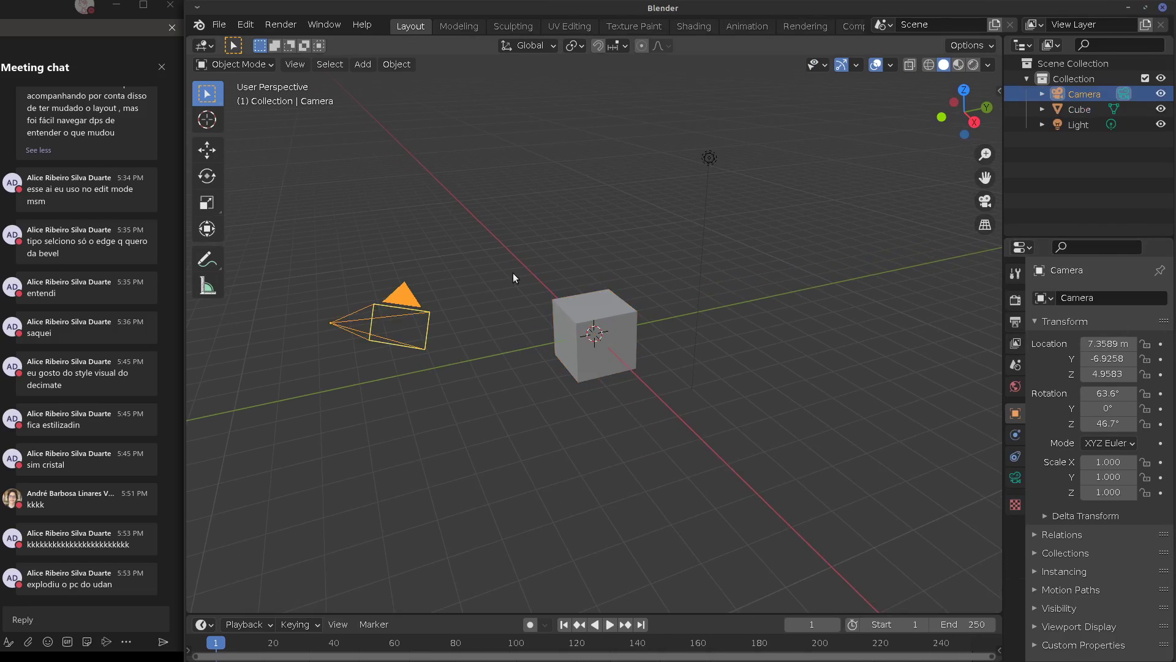
{"action": "left_click", "coordinate": [709, 178], "text": "shift"}
{"action": "key", "text": "x"}
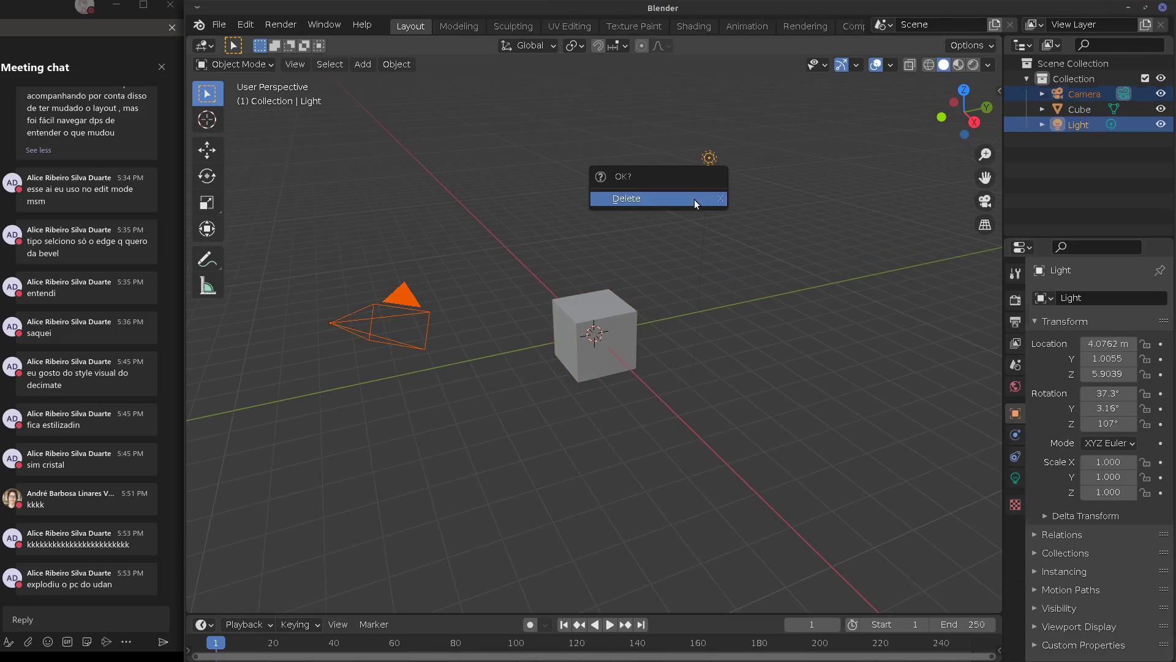
{"action": "left_click", "coordinate": [701, 197]}
{"action": "middle_click_drag", "start_coordinate": [737, 339], "coordinate": [888, 392]}
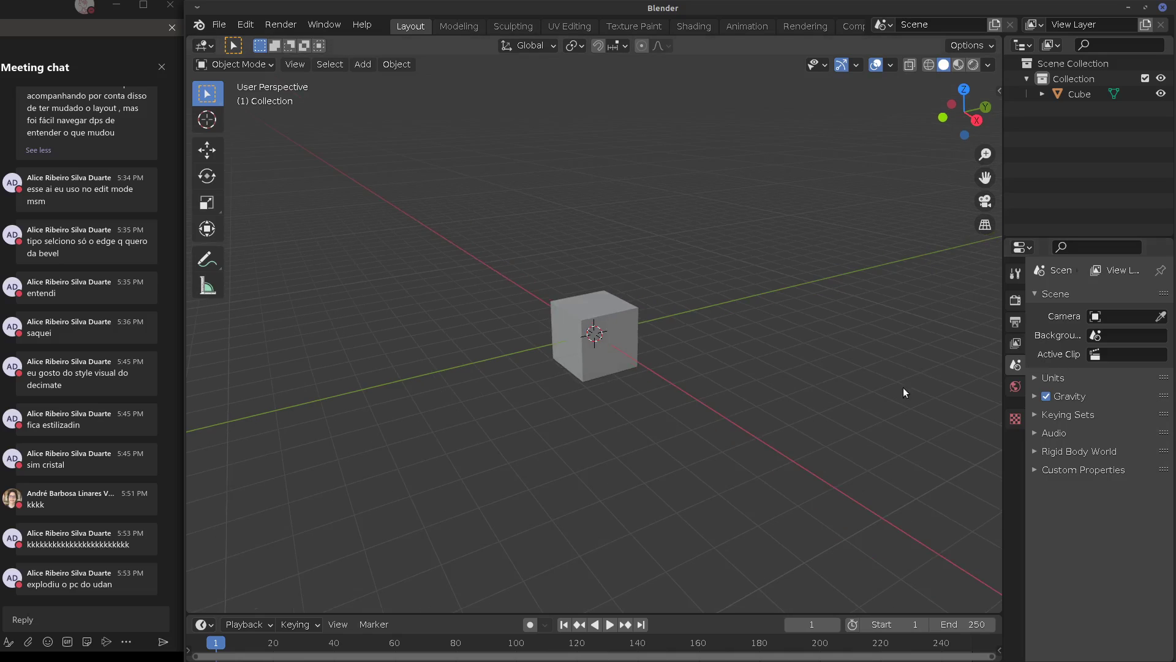
Select the default cube and open its modifier settings
{"action": "left_click", "coordinate": [617, 316]}
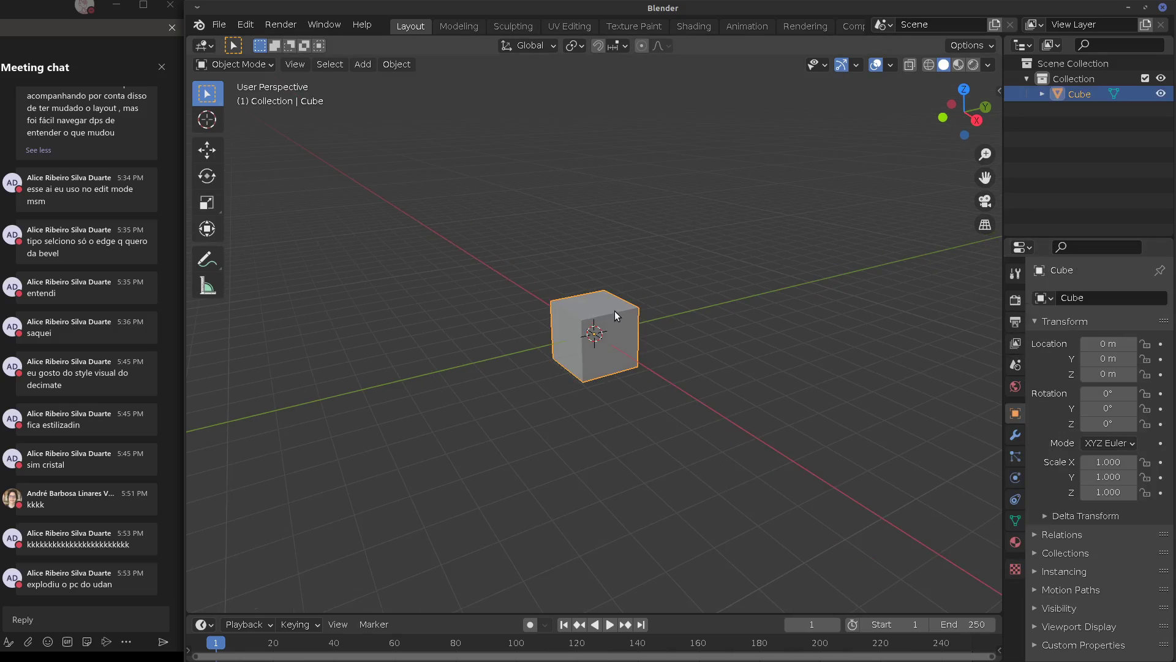
{"action": "left_click", "coordinate": [1016, 435]}
{"action": "left_click", "coordinate": [1073, 298]}
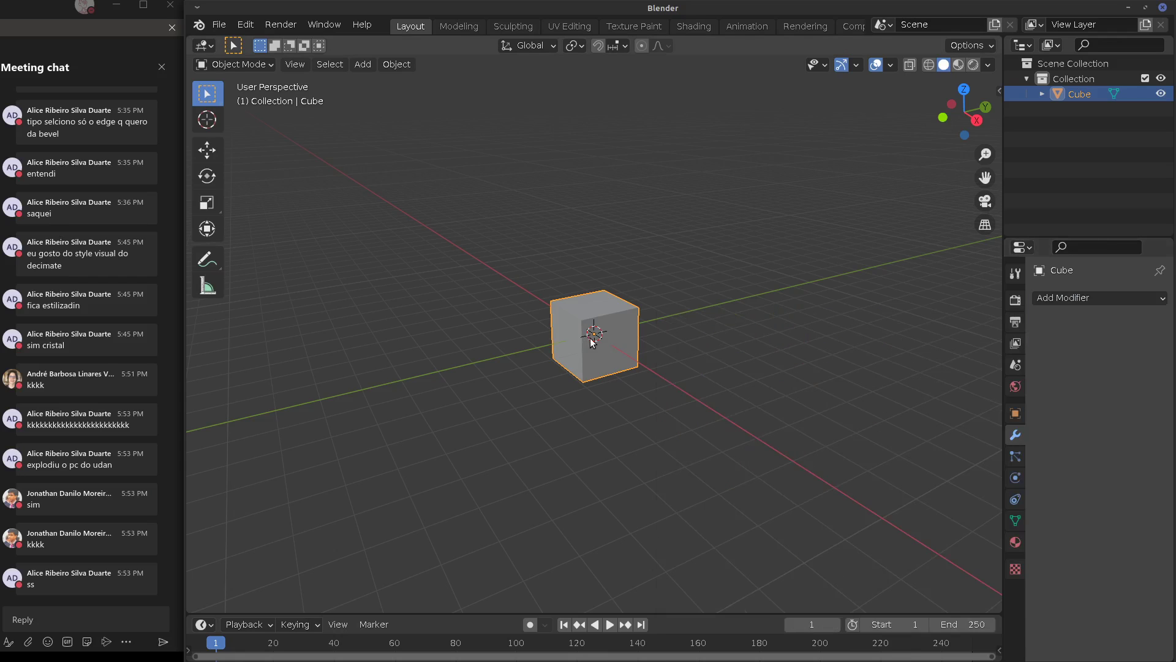
Delete the cube's vertices in Edit Mode, keeping only one vertical edge
{"action": "middle_click_drag", "start_coordinate": [593, 343], "coordinate": [625, 386]}
{"action": "key", "text": "Tab"}
{"action": "key", "text": "alt+a"}
{"action": "left_click", "coordinate": [627, 396]}
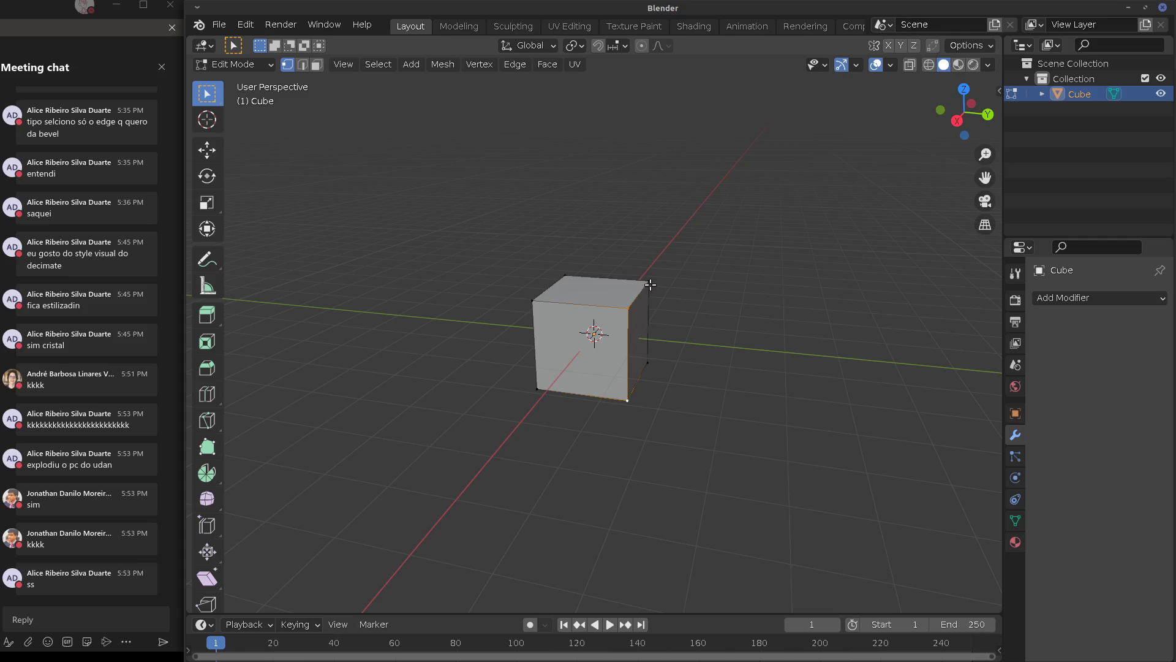
{"action": "left_click", "coordinate": [648, 282], "text": "shift"}
{"action": "middle_click_drag", "start_coordinate": [593, 336], "coordinate": [539, 314]}
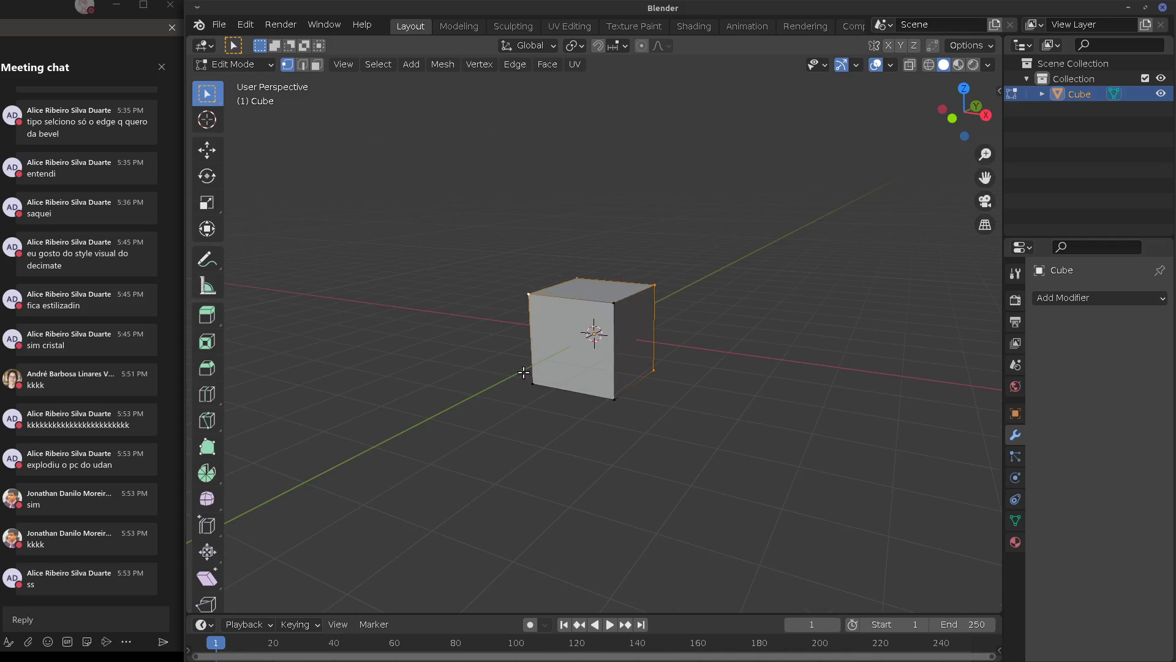
{"action": "left_click", "coordinate": [524, 371], "text": "shift"}
{"action": "key", "text": "x"}
{"action": "left_click", "coordinate": [531, 362]}
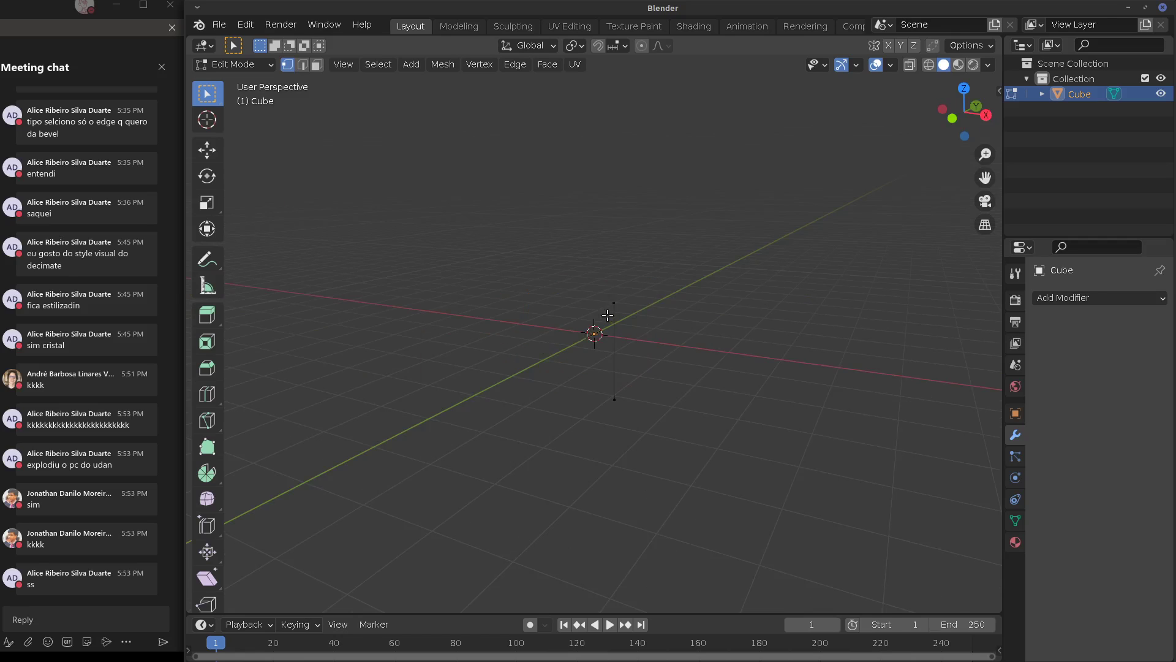
Extrude the edge's upper vertex diagonally outward and upward in the front orthographic view
{"action": "middle_click_drag", "start_coordinate": [943, 375], "coordinate": [790, 389]}
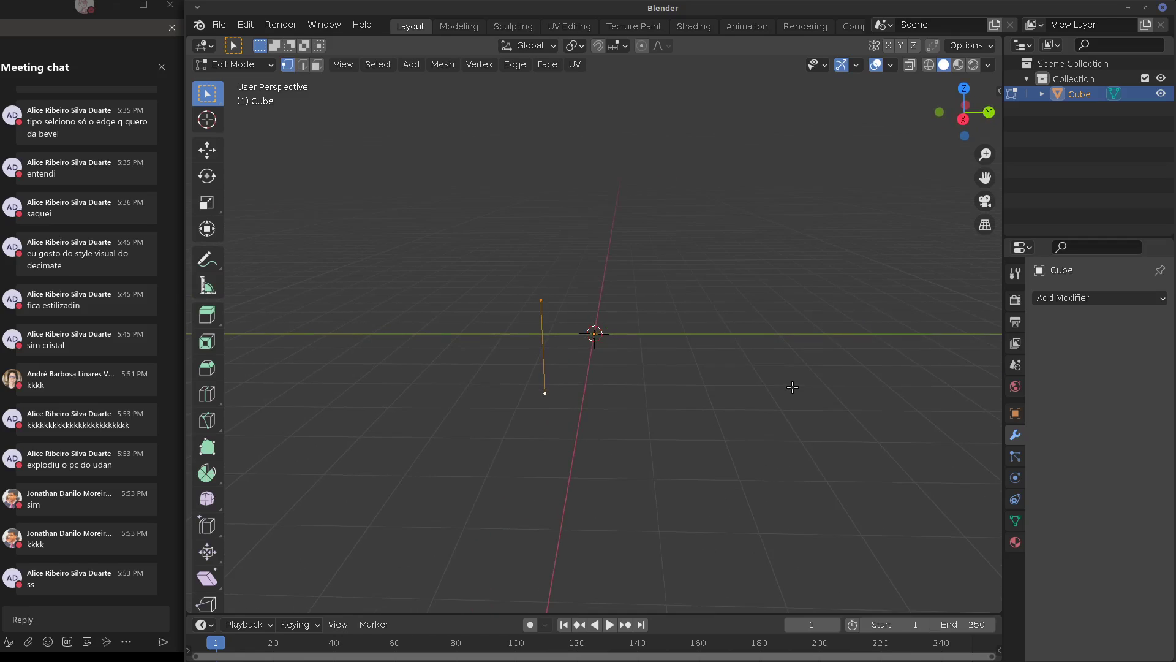
{"action": "key", "text": "KP_1"}
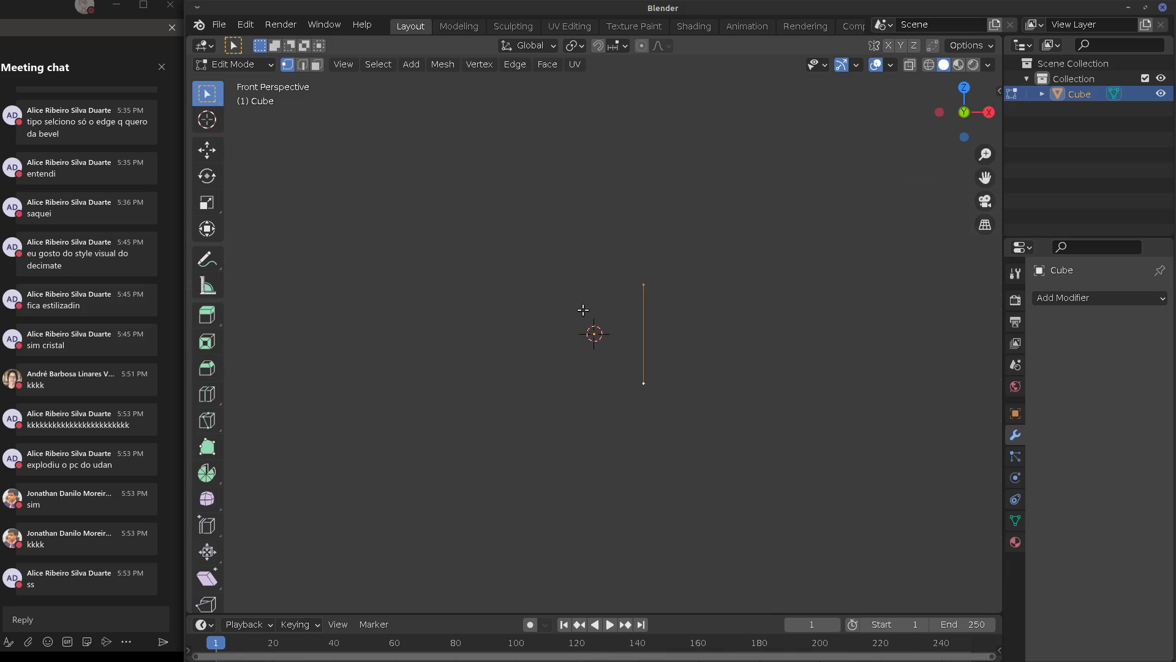
{"action": "key", "text": "KP_5"}
{"action": "left_click", "coordinate": [638, 286]}
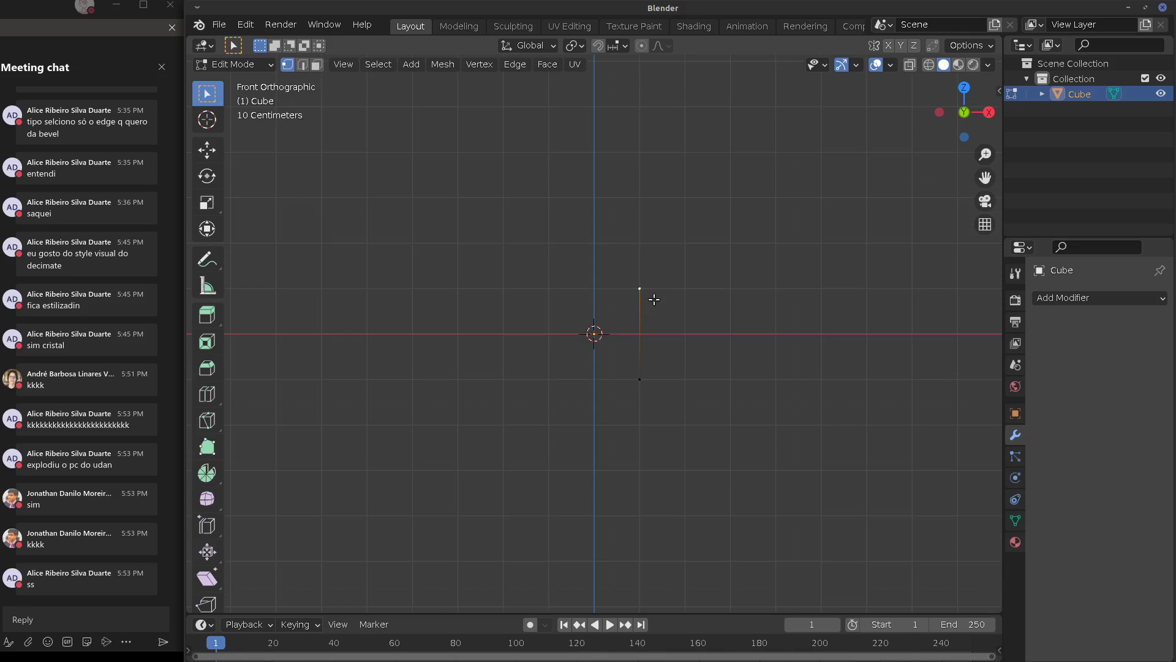
{"action": "key", "text": "e"}
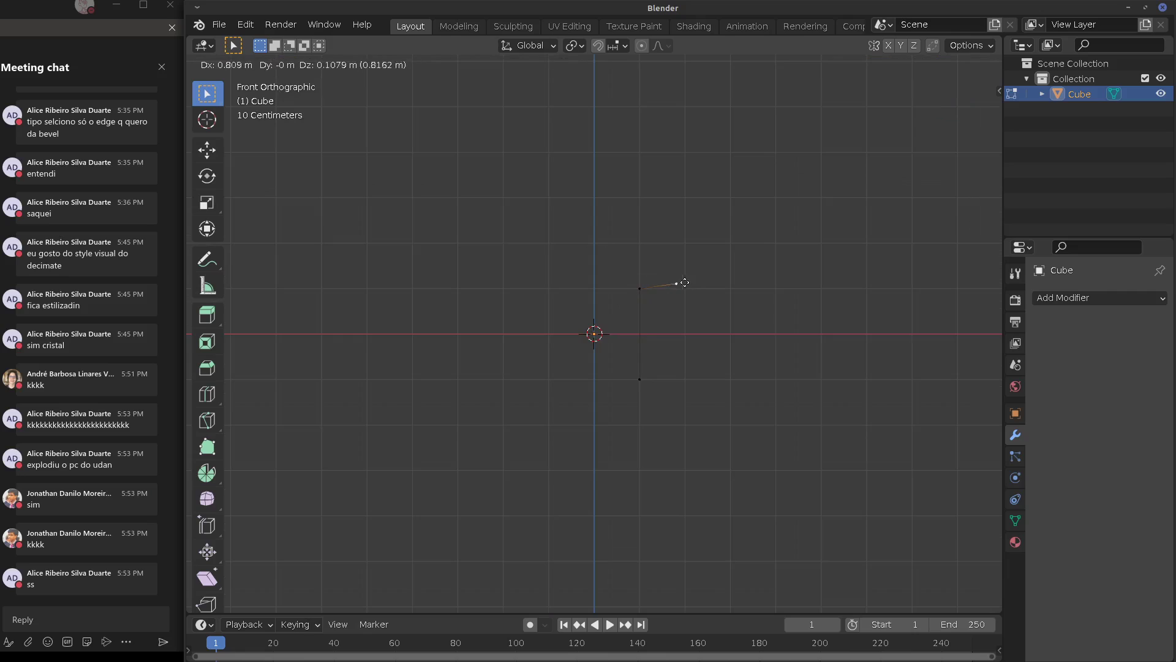
{"action": "left_click", "coordinate": [742, 242]}
Move the whole two-segment profile in front view so its lower end lines up with the origin
{"action": "key", "text": "a"}
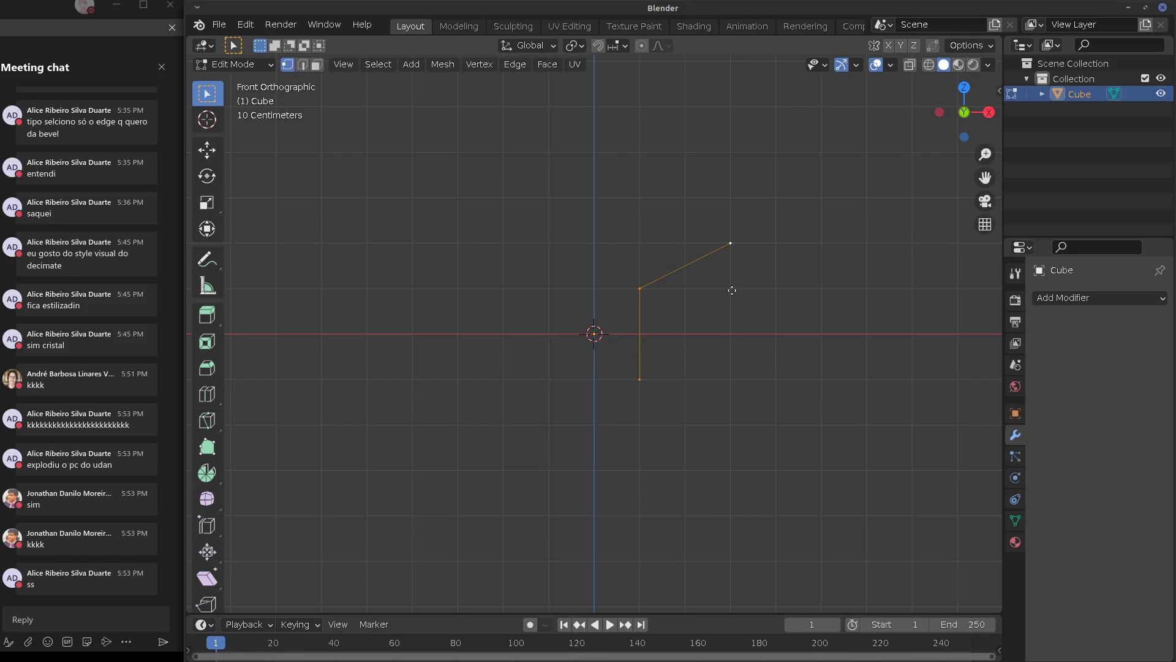
{"action": "key", "text": "g"}
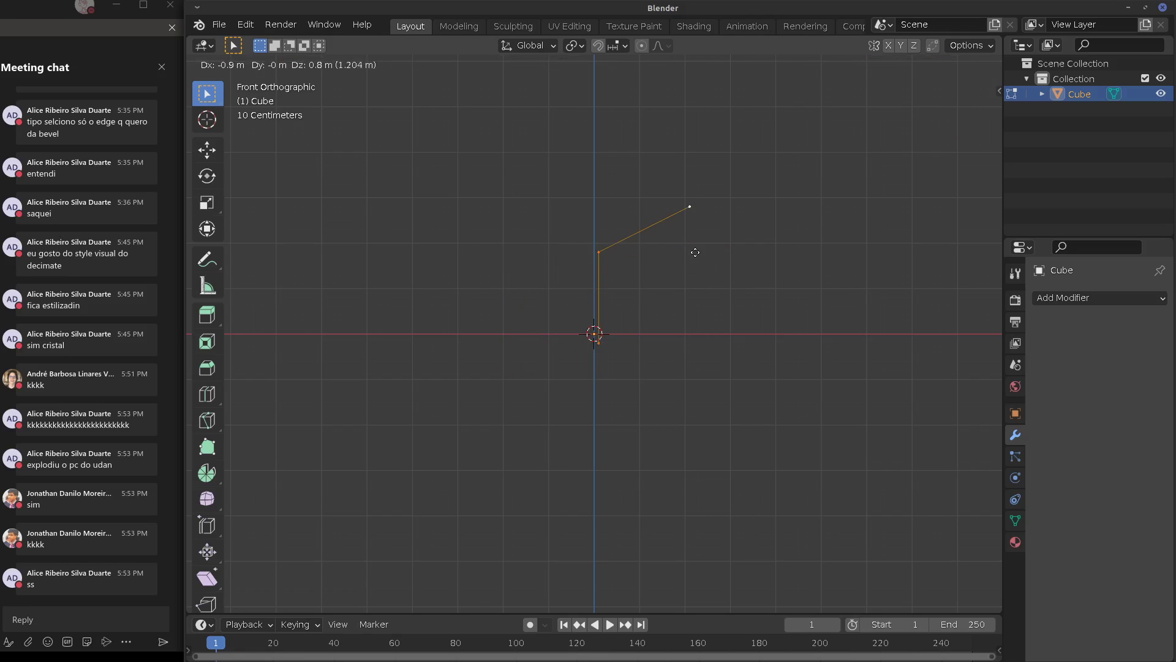
{"action": "left_click", "coordinate": [688, 245]}
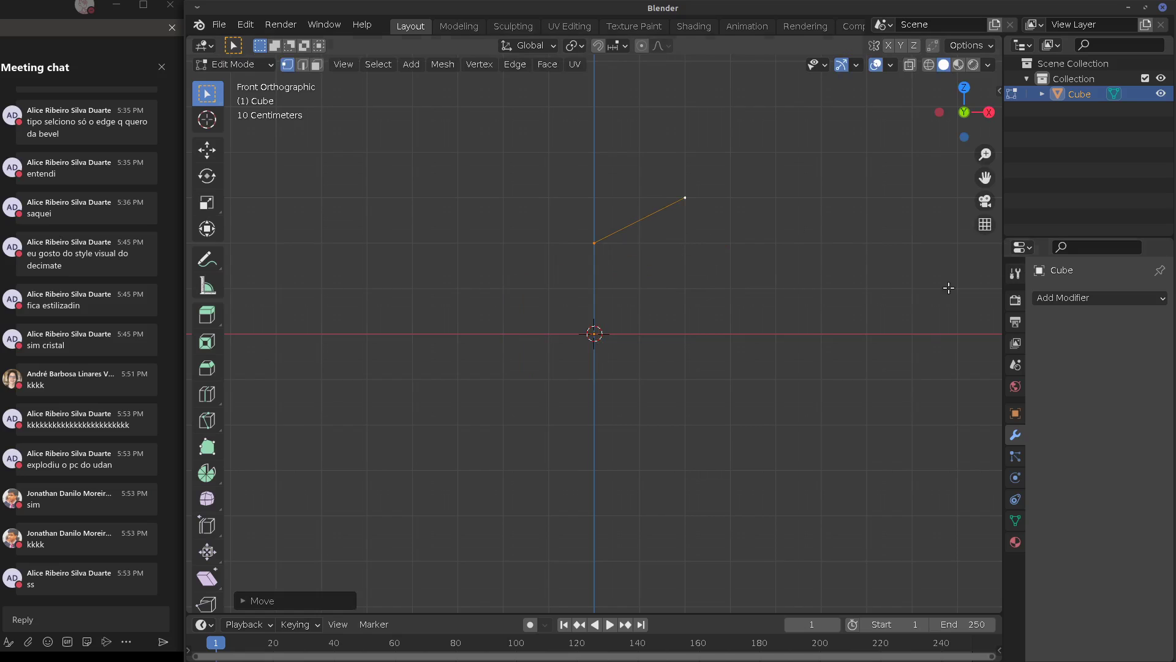
Move the profile in top view onto the X axis so its inner end sits at the origin
{"action": "middle_click_drag", "start_coordinate": [948, 288], "coordinate": [660, 344]}
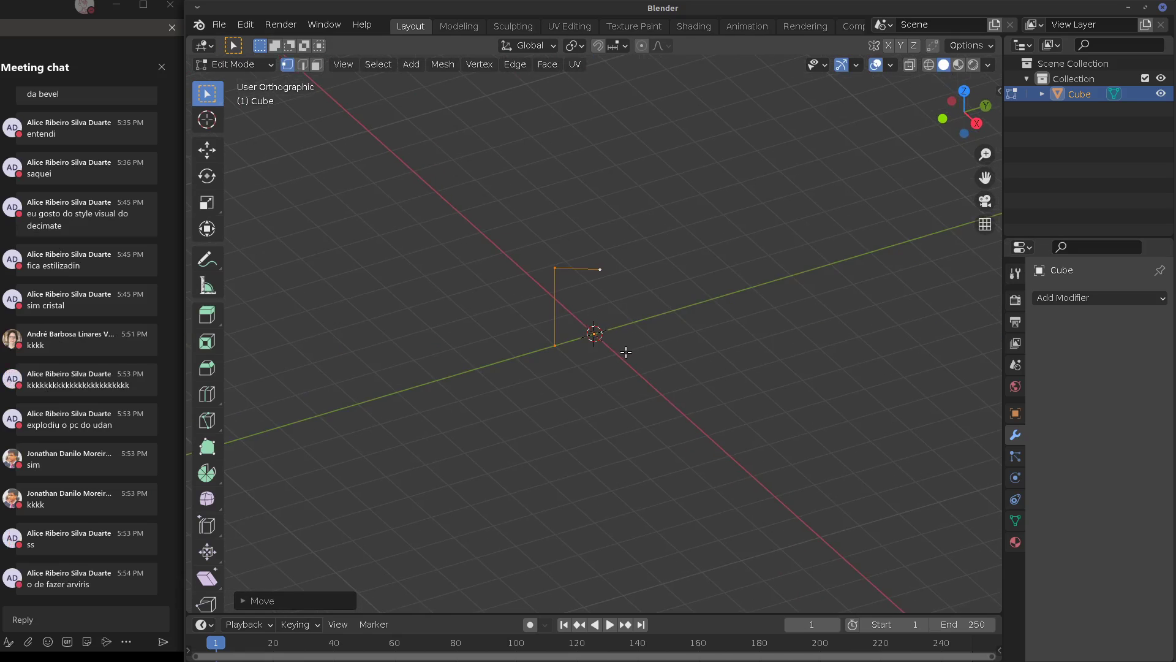
{"action": "key", "text": "KP_7"}
{"action": "key", "text": "g"}
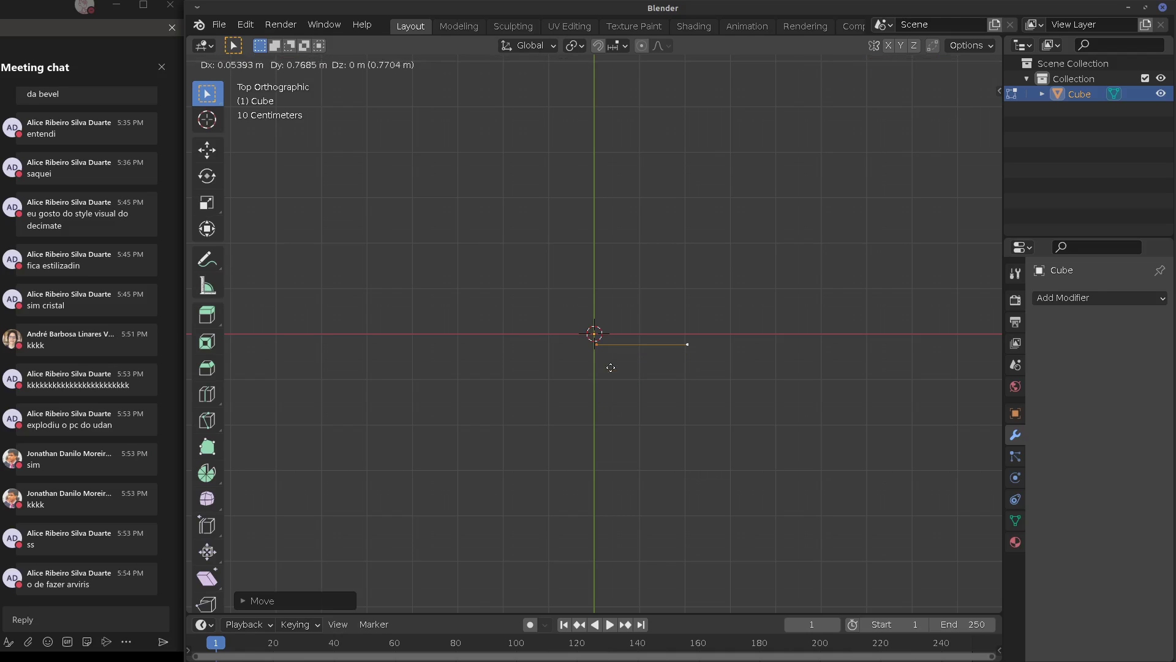
{"action": "left_click", "coordinate": [604, 357]}
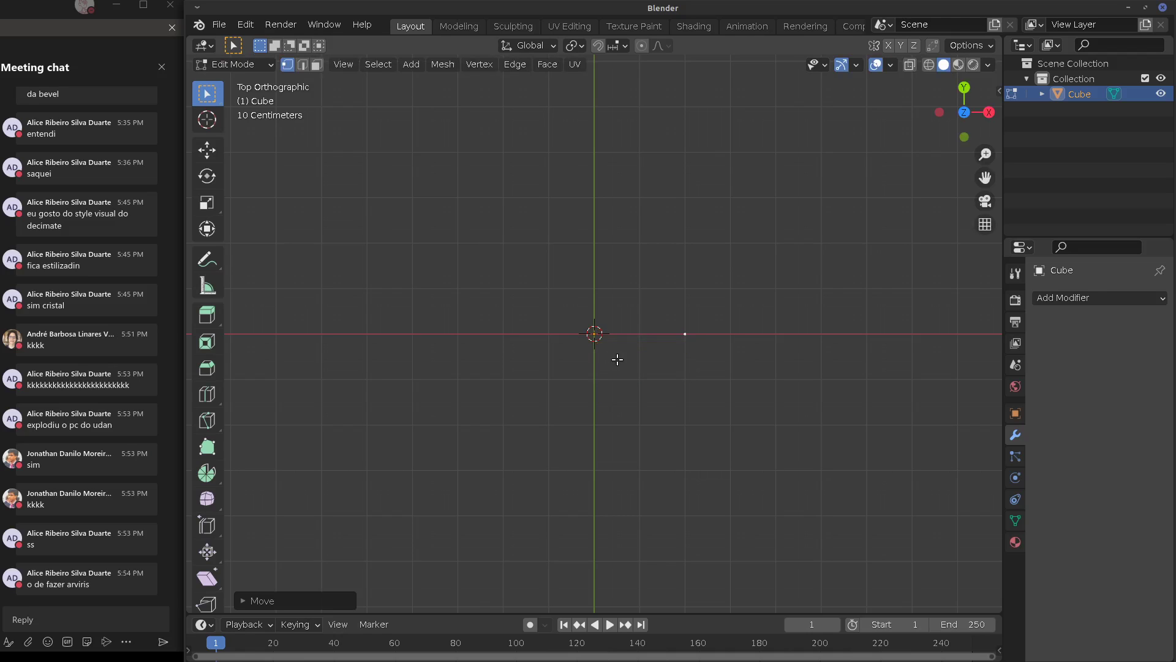
Add a Screw modifier to the edge profile
{"action": "key", "text": "KP_1"}
{"action": "middle_click_drag", "start_coordinate": [760, 344], "coordinate": [601, 281]}
{"action": "left_click", "coordinate": [588, 255]}
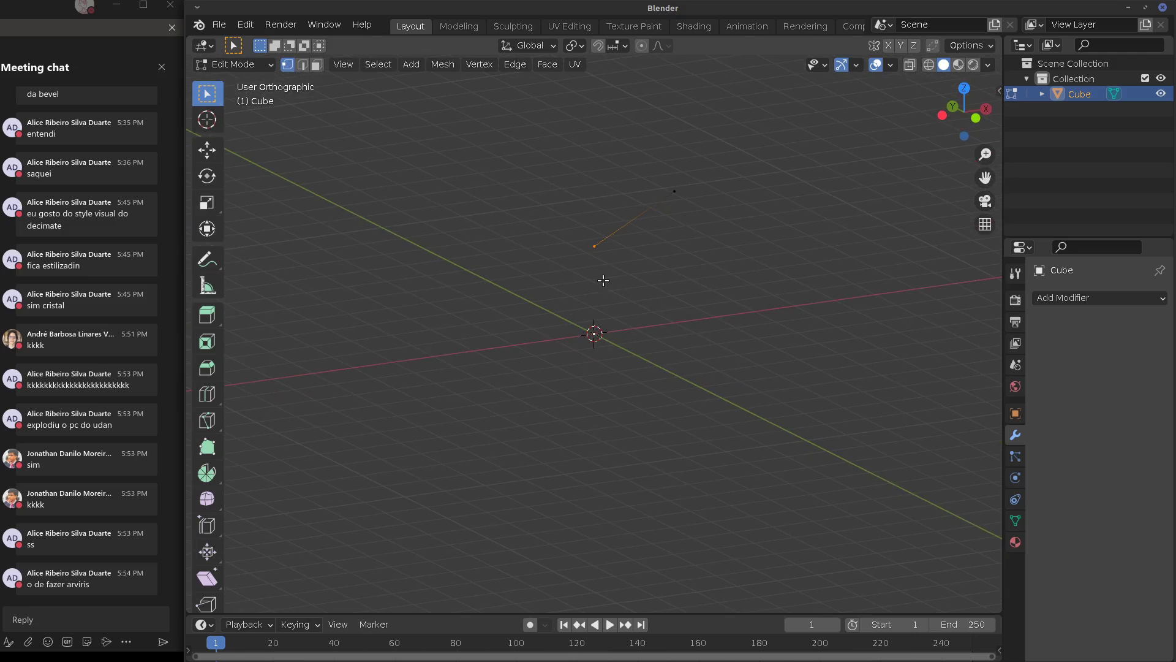
{"action": "left_click", "coordinate": [1110, 297]}
{"action": "left_click", "coordinate": [880, 504]}
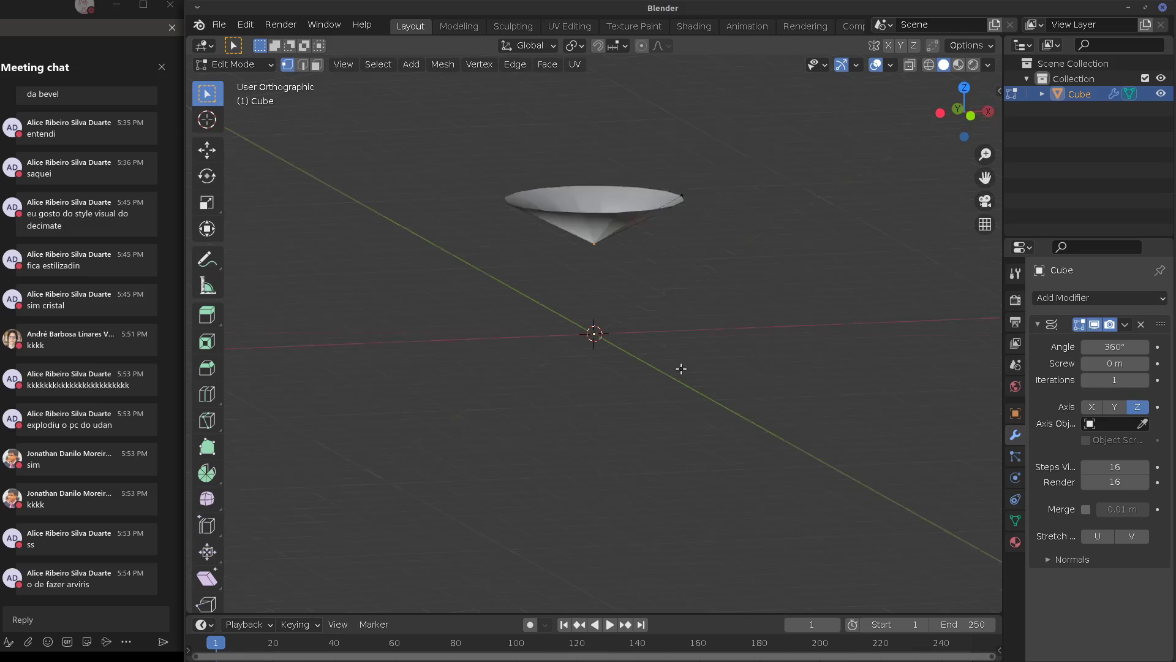
{"action": "middle_click_drag", "start_coordinate": [681, 368], "coordinate": [598, 256]}
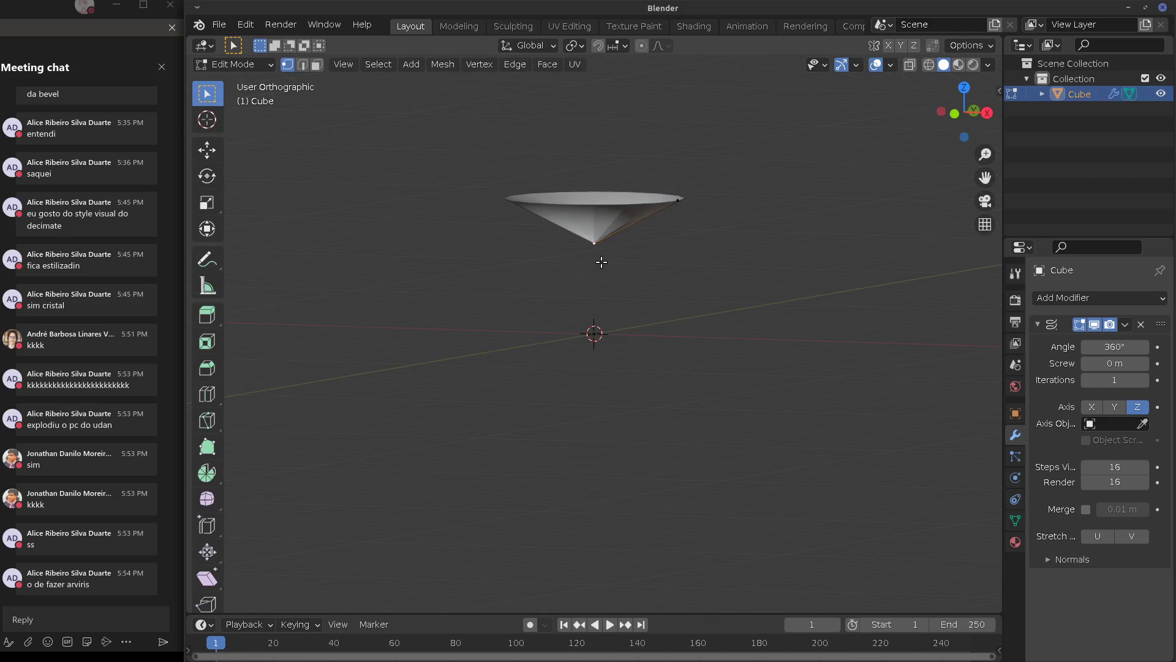
{"action": "key", "text": "e"}
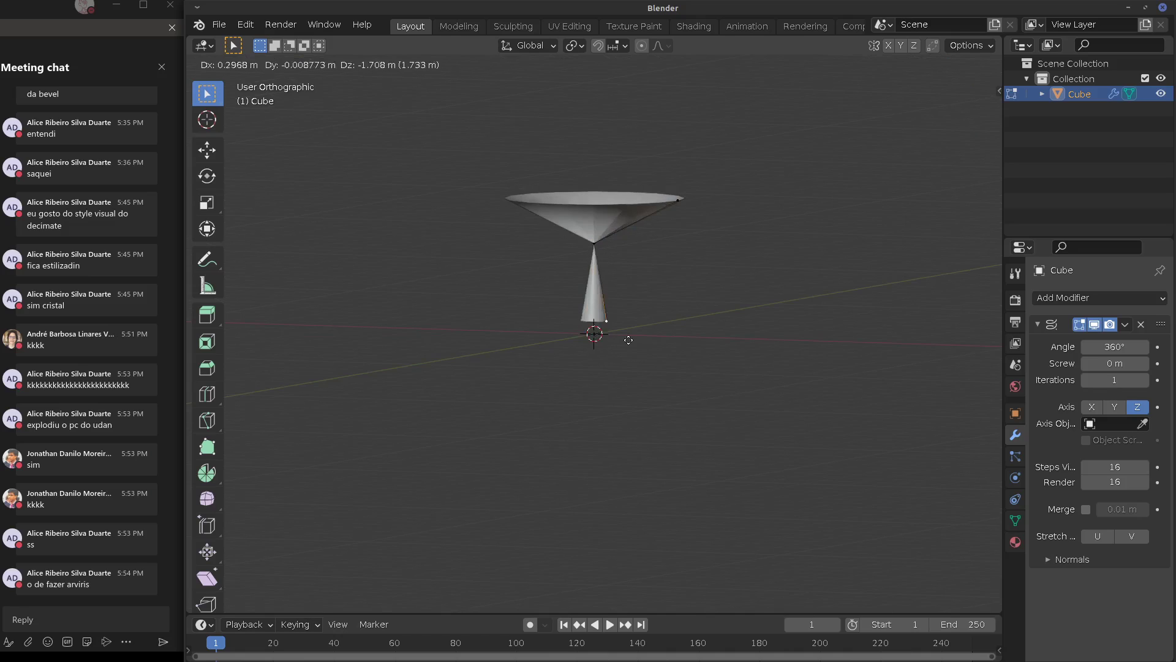
{"action": "key", "text": "Escape"}
Move the profile's outer vertex inward and down in front view, and shift the apex vertex outward above it, forming a nearly vertical edge
{"action": "middle_click_drag", "start_coordinate": [667, 305], "coordinate": [597, 291]}
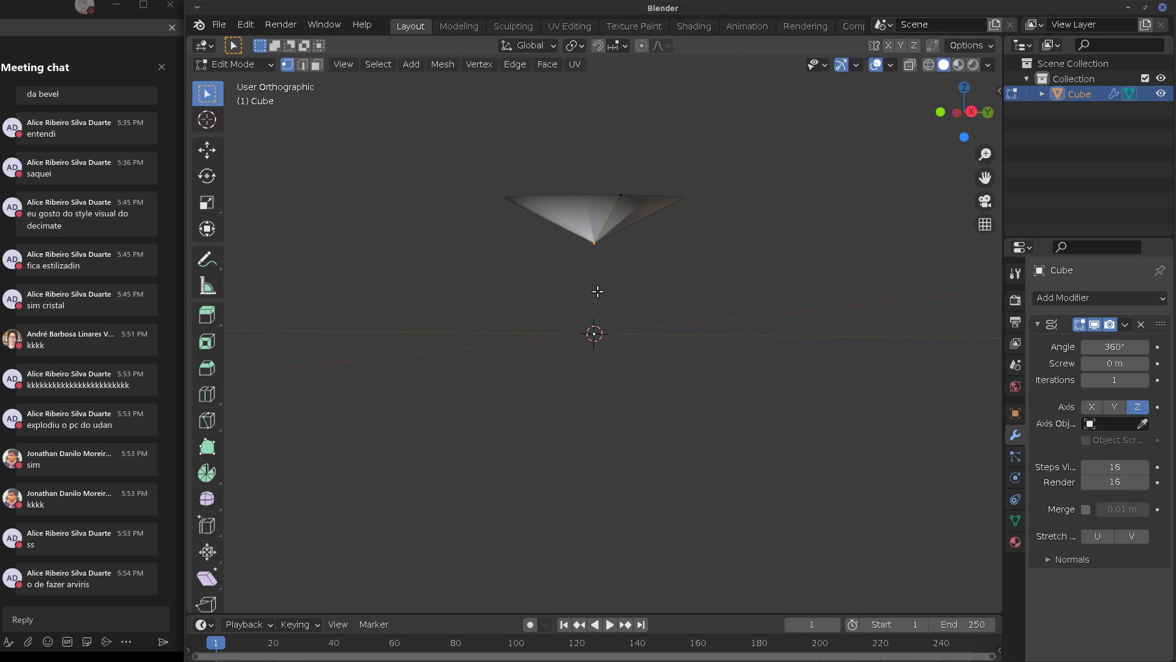
{"action": "left_click", "coordinate": [627, 240], "text": "shift"}
{"action": "key", "text": "KP_1"}
{"action": "key", "text": "g"}
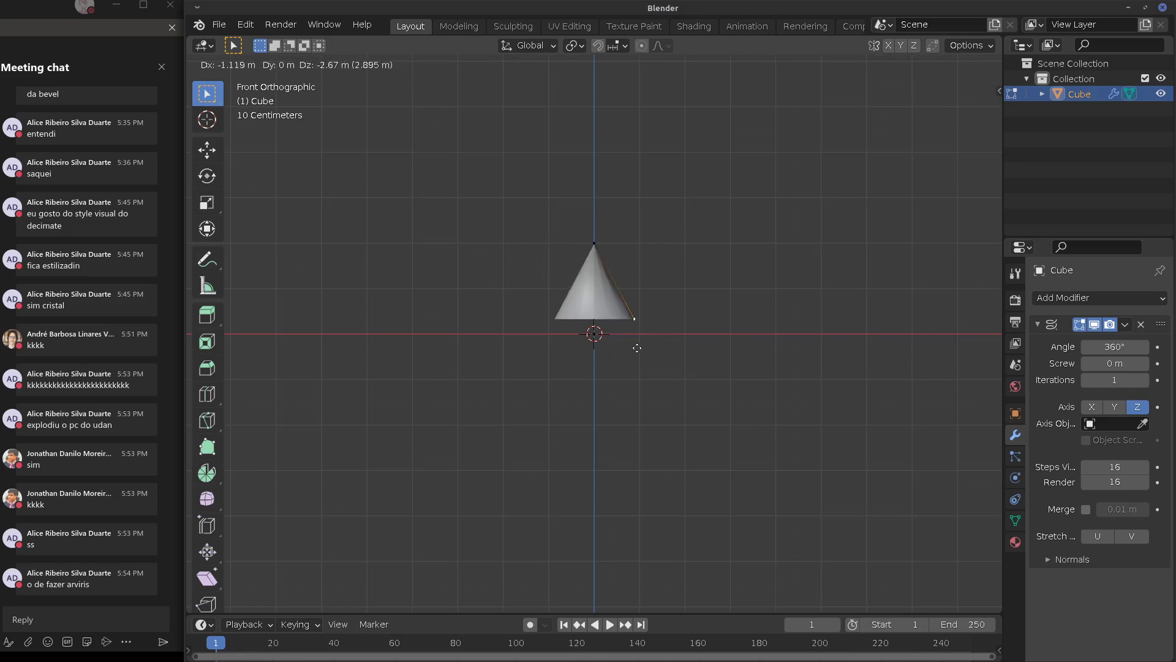
{"action": "key", "text": "Escape"}
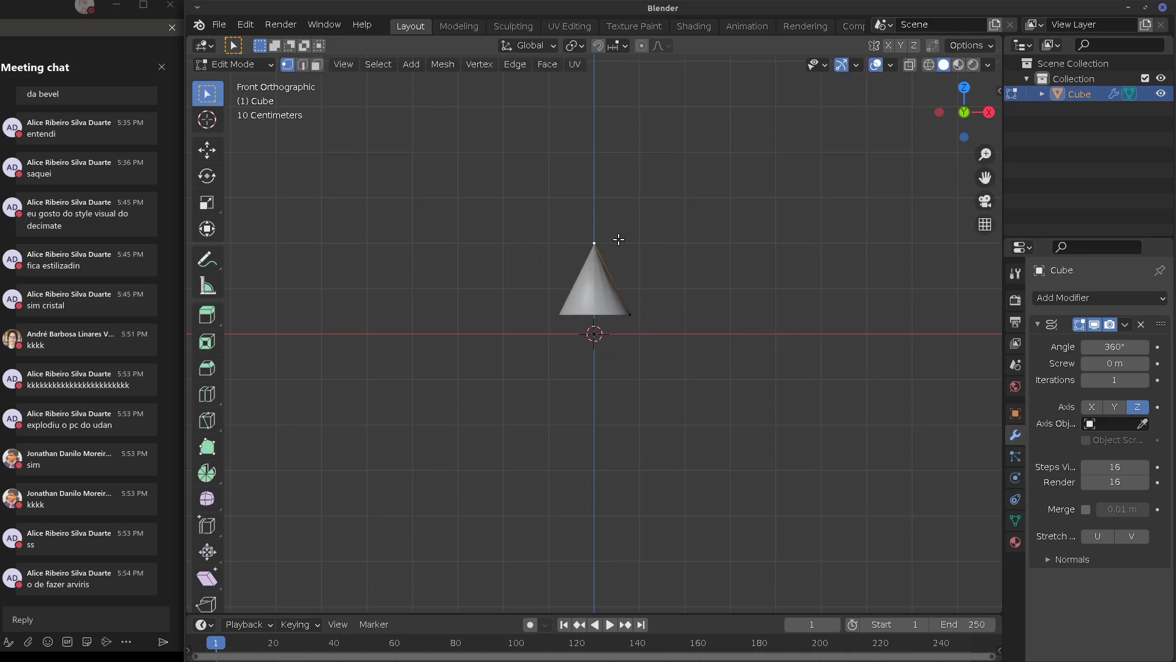
{"action": "key", "text": "g"}
{"action": "left_click", "coordinate": [656, 236]}
Delete the leftover profile vertex at the origin so only the outer edge is revolved
{"action": "middle_click_drag", "start_coordinate": [656, 237], "coordinate": [625, 286]}
{"action": "left_click", "coordinate": [600, 337]}
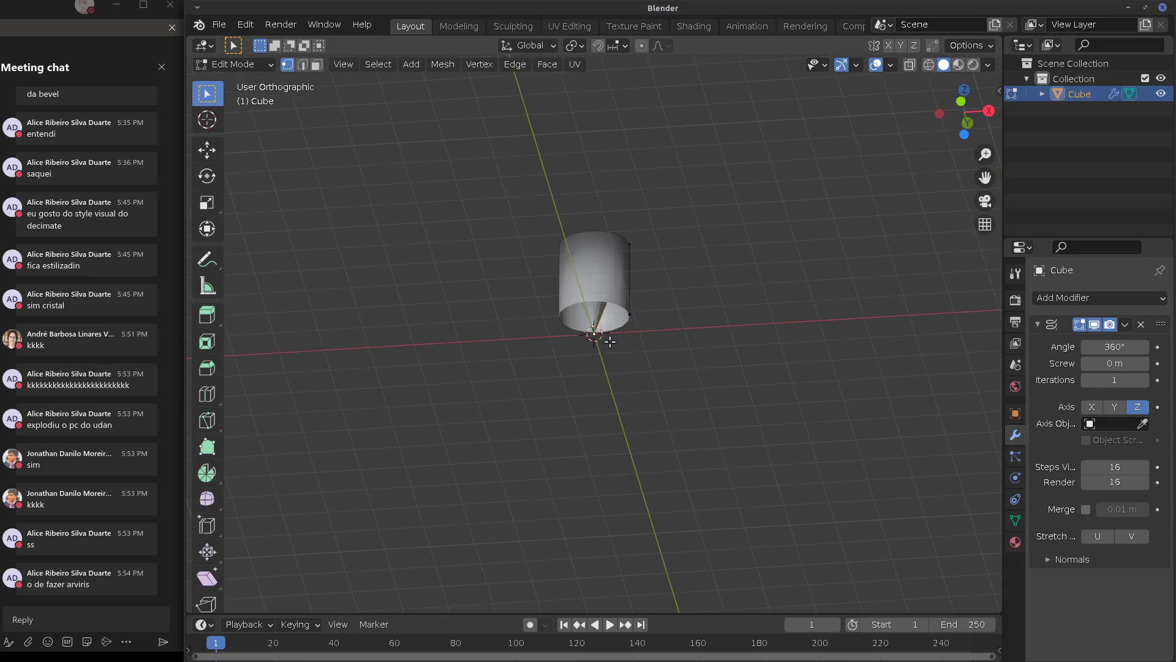
{"action": "key", "text": "x"}
{"action": "left_click", "coordinate": [612, 341]}
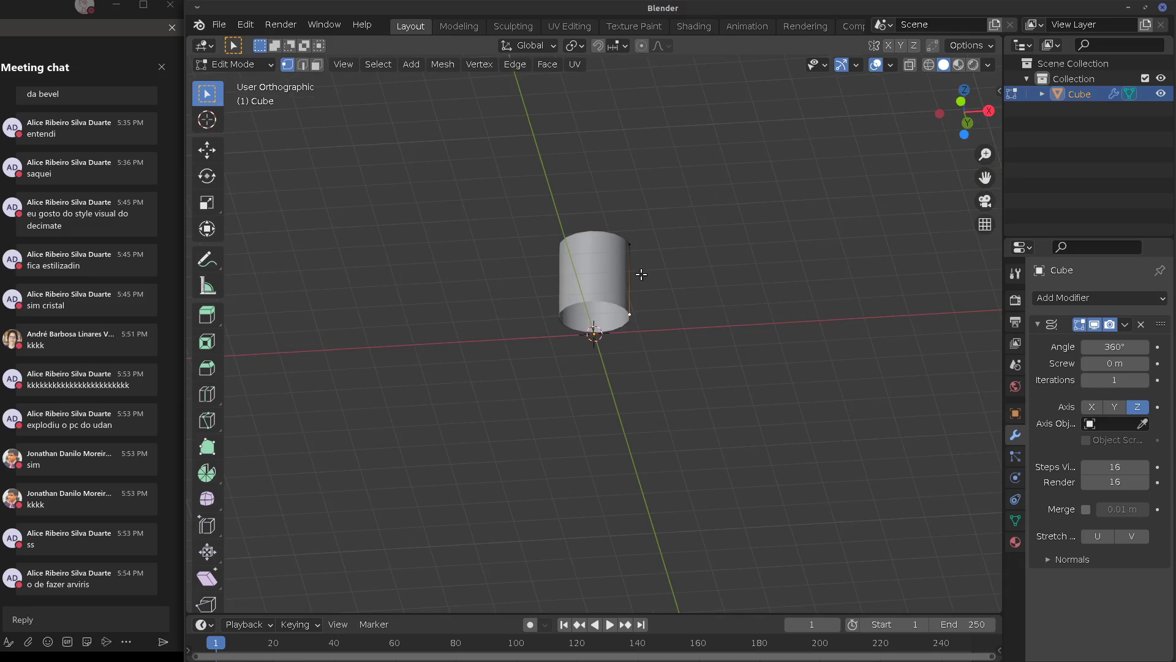
Extrude the edge's upper vertex in front view through three segments, flaring outward and ending slightly inward to form a bowl
{"action": "key", "text": "KP_1"}
{"action": "left_click", "coordinate": [630, 239]}
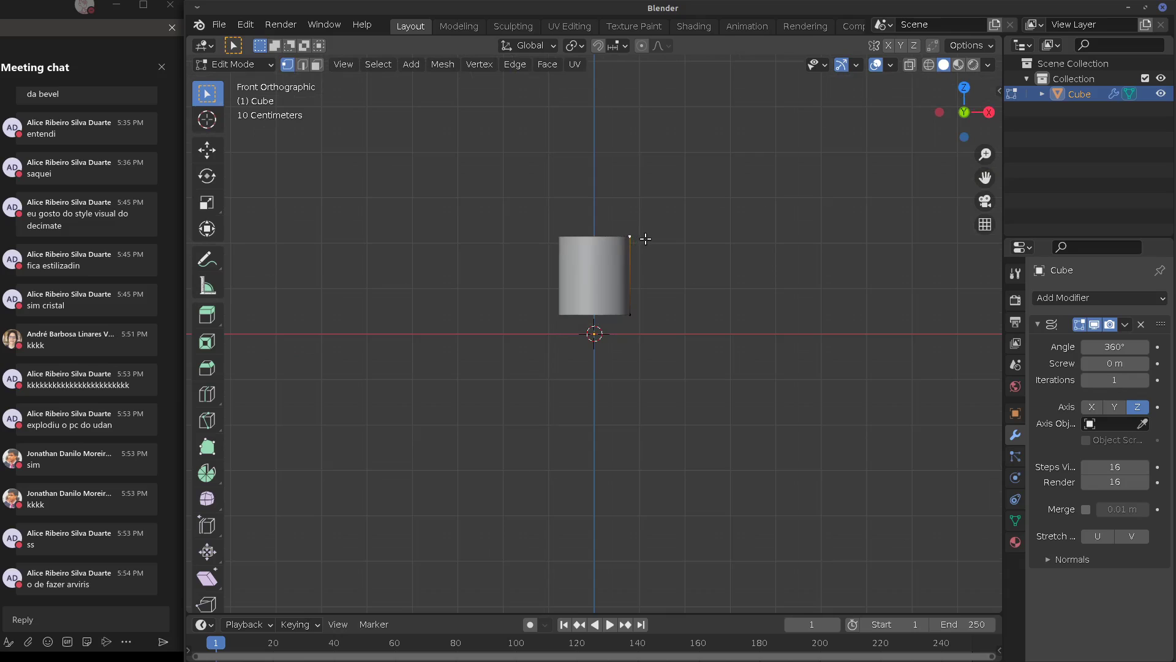
{"action": "key", "text": "e"}
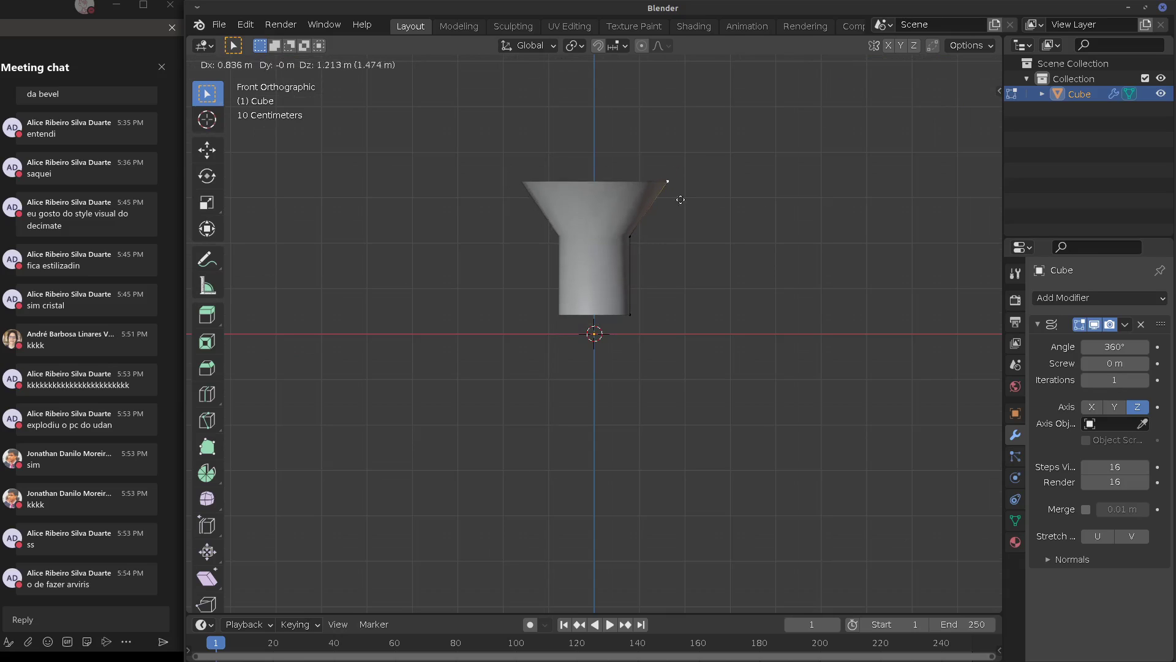
{"action": "left_click", "coordinate": [685, 208]}
{"action": "key", "text": "e"}
{"action": "left_click", "coordinate": [711, 154]}
{"action": "key", "text": "e"}
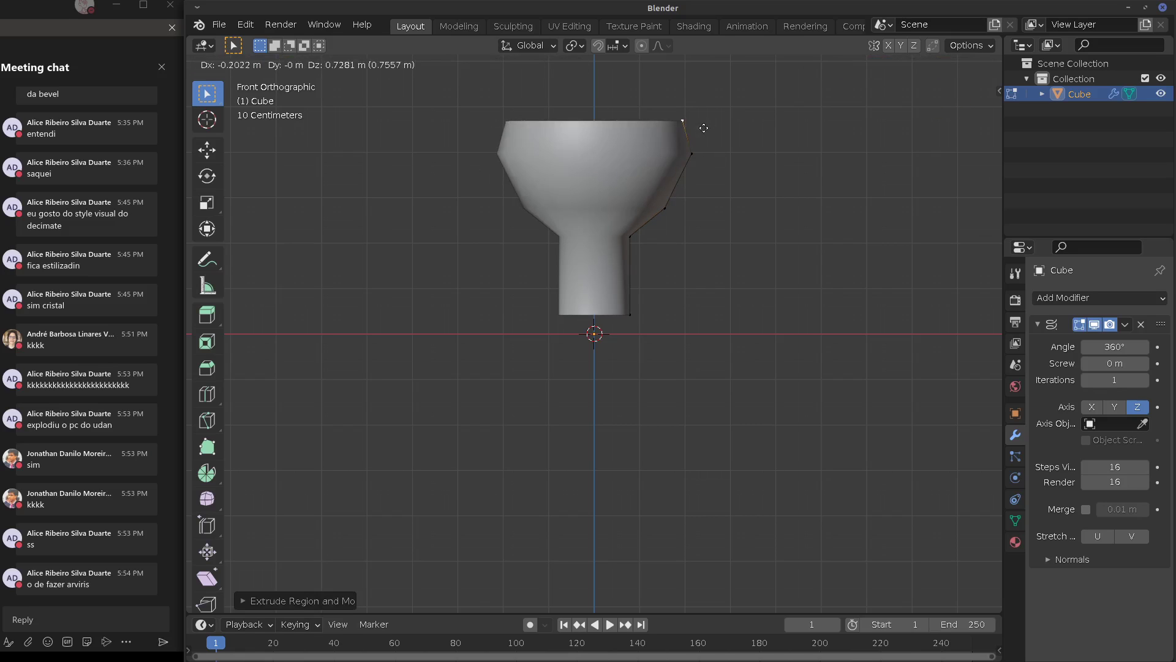
{"action": "left_click", "coordinate": [701, 123]}
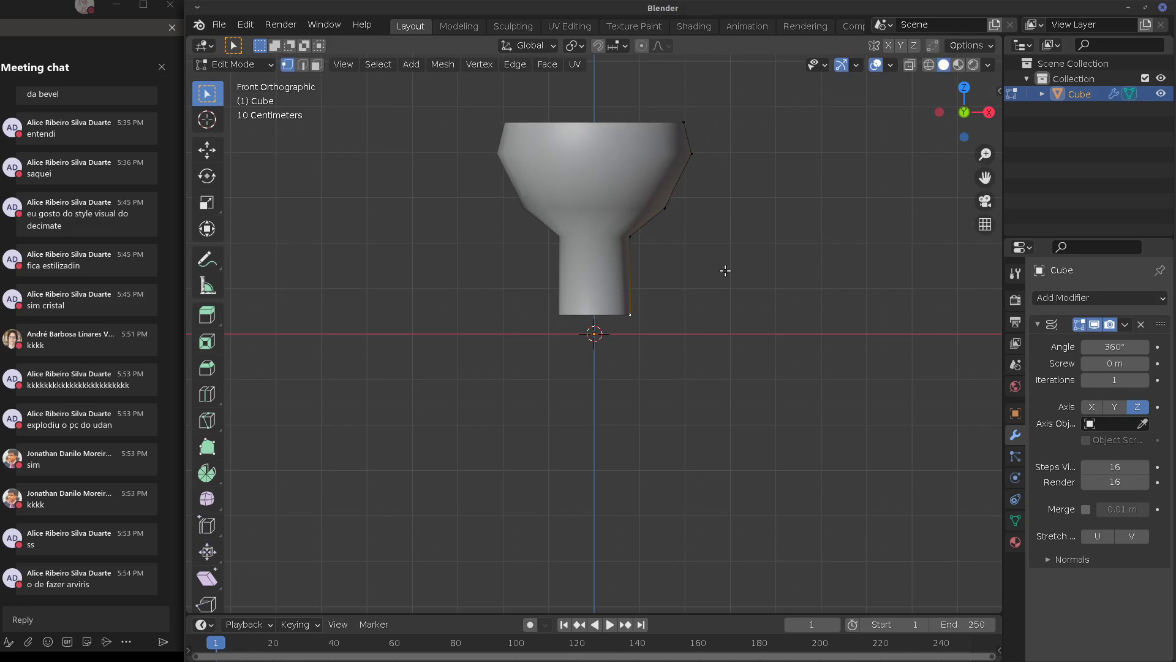
Widen the modifier settings area and move the profile's lowest vertex up and slightly outward in front view
{"action": "middle_click_drag", "start_coordinate": [725, 271], "coordinate": [699, 349]}
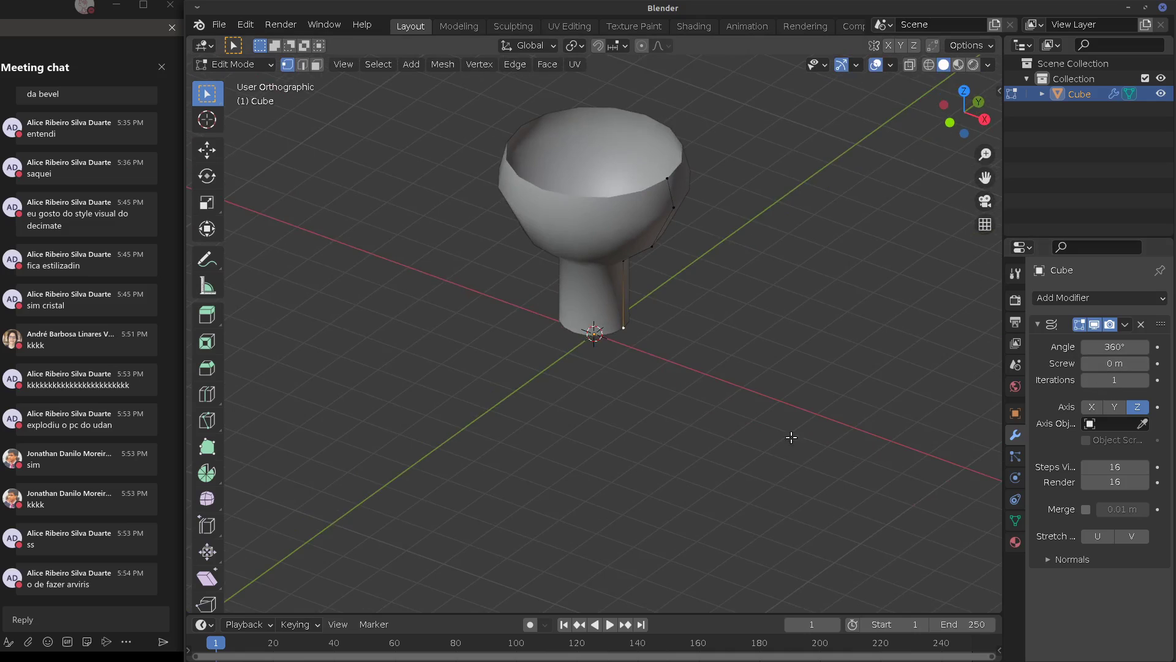
{"action": "left_click_drag", "start_coordinate": [1004, 440], "coordinate": [903, 436]}
{"action": "key", "text": "KP_1"}
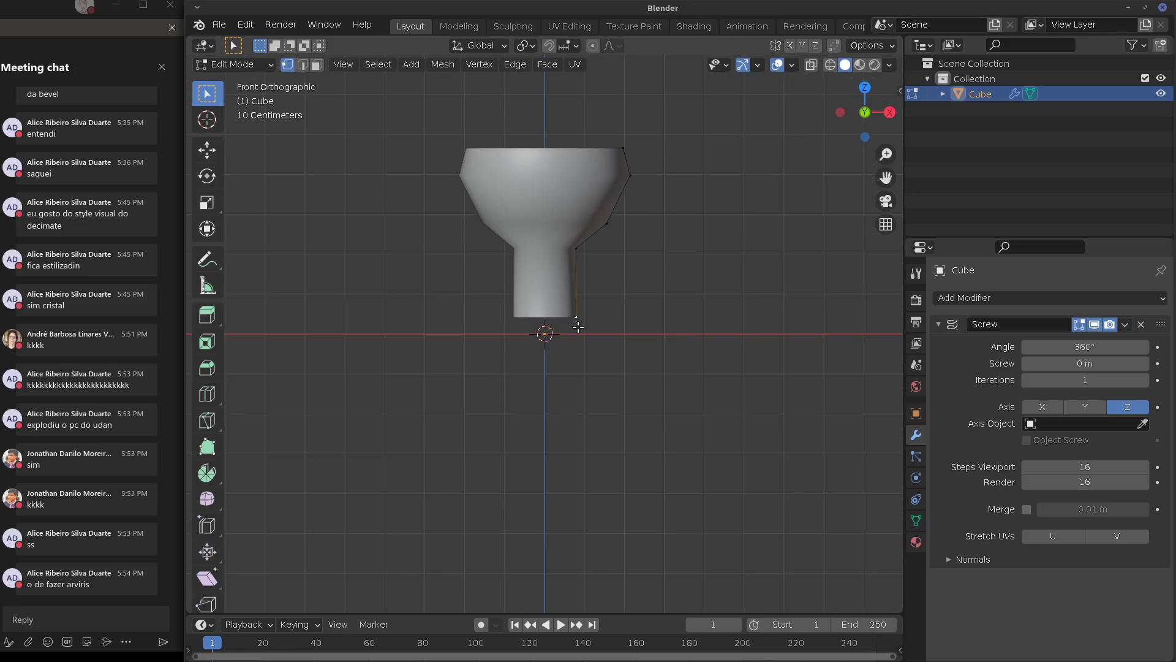
{"action": "key", "text": "g"}
{"action": "left_click", "coordinate": [610, 273]}
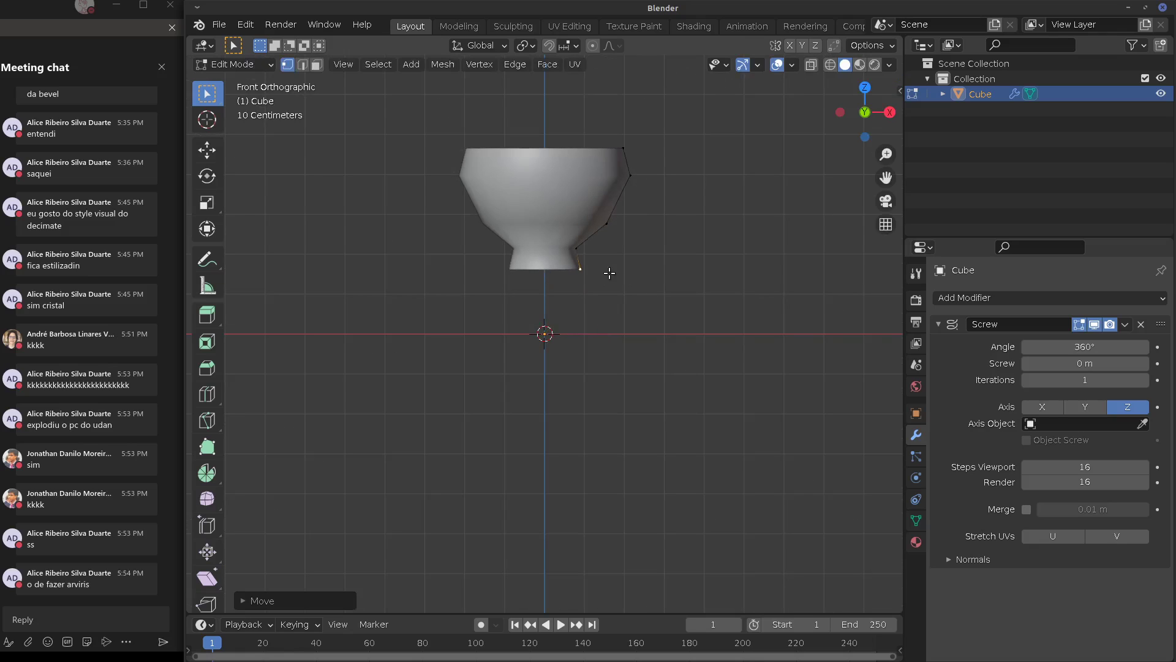
Extrude the lowest vertex downward in four segments, bulging outward and curving back in to form a rounded lower body
{"action": "key", "text": "e"}
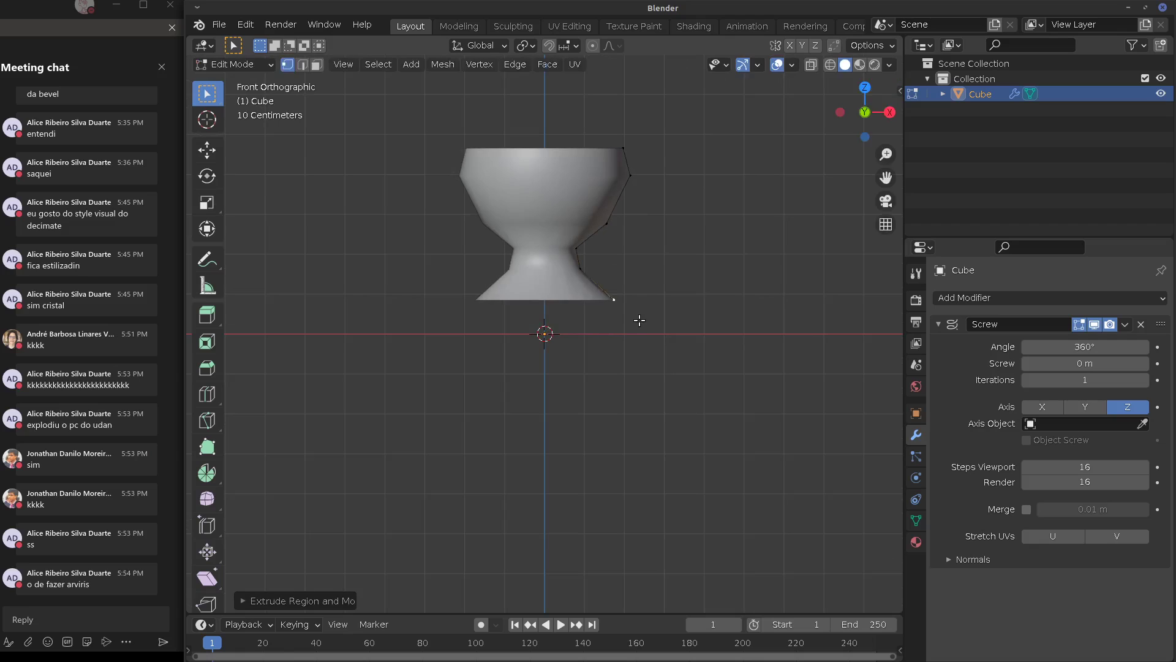
{"action": "left_click", "coordinate": [670, 425]}
{"action": "key", "text": "e"}
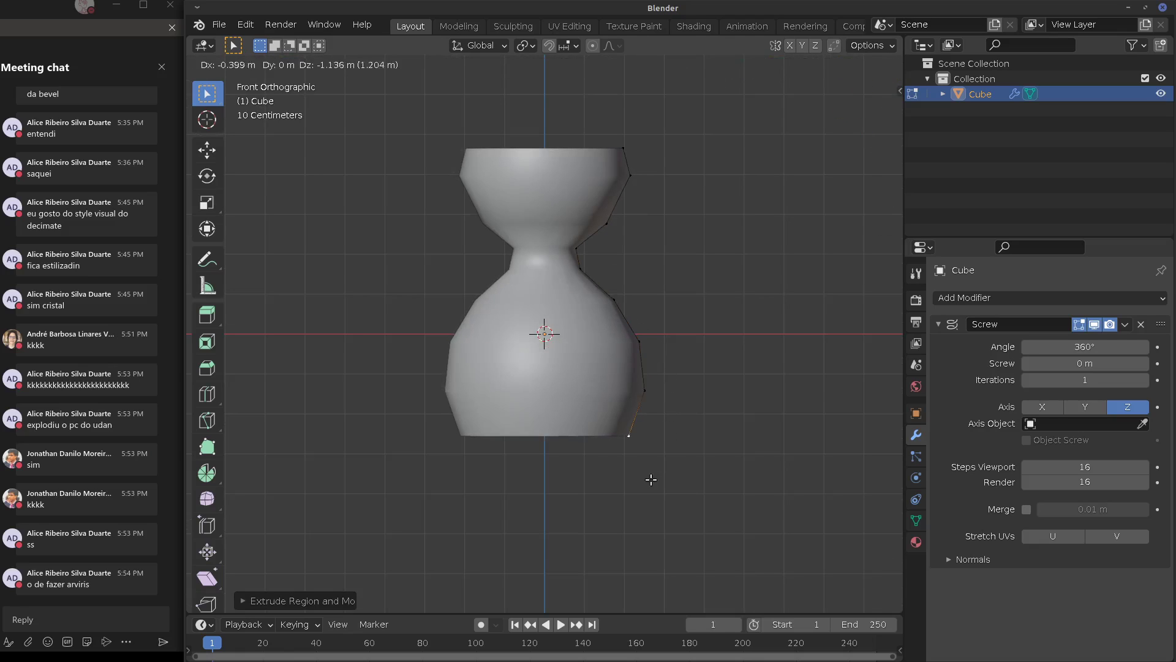
{"action": "left_click", "coordinate": [651, 480]}
Set the Screw modifier's angle to 253° and its viewport steps to 15
{"action": "middle_click_drag", "start_coordinate": [806, 432], "coordinate": [773, 453]}
{"action": "left_click_drag", "start_coordinate": [1079, 347], "coordinate": [425, 402]}
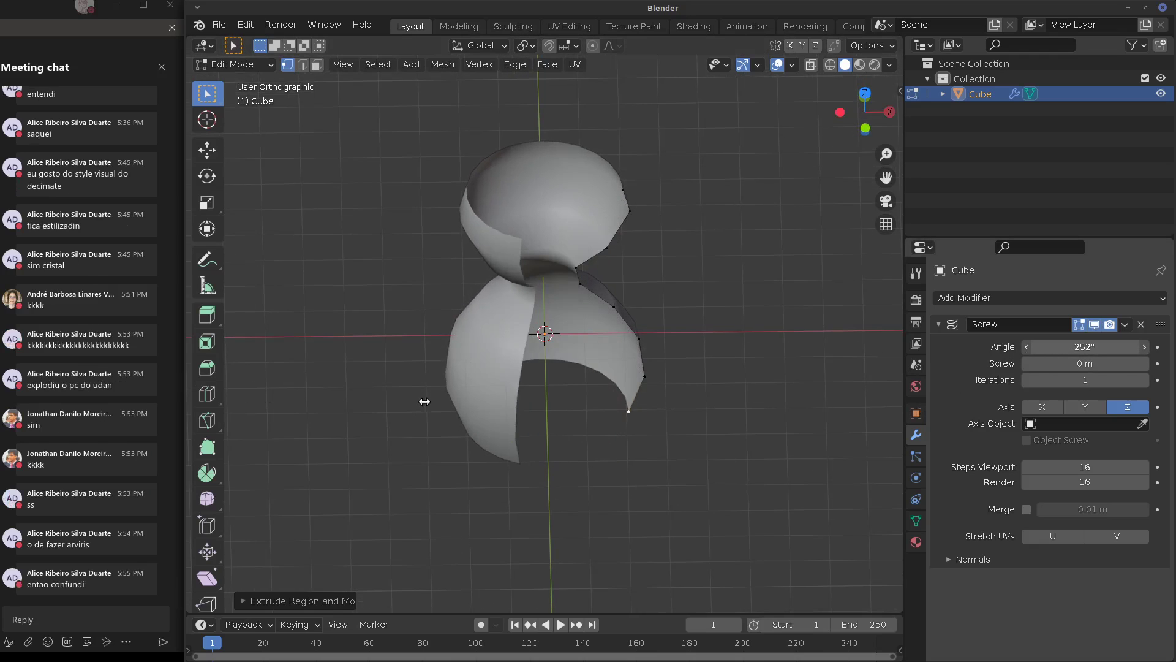
{"action": "left_click", "coordinate": [1085, 468]}
{"action": "type", "text": "15"}
{"action": "key", "text": "Return"}
Lower the Screw modifier's viewport steps to 3 and raise them one at a time to 10
{"action": "left_click_drag", "start_coordinate": [1056, 467], "coordinate": [1024, 470]}
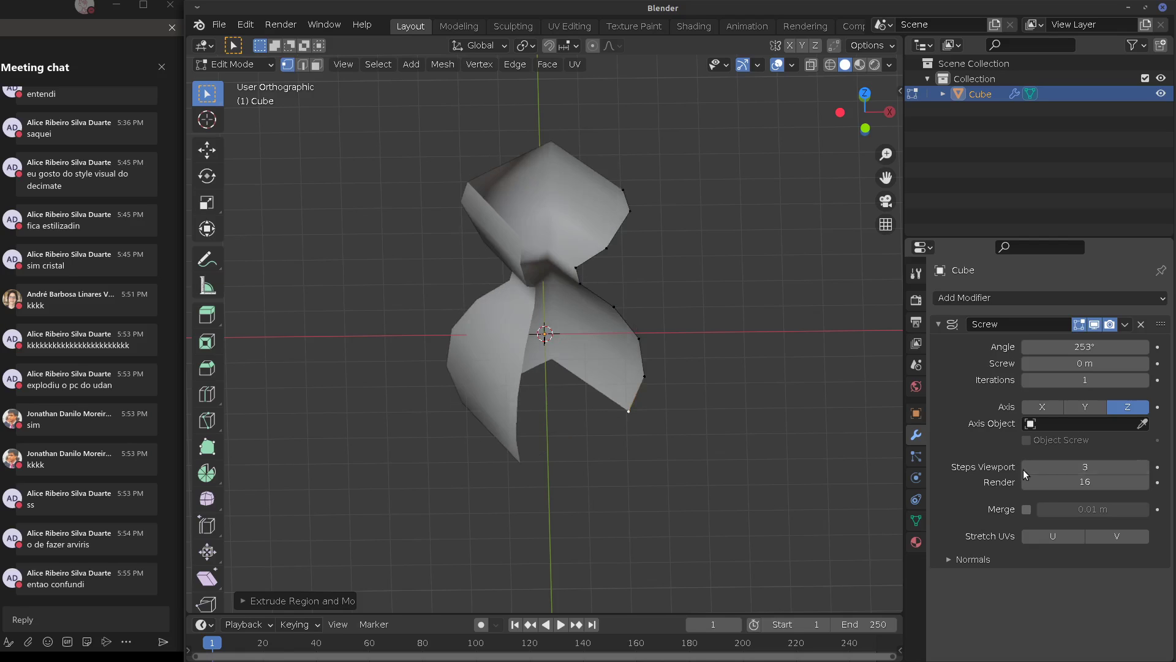
{"action": "left_click", "coordinate": [1146, 467]}
{"action": "left_click", "coordinate": [1146, 467]}
{"action": "left_click", "coordinate": [1146, 467]}
{"action": "left_click", "coordinate": [1146, 468]}
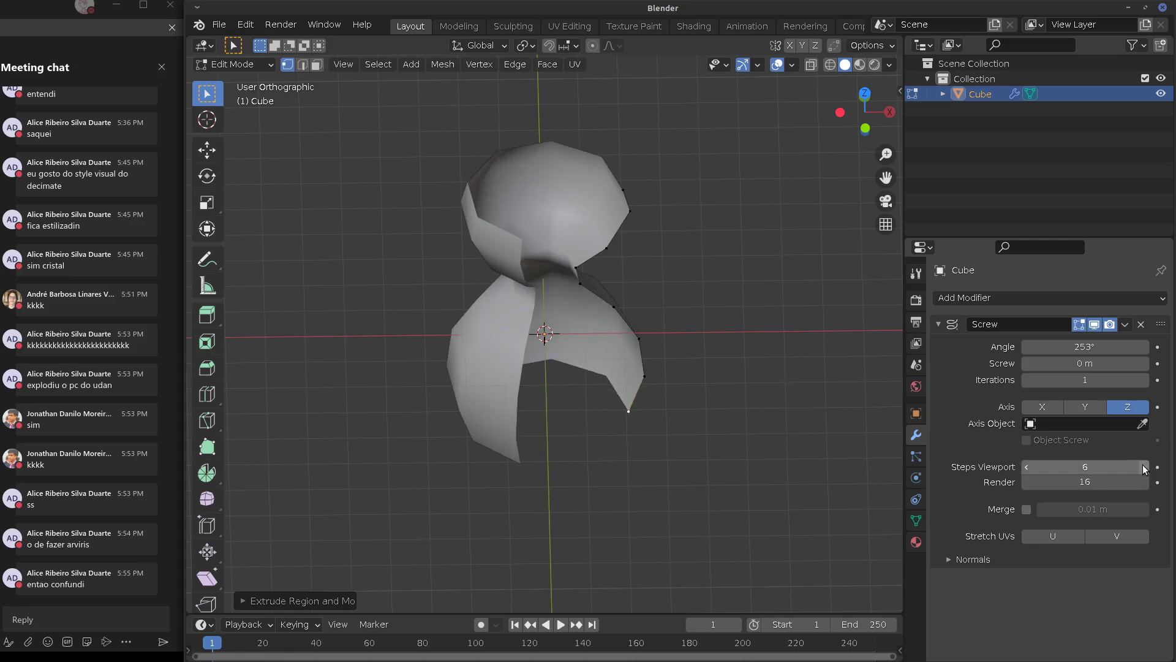
{"action": "left_click", "coordinate": [1146, 467]}
{"action": "left_click", "coordinate": [1146, 468]}
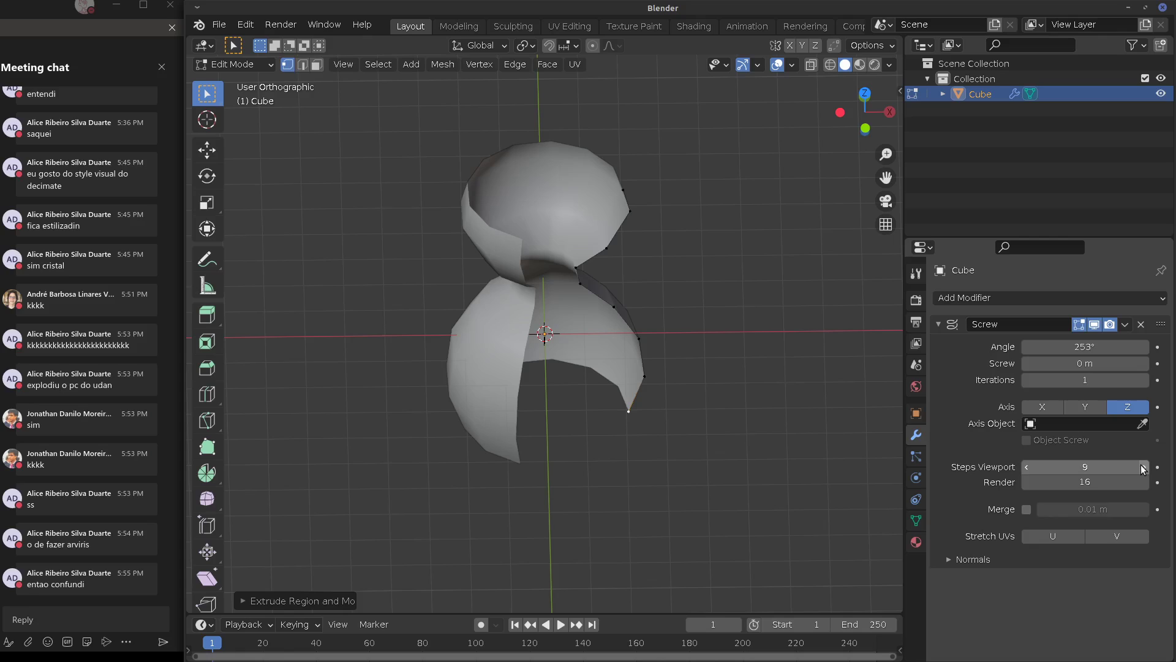
{"action": "left_click", "coordinate": [1141, 467]}
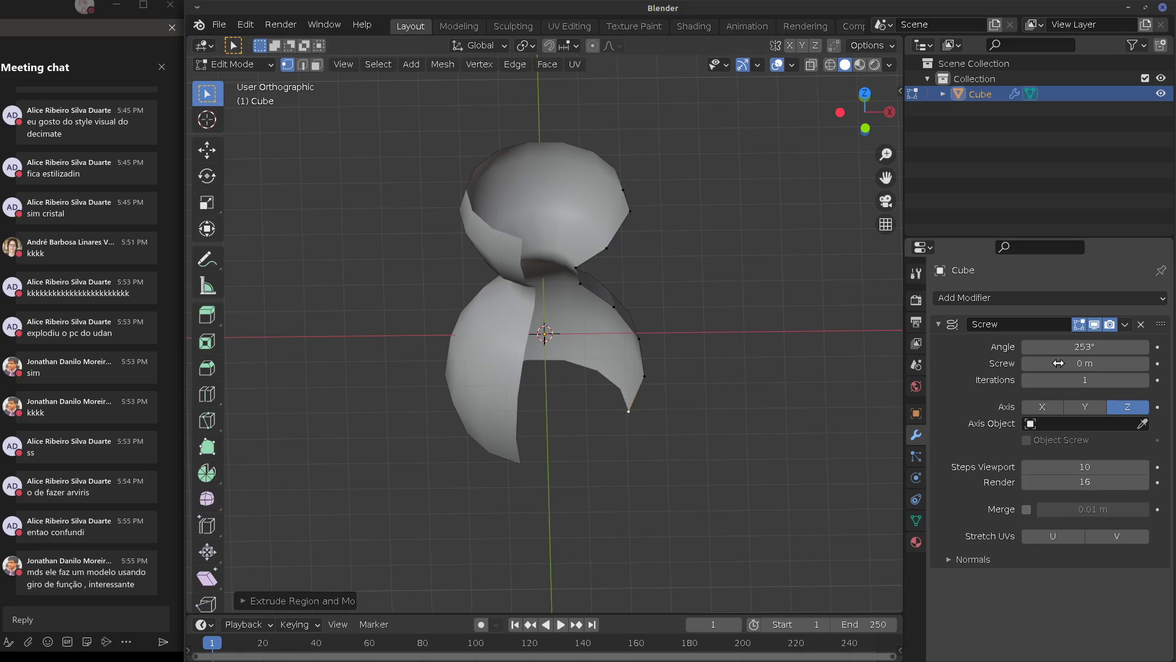
Set the Screw modifier's viewport steps to 16 and its screw offset to 8.2 m
{"action": "left_click", "coordinate": [1086, 464]}
{"action": "key", "text": "Return"}
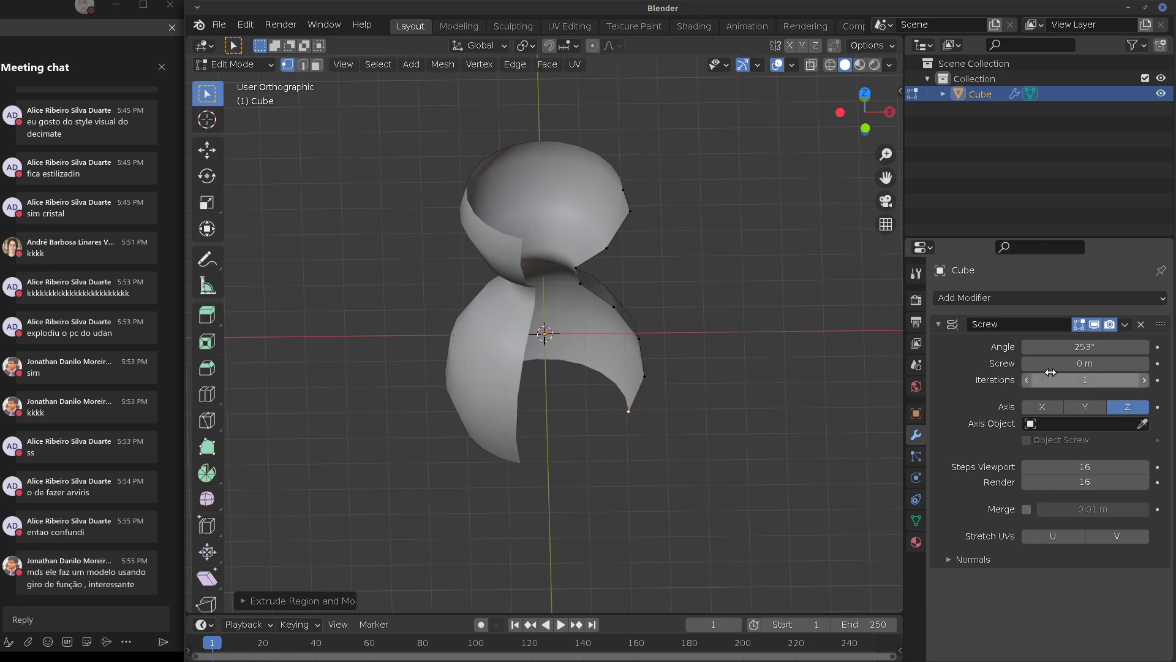
{"action": "left_click_drag", "start_coordinate": [1064, 367], "coordinate": [1137, 362]}
Raise the Screw modifier's iterations to 6 to repeat the twisted form upward
{"action": "key", "text": "KP_1"}
{"action": "middle_click_drag", "start_coordinate": [705, 392], "coordinate": [800, 441]}
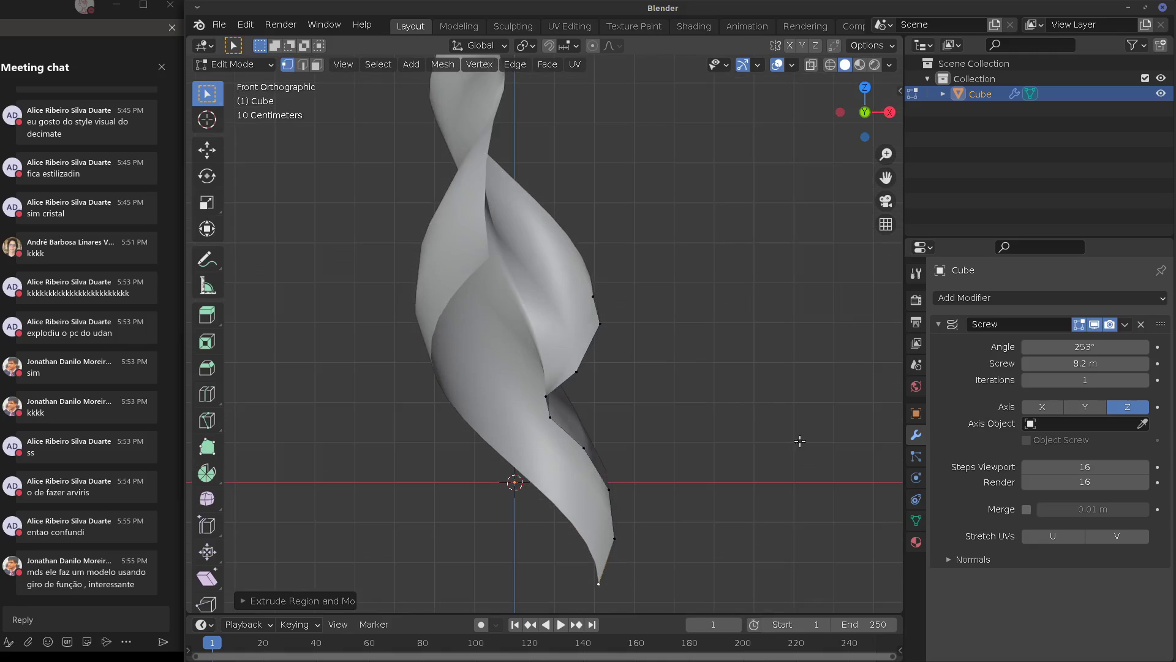
{"action": "scroll", "coordinate": [711, 427], "scroll_direction": "down", "scroll_amount": 2}
{"action": "middle_click_drag", "start_coordinate": [708, 416], "coordinate": [710, 460], "text": "shift"}
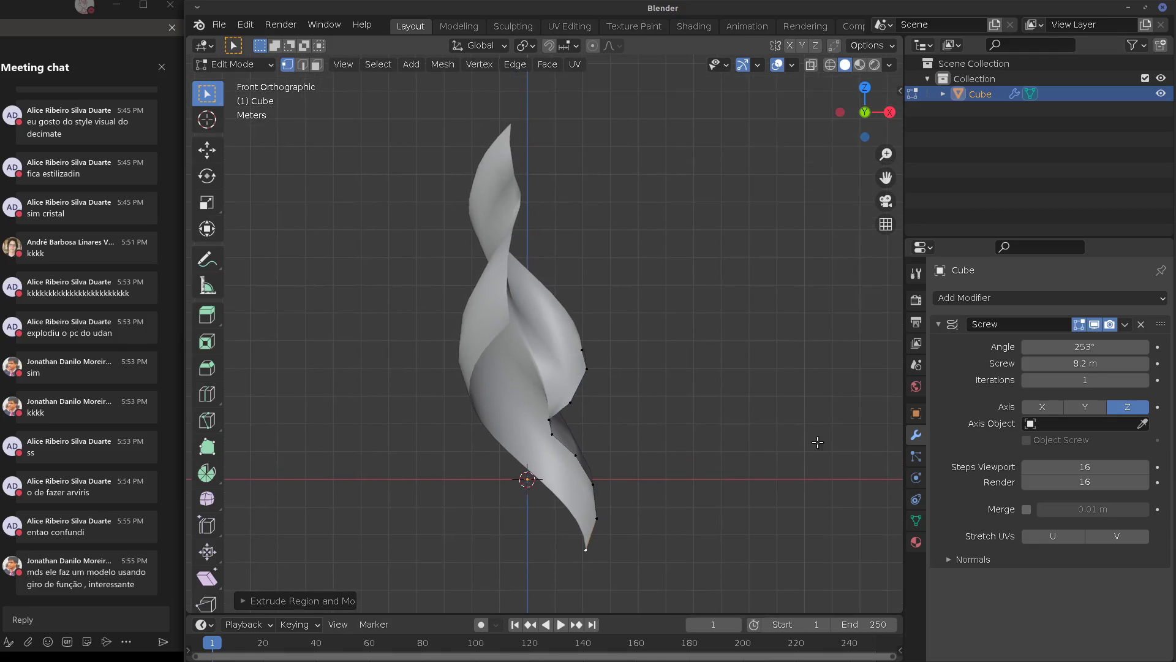
{"action": "left_click", "coordinate": [1142, 380]}
{"action": "middle_click_drag", "start_coordinate": [816, 382], "coordinate": [780, 438], "text": "shift"}
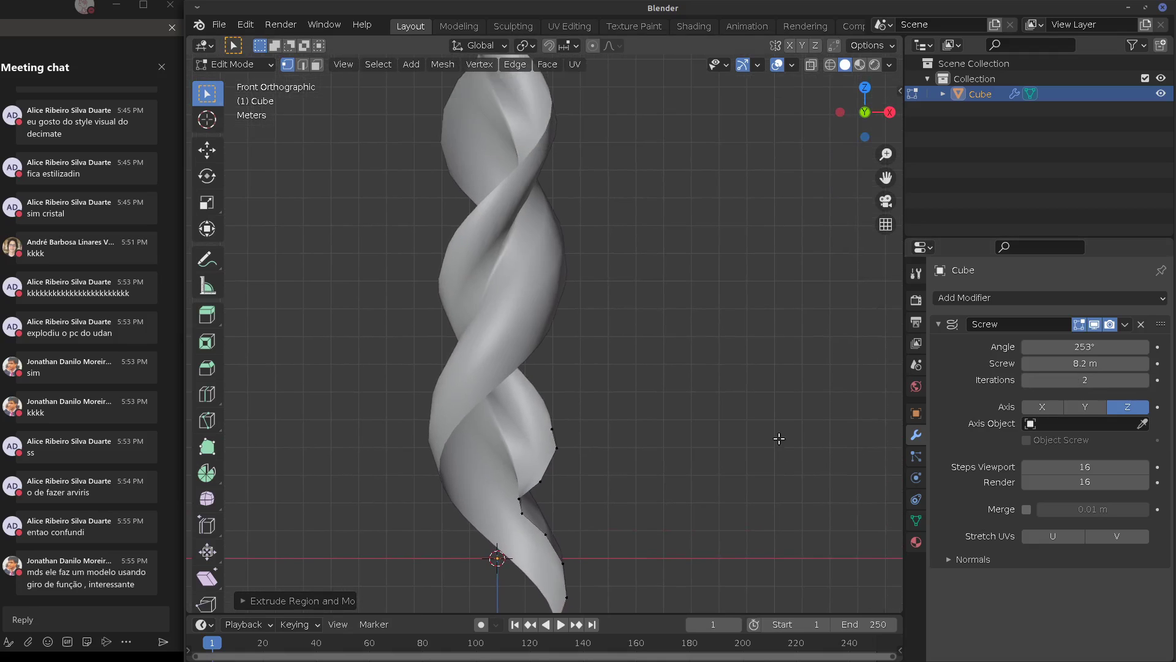
{"action": "scroll", "coordinate": [795, 435], "scroll_direction": "down", "scroll_amount": 2}
{"action": "middle_click_drag", "start_coordinate": [1060, 425], "coordinate": [1136, 389], "text": "ctrl"}
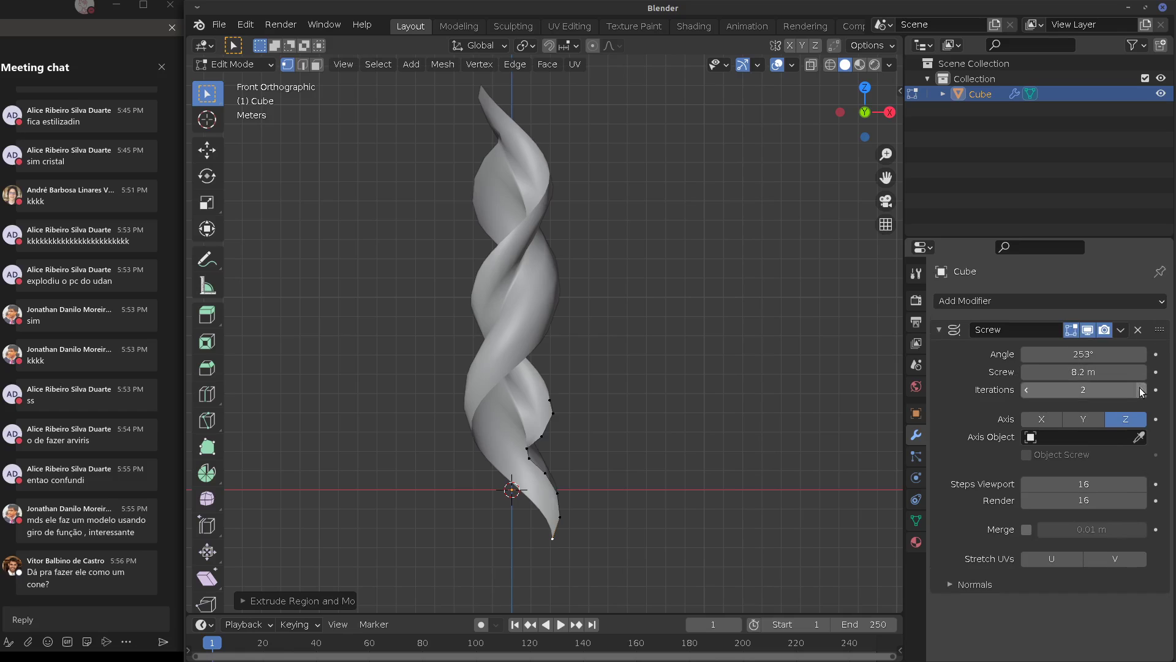
{"action": "double_click", "coordinate": [1141, 392]}
{"action": "left_click", "coordinate": [1141, 392]}
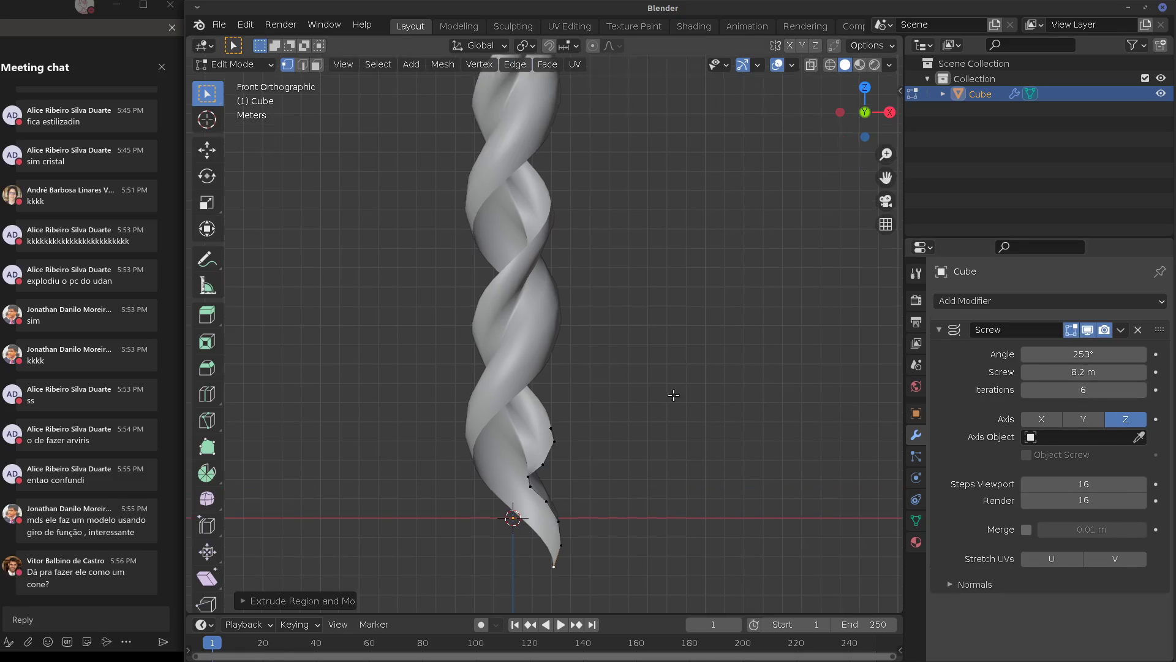
{"action": "middle_click_drag", "start_coordinate": [680, 309], "coordinate": [668, 375], "text": "shift"}
{"action": "scroll", "coordinate": [671, 376], "scroll_direction": "down", "scroll_amount": 5}
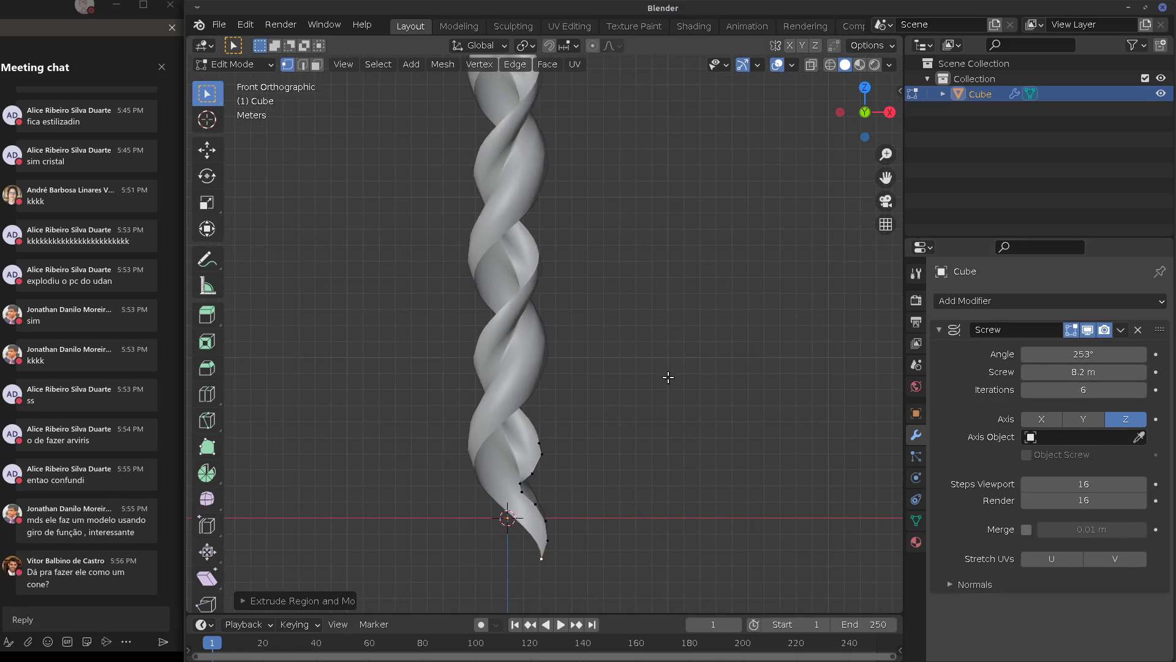
{"action": "middle_click_drag", "start_coordinate": [711, 303], "coordinate": [642, 464]}
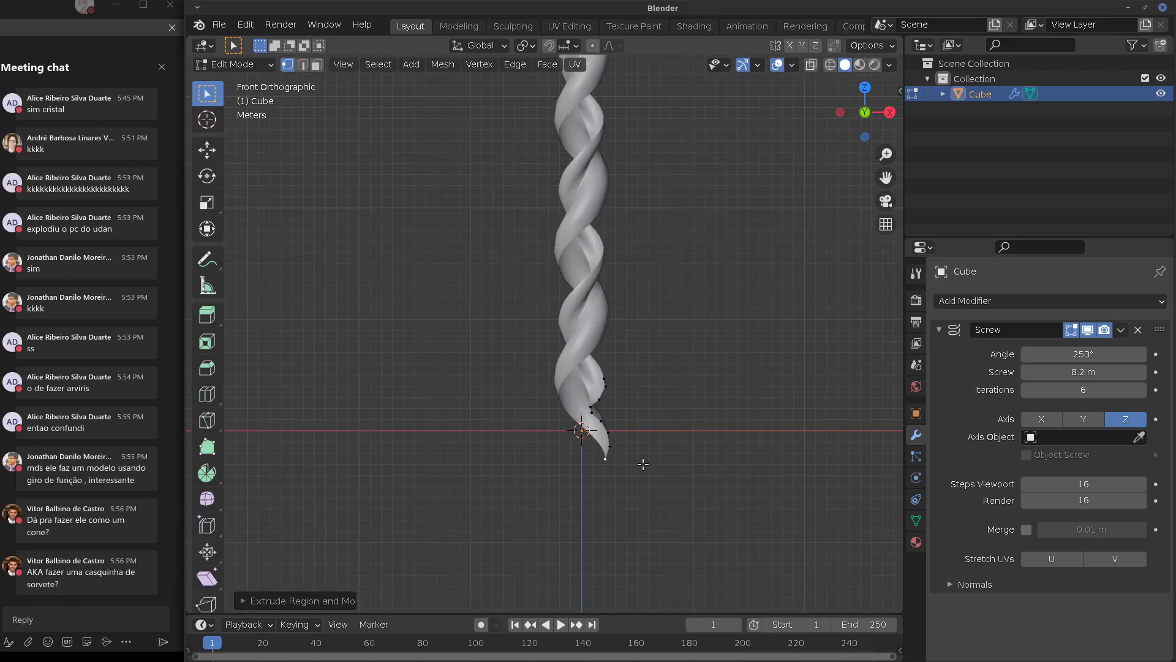
{"action": "scroll", "coordinate": [643, 463], "scroll_direction": "up", "scroll_amount": 4}
{"action": "scroll", "coordinate": [660, 459], "scroll_direction": "down", "scroll_amount": 5, "text": "shift"}
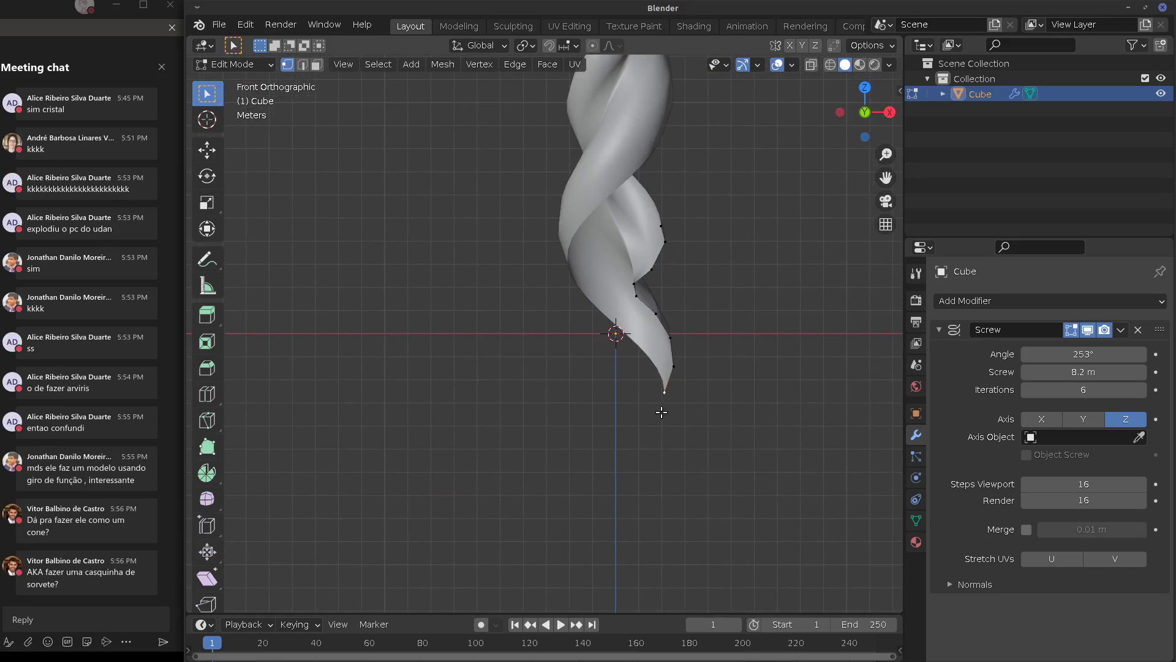
Extrude the profile's lowest vertex onto the central Z axis, about 3 m further down
{"action": "key", "text": "g"}
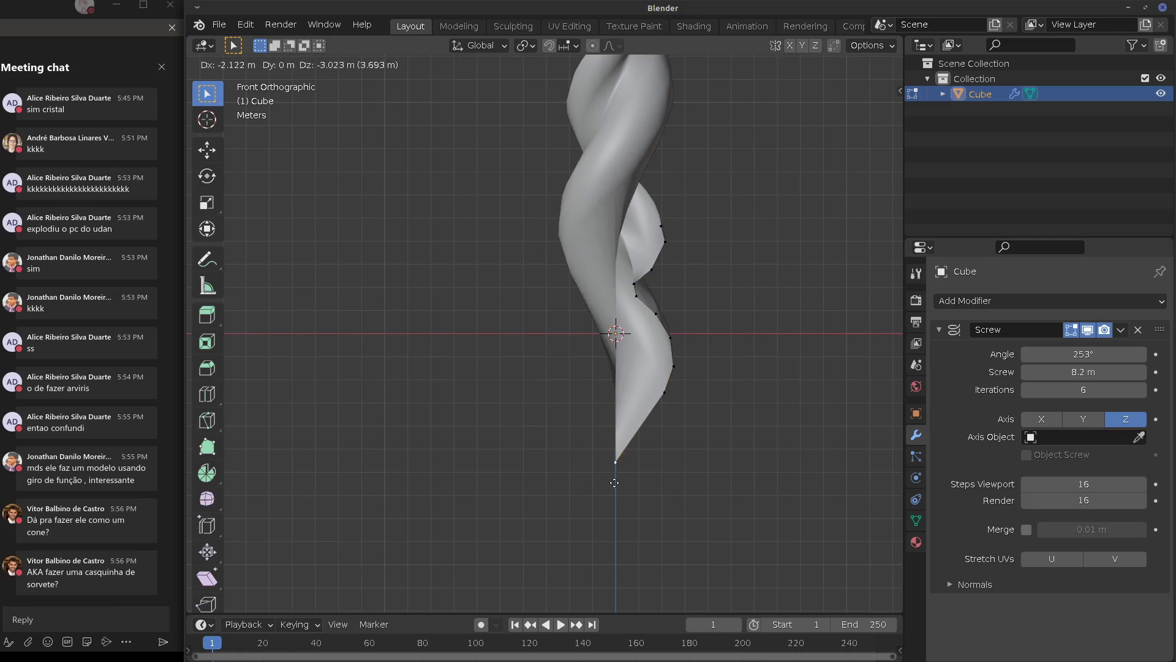
{"action": "left_click", "coordinate": [615, 481]}
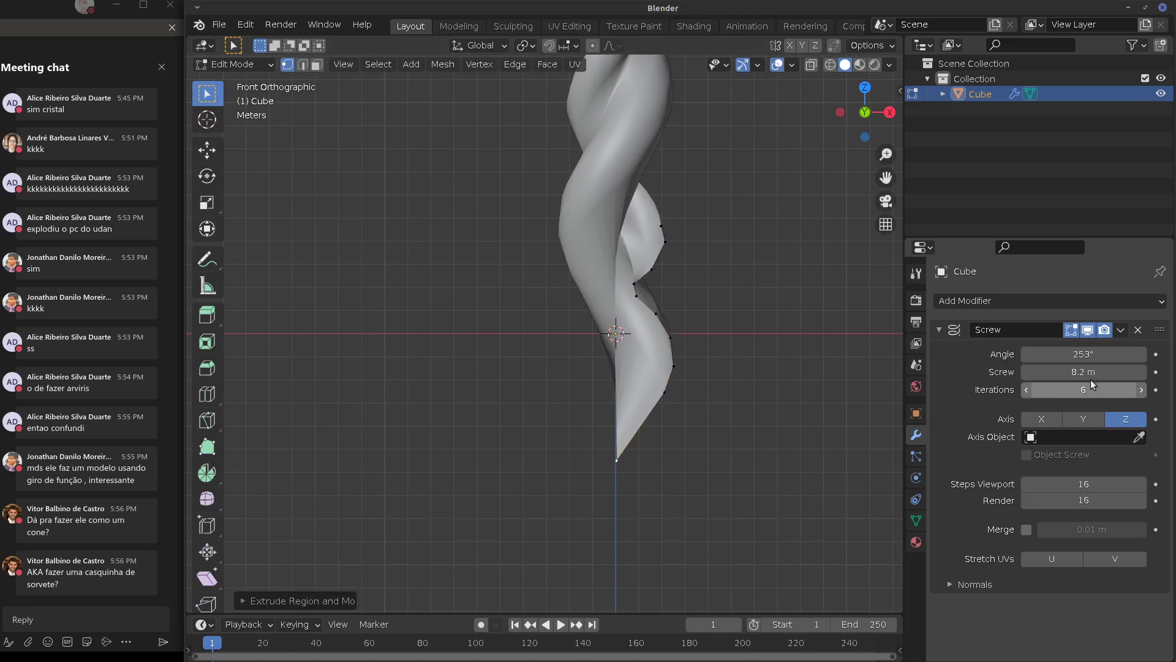
In the right side view, move the lower profile edge about 0.85 m along Y and adjust its individual vertices
{"action": "key", "text": "KP_3"}
{"action": "middle_click_drag", "start_coordinate": [715, 391], "coordinate": [664, 388]}
{"action": "left_click", "coordinate": [578, 358]}
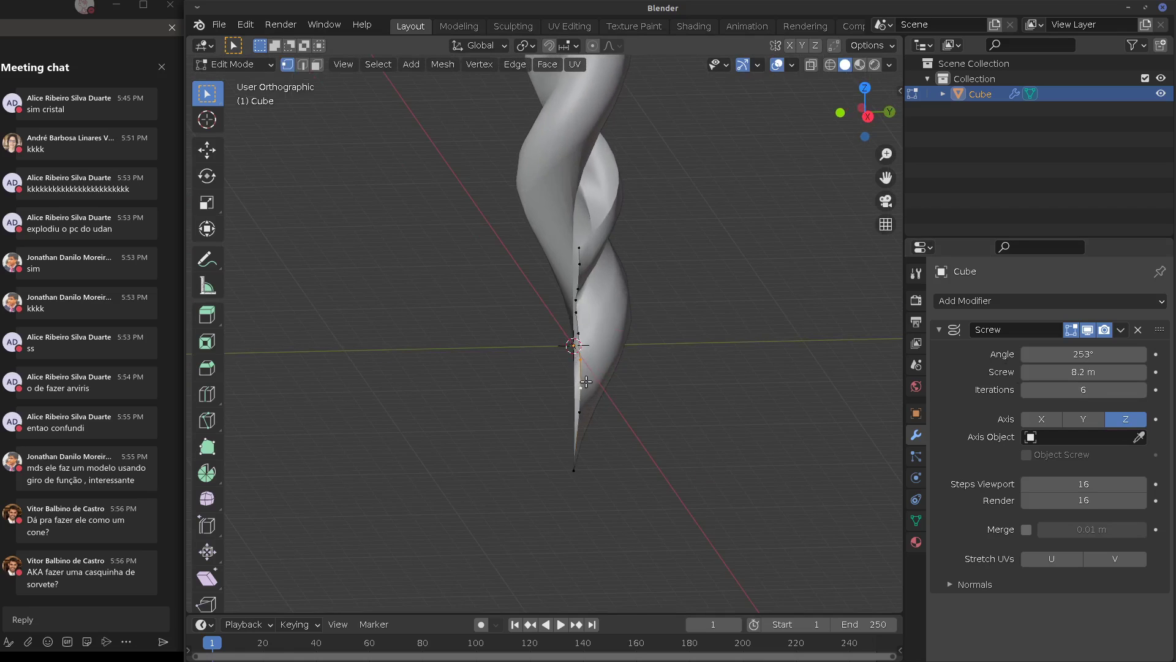
{"action": "key", "text": "KP_3"}
{"action": "key", "text": "g"}
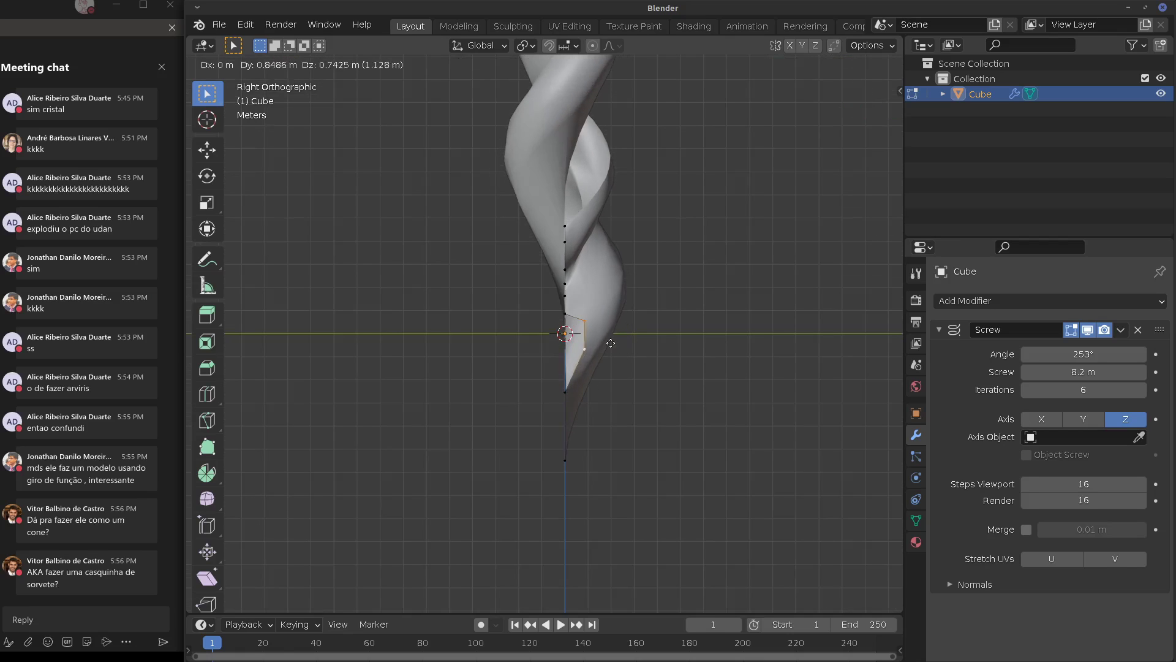
{"action": "left_click", "coordinate": [604, 344]}
{"action": "key", "text": "g"}
{"action": "left_click", "coordinate": [590, 343]}
{"action": "key", "text": "g"}
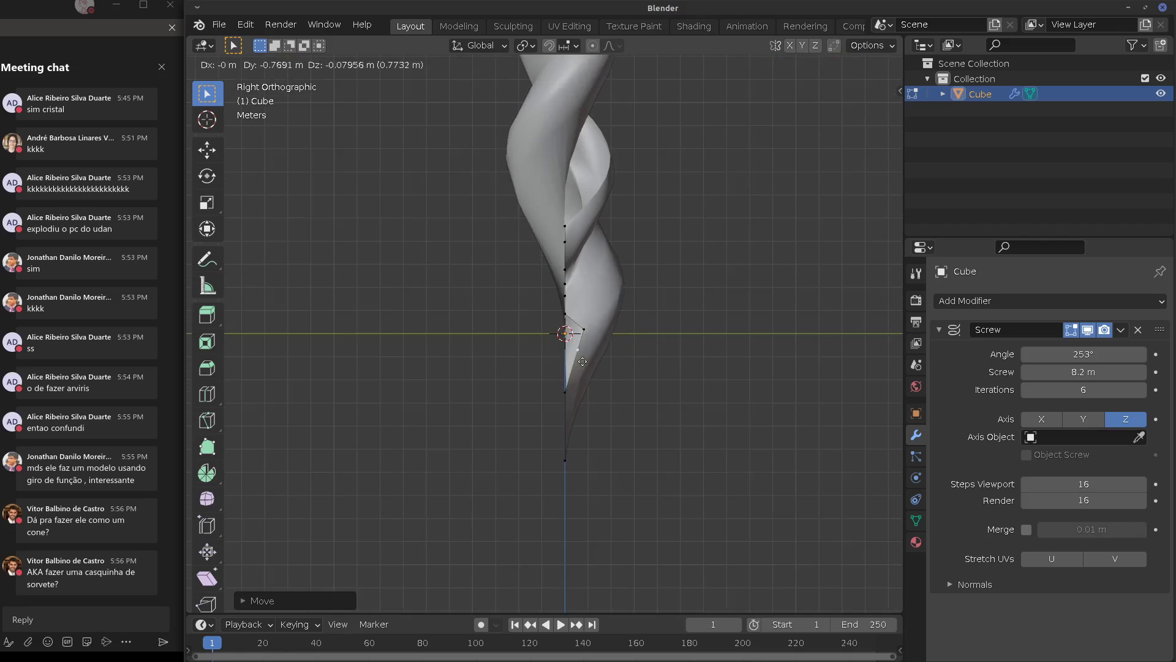
{"action": "left_click", "coordinate": [591, 343]}
Extrude the lower profile edge sideways into a face beneath the twisted Screw result
{"action": "middle_click_drag", "start_coordinate": [590, 343], "coordinate": [744, 368]}
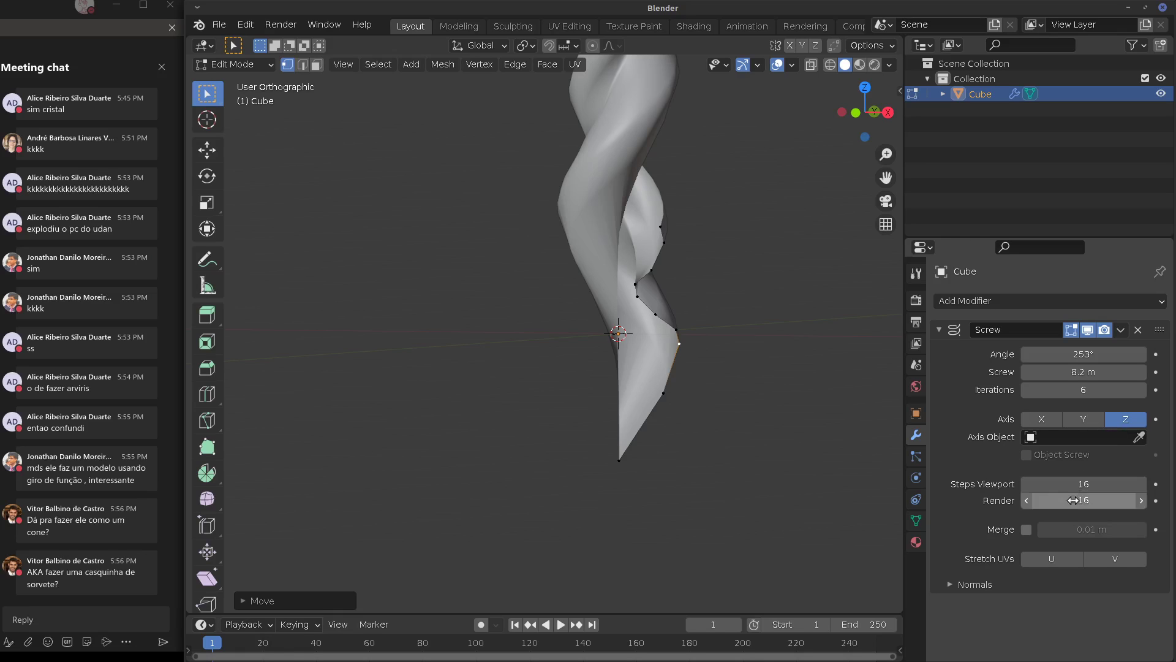
{"action": "middle_click_drag", "start_coordinate": [704, 466], "coordinate": [620, 433]}
{"action": "key", "text": "KP_1"}
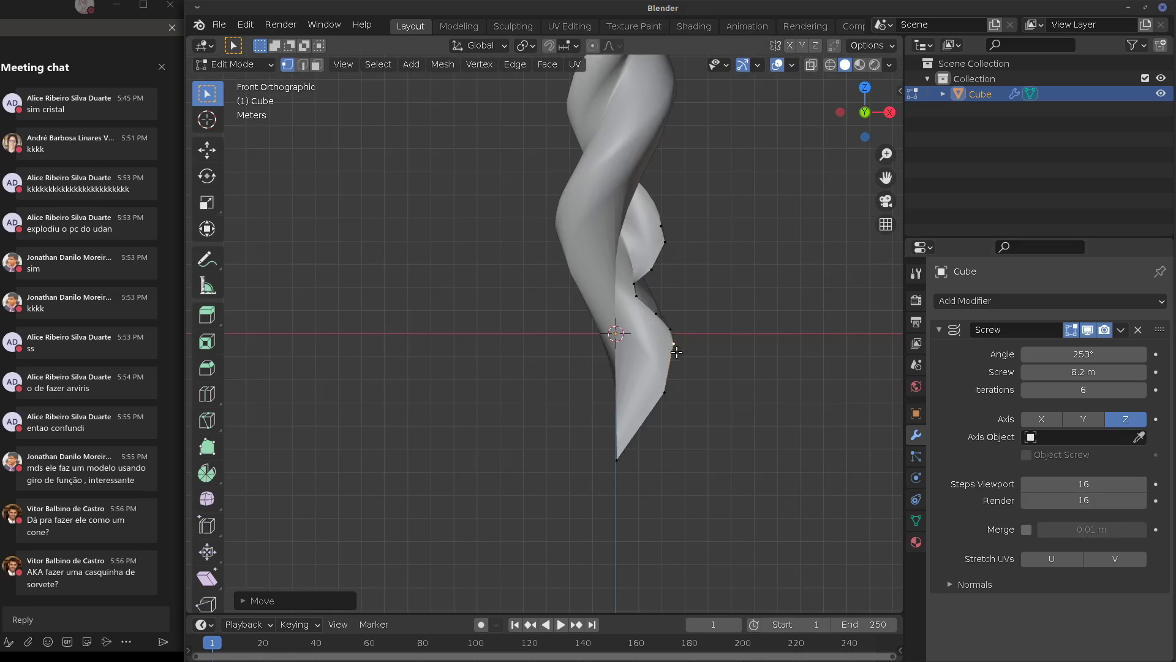
{"action": "middle_click_drag", "start_coordinate": [701, 386], "coordinate": [534, 378]}
{"action": "key", "text": "e"}
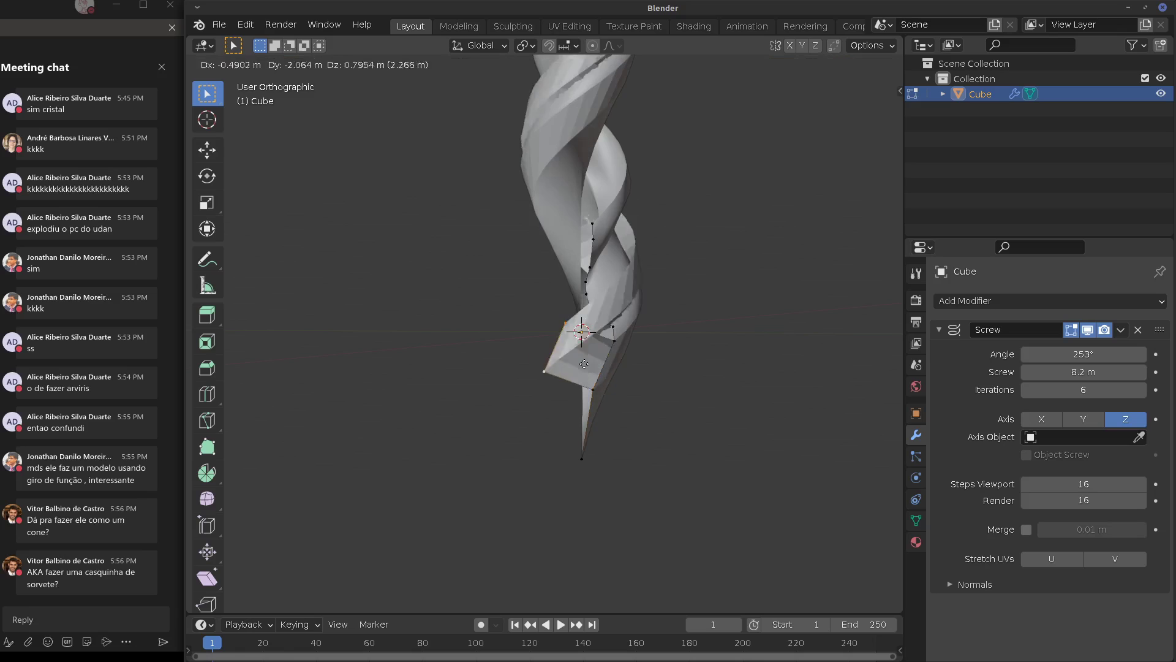
{"action": "left_click", "coordinate": [668, 368]}
{"action": "middle_click_drag", "start_coordinate": [668, 367], "coordinate": [620, 375]}
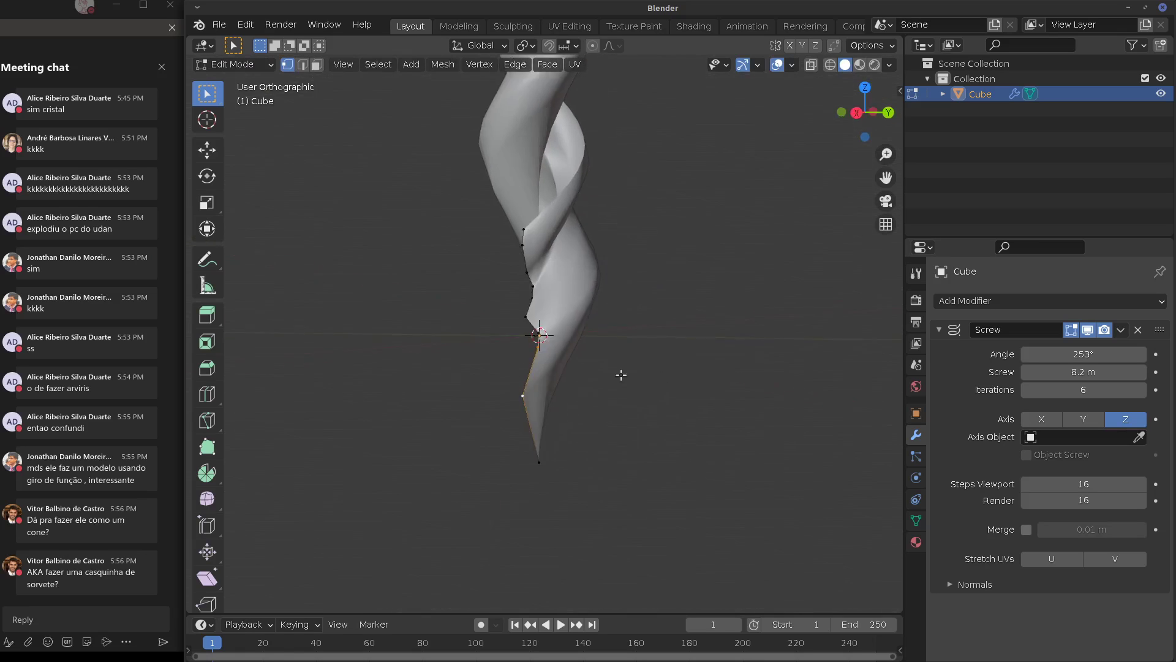
{"action": "key", "text": "e"}
{"action": "left_click", "coordinate": [527, 337]}
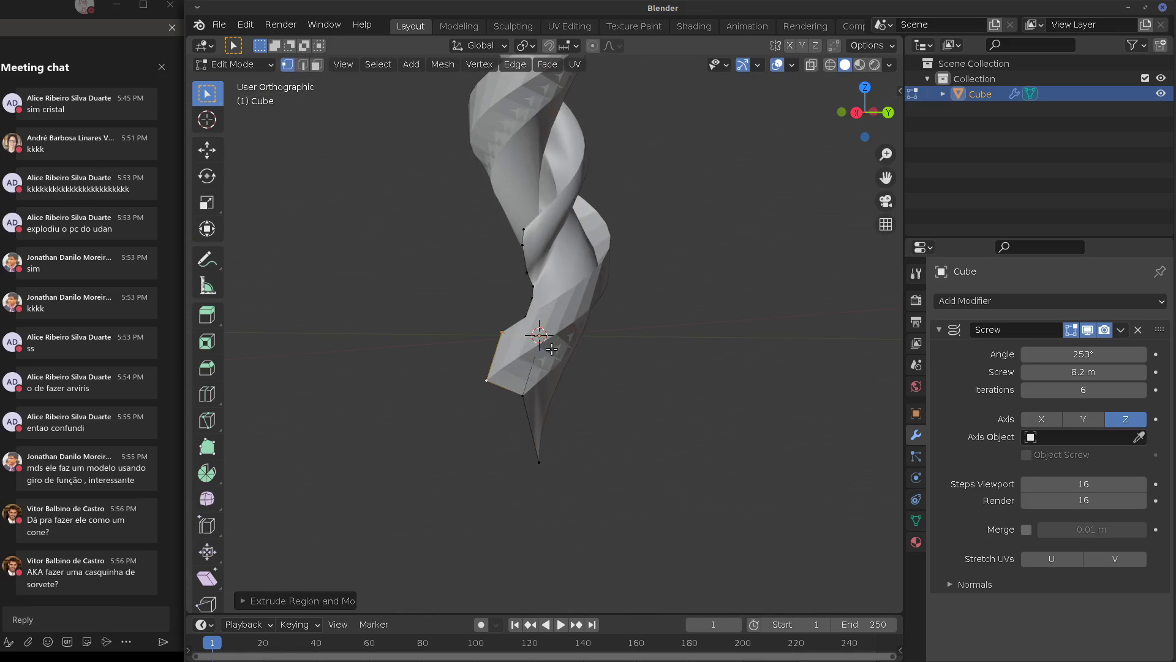
Examine the extruded face's effect on the twisted surface and remove the Screw modifier
{"action": "middle_click_drag", "start_coordinate": [546, 342], "coordinate": [529, 307]}
{"action": "scroll", "coordinate": [656, 375], "scroll_direction": "up", "scroll_amount": 4}
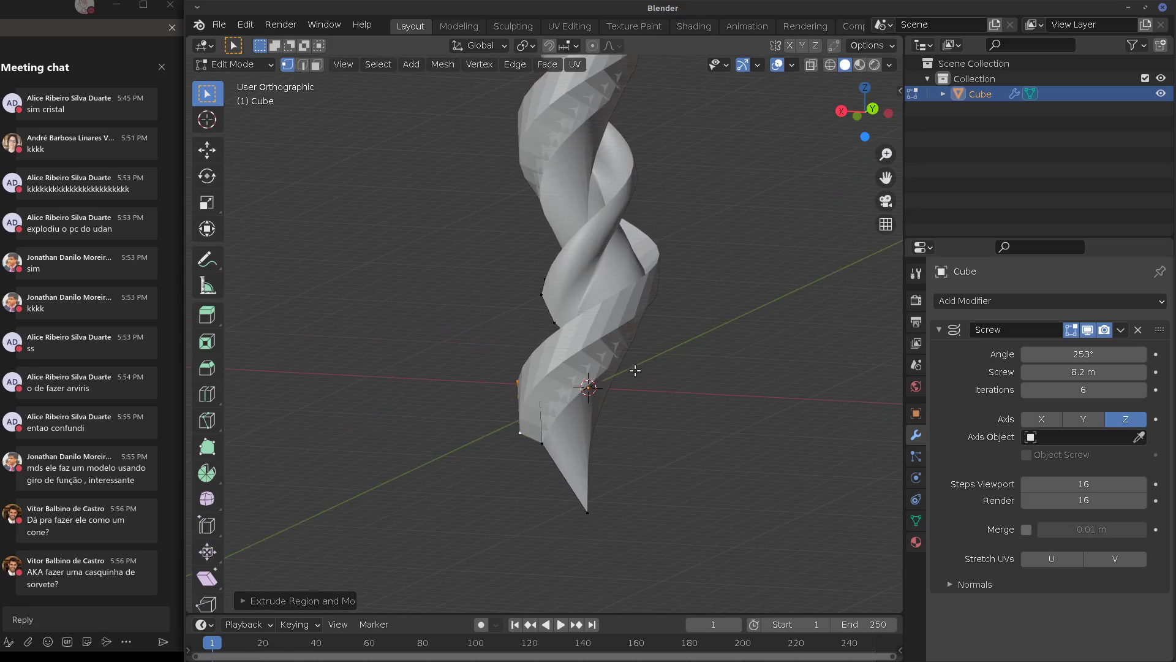
{"action": "scroll", "coordinate": [621, 452], "scroll_direction": "up", "scroll_amount": 2}
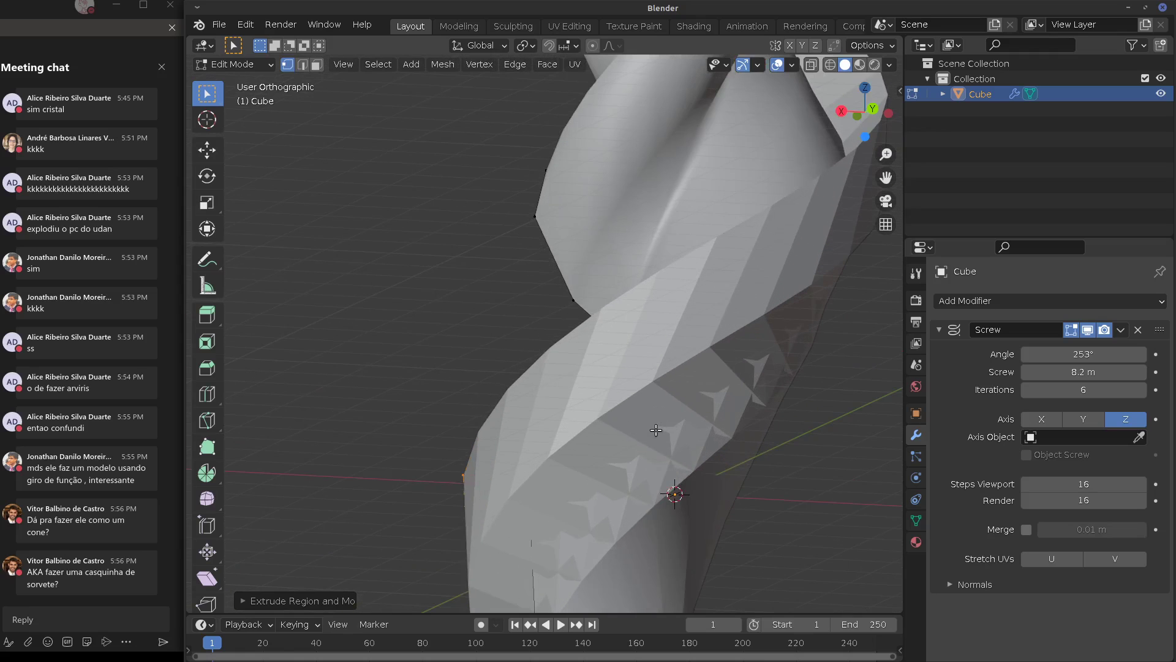
{"action": "key", "text": "KP_1"}
{"action": "scroll", "coordinate": [668, 436], "scroll_direction": "down", "scroll_amount": 3}
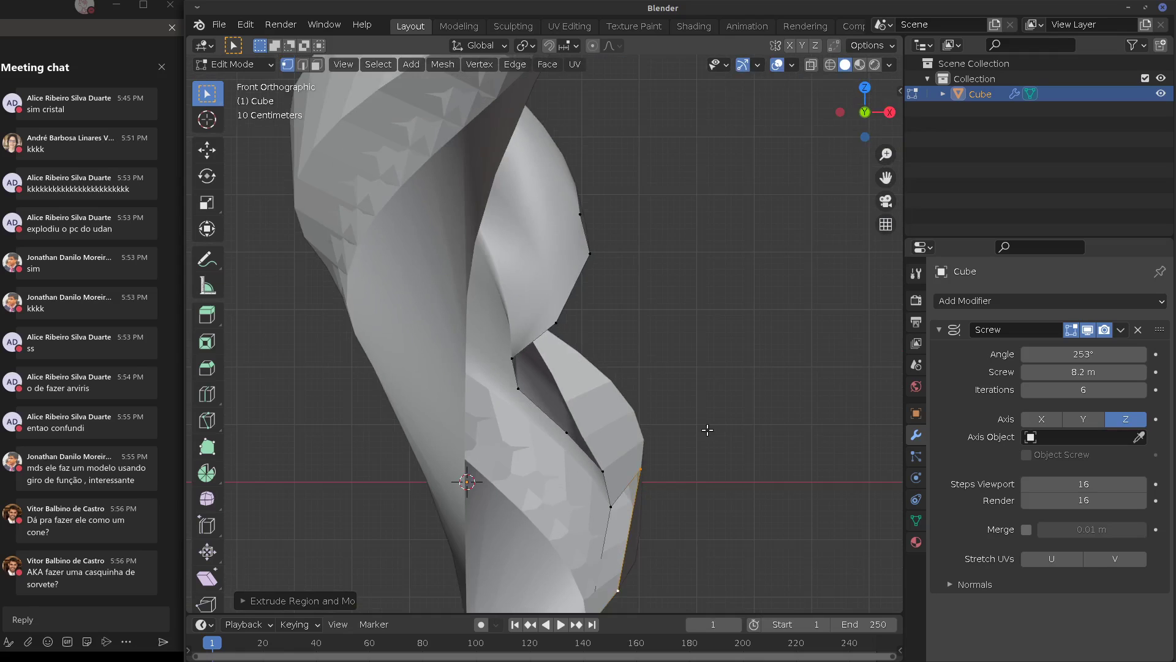
{"action": "scroll", "coordinate": [1143, 316], "scroll_direction": "down", "scroll_amount": 2, "text": "ctrl"}
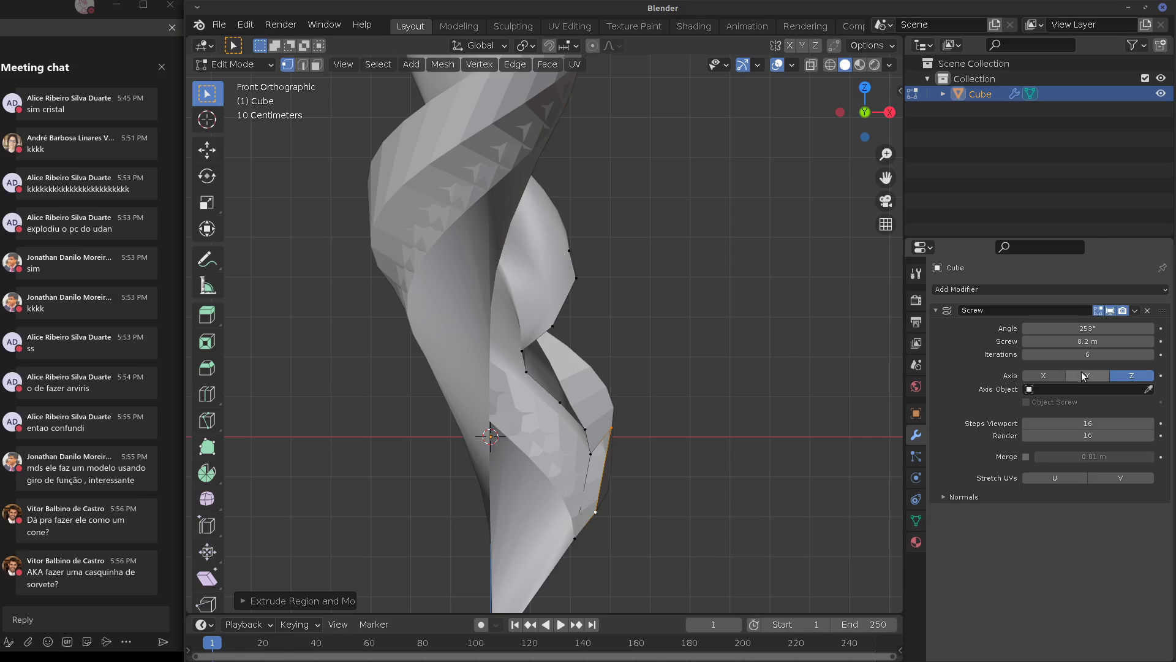
{"action": "scroll", "coordinate": [1084, 377], "scroll_direction": "up", "scroll_amount": 2, "text": "ctrl"}
{"action": "left_click", "coordinate": [1133, 331]}
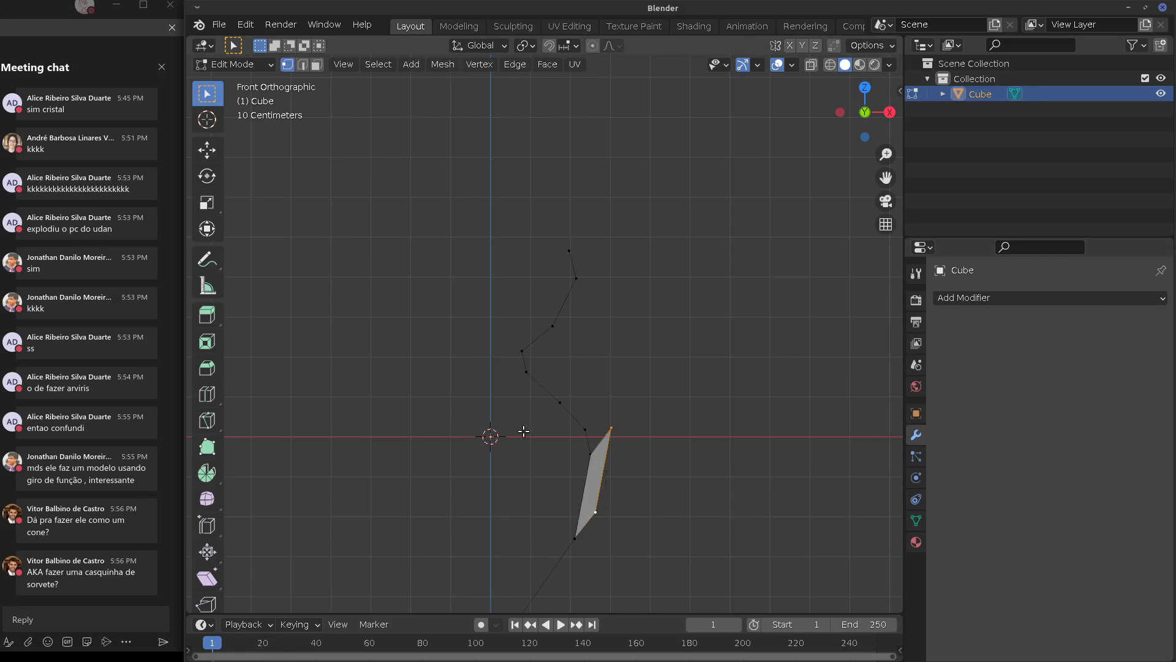
Delete the vertices of the extruded edge so that only the open edge profile remains
{"action": "key", "text": "a"}
{"action": "left_click", "coordinate": [601, 436]}
{"action": "key", "text": "x"}
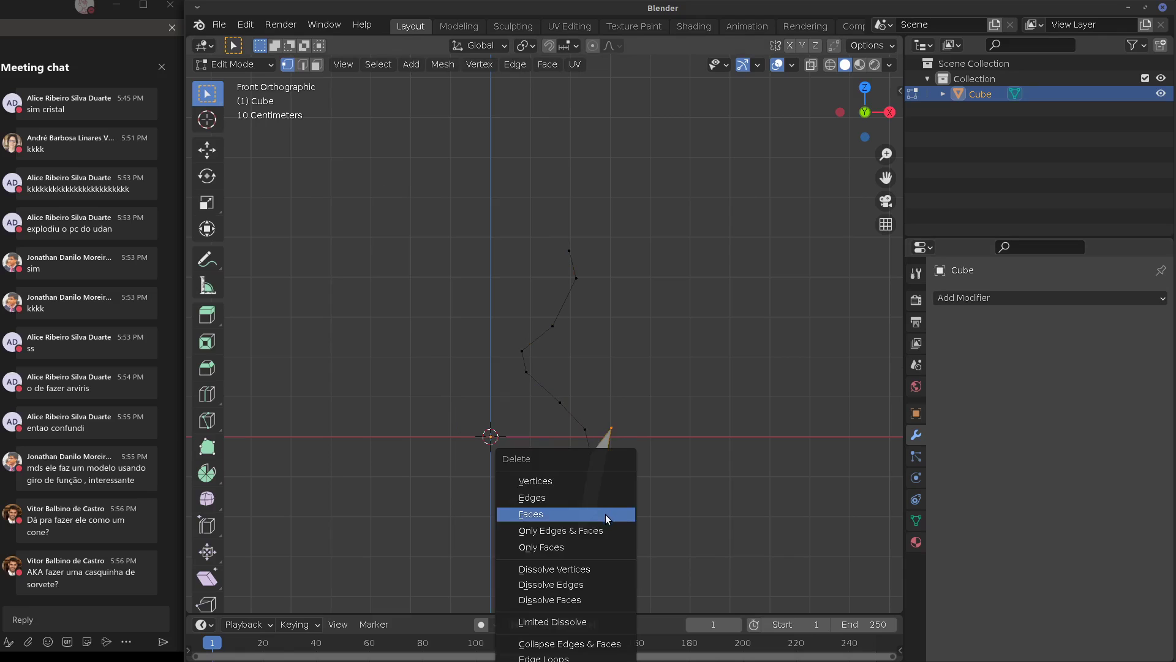
{"action": "left_click", "coordinate": [592, 481]}
Add a new Screw modifier with default settings to the cleaned edge profile
{"action": "middle_click_drag", "start_coordinate": [603, 459], "coordinate": [608, 312], "text": "shift"}
{"action": "left_click", "coordinate": [980, 298]}
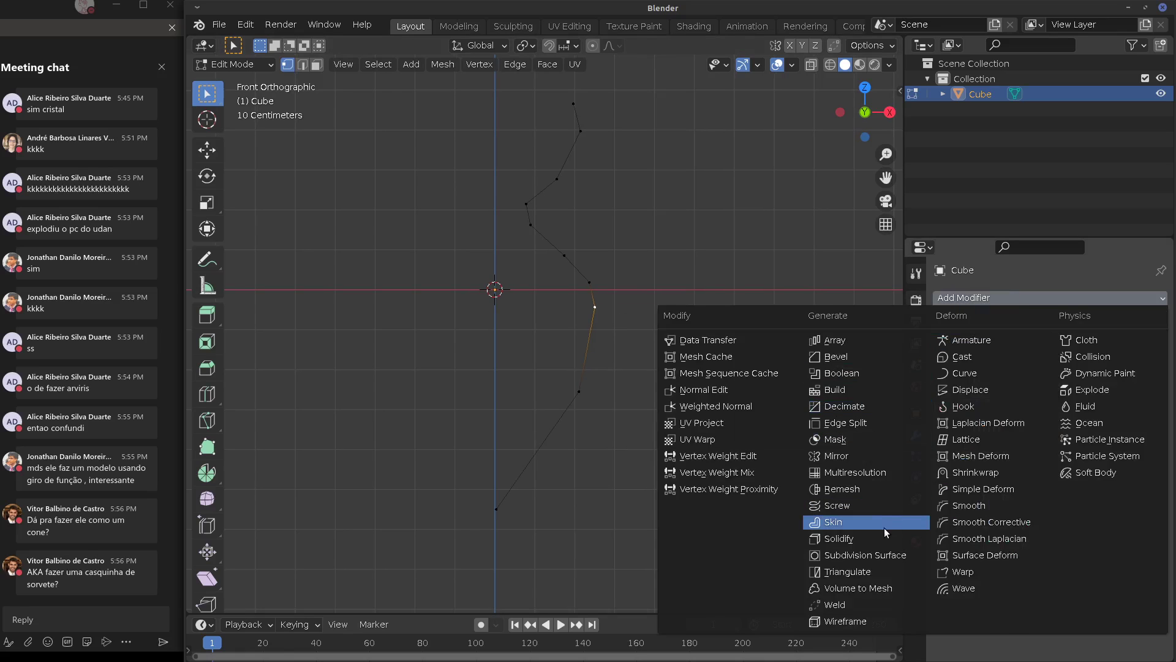
{"action": "left_click", "coordinate": [869, 503]}
Move the three vertices around the narrow neck outward to widen the waist of the revolved shape
{"action": "middle_click_drag", "start_coordinate": [689, 379], "coordinate": [726, 431], "text": "shift"}
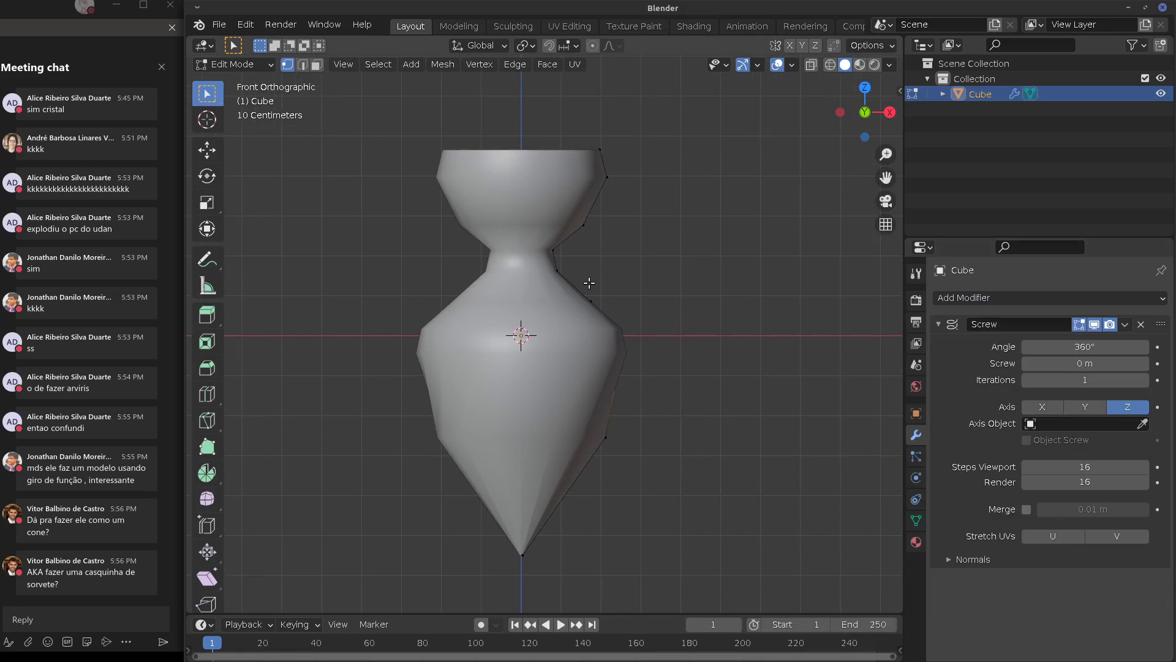
{"action": "key", "text": "g"}
{"action": "left_click", "coordinate": [634, 279]}
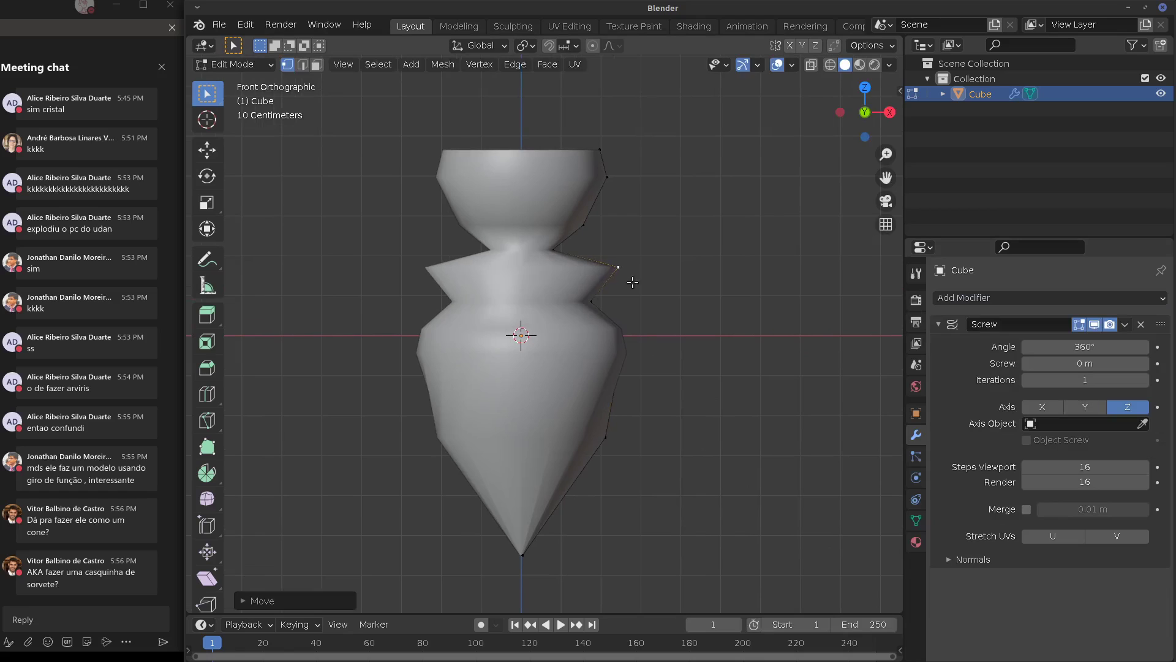
{"action": "left_click", "coordinate": [590, 301]}
{"action": "key", "text": "g"}
{"action": "left_click", "coordinate": [624, 267]}
{"action": "left_click", "coordinate": [623, 268]}
{"action": "key", "text": "g"}
{"action": "left_click", "coordinate": [642, 268]}
{"action": "left_click", "coordinate": [564, 251]}
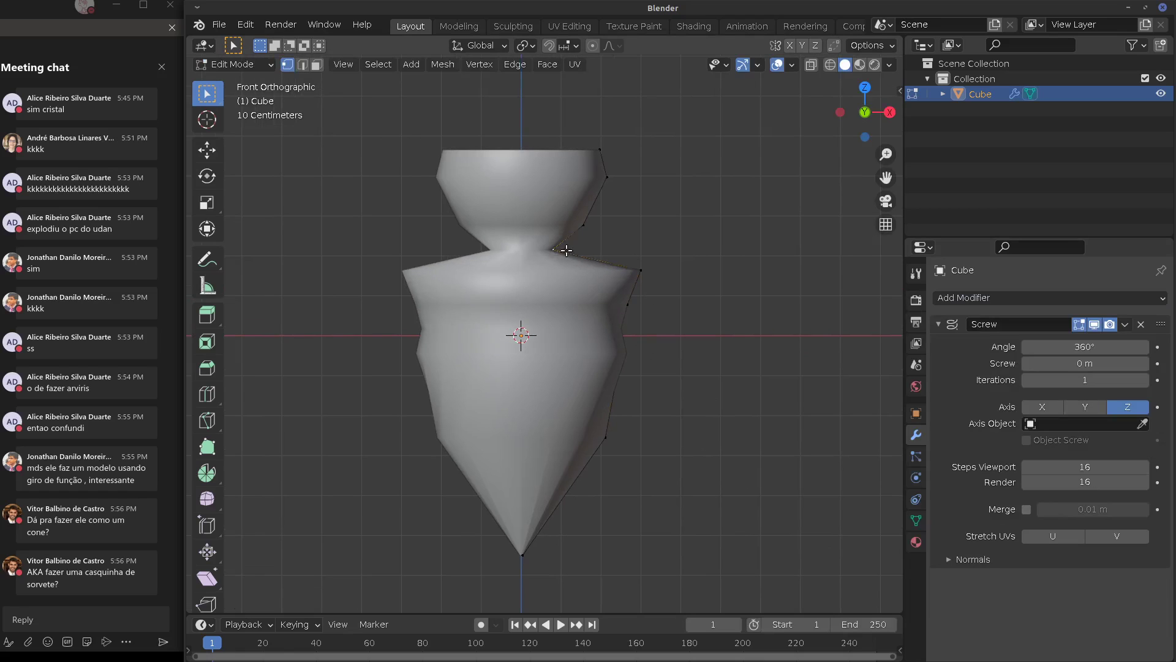
{"action": "key", "text": "g"}
{"action": "left_click", "coordinate": [654, 251]}
Move the three upper profile vertices outward to widen the cone's mouth, and fine-tune the vertex below them
{"action": "left_click", "coordinate": [606, 223]}
{"action": "key", "text": "g"}
{"action": "left_click", "coordinate": [683, 215]}
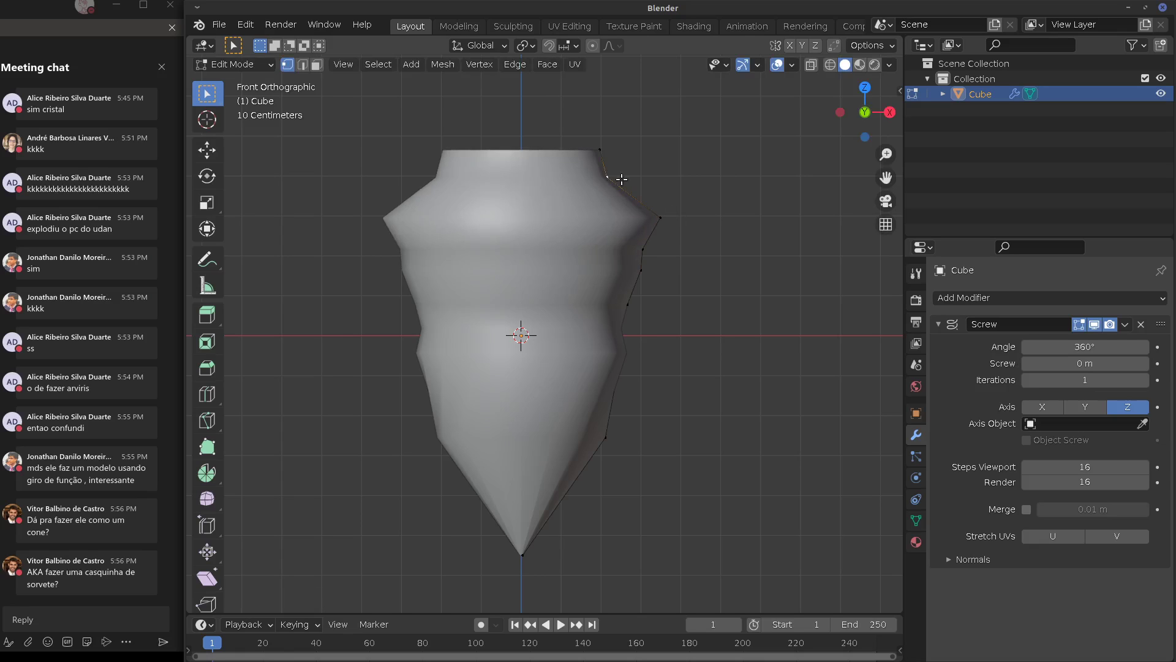
{"action": "left_click", "coordinate": [610, 176]}
{"action": "key", "text": "g"}
{"action": "left_click", "coordinate": [693, 173]}
{"action": "left_click", "coordinate": [622, 157]}
{"action": "key", "text": "g"}
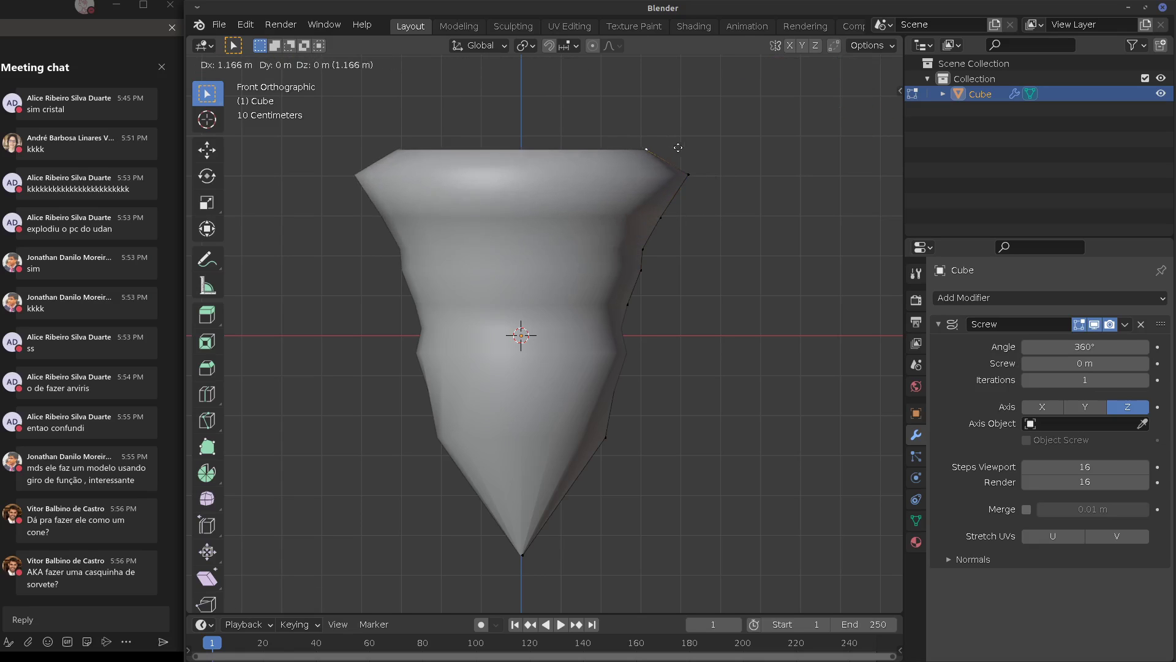
{"action": "left_click", "coordinate": [675, 157]}
{"action": "left_click", "coordinate": [647, 244]}
{"action": "key", "text": "g"}
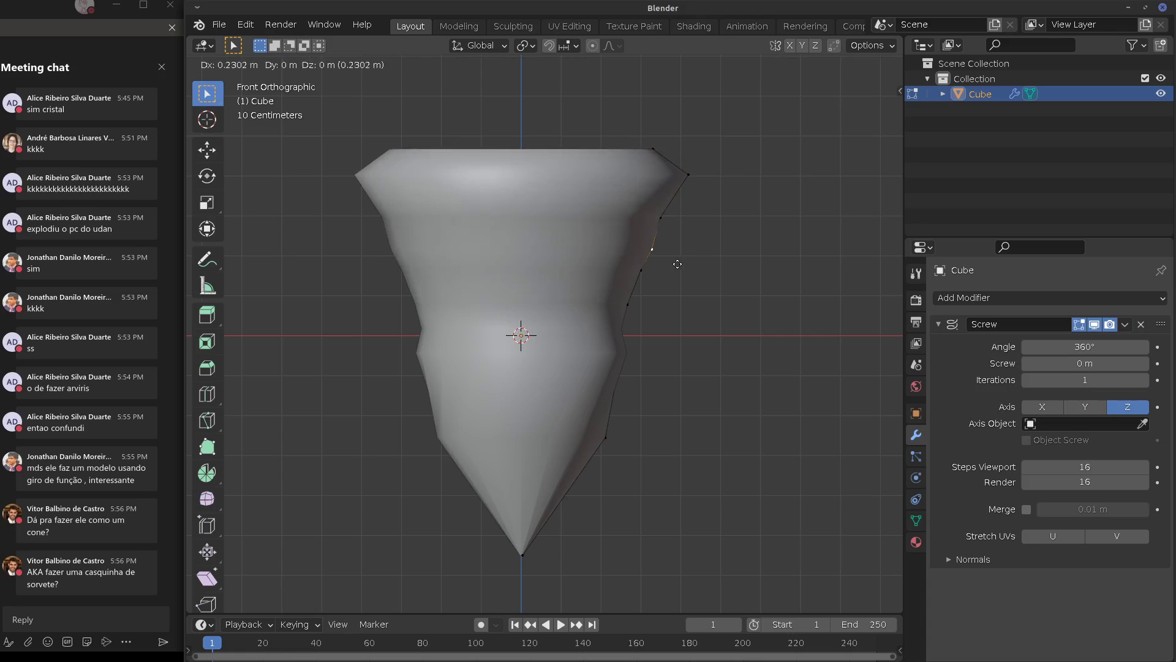
{"action": "left_click", "coordinate": [651, 245]}
Move the lower profile vertices down and inward to taper the body into a cone, and fine-tune the middle vertex
{"action": "left_click", "coordinate": [642, 364]}
{"action": "key", "text": "g"}
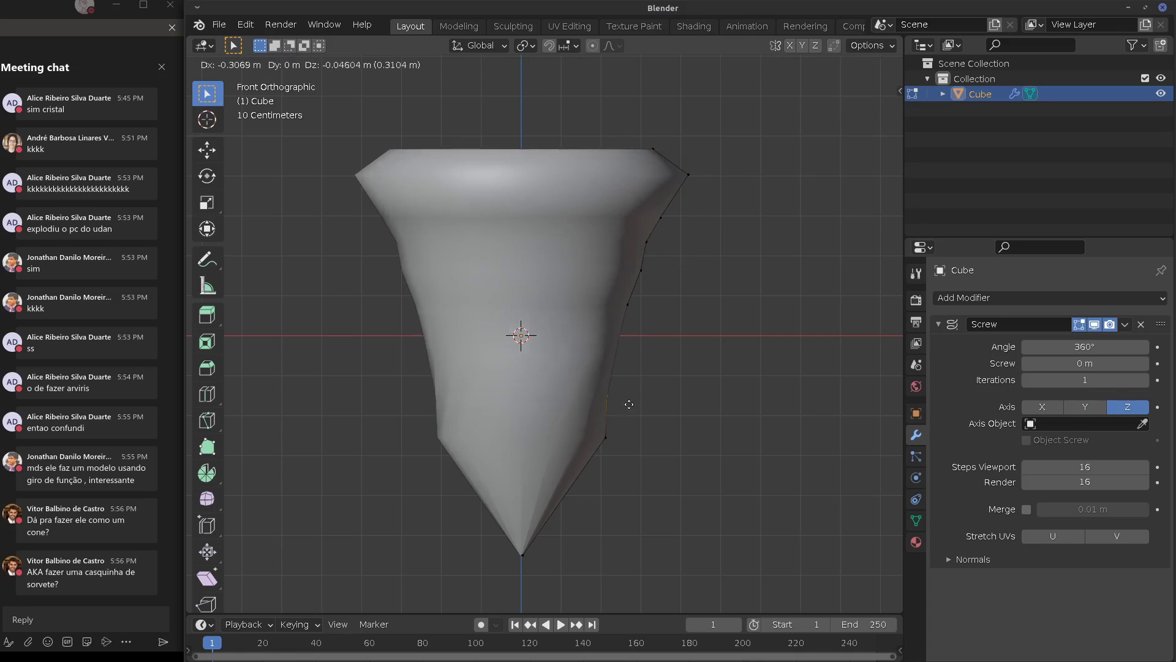
{"action": "left_click", "coordinate": [622, 405]}
{"action": "left_click", "coordinate": [607, 438]}
{"action": "key", "text": "g"}
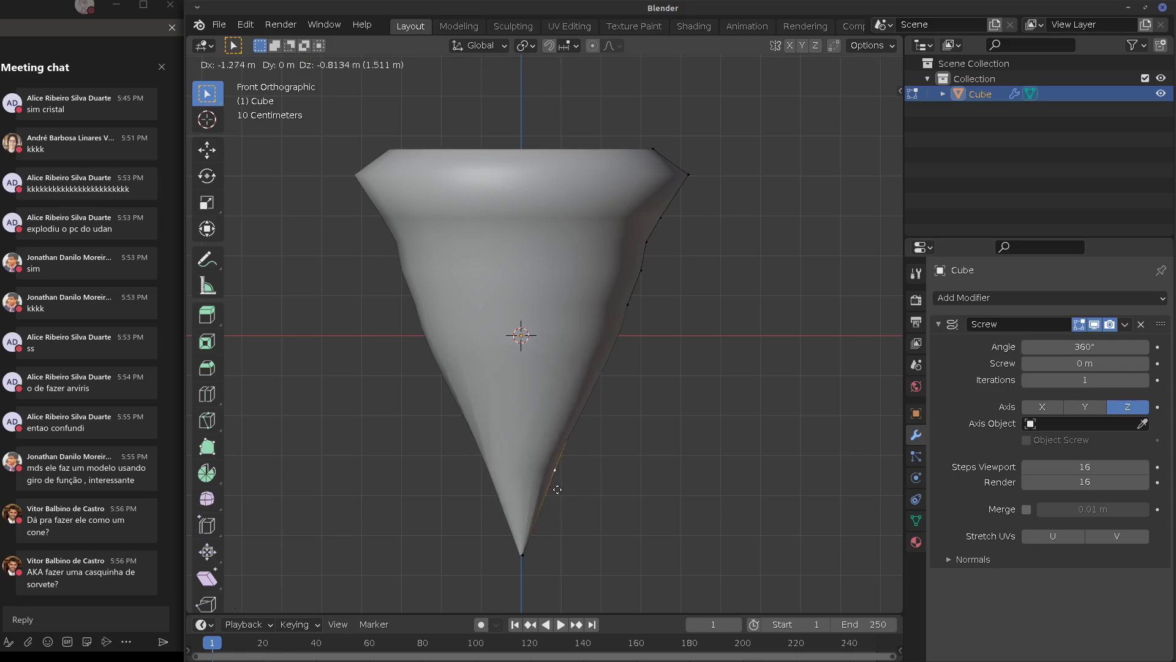
{"action": "left_click", "coordinate": [559, 486]}
{"action": "left_click", "coordinate": [649, 331]}
{"action": "key", "text": "g"}
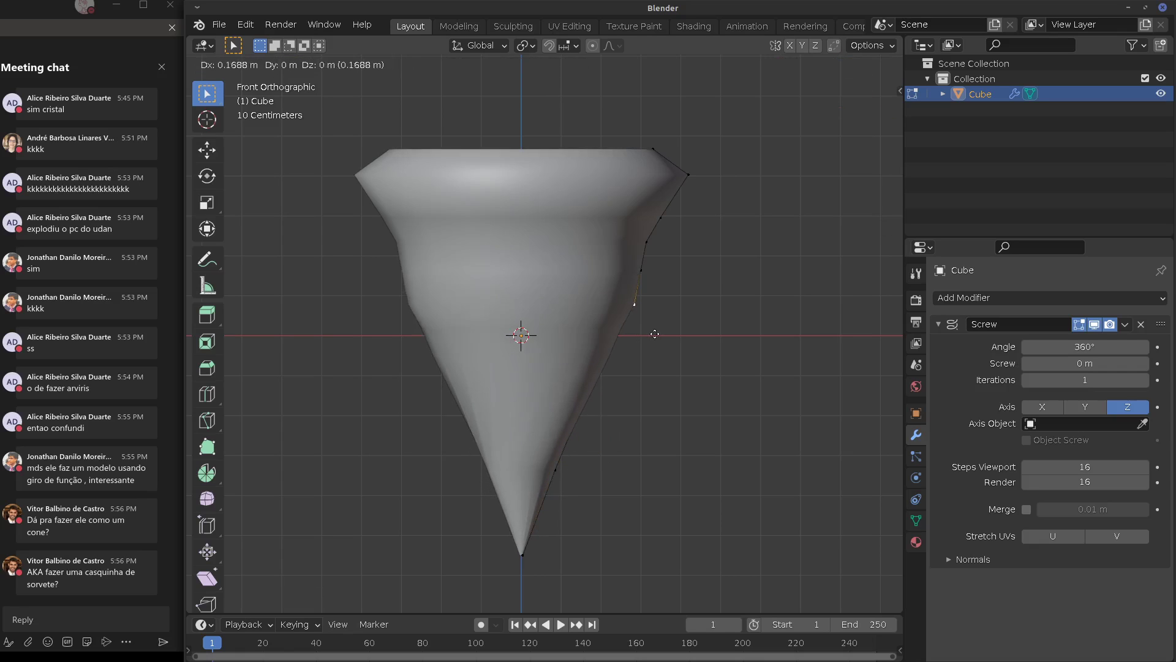
{"action": "left_click", "coordinate": [656, 324]}
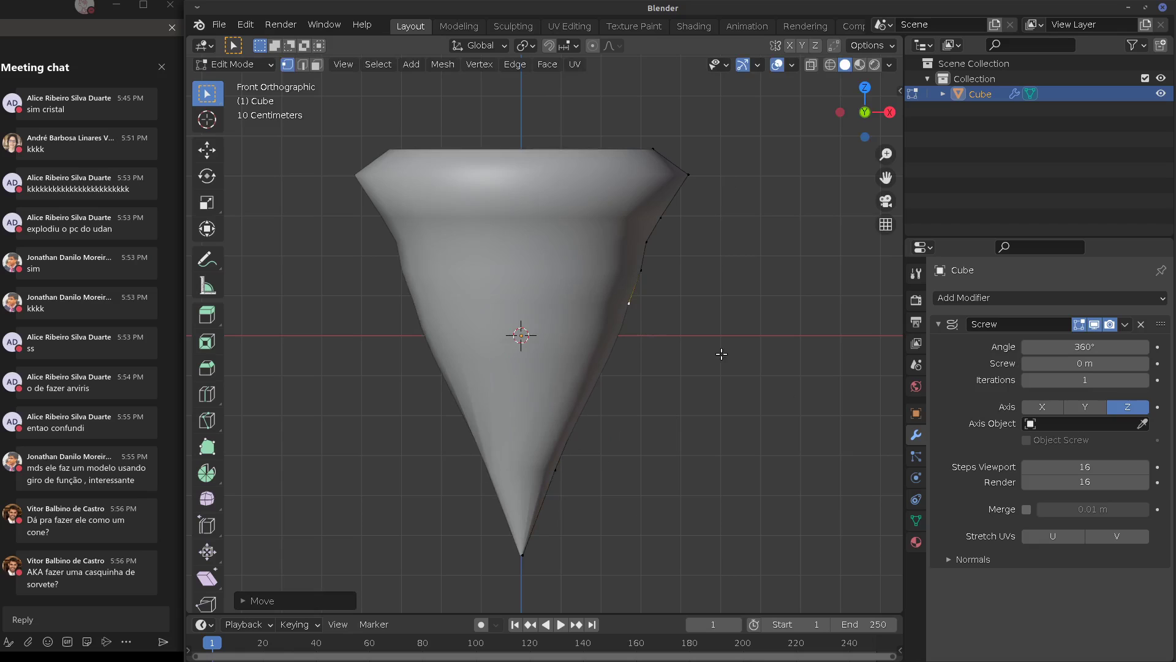
Add a Subdivision Surface modifier after the Screw and collapse the Screw's settings
{"action": "mouse_move", "coordinate": [720, 355]}
{"action": "middle_mouse_down"}
{"action": "mouse_move", "coordinate": [677, 323]}
{"action": "mouse_move", "coordinate": [718, 345]}
{"action": "middle_mouse_up"}
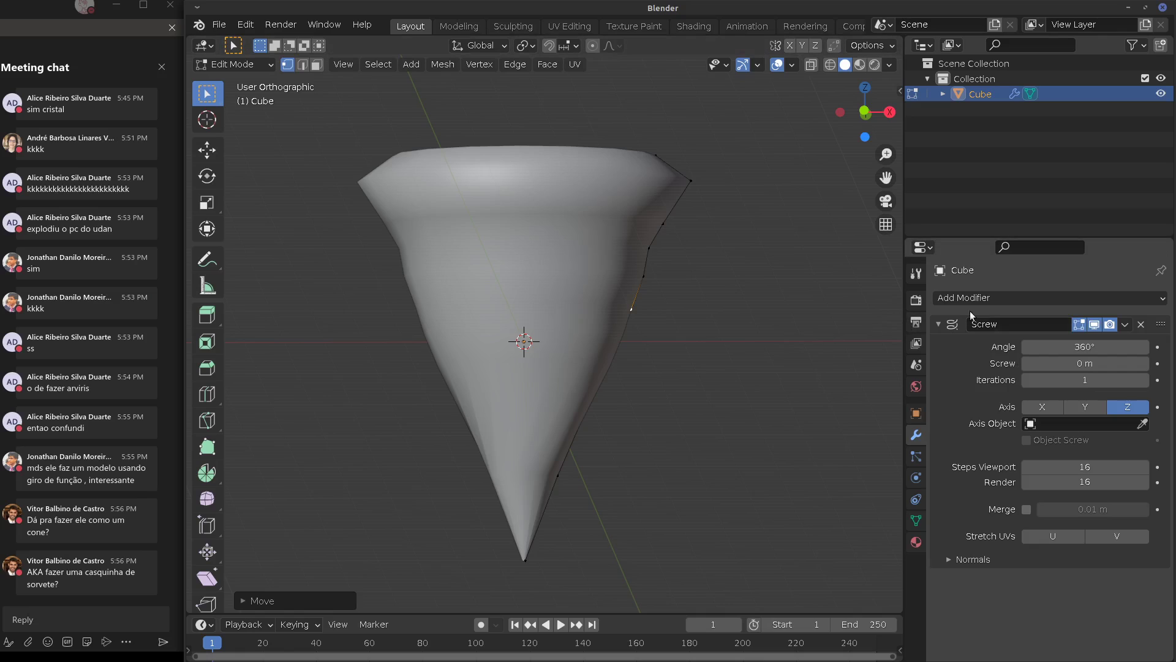
{"action": "left_click", "coordinate": [1040, 299]}
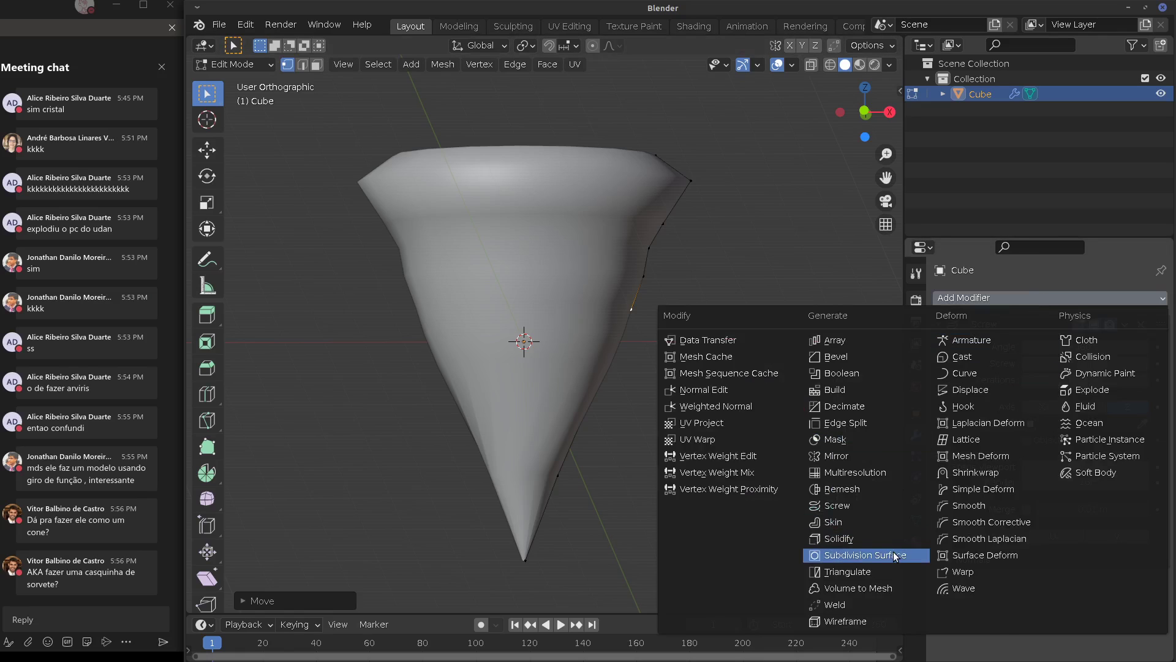
{"action": "left_click", "coordinate": [827, 555]}
{"action": "left_click", "coordinate": [956, 326]}
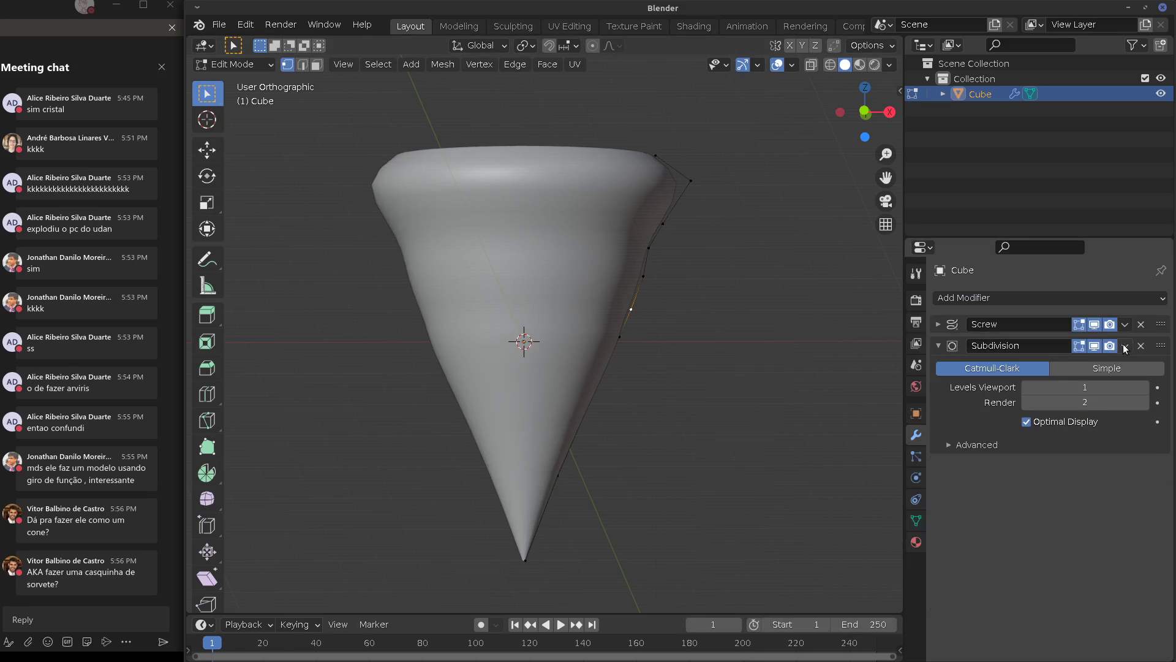
Move the Subdivision modifier ahead of the Screw to compare the smoothing, and return it to its place after the Screw
{"action": "left_click", "coordinate": [1125, 346]}
{"action": "left_click", "coordinate": [1097, 422]}
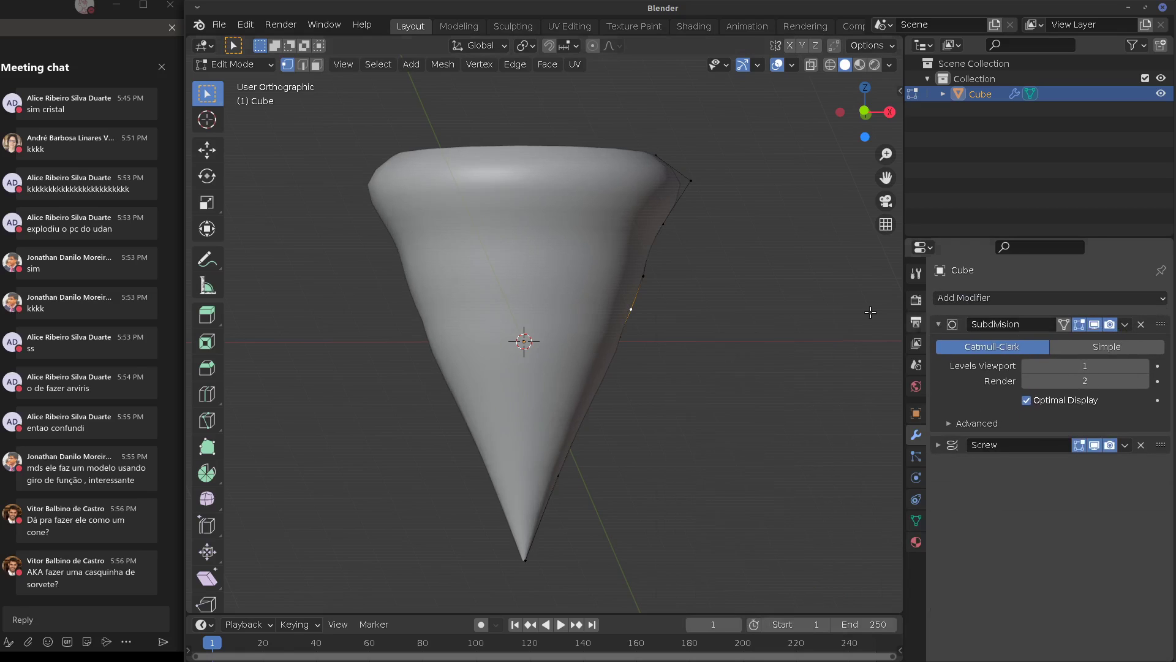
{"action": "middle_click_drag", "start_coordinate": [735, 251], "coordinate": [724, 286]}
{"action": "middle_click_drag", "start_coordinate": [881, 300], "coordinate": [820, 282]}
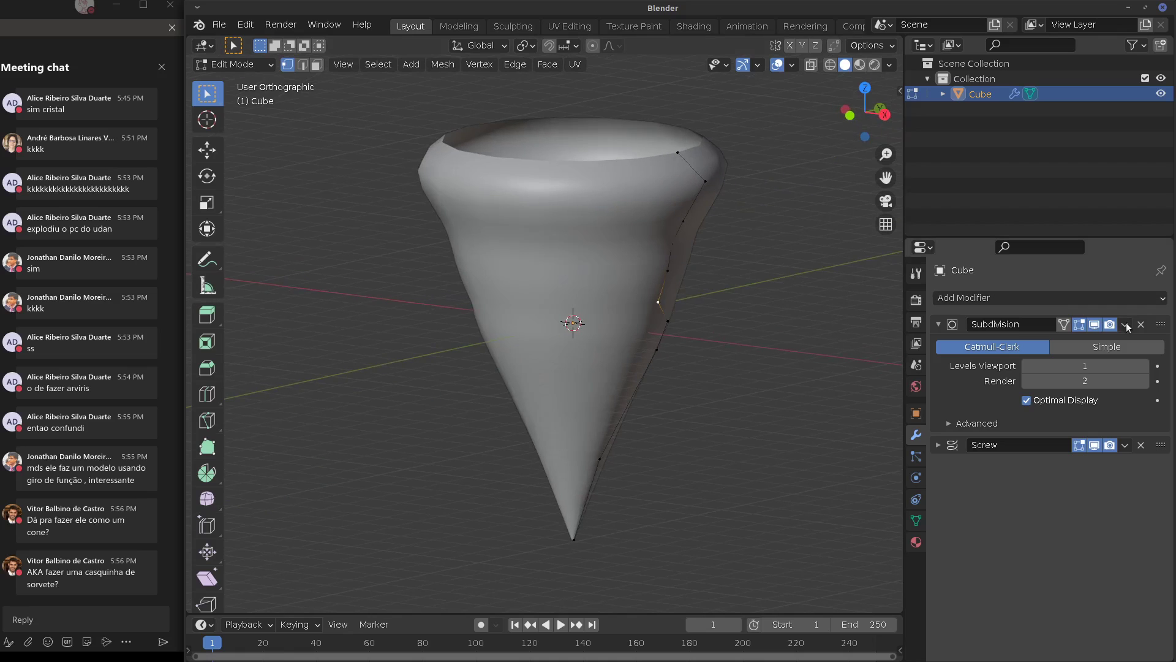
{"action": "left_click_drag", "start_coordinate": [1159, 325], "coordinate": [1127, 437]}
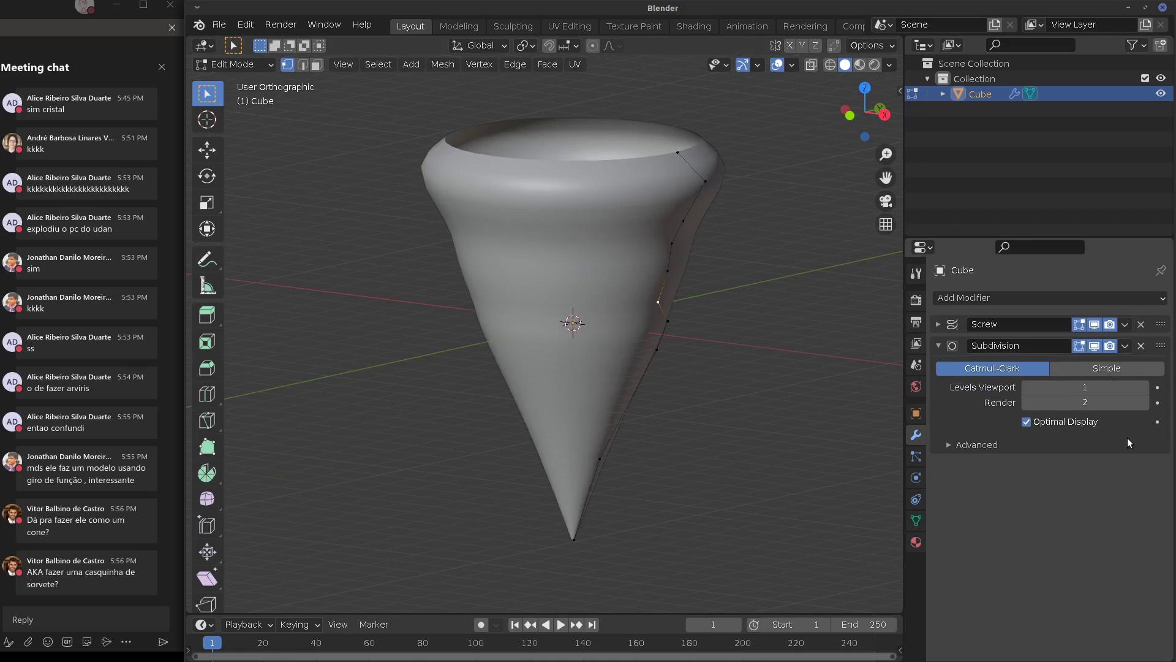
Remove the Subdivision and Screw modifiers so that only the bare edge profile is left
{"action": "middle_click_drag", "start_coordinate": [790, 318], "coordinate": [809, 362]}
{"action": "left_click", "coordinate": [1140, 346]}
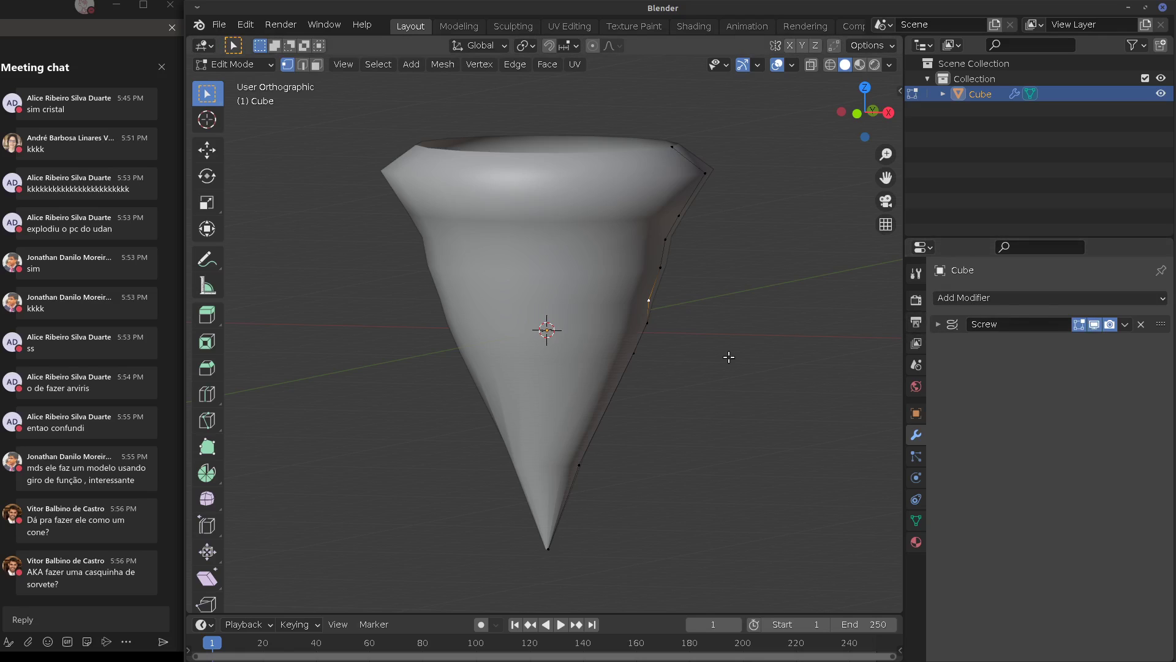
{"action": "left_click", "coordinate": [1141, 324]}
Delete the upper vertices of the profile in front view, leaving only the lowest edge
{"action": "left_click", "coordinate": [1017, 300]}
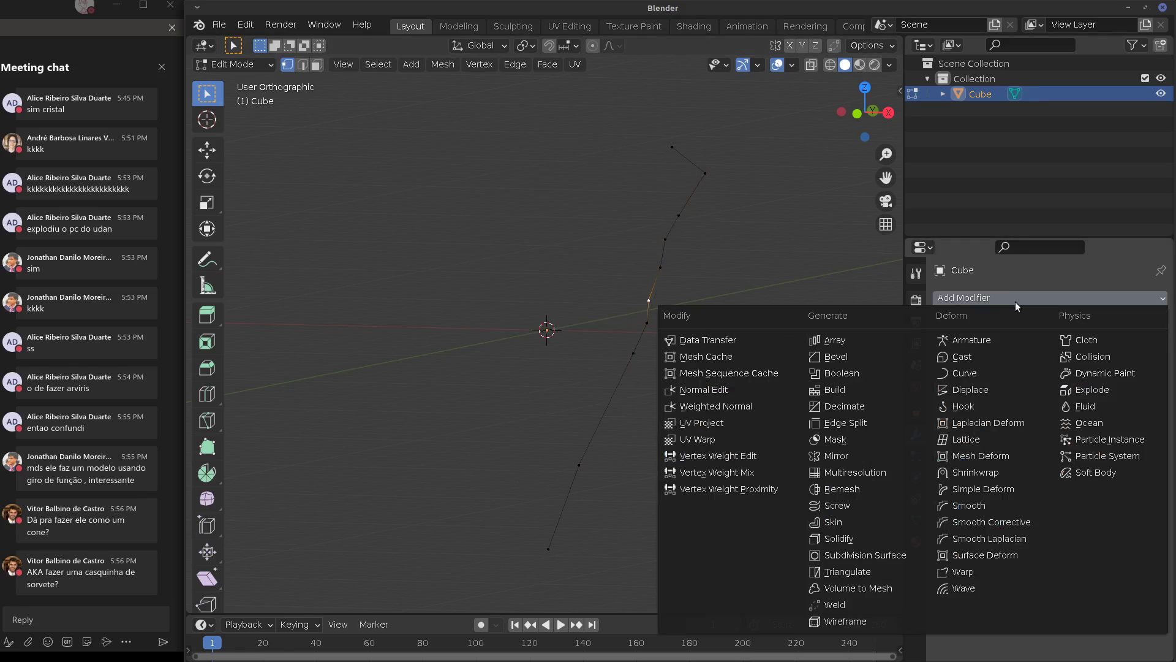
{"action": "key", "text": "KP_1"}
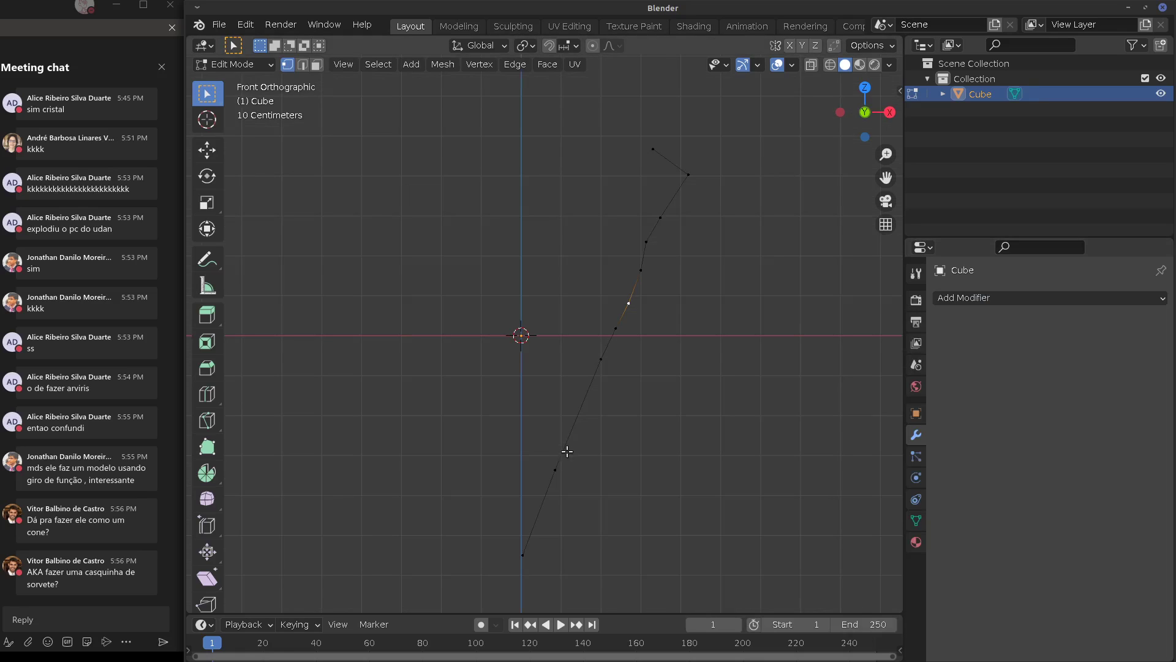
{"action": "key", "text": "b"}
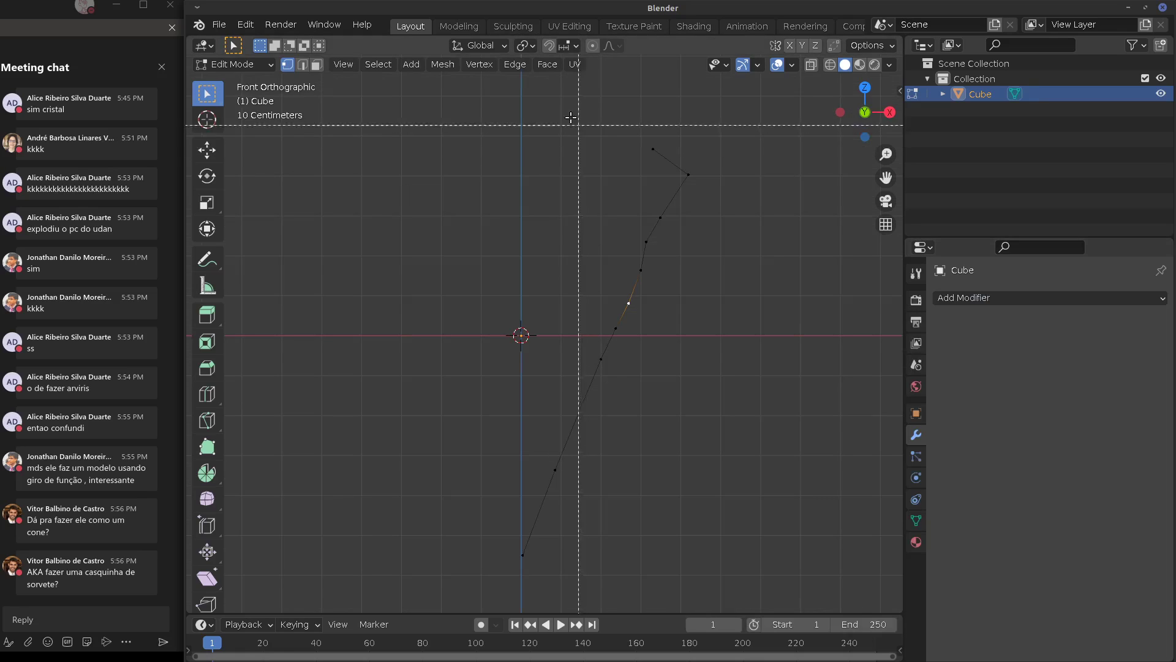
{"action": "left_click_drag", "start_coordinate": [572, 116], "coordinate": [767, 406]}
{"action": "key", "text": "x"}
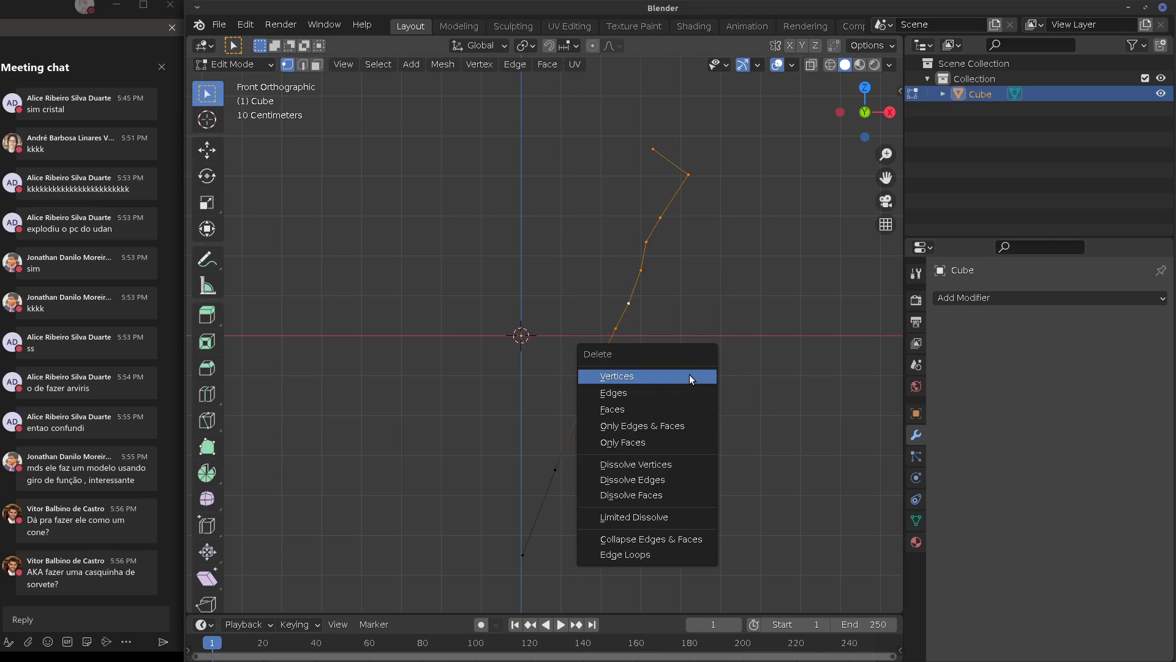
{"action": "left_click", "coordinate": [690, 376]}
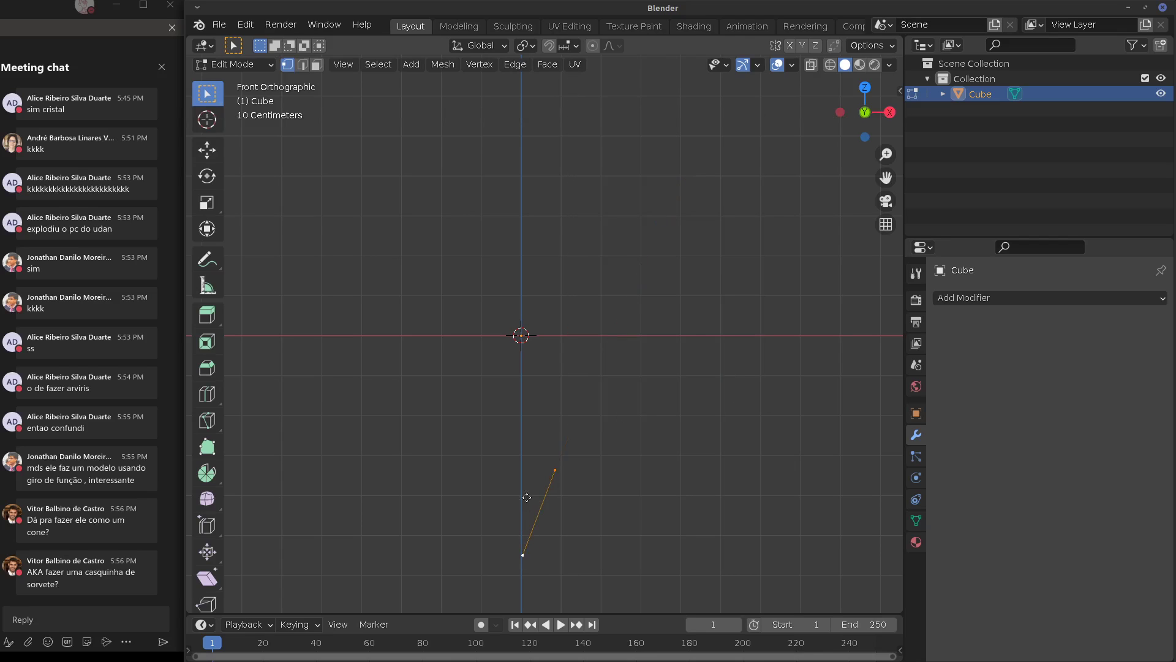
Move the remaining edge about 2 m toward negative X and 5.6 m up, and add a Skin modifier
{"action": "key", "text": "g"}
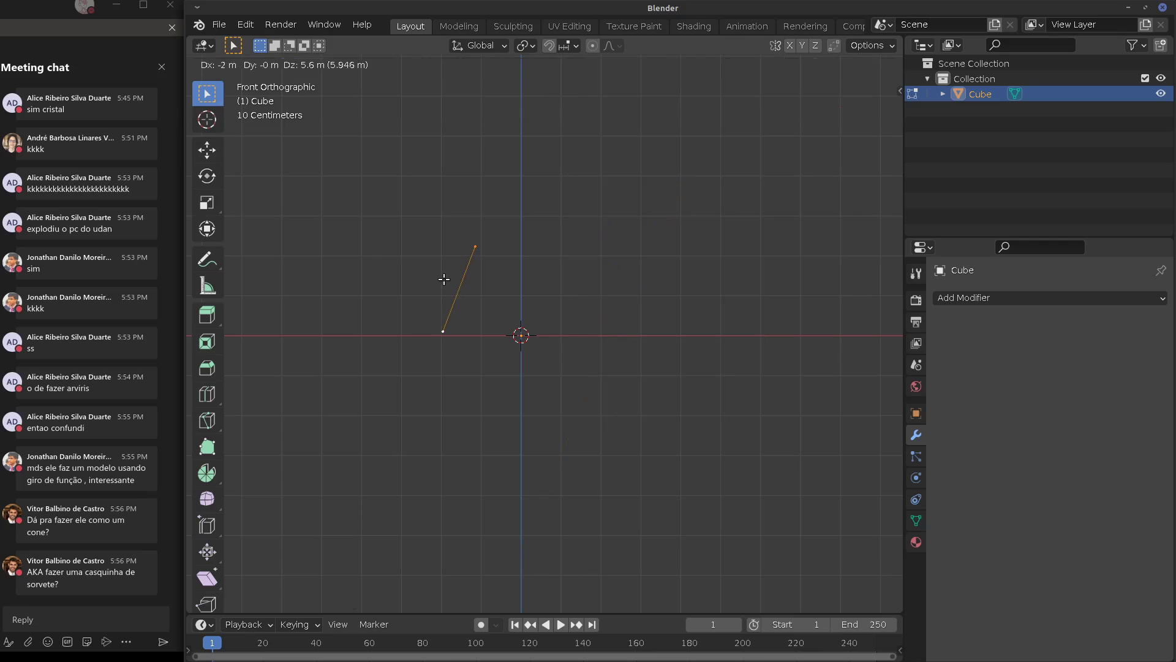
{"action": "left_click", "coordinate": [444, 279]}
{"action": "left_click", "coordinate": [1023, 297]}
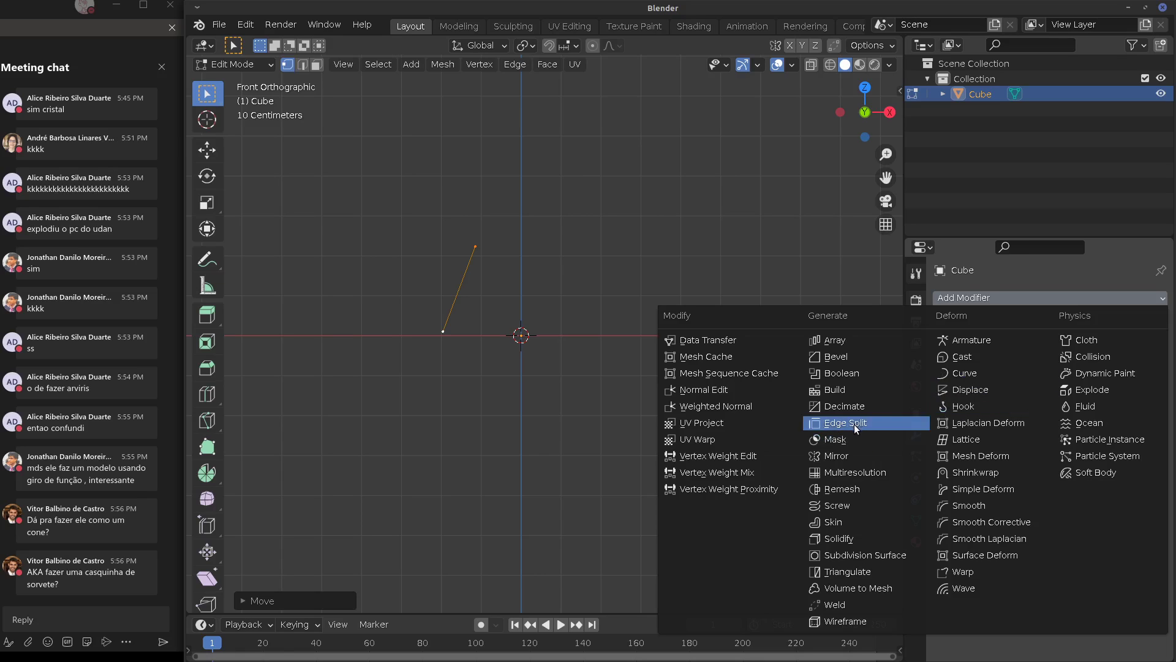
{"action": "left_click", "coordinate": [834, 522]}
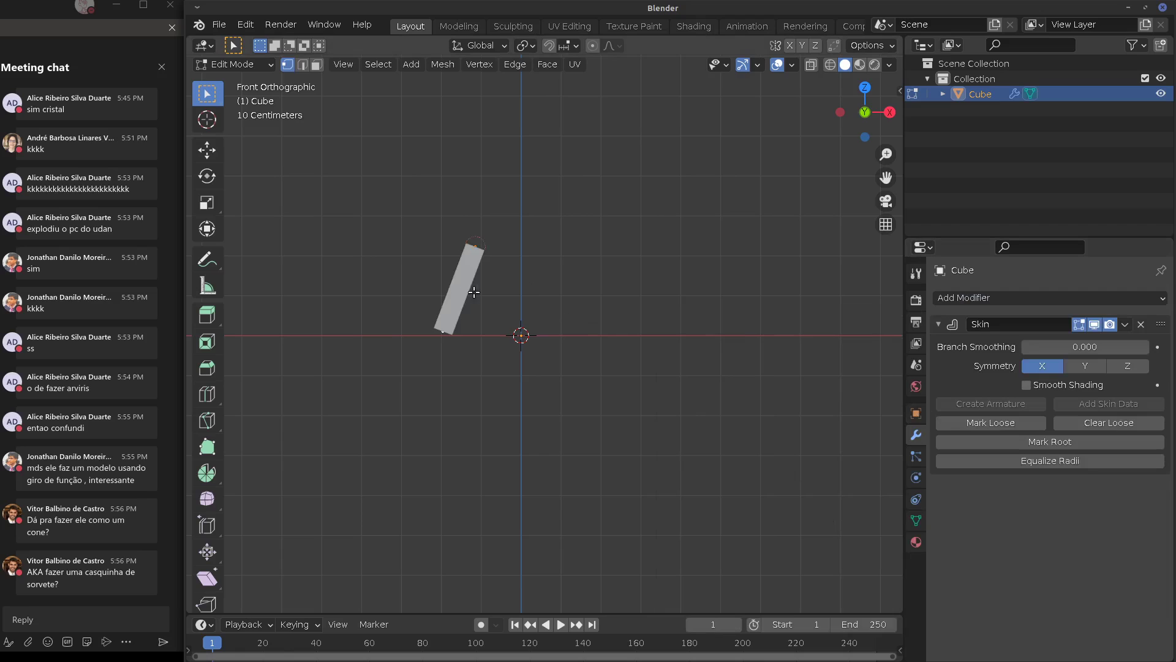
Extrude the skinned edge toward positive X into a four-sided loop, and switch the Skin's viewport display off and on
{"action": "scroll", "coordinate": [475, 277], "scroll_direction": "up", "scroll_amount": 2}
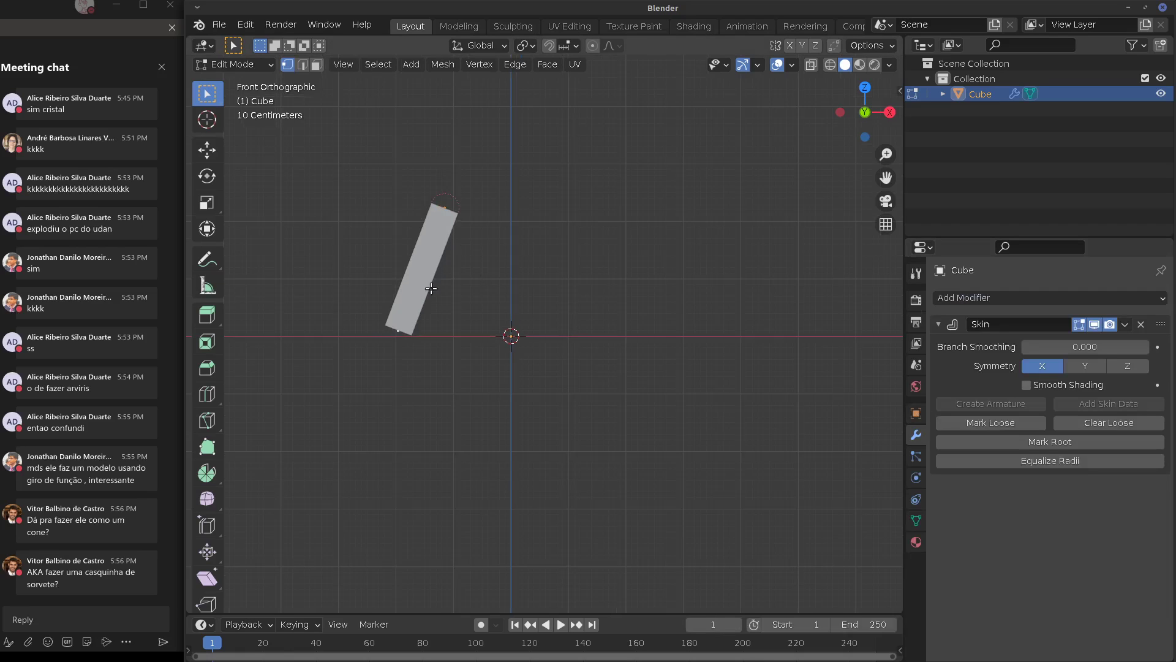
{"action": "middle_click_drag", "start_coordinate": [512, 241], "coordinate": [559, 306], "text": "shift"}
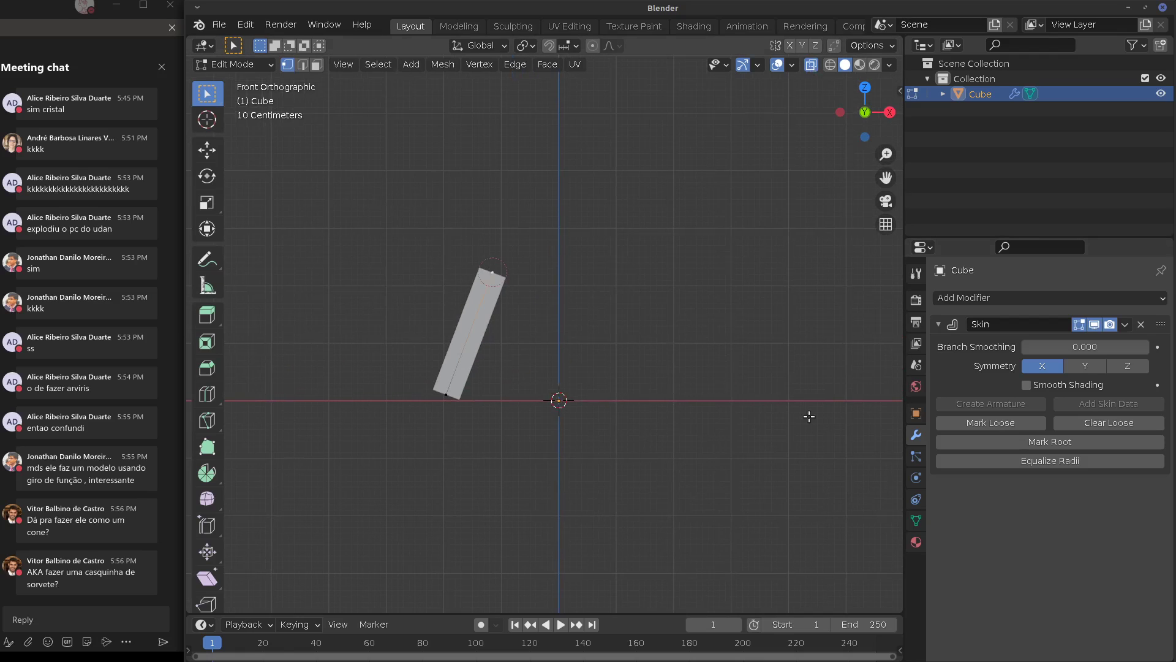
{"action": "middle_click_drag", "start_coordinate": [508, 283], "coordinate": [522, 289], "text": "shift"}
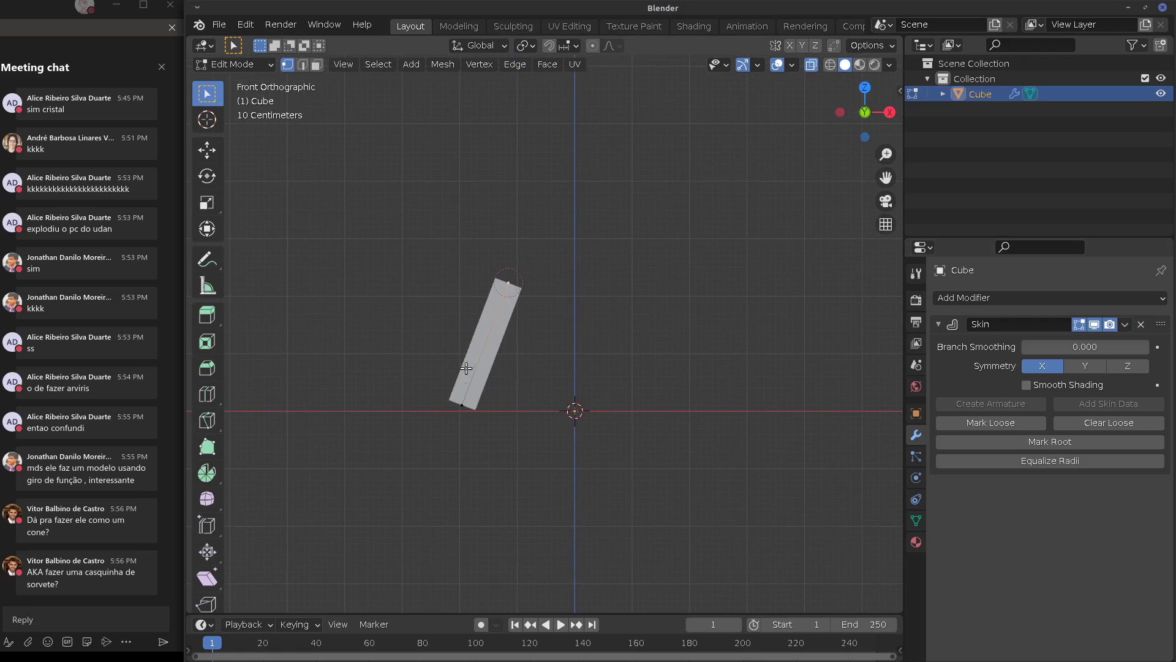
{"action": "key", "text": "e"}
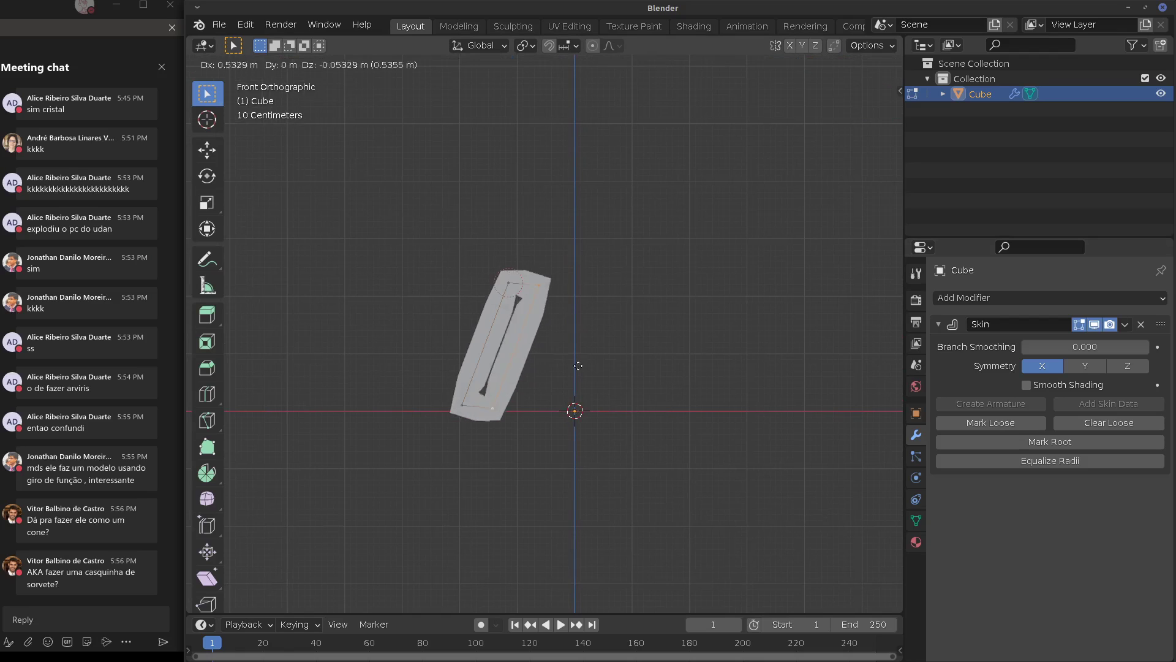
{"action": "left_click", "coordinate": [630, 372]}
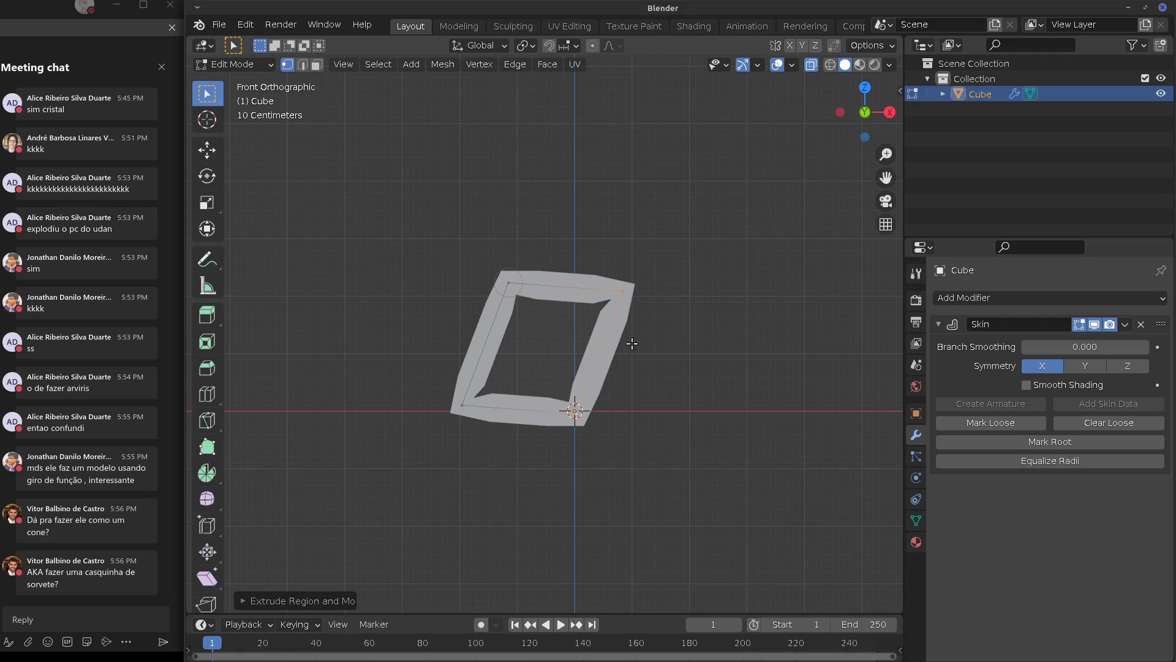
{"action": "left_click", "coordinate": [1095, 324]}
{"action": "left_click", "coordinate": [1095, 323]}
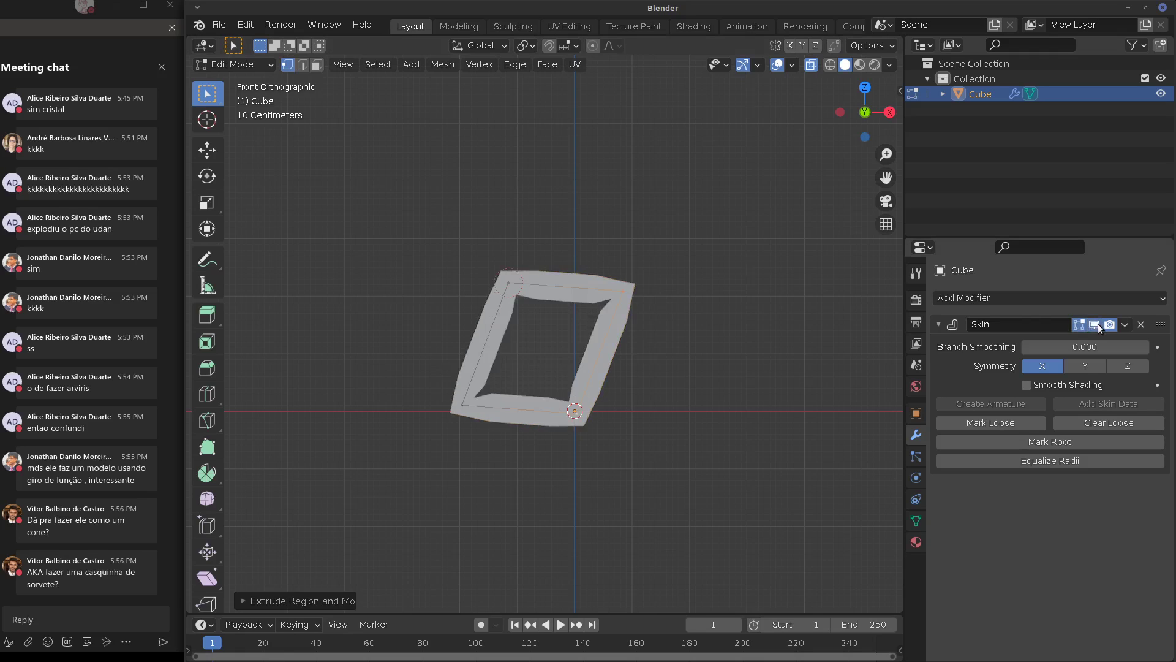
Delete the loop's upper vertex on the positive X side to leave an open three-vertex chain
{"action": "left_click", "coordinate": [618, 295]}
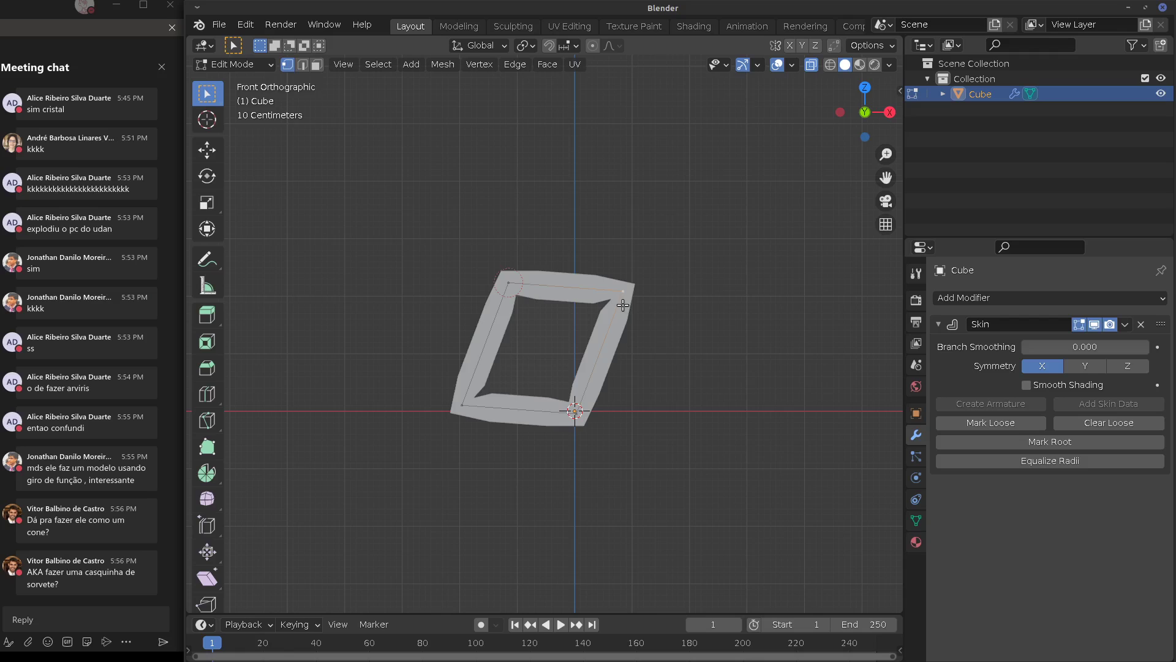
{"action": "key", "text": "r"}
{"action": "left_click", "coordinate": [660, 300]}
{"action": "key", "text": "x"}
{"action": "left_click", "coordinate": [608, 321]}
Reposition the chain's middle and upper end vertices to form a bent trunk rising from the origin
{"action": "left_click", "coordinate": [471, 404]}
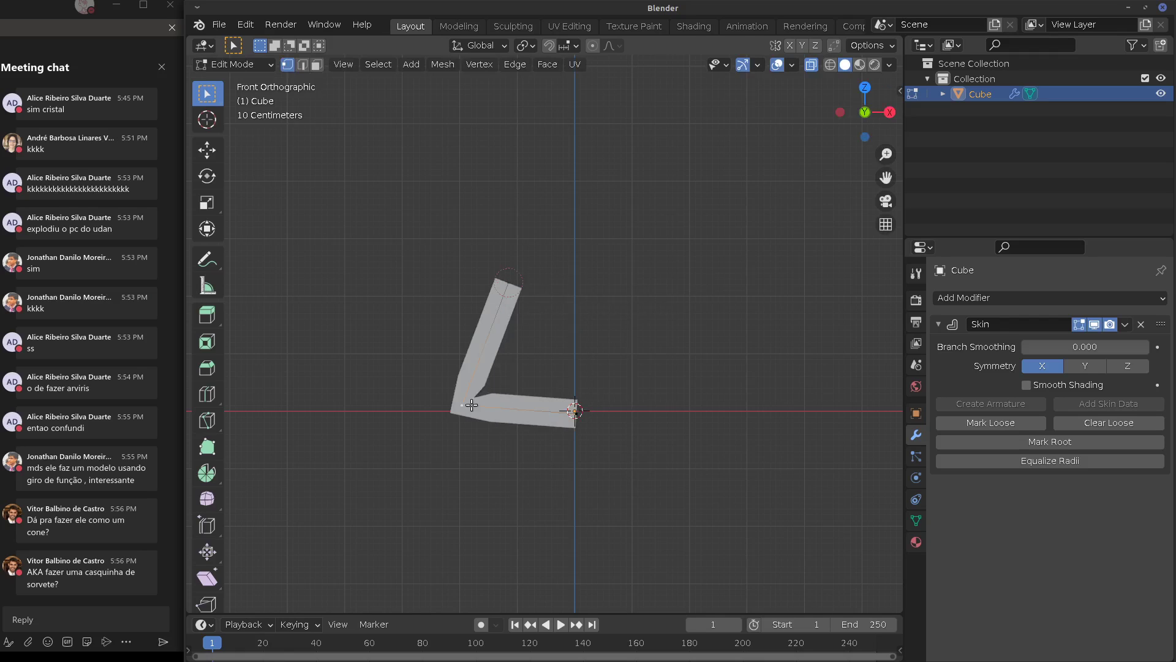
{"action": "key", "text": "g"}
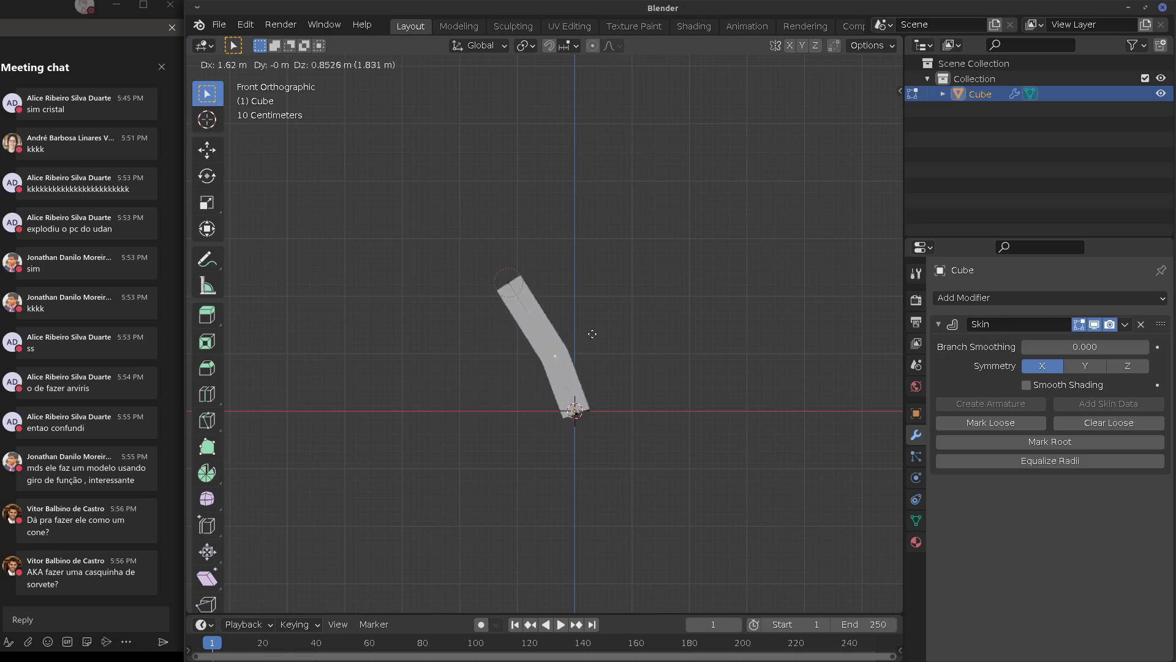
{"action": "left_click", "coordinate": [602, 329]}
{"action": "left_click", "coordinate": [508, 283]}
{"action": "key", "text": "g"}
{"action": "left_click", "coordinate": [530, 243]}
{"action": "left_click", "coordinate": [580, 345]}
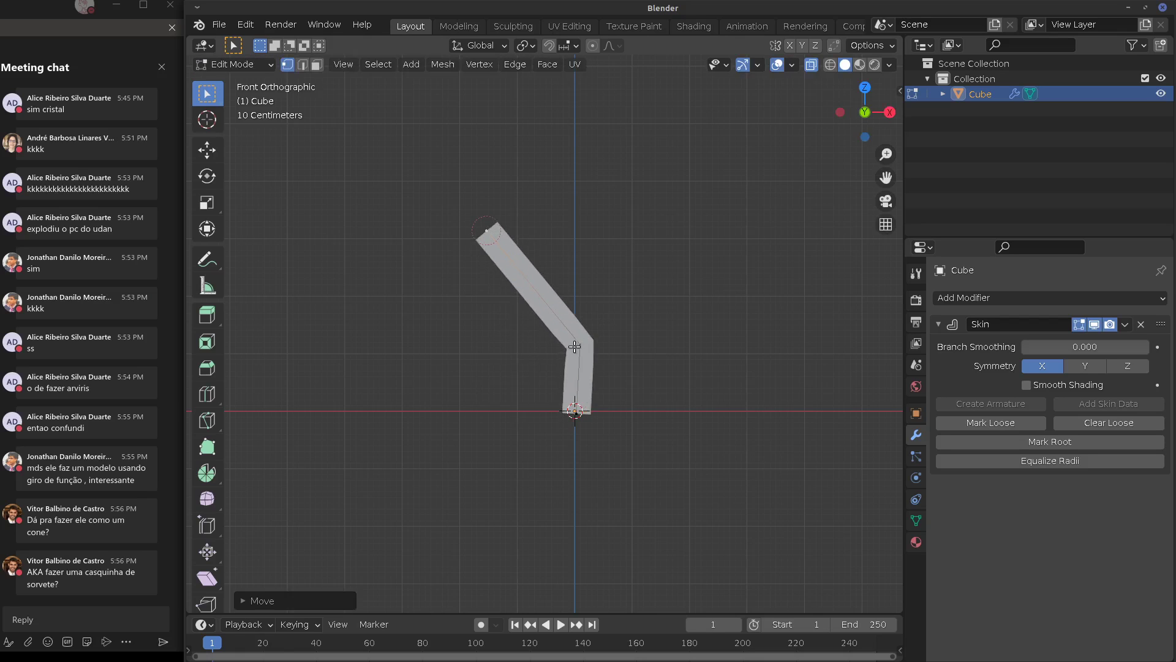
{"action": "key", "text": "g"}
{"action": "left_click", "coordinate": [542, 298]}
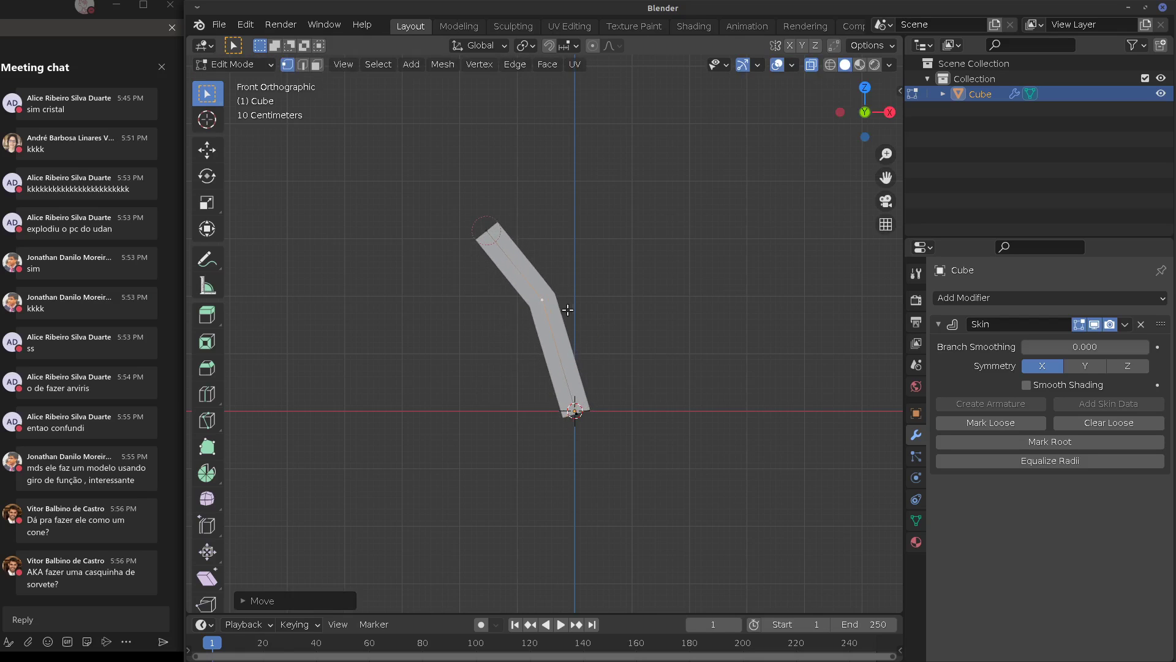
Extrude a second branch from the trunk's middle vertex and split its end into an upright and an outward twig
{"action": "key", "text": "e"}
{"action": "left_click", "coordinate": [611, 229]}
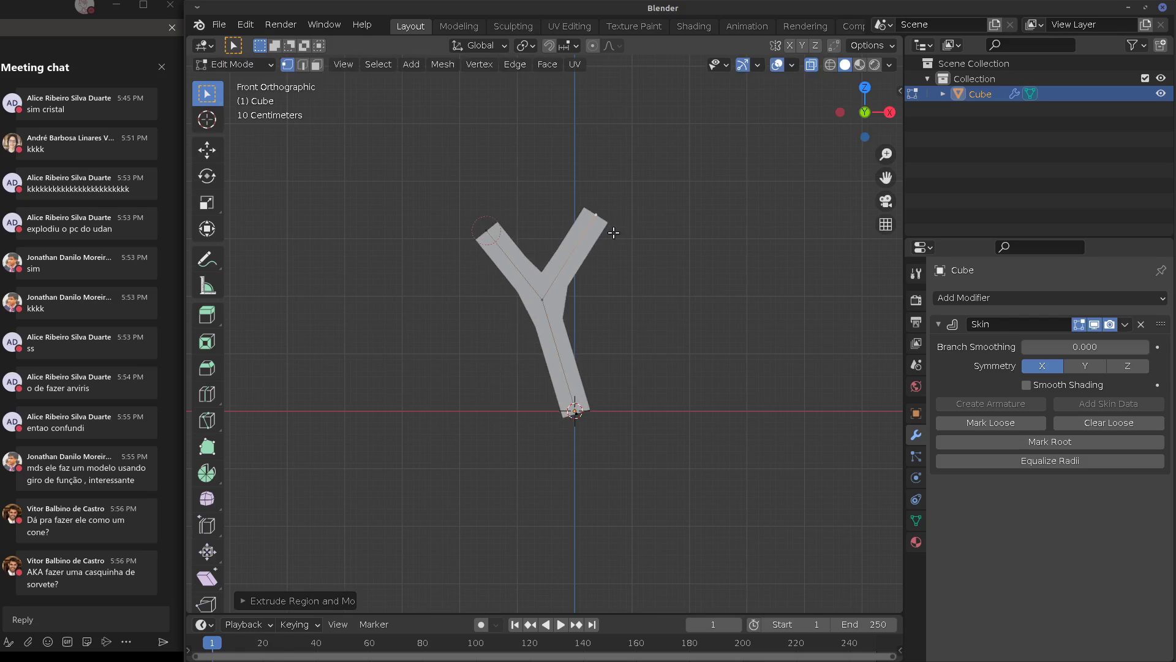
{"action": "key", "text": "e"}
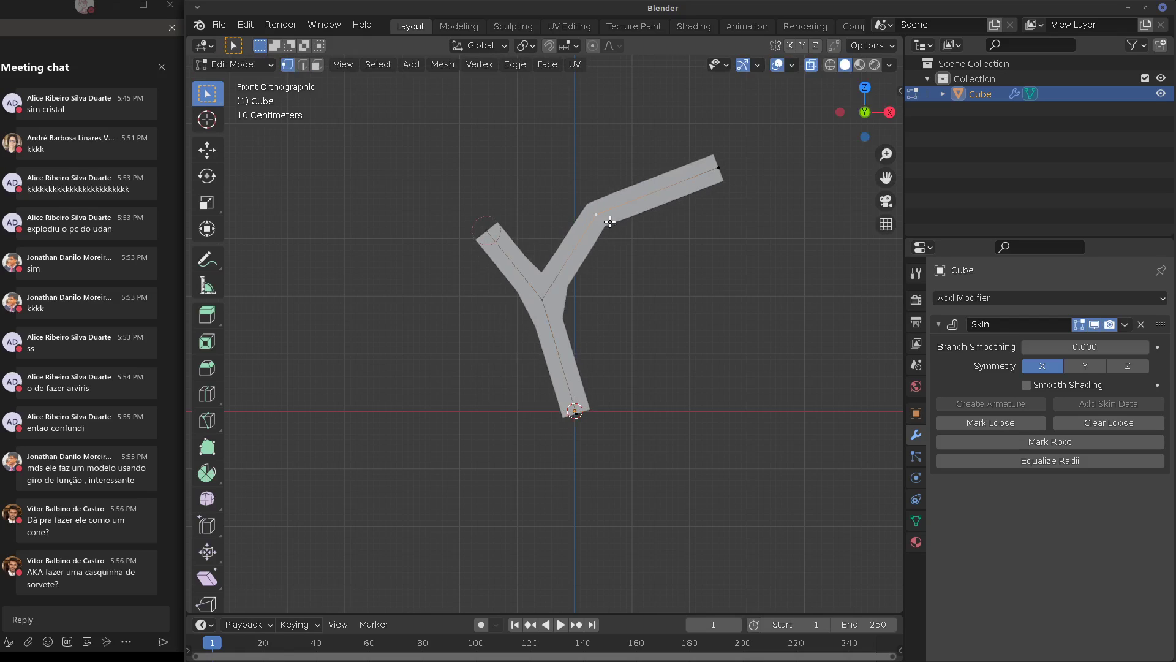
{"action": "left_click", "coordinate": [620, 130]}
Extrude two twigs from the tip of the outward branch, one steeply upward and one horizontal
{"action": "left_click", "coordinate": [721, 166]}
{"action": "key", "text": "e"}
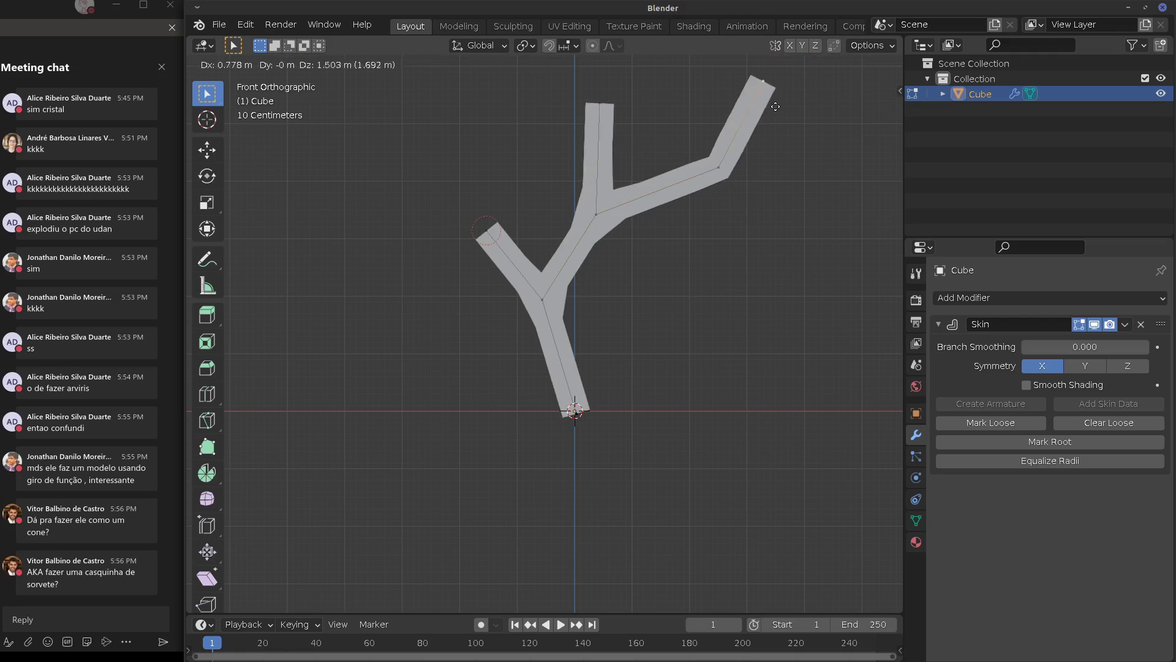
{"action": "left_click", "coordinate": [769, 104]}
{"action": "left_click", "coordinate": [721, 173]}
{"action": "key", "text": "e"}
{"action": "left_click", "coordinate": [837, 183]}
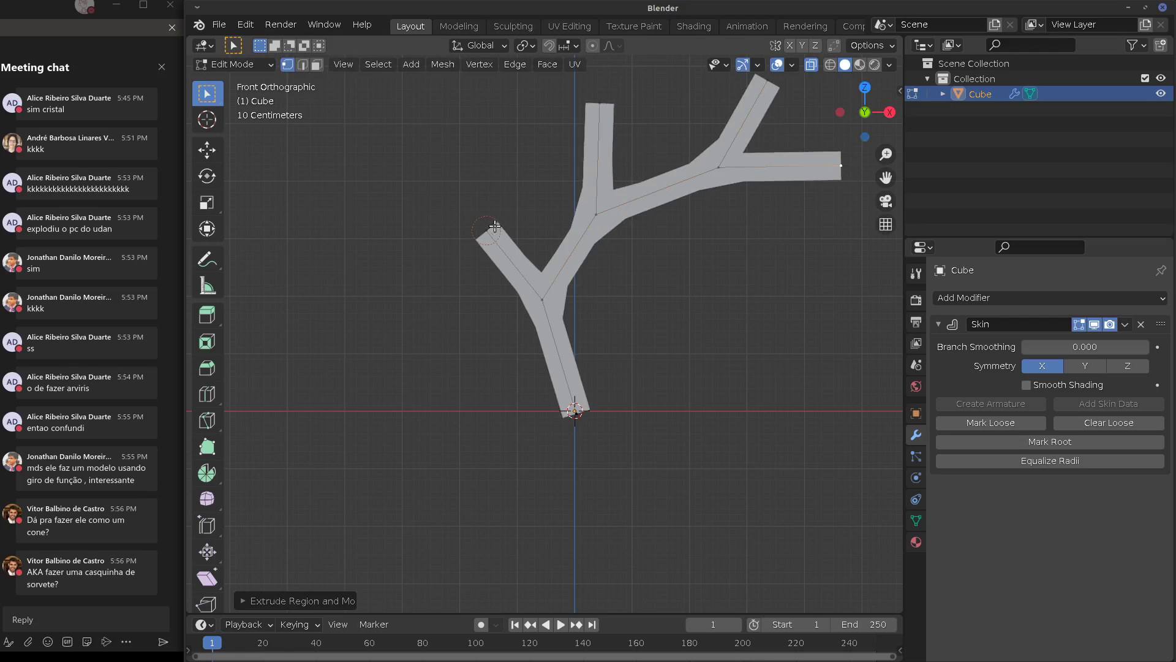
Extrude two twigs from the tip of the first branch, one straight up and one outward toward negative X
{"action": "left_click", "coordinate": [495, 226]}
{"action": "key", "text": "e"}
{"action": "left_click", "coordinate": [493, 231]}
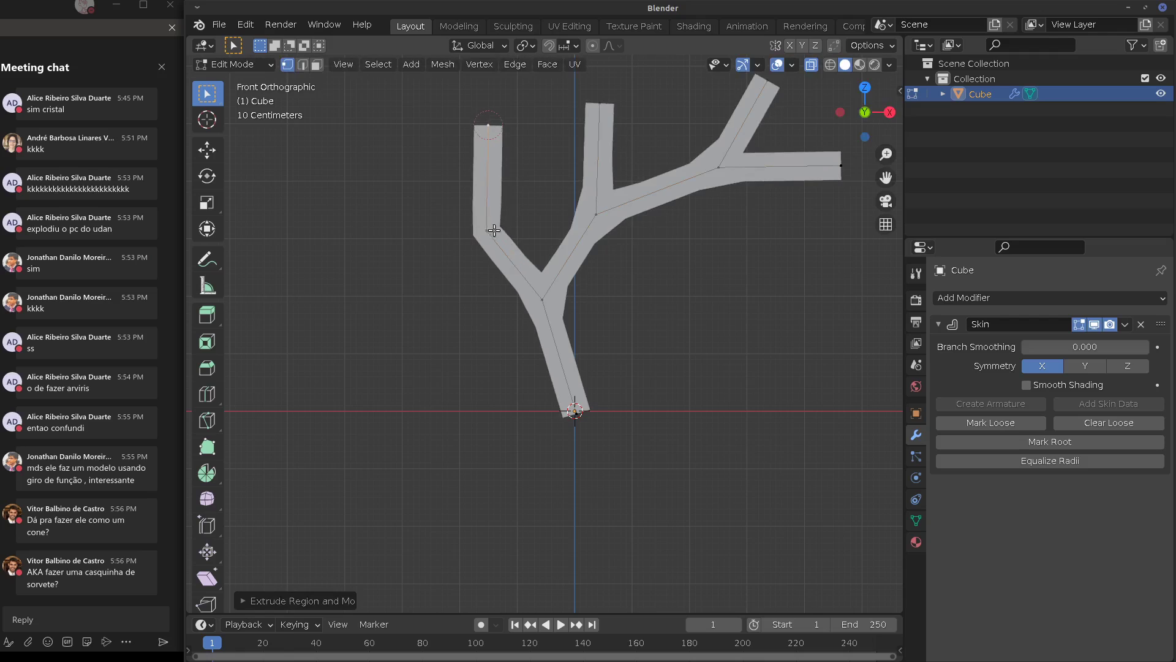
{"action": "left_click", "coordinate": [494, 230]}
{"action": "key", "text": "e"}
{"action": "left_click", "coordinate": [386, 199]}
Mark the trunk's base vertex as the skin root and place the 3D cursor beside the trunk
{"action": "left_click", "coordinate": [578, 408]}
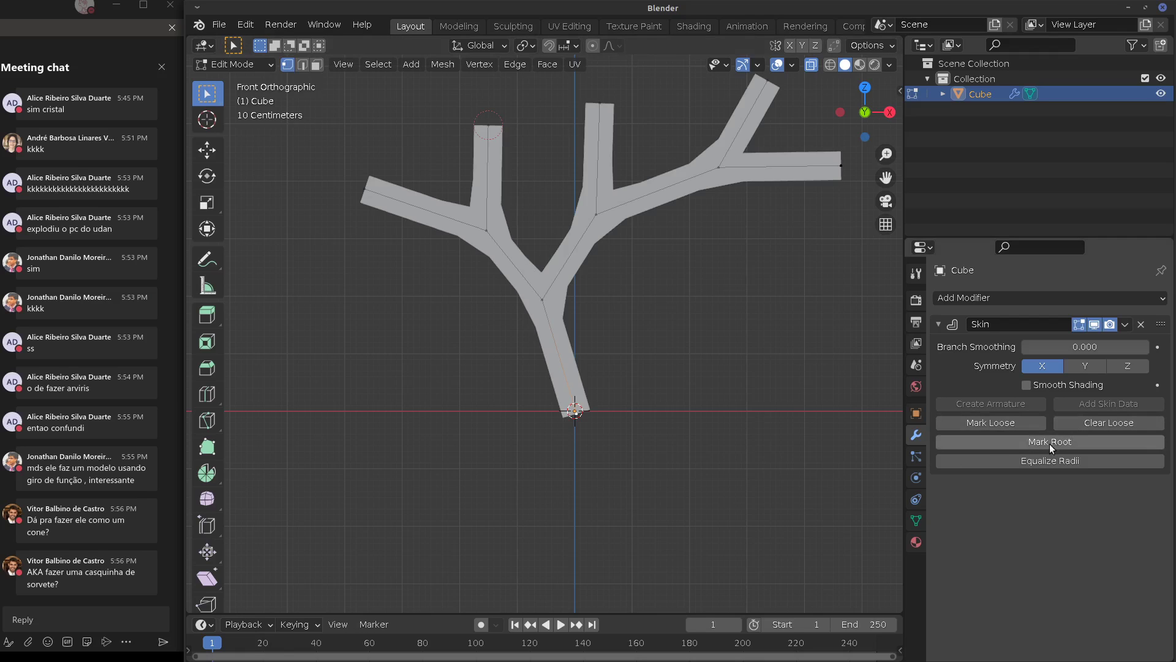
{"action": "left_click", "coordinate": [993, 441]}
{"action": "right_click", "coordinate": [678, 405], "text": "shift"}
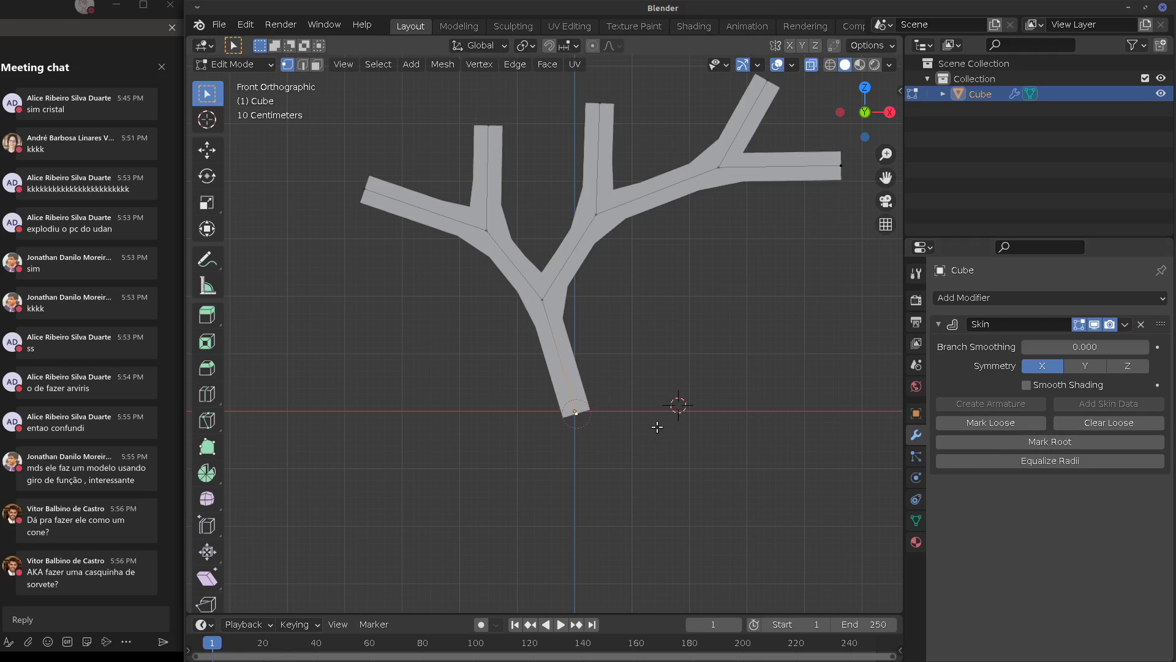
Try duplicating the trunk's root vertex as a separate piece beside the tree, and undo the duplicate
{"action": "scroll", "coordinate": [602, 439], "scroll_direction": "up", "scroll_amount": 2}
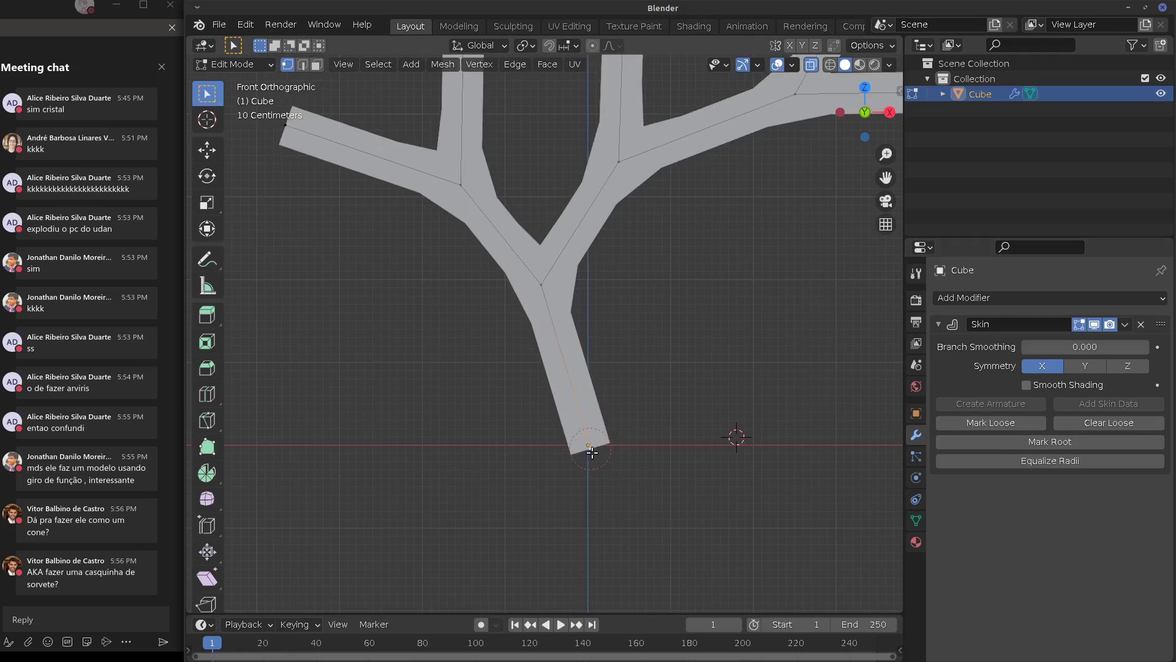
{"action": "key", "text": "shift+d"}
{"action": "left_click", "coordinate": [825, 363]}
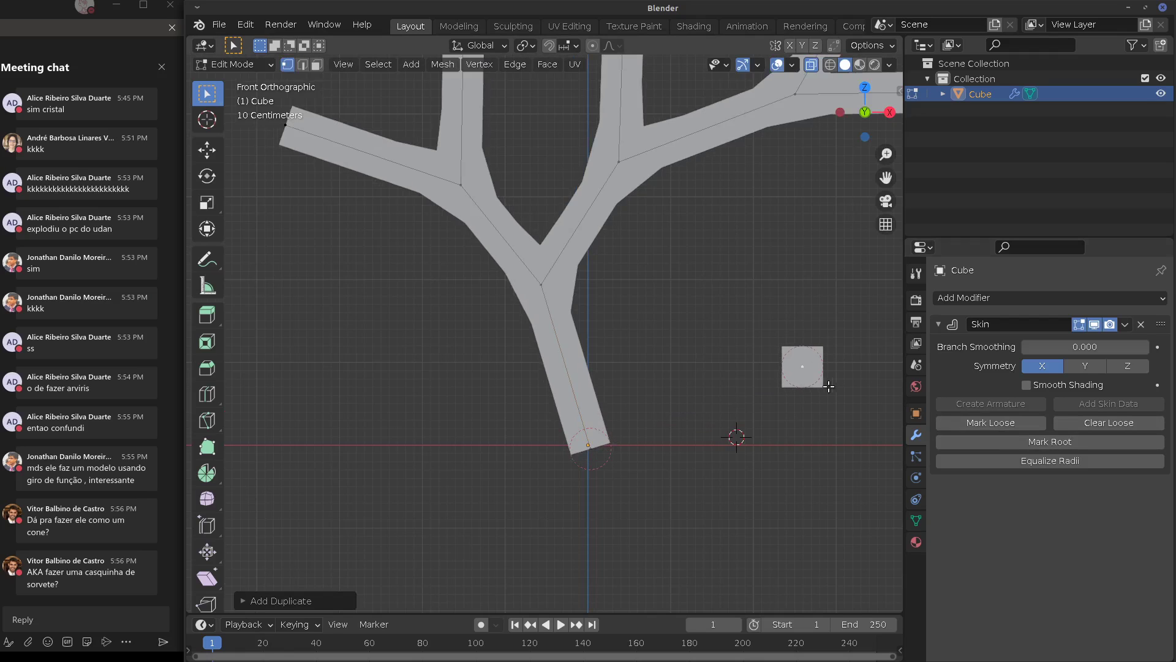
{"action": "middle_click_drag", "start_coordinate": [815, 393], "coordinate": [717, 409], "text": "shift"}
{"action": "key", "text": "ctrl+z"}
Duplicate the outer fork vertex below its branch, extrude it into a separate edge, and mark the edge's inner end as root
{"action": "left_click", "coordinate": [699, 113], "text": "ctrl"}
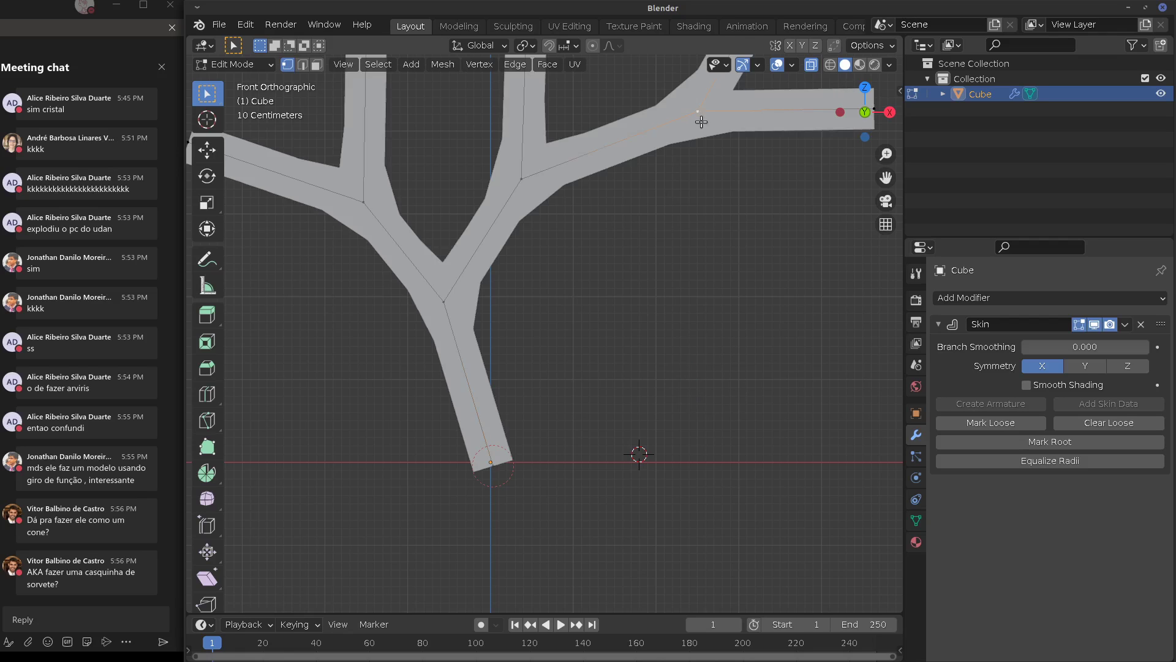
{"action": "key", "text": "shift+d"}
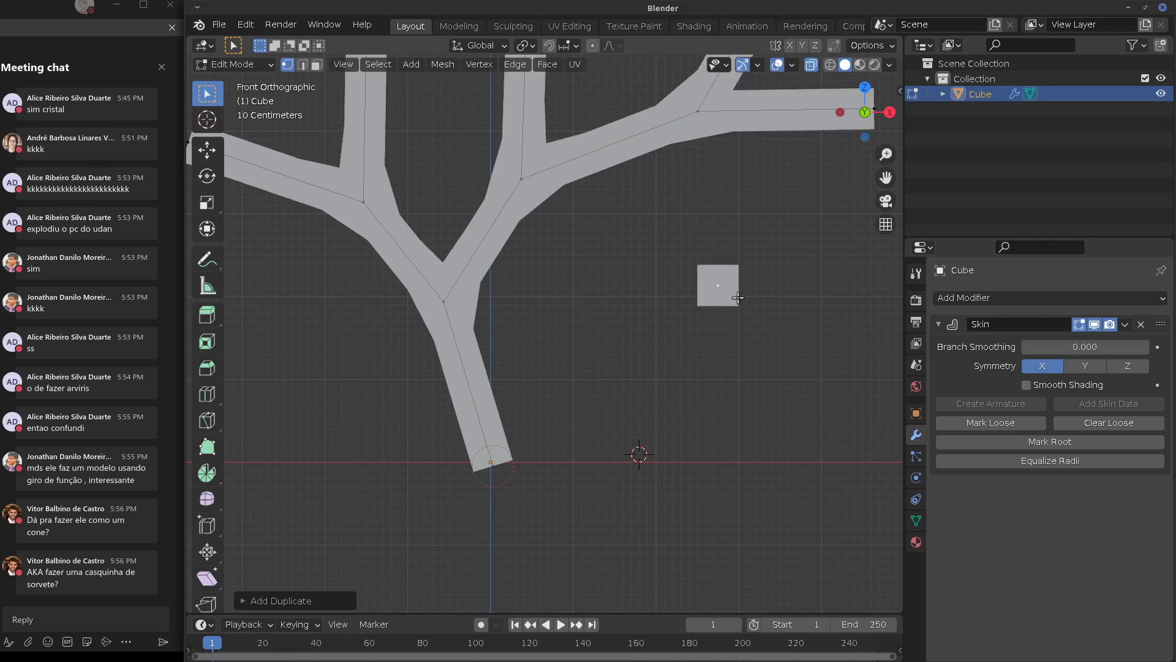
{"action": "left_click", "coordinate": [851, 245]}
{"action": "middle_click_drag", "start_coordinate": [789, 316], "coordinate": [711, 326], "text": "shift"}
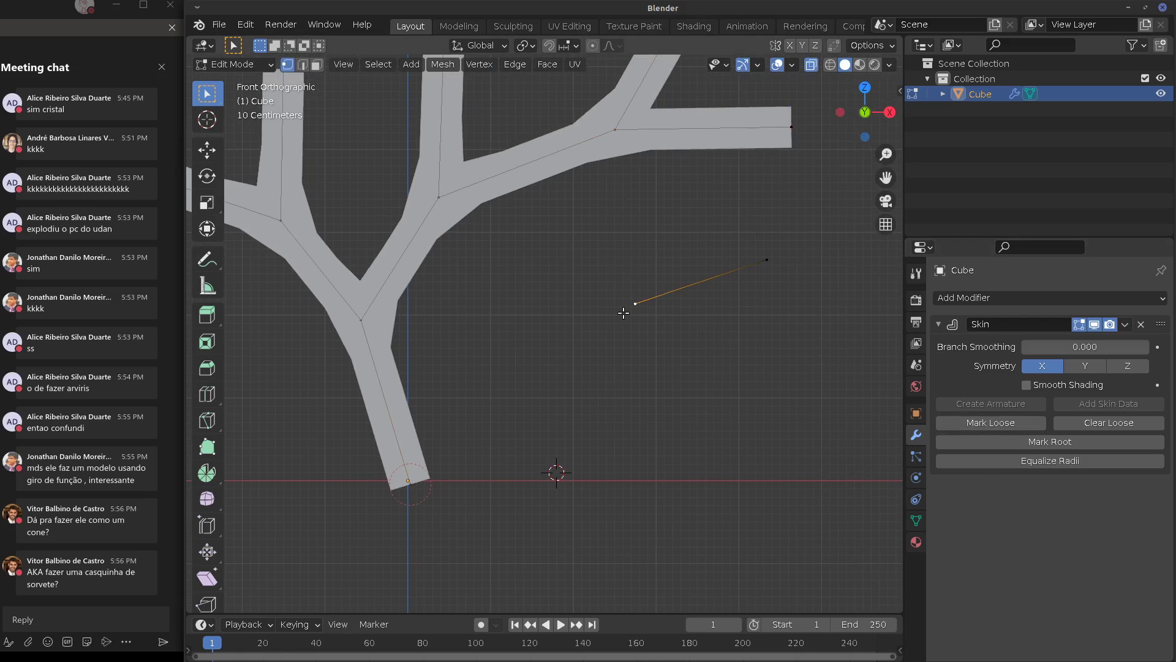
{"action": "left_click", "coordinate": [1032, 444]}
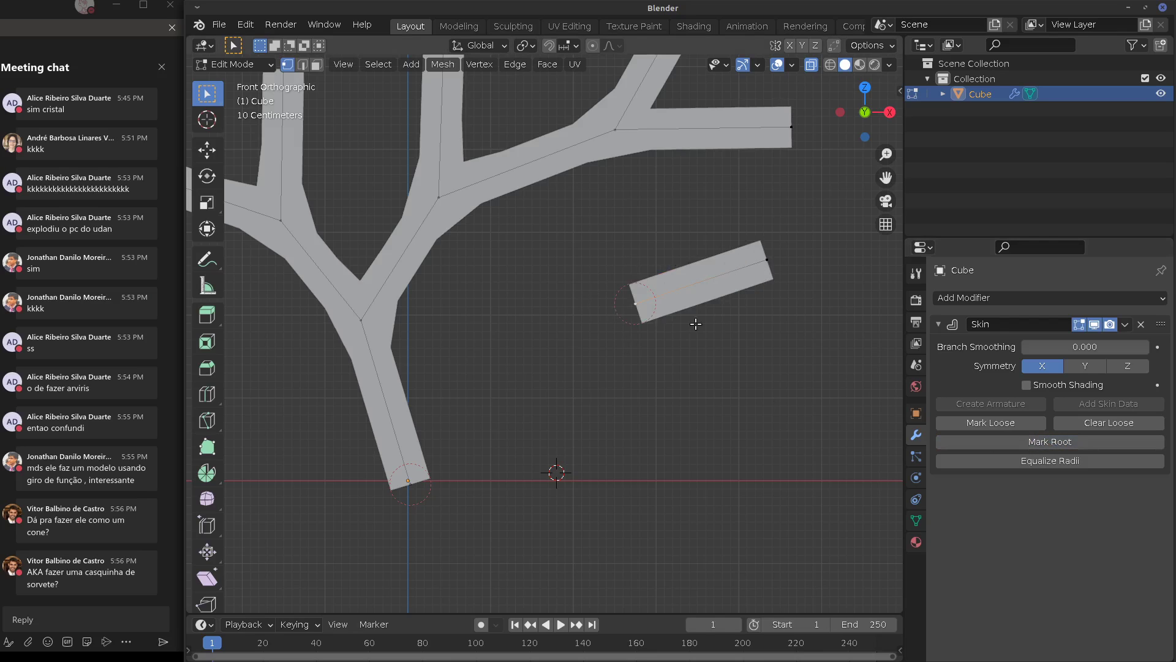
Move both end vertices of the separate piece downward so it stands as a short, steep stem near the X axis
{"action": "middle_click_drag", "start_coordinate": [786, 311], "coordinate": [629, 370], "text": "shift"}
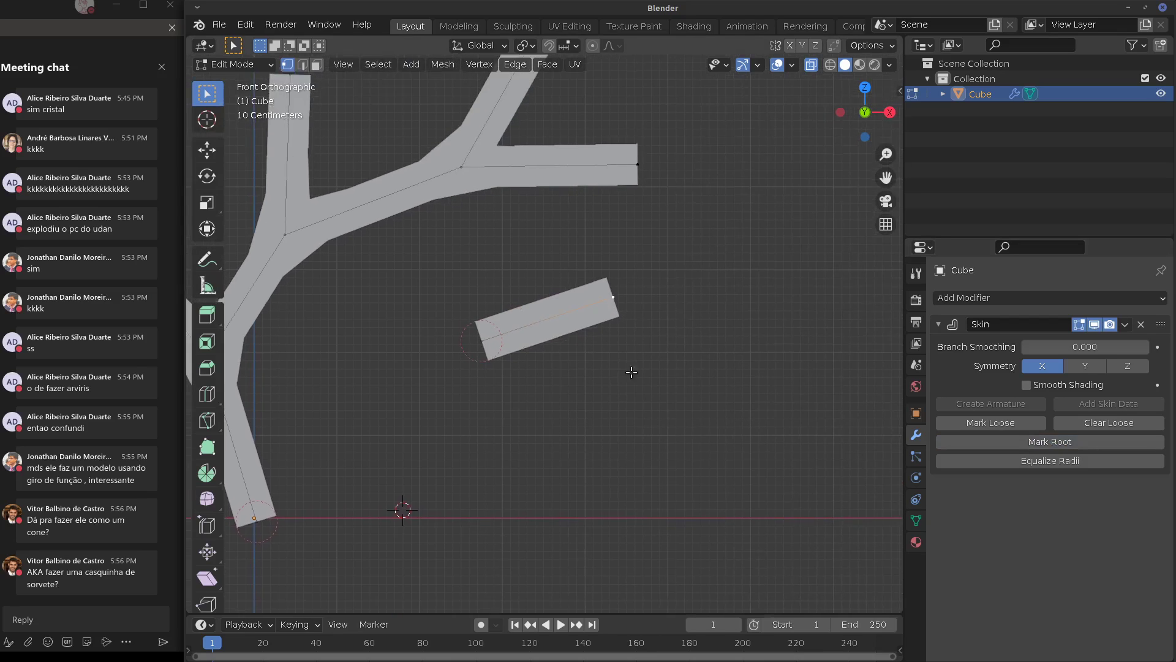
{"action": "left_click_drag", "start_coordinate": [484, 354], "coordinate": [520, 514]}
{"action": "left_click", "coordinate": [616, 311]}
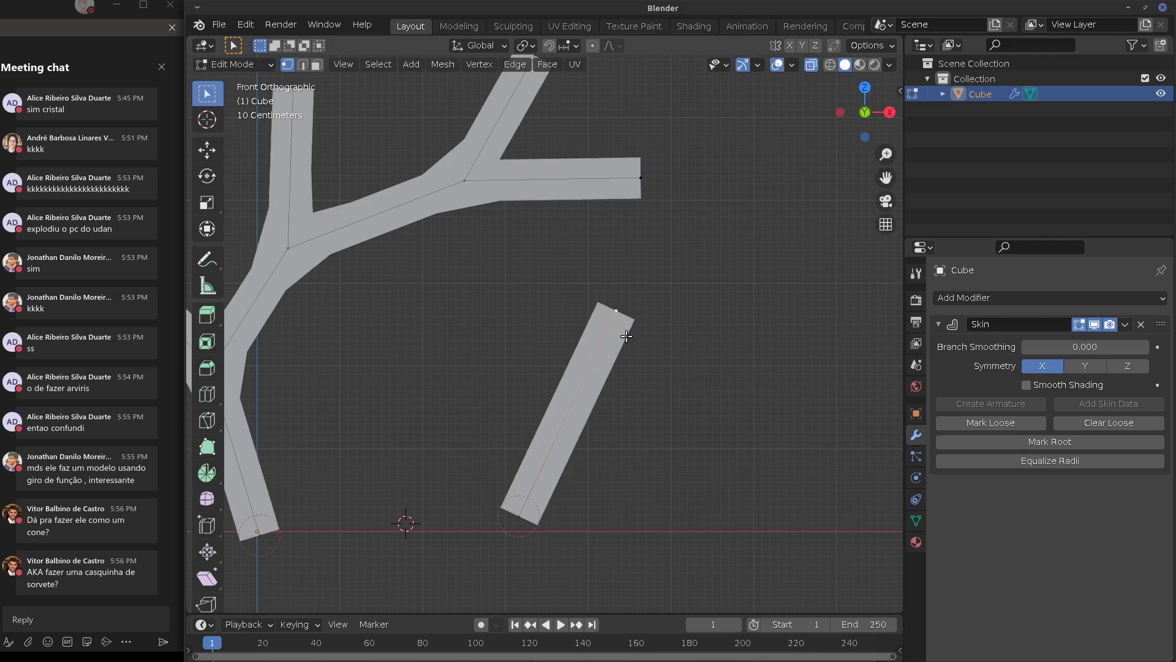
{"action": "key", "text": "g"}
{"action": "left_click", "coordinate": [552, 416]}
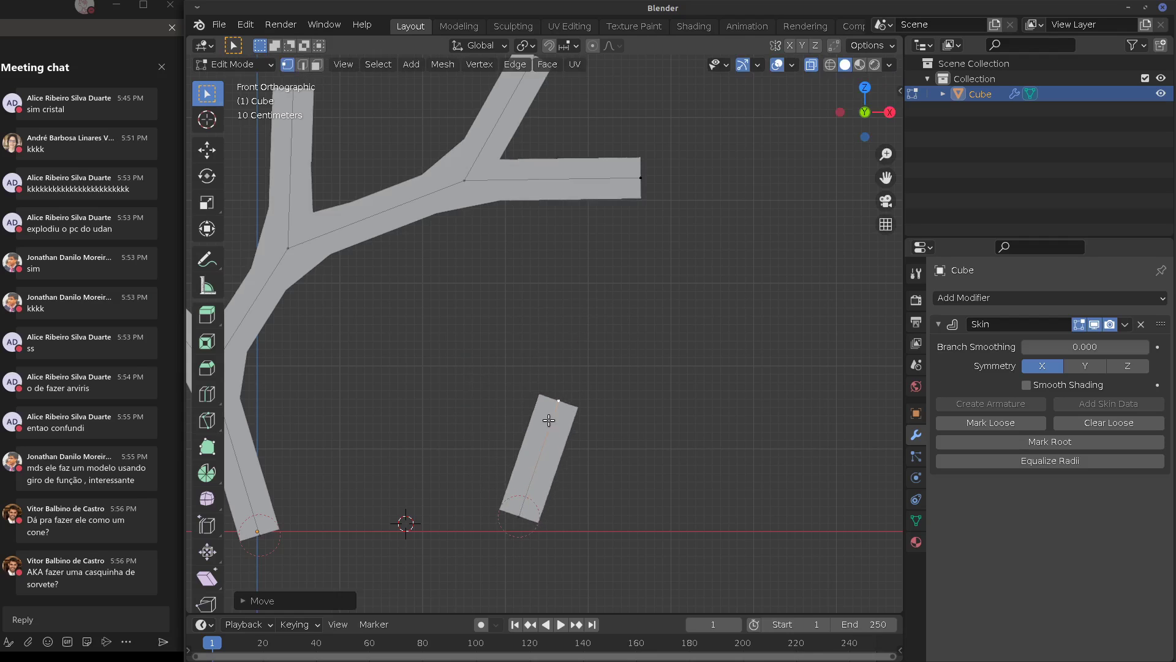
Extrude two branches from the top vertex of the separate stem, one outward to the right and one steeply up to the left
{"action": "key", "text": "e"}
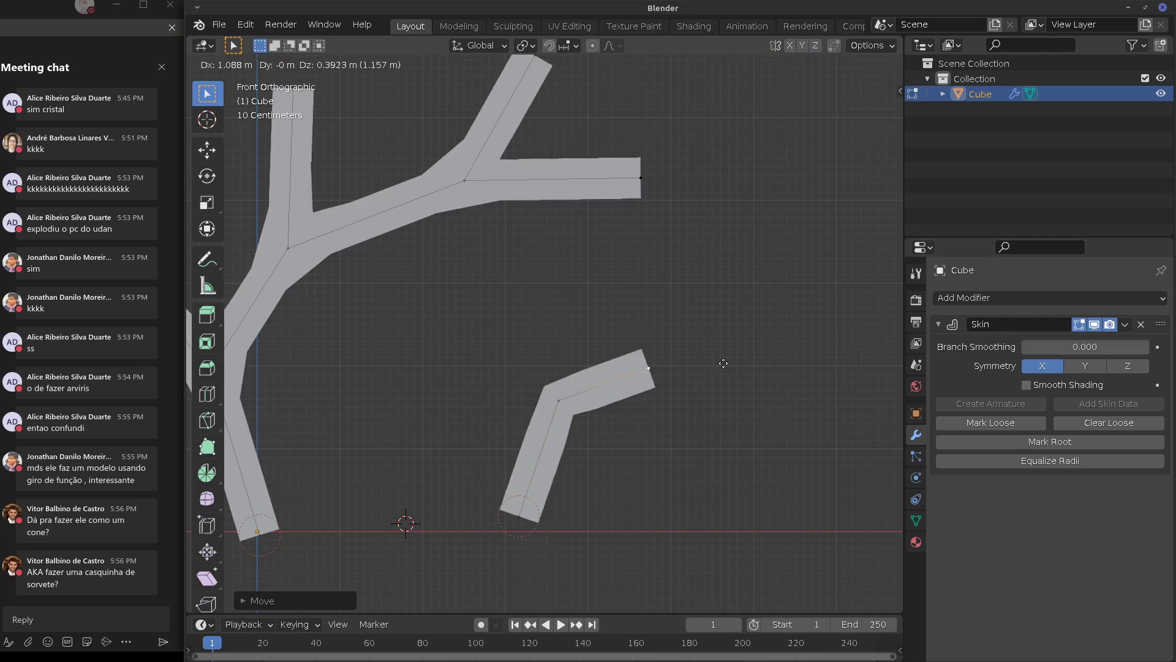
{"action": "left_click", "coordinate": [720, 357]}
{"action": "key", "text": "e"}
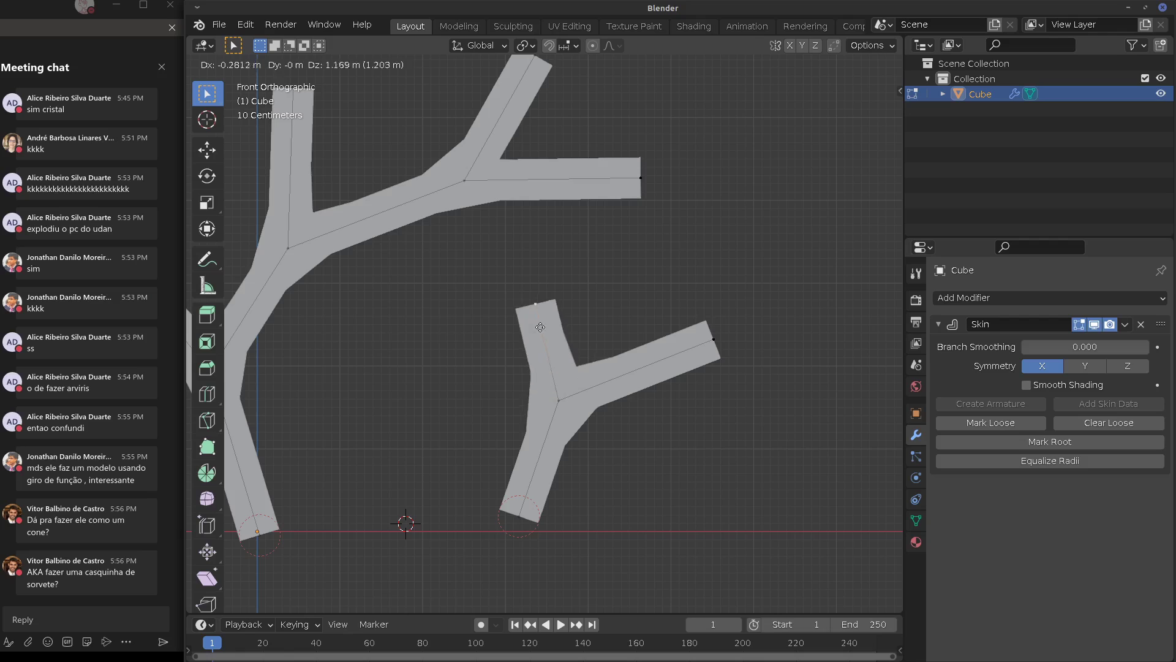
{"action": "left_click", "coordinate": [538, 296]}
Mark the separate piece's fork vertex as loose and clear the loose marking, repeating the comparison twice
{"action": "left_click", "coordinate": [554, 398]}
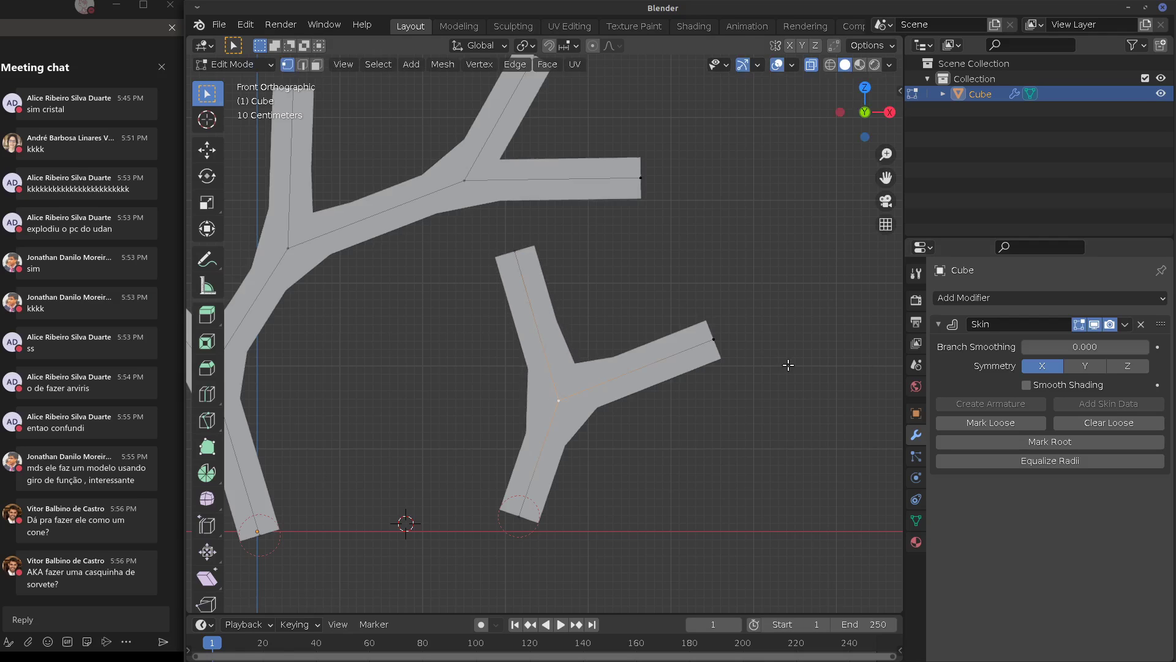
{"action": "left_click", "coordinate": [1015, 424]}
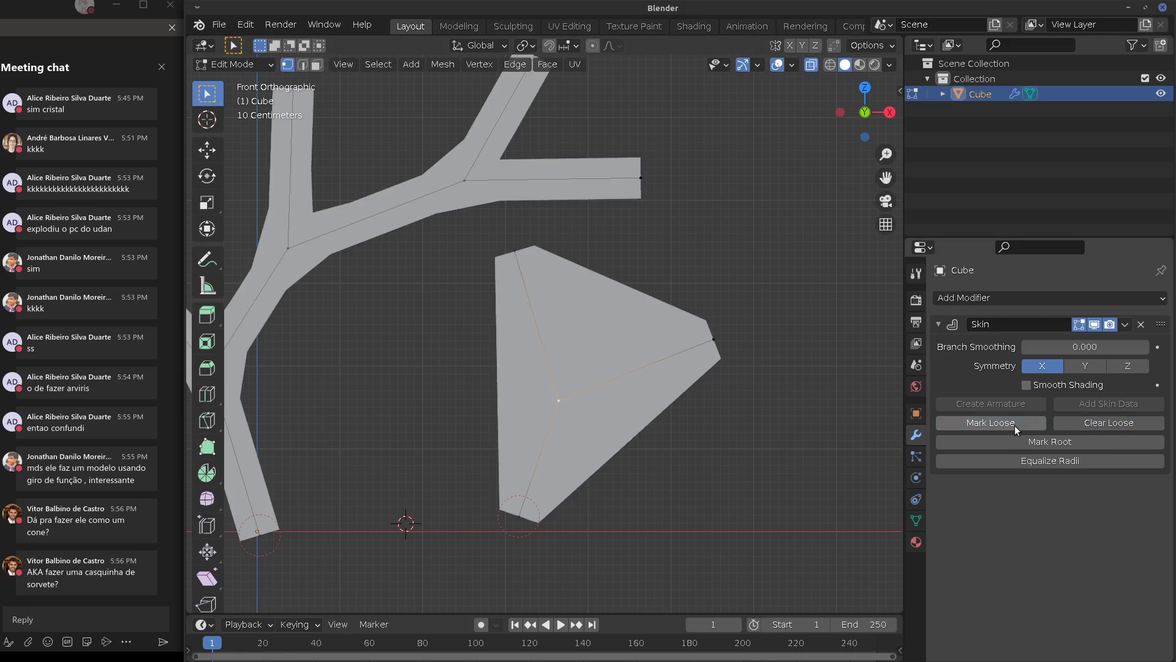
{"action": "left_click", "coordinate": [1098, 425]}
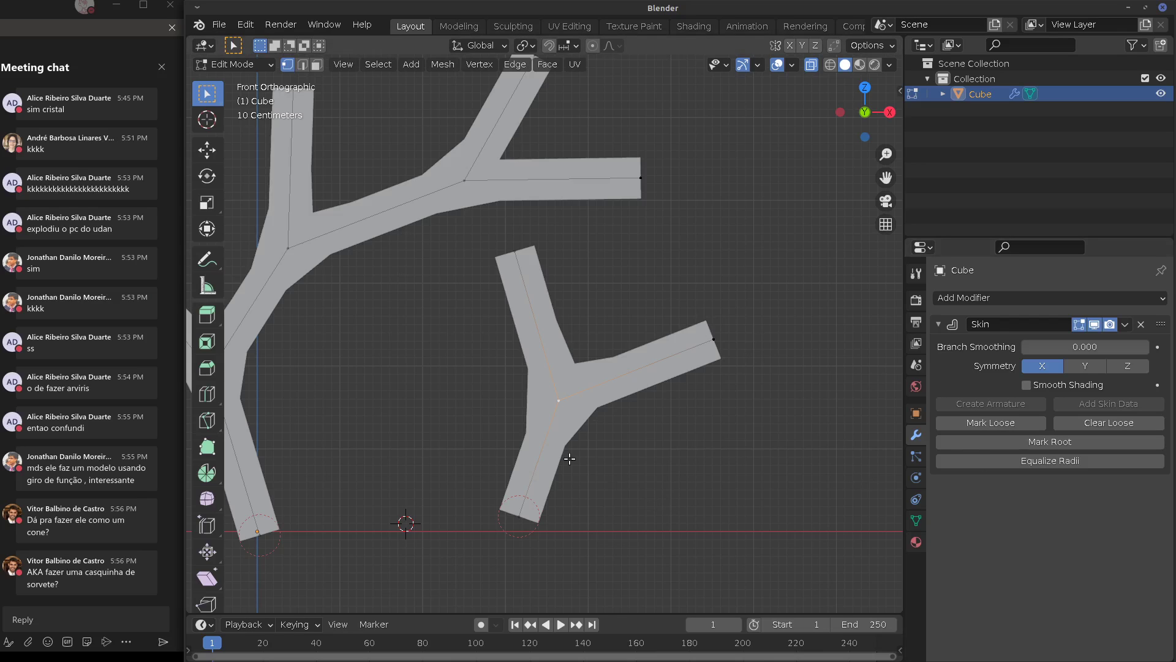
{"action": "left_click", "coordinate": [991, 422]}
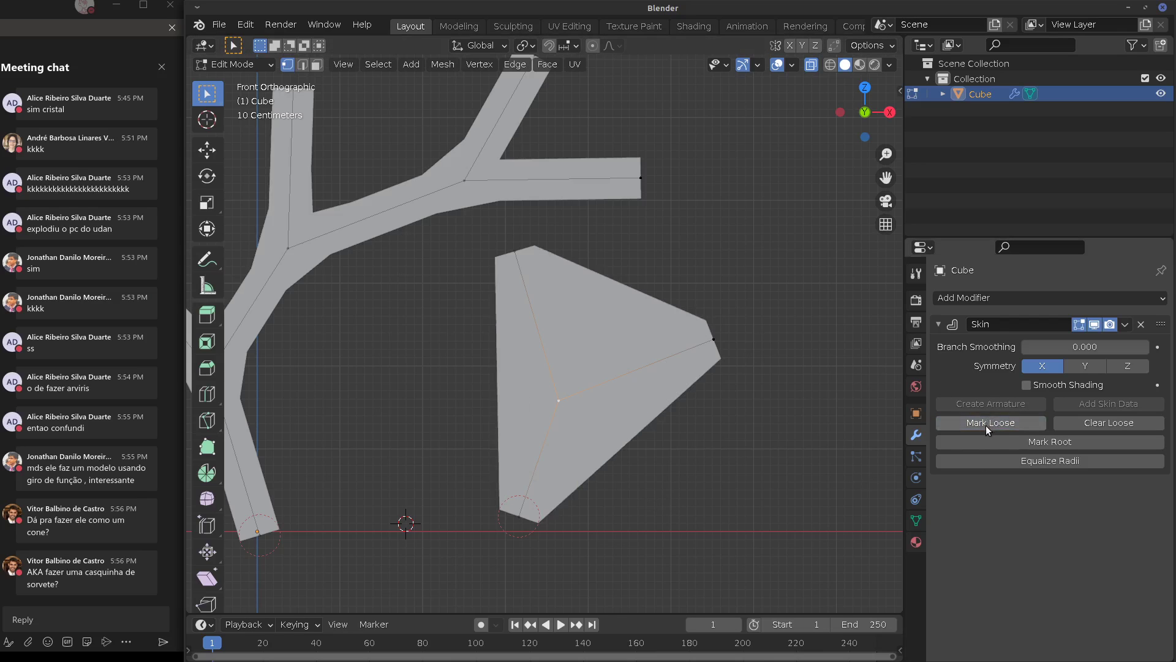
{"action": "left_click", "coordinate": [1106, 422]}
Extrude a third branch to the lower right from the separate piece's fork, and move the right branch's end vertex up and inward
{"action": "left_click", "coordinate": [718, 337]}
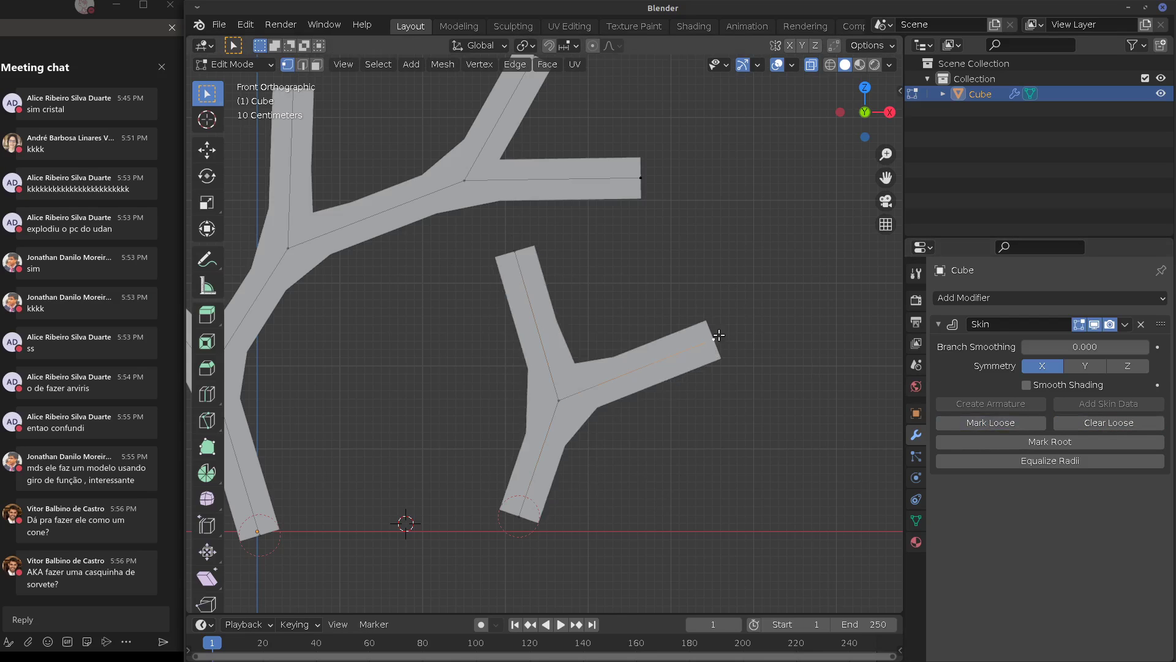
{"action": "left_click", "coordinate": [567, 408]}
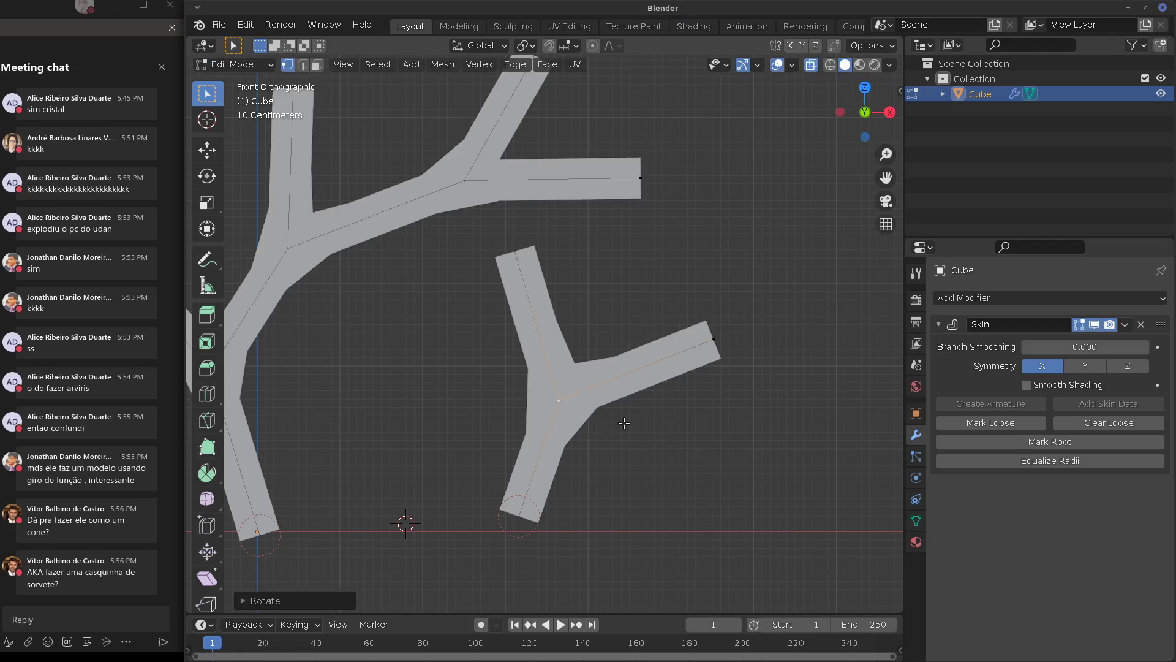
{"action": "key", "text": "e"}
{"action": "left_click", "coordinate": [763, 452]}
{"action": "left_click", "coordinate": [714, 344]}
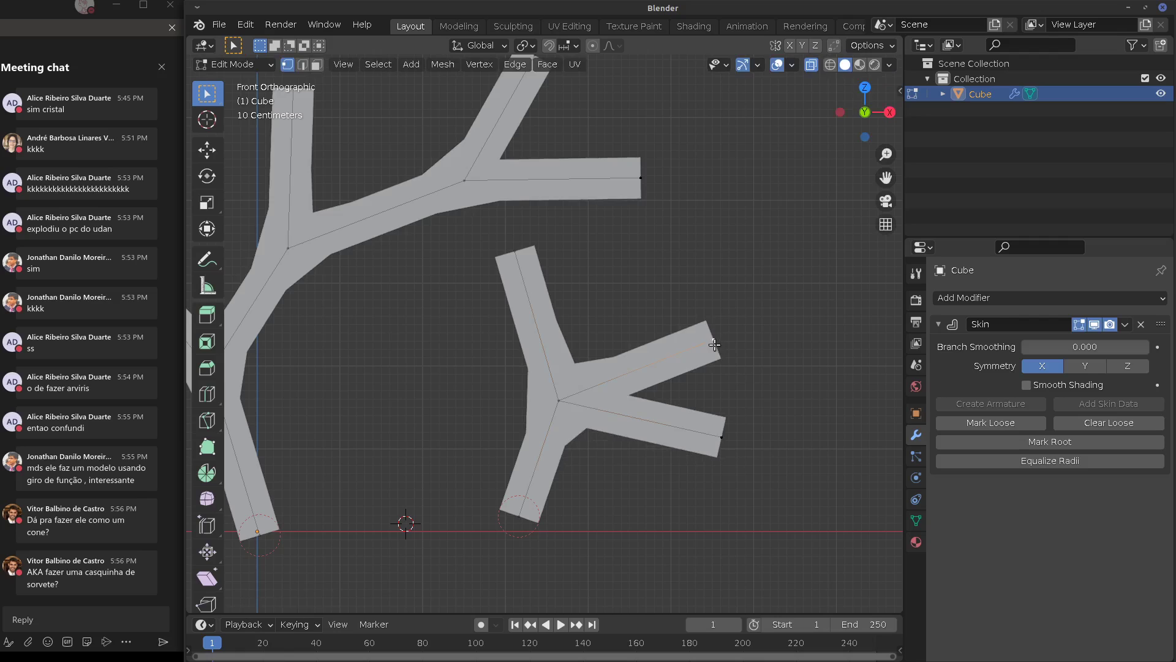
{"action": "left_click", "coordinate": [674, 294]}
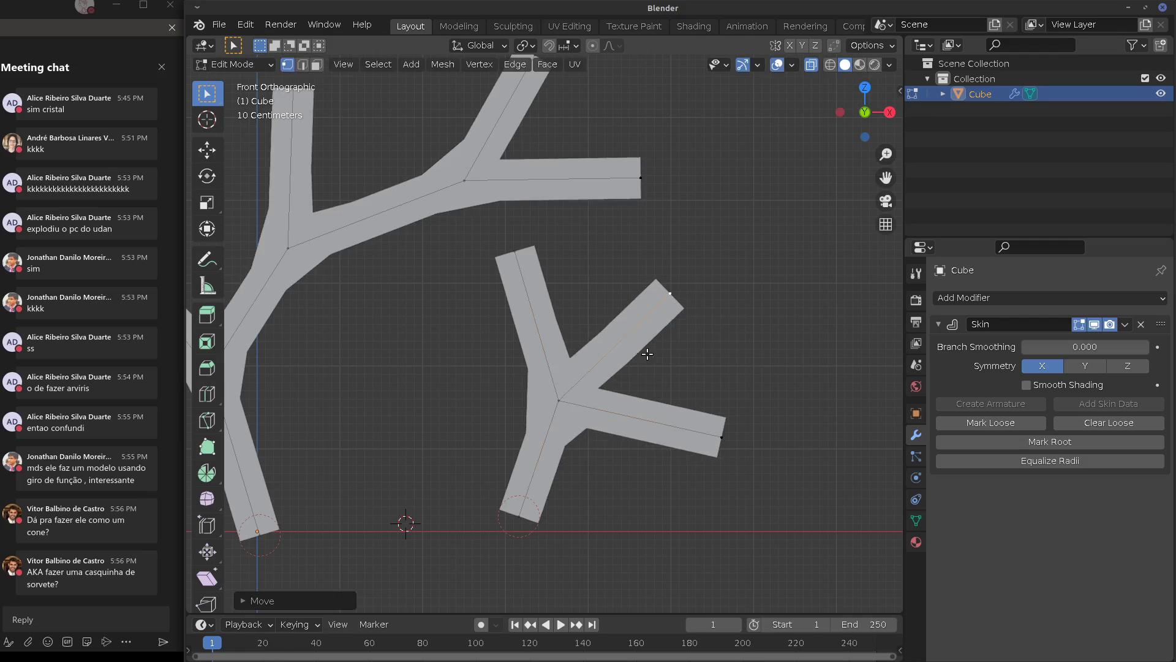
{"action": "key", "text": "a"}
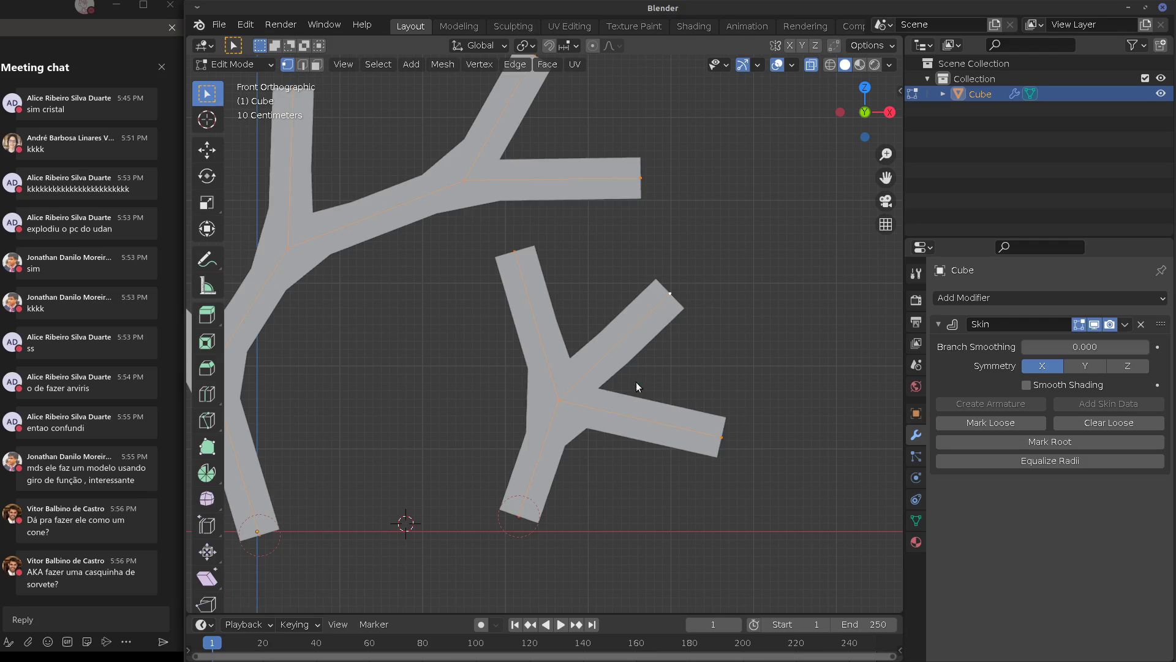
{"action": "key", "text": "x"}
{"action": "left_click", "coordinate": [637, 386]}
{"action": "key", "text": "ctrl+z"}
{"action": "key", "text": "ctrl+z"}
Select the tip vertex of the main tree's left vertical branch and handwrite the annotation "Skin Resize" above the tree
{"action": "middle_click_drag", "start_coordinate": [572, 404], "coordinate": [743, 383], "text": "shift"}
{"action": "scroll", "coordinate": [743, 383], "scroll_direction": "up", "scroll_amount": 4}
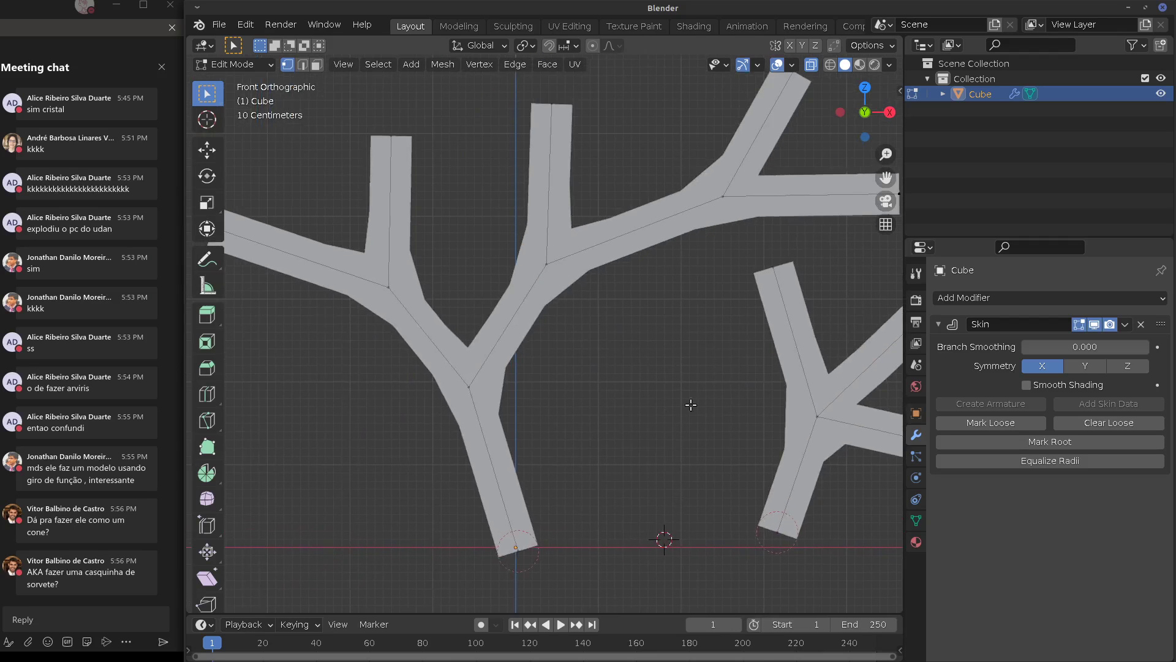
{"action": "scroll", "coordinate": [730, 362], "scroll_direction": "left", "scroll_amount": 5}
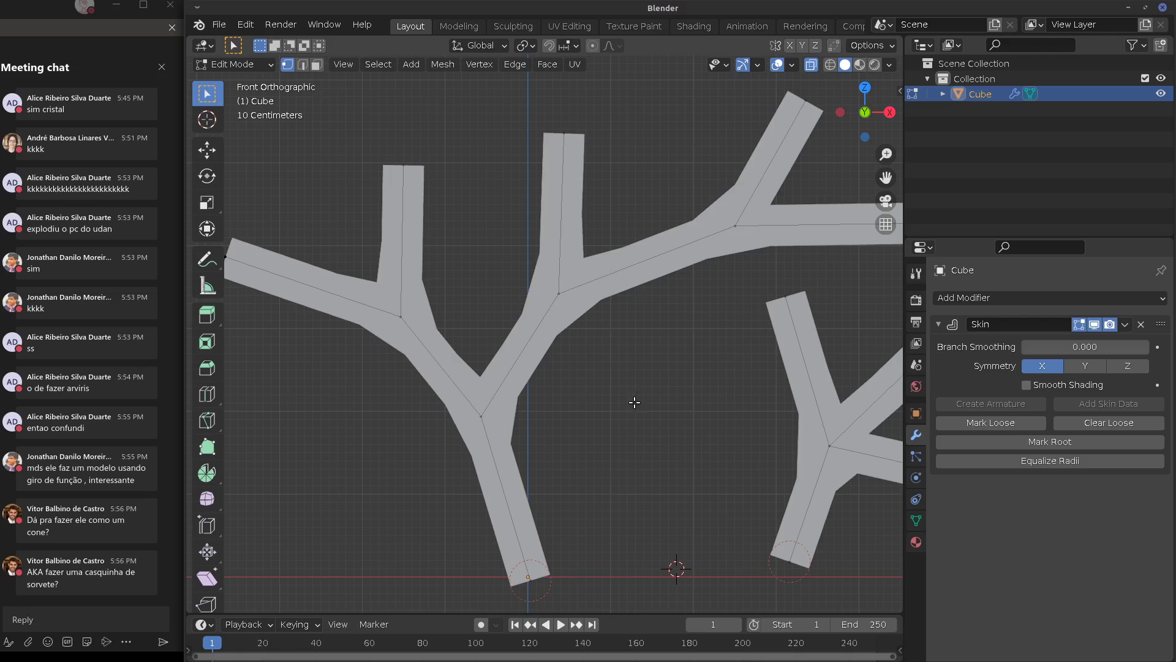
{"action": "scroll", "coordinate": [634, 402], "scroll_direction": "down", "scroll_amount": 3}
{"action": "scroll", "coordinate": [638, 368], "scroll_direction": "left", "scroll_amount": 3}
{"action": "scroll", "coordinate": [668, 366], "scroll_direction": "left", "scroll_amount": 4}
{"action": "scroll", "coordinate": [669, 366], "scroll_direction": "up", "scroll_amount": 4}
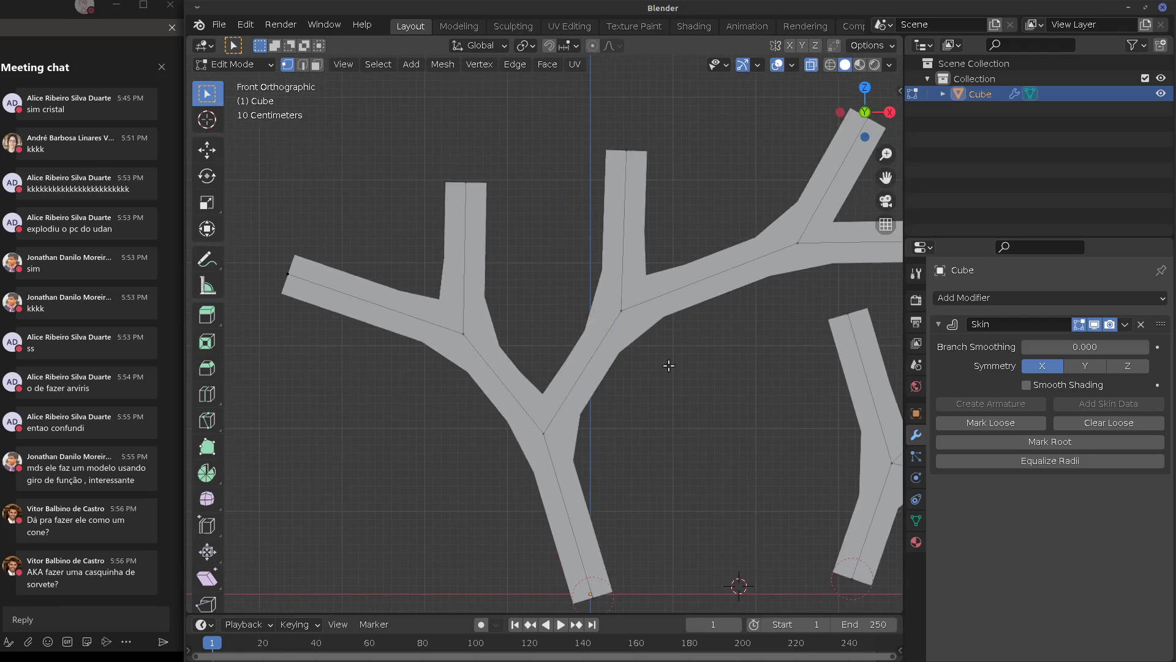
{"action": "left_click", "coordinate": [470, 182]}
{"action": "scroll", "coordinate": [484, 157], "scroll_direction": "up", "scroll_amount": 5}
{"action": "scroll", "coordinate": [475, 184], "scroll_direction": "left", "scroll_amount": 1}
{"action": "mouse_move", "coordinate": [386, 146]}
{"action": "left_mouse_down"}
{"action": "mouse_move", "coordinate": [366, 175]}
{"action": "mouse_move", "coordinate": [435, 172]}
{"action": "mouse_move", "coordinate": [453, 150]}
{"action": "left_mouse_up"}
{"action": "mouse_move", "coordinate": [524, 138]}
{"action": "left_mouse_down"}
{"action": "mouse_move", "coordinate": [520, 153]}
{"action": "mouse_move", "coordinate": [558, 141]}
{"action": "mouse_move", "coordinate": [574, 155]}
{"action": "mouse_move", "coordinate": [647, 153]}
{"action": "mouse_move", "coordinate": [652, 131]}
{"action": "left_mouse_up"}
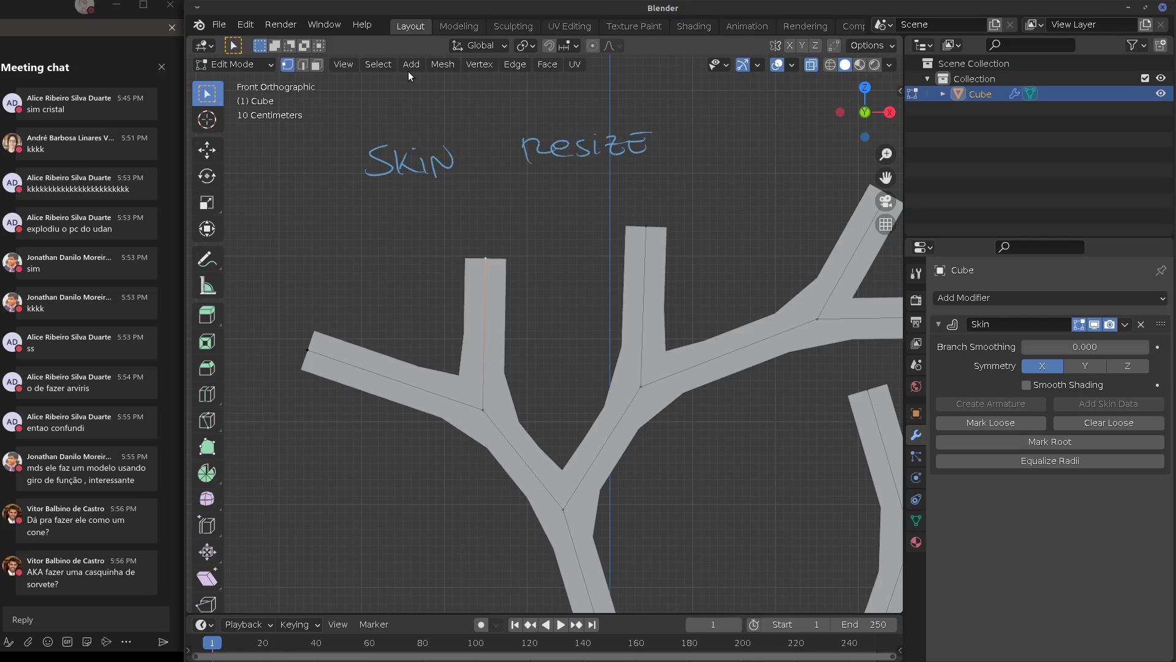
Shrink the skin at the left vertical branch's tip to about a third using Skin Resize
{"action": "left_click", "coordinate": [440, 65]}
{"action": "mouse_move", "coordinate": [461, 84]}
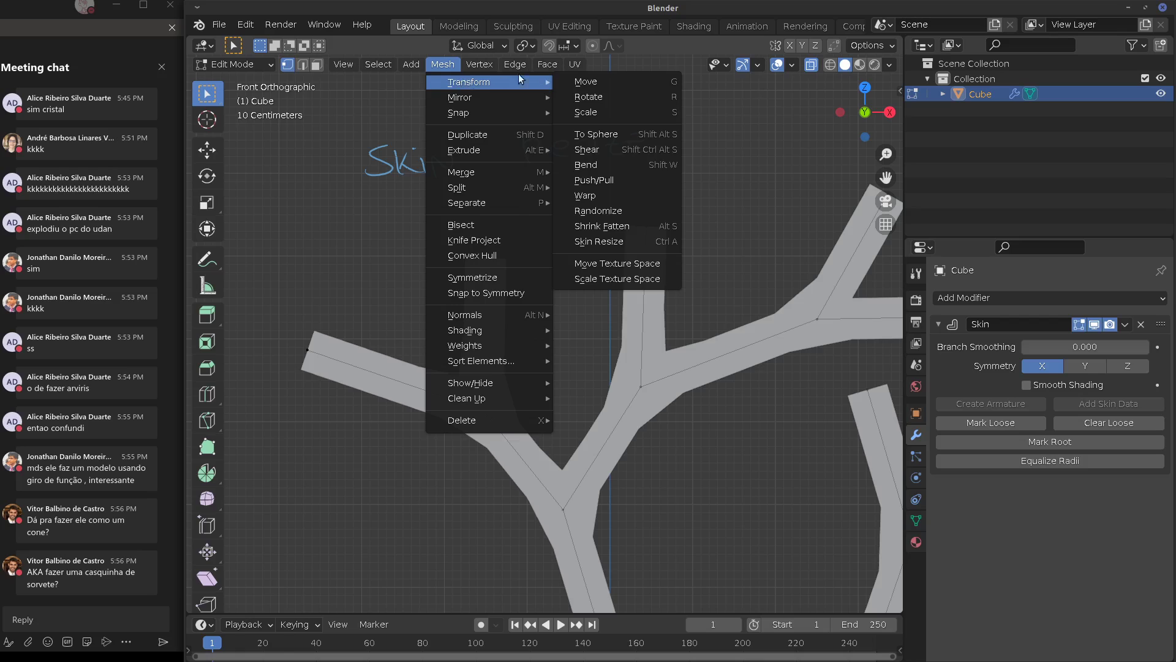
{"action": "left_click", "coordinate": [642, 247]}
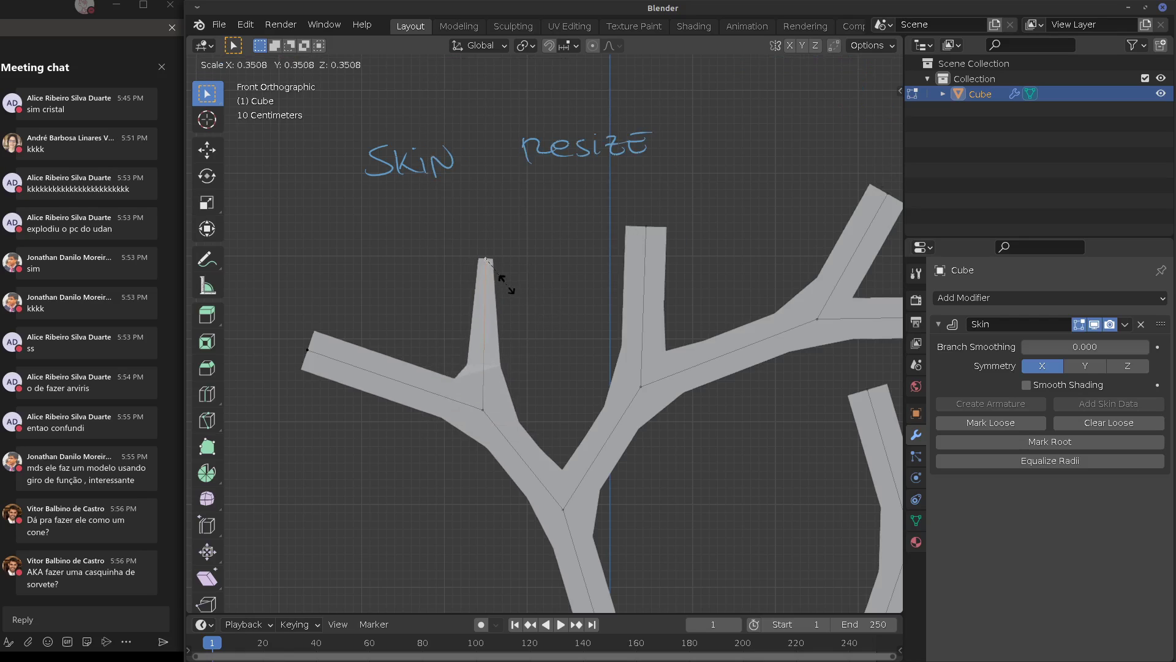
{"action": "left_click", "coordinate": [499, 281]}
Thin the skin at the left fork vertex, and scale the outer left branch's tip to about 0.41 with Skin Resize
{"action": "key", "text": "ctrl+z"}
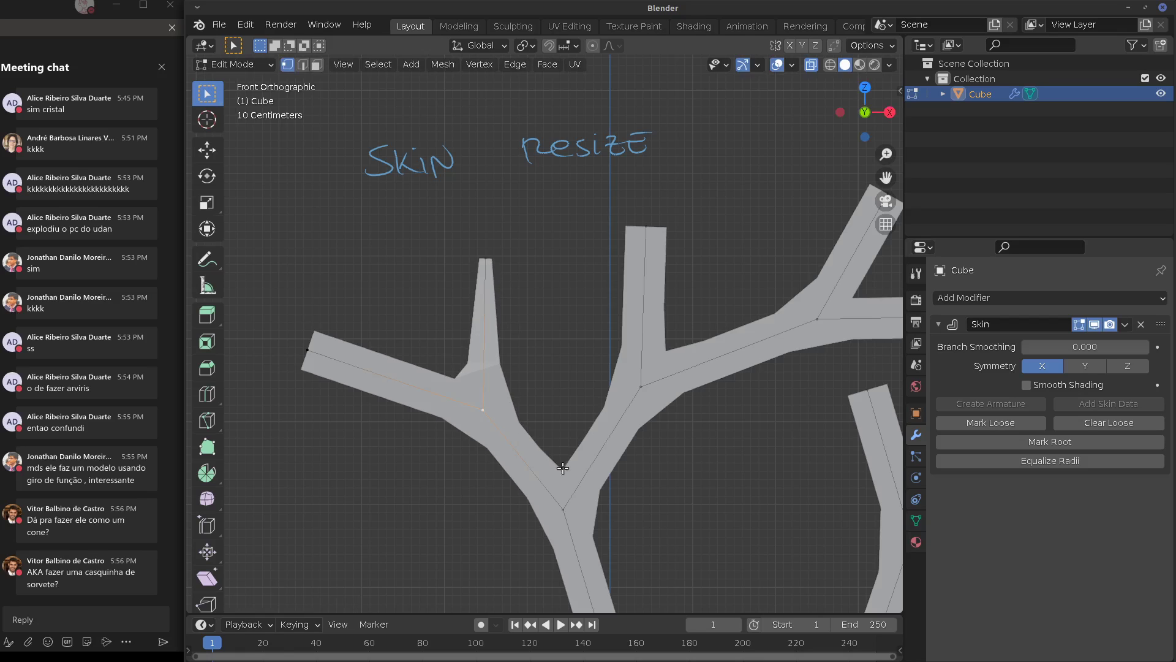
{"action": "key", "text": "ctrl+a"}
{"action": "left_click", "coordinate": [512, 439]}
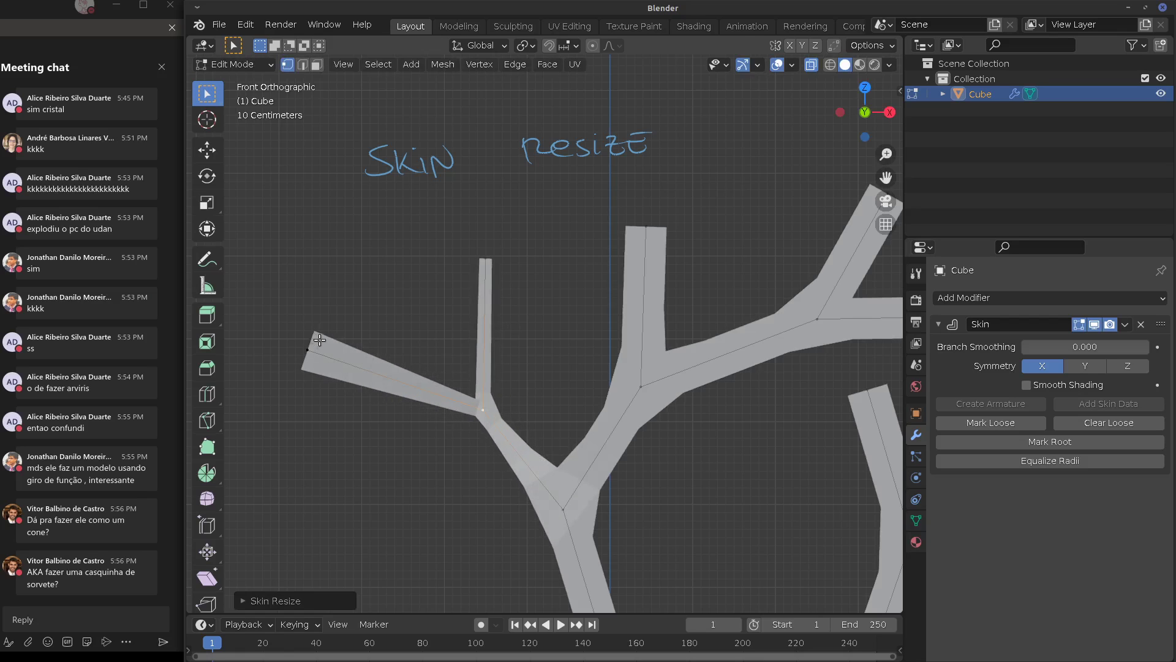
{"action": "left_click", "coordinate": [309, 349]}
{"action": "key", "text": "ctrl+a"}
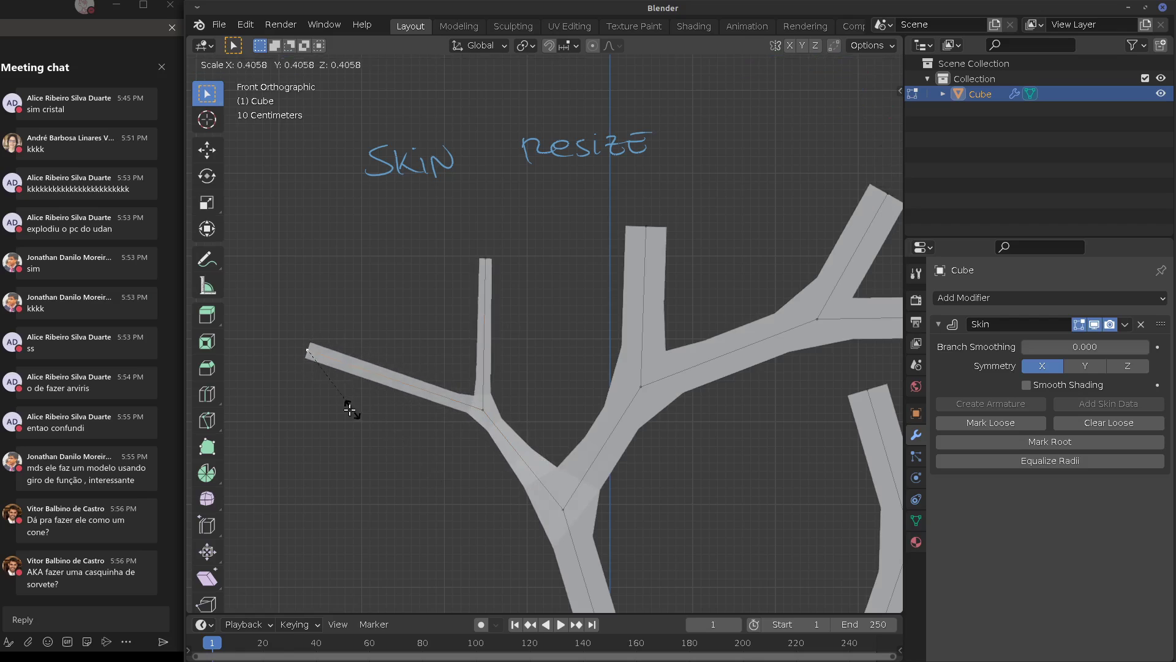
{"action": "left_click", "coordinate": [349, 407]}
Thin the skin at the right vertical branch's tip and at the fork vertex beneath it with Skin Resize
{"action": "left_click", "coordinate": [645, 226]}
{"action": "key", "text": "ctrl+a"}
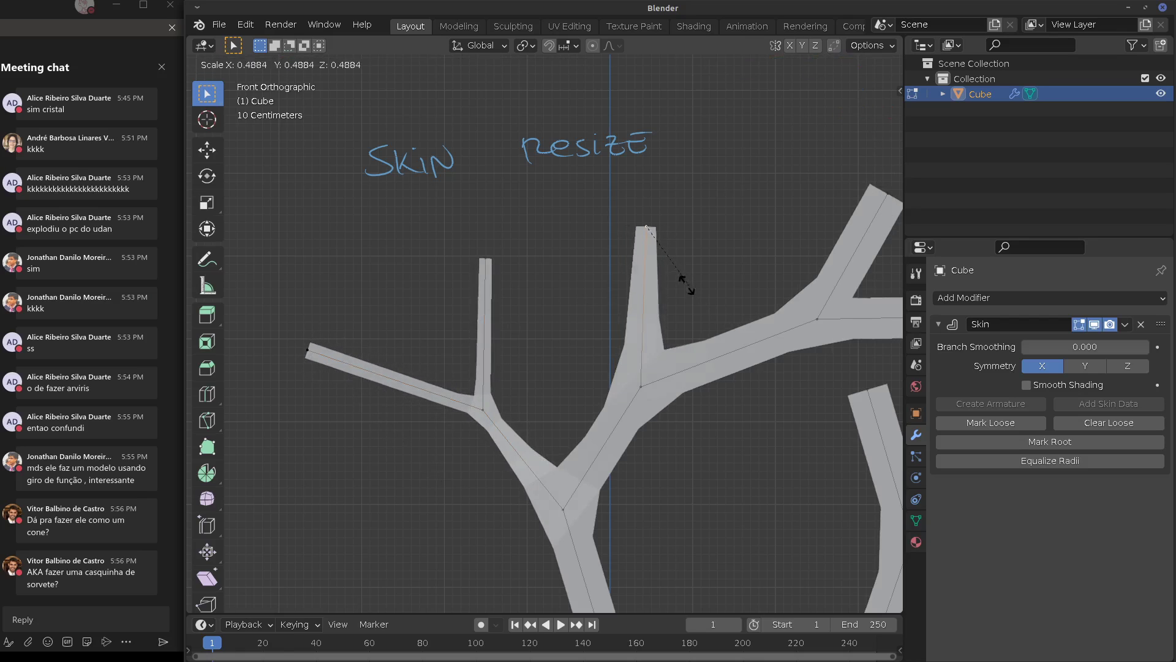
{"action": "left_click", "coordinate": [662, 263]}
{"action": "left_click", "coordinate": [640, 386]}
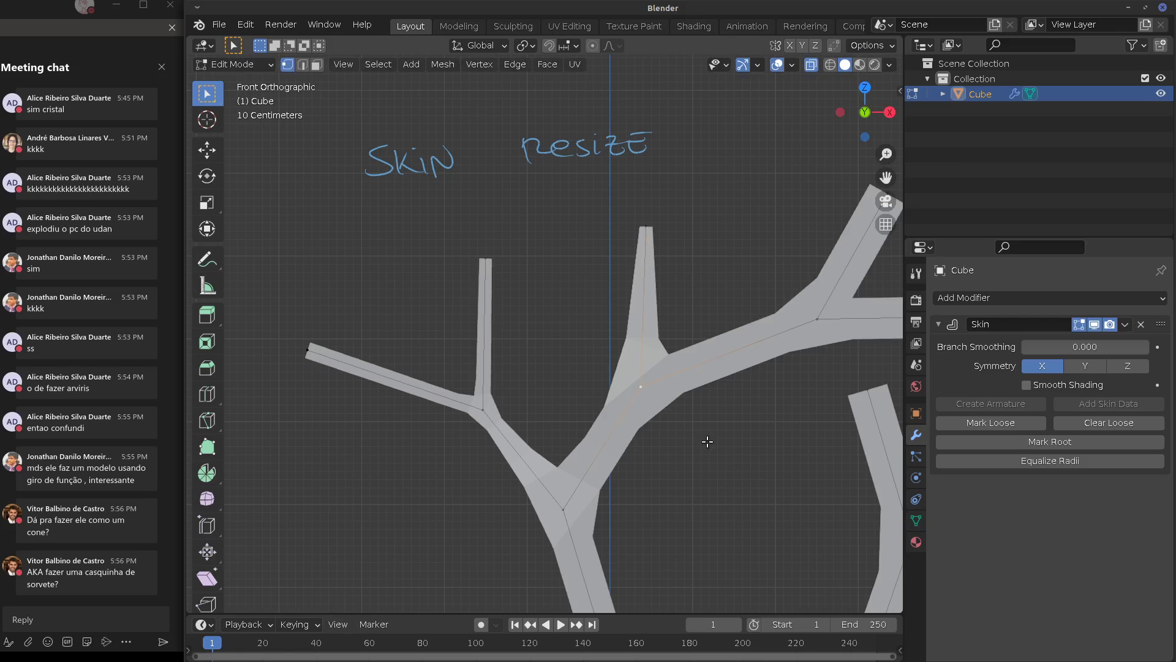
{"action": "key", "text": "ctrl+a"}
{"action": "left_click", "coordinate": [678, 415]}
Thin the skin at both tips of the tree's outer right branches and at the fork vertex joining them
{"action": "middle_click_drag", "start_coordinate": [745, 405], "coordinate": [586, 414], "text": "shift"}
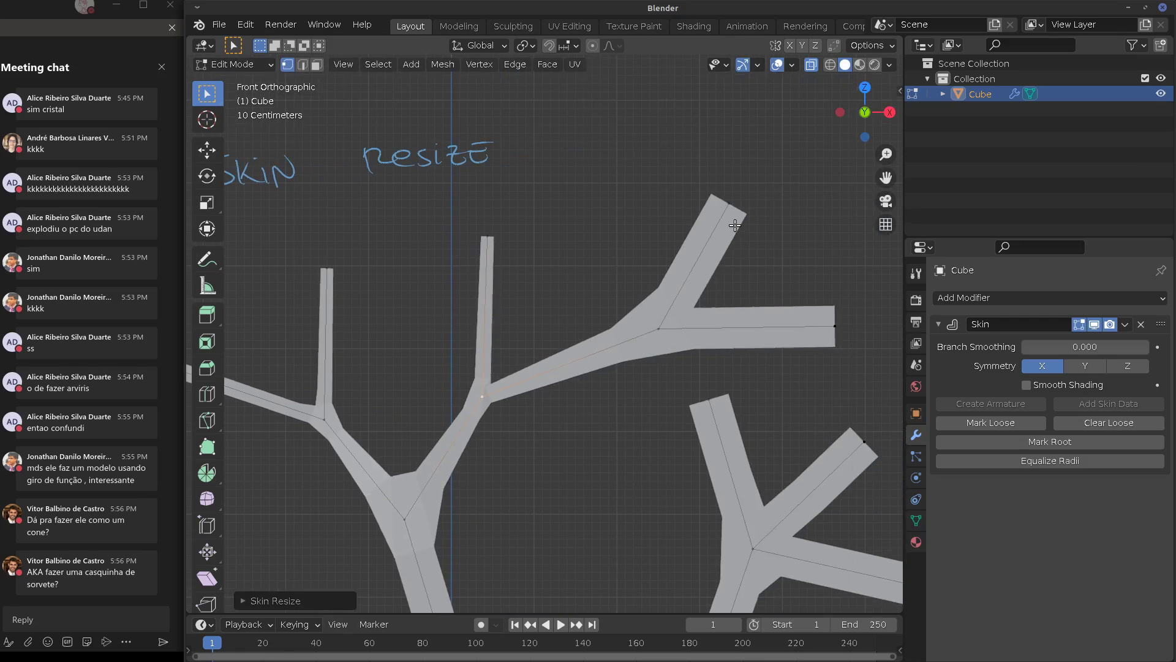
{"action": "left_click", "coordinate": [735, 226]}
{"action": "key", "text": "ctrl+a"}
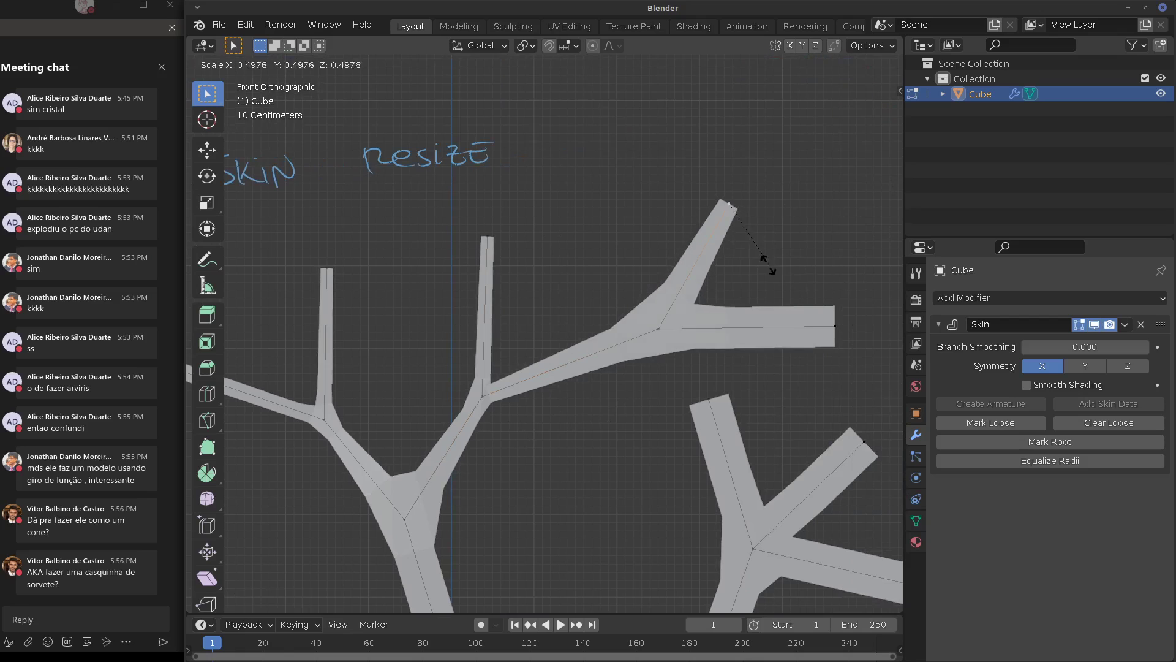
{"action": "left_click", "coordinate": [754, 320]}
{"action": "left_click", "coordinate": [834, 325]}
{"action": "key", "text": "ctrl+a"}
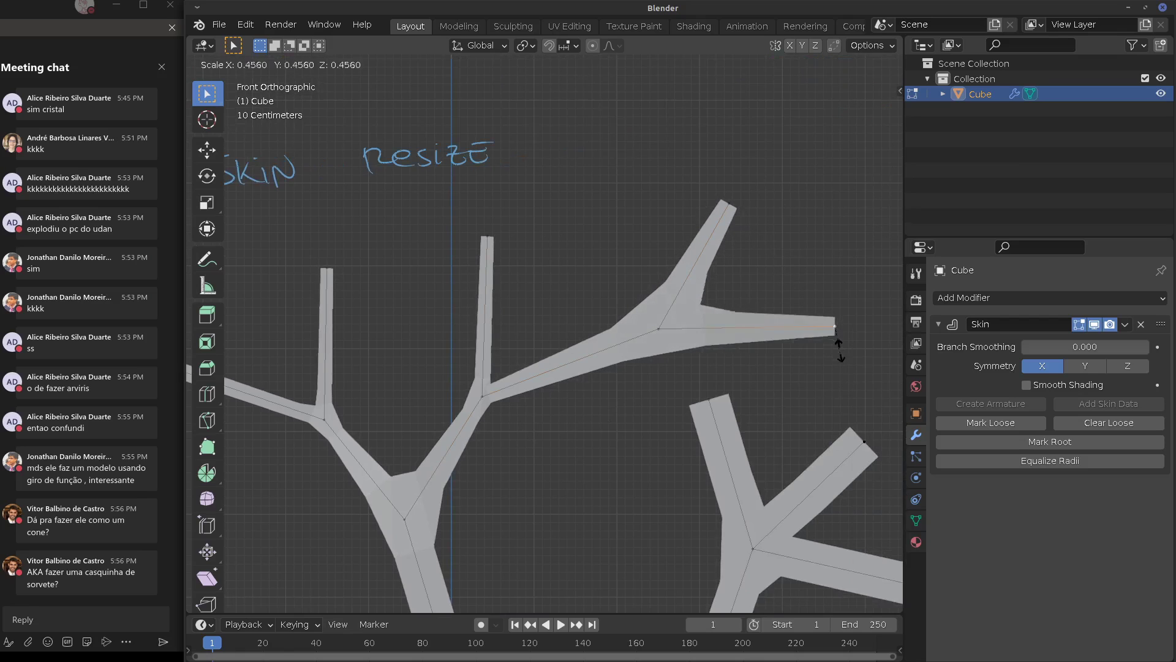
{"action": "left_click", "coordinate": [753, 334]}
{"action": "left_click", "coordinate": [679, 362]}
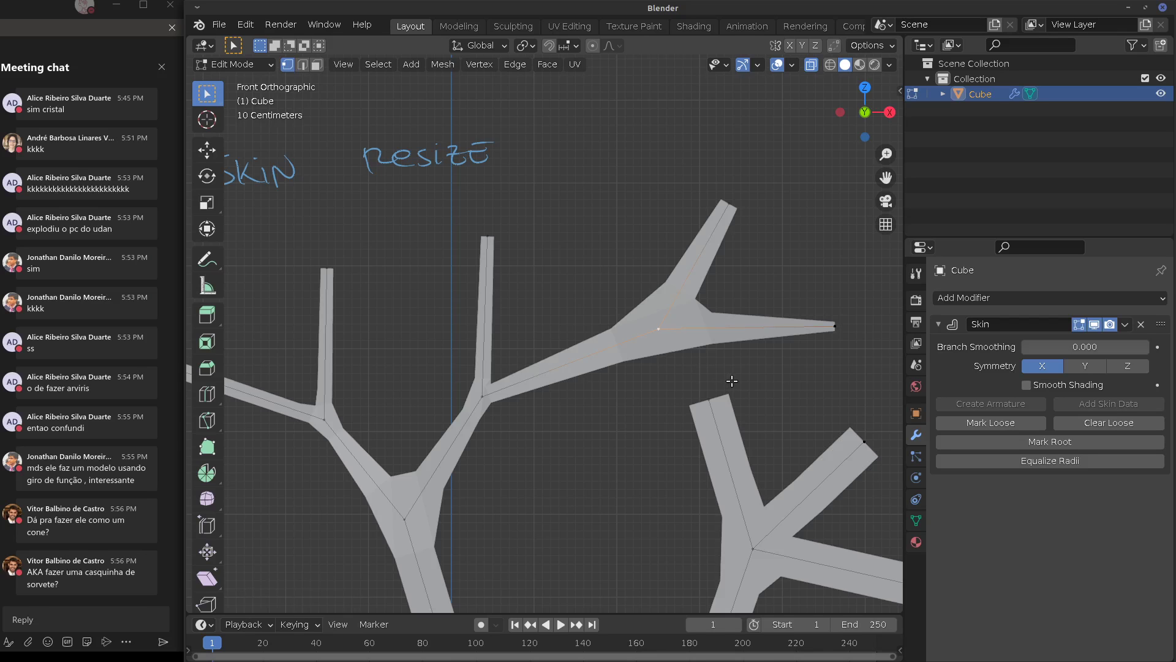
{"action": "key", "text": "ctrl+a"}
{"action": "left_click", "coordinate": [676, 357]}
Scale the skin at the trunk's main fork to about 0.71 and add a Subdivision Surface modifier below Skin
{"action": "middle_click_drag", "start_coordinate": [637, 428], "coordinate": [488, 378], "text": "shift"}
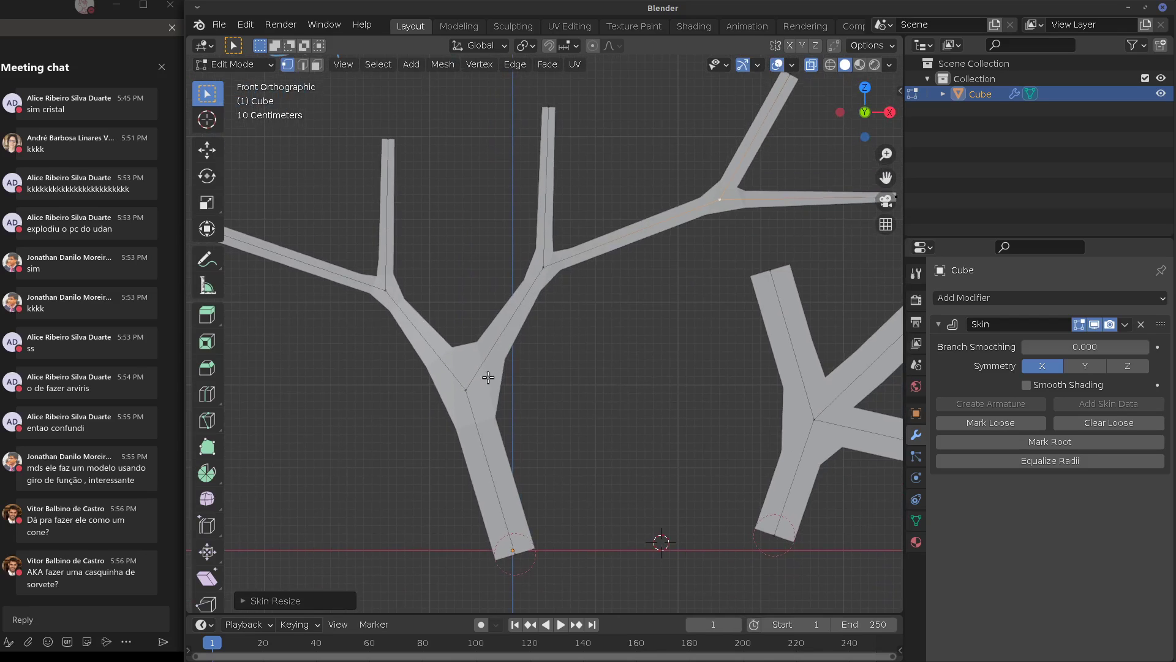
{"action": "left_click", "coordinate": [469, 393]}
{"action": "key", "text": "ctrl+a"}
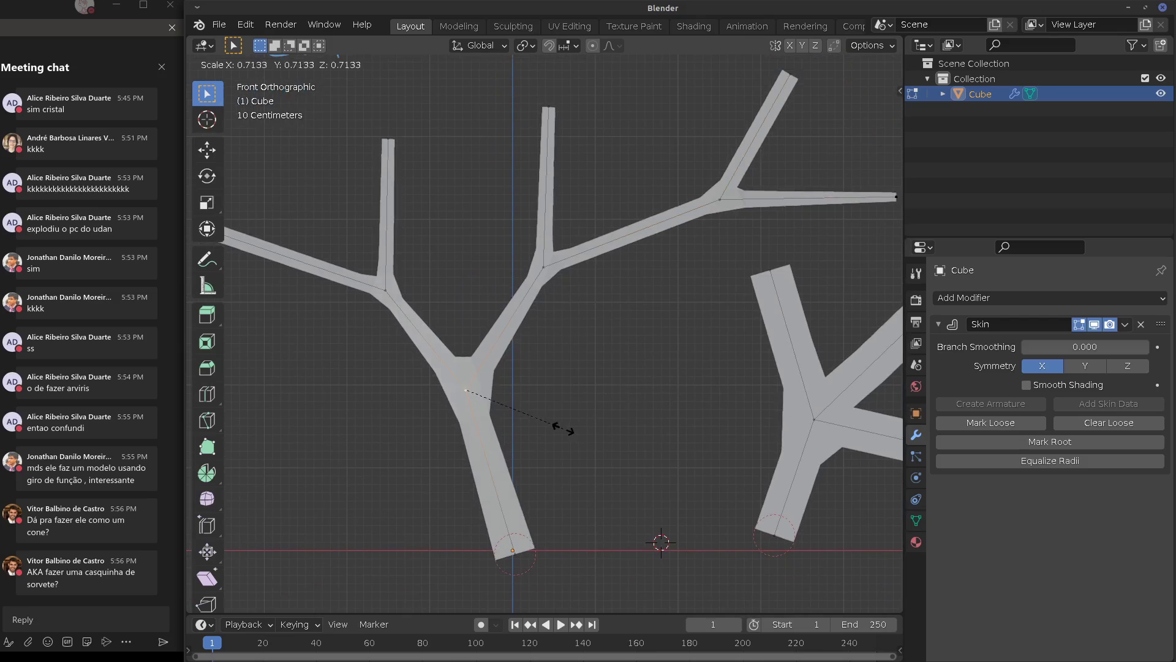
{"action": "left_click", "coordinate": [556, 425]}
{"action": "left_click", "coordinate": [963, 299]}
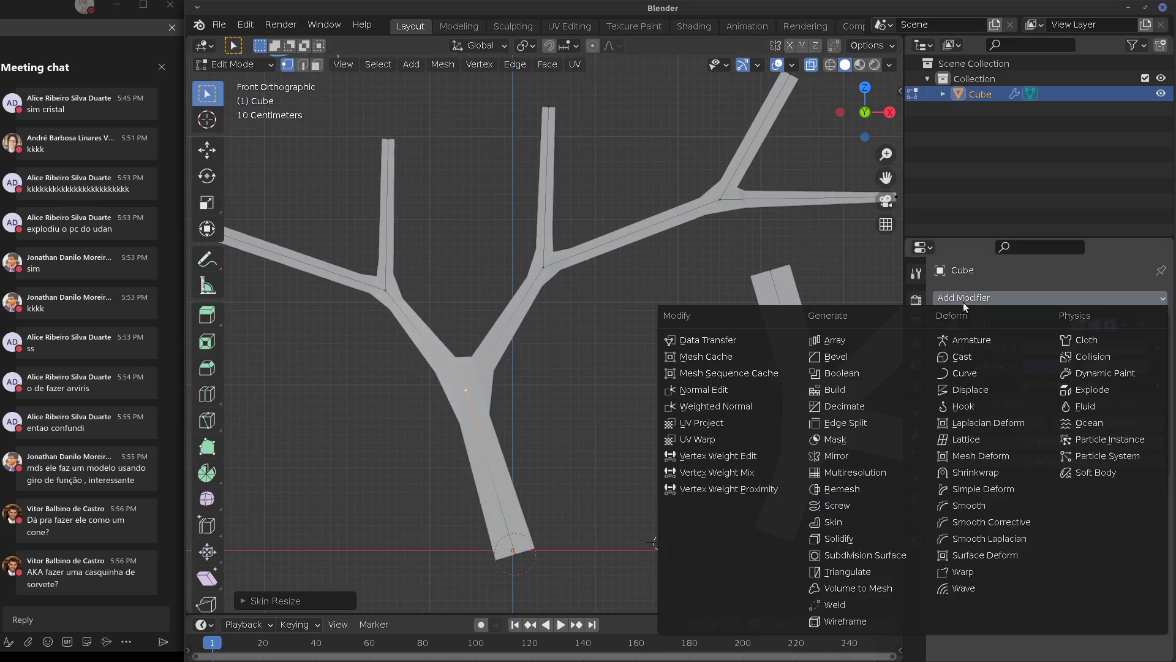
{"action": "left_click", "coordinate": [865, 555]}
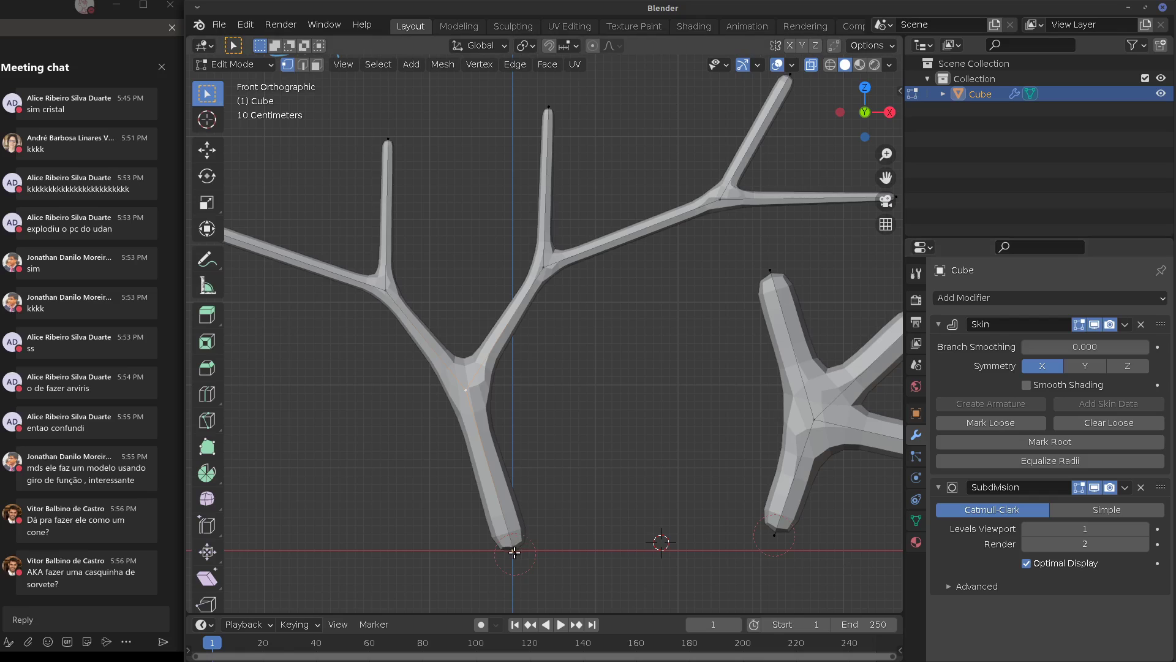
Extrude the trunk's base vertex downward by about 1.2 m and enlarge its skin to form a flared base
{"action": "left_click", "coordinate": [514, 552]}
{"action": "middle_click_drag", "start_coordinate": [494, 547], "coordinate": [522, 490], "text": "shift"}
{"action": "key", "text": "e"}
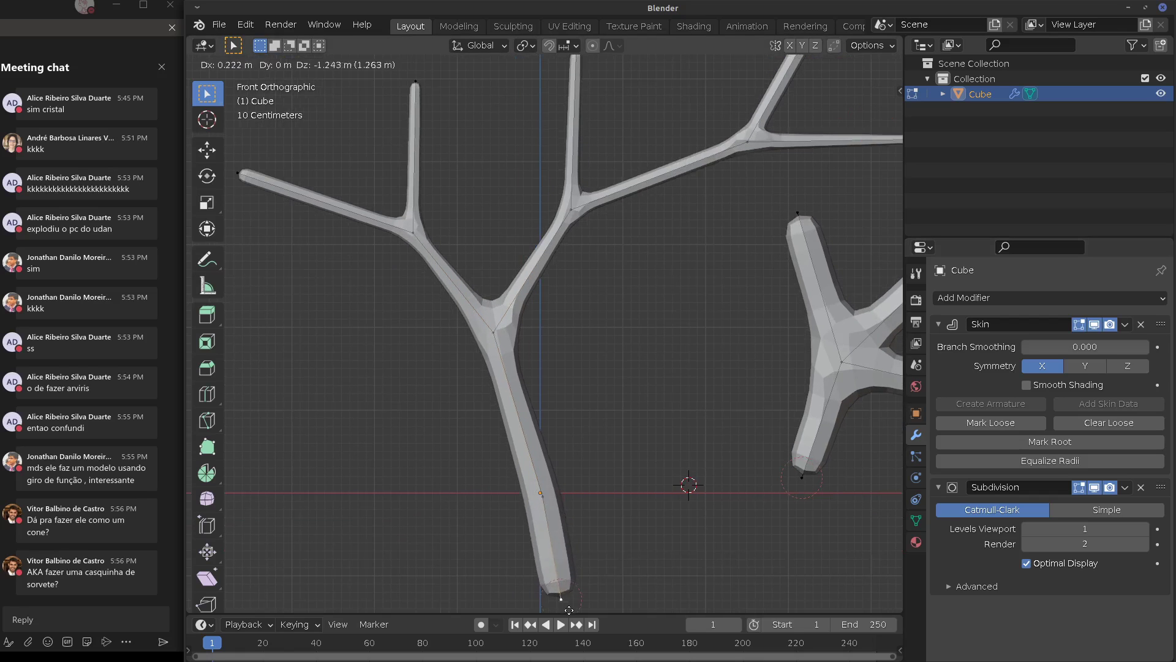
{"action": "left_click", "coordinate": [564, 598]}
{"action": "key", "text": "ctrl+a"}
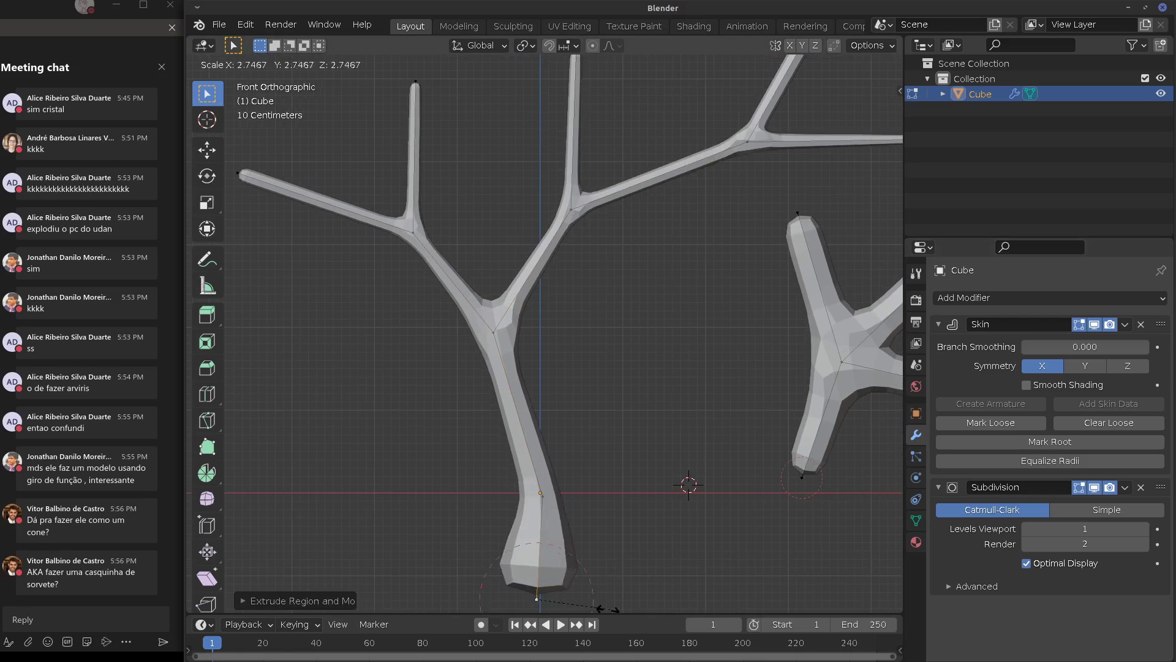
{"action": "left_click", "coordinate": [584, 577]}
Select all linked vertices of the separate branching piece beside the tree and delete them
{"action": "middle_click_drag", "start_coordinate": [613, 463], "coordinate": [714, 407]}
{"action": "left_click", "coordinate": [713, 399], "text": "shift"}
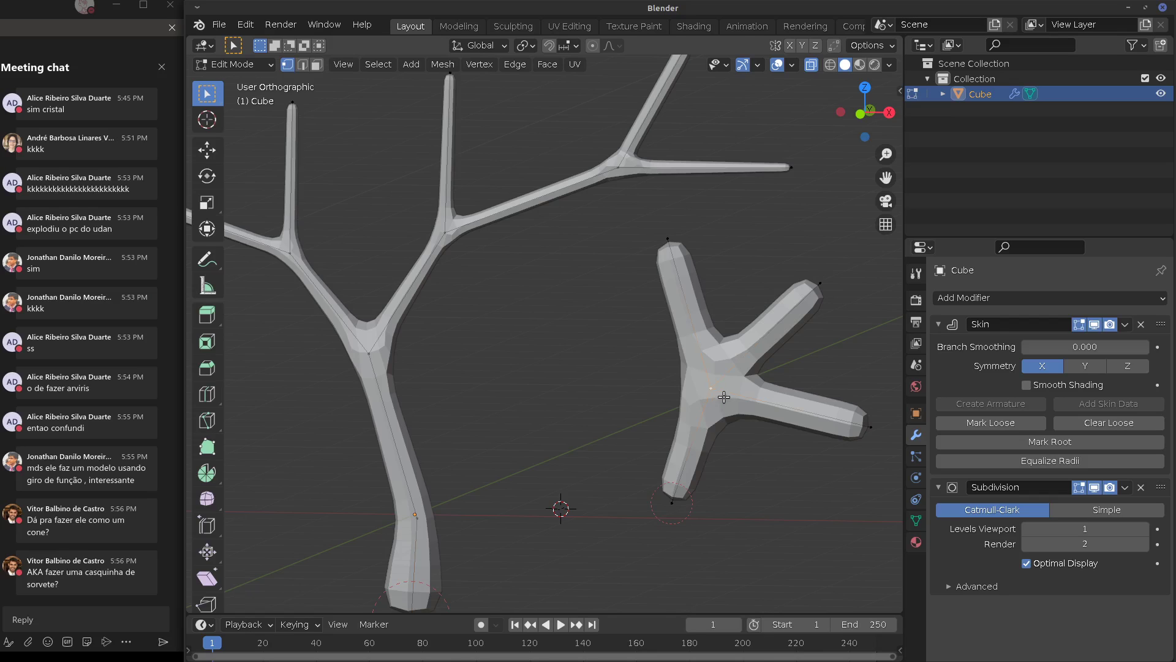
{"action": "key", "text": "ctrl+l"}
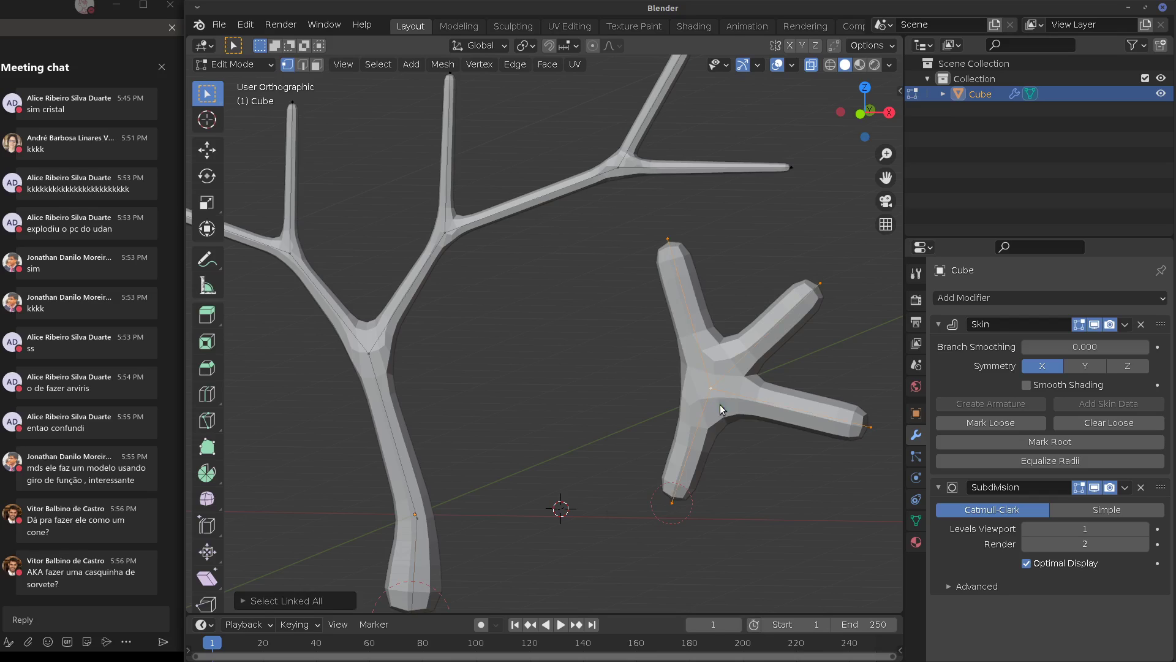
{"action": "key", "text": "x"}
{"action": "left_click", "coordinate": [720, 409]}
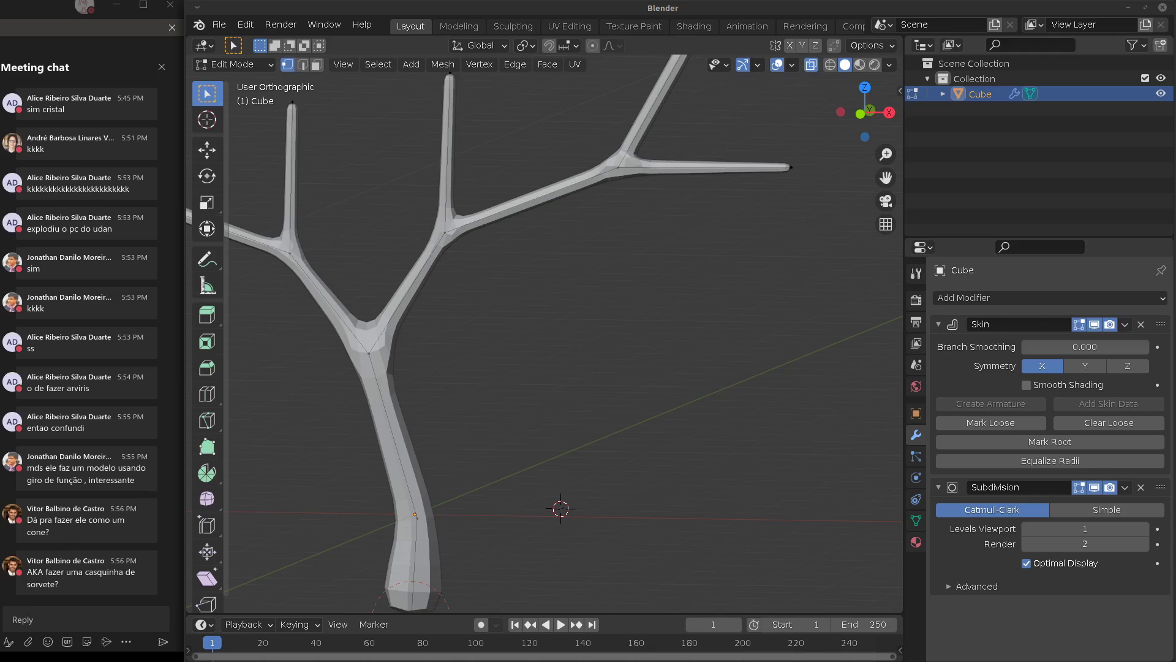
Switch to Firefox and open the Google Drive TEMP folder in a new tab
{"action": "key", "text": "alt+Tab"}
{"action": "left_click", "coordinate": [334, 25]}
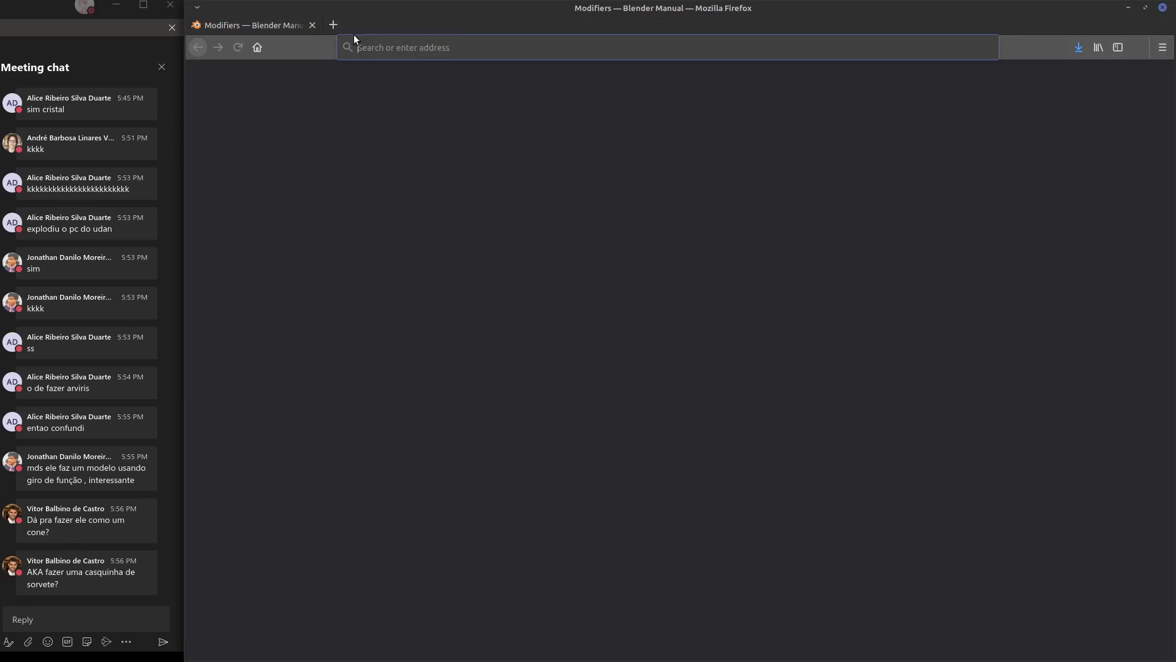
{"action": "left_click", "coordinate": [453, 52]}
{"action": "left_click", "coordinate": [520, 161]}
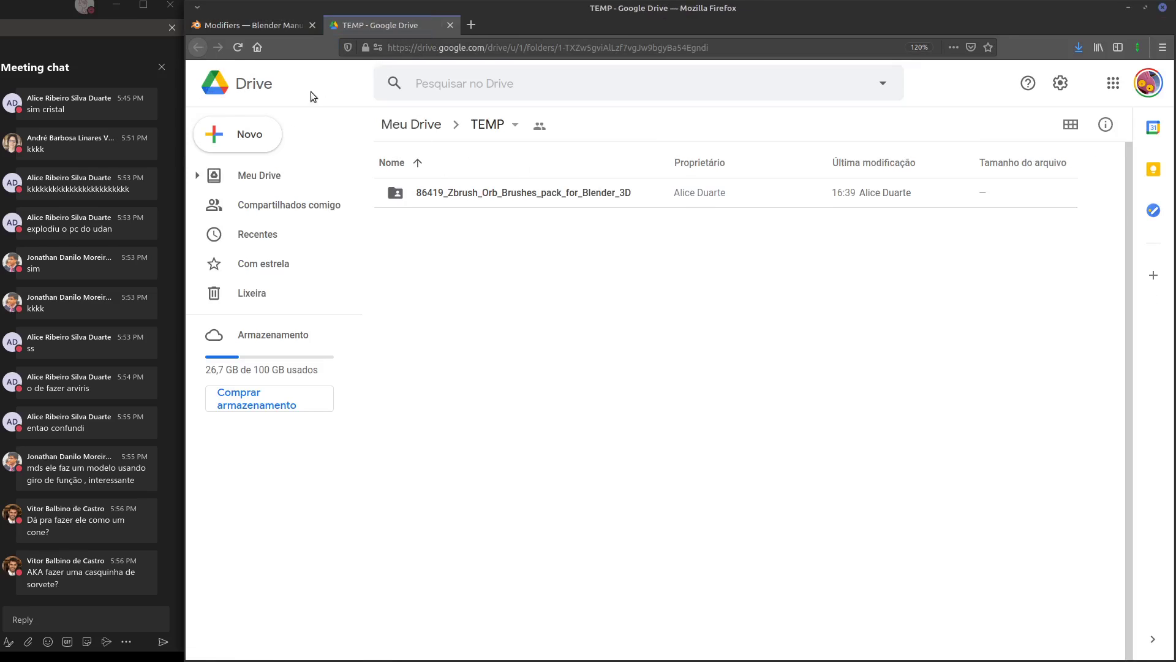
Browse Meu Drive to CRIAÇÃO AVANÇADA DE PERSONAGENS, Recursos, and open the creature-modelling-sculpt folder
{"action": "left_click", "coordinate": [435, 125]}
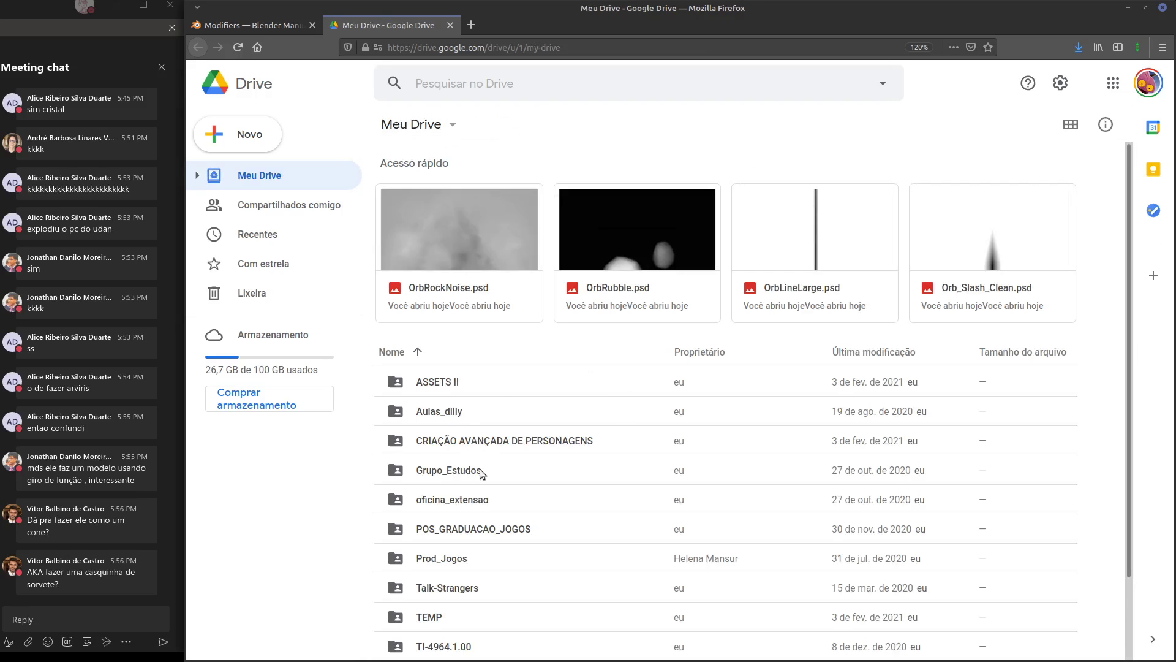
{"action": "double_click", "coordinate": [500, 438]}
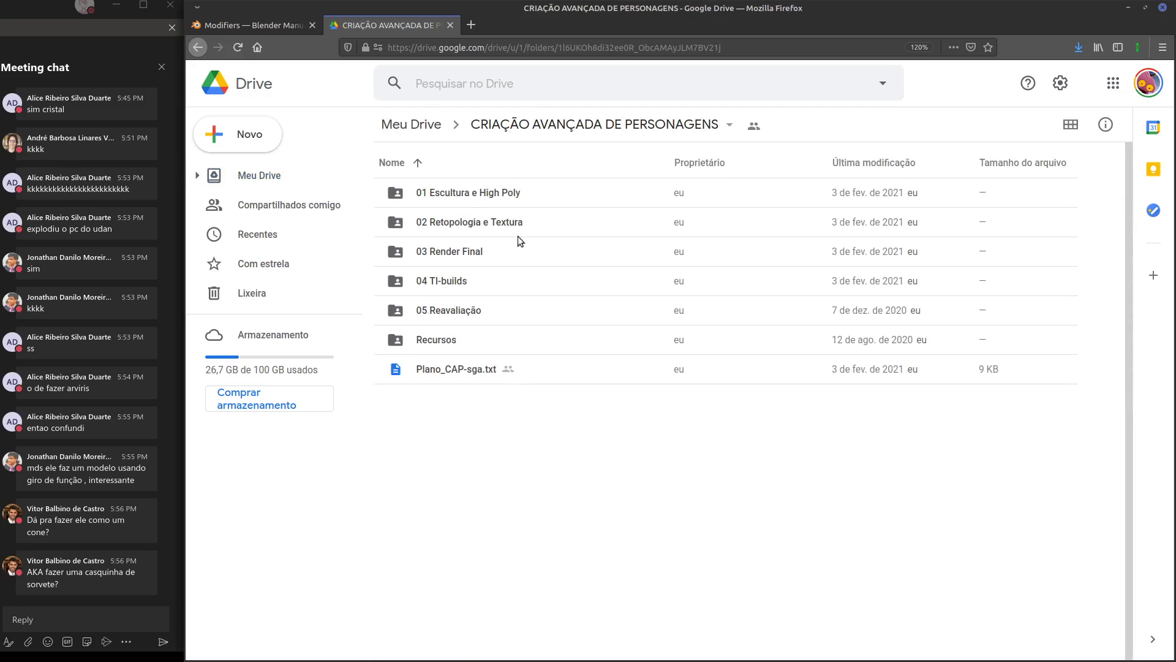
{"action": "double_click", "coordinate": [443, 347]}
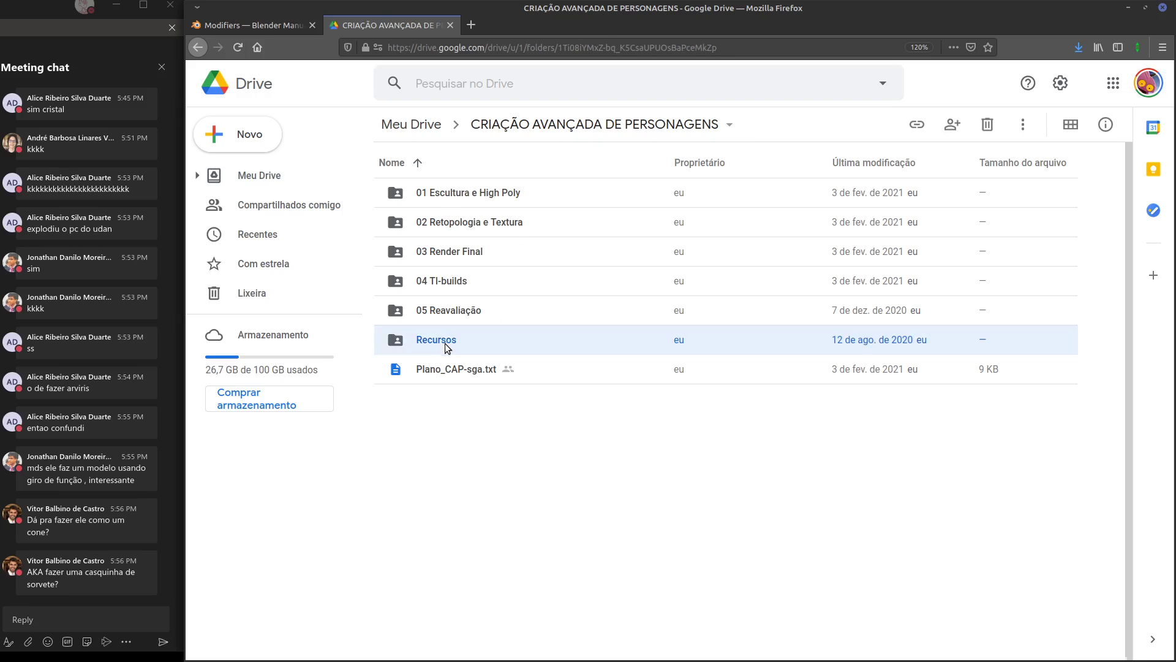
{"action": "double_click", "coordinate": [454, 311]}
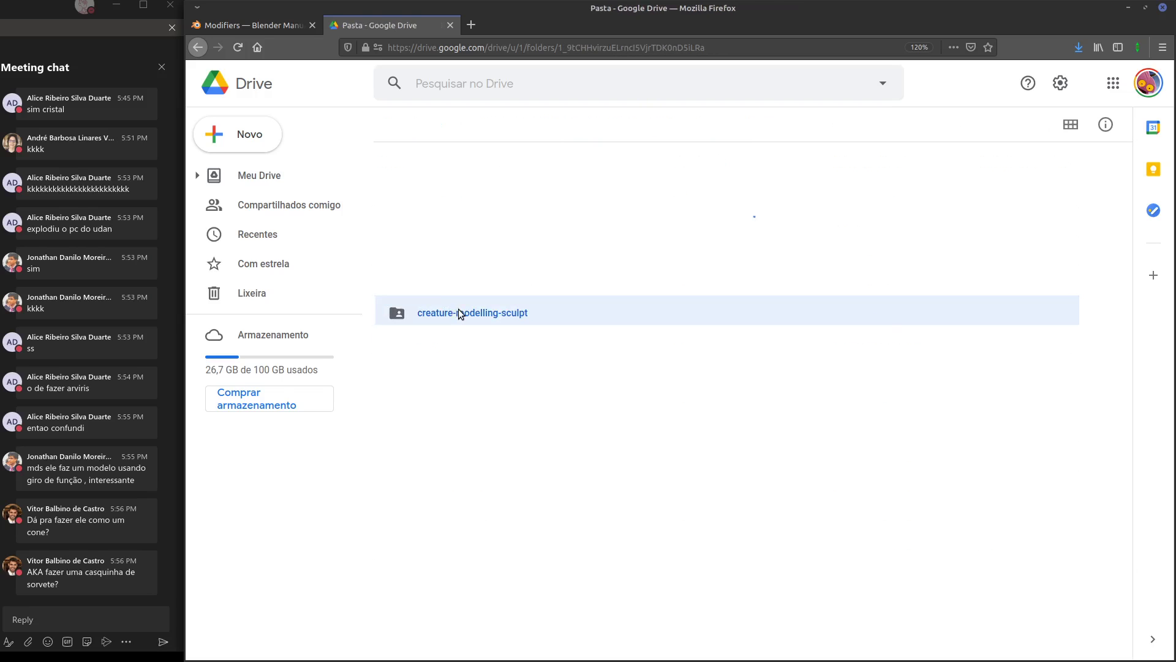
{"action": "left_click", "coordinate": [718, 47]}
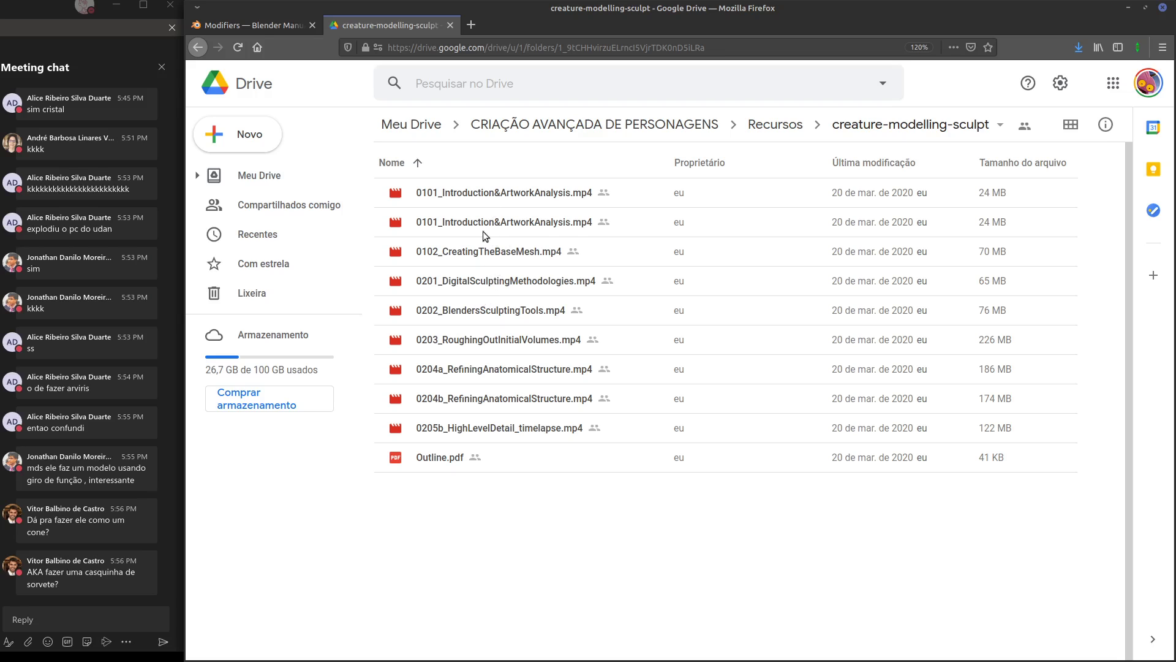
Play 0102_CreatingTheBaseMesh.mp4 with the sound muted, try to skip ahead, and close the preview
{"action": "left_click", "coordinate": [491, 257]}
{"action": "double_click", "coordinate": [489, 258]}
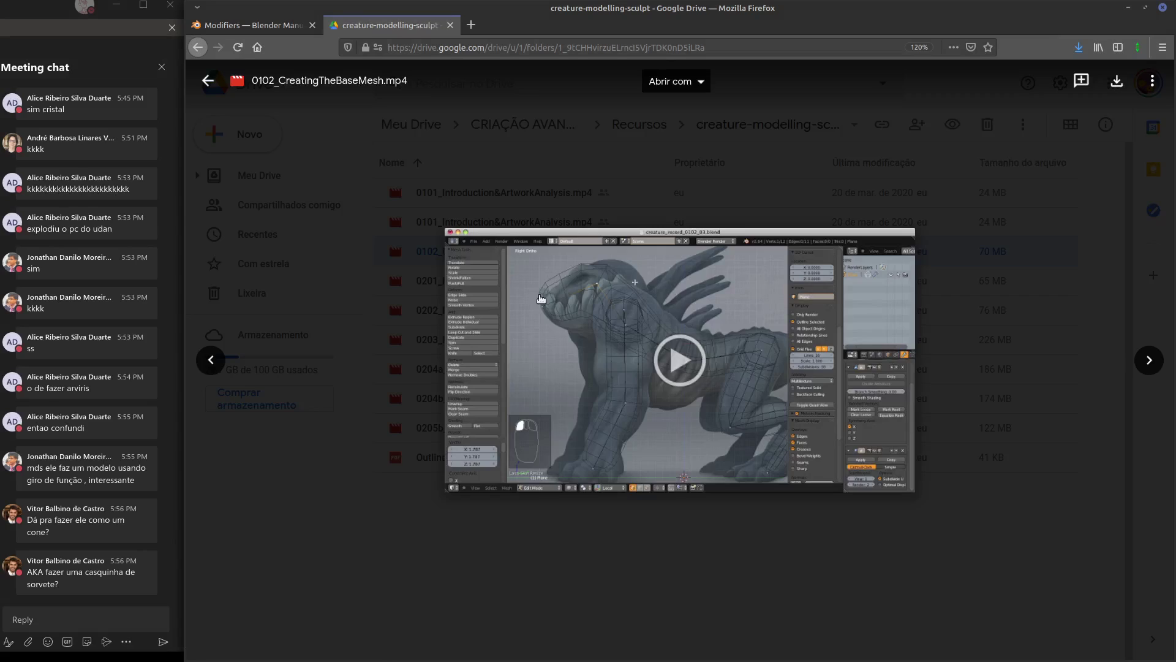
{"action": "left_click", "coordinate": [668, 375]}
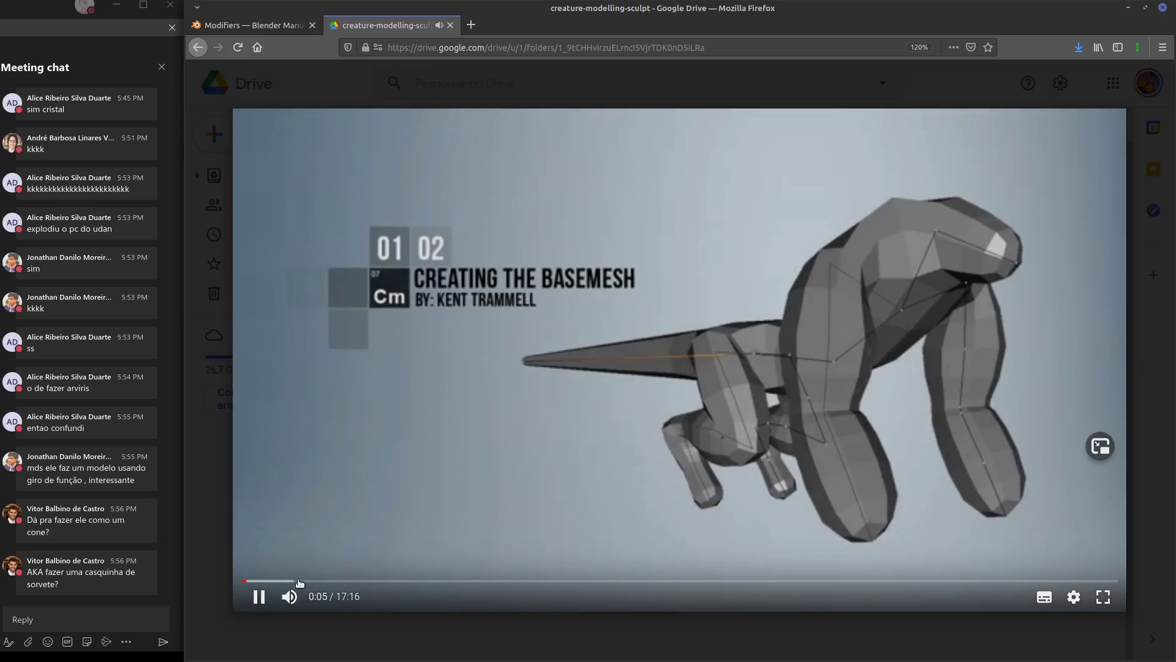
{"action": "left_click", "coordinate": [290, 596]}
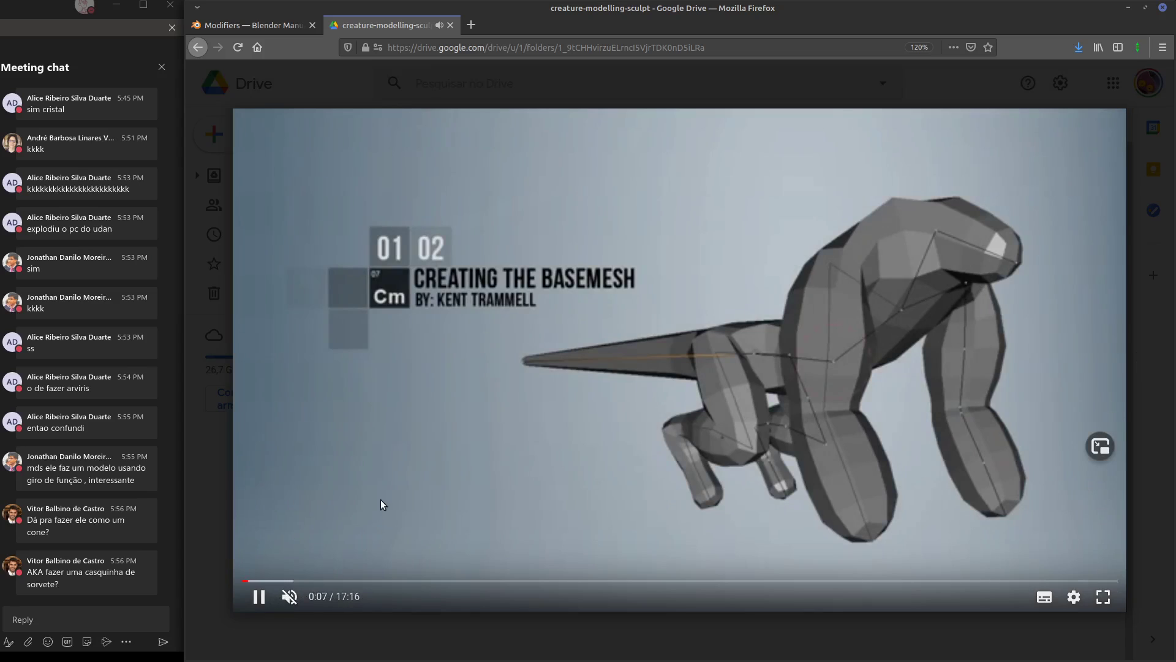
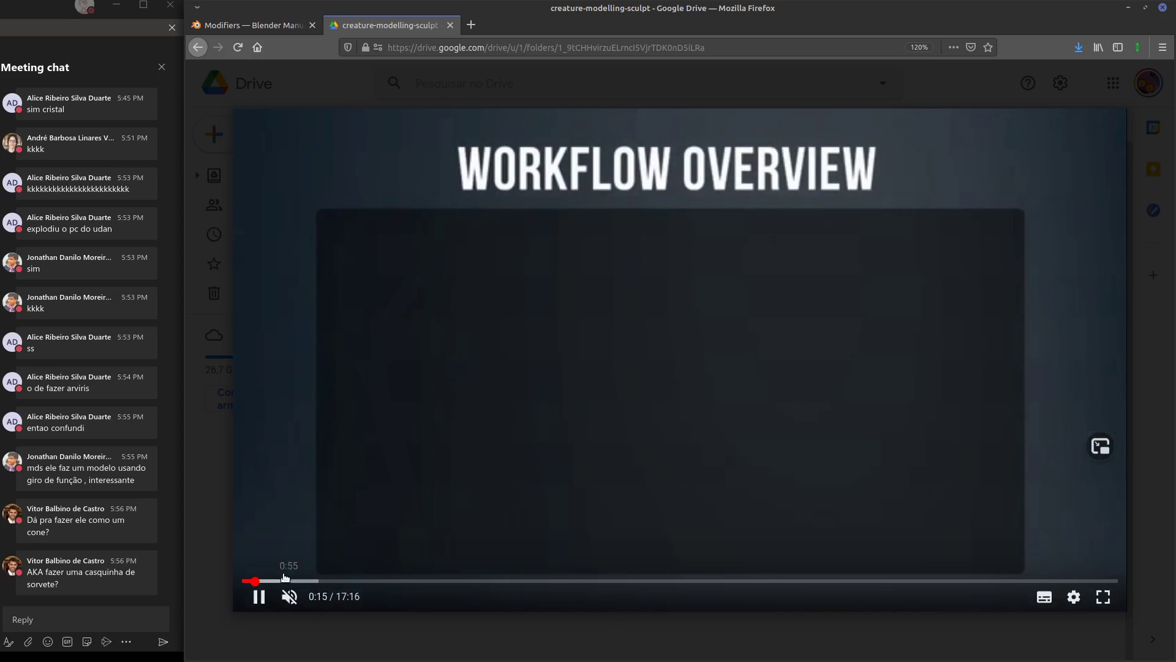
{"action": "left_click_drag", "start_coordinate": [257, 581], "coordinate": [651, 581]}
{"action": "left_click", "coordinate": [259, 582]}
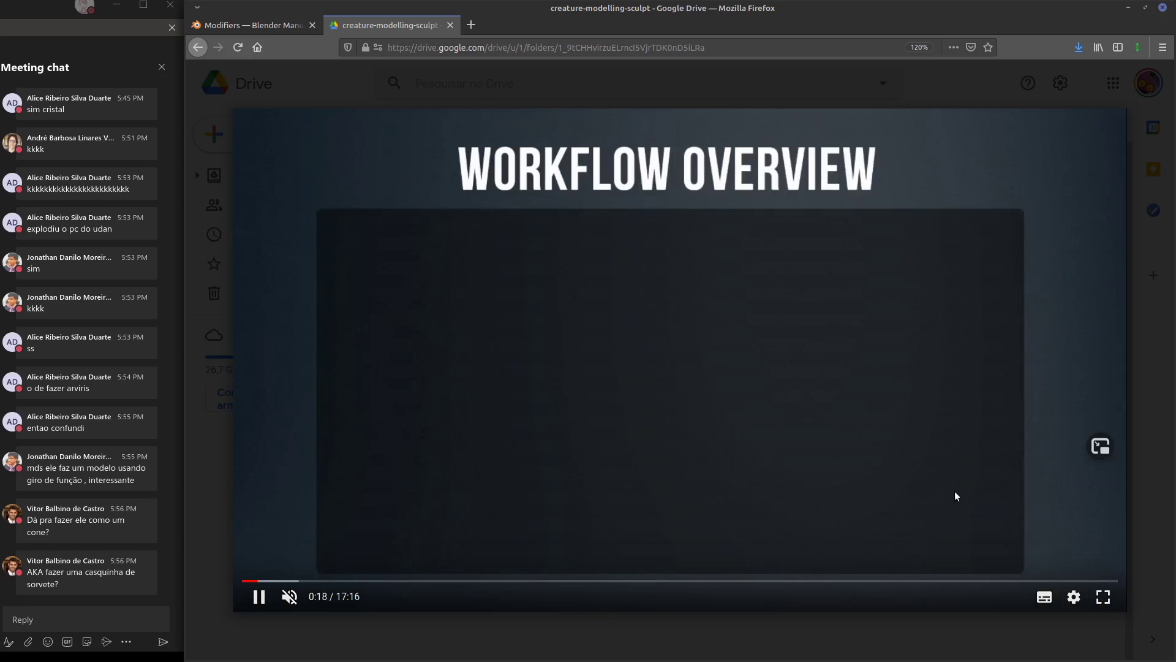
{"action": "left_click", "coordinate": [834, 640]}
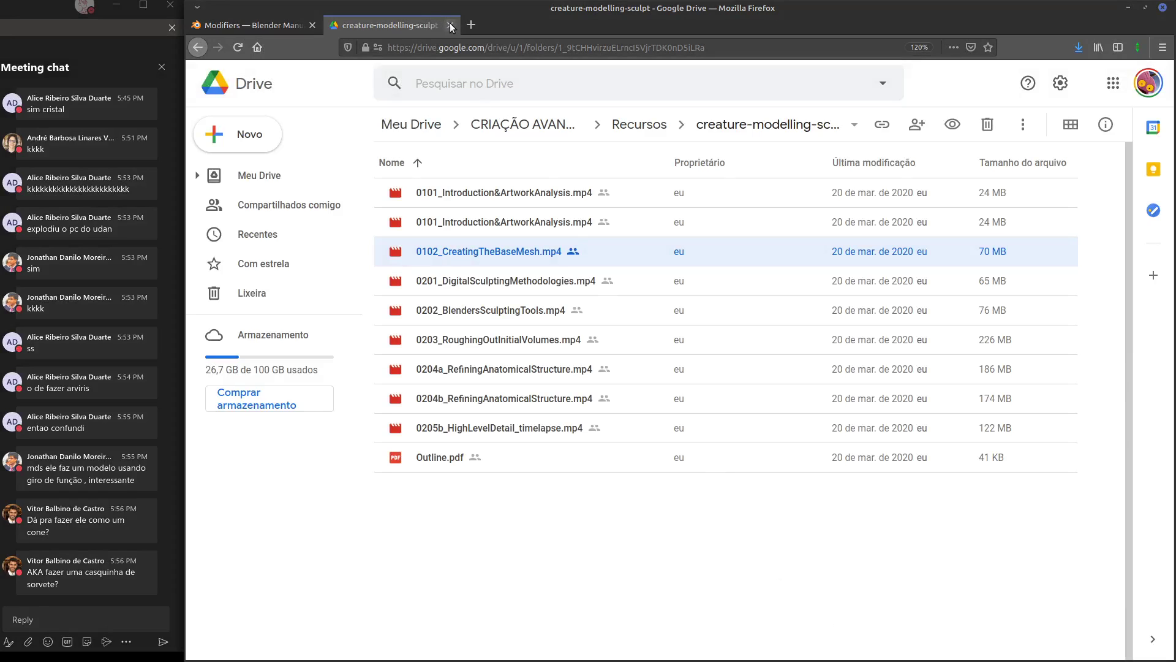
Go back to the Recursos folder and copy its sharing link
{"action": "left_click", "coordinate": [640, 124]}
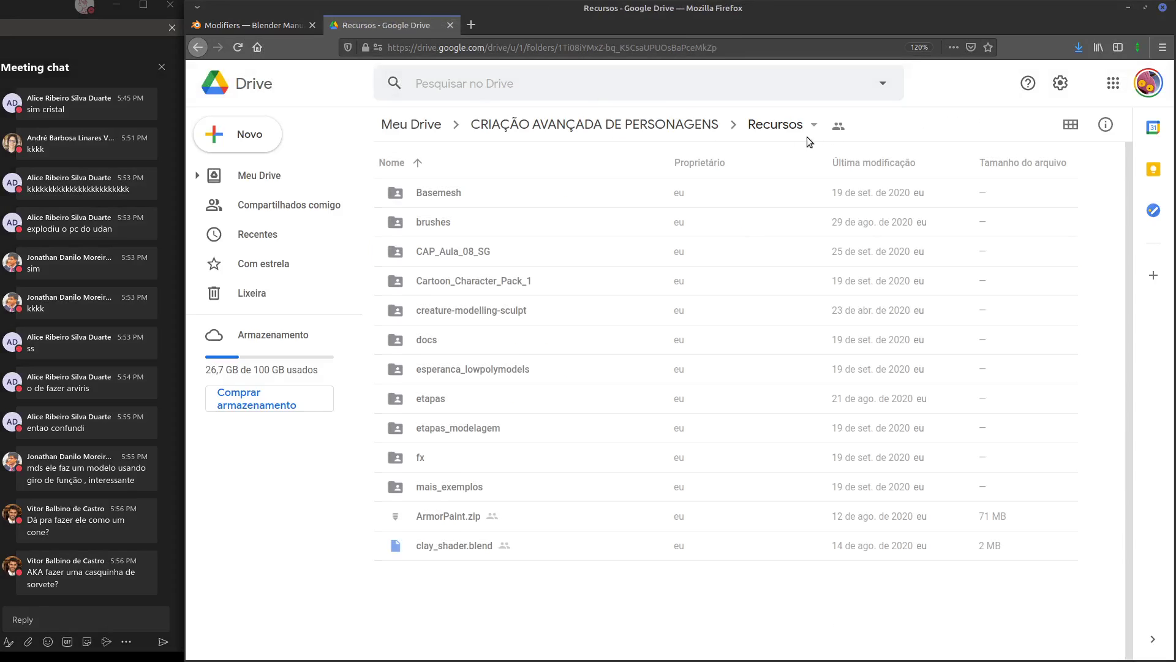
{"action": "left_click", "coordinate": [837, 126]}
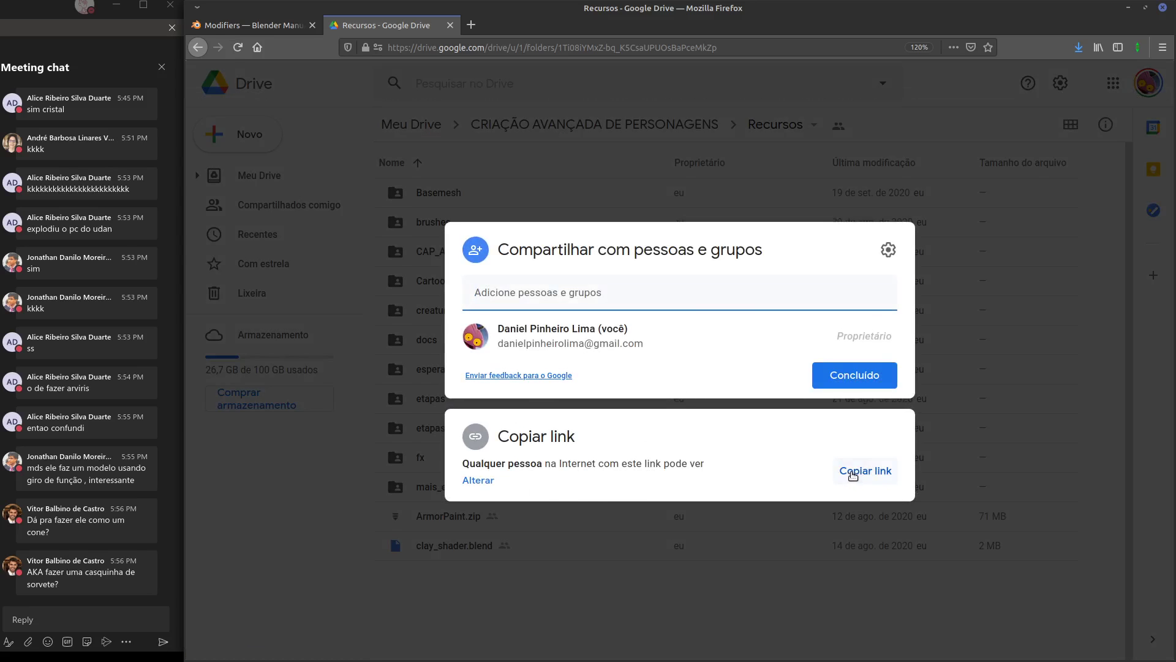
{"action": "left_click", "coordinate": [849, 472]}
Post the copied folder link in the meeting chat, and close the sharing dialog and the Google Drive tab
{"action": "left_click", "coordinate": [59, 619]}
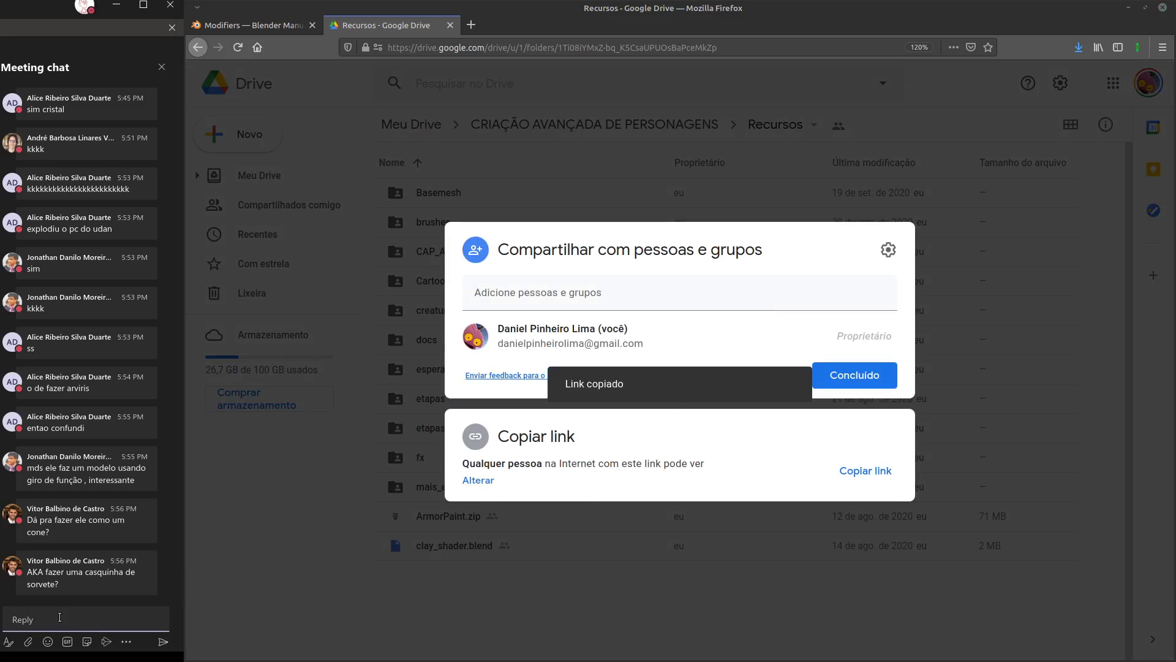
{"action": "key", "text": "ctrl+v"}
{"action": "key", "text": "Return"}
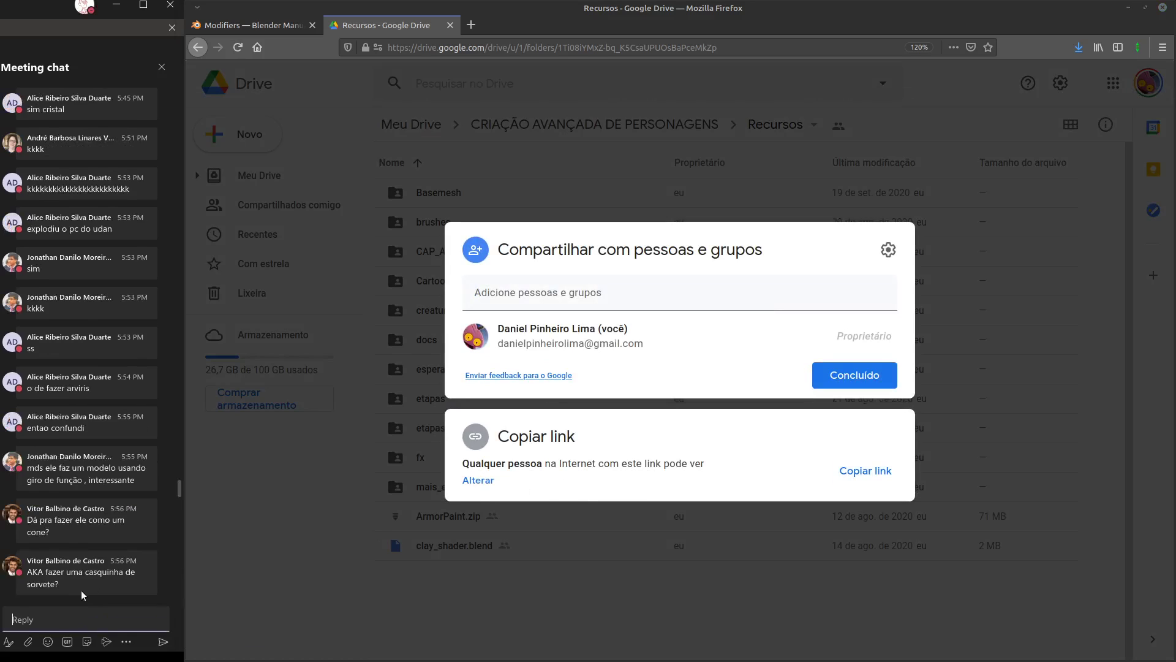
{"action": "left_click", "coordinate": [575, 606]}
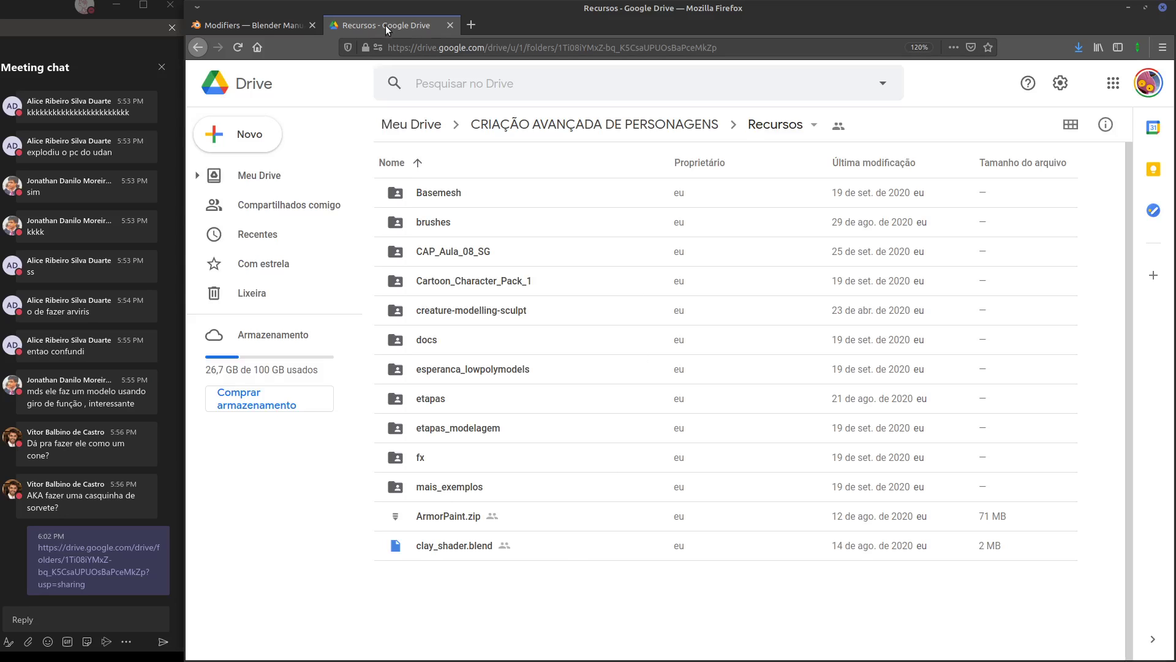
{"action": "left_click", "coordinate": [449, 26]}
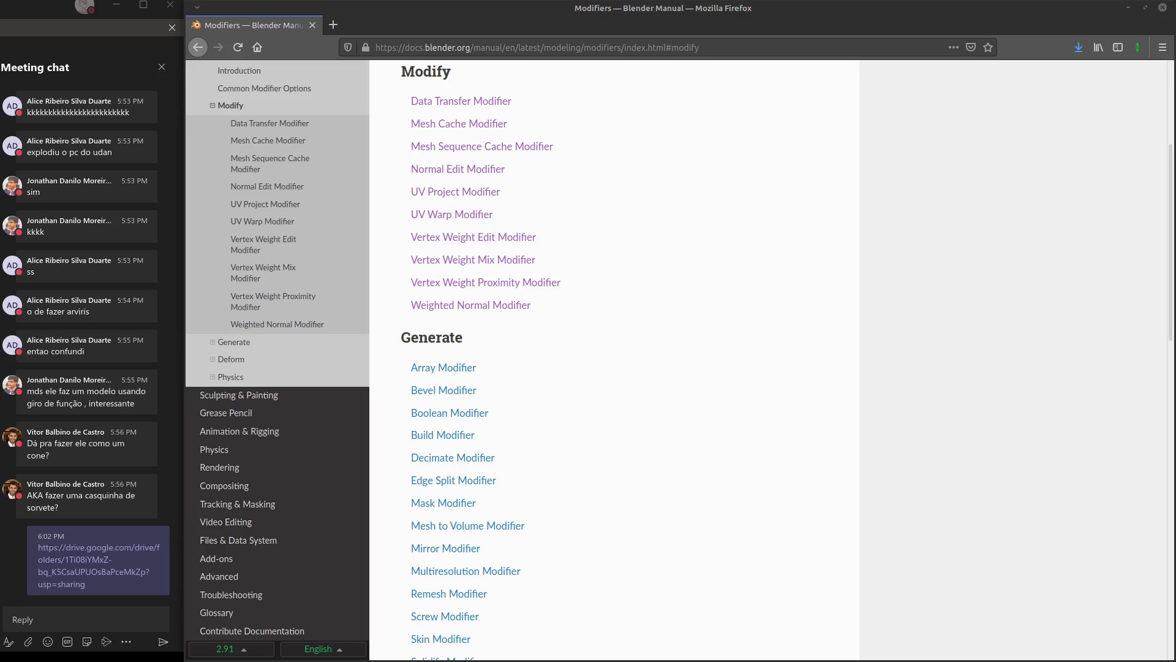
Return to Blender and, in Object Mode with the front view, remove the tree's Subdivision and Skin modifiers
{"action": "key", "text": "alt+Tab"}
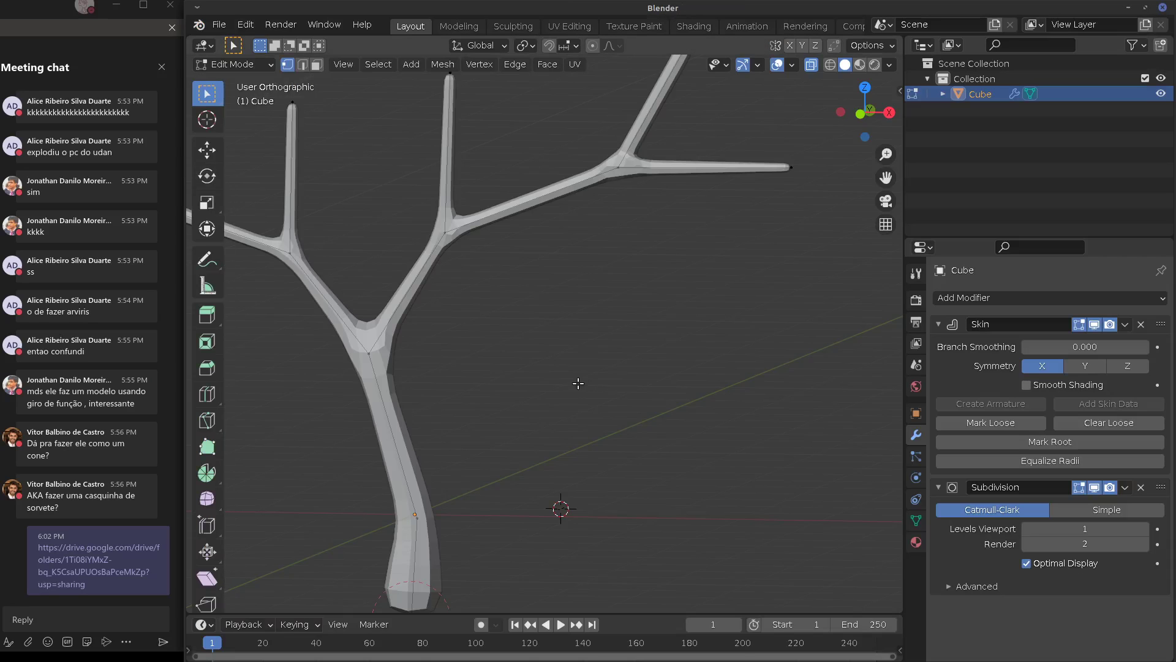
{"action": "middle_click_drag", "start_coordinate": [585, 388], "coordinate": [754, 365], "text": "shift"}
{"action": "key", "text": "KP_1"}
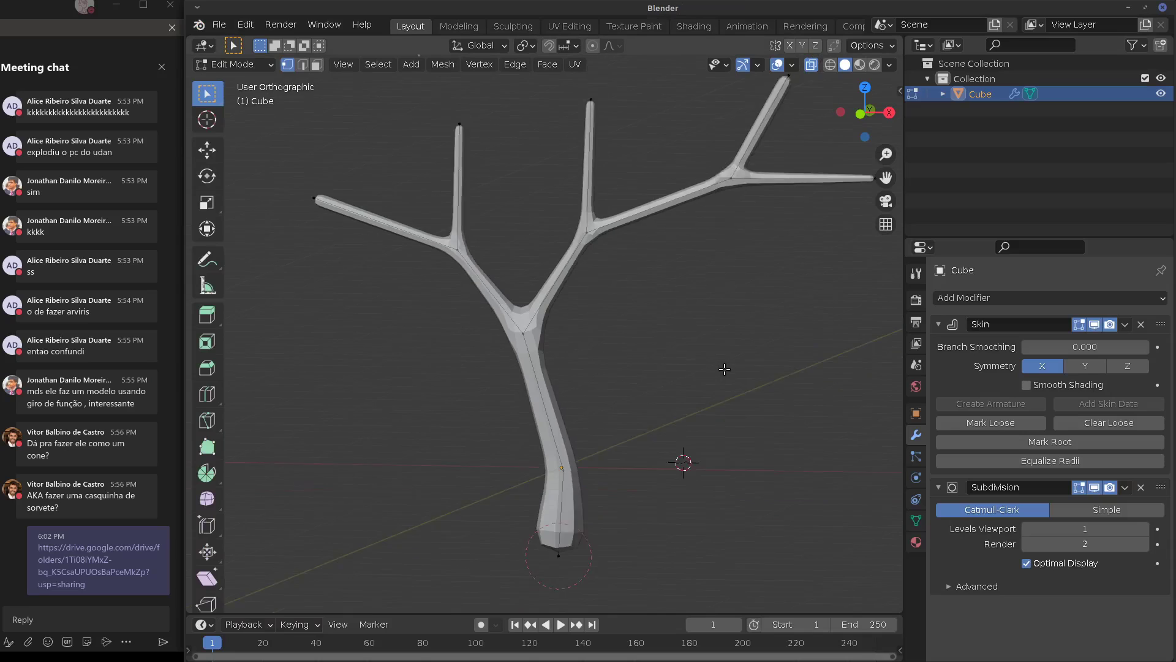
{"action": "scroll", "coordinate": [690, 394], "scroll_direction": "down", "scroll_amount": 1}
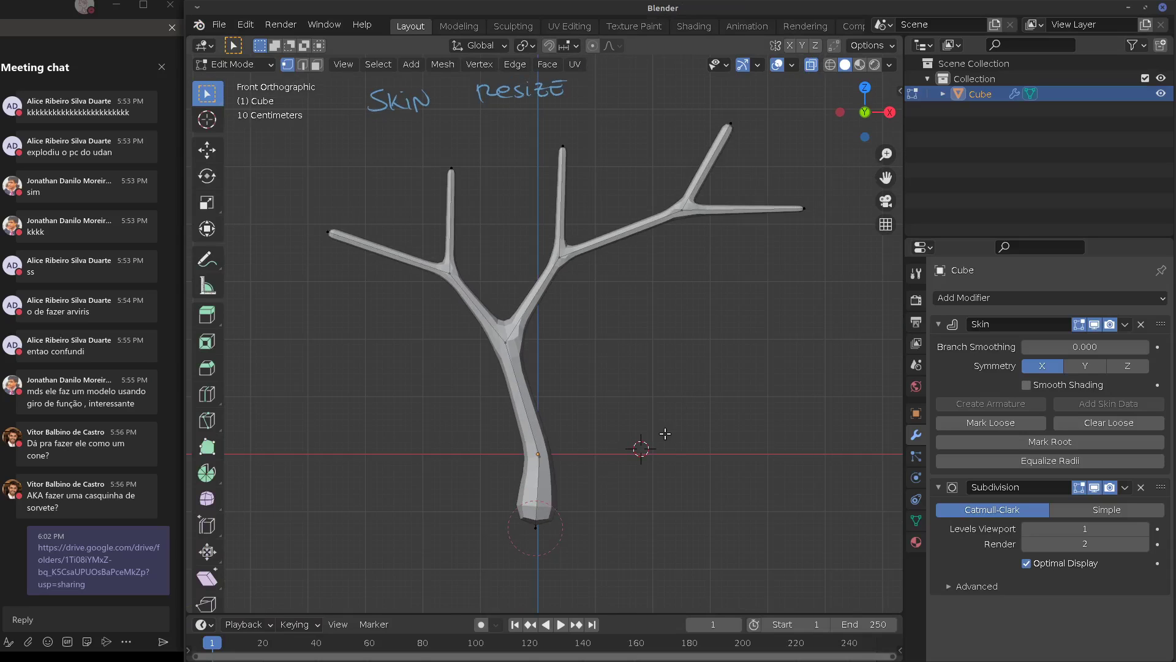
{"action": "key", "text": "Tab"}
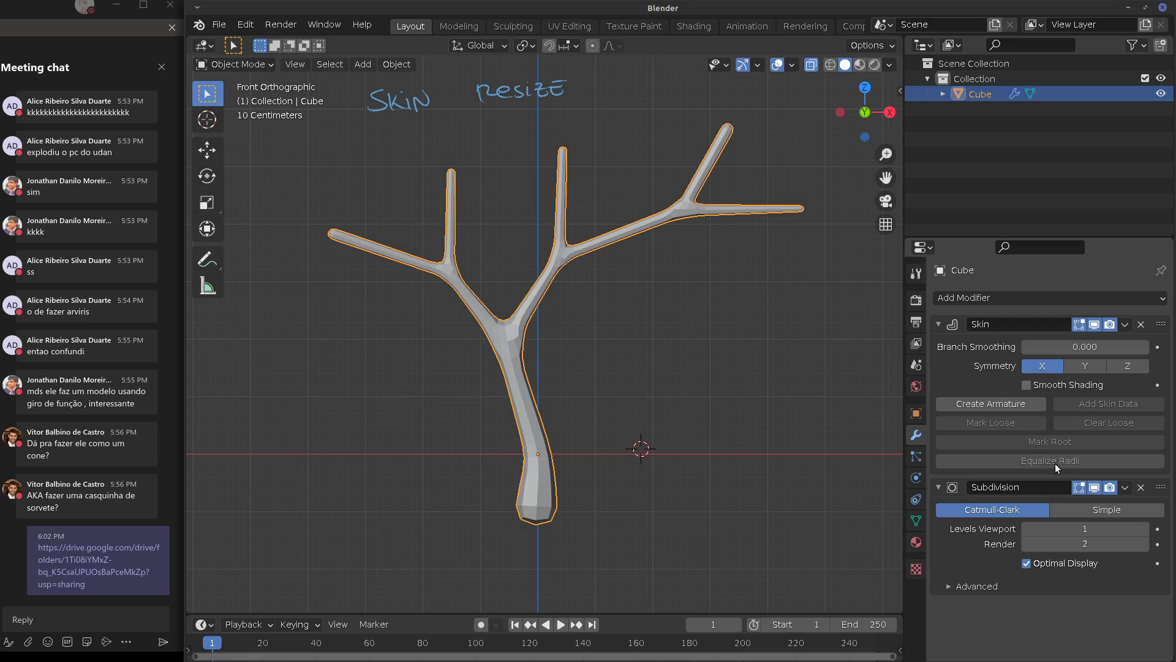
{"action": "left_click", "coordinate": [1140, 487]}
{"action": "left_click", "coordinate": [1140, 324]}
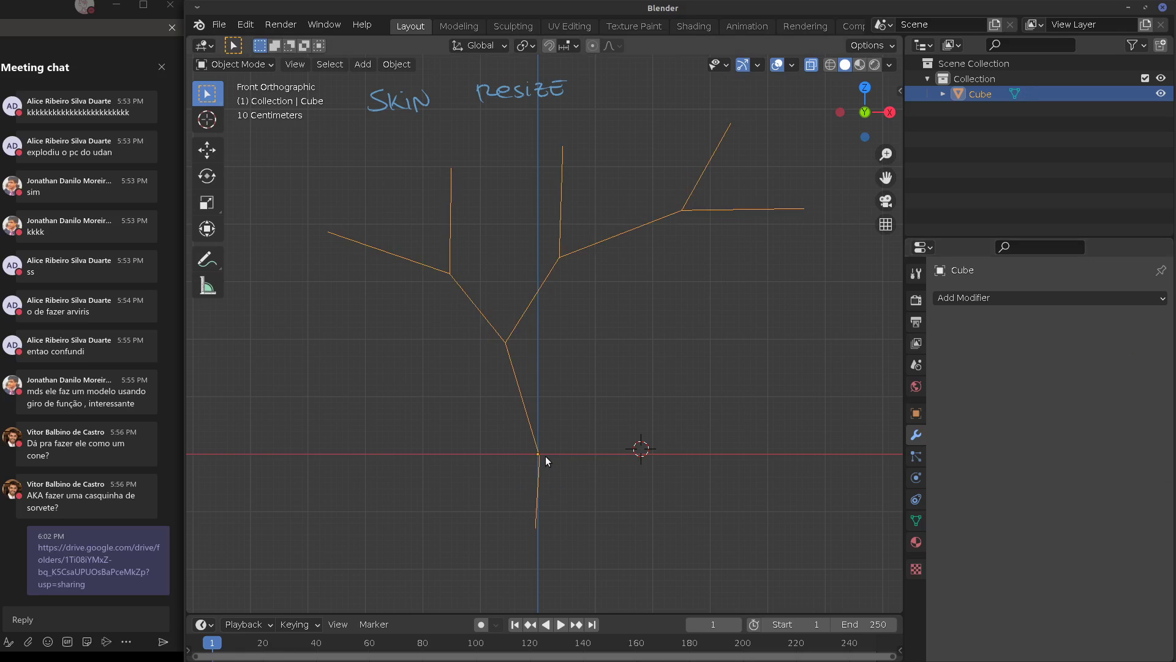
Delete the branching skeleton mesh and reset the 3D cursor to the world origin
{"action": "mouse_move", "coordinate": [630, 415]}
{"action": "middle_mouse_down"}
{"action": "mouse_move", "coordinate": [740, 403]}
{"action": "mouse_move", "coordinate": [560, 400]}
{"action": "mouse_move", "coordinate": [600, 423]}
{"action": "mouse_move", "coordinate": [612, 417]}
{"action": "middle_mouse_up"}
{"action": "key", "text": "KP_1"}
{"action": "key", "text": "x"}
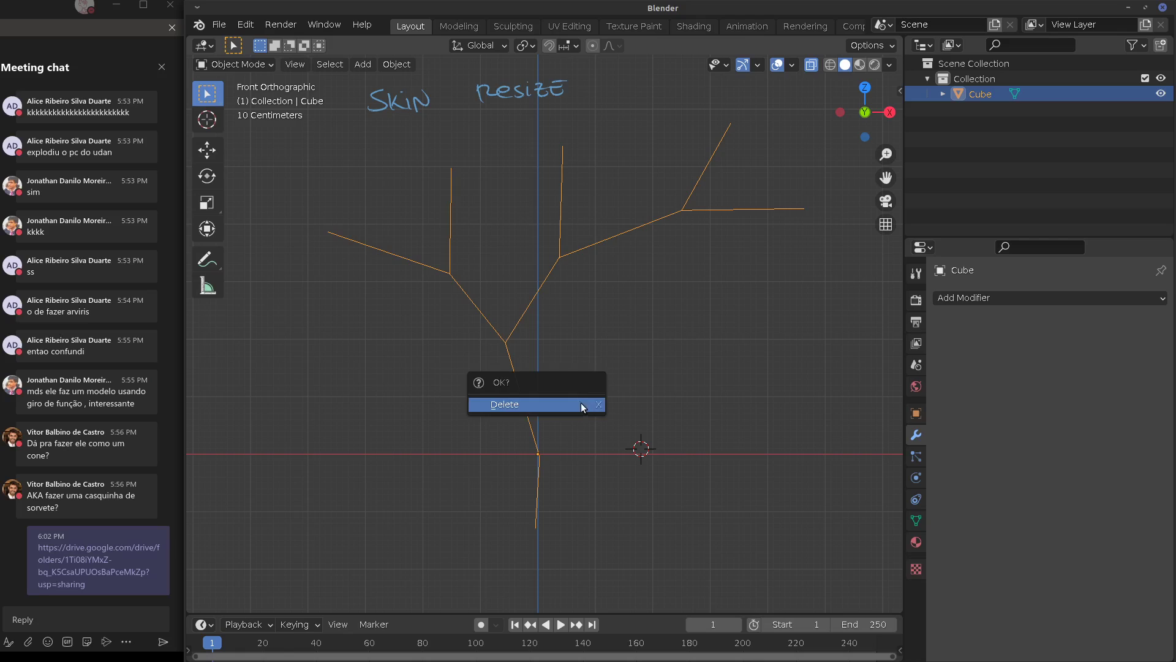
{"action": "left_click", "coordinate": [581, 403]}
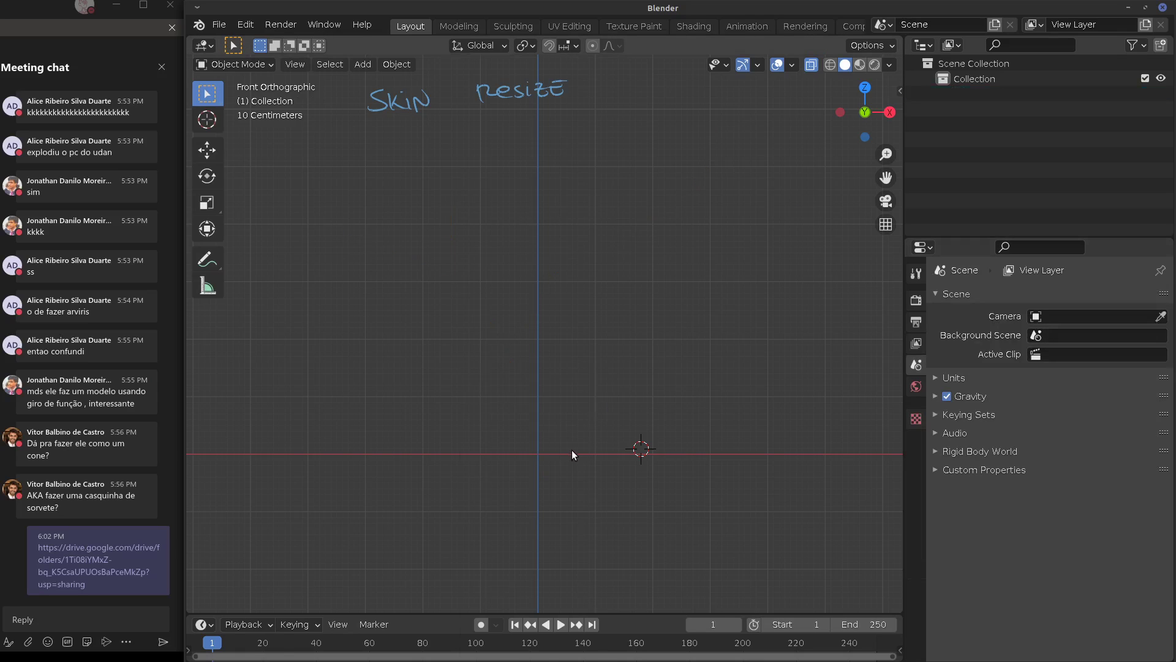
{"action": "key", "text": "shift+a"}
{"action": "mouse_move", "coordinate": [576, 367]}
{"action": "key", "text": "shift+c"}
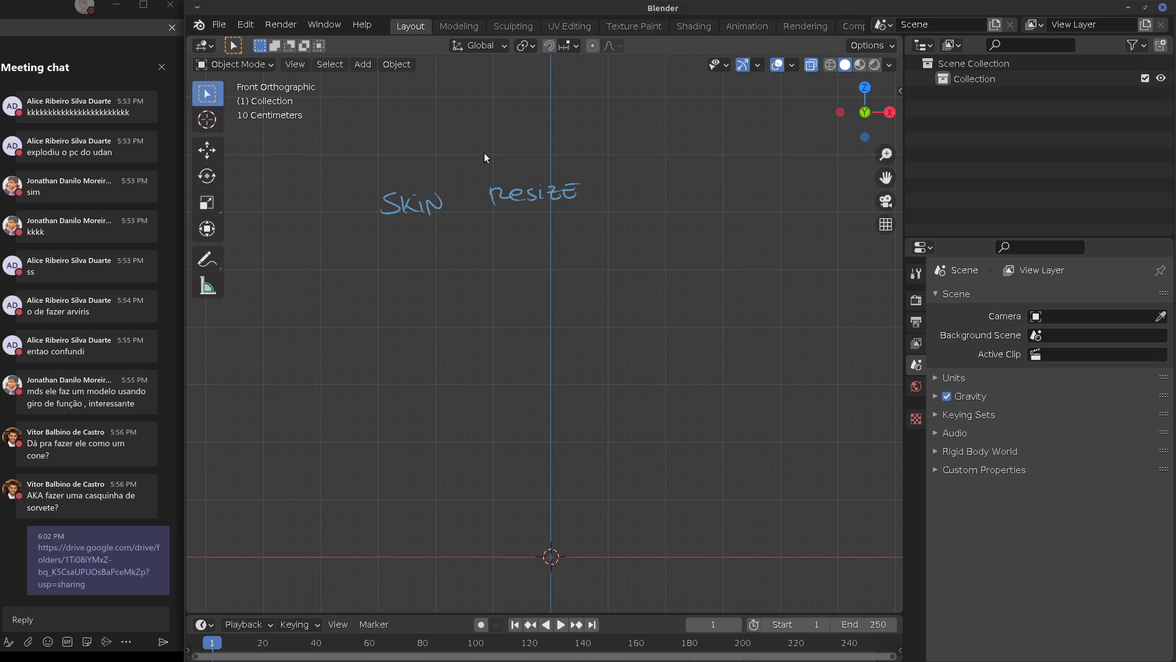
Draw an annotation oval around the "SKIN RESIZE" note and write "CTRL+A" inside it
{"action": "mouse_move", "coordinate": [484, 153]}
{"action": "left_mouse_down"}
{"action": "mouse_move", "coordinate": [466, 275]}
{"action": "mouse_move", "coordinate": [454, 153]}
{"action": "left_mouse_up"}
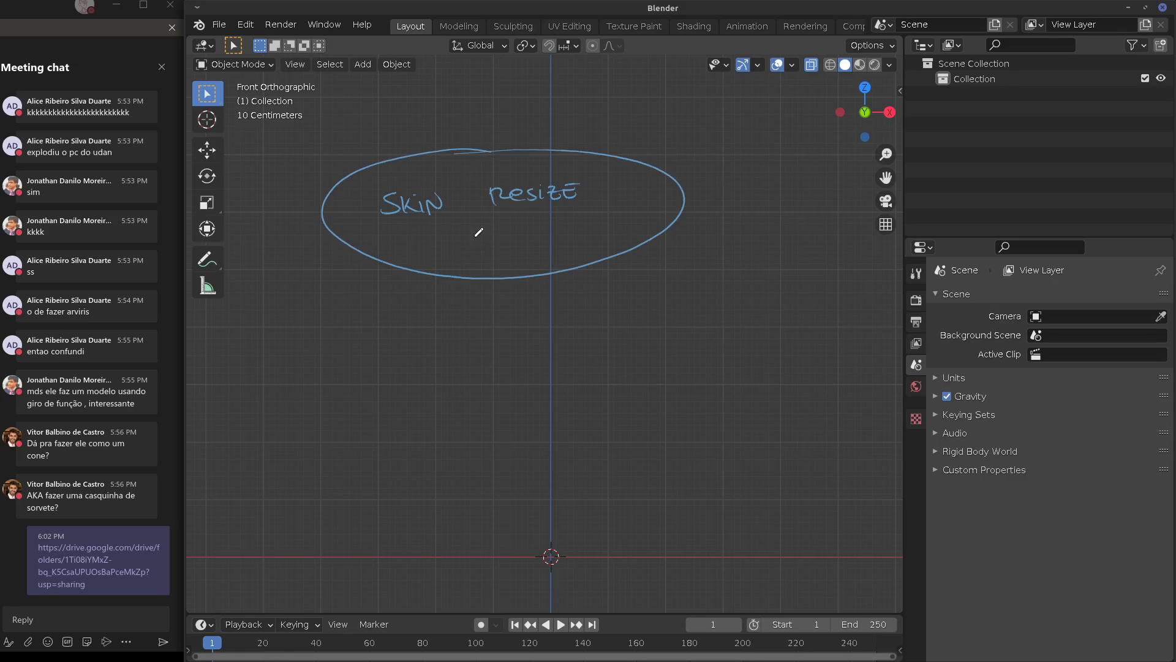
{"action": "left_click_drag", "start_coordinate": [494, 233], "coordinate": [492, 259]}
{"action": "left_click_drag", "start_coordinate": [484, 248], "coordinate": [501, 247]}
{"action": "left_click_drag", "start_coordinate": [506, 236], "coordinate": [507, 255]}
{"action": "left_click", "coordinate": [374, 64]}
Erase all annotation strokes from the viewport, including the oval and the handwritten notes
{"action": "left_click_drag", "start_coordinate": [456, 151], "coordinate": [469, 141], "text": "ctrl"}
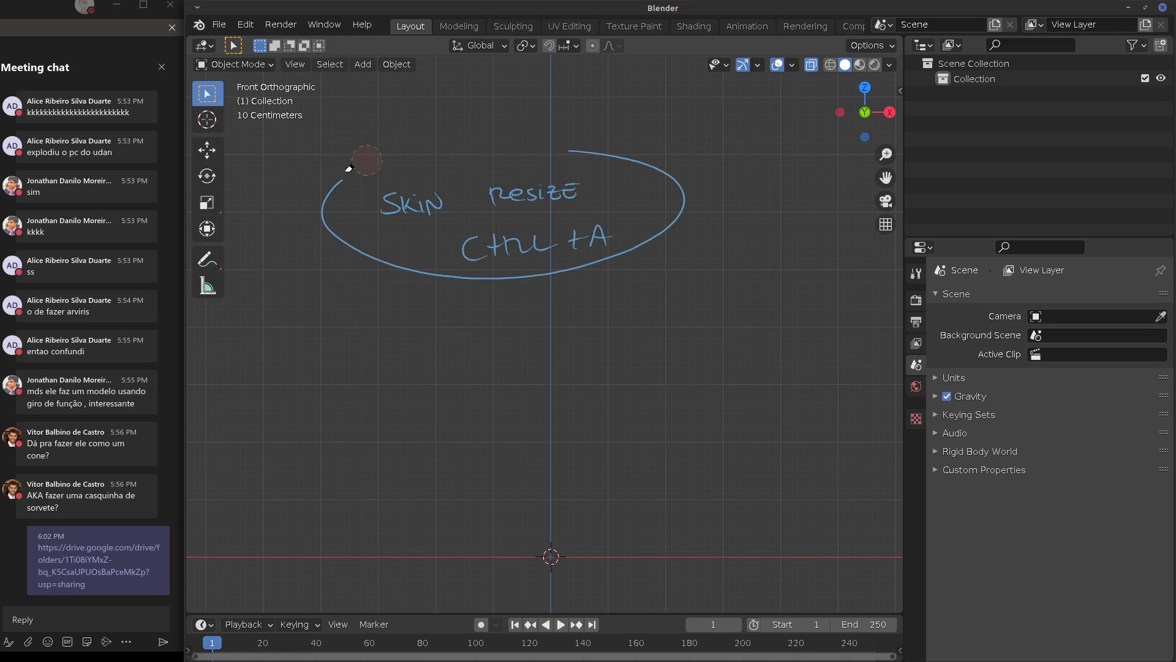
{"action": "mouse_move", "coordinate": [349, 168]}
{"action": "left_mouse_down", "text": "ctrl"}
{"action": "mouse_move", "coordinate": [612, 276]}
{"action": "mouse_move", "coordinate": [580, 126]}
{"action": "mouse_move", "coordinate": [512, 270]}
{"action": "mouse_move", "coordinate": [555, 230]}
{"action": "left_mouse_up", "text": "ctrl"}
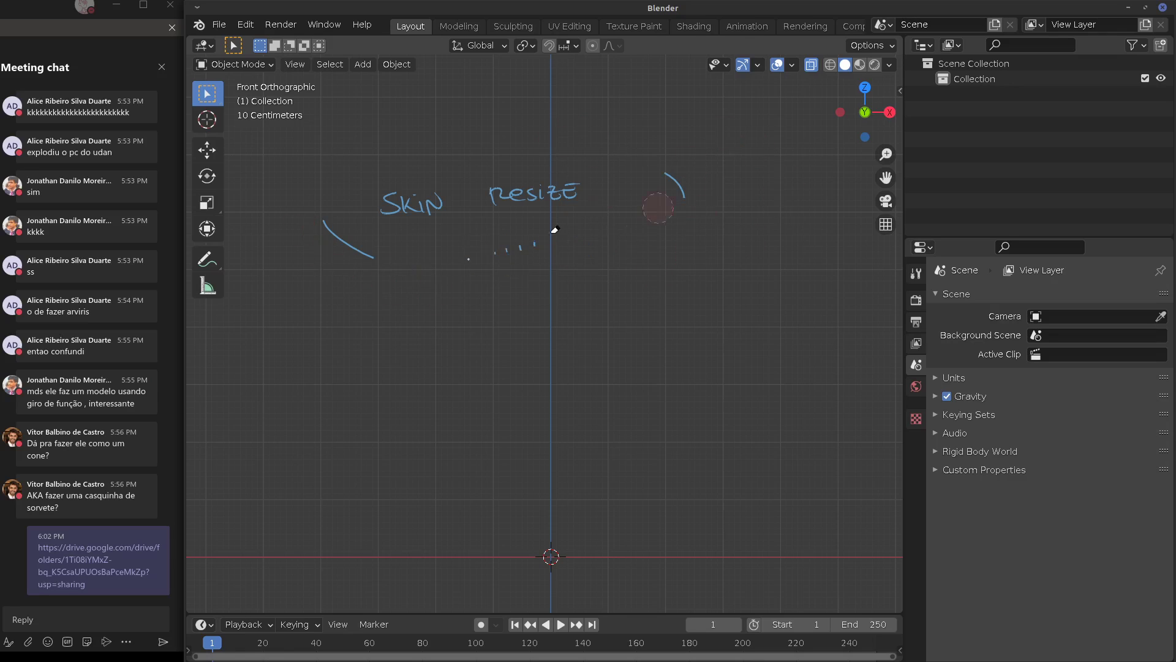
{"action": "mouse_move", "coordinate": [658, 209]}
{"action": "left_mouse_down", "text": "ctrl"}
{"action": "mouse_move", "coordinate": [539, 190]}
{"action": "mouse_move", "coordinate": [381, 205]}
{"action": "mouse_move", "coordinate": [644, 201]}
{"action": "left_mouse_up", "text": "ctrl"}
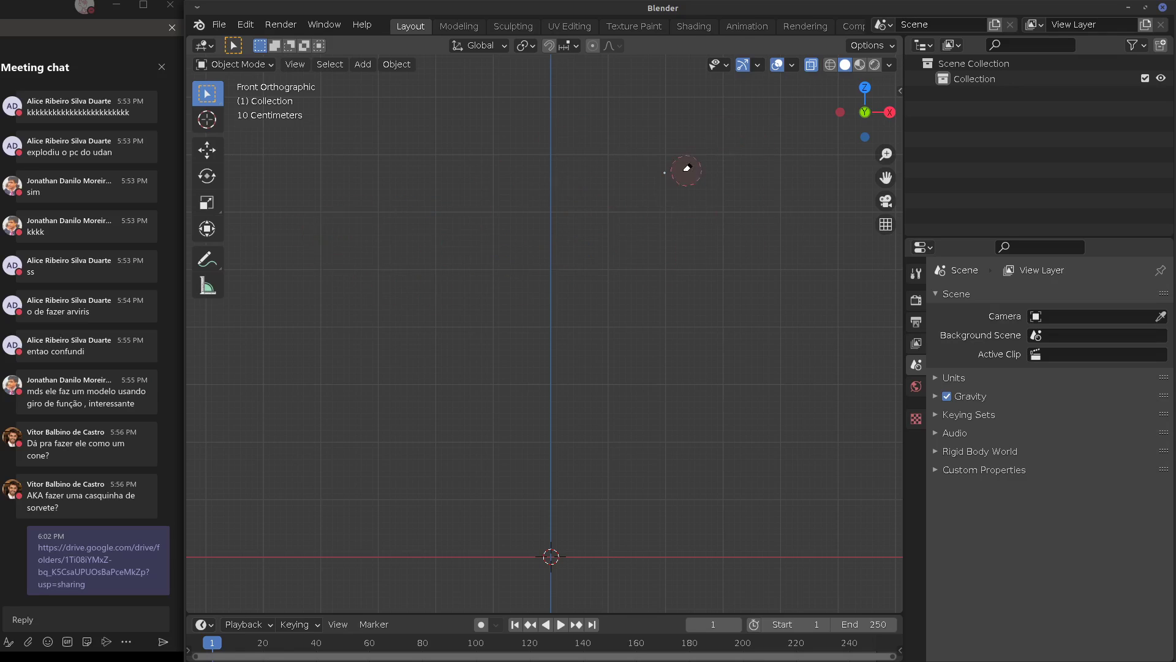
Add a cube mesh at the world origin
{"action": "key", "text": "shift+a"}
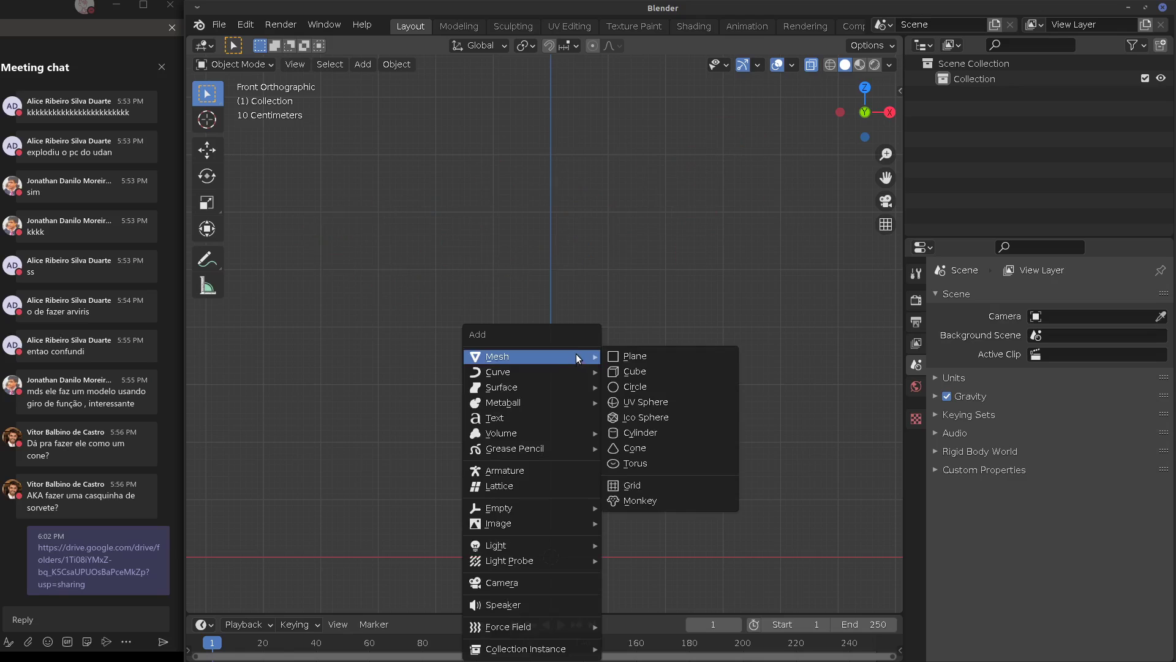
{"action": "left_click", "coordinate": [642, 374]}
{"action": "middle_click_drag", "start_coordinate": [623, 494], "coordinate": [611, 432], "text": "shift"}
Raise all the cube's vertices 1 m along Z in Edit Mode and add a Subdivision Surface modifier
{"action": "key", "text": "Tab"}
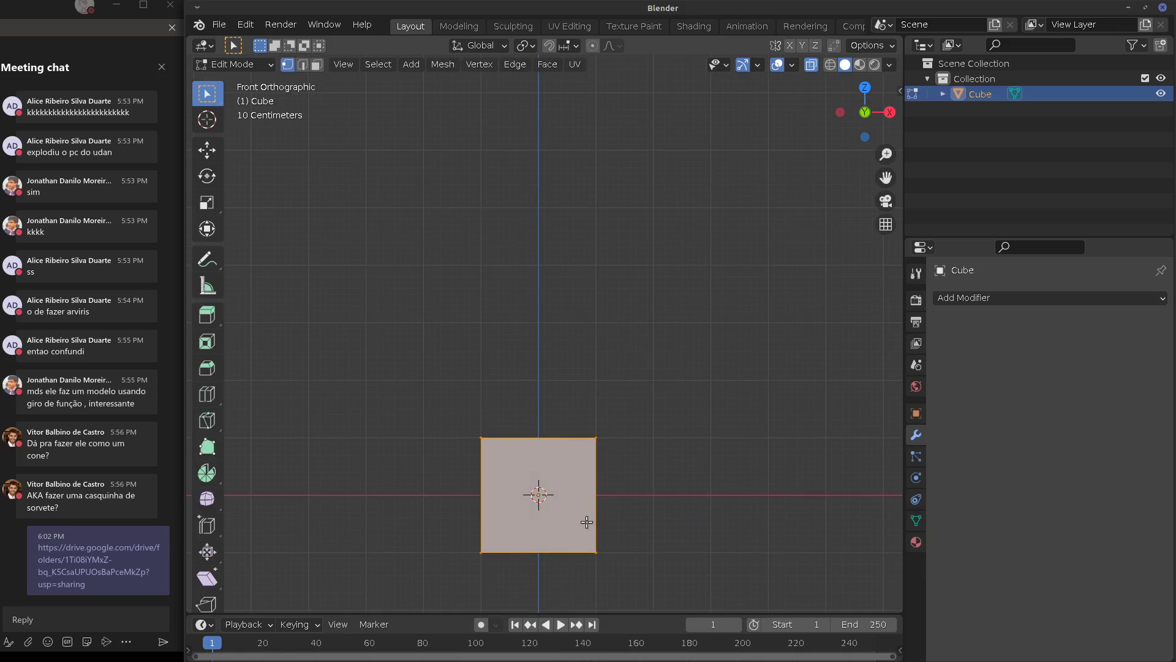
{"action": "key", "text": "g"}
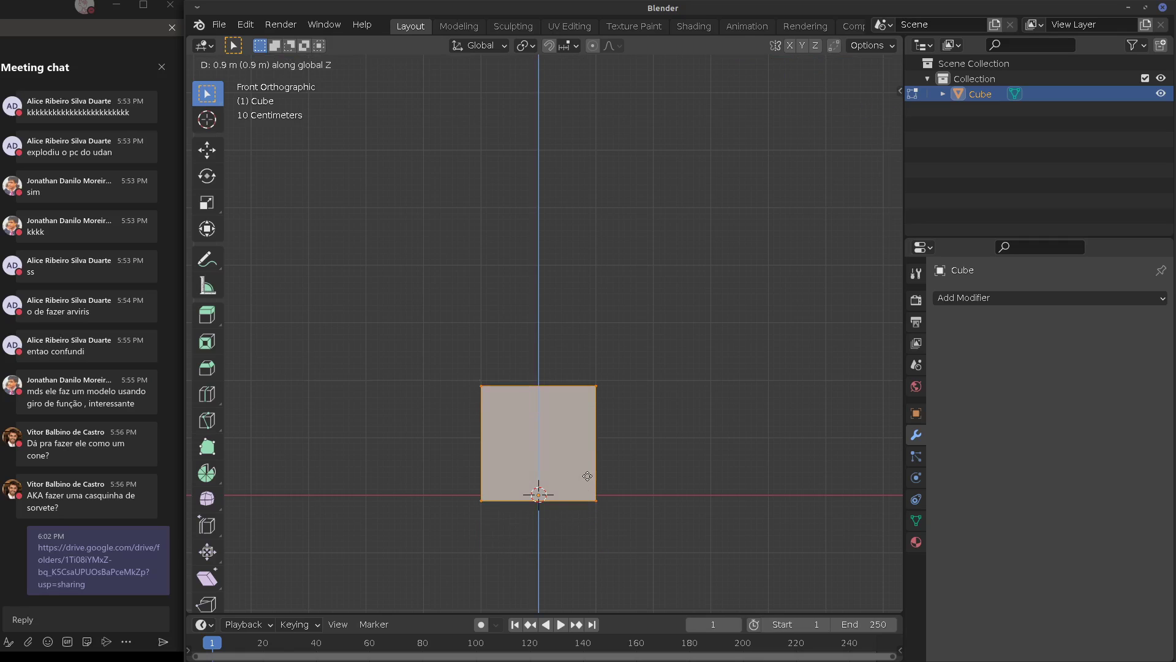
{"action": "left_click", "coordinate": [583, 474]}
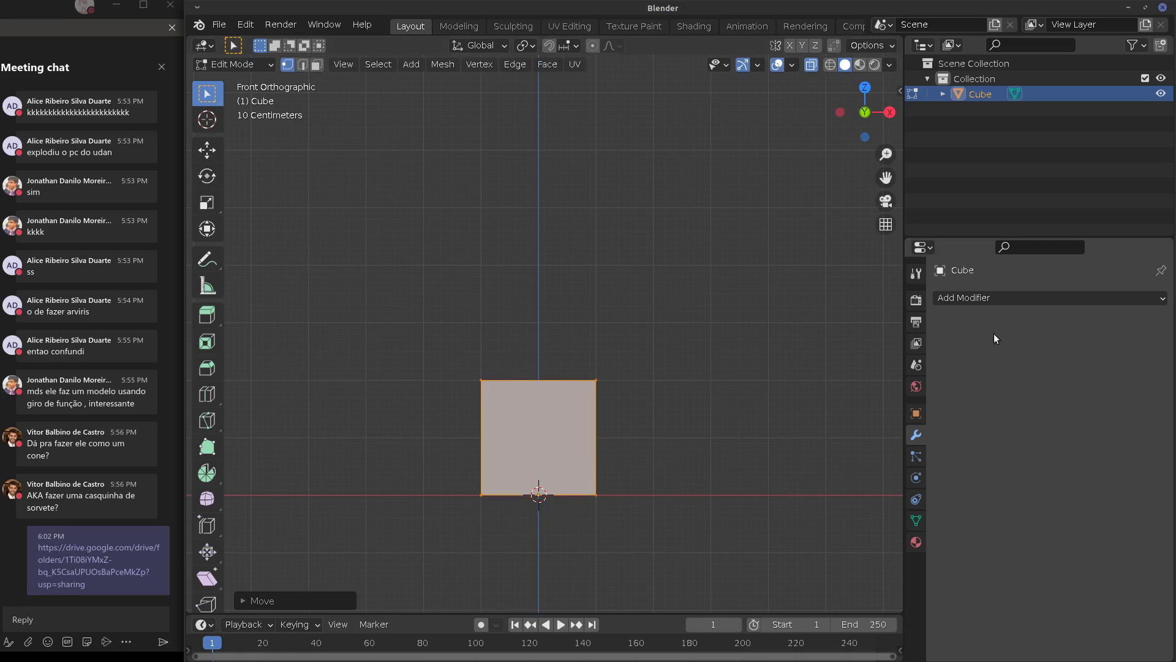
{"action": "left_click", "coordinate": [962, 299]}
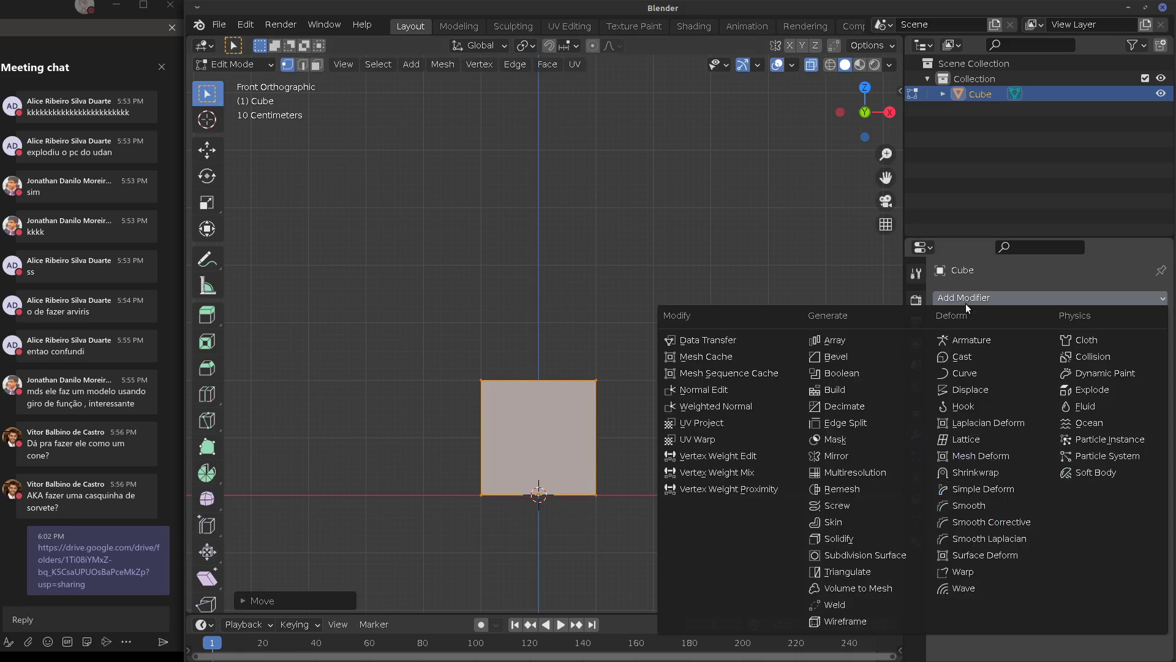
{"action": "left_click", "coordinate": [862, 554]}
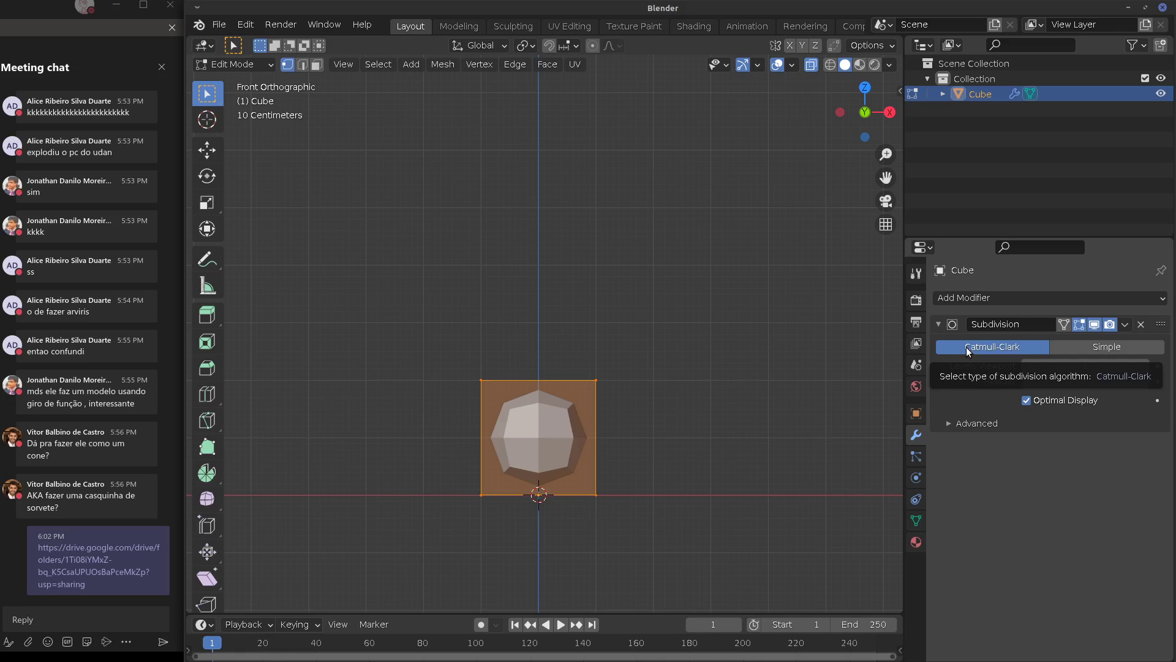
Write "HARD SURFACE" inside an oval above the cube as an annotation, and erase it
{"action": "mouse_move", "coordinate": [530, 162]}
{"action": "left_mouse_down"}
{"action": "mouse_move", "coordinate": [520, 215]}
{"action": "mouse_move", "coordinate": [546, 194]}
{"action": "mouse_move", "coordinate": [543, 210]}
{"action": "left_mouse_up"}
{"action": "left_click_drag", "start_coordinate": [553, 218], "coordinate": [579, 199]}
{"action": "mouse_move", "coordinate": [579, 211]}
{"action": "left_mouse_down"}
{"action": "mouse_move", "coordinate": [582, 187]}
{"action": "mouse_move", "coordinate": [598, 180]}
{"action": "mouse_move", "coordinate": [614, 211]}
{"action": "left_mouse_up"}
{"action": "mouse_move", "coordinate": [613, 179]}
{"action": "left_mouse_down"}
{"action": "mouse_move", "coordinate": [616, 211]}
{"action": "mouse_move", "coordinate": [573, 251]}
{"action": "mouse_move", "coordinate": [664, 247]}
{"action": "left_mouse_up"}
{"action": "left_click_drag", "start_coordinate": [664, 232], "coordinate": [723, 245]}
{"action": "left_click_drag", "start_coordinate": [542, 142], "coordinate": [588, 141]}
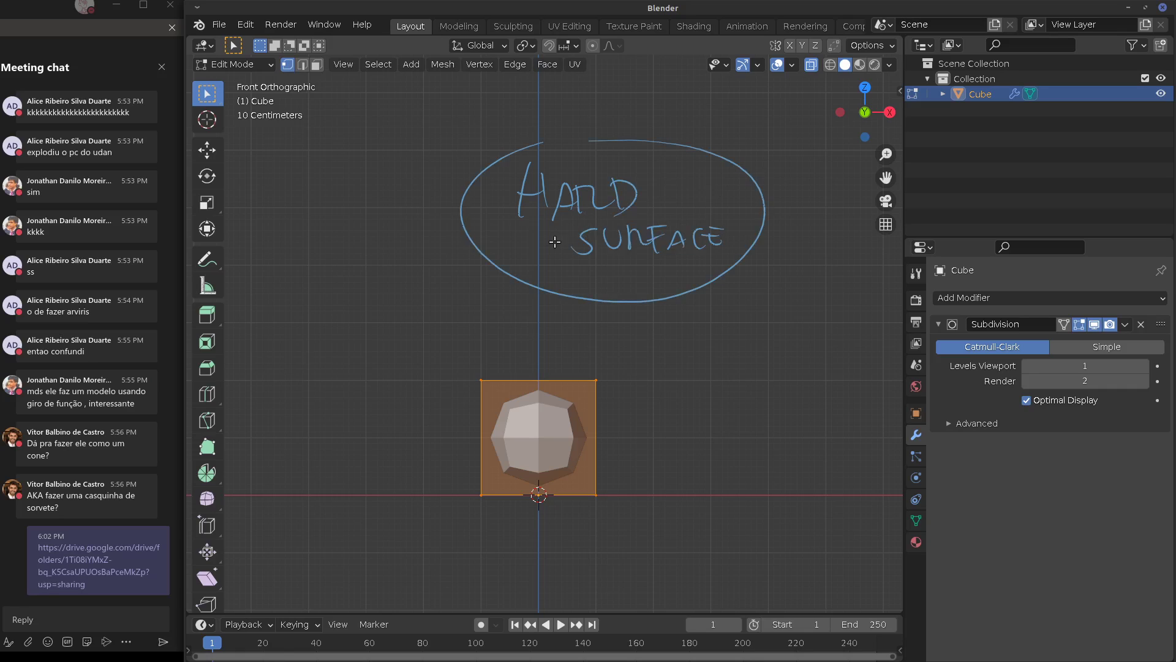
{"action": "mouse_move", "coordinate": [522, 243]}
{"action": "right_mouse_down"}
{"action": "mouse_move", "coordinate": [599, 302]}
{"action": "mouse_move", "coordinate": [716, 242]}
{"action": "mouse_move", "coordinate": [453, 236]}
{"action": "mouse_move", "coordinate": [486, 218]}
{"action": "mouse_move", "coordinate": [709, 175]}
{"action": "mouse_move", "coordinate": [769, 201]}
{"action": "right_mouse_up"}
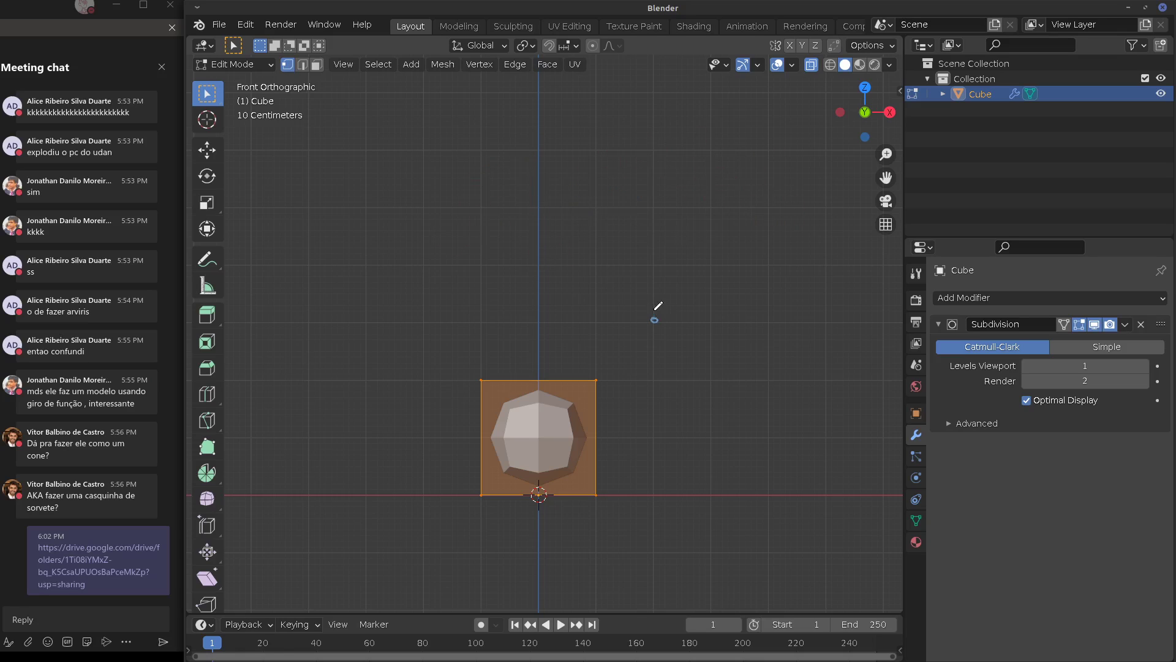
Sketch a right-angle corner with a segmented rounded curve inside it using annotation strokes, and erase the sketch
{"action": "mouse_move", "coordinate": [656, 308]}
{"action": "left_mouse_down"}
{"action": "mouse_move", "coordinate": [651, 207]}
{"action": "mouse_move", "coordinate": [742, 210]}
{"action": "left_mouse_up"}
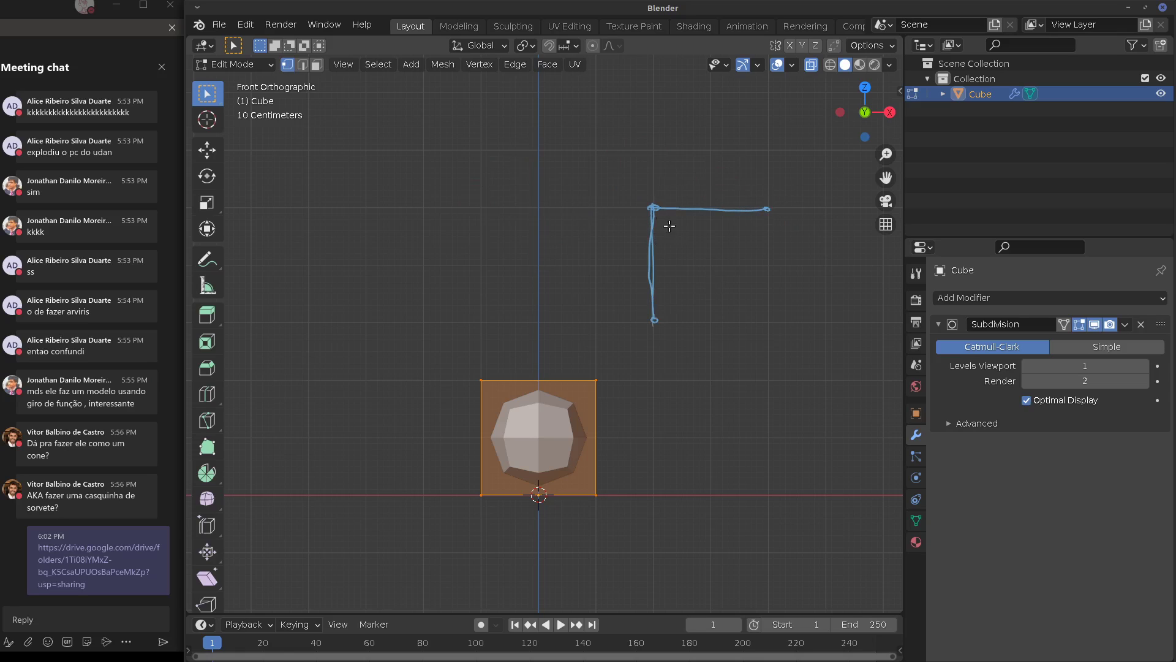
{"action": "left_click_drag", "start_coordinate": [658, 318], "coordinate": [768, 210]}
{"action": "left_click_drag", "start_coordinate": [674, 266], "coordinate": [678, 242]}
{"action": "left_click_drag", "start_coordinate": [768, 209], "coordinate": [730, 215]}
{"action": "left_click_drag", "start_coordinate": [662, 318], "coordinate": [673, 282]}
{"action": "mouse_move", "coordinate": [661, 312]}
{"action": "right_mouse_down"}
{"action": "mouse_move", "coordinate": [677, 285]}
{"action": "mouse_move", "coordinate": [660, 315]}
{"action": "right_mouse_up"}
{"action": "mouse_move", "coordinate": [728, 215]}
{"action": "left_mouse_down"}
{"action": "mouse_move", "coordinate": [759, 214]}
{"action": "mouse_move", "coordinate": [724, 215]}
{"action": "left_mouse_up"}
{"action": "mouse_move", "coordinate": [663, 286]}
{"action": "left_mouse_down"}
{"action": "mouse_move", "coordinate": [659, 314]}
{"action": "mouse_move", "coordinate": [666, 259]}
{"action": "mouse_move", "coordinate": [683, 232]}
{"action": "mouse_move", "coordinate": [778, 210]}
{"action": "left_mouse_up"}
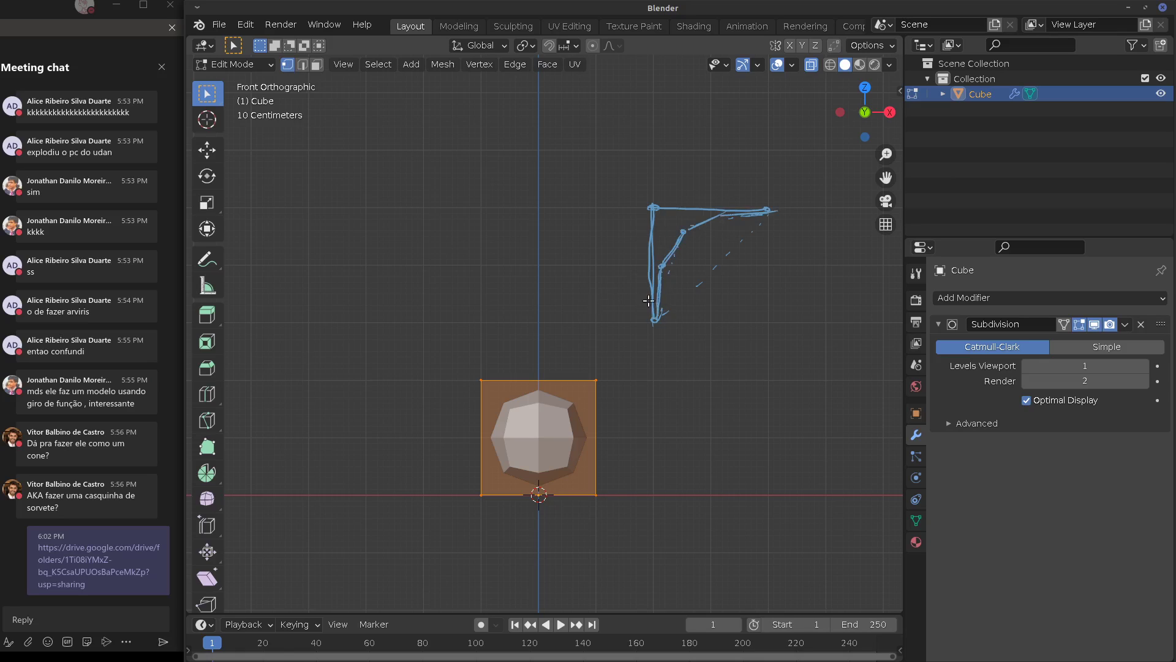
{"action": "mouse_move", "coordinate": [641, 242]}
{"action": "left_mouse_down", "text": "ctrl"}
{"action": "mouse_move", "coordinate": [654, 210]}
{"action": "mouse_move", "coordinate": [628, 296]}
{"action": "mouse_move", "coordinate": [684, 191]}
{"action": "mouse_move", "coordinate": [755, 193]}
{"action": "left_mouse_up", "text": "ctrl"}
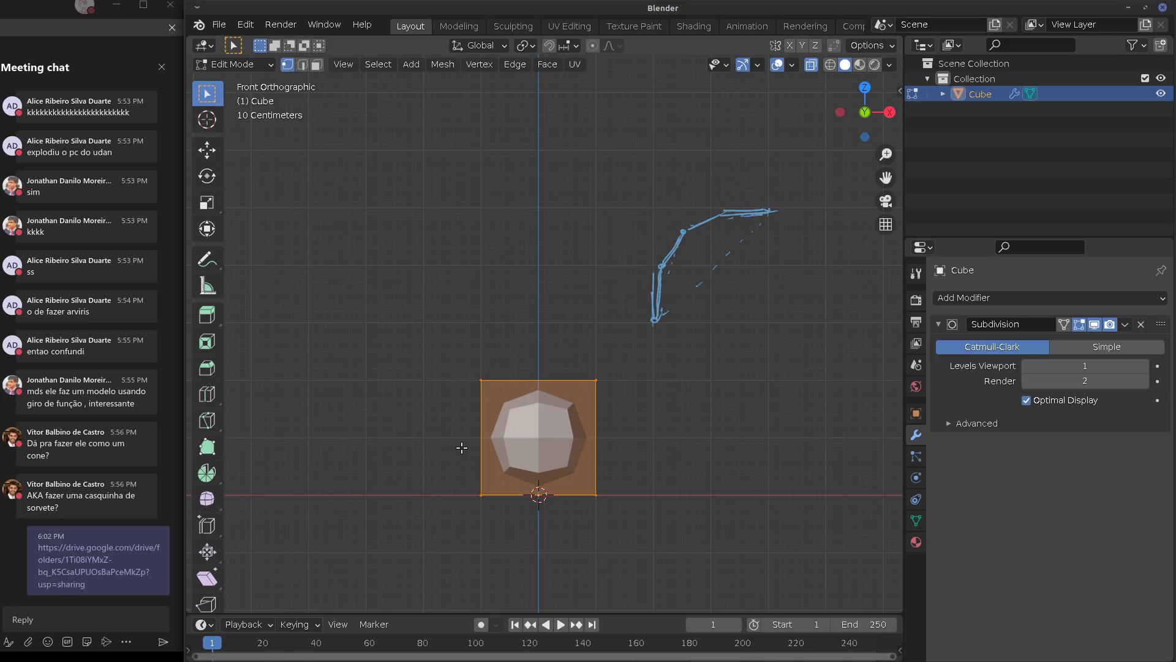
{"action": "mouse_move", "coordinate": [668, 324]}
{"action": "right_mouse_down"}
{"action": "mouse_move", "coordinate": [656, 328]}
{"action": "mouse_move", "coordinate": [729, 229]}
{"action": "mouse_move", "coordinate": [659, 276]}
{"action": "mouse_move", "coordinate": [699, 273]}
{"action": "mouse_move", "coordinate": [673, 223]}
{"action": "right_mouse_up"}
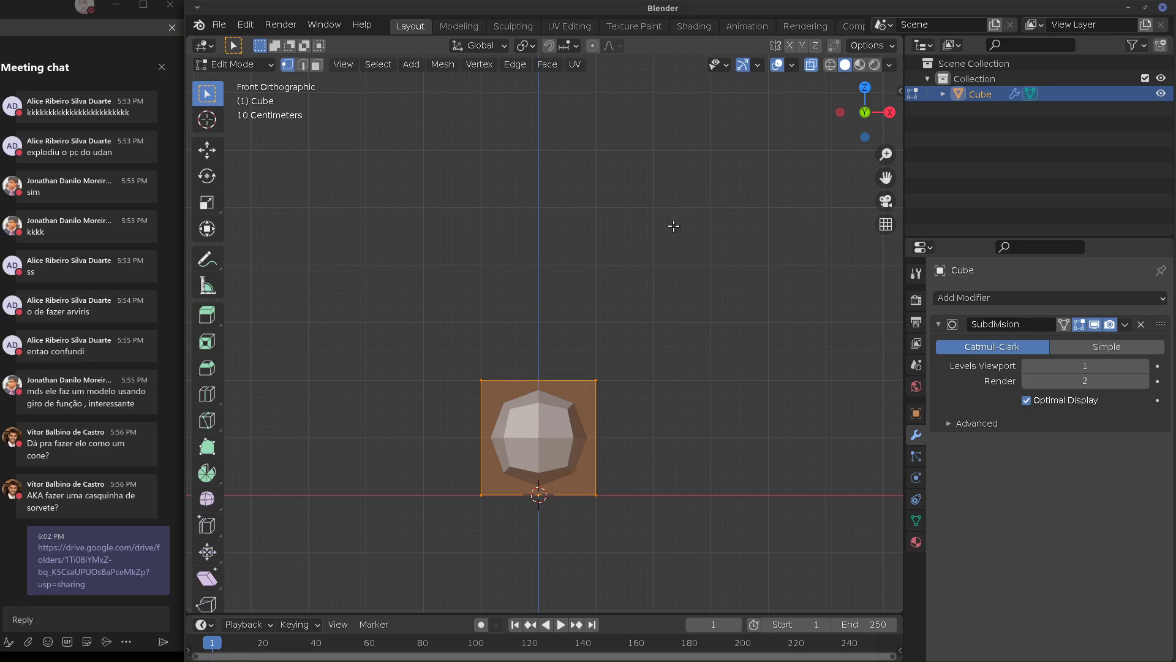
Draw an annotation square beside the cube and set the Subdivision modifier's Levels Viewport to 2
{"action": "mouse_move", "coordinate": [648, 209]}
{"action": "left_mouse_down"}
{"action": "mouse_move", "coordinate": [655, 331]}
{"action": "mouse_move", "coordinate": [758, 213]}
{"action": "mouse_move", "coordinate": [770, 321]}
{"action": "left_mouse_up"}
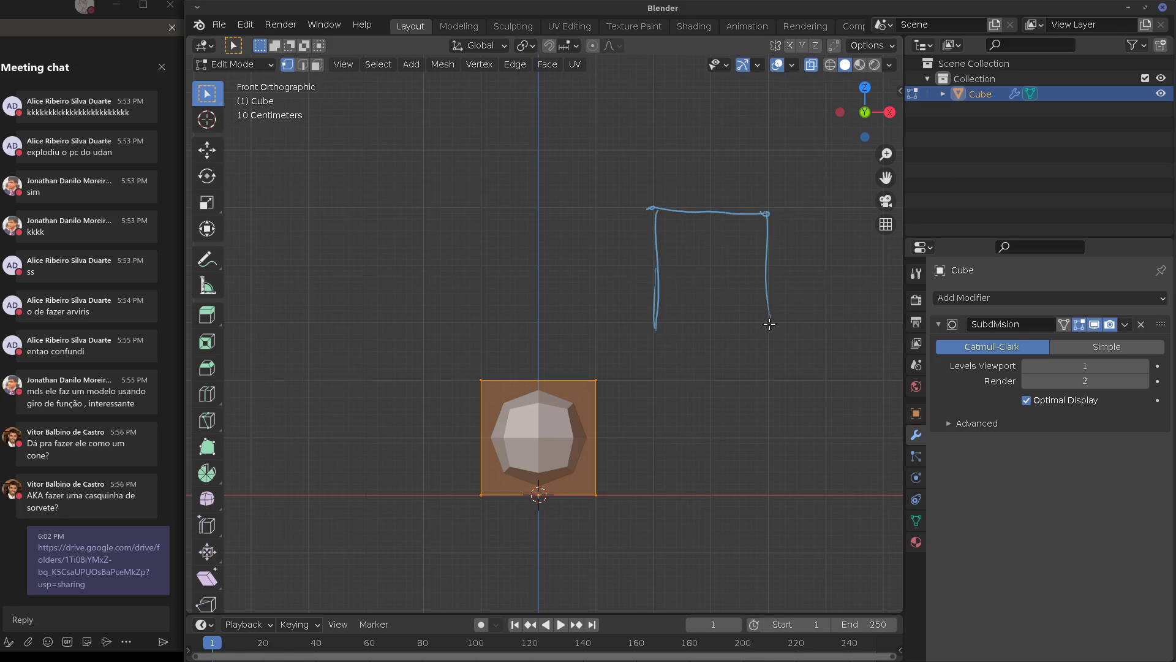
{"action": "left_click_drag", "start_coordinate": [657, 324], "coordinate": [771, 320]}
{"action": "left_click", "coordinate": [1143, 367]}
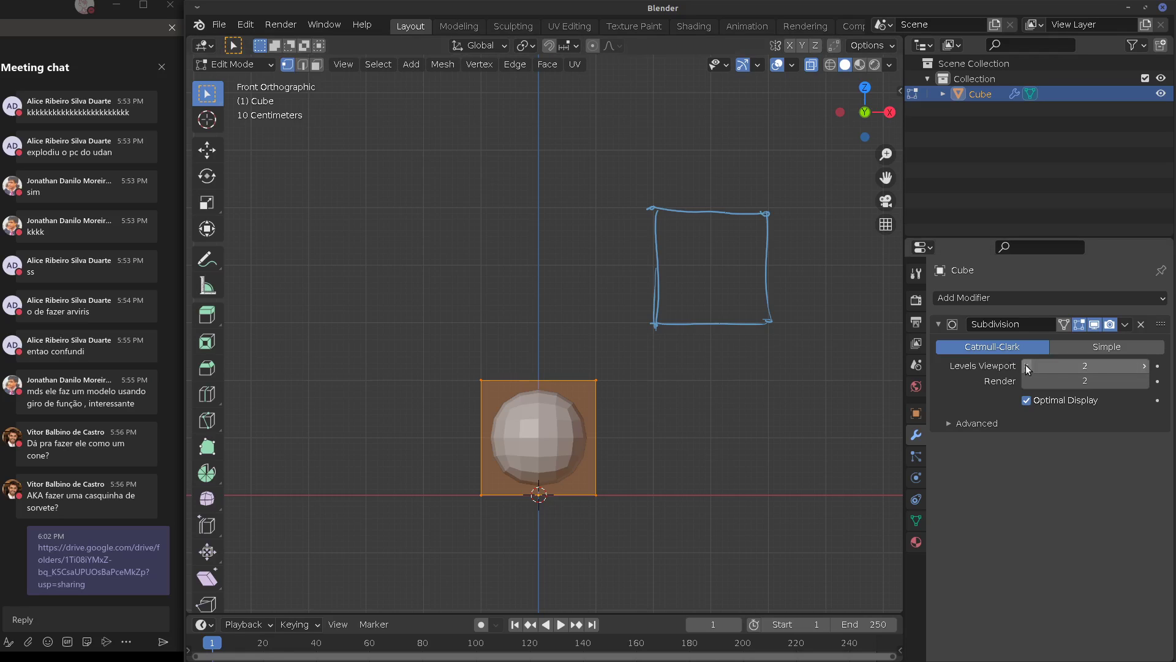
Draw an annotation circle inside the square, trace around the subdivided sphere, and erase these strokes
{"action": "mouse_move", "coordinate": [704, 237]}
{"action": "left_mouse_down"}
{"action": "mouse_move", "coordinate": [747, 263]}
{"action": "mouse_move", "coordinate": [704, 239]}
{"action": "left_mouse_up"}
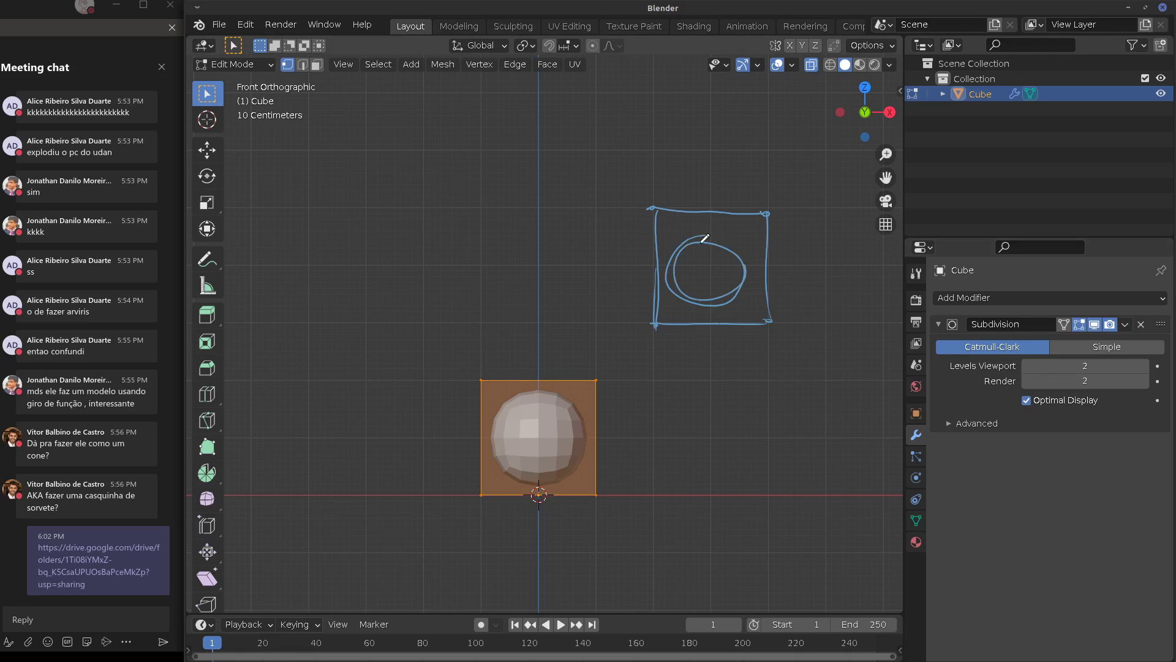
{"action": "left_click_drag", "start_coordinate": [495, 400], "coordinate": [503, 470]}
{"action": "mouse_move", "coordinate": [580, 395]}
{"action": "left_mouse_down"}
{"action": "mouse_move", "coordinate": [584, 463]}
{"action": "mouse_move", "coordinate": [565, 466]}
{"action": "mouse_move", "coordinate": [508, 419]}
{"action": "mouse_move", "coordinate": [508, 385]}
{"action": "left_mouse_up"}
{"action": "mouse_move", "coordinate": [708, 267]}
{"action": "left_mouse_down", "text": "ctrl"}
{"action": "mouse_move", "coordinate": [690, 257]}
{"action": "mouse_move", "coordinate": [704, 281]}
{"action": "mouse_move", "coordinate": [690, 274]}
{"action": "left_mouse_up", "text": "ctrl"}
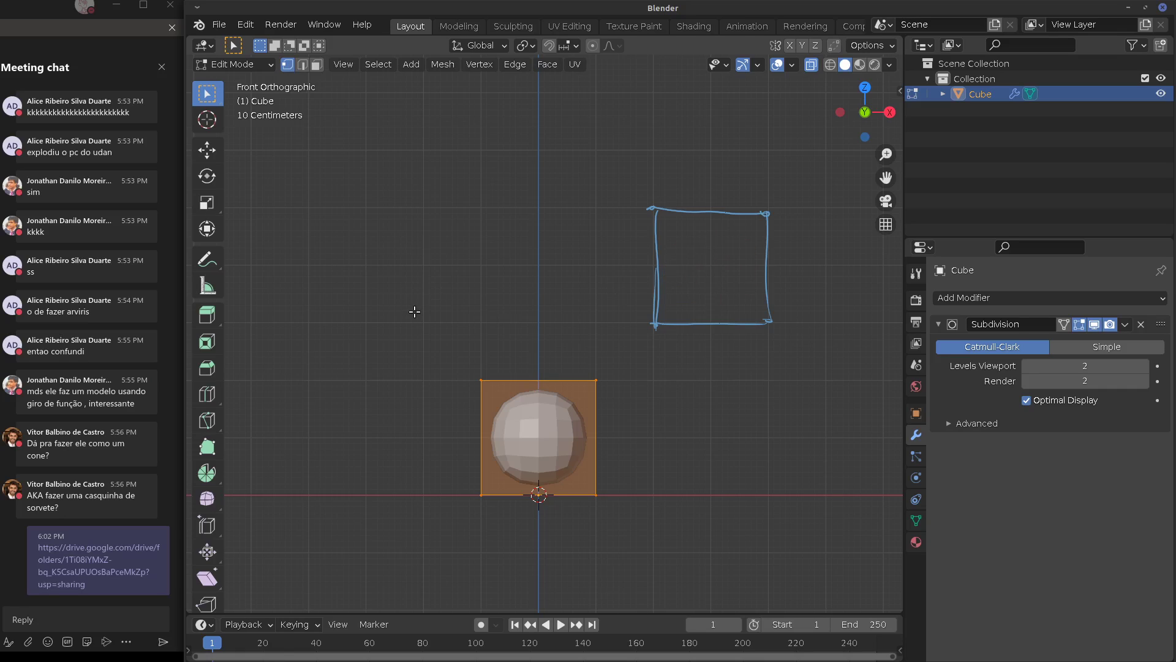
Sketch a segmented arc with tick marks at its joints, erase it, and clear the annotation square
{"action": "mouse_move", "coordinate": [375, 323]}
{"action": "left_mouse_down"}
{"action": "mouse_move", "coordinate": [378, 260]}
{"action": "mouse_move", "coordinate": [417, 208]}
{"action": "mouse_move", "coordinate": [543, 200]}
{"action": "left_mouse_up"}
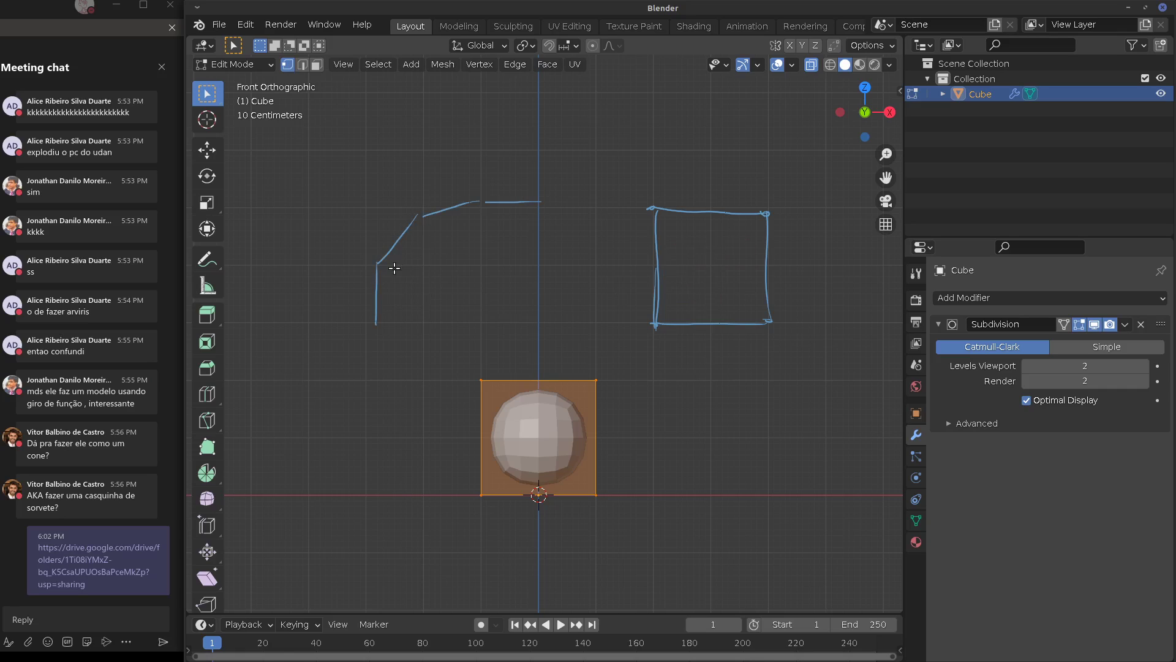
{"action": "left_click_drag", "start_coordinate": [378, 265], "coordinate": [417, 300]}
{"action": "left_click_drag", "start_coordinate": [428, 219], "coordinate": [449, 244]}
{"action": "left_click_drag", "start_coordinate": [484, 205], "coordinate": [488, 239]}
{"action": "mouse_move", "coordinate": [395, 321]}
{"action": "left_mouse_down", "text": "ctrl"}
{"action": "mouse_move", "coordinate": [467, 192]}
{"action": "mouse_move", "coordinate": [399, 270]}
{"action": "mouse_move", "coordinate": [512, 223]}
{"action": "mouse_move", "coordinate": [488, 184]}
{"action": "left_mouse_up", "text": "ctrl"}
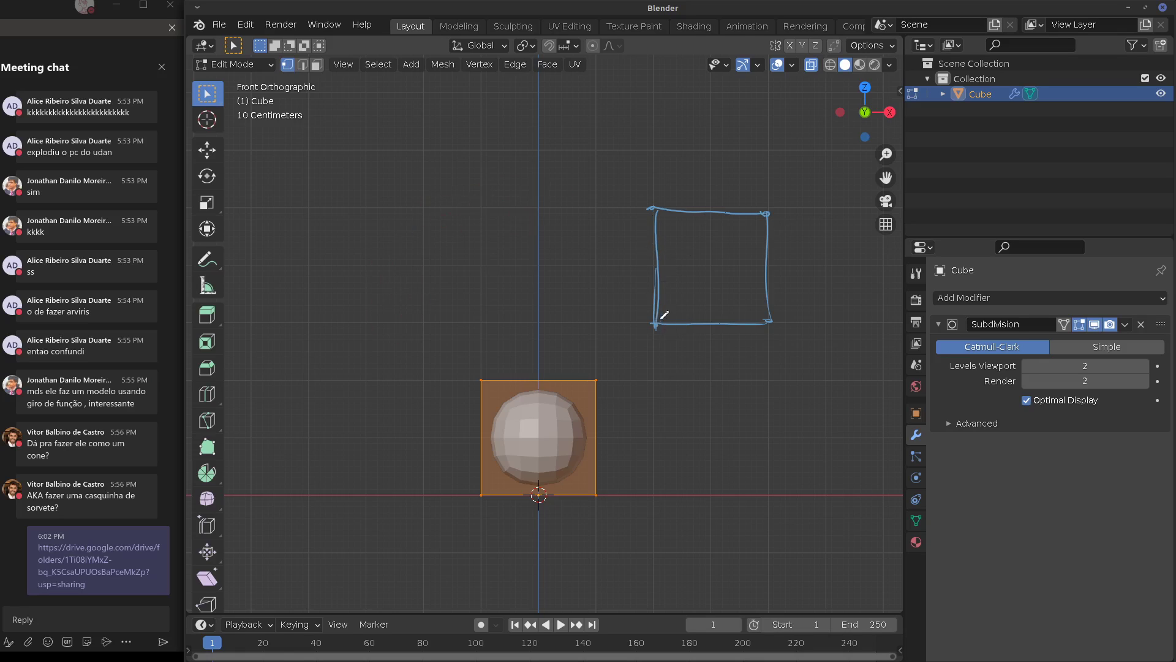
{"action": "mouse_move", "coordinate": [659, 318]}
{"action": "left_mouse_down"}
{"action": "mouse_move", "coordinate": [785, 223]}
{"action": "mouse_move", "coordinate": [767, 333]}
{"action": "mouse_move", "coordinate": [649, 323]}
{"action": "mouse_move", "coordinate": [649, 271]}
{"action": "mouse_move", "coordinate": [718, 228]}
{"action": "mouse_move", "coordinate": [685, 209]}
{"action": "left_mouse_up"}
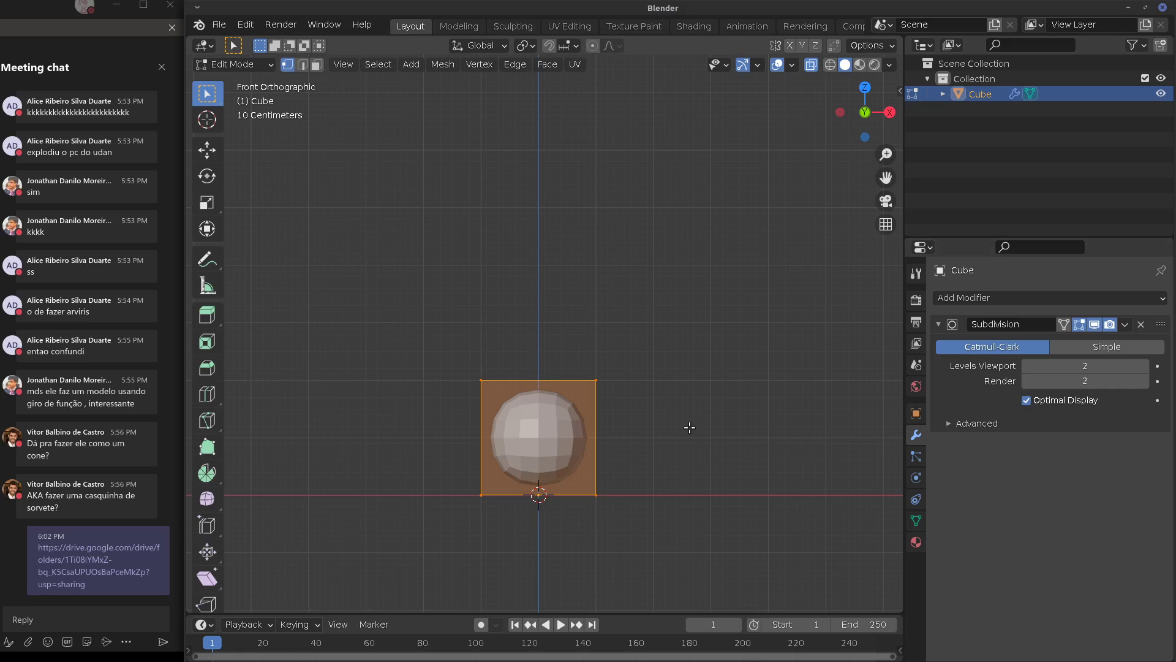
Select the cube's bottom vertices in front view and try moving them freely
{"action": "mouse_move", "coordinate": [729, 432]}
{"action": "middle_mouse_down"}
{"action": "mouse_move", "coordinate": [691, 457]}
{"action": "mouse_move", "coordinate": [717, 422]}
{"action": "middle_mouse_up"}
{"action": "middle_click_drag", "start_coordinate": [772, 407], "coordinate": [651, 379]}
{"action": "key", "text": "KP_1"}
{"action": "key", "text": "KP_1"}
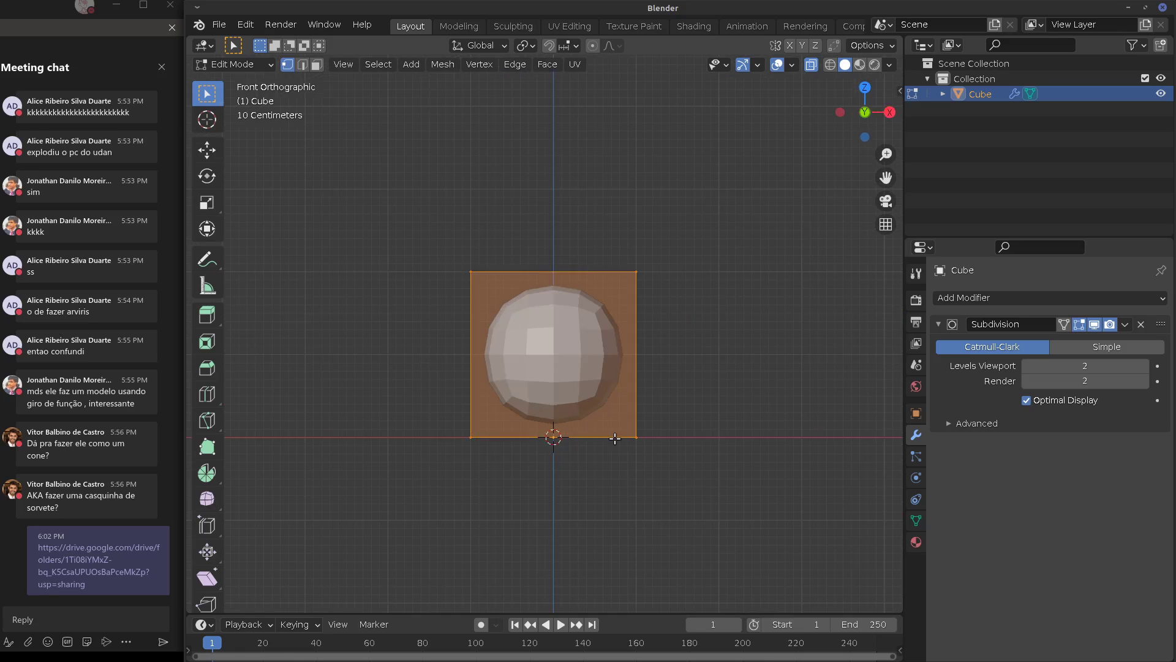
{"action": "middle_click_drag", "start_coordinate": [615, 439], "coordinate": [619, 415], "text": "shift"}
{"action": "key", "text": "KP_1"}
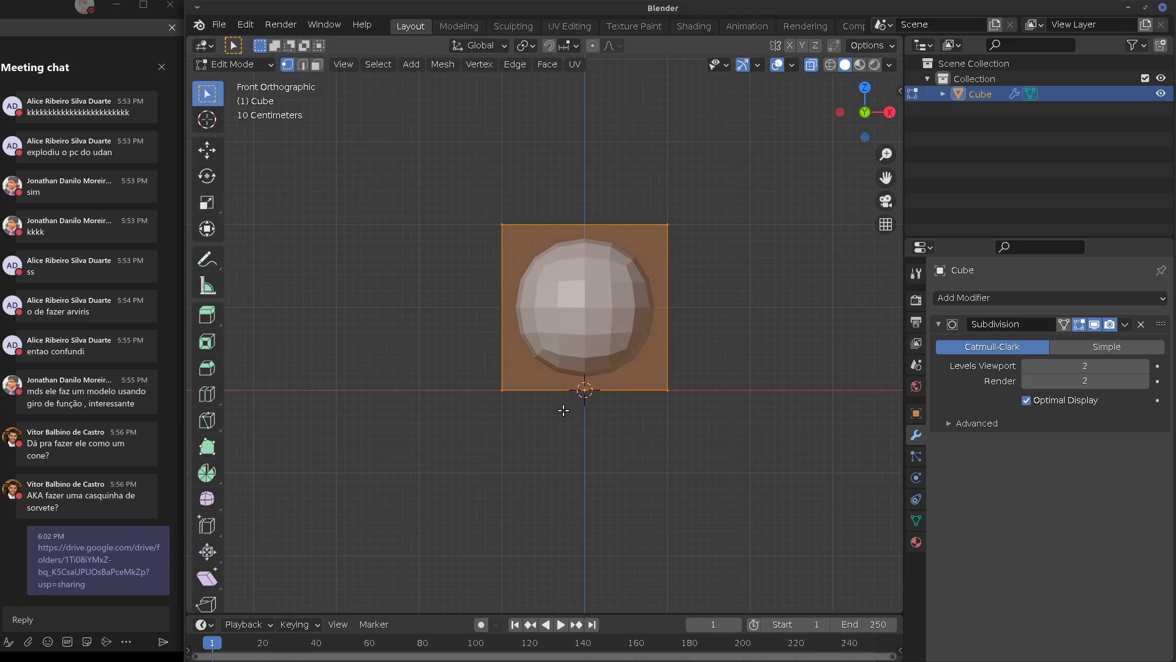
{"action": "left_click", "coordinate": [475, 418]}
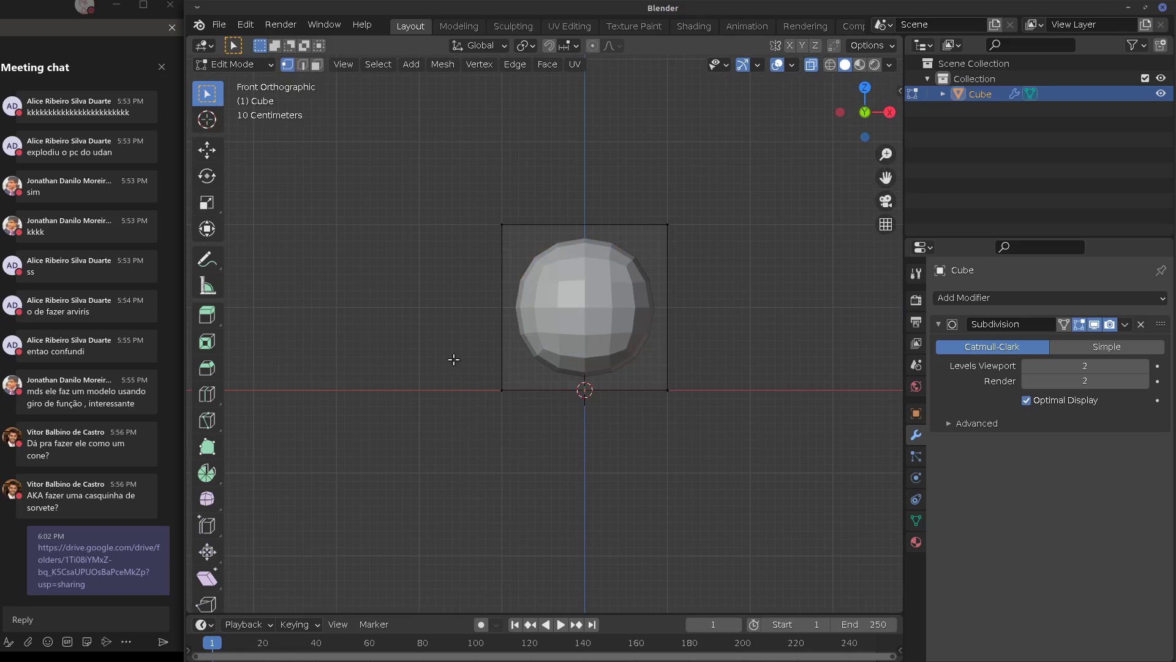
{"action": "left_click_drag", "start_coordinate": [454, 360], "coordinate": [712, 436]}
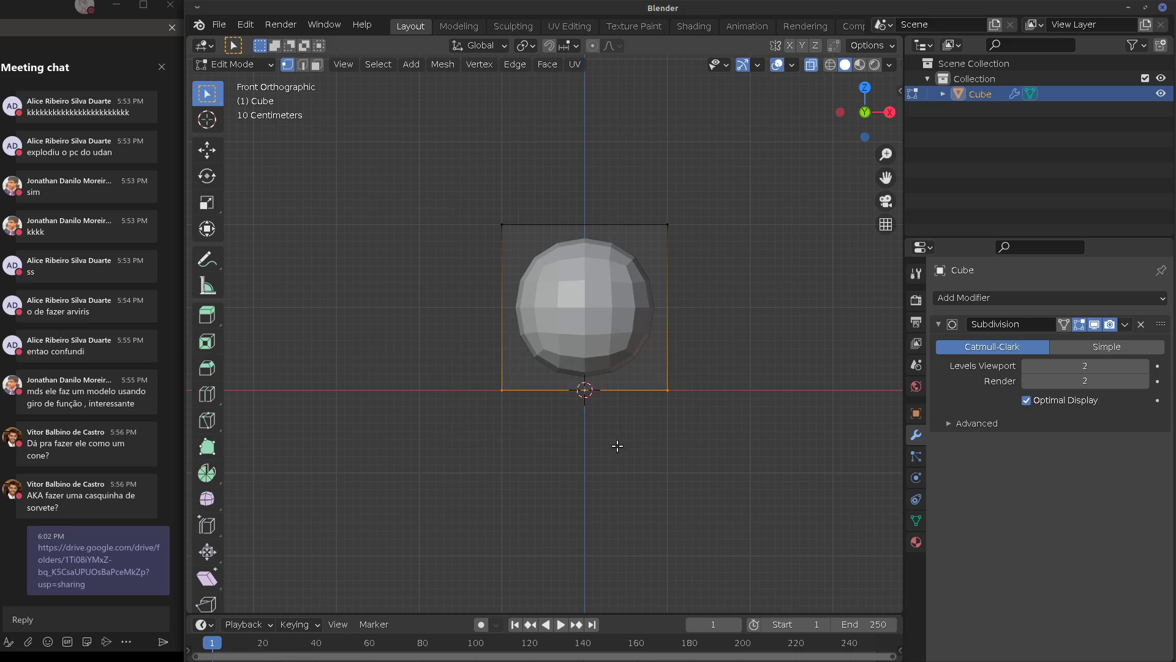
{"action": "key", "text": "g"}
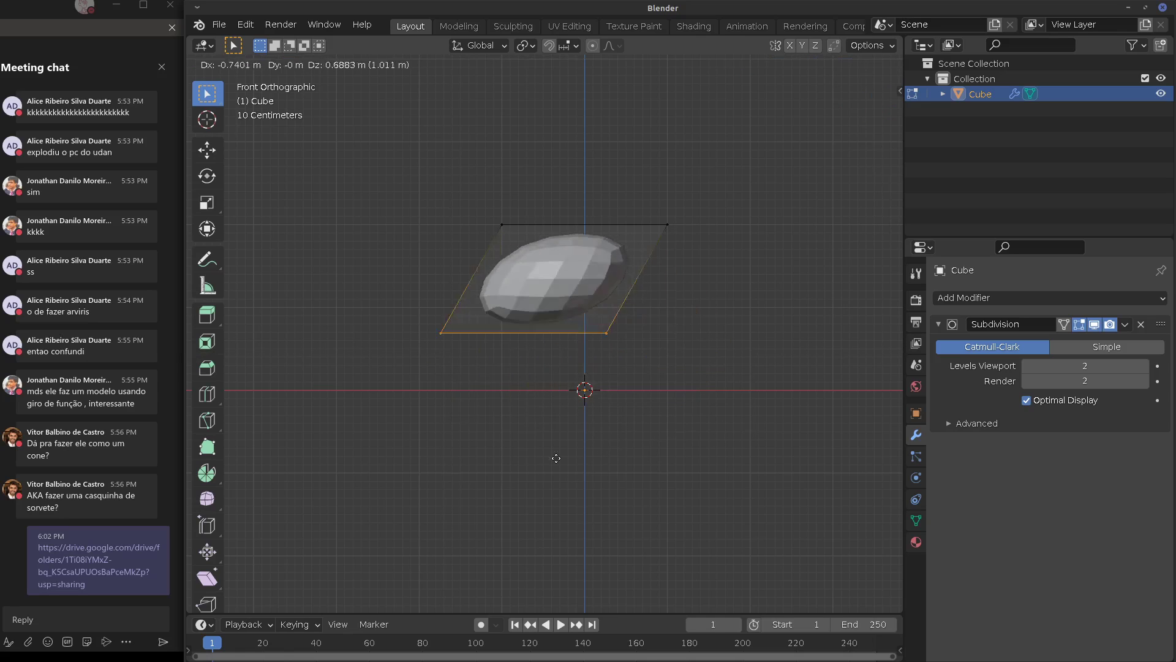
{"action": "key", "text": "Escape"}
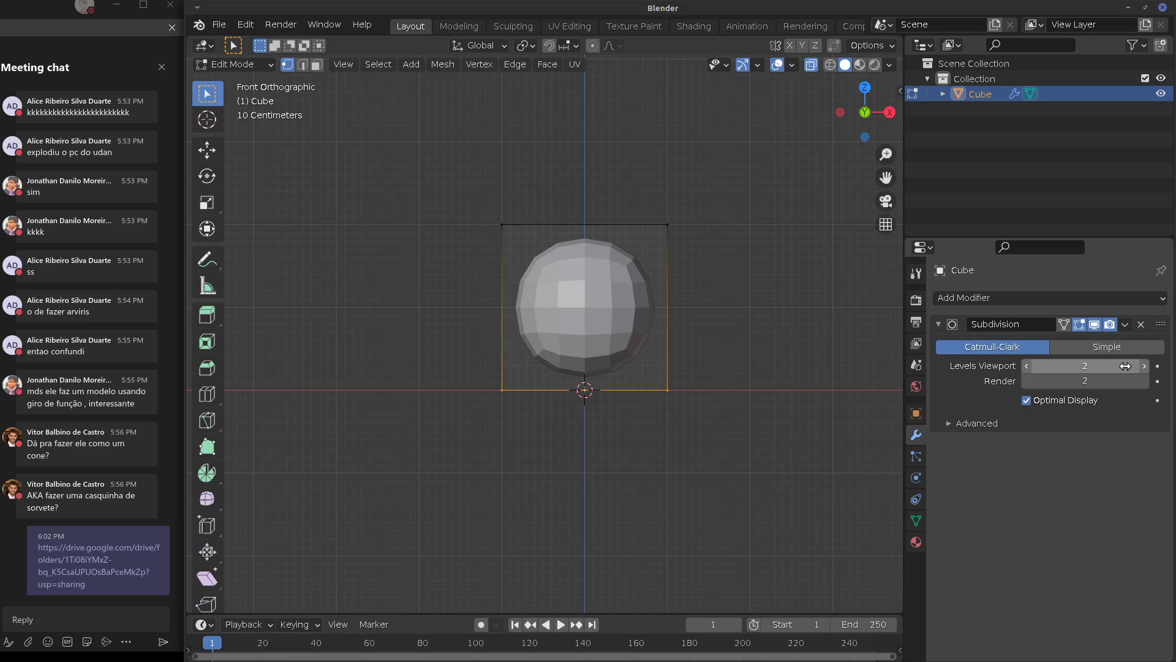
Set the Subdivision modifier's Levels Viewport to 3 without a keyframe on it
{"action": "left_click_drag", "start_coordinate": [1125, 366], "coordinate": [1133, 368]}
{"action": "key", "text": "i"}
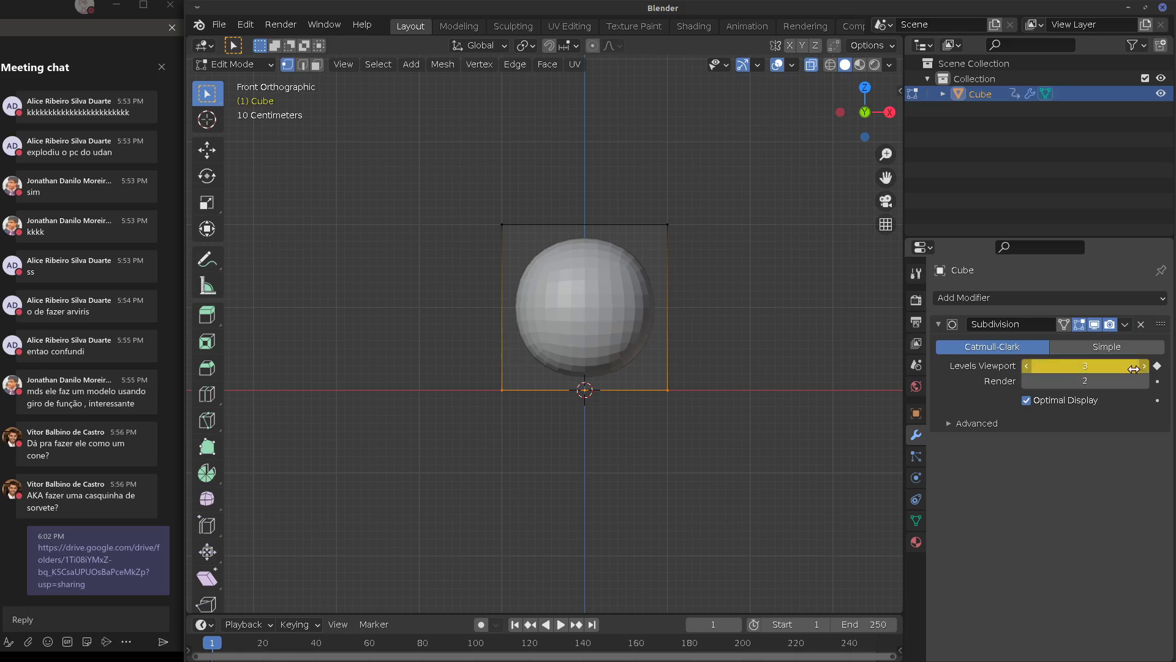
{"action": "left_click", "coordinate": [1160, 366]}
{"action": "left_click", "coordinate": [1144, 366]}
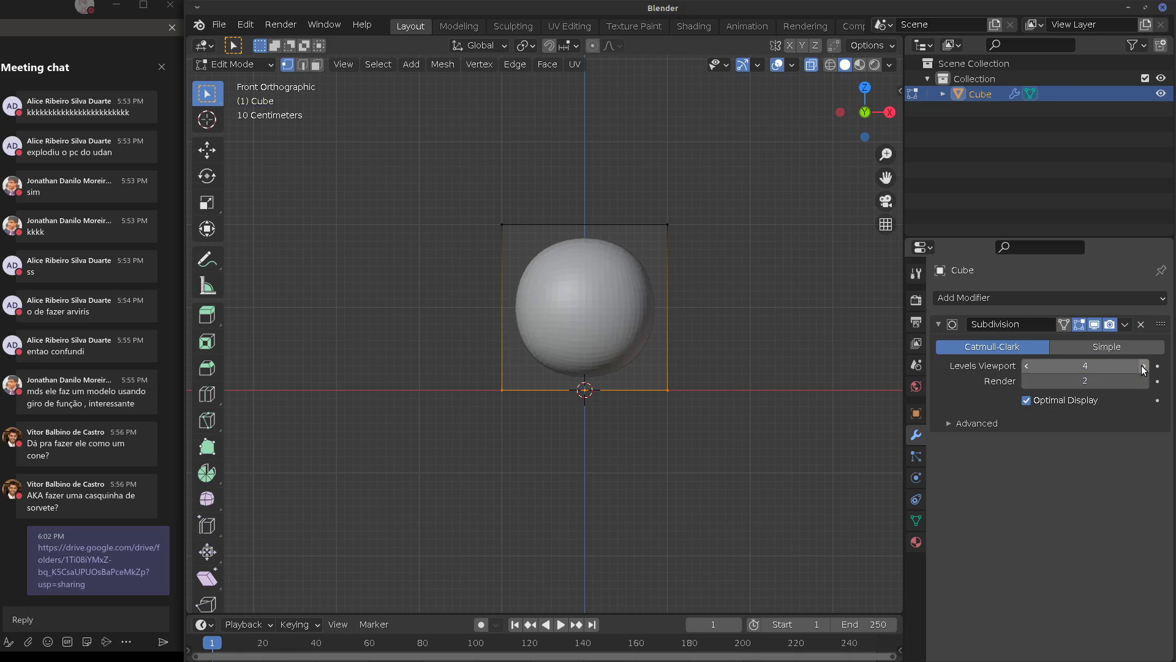
{"action": "left_click", "coordinate": [1031, 366]}
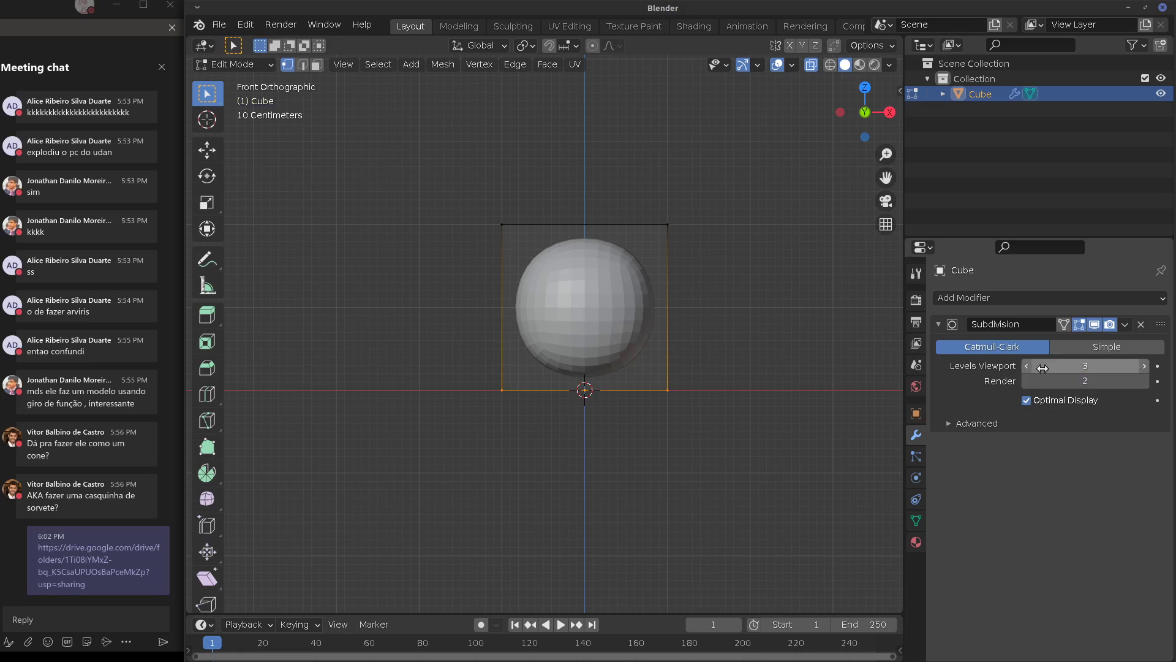
Lower the Subdivision modifier's Levels Viewport to 1 and bring it back up to 2
{"action": "left_click", "coordinate": [1028, 365]}
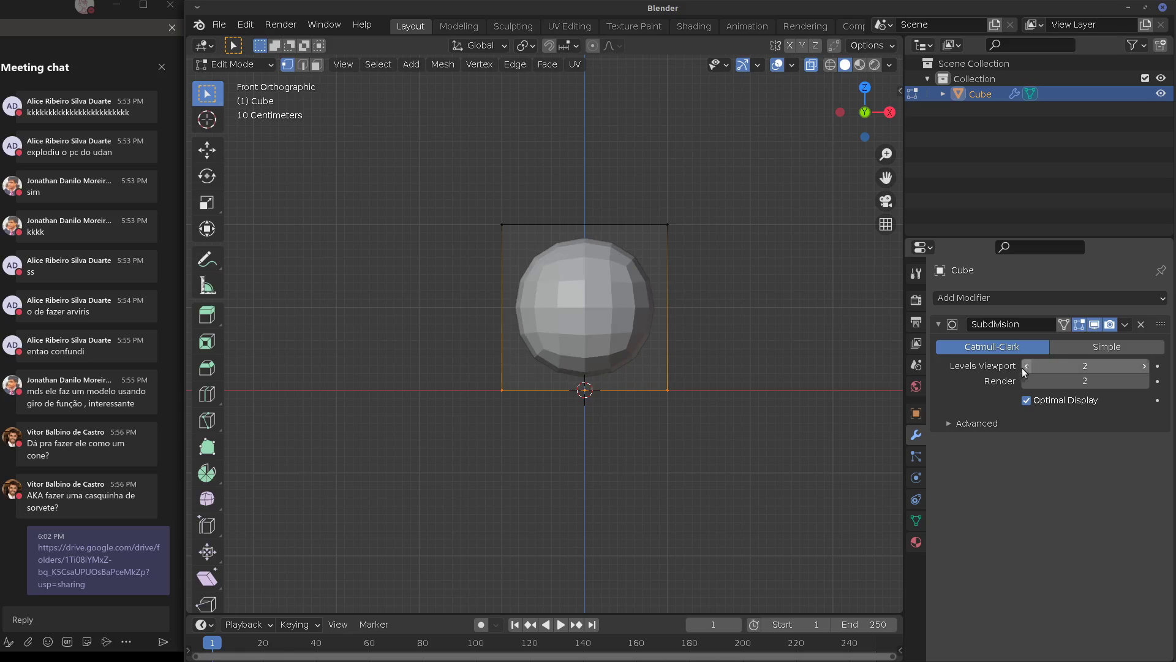
{"action": "left_click", "coordinate": [1029, 366]}
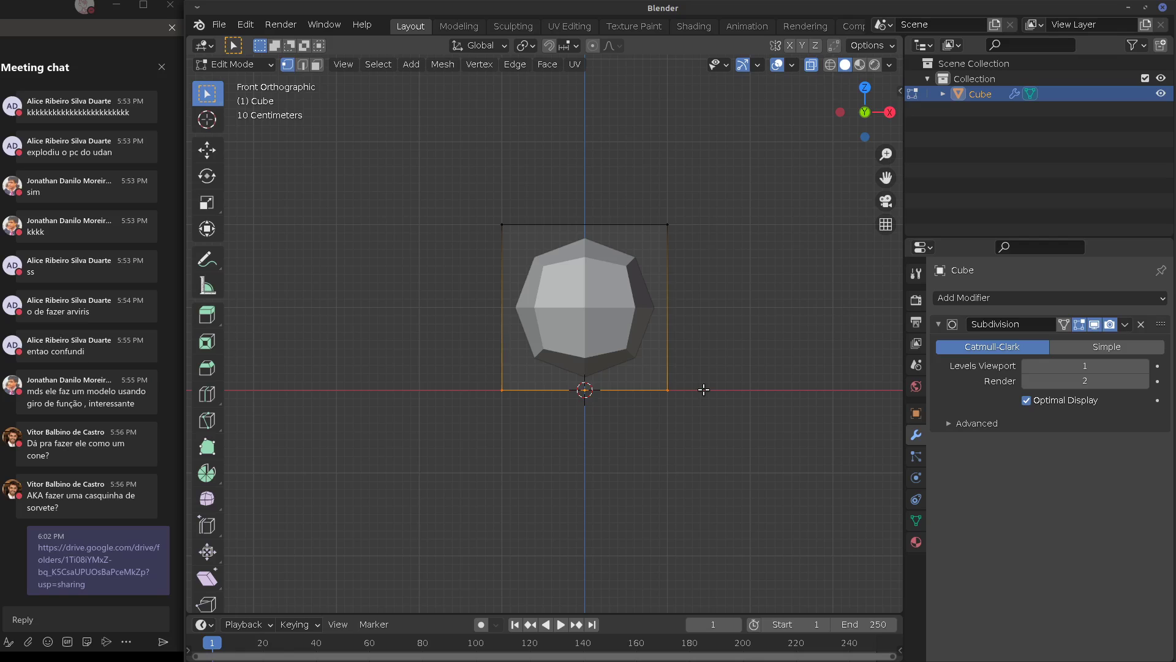
{"action": "left_click", "coordinate": [1141, 366]}
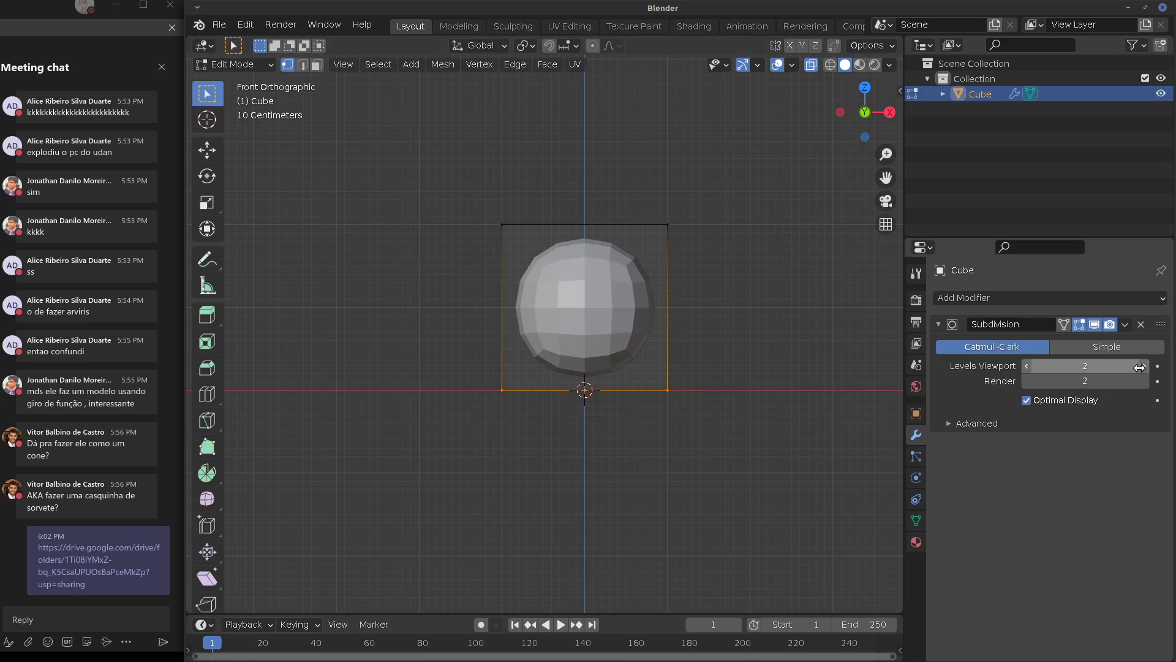
Enable the Statistics overlay in the 3D viewport and raise the Subdivision Levels Viewport to 5
{"action": "left_click", "coordinate": [889, 64]}
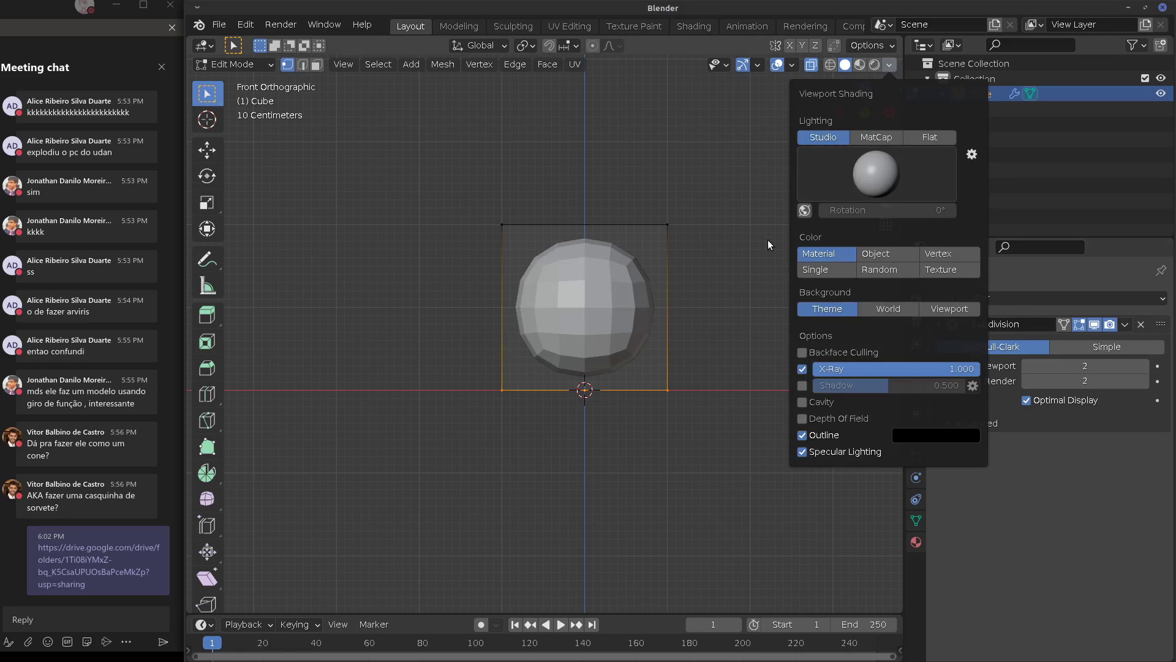
{"action": "left_click", "coordinate": [792, 64]}
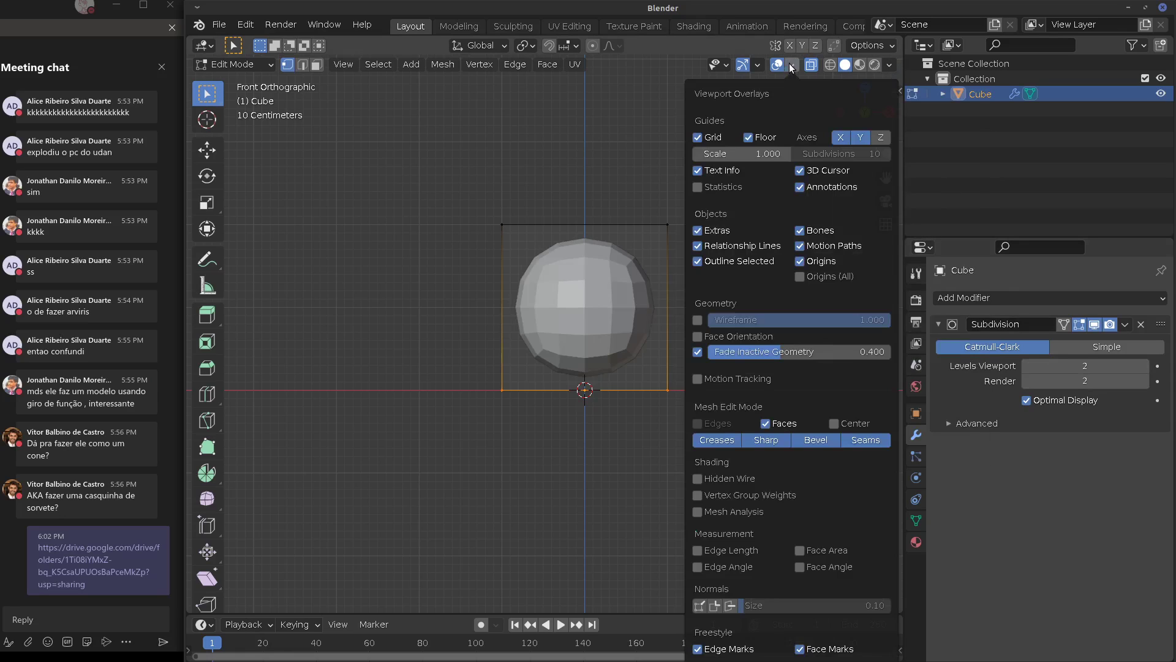
{"action": "left_click", "coordinate": [711, 187]}
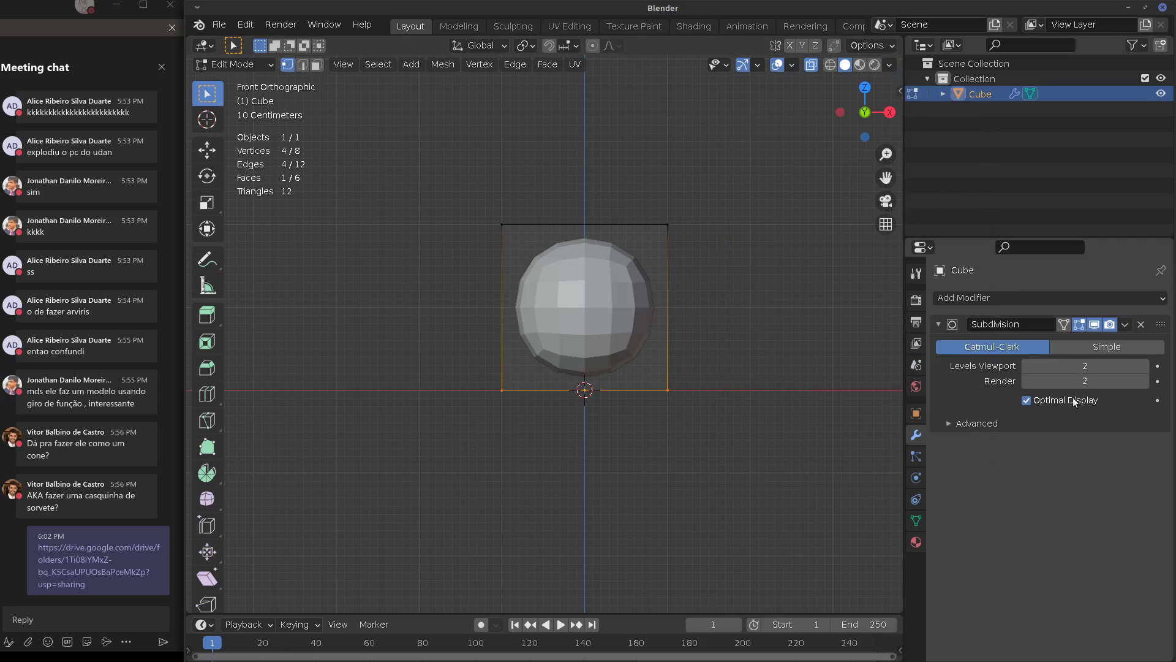
{"action": "left_click", "coordinate": [1145, 366]}
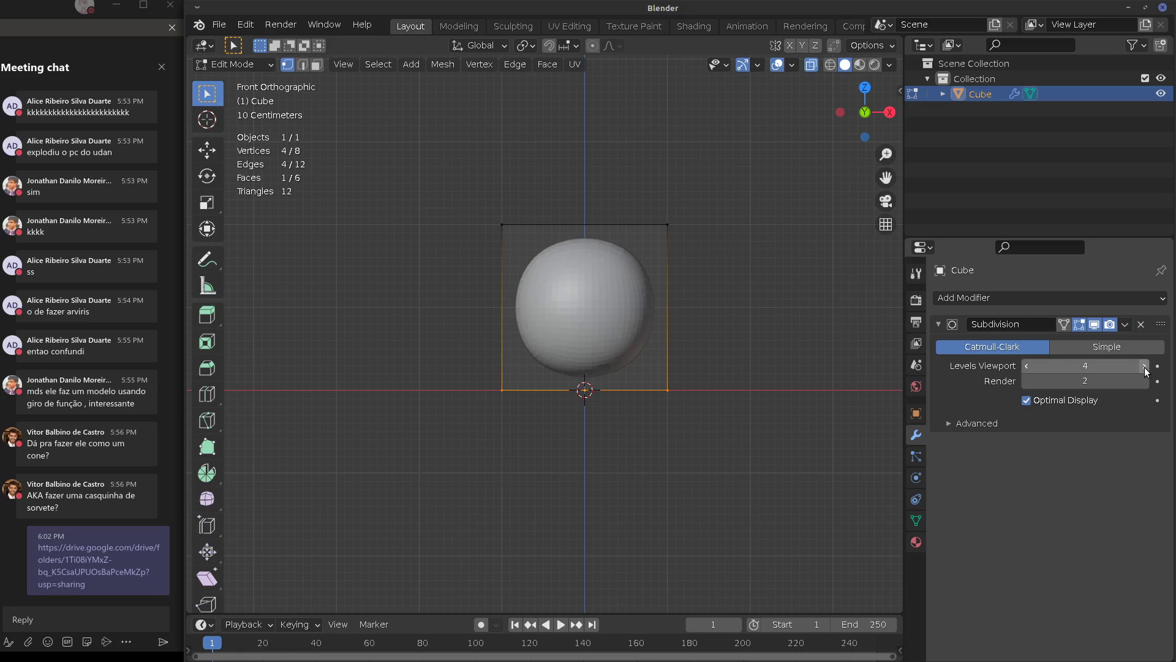
{"action": "left_click", "coordinate": [1144, 366]}
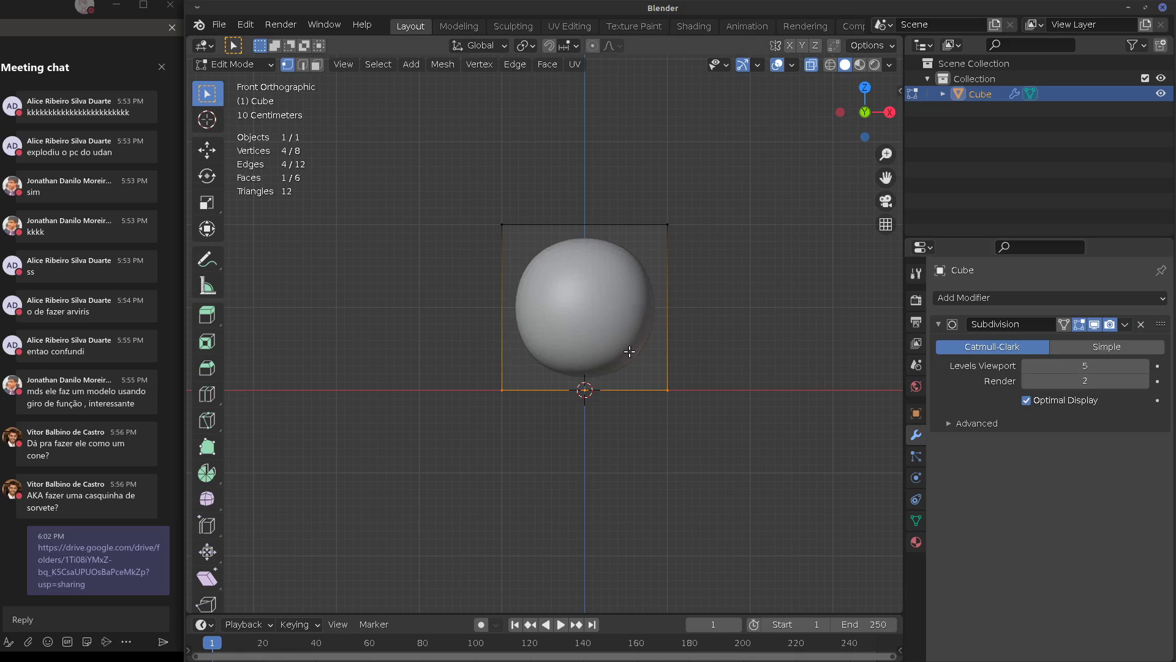
Switch the cube to Object Mode and reduce the Subdivision Levels Viewport to 0
{"action": "key", "text": "Tab"}
{"action": "left_click", "coordinate": [1026, 366]}
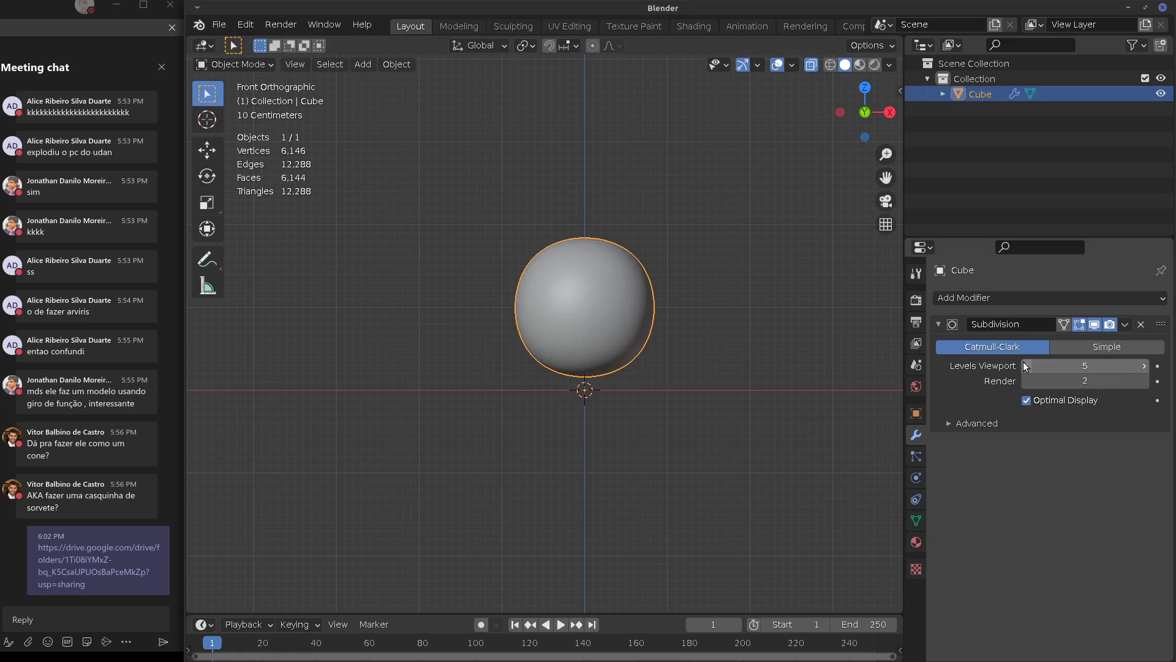
{"action": "left_click", "coordinate": [1034, 365]}
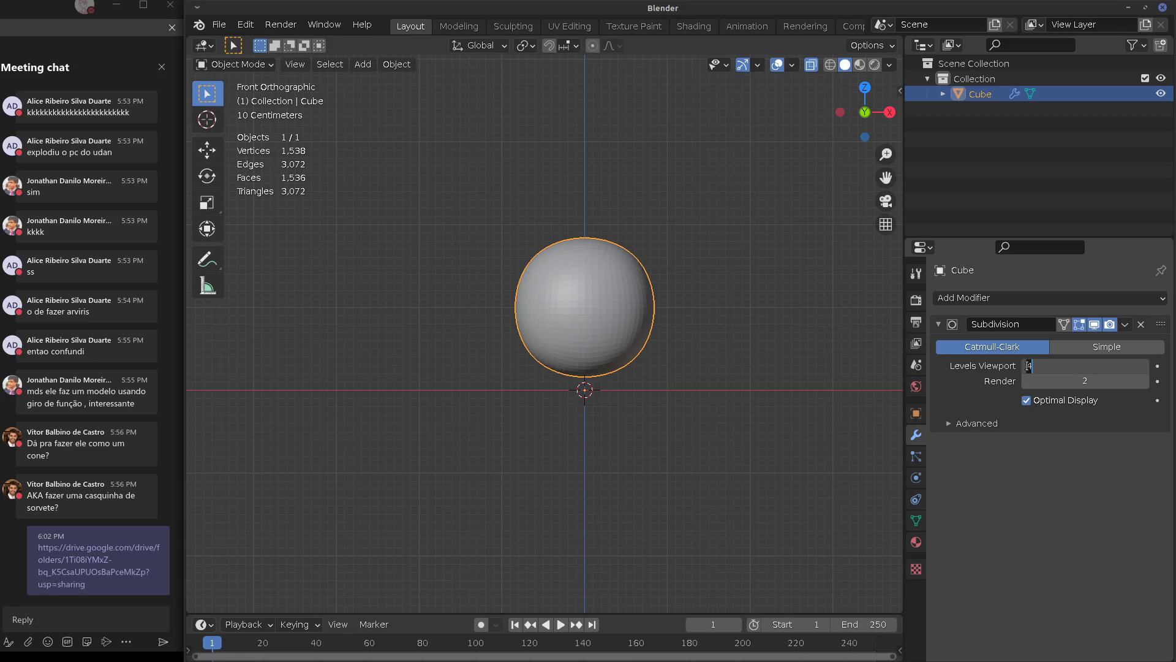
{"action": "left_click_drag", "start_coordinate": [1041, 366], "coordinate": [616, 358]}
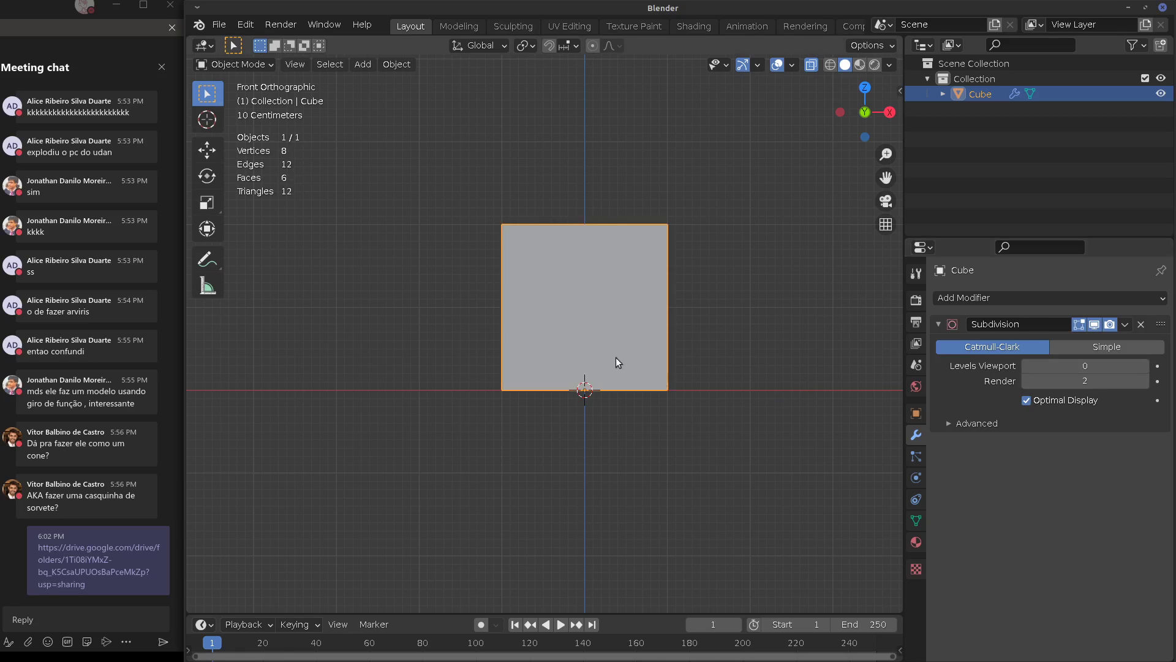
Raise the Subdivision Levels Viewport one level at a time up to 6 in Object Mode
{"action": "left_click", "coordinate": [1143, 365]}
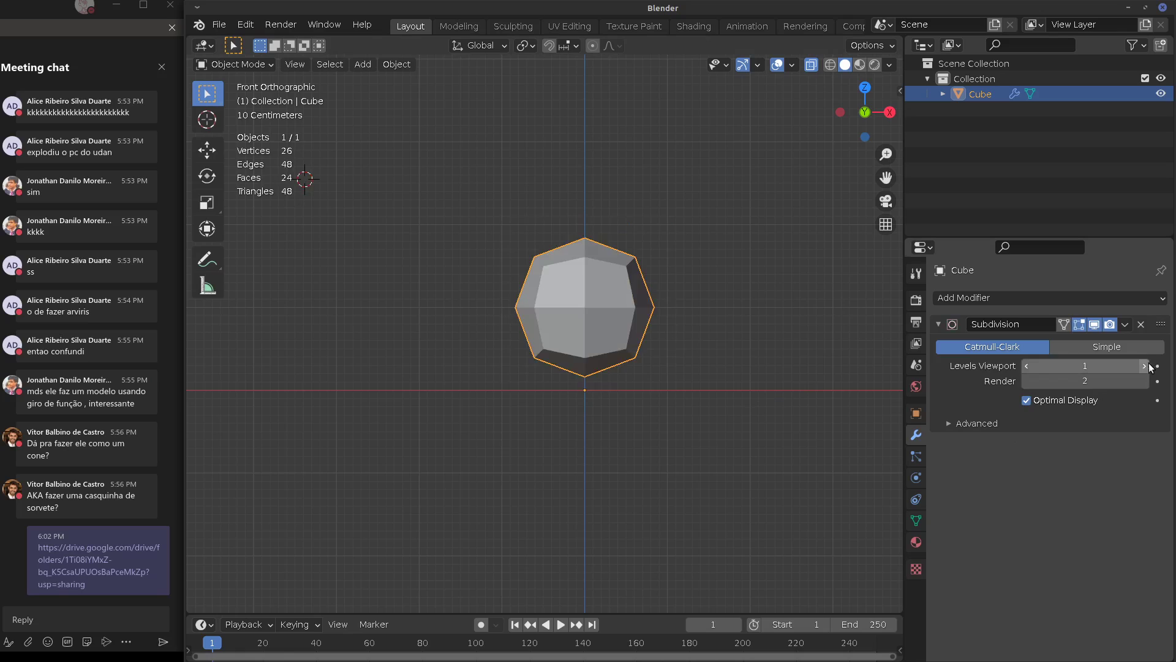
{"action": "left_click", "coordinate": [1144, 366]}
{"action": "left_click", "coordinate": [1144, 366]}
{"action": "left_click", "coordinate": [1143, 365]}
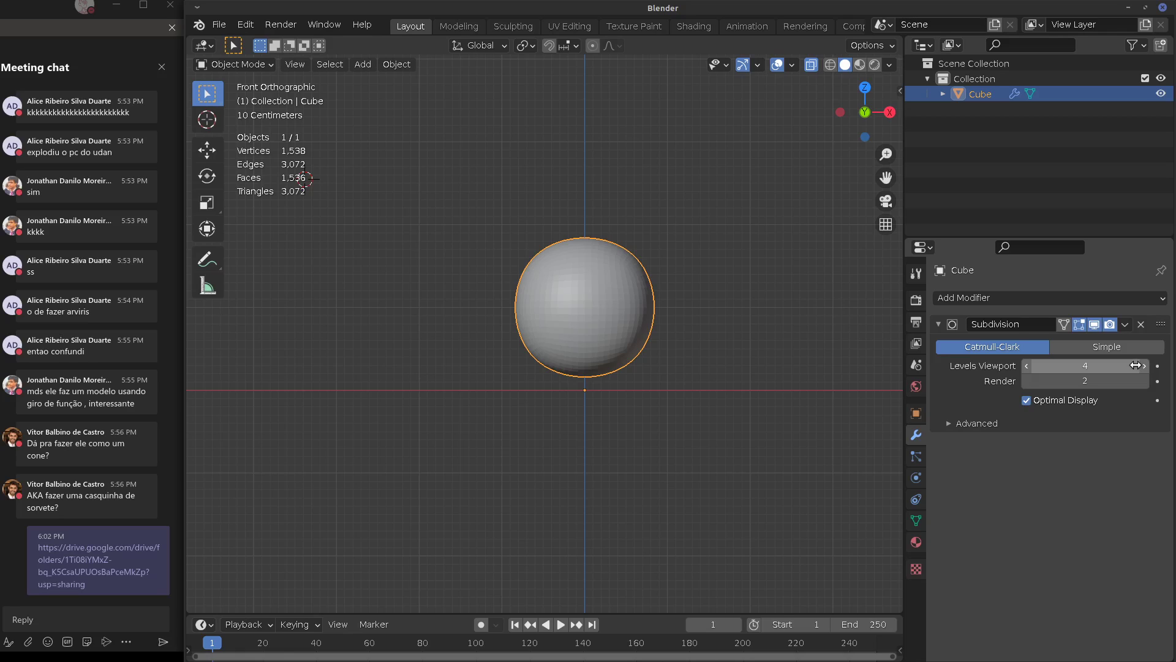
{"action": "left_click", "coordinate": [1145, 365]}
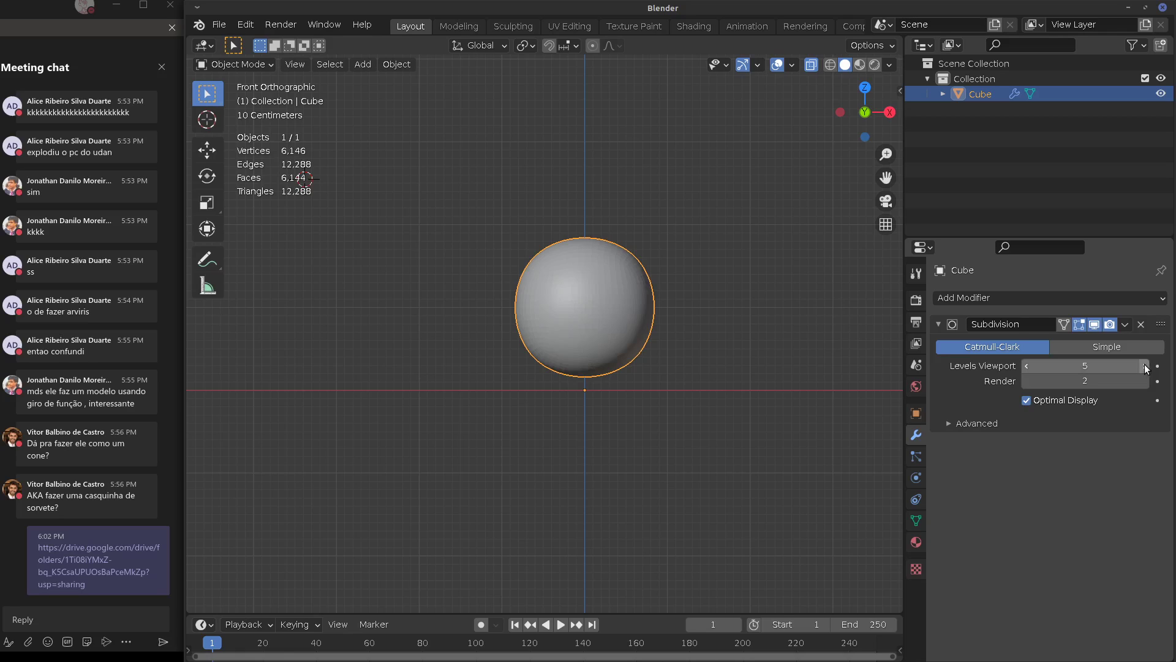
{"action": "left_click", "coordinate": [1144, 365]}
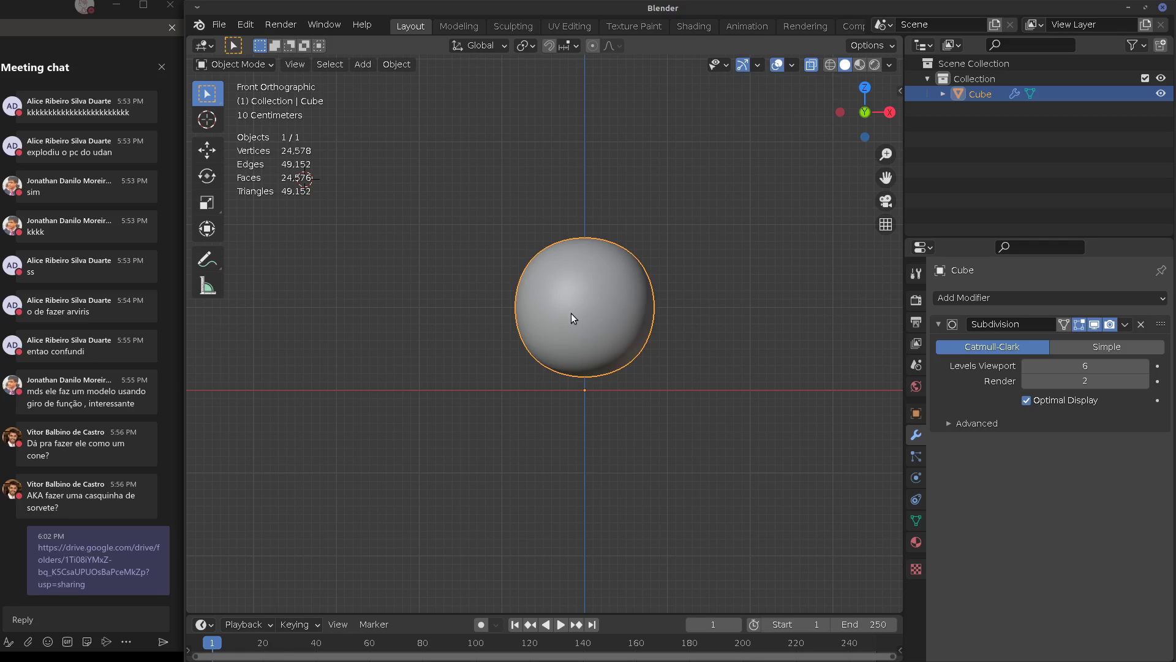
Return to Edit Mode, select the two vertices of the cube's upper right-hand edge in front view and try moving them
{"action": "key", "text": "Tab"}
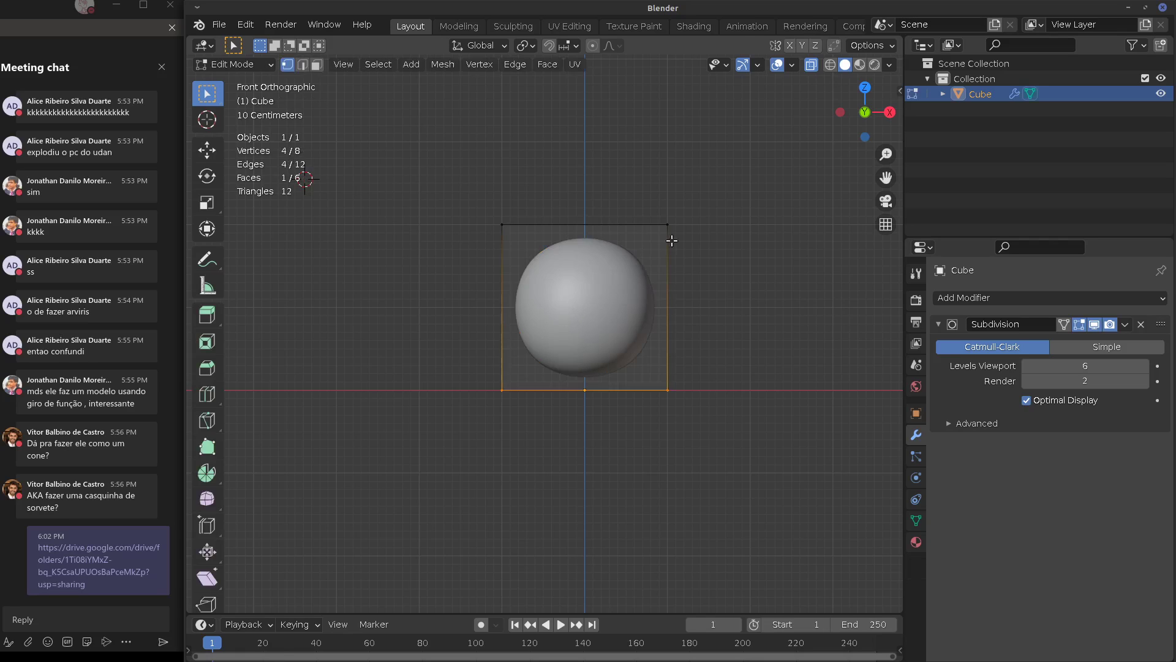
{"action": "left_click", "coordinate": [668, 233]}
{"action": "mouse_move", "coordinate": [668, 236]}
{"action": "middle_mouse_down"}
{"action": "mouse_move", "coordinate": [630, 266]}
{"action": "mouse_move", "coordinate": [711, 242]}
{"action": "mouse_move", "coordinate": [672, 241]}
{"action": "middle_mouse_up"}
{"action": "key", "text": "KP_1"}
{"action": "left_click", "coordinate": [667, 226], "text": "shift"}
{"action": "key", "text": "g"}
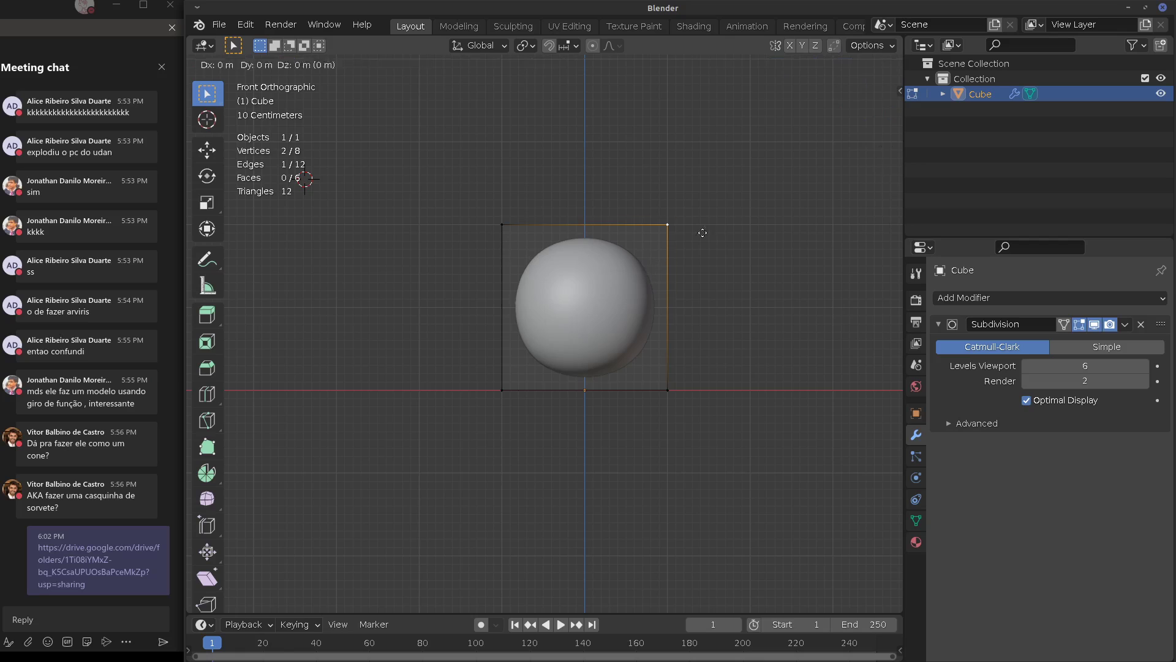
{"action": "key", "text": "Escape"}
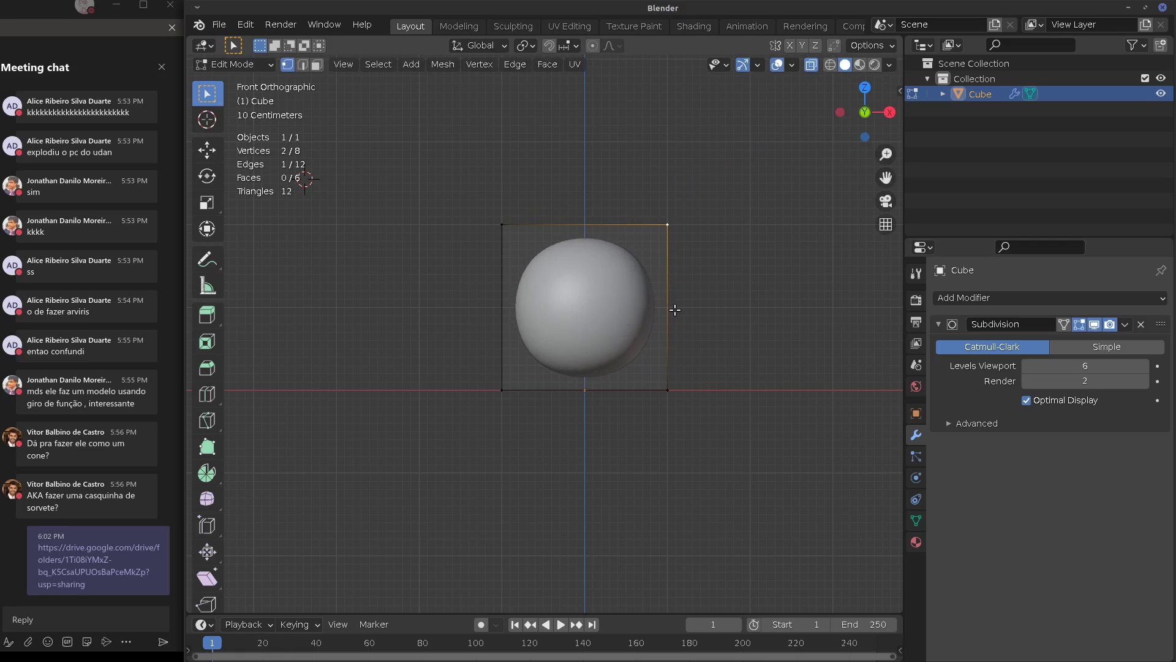
Add a centred horizontal loop cut around the cube and set the Subdivision Levels Viewport to 2
{"action": "key", "text": "a"}
{"action": "key", "text": "shift+e"}
{"action": "left_click", "coordinate": [671, 309]}
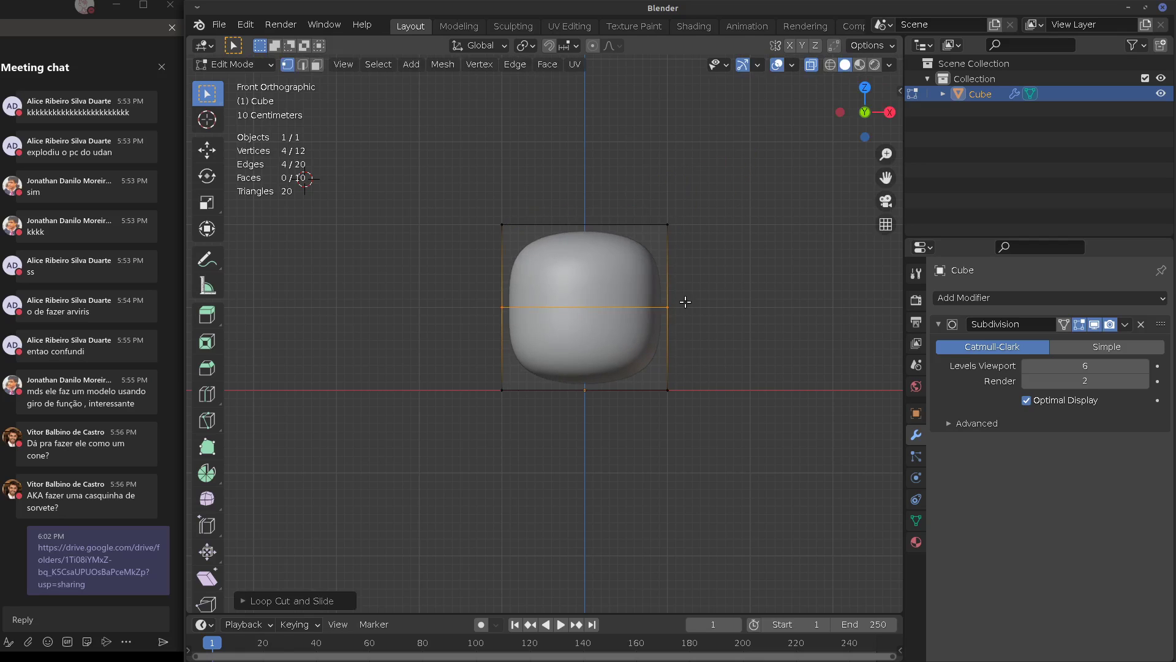
{"action": "key", "text": "Tab"}
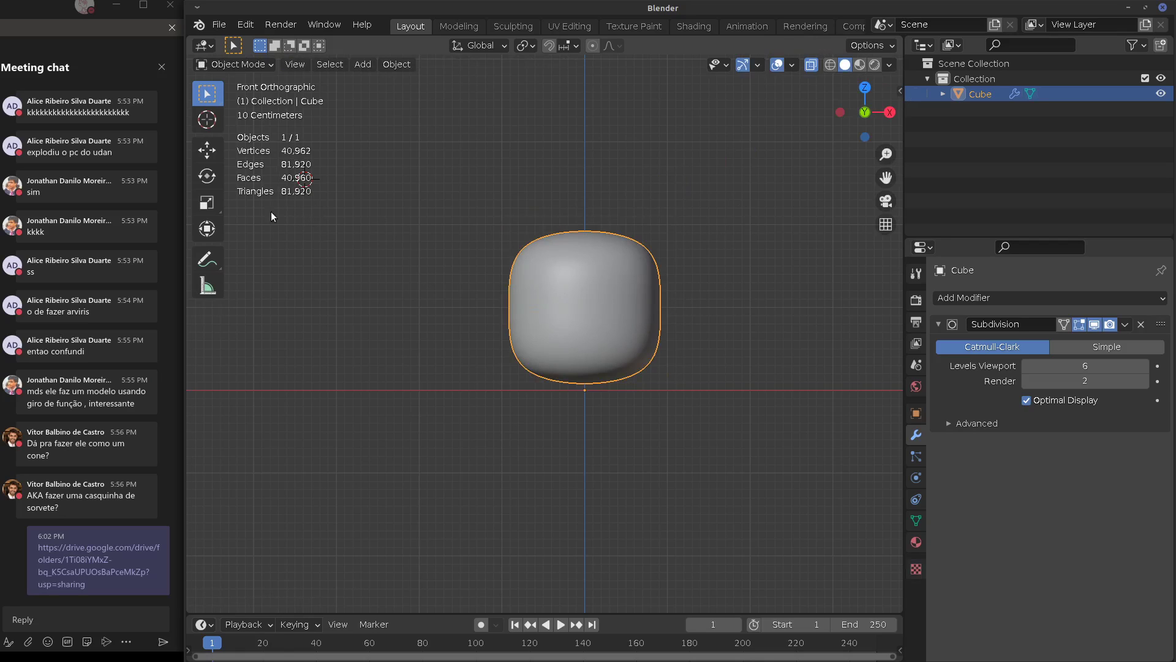
{"action": "key", "text": "Tab"}
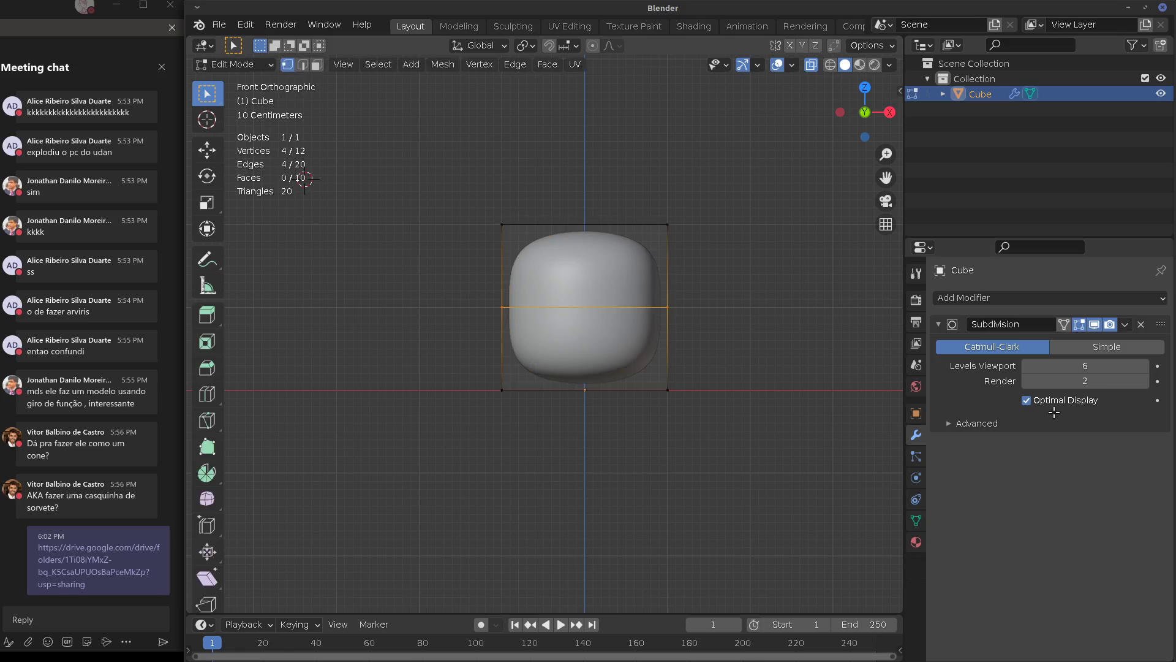
{"action": "mouse_move", "coordinate": [1135, 366]}
{"action": "left_mouse_down"}
{"action": "mouse_move", "coordinate": [1066, 366]}
{"action": "mouse_move", "coordinate": [1147, 369]}
{"action": "left_mouse_up"}
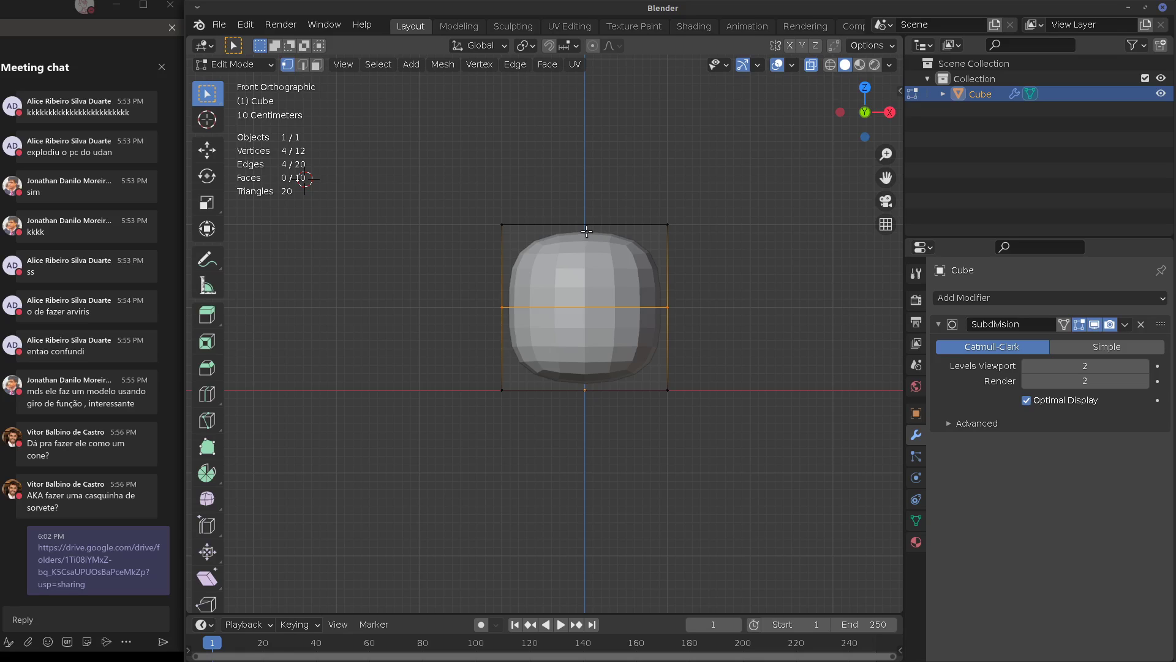
Undo the Levels Viewport change and the horizontal loop cut on the cube
{"action": "key", "text": "ctrl+z"}
{"action": "key", "text": "ctrl+z"}
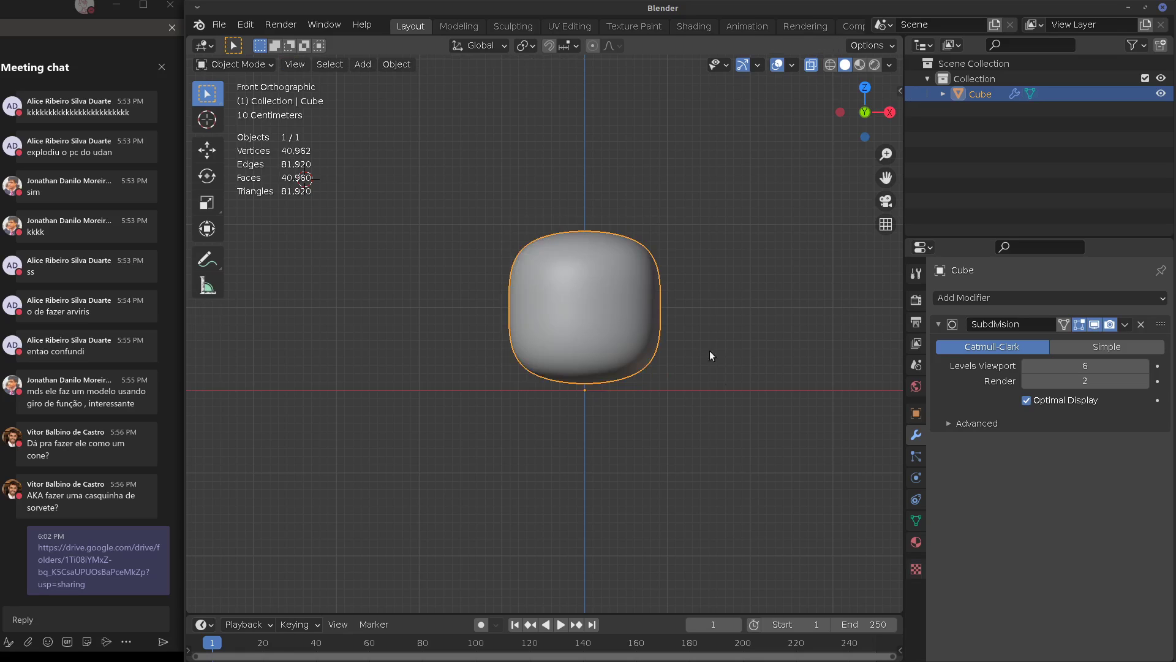
{"action": "key", "text": "ctrl+z"}
{"action": "key", "text": "ctrl+z"}
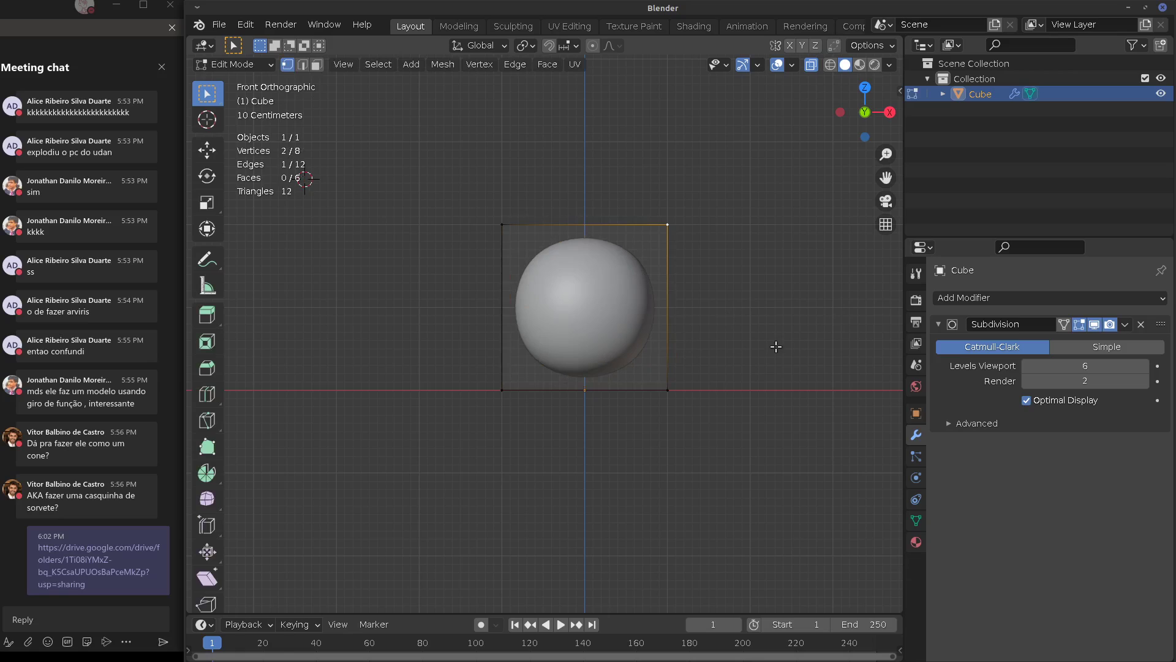
{"action": "key", "text": "ctrl+z"}
{"action": "key", "text": "ctrl+z"}
{"action": "key", "text": "ctrl+z"}
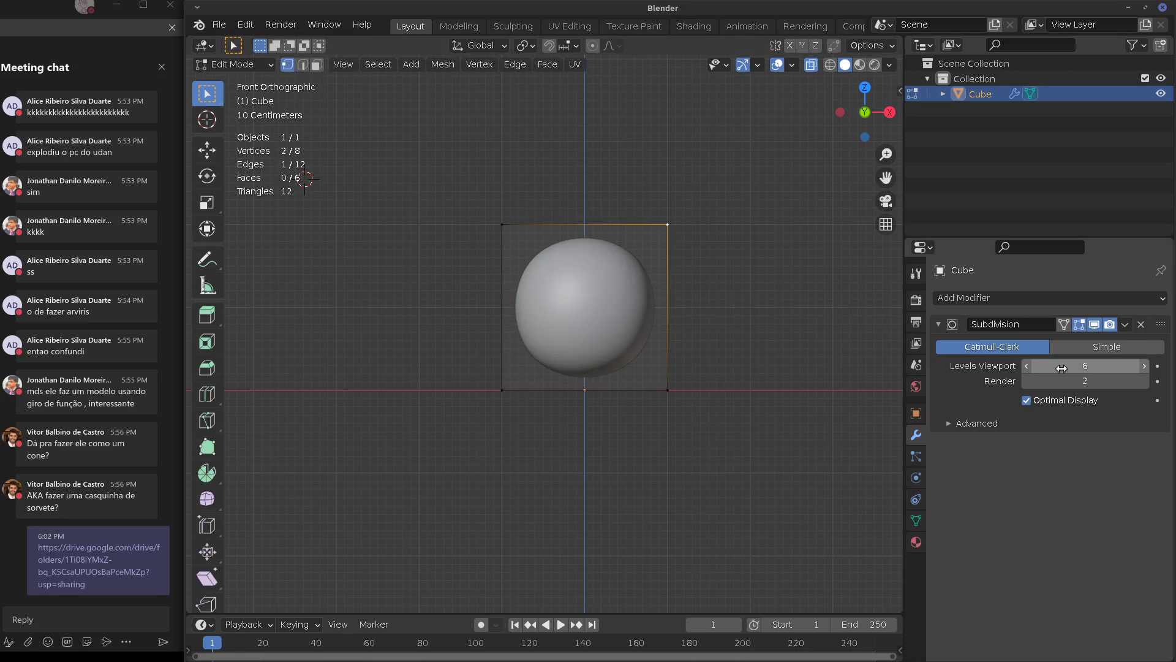
With Levels Viewport set to 1, select the cube's four top vertices and extrude them straight up to nearly double its height
{"action": "left_click", "coordinate": [1143, 365]}
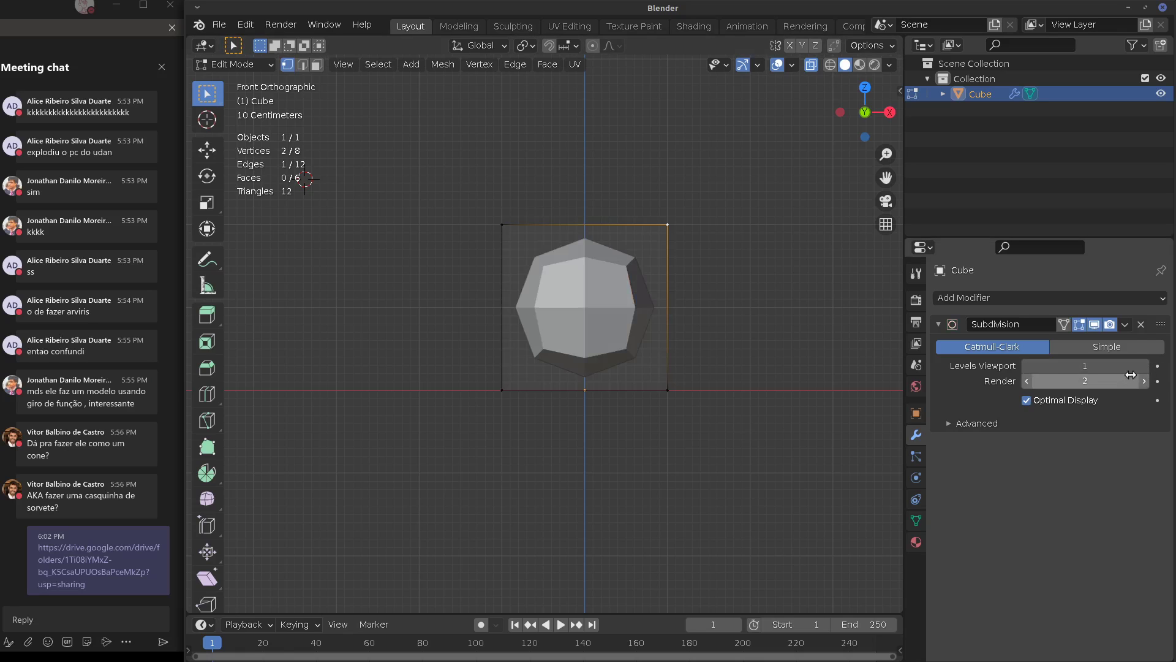
{"action": "middle_click_drag", "start_coordinate": [622, 375], "coordinate": [719, 252]}
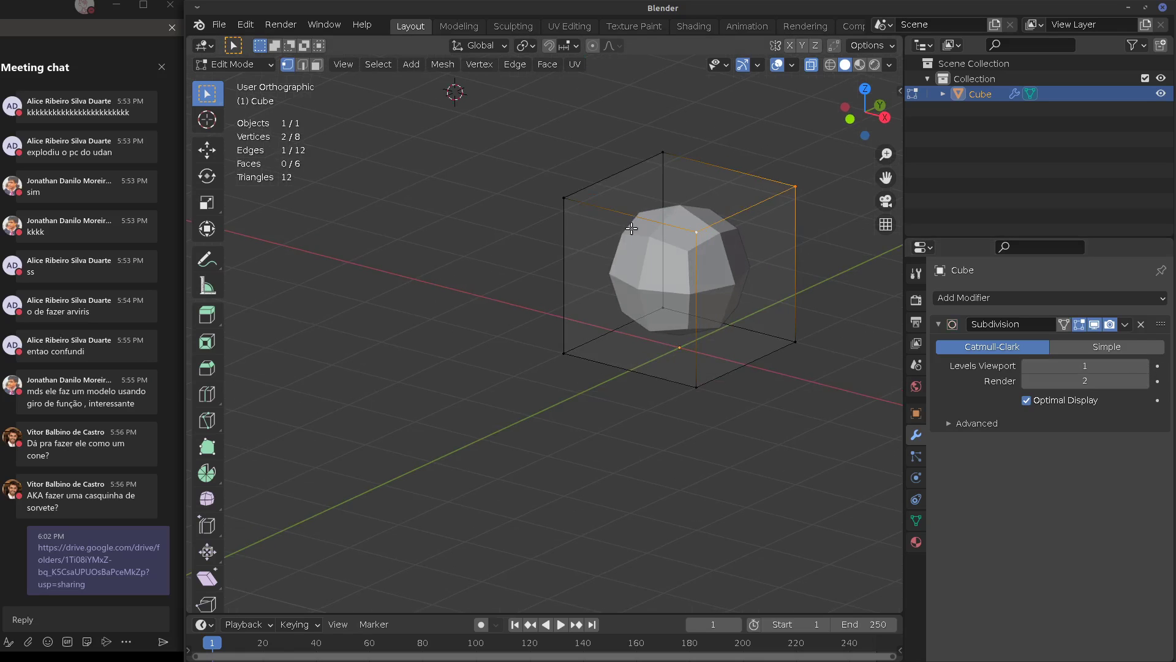
{"action": "left_click", "coordinate": [565, 198]}
{"action": "left_click", "coordinate": [662, 153], "text": "shift"}
{"action": "left_click", "coordinate": [795, 186], "text": "shift"}
{"action": "left_click", "coordinate": [696, 231], "text": "shift"}
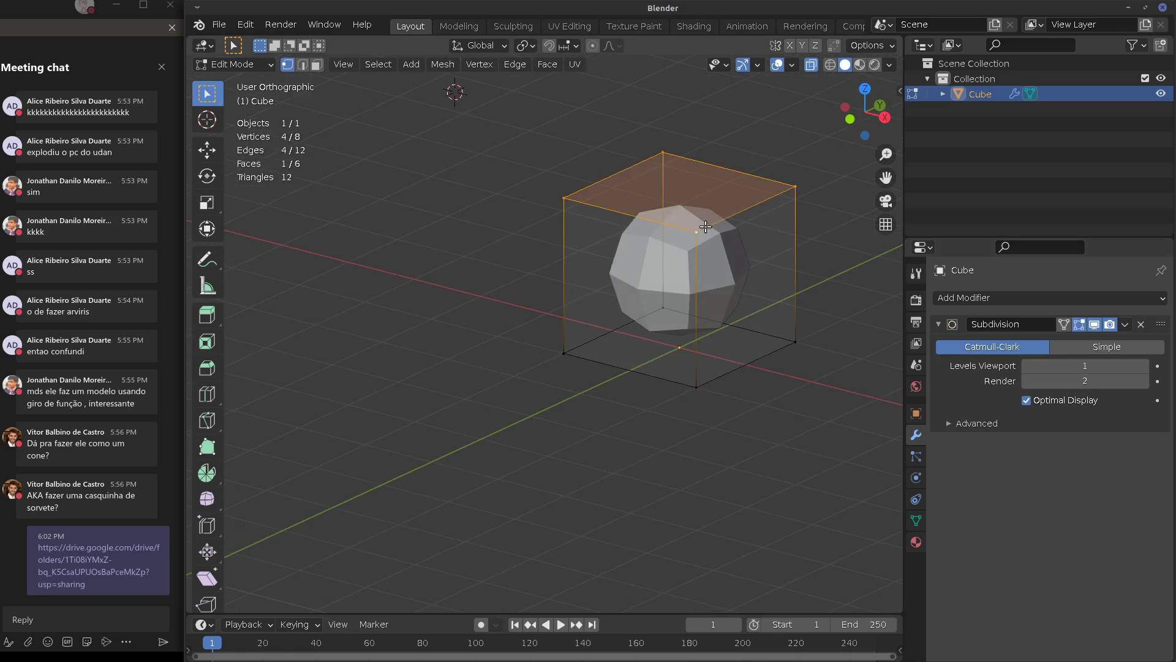
{"action": "key", "text": "KP_1"}
{"action": "middle_click_drag", "start_coordinate": [667, 304], "coordinate": [576, 396], "text": "shift"}
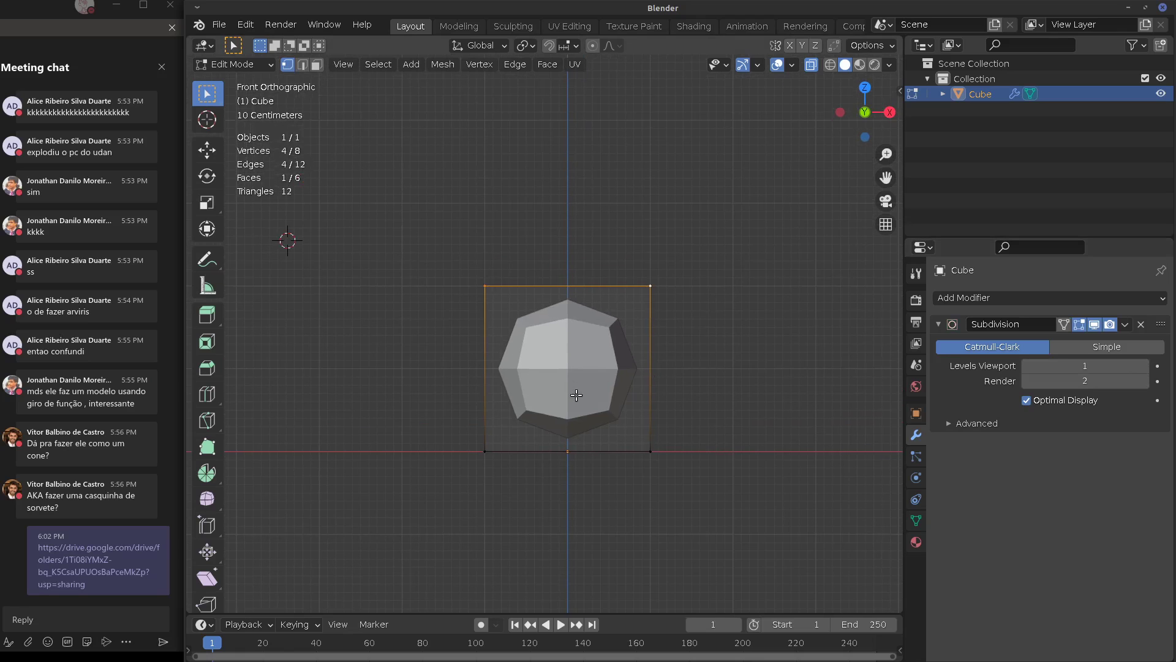
{"action": "key", "text": "e"}
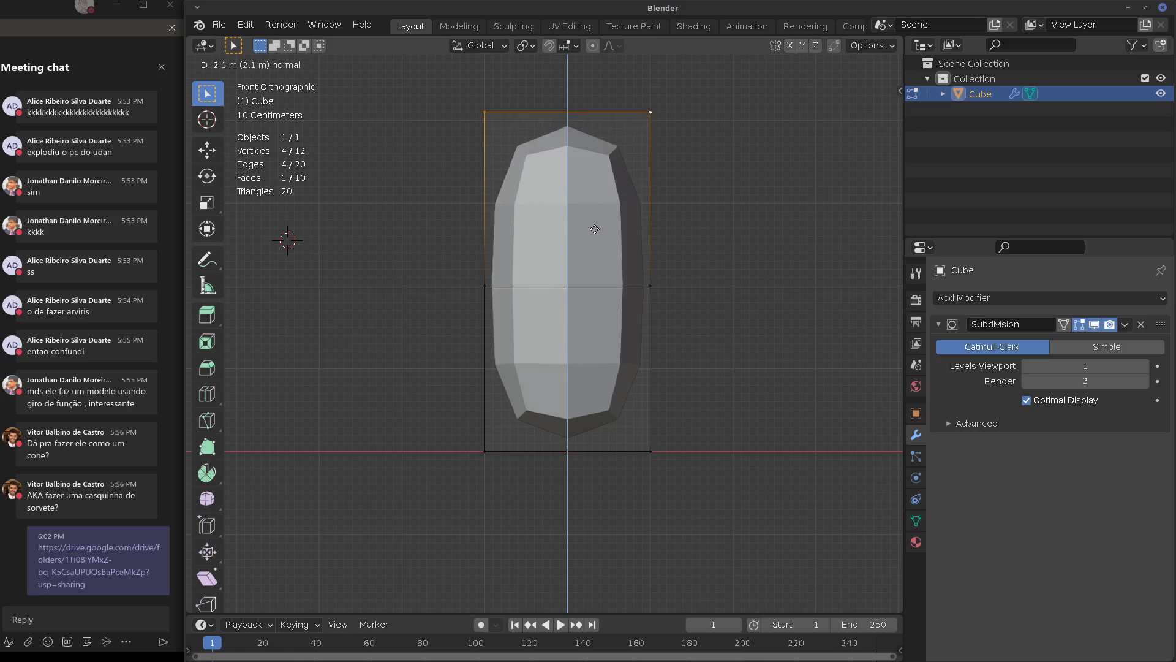
{"action": "left_click", "coordinate": [593, 246]}
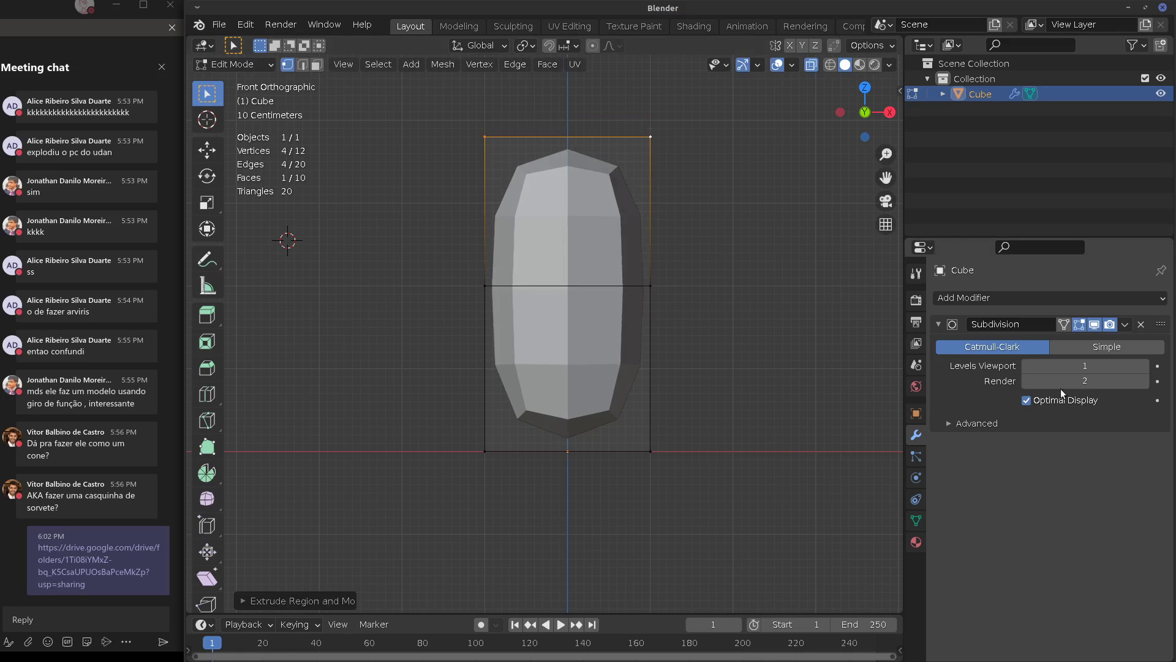
Set the Subdivision Levels Viewport to 2 in front view and expand the modifier's Advanced settings
{"action": "middle_click_drag", "start_coordinate": [714, 375], "coordinate": [735, 389]}
{"action": "key", "text": "KP_1"}
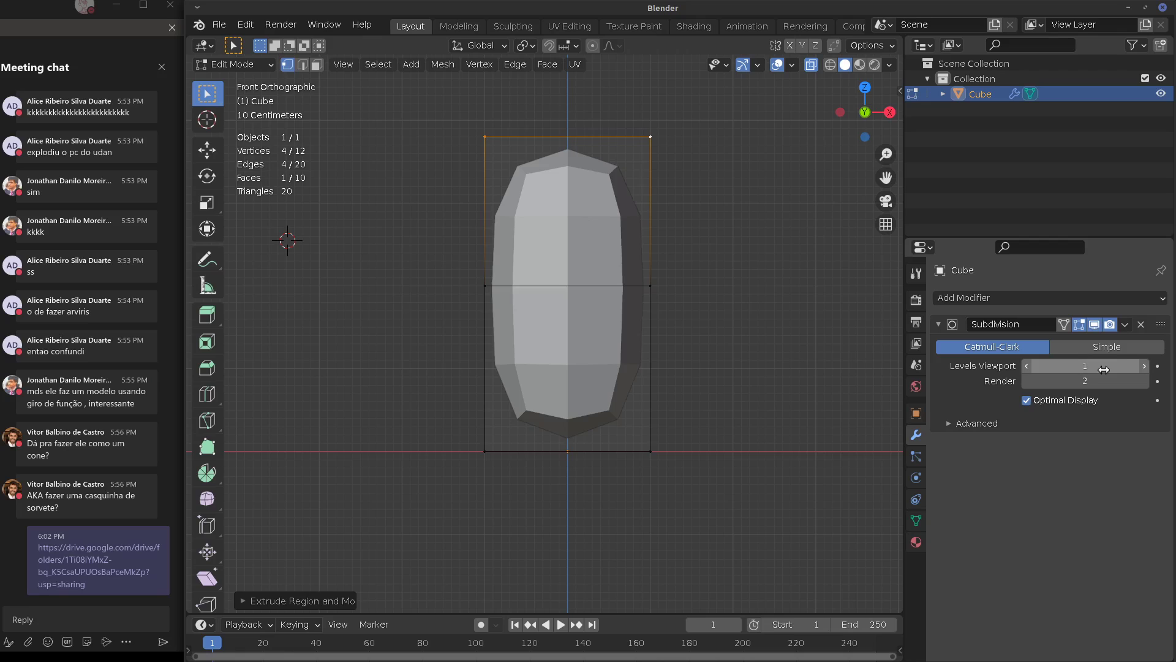
{"action": "left_click", "coordinate": [1138, 365]}
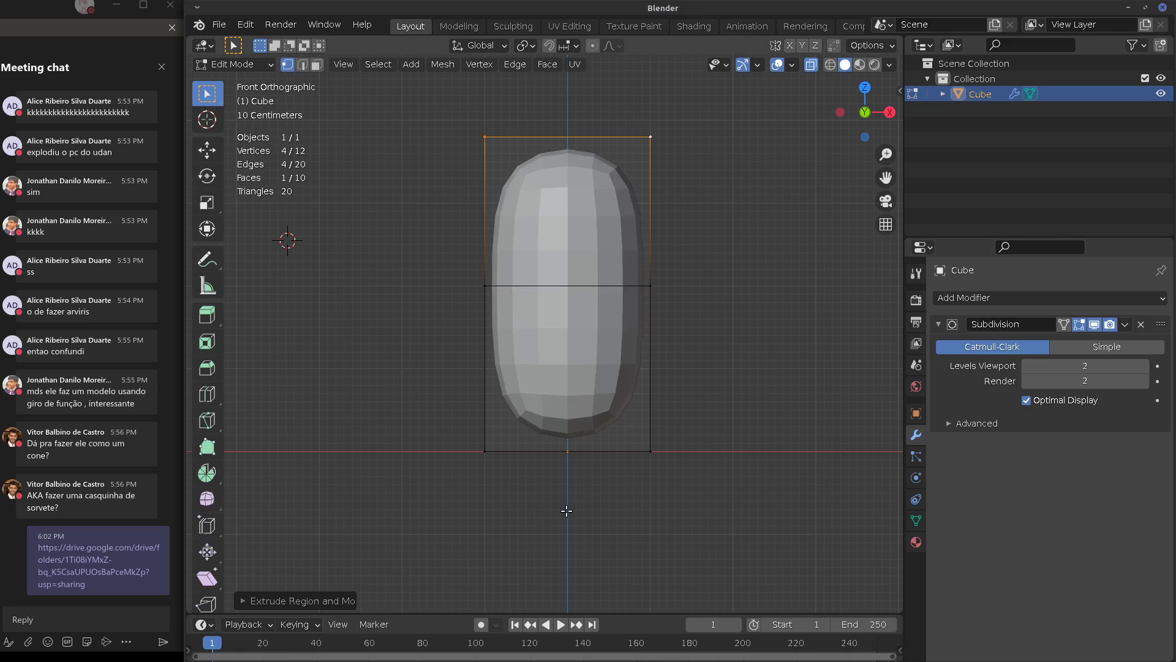
{"action": "middle_click_drag", "start_coordinate": [721, 427], "coordinate": [694, 438], "text": "shift"}
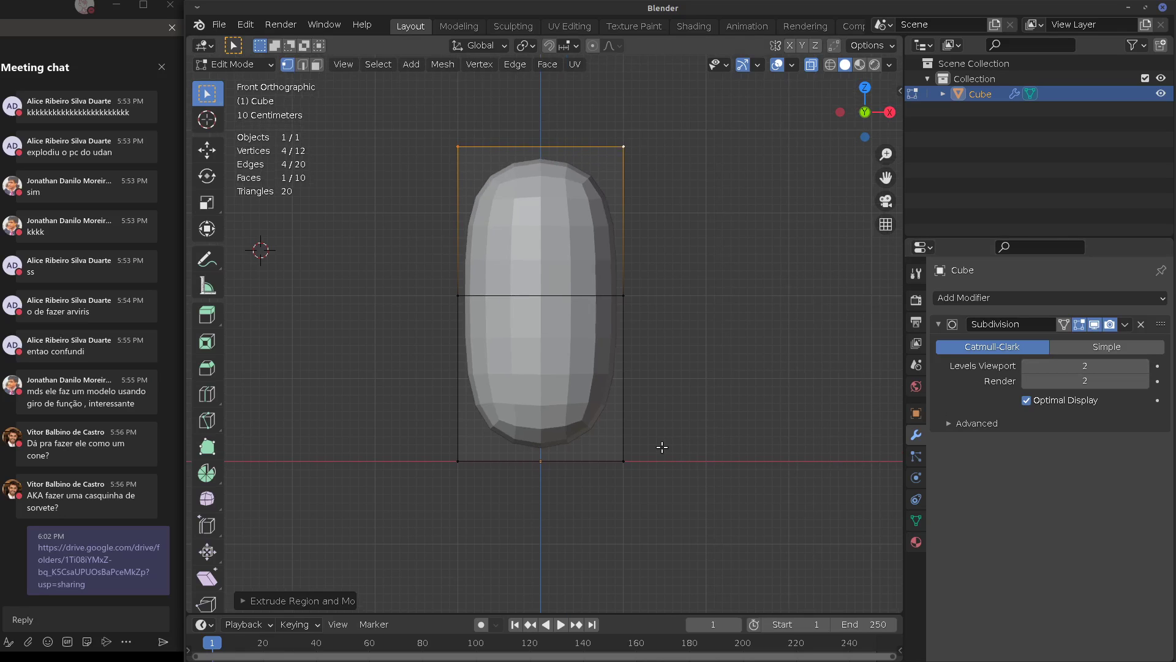
{"action": "left_click", "coordinate": [951, 423]}
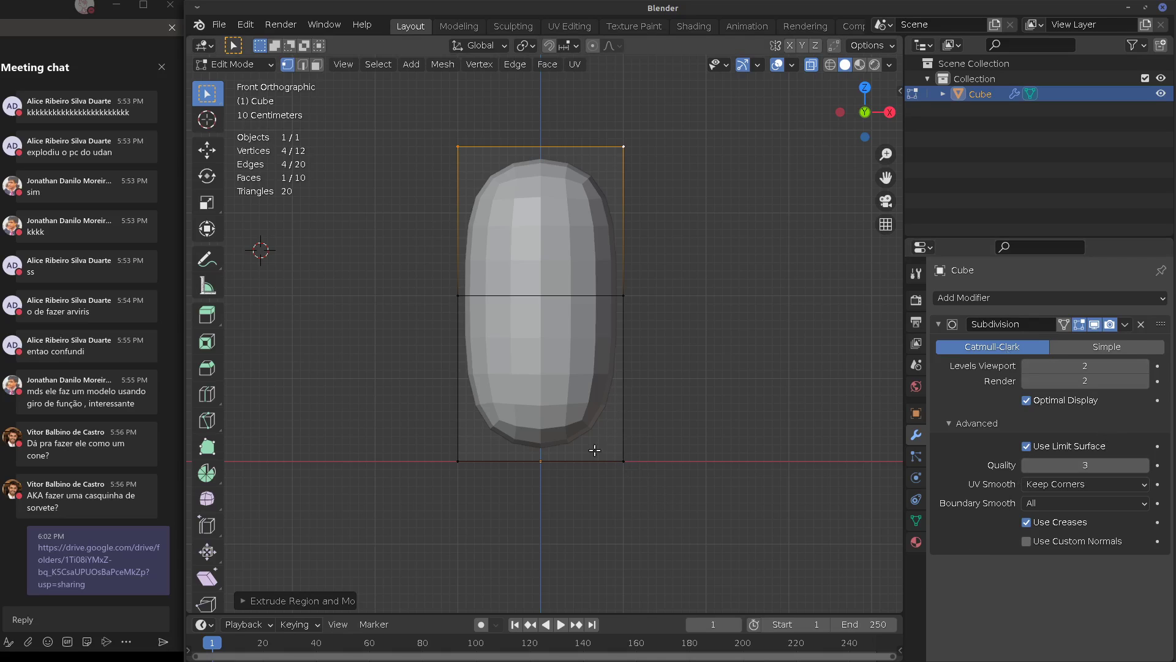
{"action": "mouse_move", "coordinate": [460, 348]}
{"action": "left_mouse_down"}
{"action": "mouse_move", "coordinate": [458, 493]}
{"action": "mouse_move", "coordinate": [506, 461]}
{"action": "mouse_move", "coordinate": [692, 457]}
{"action": "mouse_move", "coordinate": [442, 377]}
{"action": "mouse_move", "coordinate": [458, 355]}
{"action": "mouse_move", "coordinate": [700, 473]}
{"action": "mouse_move", "coordinate": [700, 457]}
{"action": "left_mouse_up"}
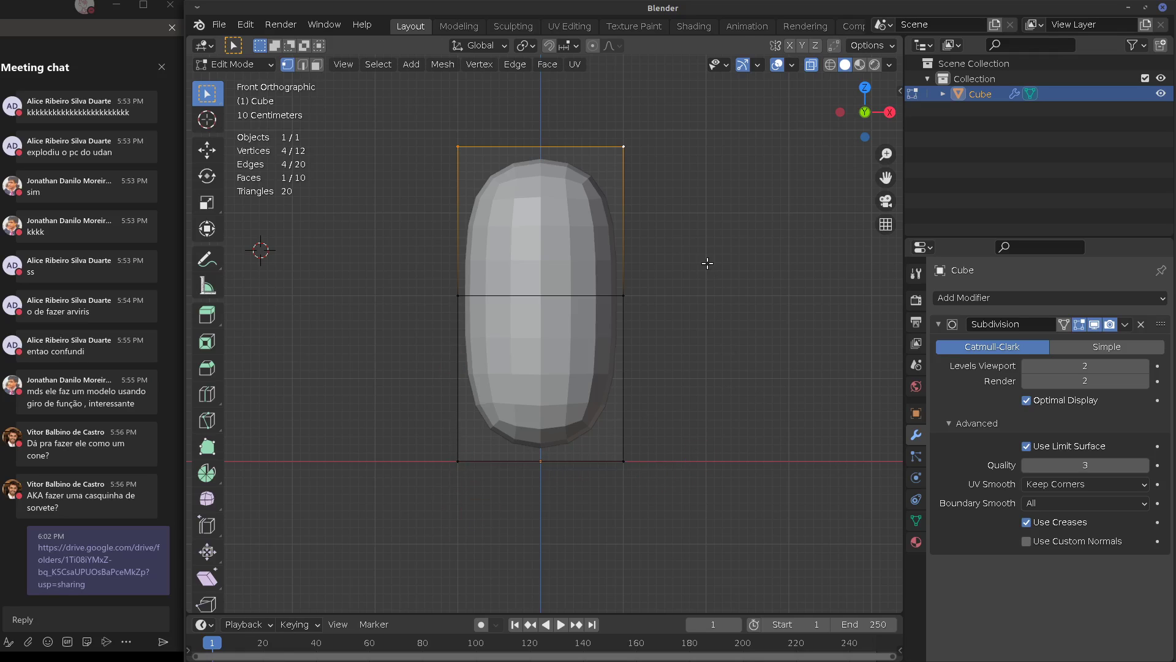
{"action": "left_click_drag", "start_coordinate": [693, 195], "coordinate": [673, 429]}
{"action": "left_click_drag", "start_coordinate": [684, 407], "coordinate": [702, 240]}
{"action": "mouse_move", "coordinate": [691, 218]}
{"action": "left_mouse_down"}
{"action": "mouse_move", "coordinate": [696, 204]}
{"action": "mouse_move", "coordinate": [759, 199]}
{"action": "left_mouse_up"}
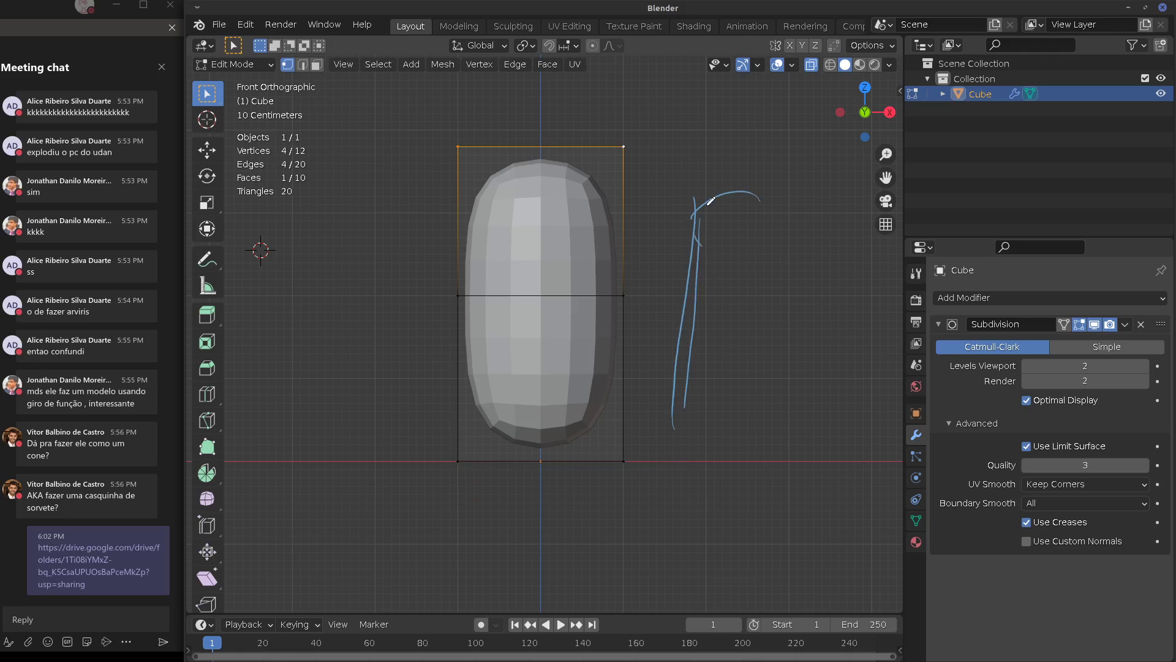
{"action": "mouse_move", "coordinate": [683, 246]}
{"action": "left_mouse_down"}
{"action": "mouse_move", "coordinate": [763, 201]}
{"action": "mouse_move", "coordinate": [790, 405]}
{"action": "left_mouse_up"}
{"action": "left_click_drag", "start_coordinate": [780, 283], "coordinate": [775, 409]}
{"action": "left_click_drag", "start_coordinate": [659, 420], "coordinate": [813, 417]}
{"action": "left_click_drag", "start_coordinate": [672, 423], "coordinate": [823, 422]}
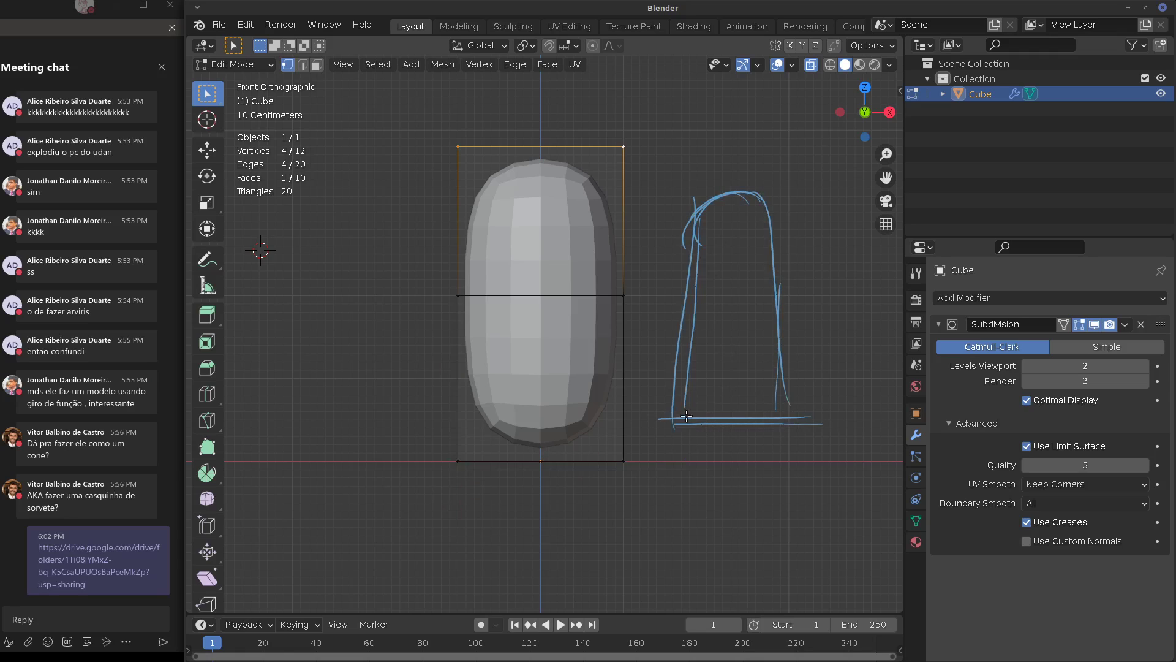
{"action": "left_click_drag", "start_coordinate": [631, 426], "coordinate": [822, 424]}
{"action": "mouse_move", "coordinate": [685, 432]}
{"action": "right_mouse_down"}
{"action": "mouse_move", "coordinate": [677, 274]}
{"action": "mouse_move", "coordinate": [807, 254]}
{"action": "mouse_move", "coordinate": [791, 426]}
{"action": "mouse_move", "coordinate": [688, 412]}
{"action": "mouse_move", "coordinate": [714, 226]}
{"action": "mouse_move", "coordinate": [786, 398]}
{"action": "mouse_move", "coordinate": [735, 337]}
{"action": "mouse_move", "coordinate": [684, 379]}
{"action": "right_mouse_up"}
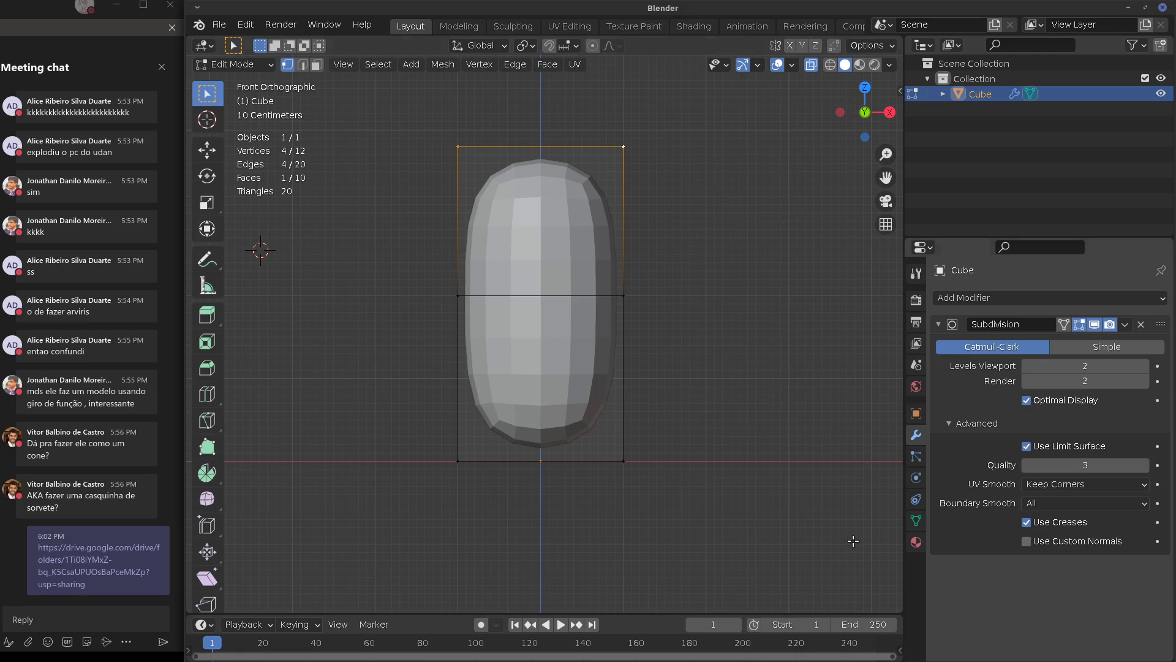
{"action": "left_click_drag", "start_coordinate": [789, 533], "coordinate": [854, 537]}
{"action": "key", "text": "ctrl+z"}
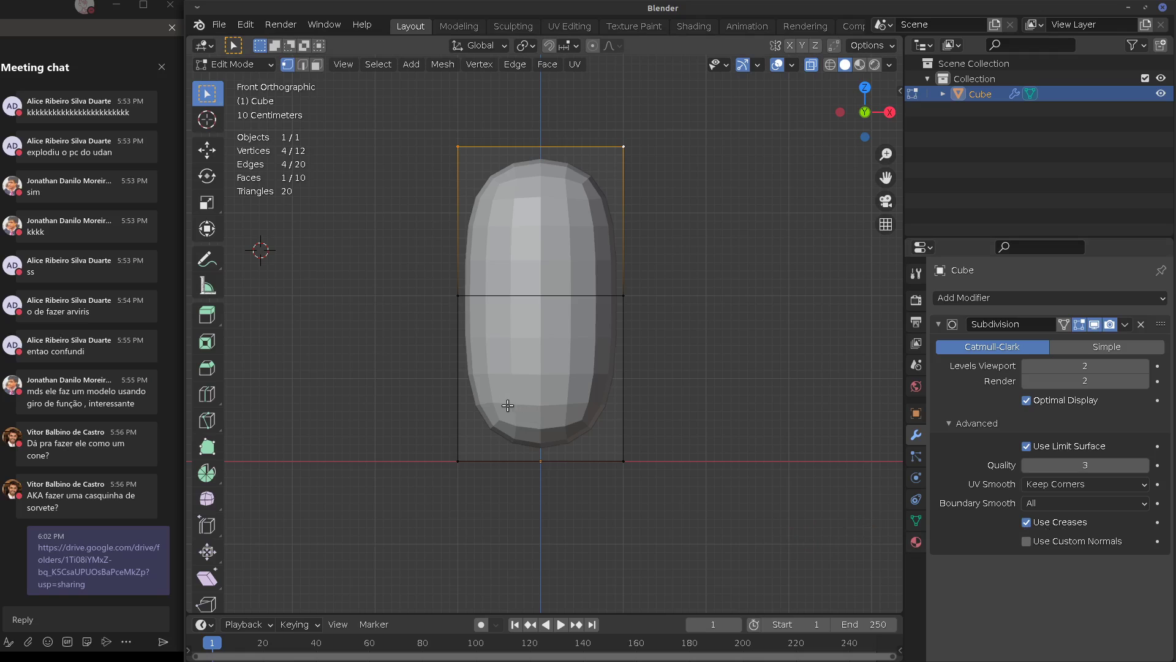
Select the mesh's four bottom vertices and apply an Edge Crease of 1.000 to the bottom edges
{"action": "middle_click_drag", "start_coordinate": [510, 416], "coordinate": [486, 442]}
{"action": "left_click", "coordinate": [475, 493]}
{"action": "left_click", "coordinate": [480, 508], "text": "shift"}
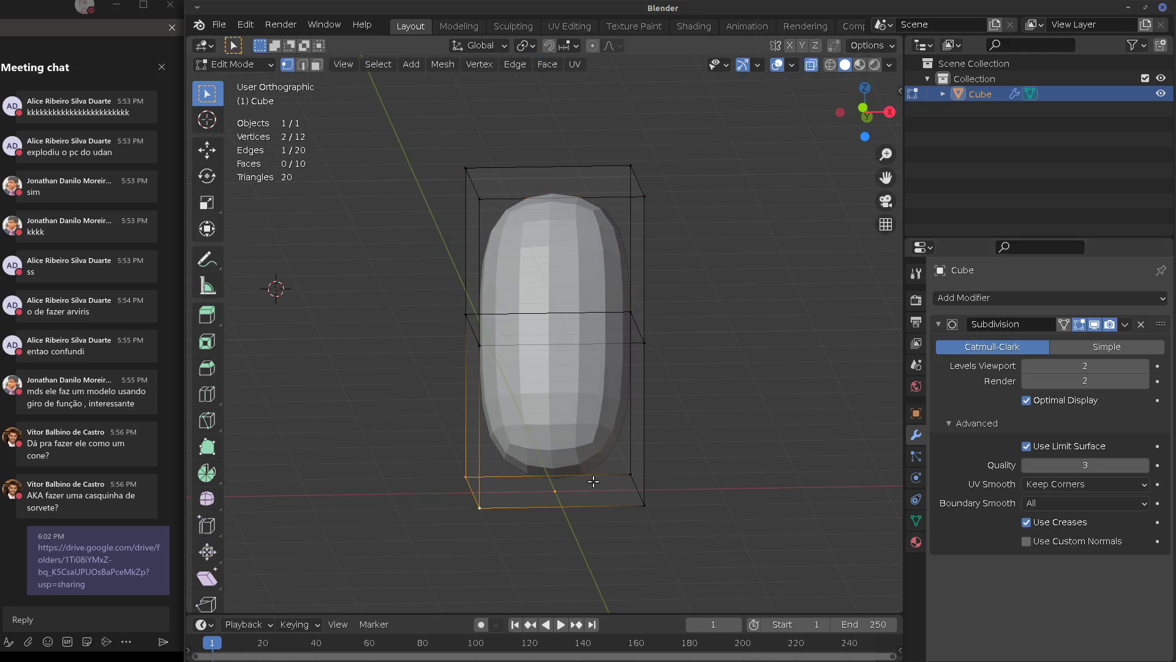
{"action": "left_click", "coordinate": [631, 475], "text": "shift"}
{"action": "left_click", "coordinate": [644, 505], "text": "shift"}
{"action": "key", "text": "KP_1"}
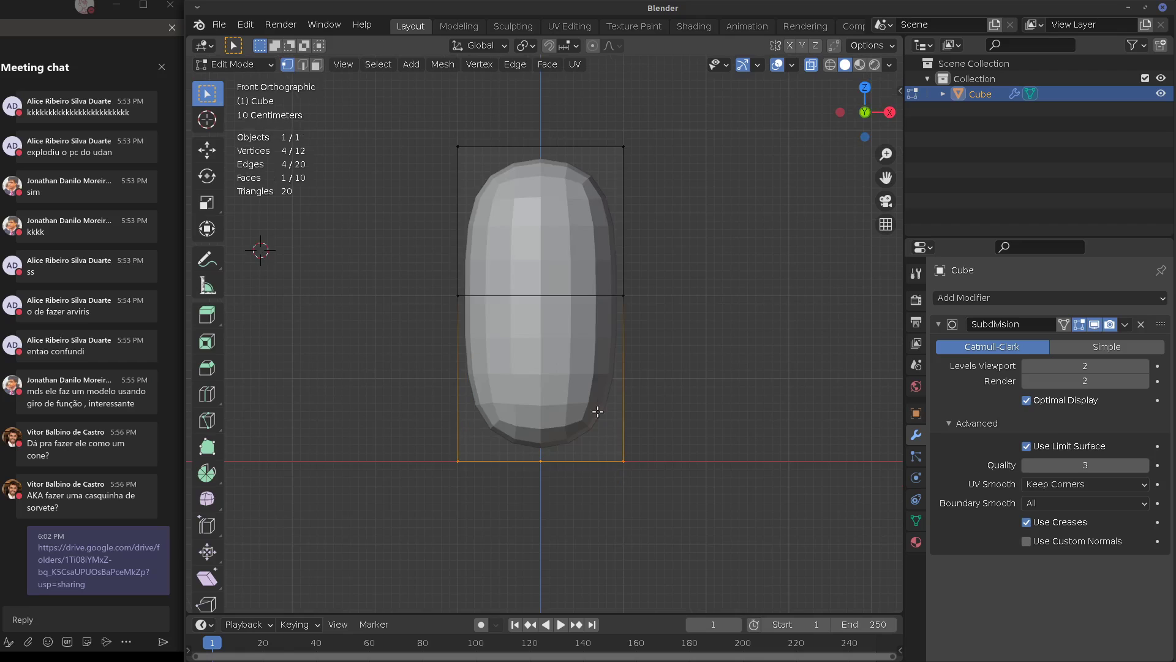
{"action": "left_click", "coordinate": [506, 68]}
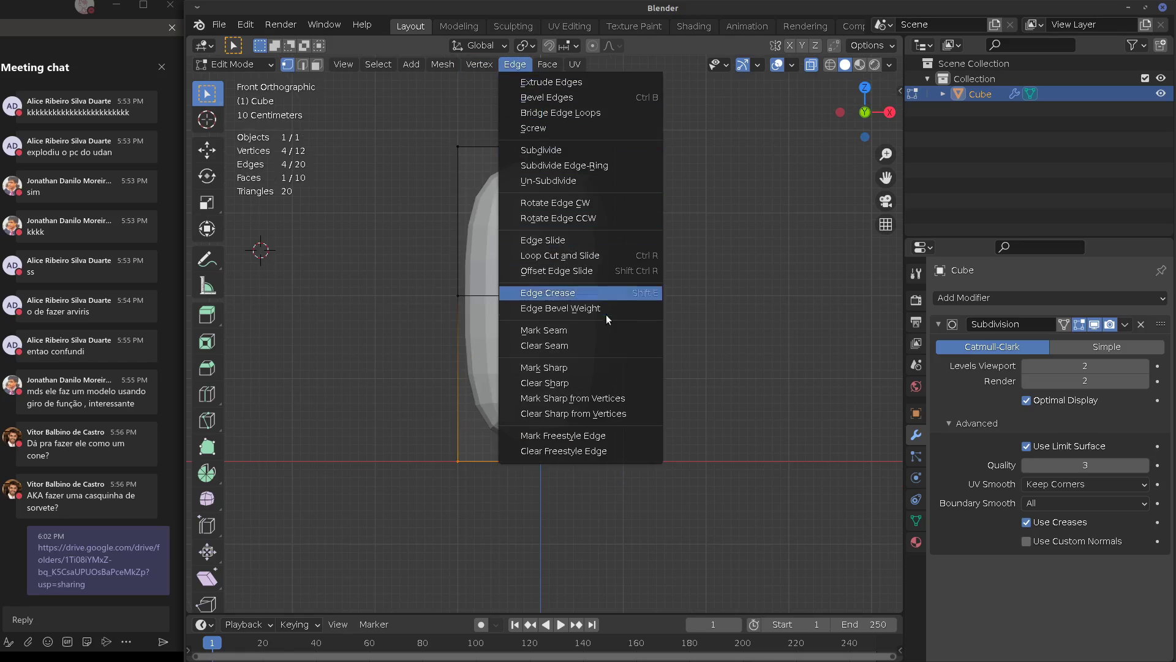
{"action": "left_click", "coordinate": [587, 293]}
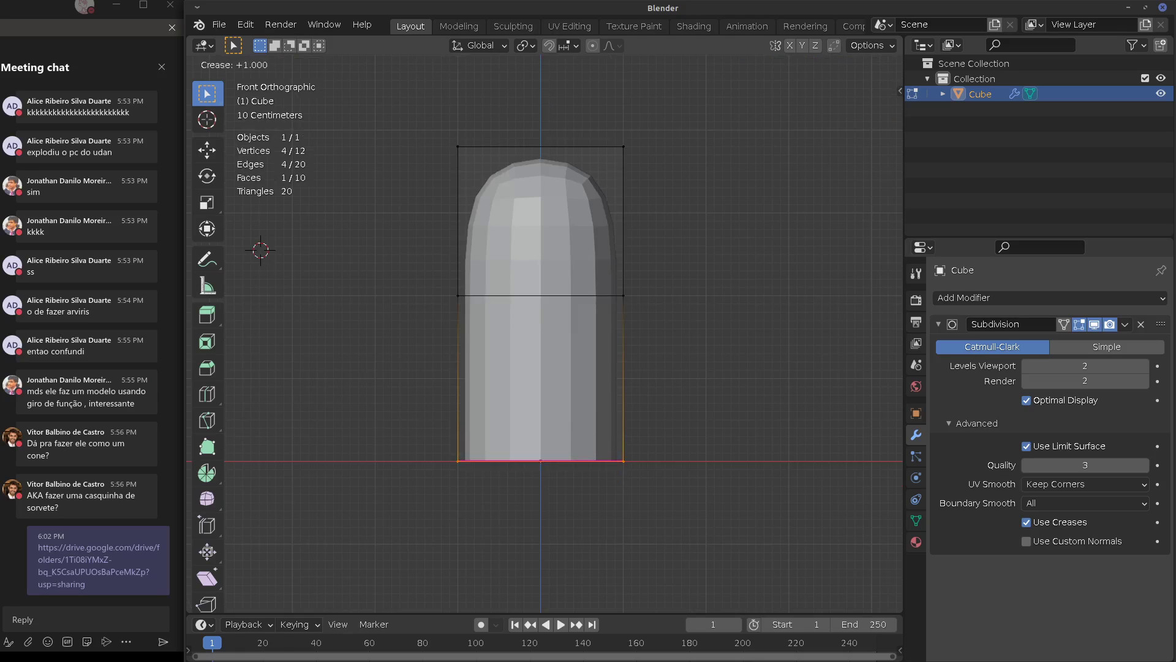
{"action": "left_click", "coordinate": [821, 539]}
{"action": "middle_click_drag", "start_coordinate": [822, 538], "coordinate": [467, 468]}
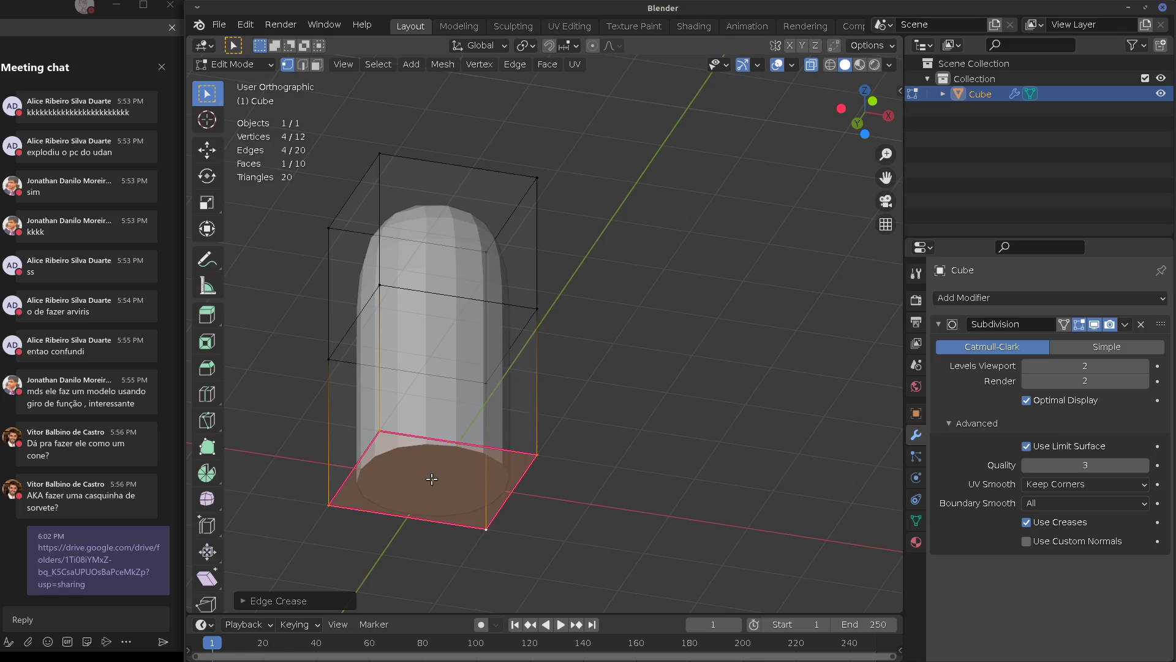
Expand the Edge Crease operation settings and examine the factor and the creased base in front view
{"action": "left_click", "coordinate": [248, 601]}
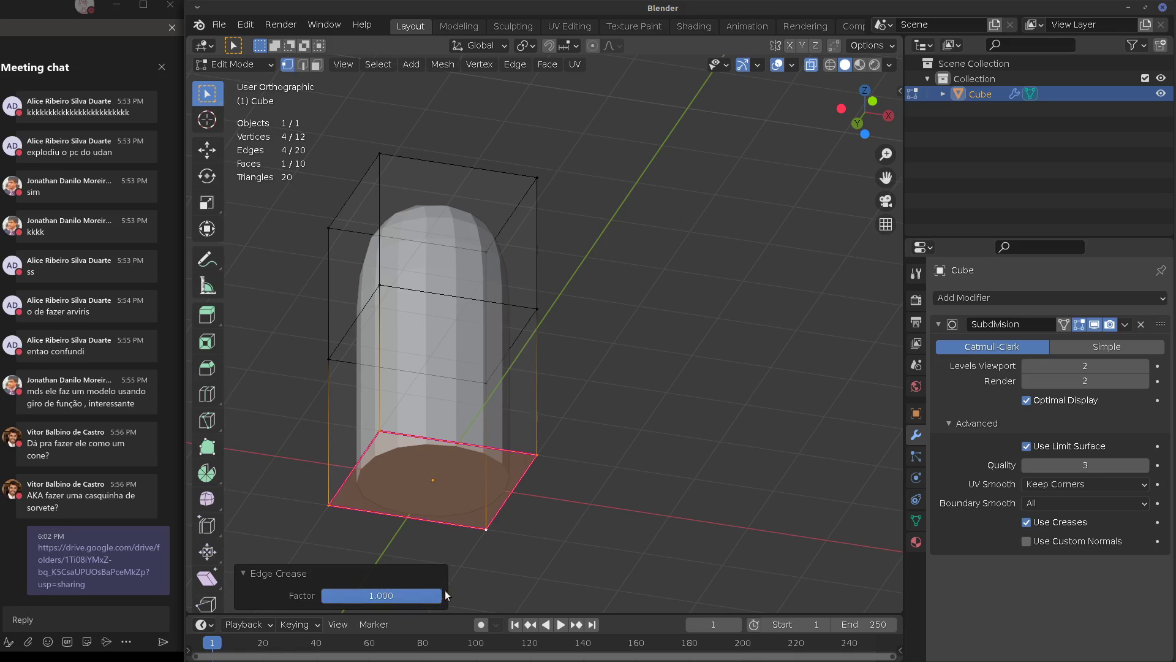
{"action": "left_click_drag", "start_coordinate": [446, 595], "coordinate": [476, 597]}
{"action": "key", "text": "KP_1"}
{"action": "left_click_drag", "start_coordinate": [425, 596], "coordinate": [491, 599]}
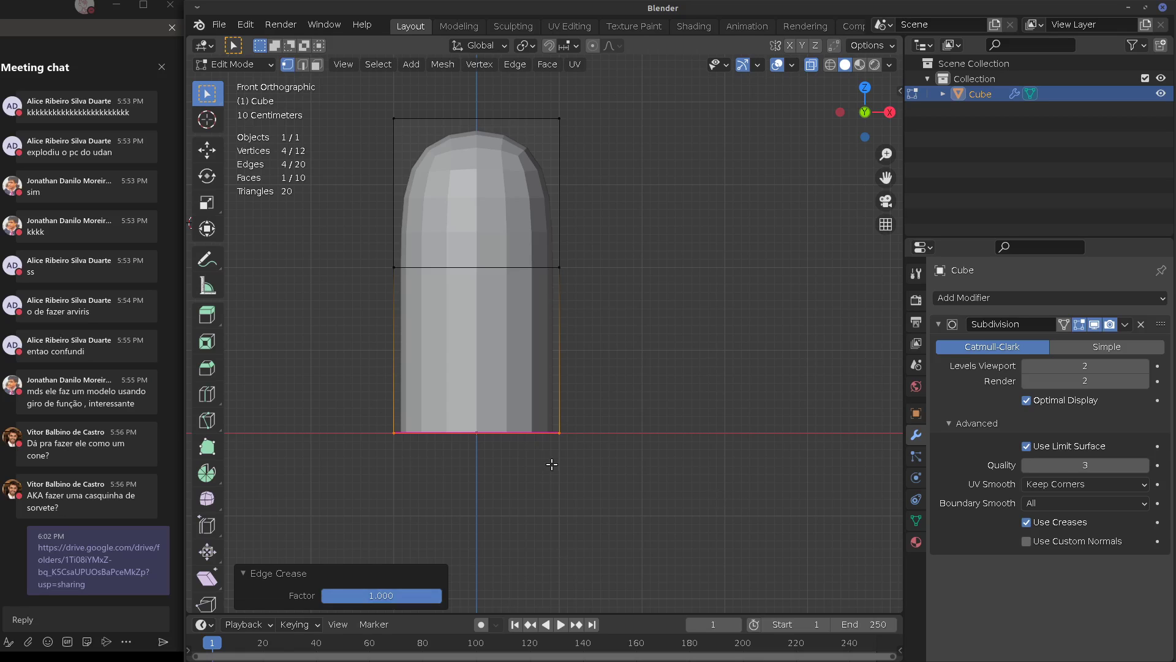
In edge select mode, select the four vertical edges of the lower section and crease them with a factor of 1.000
{"action": "middle_click_drag", "start_coordinate": [614, 473], "coordinate": [464, 340]}
{"action": "left_click", "coordinate": [302, 64]}
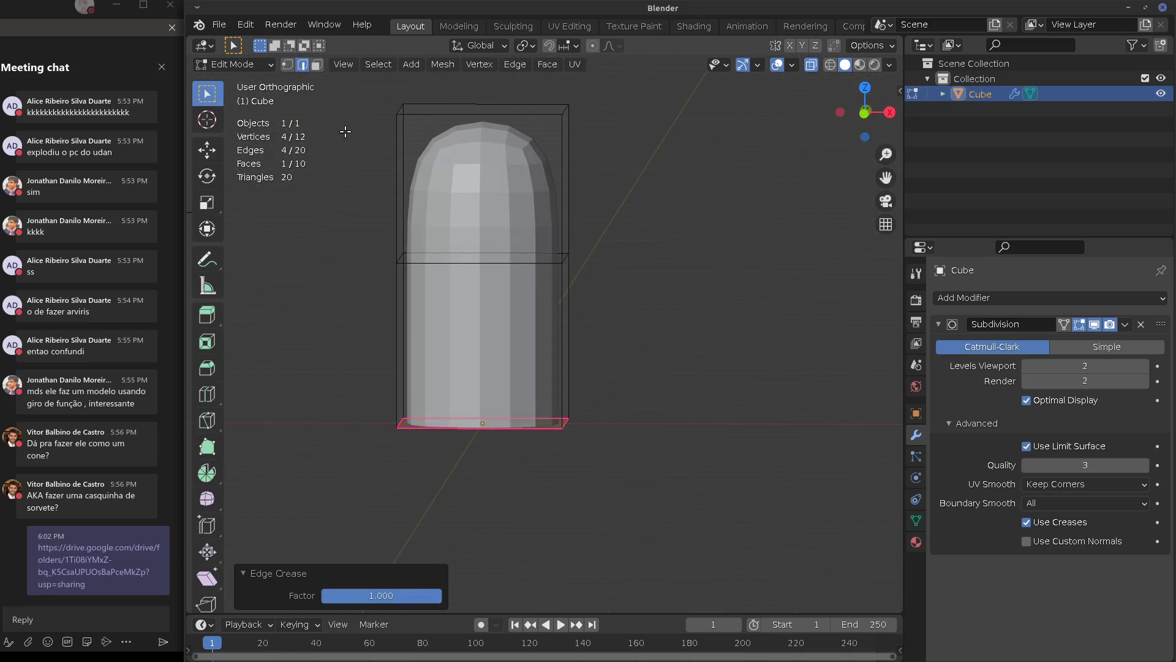
{"action": "left_click_drag", "start_coordinate": [557, 377], "coordinate": [566, 373]}
{"action": "key", "text": "ctrl+z"}
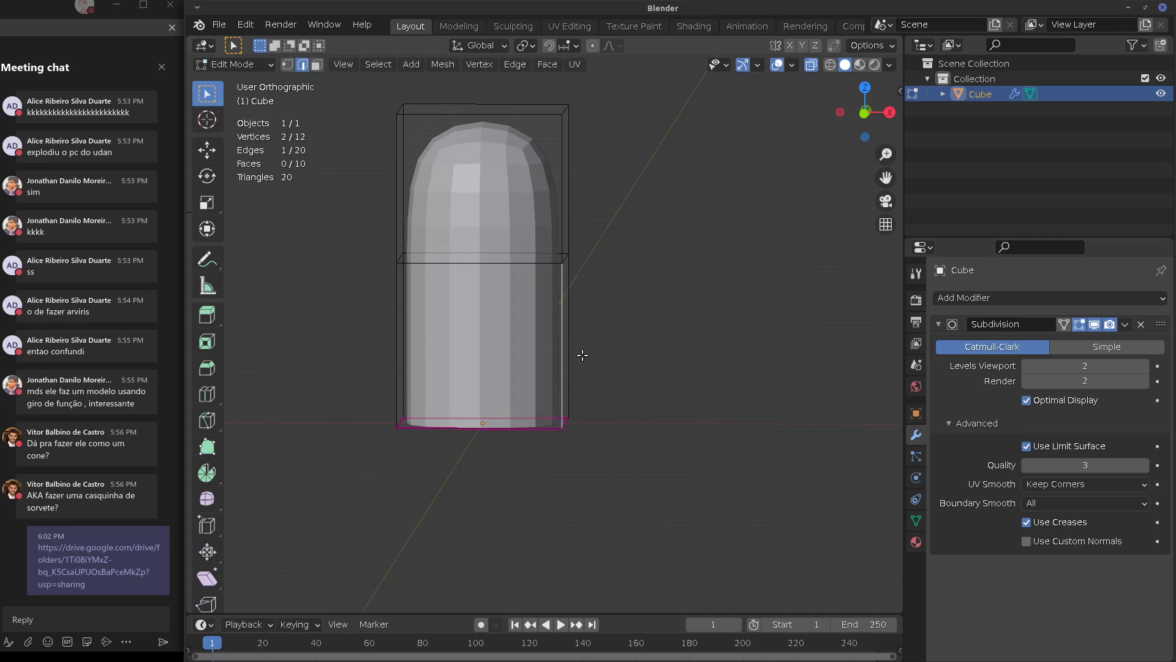
{"action": "middle_click_drag", "start_coordinate": [583, 355], "coordinate": [612, 346]}
{"action": "left_click", "coordinate": [612, 347], "text": "shift"}
{"action": "left_click", "coordinate": [415, 371], "text": "shift"}
{"action": "middle_click_drag", "start_coordinate": [423, 372], "coordinate": [334, 363]}
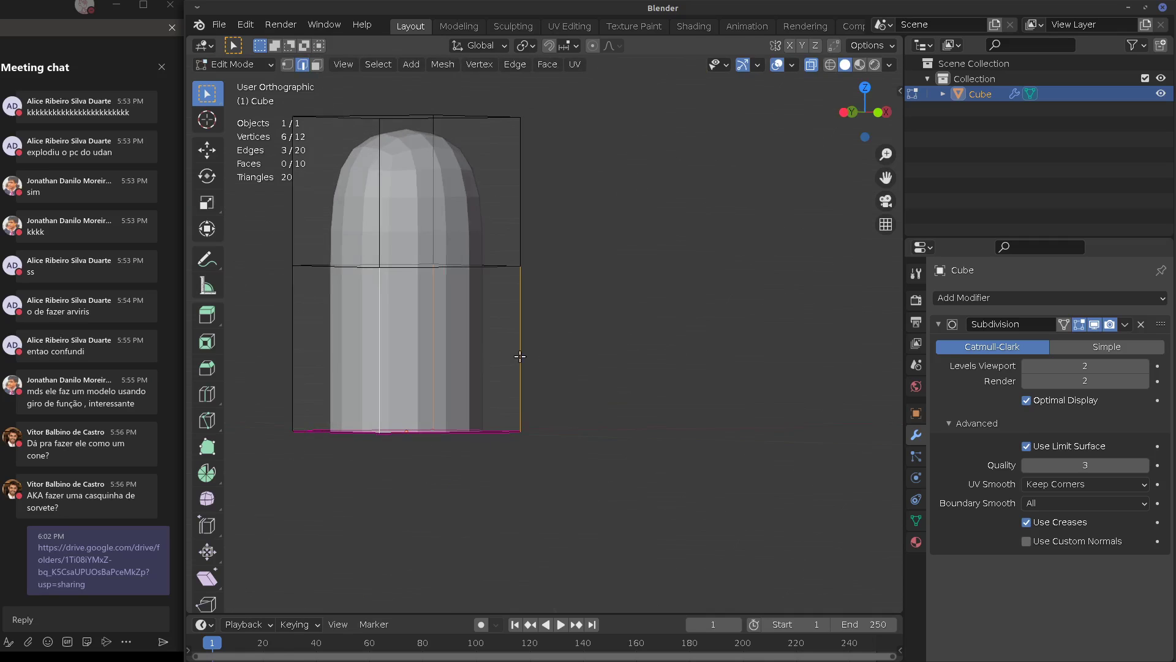
{"action": "left_click", "coordinate": [300, 363], "text": "shift"}
{"action": "middle_click_drag", "start_coordinate": [619, 365], "coordinate": [489, 389]}
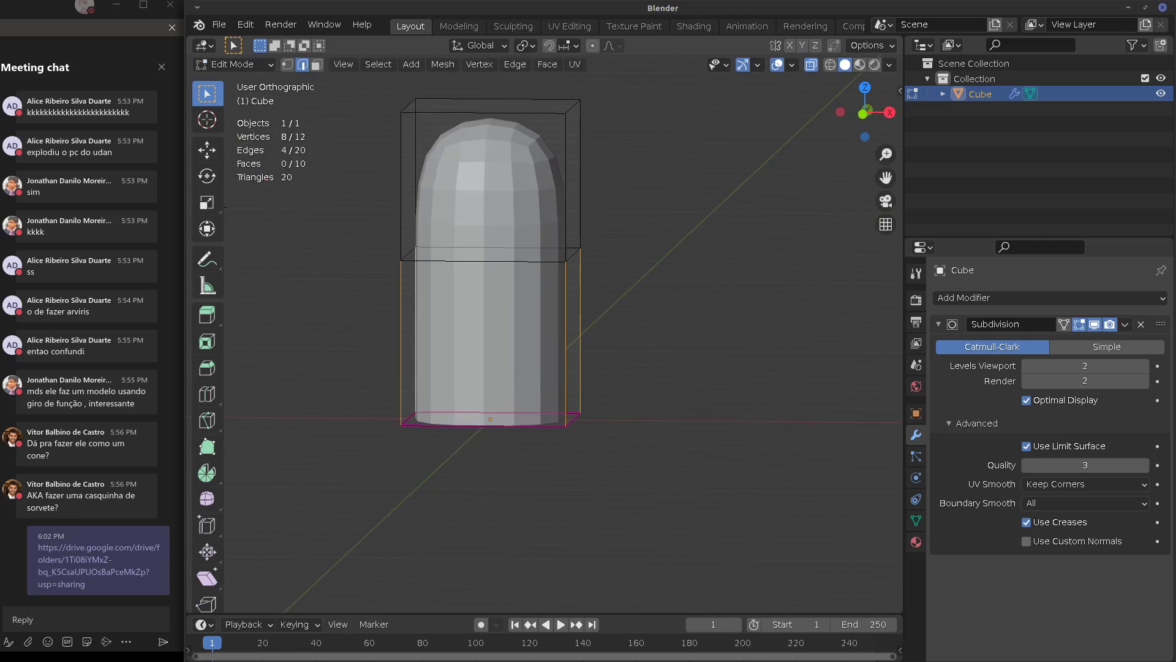
{"action": "key", "text": "shift+e"}
{"action": "left_click", "coordinate": [641, 478]}
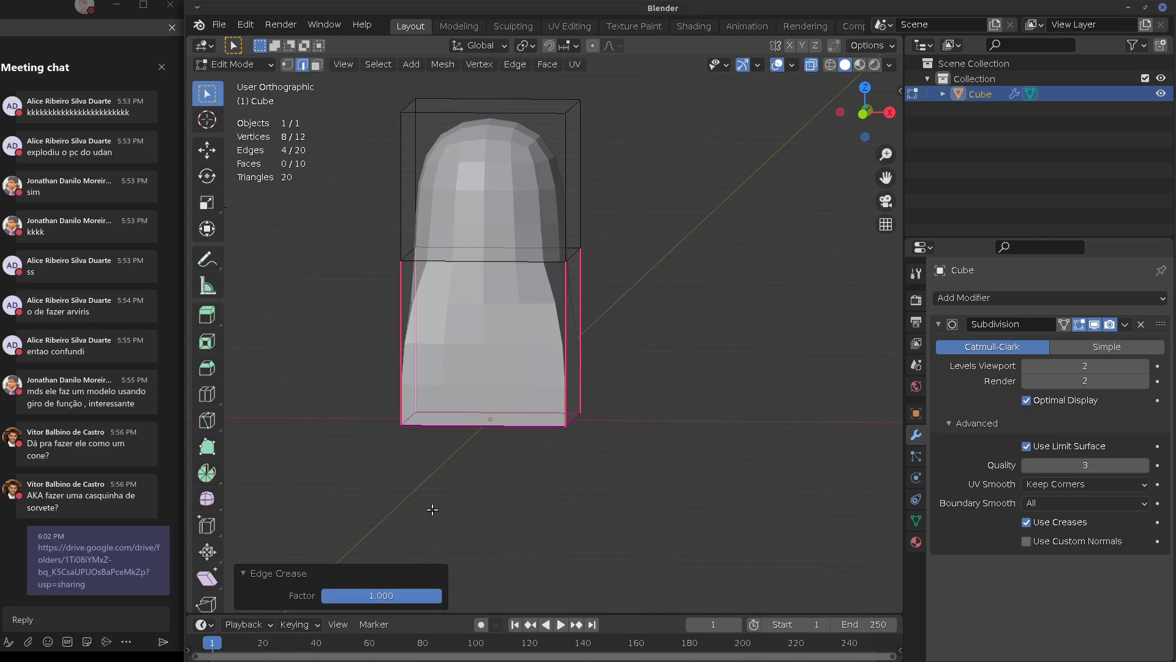
In Object Mode, shade the object smooth and set the Subdivision Levels Viewport to 3
{"action": "key", "text": "Tab"}
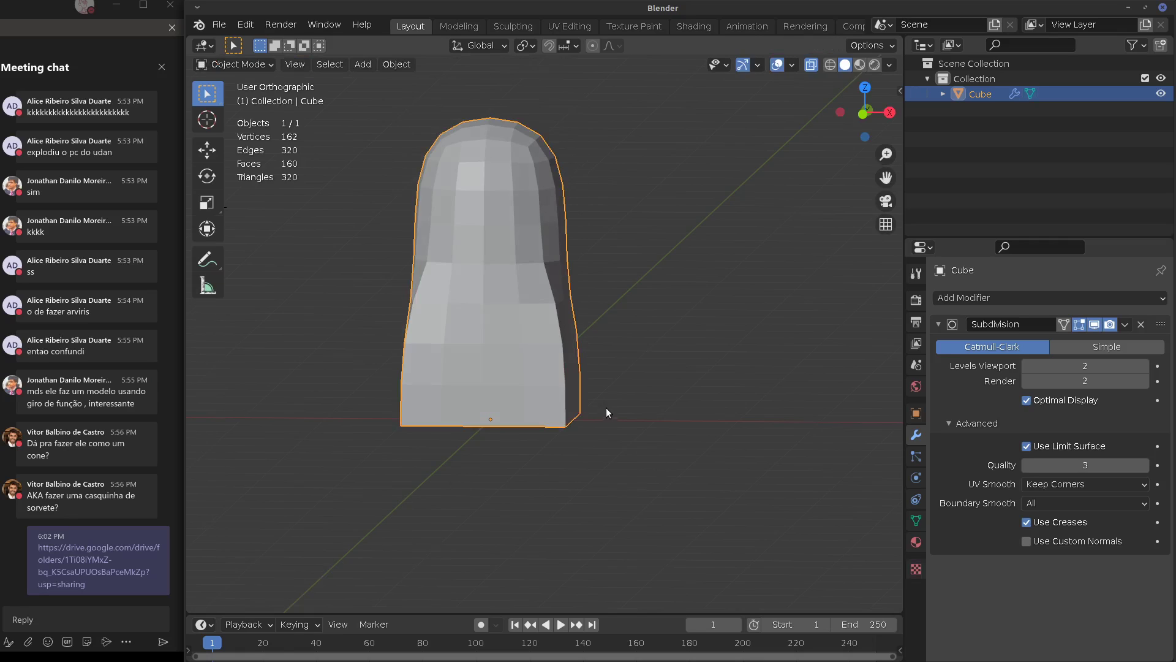
{"action": "left_click", "coordinate": [398, 64]}
{"action": "left_click", "coordinate": [457, 368]}
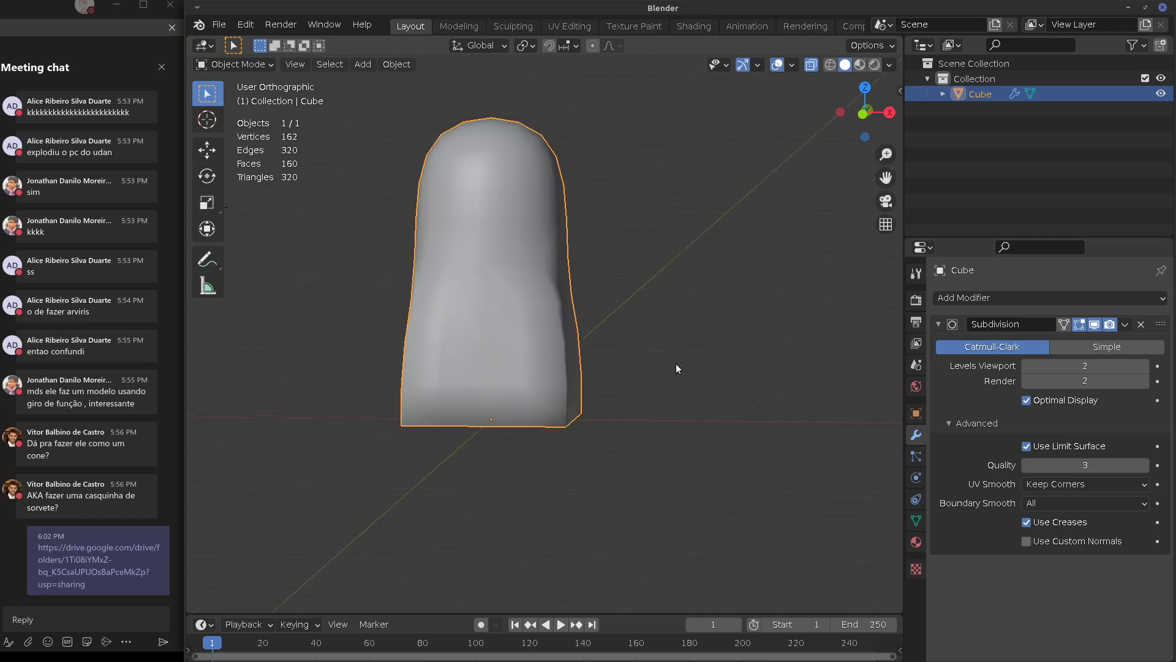
{"action": "middle_click_drag", "start_coordinate": [675, 363], "coordinate": [576, 355]}
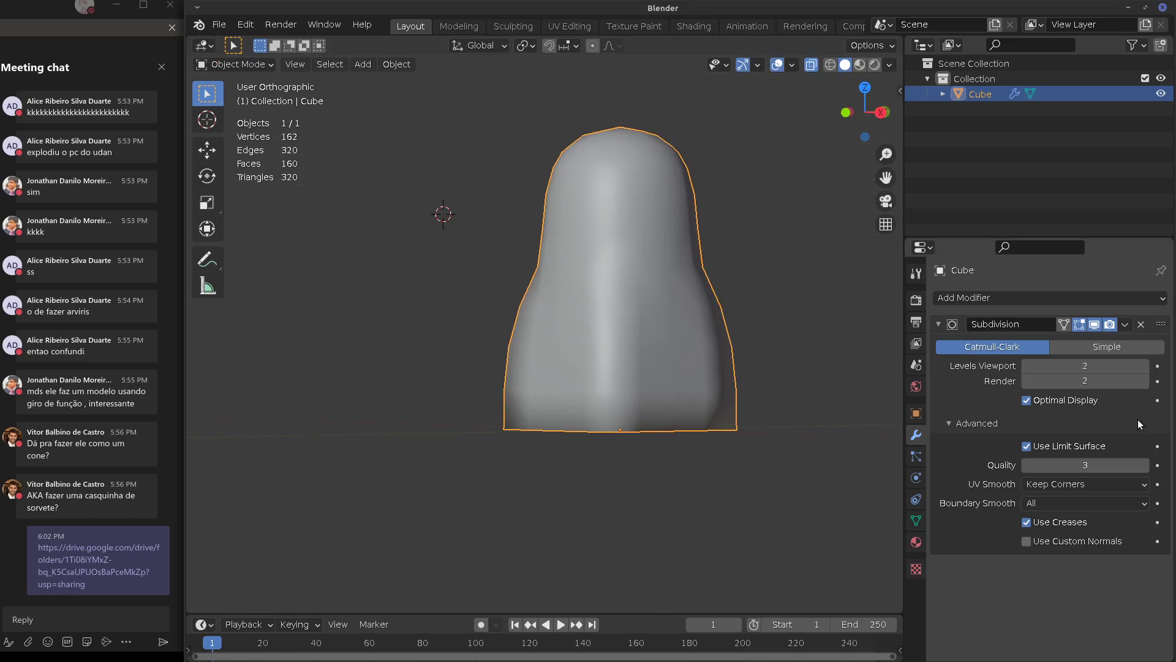
{"action": "left_click", "coordinate": [1144, 366]}
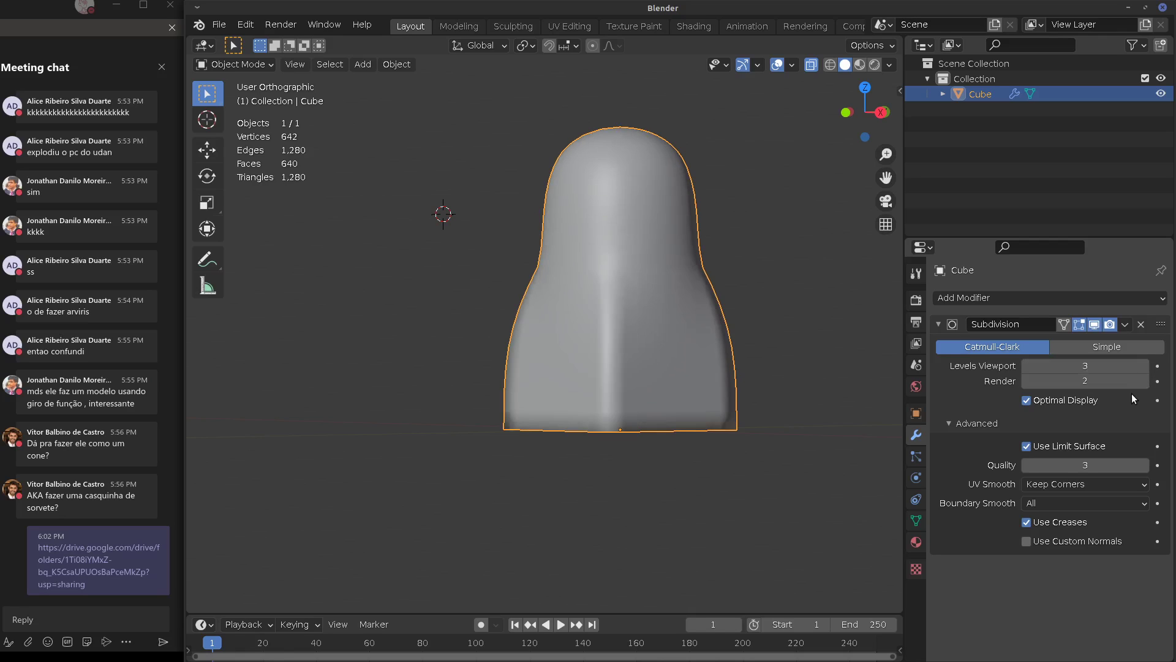
Enable Auto Smooth at 30° in the mesh's Normals settings and inspect the creased edges
{"action": "left_click", "coordinate": [916, 520]}
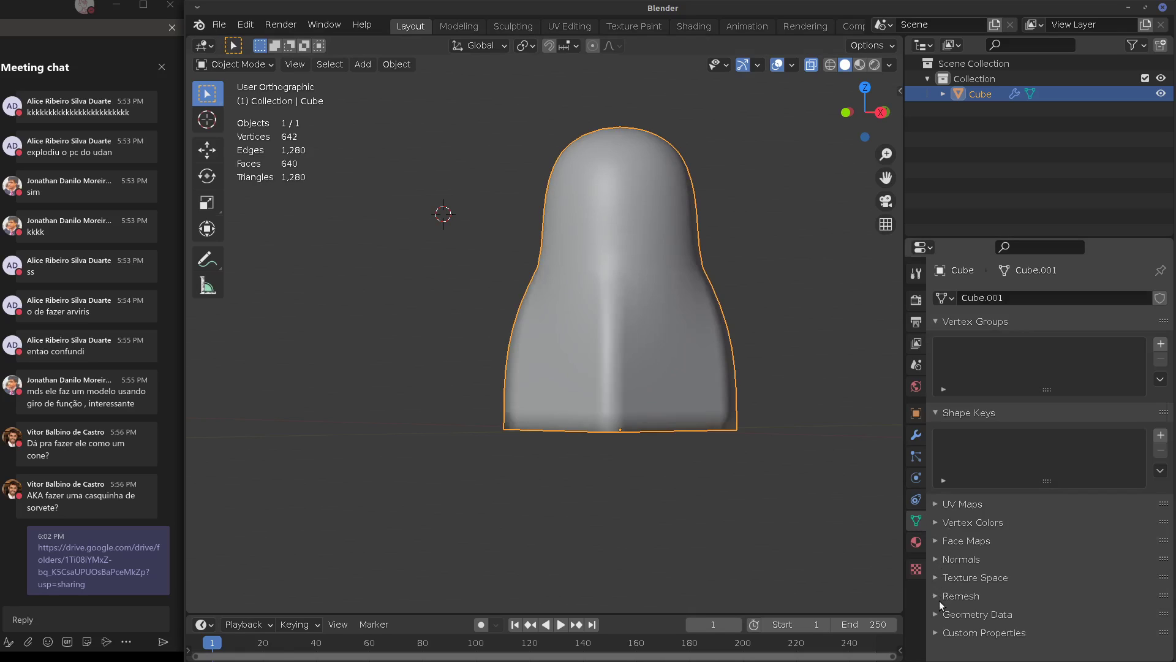
{"action": "left_click", "coordinate": [937, 558]}
{"action": "left_click", "coordinate": [1026, 582]}
{"action": "middle_click_drag", "start_coordinate": [717, 422], "coordinate": [668, 421]}
{"action": "scroll", "coordinate": [692, 410], "scroll_direction": "up", "scroll_amount": 4}
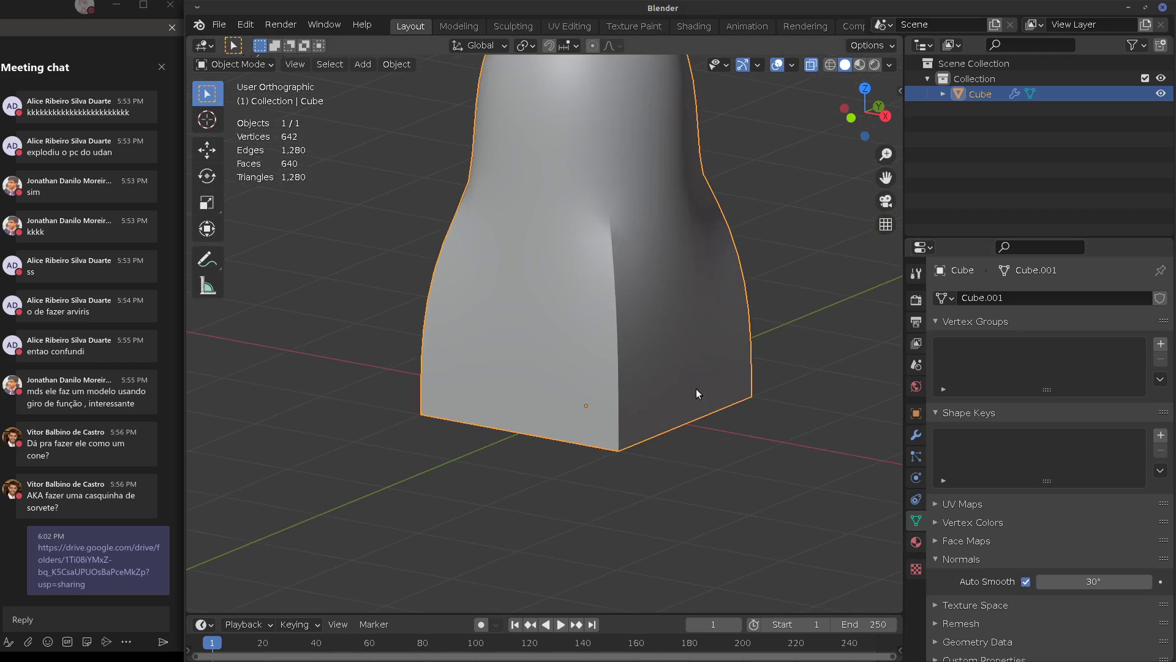
{"action": "middle_click_drag", "start_coordinate": [684, 362], "coordinate": [479, 211]}
{"action": "middle_click_drag", "start_coordinate": [518, 330], "coordinate": [429, 346]}
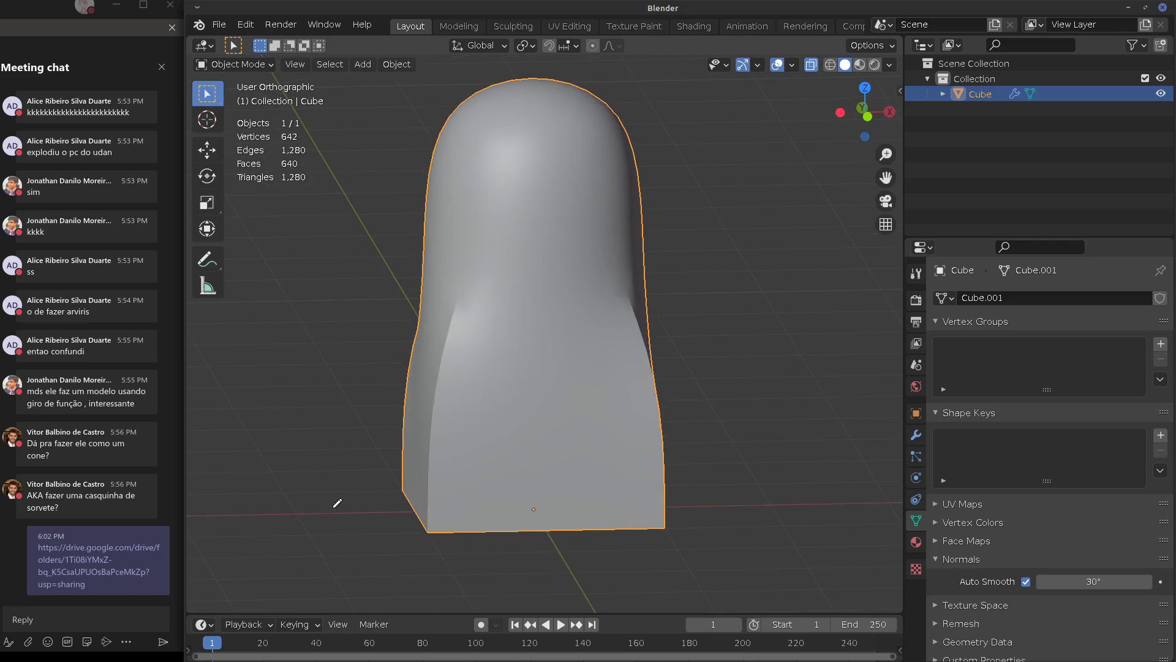
{"action": "left_click_drag", "start_coordinate": [327, 510], "coordinate": [415, 466]}
{"action": "left_click_drag", "start_coordinate": [335, 251], "coordinate": [418, 259]}
{"action": "key", "text": "ctrl+z"}
{"action": "left_click_drag", "start_coordinate": [329, 509], "coordinate": [423, 449], "text": "ctrl"}
{"action": "left_click_drag", "start_coordinate": [296, 459], "coordinate": [405, 452]}
{"action": "left_click_drag", "start_coordinate": [335, 208], "coordinate": [418, 232]}
{"action": "left_click_drag", "start_coordinate": [423, 221], "coordinate": [436, 243]}
{"action": "mouse_move", "coordinate": [285, 457]}
{"action": "left_mouse_down", "text": "ctrl"}
{"action": "mouse_move", "coordinate": [394, 439]}
{"action": "mouse_move", "coordinate": [441, 329]}
{"action": "mouse_move", "coordinate": [362, 213]}
{"action": "left_mouse_up", "text": "ctrl"}
{"action": "middle_click_drag", "start_coordinate": [584, 319], "coordinate": [565, 246]}
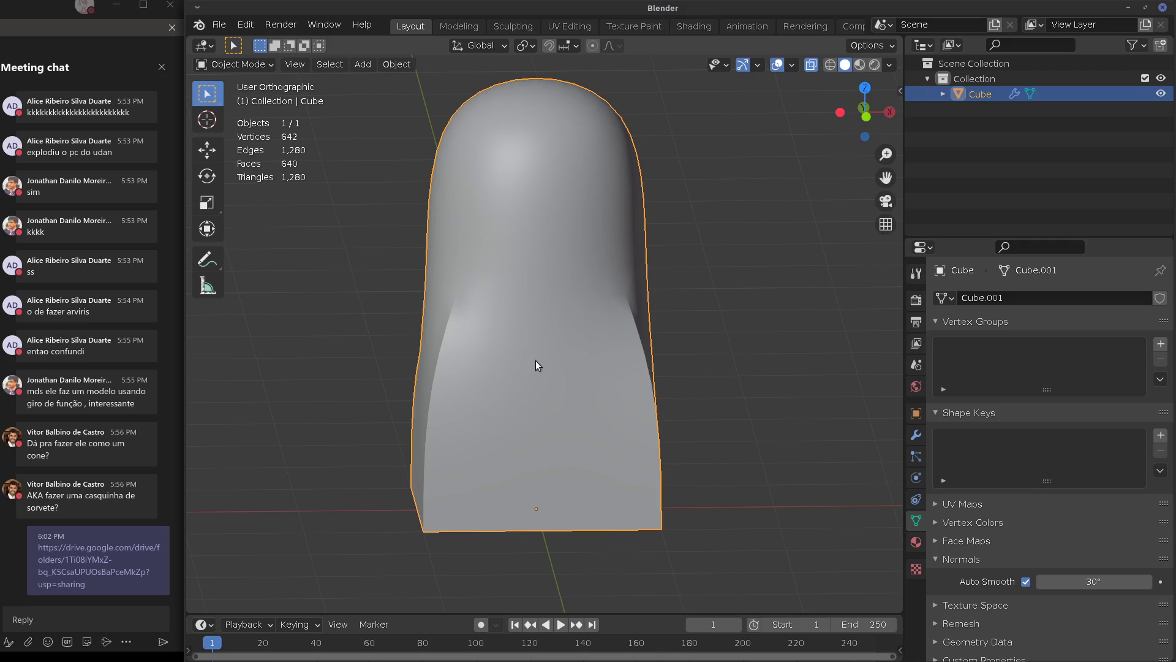
{"action": "middle_click_drag", "start_coordinate": [535, 361], "coordinate": [578, 353]}
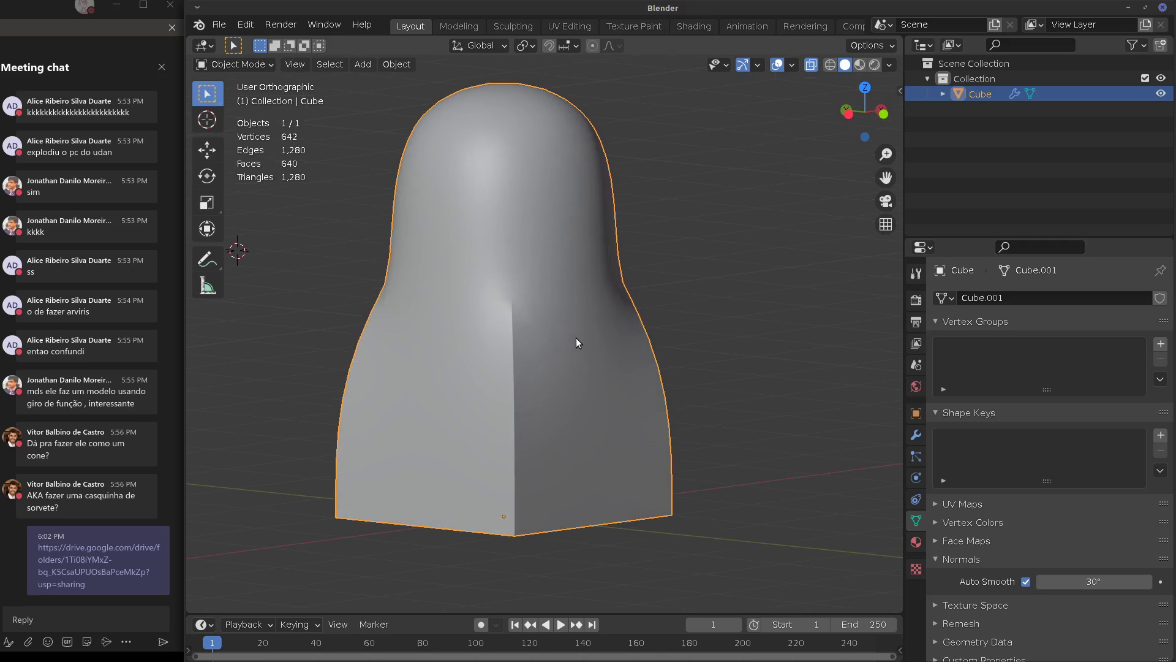
{"action": "mouse_move", "coordinate": [407, 414]}
{"action": "middle_mouse_down"}
{"action": "mouse_move", "coordinate": [601, 396]}
{"action": "mouse_move", "coordinate": [487, 389]}
{"action": "middle_mouse_up"}
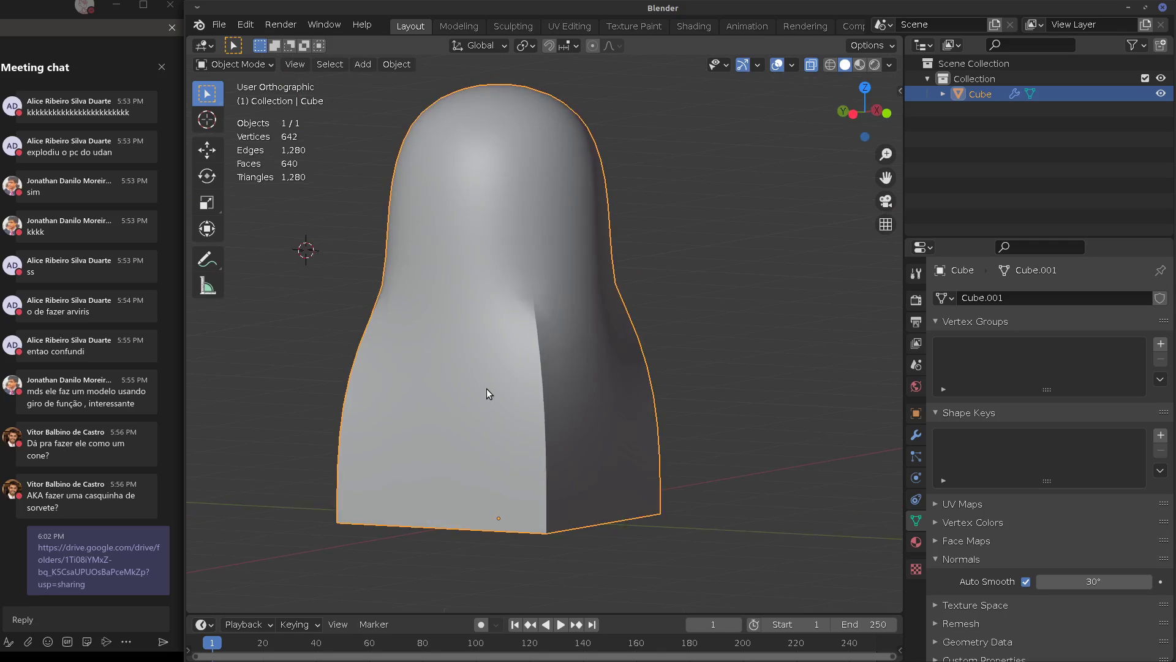
In Edit Mode, select the whole mesh and lower its Edge Crease with a factor of -0.155
{"action": "key", "text": "Tab"}
{"action": "key", "text": "a"}
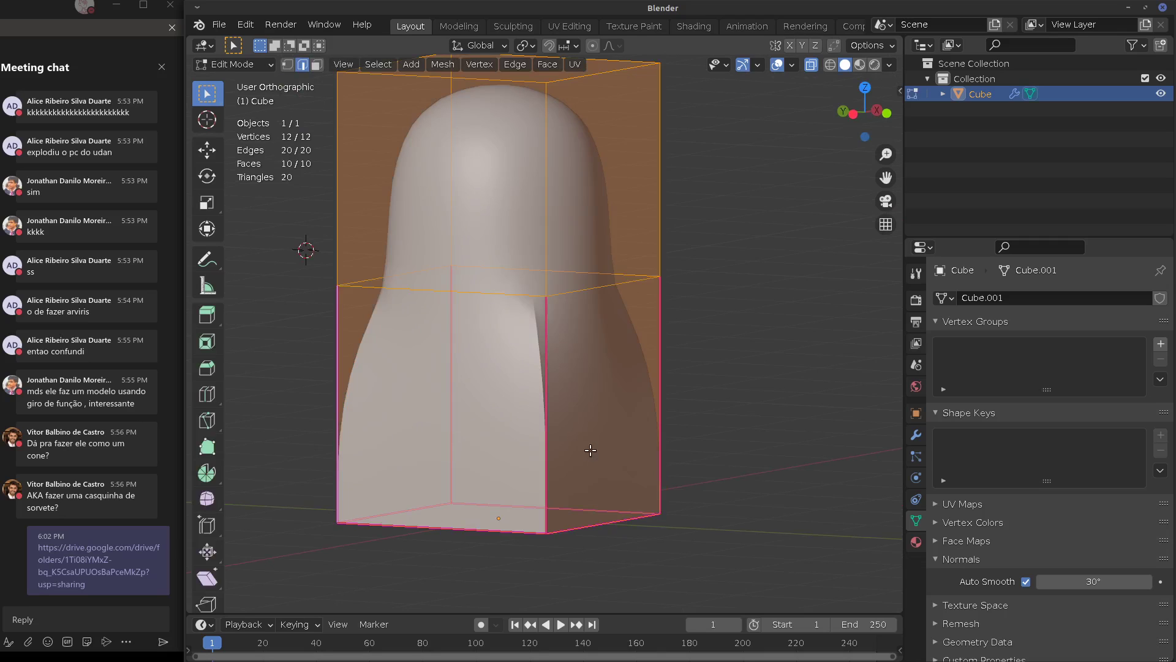
{"action": "middle_click_drag", "start_coordinate": [609, 450], "coordinate": [726, 521]}
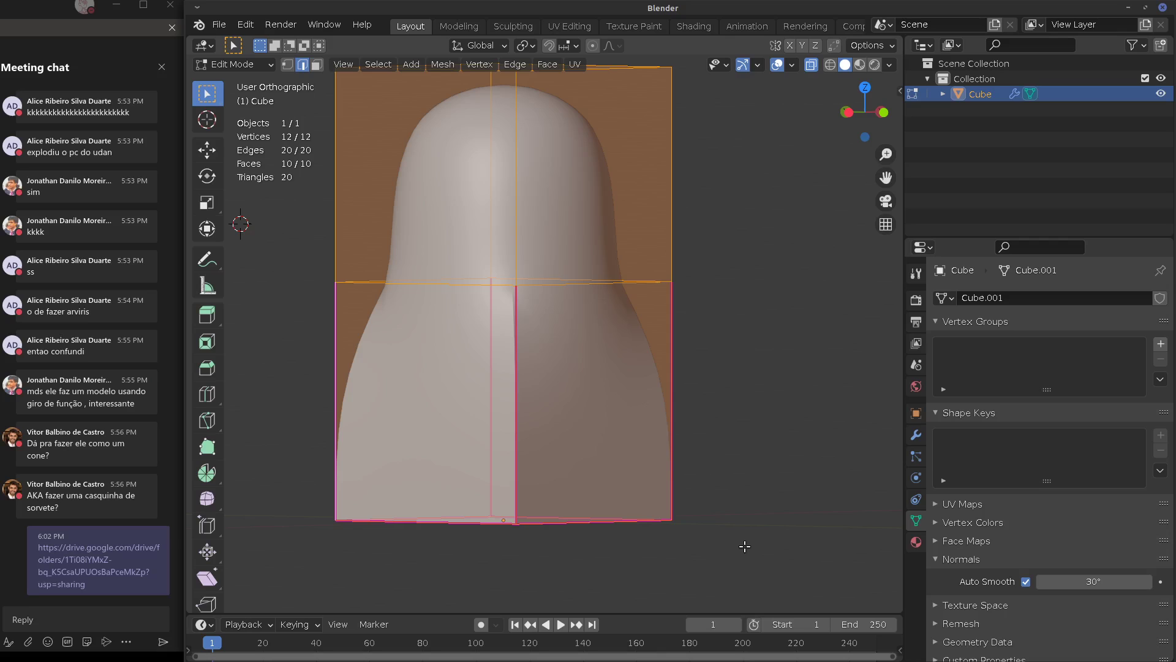
{"action": "key", "text": "shift+e"}
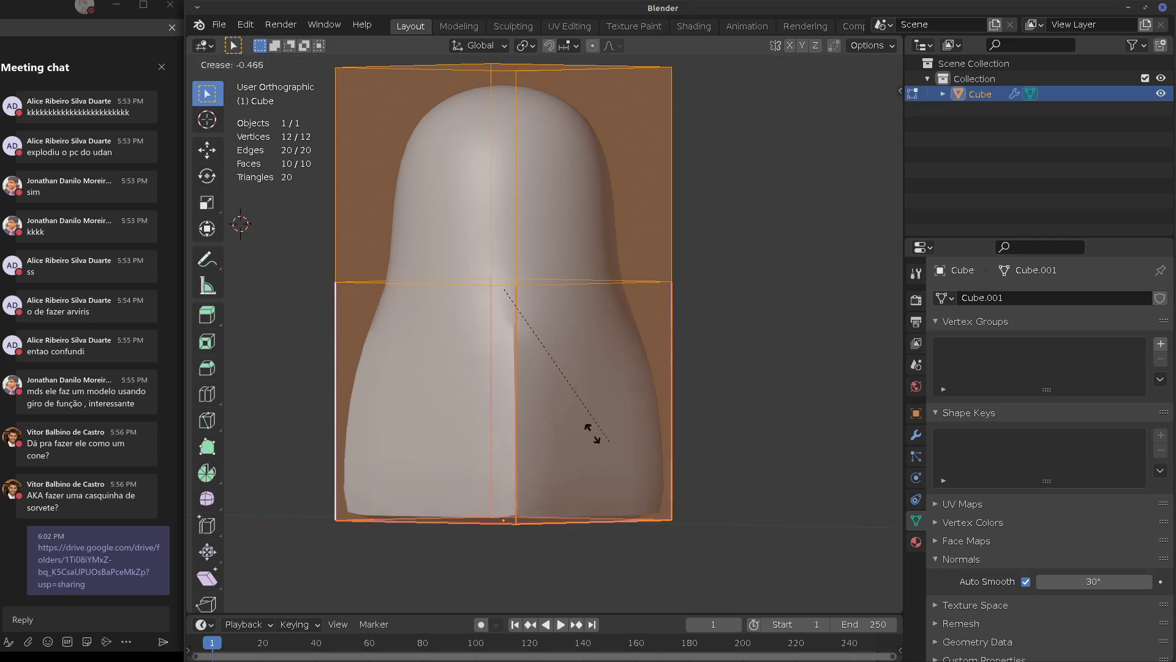
{"action": "left_click", "coordinate": [680, 498]}
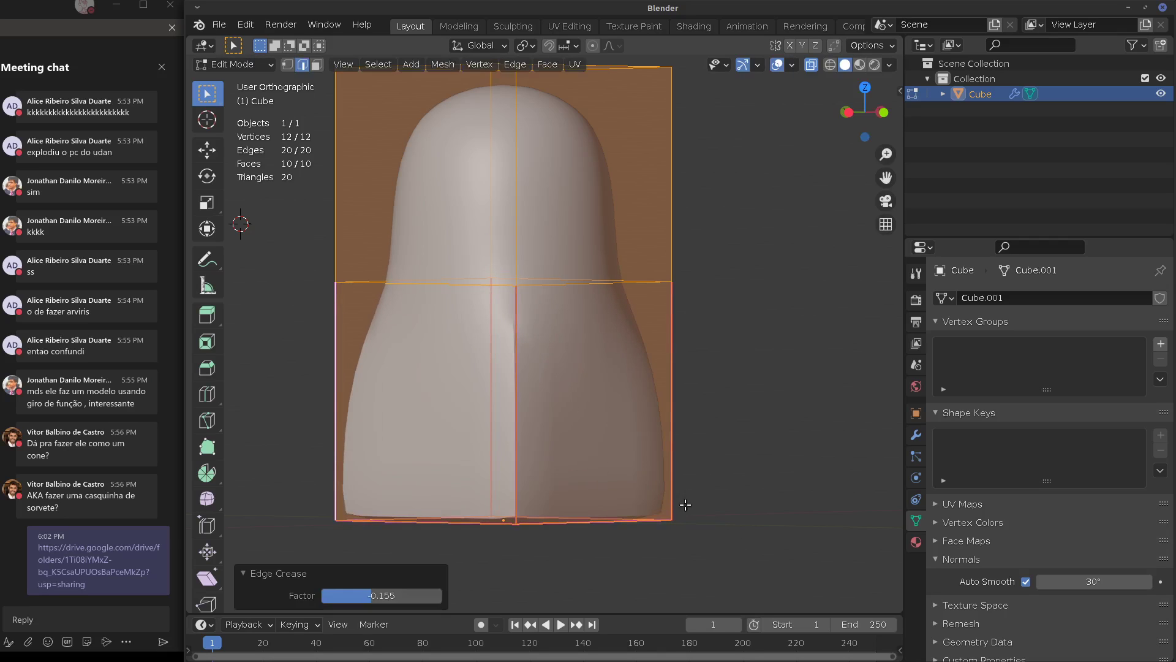
Select the four lower vertical edges, reduce their crease with a factor of -0.495, and return to Object Mode
{"action": "left_click", "coordinate": [663, 432]}
{"action": "left_click", "coordinate": [517, 416], "text": "shift"}
{"action": "left_click", "coordinate": [479, 402], "text": "shift"}
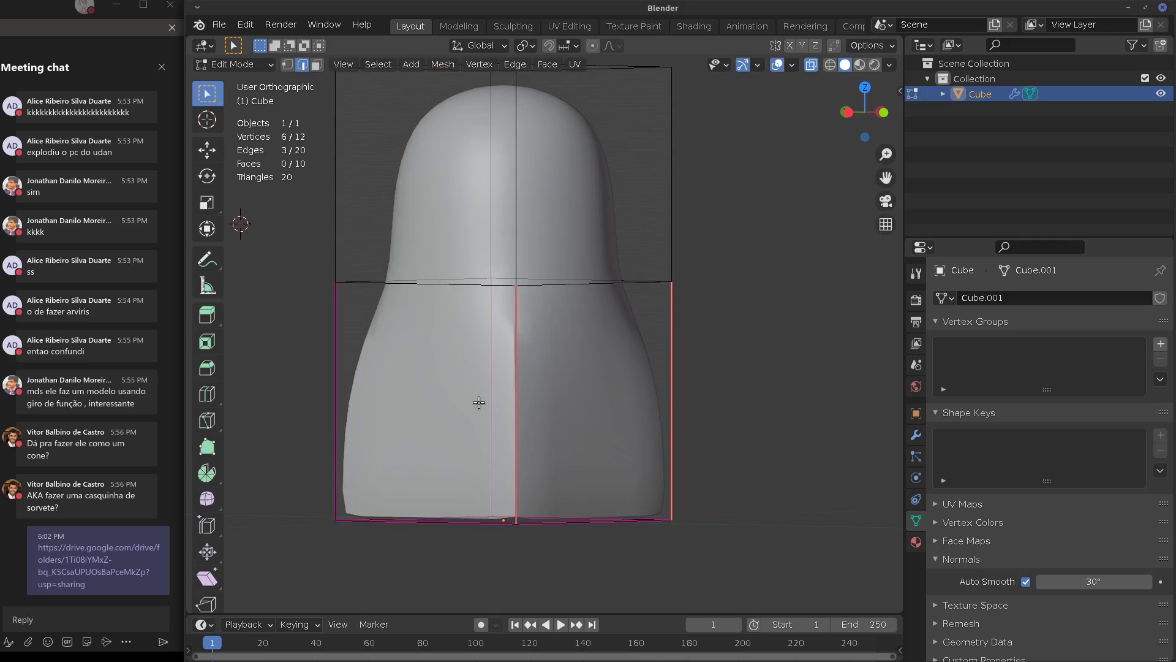
{"action": "left_click", "coordinate": [334, 402], "text": "shift"}
{"action": "key", "text": "shift+e"}
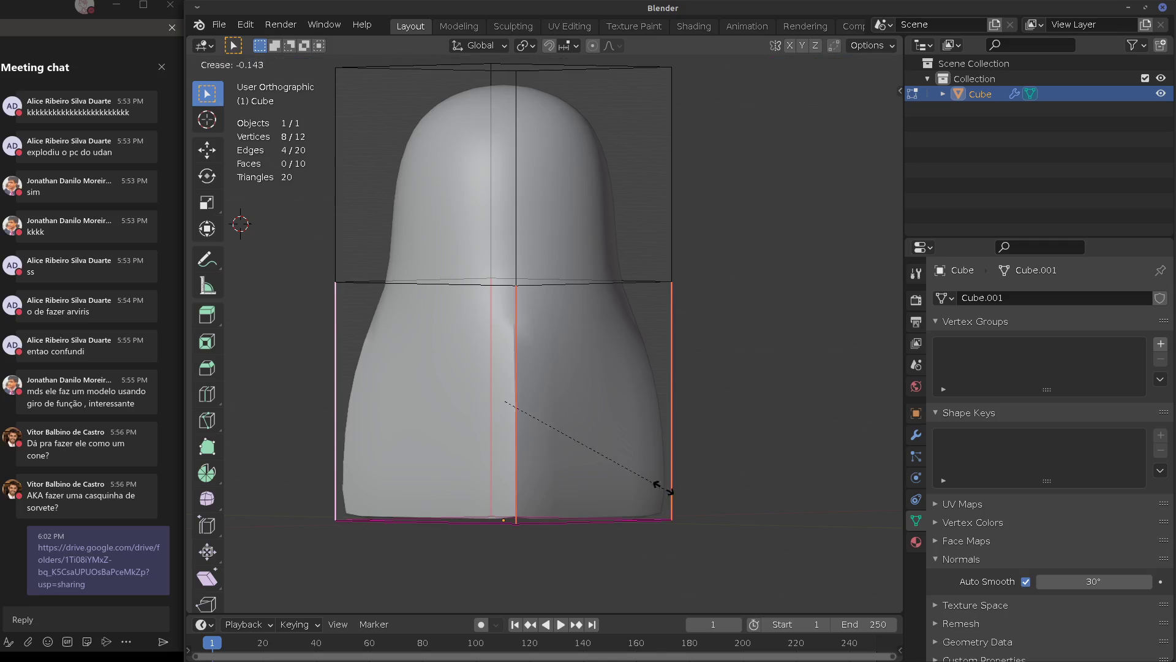
{"action": "left_click", "coordinate": [601, 454]}
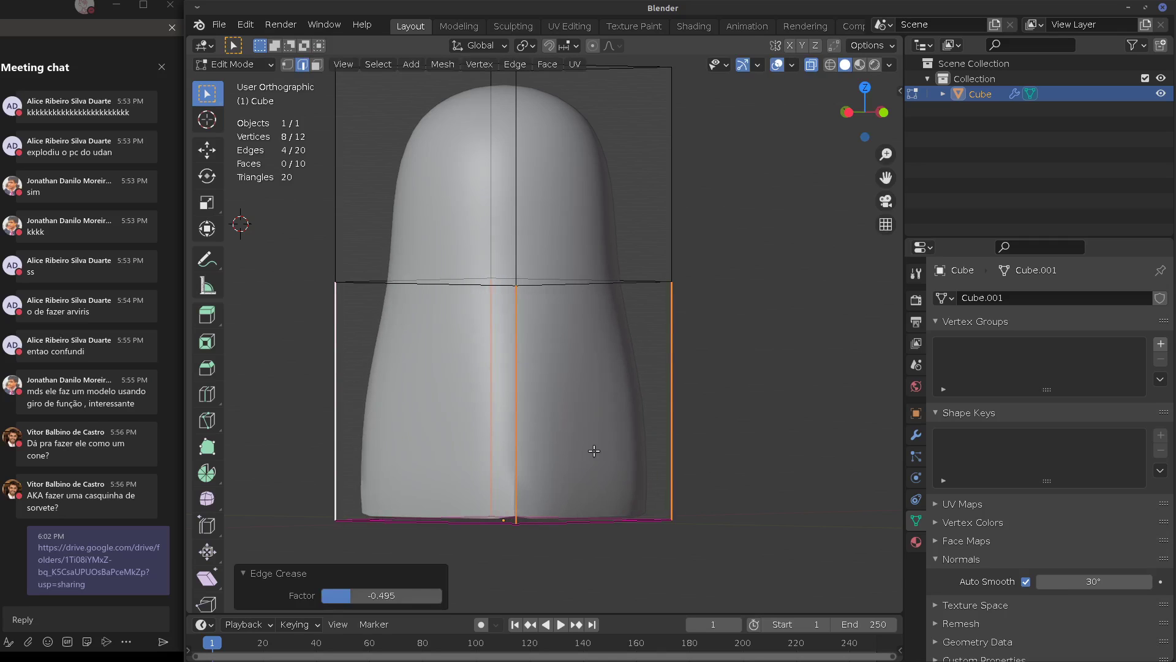
{"action": "key", "text": "Tab"}
{"action": "middle_click_drag", "start_coordinate": [583, 421], "coordinate": [564, 452]}
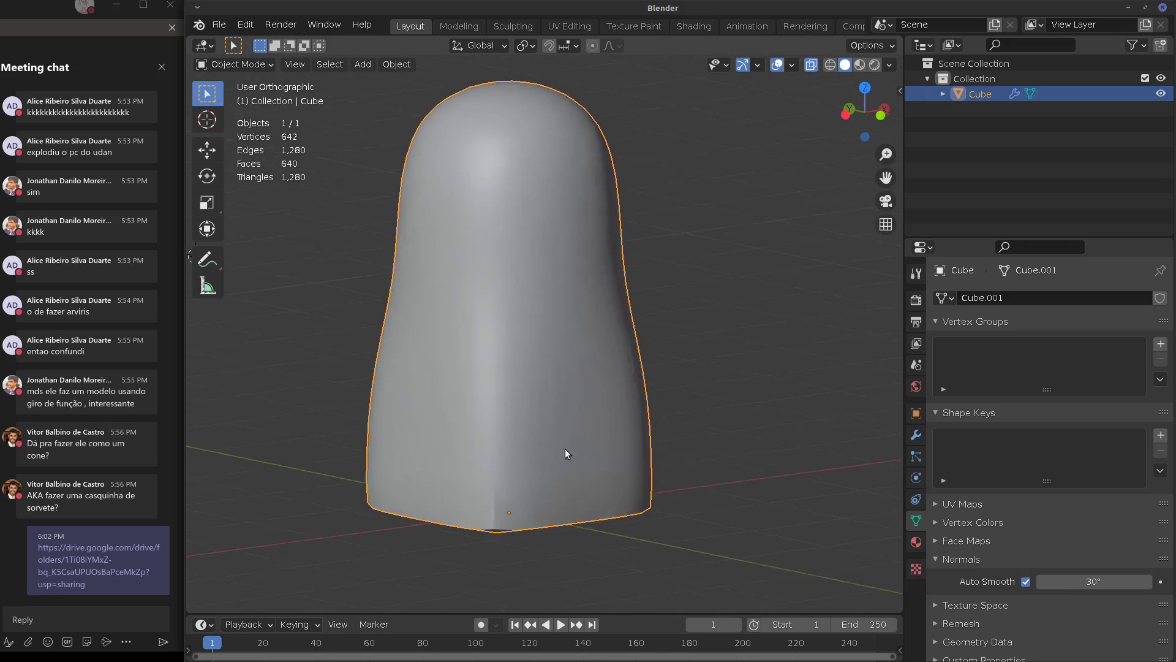
In Edit Mode, remove the remaining crease from the four lower vertical edges with an Edge Crease factor of about -0.39
{"action": "key", "text": "Tab"}
{"action": "key", "text": "shift+e"}
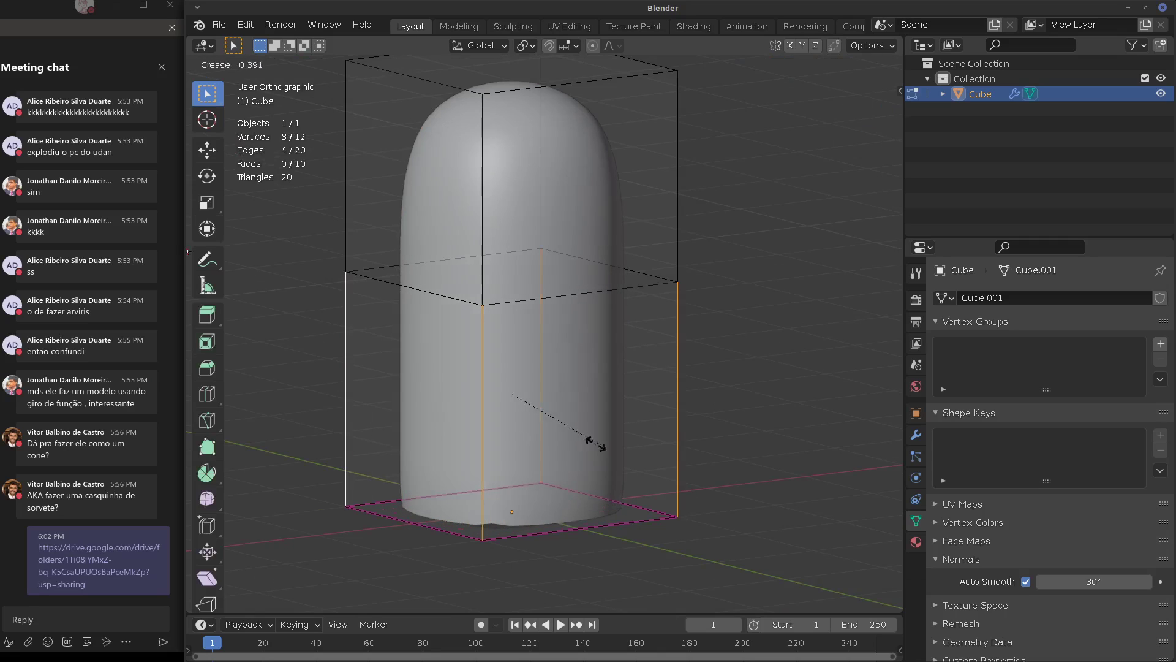
{"action": "left_click", "coordinate": [589, 441]}
Select the four edges of the bottom face and apply an Edge Crease with a factor of 1
{"action": "left_click", "coordinate": [542, 537]}
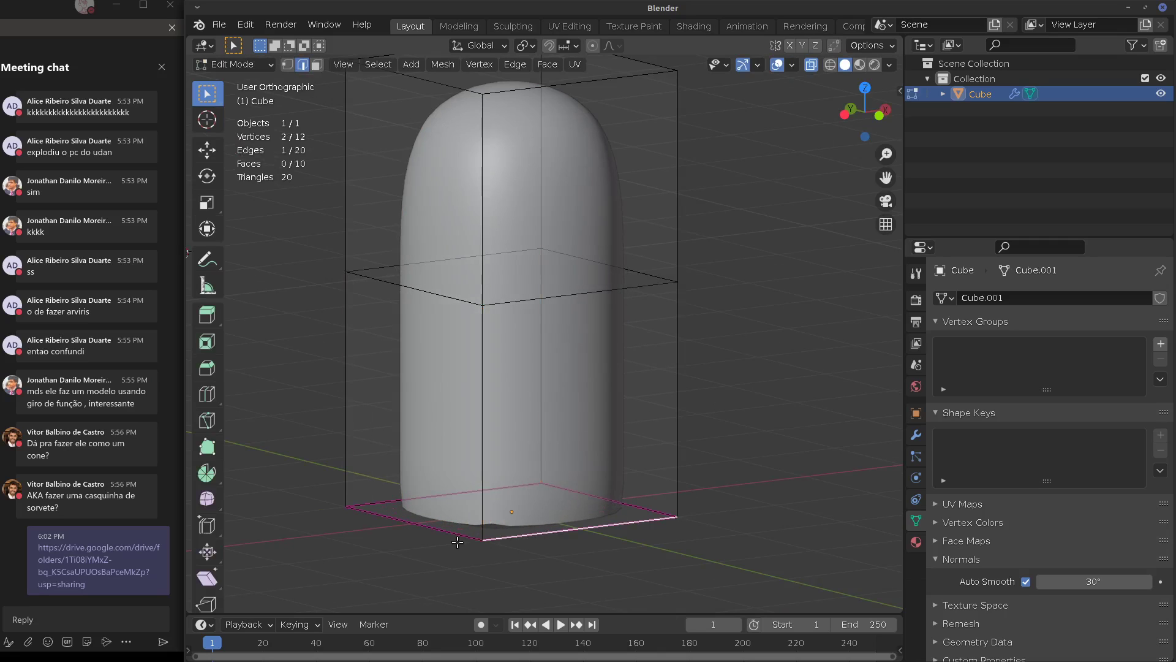
{"action": "left_click", "coordinate": [439, 530], "text": "shift"}
{"action": "left_click", "coordinate": [397, 500], "text": "shift"}
{"action": "left_click", "coordinate": [579, 492], "text": "shift"}
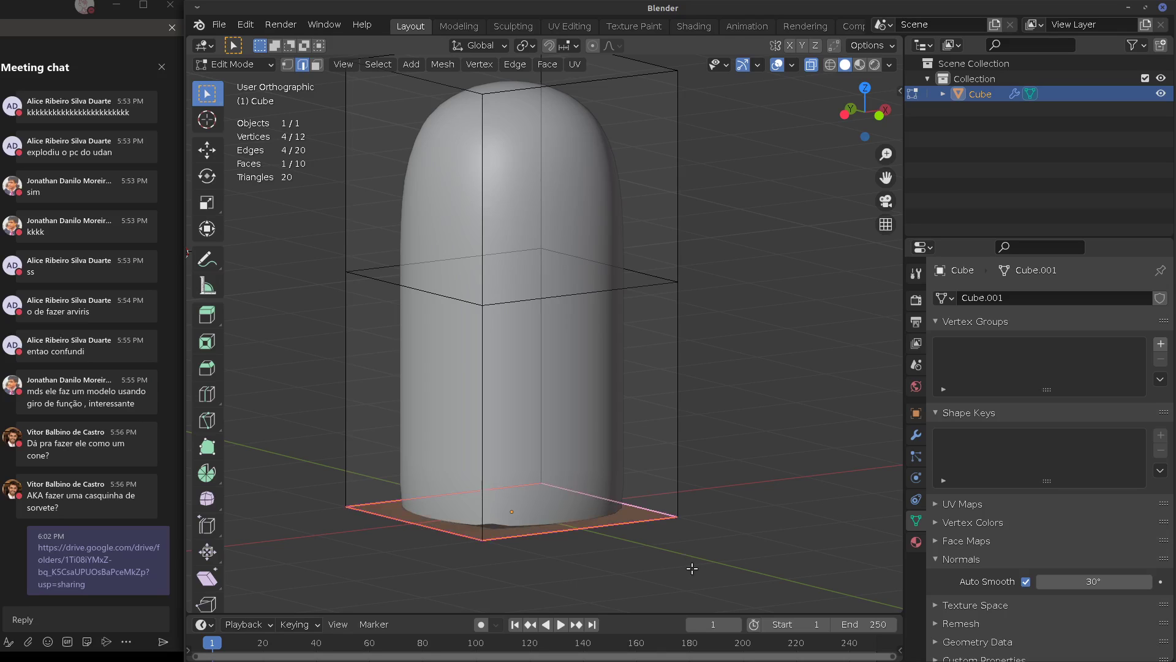
{"action": "key", "text": "shift+e"}
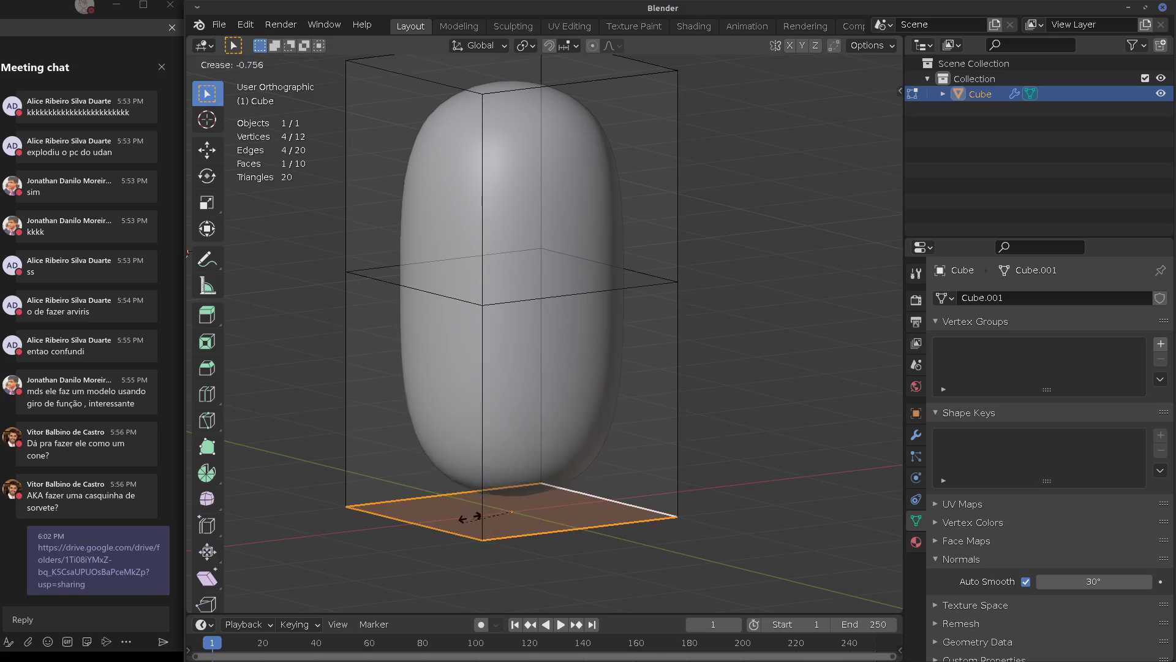
{"action": "key", "text": "Escape"}
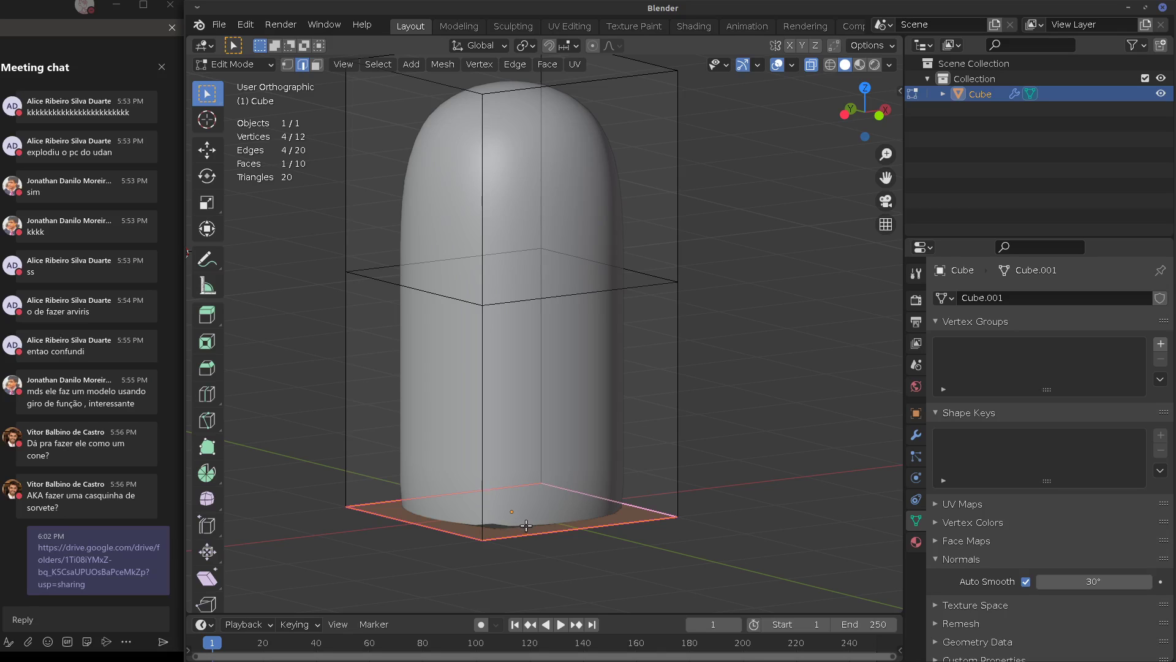
{"action": "key", "text": "shift+e"}
{"action": "type", "text": "1"}
{"action": "key", "text": "Return"}
In Object Mode and front view, duplicate the rounded object and place the copy beside the original on its +X side
{"action": "key", "text": "KP_1"}
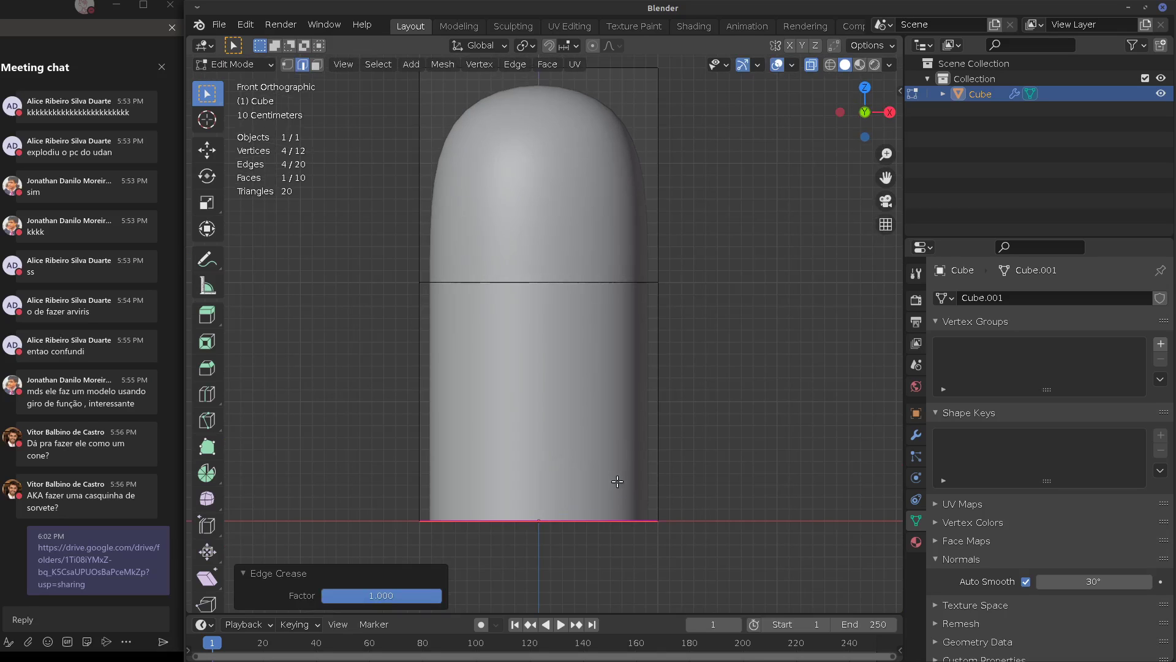
{"action": "key", "text": "Tab"}
{"action": "middle_click_drag", "start_coordinate": [679, 478], "coordinate": [557, 450], "text": "shift"}
{"action": "key", "text": "shift+d"}
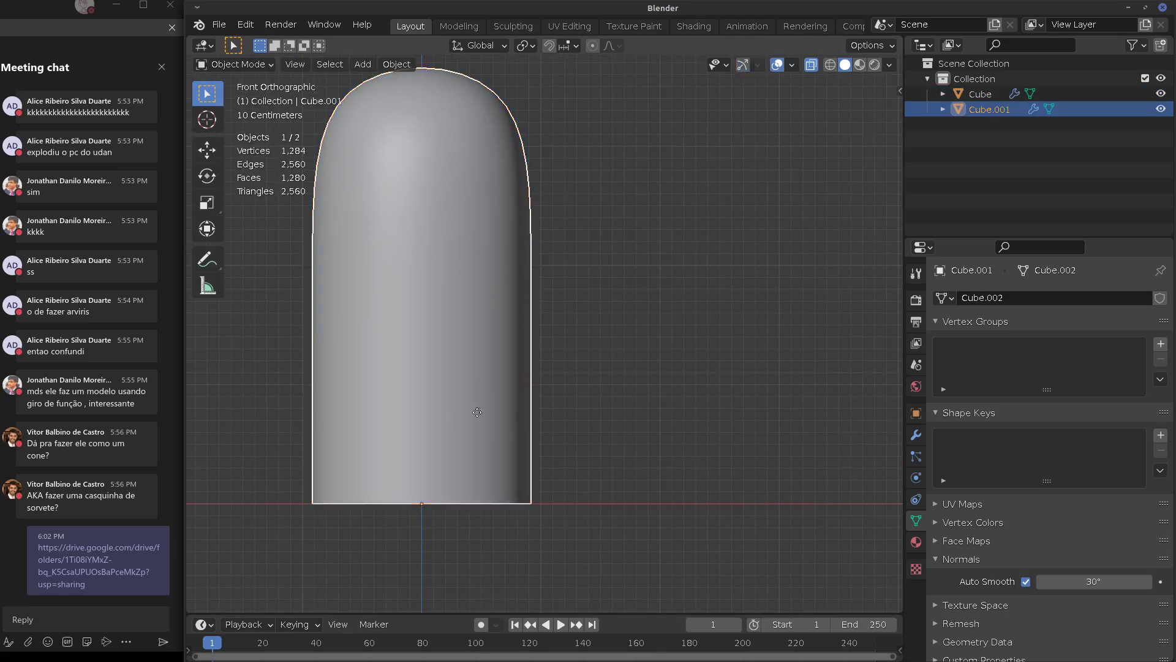
{"action": "left_click", "coordinate": [714, 422]}
Clear all creases from the duplicate by selecting its whole mesh and applying an Edge Crease factor of -1
{"action": "key", "text": "Tab"}
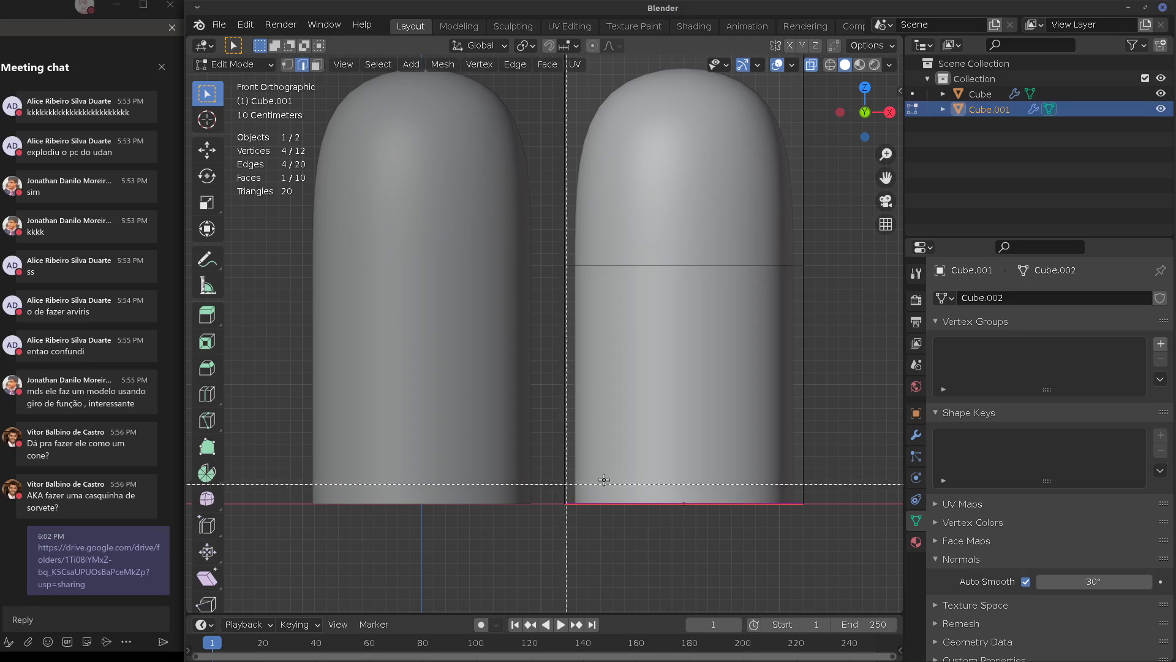
{"action": "key", "text": "a"}
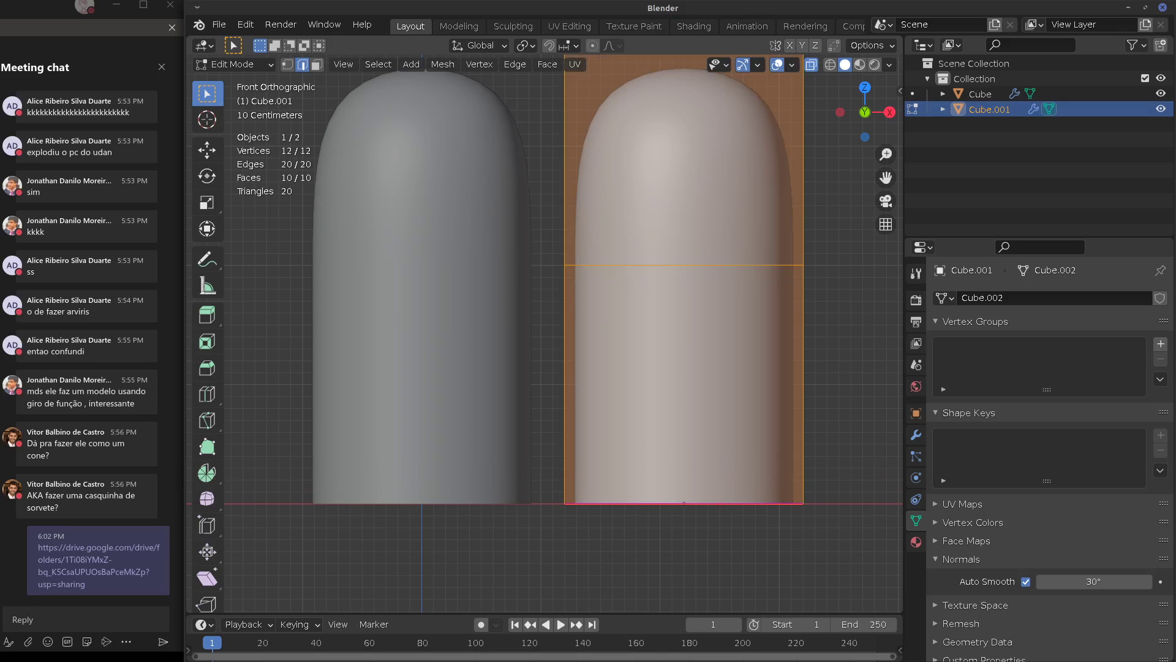
{"action": "key", "text": "shift+e"}
{"action": "left_click", "coordinate": [664, 423]}
{"action": "left_click_drag", "start_coordinate": [365, 596], "coordinate": [265, 596]}
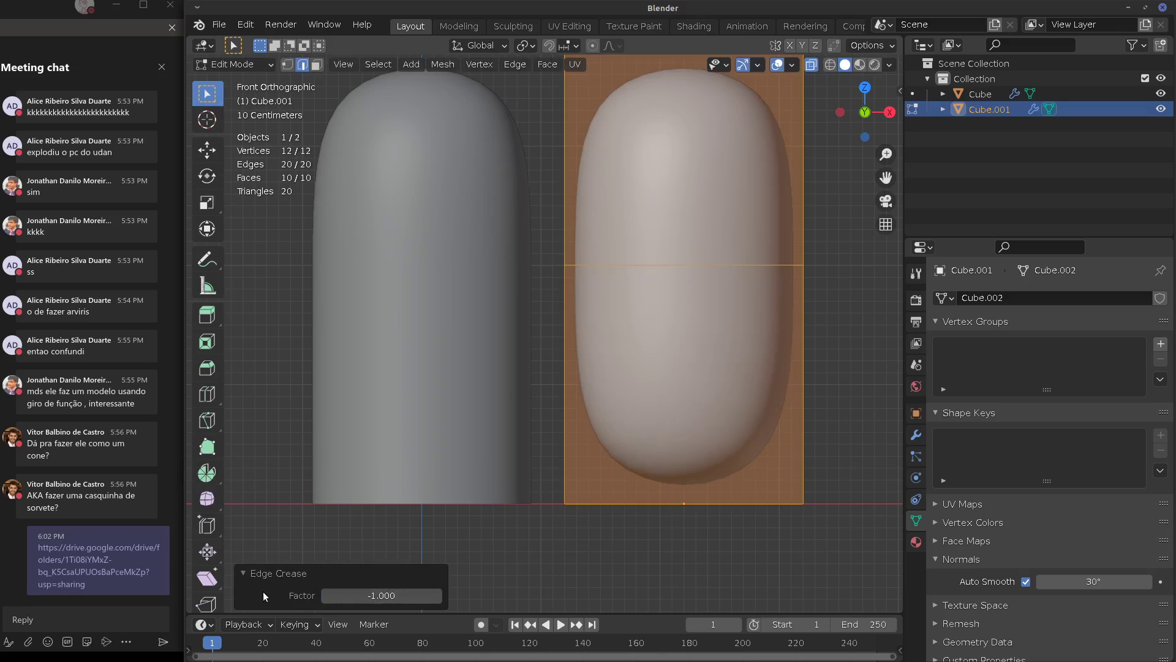
{"action": "key", "text": "Tab"}
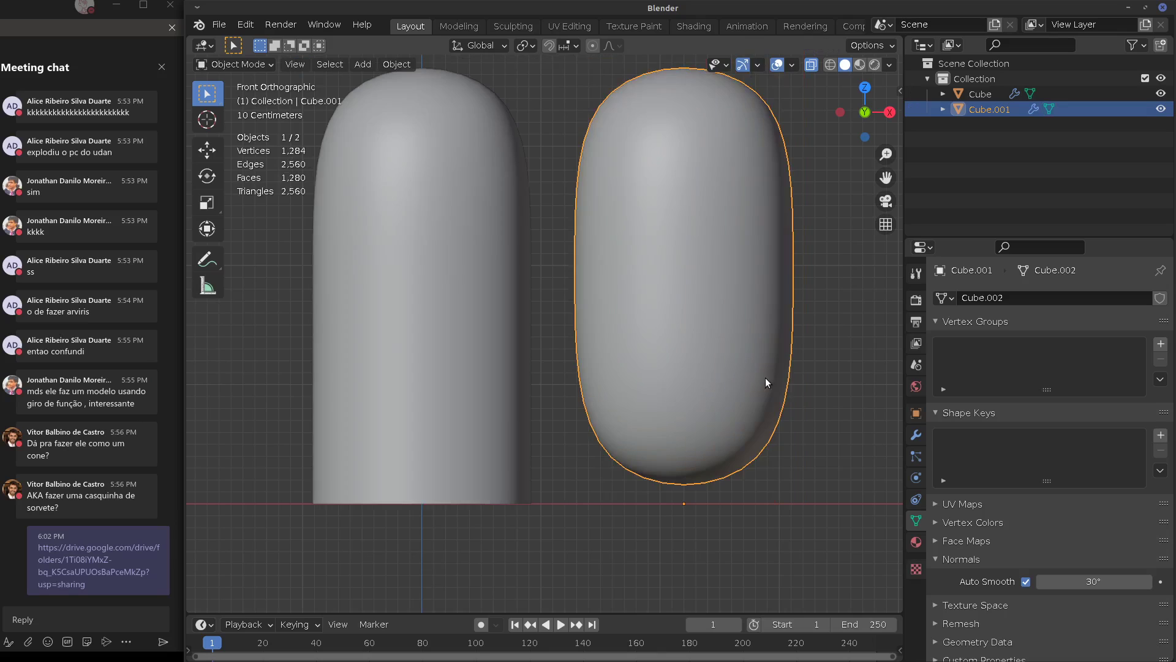
Add a horizontal loop cut to the duplicate's lower section and slide it almost to the base, with a factor of about 0.96
{"action": "key", "text": "Tab"}
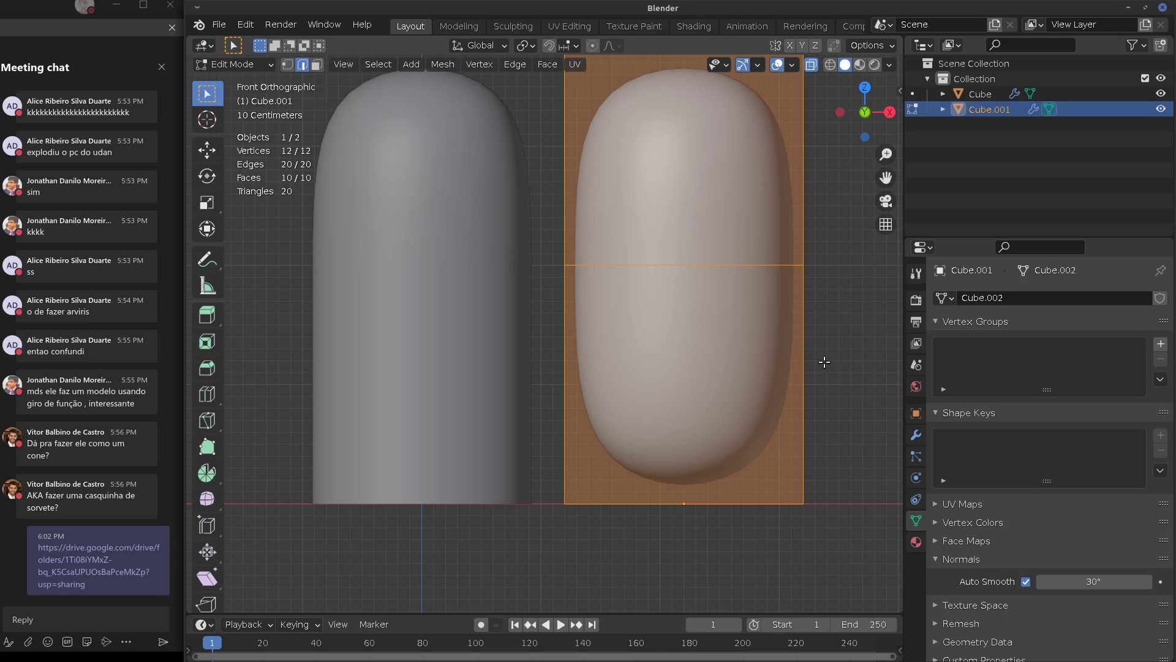
{"action": "key", "text": "ctrl+r"}
{"action": "left_click", "coordinate": [814, 386]}
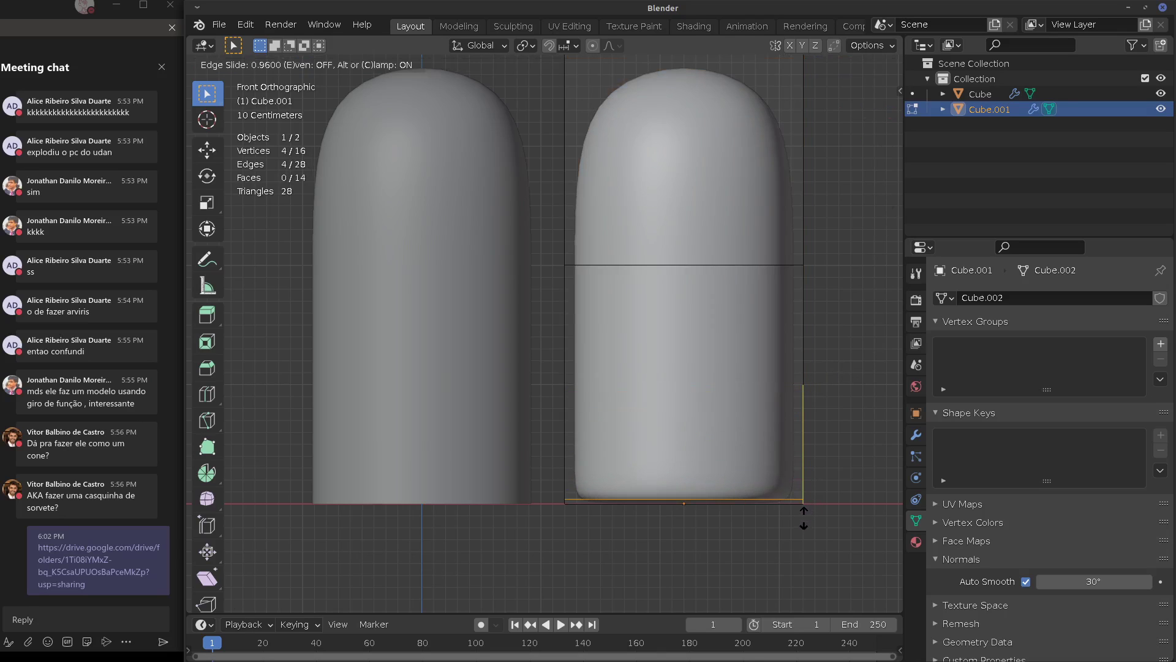
{"action": "left_click", "coordinate": [800, 513]}
Extrude the duplicate's bottom face in place and scale it slightly inward as a support loop, then return to Object Mode
{"action": "middle_click_drag", "start_coordinate": [801, 512], "coordinate": [704, 481]}
{"action": "key", "text": "alt+a"}
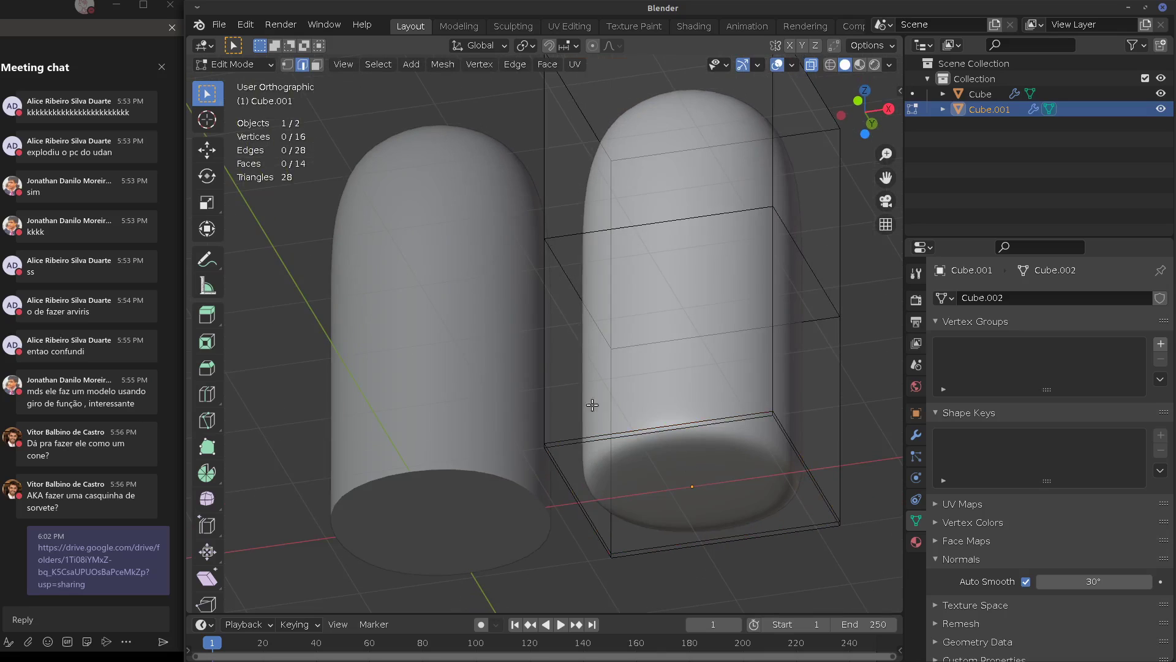
{"action": "left_click", "coordinate": [316, 64]}
{"action": "left_click", "coordinate": [682, 477]}
{"action": "key", "text": "e"}
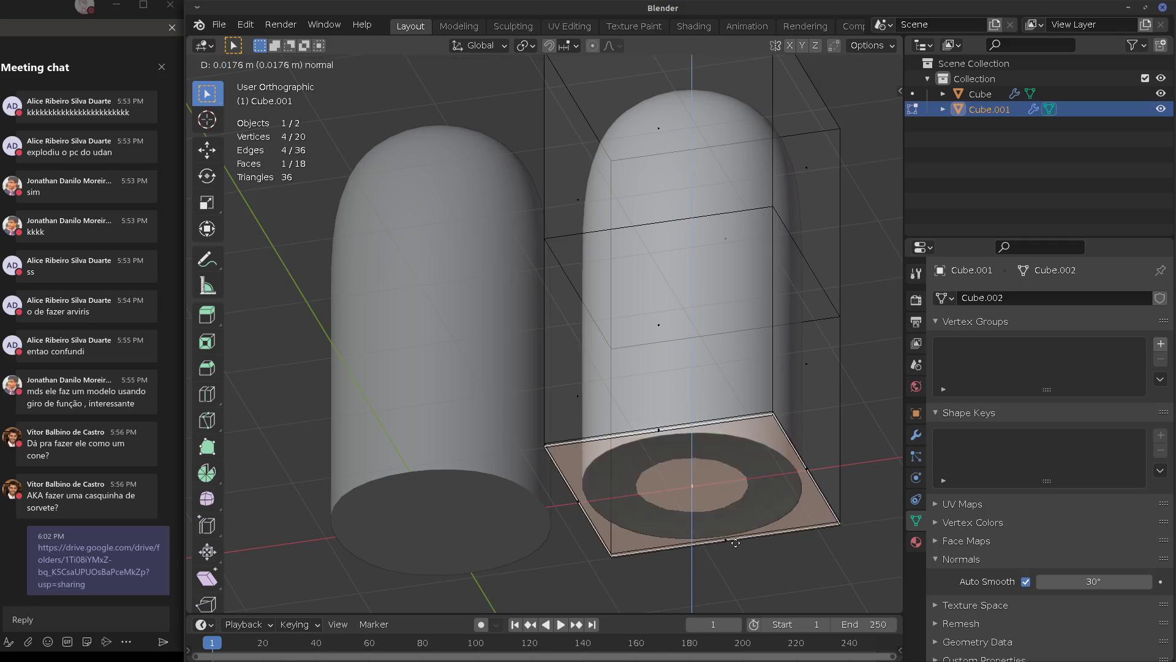
{"action": "key", "text": "Escape"}
{"action": "key", "text": "s"}
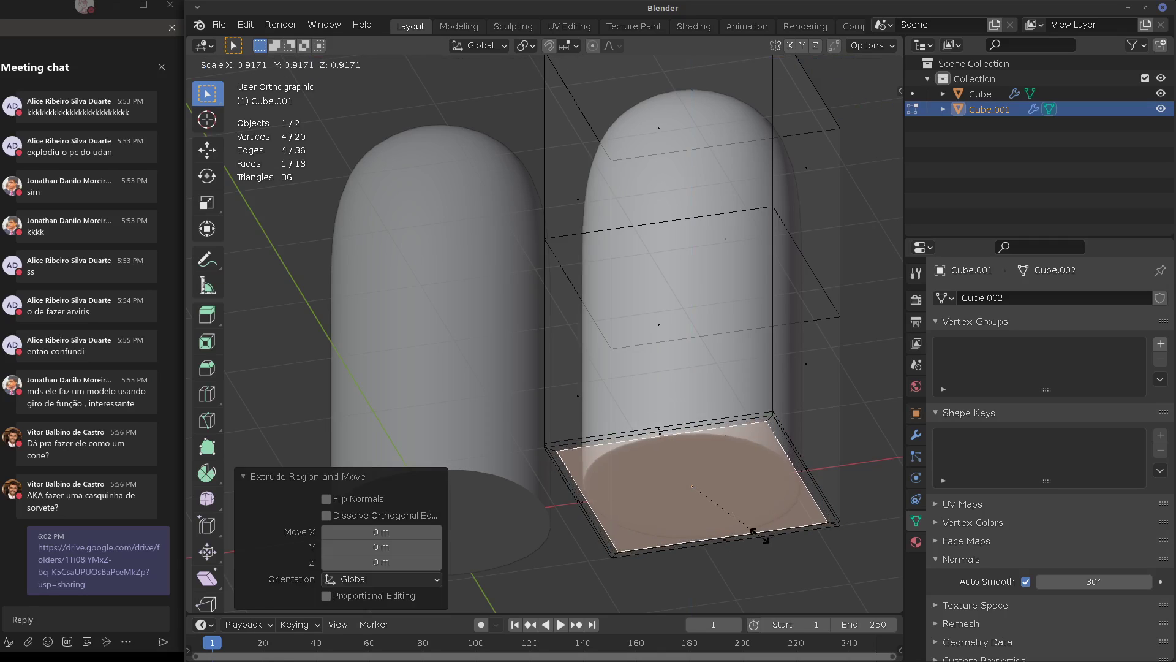
{"action": "left_click", "coordinate": [765, 533]}
{"action": "key", "text": "Tab"}
{"action": "mouse_move", "coordinate": [765, 533]}
{"action": "middle_mouse_down"}
{"action": "mouse_move", "coordinate": [781, 544]}
{"action": "mouse_move", "coordinate": [768, 526]}
{"action": "middle_mouse_up"}
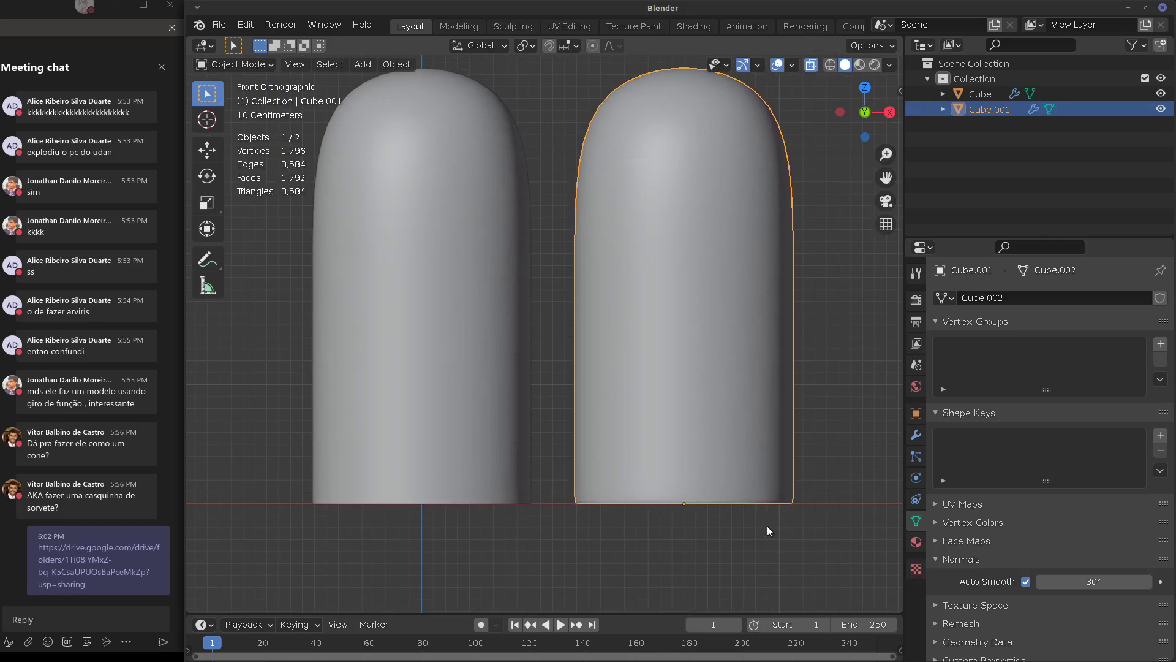
Sketch an annotation of the rounded corner profile below the duplicate's lower corner, then erase it
{"action": "key", "text": "Tab"}
{"action": "scroll", "coordinate": [654, 401], "scroll_direction": "up", "scroll_amount": 3}
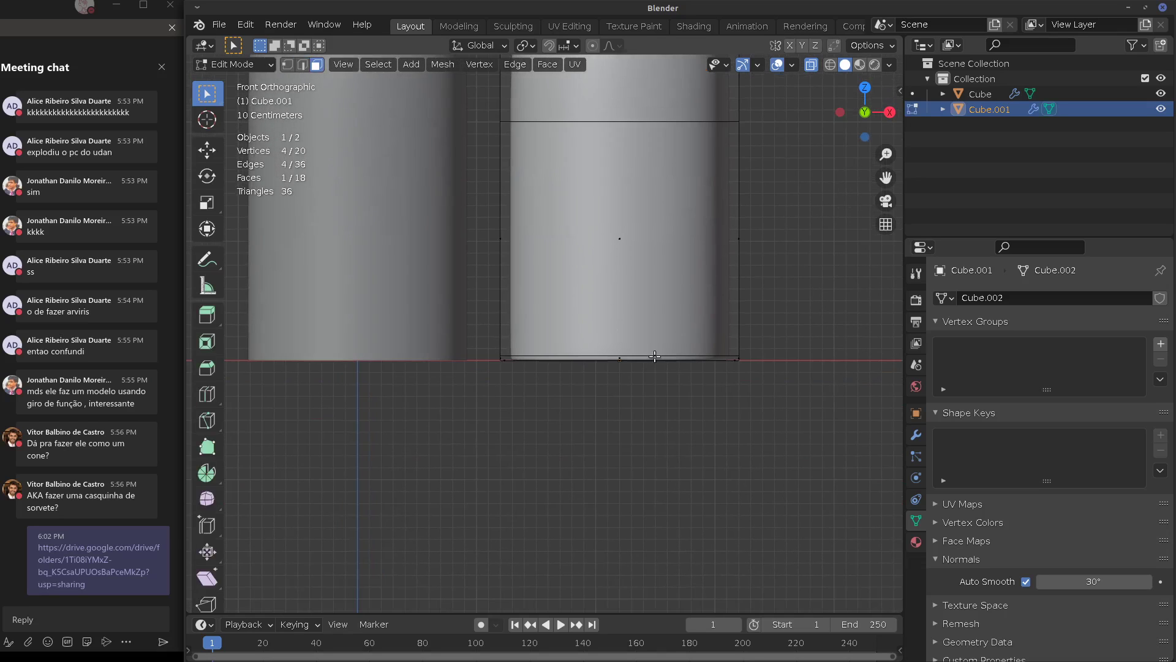
{"action": "scroll", "coordinate": [528, 429], "scroll_direction": "up", "scroll_amount": 2}
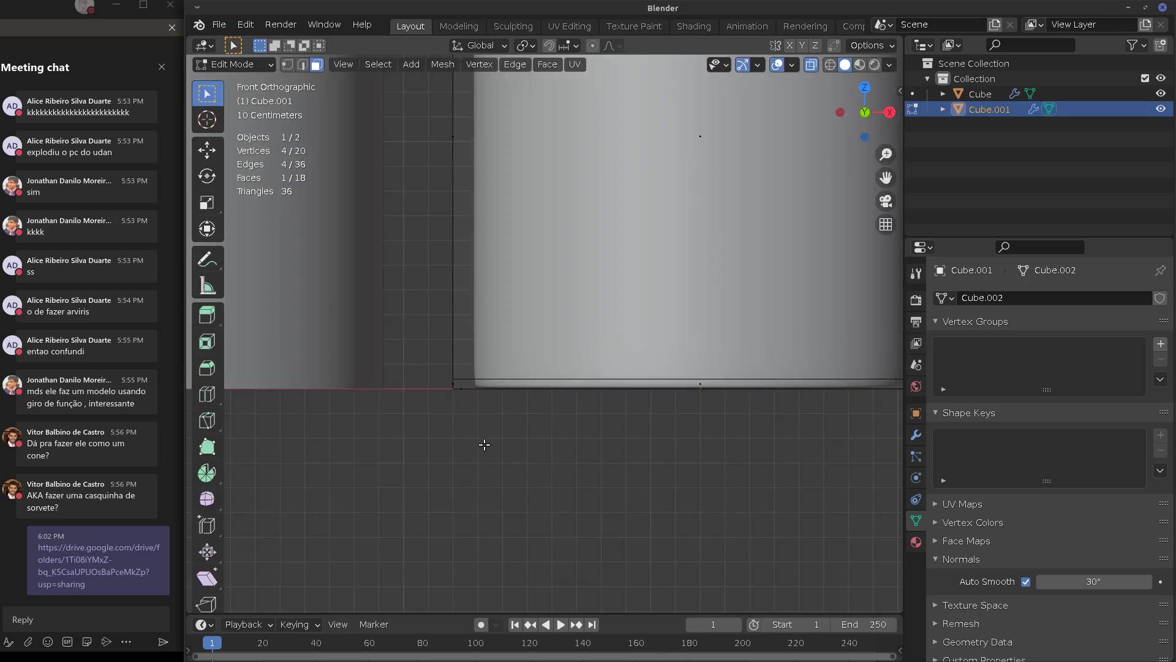
{"action": "mouse_move", "coordinate": [482, 421]}
{"action": "left_mouse_down"}
{"action": "mouse_move", "coordinate": [484, 530]}
{"action": "mouse_move", "coordinate": [479, 509]}
{"action": "mouse_move", "coordinate": [495, 532]}
{"action": "mouse_move", "coordinate": [693, 527]}
{"action": "left_mouse_up"}
{"action": "left_click_drag", "start_coordinate": [581, 536], "coordinate": [588, 536]}
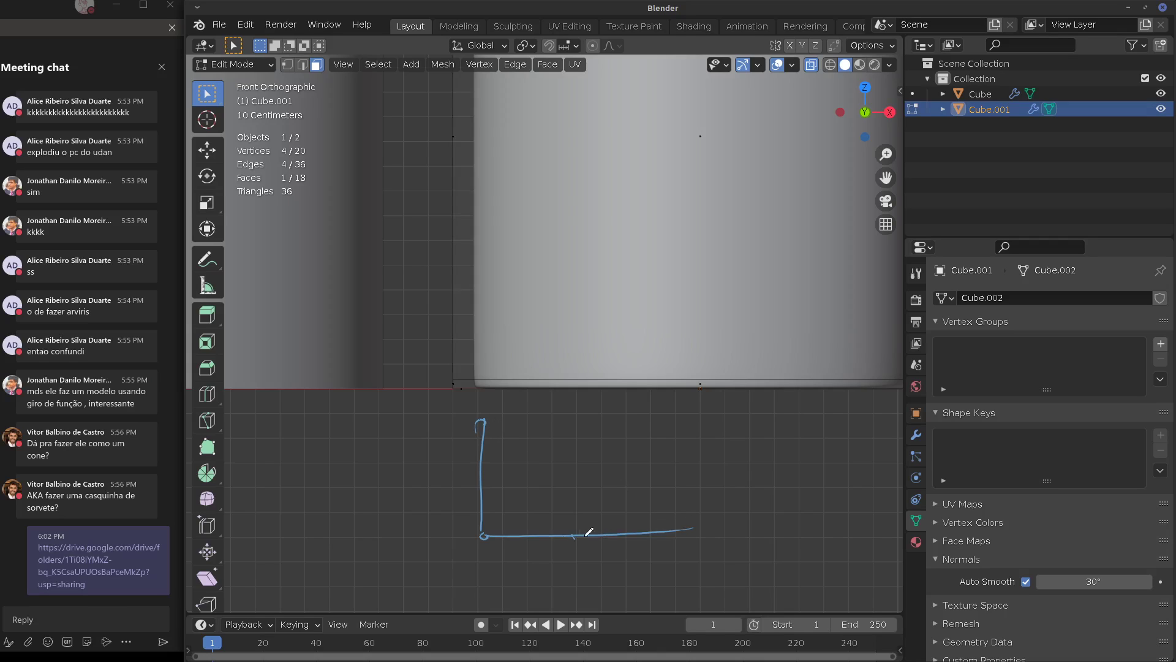
{"action": "mouse_move", "coordinate": [485, 422]}
{"action": "left_mouse_down"}
{"action": "mouse_move", "coordinate": [523, 513]}
{"action": "mouse_move", "coordinate": [577, 537]}
{"action": "left_mouse_up"}
{"action": "mouse_move", "coordinate": [511, 509]}
{"action": "right_mouse_down"}
{"action": "mouse_move", "coordinate": [493, 490]}
{"action": "mouse_move", "coordinate": [538, 515]}
{"action": "mouse_move", "coordinate": [476, 513]}
{"action": "right_mouse_up"}
{"action": "left_click_drag", "start_coordinate": [482, 446], "coordinate": [486, 532]}
{"action": "right_click_drag", "start_coordinate": [547, 526], "coordinate": [677, 534]}
{"action": "key", "text": "Tab"}
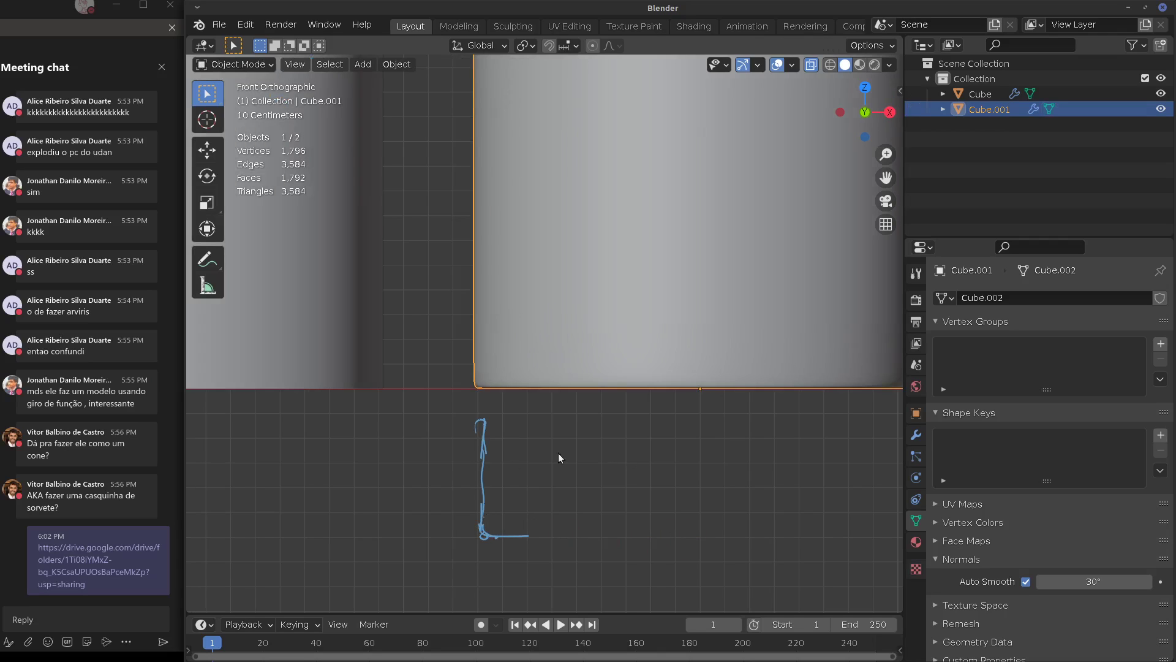
{"action": "mouse_move", "coordinate": [492, 432]}
{"action": "right_mouse_down"}
{"action": "mouse_move", "coordinate": [485, 421]}
{"action": "mouse_move", "coordinate": [525, 546]}
{"action": "mouse_move", "coordinate": [520, 486]}
{"action": "right_mouse_up"}
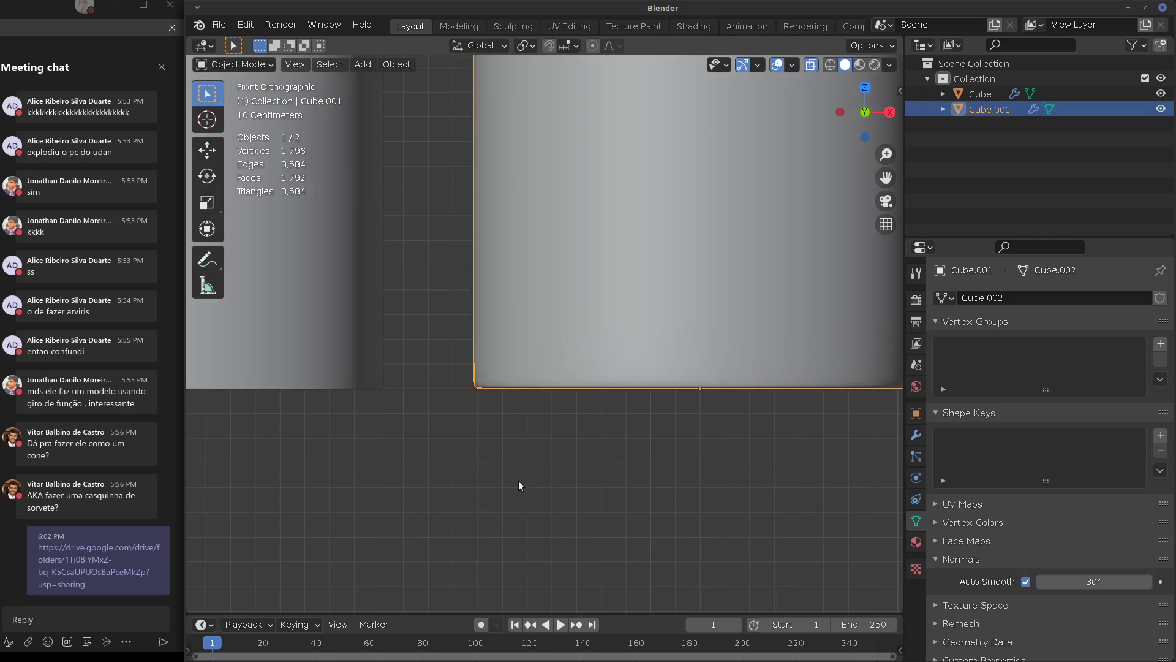
Set the Subdivision Levels Viewport to 4 on both the duplicate and the original object
{"action": "mouse_move", "coordinate": [520, 486]}
{"action": "middle_mouse_down"}
{"action": "mouse_move", "coordinate": [608, 422]}
{"action": "mouse_move", "coordinate": [606, 395]}
{"action": "mouse_move", "coordinate": [628, 376]}
{"action": "middle_mouse_up"}
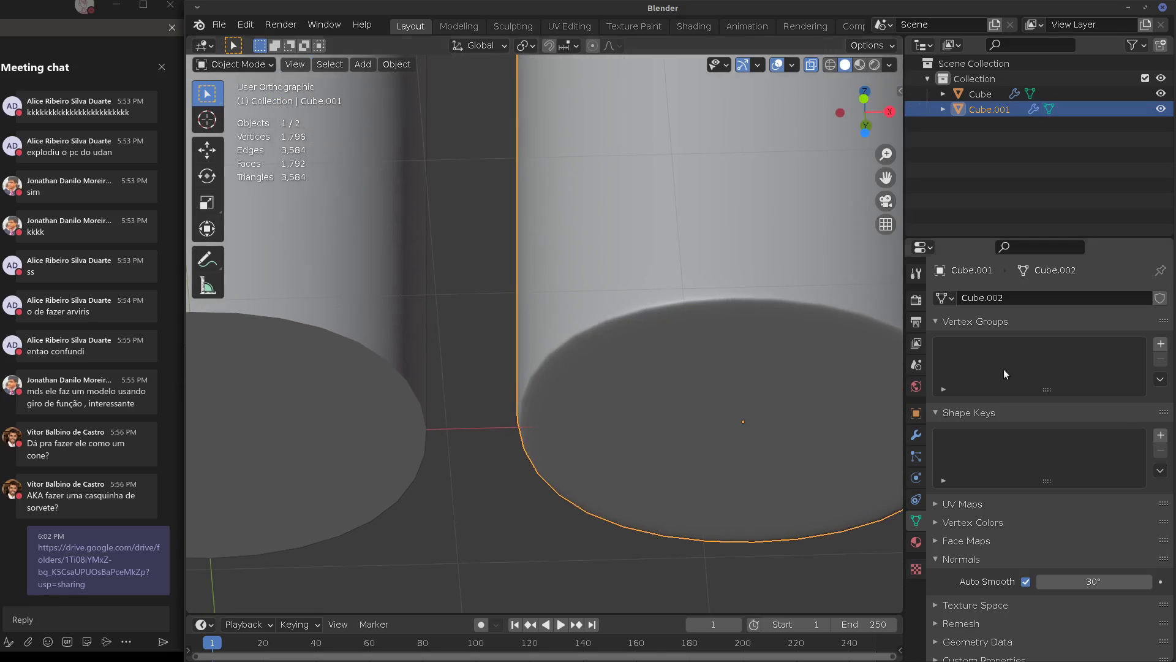
{"action": "left_click", "coordinate": [916, 434]}
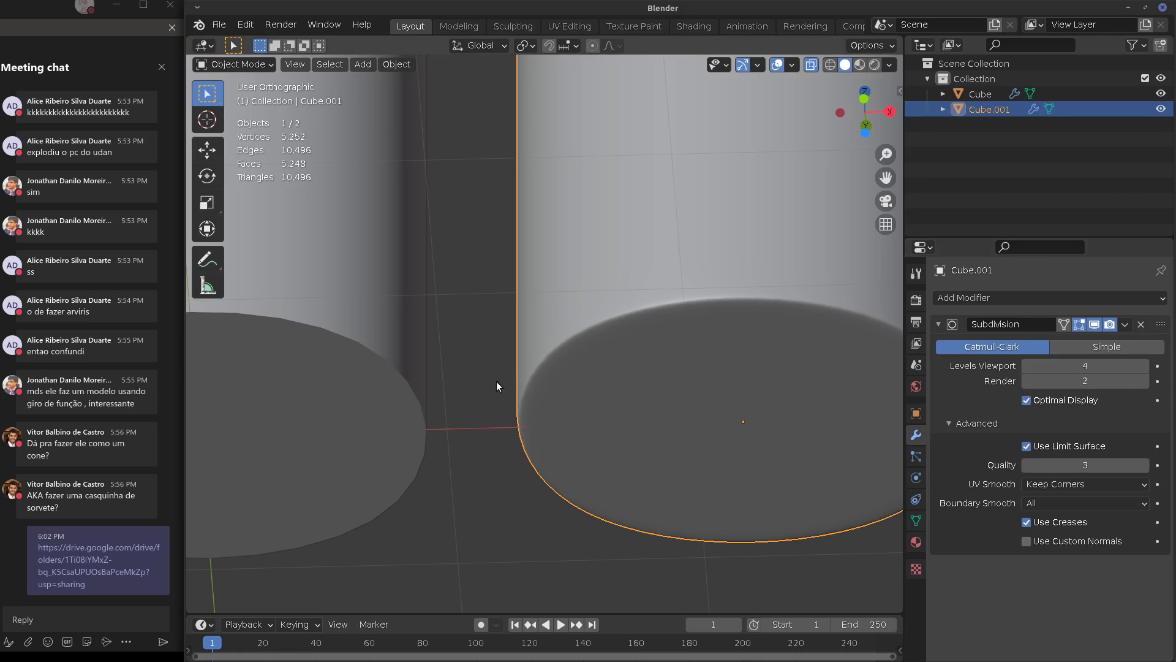
{"action": "left_click", "coordinate": [395, 382]}
{"action": "left_click", "coordinate": [1157, 366]}
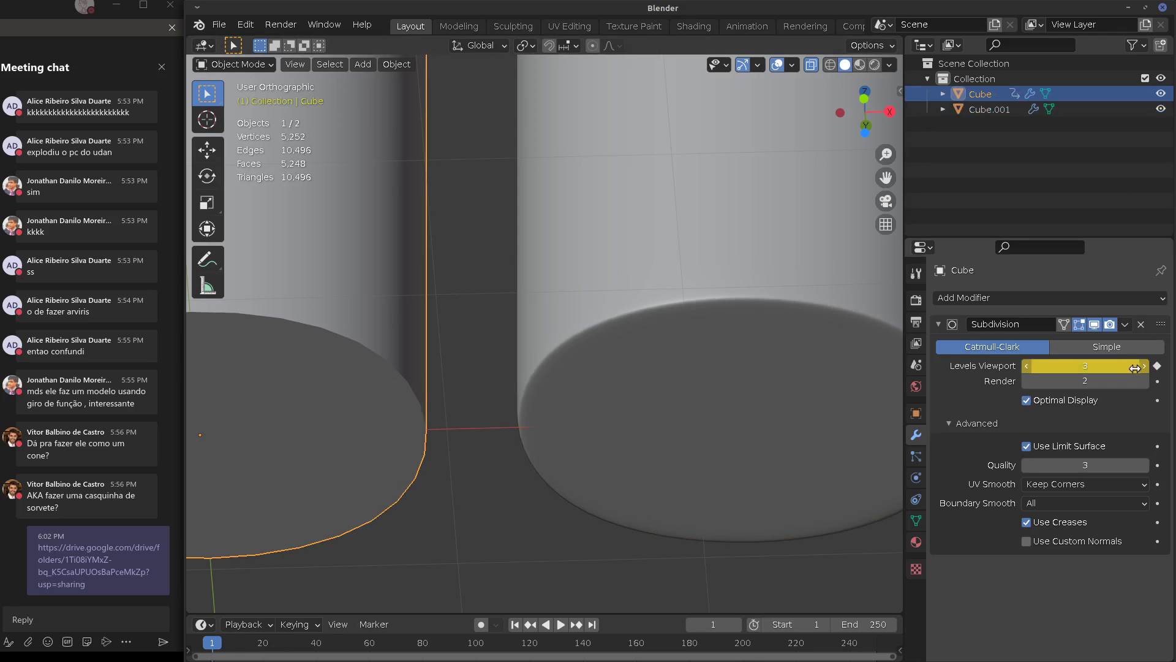
{"action": "left_click", "coordinate": [1157, 366]}
{"action": "left_click", "coordinate": [1143, 366]}
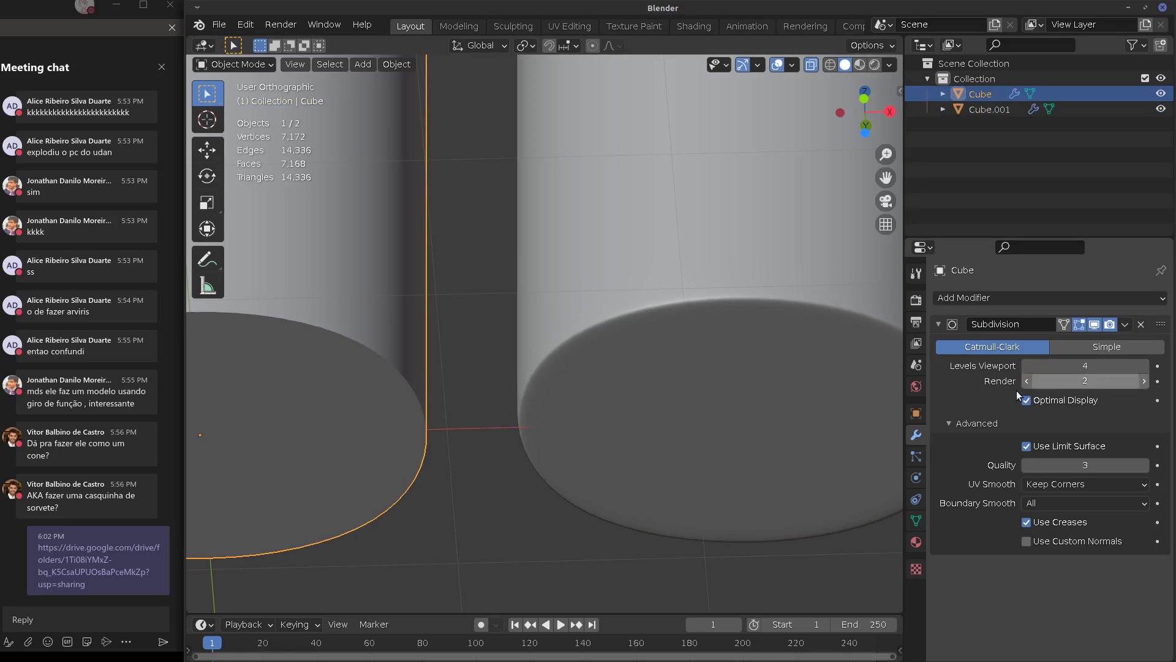
Widen the 3D viewport by shrinking the Outliner and Properties area, keeping both objects' bottom edges in view
{"action": "middle_click_drag", "start_coordinate": [577, 455], "coordinate": [666, 420], "text": "shift"}
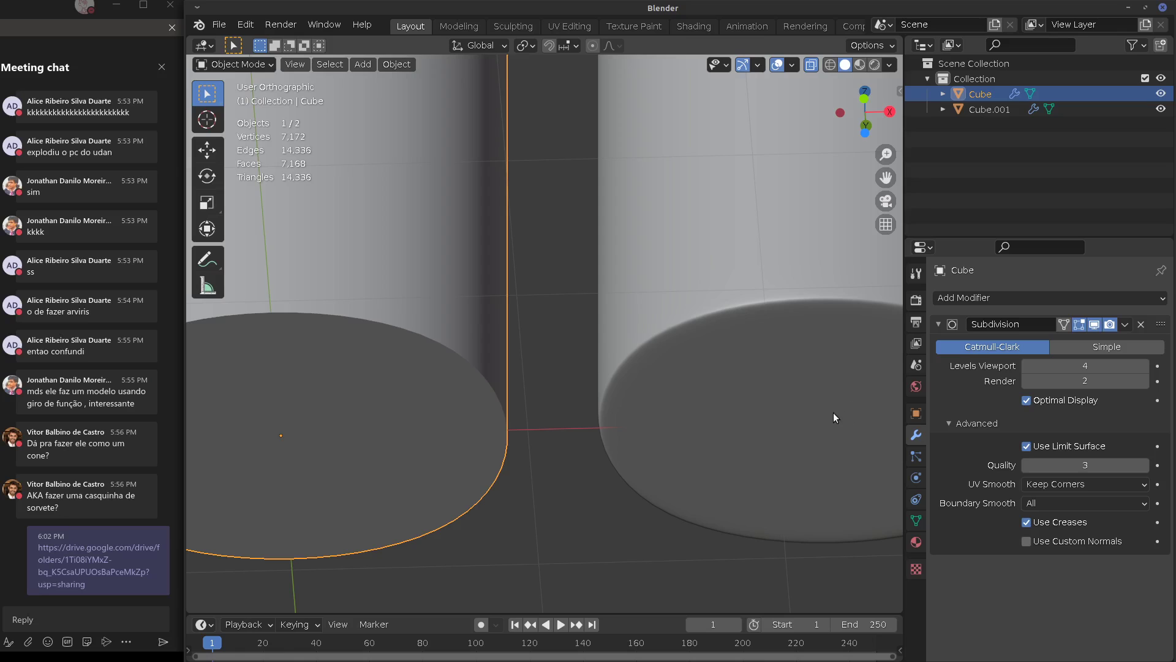
{"action": "left_click_drag", "start_coordinate": [905, 399], "coordinate": [1117, 395]}
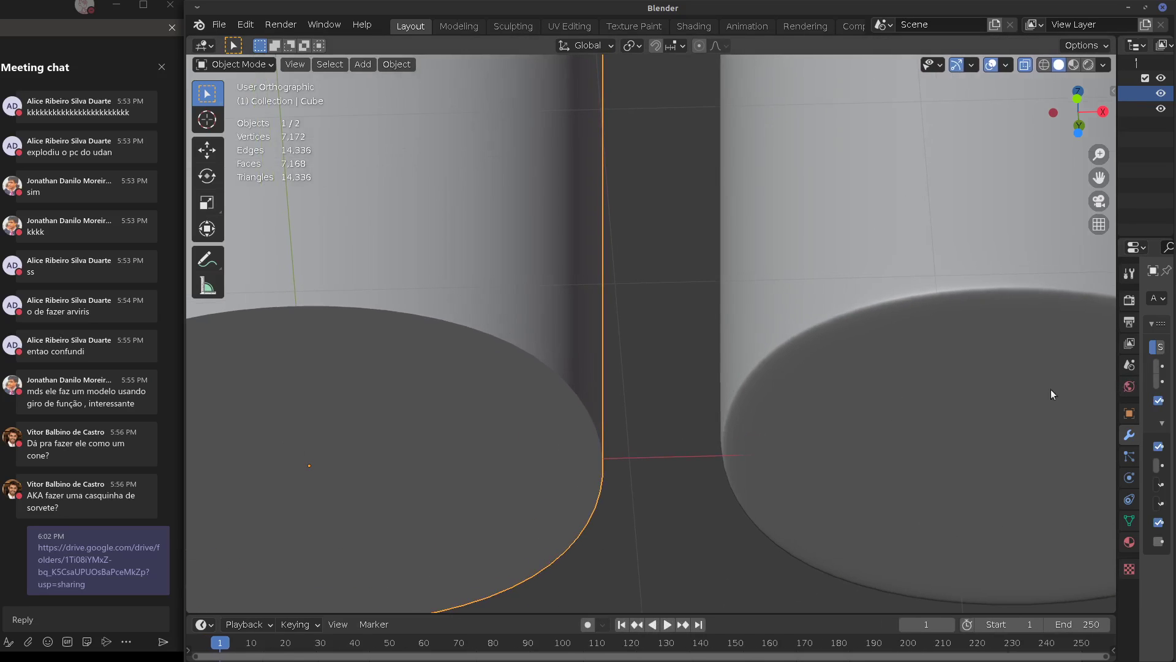
{"action": "middle_click_drag", "start_coordinate": [959, 401], "coordinate": [898, 383], "text": "shift"}
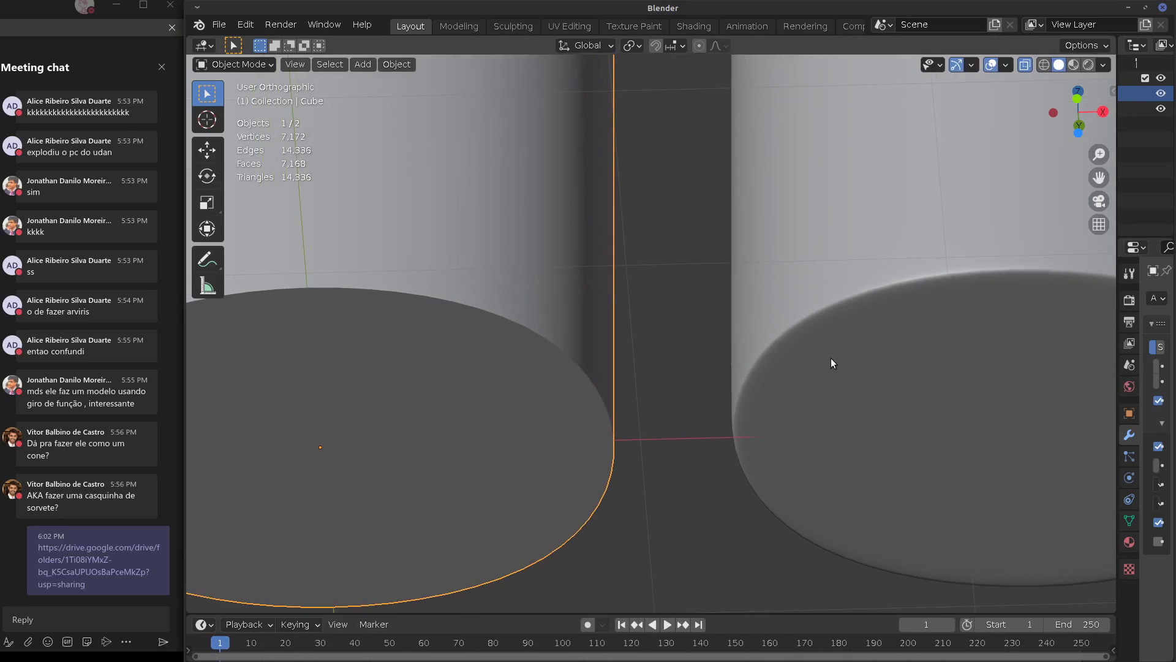
Annotate the bottom edges of both objects with arrows and ellipses to compare their sharpness, then erase the marks
{"action": "mouse_move", "coordinate": [838, 382]}
{"action": "left_mouse_down"}
{"action": "mouse_move", "coordinate": [927, 268]}
{"action": "mouse_move", "coordinate": [853, 295]}
{"action": "left_mouse_up"}
{"action": "left_click_drag", "start_coordinate": [300, 404], "coordinate": [378, 323]}
{"action": "left_click_drag", "start_coordinate": [399, 283], "coordinate": [440, 289]}
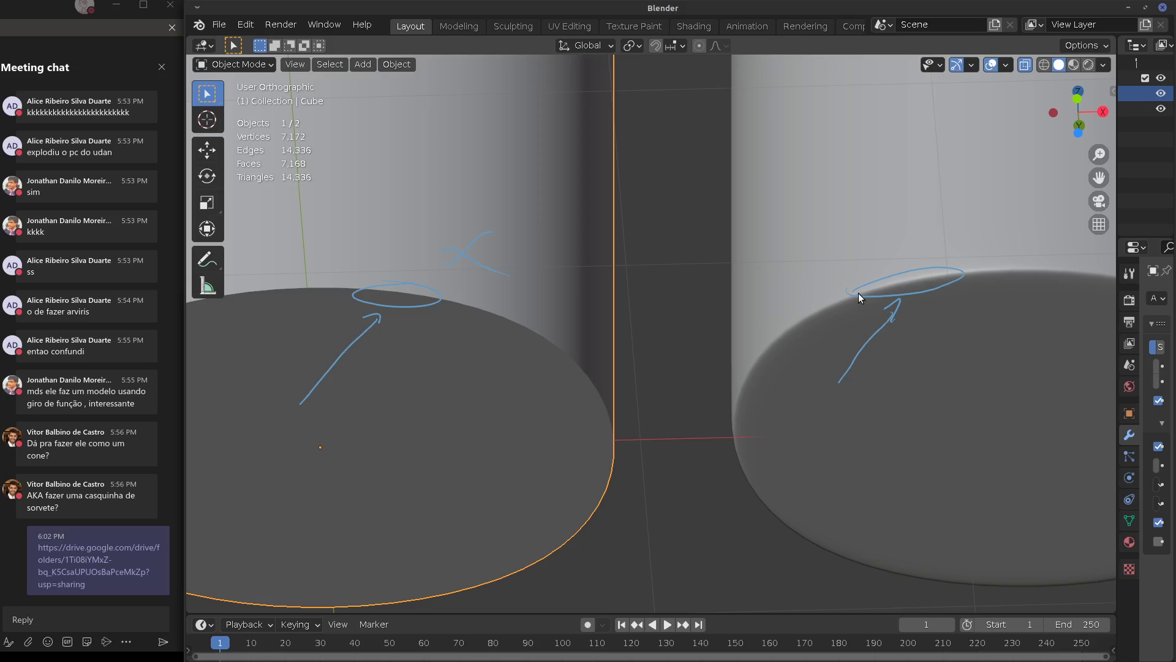
{"action": "mouse_move", "coordinate": [863, 389]}
{"action": "left_mouse_down", "text": "ctrl"}
{"action": "mouse_move", "coordinate": [931, 302]}
{"action": "mouse_move", "coordinate": [905, 268]}
{"action": "mouse_move", "coordinate": [872, 336]}
{"action": "left_mouse_up", "text": "ctrl"}
{"action": "mouse_move", "coordinate": [467, 440]}
{"action": "left_mouse_down", "text": "ctrl"}
{"action": "mouse_move", "coordinate": [420, 273]}
{"action": "mouse_move", "coordinate": [480, 254]}
{"action": "mouse_move", "coordinate": [472, 265]}
{"action": "left_mouse_up", "text": "ctrl"}
In front view, add a centred loop cut to the duplicate's lower section and scale it to about 0.468 to pinch a waist
{"action": "key", "text": "KP_1"}
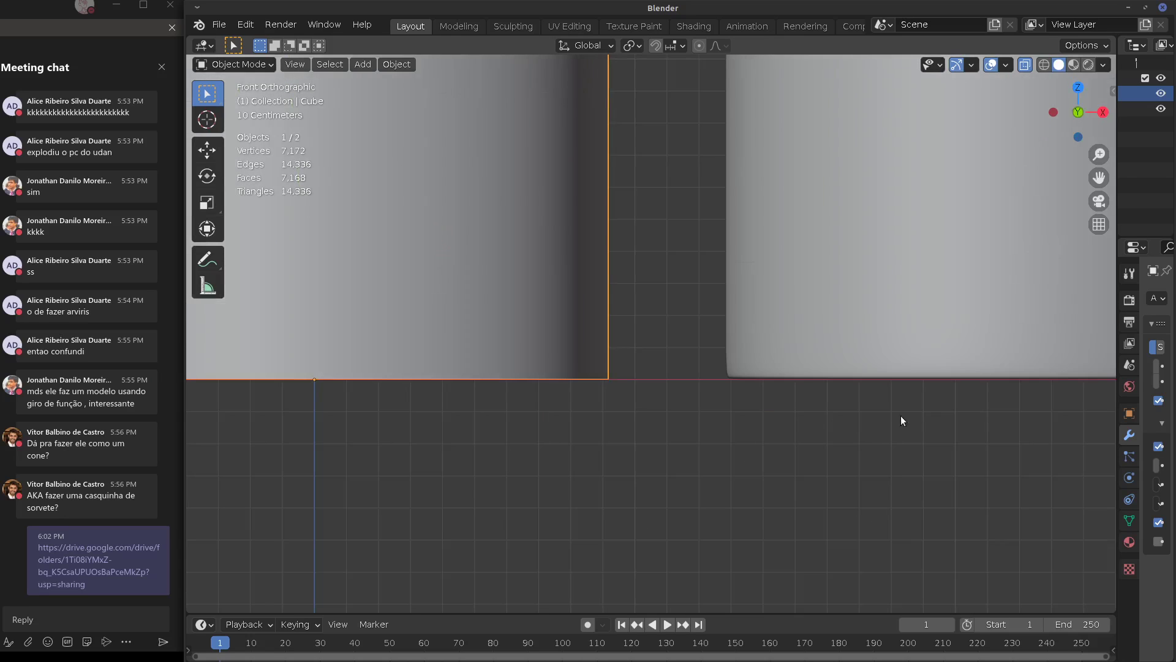
{"action": "scroll", "coordinate": [890, 406], "scroll_direction": "up", "scroll_amount": 2}
{"action": "scroll", "coordinate": [848, 407], "scroll_direction": "down", "scroll_amount": 3}
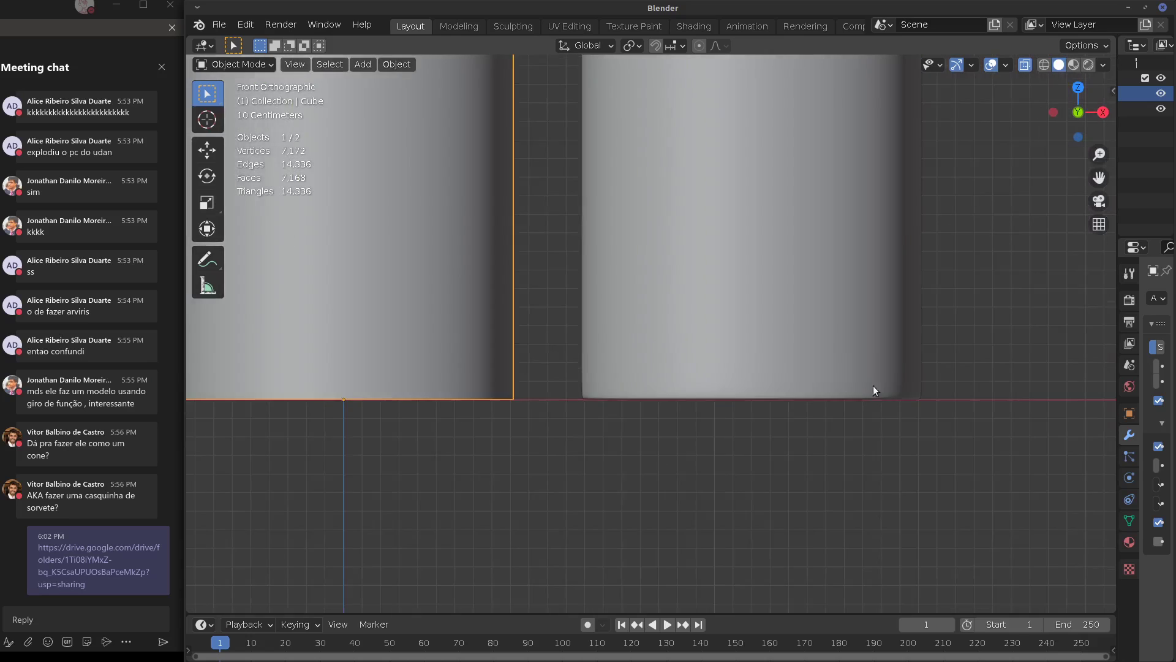
{"action": "middle_click_drag", "start_coordinate": [759, 319], "coordinate": [753, 394], "text": "shift"}
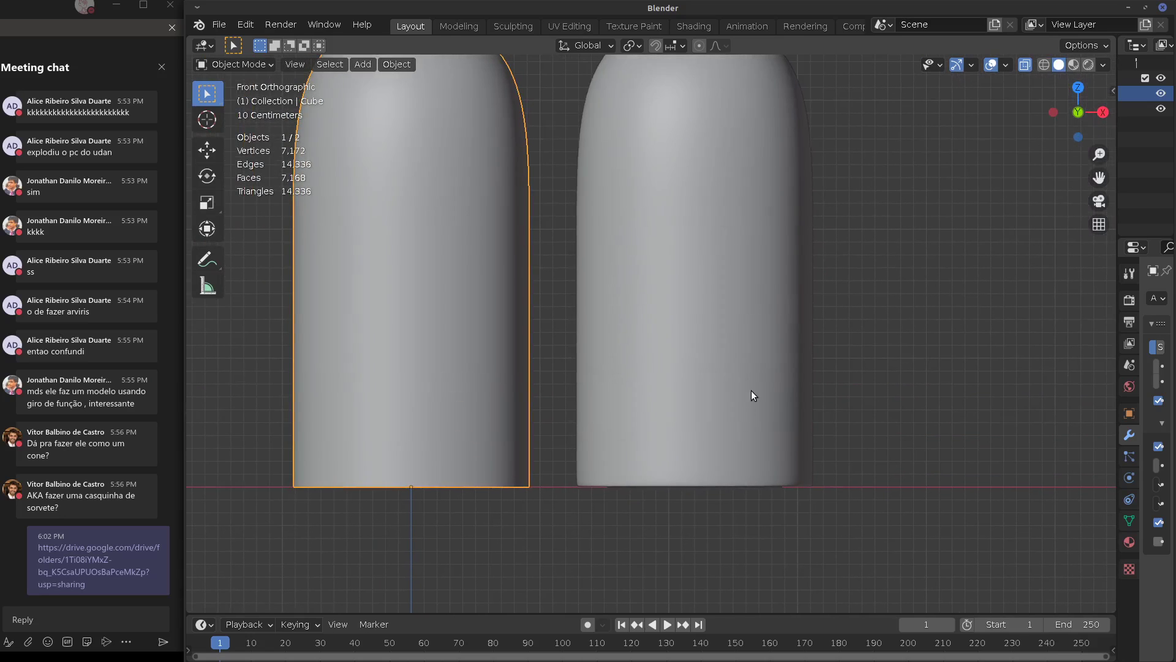
{"action": "left_click", "coordinate": [739, 362]}
{"action": "key", "text": "Tab"}
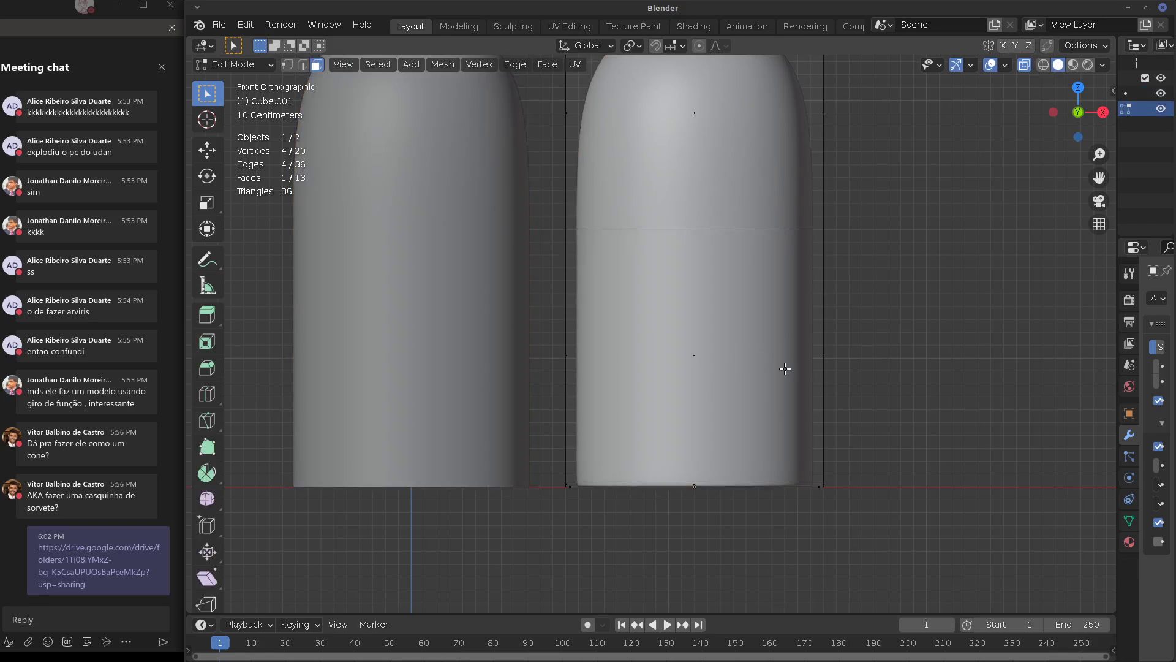
{"action": "key", "text": "ctrl+r"}
{"action": "left_click", "coordinate": [849, 377]}
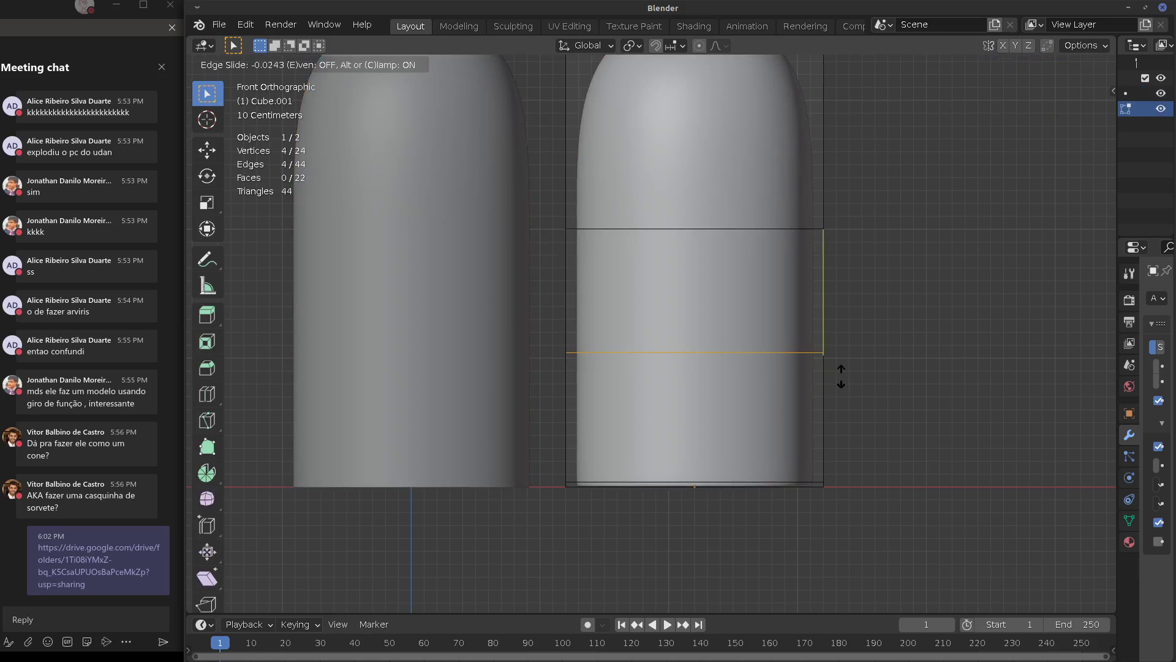
{"action": "right_click", "coordinate": [841, 382]}
{"action": "key", "text": "s"}
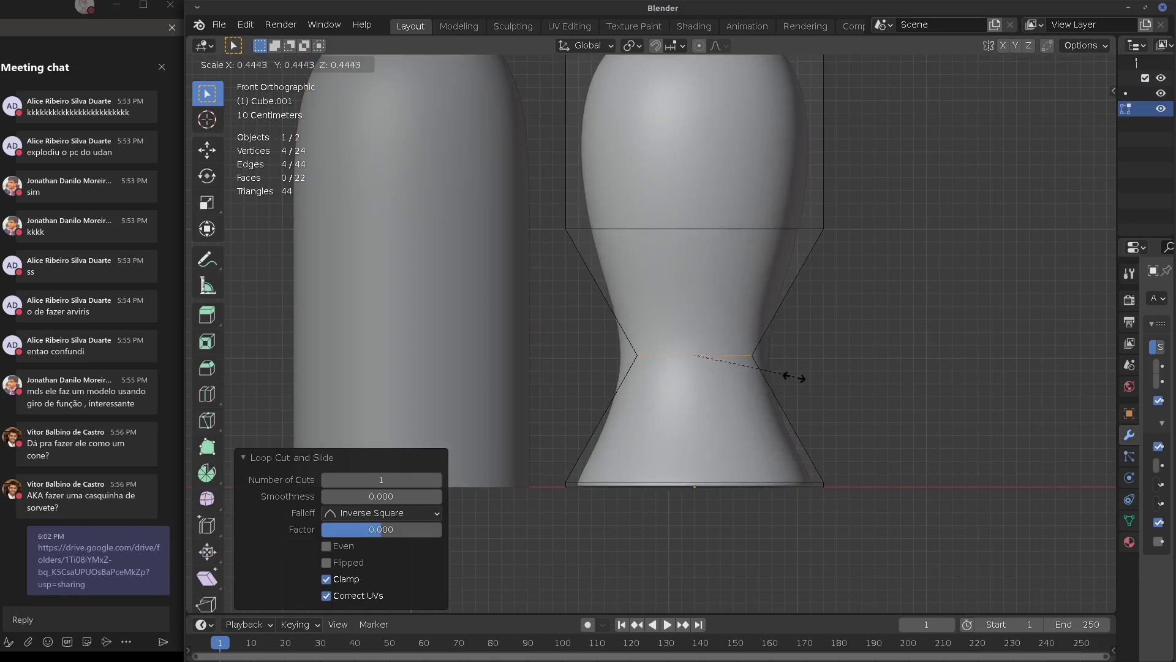
{"action": "left_click", "coordinate": [801, 398]}
Add a loop cut just below the duplicate's waist at a slide factor of about -0.64, and scale it to about 1.524
{"action": "key", "text": "ctrl+r"}
{"action": "left_click", "coordinate": [792, 394]}
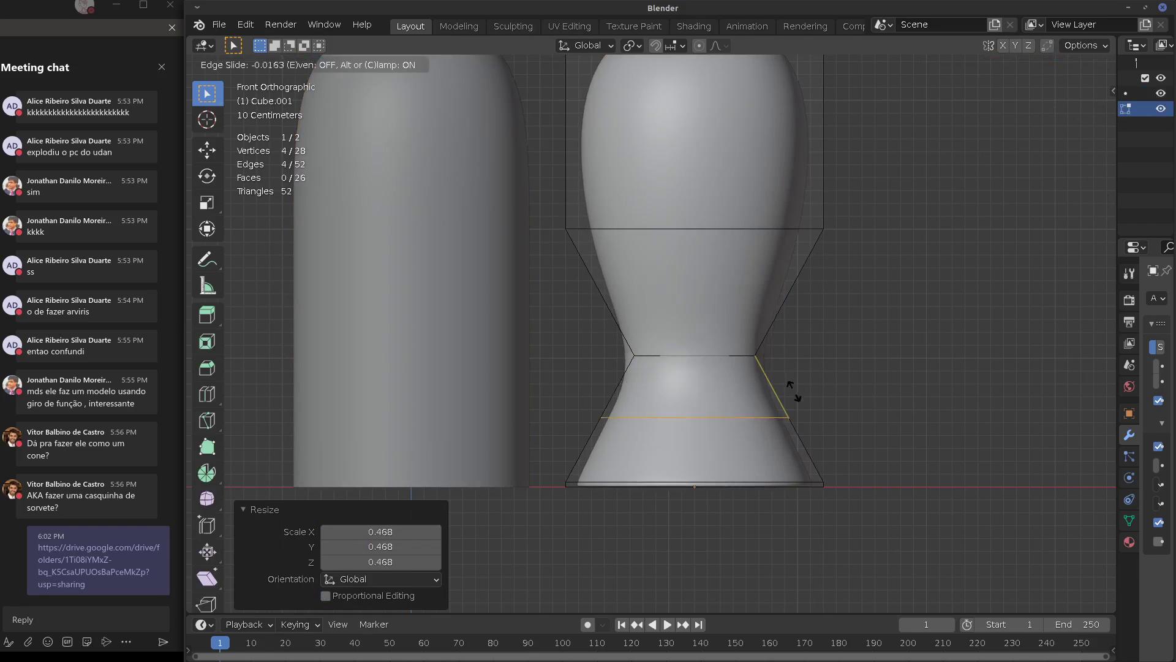
{"action": "left_click", "coordinate": [797, 338]}
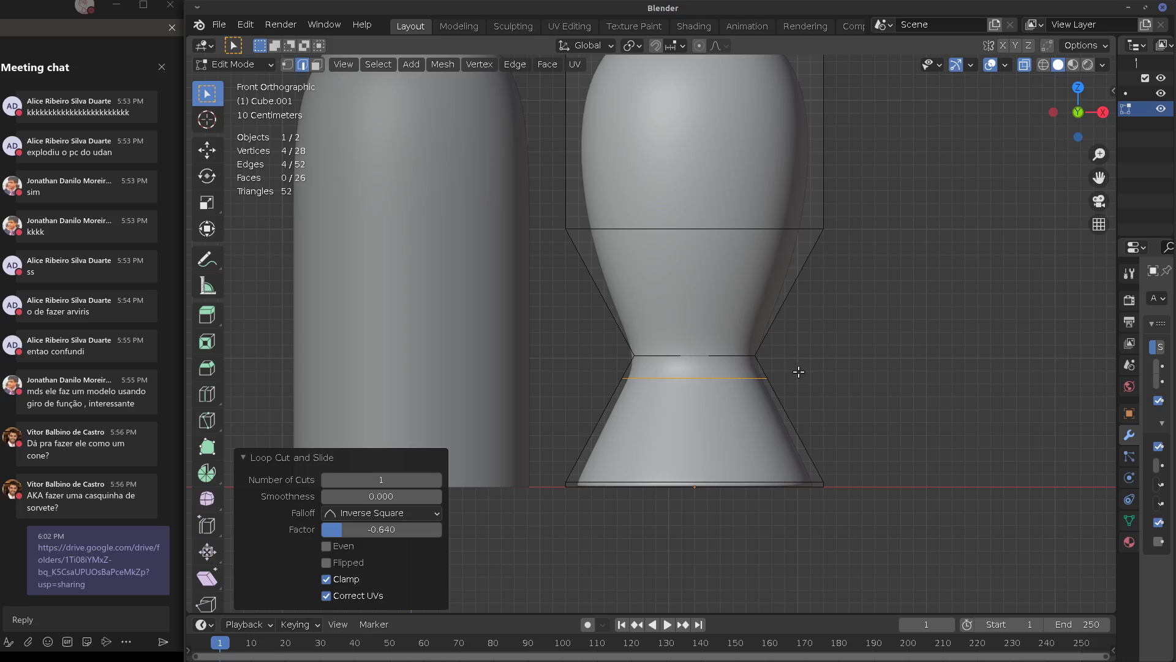
{"action": "key", "text": "s"}
{"action": "left_click", "coordinate": [788, 354]}
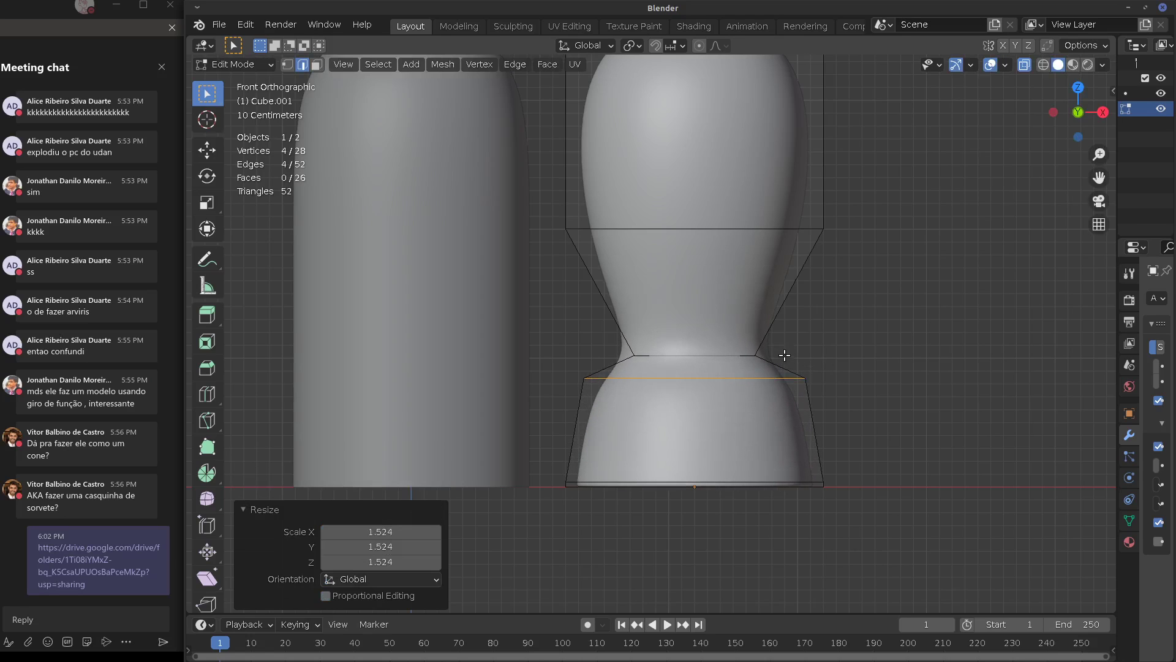
Add support loops close to the waist edge, one just below at factor -0.773 and one just above
{"action": "key", "text": "ctrl+r"}
{"action": "left_click", "coordinate": [790, 368]}
{"action": "left_click", "coordinate": [769, 358]}
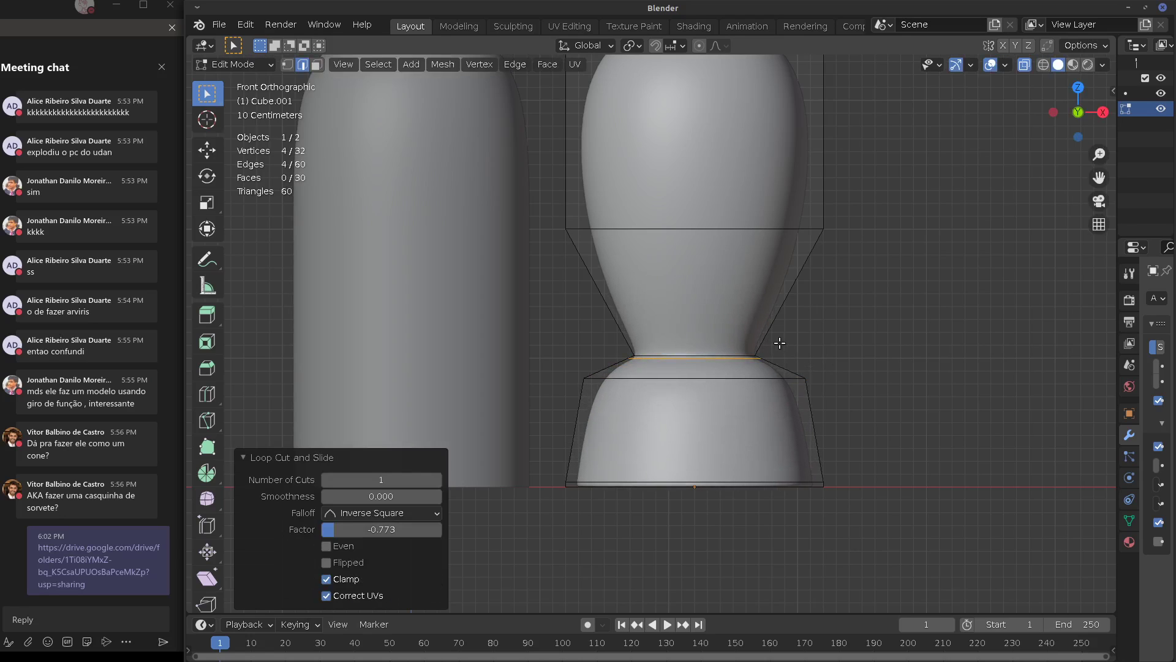
{"action": "key", "text": "ctrl+r"}
{"action": "left_click", "coordinate": [785, 341]}
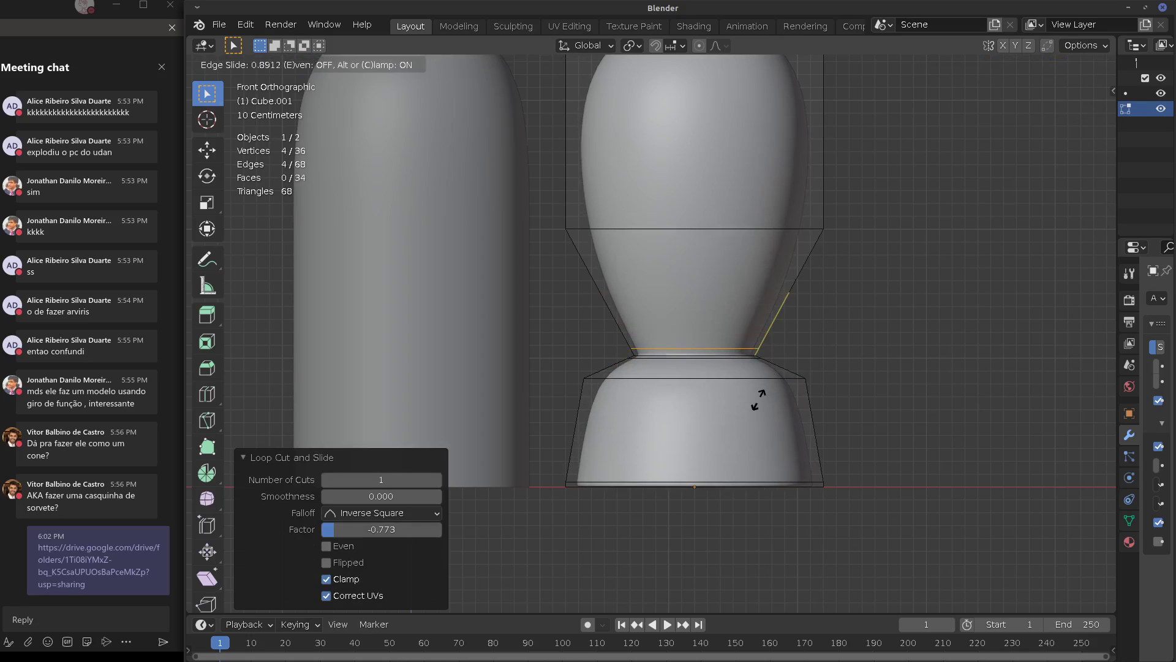
{"action": "left_click", "coordinate": [771, 333]}
Add a loop cut above the waist at a slide factor of about 0.313 and scale it outward to round the body
{"action": "key", "text": "ctrl+r"}
{"action": "left_click", "coordinate": [776, 330]}
{"action": "left_click", "coordinate": [781, 351]}
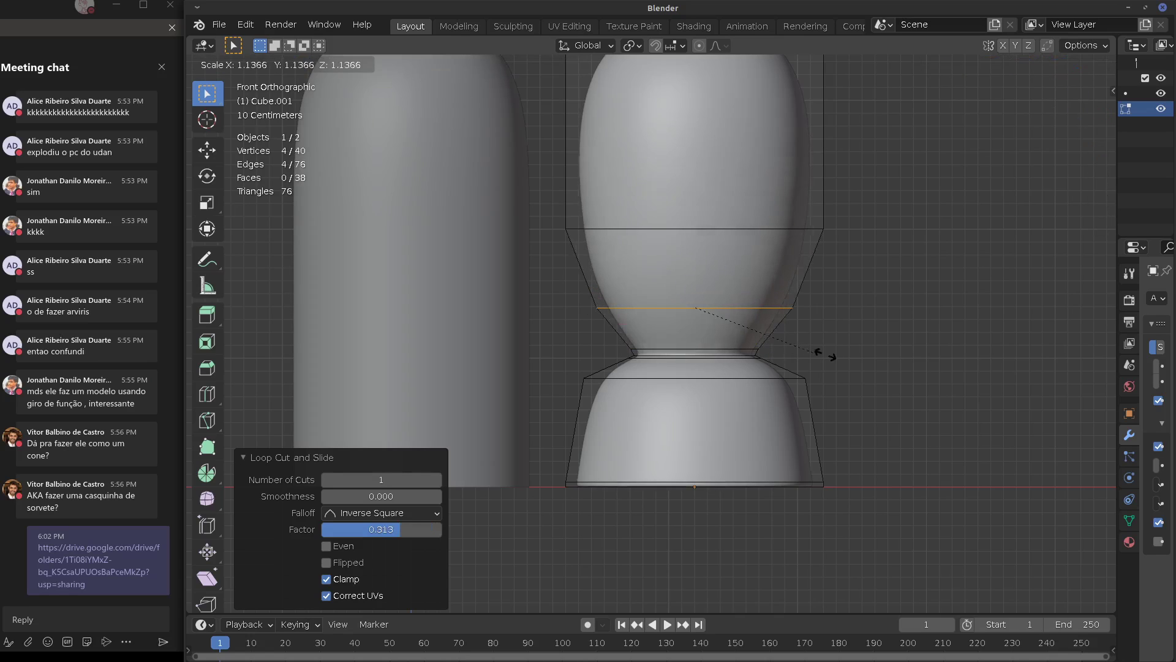
{"action": "key", "text": "Tab"}
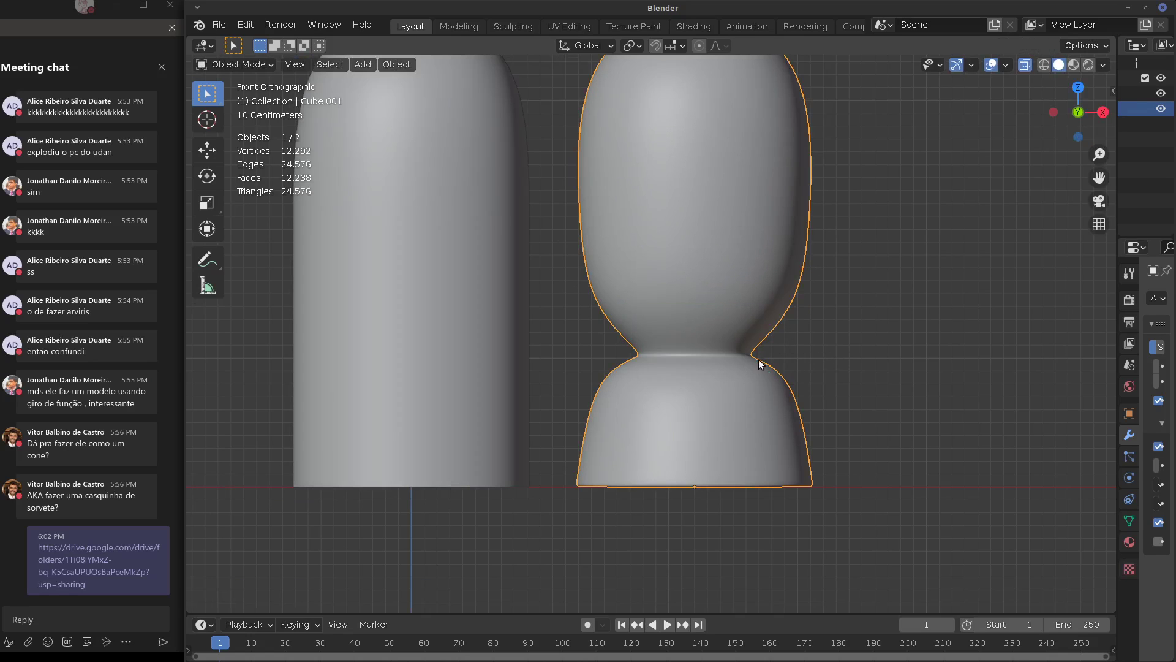
{"action": "scroll", "coordinate": [733, 370], "scroll_direction": "up", "scroll_amount": 4}
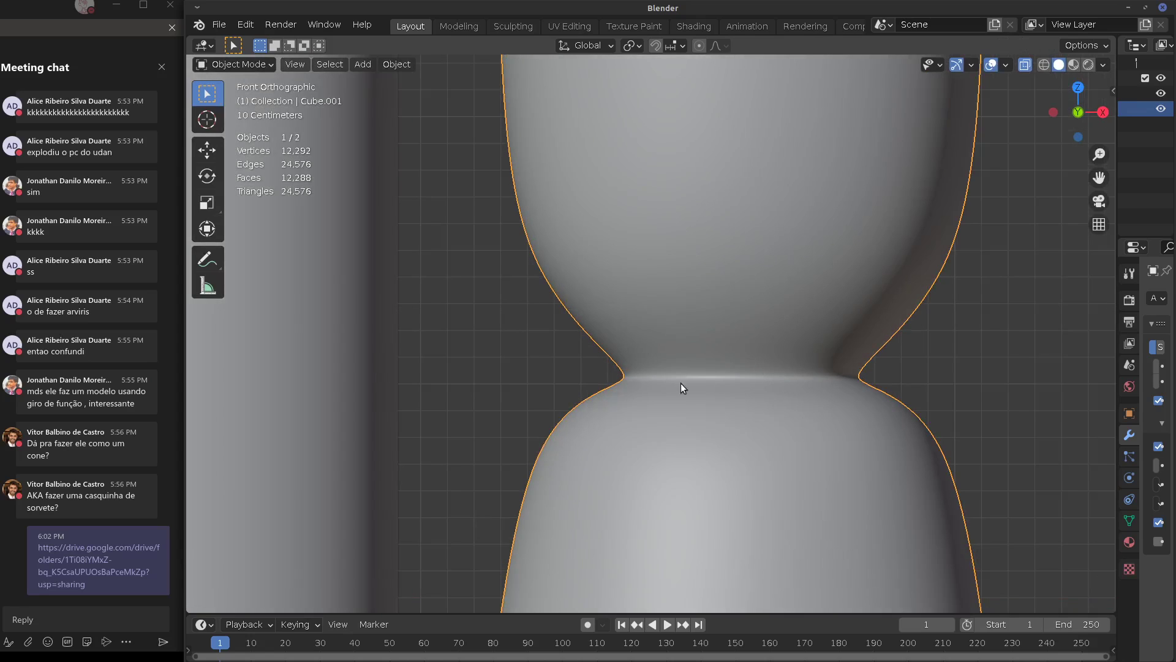
{"action": "scroll", "coordinate": [741, 368], "scroll_direction": "down", "scroll_amount": 6}
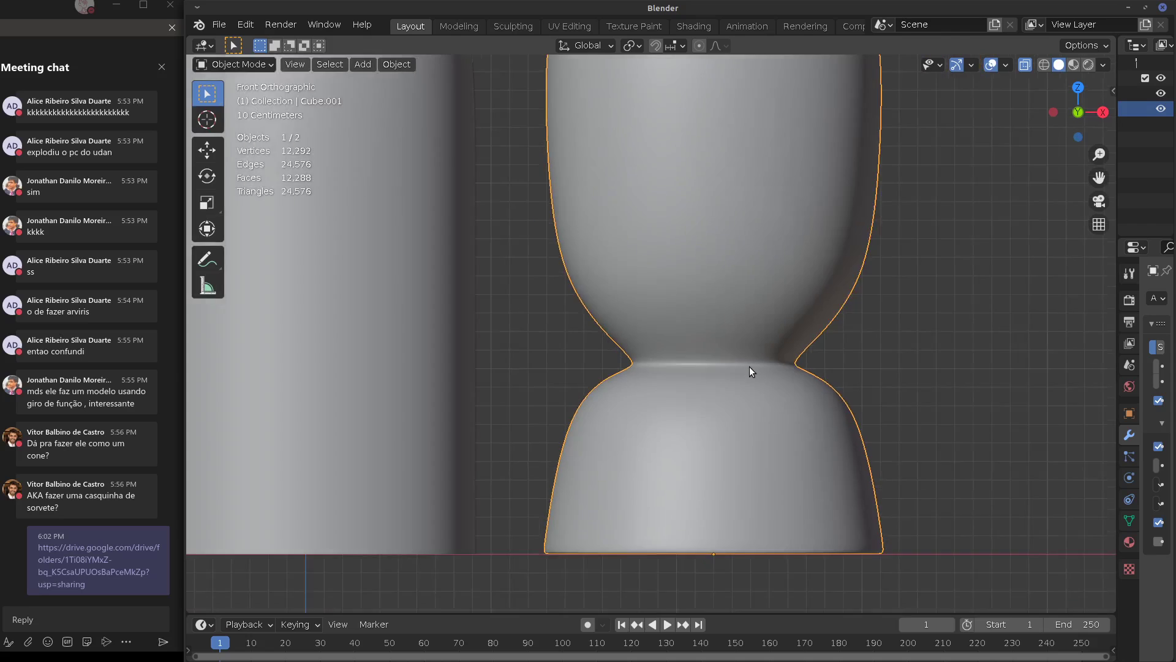
Add a centred loop cut to the duplicate's top section and scale it to about 0.193 to form a narrow neck
{"action": "key", "text": "Tab"}
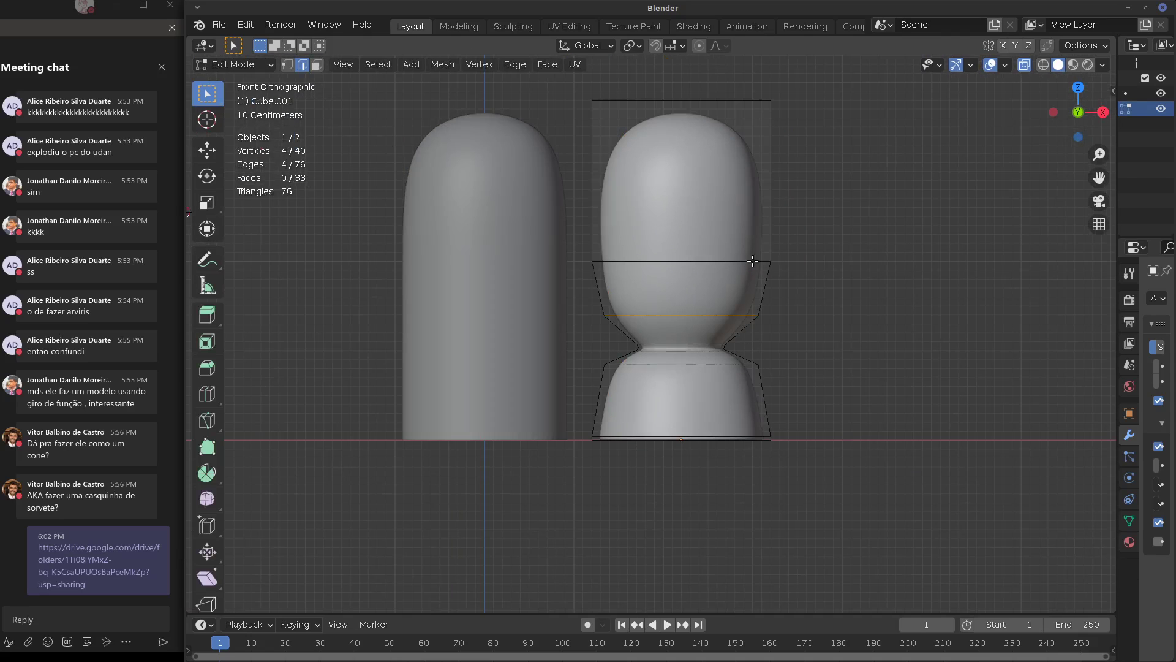
{"action": "key", "text": "ctrl+r"}
{"action": "left_click", "coordinate": [769, 219]}
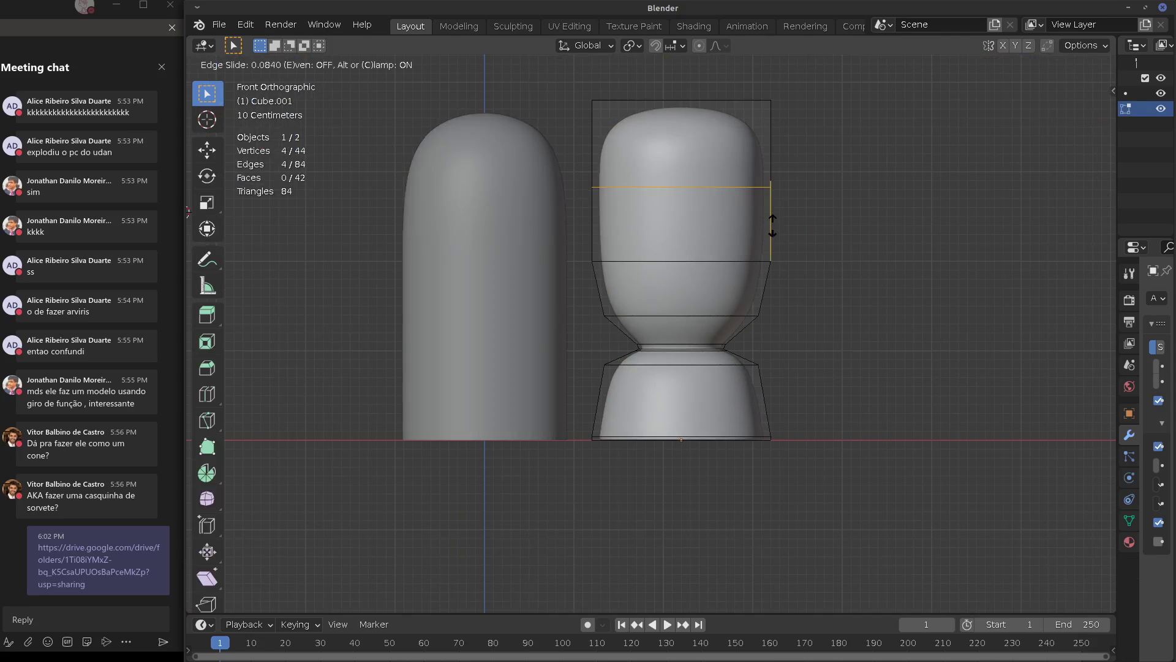
{"action": "right_click", "coordinate": [769, 221]}
{"action": "key", "text": "s"}
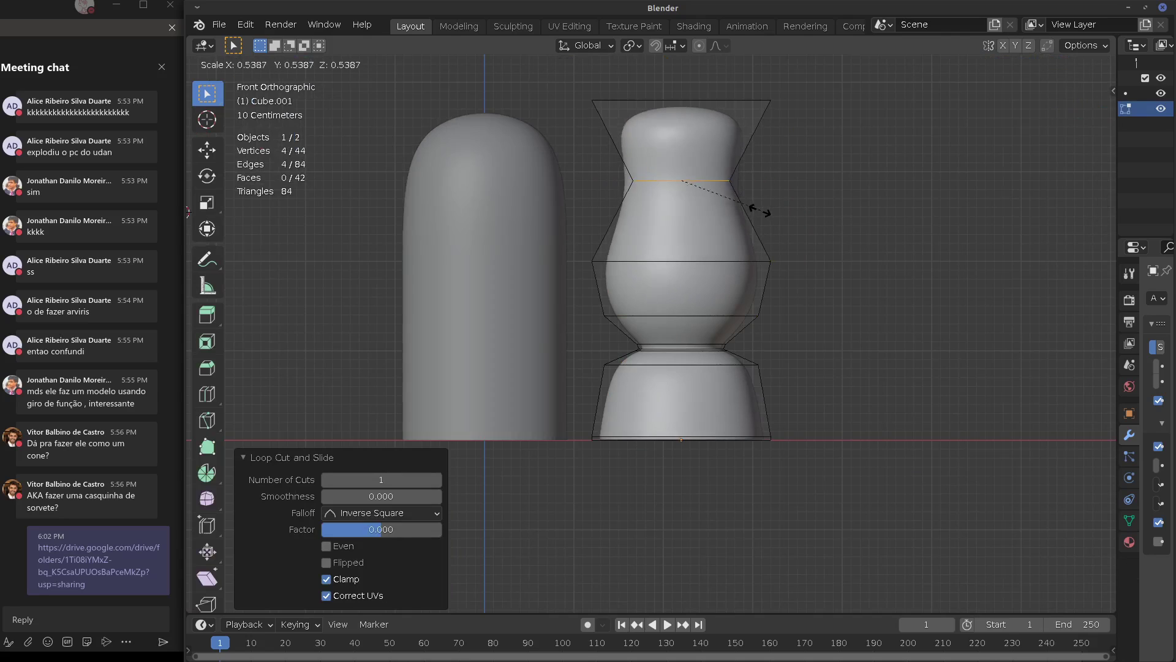
{"action": "left_click", "coordinate": [693, 202]}
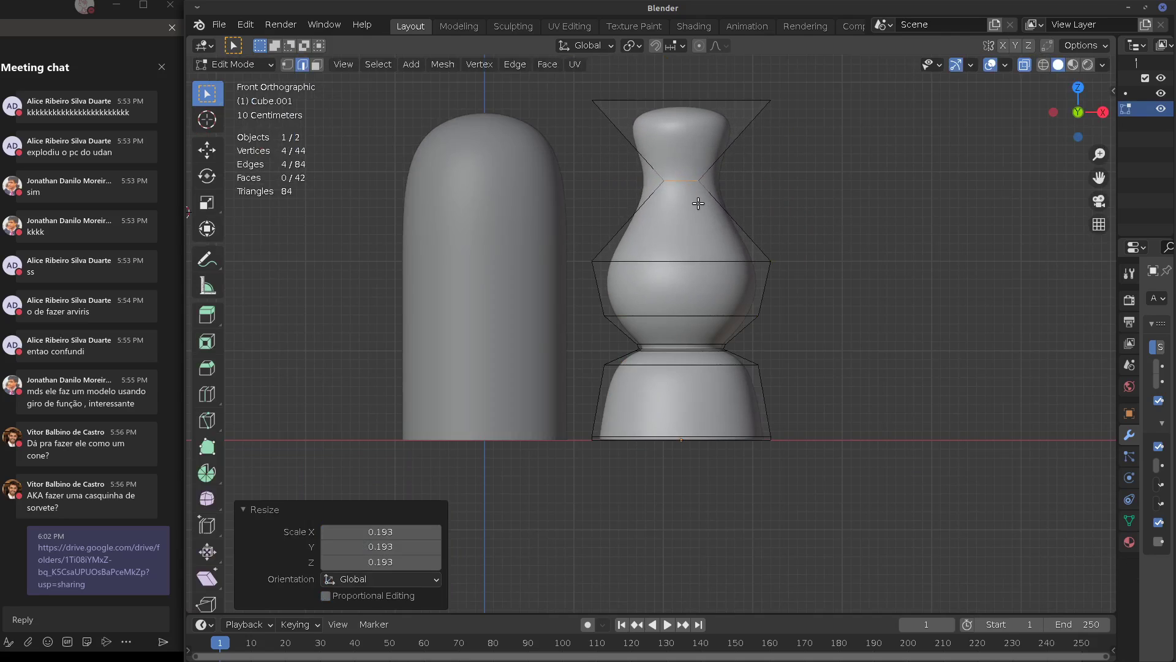
Examine the duplicate's smoothed profile around the waist and neck in Object Mode, from the front and at an angle
{"action": "key", "text": "Tab"}
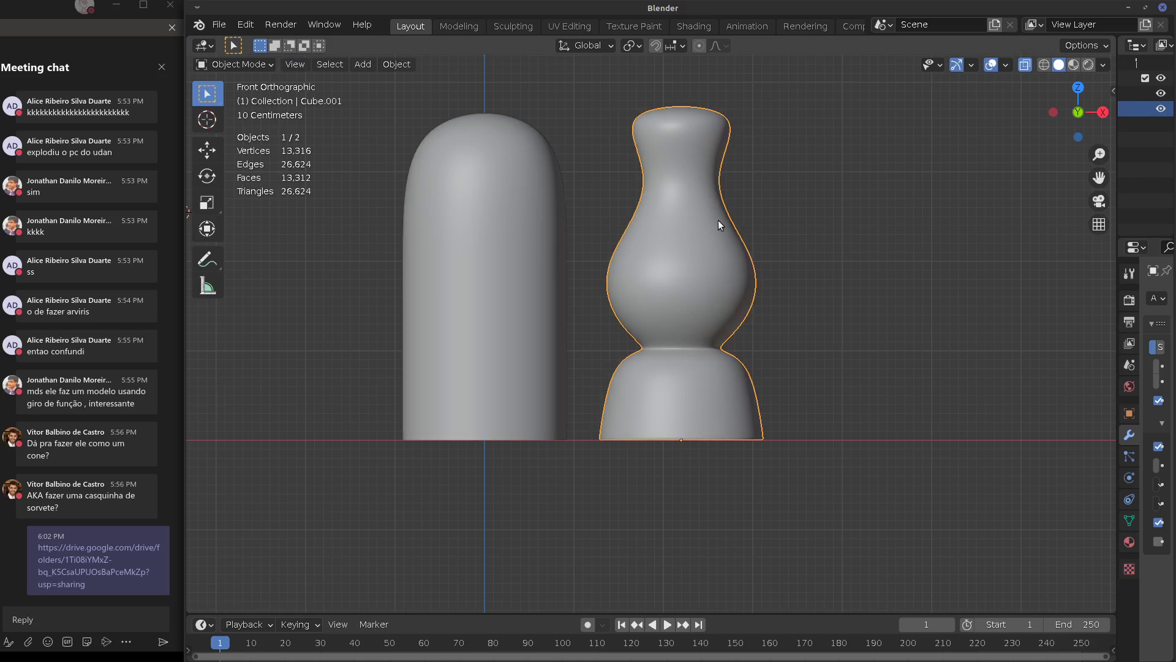
{"action": "mouse_move", "coordinate": [762, 277]}
{"action": "middle_mouse_down"}
{"action": "mouse_move", "coordinate": [594, 320]}
{"action": "mouse_move", "coordinate": [804, 320]}
{"action": "mouse_move", "coordinate": [719, 312]}
{"action": "mouse_move", "coordinate": [751, 277]}
{"action": "middle_mouse_up"}
{"action": "scroll", "coordinate": [752, 277], "scroll_direction": "up", "scroll_amount": 2}
{"action": "scroll", "coordinate": [754, 282], "scroll_direction": "up", "scroll_amount": 1}
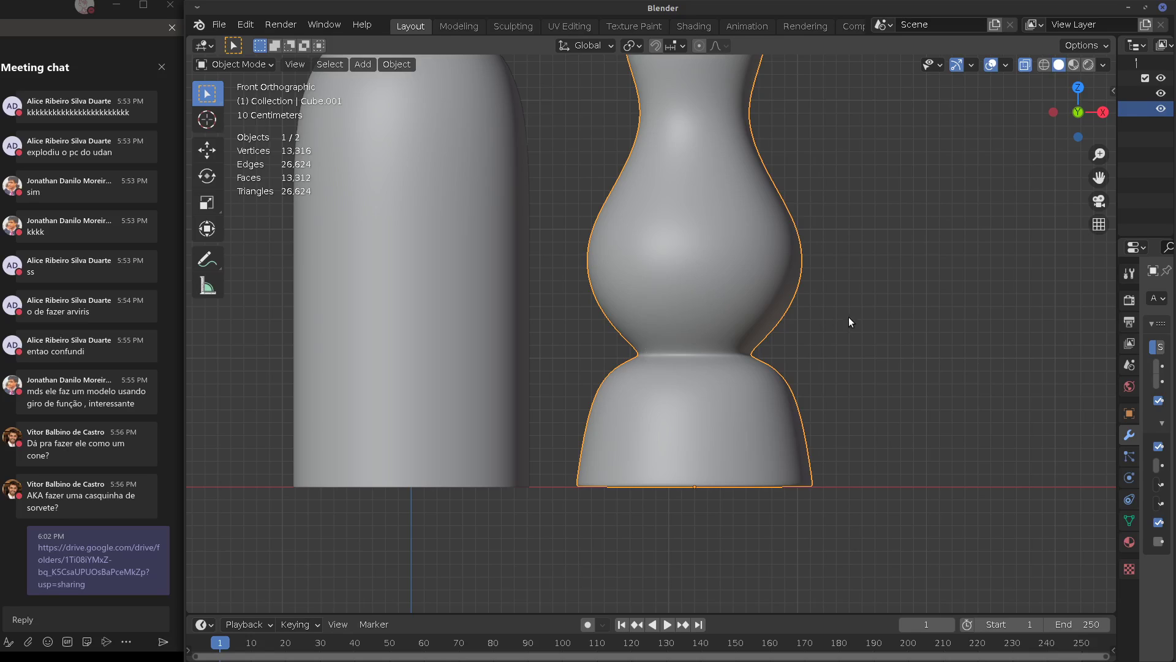
{"action": "mouse_move", "coordinate": [806, 324]}
{"action": "left_mouse_down"}
{"action": "mouse_move", "coordinate": [771, 342]}
{"action": "mouse_move", "coordinate": [780, 352]}
{"action": "left_mouse_up"}
{"action": "right_click_drag", "start_coordinate": [760, 341], "coordinate": [892, 301]}
{"action": "middle_click_drag", "start_coordinate": [747, 269], "coordinate": [781, 293]}
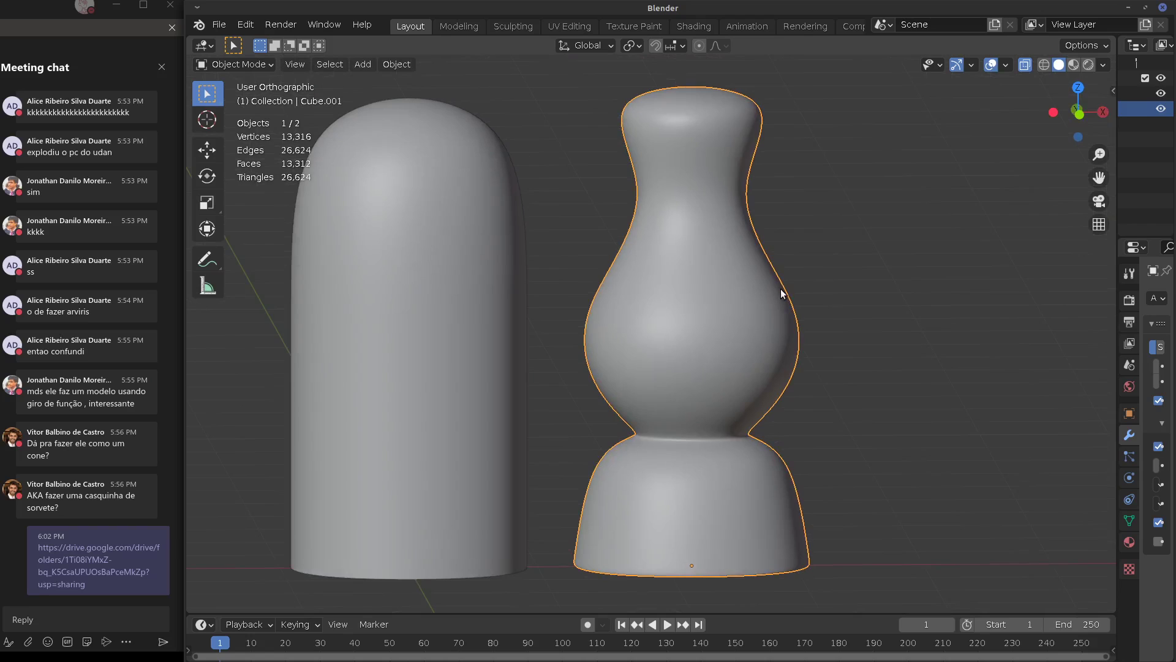
{"action": "key", "text": "KP_1"}
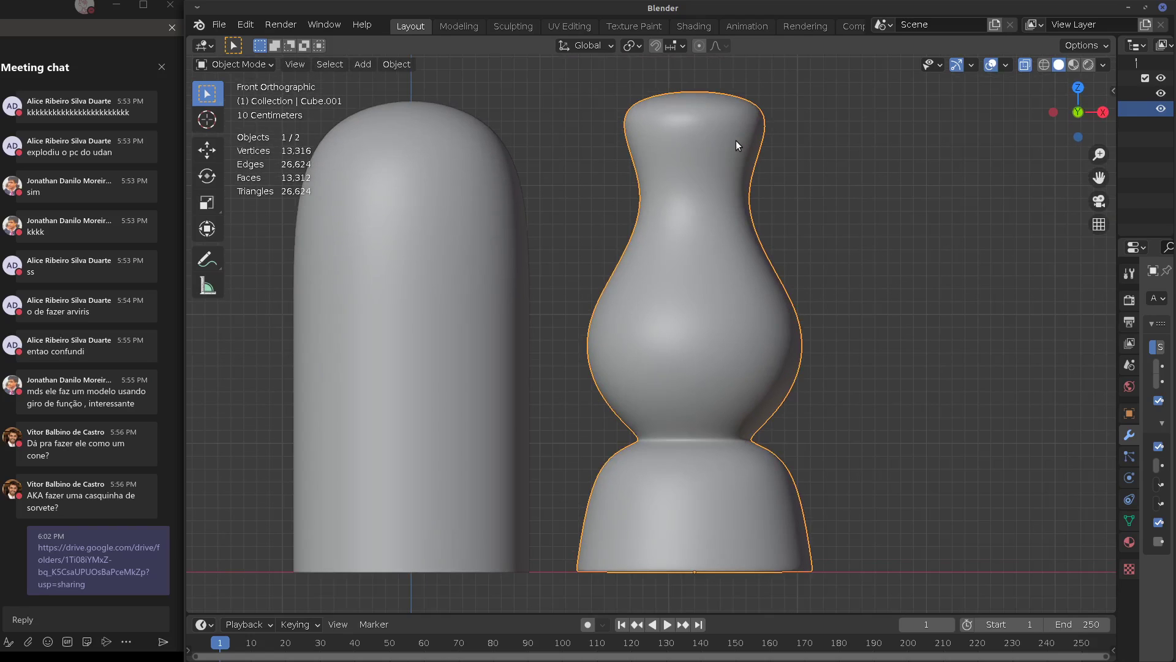
Extrude the duplicate's top face upward by about 0.024 m and scale the new face to about 0.955
{"action": "key", "text": "Tab"}
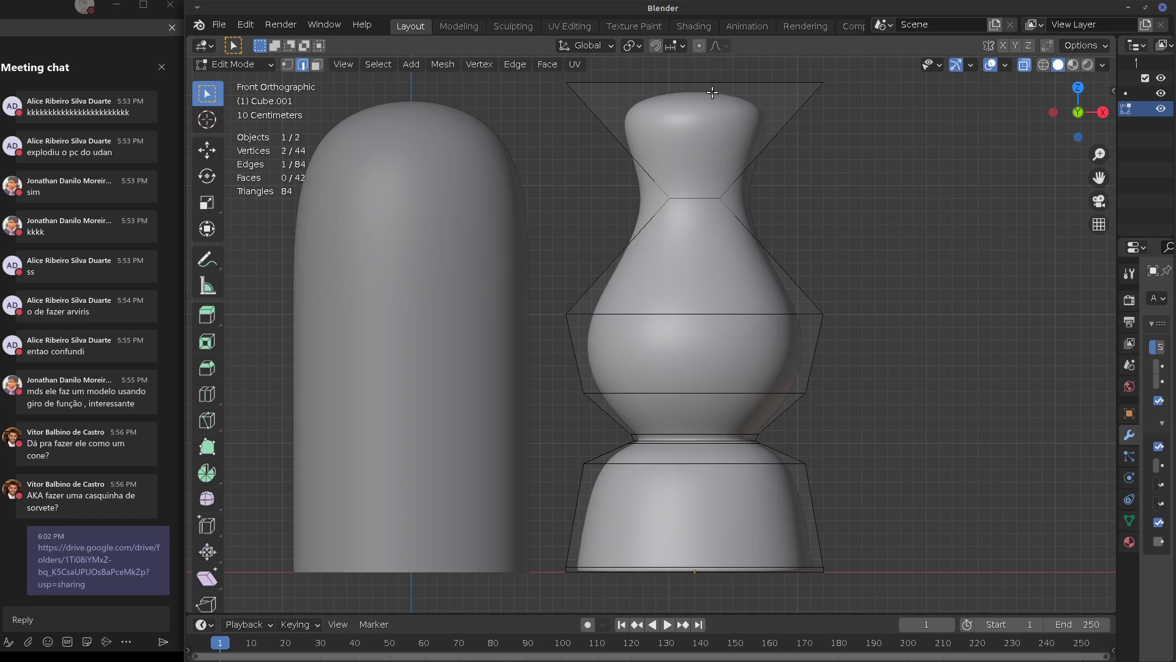
{"action": "middle_click_drag", "start_coordinate": [714, 92], "coordinate": [697, 120]}
{"action": "scroll", "coordinate": [698, 131], "scroll_direction": "up", "scroll_amount": 2}
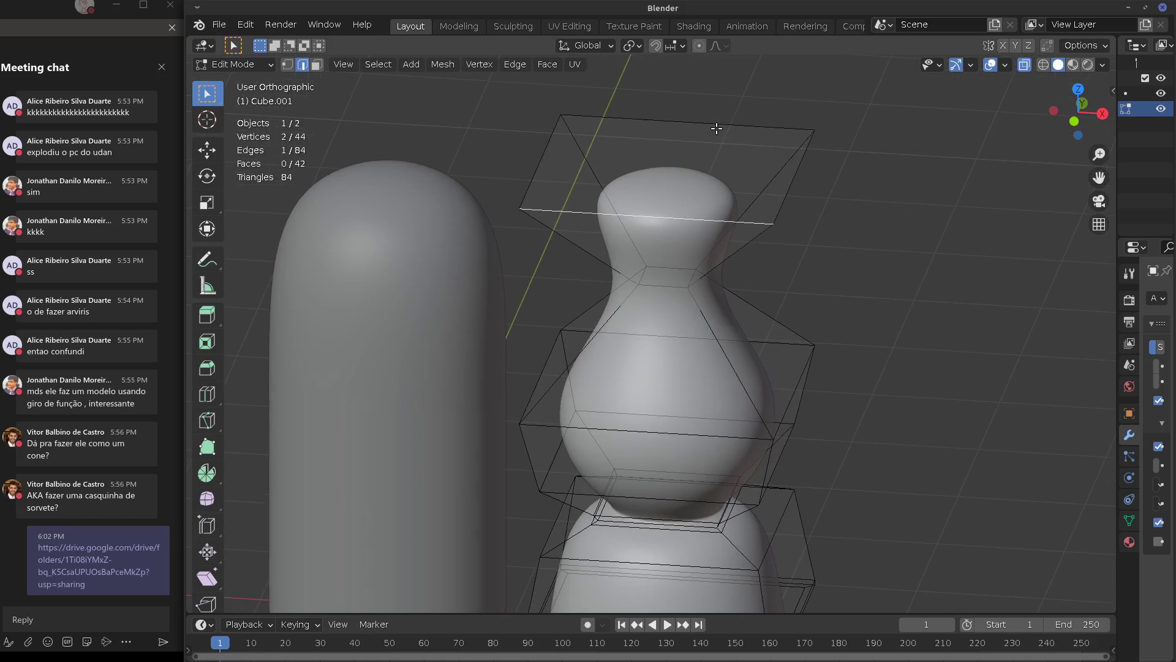
{"action": "left_click", "coordinate": [794, 176], "text": "shift"}
{"action": "left_click", "coordinate": [534, 160], "text": "shift"}
{"action": "key", "text": "KP_1"}
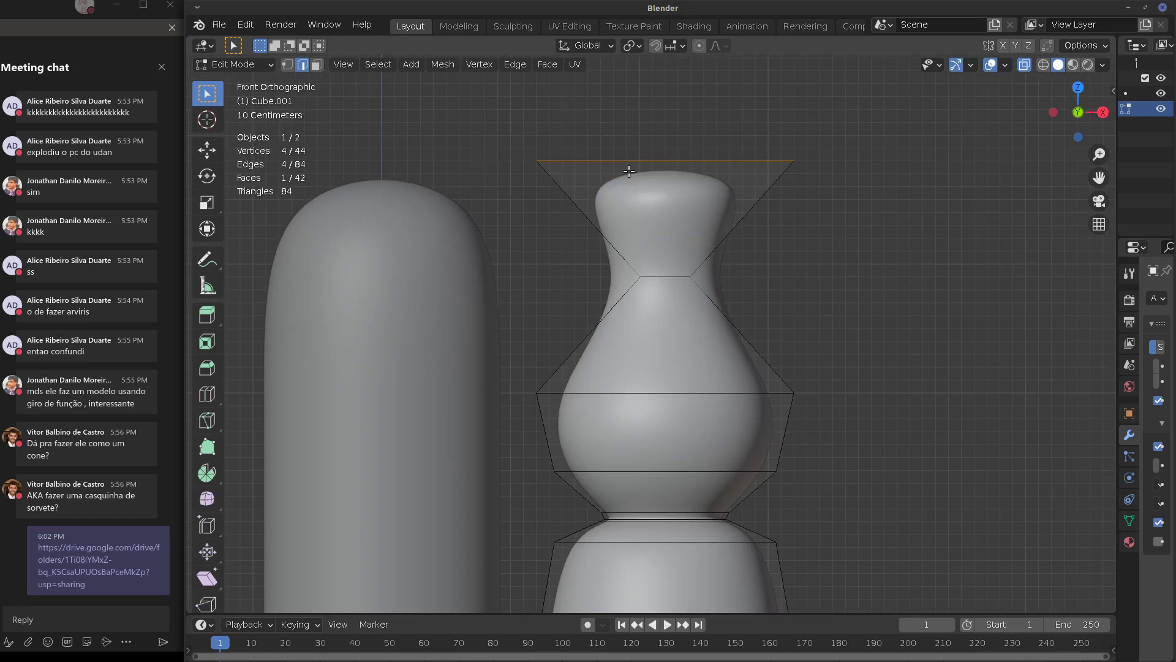
{"action": "key", "text": "e"}
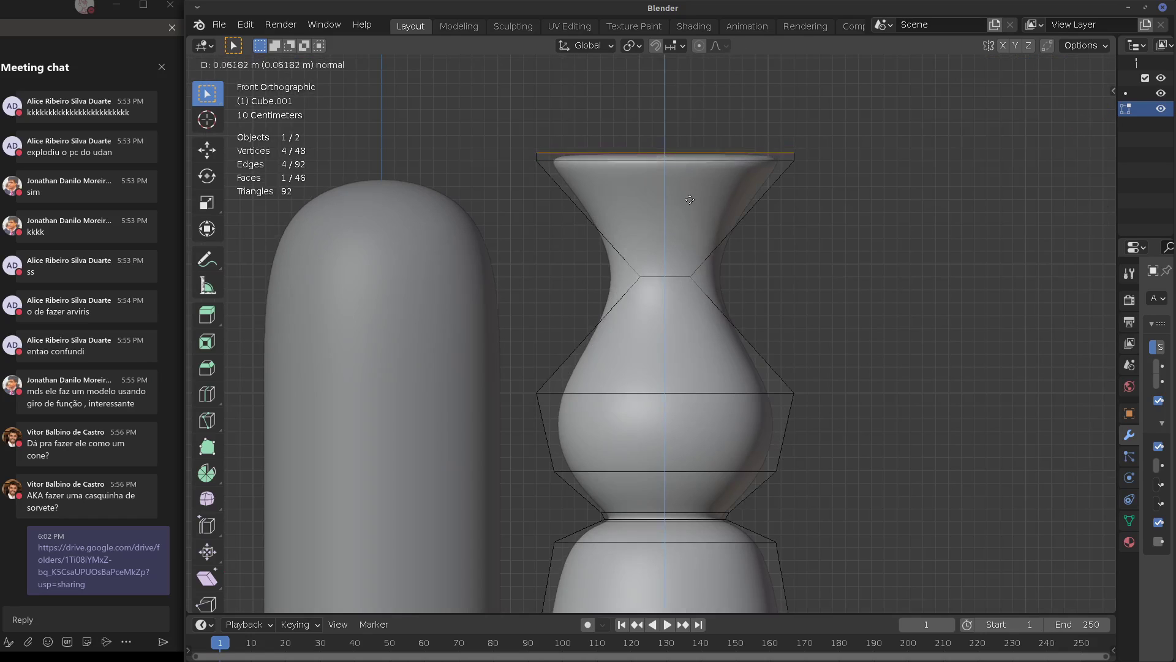
{"action": "left_click", "coordinate": [744, 184]}
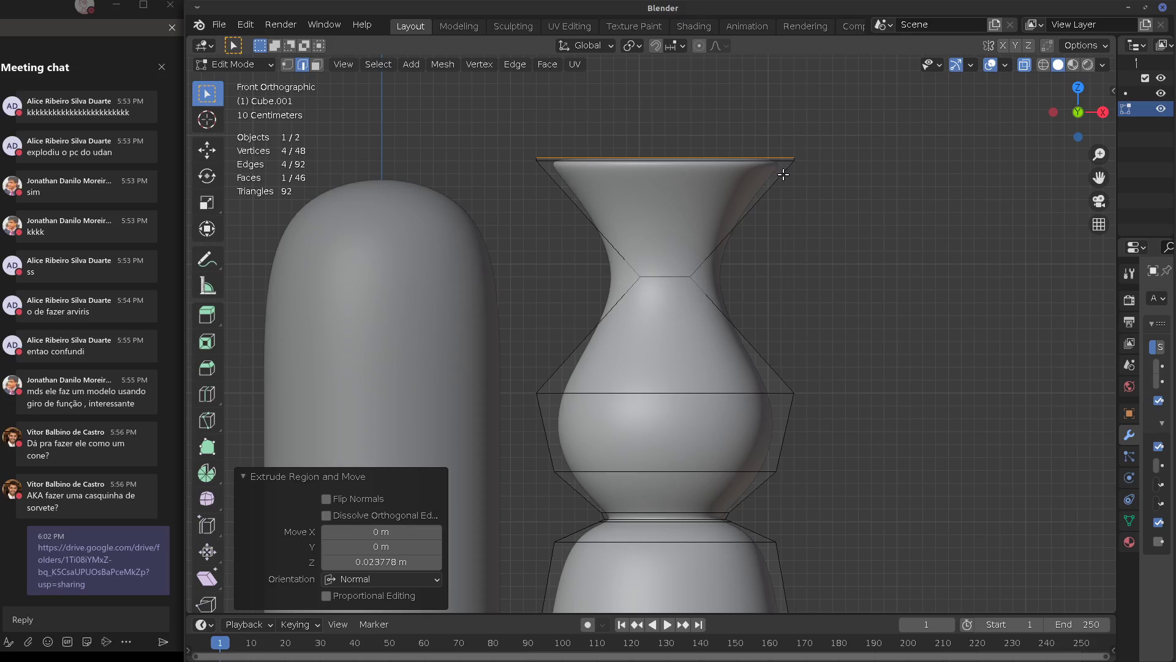
{"action": "key", "text": "s"}
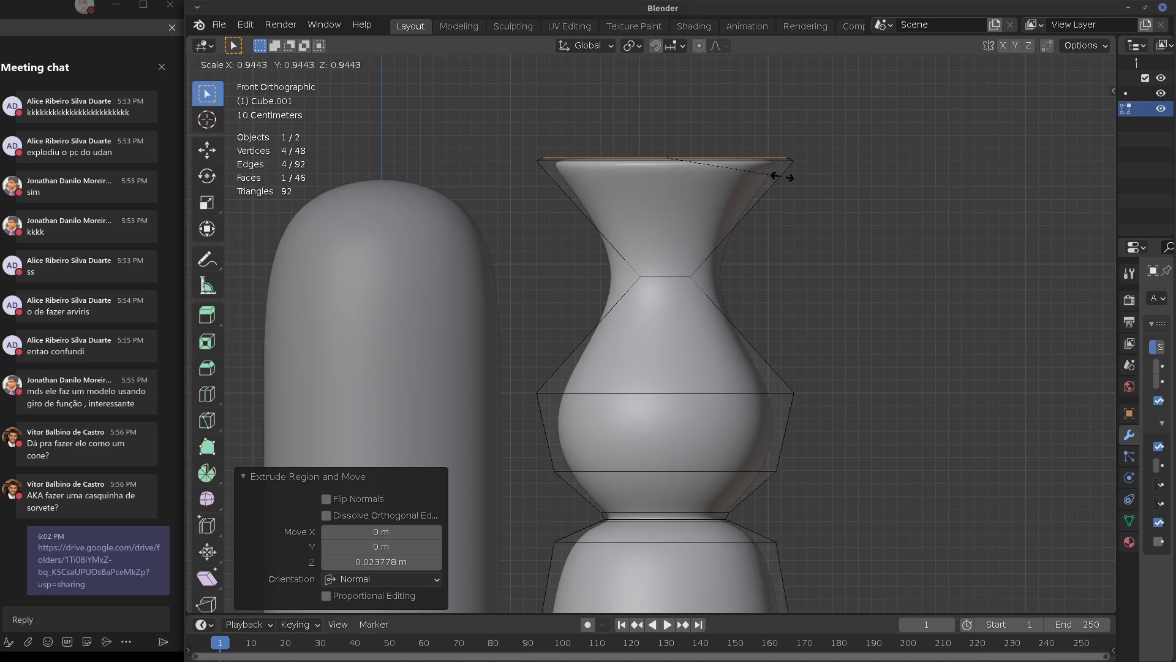
{"action": "left_click", "coordinate": [781, 178]}
Add a support loop just below the duplicate's top rim to sharpen it, and return to Object Mode to view the vase shape
{"action": "key", "text": "ctrl+r"}
{"action": "left_click", "coordinate": [782, 189]}
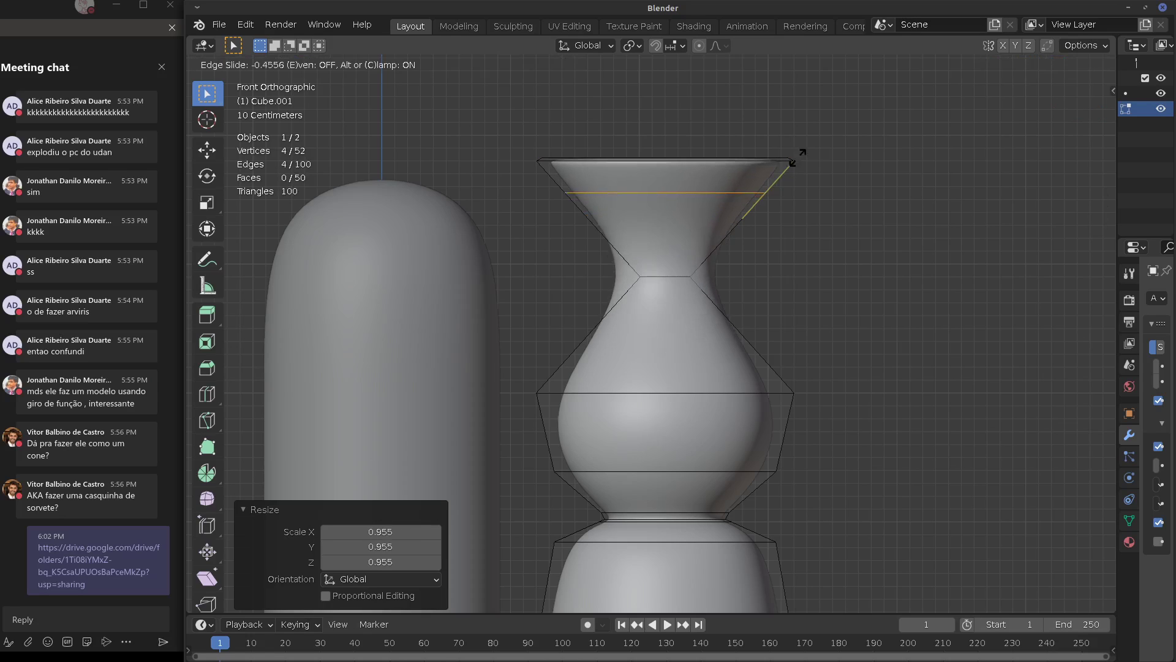
{"action": "left_click", "coordinate": [805, 128]}
{"action": "key", "text": "Tab"}
{"action": "middle_click_drag", "start_coordinate": [790, 153], "coordinate": [685, 380]}
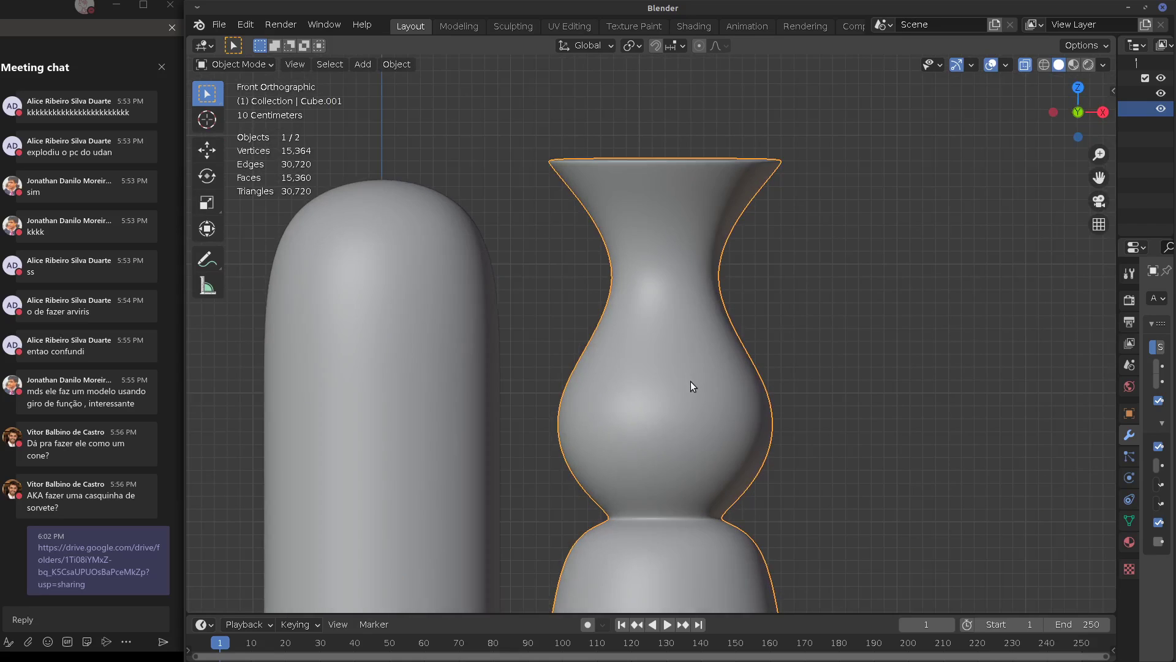
{"action": "scroll", "coordinate": [691, 385], "scroll_direction": "down", "scroll_amount": 3}
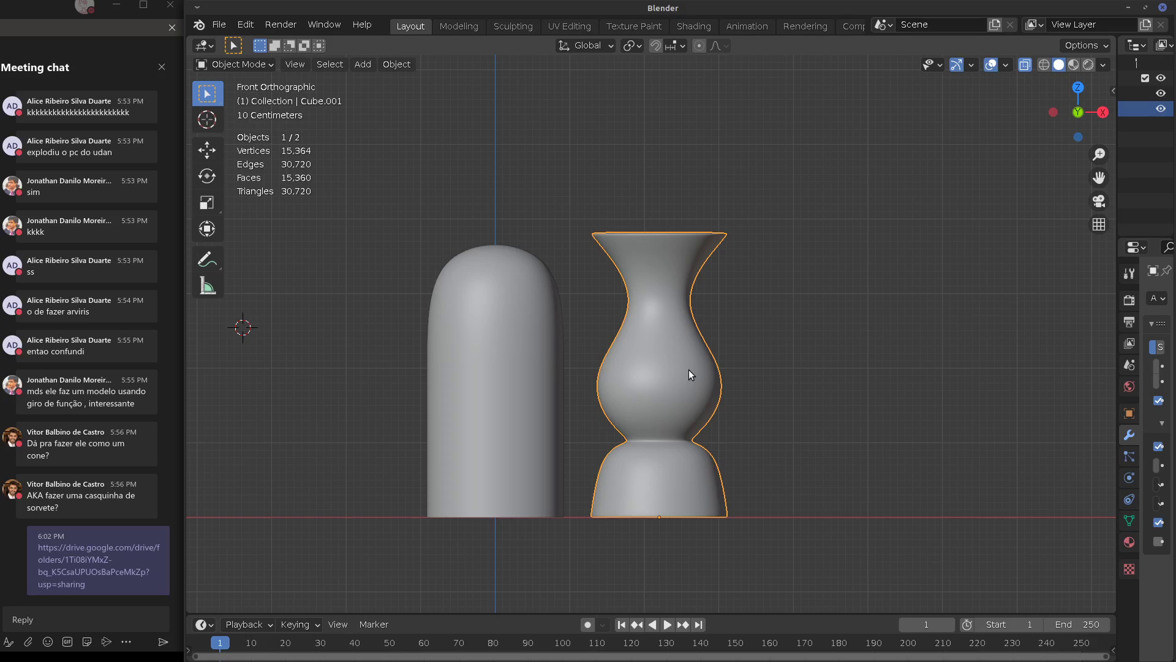
Widen the Outliner and Properties area to show the duplicate's Subdivision modifier settings, and enter Edit Mode on the duplicate
{"action": "left_click", "coordinate": [1121, 479]}
{"action": "left_click_drag", "start_coordinate": [1117, 478], "coordinate": [898, 416]}
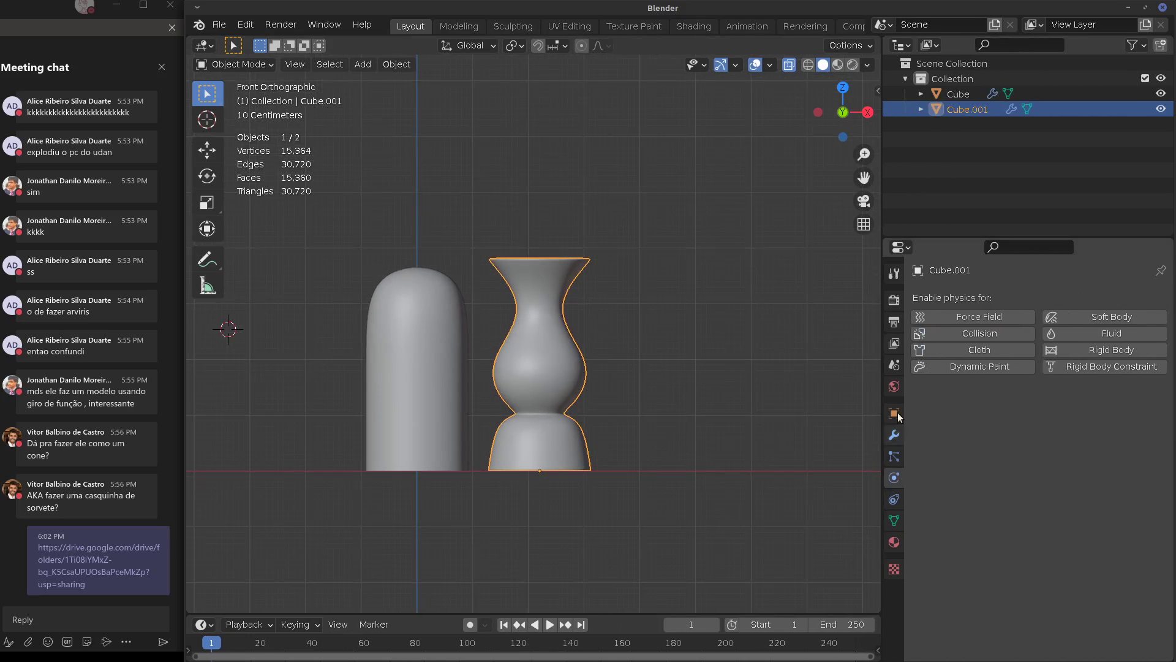
{"action": "left_click", "coordinate": [894, 435]}
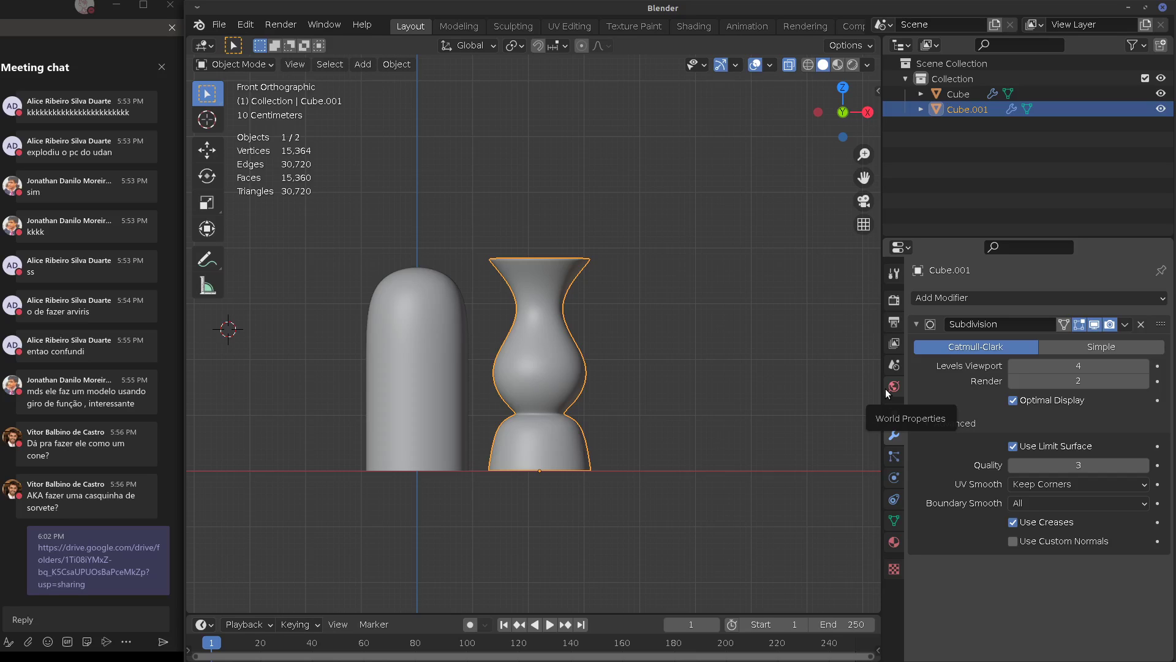
{"action": "key", "text": "Tab"}
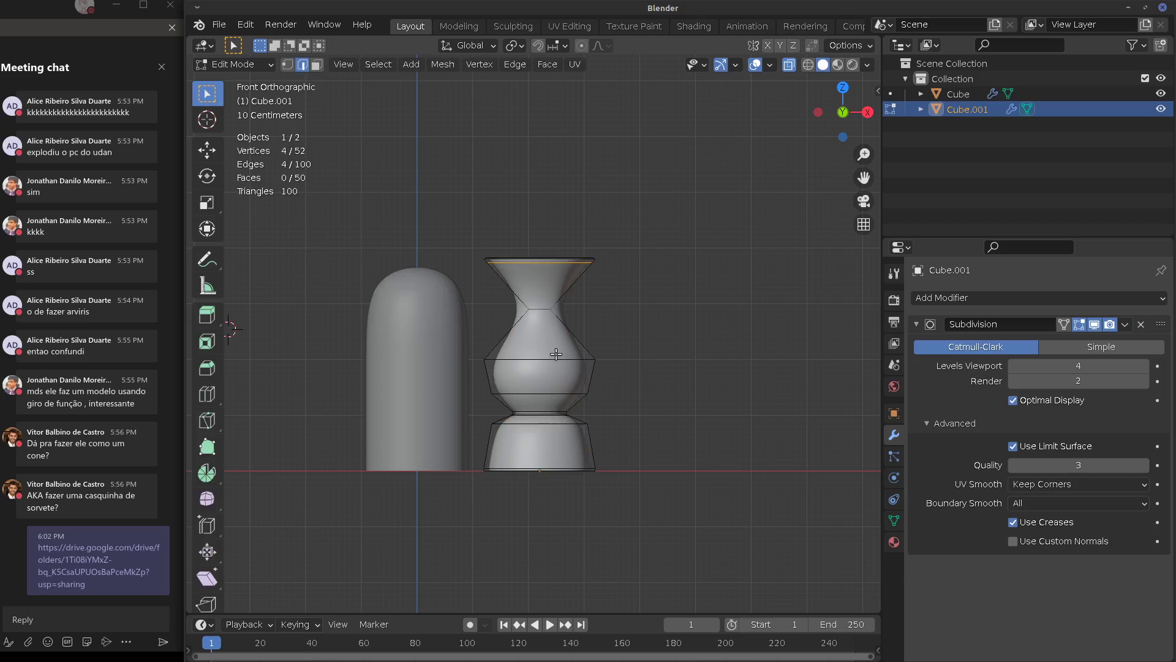
Return to Object Mode and delete both the rounded column and the vase
{"action": "key", "text": "Tab"}
{"action": "left_click", "coordinate": [441, 388]}
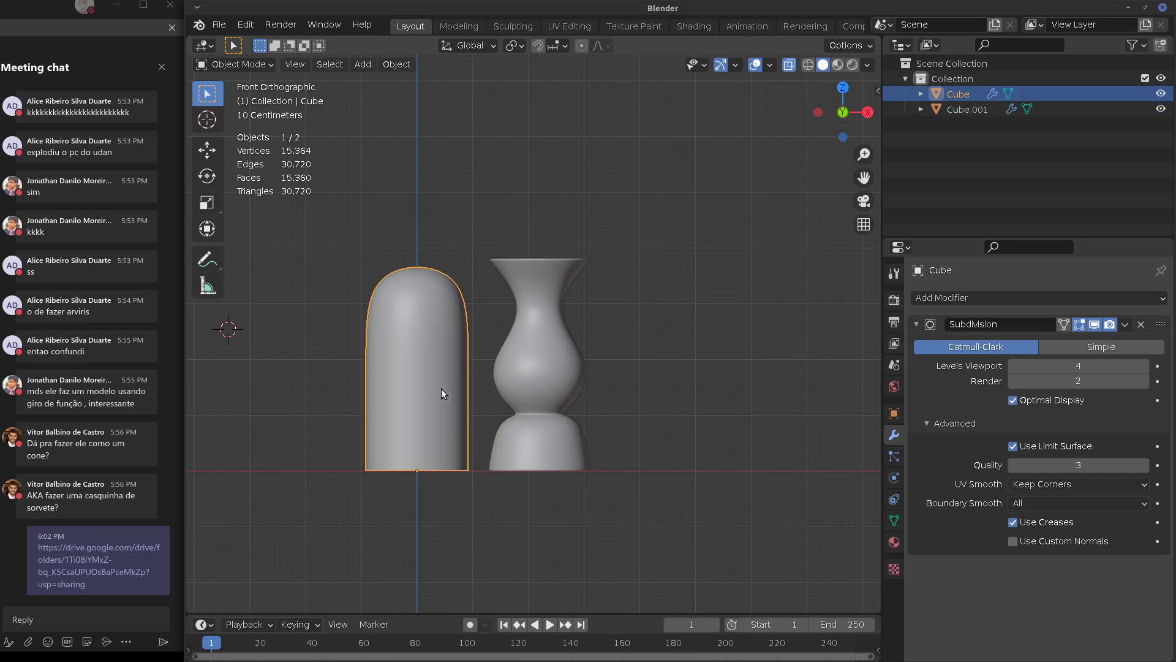
{"action": "left_click", "coordinate": [534, 381], "text": "shift"}
{"action": "key", "text": "x"}
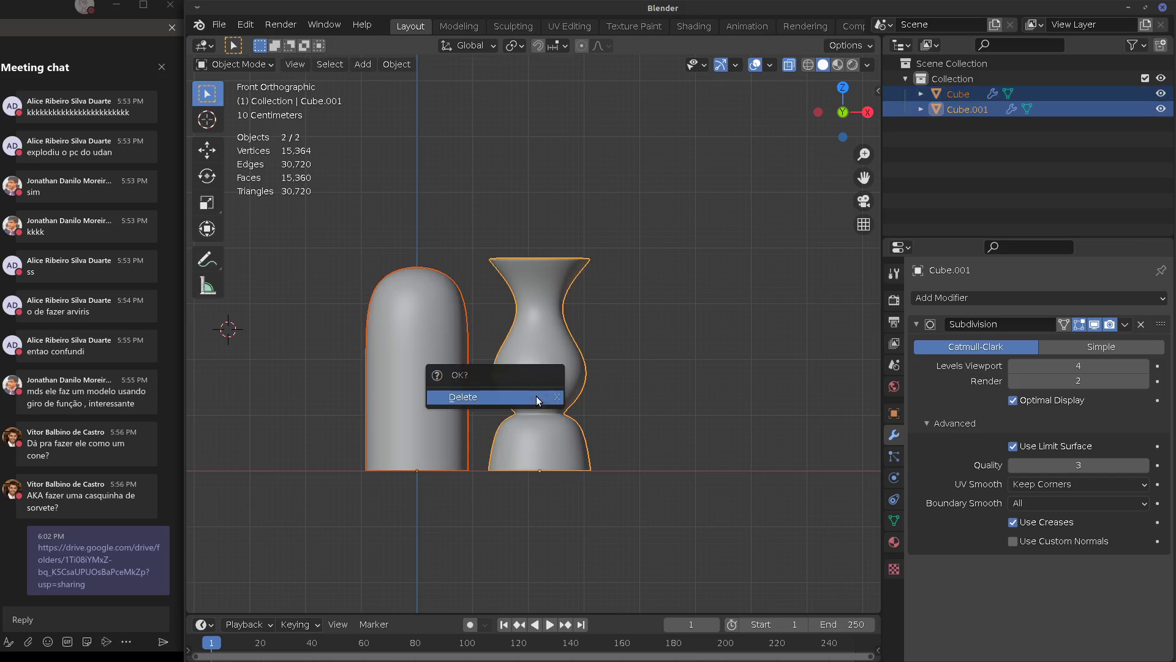
{"action": "left_click", "coordinate": [535, 396]}
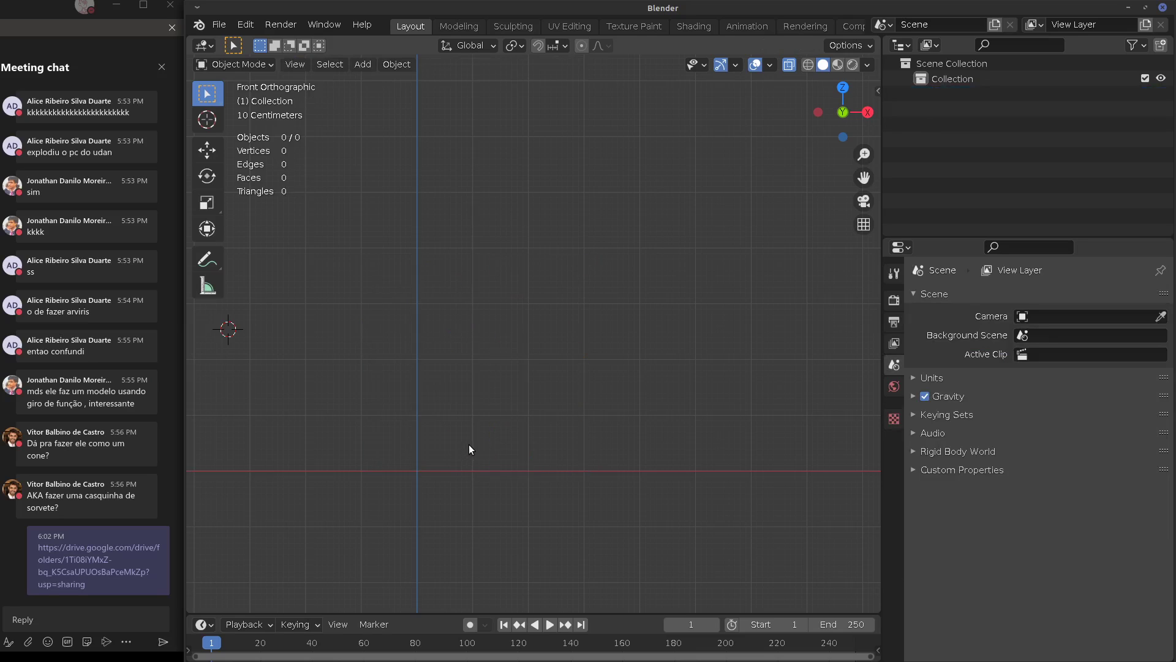
Reset the 3D cursor to the world origin and add a 2 m mesh plane there
{"action": "key", "text": "shift+c"}
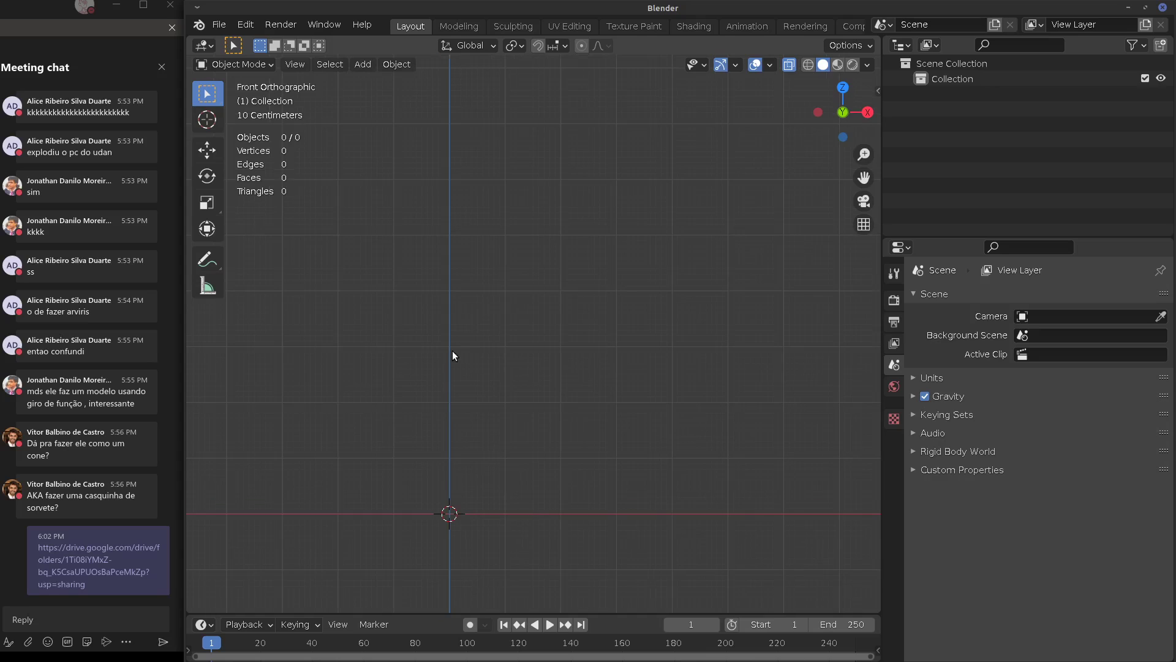
{"action": "right_click", "coordinate": [504, 348], "text": "shift"}
{"action": "key", "text": "shift+a"}
{"action": "key", "text": "Escape"}
{"action": "key", "text": "shift+a"}
{"action": "key", "text": "Escape"}
{"action": "key", "text": "shift+c"}
{"action": "key", "text": "shift+a"}
{"action": "mouse_move", "coordinate": [487, 366]}
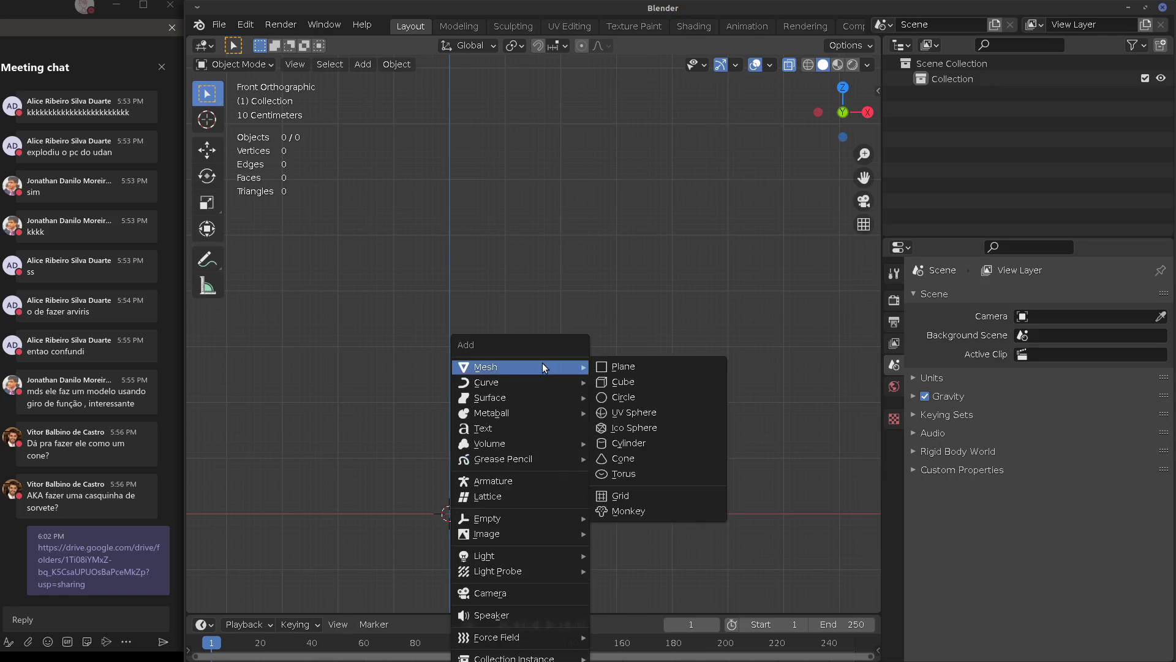
{"action": "left_click", "coordinate": [620, 366]}
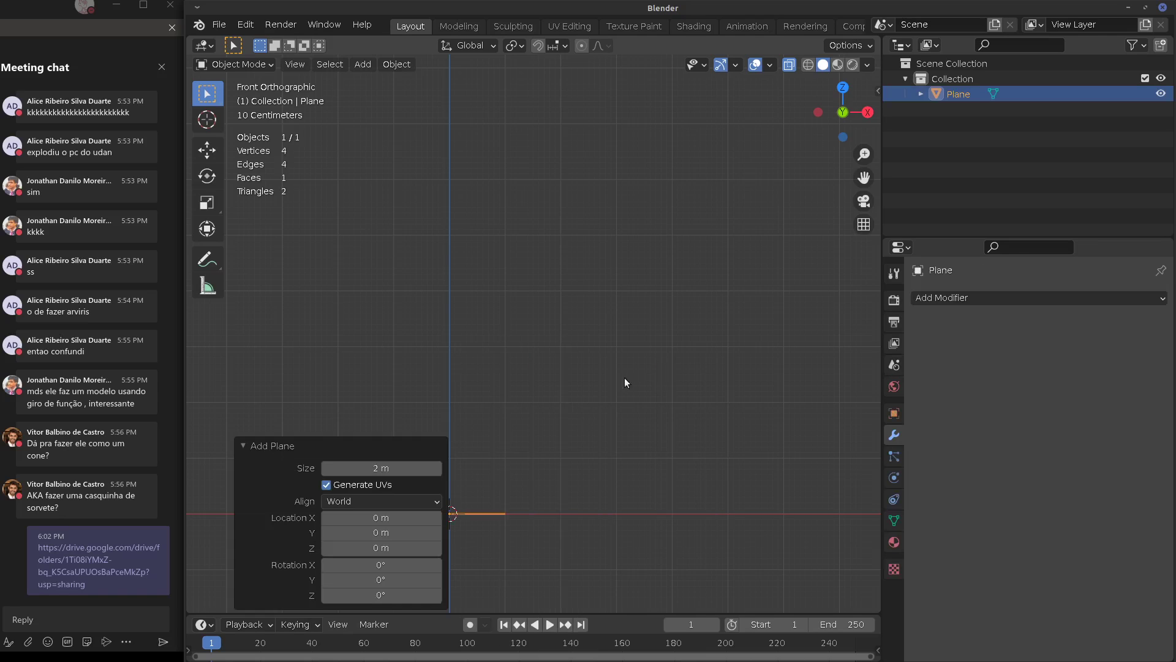
{"action": "left_click", "coordinate": [245, 446]}
In Edit Mode, rotate the plane's geometry upright as seen from the right side view
{"action": "key", "text": "KP_3"}
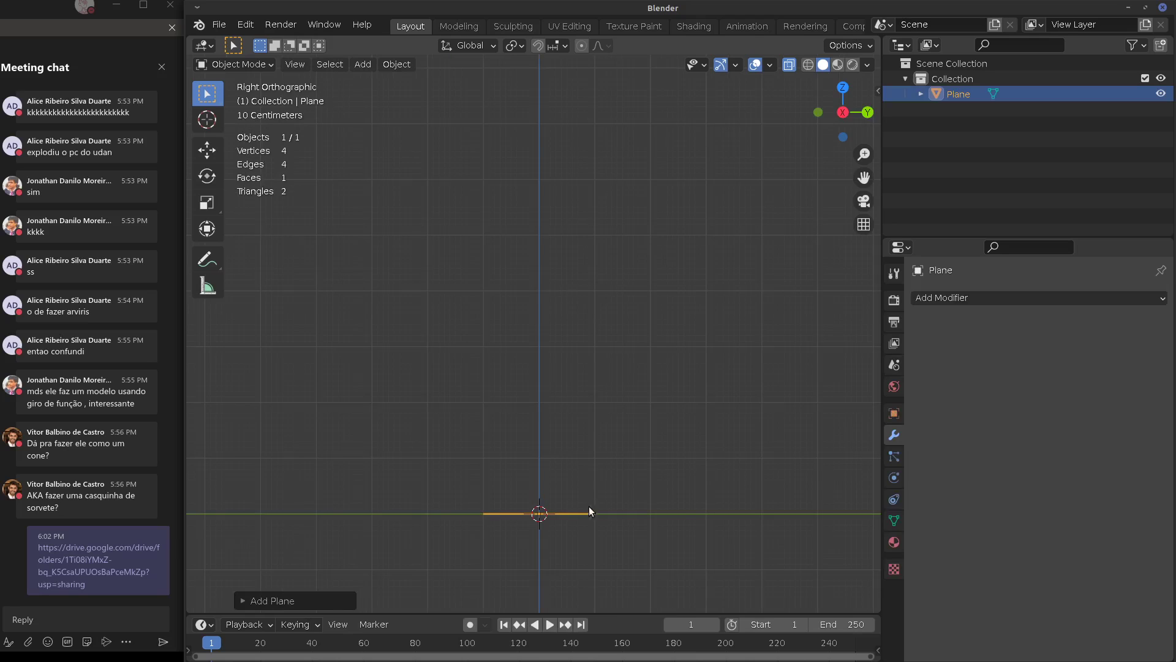
{"action": "key", "text": "Tab"}
{"action": "key", "text": "r"}
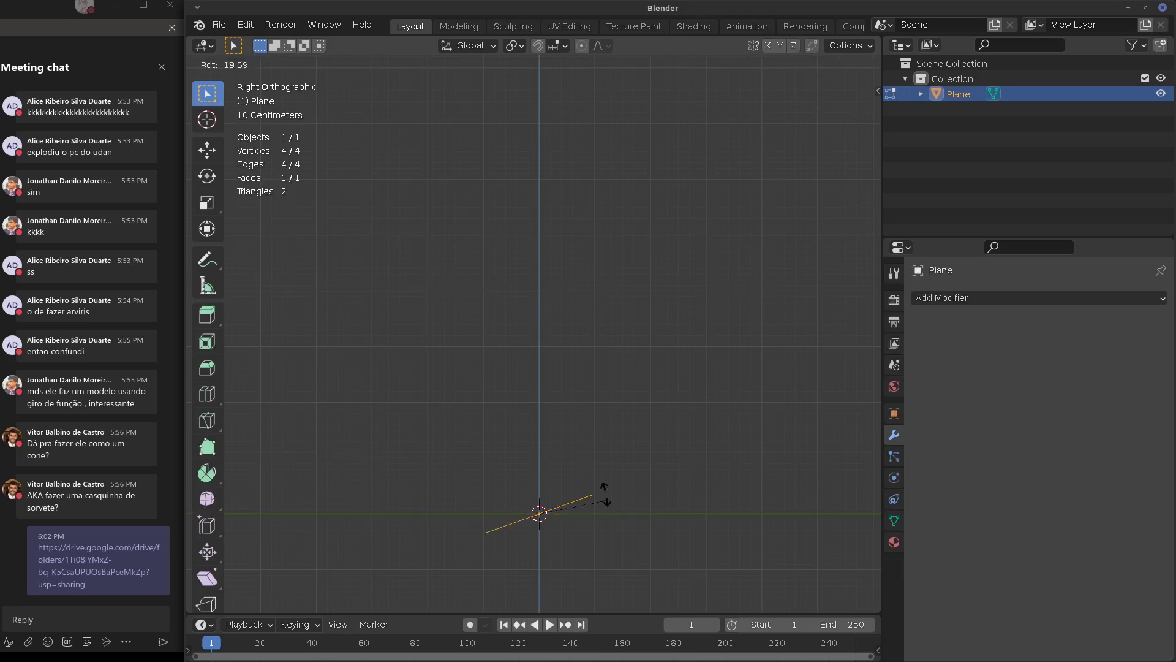
{"action": "left_click", "coordinate": [543, 445]}
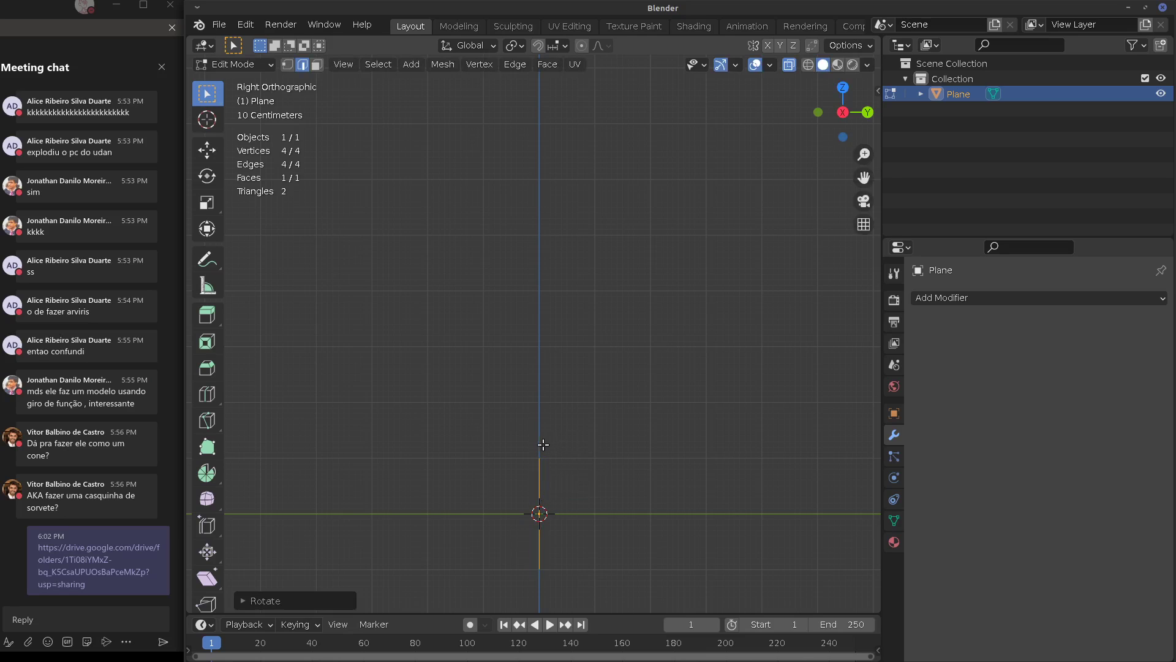
In front view, move the plane's geometry up and to the right of the origin and scale it to about half size
{"action": "key", "text": "KP_1"}
{"action": "key", "text": "g"}
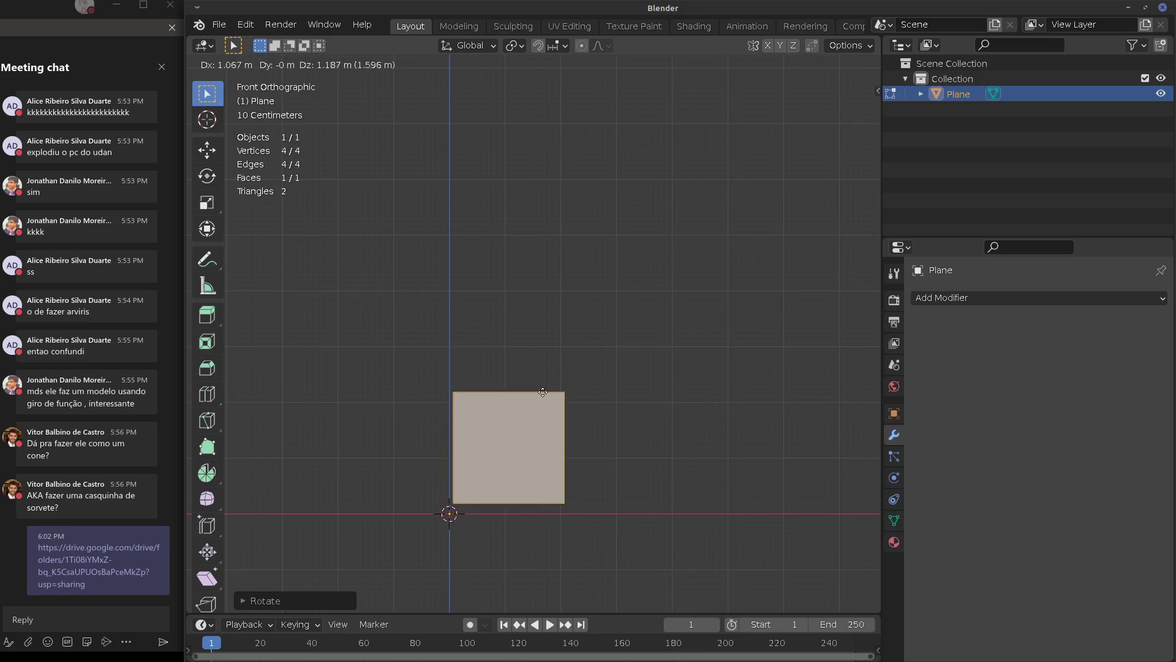
{"action": "left_click", "coordinate": [558, 279]}
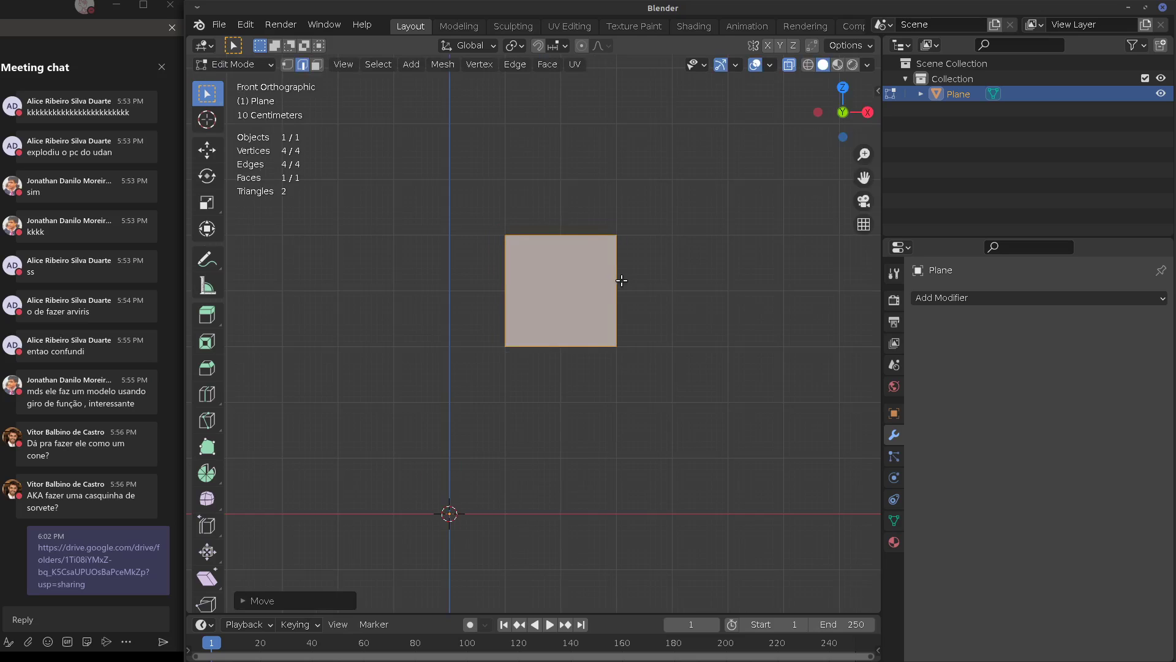
{"action": "key", "text": "s"}
{"action": "left_click", "coordinate": [605, 309]}
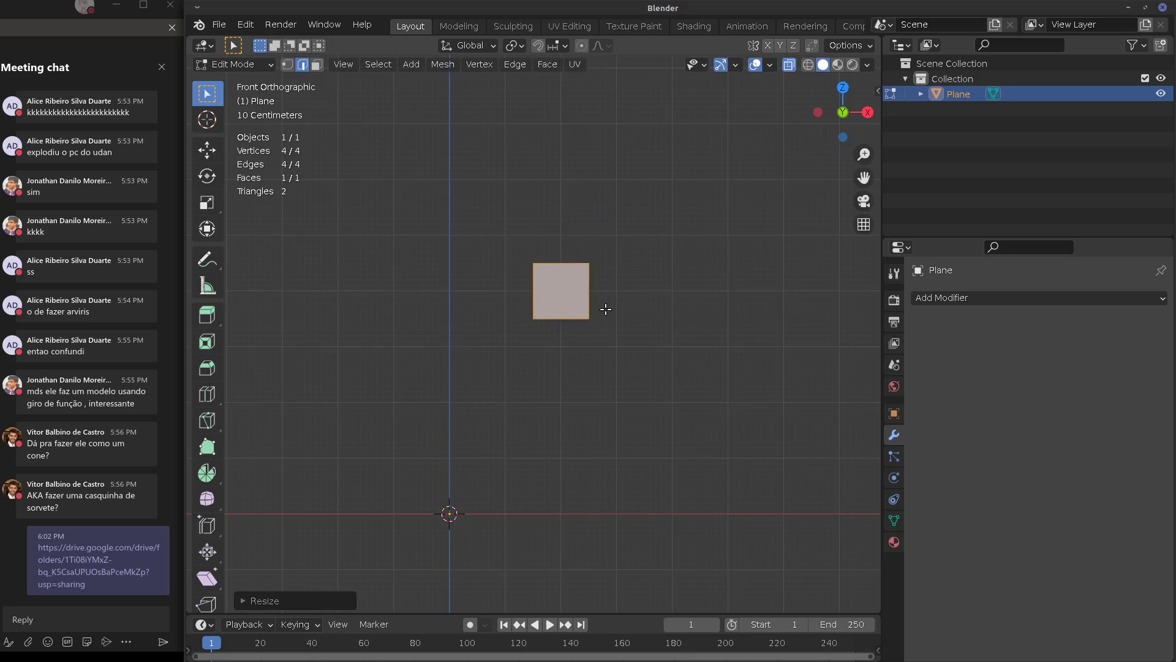
In vertex selection mode, reposition the upper-left, upper-right and lower-right corners to turn the square into an irregular quad
{"action": "scroll", "coordinate": [614, 308], "scroll_direction": "up", "scroll_amount": 3}
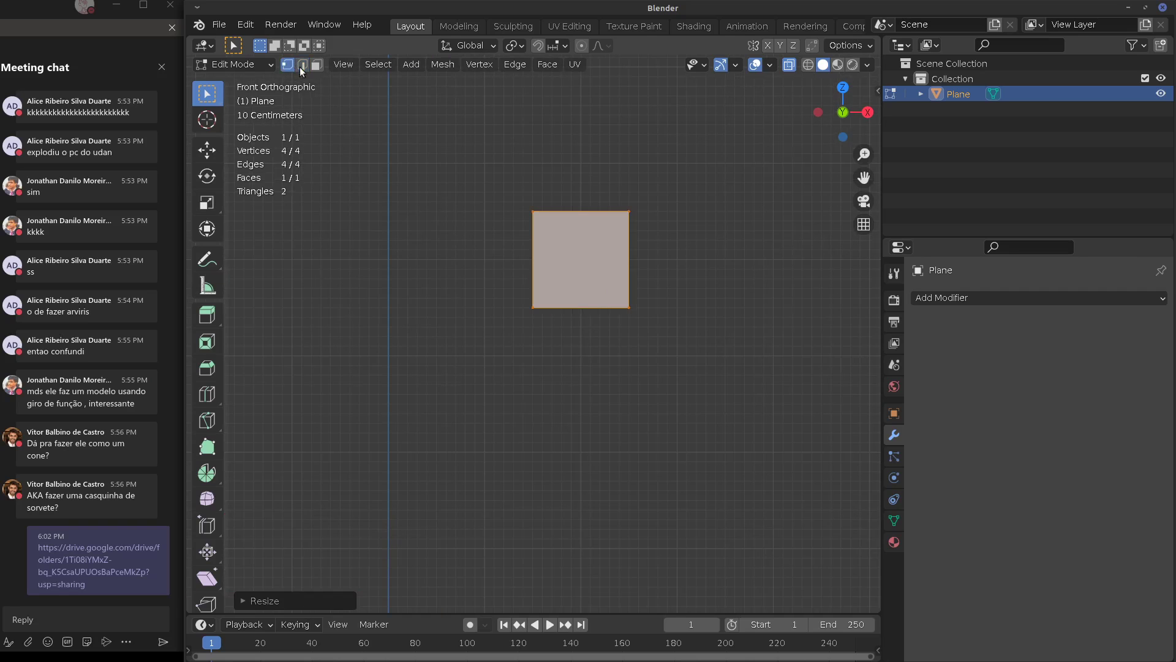
{"action": "left_click", "coordinate": [521, 192]}
{"action": "left_click", "coordinate": [533, 210]}
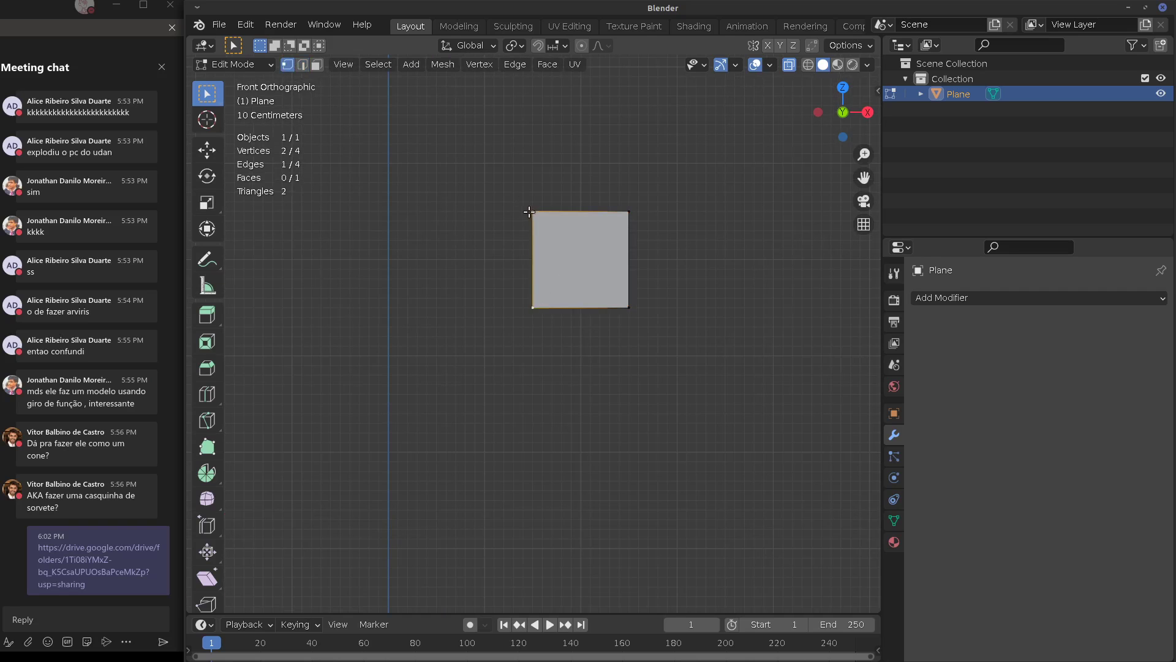
{"action": "key", "text": "g"}
{"action": "left_click", "coordinate": [506, 243]}
{"action": "left_click", "coordinate": [627, 211]}
{"action": "key", "text": "g"}
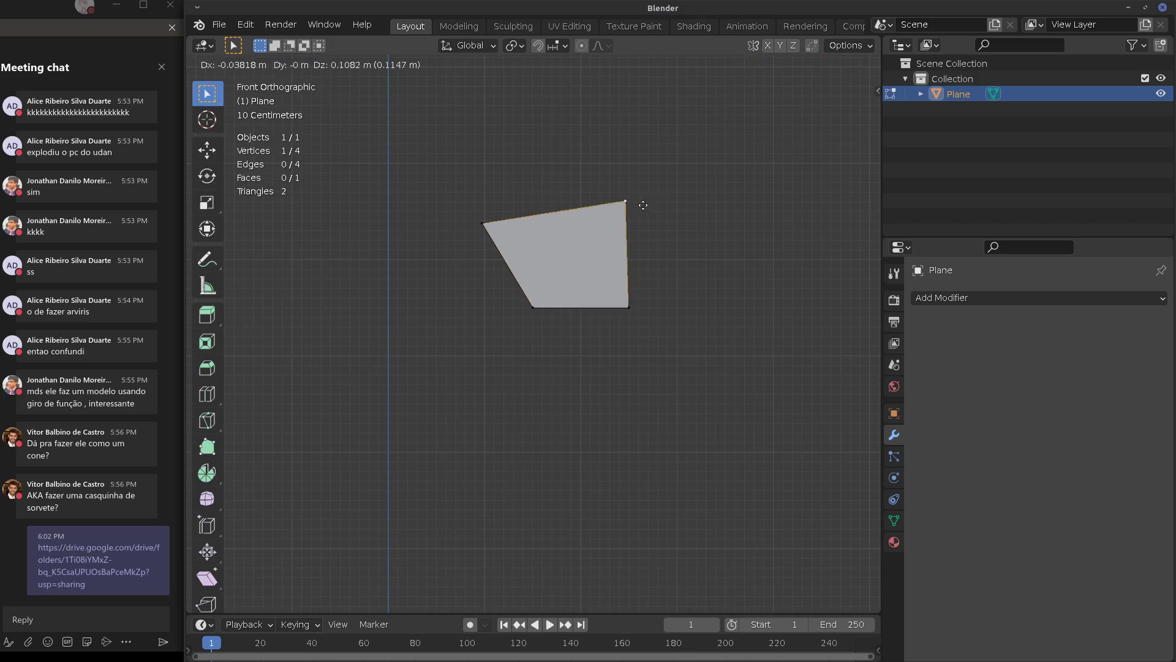
{"action": "left_click", "coordinate": [637, 205]}
{"action": "left_click", "coordinate": [630, 305]}
{"action": "key", "text": "g"}
{"action": "left_click", "coordinate": [626, 292]}
{"action": "left_click", "coordinate": [990, 297]}
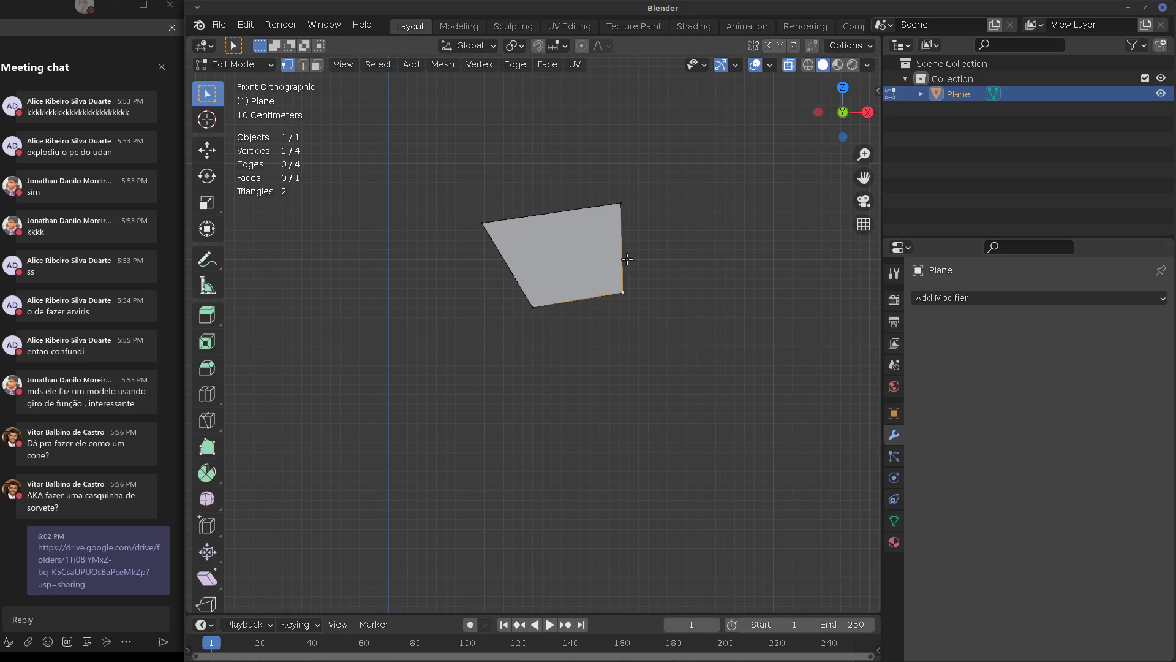
Extrude the quad's right edge through six consecutive segments, curving clockwise into an open C shape
{"action": "left_click", "coordinate": [631, 206], "text": "shift"}
{"action": "right_click", "coordinate": [762, 277], "text": "ctrl"}
{"action": "right_click", "coordinate": [806, 347], "text": "ctrl"}
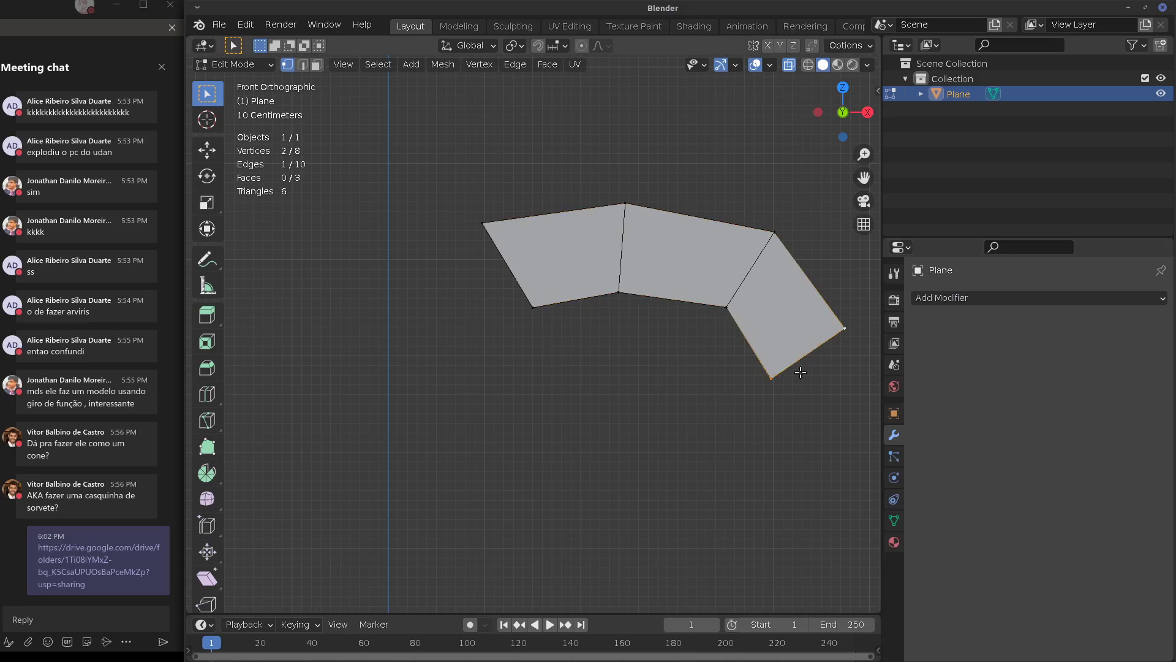
{"action": "right_click", "coordinate": [724, 499], "text": "ctrl"}
{"action": "right_click", "coordinate": [627, 516], "text": "ctrl"}
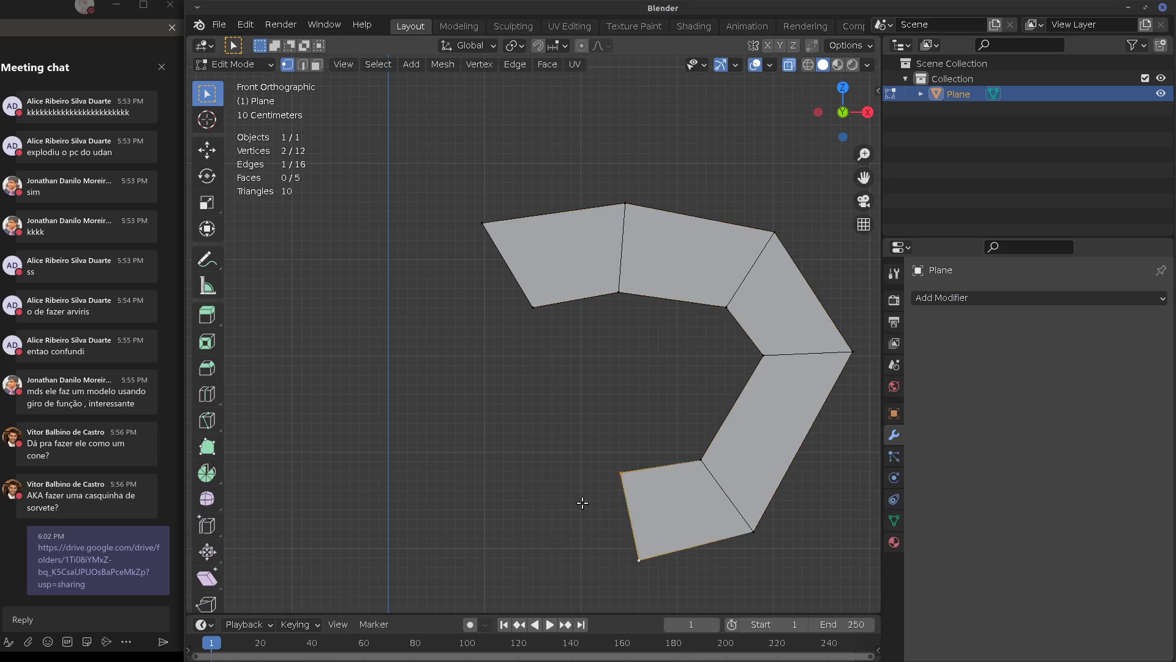
{"action": "right_click", "coordinate": [533, 494], "text": "ctrl"}
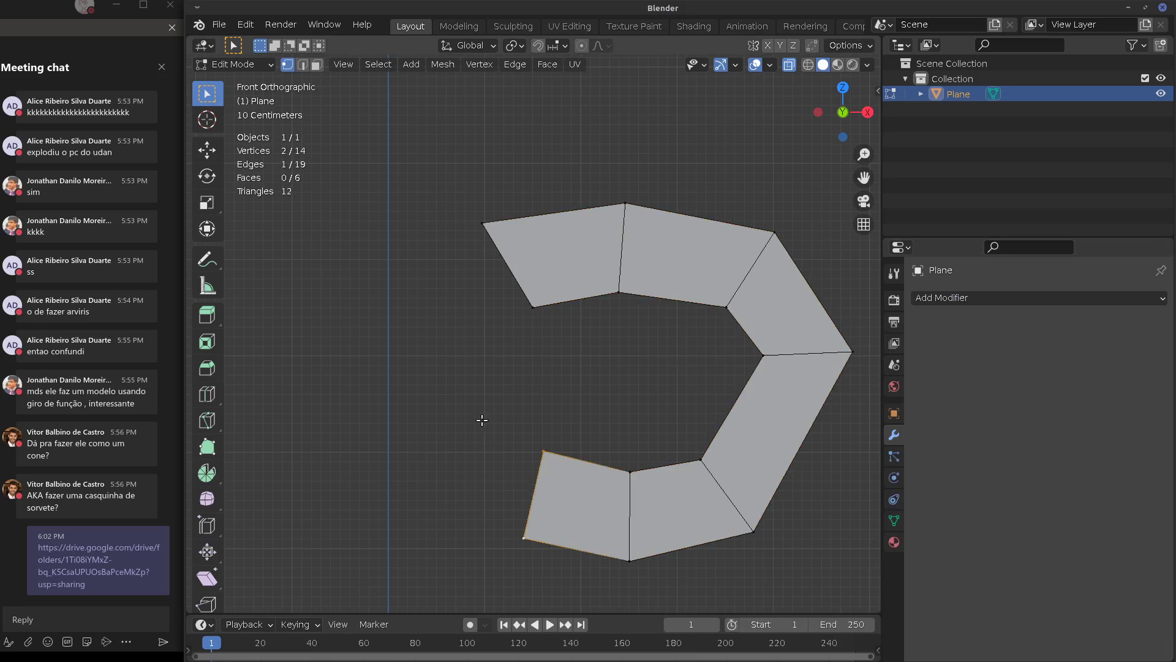
{"action": "right_click", "coordinate": [482, 420], "text": "ctrl"}
Extrude the strip's original left edge one segment down toward the other open end
{"action": "left_click", "coordinate": [519, 310]}
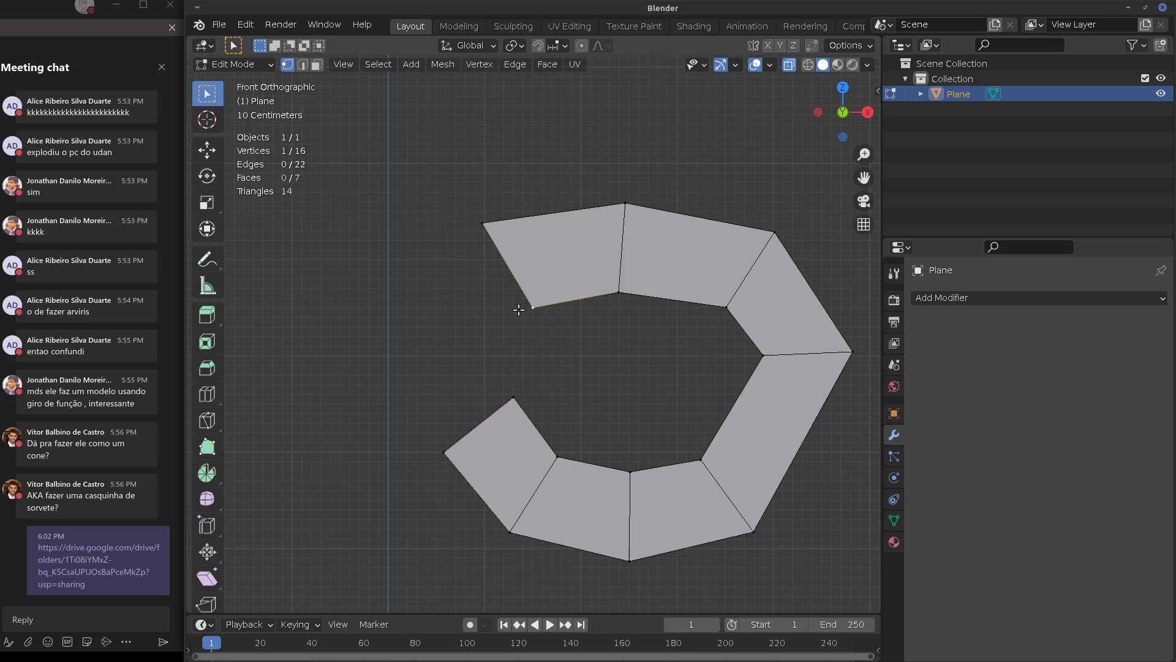
{"action": "left_click", "coordinate": [484, 226], "text": "shift"}
{"action": "right_click", "coordinate": [471, 351], "text": "ctrl"}
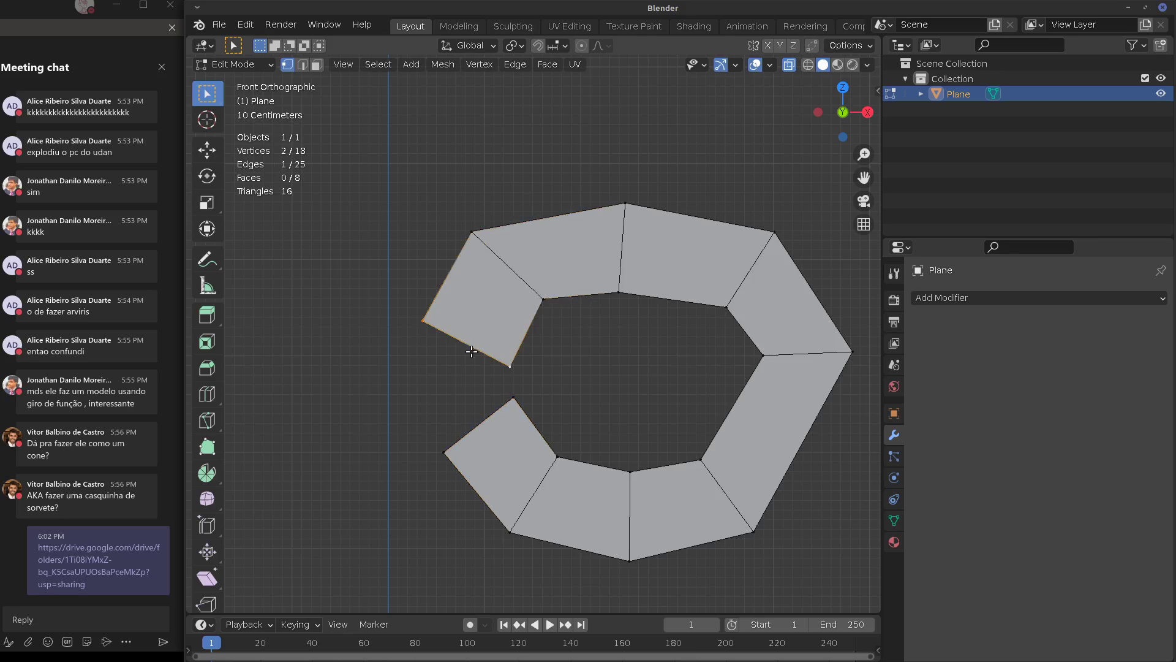
Close the ring by merging the inner pair of end vertices at first and the outer pair at center
{"action": "left_click", "coordinate": [513, 392]}
{"action": "left_click", "coordinate": [514, 371], "text": "shift"}
{"action": "key", "text": "m"}
{"action": "left_click", "coordinate": [544, 386]}
{"action": "left_click", "coordinate": [444, 429]}
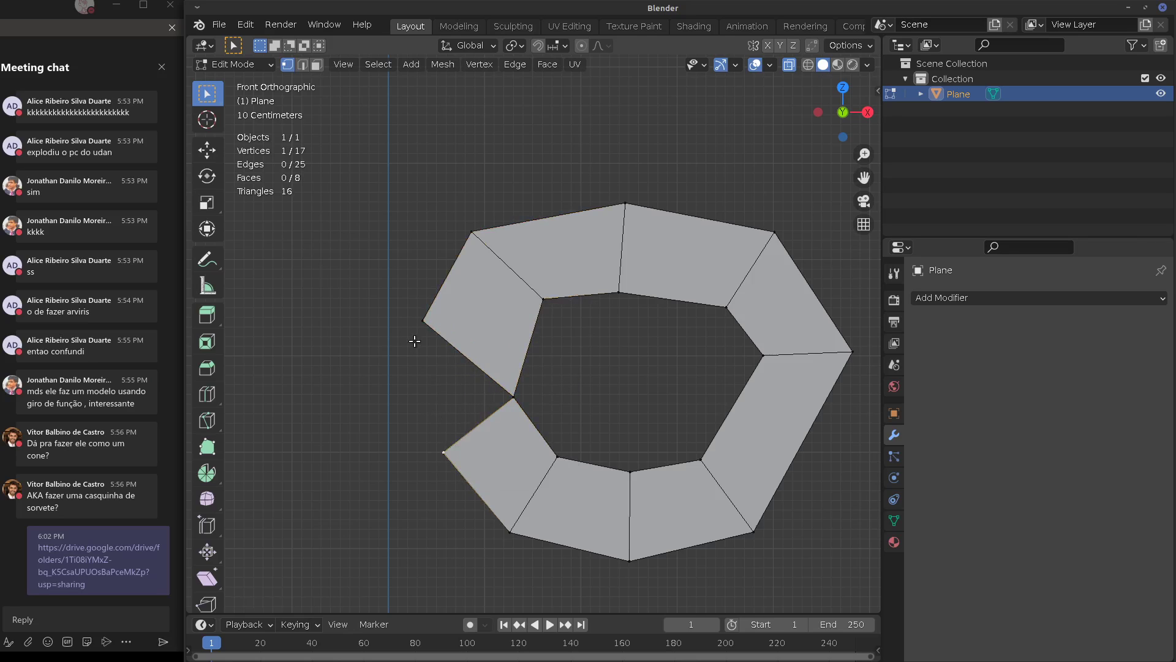
{"action": "left_click", "coordinate": [416, 344], "text": "shift"}
{"action": "key", "text": "m"}
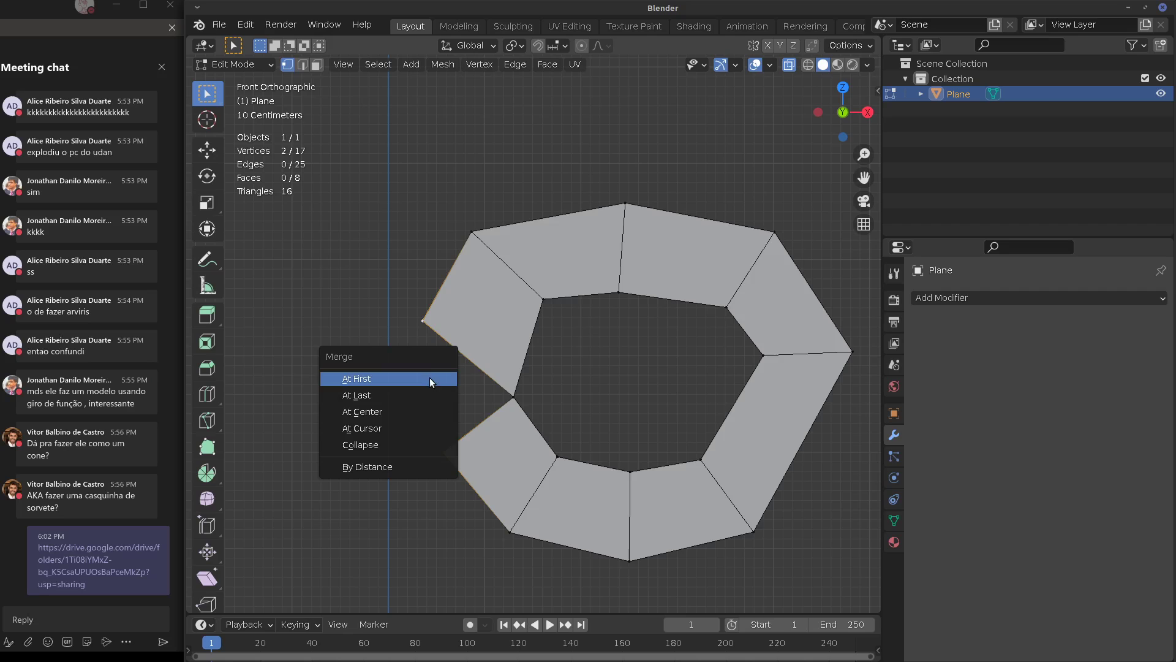
{"action": "left_click", "coordinate": [421, 409]}
Select the ring's inner edge loop and extrude it slightly in depth to form an inner wall
{"action": "left_click", "coordinate": [611, 455]}
{"action": "left_click", "coordinate": [619, 451], "text": "alt"}
{"action": "middle_click_drag", "start_coordinate": [638, 404], "coordinate": [568, 413]}
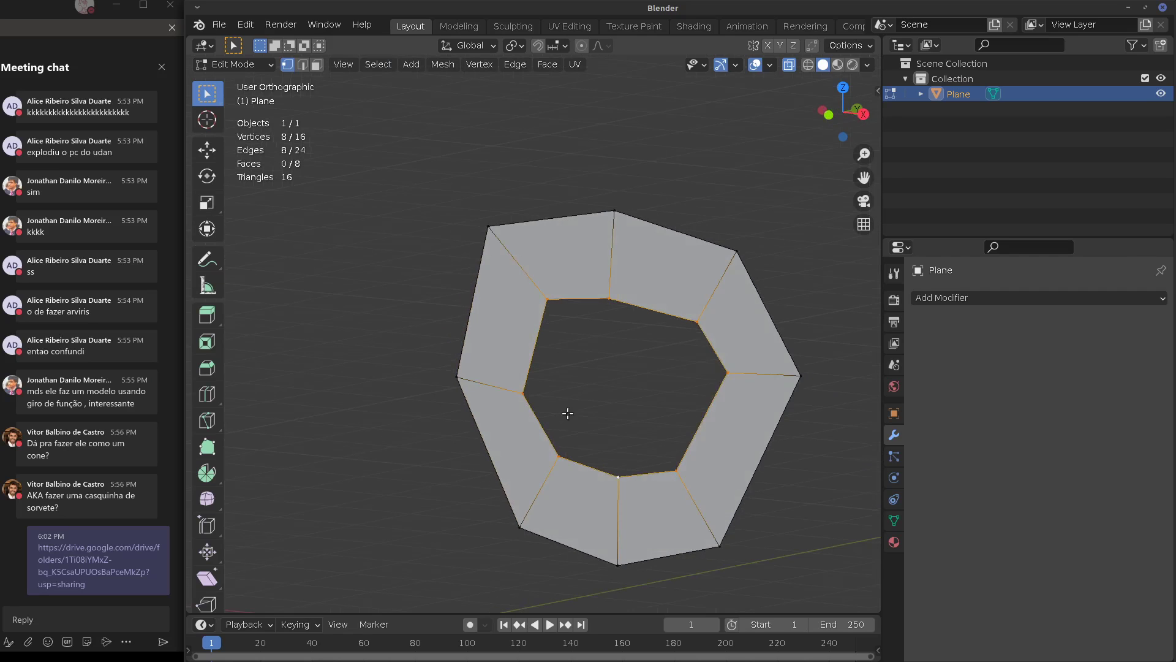
{"action": "key", "text": "e"}
{"action": "left_click", "coordinate": [607, 433]}
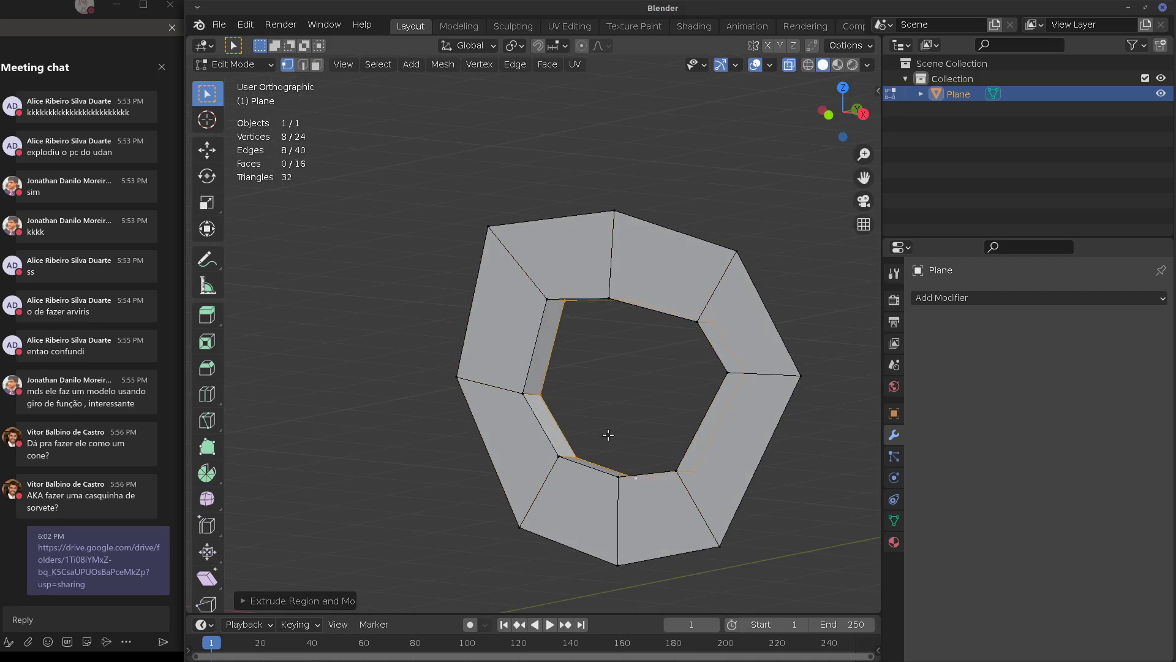
Select the ring's top cross edge and move it with proportional editing enabled at a size of about 4.59
{"action": "left_click", "coordinate": [620, 480]}
{"action": "left_click", "coordinate": [619, 481], "text": "alt"}
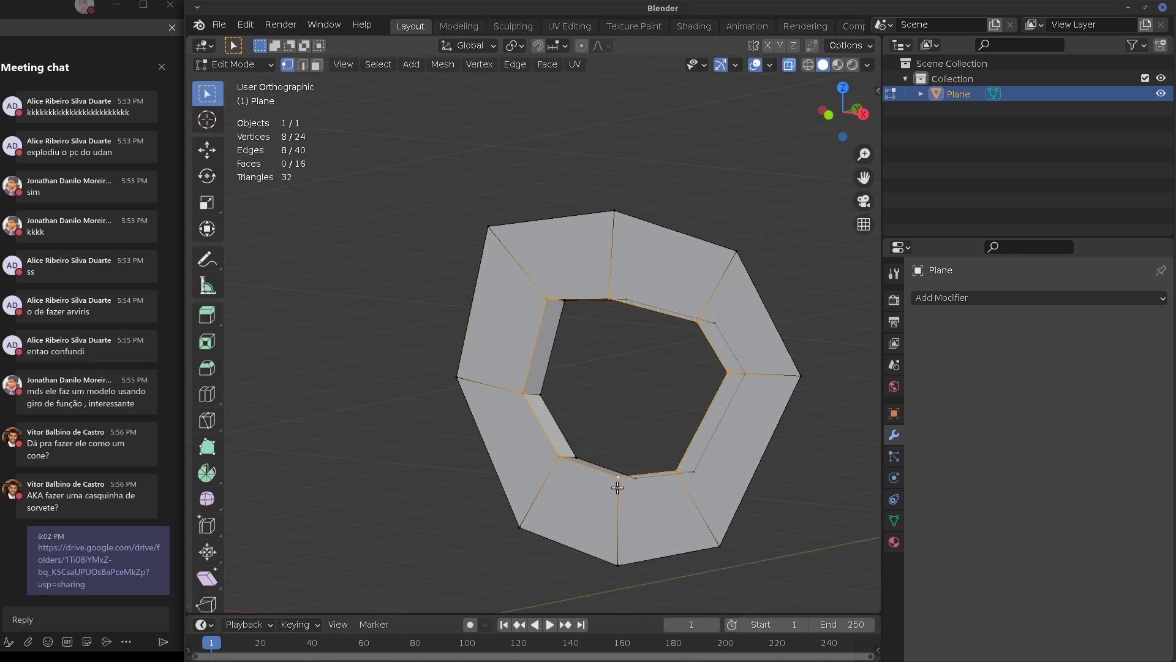
{"action": "left_click", "coordinate": [611, 263]}
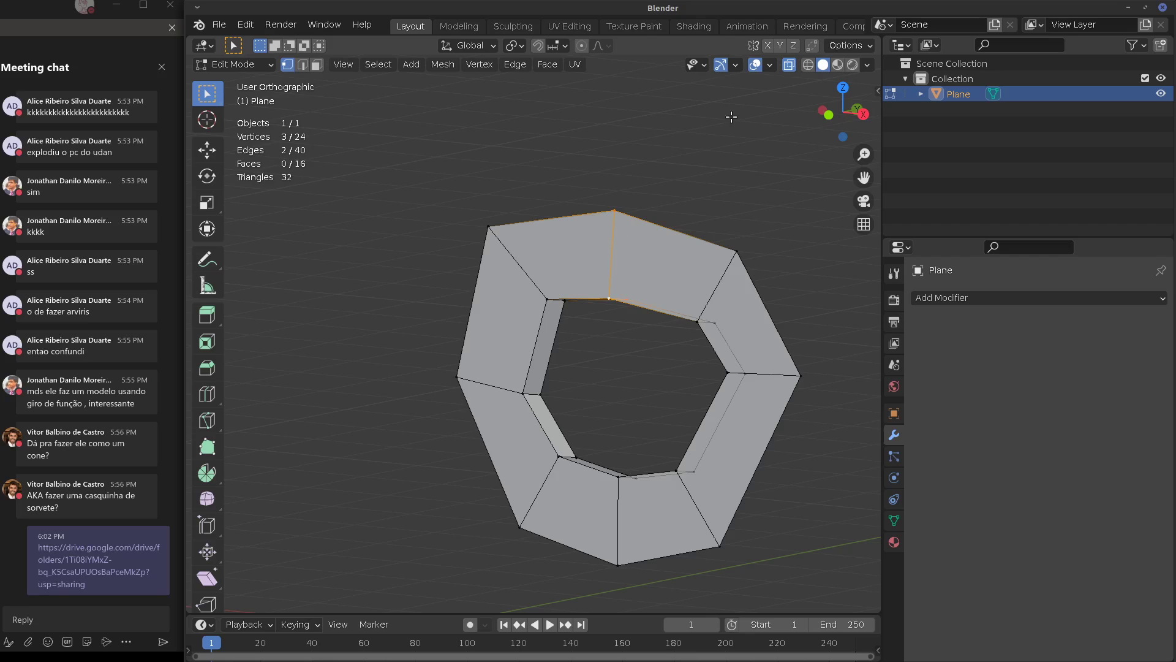
{"action": "left_click", "coordinate": [582, 46]}
{"action": "key", "text": "g"}
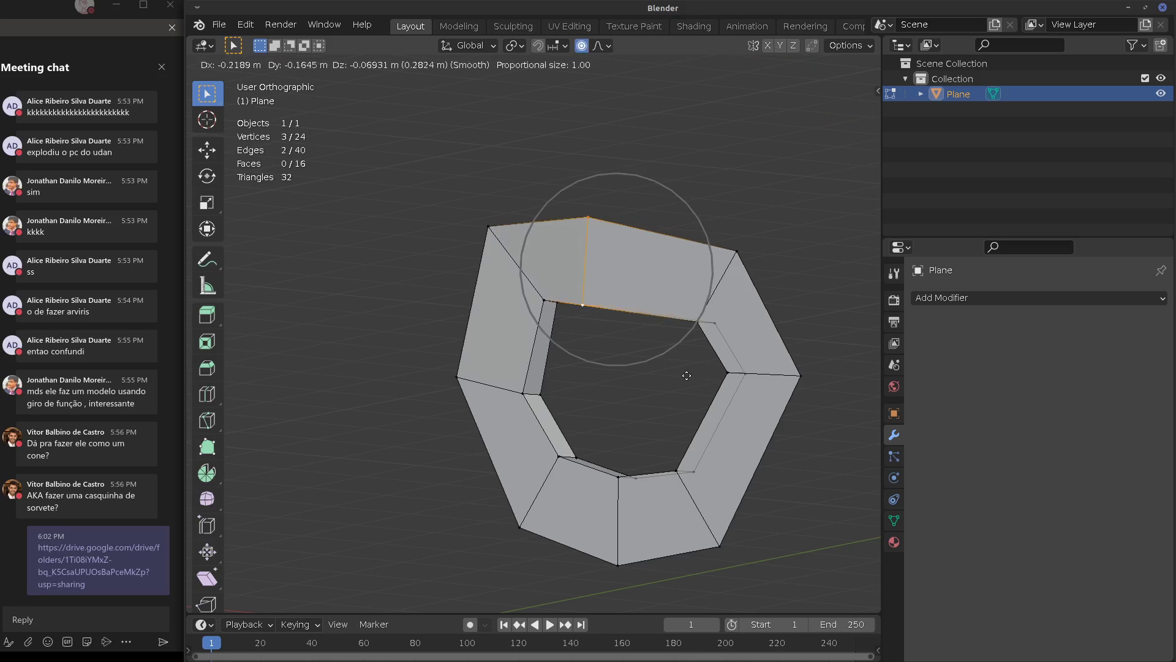
{"action": "scroll", "coordinate": [685, 377], "scroll_direction": "down", "scroll_amount": 16}
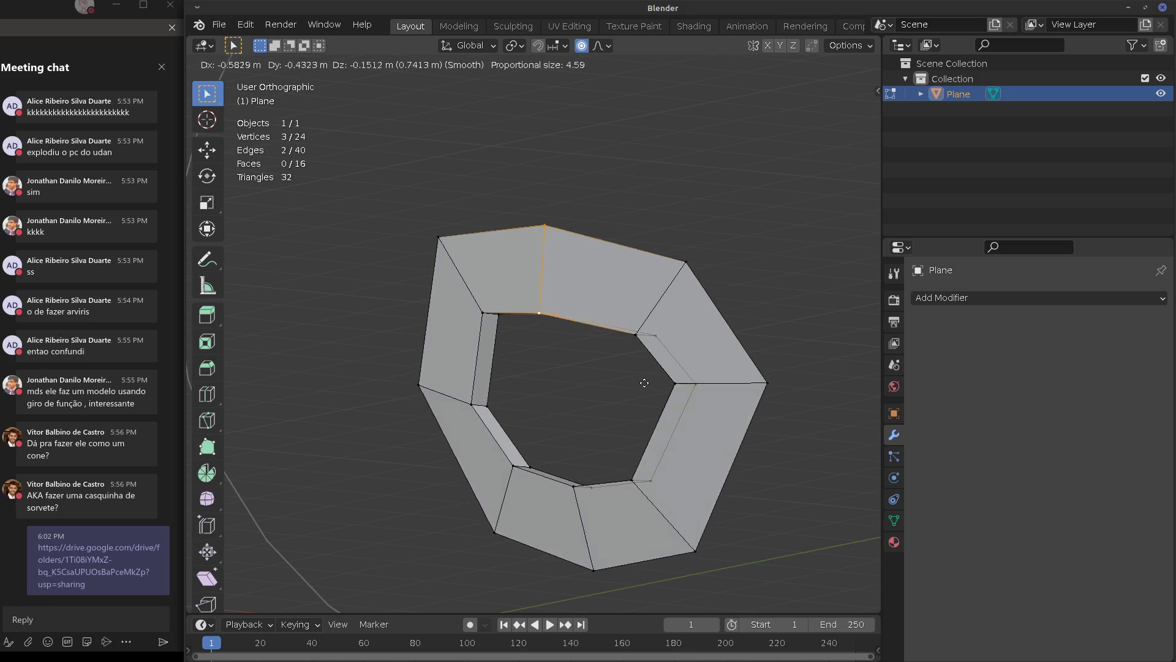
{"action": "left_click", "coordinate": [615, 395]}
In front view, select all geometry linked to the ring and move it up and slightly to the right
{"action": "key", "text": "KP_1"}
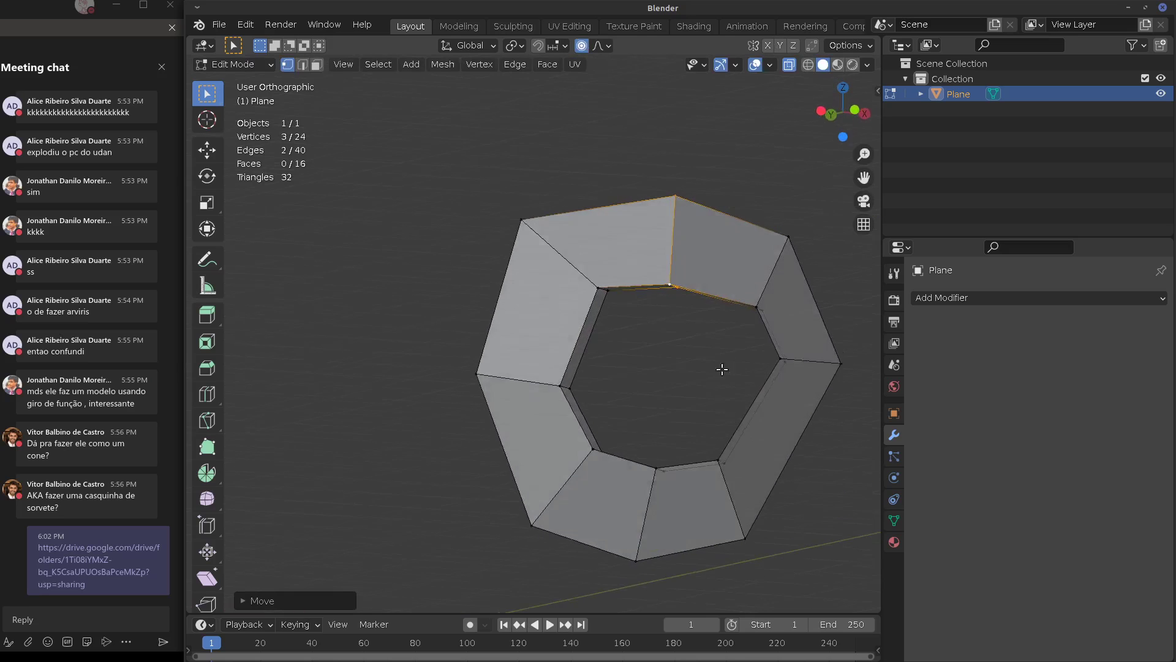
{"action": "scroll", "coordinate": [672, 383], "scroll_direction": "down", "scroll_amount": 4}
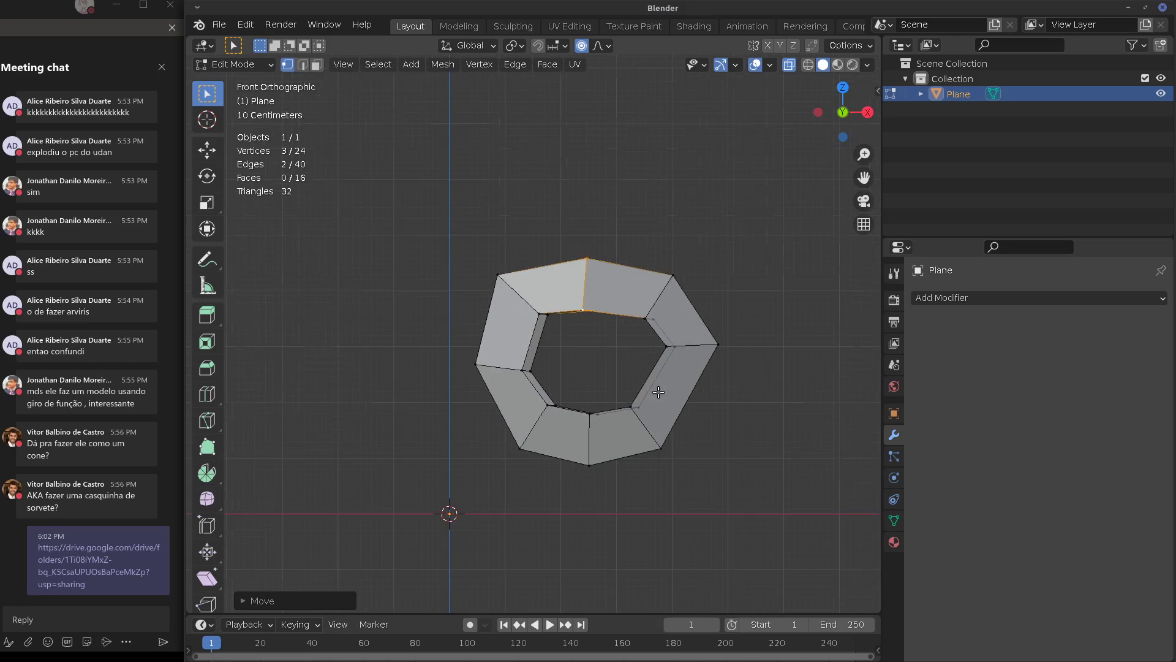
{"action": "left_click", "coordinate": [590, 405]}
{"action": "key", "text": "ctrl+l"}
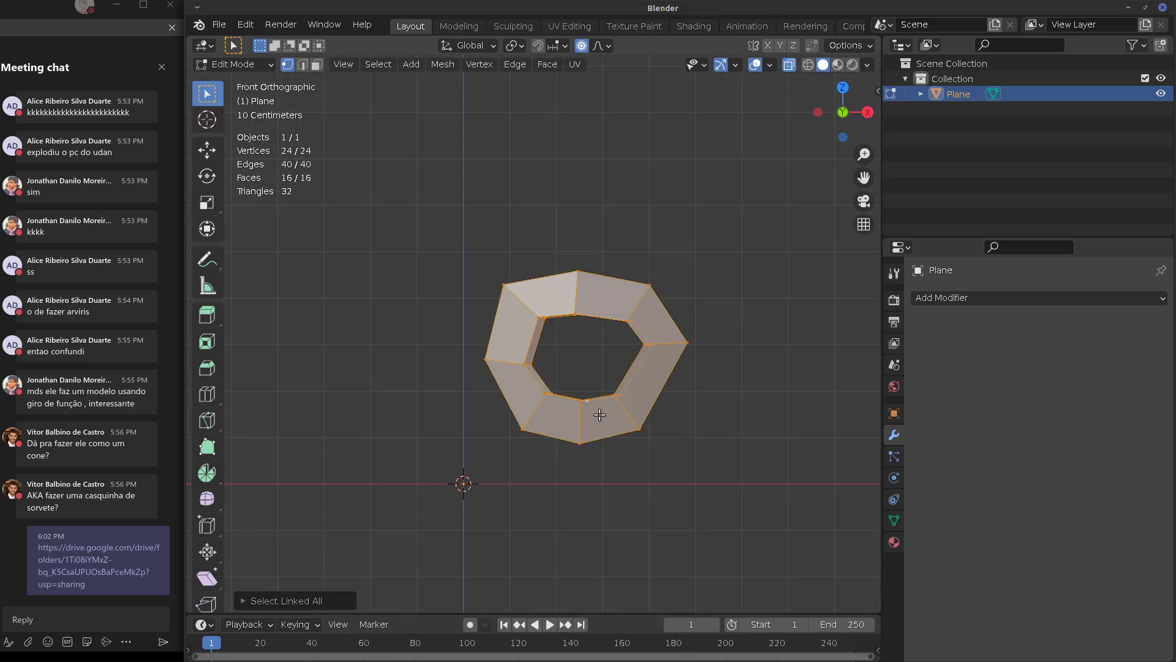
{"action": "key", "text": "g"}
{"action": "left_click", "coordinate": [624, 314]}
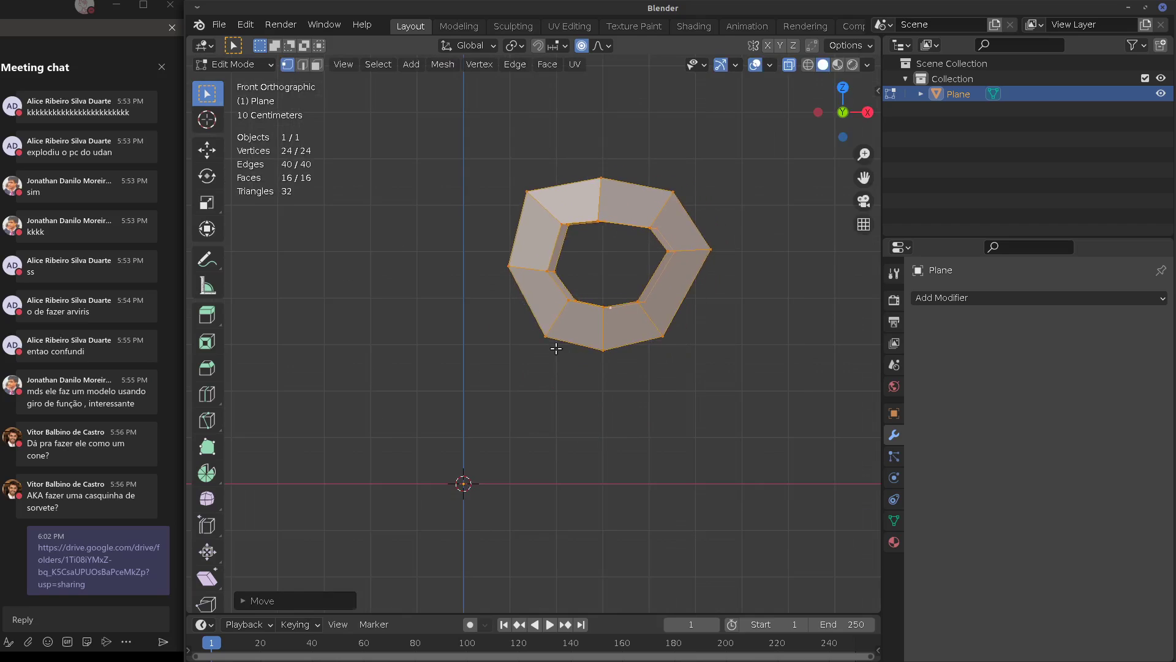
Extrude the edge at the ring's lower left through three segments curving down toward the origin
{"action": "left_click", "coordinate": [546, 337]}
{"action": "left_click", "coordinate": [602, 352], "text": "shift"}
{"action": "right_click", "coordinate": [557, 405], "text": "ctrl"}
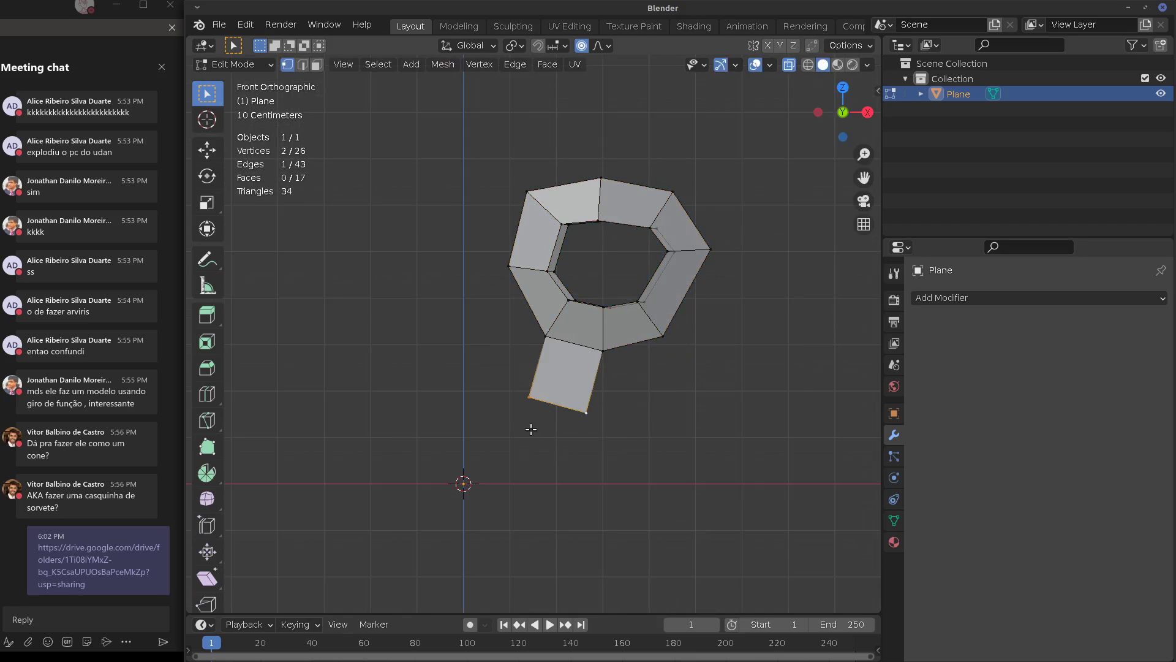
{"action": "right_click", "coordinate": [531, 430], "text": "ctrl"}
{"action": "right_click", "coordinate": [501, 458], "text": "ctrl"}
{"action": "left_click", "coordinate": [542, 392]}
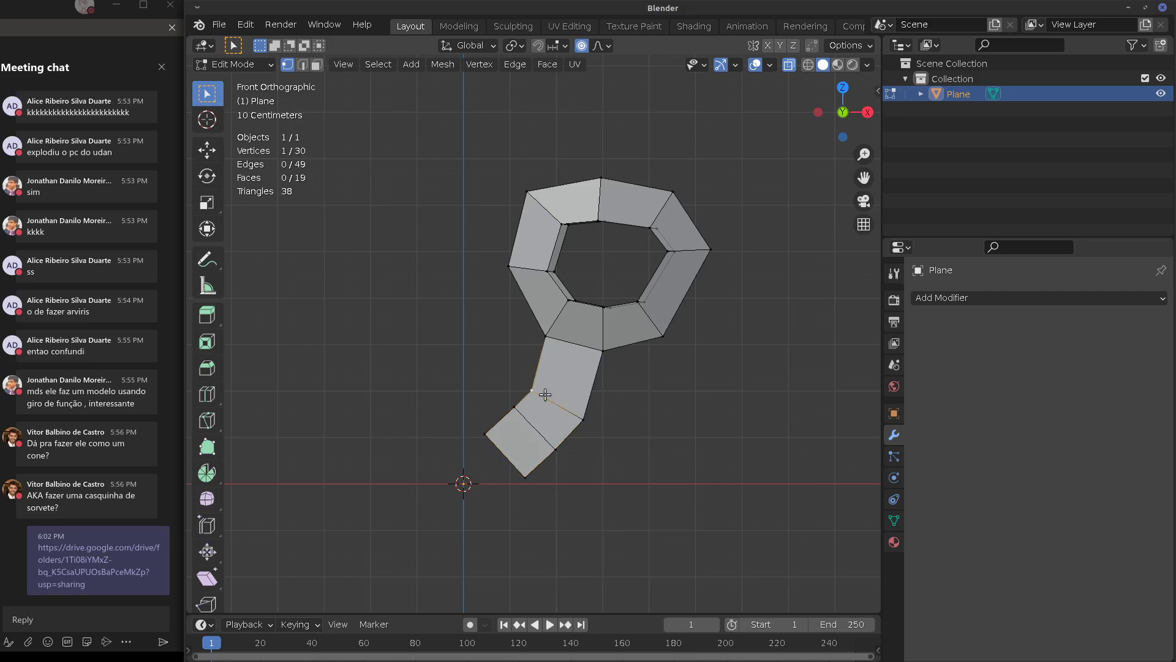
Reposition the vertices along the tail's bends one by one with proportional editing to smooth its curve
{"action": "key", "text": "g"}
{"action": "left_click", "coordinate": [588, 405]}
{"action": "left_click", "coordinate": [597, 406]}
{"action": "key", "text": "g"}
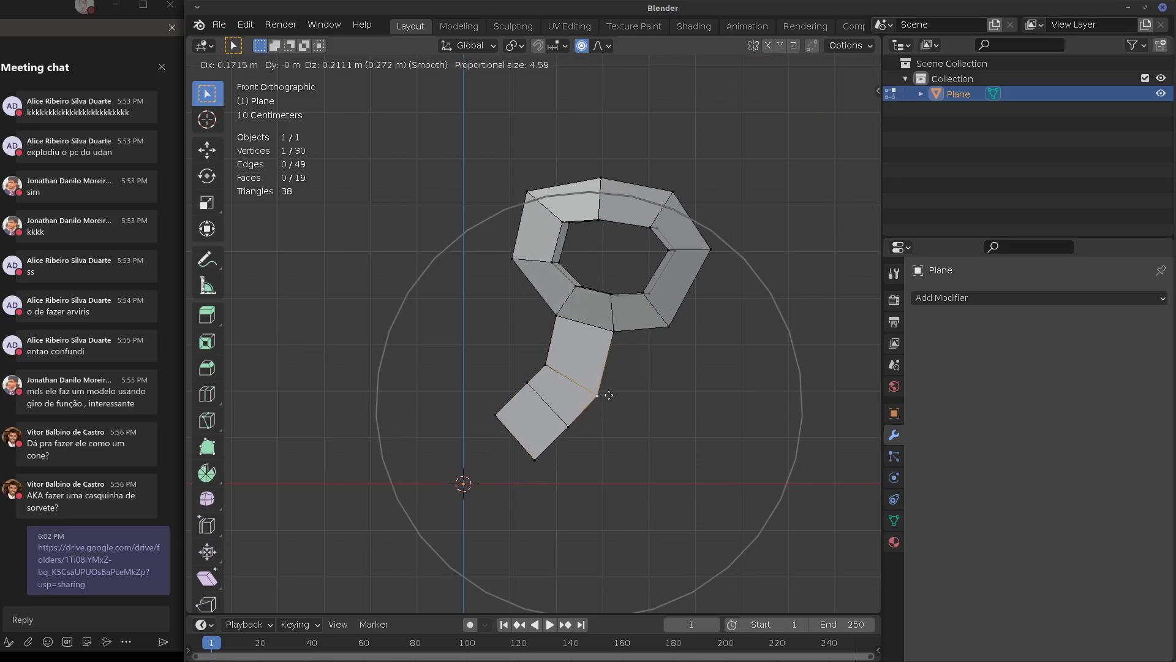
{"action": "left_click", "coordinate": [563, 404]}
{"action": "left_click", "coordinate": [523, 386]}
{"action": "key", "text": "g"}
{"action": "left_click", "coordinate": [520, 395]}
Add a Subdivision Surface modifier to the plane and nudge the tail's inner vertex with proportional editing
{"action": "left_click", "coordinate": [947, 297]}
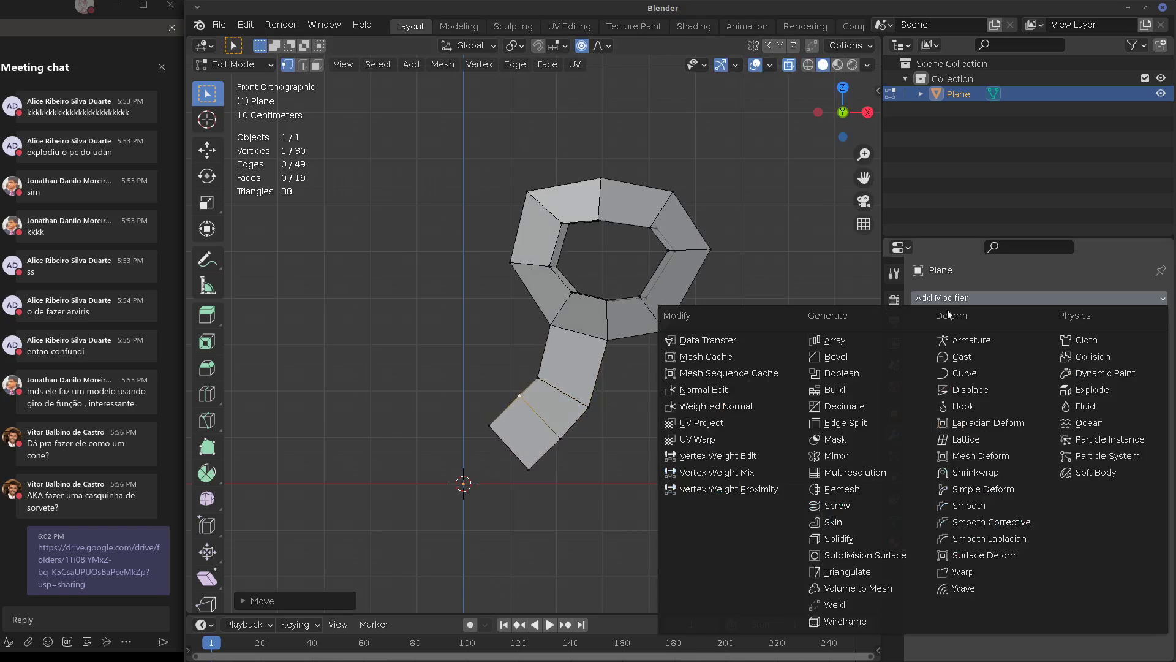
{"action": "left_click", "coordinate": [905, 555]}
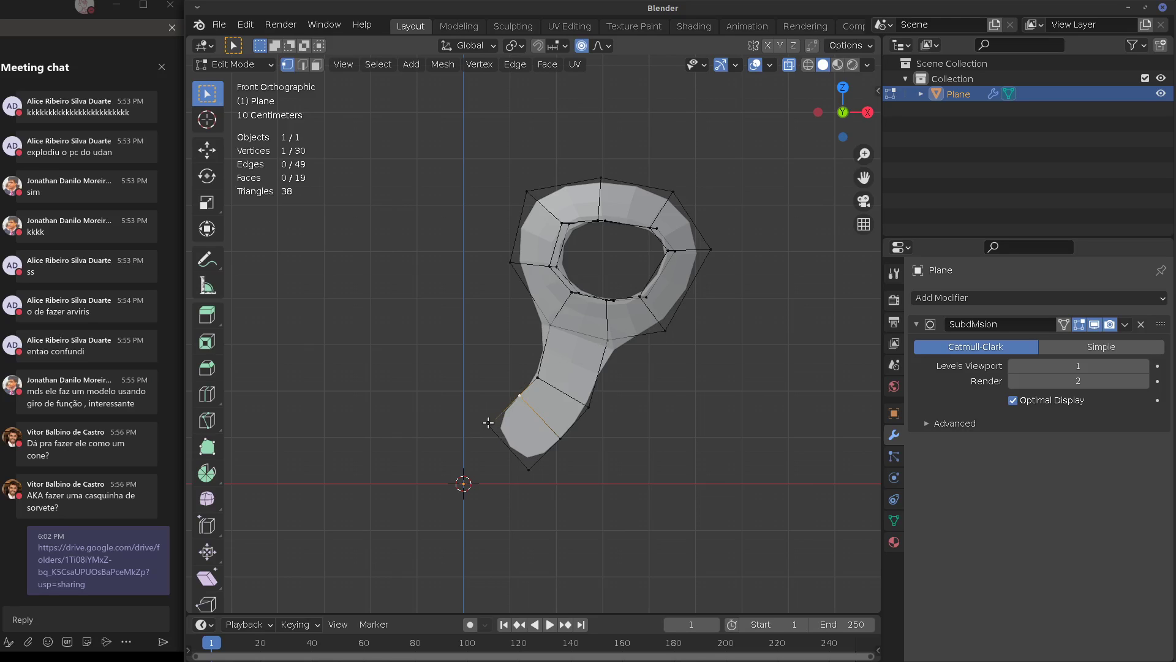
{"action": "left_click", "coordinate": [510, 407]}
{"action": "key", "text": "g"}
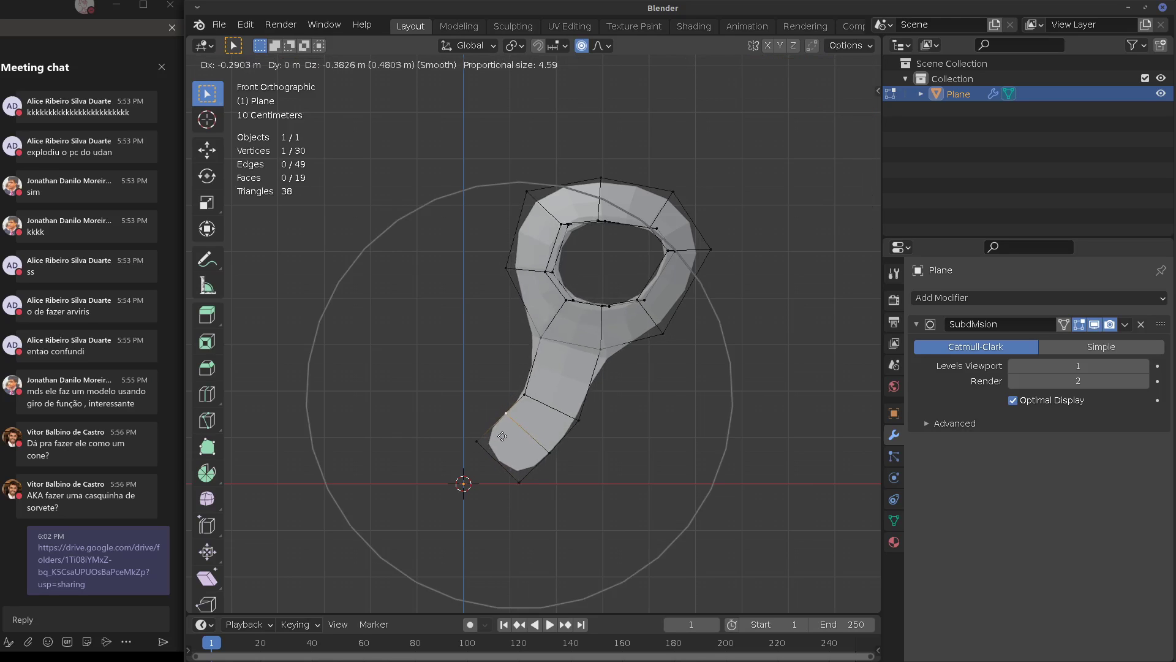
{"action": "left_click", "coordinate": [520, 419]}
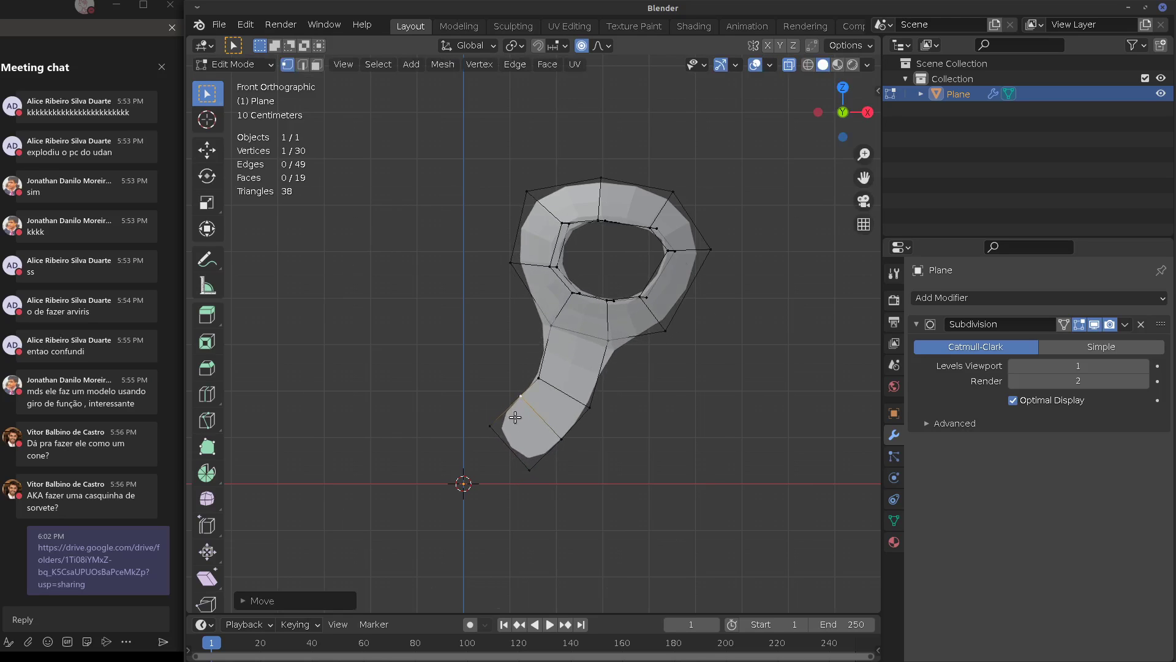
Turn off proportional editing and move the two inner vertices of the tail individually to even out its curve
{"action": "left_click", "coordinate": [284, 68]}
{"action": "left_click", "coordinate": [525, 400]}
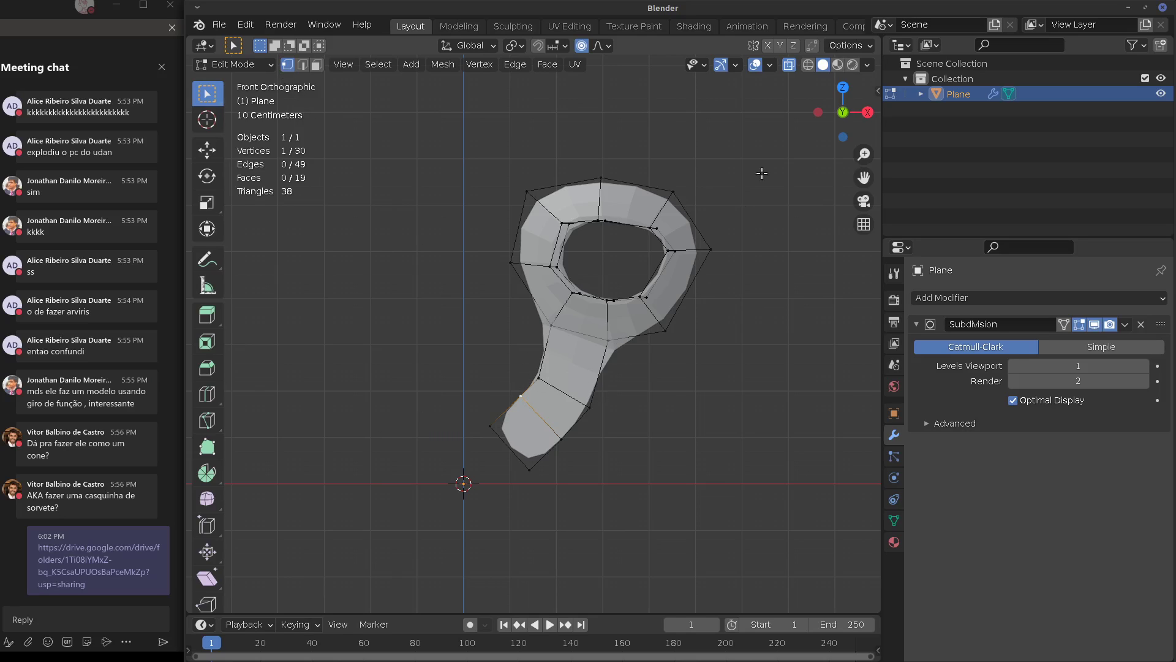
{"action": "key", "text": "g"}
{"action": "left_click", "coordinate": [538, 407]}
{"action": "key", "text": "g"}
{"action": "left_click", "coordinate": [545, 373]}
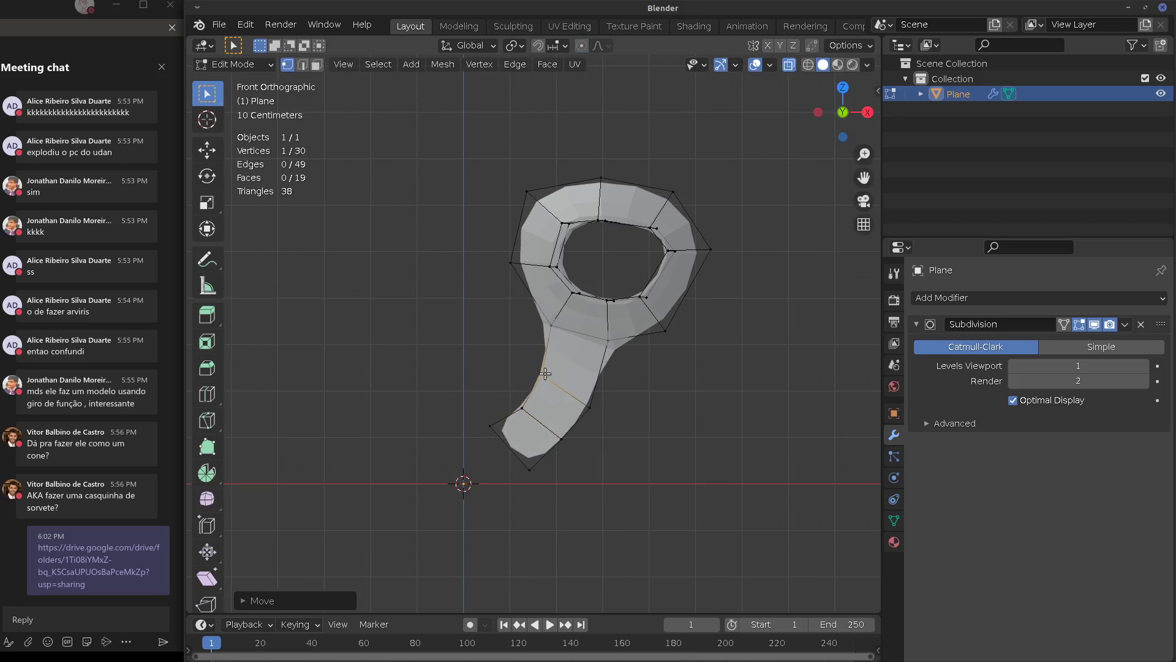
Extrude the tail's end edge toward the vertical axis and move both new vertices close to the centre line
{"action": "left_click", "coordinate": [489, 426]}
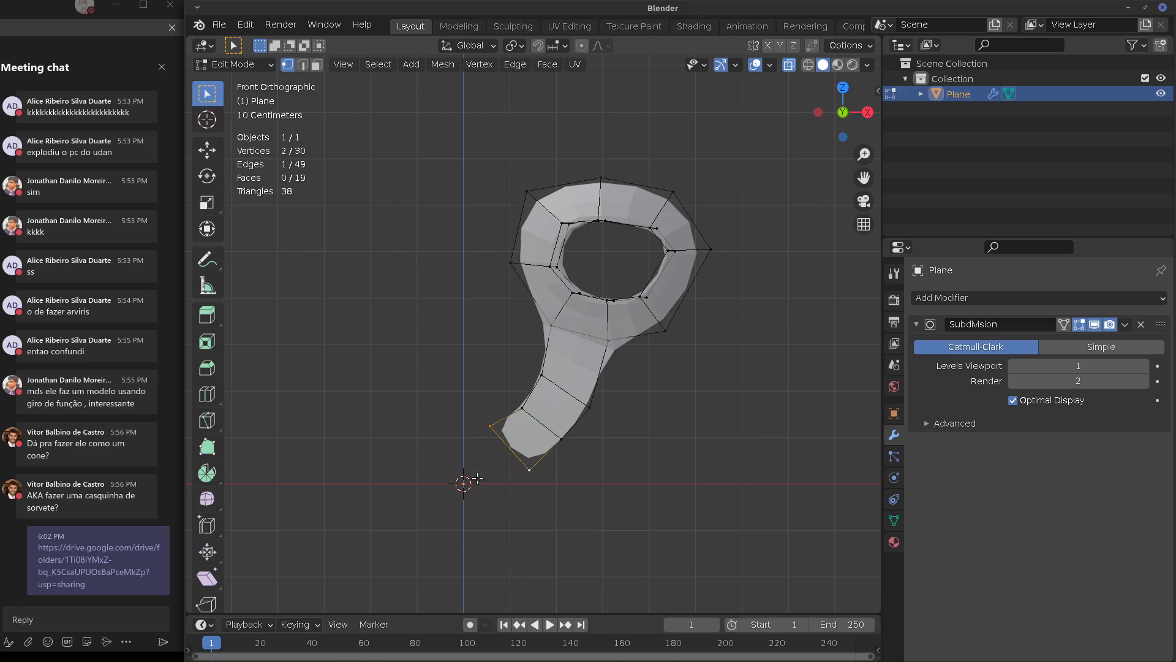
{"action": "key", "text": "e"}
{"action": "left_click", "coordinate": [425, 486]}
{"action": "left_click", "coordinate": [436, 434]}
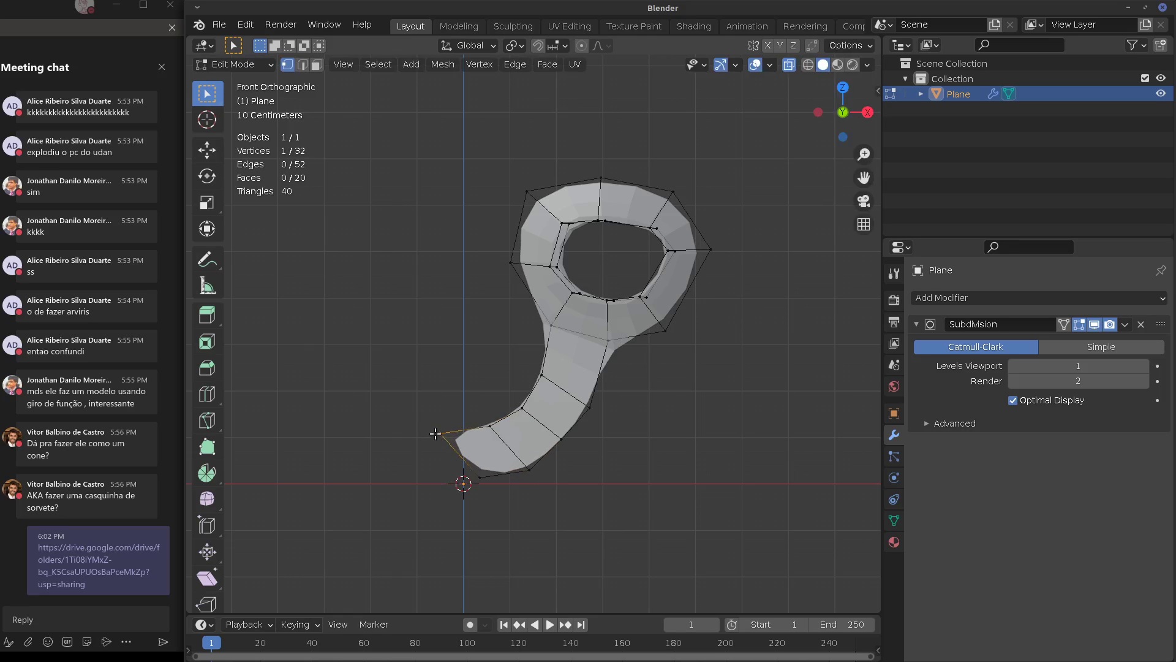
{"action": "key", "text": "g"}
{"action": "left_click", "coordinate": [463, 427]}
{"action": "left_click", "coordinate": [480, 476]}
{"action": "key", "text": "g"}
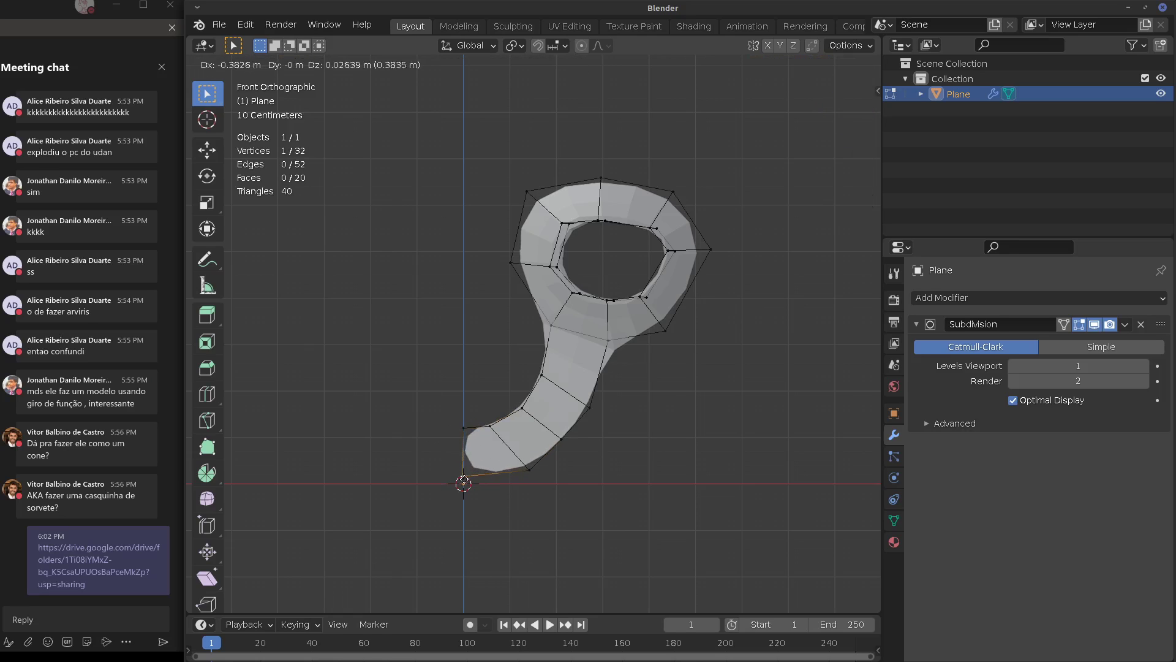
{"action": "left_click", "coordinate": [464, 483]}
Select the ring's left outer edges and extrude them horizontally past the centre line to form the bridge
{"action": "left_click", "coordinate": [512, 264]}
{"action": "left_click", "coordinate": [524, 197], "text": "shift"}
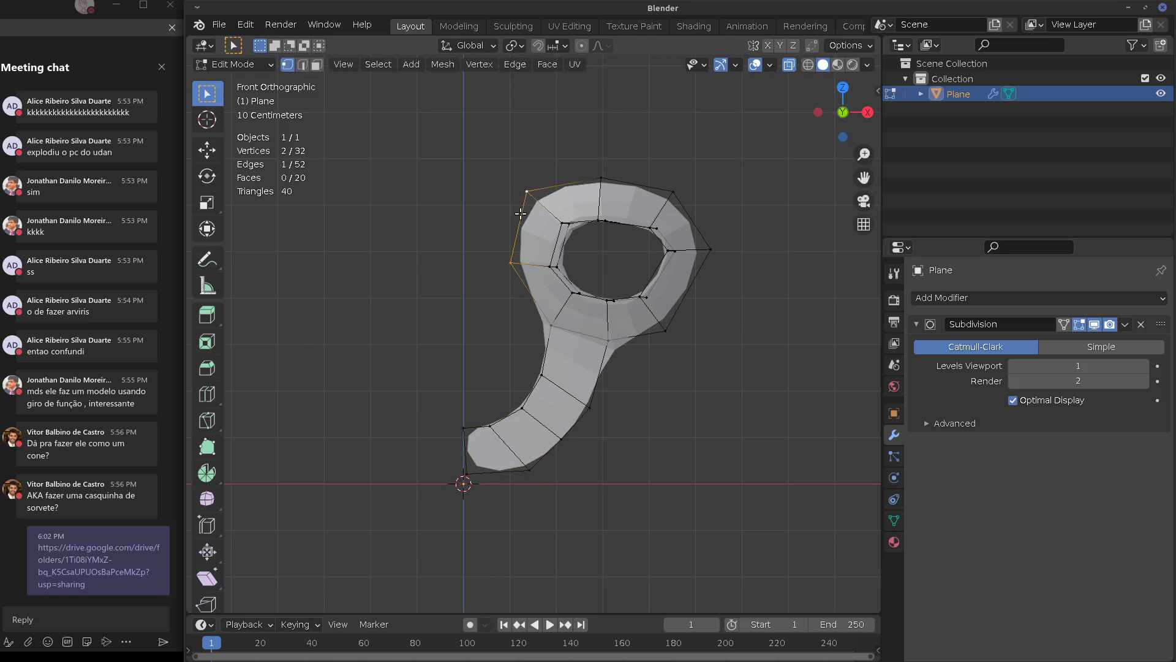
{"action": "key", "text": "g"}
{"action": "right_click", "coordinate": [518, 308]}
{"action": "key", "text": "e"}
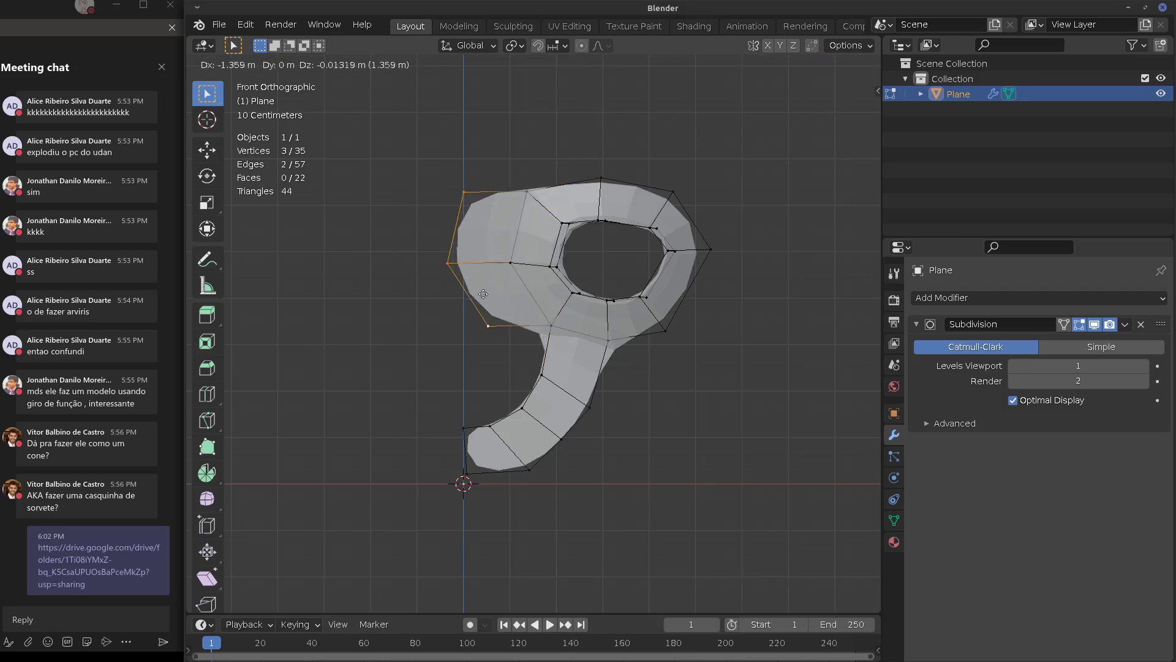
{"action": "left_click", "coordinate": [474, 292]}
Add a Mirror modifier on the X axis, place it first in the stack above Subdivision, and enable Clipping
{"action": "left_click", "coordinate": [979, 298]}
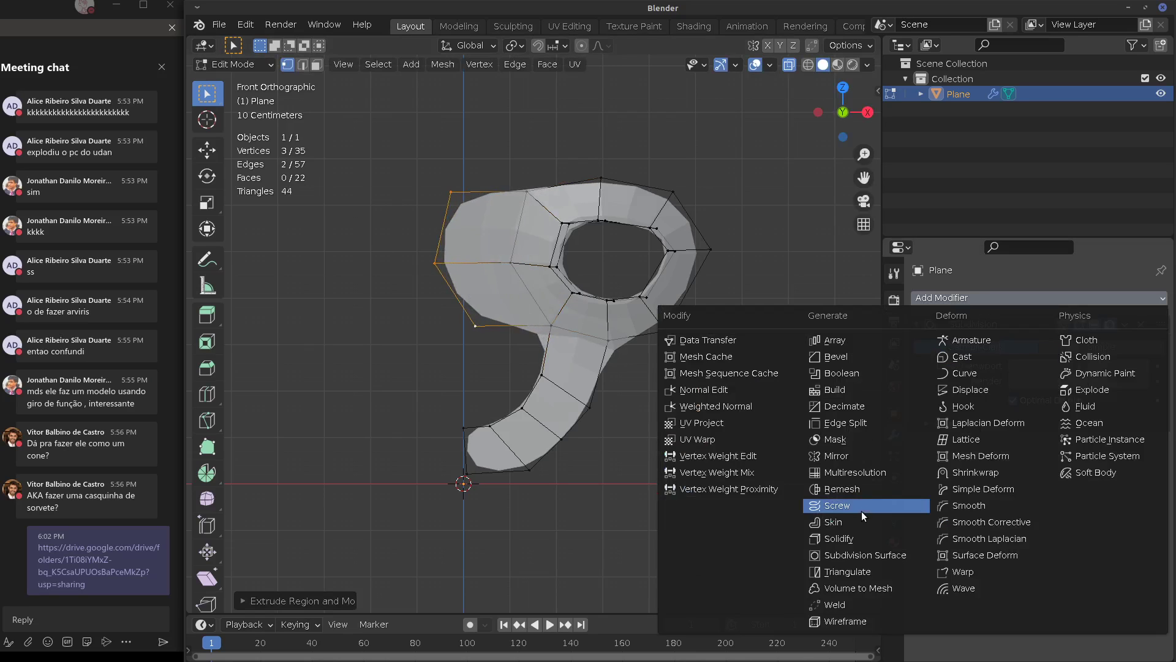
{"action": "left_click", "coordinate": [852, 456]}
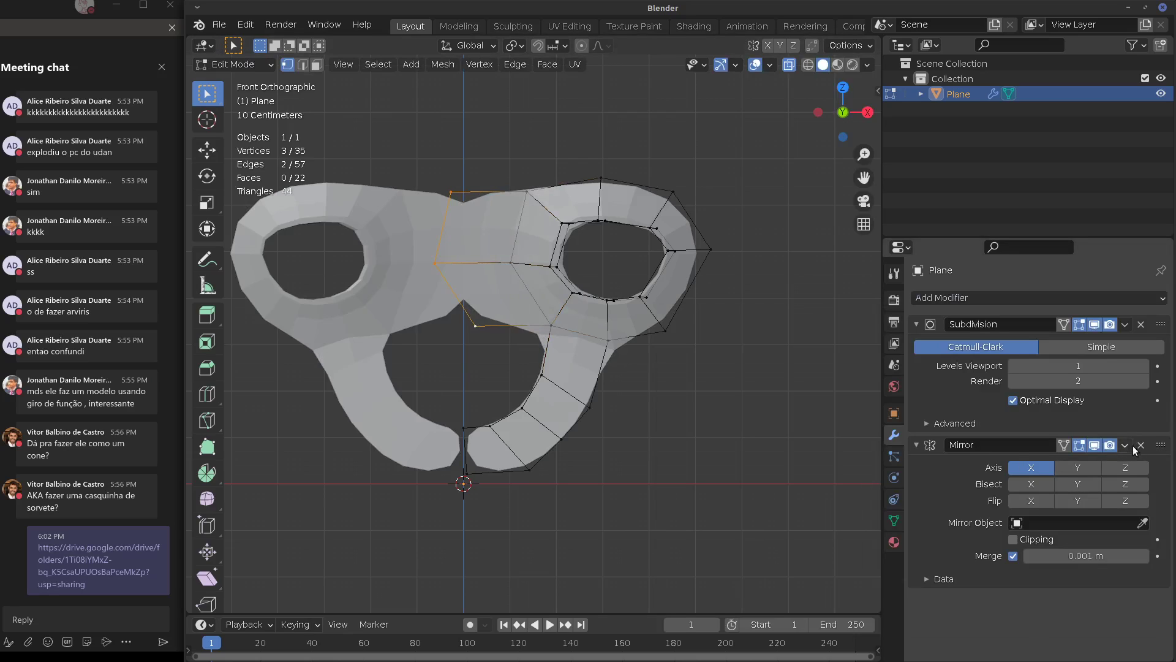
{"action": "left_click", "coordinate": [1125, 445]}
{"action": "left_click", "coordinate": [1078, 542]}
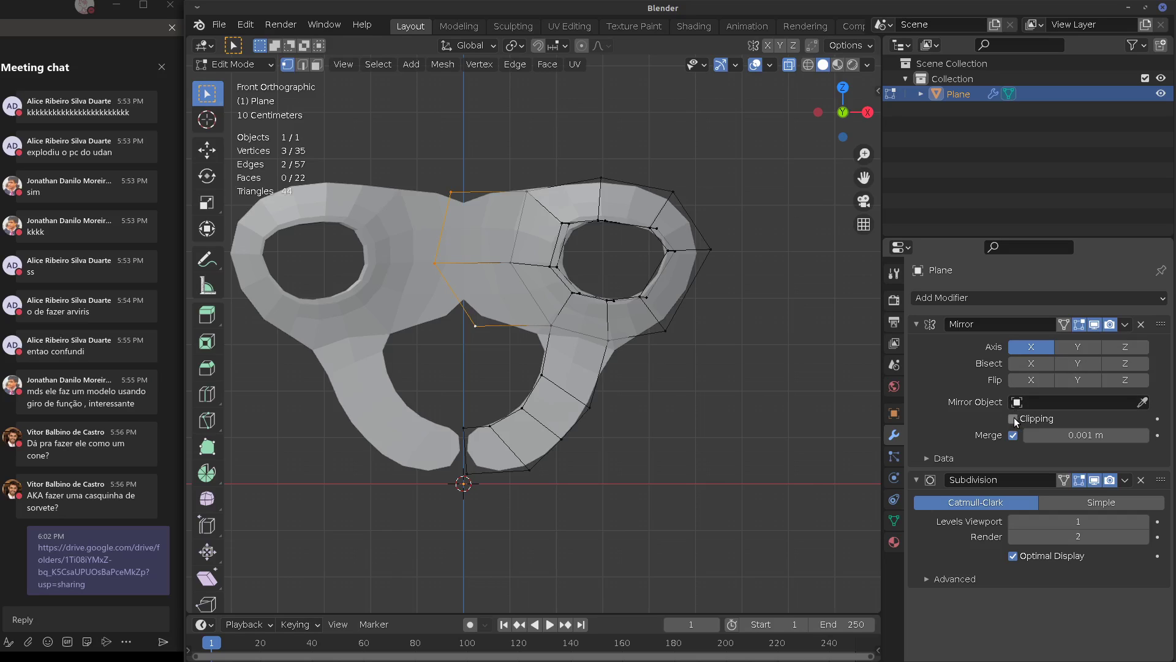
{"action": "left_click", "coordinate": [1014, 419]}
Move the bridge's lower, middle and upper end vertices along X onto the mirror centre line
{"action": "left_click", "coordinate": [475, 326]}
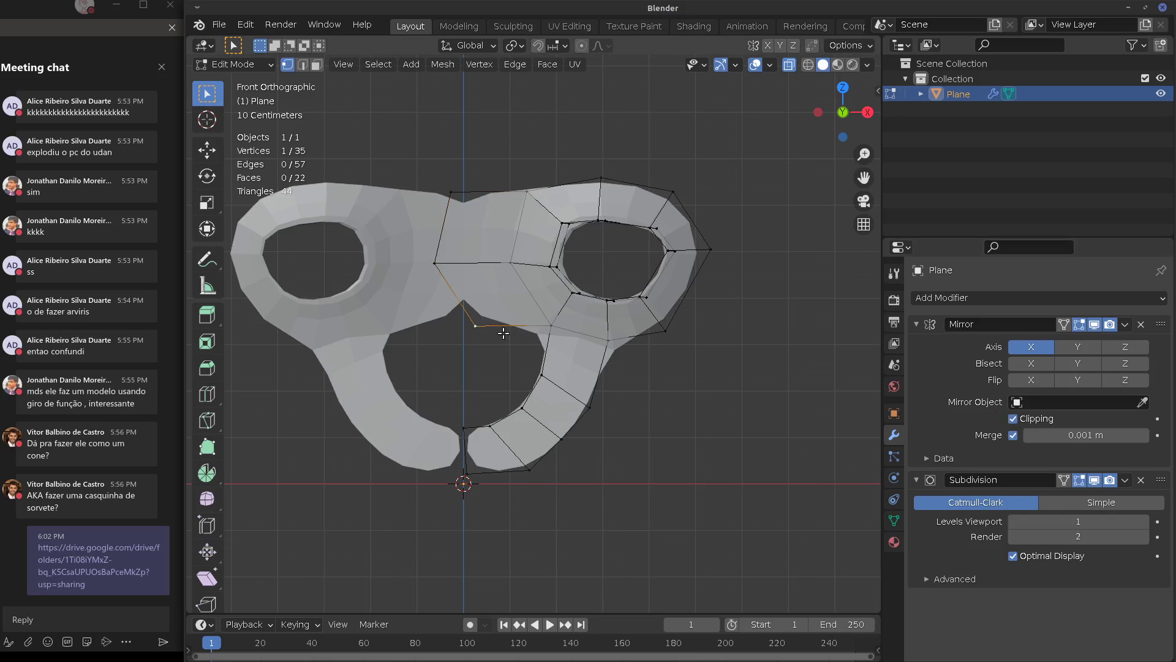
{"action": "key", "text": "g"}
{"action": "key", "text": "x"}
{"action": "left_click", "coordinate": [465, 331]}
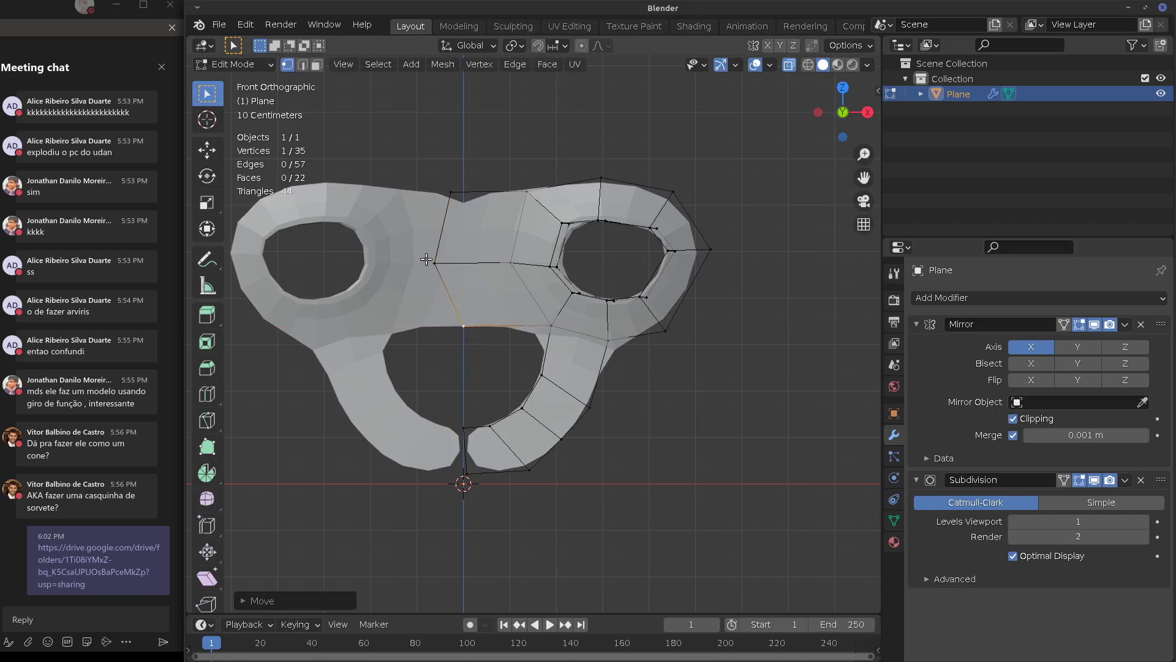
{"action": "left_click", "coordinate": [433, 265]}
{"action": "key", "text": "g"}
{"action": "key", "text": "x"}
{"action": "left_click", "coordinate": [465, 265]}
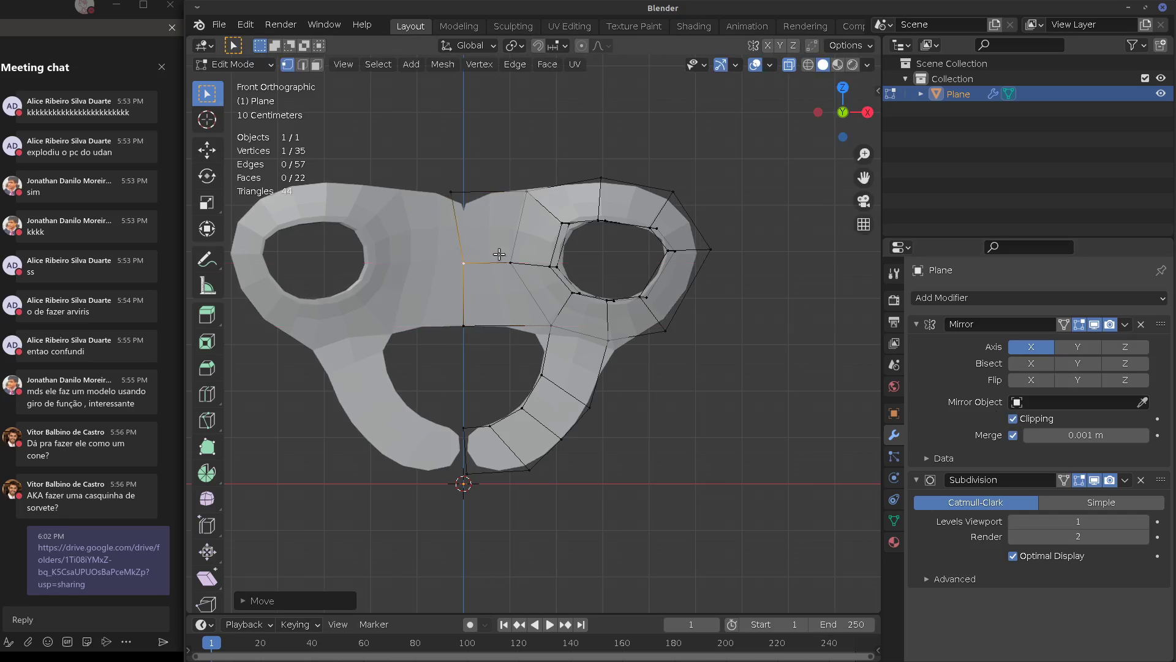
{"action": "left_click", "coordinate": [455, 202]}
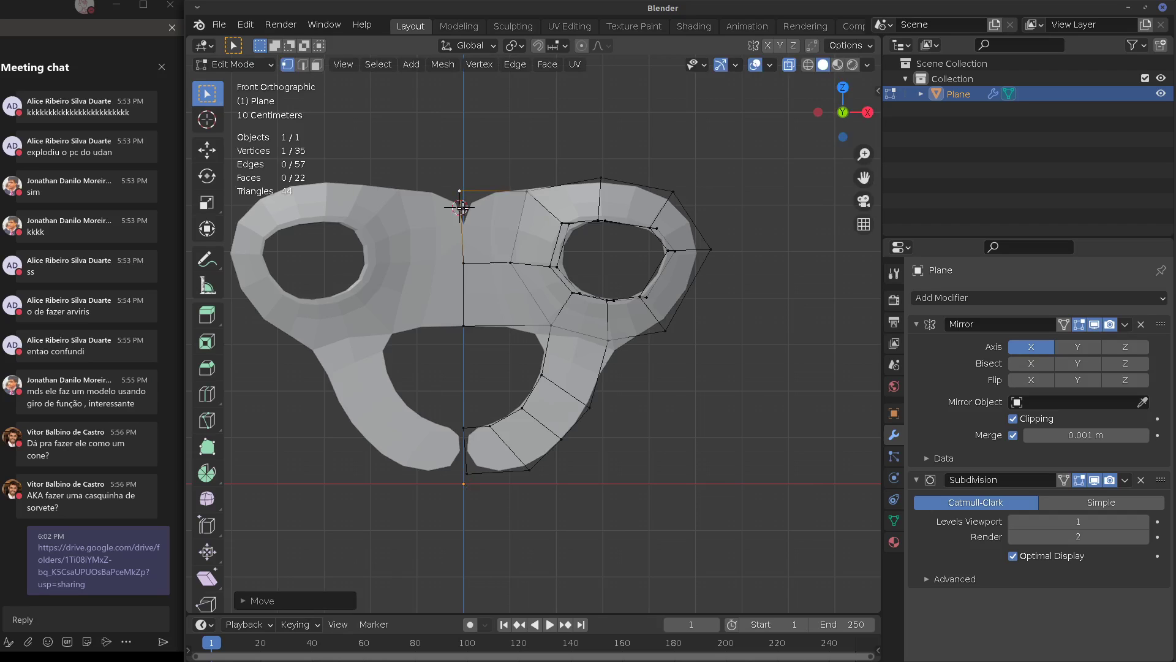
{"action": "key", "text": "g"}
{"action": "key", "text": "x"}
{"action": "left_click", "coordinate": [489, 213]}
Try a horizontal loop cut across the upper part of the bridge, and undo it
{"action": "left_click", "coordinate": [480, 457]}
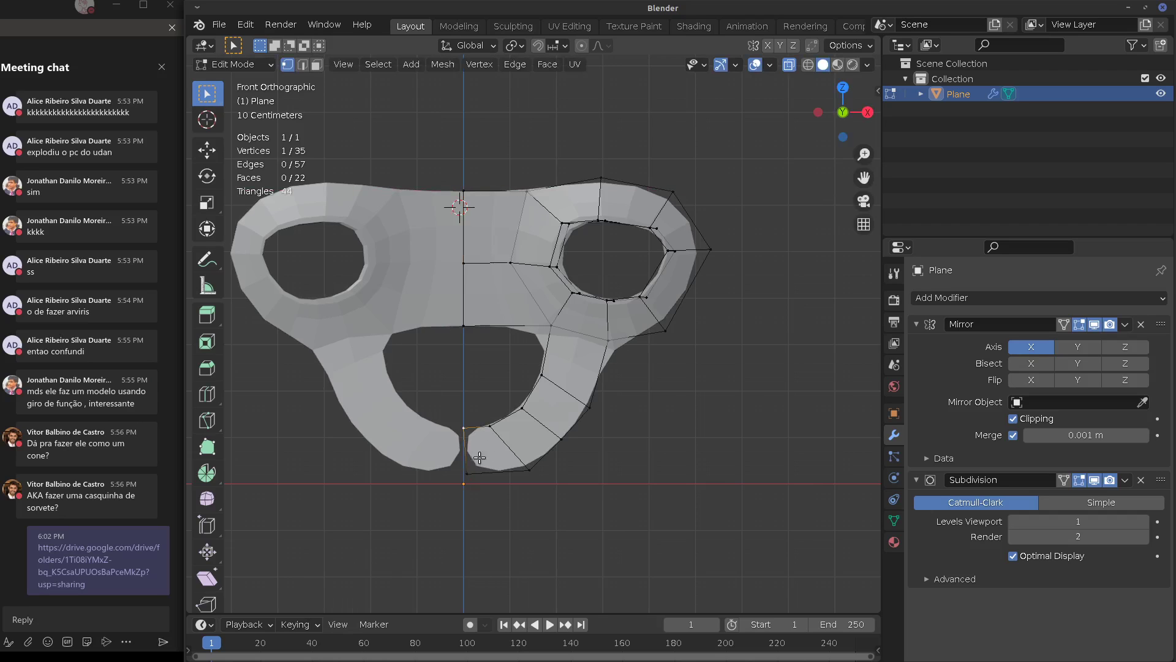
{"action": "left_click", "coordinate": [456, 317]}
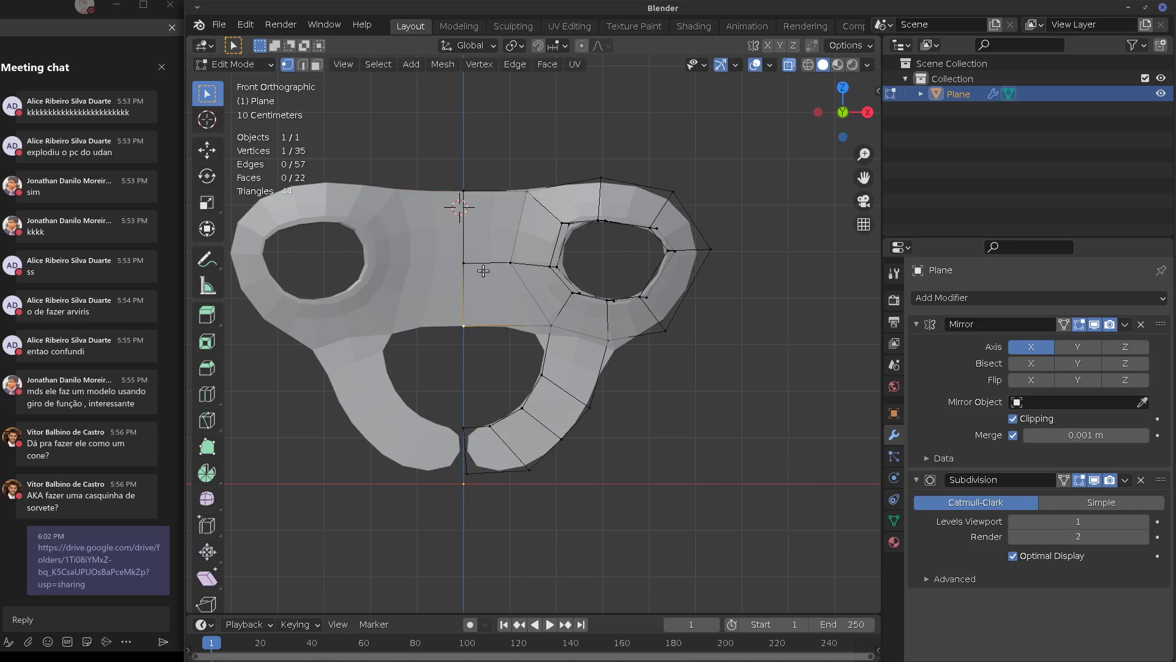
{"action": "key", "text": "ctrl+r"}
{"action": "left_click", "coordinate": [486, 240]}
{"action": "right_click", "coordinate": [483, 236]}
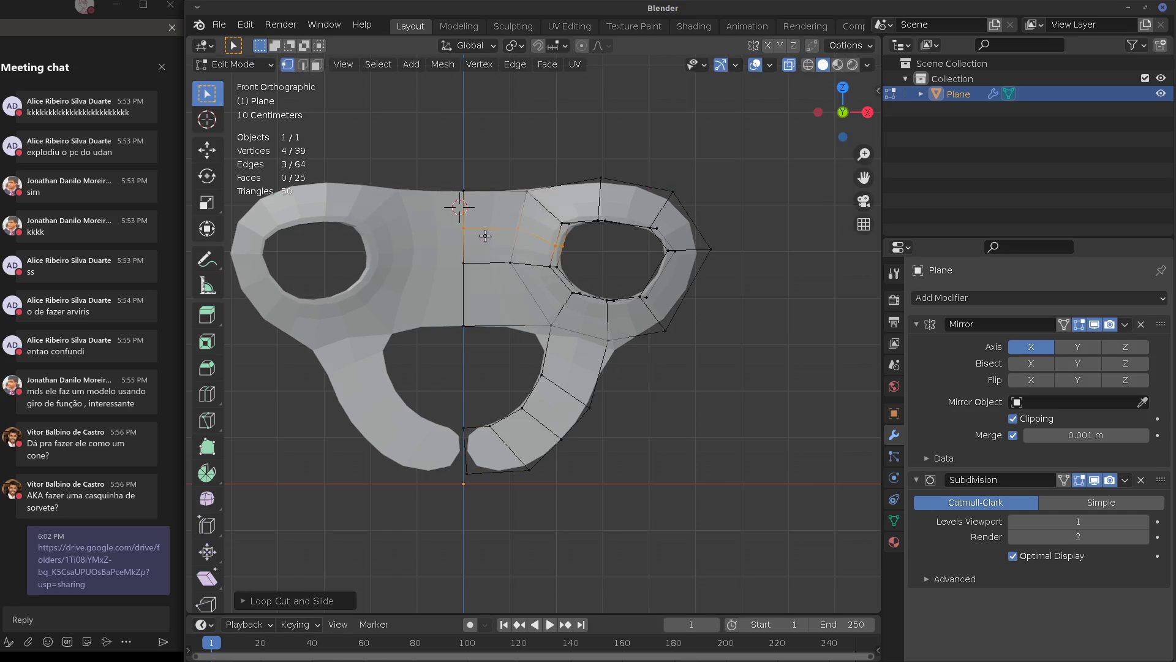
{"action": "key", "text": "ctrl+z"}
Add a vertical loop cut through the bridge half and shift the eye hole's left vertex slightly outward
{"action": "key", "text": "ctrl+r"}
{"action": "left_click", "coordinate": [488, 226]}
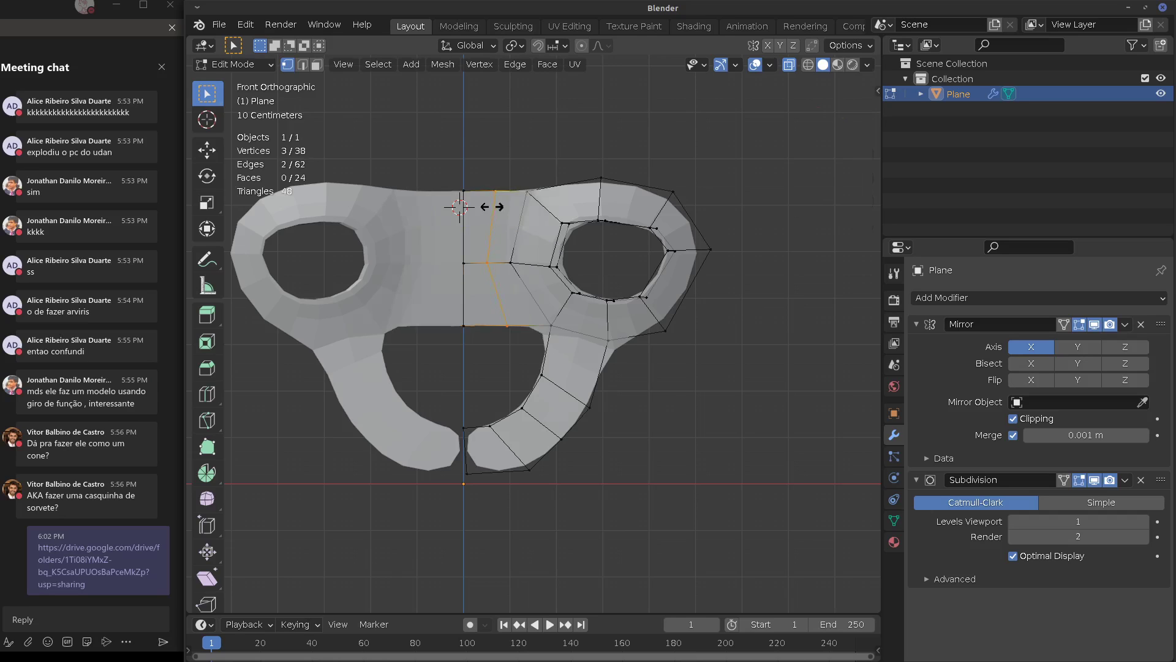
{"action": "key", "text": "g"}
{"action": "left_click", "coordinate": [550, 256]}
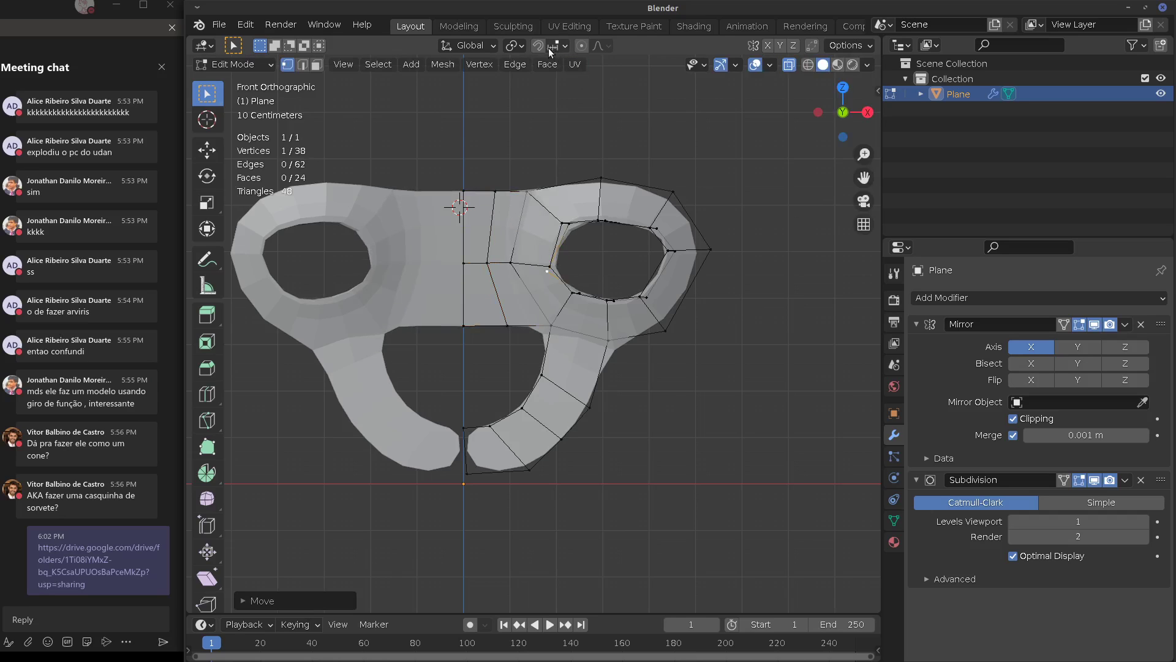
Enable proportional editing, select the eye hole's edge loop and move it toward the centre line
{"action": "left_click", "coordinate": [582, 47]}
{"action": "left_click", "coordinate": [678, 294]}
{"action": "left_click", "coordinate": [648, 276], "text": "alt"}
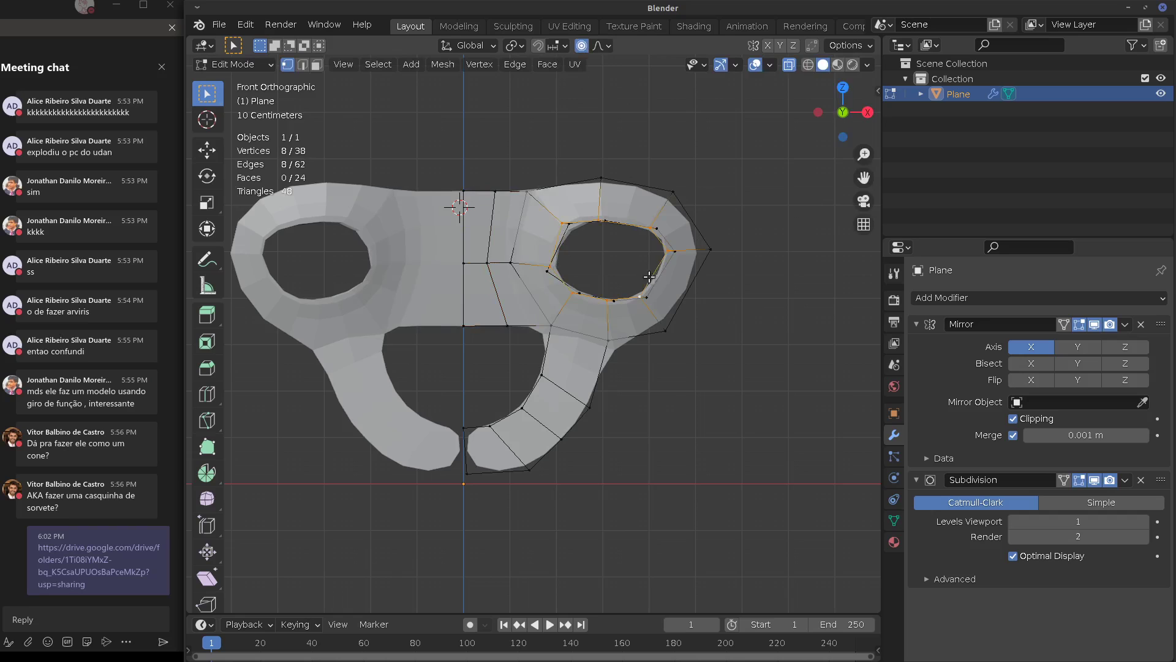
{"action": "key", "text": "g"}
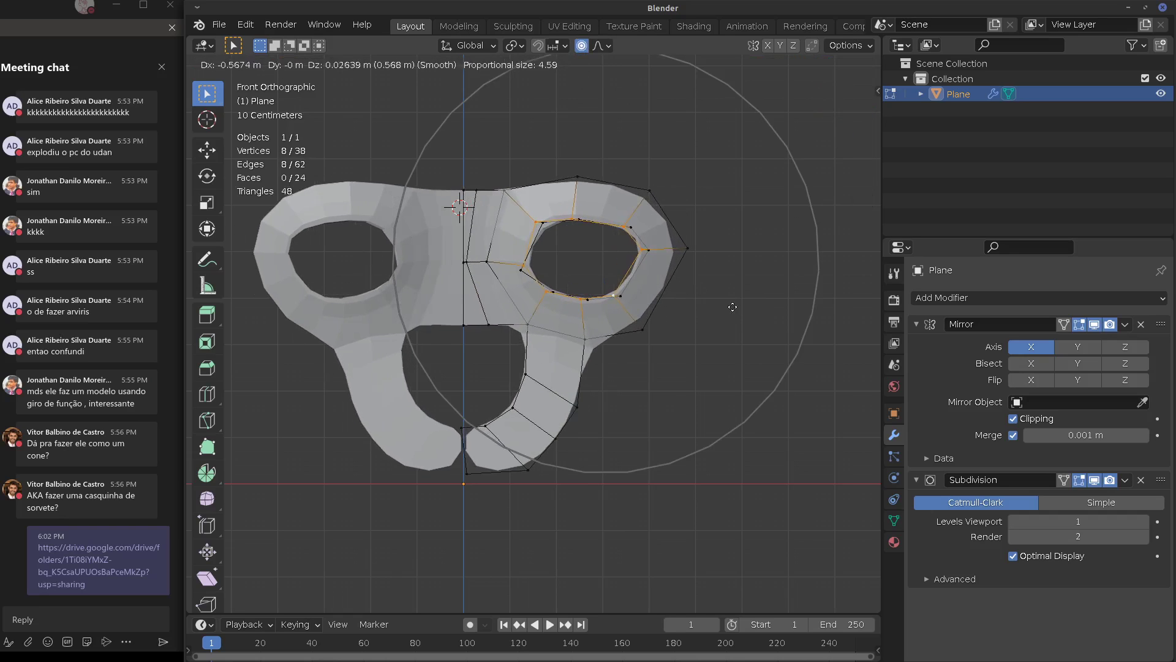
{"action": "left_click", "coordinate": [722, 307]}
Turn off proportional editing and move the middle vertex of the bridge's loop cut away from the centre line
{"action": "left_click", "coordinate": [473, 270]}
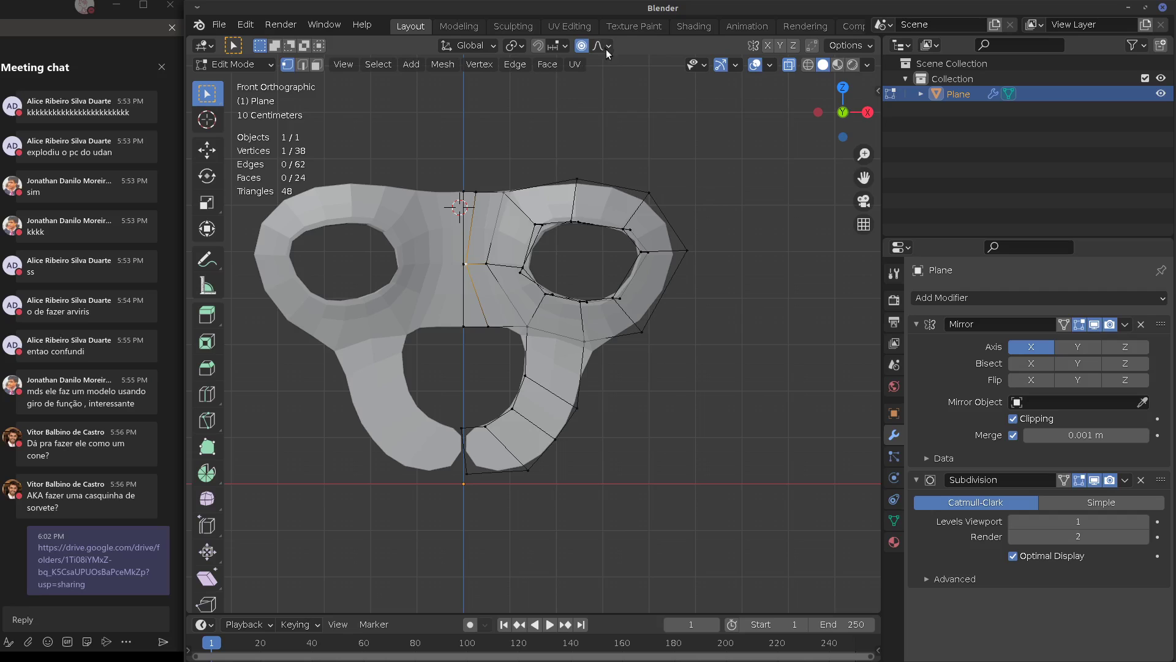
{"action": "left_click", "coordinate": [582, 45]}
{"action": "key", "text": "g"}
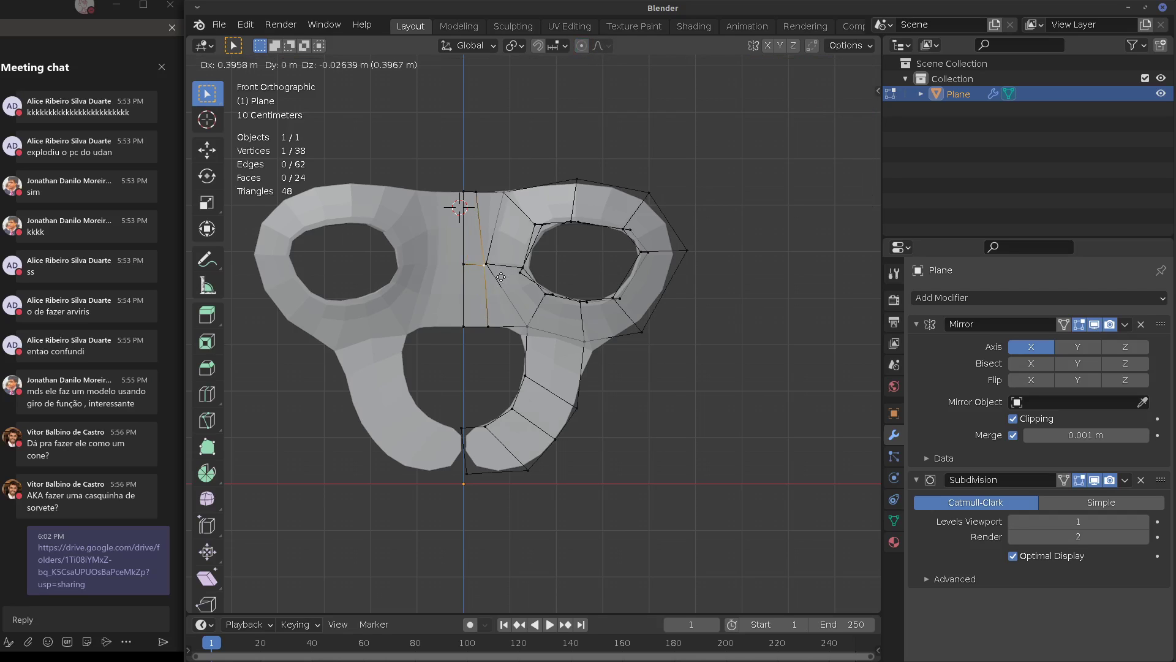
{"action": "left_click", "coordinate": [493, 276]}
Pull the bridge's middle and lower centre vertices forward to shape a nose, and adjust the neighbouring middle vertex
{"action": "middle_click_drag", "start_coordinate": [489, 290], "coordinate": [487, 332]}
{"action": "left_click", "coordinate": [464, 325]}
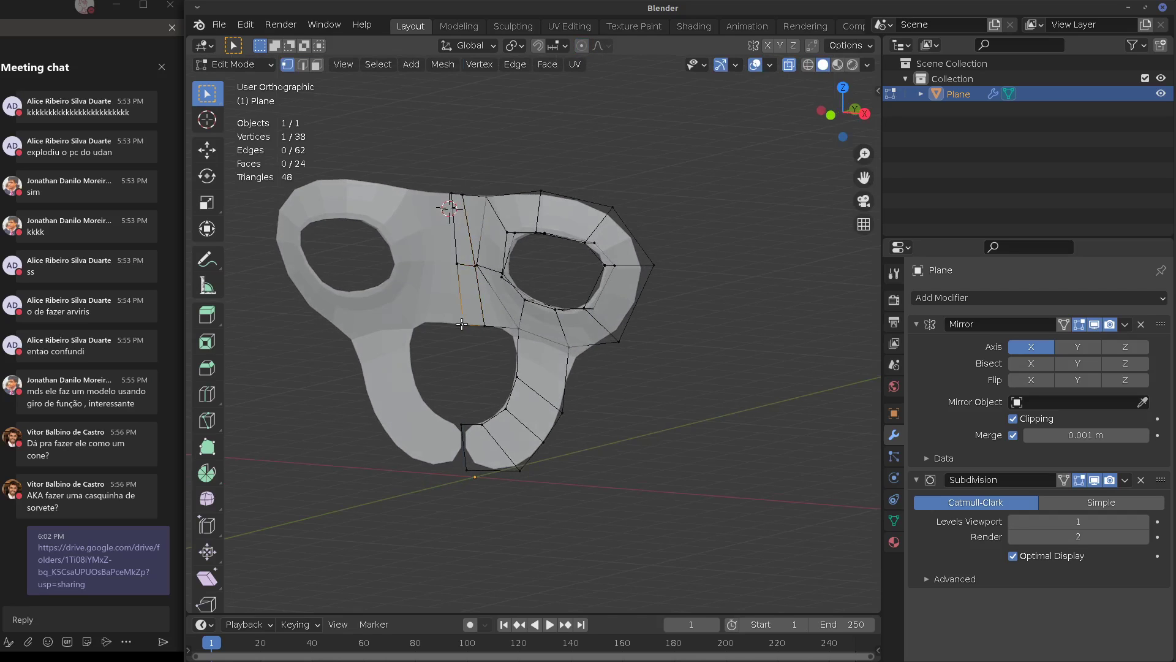
{"action": "left_click", "coordinate": [456, 264], "text": "shift"}
{"action": "left_click", "coordinate": [475, 266], "text": "shift"}
{"action": "middle_click_drag", "start_coordinate": [475, 267], "coordinate": [481, 293]}
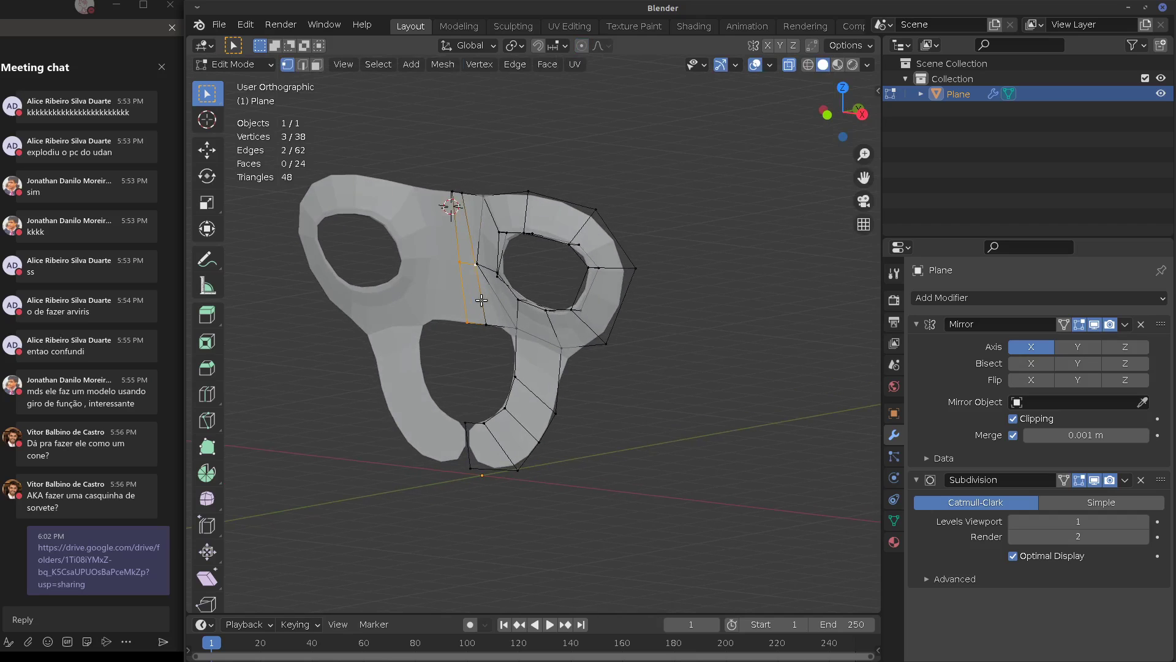
{"action": "key", "text": "g"}
{"action": "left_click", "coordinate": [472, 299]}
{"action": "left_click", "coordinate": [455, 272]}
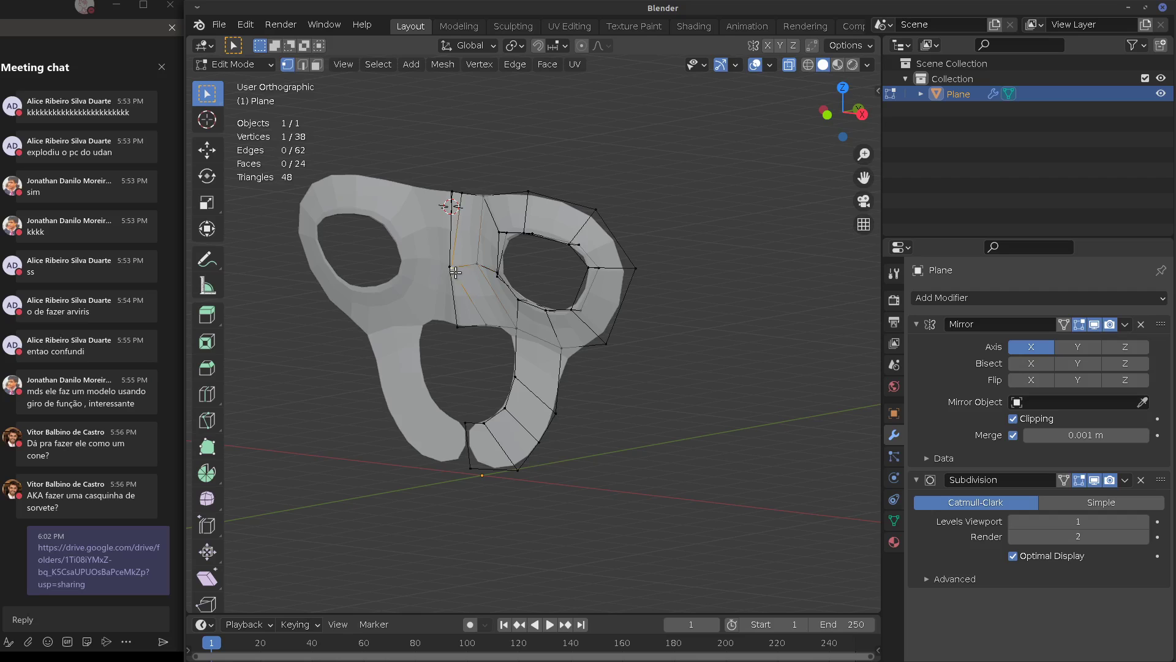
{"action": "key", "text": "g"}
{"action": "left_click", "coordinate": [480, 265]}
In right view, pull the eye ring's outermost vertex backward with proportional editing to curve the mask's side
{"action": "middle_click_drag", "start_coordinate": [466, 297], "coordinate": [533, 263]}
{"action": "key", "text": "KP_3"}
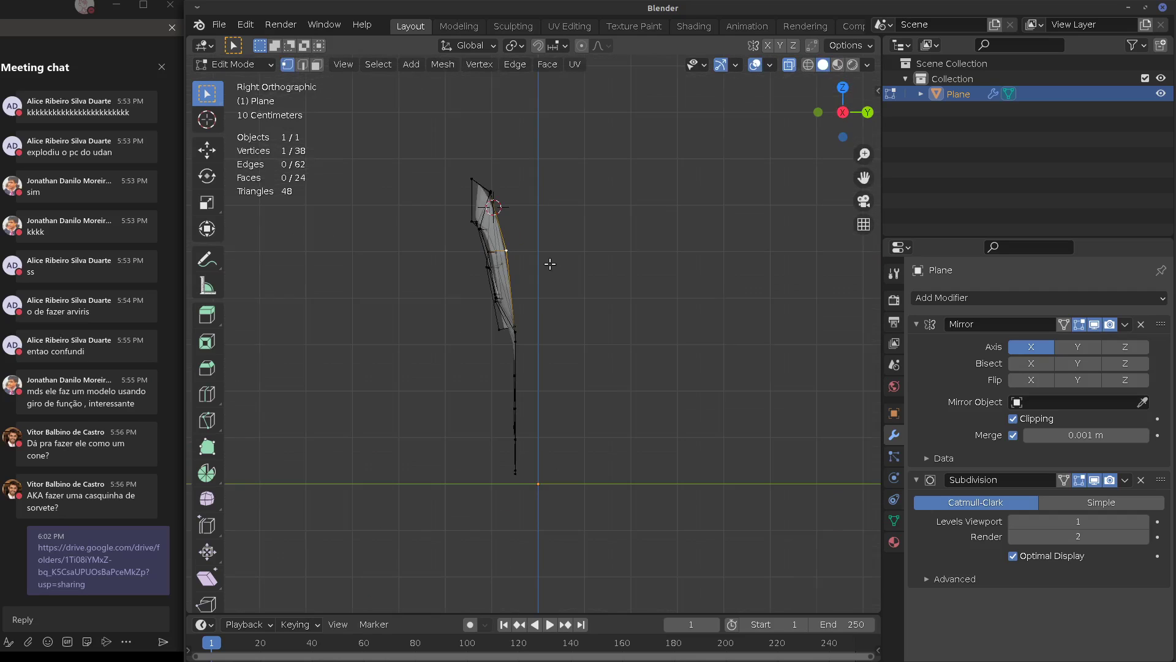
{"action": "key", "text": "o"}
{"action": "key", "text": "g"}
{"action": "left_click", "coordinate": [568, 185]}
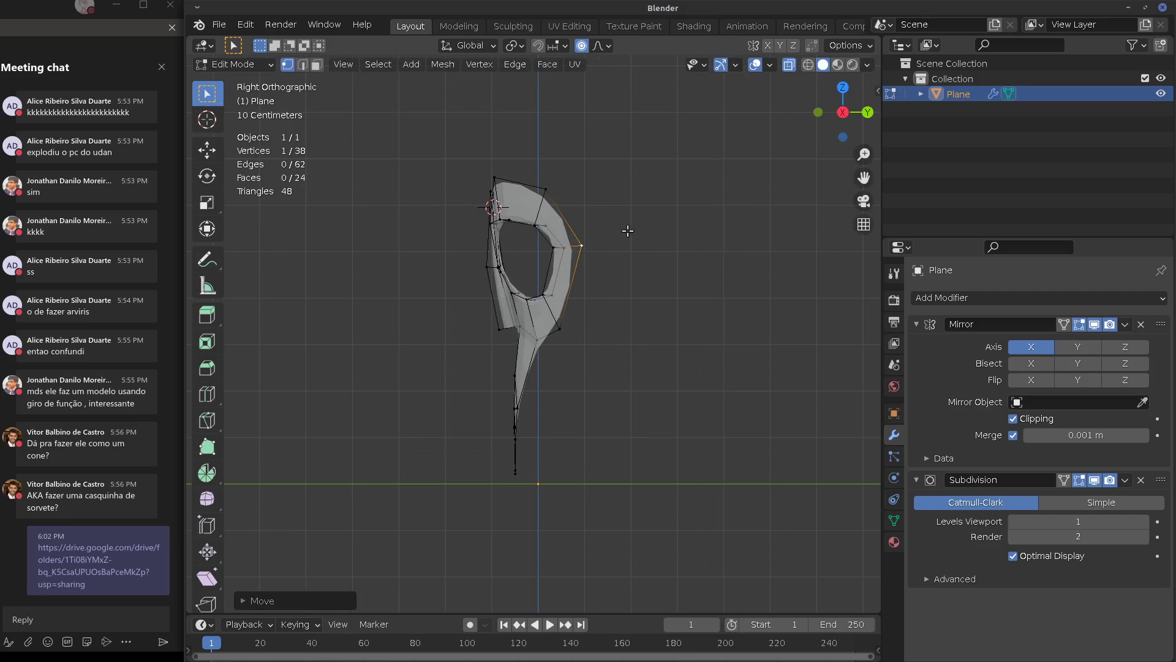
With proportional editing, move the tail's side vertex backward and the nose's lowest vertex forward
{"action": "key", "text": "g"}
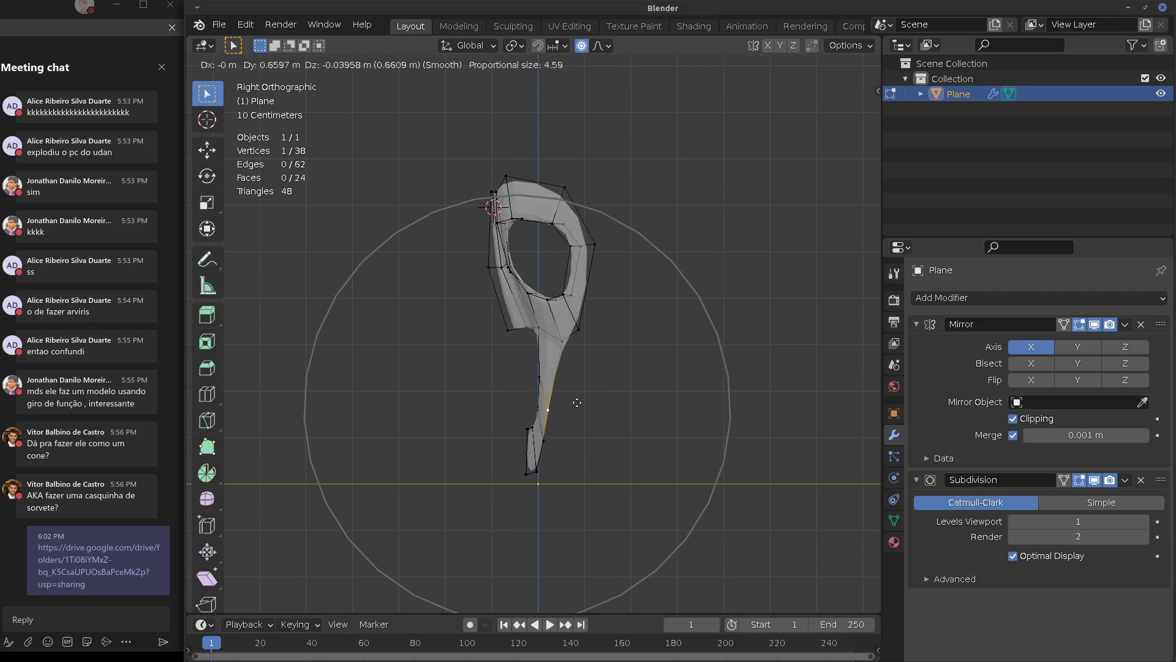
{"action": "key", "text": "Escape"}
{"action": "left_click", "coordinate": [499, 329]}
{"action": "key", "text": "g"}
{"action": "left_click", "coordinate": [477, 350]}
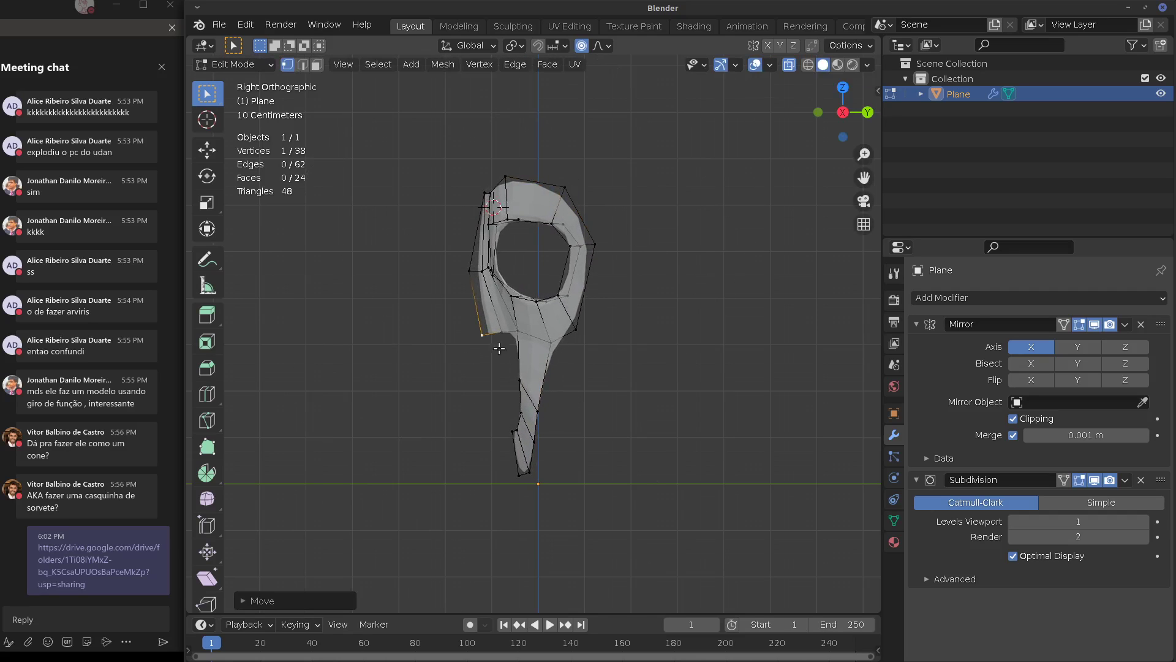
Move the mouth's side vertex and the nose's lowest vertex forward with proportional editing, then turn proportional editing off
{"action": "left_click", "coordinate": [518, 380]}
{"action": "key", "text": "g"}
{"action": "left_click", "coordinate": [519, 362]}
{"action": "left_click", "coordinate": [480, 335]}
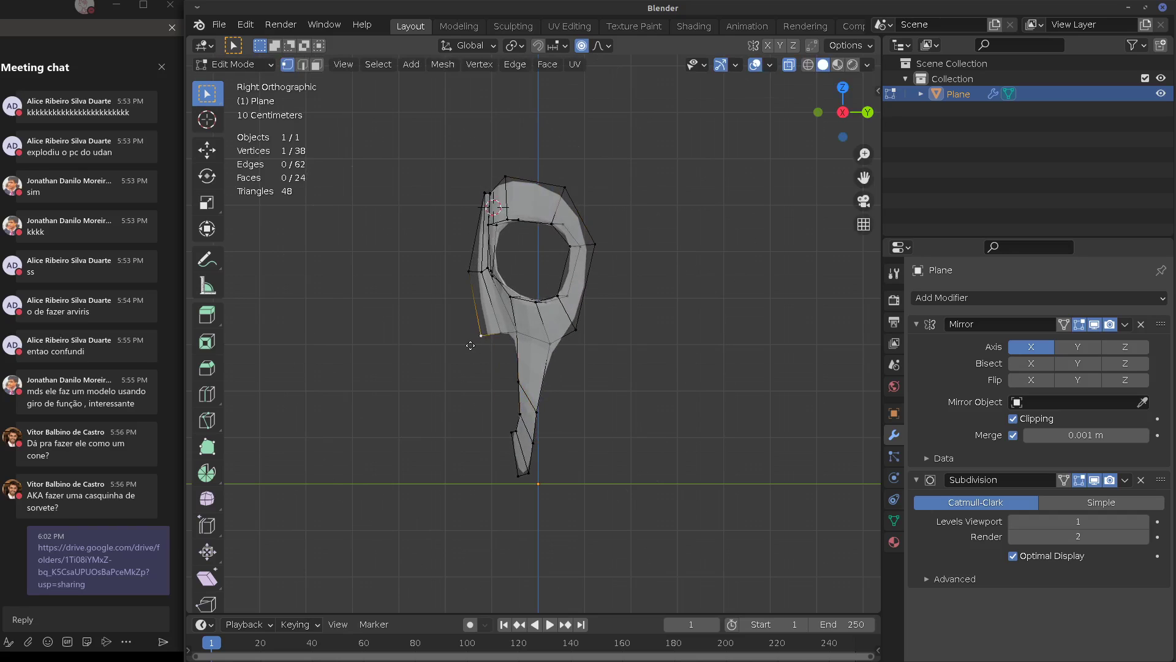
{"action": "key", "text": "g"}
{"action": "left_click", "coordinate": [463, 343]}
{"action": "key", "text": "o"}
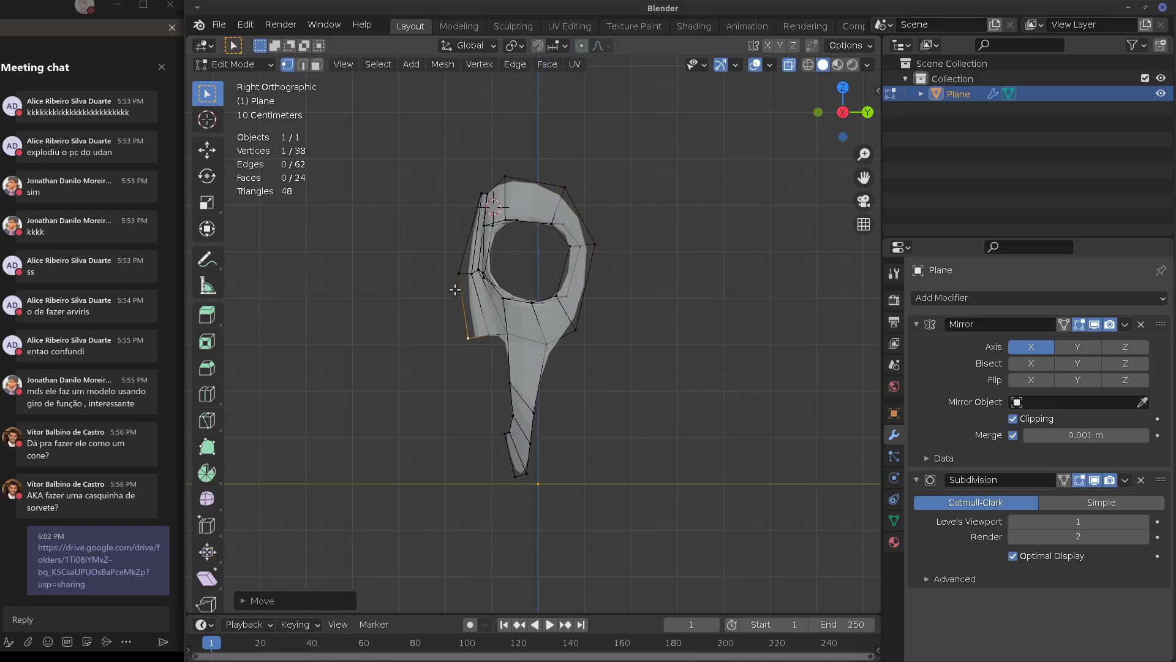
Pull the nose's lower centre vertex forward and up into a protruding tip, without affecting the surrounding mesh
{"action": "key", "text": "g"}
{"action": "left_click", "coordinate": [476, 341]}
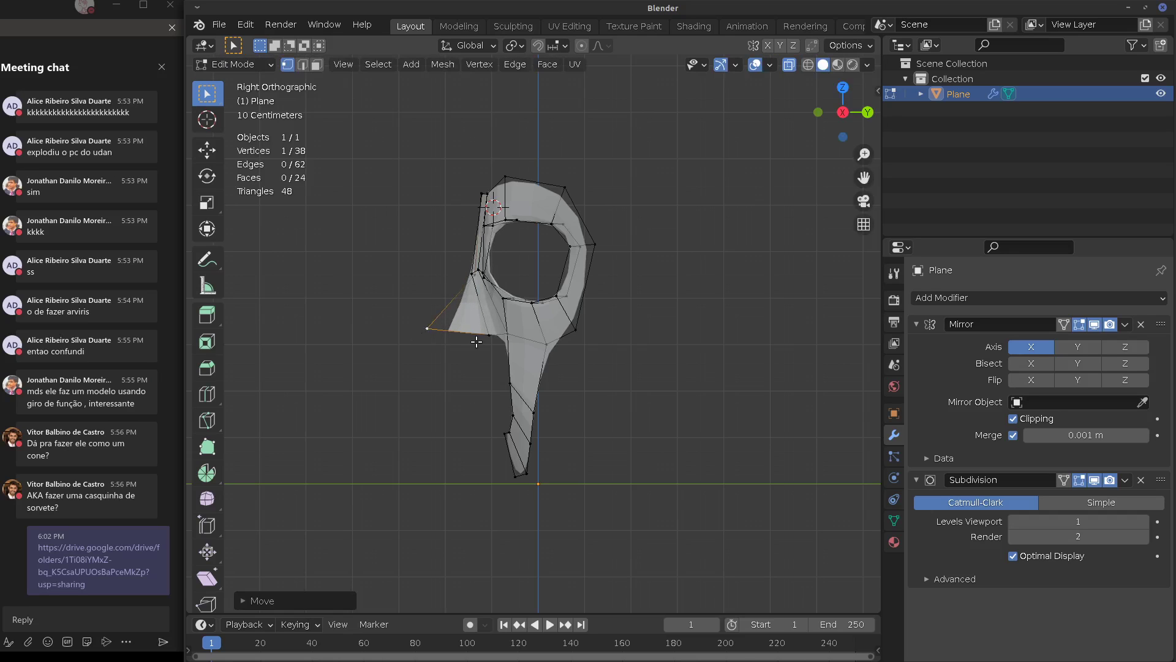
{"action": "key", "text": "g"}
{"action": "left_click", "coordinate": [433, 325]}
{"action": "key", "text": "g"}
{"action": "left_click", "coordinate": [459, 330]}
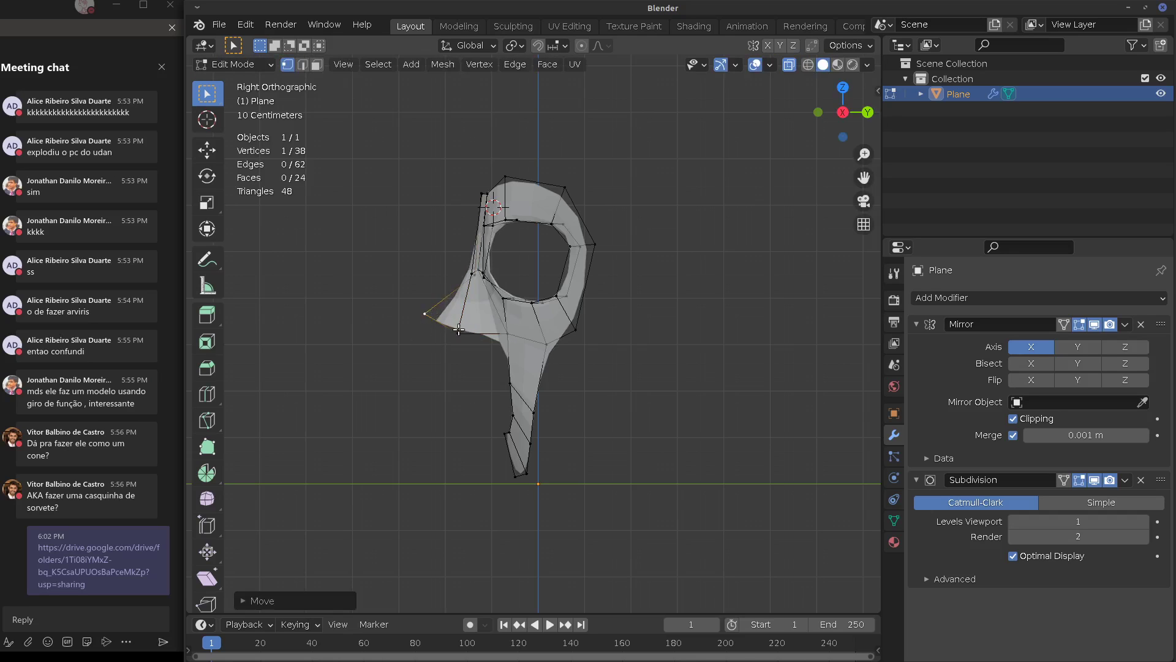
{"action": "key", "text": "g"}
{"action": "left_click", "coordinate": [497, 355]}
In front view, move the bridge's middle-row vertices and the eye hole's inner corner vertices outward to even their spacing
{"action": "key", "text": "KP_1"}
{"action": "key", "text": "g"}
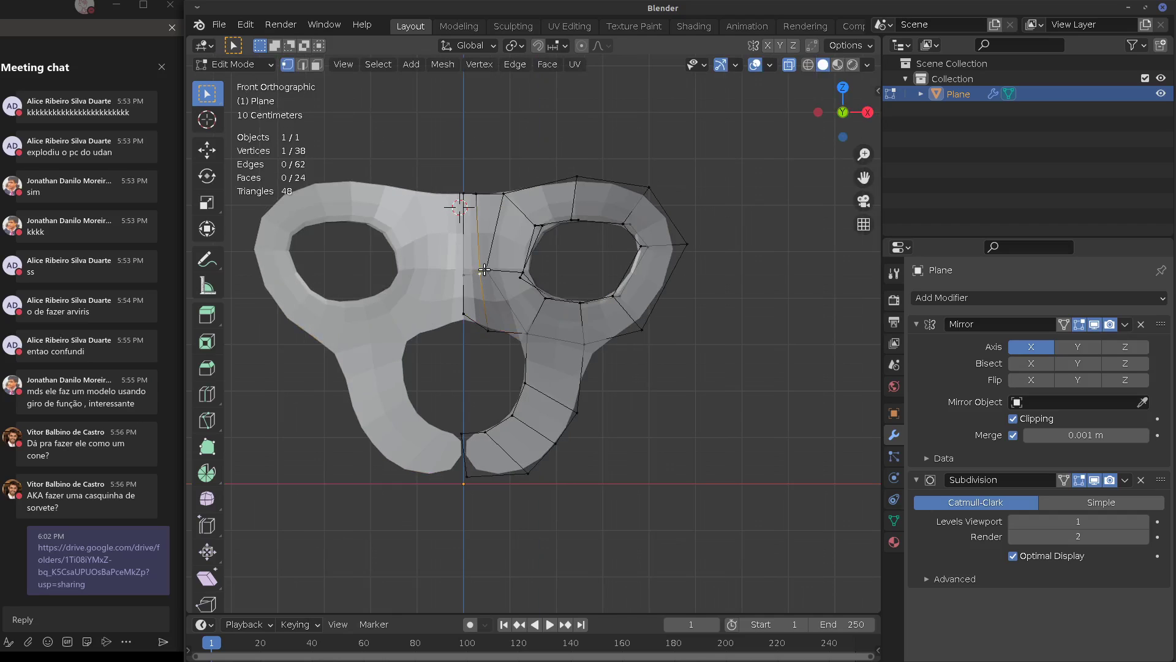
{"action": "left_click", "coordinate": [520, 265]}
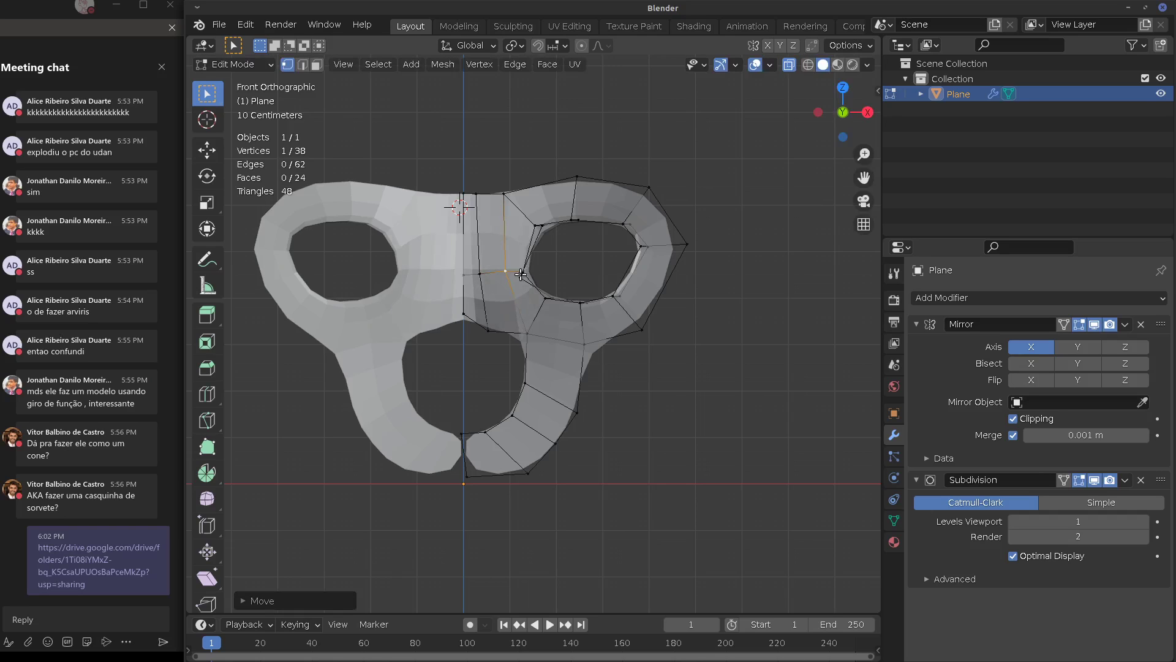
{"action": "key", "text": "g"}
{"action": "left_click", "coordinate": [543, 261]}
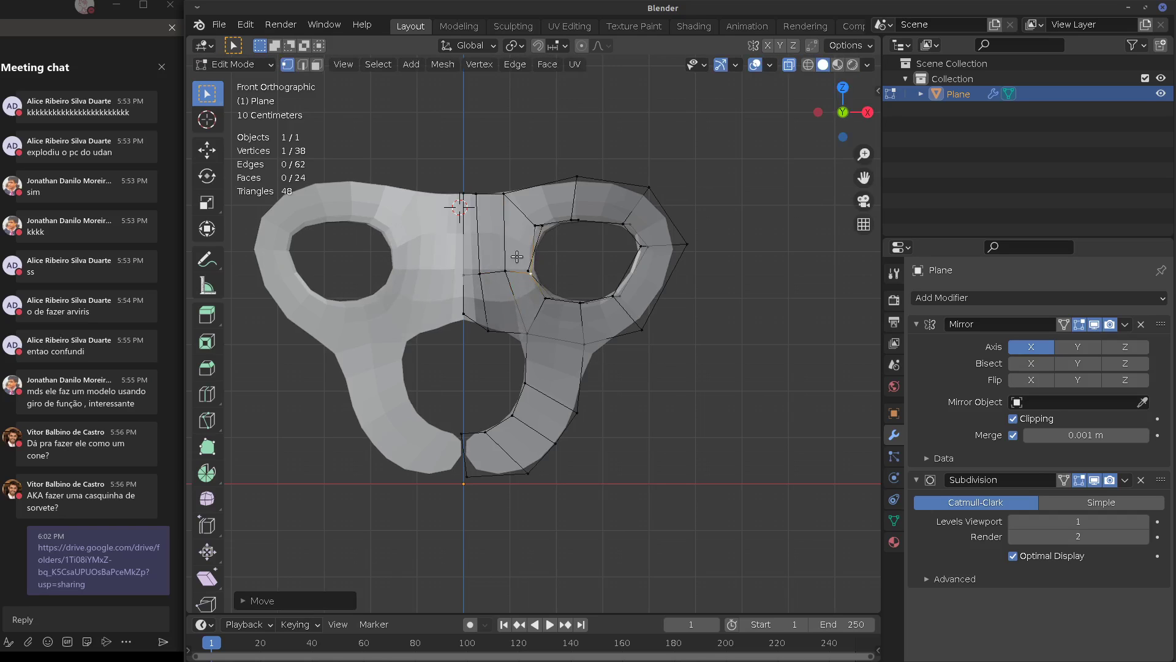
{"action": "key", "text": "g"}
{"action": "left_click", "coordinate": [518, 259]}
{"action": "key", "text": "g"}
{"action": "left_click", "coordinate": [520, 261]}
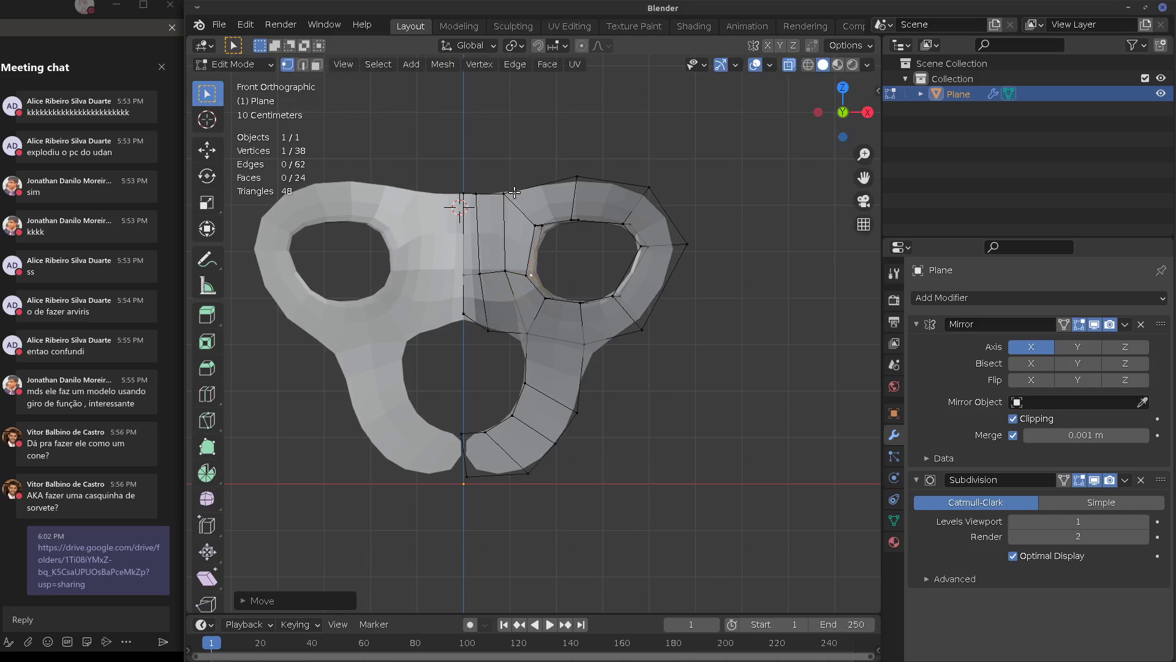
Select the mask's upper border vertices from the centre line past the eye and extrude them upward for a forehead
{"action": "left_click", "coordinate": [526, 180], "text": "alt"}
{"action": "left_click", "coordinate": [561, 186]}
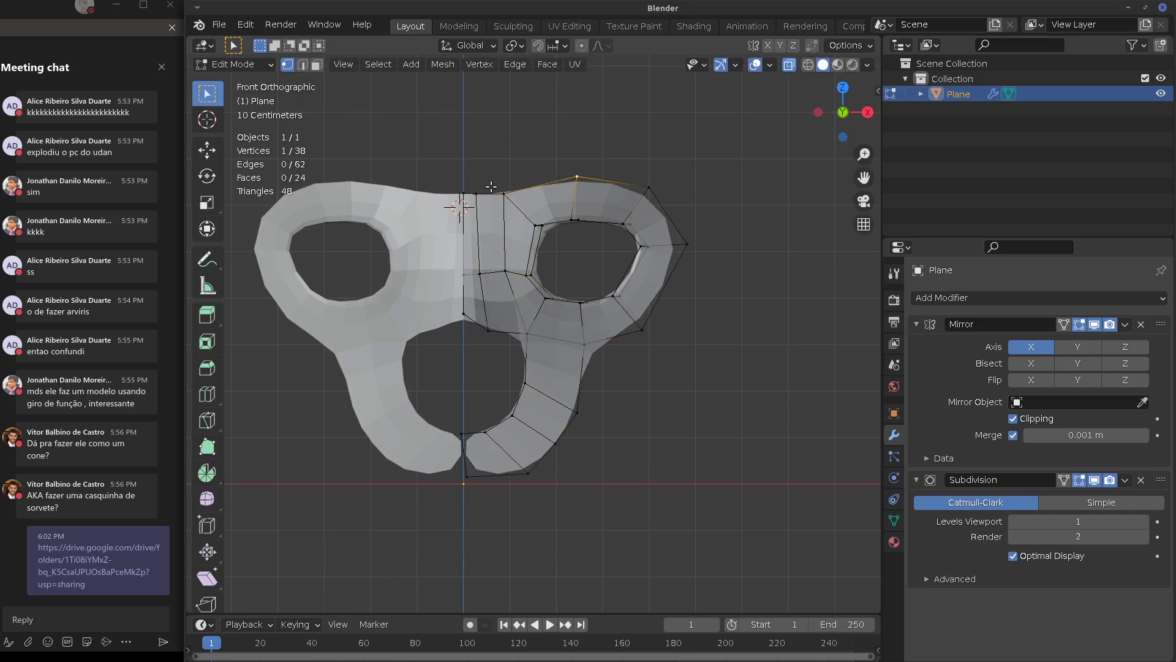
{"action": "left_click", "coordinate": [469, 184], "text": "shift"}
{"action": "left_click", "coordinate": [653, 180], "text": "shift"}
{"action": "key", "text": "e"}
{"action": "left_click", "coordinate": [518, 181]}
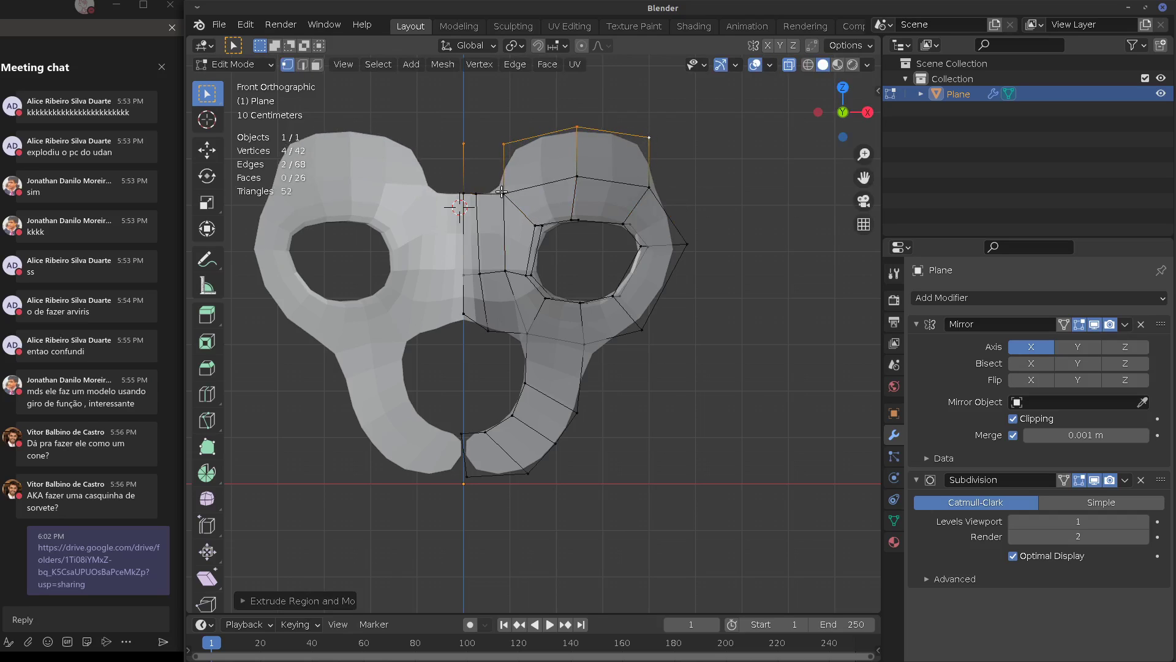
Extrude the bridge's upper loop-cut vertex upward and fill faces on both sides of it to close the forehead gap
{"action": "left_click", "coordinate": [503, 194]}
{"action": "left_click", "coordinate": [479, 193]}
{"action": "key", "text": "e"}
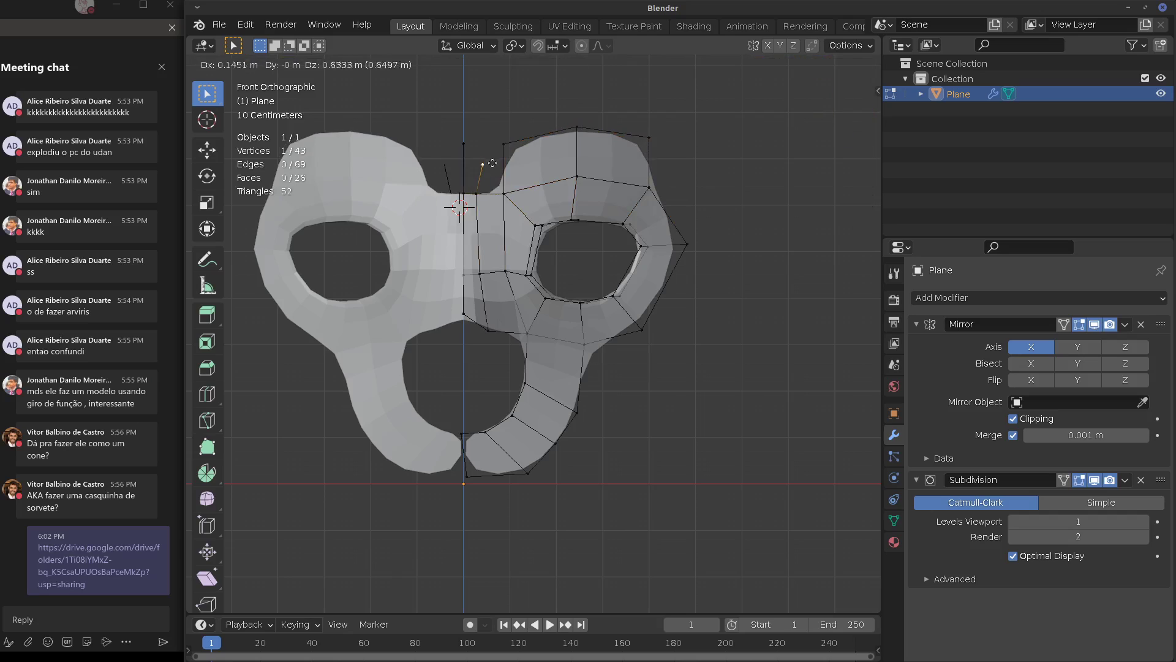
{"action": "left_click", "coordinate": [474, 144]}
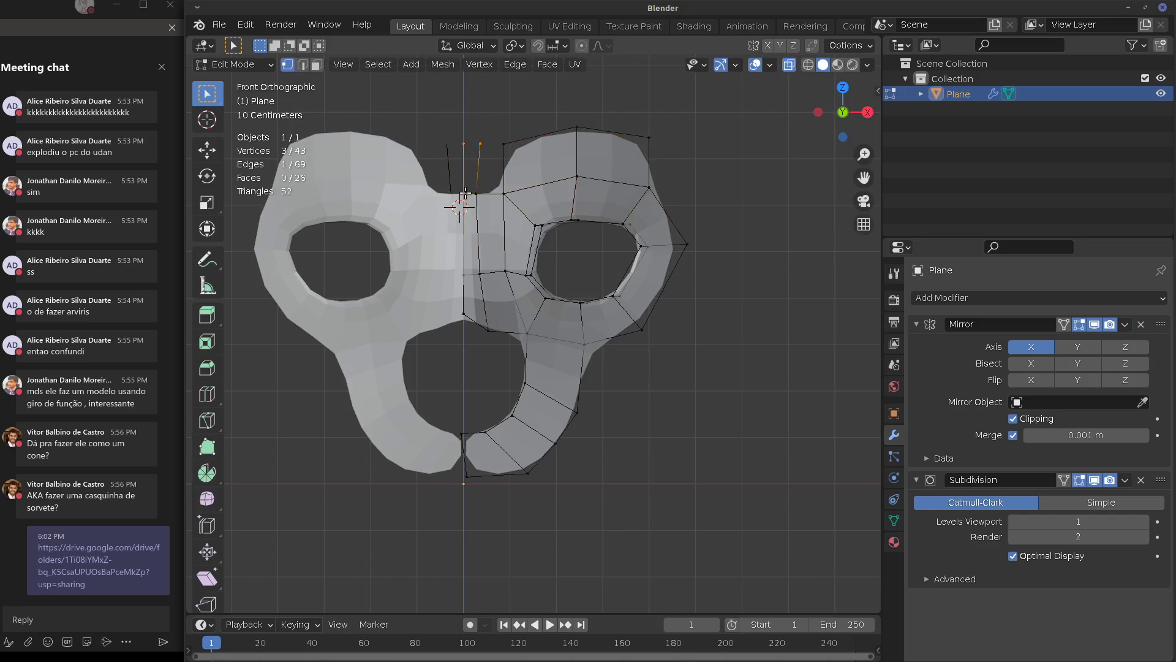
{"action": "key", "text": "f"}
{"action": "left_click", "coordinate": [484, 147]}
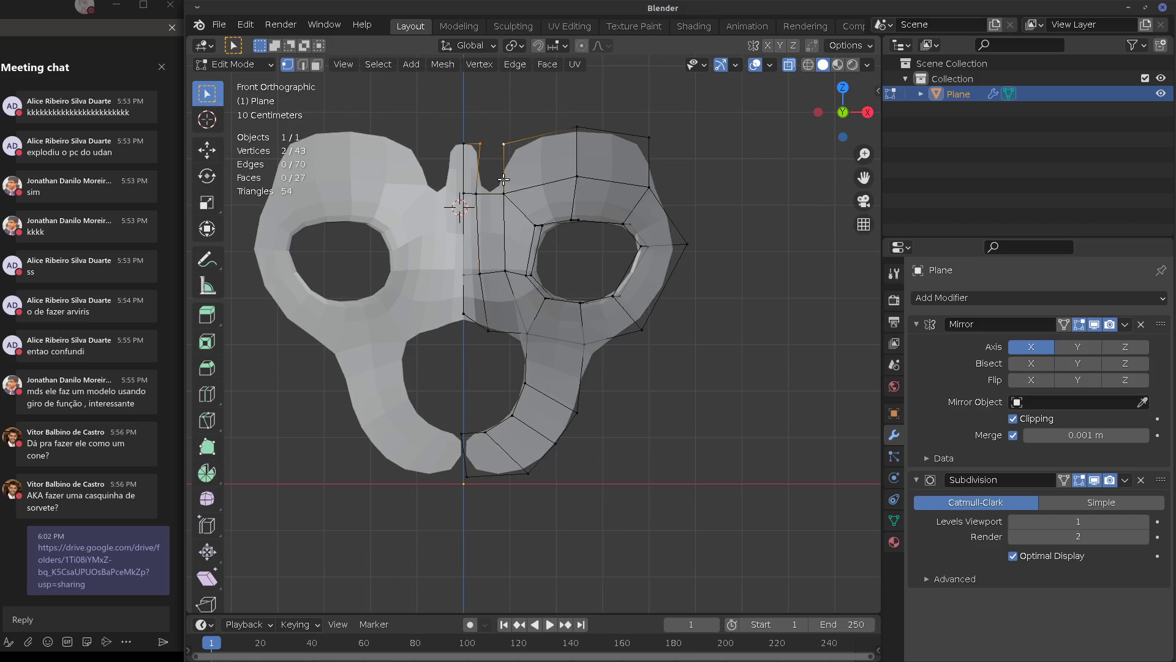
{"action": "left_click", "coordinate": [484, 193], "text": "ctrl"}
{"action": "key", "text": "f"}
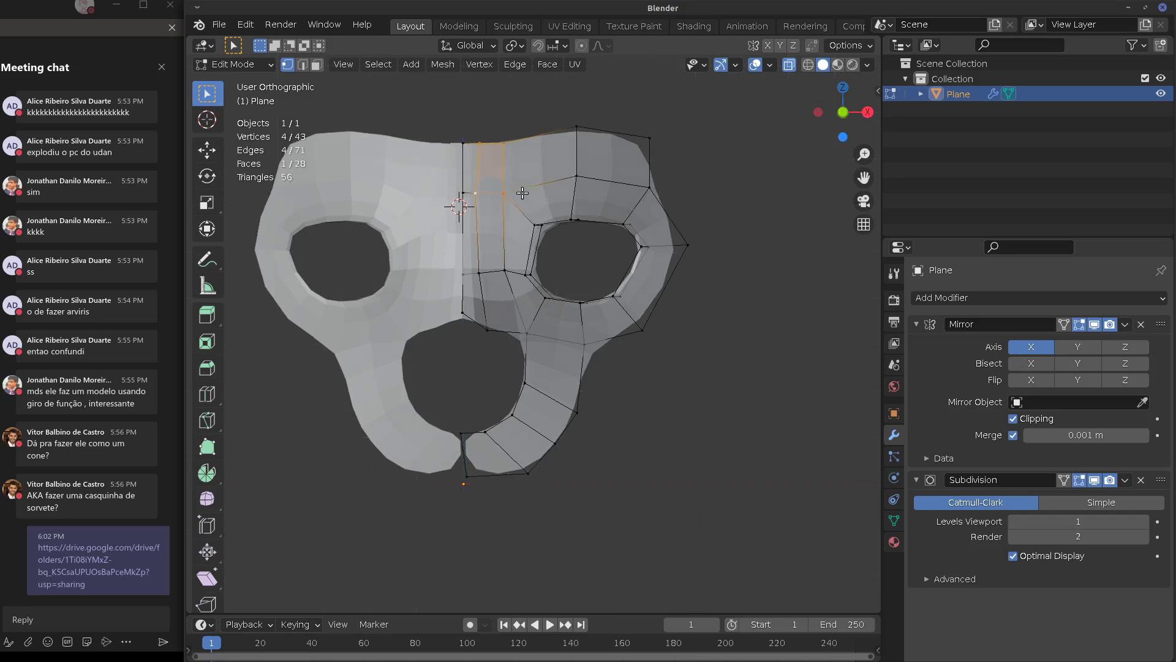
Move the two innermost chin vertices onto the centre line so the mirrored halves meet
{"action": "middle_click_drag", "start_coordinate": [503, 193], "coordinate": [576, 217]}
{"action": "left_click", "coordinate": [470, 468]}
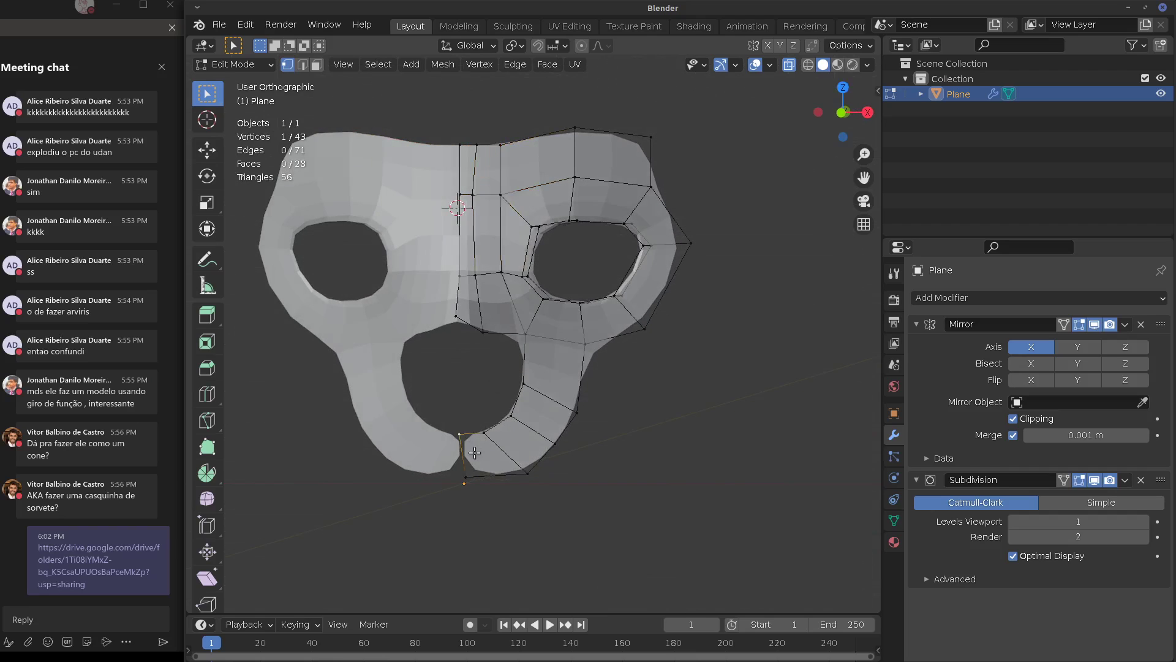
{"action": "key", "text": "KP_1"}
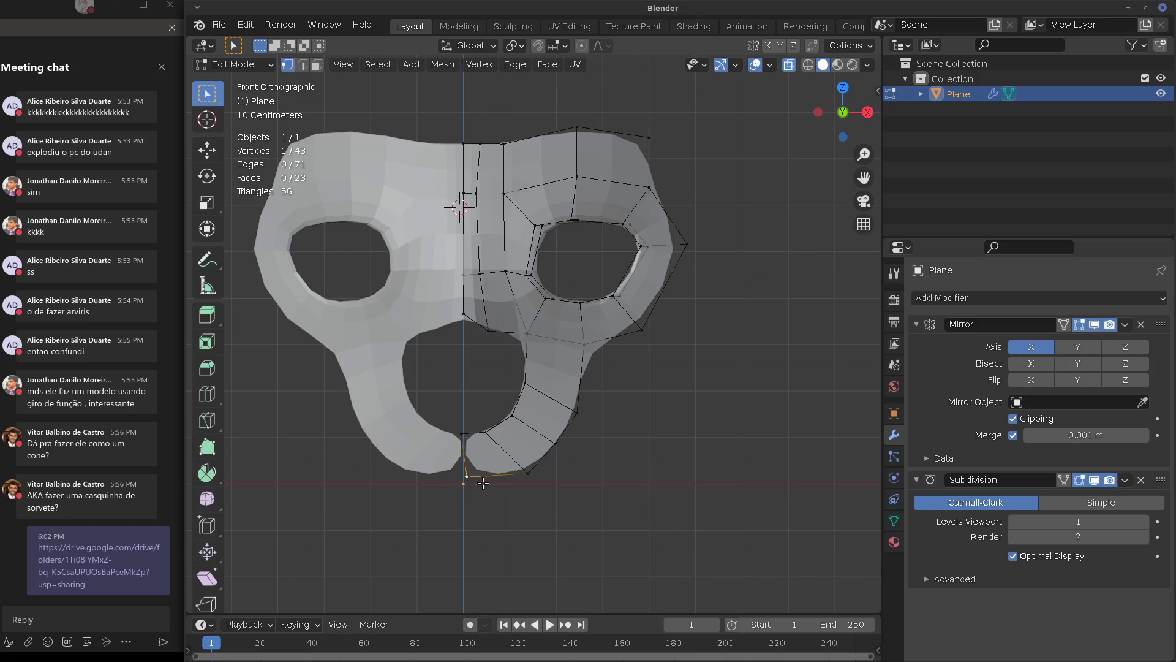
{"action": "key", "text": "g"}
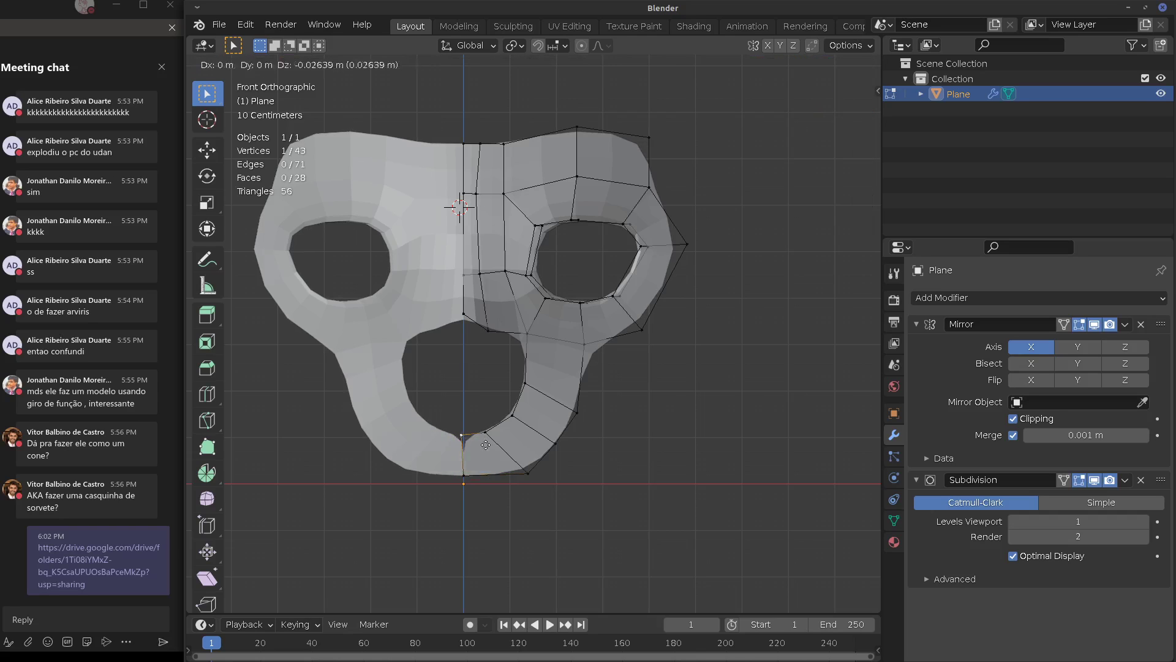
{"action": "left_click", "coordinate": [495, 445]}
{"action": "left_click", "coordinate": [487, 432]}
Delete the two chin vertices on the centre line
{"action": "middle_click_drag", "start_coordinate": [542, 425], "coordinate": [520, 351], "text": "shift"}
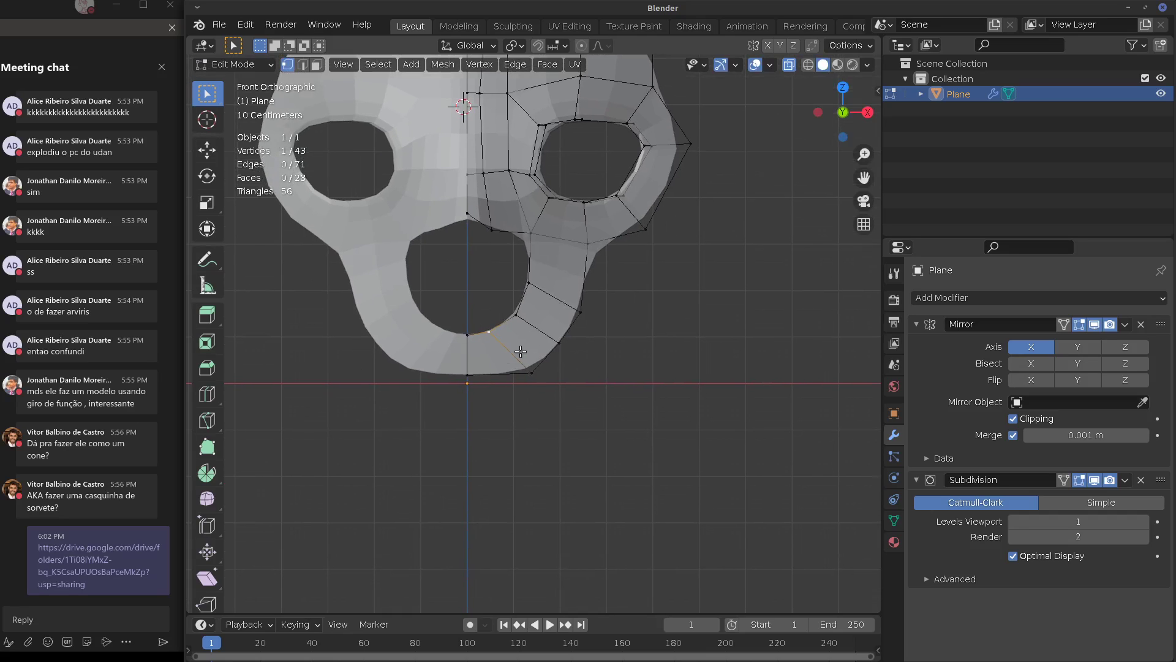
{"action": "left_click", "coordinate": [468, 367]}
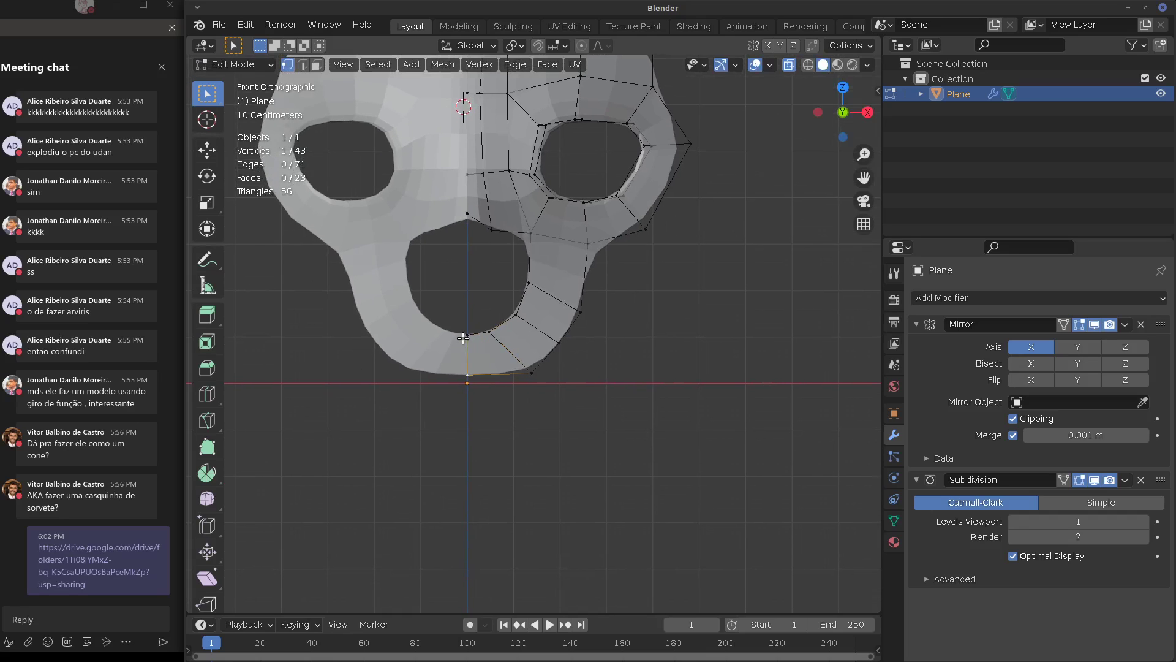
{"action": "key", "text": "x"}
{"action": "left_click", "coordinate": [469, 387]}
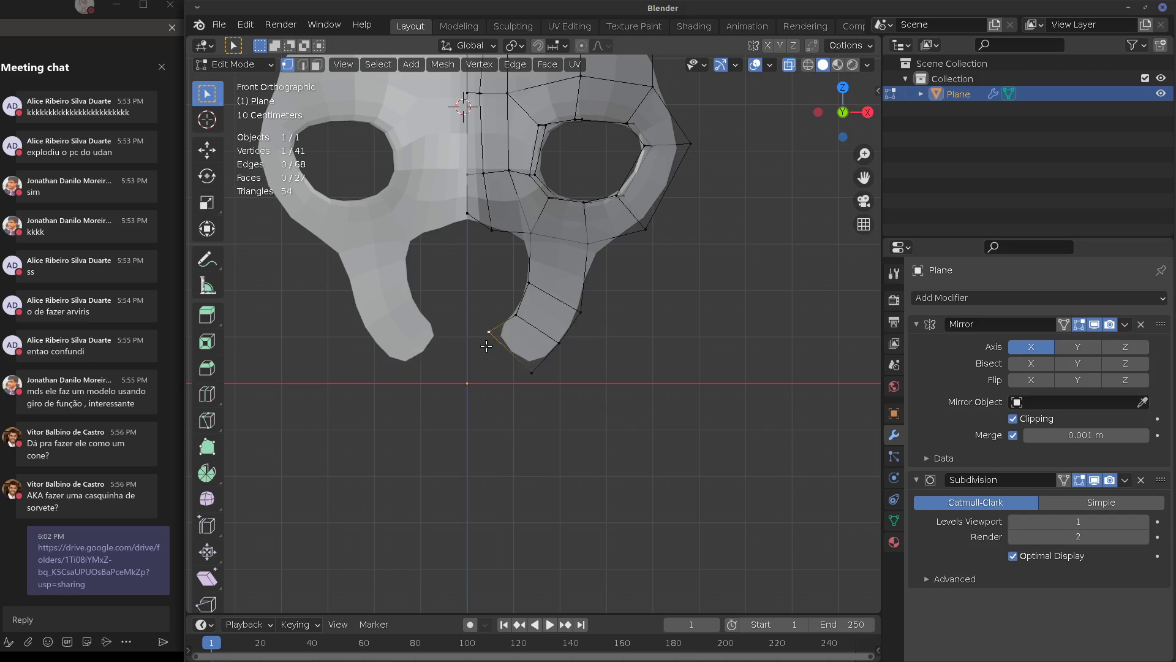
Extrude the jaw's end edge downward, extrude its inner side to the centre line, and move the lower corner outward
{"action": "key", "text": "e"}
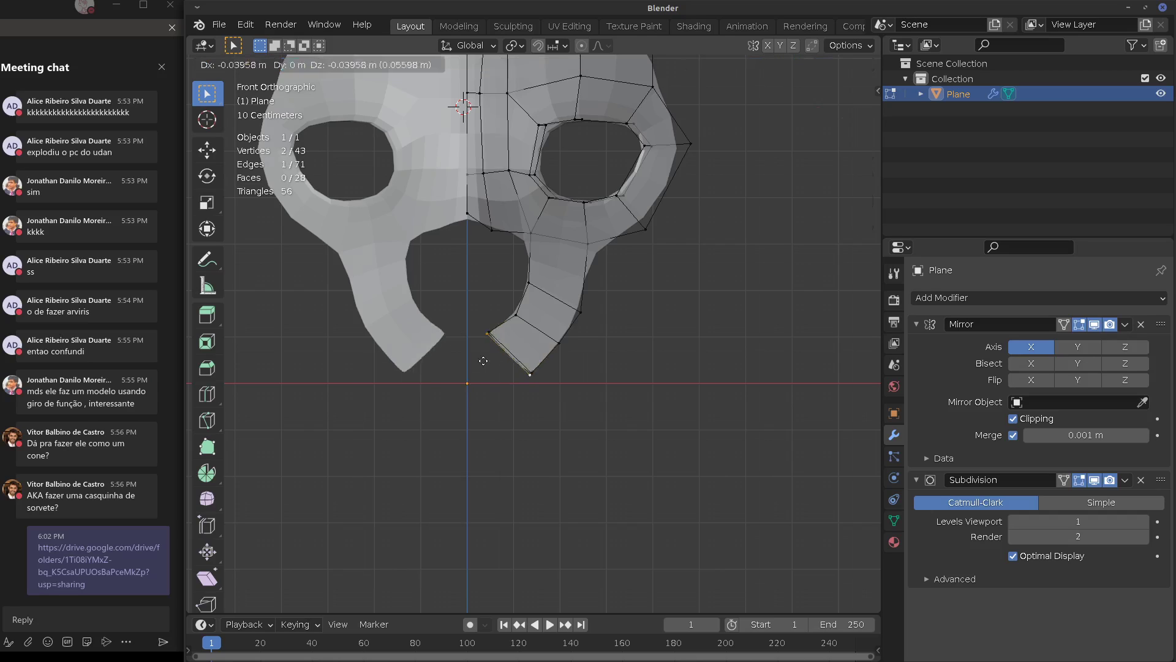
{"action": "left_click", "coordinate": [481, 369]}
{"action": "left_click", "coordinate": [480, 370]}
{"action": "key", "text": "e"}
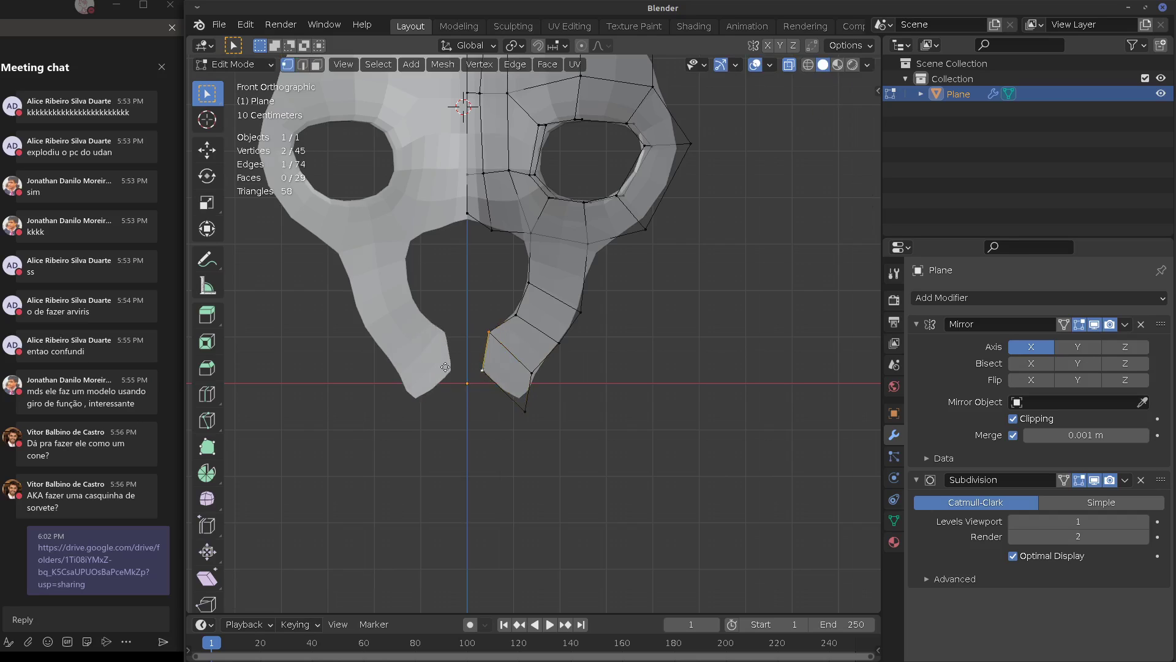
{"action": "left_click", "coordinate": [438, 369]}
{"action": "left_click", "coordinate": [528, 404]}
{"action": "left_click_drag", "start_coordinate": [533, 397], "coordinate": [567, 378]}
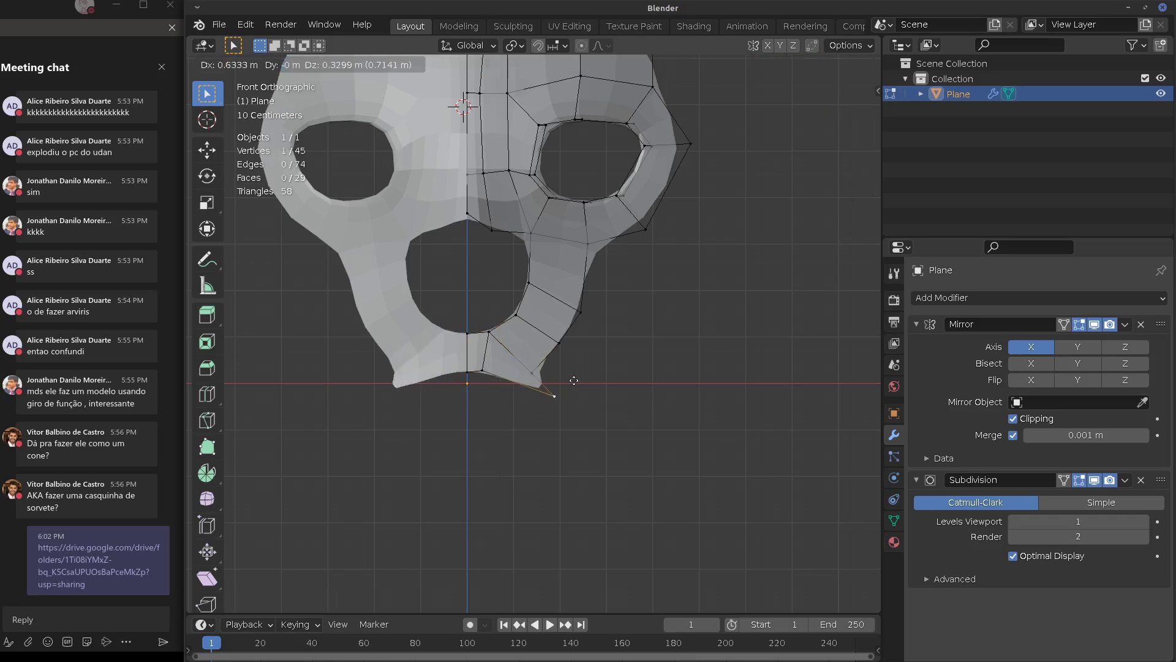
Move the jaw's outer vertices outward, adjust its inner vertices, and reposition the lower corner to square the jawline
{"action": "left_click_drag", "start_coordinate": [506, 331], "coordinate": [598, 292]}
{"action": "left_click", "coordinate": [560, 293]}
{"action": "left_click", "coordinate": [581, 312]}
{"action": "left_click", "coordinate": [559, 343]}
{"action": "left_click_drag", "start_coordinate": [559, 343], "coordinate": [580, 324]}
{"action": "left_click", "coordinate": [532, 373]}
{"action": "key", "text": "g"}
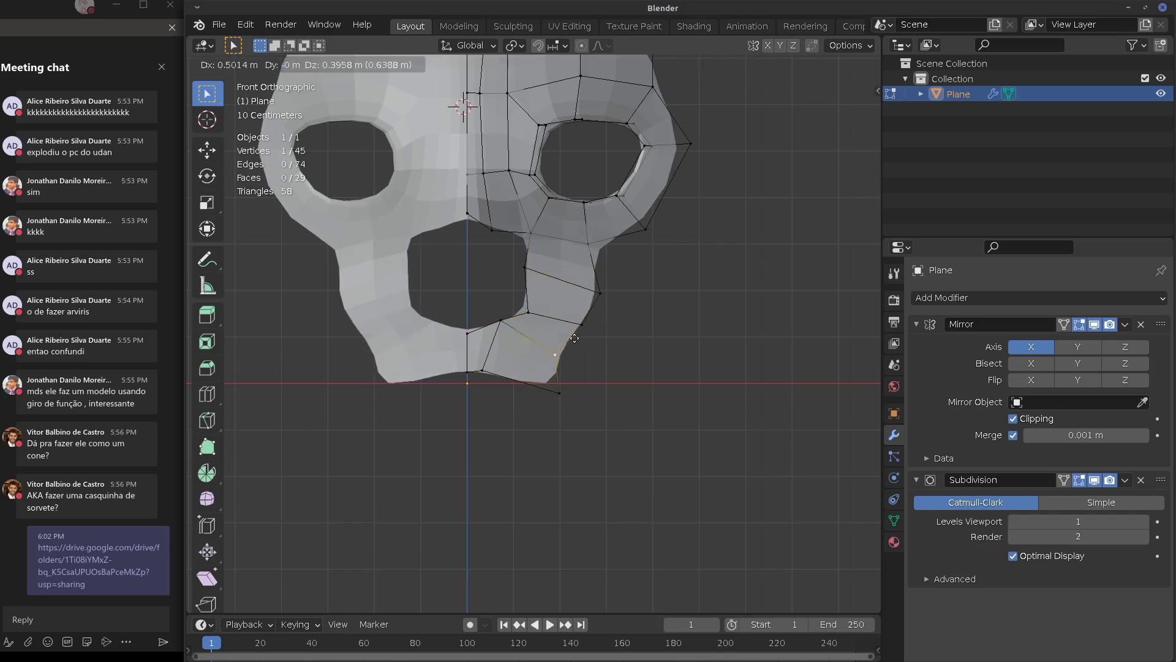
{"action": "left_click", "coordinate": [560, 346]}
{"action": "left_click", "coordinate": [555, 393]}
{"action": "key", "text": "g"}
{"action": "left_click", "coordinate": [543, 381]}
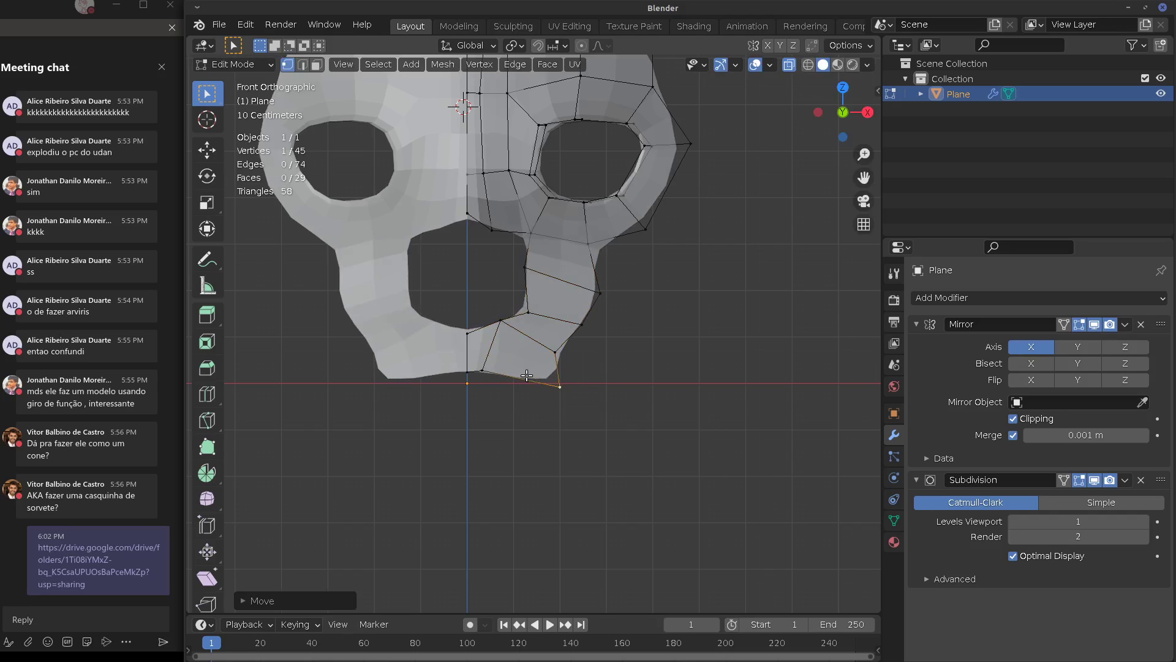
In right view, pull the chin's lower front vertex forward and move the jaw's outer vertices backward
{"action": "key", "text": "KP_3"}
{"action": "left_click", "coordinate": [518, 378]}
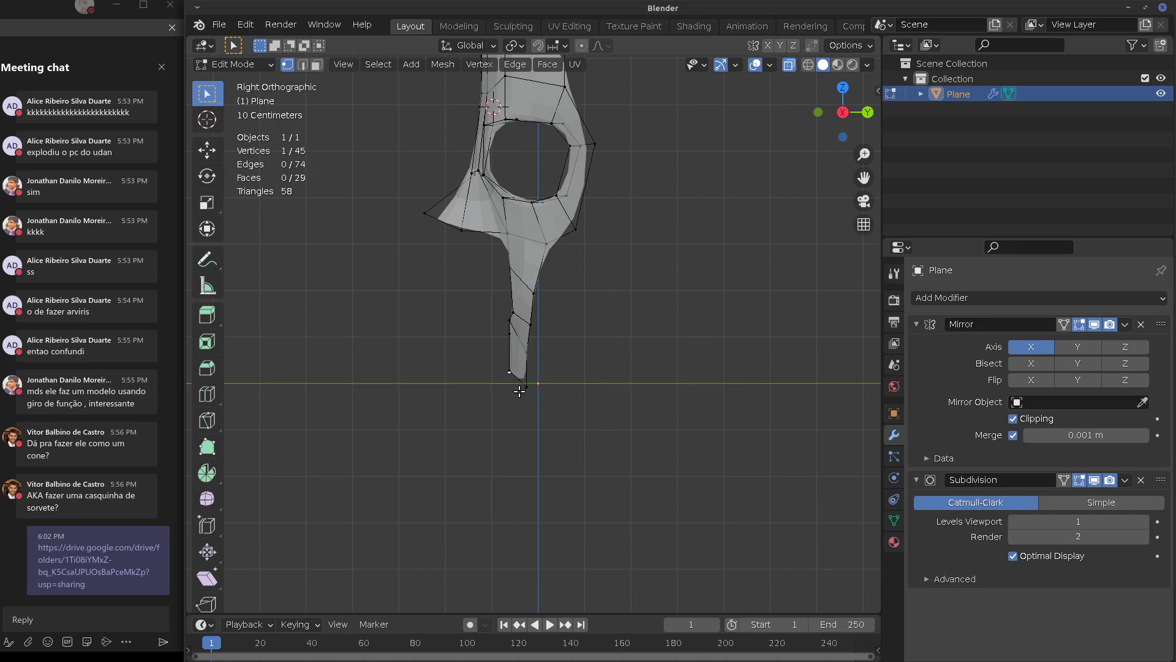
{"action": "key", "text": "g"}
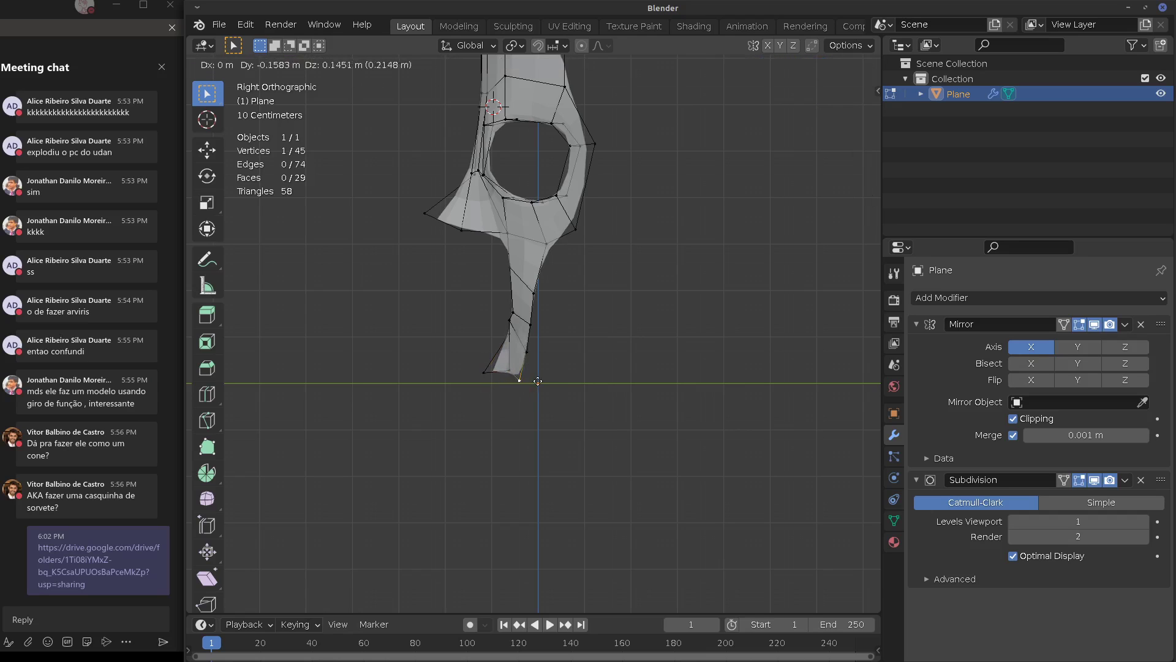
{"action": "left_click", "coordinate": [557, 381]}
{"action": "left_click", "coordinate": [535, 354]}
{"action": "key", "text": "g"}
{"action": "left_click", "coordinate": [554, 350]}
{"action": "left_click", "coordinate": [539, 326]}
{"action": "key", "text": "g"}
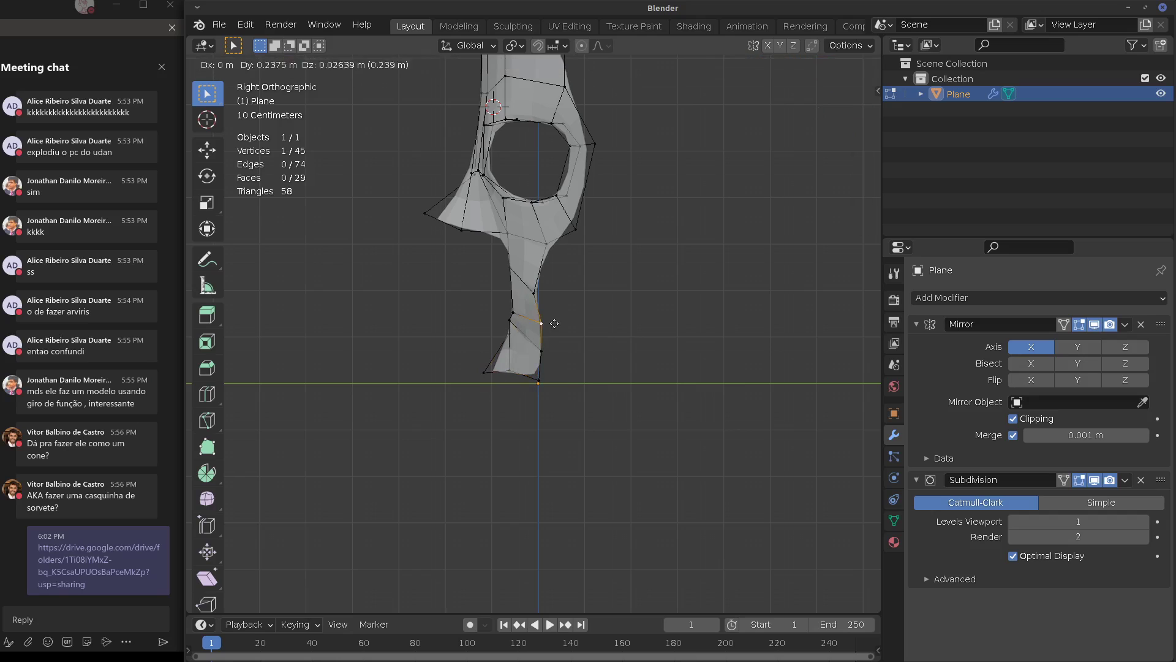
{"action": "left_click", "coordinate": [554, 323]}
Move the mouth opening's upper side vertex slightly forward to curve the cheek's profile
{"action": "left_click", "coordinate": [515, 270]}
{"action": "key", "text": "g"}
{"action": "left_click", "coordinate": [524, 236]}
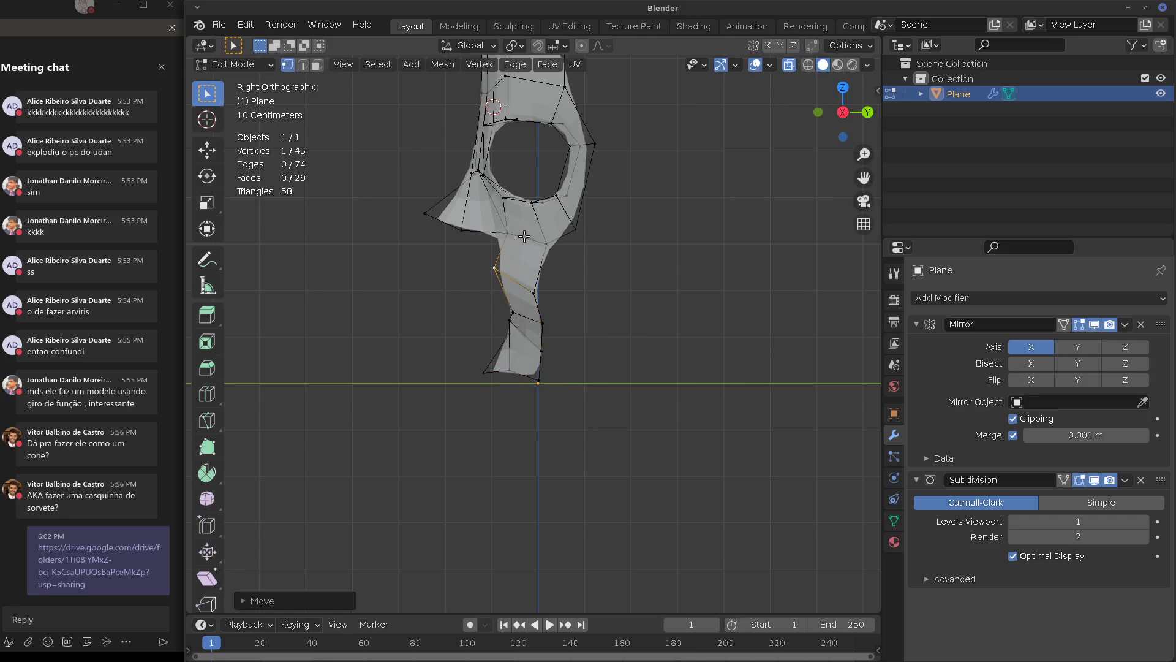
{"action": "key", "text": "g"}
{"action": "left_click", "coordinate": [487, 258]}
{"action": "key", "text": "g"}
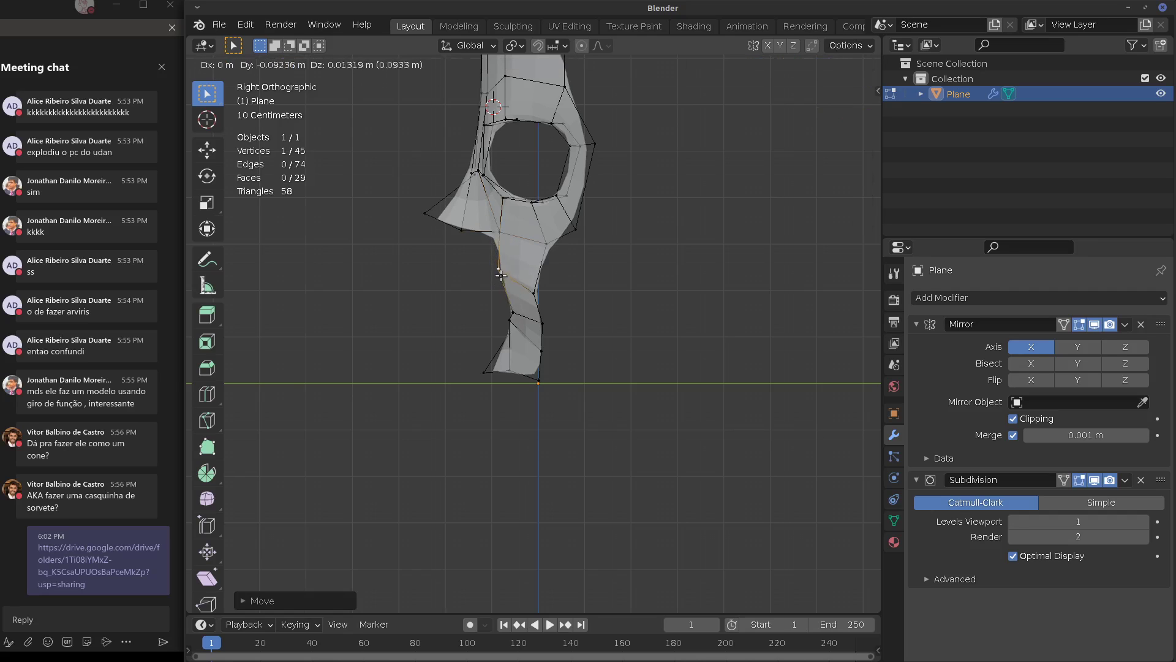
{"action": "left_click", "coordinate": [501, 275]}
Select the vertex beside the nose tip on the lower border and move it forward in right view
{"action": "middle_click_drag", "start_coordinate": [612, 304], "coordinate": [604, 309]}
{"action": "left_click", "coordinate": [470, 229]}
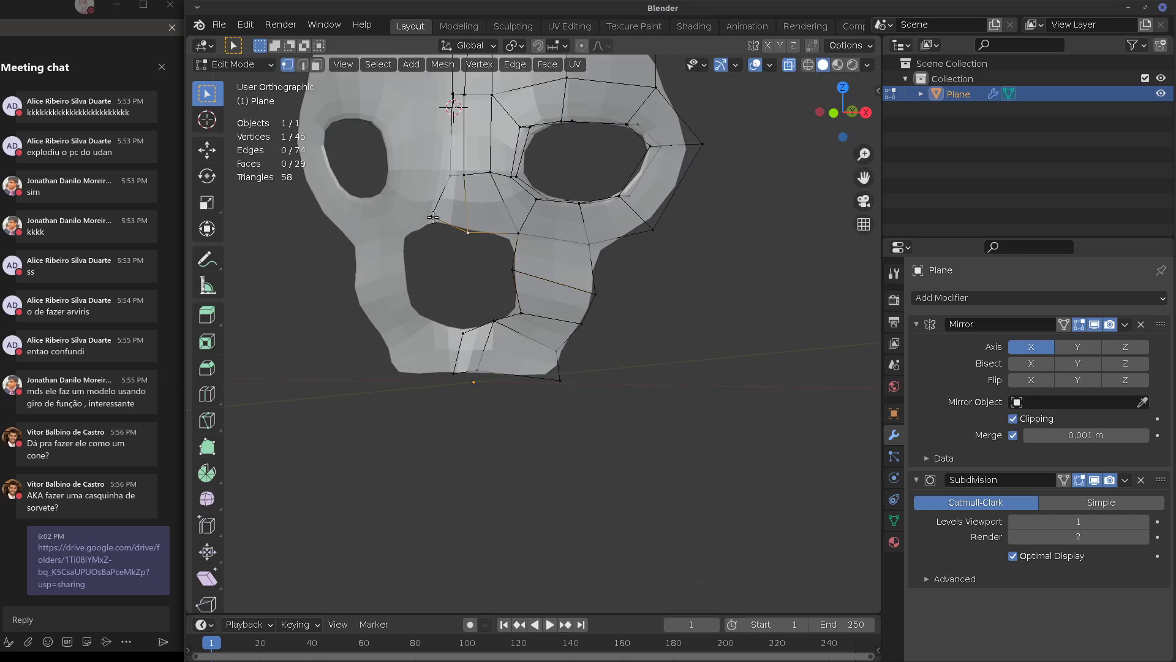
{"action": "middle_click_drag", "start_coordinate": [471, 243], "coordinate": [447, 236]}
{"action": "left_click", "coordinate": [447, 235]}
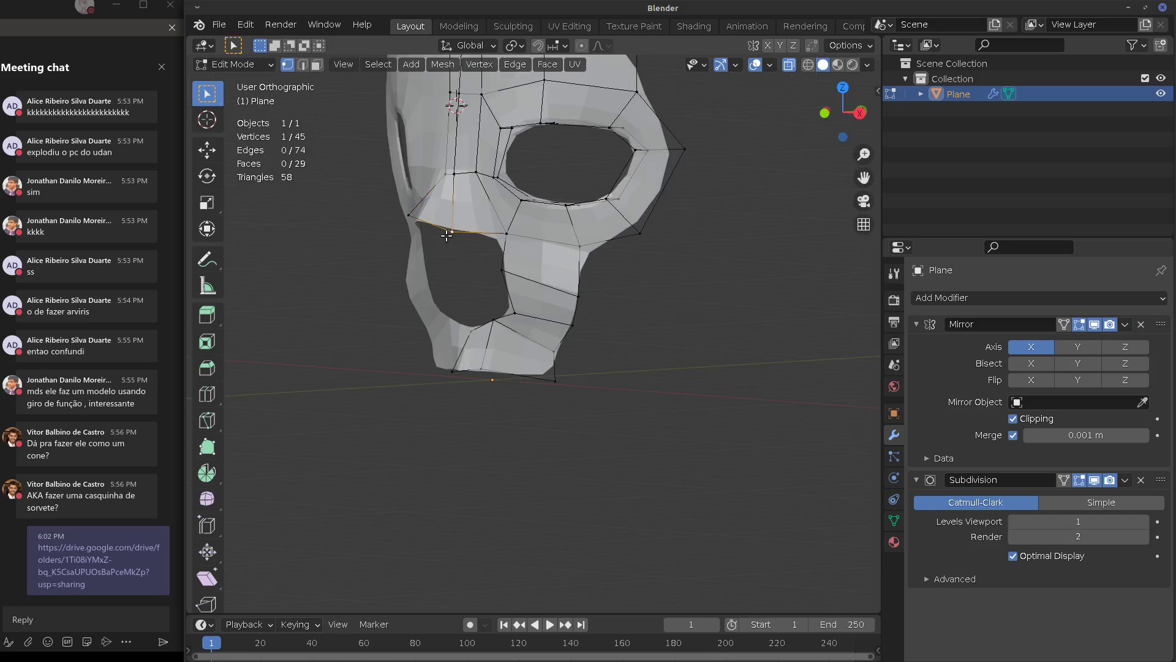
{"action": "key", "text": "KP_3"}
{"action": "left_click_drag", "start_coordinate": [473, 237], "coordinate": [433, 224]}
Extrude the nose tip's lower edge five times in right view to form a strip along the nose underside, mouth and chin profile
{"action": "left_click", "coordinate": [433, 223], "text": "shift"}
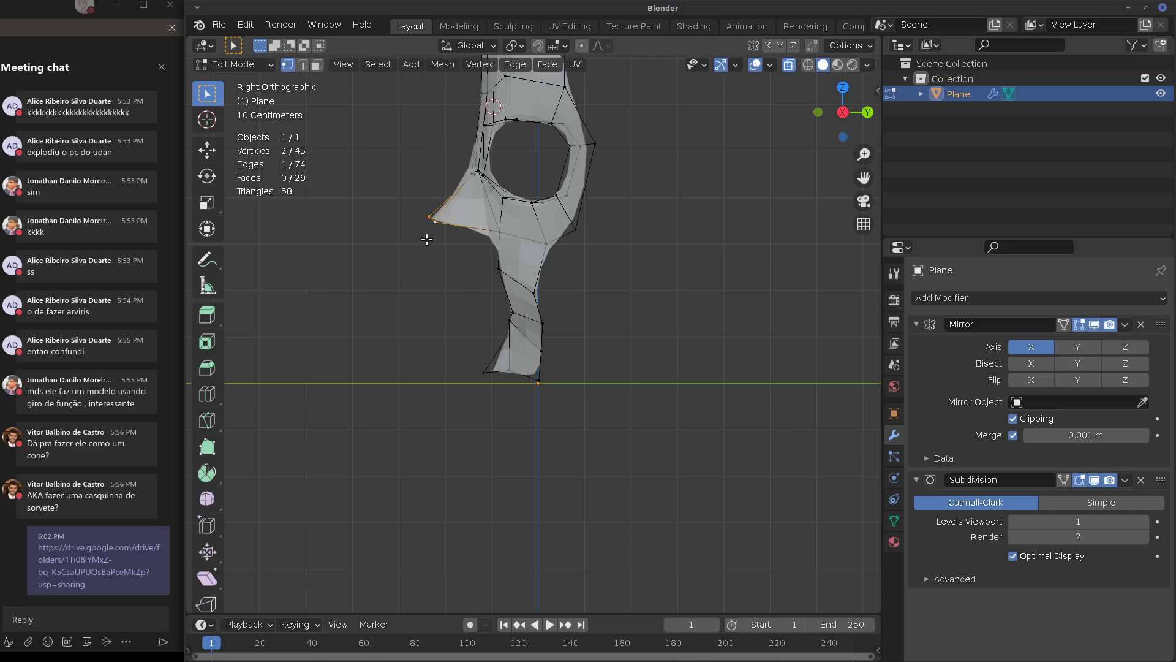
{"action": "key", "text": "e"}
{"action": "left_click", "coordinate": [407, 280]}
{"action": "key", "text": "e"}
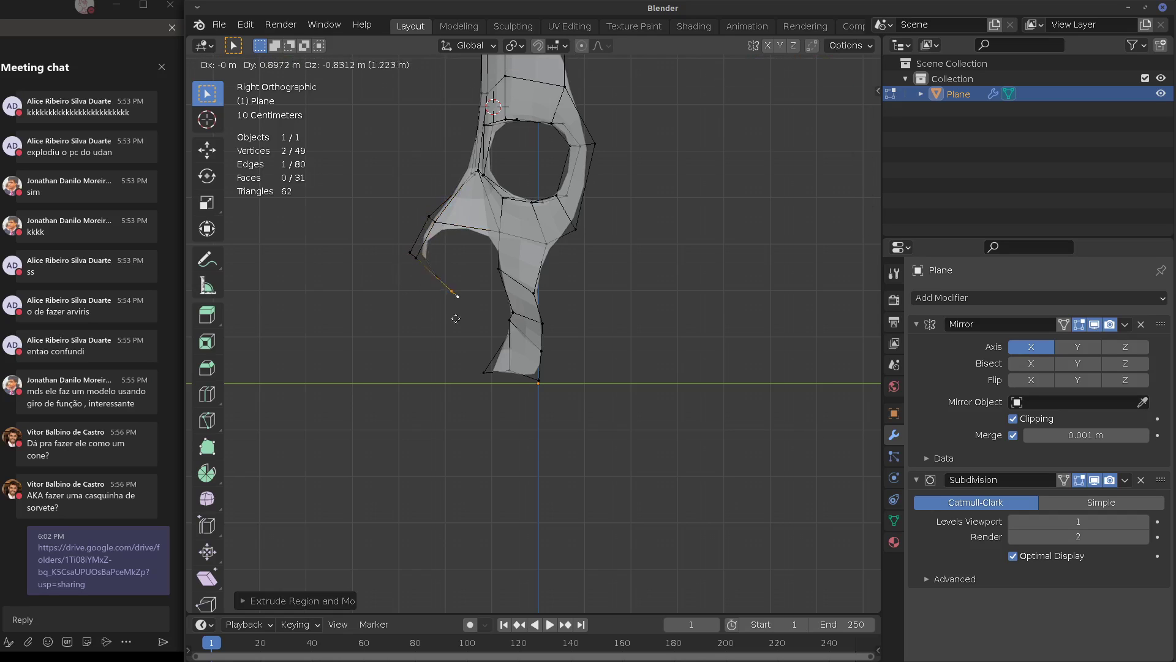
{"action": "left_click", "coordinate": [465, 304]}
{"action": "key", "text": "e"}
{"action": "left_click", "coordinate": [473, 328]}
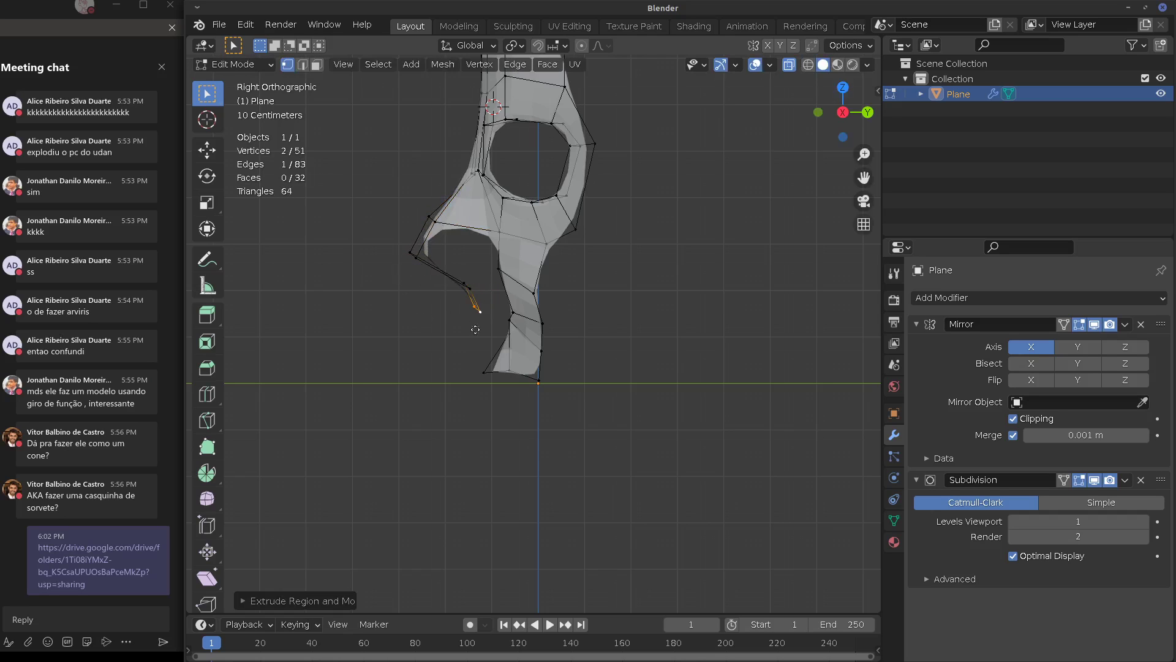
{"action": "key", "text": "e"}
{"action": "left_click", "coordinate": [465, 352]}
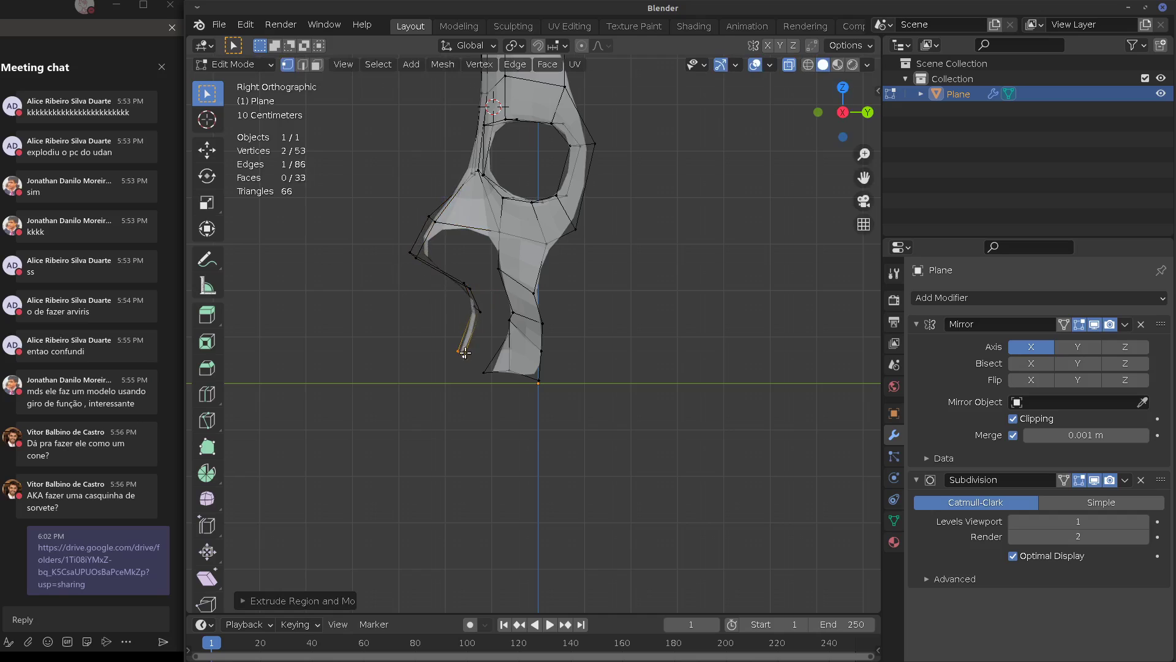
{"action": "key", "text": "e"}
{"action": "left_click", "coordinate": [475, 392]}
Fill a four-vertex face on the side of the nose next to the cheek, and switch the mask to Object Mode
{"action": "left_click", "coordinate": [464, 357]}
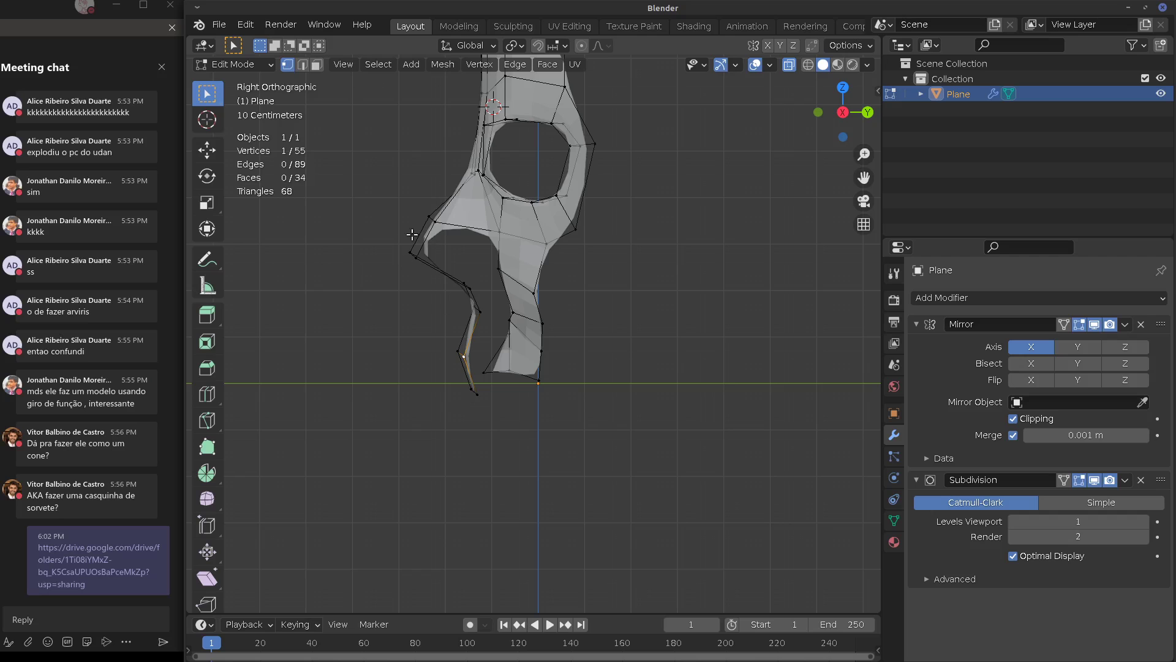
{"action": "mouse_move", "coordinate": [460, 303]}
{"action": "middle_mouse_down"}
{"action": "mouse_move", "coordinate": [594, 294]}
{"action": "mouse_move", "coordinate": [570, 288]}
{"action": "mouse_move", "coordinate": [510, 307]}
{"action": "mouse_move", "coordinate": [502, 288]}
{"action": "mouse_move", "coordinate": [466, 282]}
{"action": "middle_mouse_up"}
{"action": "left_click", "coordinate": [459, 287]}
{"action": "left_click", "coordinate": [409, 257], "text": "shift"}
{"action": "left_click", "coordinate": [427, 221], "text": "shift"}
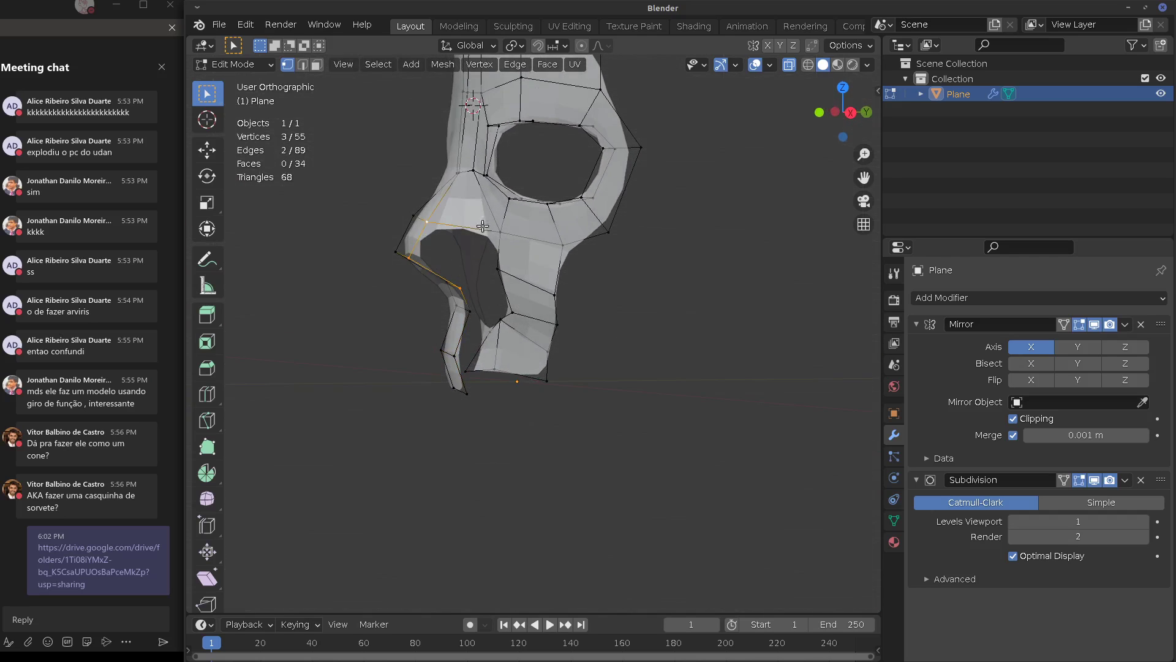
{"action": "key", "text": "f"}
{"action": "middle_click_drag", "start_coordinate": [478, 248], "coordinate": [590, 252]}
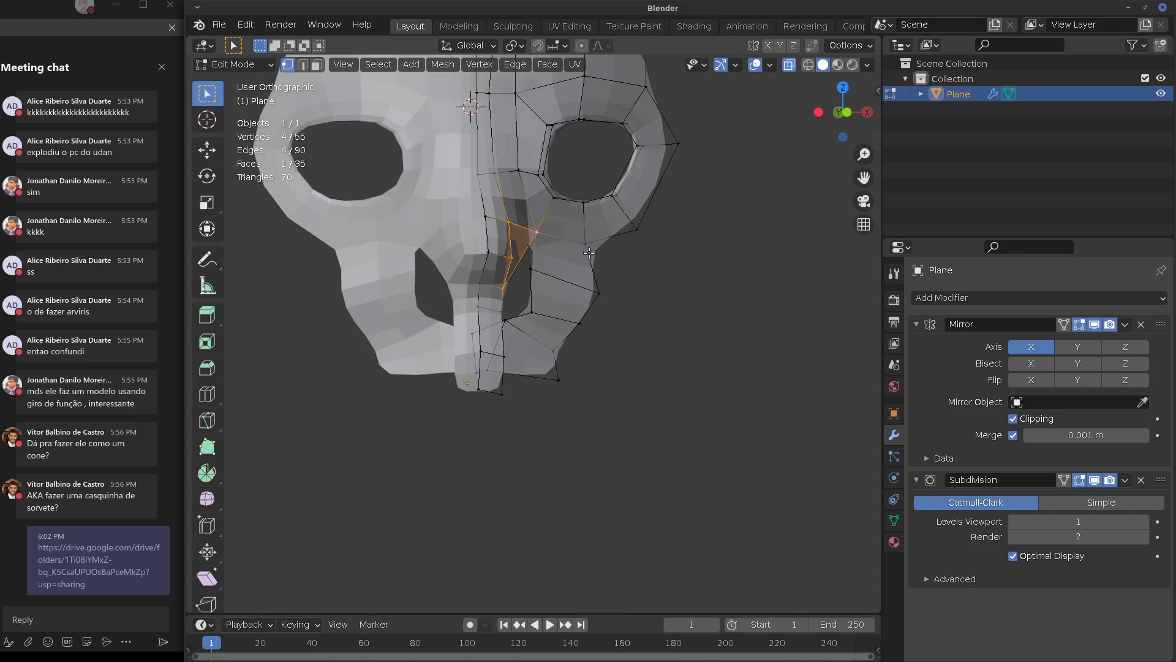
{"action": "key", "text": "KP_1"}
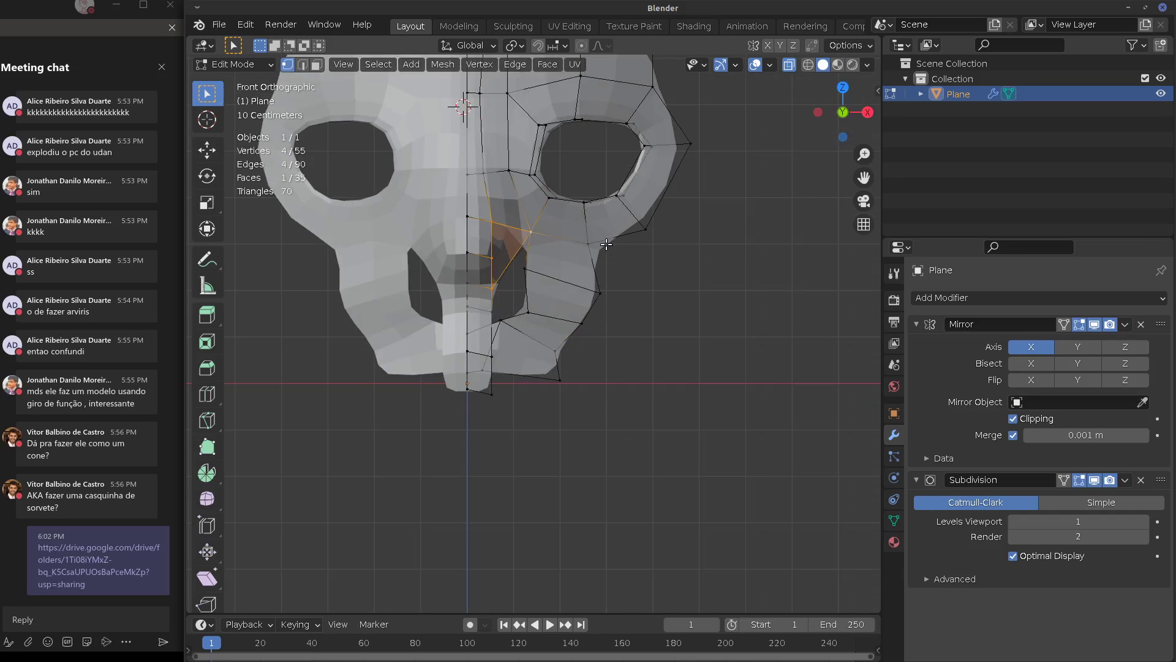
{"action": "key", "text": "Tab"}
{"action": "middle_click_drag", "start_coordinate": [605, 259], "coordinate": [569, 237]}
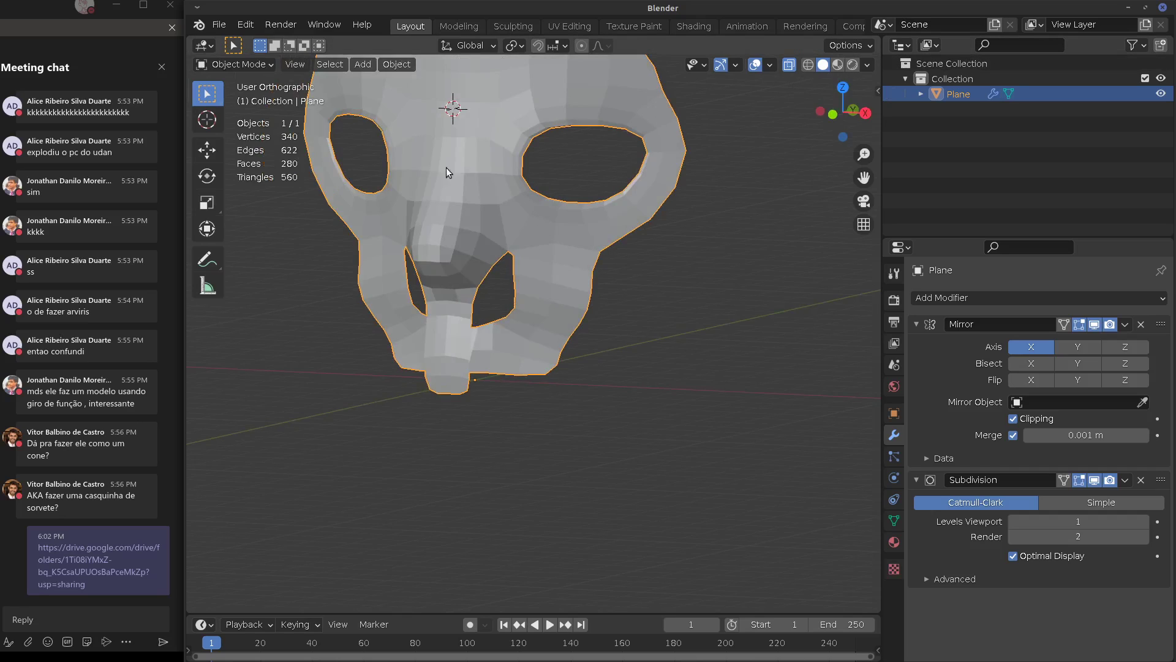
Switch to Firefox, open a new tab and look through the browsing history for a previously visited page
{"action": "key", "text": "alt+Tab"}
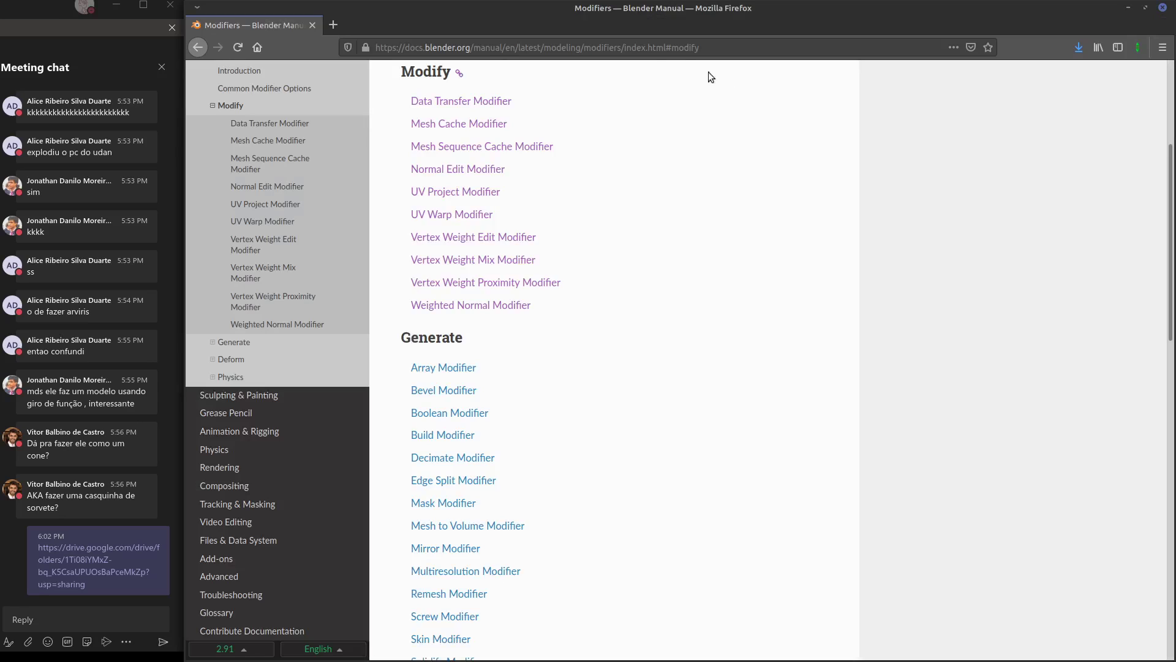
{"action": "left_click", "coordinate": [332, 24]}
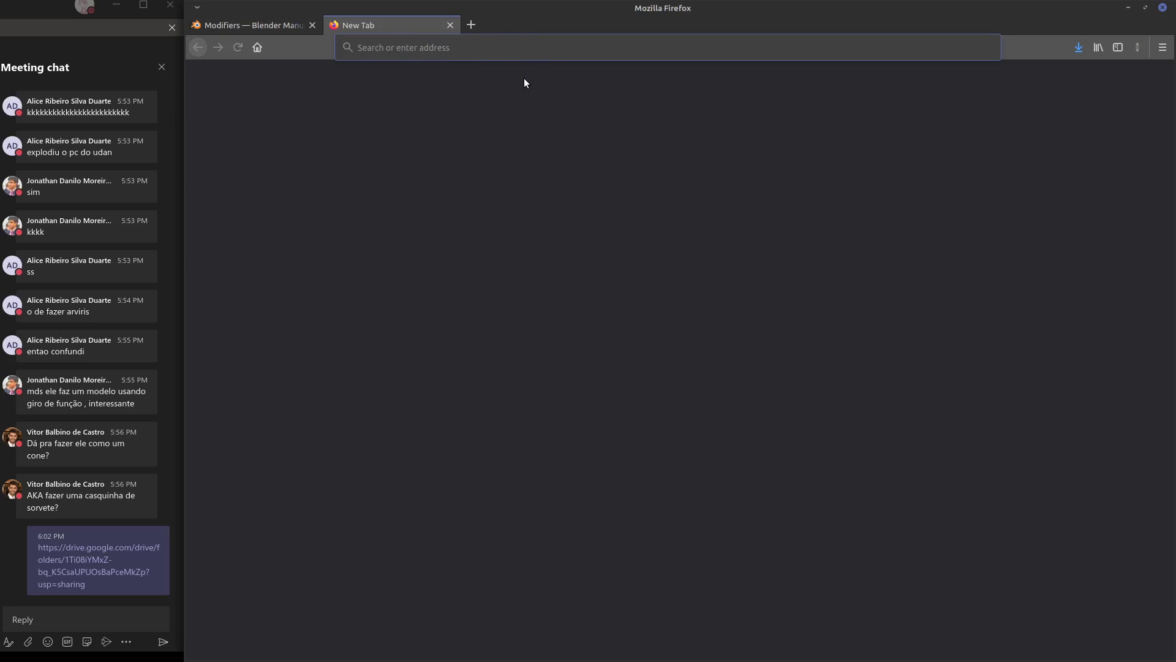
{"action": "key", "text": "ctrl+h"}
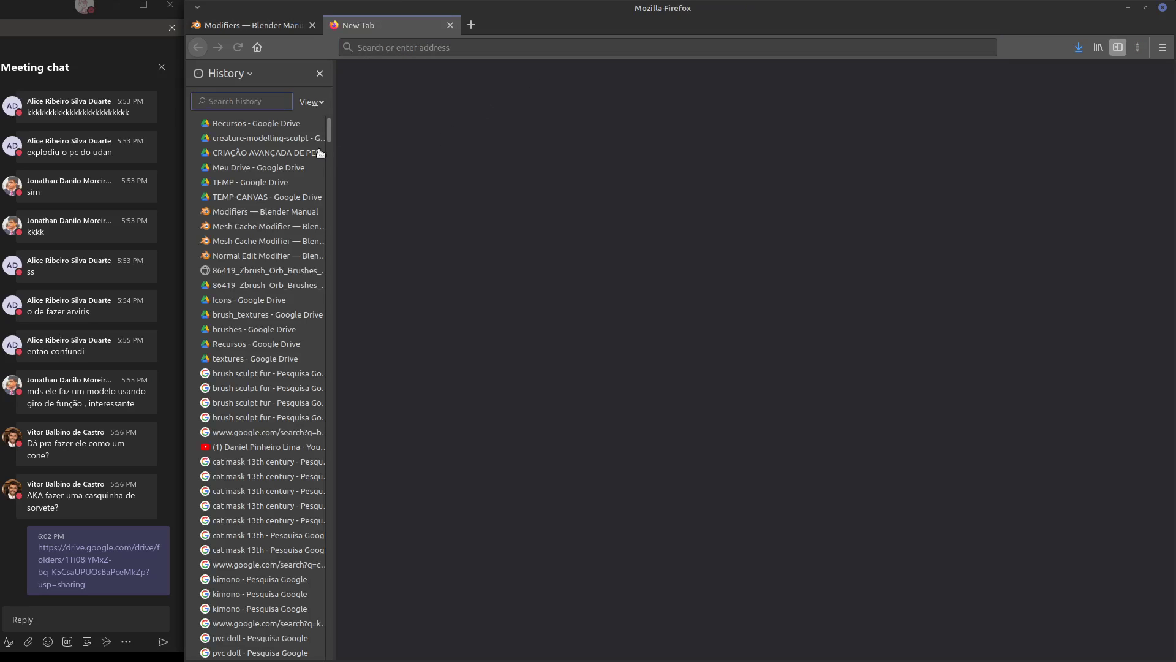
{"action": "mouse_move", "coordinate": [328, 132]}
{"action": "left_mouse_down"}
{"action": "mouse_move", "coordinate": [333, 162]}
{"action": "mouse_move", "coordinate": [336, 143]}
{"action": "left_mouse_up"}
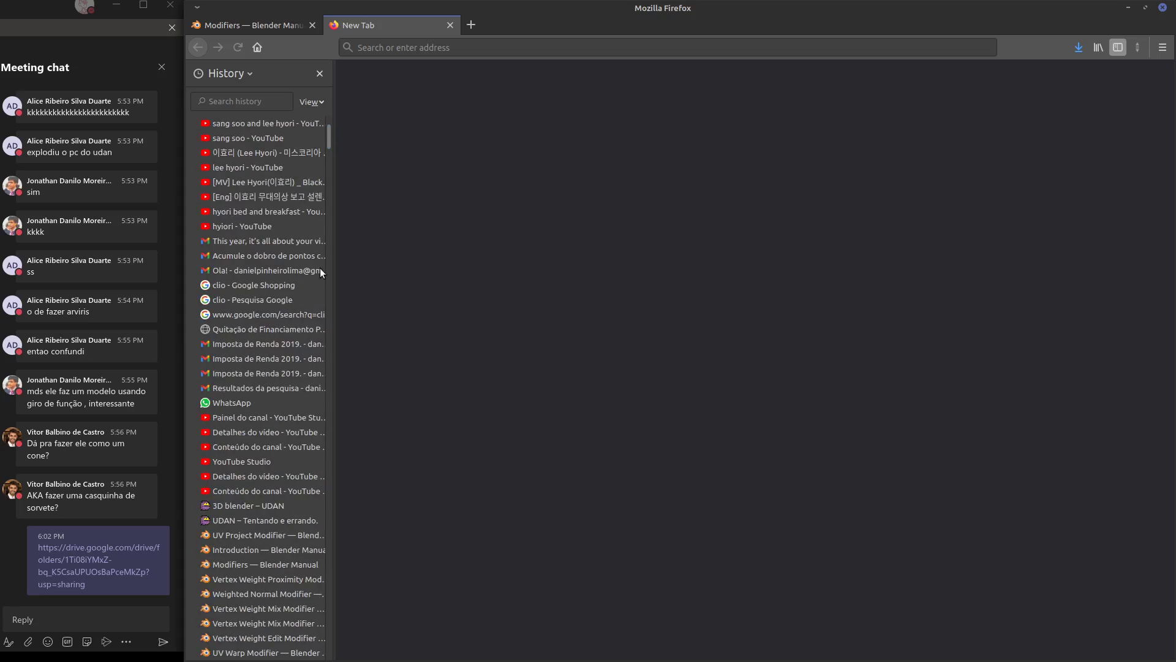
{"action": "scroll", "coordinate": [320, 271], "scroll_direction": "down", "scroll_amount": 10}
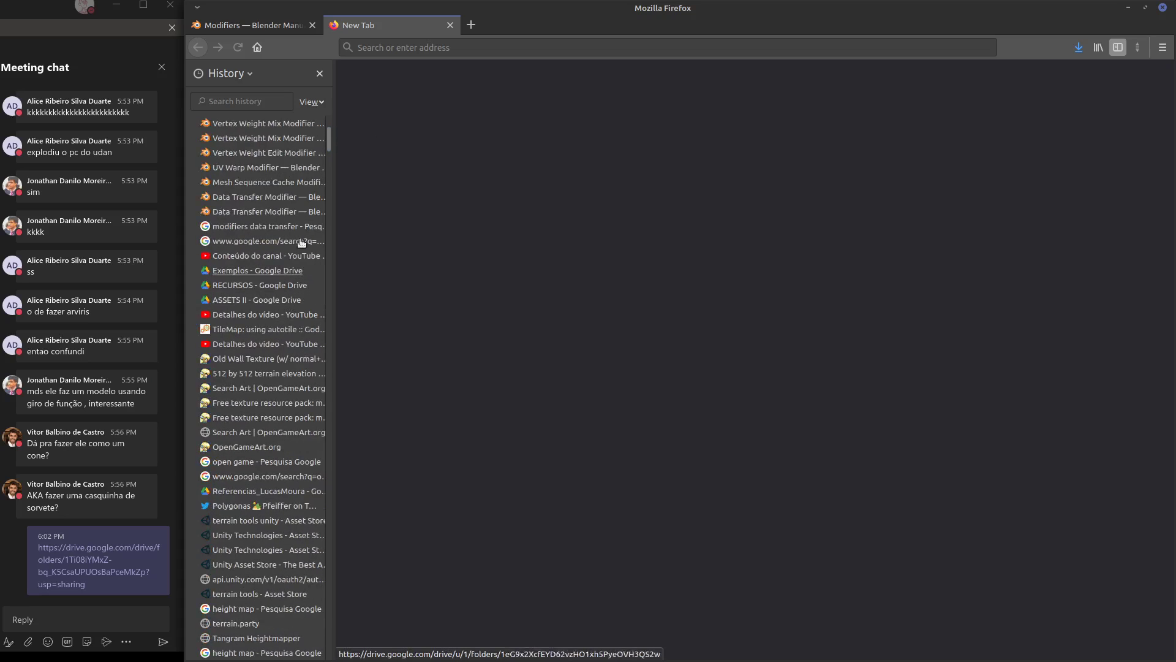
{"action": "left_click_drag", "start_coordinate": [329, 137], "coordinate": [334, 110]}
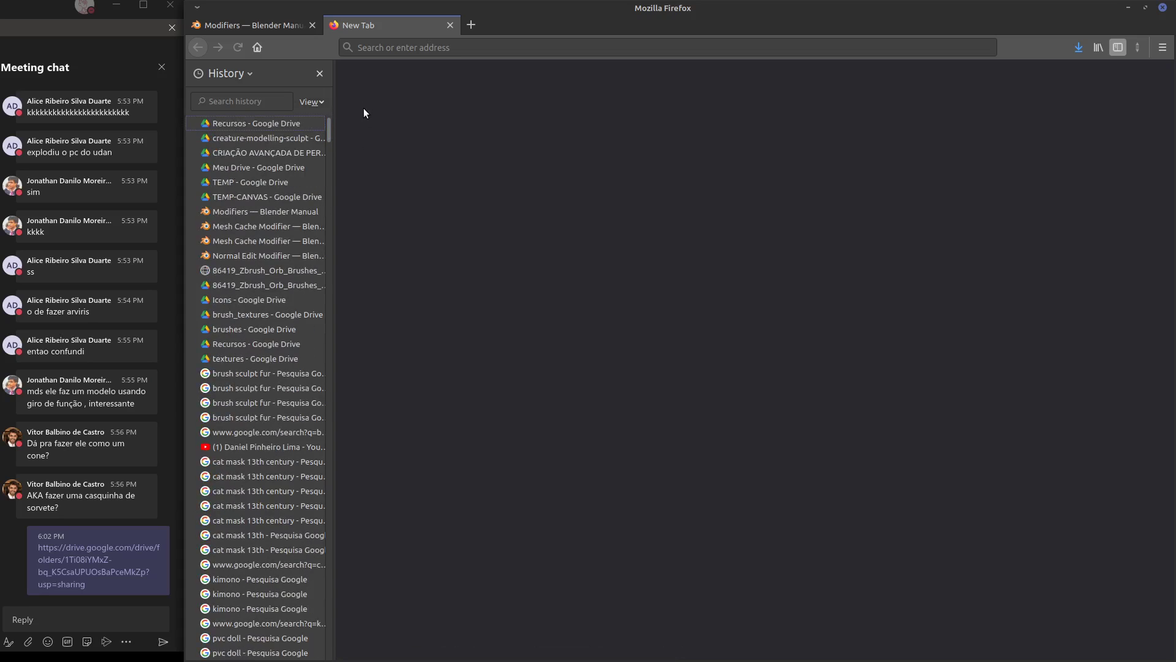
{"action": "left_click", "coordinate": [319, 72]}
Look up "ud" from the address bar and open the suggested UDAN blog category "Dos Primórdios ao Começo"
{"action": "left_click", "coordinate": [379, 52]}
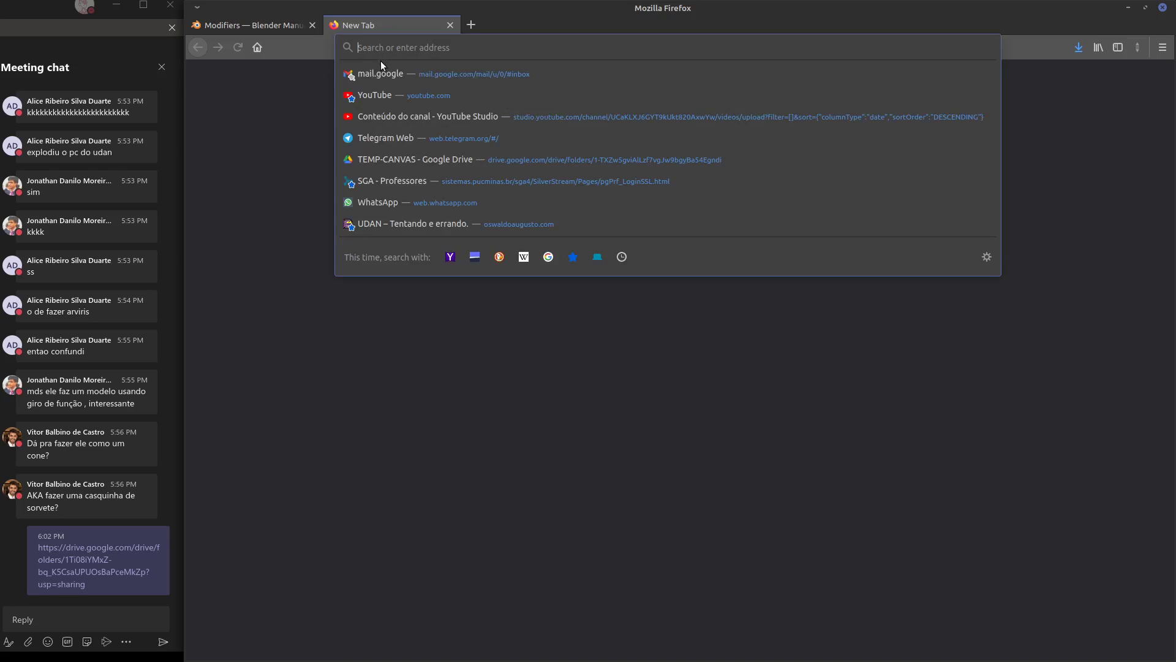
{"action": "type", "text": "ud"}
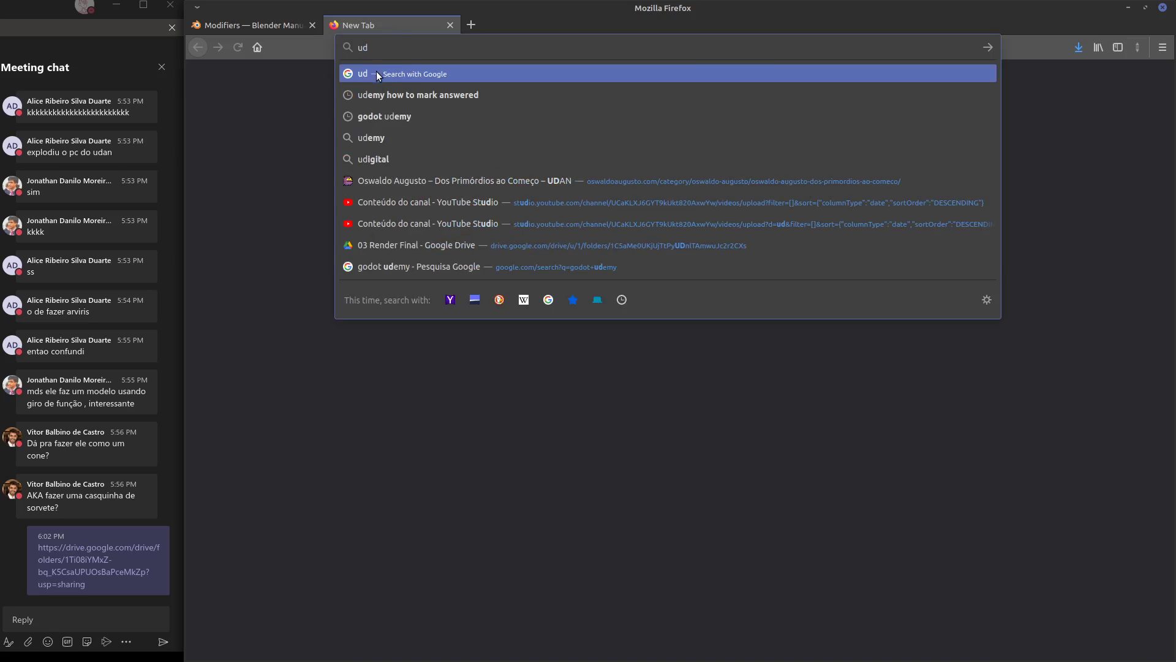
{"action": "left_click", "coordinate": [406, 184]}
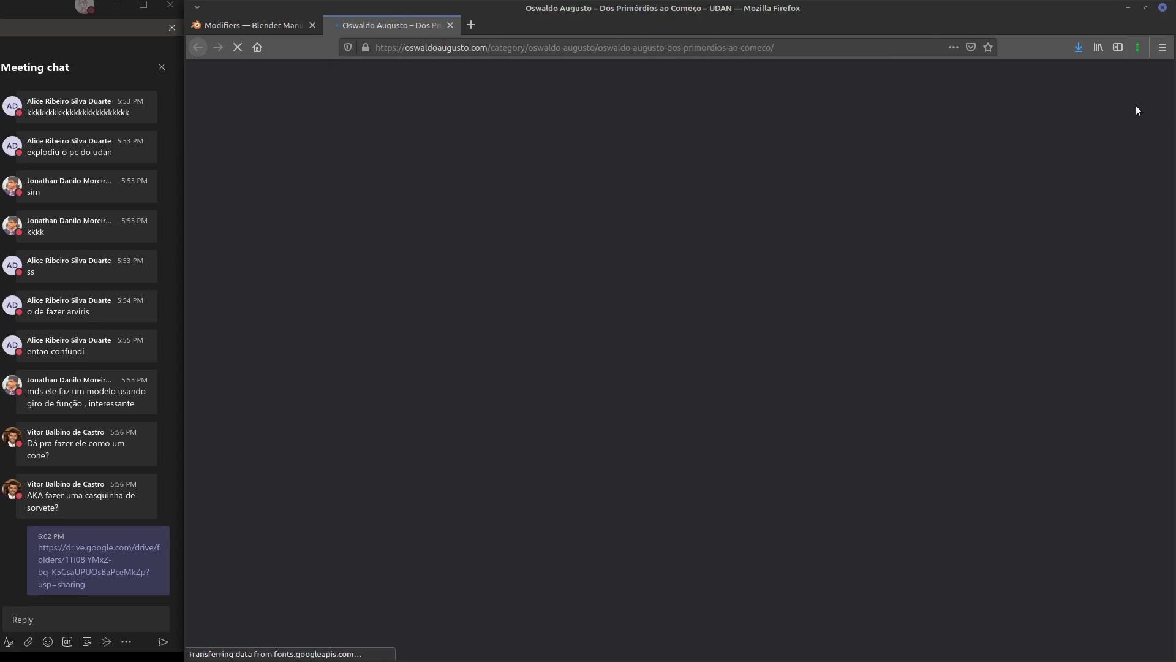
Open the blog's "3D blender" category from the category list at the end of the page
{"action": "scroll", "coordinate": [1147, 513], "scroll_direction": "down", "scroll_amount": 15}
{"action": "scroll", "coordinate": [1146, 513], "scroll_direction": "down", "scroll_amount": 20}
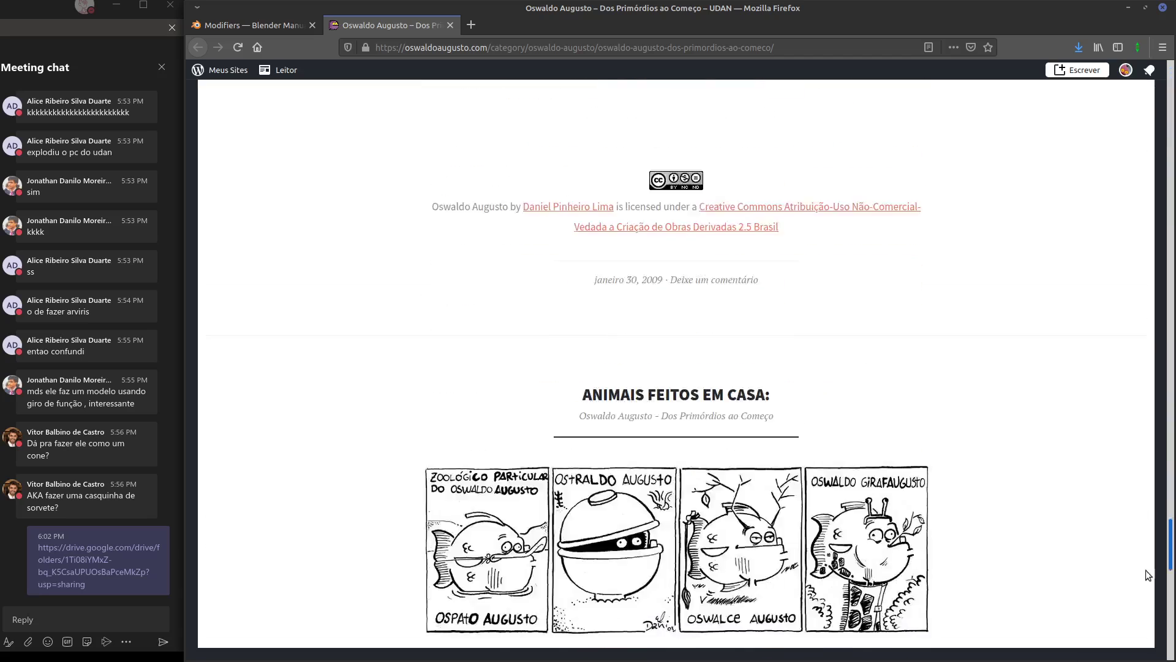
{"action": "left_click", "coordinate": [701, 592]}
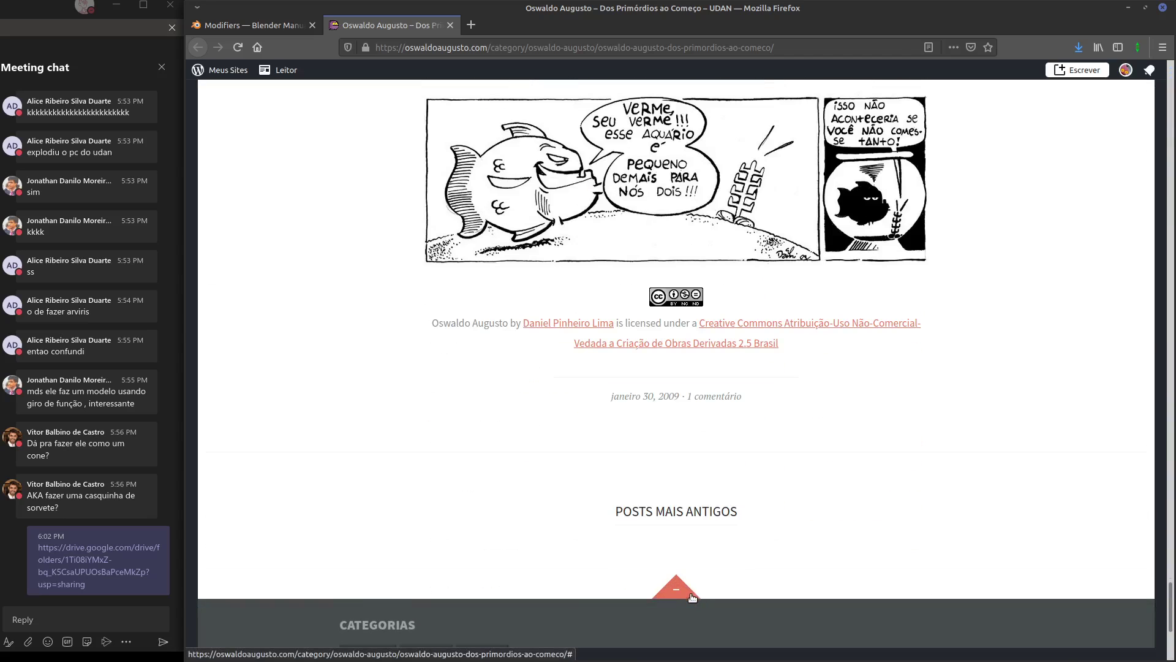
{"action": "scroll", "coordinate": [1171, 588], "scroll_direction": "down", "scroll_amount": 5}
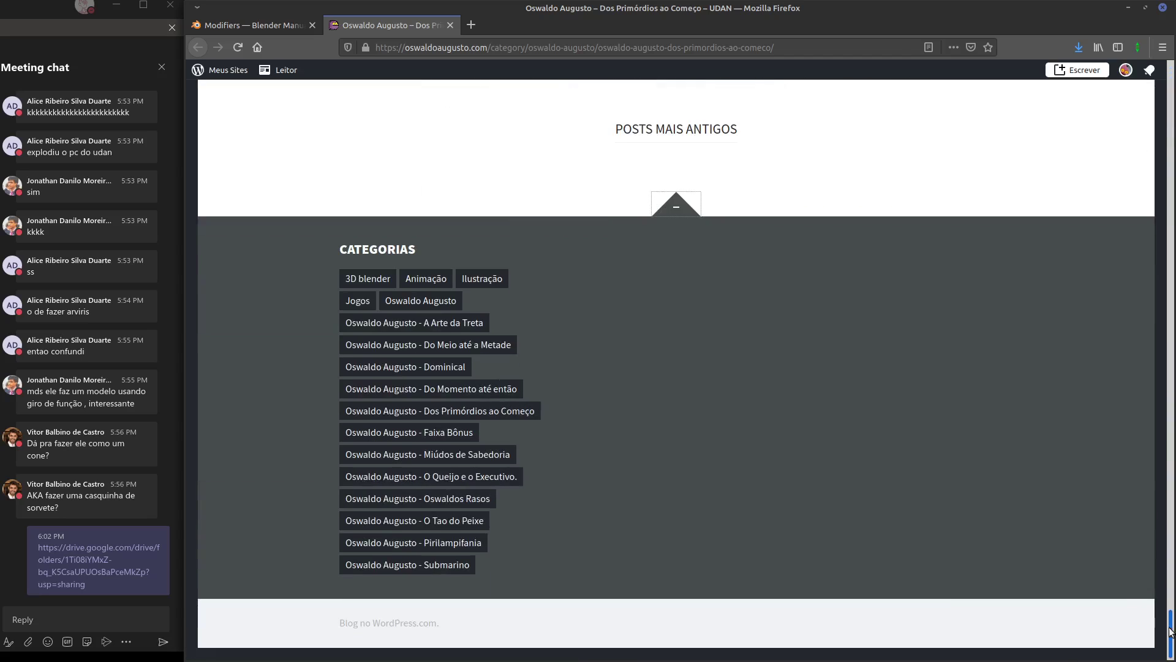
{"action": "left_click", "coordinate": [361, 277]}
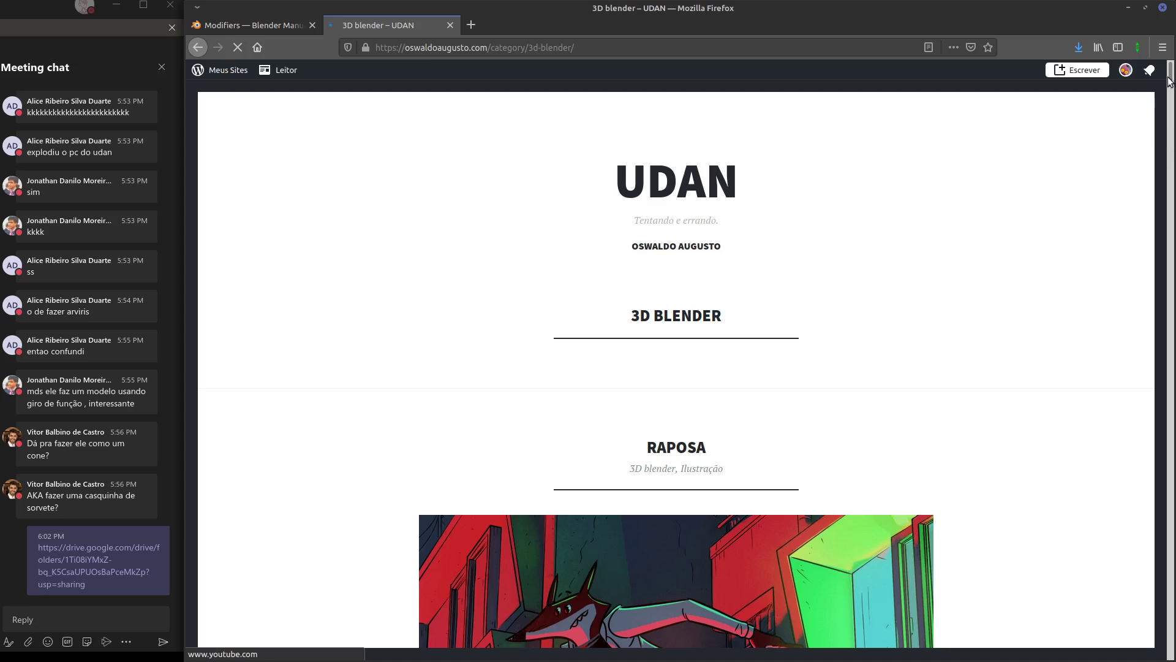
Examine the close-up and full-body renders of the pink-haired girl with the backpack and phone in the 3D blender category
{"action": "left_click_drag", "start_coordinate": [1170, 76], "coordinate": [1166, 545]}
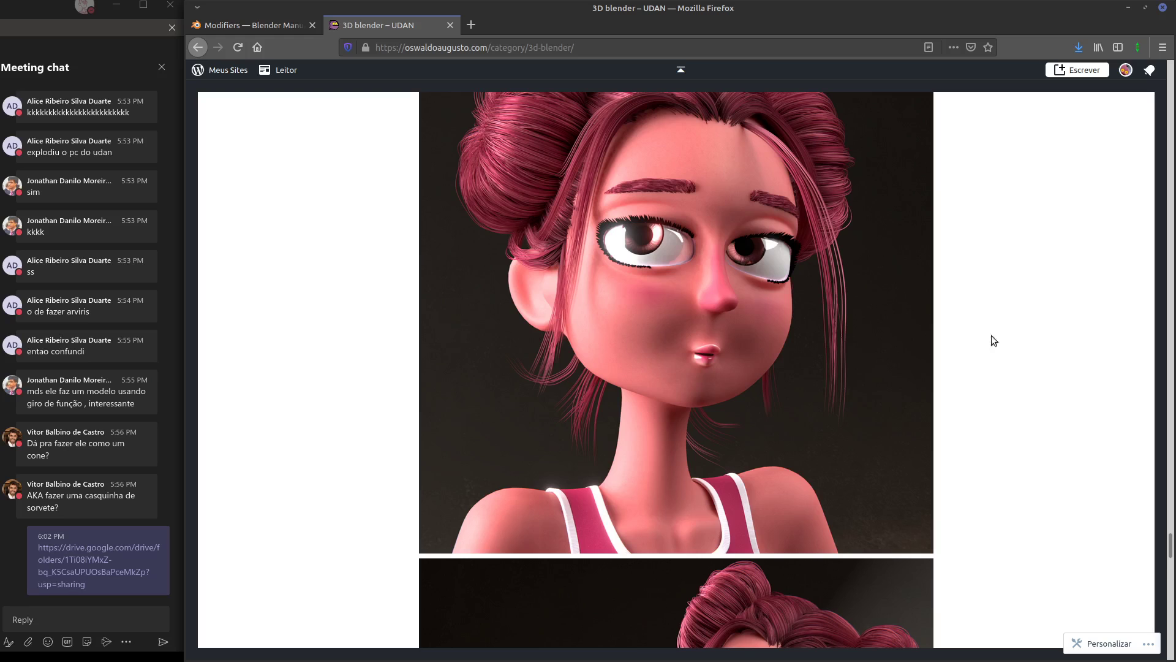
{"action": "scroll", "coordinate": [1168, 547], "scroll_direction": "down", "scroll_amount": 3}
{"action": "scroll", "coordinate": [1169, 545], "scroll_direction": "up", "scroll_amount": 1}
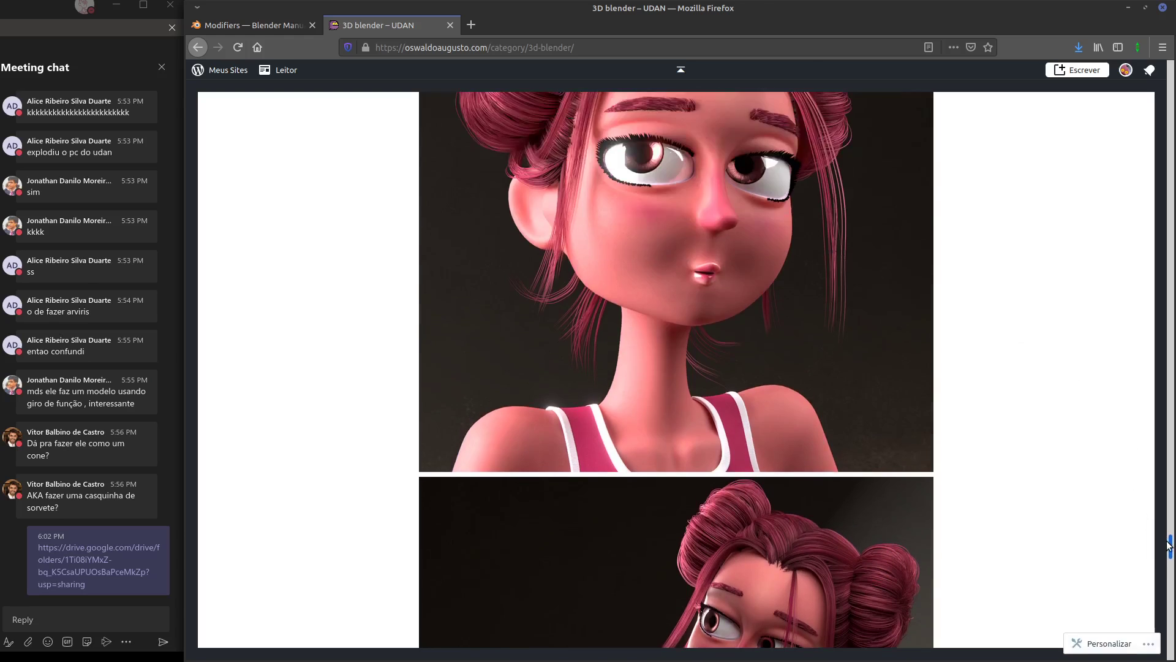
{"action": "scroll", "coordinate": [1164, 542], "scroll_direction": "down", "scroll_amount": 5}
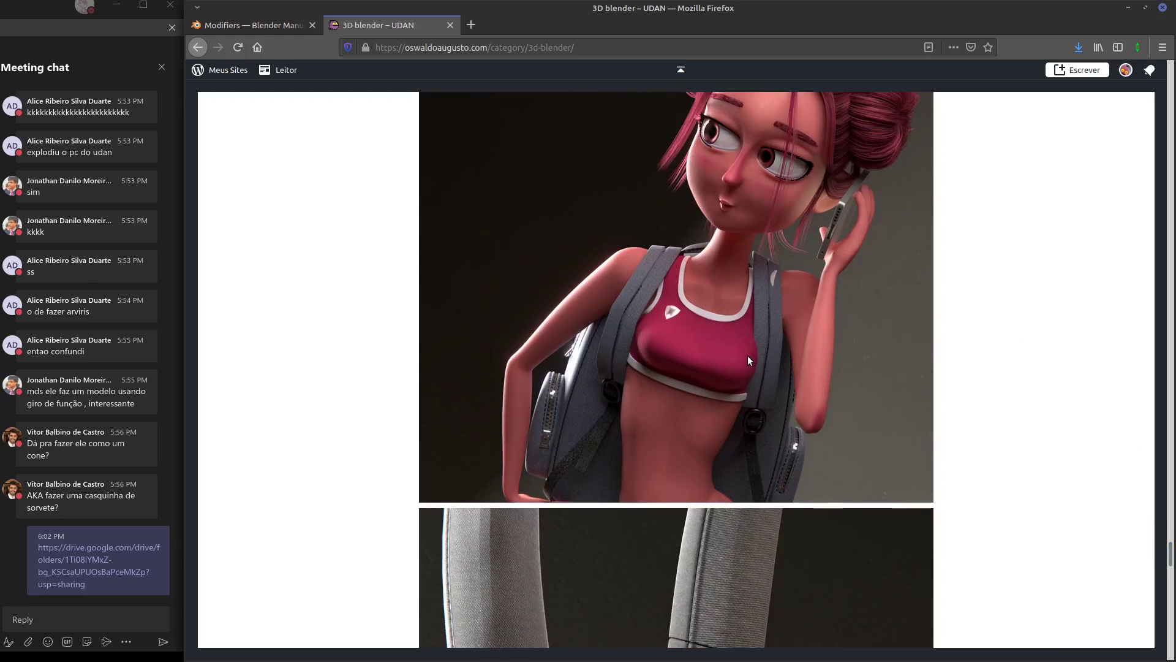
{"action": "scroll", "coordinate": [744, 341], "scroll_direction": "down", "scroll_amount": 2}
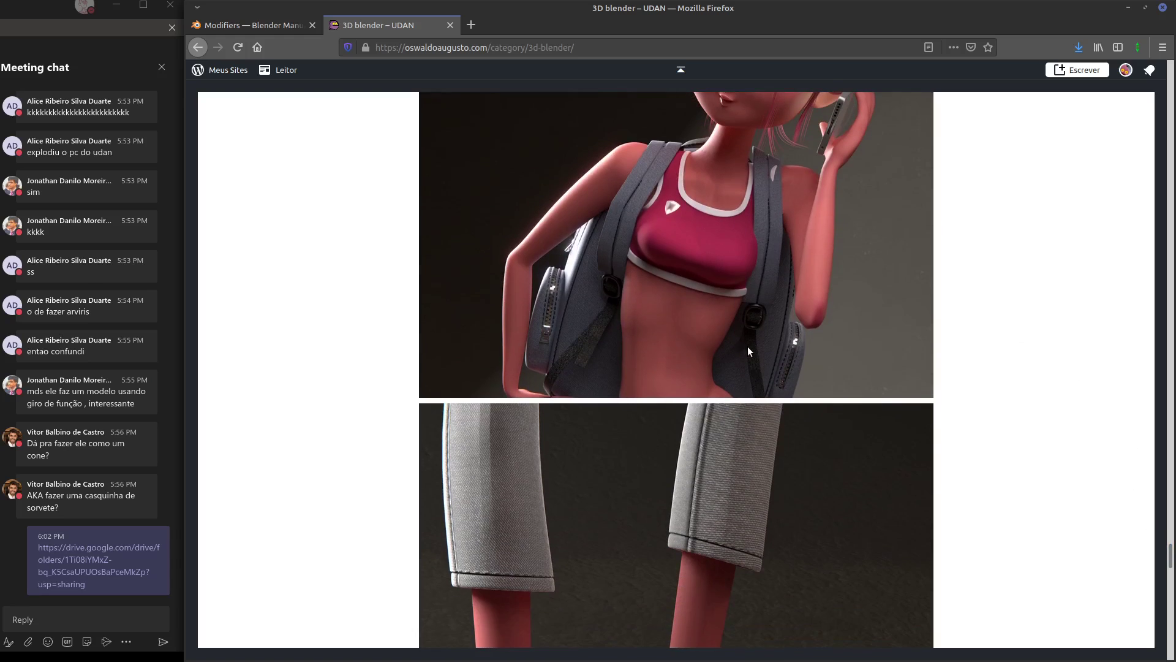
{"action": "scroll", "coordinate": [745, 348], "scroll_direction": "down", "scroll_amount": 3}
{"action": "scroll", "coordinate": [745, 348], "scroll_direction": "up", "scroll_amount": 5}
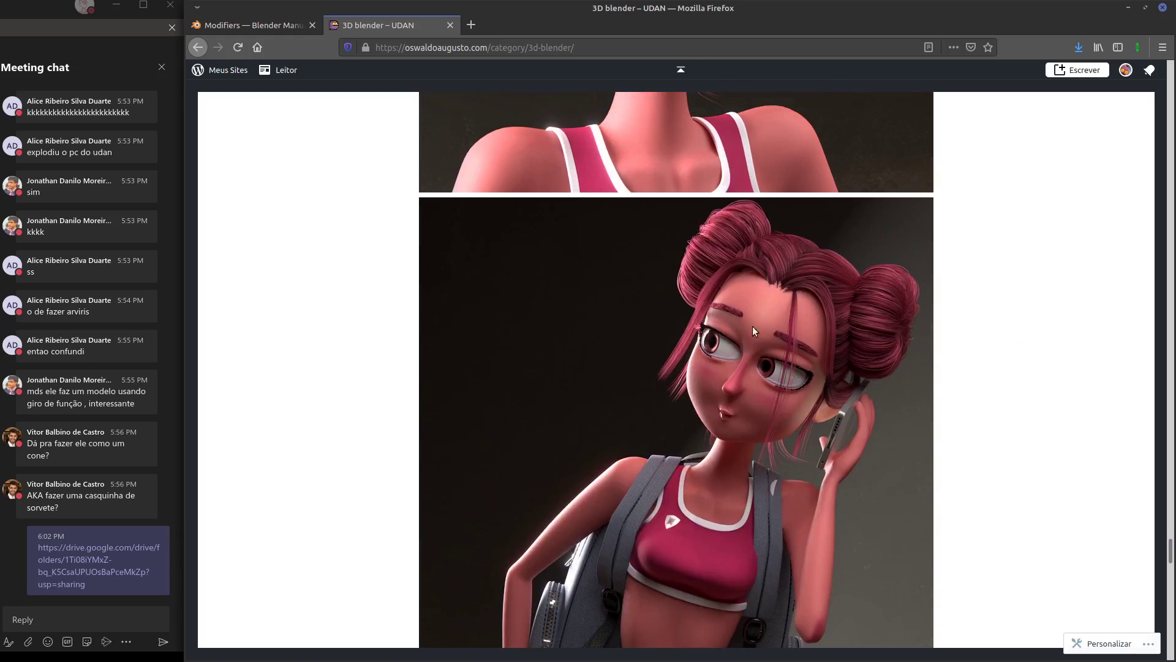
{"action": "scroll", "coordinate": [747, 307], "scroll_direction": "up", "scroll_amount": 5}
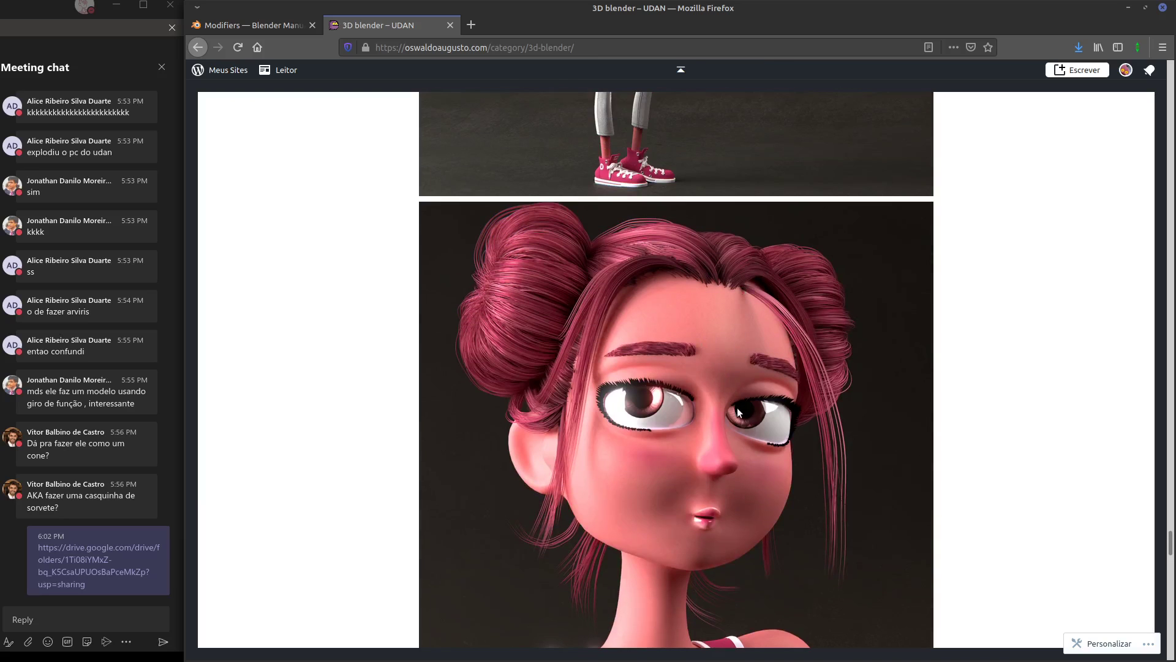
{"action": "scroll", "coordinate": [738, 331], "scroll_direction": "up", "scroll_amount": 5}
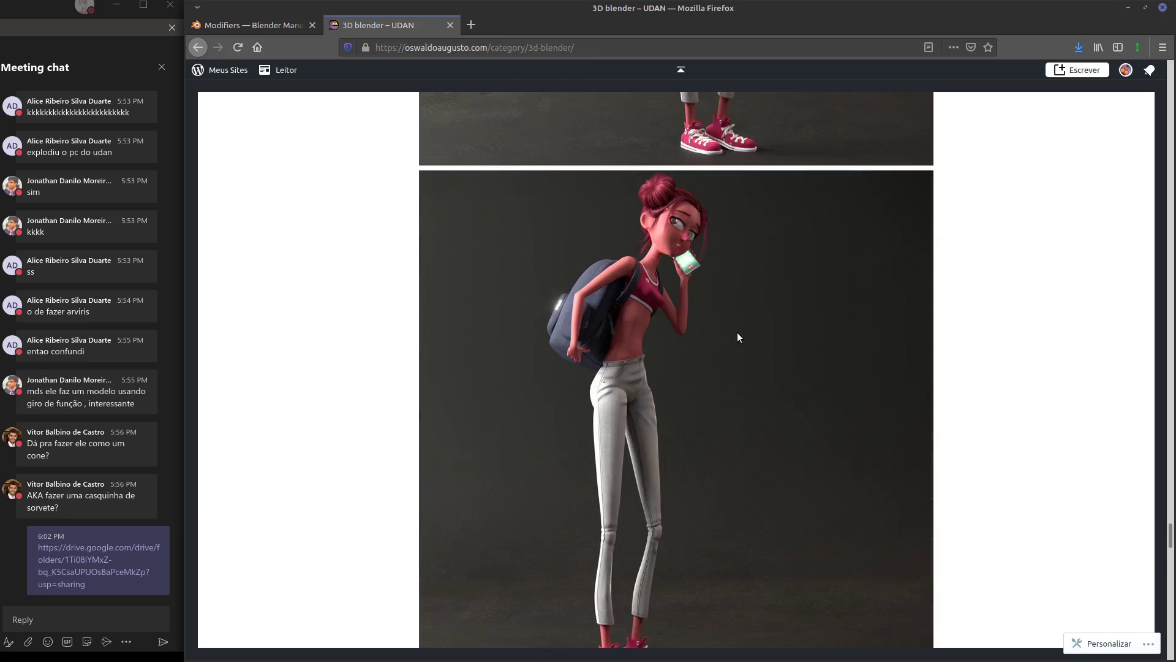
{"action": "scroll", "coordinate": [723, 345], "scroll_direction": "up", "scroll_amount": 1}
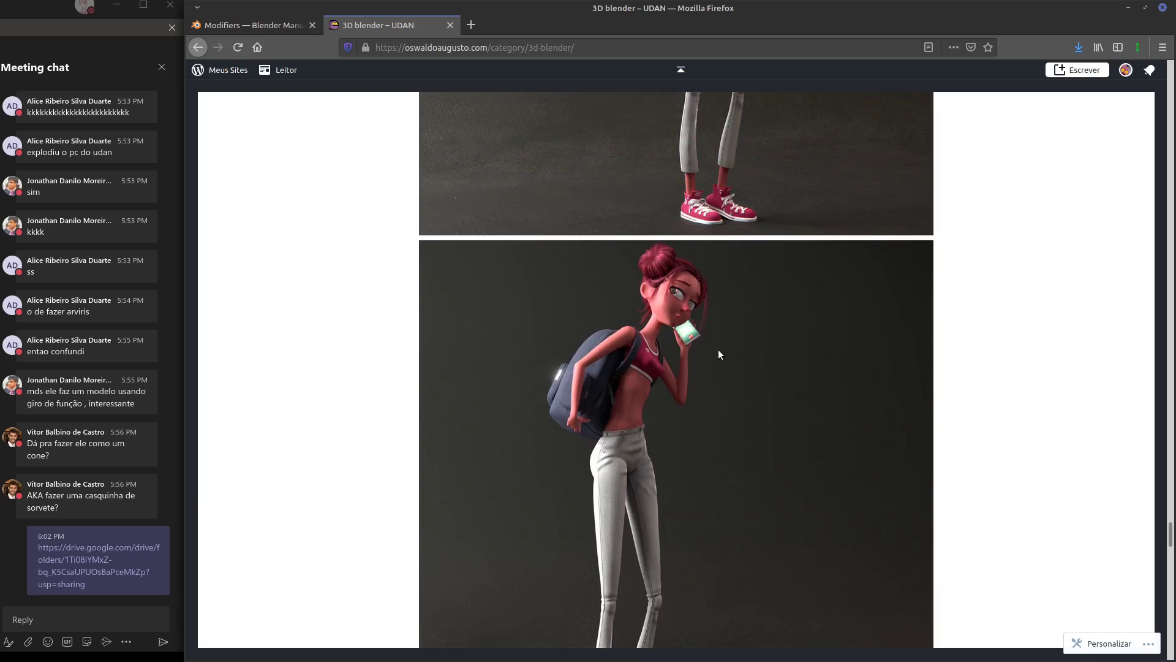
{"action": "scroll", "coordinate": [723, 349], "scroll_direction": "up", "scroll_amount": 5}
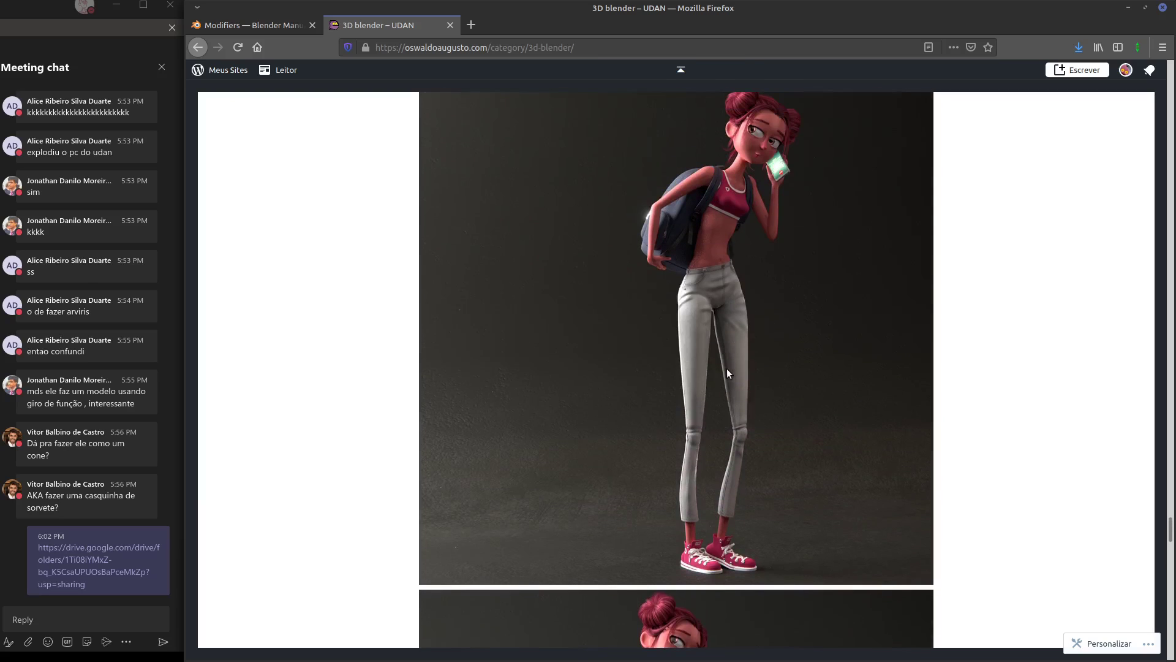
{"action": "scroll", "coordinate": [780, 251], "scroll_direction": "up", "scroll_amount": 5}
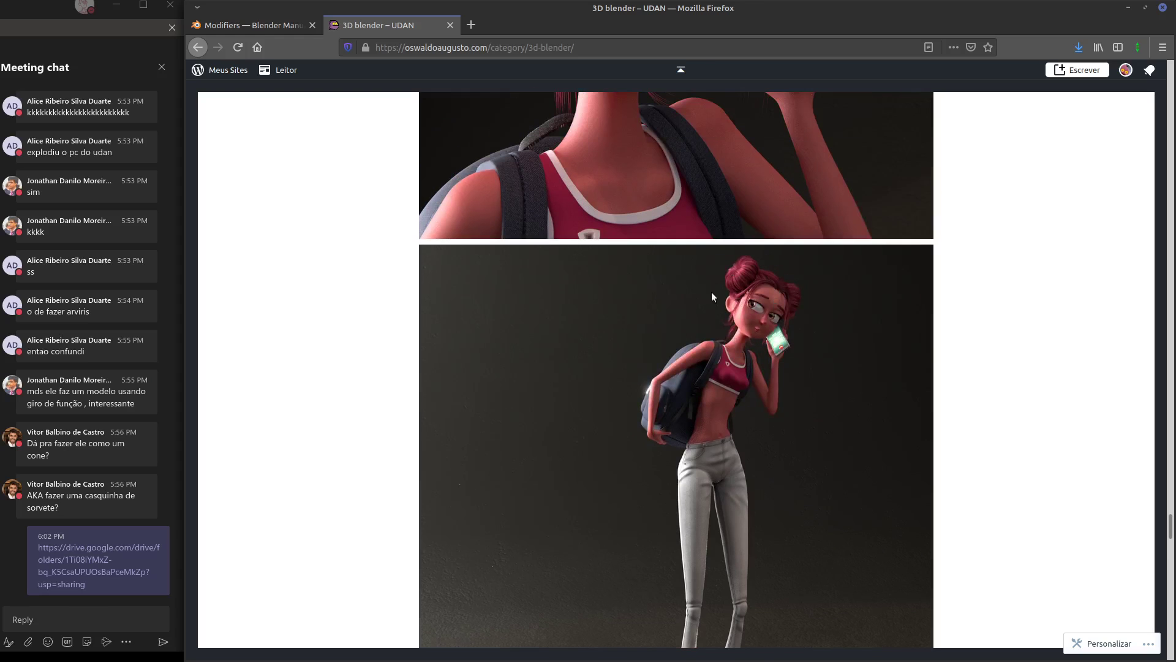
{"action": "scroll", "coordinate": [688, 366], "scroll_direction": "down", "scroll_amount": 3}
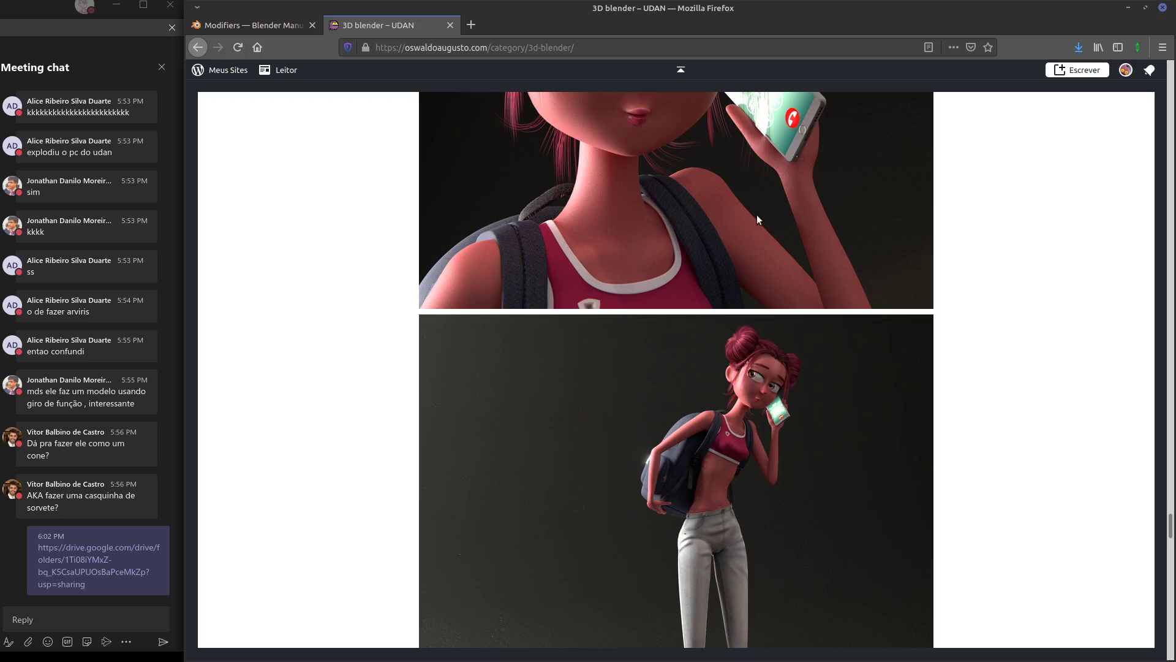
{"action": "scroll", "coordinate": [757, 219], "scroll_direction": "down", "scroll_amount": 15}
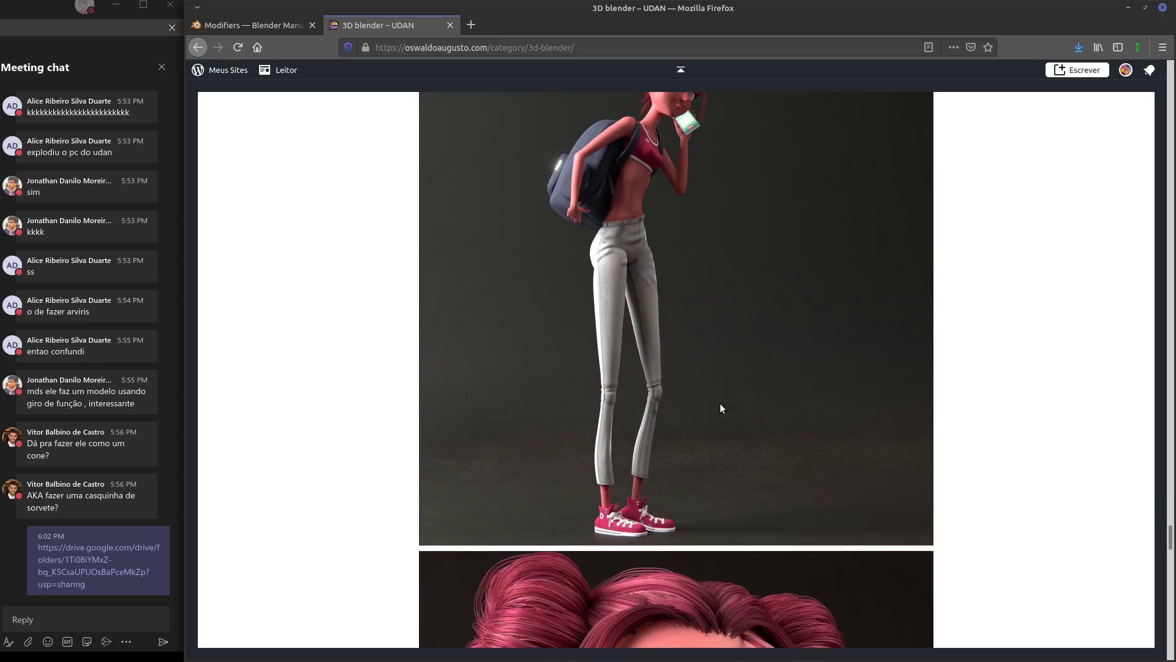
{"action": "scroll", "coordinate": [719, 405], "scroll_direction": "down", "scroll_amount": 6}
{"action": "scroll", "coordinate": [719, 386], "scroll_direction": "up", "scroll_amount": 7}
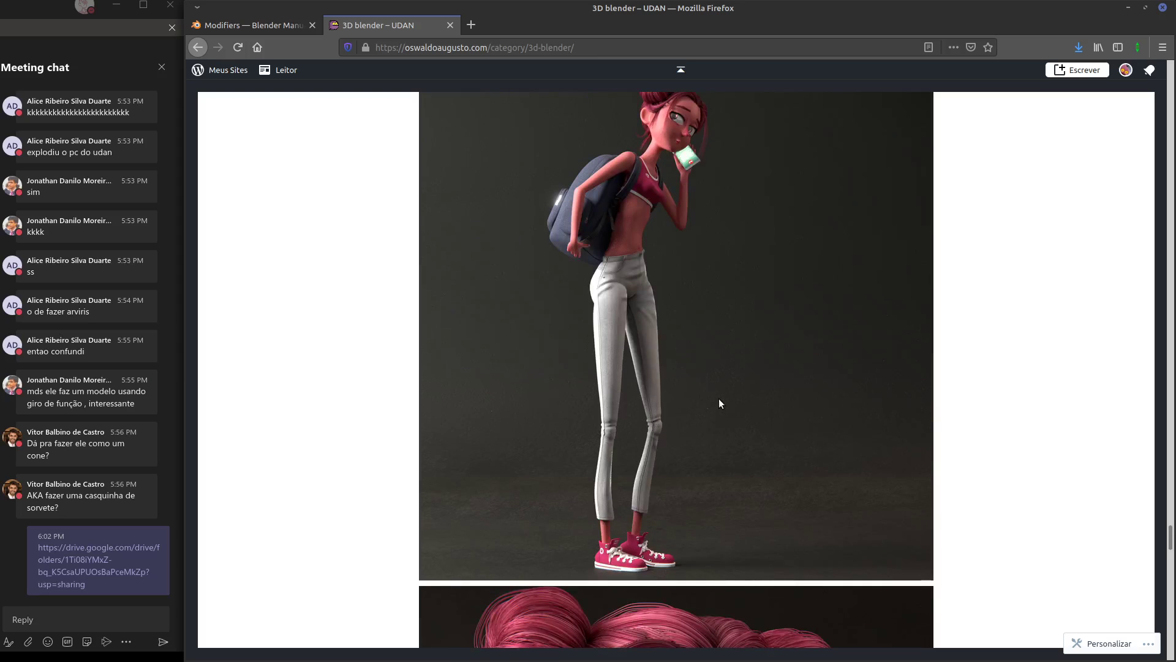
Look over the remaining renders of the pink-haired girl down to the pink sneakers and switch back to Blender
{"action": "scroll", "coordinate": [711, 410], "scroll_direction": "down", "scroll_amount": 8}
{"action": "scroll", "coordinate": [711, 410], "scroll_direction": "down", "scroll_amount": 6}
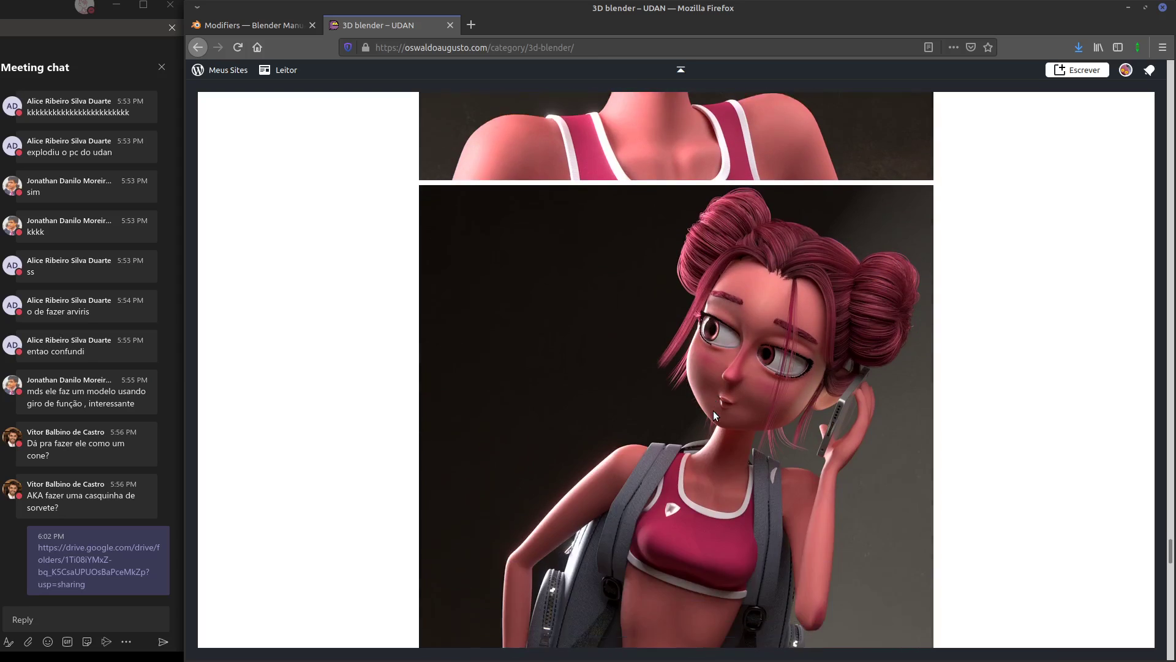
{"action": "scroll", "coordinate": [711, 410], "scroll_direction": "down", "scroll_amount": 5}
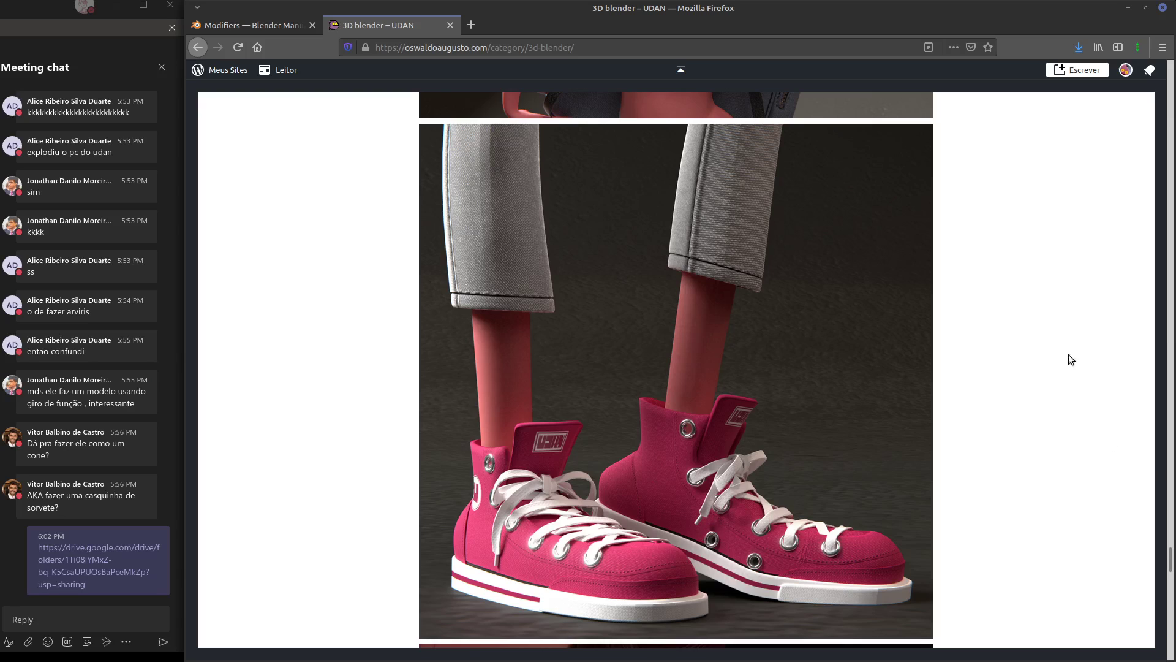
{"action": "left_click", "coordinate": [1129, 7]}
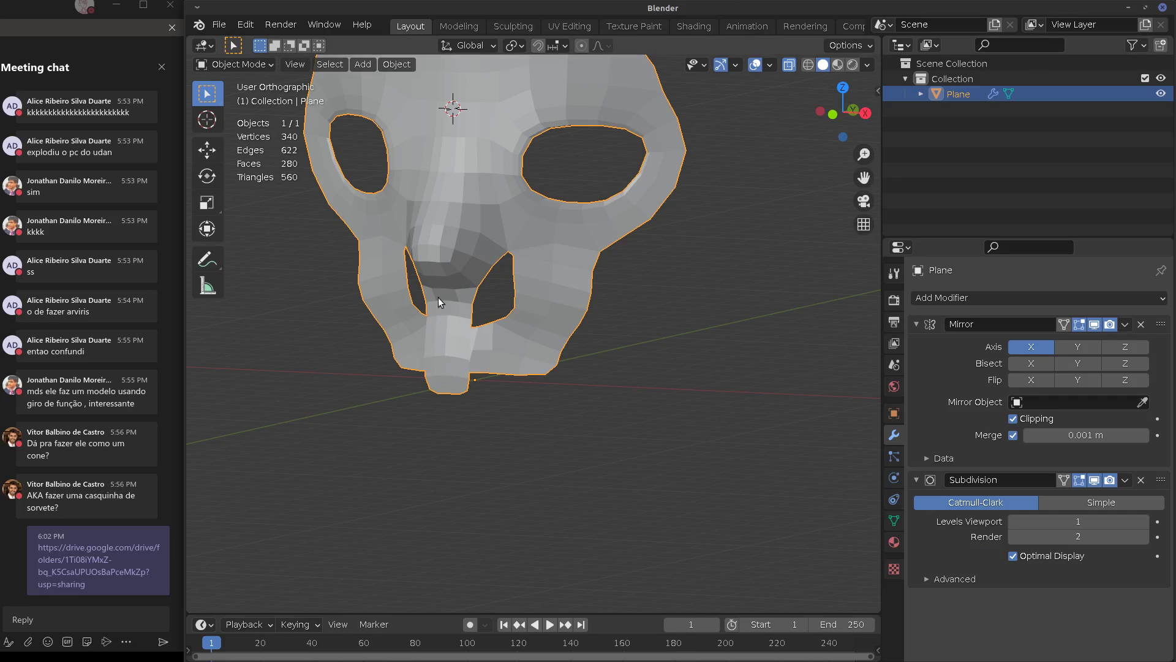
Delete the mask object and recentre the 3D cursor on the world origin in front view
{"action": "key", "text": "x"}
{"action": "left_click", "coordinate": [540, 264]}
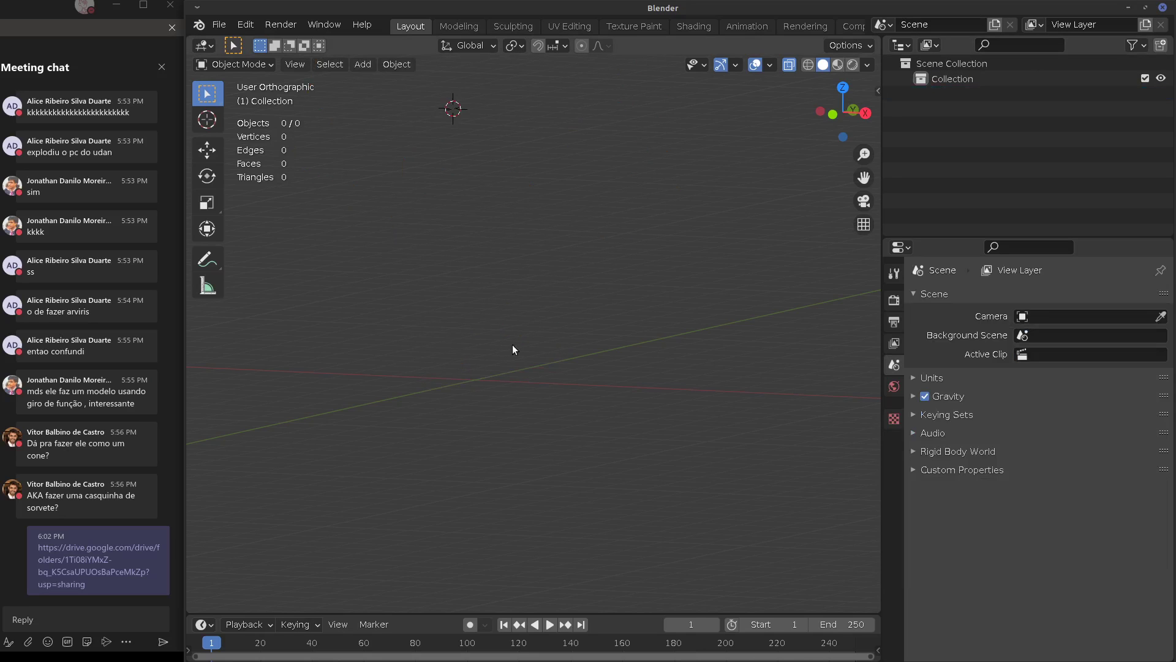
{"action": "key", "text": "KP_1"}
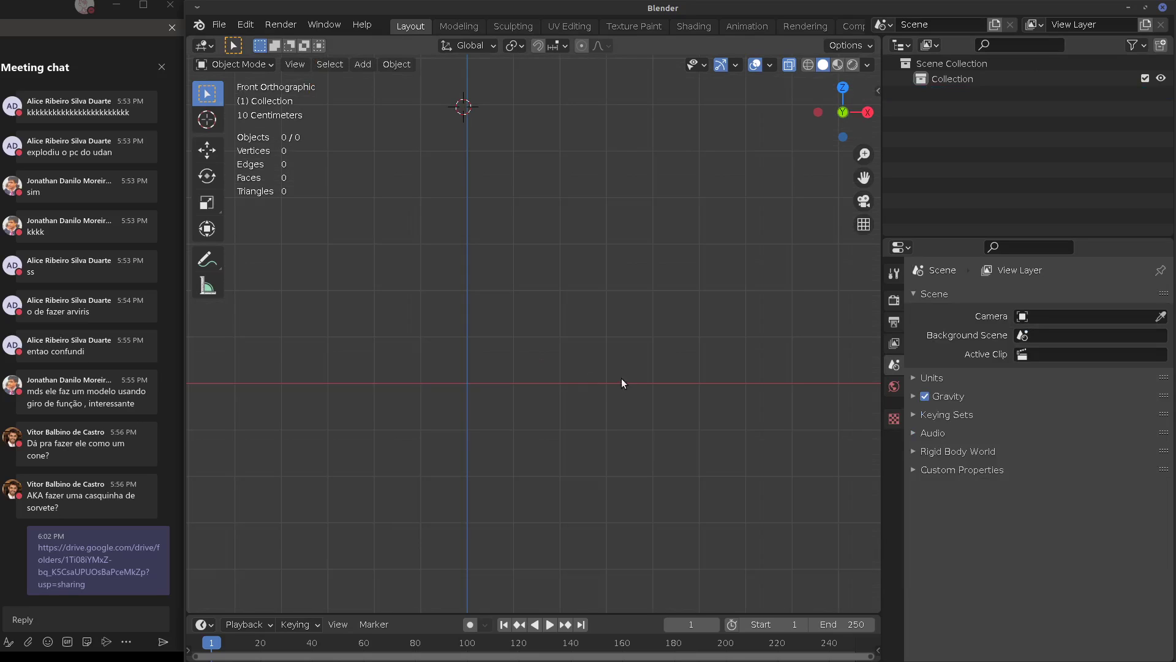
{"action": "key", "text": "shift+c"}
{"action": "key", "text": "shift+a"}
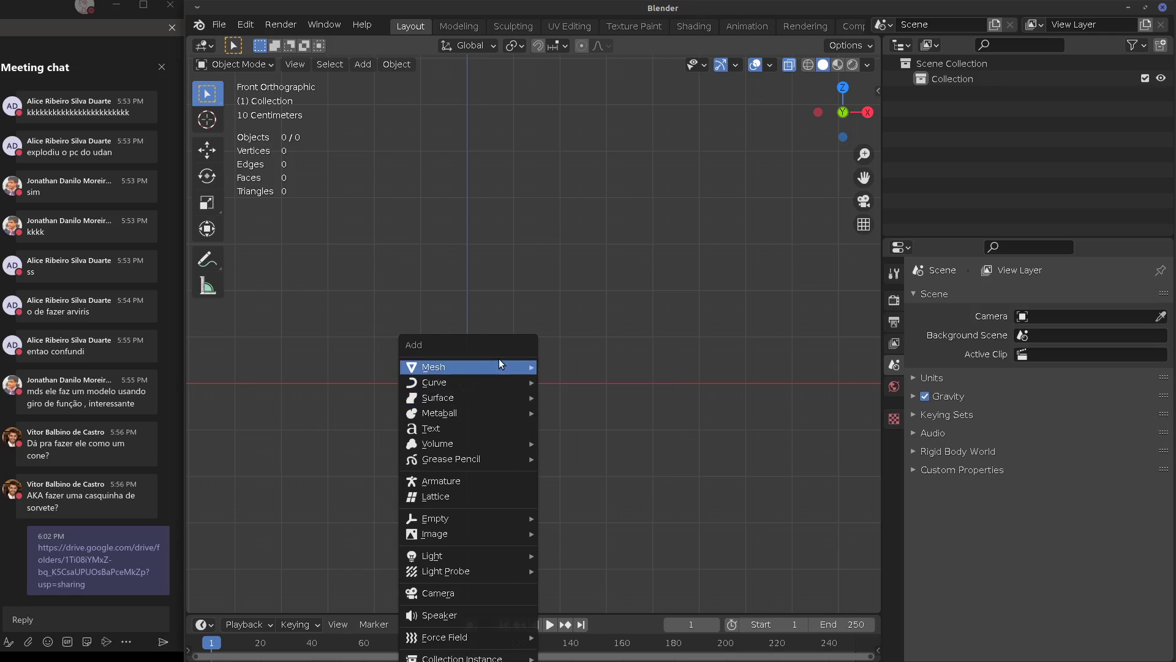
{"action": "mouse_move", "coordinate": [498, 363]}
{"action": "left_click", "coordinate": [581, 370]}
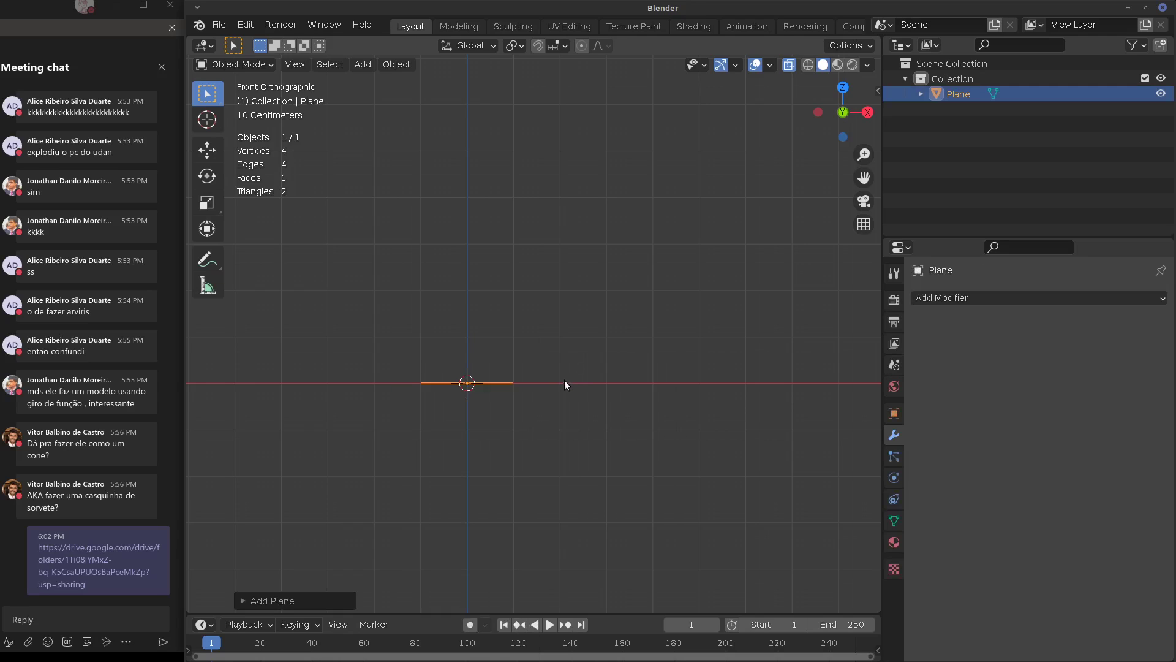
{"action": "key", "text": "shift+a"}
{"action": "key", "text": "Escape"}
{"action": "key", "text": "x"}
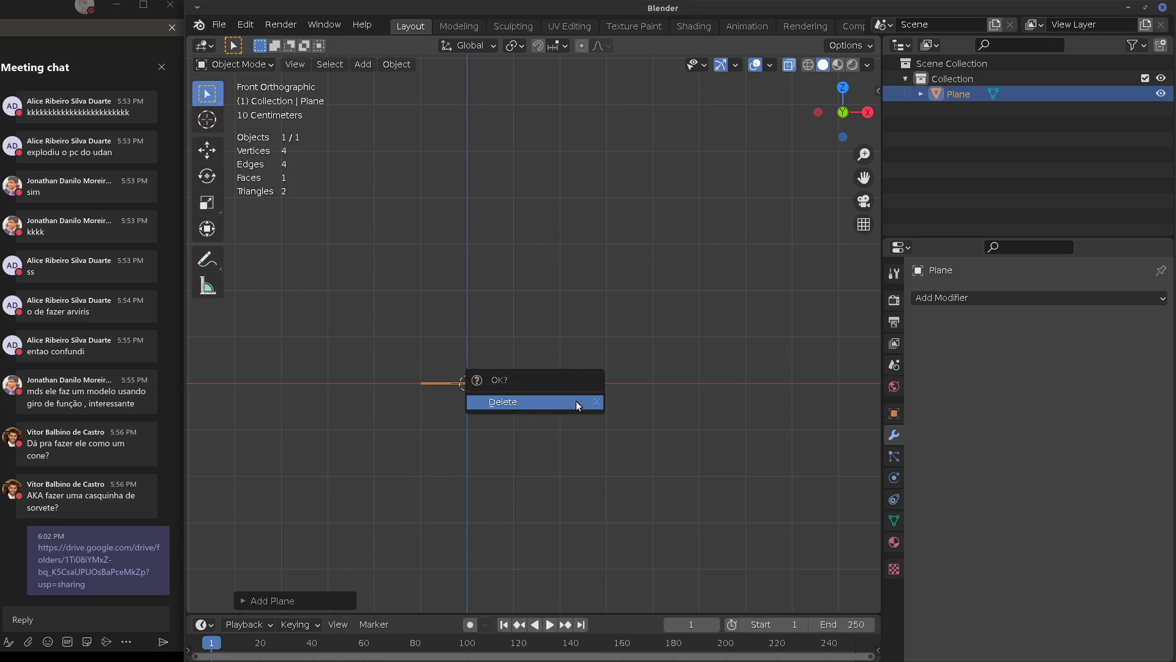
{"action": "left_click", "coordinate": [575, 402]}
Add a cube mesh at the world origin and give it a Solidify modifier
{"action": "key", "text": "shift+a"}
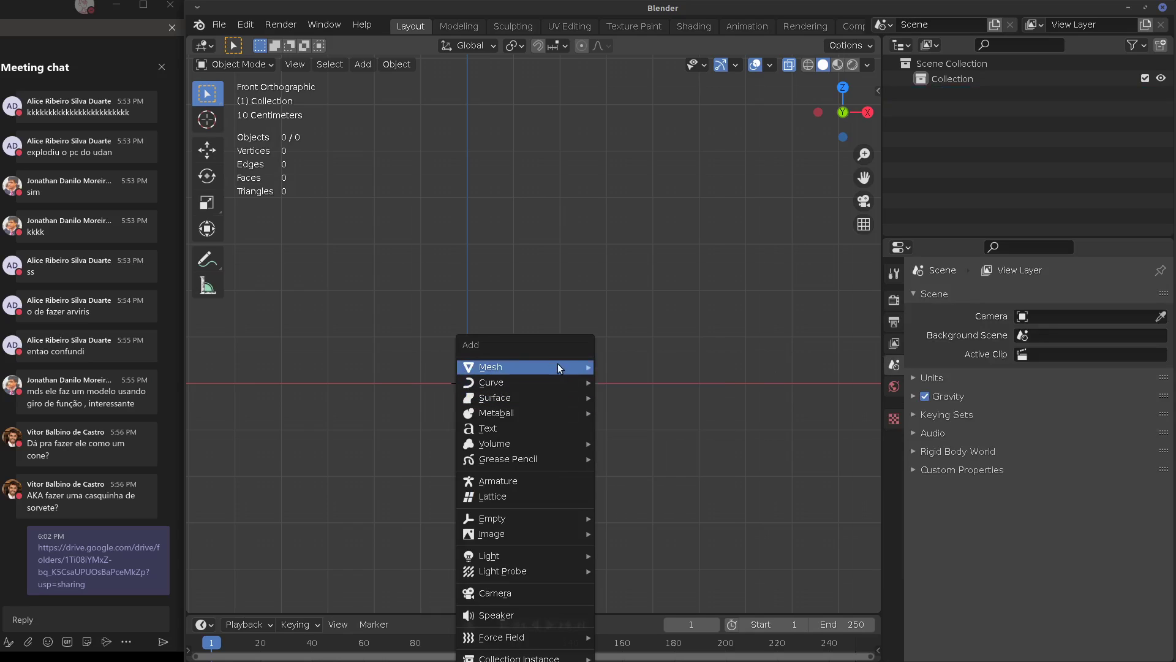
{"action": "mouse_move", "coordinate": [558, 367]}
{"action": "left_click", "coordinate": [634, 384]}
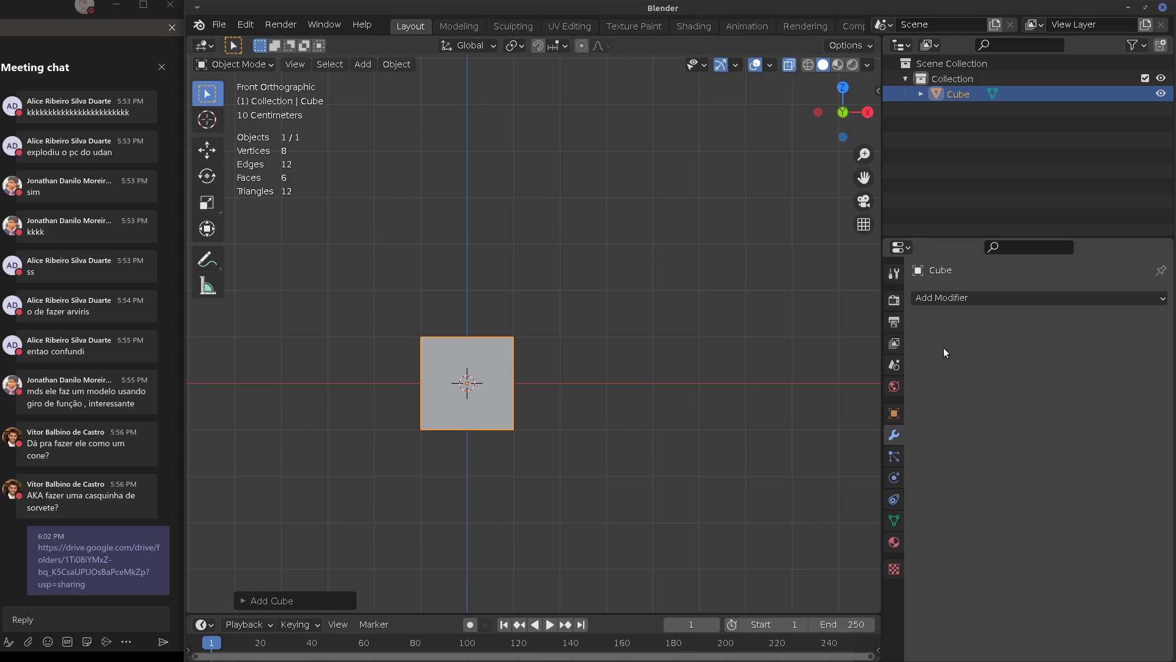
{"action": "left_click", "coordinate": [965, 297]}
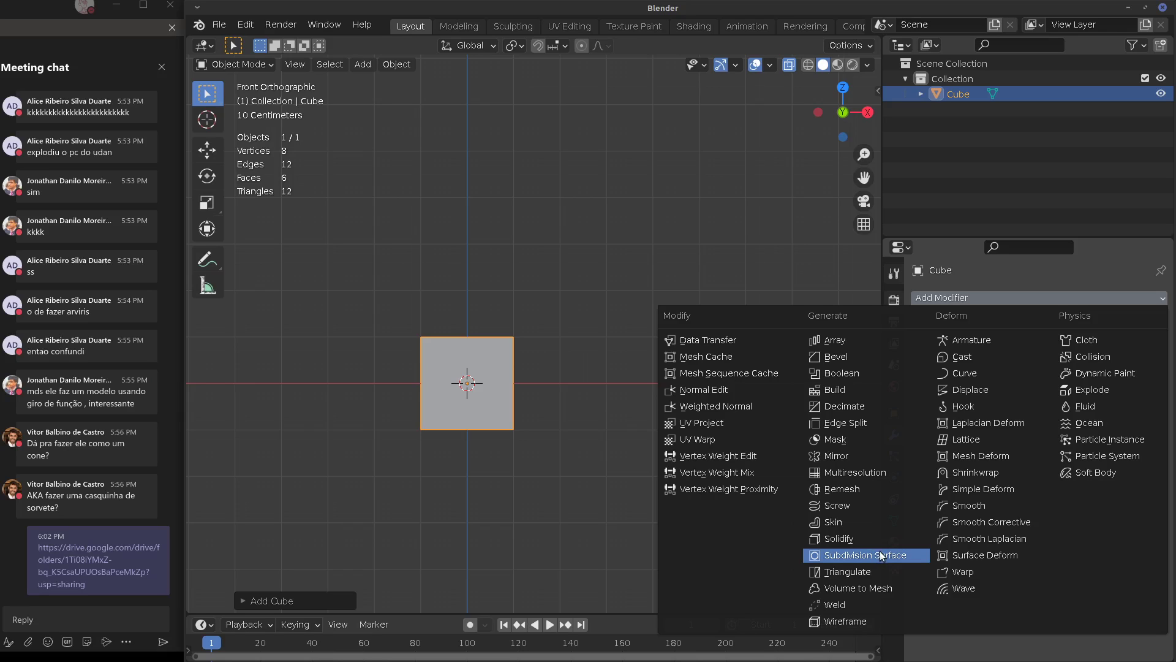
{"action": "left_click", "coordinate": [867, 537]}
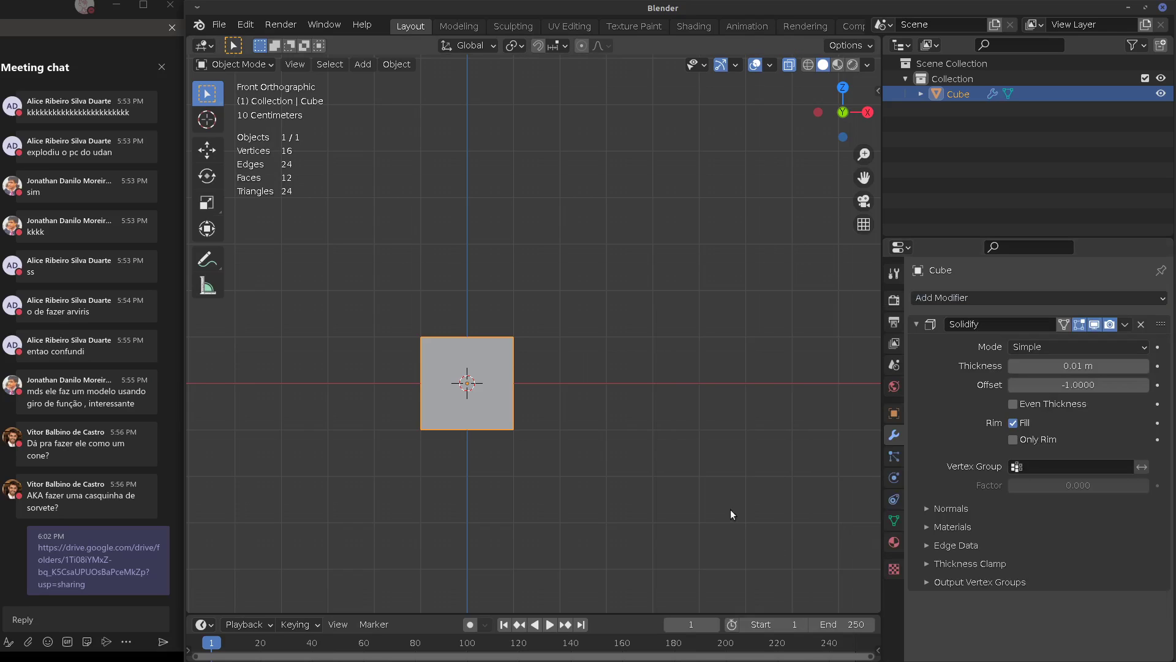
Delete one upper corner vertex of the cube to open it up, and return to Object Mode
{"action": "middle_click_drag", "start_coordinate": [527, 423], "coordinate": [539, 343]}
{"action": "key", "text": "Tab"}
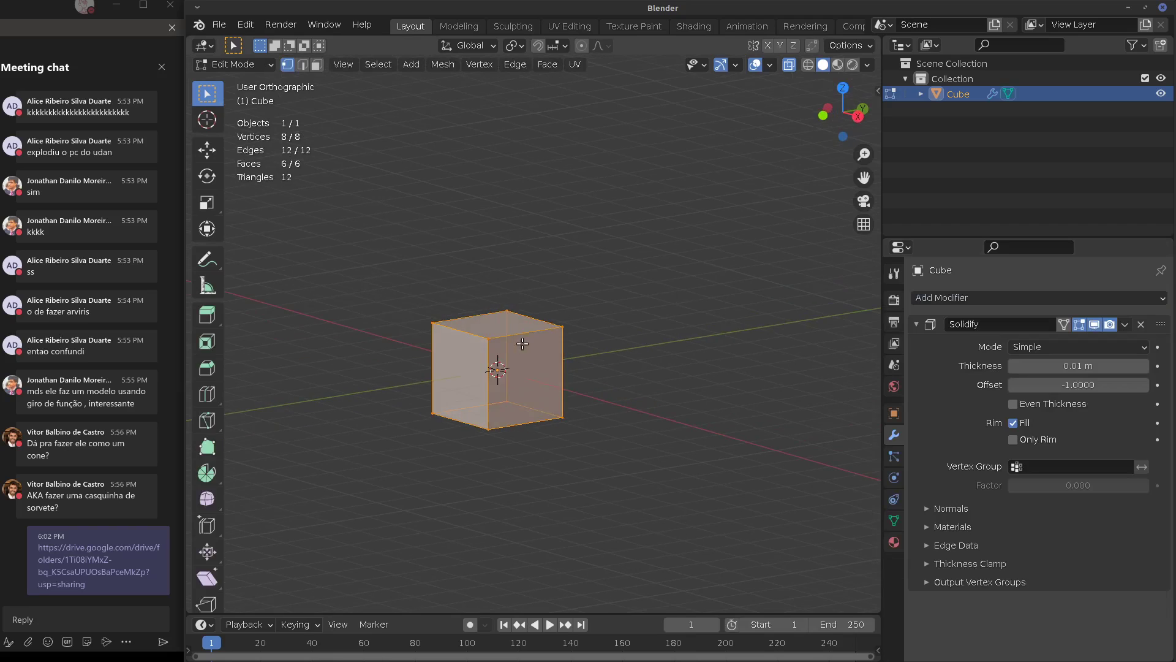
{"action": "left_click", "coordinate": [552, 332]}
{"action": "key", "text": "x"}
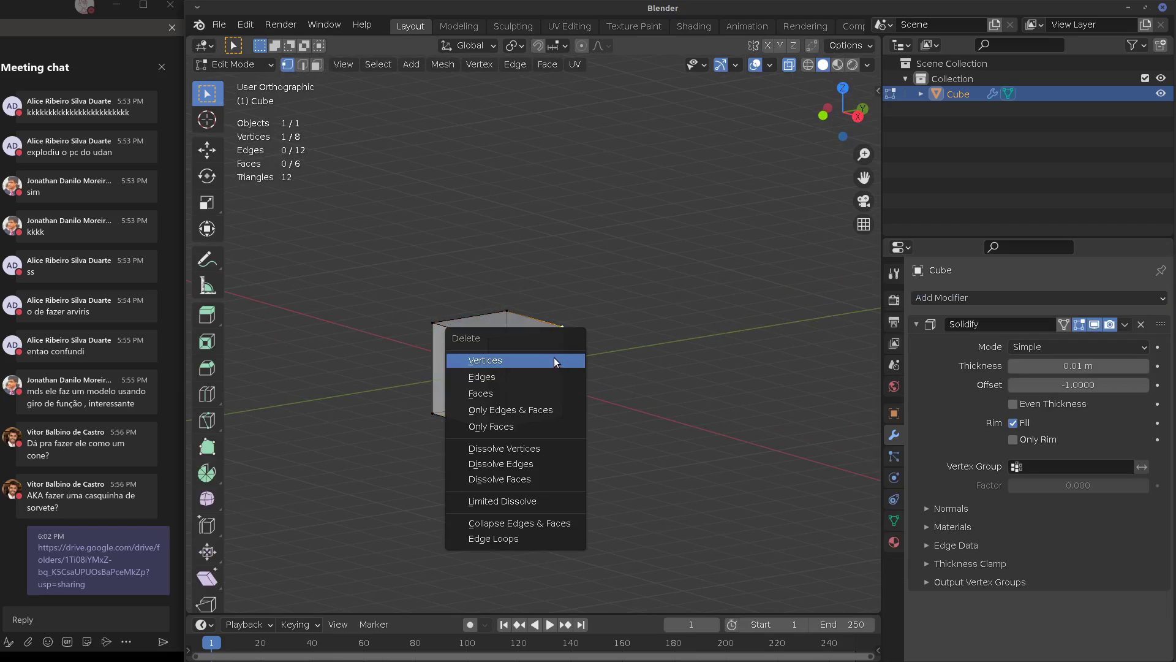
{"action": "left_click", "coordinate": [553, 358]}
{"action": "middle_click_drag", "start_coordinate": [560, 371], "coordinate": [677, 394]}
{"action": "key", "text": "Tab"}
Set the Solidify thickness to 0.26 m
{"action": "scroll", "coordinate": [586, 394], "scroll_direction": "up", "scroll_amount": 3}
{"action": "left_click_drag", "start_coordinate": [1072, 375], "coordinate": [1087, 374]}
{"action": "middle_click_drag", "start_coordinate": [847, 404], "coordinate": [607, 417]}
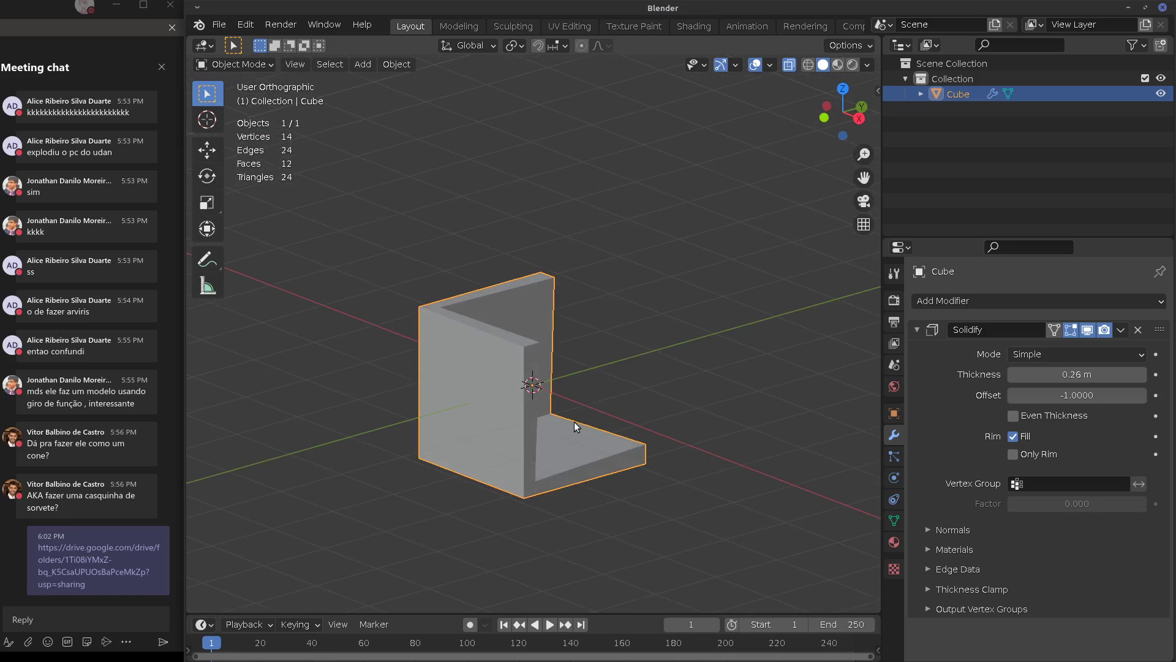
Delete the outer corner vertex of the floor face in Edit Mode, leaving only the two joined walls
{"action": "key", "text": "KP_7"}
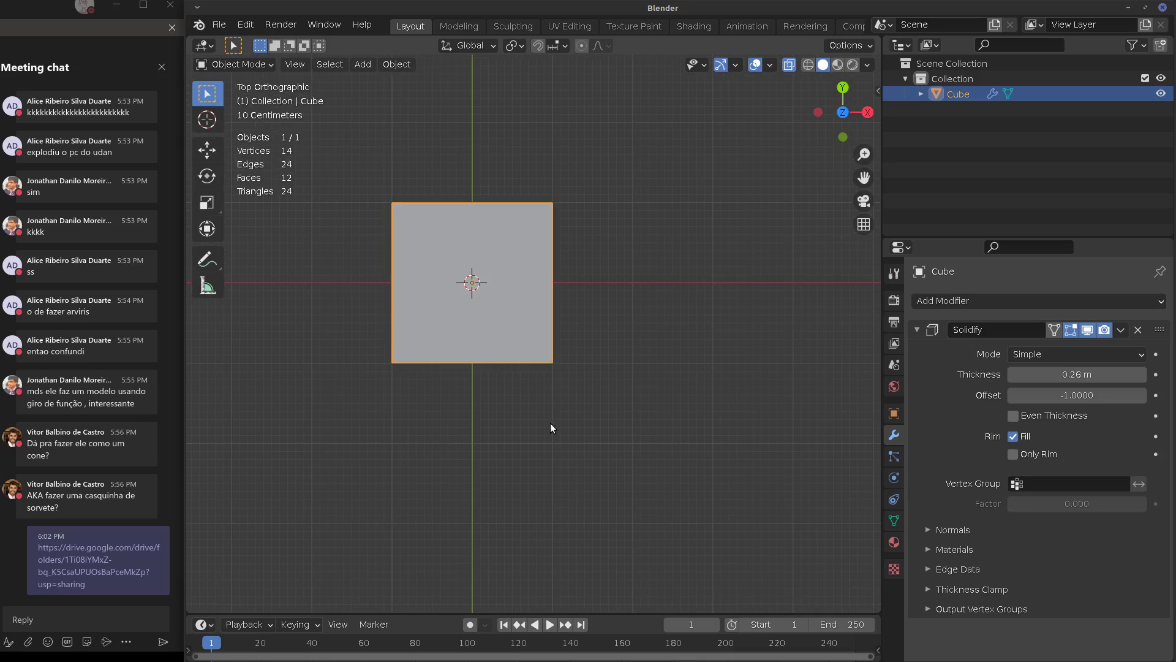
{"action": "key", "text": "Tab"}
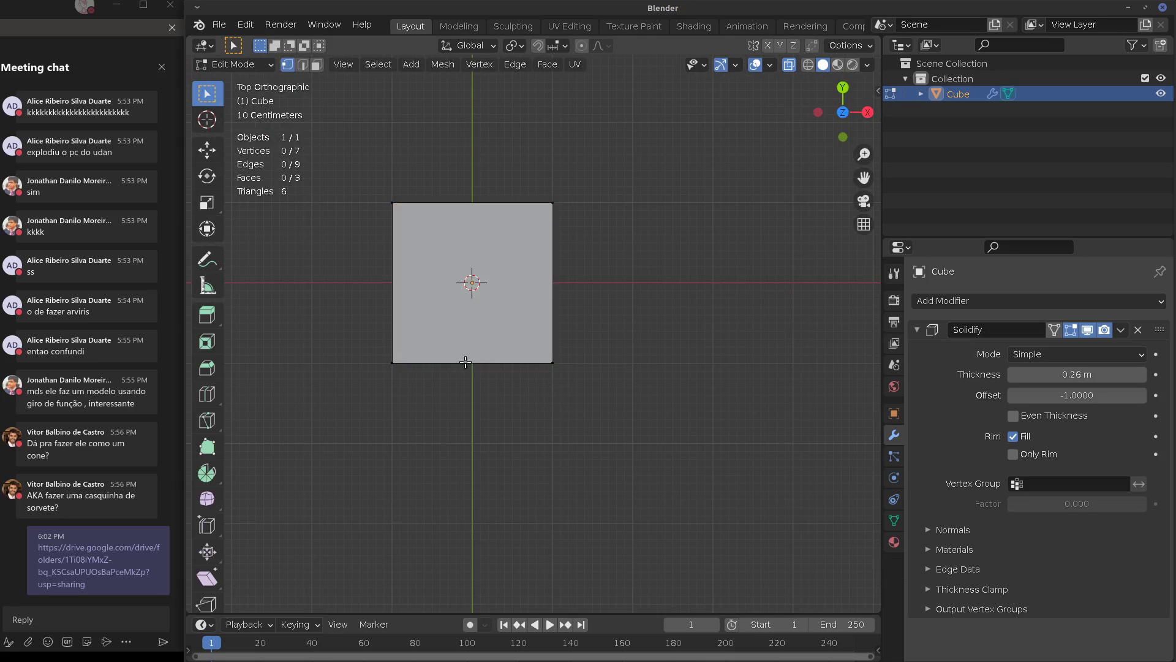
{"action": "middle_click_drag", "start_coordinate": [549, 211], "coordinate": [555, 182]}
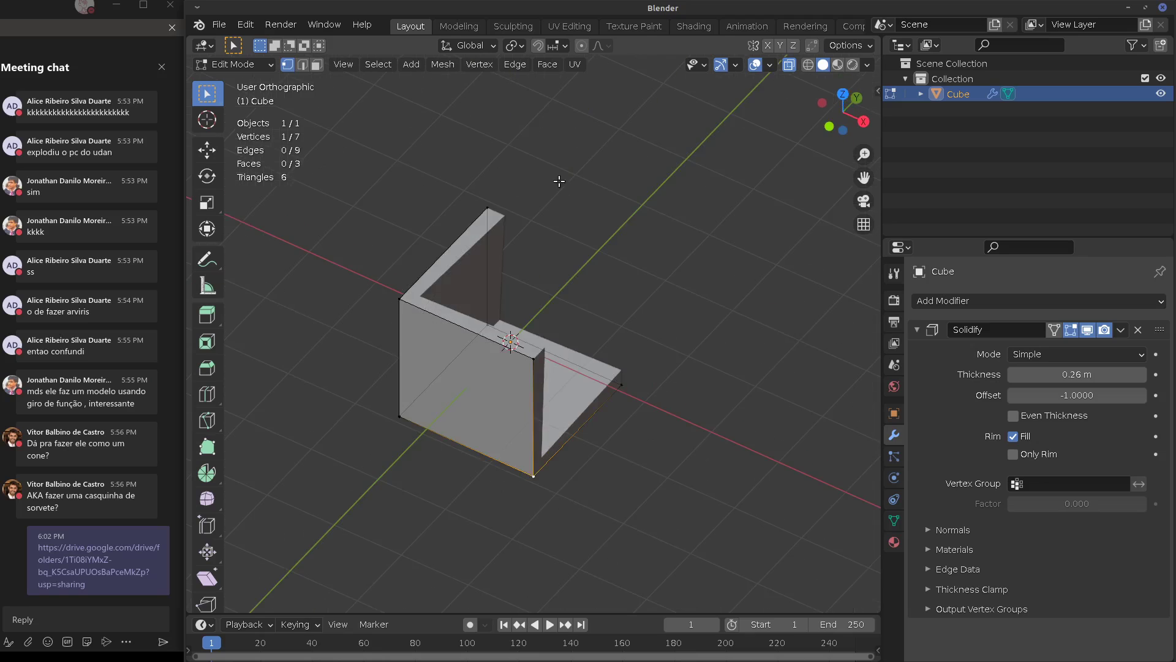
{"action": "left_click", "coordinate": [618, 379]}
{"action": "key", "text": "x"}
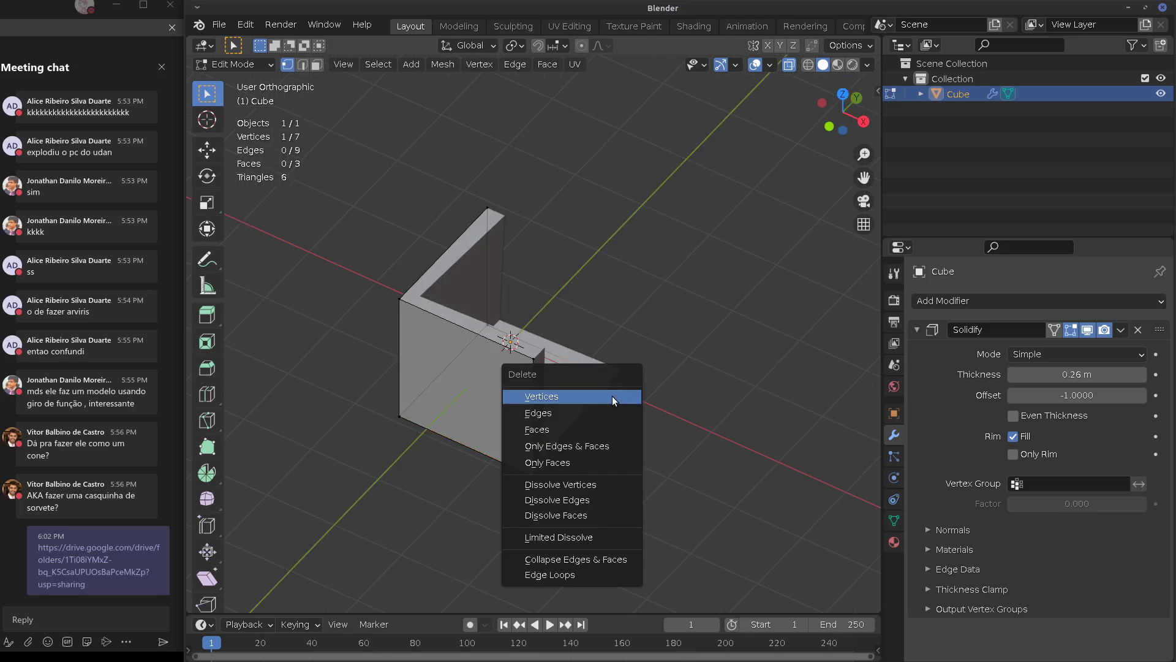
{"action": "left_click", "coordinate": [612, 396]}
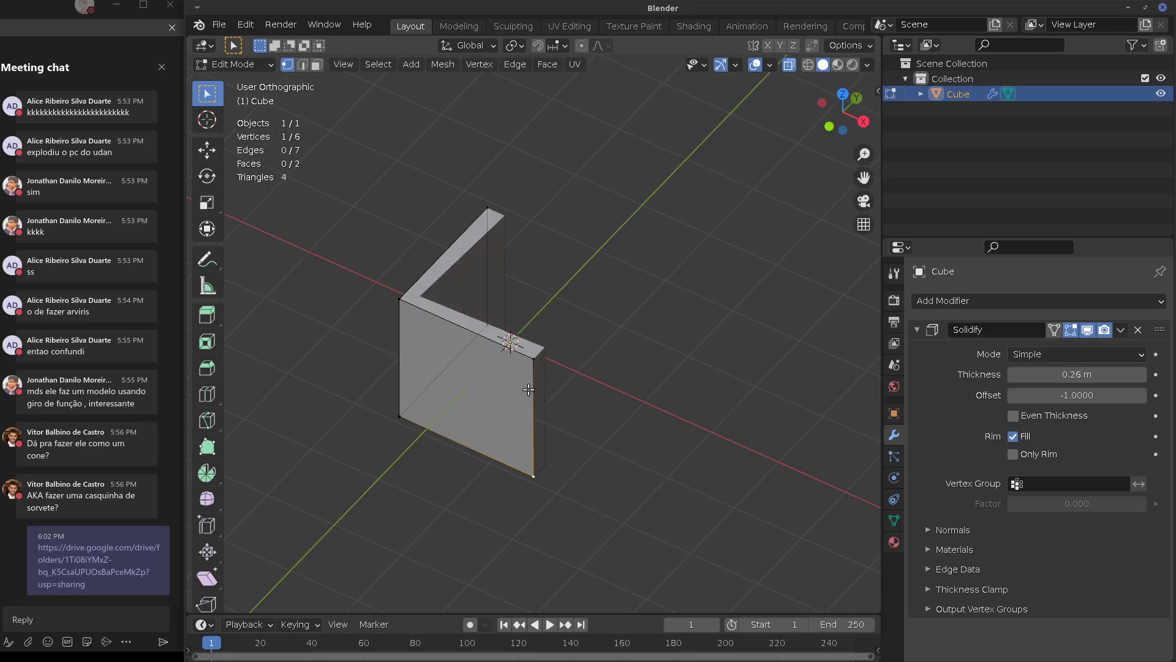
Extrude the front wall's free vertical edge in top view about 2 m along -Y, 2 m along +X and 5 m along +Y
{"action": "left_click", "coordinate": [535, 359], "text": "shift"}
{"action": "key", "text": "KP_7"}
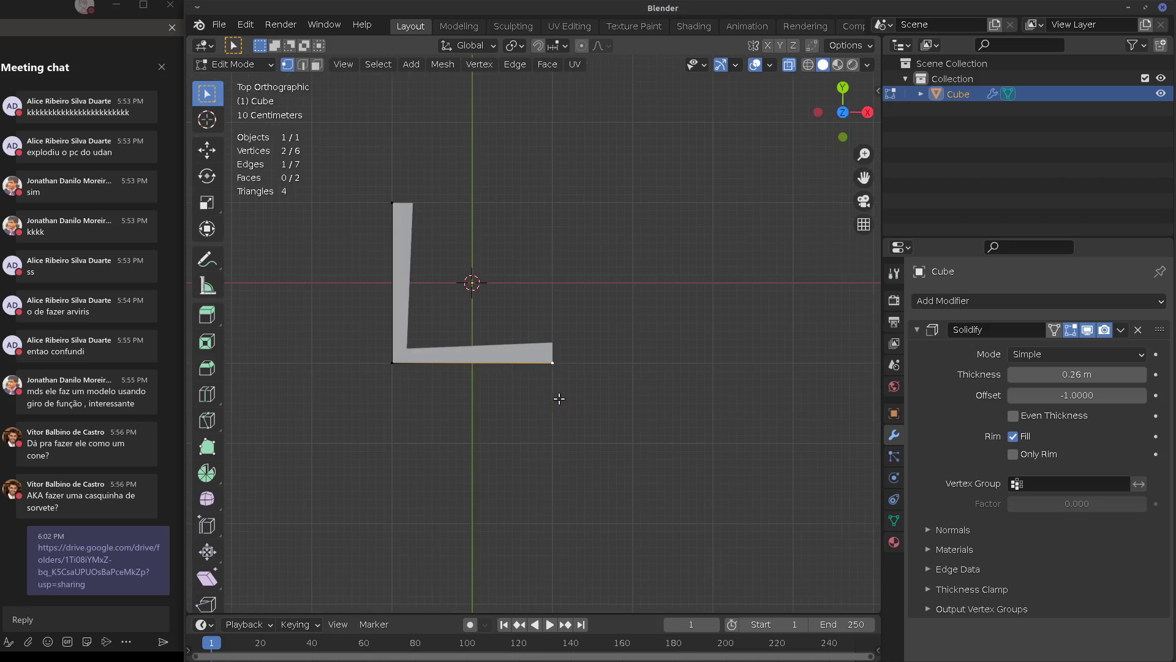
{"action": "key", "text": "e"}
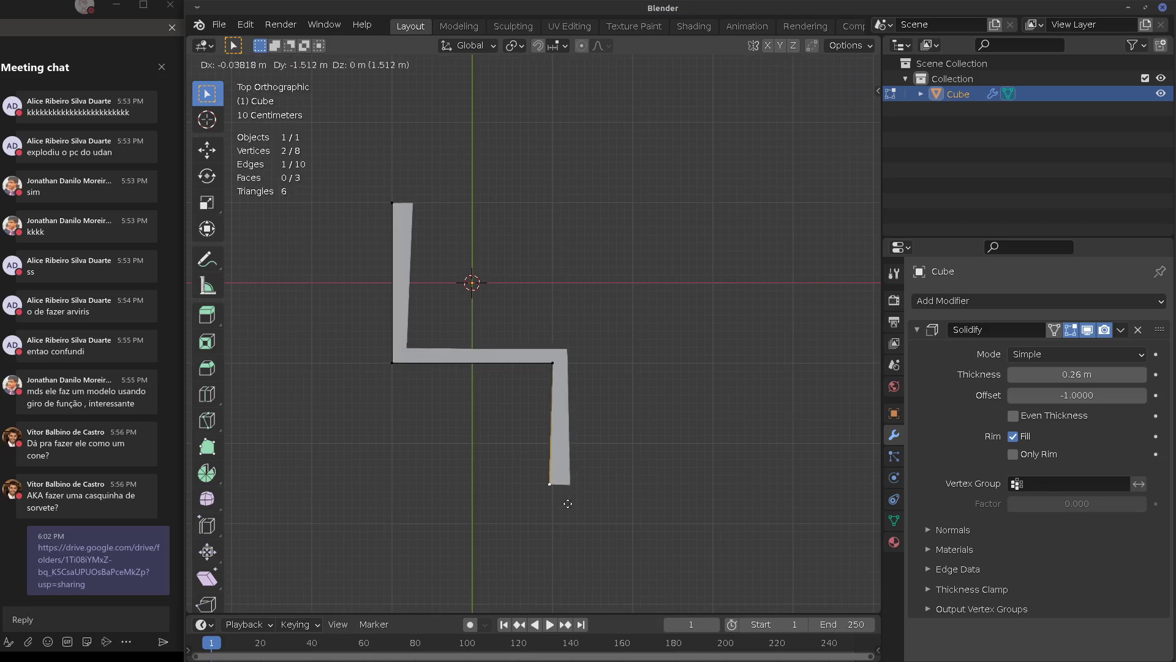
{"action": "left_click", "coordinate": [571, 543]}
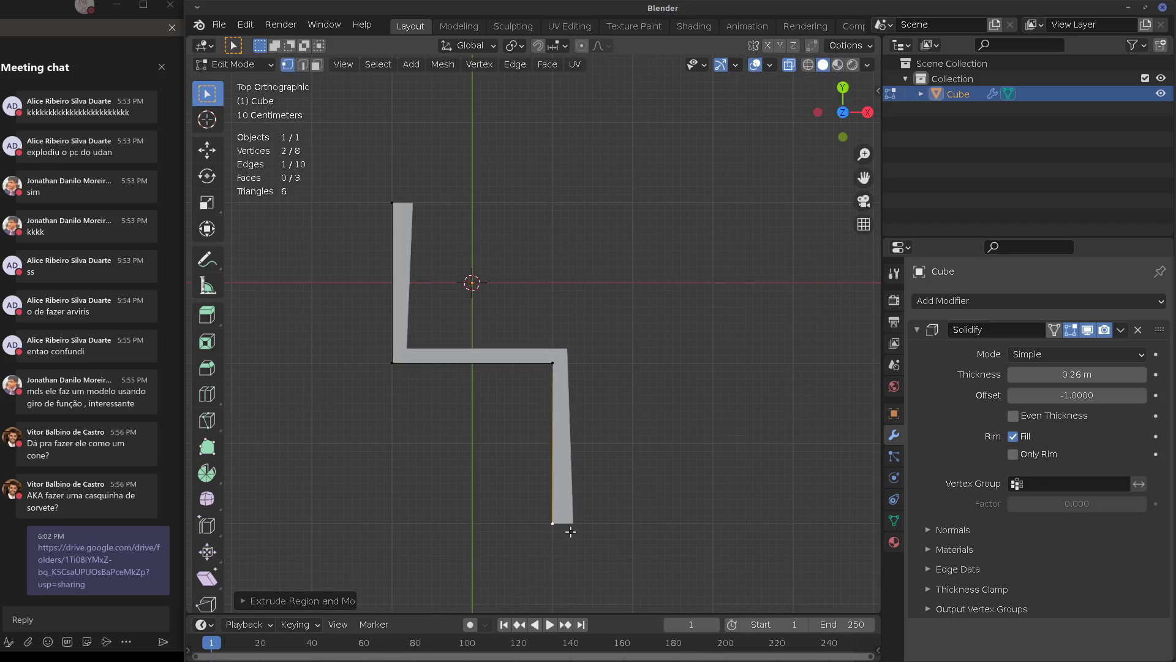
{"action": "key", "text": "e"}
{"action": "left_click", "coordinate": [723, 525]}
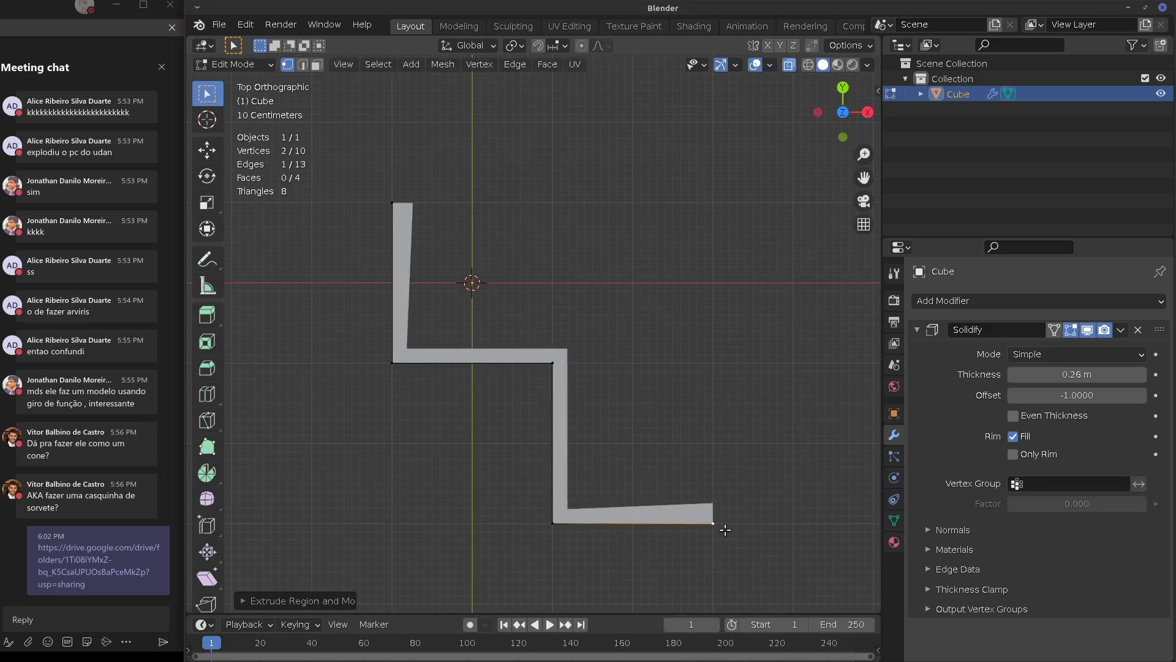
{"action": "key", "text": "e"}
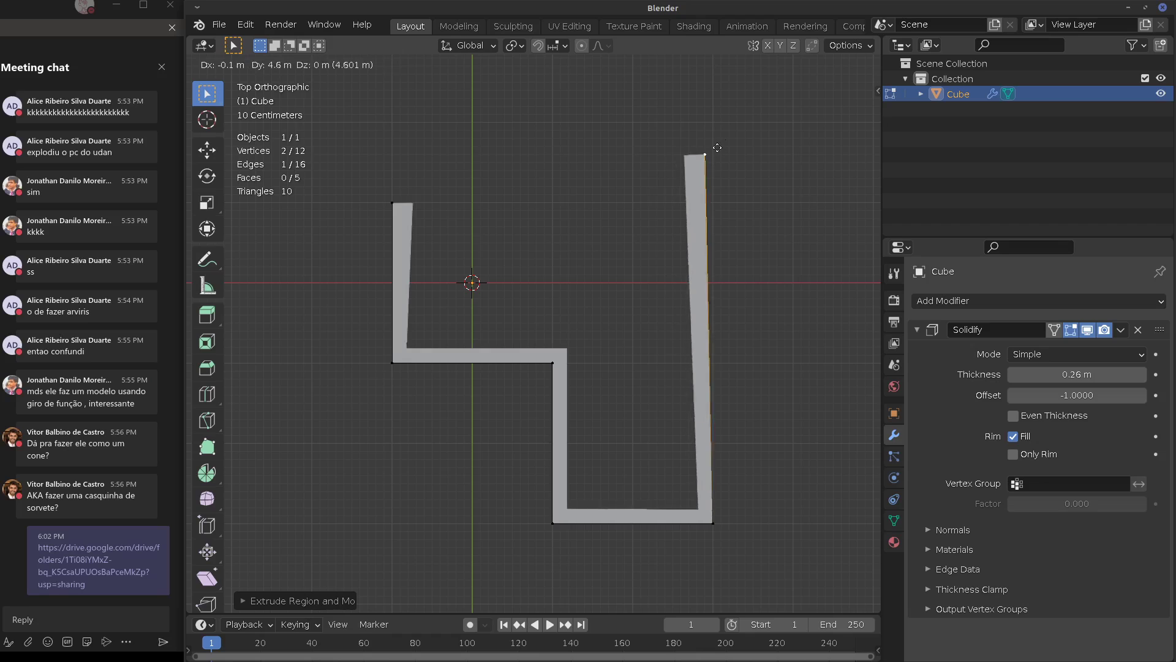
{"action": "left_click", "coordinate": [729, 123]}
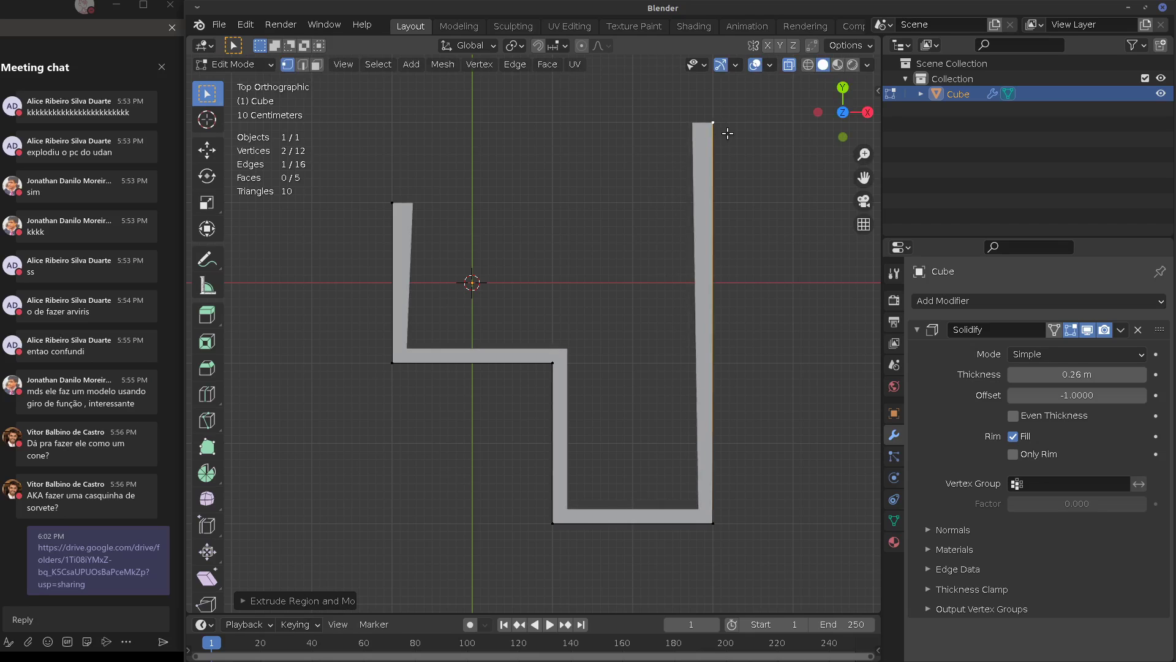
Extrude the end edge of the long wall sideways to form the upper wall, and align its free end above the opposite short wall
{"action": "key", "text": "r"}
{"action": "right_click", "coordinate": [704, 126]}
{"action": "key", "text": "e"}
{"action": "left_click", "coordinate": [429, 152]}
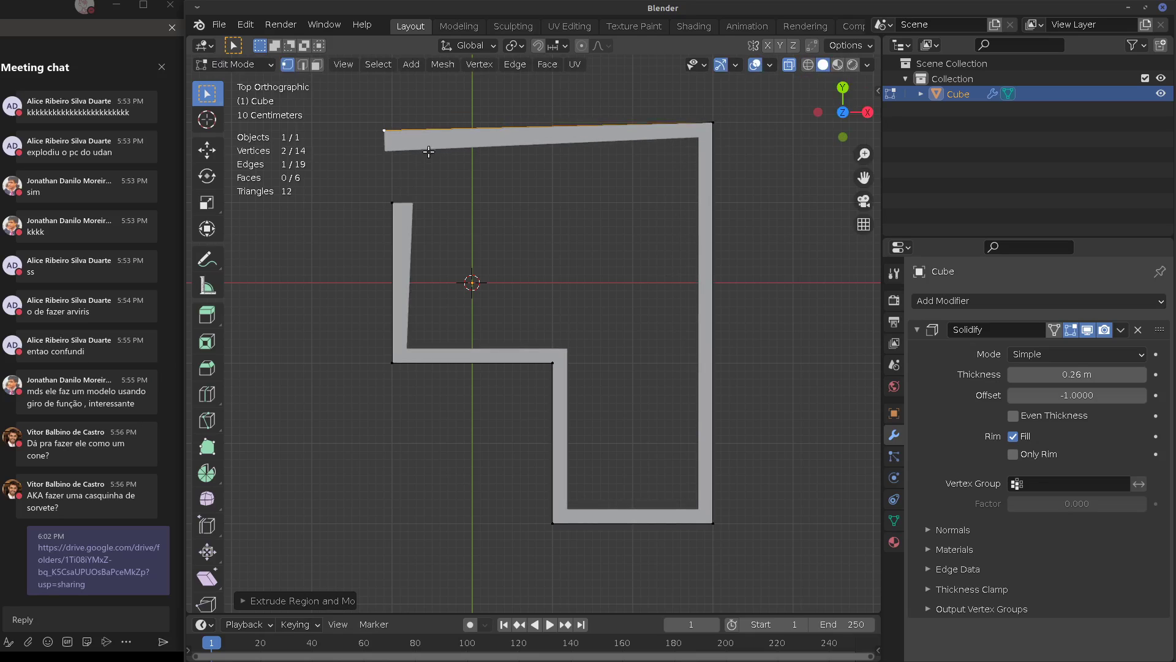
{"action": "key", "text": "g"}
{"action": "left_click", "coordinate": [438, 140]}
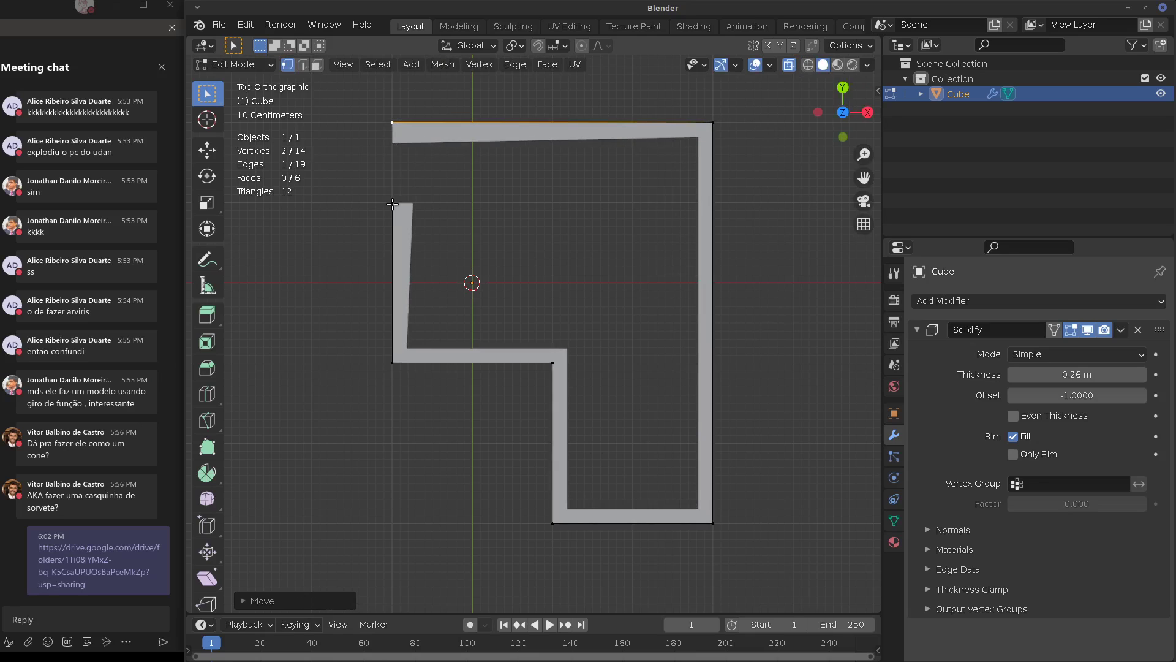
Extrude the free end edge of the short wall inward along X by about 2 m, parallel to the upper wall
{"action": "left_click", "coordinate": [401, 204]}
{"action": "middle_click_drag", "start_coordinate": [423, 188], "coordinate": [373, 241]}
{"action": "left_click", "coordinate": [351, 269], "text": "shift"}
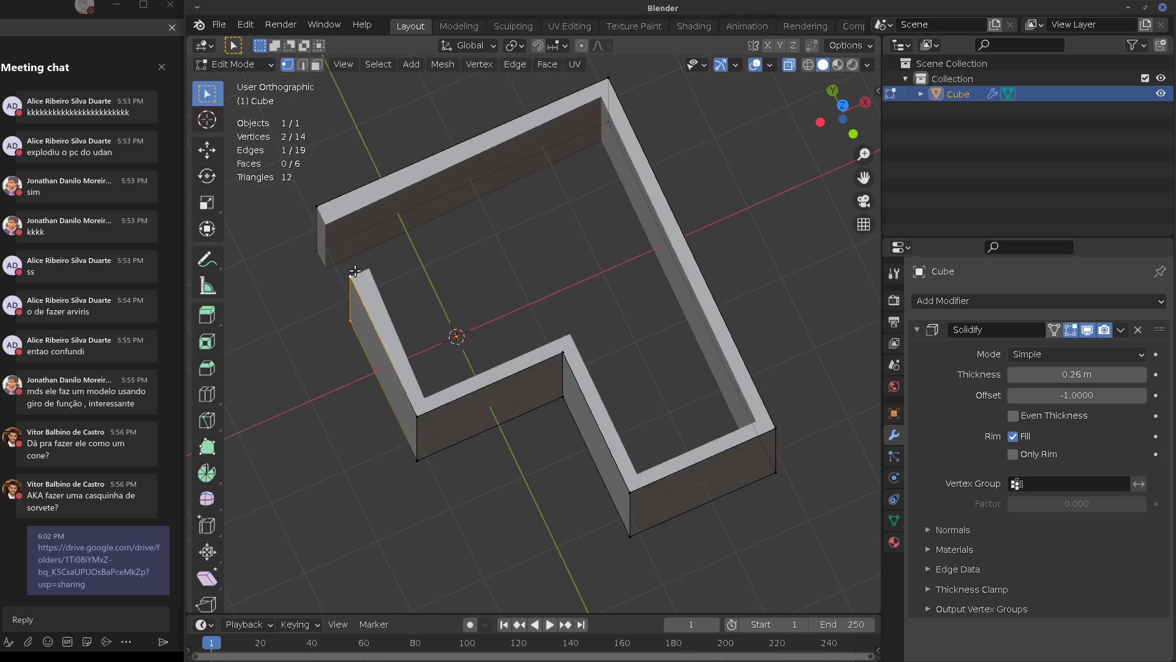
{"action": "key", "text": "KP_7"}
{"action": "key", "text": "e"}
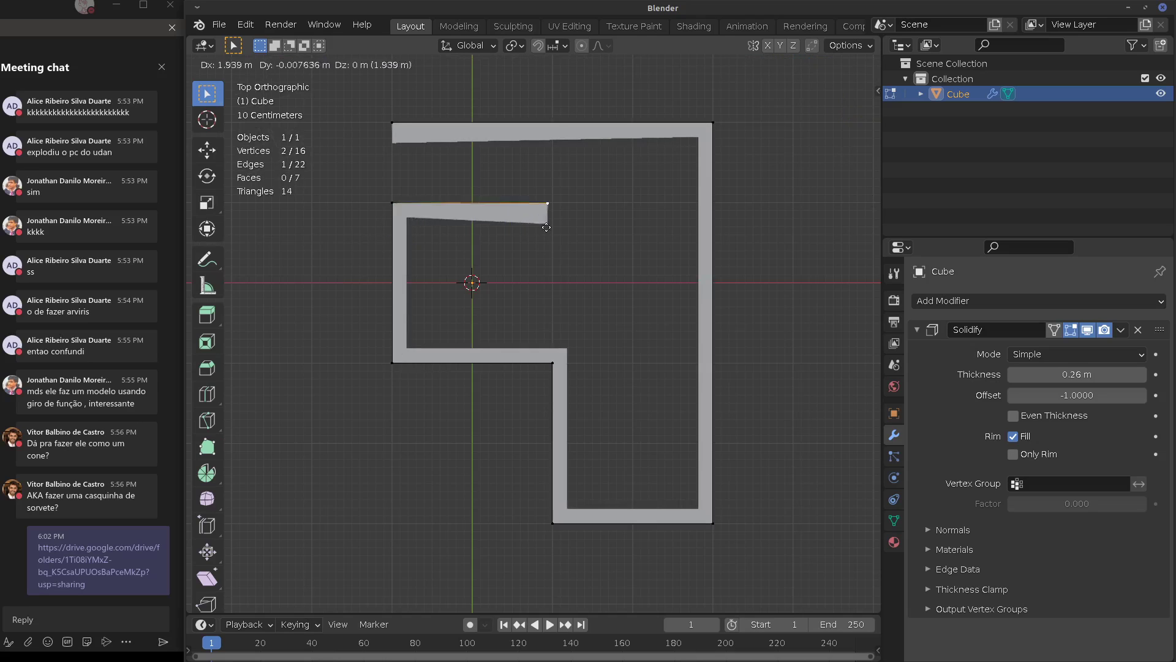
{"action": "left_click", "coordinate": [547, 228]}
Set the Solidify modifier's thickness to 0.16 m and enable Even Thickness
{"action": "middle_click_drag", "start_coordinate": [552, 228], "coordinate": [680, 270]}
{"action": "left_click_drag", "start_coordinate": [1076, 374], "coordinate": [1063, 378]}
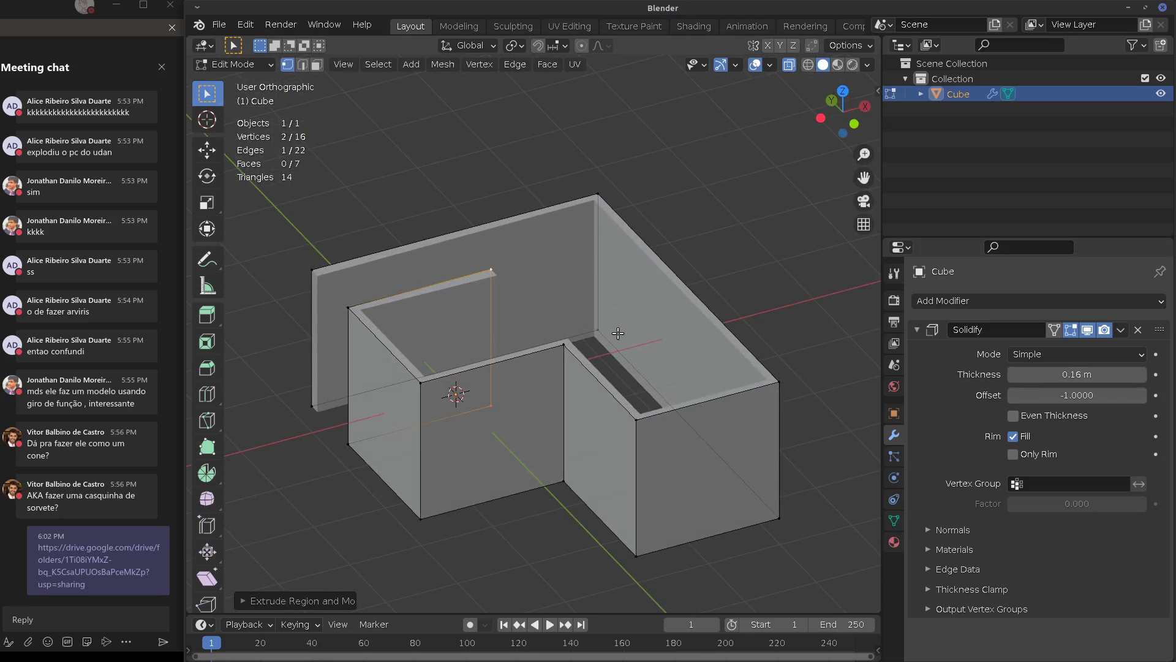
{"action": "key", "text": "KP_7"}
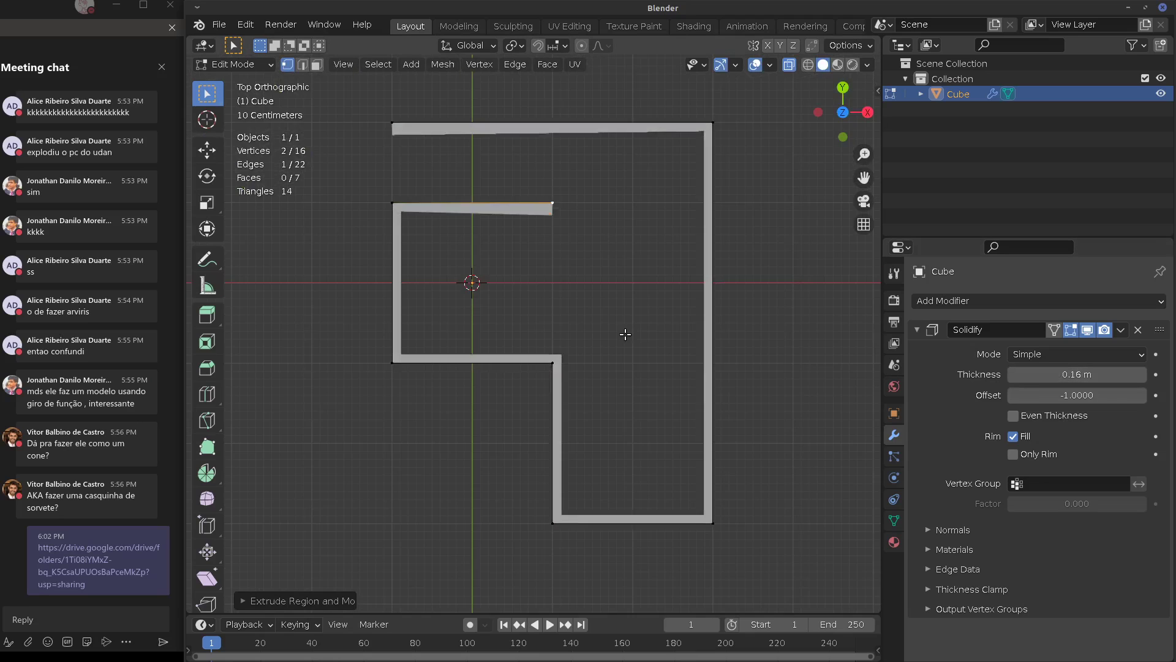
{"action": "left_click", "coordinate": [1014, 416]}
{"action": "left_click", "coordinate": [1014, 417]}
{"action": "left_click", "coordinate": [1014, 416]}
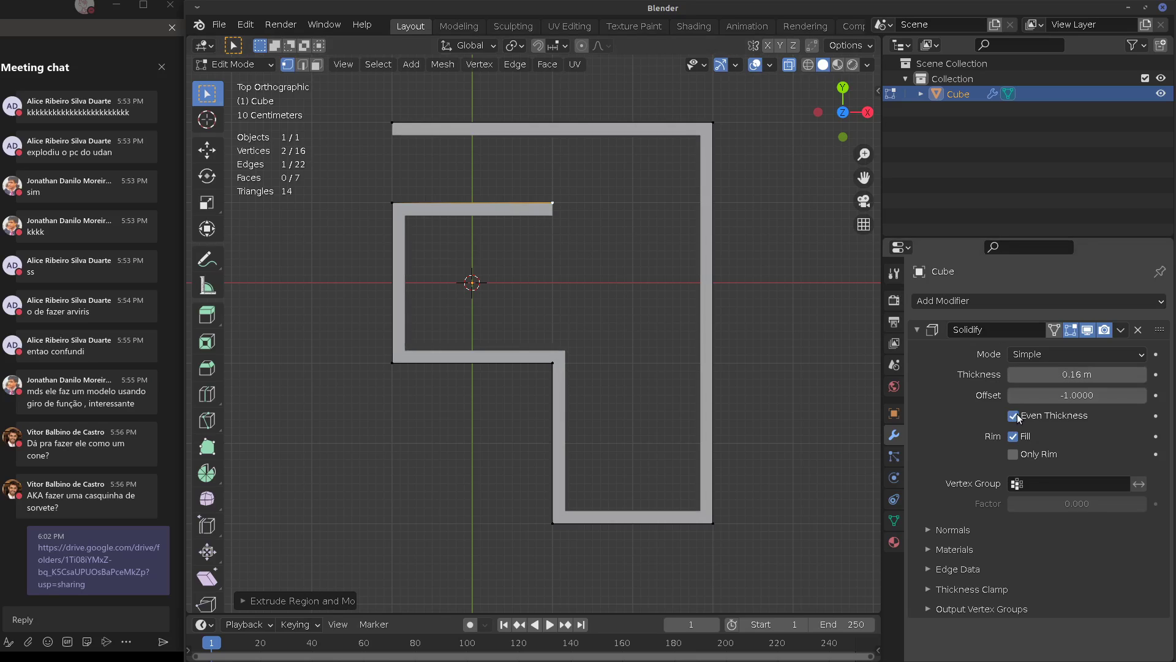
{"action": "left_click", "coordinate": [1014, 417]}
{"action": "left_click", "coordinate": [1013, 416]}
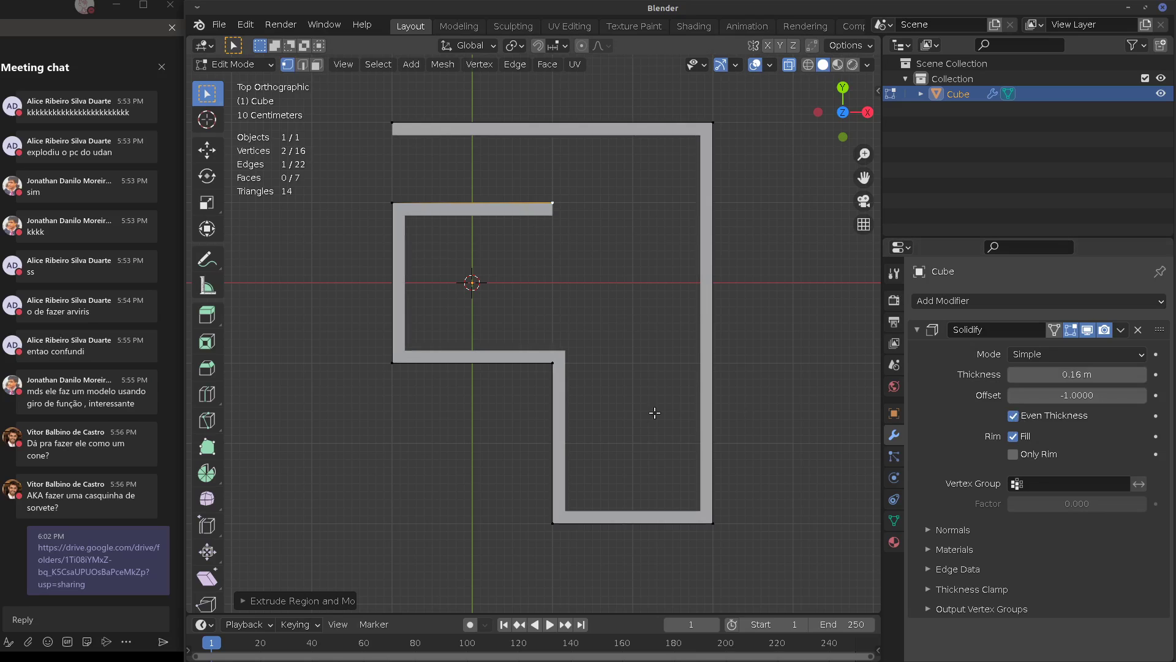
Leave mesh editing and return the wall object to Object Mode
{"action": "middle_click_drag", "start_coordinate": [652, 455], "coordinate": [702, 370]}
{"action": "key", "text": "Tab"}
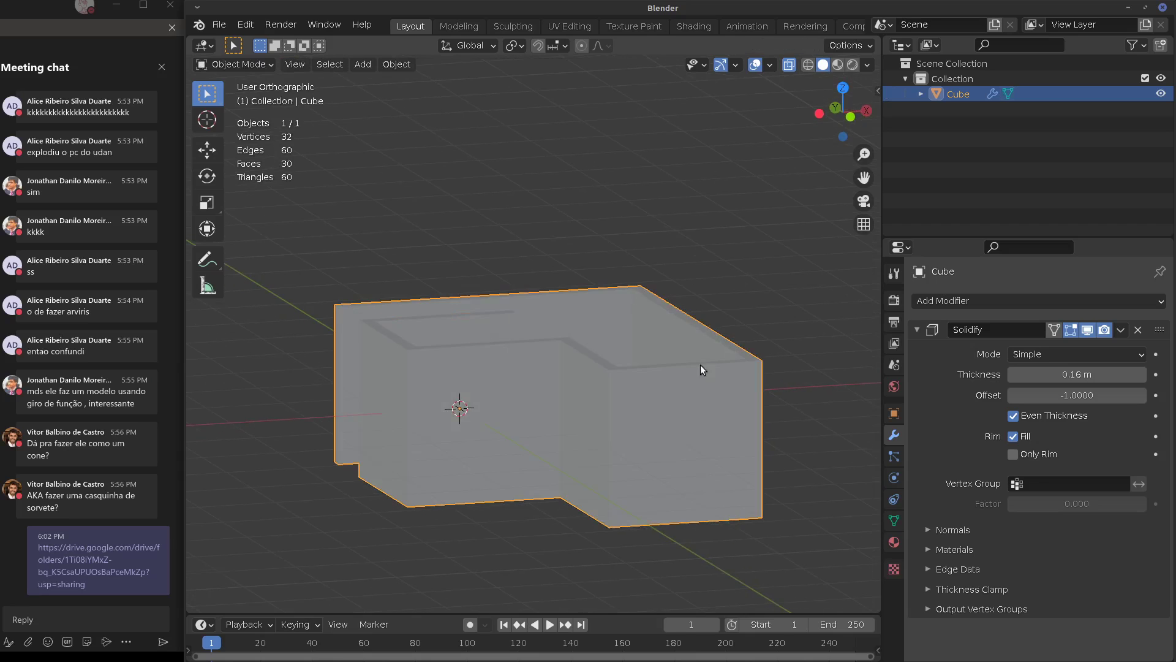
{"action": "middle_click_drag", "start_coordinate": [620, 409], "coordinate": [695, 444]}
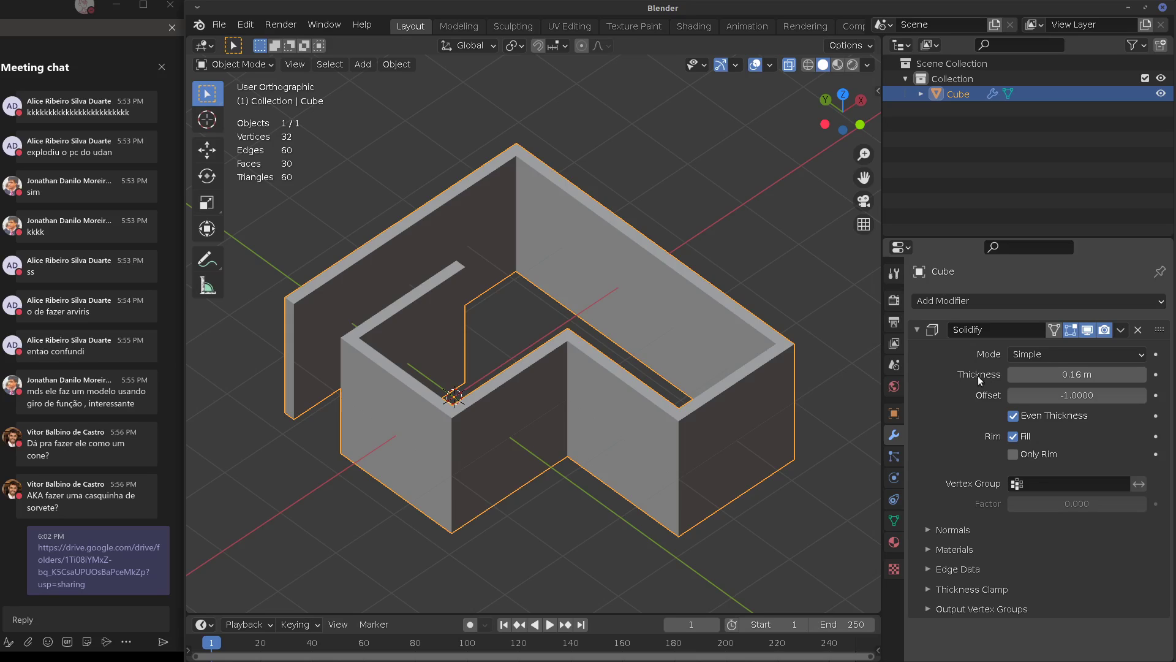
Try the Solidify modifier's Only Rim option, then turn off its rim Fill
{"action": "left_click", "coordinate": [1019, 455]}
{"action": "left_click", "coordinate": [1020, 456]}
{"action": "left_click", "coordinate": [1014, 438]}
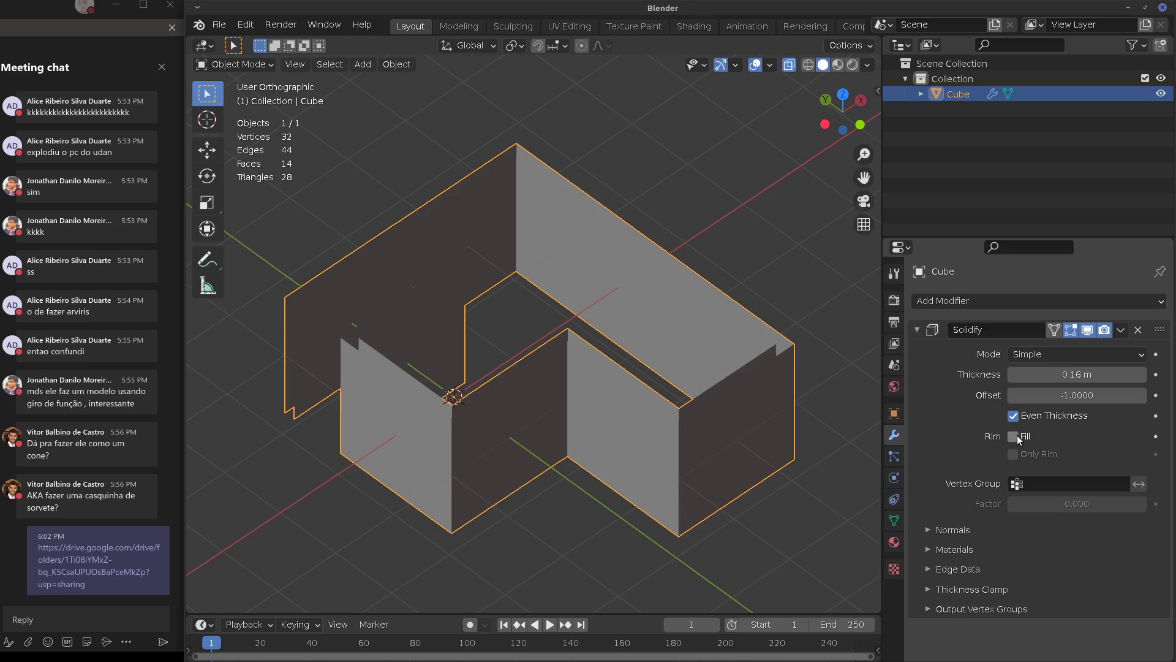
{"action": "left_click", "coordinate": [1017, 439]}
{"action": "left_click", "coordinate": [1018, 439]}
{"action": "left_click", "coordinate": [1018, 439]}
{"action": "left_click", "coordinate": [1020, 440]}
{"action": "middle_click_drag", "start_coordinate": [758, 428], "coordinate": [868, 388]}
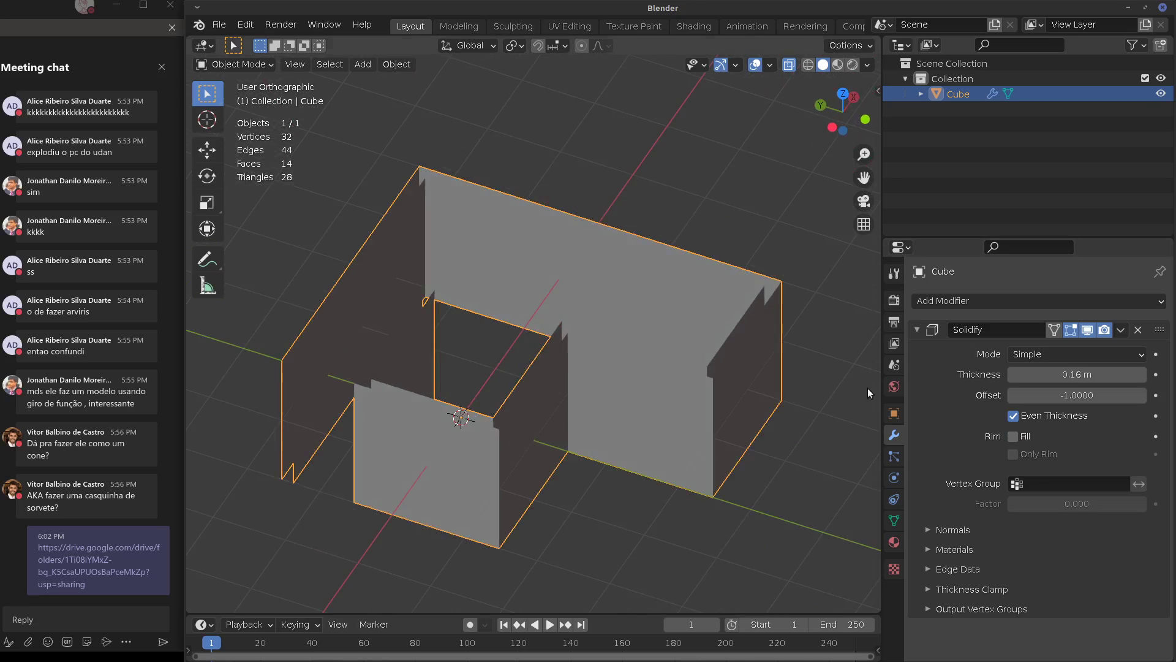
Reduce the Solidify modifier's thickness to 0.019 m
{"action": "left_click", "coordinate": [1052, 374]}
{"action": "type", "text": "0.05"}
{"action": "key", "text": "Return"}
{"action": "mouse_move", "coordinate": [1052, 376]}
{"action": "left_mouse_down"}
{"action": "mouse_move", "coordinate": [1066, 376]}
{"action": "mouse_move", "coordinate": [1054, 377]}
{"action": "left_mouse_up"}
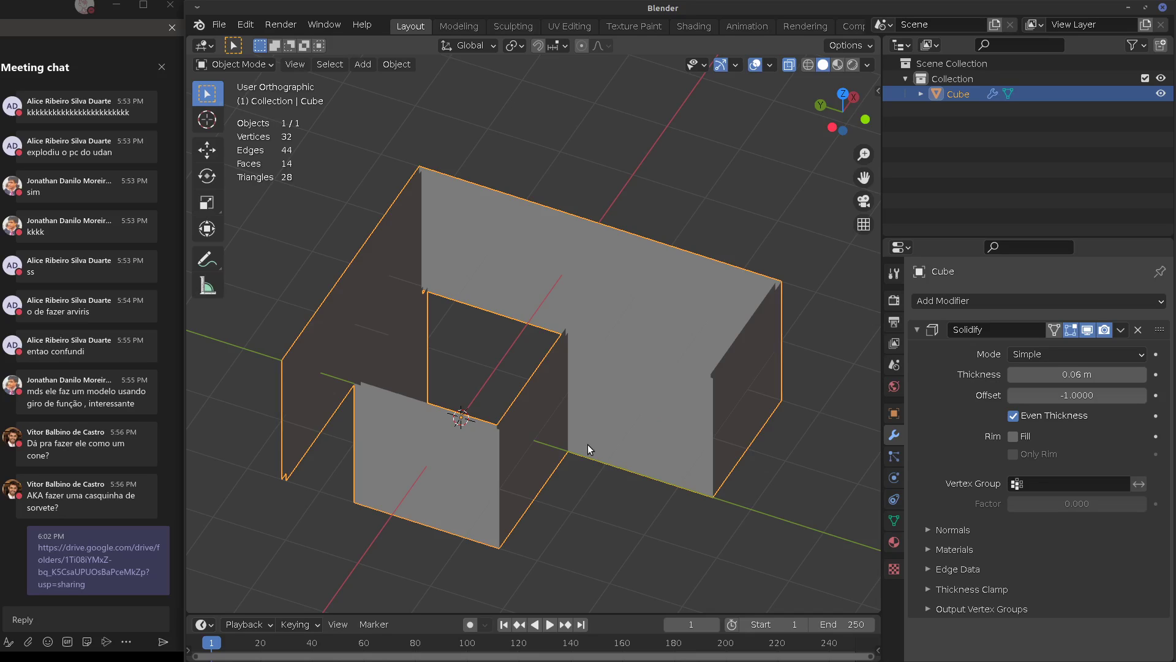
{"action": "scroll", "coordinate": [292, 389], "scroll_direction": "up", "scroll_amount": 1}
{"action": "middle_click_drag", "start_coordinate": [303, 395], "coordinate": [635, 336]}
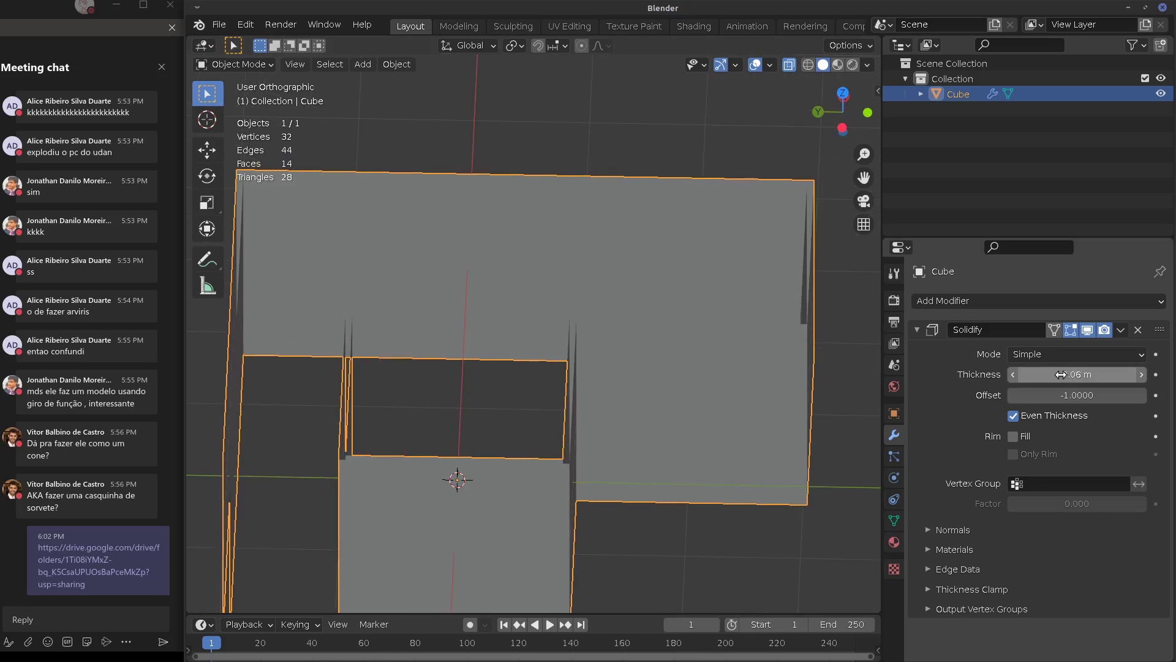
{"action": "mouse_move", "coordinate": [1064, 374]}
{"action": "left_mouse_down"}
{"action": "mouse_move", "coordinate": [1025, 378]}
{"action": "mouse_move", "coordinate": [1087, 374]}
{"action": "left_mouse_up"}
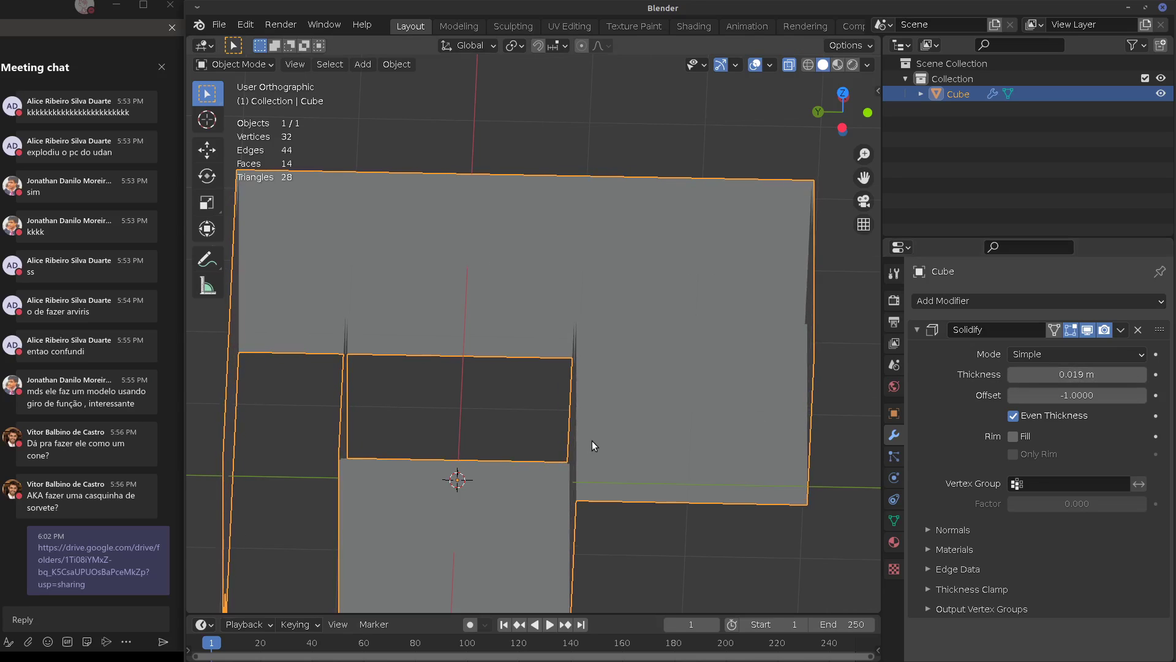
{"action": "middle_click_drag", "start_coordinate": [592, 440], "coordinate": [729, 432]}
{"action": "middle_click_drag", "start_coordinate": [645, 464], "coordinate": [735, 429]}
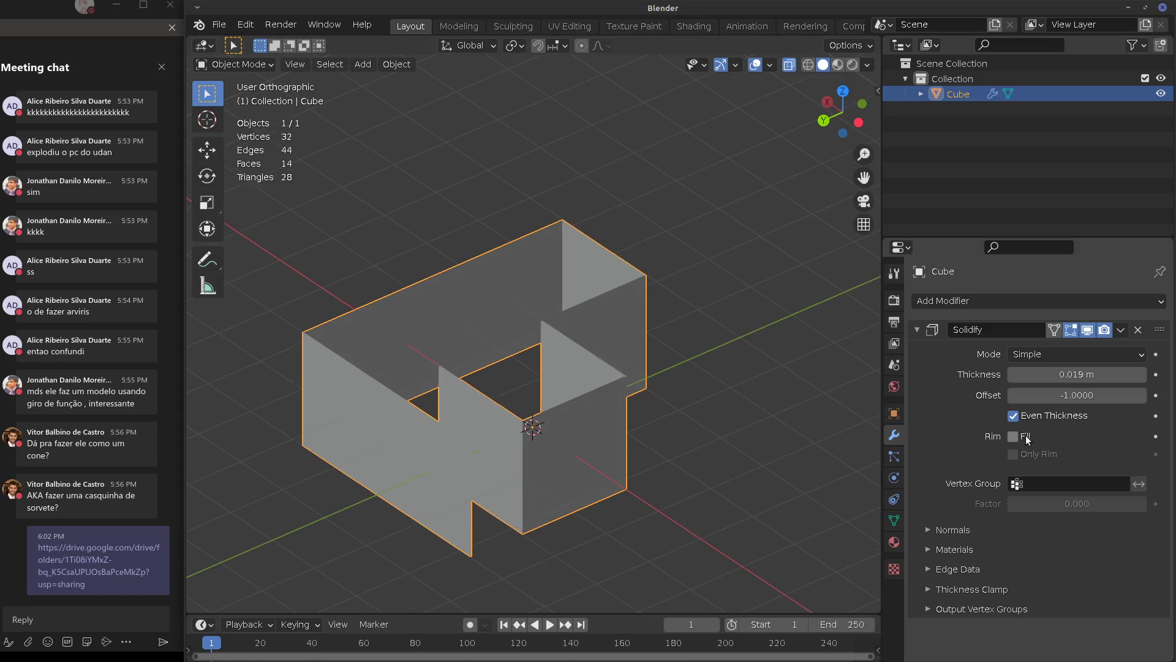
Enable the Solidify modifier's rim Fill again to close the wall edges
{"action": "left_click", "coordinate": [1013, 437]}
{"action": "scroll", "coordinate": [554, 384], "scroll_direction": "up", "scroll_amount": 6}
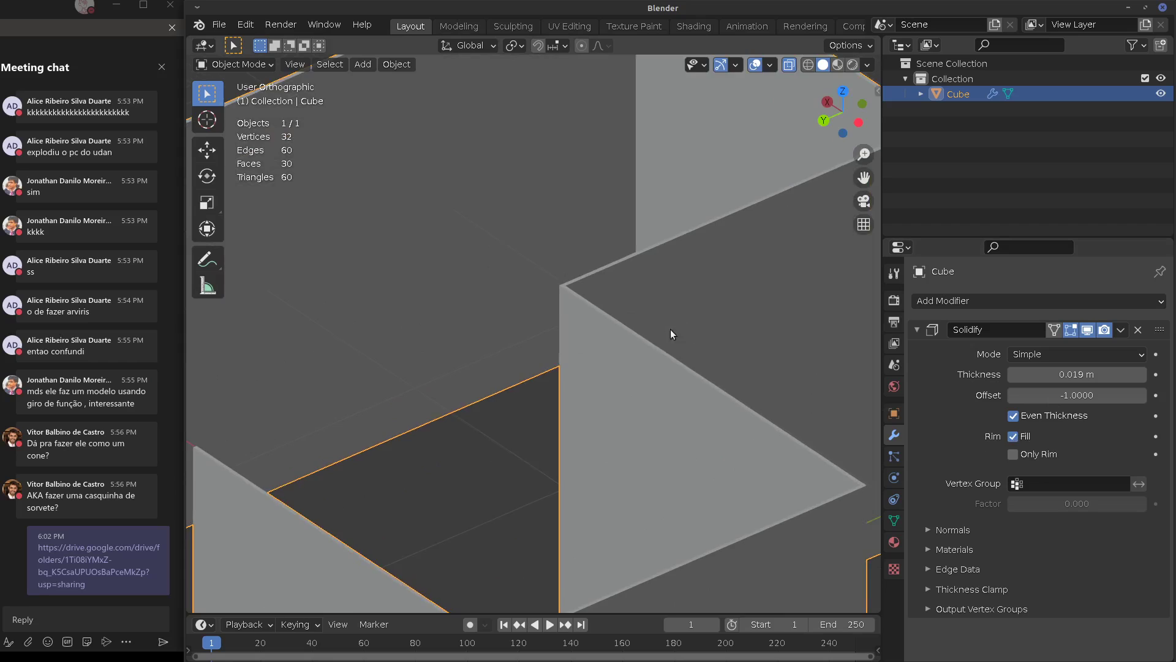
{"action": "mouse_move", "coordinate": [670, 329]}
{"action": "middle_mouse_down", "text": "shift"}
{"action": "mouse_move", "coordinate": [620, 394]}
{"action": "mouse_move", "coordinate": [577, 414]}
{"action": "mouse_move", "coordinate": [586, 393]}
{"action": "middle_mouse_up", "text": "shift"}
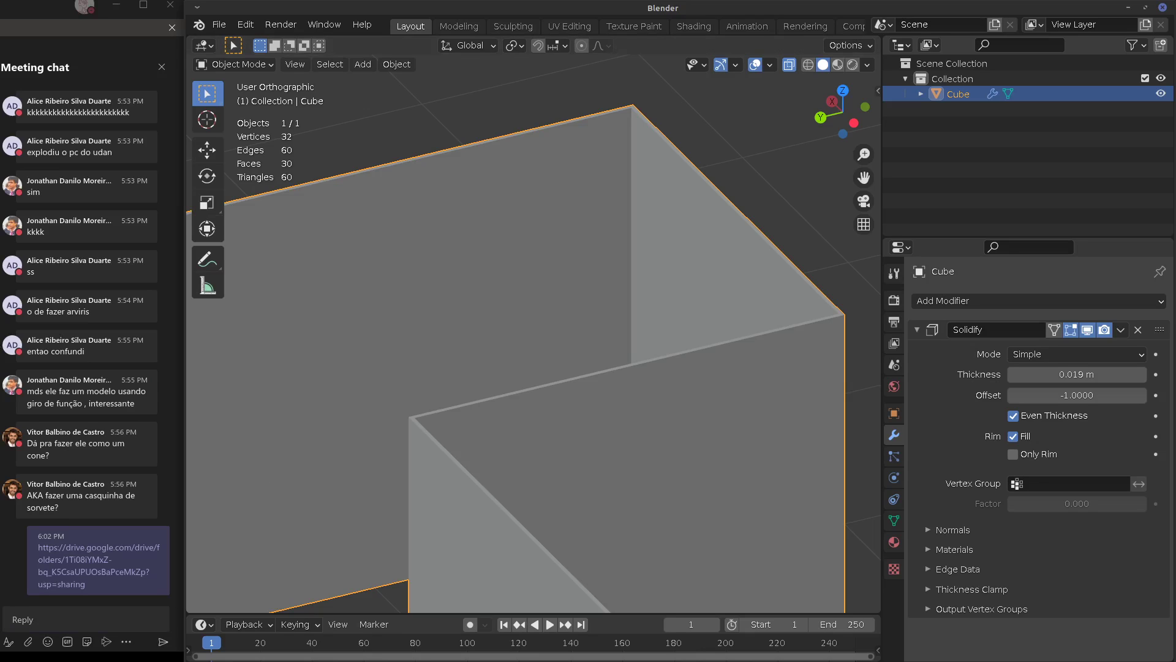
Switch to Firefox, browse the 3D blender portfolio to the Hawkmon renders, and view the crossed-arms render on its own
{"action": "key", "text": "alt+Tab"}
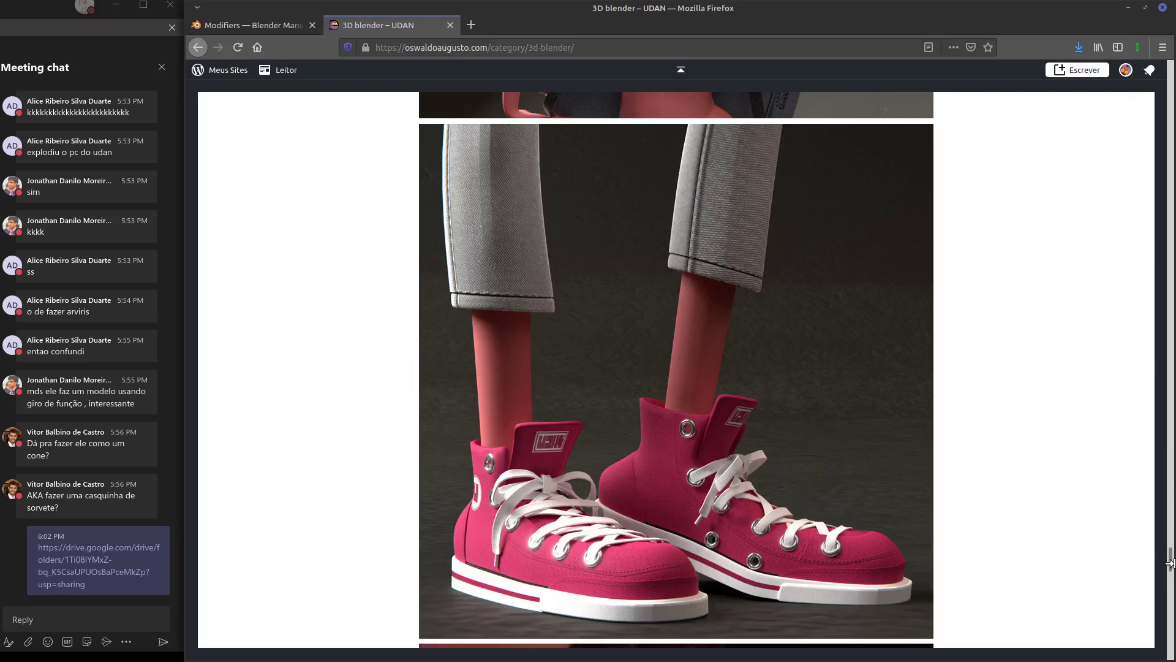
{"action": "left_click_drag", "start_coordinate": [1170, 563], "coordinate": [1168, 625]}
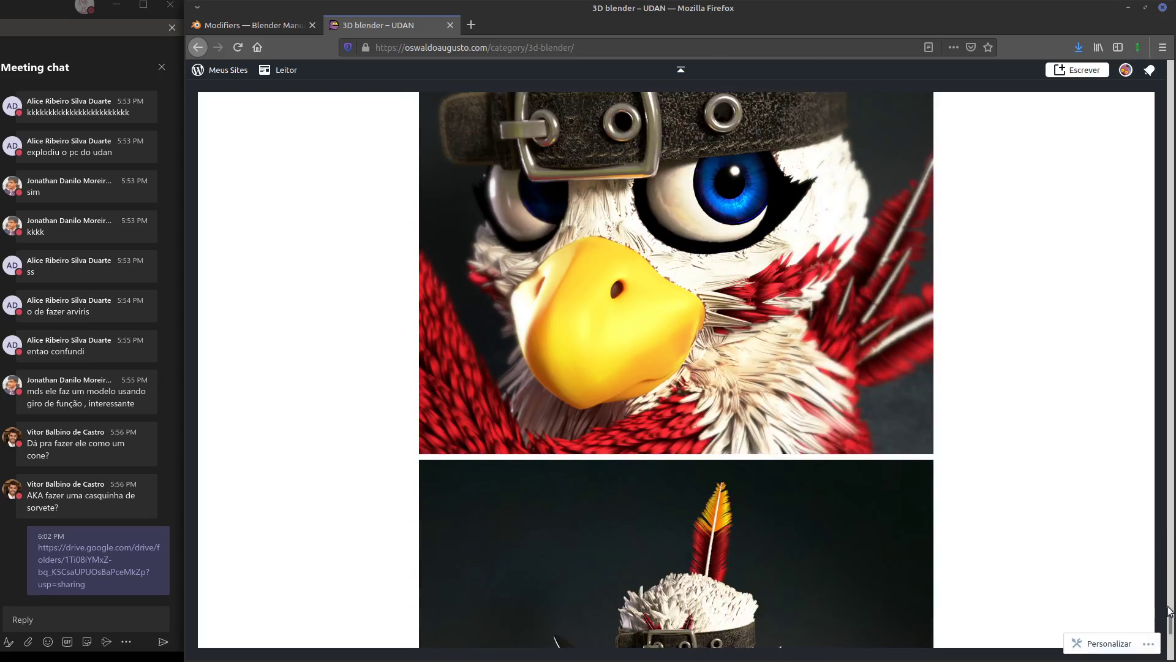
{"action": "scroll", "coordinate": [1110, 574], "scroll_direction": "up", "scroll_amount": 5}
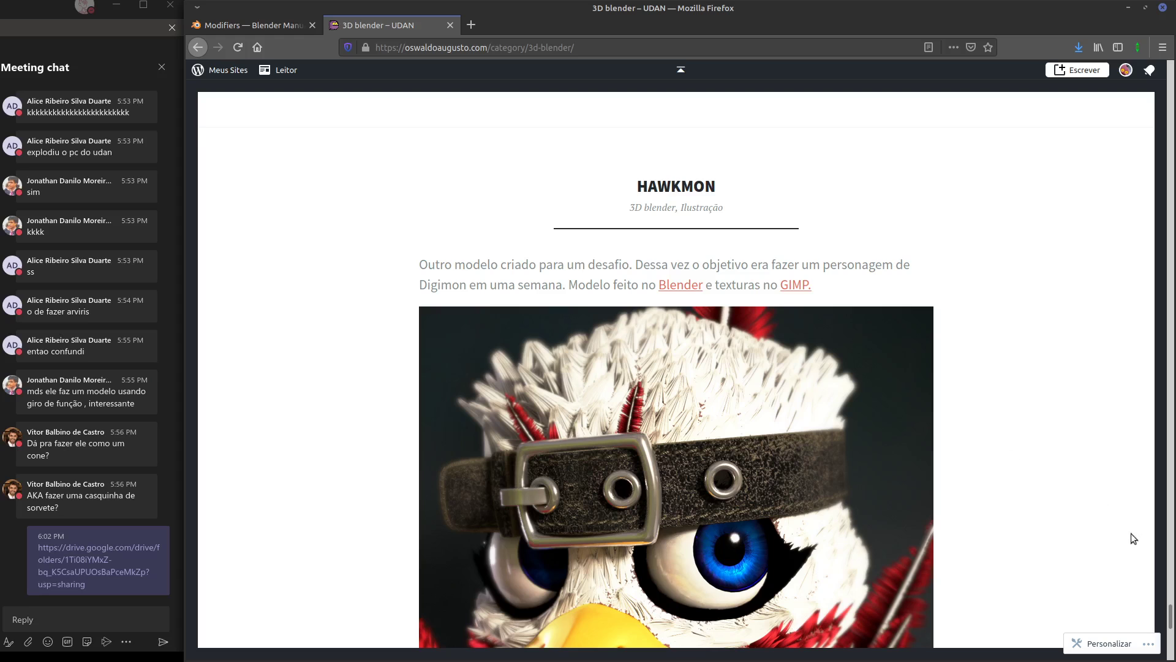
{"action": "left_click_drag", "start_coordinate": [1170, 611], "coordinate": [1171, 625]}
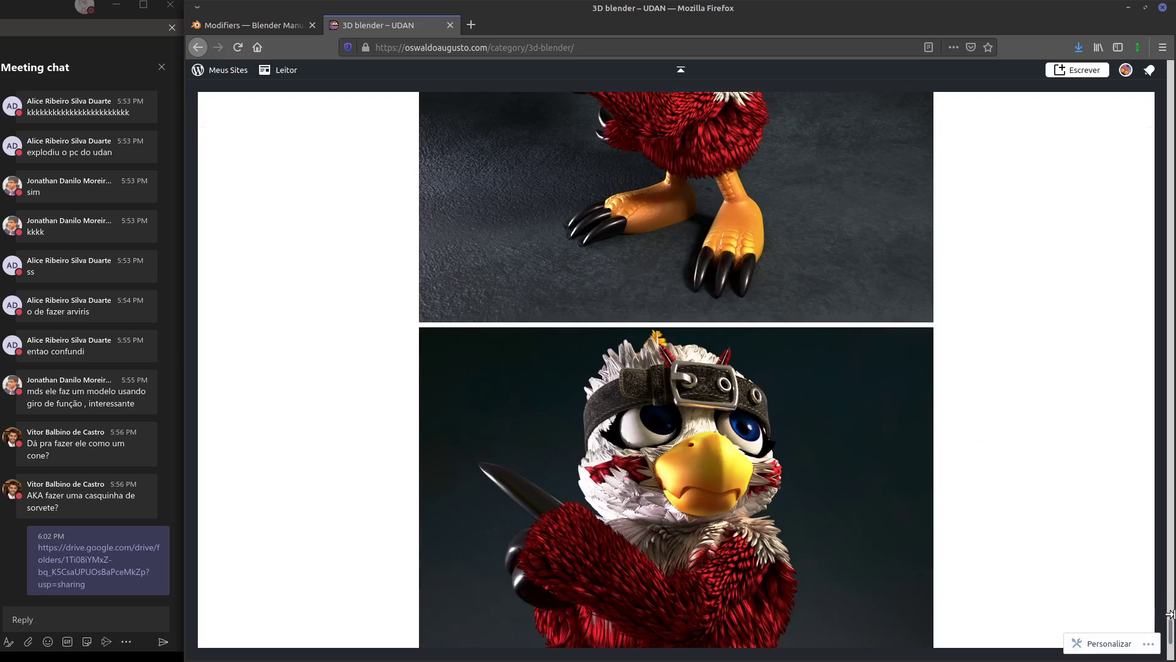
{"action": "scroll", "coordinate": [1167, 626], "scroll_direction": "down", "scroll_amount": 5}
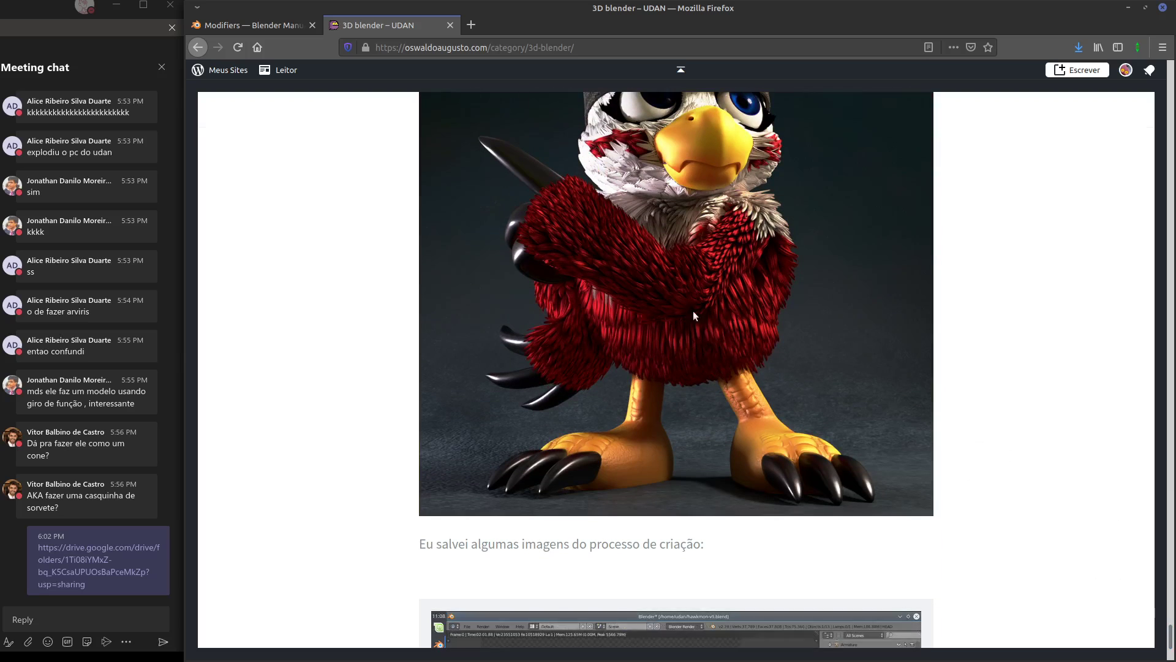
{"action": "right_click", "coordinate": [676, 286]}
{"action": "left_click", "coordinate": [696, 293]}
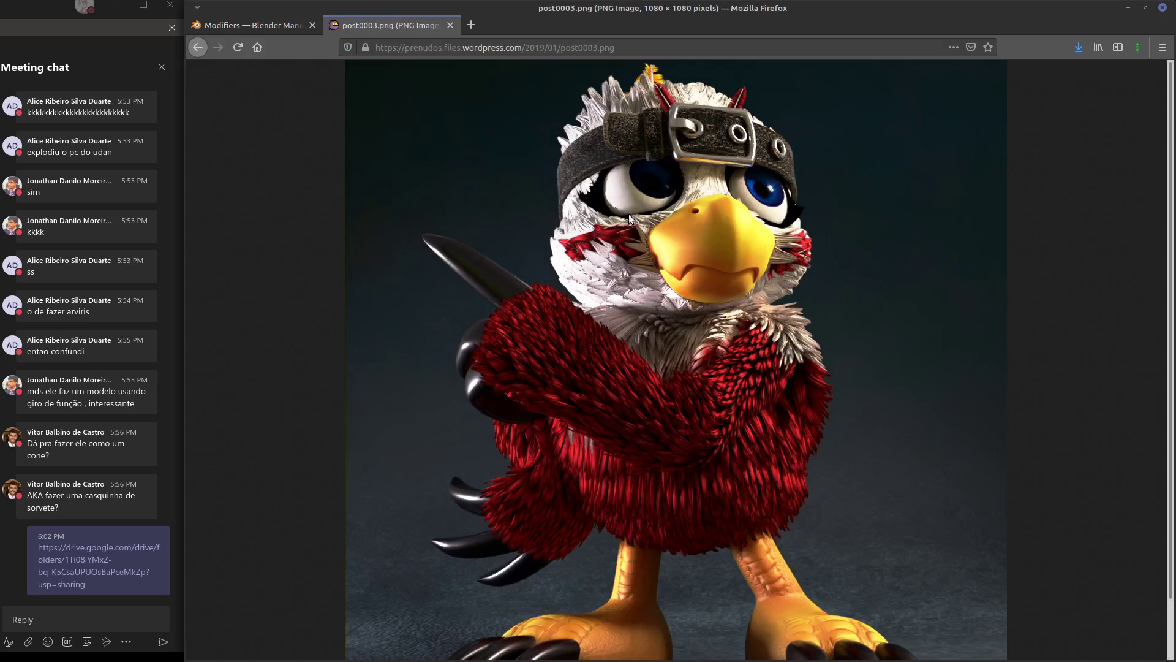
Switch back to Blender and set the Solidify modifier's material Rim index to 1
{"action": "key", "text": "alt+Tab"}
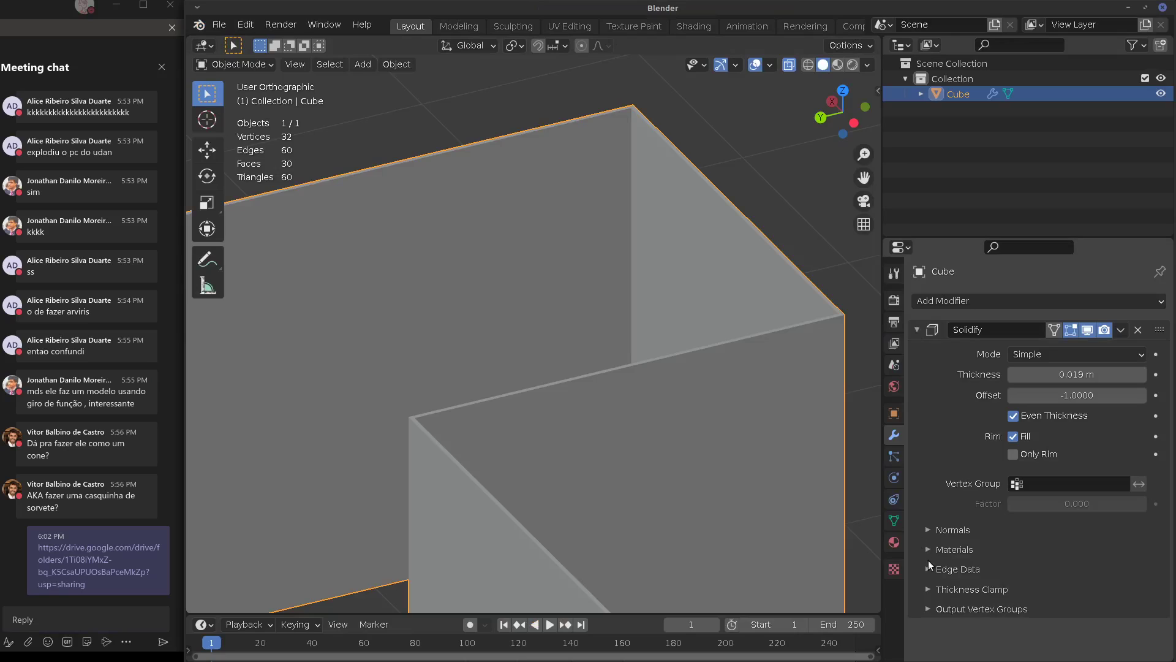
{"action": "left_click", "coordinate": [928, 554]}
{"action": "scroll", "coordinate": [1093, 603], "scroll_direction": "down", "scroll_amount": 1}
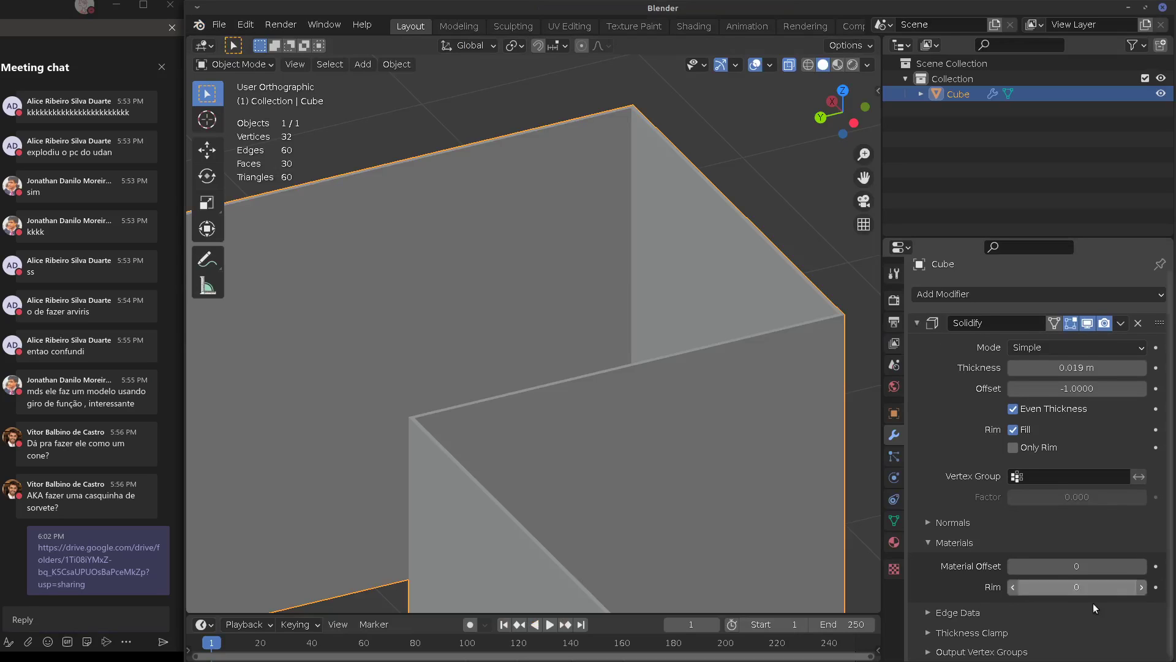
{"action": "left_click", "coordinate": [1142, 586]}
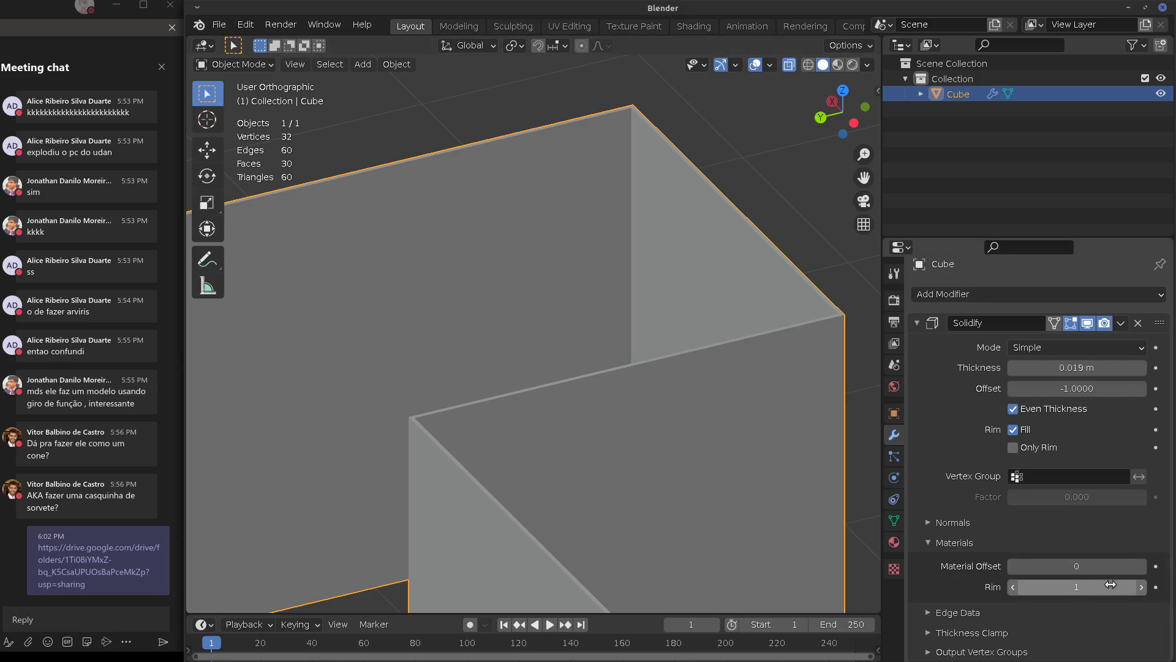
Assign the existing material "Material" to the walls and add a second material slot
{"action": "left_click", "coordinate": [894, 543]}
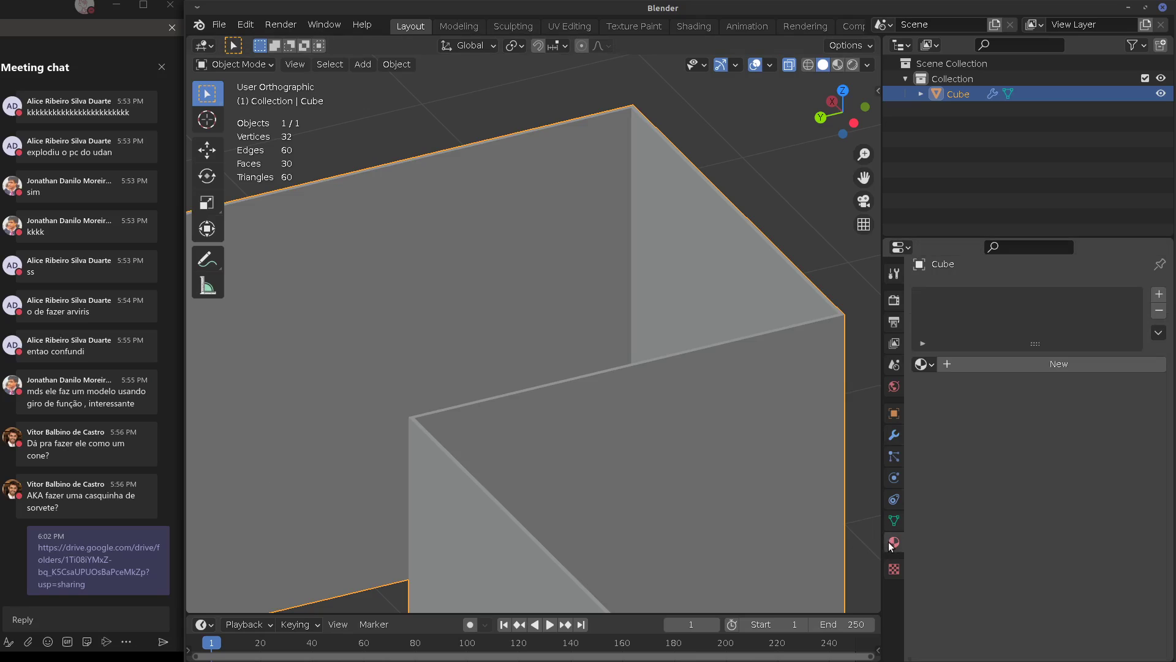
{"action": "left_click", "coordinate": [922, 363]}
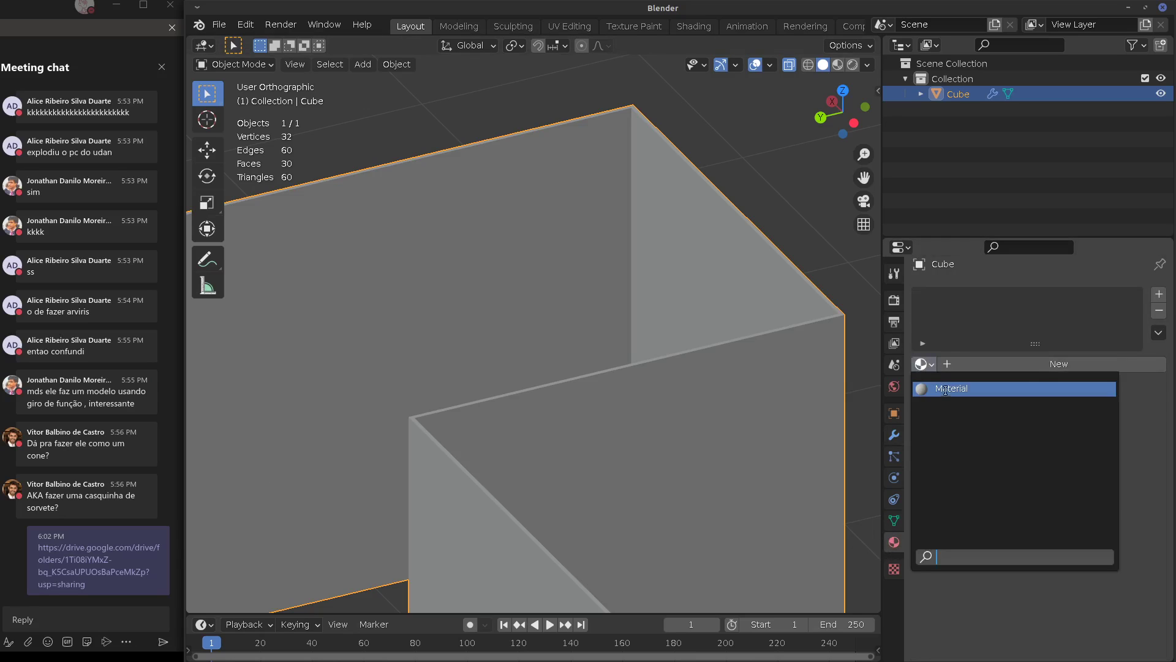
{"action": "left_click", "coordinate": [966, 389]}
{"action": "left_click", "coordinate": [1159, 294]}
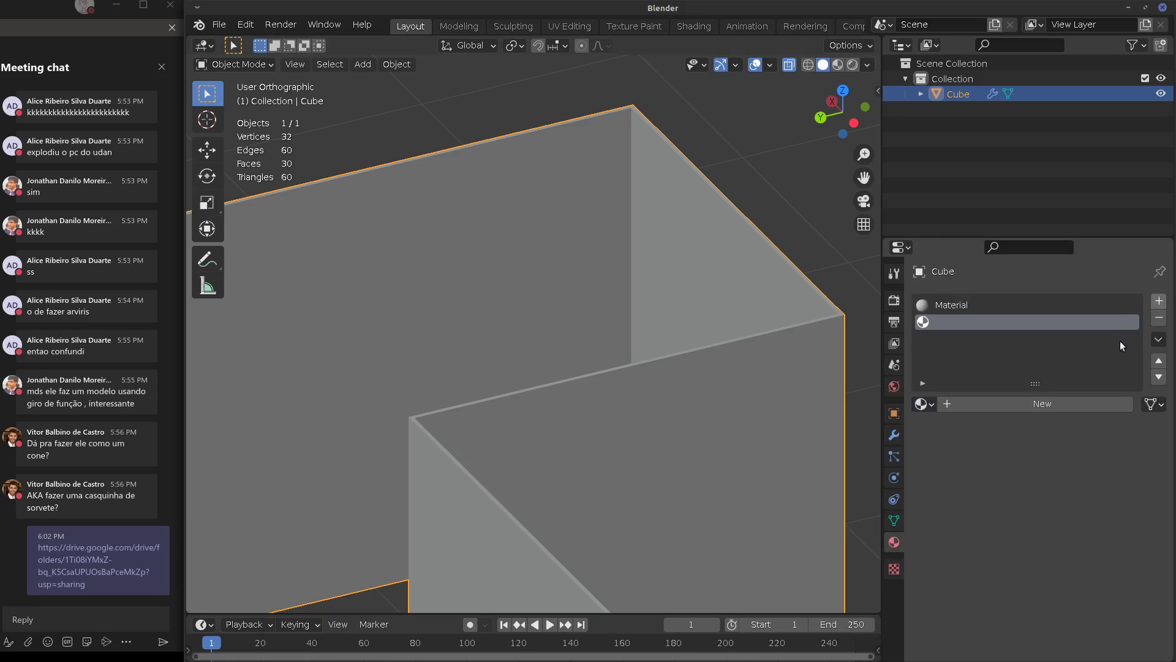
Create a new material in the second slot and give it a red base color
{"action": "left_click", "coordinate": [965, 404]}
{"action": "left_click", "coordinate": [1078, 573]}
{"action": "left_click", "coordinate": [1138, 406]}
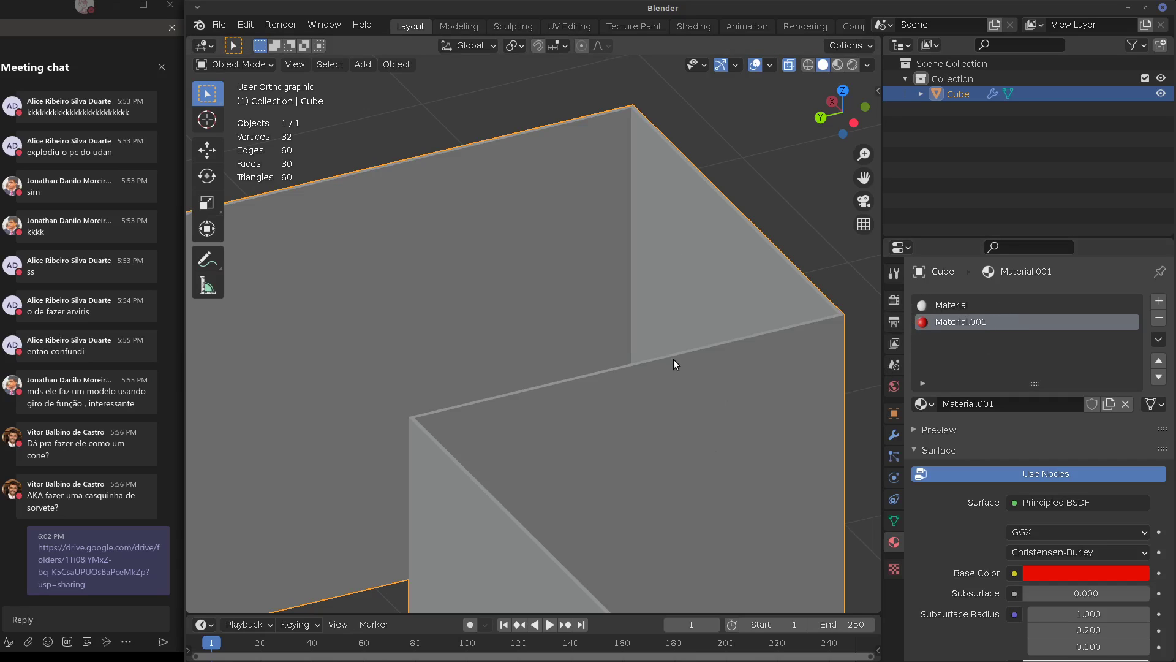
Show the viewport in Material Preview and change the second material's base color to green
{"action": "left_click", "coordinate": [839, 64]}
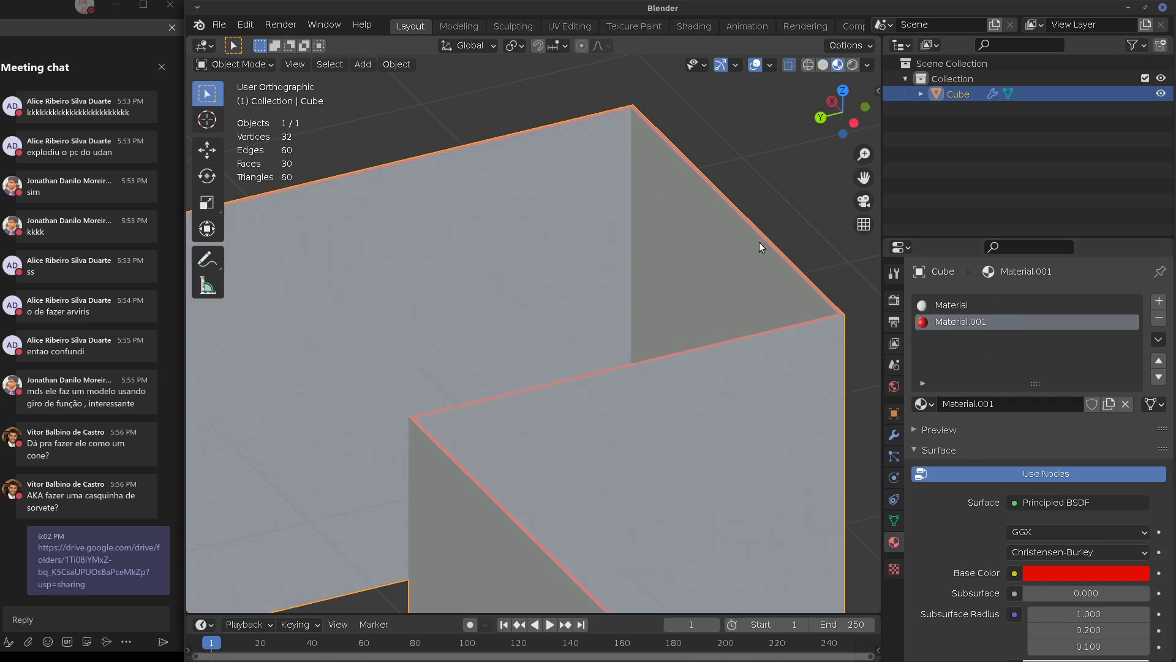
{"action": "middle_click_drag", "start_coordinate": [691, 474], "coordinate": [701, 429]}
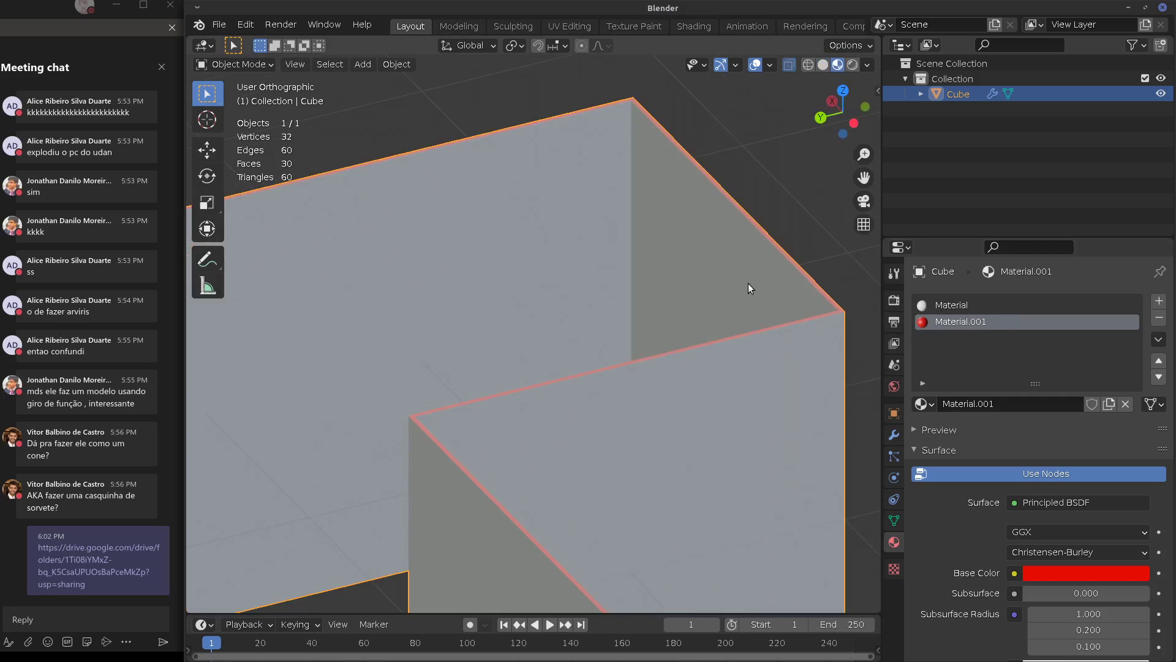
{"action": "left_click", "coordinate": [1086, 573]}
{"action": "left_click_drag", "start_coordinate": [1069, 464], "coordinate": [1008, 371]}
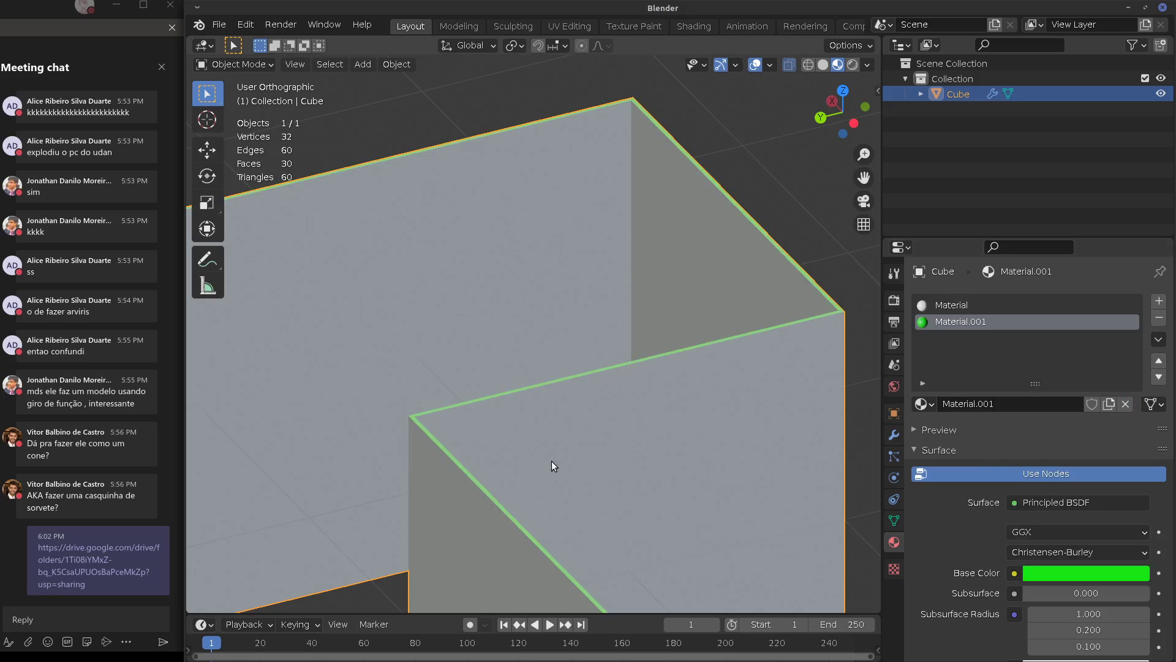
{"action": "scroll", "coordinate": [561, 462], "scroll_direction": "down", "scroll_amount": 4}
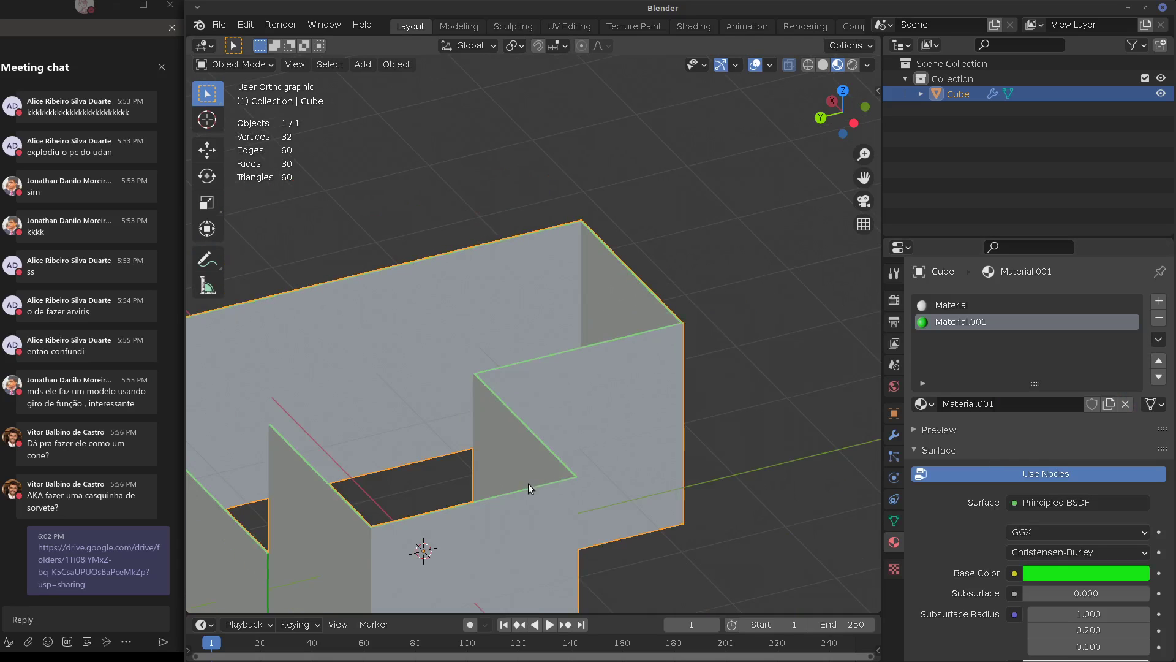
Rename the white wall material to "parede" and the green rim material to "beirada"
{"action": "middle_click_drag", "start_coordinate": [528, 483], "coordinate": [703, 446]}
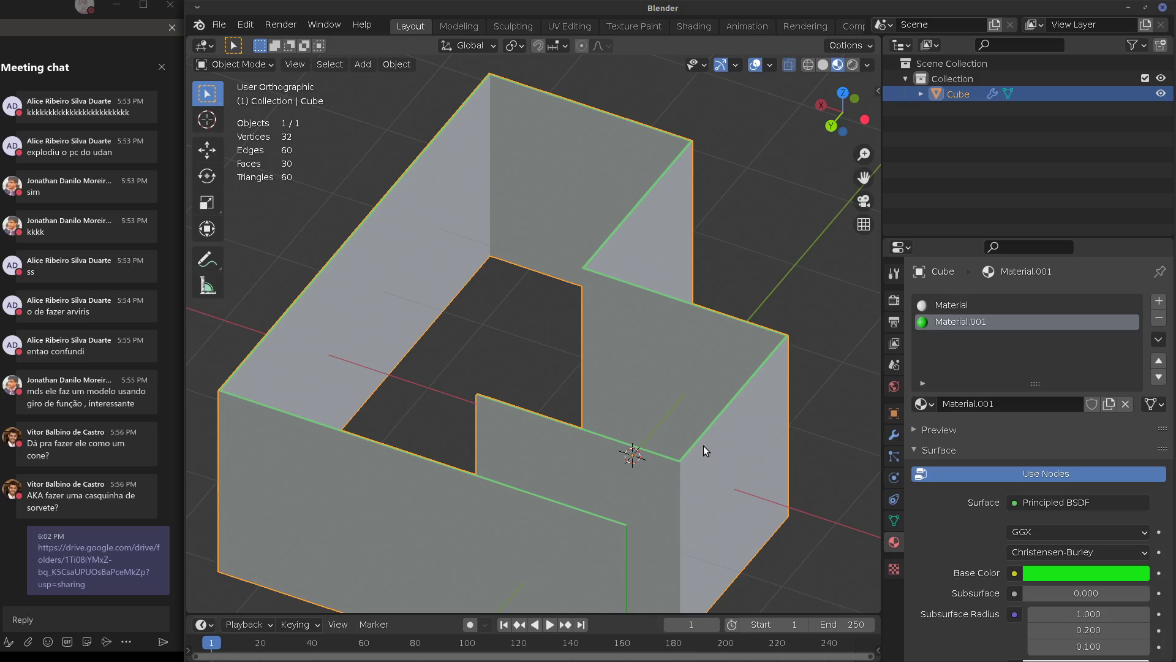
{"action": "double_click", "coordinate": [974, 305]}
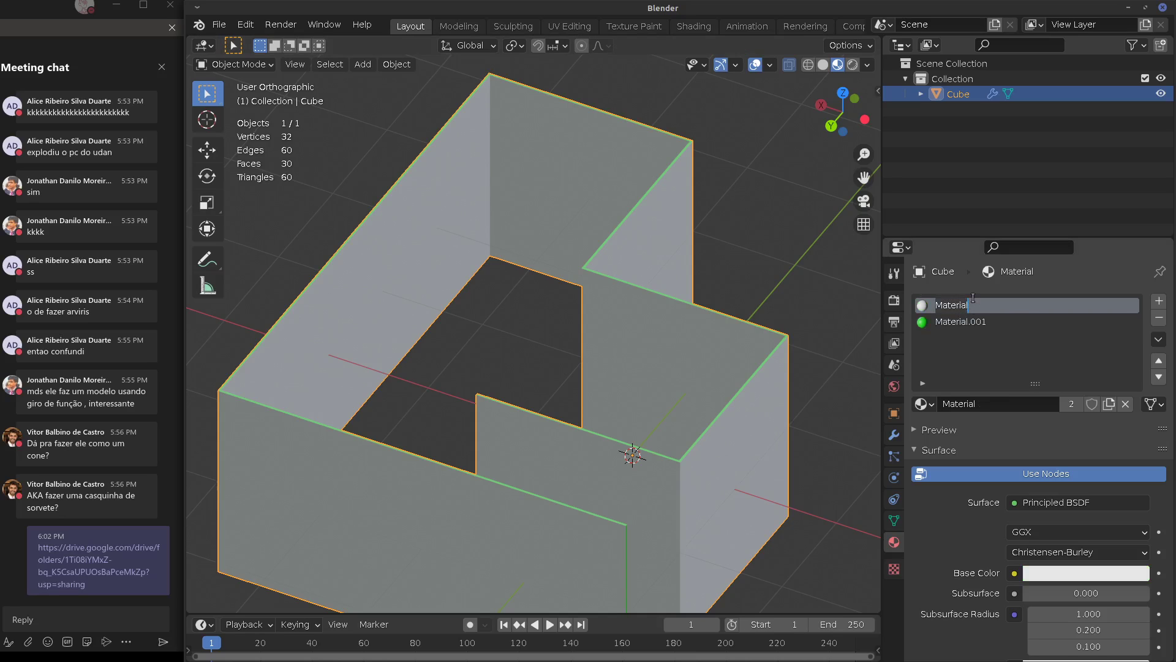
{"action": "type", "text": "parede"}
{"action": "key", "text": "Return"}
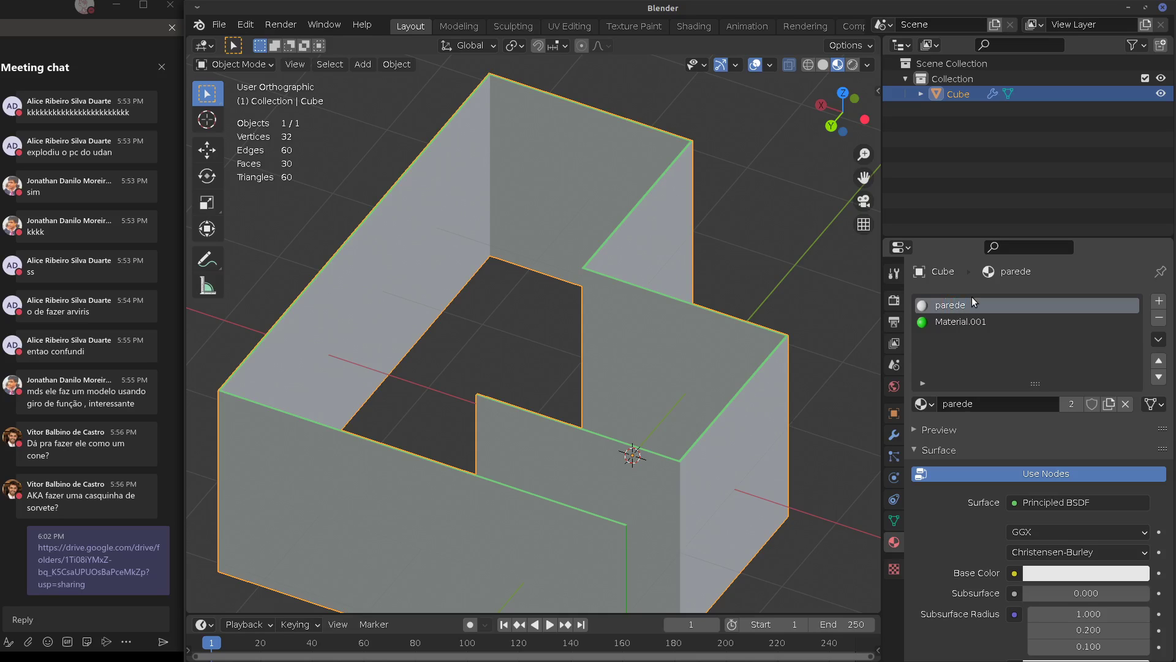
{"action": "left_click", "coordinate": [957, 321]}
{"action": "double_click", "coordinate": [957, 321]}
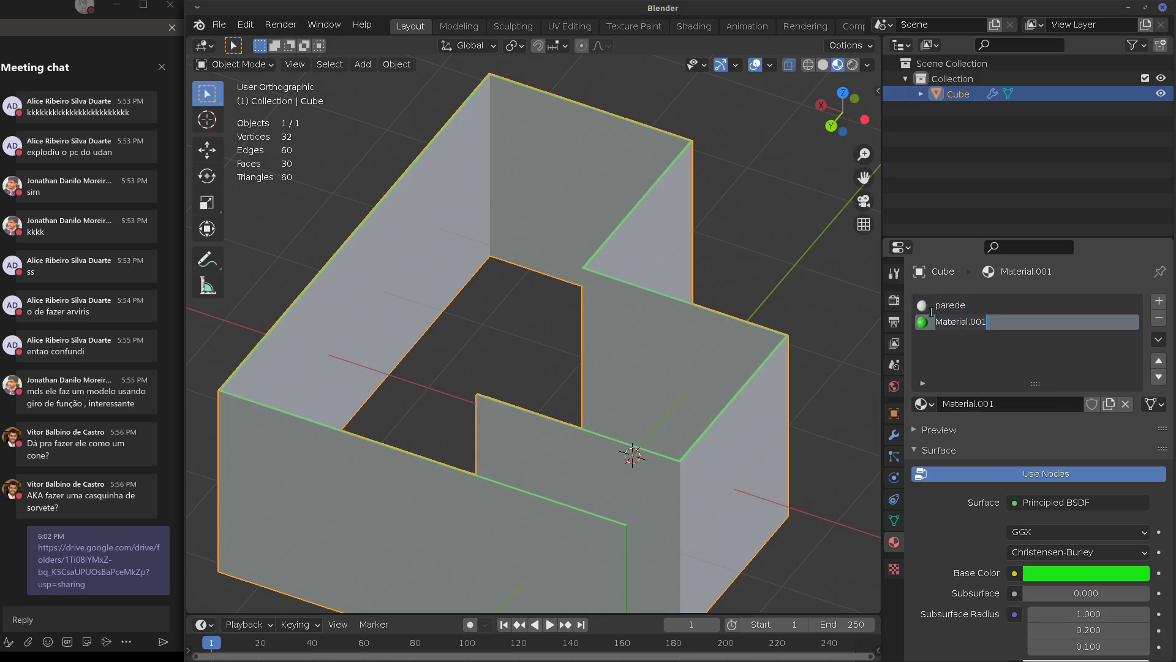
{"action": "type", "text": "beirada"}
{"action": "key", "text": "Return"}
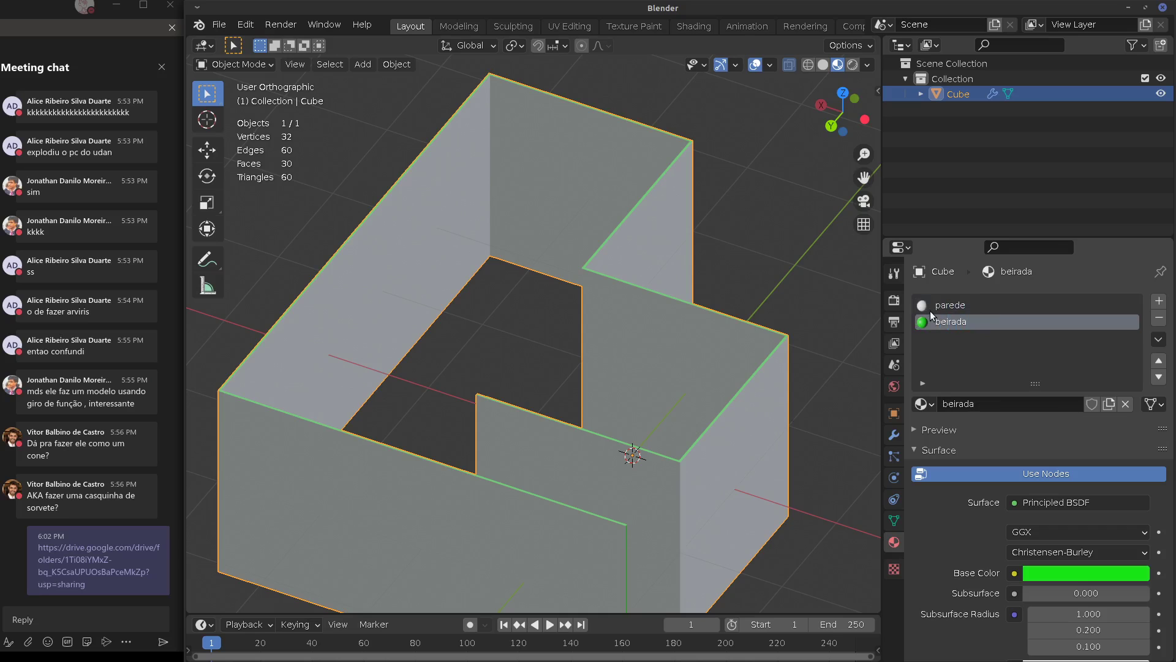
Change the base color of the "beirada" material to red
{"action": "mouse_move", "coordinate": [614, 471]}
{"action": "middle_mouse_down"}
{"action": "mouse_move", "coordinate": [647, 444]}
{"action": "mouse_move", "coordinate": [624, 478]}
{"action": "middle_mouse_up"}
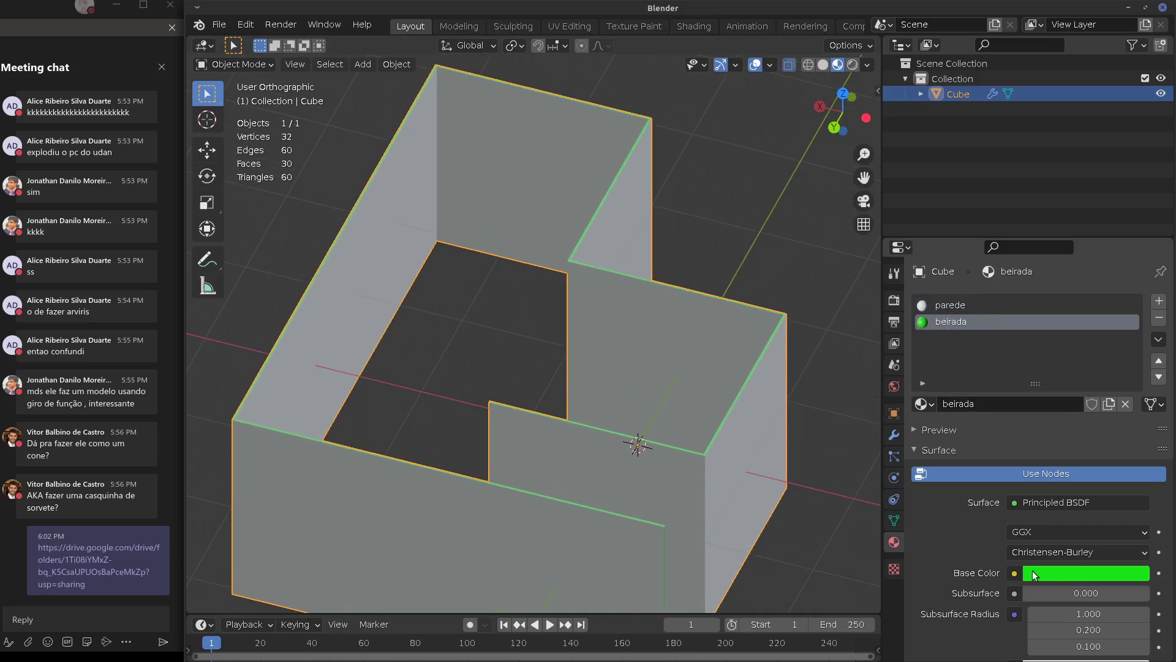
{"action": "left_click", "coordinate": [1058, 574]}
{"action": "left_click_drag", "start_coordinate": [1069, 423], "coordinate": [1065, 454]}
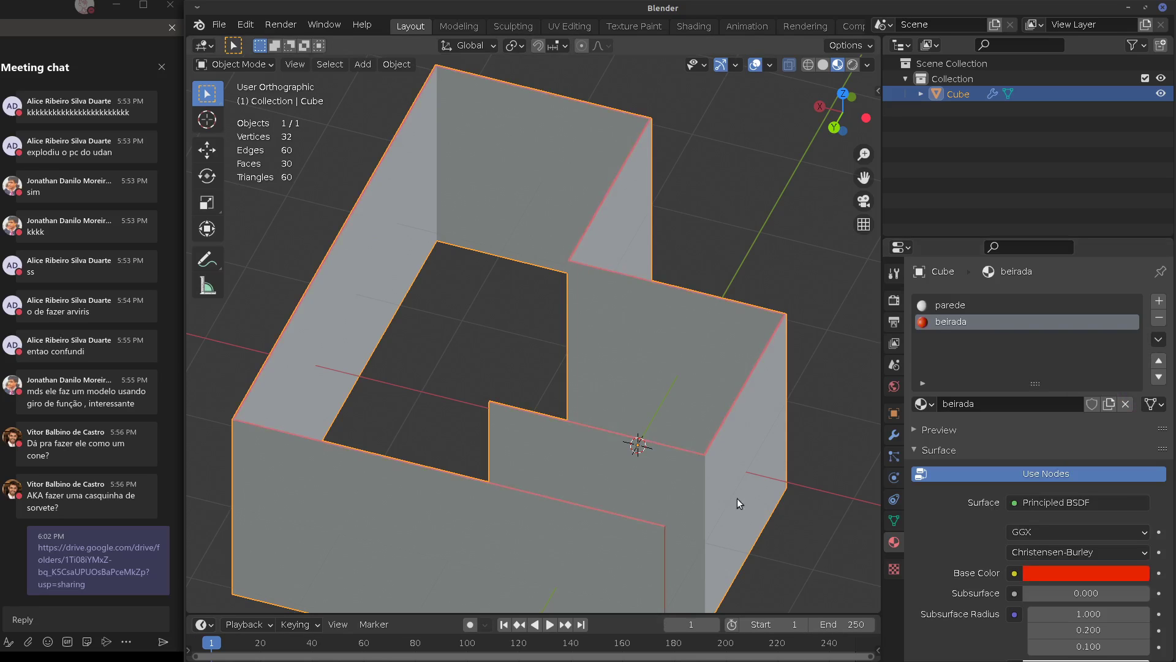
Remove the Solidify modifier from the walls and add a Triangulate modifier instead
{"action": "scroll", "coordinate": [737, 498], "scroll_direction": "down", "scroll_amount": 2}
{"action": "middle_click_drag", "start_coordinate": [737, 498], "coordinate": [729, 446], "text": "shift"}
{"action": "scroll", "coordinate": [745, 451], "scroll_direction": "down", "scroll_amount": 1}
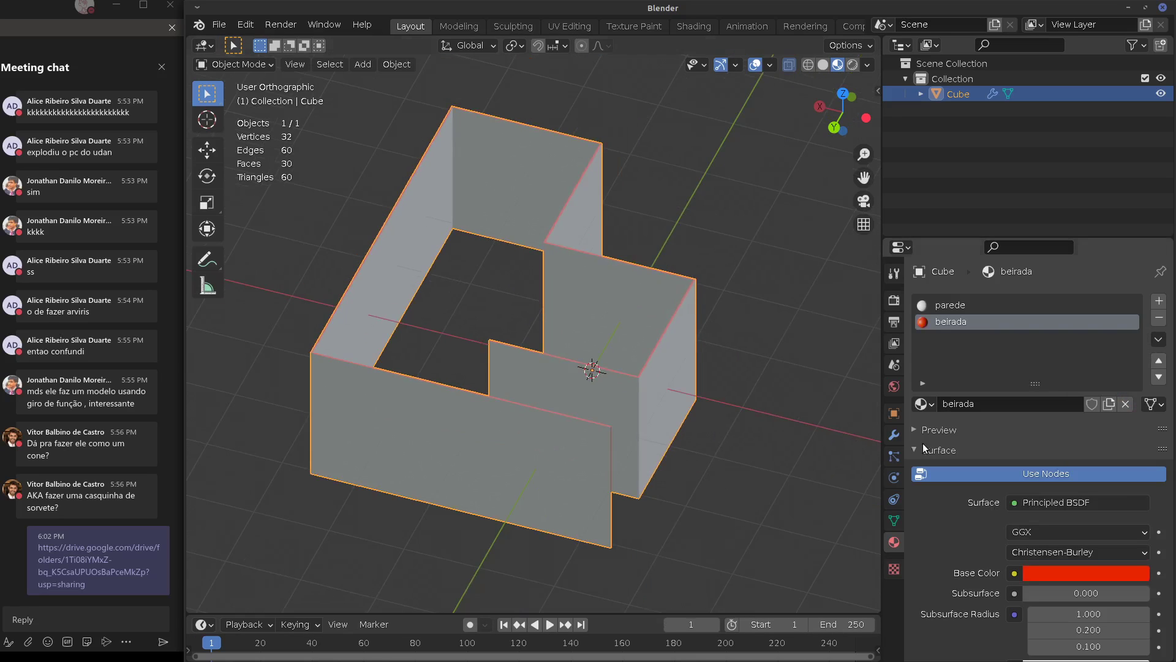
{"action": "left_click", "coordinate": [893, 434]}
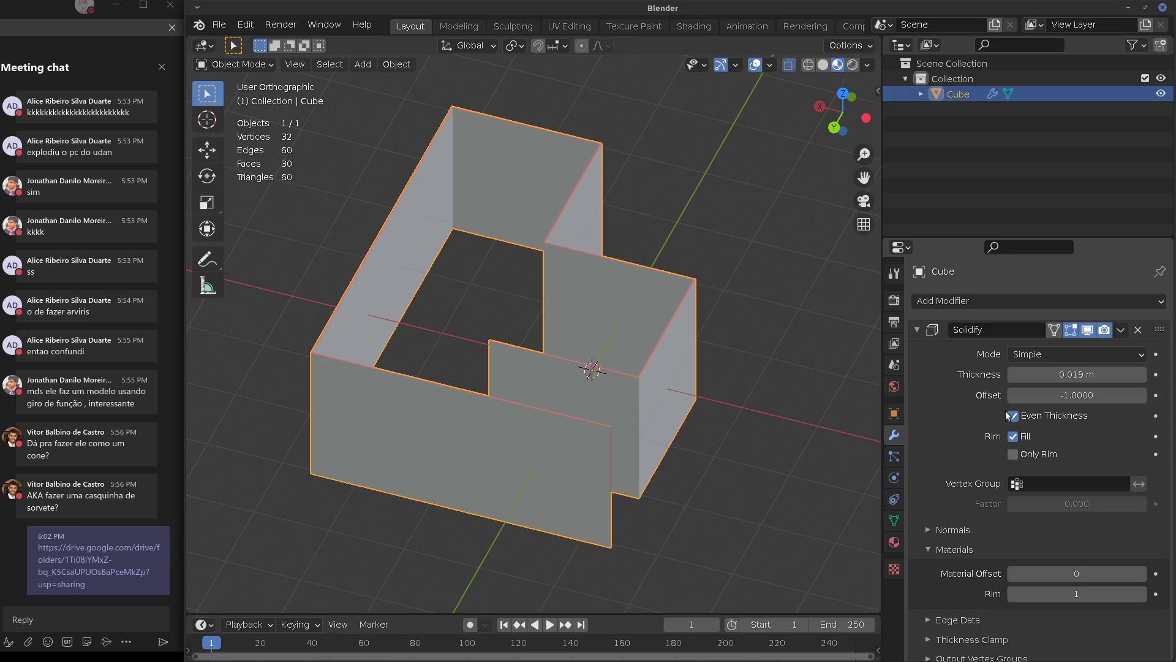
{"action": "left_click", "coordinate": [1141, 335]}
{"action": "left_click", "coordinate": [1066, 306]}
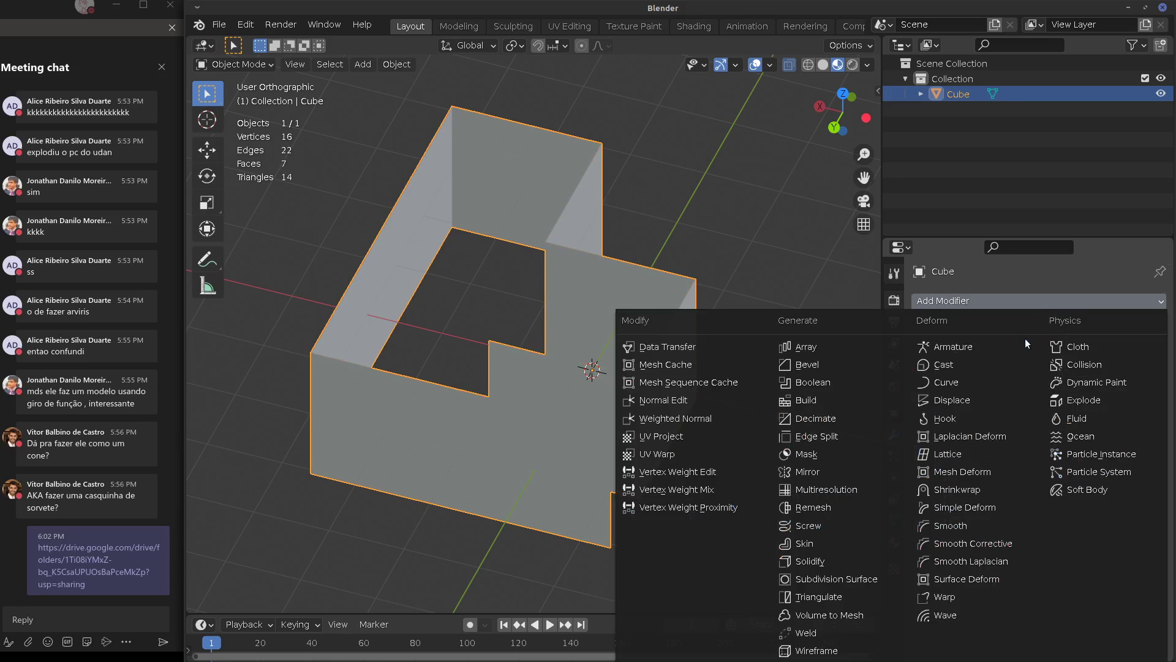
{"action": "left_click", "coordinate": [817, 597]}
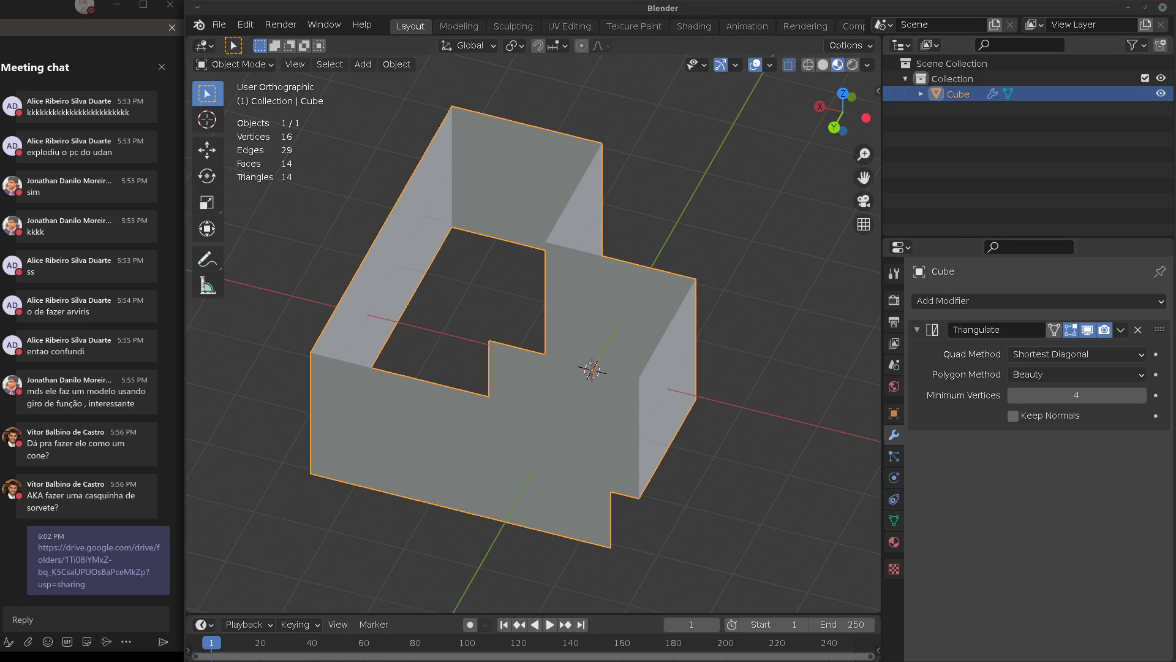
Switch to Firefox and search the web for "esperança" in a new tab
{"action": "key", "text": "alt+Tab"}
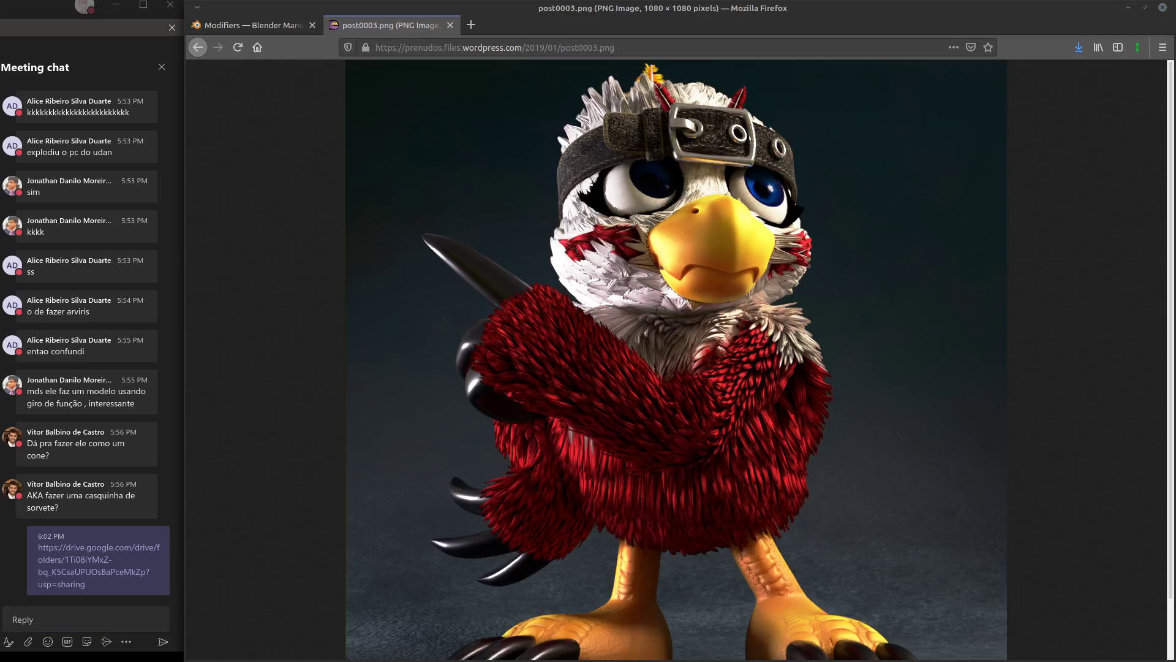
{"action": "left_click", "coordinate": [471, 25]}
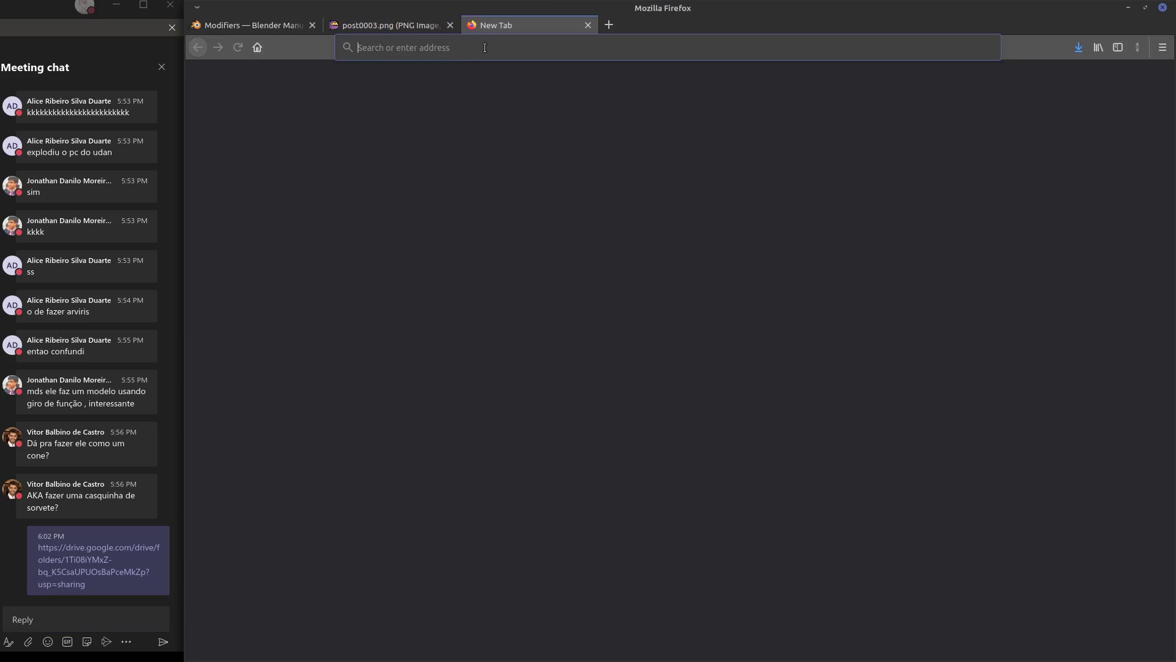
{"action": "type", "text": "esp"}
{"action": "type", "text": "a"}
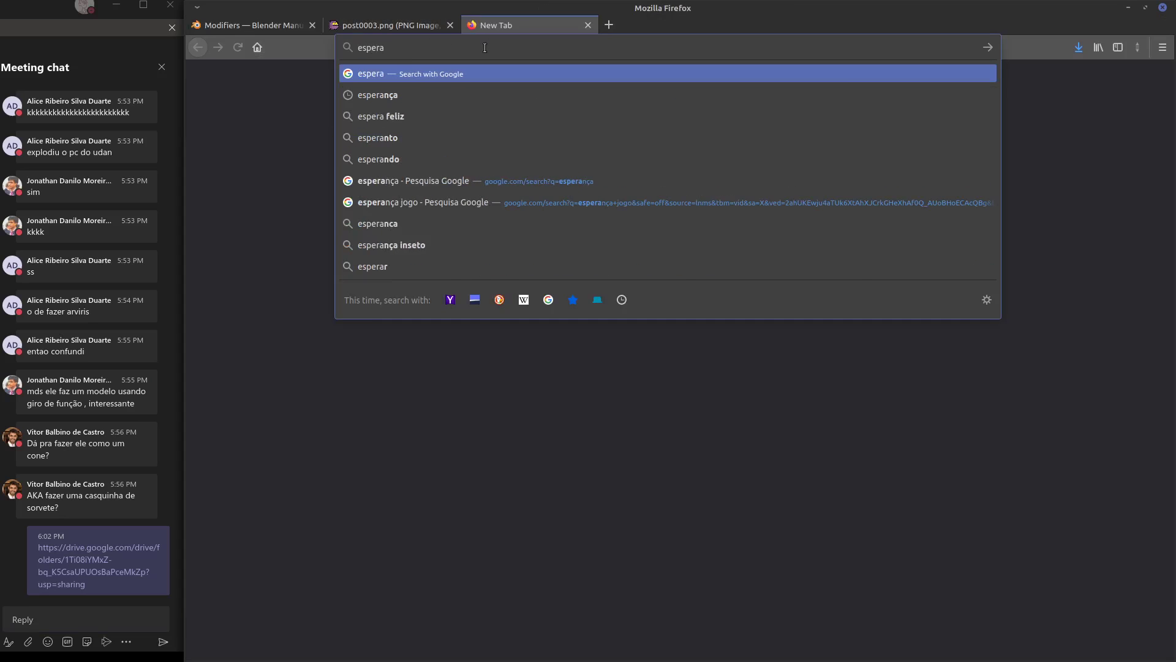
{"action": "type", "text": "nla"}
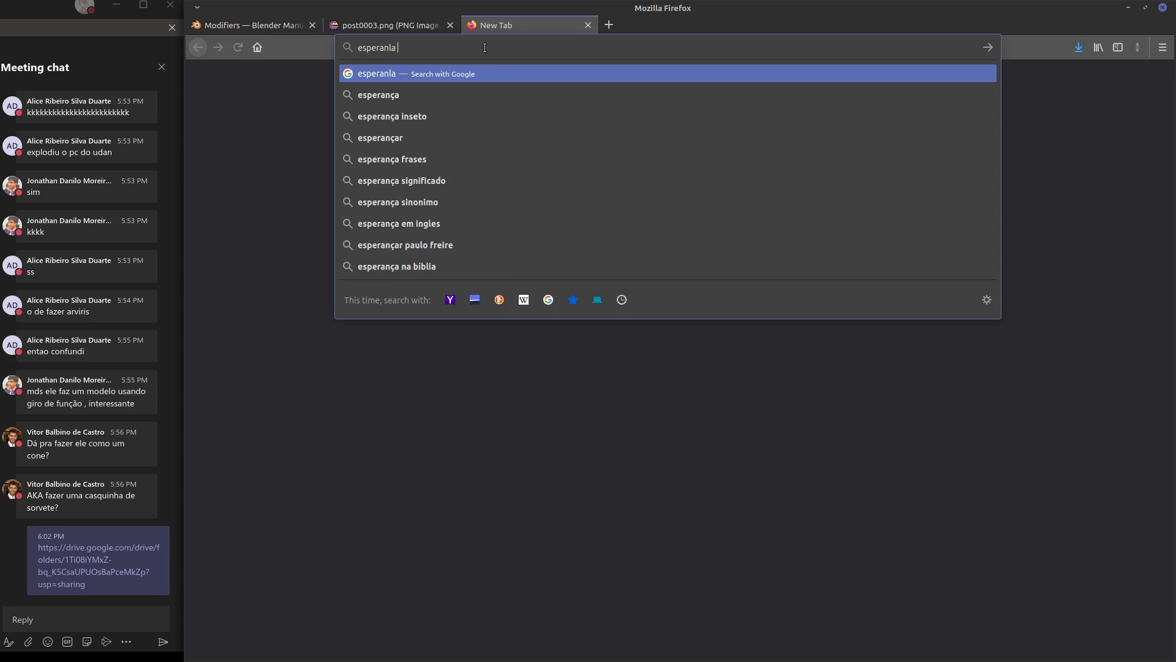
{"action": "key", "text": "BackSpace"}
{"action": "key", "text": "BackSpace"}
{"action": "type", "text": "ça"}
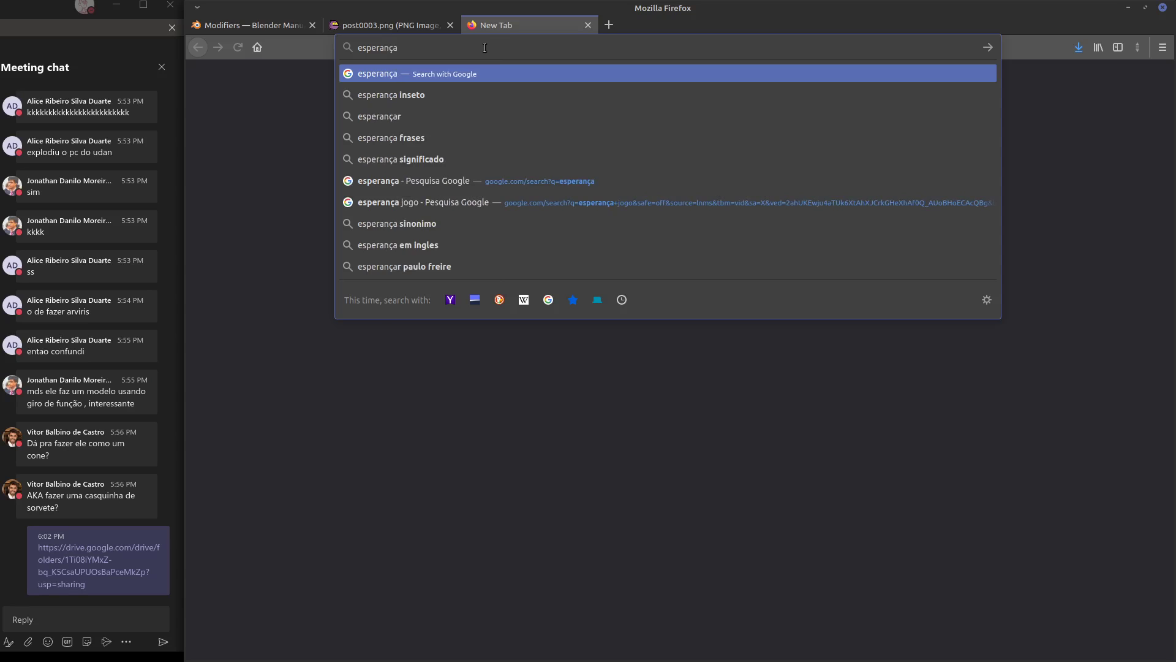
{"action": "key", "text": "Return"}
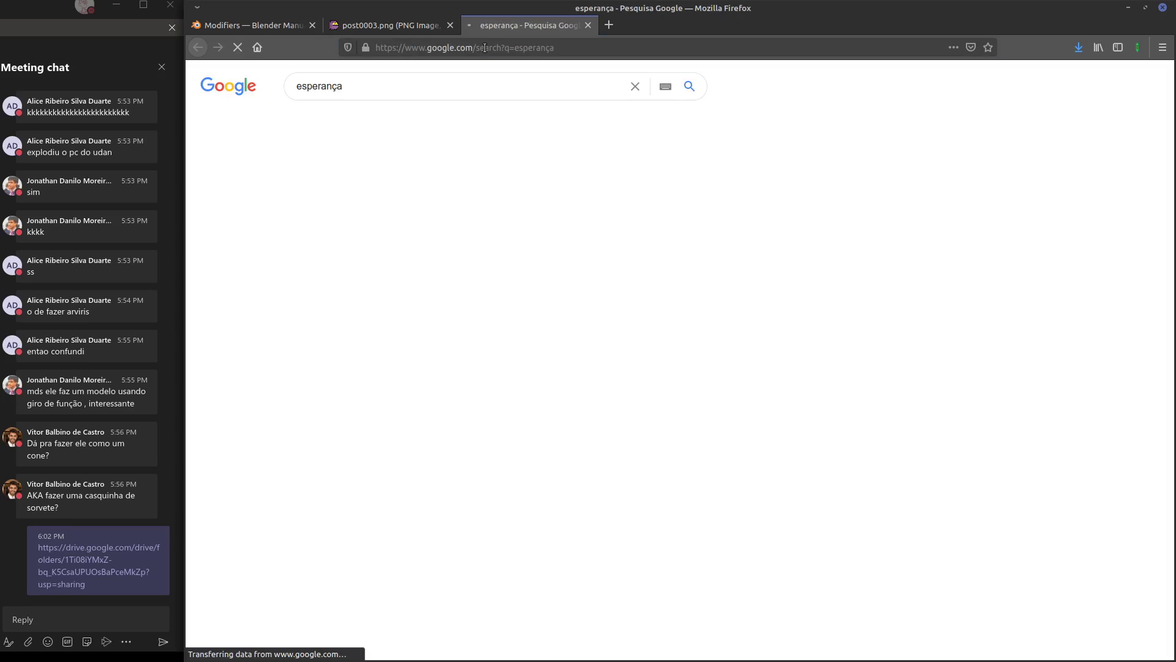
Refine the web search to "esperança jogo sbgames"
{"action": "left_click", "coordinate": [398, 86]}
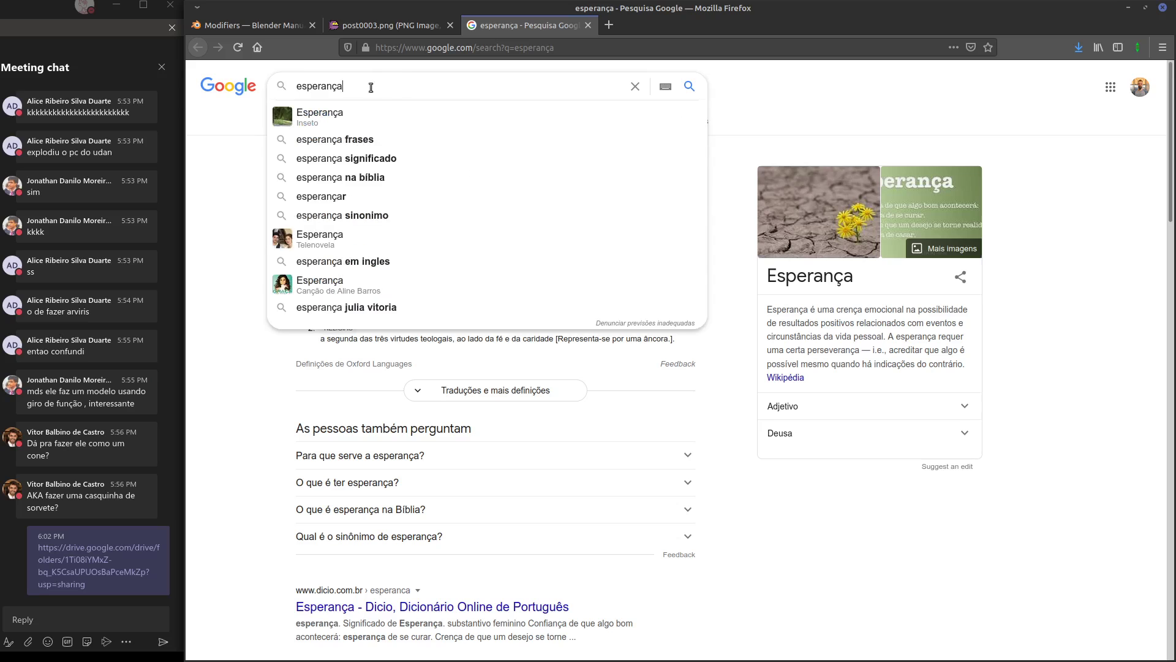
{"action": "type", "text": "jogo"}
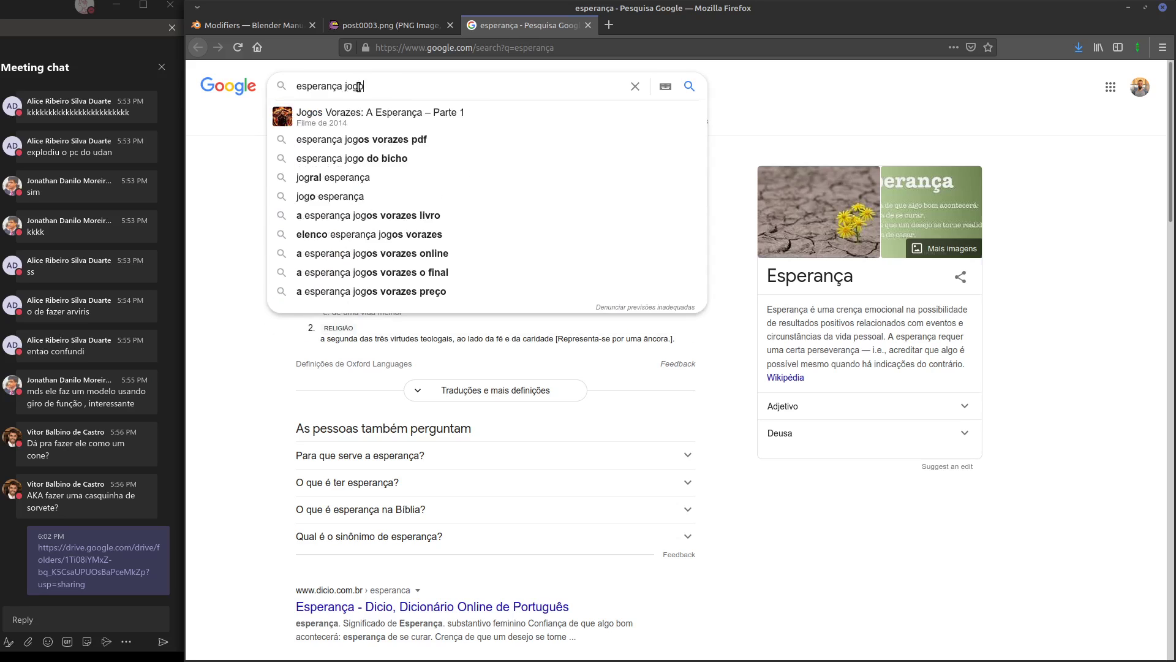
{"action": "type", "text": " sbgames"}
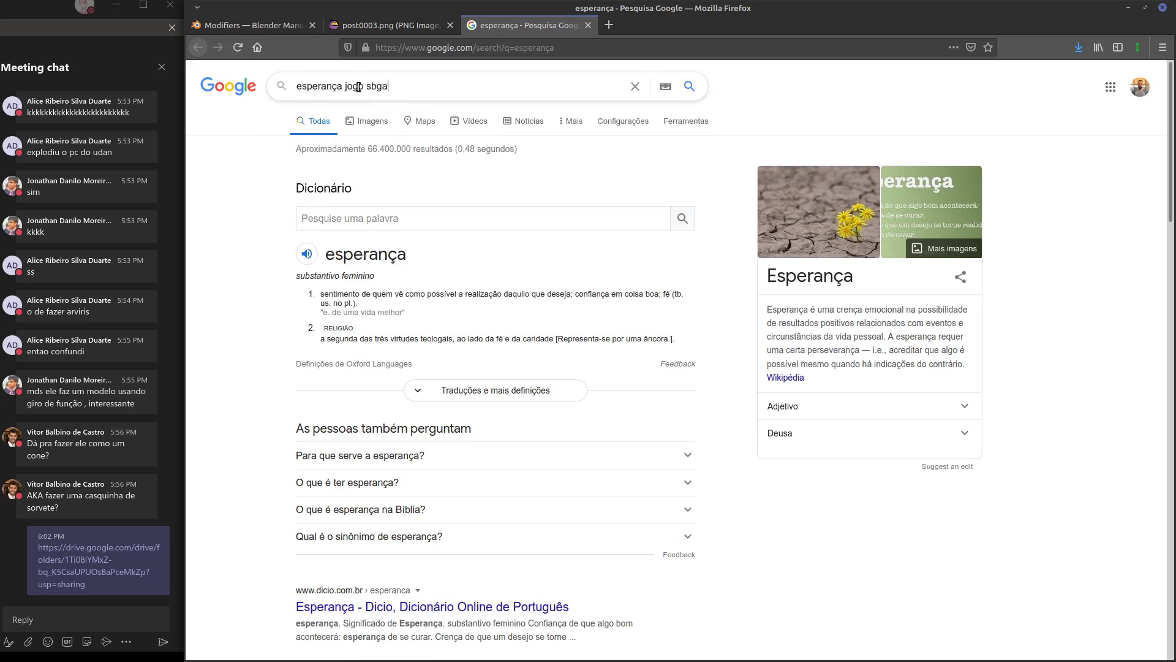
{"action": "key", "text": "Return"}
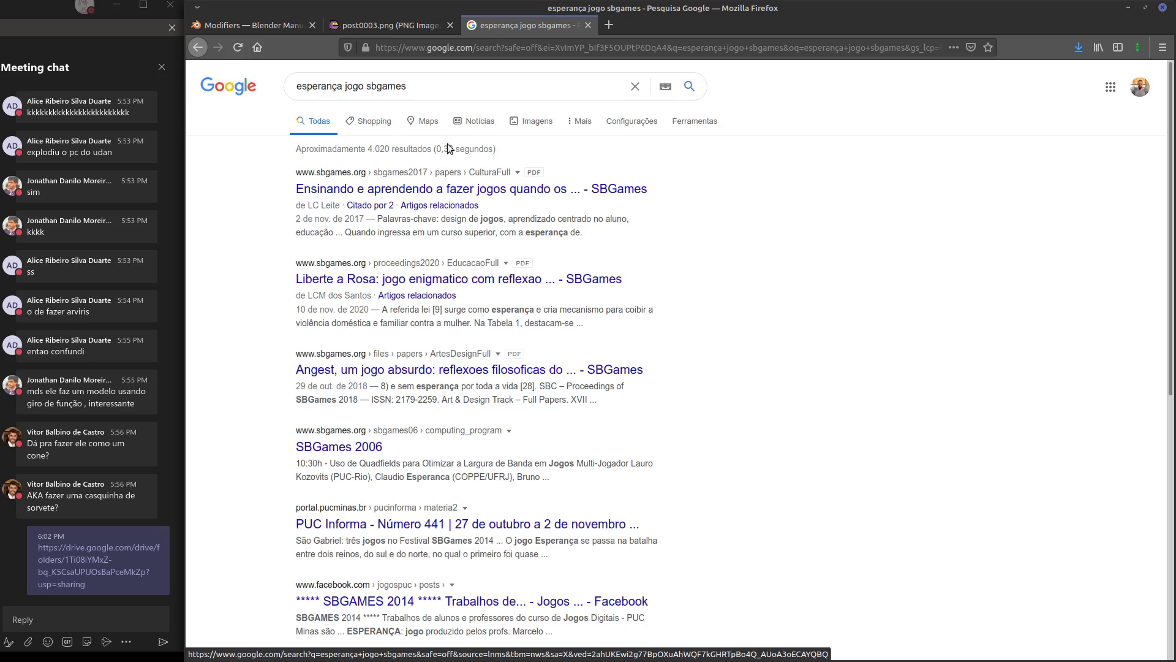
Restrict the search to videos and look through the results for the Esperança game
{"action": "left_click", "coordinate": [389, 127]}
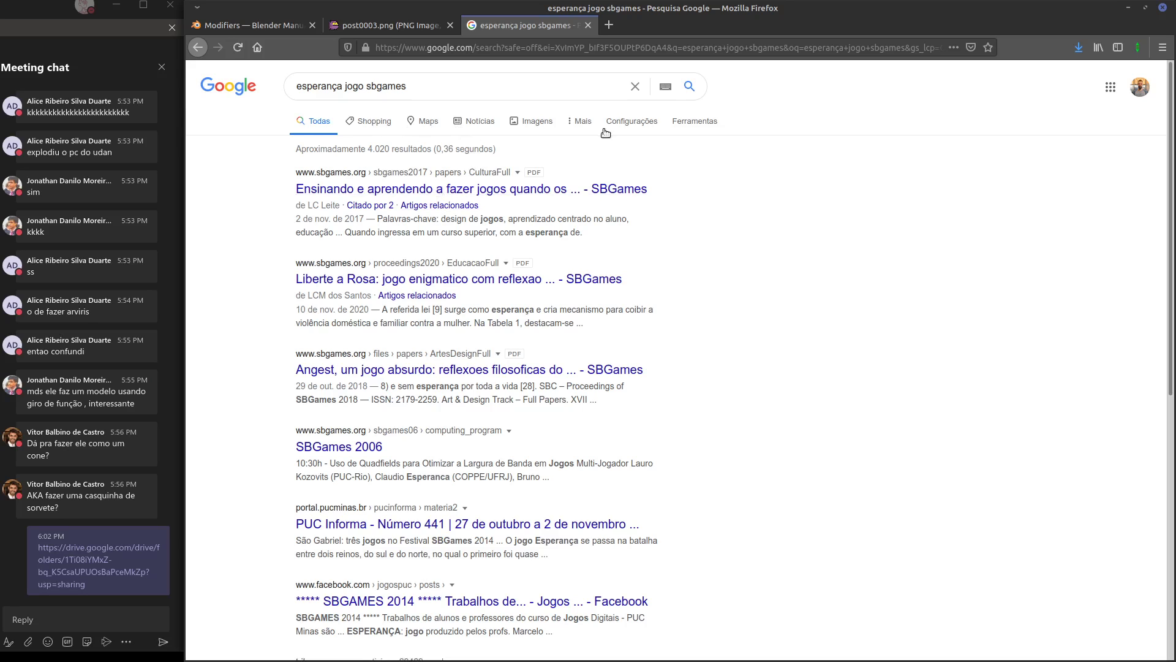
{"action": "left_click", "coordinate": [584, 125]}
{"action": "left_click", "coordinate": [586, 149]}
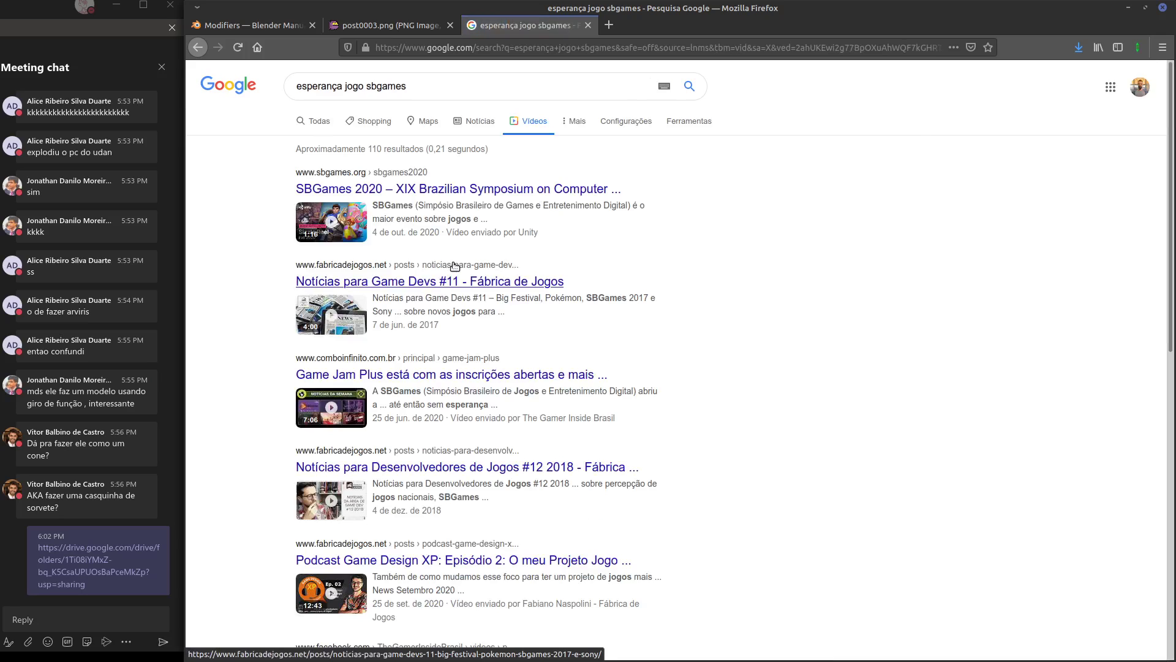
{"action": "scroll", "coordinate": [1146, 281], "scroll_direction": "down", "scroll_amount": 3}
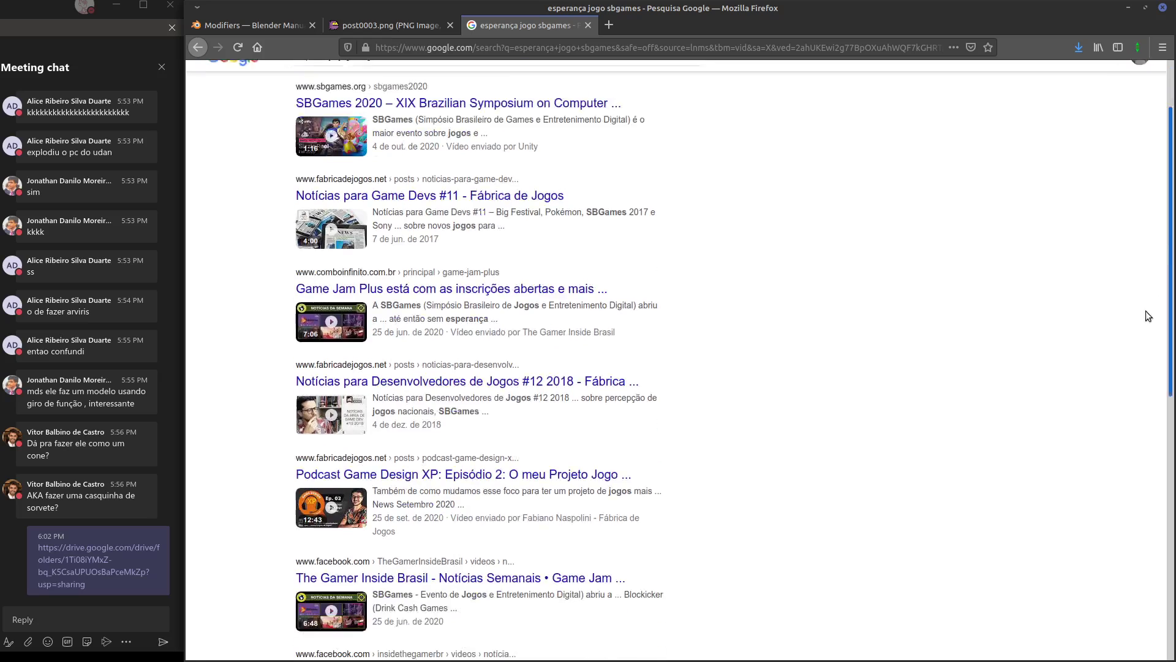
{"action": "scroll", "coordinate": [1133, 380], "scroll_direction": "down", "scroll_amount": 5}
{"action": "scroll", "coordinate": [1117, 442], "scroll_direction": "down", "scroll_amount": 2}
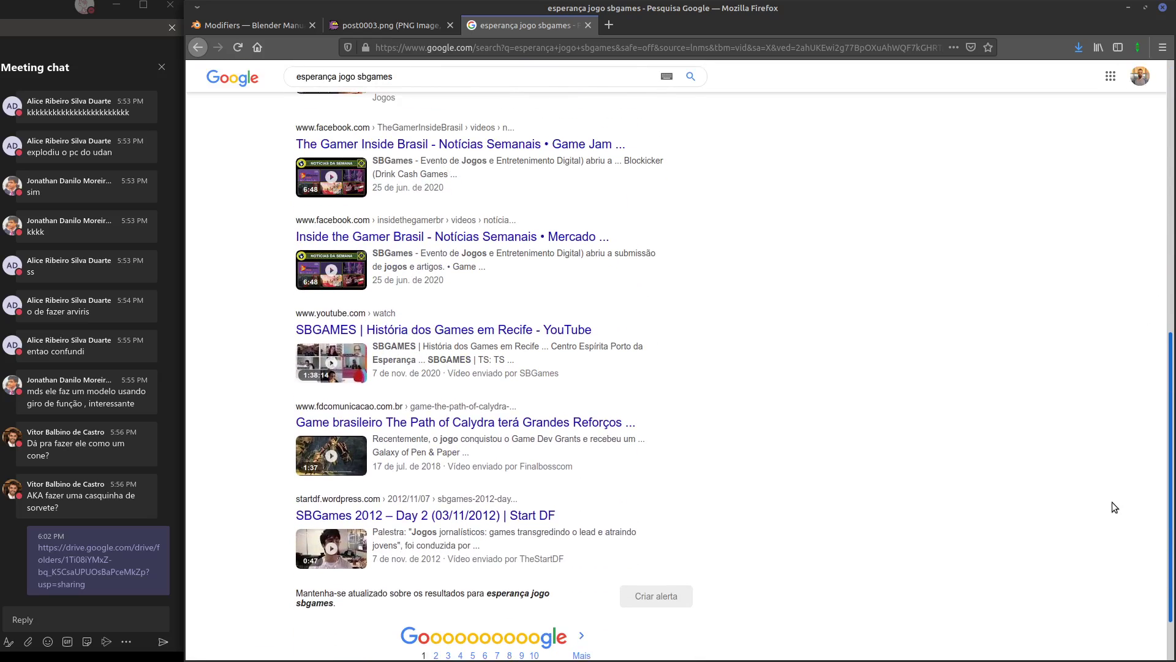
{"action": "scroll", "coordinate": [1145, 404], "scroll_direction": "up", "scroll_amount": 10}
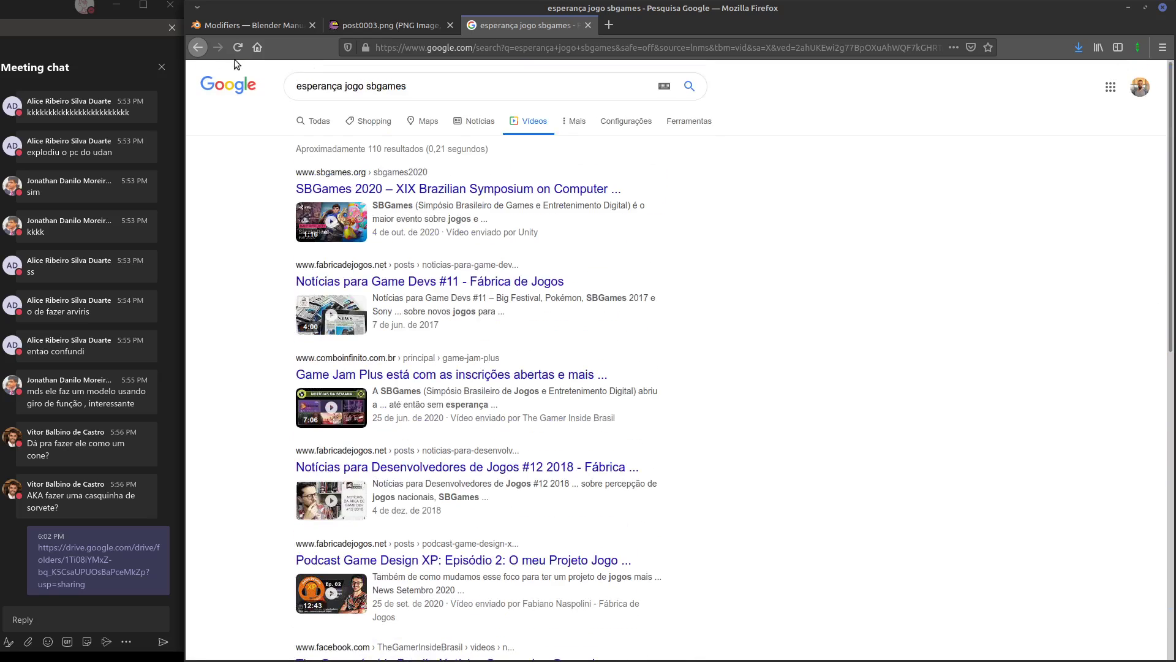
Return to the general results, open the SBGAMES 2014 Facebook post without logging in, and follow the ESPERANÇA gameplay link
{"action": "left_click", "coordinate": [198, 48]}
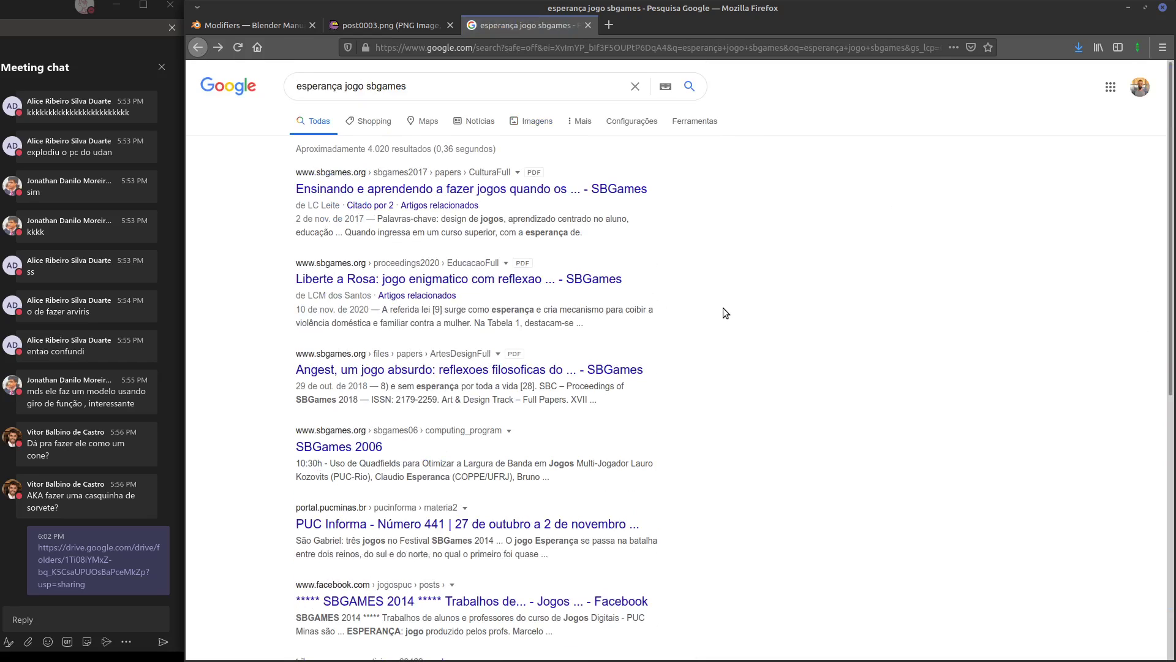
{"action": "left_click", "coordinate": [482, 604]}
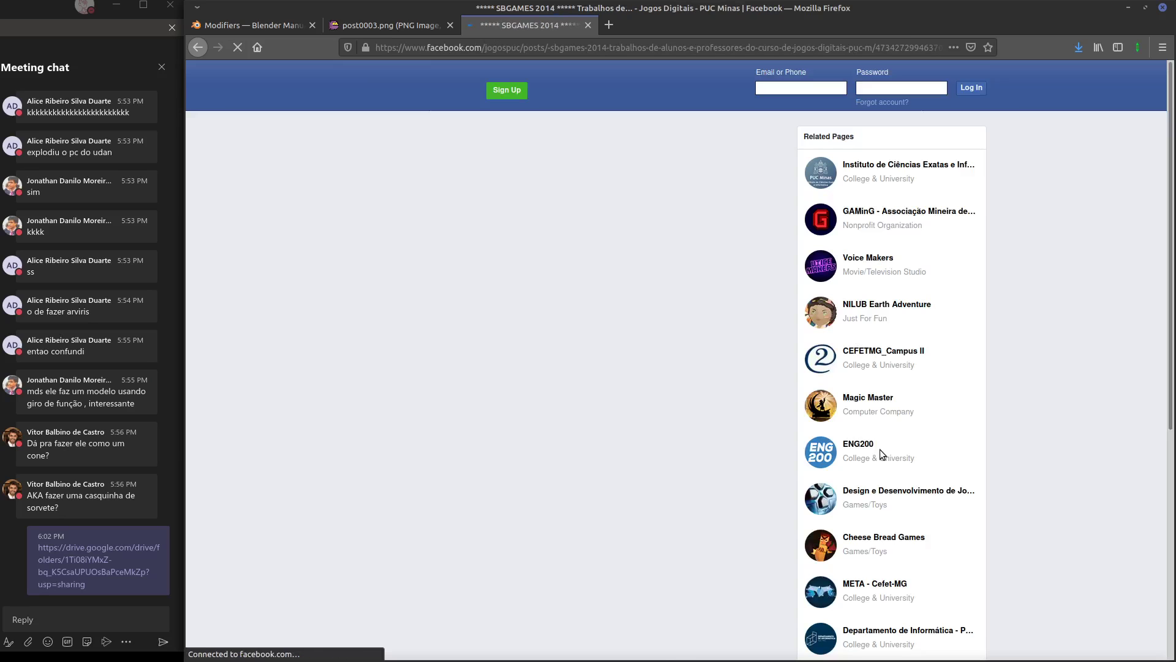
{"action": "scroll", "coordinate": [882, 456], "scroll_direction": "down", "scroll_amount": 2}
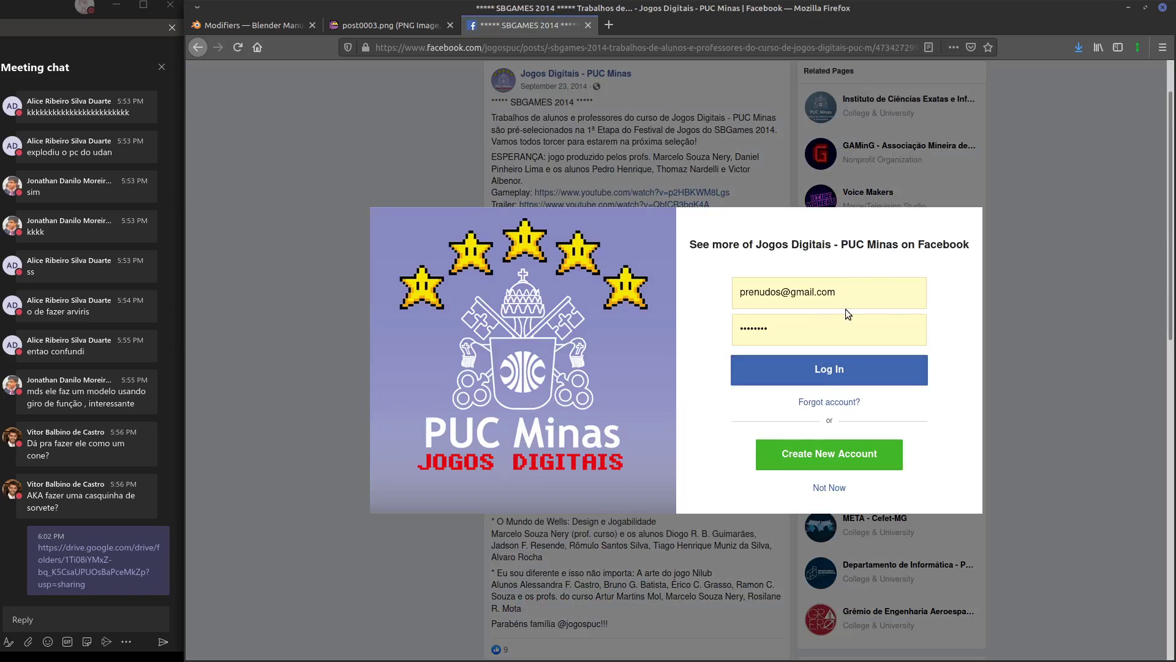
{"action": "left_click", "coordinate": [822, 488]}
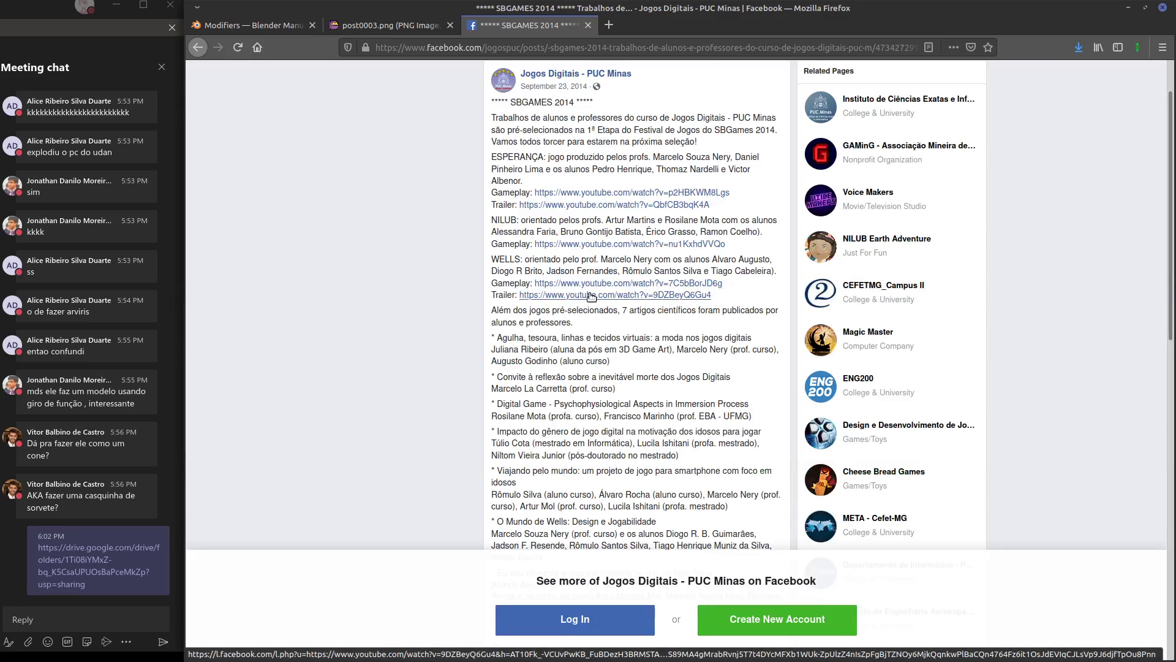
{"action": "left_click", "coordinate": [588, 193]}
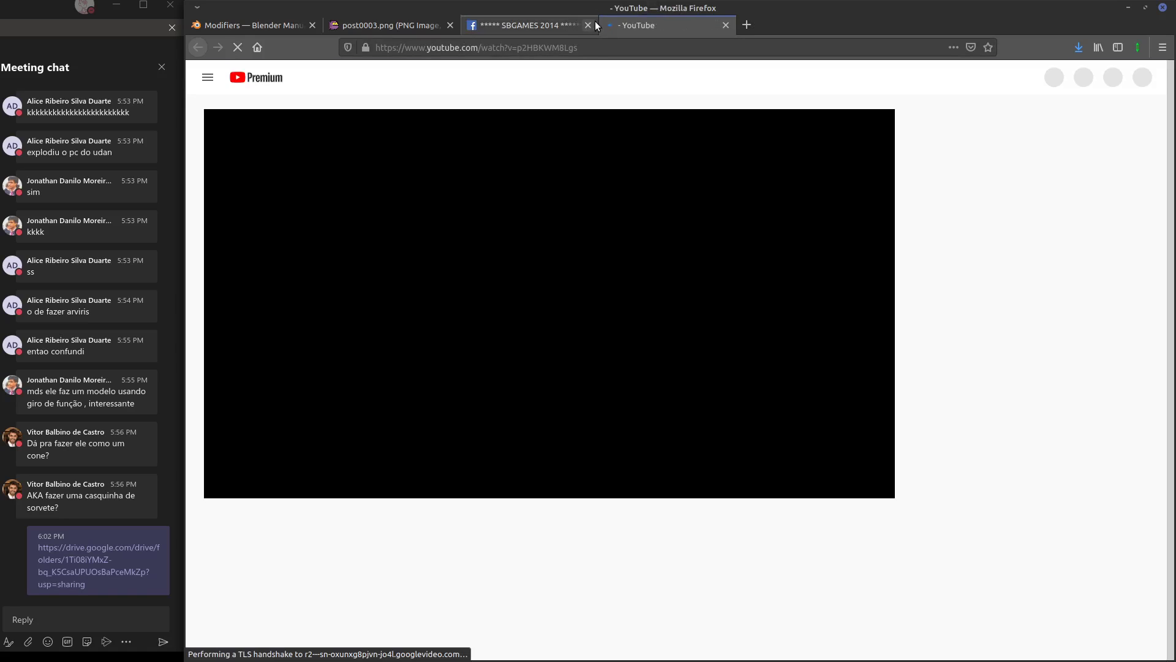
Close the Facebook, YouTube and post0003.png tabs and switch back to Blender
{"action": "left_click", "coordinate": [588, 24]}
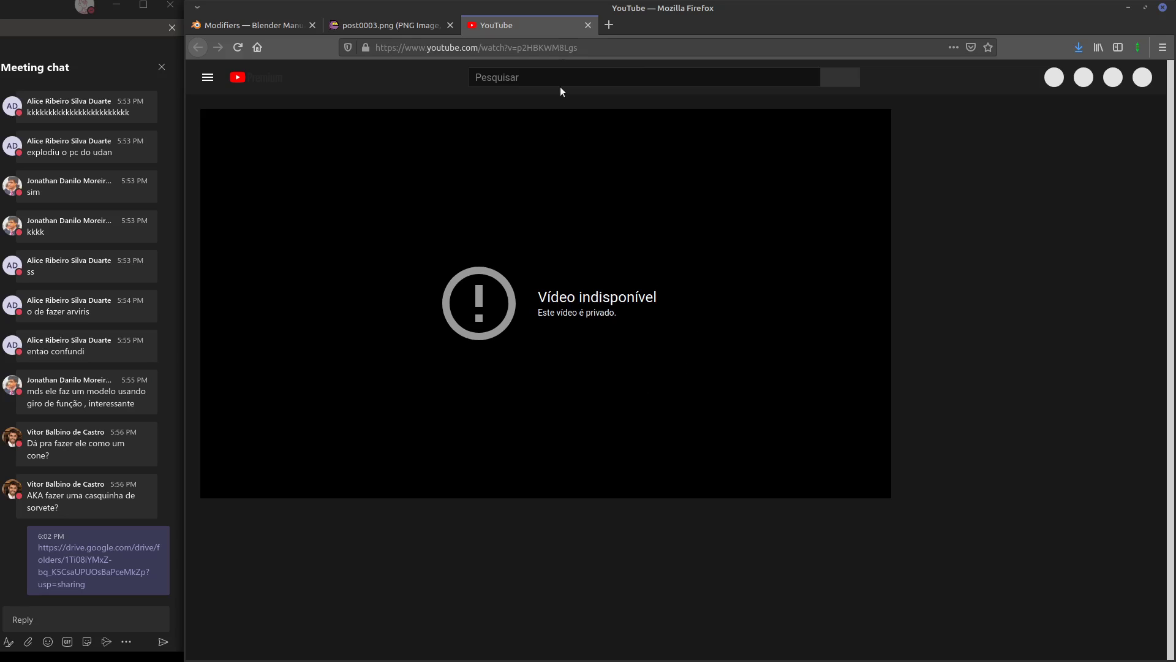
{"action": "left_click", "coordinate": [589, 25]}
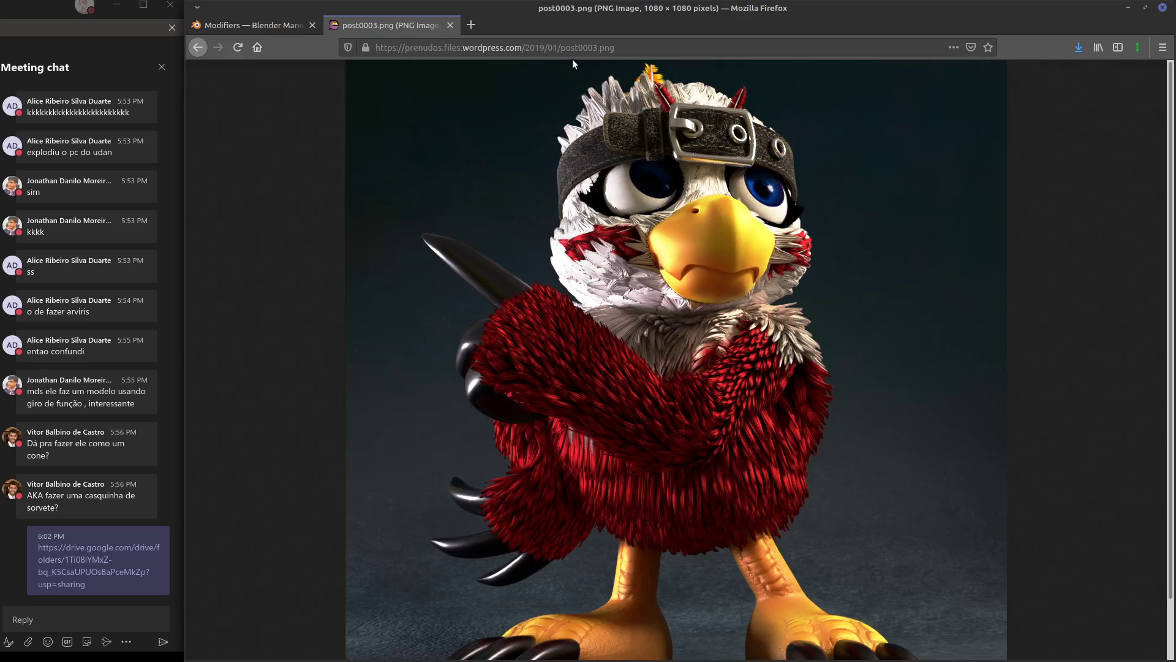
{"action": "left_click", "coordinate": [448, 25]}
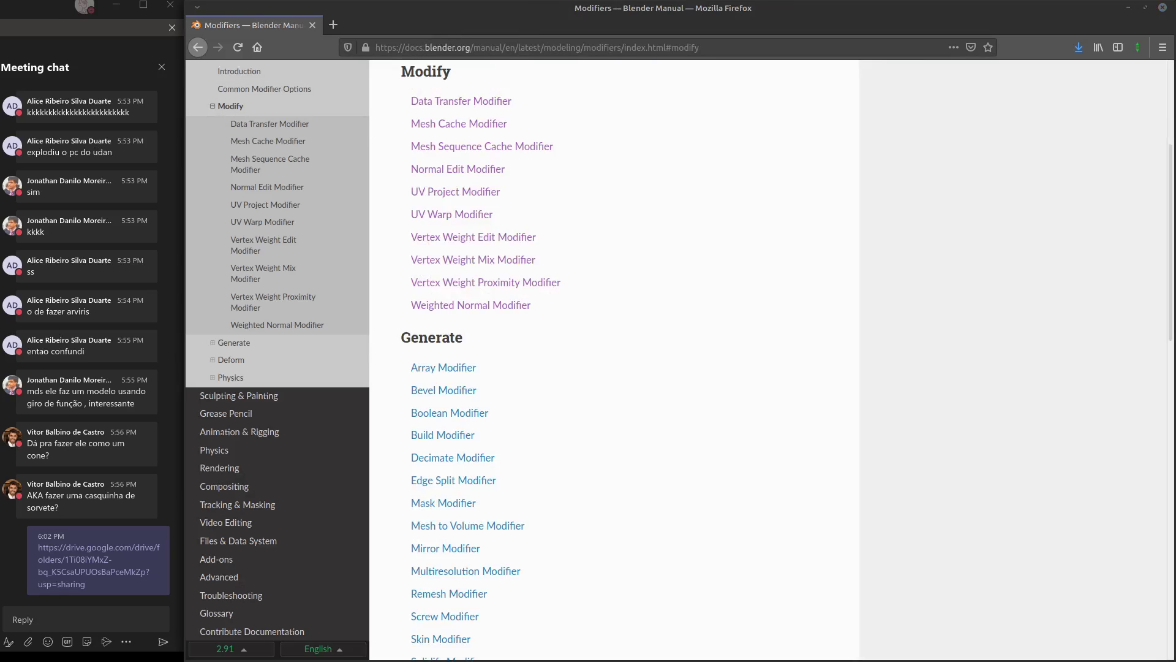
{"action": "key", "text": "alt+Tab"}
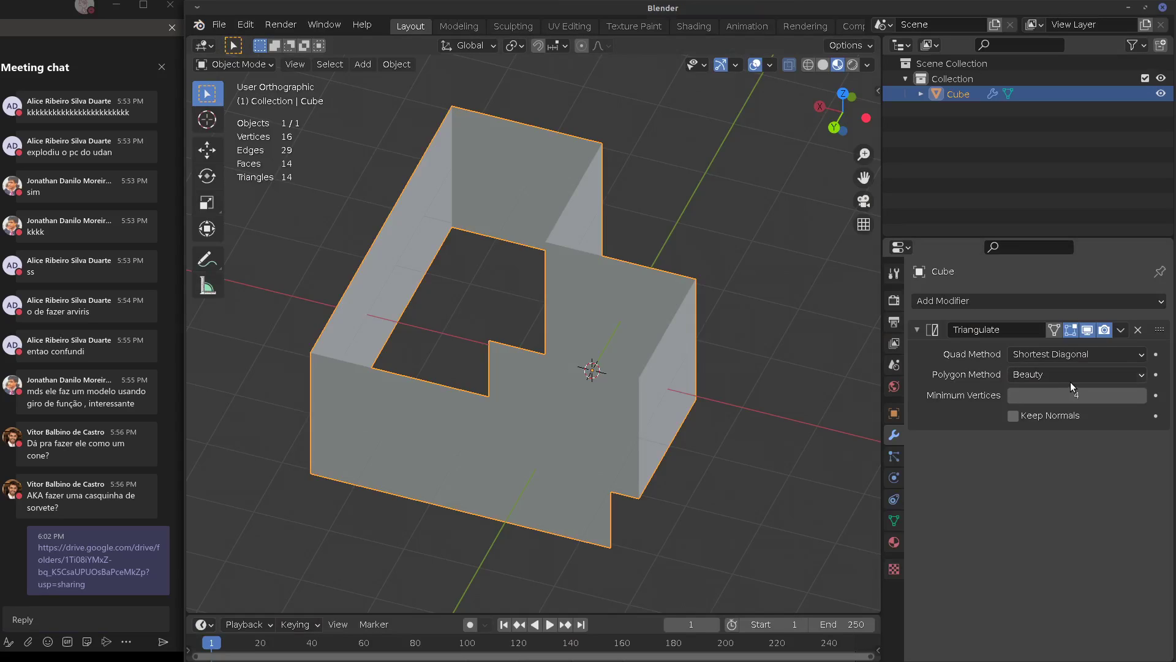
Delete the floor-plan wall object and add a Monkey mesh in its place
{"action": "key", "text": "x"}
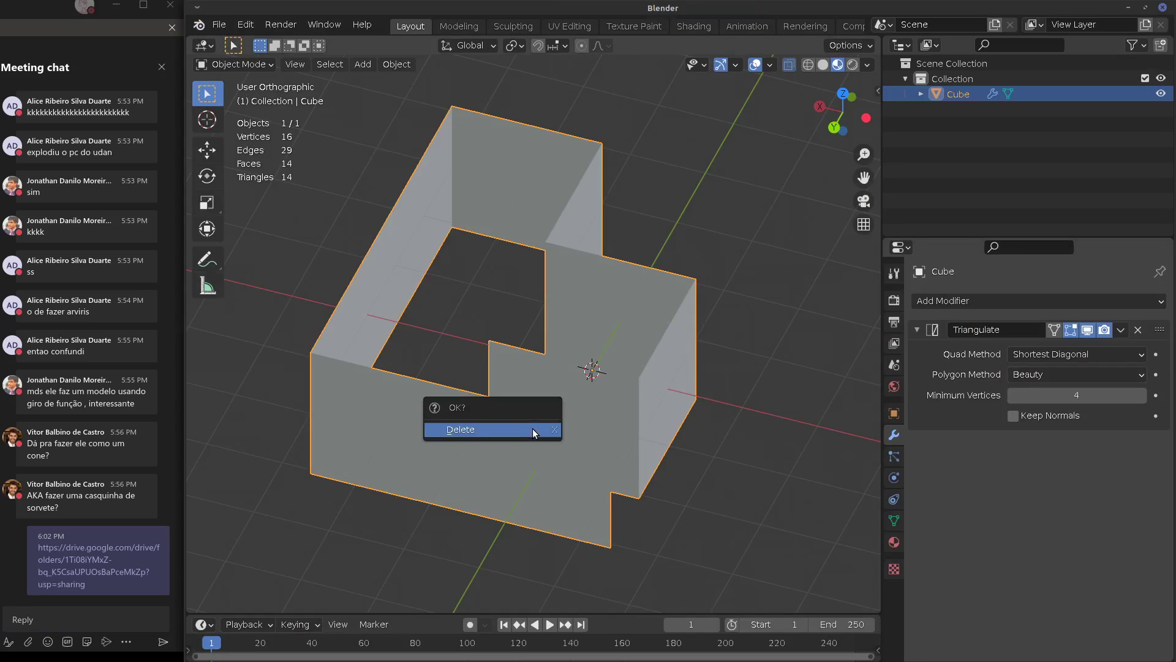
{"action": "left_click", "coordinate": [532, 428]}
{"action": "key", "text": "shift+a"}
{"action": "mouse_move", "coordinate": [525, 369]}
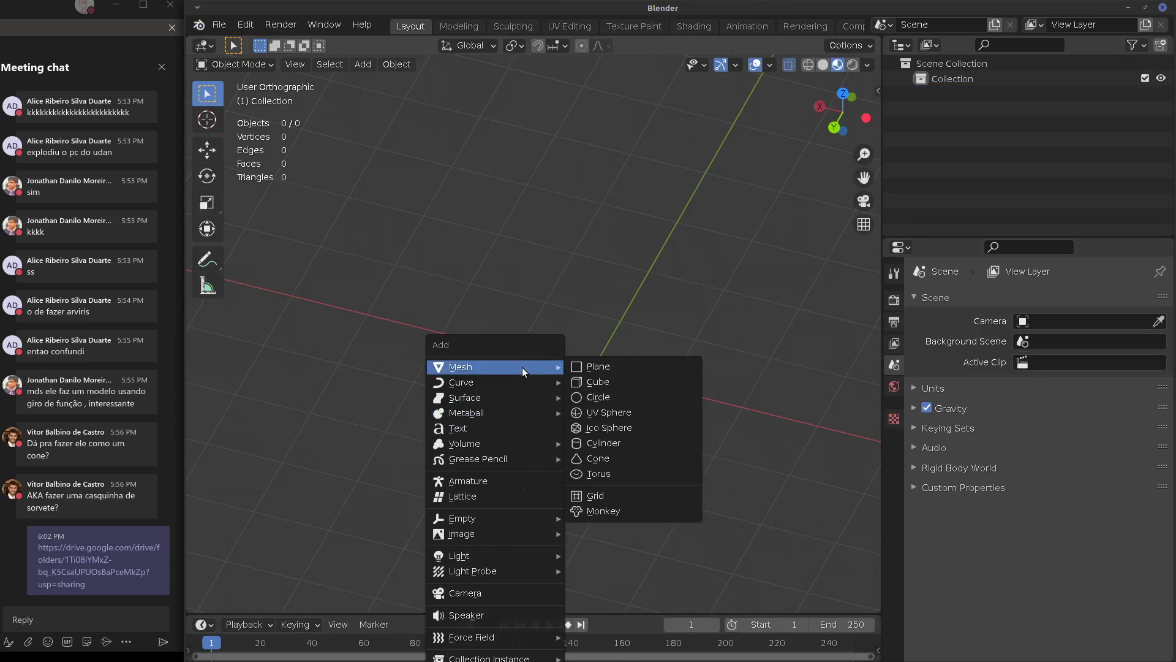
{"action": "left_click", "coordinate": [631, 511]}
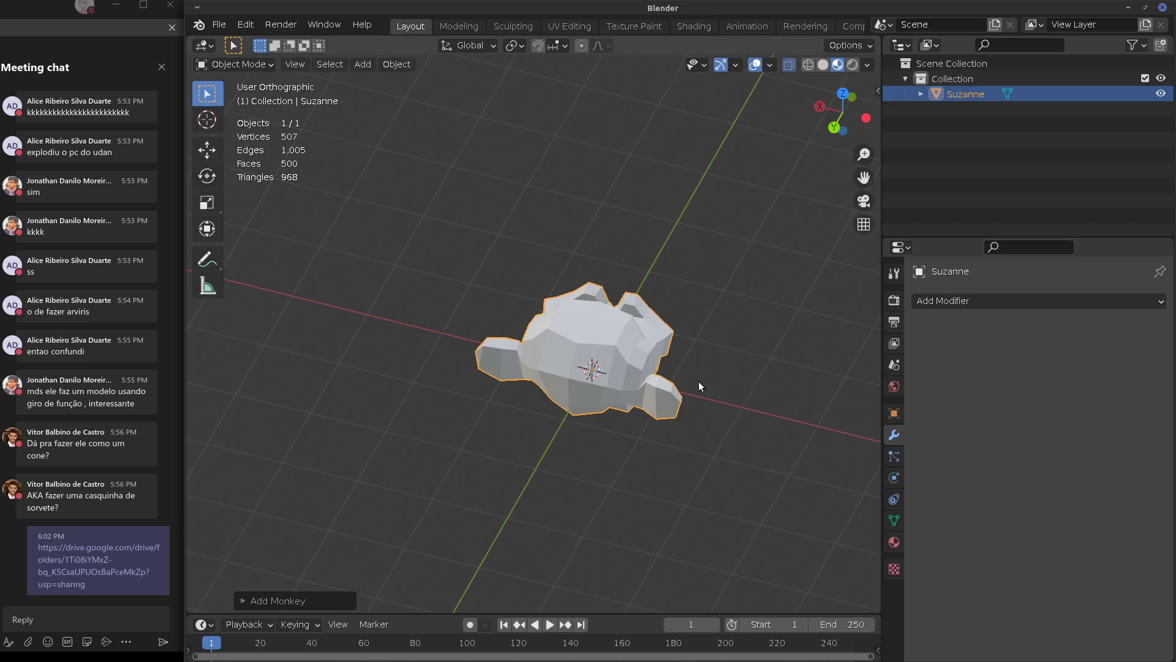
Switch the viewport to solid shading and add a Triangulate modifier to the monkey
{"action": "middle_click_drag", "start_coordinate": [697, 389], "coordinate": [588, 343]}
{"action": "left_click", "coordinate": [1032, 306]}
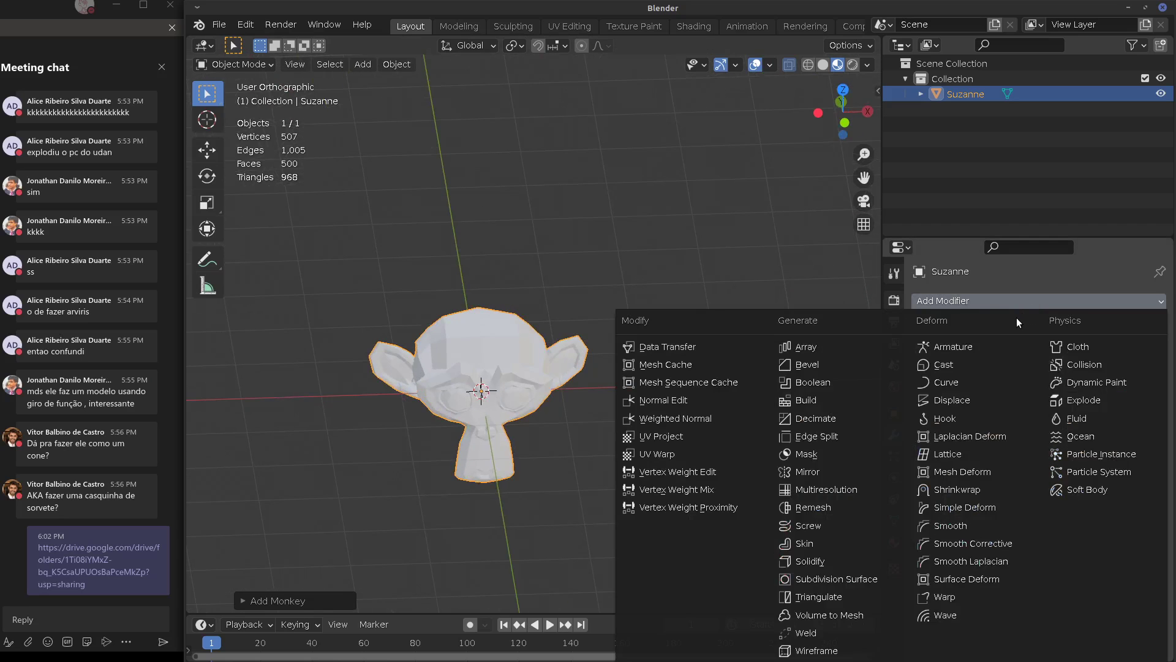
{"action": "left_click", "coordinate": [823, 65]}
{"action": "left_click", "coordinate": [1075, 296]}
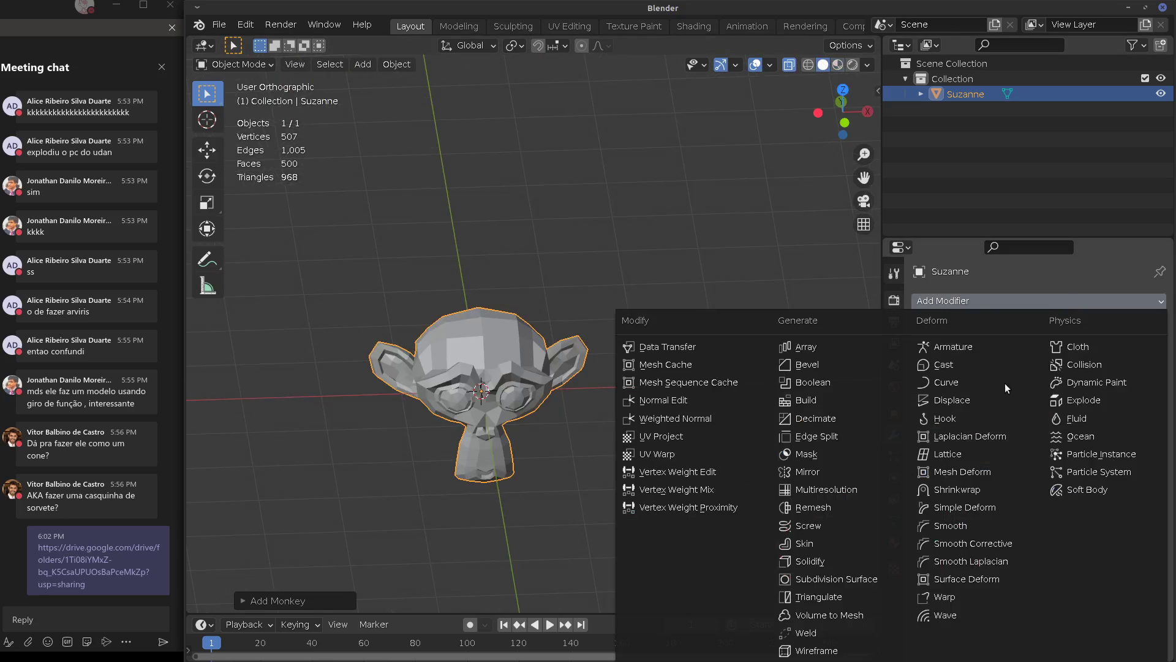
{"action": "left_click", "coordinate": [844, 594]}
{"action": "middle_click_drag", "start_coordinate": [615, 473], "coordinate": [537, 420]}
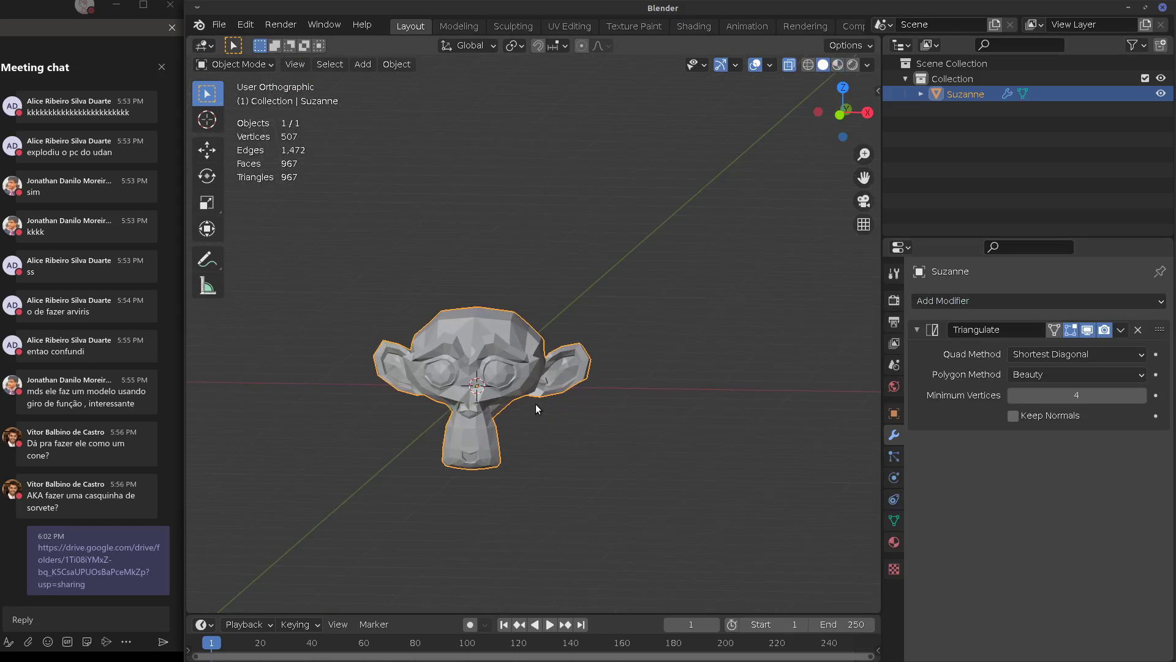
{"action": "scroll", "coordinate": [525, 429], "scroll_direction": "up", "scroll_amount": 5}
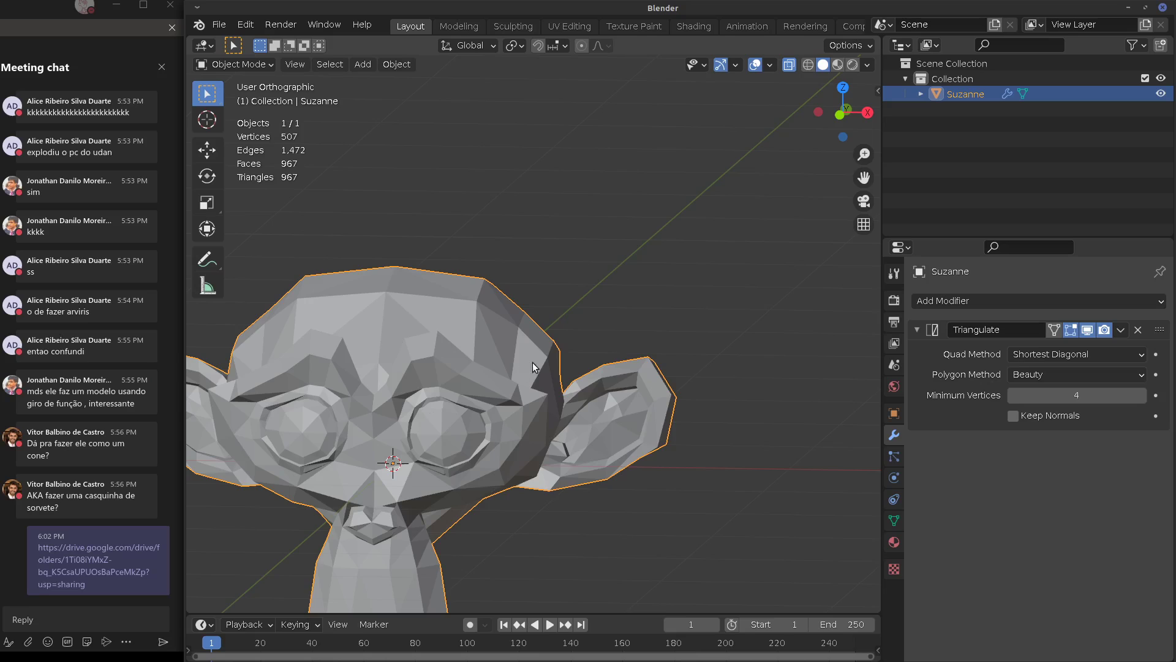
{"action": "middle_click_drag", "start_coordinate": [533, 366], "coordinate": [794, 306], "text": "shift"}
Set the Triangulate polygon method to Clip and switch the quad method to Fixed and back to Shortest Diagonal
{"action": "left_click", "coordinate": [1059, 374]}
{"action": "left_click", "coordinate": [1058, 415]}
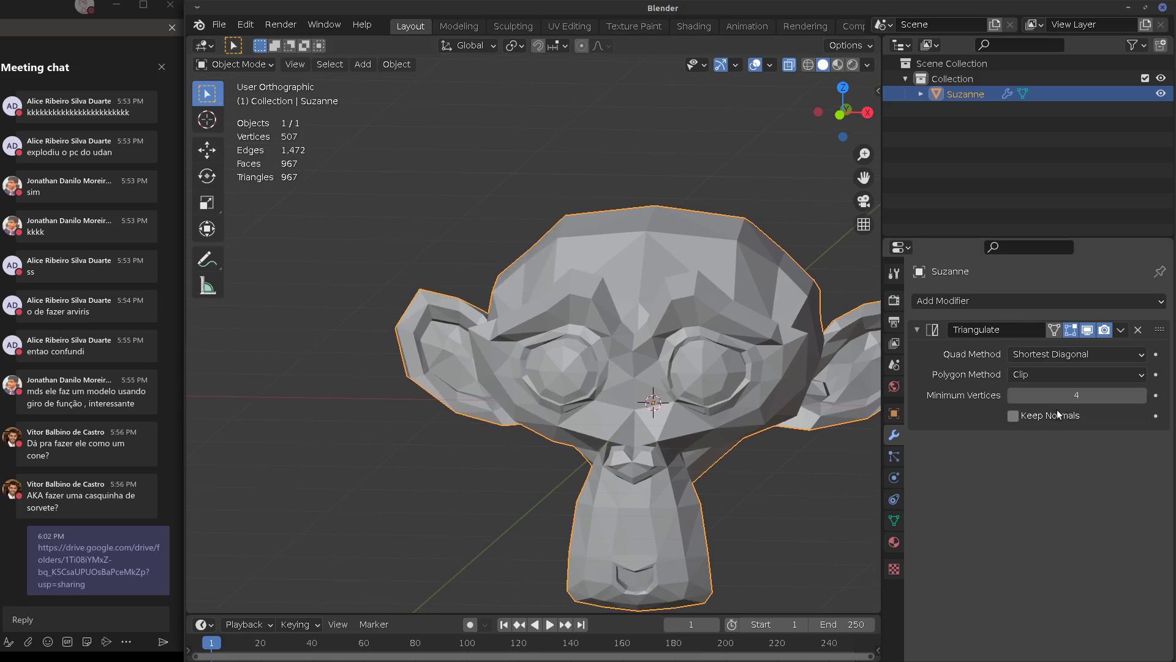
{"action": "left_click", "coordinate": [1069, 354]}
{"action": "left_click", "coordinate": [1067, 392]}
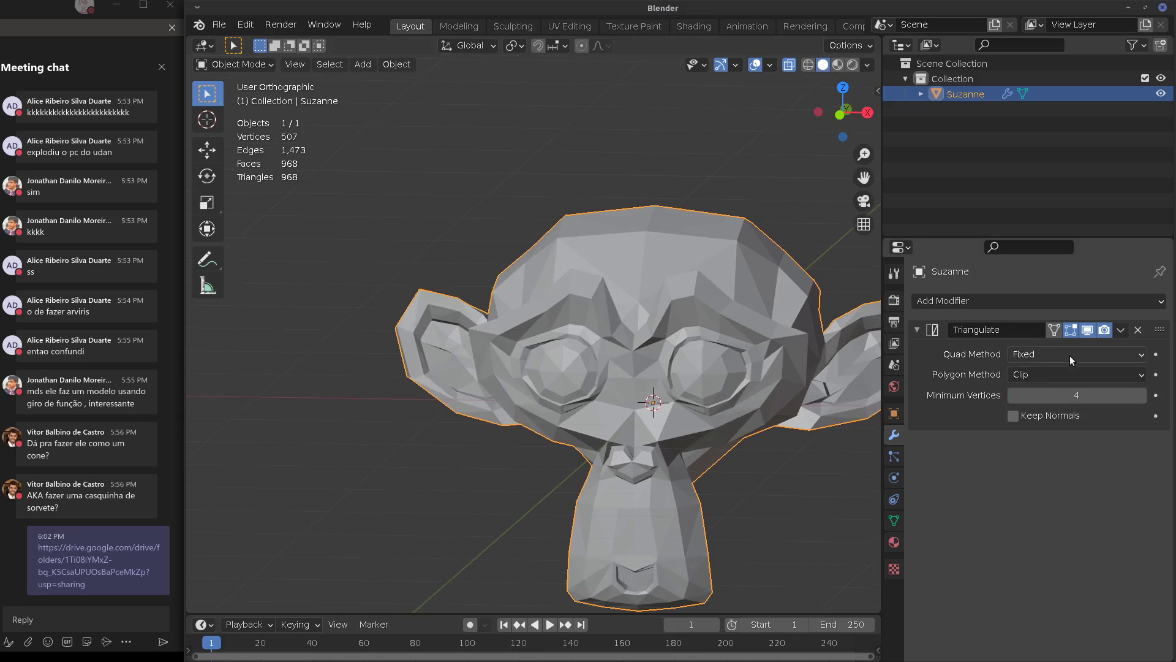
{"action": "left_click", "coordinate": [1070, 355]}
{"action": "left_click", "coordinate": [1053, 423]}
{"action": "middle_click_drag", "start_coordinate": [738, 456], "coordinate": [689, 450], "text": "shift"}
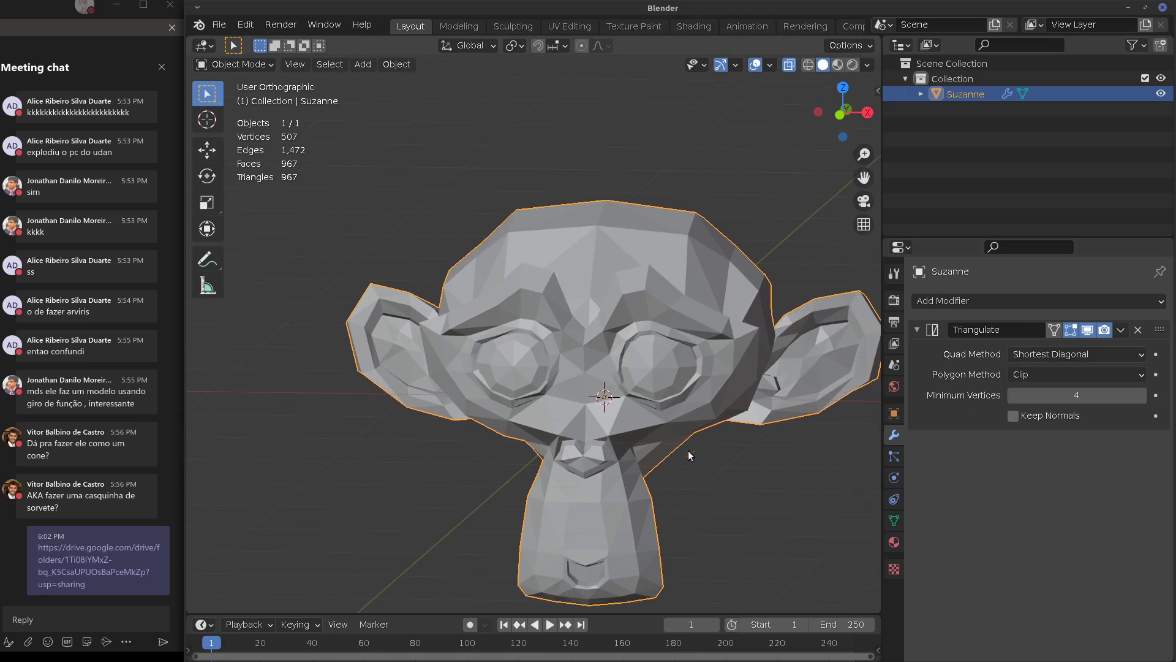
Try the Fixed, Beauty and Fixed Alternate quad methods on the monkey and raise the minimum vertices to 5
{"action": "left_click", "coordinate": [1041, 355]}
{"action": "left_click", "coordinate": [1045, 392]}
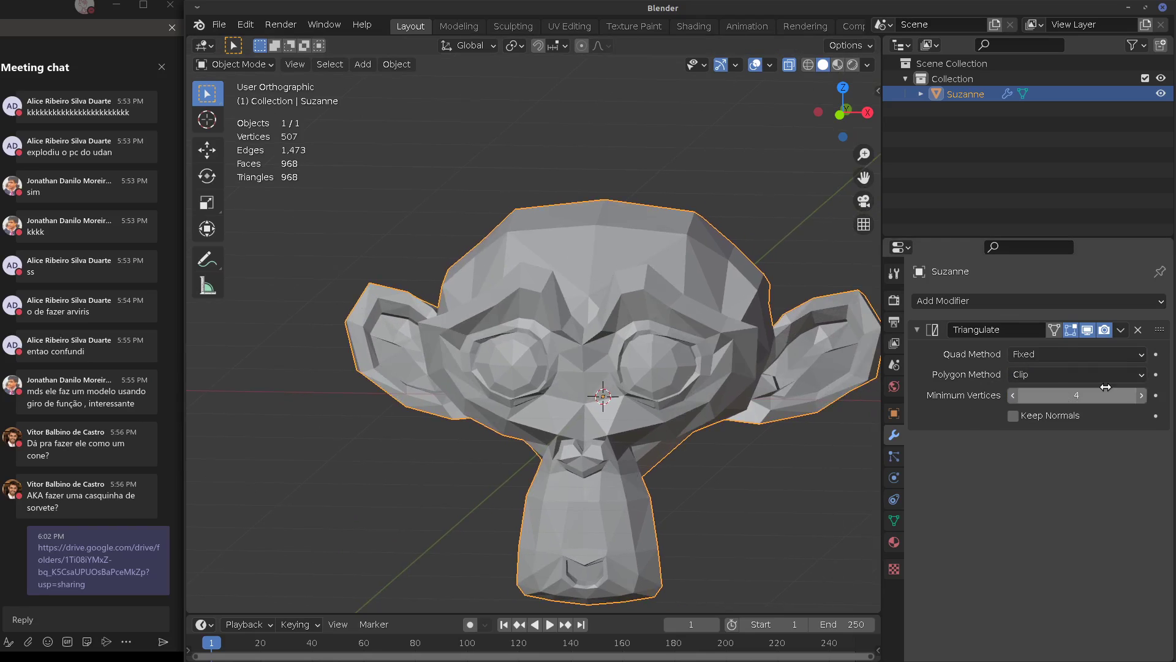
{"action": "left_click", "coordinate": [1081, 353]}
{"action": "left_click", "coordinate": [1077, 372]}
{"action": "left_click", "coordinate": [1077, 356]}
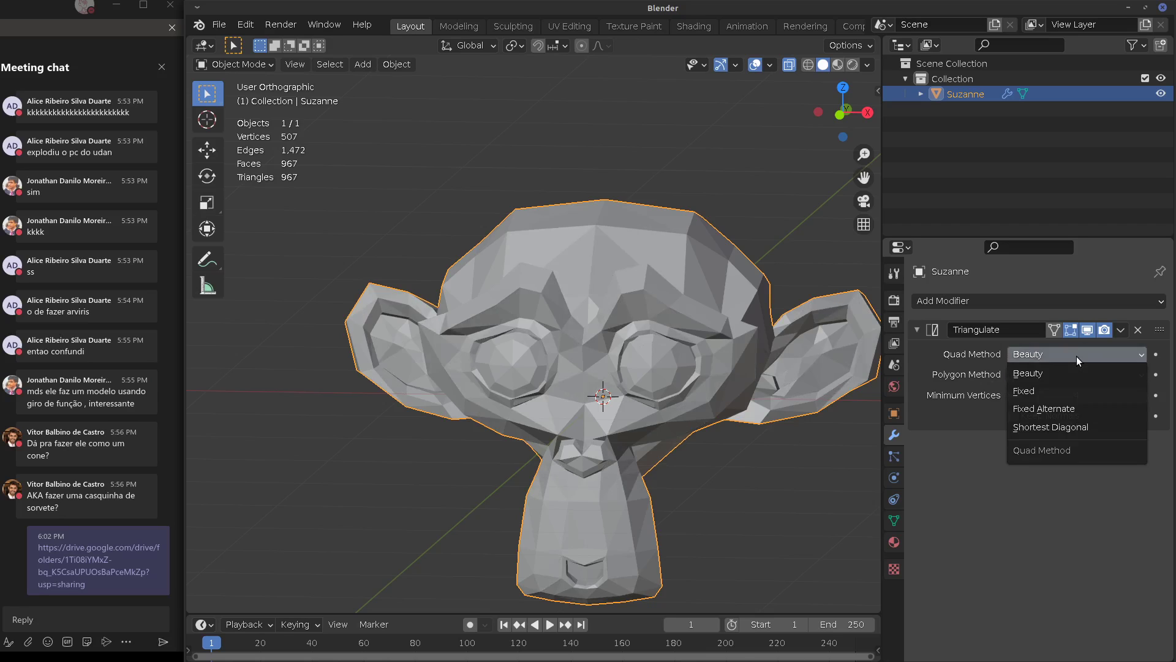
{"action": "left_click", "coordinate": [1079, 406]}
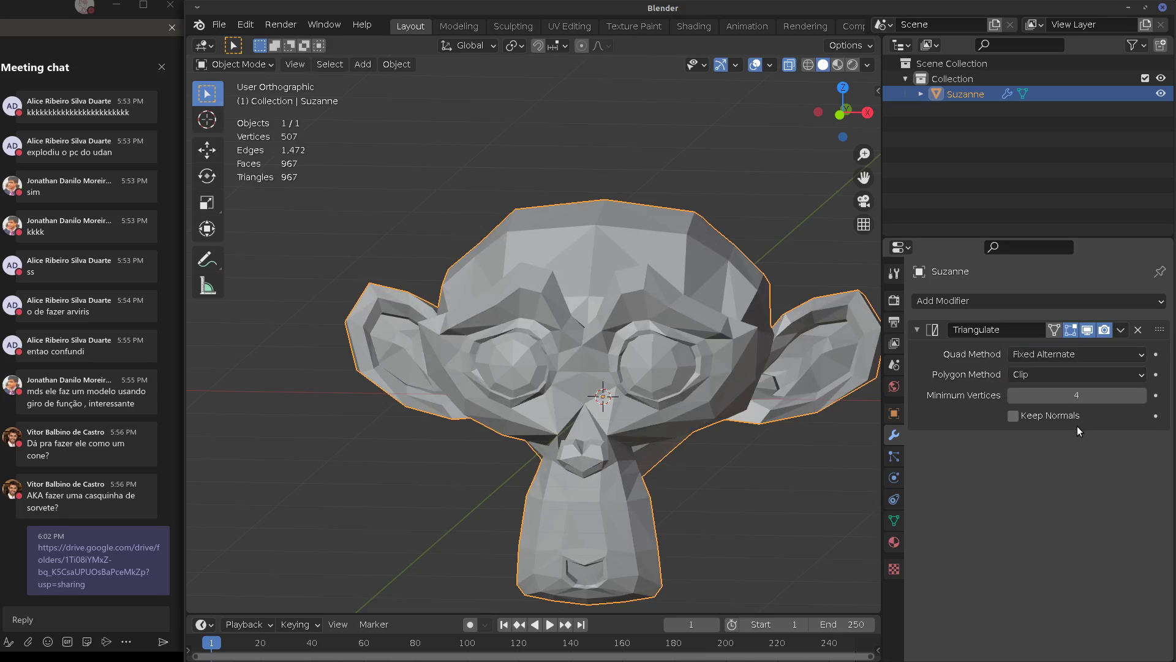
{"action": "left_click_drag", "start_coordinate": [1077, 396], "coordinate": [1090, 398]}
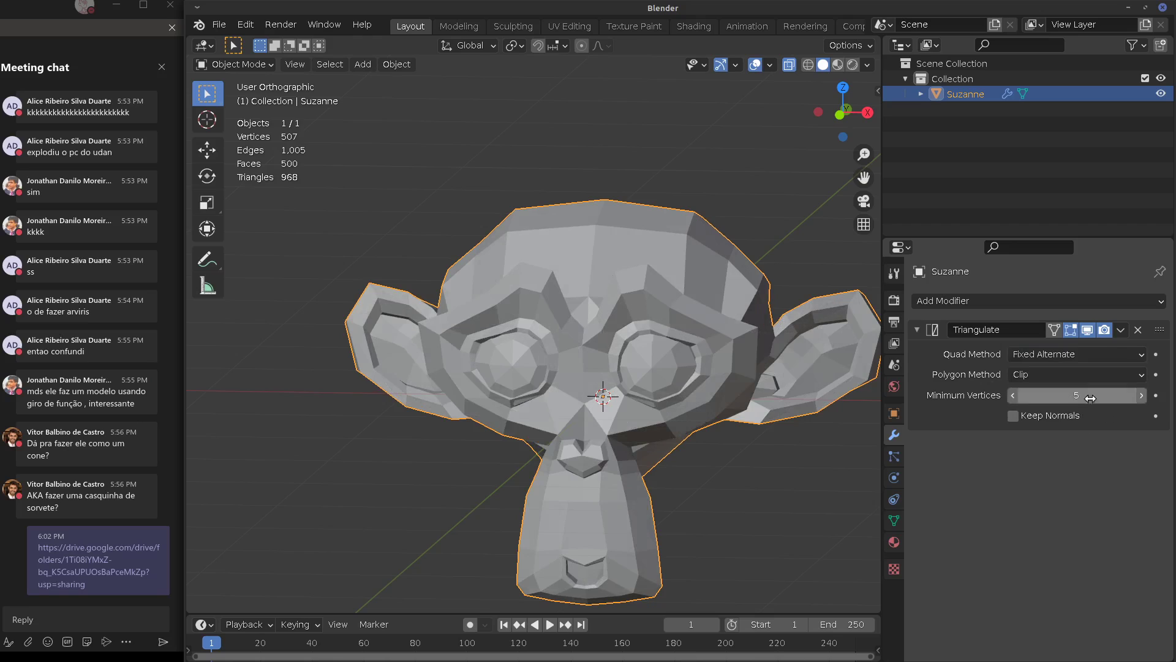
{"action": "middle_click_drag", "start_coordinate": [792, 451], "coordinate": [754, 453], "text": "shift"}
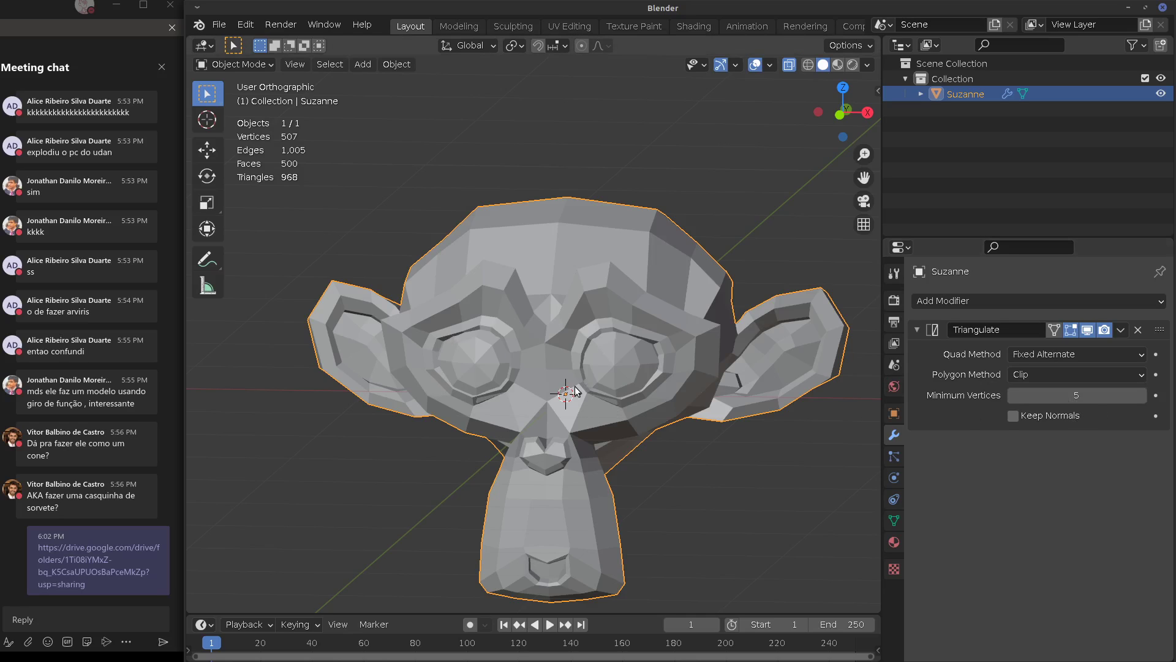
Remove the Triangulate modifier from the monkey and add a Volume to Mesh modifier
{"action": "left_click", "coordinate": [1138, 330]}
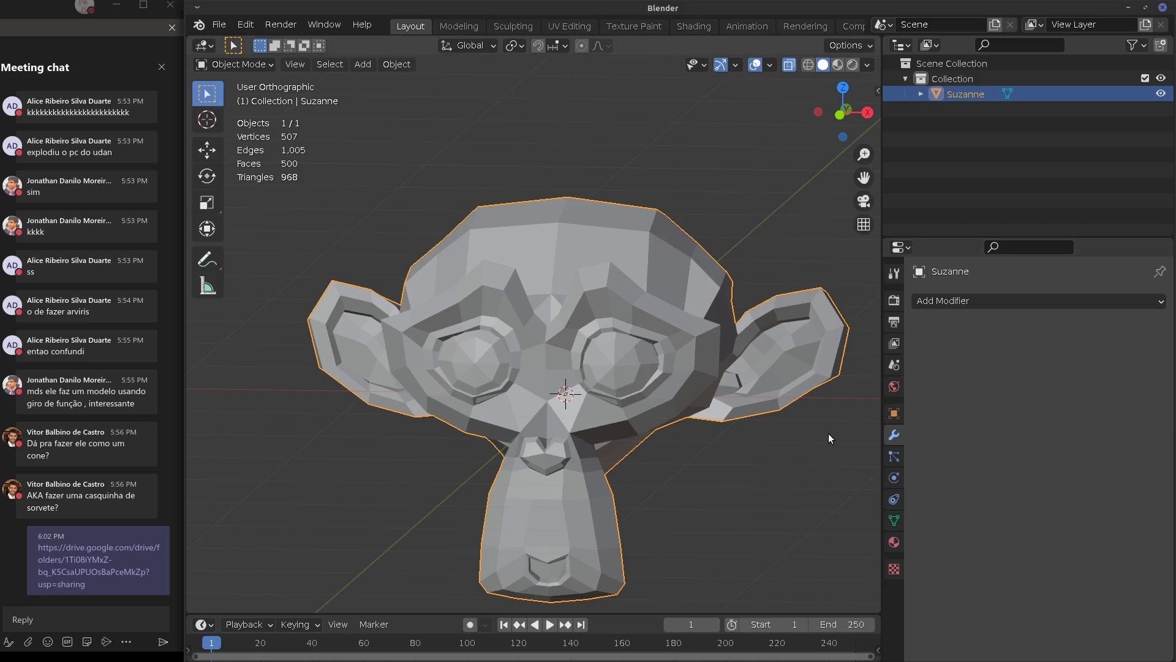
{"action": "middle_click_drag", "start_coordinate": [675, 438], "coordinate": [684, 379], "text": "shift"}
{"action": "left_click", "coordinate": [972, 300]}
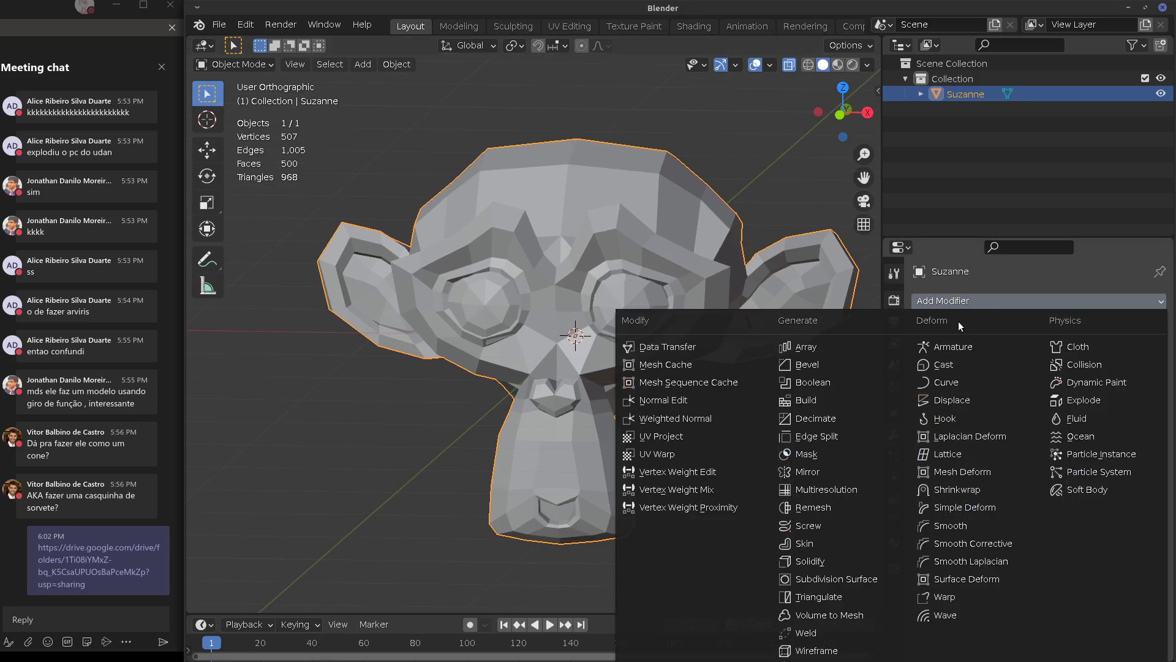
{"action": "left_click", "coordinate": [810, 615]}
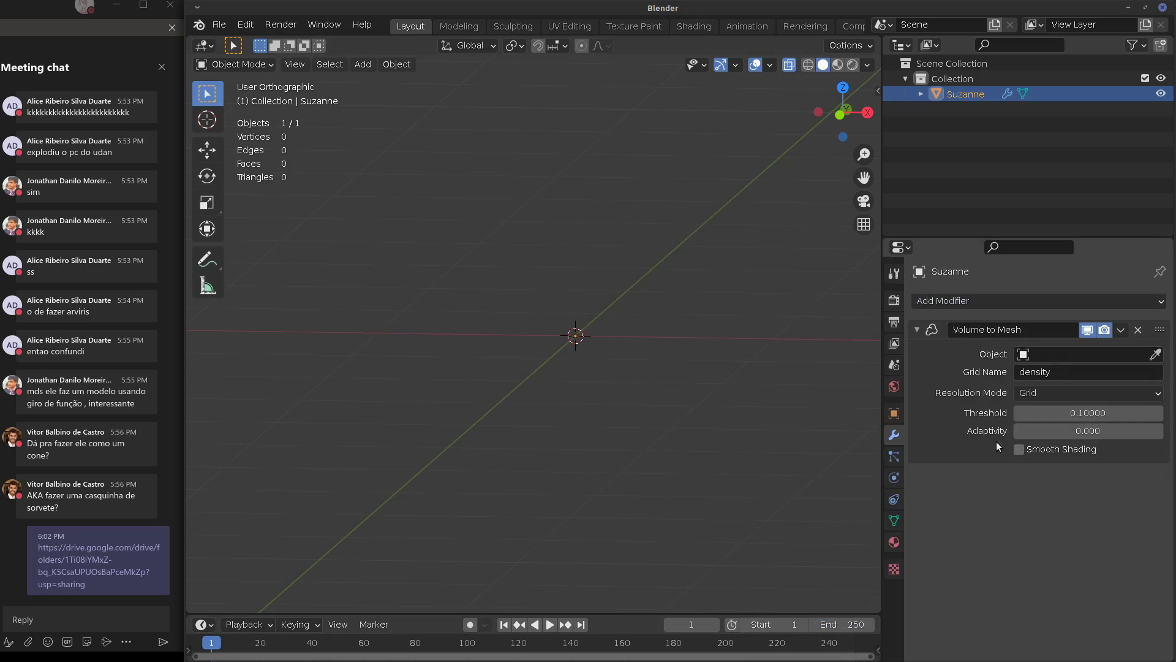
In the Shading workspace, assign the parede material to the monkey and delete its Principled BSDF node
{"action": "left_click", "coordinate": [693, 27]}
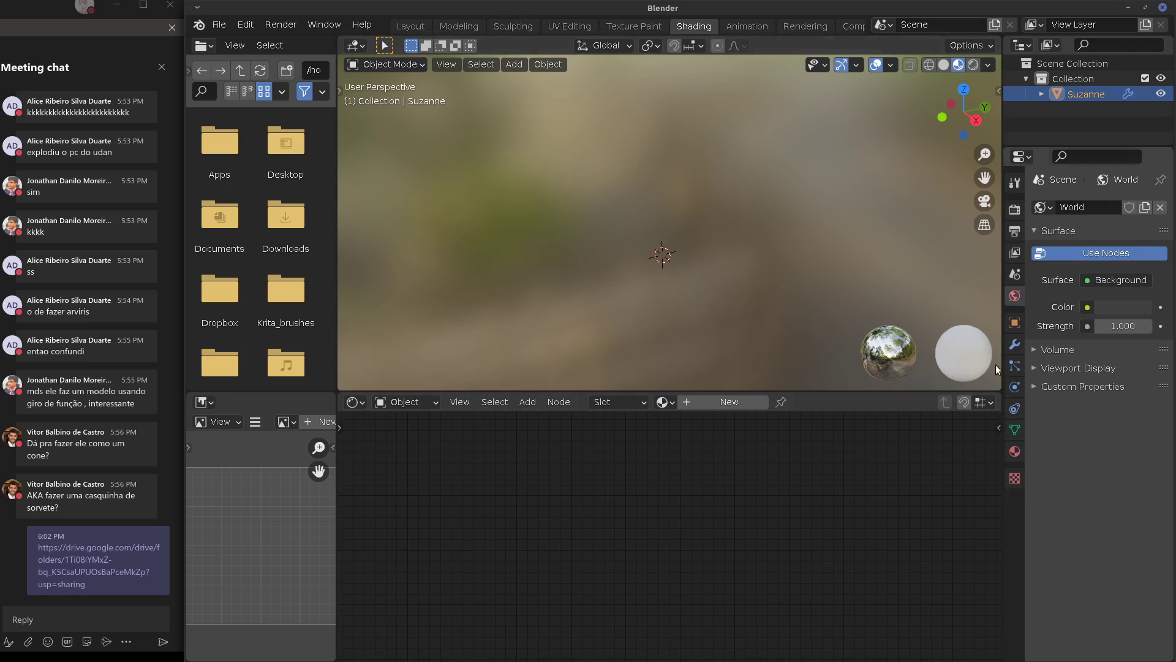
{"action": "left_click", "coordinate": [665, 403]}
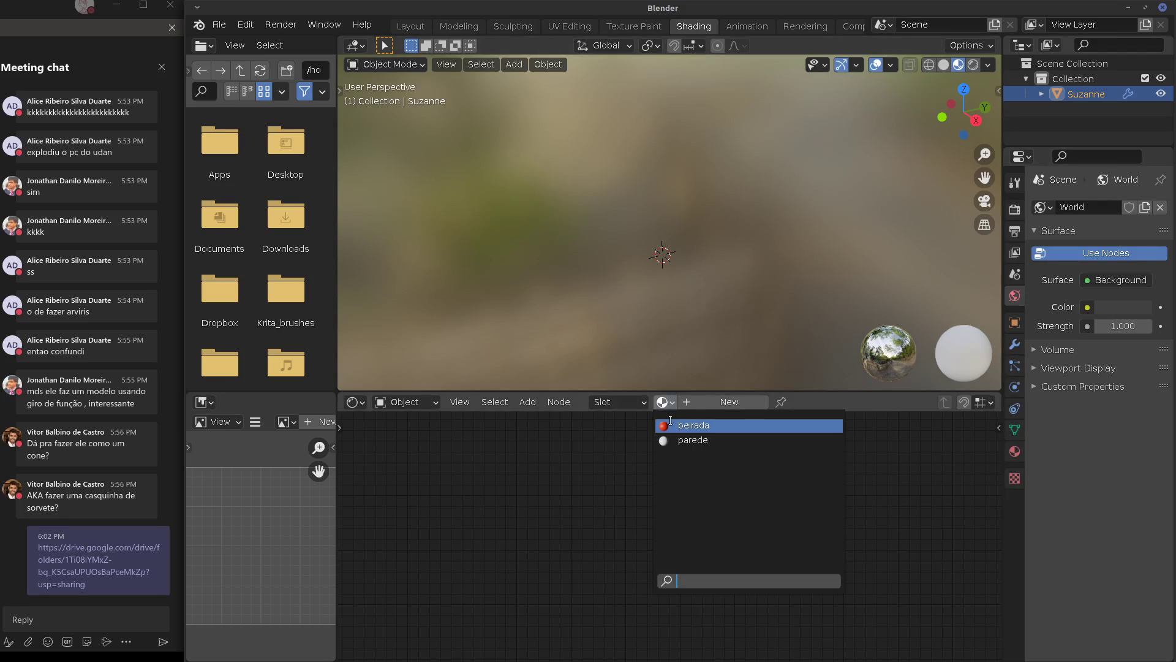
{"action": "left_click", "coordinate": [686, 439]}
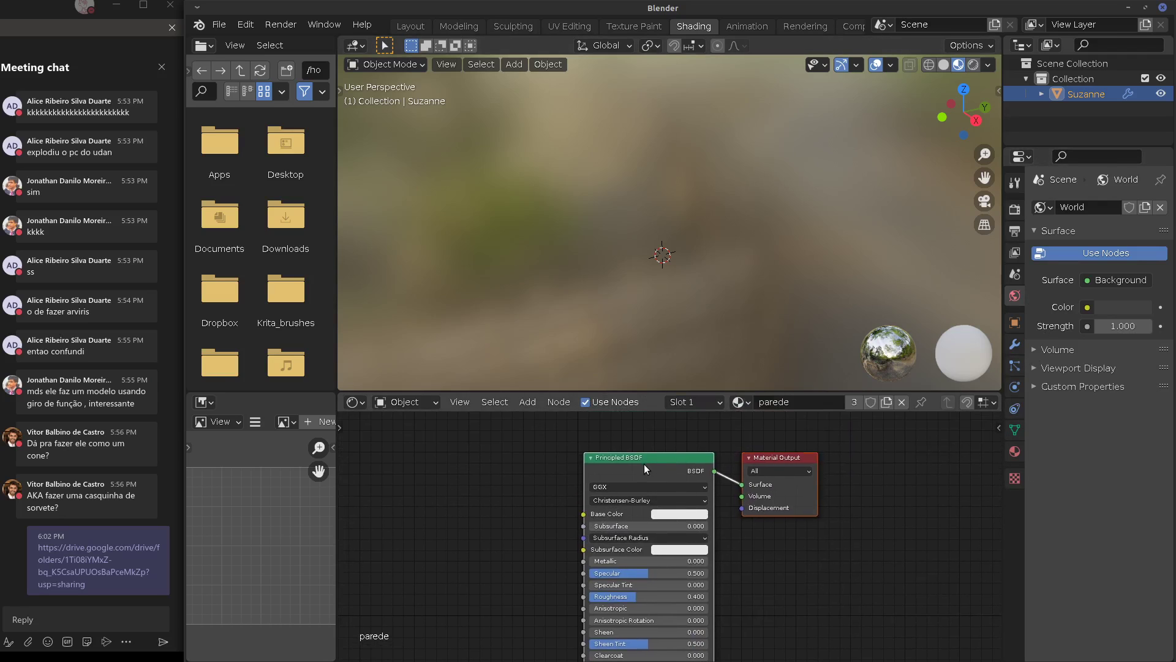
{"action": "left_click", "coordinate": [644, 465]}
{"action": "key", "text": "Delete"}
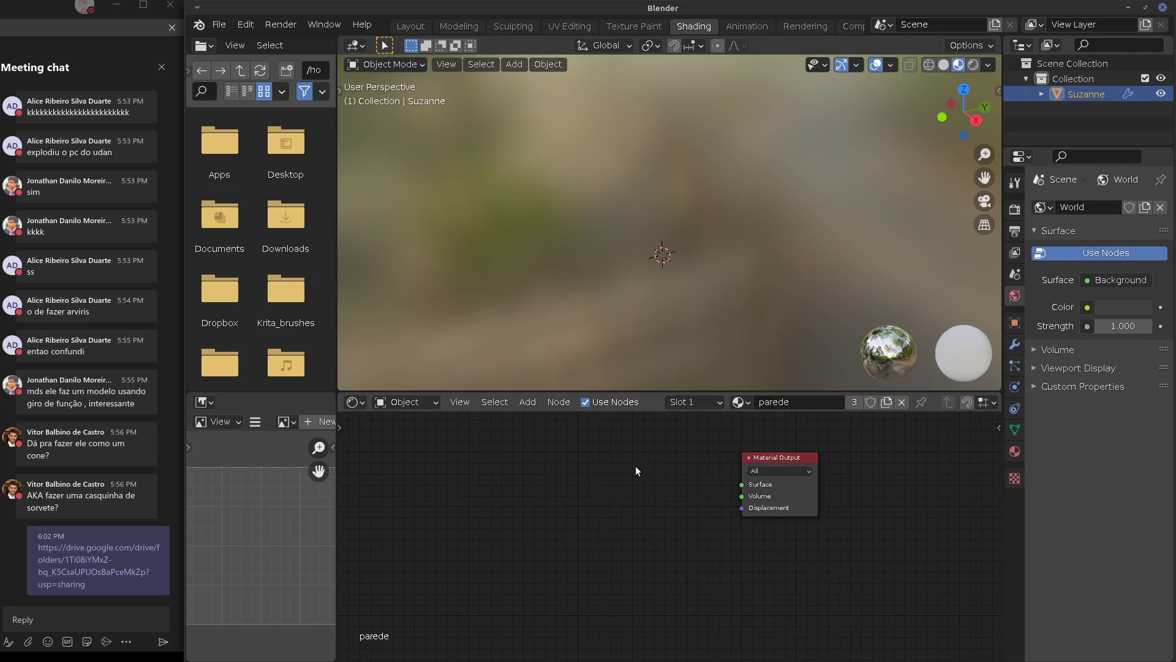
Add a Principled Volume shader node and connect it to the Volume input of the Material Output
{"action": "key", "text": "shift+a"}
{"action": "mouse_move", "coordinate": [636, 520]}
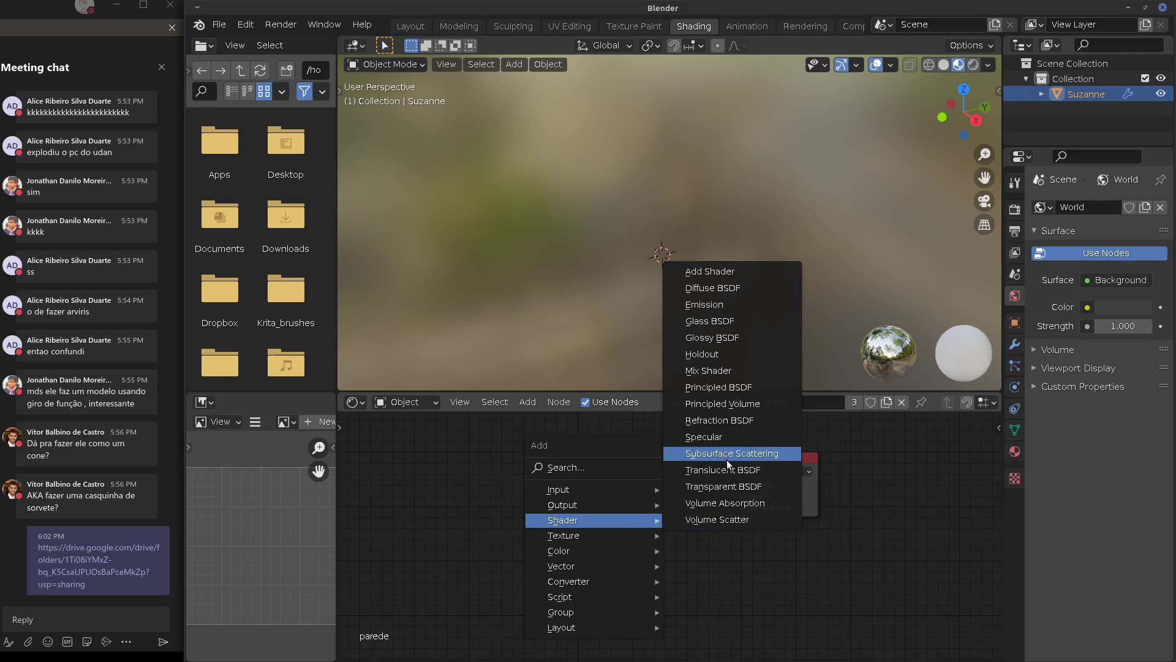
{"action": "left_click", "coordinate": [711, 403]}
{"action": "left_click_drag", "start_coordinate": [711, 475], "coordinate": [742, 495]}
{"action": "middle_click_drag", "start_coordinate": [752, 288], "coordinate": [745, 295]}
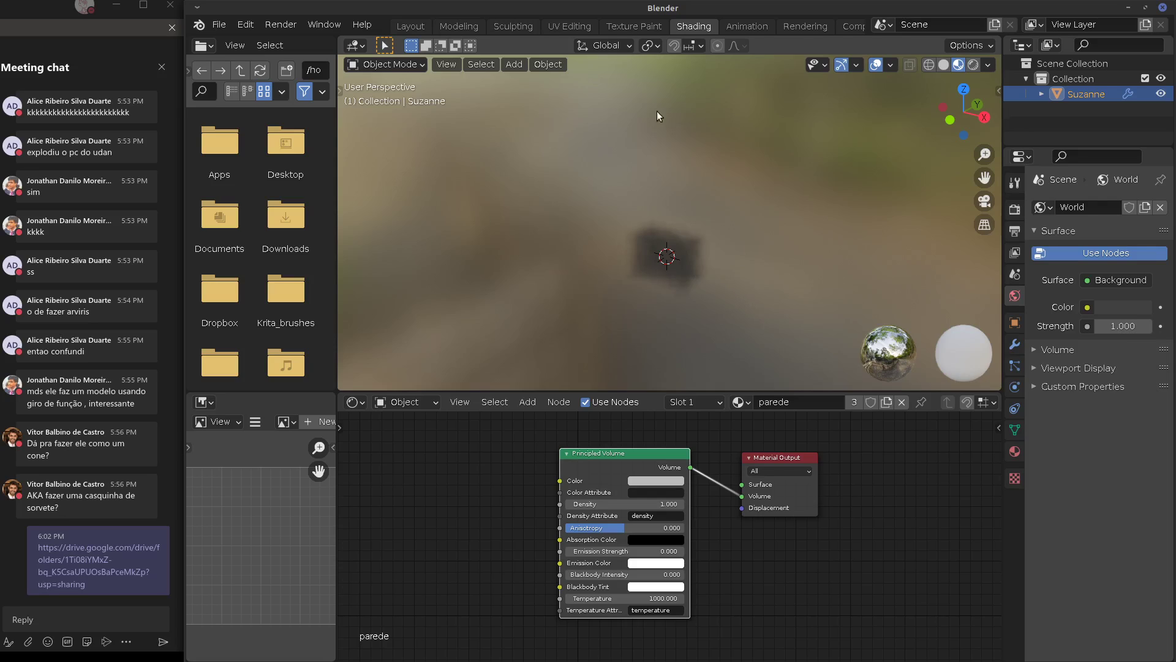
Go to the Modeling workspace and compare the monkey in Object Mode and Edit Mode, ending in Edit Mode
{"action": "left_click", "coordinate": [418, 27]}
{"action": "left_click", "coordinate": [454, 27]}
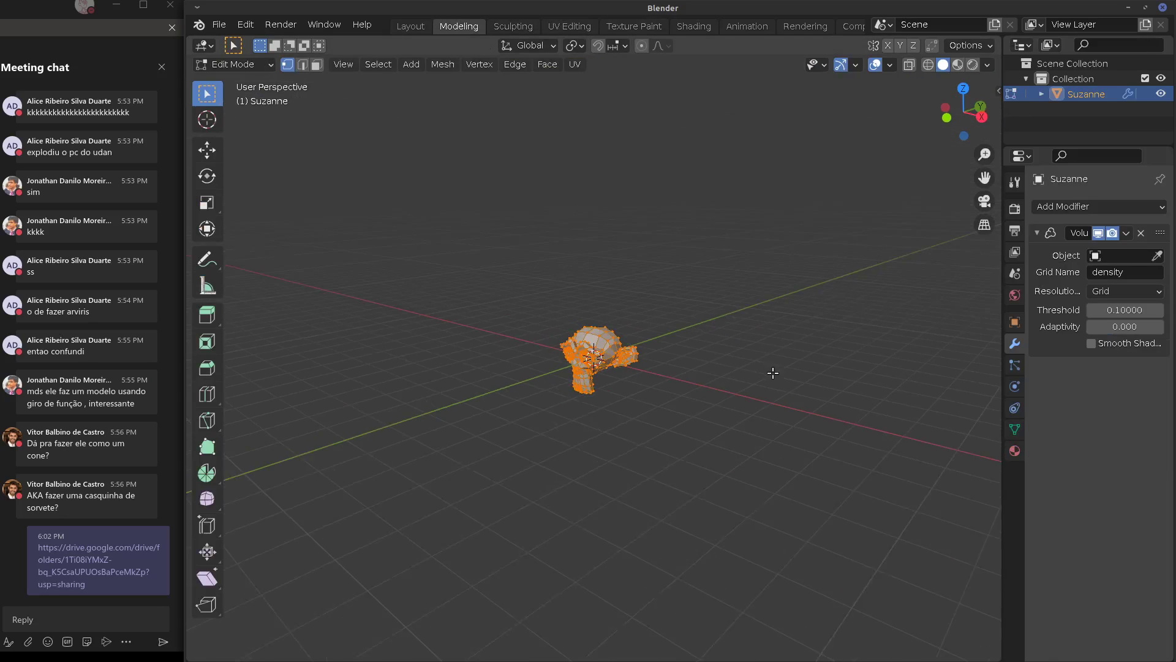
{"action": "key", "text": "Tab"}
{"action": "middle_click_drag", "start_coordinate": [861, 413], "coordinate": [795, 434]}
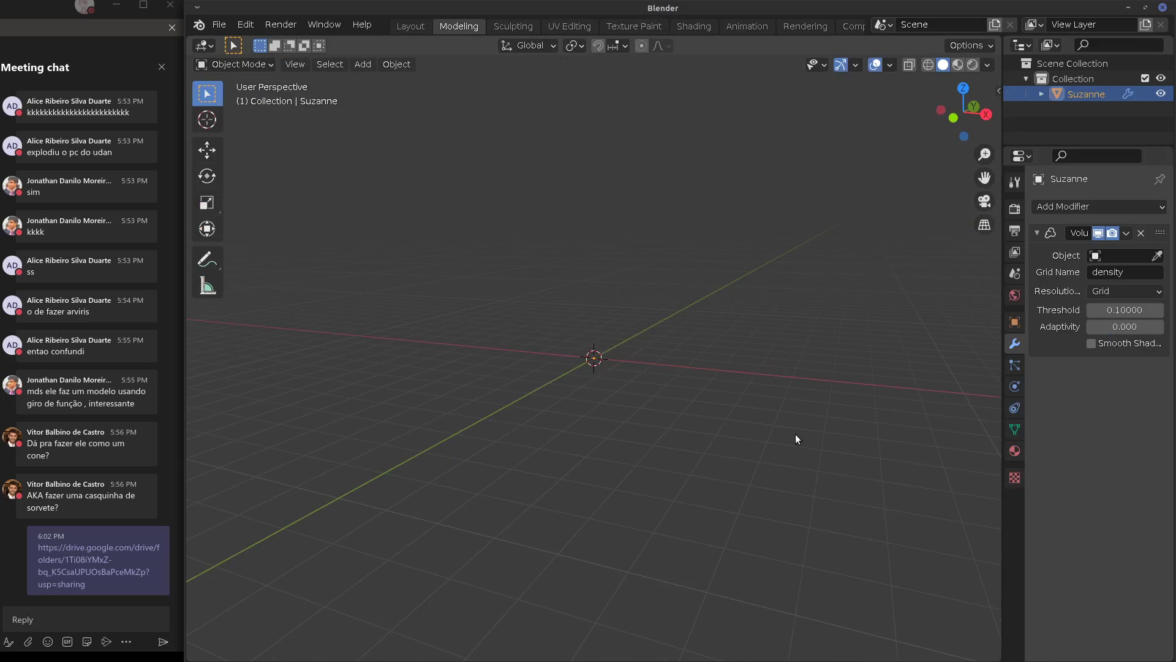
{"action": "key", "text": "Tab"}
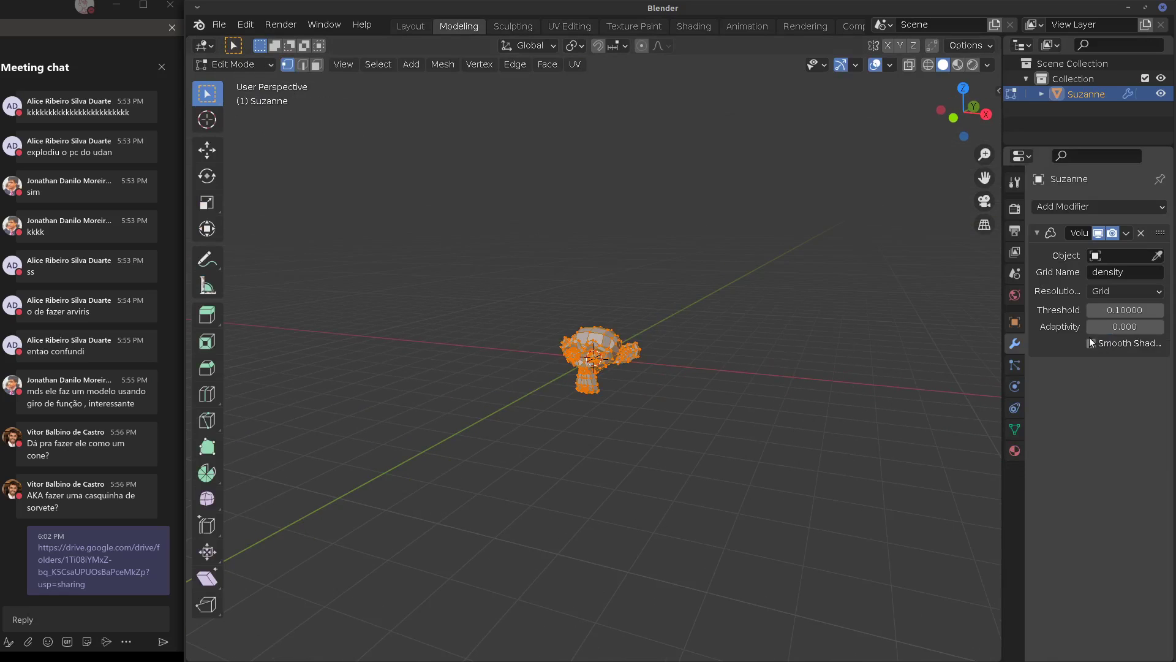
Set the Volume to Mesh adaptivity to 1, enable smooth shading, and change the resolution mode to Voxel Size
{"action": "left_click", "coordinate": [1121, 327]}
{"action": "type", "text": "1"}
{"action": "key", "text": "Return"}
{"action": "left_click", "coordinate": [1125, 291]}
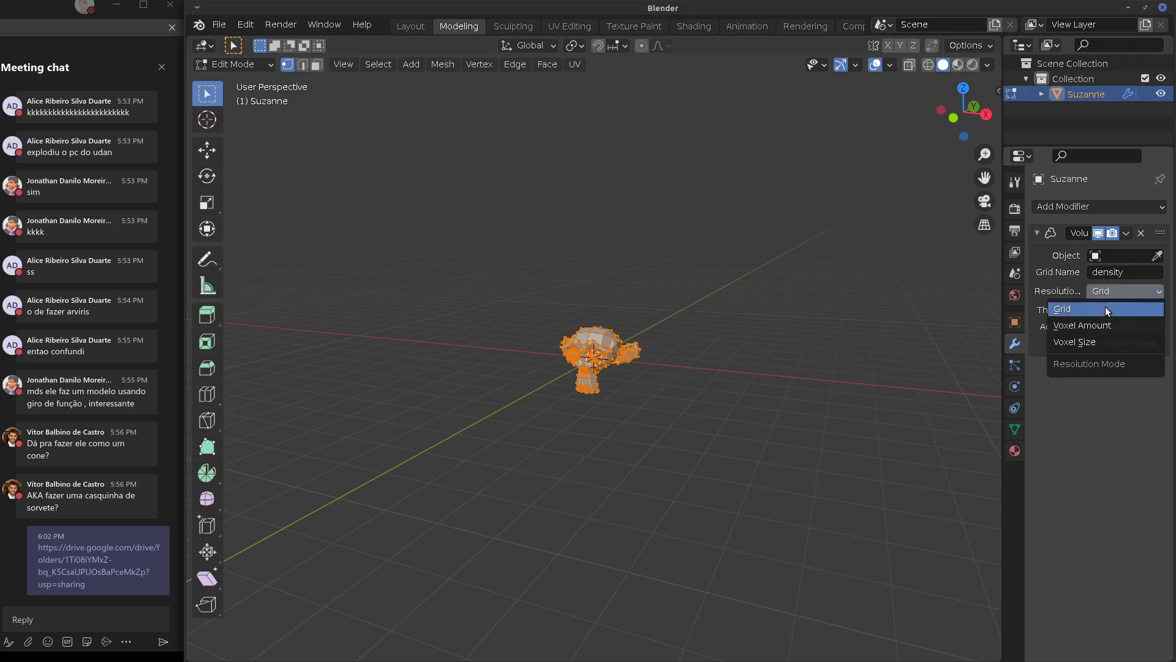
{"action": "left_click", "coordinate": [1073, 340]}
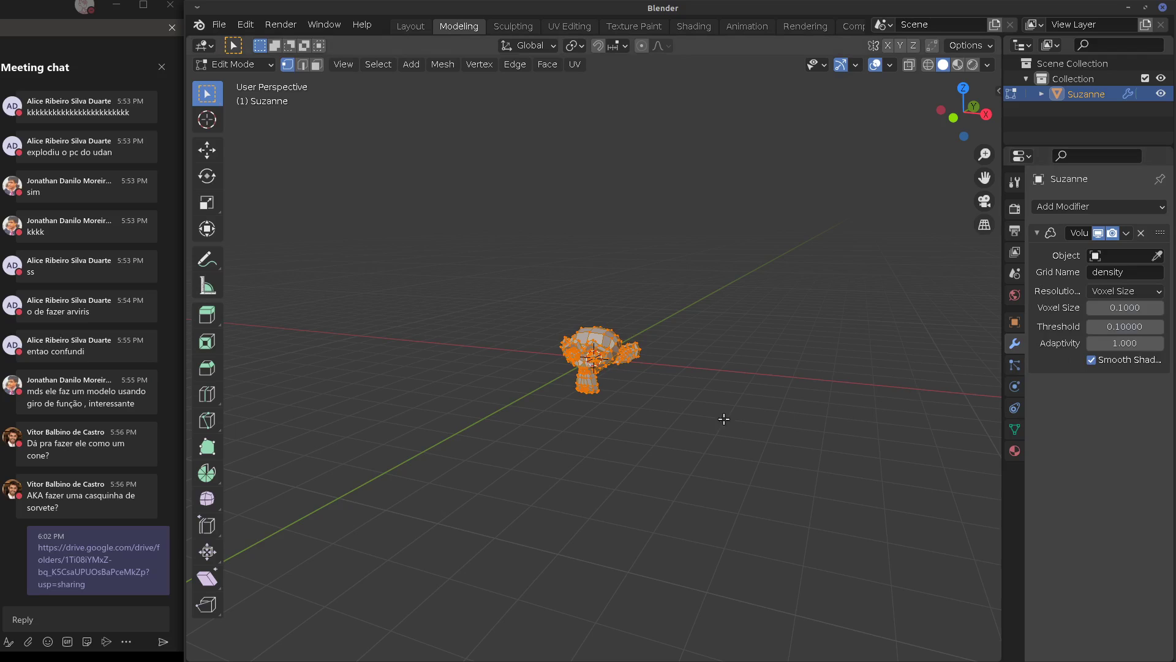
Preview the monkey's volume material in Material Preview and switch on Rendered viewport shading
{"action": "middle_click_drag", "start_coordinate": [722, 414], "coordinate": [750, 392]}
{"action": "left_click", "coordinate": [958, 65]}
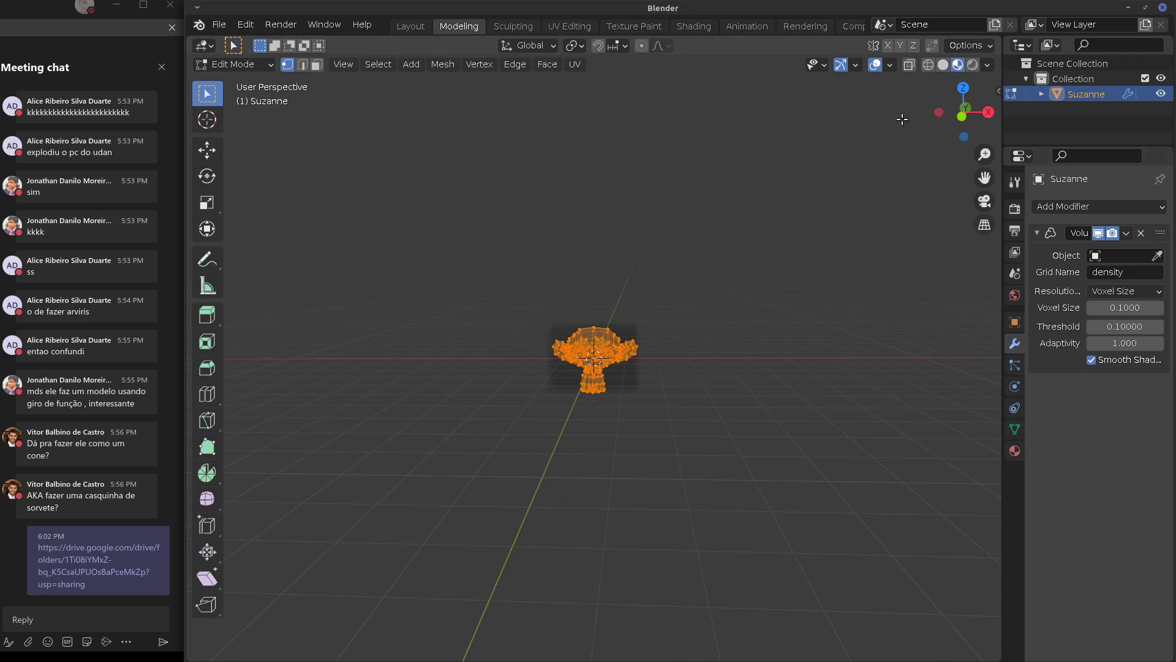
{"action": "left_click", "coordinate": [972, 65]}
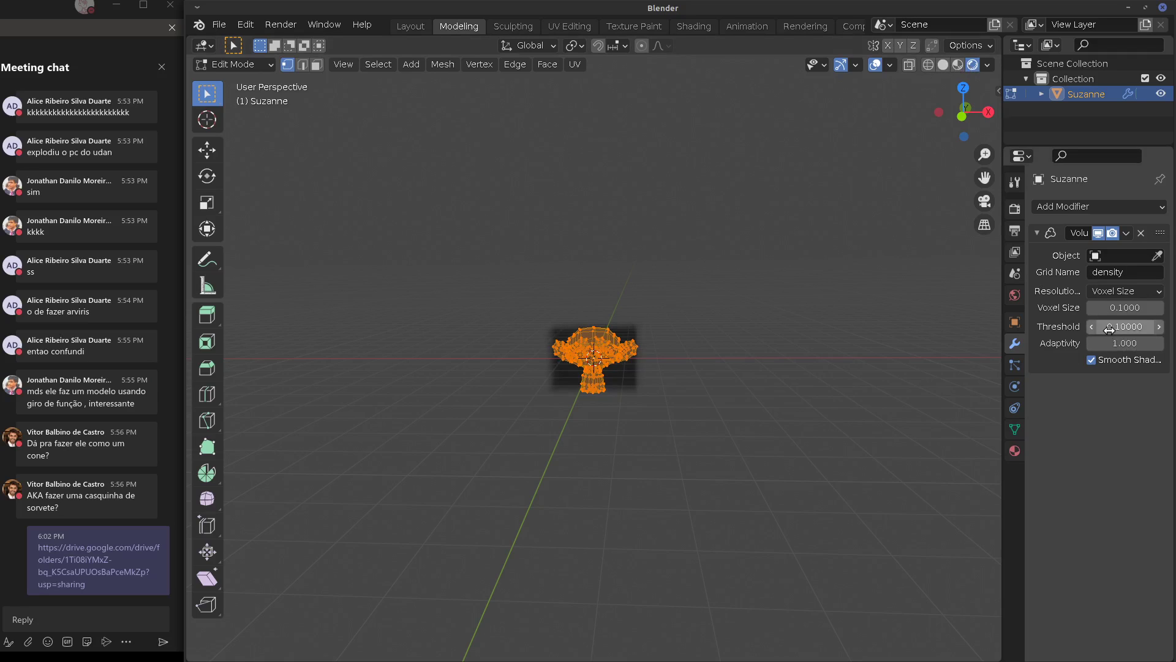
Set the Volume to Mesh threshold to 0.033, the voxel size to 0.1024 and the adaptivity to 0
{"action": "left_click_drag", "start_coordinate": [1122, 327], "coordinate": [1151, 308]}
{"action": "left_click", "coordinate": [1126, 289]}
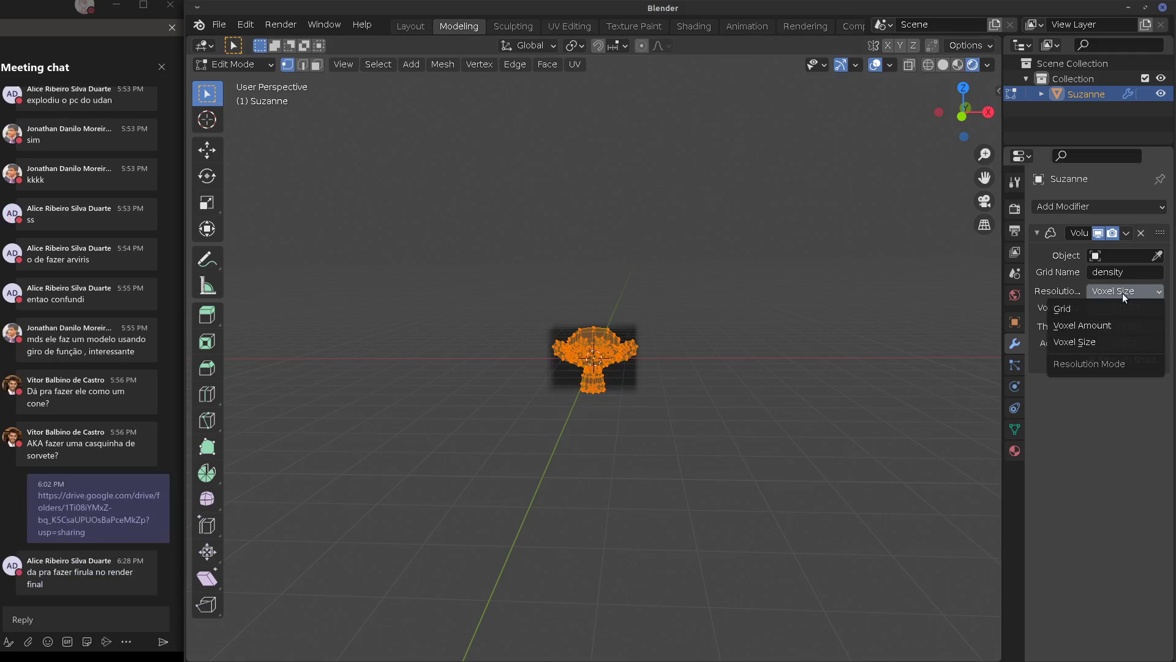
Place the 3D cursor on the monkey's +X side, well clear of the mesh, and return to Object Mode
{"action": "right_click", "coordinate": [855, 355], "text": "shift"}
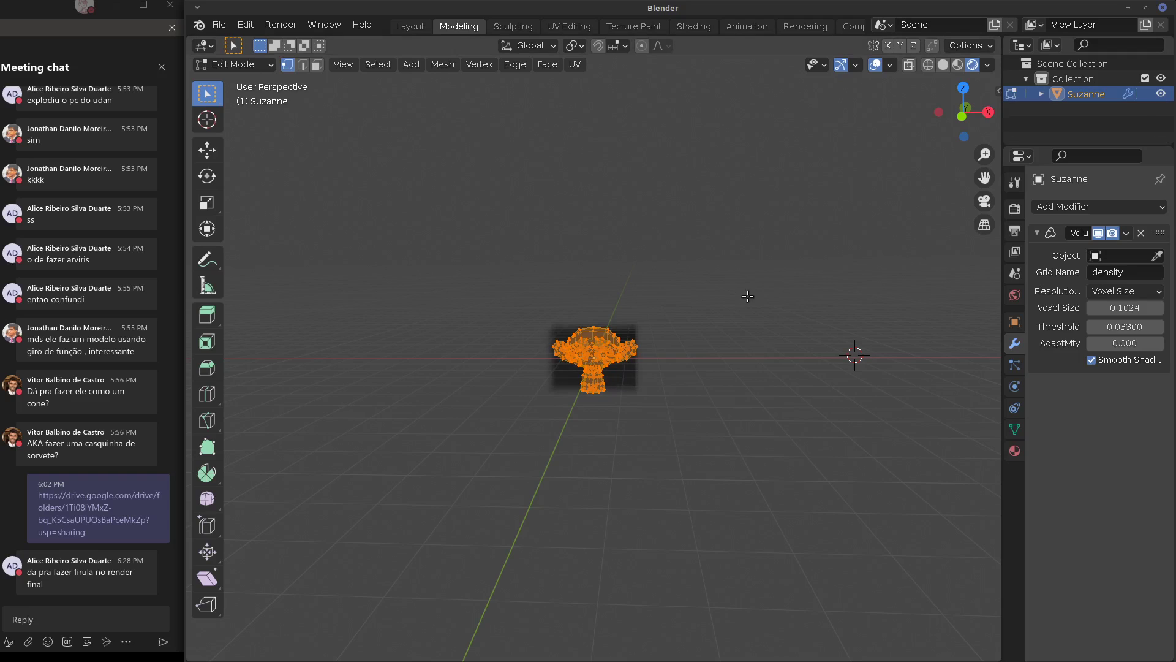
{"action": "middle_click_drag", "start_coordinate": [728, 307], "coordinate": [724, 306]}
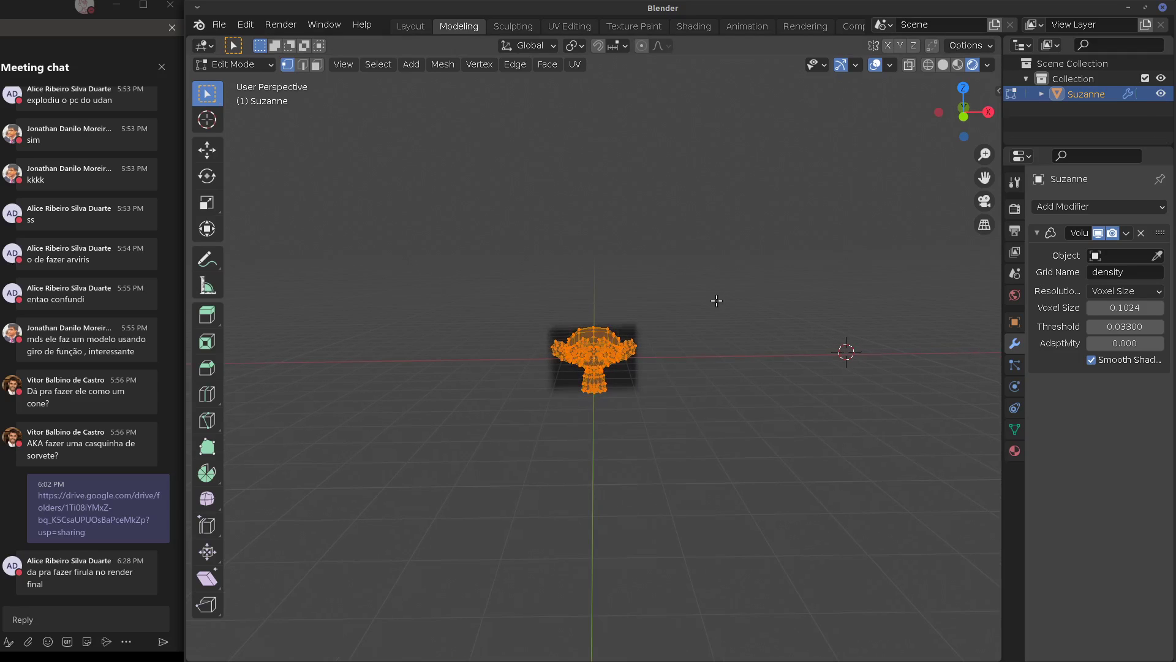
{"action": "key", "text": "Tab"}
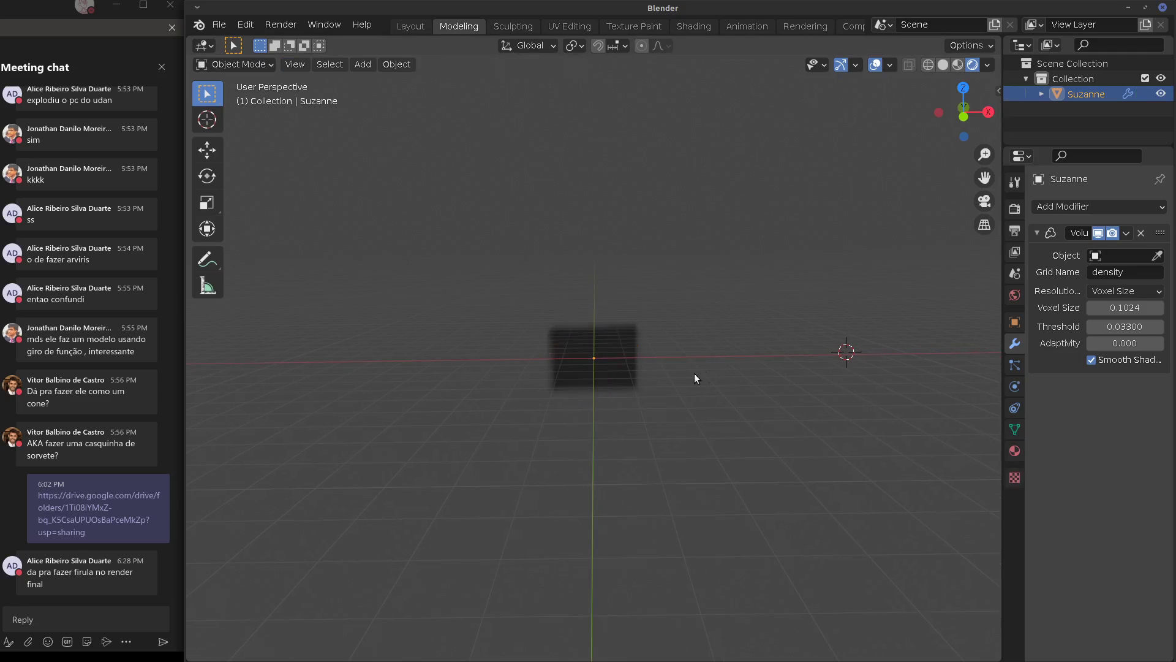
Remove the Volume to Mesh modifier, delete the monkey, and reset the 3D cursor to the world origin
{"action": "left_click", "coordinate": [1140, 233]}
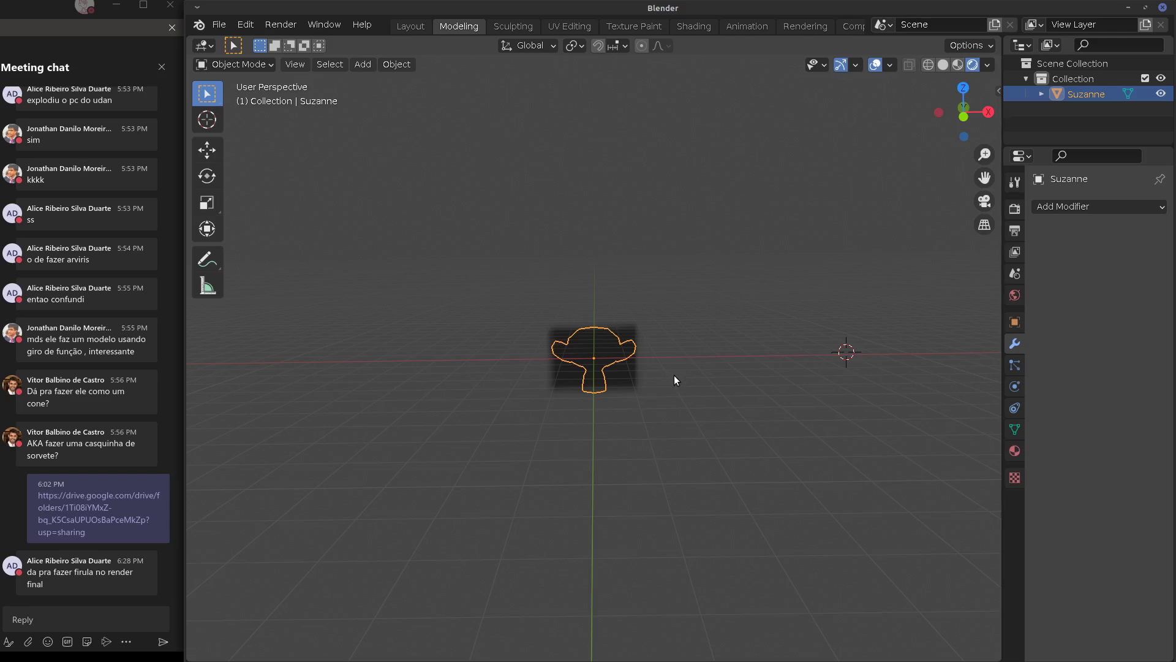
{"action": "key", "text": "x"}
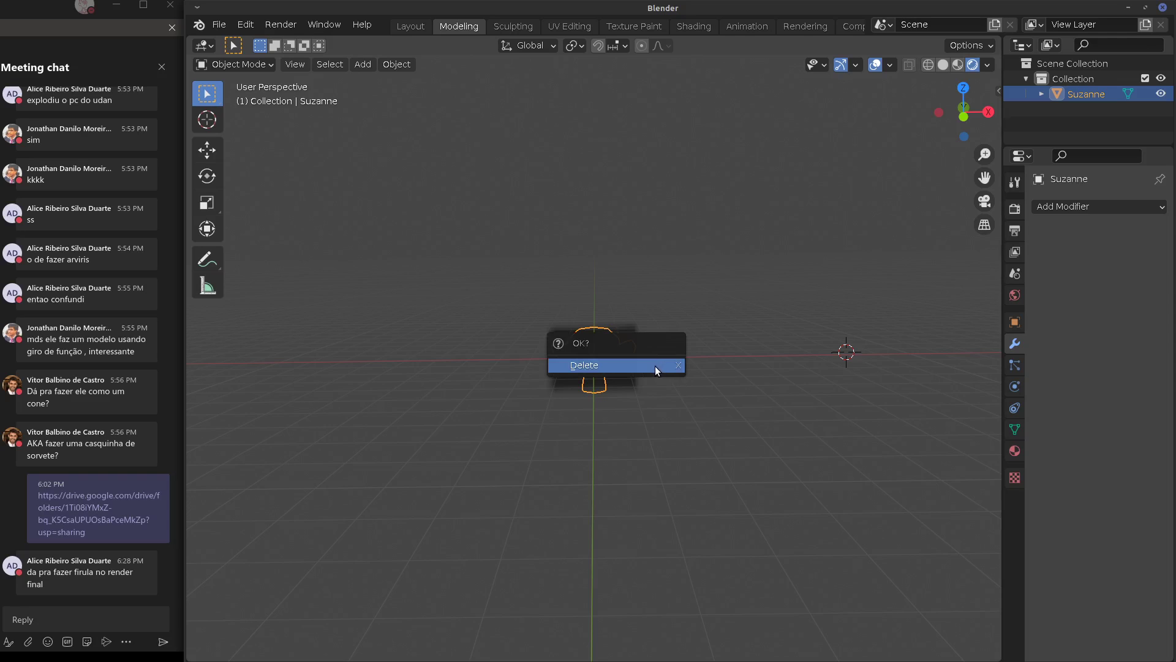
{"action": "left_click", "coordinate": [655, 366]}
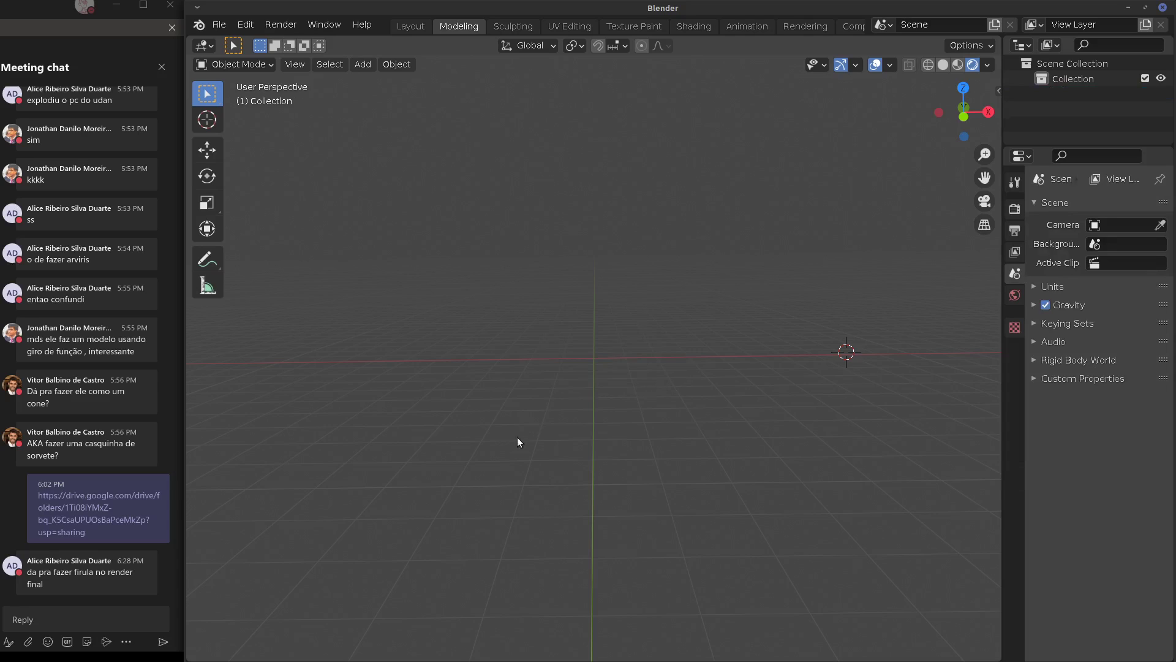
{"action": "key", "text": "shift+c"}
{"action": "middle_click_drag", "start_coordinate": [641, 435], "coordinate": [636, 444]}
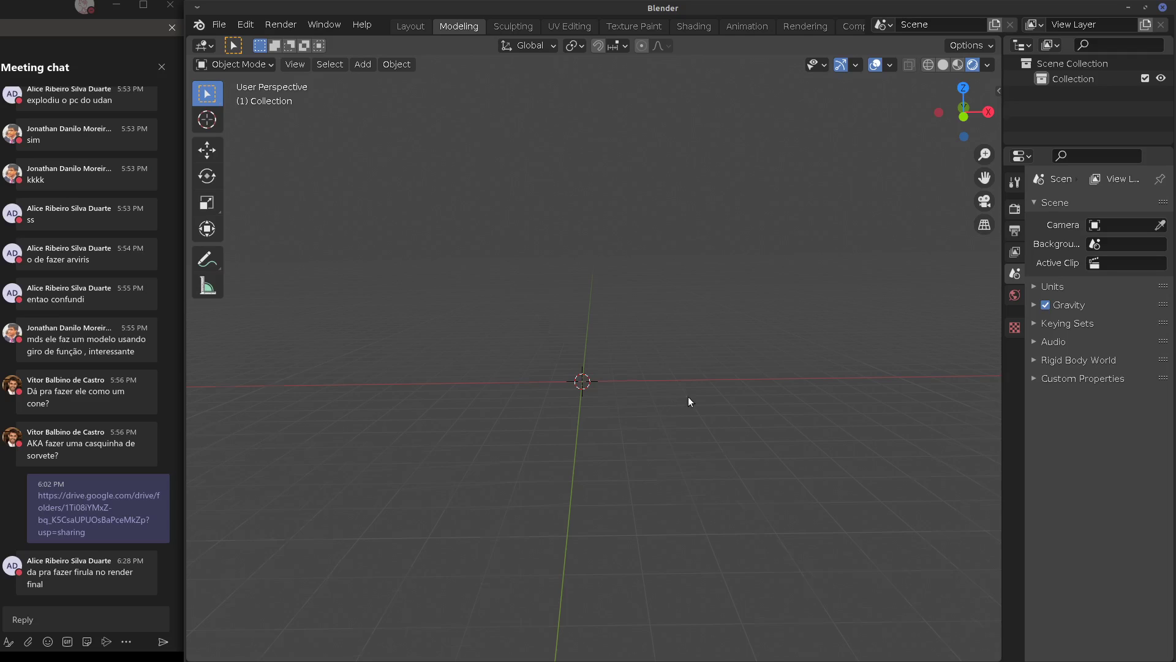
{"action": "middle_click_drag", "start_coordinate": [690, 402], "coordinate": [678, 330]}
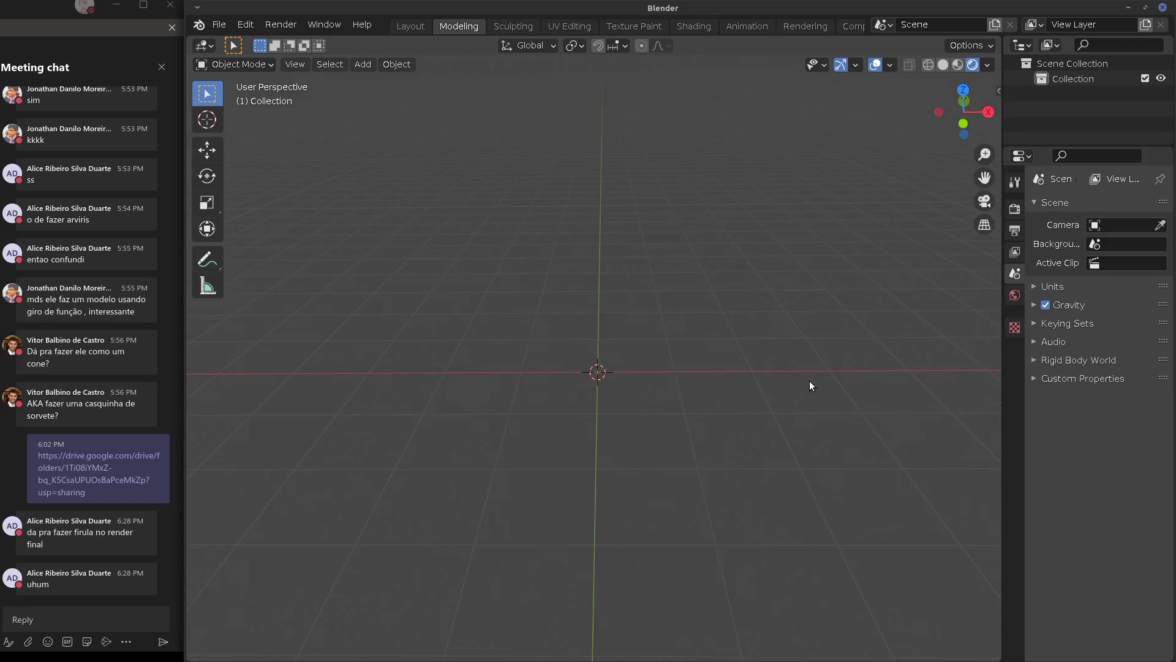
Add a new monkey mesh at the world origin and switch the viewport to Solid shading
{"action": "key", "text": "shift+a"}
{"action": "mouse_move", "coordinate": [694, 368]}
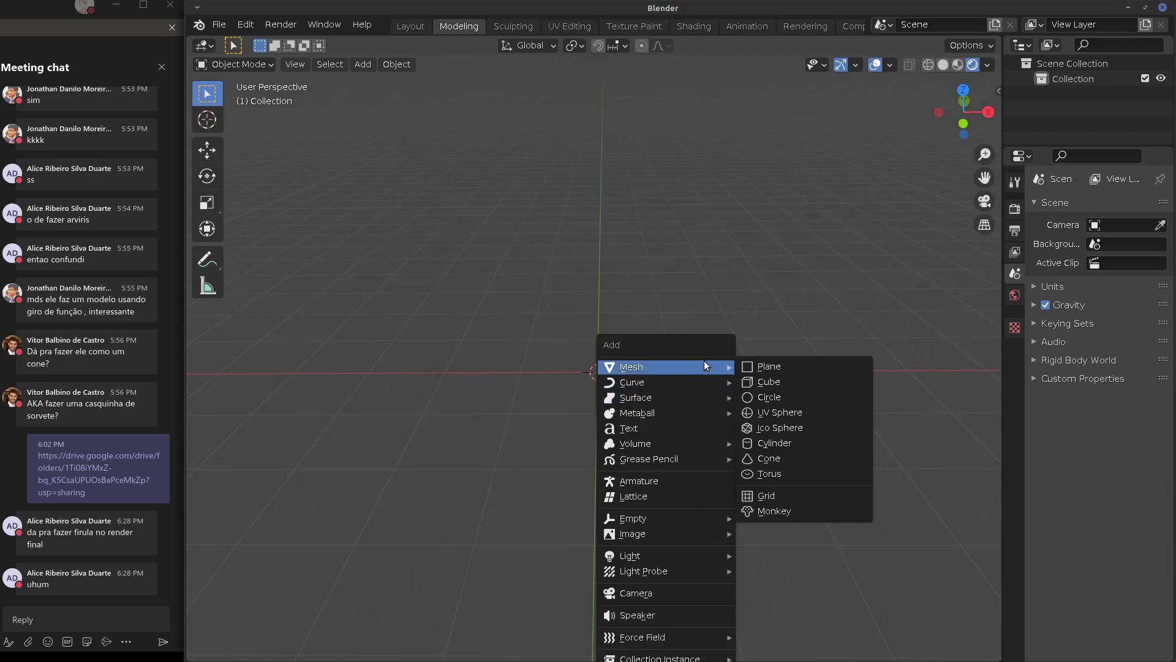
{"action": "left_click", "coordinate": [785, 508]}
{"action": "middle_click_drag", "start_coordinate": [728, 372], "coordinate": [659, 334]}
{"action": "left_click", "coordinate": [943, 64]}
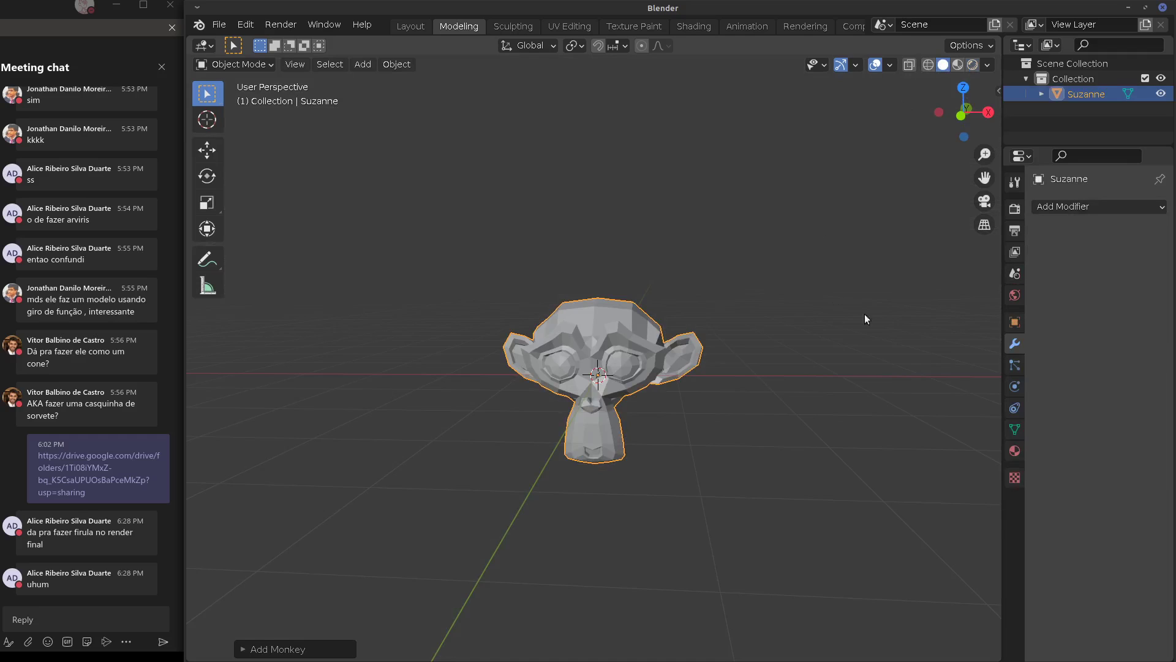
Add a Wireframe modifier to the monkey, inspect the mesh from several angles, and remove the modifier again
{"action": "left_click", "coordinate": [1095, 207]}
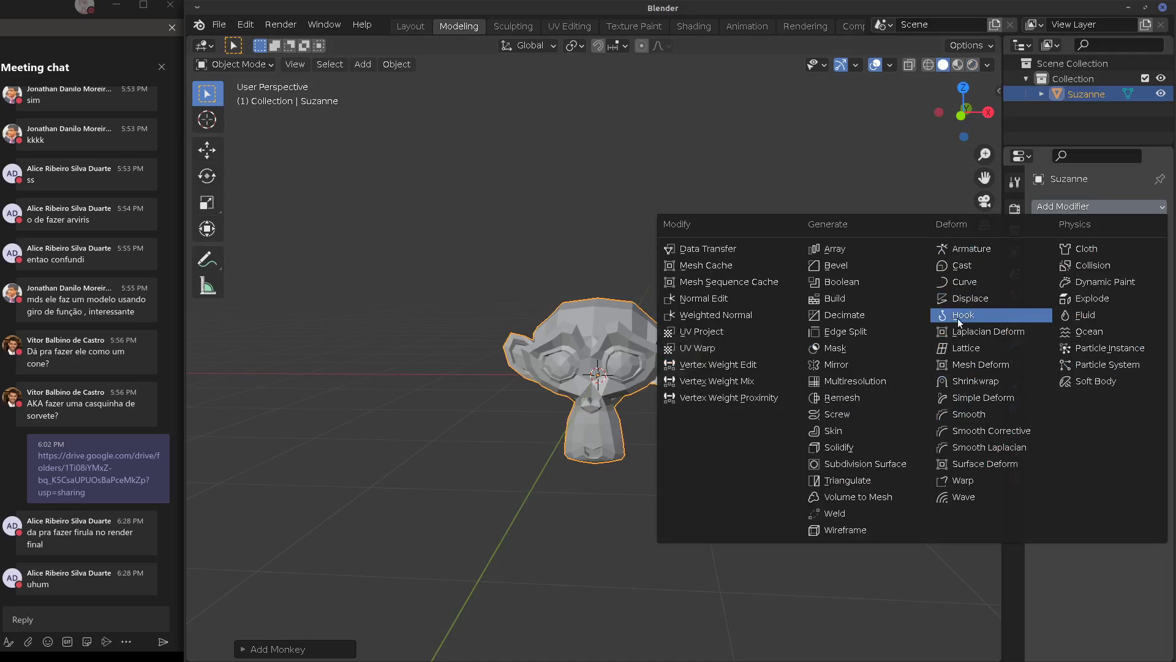
{"action": "left_click", "coordinate": [821, 530]}
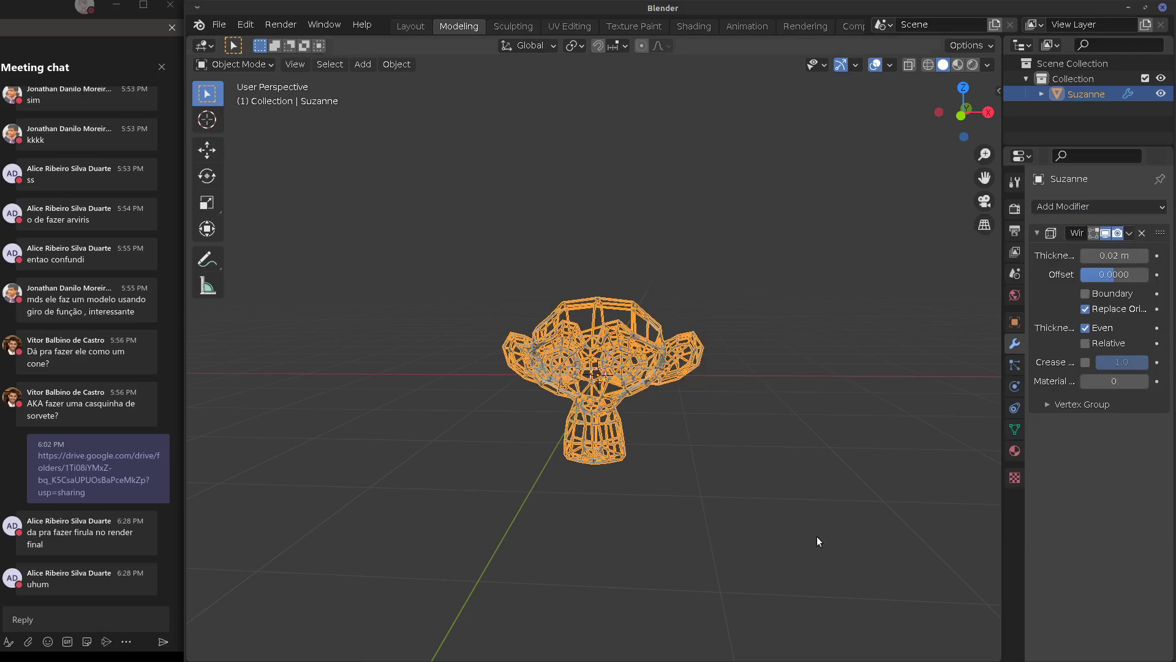
{"action": "middle_click_drag", "start_coordinate": [762, 451], "coordinate": [718, 435]}
{"action": "scroll", "coordinate": [606, 459], "scroll_direction": "up", "scroll_amount": 3}
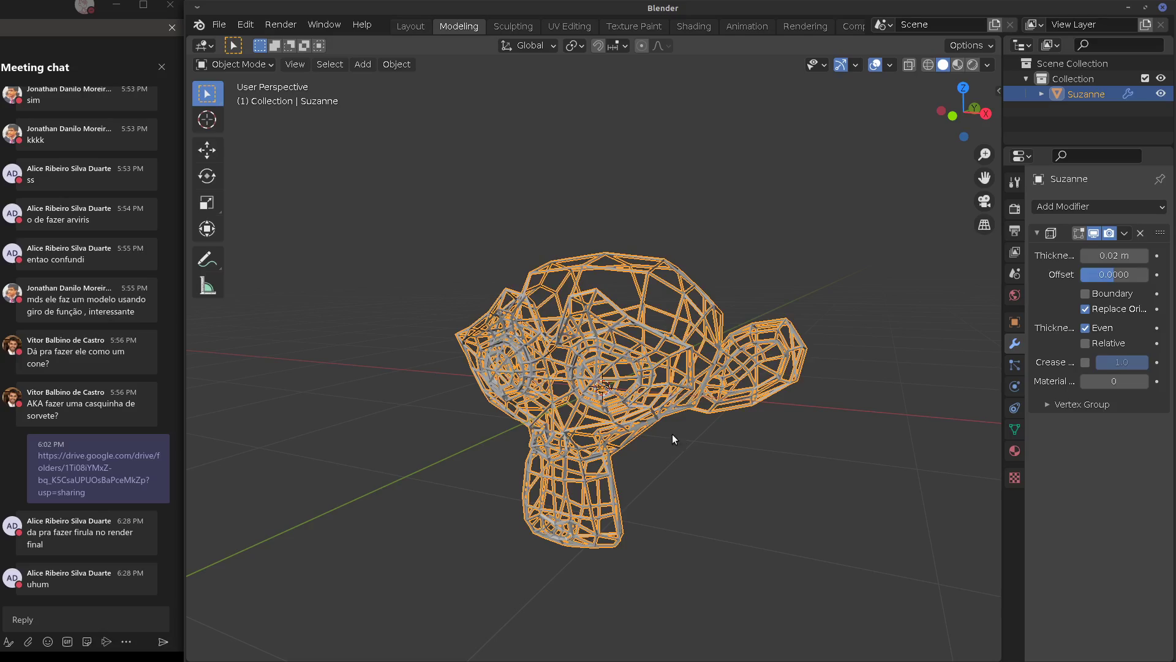
{"action": "middle_click_drag", "start_coordinate": [672, 433], "coordinate": [711, 359]}
{"action": "scroll", "coordinate": [735, 360], "scroll_direction": "up", "scroll_amount": 3}
{"action": "middle_click_drag", "start_coordinate": [808, 423], "coordinate": [906, 392]}
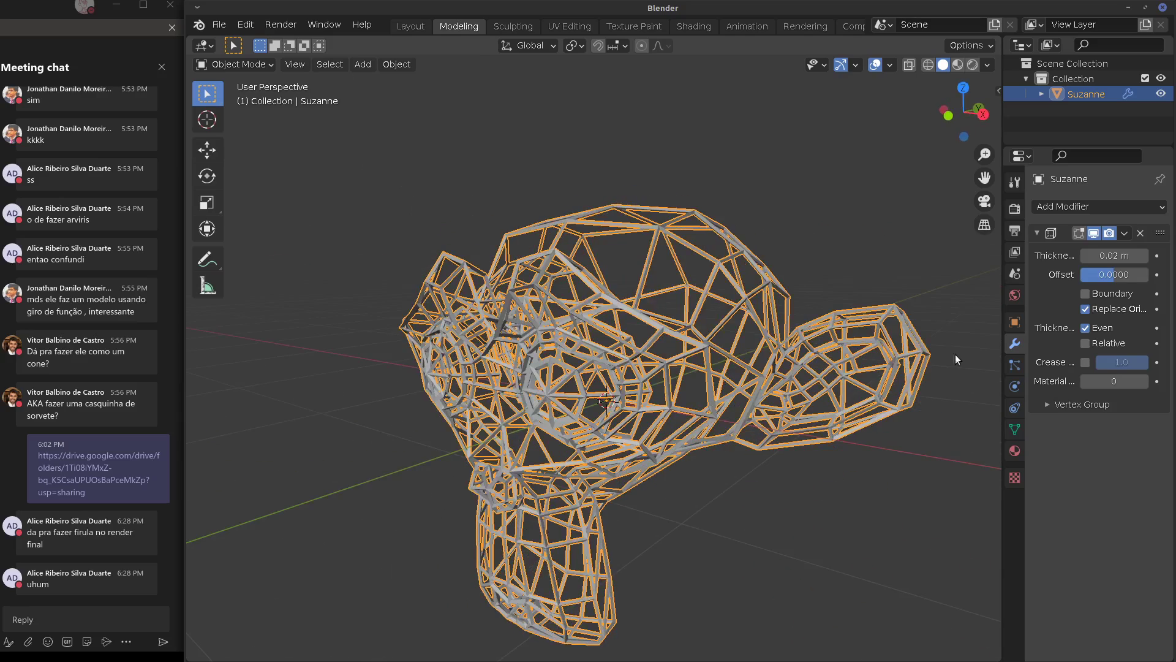
{"action": "left_click", "coordinate": [1141, 233]}
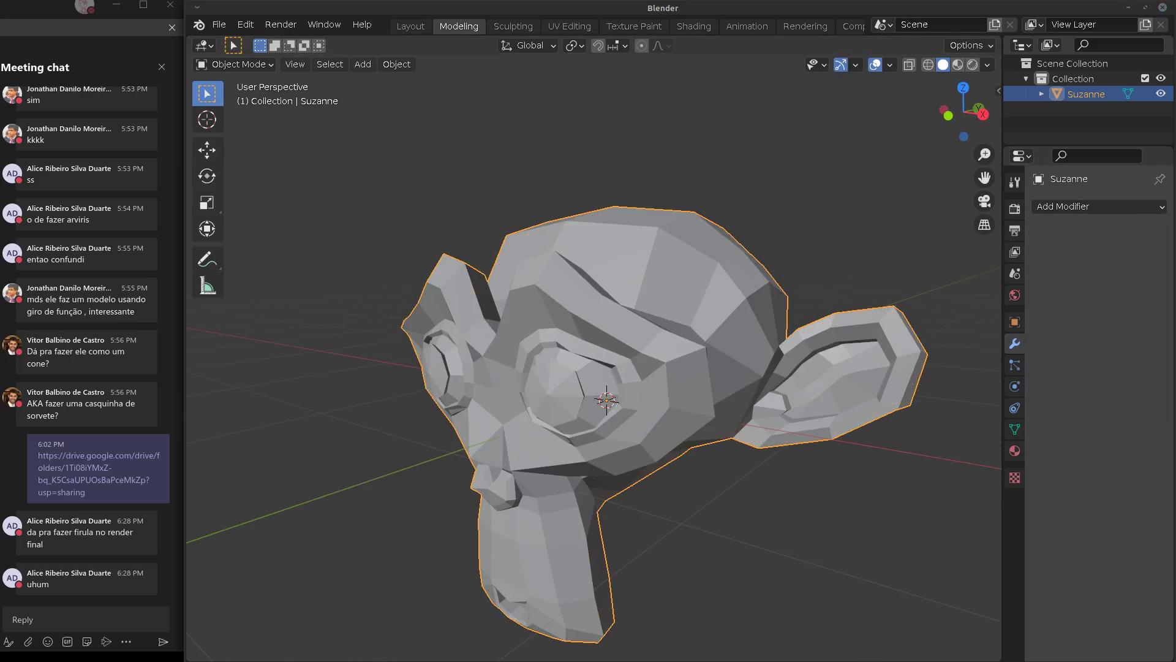
Switch to the Blender manual in Firefox and open the Weld Modifier page from the Generate modifiers
{"action": "key", "text": "alt+Tab"}
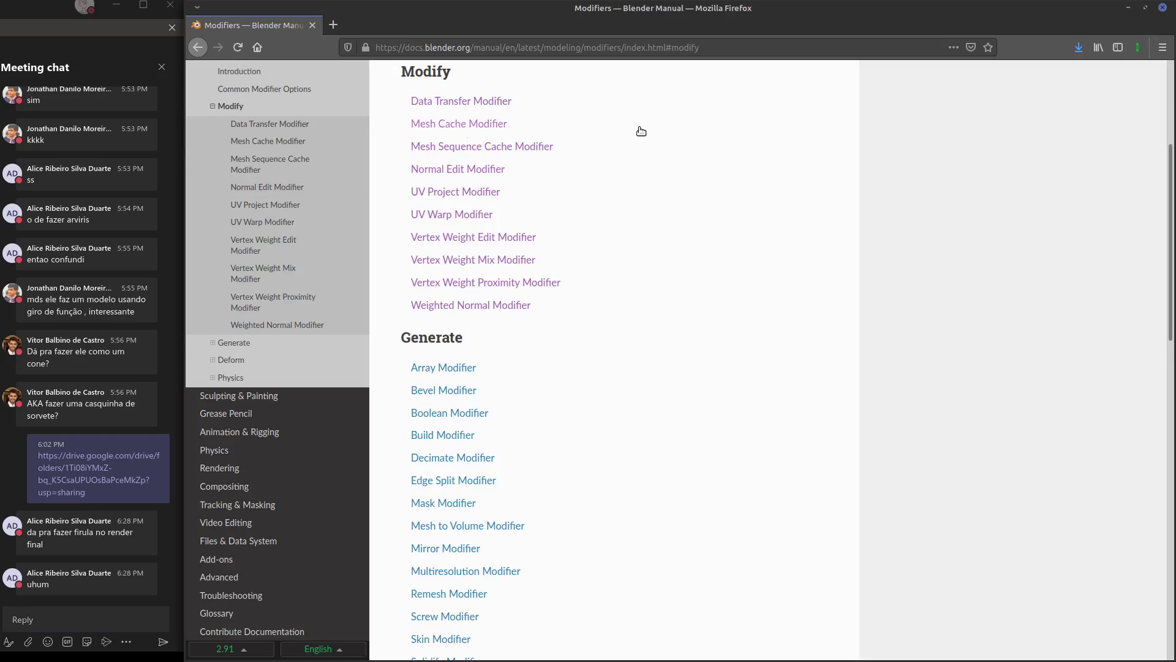
{"action": "scroll", "coordinate": [1169, 316], "scroll_direction": "up", "scroll_amount": 6}
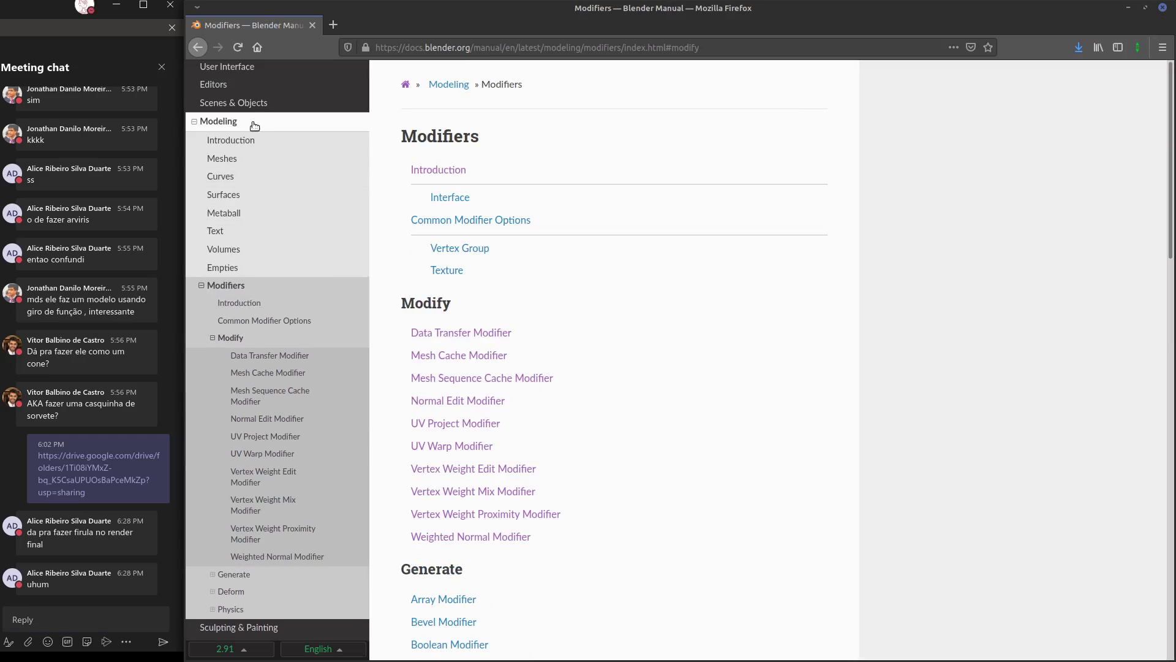
{"action": "left_click", "coordinate": [212, 338]}
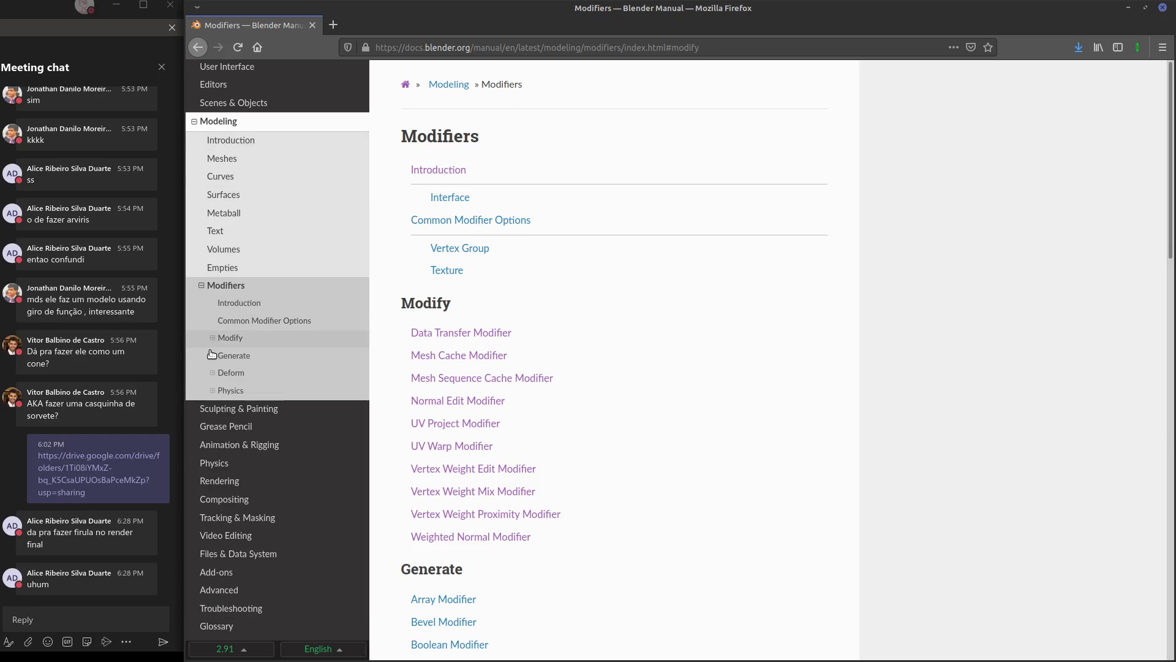
{"action": "left_click", "coordinate": [212, 355]}
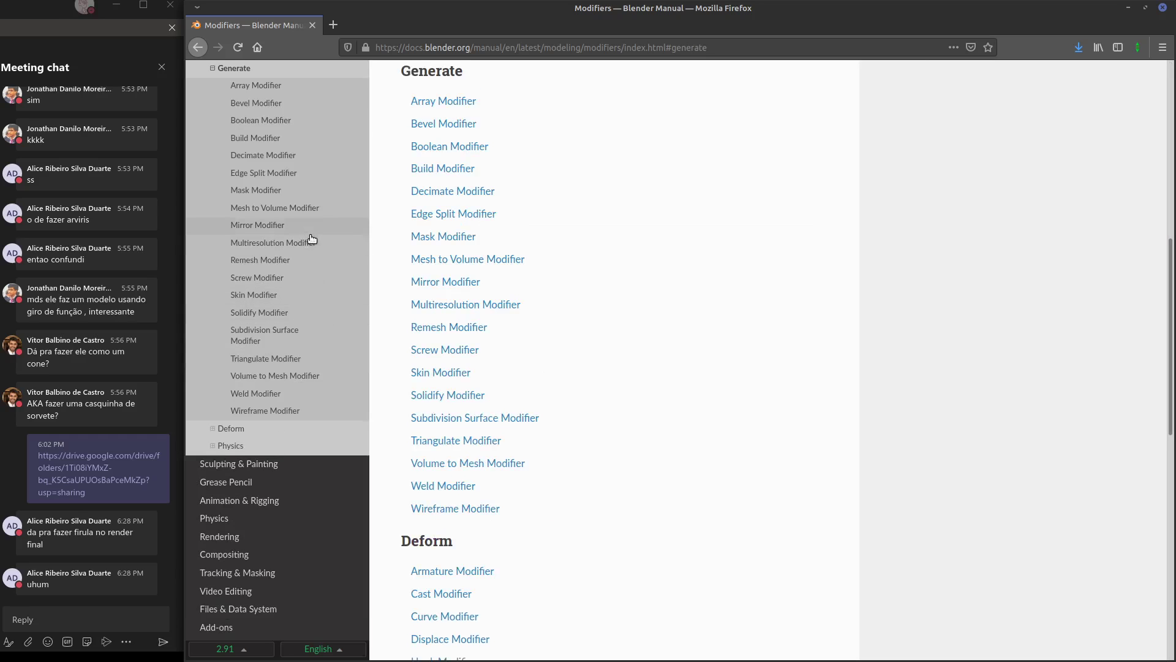
{"action": "left_click", "coordinate": [256, 393]}
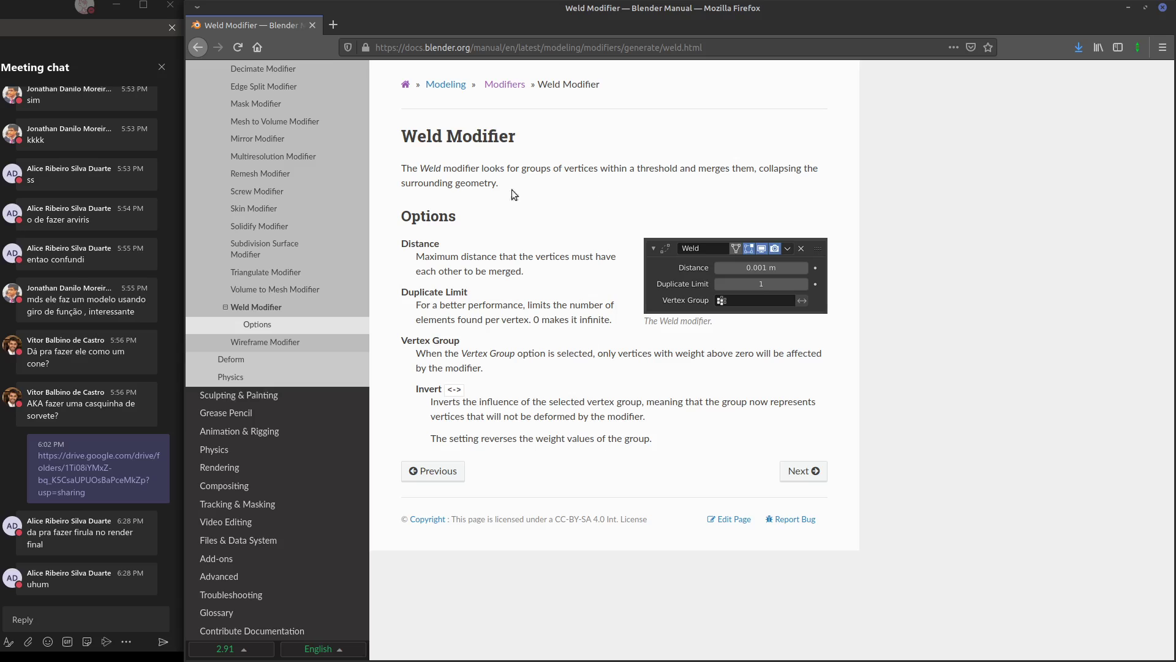
Read the Weld modifier's description, highlighting the phrase about groups of vertices
{"action": "left_click_drag", "start_coordinate": [758, 168], "coordinate": [838, 171]}
{"action": "left_click_drag", "start_coordinate": [519, 169], "coordinate": [594, 169]}
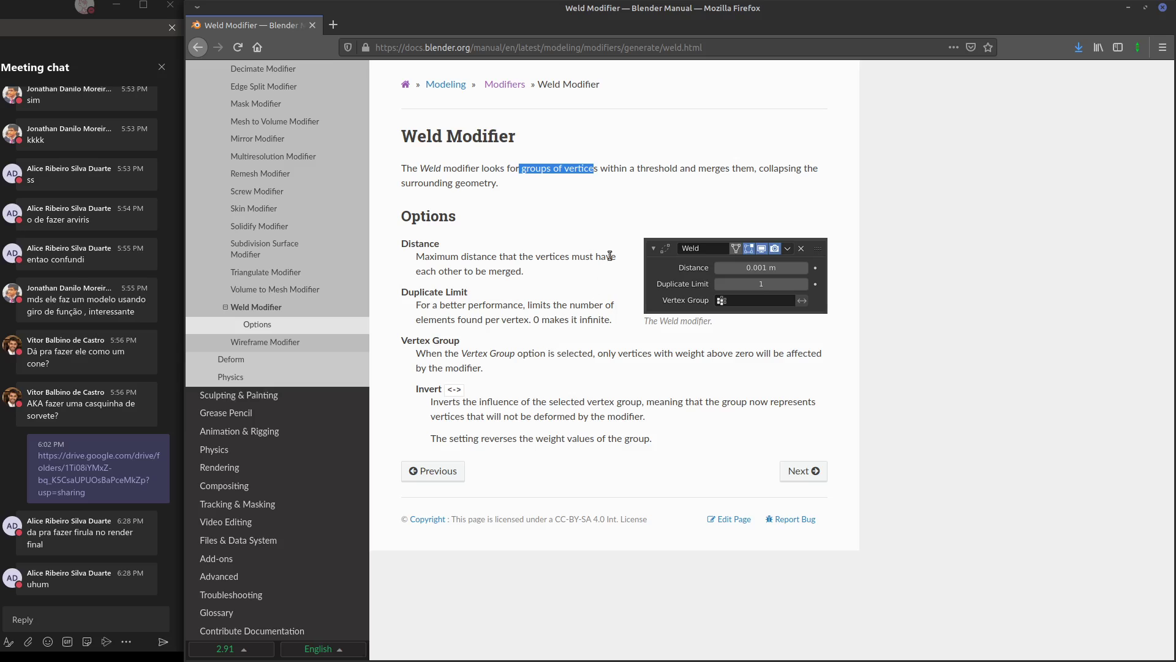
{"action": "left_click", "coordinate": [572, 168]}
{"action": "left_click_drag", "start_coordinate": [525, 170], "coordinate": [600, 169]}
Switch back to Blender and select all linked vertices of the monkey's +X eyeball in Edit Mode
{"action": "key", "text": "alt+Tab"}
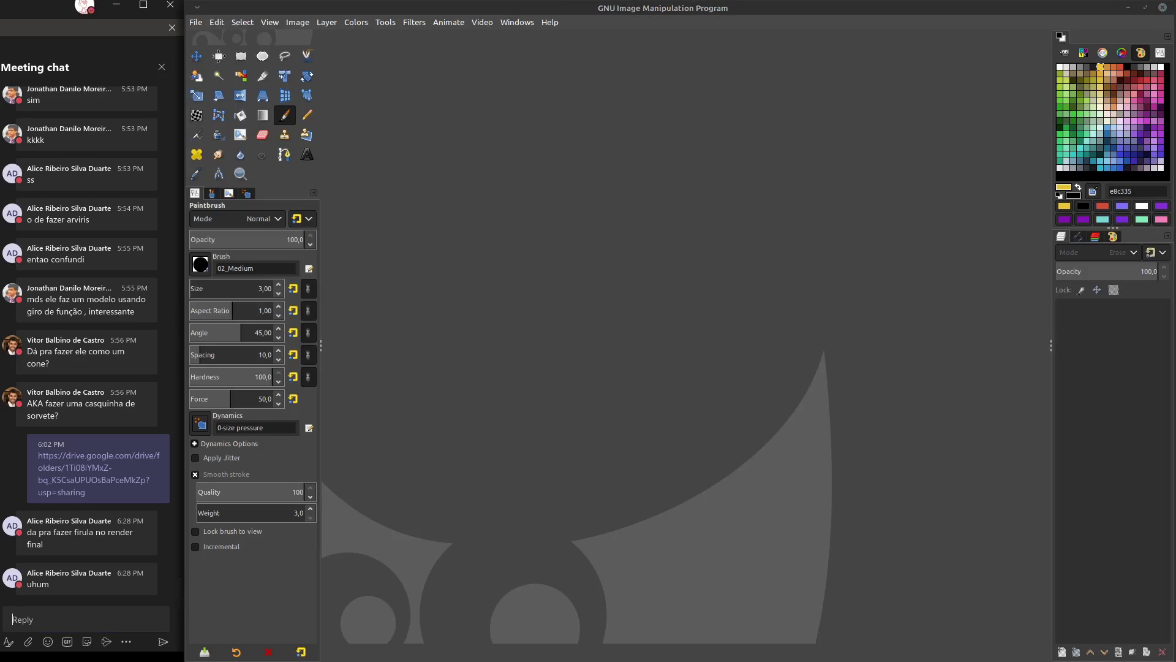
{"action": "key", "text": "alt+Tab"}
{"action": "middle_click_drag", "start_coordinate": [818, 337], "coordinate": [772, 363]}
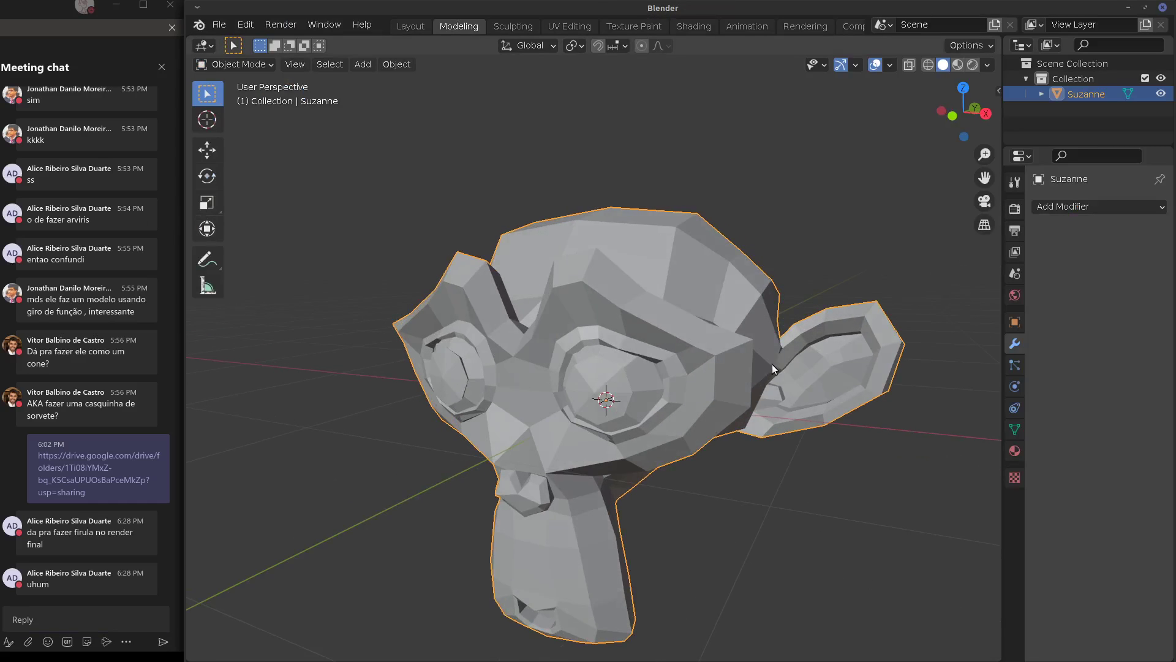
{"action": "key", "text": "Tab"}
{"action": "key", "text": "alt+a"}
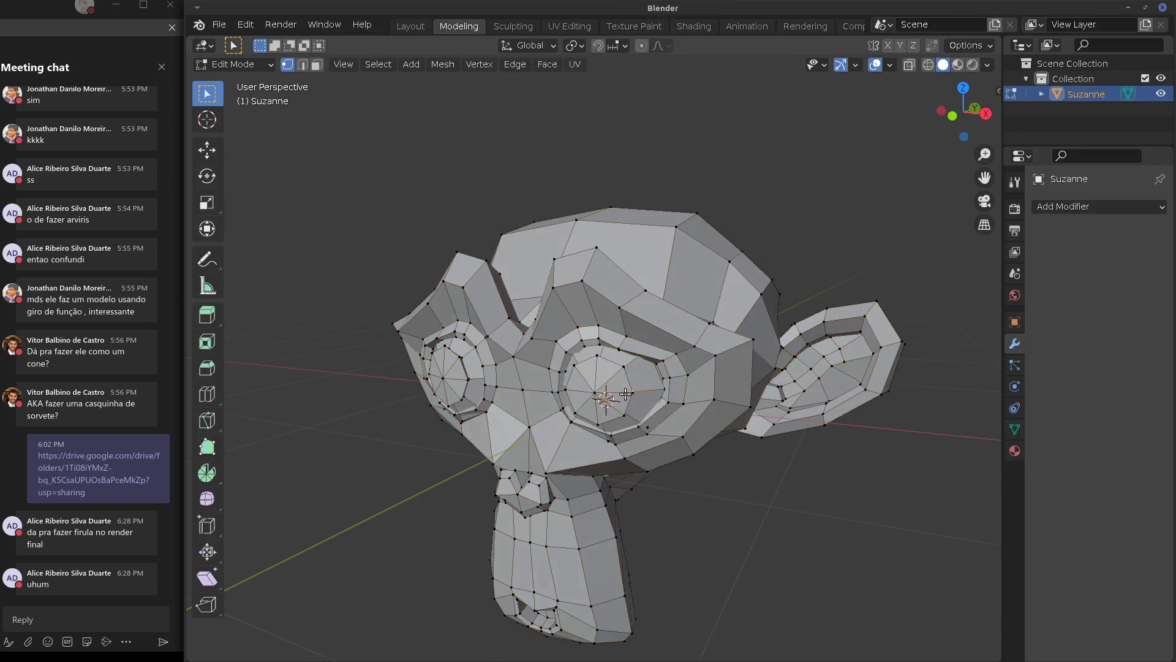
{"action": "left_click", "coordinate": [632, 396]}
{"action": "key", "text": "ctrl+l"}
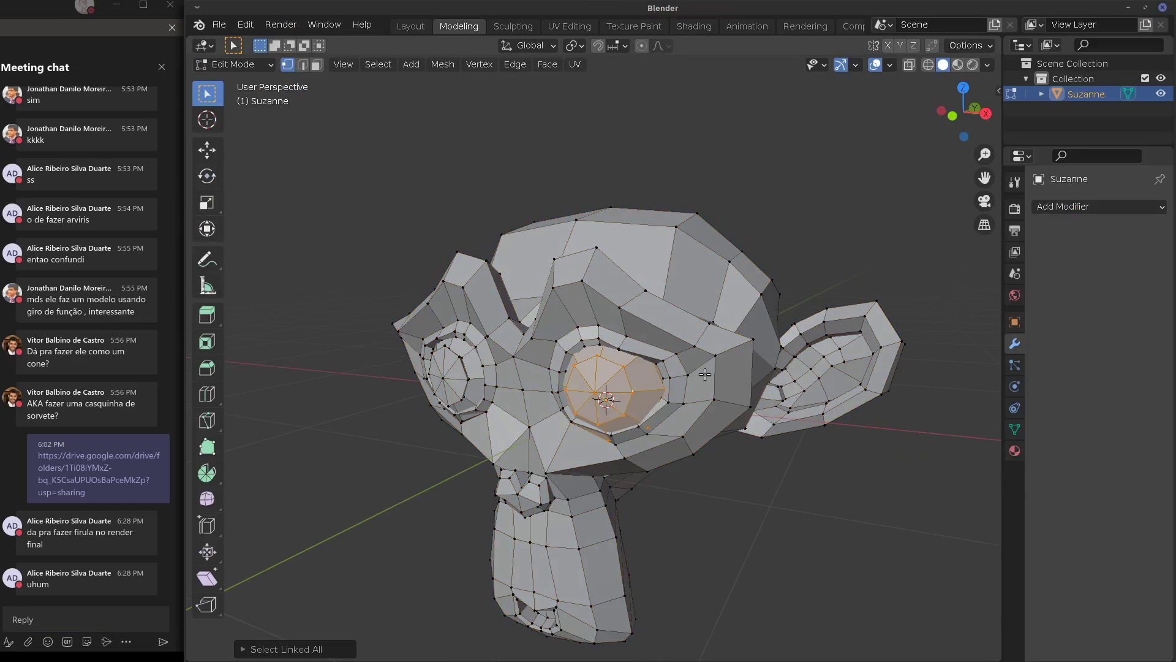
Create a vertex group, assign the selected eyeball vertices to it at weight 1.000, and return to Object Mode
{"action": "left_click", "coordinate": [1014, 429]}
{"action": "left_click", "coordinate": [1159, 252]}
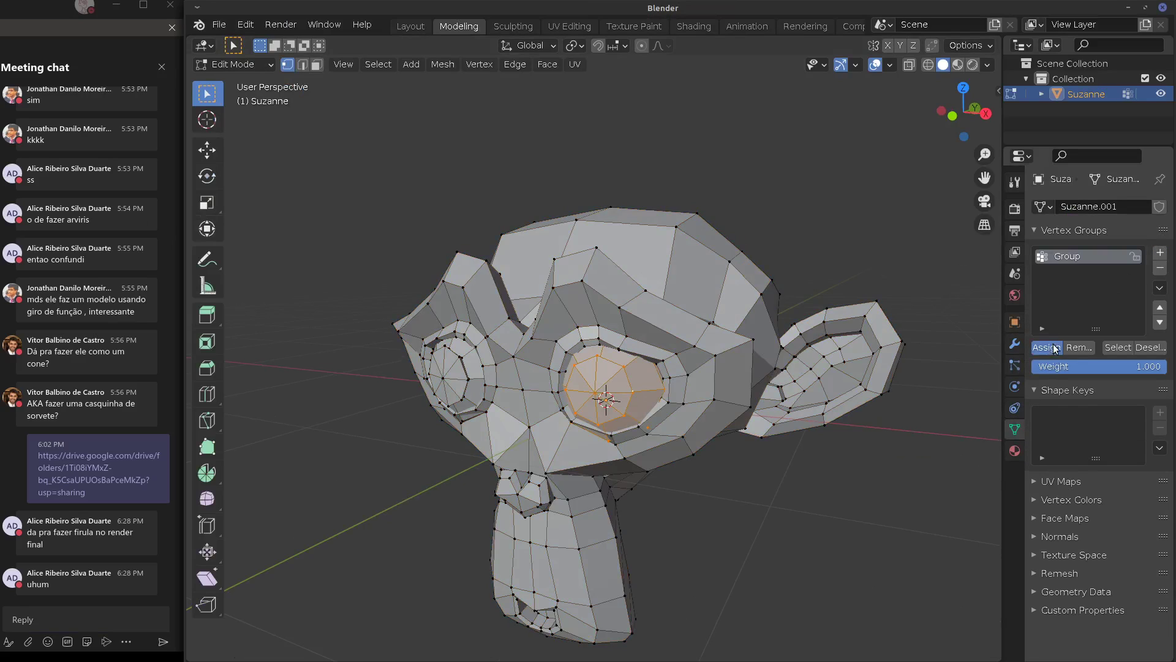
{"action": "left_click", "coordinate": [1055, 348]}
{"action": "key", "text": "Tab"}
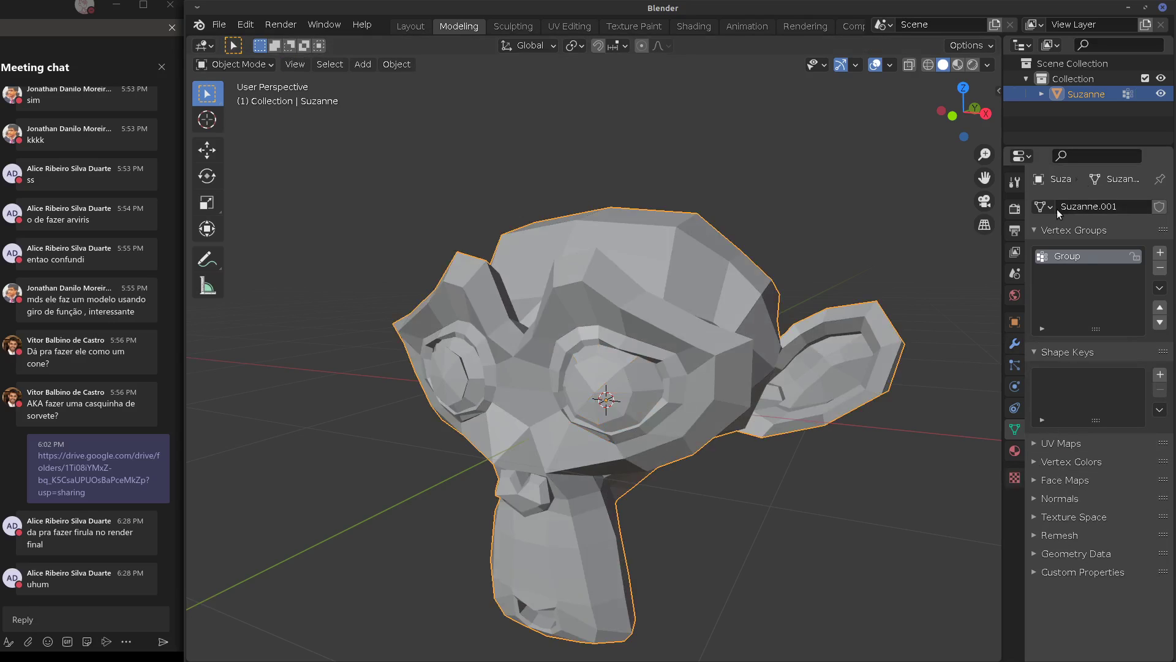
Add a Weld modifier to the monkey and limit it to the vertex group named Group
{"action": "left_click", "coordinate": [1014, 343]}
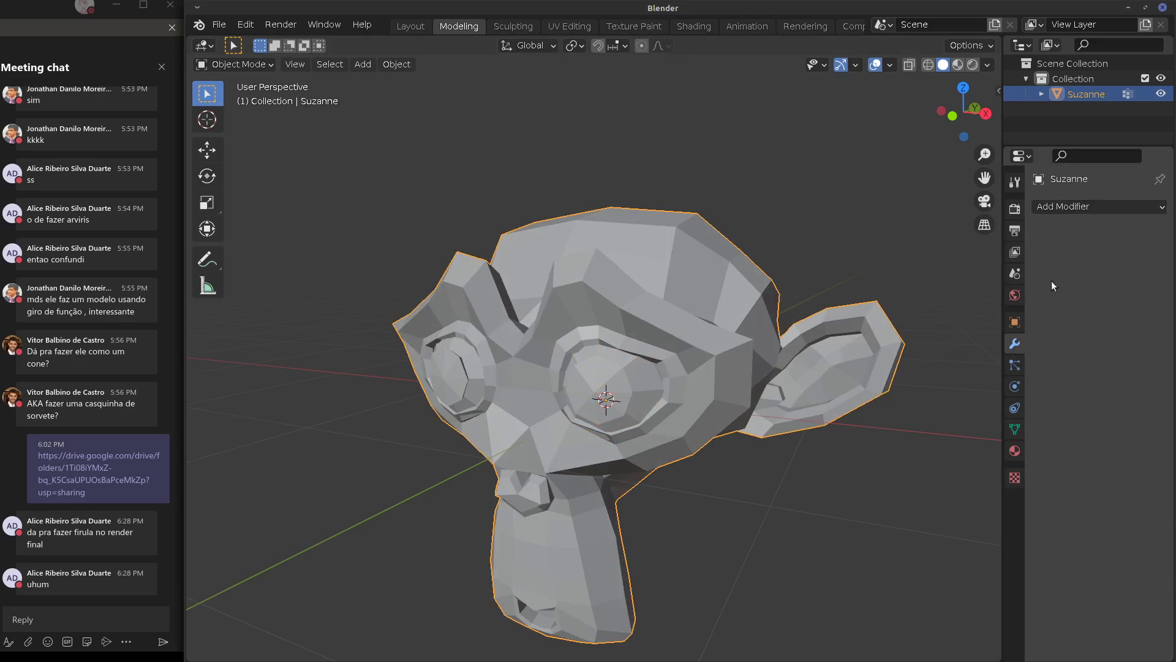
{"action": "left_click", "coordinate": [1078, 206]}
{"action": "left_click", "coordinate": [876, 513]}
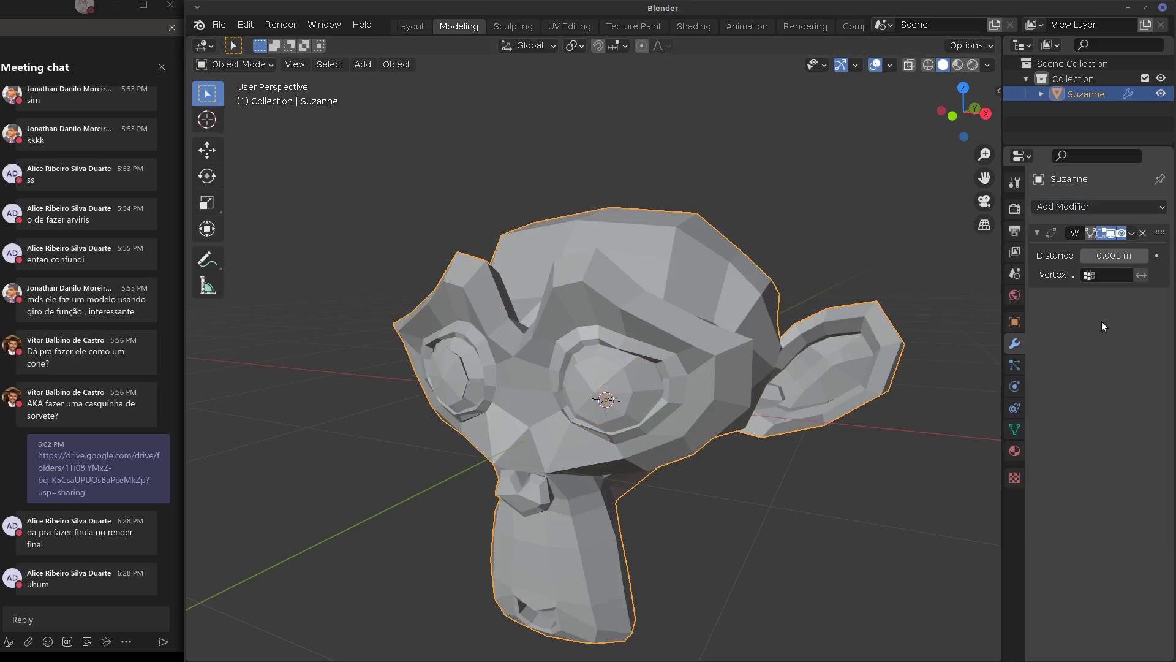
{"action": "left_click", "coordinate": [1112, 275]}
{"action": "left_click", "coordinate": [1074, 296]}
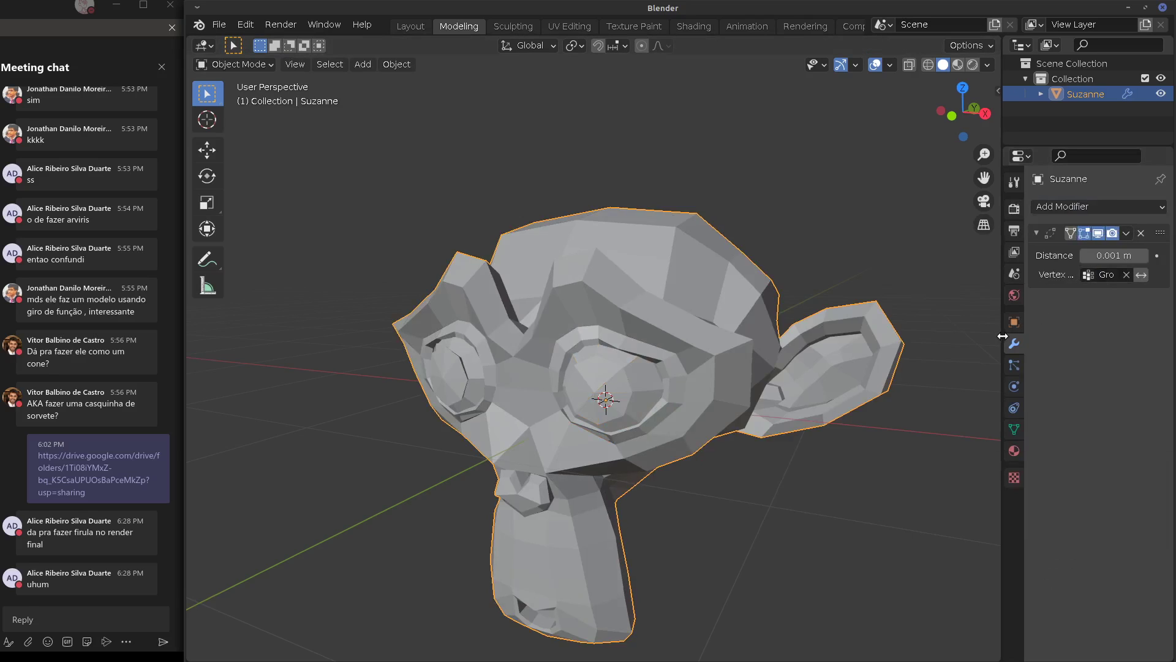
Widen the Properties editor and set the Weld modifier's distance to 0.183 m
{"action": "left_click_drag", "start_coordinate": [1002, 336], "coordinate": [904, 335]}
{"action": "left_click_drag", "start_coordinate": [1043, 258], "coordinate": [855, 323]}
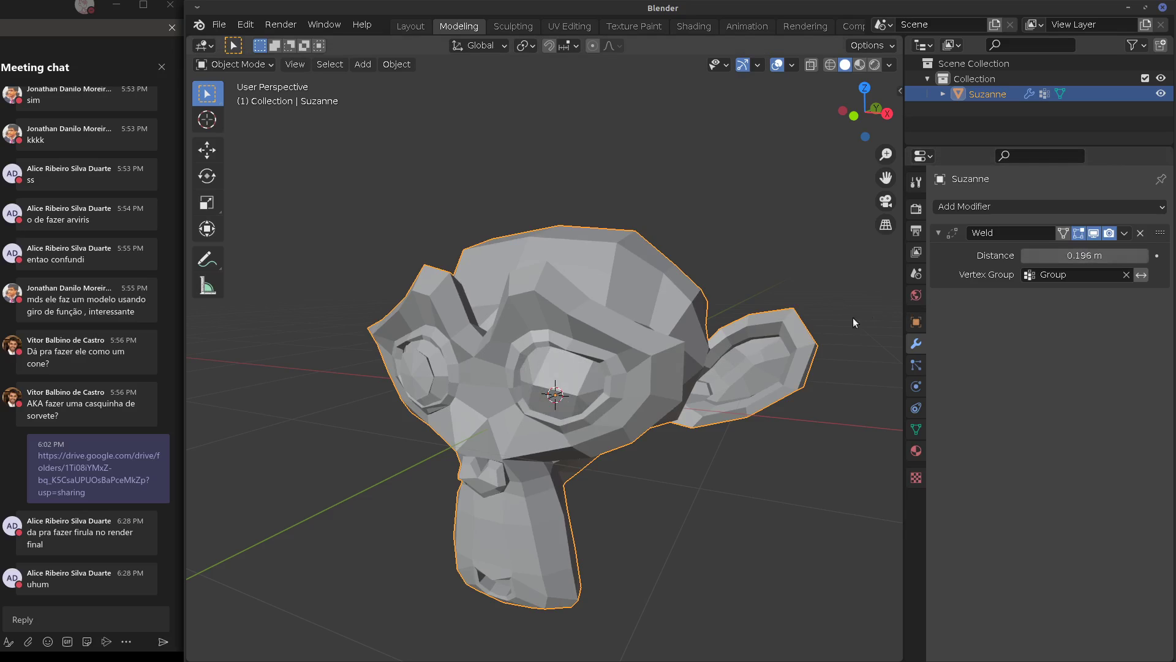
{"action": "mouse_move", "coordinate": [1030, 263]}
{"action": "left_mouse_down"}
{"action": "mouse_move", "coordinate": [1017, 264]}
{"action": "mouse_move", "coordinate": [1036, 264]}
{"action": "left_mouse_up"}
{"action": "mouse_move", "coordinate": [678, 422]}
{"action": "middle_mouse_down"}
{"action": "mouse_move", "coordinate": [759, 406]}
{"action": "mouse_move", "coordinate": [684, 417]}
{"action": "middle_mouse_up"}
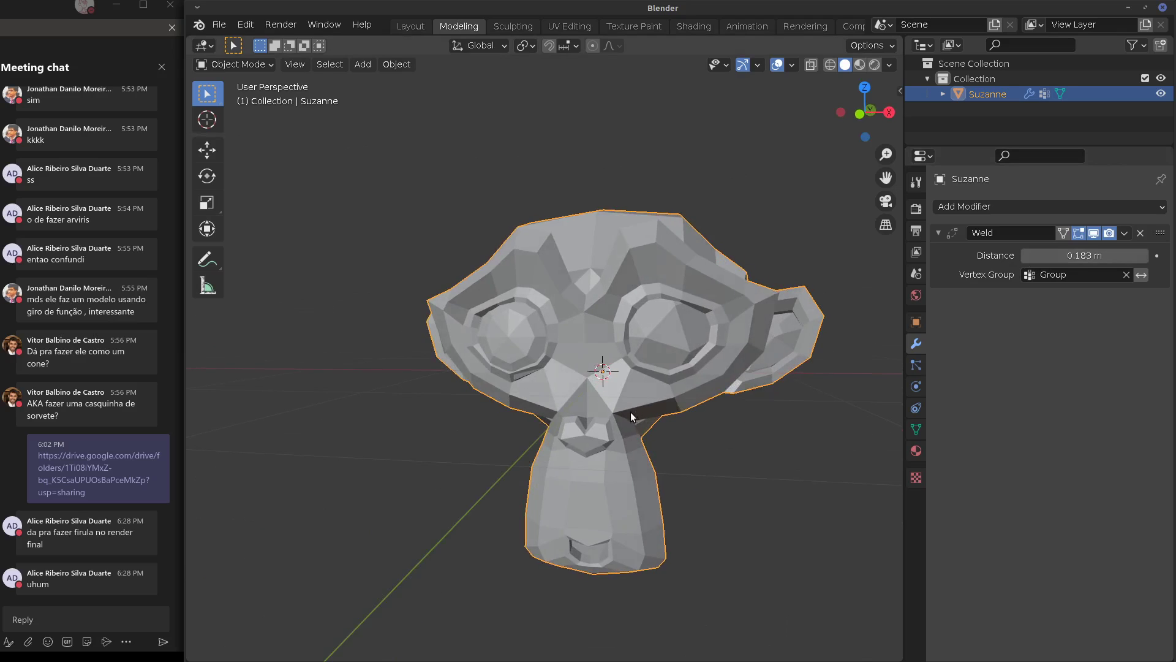
Select the edge loops around the +X eye socket, assign them to the existing vertex group, and return to Object Mode
{"action": "key", "text": "Tab"}
{"action": "left_click", "coordinate": [685, 372], "text": "alt"}
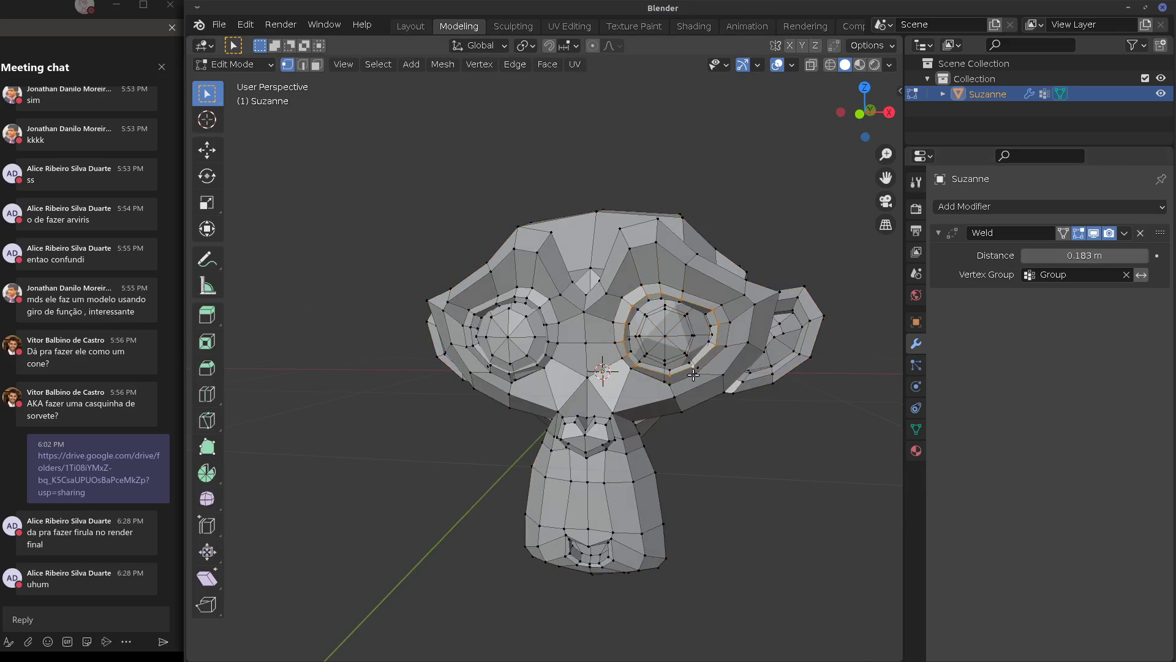
{"action": "left_click", "coordinate": [692, 374], "text": "alt+shift"}
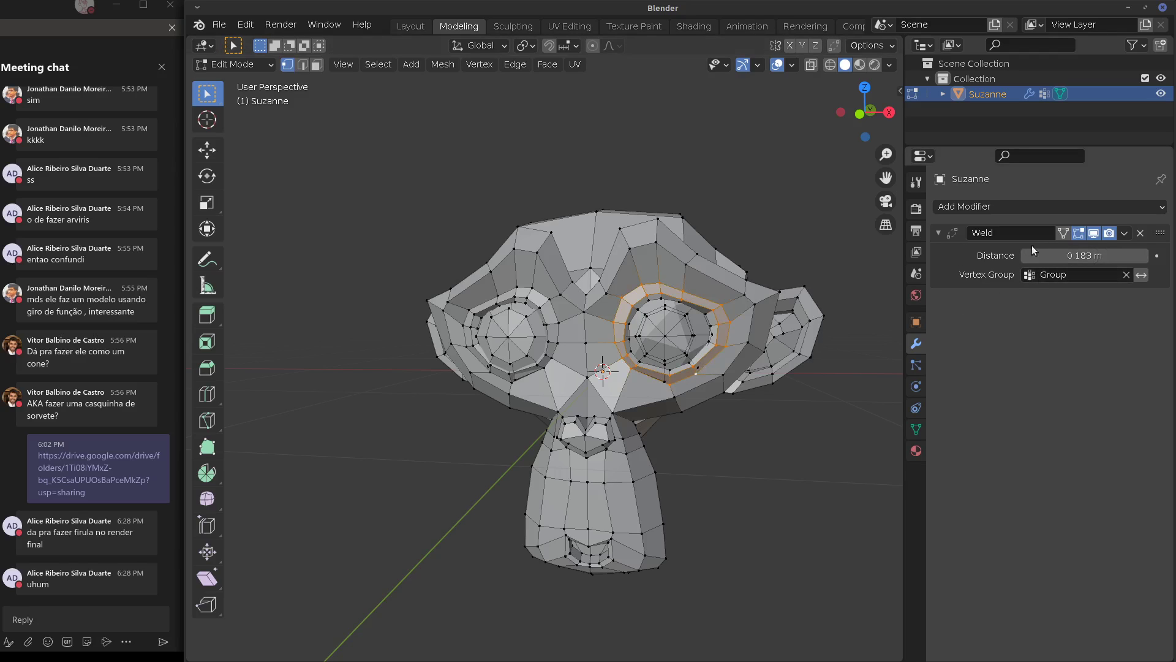
{"action": "left_click", "coordinate": [916, 429]}
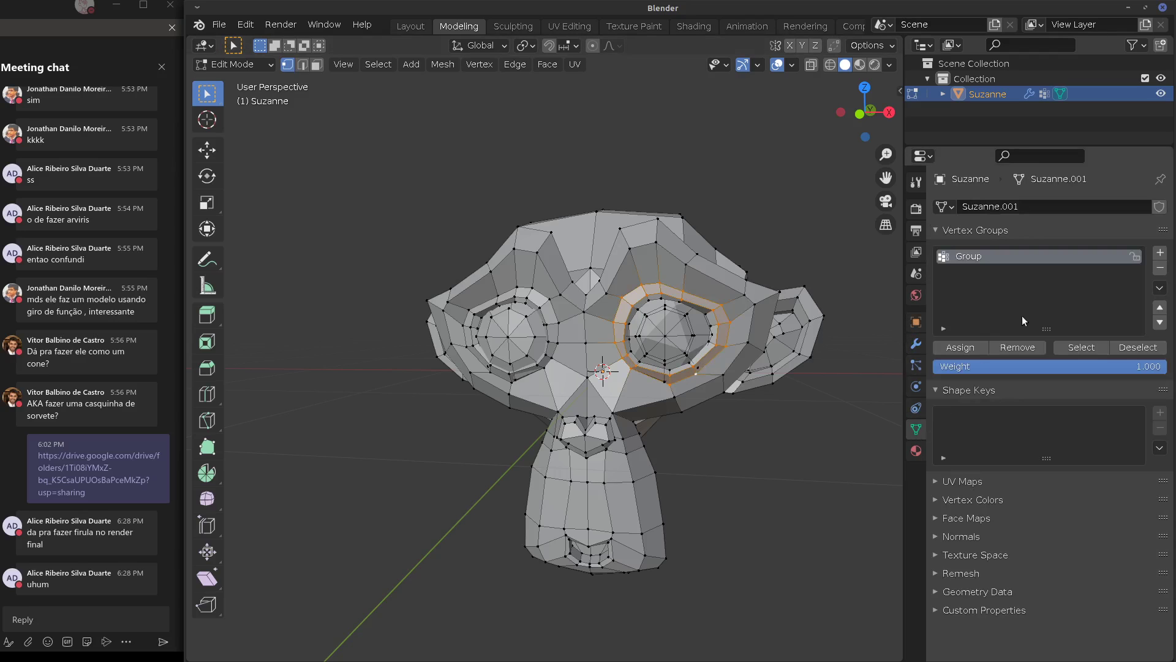
{"action": "left_click", "coordinate": [1002, 347]}
{"action": "key", "text": "Tab"}
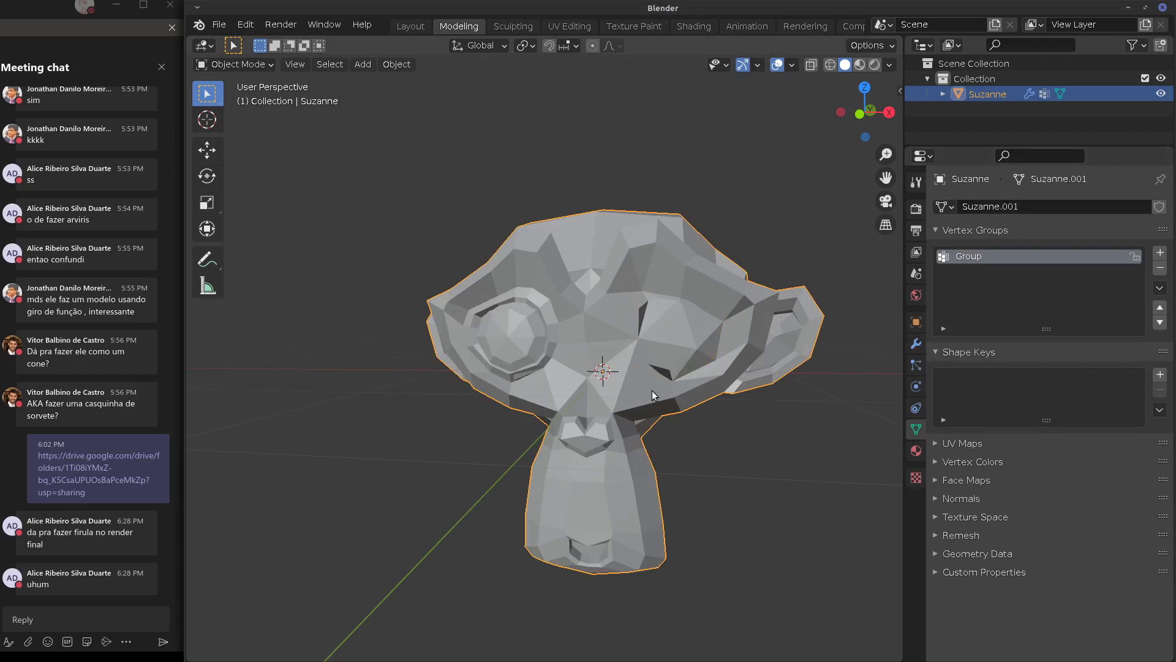
Raise the Weld modifier's merge distance to 0.301 m
{"action": "middle_click_drag", "start_coordinate": [756, 307], "coordinate": [820, 279]}
{"action": "left_click", "coordinate": [916, 343]}
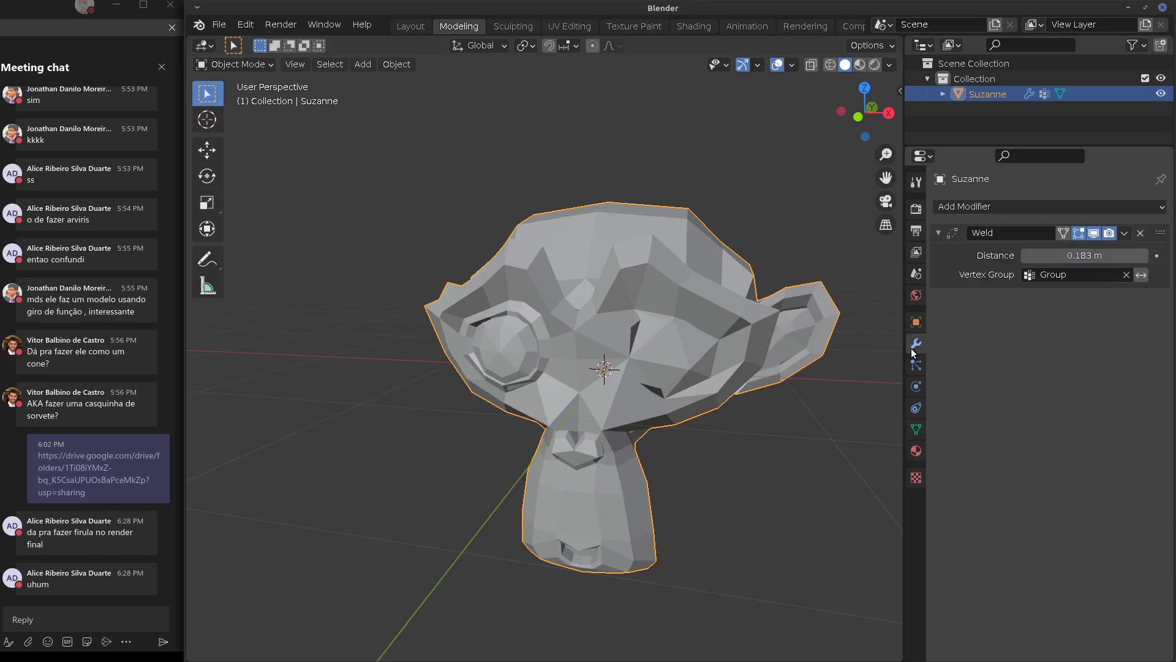
{"action": "left_click_drag", "start_coordinate": [1059, 258], "coordinate": [822, 331]}
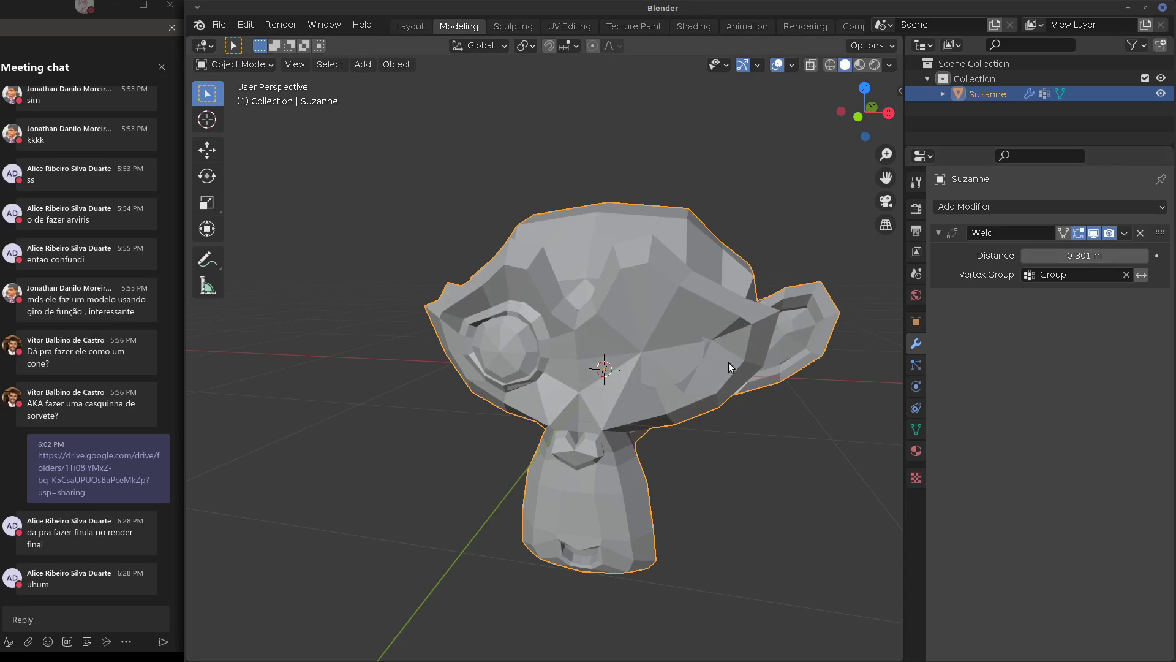
Remove the Weld modifier from the monkey
{"action": "middle_click_drag", "start_coordinate": [705, 406], "coordinate": [638, 359]}
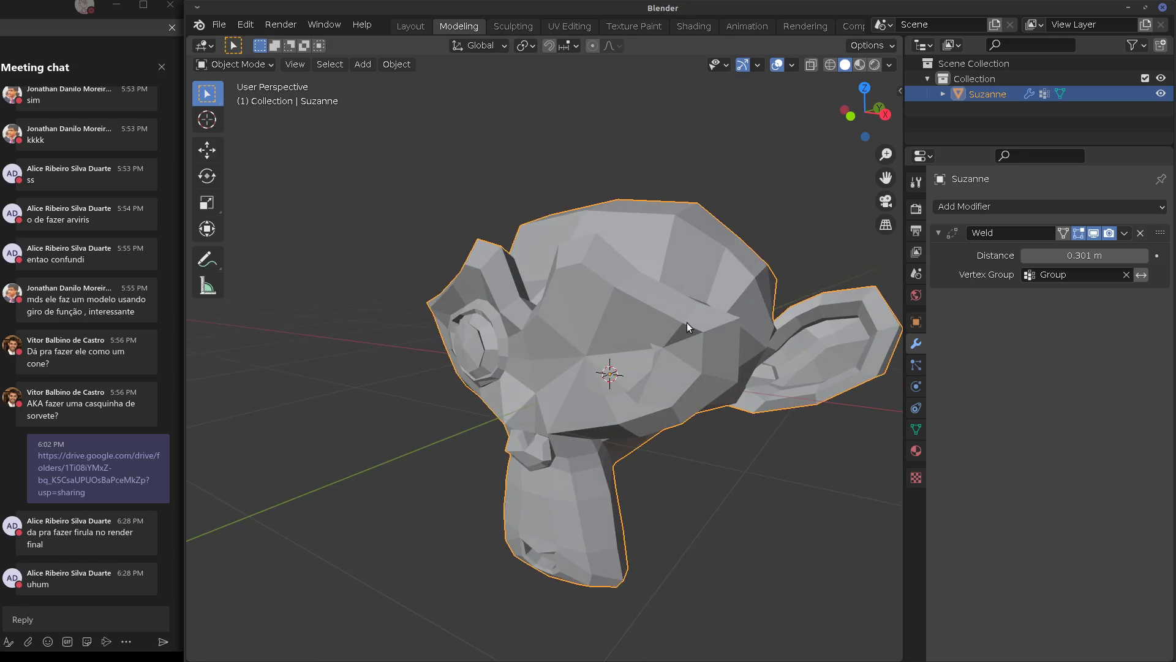
{"action": "left_click", "coordinate": [1143, 234]}
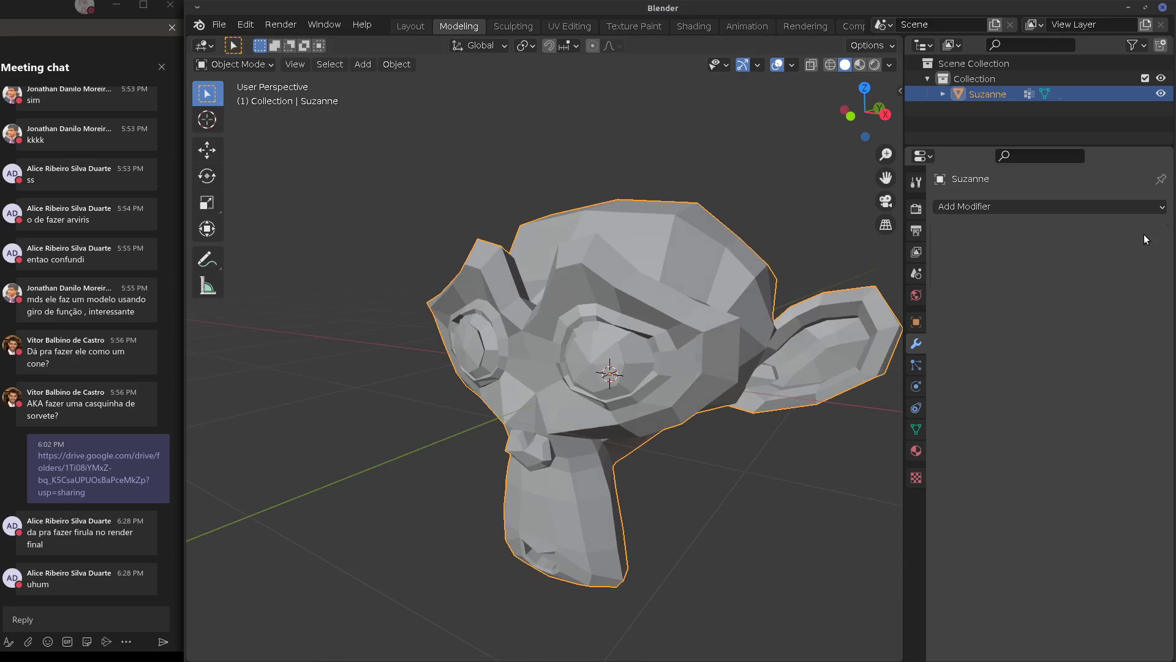
{"action": "left_click", "coordinate": [1043, 208]}
{"action": "left_click", "coordinate": [1049, 209]}
{"action": "middle_click_drag", "start_coordinate": [1000, 442], "coordinate": [625, 436]}
{"action": "left_click", "coordinate": [1013, 208]}
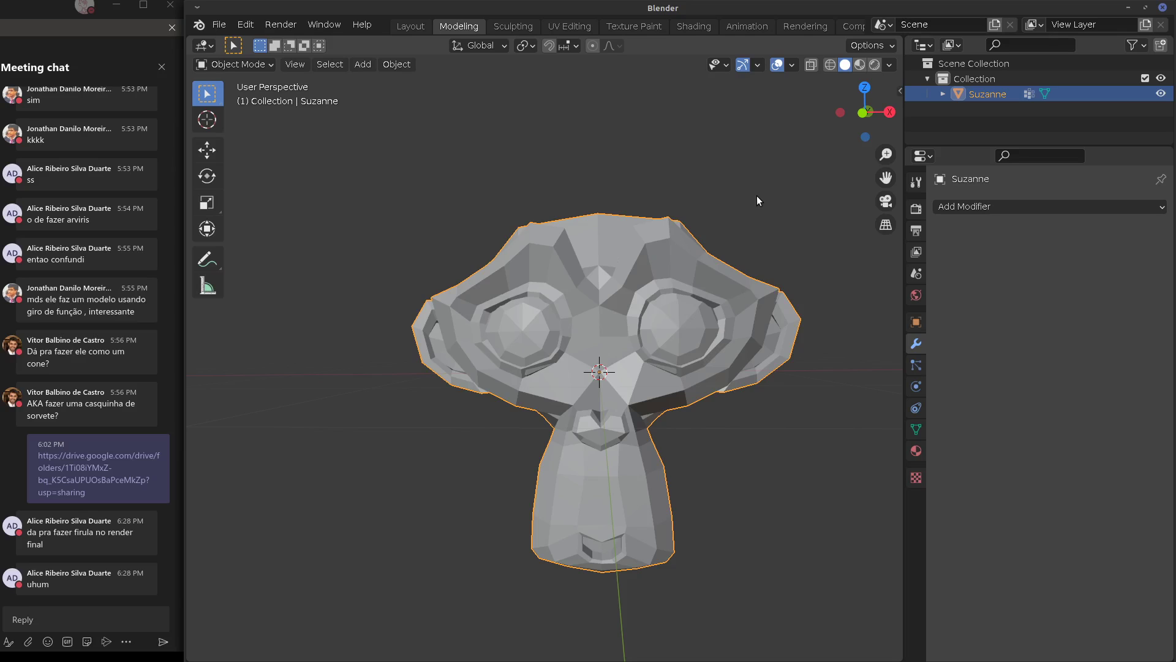
{"action": "middle_click_drag", "start_coordinate": [755, 196], "coordinate": [574, 418]}
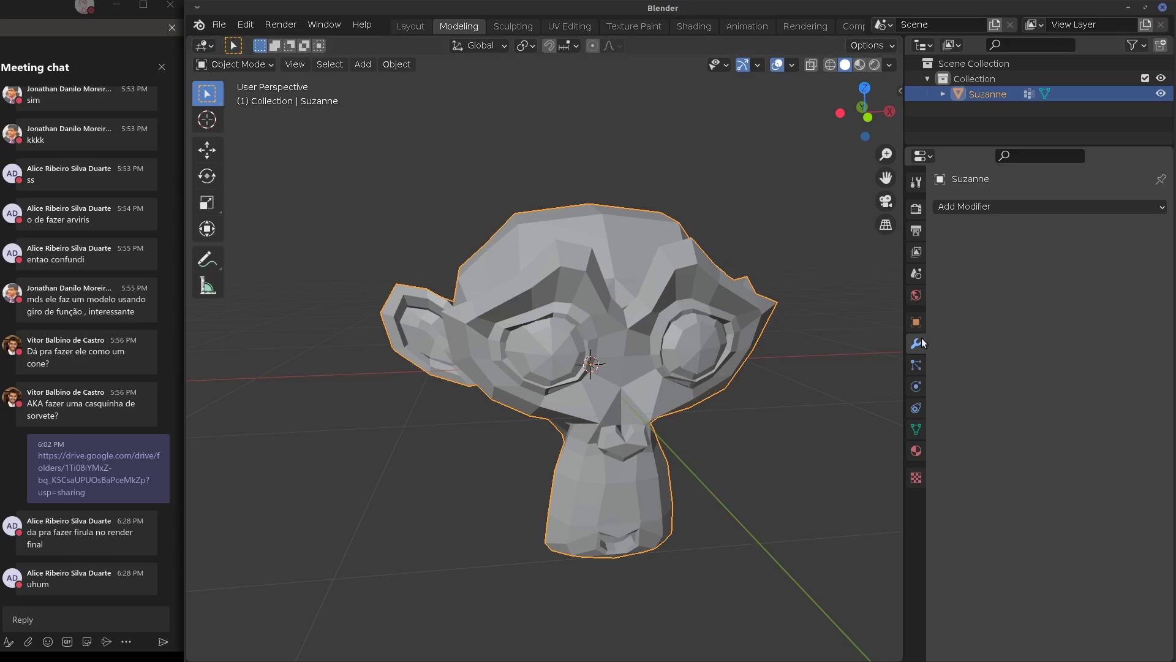
Add a Subdivision Surface modifier to the monkey, set its viewport levels to 2, and apply it
{"action": "left_click", "coordinate": [961, 206]}
{"action": "left_click", "coordinate": [845, 464]}
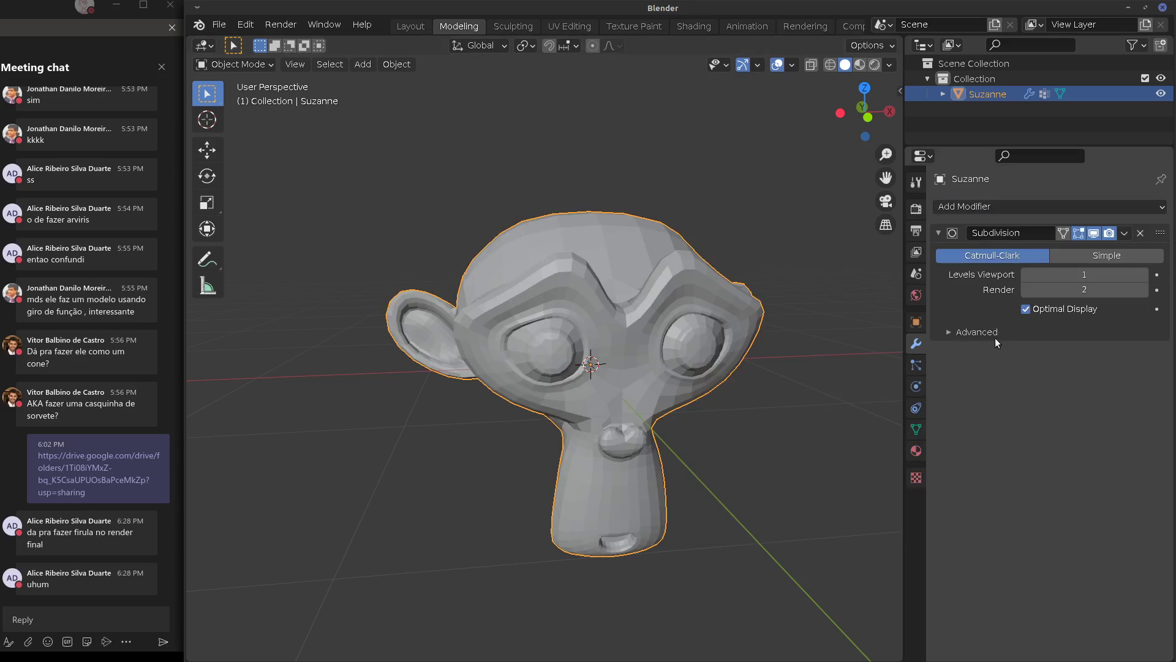
{"action": "left_click", "coordinate": [1142, 274]}
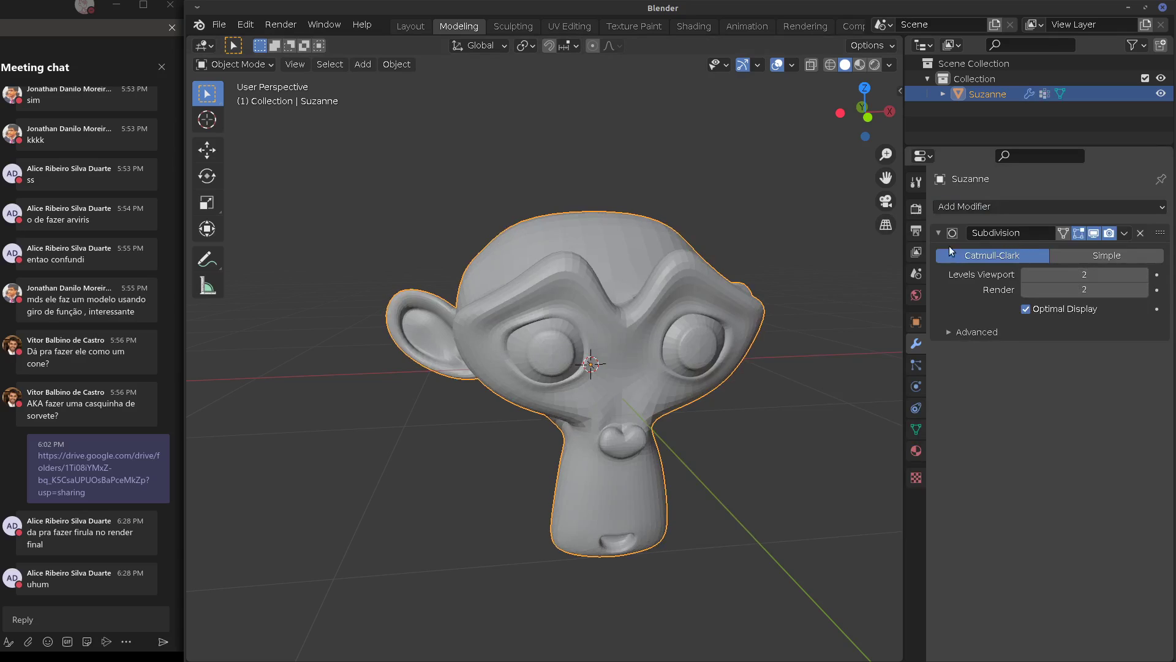
{"action": "left_click", "coordinate": [1124, 233]}
{"action": "left_click", "coordinate": [1051, 251]}
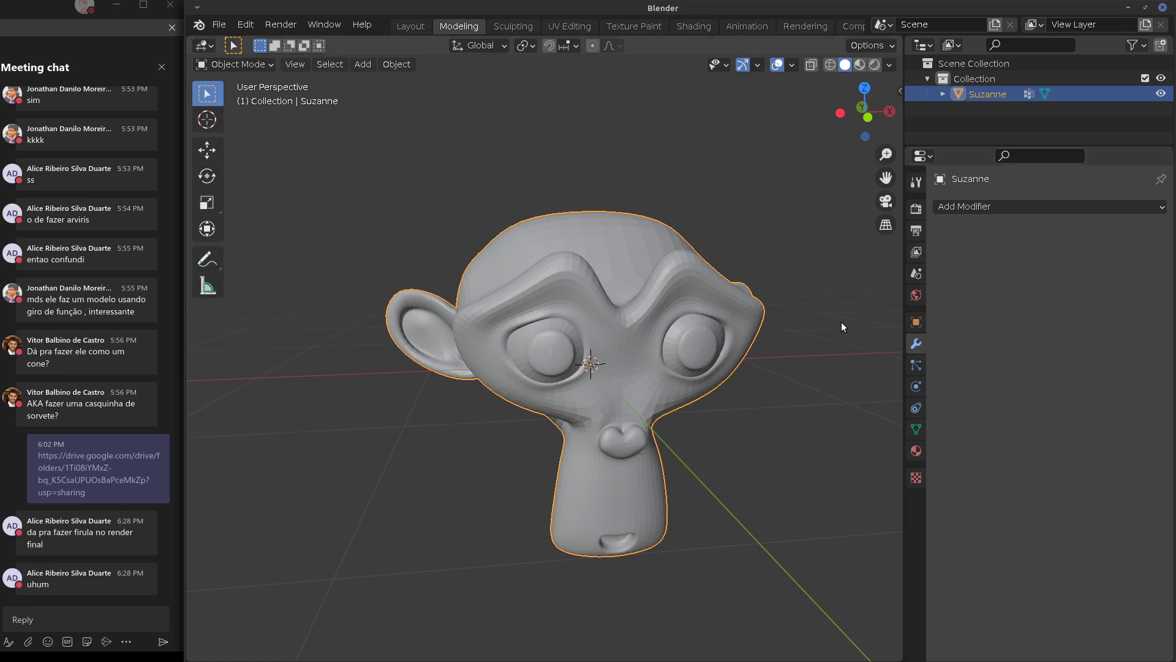
Switch the monkey to Sculpt Mode and sculpt strokes on the side of the head and the cheek beside the nose with the Draw brush
{"action": "middle_click_drag", "start_coordinate": [841, 322], "coordinate": [577, 345]}
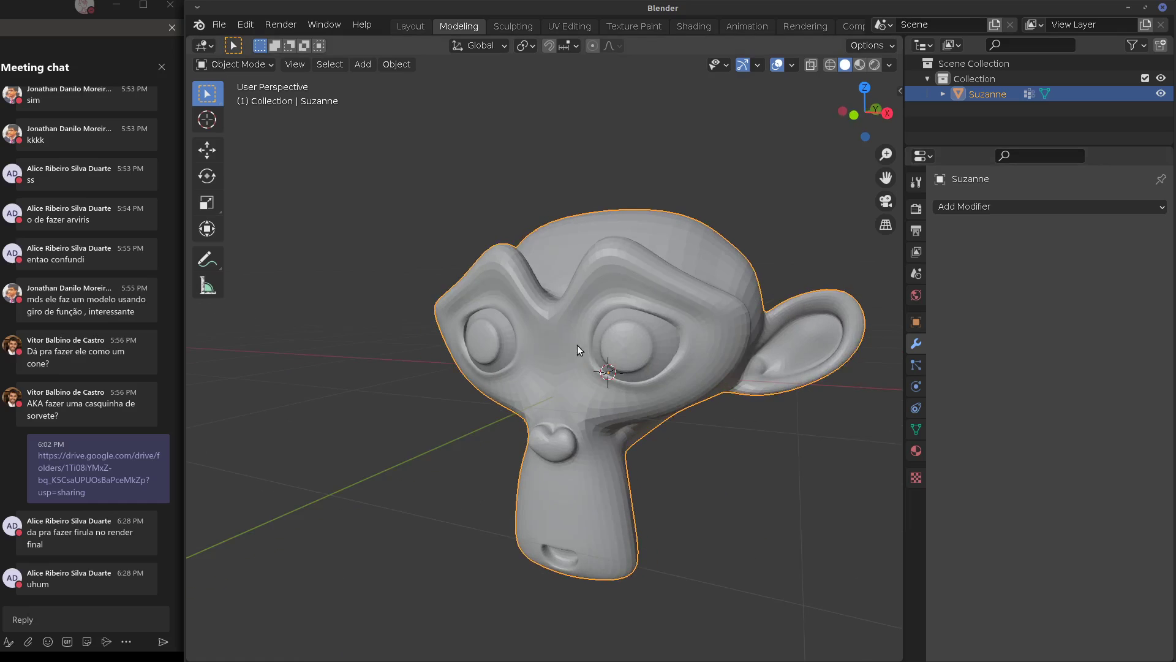
{"action": "left_click", "coordinate": [259, 64]}
{"action": "left_click", "coordinate": [249, 115]}
{"action": "middle_click_drag", "start_coordinate": [644, 248], "coordinate": [674, 288]}
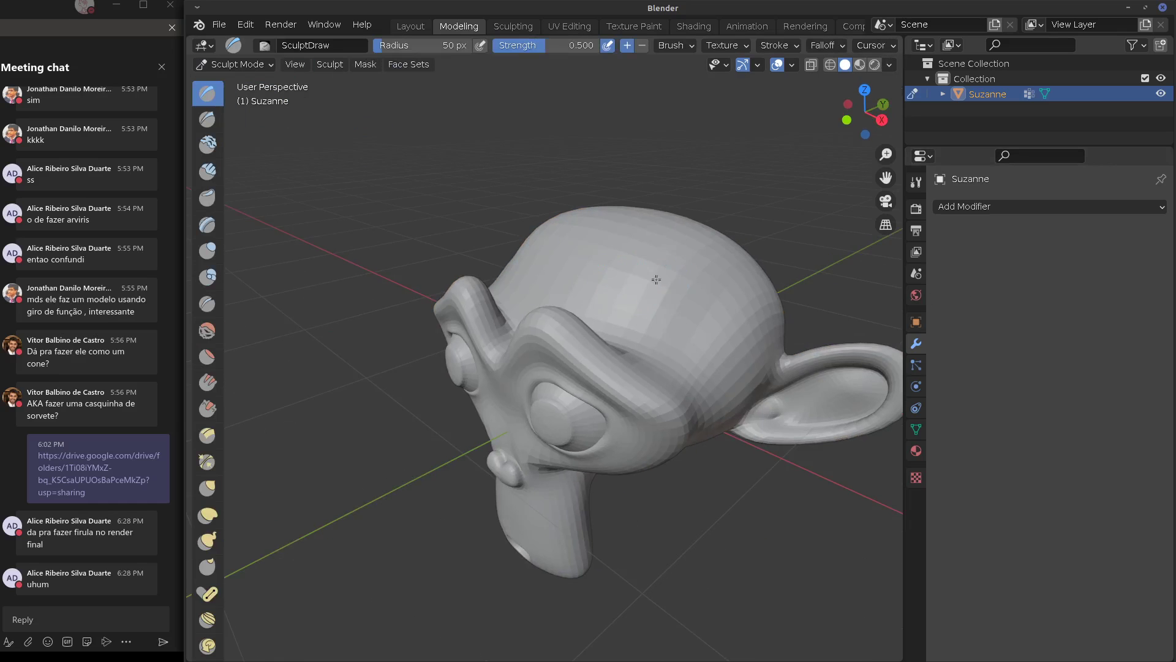
{"action": "left_click_drag", "start_coordinate": [674, 288], "coordinate": [711, 287]}
{"action": "middle_click_drag", "start_coordinate": [711, 287], "coordinate": [667, 295]}
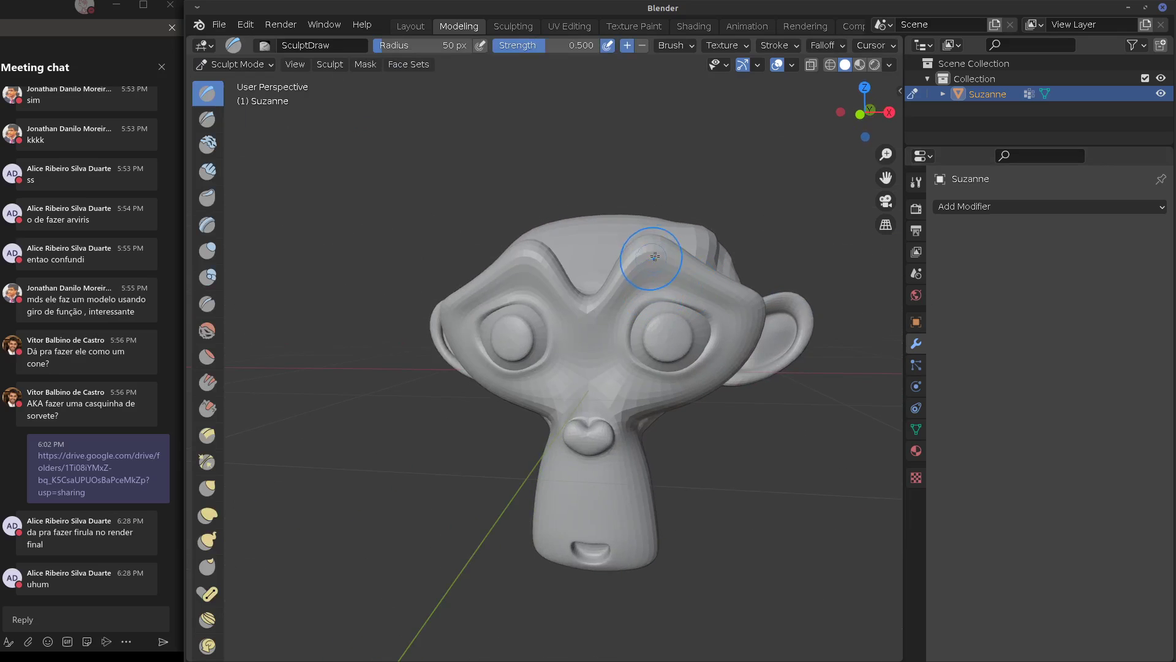
{"action": "mouse_move", "coordinate": [631, 395]}
{"action": "left_mouse_down"}
{"action": "mouse_move", "coordinate": [662, 386]}
{"action": "mouse_move", "coordinate": [637, 408]}
{"action": "mouse_move", "coordinate": [613, 381]}
{"action": "left_mouse_up"}
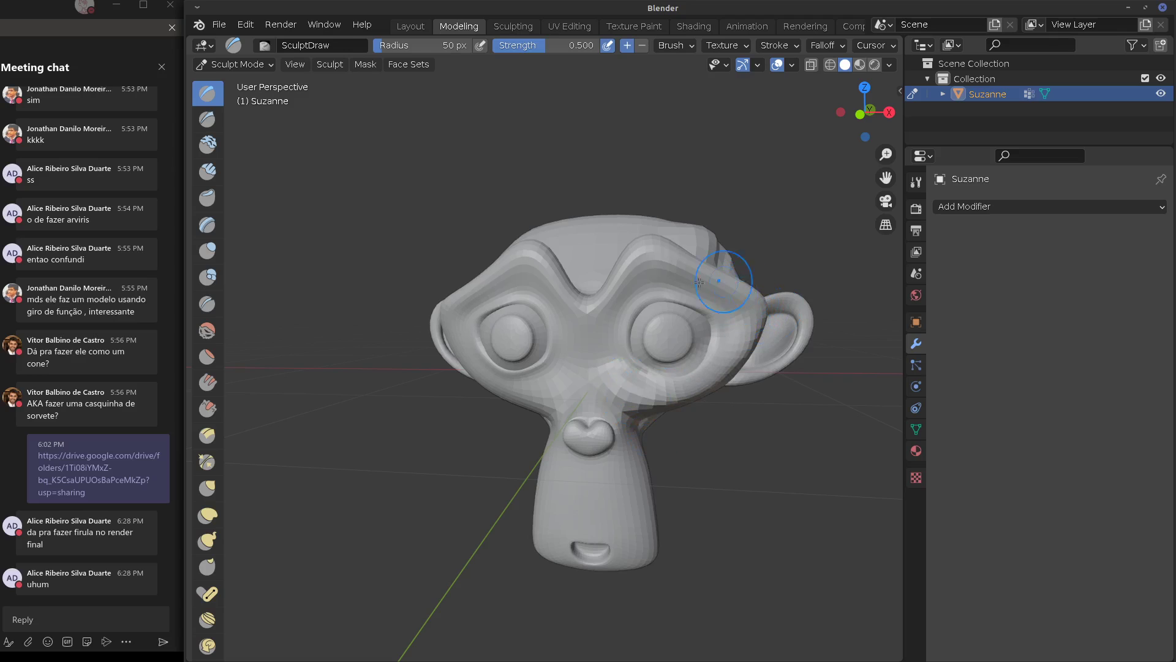
Build up a rounded bulge on the front of the muzzle above the mouth with the Draw brush, undoing one stroke
{"action": "mouse_move", "coordinate": [597, 346]}
{"action": "middle_mouse_down"}
{"action": "mouse_move", "coordinate": [588, 395]}
{"action": "mouse_move", "coordinate": [604, 441]}
{"action": "middle_mouse_up"}
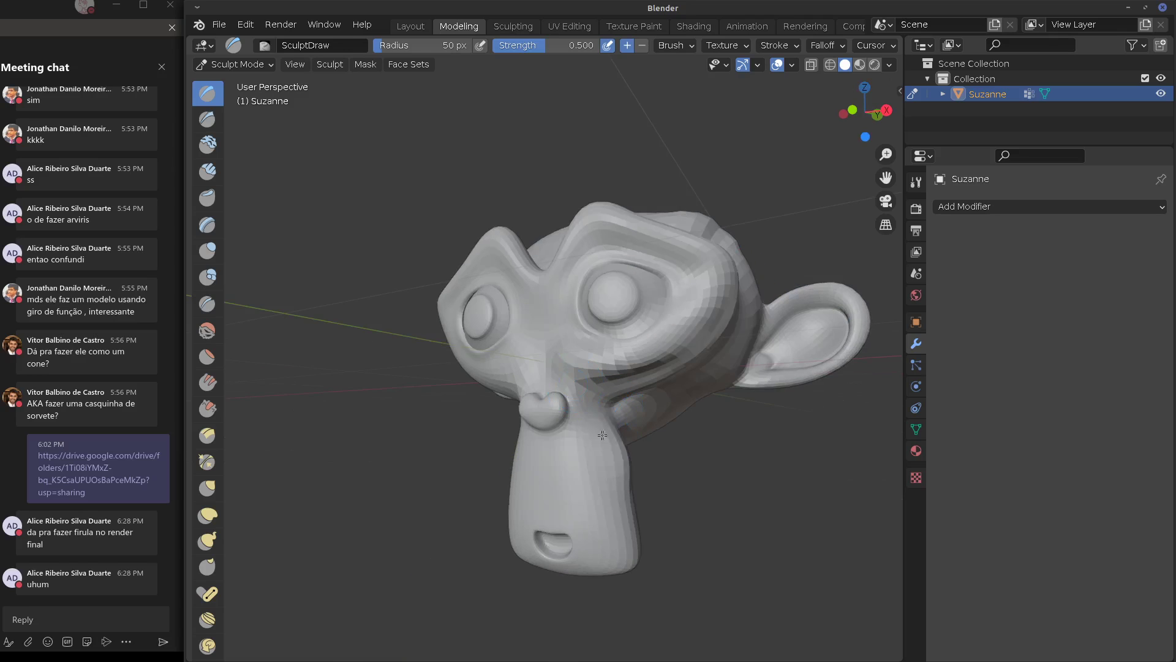
{"action": "middle_click_drag", "start_coordinate": [487, 481], "coordinate": [579, 368]}
{"action": "key", "text": "ctrl+z"}
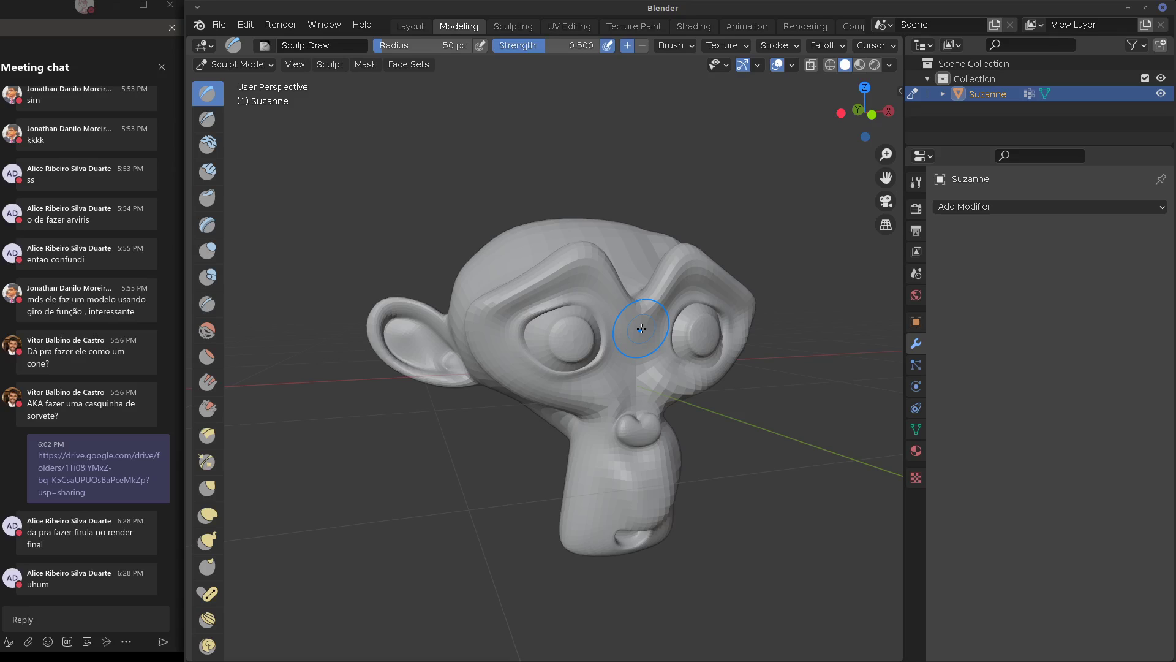
{"action": "middle_click_drag", "start_coordinate": [616, 347], "coordinate": [586, 359]}
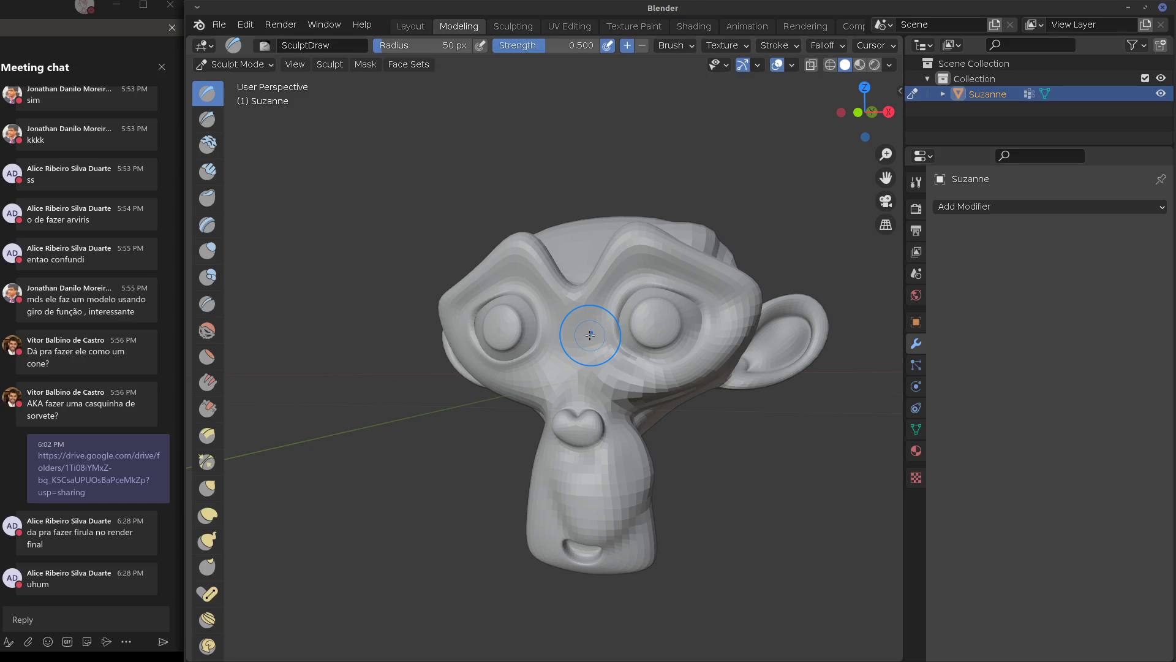
{"action": "mouse_move", "coordinate": [539, 484]}
{"action": "middle_mouse_down"}
{"action": "mouse_move", "coordinate": [610, 457]}
{"action": "mouse_move", "coordinate": [592, 426]}
{"action": "middle_mouse_up"}
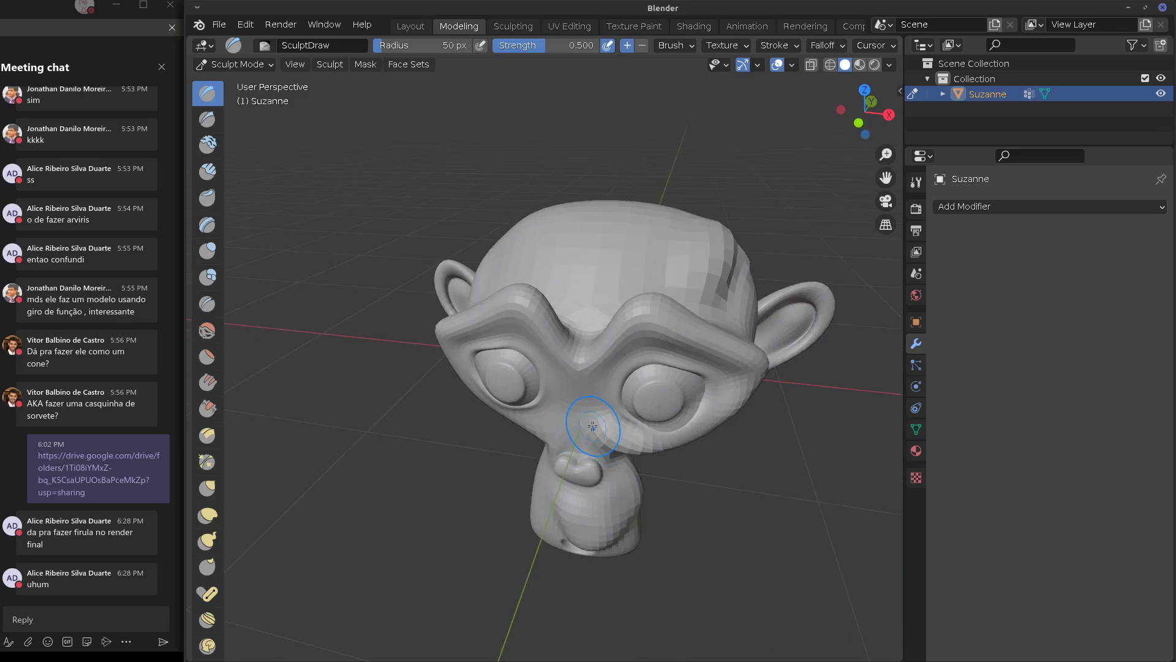
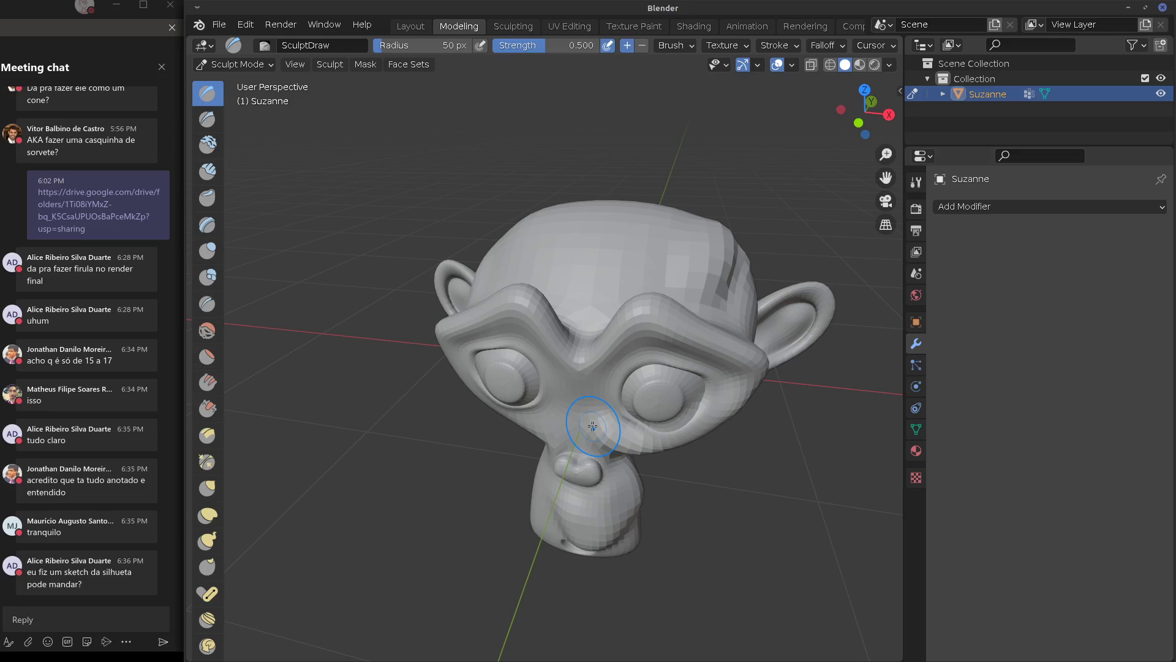
{"action": "middle_click_drag", "start_coordinate": [755, 209], "coordinate": [674, 214]}
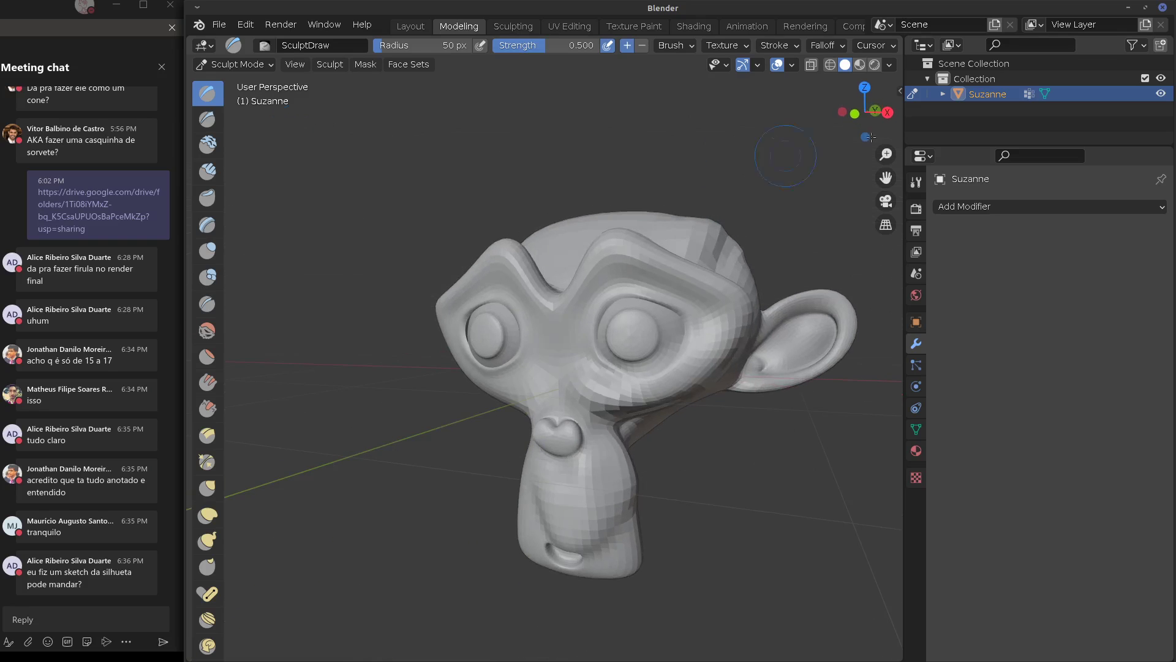
Close Blender without saving and minimize GIMP to switch to Firefox
{"action": "left_click", "coordinate": [1163, 8]}
{"action": "left_click", "coordinate": [613, 370]}
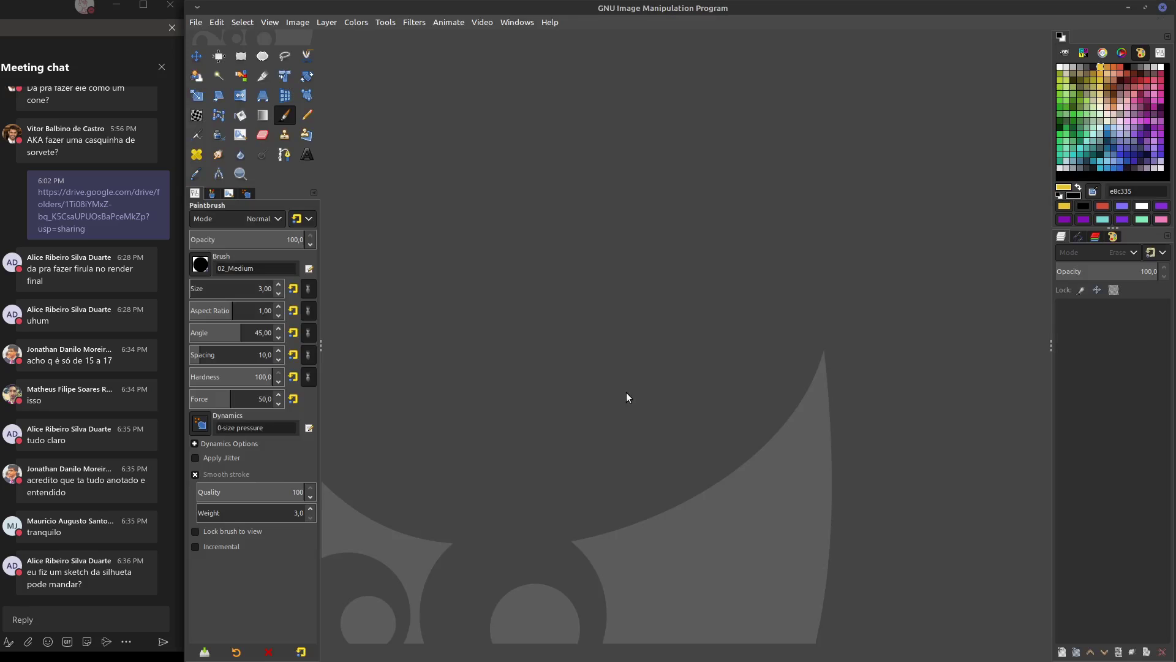
{"action": "left_click", "coordinate": [1127, 8]}
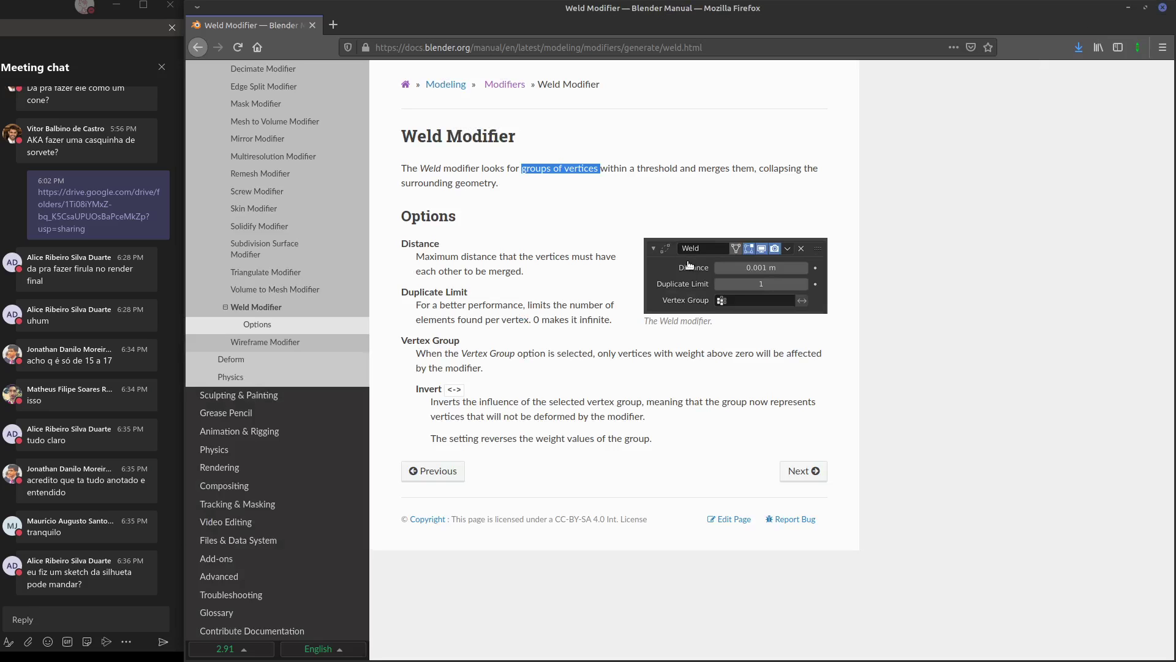
Open the suggested TEMP-CANVAS Google Drive folder in a new browser tab
{"action": "left_click", "coordinate": [335, 25]}
{"action": "left_click", "coordinate": [362, 48]}
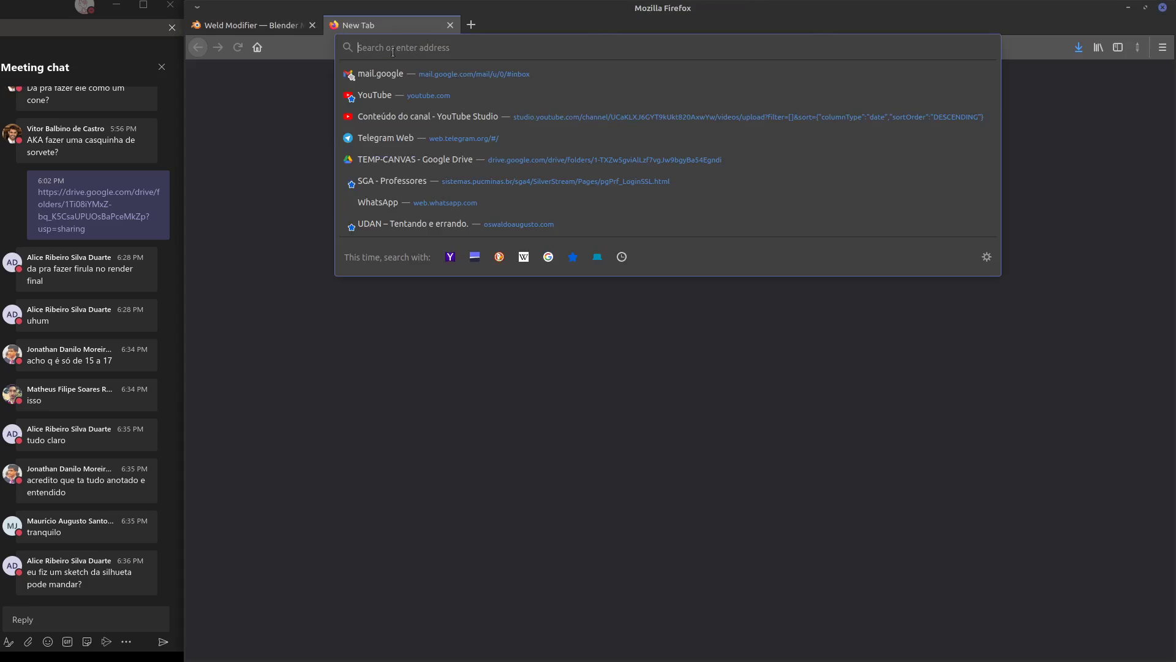
{"action": "left_click", "coordinate": [408, 163]}
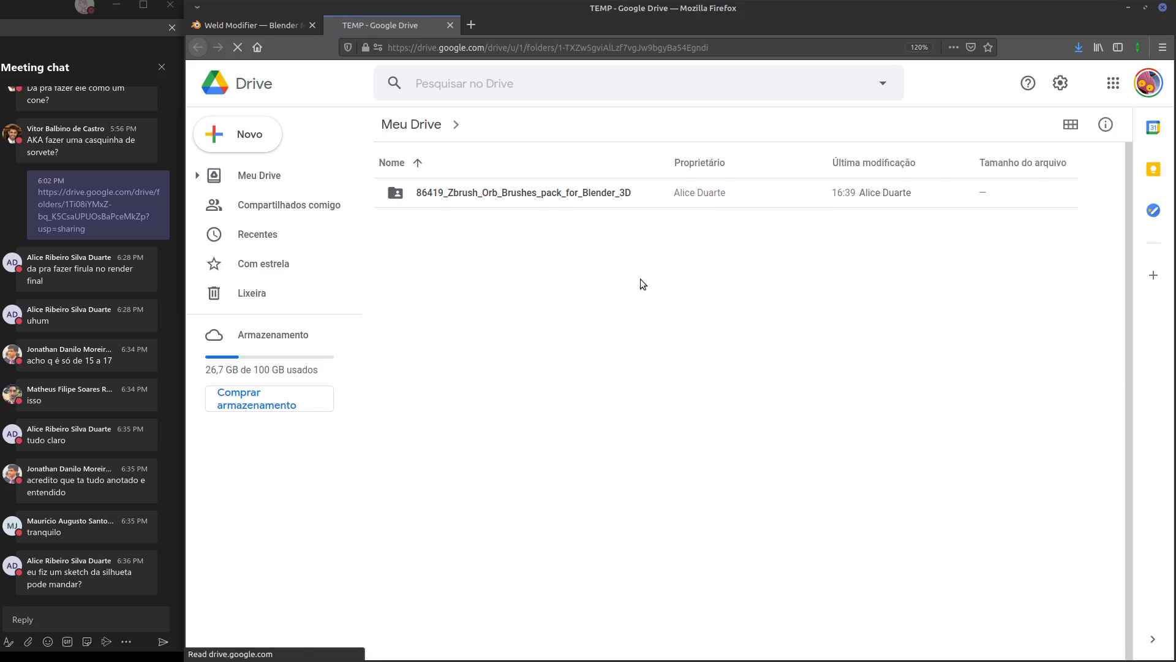
Move the folder 86419_Zbrush_Orb_Brushes_pack_for_Blender_3D into Recursos inside CRIAÇÃO AVANÇADA DE PERSONAGENS, accepting the access change
{"action": "right_click", "coordinate": [506, 199]}
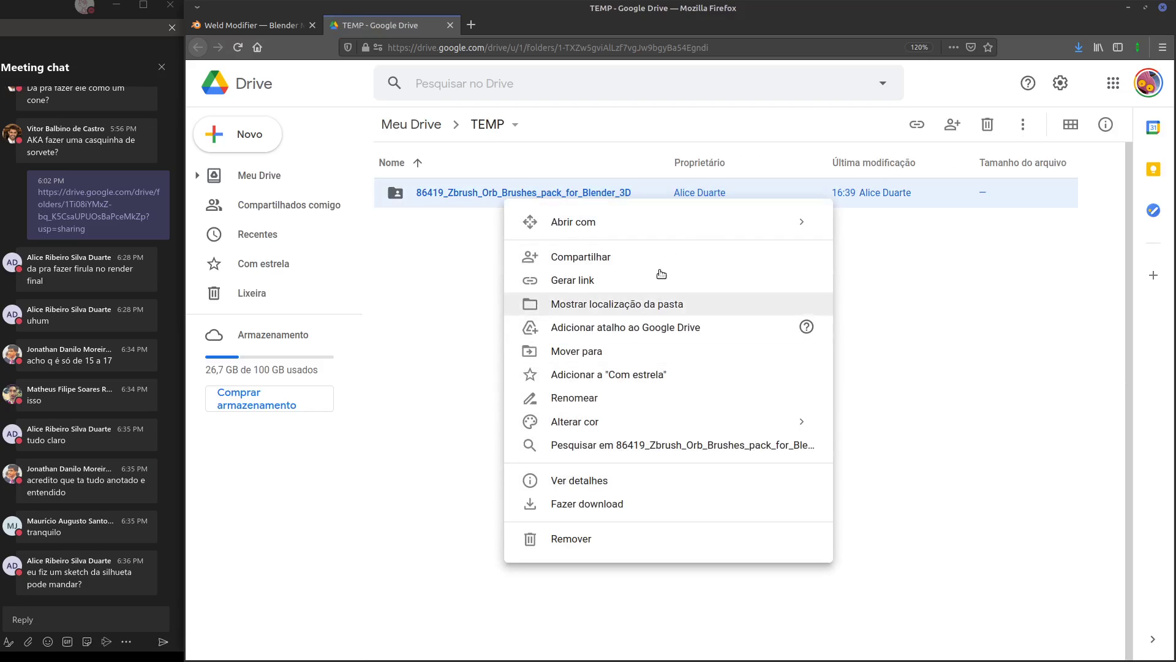
{"action": "left_click", "coordinate": [663, 351]}
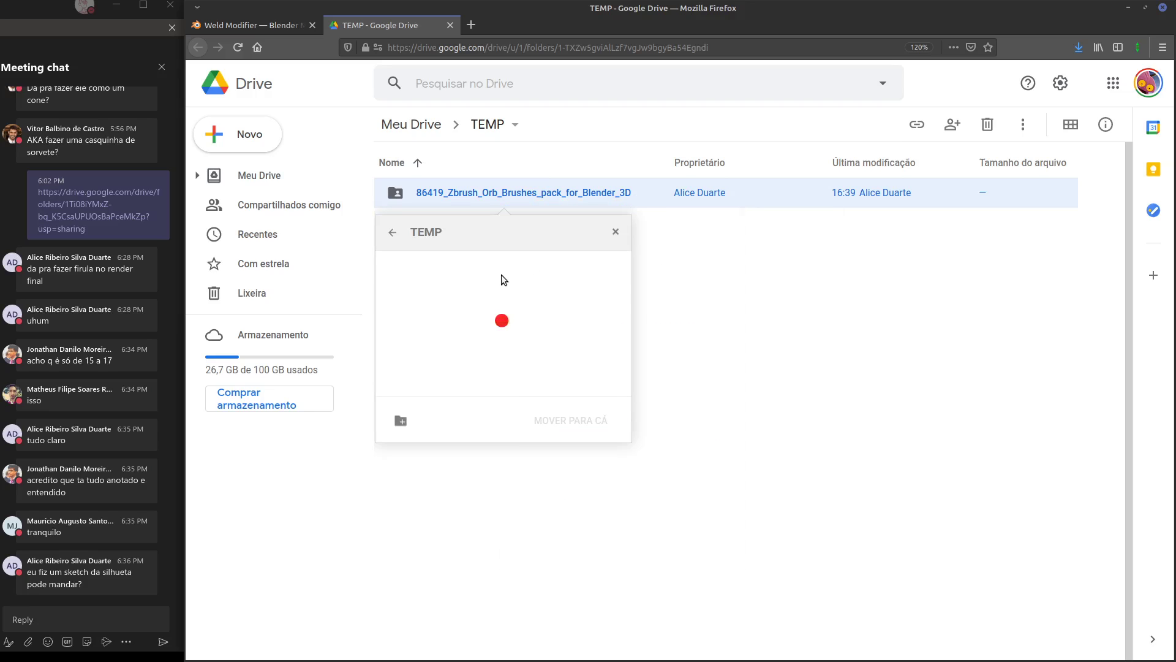
{"action": "left_click", "coordinate": [392, 232]}
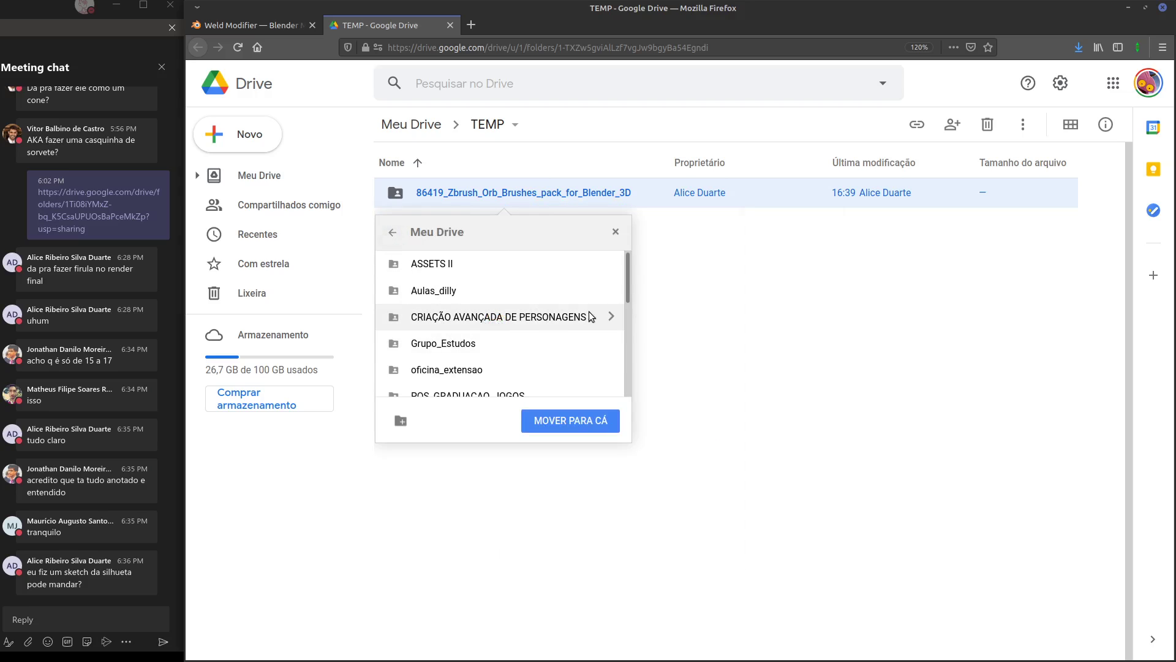
{"action": "left_click", "coordinate": [611, 316]}
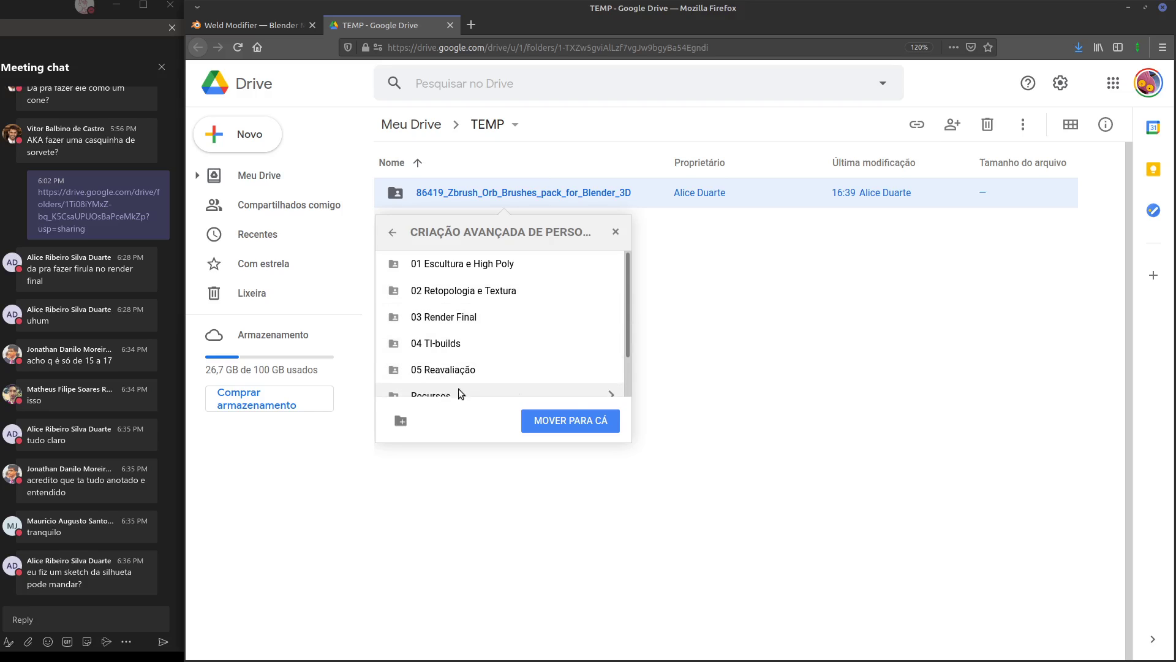
{"action": "scroll", "coordinate": [563, 380], "scroll_direction": "down", "scroll_amount": 1}
{"action": "left_click", "coordinate": [563, 380]}
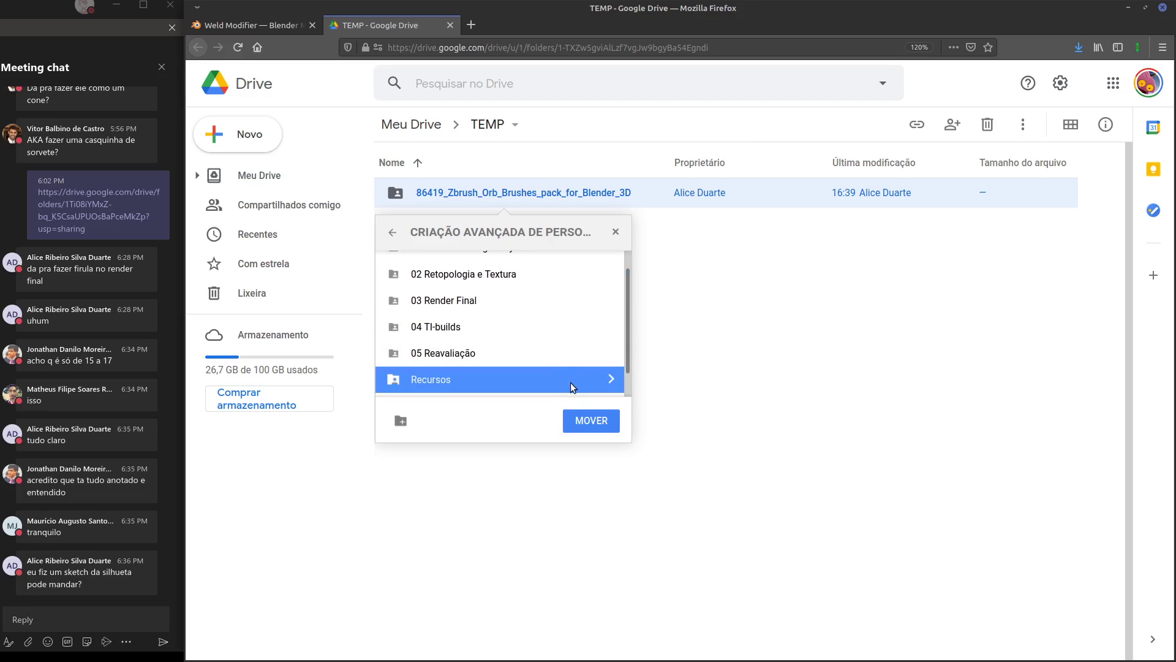
{"action": "left_click", "coordinate": [589, 423]}
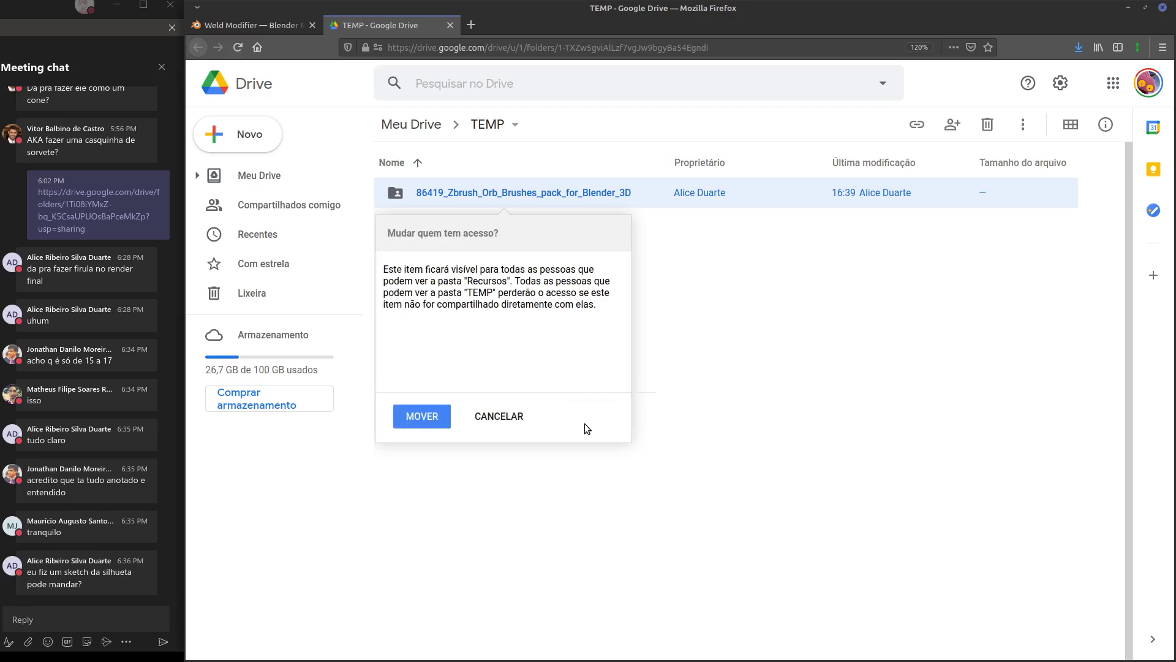
{"action": "left_click", "coordinate": [423, 417]}
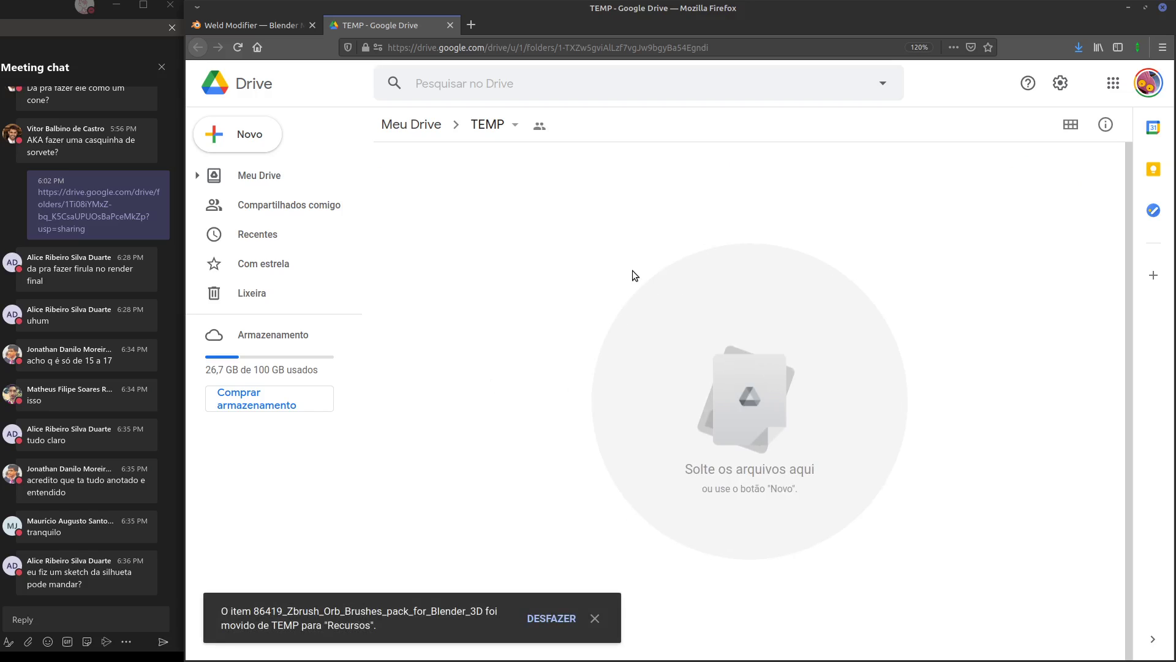
Refresh the TEMP folder, preview sketch.png to examine the character silhouette, and close the preview
{"action": "key", "text": "F5"}
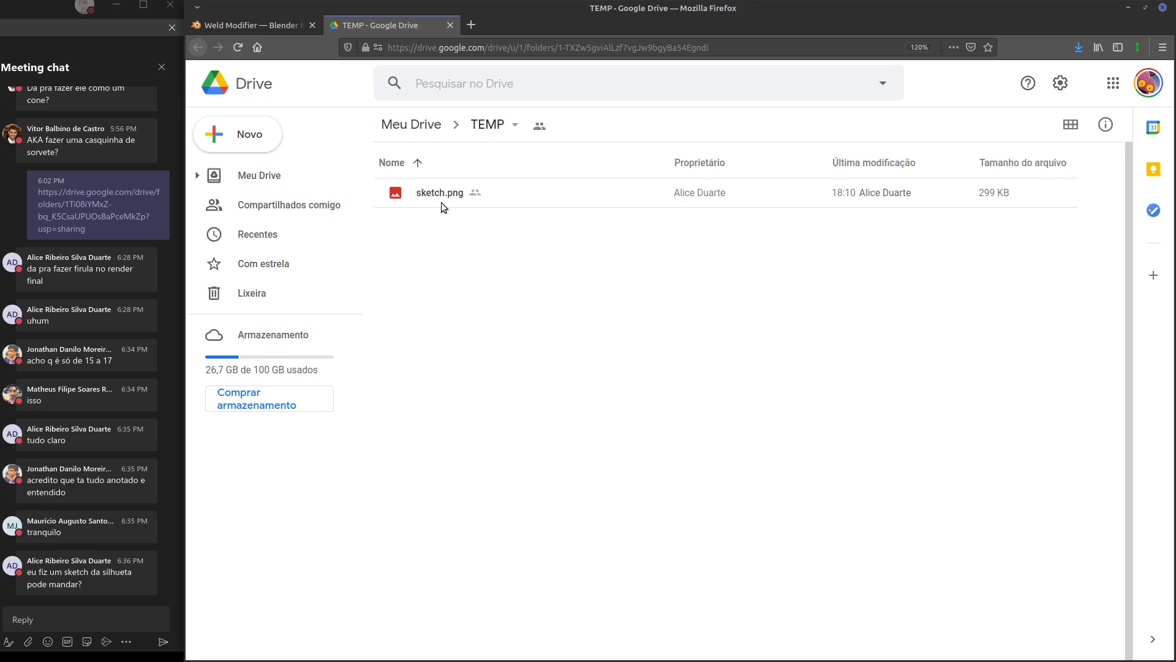
{"action": "double_click", "coordinate": [440, 200]}
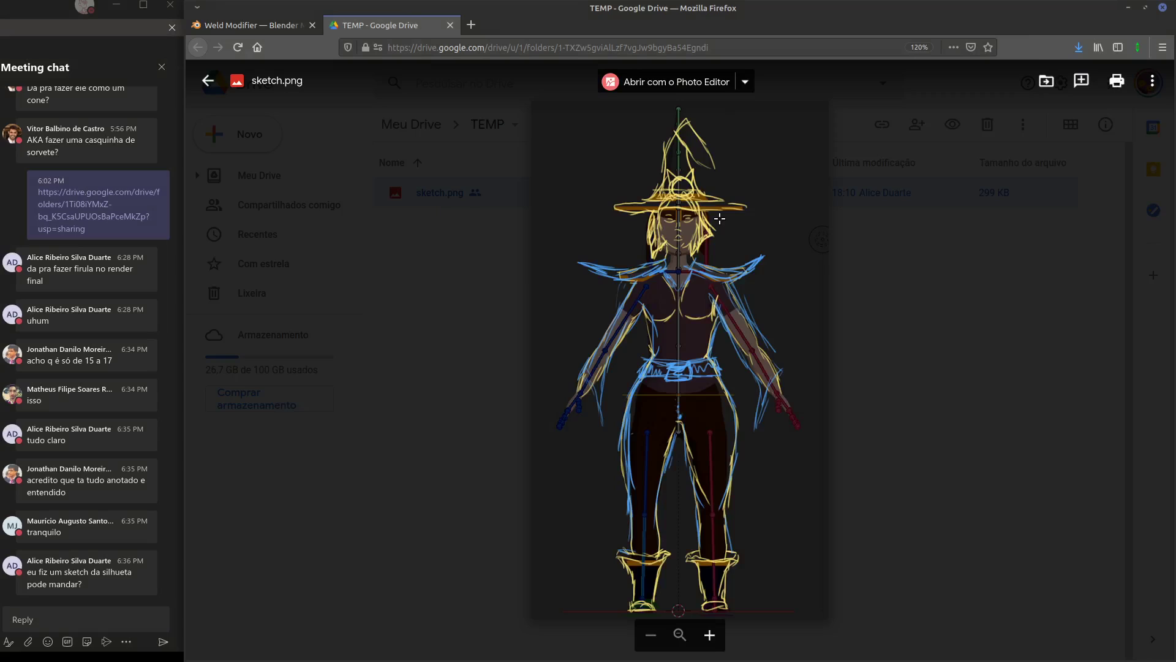
{"action": "left_click", "coordinate": [660, 292]}
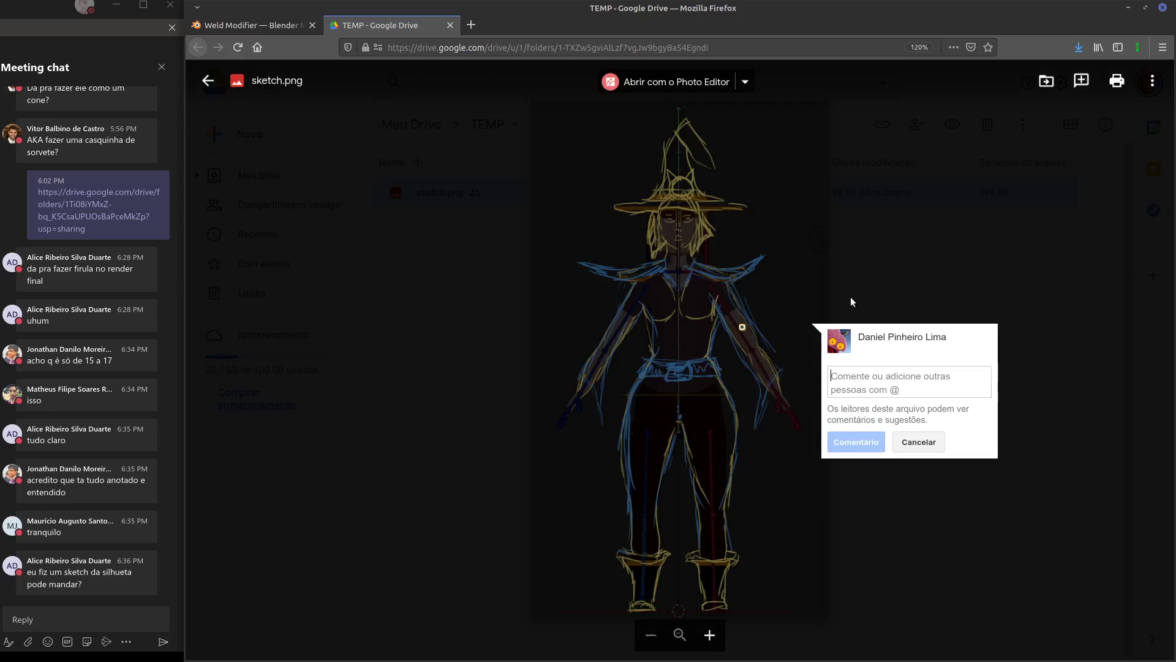
{"action": "left_click", "coordinate": [854, 272]}
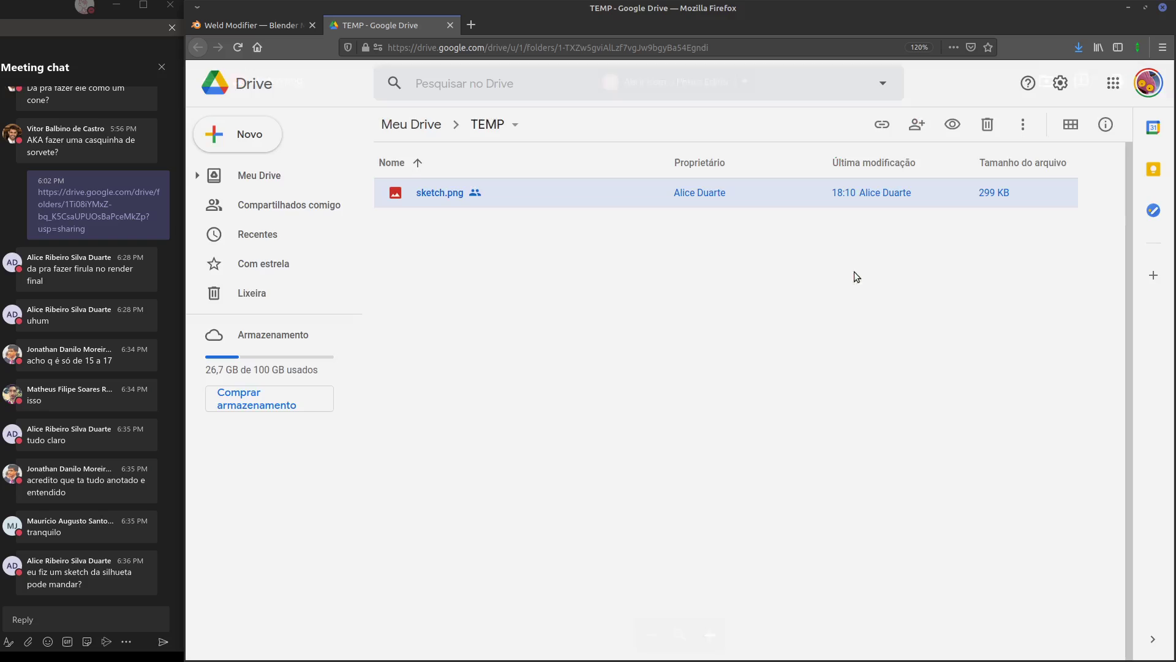
Download sketch.png from the TEMP folder
{"action": "right_click", "coordinate": [438, 197]}
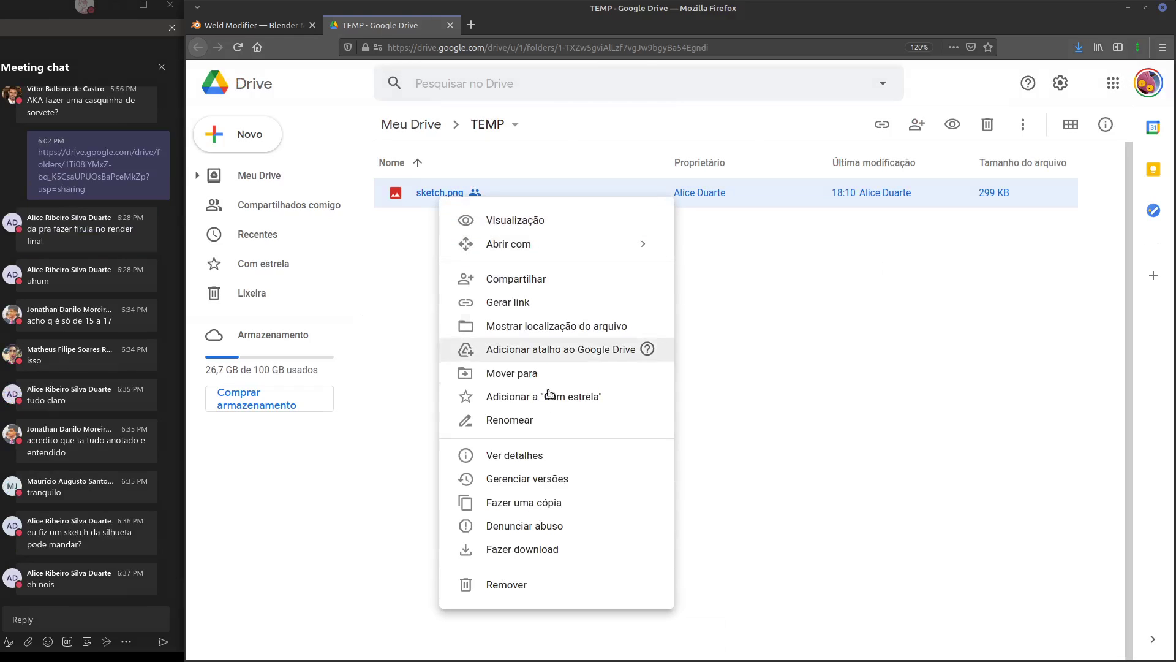
{"action": "left_click", "coordinate": [561, 551]}
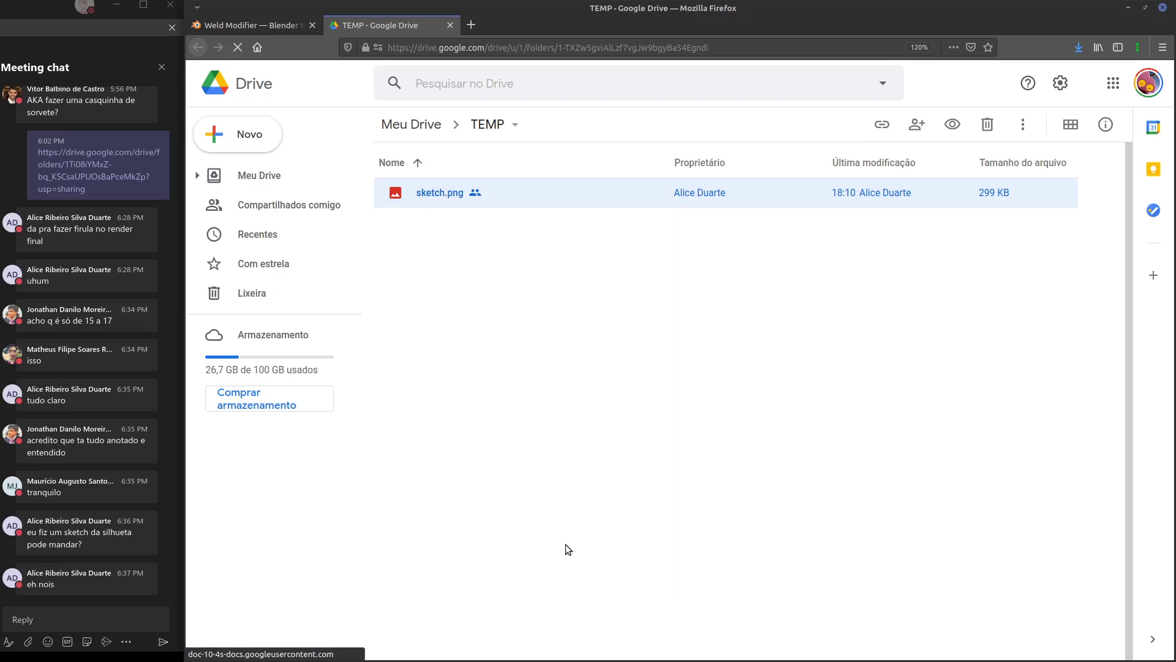
{"action": "left_click", "coordinate": [637, 447]}
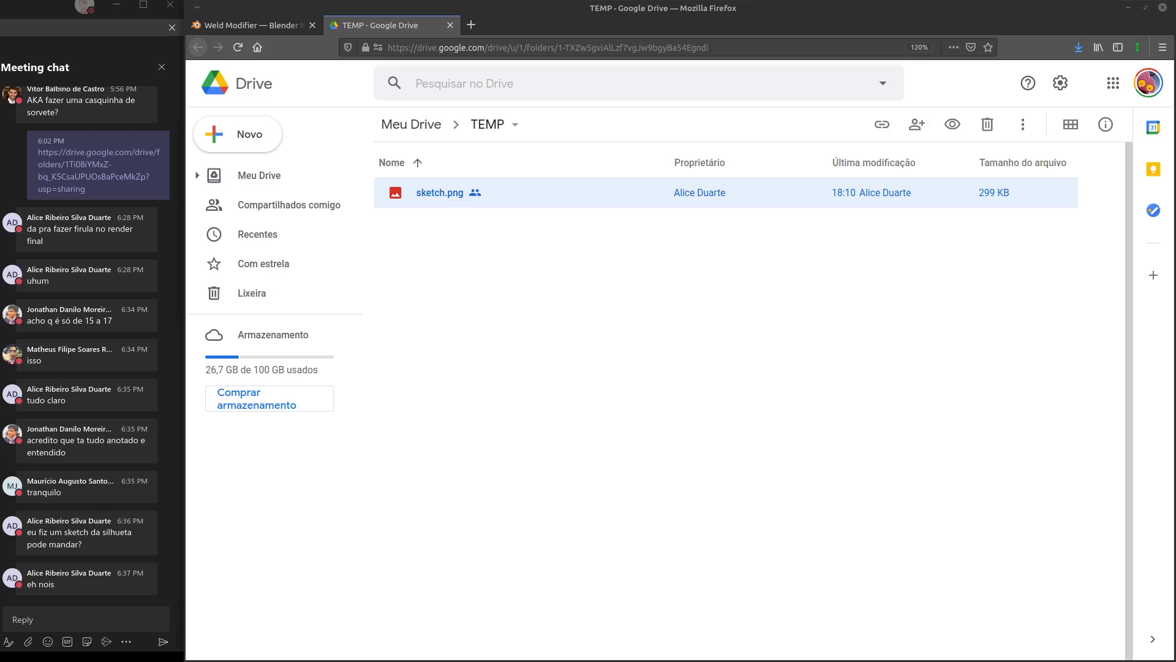
Switch to GIMP and open sketch.png from the Downloads folder
{"action": "key", "text": "alt+Tab"}
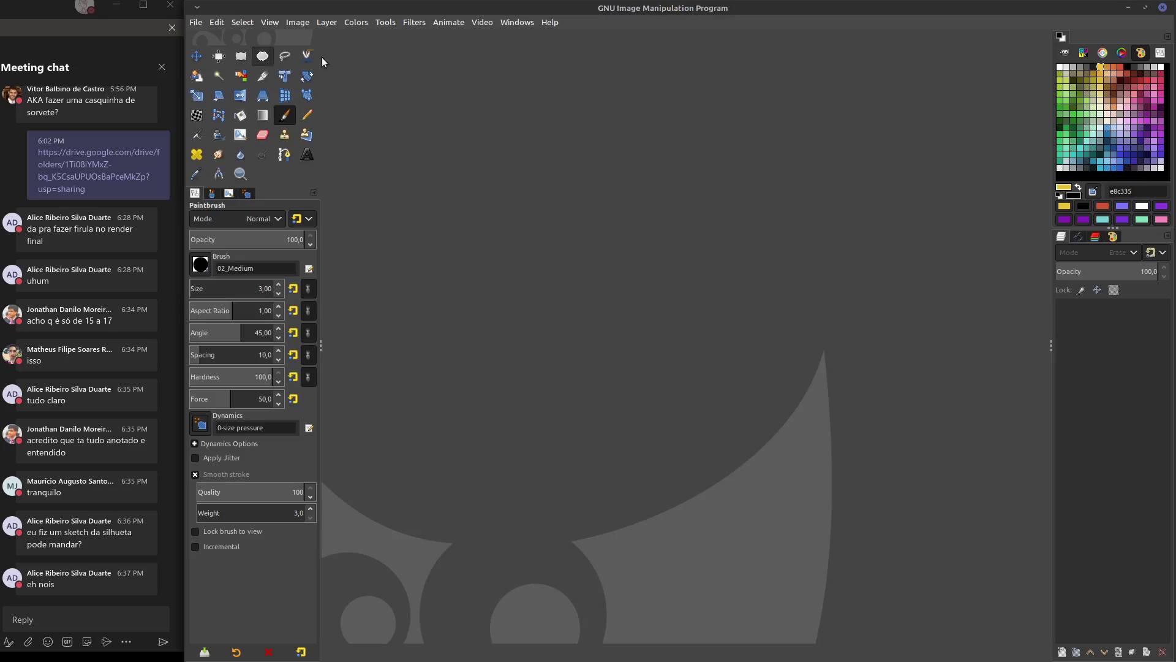
{"action": "left_click", "coordinate": [196, 22]}
{"action": "left_click", "coordinate": [215, 66]}
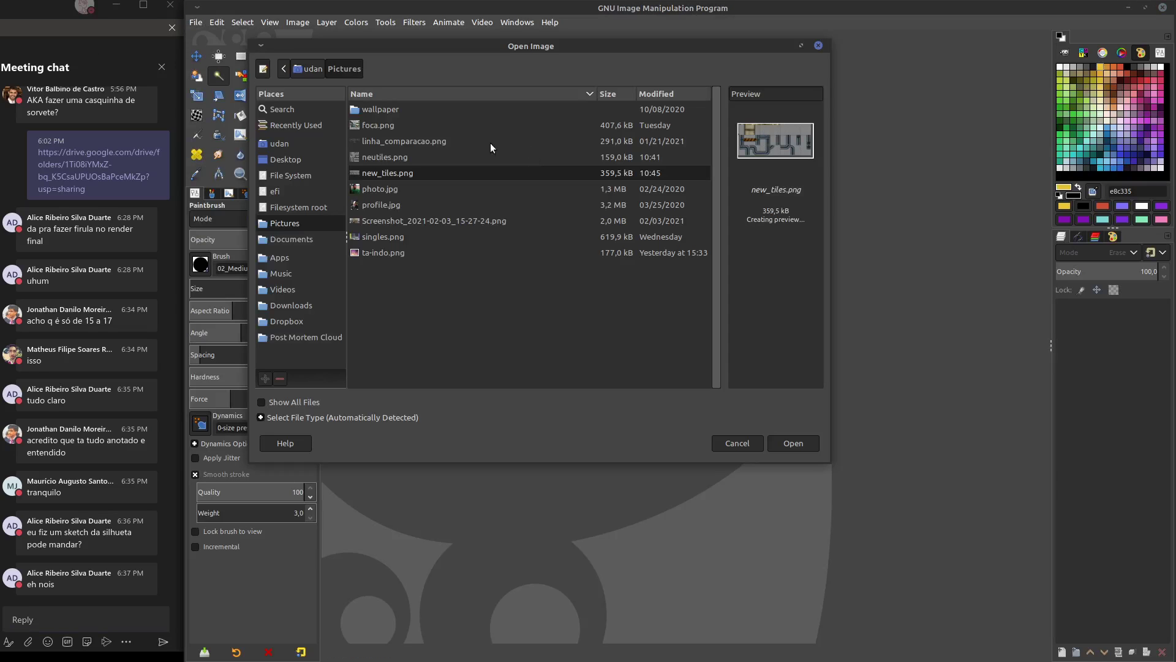
{"action": "left_click", "coordinate": [299, 144]}
{"action": "left_click", "coordinate": [387, 157]}
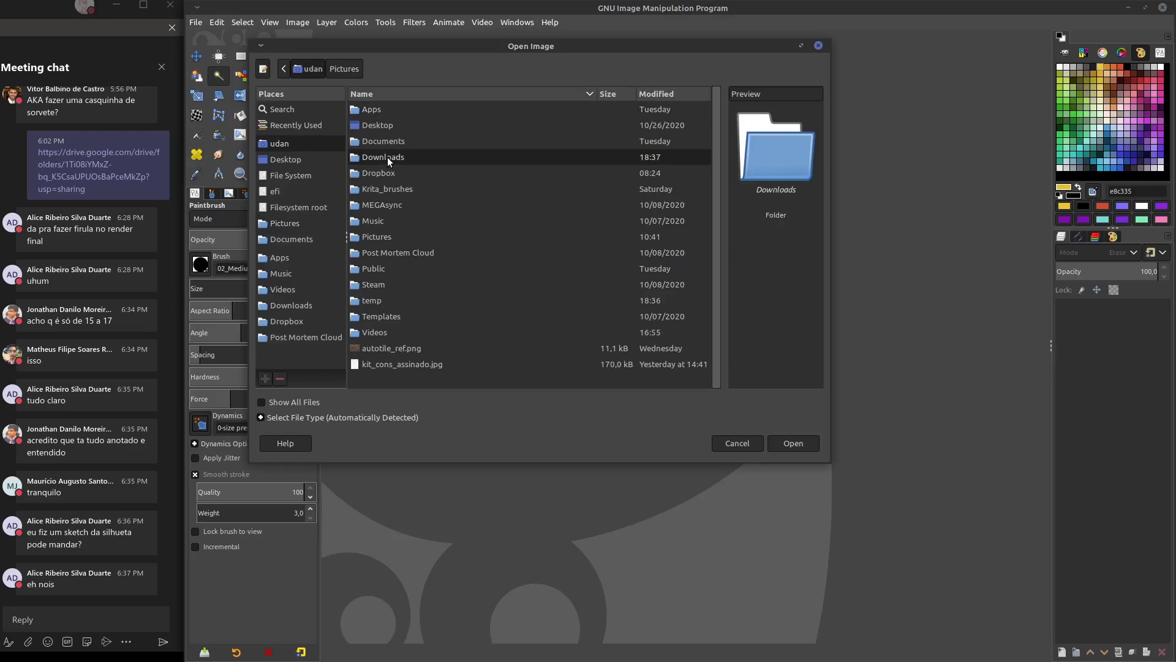
{"action": "double_click", "coordinate": [387, 157]}
{"action": "left_click", "coordinate": [395, 141]}
{"action": "left_click", "coordinate": [809, 444]}
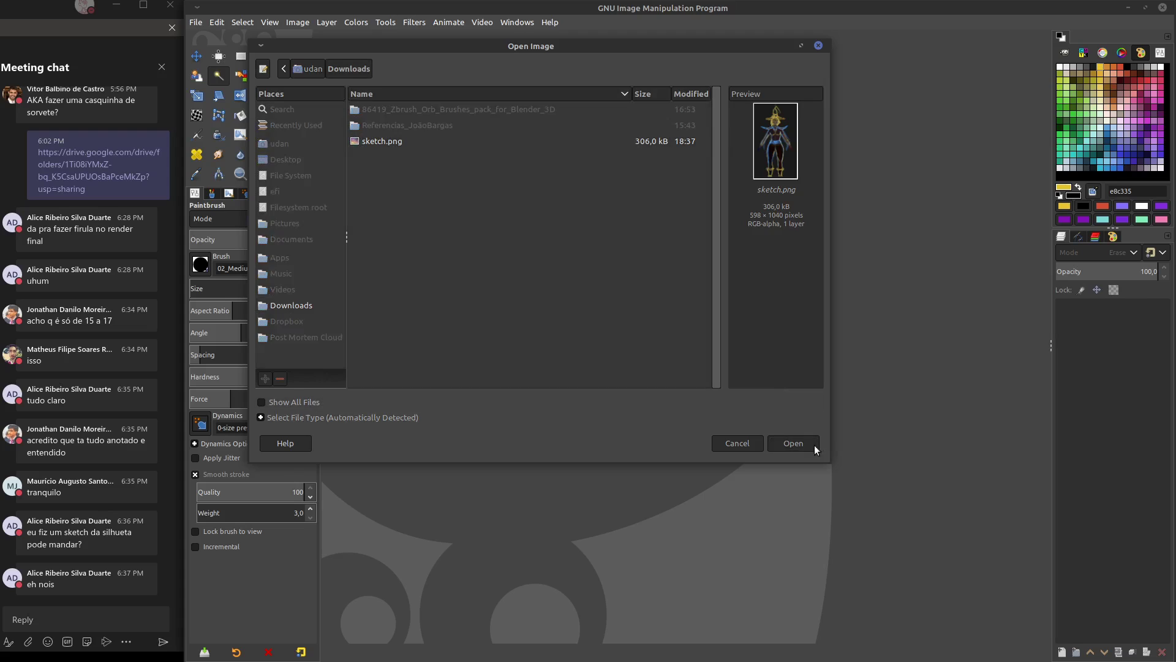
Add a transparent 598 × 1040 px layer above the sketch and choose orange d06a35 as the paintbrush colour
{"action": "left_click", "coordinate": [1065, 654]}
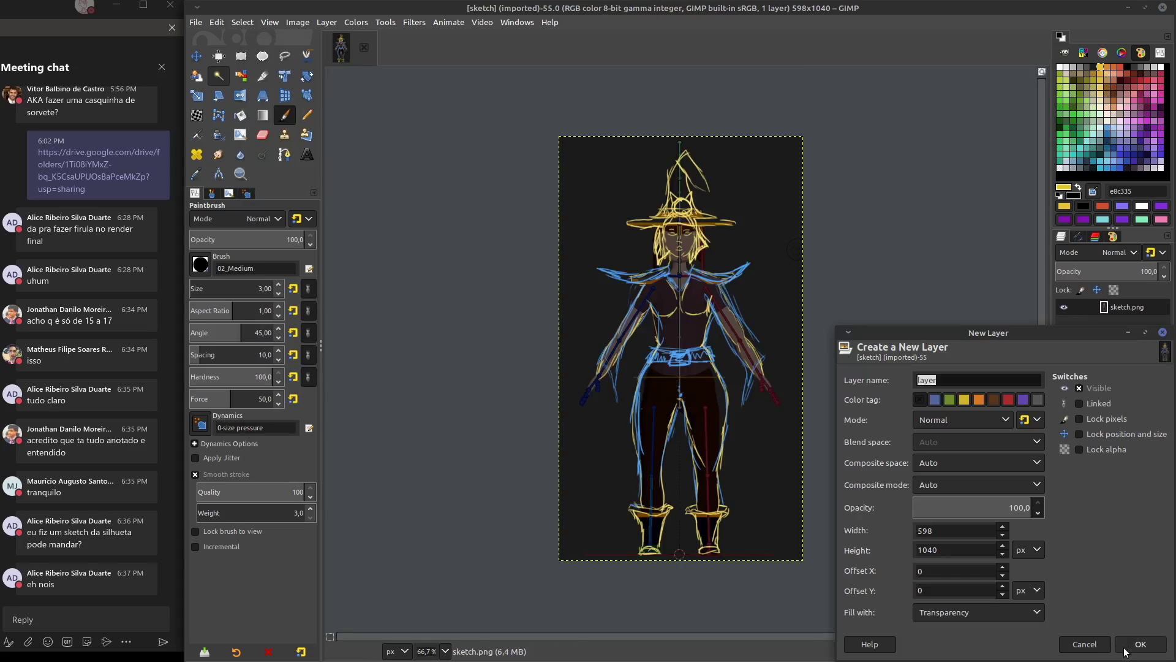
{"action": "left_click", "coordinate": [1127, 644]}
{"action": "middle_click_drag", "start_coordinate": [777, 368], "coordinate": [726, 355]}
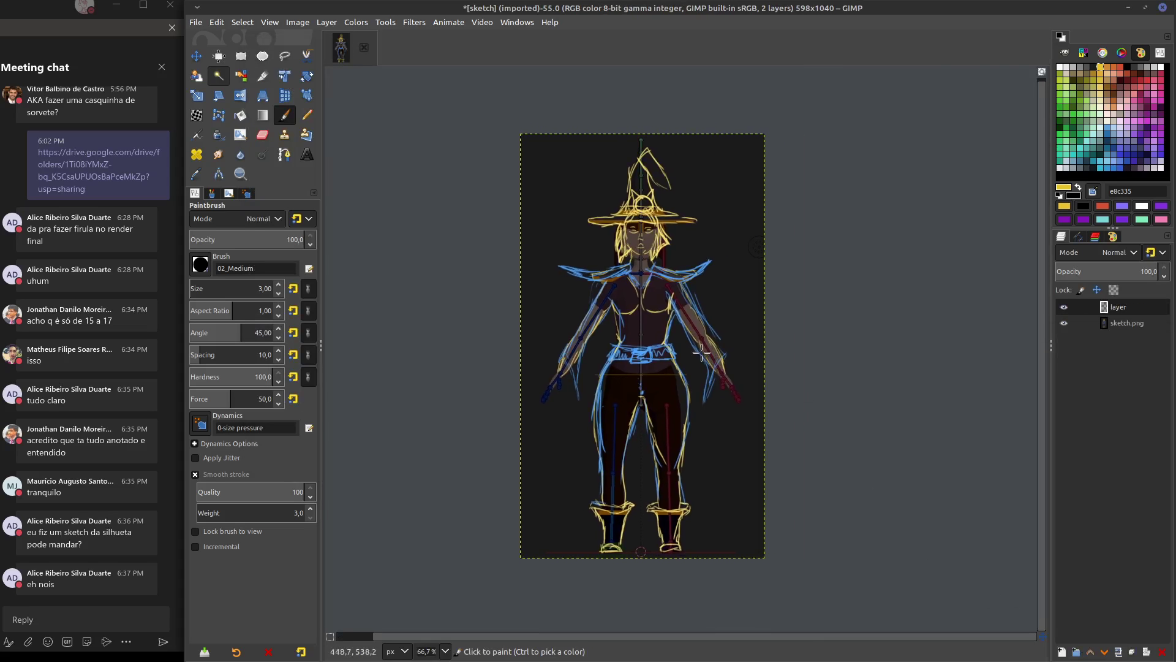
{"action": "scroll", "coordinate": [679, 434], "scroll_direction": "up", "scroll_amount": 3, "text": "ctrl"}
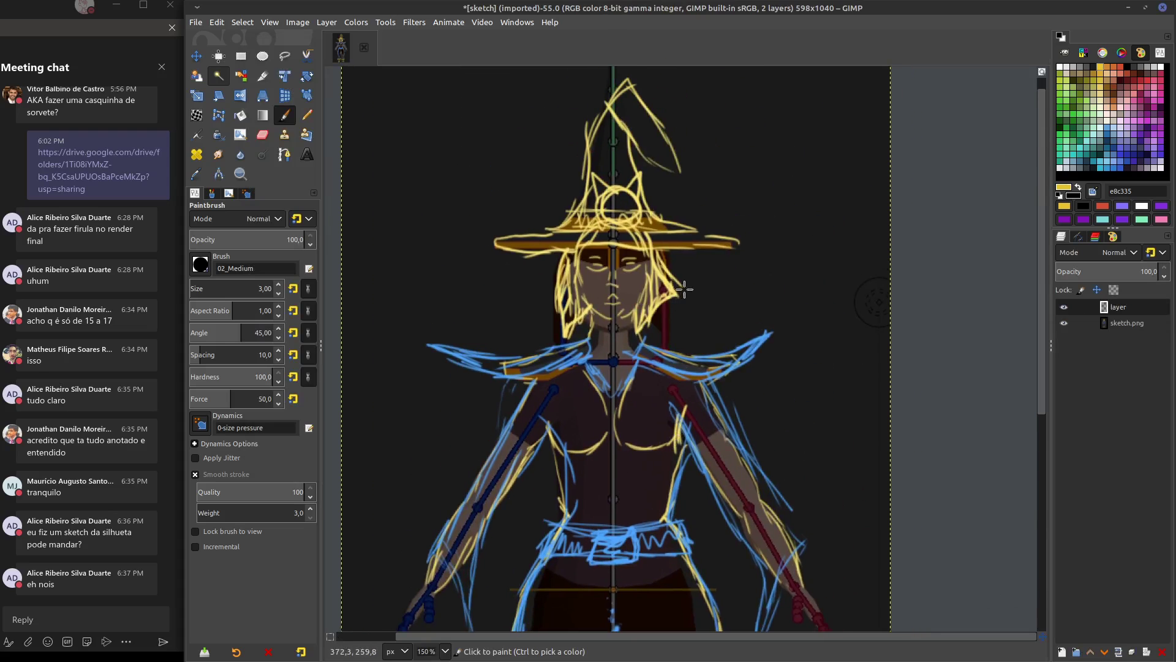
{"action": "left_click", "coordinate": [1114, 68]}
{"action": "scroll", "coordinate": [570, 266], "scroll_direction": "left", "scroll_amount": 2}
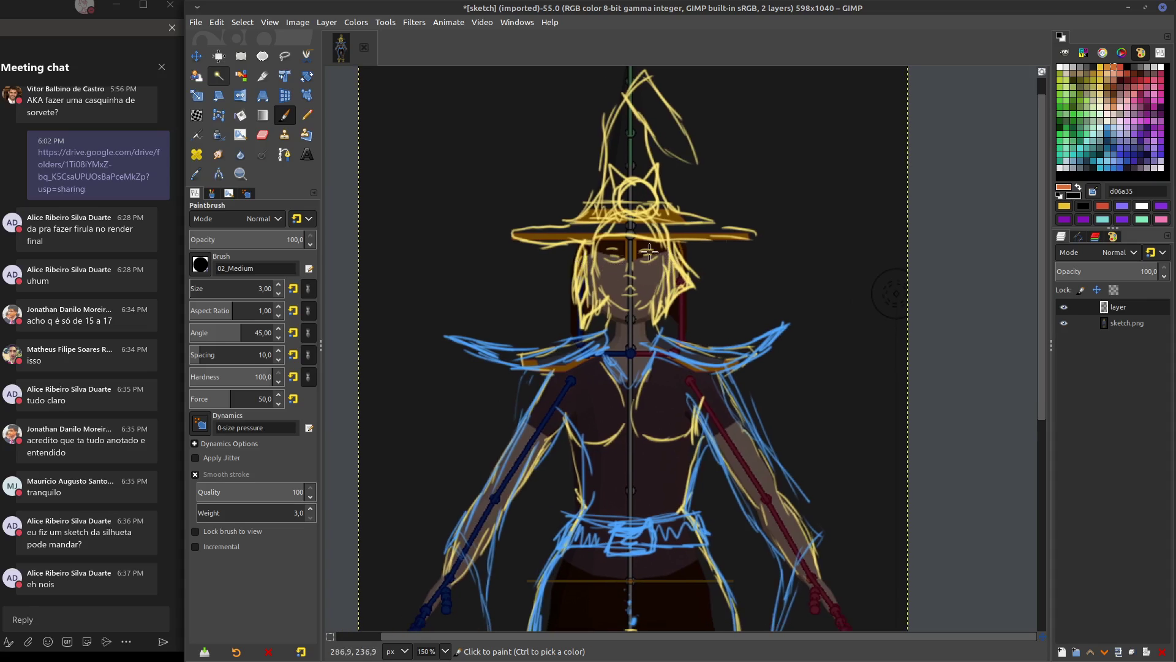
{"action": "scroll", "coordinate": [723, 276], "scroll_direction": "down", "scroll_amount": 1}
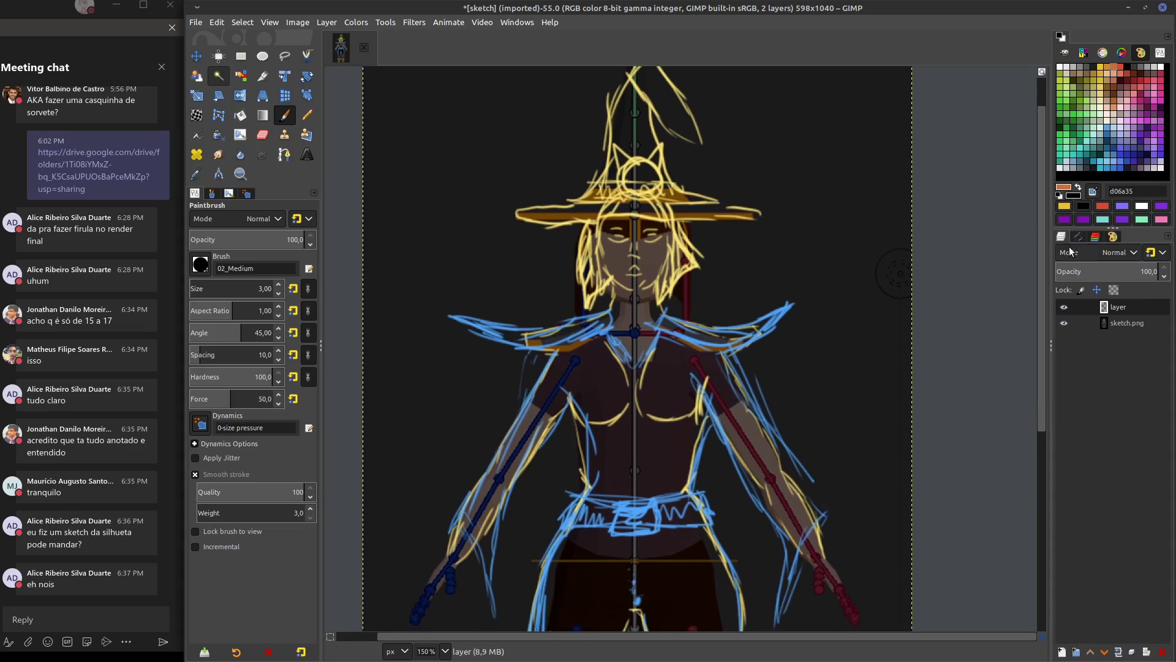
{"action": "left_click_drag", "start_coordinate": [569, 226], "coordinate": [531, 298]}
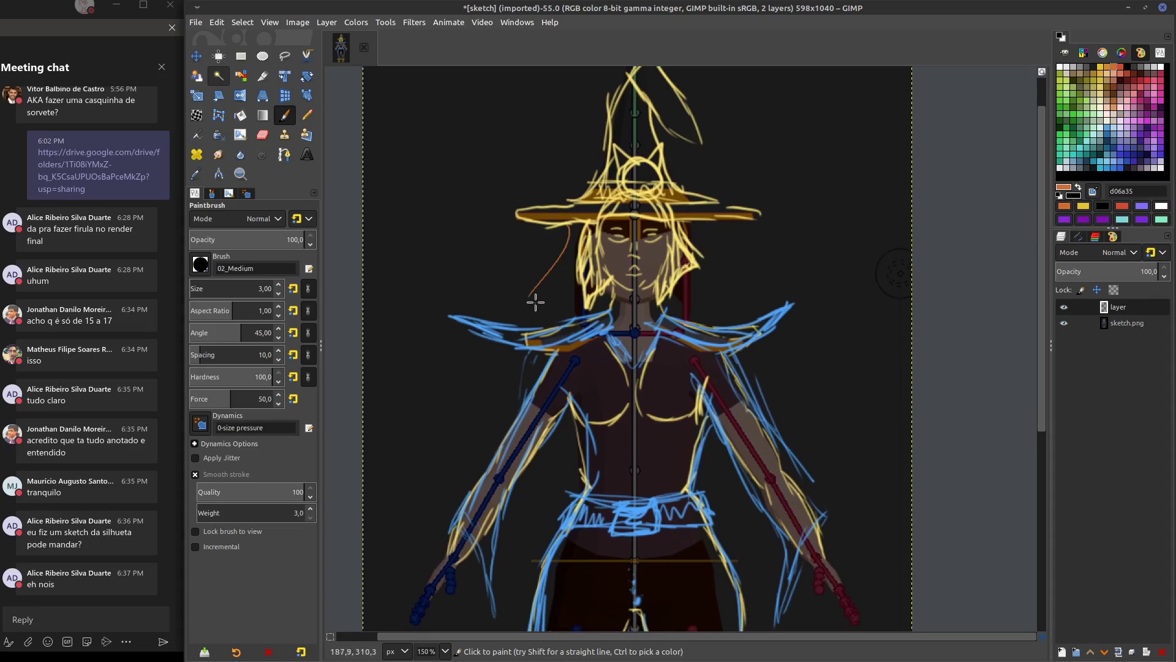
{"action": "key", "text": "ctrl+z"}
Paint orange correction strokes that flare the hair outward into points on both sides of the face and trace the jawline
{"action": "middle_click_drag", "start_coordinate": [570, 243], "coordinate": [577, 182]}
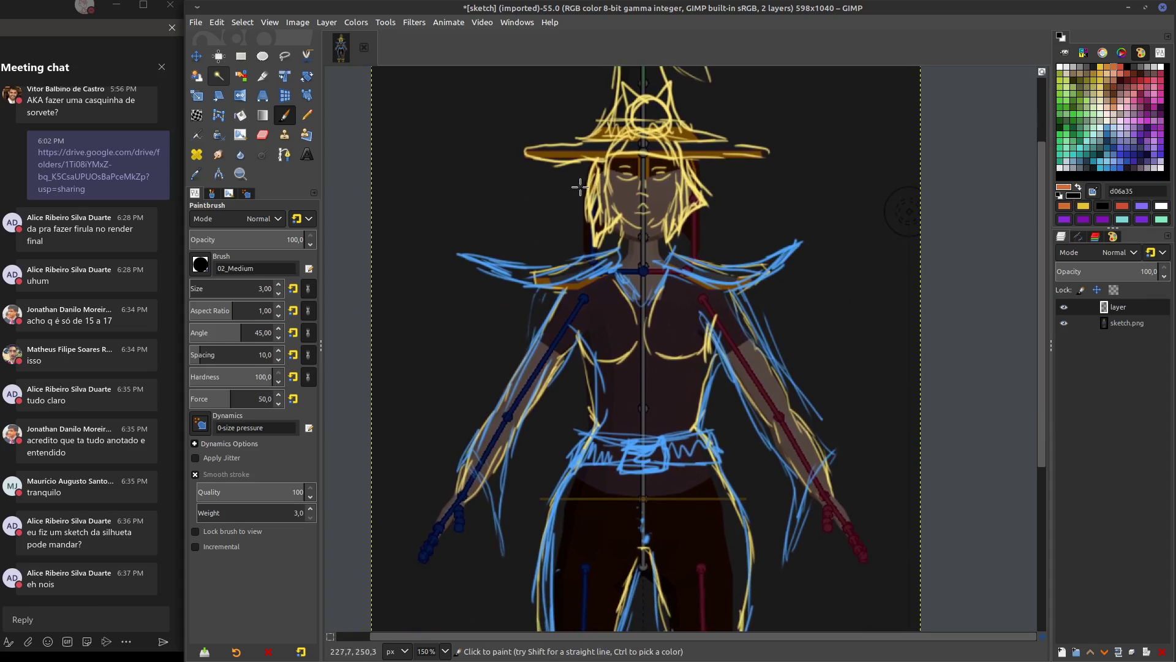
{"action": "scroll", "coordinate": [575, 293], "scroll_direction": "up", "scroll_amount": 2, "text": "ctrl"}
{"action": "middle_click_drag", "start_coordinate": [574, 257], "coordinate": [588, 224]}
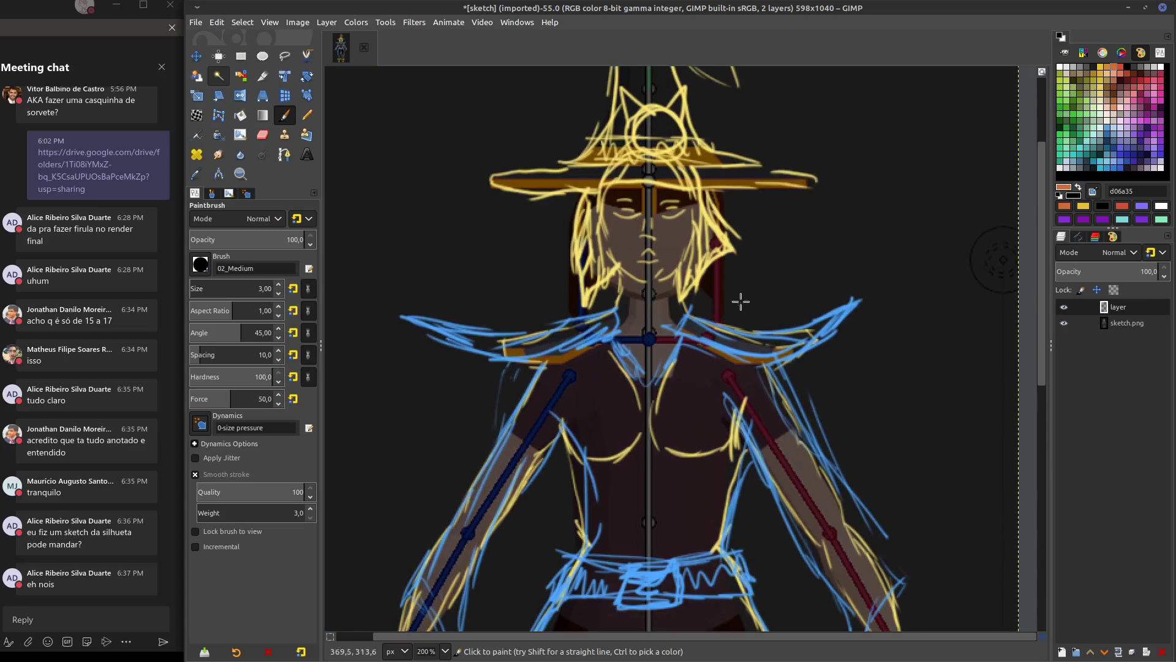
{"action": "scroll", "coordinate": [688, 319], "scroll_direction": "up", "scroll_amount": 1}
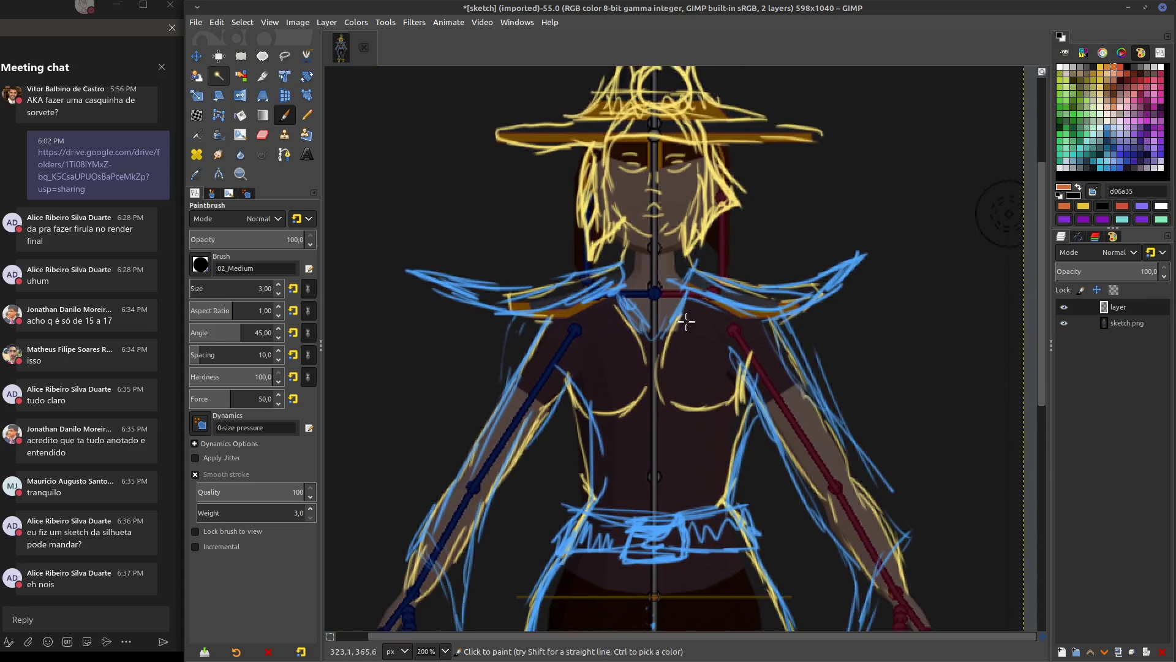
{"action": "scroll", "coordinate": [685, 316], "scroll_direction": "down", "scroll_amount": 3}
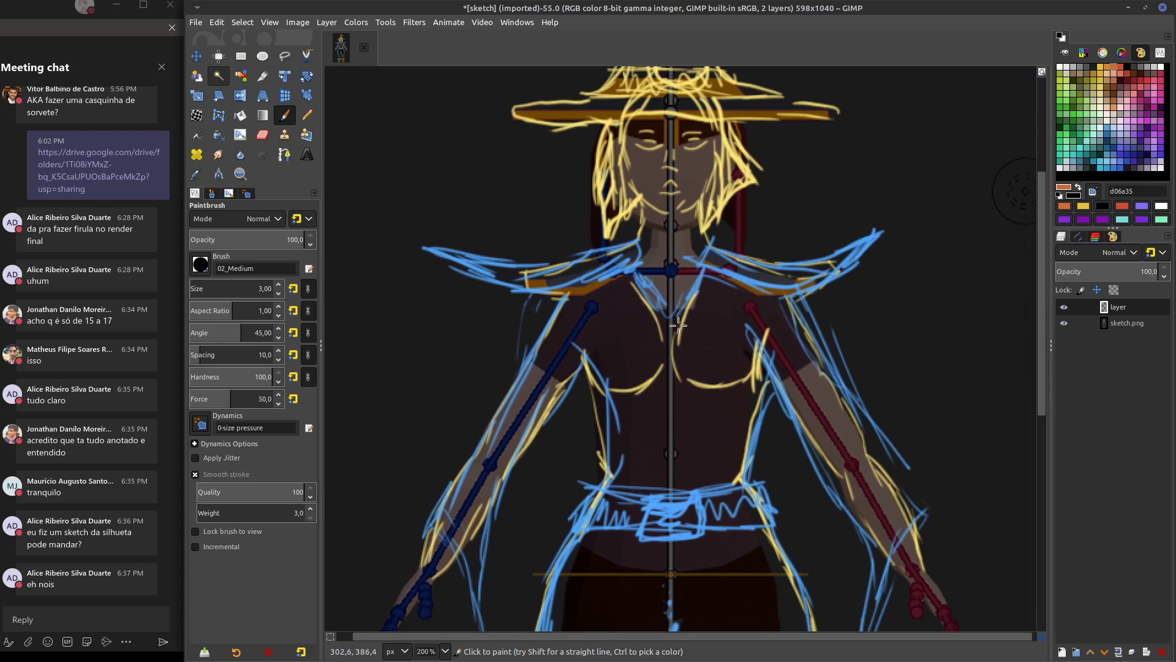
{"action": "middle_click_drag", "start_coordinate": [681, 328], "coordinate": [658, 423]}
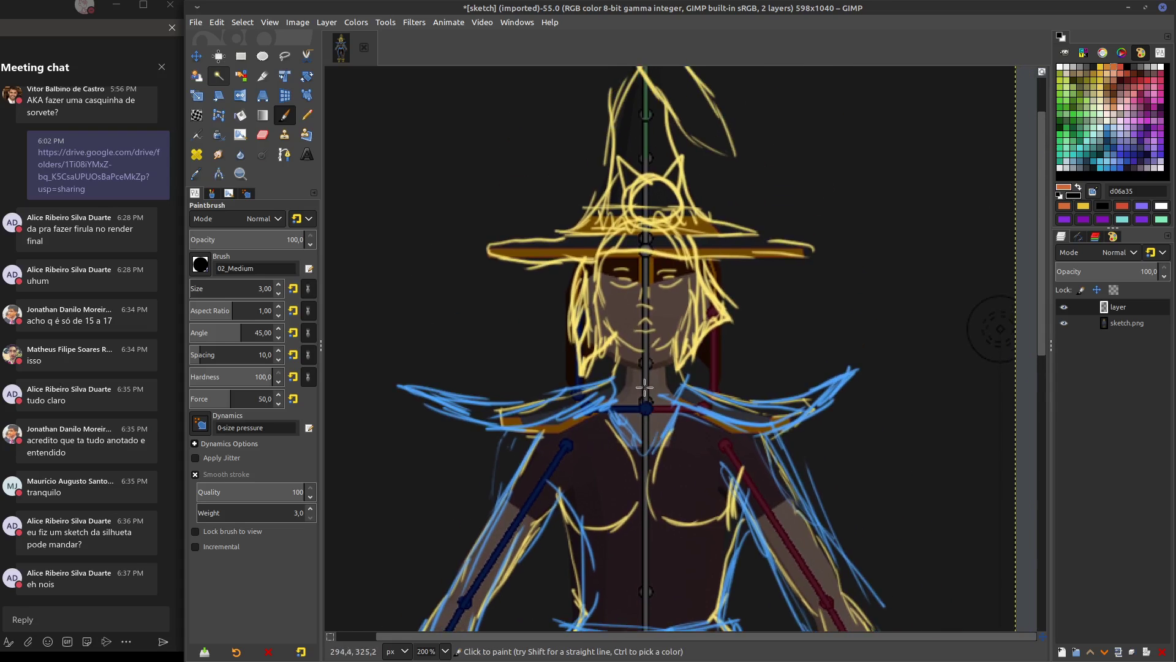
{"action": "scroll", "coordinate": [639, 358], "scroll_direction": "up", "scroll_amount": 2}
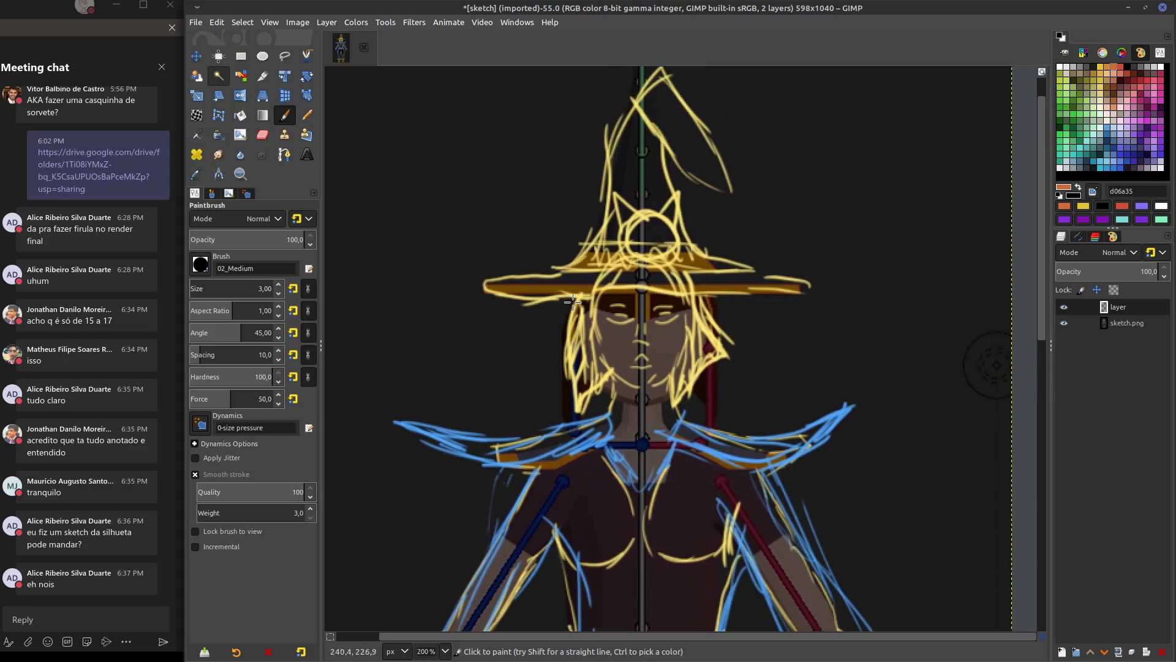
{"action": "left_click_drag", "start_coordinate": [571, 299], "coordinate": [545, 405]}
{"action": "mouse_move", "coordinate": [562, 357]}
{"action": "left_mouse_down"}
{"action": "mouse_move", "coordinate": [547, 423]}
{"action": "mouse_move", "coordinate": [593, 384]}
{"action": "mouse_move", "coordinate": [552, 421]}
{"action": "mouse_move", "coordinate": [566, 358]}
{"action": "left_mouse_up"}
{"action": "mouse_move", "coordinate": [705, 301]}
{"action": "left_mouse_down"}
{"action": "mouse_move", "coordinate": [760, 355]}
{"action": "mouse_move", "coordinate": [700, 389]}
{"action": "mouse_move", "coordinate": [738, 376]}
{"action": "mouse_move", "coordinate": [688, 415]}
{"action": "mouse_move", "coordinate": [687, 300]}
{"action": "mouse_move", "coordinate": [695, 404]}
{"action": "mouse_move", "coordinate": [698, 308]}
{"action": "left_mouse_up"}
{"action": "mouse_move", "coordinate": [619, 375]}
{"action": "left_mouse_down"}
{"action": "mouse_move", "coordinate": [589, 352]}
{"action": "mouse_move", "coordinate": [643, 400]}
{"action": "mouse_move", "coordinate": [677, 368]}
{"action": "mouse_move", "coordinate": [604, 436]}
{"action": "left_mouse_up"}
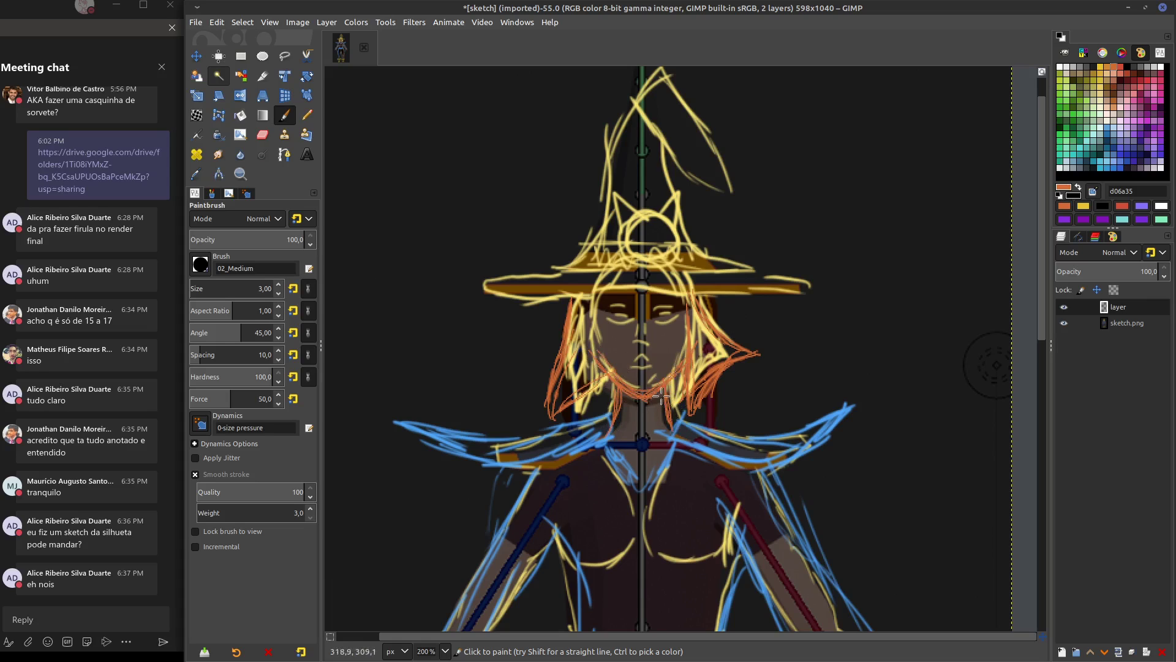
Paint orange strokes over both shoulder pieces, raising their pointed tips outward and adding a drooping alternative under the image-left one
{"action": "middle_click_drag", "start_coordinate": [718, 414], "coordinate": [709, 383]}
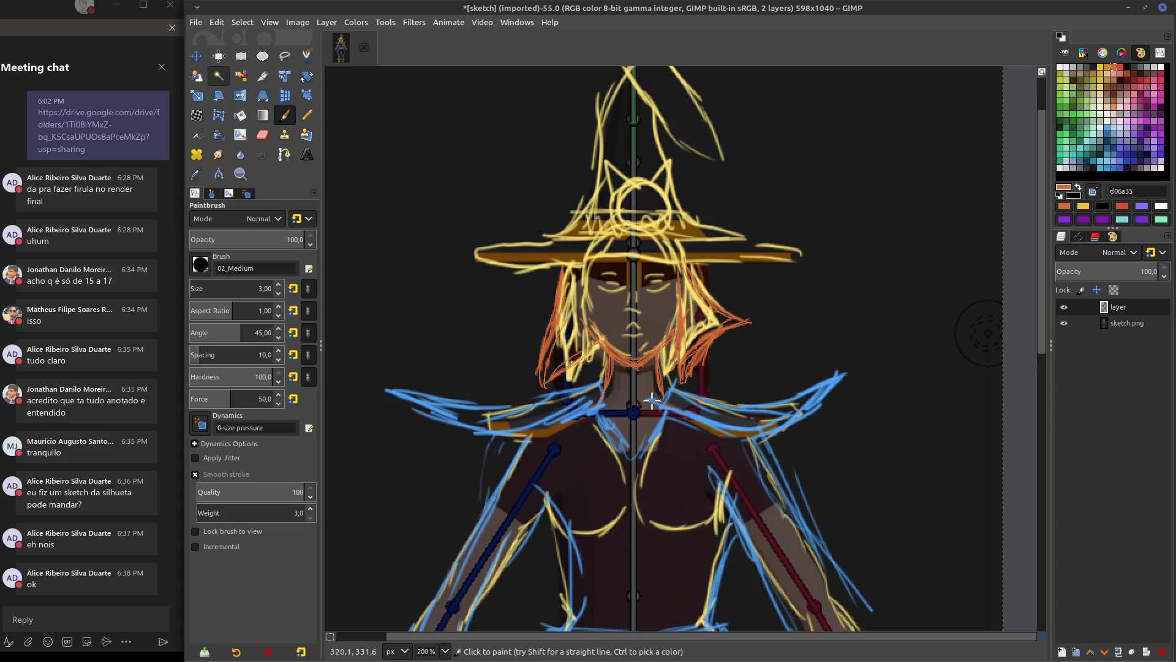
{"action": "left_click_drag", "start_coordinate": [507, 386], "coordinate": [582, 407]}
{"action": "left_click_drag", "start_coordinate": [679, 409], "coordinate": [827, 362]}
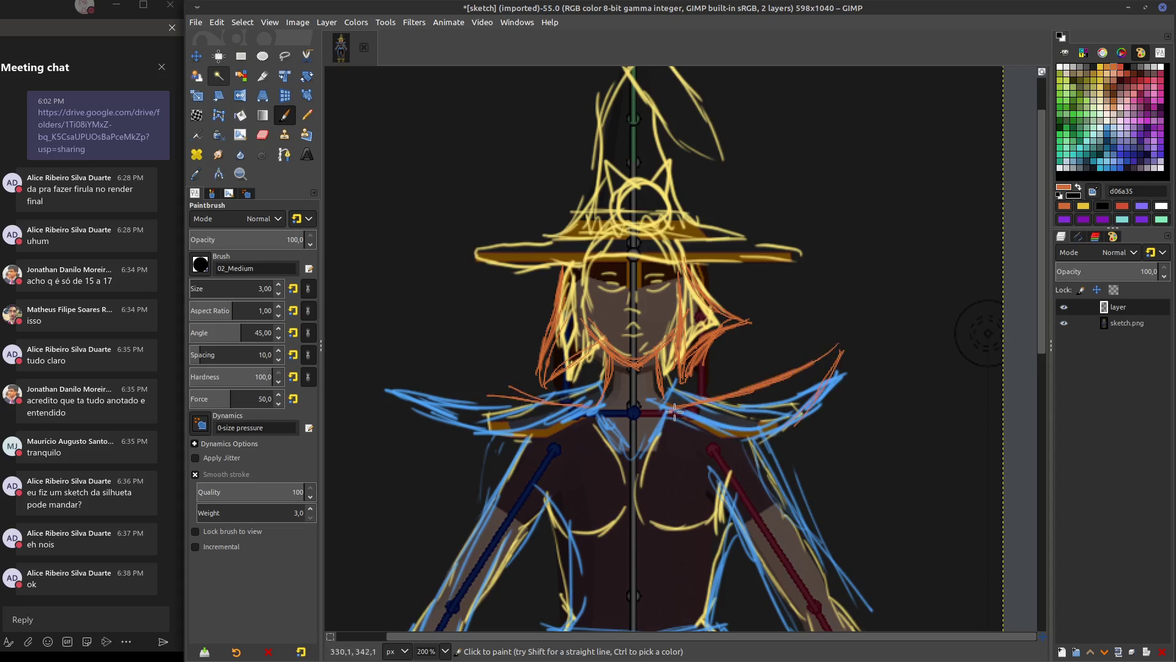
{"action": "mouse_move", "coordinate": [673, 411]}
{"action": "left_mouse_down"}
{"action": "mouse_move", "coordinate": [754, 424]}
{"action": "mouse_move", "coordinate": [853, 347]}
{"action": "left_mouse_up"}
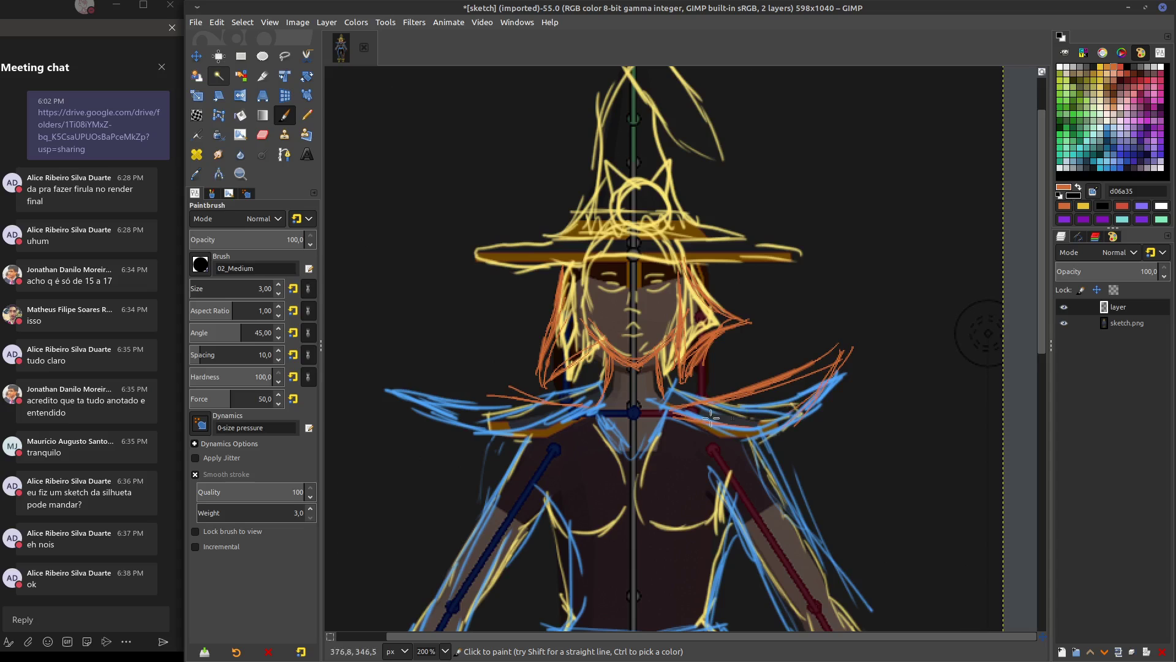
{"action": "mouse_move", "coordinate": [407, 381]}
{"action": "left_mouse_down"}
{"action": "mouse_move", "coordinate": [551, 406]}
{"action": "mouse_move", "coordinate": [483, 392]}
{"action": "left_mouse_up"}
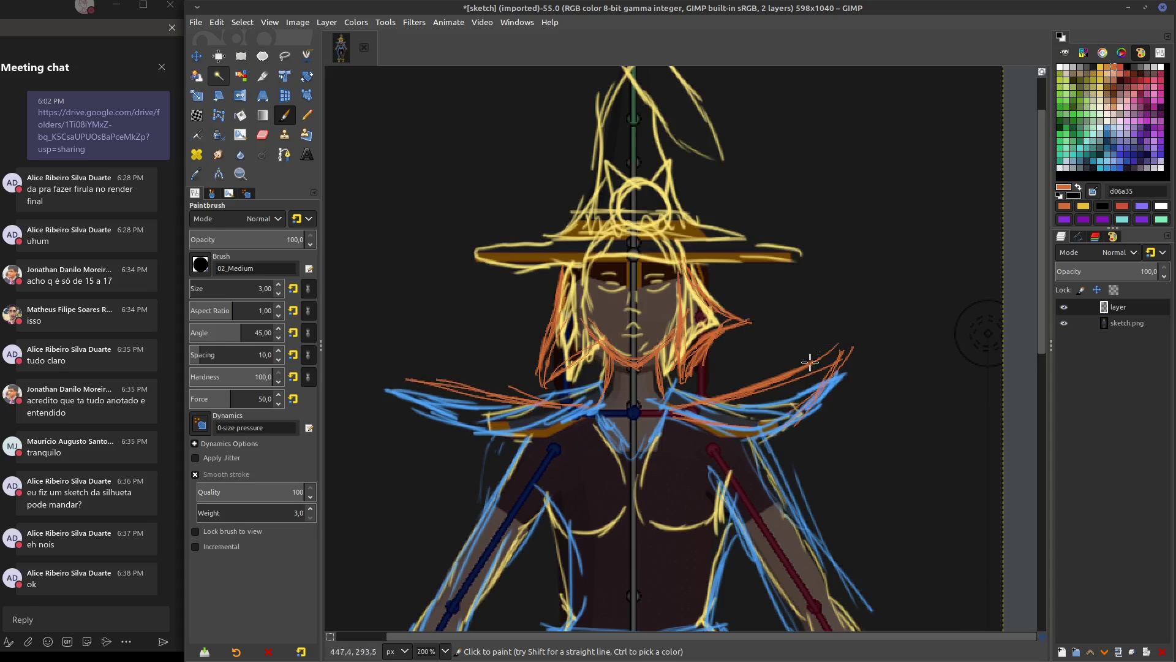
{"action": "left_click_drag", "start_coordinate": [515, 436], "coordinate": [444, 456]}
{"action": "mouse_move", "coordinate": [846, 235]}
{"action": "left_mouse_down"}
{"action": "mouse_move", "coordinate": [925, 187]}
{"action": "mouse_move", "coordinate": [1002, 222]}
{"action": "left_mouse_up"}
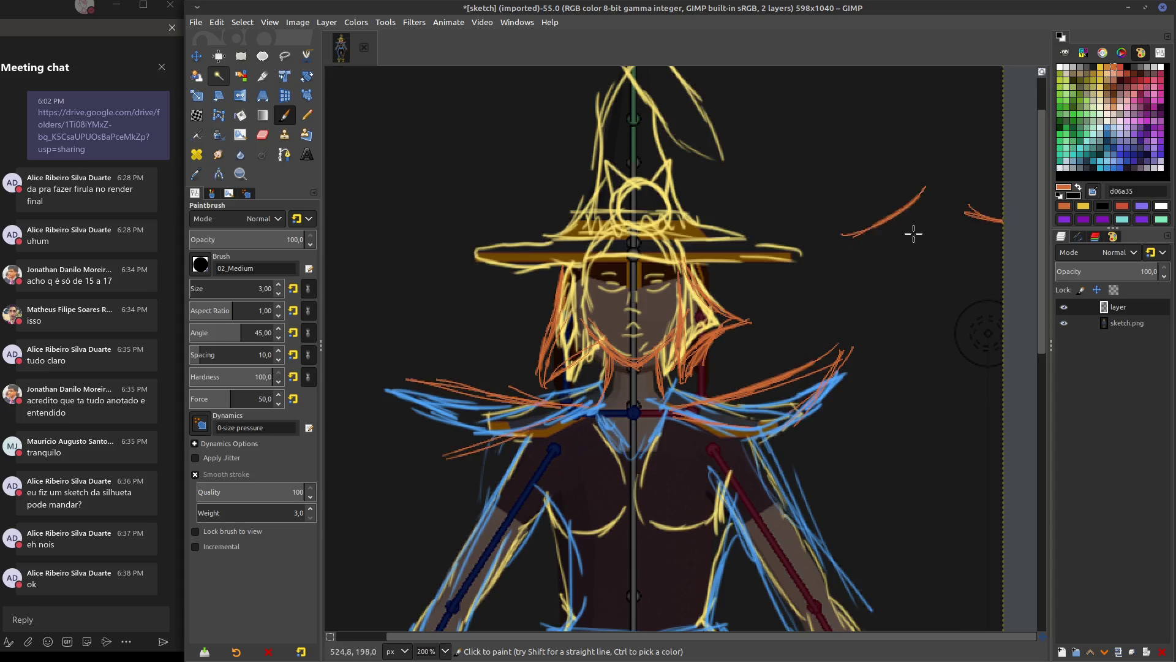
{"action": "key", "text": "ctrl+z"}
{"action": "key", "text": "ctrl+z"}
{"action": "left_click_drag", "start_coordinate": [890, 121], "coordinate": [823, 141]}
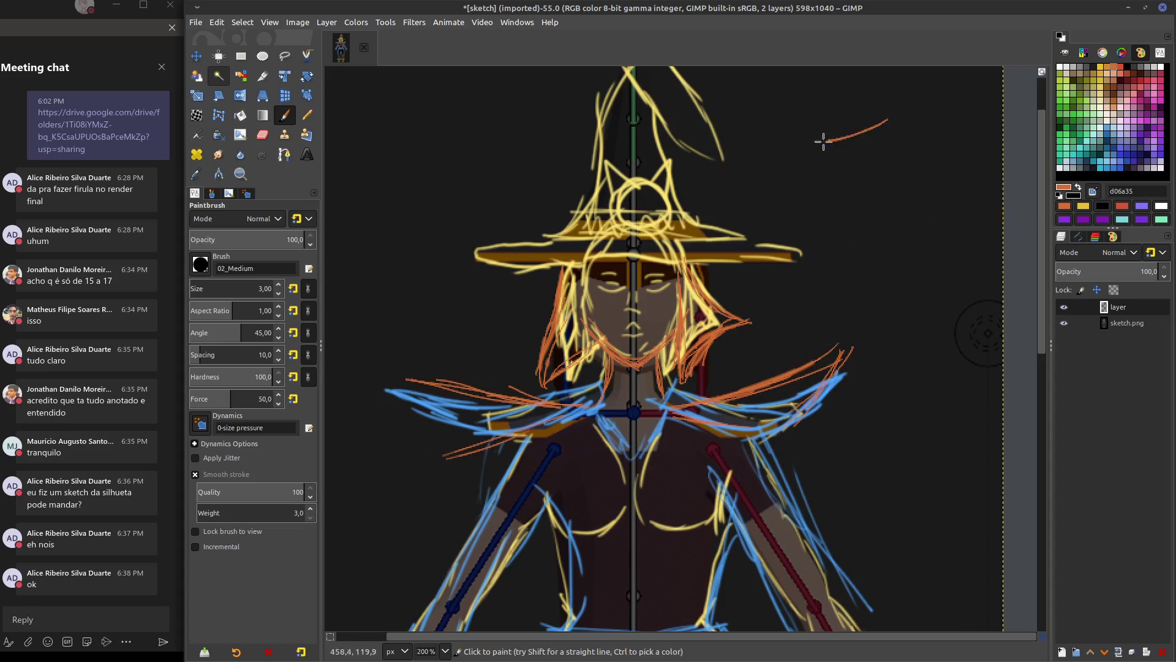
{"action": "mouse_move", "coordinate": [923, 123]}
{"action": "left_mouse_down"}
{"action": "mouse_move", "coordinate": [987, 136]}
{"action": "mouse_move", "coordinate": [895, 140]}
{"action": "left_mouse_up"}
{"action": "key", "text": "ctrl+z"}
{"action": "key", "text": "ctrl+z"}
{"action": "left_click_drag", "start_coordinate": [810, 128], "coordinate": [862, 136]}
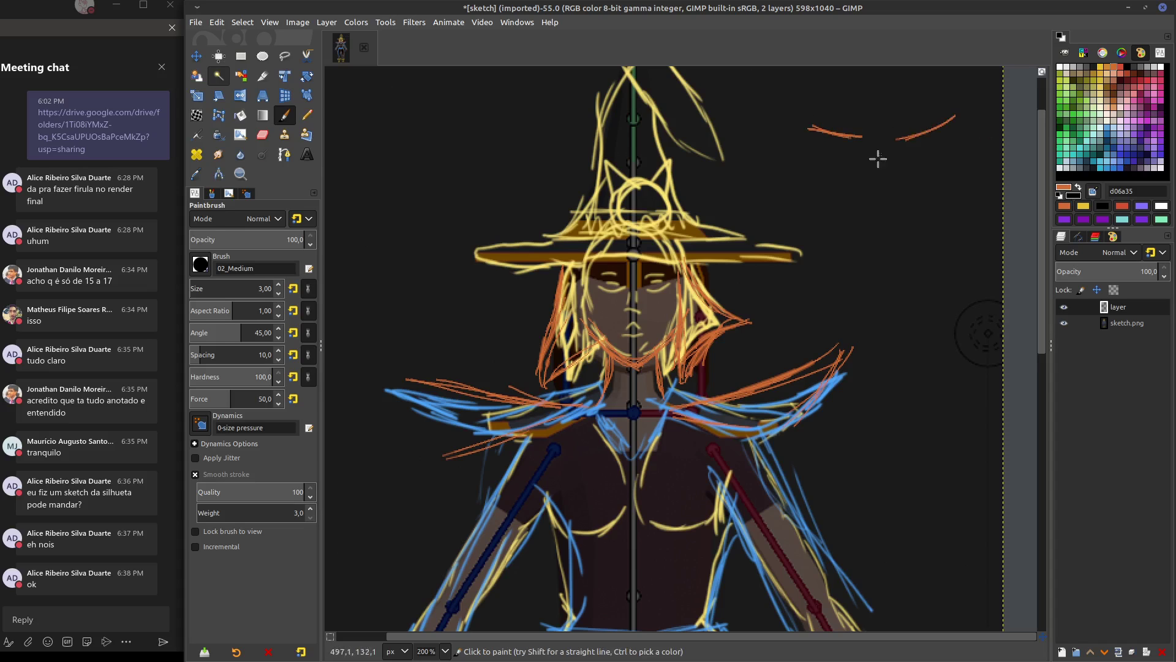
{"action": "right_click", "coordinate": [884, 138]}
{"action": "key", "text": "Escape"}
{"action": "key", "text": "ctrl+z"}
{"action": "key", "text": "ctrl+z"}
Paint orange strokes that narrow the torso on the image-left side and flare the hips outward from the belt on both sides
{"action": "scroll", "coordinate": [562, 301], "scroll_direction": "down", "scroll_amount": 5}
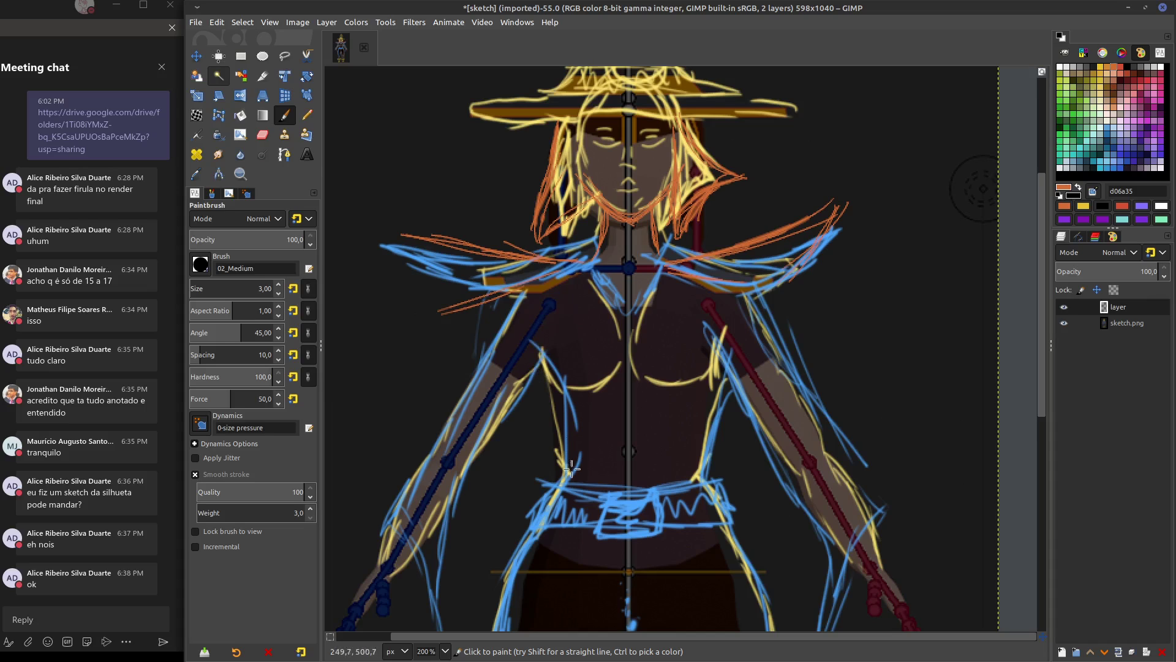
{"action": "scroll", "coordinate": [545, 502], "scroll_direction": "down", "scroll_amount": 3}
{"action": "scroll", "coordinate": [578, 403], "scroll_direction": "left", "scroll_amount": 1}
{"action": "scroll", "coordinate": [588, 401], "scroll_direction": "up", "scroll_amount": 1}
{"action": "scroll", "coordinate": [588, 402], "scroll_direction": "right", "scroll_amount": 1}
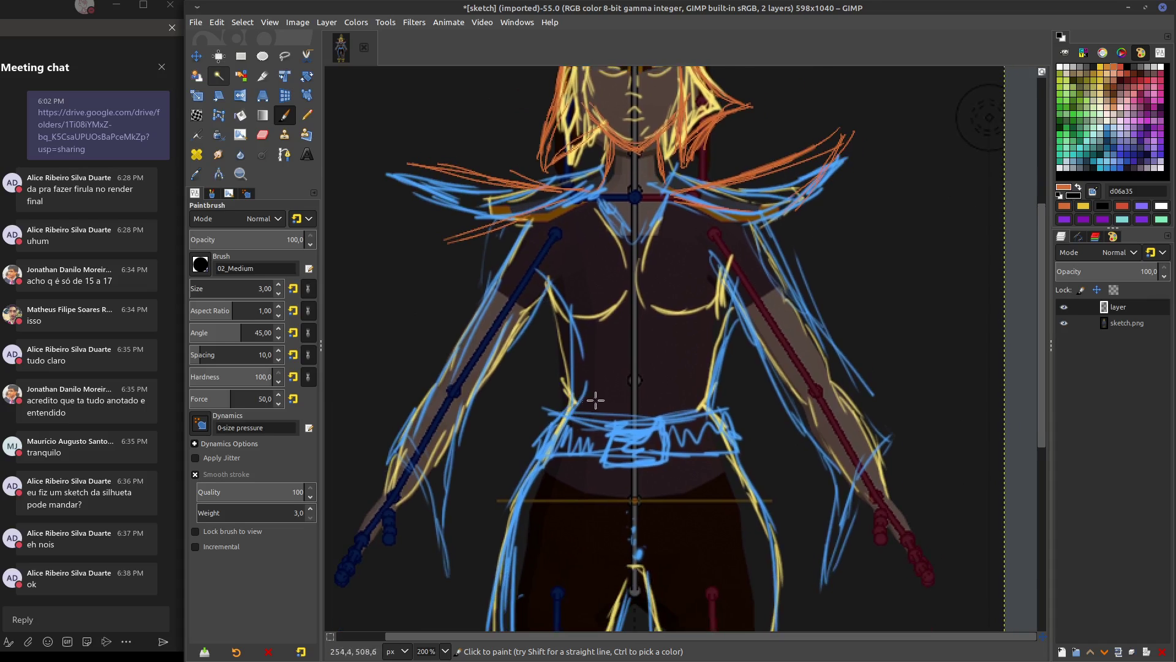
{"action": "left_click_drag", "start_coordinate": [542, 293], "coordinate": [588, 375]}
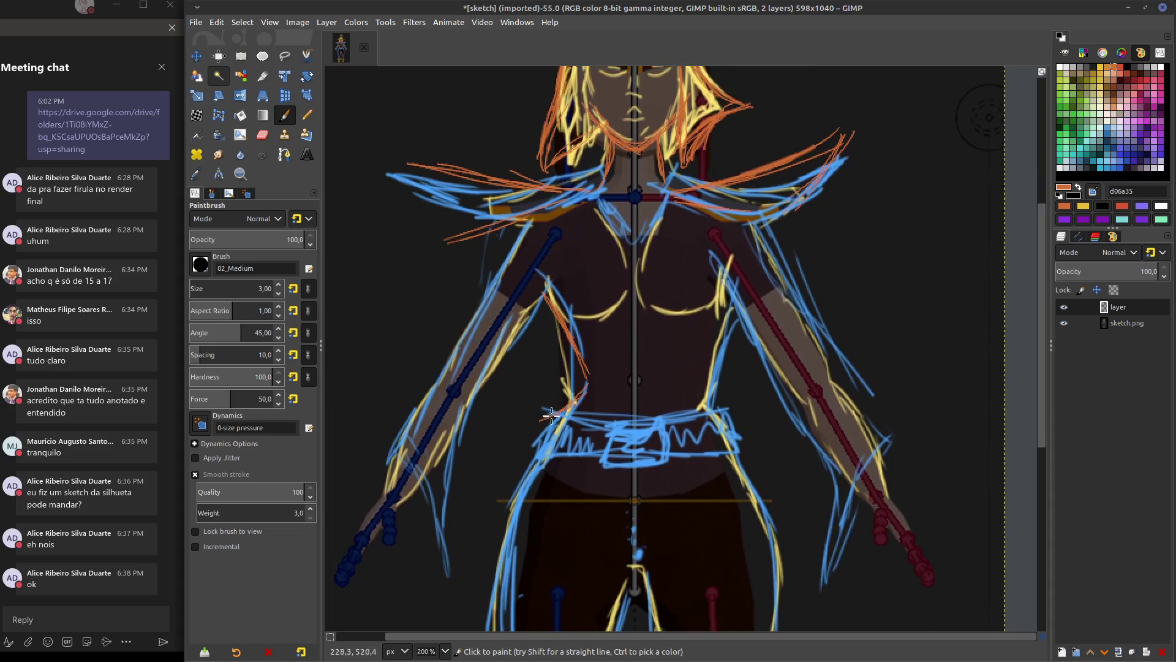
{"action": "left_click_drag", "start_coordinate": [551, 415], "coordinate": [538, 446]}
{"action": "left_click_drag", "start_coordinate": [576, 392], "coordinate": [541, 426]}
{"action": "mouse_move", "coordinate": [704, 404]}
{"action": "left_mouse_down"}
{"action": "mouse_move", "coordinate": [734, 408]}
{"action": "mouse_move", "coordinate": [782, 506]}
{"action": "left_mouse_up"}
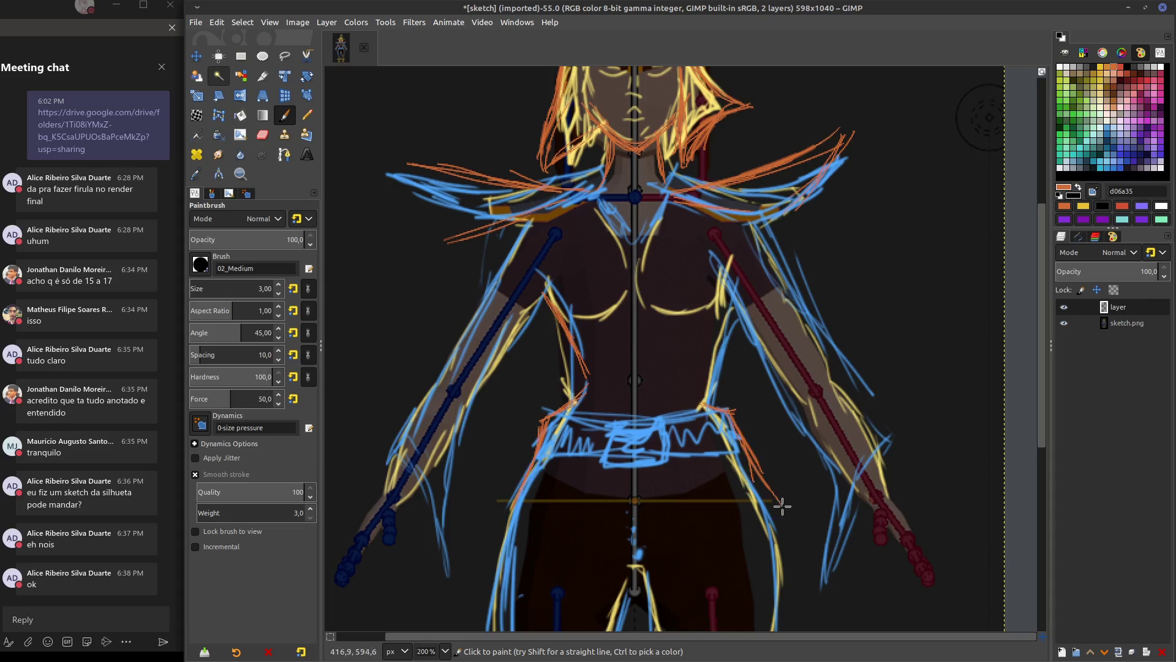
Paint an orange glove outline with pointed, flared cuffs over the forearm and hand on the image's left side
{"action": "scroll", "coordinate": [708, 404], "scroll_direction": "down", "scroll_amount": 4}
{"action": "scroll", "coordinate": [708, 405], "scroll_direction": "left", "scroll_amount": 1}
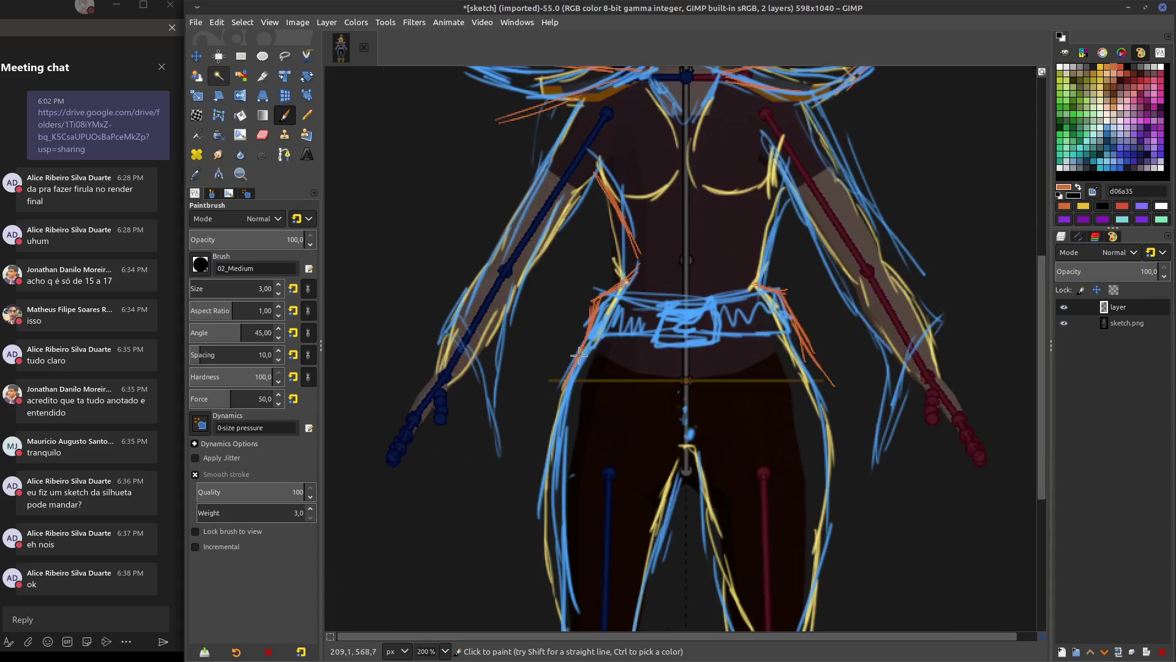
{"action": "scroll", "coordinate": [579, 355], "scroll_direction": "up", "scroll_amount": 4}
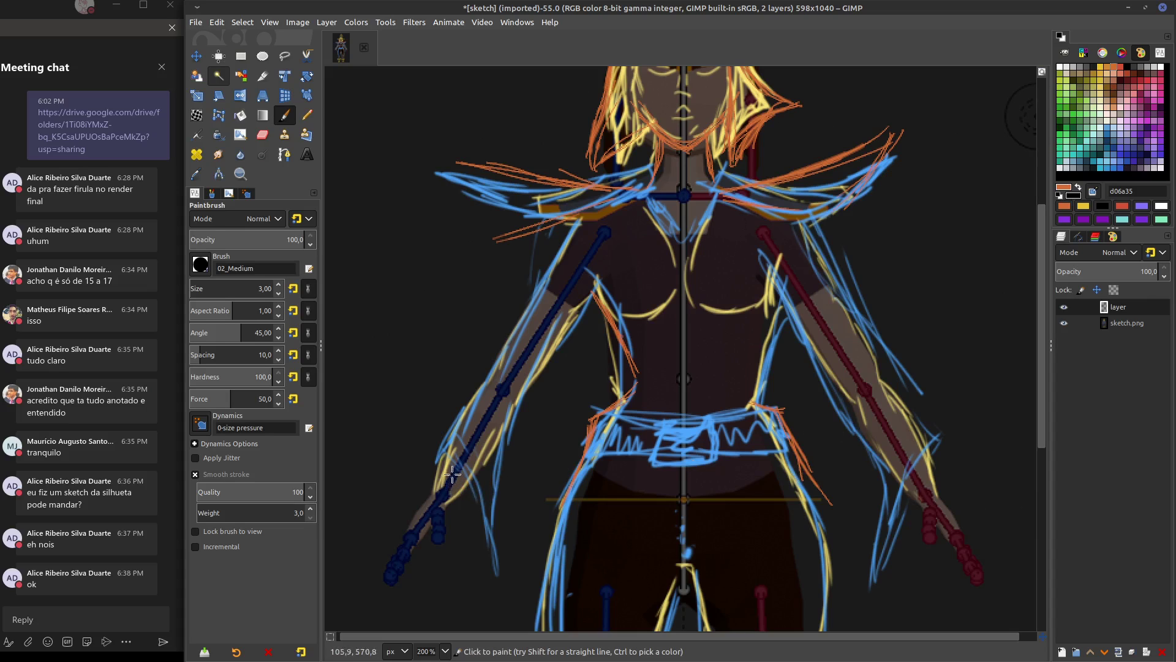
{"action": "mouse_move", "coordinate": [430, 486]}
{"action": "left_mouse_down"}
{"action": "mouse_move", "coordinate": [436, 449]}
{"action": "mouse_move", "coordinate": [399, 557]}
{"action": "mouse_move", "coordinate": [473, 485]}
{"action": "left_mouse_up"}
{"action": "left_click_drag", "start_coordinate": [422, 544], "coordinate": [497, 470]}
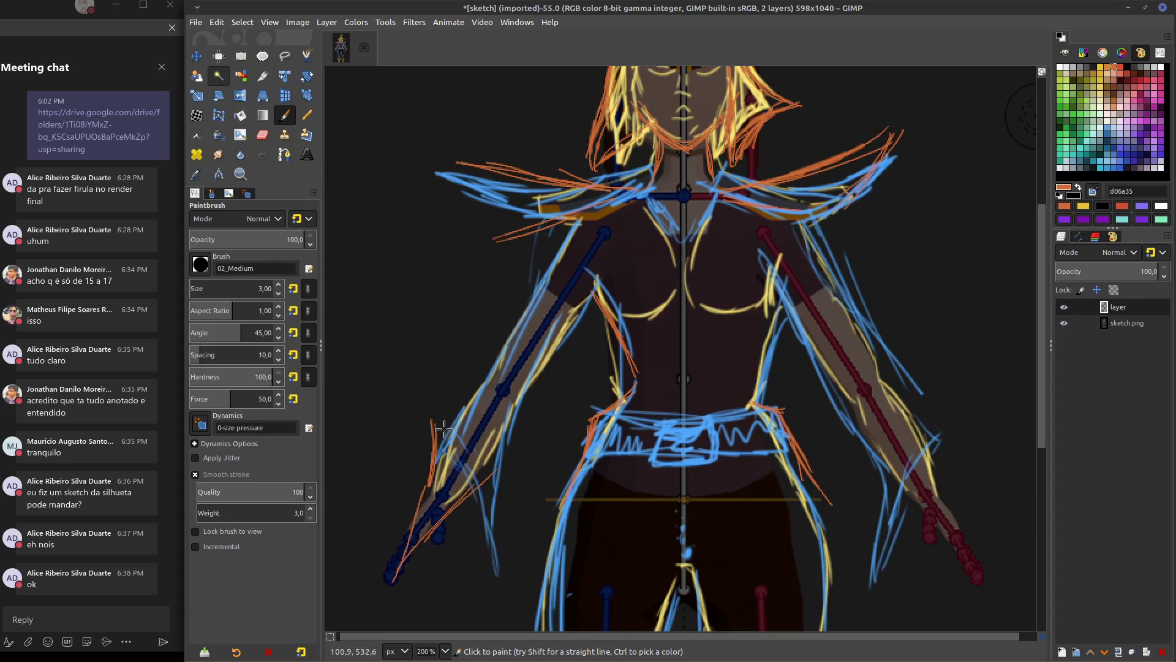
{"action": "mouse_move", "coordinate": [444, 428]}
{"action": "left_mouse_down"}
{"action": "mouse_move", "coordinate": [433, 456]}
{"action": "mouse_move", "coordinate": [435, 399]}
{"action": "mouse_move", "coordinate": [457, 456]}
{"action": "mouse_move", "coordinate": [533, 446]}
{"action": "mouse_move", "coordinate": [452, 488]}
{"action": "left_mouse_up"}
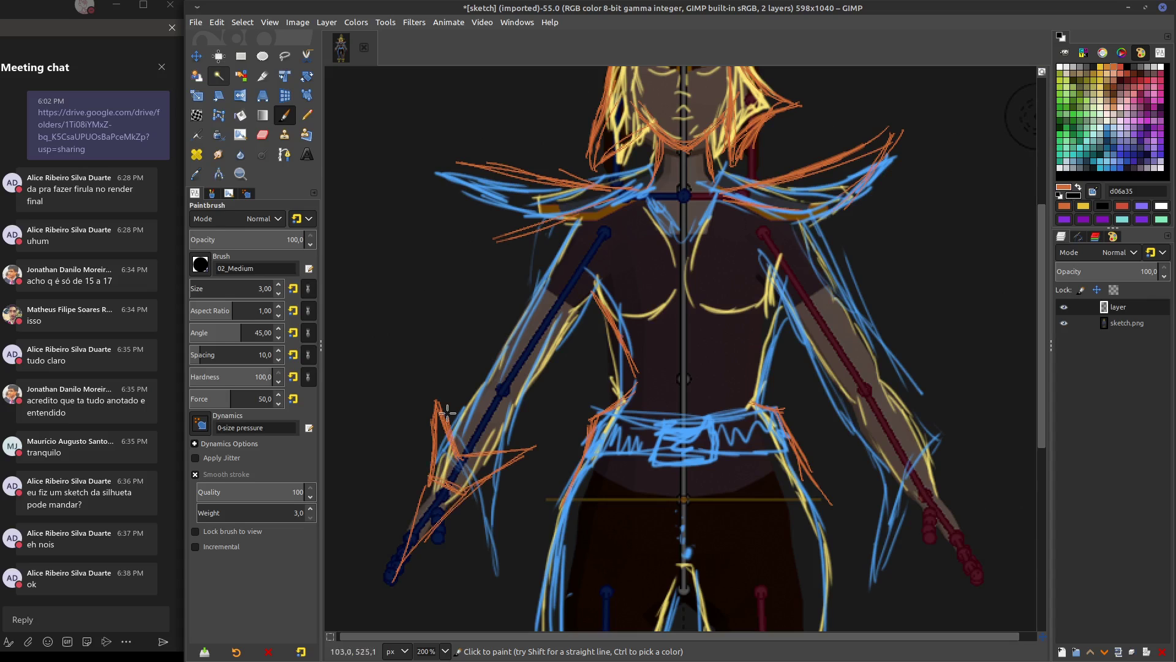
{"action": "middle_click_drag", "start_coordinate": [919, 509], "coordinate": [842, 422]}
{"action": "mouse_move", "coordinate": [821, 395]}
{"action": "left_mouse_down"}
{"action": "mouse_move", "coordinate": [781, 503]}
{"action": "mouse_move", "coordinate": [790, 519]}
{"action": "left_mouse_up"}
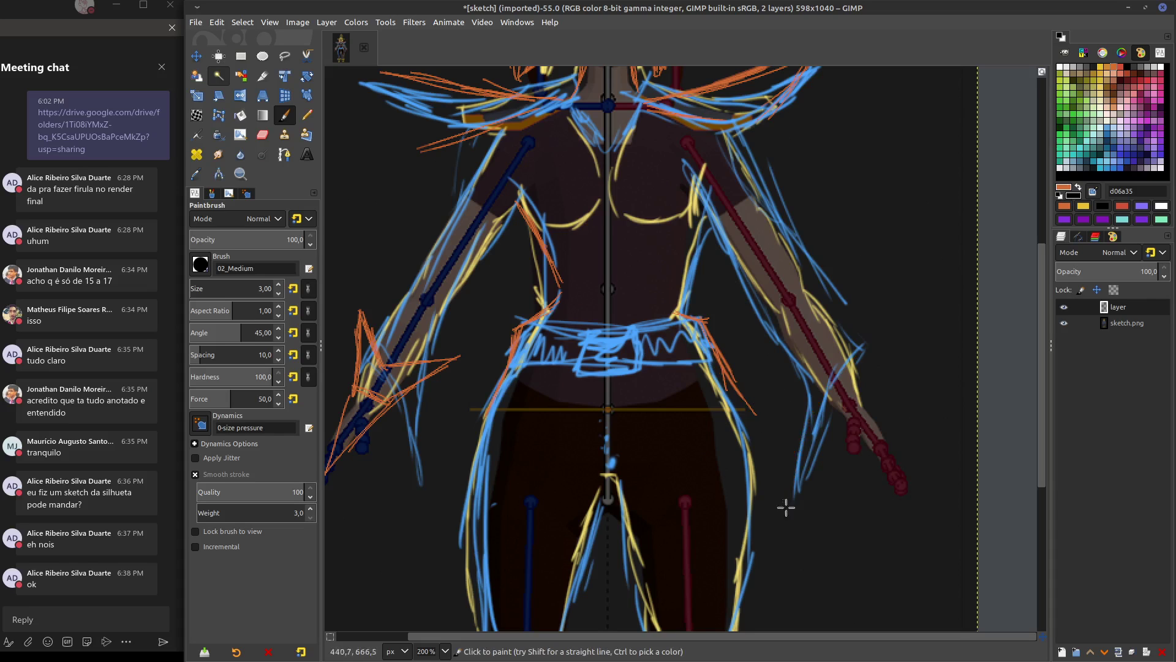
{"action": "scroll", "coordinate": [756, 368], "scroll_direction": "down", "scroll_amount": 10}
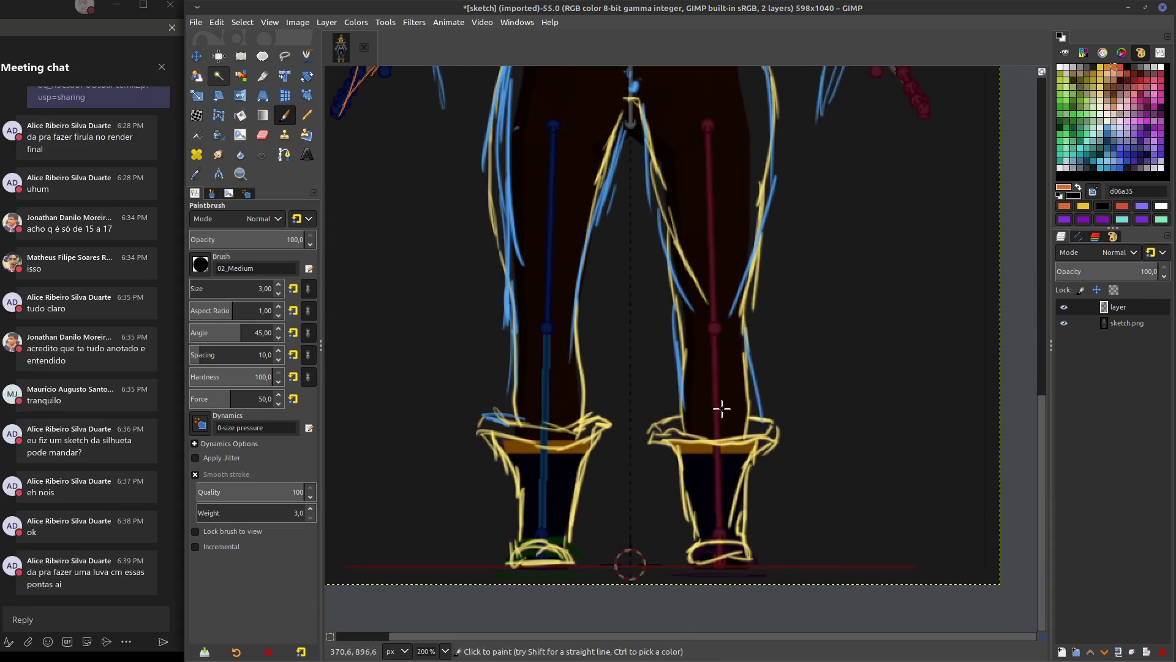
{"action": "scroll", "coordinate": [715, 412], "scroll_direction": "up", "scroll_amount": 1}
{"action": "scroll", "coordinate": [714, 412], "scroll_direction": "right", "scroll_amount": 1}
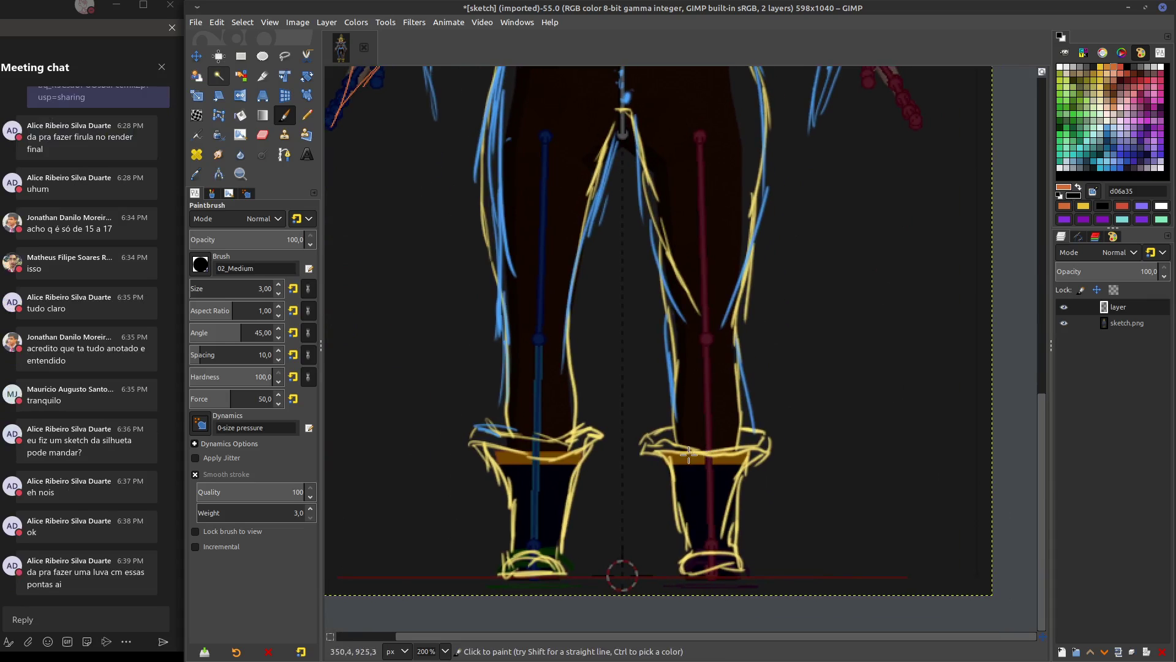
{"action": "left_click", "coordinate": [667, 447], "text": "ctrl"}
{"action": "mouse_move", "coordinate": [666, 455]}
{"action": "left_mouse_down"}
{"action": "mouse_move", "coordinate": [707, 393]}
{"action": "mouse_move", "coordinate": [756, 459]}
{"action": "left_mouse_up"}
{"action": "left_click", "coordinate": [1121, 66]}
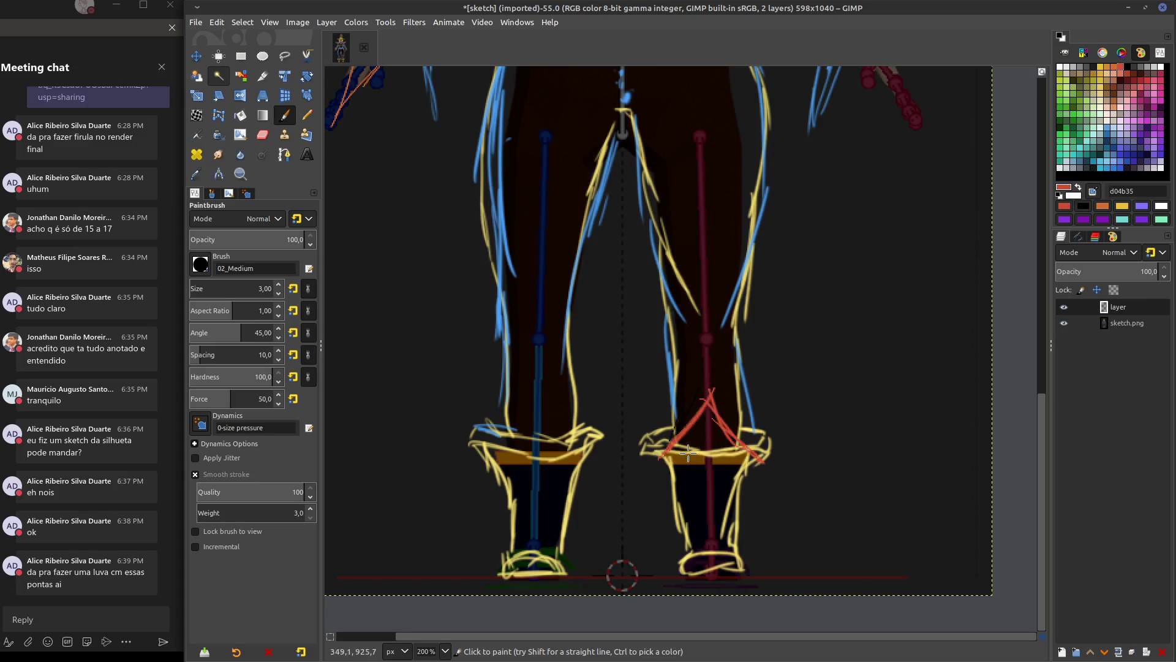
{"action": "left_click", "coordinate": [686, 430], "text": "ctrl"}
{"action": "key", "text": "ctrl+z"}
{"action": "key", "text": "ctrl+z"}
{"action": "key", "text": "ctrl+z"}
{"action": "key", "text": "ctrl+z"}
{"action": "key", "text": "ctrl+z"}
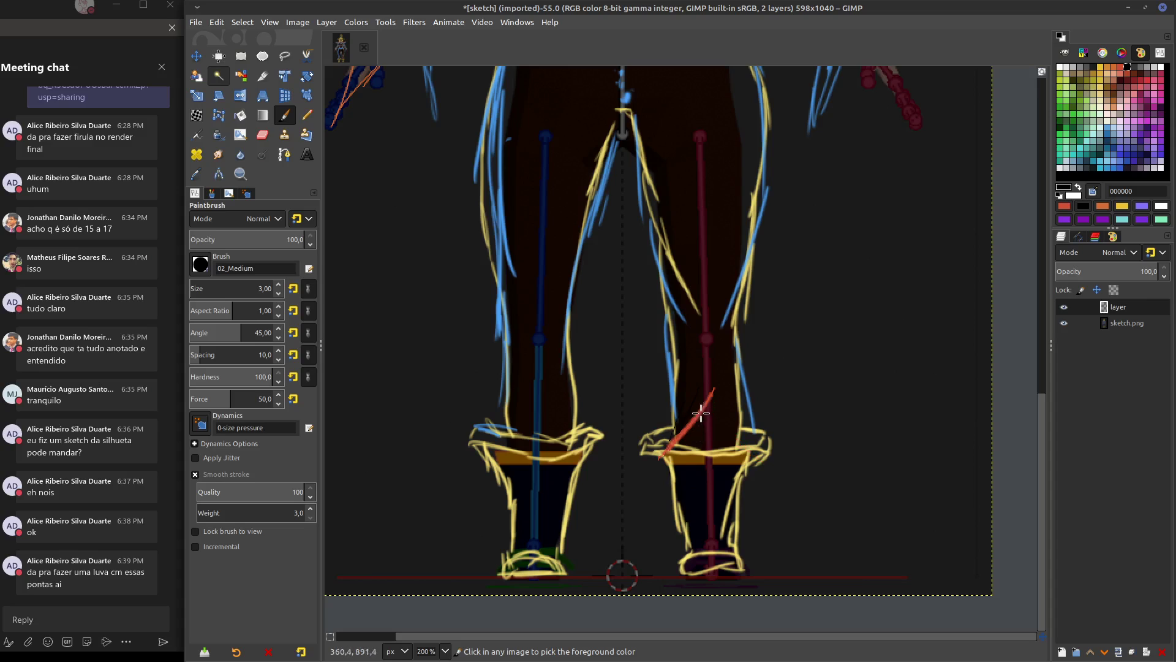
{"action": "key", "text": "ctrl+z"}
Paint a red boot cuff with angular, pointed flaps over the image-right boot and sketch its angular shape beside the leg
{"action": "mouse_move", "coordinate": [690, 405]}
{"action": "left_mouse_down"}
{"action": "mouse_move", "coordinate": [683, 412]}
{"action": "mouse_move", "coordinate": [742, 409]}
{"action": "mouse_move", "coordinate": [791, 461]}
{"action": "left_mouse_up"}
{"action": "left_click", "coordinate": [1083, 206]}
{"action": "mouse_move", "coordinate": [707, 422]}
{"action": "left_mouse_down"}
{"action": "mouse_move", "coordinate": [678, 486]}
{"action": "mouse_move", "coordinate": [644, 484]}
{"action": "mouse_move", "coordinate": [659, 424]}
{"action": "mouse_move", "coordinate": [741, 483]}
{"action": "mouse_move", "coordinate": [787, 477]}
{"action": "left_mouse_up"}
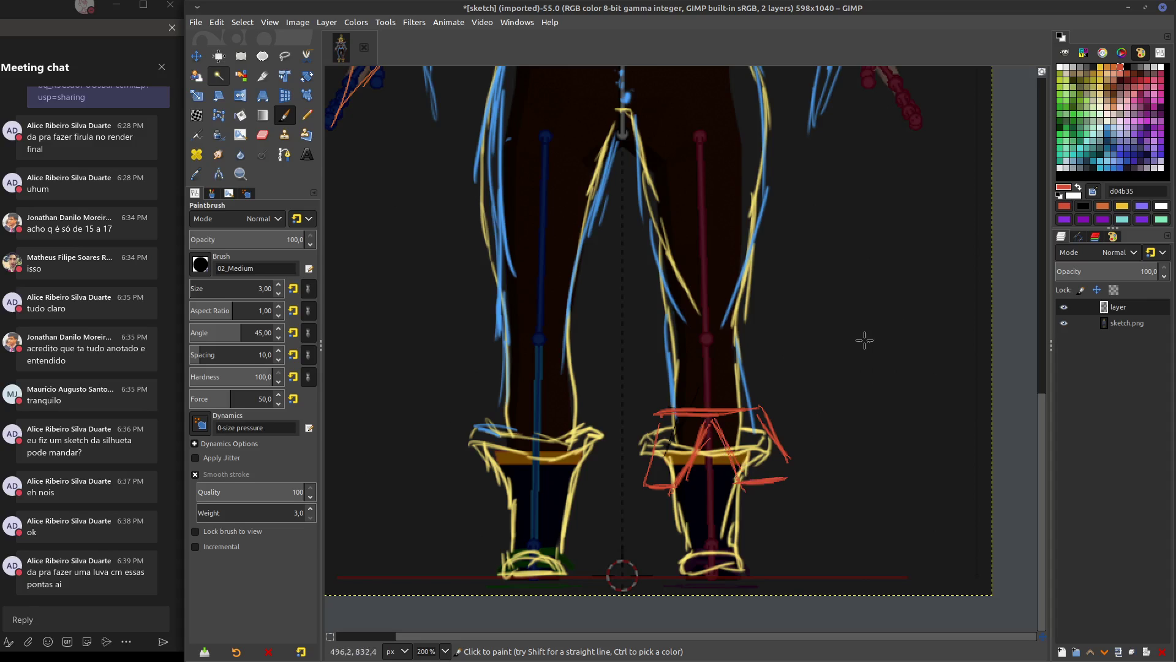
{"action": "mouse_move", "coordinate": [851, 451]}
{"action": "left_mouse_down"}
{"action": "mouse_move", "coordinate": [852, 352]}
{"action": "mouse_move", "coordinate": [882, 353]}
{"action": "mouse_move", "coordinate": [870, 355]}
{"action": "left_mouse_up"}
{"action": "mouse_move", "coordinate": [860, 364]}
{"action": "left_mouse_down"}
{"action": "mouse_move", "coordinate": [882, 325]}
{"action": "mouse_move", "coordinate": [919, 365]}
{"action": "left_mouse_up"}
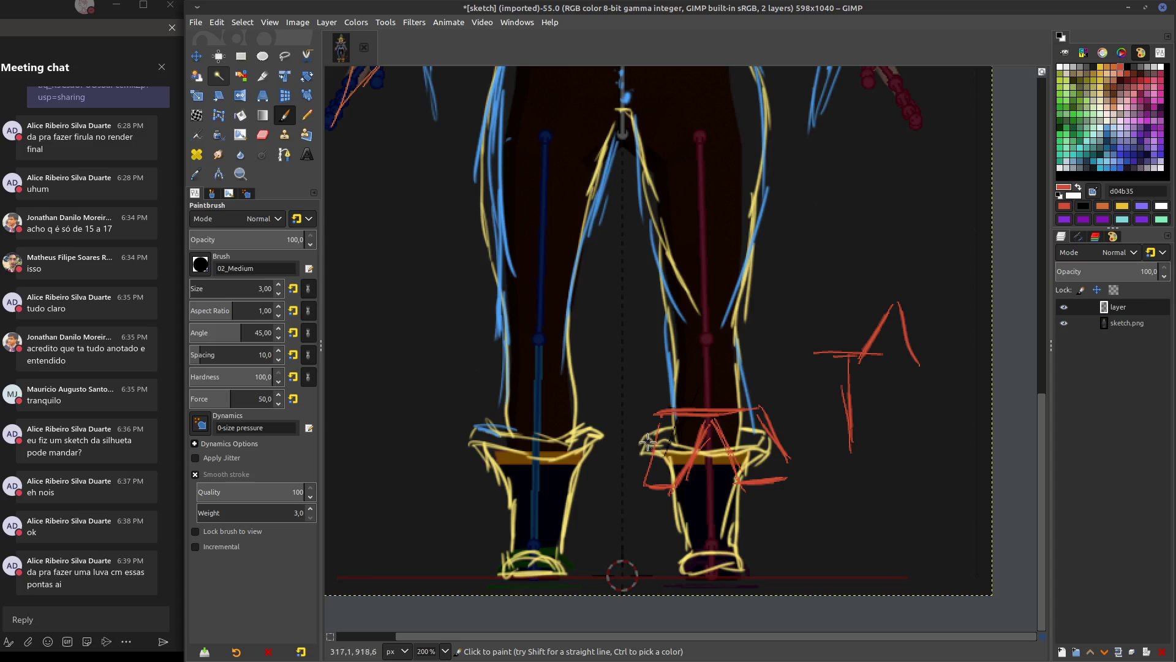
Paint red strokes that straighten the hat's cone into a taller point and sketch a curved, bent tip variant beside it
{"action": "scroll", "coordinate": [698, 400], "scroll_direction": "up", "scroll_amount": 10}
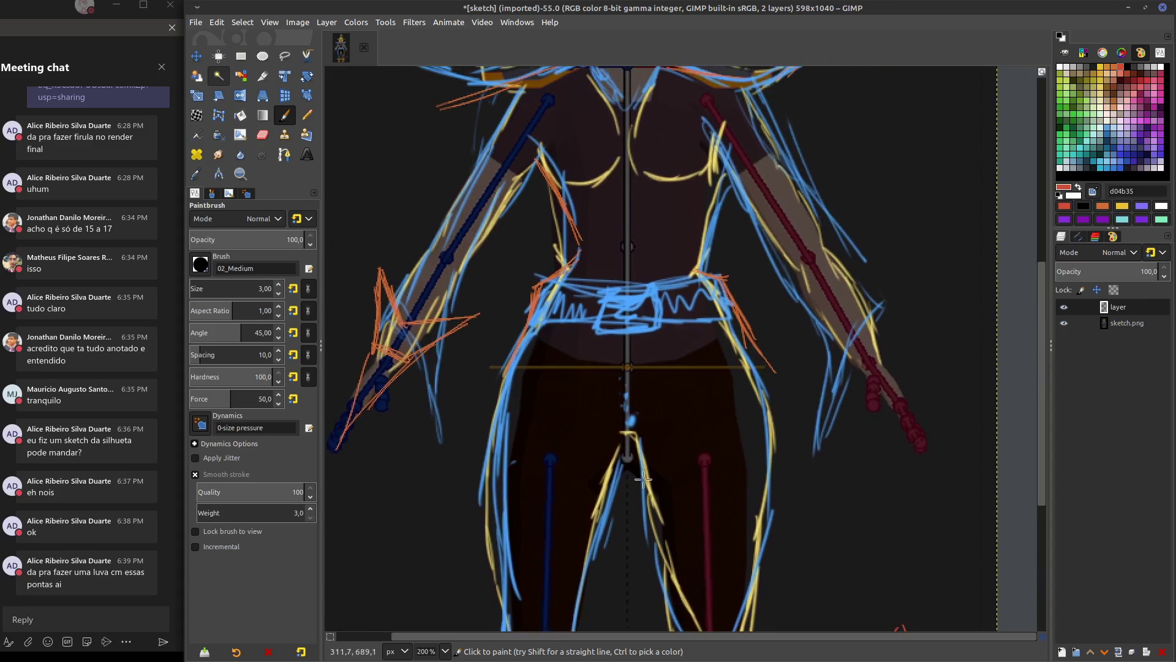
{"action": "scroll", "coordinate": [658, 566], "scroll_direction": "up", "scroll_amount": 5}
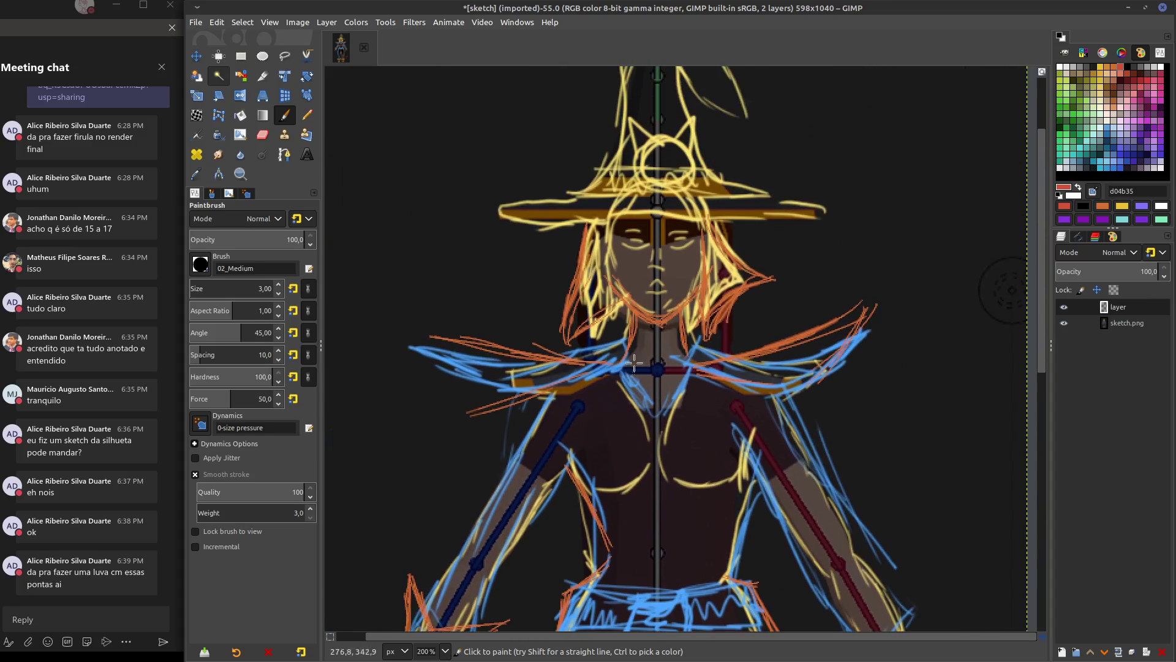
{"action": "scroll", "coordinate": [609, 375], "scroll_direction": "up", "scroll_amount": 1}
{"action": "scroll", "coordinate": [538, 242], "scroll_direction": "up", "scroll_amount": 3}
{"action": "scroll", "coordinate": [538, 242], "scroll_direction": "right", "scroll_amount": 1}
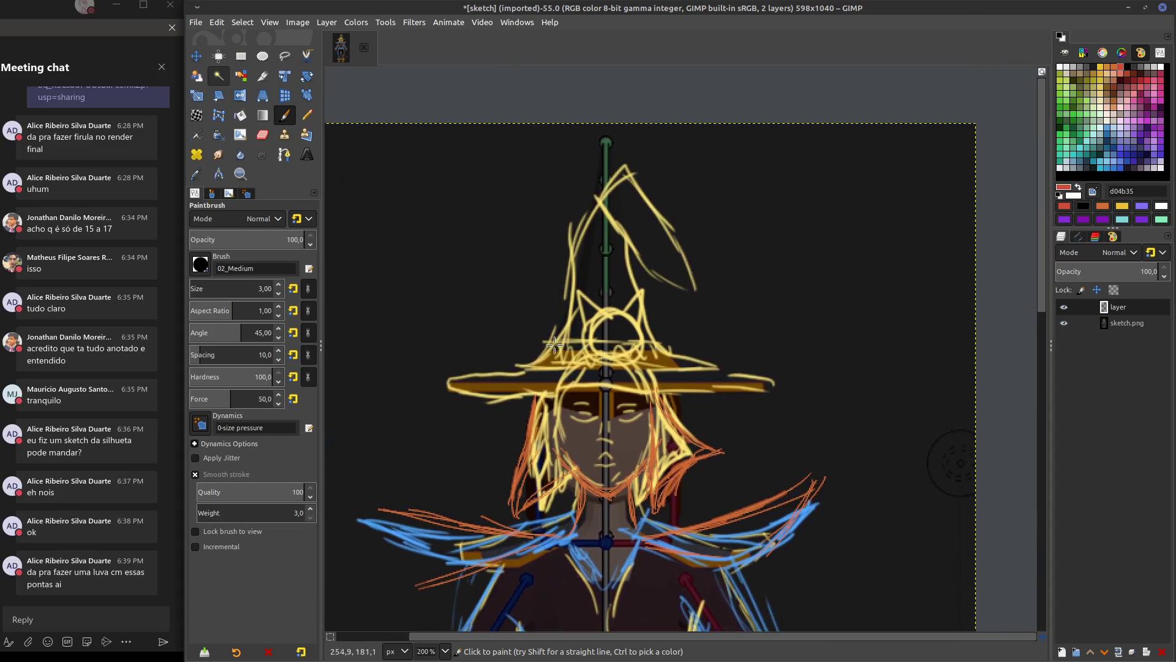
{"action": "mouse_move", "coordinate": [554, 344]}
{"action": "left_mouse_down"}
{"action": "mouse_move", "coordinate": [589, 129]}
{"action": "mouse_move", "coordinate": [595, 212]}
{"action": "left_mouse_up"}
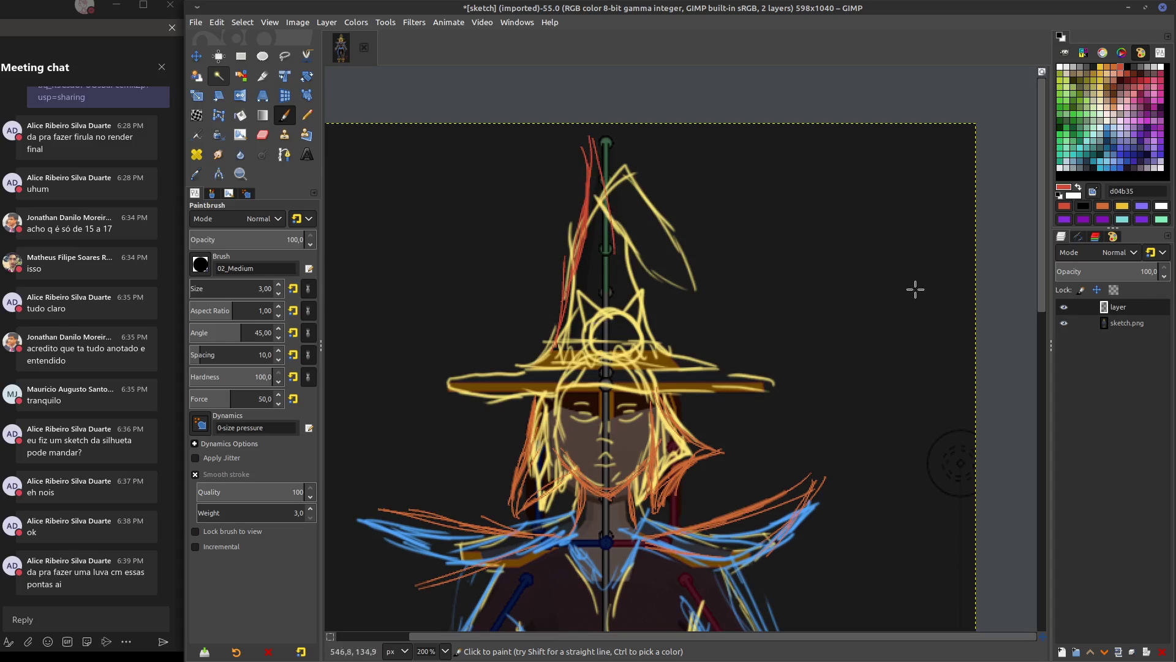
{"action": "mouse_move", "coordinate": [914, 288]}
{"action": "left_mouse_down"}
{"action": "mouse_move", "coordinate": [756, 194]}
{"action": "mouse_move", "coordinate": [808, 234]}
{"action": "mouse_move", "coordinate": [819, 274]}
{"action": "mouse_move", "coordinate": [813, 240]}
{"action": "left_mouse_up"}
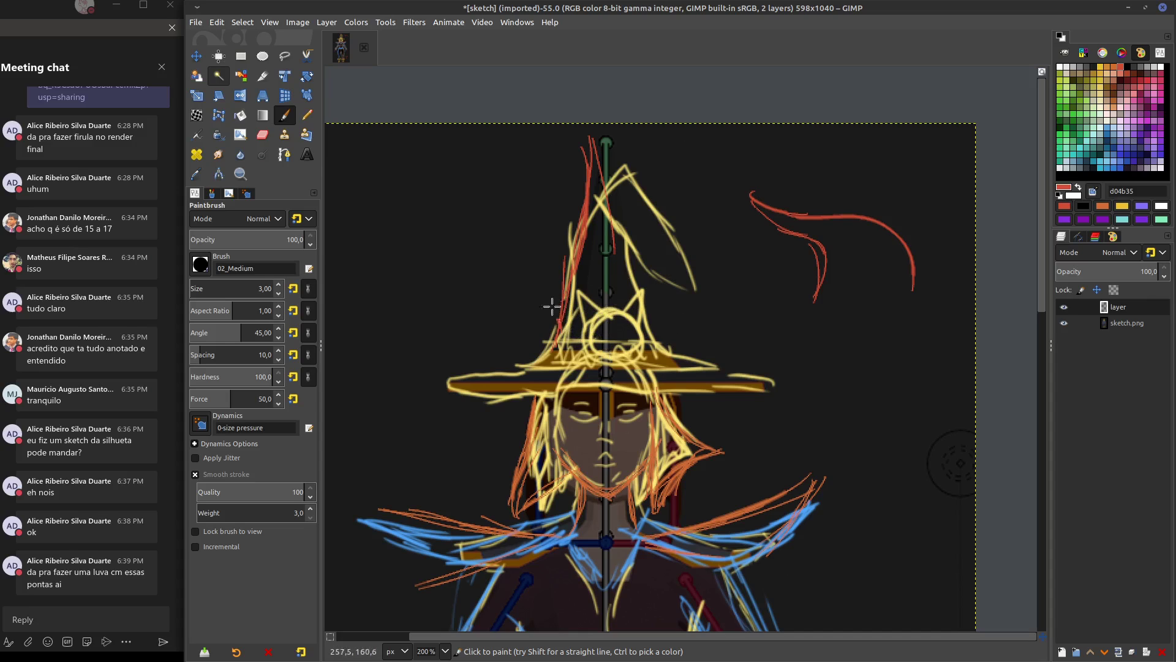
Paint an angular red cat face with tall pointed ears and a V-shaped chin over the hat's emblem
{"action": "mouse_move", "coordinate": [552, 306]}
{"action": "left_mouse_down"}
{"action": "mouse_move", "coordinate": [542, 283]}
{"action": "mouse_move", "coordinate": [616, 318]}
{"action": "mouse_move", "coordinate": [645, 295]}
{"action": "mouse_move", "coordinate": [650, 328]}
{"action": "mouse_move", "coordinate": [590, 386]}
{"action": "mouse_move", "coordinate": [604, 395]}
{"action": "mouse_move", "coordinate": [643, 344]}
{"action": "mouse_move", "coordinate": [600, 397]}
{"action": "mouse_move", "coordinate": [621, 361]}
{"action": "left_mouse_up"}
{"action": "mouse_move", "coordinate": [559, 337]}
{"action": "left_mouse_down"}
{"action": "mouse_move", "coordinate": [581, 373]}
{"action": "mouse_move", "coordinate": [636, 349]}
{"action": "left_mouse_up"}
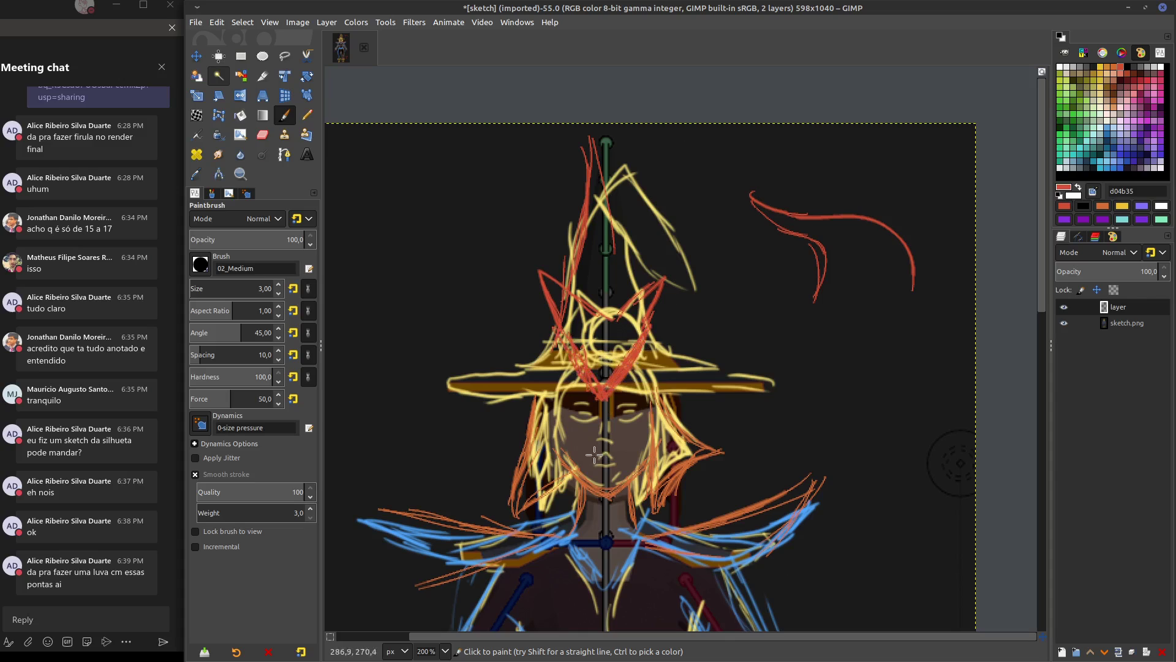
{"action": "left_click_drag", "start_coordinate": [585, 370], "coordinate": [600, 402]}
{"action": "left_click_drag", "start_coordinate": [630, 335], "coordinate": [620, 345]}
Sketch a sharp red wedge beside the hat and extend both ends of the brim outward into thin points
{"action": "mouse_move", "coordinate": [922, 327]}
{"action": "left_mouse_down"}
{"action": "mouse_move", "coordinate": [802, 391]}
{"action": "mouse_move", "coordinate": [899, 387]}
{"action": "mouse_move", "coordinate": [932, 320]}
{"action": "mouse_move", "coordinate": [947, 351]}
{"action": "left_mouse_up"}
{"action": "left_click_drag", "start_coordinate": [836, 402], "coordinate": [913, 388]}
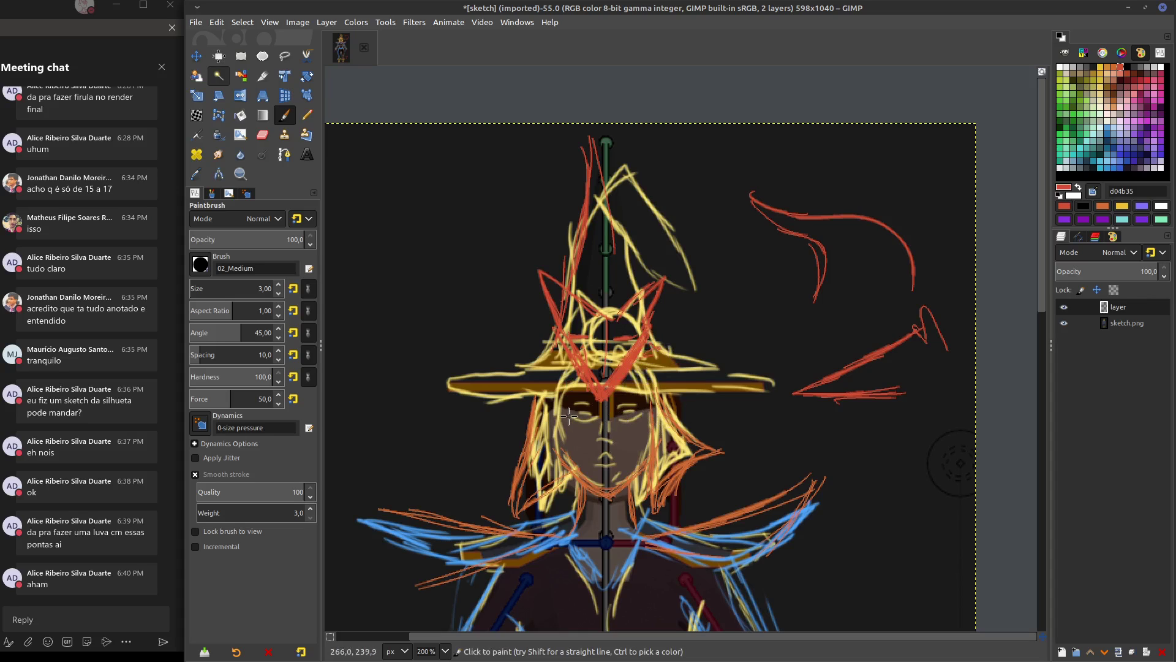
{"action": "mouse_move", "coordinate": [538, 368]}
{"action": "left_mouse_down"}
{"action": "mouse_move", "coordinate": [414, 376]}
{"action": "mouse_move", "coordinate": [494, 387]}
{"action": "left_mouse_up"}
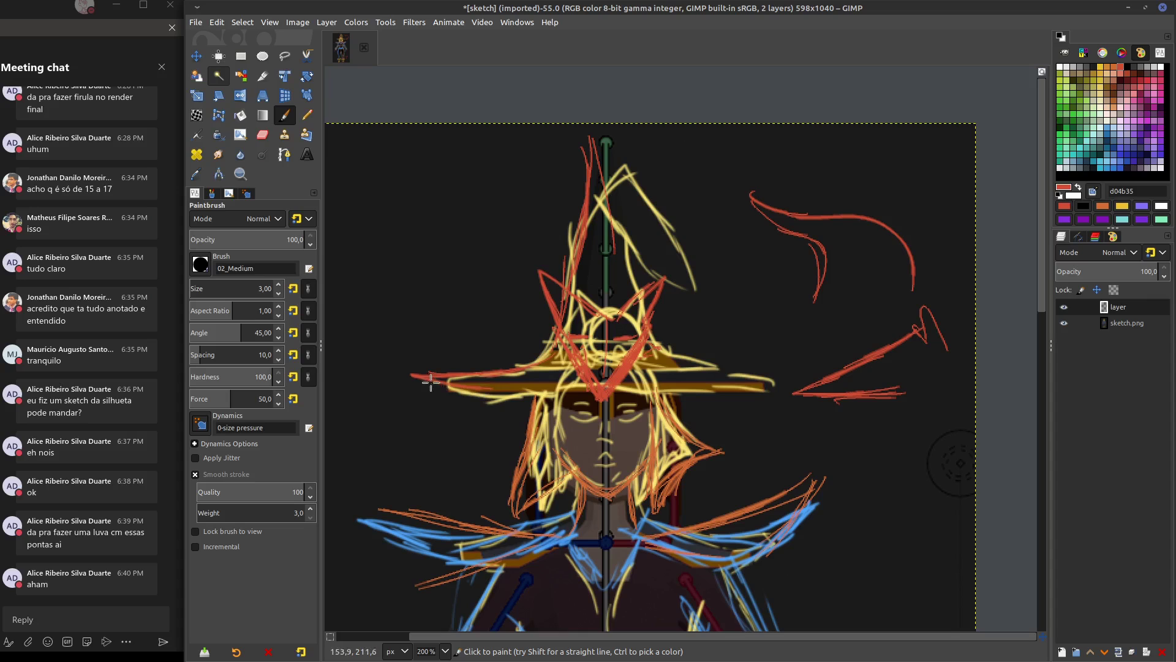
{"action": "mouse_move", "coordinate": [683, 374]}
{"action": "left_mouse_down"}
{"action": "mouse_move", "coordinate": [812, 368]}
{"action": "mouse_move", "coordinate": [726, 378]}
{"action": "left_mouse_up"}
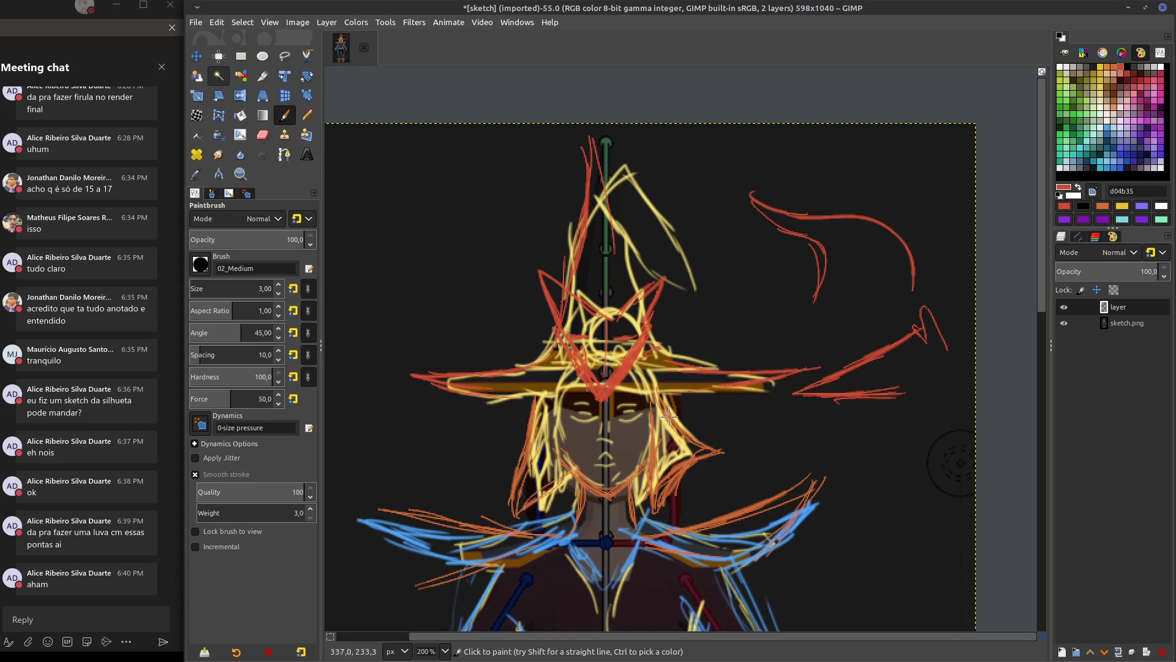
Paint a red V neckline with pointed collar flaps on the chest and an inverted triangle over the belt buckle
{"action": "key", "text": "1"}
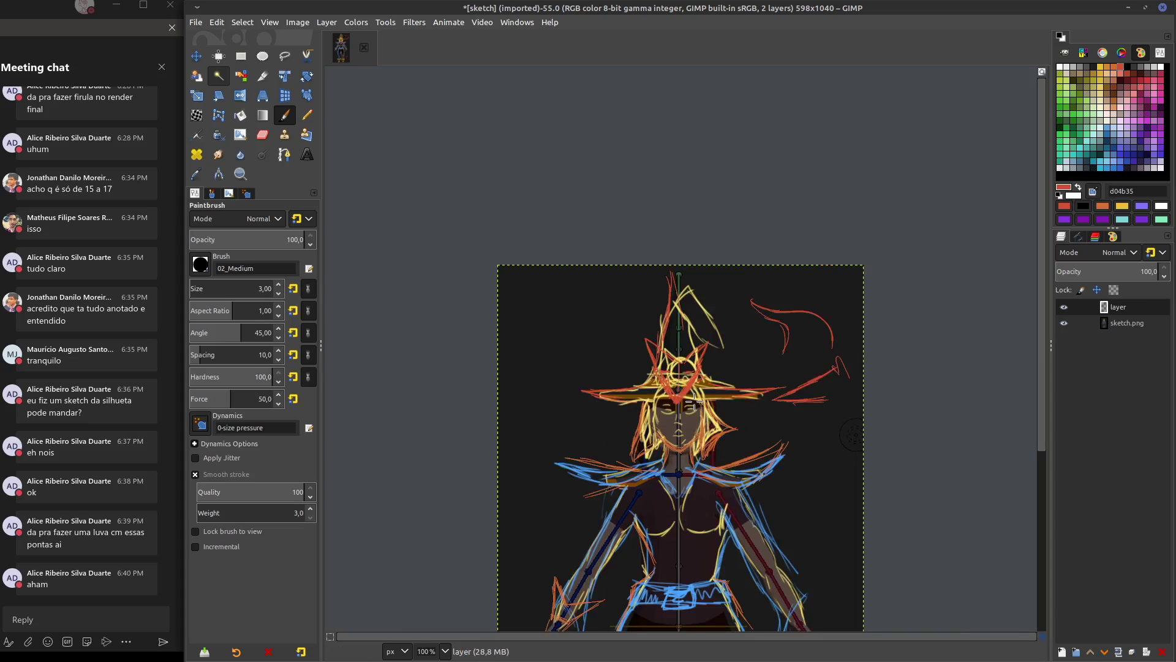
{"action": "scroll", "coordinate": [694, 404], "scroll_direction": "up", "scroll_amount": 6, "text": "ctrl"}
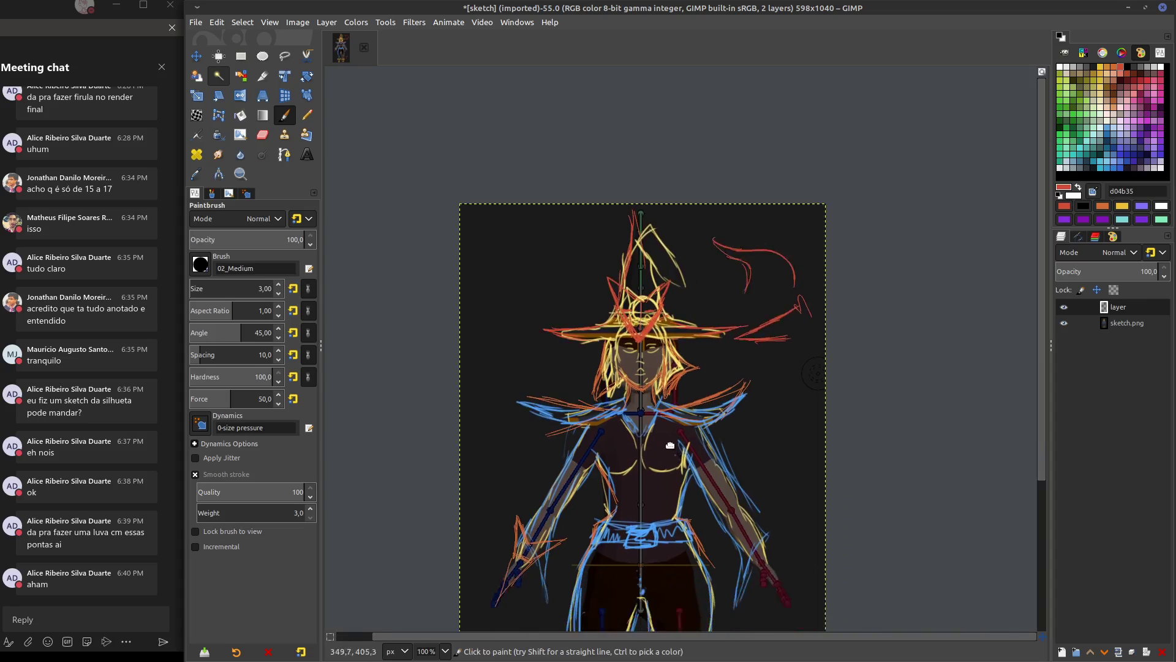
{"action": "scroll", "coordinate": [633, 322], "scroll_direction": "up", "scroll_amount": 1, "text": "ctrl"}
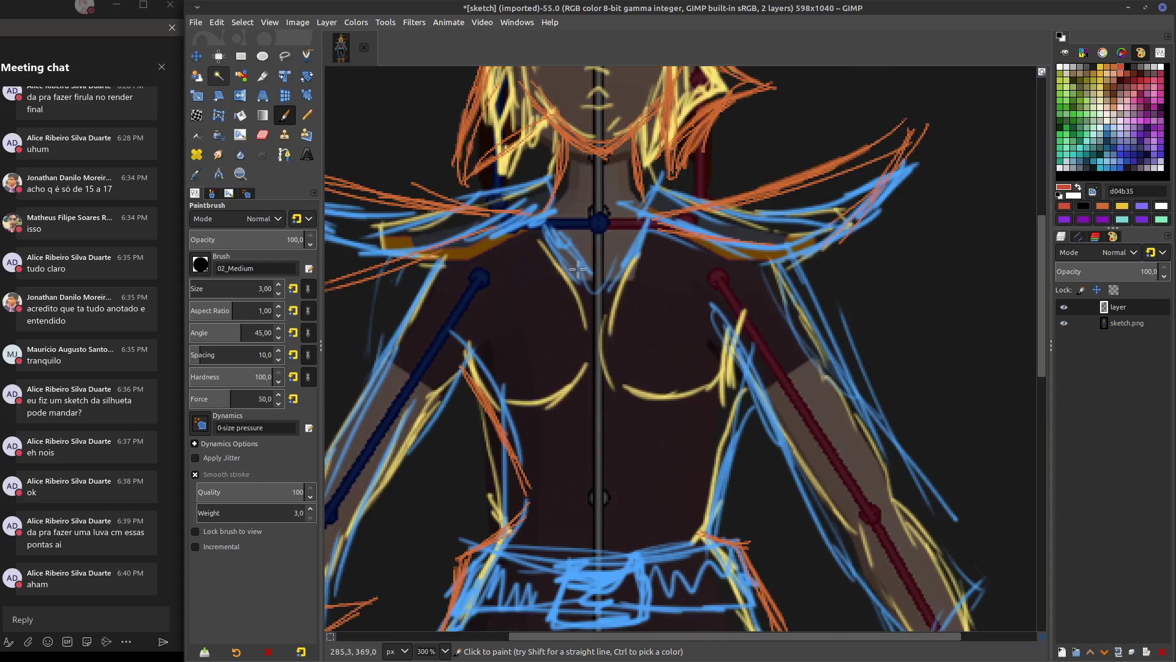
{"action": "mouse_move", "coordinate": [538, 226]}
{"action": "left_mouse_down"}
{"action": "mouse_move", "coordinate": [601, 328]}
{"action": "mouse_move", "coordinate": [644, 258]}
{"action": "mouse_move", "coordinate": [597, 331]}
{"action": "mouse_move", "coordinate": [586, 296]}
{"action": "mouse_move", "coordinate": [605, 358]}
{"action": "mouse_move", "coordinate": [605, 321]}
{"action": "mouse_move", "coordinate": [587, 346]}
{"action": "mouse_move", "coordinate": [550, 221]}
{"action": "left_mouse_up"}
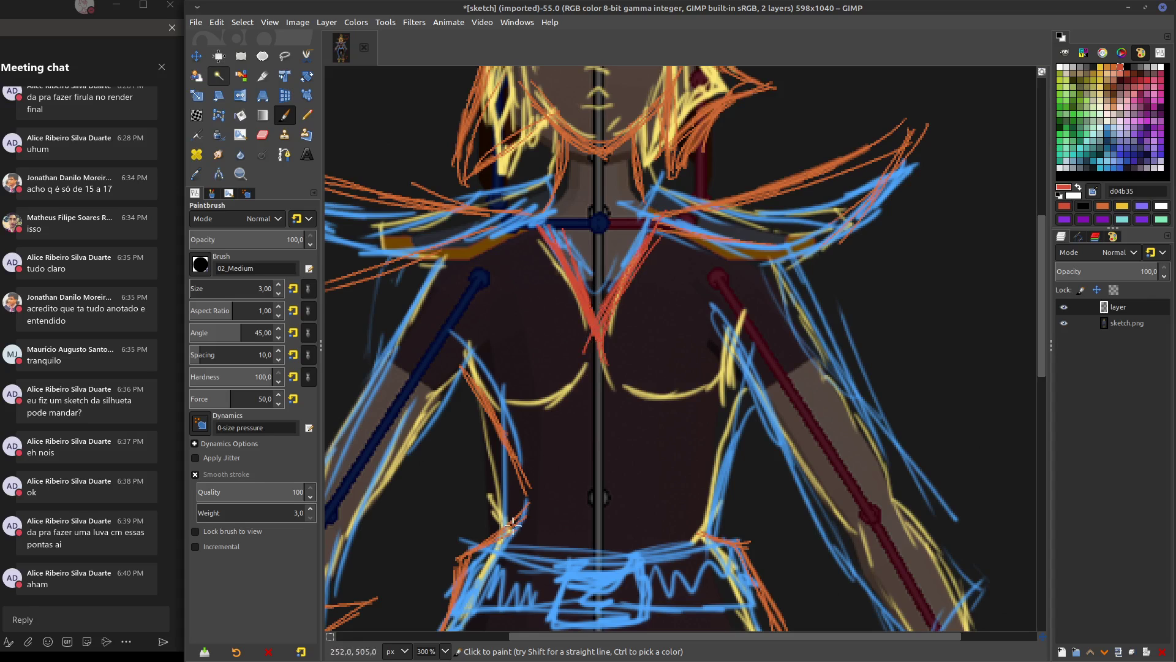
{"action": "left_click_drag", "start_coordinate": [520, 469], "coordinate": [539, 508]}
{"action": "mouse_move", "coordinate": [593, 329]}
{"action": "left_mouse_down"}
{"action": "mouse_move", "coordinate": [517, 296]}
{"action": "mouse_move", "coordinate": [539, 232]}
{"action": "mouse_move", "coordinate": [662, 287]}
{"action": "mouse_move", "coordinate": [663, 234]}
{"action": "left_mouse_up"}
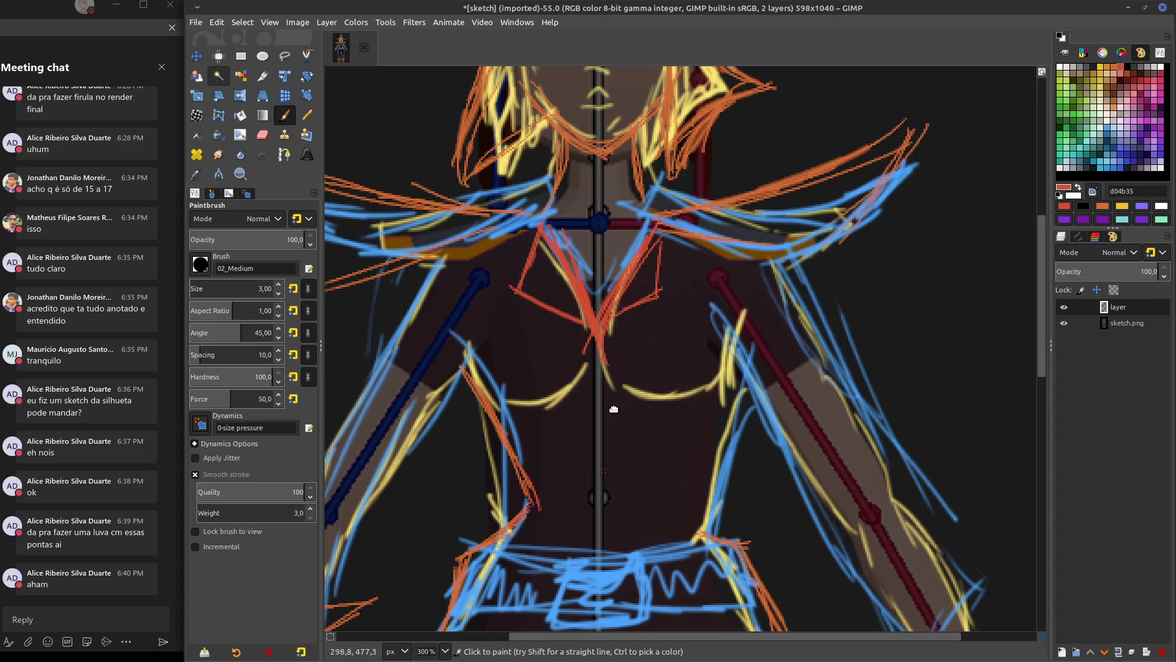
{"action": "scroll", "coordinate": [614, 408], "scroll_direction": "down", "scroll_amount": 3}
{"action": "mouse_move", "coordinate": [552, 411]}
{"action": "left_mouse_down"}
{"action": "mouse_move", "coordinate": [643, 410]}
{"action": "mouse_move", "coordinate": [591, 463]}
{"action": "mouse_move", "coordinate": [600, 470]}
{"action": "mouse_move", "coordinate": [650, 410]}
{"action": "left_mouse_up"}
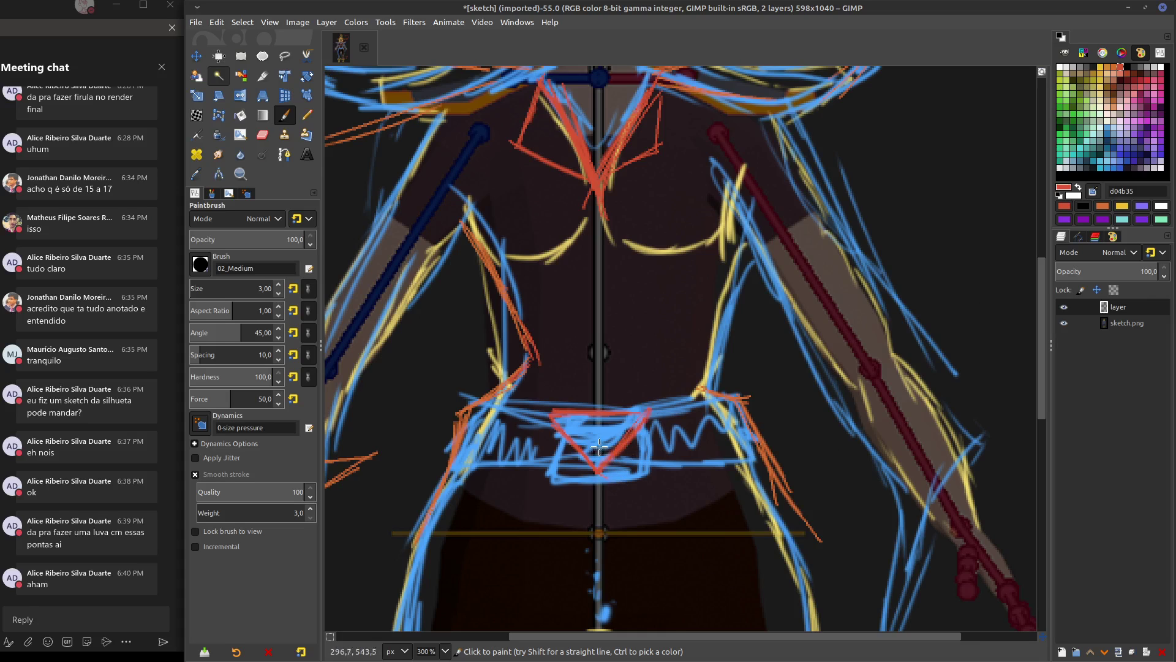
Paint angular red facial features with slanted eye lines, a pointed nose and a triangular mouth
{"action": "scroll", "coordinate": [620, 394], "scroll_direction": "up", "scroll_amount": 4}
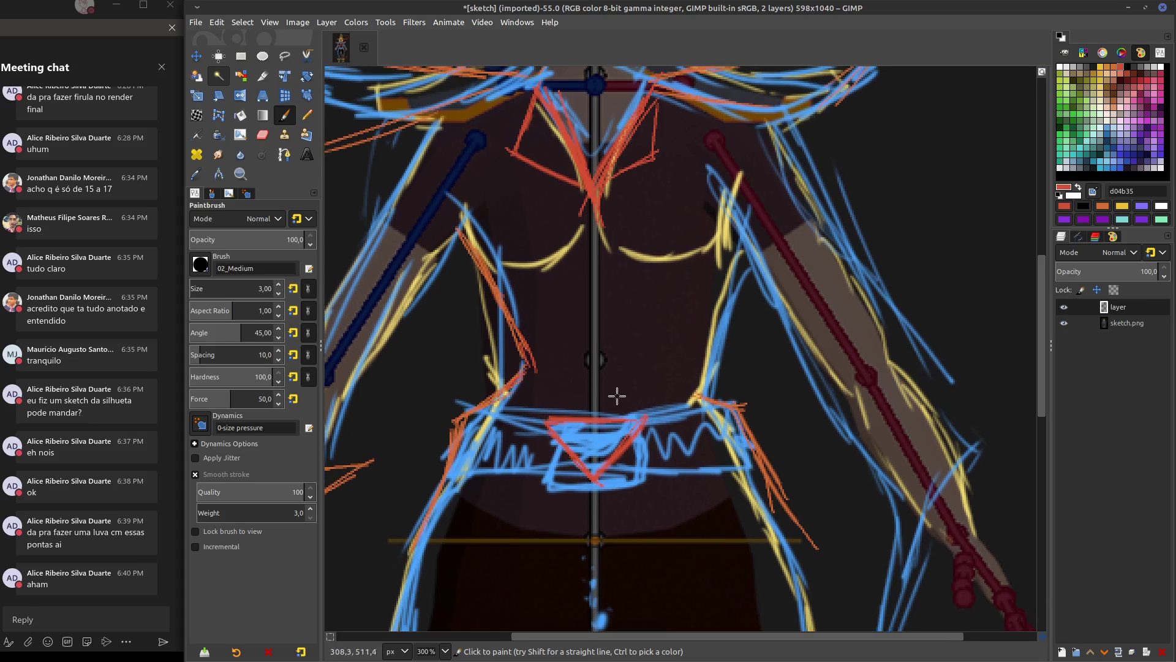
{"action": "scroll", "coordinate": [582, 453], "scroll_direction": "up", "scroll_amount": 4}
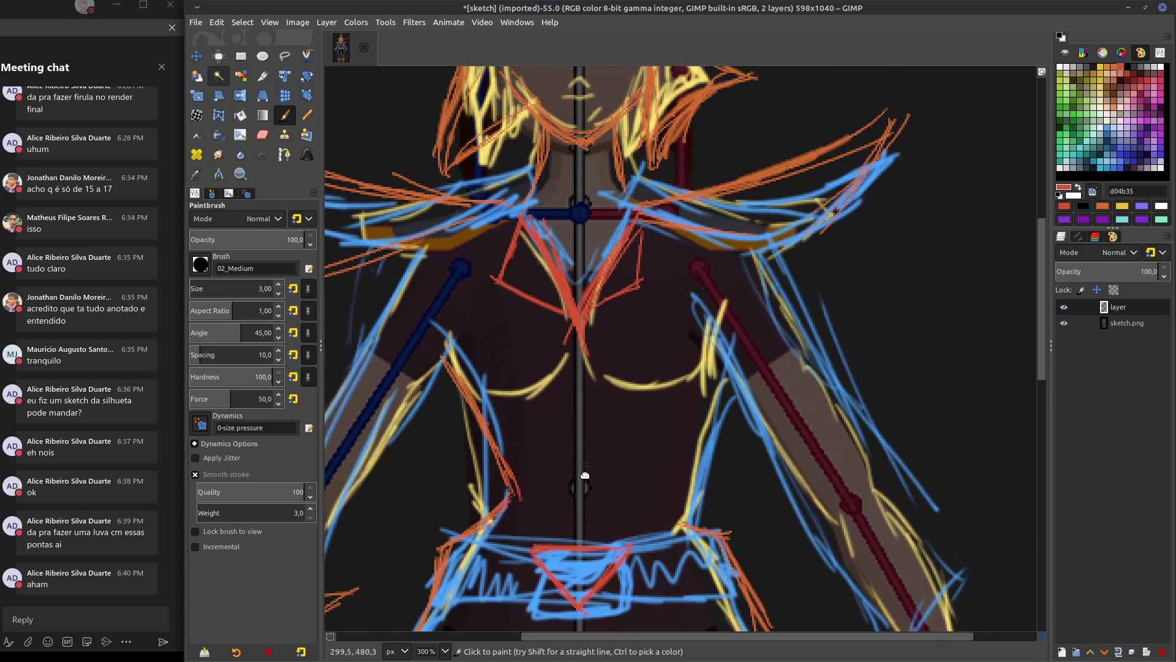
{"action": "scroll", "coordinate": [515, 343], "scroll_direction": "left", "scroll_amount": 3}
{"action": "scroll", "coordinate": [490, 354], "scroll_direction": "down", "scroll_amount": 6}
{"action": "scroll", "coordinate": [538, 280], "scroll_direction": "left", "scroll_amount": 5}
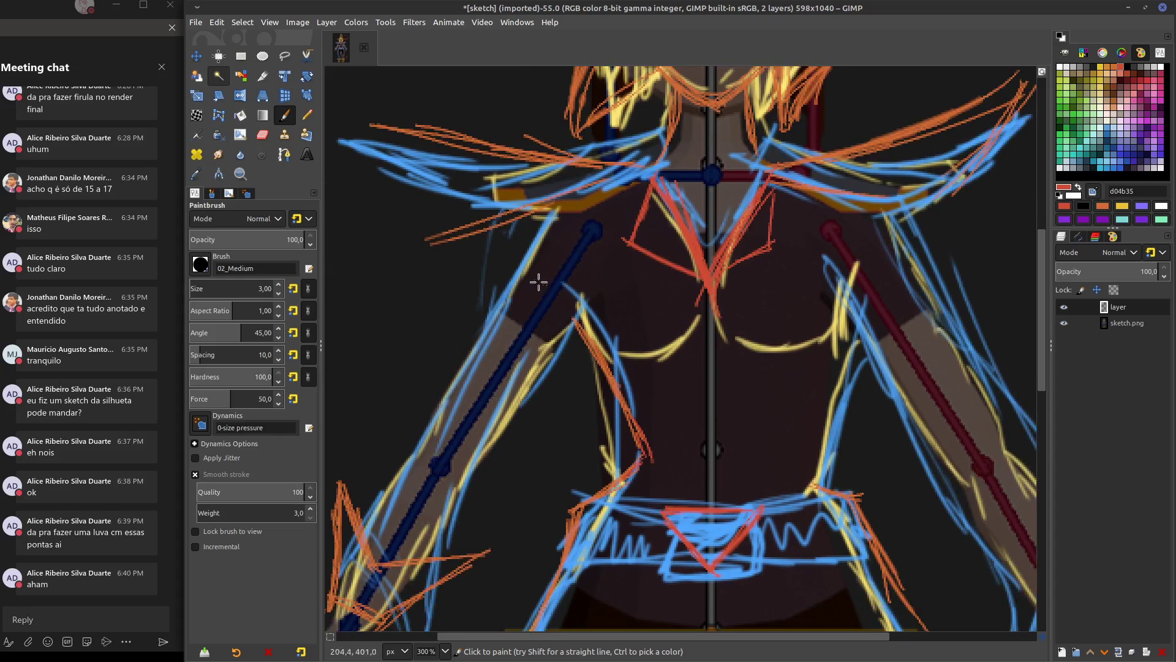
{"action": "scroll", "coordinate": [770, 270], "scroll_direction": "up", "scroll_amount": 10}
{"action": "scroll", "coordinate": [770, 271], "scroll_direction": "right", "scroll_amount": 9}
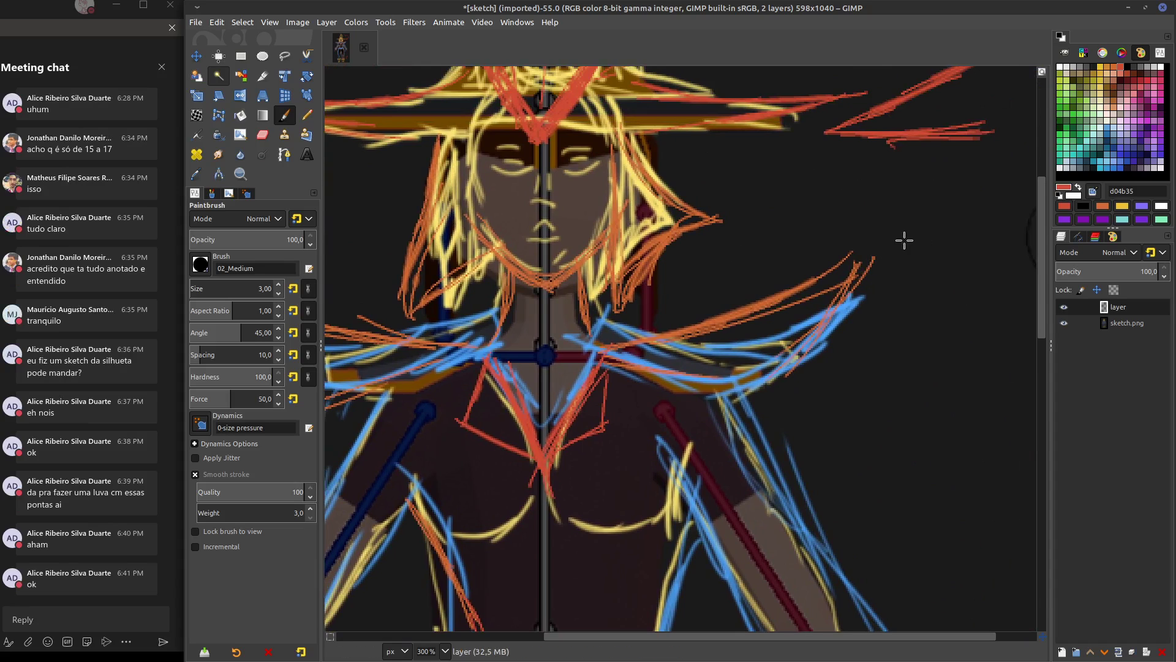
{"action": "left_click", "coordinate": [580, 128]}
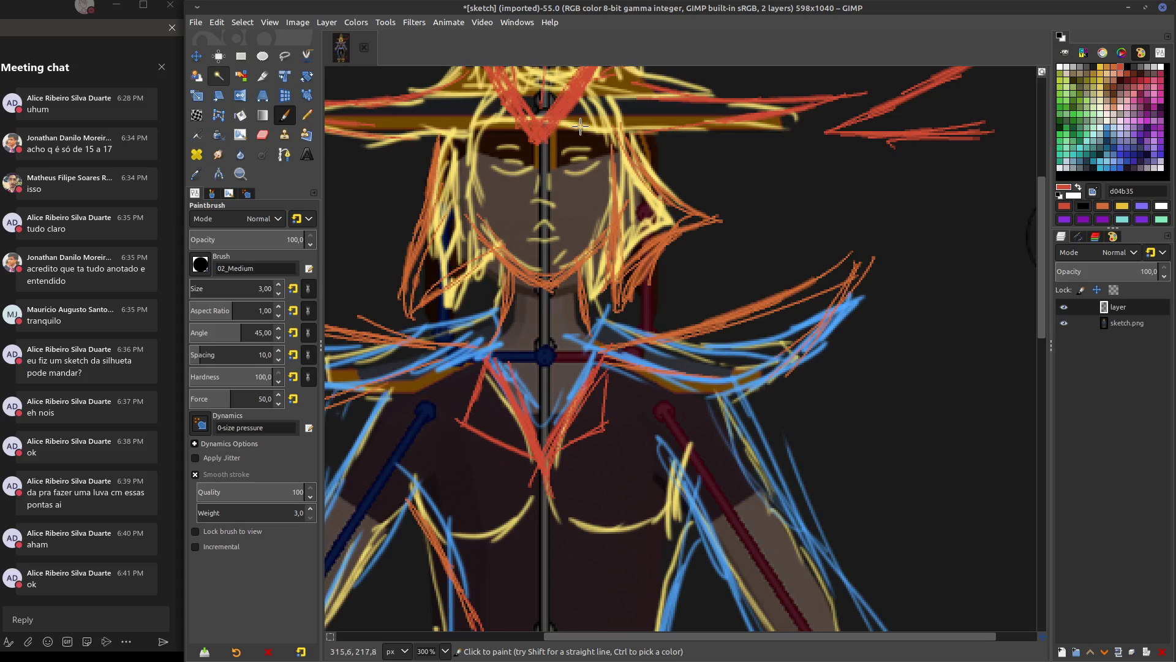
{"action": "left_click", "coordinate": [458, 204], "text": "shift"}
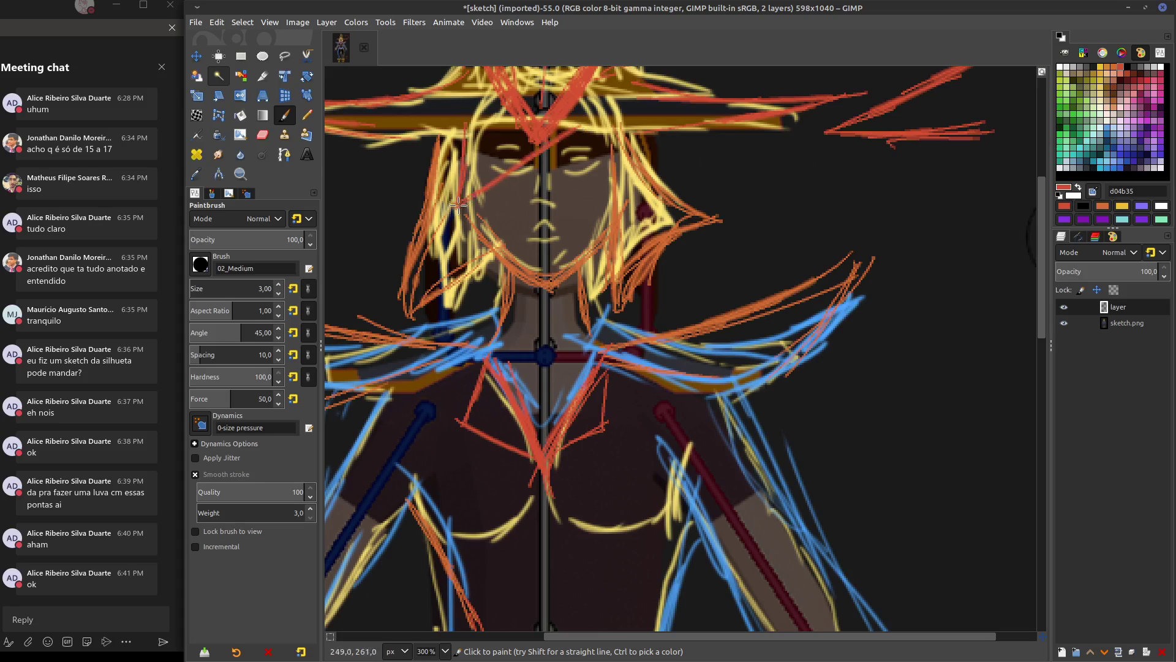
{"action": "mouse_move", "coordinate": [542, 168]}
{"action": "left_mouse_down"}
{"action": "mouse_move", "coordinate": [605, 148]}
{"action": "mouse_move", "coordinate": [598, 164]}
{"action": "left_mouse_up"}
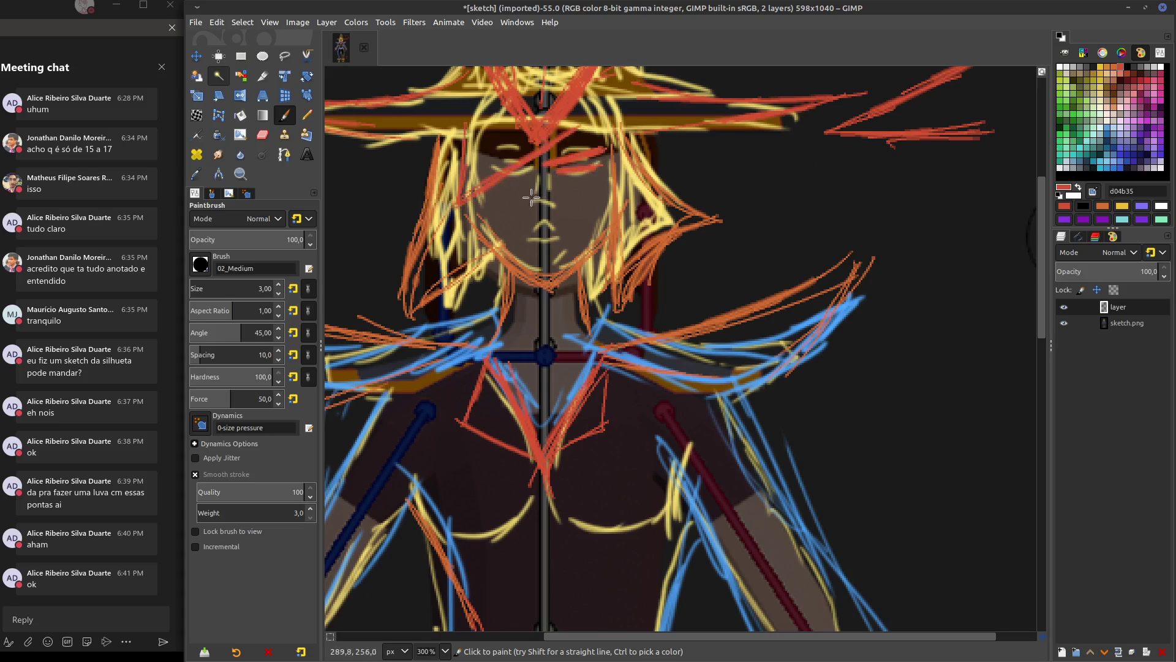
{"action": "mouse_move", "coordinate": [540, 202]}
{"action": "left_mouse_down"}
{"action": "mouse_move", "coordinate": [534, 179]}
{"action": "mouse_move", "coordinate": [543, 226]}
{"action": "mouse_move", "coordinate": [524, 238]}
{"action": "left_mouse_up"}
{"action": "middle_click_drag", "start_coordinate": [545, 167], "coordinate": [538, 183]}
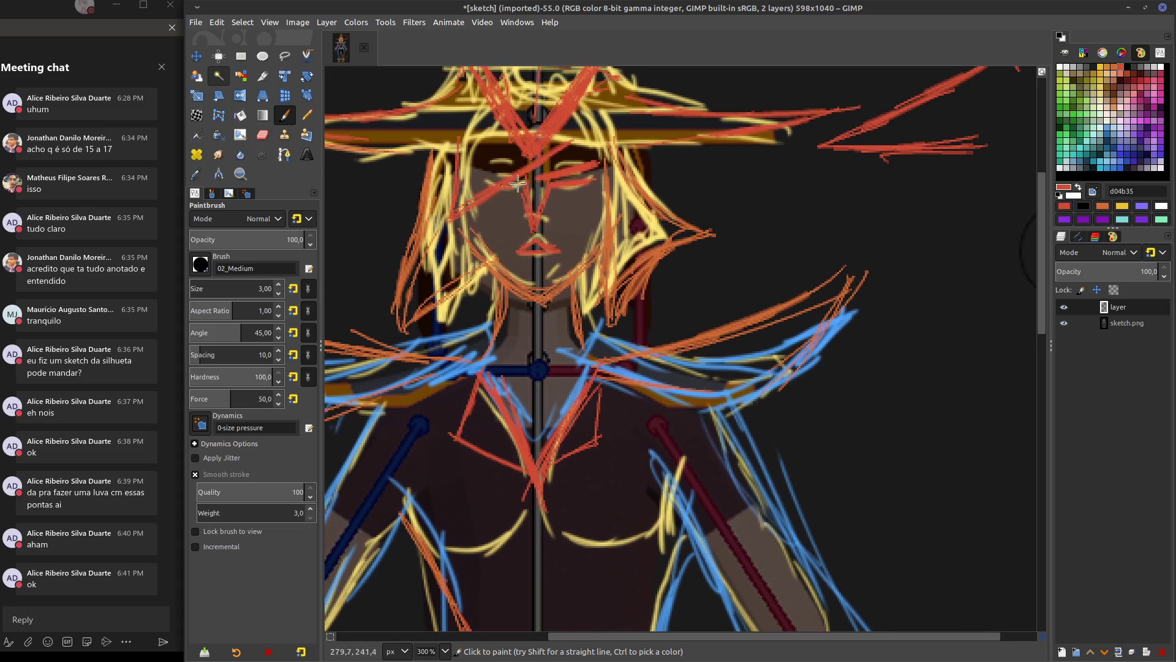
Paint long, pointed red hair strokes falling from the hat brim along the image-left side of the face
{"action": "scroll", "coordinate": [518, 183], "scroll_direction": "up", "scroll_amount": 3}
{"action": "scroll", "coordinate": [650, 218], "scroll_direction": "left", "scroll_amount": 2}
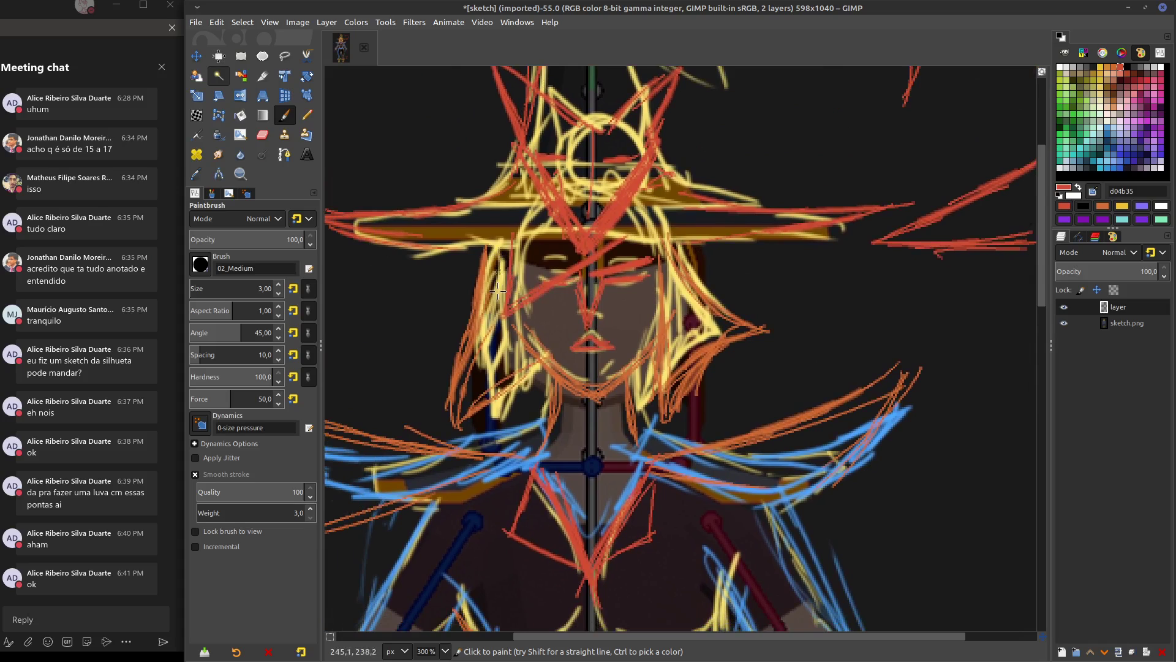
{"action": "mouse_move", "coordinate": [508, 277]}
{"action": "left_mouse_down"}
{"action": "mouse_move", "coordinate": [465, 372]}
{"action": "mouse_move", "coordinate": [482, 341]}
{"action": "left_mouse_up"}
{"action": "left_click_drag", "start_coordinate": [508, 247], "coordinate": [485, 361]}
{"action": "mouse_move", "coordinate": [526, 257]}
{"action": "left_mouse_down"}
{"action": "mouse_move", "coordinate": [533, 313]}
{"action": "mouse_move", "coordinate": [612, 245]}
{"action": "mouse_move", "coordinate": [523, 285]}
{"action": "left_mouse_up"}
{"action": "mouse_move", "coordinate": [521, 235]}
{"action": "left_mouse_down"}
{"action": "mouse_move", "coordinate": [525, 282]}
{"action": "mouse_move", "coordinate": [495, 300]}
{"action": "left_mouse_up"}
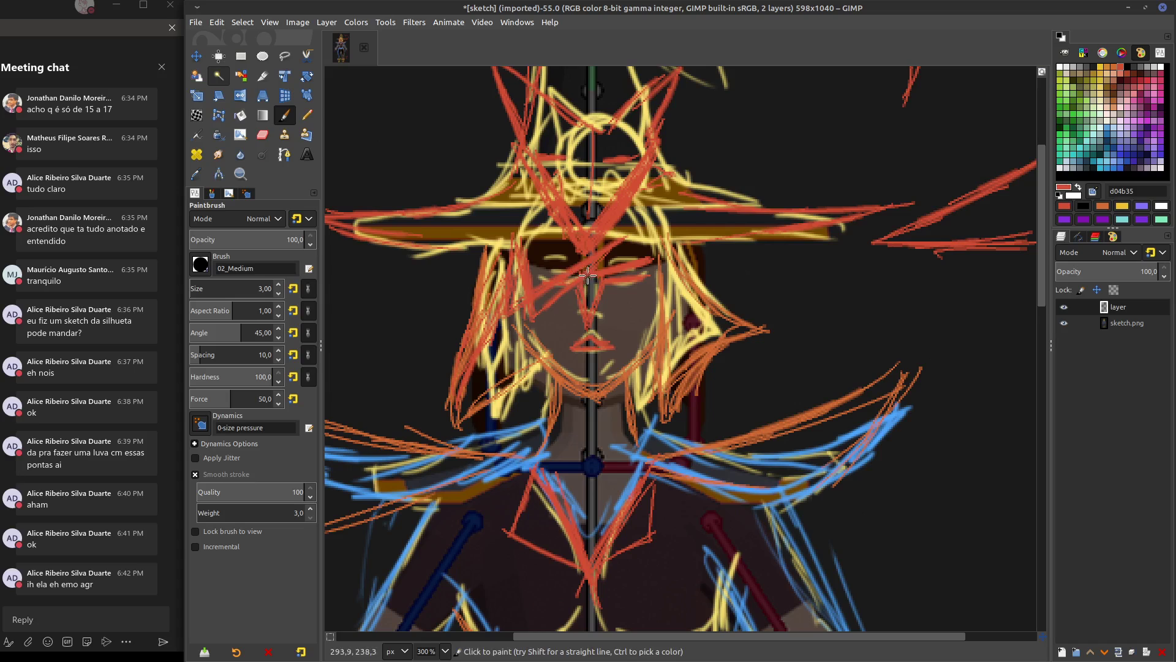
Erase the red slanted strokes around the eyes with the Eraser
{"action": "key", "text": "shift+e"}
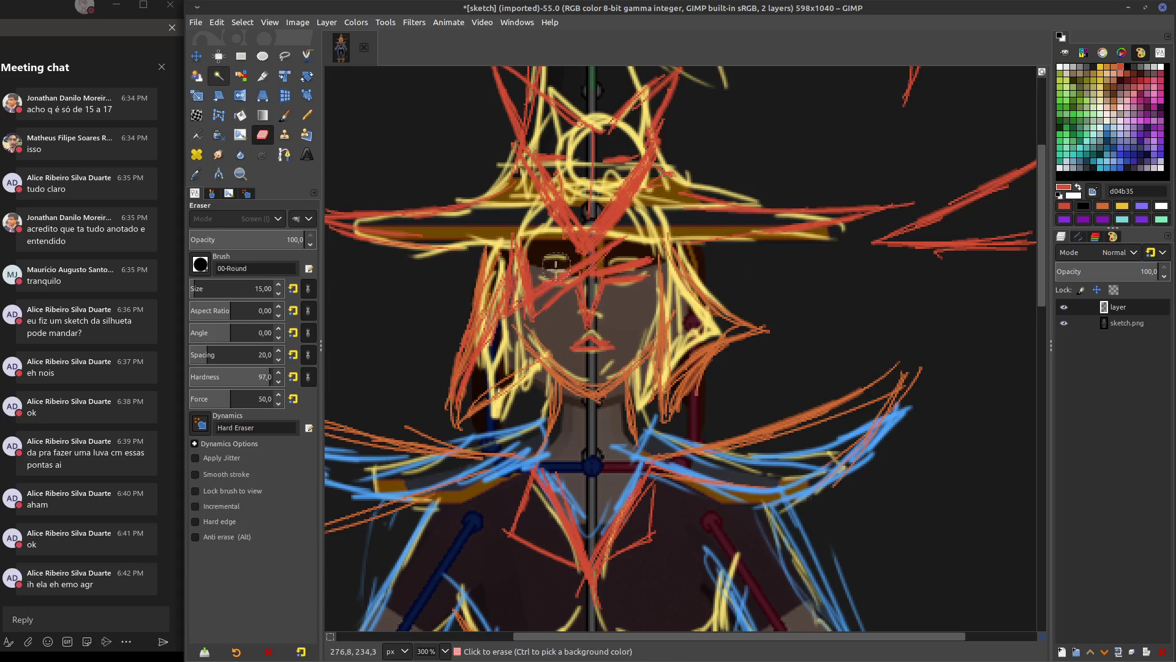
{"action": "key", "text": "ctrl+x"}
{"action": "key", "text": "ctrl+z"}
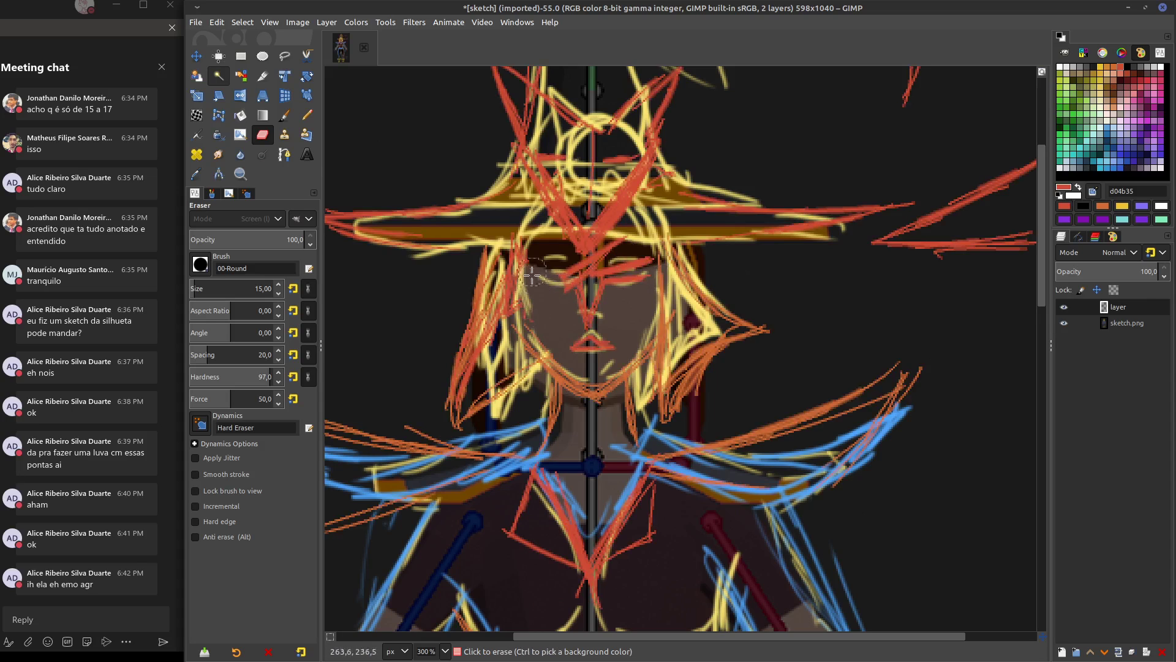
{"action": "mouse_move", "coordinate": [566, 276]}
{"action": "left_mouse_down"}
{"action": "mouse_move", "coordinate": [592, 261]}
{"action": "mouse_move", "coordinate": [650, 260]}
{"action": "mouse_move", "coordinate": [628, 267]}
{"action": "mouse_move", "coordinate": [570, 211]}
{"action": "mouse_move", "coordinate": [563, 254]}
{"action": "left_mouse_up"}
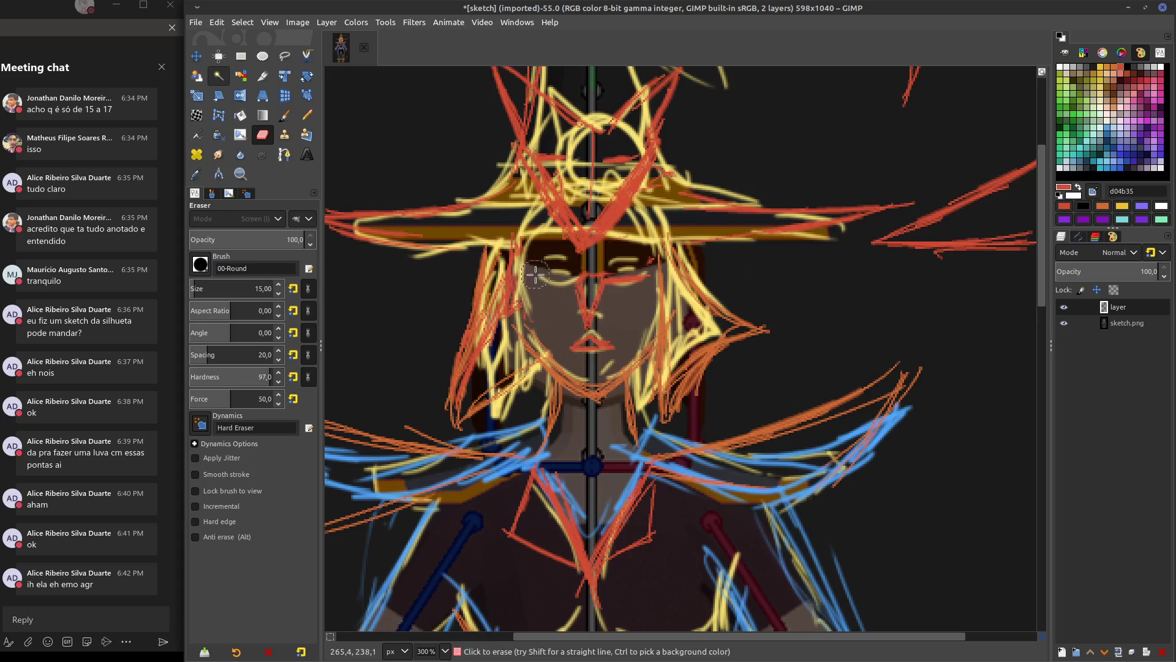
Paint red slanted brow and eye lines above the nose on the image-left side with the Paintbrush
{"action": "key", "text": "p"}
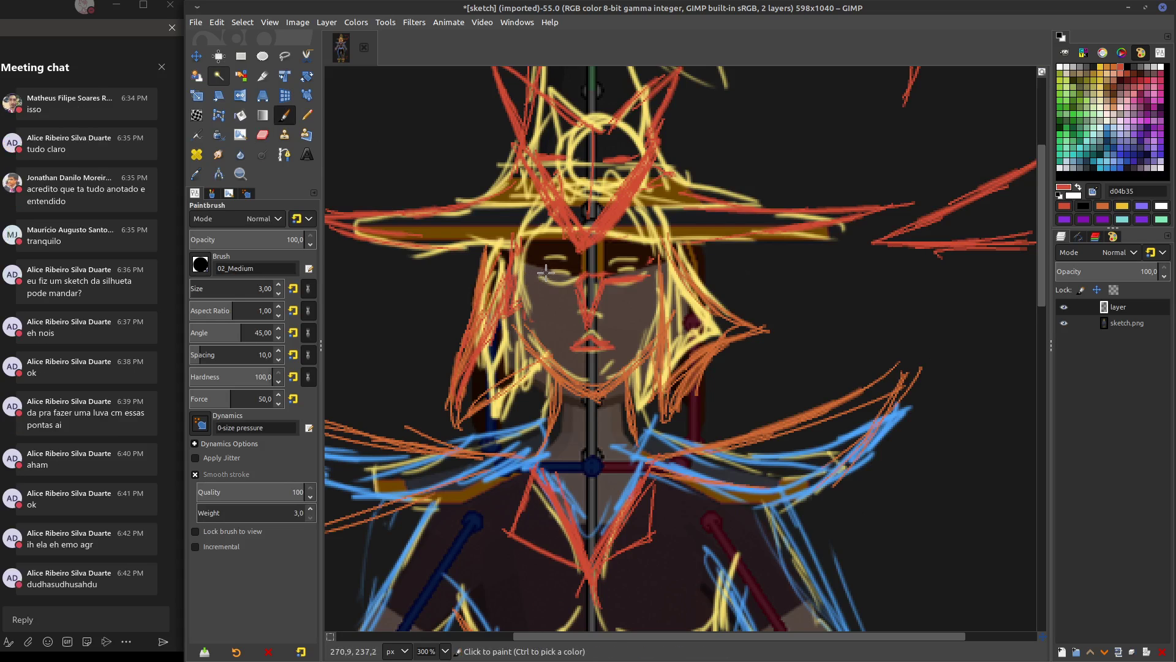
{"action": "mouse_move", "coordinate": [536, 273]}
{"action": "left_mouse_down"}
{"action": "mouse_move", "coordinate": [548, 277]}
{"action": "mouse_move", "coordinate": [528, 279]}
{"action": "mouse_move", "coordinate": [570, 270]}
{"action": "mouse_move", "coordinate": [555, 256]}
{"action": "left_mouse_up"}
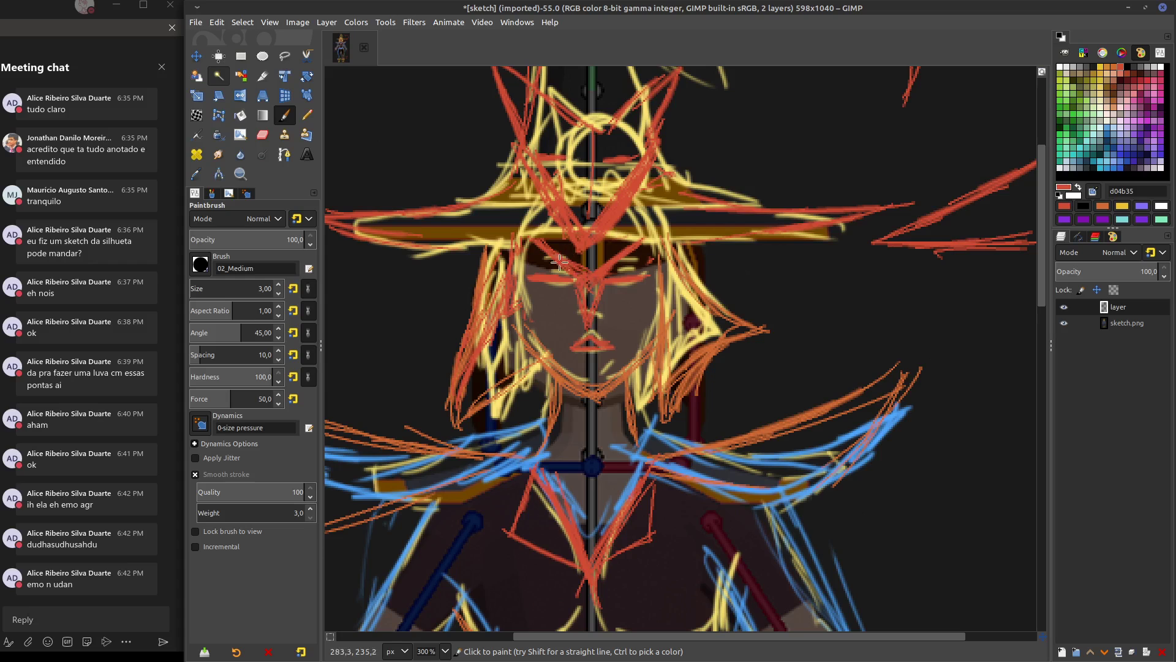
{"action": "middle_click_drag", "start_coordinate": [689, 239], "coordinate": [612, 279]}
{"action": "scroll", "coordinate": [612, 278], "scroll_direction": "up", "scroll_amount": 3}
{"action": "scroll", "coordinate": [612, 278], "scroll_direction": "right", "scroll_amount": 3}
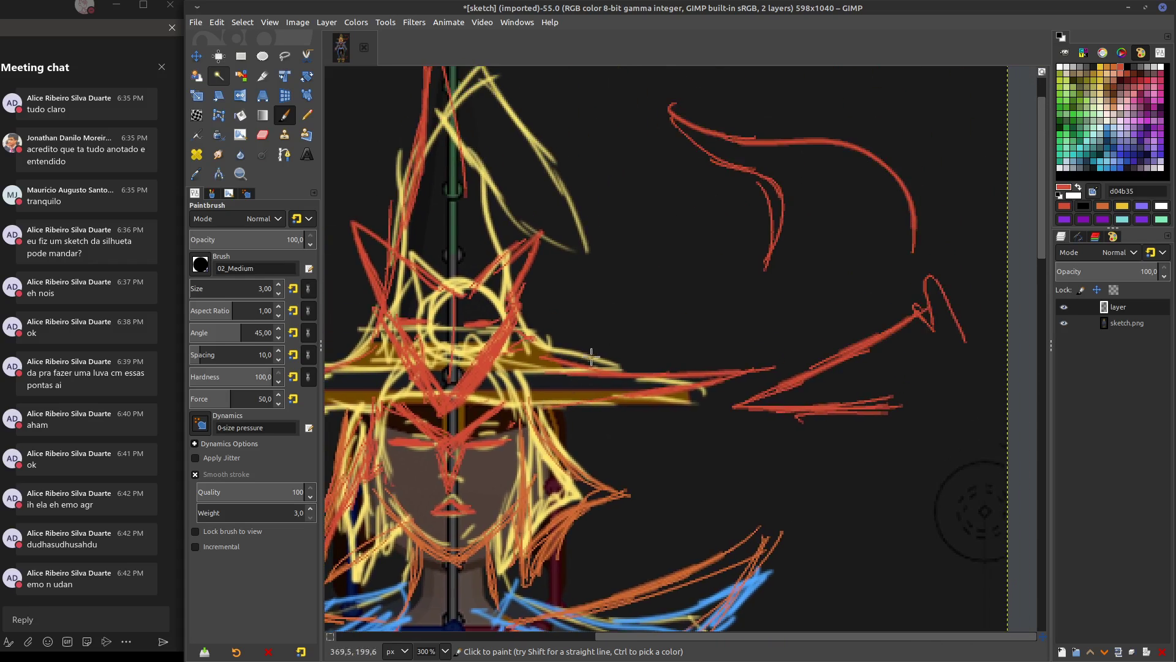
{"action": "scroll", "coordinate": [643, 302], "scroll_direction": "left", "scroll_amount": 6}
{"action": "scroll", "coordinate": [724, 218], "scroll_direction": "down", "scroll_amount": 3}
{"action": "scroll", "coordinate": [724, 209], "scroll_direction": "left", "scroll_amount": 1}
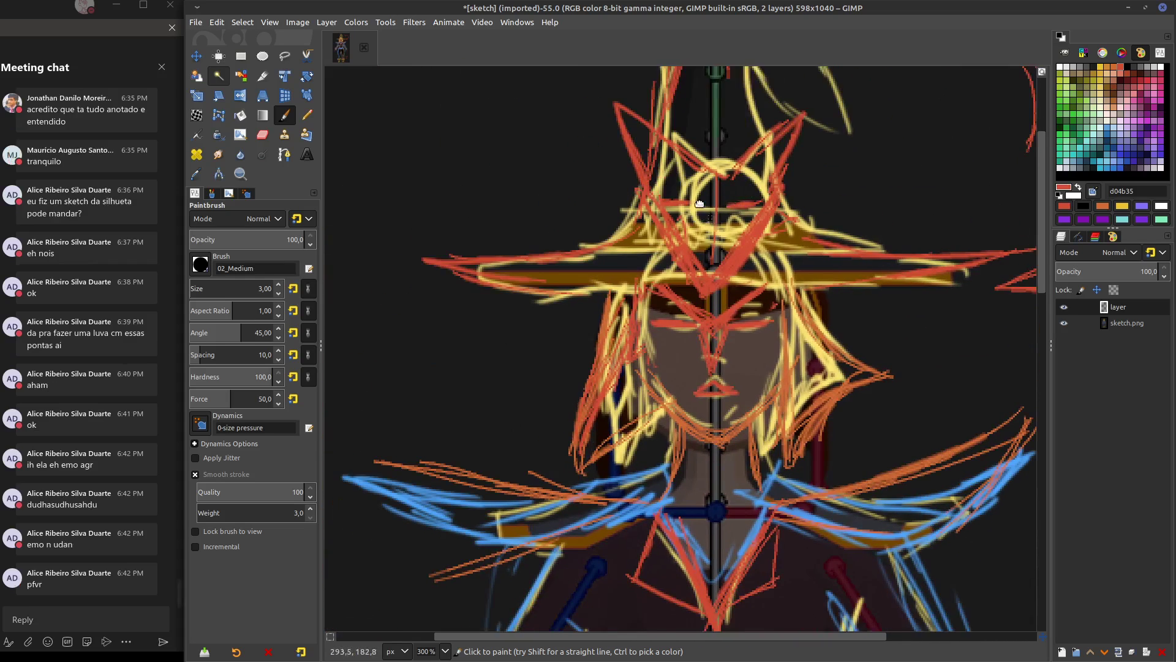
Add a new layer above the corrections, fill it with white and lower its opacity to 40.5
{"action": "left_click", "coordinate": [1062, 651]}
{"action": "left_click", "coordinate": [1152, 648]}
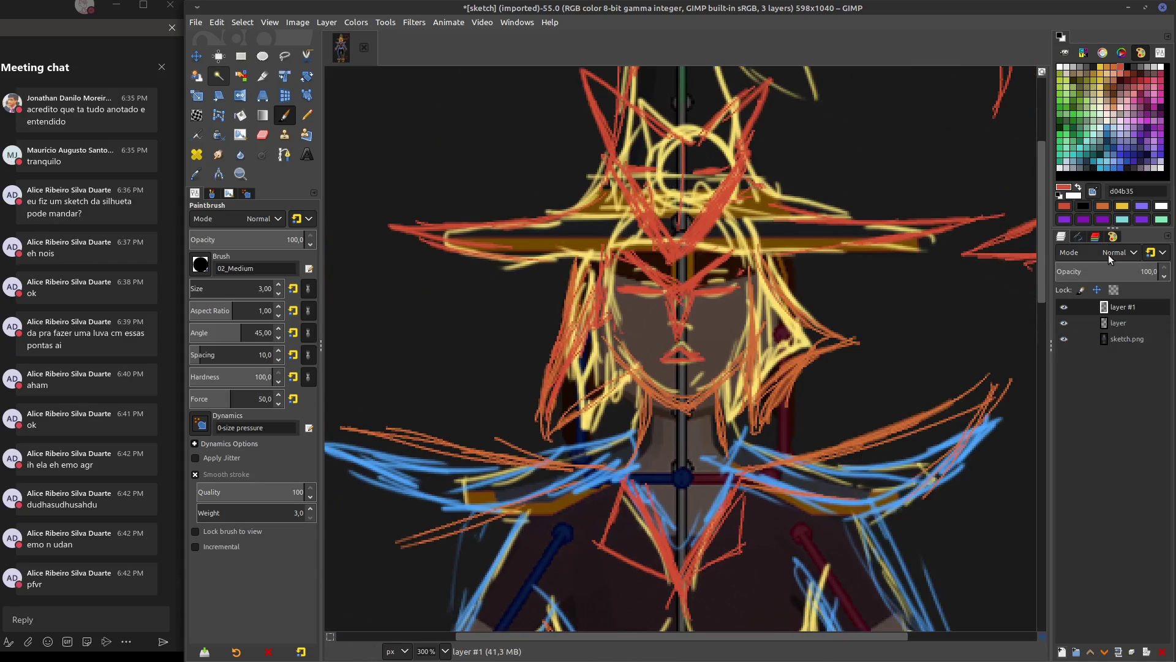
{"action": "left_click", "coordinate": [1161, 205]}
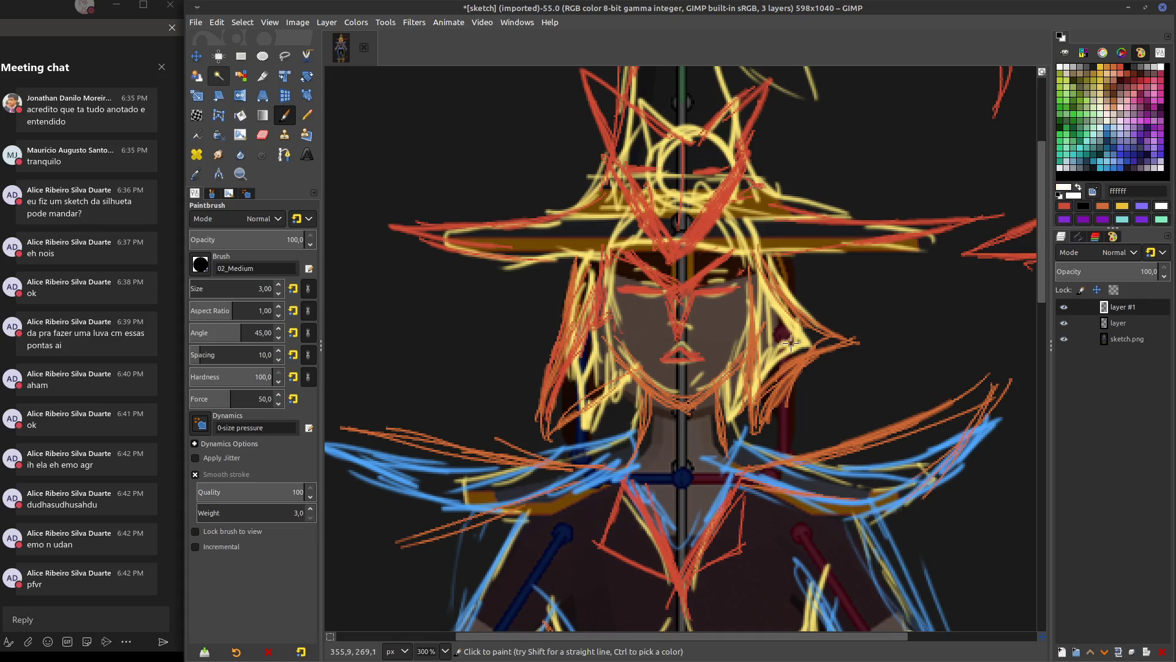
{"action": "key", "text": "ctrl+comma"}
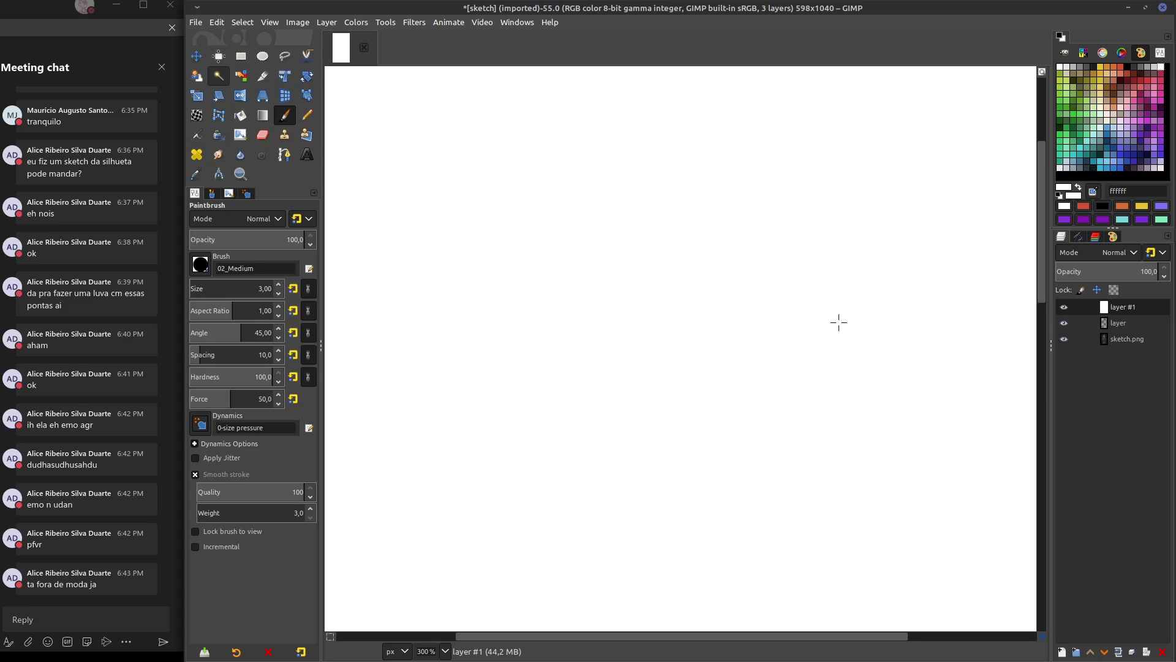
{"action": "left_click_drag", "start_coordinate": [1127, 273], "coordinate": [1097, 273]}
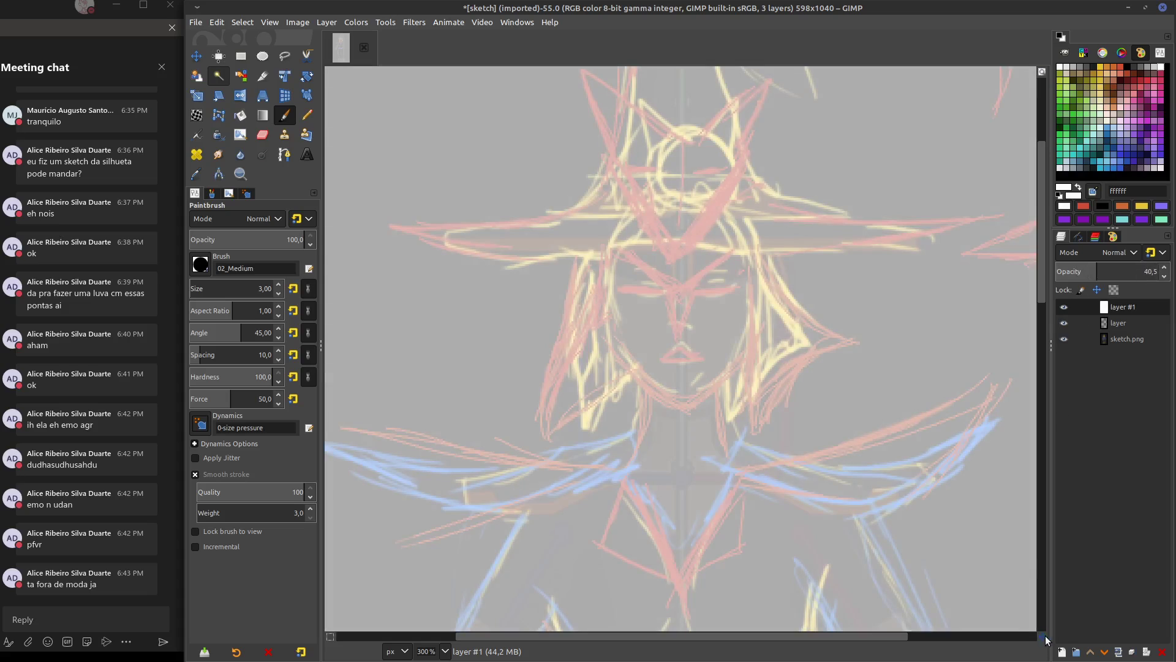
Add another layer on top, pick black and load the textured brush preset with opacity 30 and size 5
{"action": "left_click", "coordinate": [1063, 651]}
{"action": "left_click", "coordinate": [1141, 644]}
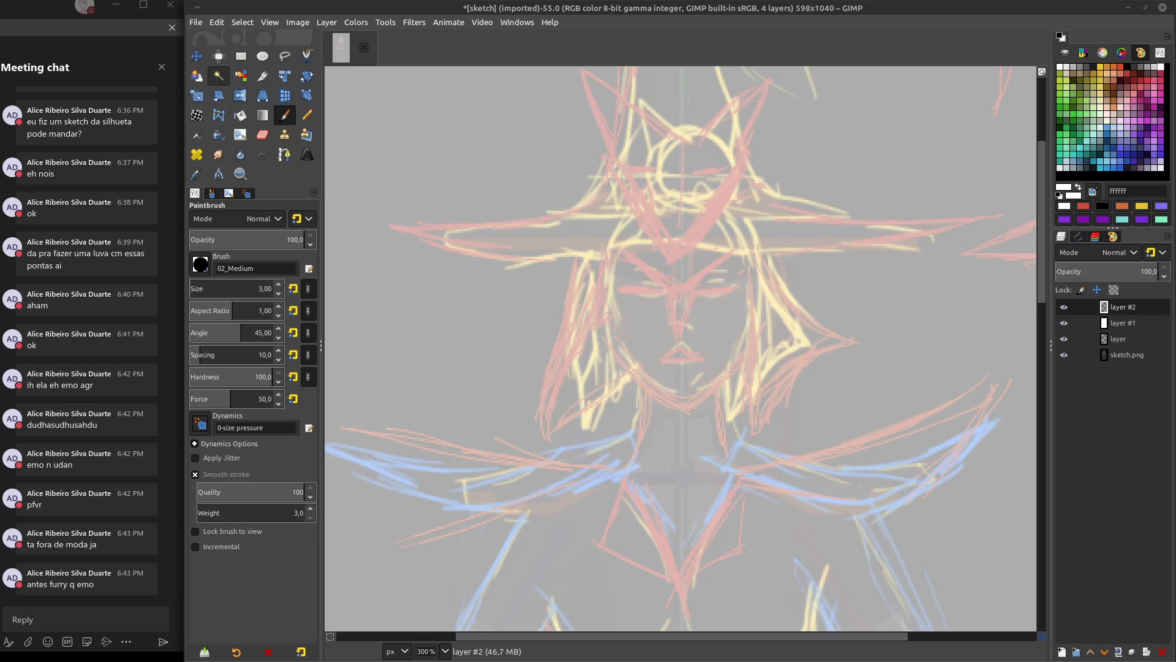
{"action": "left_click", "coordinate": [1102, 206]}
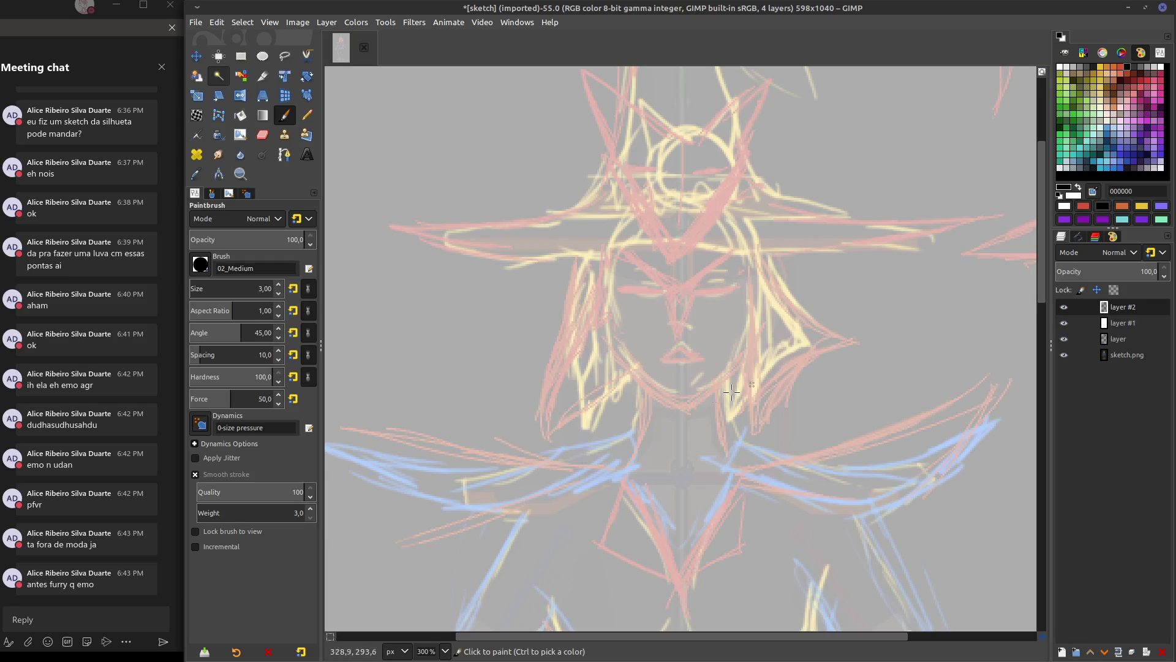
{"action": "left_click", "coordinate": [236, 652]}
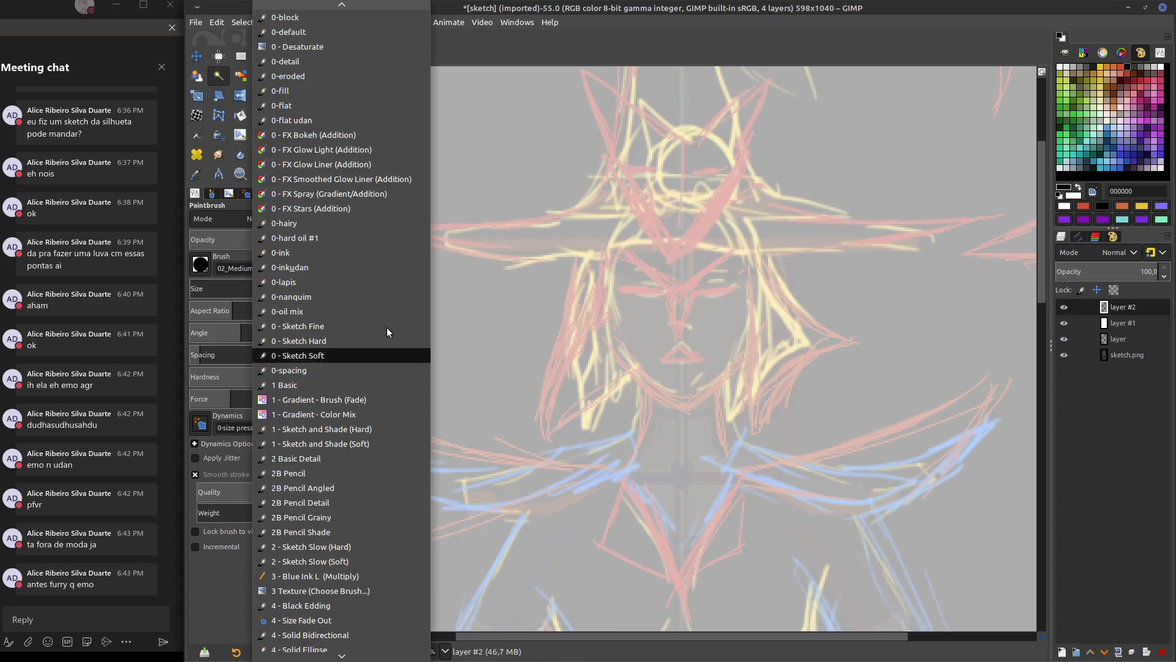
{"action": "left_click", "coordinate": [386, 271]}
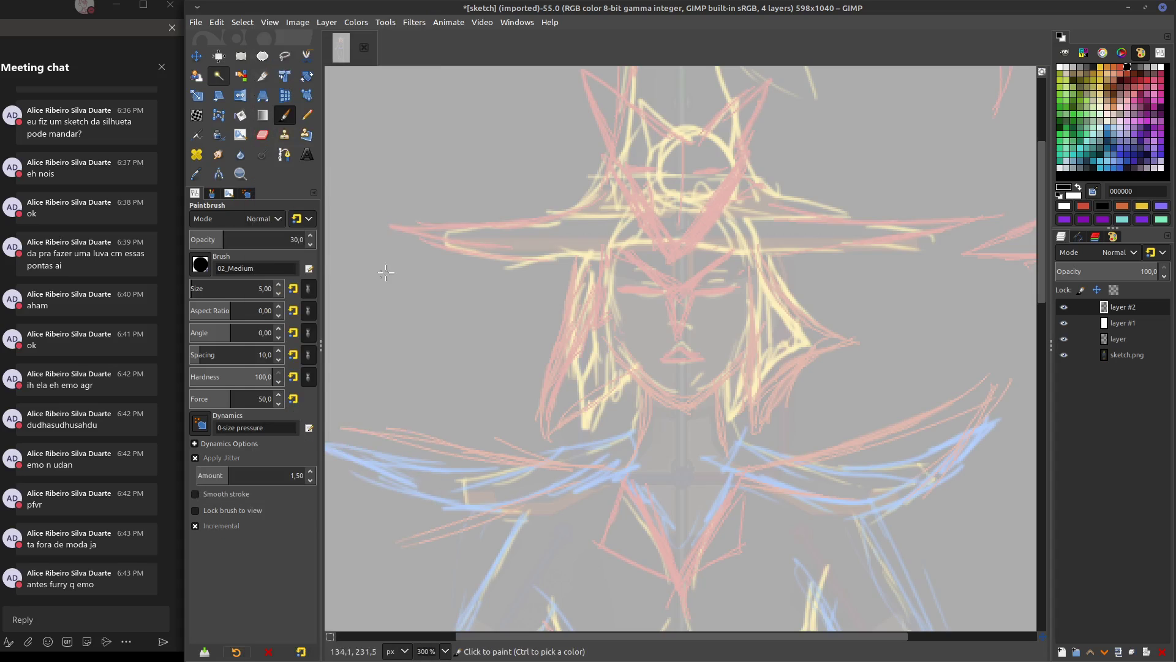
Paint thick black slanted eyes, a pointed nose line and a mouth over the red facial guides
{"action": "scroll", "coordinate": [694, 297], "scroll_direction": "up", "scroll_amount": 4, "text": "ctrl"}
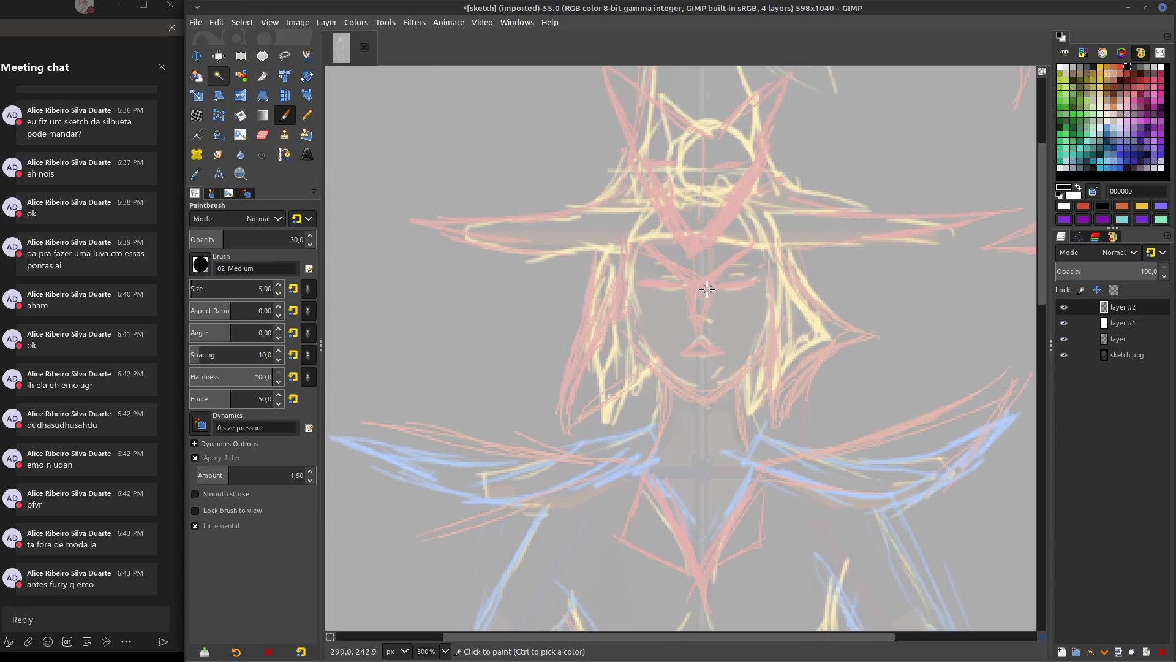
{"action": "scroll", "coordinate": [724, 266], "scroll_direction": "up", "scroll_amount": 1, "text": "ctrl"}
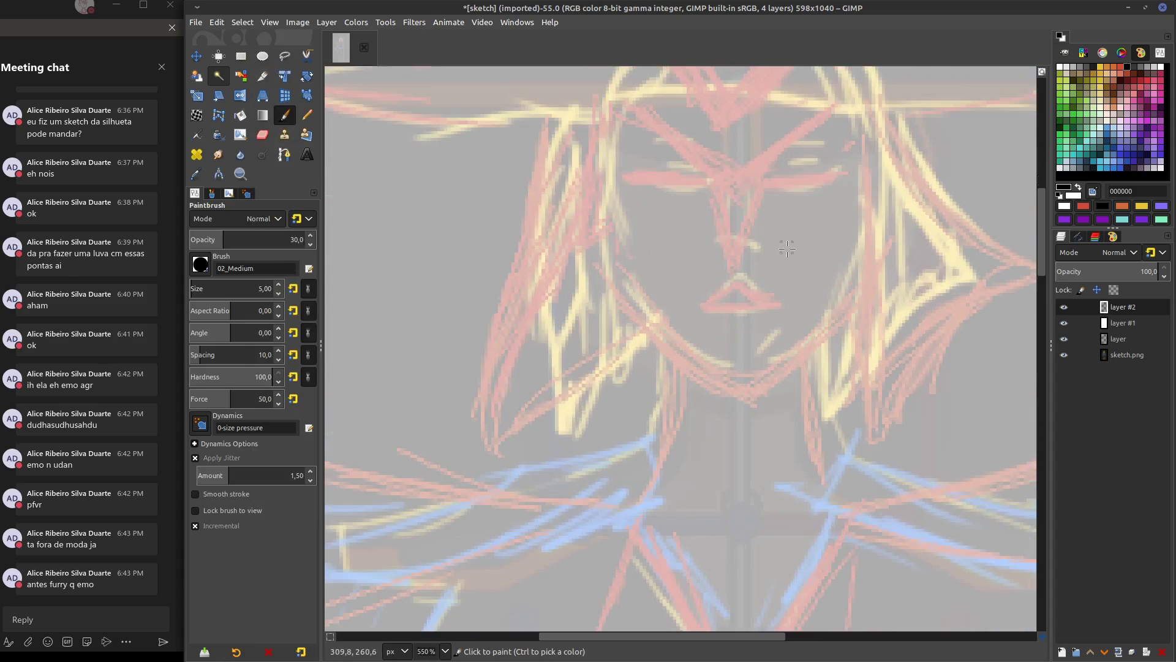
{"action": "middle_click_drag", "start_coordinate": [724, 266], "coordinate": [752, 346]}
{"action": "scroll", "coordinate": [776, 322], "scroll_direction": "up", "scroll_amount": 1, "text": "ctrl"}
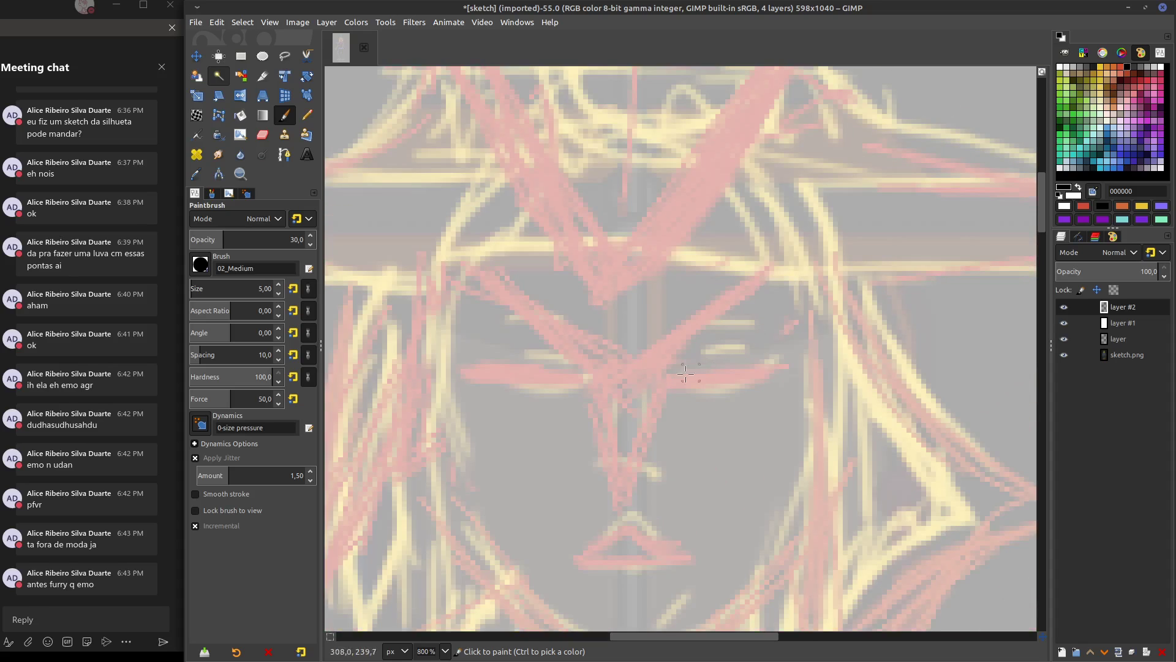
{"action": "left_click_drag", "start_coordinate": [685, 373], "coordinate": [772, 350]}
{"action": "mouse_move", "coordinate": [484, 364]}
{"action": "left_mouse_down"}
{"action": "mouse_move", "coordinate": [570, 378]}
{"action": "mouse_move", "coordinate": [484, 367]}
{"action": "left_mouse_up"}
{"action": "scroll", "coordinate": [720, 383], "scroll_direction": "down", "scroll_amount": 2}
{"action": "middle_click_drag", "start_coordinate": [688, 321], "coordinate": [735, 288]}
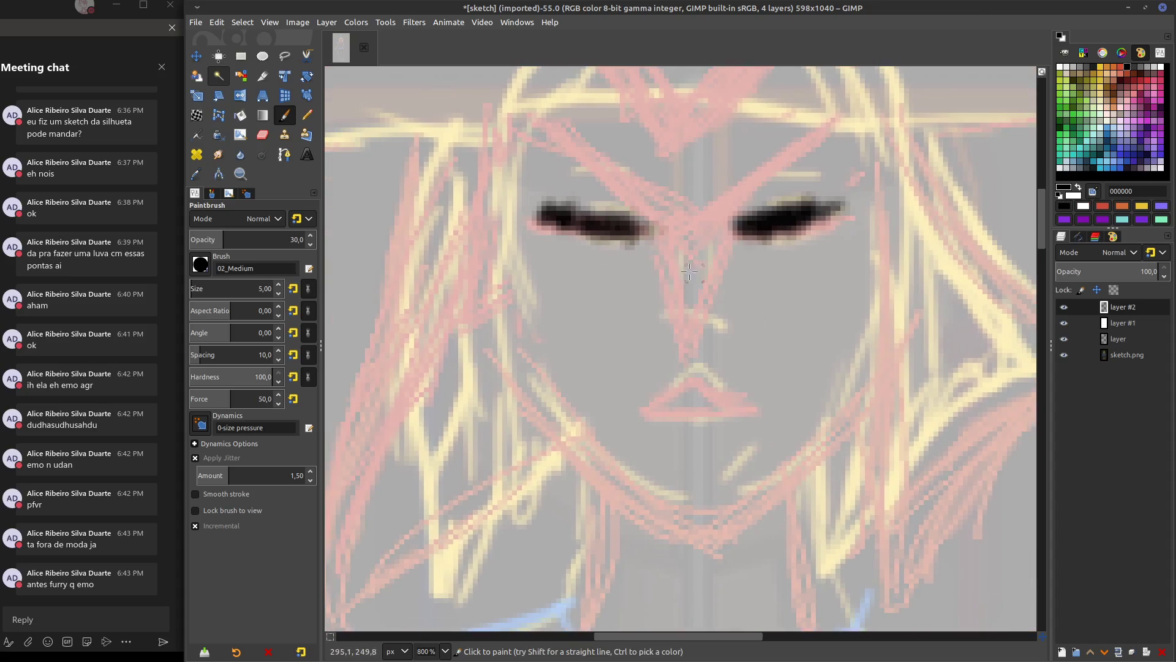
{"action": "mouse_move", "coordinate": [654, 234]}
{"action": "left_mouse_down"}
{"action": "mouse_move", "coordinate": [689, 349]}
{"action": "mouse_move", "coordinate": [718, 277]}
{"action": "left_mouse_up"}
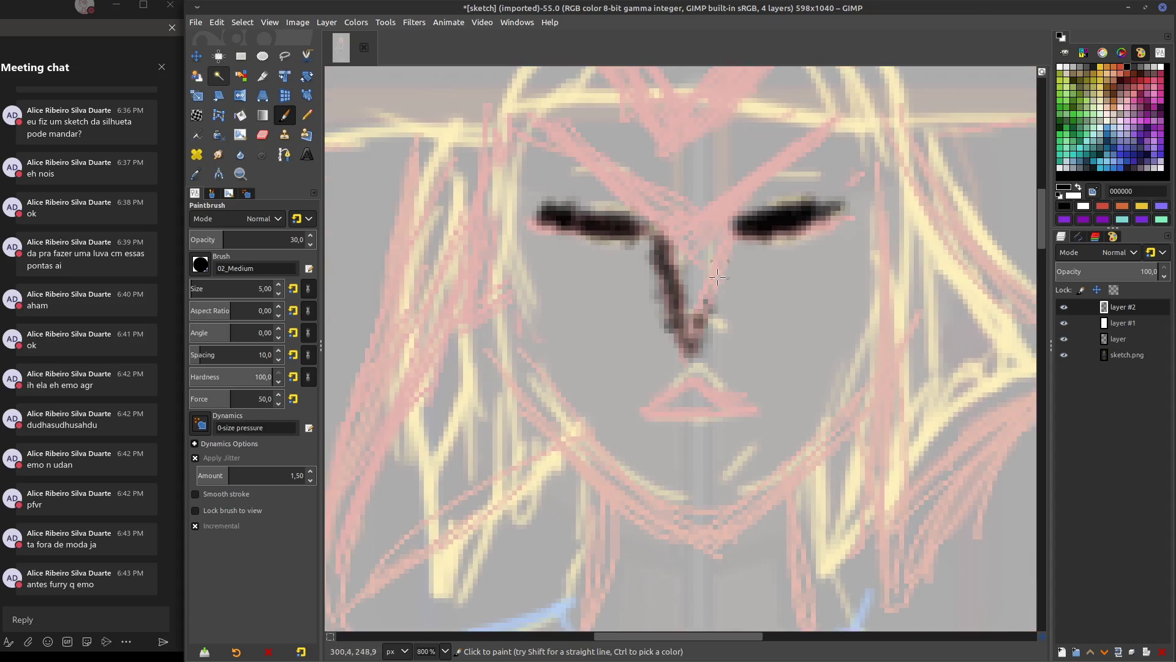
{"action": "left_click_drag", "start_coordinate": [691, 348], "coordinate": [660, 239]}
{"action": "mouse_move", "coordinate": [653, 417]}
{"action": "left_mouse_down"}
{"action": "mouse_move", "coordinate": [699, 401]}
{"action": "mouse_move", "coordinate": [750, 412]}
{"action": "mouse_move", "coordinate": [668, 407]}
{"action": "mouse_move", "coordinate": [705, 431]}
{"action": "left_mouse_up"}
Paint a black V-shaped animal head with pointed ears and slanted eyes over the hat's emblem
{"action": "scroll", "coordinate": [706, 432], "scroll_direction": "up", "scroll_amount": 5}
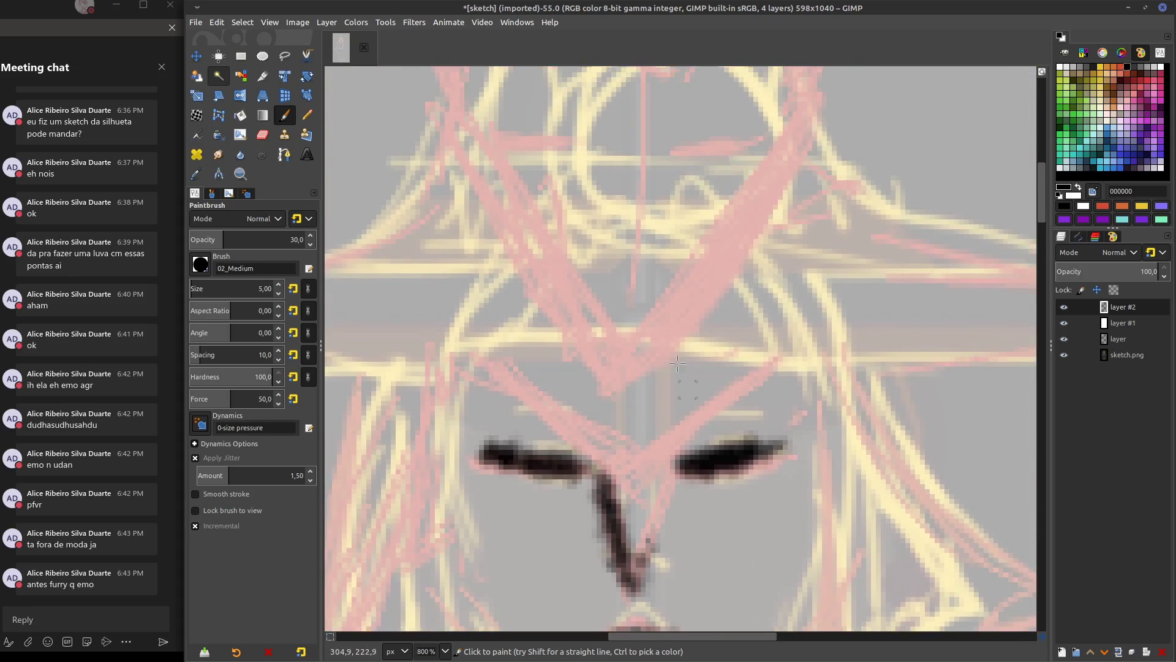
{"action": "left_click_drag", "start_coordinate": [477, 196], "coordinate": [637, 406]}
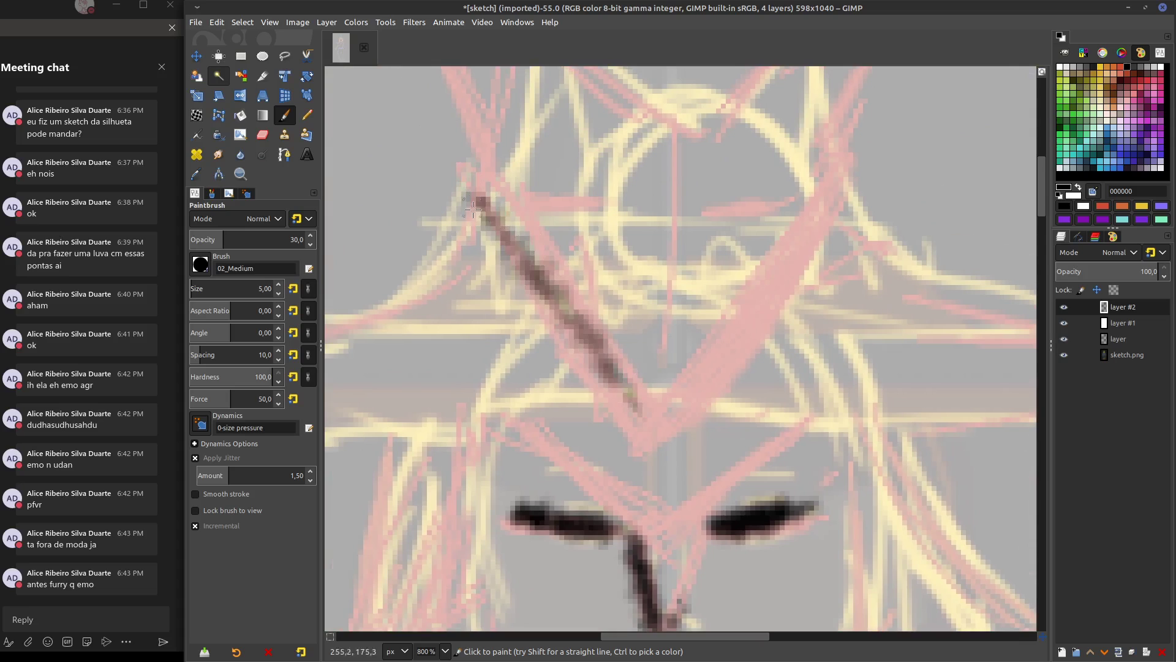
{"action": "left_click_drag", "start_coordinate": [473, 210], "coordinate": [637, 405]}
{"action": "scroll", "coordinate": [670, 480], "scroll_direction": "up", "scroll_amount": 2}
{"action": "mouse_move", "coordinate": [634, 512]}
{"action": "left_mouse_down"}
{"action": "mouse_move", "coordinate": [778, 294]}
{"action": "mouse_move", "coordinate": [698, 429]}
{"action": "left_mouse_up"}
{"action": "scroll", "coordinate": [678, 514], "scroll_direction": "up", "scroll_amount": 3}
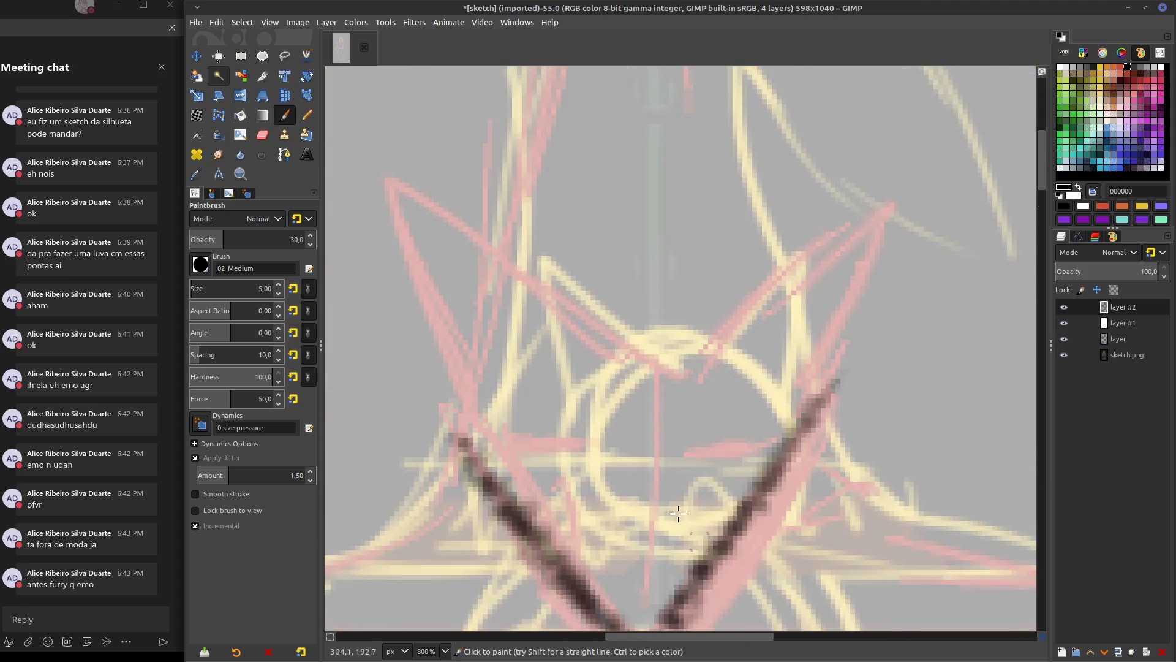
{"action": "mouse_move", "coordinate": [496, 500]}
{"action": "left_mouse_down"}
{"action": "mouse_move", "coordinate": [377, 193]}
{"action": "mouse_move", "coordinate": [556, 313]}
{"action": "left_mouse_up"}
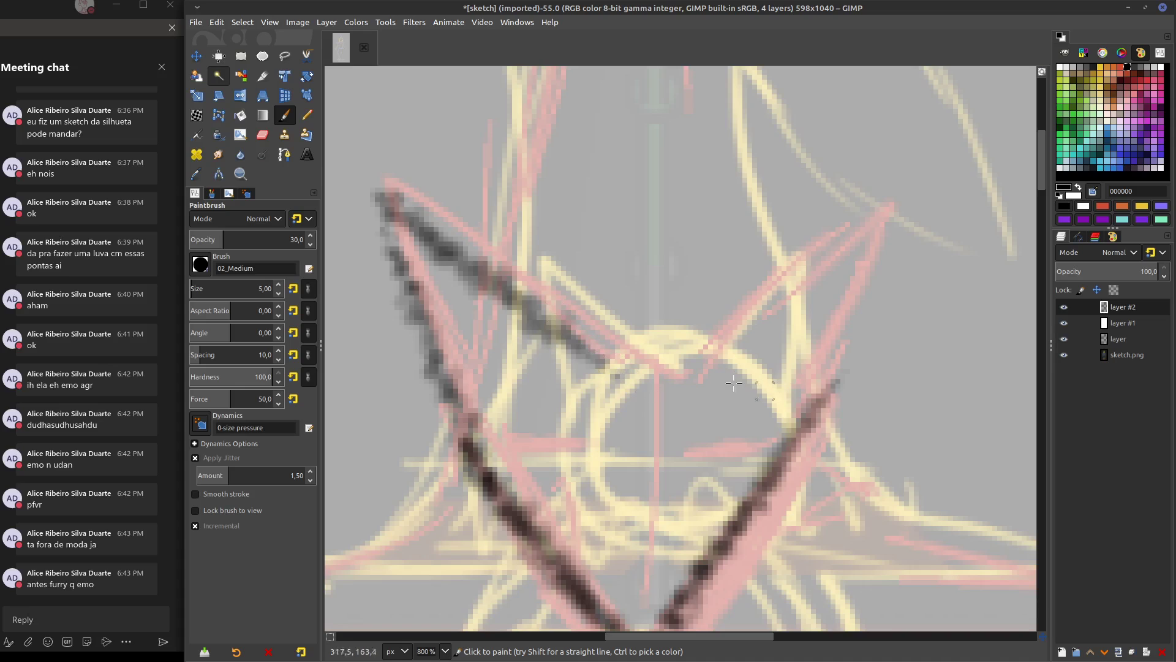
{"action": "mouse_move", "coordinate": [686, 376]}
{"action": "left_mouse_down"}
{"action": "mouse_move", "coordinate": [888, 230]}
{"action": "mouse_move", "coordinate": [794, 444]}
{"action": "left_mouse_up"}
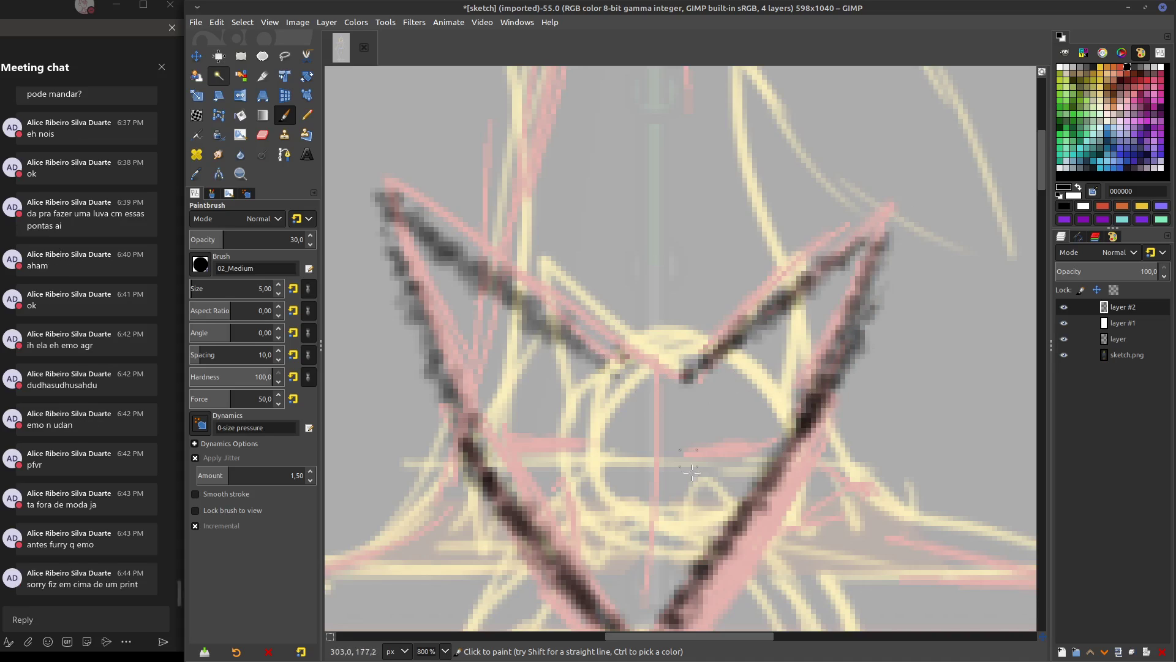
{"action": "scroll", "coordinate": [692, 472], "scroll_direction": "down", "scroll_amount": 3}
{"action": "left_click_drag", "start_coordinate": [539, 245], "coordinate": [637, 319]}
{"action": "left_click_drag", "start_coordinate": [781, 239], "coordinate": [714, 300]}
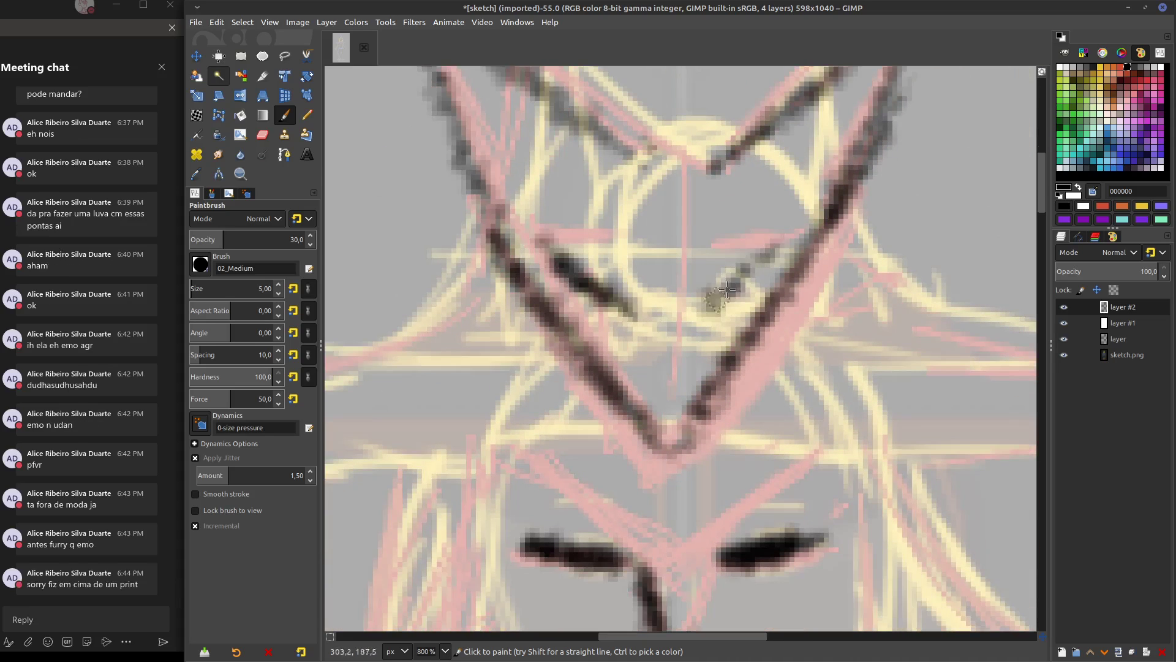
{"action": "scroll", "coordinate": [747, 275], "scroll_direction": "down", "scroll_amount": 1}
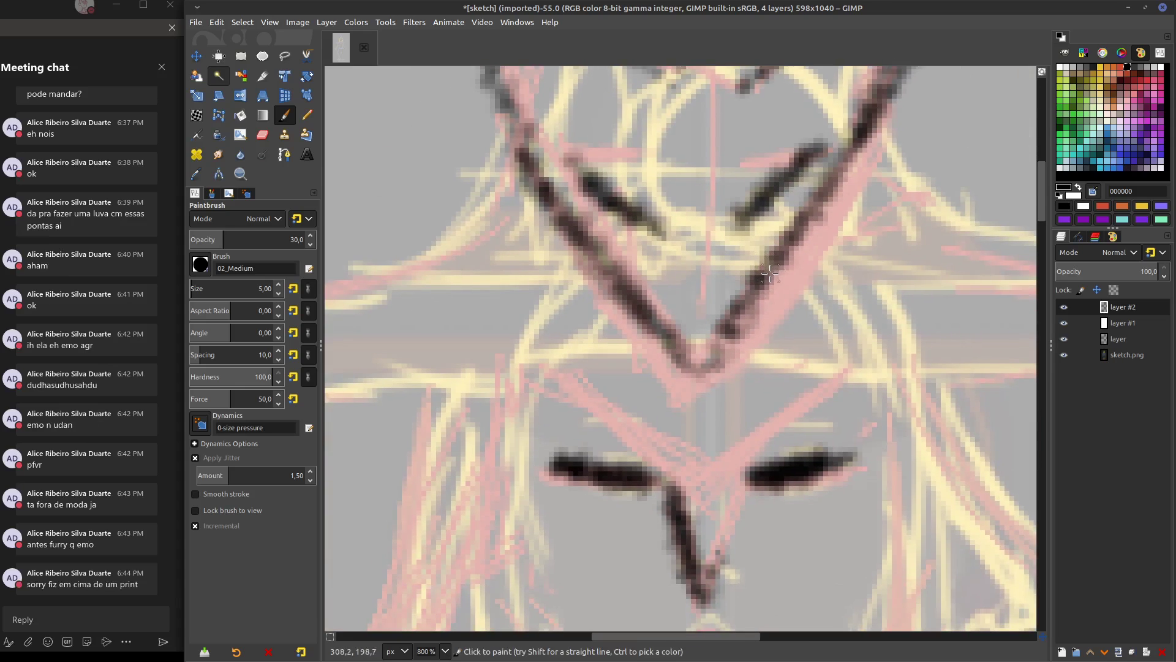
Clear all the black strokes from the top layer
{"action": "scroll", "coordinate": [770, 271], "scroll_direction": "down", "scroll_amount": 3, "text": "ctrl"}
{"action": "scroll", "coordinate": [826, 425], "scroll_direction": "down", "scroll_amount": 2, "text": "ctrl"}
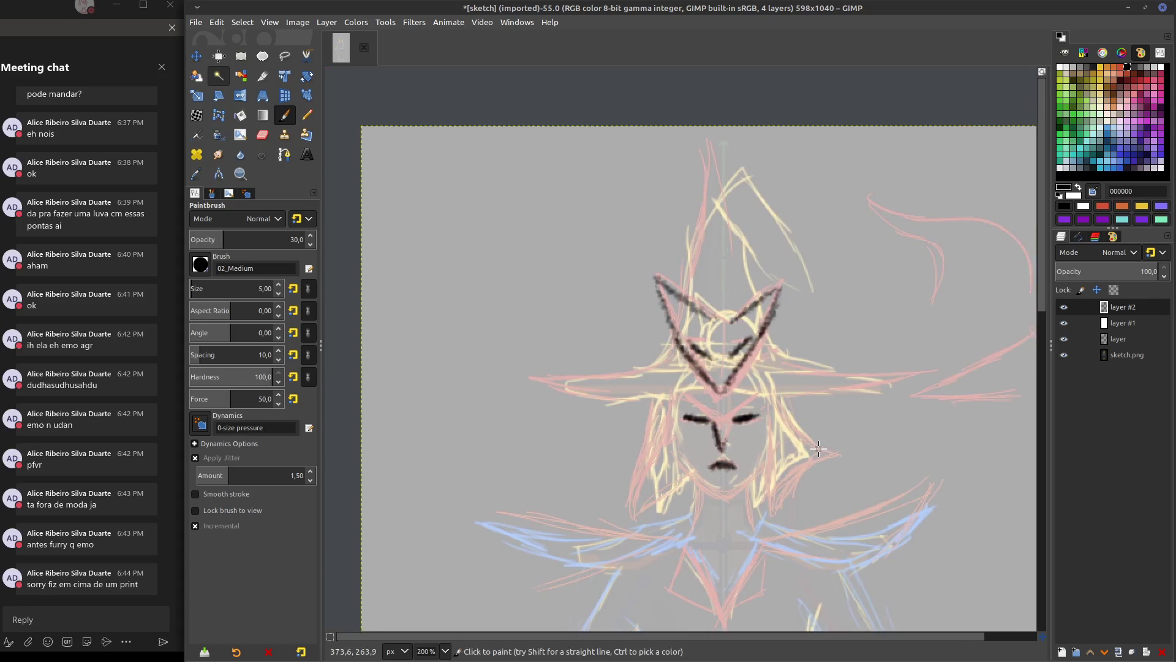
{"action": "key", "text": "Delete"}
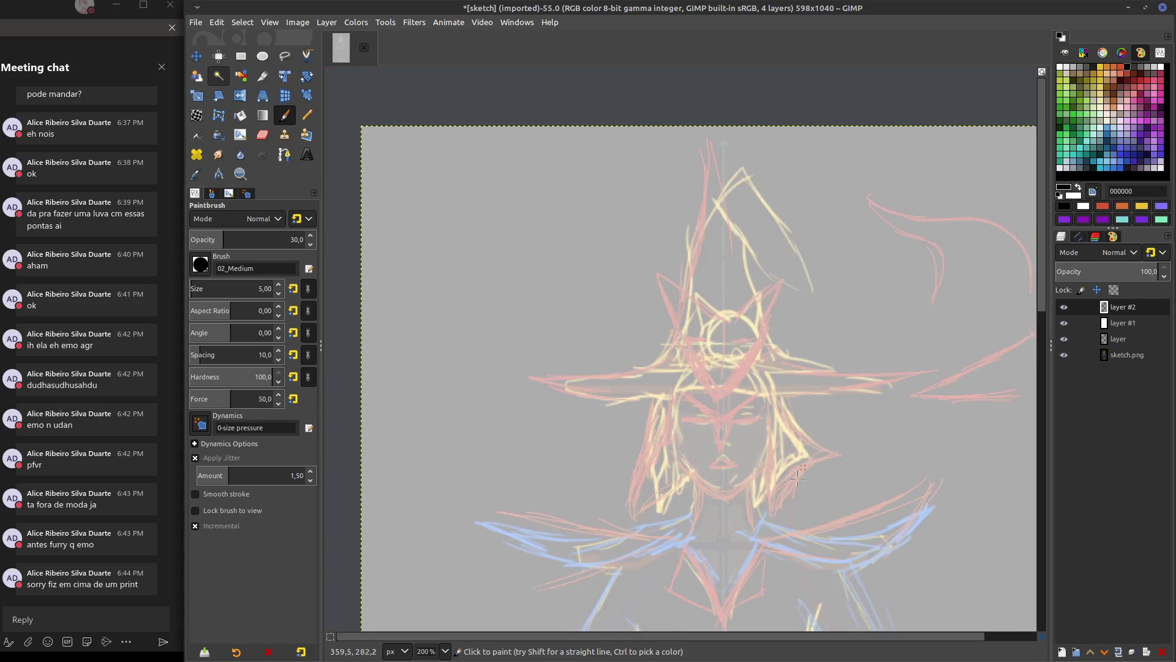
Paint a black angular face outline with a pointed chin and straight sides rising to the hat brim
{"action": "scroll", "coordinate": [790, 415], "scroll_direction": "down", "scroll_amount": 2}
{"action": "mouse_move", "coordinate": [664, 378]}
{"action": "left_mouse_down"}
{"action": "mouse_move", "coordinate": [712, 432]}
{"action": "mouse_move", "coordinate": [744, 430]}
{"action": "mouse_move", "coordinate": [772, 375]}
{"action": "left_mouse_up"}
{"action": "mouse_move", "coordinate": [695, 405]}
{"action": "left_mouse_down"}
{"action": "mouse_move", "coordinate": [734, 433]}
{"action": "mouse_move", "coordinate": [743, 416]}
{"action": "left_mouse_up"}
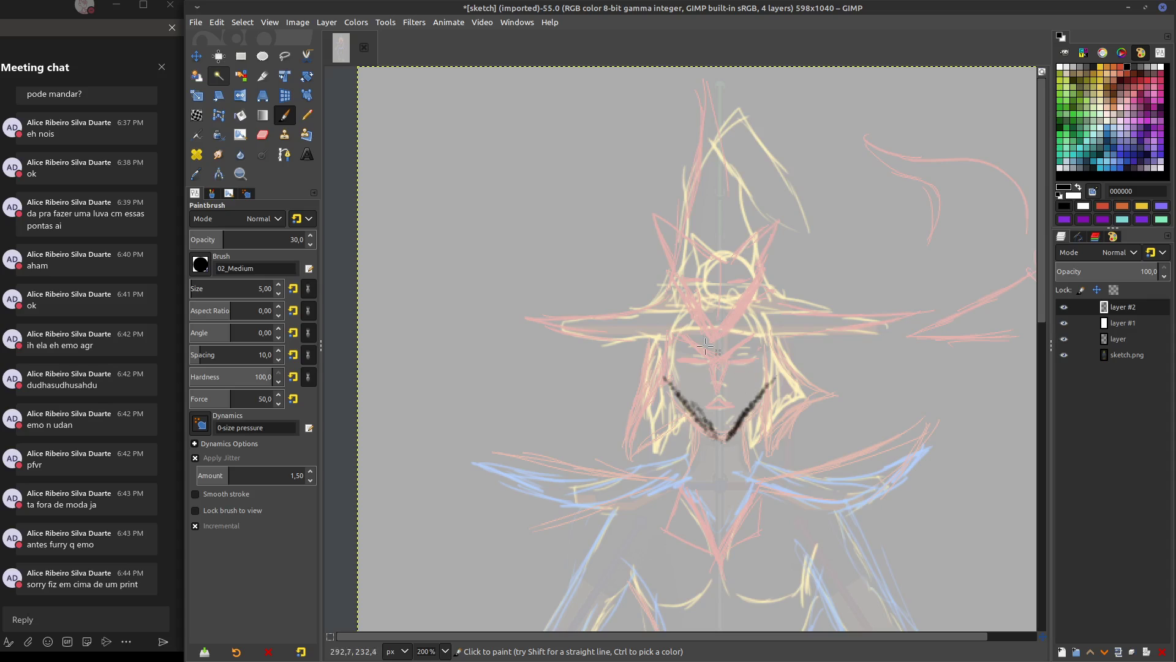
{"action": "left_click_drag", "start_coordinate": [680, 338], "coordinate": [669, 385]}
{"action": "left_click_drag", "start_coordinate": [765, 329], "coordinate": [770, 398]}
Paint a pointed black hair lock falling from the brim along the image-left side of the face
{"action": "left_click_drag", "start_coordinate": [654, 328], "coordinate": [638, 397]}
{"action": "left_click_drag", "start_coordinate": [650, 356], "coordinate": [629, 463]}
{"action": "mouse_move", "coordinate": [661, 386]}
{"action": "left_mouse_down"}
{"action": "mouse_move", "coordinate": [630, 458]}
{"action": "mouse_move", "coordinate": [695, 407]}
{"action": "left_mouse_up"}
{"action": "left_click_drag", "start_coordinate": [637, 457], "coordinate": [689, 413]}
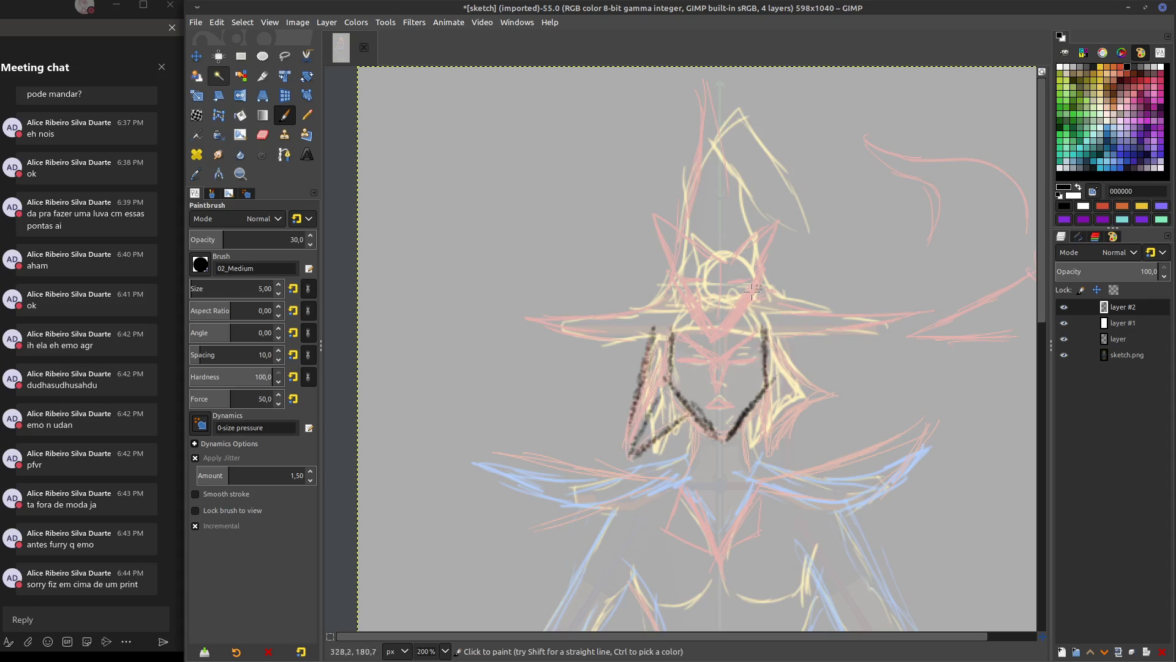
{"action": "left_click_drag", "start_coordinate": [746, 326], "coordinate": [659, 366]}
{"action": "key", "text": "ctrl+z"}
{"action": "key", "text": "ctrl+z"}
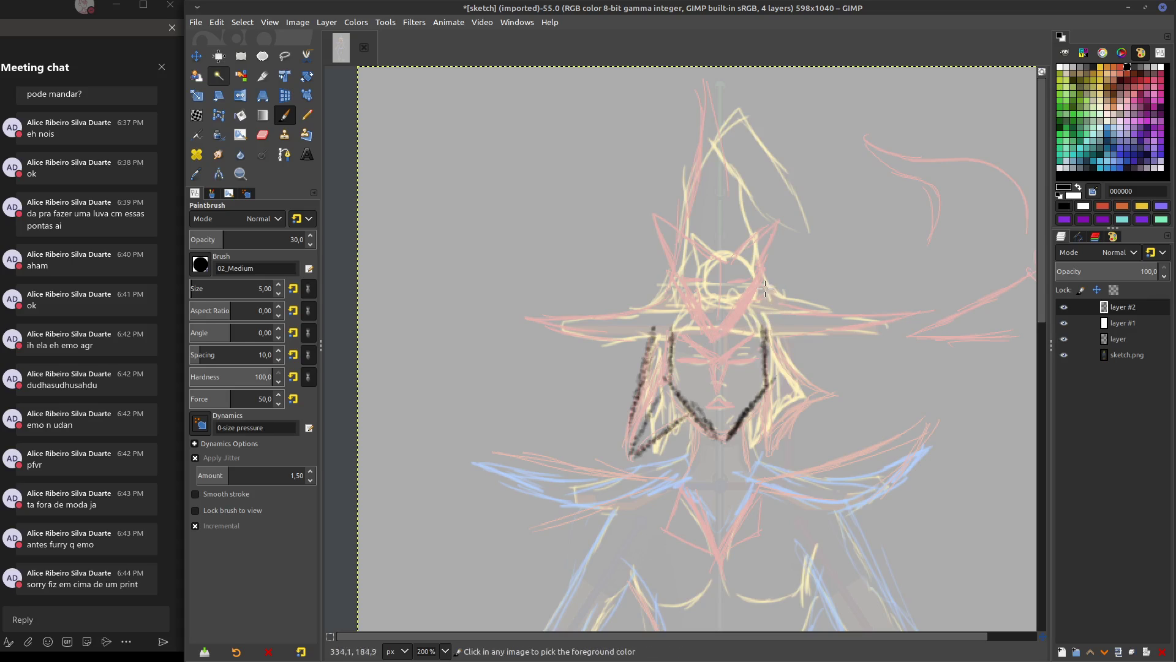
Paint black slanted brows, narrow eyes and a pointed nose inside the face outline
{"action": "mouse_move", "coordinate": [681, 336]}
{"action": "left_mouse_down"}
{"action": "mouse_move", "coordinate": [713, 360]}
{"action": "mouse_move", "coordinate": [752, 334]}
{"action": "left_mouse_up"}
{"action": "left_click_drag", "start_coordinate": [683, 362], "coordinate": [712, 361]}
{"action": "mouse_move", "coordinate": [727, 362]}
{"action": "left_mouse_down"}
{"action": "mouse_move", "coordinate": [742, 354]}
{"action": "mouse_move", "coordinate": [726, 356]}
{"action": "left_mouse_up"}
{"action": "mouse_move", "coordinate": [755, 356]}
{"action": "left_mouse_down"}
{"action": "mouse_move", "coordinate": [727, 360]}
{"action": "mouse_move", "coordinate": [723, 395]}
{"action": "left_mouse_up"}
Paint the hat emblem as a black V-shaped animal head with pointed ears and slanted eyes
{"action": "mouse_move", "coordinate": [669, 255]}
{"action": "left_mouse_down"}
{"action": "mouse_move", "coordinate": [723, 344]}
{"action": "mouse_move", "coordinate": [769, 257]}
{"action": "left_mouse_up"}
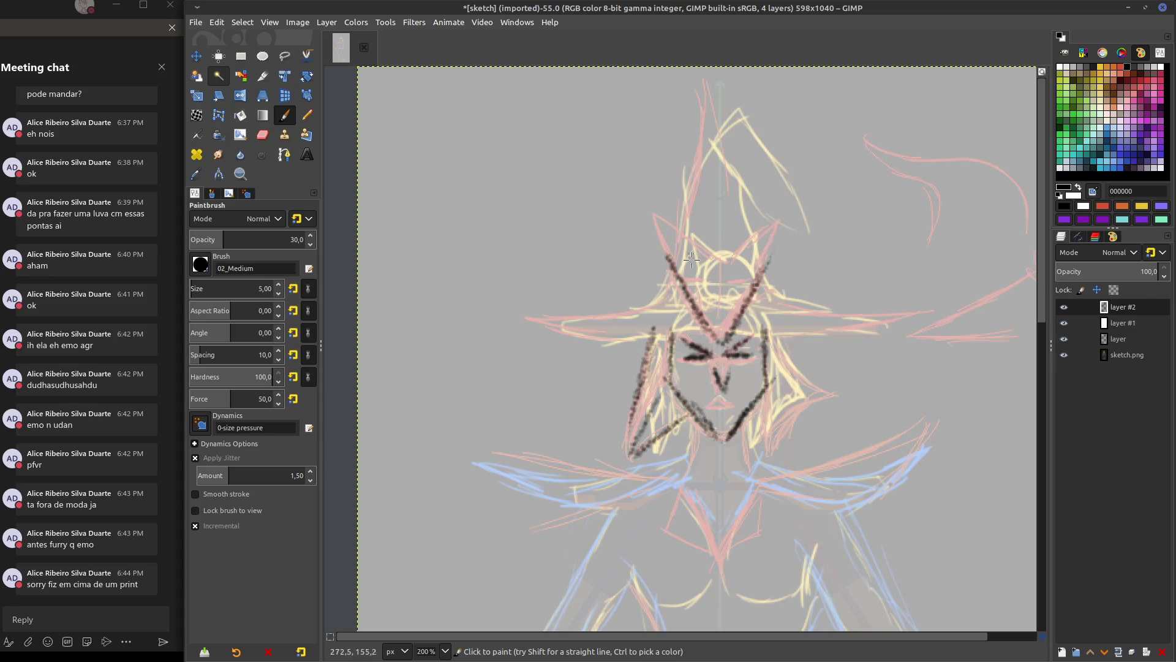
{"action": "mouse_move", "coordinate": [696, 297]}
{"action": "left_mouse_down"}
{"action": "mouse_move", "coordinate": [663, 226]}
{"action": "mouse_move", "coordinate": [703, 256]}
{"action": "mouse_move", "coordinate": [779, 223]}
{"action": "mouse_move", "coordinate": [754, 299]}
{"action": "left_mouse_up"}
{"action": "left_click_drag", "start_coordinate": [688, 272], "coordinate": [730, 292]}
{"action": "left_click_drag", "start_coordinate": [708, 296], "coordinate": [701, 303]}
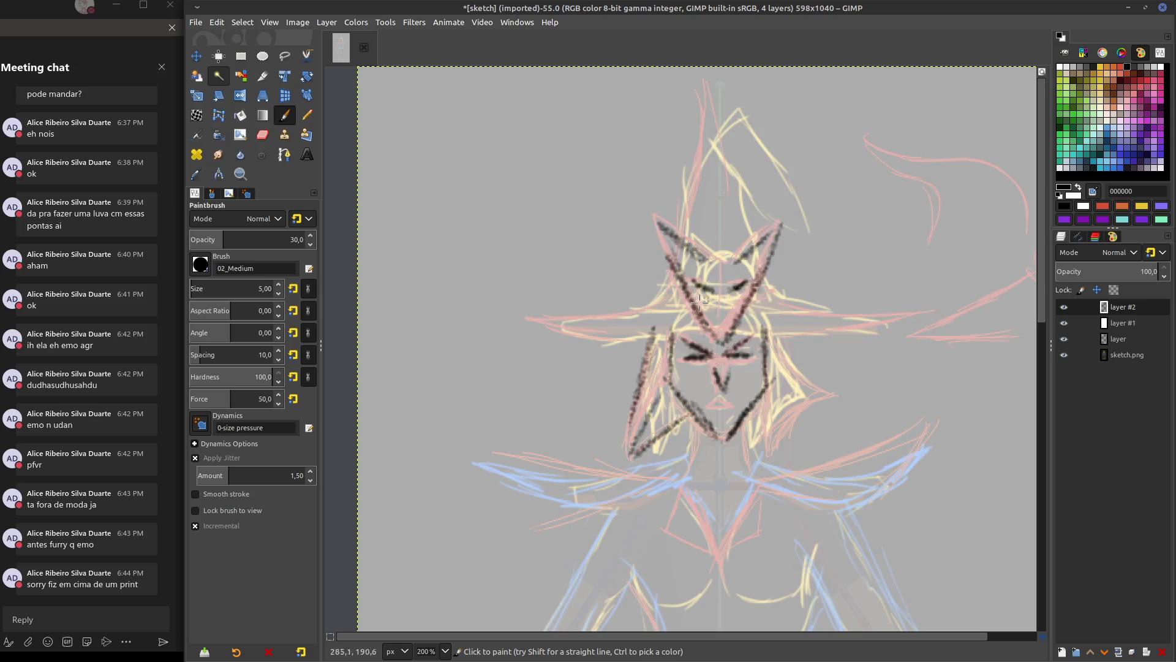
{"action": "left_click_drag", "start_coordinate": [551, 335], "coordinate": [880, 330]}
{"action": "left_click_drag", "start_coordinate": [773, 329], "coordinate": [887, 329]}
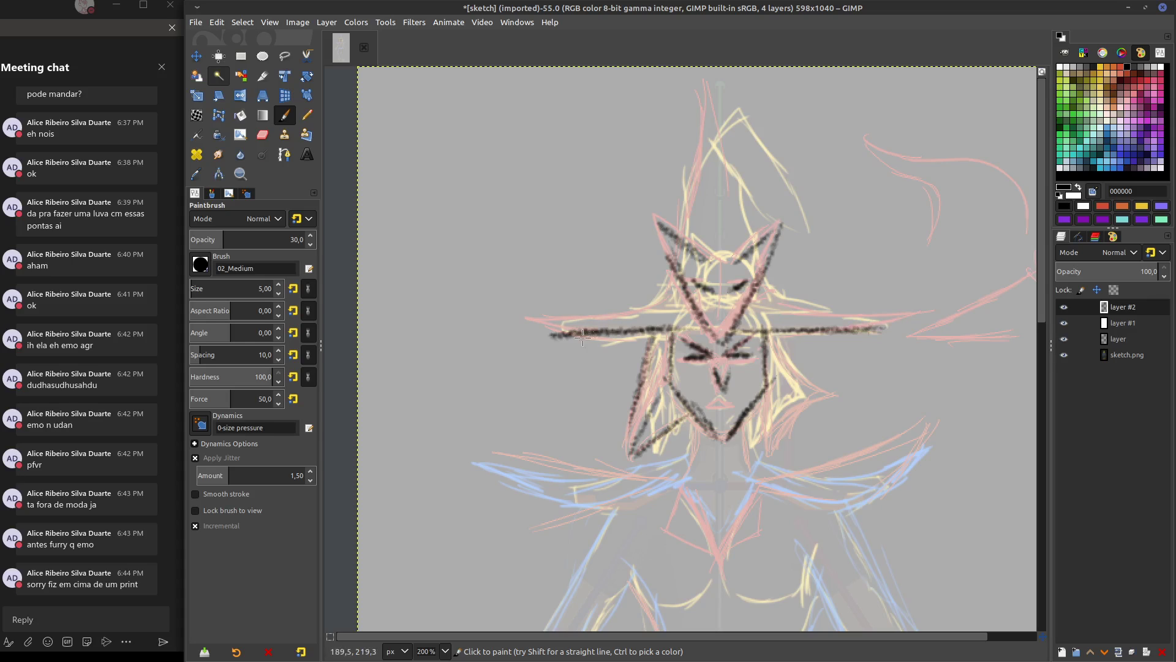
{"action": "key", "text": "ctrl+z"}
{"action": "key", "text": "ctrl+z"}
{"action": "key", "text": "ctrl+z"}
{"action": "key", "text": "ctrl+z"}
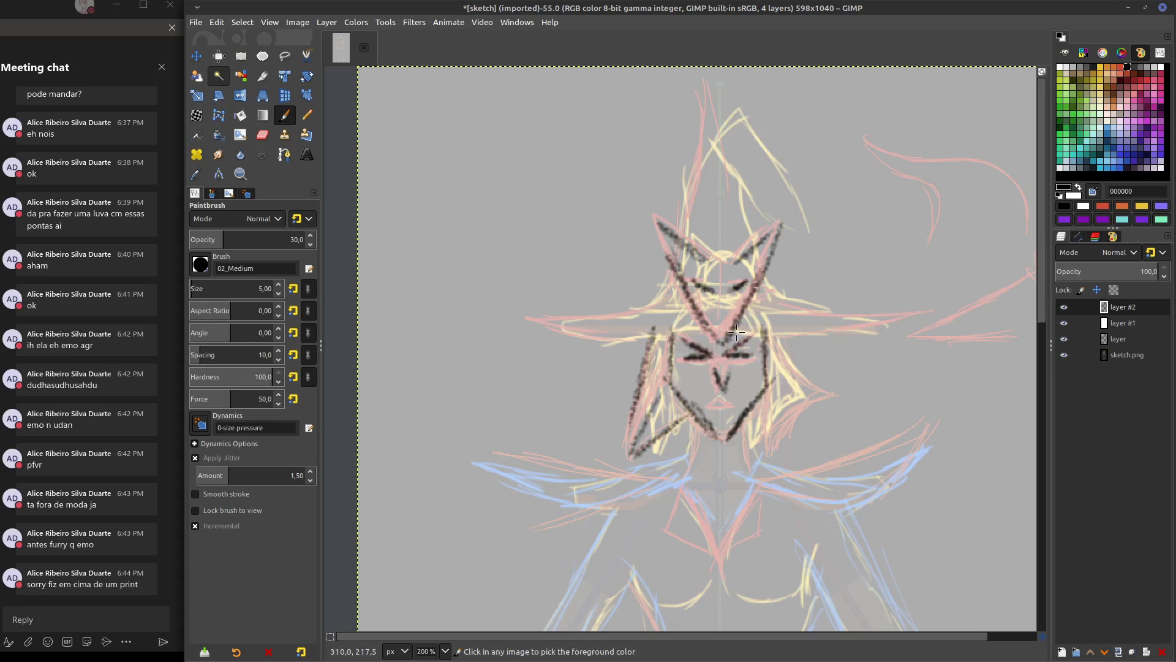
Paint the hat brim in black as two long pointed wings extending to both sides of the emblem
{"action": "left_click_drag", "start_coordinate": [726, 338], "coordinate": [886, 318]}
{"action": "left_click_drag", "start_coordinate": [770, 333], "coordinate": [900, 309]}
{"action": "left_click_drag", "start_coordinate": [764, 303], "coordinate": [913, 303]}
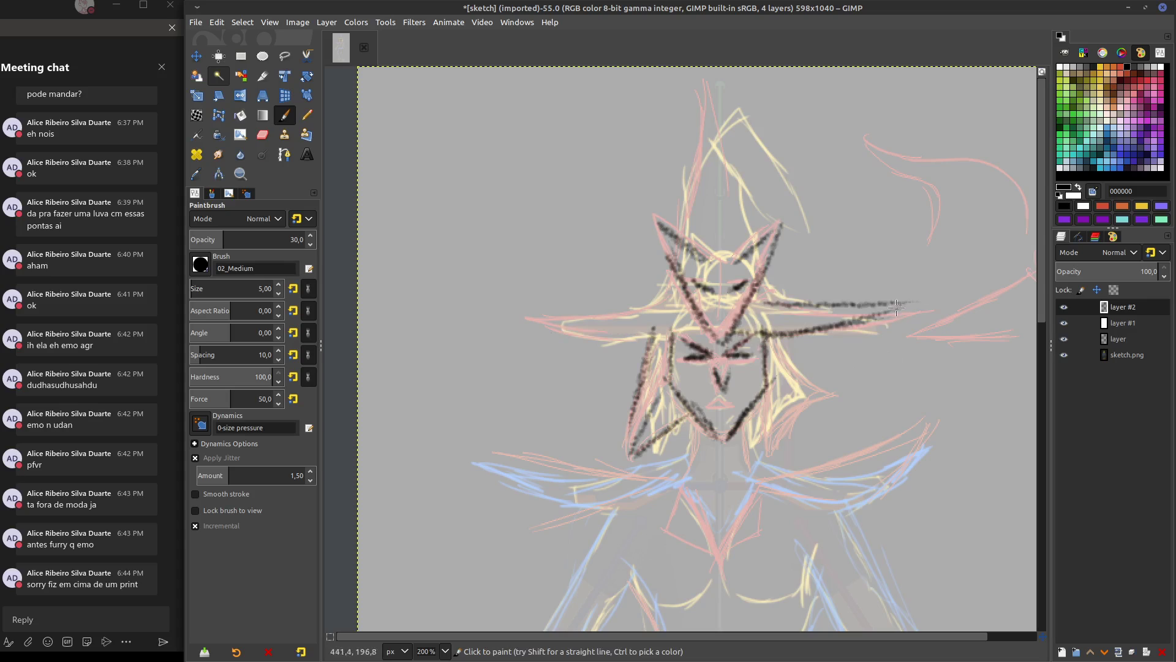
{"action": "left_click_drag", "start_coordinate": [551, 317], "coordinate": [680, 330]}
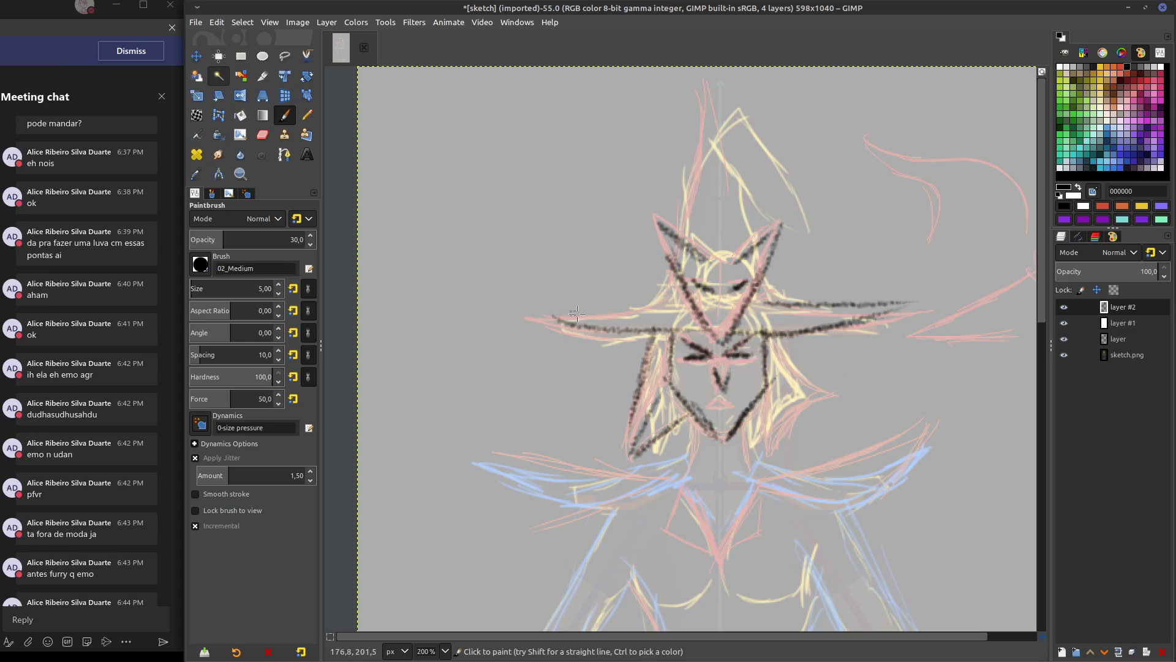
{"action": "mouse_move", "coordinate": [548, 311]}
{"action": "left_mouse_down"}
{"action": "mouse_move", "coordinate": [711, 305]}
{"action": "mouse_move", "coordinate": [659, 306]}
{"action": "left_mouse_up"}
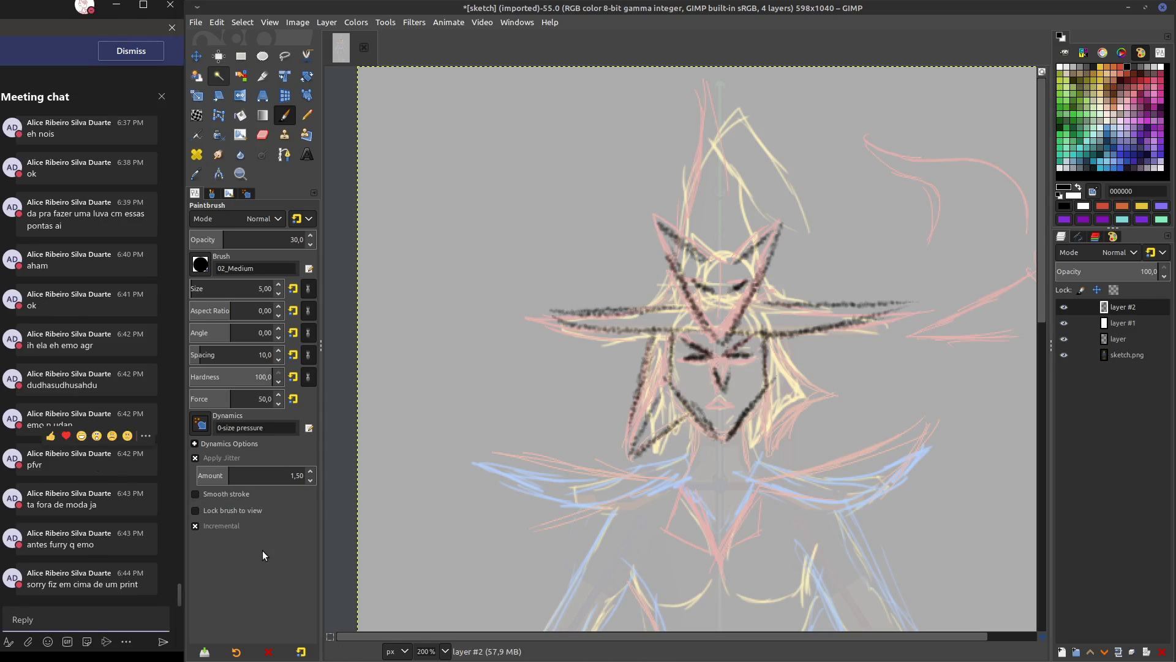
Paint a black pointed hair lock on the image-right side of the face and a small dark mouth under the nose
{"action": "middle_click_drag", "start_coordinate": [880, 334], "coordinate": [877, 300]}
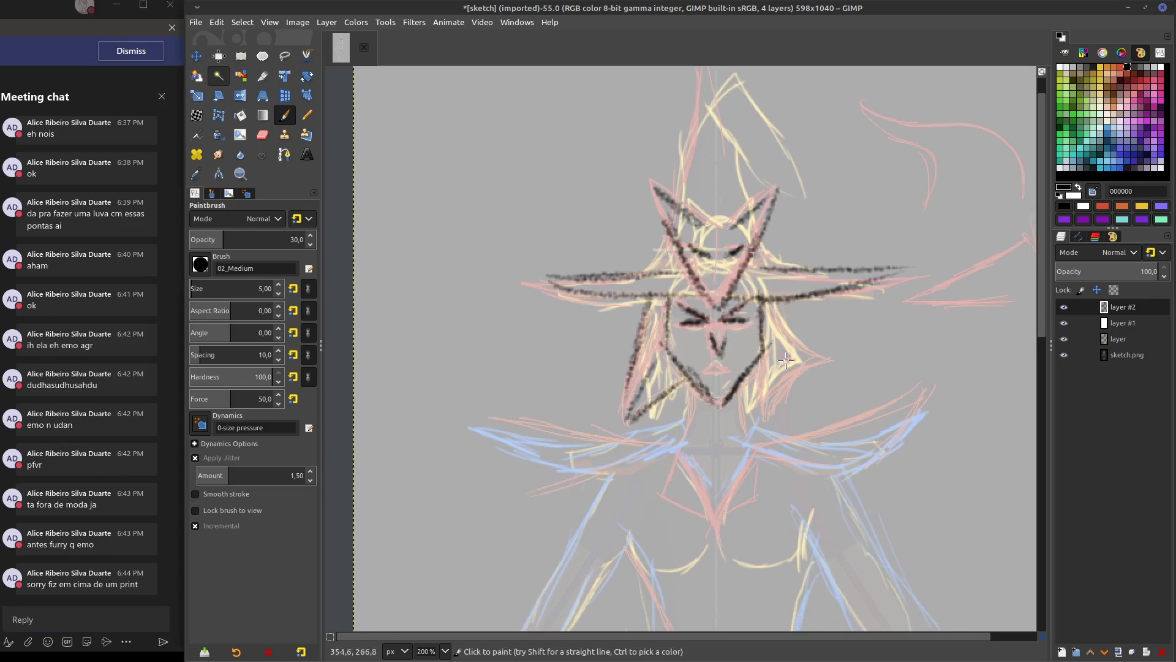
{"action": "left_click_drag", "start_coordinate": [765, 300], "coordinate": [764, 405]}
{"action": "mouse_move", "coordinate": [766, 334]}
{"action": "left_mouse_down"}
{"action": "mouse_move", "coordinate": [769, 419]}
{"action": "mouse_move", "coordinate": [818, 359]}
{"action": "left_mouse_up"}
{"action": "mouse_move", "coordinate": [775, 300]}
{"action": "left_mouse_down"}
{"action": "mouse_move", "coordinate": [824, 360]}
{"action": "mouse_move", "coordinate": [745, 414]}
{"action": "left_mouse_up"}
{"action": "left_click_drag", "start_coordinate": [663, 419], "coordinate": [733, 371]}
Paint the image-right shoulder piece as an upswept black point, with an angular collar flap running down to the chest
{"action": "mouse_move", "coordinate": [749, 270]}
{"action": "middle_mouse_down"}
{"action": "mouse_move", "coordinate": [759, 222]}
{"action": "mouse_move", "coordinate": [750, 161]}
{"action": "middle_mouse_up"}
{"action": "mouse_move", "coordinate": [745, 339]}
{"action": "left_mouse_down"}
{"action": "mouse_move", "coordinate": [925, 278]}
{"action": "mouse_move", "coordinate": [876, 346]}
{"action": "mouse_move", "coordinate": [834, 346]}
{"action": "mouse_move", "coordinate": [878, 345]}
{"action": "left_mouse_up"}
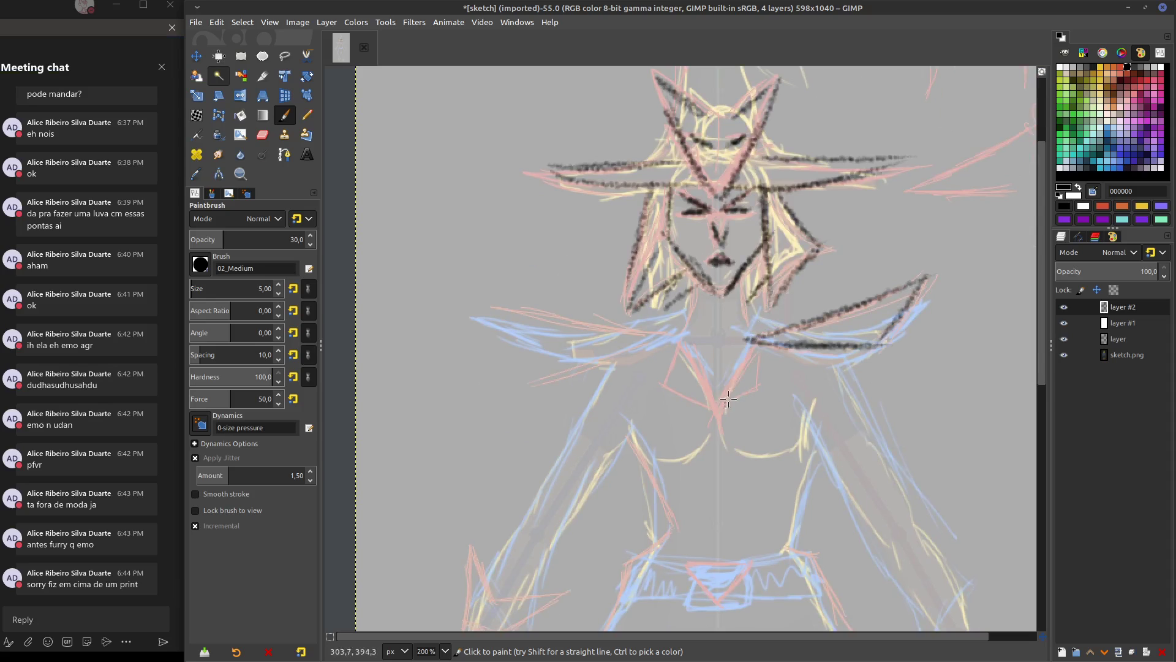
{"action": "mouse_move", "coordinate": [749, 329]}
{"action": "left_mouse_down"}
{"action": "mouse_move", "coordinate": [716, 421]}
{"action": "mouse_move", "coordinate": [747, 302]}
{"action": "mouse_move", "coordinate": [770, 341]}
{"action": "mouse_move", "coordinate": [722, 423]}
{"action": "mouse_move", "coordinate": [776, 343]}
{"action": "mouse_move", "coordinate": [754, 342]}
{"action": "left_mouse_up"}
Paint the image-right arm in black with straight outer and inner contours running down from the shoulder piece
{"action": "scroll", "coordinate": [790, 533], "scroll_direction": "down", "scroll_amount": 3}
{"action": "scroll", "coordinate": [795, 433], "scroll_direction": "right", "scroll_amount": 2}
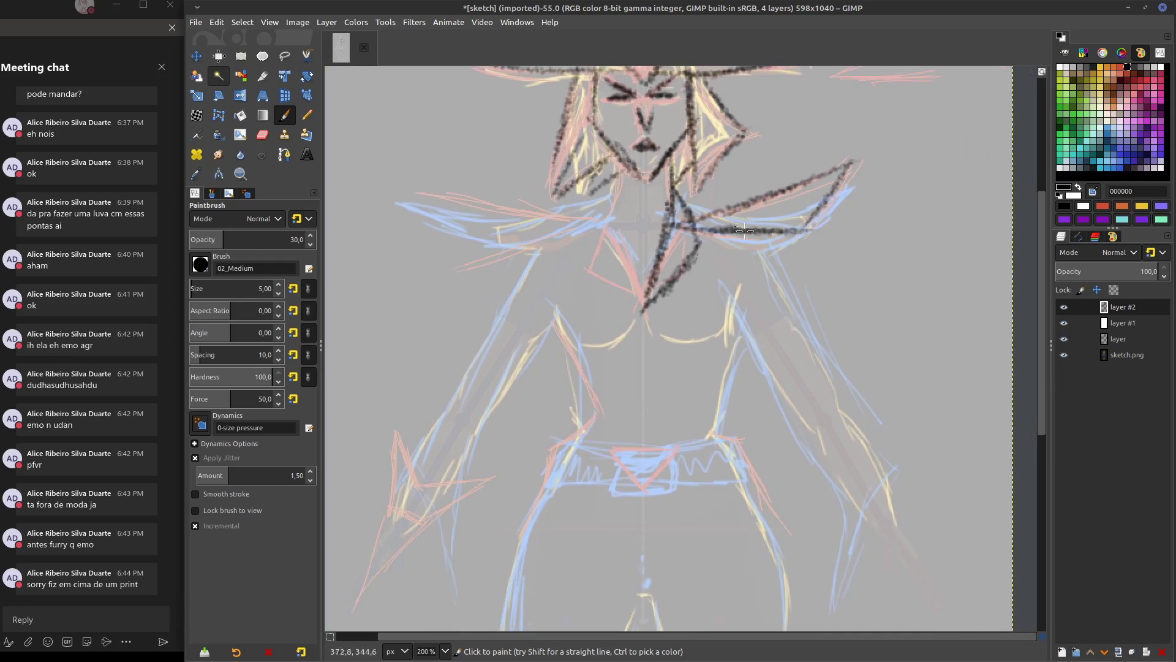
{"action": "left_click_drag", "start_coordinate": [745, 230], "coordinate": [804, 361]}
{"action": "left_click_drag", "start_coordinate": [775, 240], "coordinate": [800, 354]}
{"action": "left_click_drag", "start_coordinate": [729, 276], "coordinate": [796, 422]}
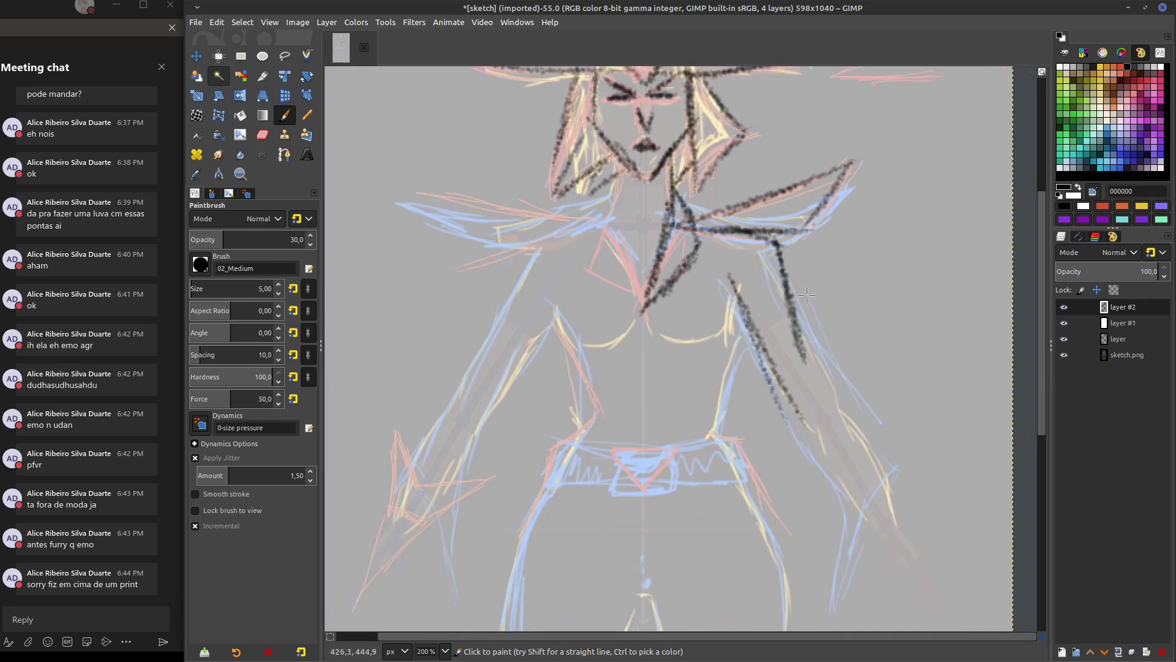
{"action": "mouse_move", "coordinate": [777, 242]}
{"action": "left_mouse_down"}
{"action": "mouse_move", "coordinate": [816, 376]}
{"action": "mouse_move", "coordinate": [855, 423]}
{"action": "mouse_move", "coordinate": [881, 508]}
{"action": "mouse_move", "coordinate": [802, 356]}
{"action": "left_mouse_up"}
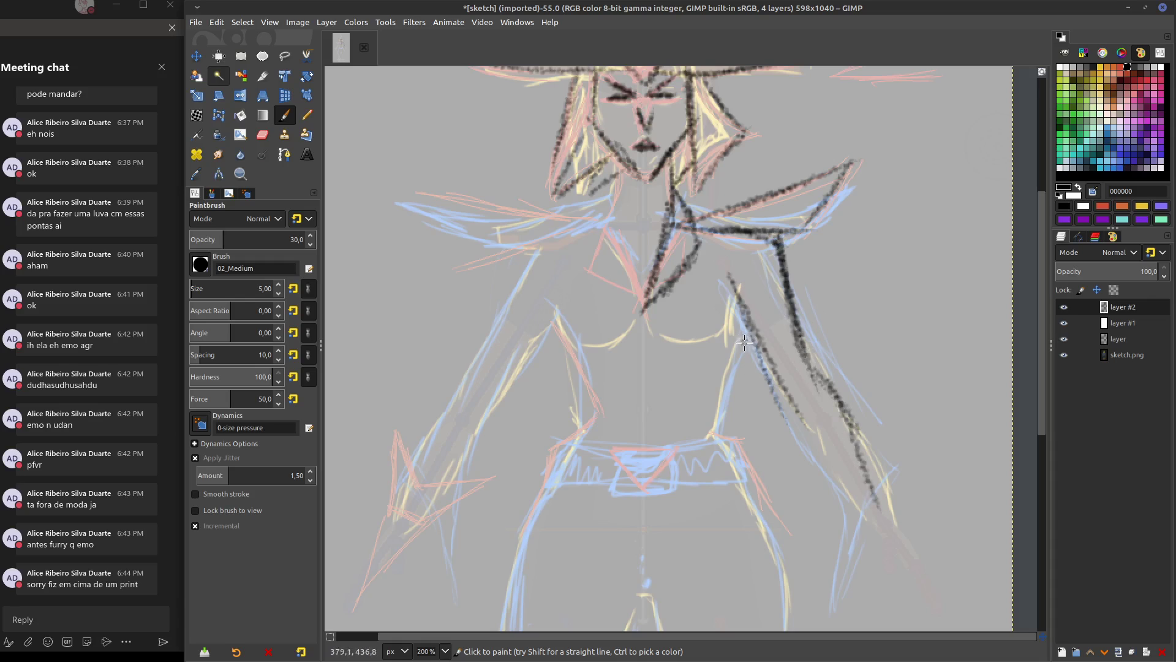
Paint a flat black line under the bust and angular waist contours flaring out to the hips on both sides
{"action": "left_click_drag", "start_coordinate": [580, 345], "coordinate": [709, 343]}
{"action": "scroll", "coordinate": [756, 392], "scroll_direction": "down", "scroll_amount": 2}
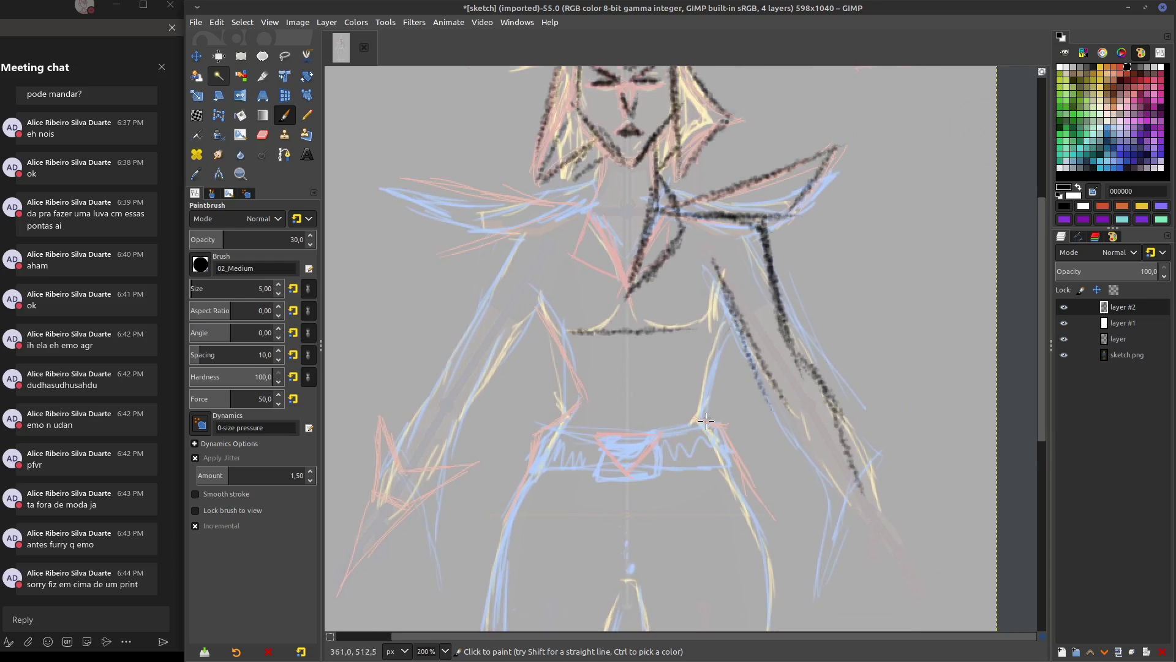
{"action": "mouse_move", "coordinate": [520, 490]}
{"action": "left_mouse_down"}
{"action": "mouse_move", "coordinate": [553, 424]}
{"action": "mouse_move", "coordinate": [586, 396]}
{"action": "mouse_move", "coordinate": [561, 335]}
{"action": "mouse_move", "coordinate": [589, 392]}
{"action": "mouse_move", "coordinate": [525, 489]}
{"action": "left_mouse_up"}
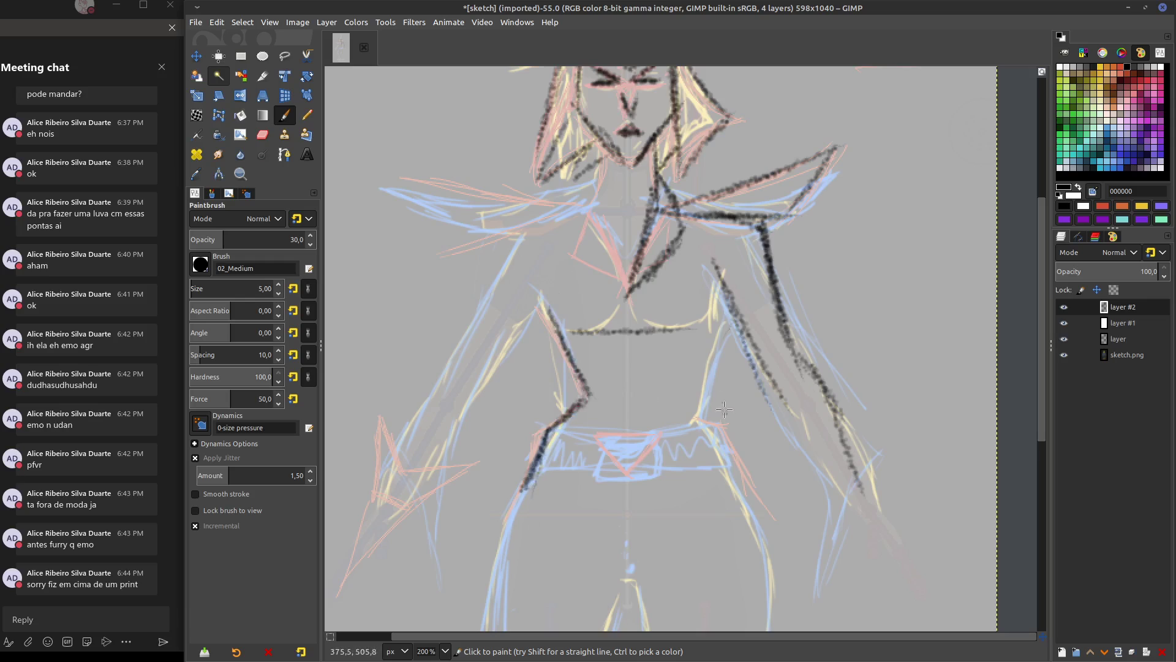
{"action": "mouse_move", "coordinate": [702, 386]}
{"action": "left_mouse_down"}
{"action": "mouse_move", "coordinate": [726, 312]}
{"action": "mouse_move", "coordinate": [701, 392]}
{"action": "mouse_move", "coordinate": [738, 497]}
{"action": "left_mouse_up"}
Paint the neck line and the pointed image-left shoulder piece in black
{"action": "middle_click_drag", "start_coordinate": [748, 331], "coordinate": [790, 433]}
{"action": "middle_click_drag", "start_coordinate": [782, 267], "coordinate": [801, 281]}
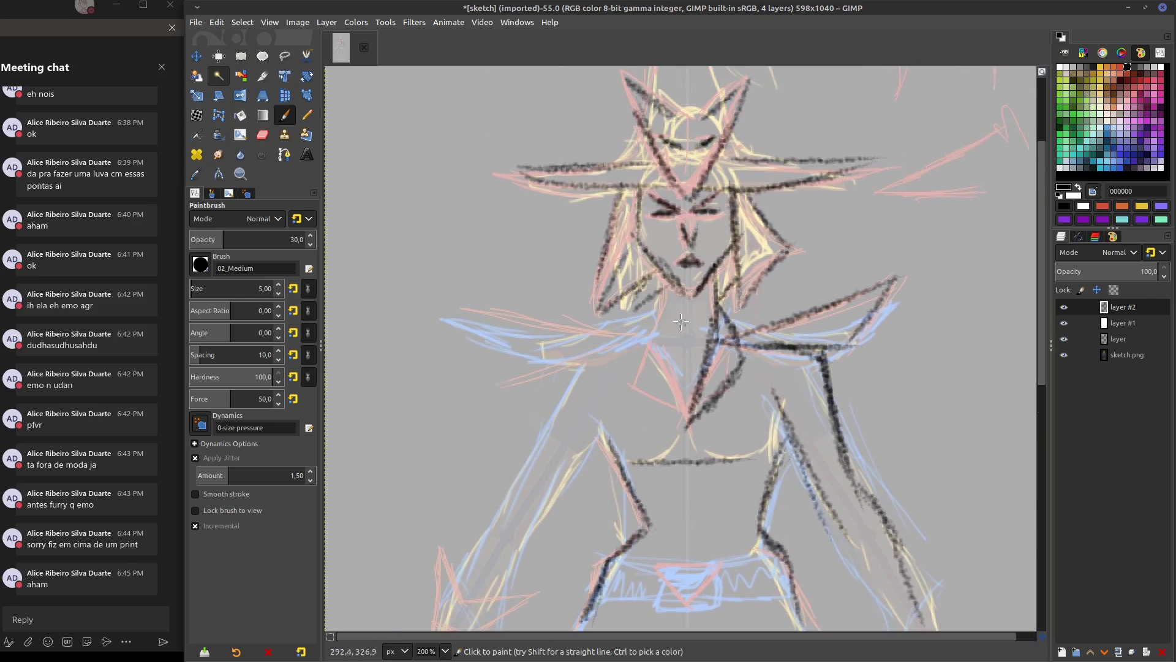
{"action": "left_click_drag", "start_coordinate": [667, 279], "coordinate": [682, 331]}
{"action": "mouse_move", "coordinate": [503, 307]}
{"action": "left_mouse_down"}
{"action": "mouse_move", "coordinate": [666, 326]}
{"action": "mouse_move", "coordinate": [516, 314]}
{"action": "mouse_move", "coordinate": [554, 363]}
{"action": "mouse_move", "coordinate": [625, 354]}
{"action": "left_mouse_up"}
{"action": "left_click_drag", "start_coordinate": [551, 354], "coordinate": [645, 335]}
Paint a wide black V across the lower pelvis between the hips
{"action": "scroll", "coordinate": [950, 466], "scroll_direction": "down", "scroll_amount": 5}
{"action": "middle_click_drag", "start_coordinate": [904, 376], "coordinate": [896, 336]}
{"action": "left_click_drag", "start_coordinate": [603, 334], "coordinate": [675, 375]}
{"action": "mouse_move", "coordinate": [729, 345]}
{"action": "left_mouse_down"}
{"action": "mouse_move", "coordinate": [681, 377]}
{"action": "mouse_move", "coordinate": [743, 339]}
{"action": "left_mouse_up"}
{"action": "left_click_drag", "start_coordinate": [692, 373], "coordinate": [733, 349]}
Paint the belt as a black V-shaped band between the hips with a triangular buckle at its center
{"action": "mouse_move", "coordinate": [640, 268]}
{"action": "left_mouse_down"}
{"action": "mouse_move", "coordinate": [678, 305]}
{"action": "mouse_move", "coordinate": [709, 260]}
{"action": "mouse_move", "coordinate": [674, 308]}
{"action": "left_mouse_up"}
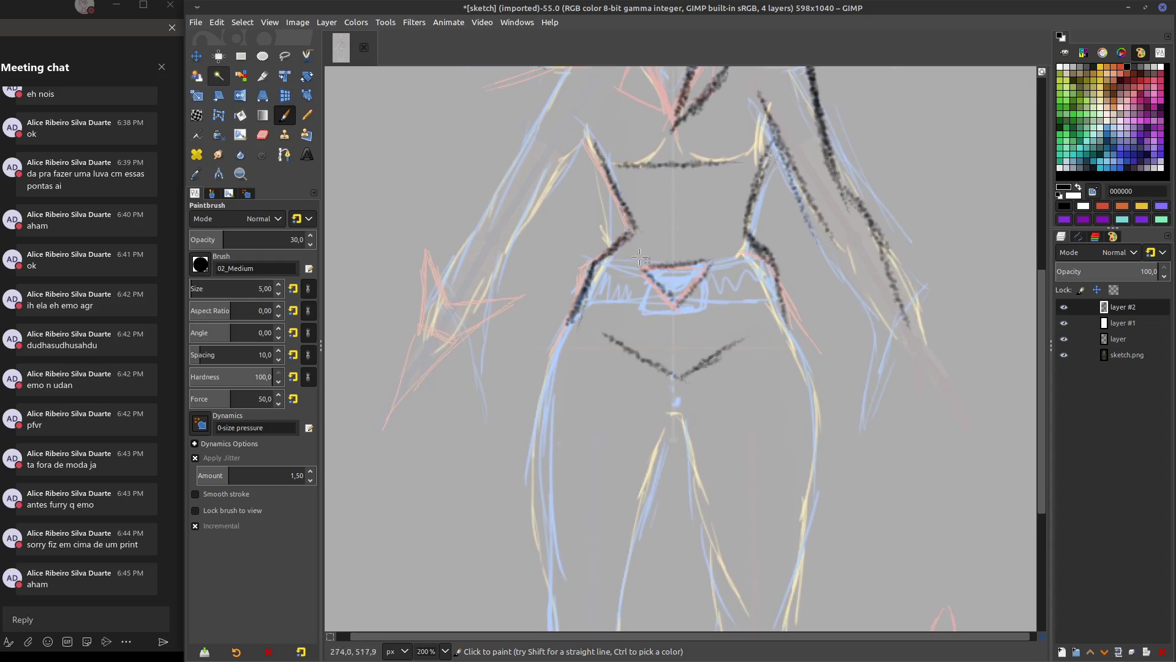
{"action": "left_click_drag", "start_coordinate": [595, 262], "coordinate": [649, 286]}
{"action": "left_click_drag", "start_coordinate": [631, 226], "coordinate": [674, 261]}
{"action": "mouse_move", "coordinate": [739, 230]}
{"action": "left_mouse_down"}
{"action": "mouse_move", "coordinate": [689, 267]}
{"action": "mouse_move", "coordinate": [700, 266]}
{"action": "left_mouse_up"}
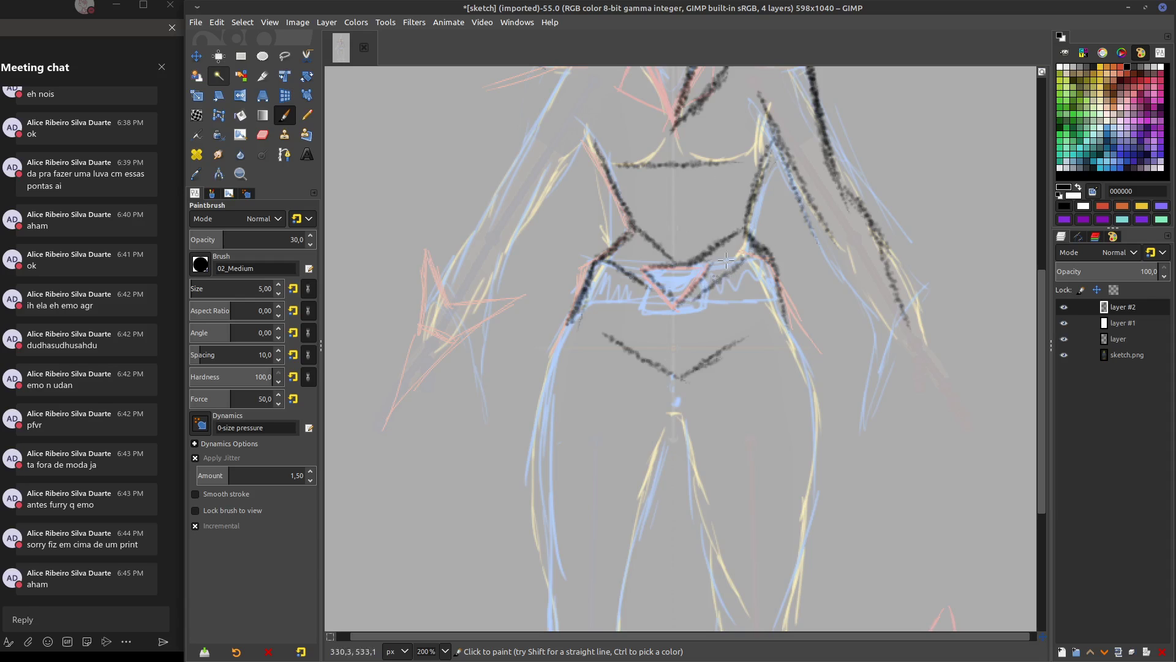
{"action": "mouse_move", "coordinate": [743, 222]}
{"action": "left_mouse_down"}
{"action": "mouse_move", "coordinate": [702, 263]}
{"action": "mouse_move", "coordinate": [681, 310]}
{"action": "left_mouse_up"}
{"action": "left_click_drag", "start_coordinate": [757, 256], "coordinate": [681, 310]}
Paint the image-right boot in black with a deep V-notched cuff, tall pointed sides and a shaft tapering to the foot
{"action": "middle_click_drag", "start_coordinate": [703, 490], "coordinate": [741, 220]}
{"action": "middle_click_drag", "start_coordinate": [847, 390], "coordinate": [739, 471]}
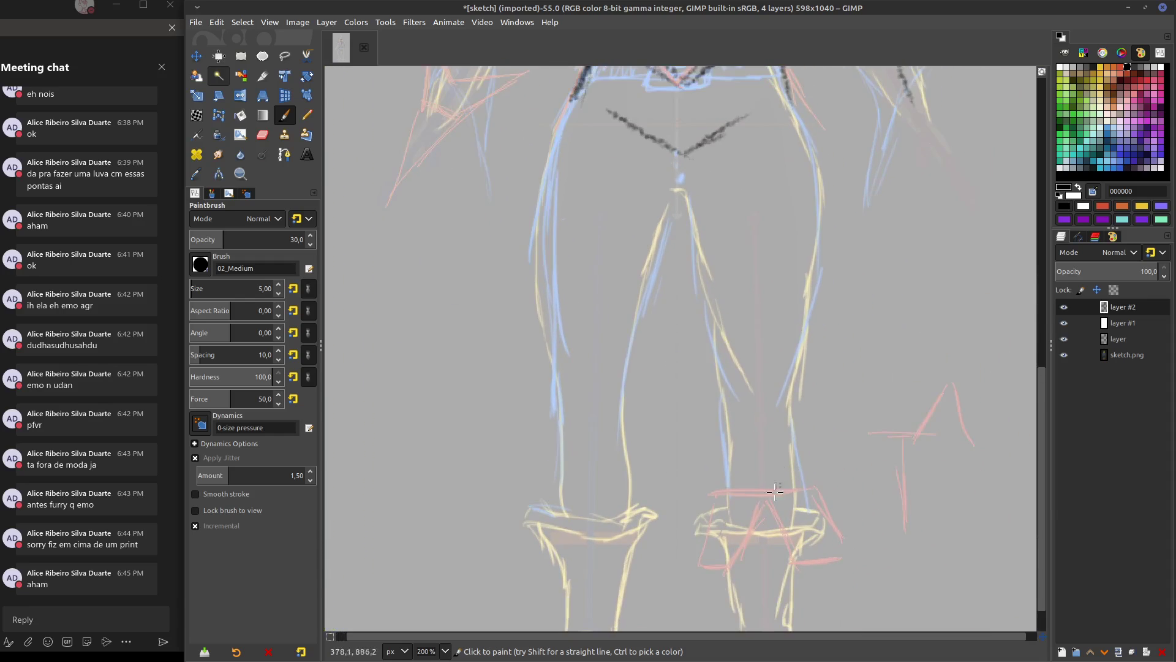
{"action": "mouse_move", "coordinate": [717, 439]}
{"action": "left_mouse_down"}
{"action": "mouse_move", "coordinate": [769, 518]}
{"action": "mouse_move", "coordinate": [796, 441]}
{"action": "left_mouse_up"}
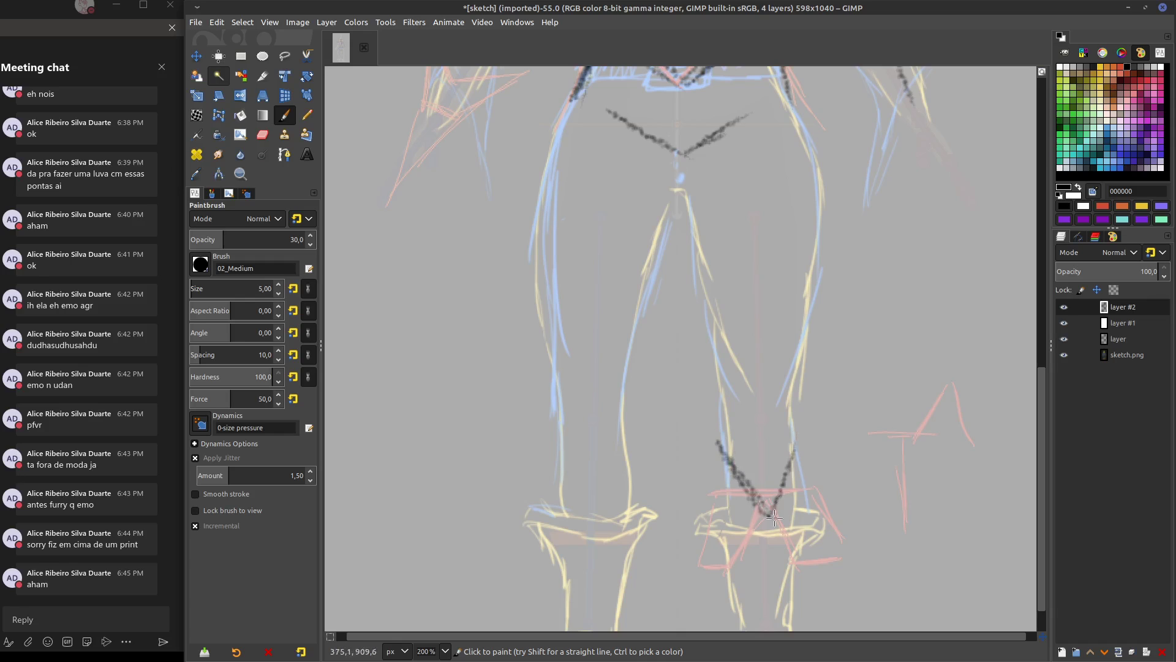
{"action": "left_click_drag", "start_coordinate": [769, 518], "coordinate": [792, 453]}
{"action": "middle_click_drag", "start_coordinate": [792, 452], "coordinate": [799, 357]}
{"action": "mouse_move", "coordinate": [732, 301]}
{"action": "left_mouse_down"}
{"action": "mouse_move", "coordinate": [781, 417]}
{"action": "mouse_move", "coordinate": [771, 395]}
{"action": "mouse_move", "coordinate": [716, 429]}
{"action": "mouse_move", "coordinate": [760, 544]}
{"action": "left_mouse_up"}
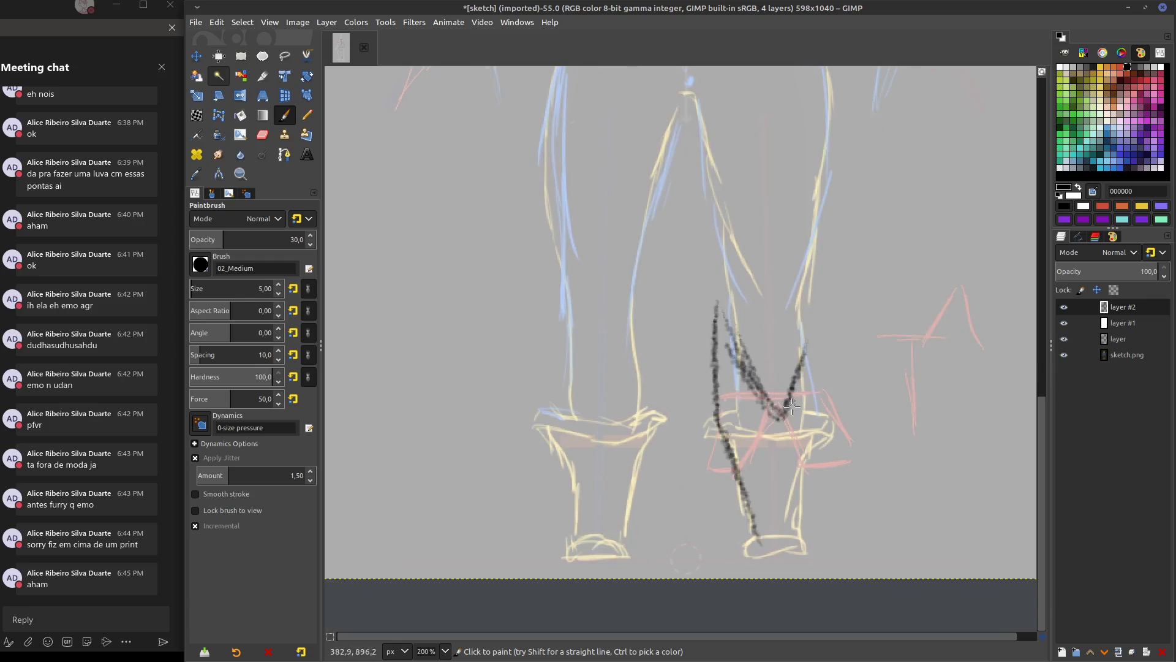
{"action": "mouse_move", "coordinate": [792, 406]}
{"action": "left_mouse_down"}
{"action": "mouse_move", "coordinate": [821, 313]}
{"action": "mouse_move", "coordinate": [814, 469]}
{"action": "left_mouse_up"}
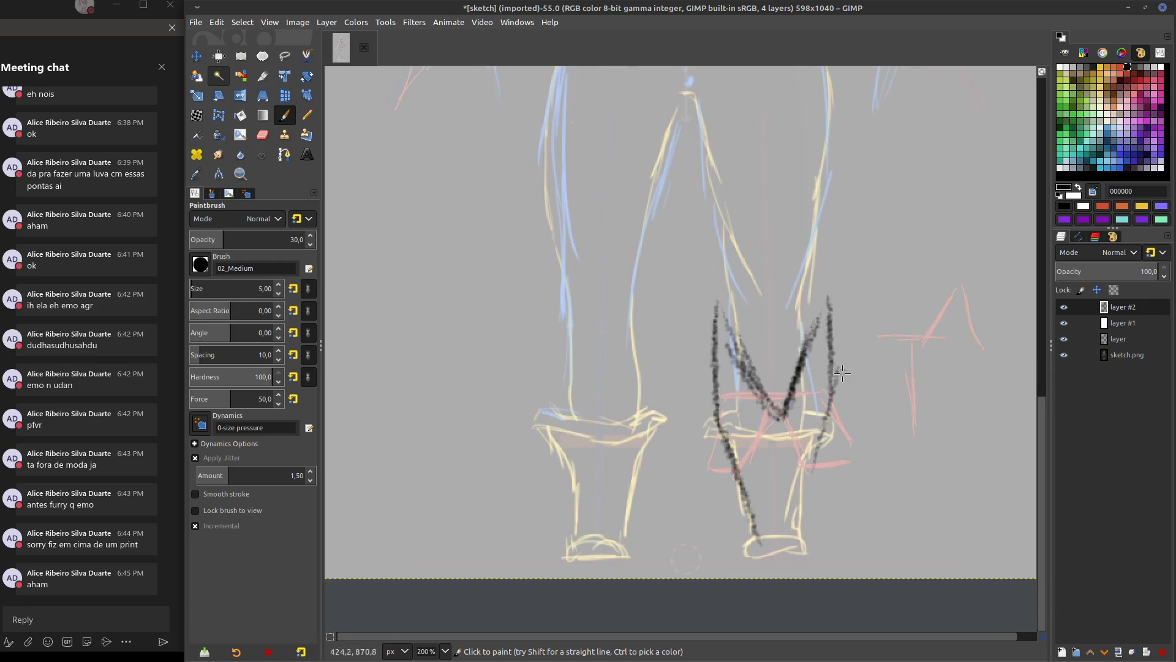
{"action": "left_click_drag", "start_coordinate": [841, 373], "coordinate": [795, 531]}
{"action": "left_click_drag", "start_coordinate": [827, 398], "coordinate": [790, 542]}
{"action": "middle_click_drag", "start_coordinate": [748, 348], "coordinate": [744, 359]}
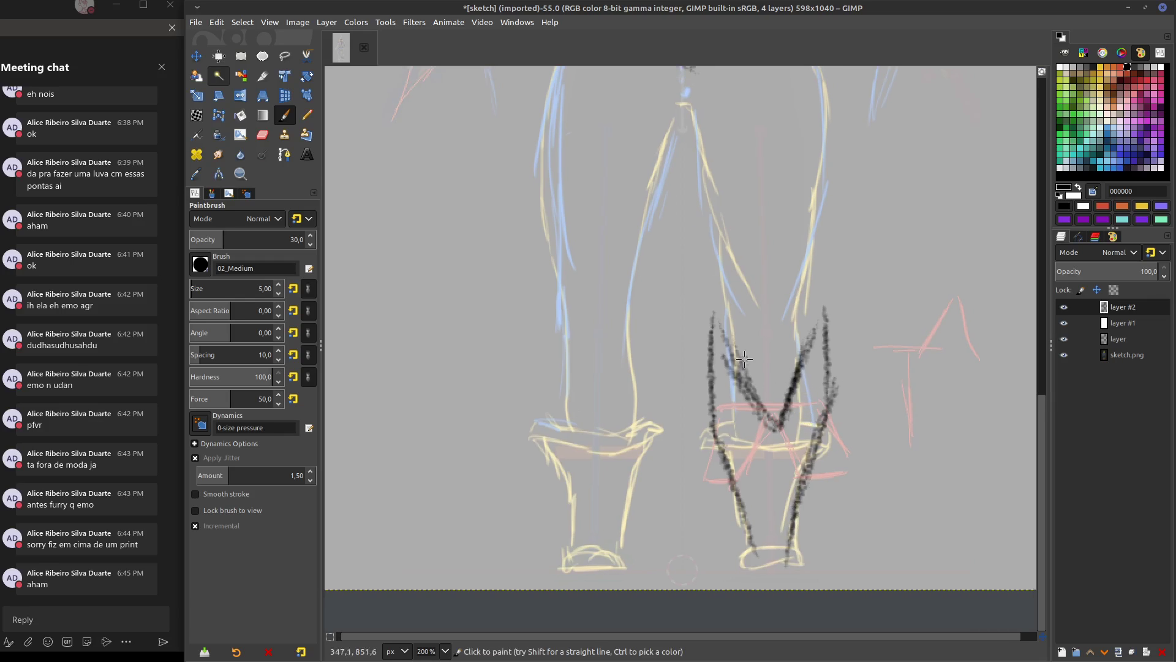
{"action": "left_click_drag", "start_coordinate": [720, 328], "coordinate": [773, 396]}
Paint the inner and outer contours of both legs in black, from the crotch and hips down toward the boots
{"action": "scroll", "coordinate": [765, 343], "scroll_direction": "up", "scroll_amount": 4}
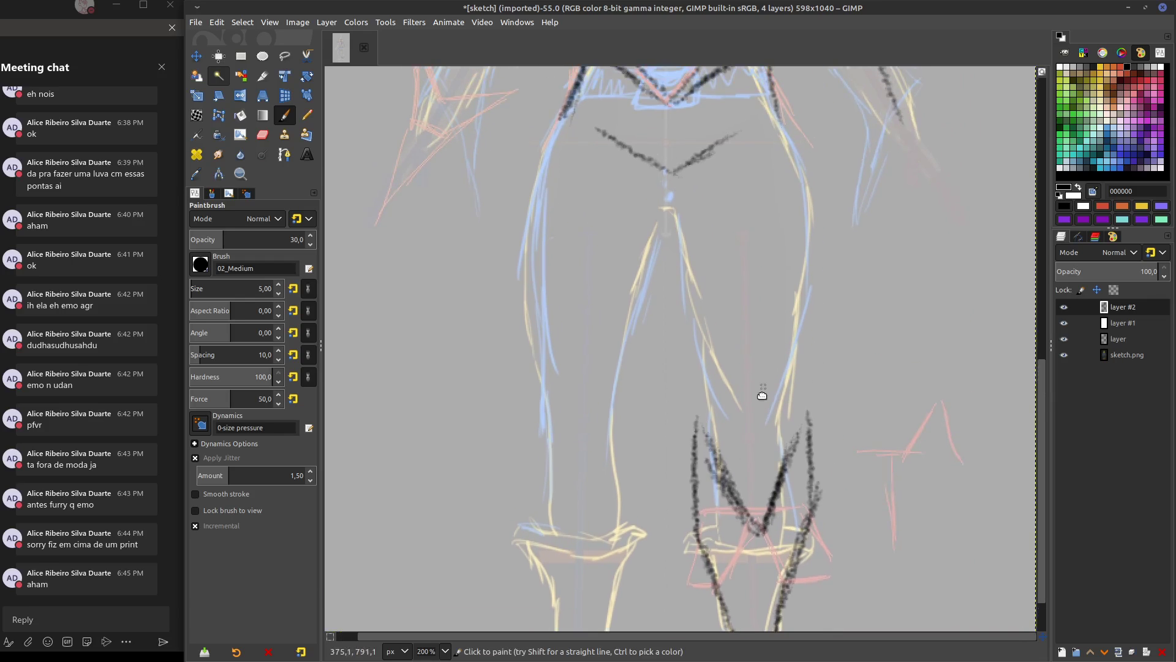
{"action": "mouse_move", "coordinate": [711, 397]}
{"action": "left_mouse_down"}
{"action": "mouse_move", "coordinate": [674, 177]}
{"action": "mouse_move", "coordinate": [728, 478]}
{"action": "left_mouse_up"}
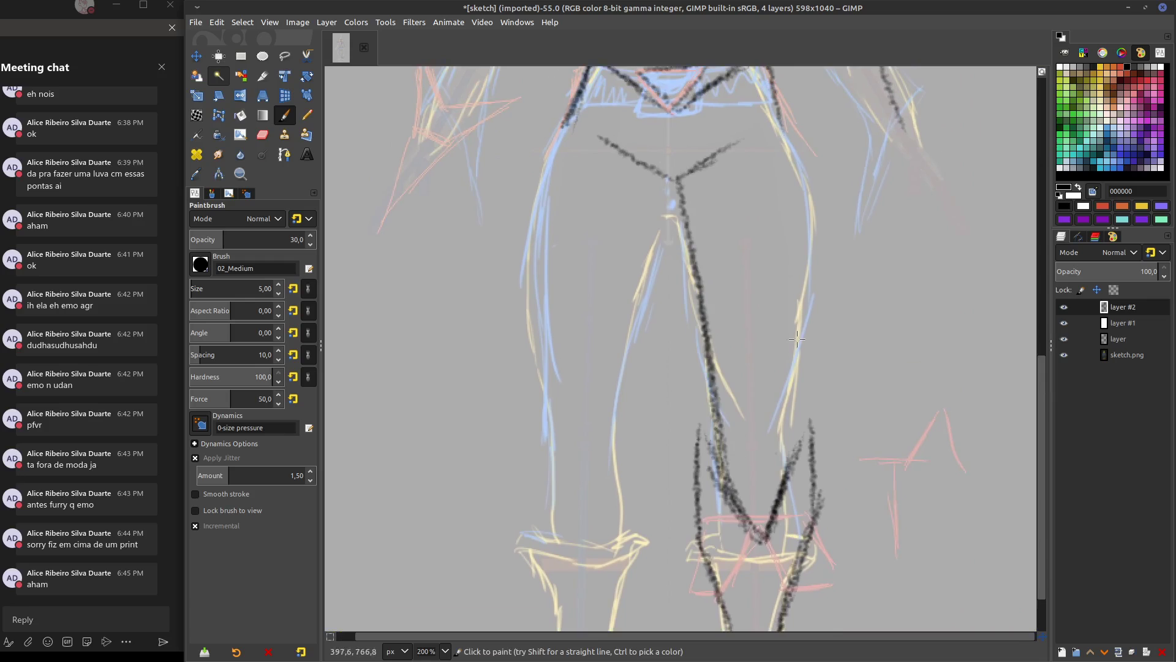
{"action": "scroll", "coordinate": [774, 109], "scroll_direction": "up", "scroll_amount": 1}
{"action": "mouse_move", "coordinate": [773, 130]}
{"action": "left_mouse_down"}
{"action": "mouse_move", "coordinate": [801, 242]}
{"action": "mouse_move", "coordinate": [787, 492]}
{"action": "mouse_move", "coordinate": [785, 472]}
{"action": "left_mouse_up"}
{"action": "scroll", "coordinate": [779, 331], "scroll_direction": "up", "scroll_amount": 2}
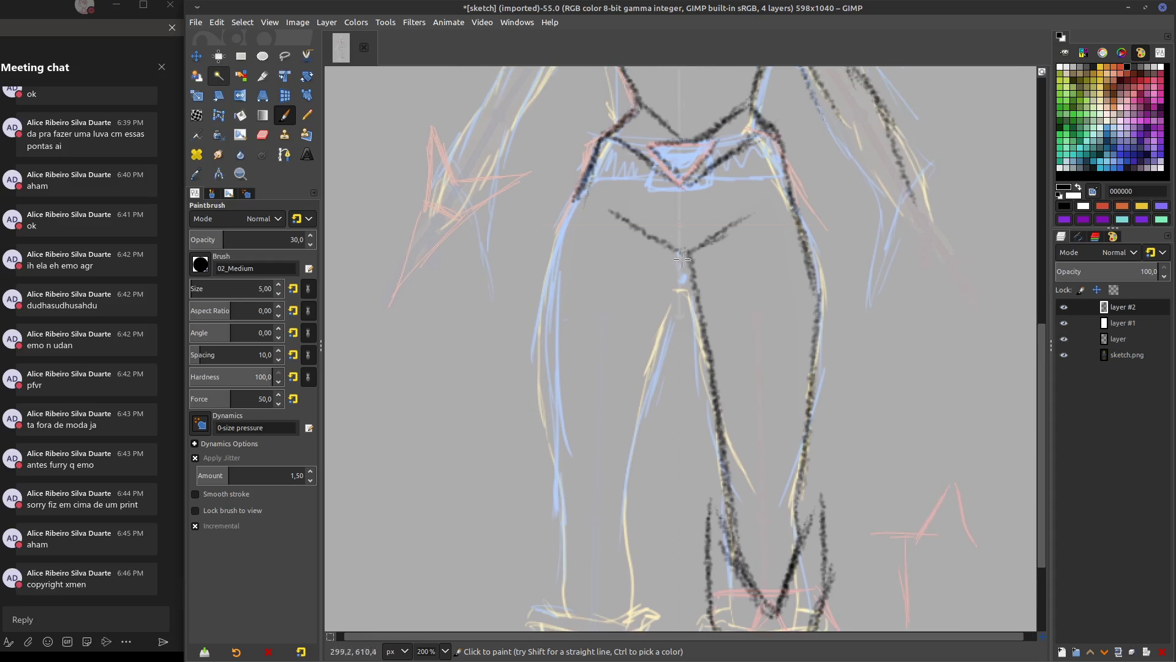
{"action": "left_click_drag", "start_coordinate": [682, 259], "coordinate": [625, 558]}
{"action": "mouse_move", "coordinate": [578, 192]}
{"action": "left_mouse_down"}
{"action": "mouse_move", "coordinate": [545, 334]}
{"action": "mouse_move", "coordinate": [563, 517]}
{"action": "left_mouse_up"}
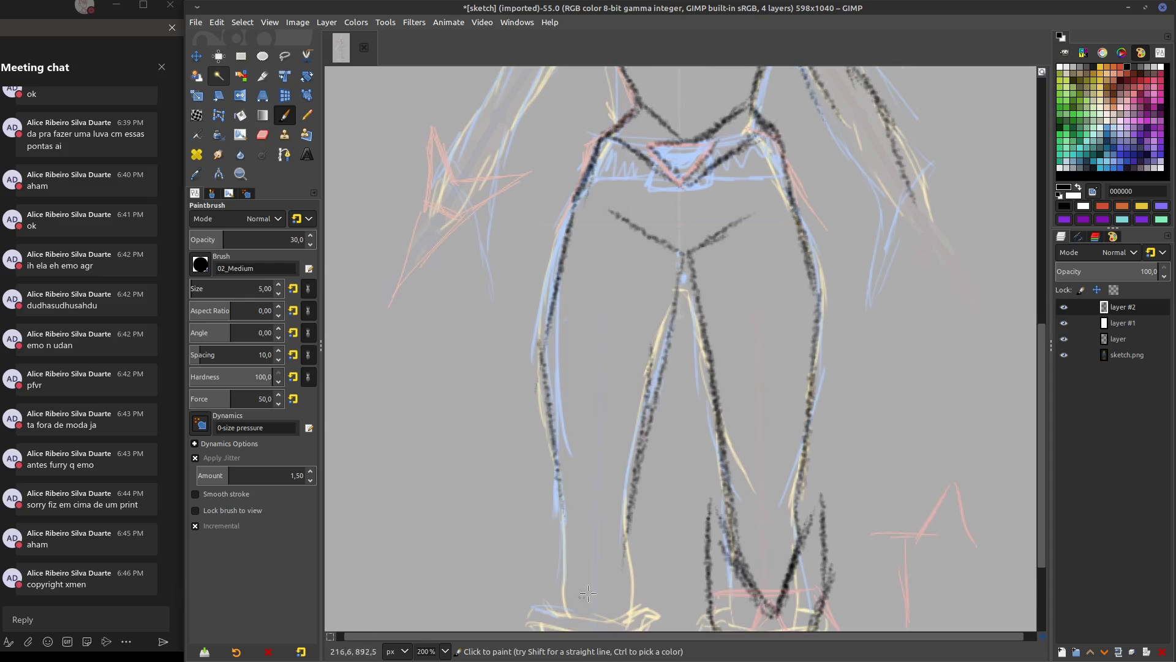
Paint small black V marks at both knees and extend the image-left leg's contour downward
{"action": "left_click_drag", "start_coordinate": [773, 549], "coordinate": [783, 530]}
{"action": "left_click_drag", "start_coordinate": [755, 521], "coordinate": [765, 563]}
{"action": "left_click_drag", "start_coordinate": [578, 527], "coordinate": [605, 570]}
{"action": "scroll", "coordinate": [588, 554], "scroll_direction": "down", "scroll_amount": 2}
{"action": "left_click_drag", "start_coordinate": [582, 359], "coordinate": [565, 511]}
Reinforce the image-right boot's black shaft line and pointed cuff with extra strokes
{"action": "scroll", "coordinate": [775, 510], "scroll_direction": "up", "scroll_amount": 8}
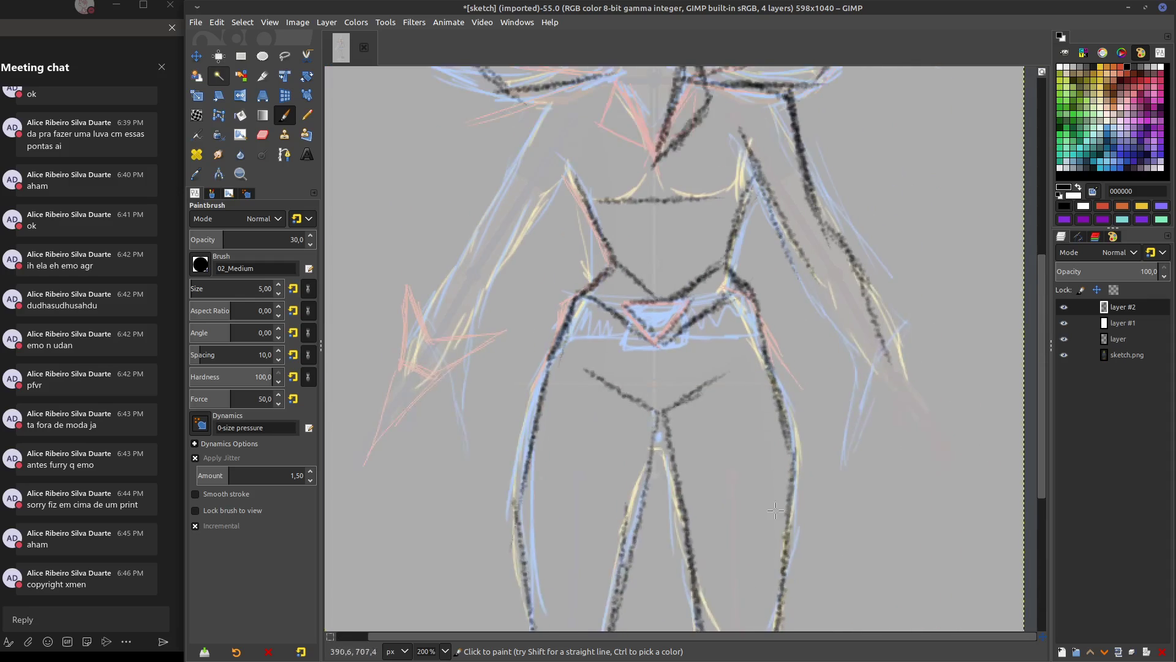
{"action": "scroll", "coordinate": [775, 527], "scroll_direction": "up", "scroll_amount": 5}
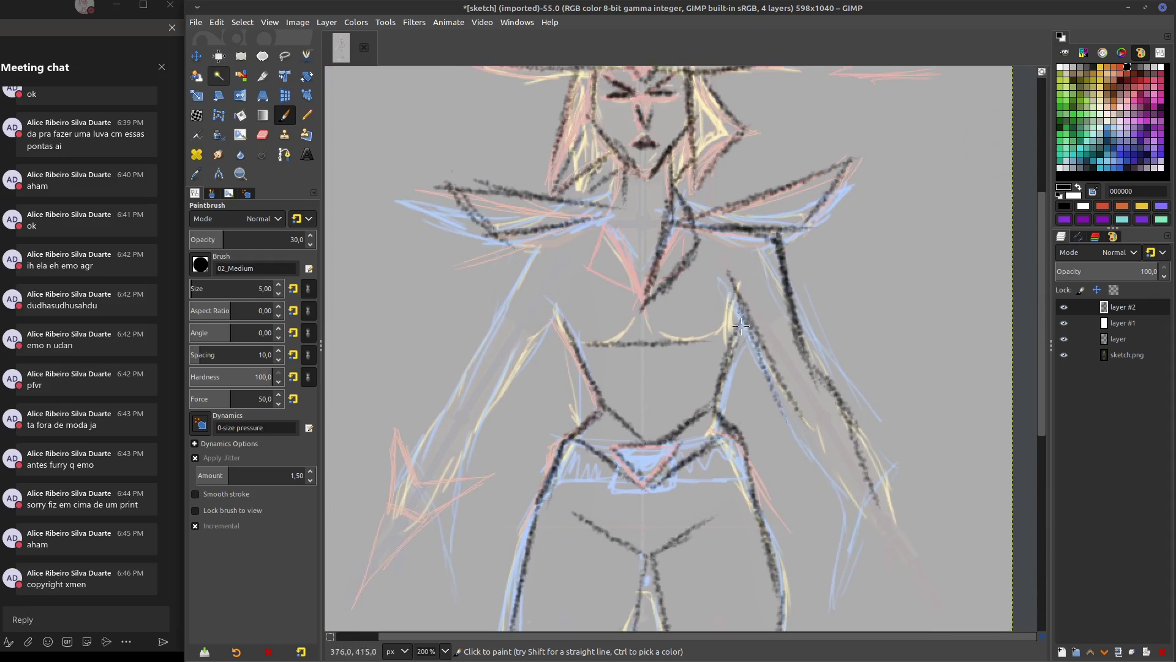
{"action": "scroll", "coordinate": [761, 176], "scroll_direction": "down", "scroll_amount": 15}
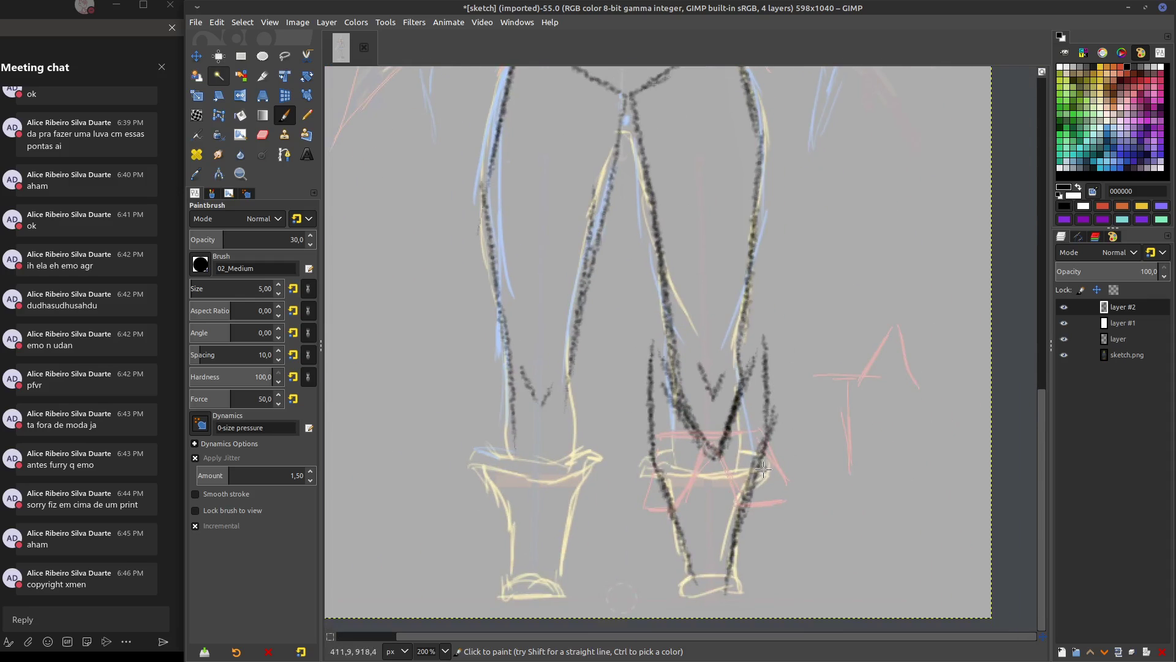
{"action": "mouse_move", "coordinate": [736, 528]}
{"action": "left_mouse_down"}
{"action": "mouse_move", "coordinate": [724, 572]}
{"action": "mouse_move", "coordinate": [701, 588]}
{"action": "left_mouse_up"}
{"action": "mouse_move", "coordinate": [653, 442]}
{"action": "left_mouse_down"}
{"action": "mouse_move", "coordinate": [653, 366]}
{"action": "mouse_move", "coordinate": [694, 429]}
{"action": "mouse_move", "coordinate": [750, 360]}
{"action": "left_mouse_up"}
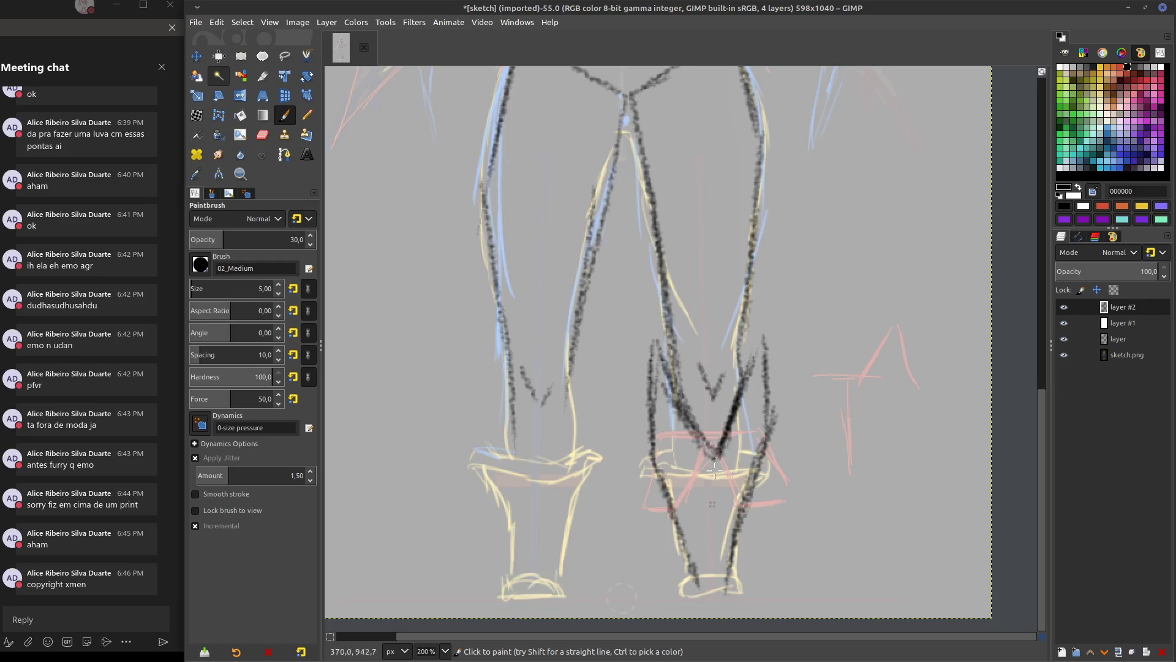
{"action": "mouse_move", "coordinate": [885, 426]}
{"action": "left_mouse_down"}
{"action": "mouse_move", "coordinate": [841, 293]}
{"action": "mouse_move", "coordinate": [920, 355]}
{"action": "left_mouse_up"}
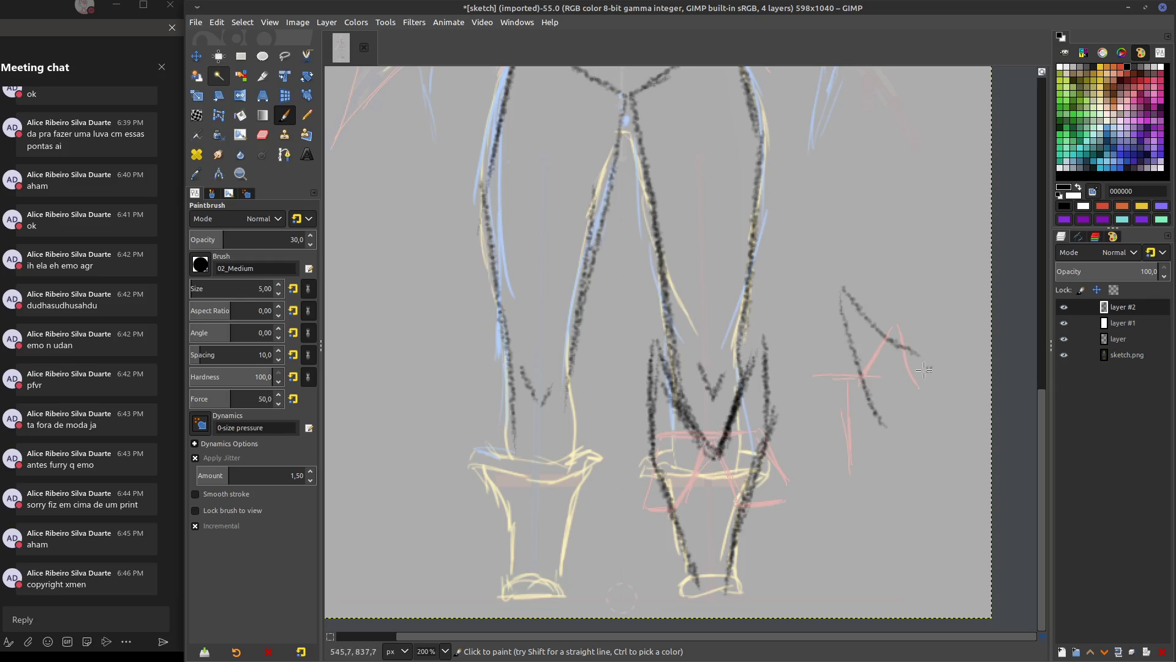
{"action": "key", "text": "ctrl+z"}
{"action": "key", "text": "ctrl+z"}
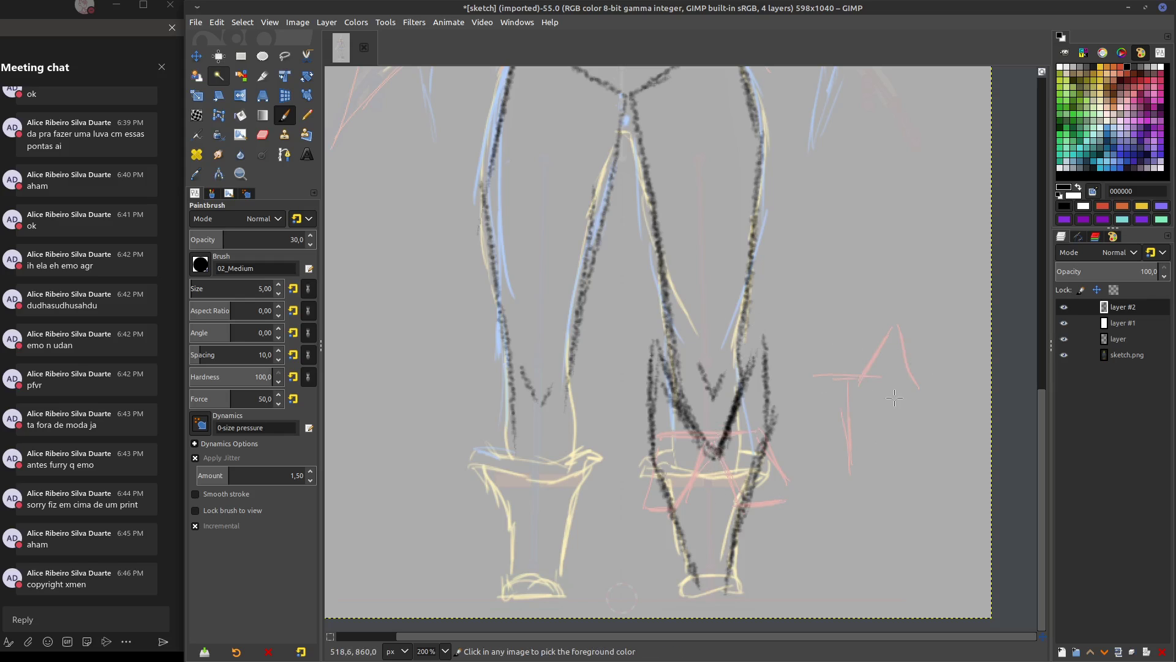
Paint a small black shape with angular pinched sides and a flat base in the blank area beside the head
{"action": "middle_click_drag", "start_coordinate": [822, 433], "coordinate": [848, 336]}
{"action": "scroll", "coordinate": [849, 336], "scroll_direction": "up", "scroll_amount": 10}
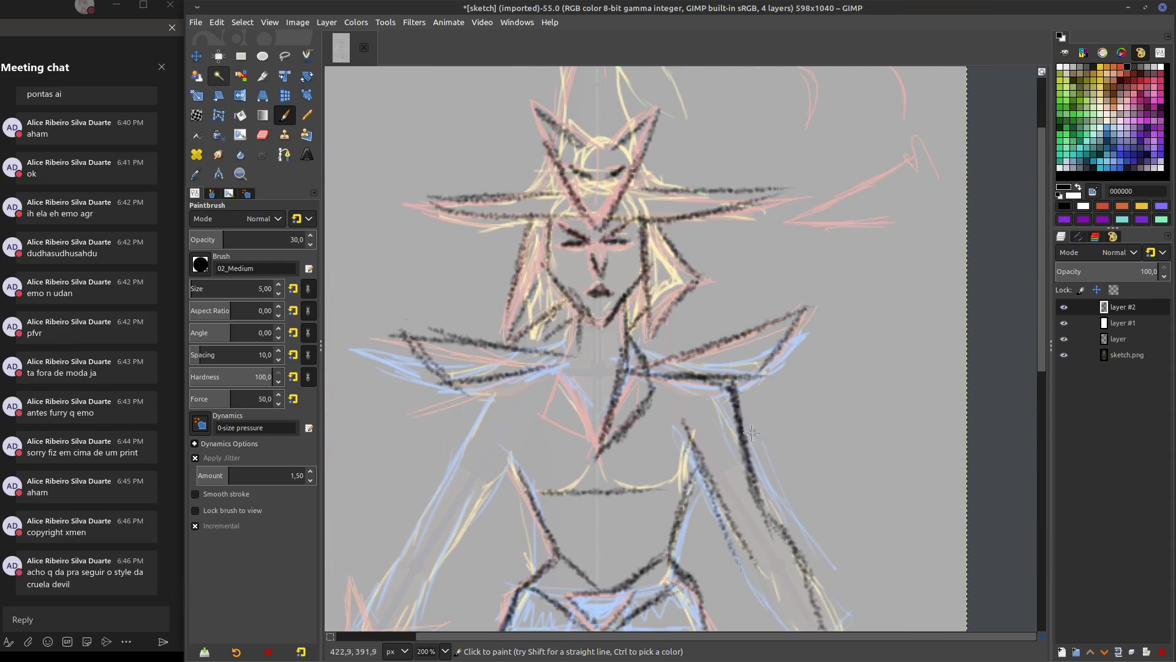
{"action": "middle_click_drag", "start_coordinate": [666, 372], "coordinate": [679, 332]}
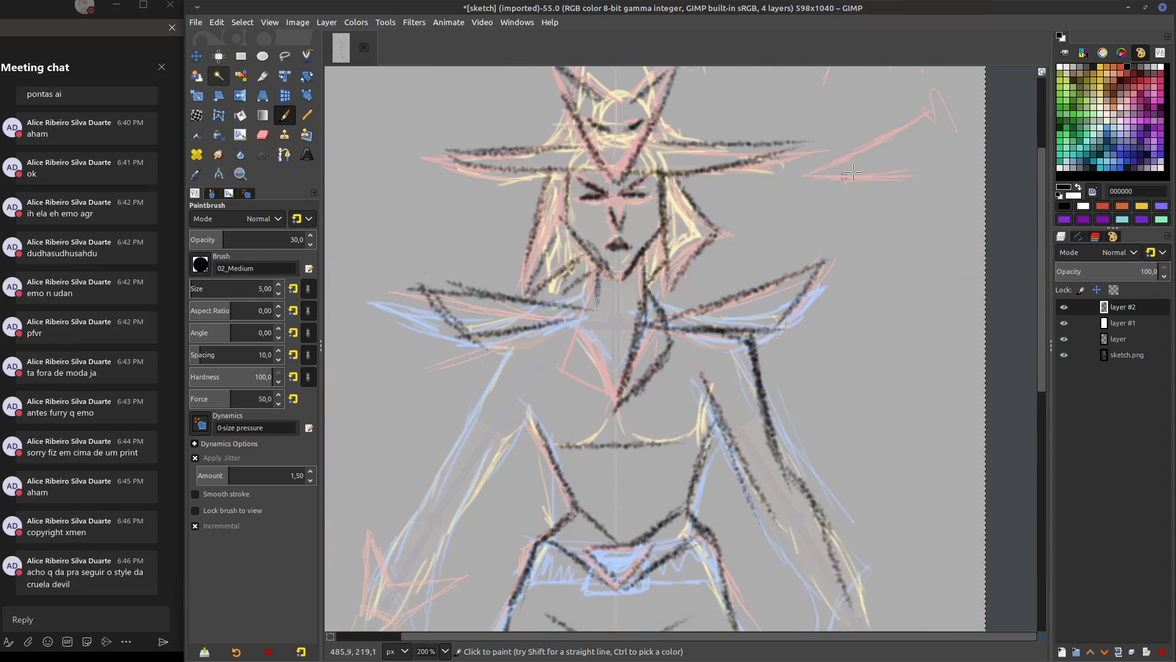
{"action": "mouse_move", "coordinate": [873, 170]}
{"action": "left_mouse_down"}
{"action": "mouse_move", "coordinate": [869, 230]}
{"action": "mouse_move", "coordinate": [937, 240]}
{"action": "mouse_move", "coordinate": [953, 236]}
{"action": "mouse_move", "coordinate": [946, 208]}
{"action": "mouse_move", "coordinate": [963, 175]}
{"action": "left_mouse_up"}
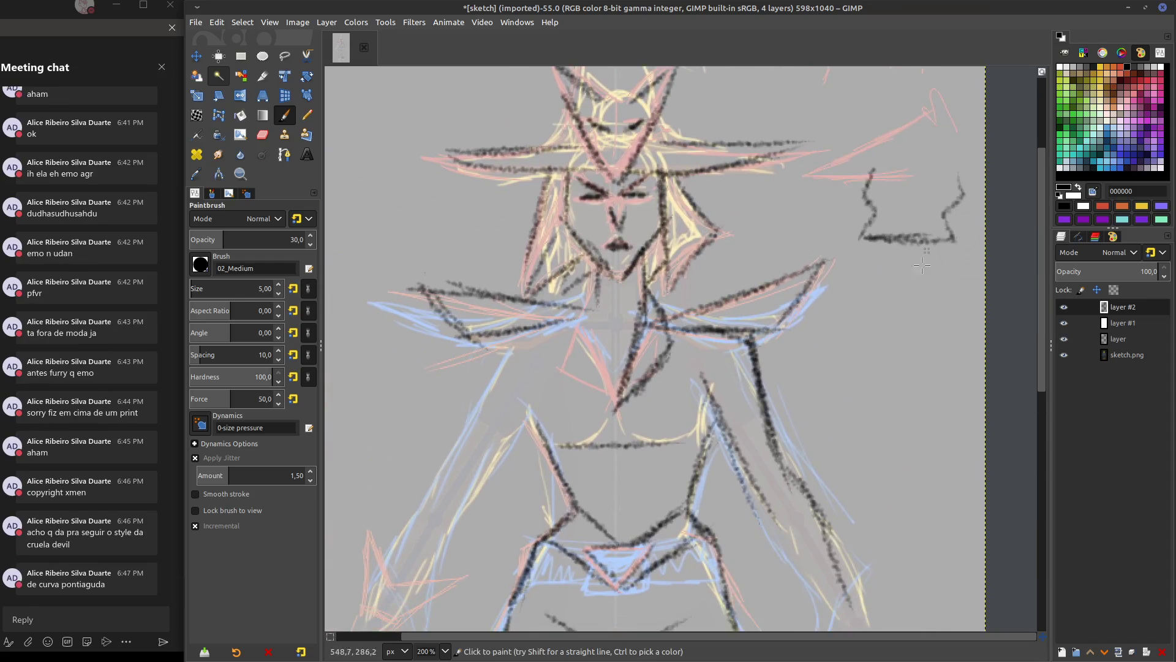
Paint the image-left glove in black with a spiked V-shaped cuff and long pointed fingers
{"action": "scroll", "coordinate": [919, 257], "scroll_direction": "down", "scroll_amount": 5}
{"action": "scroll", "coordinate": [918, 258], "scroll_direction": "left", "scroll_amount": 3}
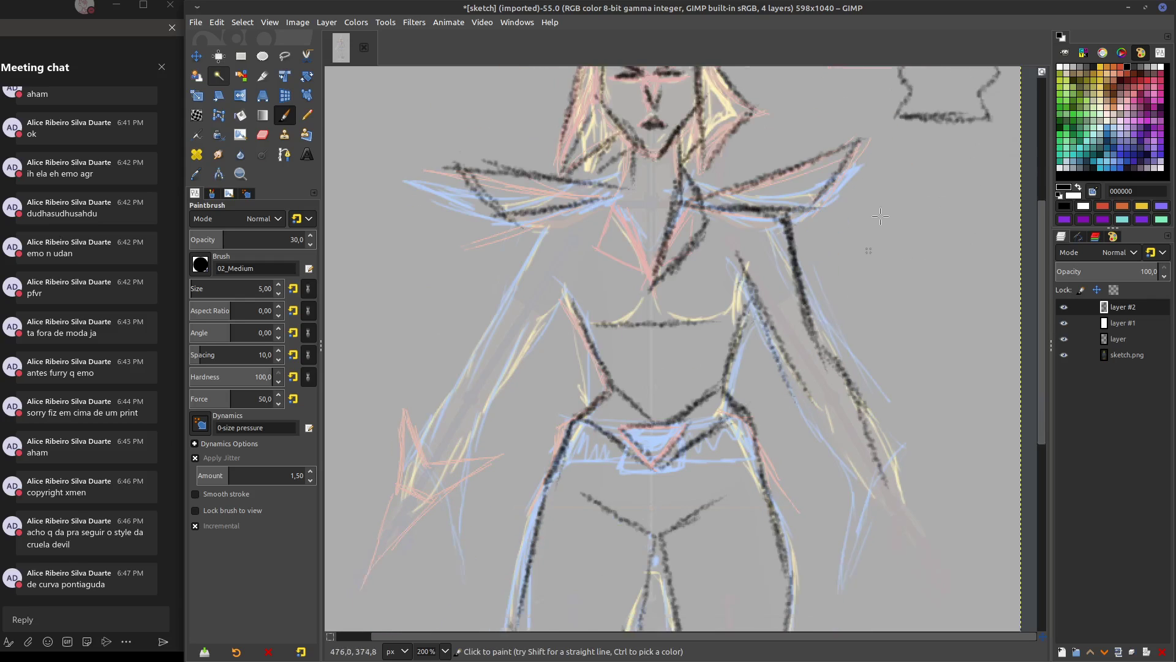
{"action": "scroll", "coordinate": [954, 295], "scroll_direction": "down", "scroll_amount": 1}
{"action": "scroll", "coordinate": [953, 295], "scroll_direction": "right", "scroll_amount": 2}
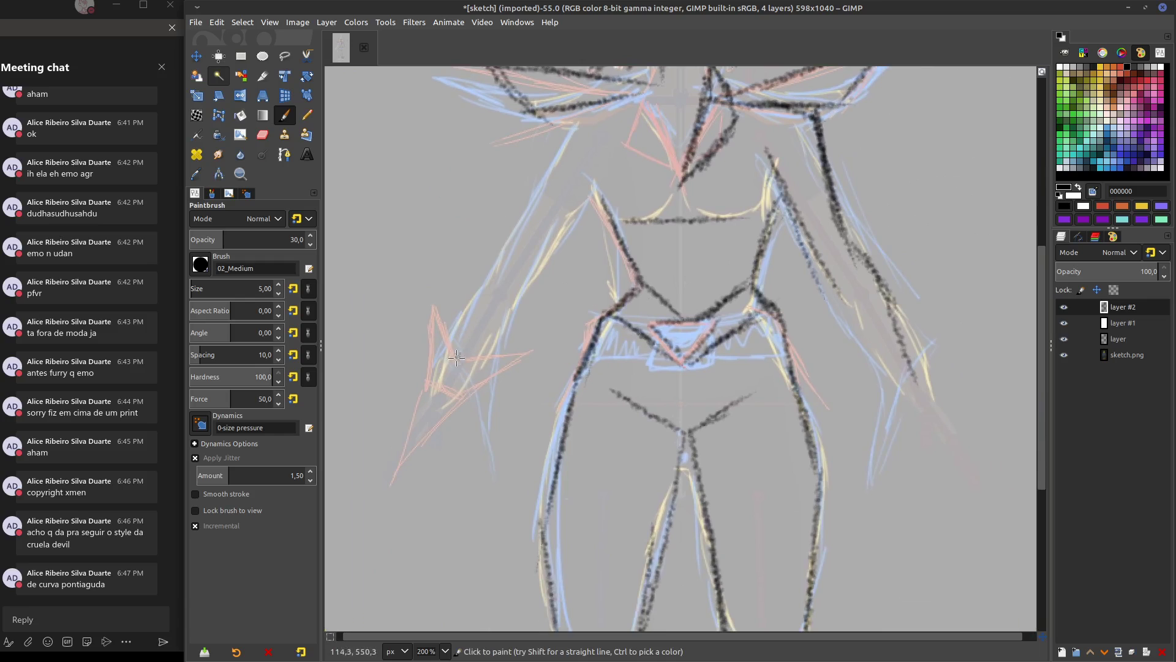
{"action": "mouse_move", "coordinate": [442, 320]}
{"action": "left_mouse_down"}
{"action": "mouse_move", "coordinate": [424, 386]}
{"action": "mouse_move", "coordinate": [461, 351]}
{"action": "mouse_move", "coordinate": [513, 342]}
{"action": "mouse_move", "coordinate": [403, 472]}
{"action": "left_mouse_up"}
{"action": "left_click_drag", "start_coordinate": [471, 403], "coordinate": [464, 454]}
{"action": "left_click_drag", "start_coordinate": [473, 411], "coordinate": [436, 513]}
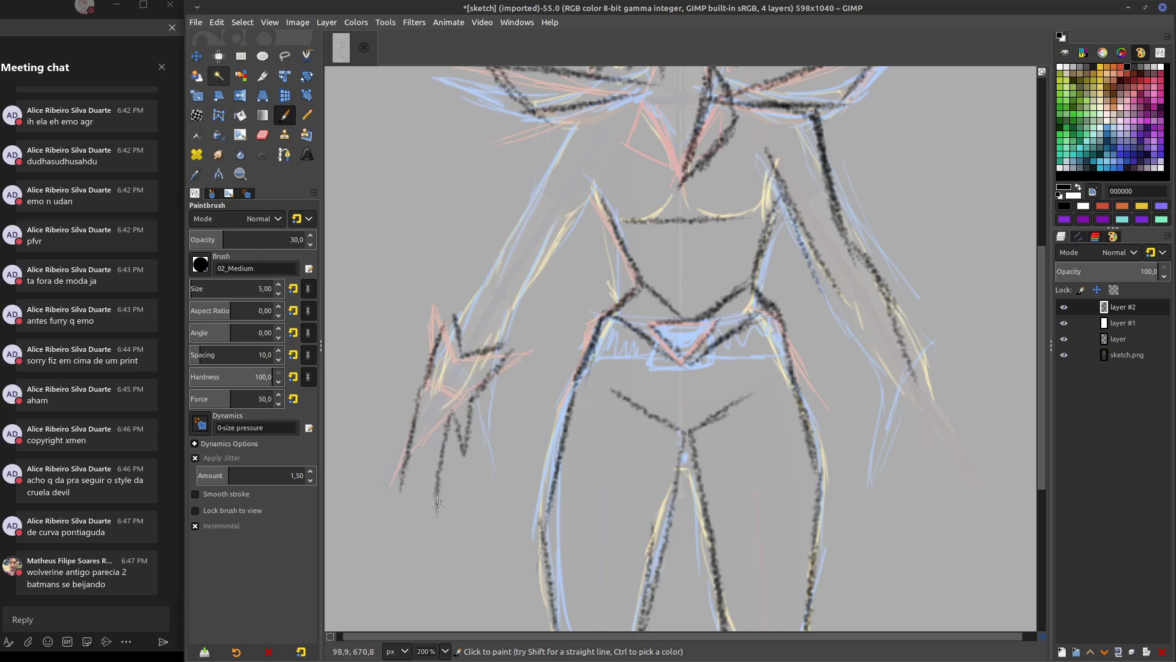
{"action": "mouse_move", "coordinate": [438, 428]}
{"action": "left_mouse_down"}
{"action": "mouse_move", "coordinate": [430, 516]}
{"action": "mouse_move", "coordinate": [420, 505]}
{"action": "left_mouse_up"}
{"action": "scroll", "coordinate": [452, 422], "scroll_direction": "up", "scroll_amount": 3}
{"action": "scroll", "coordinate": [479, 384], "scroll_direction": "right", "scroll_amount": 1}
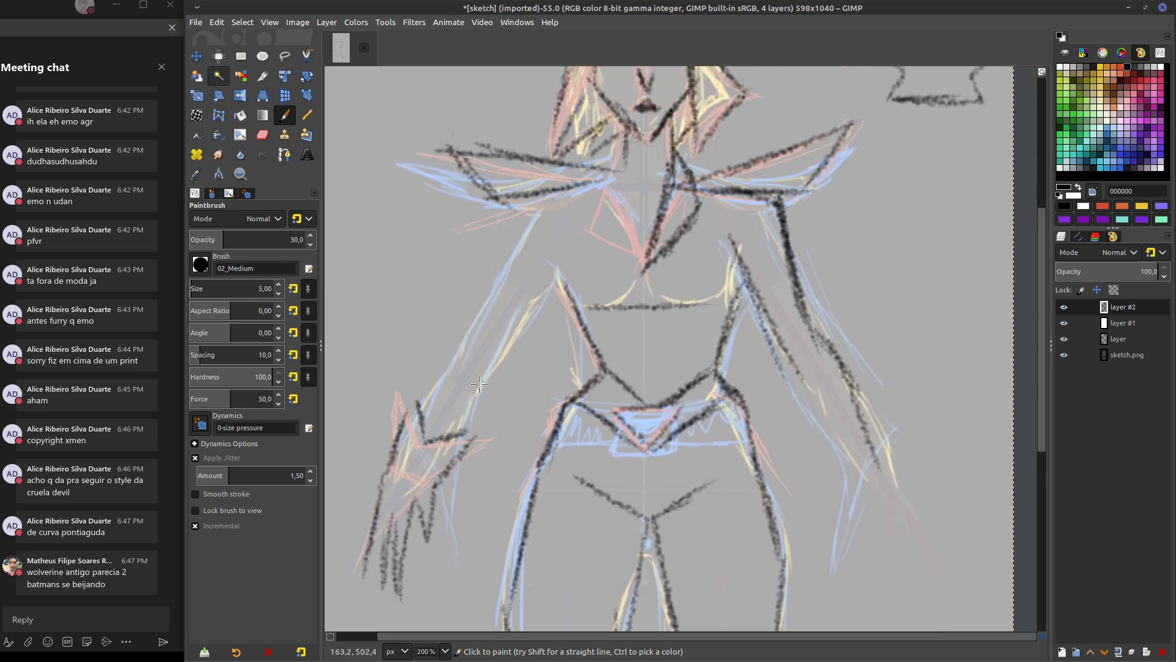
Add black strokes across the knuckles and along the outer fingers of the image-left glove
{"action": "scroll", "coordinate": [429, 431], "scroll_direction": "down", "scroll_amount": 2}
{"action": "scroll", "coordinate": [429, 432], "scroll_direction": "left", "scroll_amount": 1}
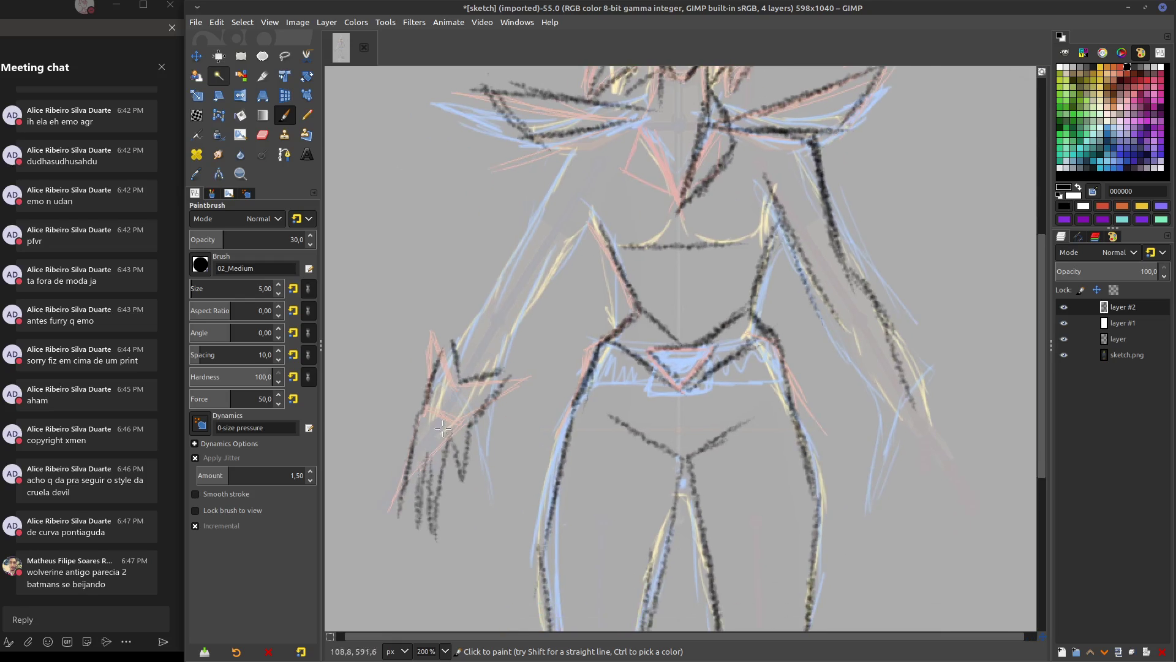
{"action": "left_click_drag", "start_coordinate": [423, 423], "coordinate": [398, 545]}
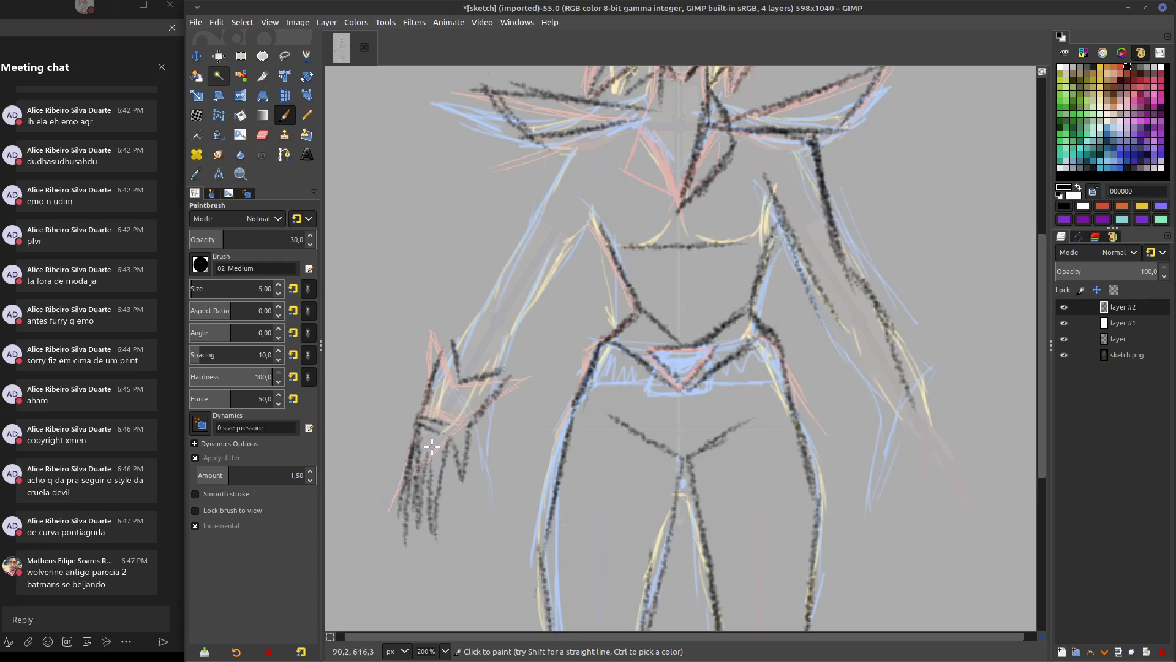
Trace the image-left arm's outer contour in black from the glove cuff to the shoulder, with a short mark across the elbow
{"action": "scroll", "coordinate": [441, 447], "scroll_direction": "up", "scroll_amount": 4}
{"action": "scroll", "coordinate": [441, 447], "scroll_direction": "right", "scroll_amount": 1}
{"action": "left_click_drag", "start_coordinate": [415, 495], "coordinate": [447, 437]}
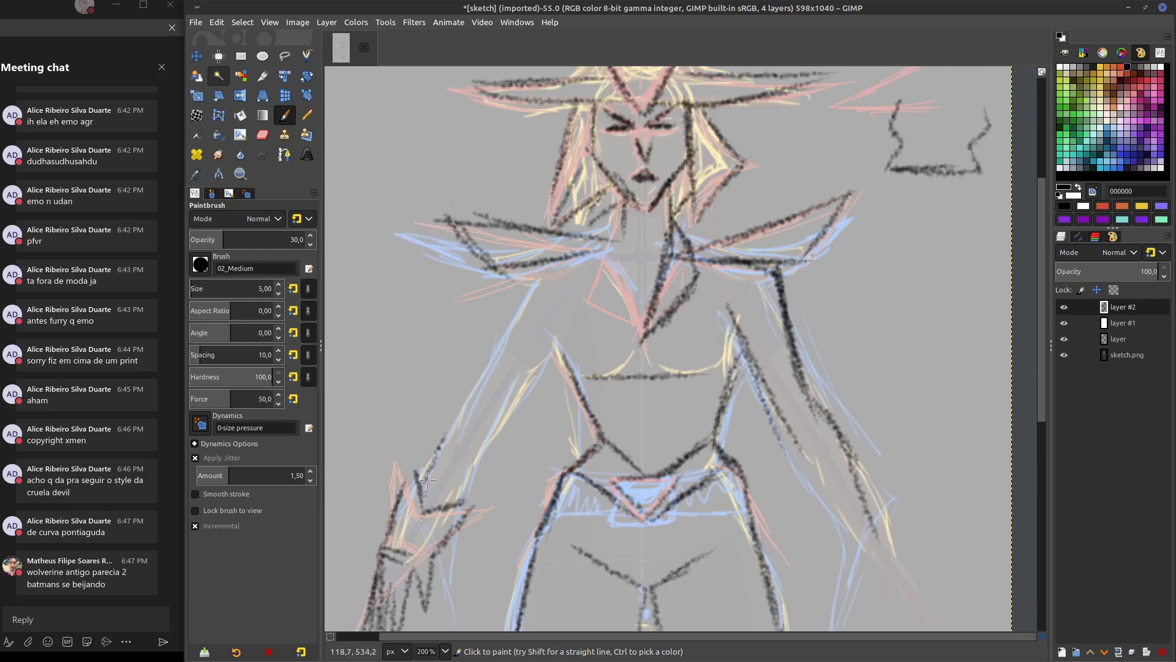
{"action": "left_click_drag", "start_coordinate": [423, 498], "coordinate": [450, 413]}
{"action": "left_click_drag", "start_coordinate": [421, 497], "coordinate": [451, 429]}
{"action": "mouse_move", "coordinate": [459, 510]}
{"action": "left_mouse_down"}
{"action": "mouse_move", "coordinate": [491, 442]}
{"action": "mouse_move", "coordinate": [484, 451]}
{"action": "left_mouse_up"}
{"action": "mouse_move", "coordinate": [458, 413]}
{"action": "left_mouse_down"}
{"action": "mouse_move", "coordinate": [492, 437]}
{"action": "mouse_move", "coordinate": [528, 296]}
{"action": "left_mouse_up"}
{"action": "left_click_drag", "start_coordinate": [506, 339], "coordinate": [528, 299]}
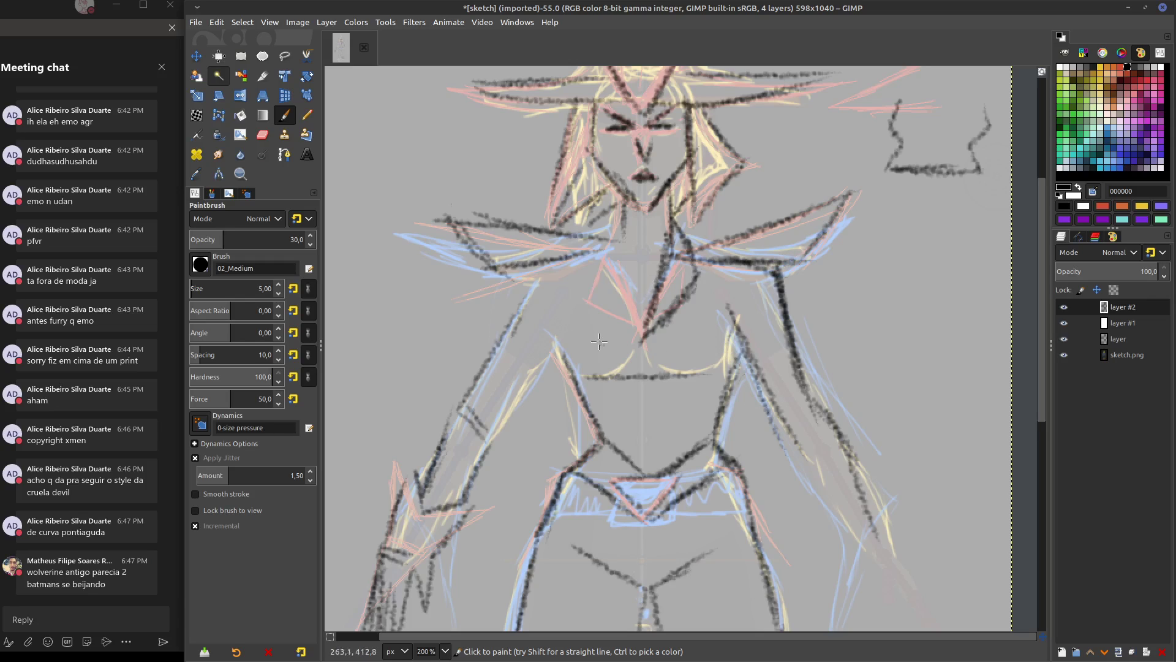
Paint black lines under the bust and at both armpits, and trace the image-left arm's inner contour
{"action": "mouse_move", "coordinate": [603, 377]}
{"action": "left_mouse_down"}
{"action": "mouse_move", "coordinate": [648, 337]}
{"action": "mouse_move", "coordinate": [588, 375]}
{"action": "left_mouse_up"}
{"action": "mouse_move", "coordinate": [562, 310]}
{"action": "left_mouse_down"}
{"action": "mouse_move", "coordinate": [556, 341]}
{"action": "mouse_move", "coordinate": [592, 377]}
{"action": "mouse_move", "coordinate": [571, 374]}
{"action": "left_mouse_up"}
{"action": "mouse_move", "coordinate": [659, 355]}
{"action": "left_mouse_down"}
{"action": "mouse_move", "coordinate": [710, 364]}
{"action": "mouse_move", "coordinate": [741, 306]}
{"action": "left_mouse_up"}
{"action": "mouse_move", "coordinate": [562, 297]}
{"action": "left_mouse_down"}
{"action": "mouse_move", "coordinate": [567, 346]}
{"action": "mouse_move", "coordinate": [530, 392]}
{"action": "left_mouse_up"}
{"action": "left_click_drag", "start_coordinate": [555, 346], "coordinate": [503, 429]}
Paint the image-left side of the neck and the collar's V-shaped edge in black, and darken the jawline
{"action": "middle_click_drag", "start_coordinate": [832, 483], "coordinate": [837, 458]}
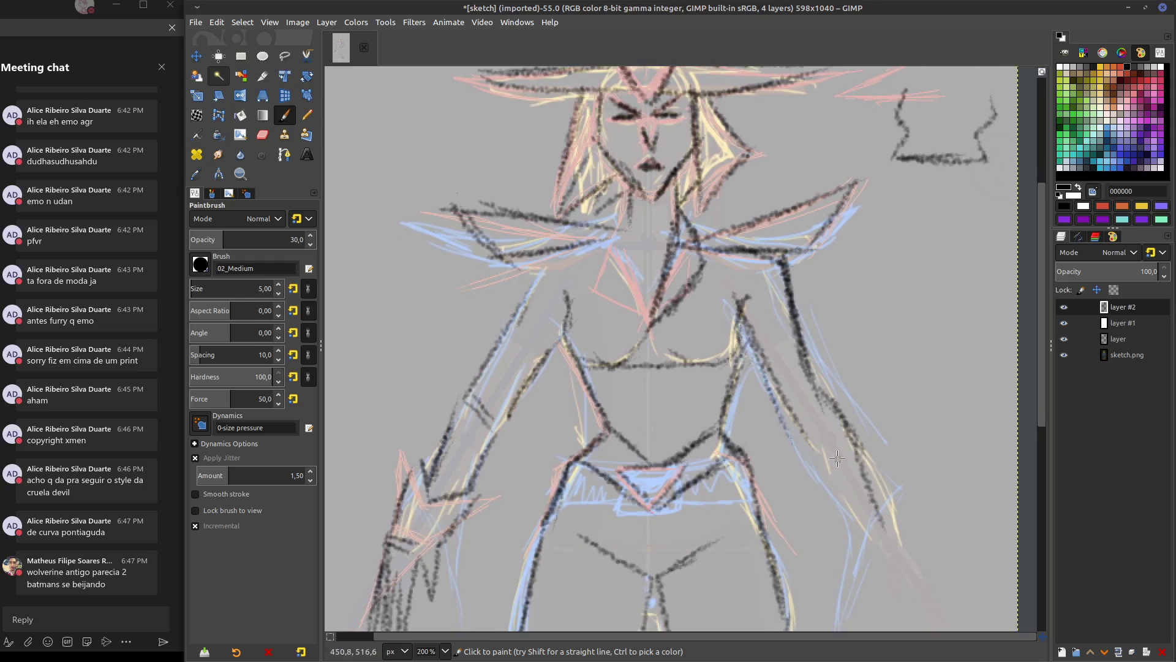
{"action": "scroll", "coordinate": [841, 461], "scroll_direction": "down", "scroll_amount": 3, "text": "ctrl"}
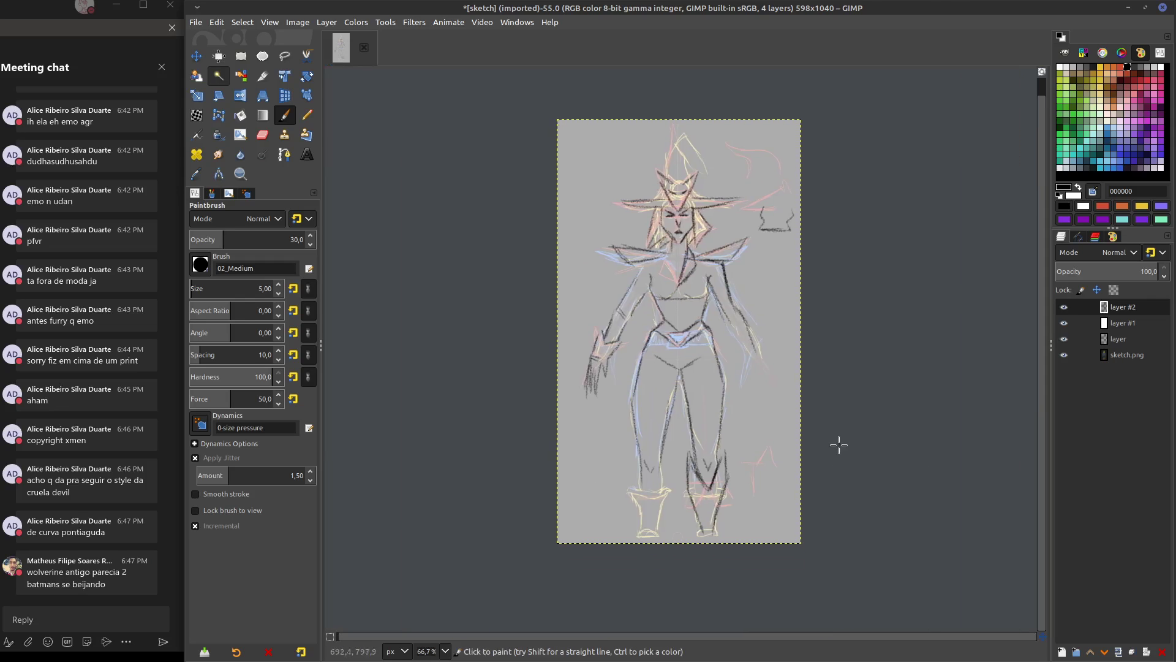
{"action": "scroll", "coordinate": [825, 460], "scroll_direction": "up", "scroll_amount": 5}
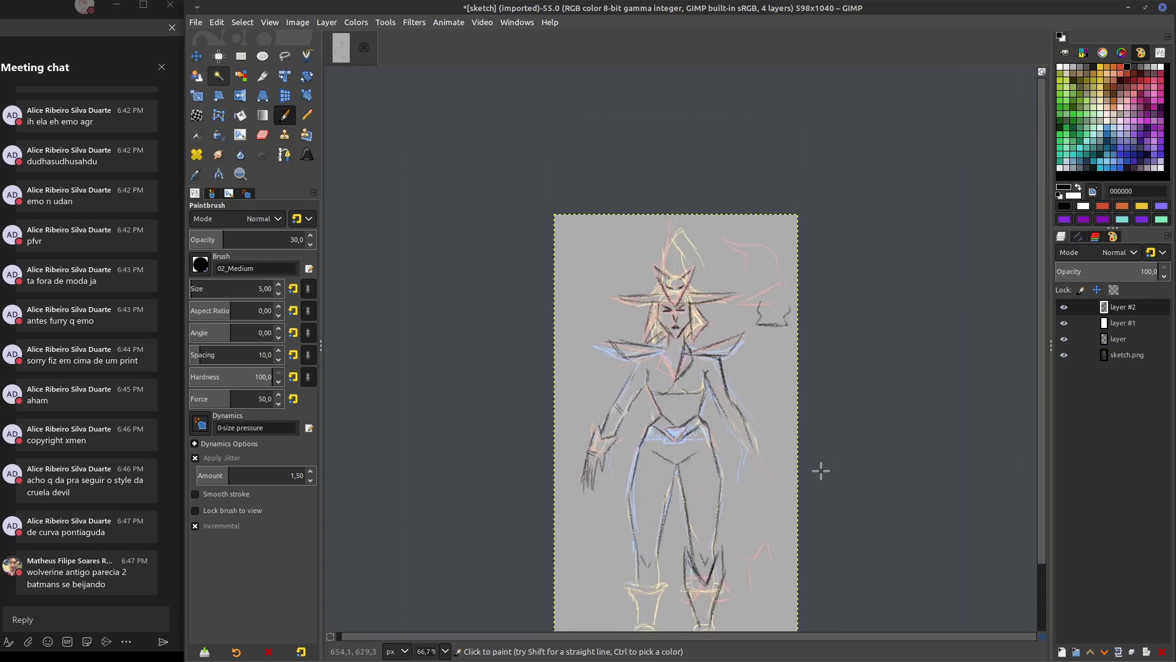
{"action": "scroll", "coordinate": [821, 473], "scroll_direction": "up", "scroll_amount": 3, "text": "ctrl"}
{"action": "scroll", "coordinate": [698, 310], "scroll_direction": "up", "scroll_amount": 1, "text": "ctrl"}
{"action": "scroll", "coordinate": [673, 276], "scroll_direction": "up", "scroll_amount": 2}
{"action": "left_click_drag", "start_coordinate": [582, 228], "coordinate": [616, 368]}
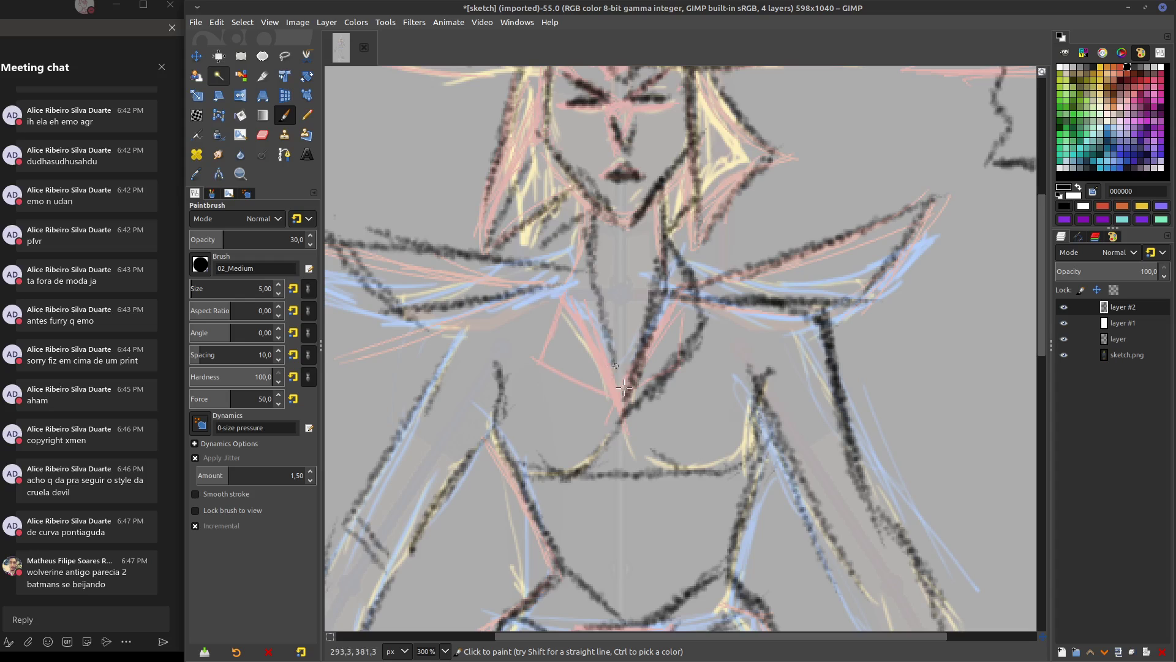
{"action": "mouse_move", "coordinate": [589, 260]}
{"action": "left_mouse_down"}
{"action": "mouse_move", "coordinate": [628, 405]}
{"action": "mouse_move", "coordinate": [567, 309]}
{"action": "mouse_move", "coordinate": [576, 225]}
{"action": "left_mouse_up"}
{"action": "scroll", "coordinate": [809, 477], "scroll_direction": "up", "scroll_amount": 4}
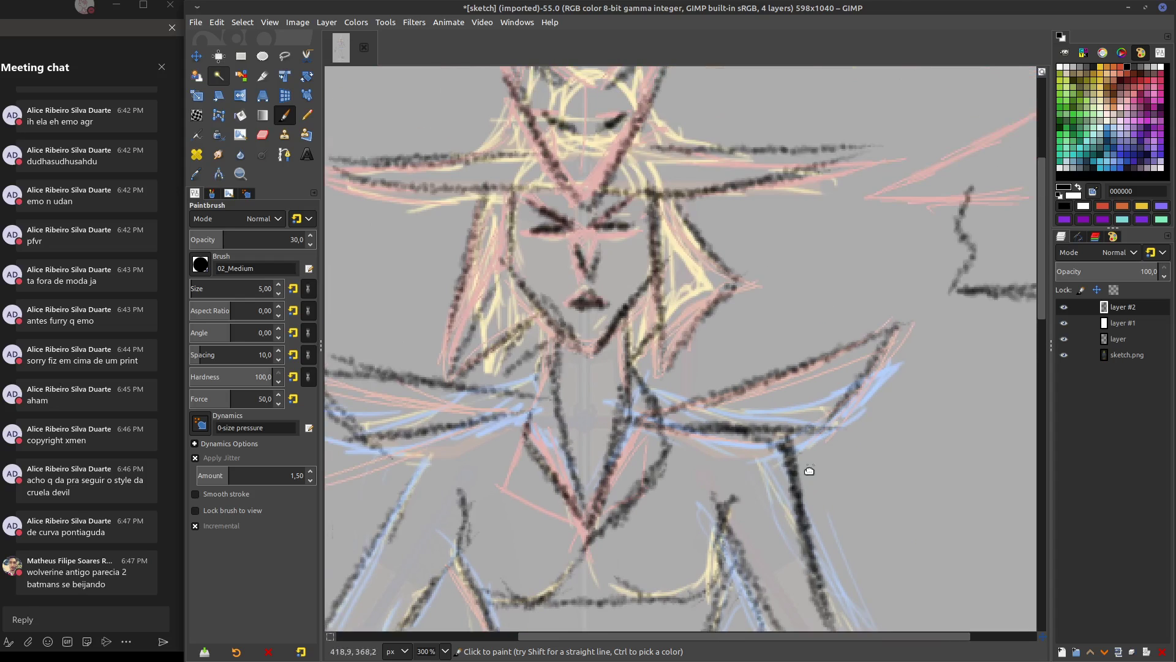
{"action": "mouse_move", "coordinate": [519, 318]}
{"action": "left_mouse_down"}
{"action": "mouse_move", "coordinate": [606, 401]}
{"action": "mouse_move", "coordinate": [660, 327]}
{"action": "left_mouse_up"}
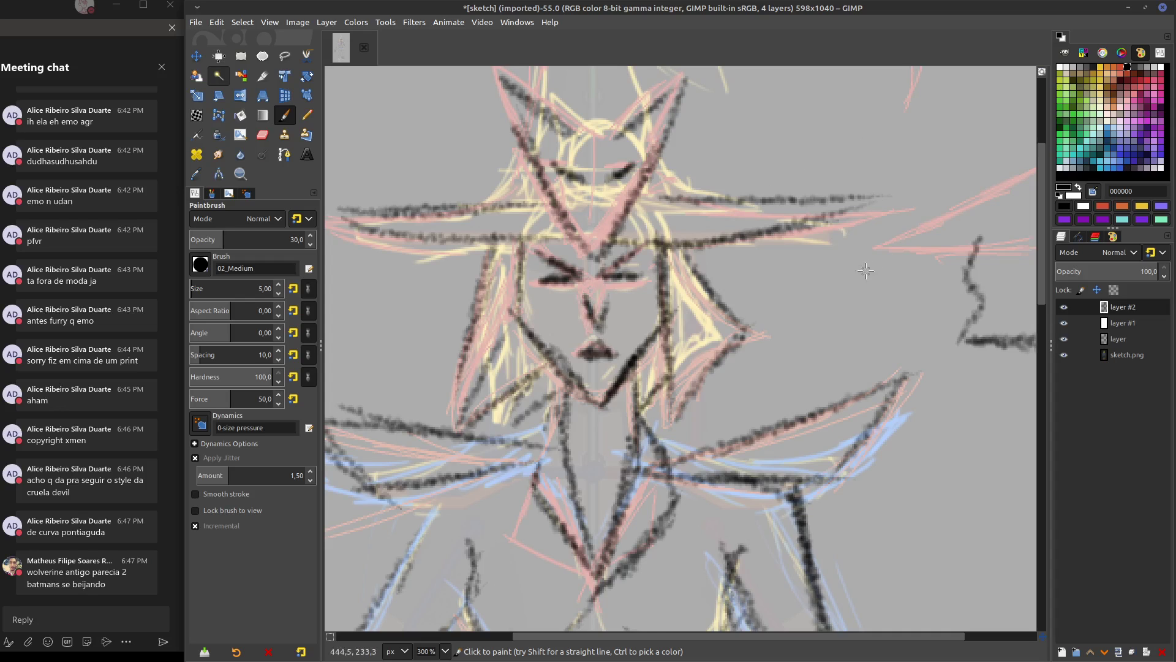
Paint a small black angular zigzag with a sharp hook and corner in the blank area above the pinched shape
{"action": "mouse_move", "coordinate": [866, 271]}
{"action": "middle_mouse_down"}
{"action": "mouse_move", "coordinate": [761, 284]}
{"action": "mouse_move", "coordinate": [679, 318]}
{"action": "mouse_move", "coordinate": [658, 351]}
{"action": "middle_mouse_up"}
{"action": "mouse_move", "coordinate": [749, 127]}
{"action": "left_mouse_down"}
{"action": "mouse_move", "coordinate": [745, 245]}
{"action": "mouse_move", "coordinate": [840, 207]}
{"action": "left_mouse_up"}
{"action": "mouse_move", "coordinate": [747, 101]}
{"action": "left_mouse_down"}
{"action": "mouse_move", "coordinate": [718, 174]}
{"action": "mouse_move", "coordinate": [741, 171]}
{"action": "mouse_move", "coordinate": [735, 241]}
{"action": "left_mouse_up"}
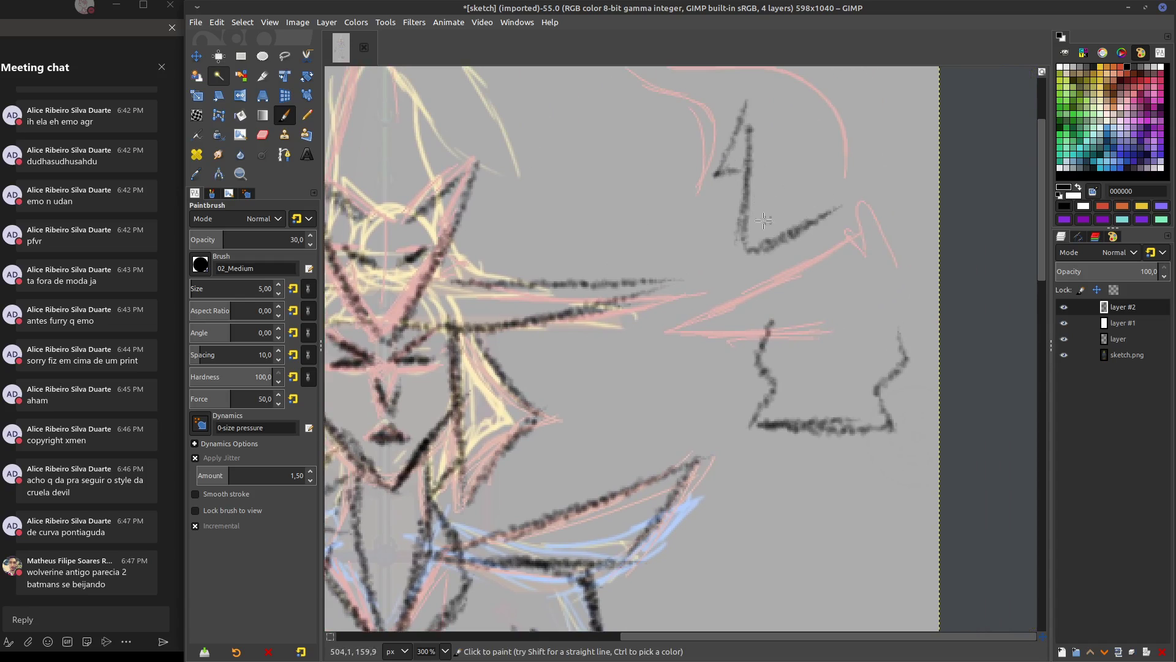
{"action": "left_click_drag", "start_coordinate": [745, 185], "coordinate": [783, 243]}
Reinforce the face's image-right jaw corner and the pointed chin with black strokes
{"action": "scroll", "coordinate": [771, 211], "scroll_direction": "left", "scroll_amount": 5}
{"action": "scroll", "coordinate": [771, 210], "scroll_direction": "down", "scroll_amount": 3}
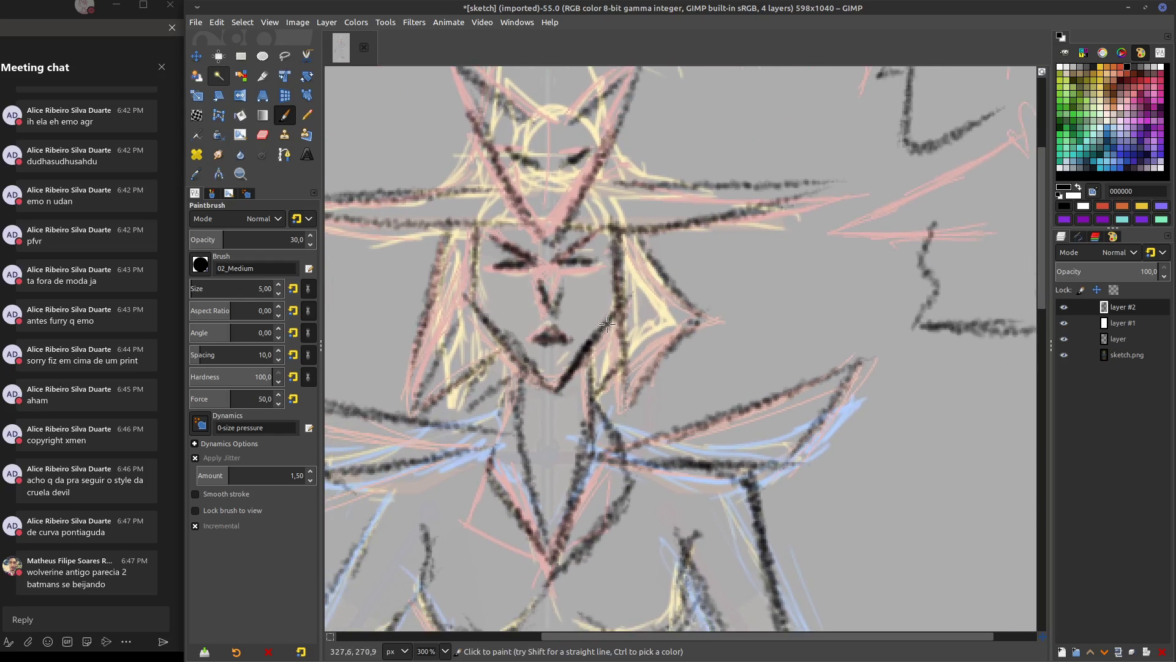
{"action": "mouse_move", "coordinate": [606, 323]}
{"action": "left_mouse_down"}
{"action": "mouse_move", "coordinate": [624, 257]}
{"action": "mouse_move", "coordinate": [634, 292]}
{"action": "left_mouse_up"}
{"action": "left_click_drag", "start_coordinate": [530, 367], "coordinate": [567, 392]}
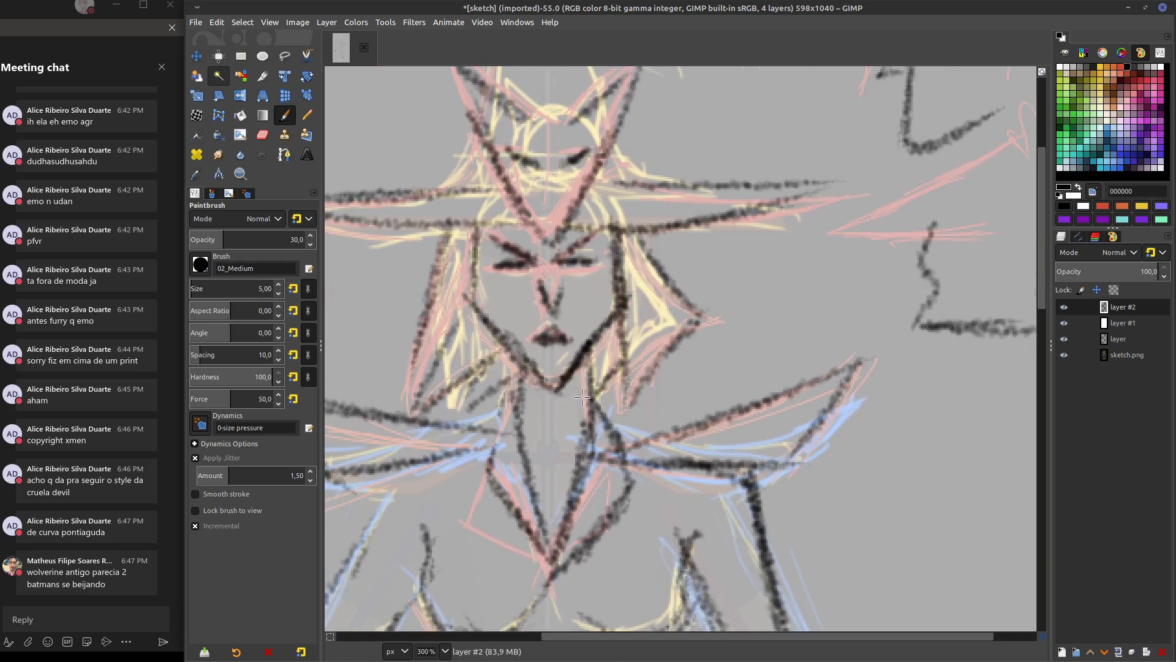
Paint the witch hat's tall pointed crown with its folded tip in black over the yellow guide lines
{"action": "scroll", "coordinate": [582, 395], "scroll_direction": "down", "scroll_amount": 6}
{"action": "scroll", "coordinate": [581, 395], "scroll_direction": "left", "scroll_amount": 2}
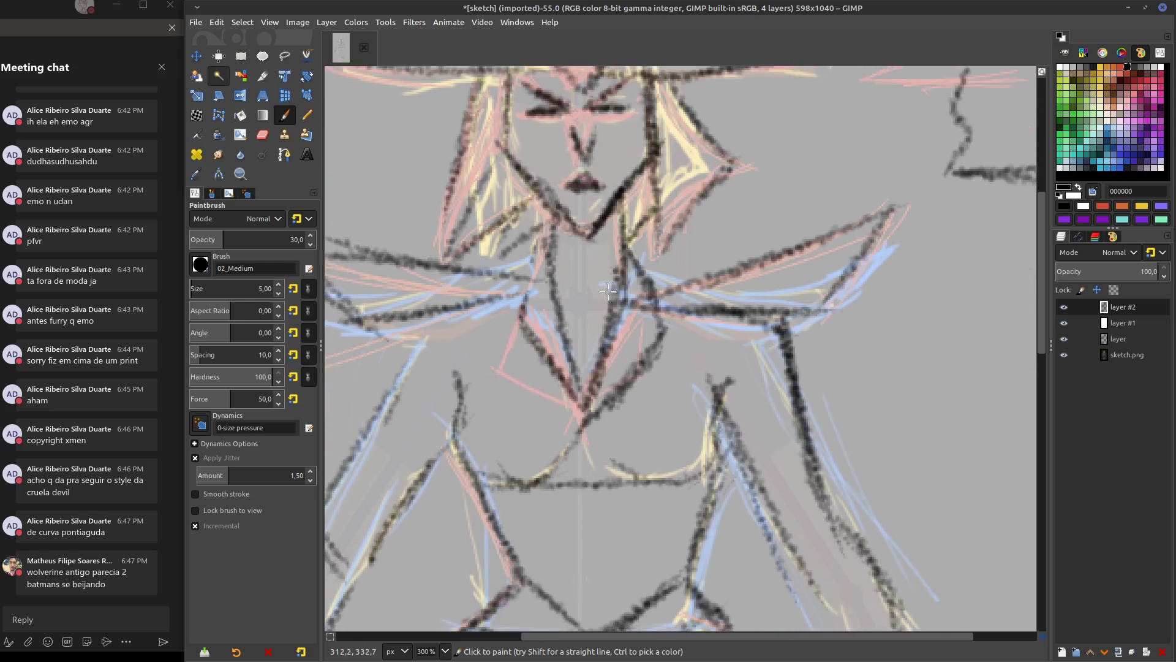
{"action": "middle_click_drag", "start_coordinate": [607, 290], "coordinate": [628, 252]}
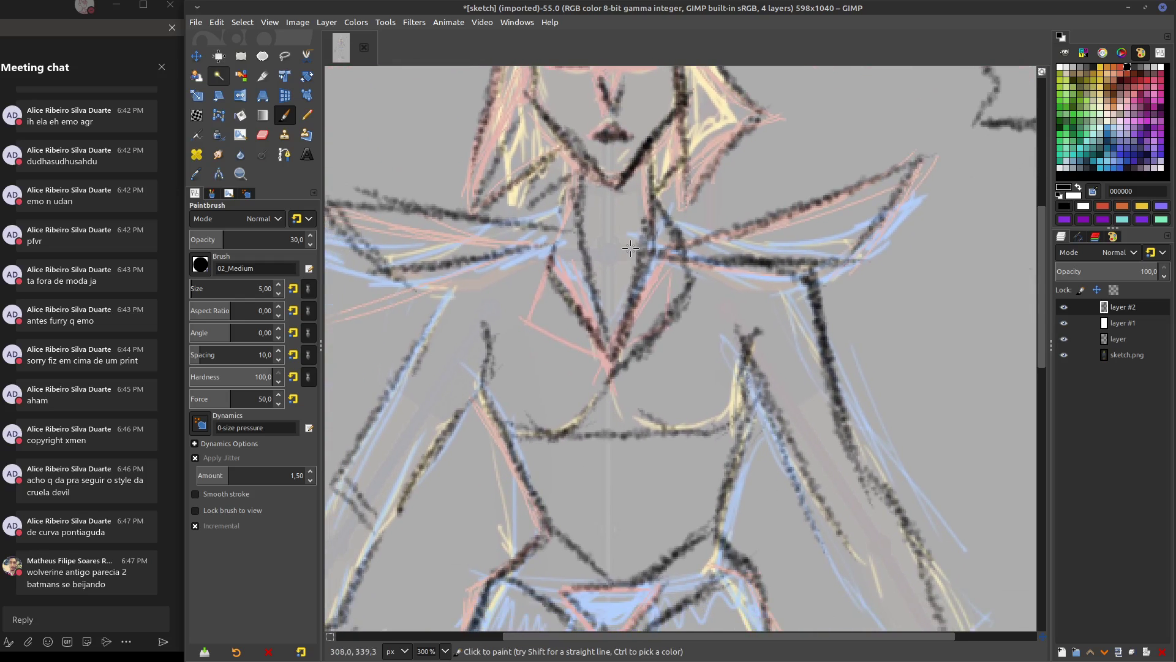
{"action": "scroll", "coordinate": [641, 287], "scroll_direction": "down", "scroll_amount": 1}
{"action": "scroll", "coordinate": [641, 288], "scroll_direction": "down", "scroll_amount": 3, "text": "ctrl"}
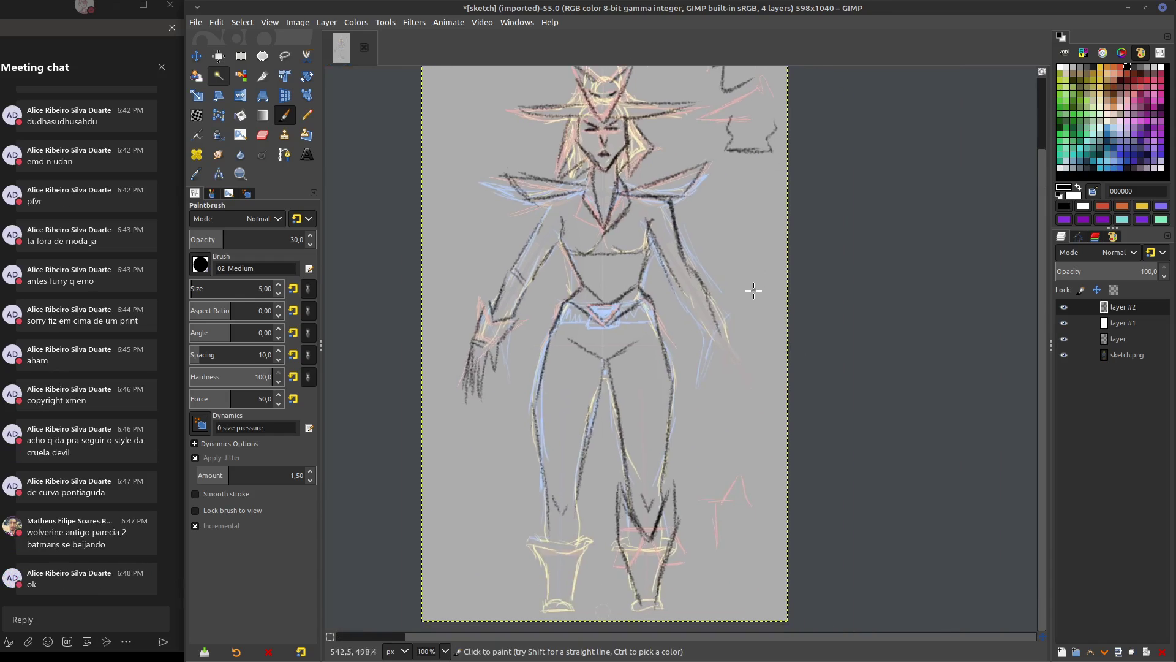
{"action": "mouse_move", "coordinate": [750, 287]}
{"action": "middle_mouse_down"}
{"action": "mouse_move", "coordinate": [759, 269]}
{"action": "mouse_move", "coordinate": [759, 343]}
{"action": "middle_mouse_up"}
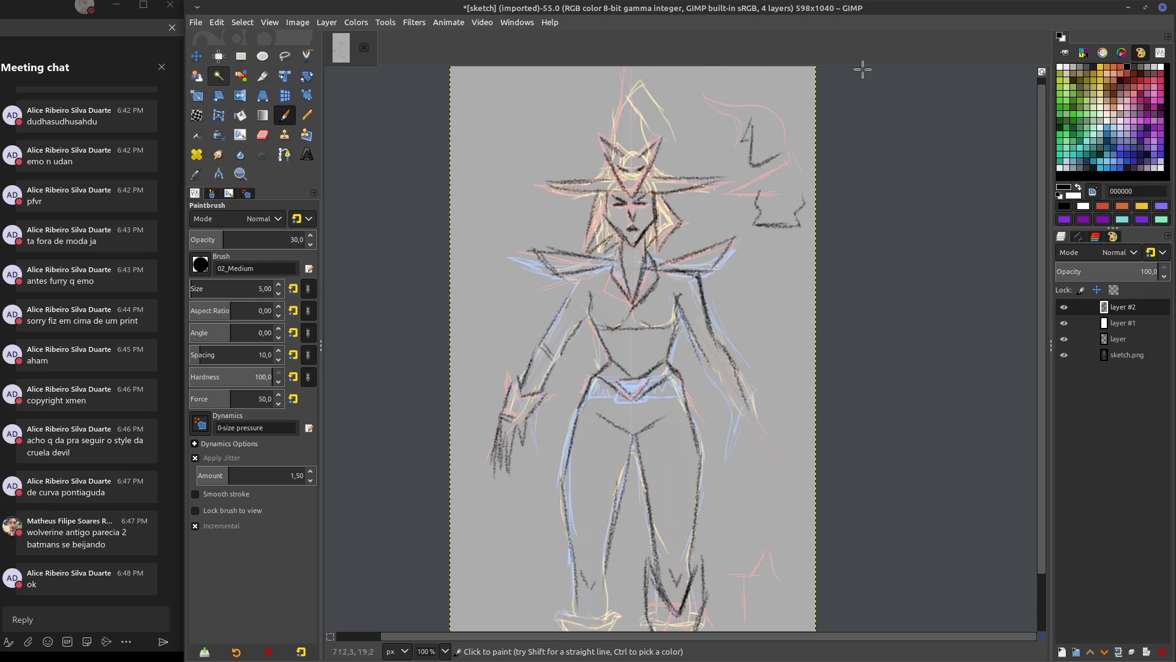
{"action": "middle_click_drag", "start_coordinate": [648, 147], "coordinate": [655, 185]}
{"action": "mouse_move", "coordinate": [624, 182]}
{"action": "left_mouse_down"}
{"action": "mouse_move", "coordinate": [636, 127]}
{"action": "mouse_move", "coordinate": [677, 176]}
{"action": "left_mouse_up"}
{"action": "mouse_move", "coordinate": [640, 111]}
{"action": "left_mouse_down"}
{"action": "mouse_move", "coordinate": [676, 184]}
{"action": "mouse_move", "coordinate": [657, 186]}
{"action": "left_mouse_up"}
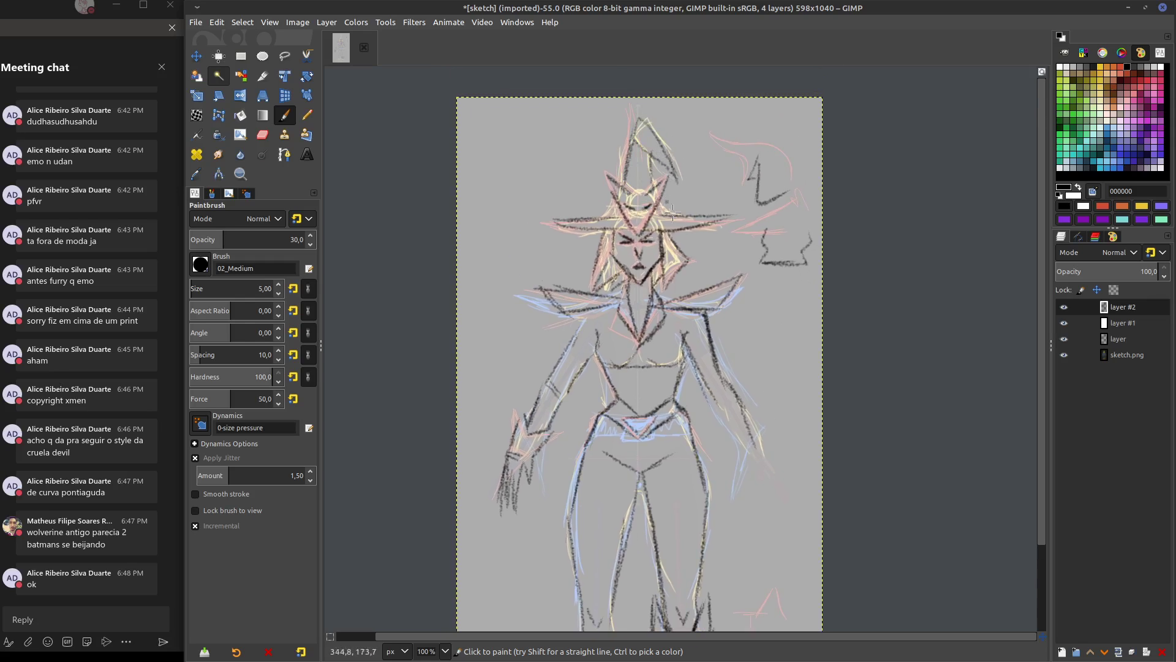
Close the sketch image, discarding its changes, and exit GIMP
{"action": "left_click", "coordinate": [364, 47]}
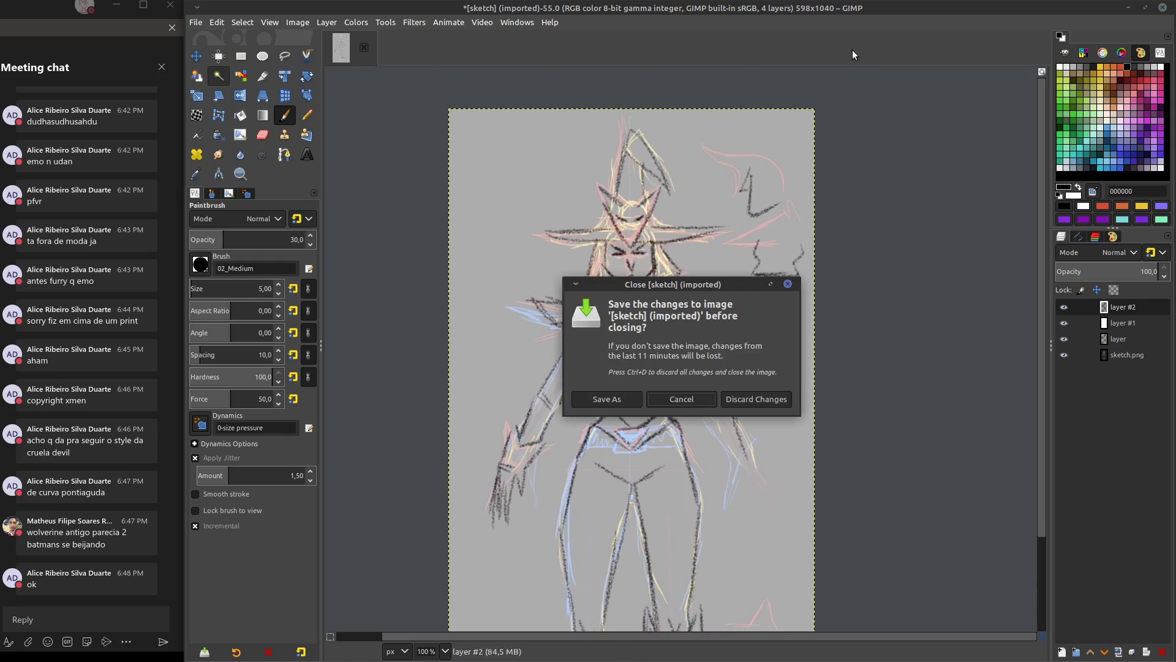
{"action": "left_click", "coordinate": [756, 400]}
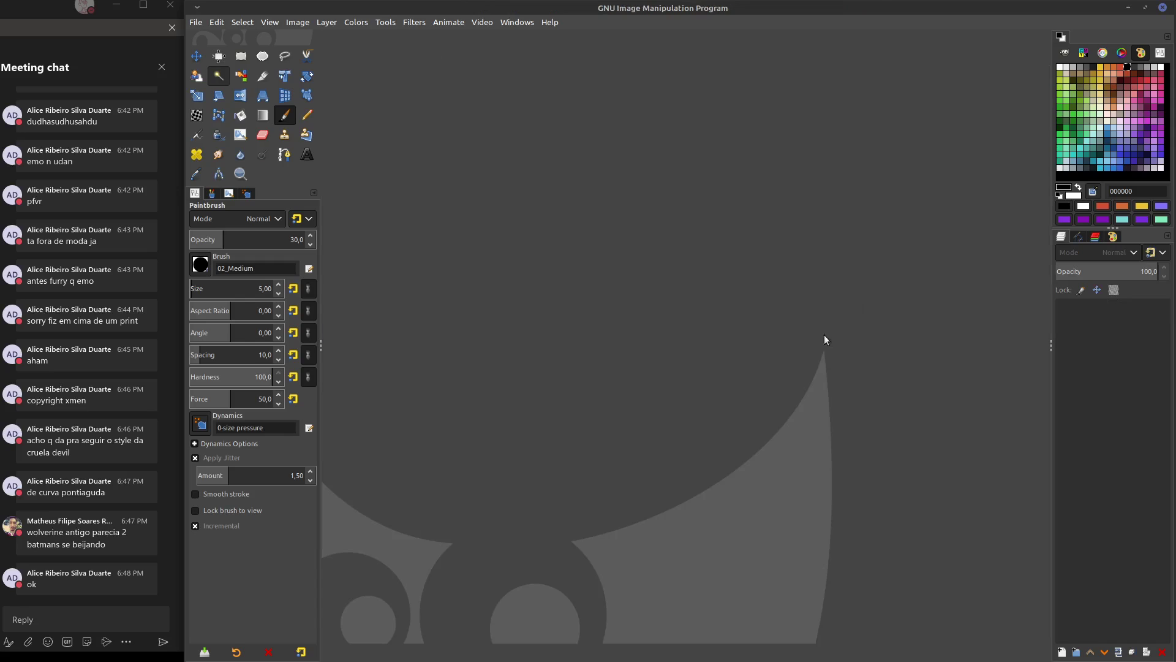
{"action": "left_click", "coordinate": [1162, 6]}
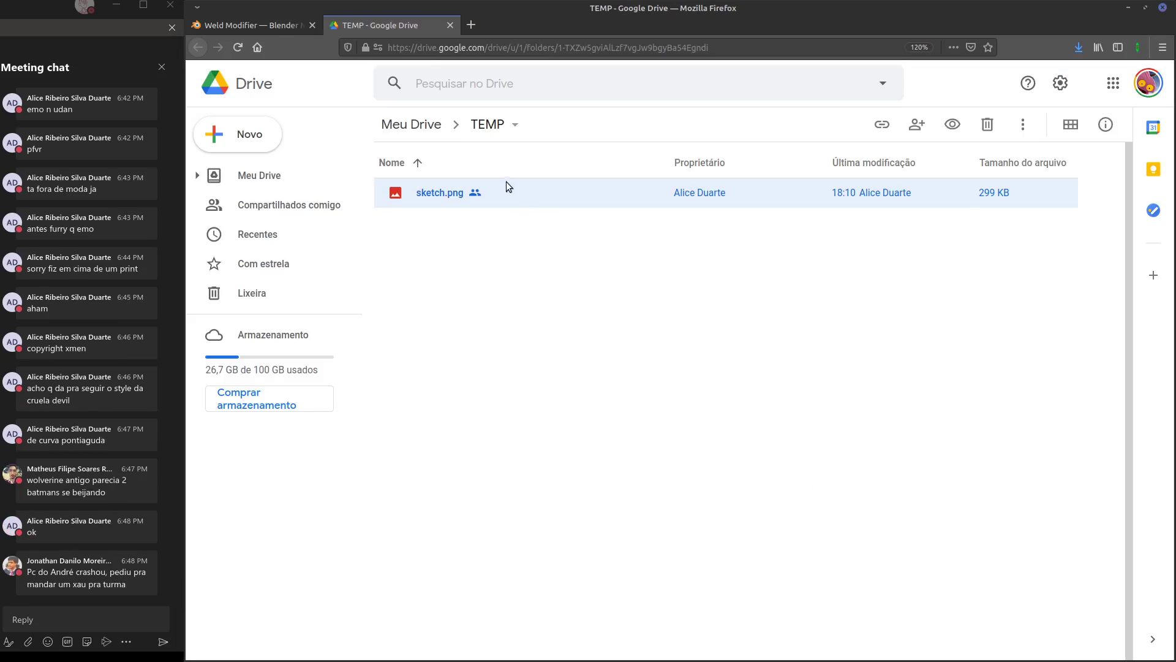
Remove sketch.png from the TEMP folder in Google Drive
{"action": "right_click", "coordinate": [487, 193]}
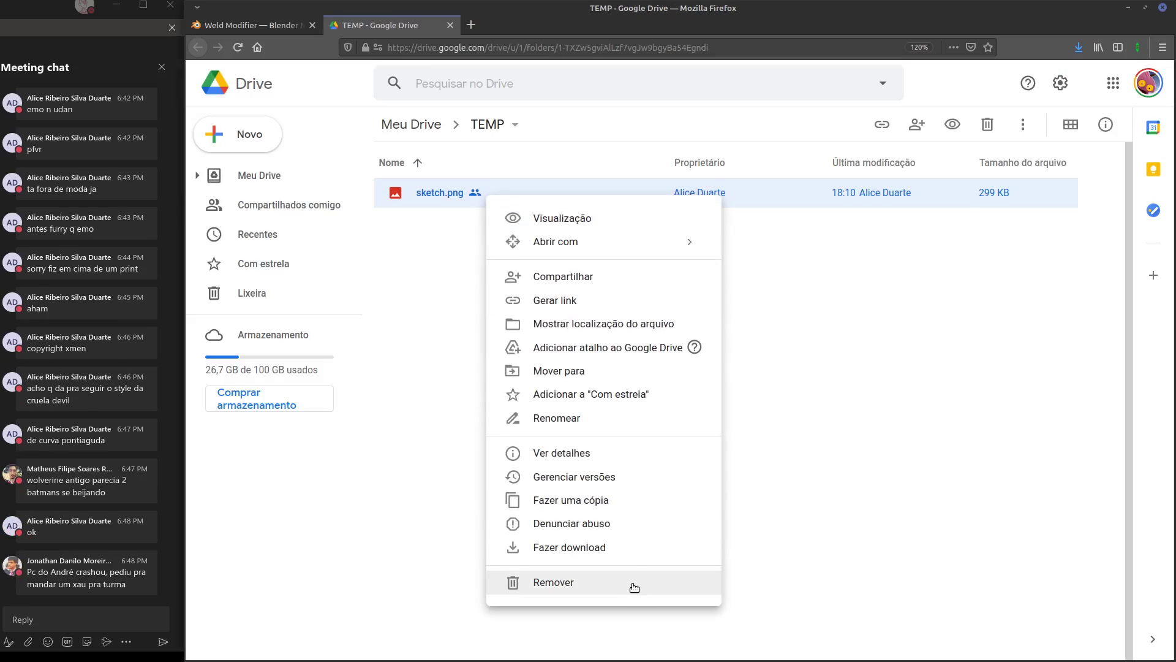
{"action": "left_click", "coordinate": [636, 587]}
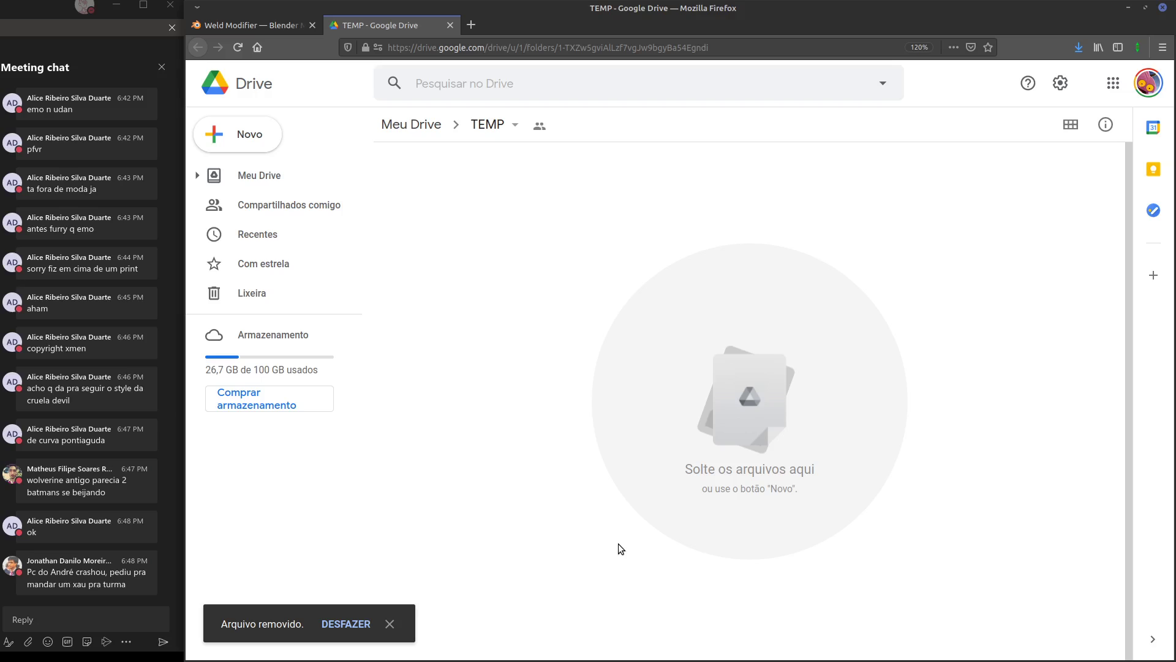